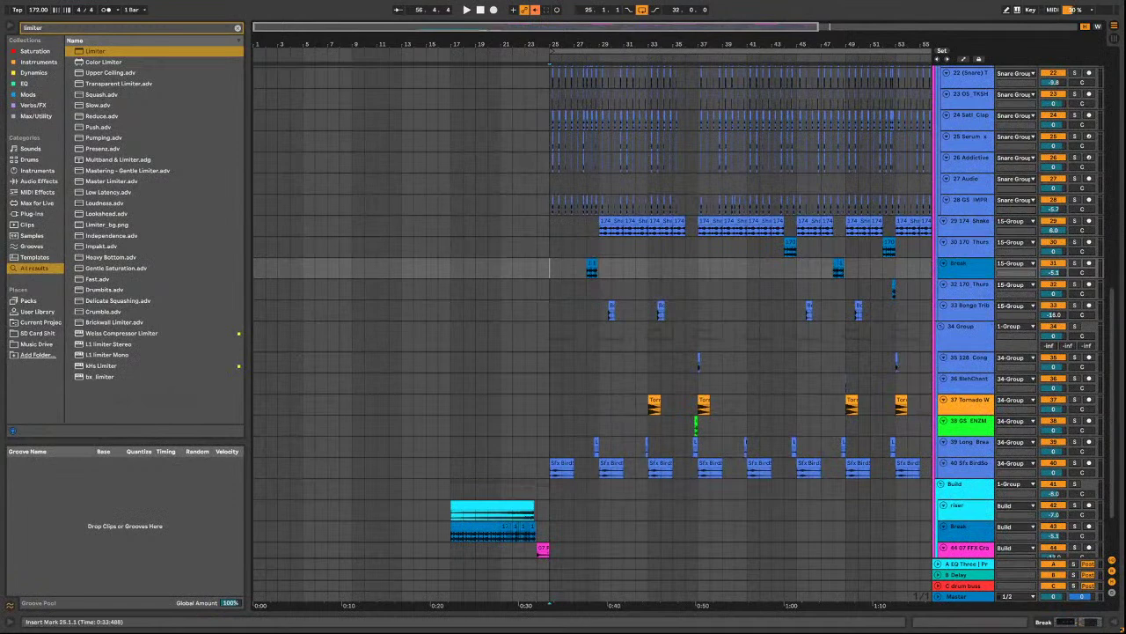
- Play the arrangement from bar 17 through the build into the drop, show the Break track's devices, and skip playback ahead to the drop's final section
{"action": "left_click", "coordinate": [451, 269]}
{"action": "scroll", "coordinate": [613, 258], "scroll_direction": "down", "scroll_amount": 3}
{"action": "key", "text": "minus"}
{"action": "key", "text": "plus"}
{"action": "key", "text": "space"}
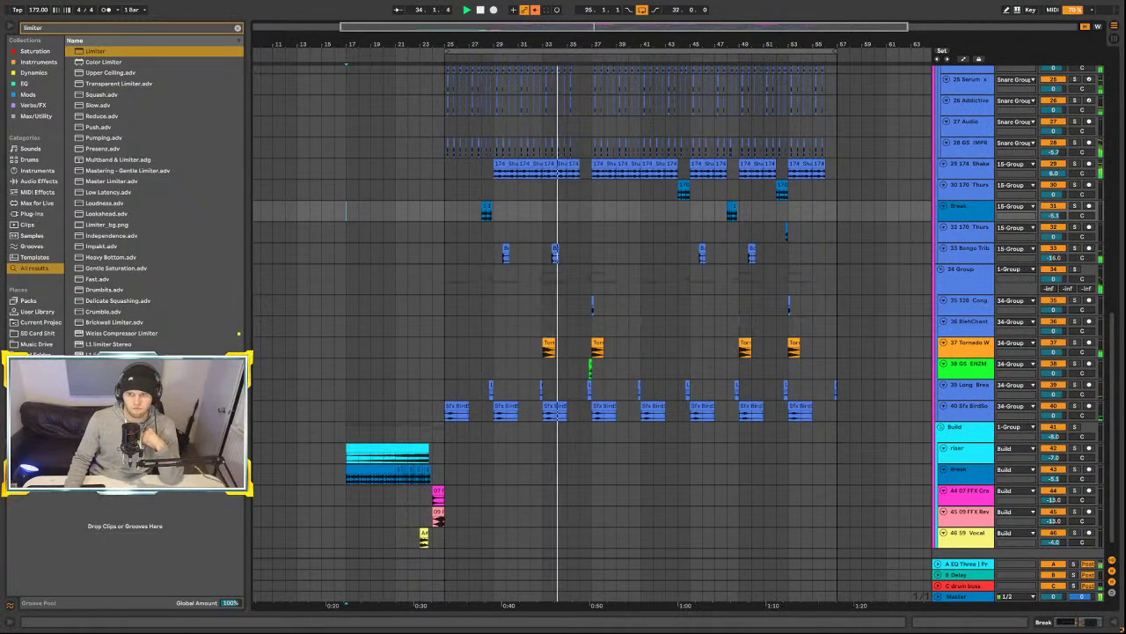
{"action": "key", "text": "ctrl+alt+l"}
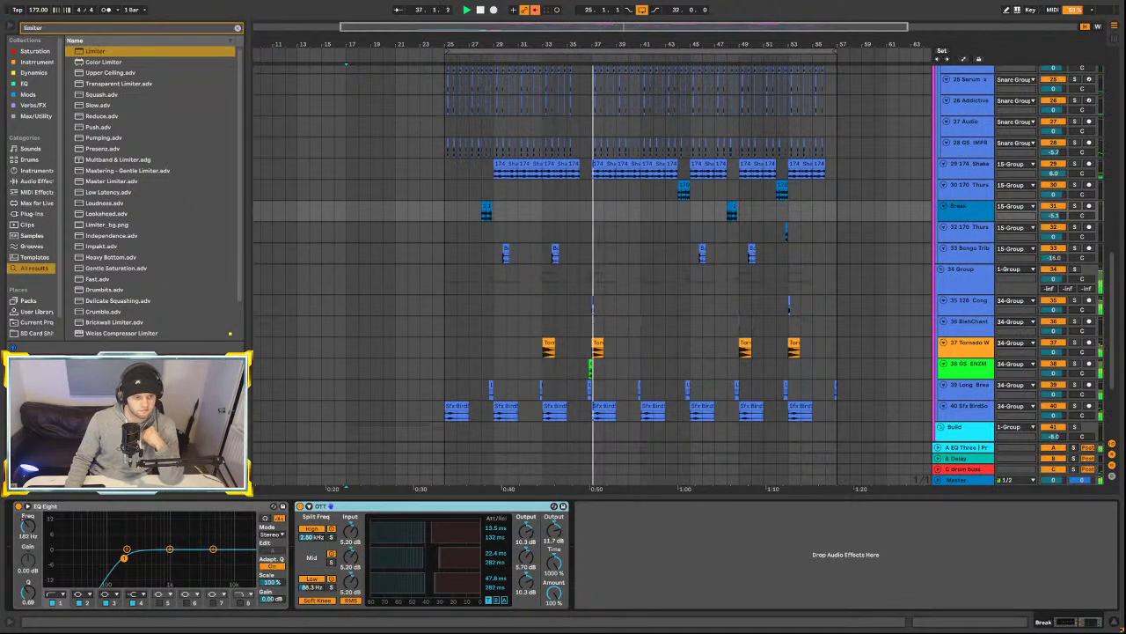
{"action": "left_click", "coordinate": [758, 44]}
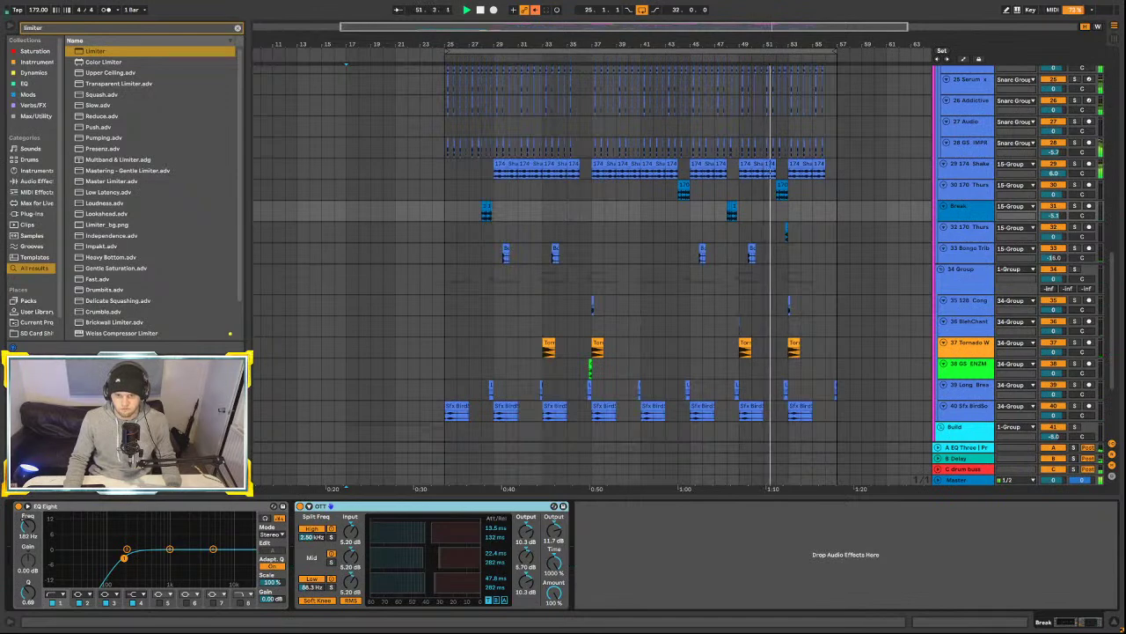
- Restart playback at bar 25, stop it, and look over the drop's synth, drum and effect tracks
{"action": "left_click", "coordinate": [444, 44]}
{"action": "left_click", "coordinate": [444, 315]}
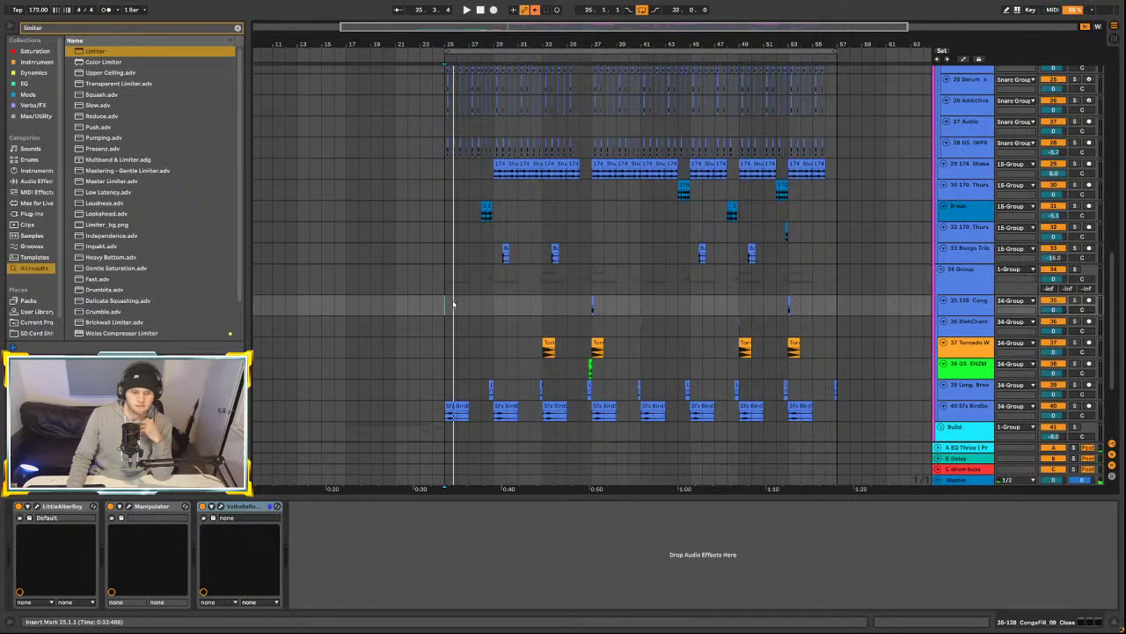
{"action": "scroll", "coordinate": [506, 295], "scroll_direction": "down", "scroll_amount": 5}
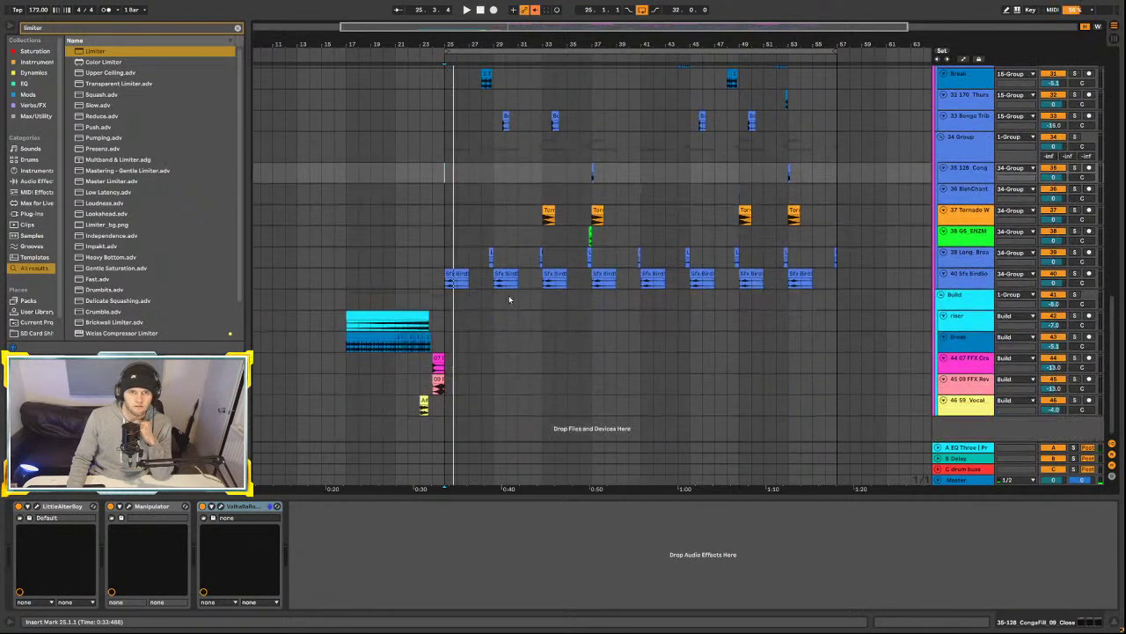
{"action": "scroll", "coordinate": [530, 304], "scroll_direction": "up", "scroll_amount": 15}
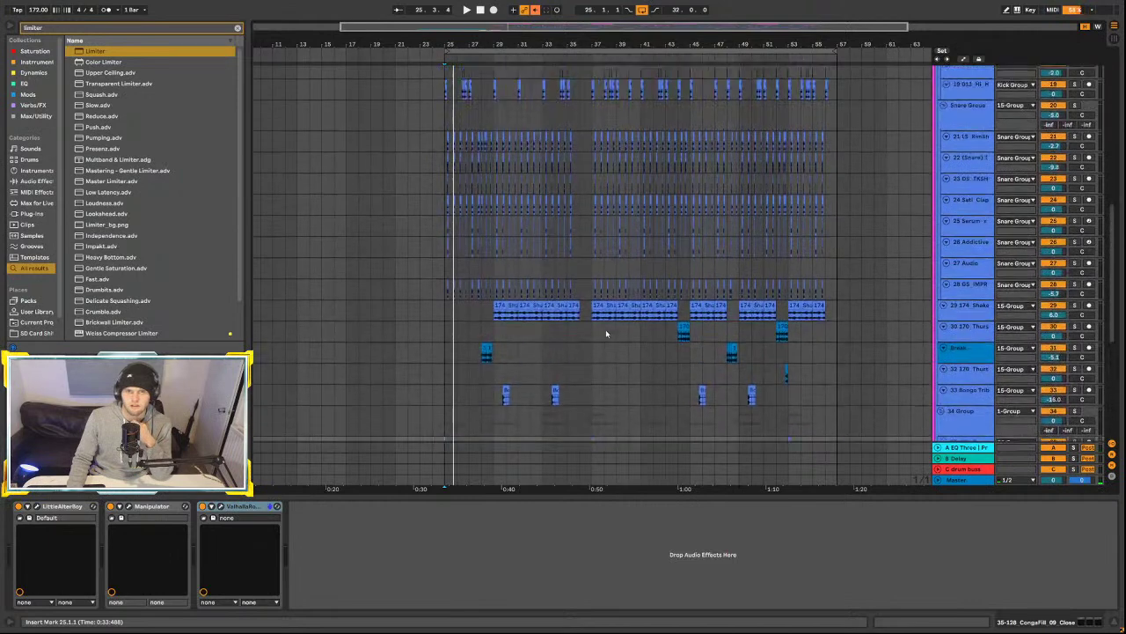
{"action": "scroll", "coordinate": [606, 329], "scroll_direction": "up", "scroll_amount": 8}
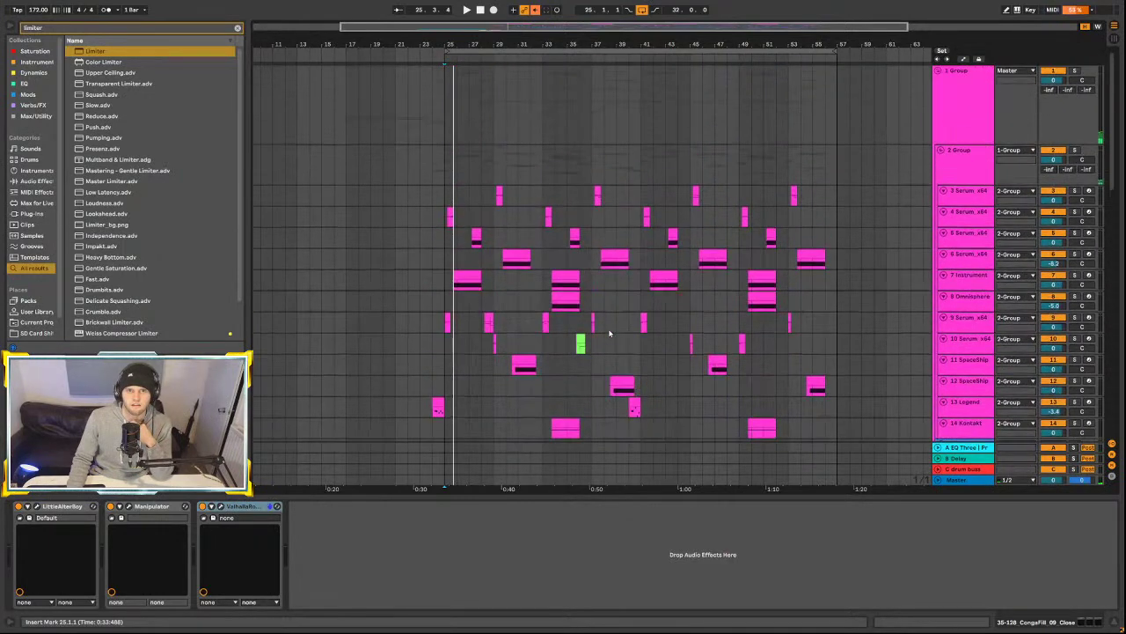
{"action": "scroll", "coordinate": [608, 333], "scroll_direction": "down", "scroll_amount": 5}
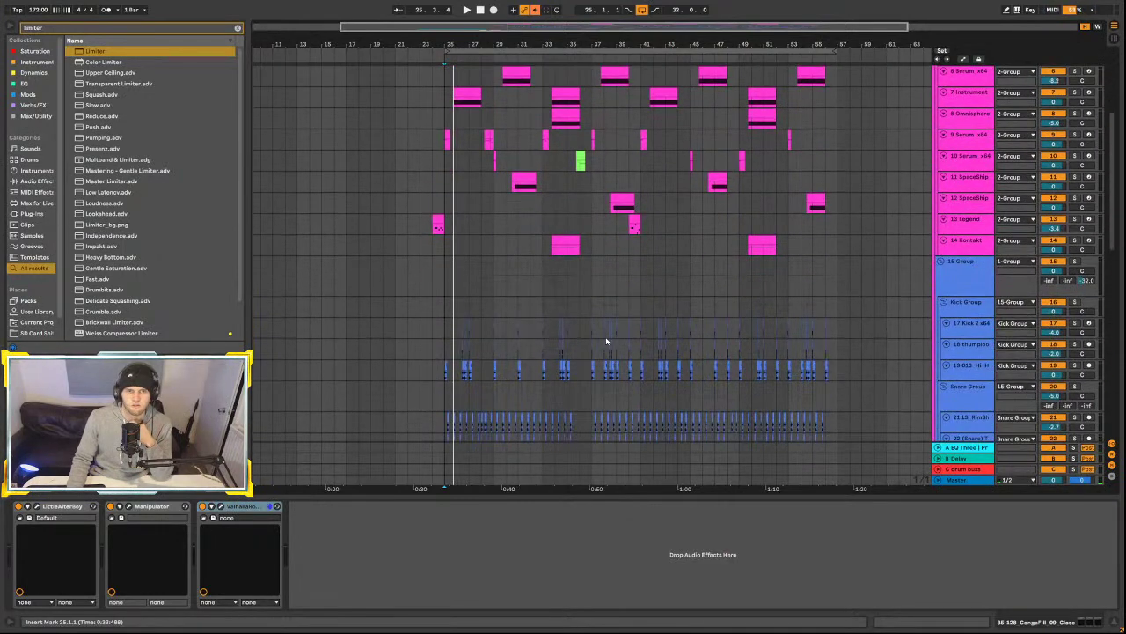
{"action": "key", "text": "space"}
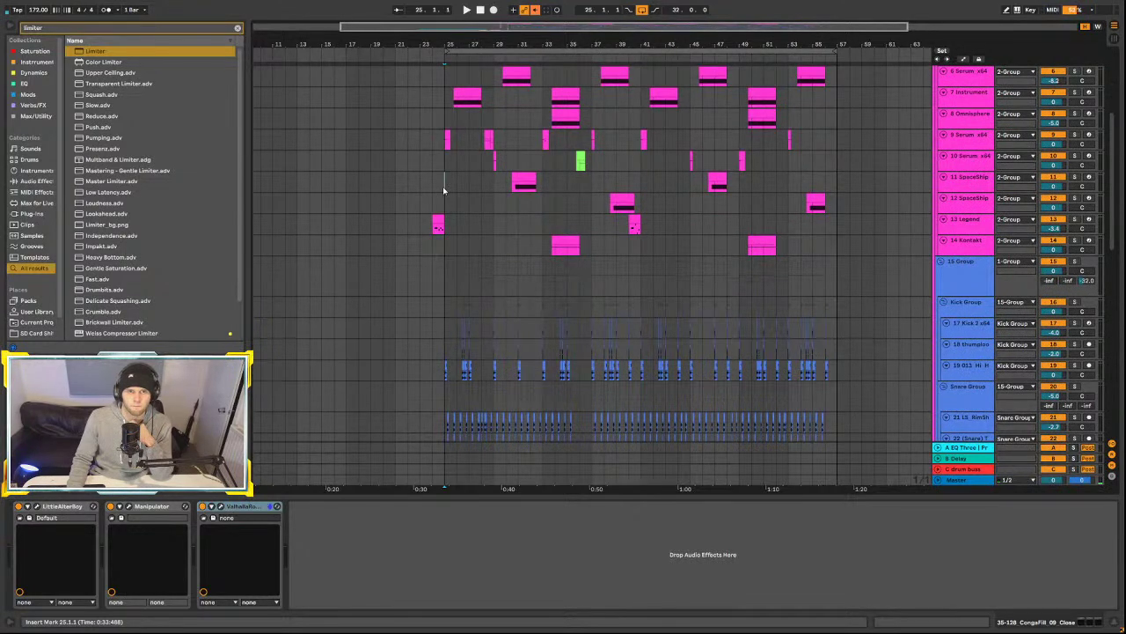
- Place the insert mark at bar 25 on the SpaceShip Ambiance track and review all tracks from the synths to the build
{"action": "left_click", "coordinate": [444, 190]}
{"action": "scroll", "coordinate": [453, 220], "scroll_direction": "up", "scroll_amount": 5}
{"action": "scroll", "coordinate": [467, 245], "scroll_direction": "up", "scroll_amount": 1}
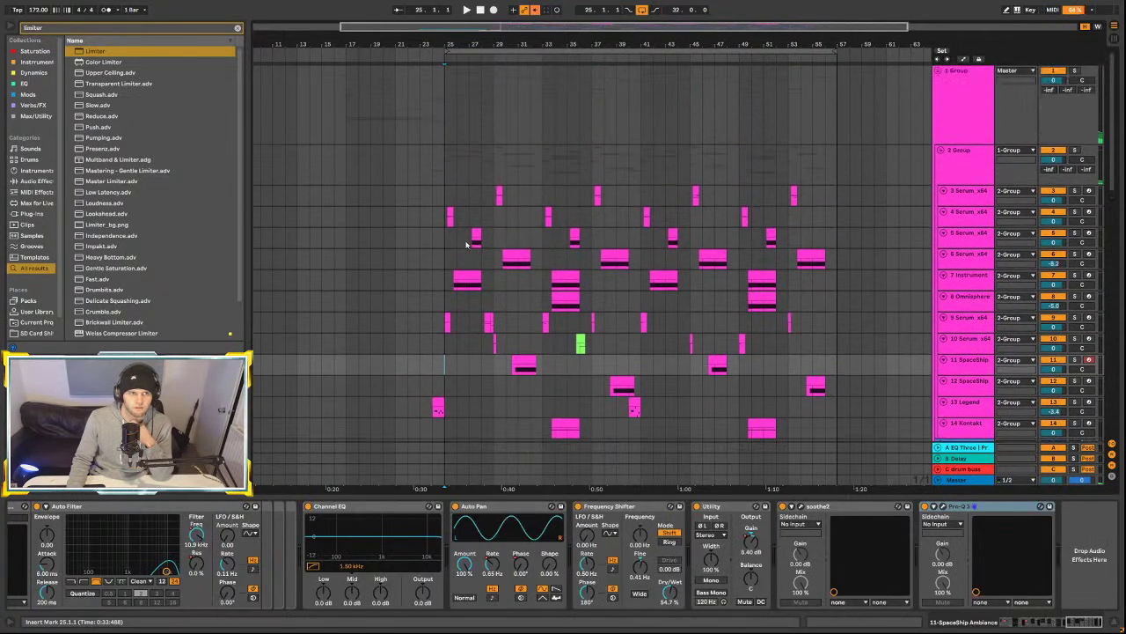
{"action": "scroll", "coordinate": [467, 245], "scroll_direction": "down", "scroll_amount": 3}
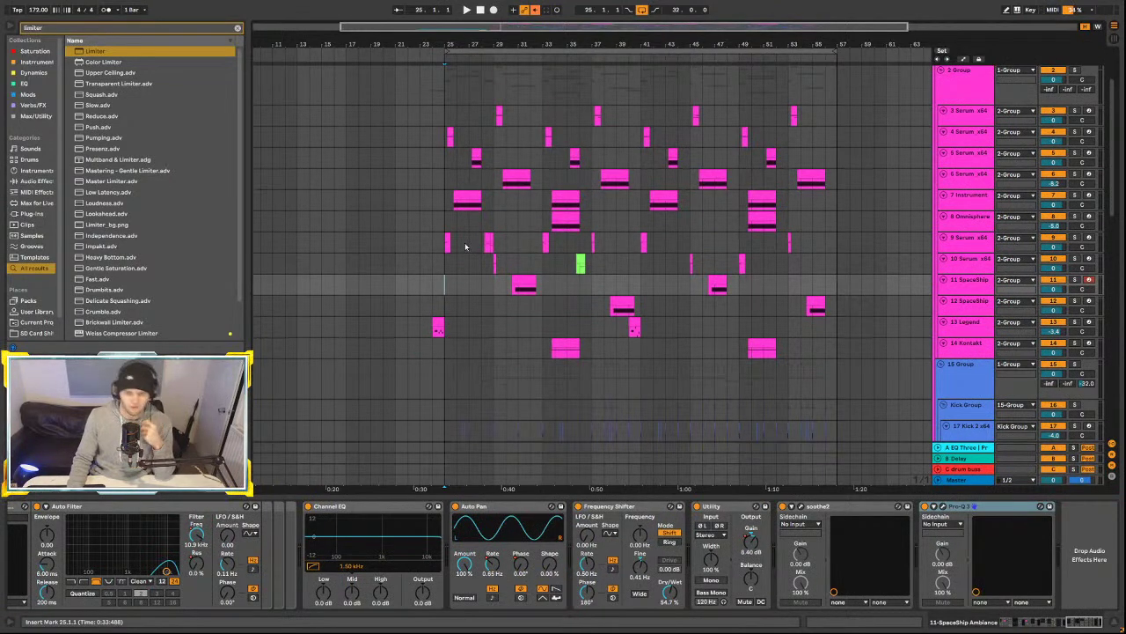
{"action": "scroll", "coordinate": [470, 251], "scroll_direction": "down", "scroll_amount": 12}
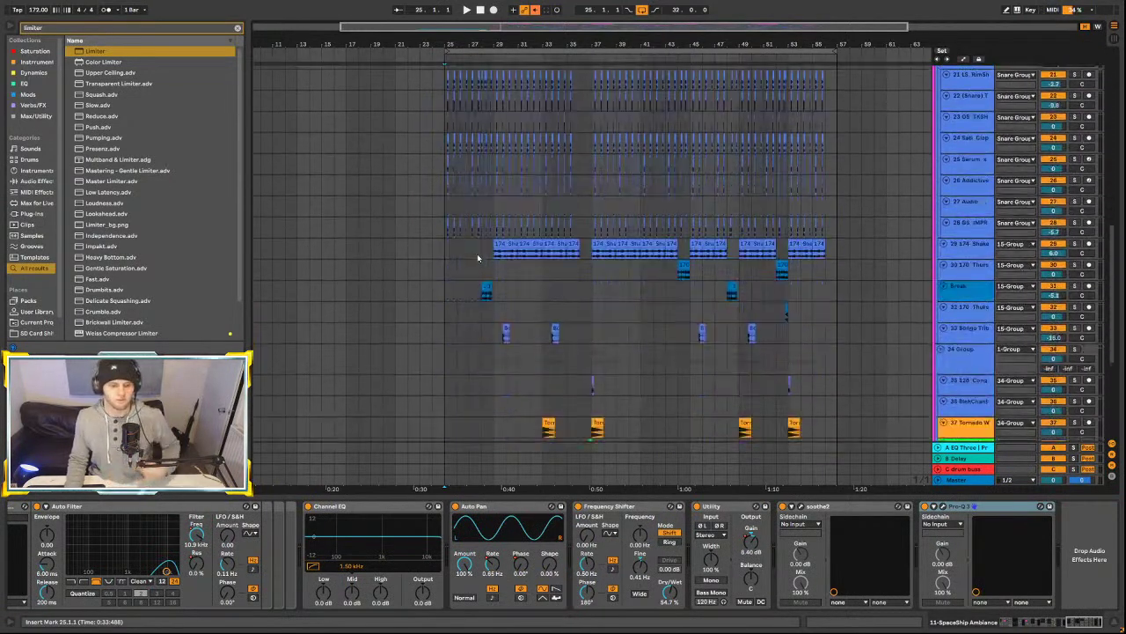
{"action": "scroll", "coordinate": [478, 258], "scroll_direction": "down", "scroll_amount": 6}
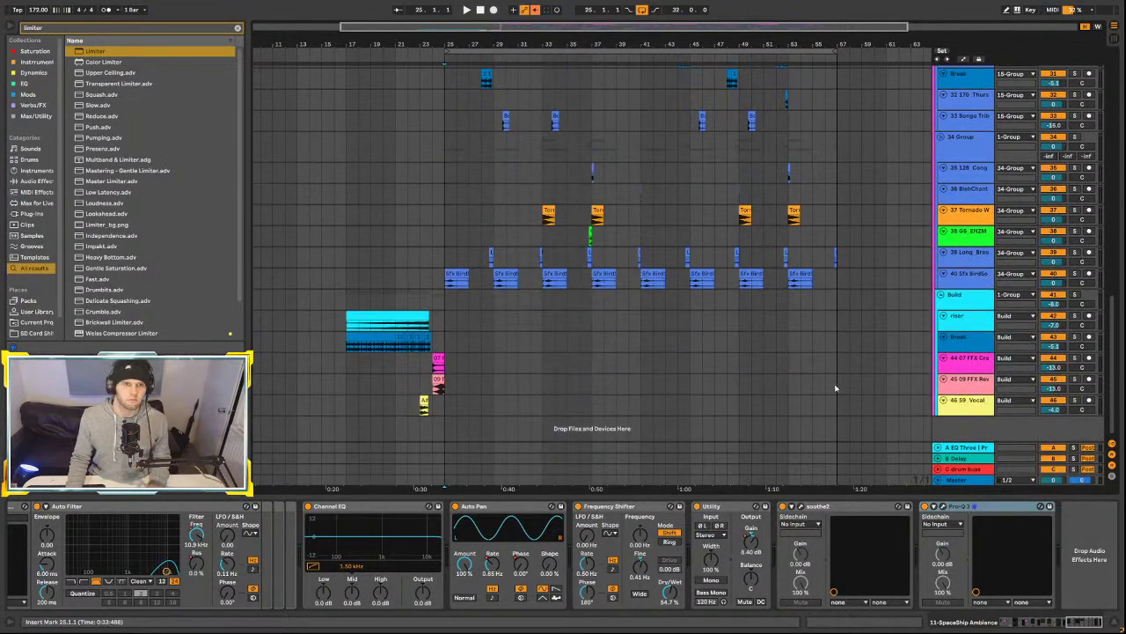
{"action": "scroll", "coordinate": [623, 358], "scroll_direction": "up", "scroll_amount": 7}
{"action": "scroll", "coordinate": [623, 358], "scroll_direction": "up", "scroll_amount": 11}
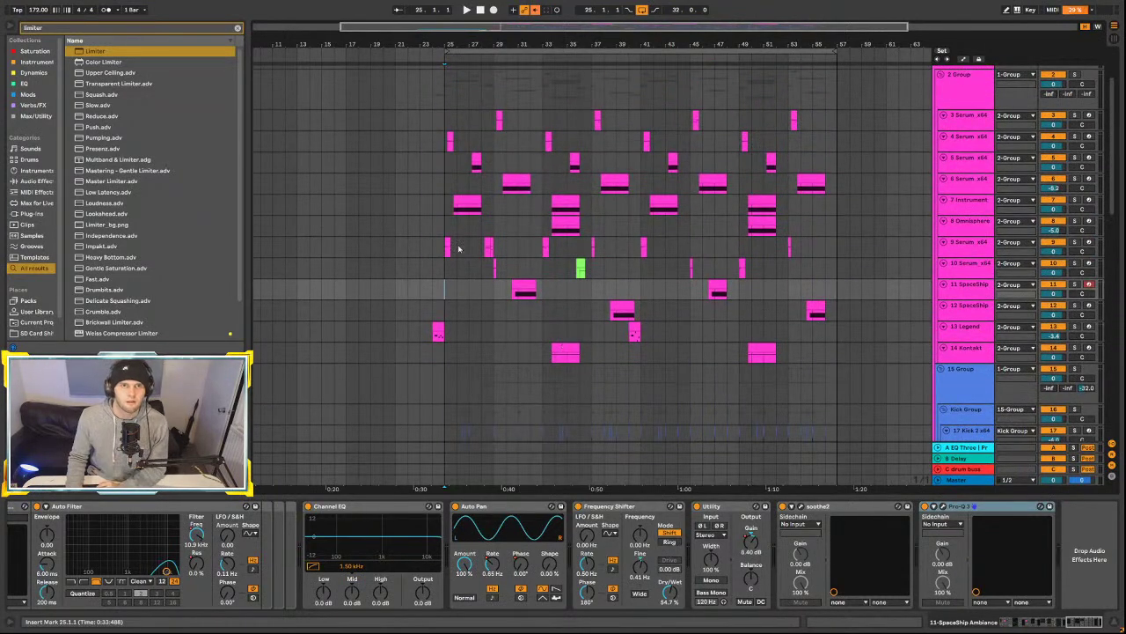
- Inspect the effect chain on the synth group 2-Group, followed by the device chain on the Master track
{"action": "left_click", "coordinate": [435, 90]}
{"action": "scroll", "coordinate": [808, 399], "scroll_direction": "down", "scroll_amount": 10}
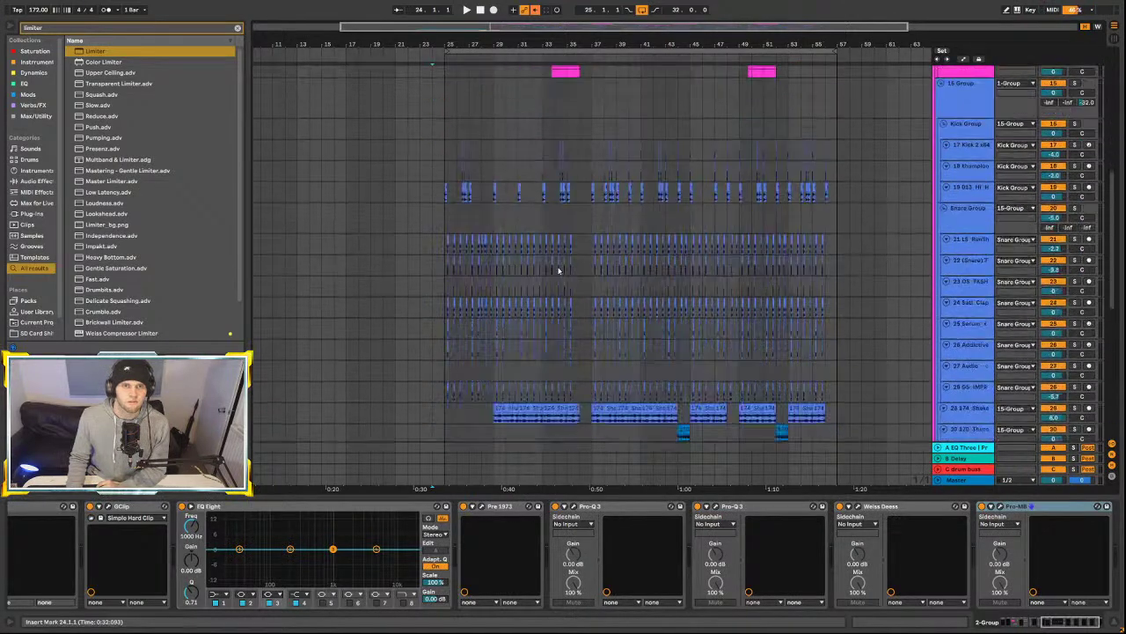
{"action": "scroll", "coordinate": [808, 399], "scroll_direction": "down", "scroll_amount": 8}
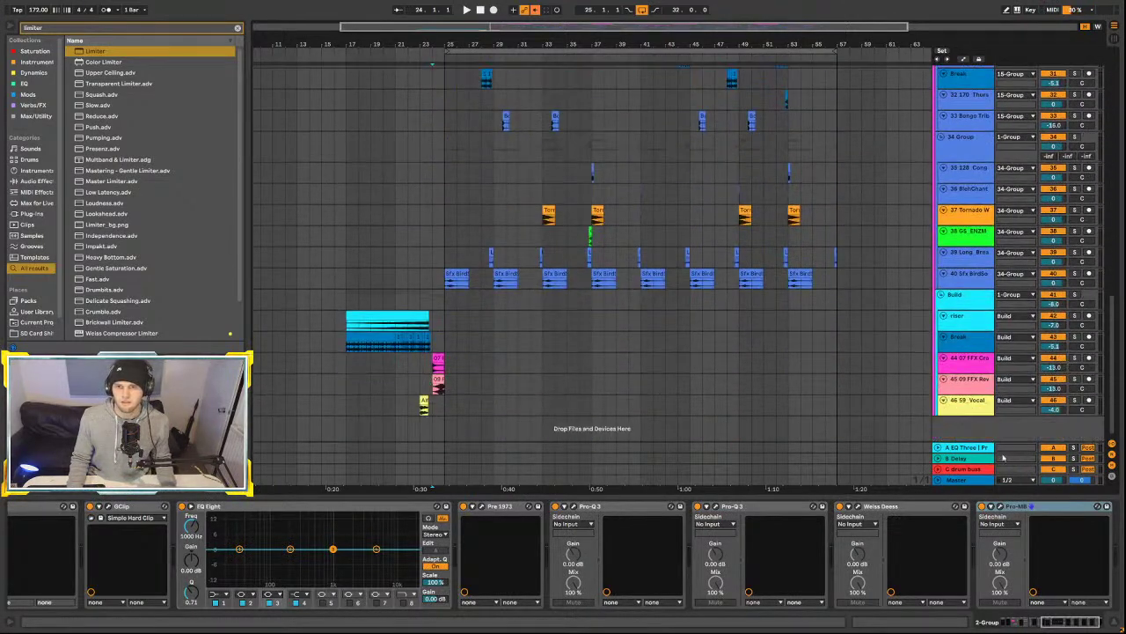
{"action": "left_click", "coordinate": [965, 480]}
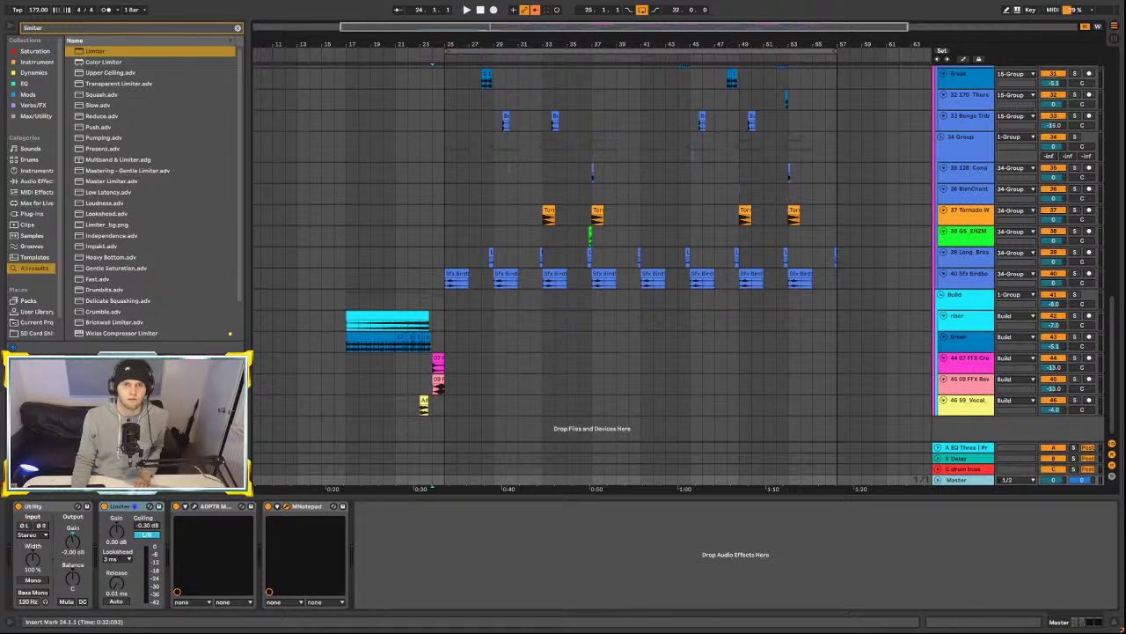
{"action": "scroll", "coordinate": [596, 205], "scroll_direction": "up", "scroll_amount": 3}
{"action": "scroll", "coordinate": [597, 205], "scroll_direction": "up", "scroll_amount": 6}
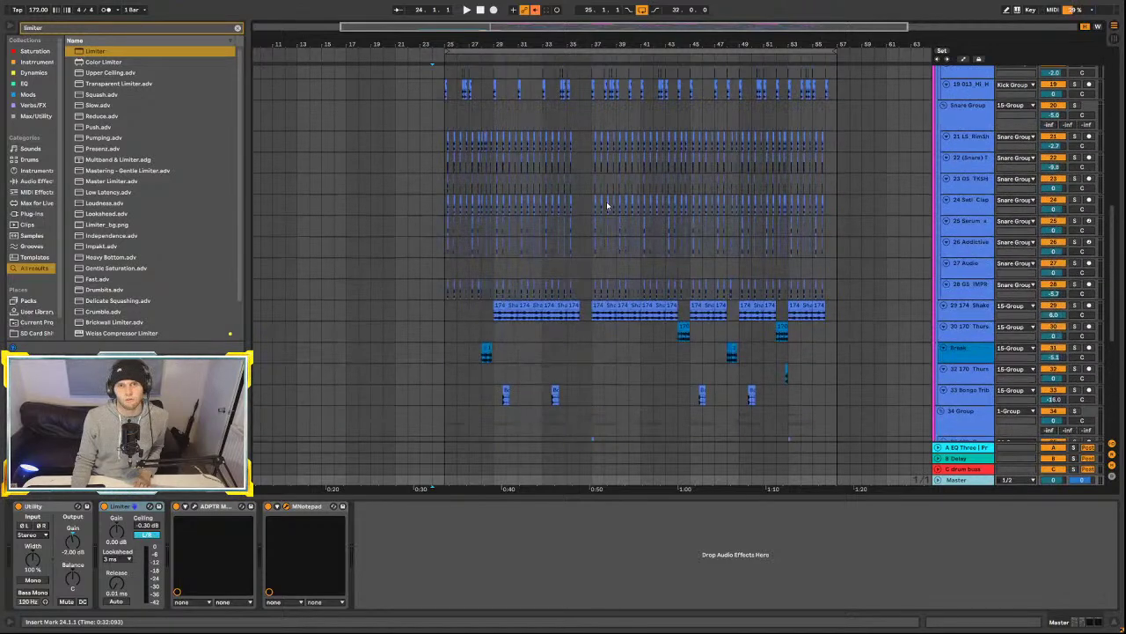
- Highlight sections of the drum pattern within the drop, ending with bar 47 of the Snare Group
{"action": "left_click_drag", "start_coordinate": [449, 92], "coordinate": [593, 80]}
{"action": "left_click_drag", "start_coordinate": [572, 192], "coordinate": [596, 196]}
{"action": "mouse_move", "coordinate": [726, 191]}
{"action": "left_mouse_down"}
{"action": "mouse_move", "coordinate": [736, 195]}
{"action": "mouse_move", "coordinate": [727, 198]}
{"action": "left_mouse_up"}
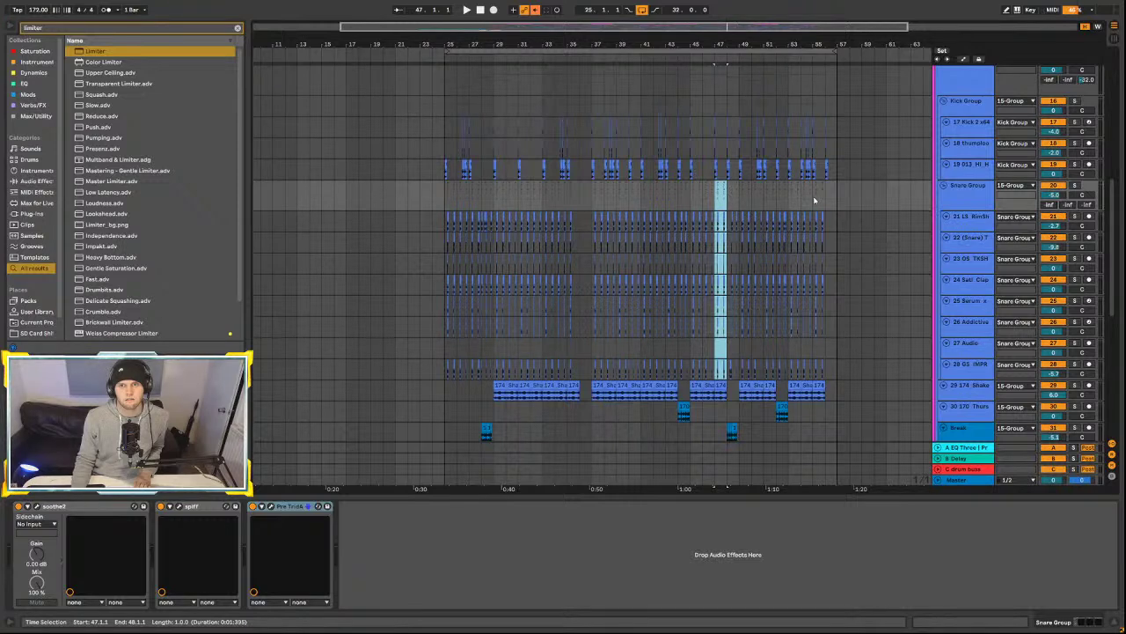
{"action": "scroll", "coordinate": [814, 200], "scroll_direction": "down", "scroll_amount": 10}
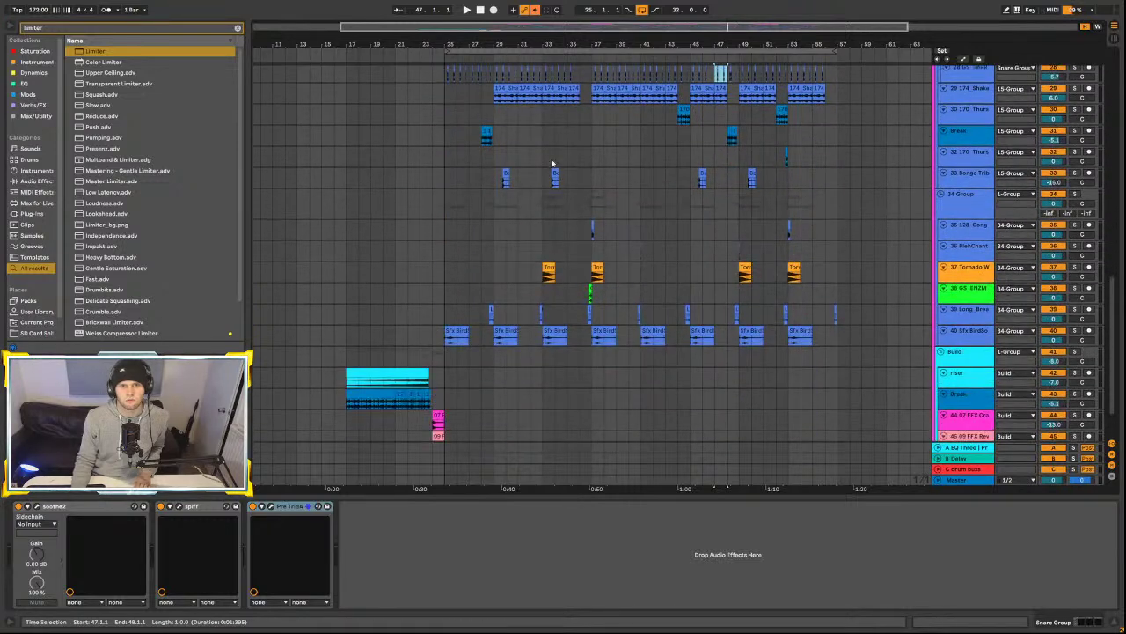
- Highlight the full drop from bar 25 to bar 57 on the ThursdayBreak track 32, and return the insert mark to bar 25
{"action": "left_click", "coordinate": [637, 157]}
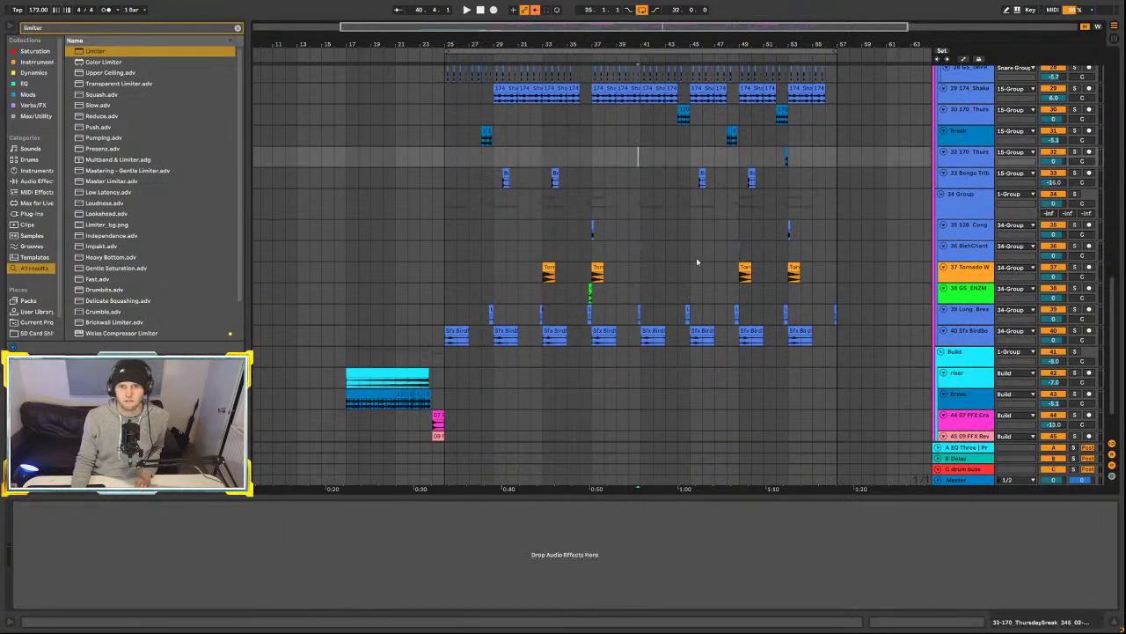
{"action": "left_click_drag", "start_coordinate": [445, 156], "coordinate": [583, 162]}
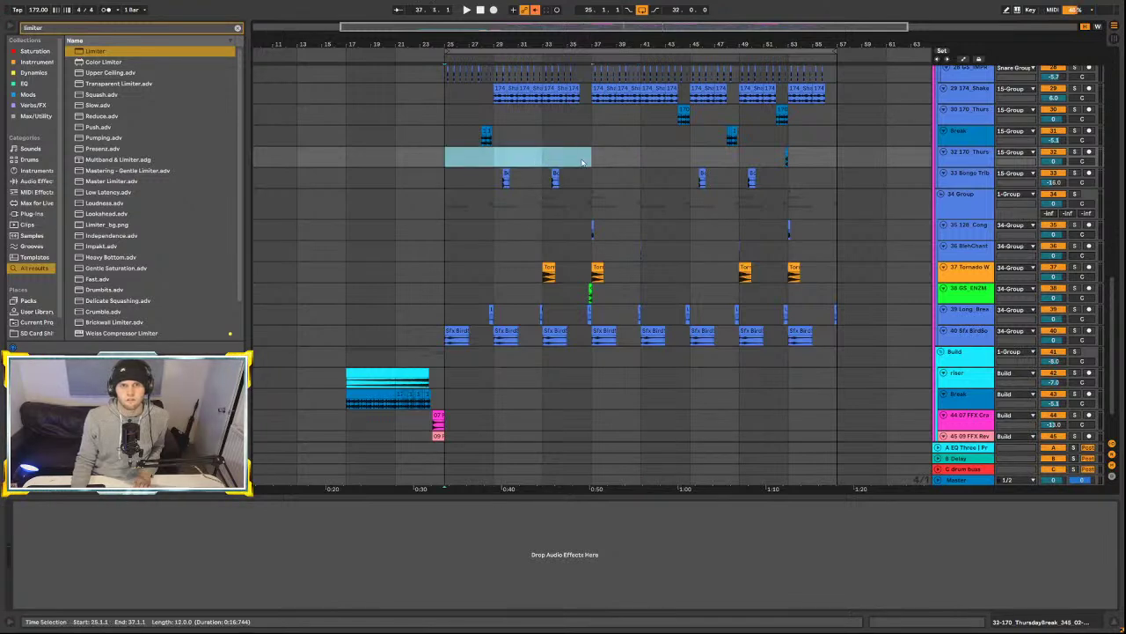
{"action": "left_click_drag", "start_coordinate": [582, 162], "coordinate": [839, 165]}
{"action": "scroll", "coordinate": [834, 171], "scroll_direction": "up", "scroll_amount": 8}
{"action": "scroll", "coordinate": [827, 180], "scroll_direction": "down", "scroll_amount": 5}
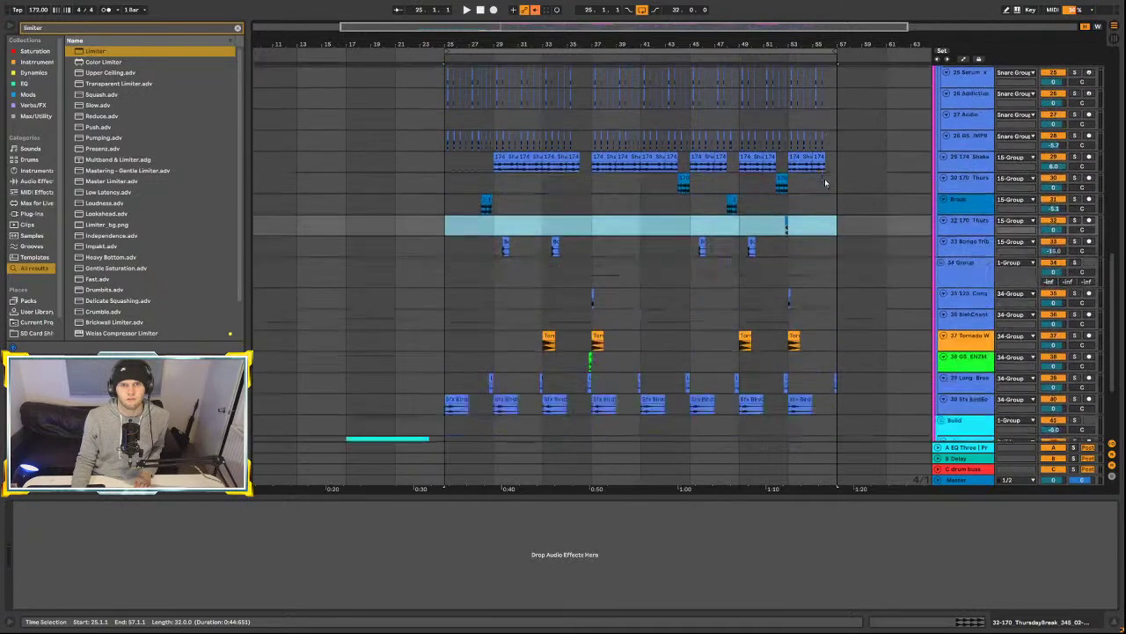
{"action": "scroll", "coordinate": [825, 182], "scroll_direction": "down", "scroll_amount": 4}
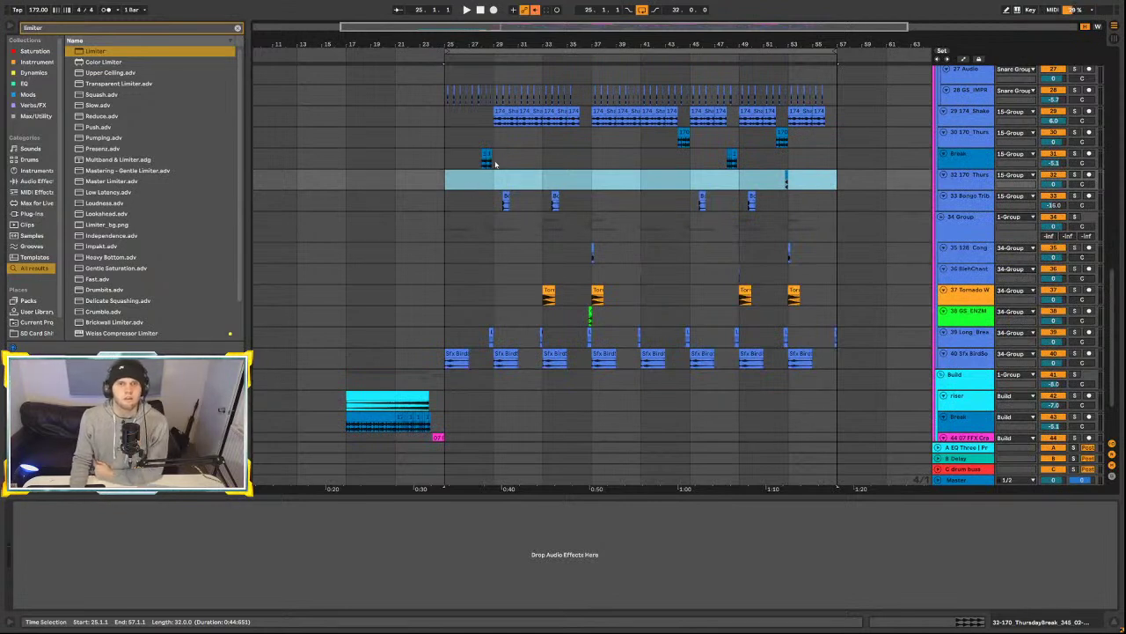
{"action": "left_click", "coordinate": [431, 178]}
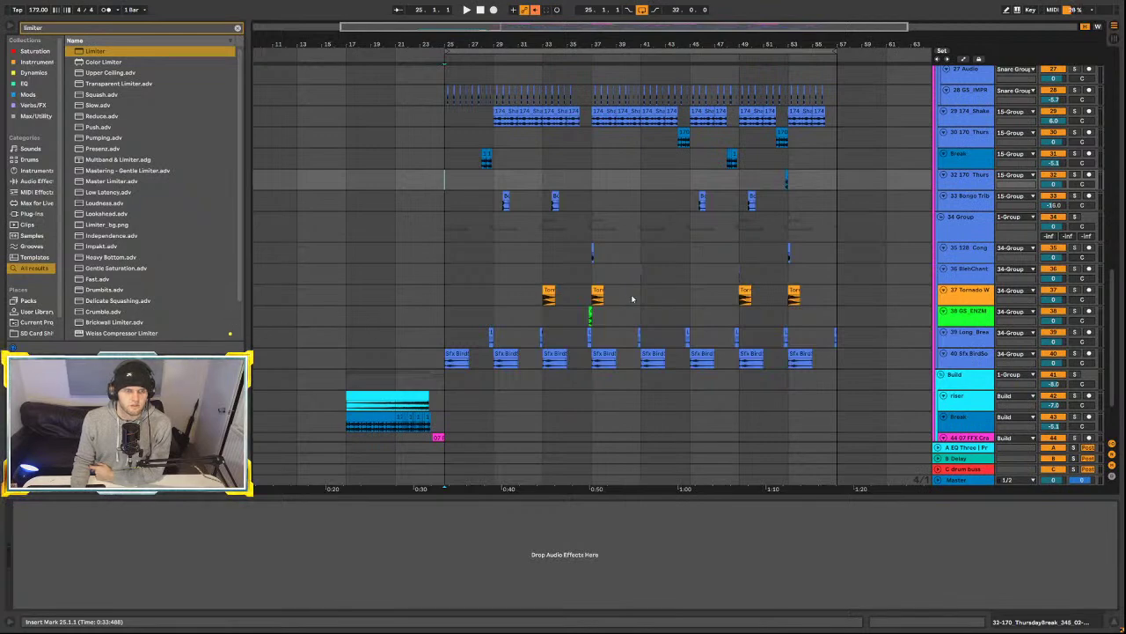
- Collapse the Snare Group and the Kick Group to make the track list more compact
{"action": "scroll", "coordinate": [669, 264], "scroll_direction": "up", "scroll_amount": 5}
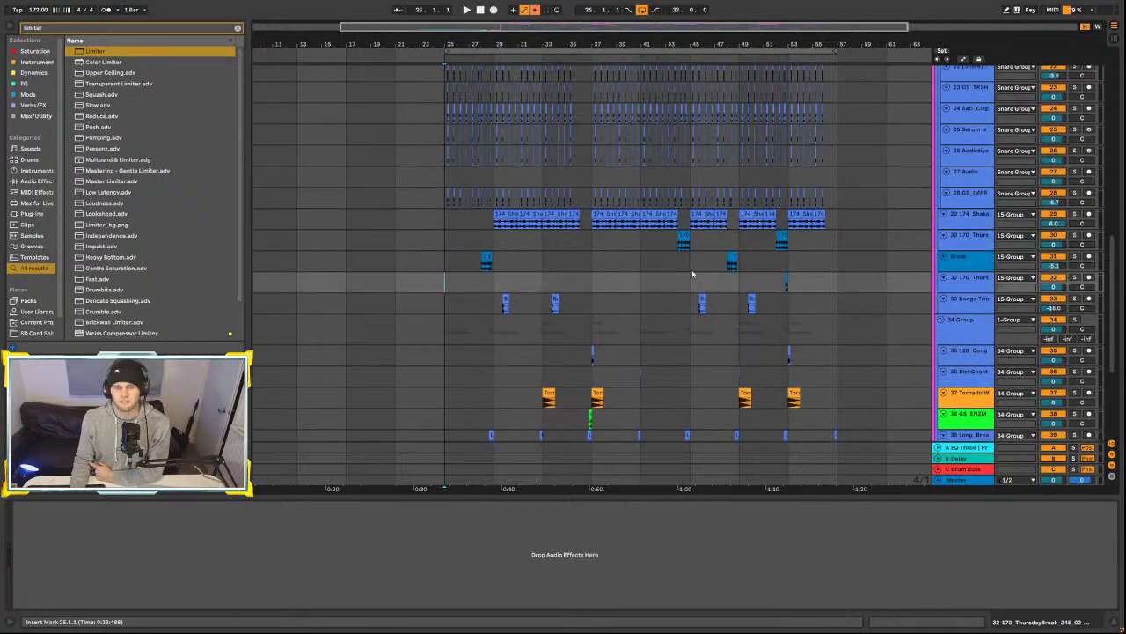
{"action": "scroll", "coordinate": [878, 220], "scroll_direction": "up", "scroll_amount": 3}
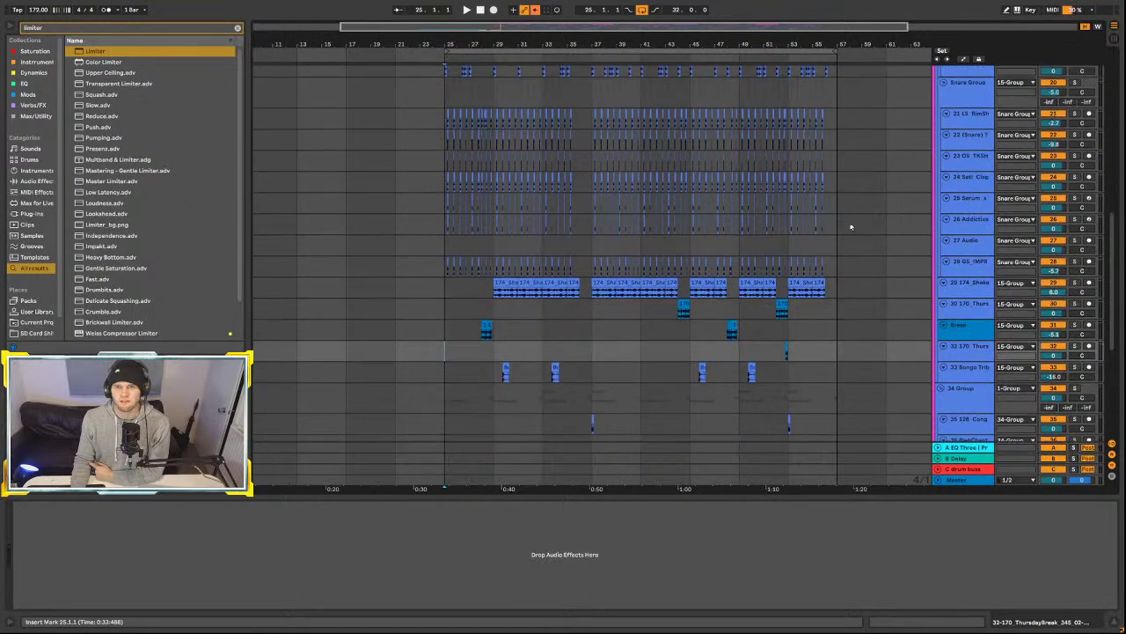
{"action": "left_click", "coordinate": [944, 83]}
{"action": "scroll", "coordinate": [946, 101], "scroll_direction": "up", "scroll_amount": 2}
{"action": "scroll", "coordinate": [613, 172], "scroll_direction": "down", "scroll_amount": 3}
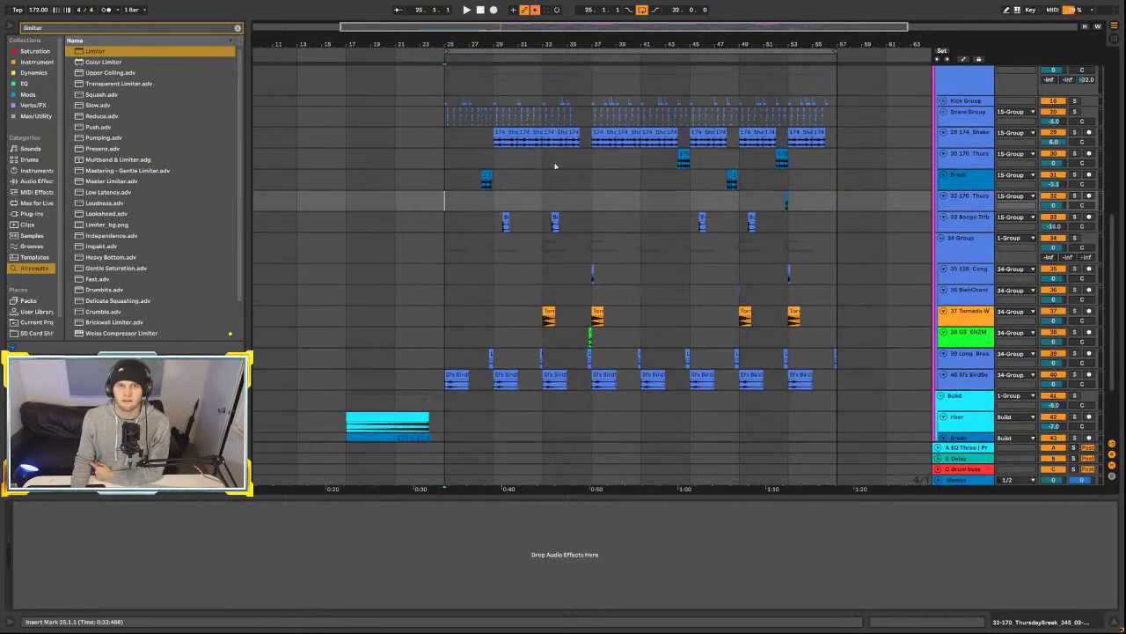
- Select the first shaker loop clip at bar 29 to inspect its effect chain, and show the Master track's devices
{"action": "left_click", "coordinate": [506, 133]}
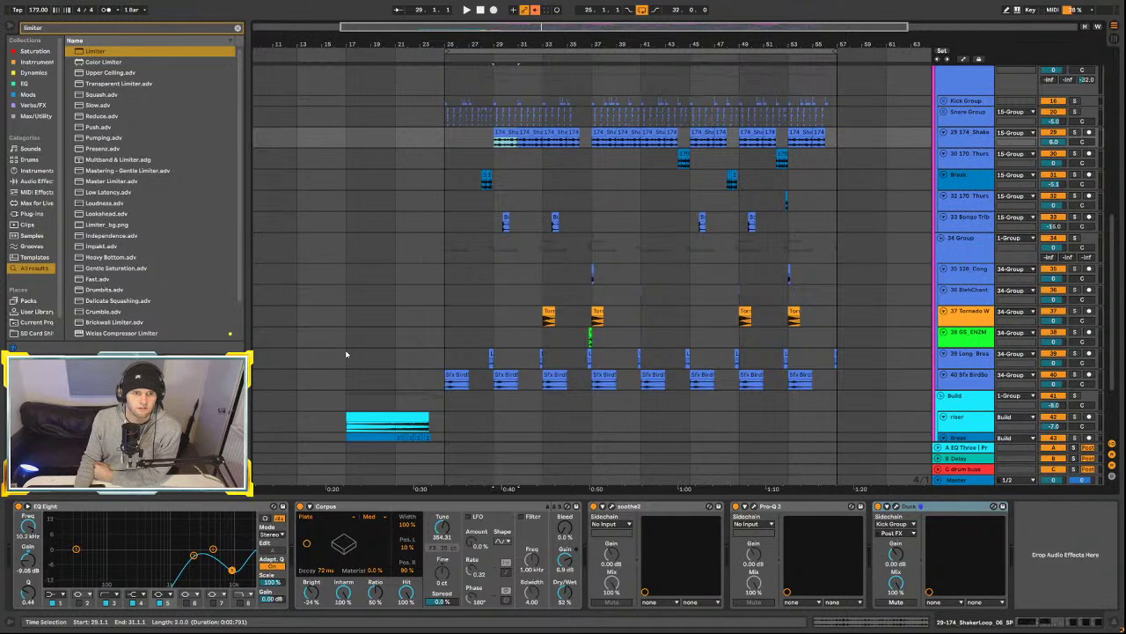
{"action": "scroll", "coordinate": [346, 354], "scroll_direction": "down", "scroll_amount": 5}
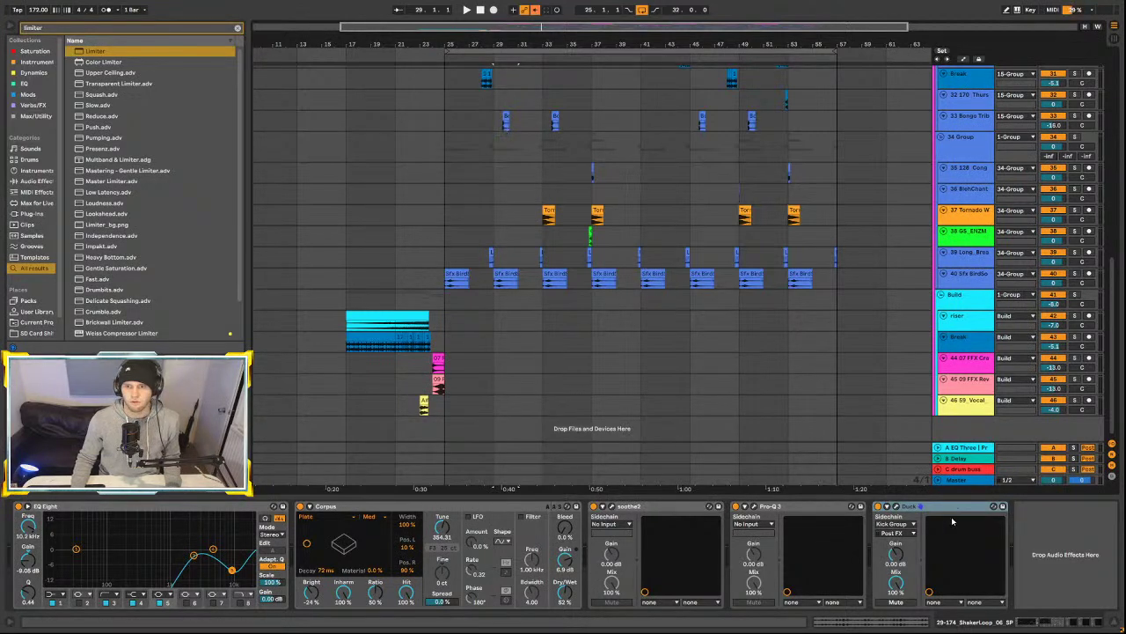
{"action": "left_click", "coordinate": [674, 480]}
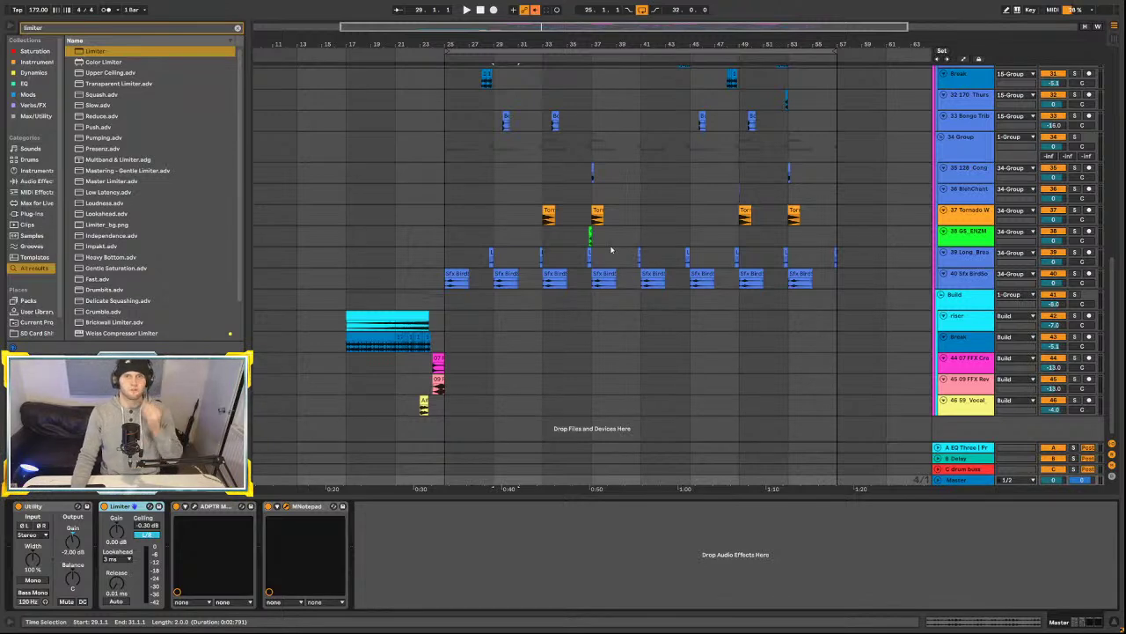
- Play from the riser clip at bar 17 into the drop, and highlight bars 25 to 37 on Serum tracks 5 and 6
{"action": "left_click", "coordinate": [368, 315]}
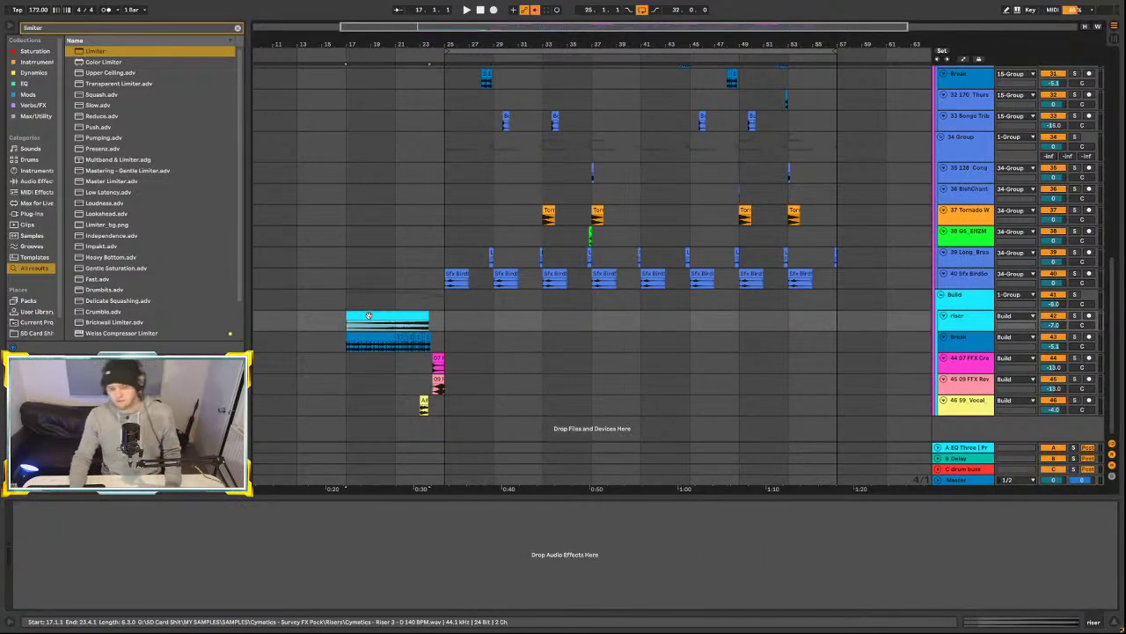
{"action": "key", "text": "space"}
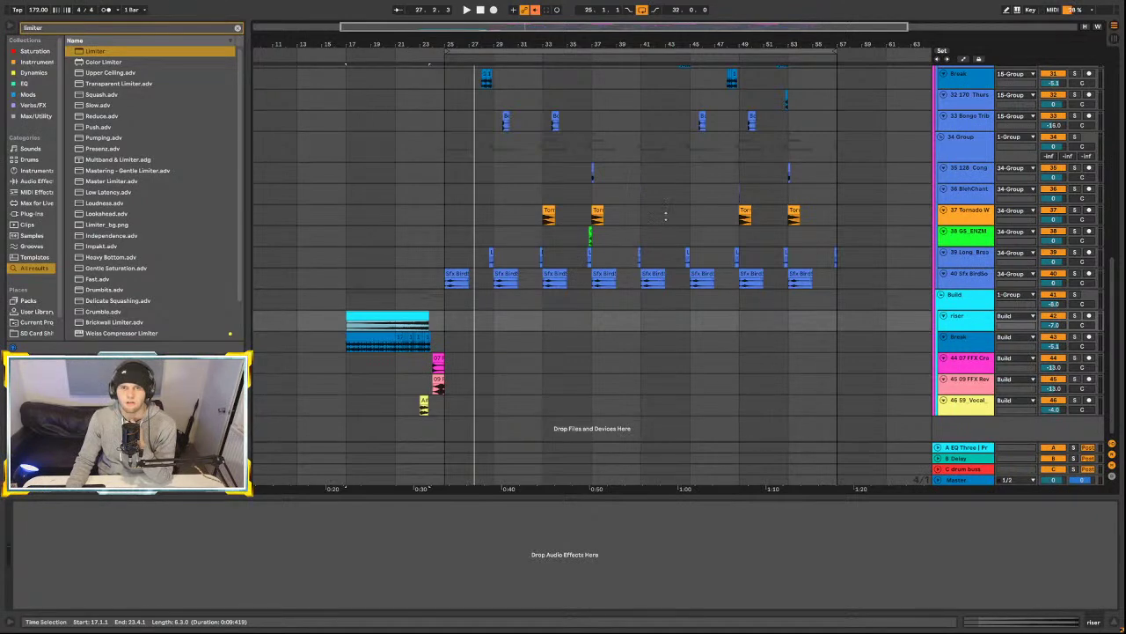
{"action": "scroll", "coordinate": [521, 308], "scroll_direction": "up", "scroll_amount": 10}
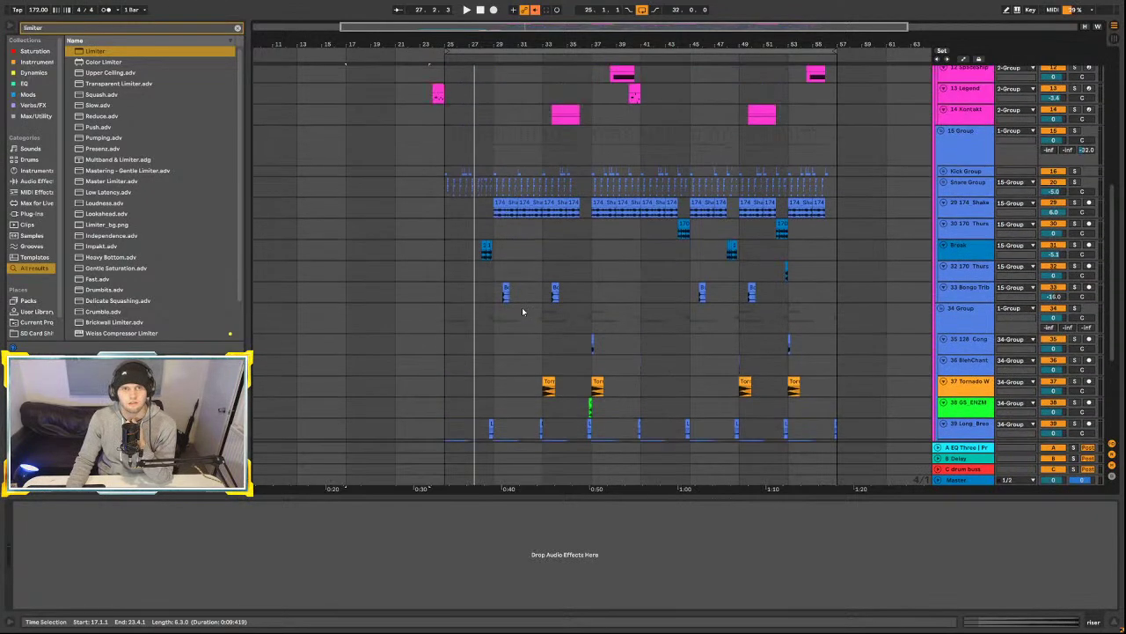
{"action": "left_click_drag", "start_coordinate": [462, 179], "coordinate": [593, 192]}
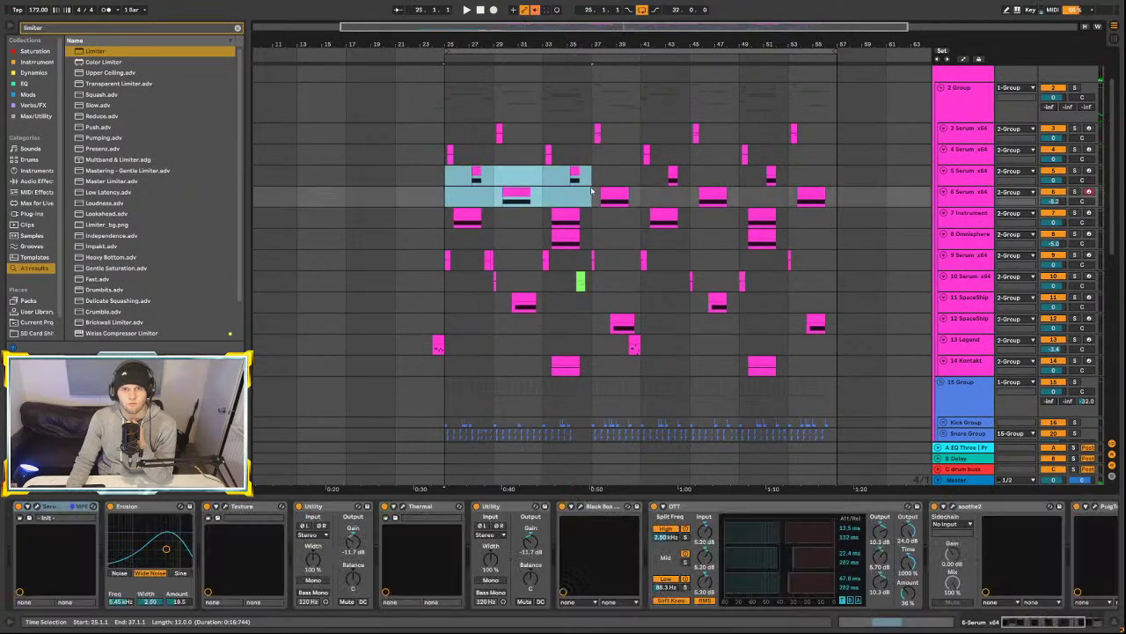
- Highlight bars 37 to 49 on Serum tracks 5 and 6, and bars 44 to 53 on the break tracks 30 and 31
{"action": "key", "text": "ctrl+d"}
{"action": "scroll", "coordinate": [728, 211], "scroll_direction": "down", "scroll_amount": 5}
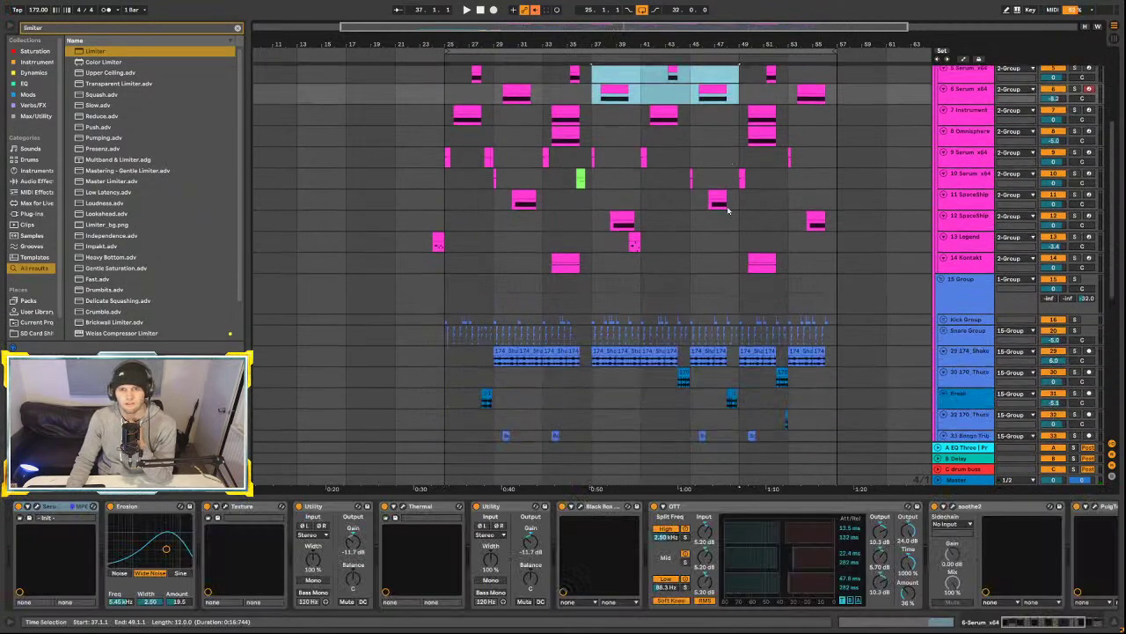
{"action": "scroll", "coordinate": [721, 219], "scroll_direction": "down", "scroll_amount": 3}
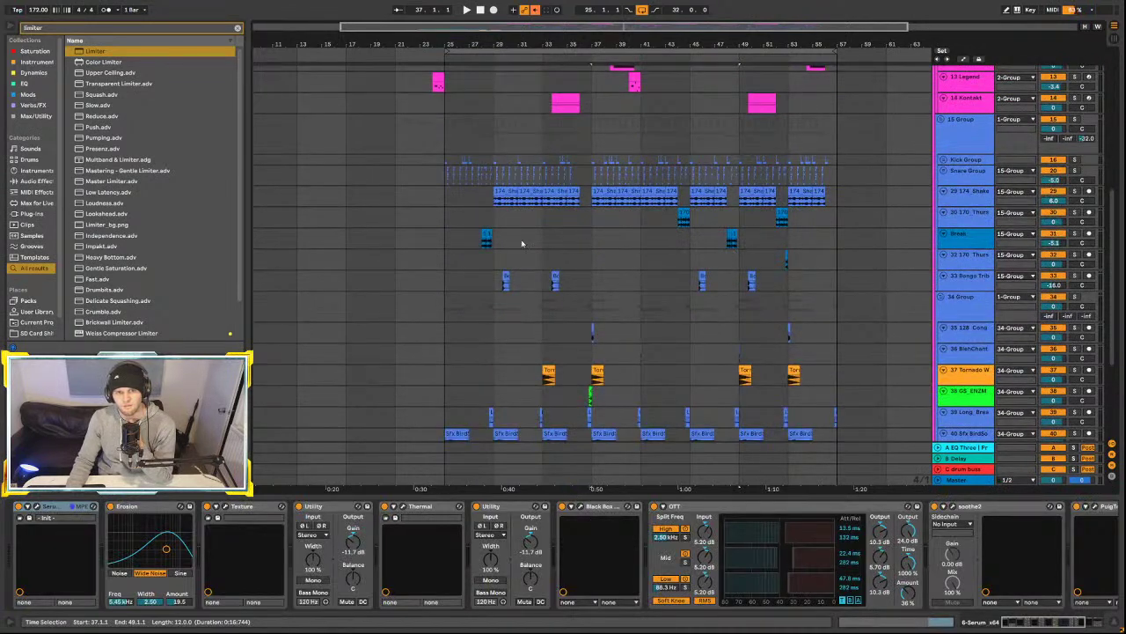
{"action": "left_click_drag", "start_coordinate": [669, 217], "coordinate": [796, 236]}
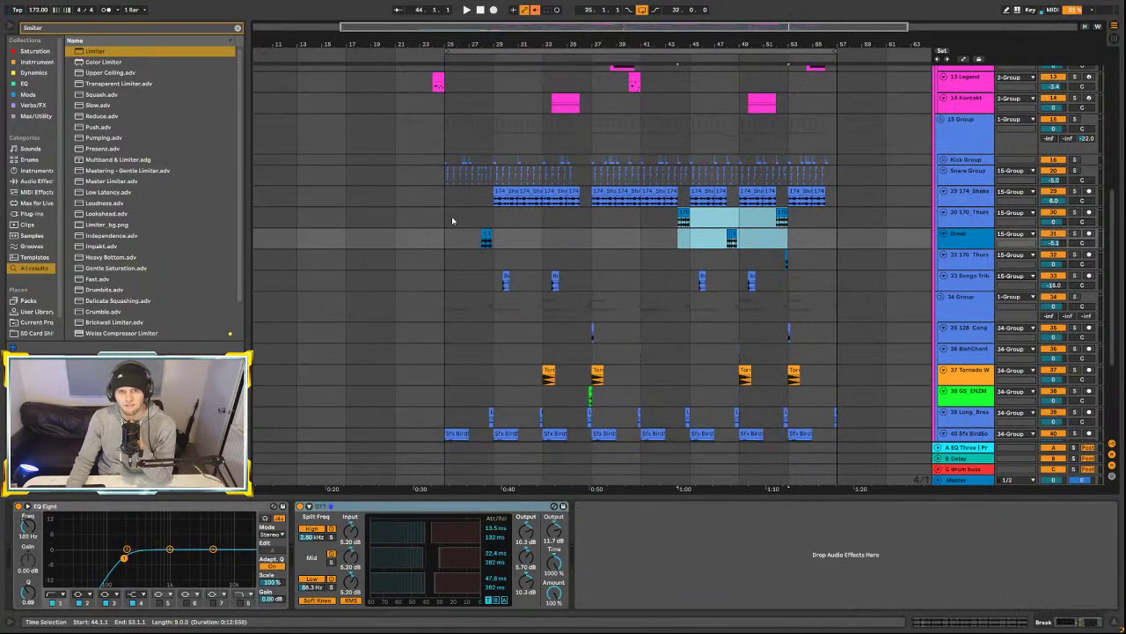
{"action": "left_click_drag", "start_coordinate": [447, 213], "coordinate": [601, 249]}
- Place the insert mark at bar 36 on the shaker loop track and at bar 41 on the Snare Group to show their effect chains
{"action": "left_click", "coordinate": [580, 191]}
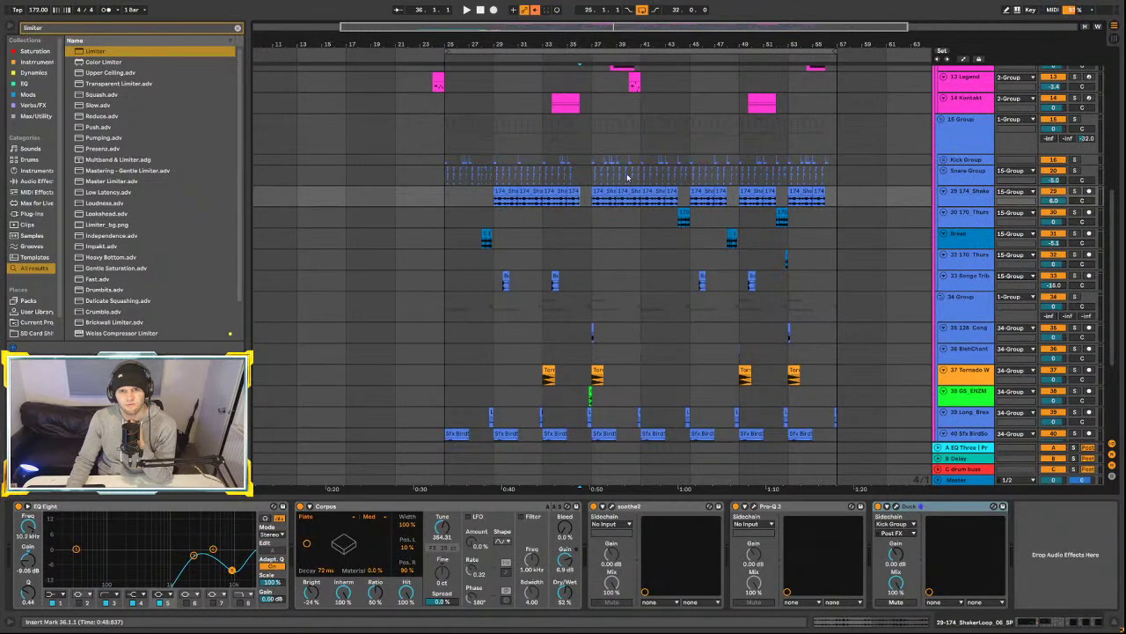
{"action": "left_click", "coordinate": [664, 179]}
{"action": "scroll", "coordinate": [642, 216], "scroll_direction": "up", "scroll_amount": 5}
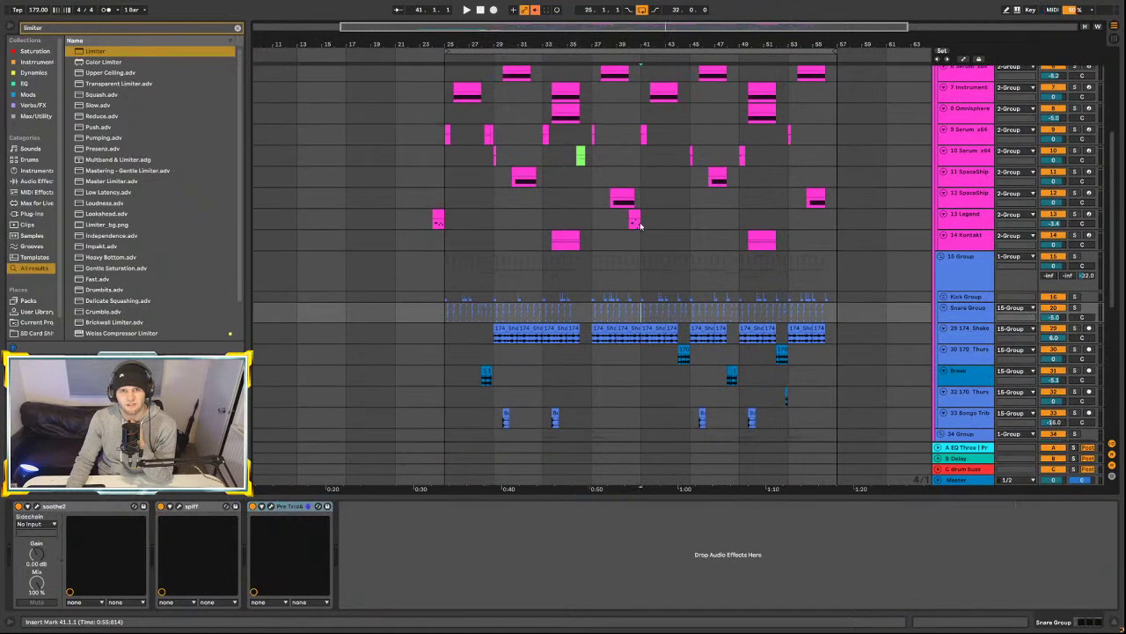
{"action": "scroll", "coordinate": [640, 227], "scroll_direction": "down", "scroll_amount": 5}
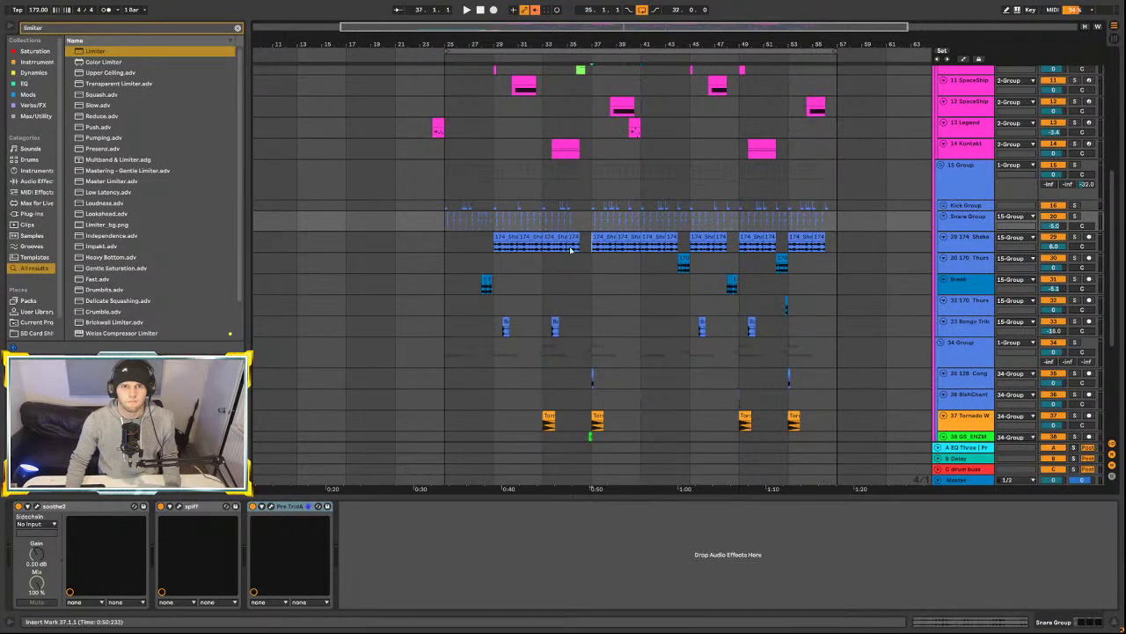
- Highlight bars 25 to 29 on the shaker loop track and unfold that track to show its waveforms
{"action": "left_click", "coordinate": [478, 249]}
{"action": "key", "text": "shift+Left"}
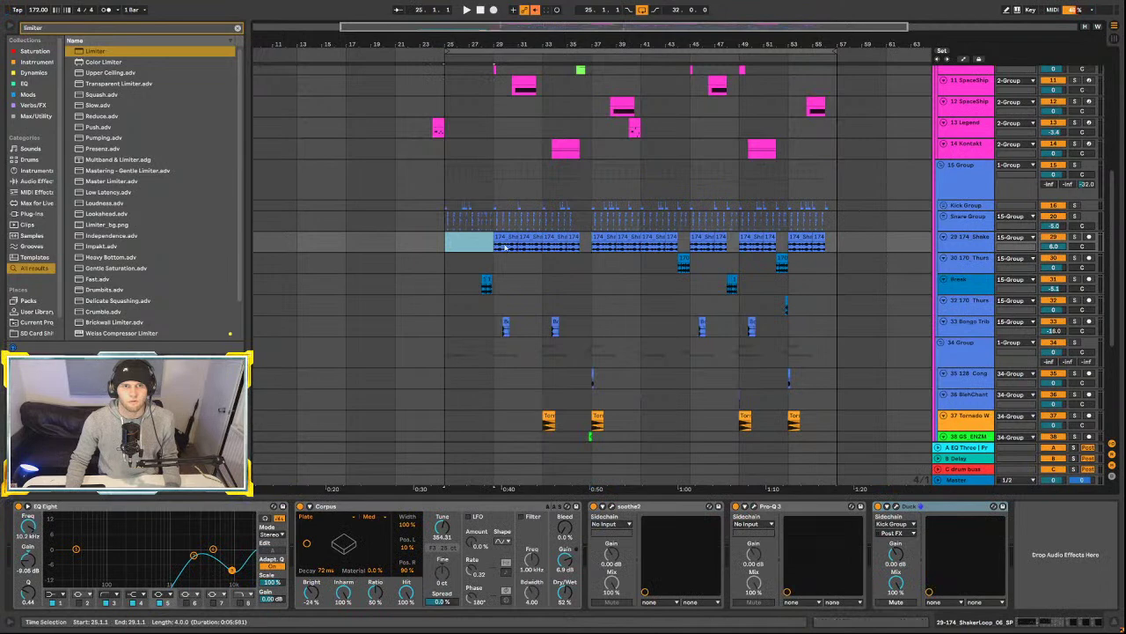
{"action": "key", "text": "plus"}
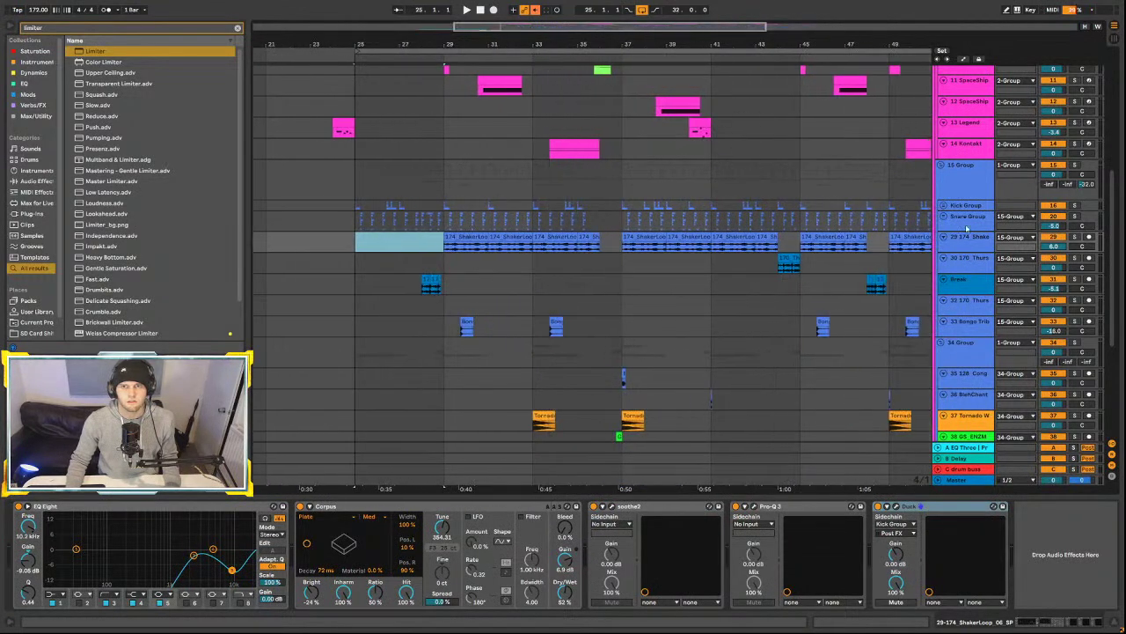
{"action": "left_click", "coordinate": [944, 241]}
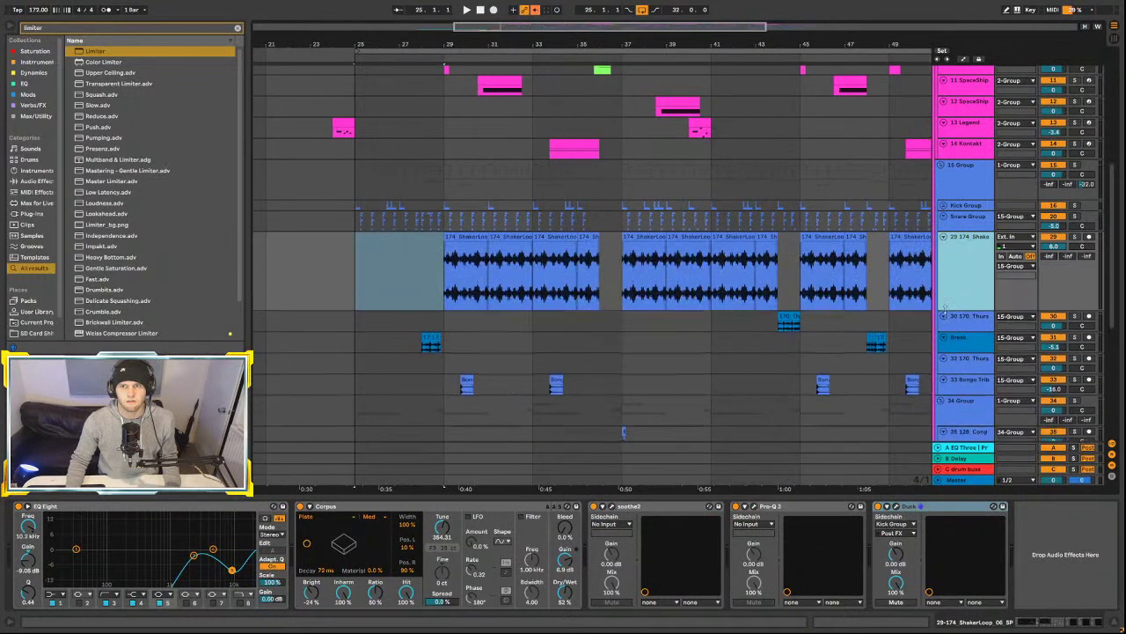
{"action": "left_click", "coordinate": [358, 272]}
{"action": "key", "text": "minus"}
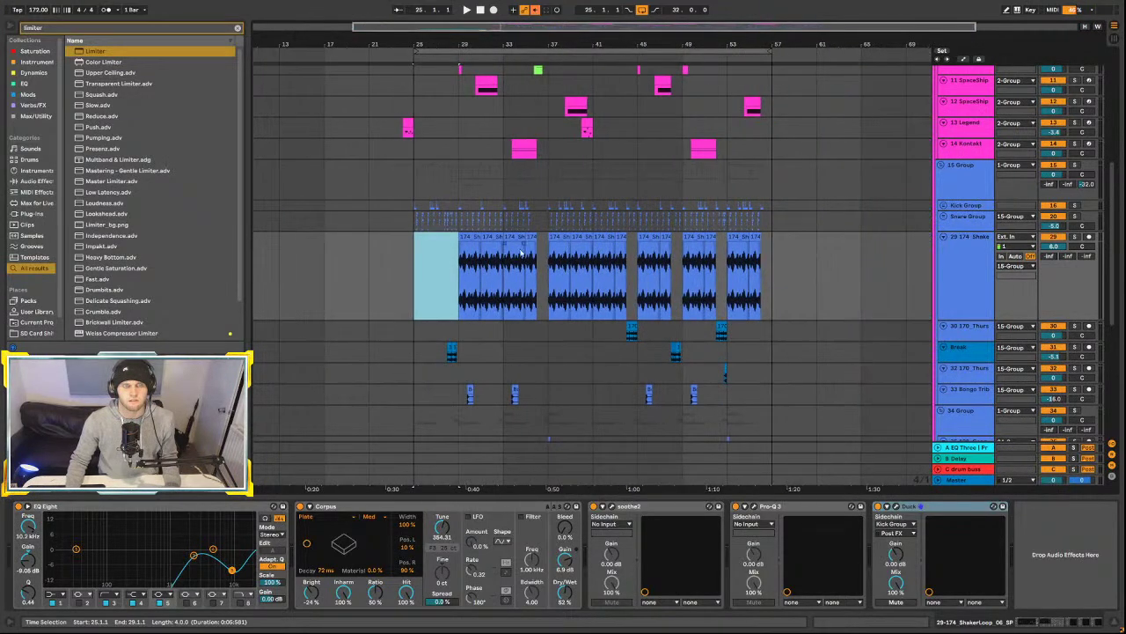
- Move the bars 37 to 41 section of the Snare Group and shaker loop track to bar 21
{"action": "left_click", "coordinate": [543, 282]}
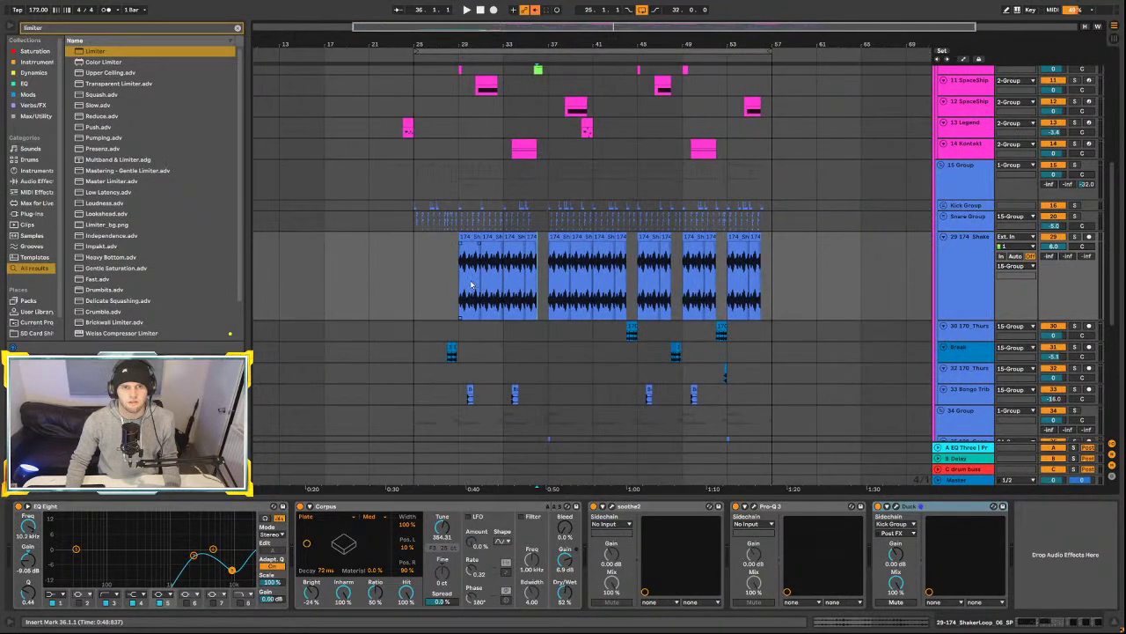
{"action": "left_click_drag", "start_coordinate": [506, 293], "coordinate": [549, 217]}
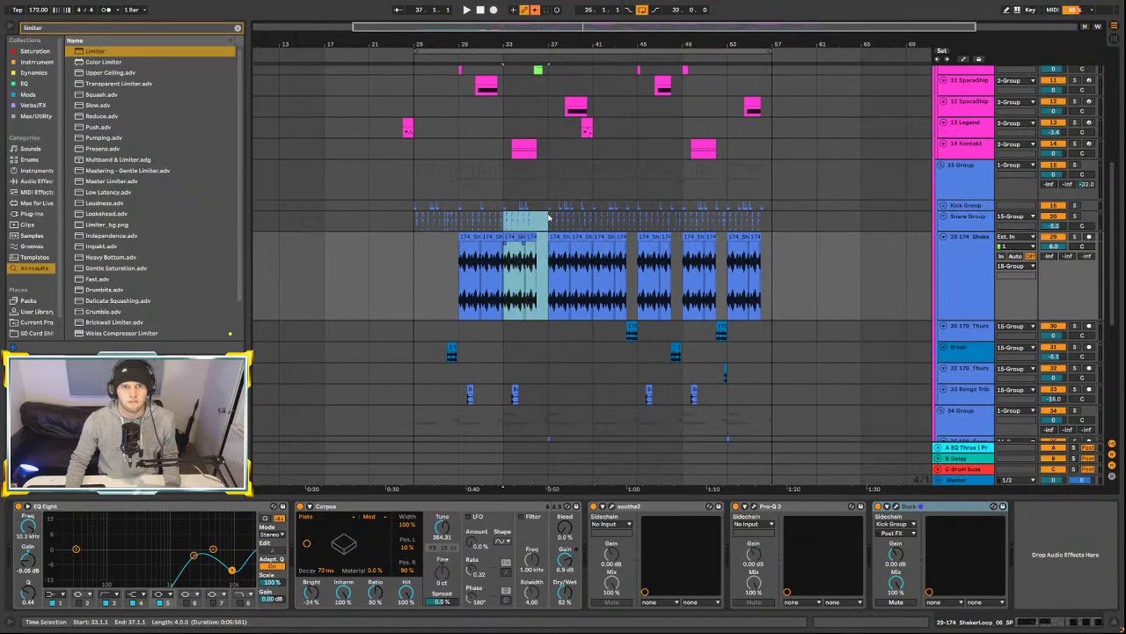
{"action": "left_click", "coordinate": [547, 216]}
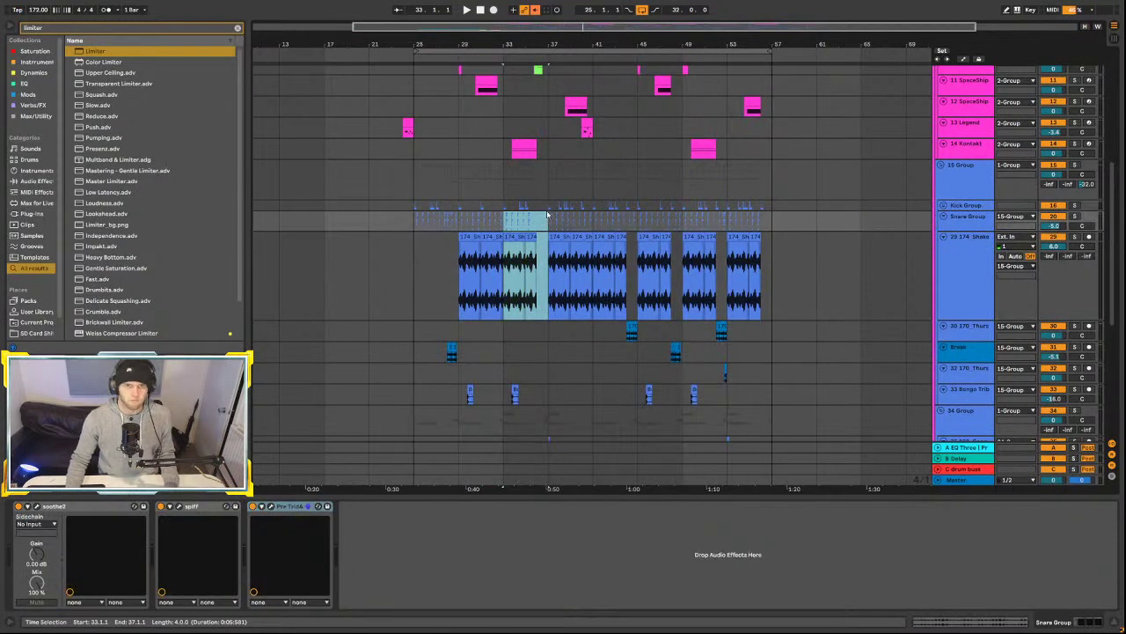
{"action": "left_click_drag", "start_coordinate": [550, 221], "coordinate": [594, 285]}
{"action": "left_click", "coordinate": [563, 232]}
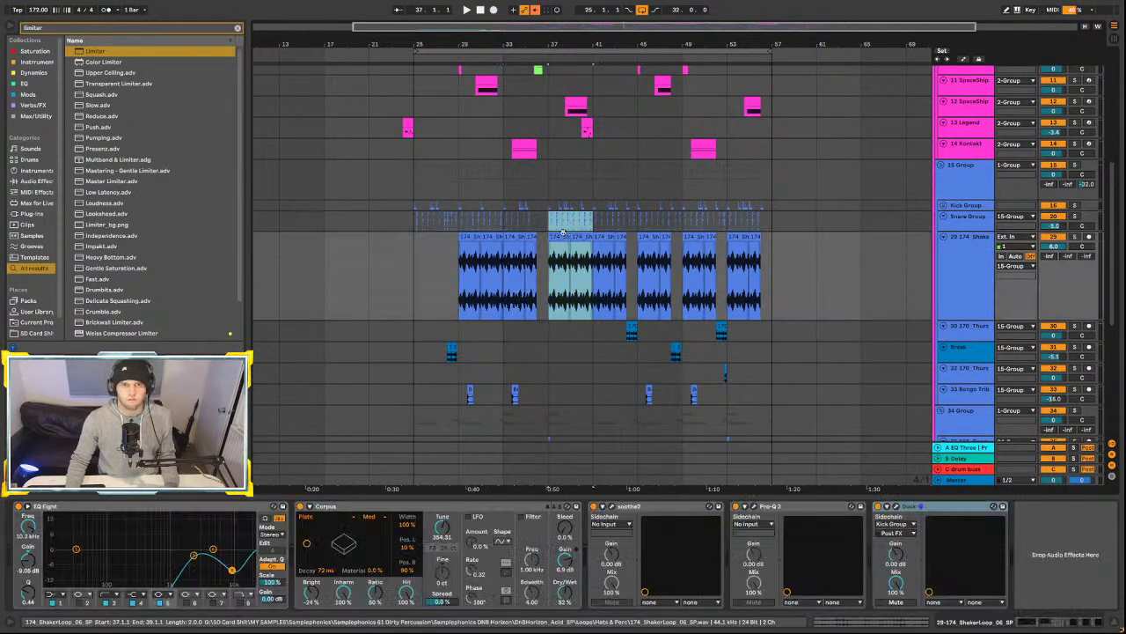
{"action": "left_click_drag", "start_coordinate": [563, 237], "coordinate": [380, 247]}
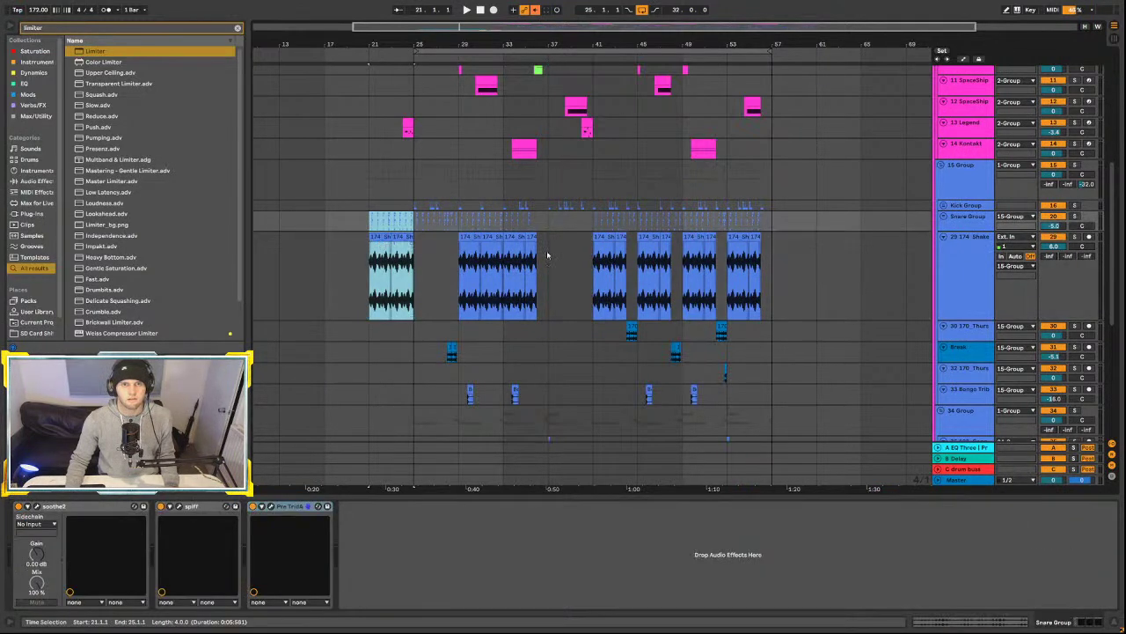
- Complete the section swap by moving bars 33 to 37 to bar 37 and the parked section from bar 21 to bar 33
{"action": "left_click", "coordinate": [509, 230]}
{"action": "left_click_drag", "start_coordinate": [510, 234], "coordinate": [541, 239]}
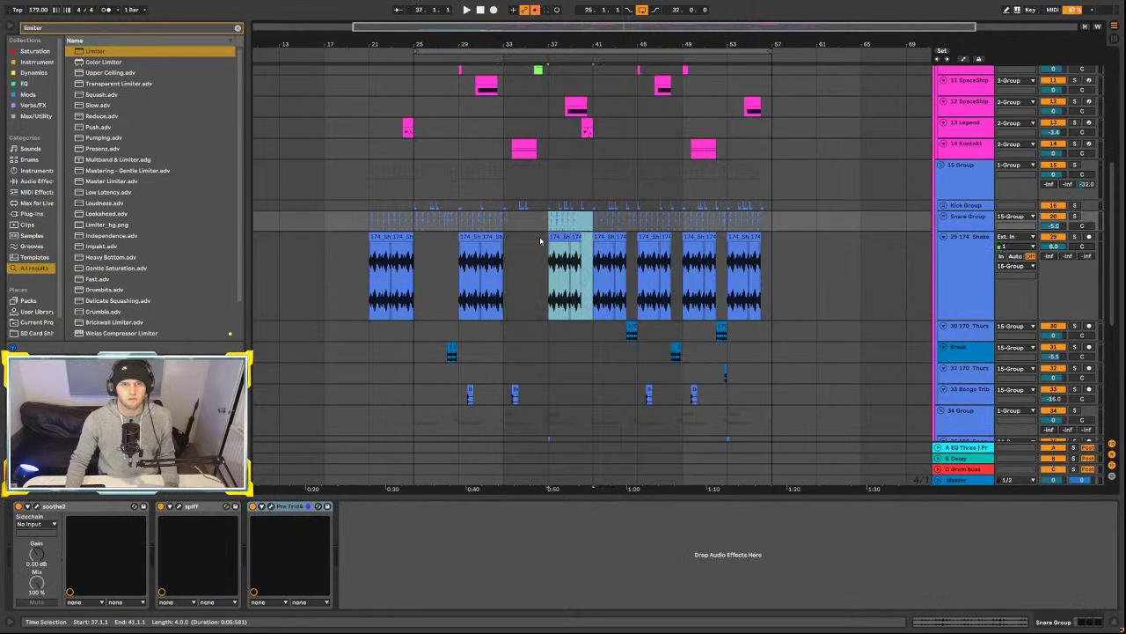
{"action": "left_click", "coordinate": [387, 237]}
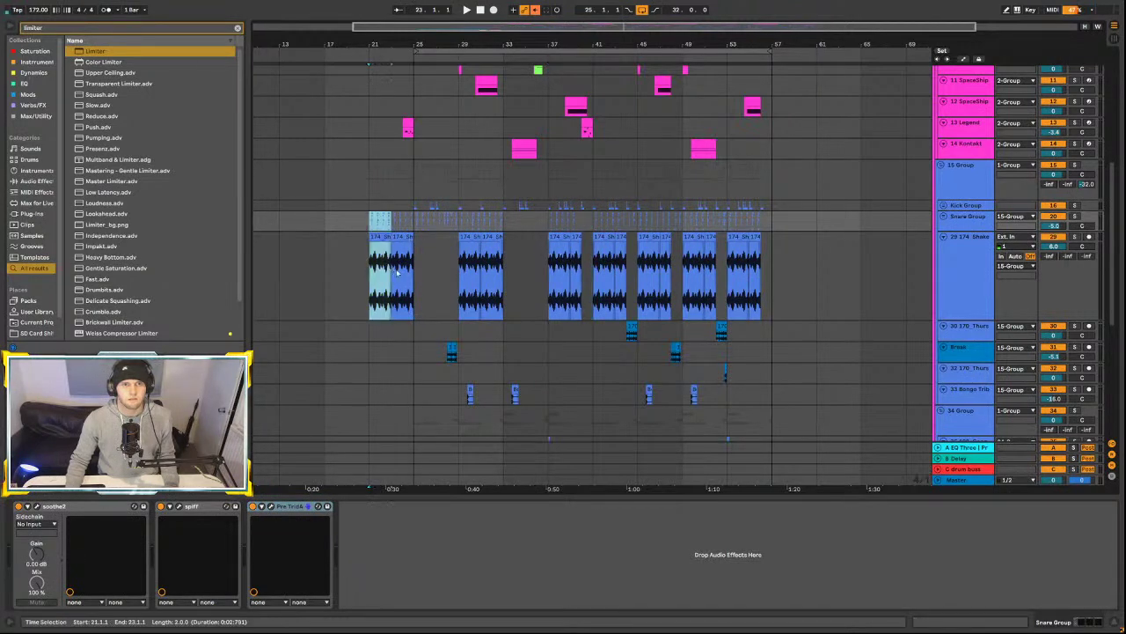
{"action": "left_click_drag", "start_coordinate": [387, 238], "coordinate": [502, 236]}
- Unfold the Snare Group to check its layers, collapse it again, and briefly check the Kick Group
{"action": "left_click", "coordinate": [961, 224]}
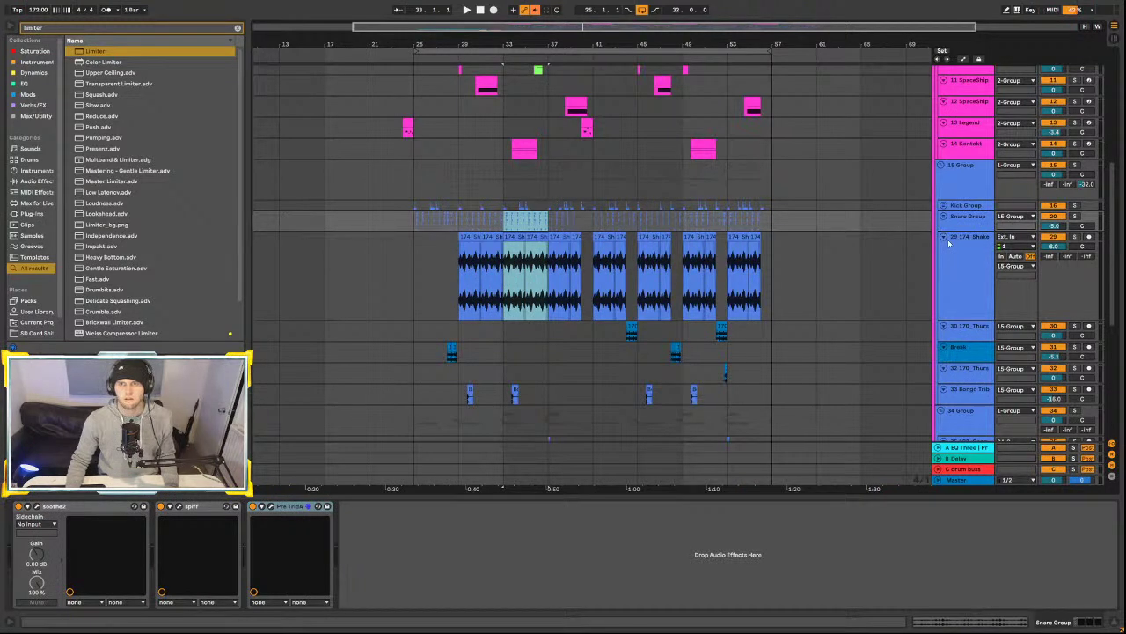
{"action": "left_click", "coordinate": [943, 216]}
{"action": "scroll", "coordinate": [968, 202], "scroll_direction": "down", "scroll_amount": 2}
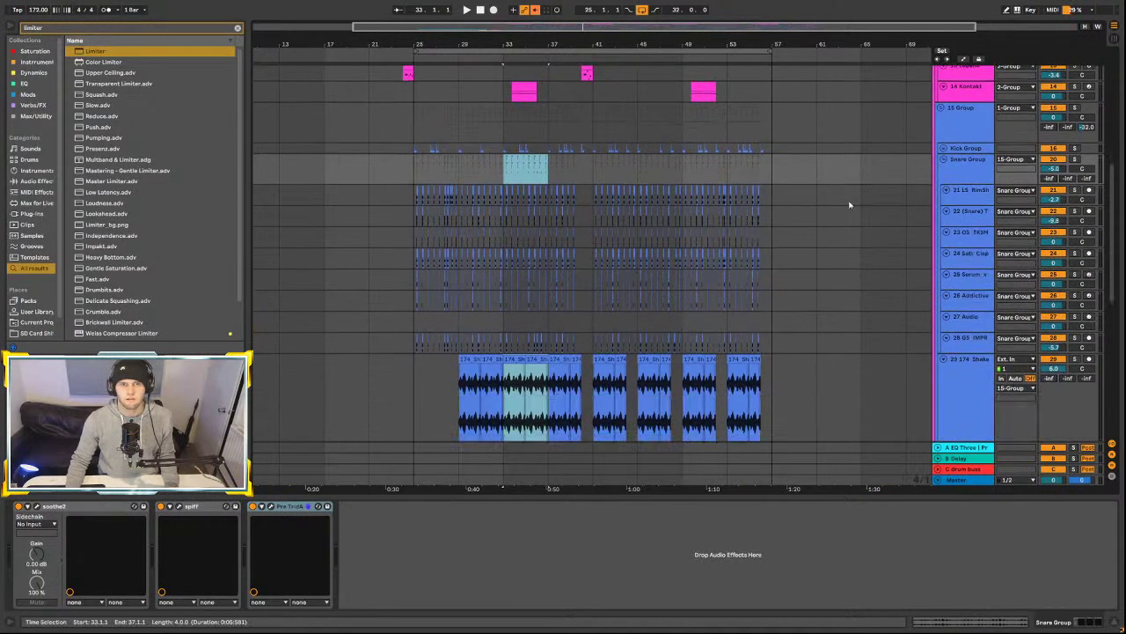
{"action": "left_click", "coordinate": [945, 161]}
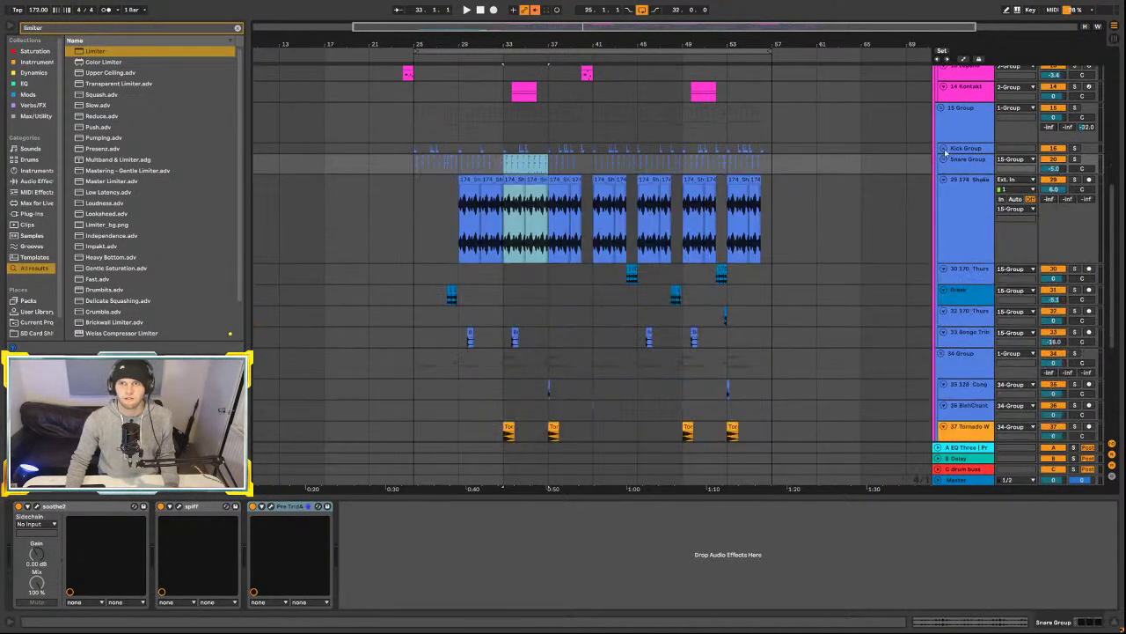
{"action": "left_click", "coordinate": [945, 149]}
{"action": "left_click", "coordinate": [944, 149]}
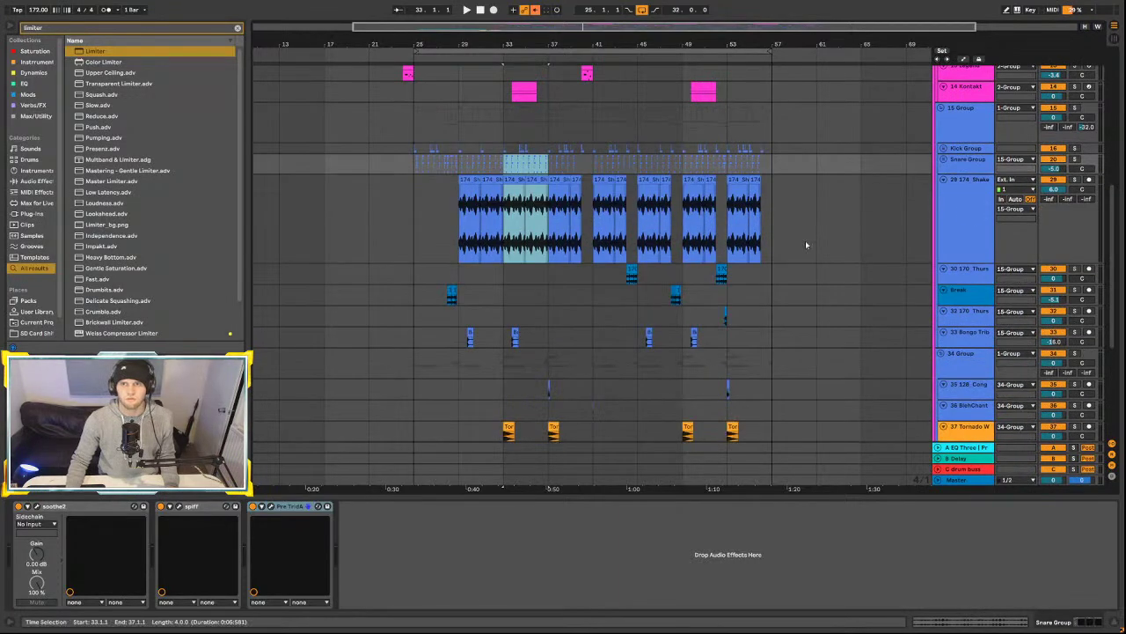
- Solo the 15 Group and play the rearranged drums from bar 33
{"action": "scroll", "coordinate": [792, 220], "scroll_direction": "up", "scroll_amount": 2}
{"action": "left_click_drag", "start_coordinate": [509, 44], "coordinate": [509, 58]}
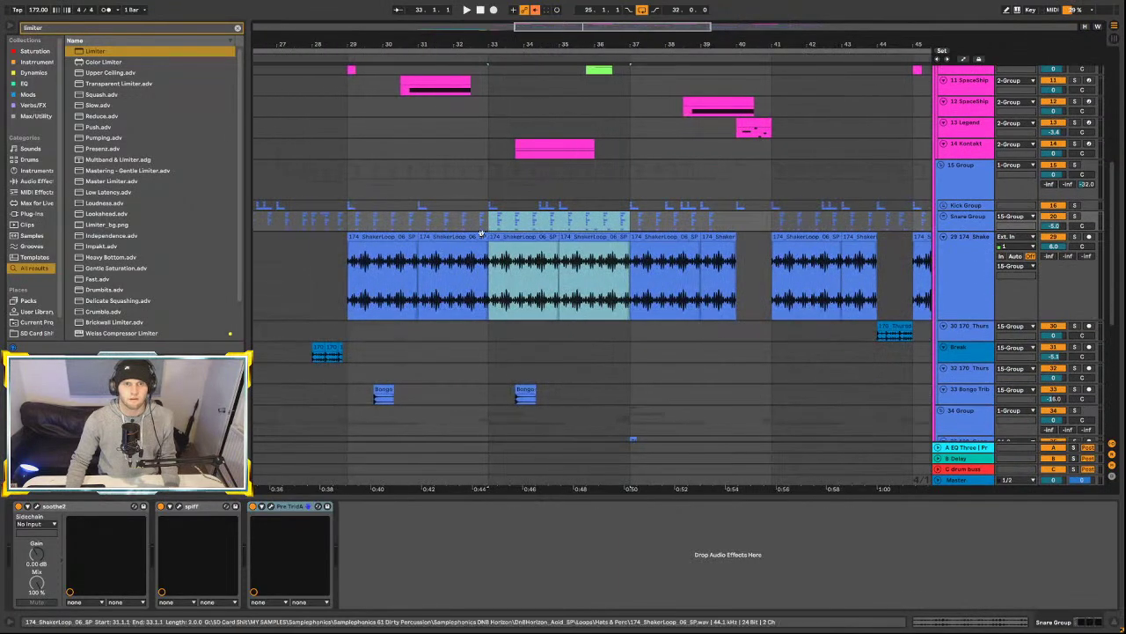
{"action": "left_click", "coordinate": [1072, 155]}
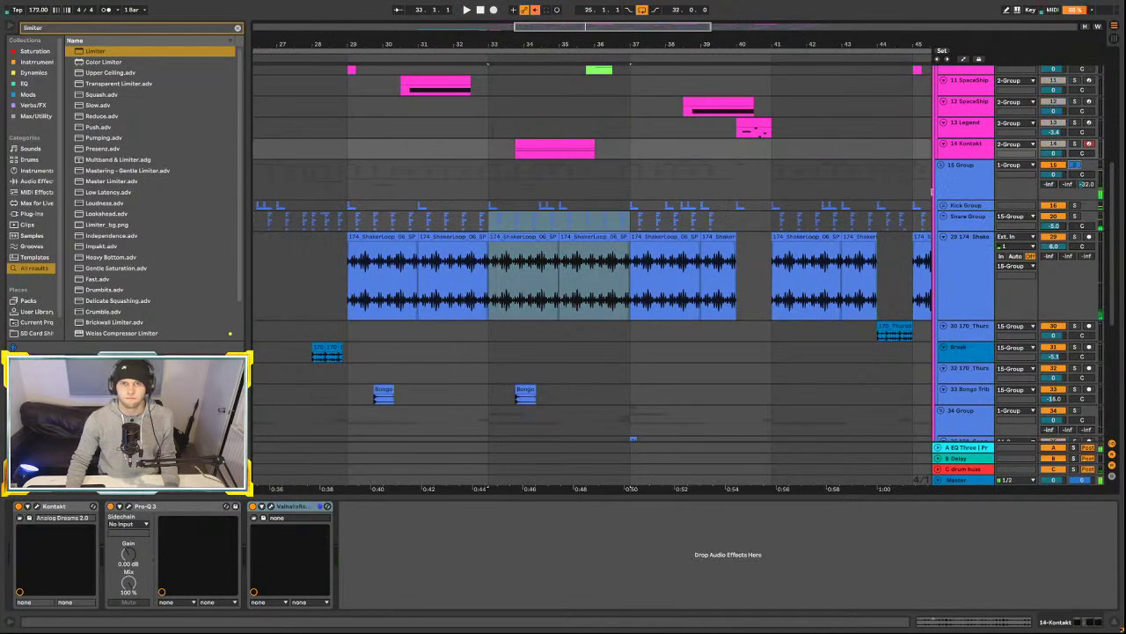
{"action": "left_click_drag", "start_coordinate": [570, 44], "coordinate": [462, 37]}
{"action": "scroll", "coordinate": [661, 235], "scroll_direction": "up", "scroll_amount": 5}
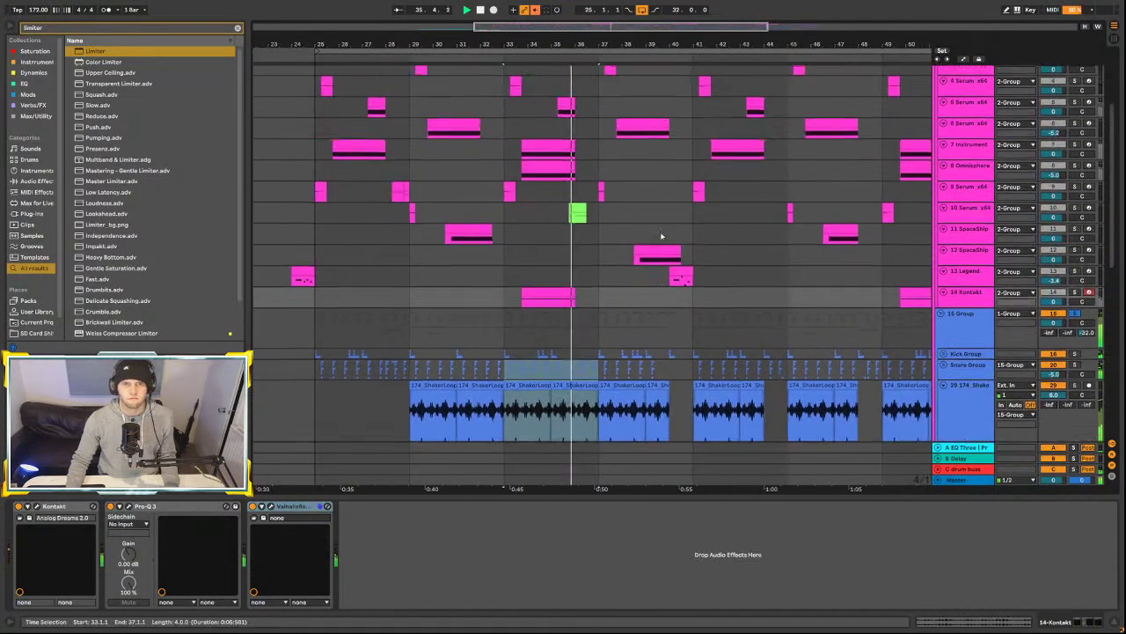
{"action": "scroll", "coordinate": [662, 236], "scroll_direction": "down", "scroll_amount": 1}
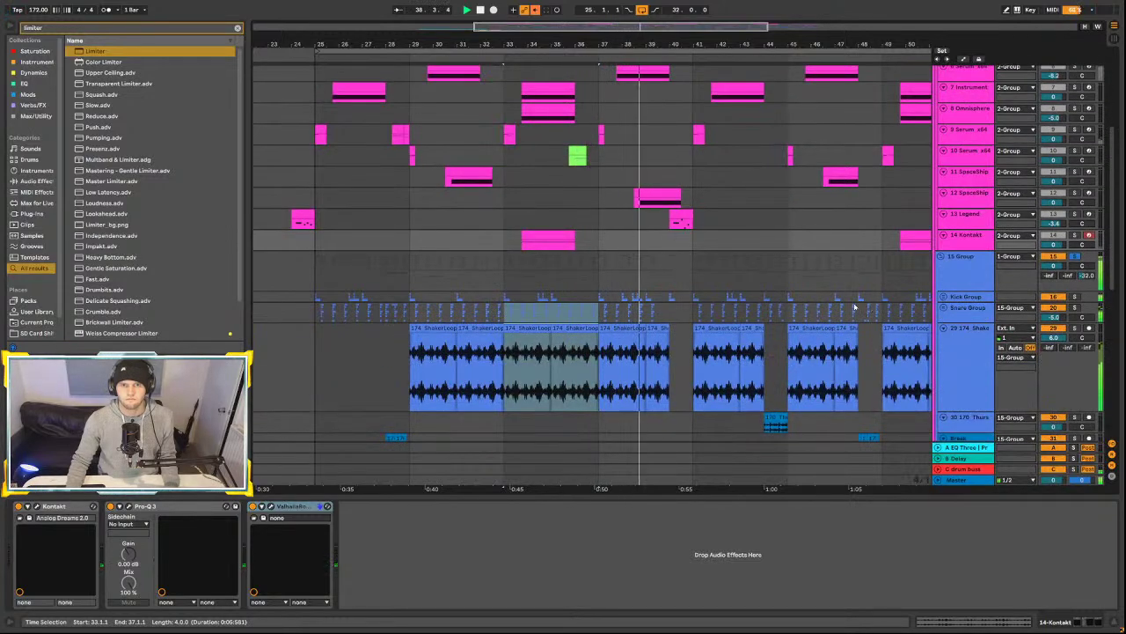
- Unfold the Snare Group to view its layers and replay the soloed drums from bar 33
{"action": "left_click", "coordinate": [944, 308]}
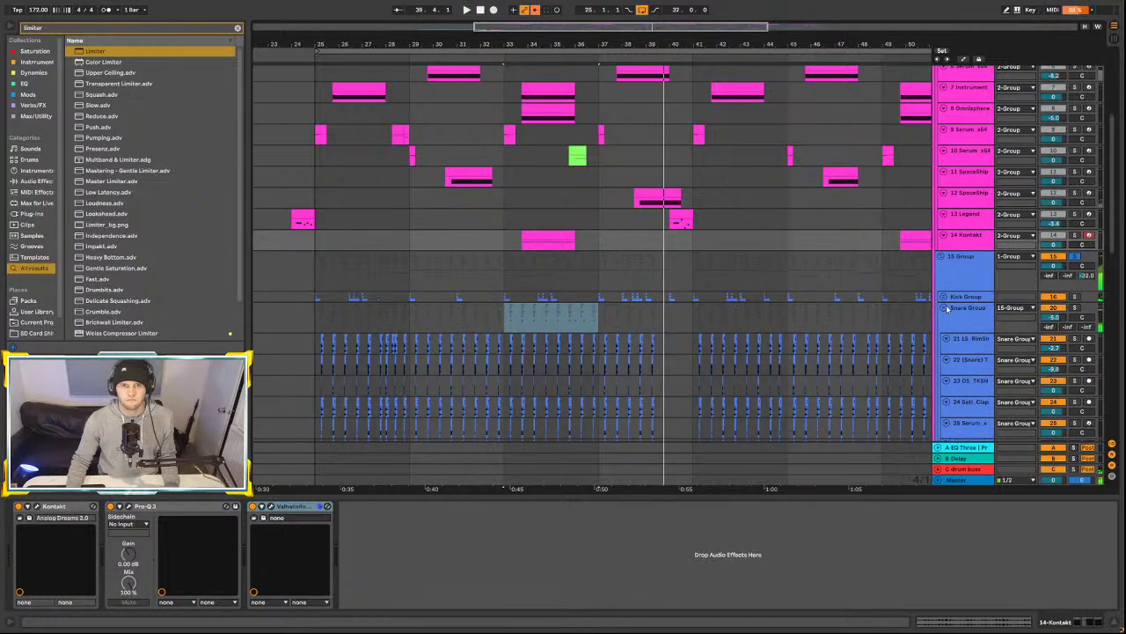
{"action": "scroll", "coordinate": [714, 328], "scroll_direction": "down", "scroll_amount": 5}
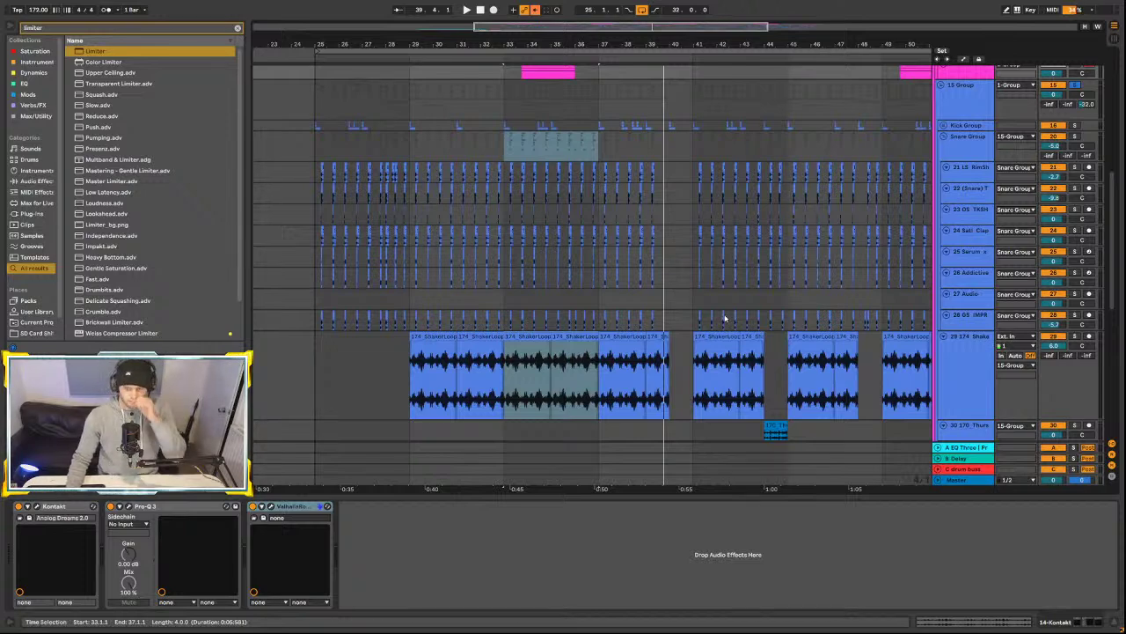
{"action": "scroll", "coordinate": [578, 179], "scroll_direction": "up", "scroll_amount": 2}
{"action": "key", "text": "space"}
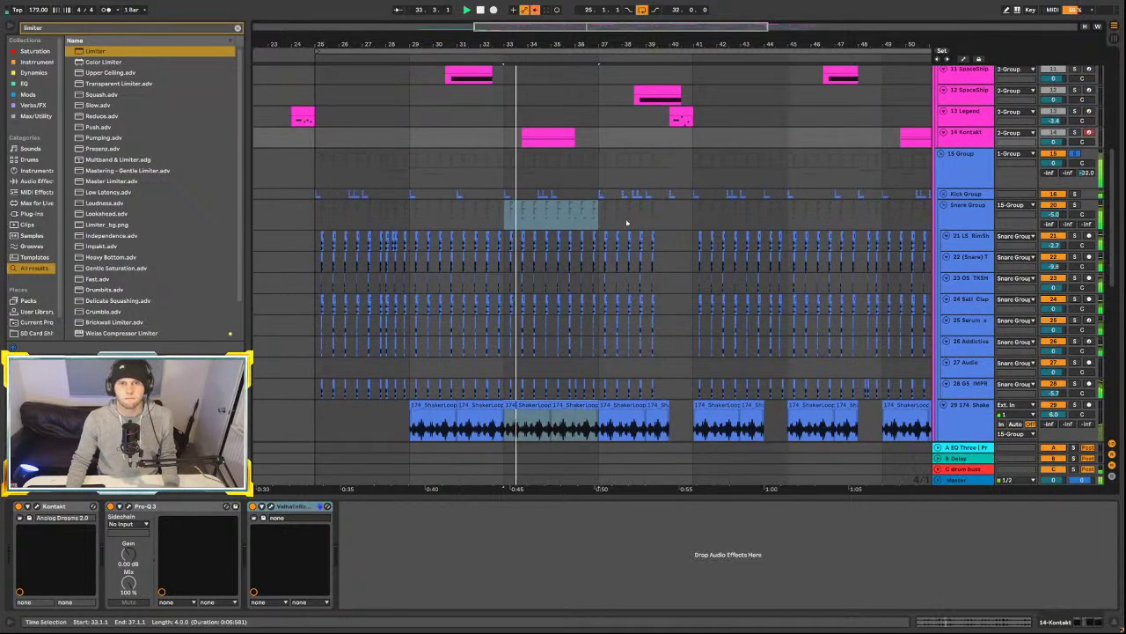
- Place the insert mark at bar 37 on the Snare Group, unsolo the 15 Group, and play the full mix from there
{"action": "left_click", "coordinate": [608, 218]}
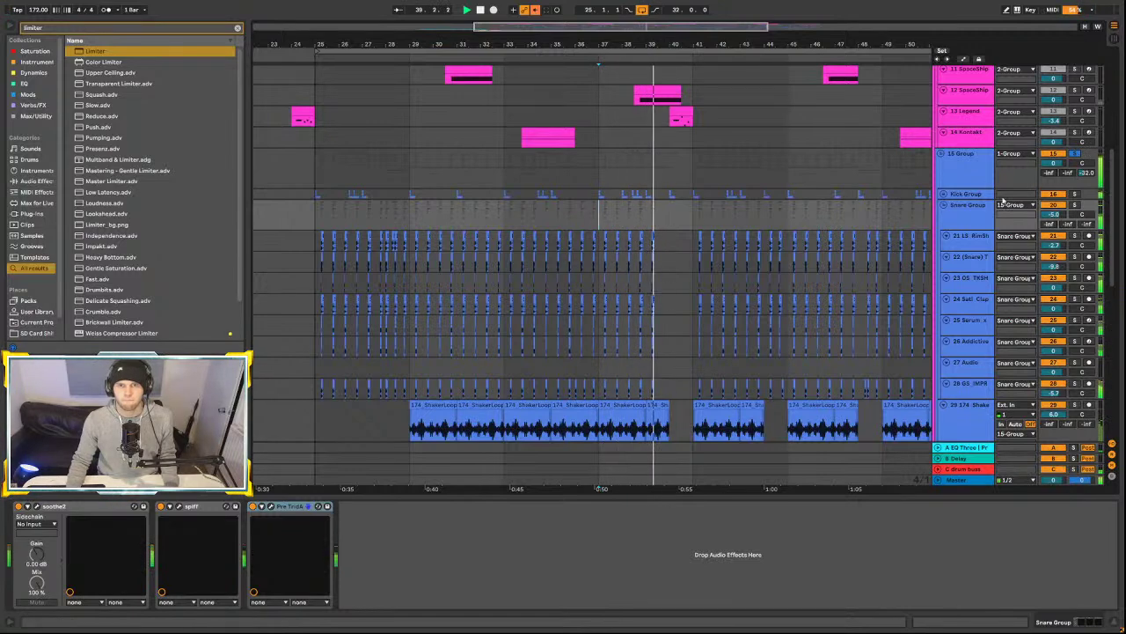
{"action": "scroll", "coordinate": [840, 290], "scroll_direction": "down", "scroll_amount": 6}
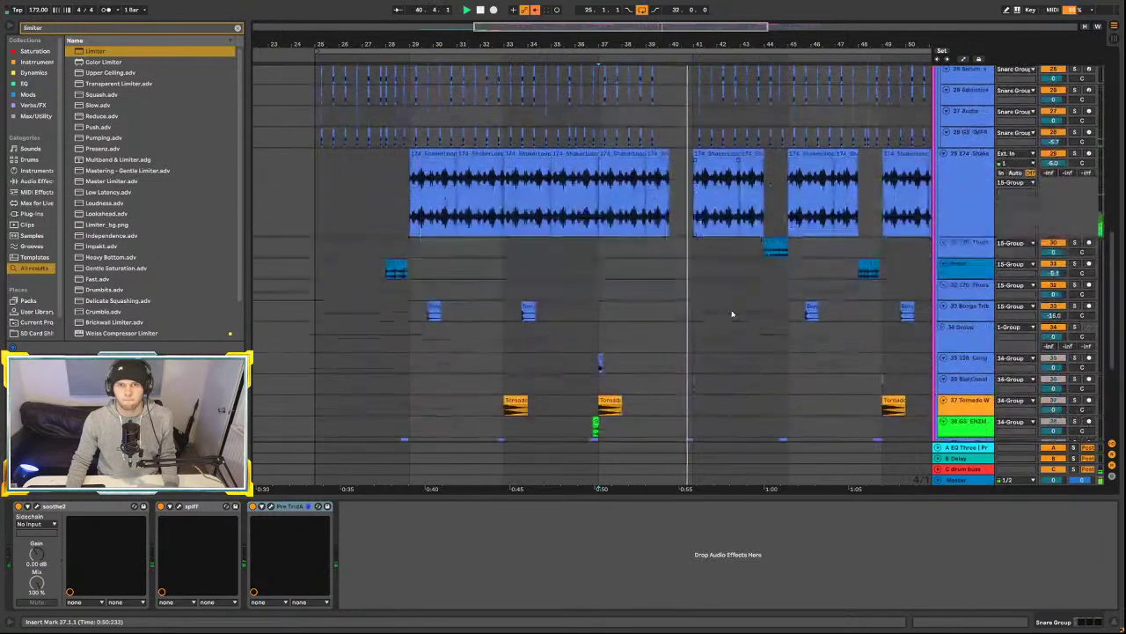
{"action": "scroll", "coordinate": [990, 223], "scroll_direction": "up", "scroll_amount": 6}
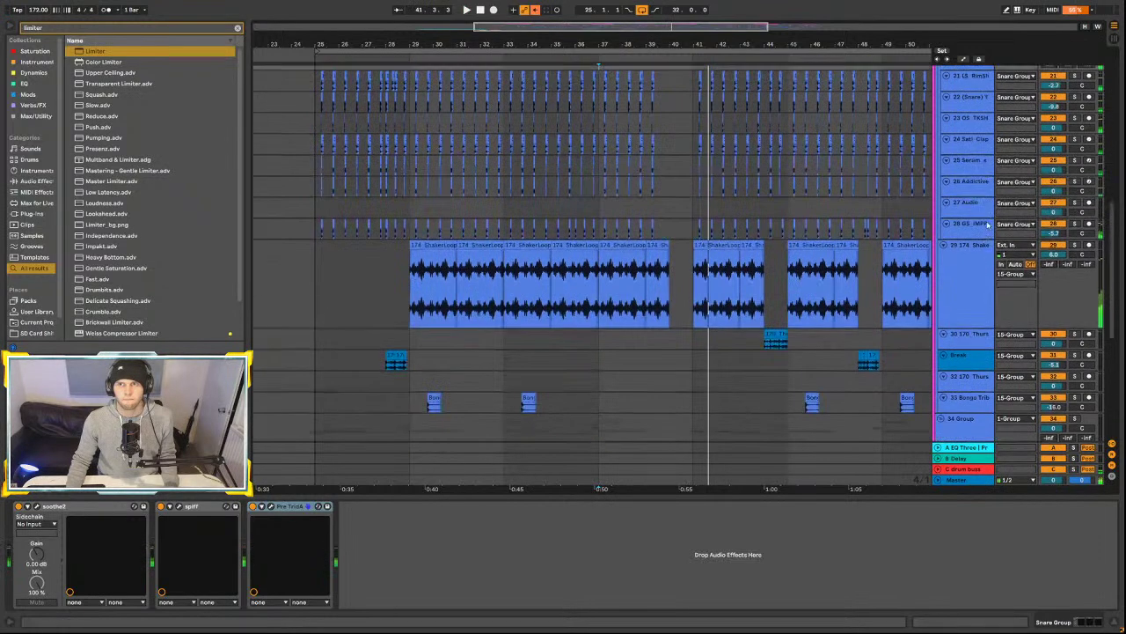
{"action": "key", "text": "space"}
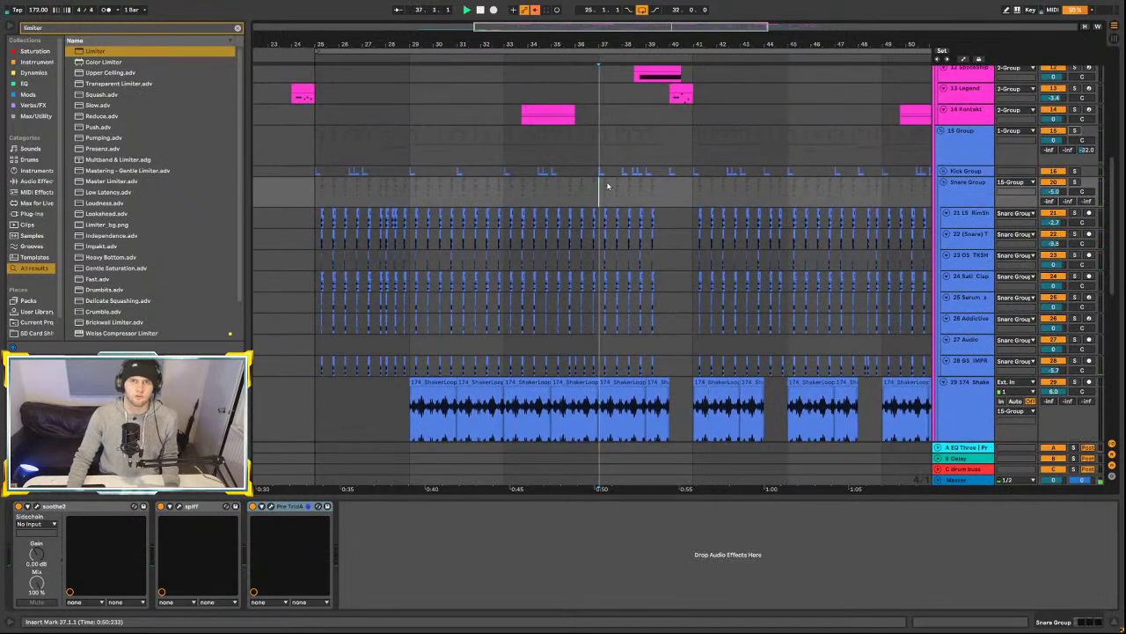
{"action": "scroll", "coordinate": [625, 215], "scroll_direction": "up", "scroll_amount": 2}
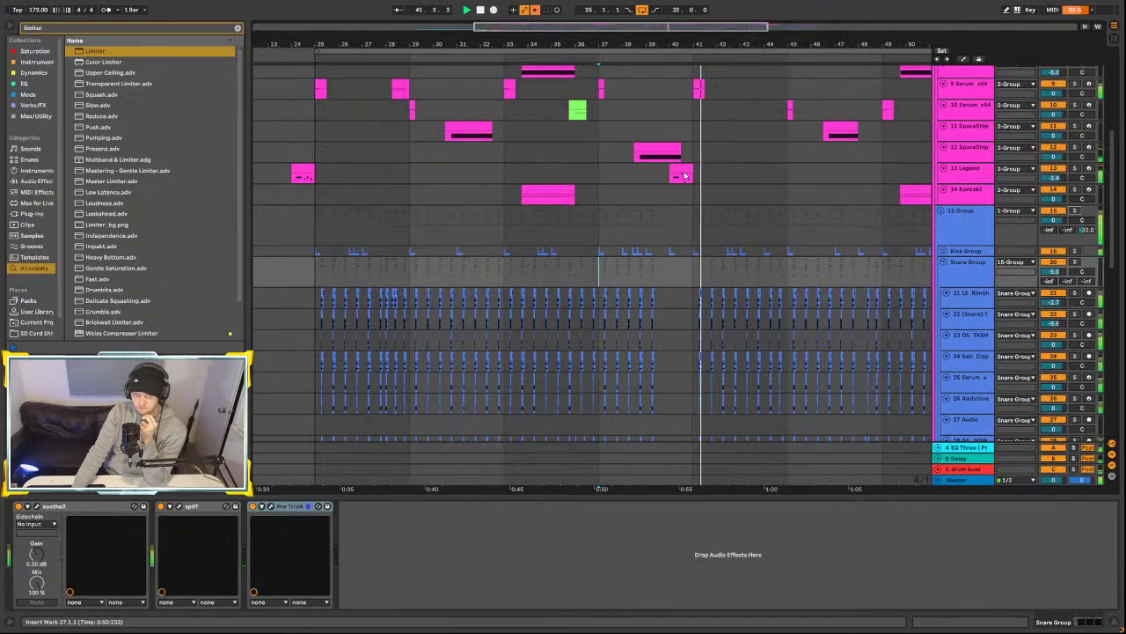
{"action": "key", "text": "minus"}
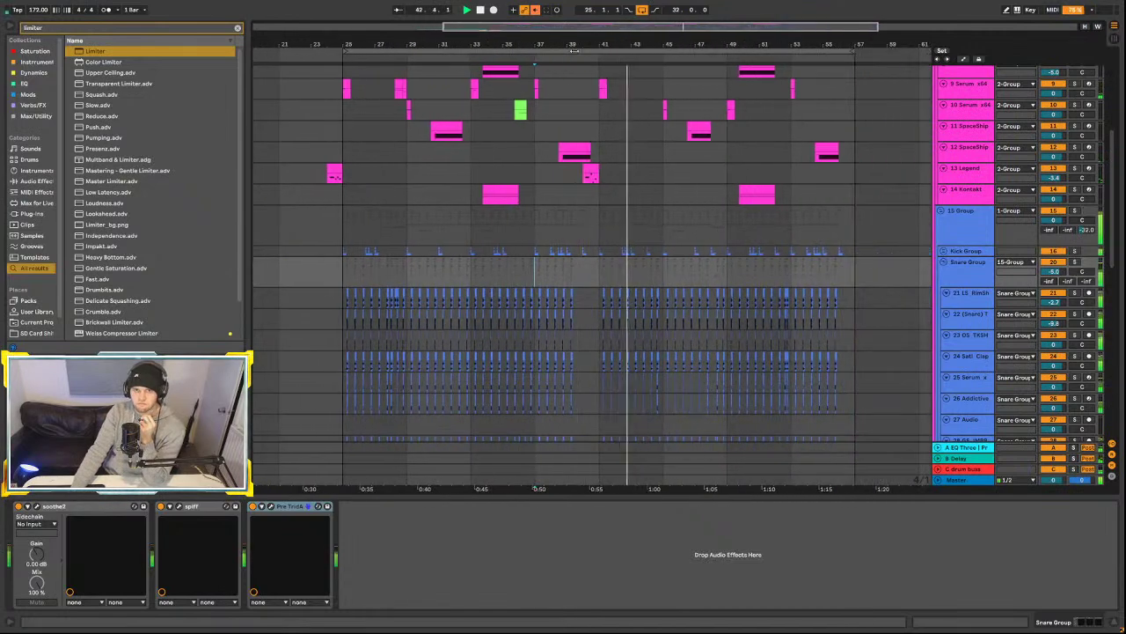
{"action": "scroll", "coordinate": [611, 322], "scroll_direction": "down", "scroll_amount": 4}
{"action": "key", "text": "minus"}
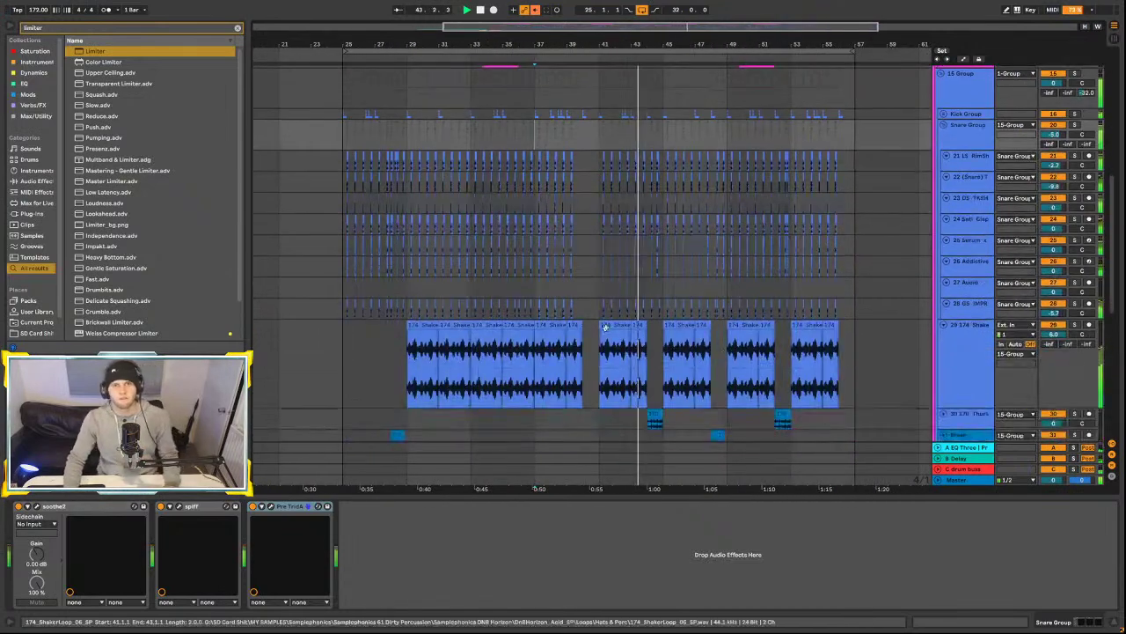
- Unfold the Kick Group and select bars 41 to 57 across the kick and snare layers
{"action": "left_click", "coordinate": [599, 271]}
{"action": "scroll", "coordinate": [765, 249], "scroll_direction": "up", "scroll_amount": 2}
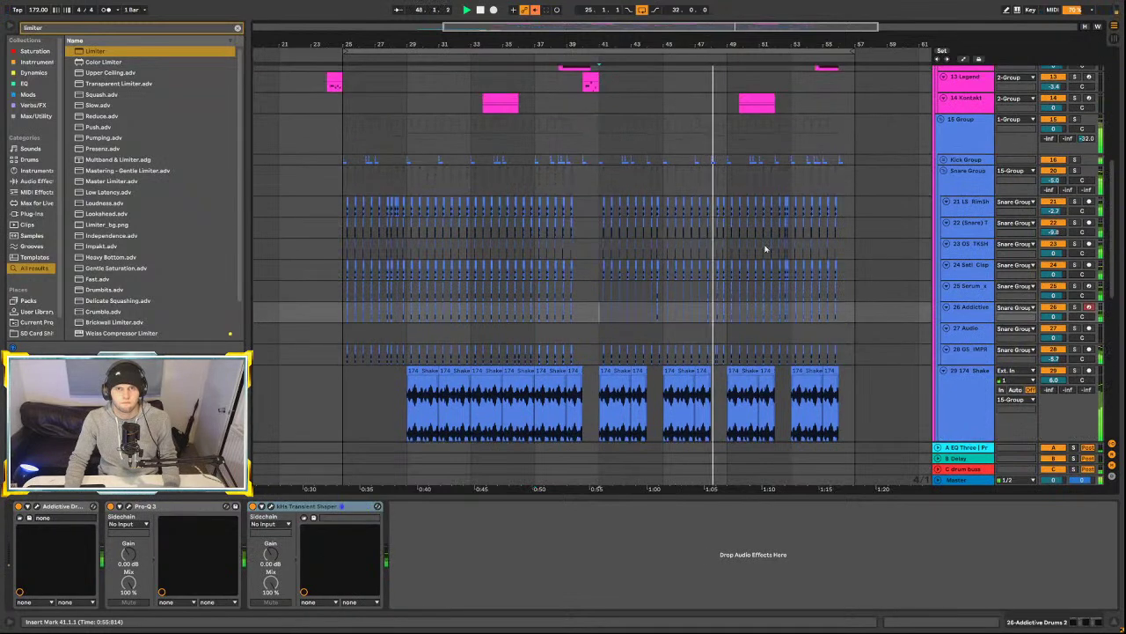
{"action": "left_click", "coordinate": [944, 159]}
{"action": "scroll", "coordinate": [763, 236], "scroll_direction": "down", "scroll_amount": 2}
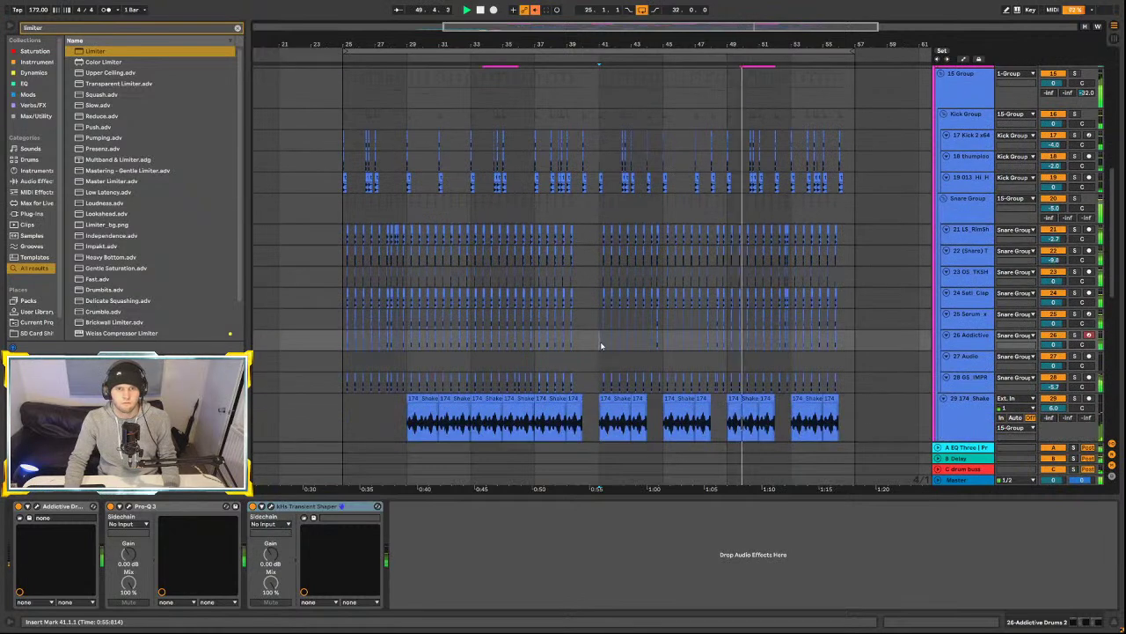
{"action": "left_click_drag", "start_coordinate": [601, 342], "coordinate": [337, 143]}
{"action": "left_click_drag", "start_coordinate": [599, 139], "coordinate": [856, 345]}
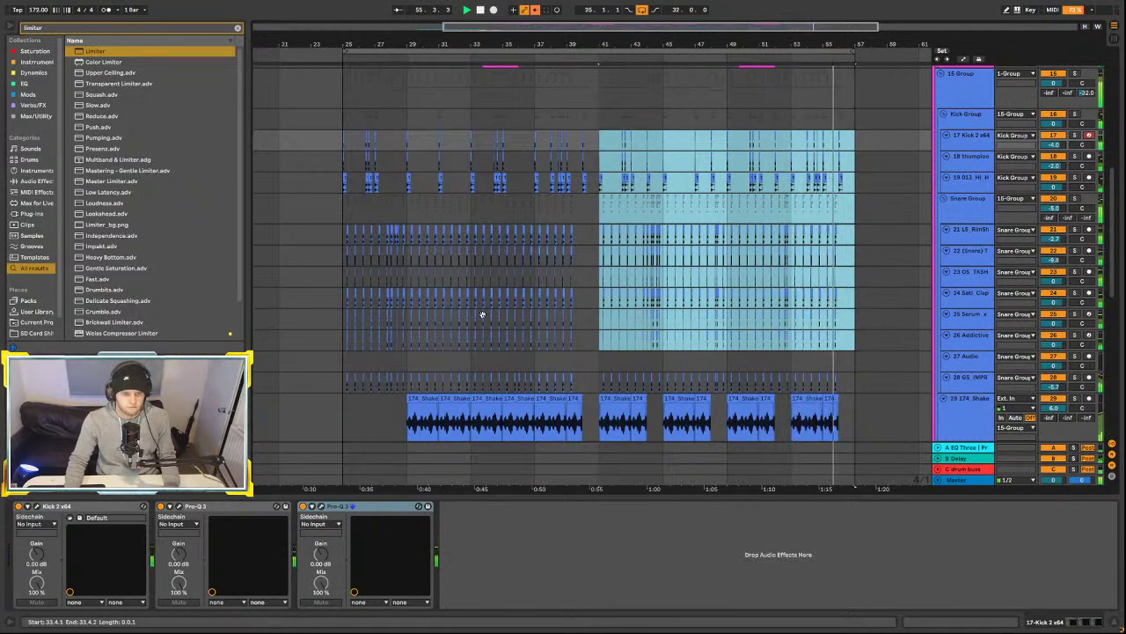
- Look over the percussion and effects tracks, then collapse the Snare Group and the Kick Group
{"action": "scroll", "coordinate": [771, 291], "scroll_direction": "down", "scroll_amount": 10}
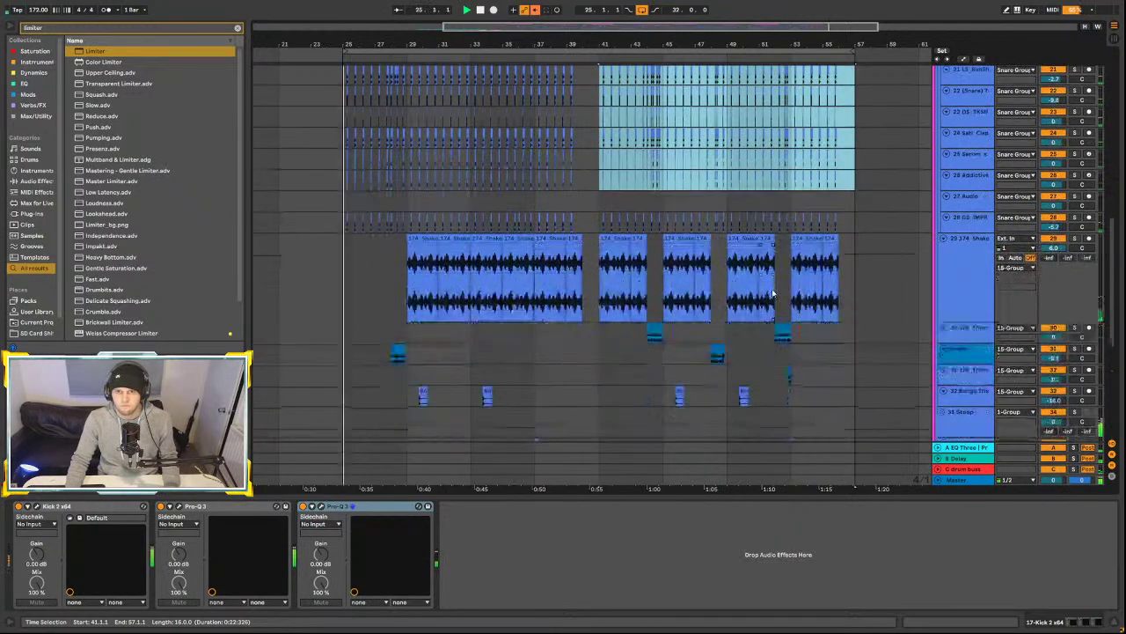
{"action": "scroll", "coordinate": [773, 298], "scroll_direction": "up", "scroll_amount": 10}
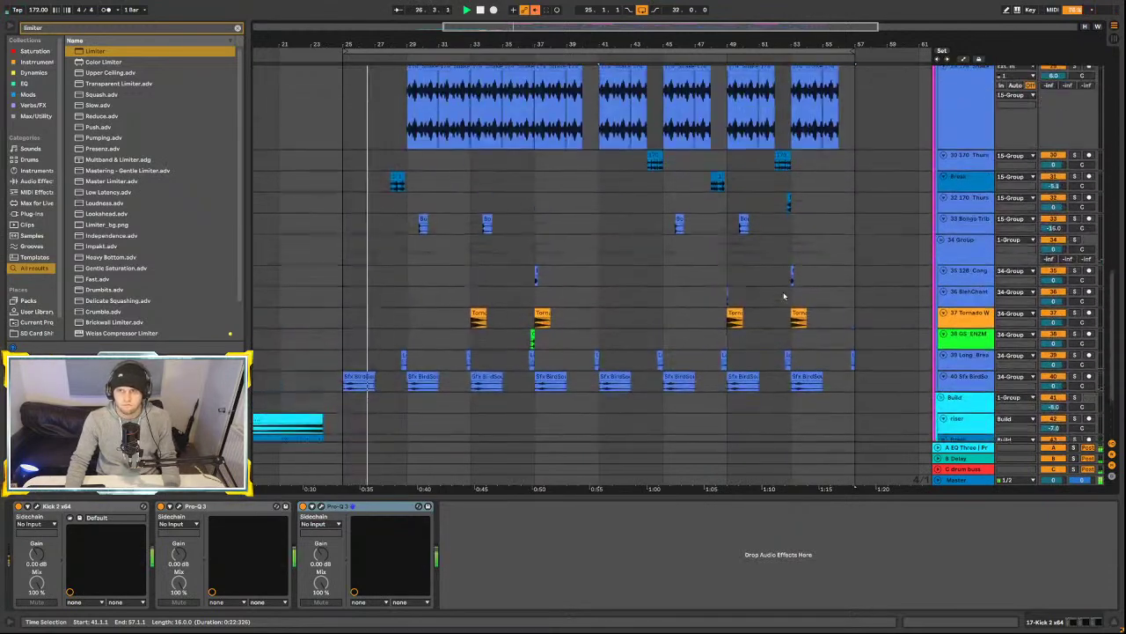
{"action": "scroll", "coordinate": [785, 295], "scroll_direction": "up", "scroll_amount": 5}
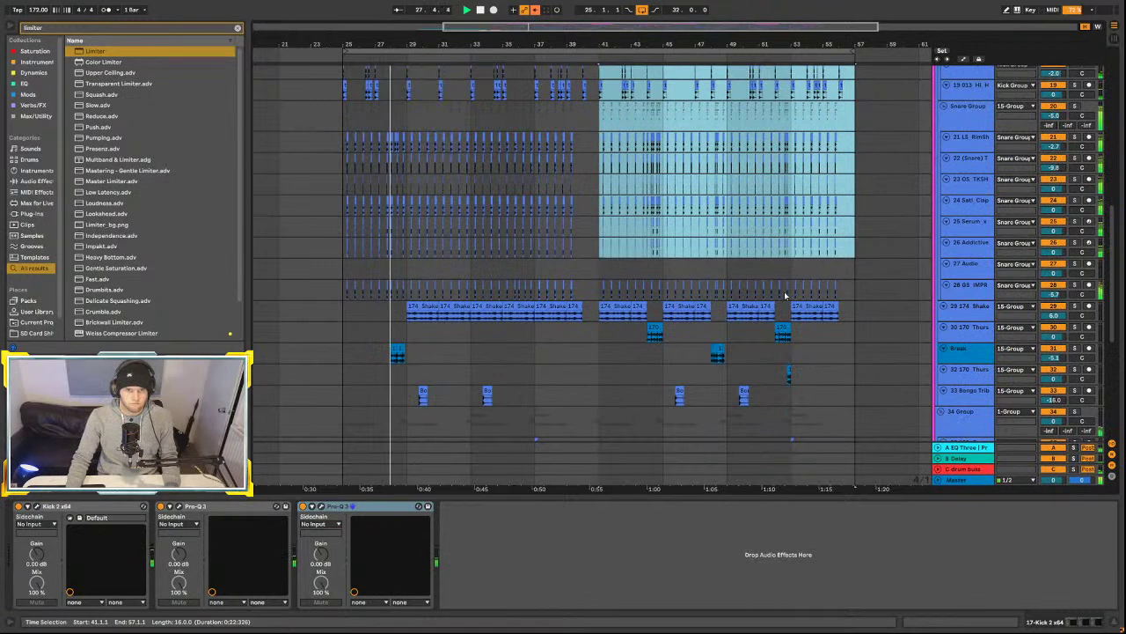
{"action": "left_click", "coordinate": [945, 265]}
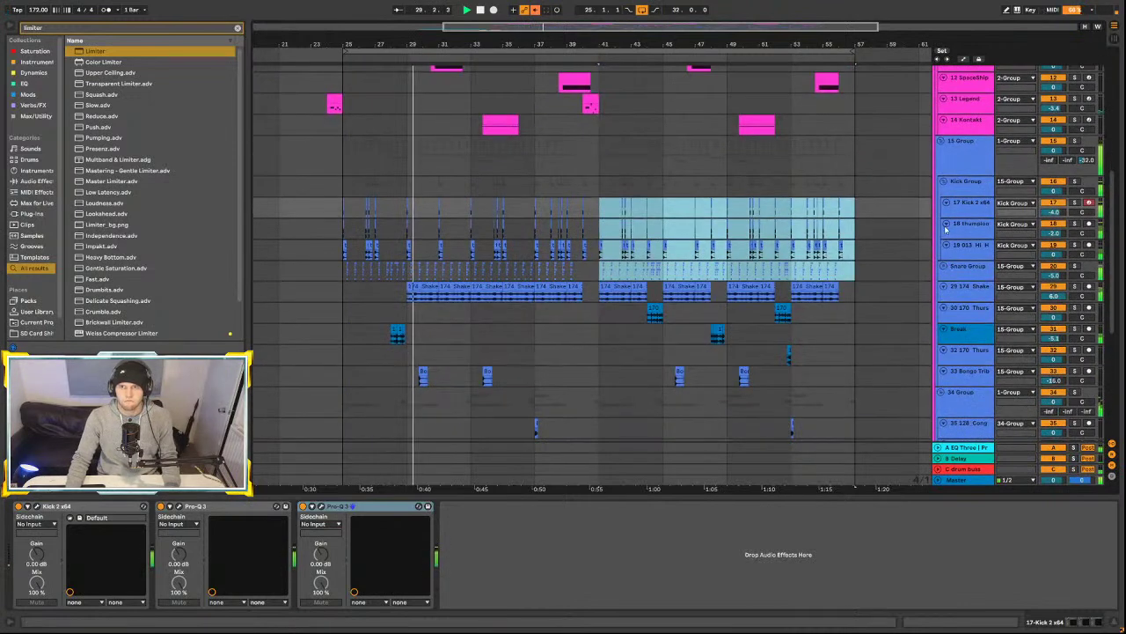
{"action": "left_click", "coordinate": [945, 180]}
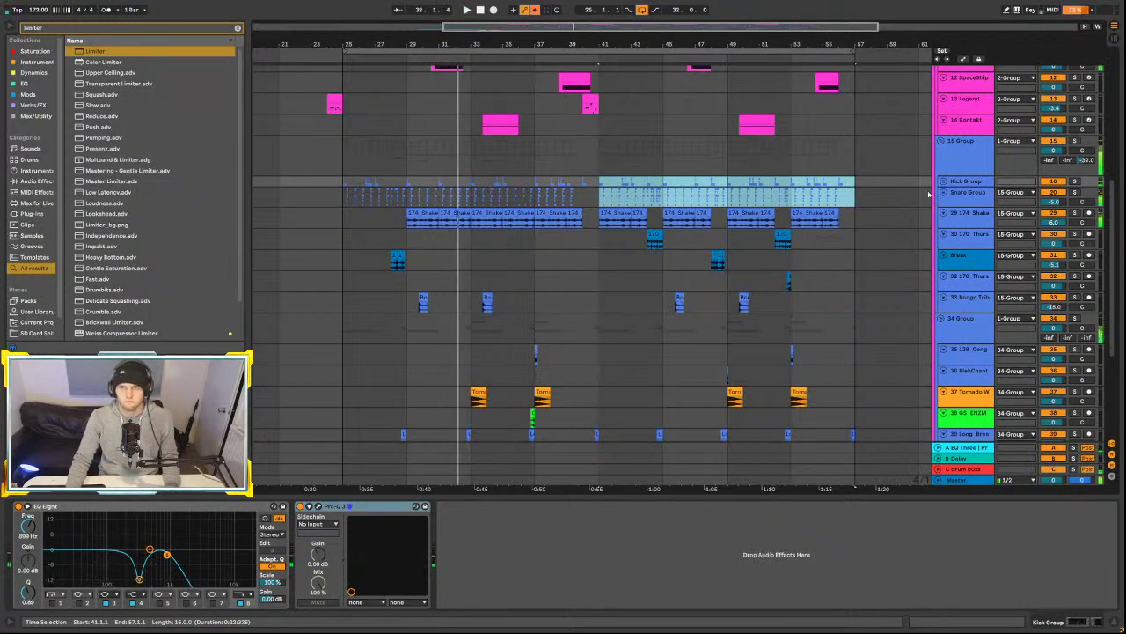
- Unfold the Kick Group again and solo it
{"action": "key", "text": "Right"}
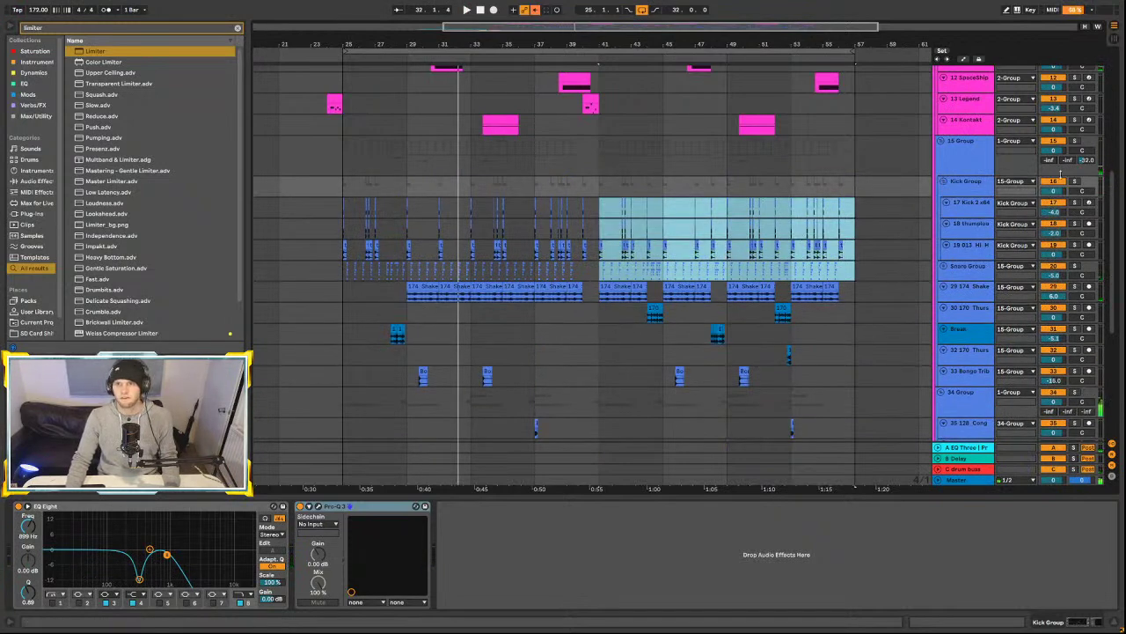
{"action": "left_click", "coordinate": [312, 209]}
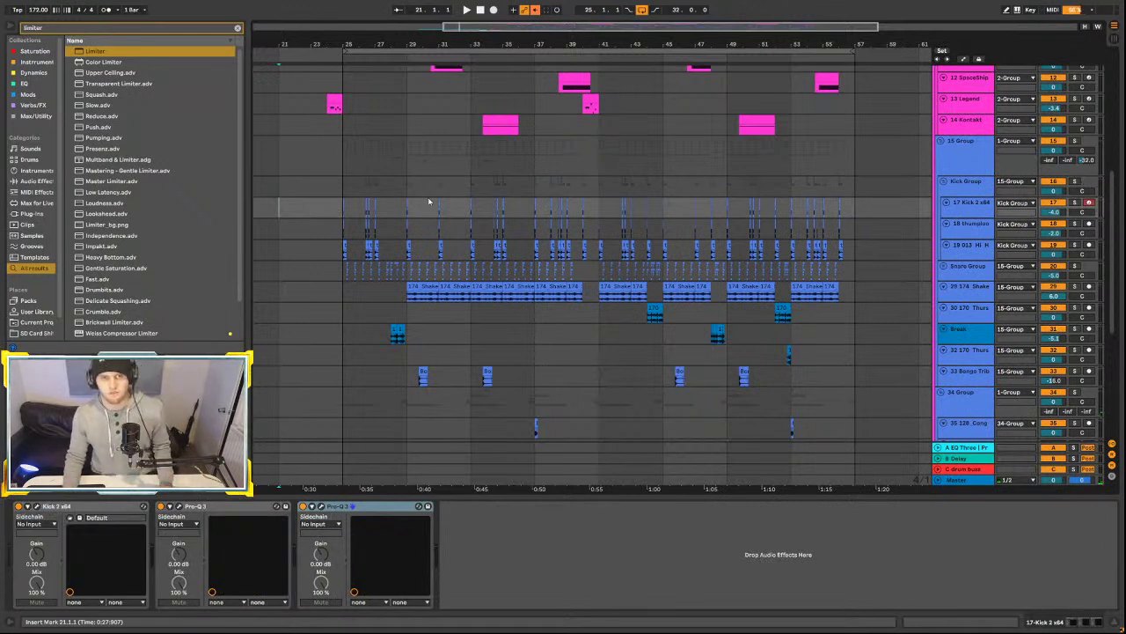
{"action": "left_click", "coordinate": [948, 224]}
{"action": "left_click", "coordinate": [947, 223]}
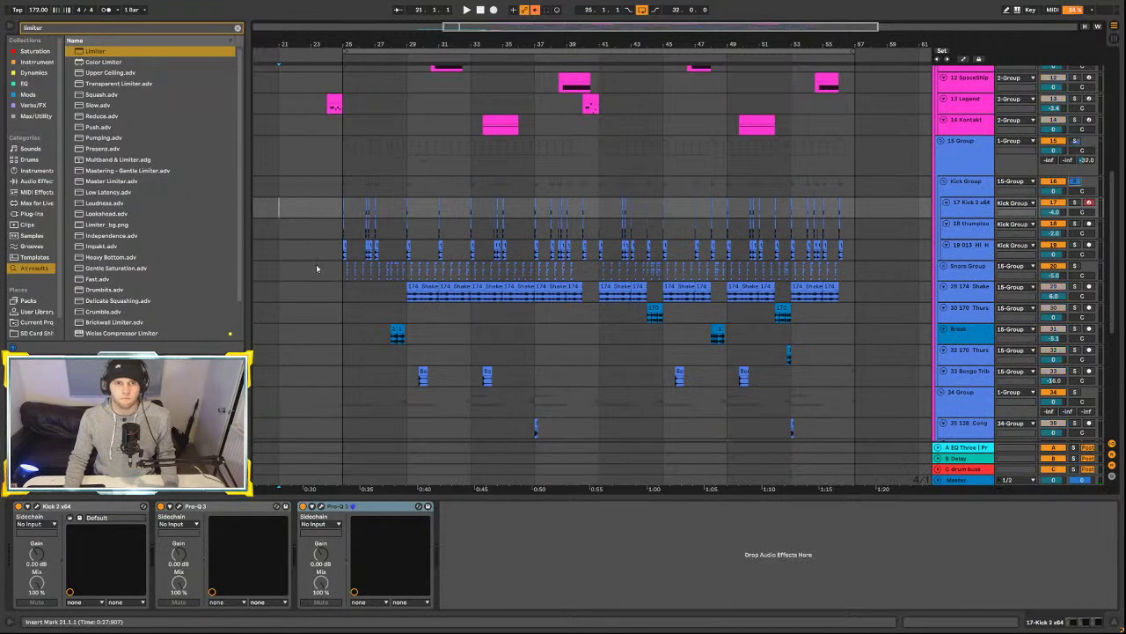
- Play the soloed kicks from bar 33 and show the Kick Group's effect chain
{"action": "left_click", "coordinate": [357, 226]}
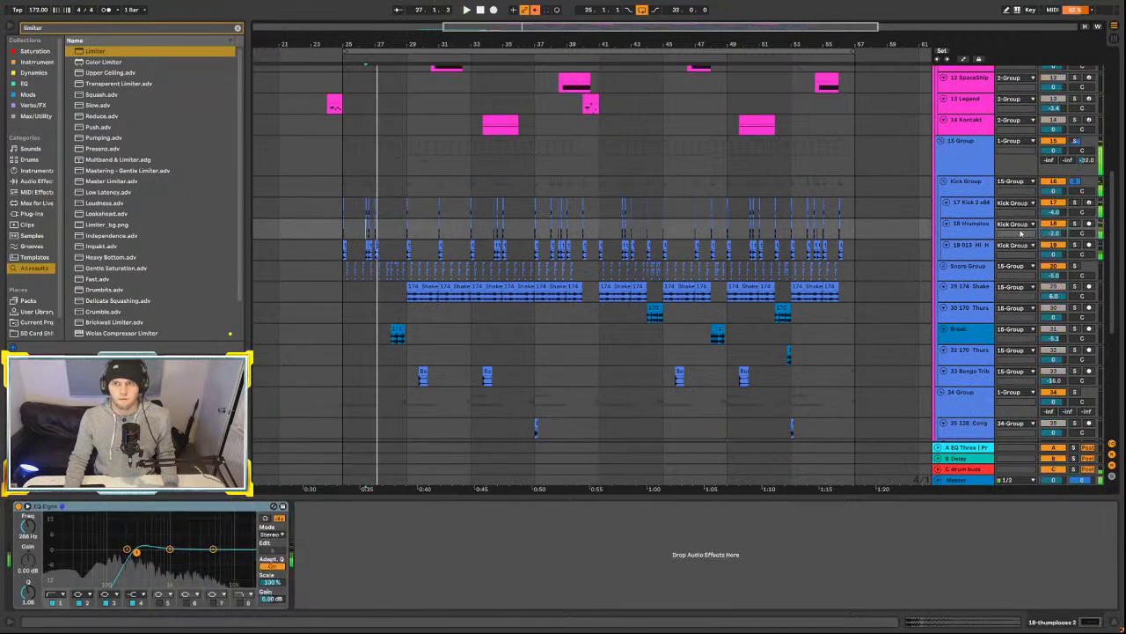
{"action": "key", "text": "space"}
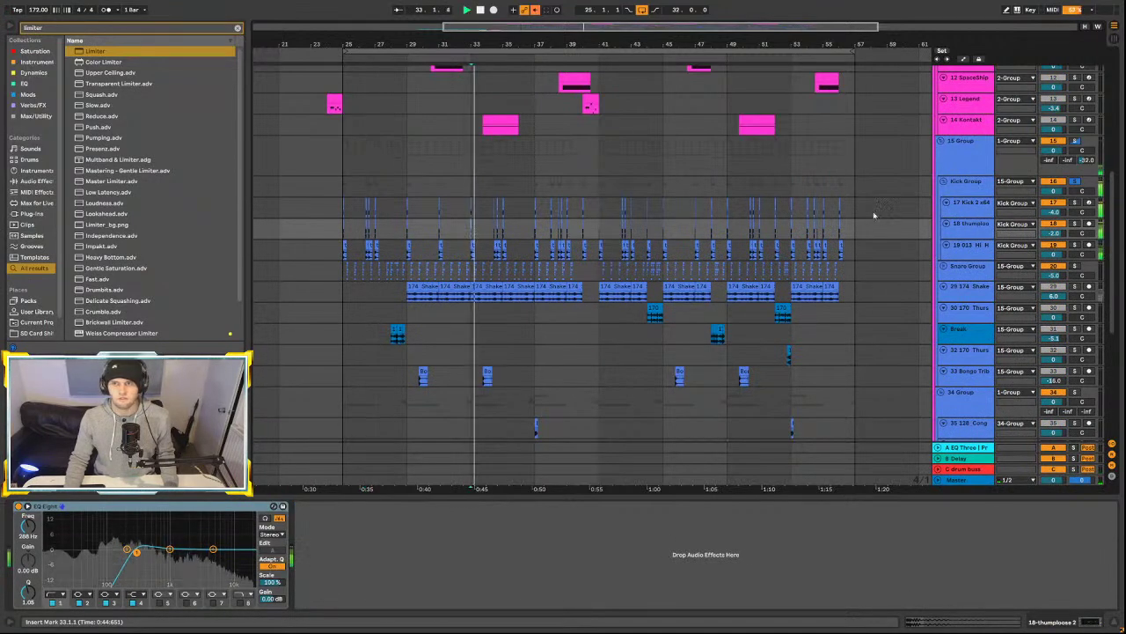
{"action": "key", "text": "Up"}
{"action": "key", "text": "Up"}
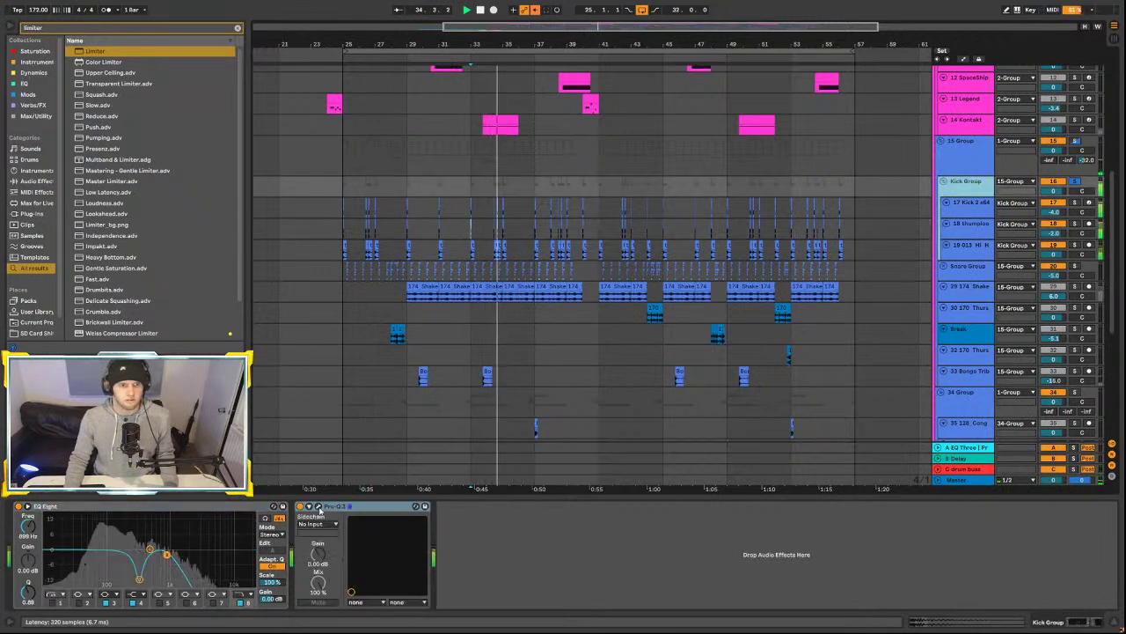
- Set the EQ Eight low cut on the 18 thumploose track to 250 Hz with a Q of 0.85
{"action": "left_click", "coordinate": [971, 224]}
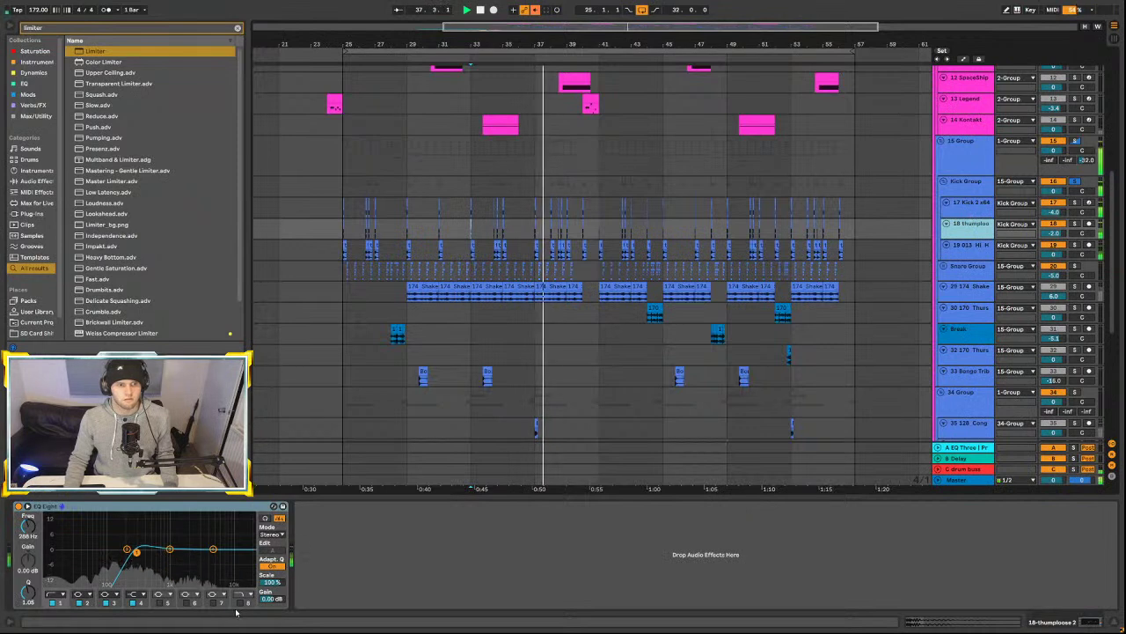
{"action": "left_click_drag", "start_coordinate": [117, 554], "coordinate": [131, 554]}
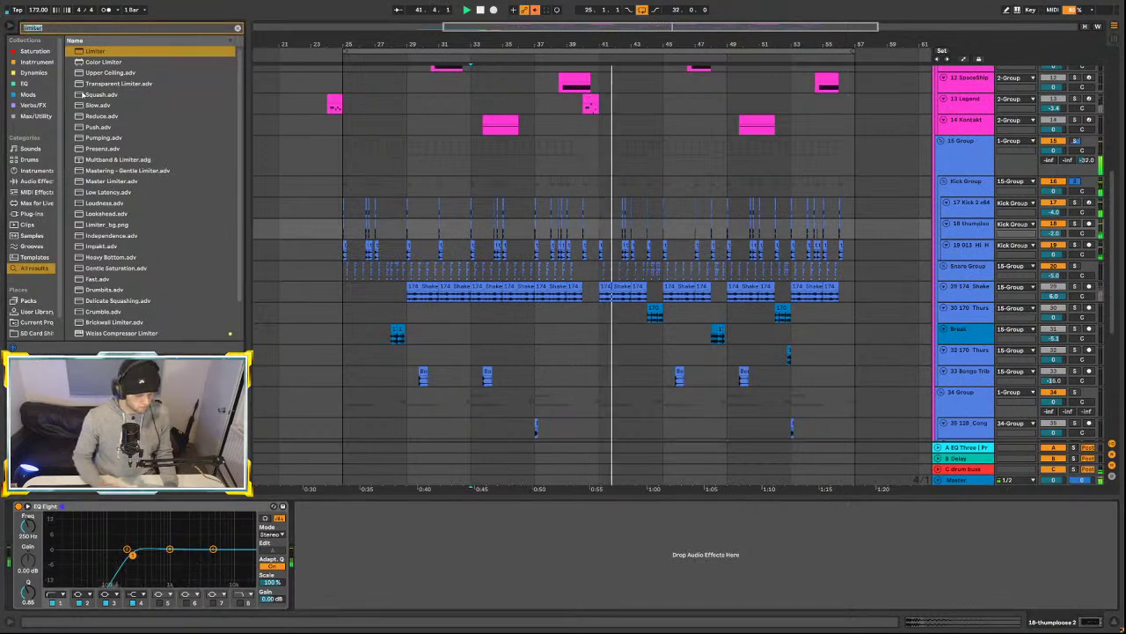
- Find Pro-Q 3 by searching for "pro q", add it to the 18 thumploose track and remove the track's EQ Eight
{"action": "key", "text": "ctrl+f"}
{"action": "type", "text": "pro q"}
{"action": "key", "text": "Down"}
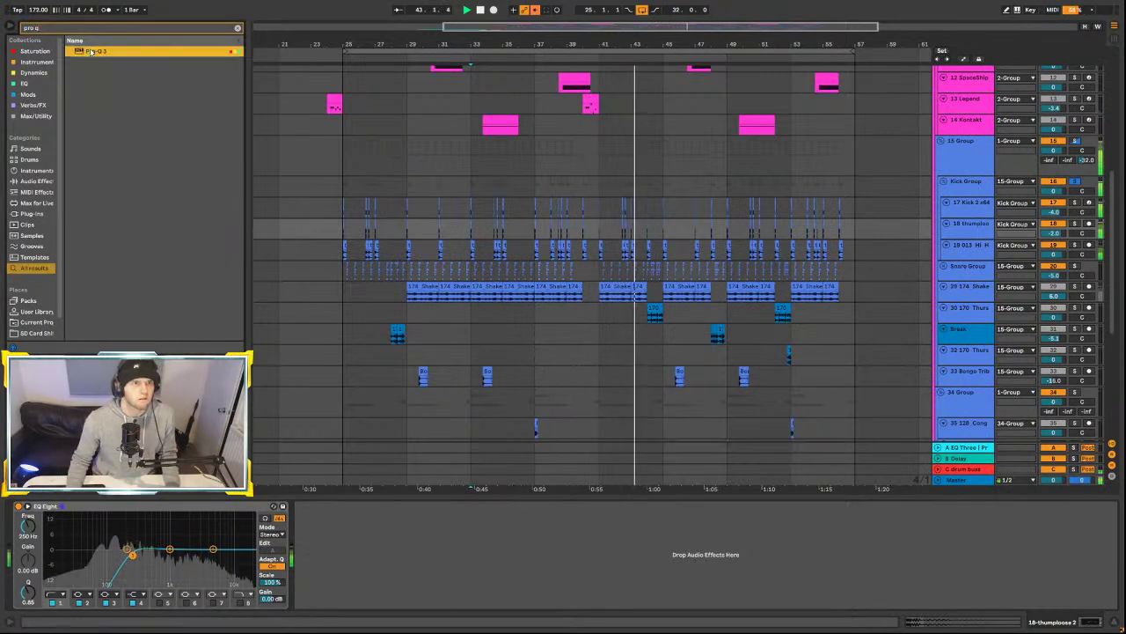
{"action": "key", "text": "Return"}
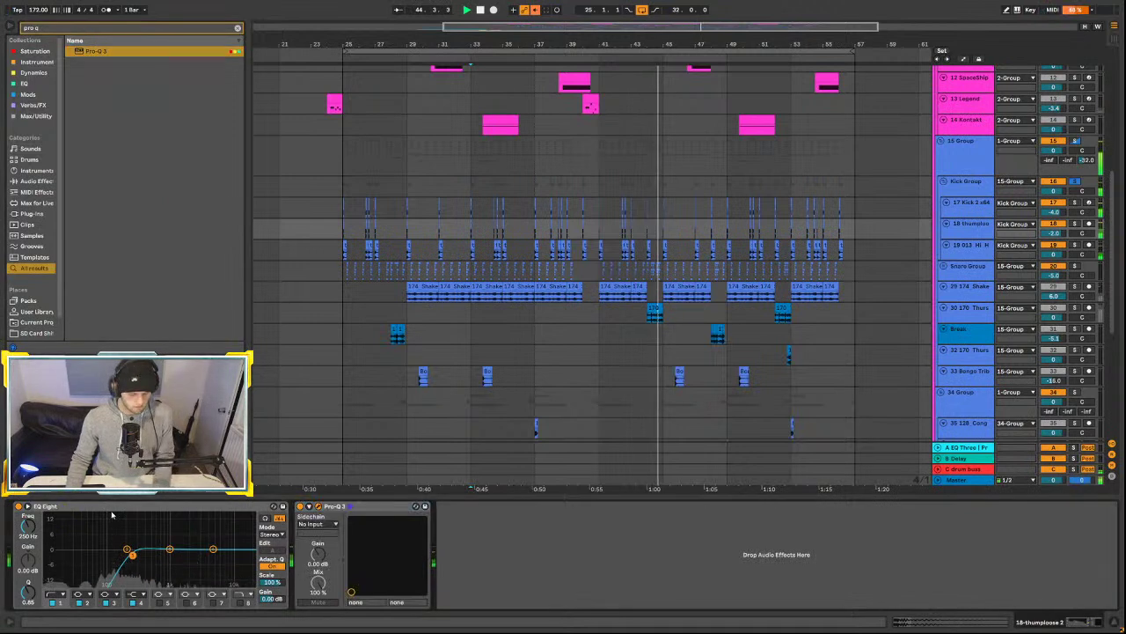
{"action": "key", "text": "Delete"}
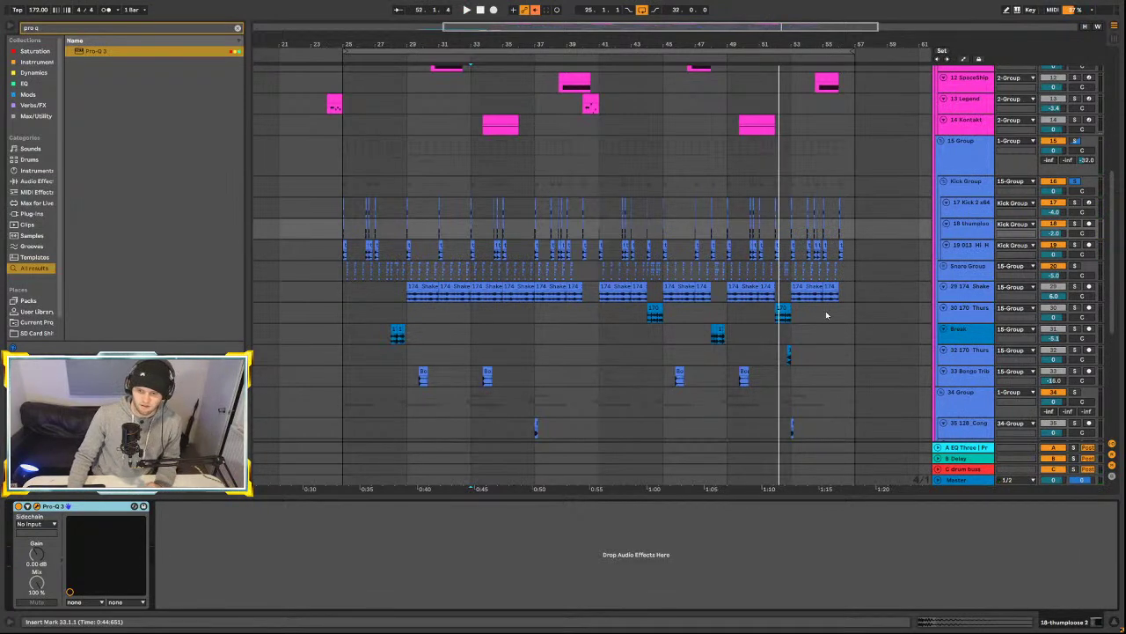
- Restart playback of the soloed Kick Group repeatedly from bar 33 to audition the first kick
{"action": "key", "text": "space"}
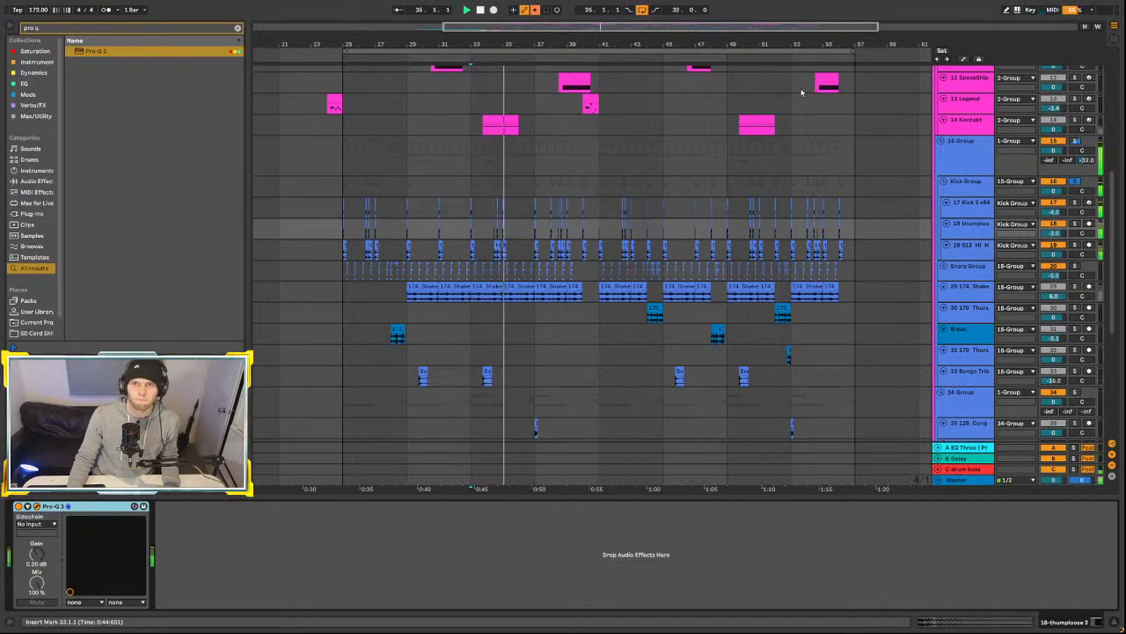
{"action": "key", "text": "space"}
{"action": "key", "text": "space"}
{"action": "key", "text": "space"}
{"action": "key", "text": "space"}
{"action": "key", "text": "space"}
{"action": "key", "text": "space"}
{"action": "key", "text": "space"}
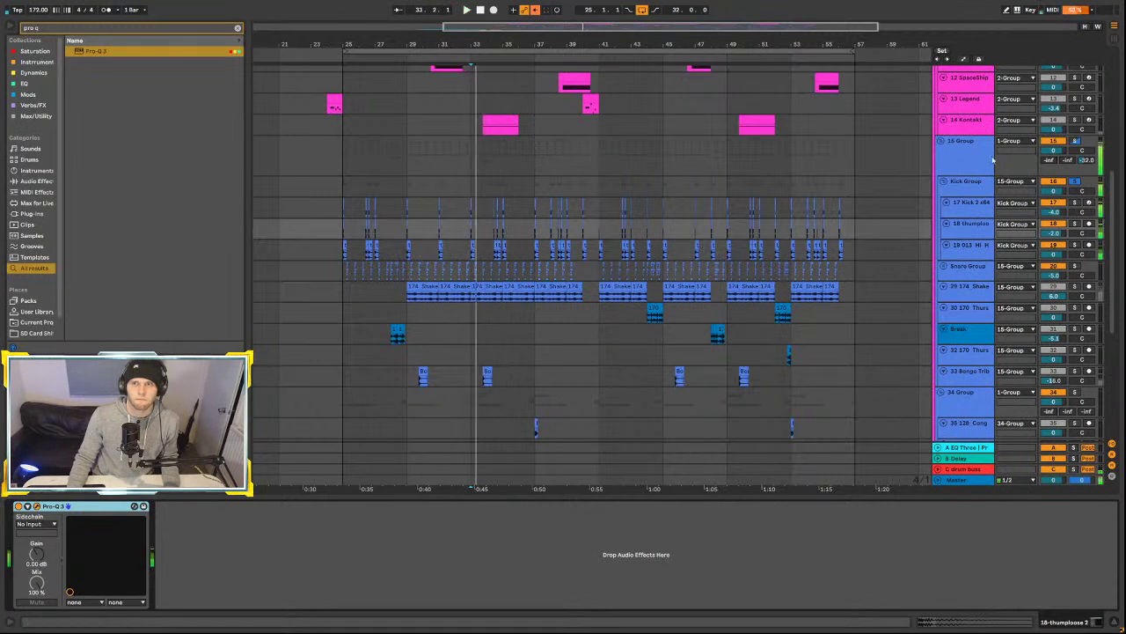
- Solo the 18 thumploose layer and audition its hit repeatedly from bar 33
{"action": "key", "text": "space"}
{"action": "key", "text": "space"}
{"action": "key", "text": "space"}
{"action": "key", "text": "space"}
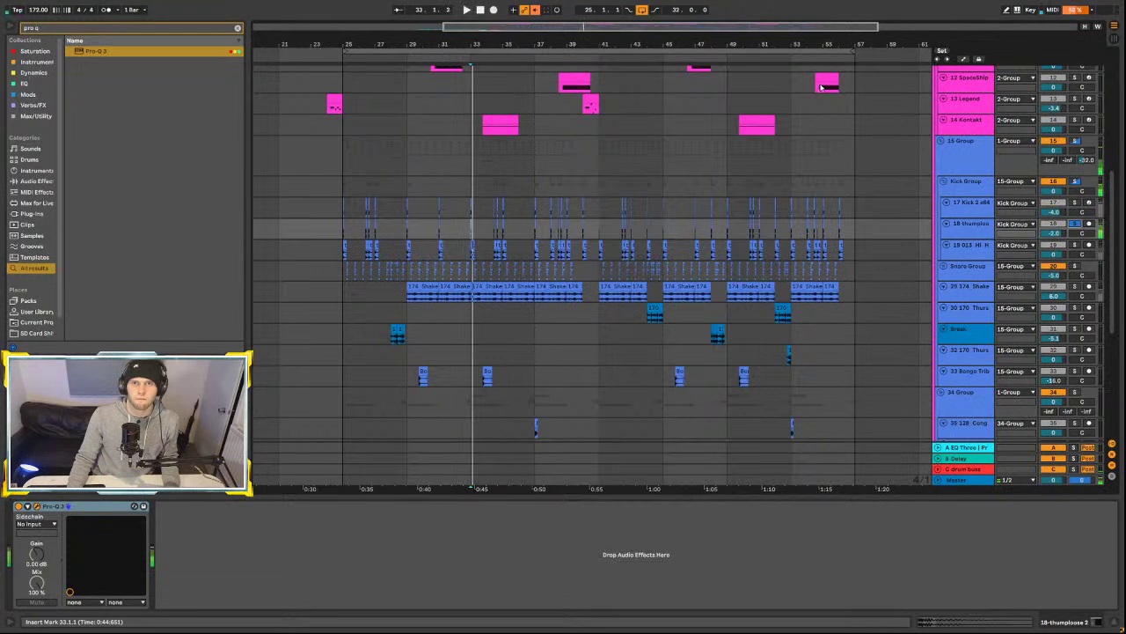
{"action": "key", "text": "space"}
{"action": "key", "text": "space"}
{"action": "key", "text": "space"}
{"action": "key", "text": "space"}
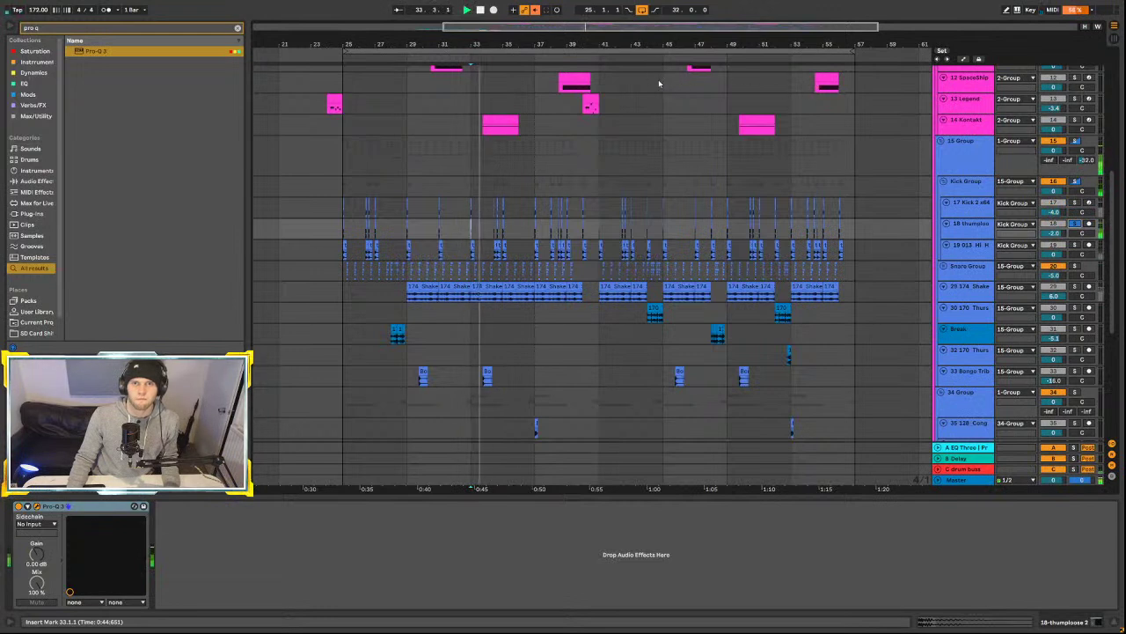
{"action": "key", "text": "space"}
{"action": "key", "text": "space"}
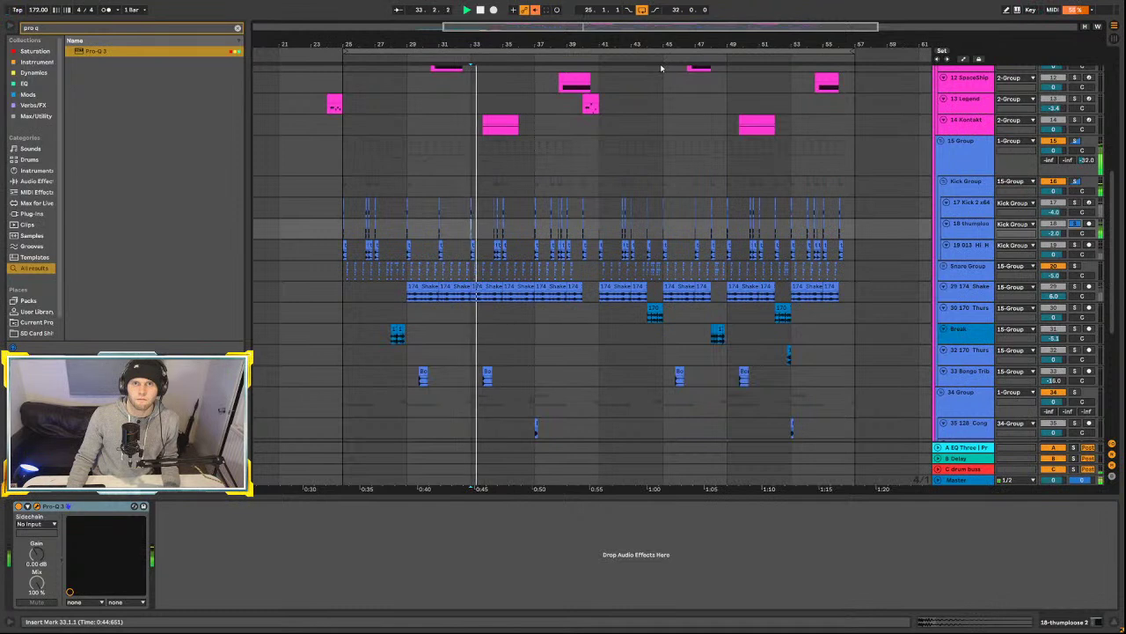
{"action": "key", "text": "space"}
{"action": "key", "text": "space"}
{"action": "key", "text": "space"}
{"action": "key", "text": "space"}
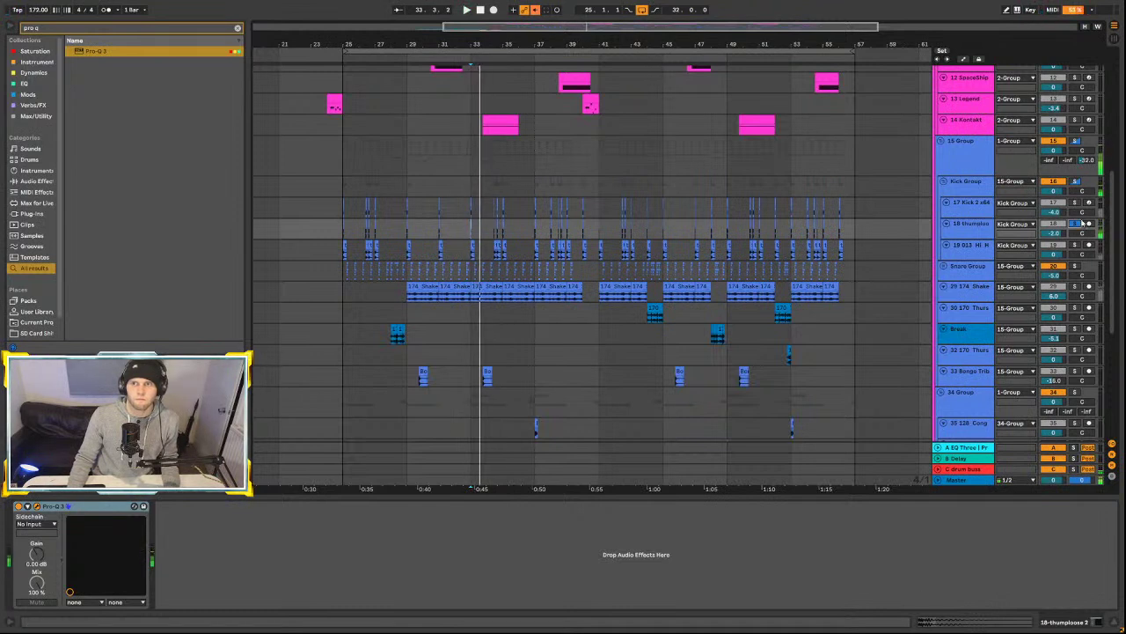
- Solo the 17 Kick 2 layer alongside 18 thumploose and audition the two together from bar 33
{"action": "left_click", "coordinate": [1074, 204]}
{"action": "key", "text": "space"}
{"action": "key", "text": "space"}
{"action": "key", "text": "space"}
{"action": "key", "text": "space"}
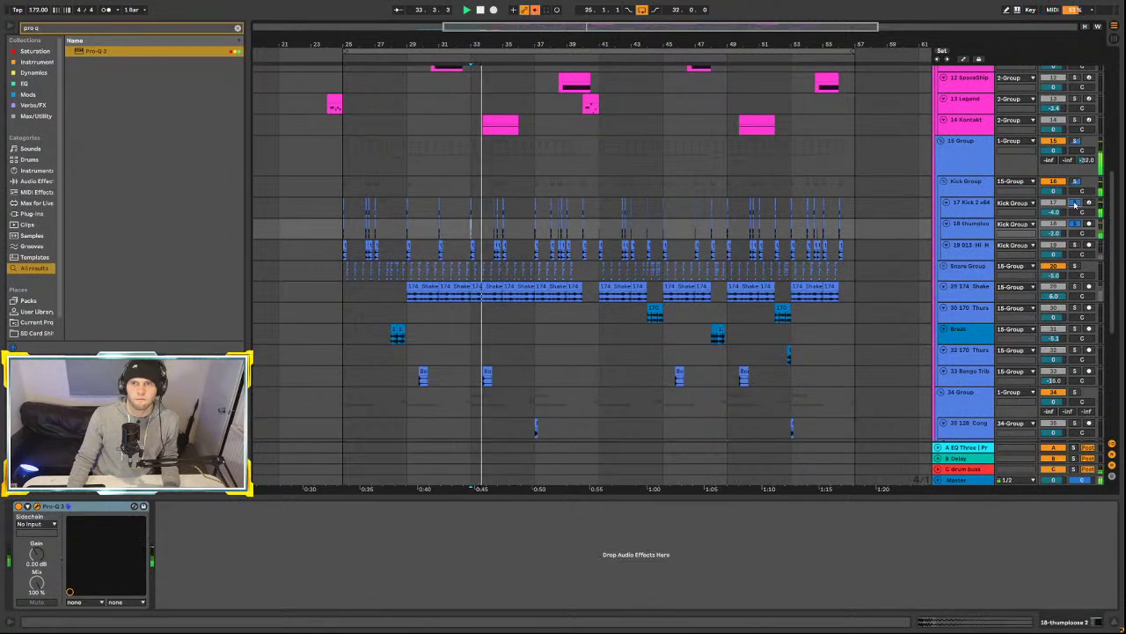
{"action": "key", "text": "space"}
{"action": "left_click", "coordinate": [1074, 204]}
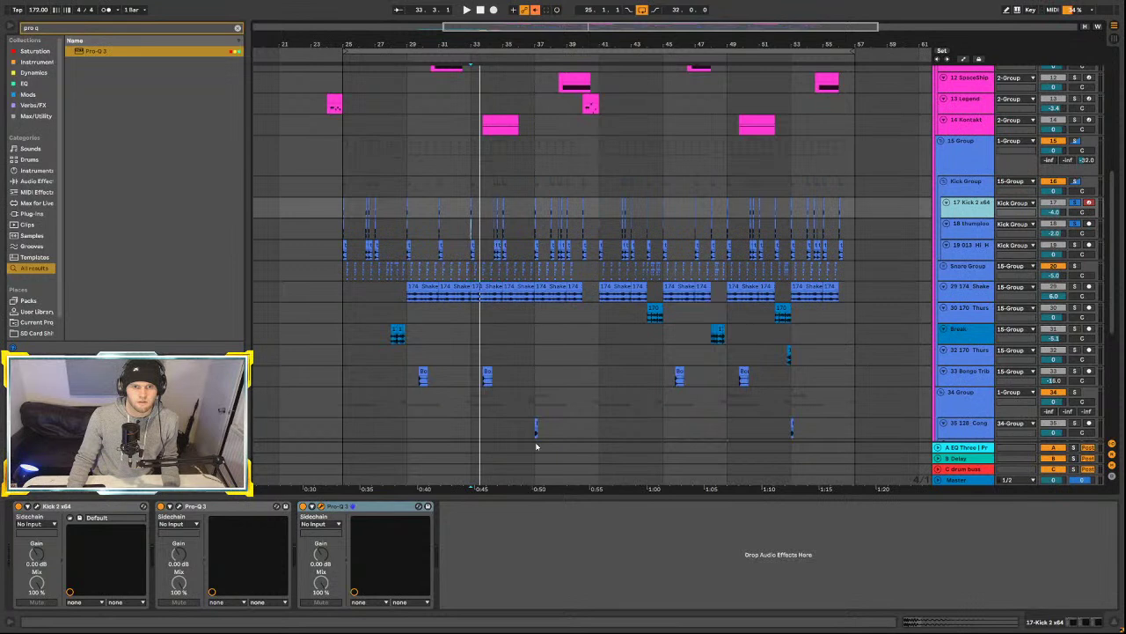
{"action": "key", "text": "space"}
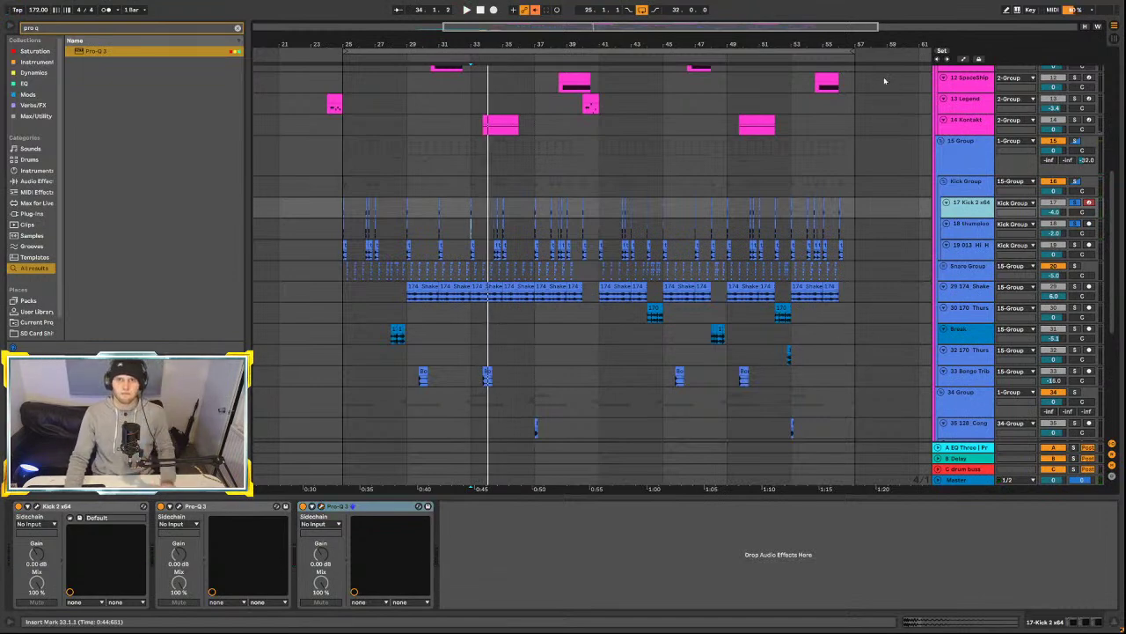
- Play the whole Kick Group soloed and set the Kick 2 volume to about -4.5 dB and the thumploose volume to 0.1 dB
{"action": "scroll", "coordinate": [554, 325], "scroll_direction": "up", "scroll_amount": 10}
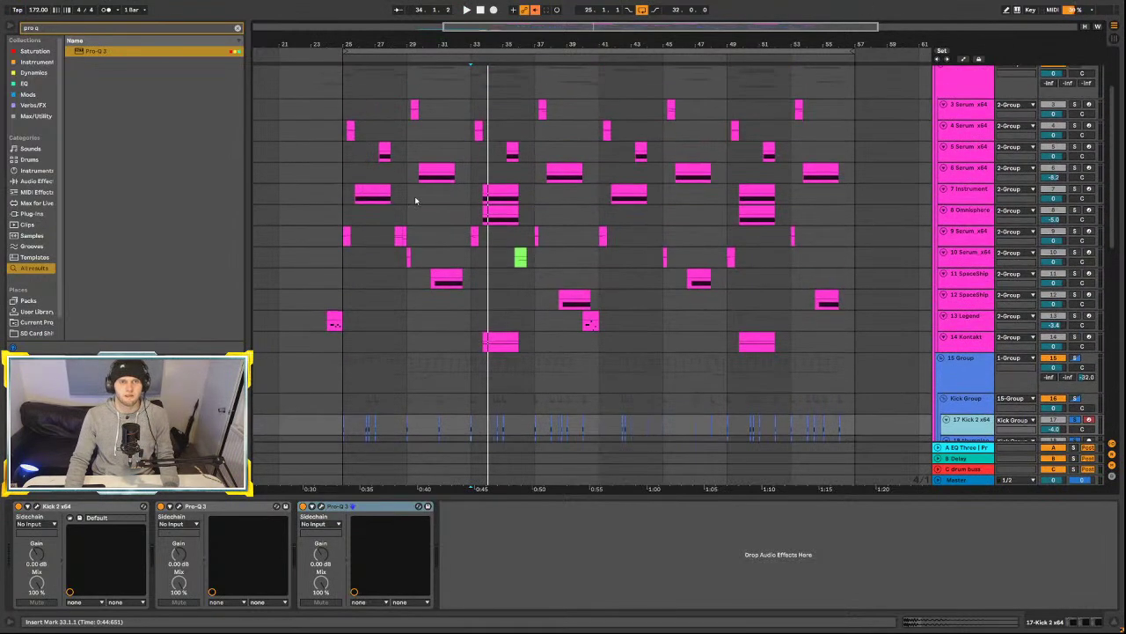
{"action": "scroll", "coordinate": [416, 200], "scroll_direction": "down", "scroll_amount": 5}
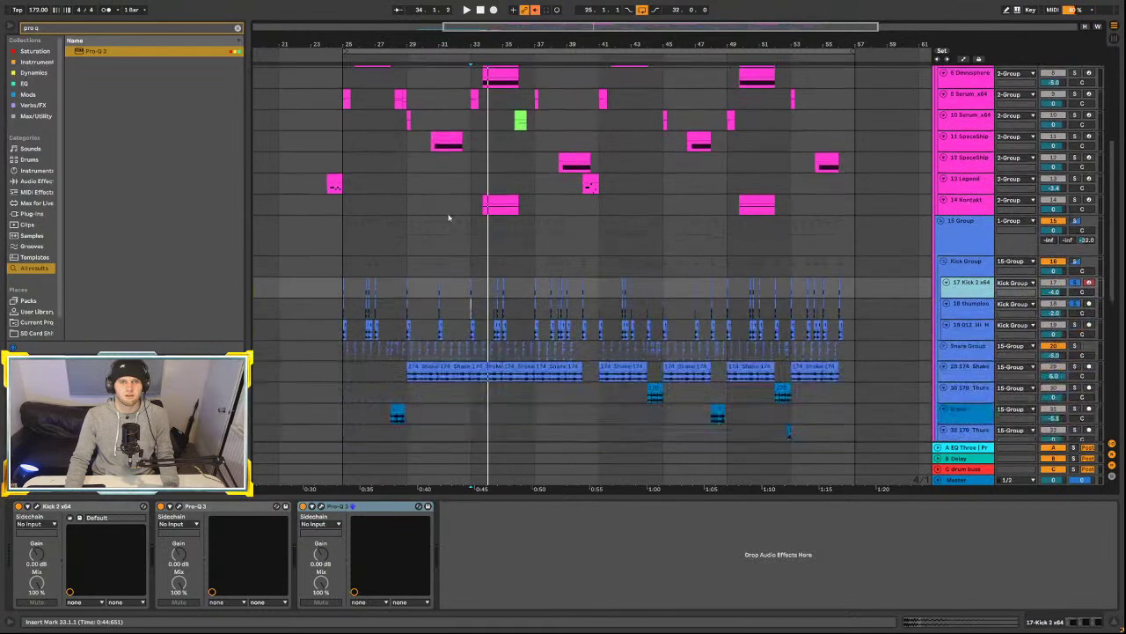
{"action": "left_click", "coordinate": [1075, 284]}
{"action": "left_click", "coordinate": [1076, 262]}
{"action": "key", "text": "space"}
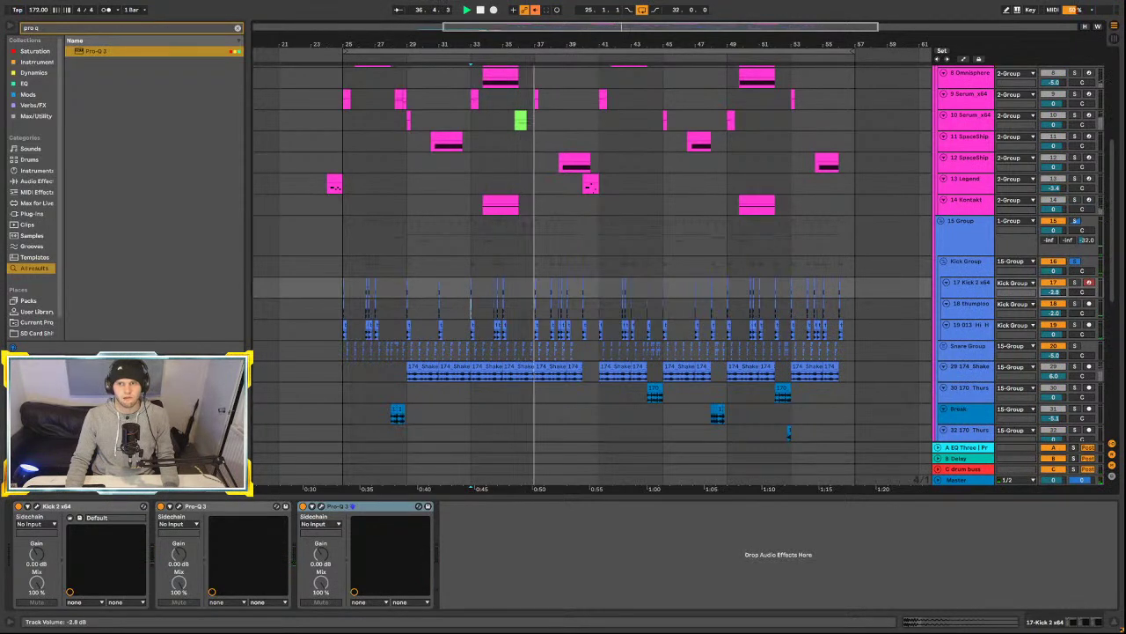
{"action": "left_click_drag", "start_coordinate": [1054, 292], "coordinate": [1054, 304]}
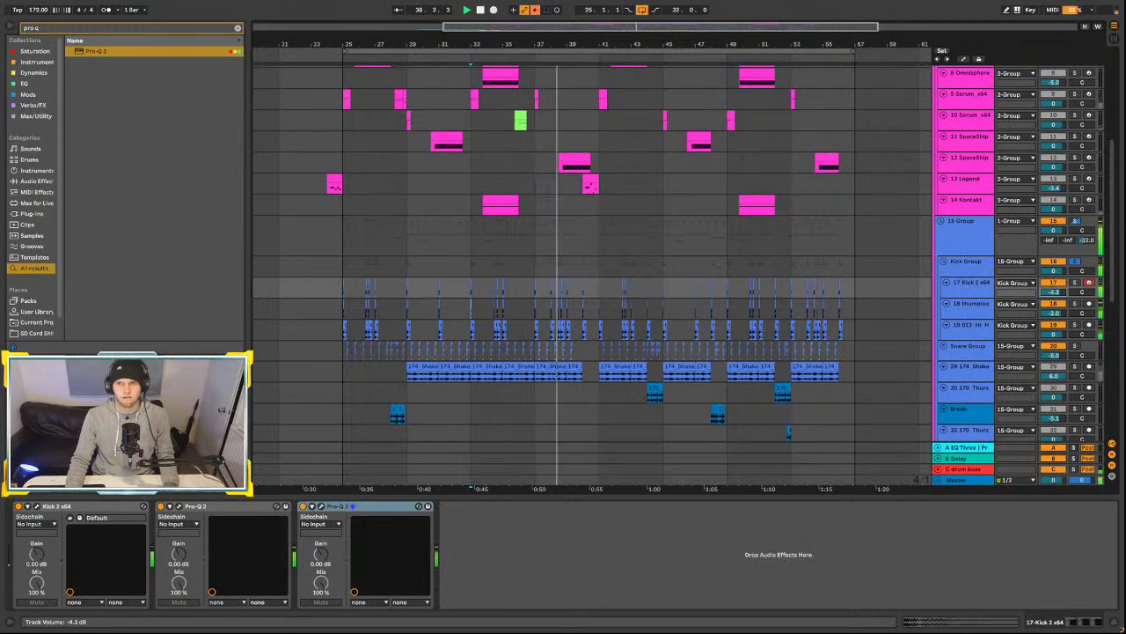
{"action": "mouse_move", "coordinate": [1055, 313]}
{"action": "left_mouse_down"}
{"action": "mouse_move", "coordinate": [1055, 299]}
{"action": "mouse_move", "coordinate": [1055, 311]}
{"action": "left_mouse_up"}
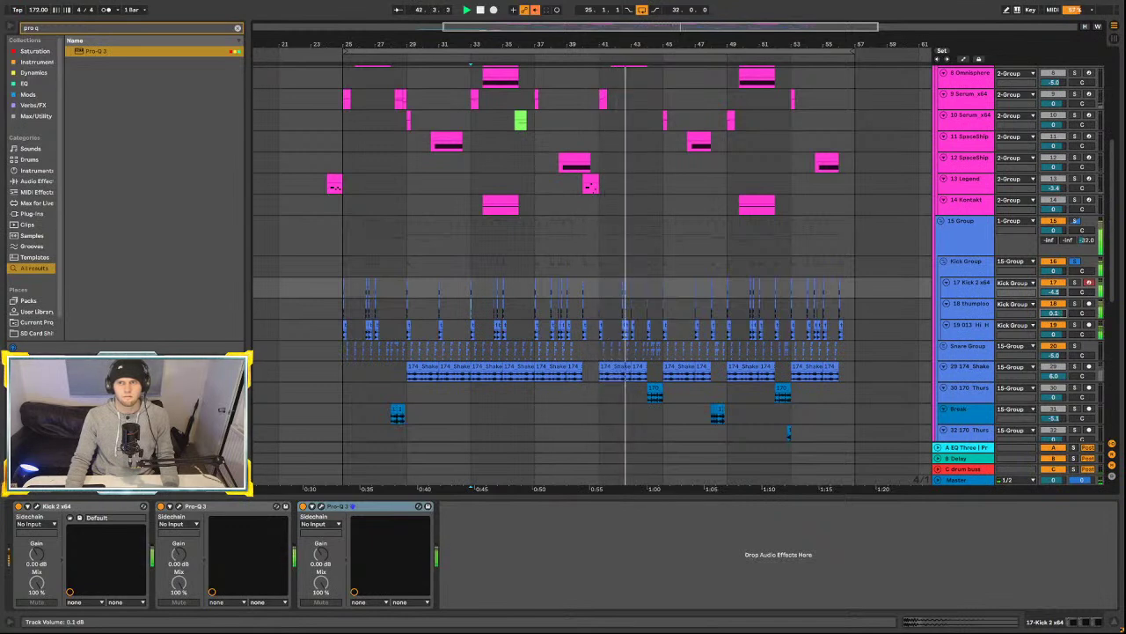
- Unsolo the Kick Group, play the full mix from bar 33 and set the 17 Kick 2 volume to about -2.3 dB
{"action": "key", "text": "space"}
{"action": "key", "text": "space"}
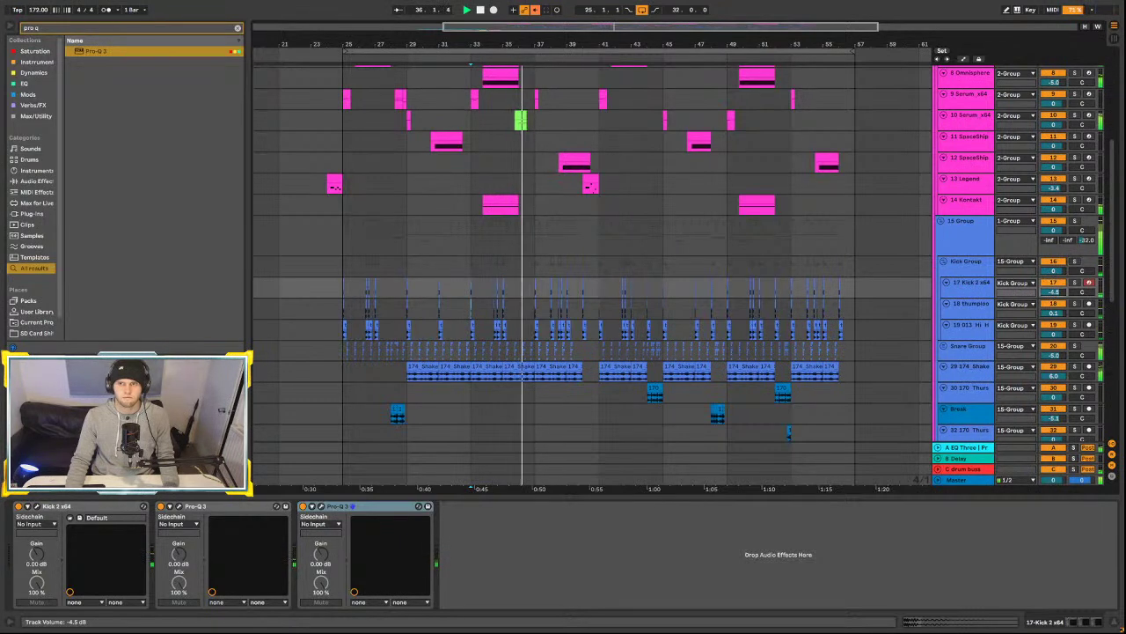
{"action": "mouse_move", "coordinate": [1054, 292]}
{"action": "left_mouse_down"}
{"action": "mouse_move", "coordinate": [1054, 264]}
{"action": "mouse_move", "coordinate": [1053, 275]}
{"action": "left_mouse_up"}
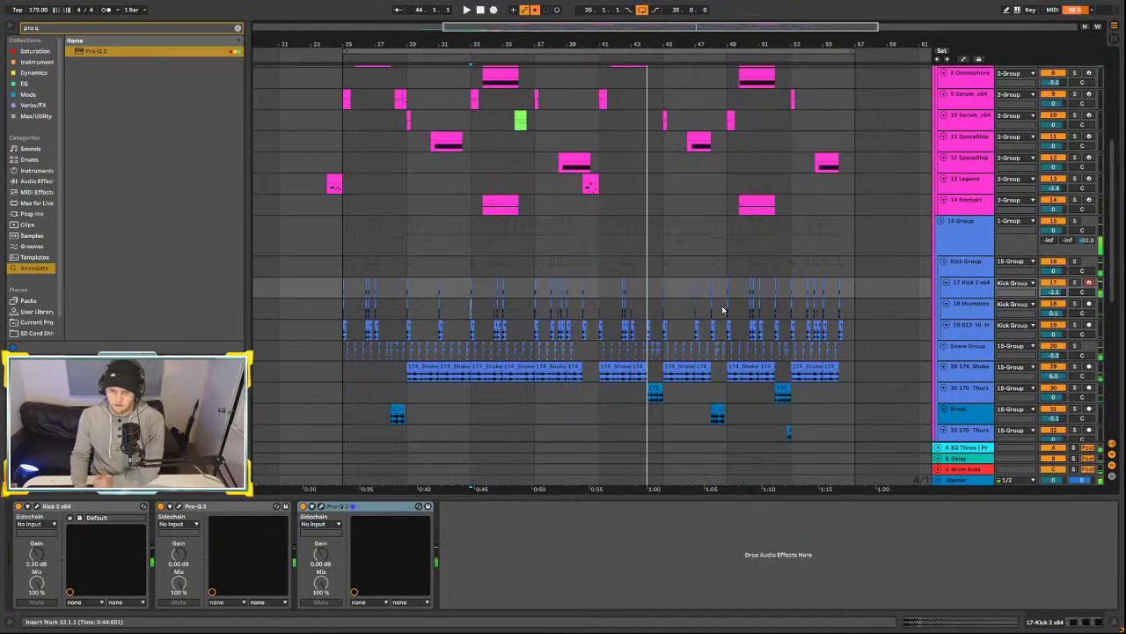
- Solo the 13 Legend track and play its clip at bar 24
{"action": "left_click", "coordinate": [332, 306]}
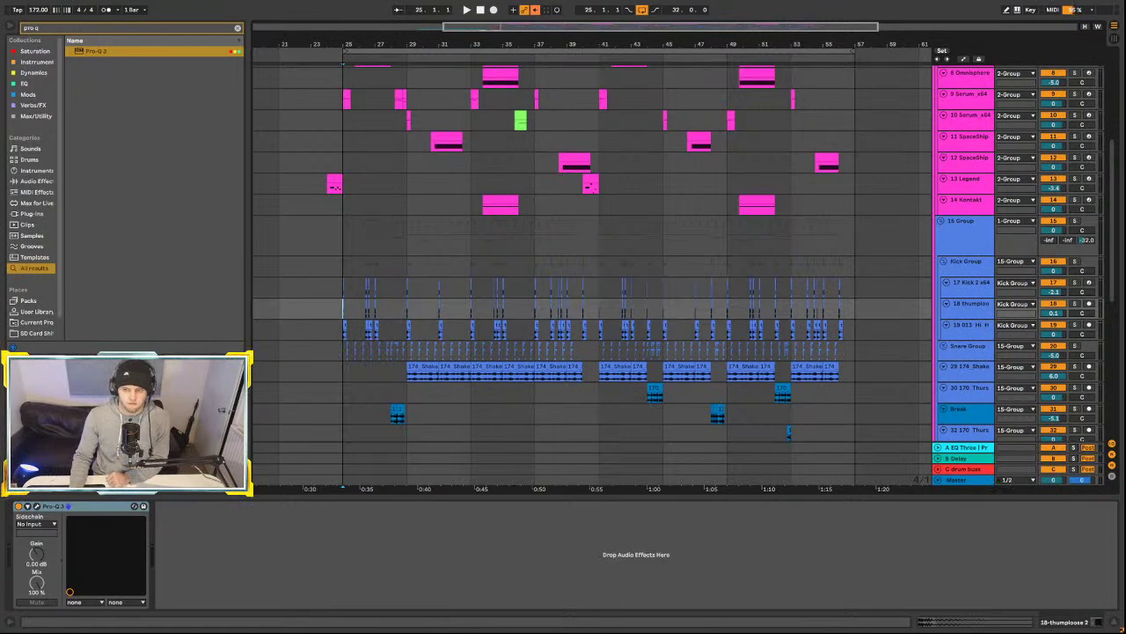
{"action": "scroll", "coordinate": [695, 420], "scroll_direction": "up", "scroll_amount": 3}
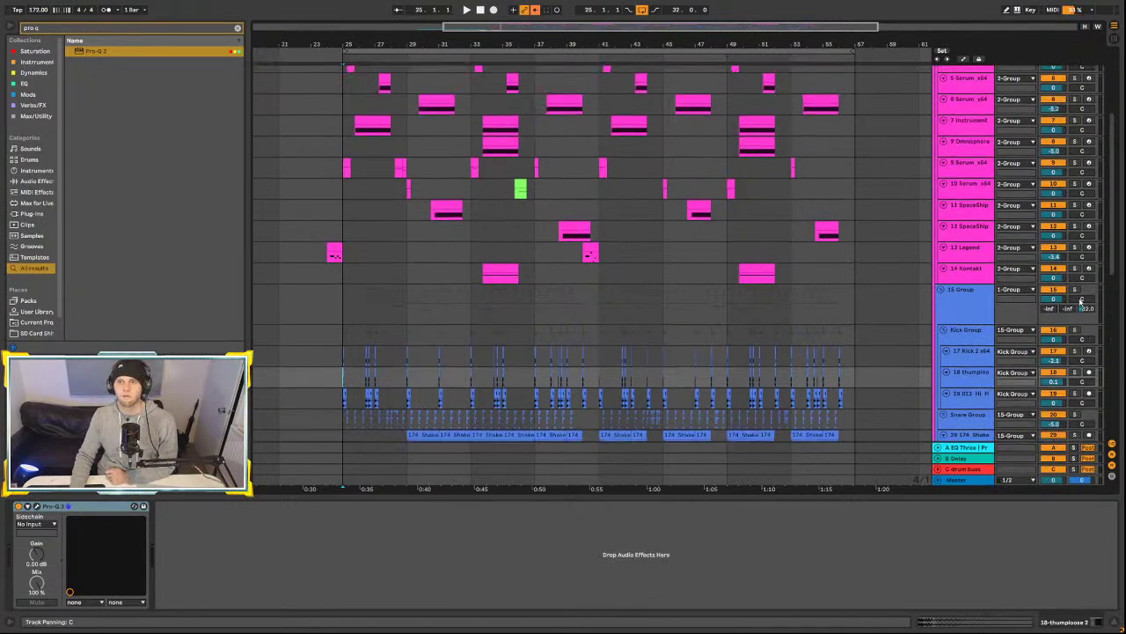
{"action": "scroll", "coordinate": [1004, 312], "scroll_direction": "up", "scroll_amount": 3}
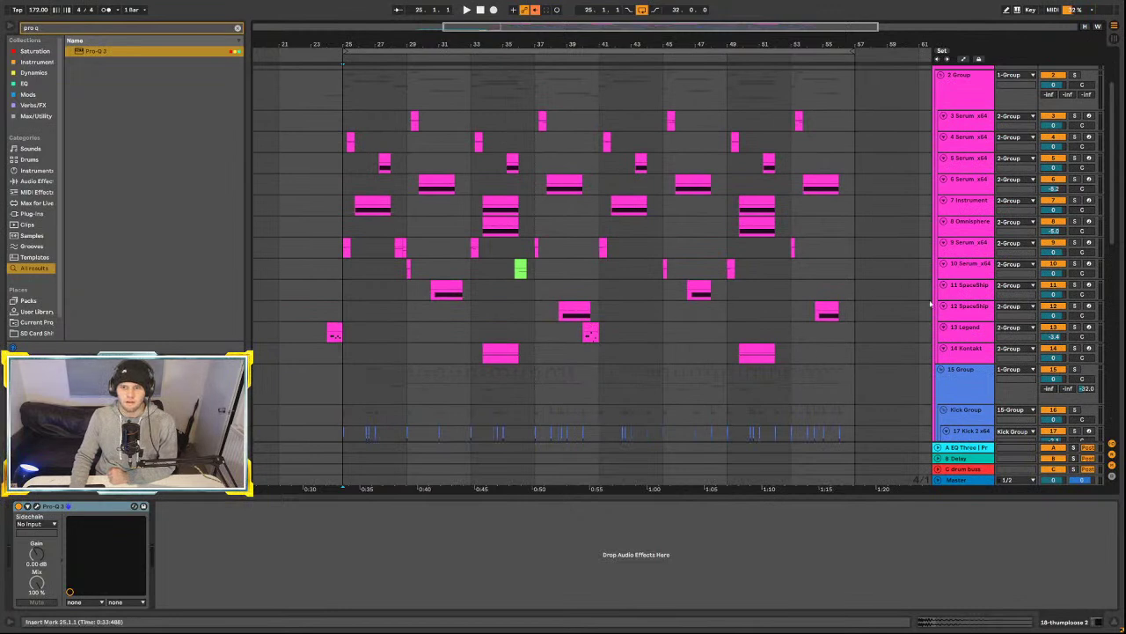
{"action": "left_click", "coordinate": [336, 326]}
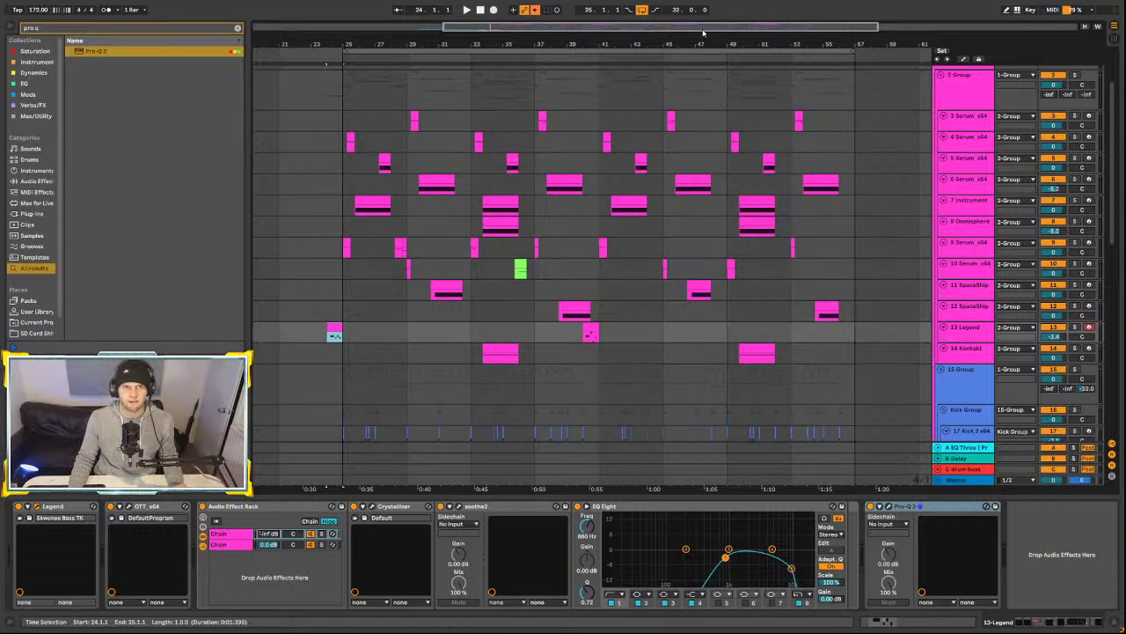
{"action": "left_click", "coordinate": [1074, 327]}
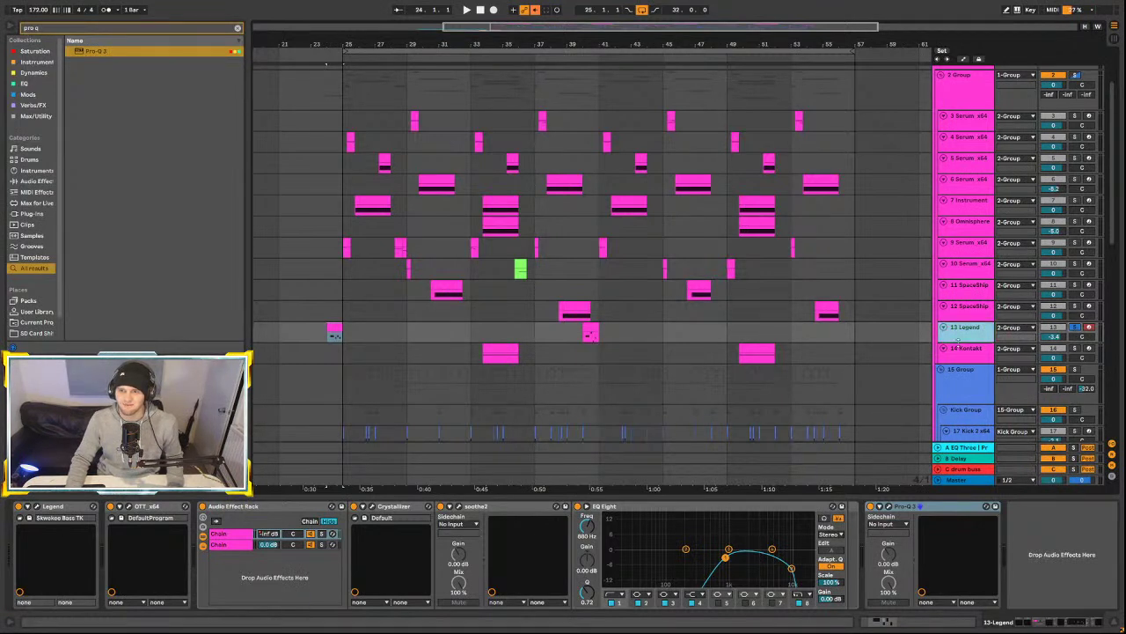
{"action": "key", "text": "space"}
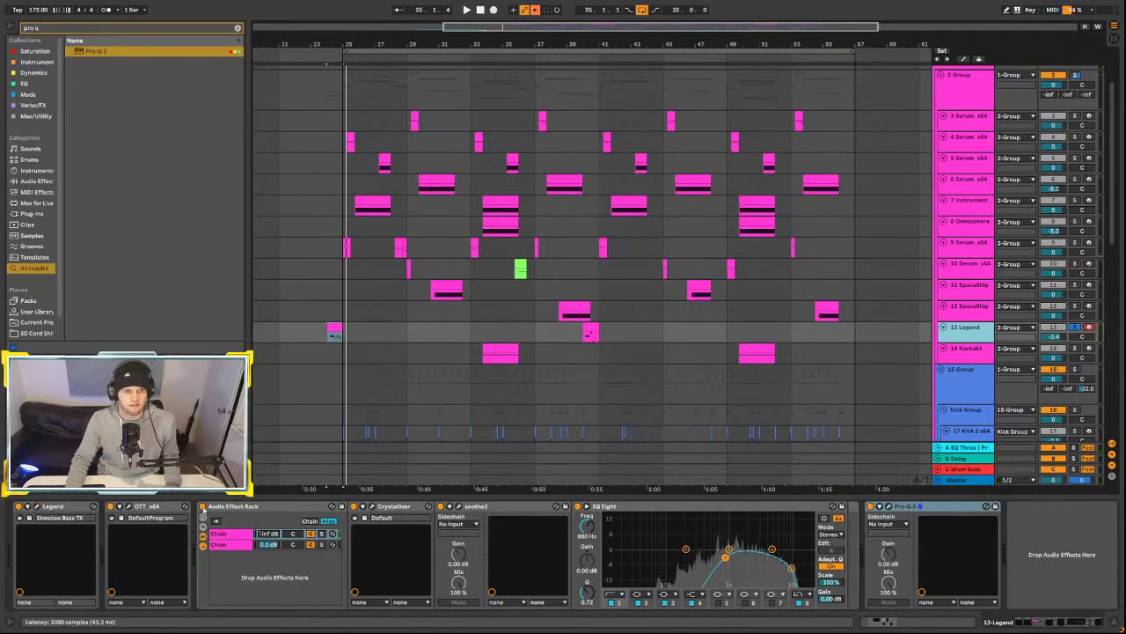
- Compare the Legend sound with and without its Audio Effect Rack and OTT processing
{"action": "left_click", "coordinate": [202, 507]}
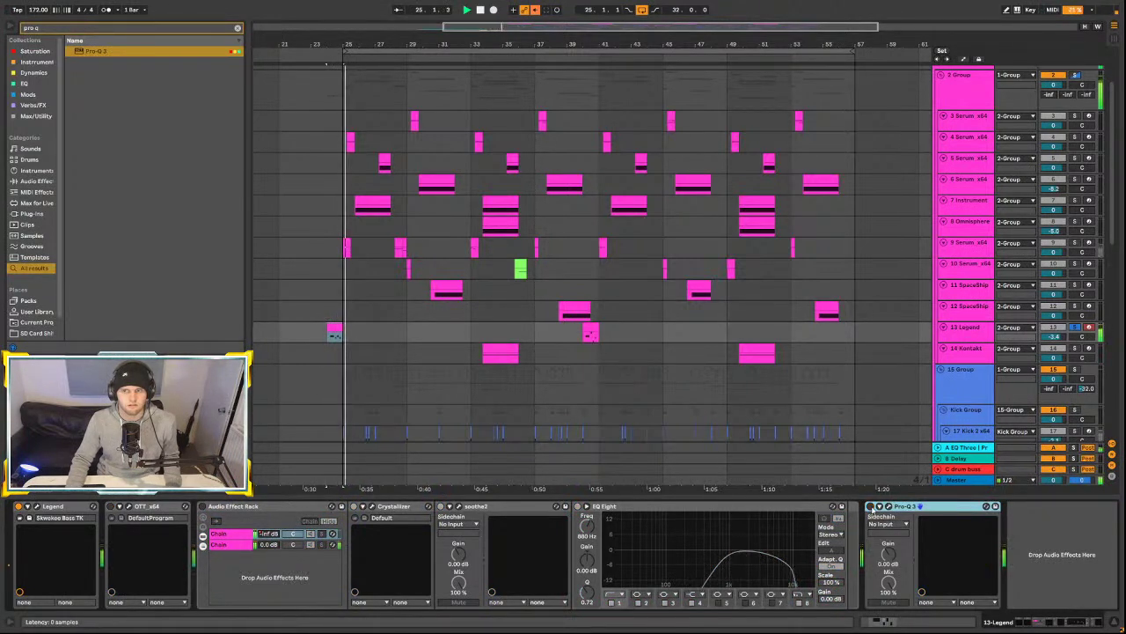
{"action": "left_click", "coordinate": [203, 508]}
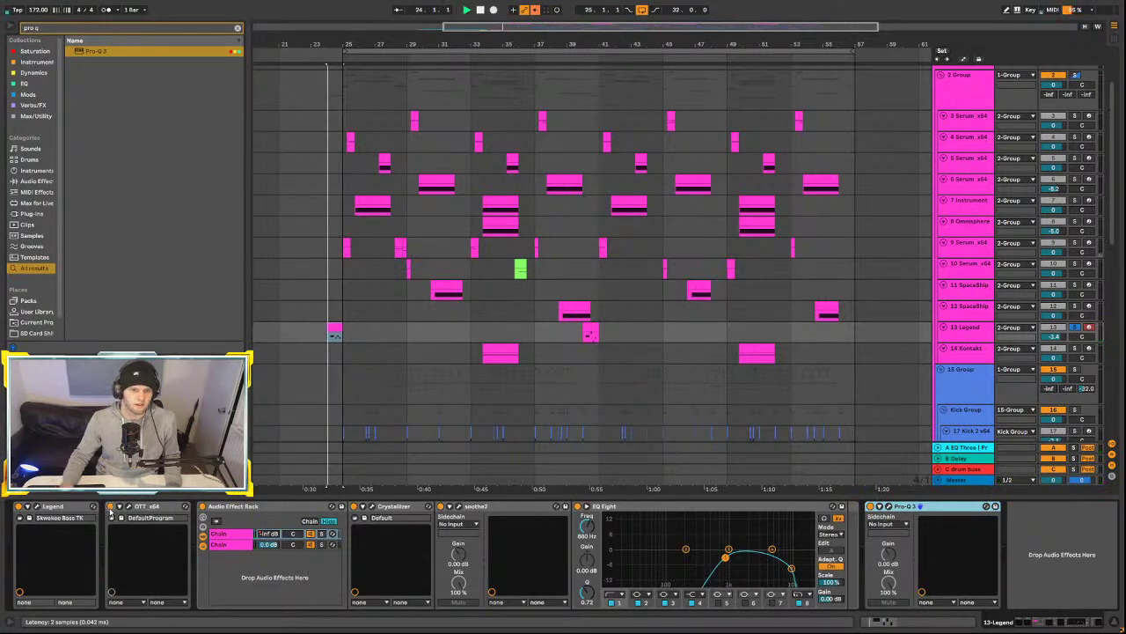
{"action": "left_click", "coordinate": [110, 507]}
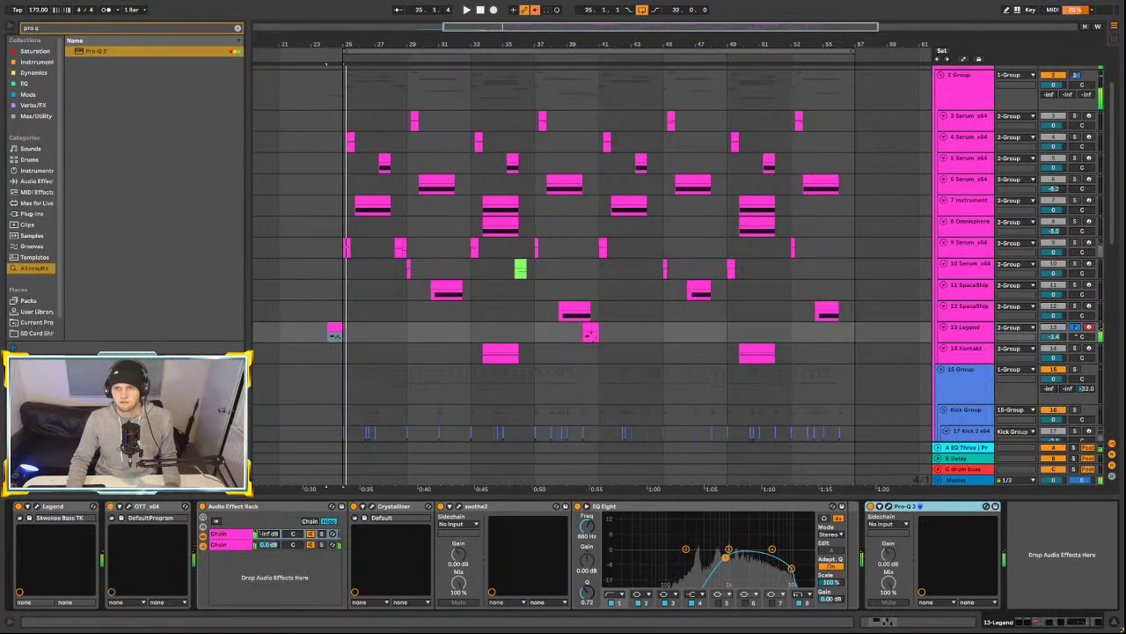
{"action": "left_click", "coordinate": [243, 534]}
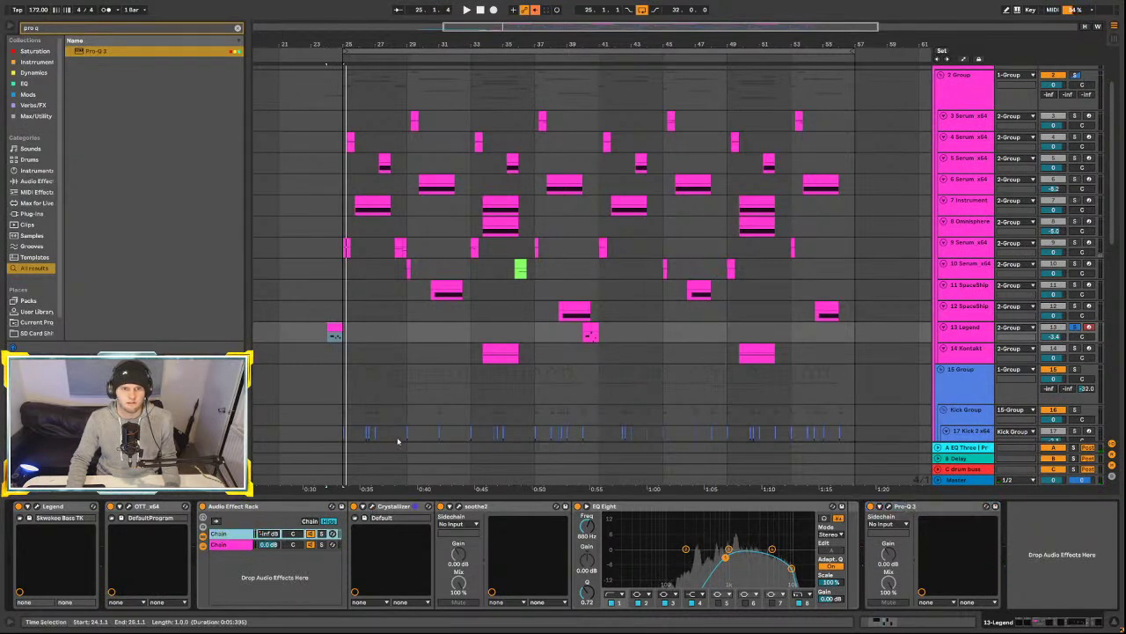
- In the Legend track's EQ Eight, dip 3.83 kHz by 8.31 dB with a Q of 1.34 and set the high cut to 9.79 kHz
{"action": "left_click", "coordinate": [406, 333]}
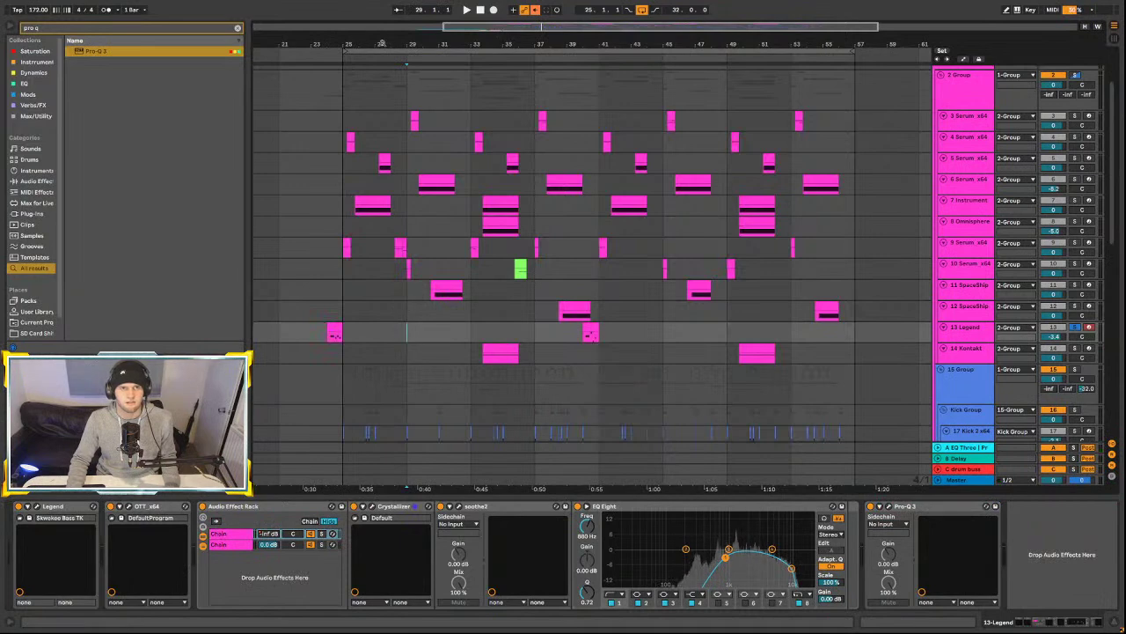
{"action": "left_click", "coordinate": [388, 306]}
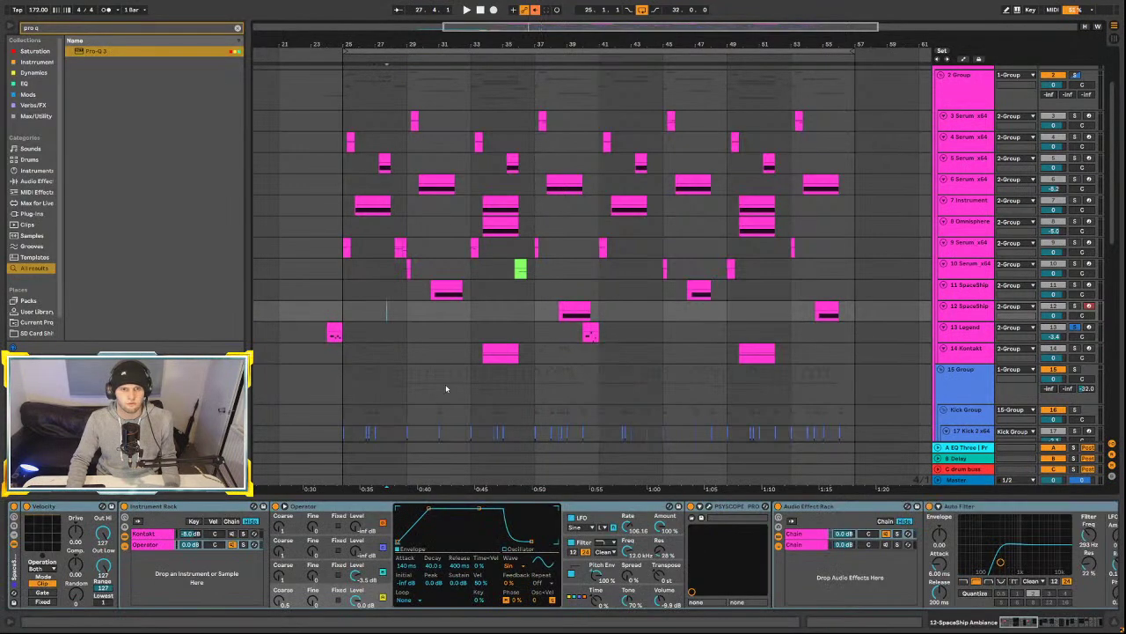
{"action": "left_click", "coordinate": [380, 335]}
{"action": "key", "text": "space"}
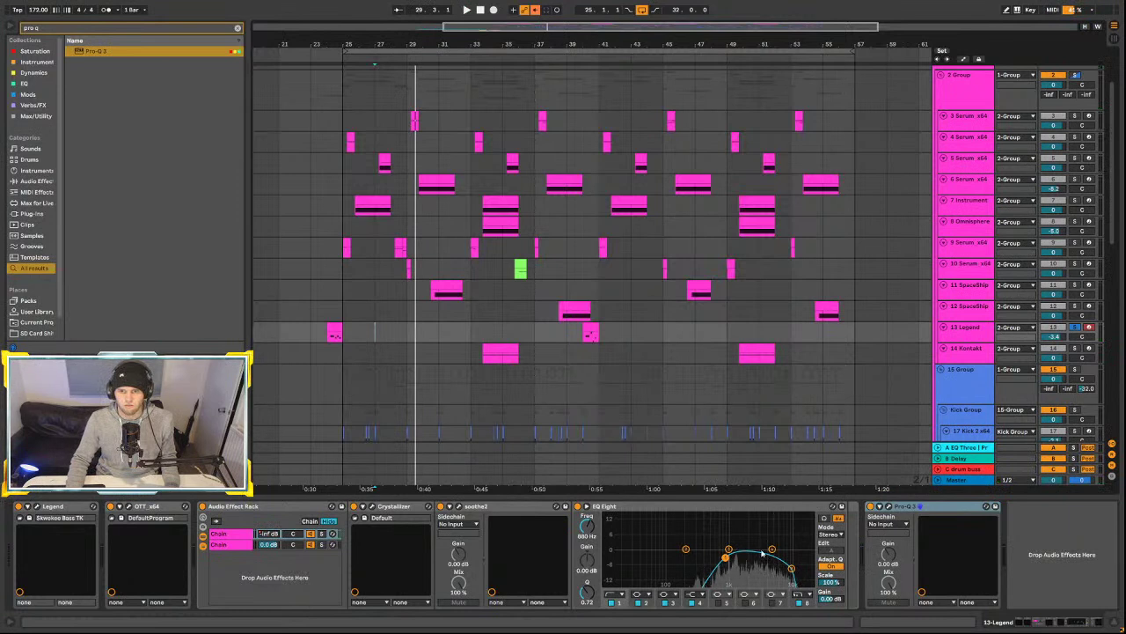
{"action": "left_click_drag", "start_coordinate": [730, 551], "coordinate": [765, 567]}
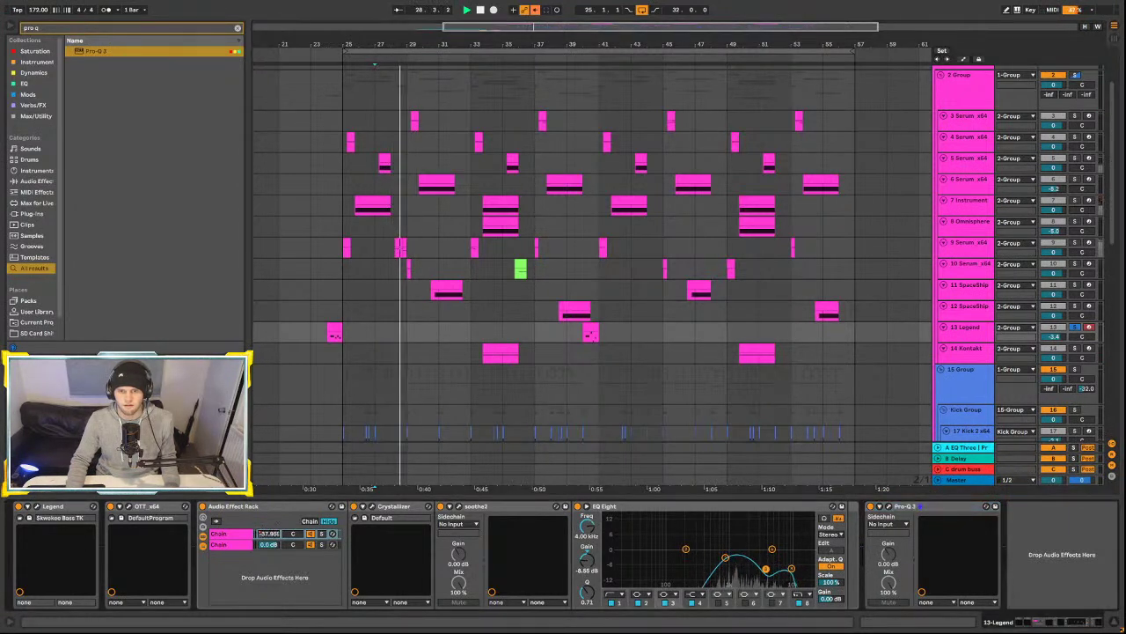
{"action": "left_click", "coordinate": [772, 549]}
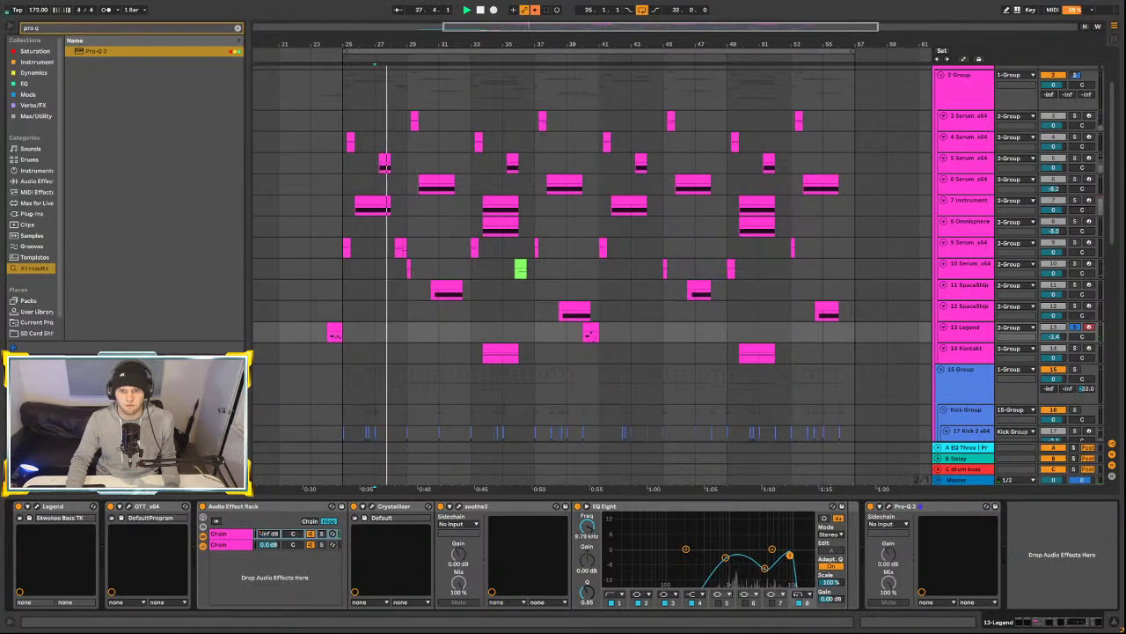
{"action": "left_click", "coordinate": [765, 566]}
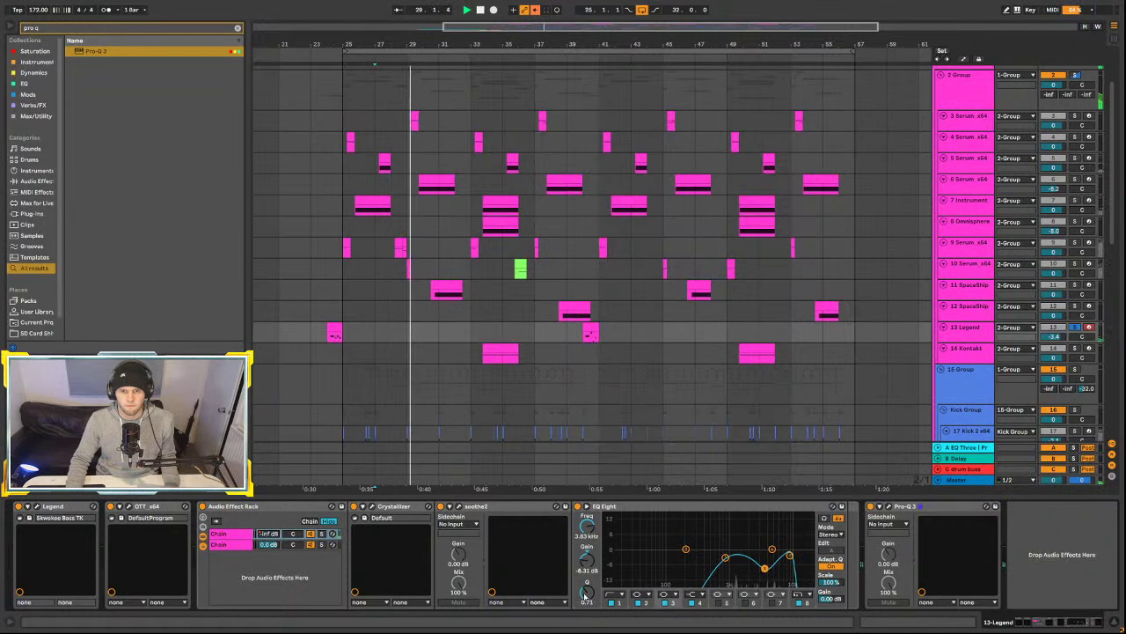
{"action": "left_click_drag", "start_coordinate": [585, 595], "coordinate": [585, 584]}
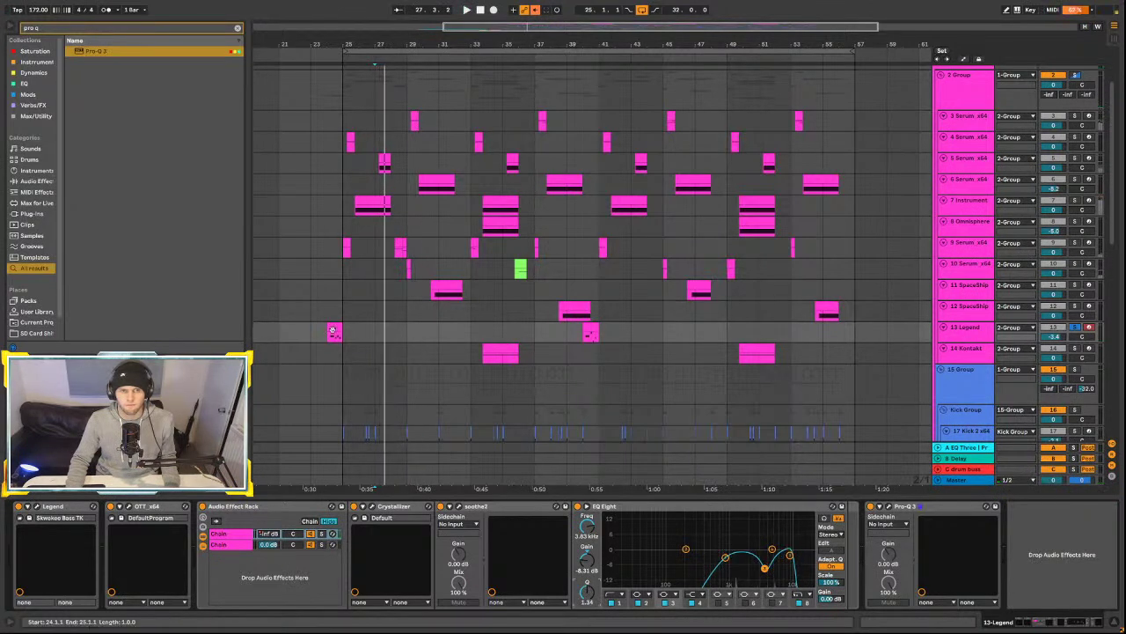
- Replay the Legend clip from bar 24, shift the EQ Eight dip slightly lower and set the high cut to 5.87 kHz with a Q of 0.89
{"action": "left_click", "coordinate": [330, 330]}
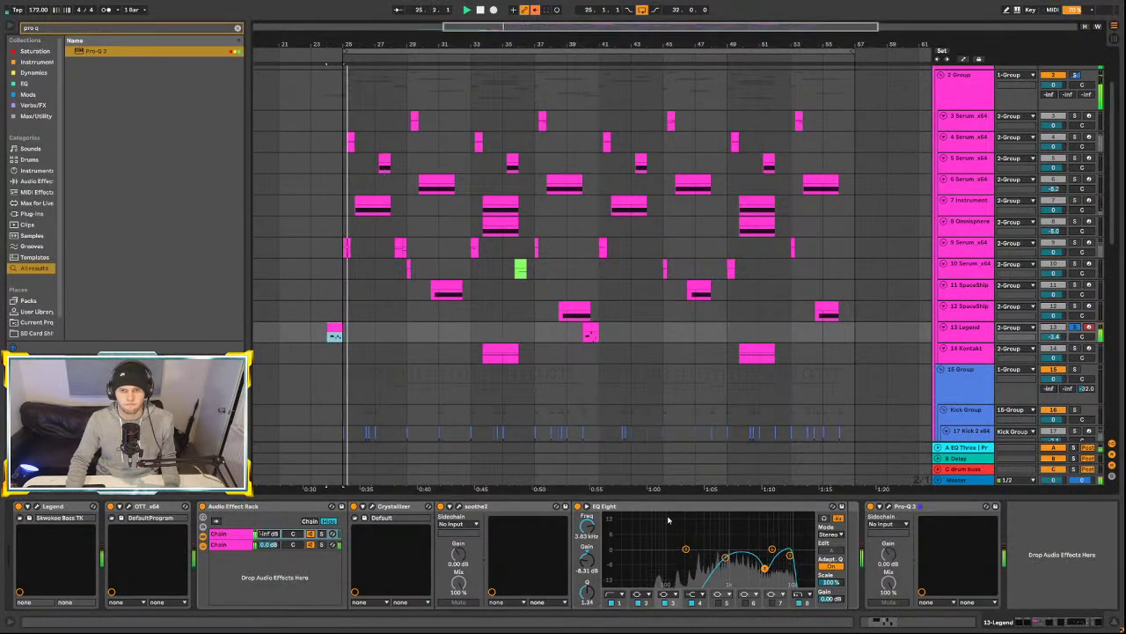
{"action": "left_click", "coordinate": [791, 556]}
{"action": "key", "text": "space"}
{"action": "key", "text": "space"}
{"action": "left_click", "coordinate": [778, 555]}
{"action": "left_click_drag", "start_coordinate": [778, 555], "coordinate": [772, 552]}
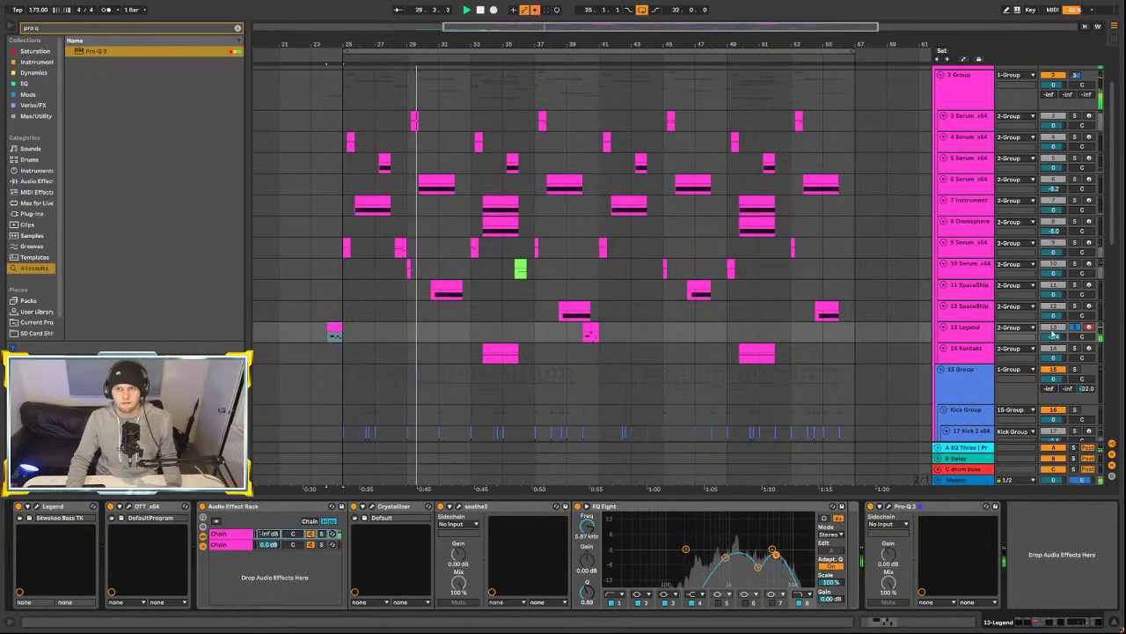
- Unsolo the Legend track, play the full mix from bar 24 and examine the drum, effects and synth layers
{"action": "key", "text": "space"}
{"action": "key", "text": "space"}
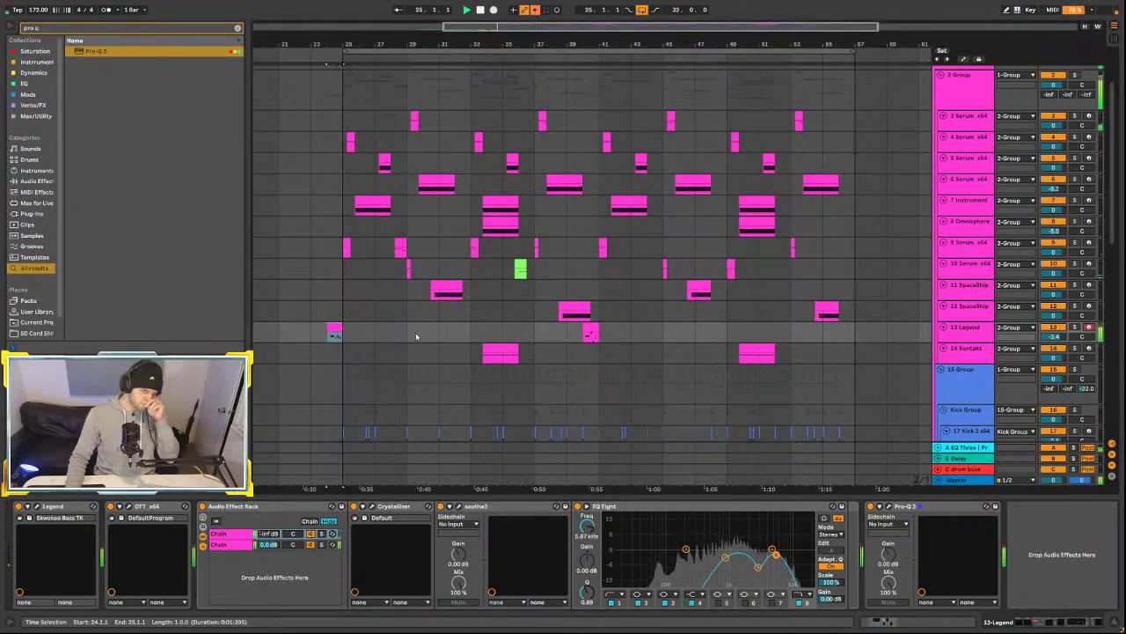
{"action": "scroll", "coordinate": [417, 336], "scroll_direction": "down", "scroll_amount": 10}
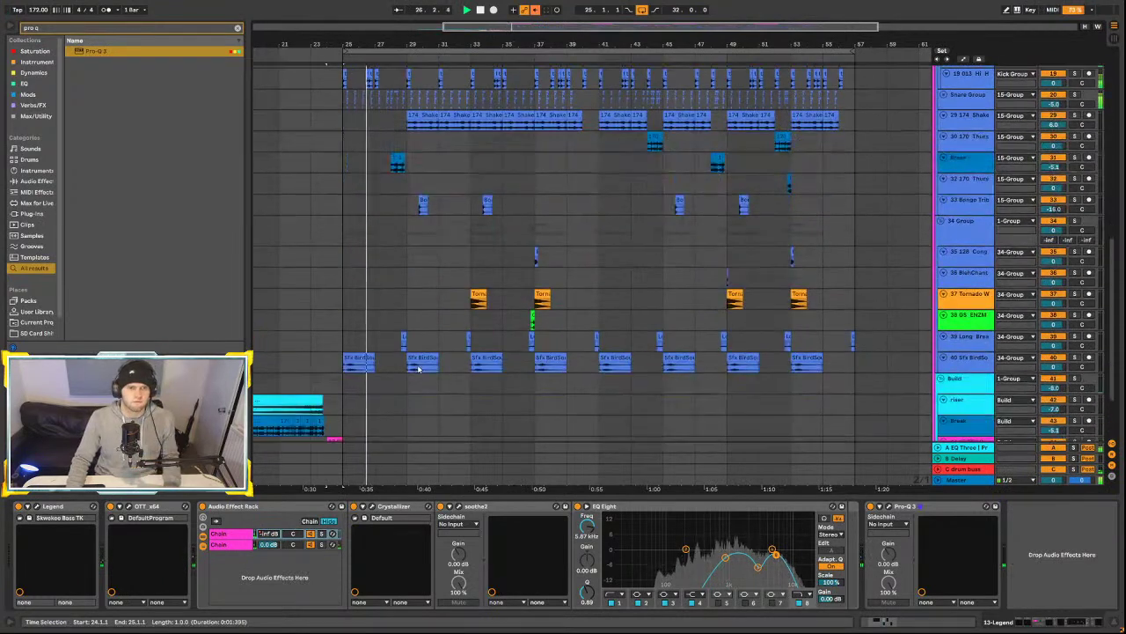
{"action": "scroll", "coordinate": [418, 369], "scroll_direction": "down", "scroll_amount": 3}
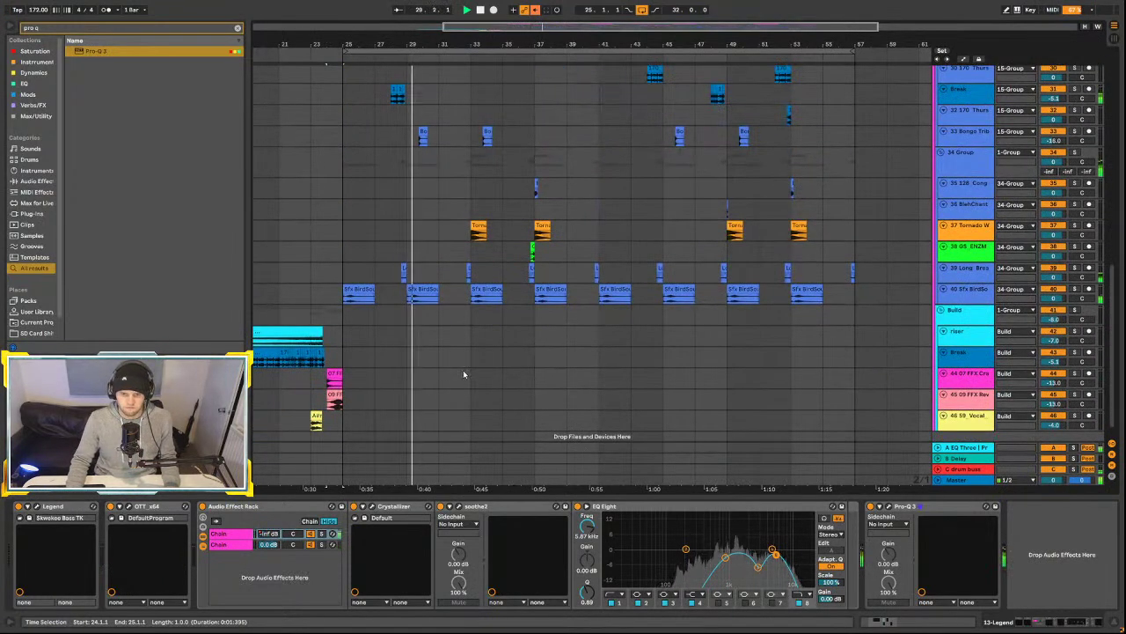
{"action": "scroll", "coordinate": [490, 354], "scroll_direction": "up", "scroll_amount": 4}
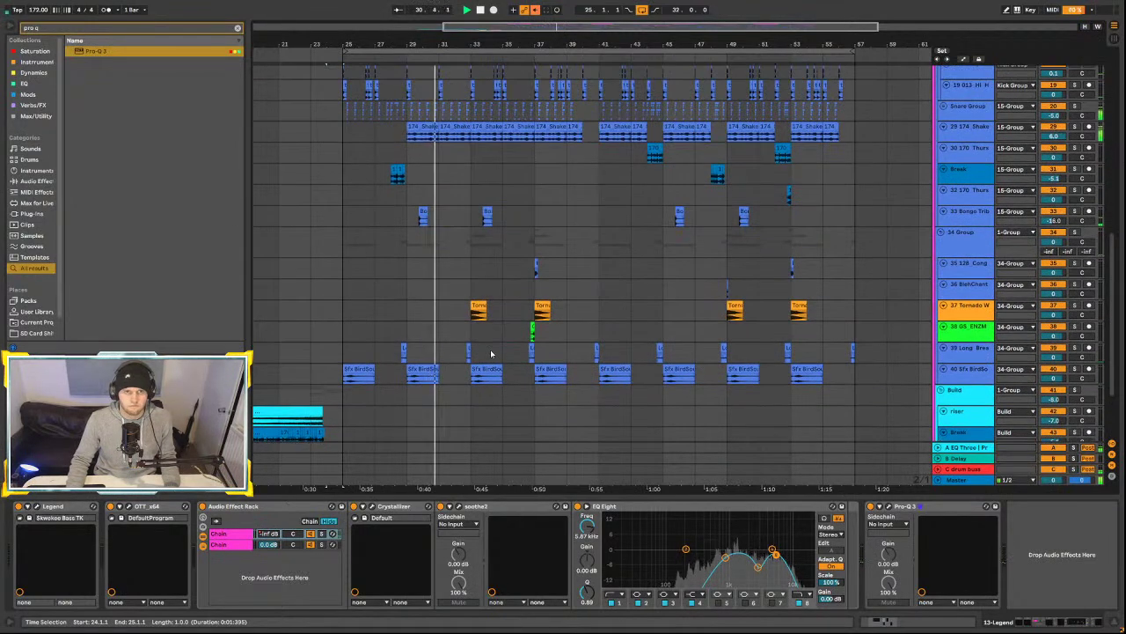
{"action": "scroll", "coordinate": [491, 354], "scroll_direction": "up", "scroll_amount": 2}
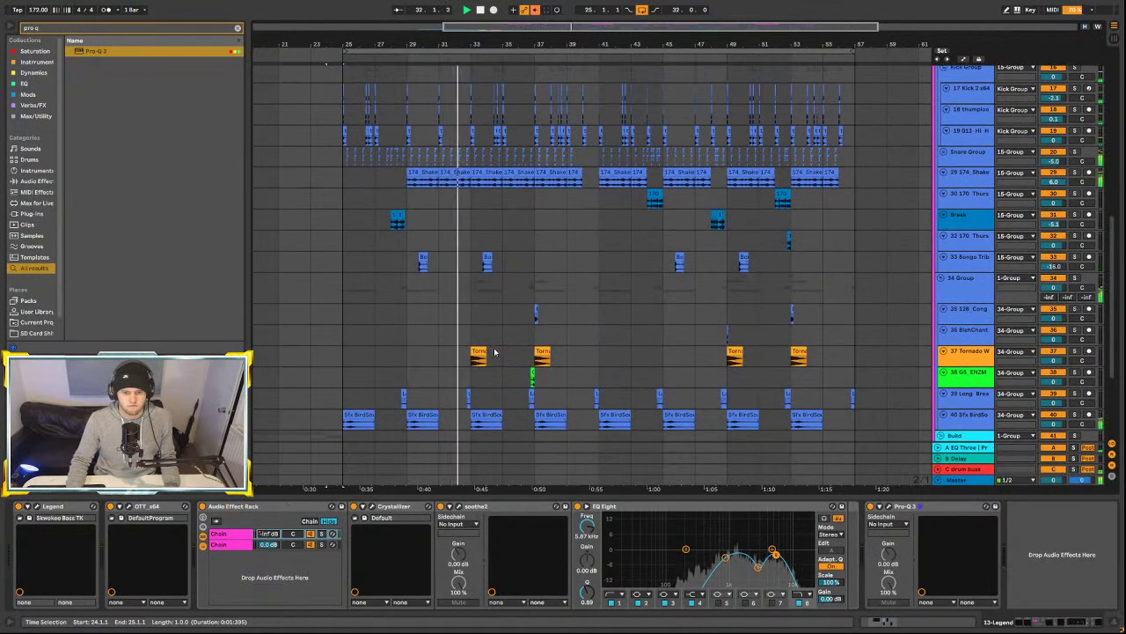
{"action": "scroll", "coordinate": [495, 352], "scroll_direction": "up", "scroll_amount": 4}
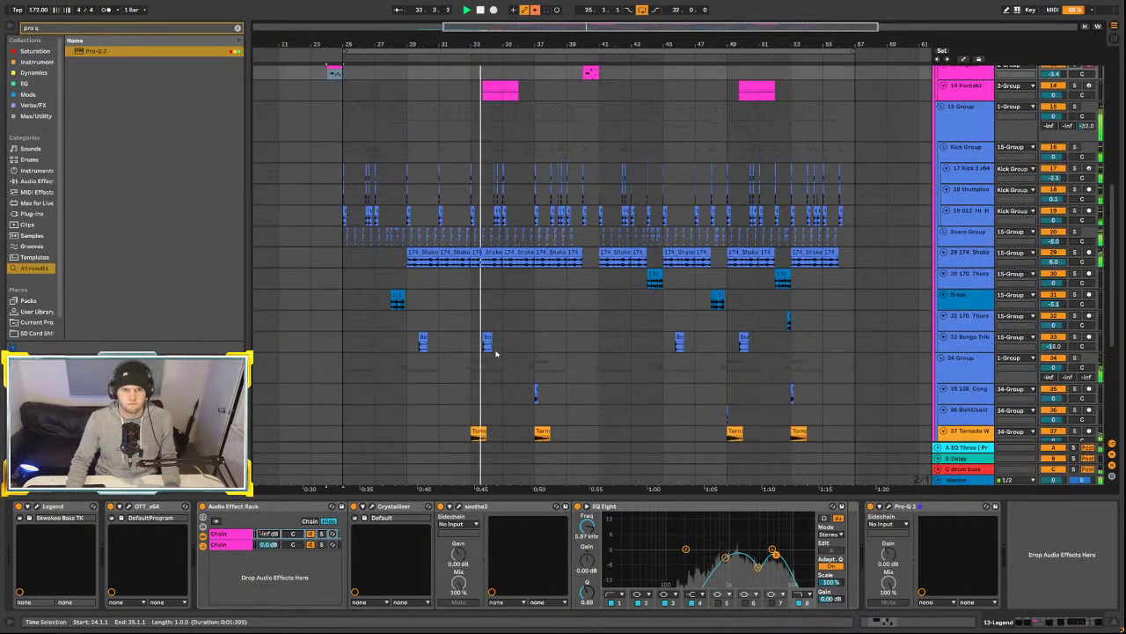
{"action": "scroll", "coordinate": [496, 353], "scroll_direction": "up", "scroll_amount": 14}
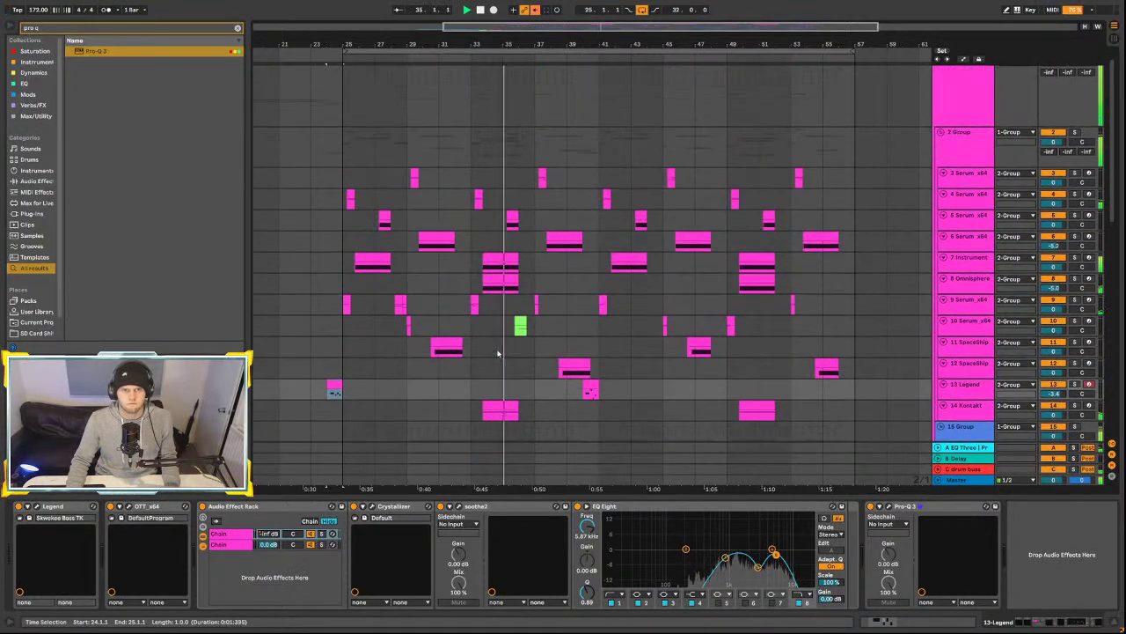
{"action": "scroll", "coordinate": [563, 326], "scroll_direction": "down", "scroll_amount": 6}
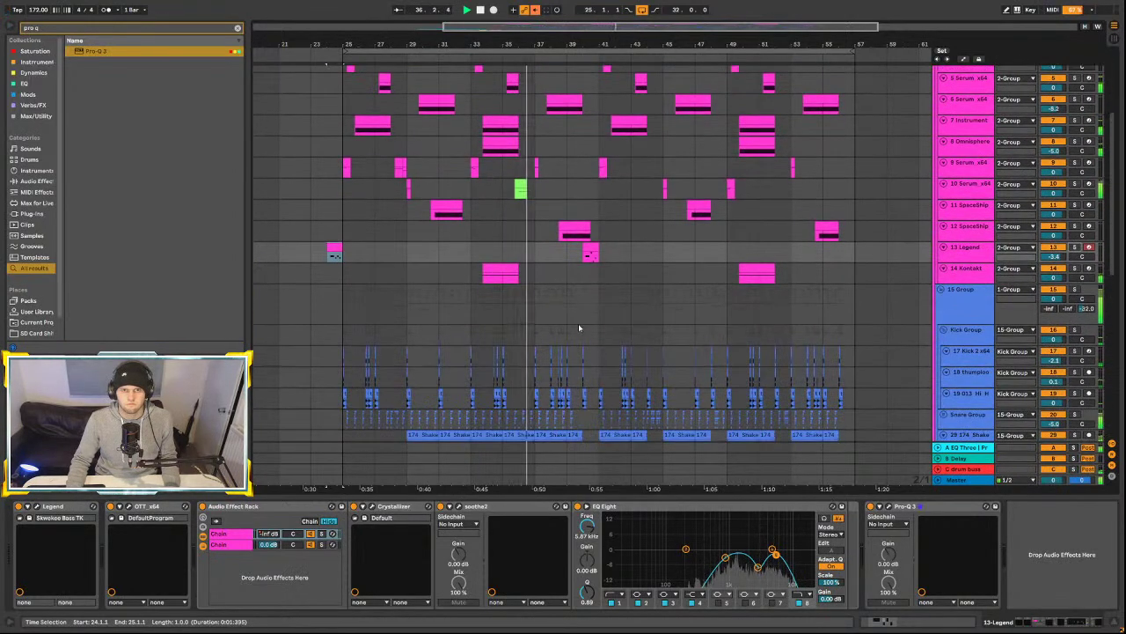
- Hide the device view and look over the drum and effects tracks in the enlarged arrangement while the drop plays
{"action": "left_click", "coordinate": [1113, 623]}
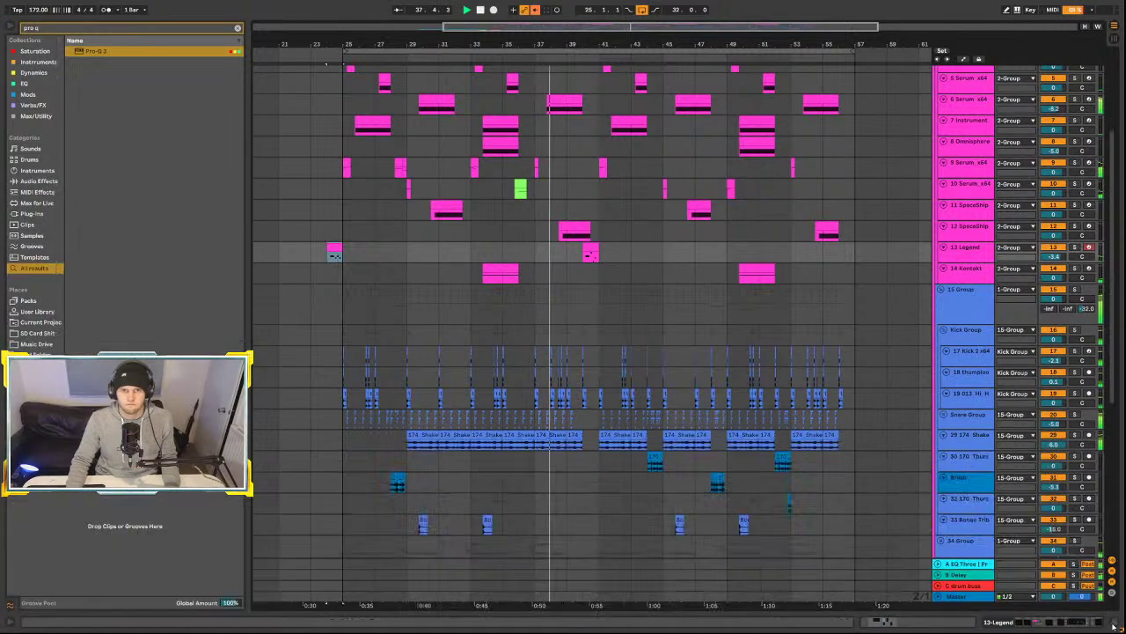
{"action": "scroll", "coordinate": [792, 422], "scroll_direction": "down", "scroll_amount": 11}
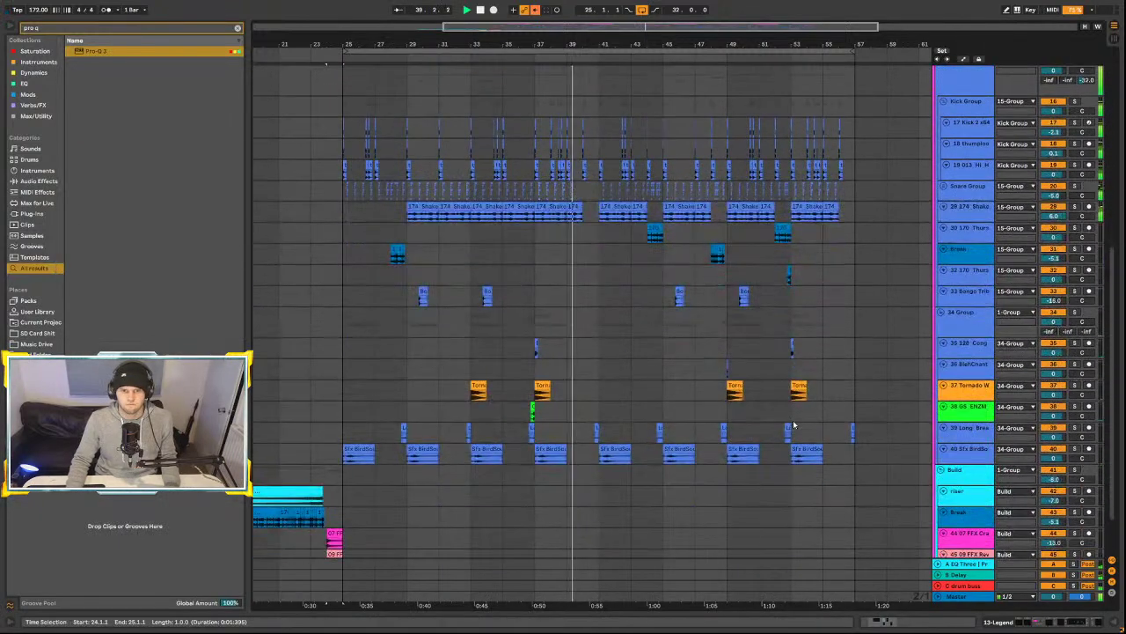
{"action": "scroll", "coordinate": [775, 410], "scroll_direction": "up", "scroll_amount": 4}
{"action": "scroll", "coordinate": [713, 370], "scroll_direction": "down", "scroll_amount": 4}
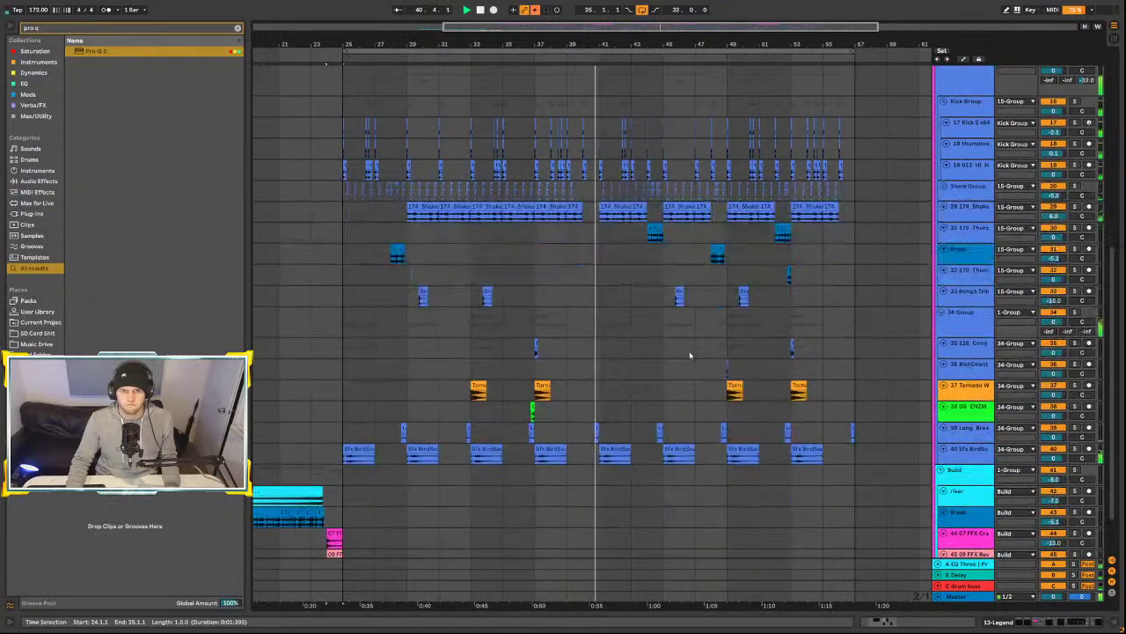
{"action": "scroll", "coordinate": [628, 312], "scroll_direction": "up", "scroll_amount": 6}
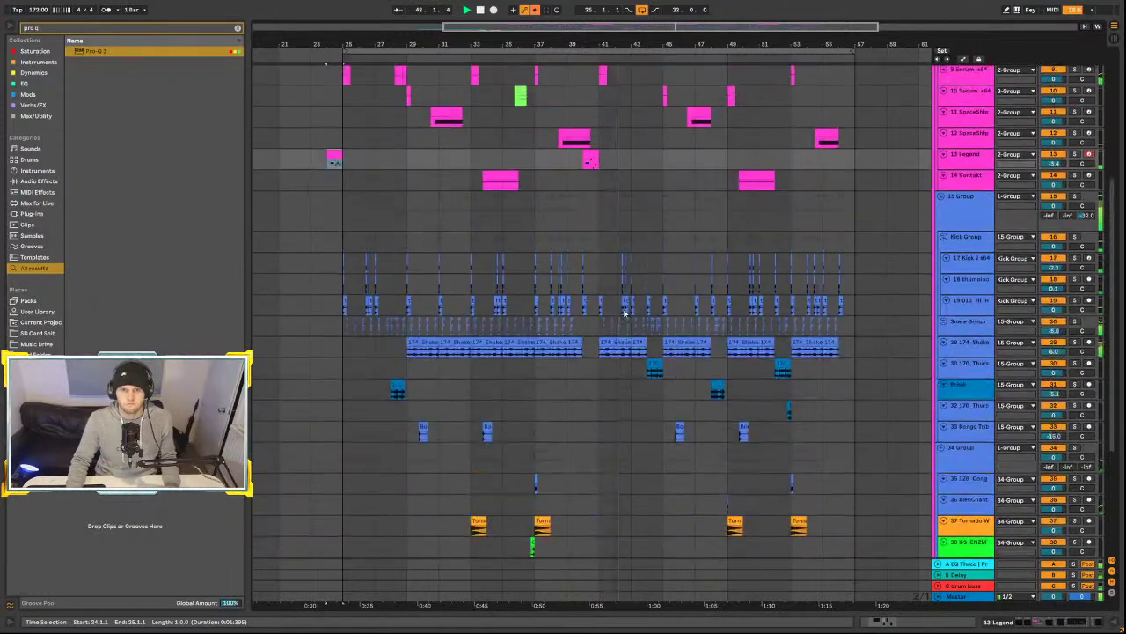
{"action": "scroll", "coordinate": [628, 309], "scroll_direction": "up", "scroll_amount": 4}
{"action": "scroll", "coordinate": [598, 296], "scroll_direction": "down", "scroll_amount": 5}
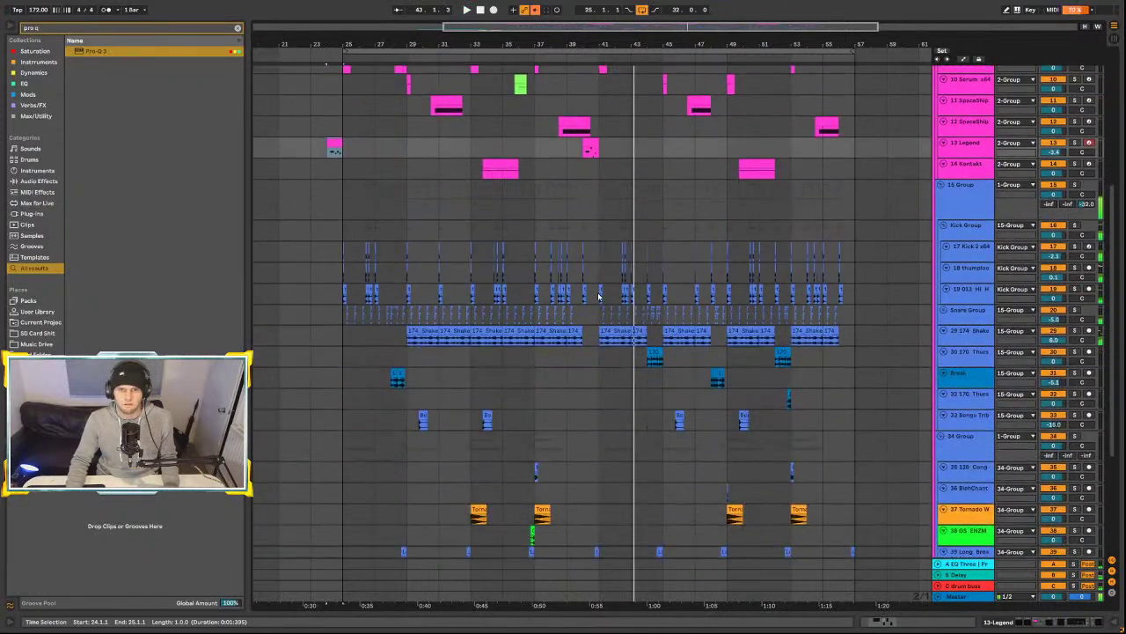
- Select bars 41 to 57 across the tracks from 17 Kick 2 down through the drum, effects and build layers
{"action": "scroll", "coordinate": [598, 296], "scroll_direction": "down", "scroll_amount": 3}
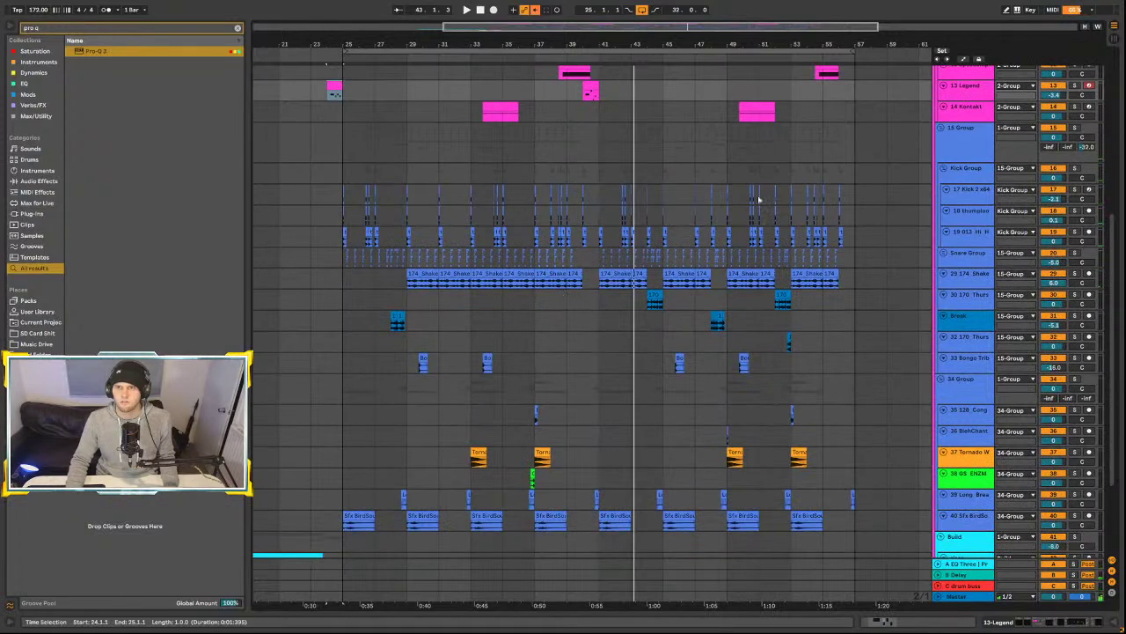
{"action": "left_click_drag", "start_coordinate": [596, 189], "coordinate": [854, 579]}
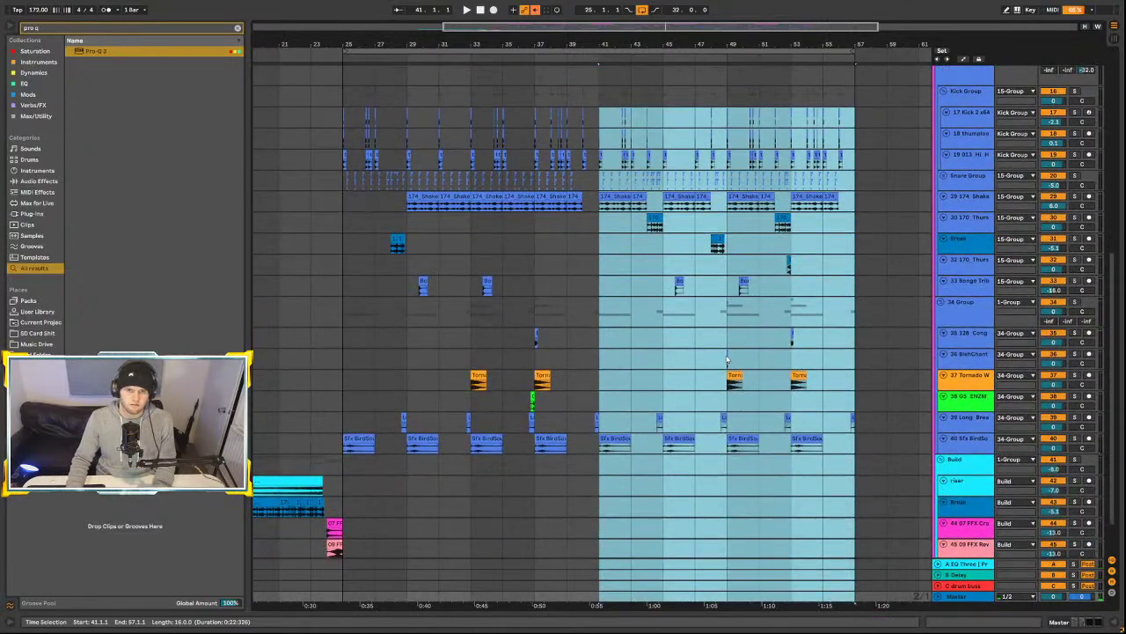
{"action": "scroll", "coordinate": [726, 359], "scroll_direction": "down", "scroll_amount": 2}
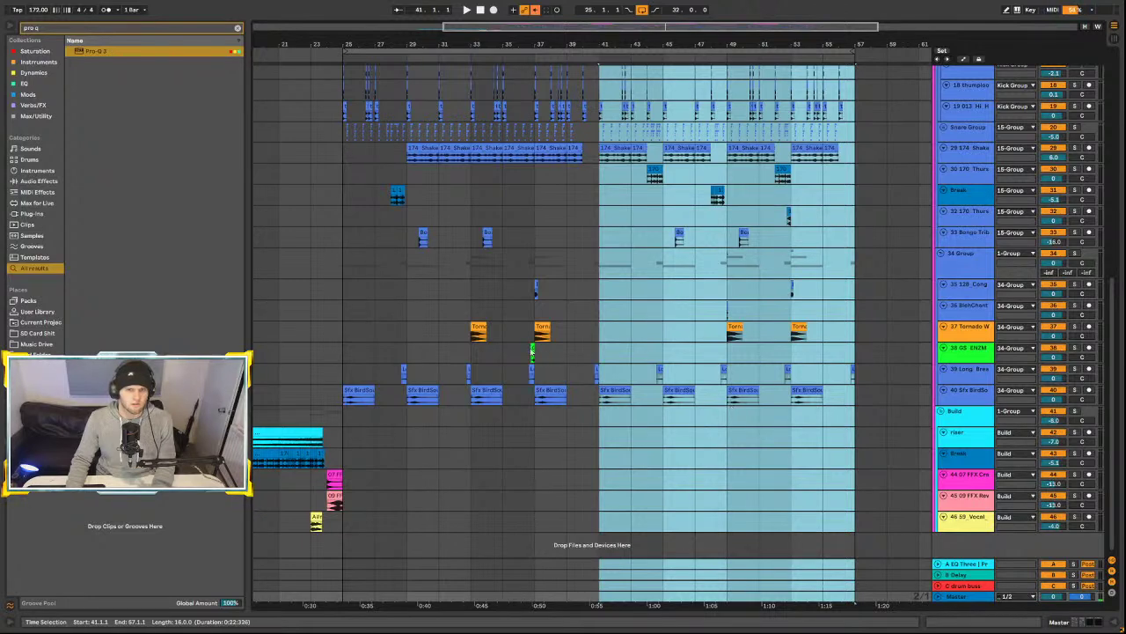
- Replace the drum and effects clips in bars 41 to 57 with a duplicate of bars 25 to 41
{"action": "key", "text": "Delete"}
{"action": "scroll", "coordinate": [647, 387], "scroll_direction": "up", "scroll_amount": 5}
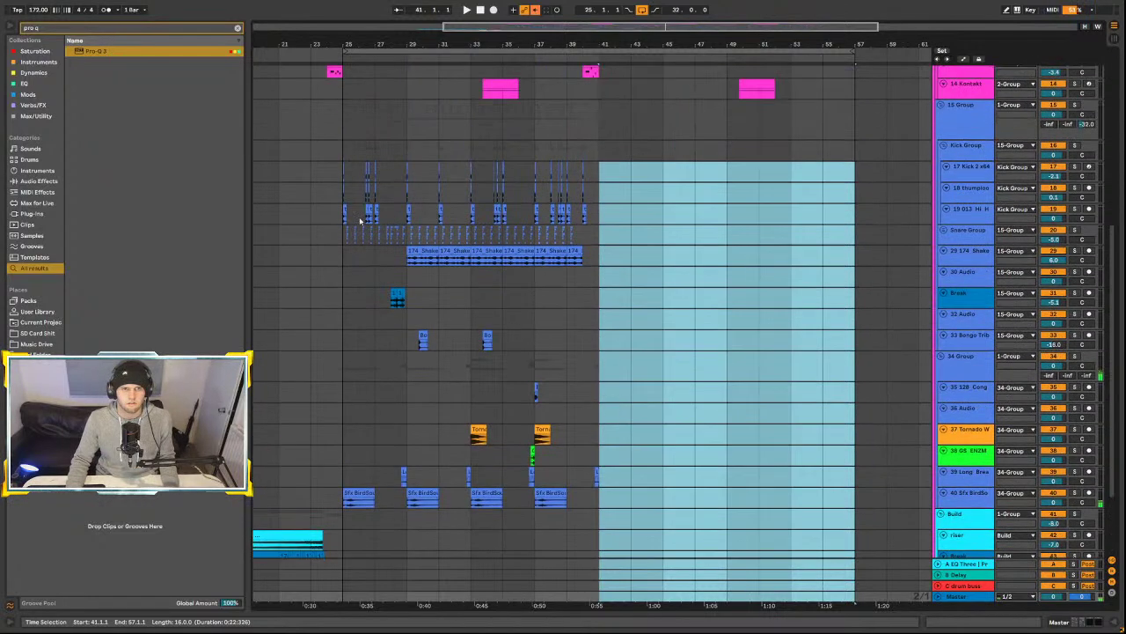
{"action": "left_click_drag", "start_coordinate": [334, 167], "coordinate": [603, 497]}
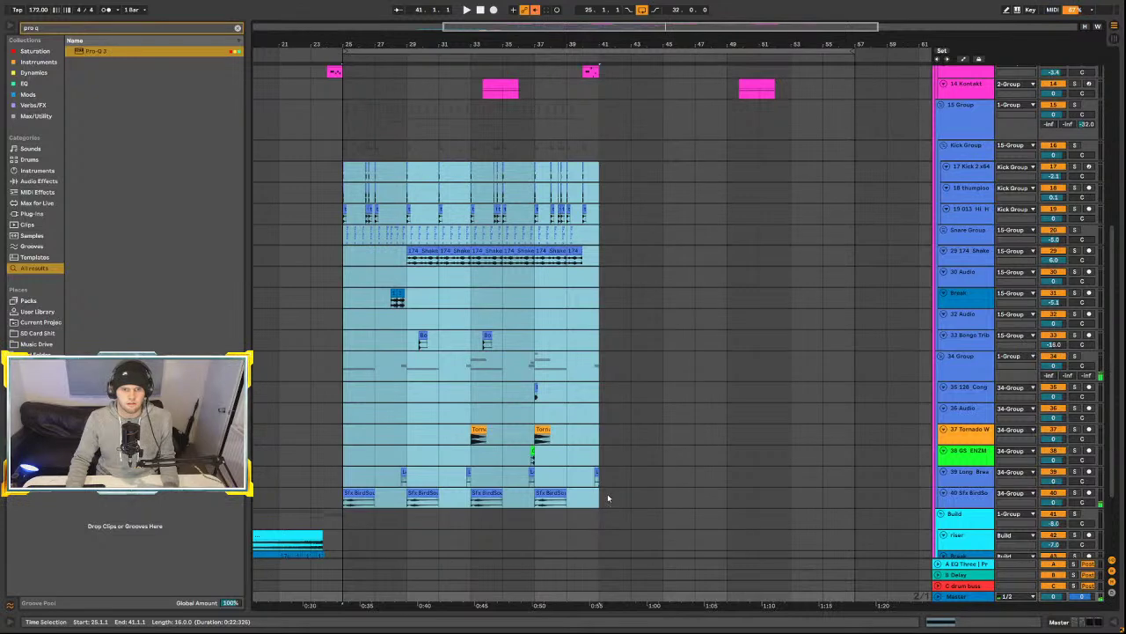
{"action": "key", "text": "ctrl+d"}
{"action": "left_click", "coordinate": [920, 320]}
- Extend the second shaker loop section on track 29 back so that it starts at bar 41
{"action": "scroll", "coordinate": [611, 348], "scroll_direction": "up", "scroll_amount": 4}
{"action": "left_click_drag", "start_coordinate": [652, 343], "coordinate": [620, 334]}
- Play the arrangement from bar 39 and examine the synth and drum layers through the duplicated section up to bar 57
{"action": "left_click", "coordinate": [573, 333]}
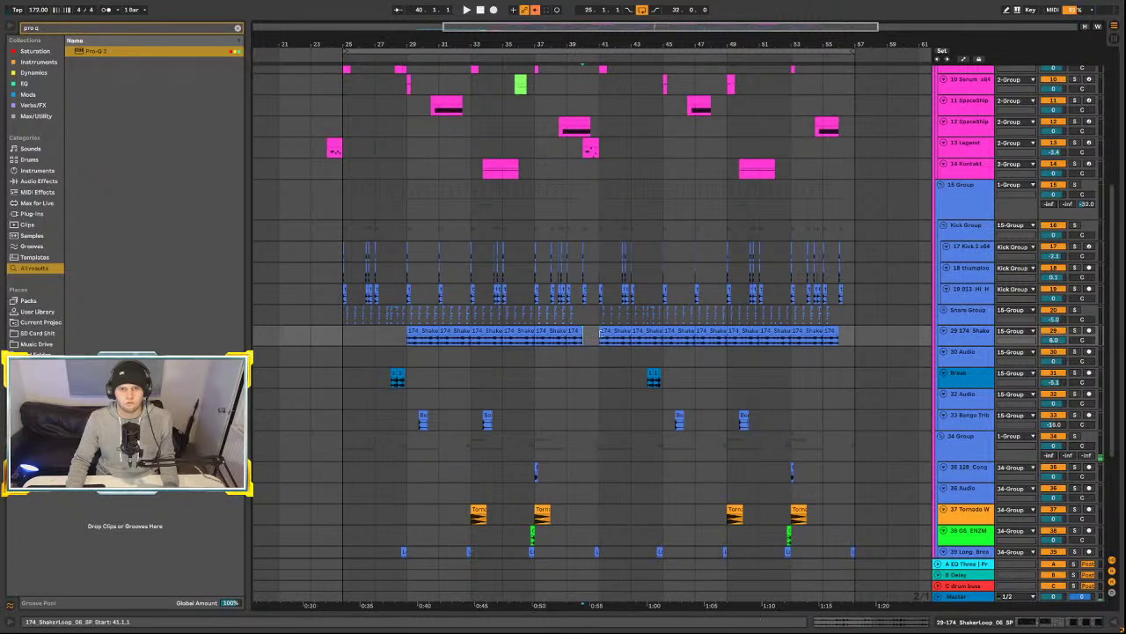
{"action": "key", "text": "space"}
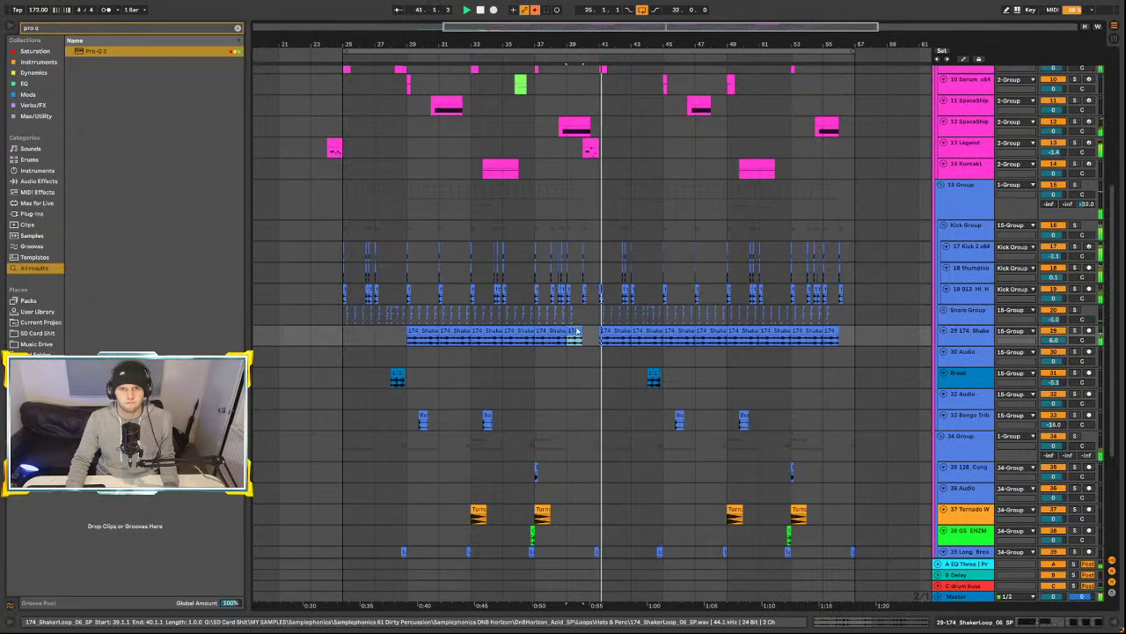
{"action": "scroll", "coordinate": [579, 335], "scroll_direction": "up", "scroll_amount": 5}
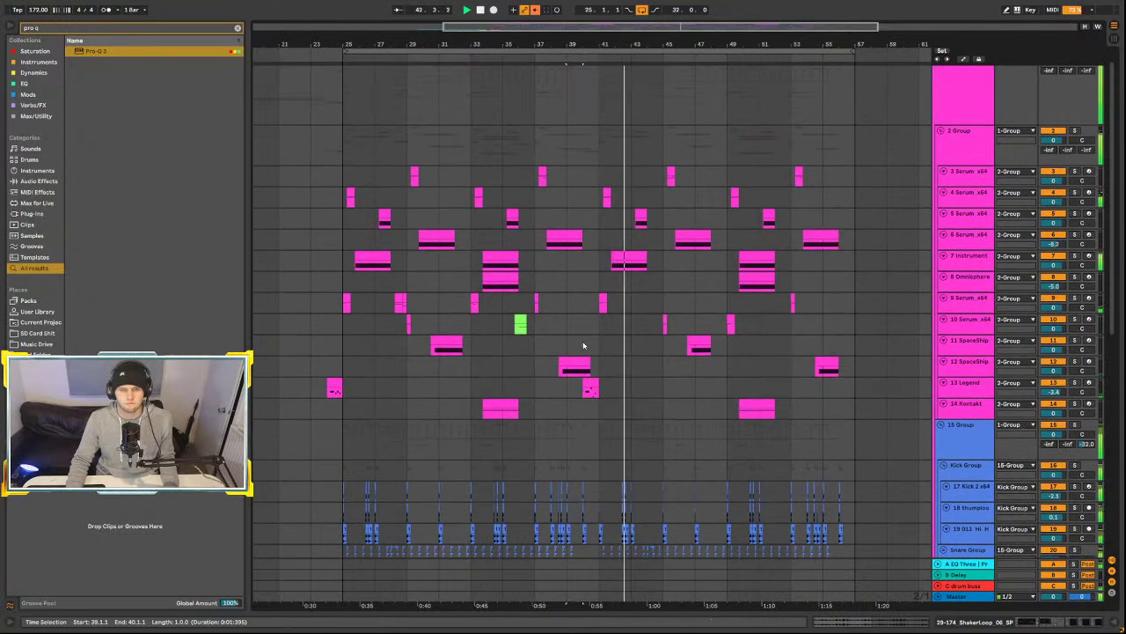
{"action": "scroll", "coordinate": [582, 339], "scroll_direction": "down", "scroll_amount": 5}
{"action": "scroll", "coordinate": [582, 346], "scroll_direction": "down", "scroll_amount": 2}
{"action": "scroll", "coordinate": [583, 345], "scroll_direction": "up", "scroll_amount": 5}
{"action": "scroll", "coordinate": [584, 348], "scroll_direction": "up", "scroll_amount": 2}
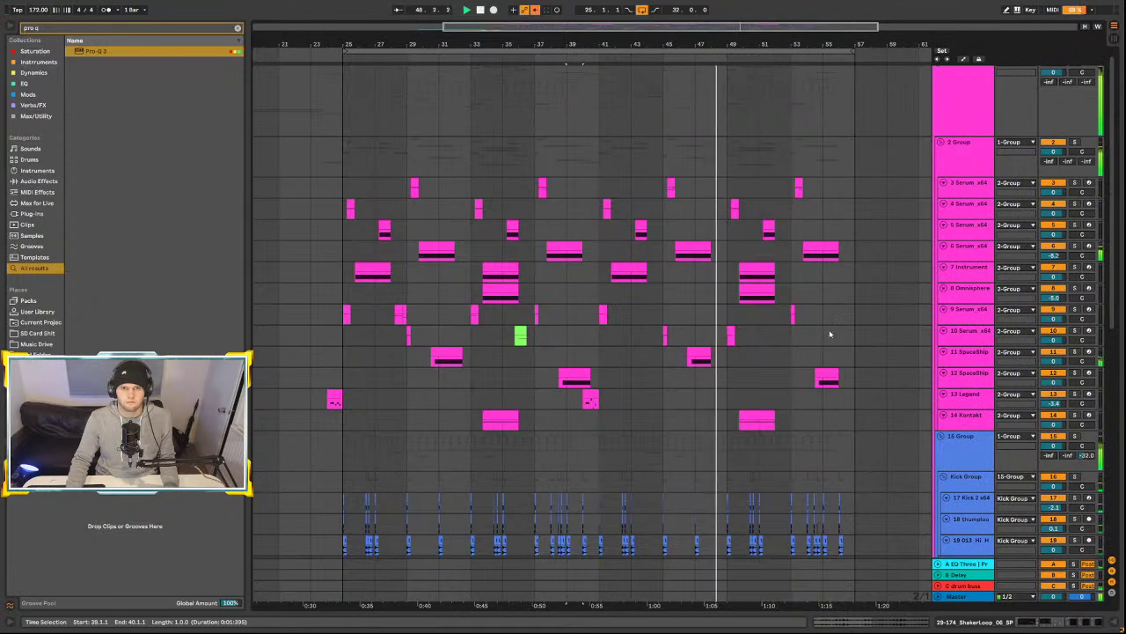
{"action": "scroll", "coordinate": [708, 380], "scroll_direction": "down", "scroll_amount": 3}
{"action": "scroll", "coordinate": [707, 379], "scroll_direction": "down", "scroll_amount": 3}
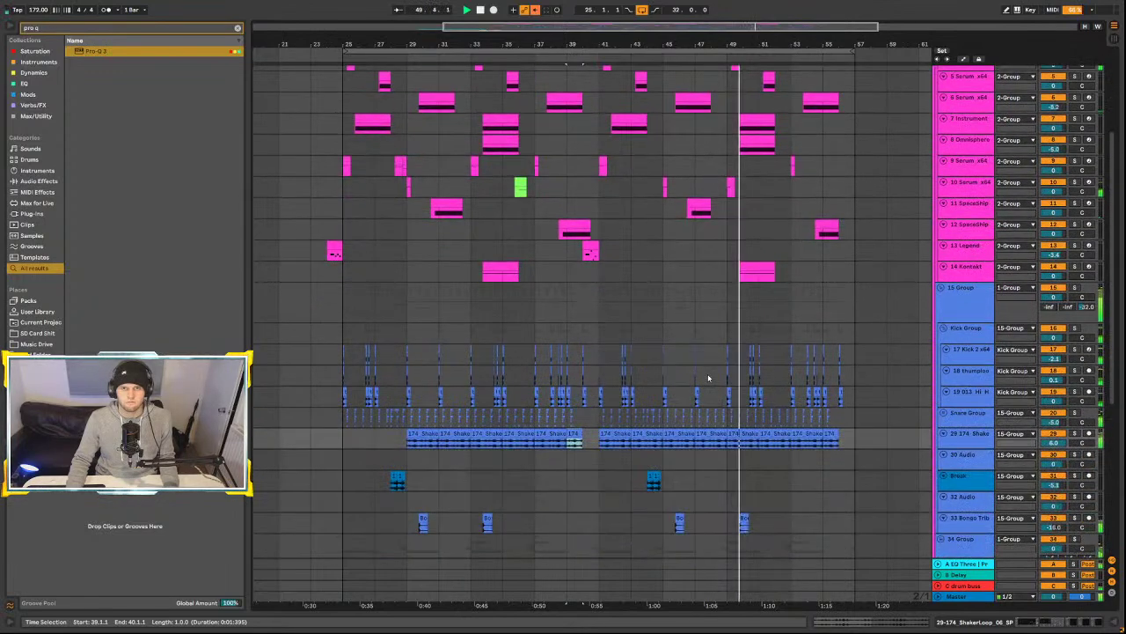
{"action": "scroll", "coordinate": [710, 379], "scroll_direction": "up", "scroll_amount": 4}
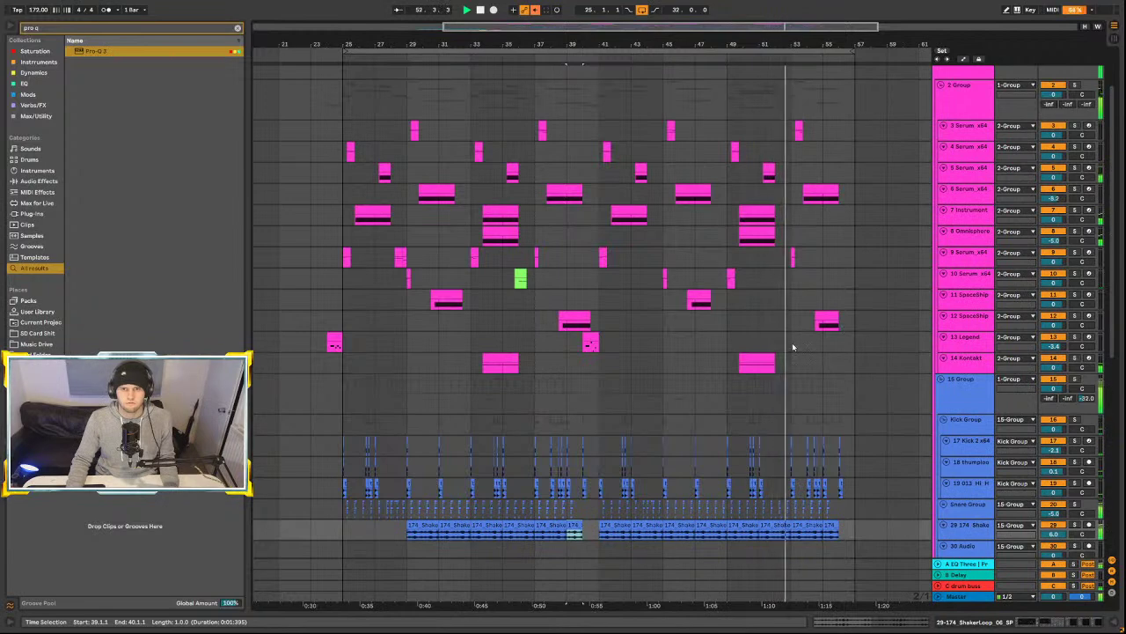
{"action": "scroll", "coordinate": [822, 330], "scroll_direction": "down", "scroll_amount": 3}
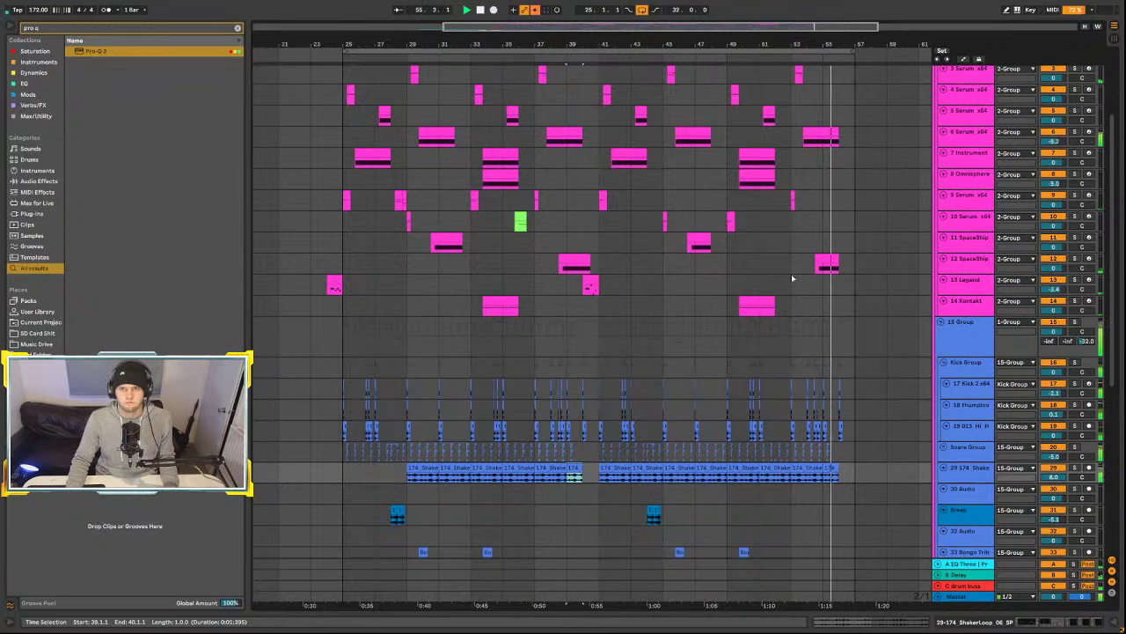
{"action": "scroll", "coordinate": [801, 282], "scroll_direction": "up", "scroll_amount": 4}
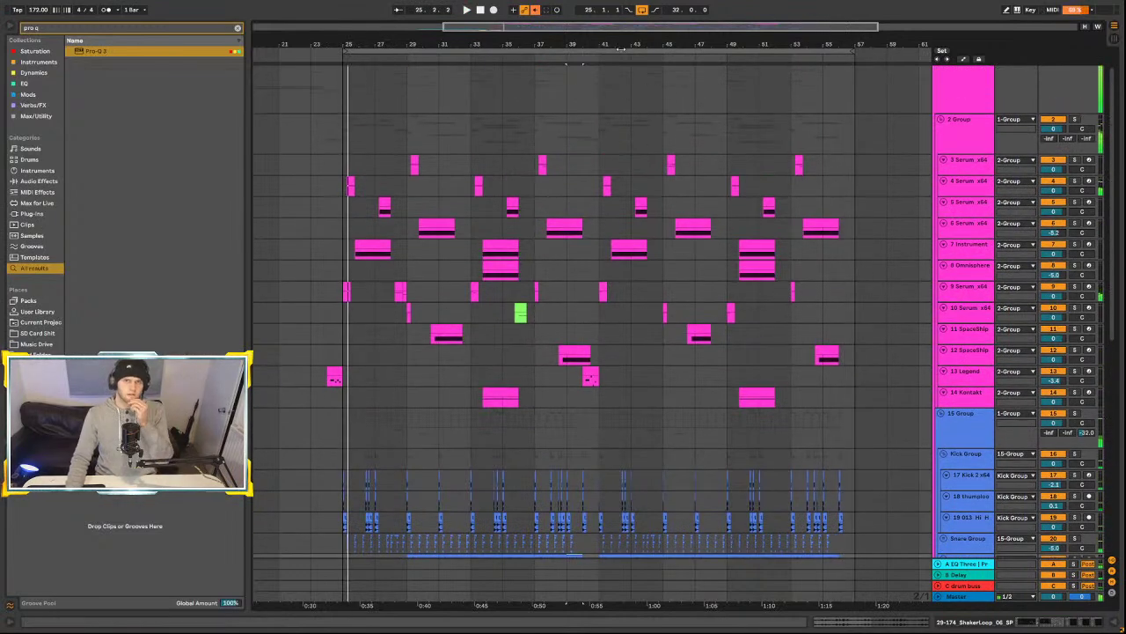
- Turn off the arrangement loop and add a locator named Drop 1 at bar 25
{"action": "scroll", "coordinate": [559, 150], "scroll_direction": "down", "scroll_amount": 5}
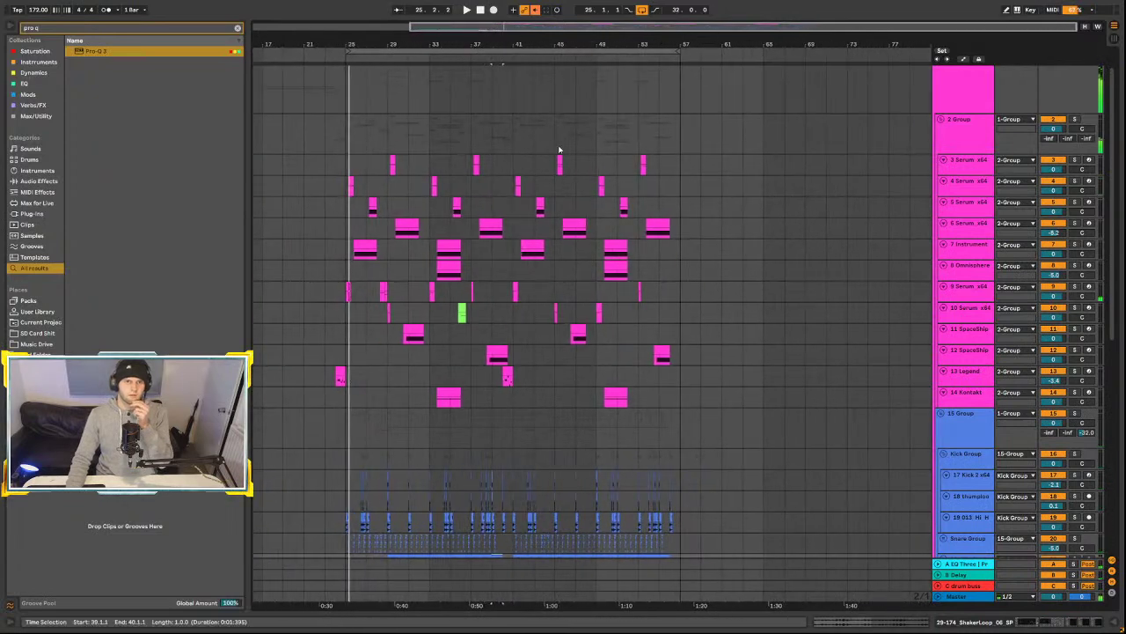
{"action": "left_click", "coordinate": [344, 83]}
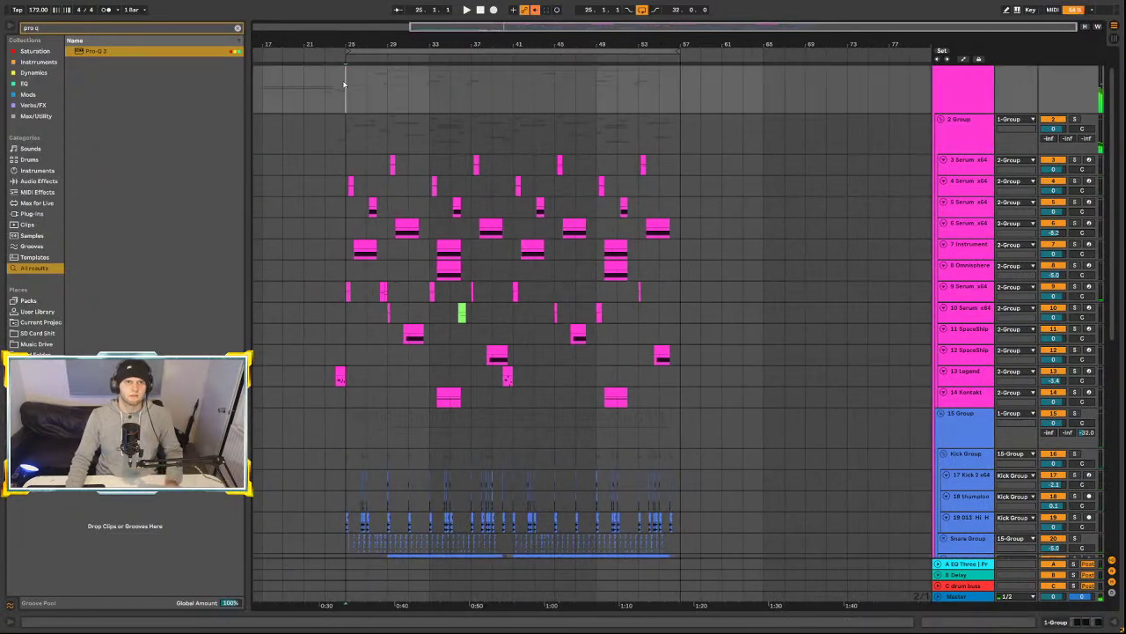
{"action": "scroll", "coordinate": [627, 243], "scroll_direction": "up", "scroll_amount": 2}
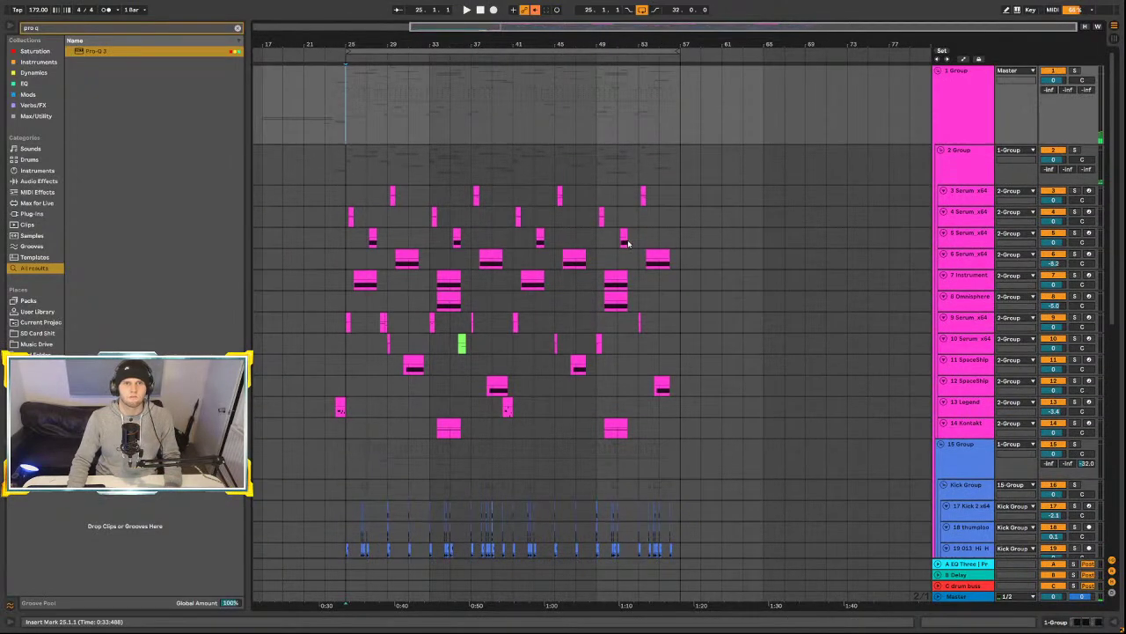
{"action": "left_click", "coordinate": [640, 10]}
{"action": "left_click", "coordinate": [372, 90]}
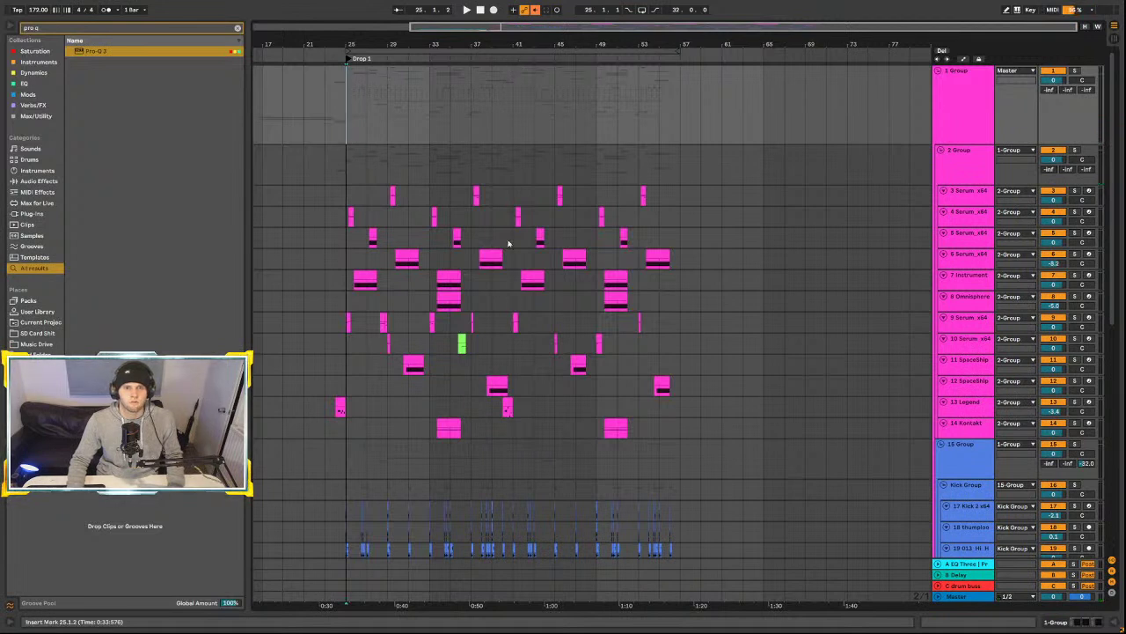
- Add locators named Drop 2 at bar 41 and Drop 3 at bar 57
{"action": "left_click", "coordinate": [528, 82]}
{"action": "type", "text": "Drop 2"}
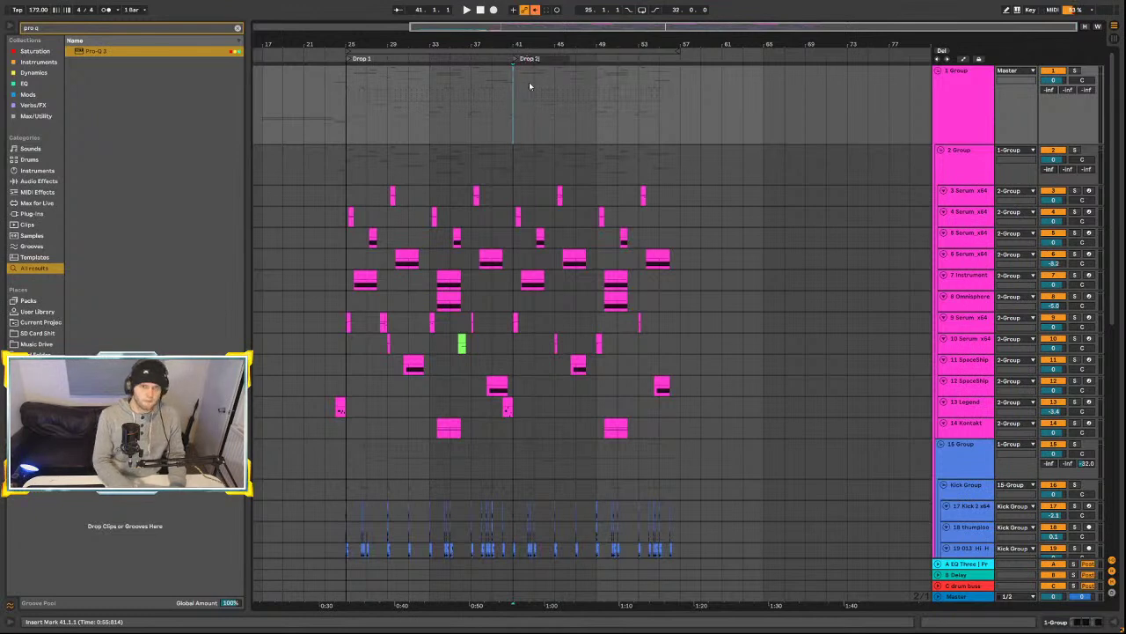
{"action": "key", "text": "Return"}
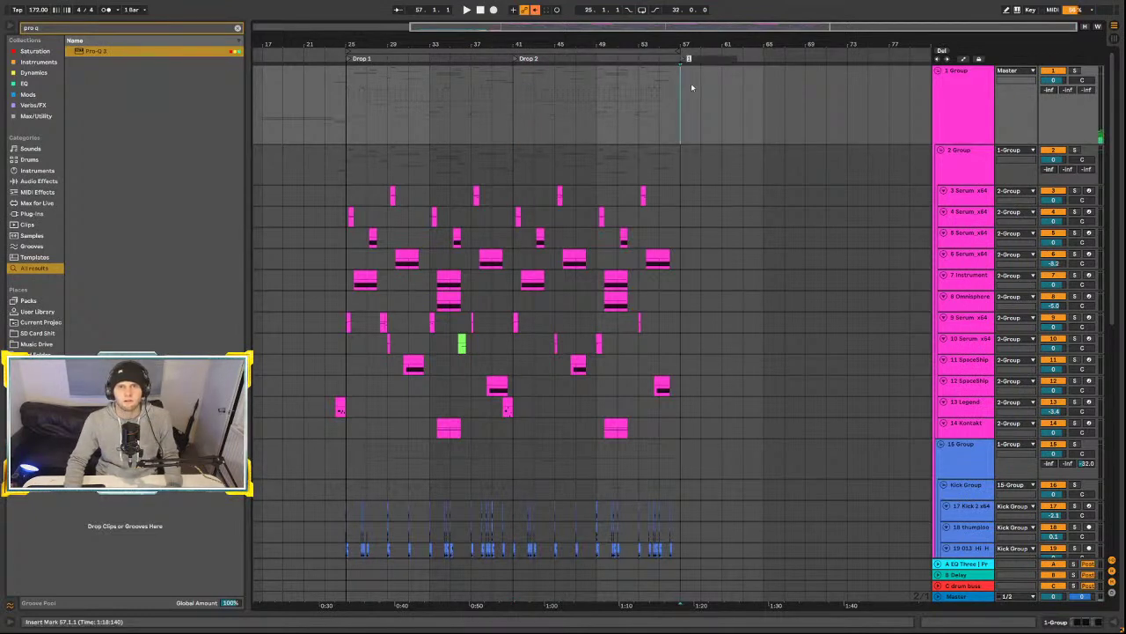
{"action": "type", "text": "Drop"}
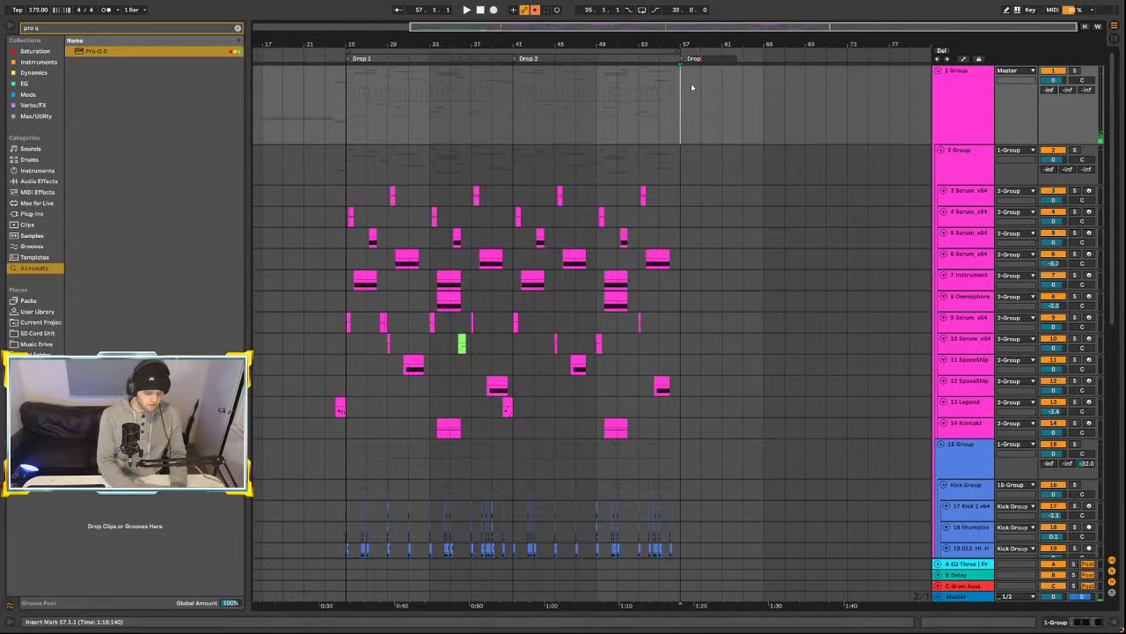
{"action": "type", "text": " 3"}
{"action": "key", "text": "Return"}
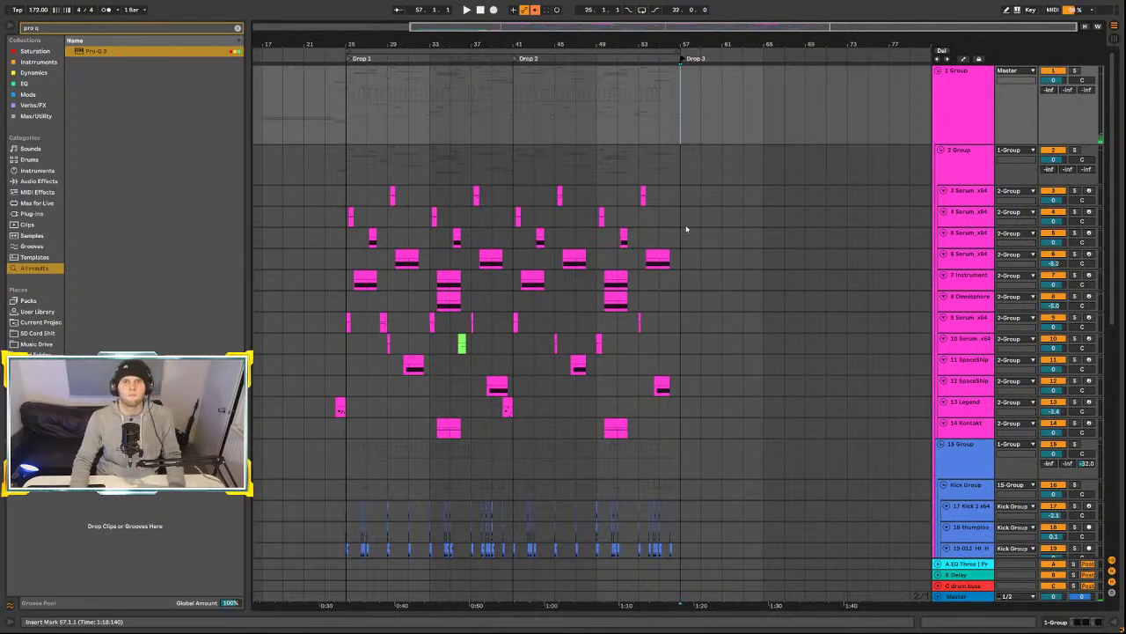
- Select bars 17 to 57 across all tracks and move the clips eight bars later to start at bar 25
{"action": "scroll", "coordinate": [691, 221], "scroll_direction": "down", "scroll_amount": 10}
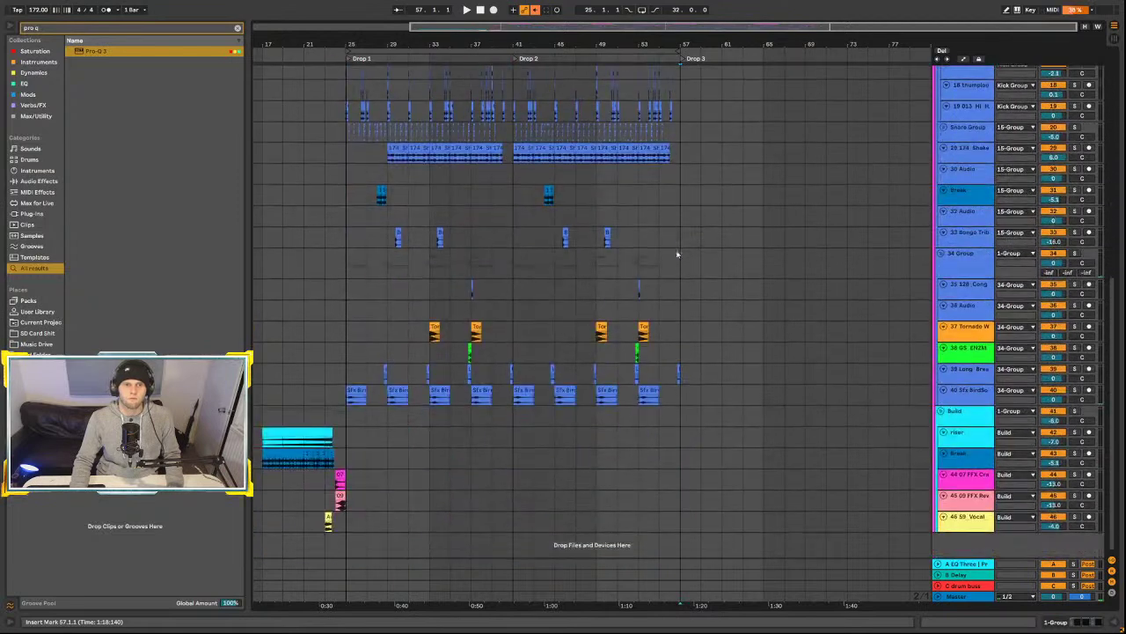
{"action": "scroll", "coordinate": [436, 114], "scroll_direction": "up", "scroll_amount": 10}
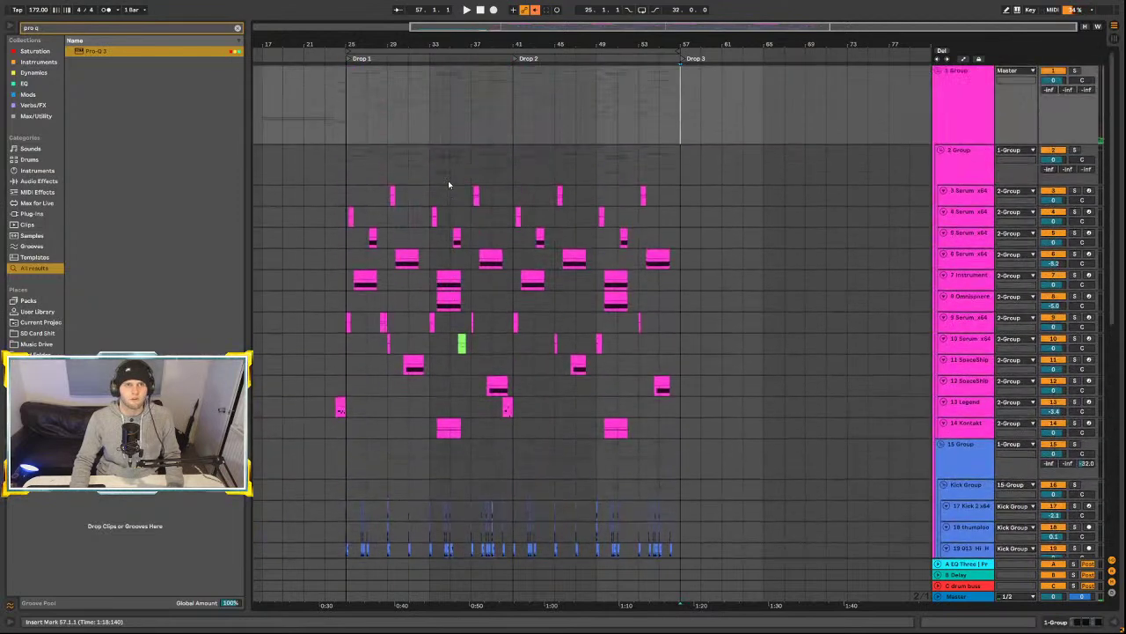
{"action": "left_click_drag", "start_coordinate": [350, 39], "coordinate": [350, 26]}
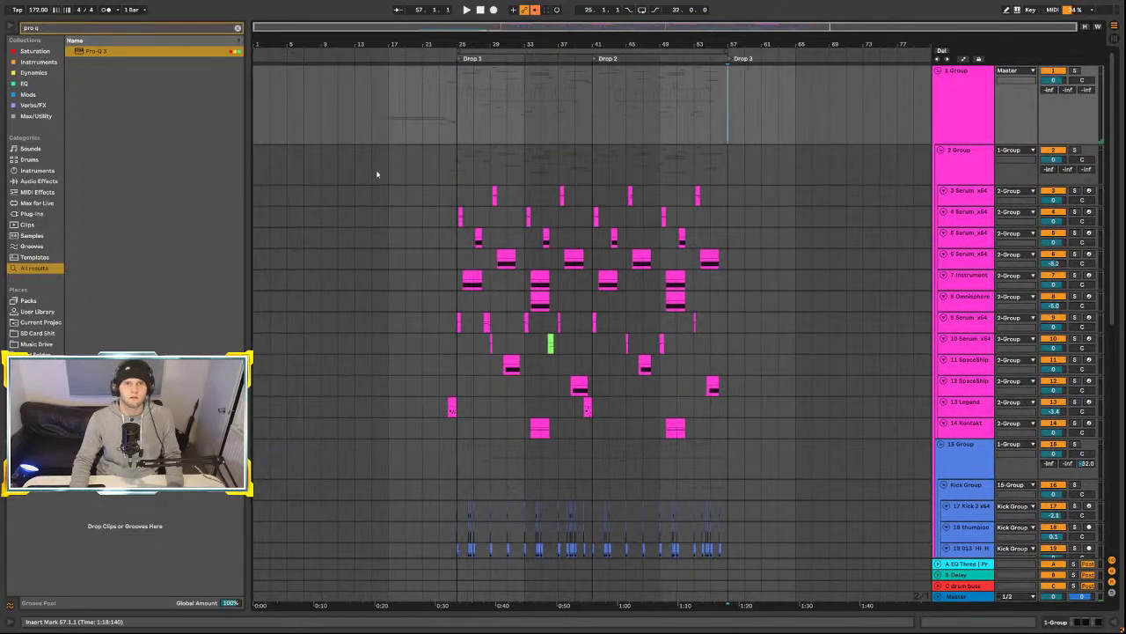
{"action": "scroll", "coordinate": [383, 129], "scroll_direction": "down", "scroll_amount": 10}
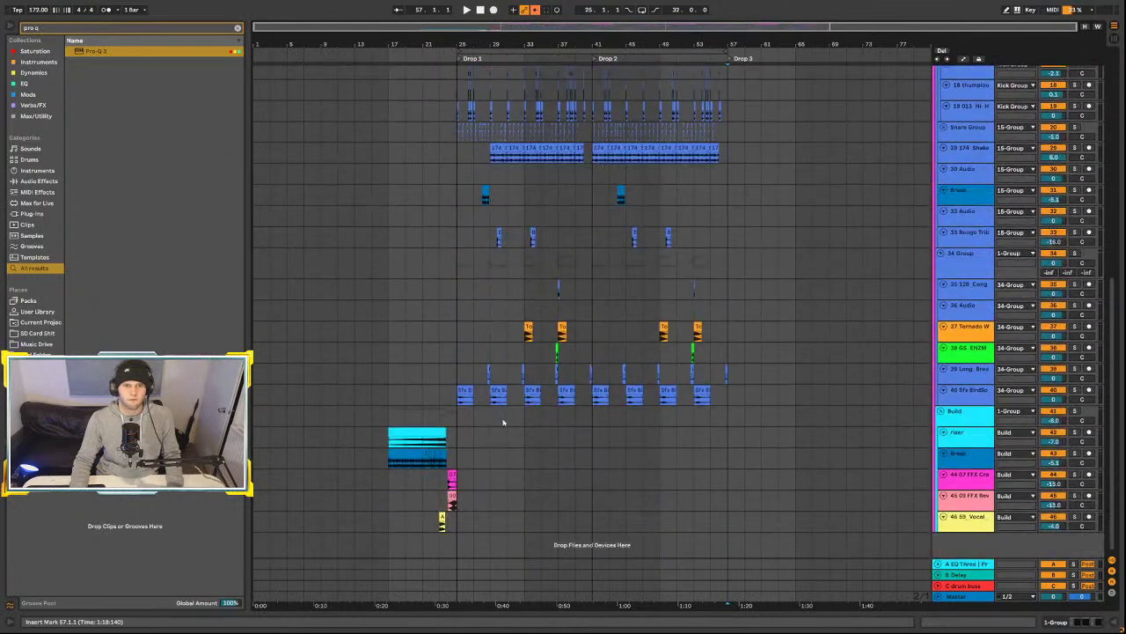
{"action": "left_click", "coordinate": [528, 525]}
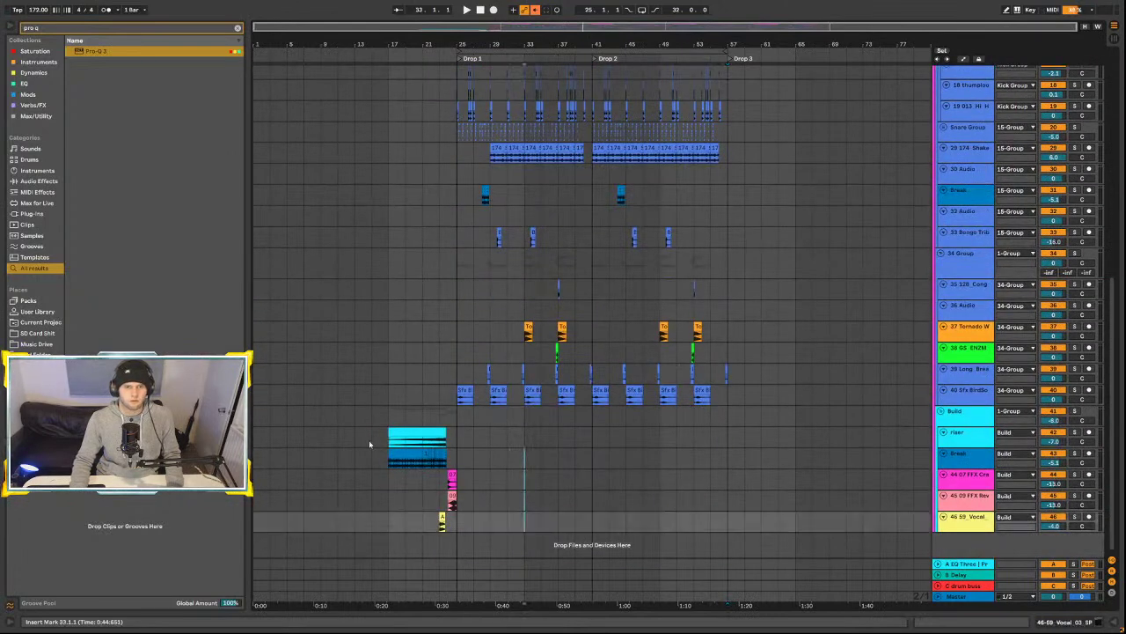
{"action": "left_click", "coordinate": [389, 498]}
{"action": "left_click_drag", "start_coordinate": [387, 532], "coordinate": [726, 5]}
{"action": "scroll", "coordinate": [705, 187], "scroll_direction": "up", "scroll_amount": 10}
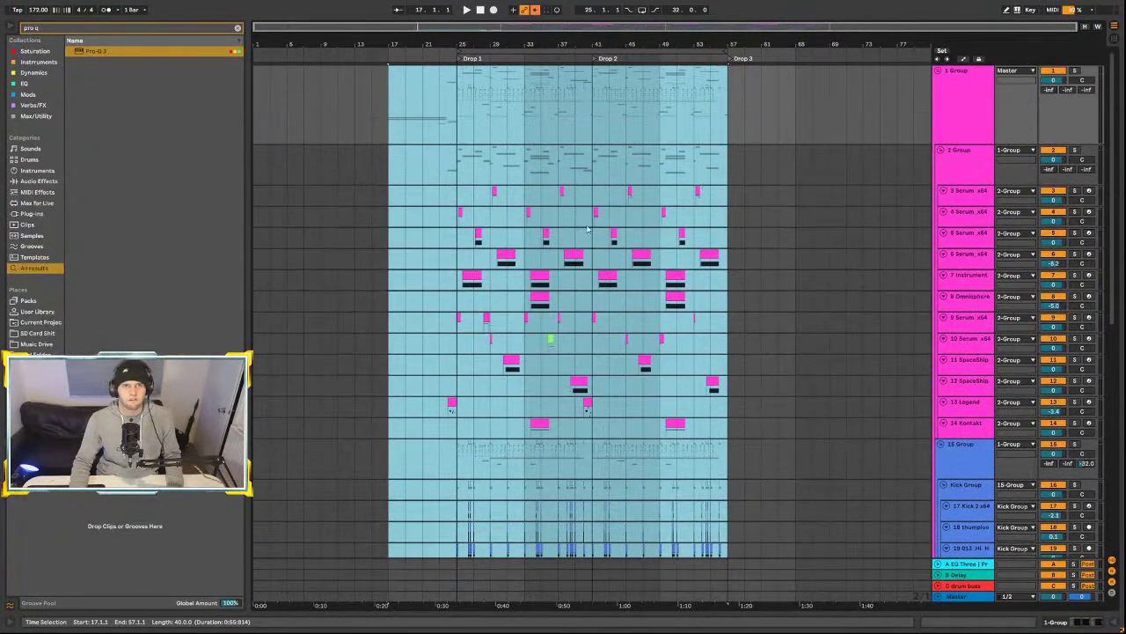
{"action": "scroll", "coordinate": [445, 214], "scroll_direction": "down", "scroll_amount": 3}
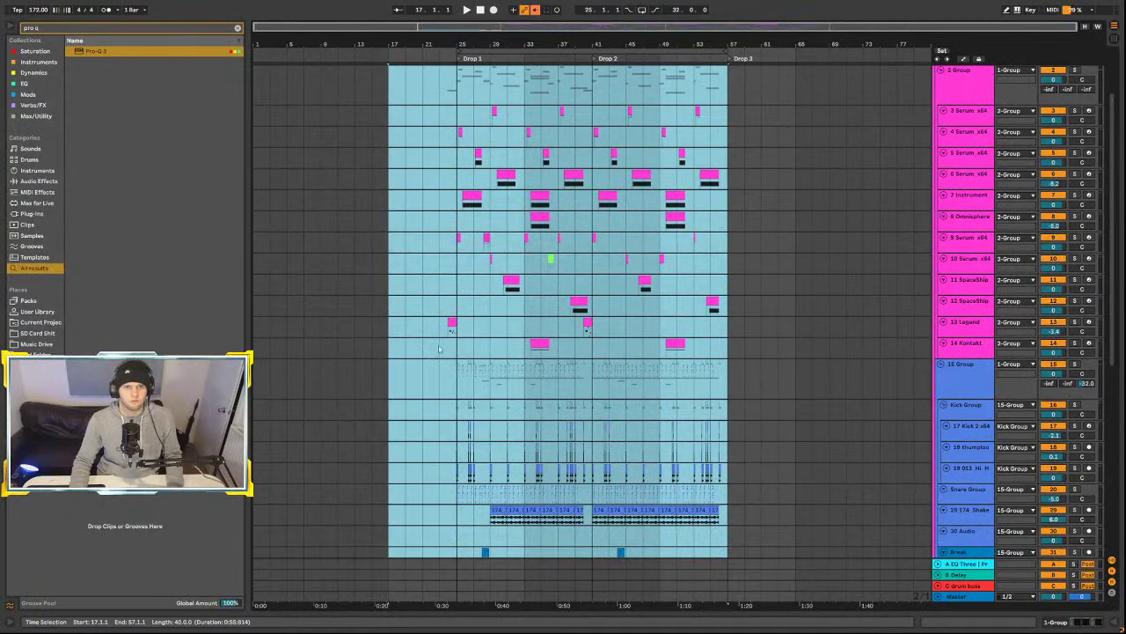
{"action": "scroll", "coordinate": [451, 373], "scroll_direction": "down", "scroll_amount": 12}
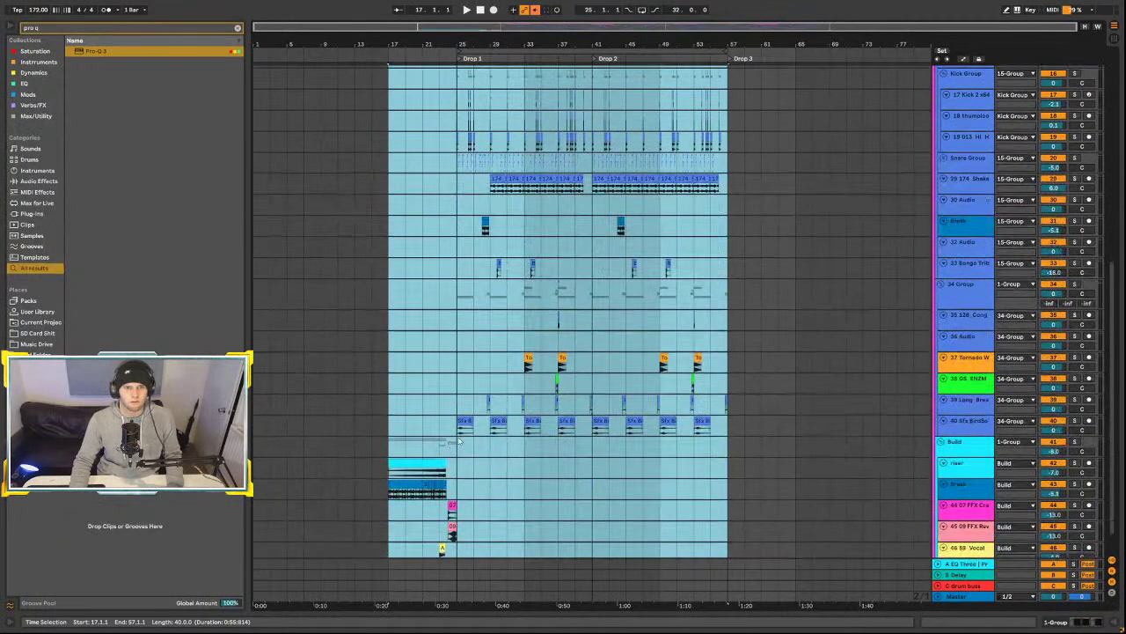
{"action": "left_click_drag", "start_coordinate": [463, 420], "coordinate": [532, 420]}
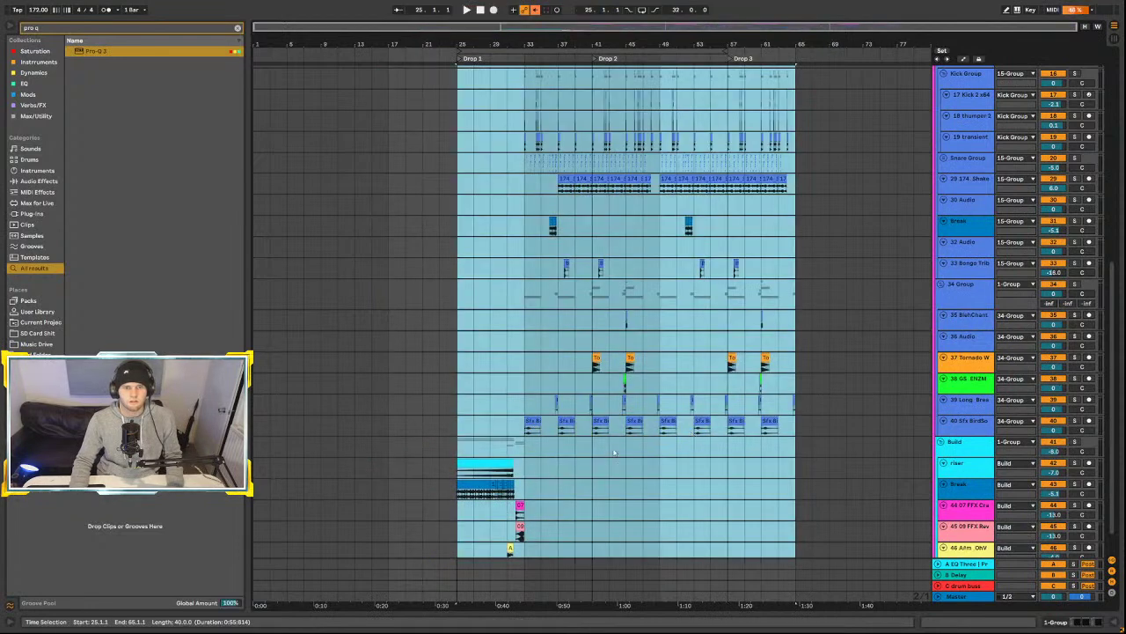
{"action": "scroll", "coordinate": [397, 240], "scroll_direction": "up", "scroll_amount": 10}
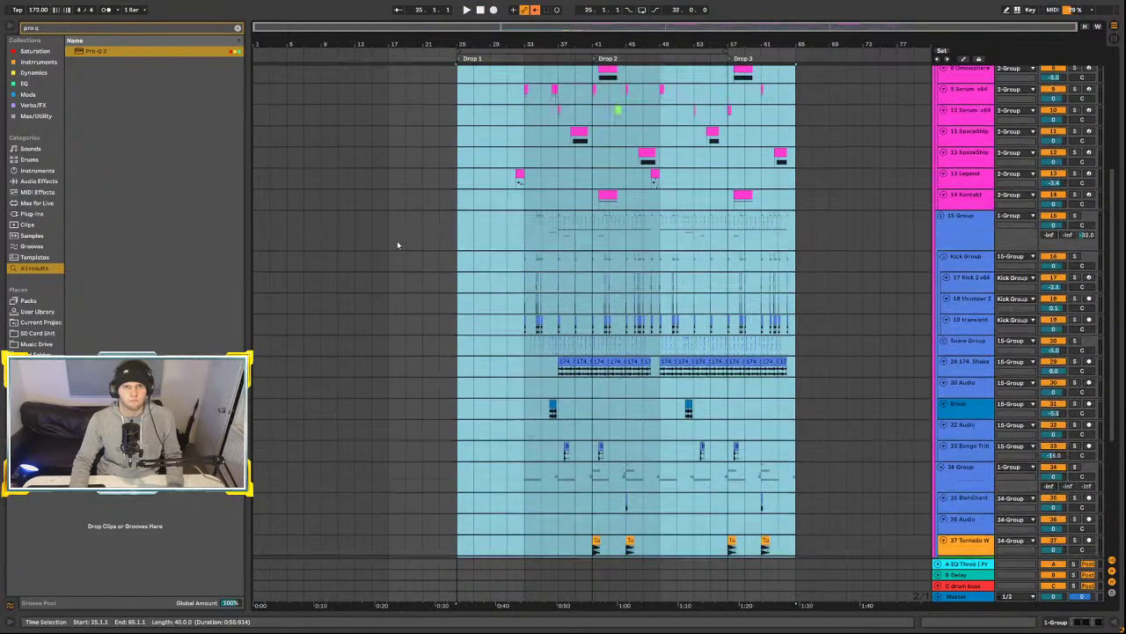
{"action": "left_click", "coordinate": [445, 127]}
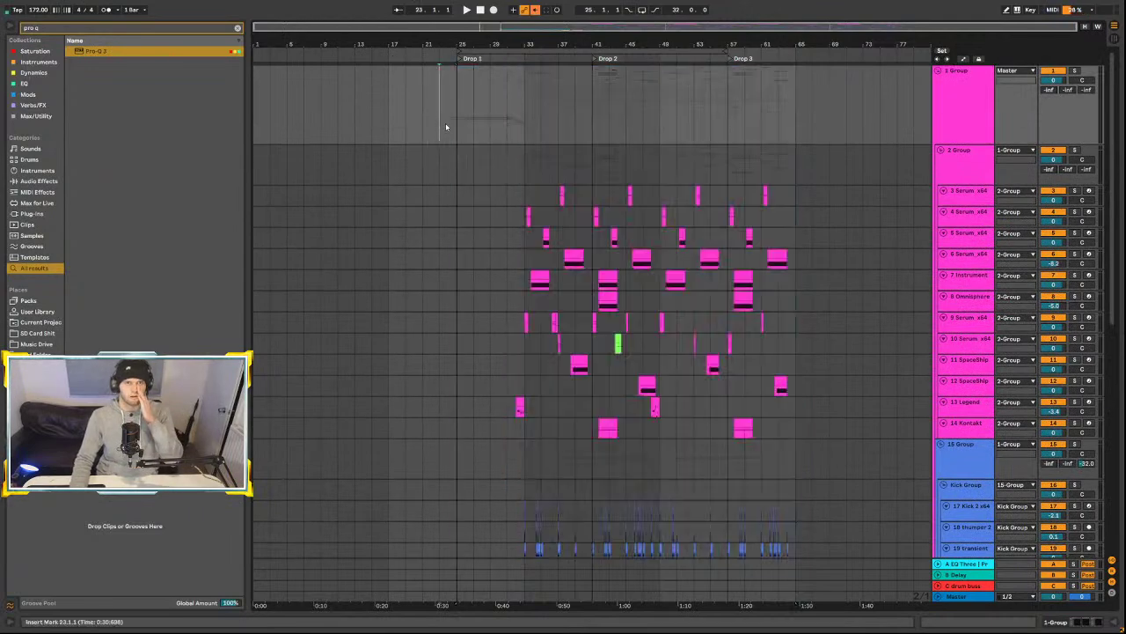
- Move the Drop 1 locator to bar 33, Drop 2 to bar 49 and Drop 3 to bar 65
{"action": "scroll", "coordinate": [488, 127], "scroll_direction": "down", "scroll_amount": 10}
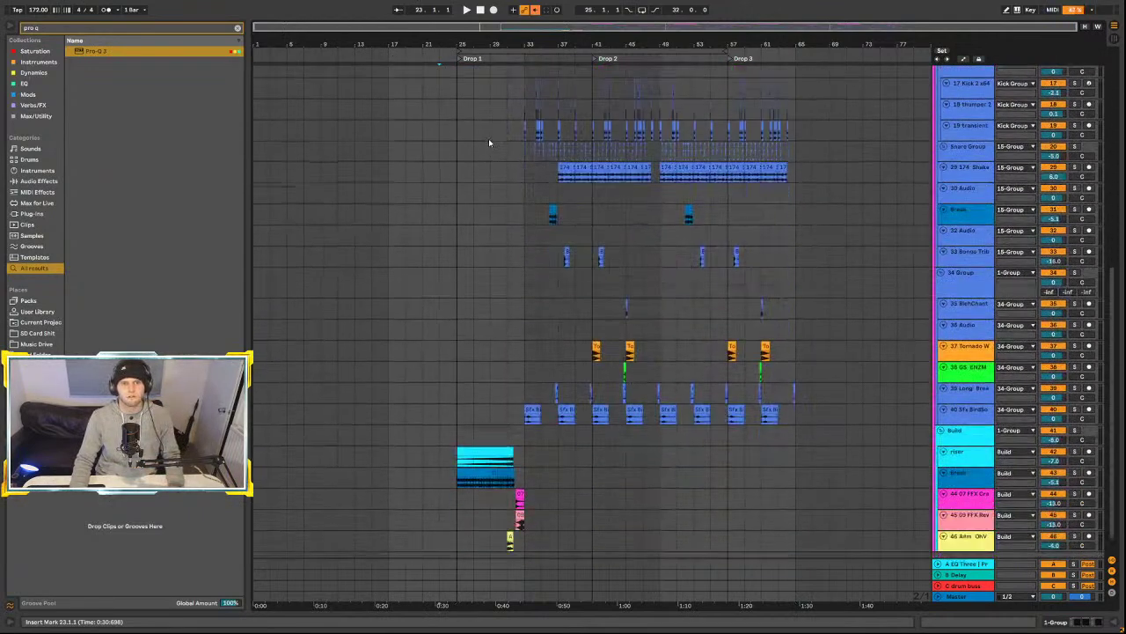
{"action": "scroll", "coordinate": [511, 340], "scroll_direction": "up", "scroll_amount": 5}
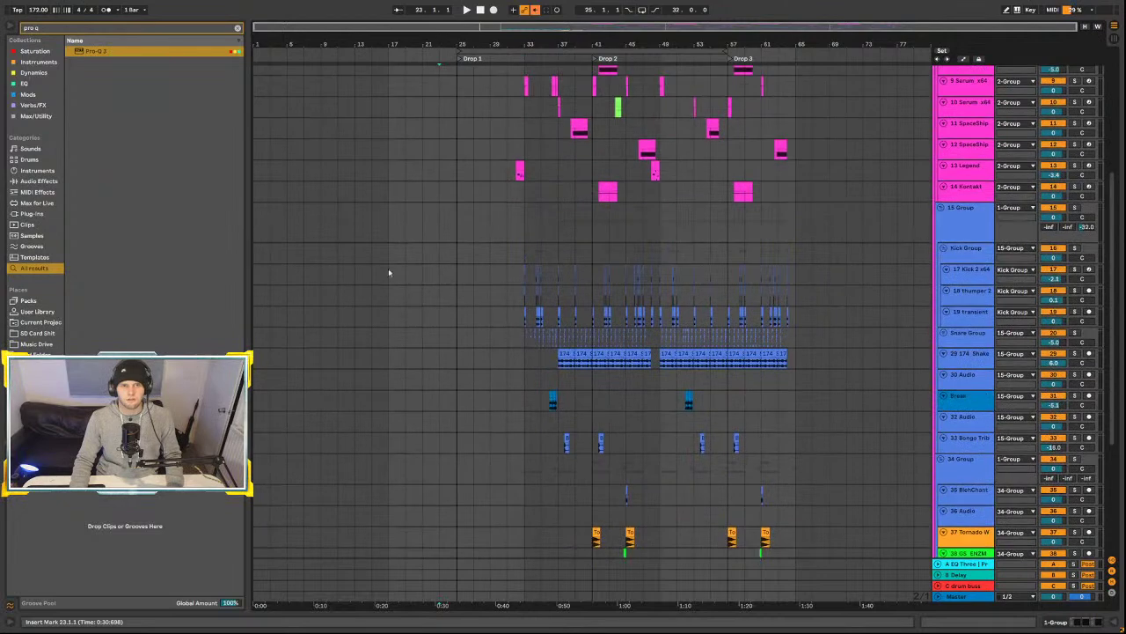
{"action": "scroll", "coordinate": [589, 143], "scroll_direction": "up", "scroll_amount": 2}
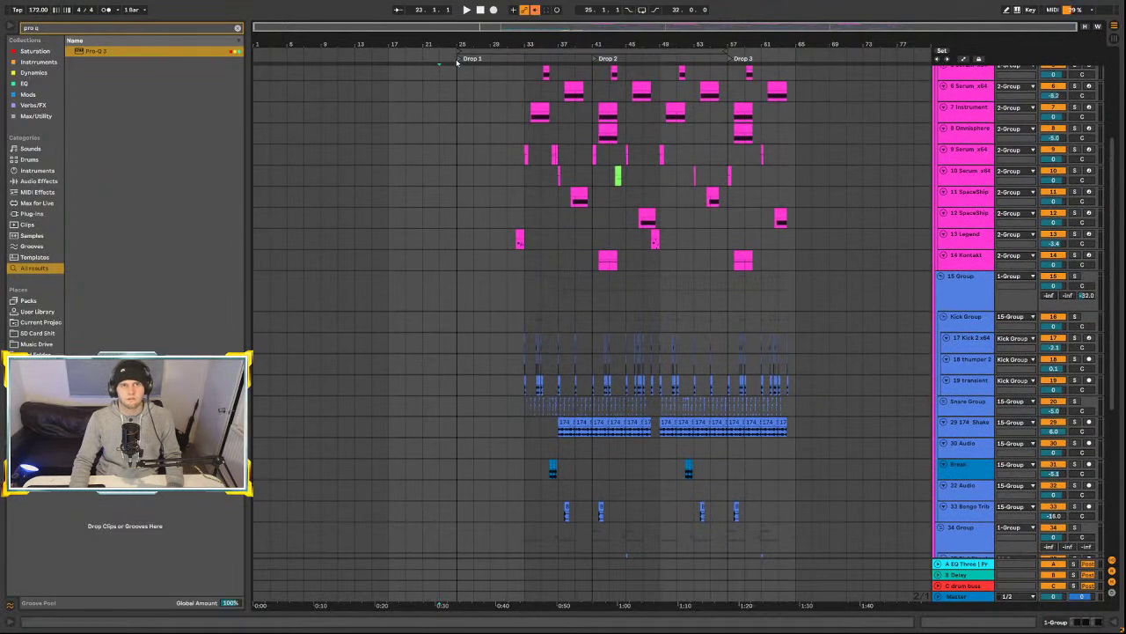
{"action": "left_click_drag", "start_coordinate": [458, 59], "coordinate": [526, 61]}
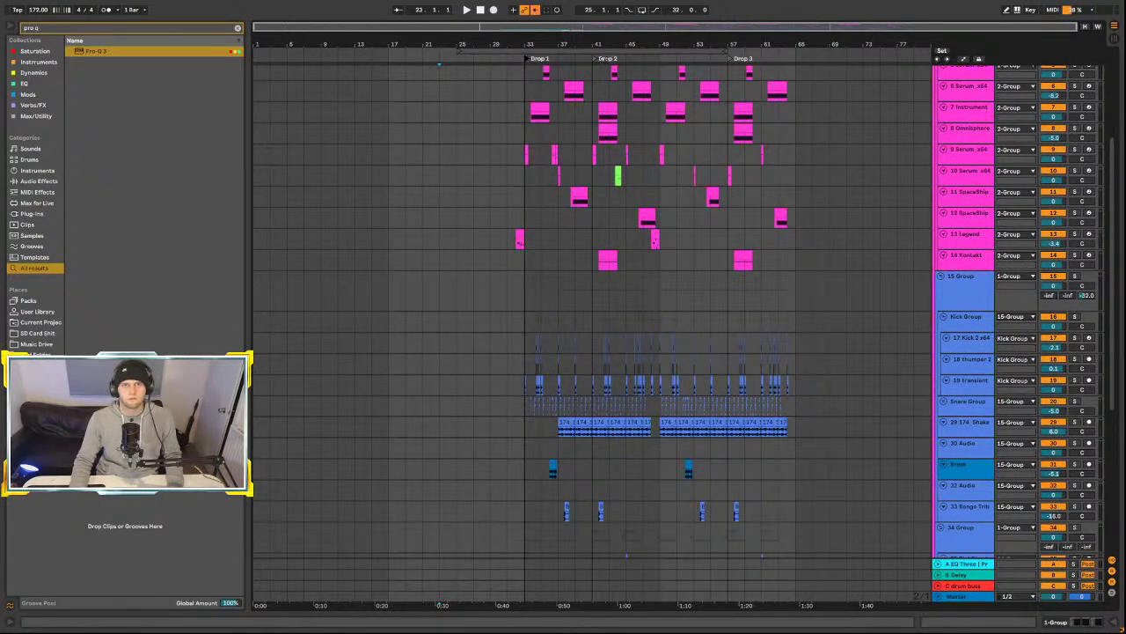
{"action": "left_click_drag", "start_coordinate": [595, 59], "coordinate": [662, 59]}
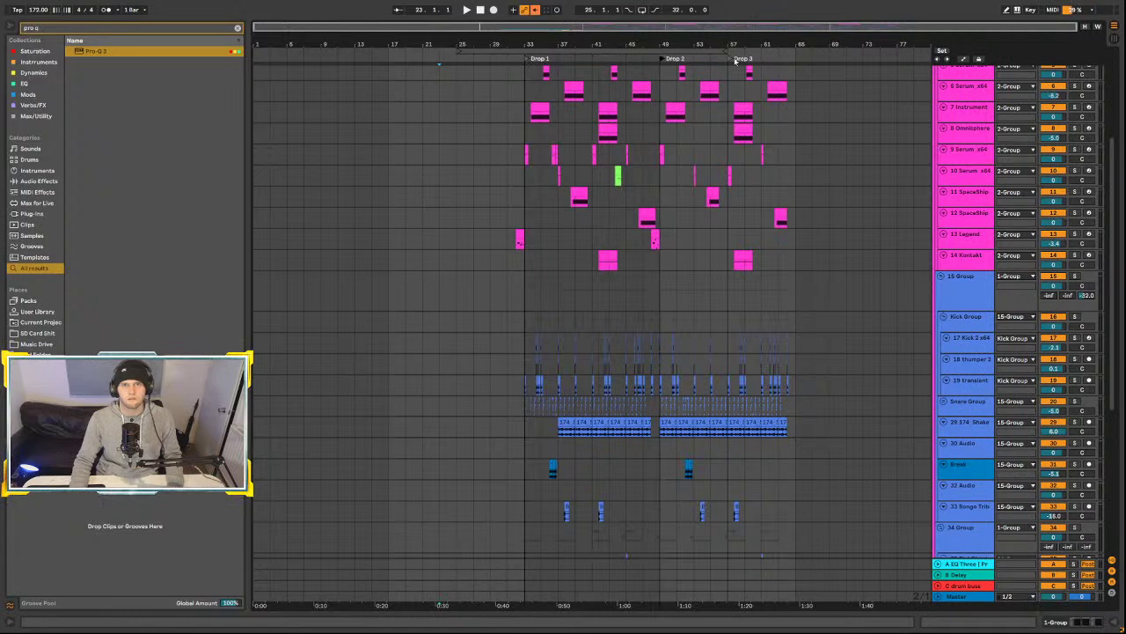
{"action": "left_click_drag", "start_coordinate": [731, 59], "coordinate": [796, 59]}
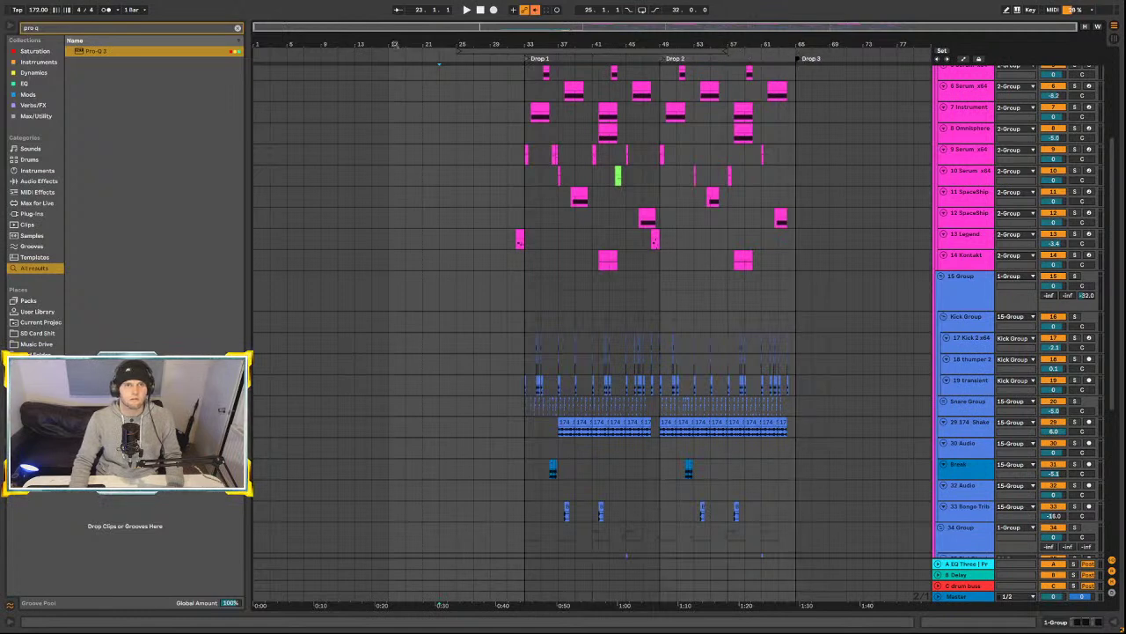
- Add locators named Bridge at bar 17 and Intro at bar 1
{"action": "mouse_move", "coordinate": [531, 59]}
{"action": "left_mouse_down"}
{"action": "mouse_move", "coordinate": [289, 60]}
{"action": "mouse_move", "coordinate": [526, 60]}
{"action": "left_mouse_up"}
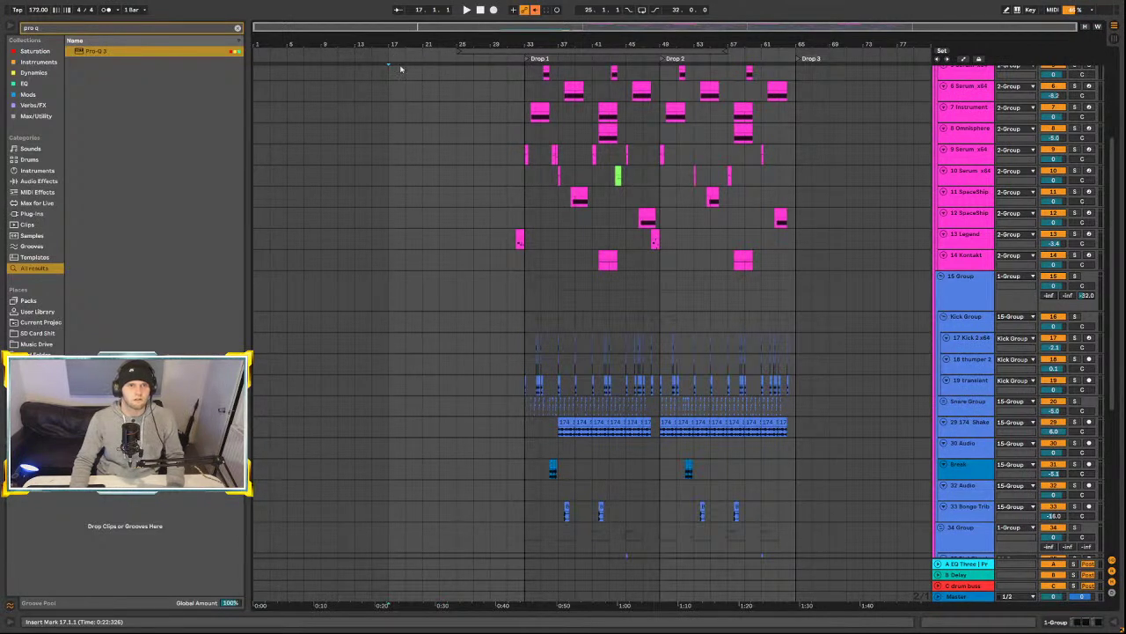
{"action": "left_click", "coordinate": [405, 83]}
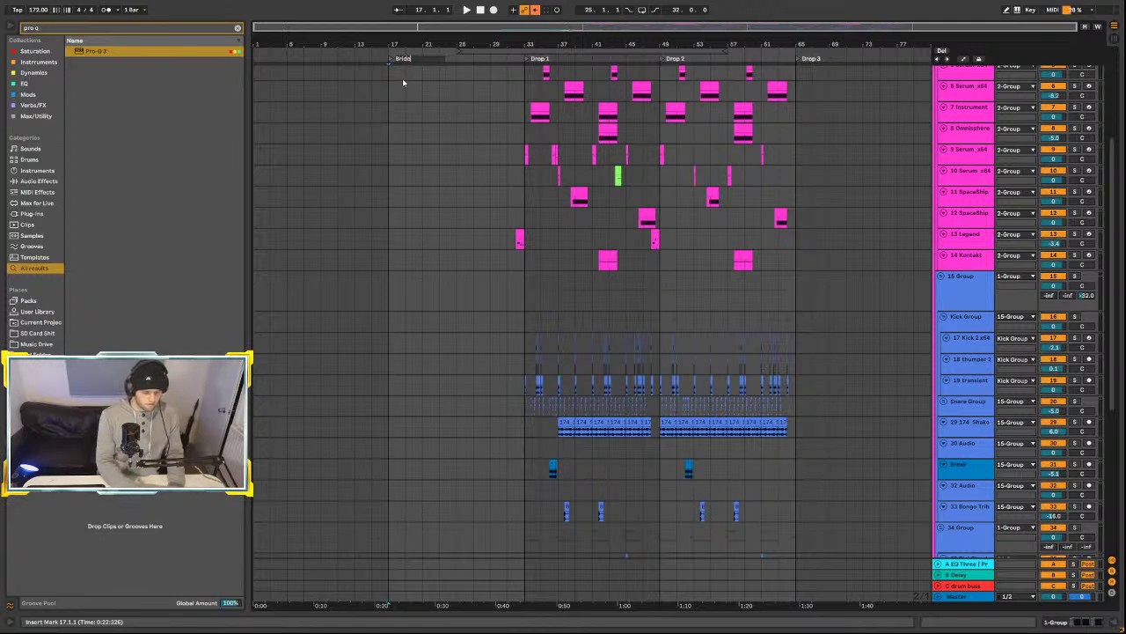
{"action": "type", "text": "id"}
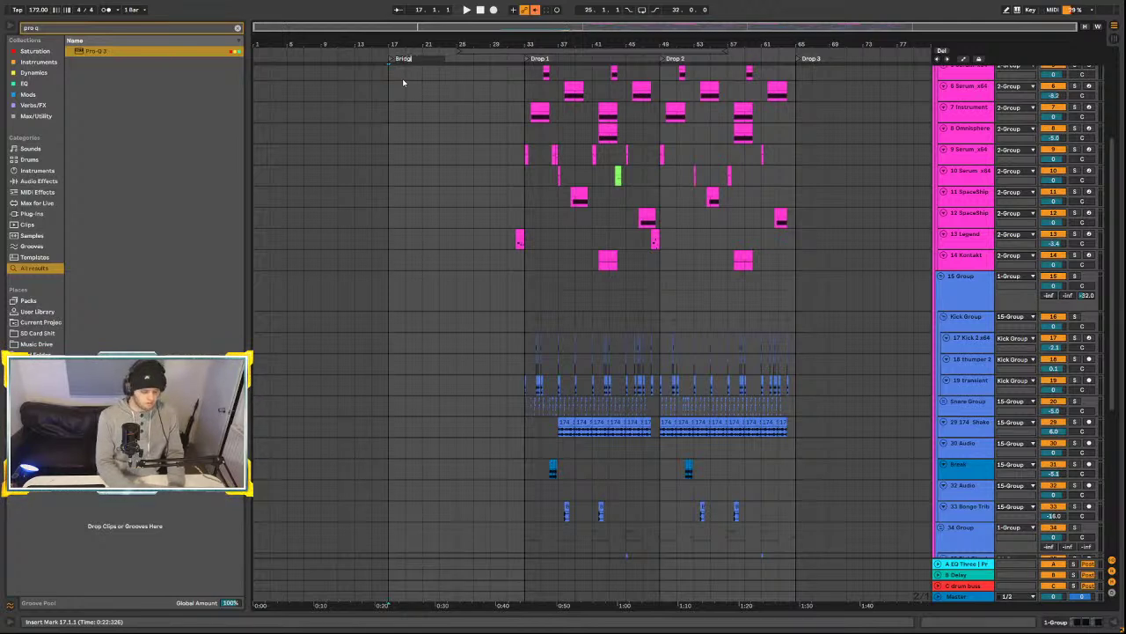
{"action": "key", "text": "Return"}
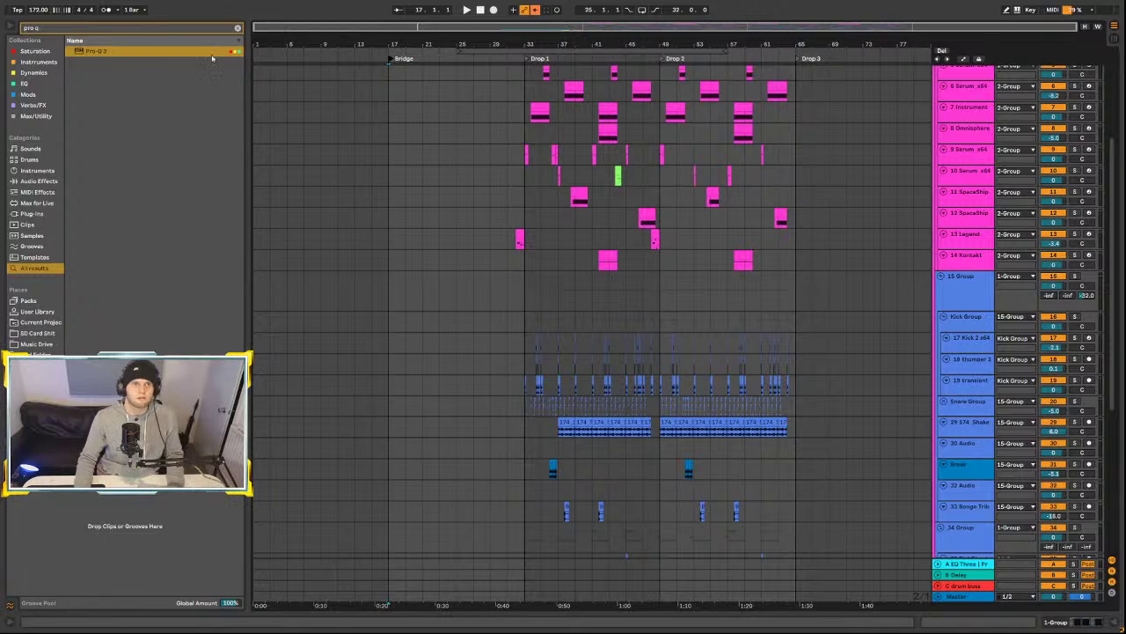
{"action": "left_click", "coordinate": [261, 59]}
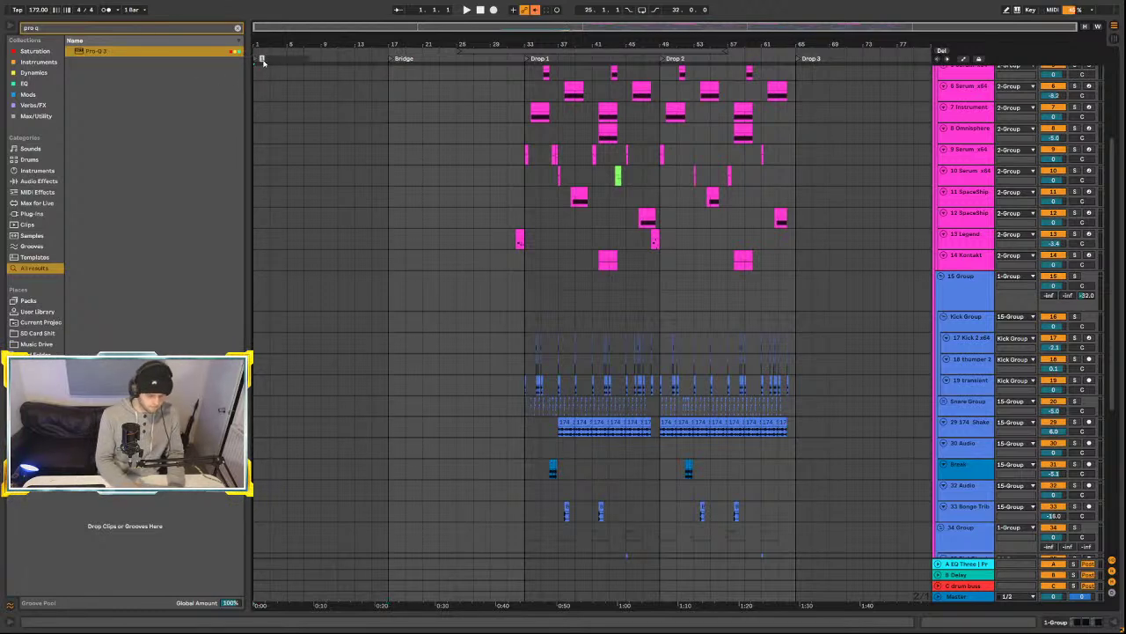
{"action": "key", "text": "Return"}
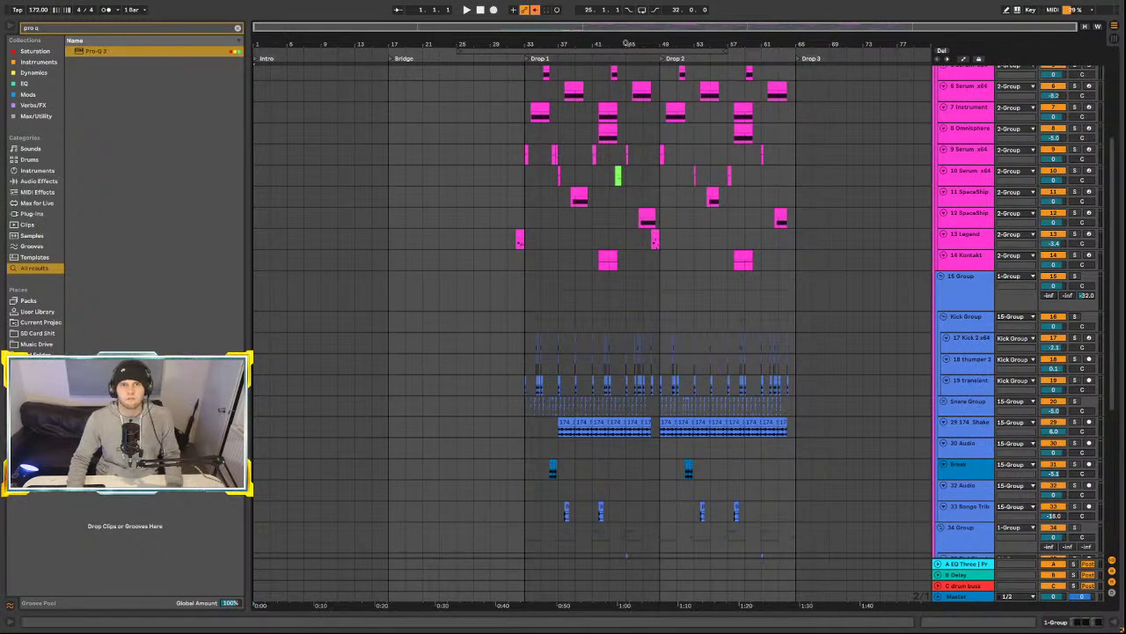
- Add locators named Breakdown at bar 81, Build at bar 97 and Drop at bar 113
{"action": "left_click", "coordinate": [630, 72]}
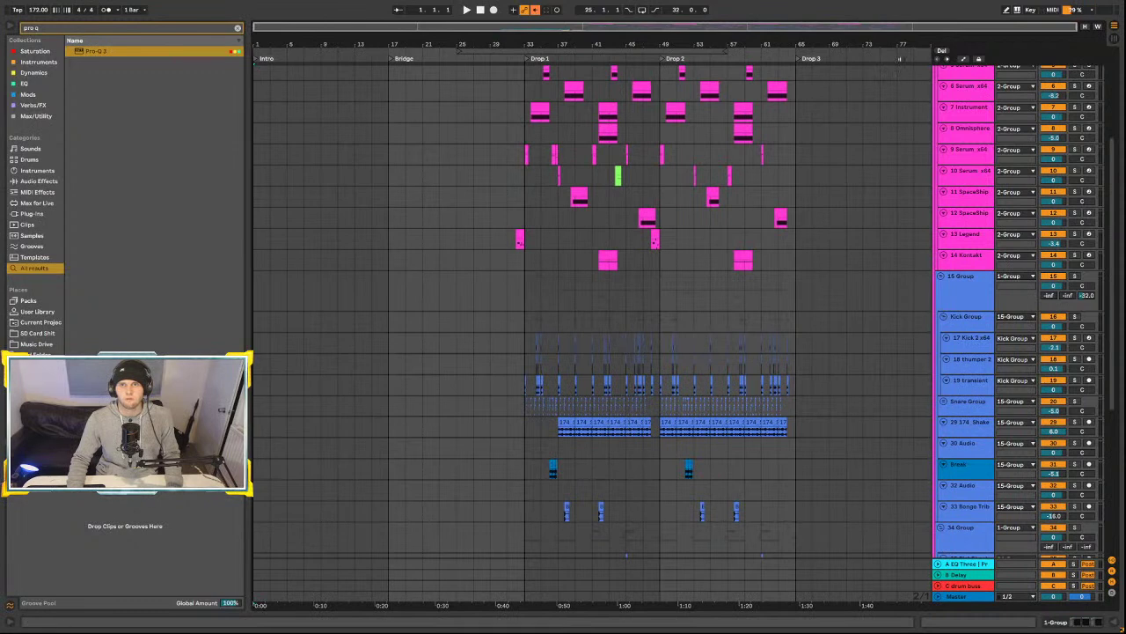
{"action": "key", "text": "space"}
{"action": "left_click", "coordinate": [929, 73]}
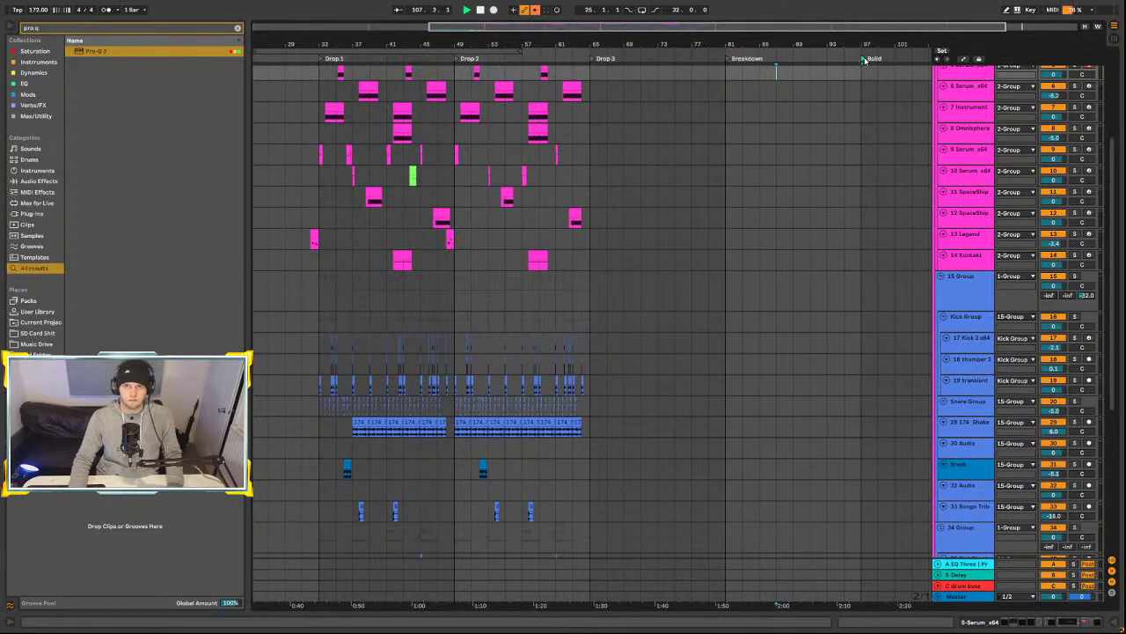
{"action": "left_click", "coordinate": [864, 59]}
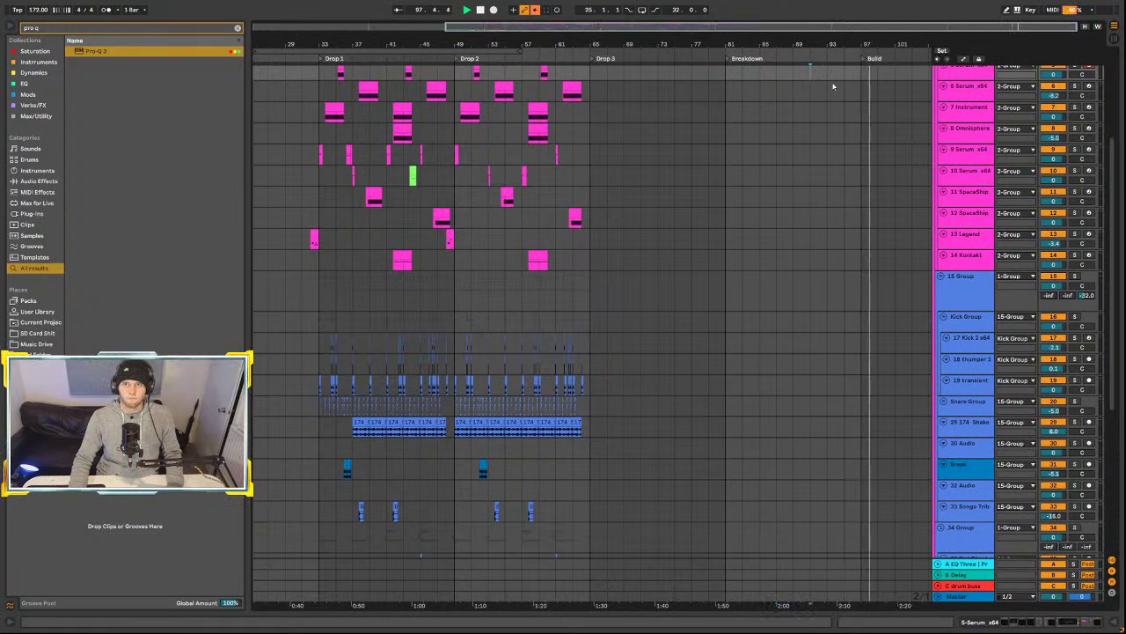
{"action": "type", "text": "Drop"}
{"action": "key", "text": "Return"}
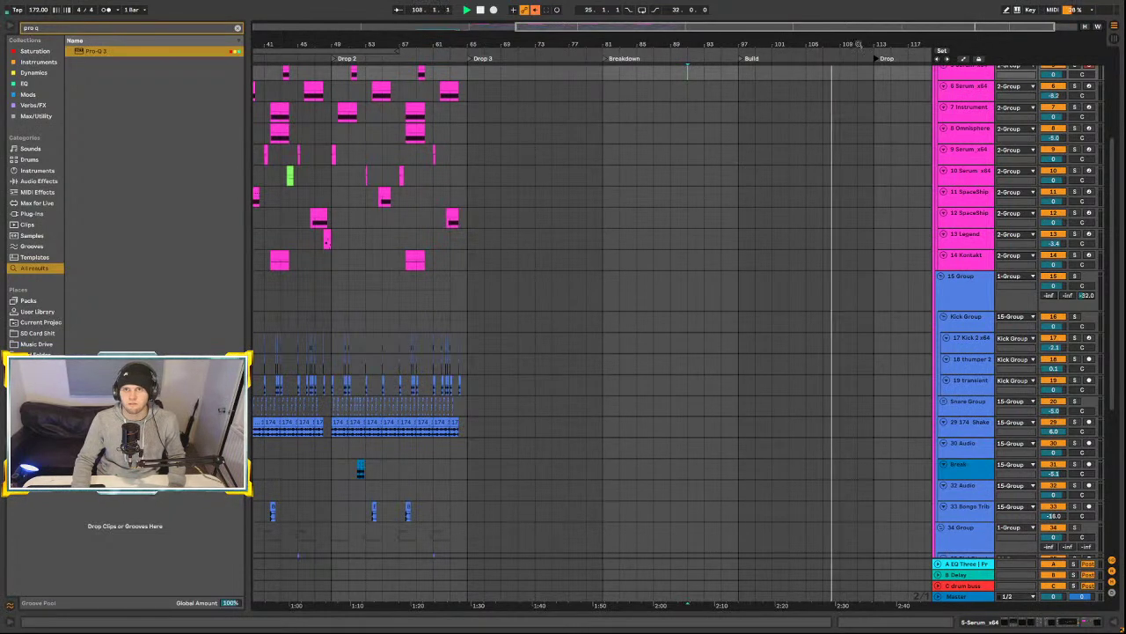
- Rename the blue group containing the kick, snare and percussion tracks as Drum Bus
{"action": "scroll", "coordinate": [862, 84], "scroll_direction": "right", "scroll_amount": 2}
{"action": "scroll", "coordinate": [921, 247], "scroll_direction": "up", "scroll_amount": 3}
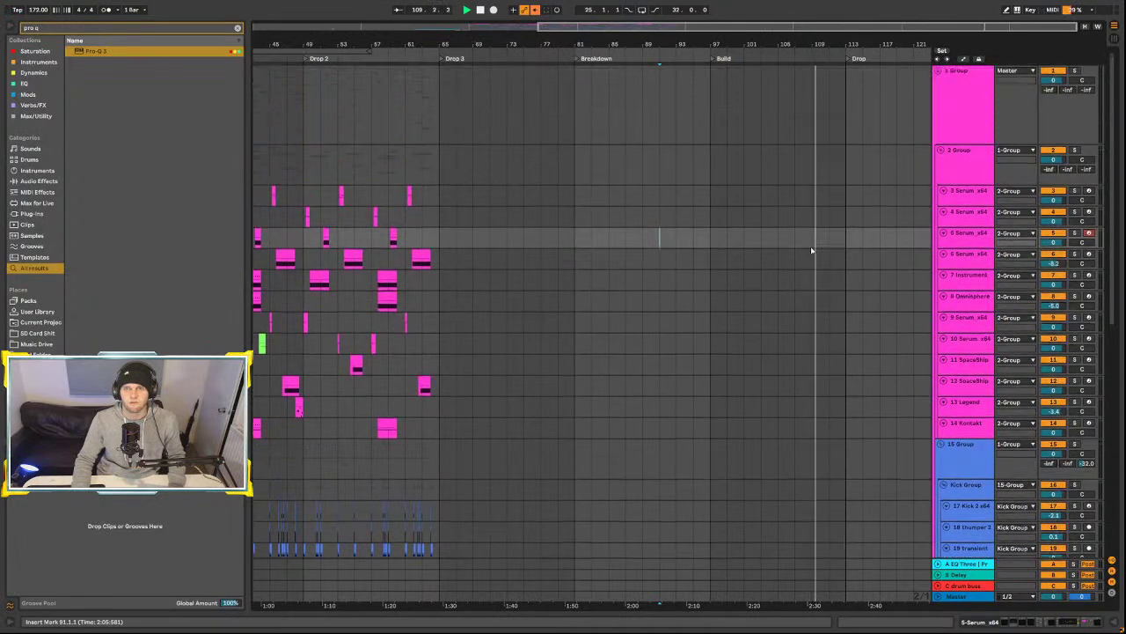
{"action": "scroll", "coordinate": [953, 208], "scroll_direction": "down", "scroll_amount": 4}
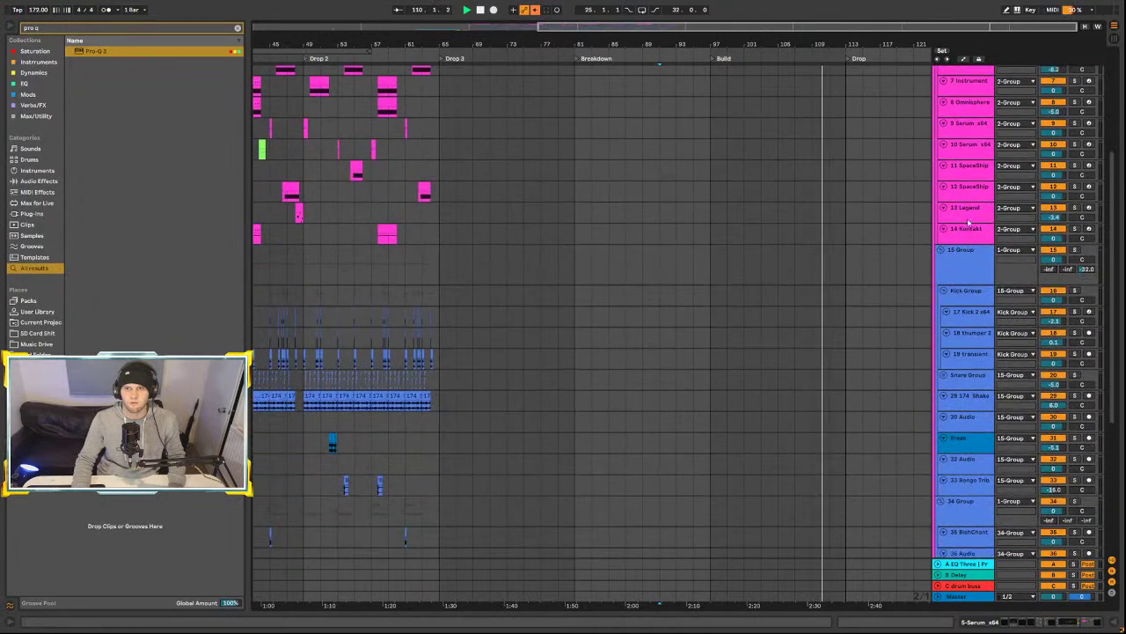
{"action": "left_click", "coordinate": [974, 271]}
{"action": "key", "text": "ctrl+r"}
{"action": "type", "text": "Dr"}
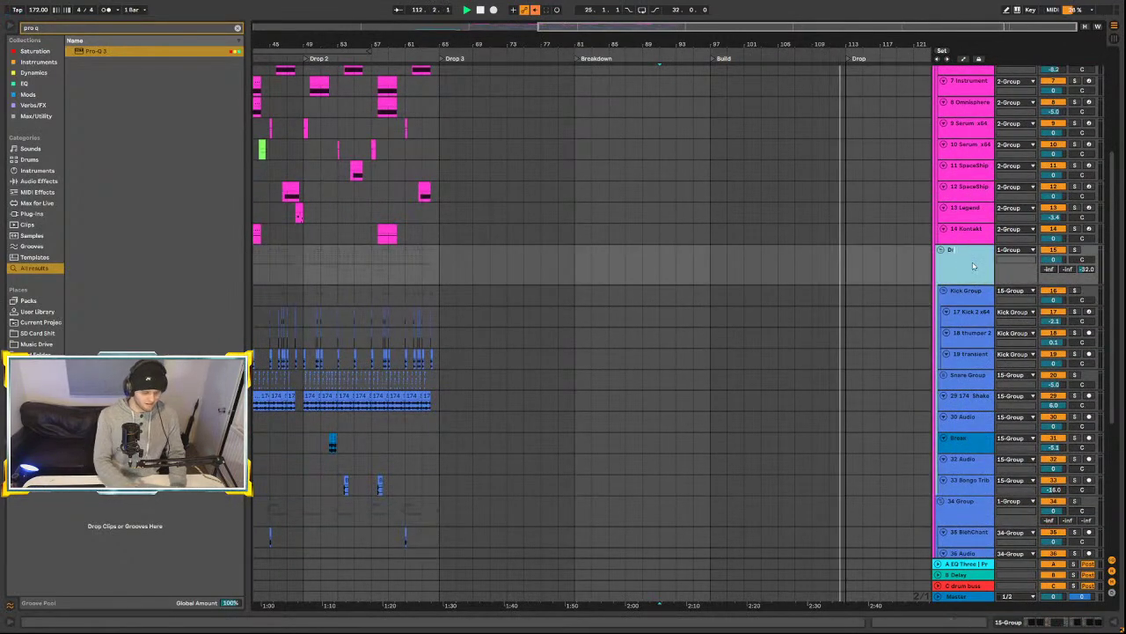
{"action": "type", "text": "um Bus"}
{"action": "key", "text": "Return"}
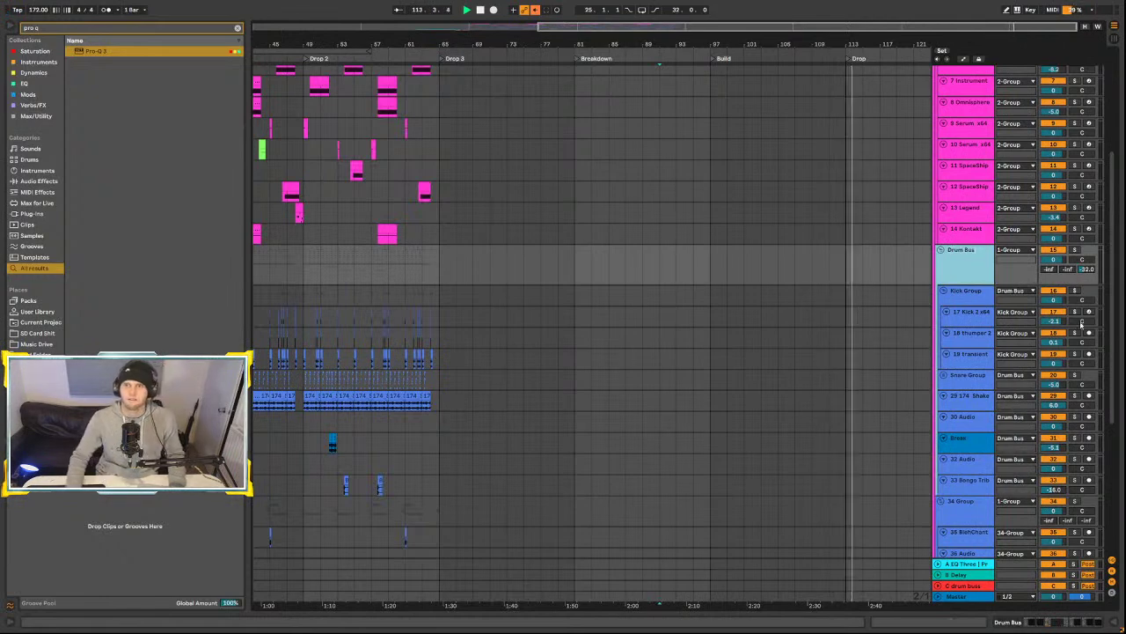
- Rename the pink group containing the Serum, Omnisphere and Kontakt tracks as Bass
{"action": "scroll", "coordinate": [1028, 321], "scroll_direction": "up", "scroll_amount": 5}
{"action": "left_click", "coordinate": [958, 170]}
{"action": "key", "text": "ctrl+r"}
{"action": "type", "text": "Bssss"}
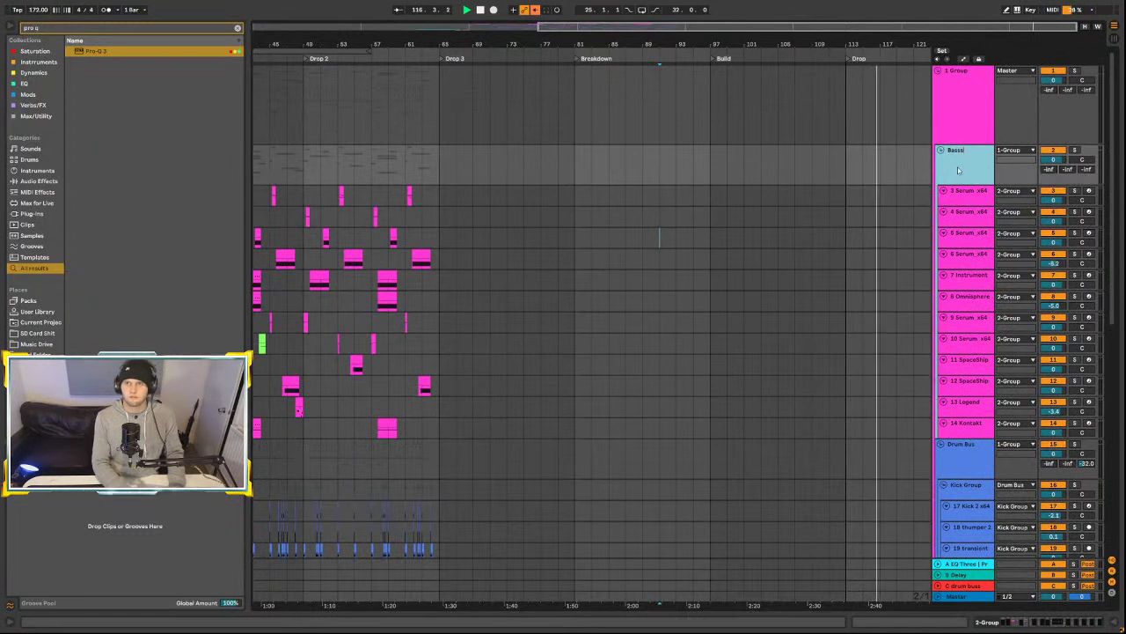
{"action": "key", "text": "BackSpace"}
{"action": "key", "text": "Return"}
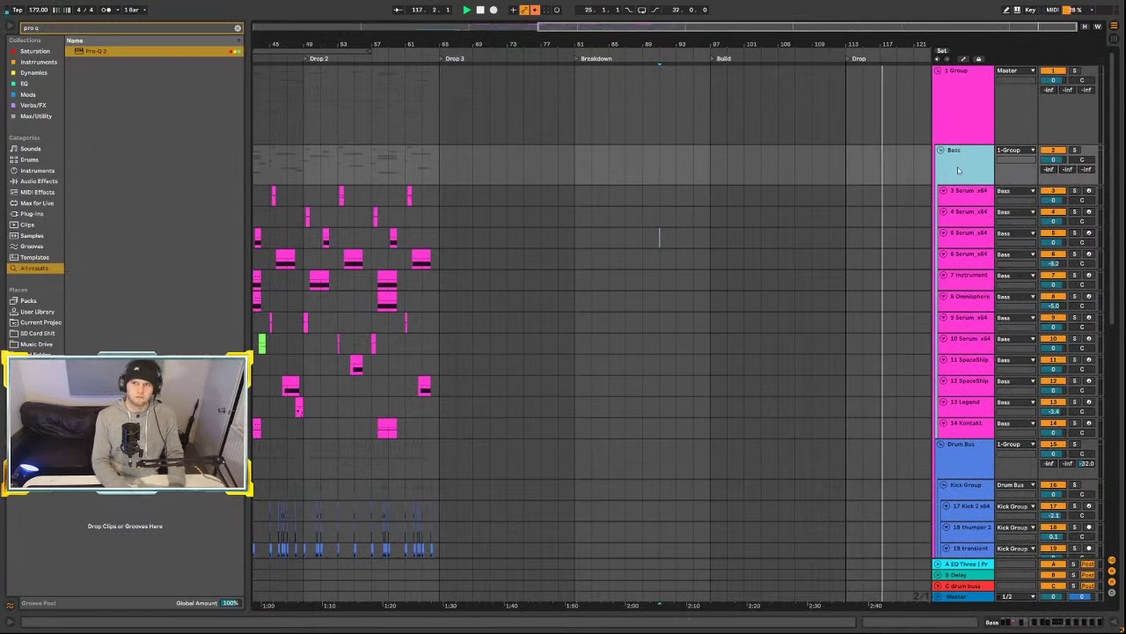
- Rename the outermost group that holds all the other groups as Pre Master
{"action": "left_click", "coordinate": [950, 76]}
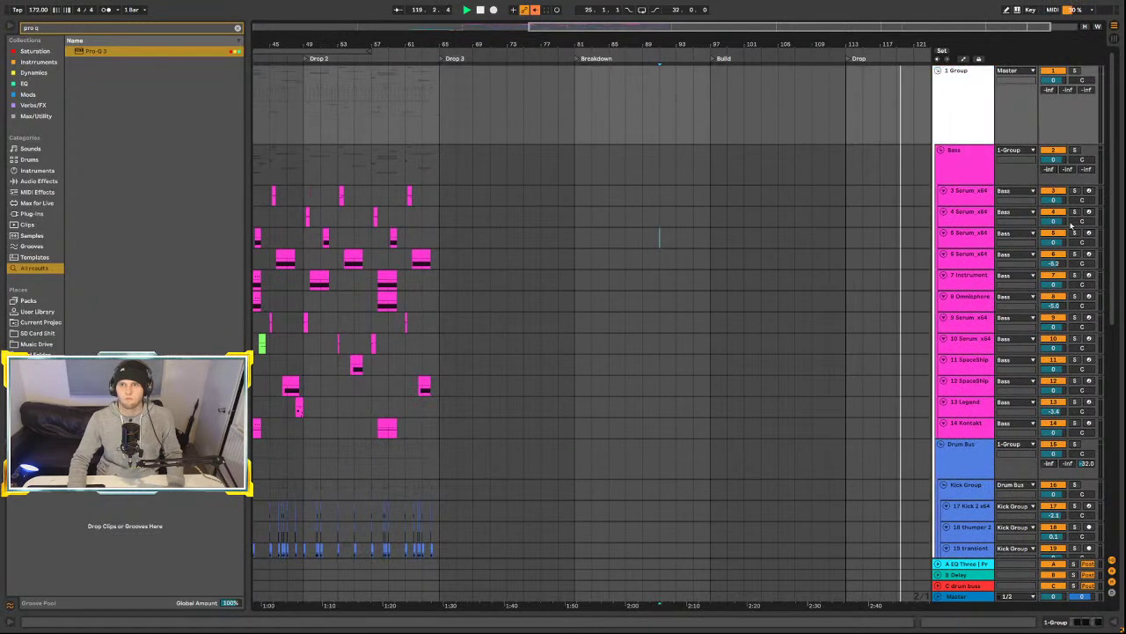
{"action": "key", "text": "ctrl+r"}
{"action": "type", "text": "Pre"}
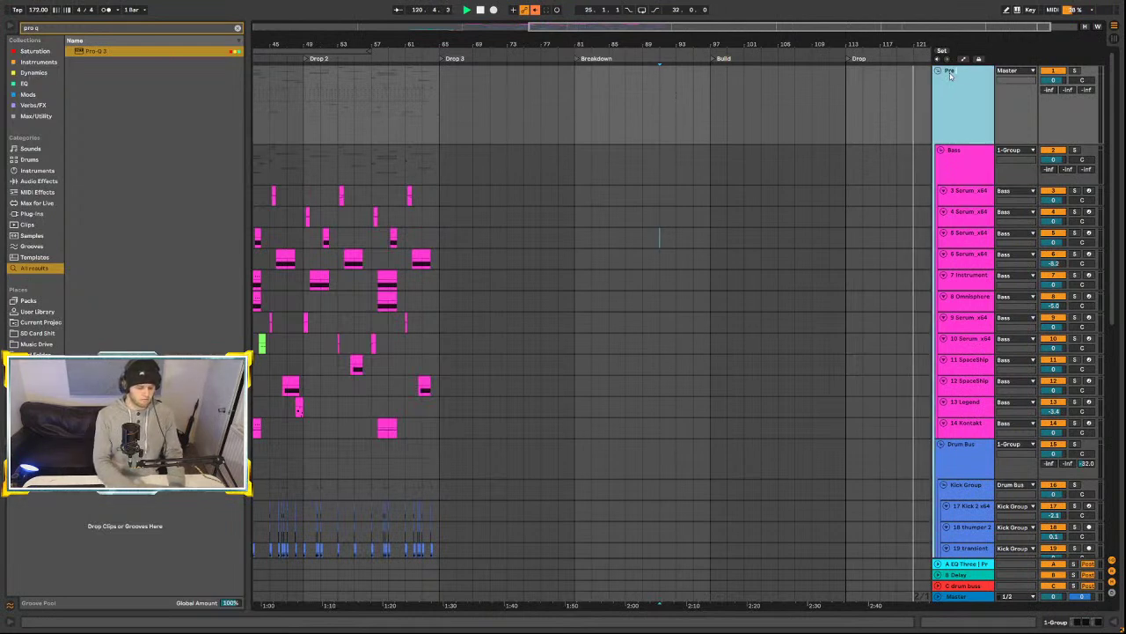
{"action": "type", "text": " Master"}
{"action": "key", "text": "Return"}
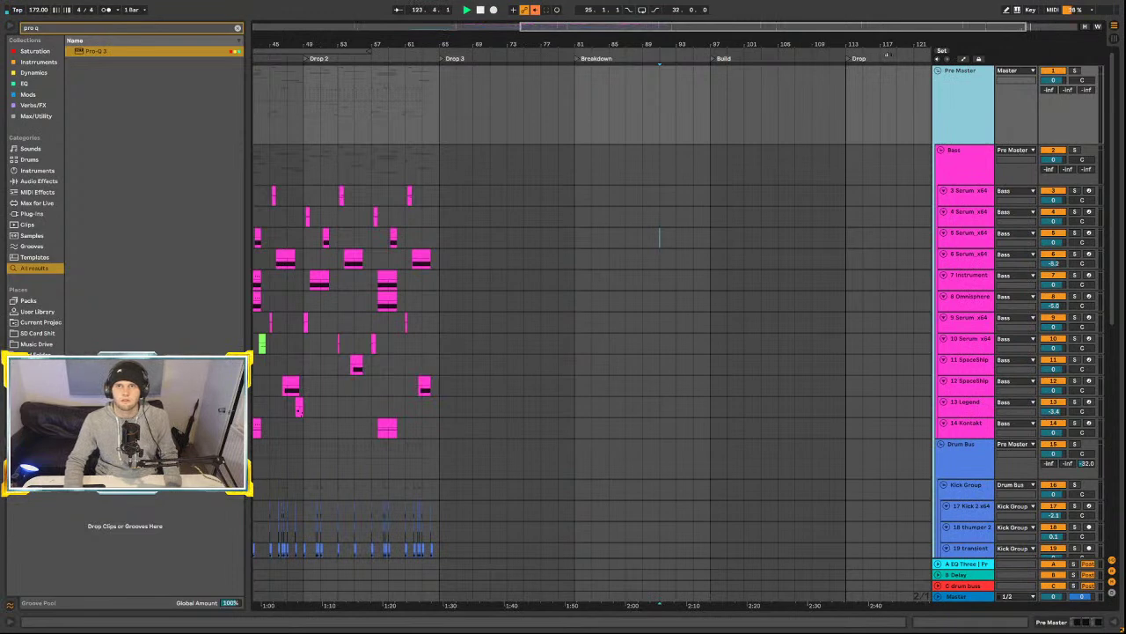
- Add a locator named Drop 2 at bar 129 for the second half of the track
{"action": "left_click_drag", "start_coordinate": [885, 33], "coordinate": [931, 66]}
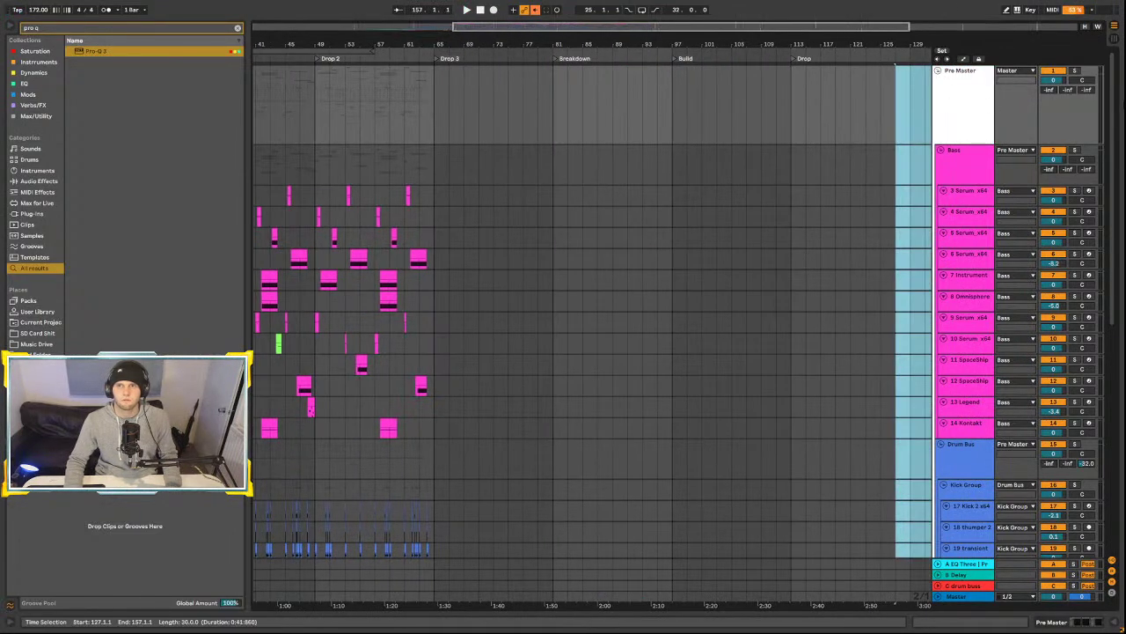
{"action": "left_click_drag", "start_coordinate": [693, 35], "coordinate": [699, 41]}
{"action": "left_click", "coordinate": [795, 115]}
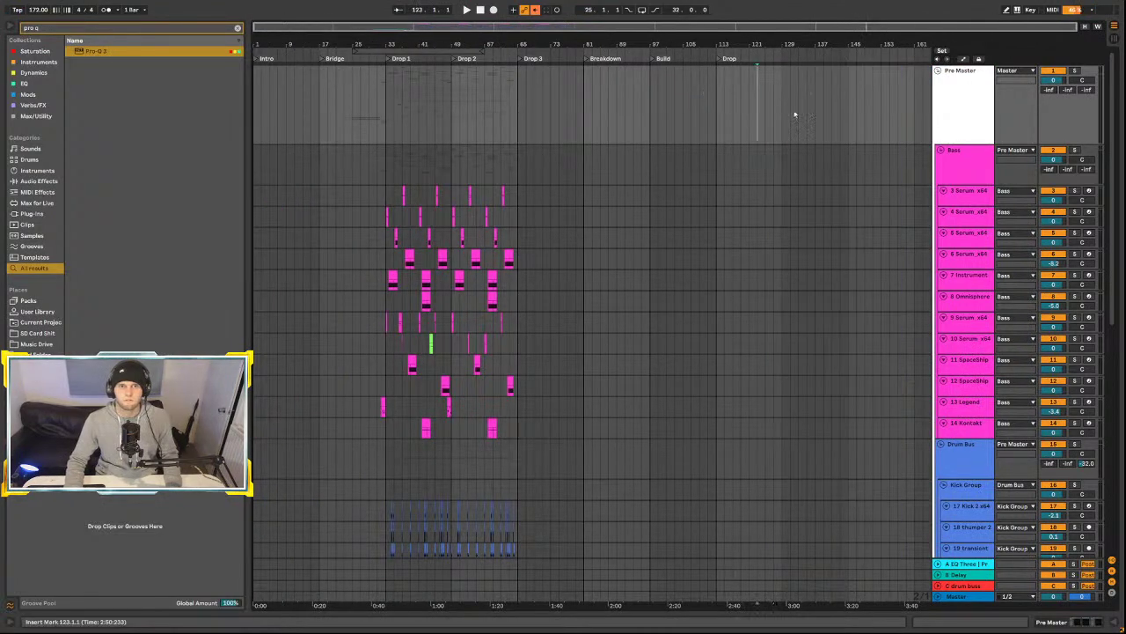
{"action": "left_click", "coordinate": [729, 59]}
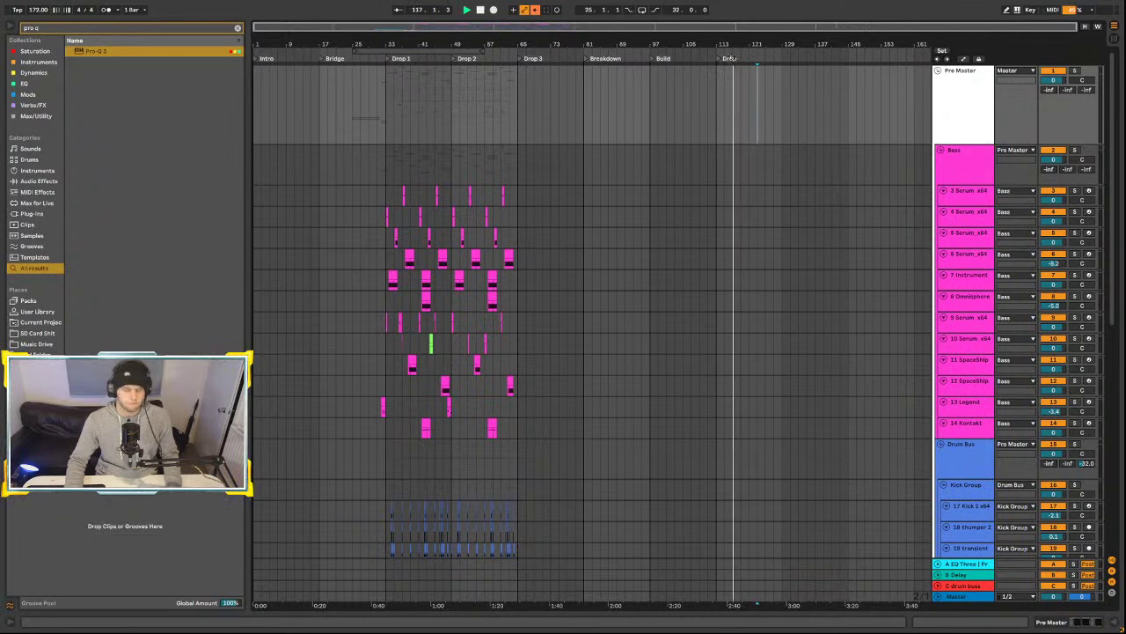
{"action": "left_click", "coordinate": [784, 65]}
{"action": "type", "text": "lDrop 2"}
{"action": "key", "text": "Return"}
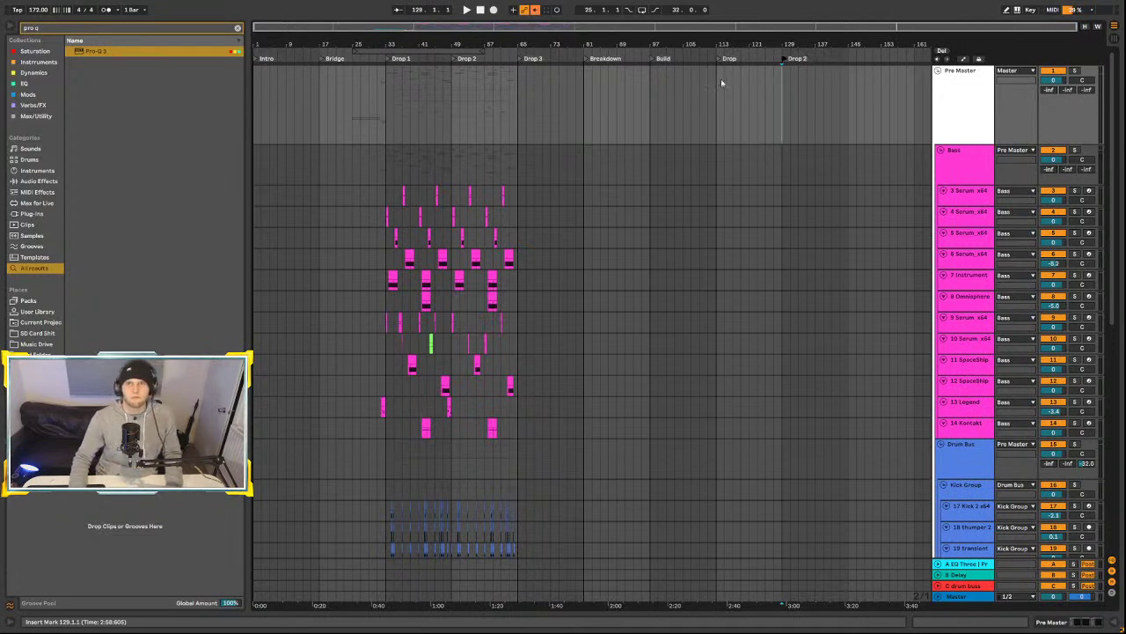
- Add a locator named Drop 3 at bar 145
{"action": "left_click", "coordinate": [850, 64]}
{"action": "type", "text": "l"}
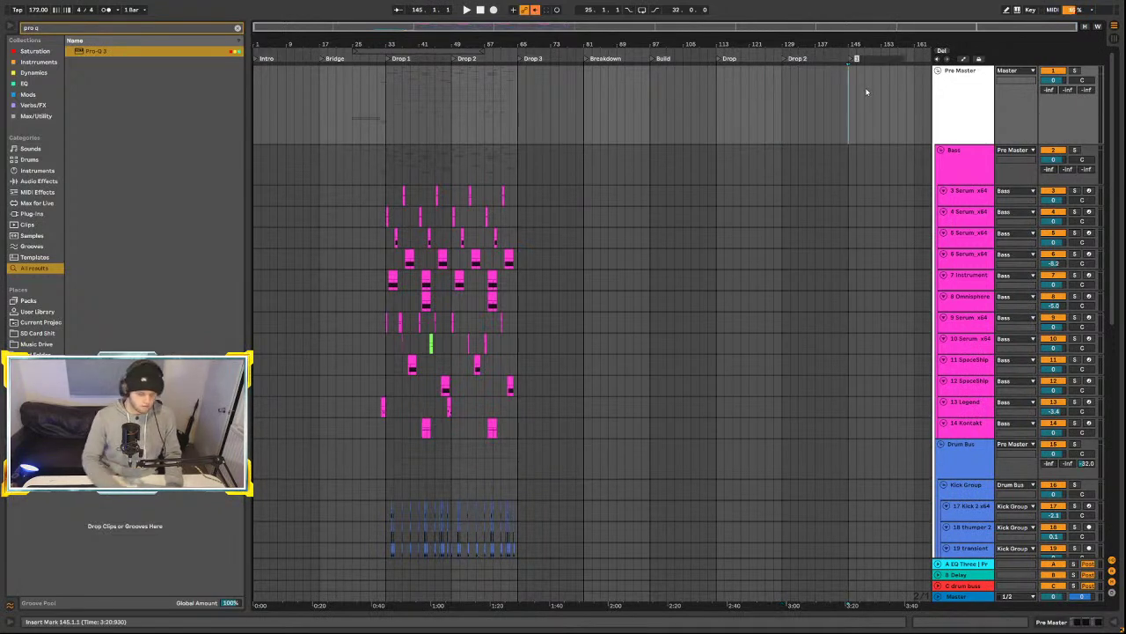
{"action": "type", "text": " 4"}
{"action": "key", "text": "Return"}
{"action": "left_click", "coordinate": [868, 58]}
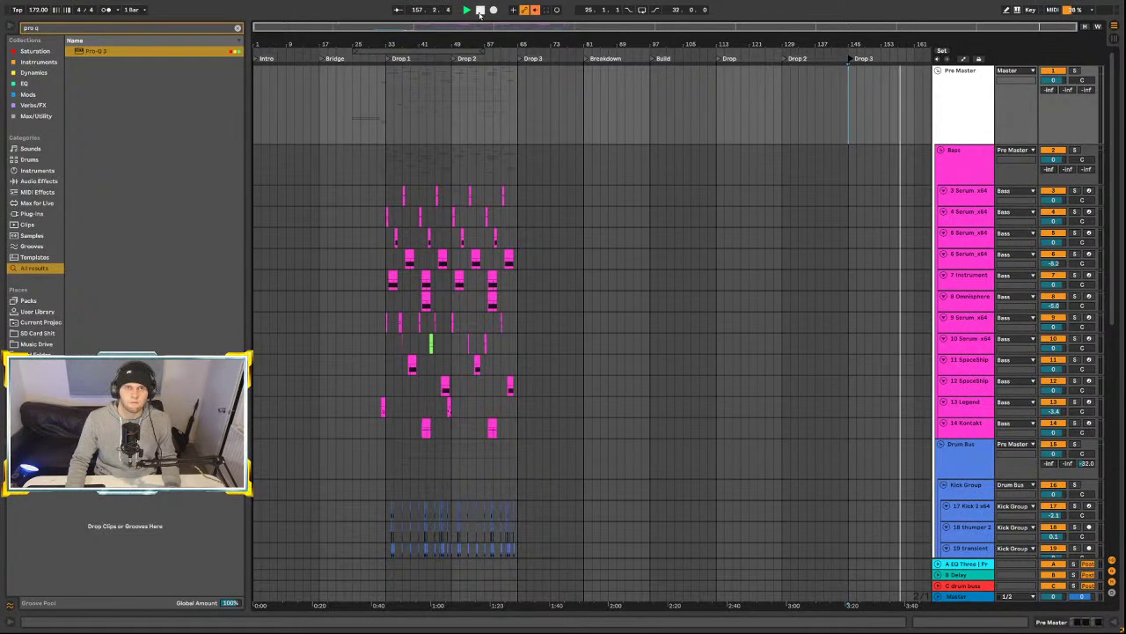
- Add a locator named Breakdown at bar 161, after the second set of drops
{"action": "mouse_move", "coordinate": [600, 44]}
{"action": "left_mouse_down"}
{"action": "mouse_move", "coordinate": [600, 63]}
{"action": "mouse_move", "coordinate": [600, 40]}
{"action": "left_mouse_up"}
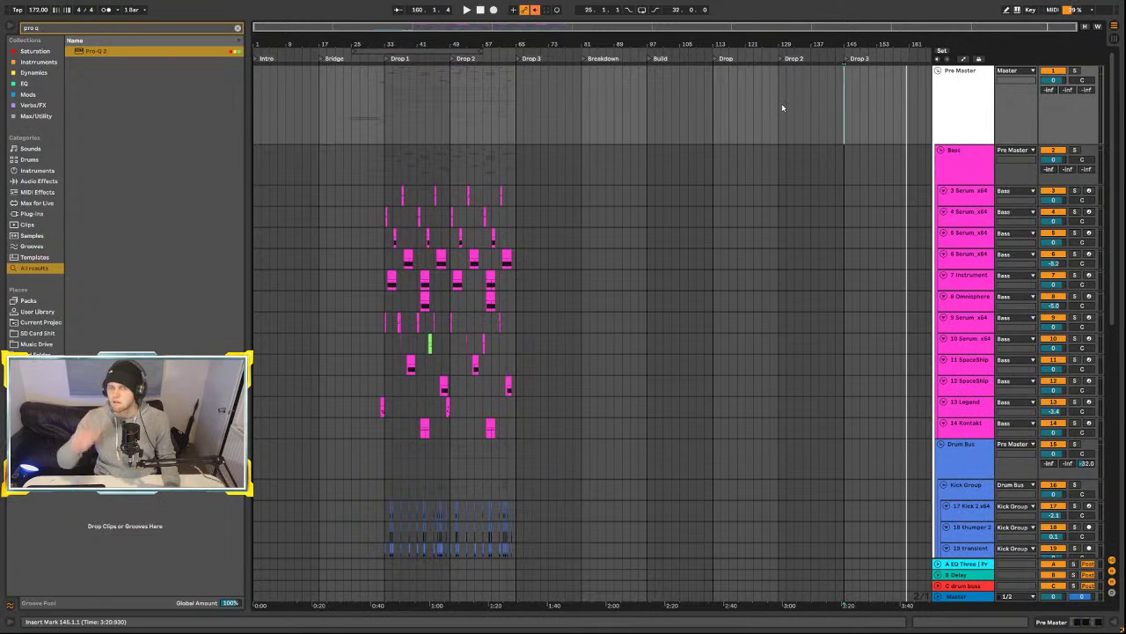
{"action": "left_click_drag", "start_coordinate": [803, 42], "coordinate": [802, 43]}
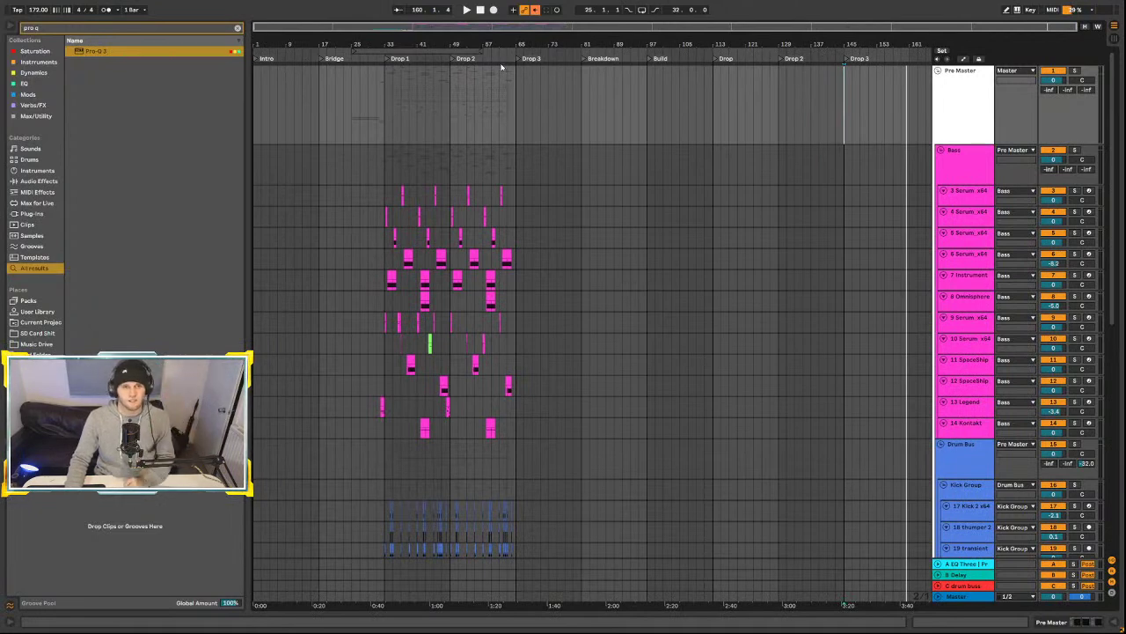
{"action": "mouse_move", "coordinate": [888, 42]}
{"action": "left_mouse_down"}
{"action": "mouse_move", "coordinate": [888, 70]}
{"action": "mouse_move", "coordinate": [888, 42]}
{"action": "left_mouse_up"}
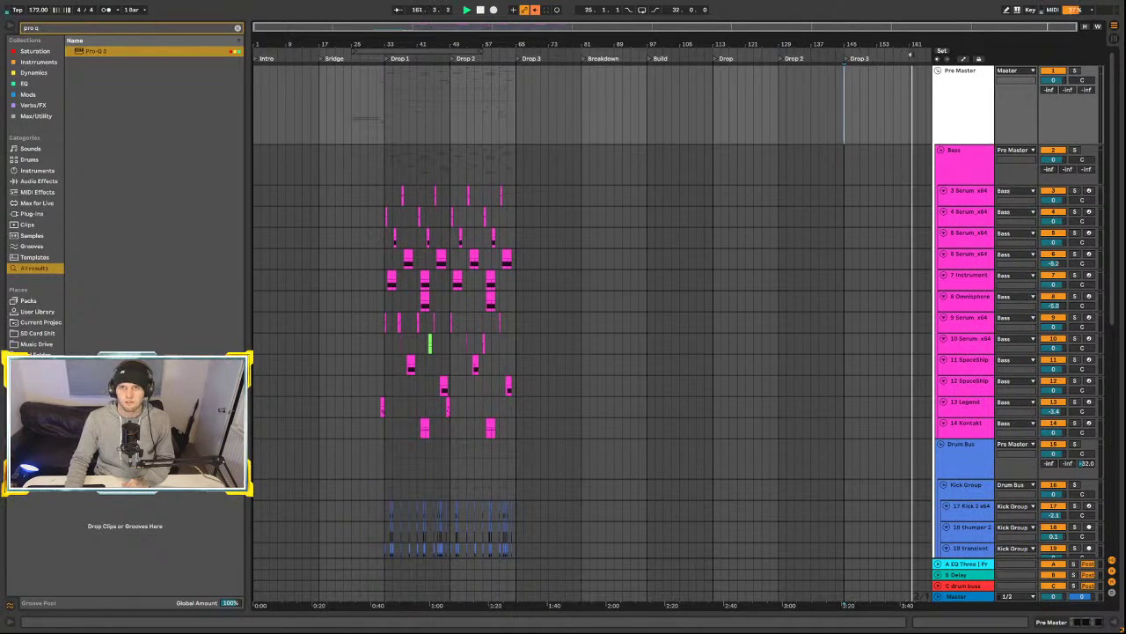
{"action": "key", "text": "space"}
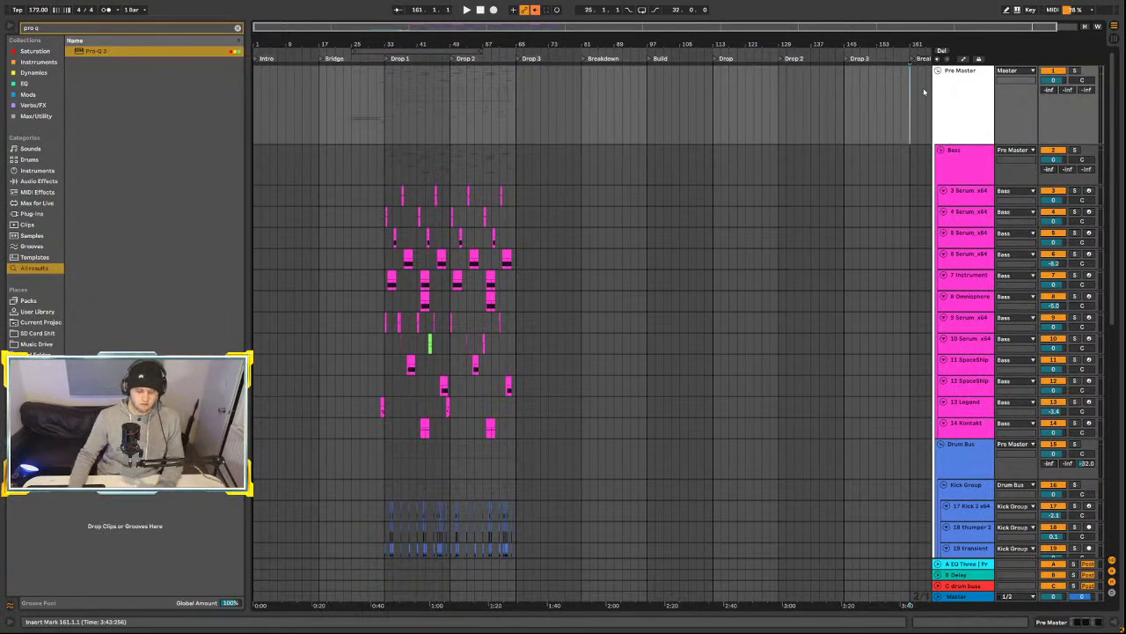
{"action": "scroll", "coordinate": [885, 179], "scroll_direction": "right", "scroll_amount": 2}
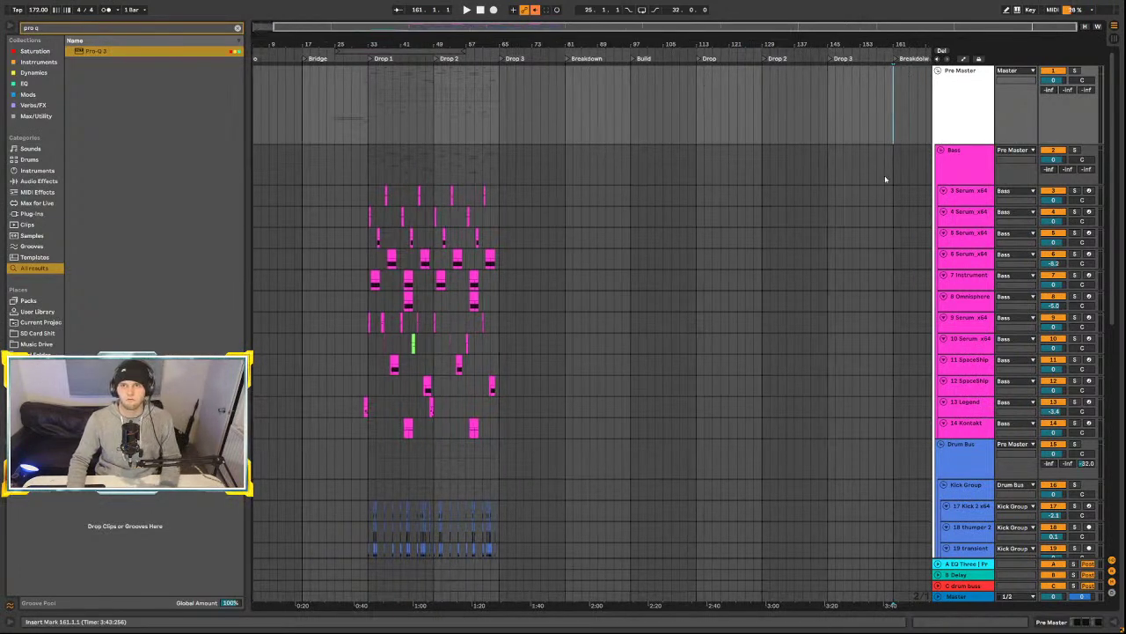
{"action": "left_click_drag", "start_coordinate": [885, 178], "coordinate": [1068, 167]}
{"action": "scroll", "coordinate": [854, 59], "scroll_direction": "right", "scroll_amount": 2}
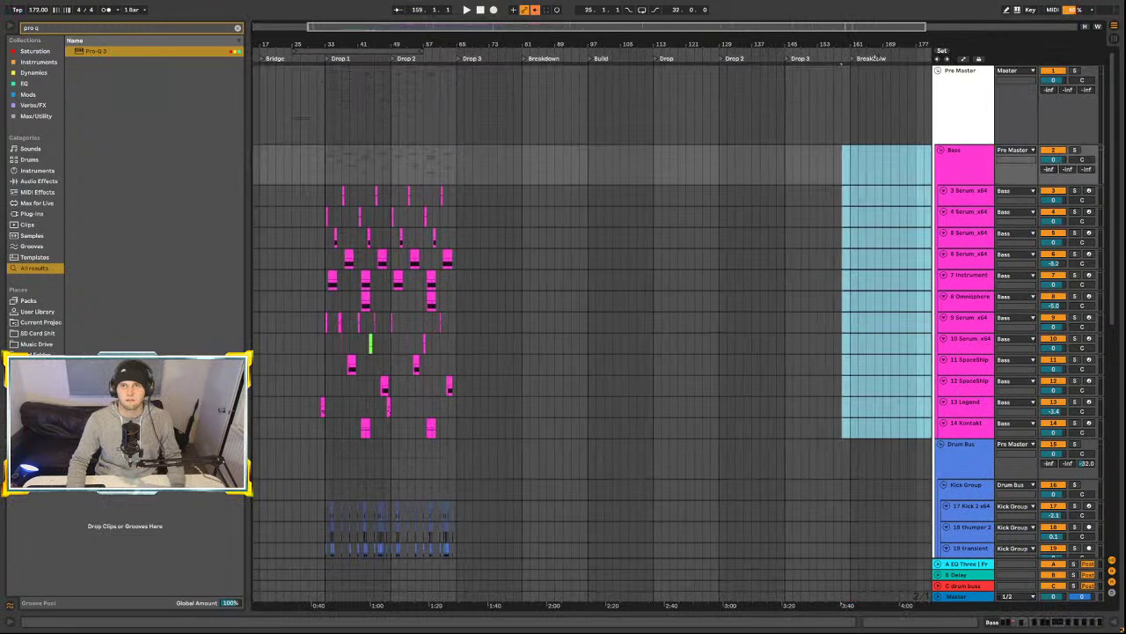
{"action": "left_click", "coordinate": [874, 58]}
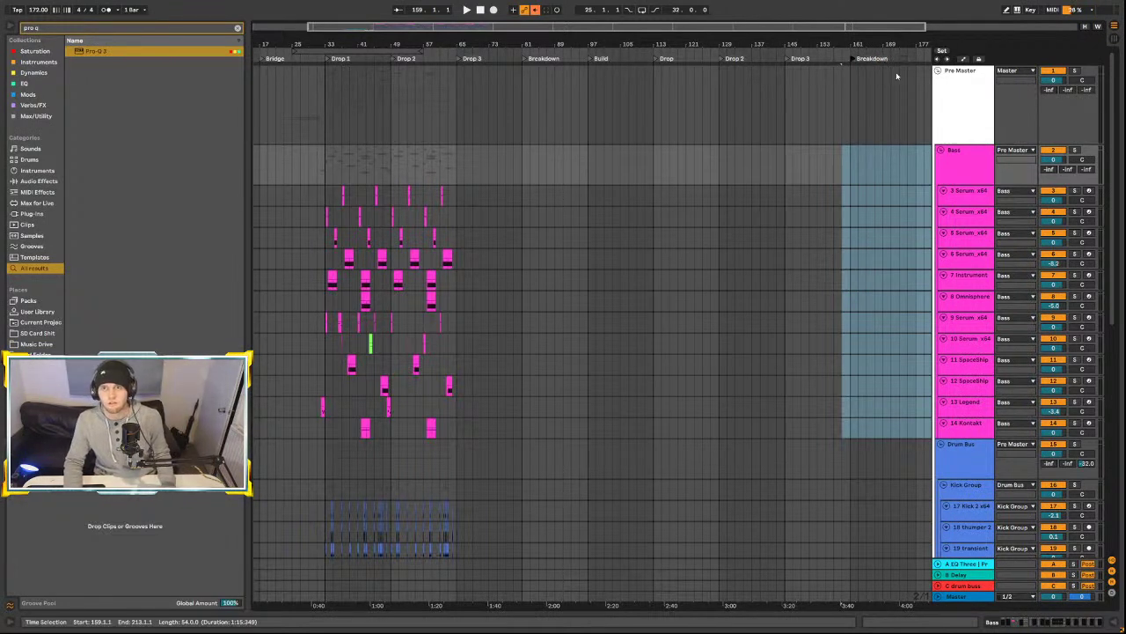
- Add a locator named Outro at bar 177 to close the arrangement
{"action": "left_click", "coordinate": [919, 86]}
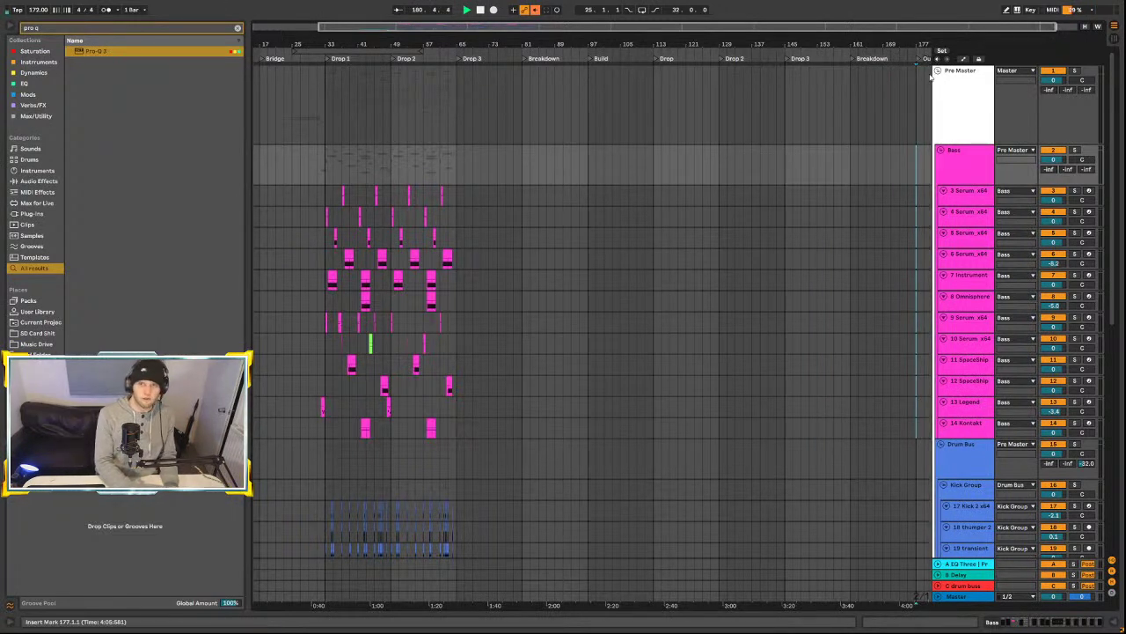
{"action": "key", "text": "space"}
{"action": "key", "text": "space"}
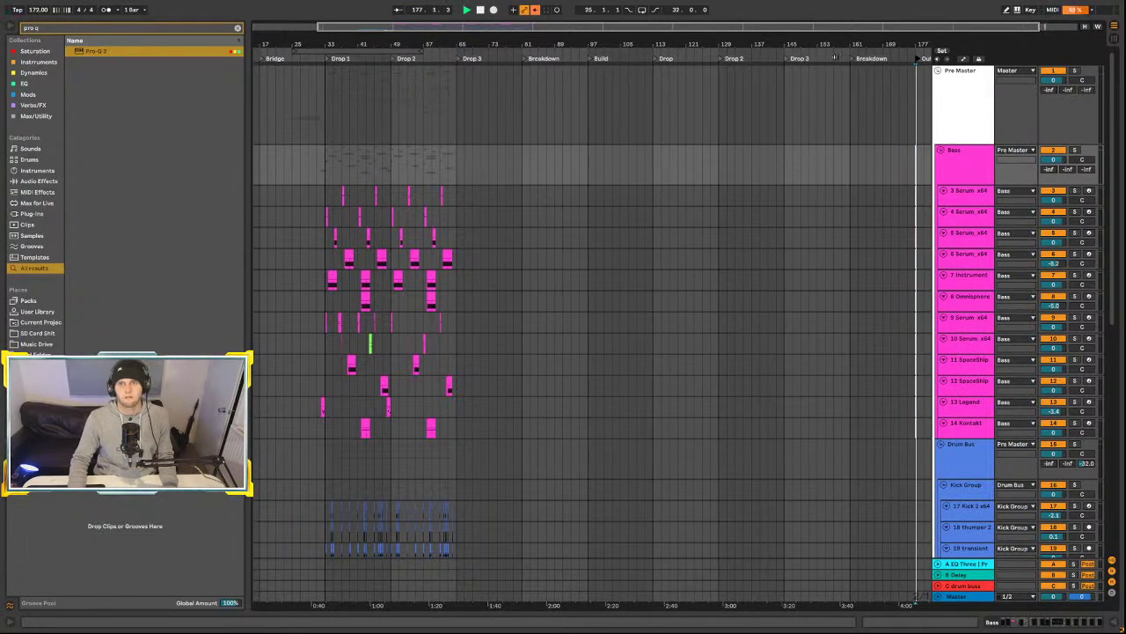
{"action": "left_click_drag", "start_coordinate": [836, 44], "coordinate": [814, 42]}
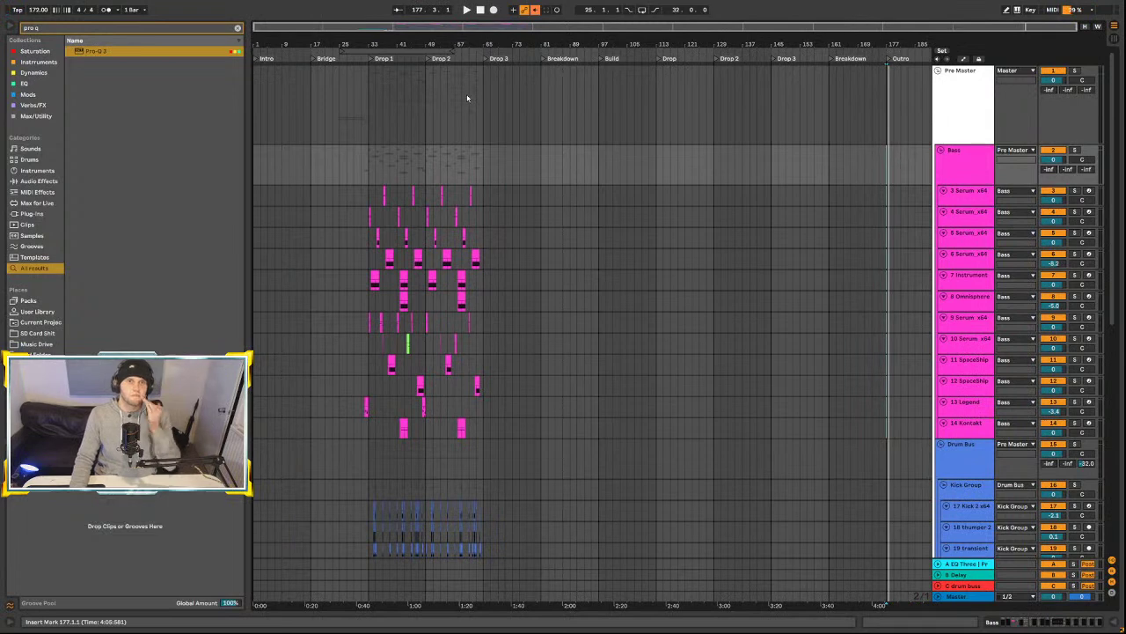
- Look over the bass, drum, effects and build tracks across Drop 1 and Drop 2
{"action": "scroll", "coordinate": [473, 149], "scroll_direction": "down", "scroll_amount": 3}
{"action": "scroll", "coordinate": [488, 166], "scroll_direction": "down", "scroll_amount": 3}
{"action": "scroll", "coordinate": [515, 166], "scroll_direction": "up", "scroll_amount": 6}
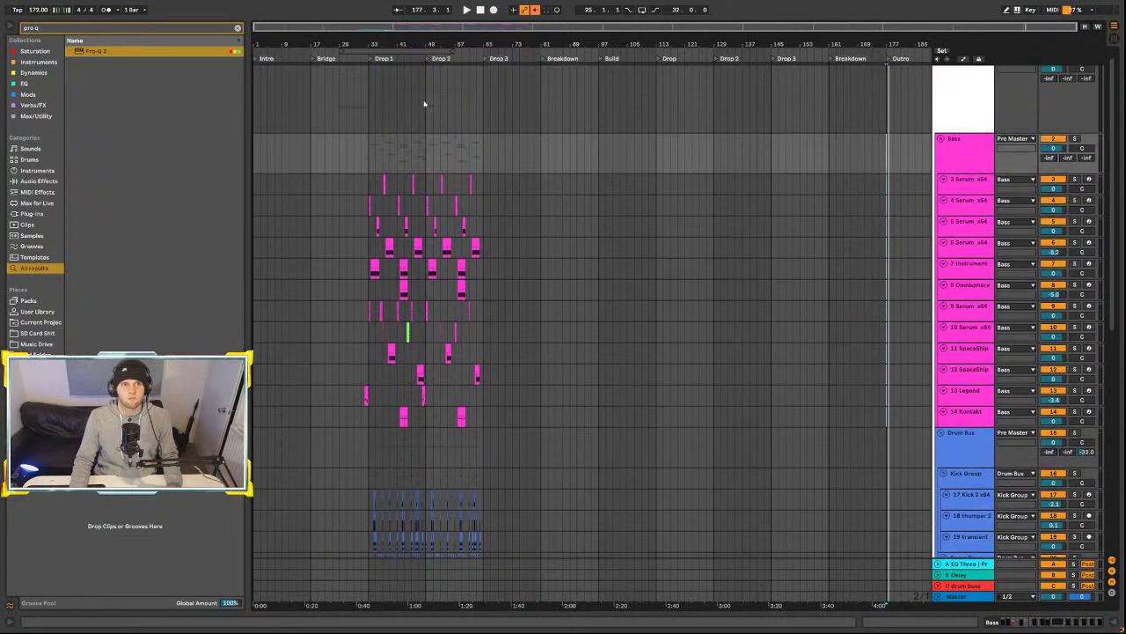
{"action": "scroll", "coordinate": [434, 129], "scroll_direction": "down", "scroll_amount": 3}
{"action": "scroll", "coordinate": [449, 137], "scroll_direction": "down", "scroll_amount": 3}
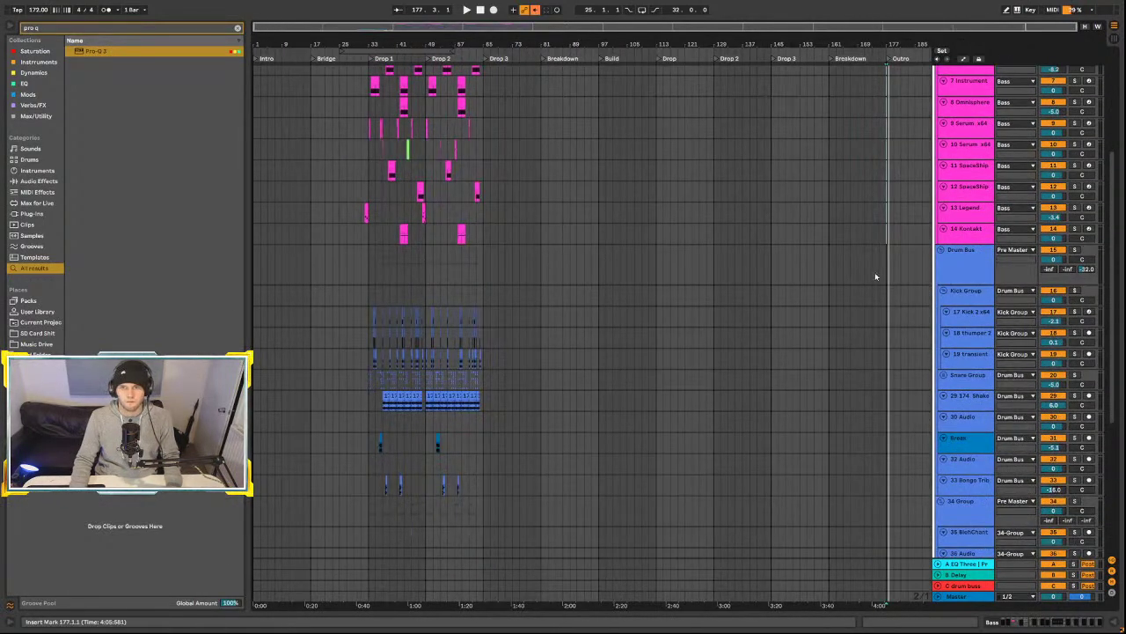
{"action": "left_click_drag", "start_coordinate": [340, 41], "coordinate": [448, 115]}
{"action": "scroll", "coordinate": [630, 309], "scroll_direction": "down", "scroll_amount": 7}
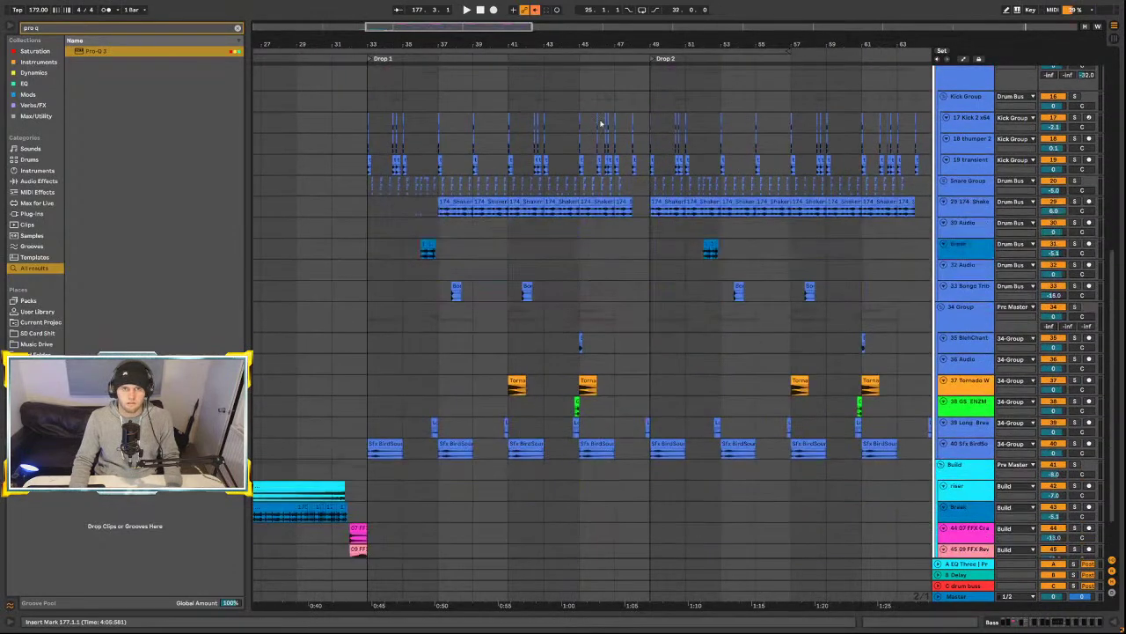
{"action": "scroll", "coordinate": [566, 281], "scroll_direction": "up", "scroll_amount": 14}
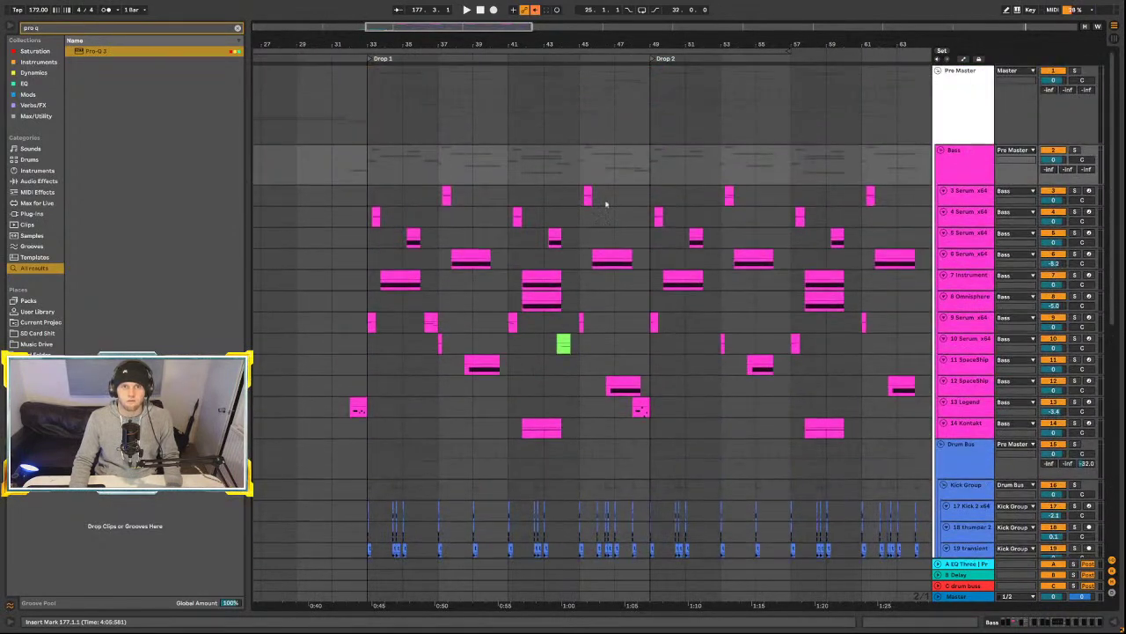
- Select the Bass group from bar 33 to bar 65 and loop those 32 bars across Drop 1 and Drop 2
{"action": "left_click_drag", "start_coordinate": [654, 42], "coordinate": [630, 46]}
{"action": "left_click", "coordinate": [642, 9]}
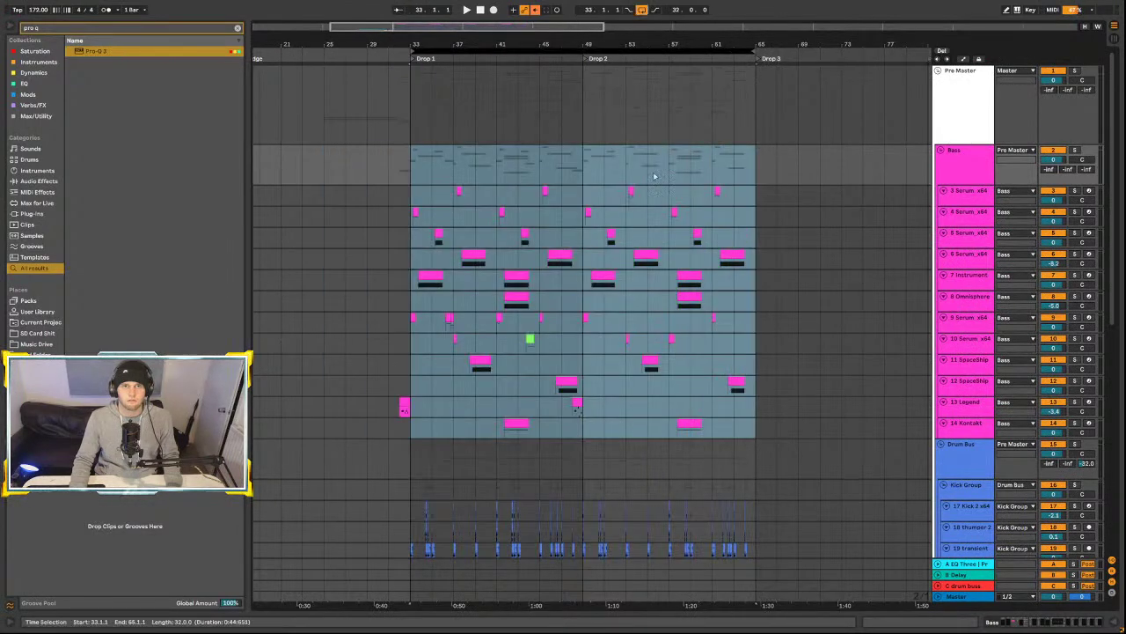
{"action": "scroll", "coordinate": [674, 255], "scroll_direction": "down", "scroll_amount": 5}
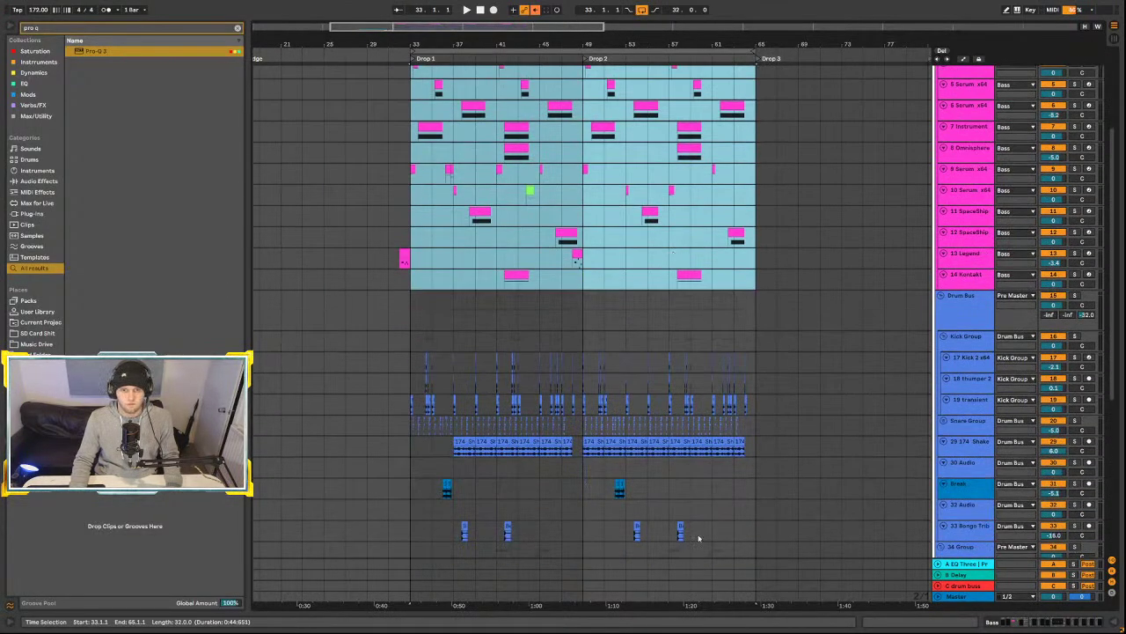
- Show the Master track's device chain
{"action": "left_click", "coordinate": [985, 598]}
{"action": "left_click", "coordinate": [1074, 622]}
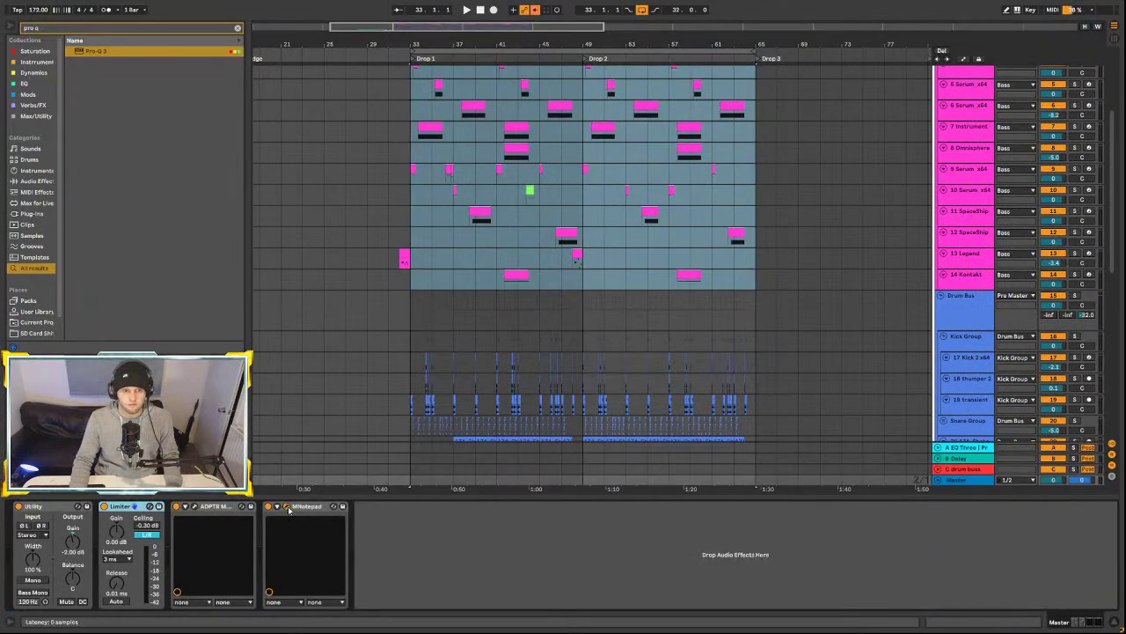
{"action": "scroll", "coordinate": [491, 204], "scroll_direction": "up", "scroll_amount": 5}
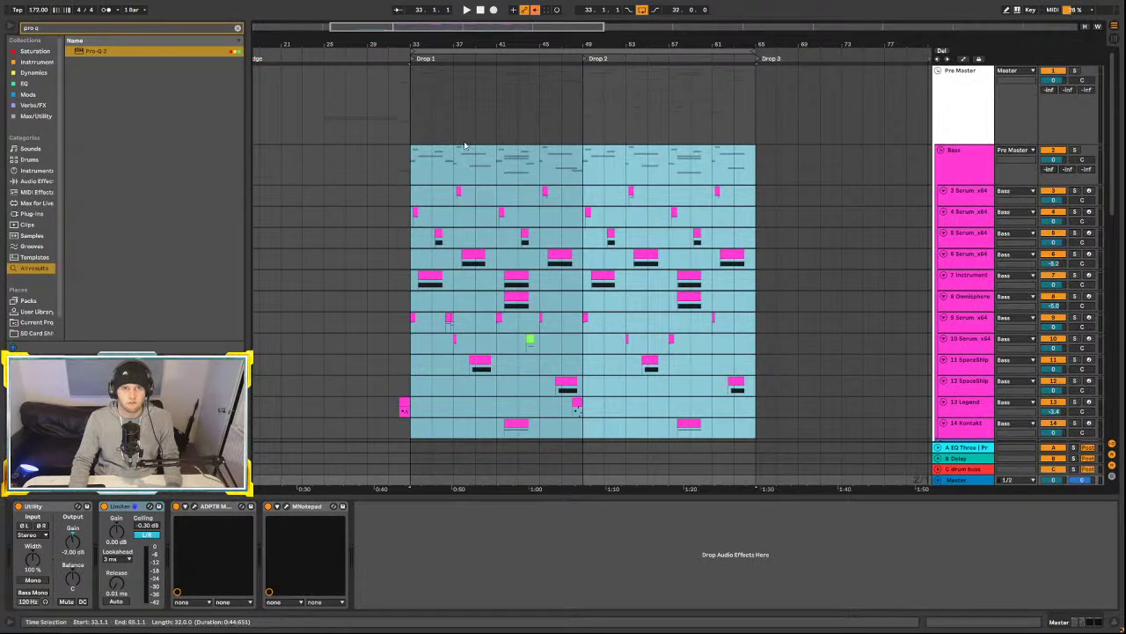
- Select the Bass group's Drop 1 material from bar 33 to bar 49 and examine the drum and effects tracks below
{"action": "left_click", "coordinate": [430, 141]}
{"action": "left_click_drag", "start_coordinate": [413, 160], "coordinate": [582, 172]}
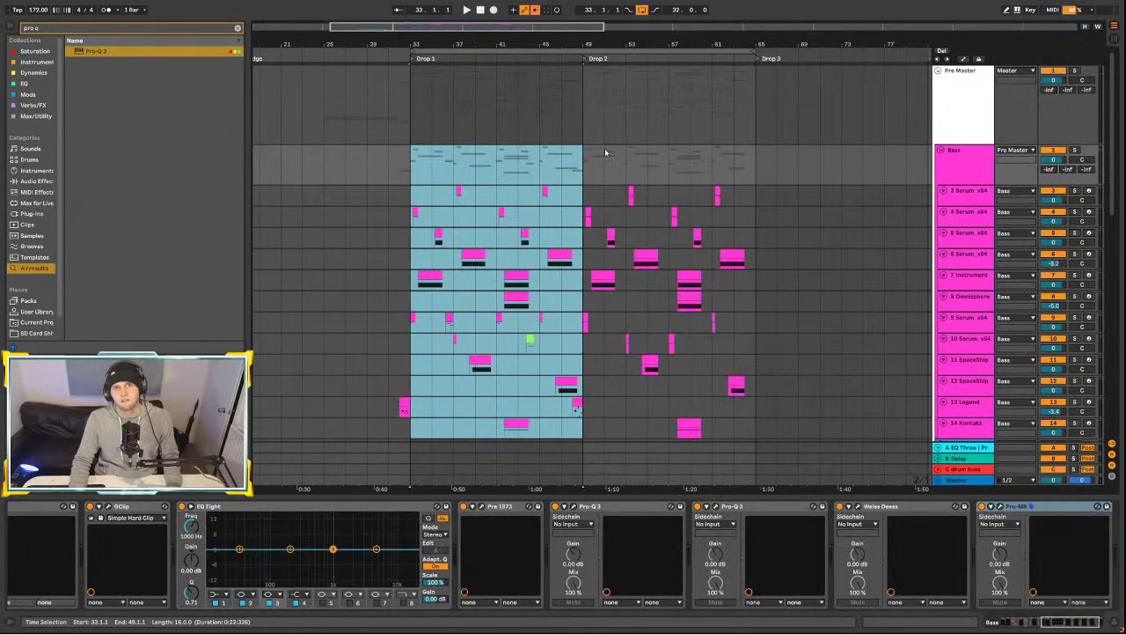
{"action": "scroll", "coordinate": [616, 193], "scroll_direction": "down", "scroll_amount": 10}
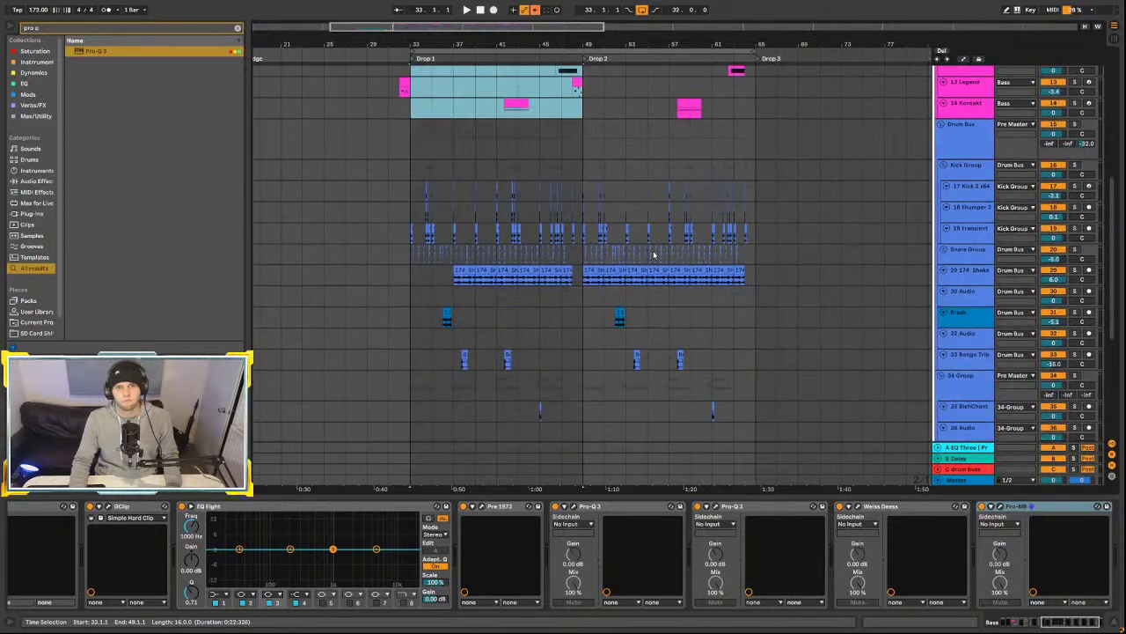
{"action": "scroll", "coordinate": [654, 254], "scroll_direction": "down", "scroll_amount": 4}
{"action": "scroll", "coordinate": [653, 269], "scroll_direction": "down", "scroll_amount": 3}
{"action": "scroll", "coordinate": [438, 282], "scroll_direction": "up", "scroll_amount": 3}
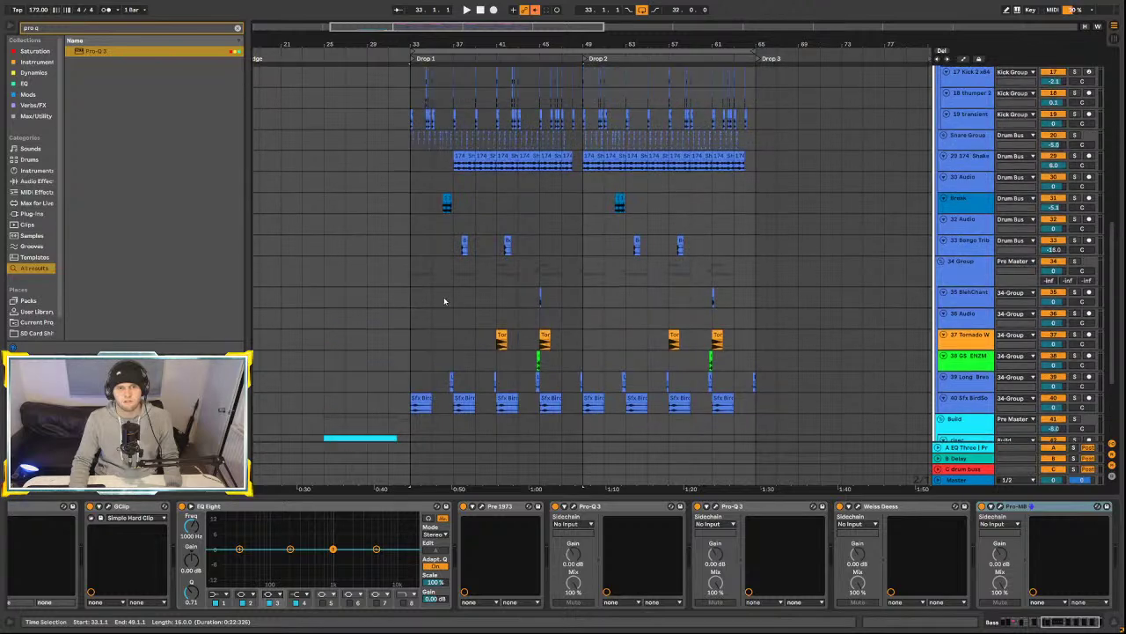
{"action": "scroll", "coordinate": [487, 320], "scroll_direction": "up", "scroll_amount": 5}
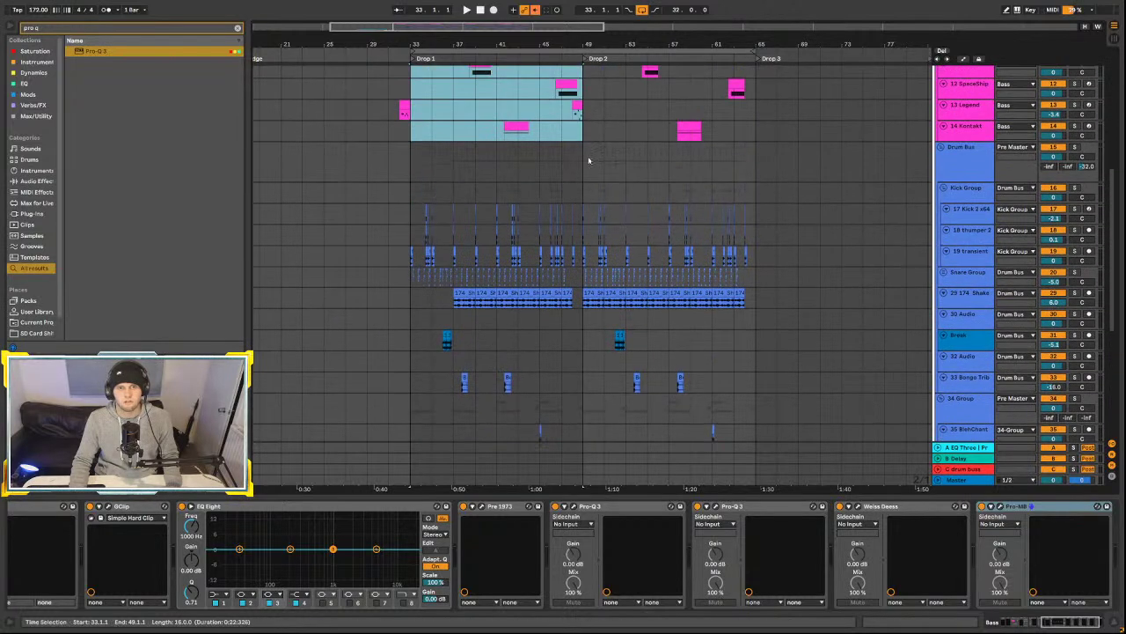
{"action": "mouse_move", "coordinate": [576, 43]}
{"action": "left_mouse_down"}
{"action": "mouse_move", "coordinate": [579, 88]}
{"action": "mouse_move", "coordinate": [577, 43]}
{"action": "left_mouse_up"}
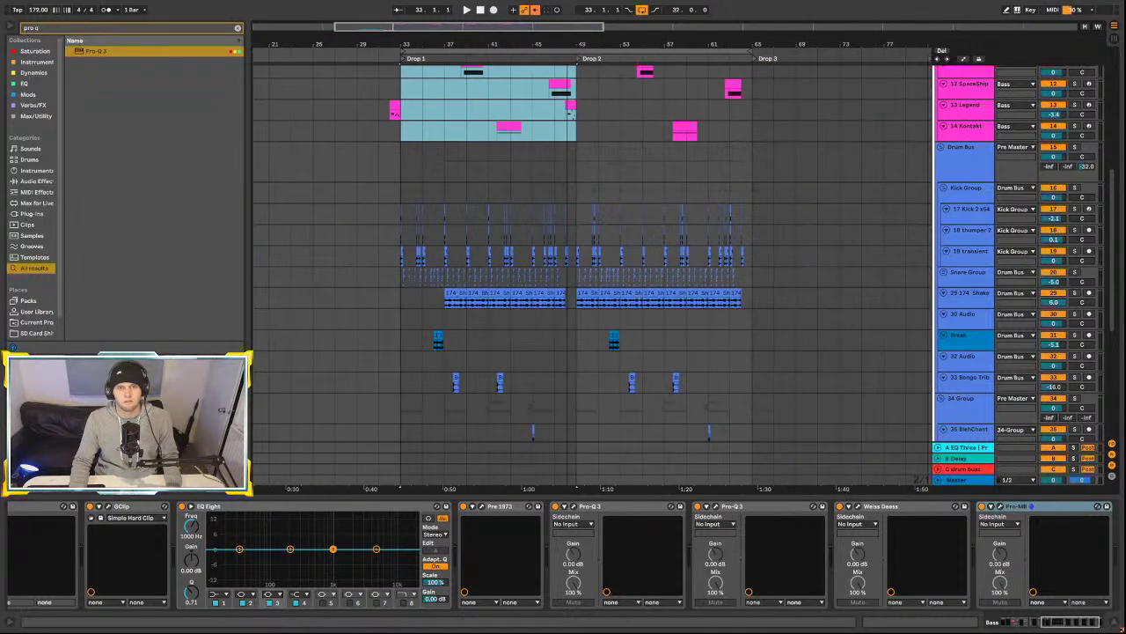
{"action": "scroll", "coordinate": [576, 318], "scroll_direction": "down", "scroll_amount": 2}
{"action": "scroll", "coordinate": [576, 319], "scroll_direction": "down", "scroll_amount": 6}
{"action": "scroll", "coordinate": [578, 326], "scroll_direction": "up", "scroll_amount": 12}
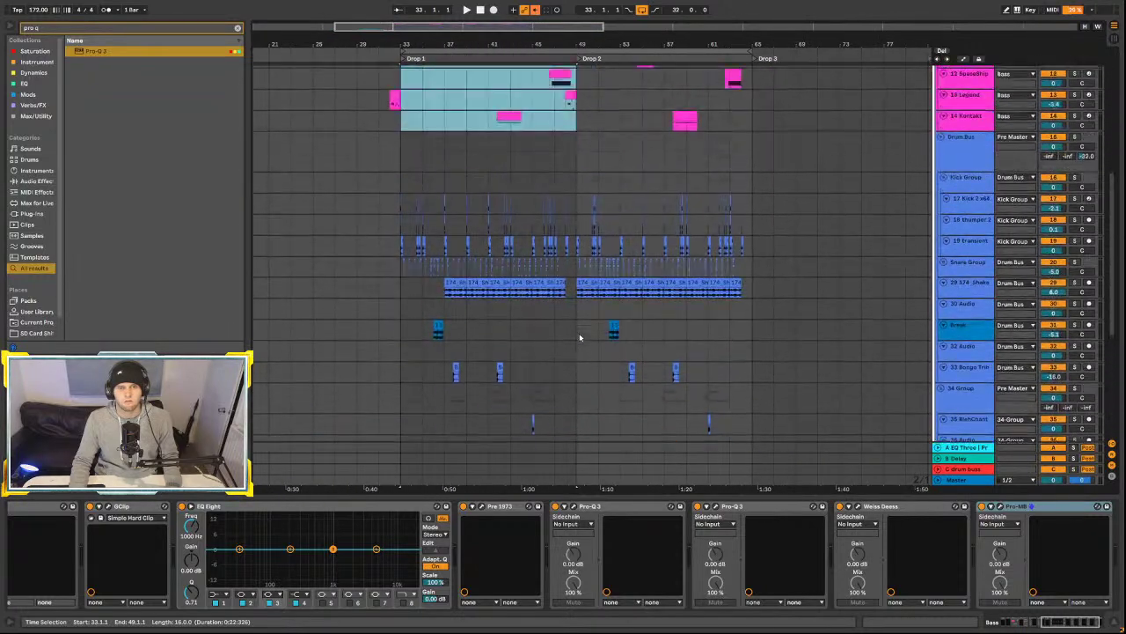
- Play the end of Drop 1 from bar 45 and zoom in on the transition into Drop 2
{"action": "left_click", "coordinate": [534, 200]}
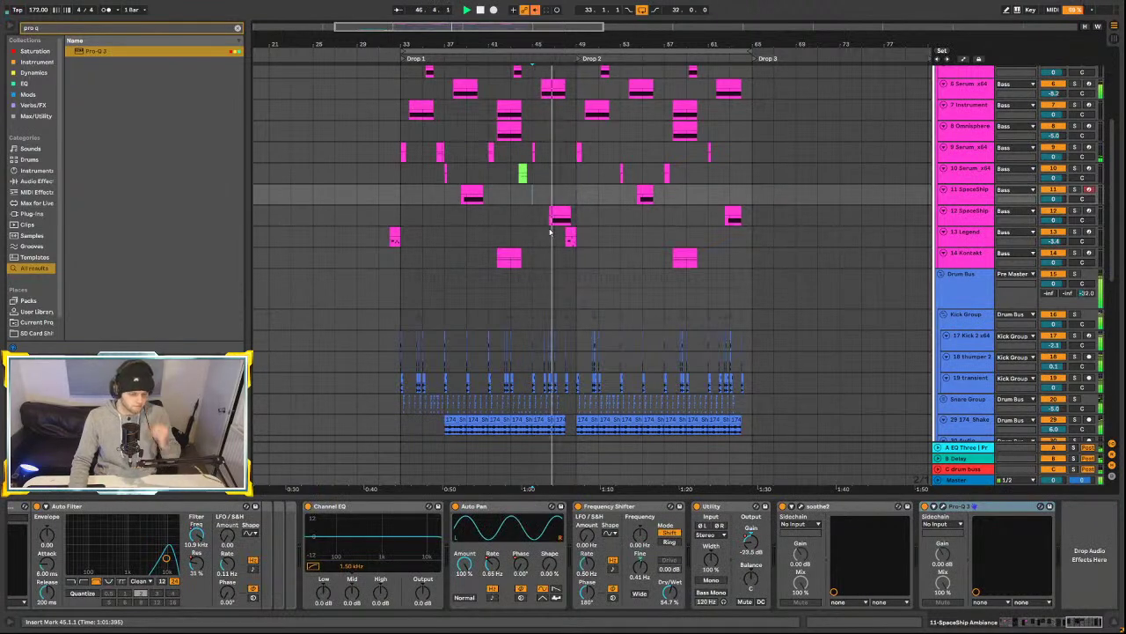
{"action": "scroll", "coordinate": [546, 232], "scroll_direction": "up", "scroll_amount": 1}
{"action": "scroll", "coordinate": [568, 234], "scroll_direction": "up", "scroll_amount": 6}
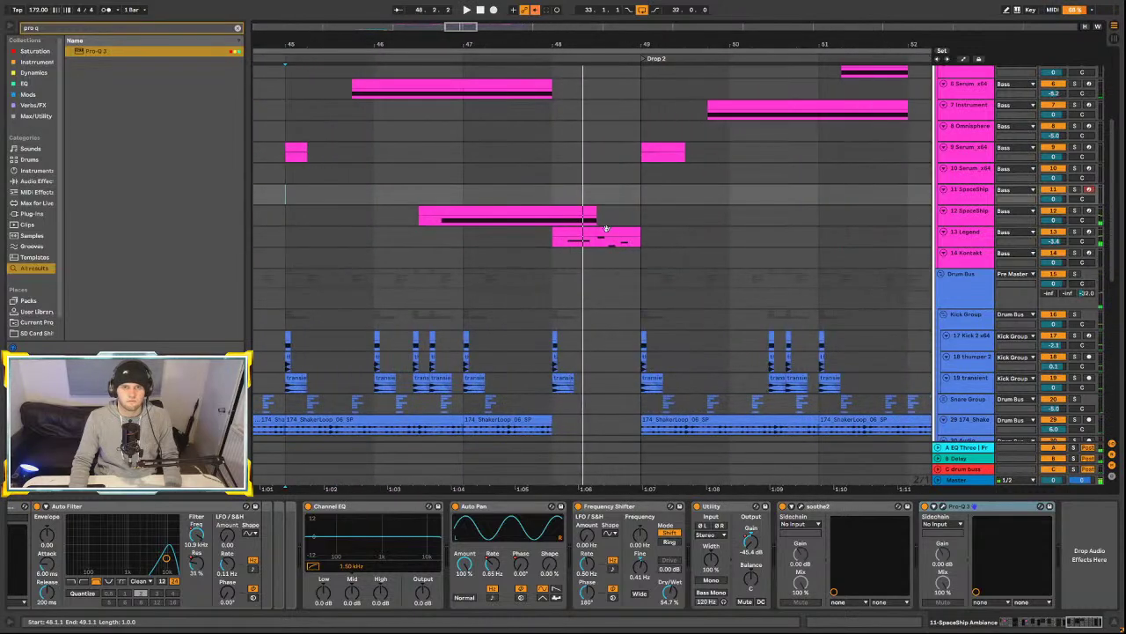
- Open the Legend clip at bar 48 and move all its notes later so the first starts at 1.4.1
{"action": "left_click", "coordinate": [607, 231]}
{"action": "double_click", "coordinate": [607, 232]}
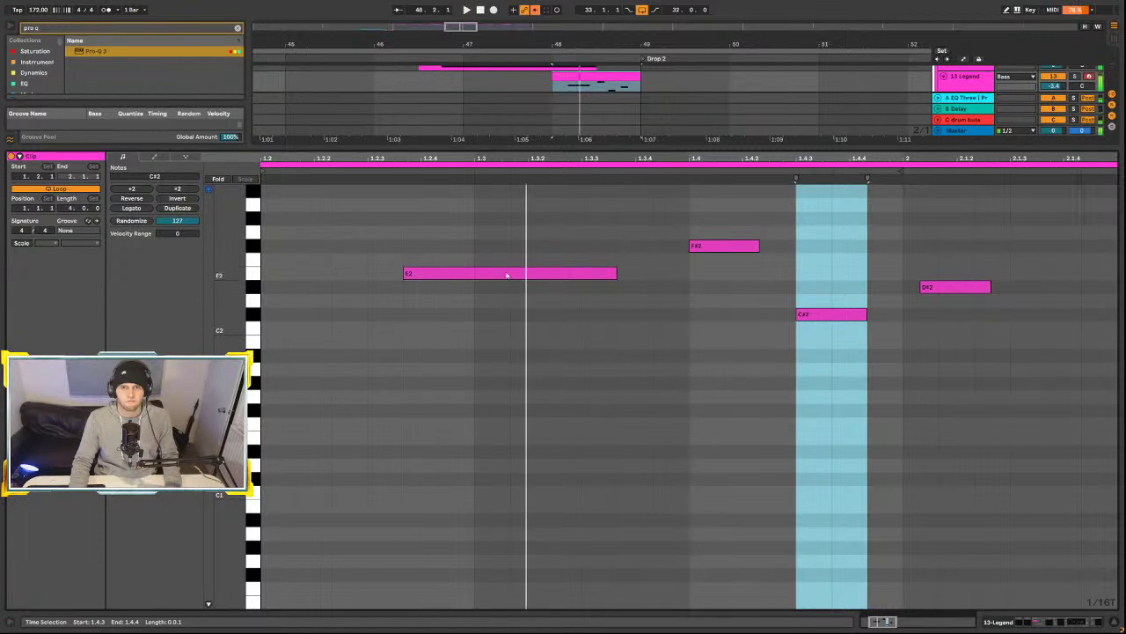
{"action": "key", "text": "ctrl+a"}
{"action": "left_click_drag", "start_coordinate": [551, 275], "coordinate": [805, 275]}
{"action": "key", "text": "minus"}
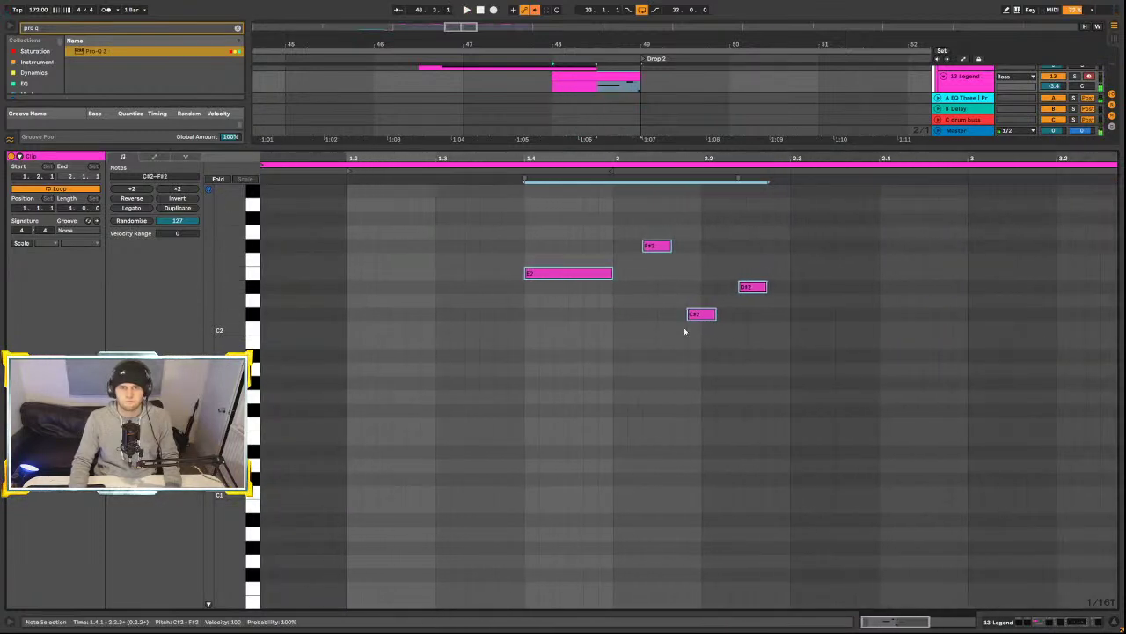
- Copy the long E2 note into overlapping F#2, G2 and E2 notes, replacing the short F#2 and C#2, and play the result
{"action": "left_click", "coordinate": [570, 296]}
{"action": "left_click", "coordinate": [569, 273]}
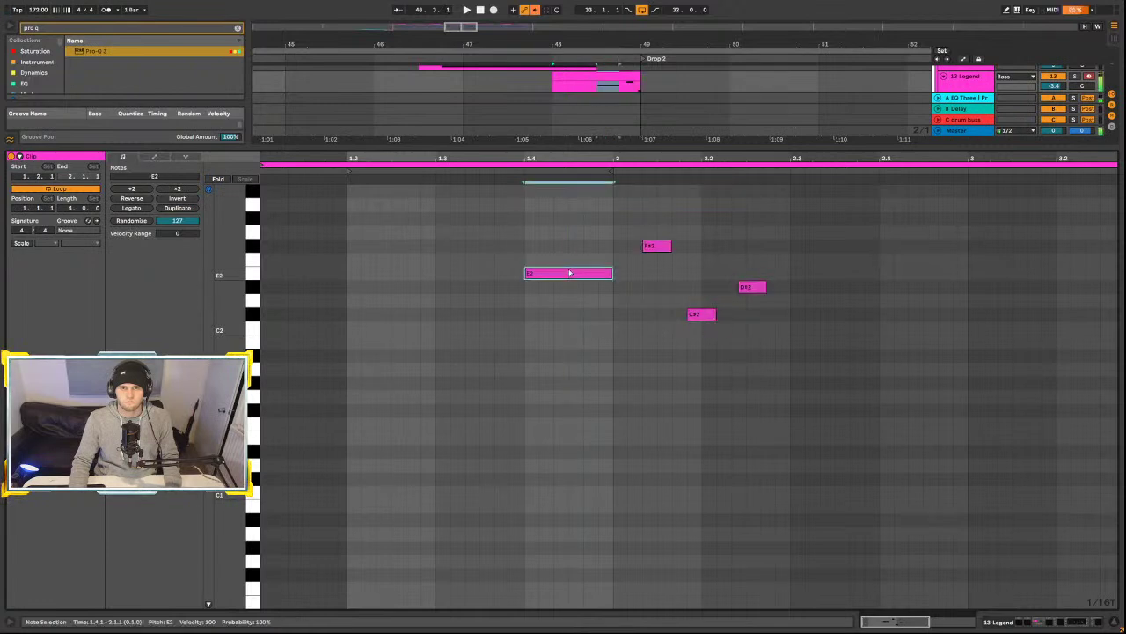
{"action": "mouse_move", "coordinate": [569, 273]}
{"action": "left_mouse_down"}
{"action": "mouse_move", "coordinate": [646, 237]}
{"action": "mouse_move", "coordinate": [697, 275]}
{"action": "mouse_move", "coordinate": [679, 262]}
{"action": "mouse_move", "coordinate": [681, 274]}
{"action": "left_mouse_up"}
{"action": "left_click_drag", "start_coordinate": [680, 324], "coordinate": [792, 294]}
{"action": "key", "text": "Delete"}
{"action": "left_click", "coordinate": [704, 282]}
{"action": "key", "text": "space"}
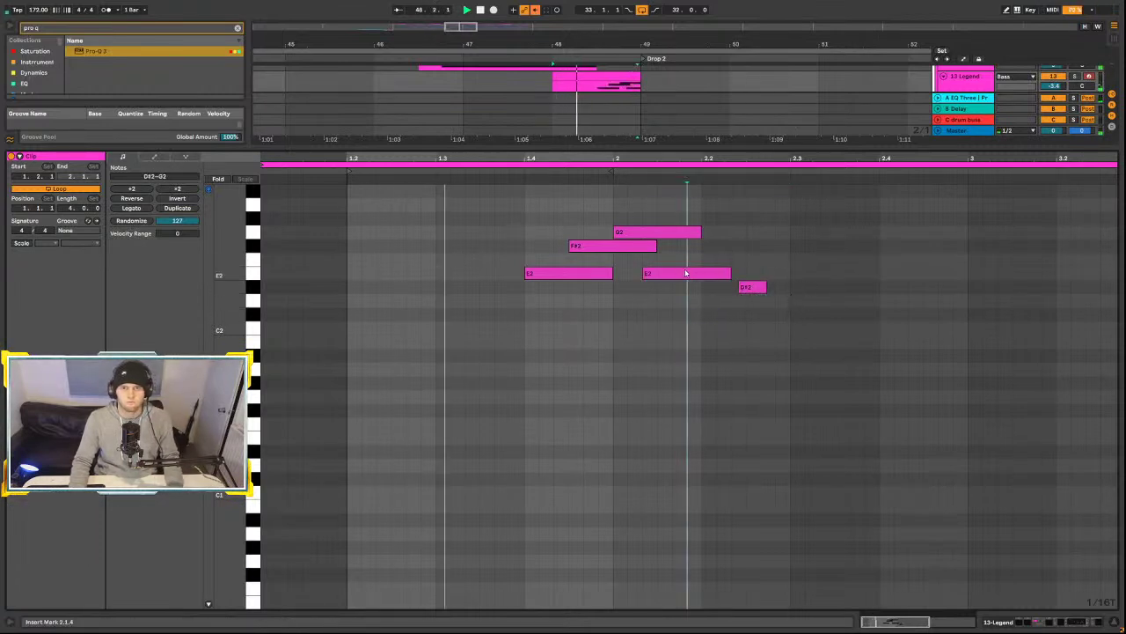
{"action": "key", "text": "space"}
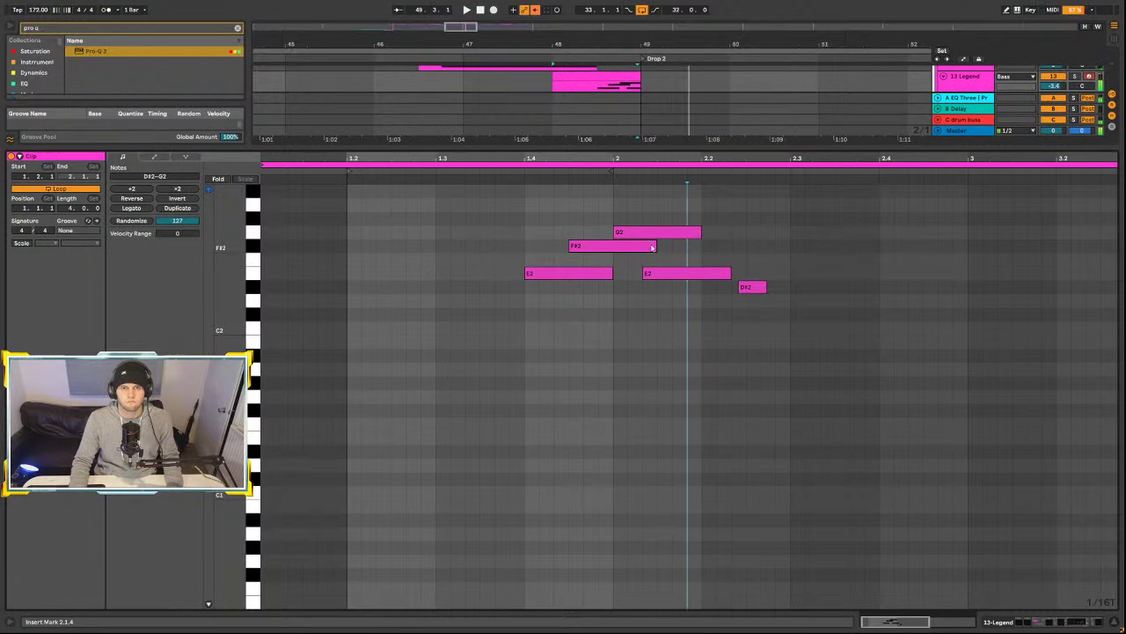
- Halve the length of the four E2, F#2, G2 and E2 notes and move the last one to D#2, ending at 2.2.1
{"action": "left_click", "coordinate": [676, 306]}
{"action": "left_click_drag", "start_coordinate": [677, 307], "coordinate": [598, 224]}
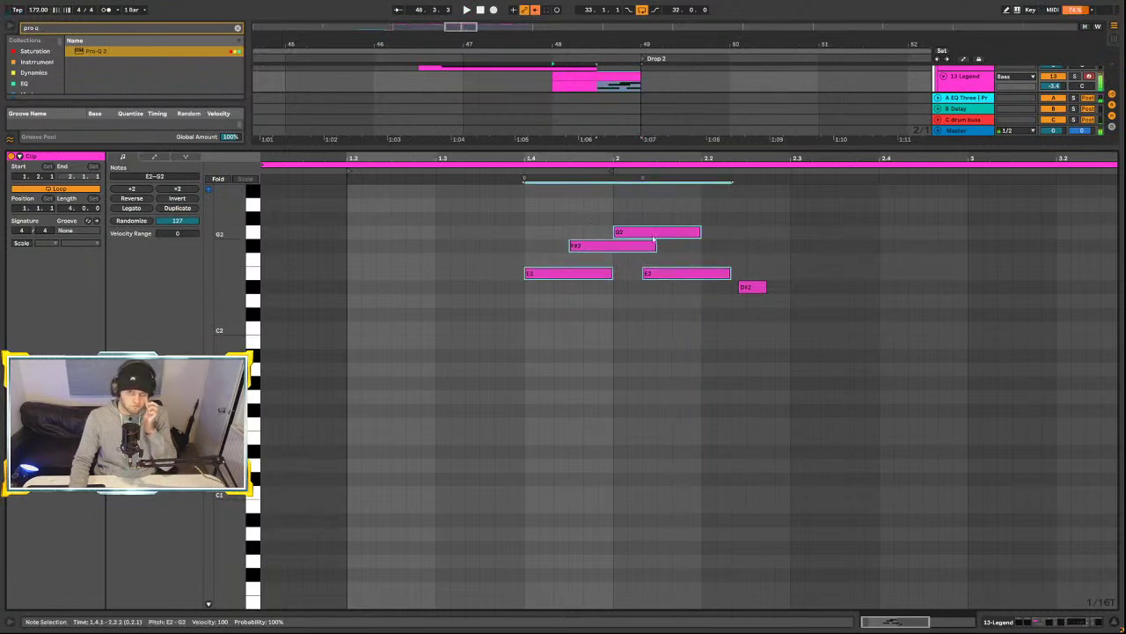
{"action": "left_click_drag", "start_coordinate": [701, 233], "coordinate": [658, 235]}
{"action": "key", "text": "space"}
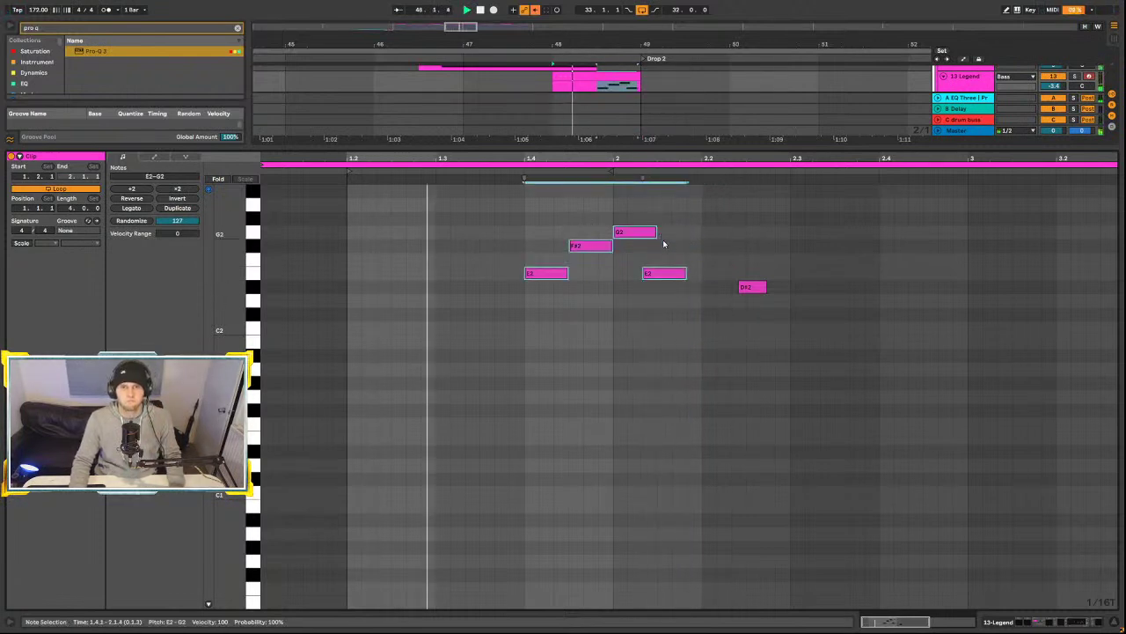
{"action": "left_click", "coordinate": [666, 274]}
{"action": "left_click_drag", "start_coordinate": [666, 280], "coordinate": [676, 291]}
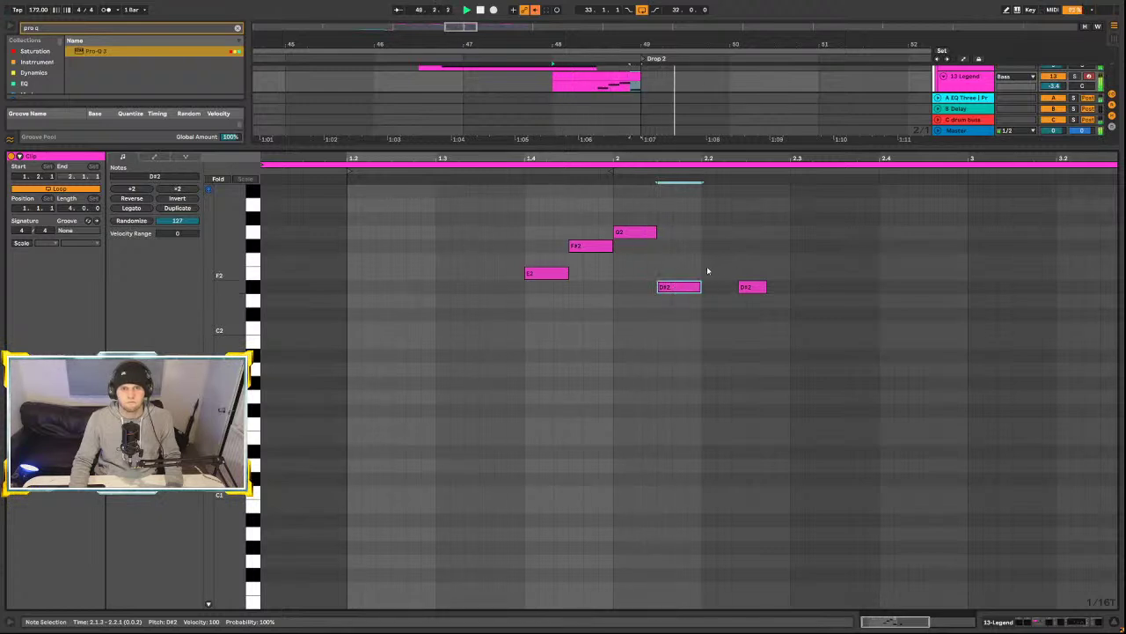
- Shorten the E2 and F#2 notes before beat 2 and undo the last move of the E2 note
{"action": "left_click_drag", "start_coordinate": [527, 272], "coordinate": [583, 276]}
{"action": "left_click", "coordinate": [554, 276]}
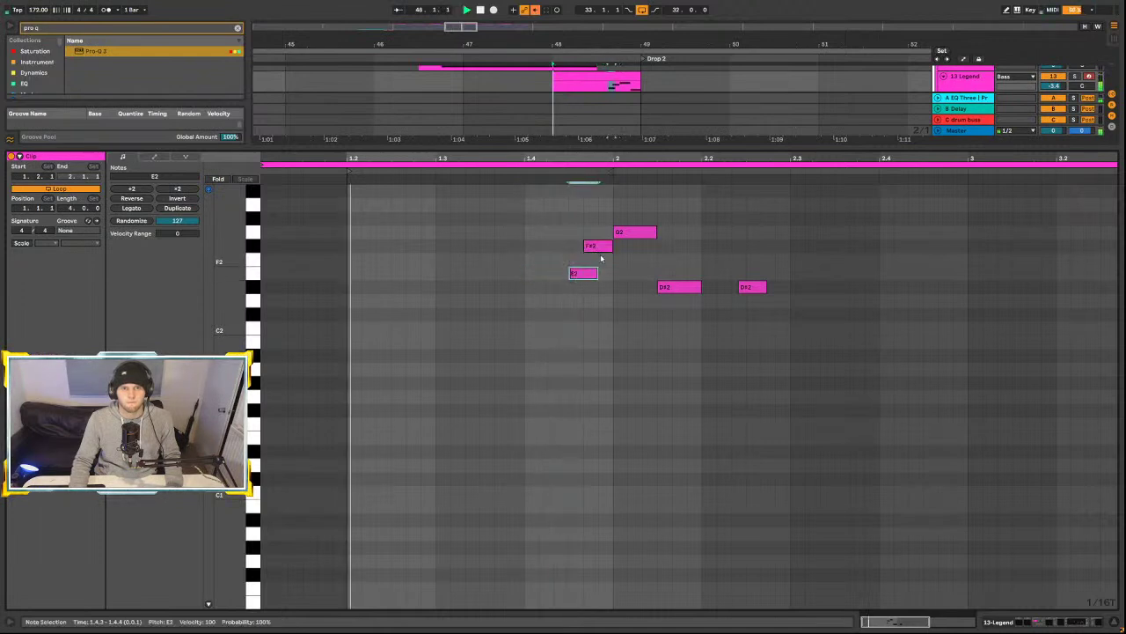
{"action": "key", "text": "ctrl+z"}
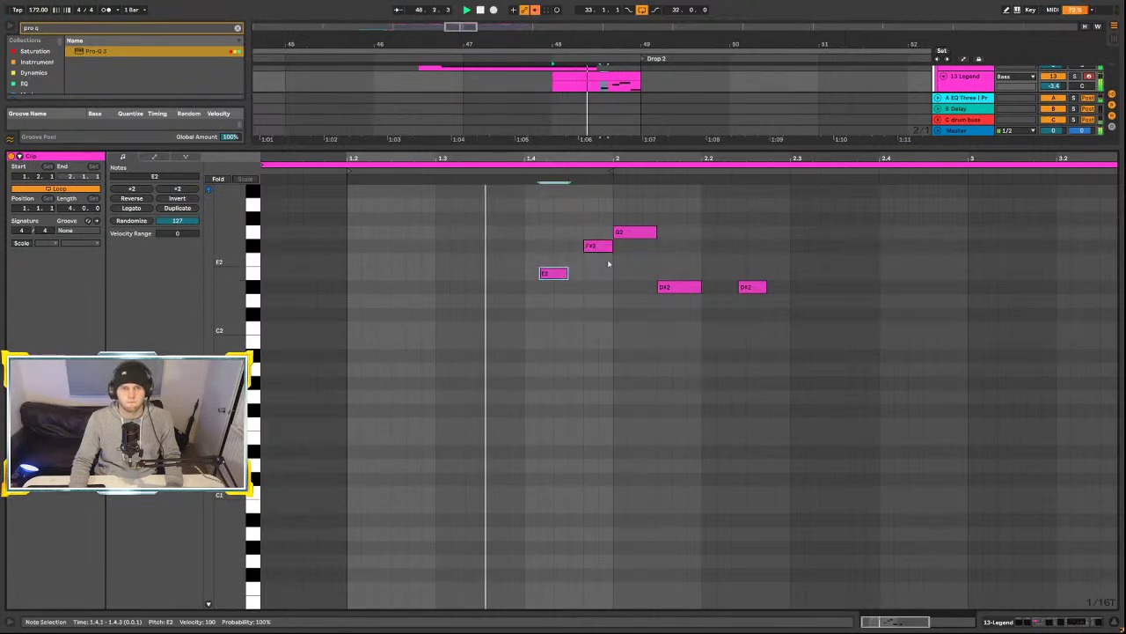
- Delete the G2 note, move the D#2 note earlier to just after beat 2, and close the clip editor
{"action": "key", "text": "space"}
{"action": "left_click", "coordinate": [630, 233]}
{"action": "key", "text": "Delete"}
{"action": "key", "text": "space"}
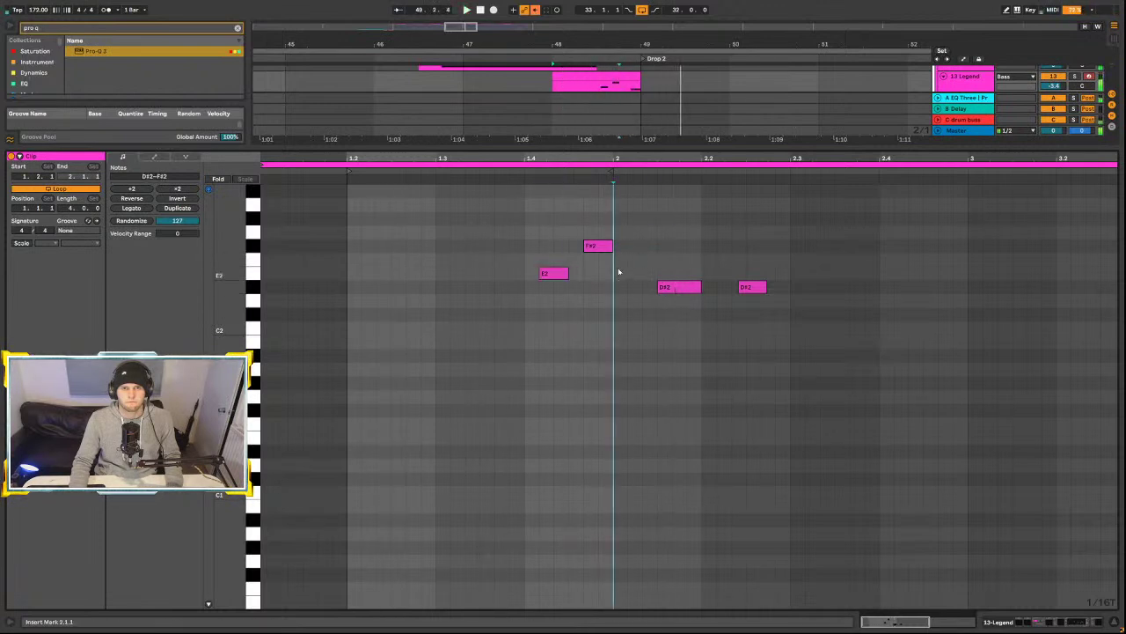
{"action": "left_click_drag", "start_coordinate": [675, 288], "coordinate": [645, 290]}
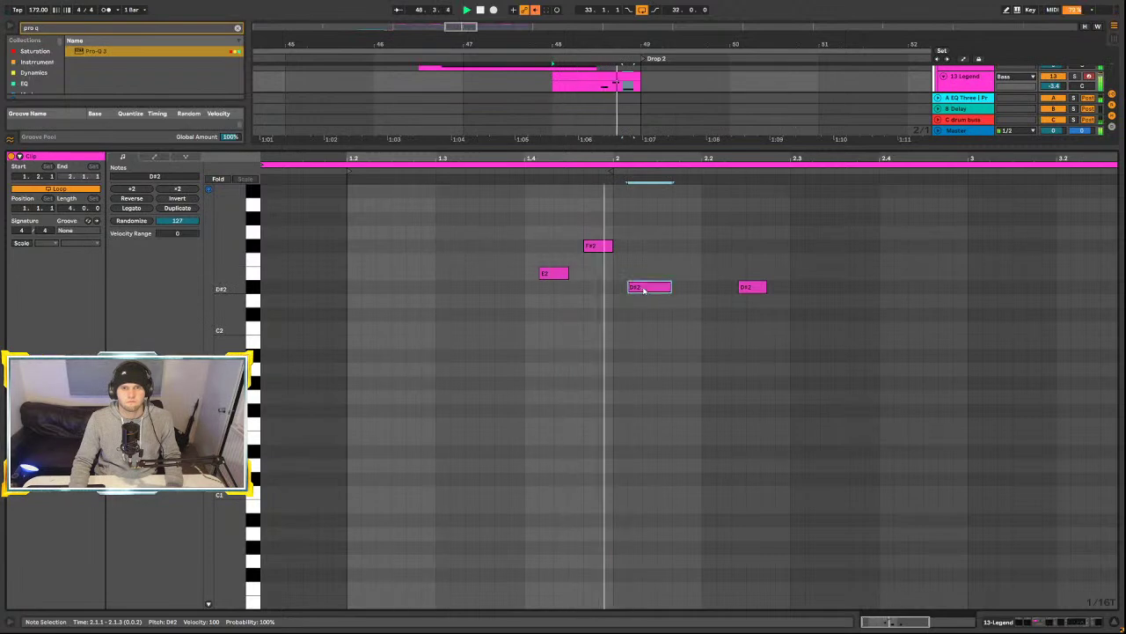
{"action": "left_click", "coordinate": [594, 107]}
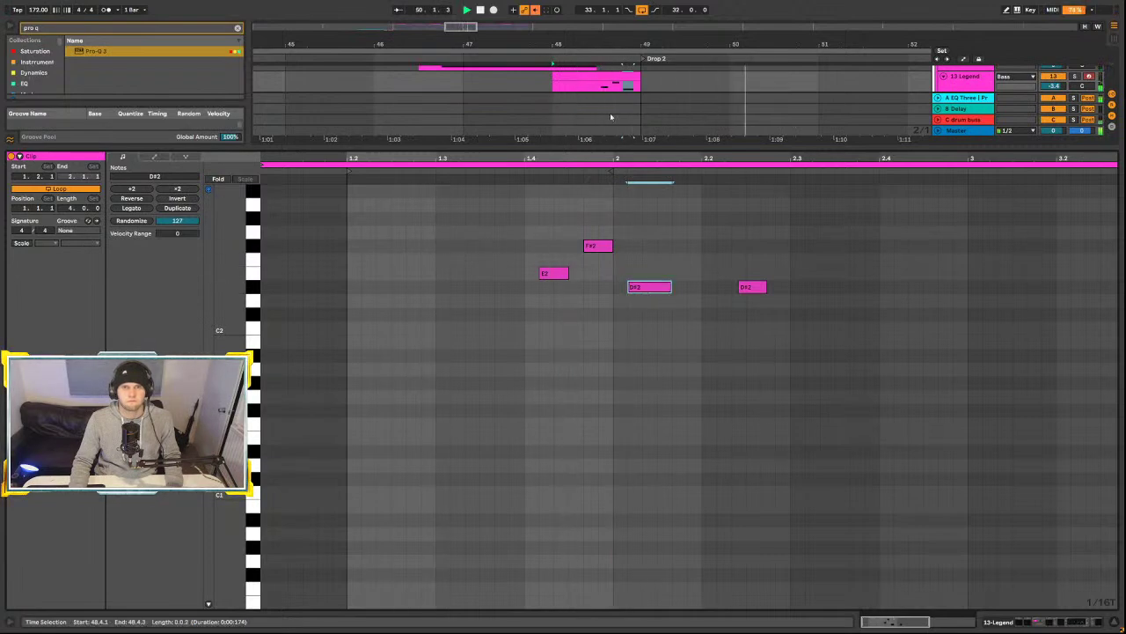
{"action": "key", "text": "ctrl+alt+l"}
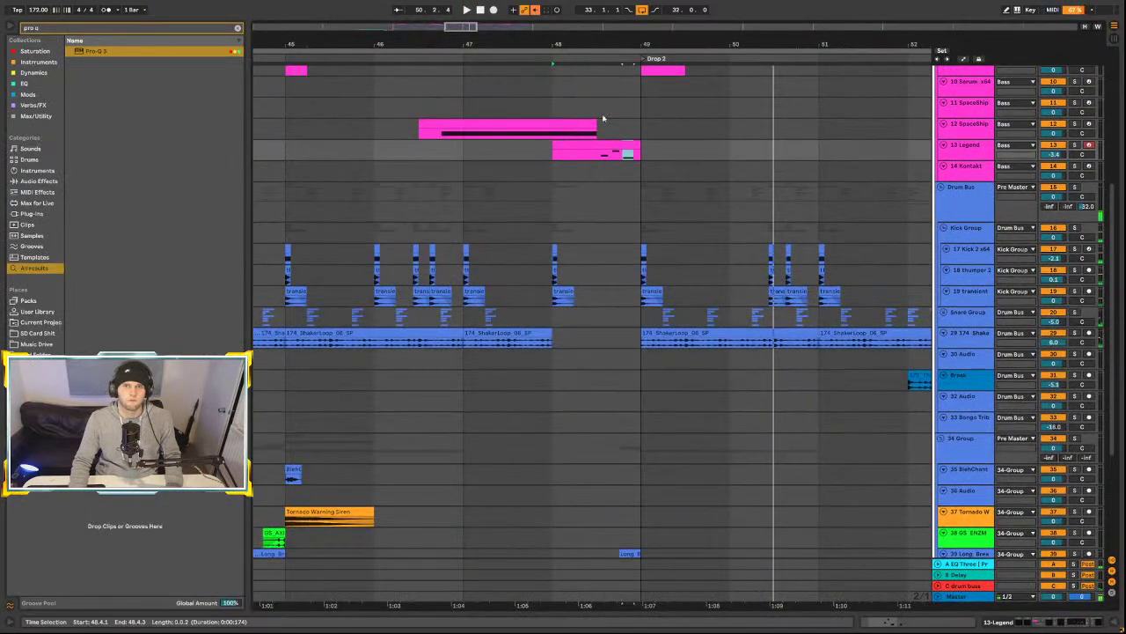
- Trim the 12 SpaceShip clip that starts at 46.3.1 so it ends at bar 48, where the Legend clip begins
{"action": "left_click_drag", "start_coordinate": [598, 44], "coordinate": [561, 150]}
{"action": "scroll", "coordinate": [567, 159], "scroll_direction": "up", "scroll_amount": 5}
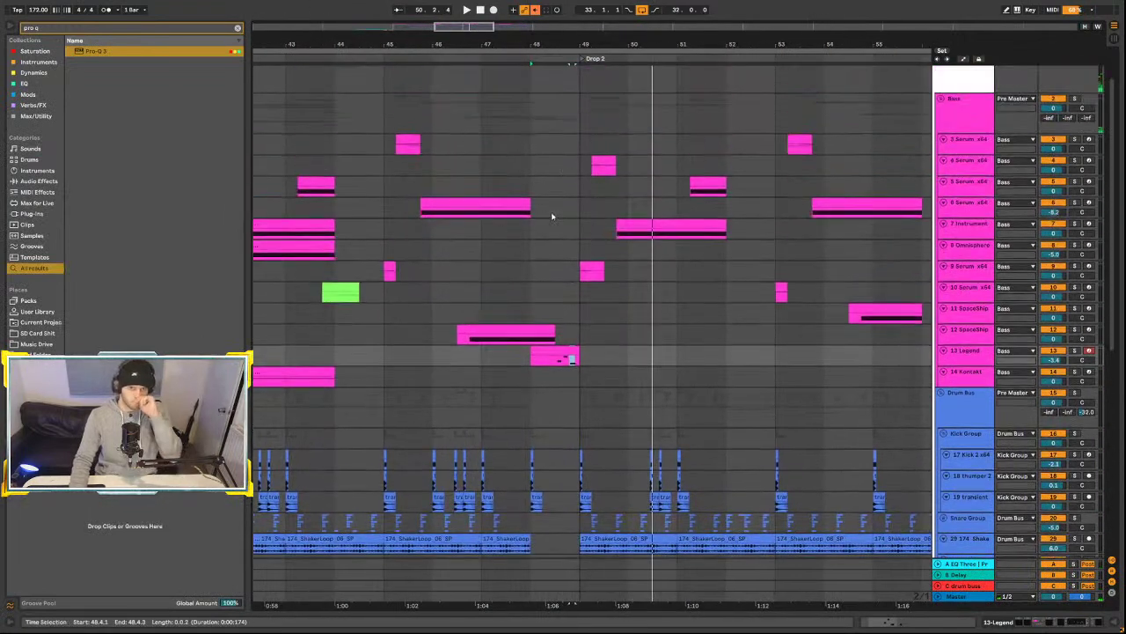
{"action": "left_click", "coordinate": [533, 335]}
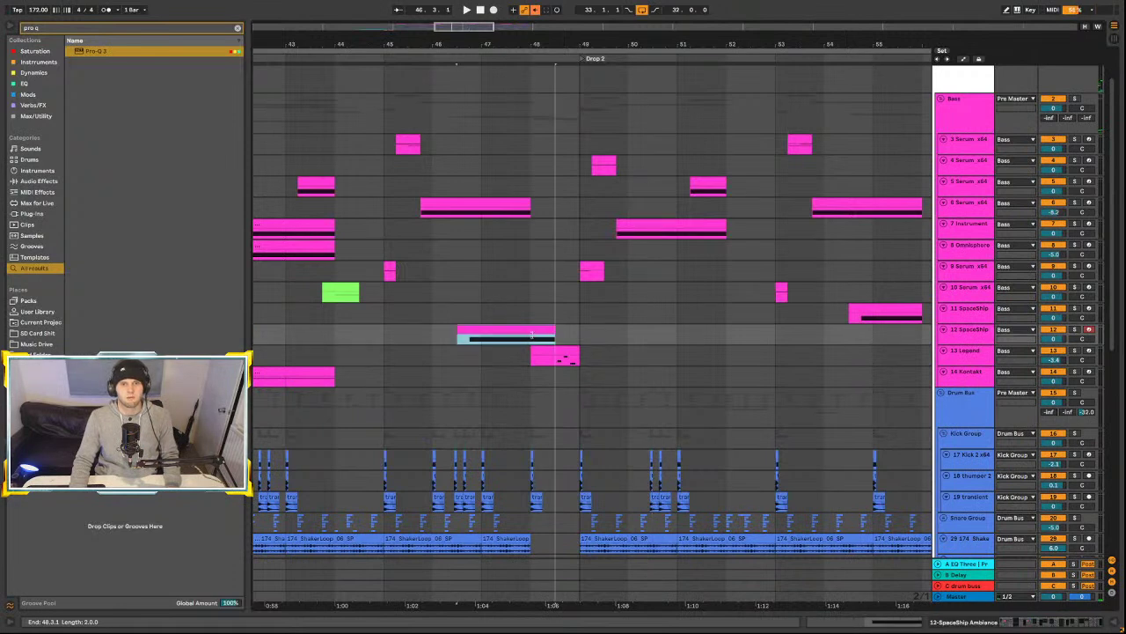
{"action": "left_click", "coordinate": [567, 313]}
{"action": "key", "text": "ctrl+z"}
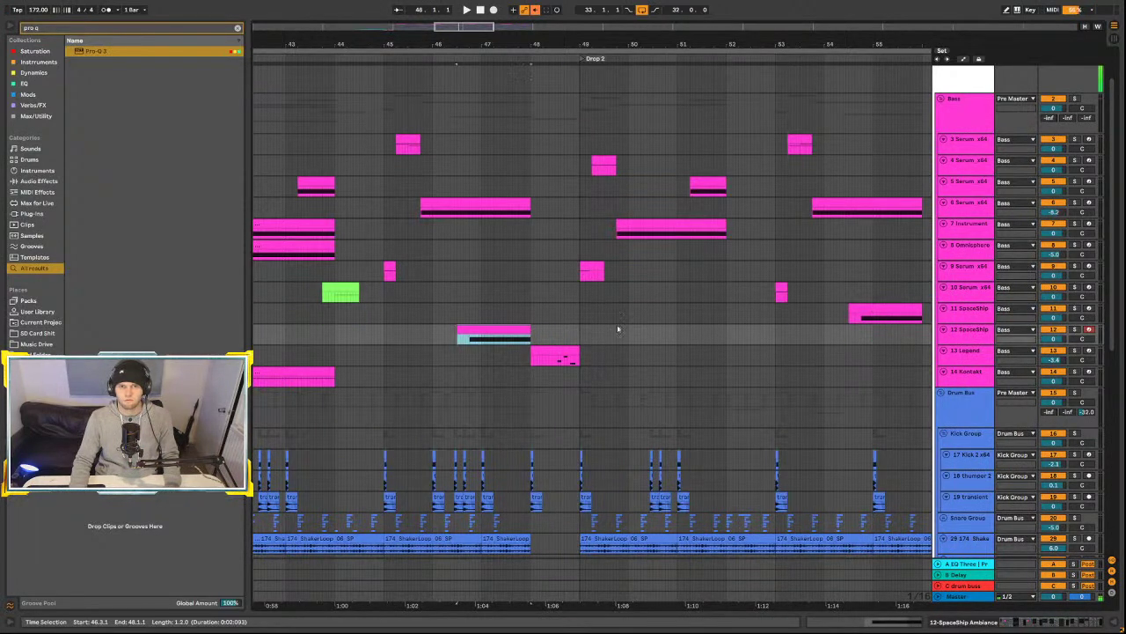
- Insert a new MIDI track below the 12 SpaceShip track in the Bass group
{"action": "left_click", "coordinate": [961, 340]}
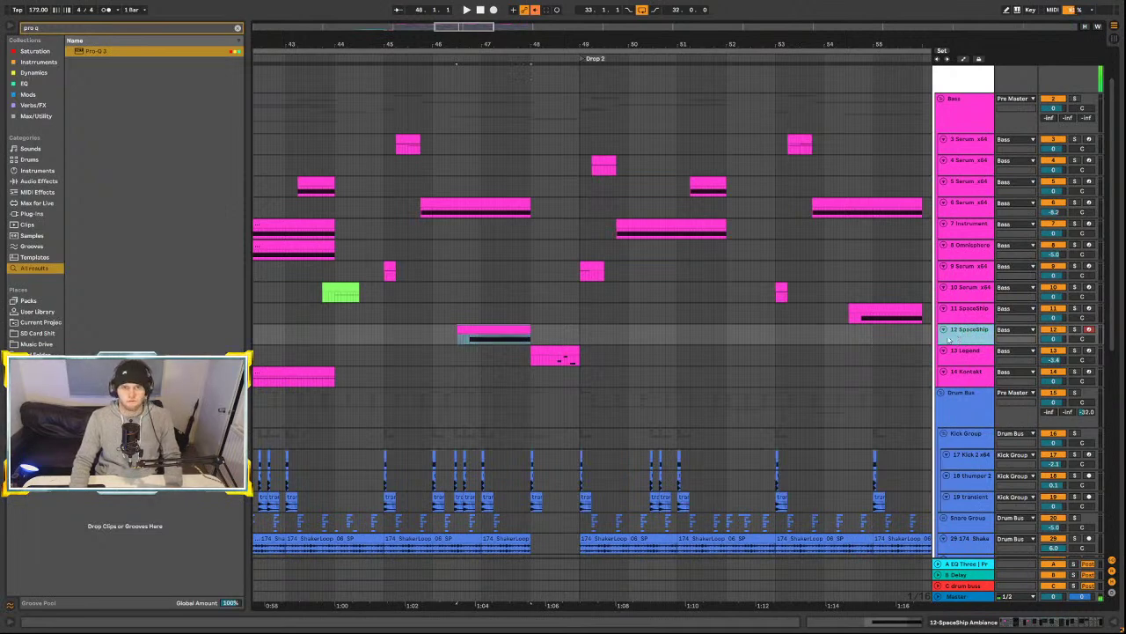
{"action": "key", "text": "ctrl+shift+t"}
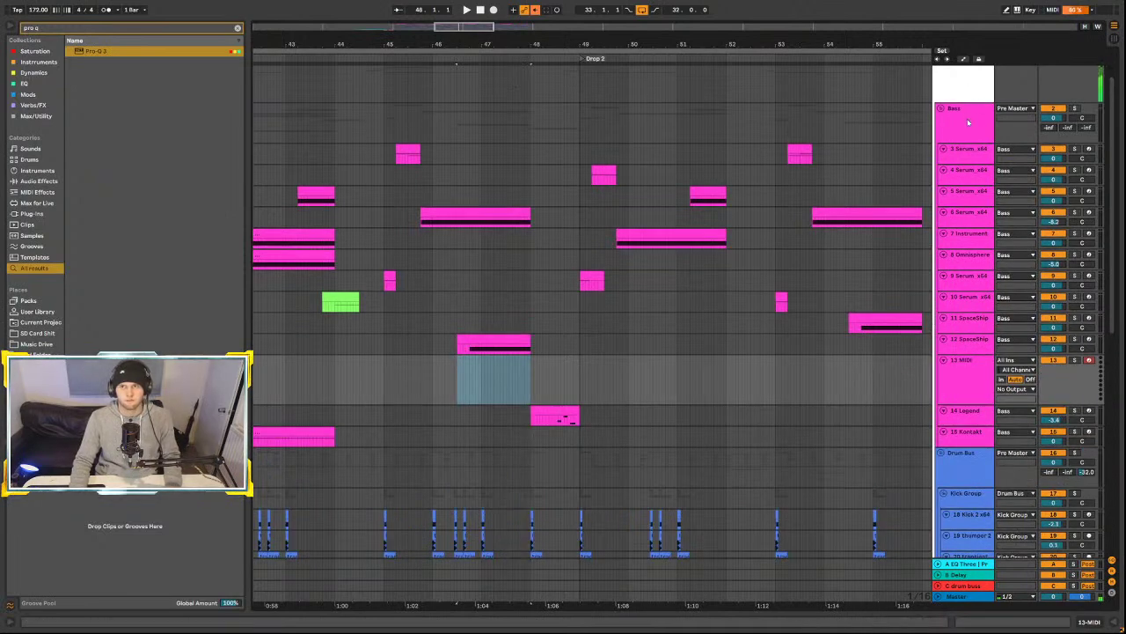
- Insert an empty one-bar MIDI clip at bar 48 on the 13 MIDI track, just before Drop 2
{"action": "left_click", "coordinate": [611, 387]}
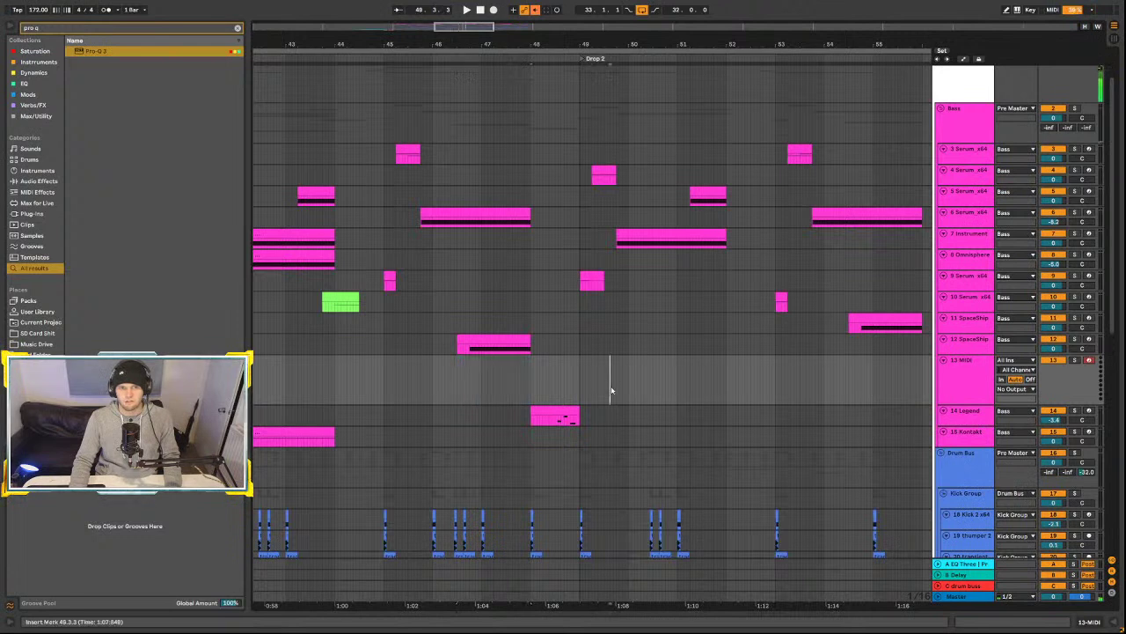
{"action": "left_click", "coordinate": [538, 385]}
{"action": "left_click_drag", "start_coordinate": [532, 385], "coordinate": [577, 378]}
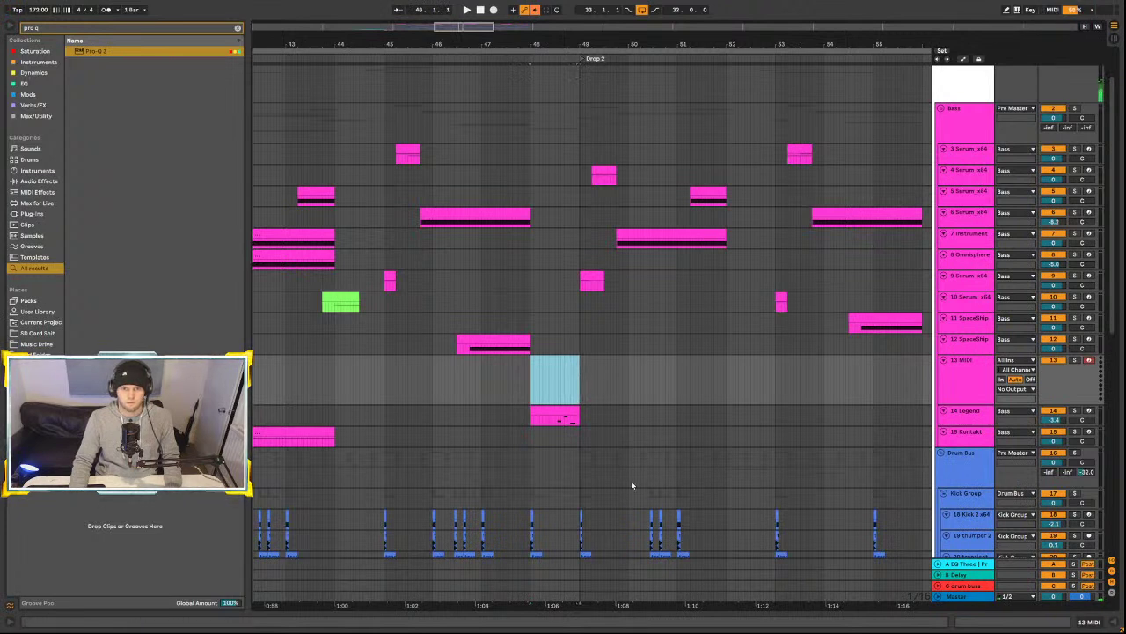
{"action": "key", "text": "ctrl+shift+m"}
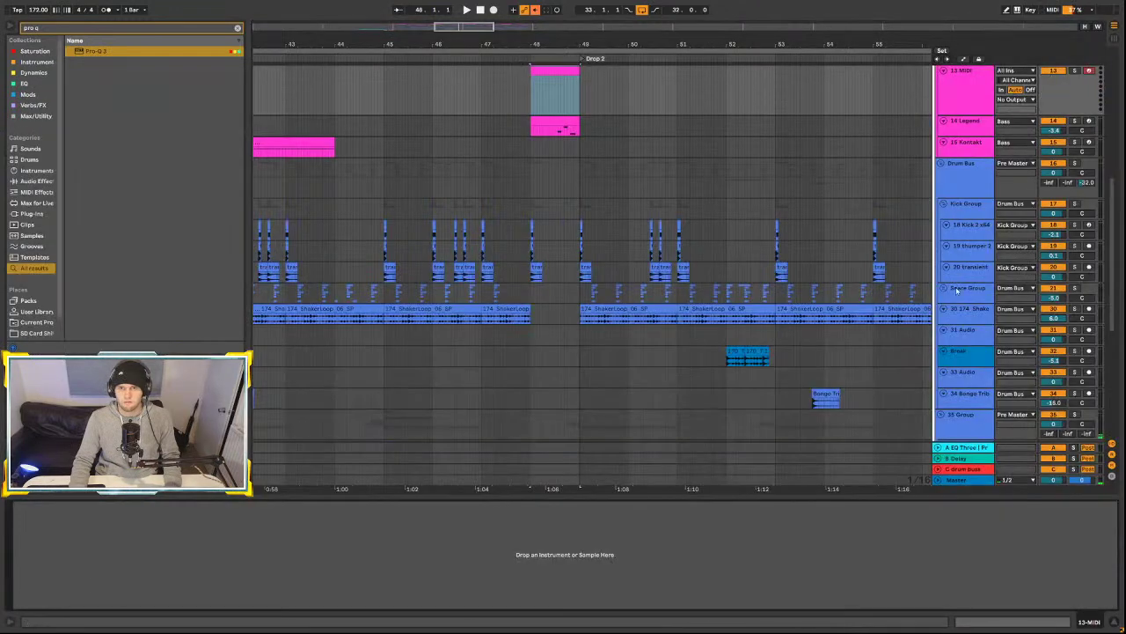
{"action": "scroll", "coordinate": [946, 206], "scroll_direction": "up", "scroll_amount": 3}
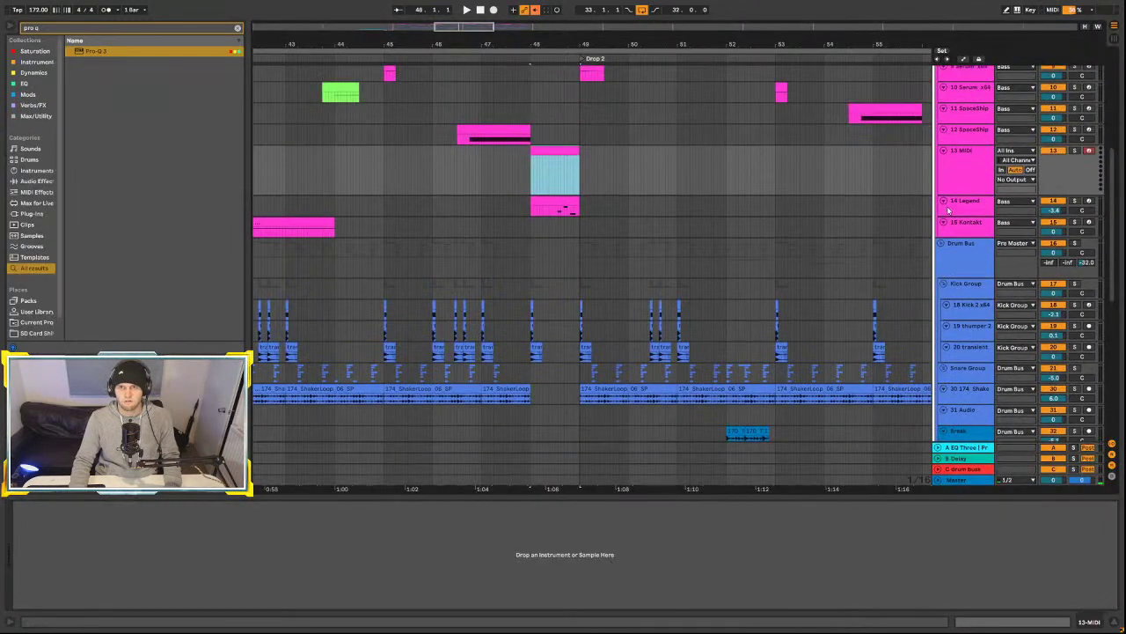
- Search the browser for serum and load the Serum_x64 instrument onto the 13 MIDI track
{"action": "key", "text": "ctrl+f"}
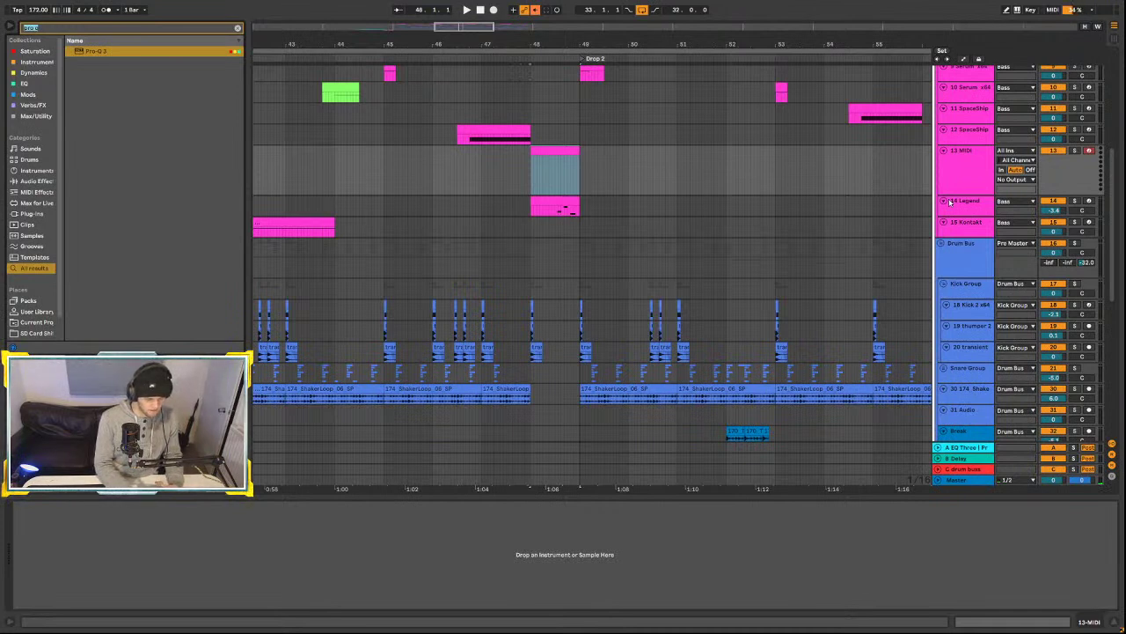
{"action": "type", "text": "serum"}
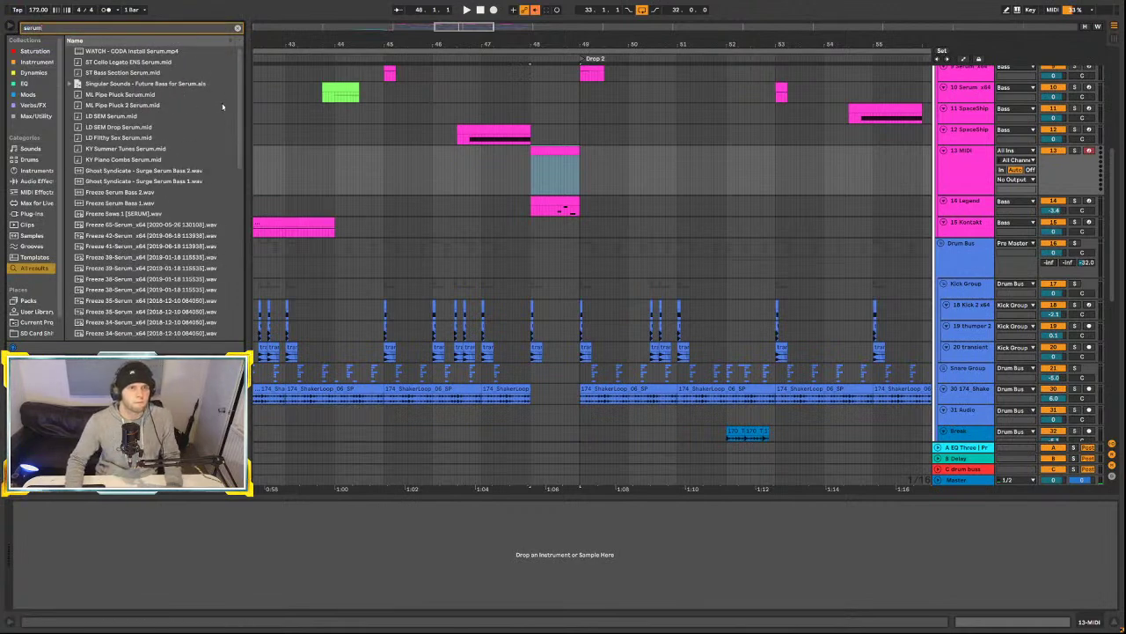
{"action": "scroll", "coordinate": [222, 106], "scroll_direction": "down", "scroll_amount": 15}
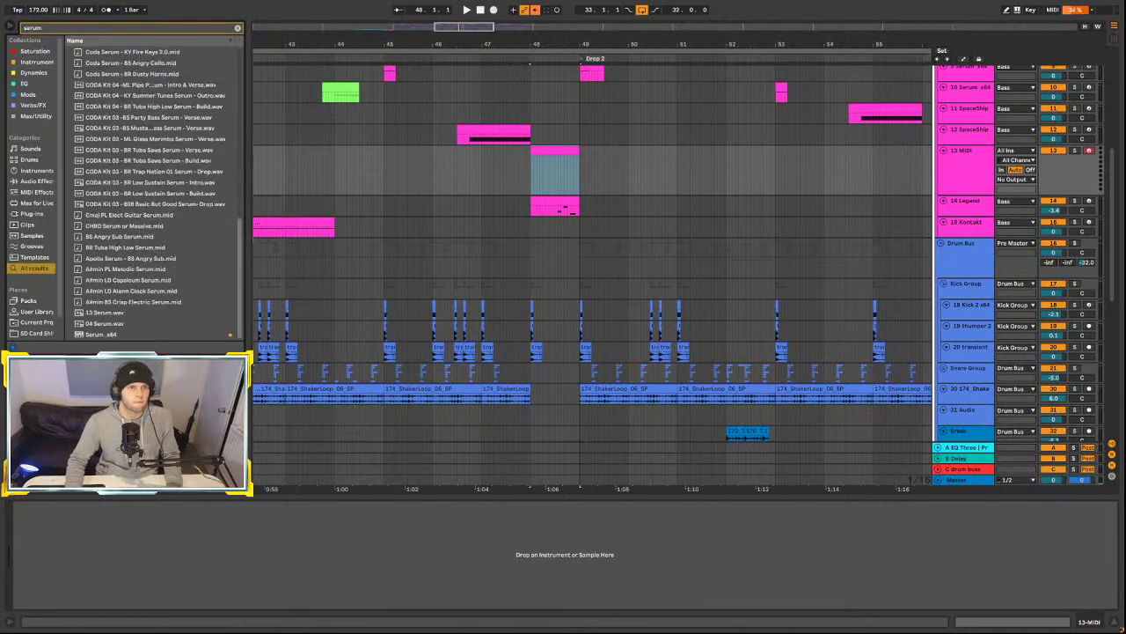
{"action": "left_click_drag", "start_coordinate": [101, 334], "coordinate": [35, 564]}
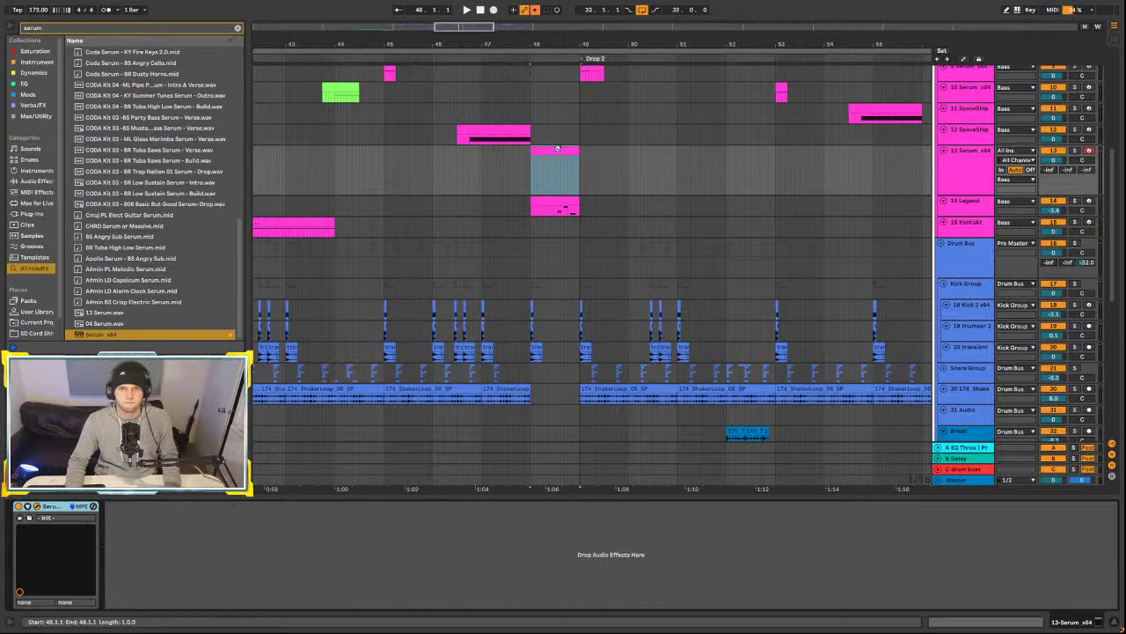
- Open the new bar 48 clip, audition its low pitches, and enable scale highlighting with D#/Eb Major
{"action": "double_click", "coordinate": [575, 179]}
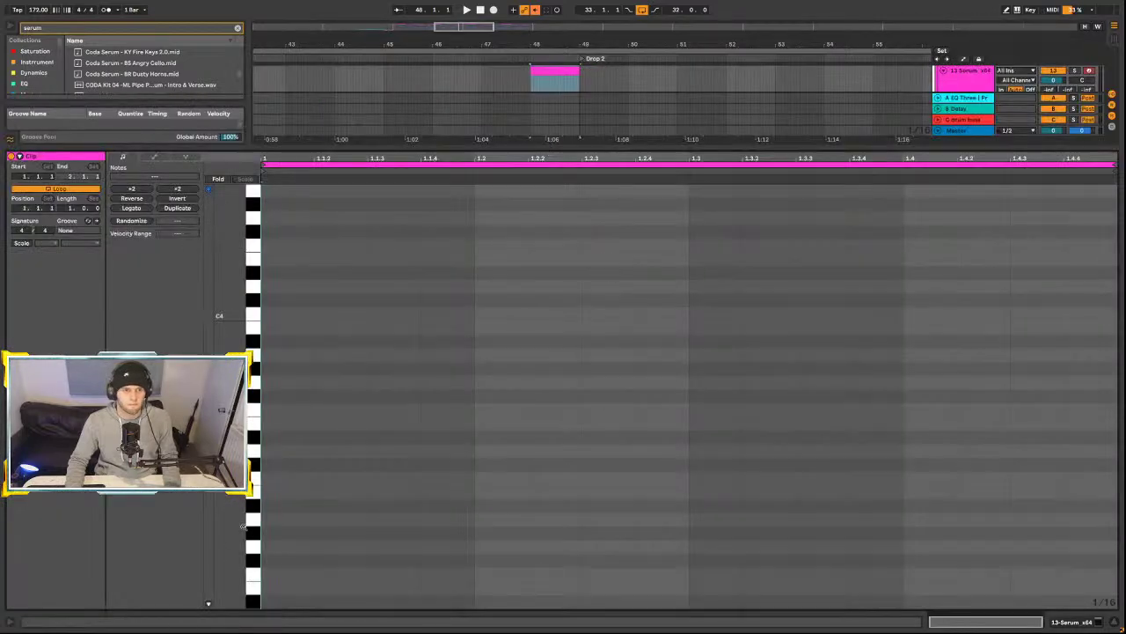
{"action": "scroll", "coordinate": [258, 499], "scroll_direction": "down", "scroll_amount": 4}
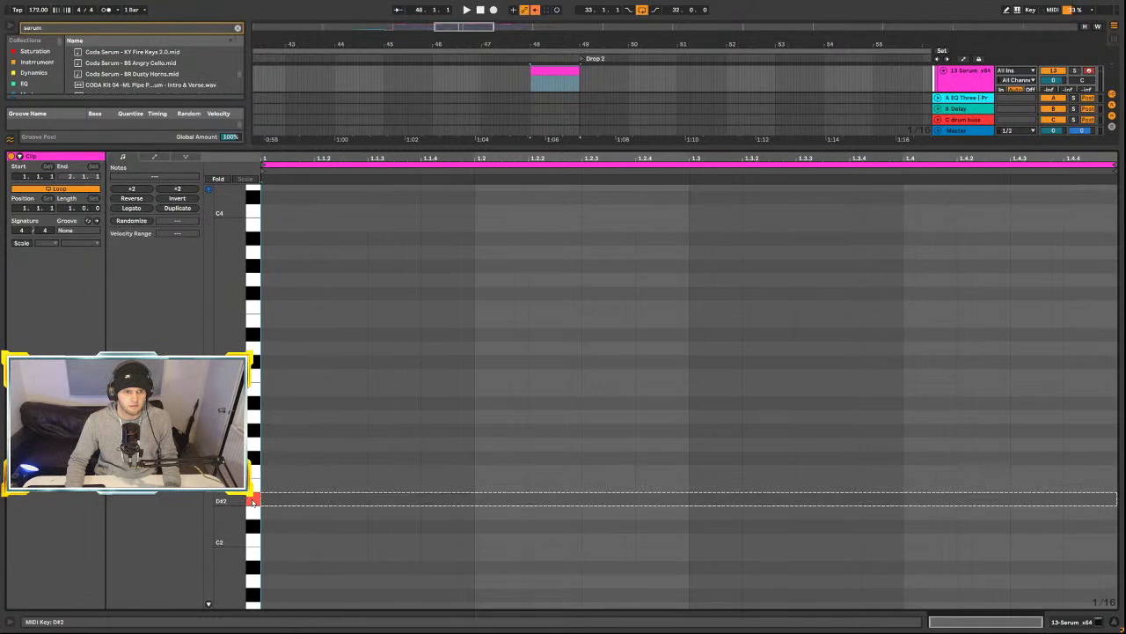
{"action": "scroll", "coordinate": [264, 493], "scroll_direction": "down", "scroll_amount": 5}
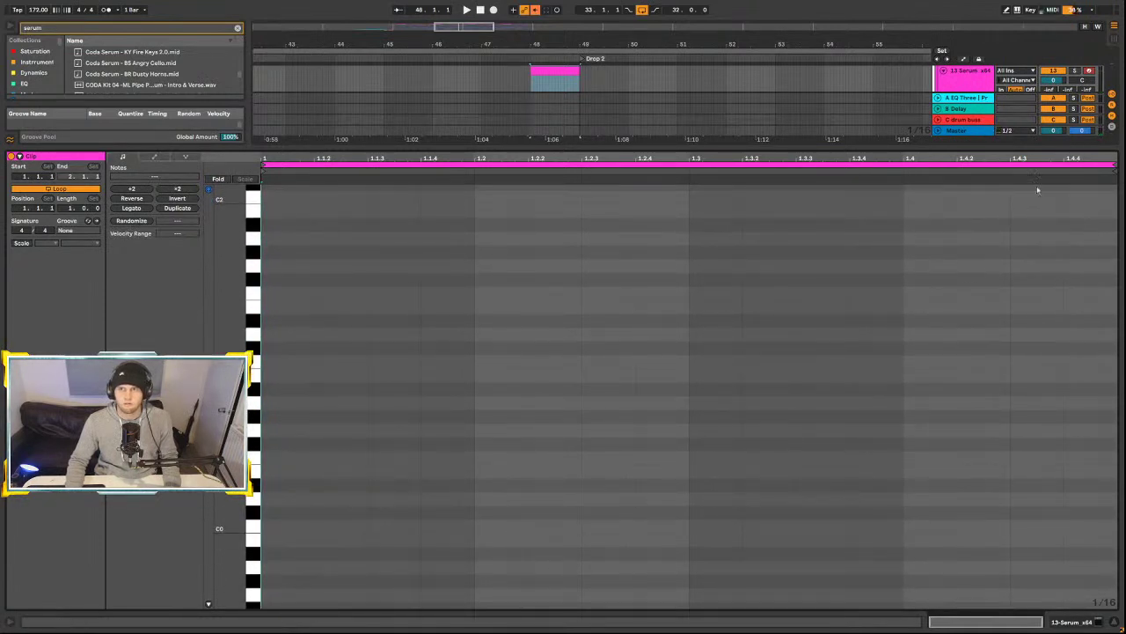
{"action": "left_click", "coordinate": [257, 447]}
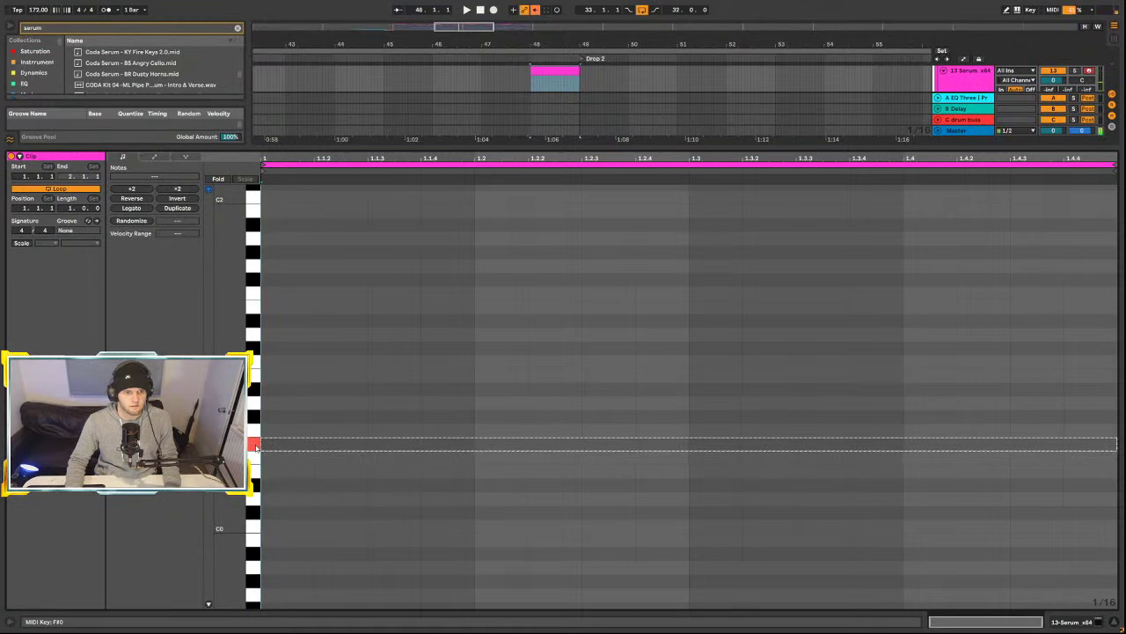
{"action": "left_click", "coordinate": [249, 515]}
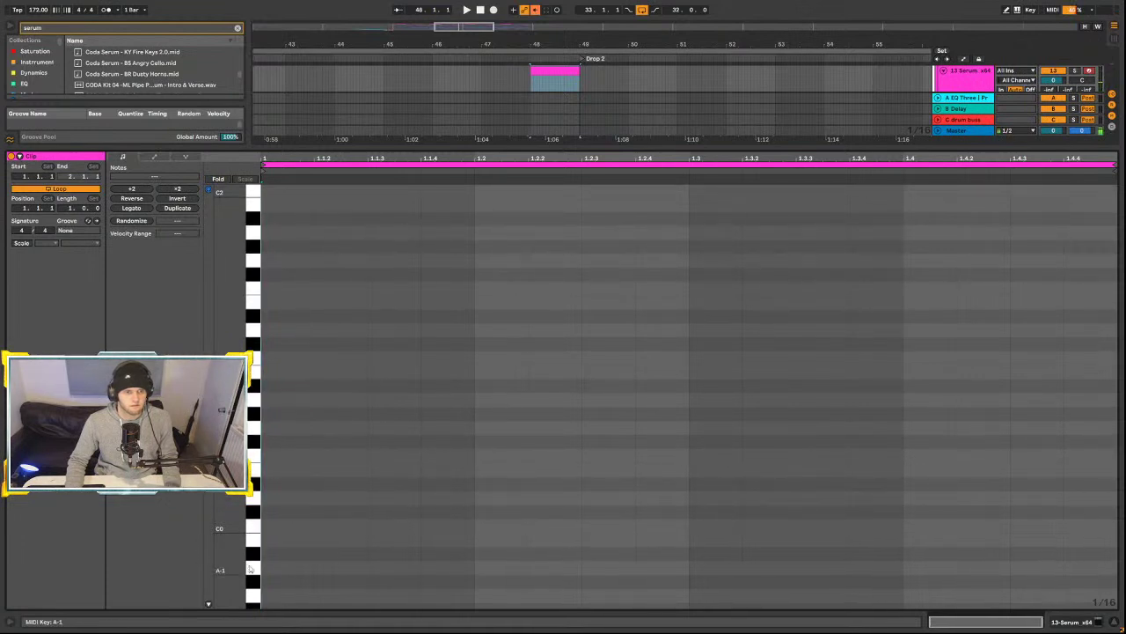
{"action": "scroll", "coordinate": [251, 440], "scroll_direction": "down", "scroll_amount": 1}
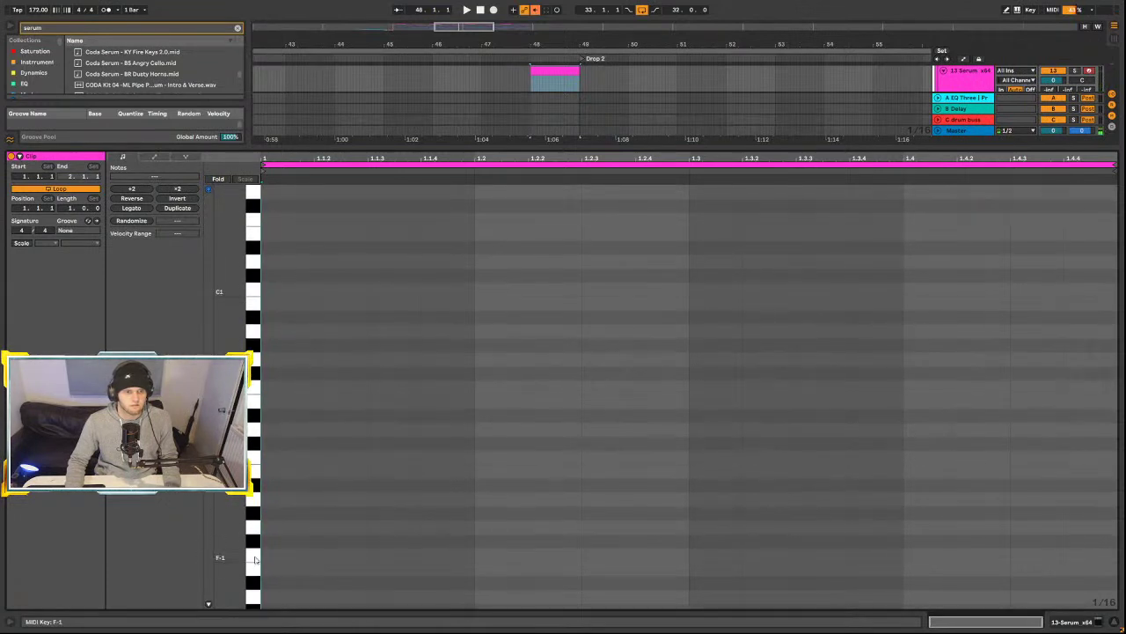
{"action": "left_click", "coordinate": [21, 243]}
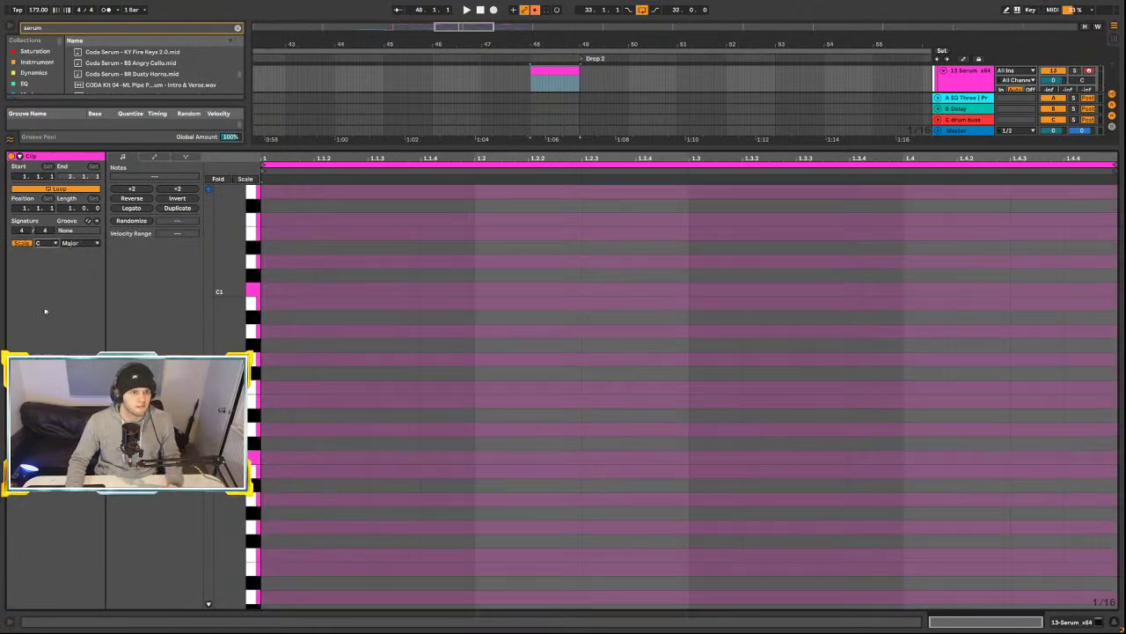
{"action": "left_click", "coordinate": [44, 243]}
{"action": "left_click", "coordinate": [44, 276]}
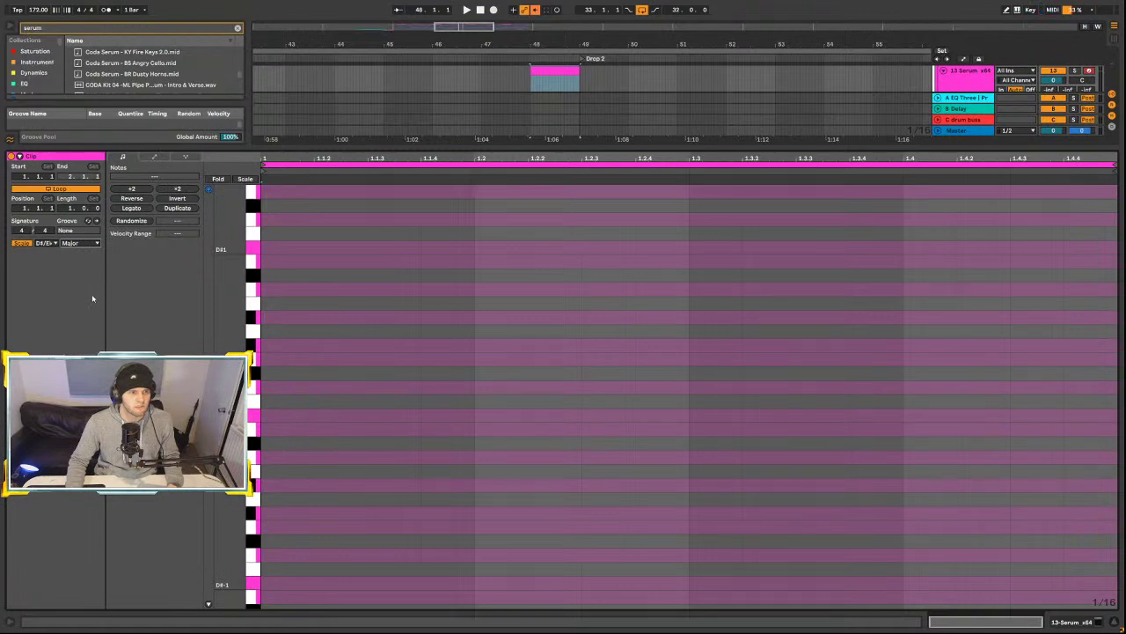
- Draw a D#0 note that spans the whole one-bar clip
{"action": "scroll", "coordinate": [336, 396], "scroll_direction": "up", "scroll_amount": 3}
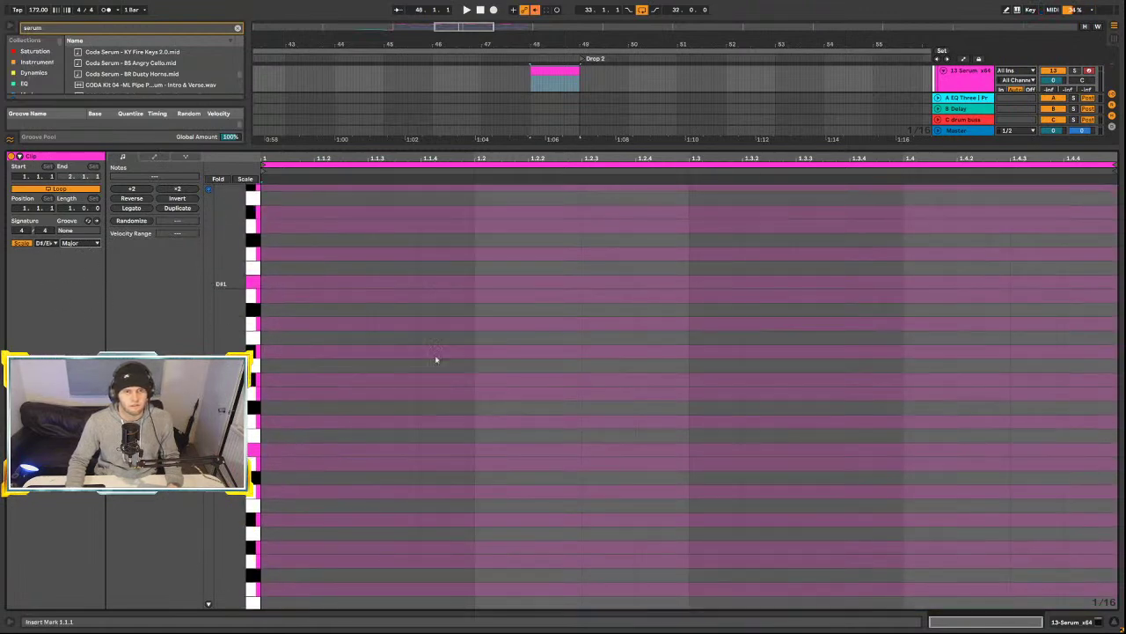
{"action": "scroll", "coordinate": [289, 381], "scroll_direction": "down", "scroll_amount": 5}
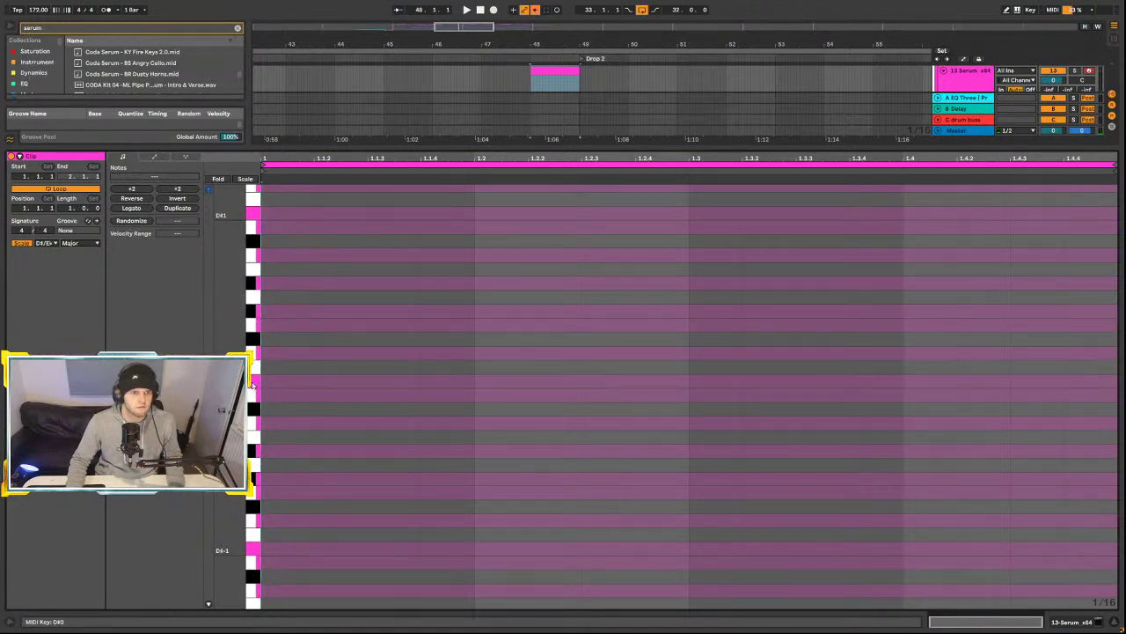
{"action": "double_click", "coordinate": [281, 382]}
{"action": "left_click_drag", "start_coordinate": [312, 381], "coordinate": [474, 381]}
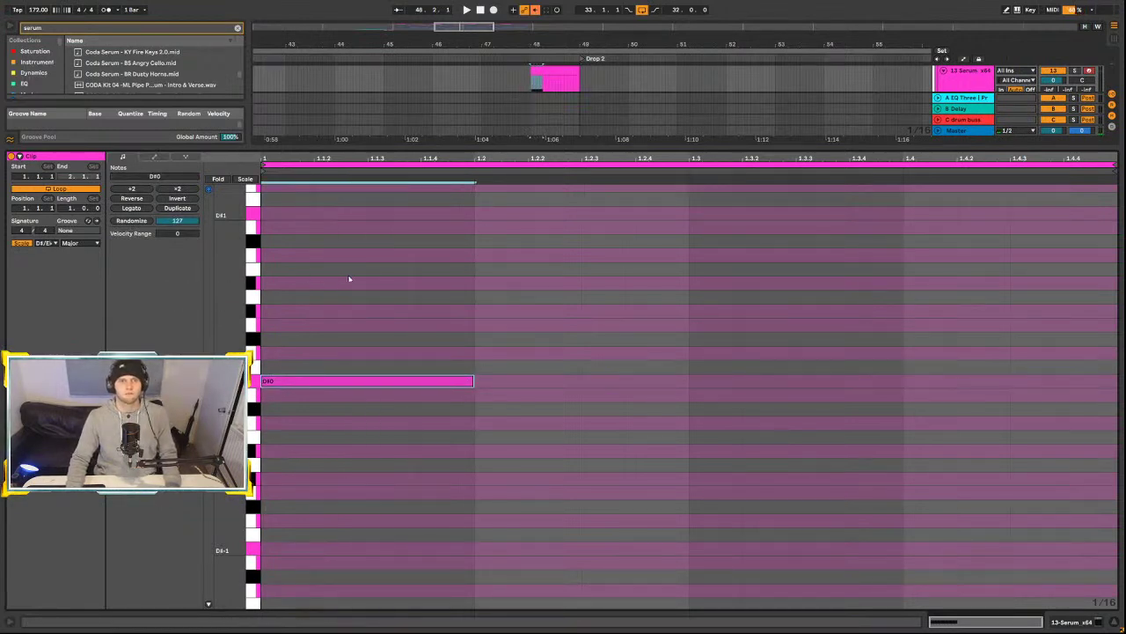
{"action": "left_click_drag", "start_coordinate": [482, 381], "coordinate": [1114, 381]}
- Add a D#2 note that runs from beat 3 to the end of the clip
{"action": "scroll", "coordinate": [856, 410], "scroll_direction": "up", "scroll_amount": 6}
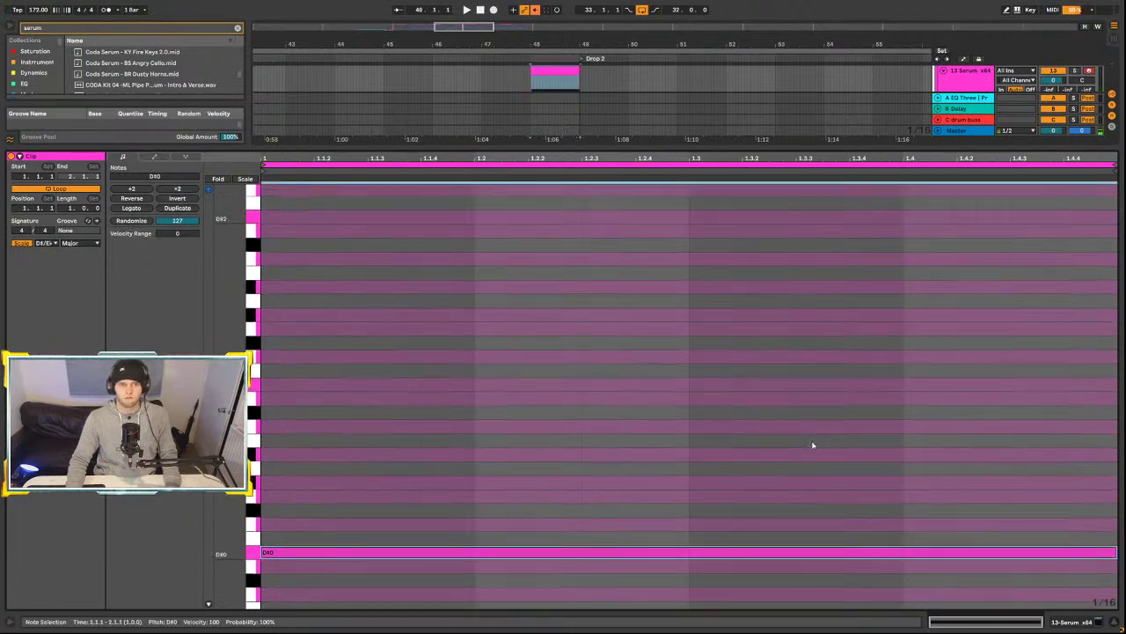
{"action": "double_click", "coordinate": [710, 283]}
{"action": "left_click_drag", "start_coordinate": [740, 286], "coordinate": [1114, 284]}
{"action": "left_click_drag", "start_coordinate": [1006, 283], "coordinate": [1003, 352]}
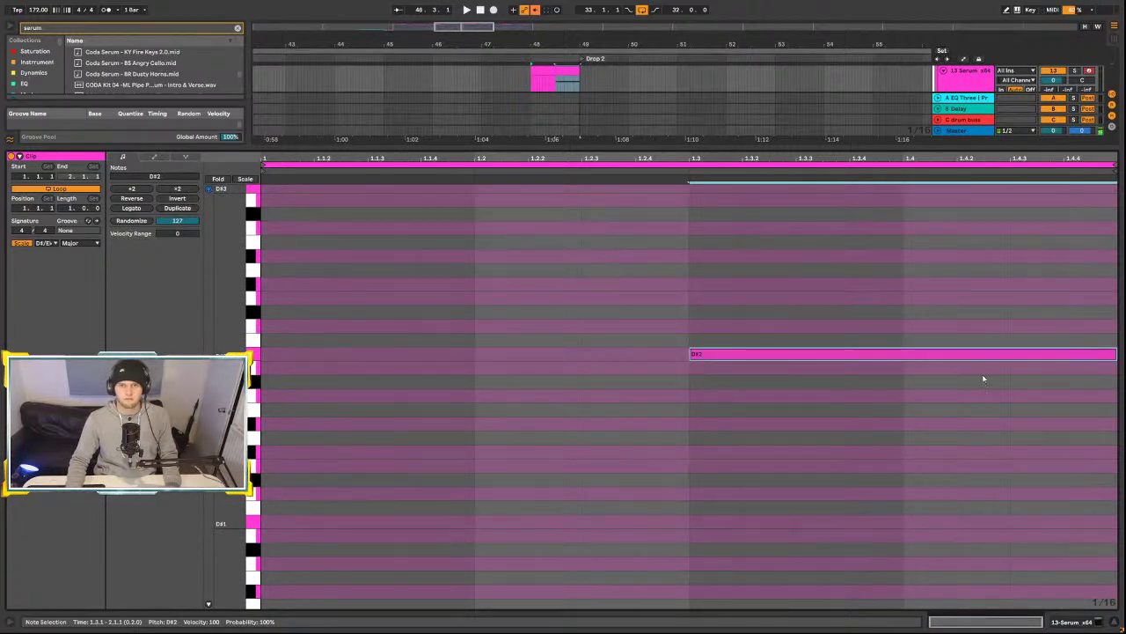
- Try adding a B#0 note from beat 4 to the end of the clip
{"action": "scroll", "coordinate": [957, 478], "scroll_direction": "down", "scroll_amount": 5}
{"action": "double_click", "coordinate": [933, 377]}
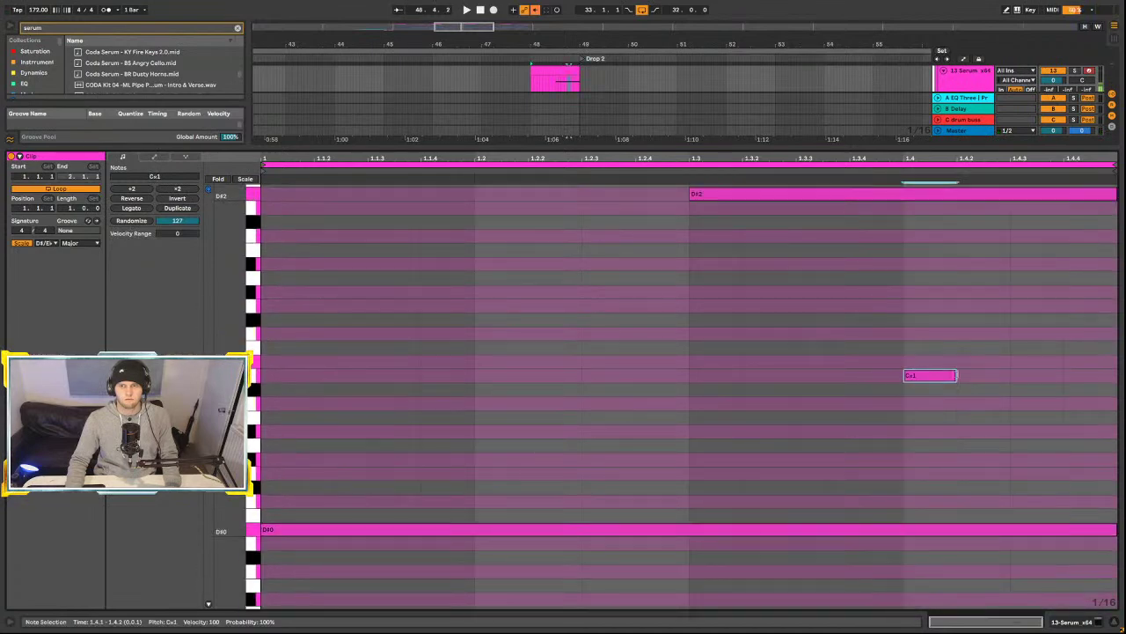
{"action": "left_click_drag", "start_coordinate": [958, 376], "coordinate": [1076, 403]}
- Solo the 13 Serum track, play back its bar 48 clip, and switch to the track's device view
{"action": "key", "text": "space"}
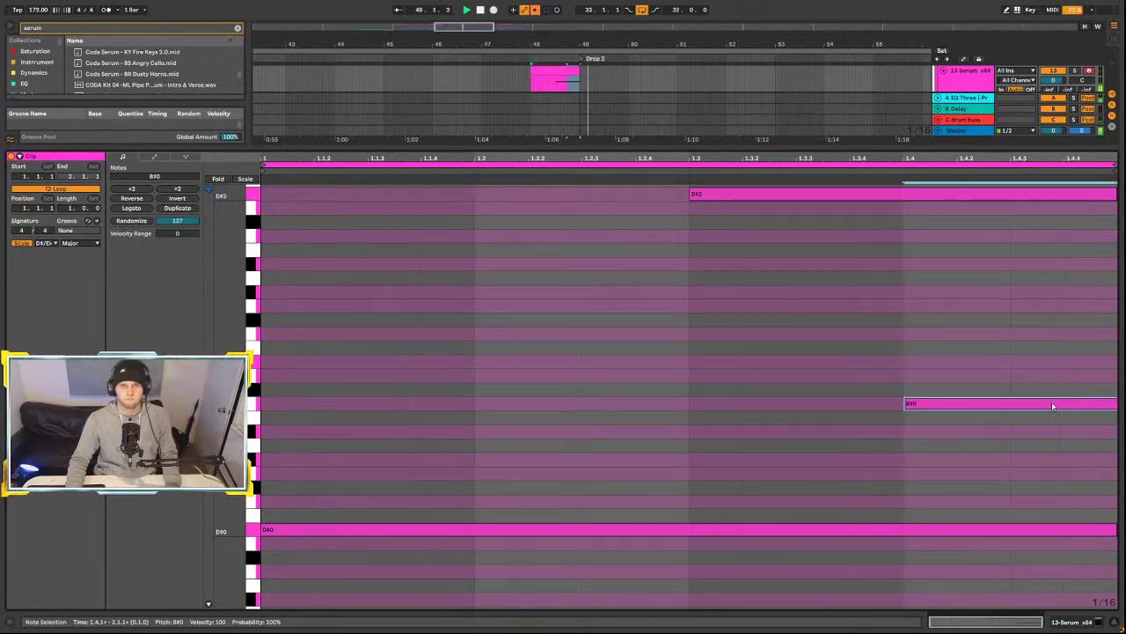
{"action": "key", "text": "space"}
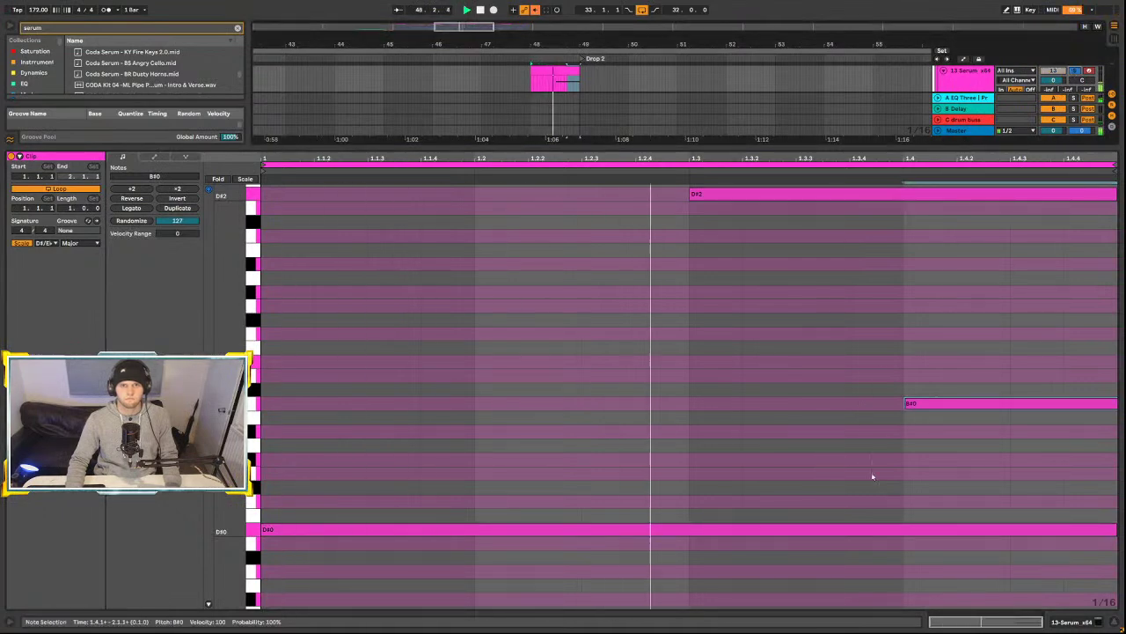
{"action": "left_click", "coordinate": [1087, 622]}
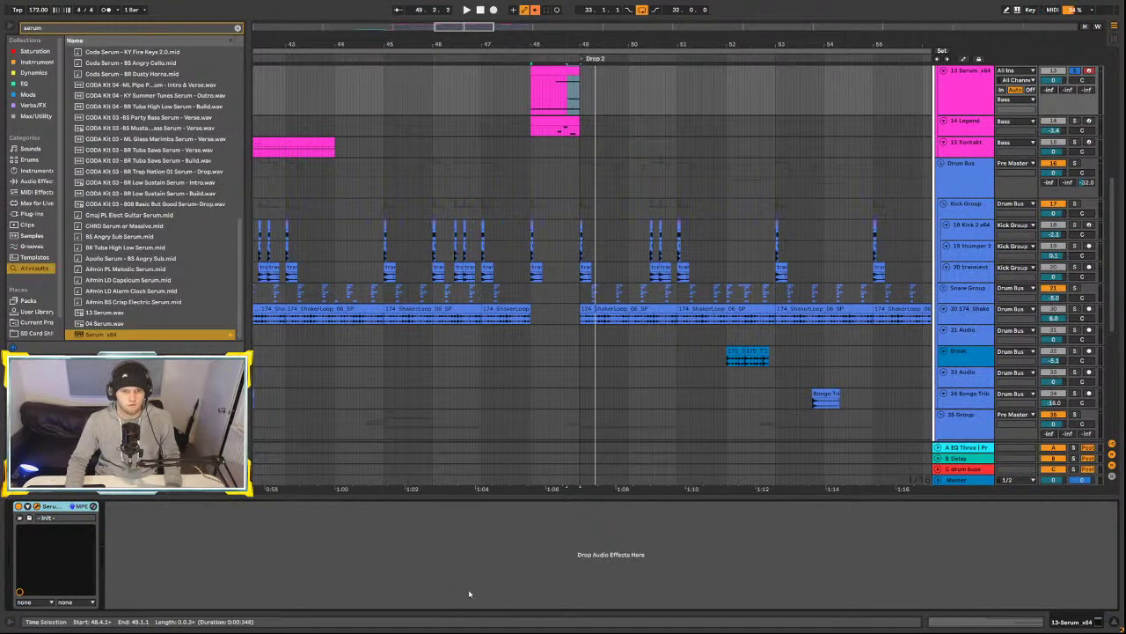
{"action": "key", "text": "space"}
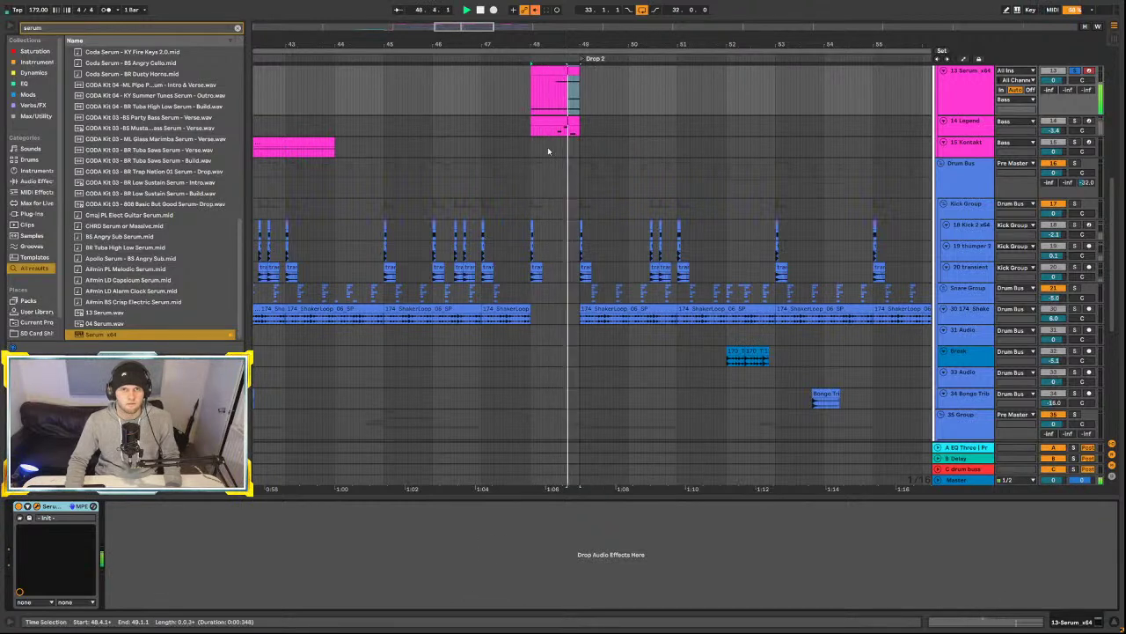
{"action": "key", "text": "space"}
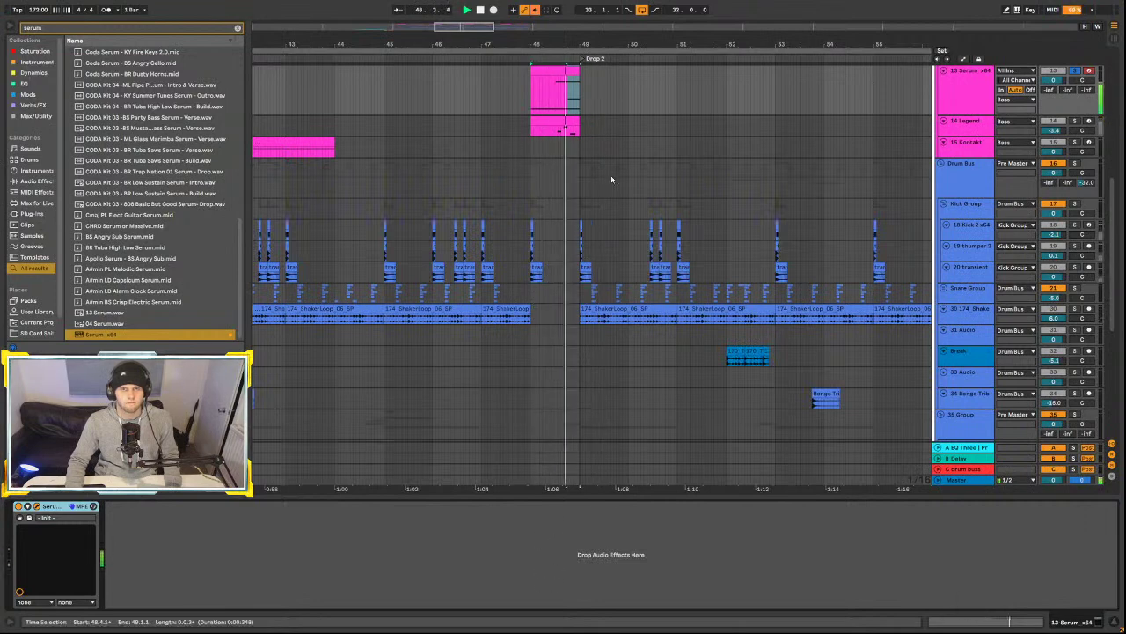
- Reopen the 13 Serum clip, move the D#2 note to start at beat 2, and shorten the clip to end at 48.3.1
{"action": "double_click", "coordinate": [568, 105]}
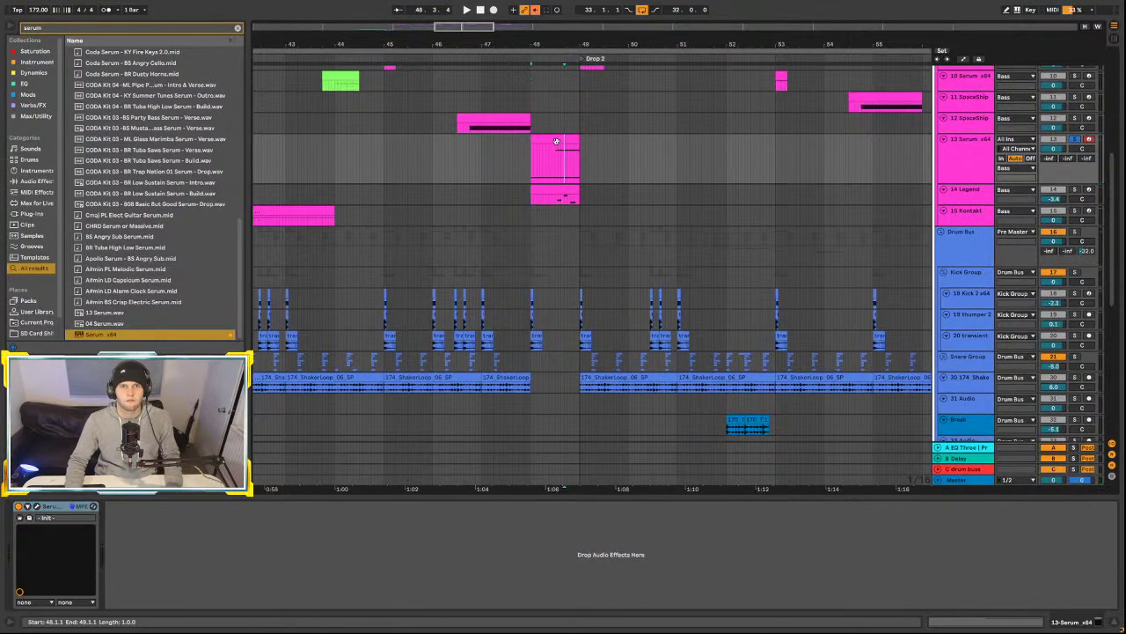
{"action": "double_click", "coordinate": [570, 193]}
{"action": "left_click_drag", "start_coordinate": [730, 198], "coordinate": [526, 212]}
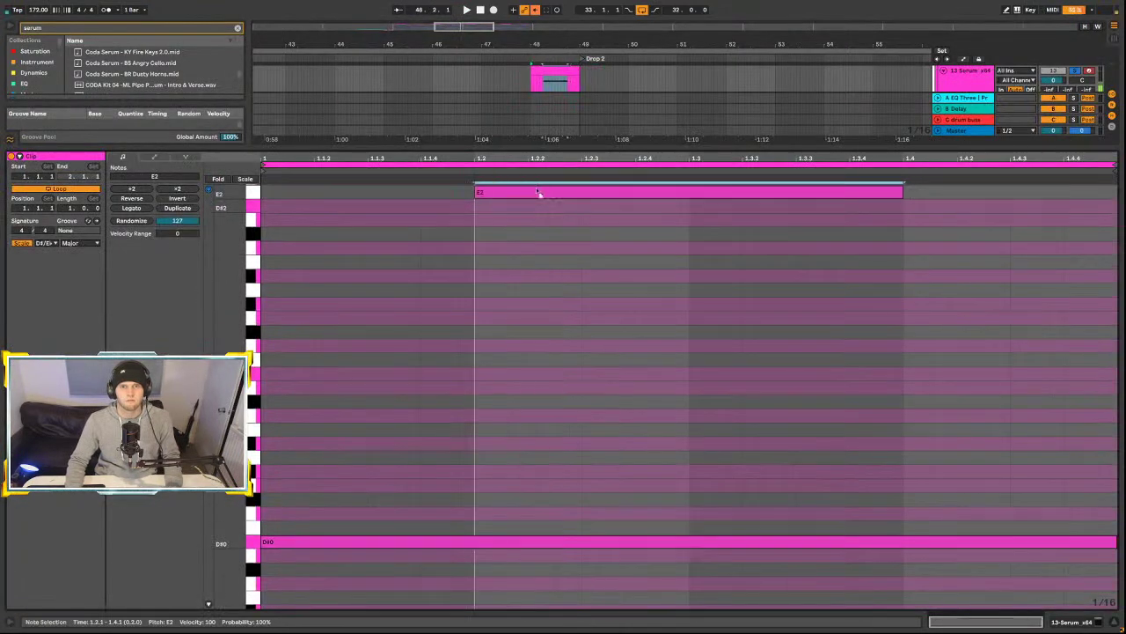
{"action": "key", "text": "space"}
{"action": "left_click_drag", "start_coordinate": [577, 69], "coordinate": [554, 69]}
{"action": "key", "text": "space"}
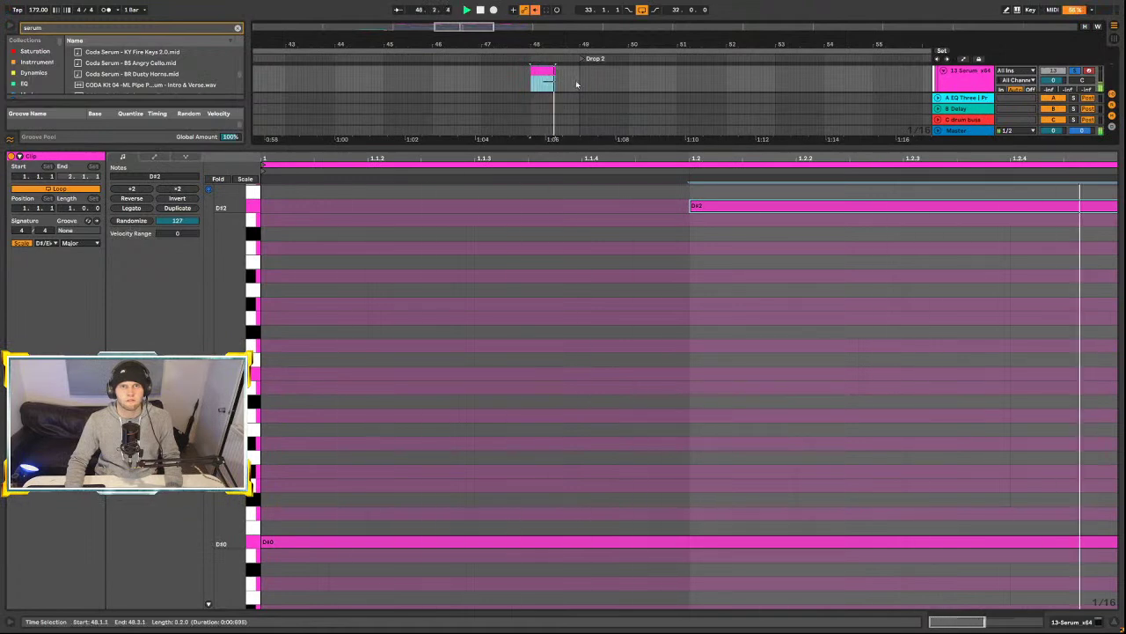
- Close the clip editor, unsolo the 13 Serum track, and play the transition into Drop 2 with all tracks
{"action": "left_click", "coordinate": [1096, 621]}
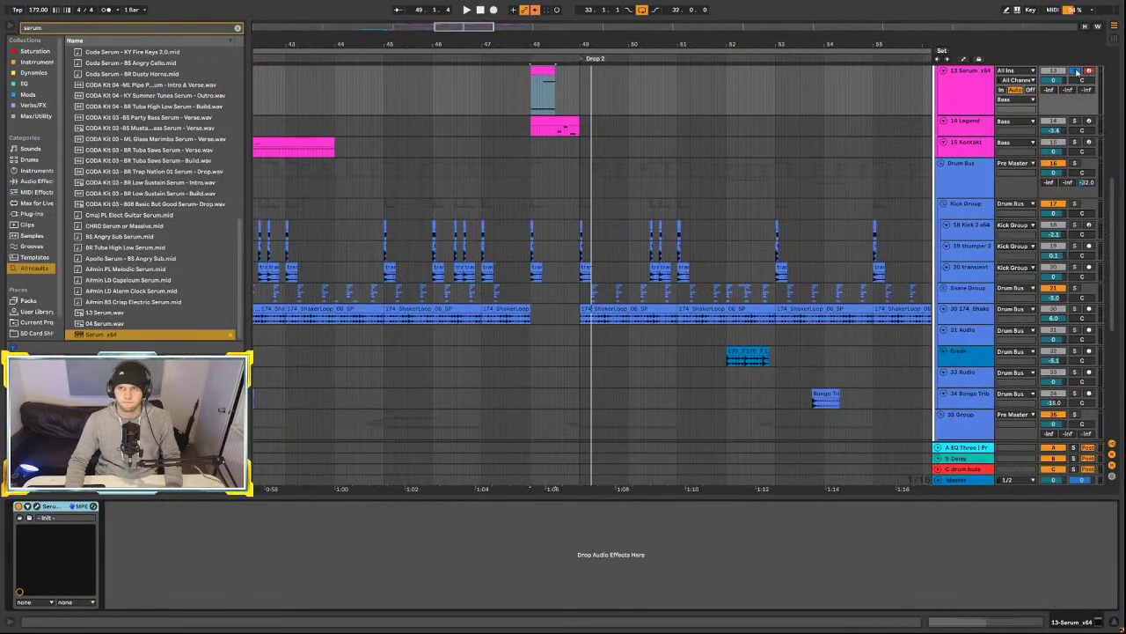
{"action": "key", "text": "space"}
{"action": "key", "text": "space"}
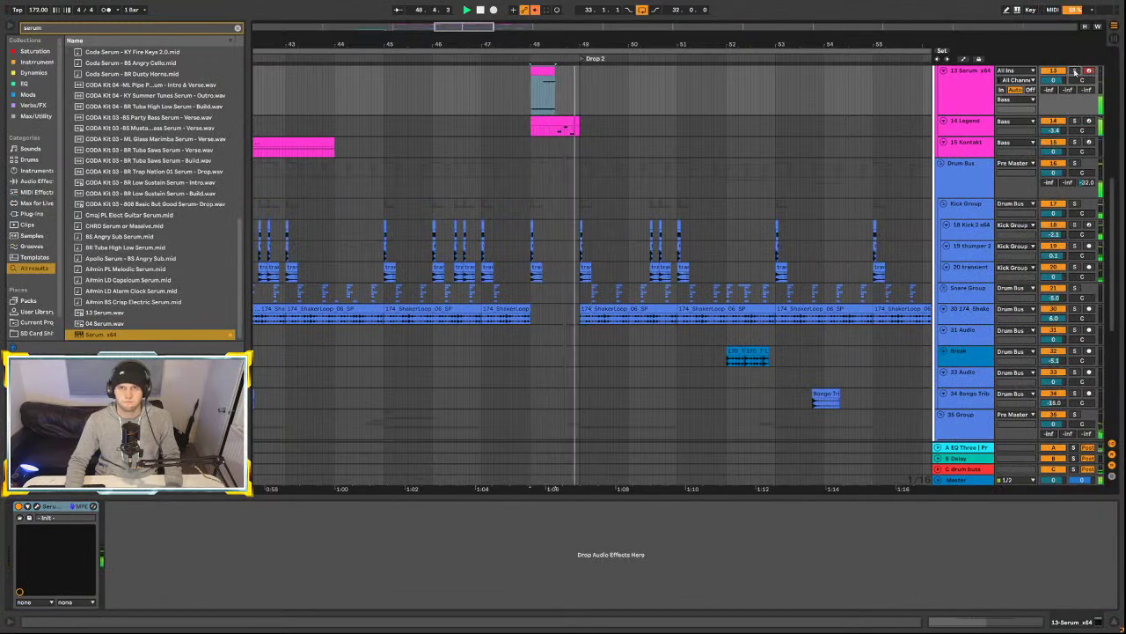
{"action": "scroll", "coordinate": [838, 146], "scroll_direction": "up", "scroll_amount": 3}
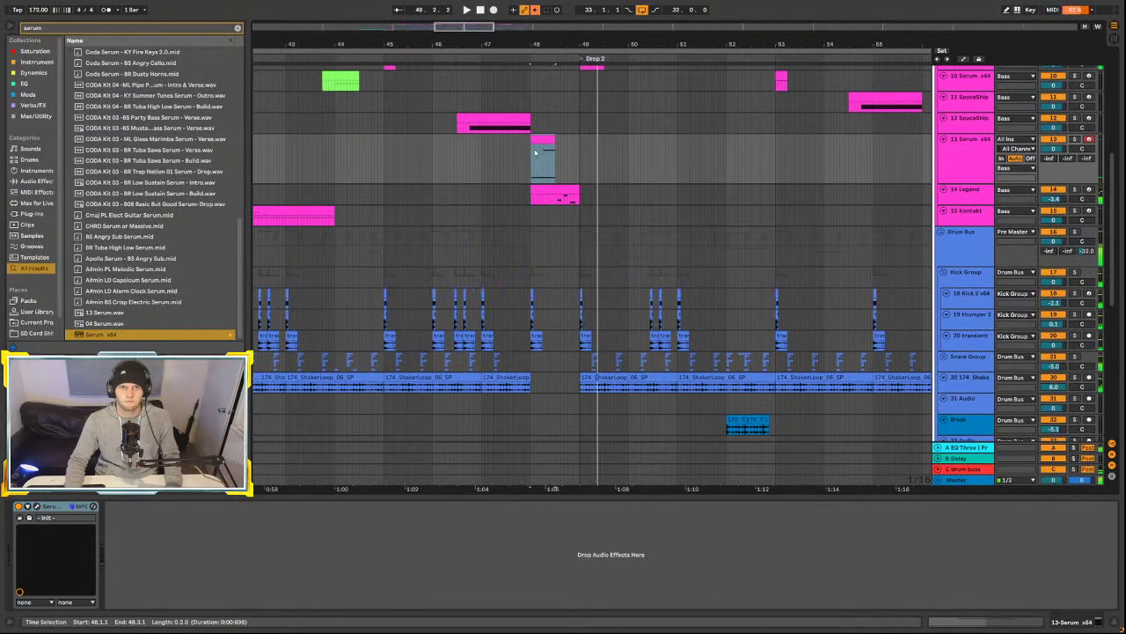
- Solo the 13 Serum track again, play it back, and select its clip at bar 48
{"action": "left_click", "coordinate": [978, 176]}
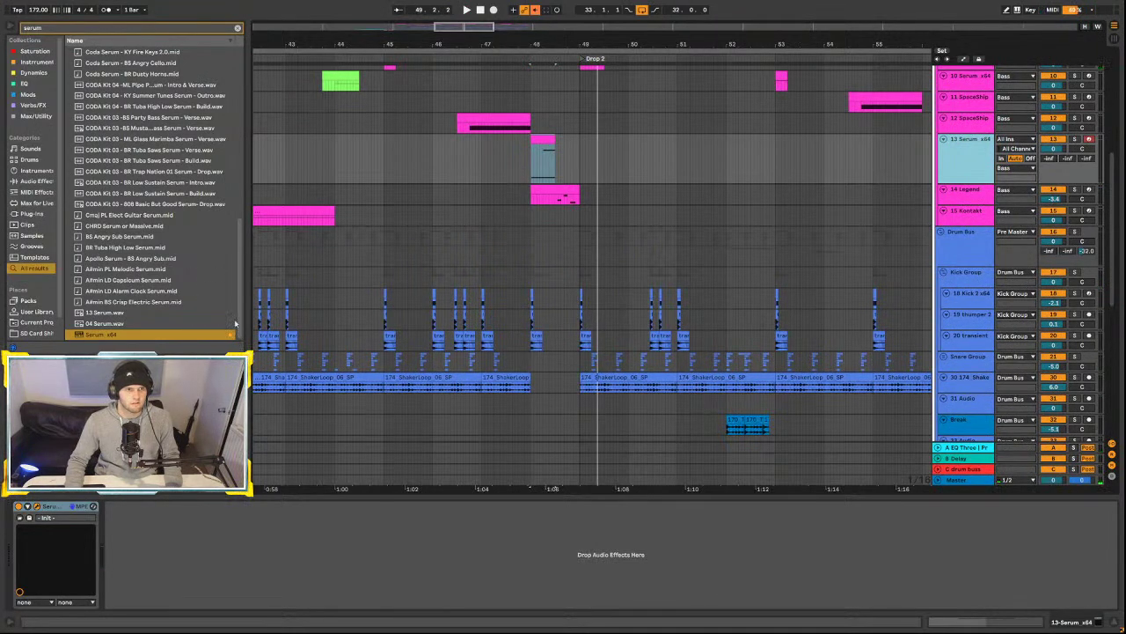
{"action": "key", "text": "space"}
{"action": "left_click", "coordinate": [543, 160]}
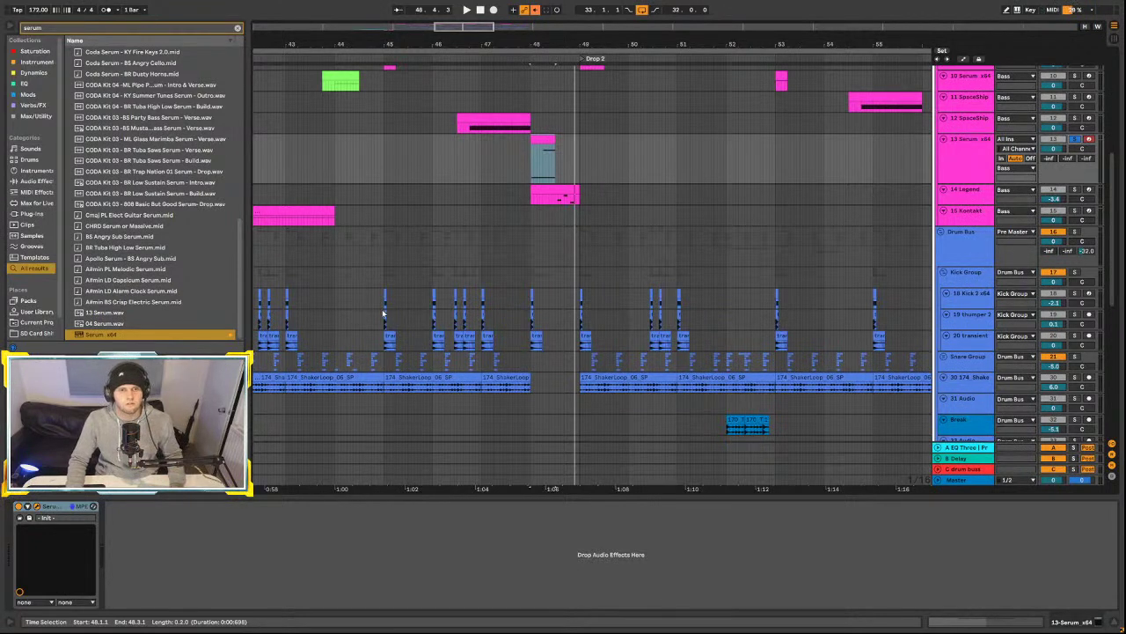
- Play the soloed 13 Serum clip repeatedly from bar 48 to audition the bass sound
{"action": "key", "text": "space"}
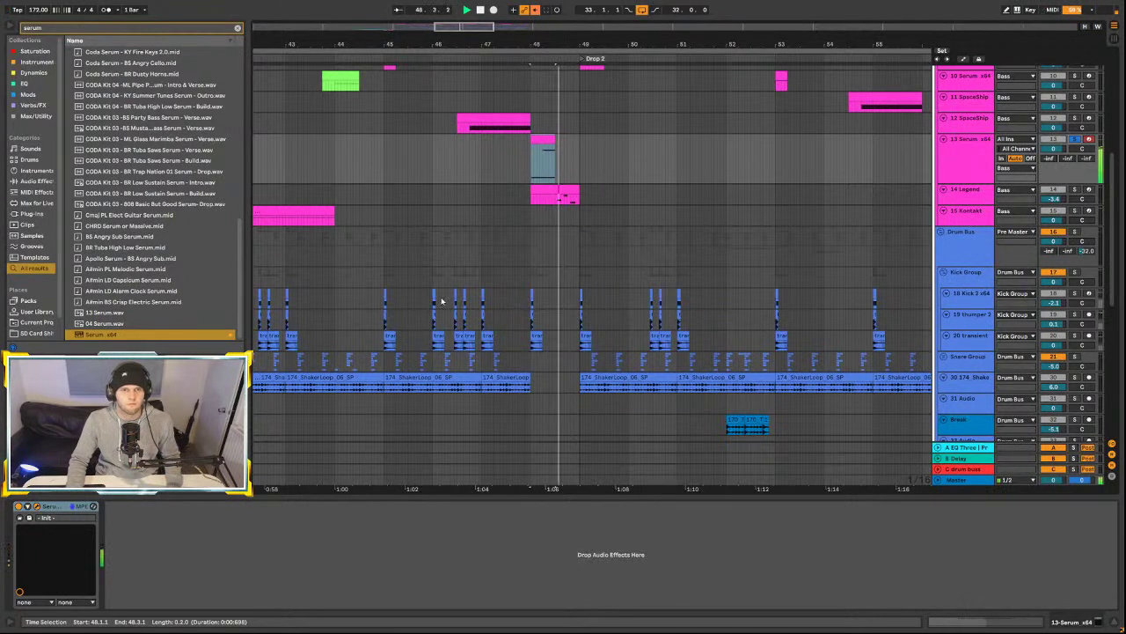
{"action": "key", "text": "space"}
{"action": "key", "text": "space"}
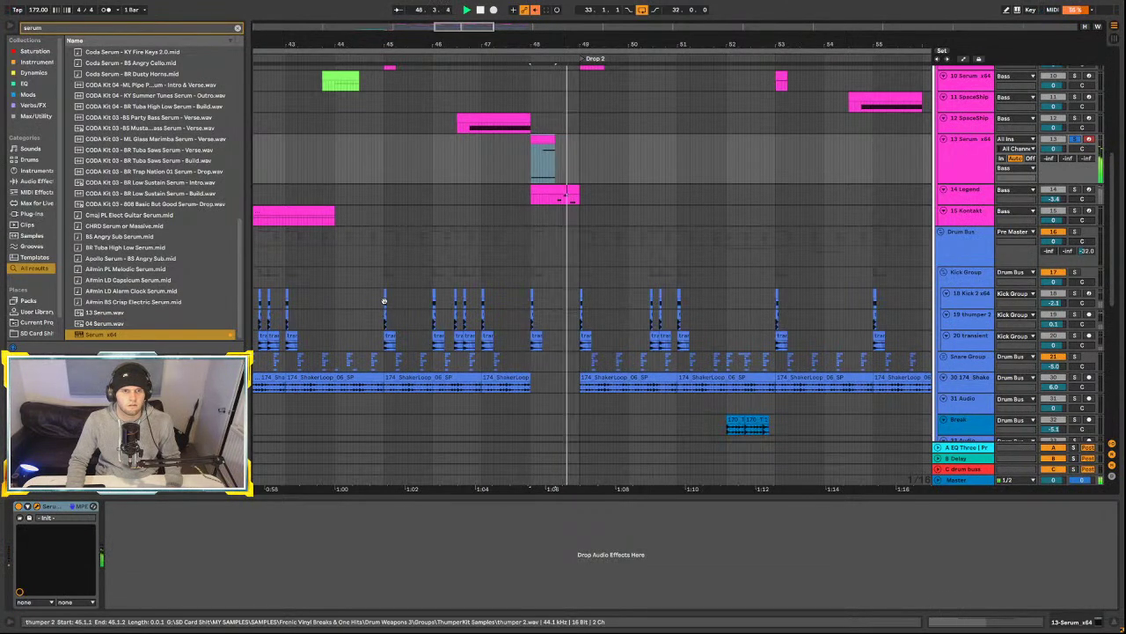
{"action": "key", "text": "space"}
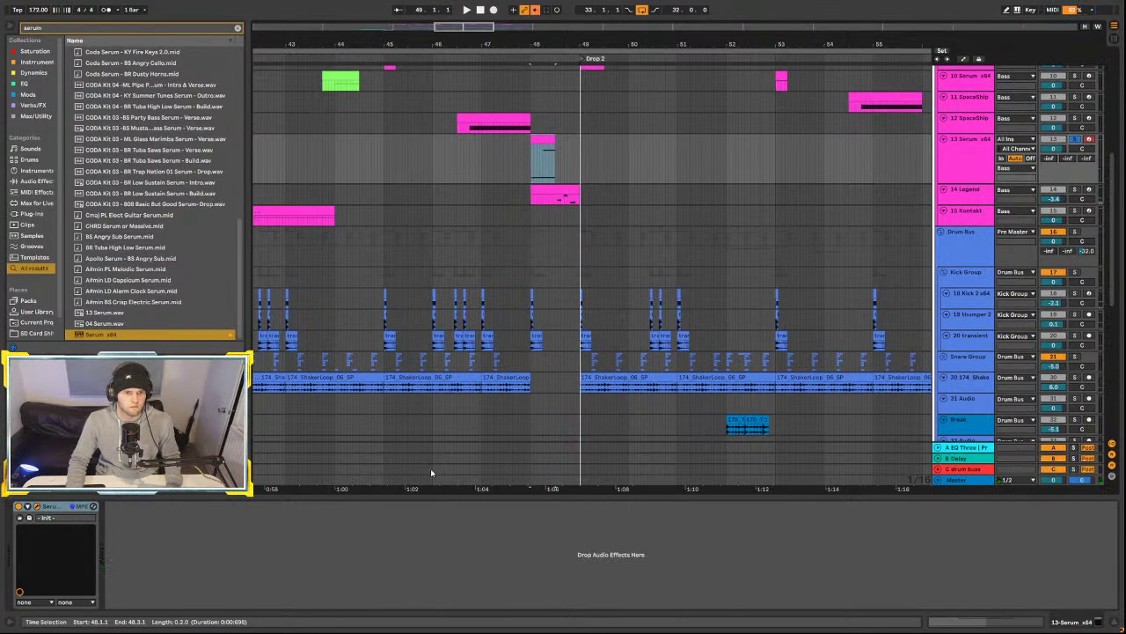
{"action": "key", "text": "space"}
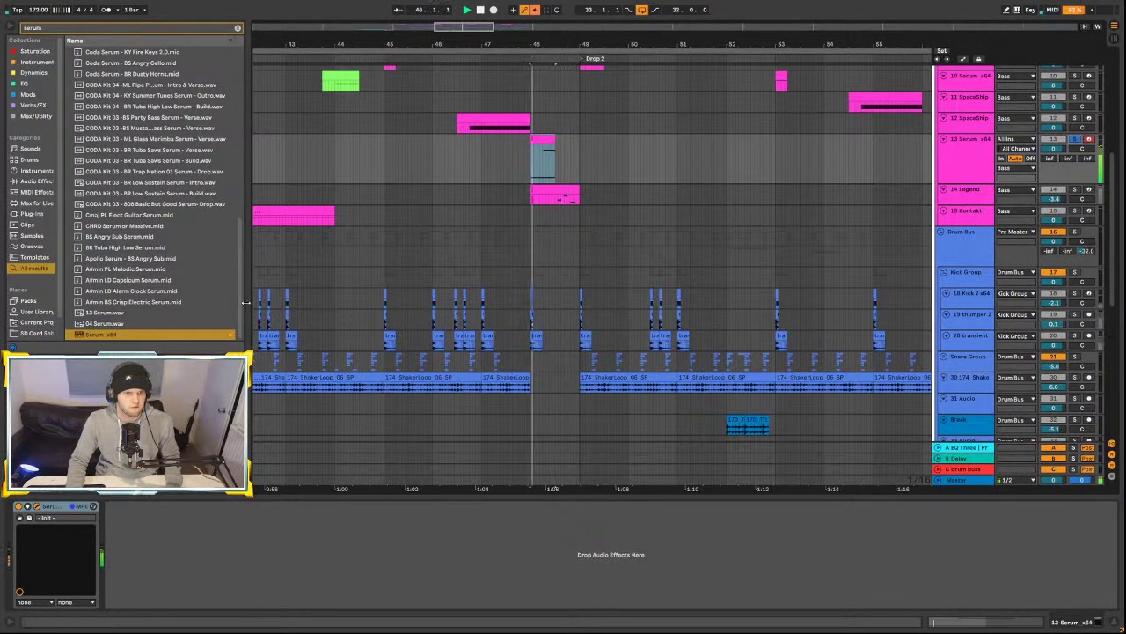
{"action": "key", "text": "space"}
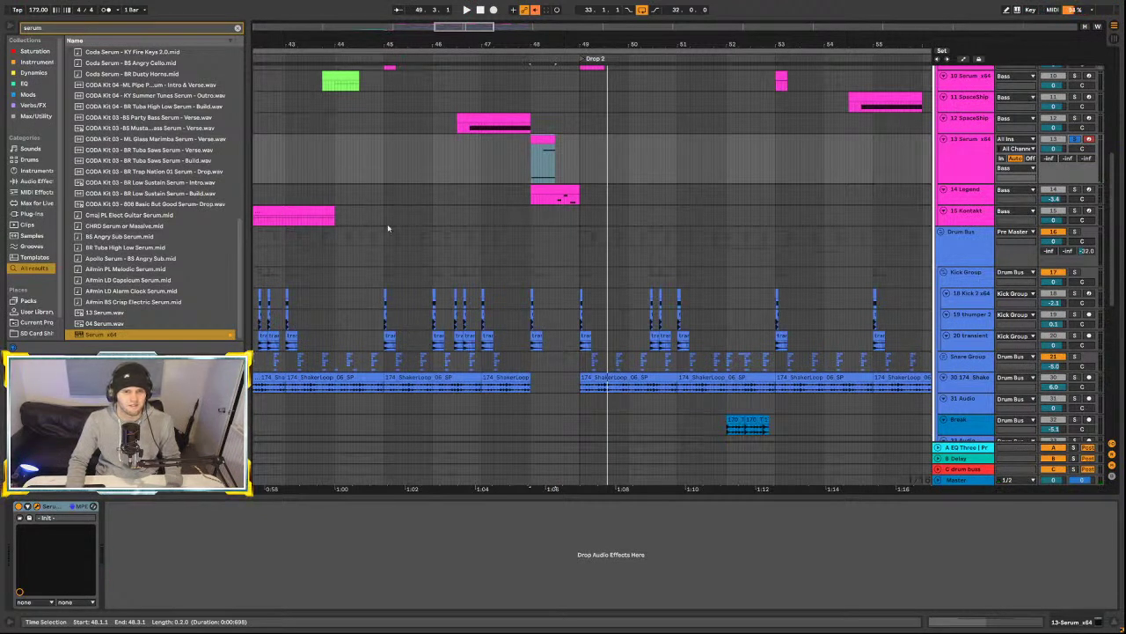
{"action": "key", "text": "space"}
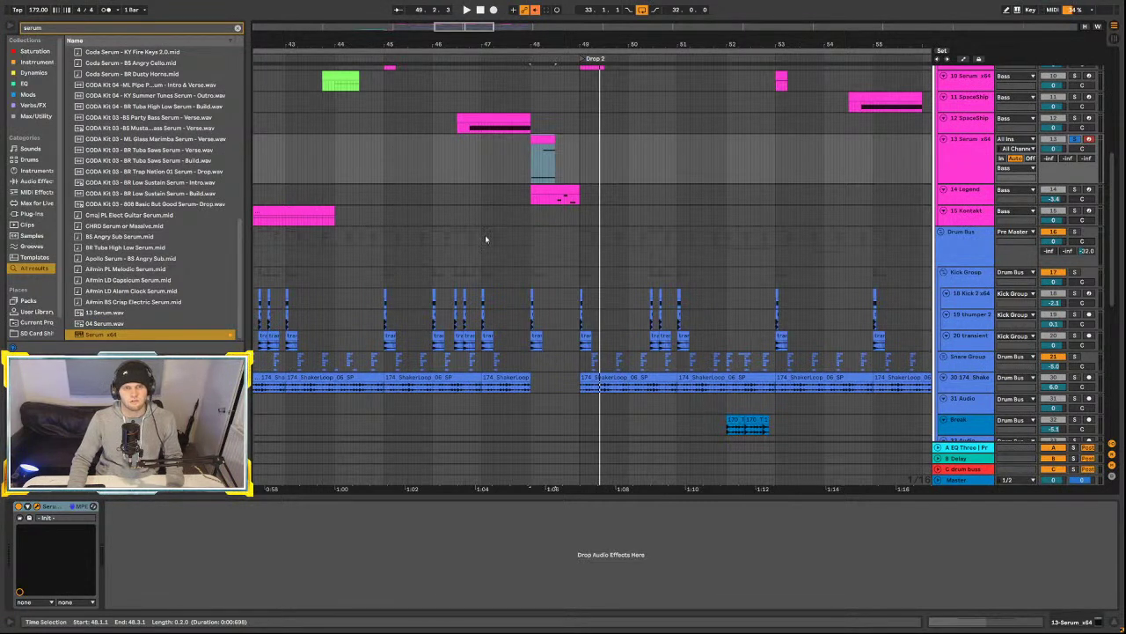
{"action": "key", "text": "space"}
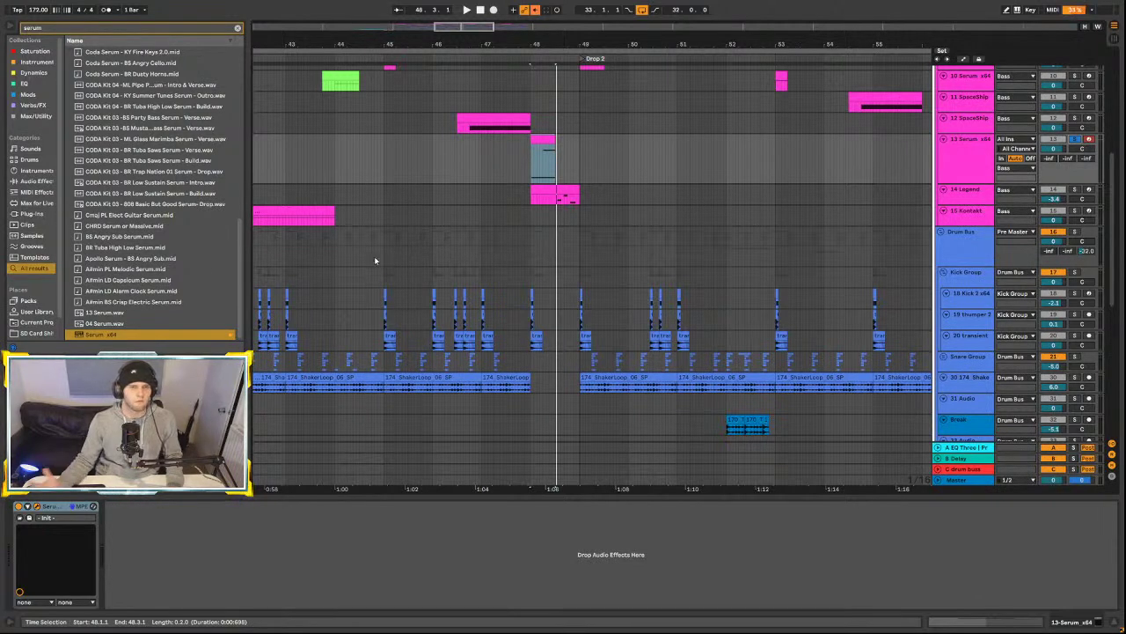
{"action": "key", "text": "space"}
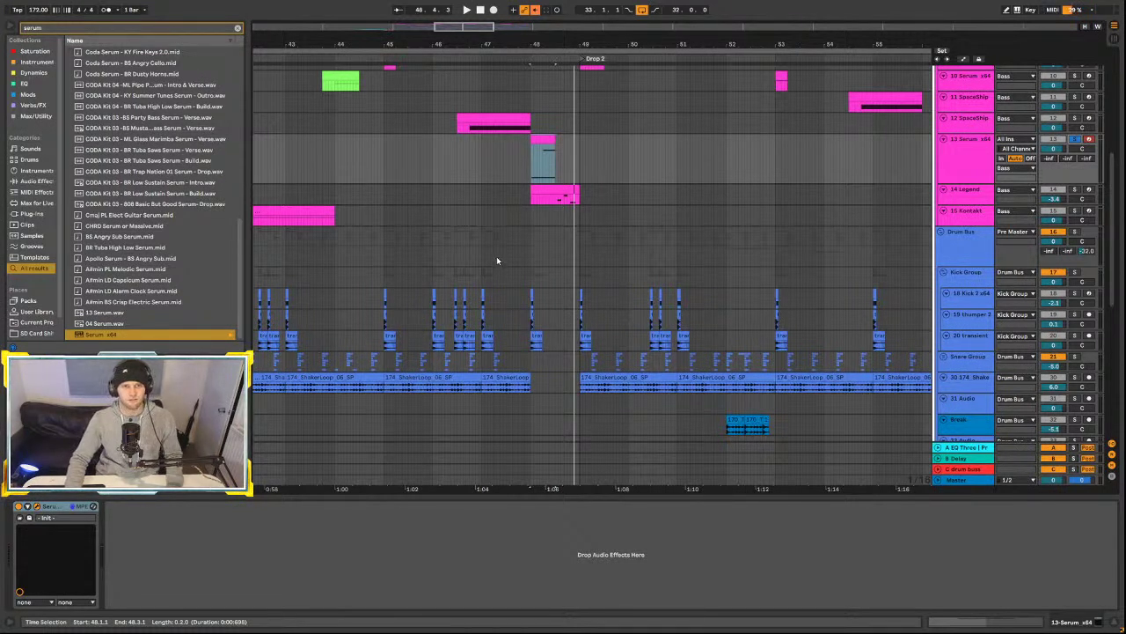
{"action": "key", "text": "space"}
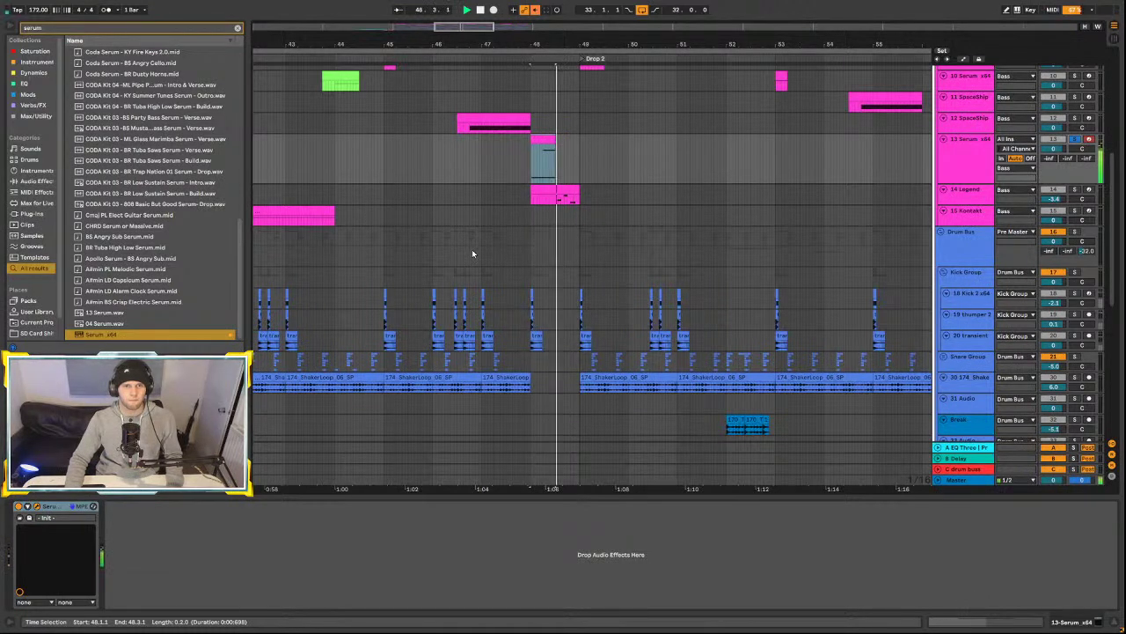
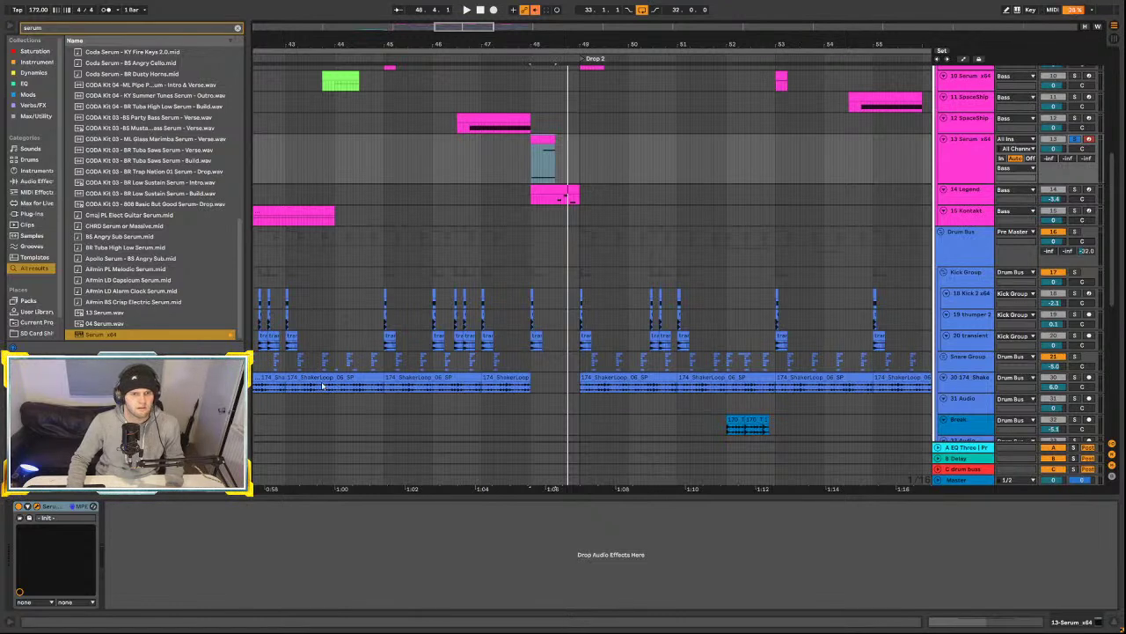
{"action": "key", "text": "space"}
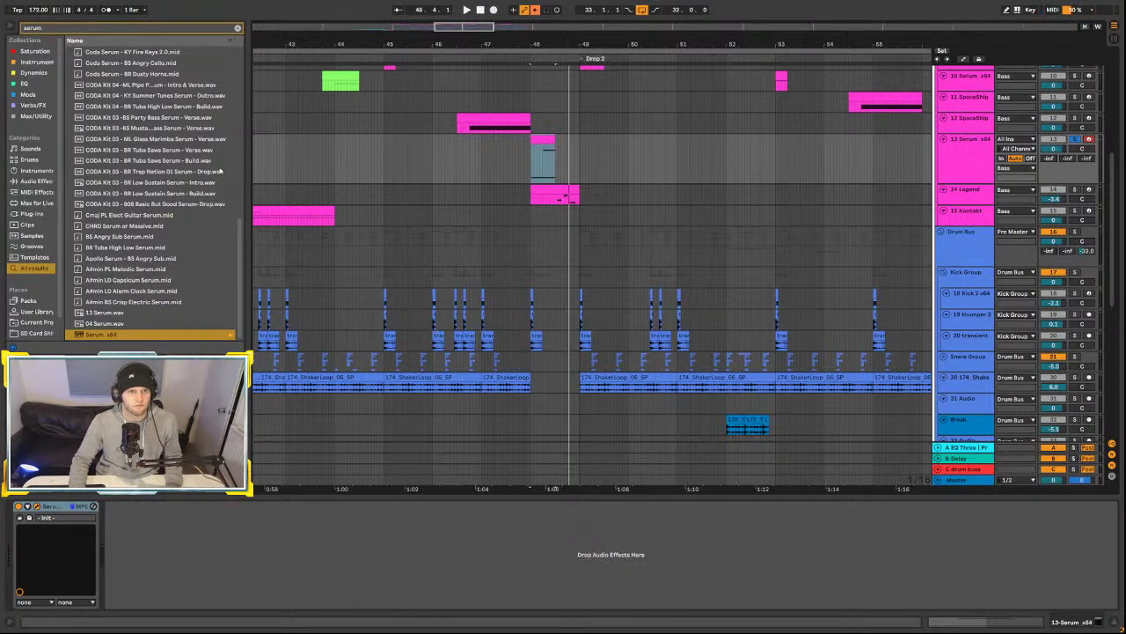
{"action": "left_click", "coordinate": [548, 230]}
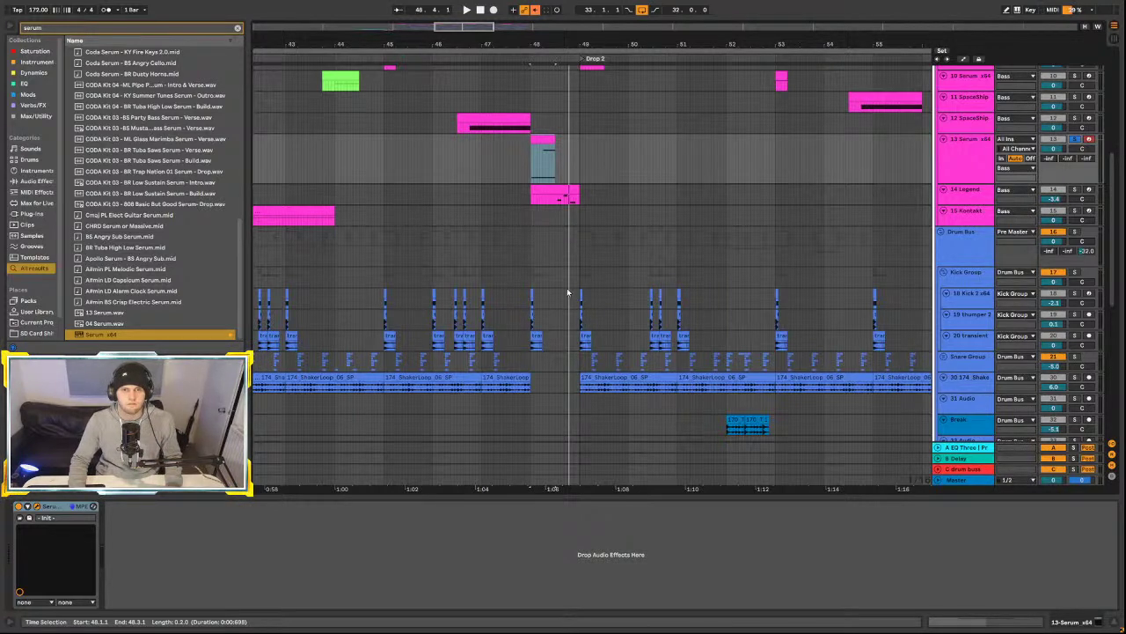
{"action": "key", "text": "space"}
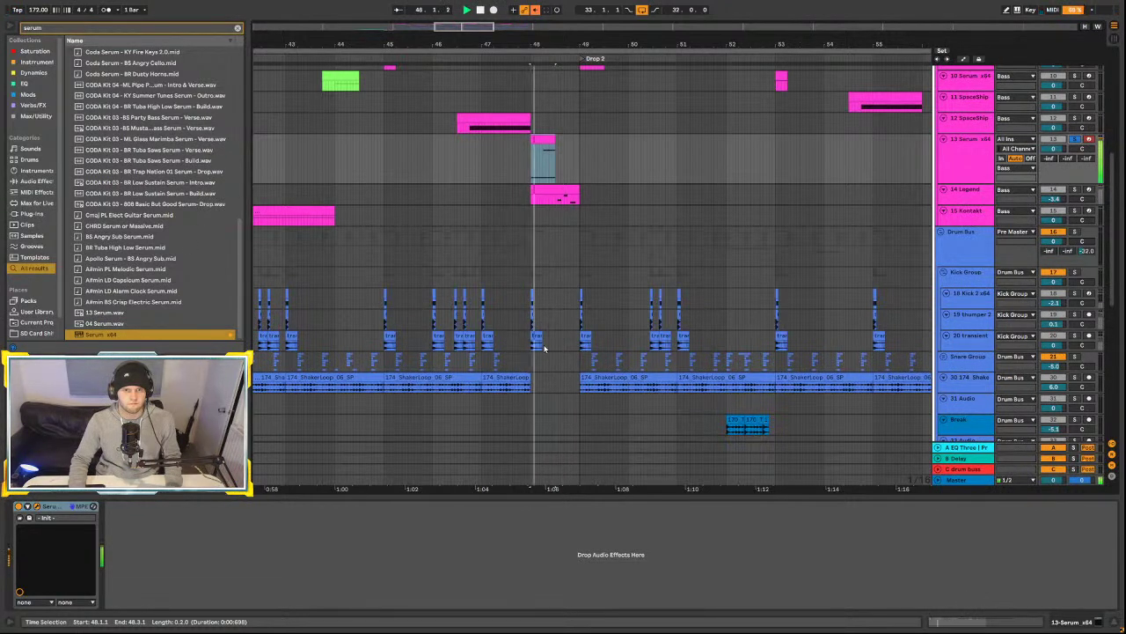
{"action": "left_click", "coordinate": [458, 325]}
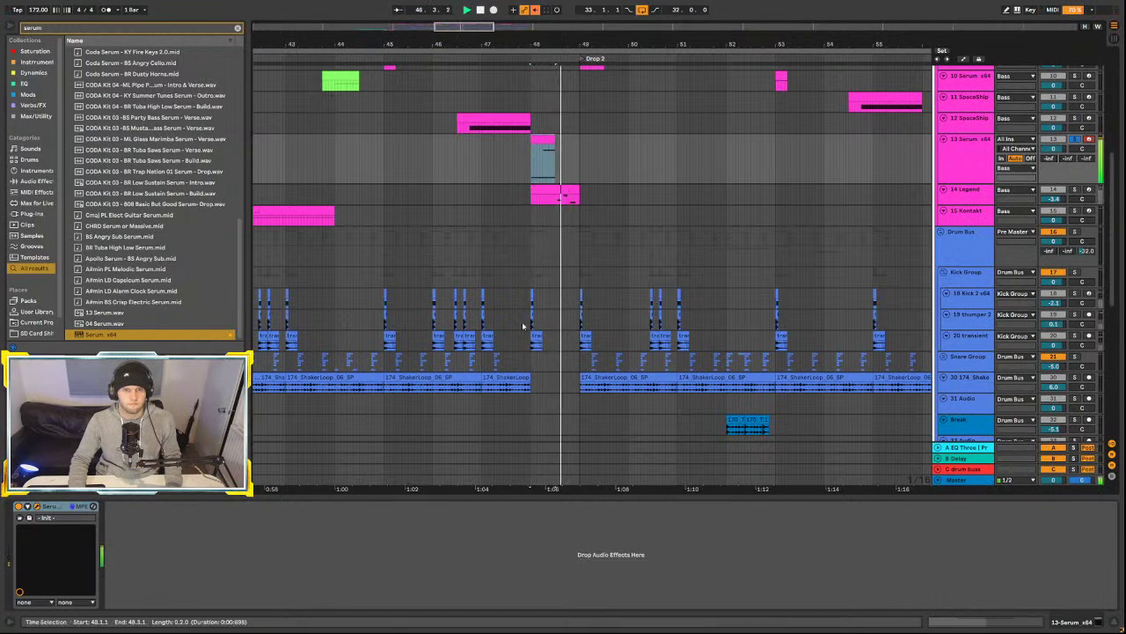
{"action": "left_click", "coordinate": [542, 303]}
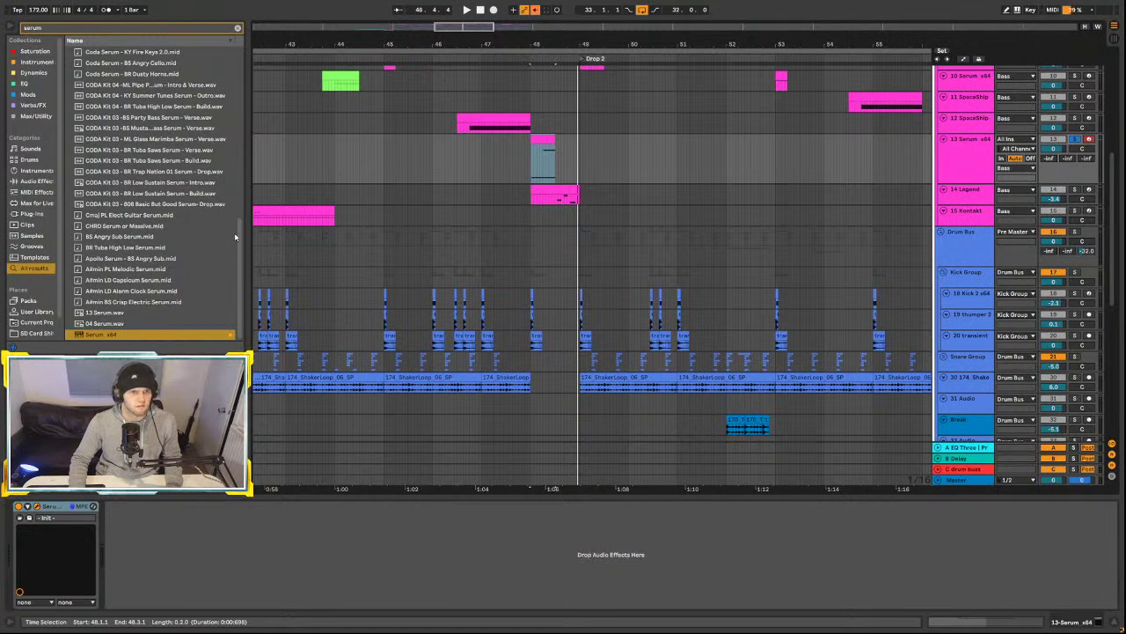
{"action": "key", "text": "space"}
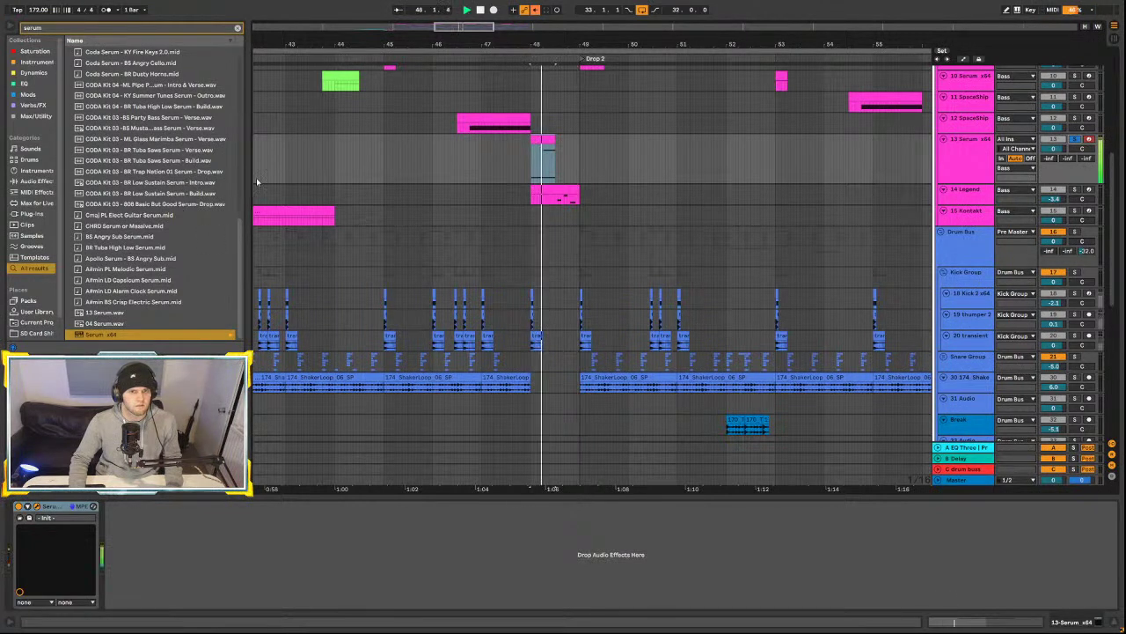
{"action": "left_click_drag", "start_coordinate": [535, 440], "coordinate": [568, 417]}
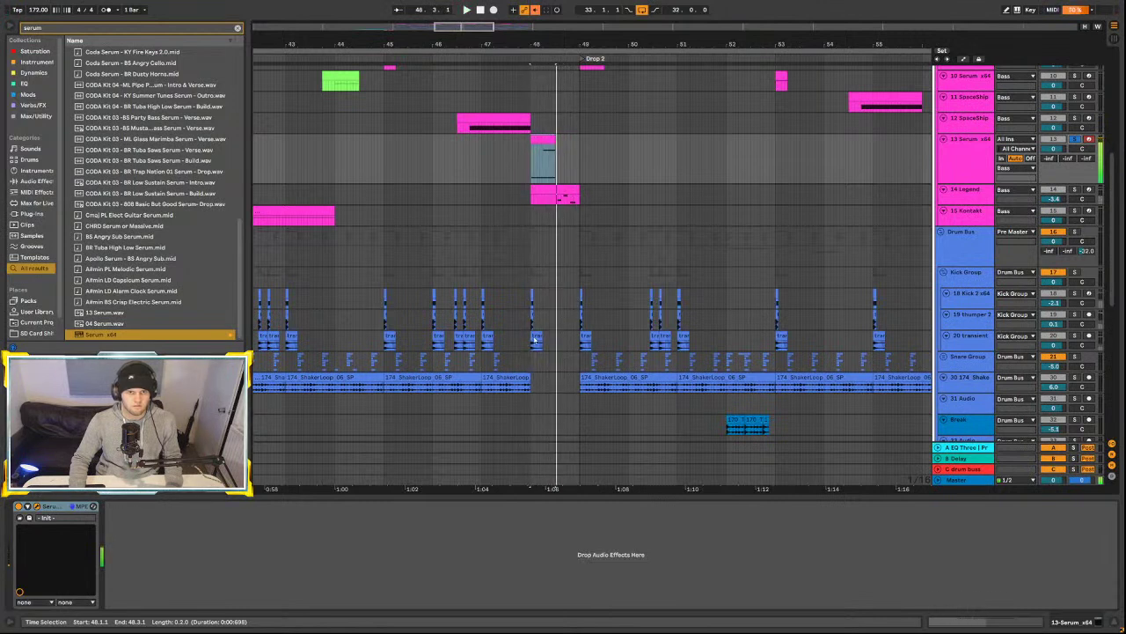
{"action": "left_click", "coordinate": [406, 489]}
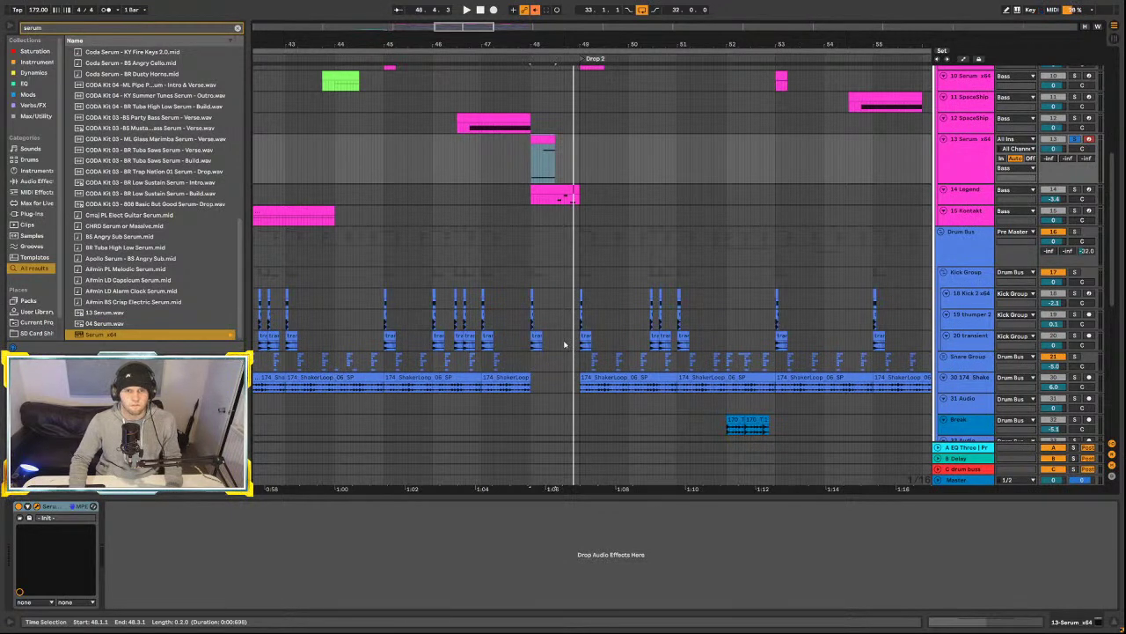
{"action": "key", "text": "space"}
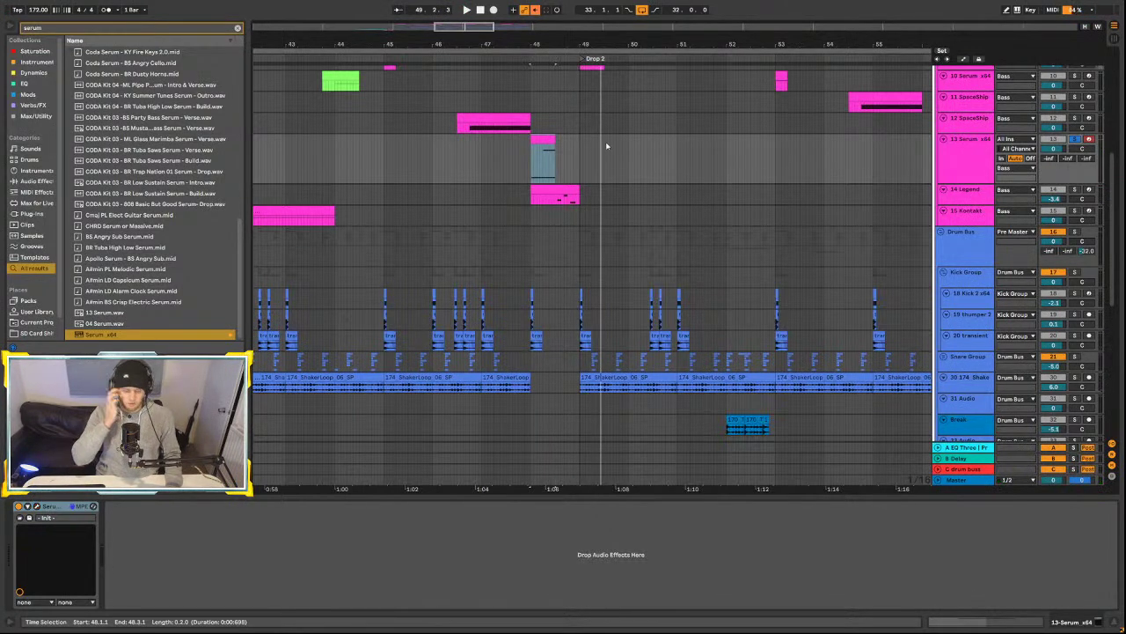
- Search the browser for "thermal" and load the Thermal plug-in onto the 13 Serum track after Serum
{"action": "key", "text": "ctrl+f"}
{"action": "type", "text": "thermal"}
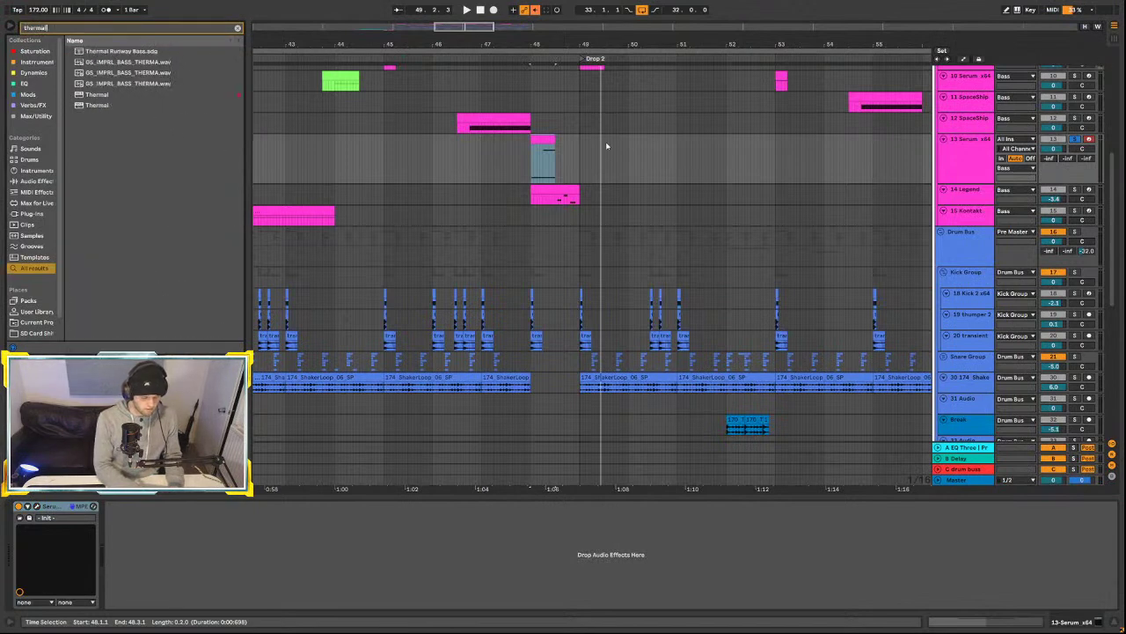
{"action": "left_click", "coordinate": [102, 63]}
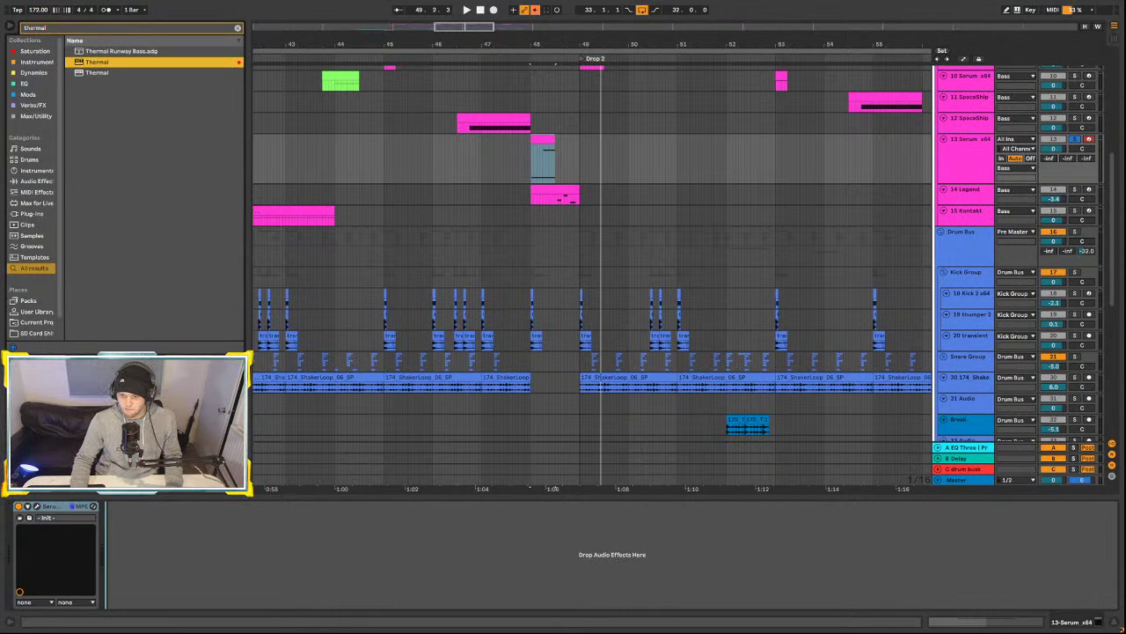
{"action": "key", "text": "Return"}
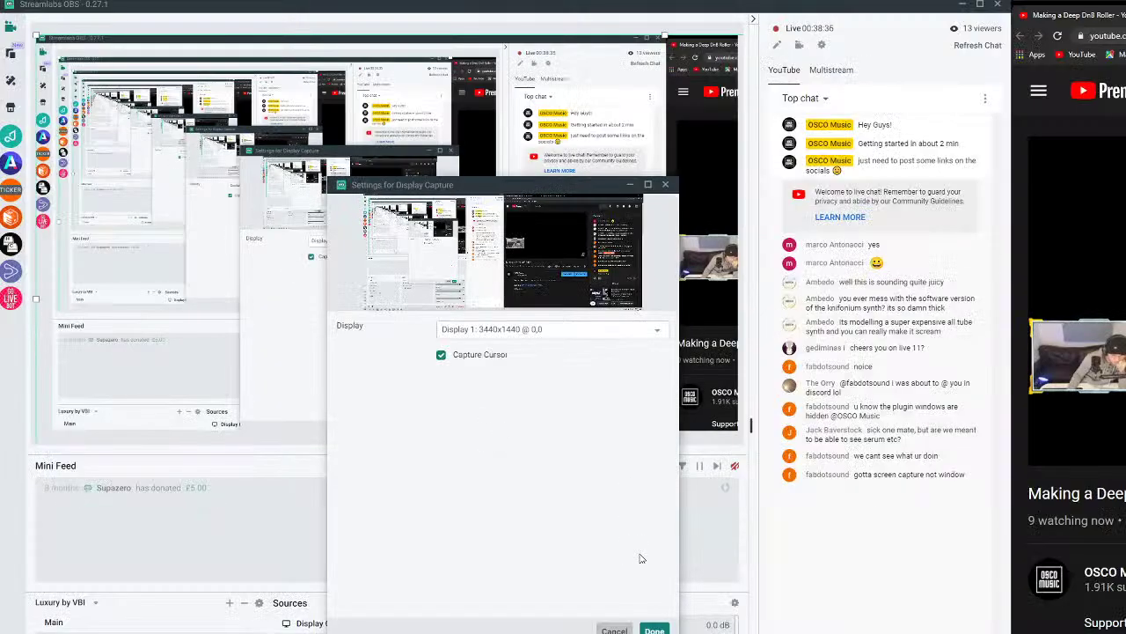
- In Streamlabs OBS, set the display capture source to Display 3: 2560x1440 @ 480,-1440
{"action": "left_click", "coordinate": [548, 328]}
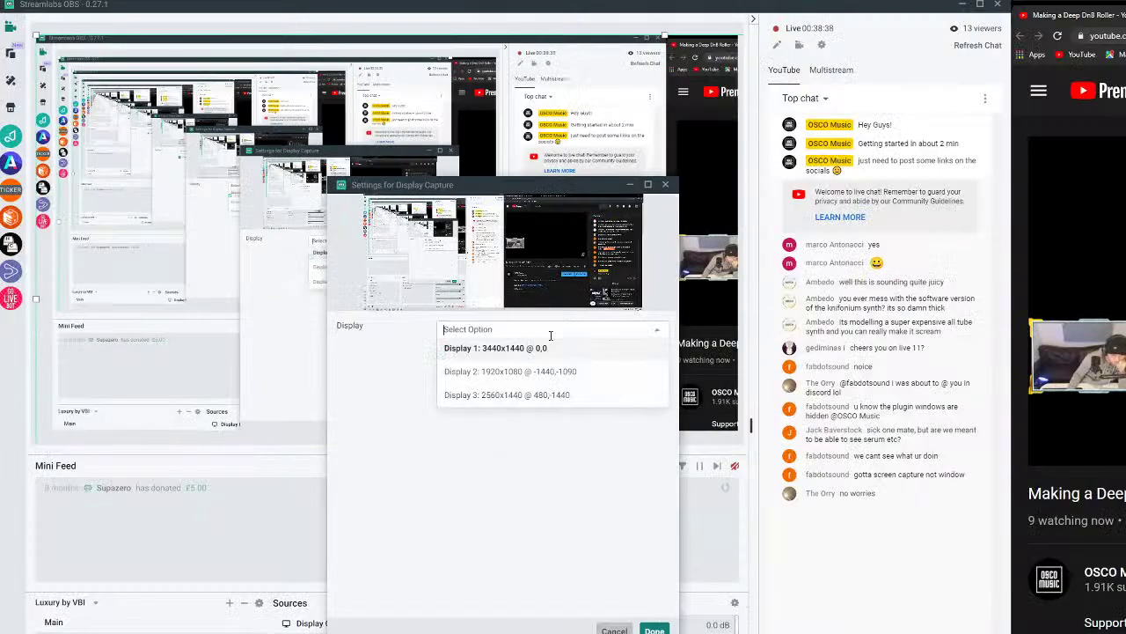
{"action": "left_click", "coordinate": [535, 394]}
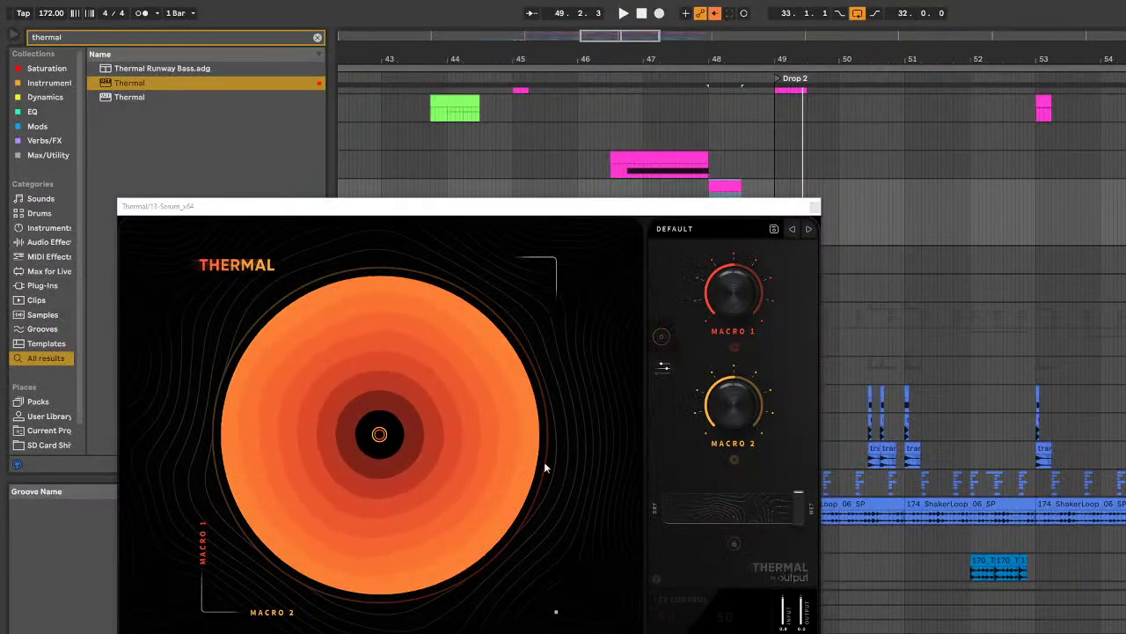
- Back in Ableton Live, close the Thermal window, open the Serum editor of track 13, and enlarge and reposition it
{"action": "left_click", "coordinate": [814, 208]}
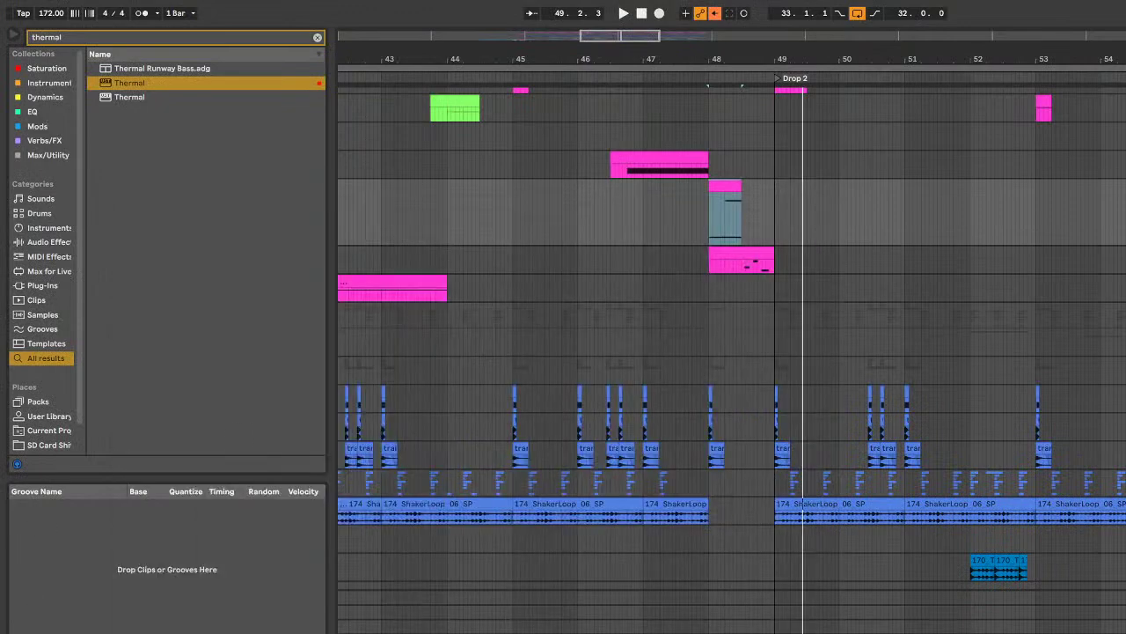
{"action": "left_click", "coordinate": [511, 527]}
{"action": "left_click_drag", "start_coordinate": [475, 189], "coordinate": [779, 110]}
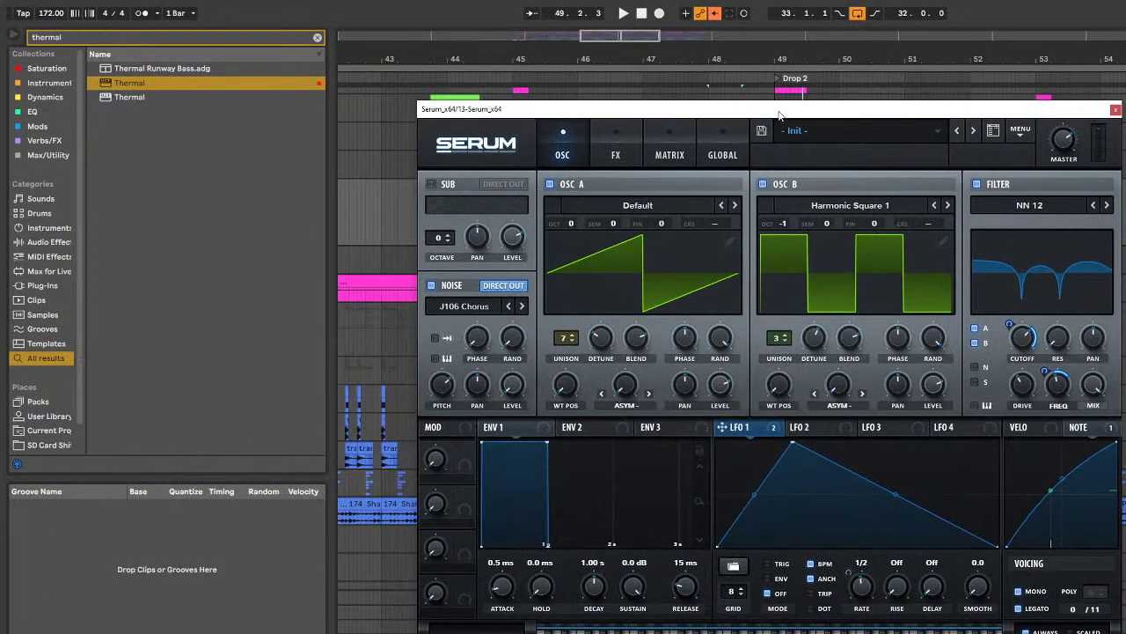
{"action": "left_click_drag", "start_coordinate": [650, 116], "coordinate": [574, 55]}
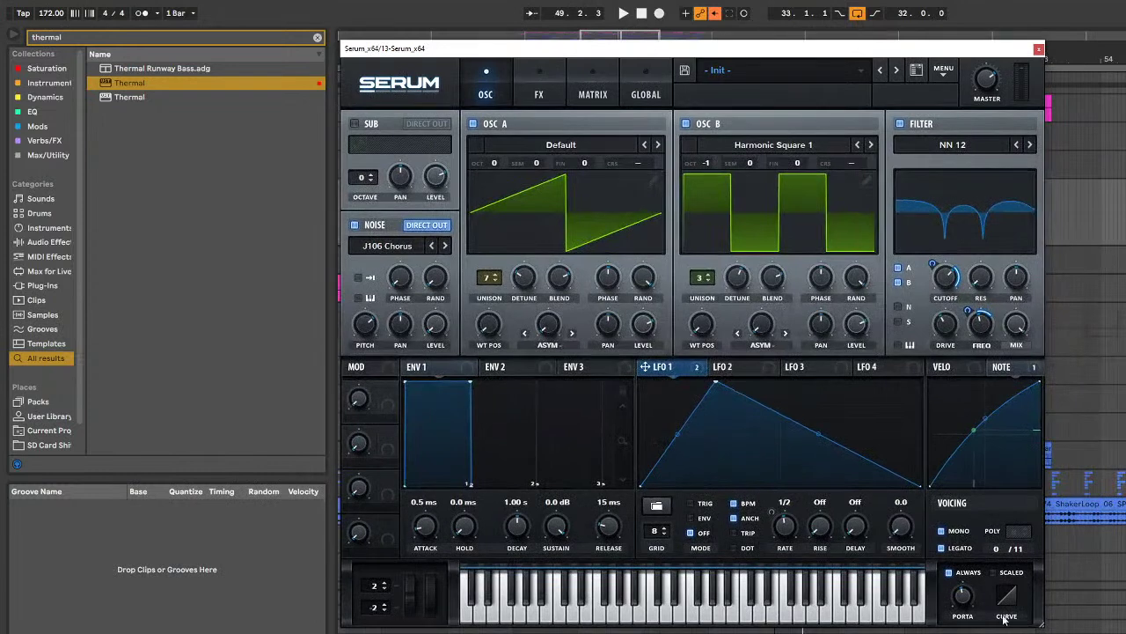
{"action": "left_click_drag", "start_coordinate": [1044, 626], "coordinate": [1125, 633]}
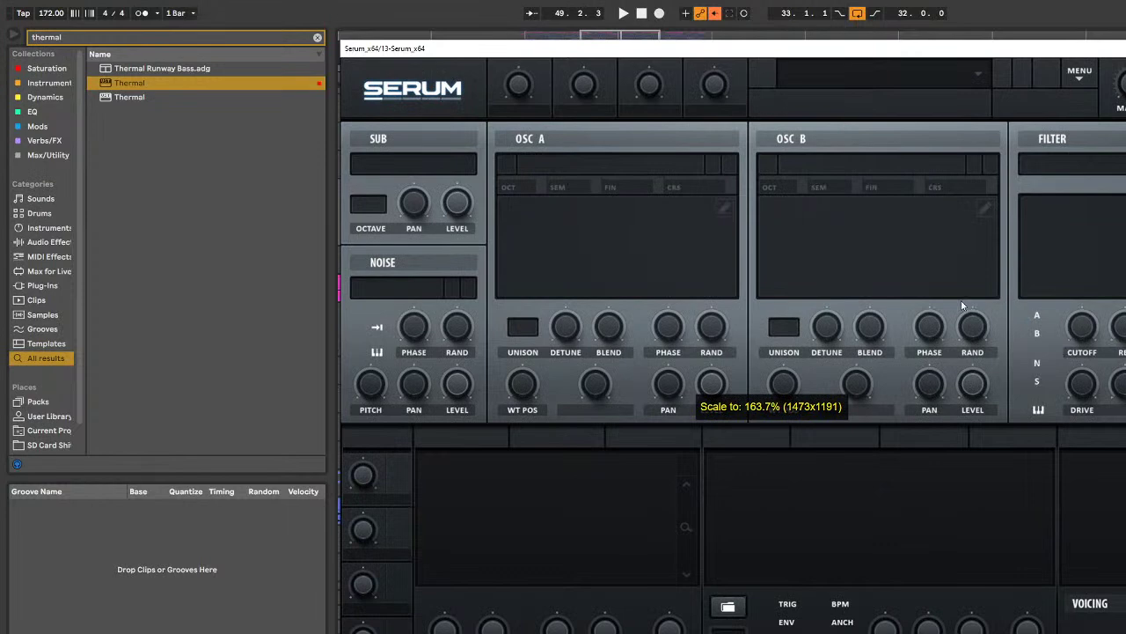
{"action": "left_click_drag", "start_coordinate": [729, 49], "coordinate": [702, 17]}
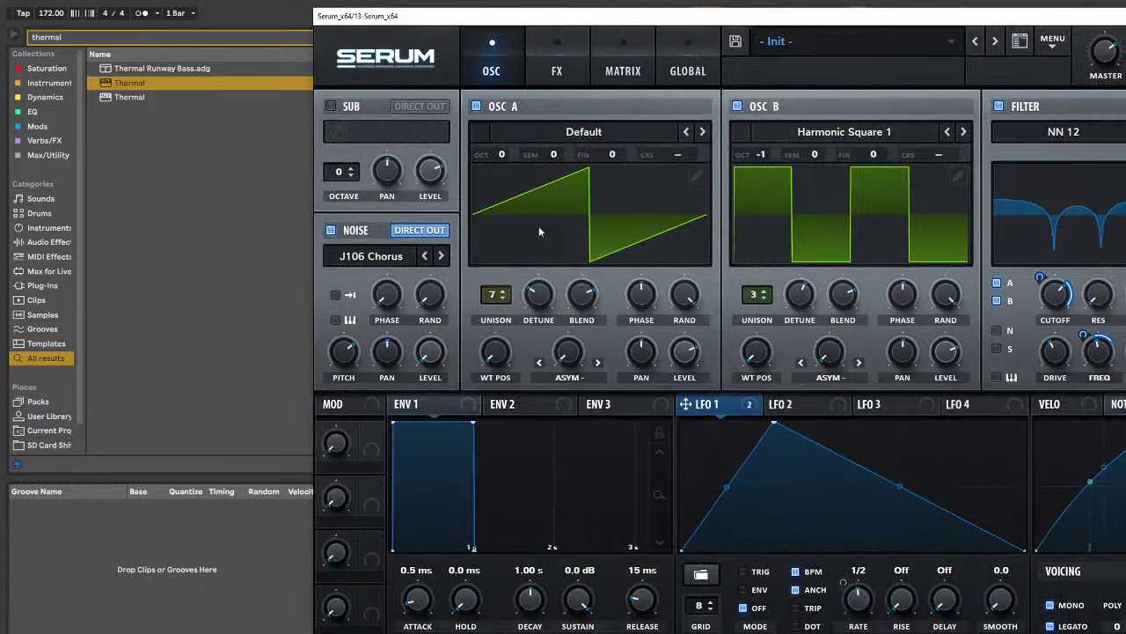
- Try 8 unison voices on OSC A and view OSC B's Harmonic Square 1 wavetable in 3D
{"action": "left_click", "coordinate": [503, 291]}
{"action": "left_click", "coordinate": [912, 204]}
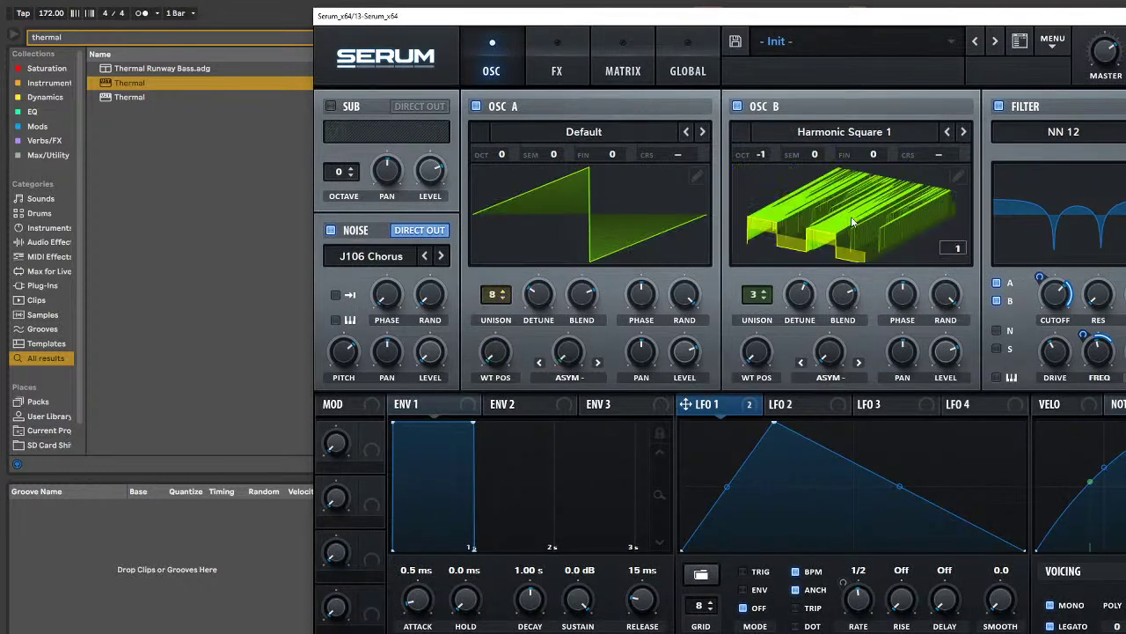
{"action": "left_click", "coordinate": [858, 219]}
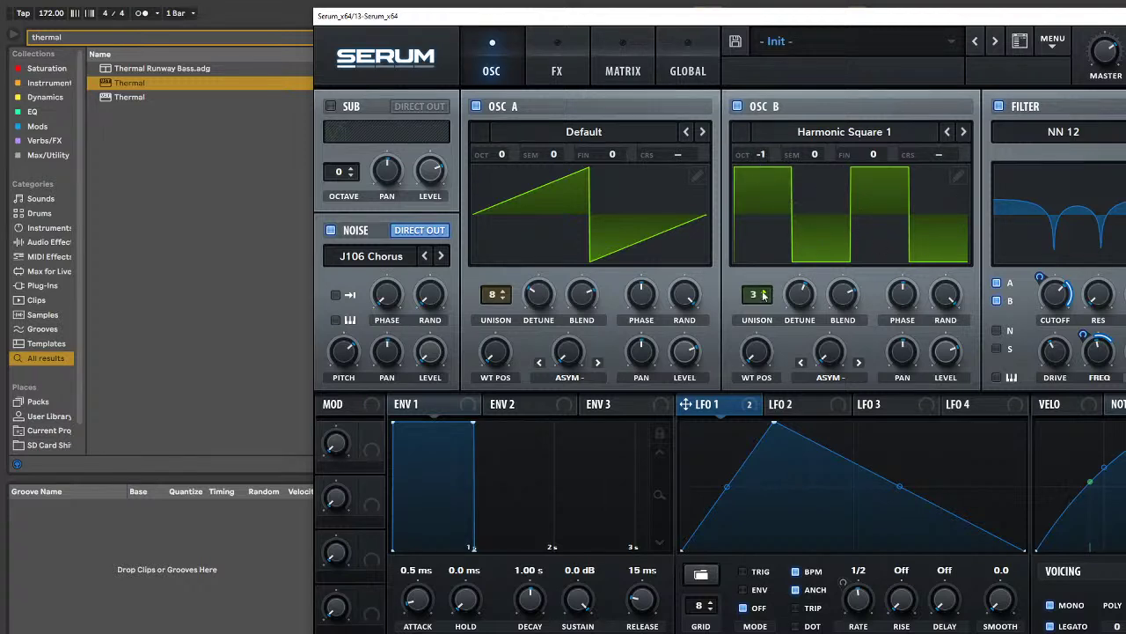
{"action": "mouse_move", "coordinate": [763, 297]}
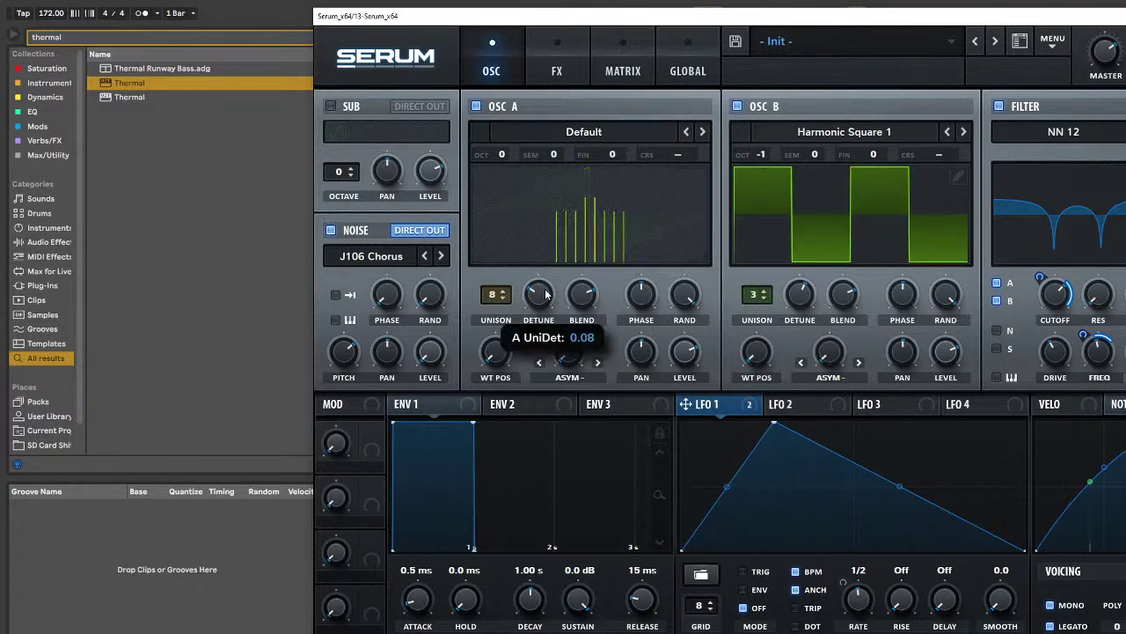
{"action": "scroll", "coordinate": [486, 299], "scroll_direction": "down", "scroll_amount": 1}
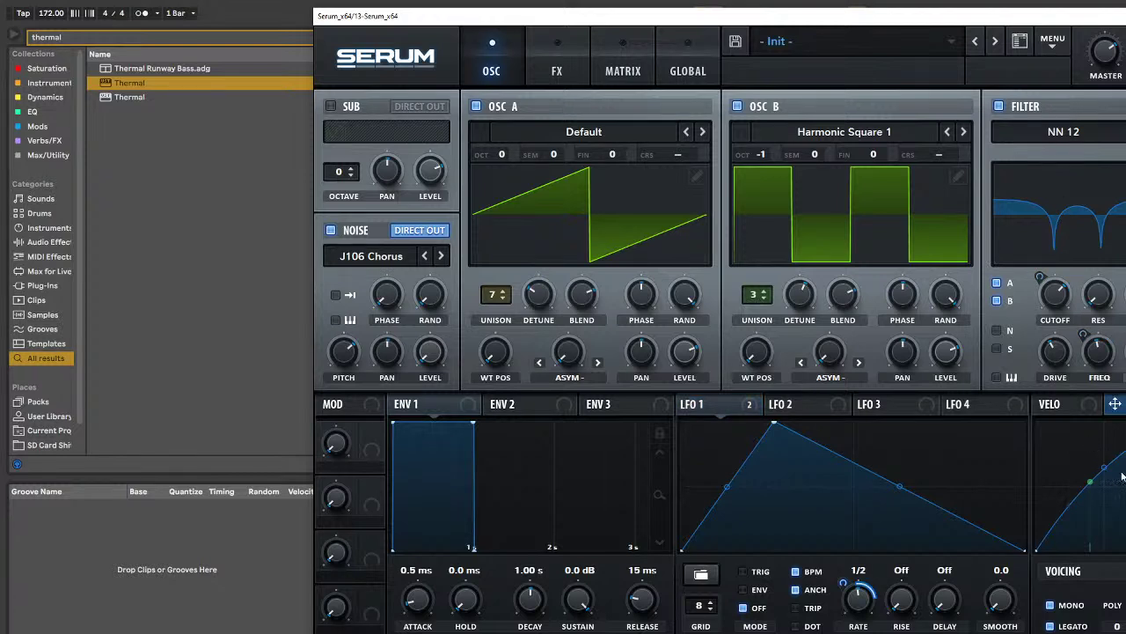
- Examine the modulation matrix's LFO 1 and Note# routings and their destinations, and return to the oscillator view
{"action": "left_click", "coordinate": [600, 45]}
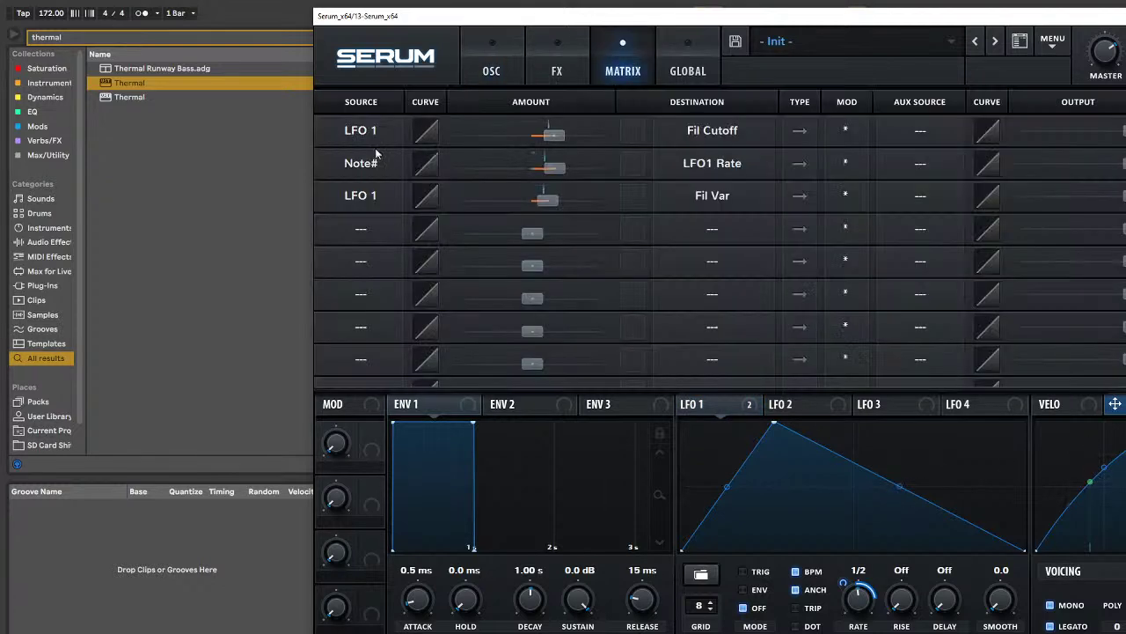
{"action": "left_click", "coordinate": [704, 201]}
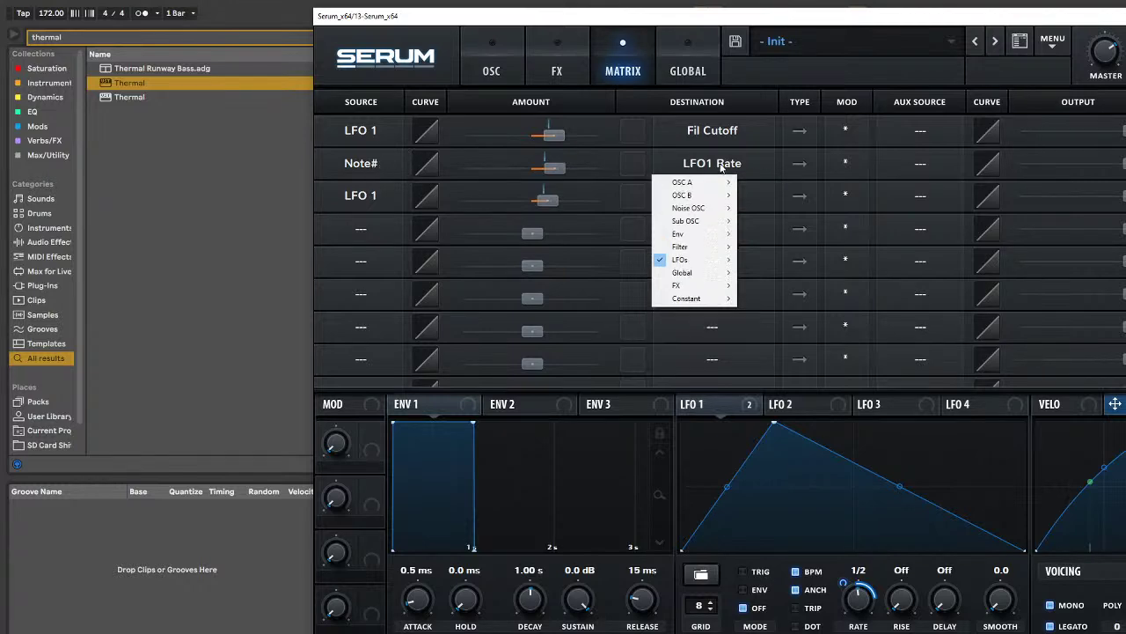
{"action": "left_click", "coordinate": [369, 198]}
{"action": "left_click", "coordinate": [689, 200]}
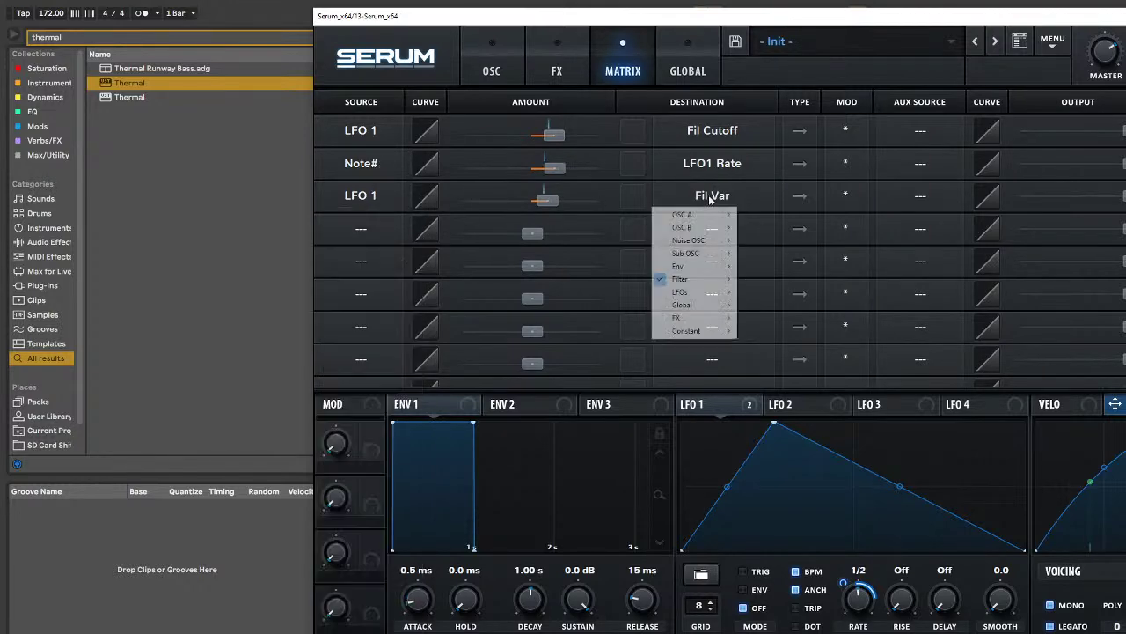
{"action": "left_click", "coordinate": [503, 74]}
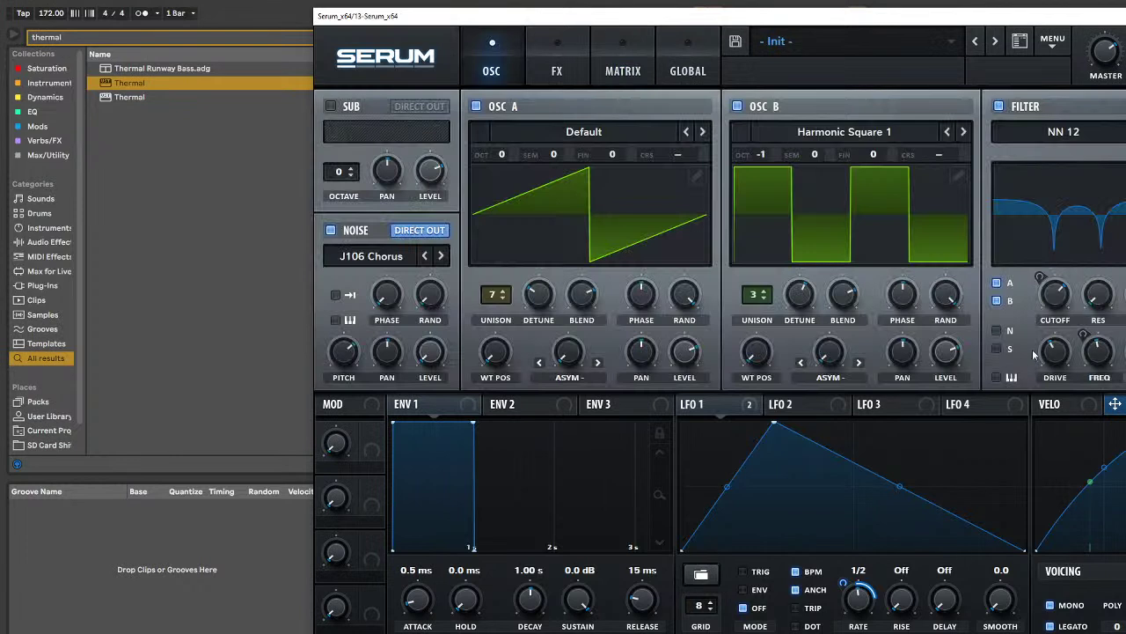
{"action": "mouse_move", "coordinate": [1055, 337]}
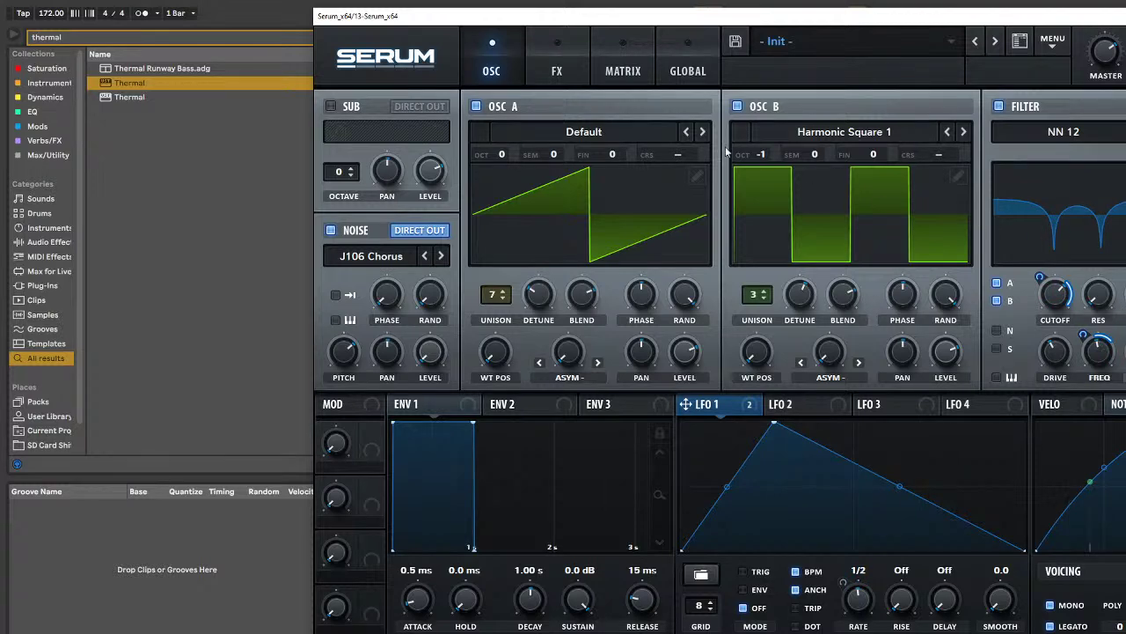
- Assign LFO 1 to the cutoff of the MG Low 12 filter in Serum's effects rack
{"action": "left_click", "coordinate": [553, 70]}
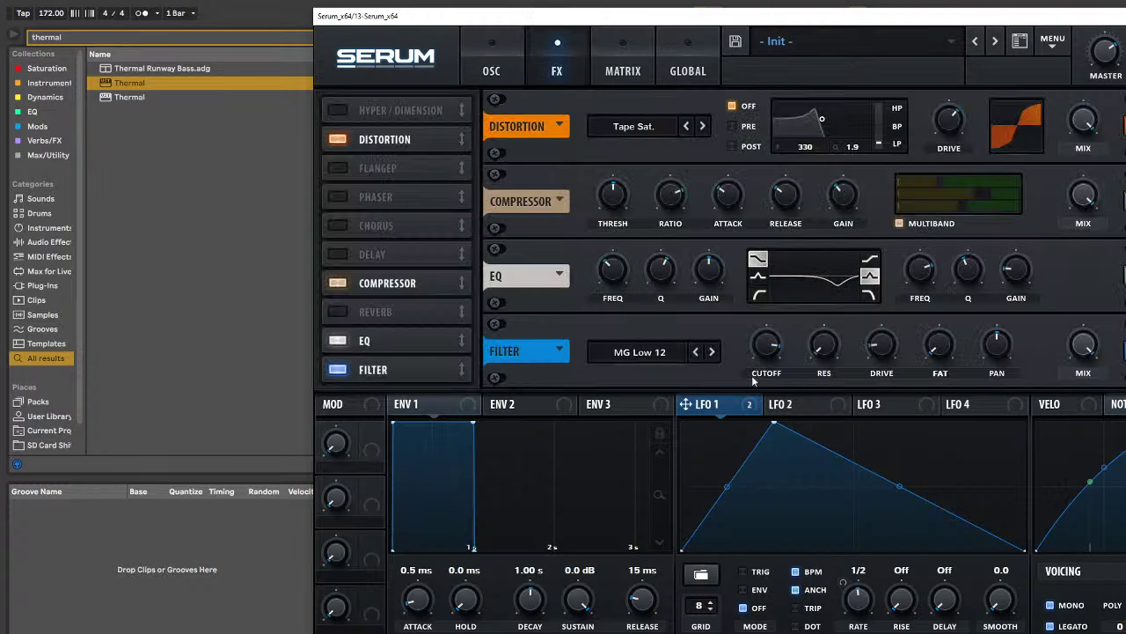
{"action": "left_click_drag", "start_coordinate": [710, 413], "coordinate": [760, 355]}
{"action": "mouse_move", "coordinate": [825, 332]}
{"action": "mouse_move", "coordinate": [749, 338]}
- Review the Serum patch's effects chain against its oscillator and filter settings, ending on the OSC A unison setting
{"action": "left_click", "coordinate": [492, 54]}
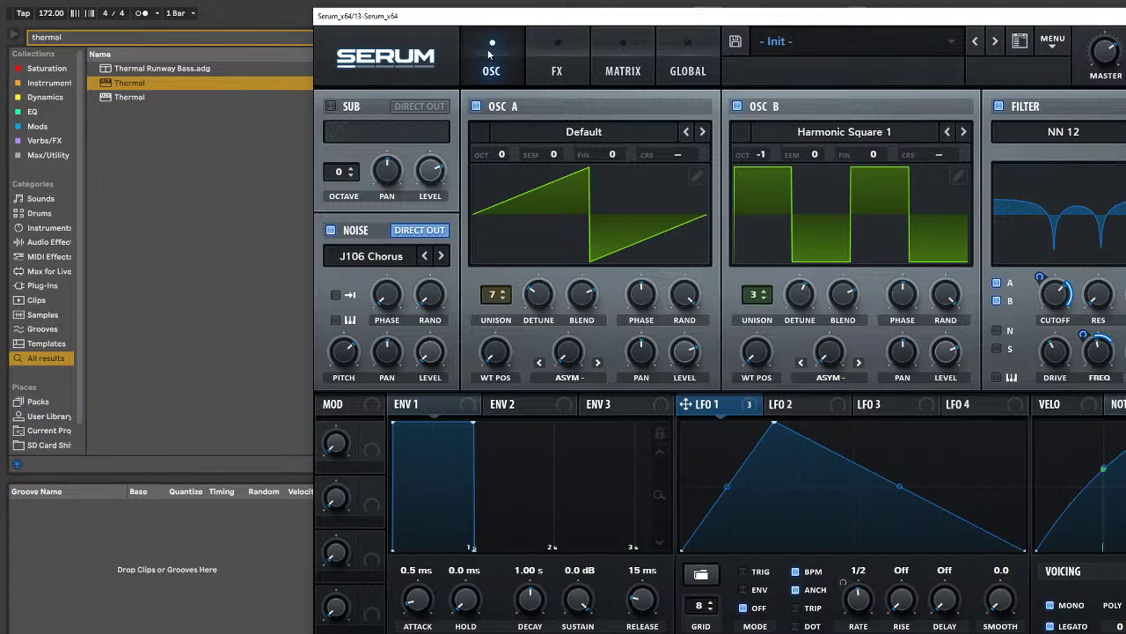
{"action": "left_click", "coordinate": [562, 53]}
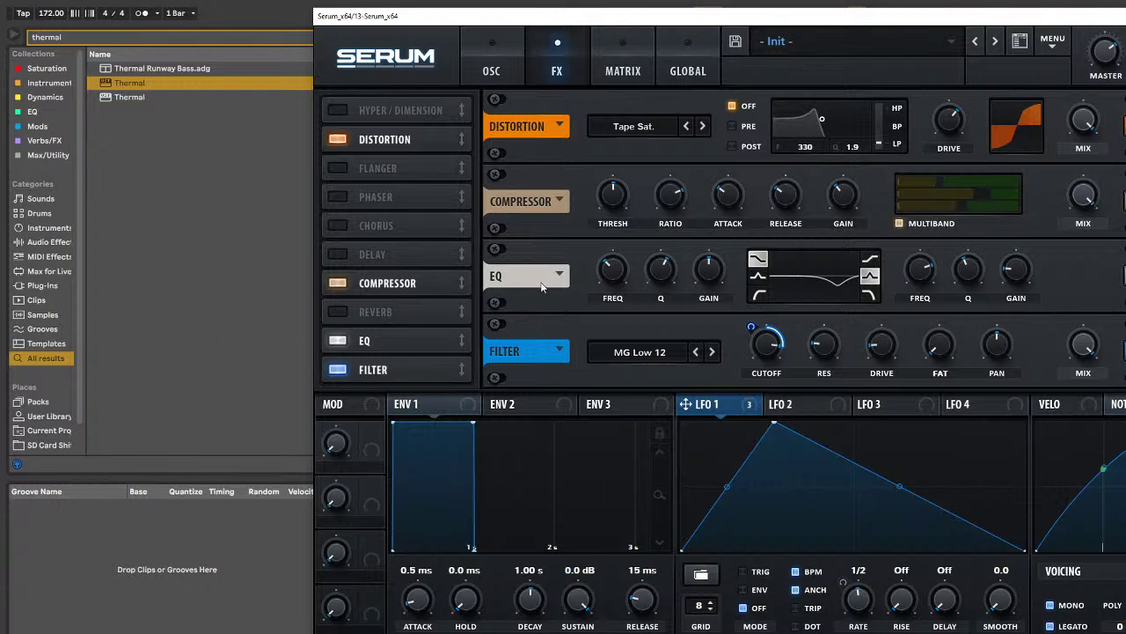
{"action": "left_click", "coordinate": [475, 55]}
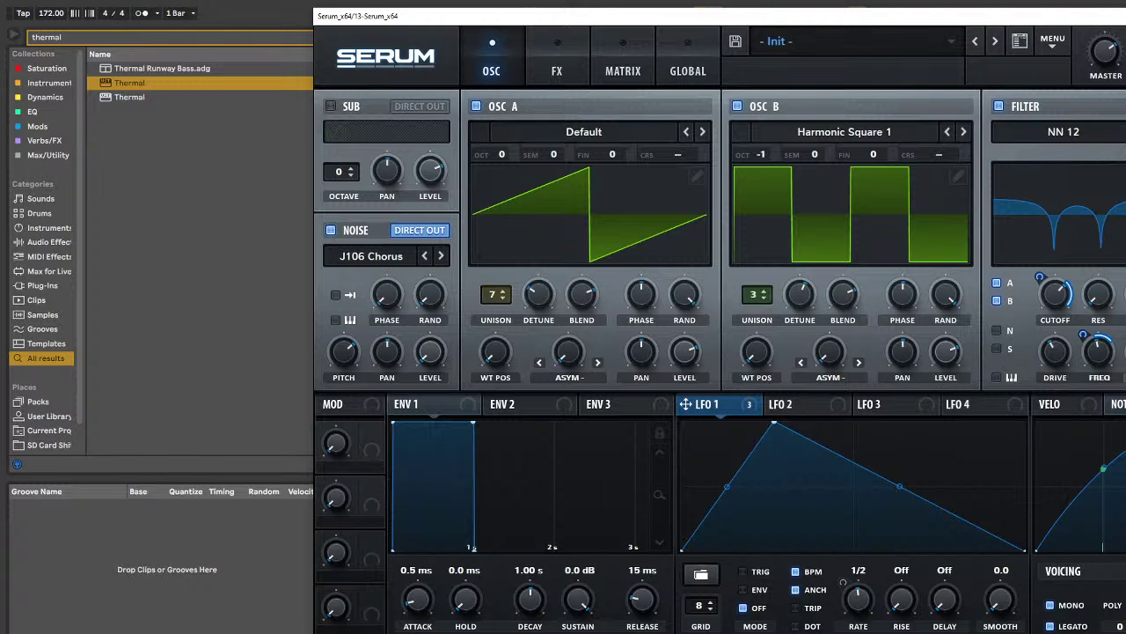
{"action": "mouse_move", "coordinate": [497, 297]}
- Hide the plug-in windows, search the browser for "eq", and show the EQ collection
{"action": "key", "text": "ctrl+alt+p"}
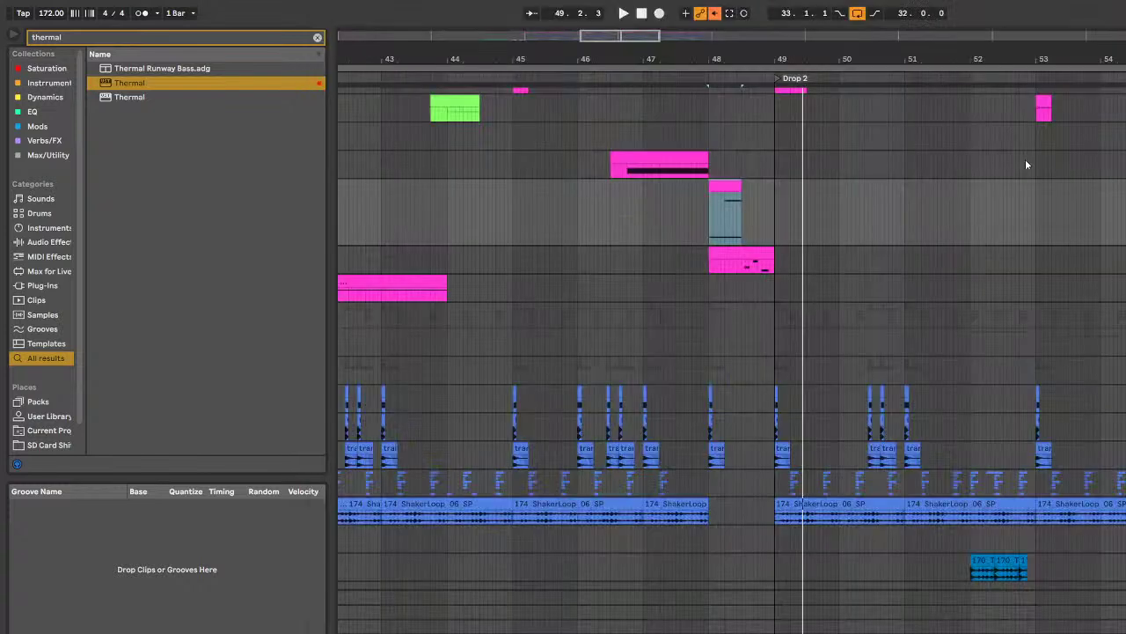
{"action": "key", "text": "ctrl+f"}
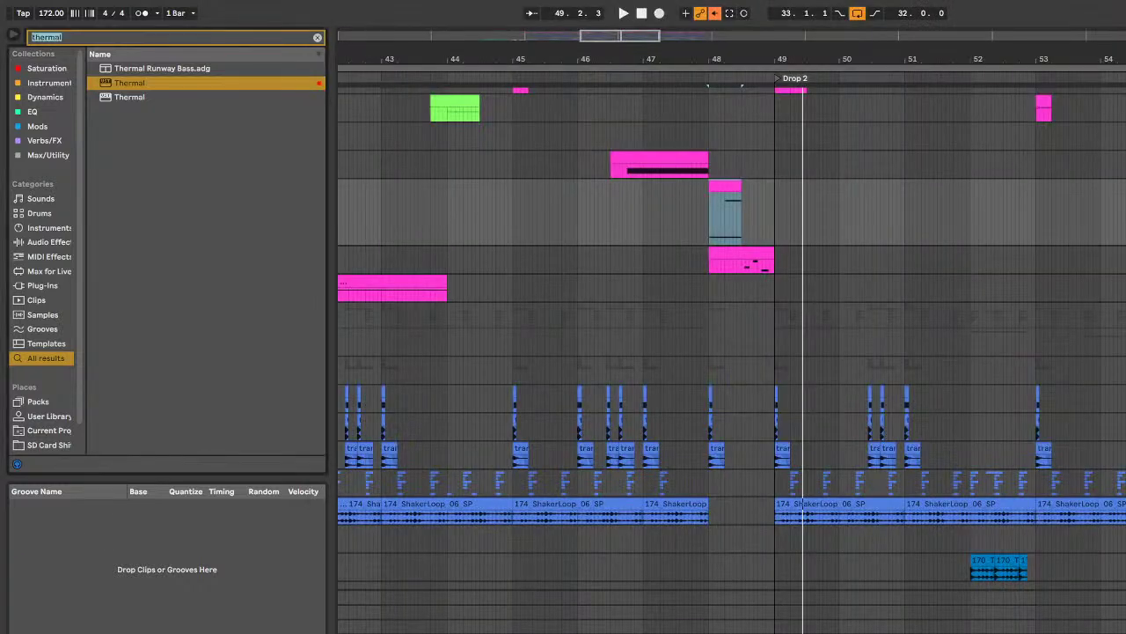
{"action": "type", "text": "eq"}
{"action": "left_click", "coordinate": [54, 85]}
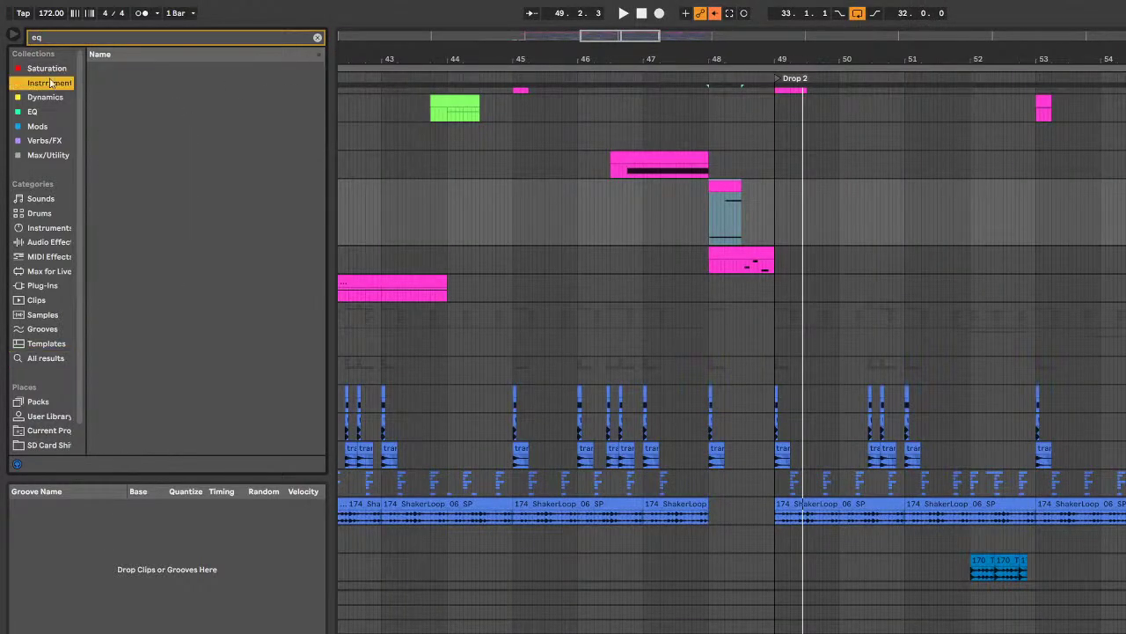
{"action": "left_click", "coordinate": [47, 70]}
{"action": "left_click", "coordinate": [53, 112]}
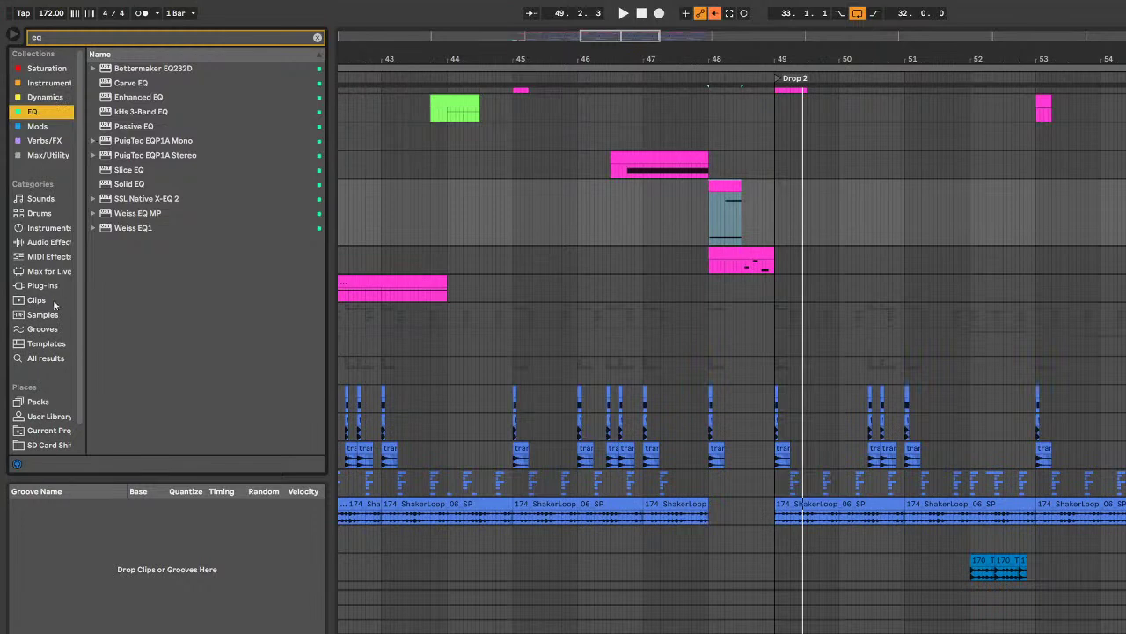
- Search the browser for "pro q" and load Pro-Q 3 onto the 13 Serum track
{"action": "key", "text": "ctrl+f"}
{"action": "type", "text": "pro q"}
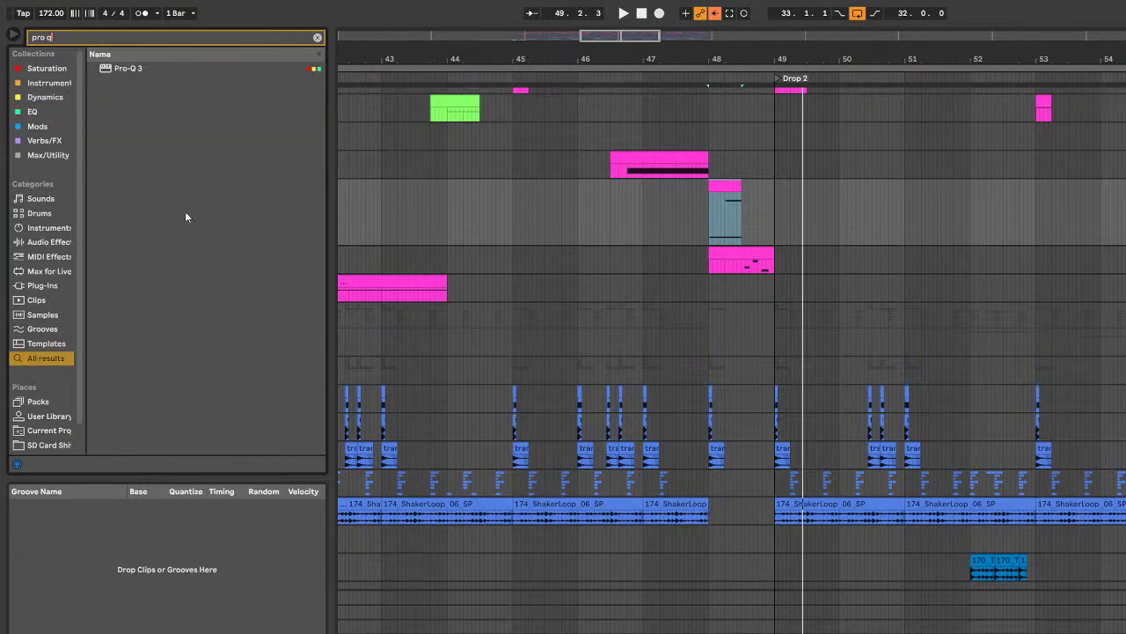
{"action": "left_click", "coordinate": [133, 69]}
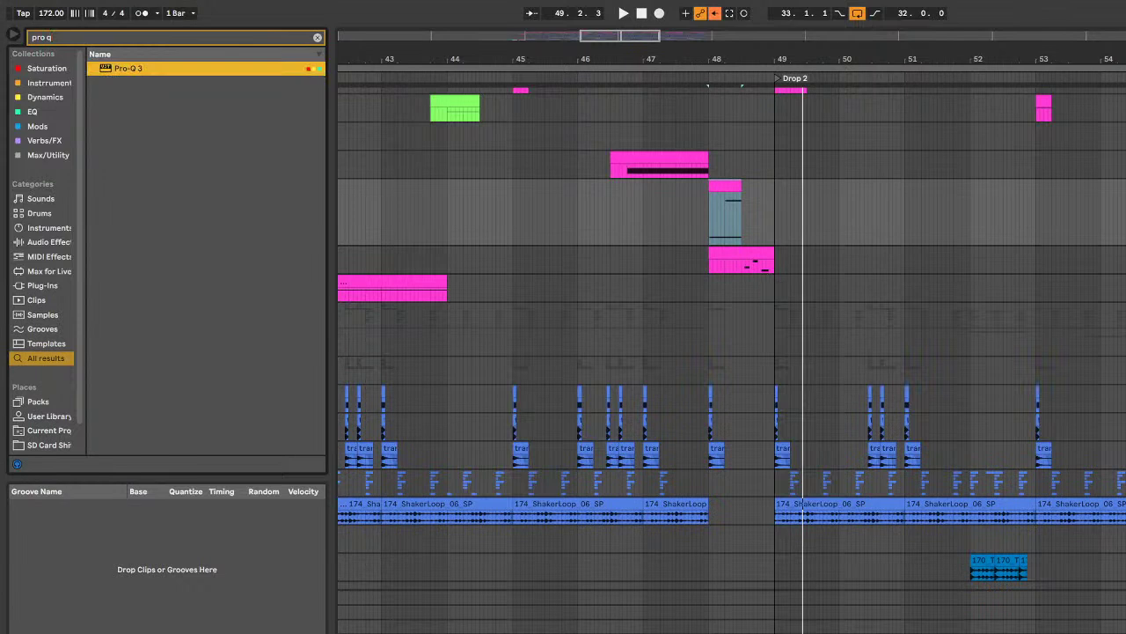
{"action": "key", "text": "Return"}
- Set the Pro-Q 3 window to the Large size and reposition it over the arrangement
{"action": "left_click_drag", "start_coordinate": [850, 7], "coordinate": [705, 75]}
{"action": "left_click", "coordinate": [1009, 349]}
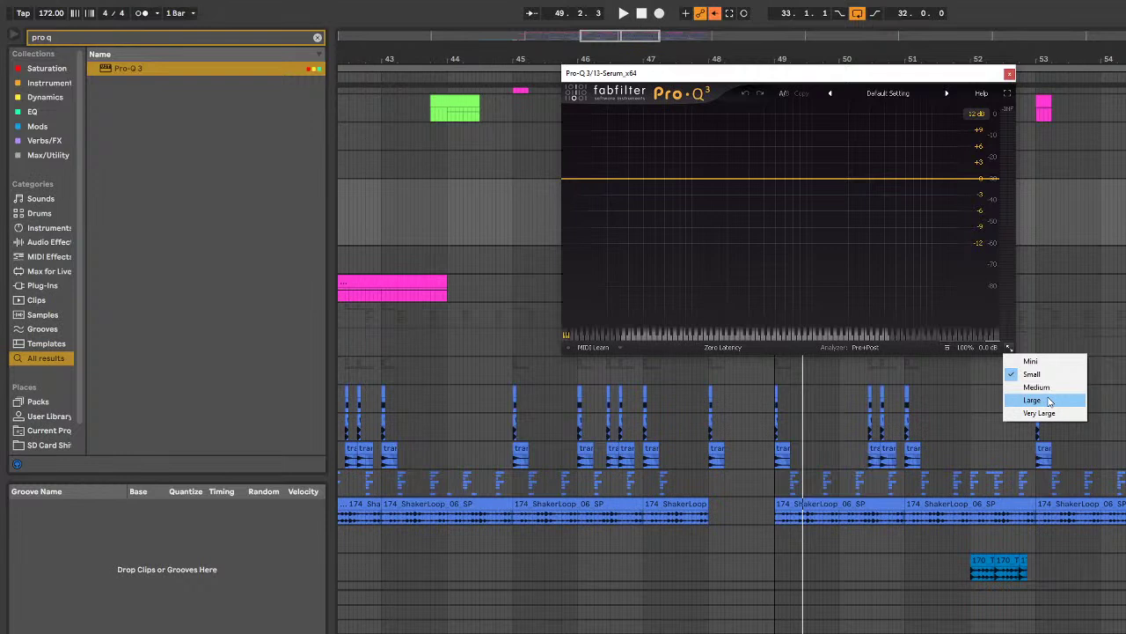
{"action": "left_click", "coordinate": [1044, 404]}
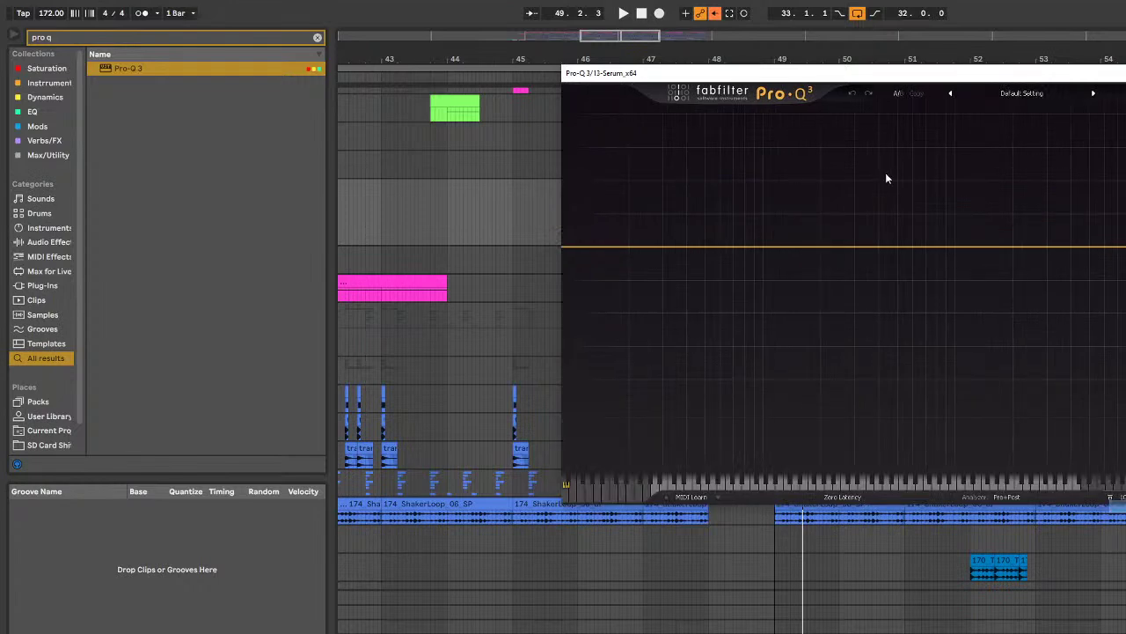
{"action": "left_click_drag", "start_coordinate": [847, 76], "coordinate": [810, 184]}
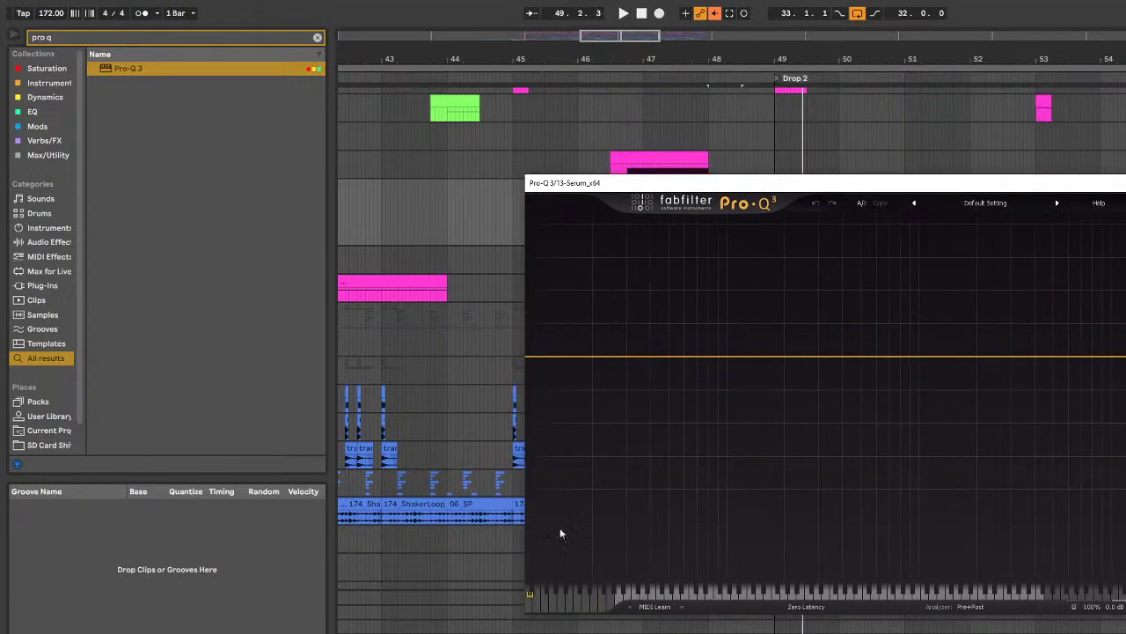
- Search the browser for "vu meter", load VU Meter Mono onto the 13 Serum track, and move its window beside Pro-Q 3
{"action": "key", "text": "ctrl+f"}
{"action": "type", "text": "v"}
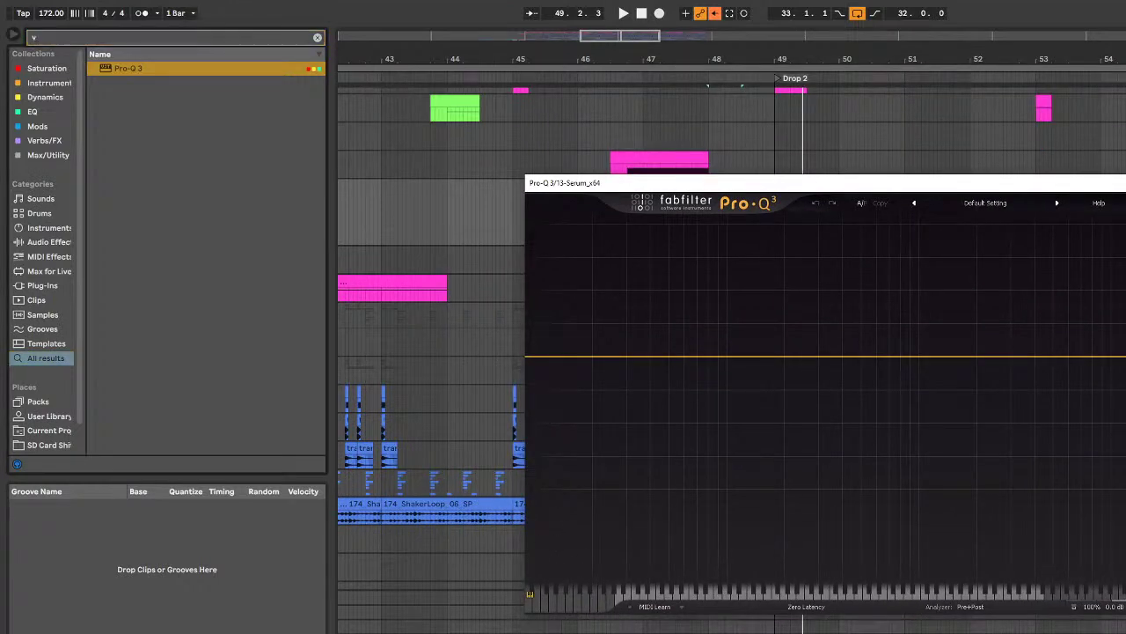
{"action": "type", "text": "u meter"}
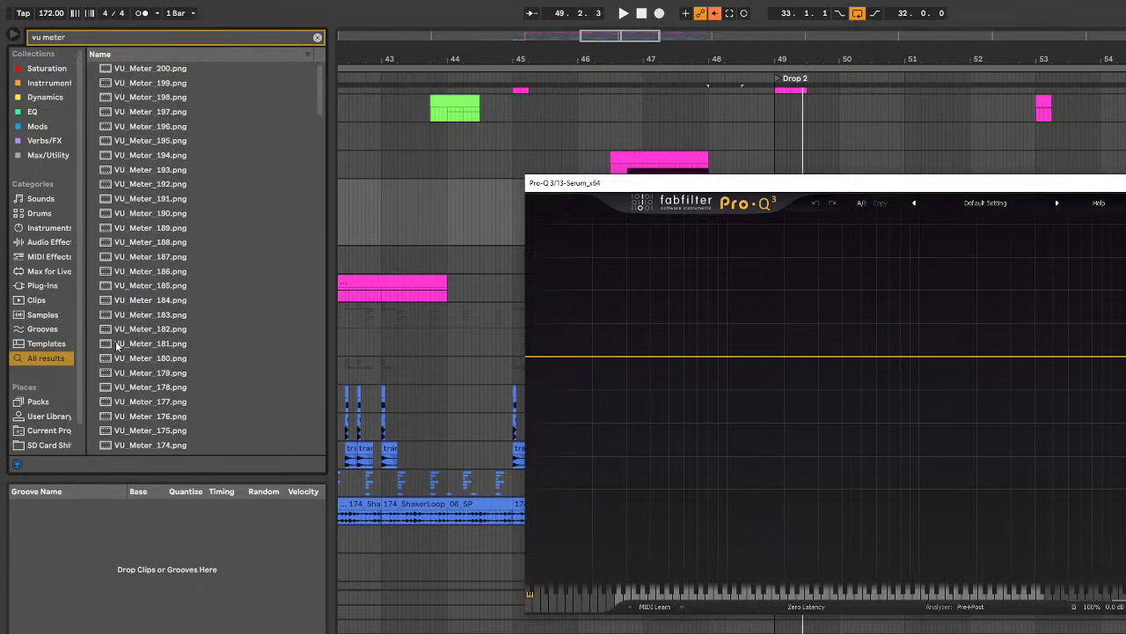
{"action": "left_click_drag", "start_coordinate": [316, 63], "coordinate": [318, 431]}
{"action": "left_click", "coordinate": [140, 432]}
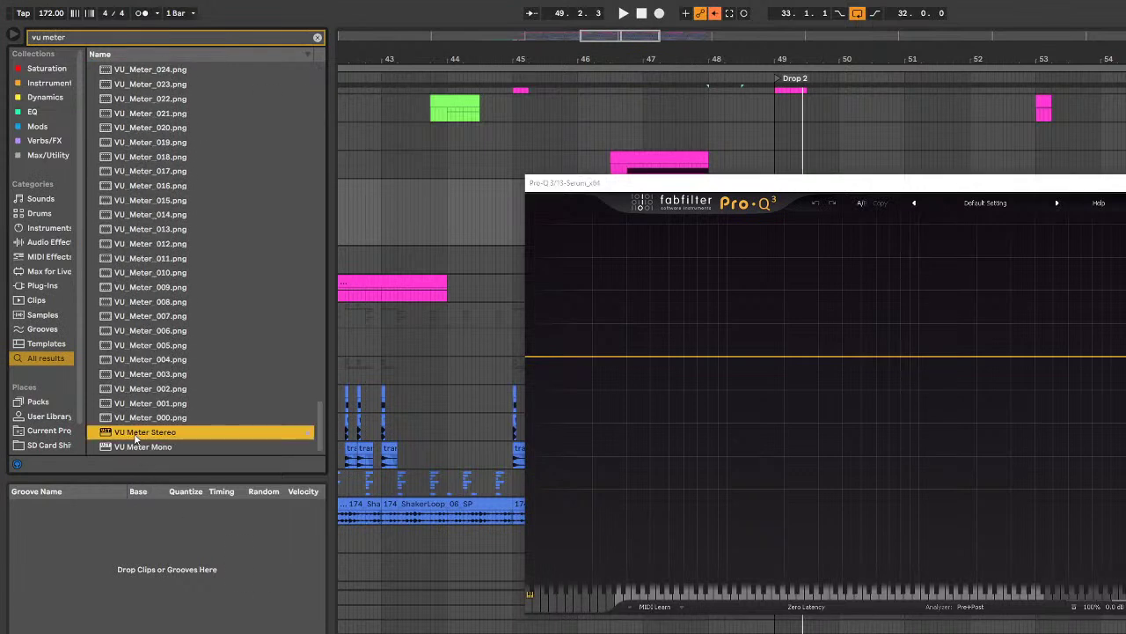
{"action": "left_click_drag", "start_coordinate": [137, 446], "coordinate": [174, 424]}
{"action": "left_click", "coordinate": [155, 432]}
{"action": "left_click", "coordinate": [152, 446]}
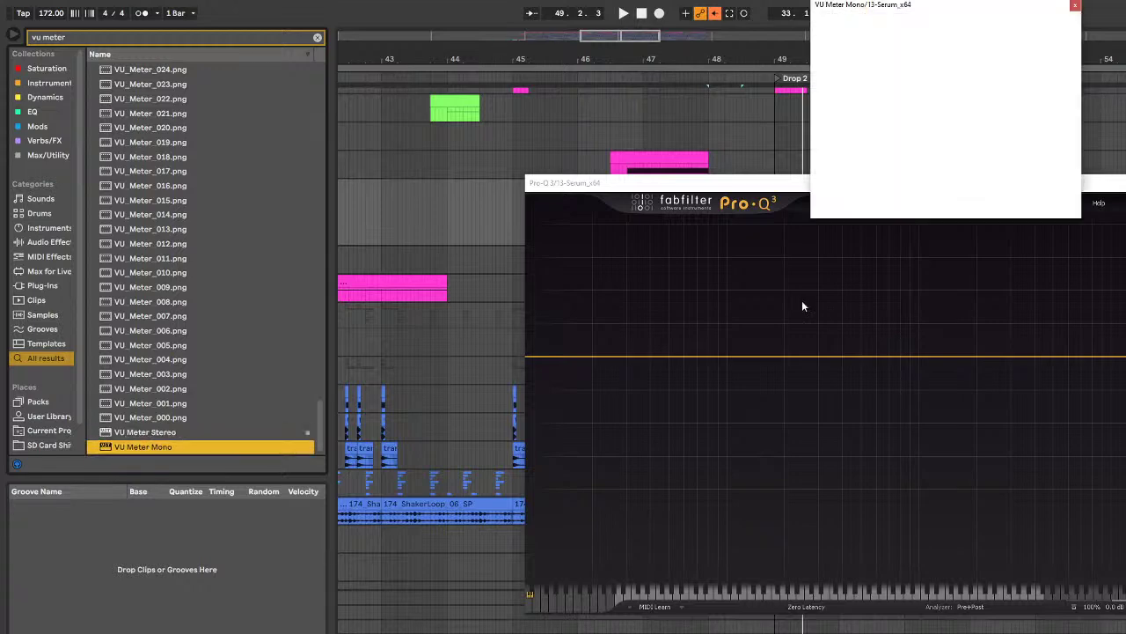
{"action": "left_click_drag", "start_coordinate": [920, 10], "coordinate": [310, 147]}
- Search the browser for "util" and load the Utility device onto the 13 Serum track
{"action": "left_click", "coordinate": [217, 569]}
{"action": "type", "text": "utilit"}
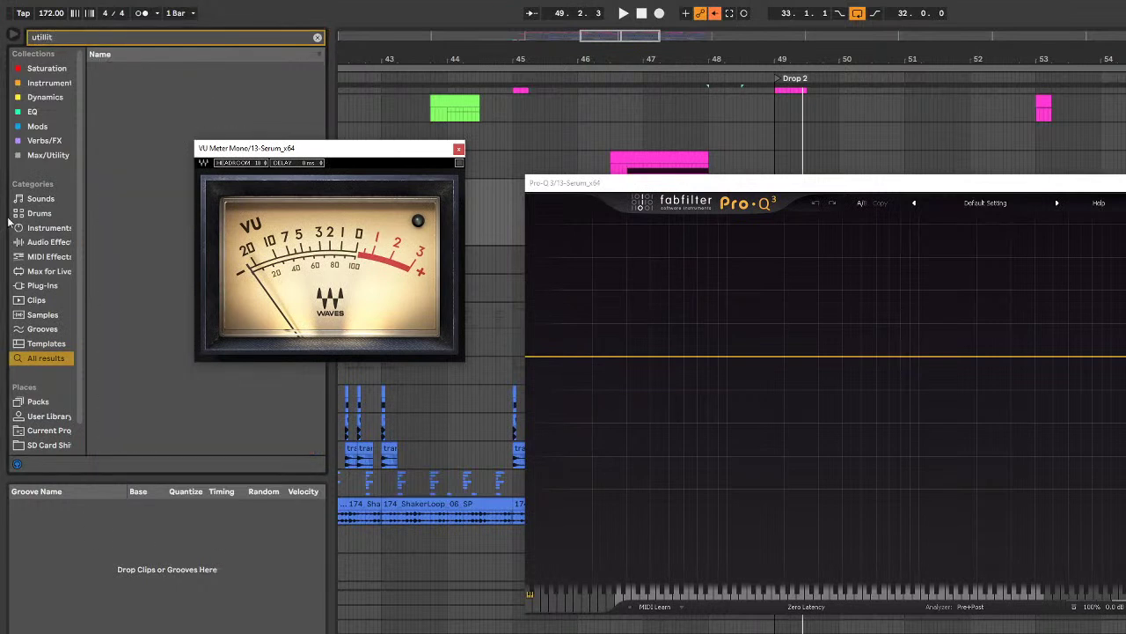
{"action": "left_click", "coordinate": [69, 38]}
{"action": "type", "text": "y"}
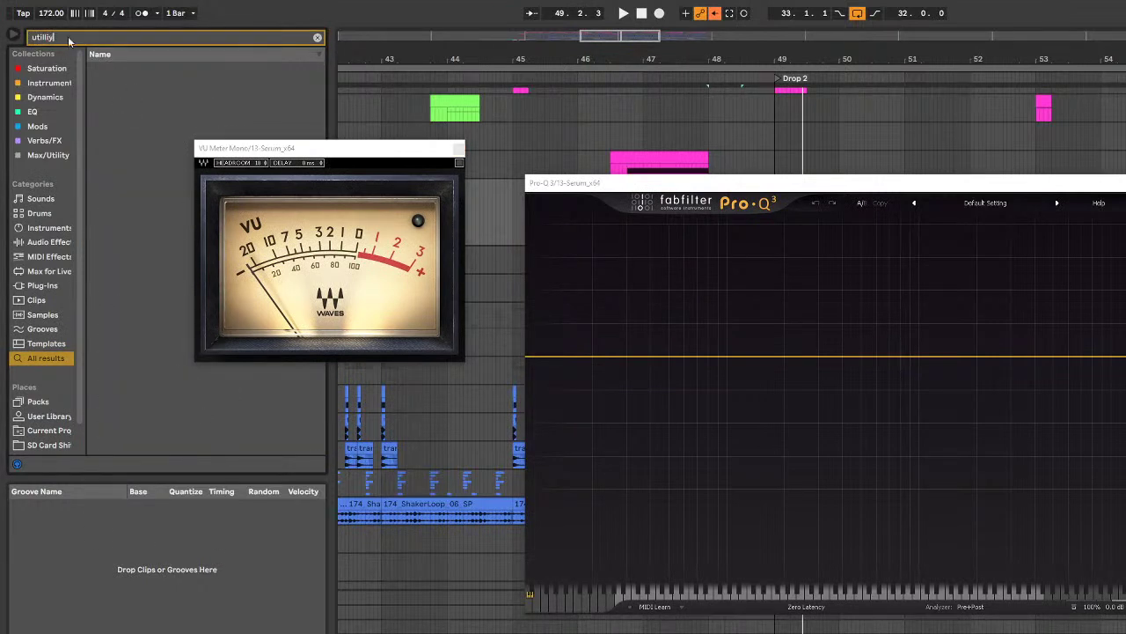
{"action": "key", "text": "BackSpace"}
{"action": "key", "text": "BackSpace"}
{"action": "key", "text": "BackSpace"}
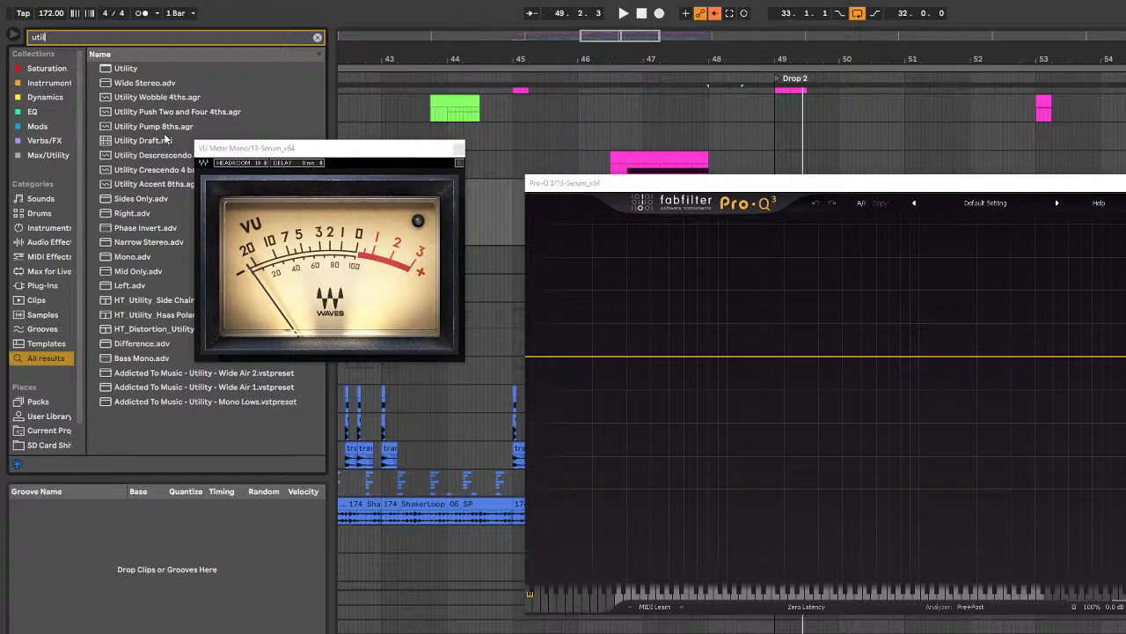
{"action": "key", "text": "ctrl+f"}
{"action": "key", "text": "Down"}
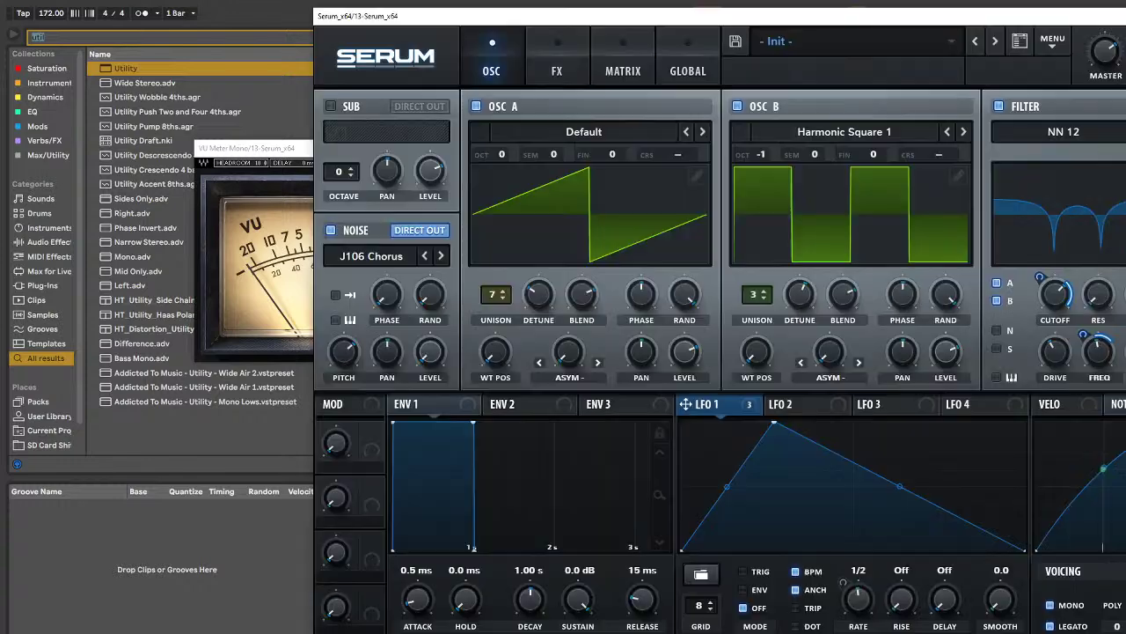
- Arrange the VU Meter Mono and Serum windows side by side so both are fully visible
{"action": "left_click_drag", "start_coordinate": [273, 151], "coordinate": [60, 166]}
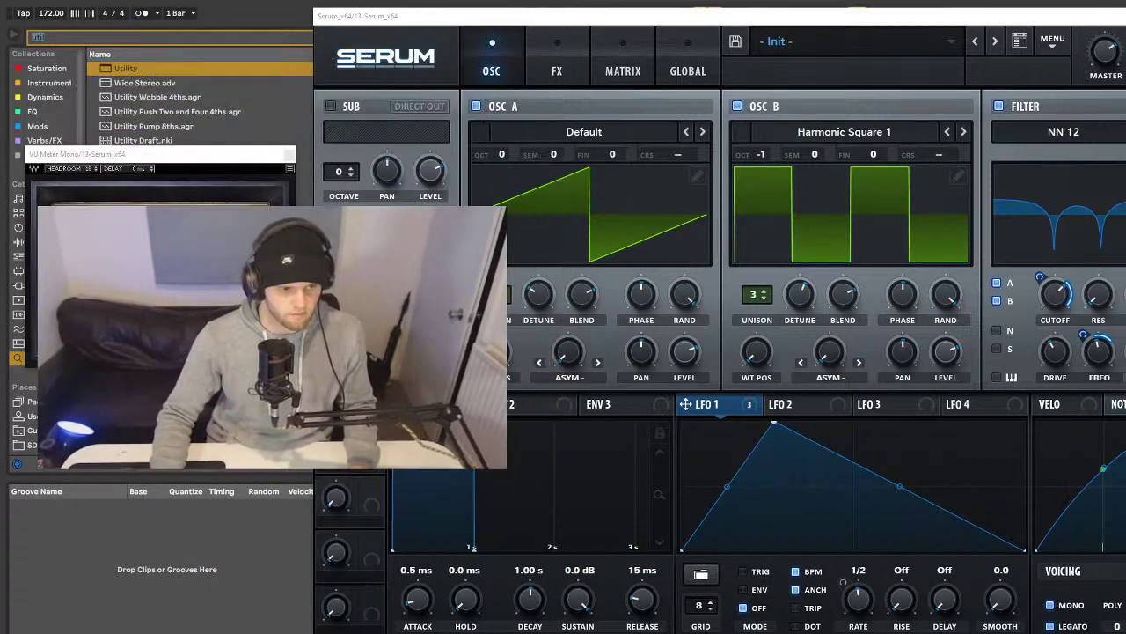
{"action": "left_click_drag", "start_coordinate": [528, 16], "coordinate": [789, 42]}
{"action": "left_click_drag", "start_coordinate": [170, 154], "coordinate": [441, 92]}
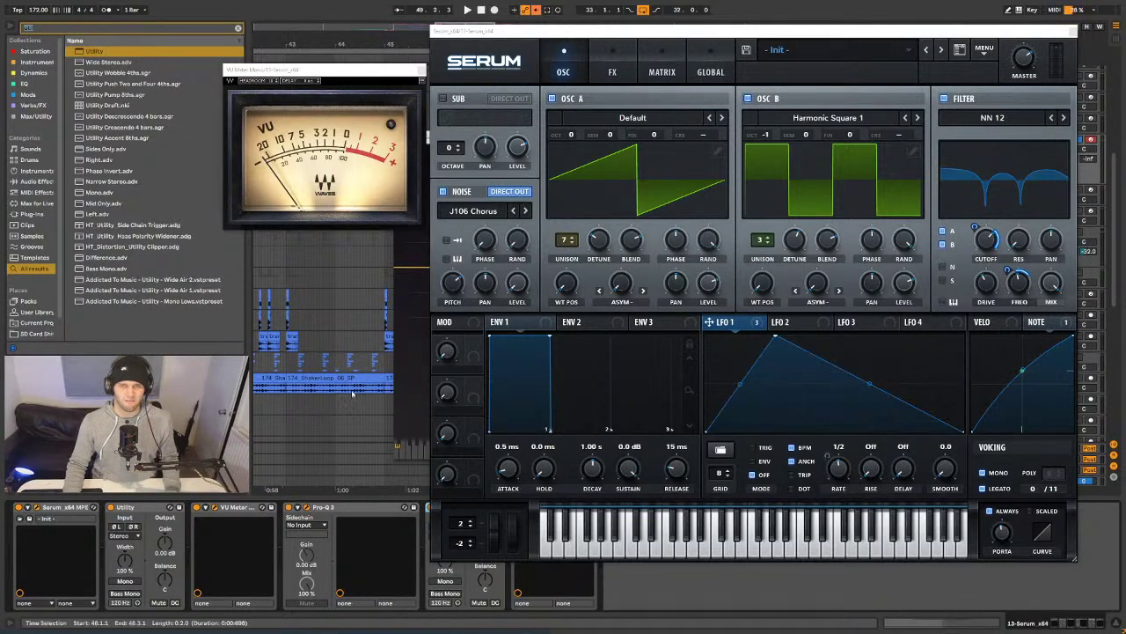
{"action": "left_click_drag", "start_coordinate": [361, 77], "coordinate": [200, 147]}
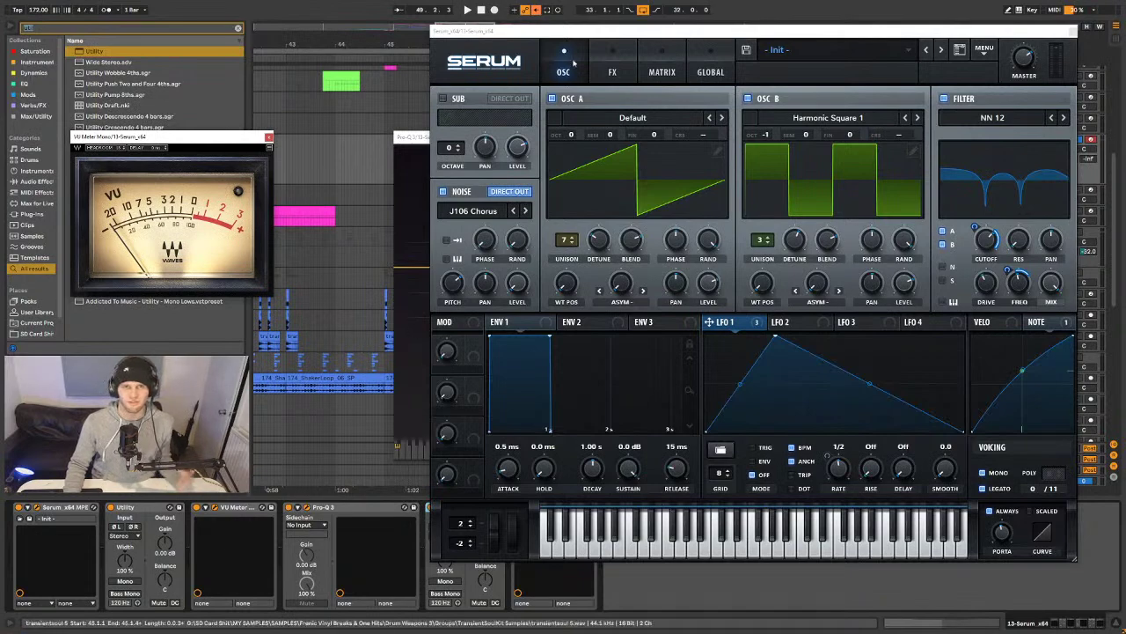
{"action": "left_click_drag", "start_coordinate": [602, 31], "coordinate": [523, 42]}
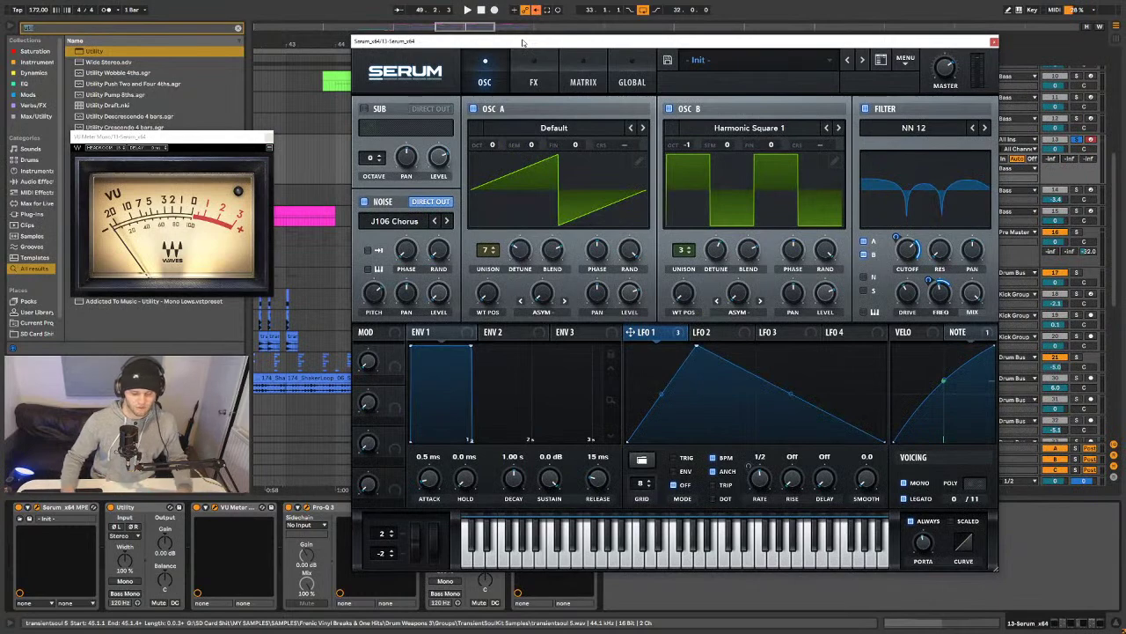
{"action": "left_click_drag", "start_coordinate": [523, 41], "coordinate": [418, 33]}
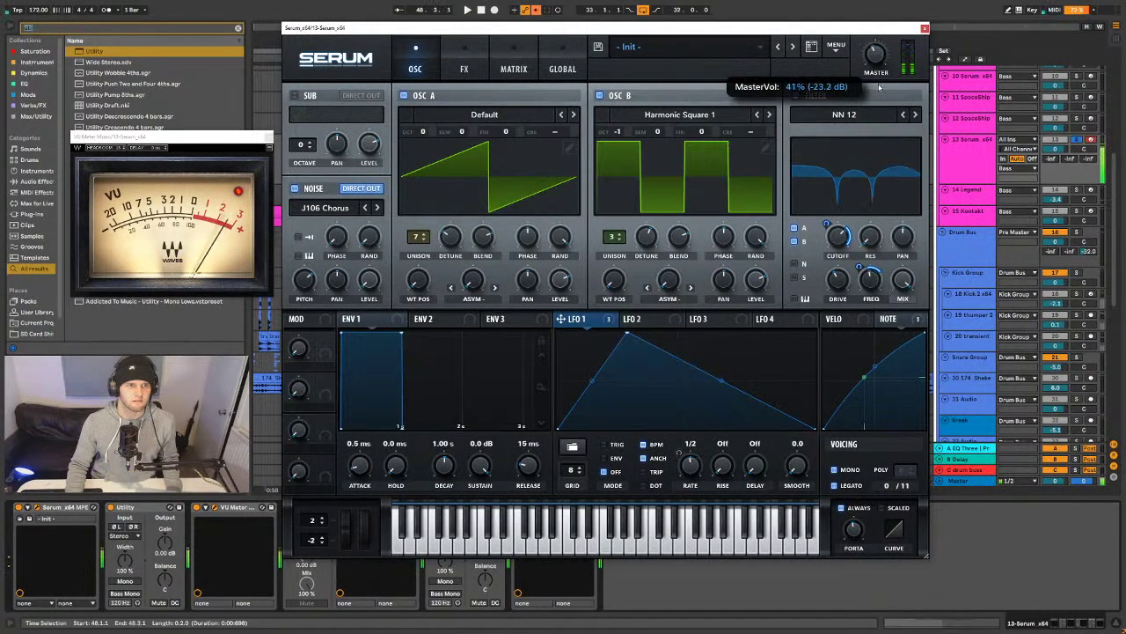
- During playback, adjust Serum's master volume against the VU meter, bringing it down to about 38%
{"action": "scroll", "coordinate": [879, 94], "scroll_direction": "up", "scroll_amount": 3}
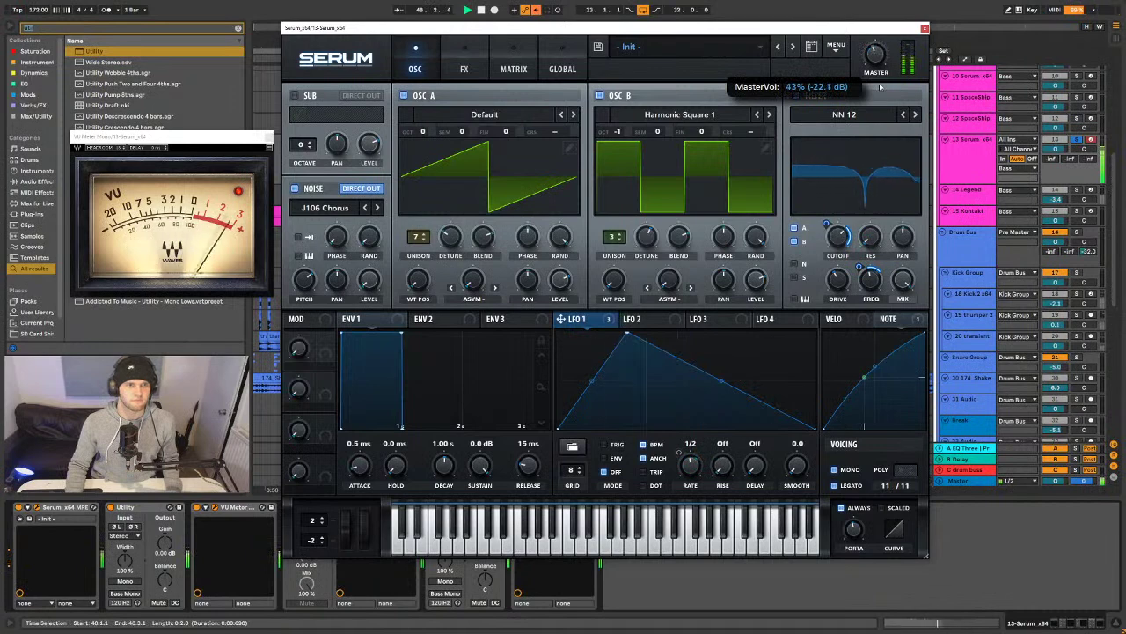
{"action": "scroll", "coordinate": [884, 91], "scroll_direction": "up", "scroll_amount": 1}
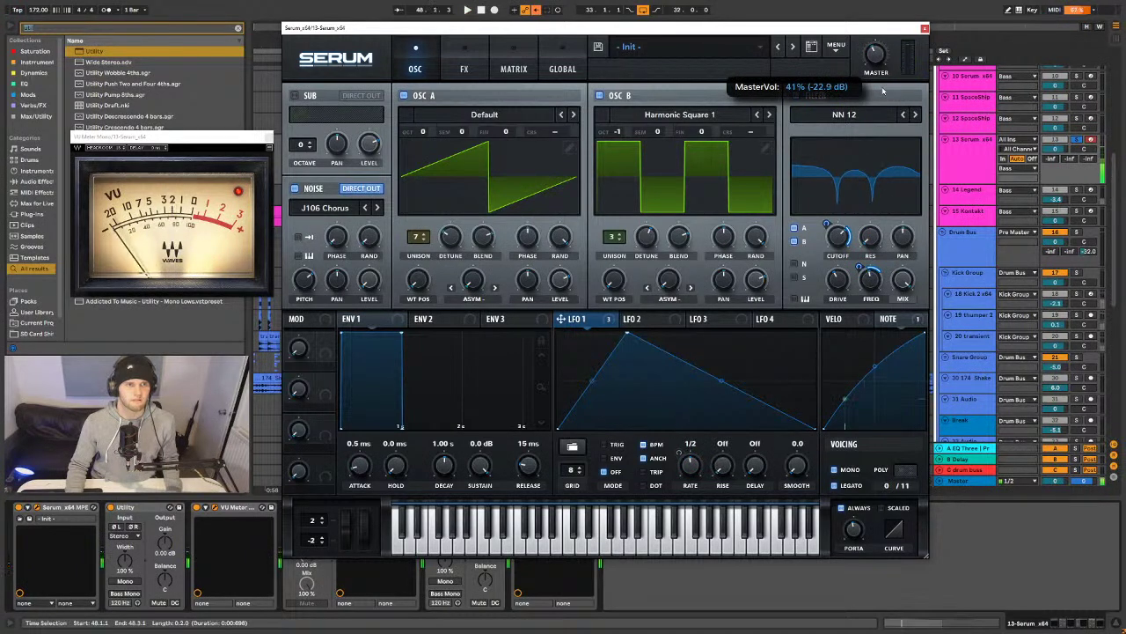
{"action": "scroll", "coordinate": [884, 92], "scroll_direction": "down", "scroll_amount": 2}
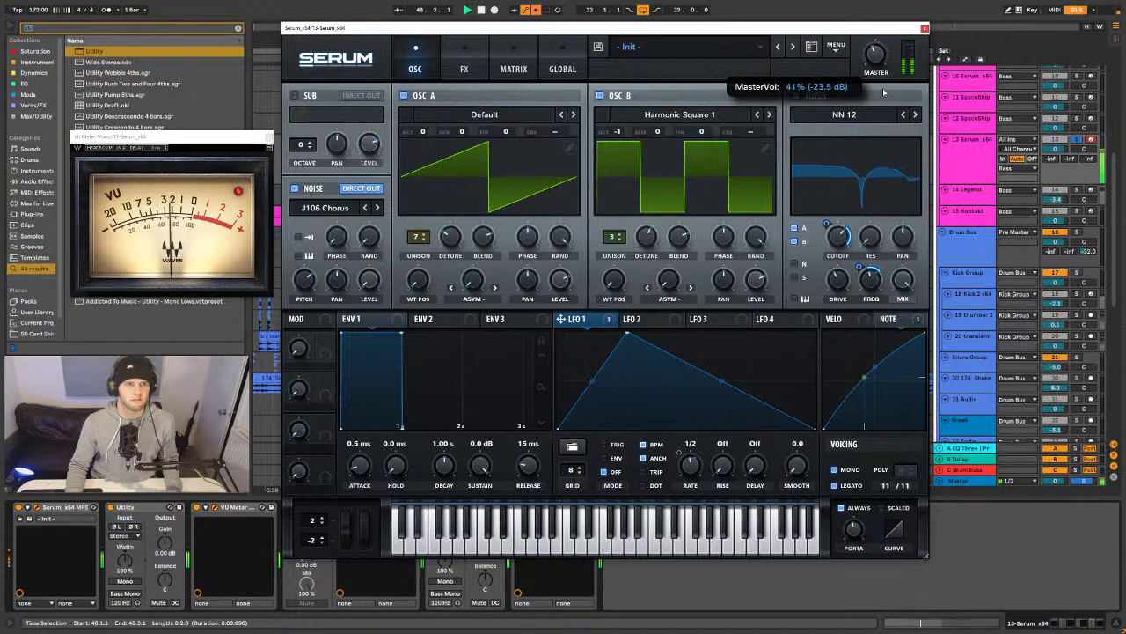
{"action": "scroll", "coordinate": [883, 92], "scroll_direction": "up", "scroll_amount": 1}
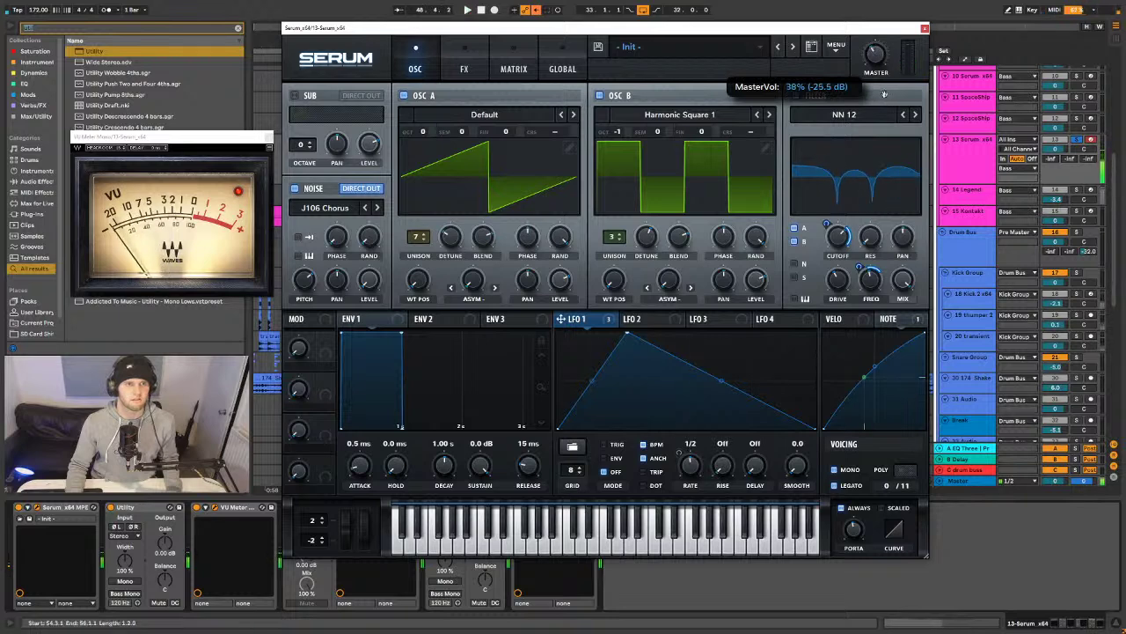
- Check Serum's lowered output on the VU meter during playback, and close the VU Meter Mono and Serum windows
{"action": "scroll", "coordinate": [884, 92], "scroll_direction": "down", "scroll_amount": 1}
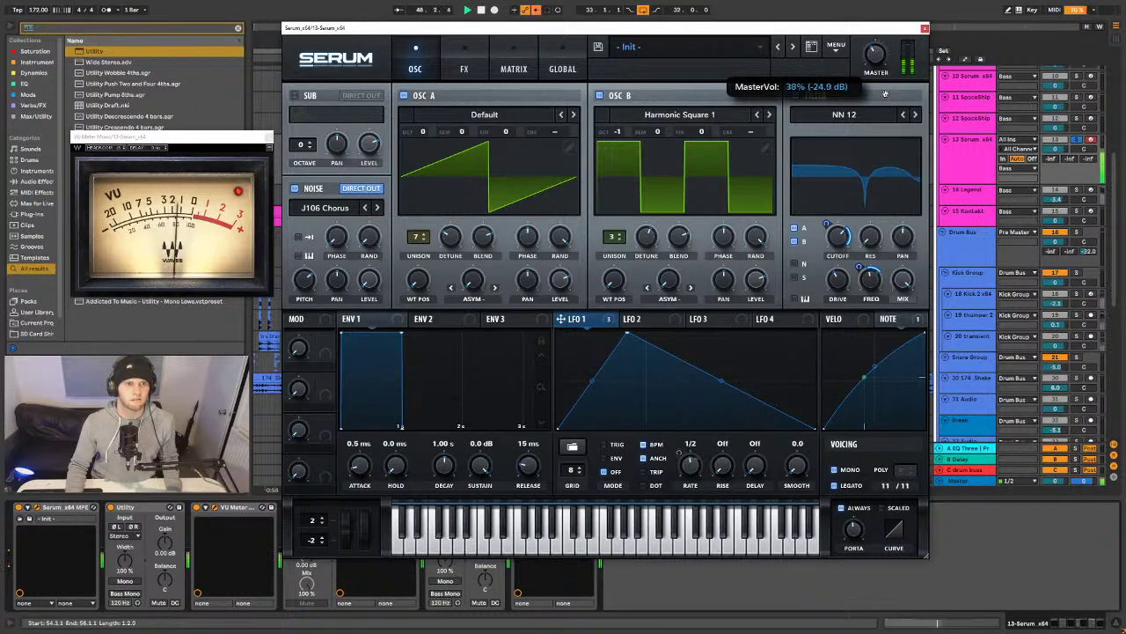
{"action": "scroll", "coordinate": [884, 91], "scroll_direction": "up", "scroll_amount": 1}
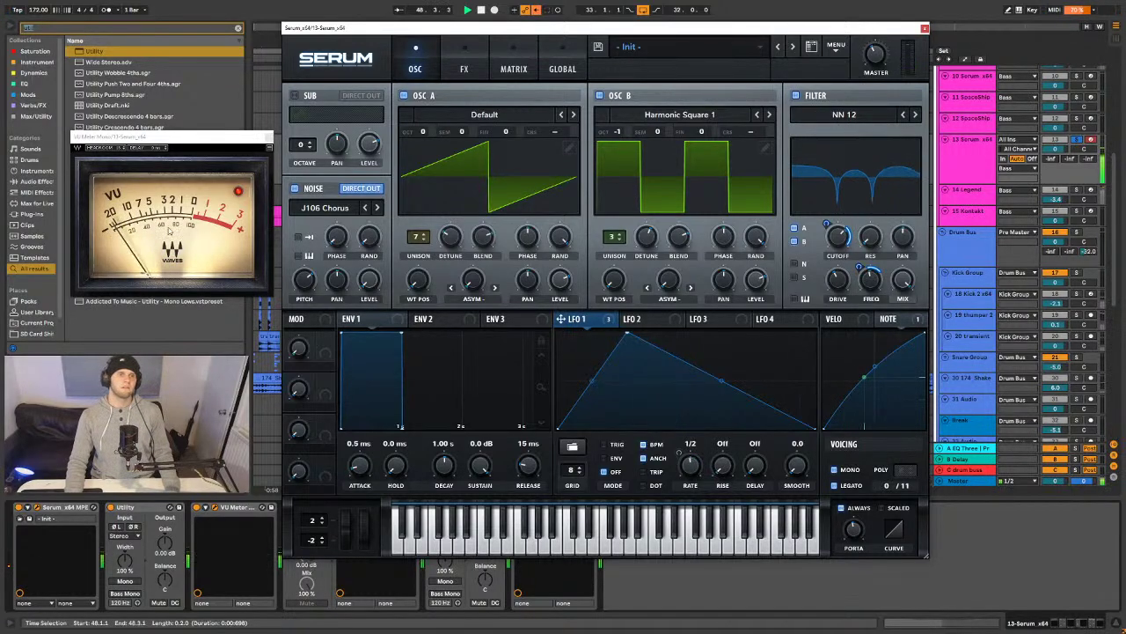
{"action": "left_click", "coordinate": [240, 196]}
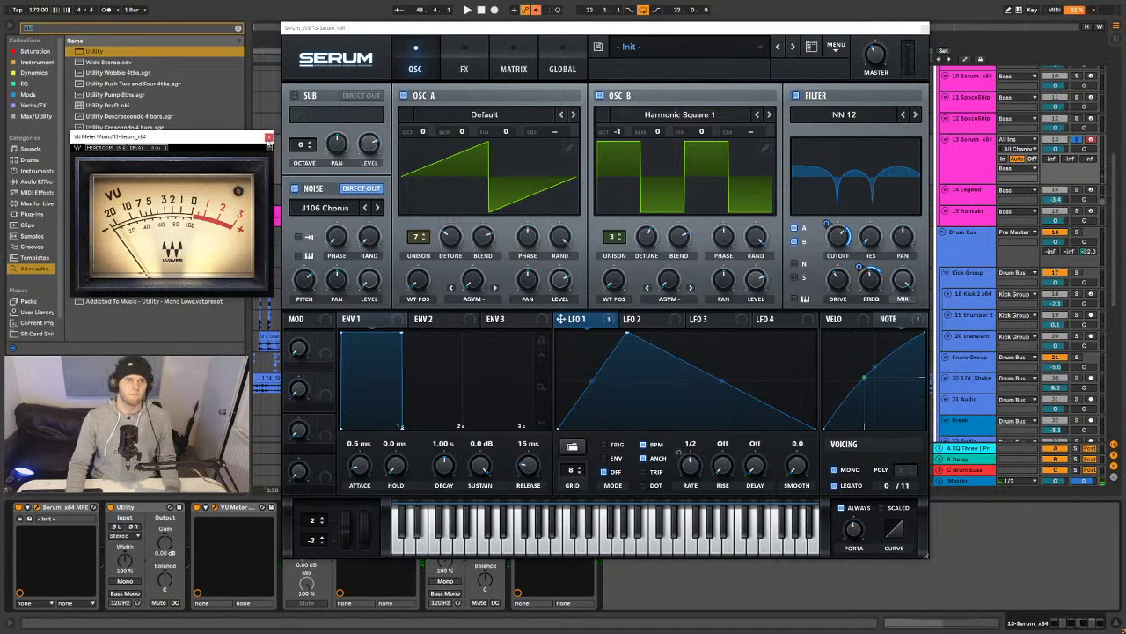
{"action": "left_click", "coordinate": [266, 138]}
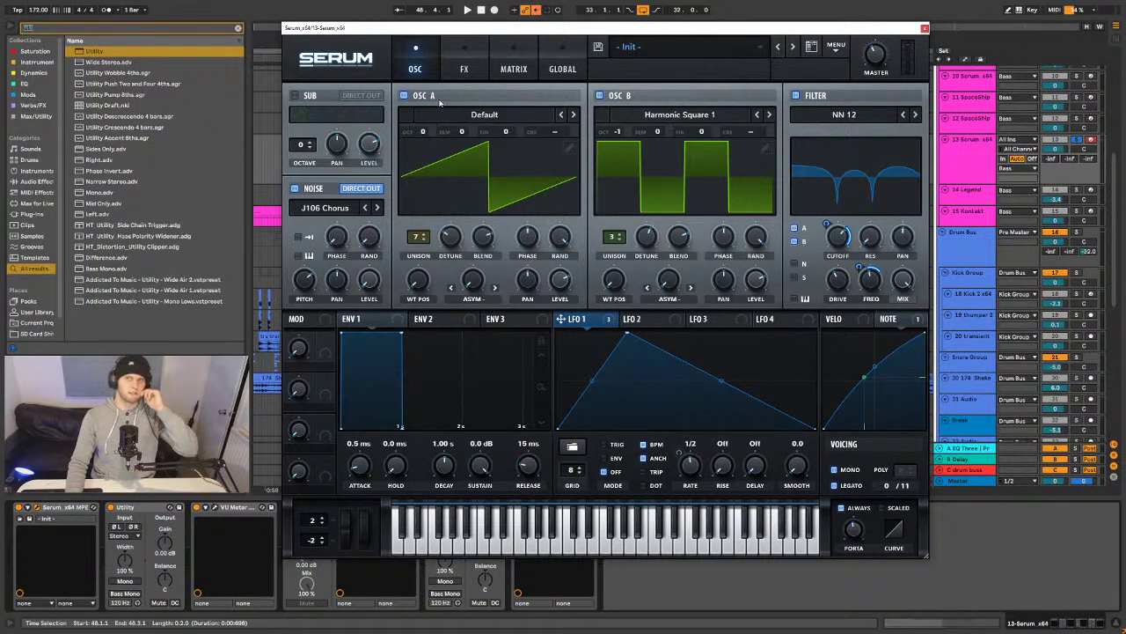
{"action": "left_click", "coordinate": [923, 29]}
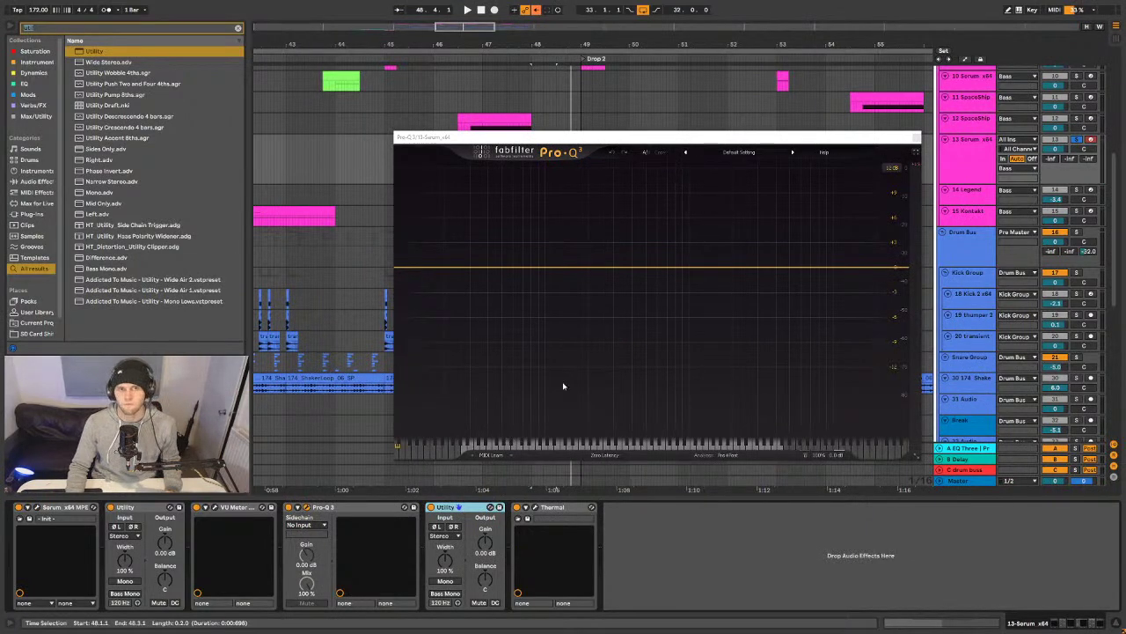
- During playback, add a high cut at about 9 kHz and a low cut in the low end of the 13 Serum track's Pro-Q 3
{"action": "key", "text": "space"}
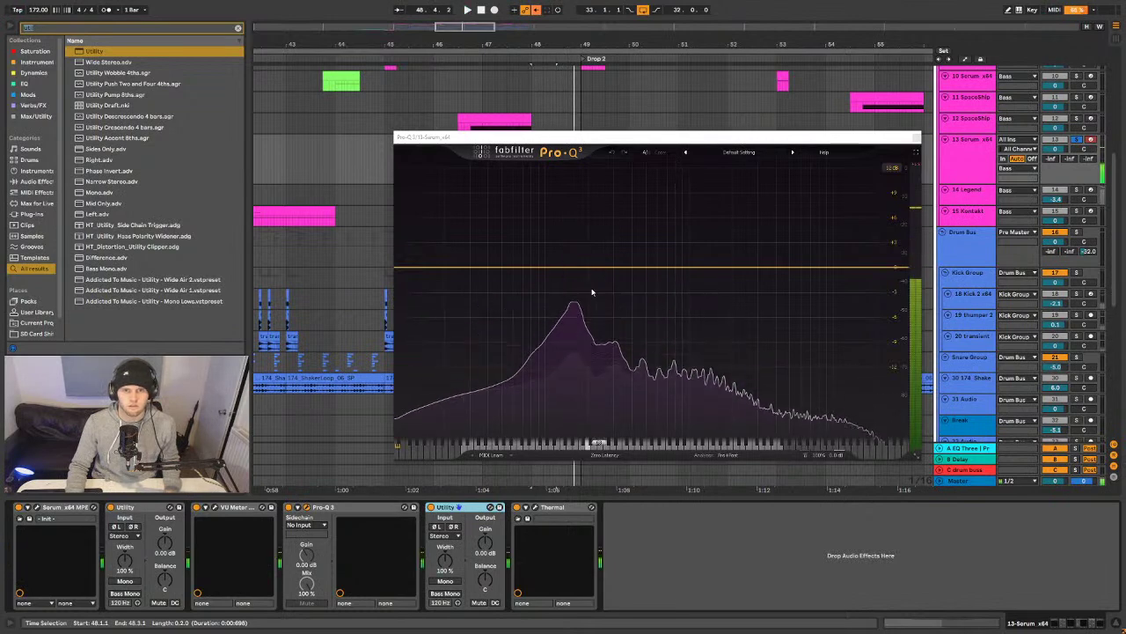
{"action": "key", "text": "space"}
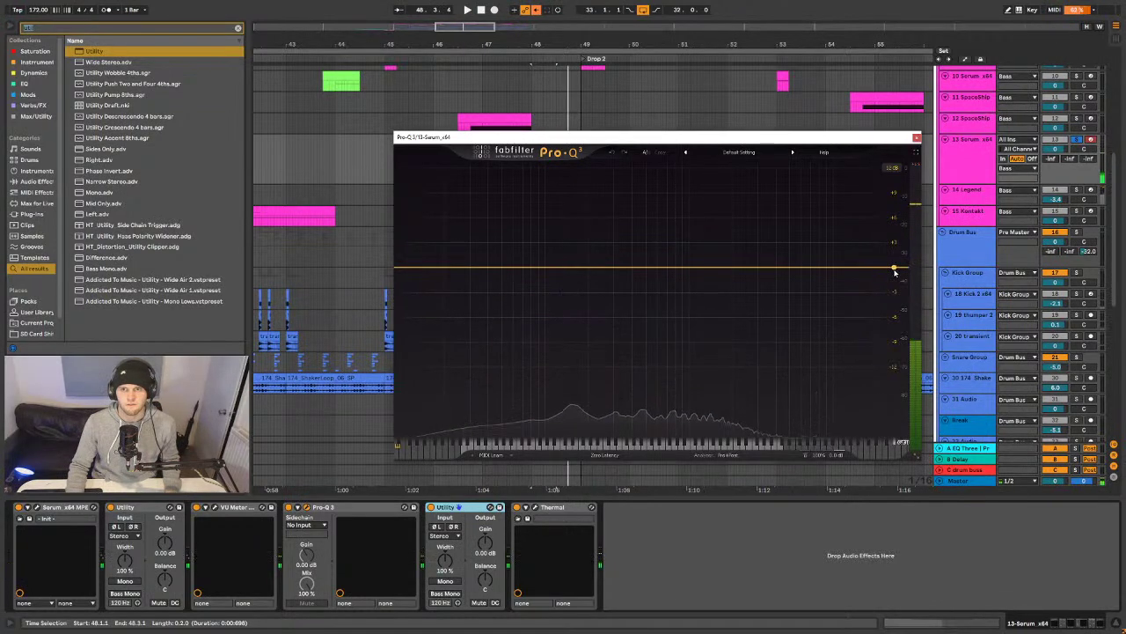
{"action": "double_click", "coordinate": [893, 266]}
{"action": "key", "text": "space"}
{"action": "left_click_drag", "start_coordinate": [893, 266], "coordinate": [826, 272]}
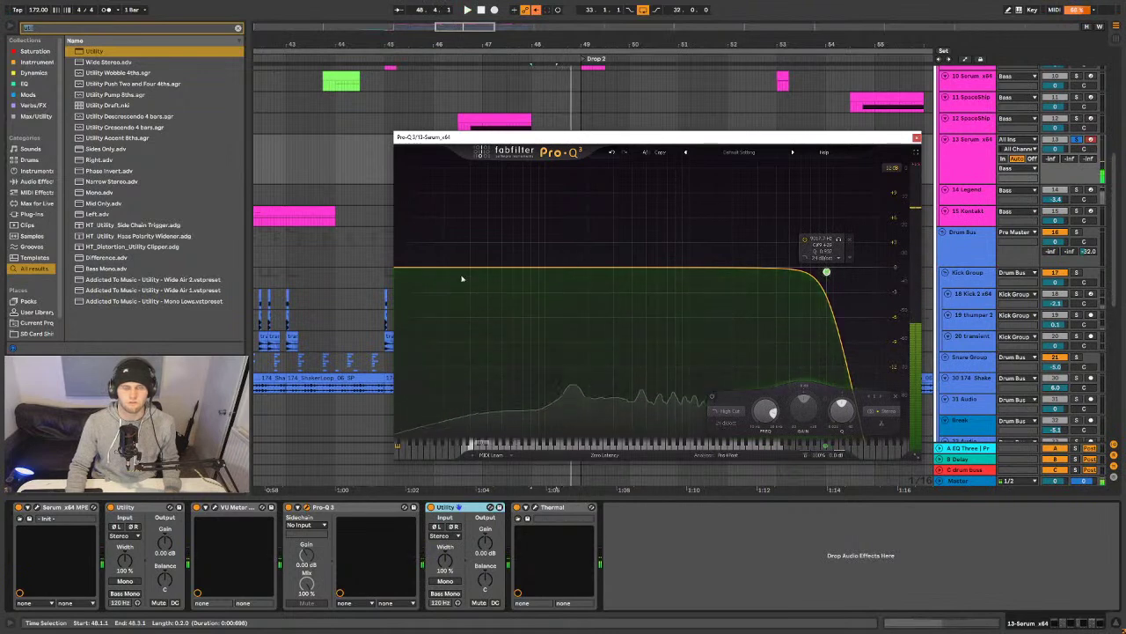
{"action": "left_click", "coordinate": [427, 267]}
{"action": "left_click_drag", "start_coordinate": [441, 271], "coordinate": [529, 268]}
{"action": "key", "text": "space"}
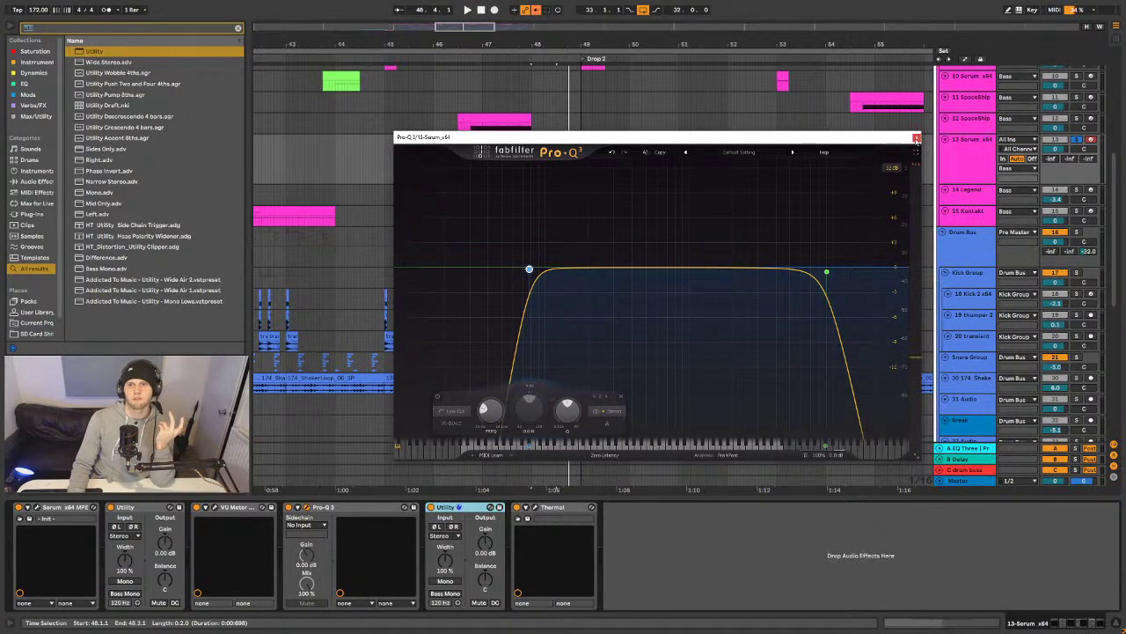
{"action": "left_click", "coordinate": [916, 139]}
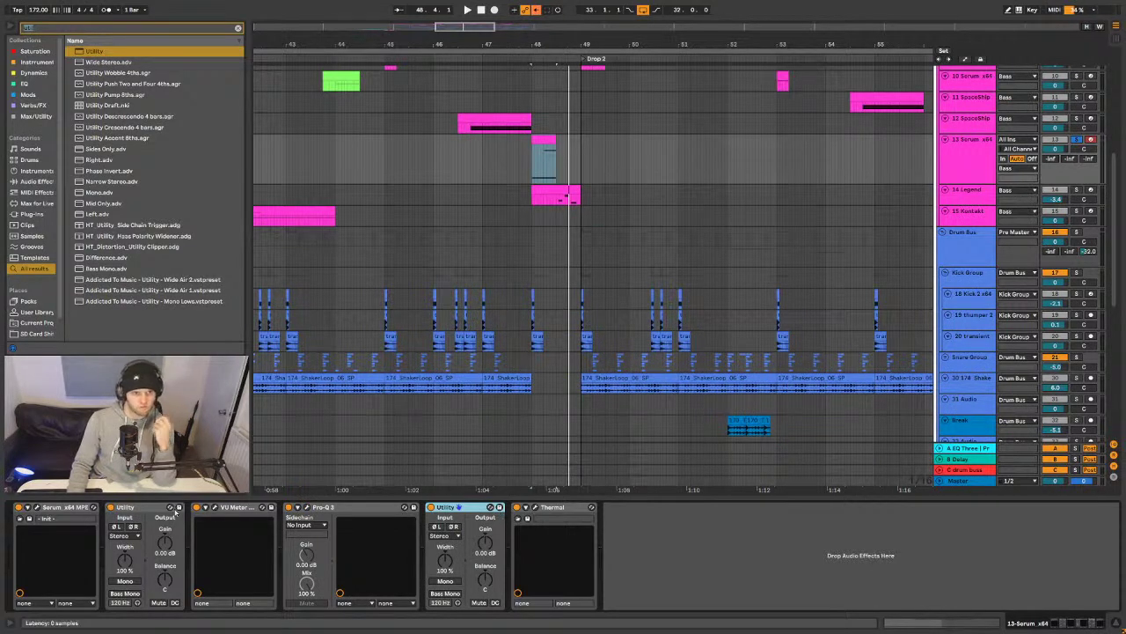
- Try a second VU Meter Mono between the second Utility and Thermal on the 13 Serum track, checking it during playback
{"action": "left_click_drag", "start_coordinate": [227, 510], "coordinate": [500, 521]}
{"action": "left_click_drag", "start_coordinate": [402, 525], "coordinate": [406, 528]}
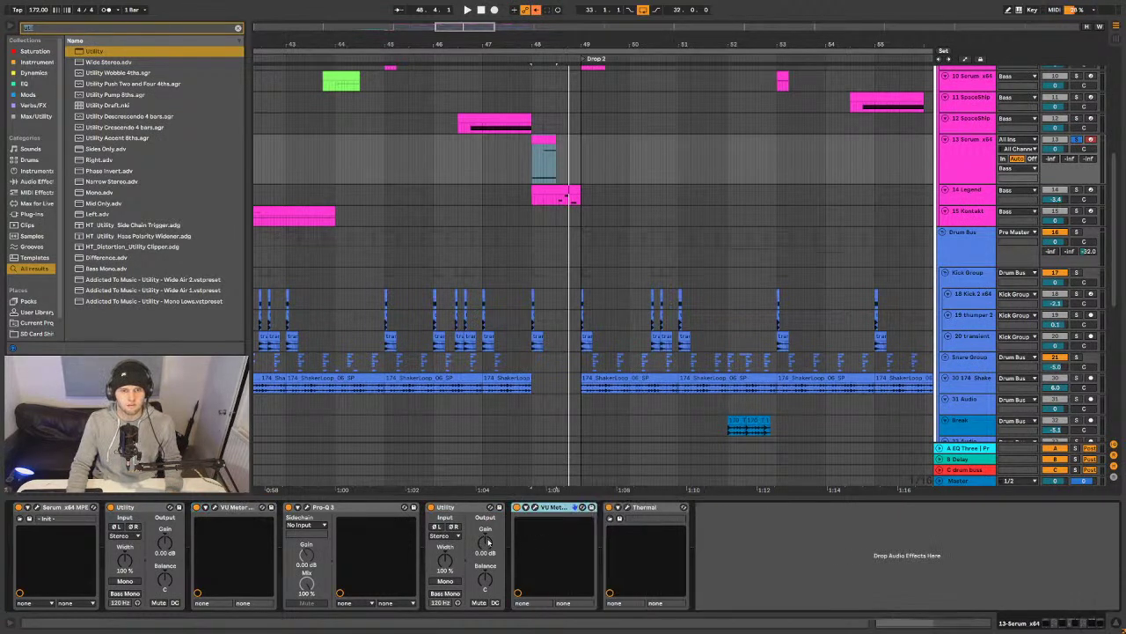
{"action": "left_click", "coordinate": [534, 508]}
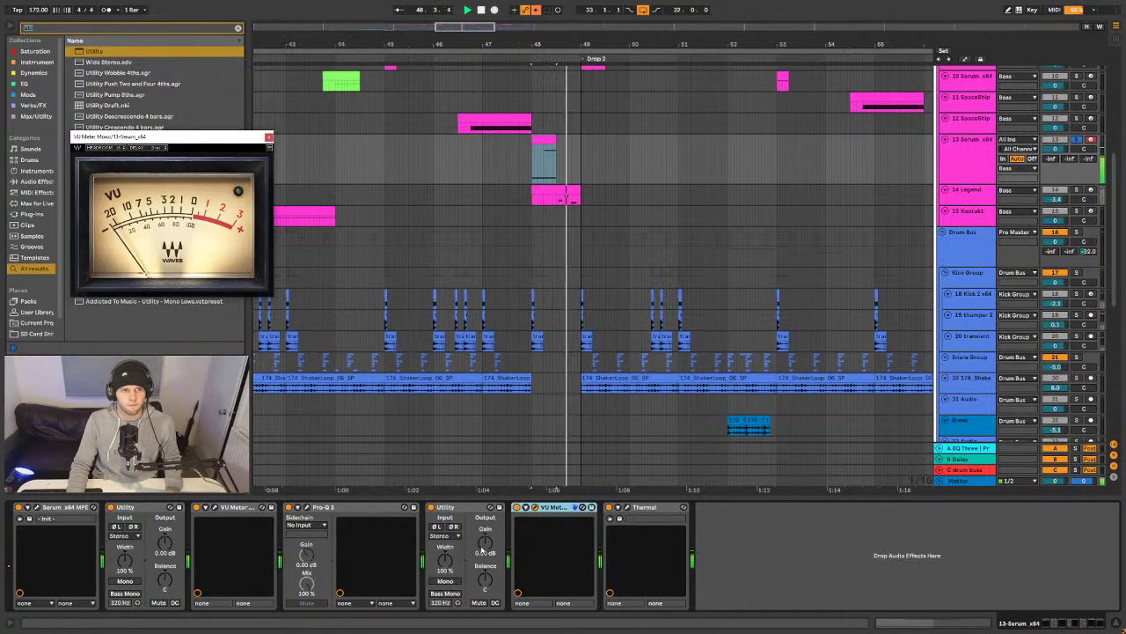
{"action": "key", "text": "ctrl+alt+p"}
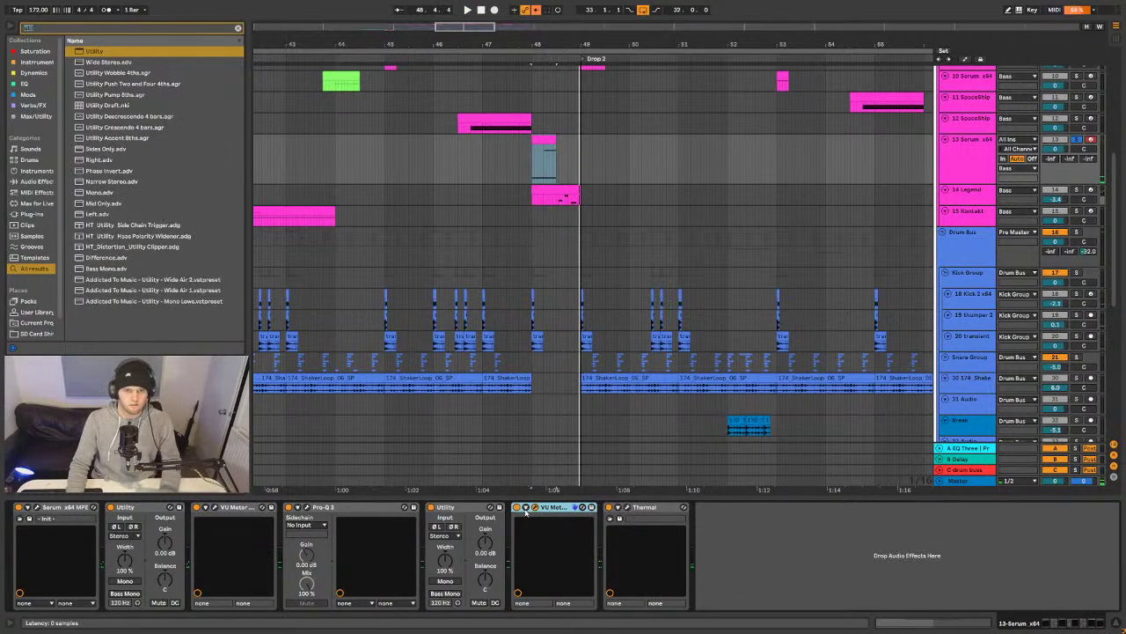
{"action": "key", "text": "Delete"}
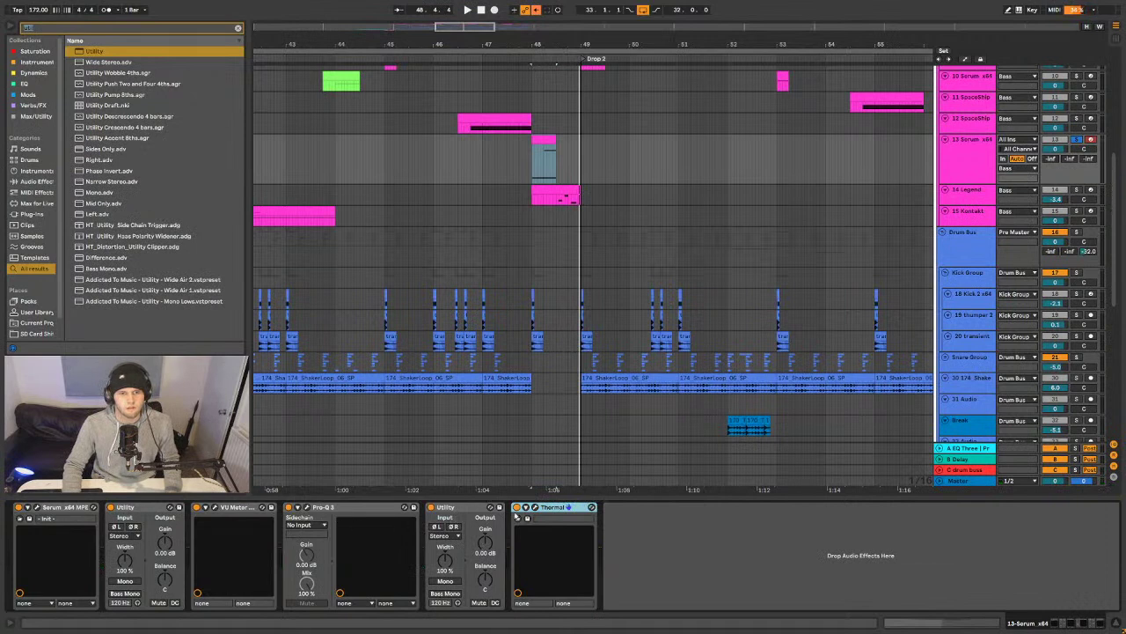
- Reorder the 13 Serum devices so Thermal follows Pro-Q 3, with the second Utility and VU Meter Mono after it
{"action": "left_click", "coordinate": [451, 510]}
{"action": "left_click", "coordinate": [230, 510], "text": "shift"}
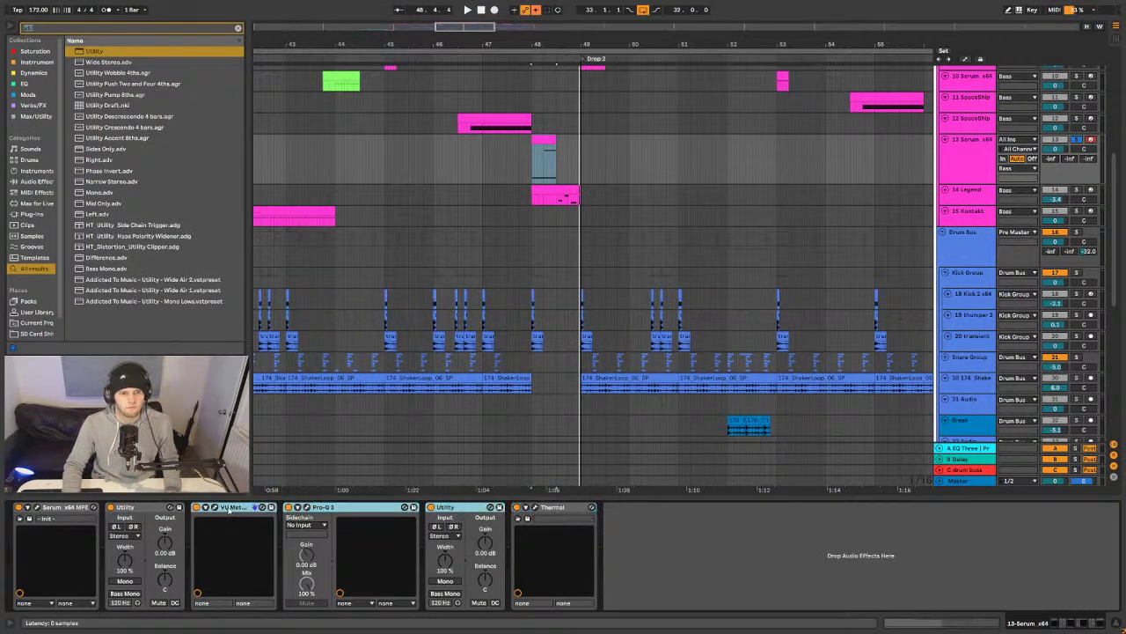
{"action": "left_click", "coordinate": [448, 510]}
{"action": "left_click_drag", "start_coordinate": [573, 512], "coordinate": [614, 523]}
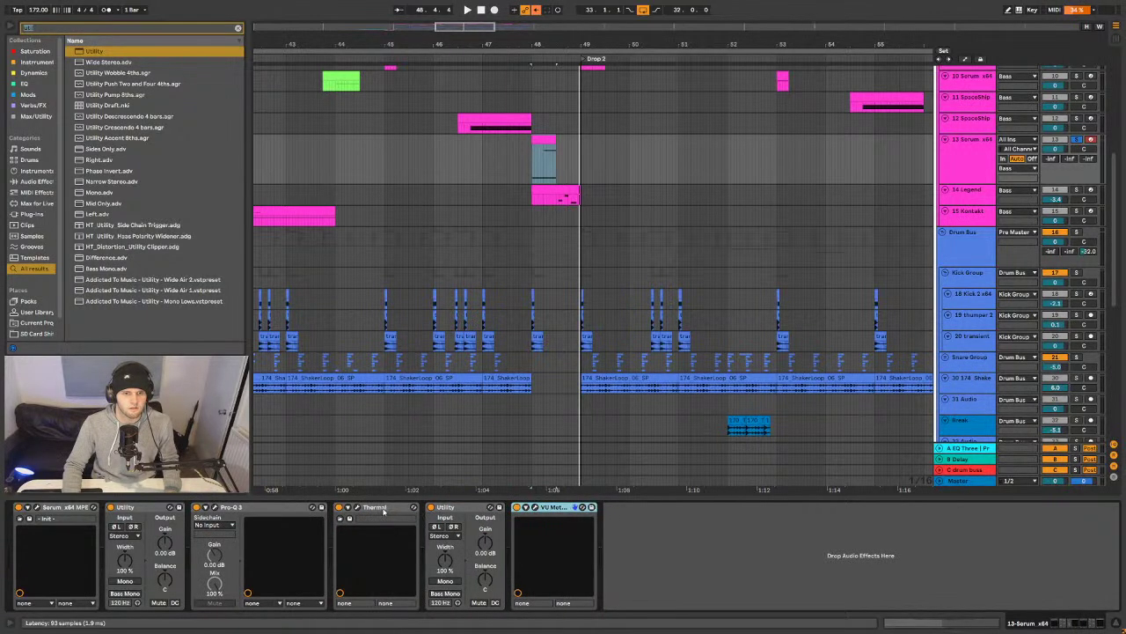
- Open Thermal's preset browser and move its window so the whole preset list is visible
{"action": "key", "text": "ctrl+alt+p"}
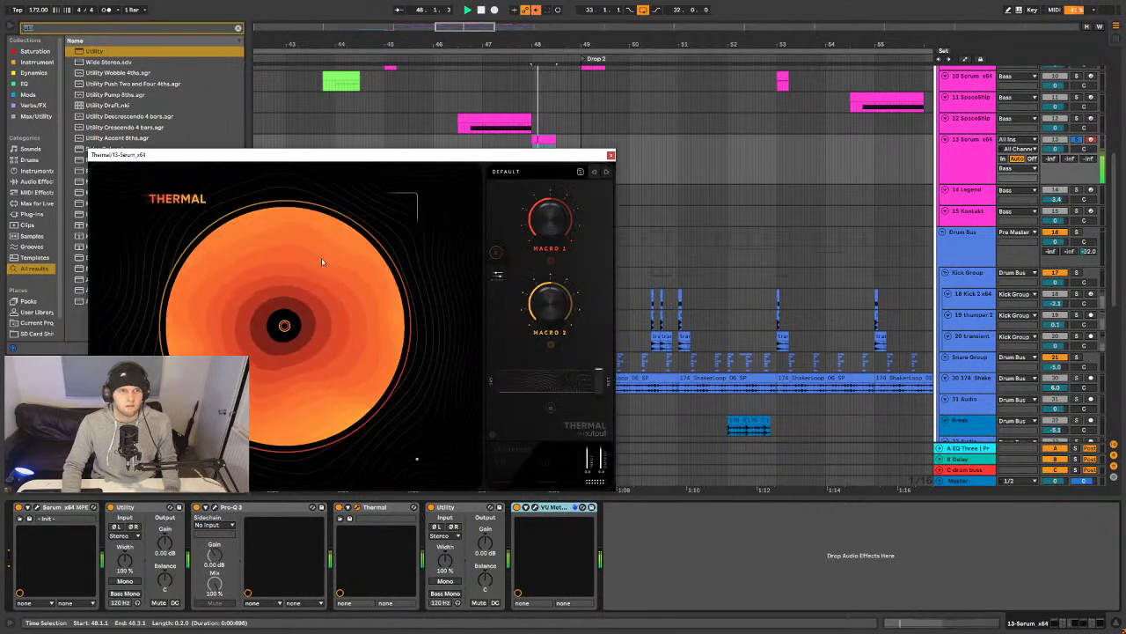
{"action": "left_click", "coordinate": [500, 174]}
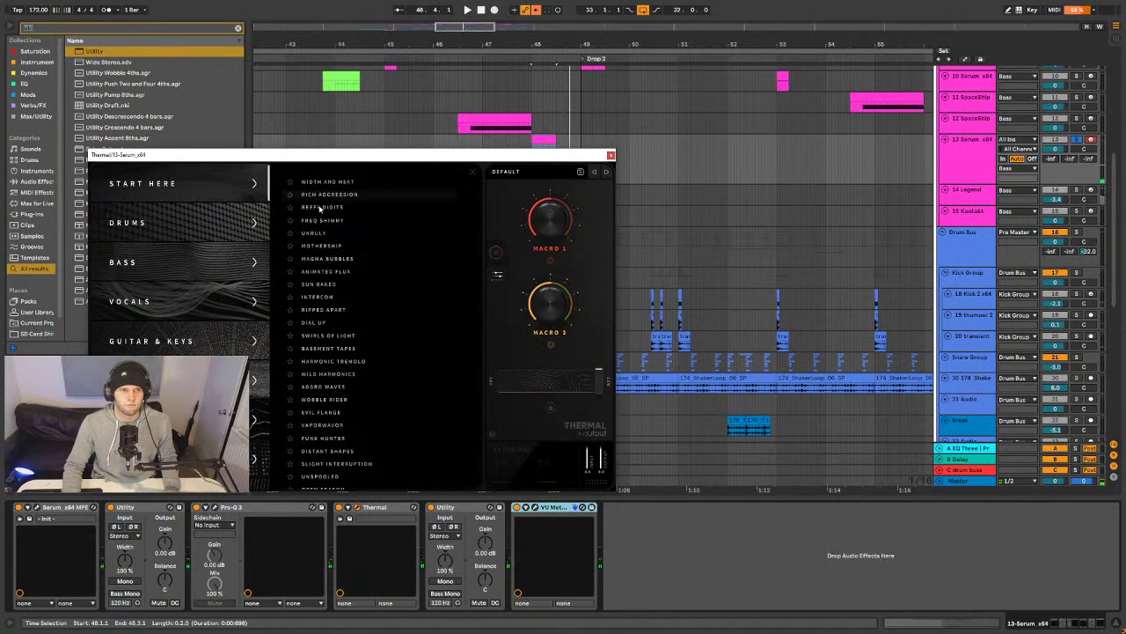
{"action": "left_click", "coordinate": [540, 180]}
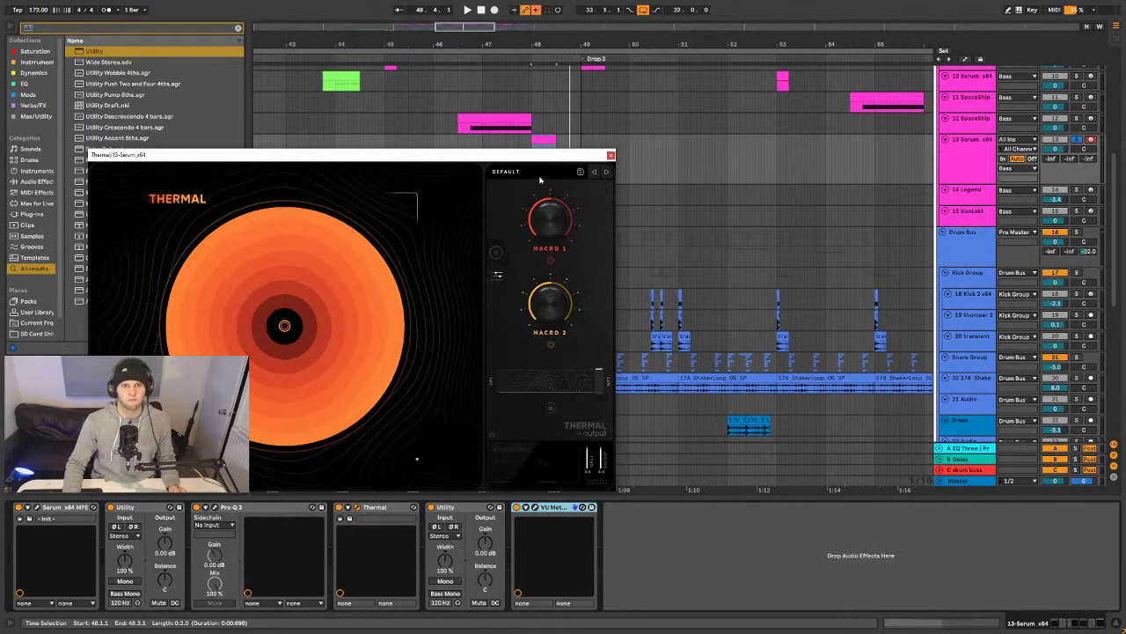
{"action": "left_click", "coordinate": [540, 180]}
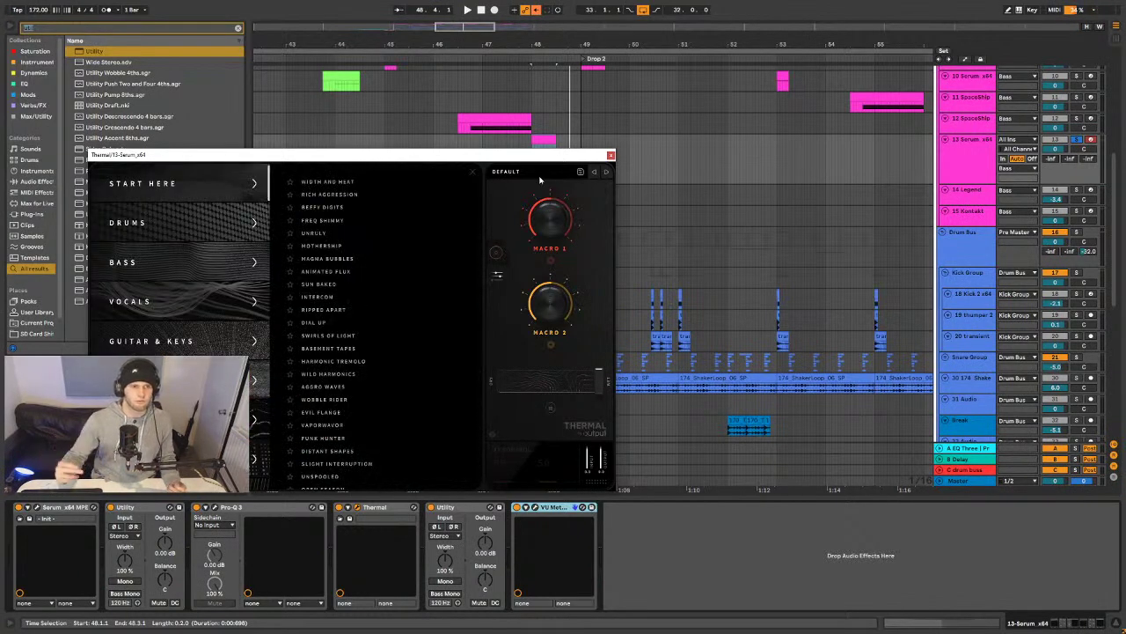
{"action": "left_click_drag", "start_coordinate": [357, 156], "coordinate": [529, 114]}
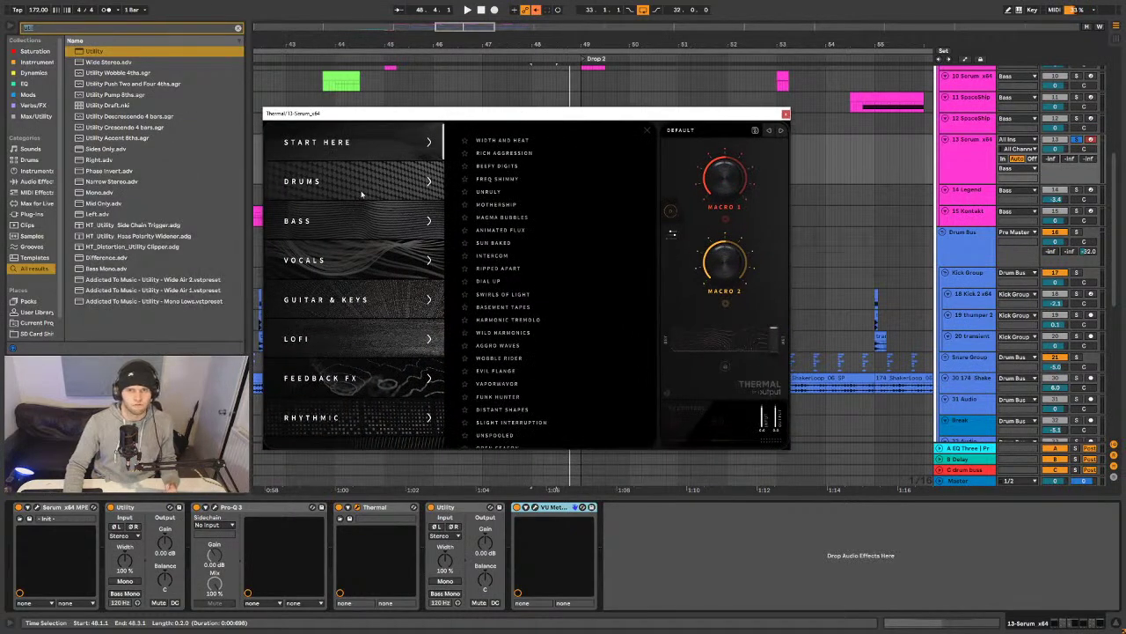
- Load the Indie Fuzz preset from Thermal's Bass category and audition it on the Serum bass
{"action": "left_click", "coordinate": [337, 225]}
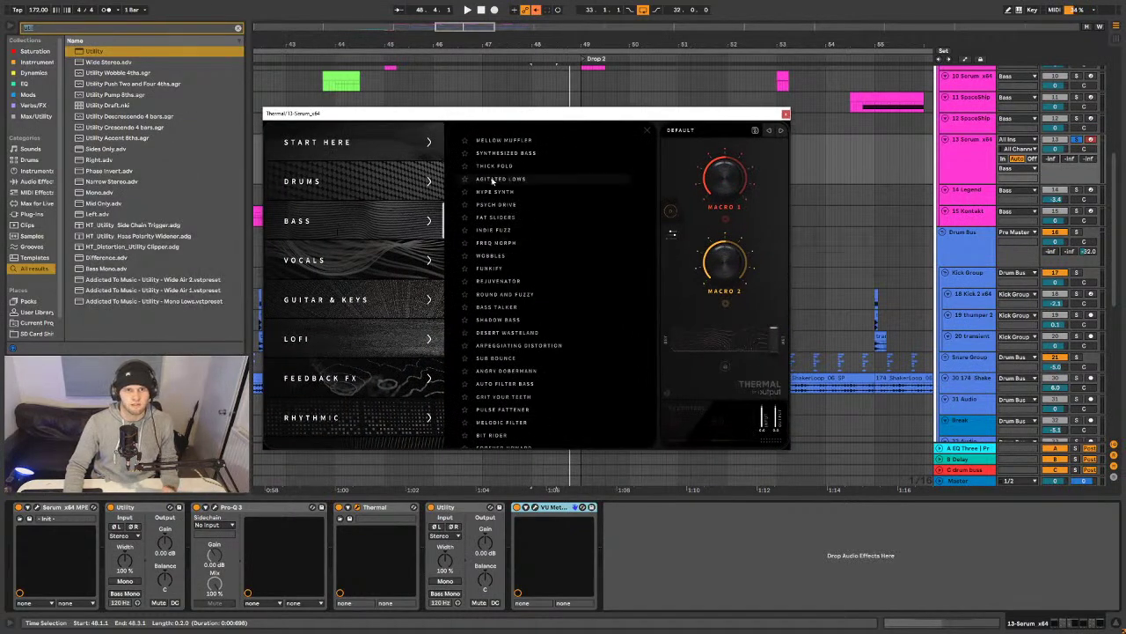
{"action": "left_click", "coordinate": [521, 224]}
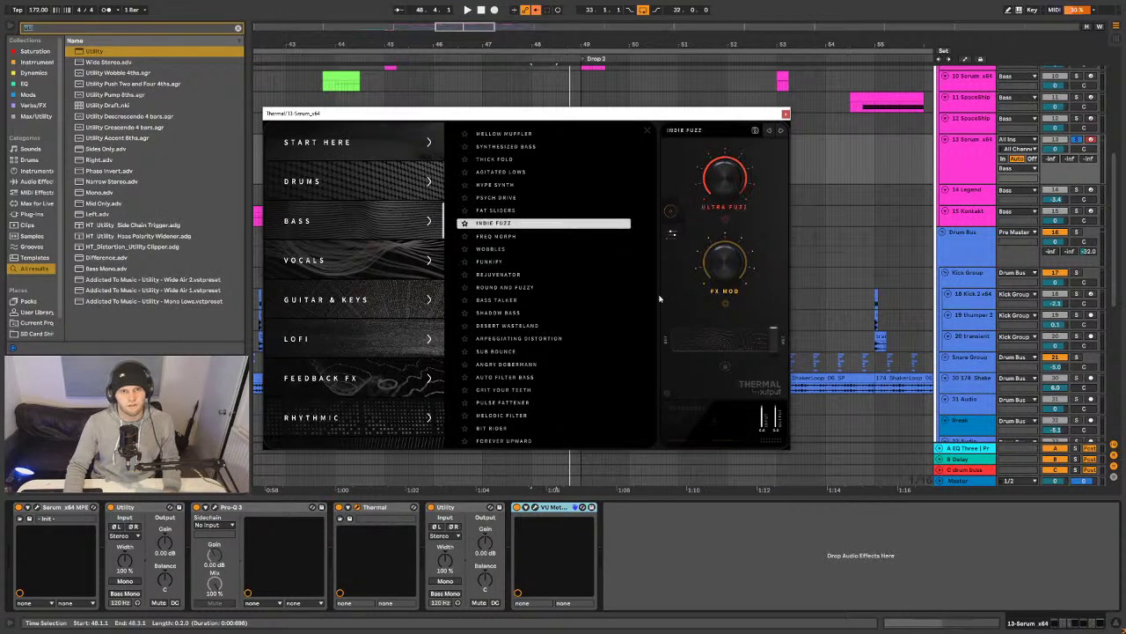
{"action": "left_click_drag", "start_coordinate": [730, 114], "coordinate": [787, 90]}
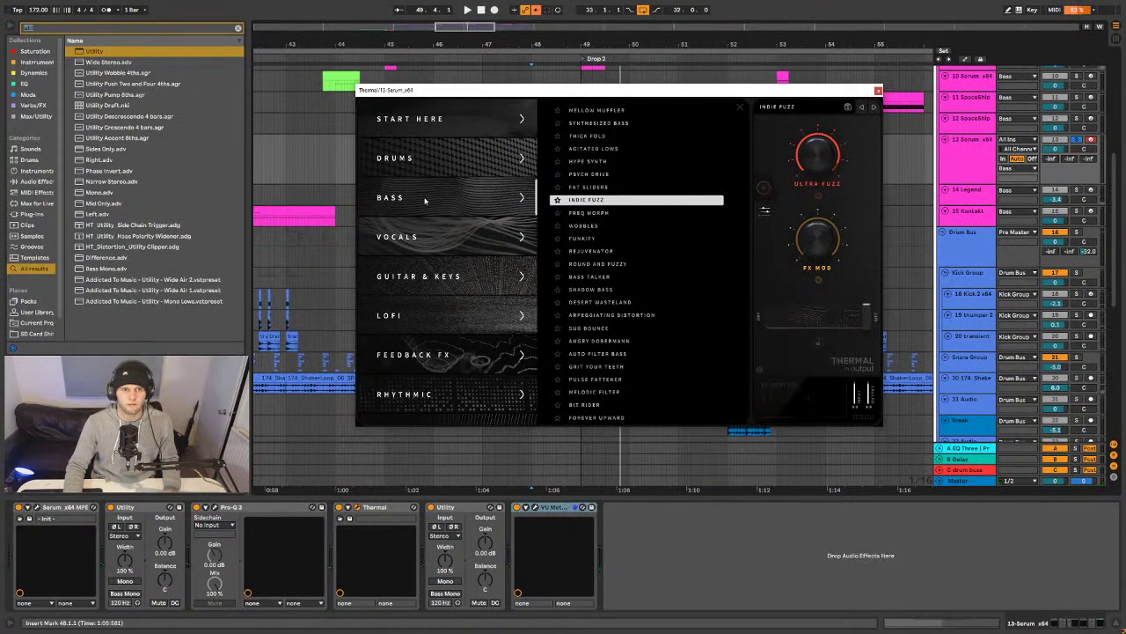
- Audition Thermal's Start Here presets Ripped Apart, Magma Bubbles and Mothership on the Serum bass during playback
{"action": "left_click", "coordinate": [471, 113]}
{"action": "left_click", "coordinate": [591, 245]}
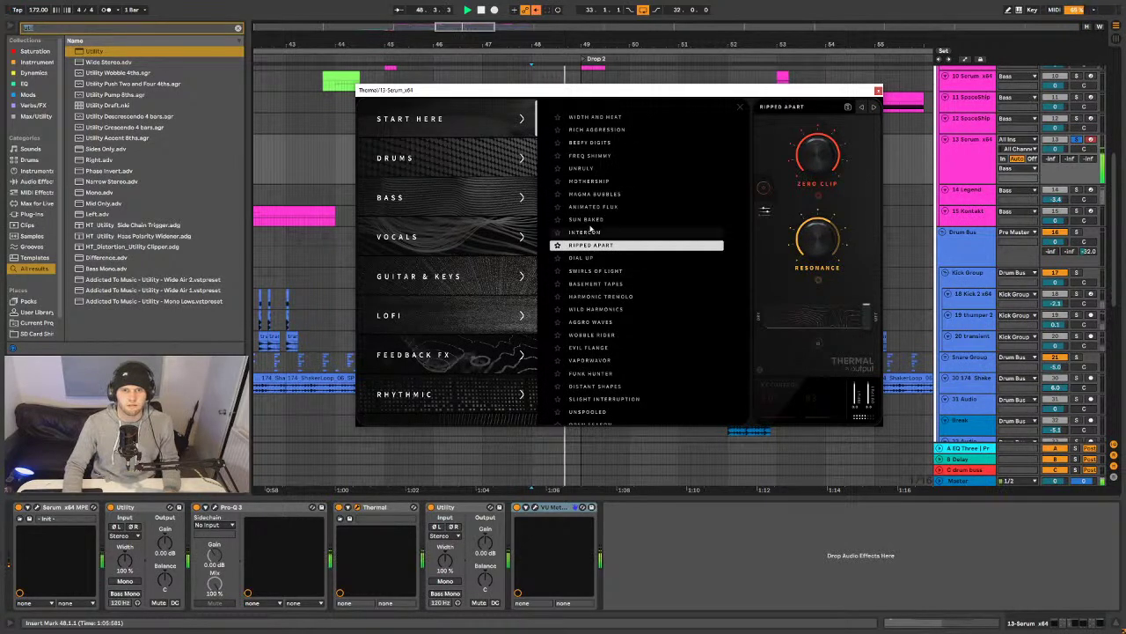
{"action": "left_click", "coordinate": [588, 194]}
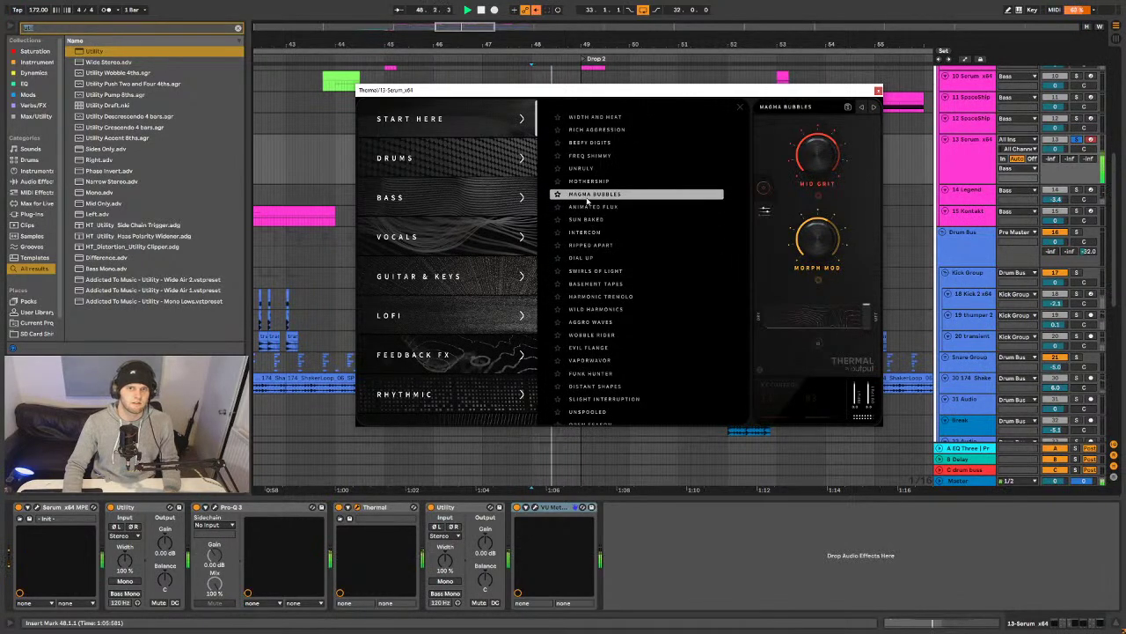
{"action": "left_click", "coordinate": [589, 182]}
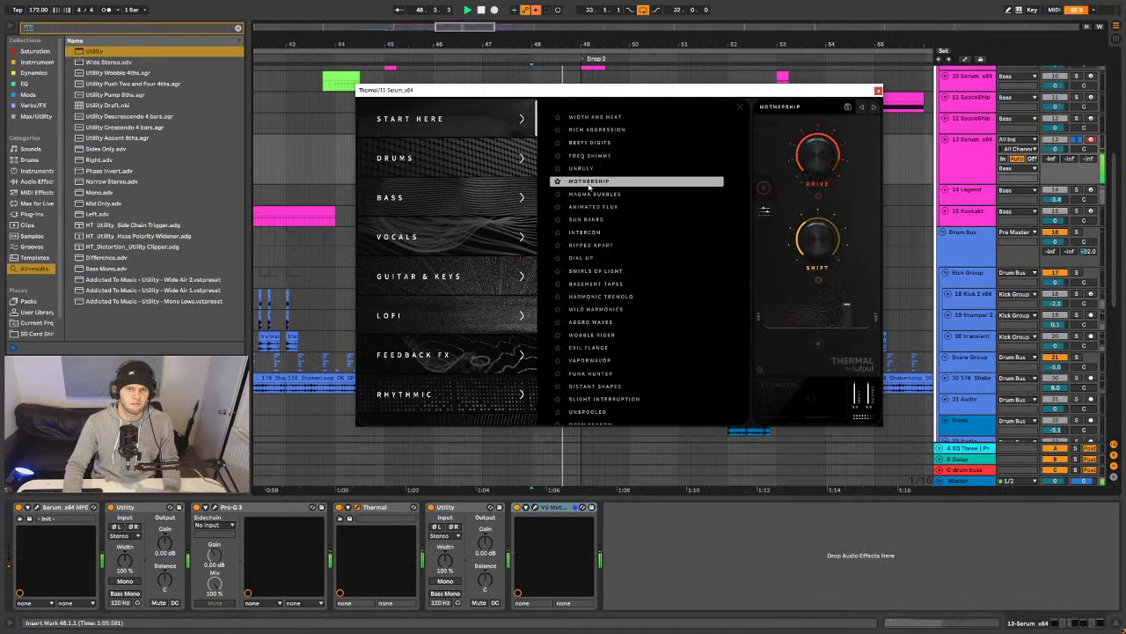
{"action": "scroll", "coordinate": [629, 322], "scroll_direction": "down", "scroll_amount": 1}
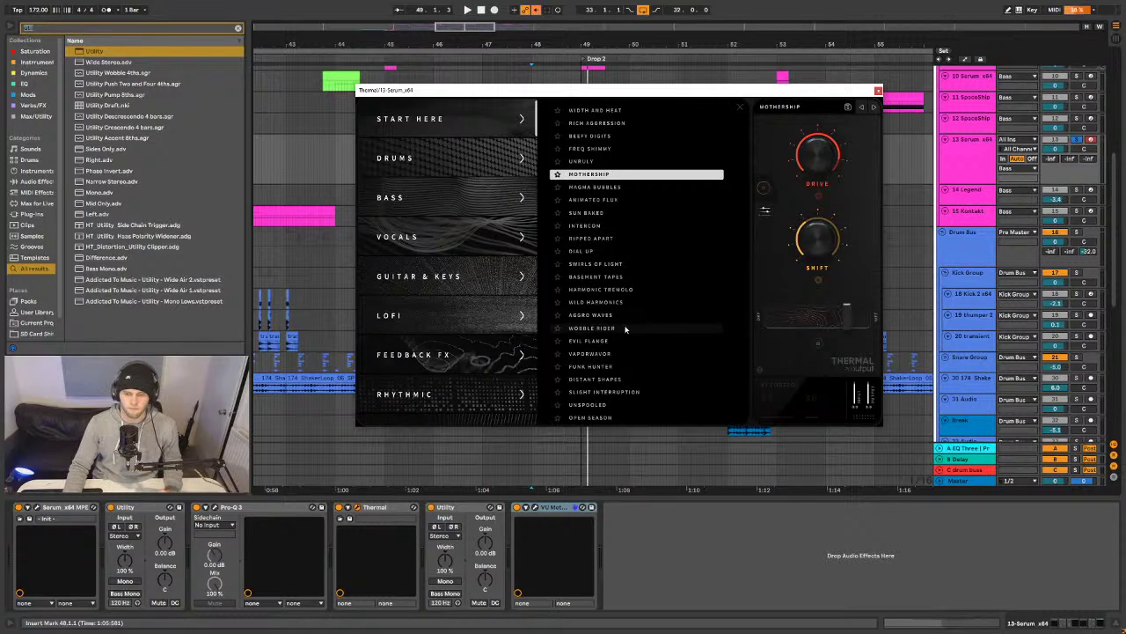
- Compare Thermal's Dial Up and Ripped Apart presets on the Serum bass during playback
{"action": "left_click", "coordinate": [581, 252]}
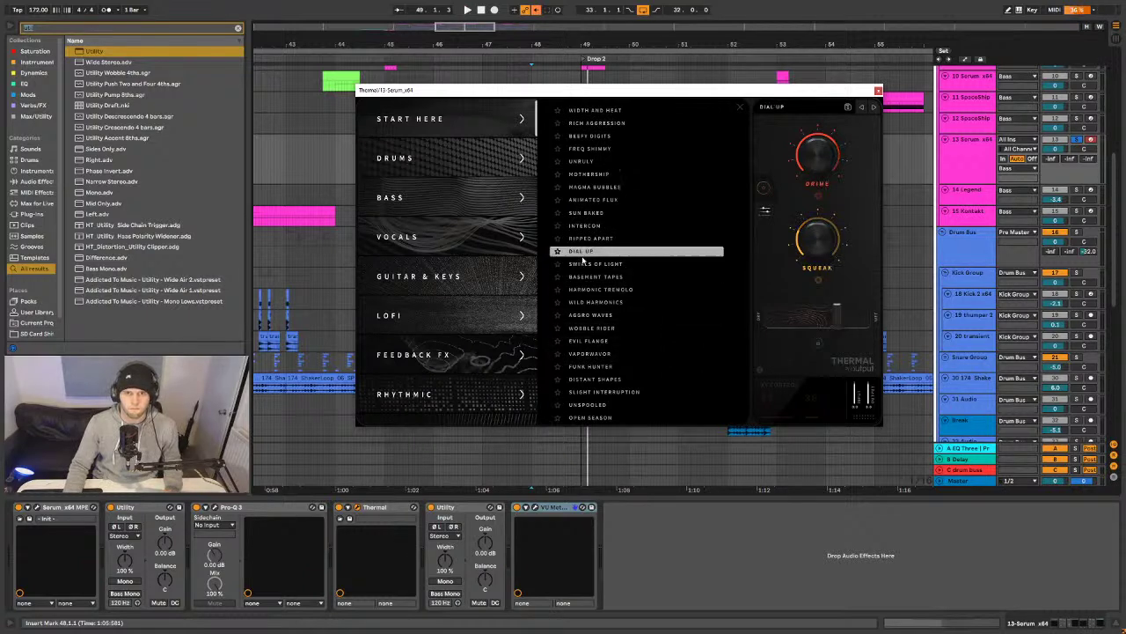
{"action": "left_click", "coordinate": [588, 240]}
{"action": "key", "text": "space"}
{"action": "left_click", "coordinate": [589, 252]}
- Audition Thermal's Swirls of Light preset with Dry/Wet at 100 and mark the preset as a favourite
{"action": "left_click", "coordinate": [593, 264]}
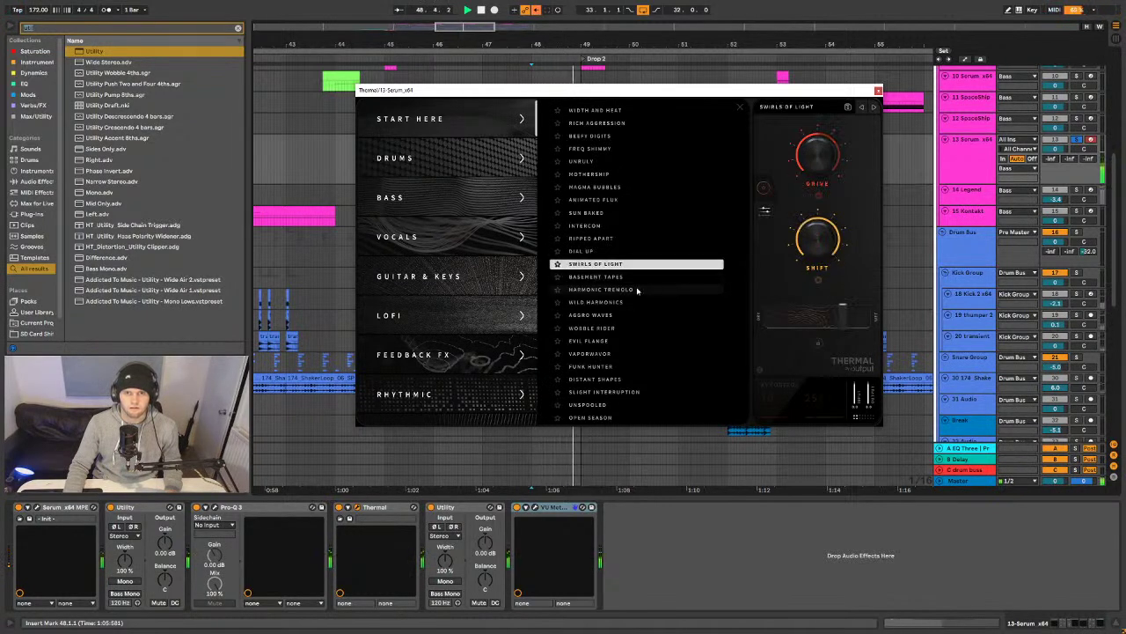
{"action": "mouse_move", "coordinate": [871, 318]}
{"action": "left_mouse_down"}
{"action": "mouse_move", "coordinate": [736, 335]}
{"action": "mouse_move", "coordinate": [879, 335]}
{"action": "left_mouse_up"}
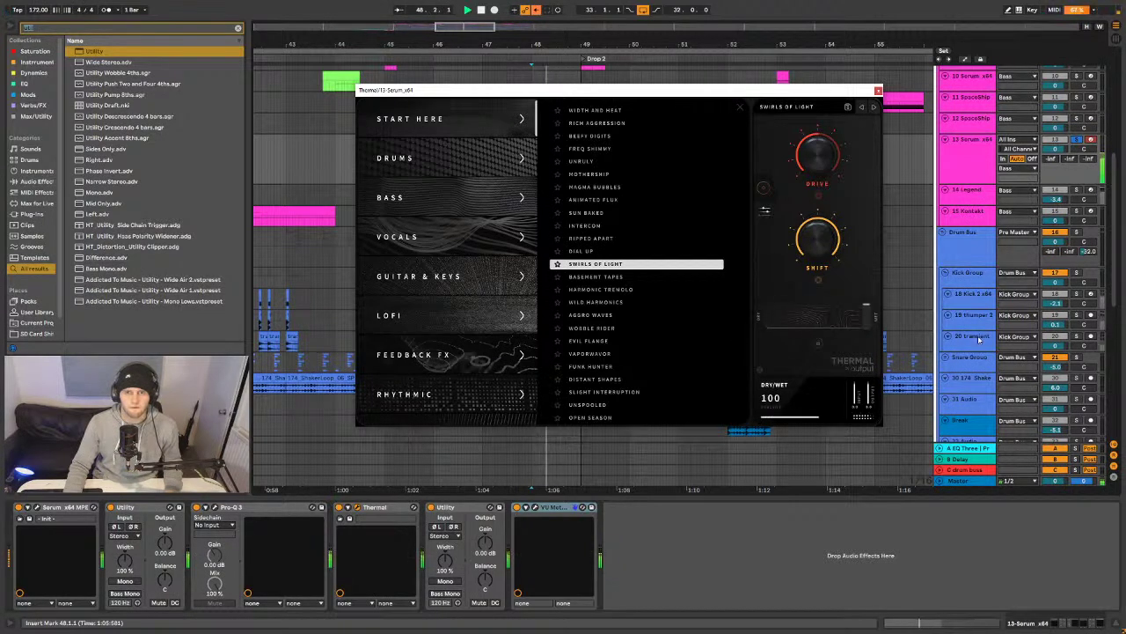
{"action": "left_click", "coordinate": [612, 302]}
{"action": "left_click", "coordinate": [558, 263]}
- Audition Thermal's Harmonic Tremolo, Aggro Waves, Wobble Rider, Evil Flange, Vaporwavor, Funk Hunter and Distant Shapes presets on the Serum bass
{"action": "left_click", "coordinate": [609, 292]}
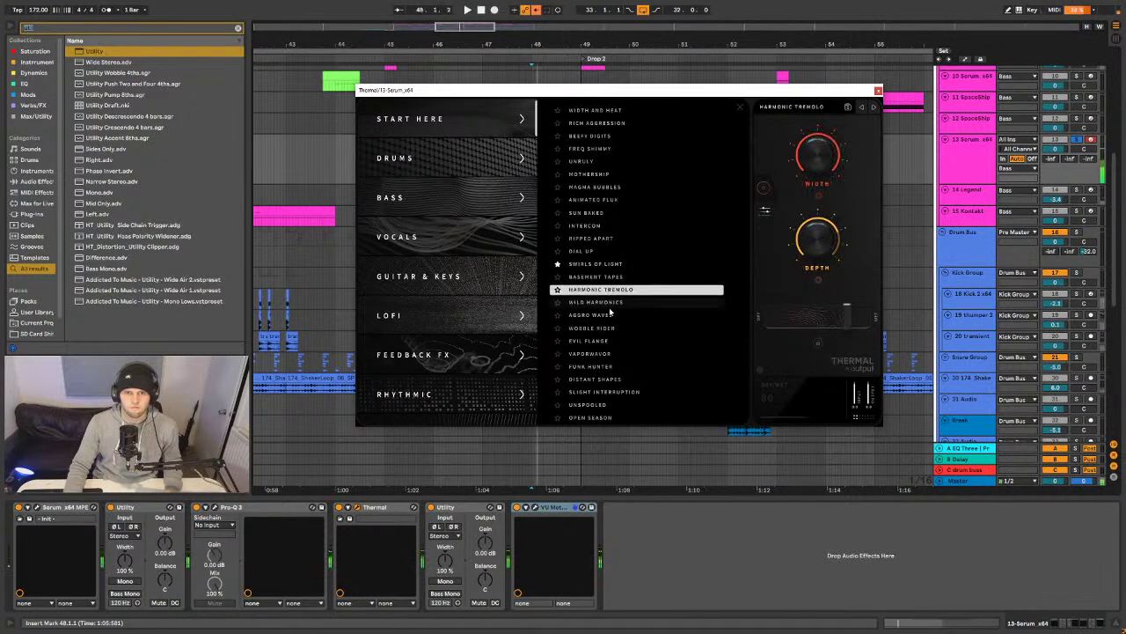
{"action": "left_click", "coordinate": [647, 315]}
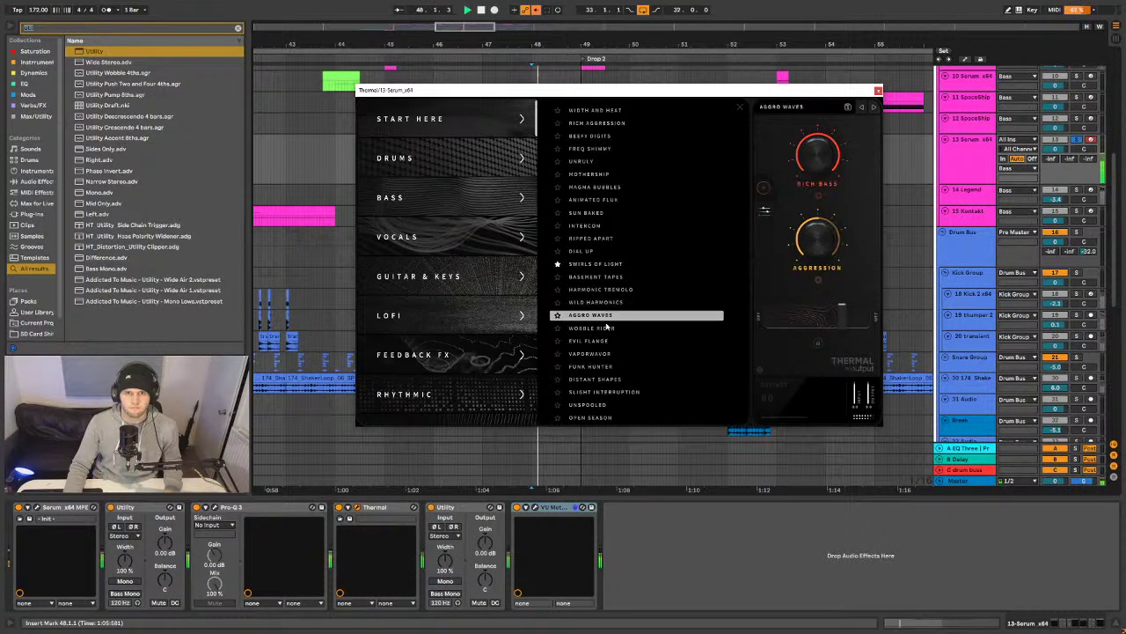
{"action": "left_click", "coordinate": [607, 328]}
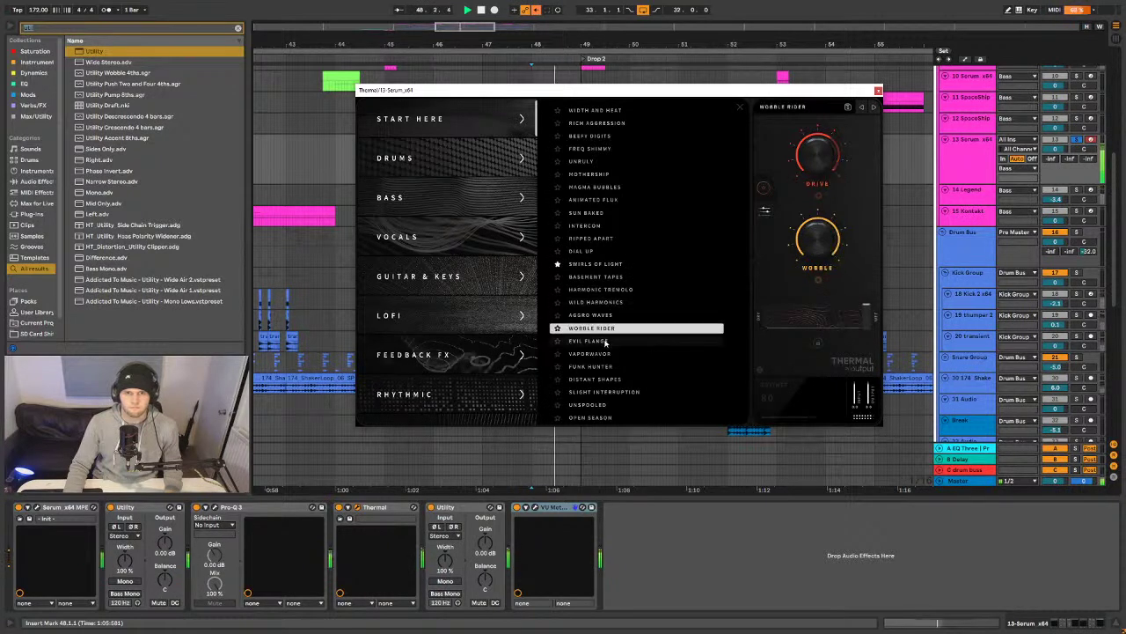
{"action": "left_click", "coordinate": [602, 342]}
{"action": "left_click", "coordinate": [602, 353]}
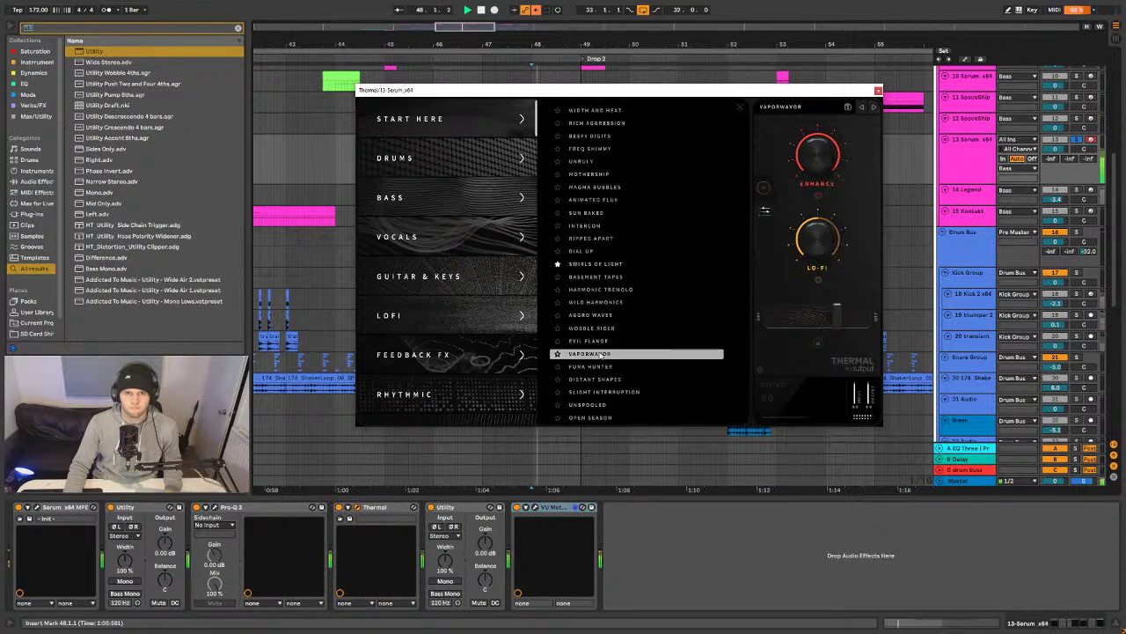
{"action": "left_click", "coordinate": [598, 366]}
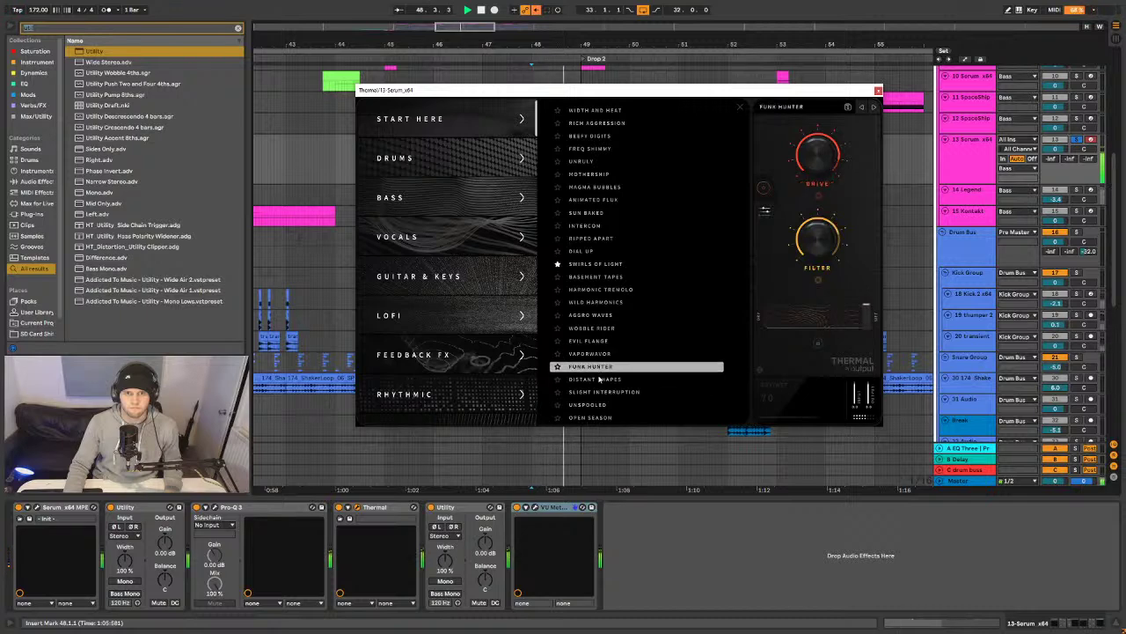
{"action": "left_click", "coordinate": [599, 378]}
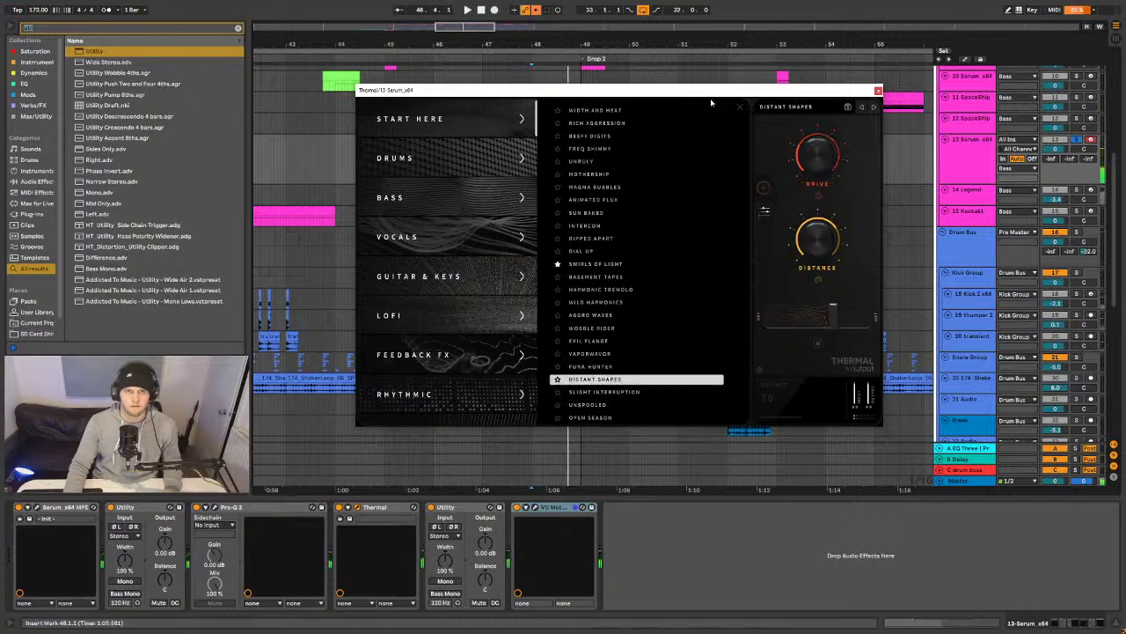
- Move the Thermal window lower to uncover the Serum clip, and compare the Mothership, Evil Flange and Vaporwavor presets during playback
{"action": "left_click_drag", "start_coordinate": [710, 91], "coordinate": [705, 176]}
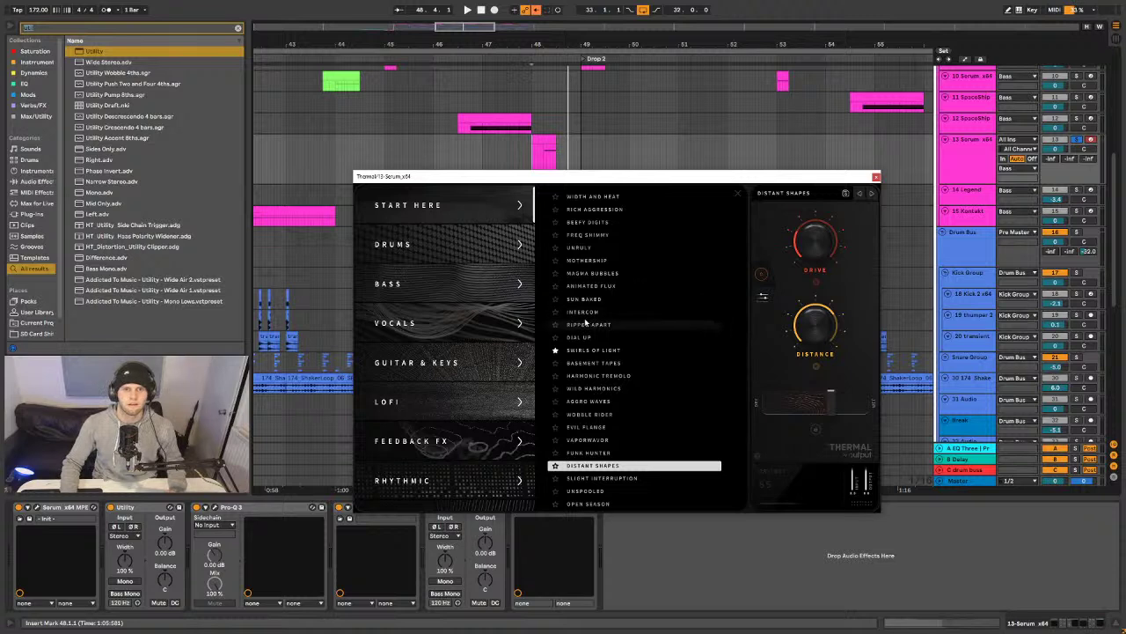
{"action": "left_click", "coordinate": [597, 263]}
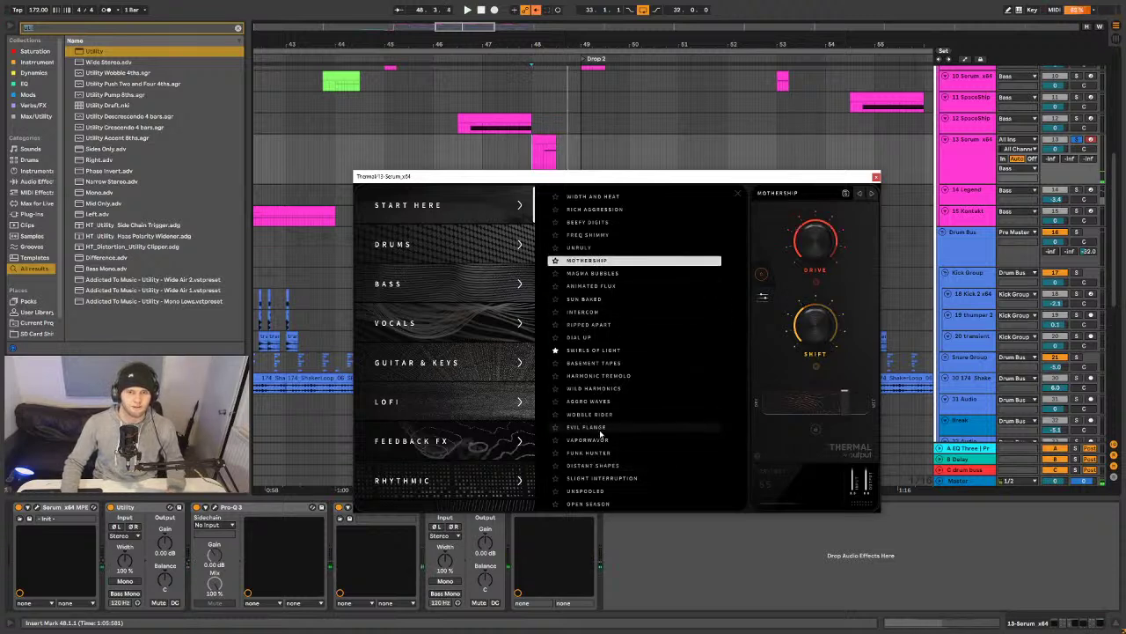
{"action": "left_click", "coordinate": [598, 428]}
{"action": "key", "text": "space"}
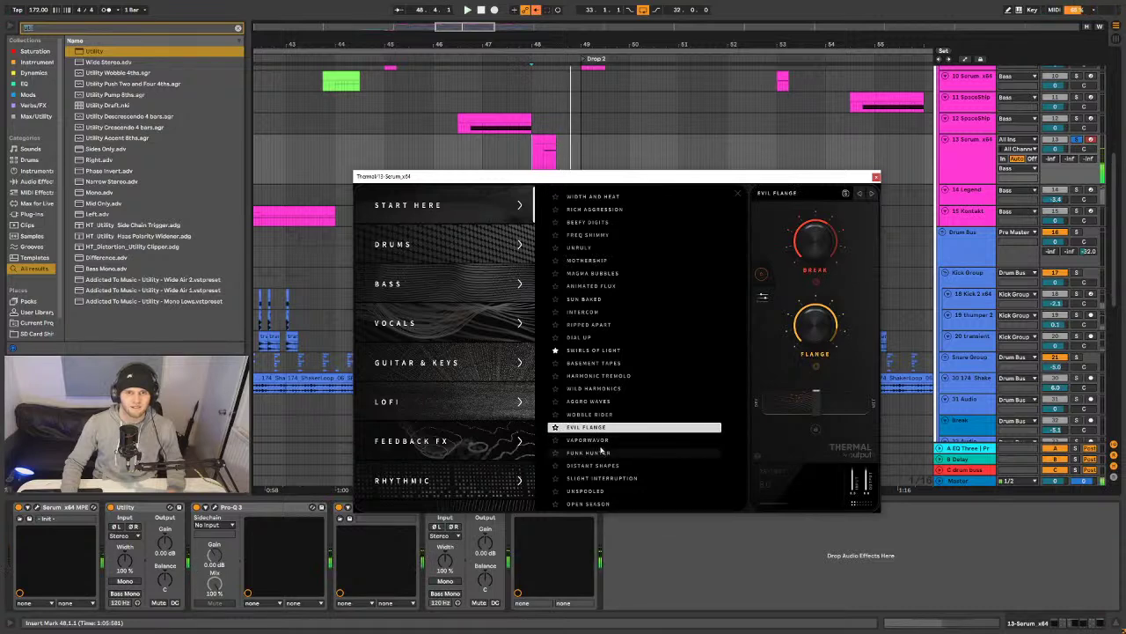
{"action": "left_click", "coordinate": [602, 441]}
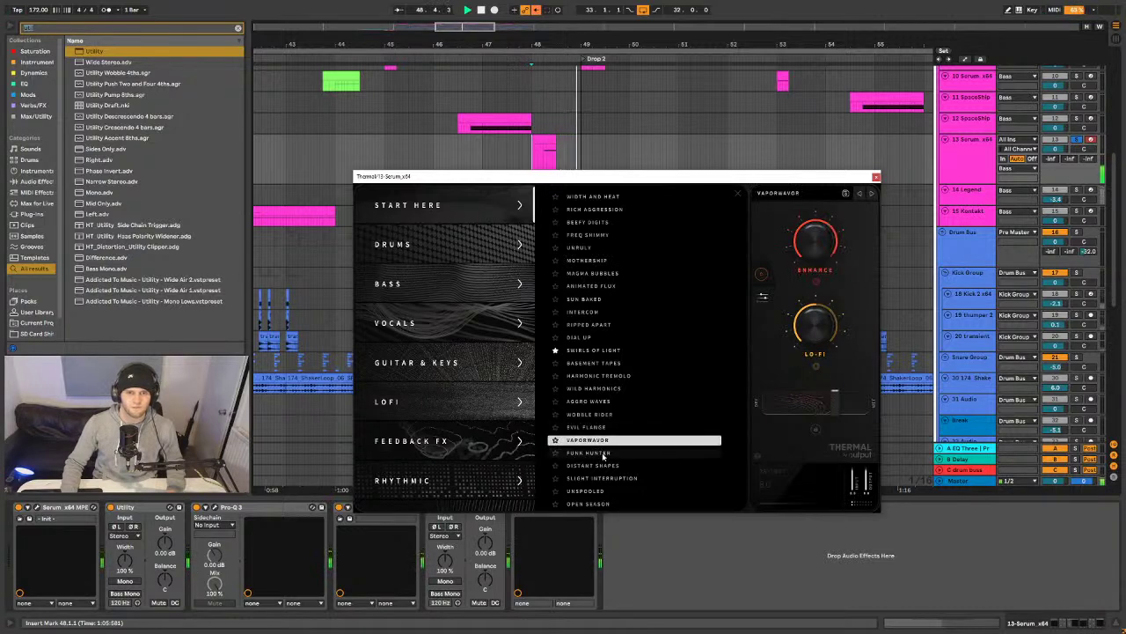
- Audition the Funk Hunter and Unspooled presets in Thermal, and load Swirls of Light
{"action": "left_click", "coordinate": [604, 454]}
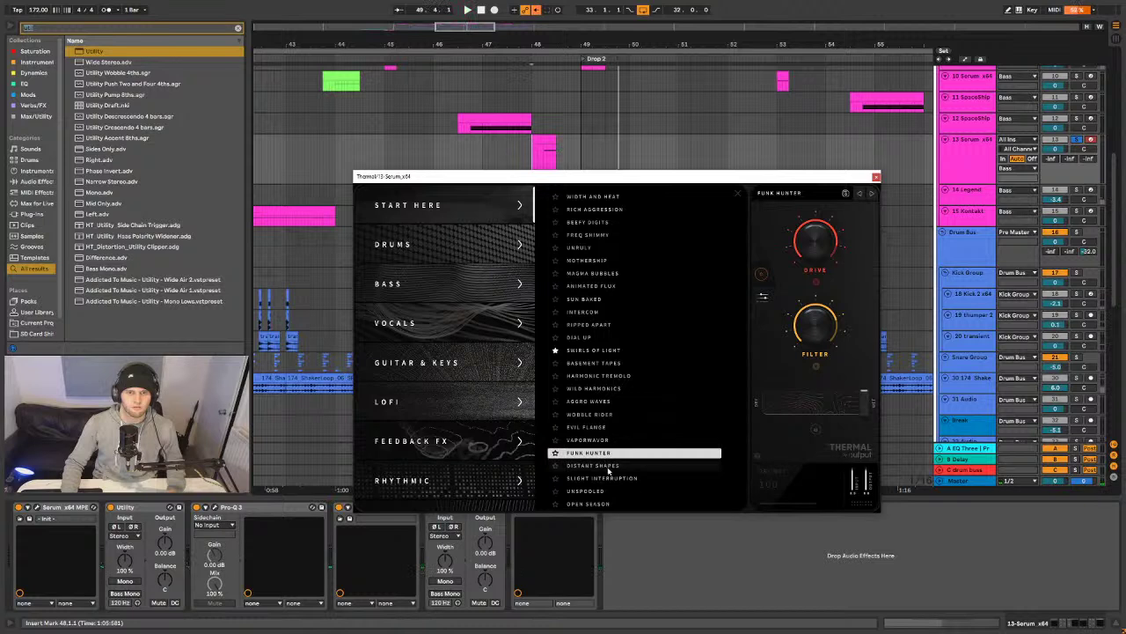
{"action": "left_click", "coordinate": [608, 491]}
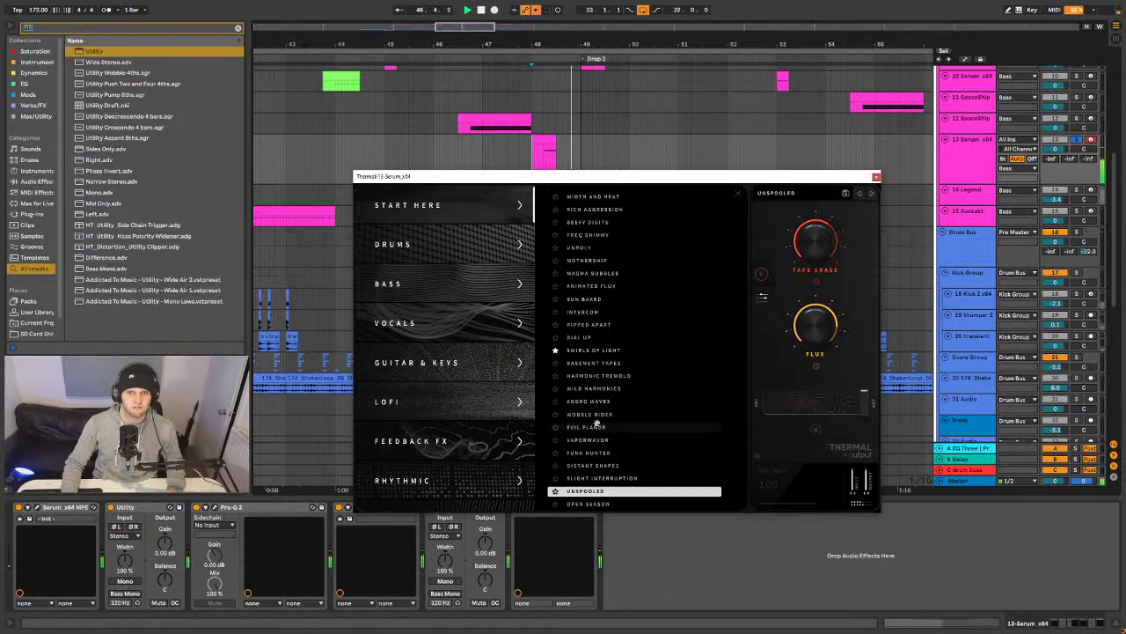
{"action": "left_click", "coordinate": [607, 350]}
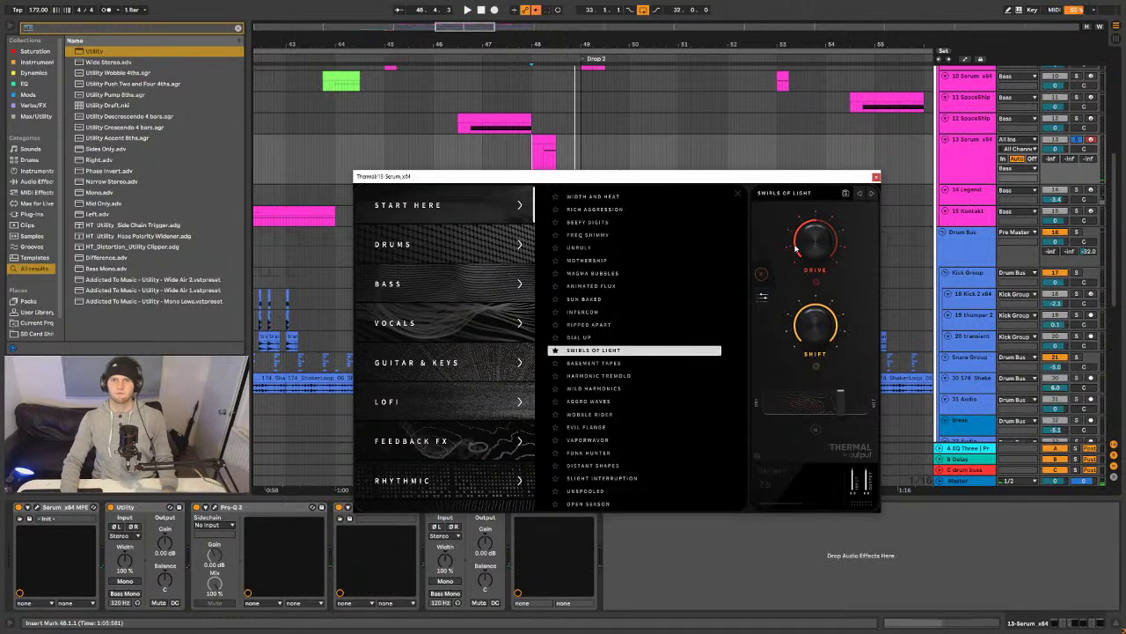
{"action": "left_click", "coordinate": [738, 192]}
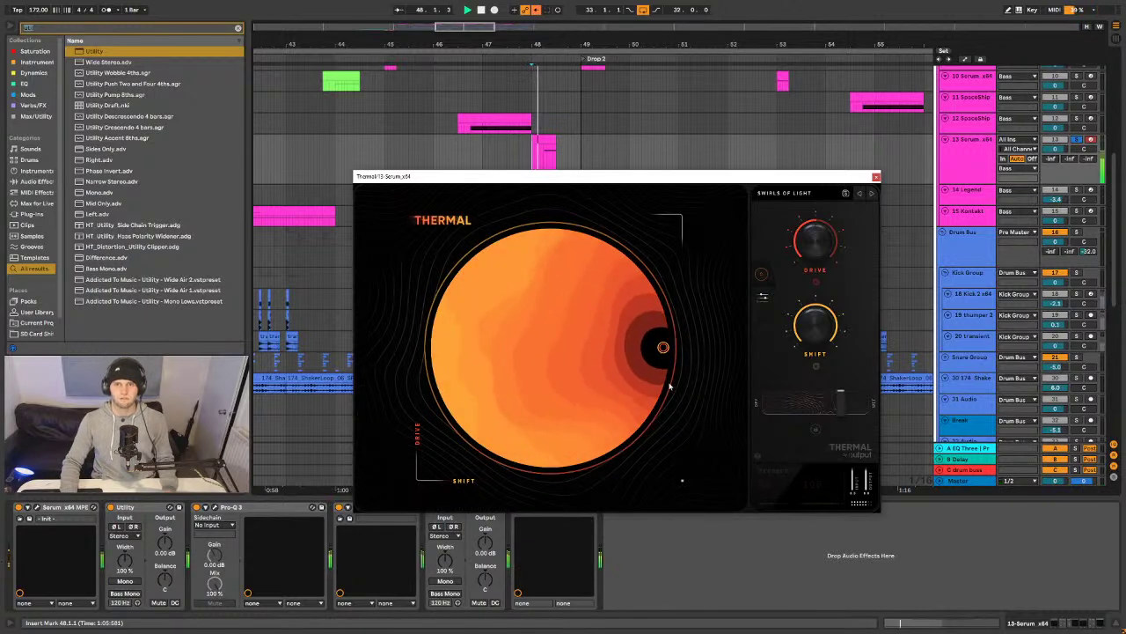
- In Thermal's advanced view, set the stage 2 distortion type to Soft Clip and raise its drive while listening to playback
{"action": "left_click", "coordinate": [763, 297]}
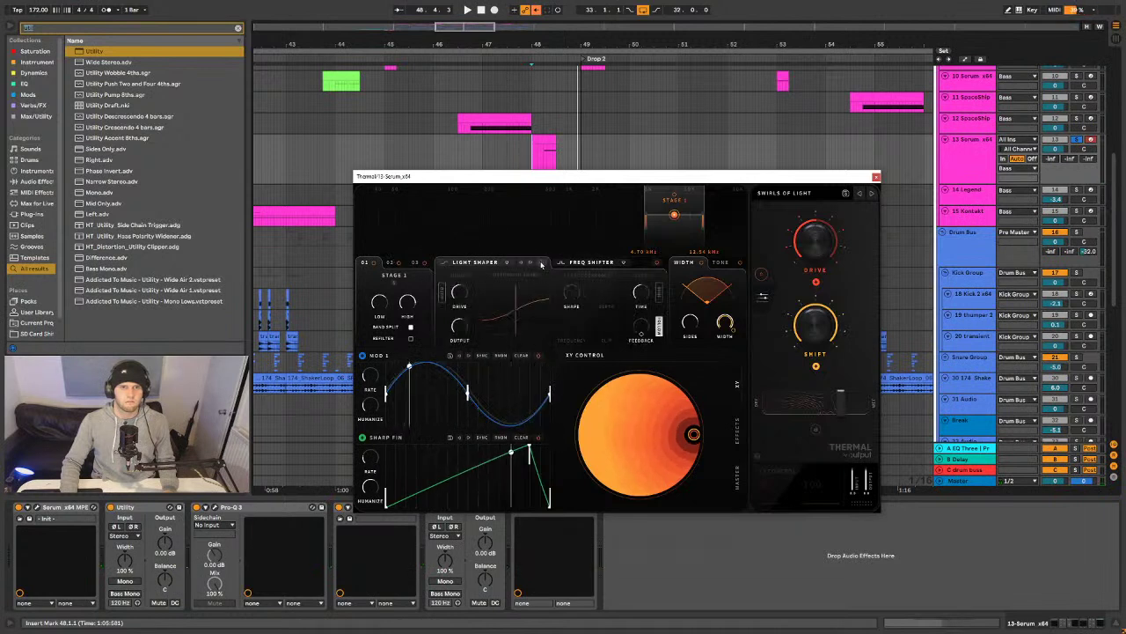
{"action": "left_click", "coordinate": [391, 262]}
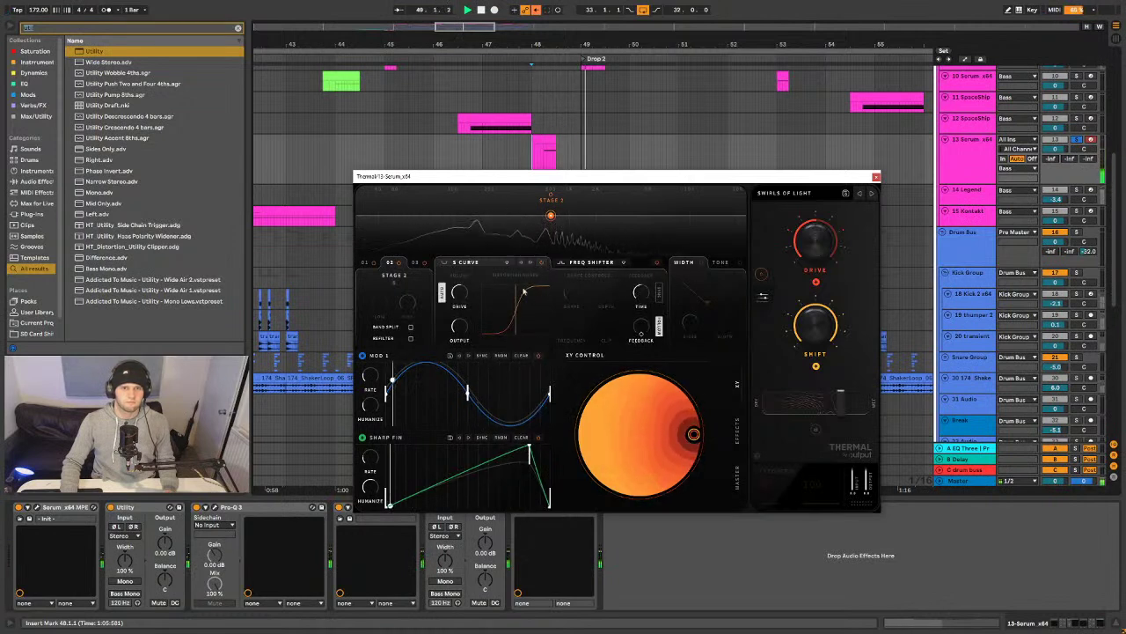
{"action": "left_click", "coordinate": [509, 263]}
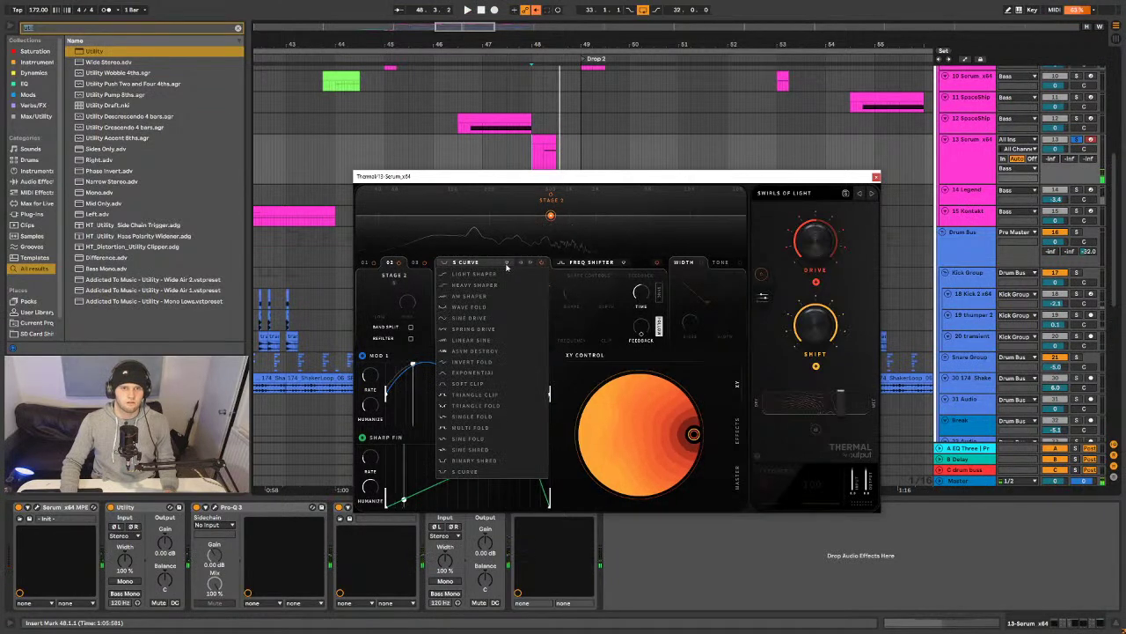
{"action": "left_click", "coordinate": [469, 384]}
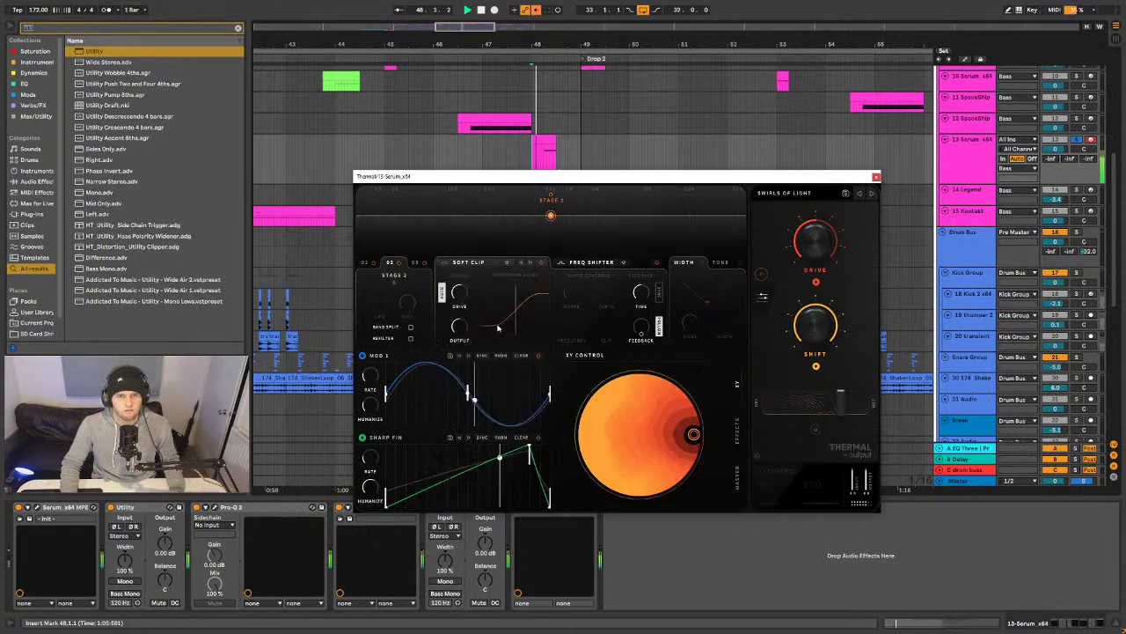
{"action": "scroll", "coordinate": [462, 291], "scroll_direction": "up", "scroll_amount": 5}
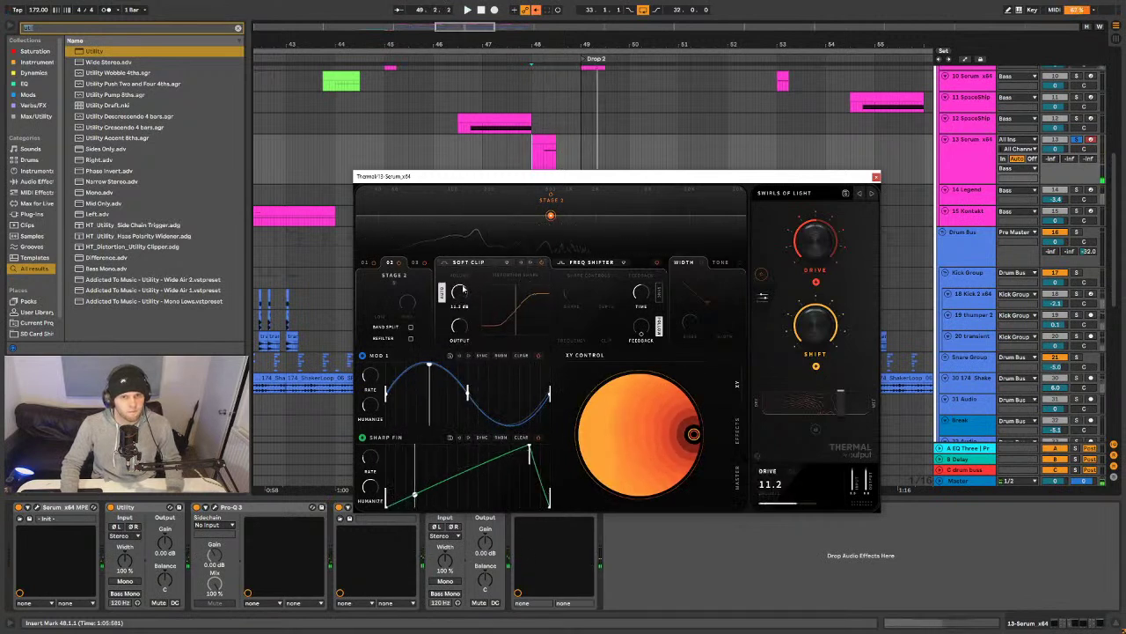
{"action": "scroll", "coordinate": [462, 292], "scroll_direction": "down", "scroll_amount": 1}
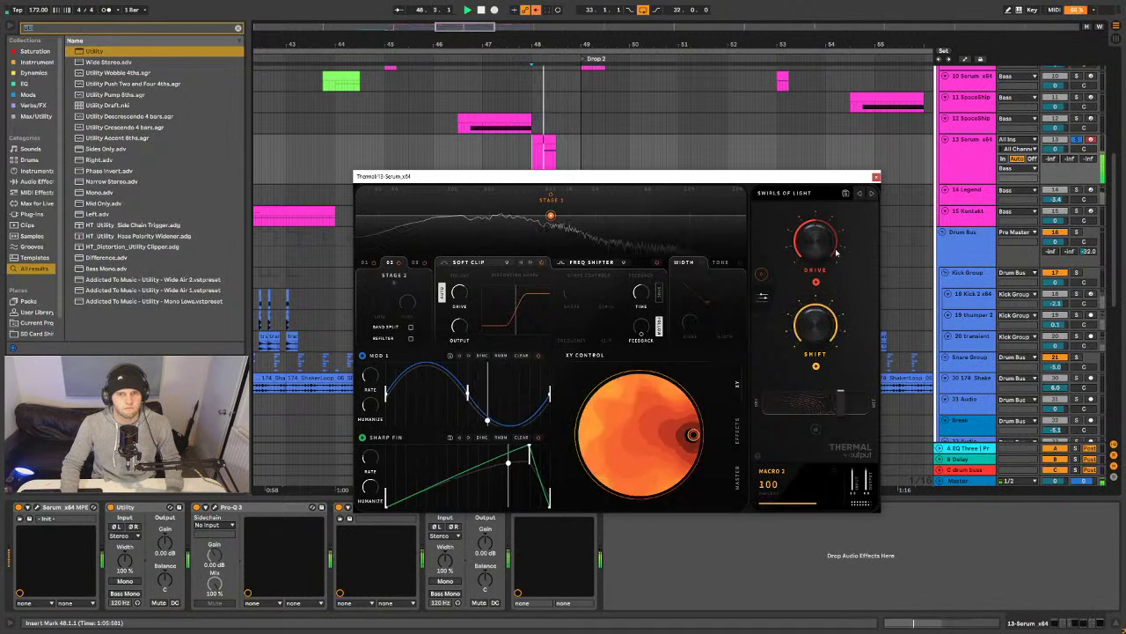
{"action": "key", "text": "space"}
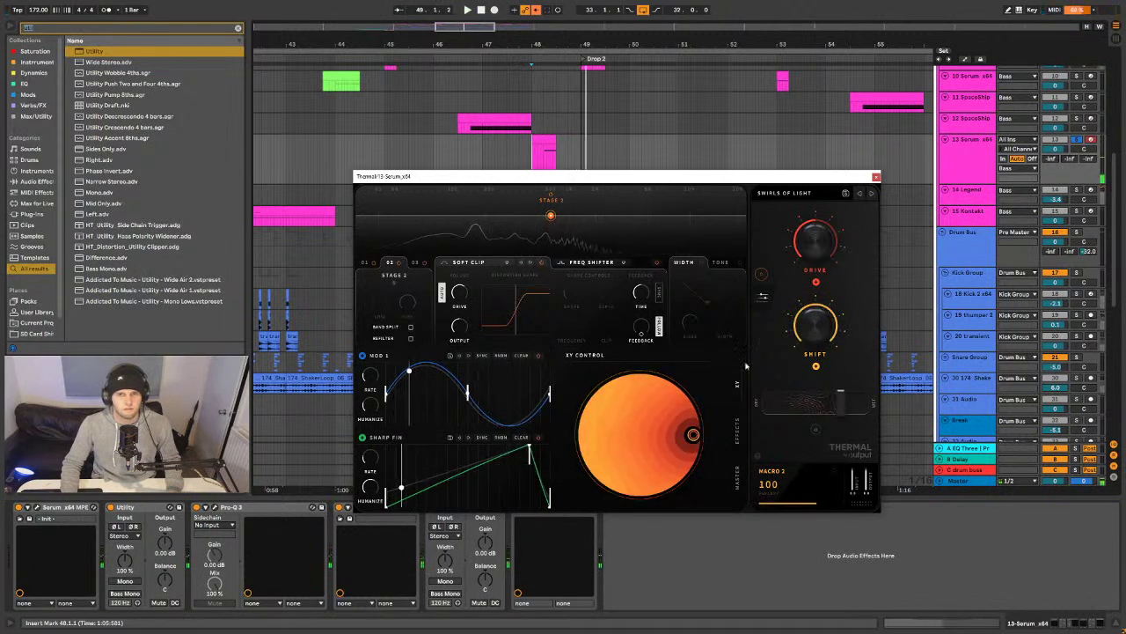
- Adjust the stage 2 Freq Shifter settings while listening to playback, and close the Thermal window
{"action": "left_click", "coordinate": [590, 262]}
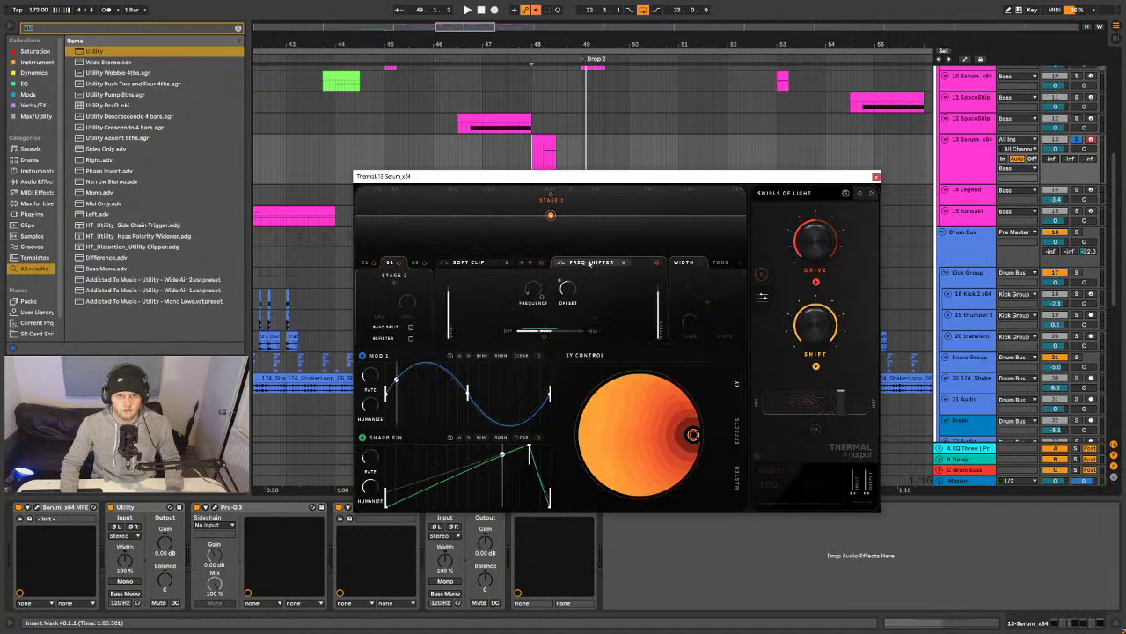
{"action": "key", "text": "space"}
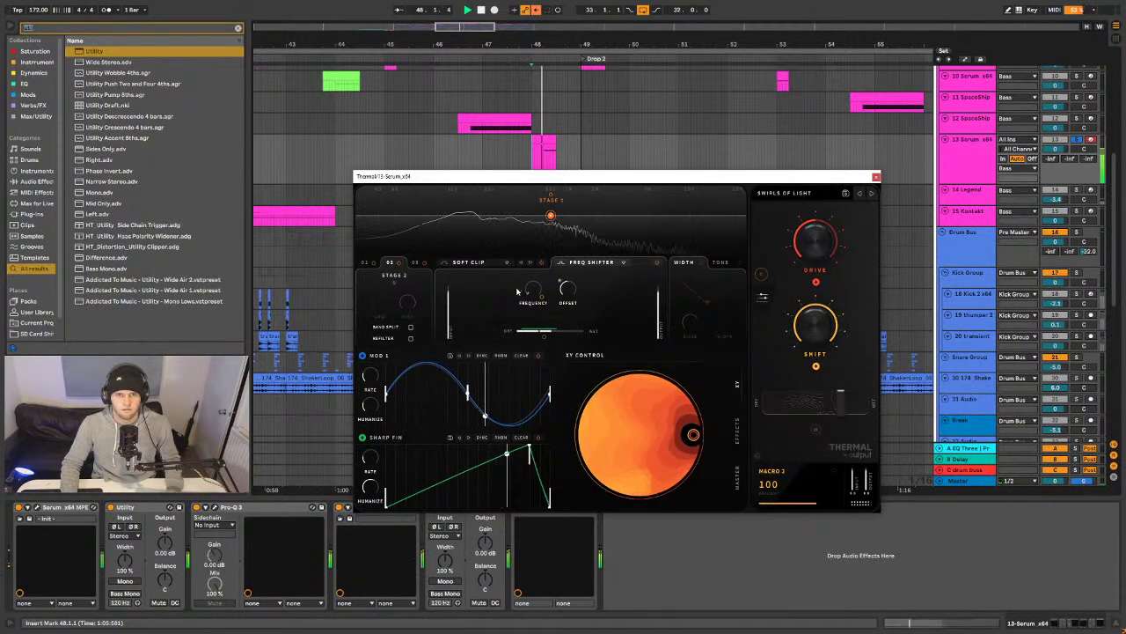
{"action": "left_click_drag", "start_coordinate": [532, 289], "coordinate": [571, 300]}
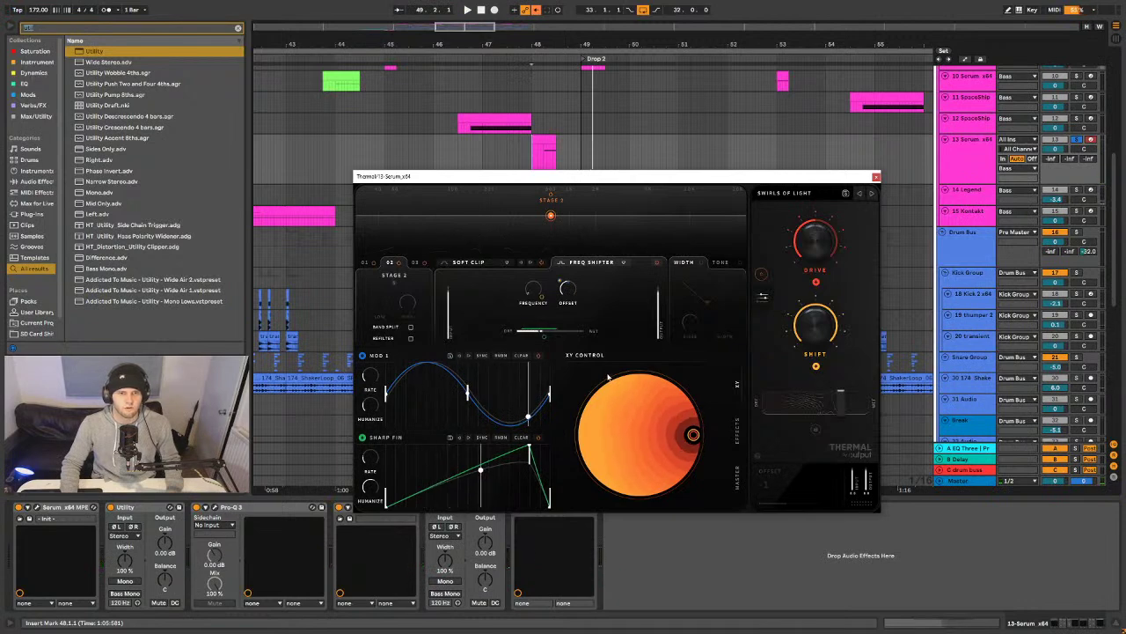
{"action": "left_click", "coordinate": [876, 178]}
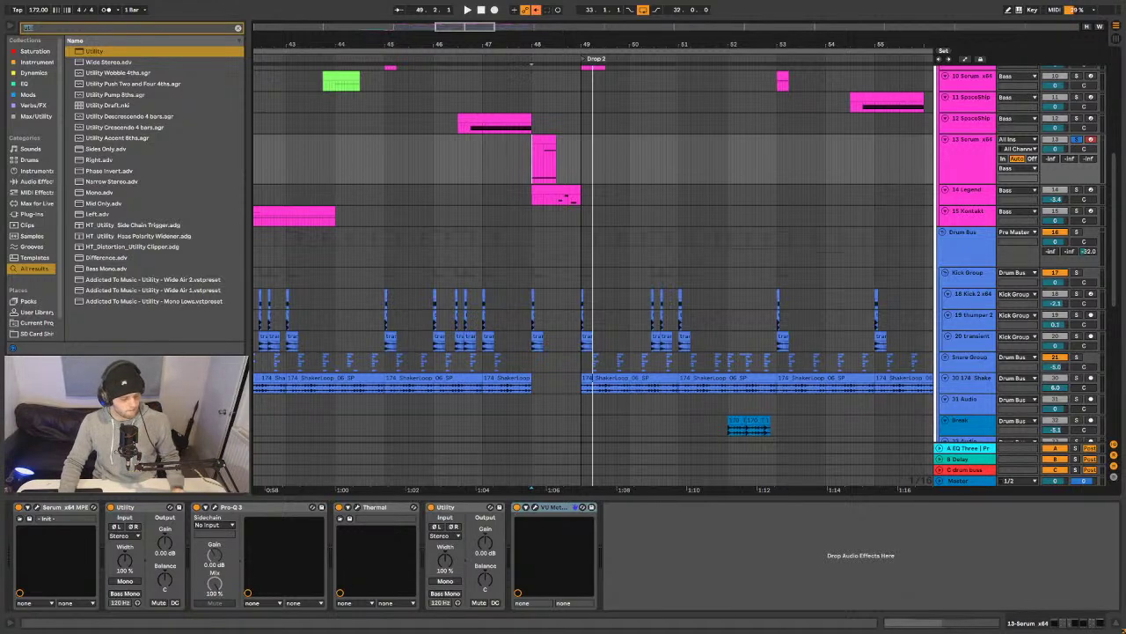
- Look over the bass, drum and effects tracks of the arrangement across Drop 1 and Drop 2
{"action": "scroll", "coordinate": [489, 99], "scroll_direction": "up", "scroll_amount": 10}
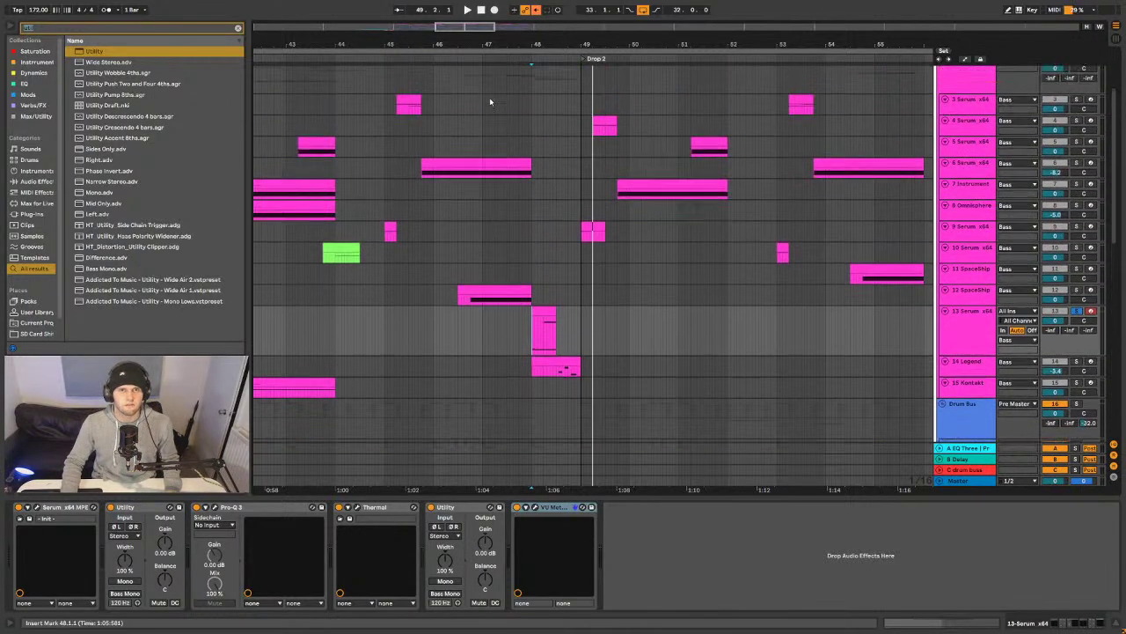
{"action": "scroll", "coordinate": [490, 103], "scroll_direction": "down", "scroll_amount": 10}
{"action": "scroll", "coordinate": [460, 190], "scroll_direction": "down", "scroll_amount": 5, "text": "ctrl"}
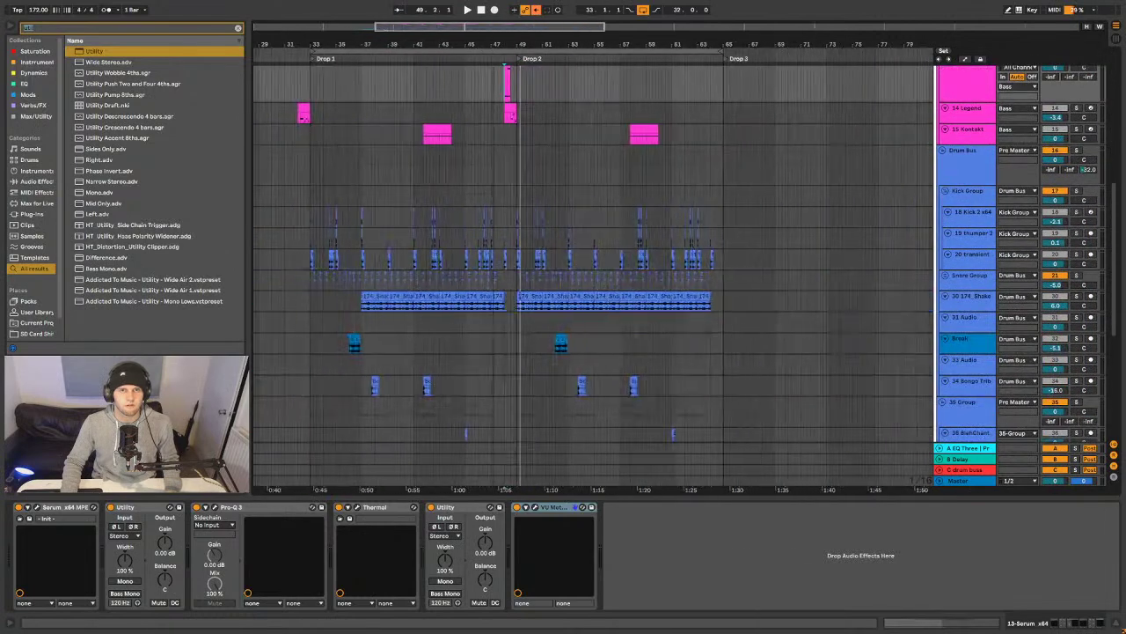
{"action": "scroll", "coordinate": [458, 196], "scroll_direction": "down", "scroll_amount": 3}
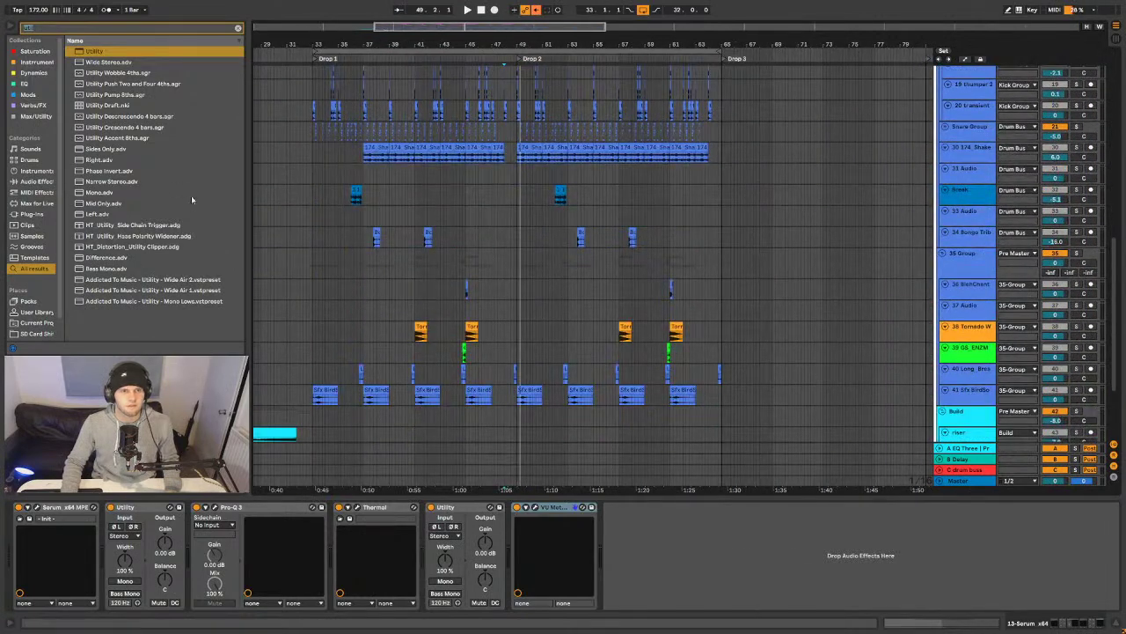
{"action": "scroll", "coordinate": [444, 80], "scroll_direction": "up", "scroll_amount": 8}
{"action": "scroll", "coordinate": [444, 80], "scroll_direction": "down", "scroll_amount": 2}
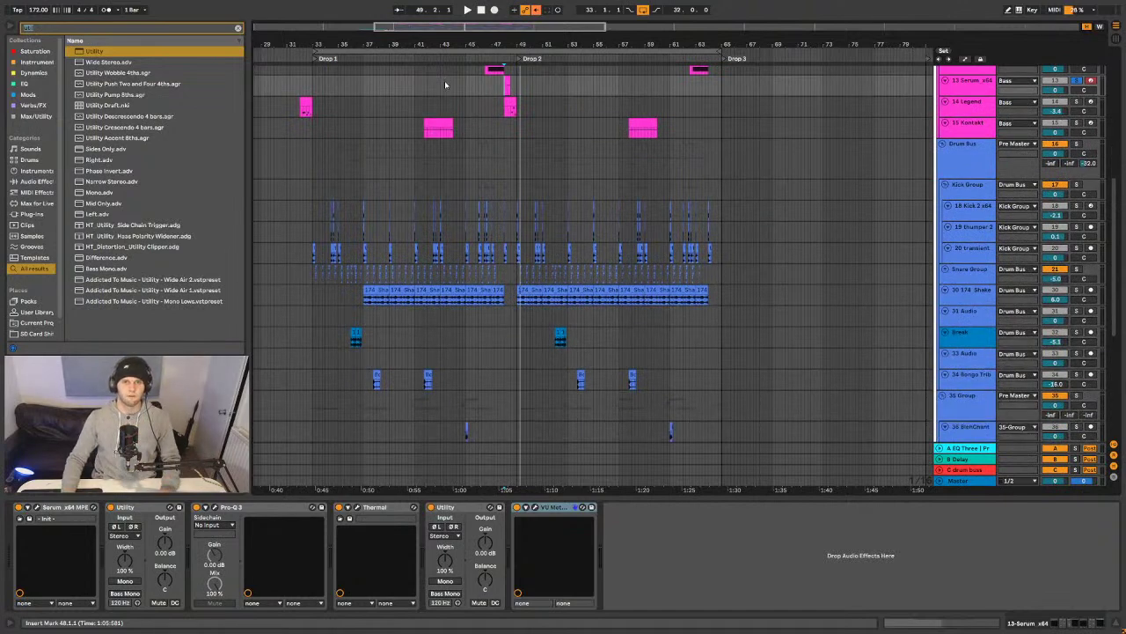
{"action": "scroll", "coordinate": [535, 211], "scroll_direction": "up", "scroll_amount": 1}
{"action": "scroll", "coordinate": [525, 143], "scroll_direction": "down", "scroll_amount": 1}
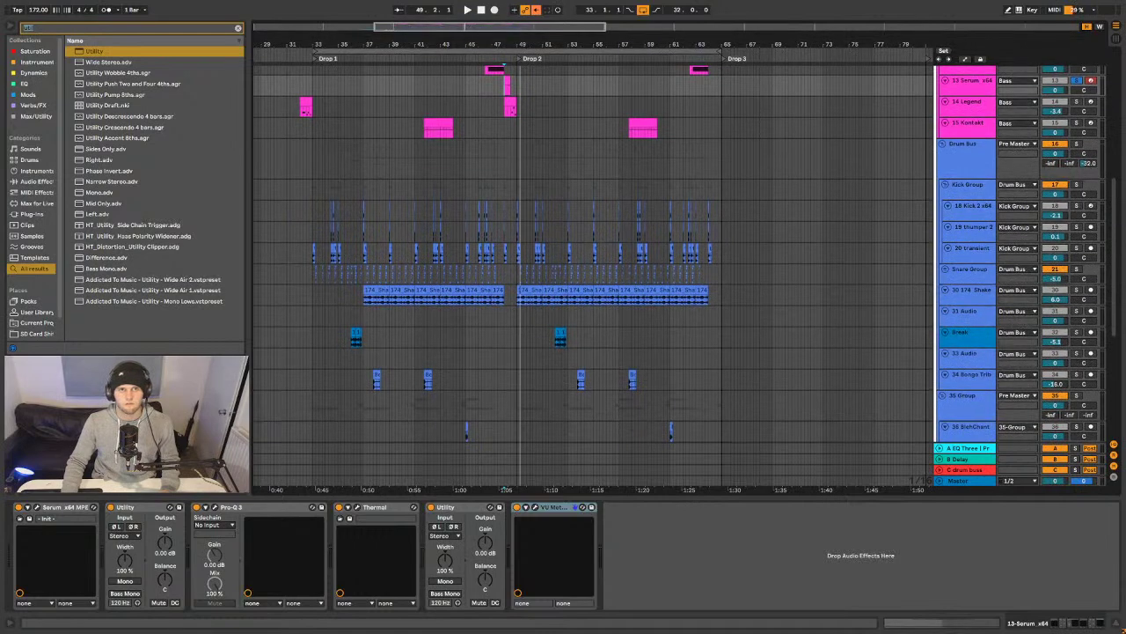
{"action": "scroll", "coordinate": [473, 43], "scroll_direction": "up", "scroll_amount": 3}
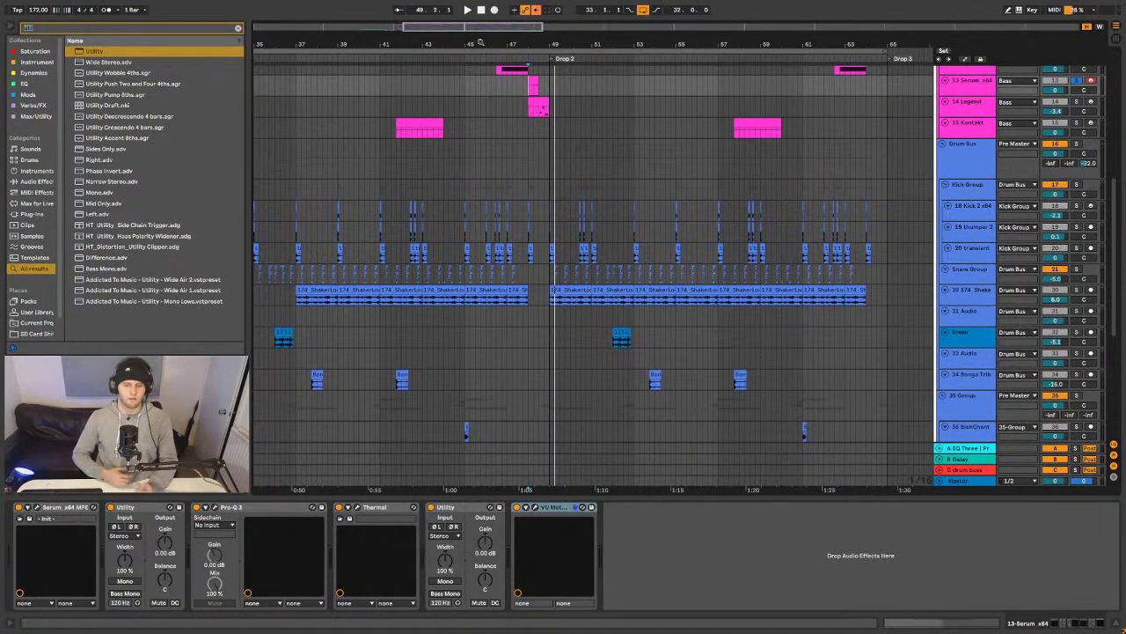
{"action": "scroll", "coordinate": [614, 216], "scroll_direction": "up", "scroll_amount": 10}
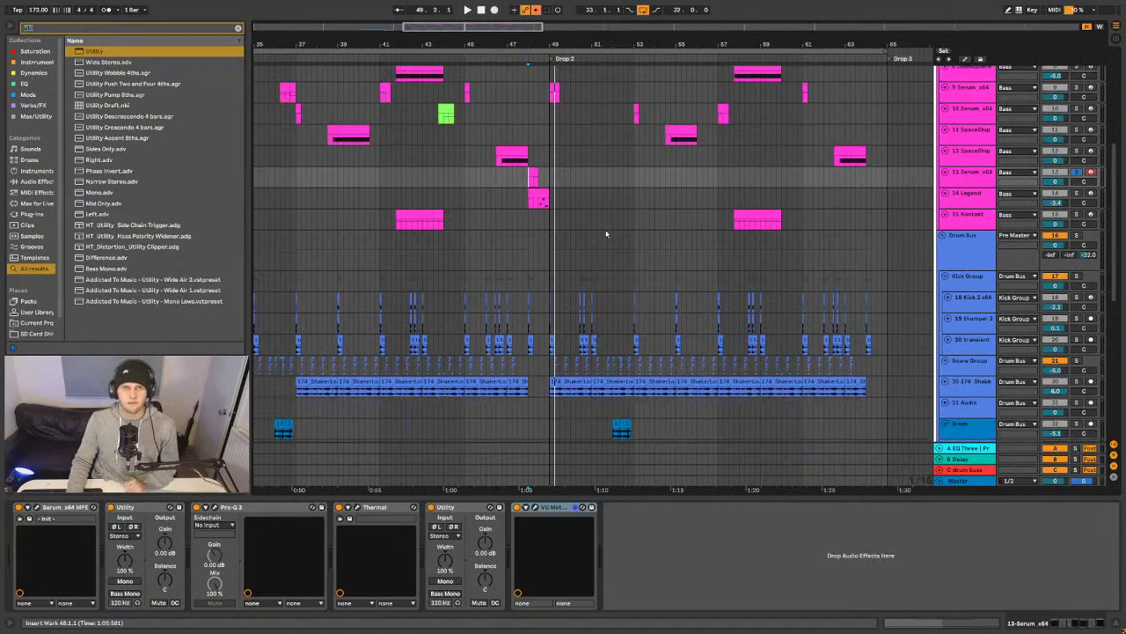
{"action": "scroll", "coordinate": [614, 217], "scroll_direction": "down", "scroll_amount": 8}
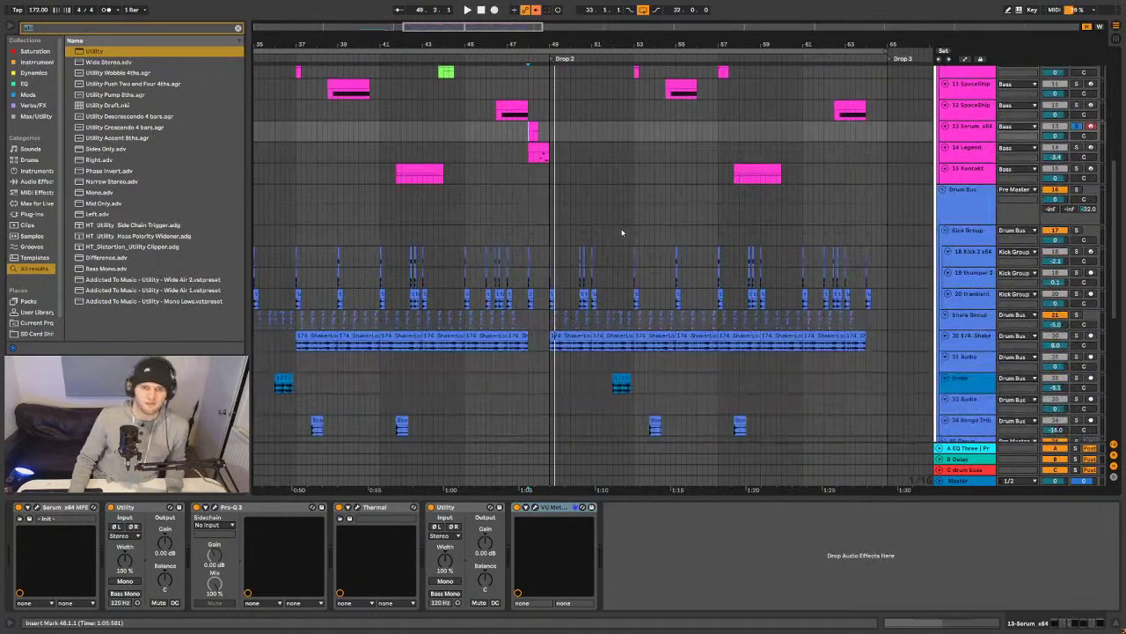
{"action": "scroll", "coordinate": [621, 233], "scroll_direction": "down", "scroll_amount": 6}
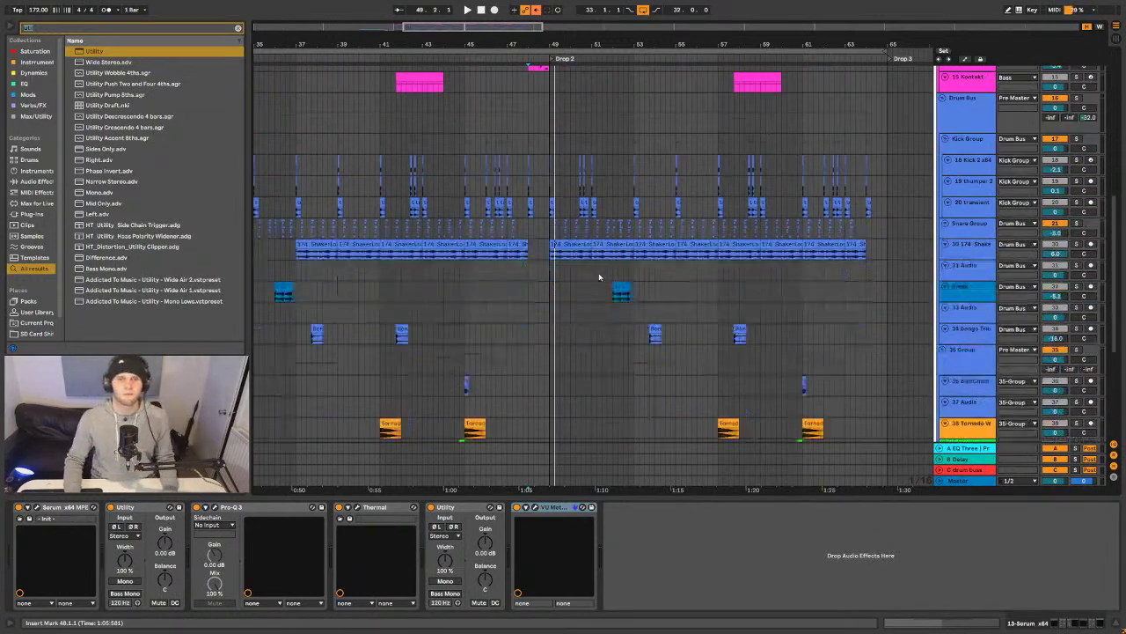
{"action": "key", "text": "minus"}
{"action": "left_click_drag", "start_coordinate": [620, 41], "coordinate": [580, 40]}
{"action": "scroll", "coordinate": [574, 185], "scroll_direction": "down", "scroll_amount": 1}
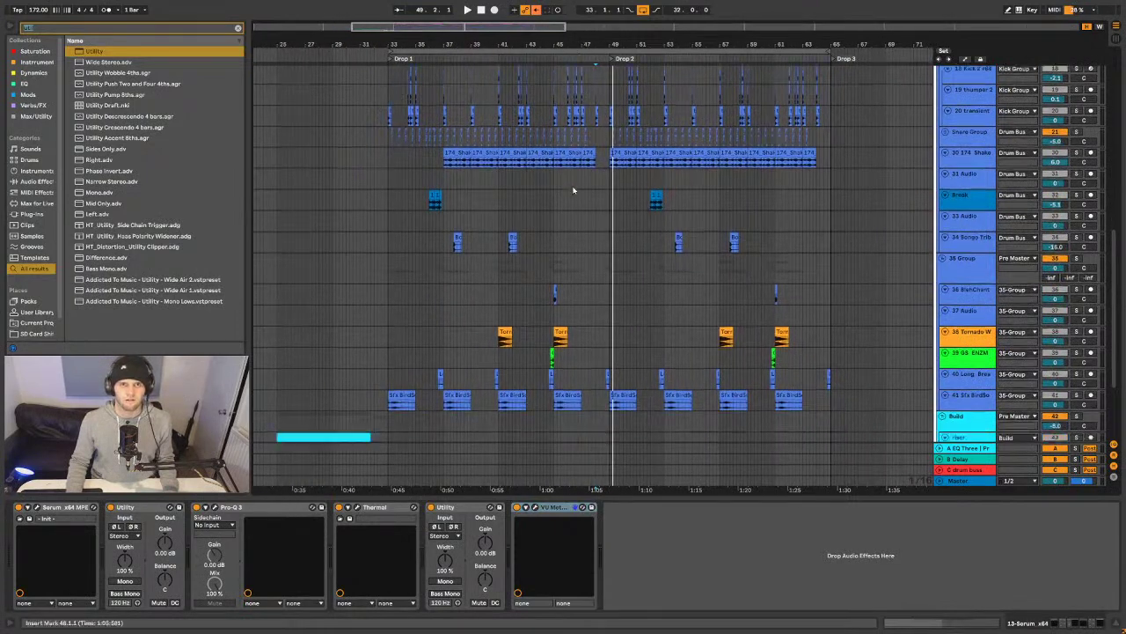
{"action": "scroll", "coordinate": [574, 187], "scroll_direction": "up", "scroll_amount": 4}
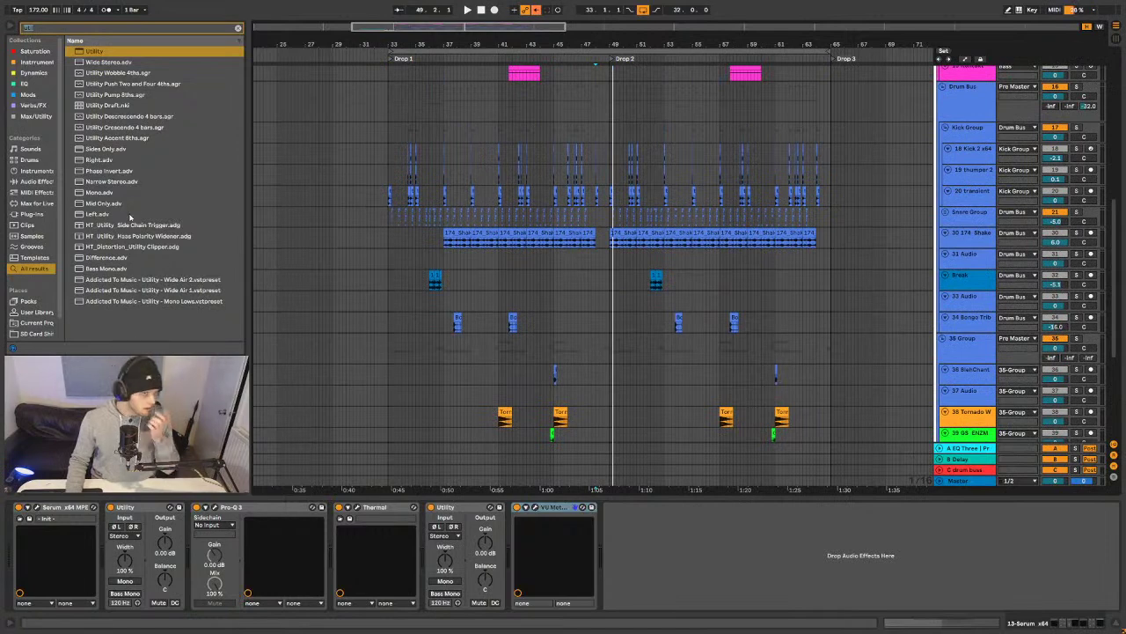
{"action": "scroll", "coordinate": [528, 194], "scroll_direction": "up", "scroll_amount": 8}
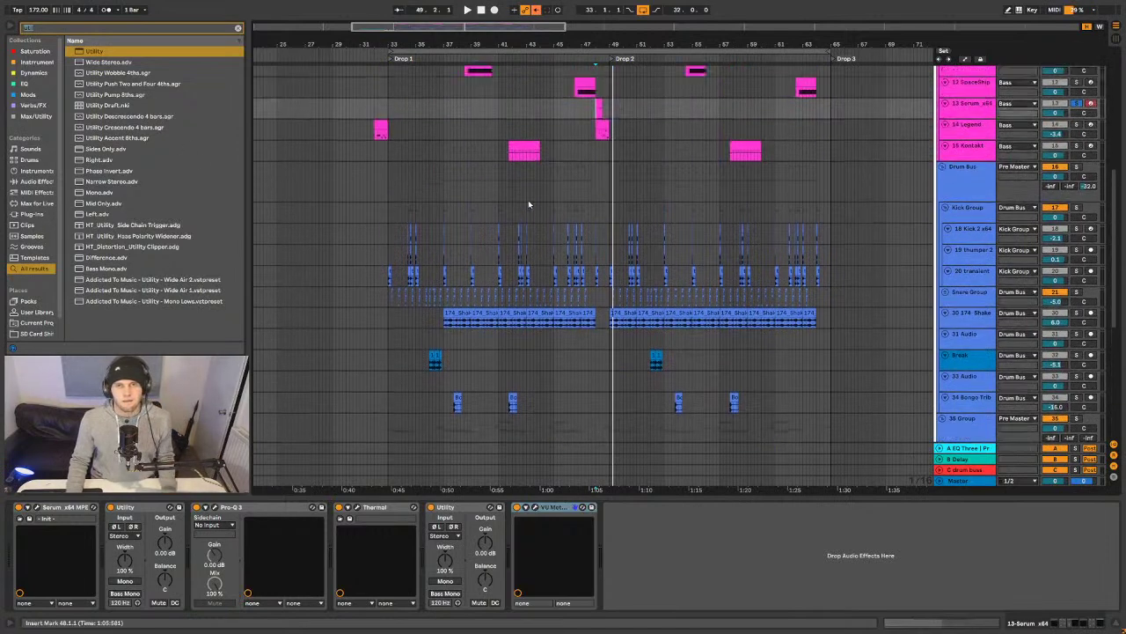
- Add two Frequency Shifters after the VU meter on the 13 Serum track, with Fine at -2.31 Hz and 1.37 Hz and Dry/Wet at 50%
{"action": "left_click", "coordinate": [596, 167]}
{"action": "key", "text": "ctrl+f"}
{"action": "type", "text": "freq"}
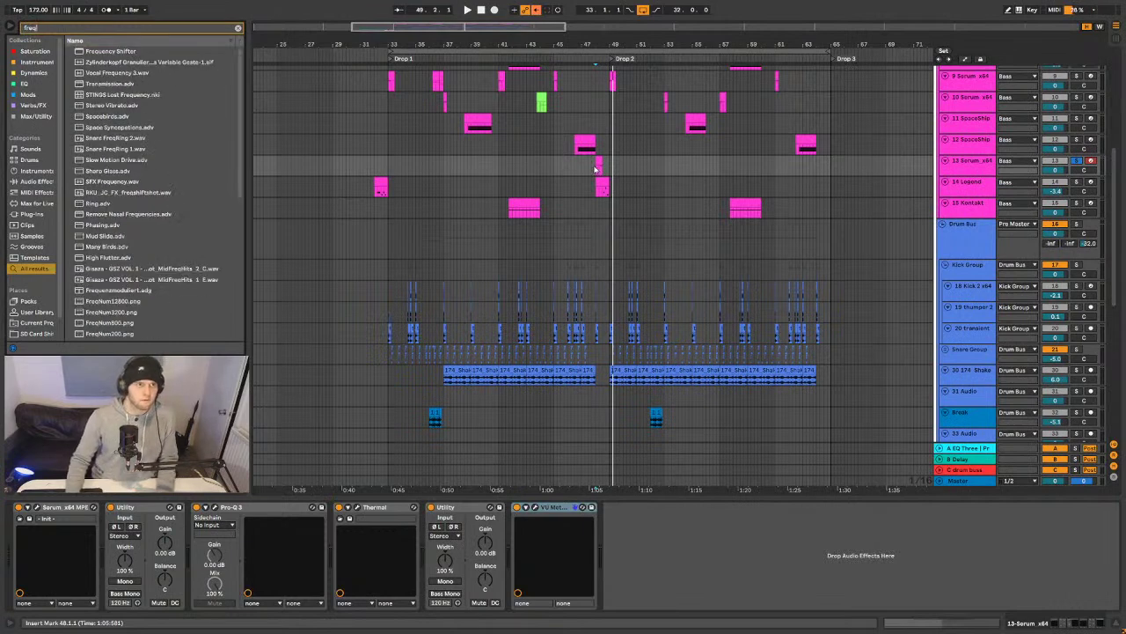
{"action": "left_click_drag", "start_coordinate": [132, 53], "coordinate": [662, 556]}
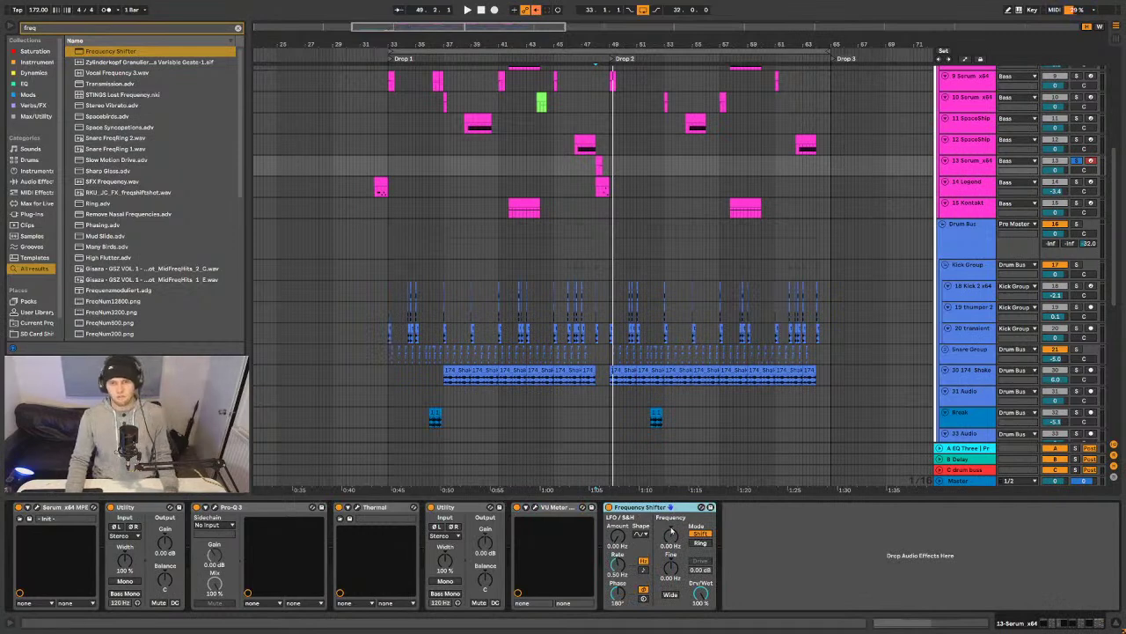
{"action": "key", "text": "ctrl+d"}
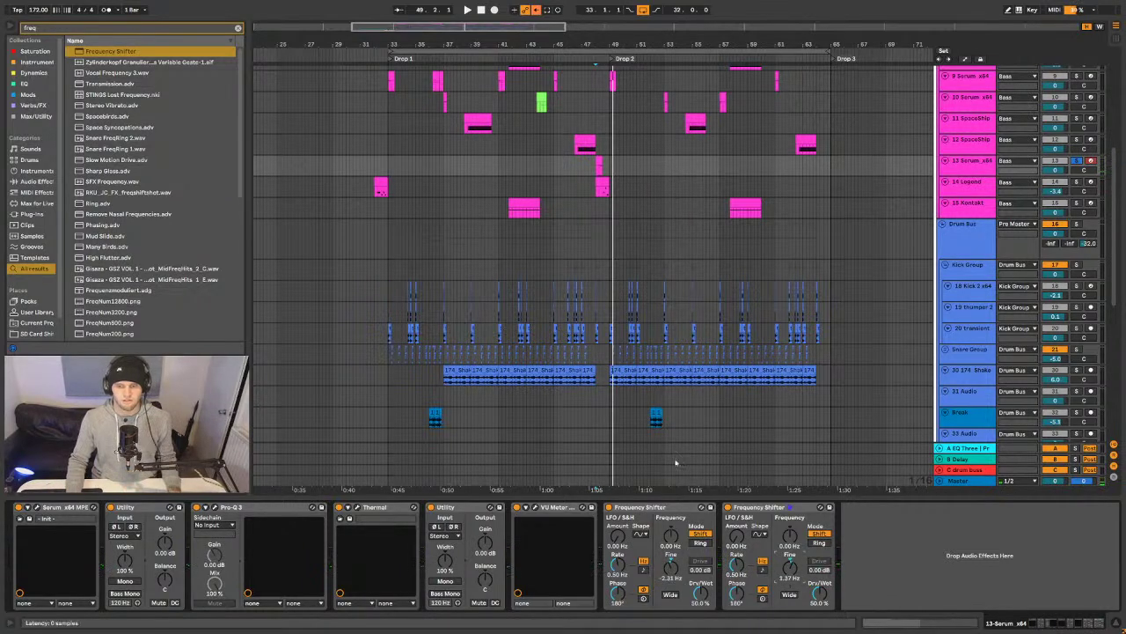
- Take the 13 Serum track out of solo and play the arrangement from the 12 SpaceShip clip just before Drop 2
{"action": "scroll", "coordinate": [544, 228], "scroll_direction": "up", "scroll_amount": 4}
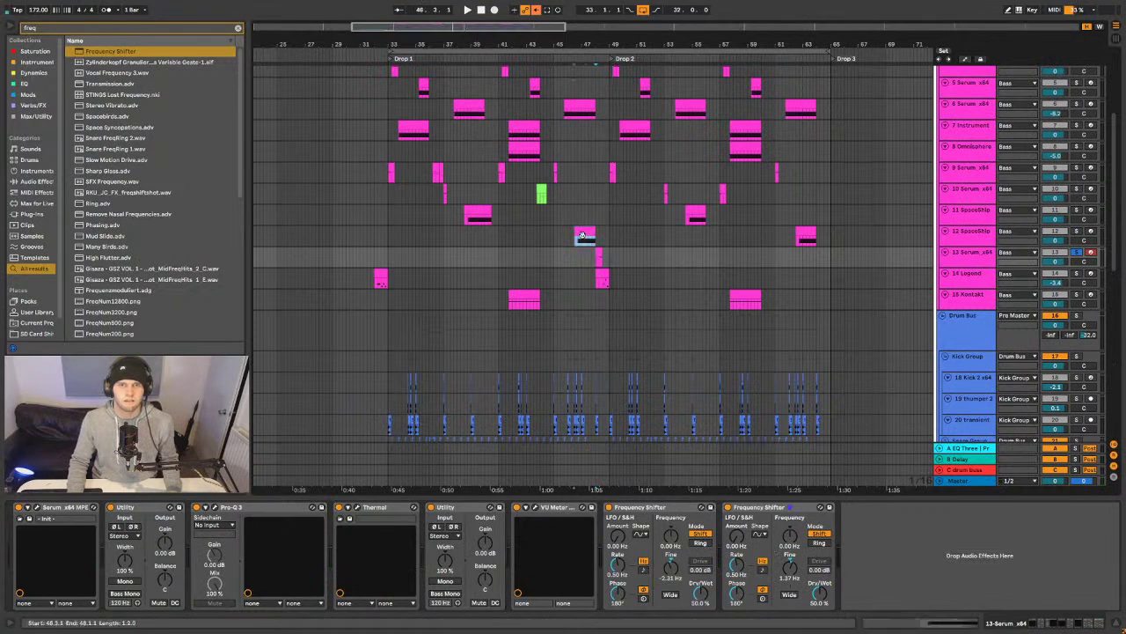
{"action": "left_click", "coordinate": [584, 236]}
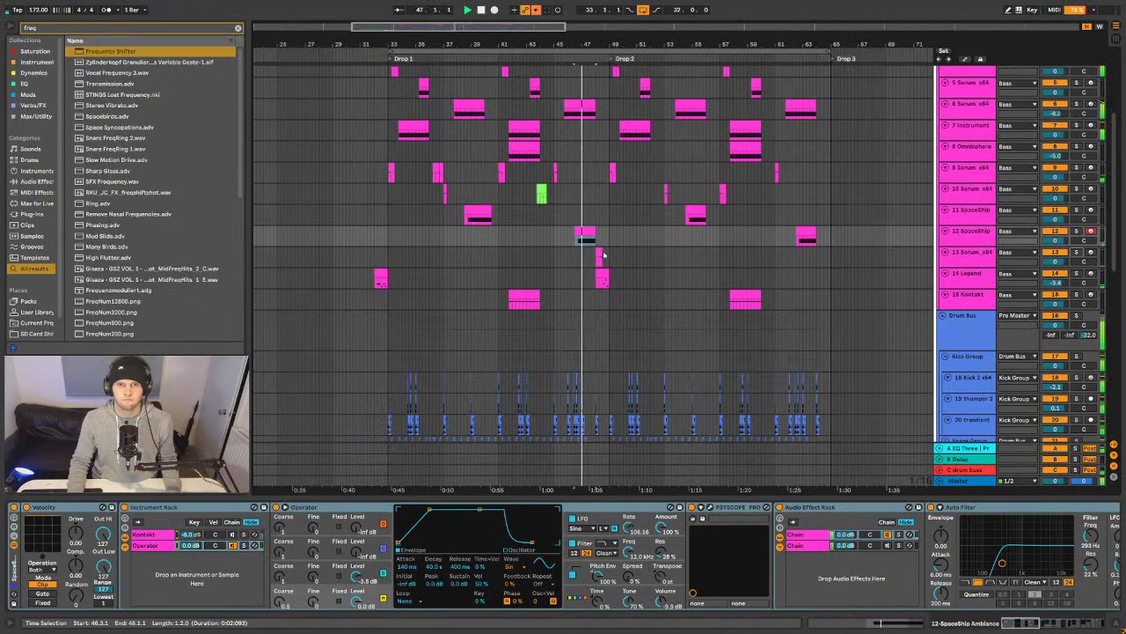
{"action": "scroll", "coordinate": [604, 255], "scroll_direction": "up", "scroll_amount": 3}
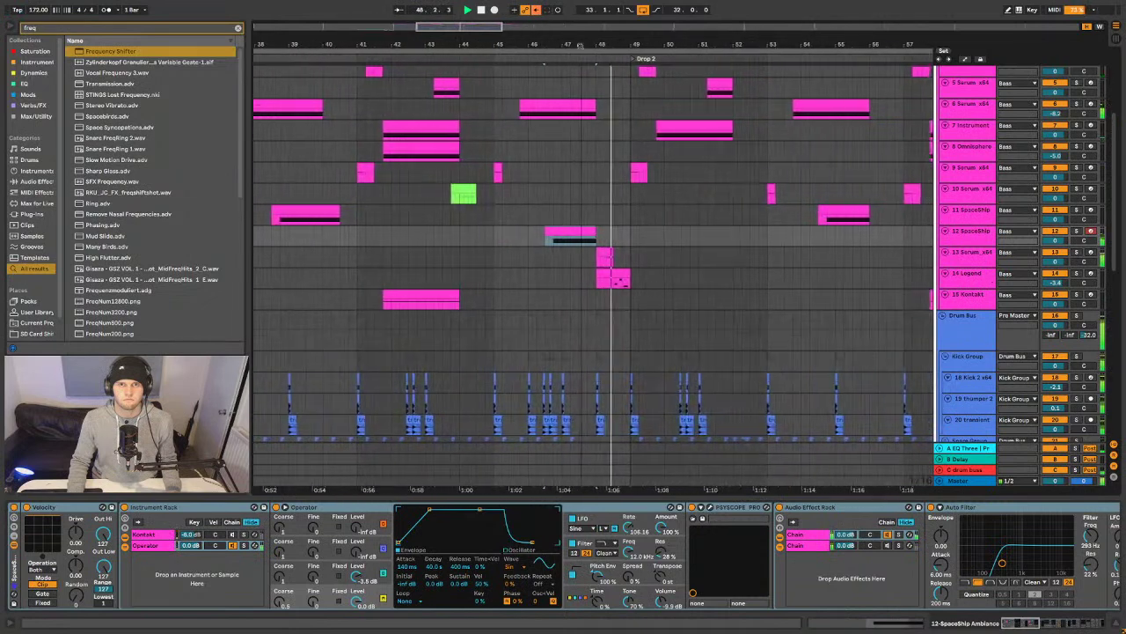
- Raise the E2 note to G2 in the 14 Legend track's clip just before Drop 2
{"action": "double_click", "coordinate": [605, 276]}
{"action": "left_click", "coordinate": [776, 276]}
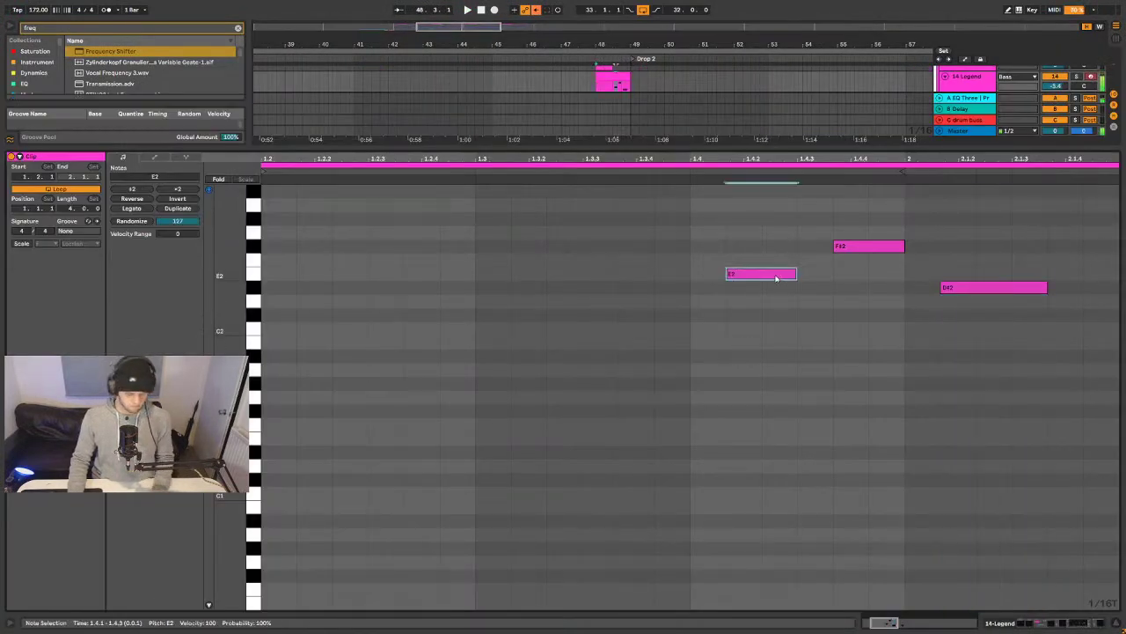
{"action": "key", "text": "Up"}
{"action": "key", "text": "Up"}
{"action": "key", "text": "Up"}
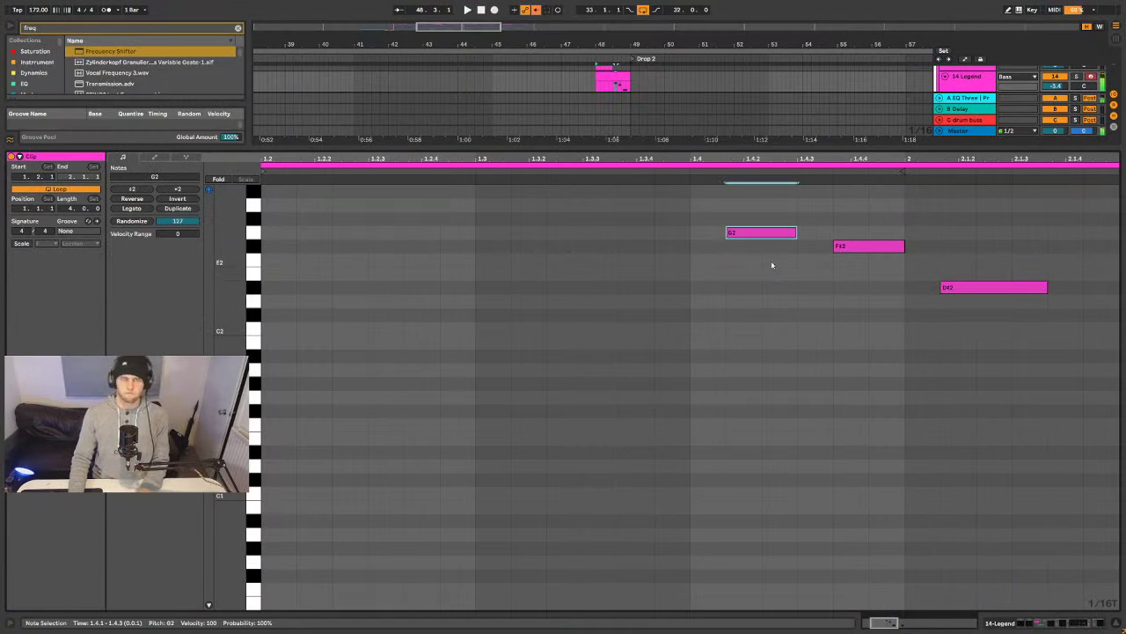
- Set the first note in the 14 Legend clip to F#2 and the second note to G#2, checking them by playback
{"action": "key", "text": "Down"}
{"action": "left_click", "coordinate": [840, 245]}
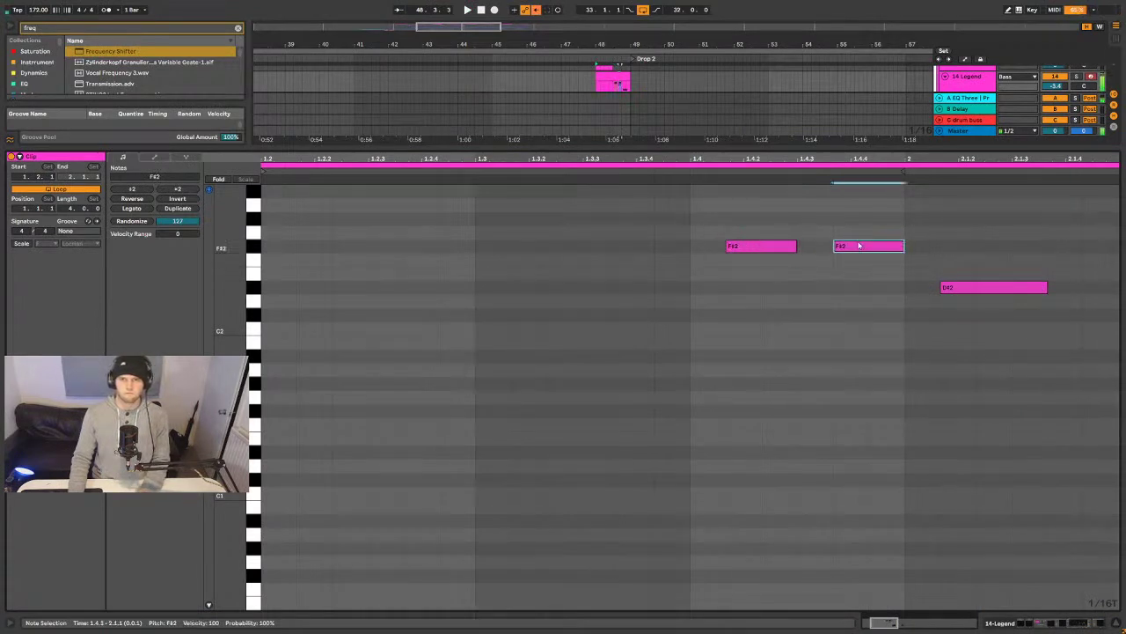
{"action": "key", "text": "Up"}
{"action": "key", "text": "space"}
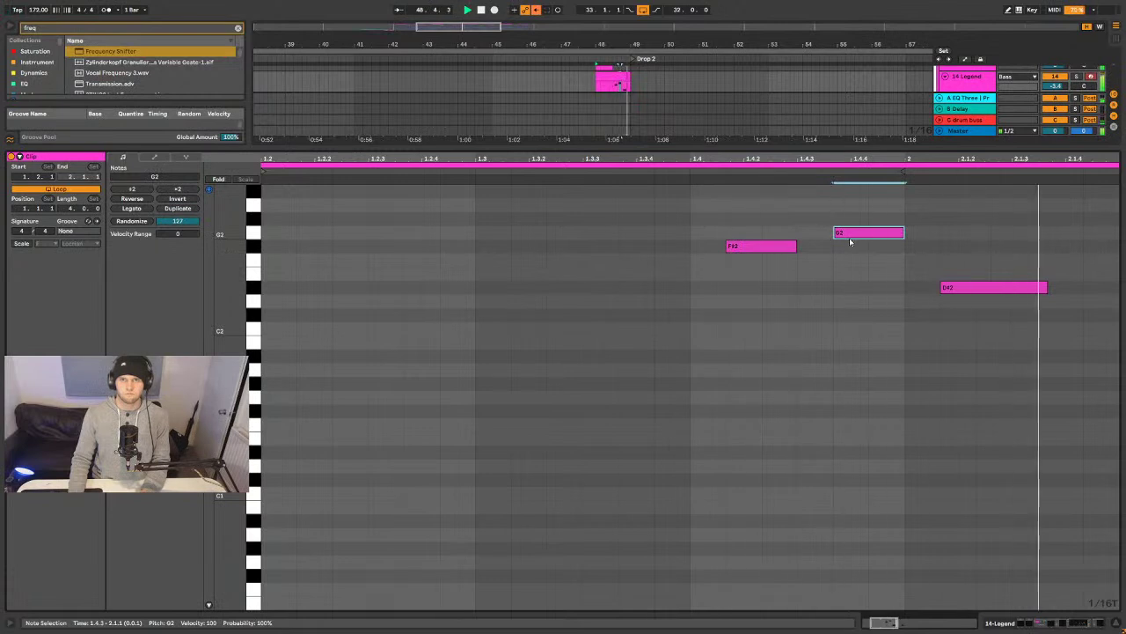
{"action": "key", "text": "Up"}
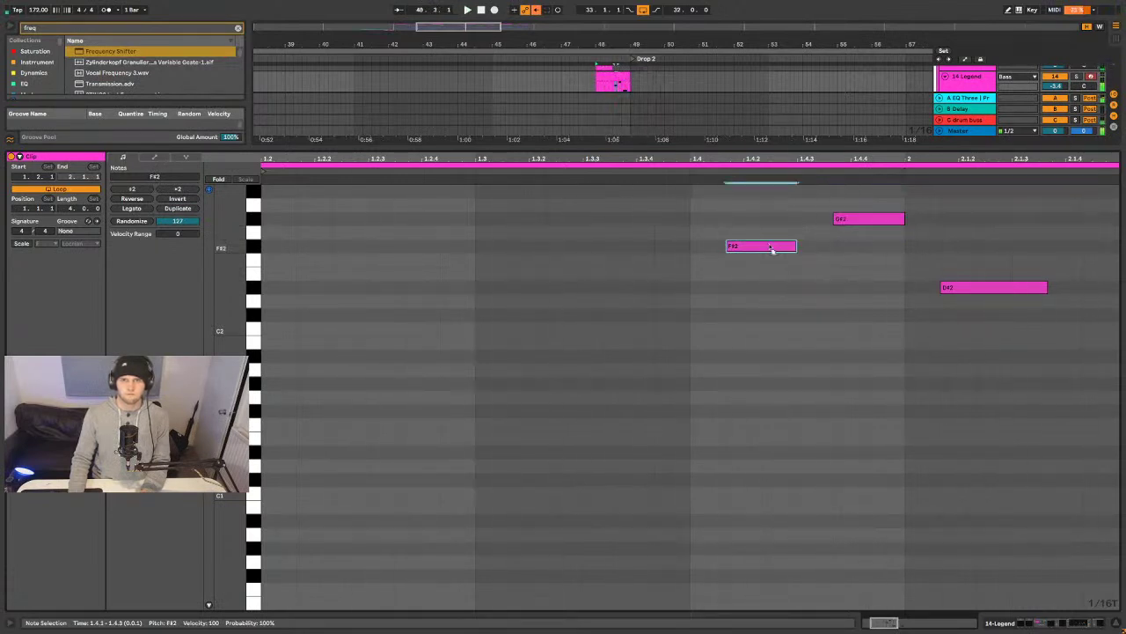
- Space the three Legend clip notes further apart, starting F#2 at 1.4.1, G#2 at 1.4.3 and D#2 at 2.1.1
{"action": "left_click_drag", "start_coordinate": [774, 249], "coordinate": [817, 252]}
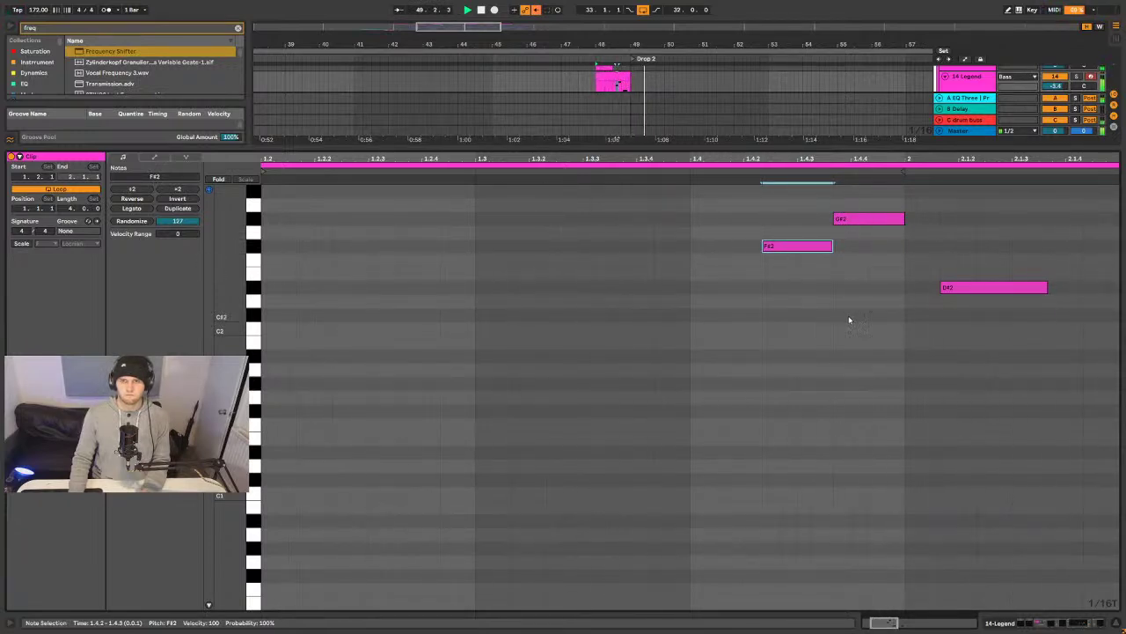
{"action": "mouse_move", "coordinate": [953, 290]}
{"action": "left_mouse_down"}
{"action": "mouse_move", "coordinate": [923, 294]}
{"action": "mouse_move", "coordinate": [994, 289]}
{"action": "mouse_move", "coordinate": [962, 294]}
{"action": "left_mouse_up"}
{"action": "left_click_drag", "start_coordinate": [880, 220], "coordinate": [916, 220]}
{"action": "left_click_drag", "start_coordinate": [962, 290], "coordinate": [994, 294]}
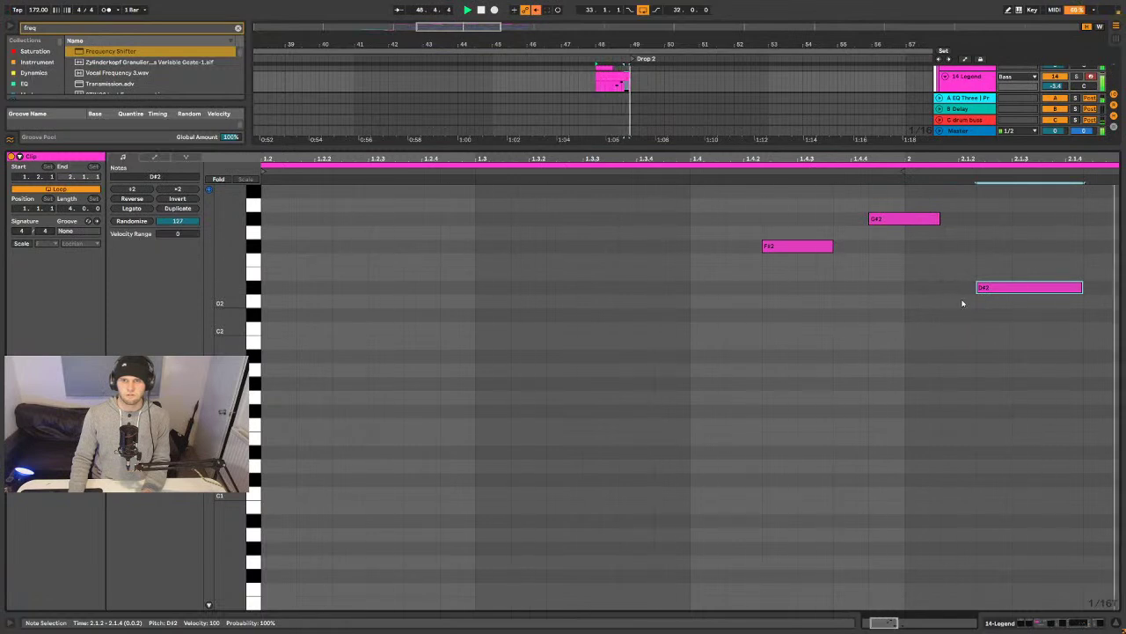
{"action": "left_click_drag", "start_coordinate": [1024, 320], "coordinate": [842, 196]}
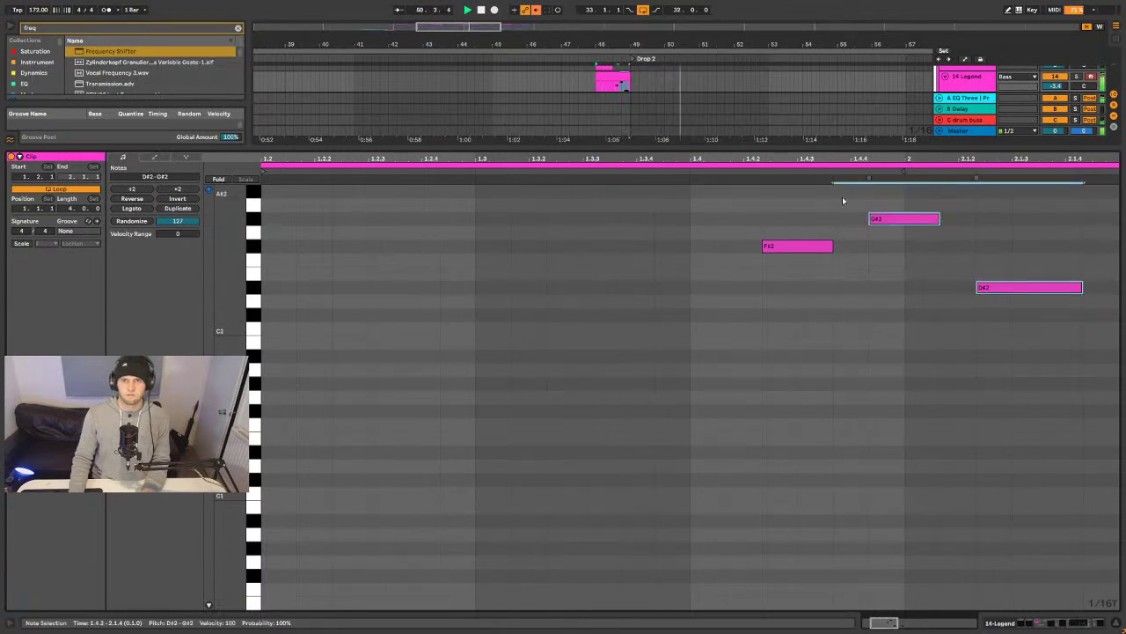
{"action": "left_click", "coordinate": [826, 244], "text": "shift"}
{"action": "left_click_drag", "start_coordinate": [785, 255], "coordinate": [729, 254]}
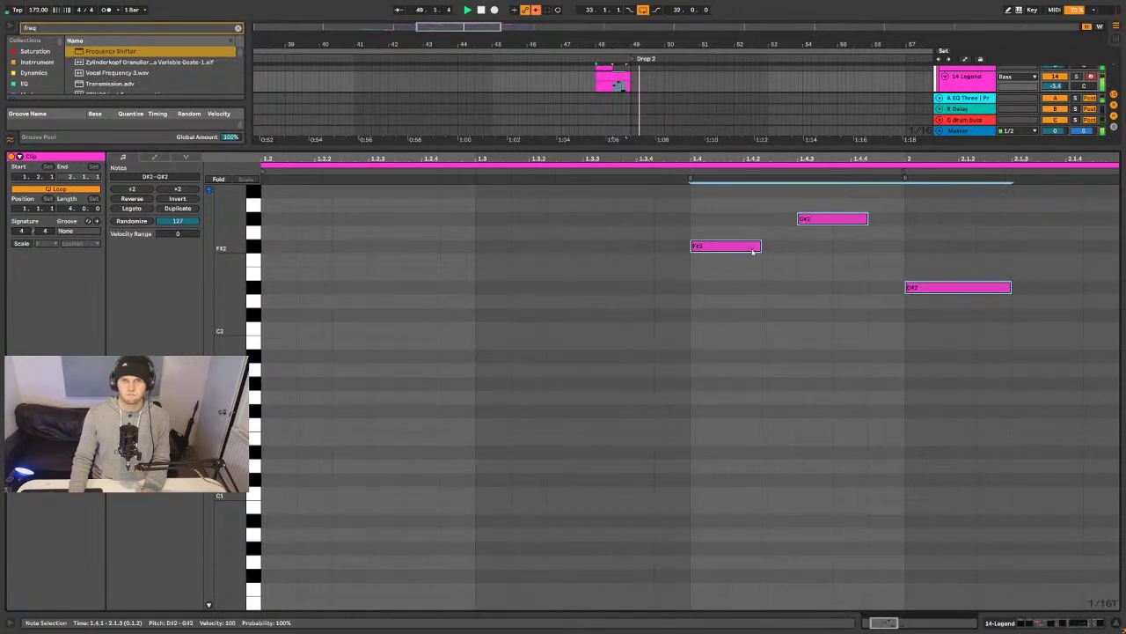
- Close the clip's note editor, enlarge the 14 Legend track and play the arrangement around the start of Drop 2
{"action": "left_click", "coordinate": [1122, 622]}
{"action": "left_click_drag", "start_coordinate": [955, 93], "coordinate": [959, 123]}
{"action": "left_click", "coordinate": [1052, 97]}
{"action": "key", "text": "space"}
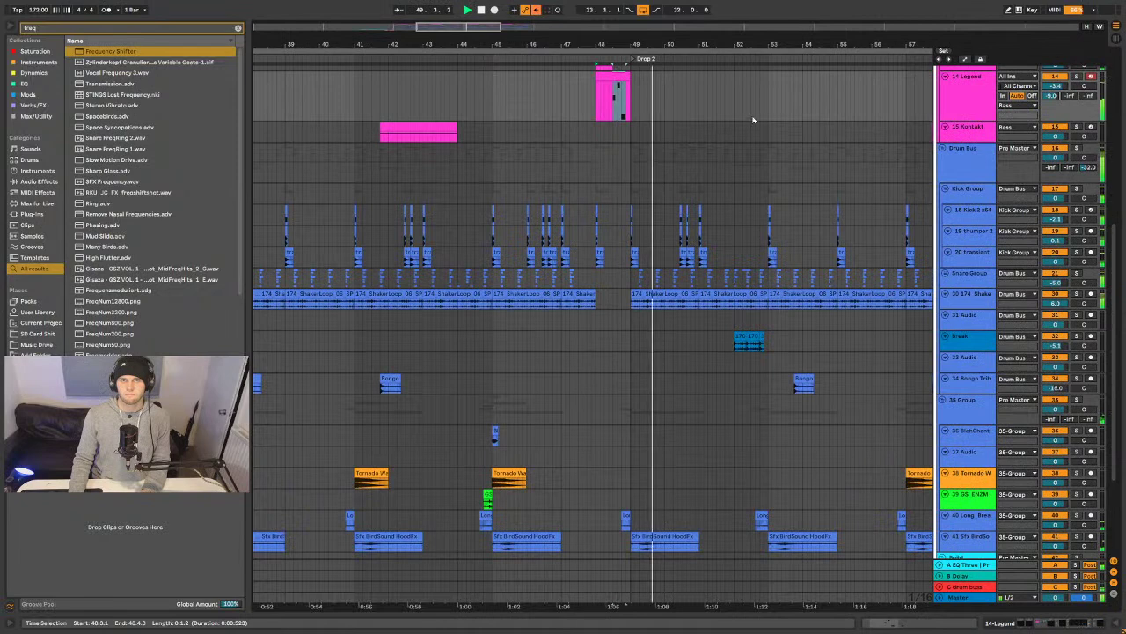
{"action": "scroll", "coordinate": [754, 116], "scroll_direction": "up", "scroll_amount": 3}
{"action": "left_click", "coordinate": [614, 211]}
{"action": "key", "text": "space"}
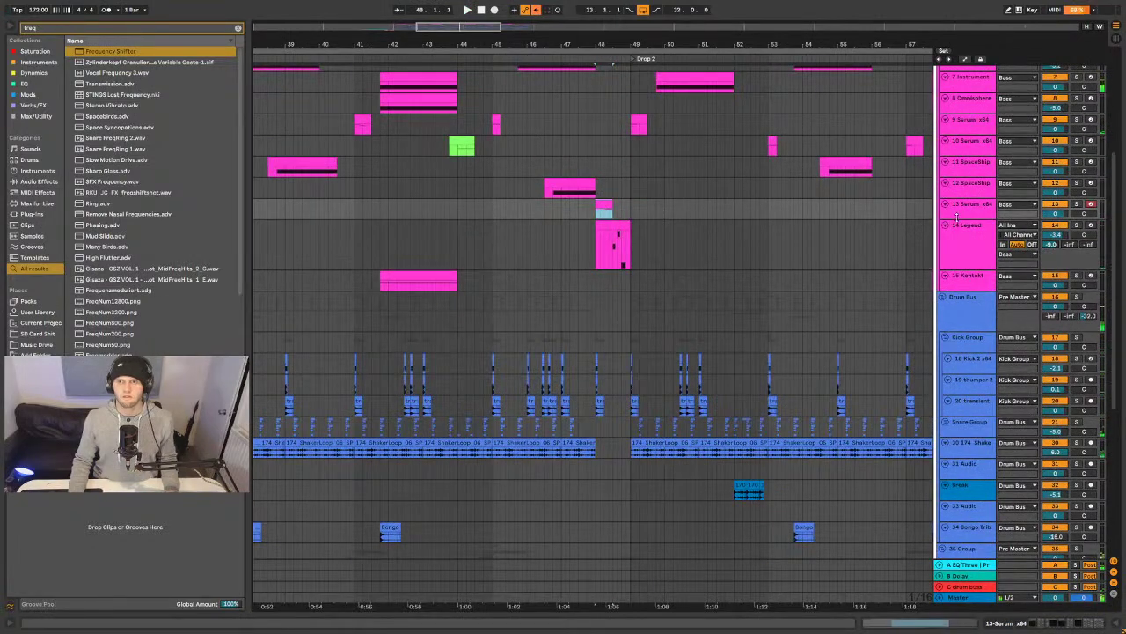
- Enlarge the 13 Serum track and show its device chain with the two Frequency Shifters
{"action": "left_click_drag", "start_coordinate": [957, 218], "coordinate": [956, 279]}
{"action": "key", "text": "space"}
{"action": "left_click", "coordinate": [568, 223]}
{"action": "left_click", "coordinate": [607, 208]}
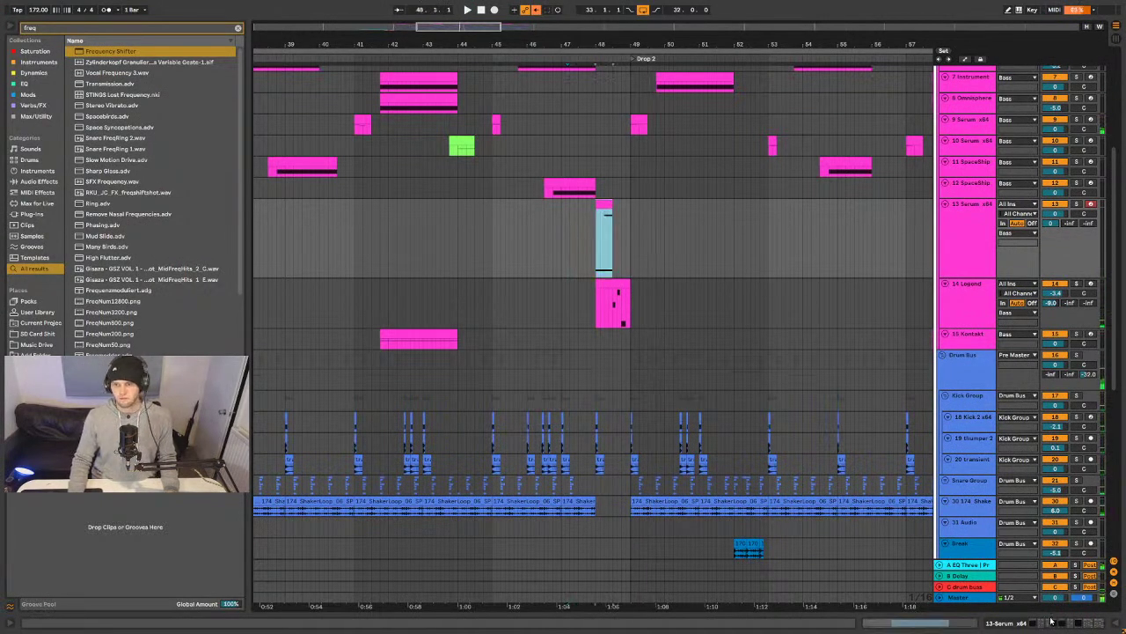
{"action": "left_click", "coordinate": [1050, 622]}
{"action": "left_click", "coordinate": [736, 264]}
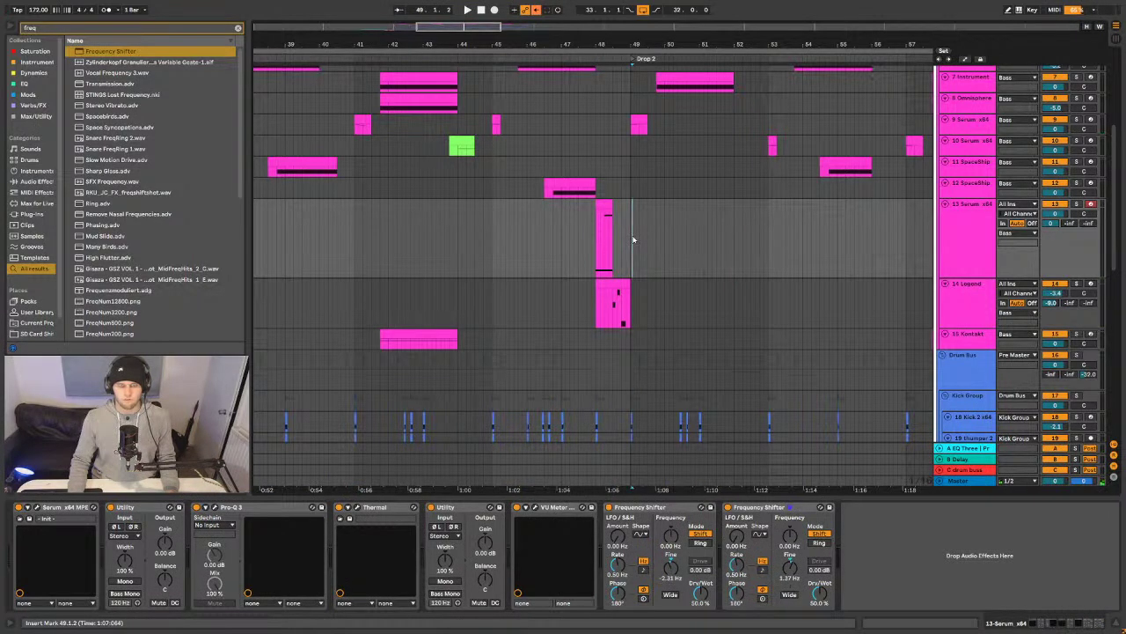
{"action": "scroll", "coordinate": [708, 305], "scroll_direction": "down", "scroll_amount": 3}
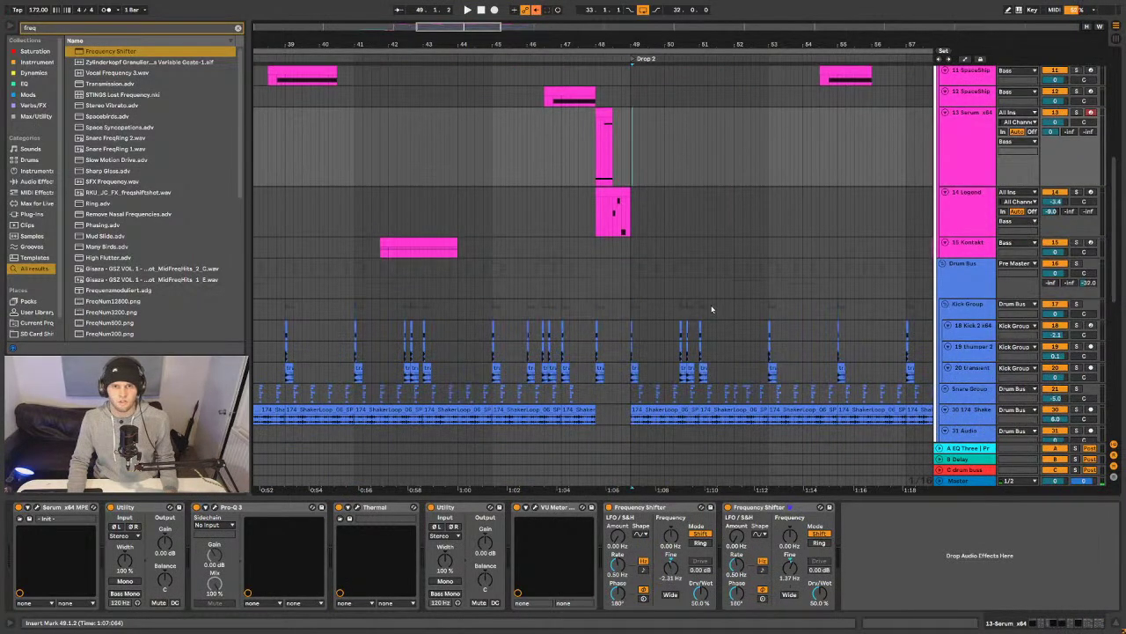
{"action": "scroll", "coordinate": [712, 306], "scroll_direction": "down", "scroll_amount": 2}
{"action": "scroll", "coordinate": [708, 299], "scroll_direction": "up", "scroll_amount": 2}
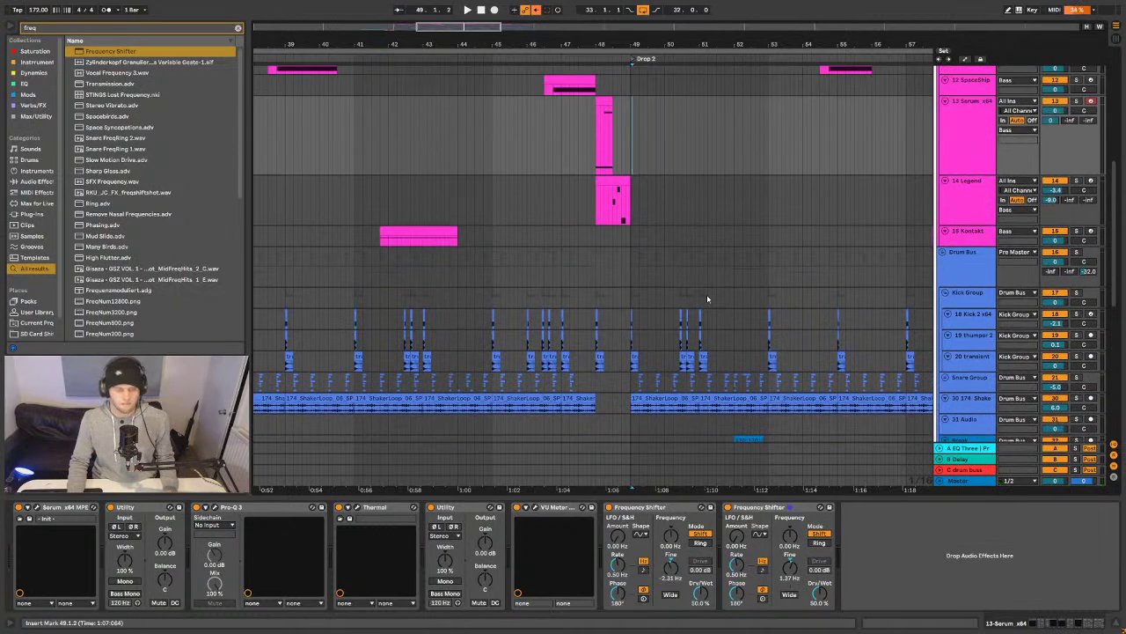
- While playing from the 13 Serum clip, set the Frequency Shifters' Fine to -0.61 Hz and 1.58 Hz, with Dry/Wet around 46%
{"action": "key", "text": "plus"}
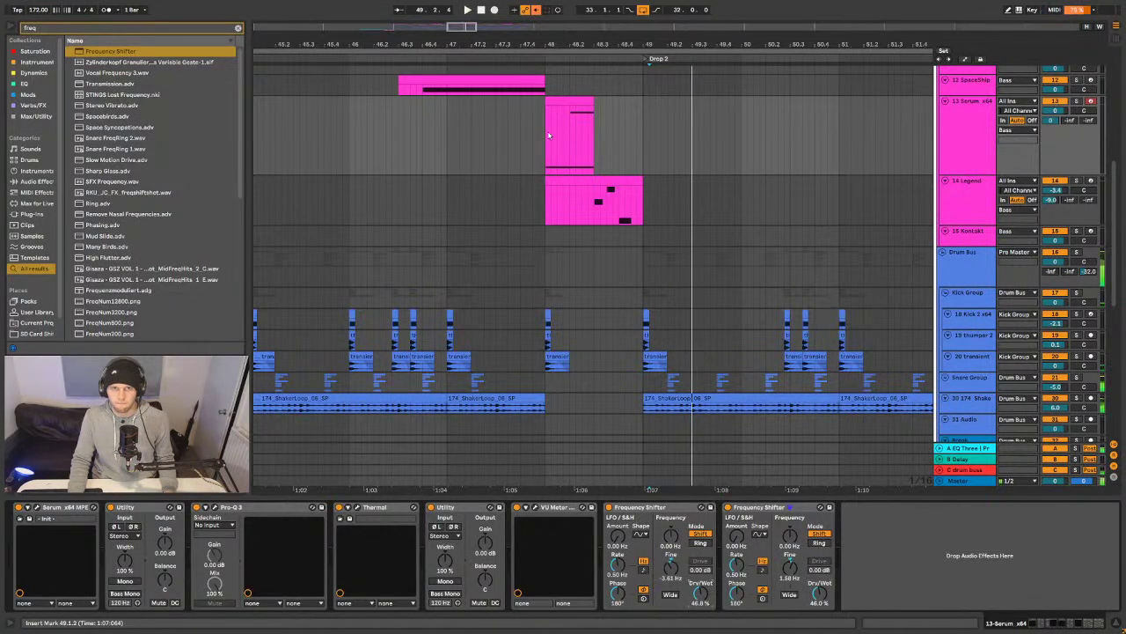
{"action": "left_click", "coordinate": [563, 157]}
{"action": "key", "text": "space"}
{"action": "key", "text": "space"}
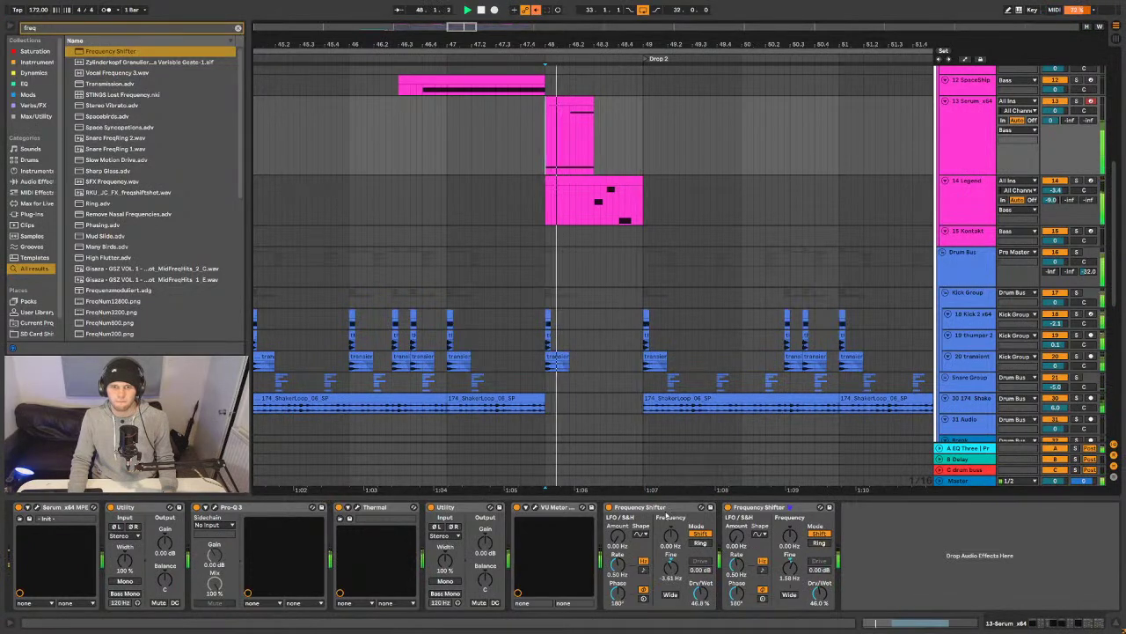
{"action": "key", "text": "space"}
{"action": "key", "text": "space"}
{"action": "key", "text": "space"}
{"action": "key", "text": "space"}
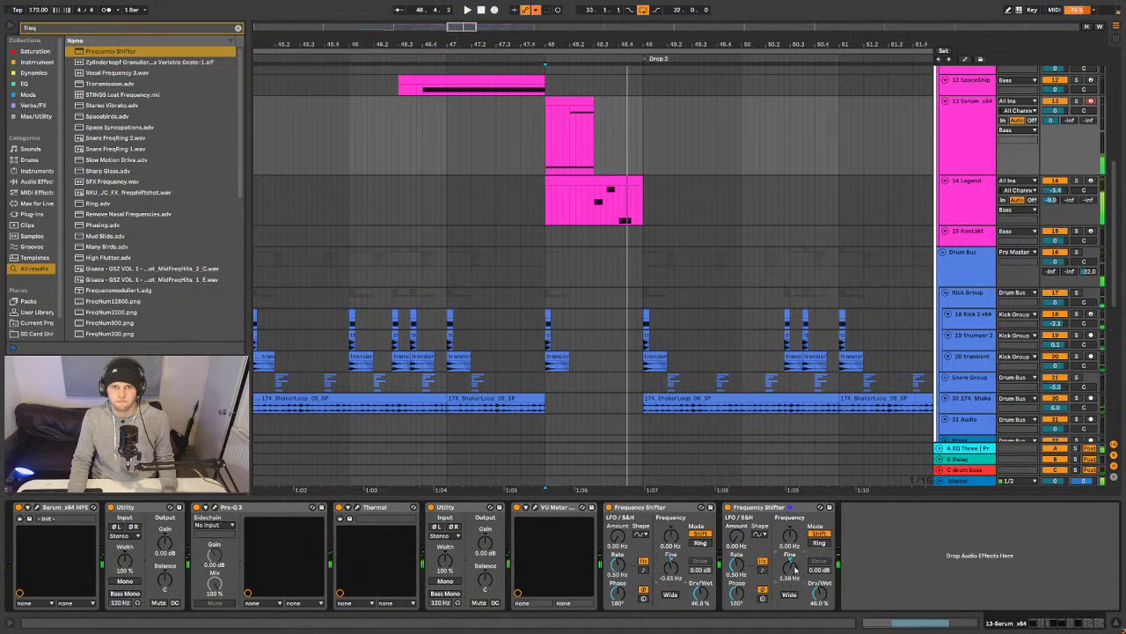
- Automate the second Frequency Shifter's Fine on the 13 Serum track, rising from 1.58 Hz to 2.19 Hz across the clip
{"action": "key", "text": "a"}
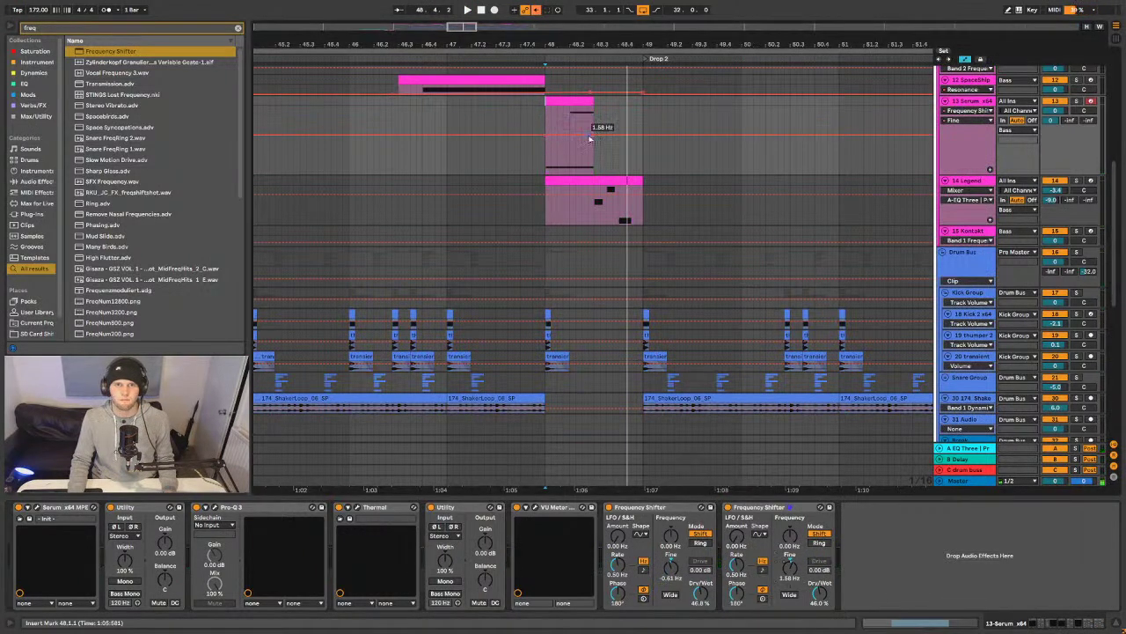
{"action": "key", "text": "space"}
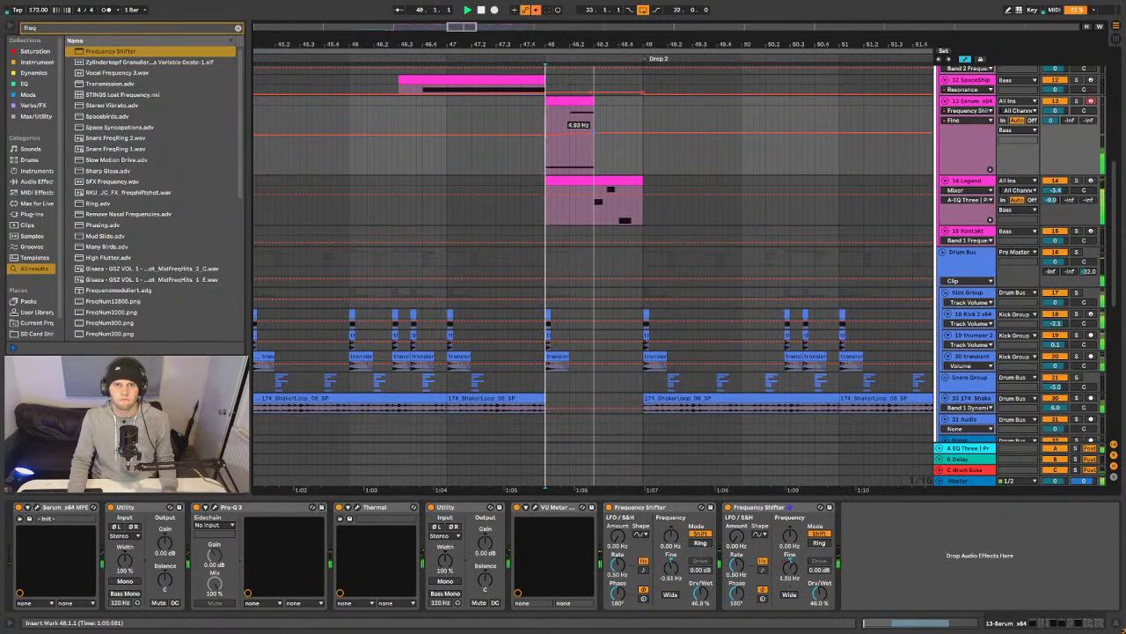
{"action": "key", "text": "space"}
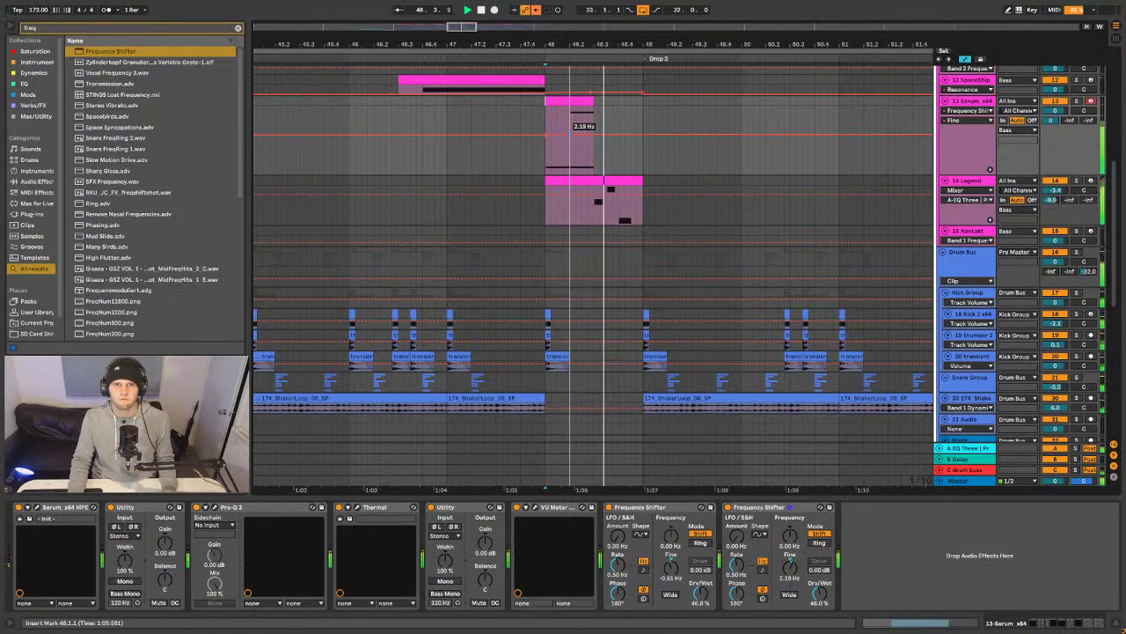
{"action": "key", "text": "a"}
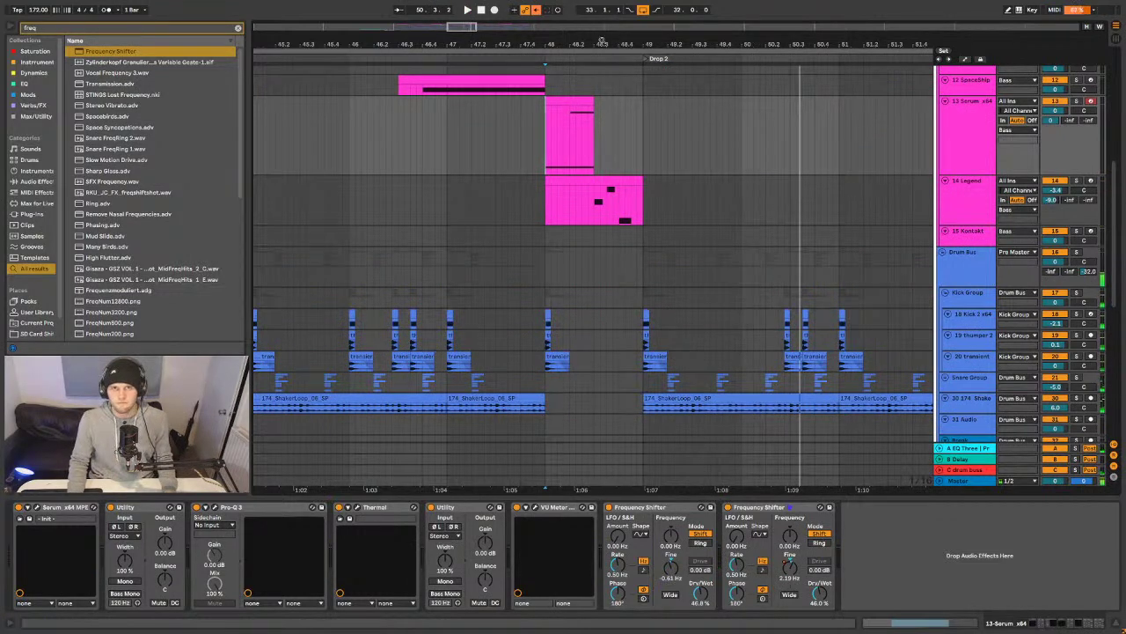
- Play the arrangement from bar 32, just before Drop 1, through to the end of Drop 2 to review it
{"action": "scroll", "coordinate": [602, 42], "scroll_direction": "down", "scroll_amount": 5}
{"action": "scroll", "coordinate": [614, 128], "scroll_direction": "up", "scroll_amount": 5}
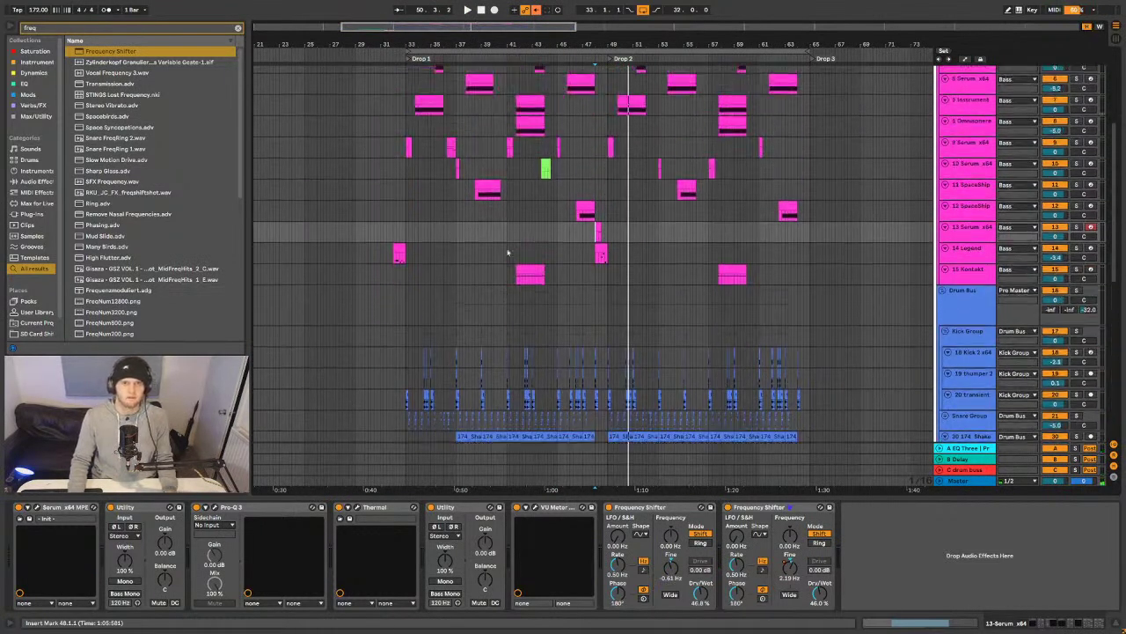
{"action": "left_click", "coordinate": [392, 235]}
{"action": "key", "text": "space"}
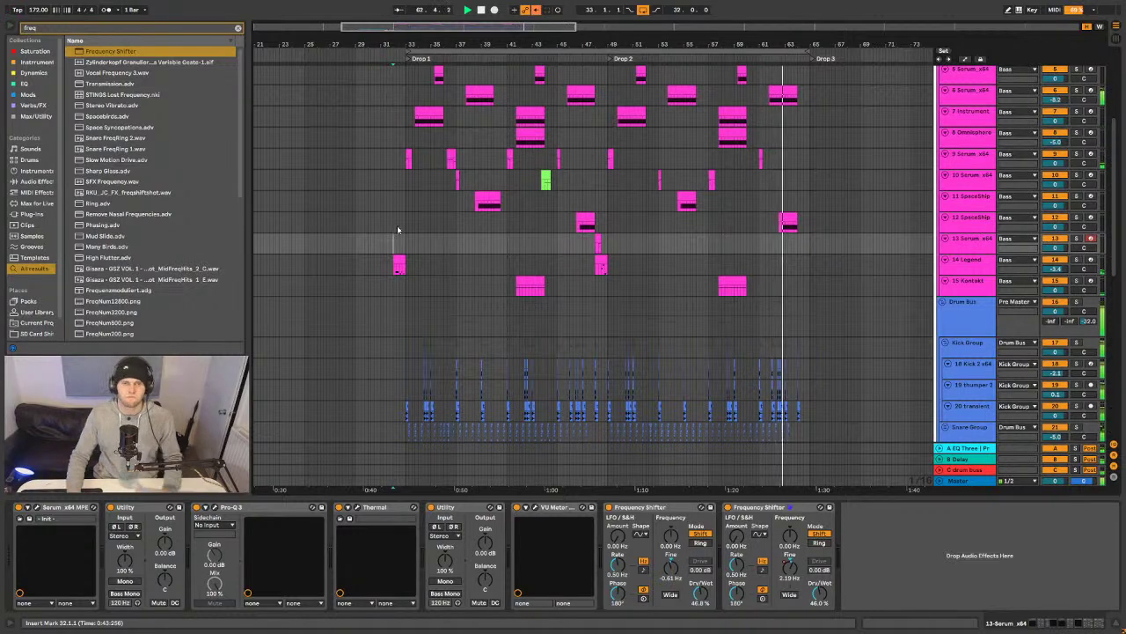
{"action": "scroll", "coordinate": [528, 260], "scroll_direction": "down", "scroll_amount": 6}
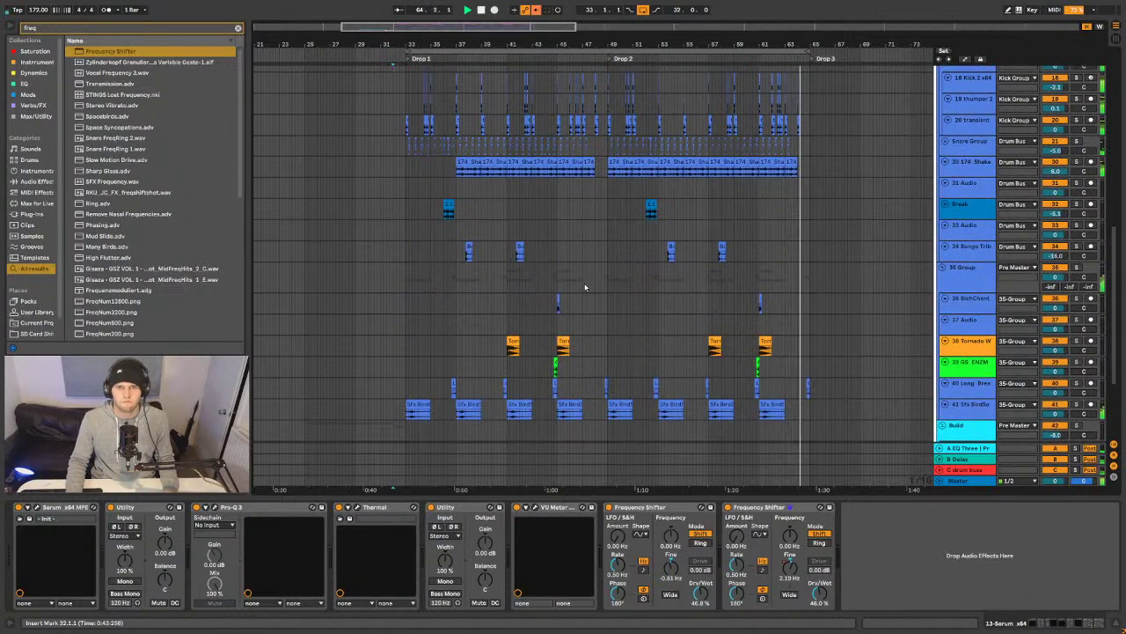
{"action": "scroll", "coordinate": [588, 286], "scroll_direction": "up", "scroll_amount": 2}
{"action": "key", "text": "space"}
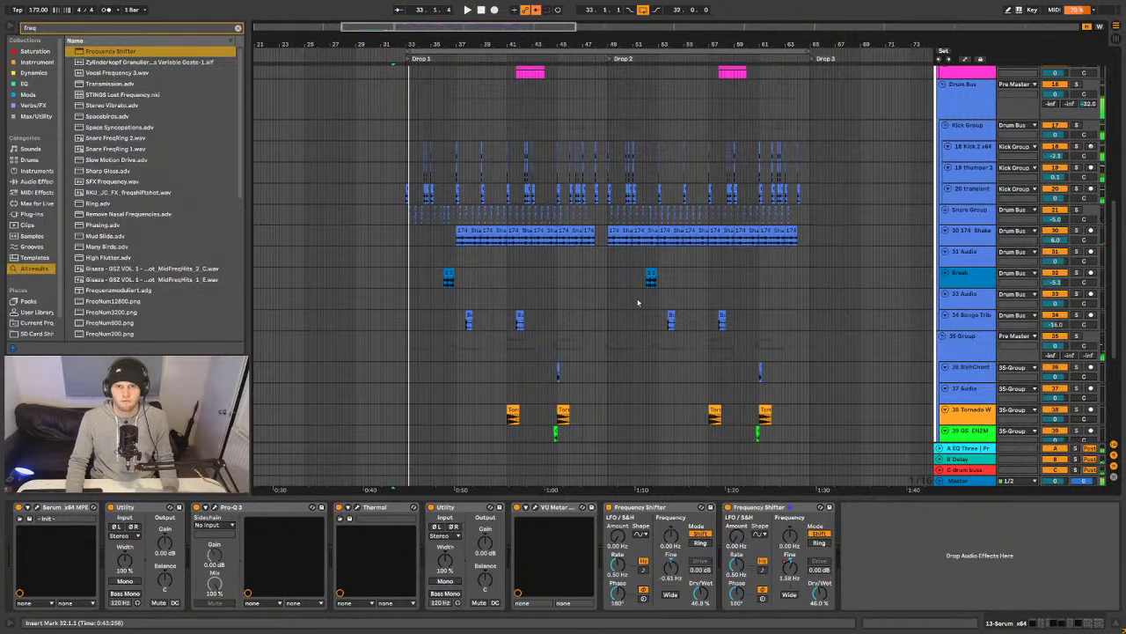
- Add the line "7. Breaks Need More Weight" to the MNotepad to-do list on the Master track, and review the list
{"action": "scroll", "coordinate": [963, 424], "scroll_direction": "down", "scroll_amount": 3}
{"action": "left_click", "coordinate": [1115, 476]}
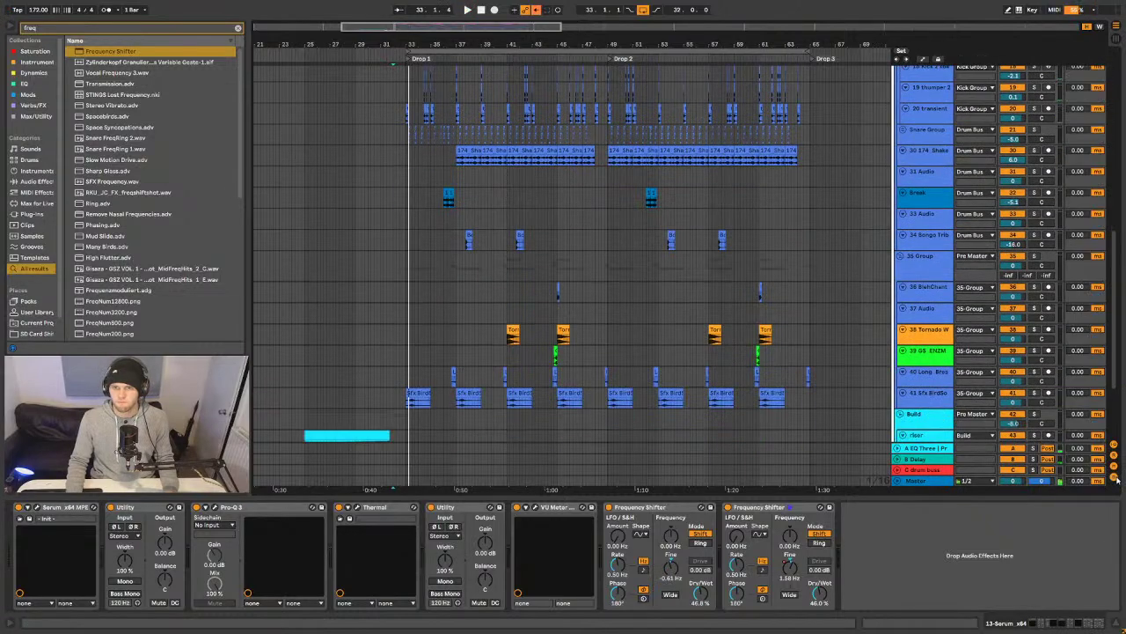
{"action": "left_click", "coordinate": [1115, 476]}
{"action": "left_click", "coordinate": [965, 480]}
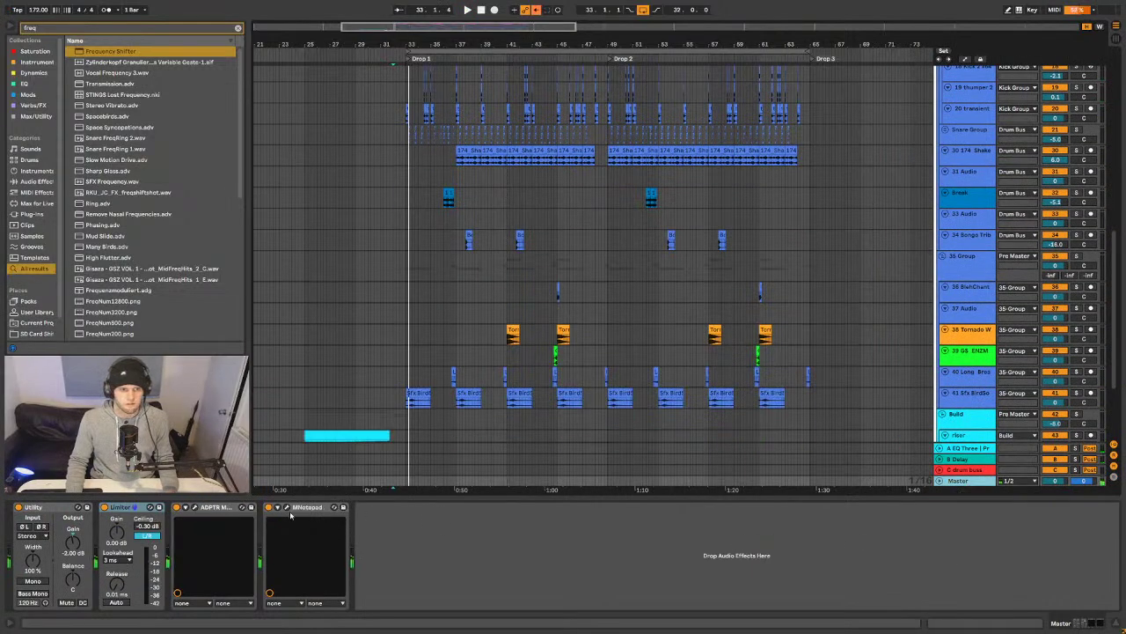
{"action": "left_click", "coordinate": [288, 508]}
{"action": "scroll", "coordinate": [506, 497], "scroll_direction": "down", "scroll_amount": 3}
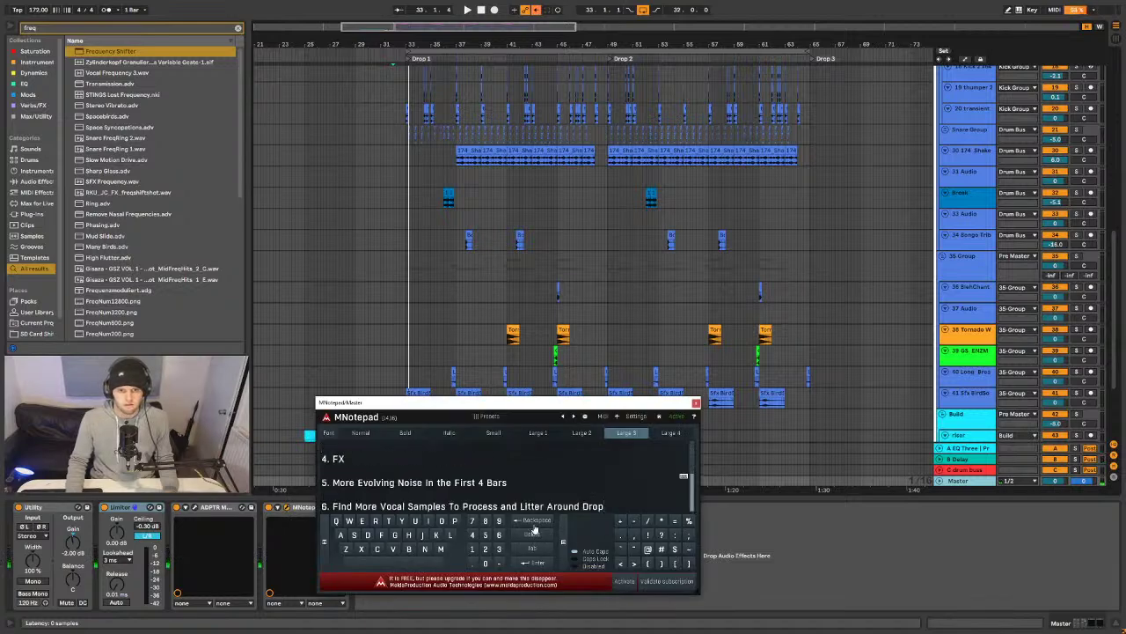
{"action": "left_click", "coordinate": [533, 564]}
{"action": "left_click_drag", "start_coordinate": [551, 402], "coordinate": [729, 299]}
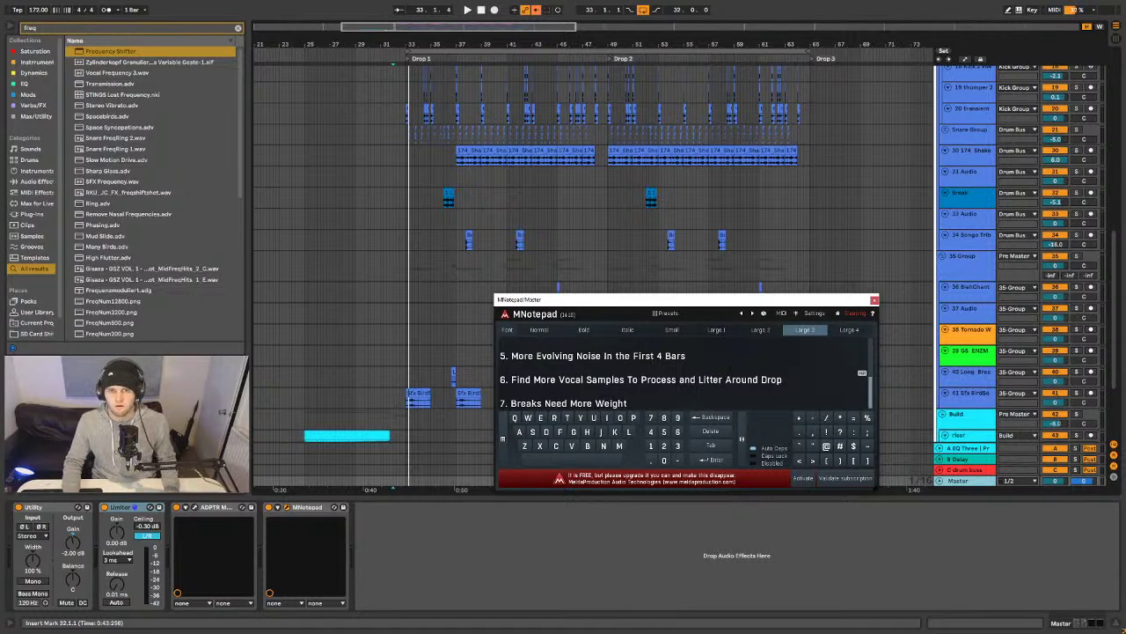
{"action": "scroll", "coordinate": [682, 374], "scroll_direction": "up", "scroll_amount": 4}
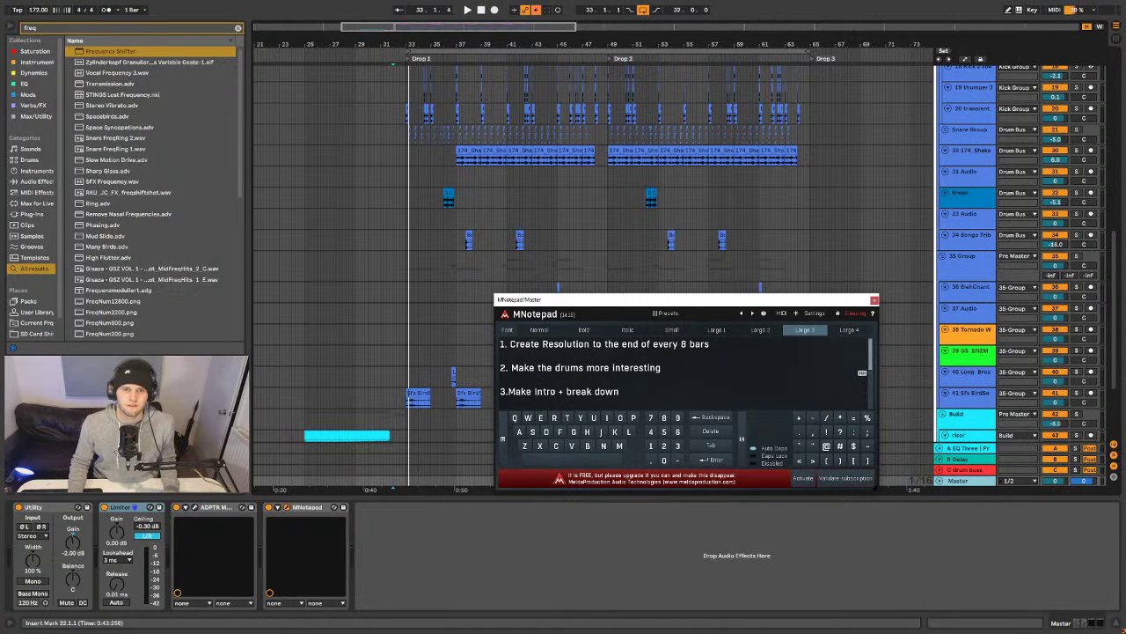
{"action": "left_click", "coordinate": [873, 302]}
- Set the arrangement's fixed grid to 2 Bars
{"action": "scroll", "coordinate": [537, 335], "scroll_direction": "up", "scroll_amount": 15}
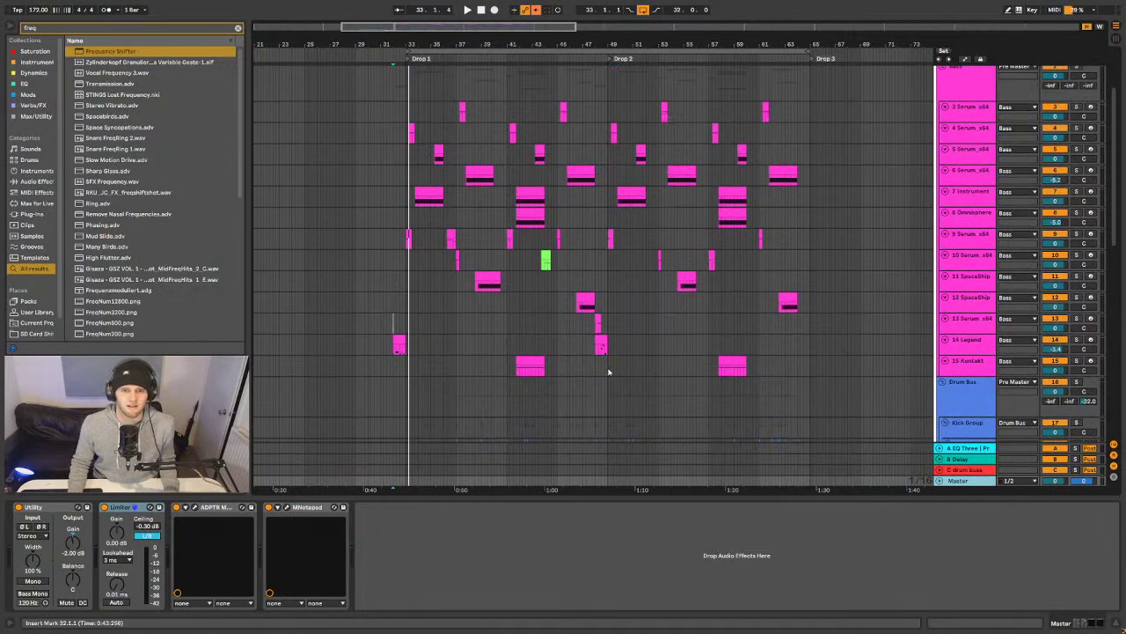
{"action": "right_click", "coordinate": [608, 371]}
{"action": "left_click", "coordinate": [604, 371]}
{"action": "right_click", "coordinate": [604, 370]}
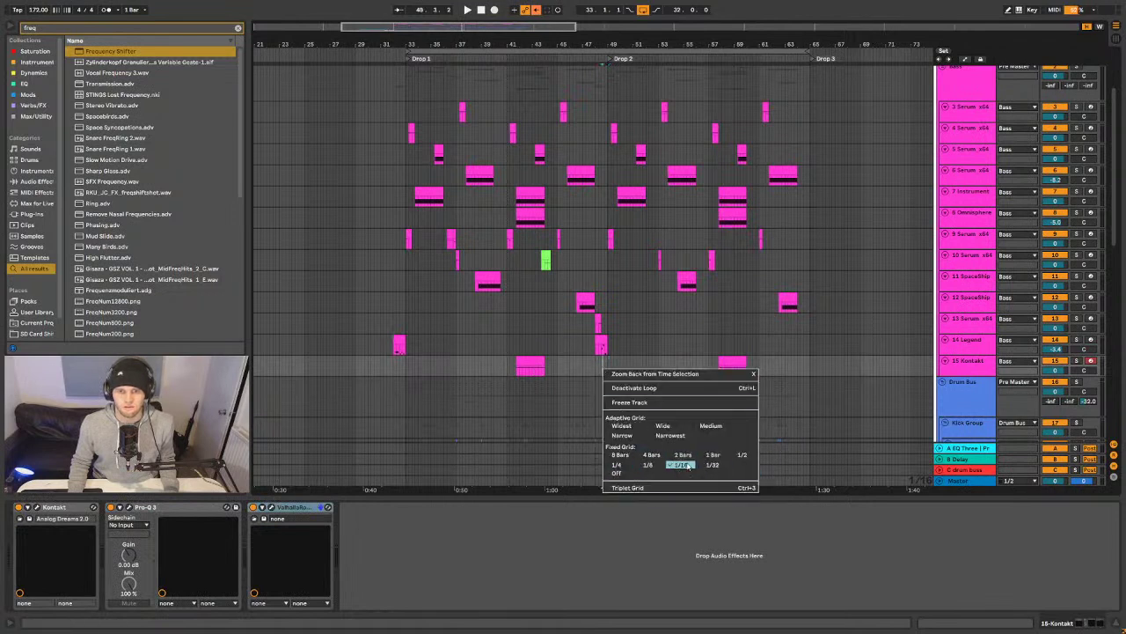
{"action": "left_click", "coordinate": [682, 465]}
- Duplicate bars 33 to 49 of the 12 SpaceShip, 13 Serum and 14 Legend tracks so the copy fills Drop 2
{"action": "left_click_drag", "start_coordinate": [605, 370], "coordinate": [404, 109]}
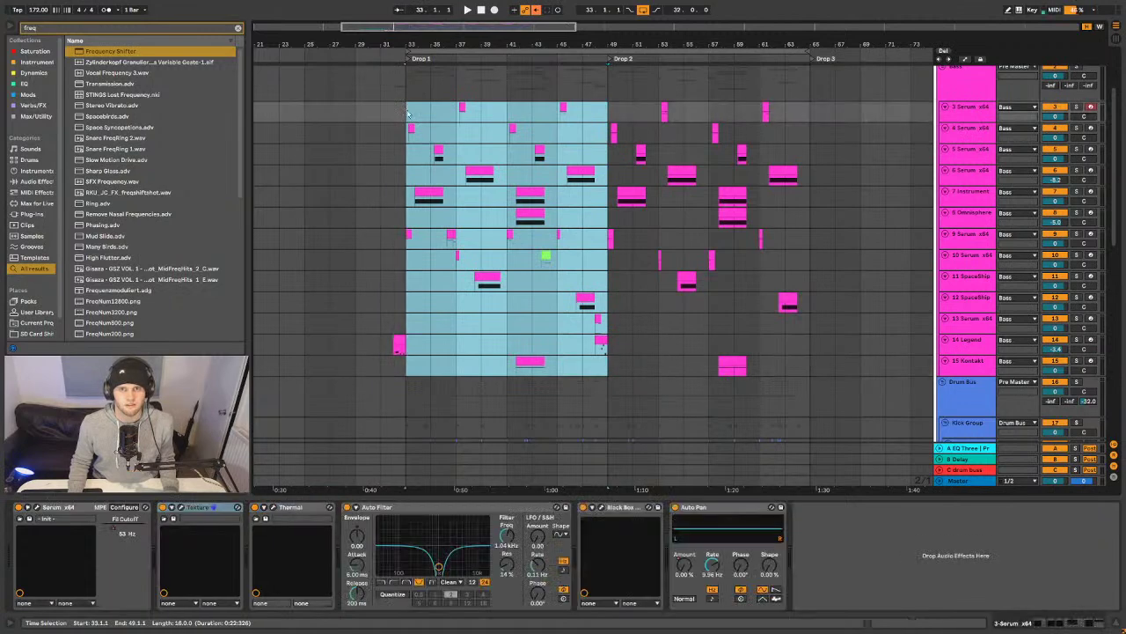
{"action": "left_click", "coordinate": [606, 354]}
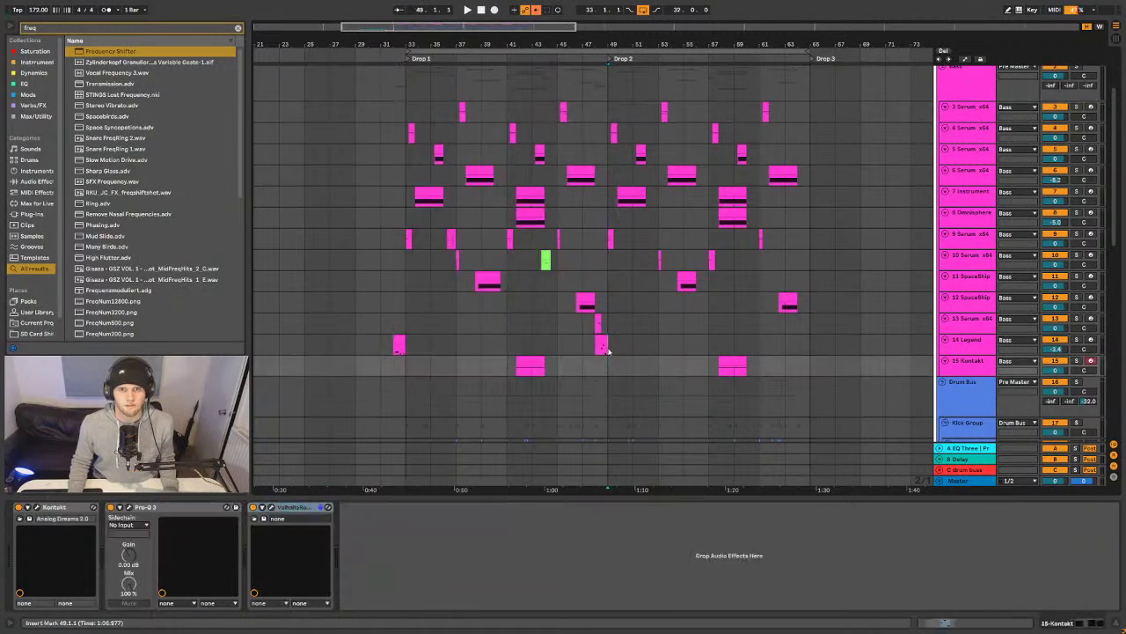
{"action": "left_click_drag", "start_coordinate": [607, 351], "coordinate": [407, 292]}
{"action": "key", "text": "ctrl+d"}
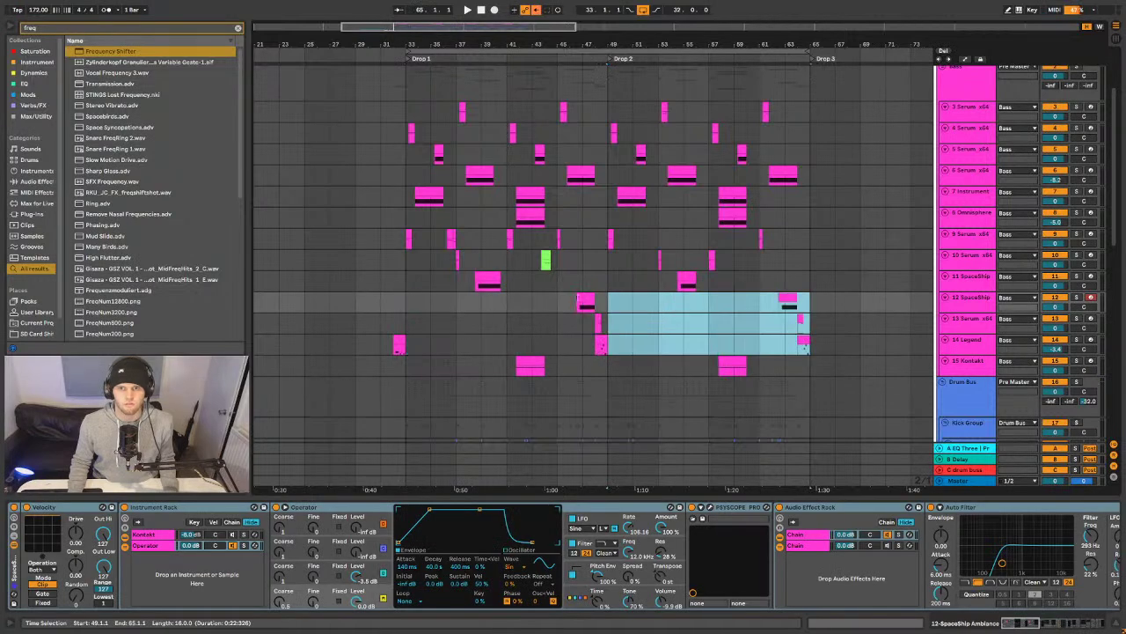
{"action": "scroll", "coordinate": [552, 349], "scroll_direction": "down", "scroll_amount": 5}
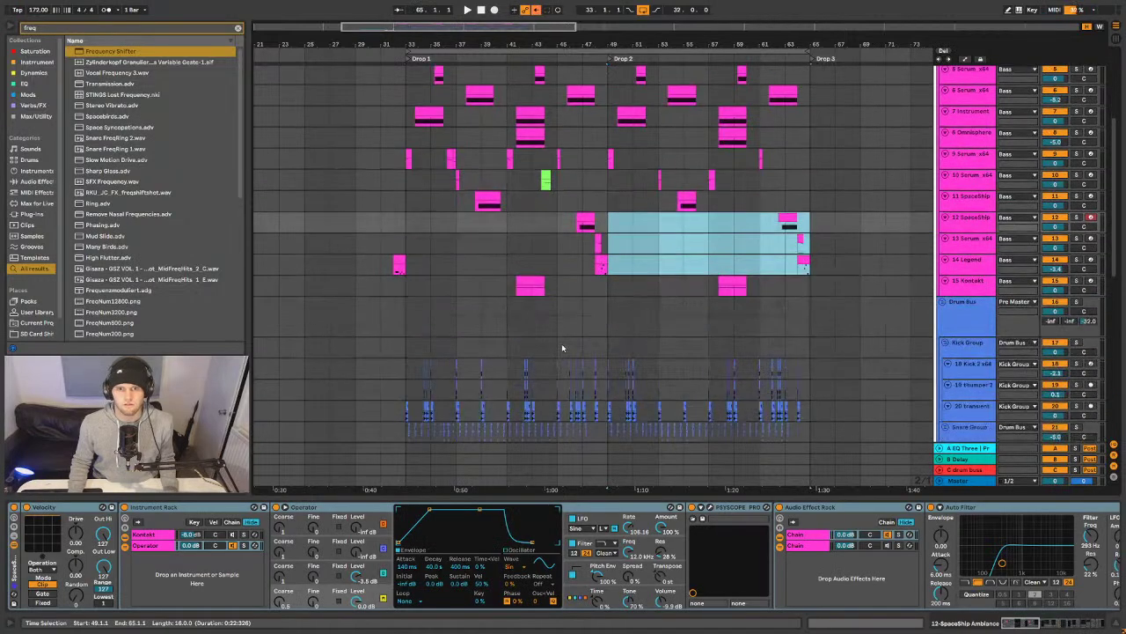
- Clear the selection and look over the bass, drum, effects and build tracks across Drop 1 and Drop 2
{"action": "left_click_drag", "start_coordinate": [613, 202], "coordinate": [405, 197]}
{"action": "left_click", "coordinate": [658, 217]}
{"action": "scroll", "coordinate": [584, 337], "scroll_direction": "down", "scroll_amount": 9}
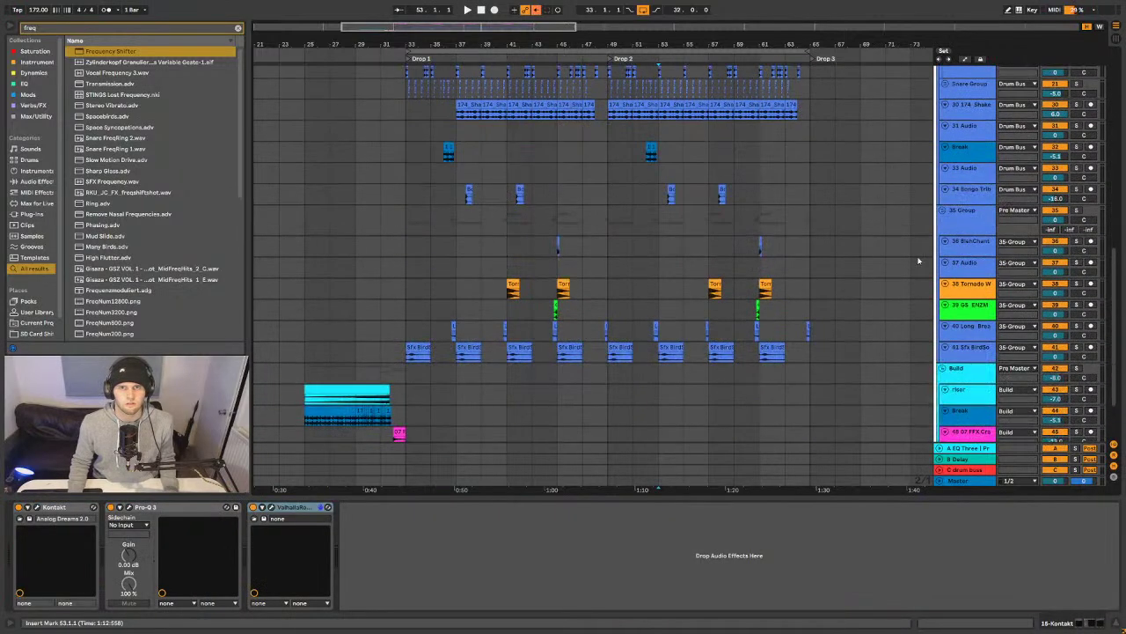
{"action": "scroll", "coordinate": [616, 244], "scroll_direction": "up", "scroll_amount": 15}
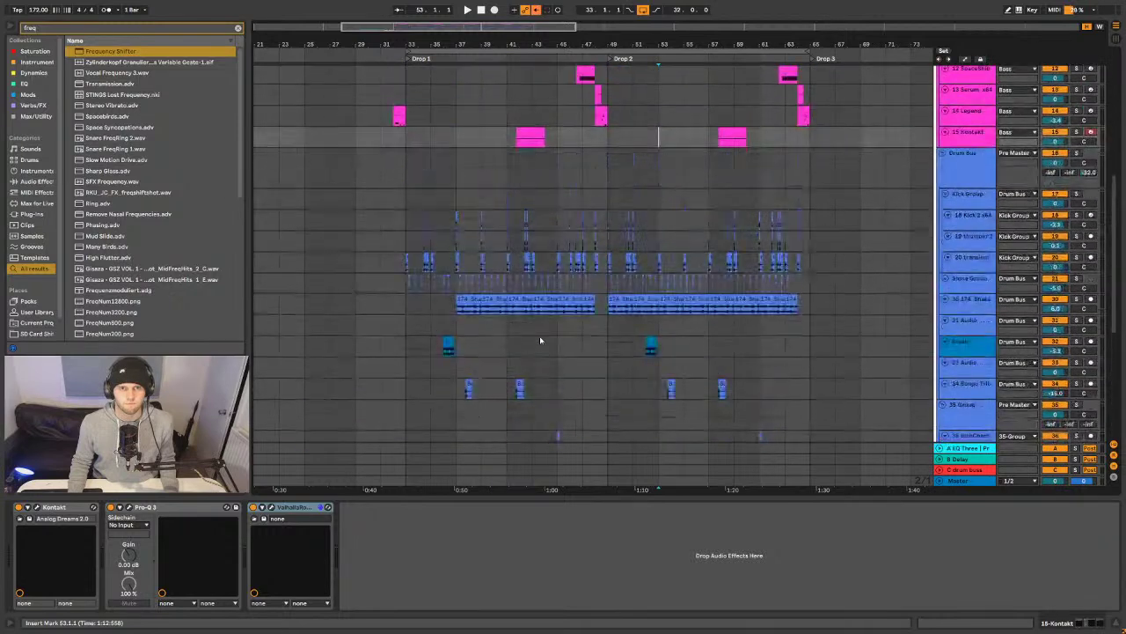
{"action": "scroll", "coordinate": [541, 342], "scroll_direction": "down", "scroll_amount": 6}
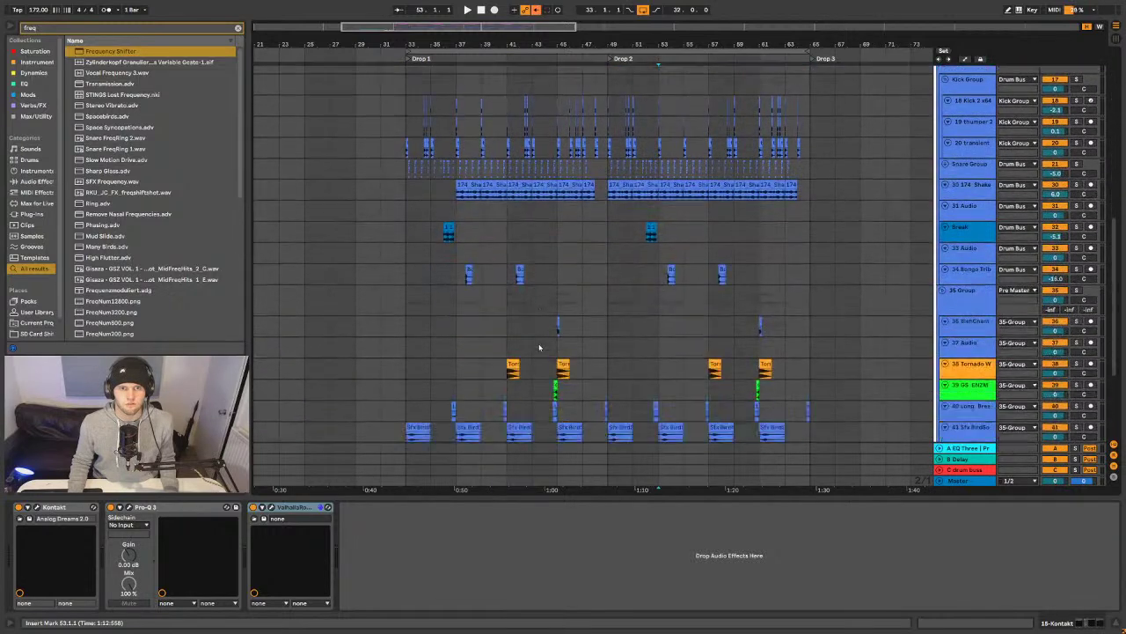
{"action": "scroll", "coordinate": [540, 347], "scroll_direction": "up", "scroll_amount": 1}
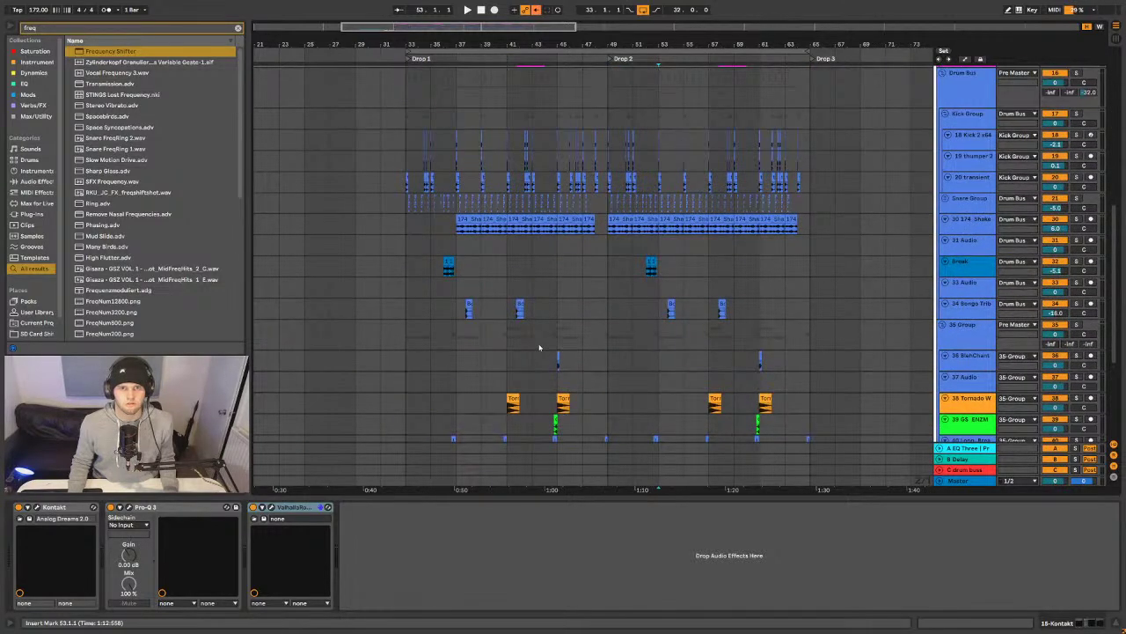
{"action": "scroll", "coordinate": [539, 347], "scroll_direction": "down", "scroll_amount": 7}
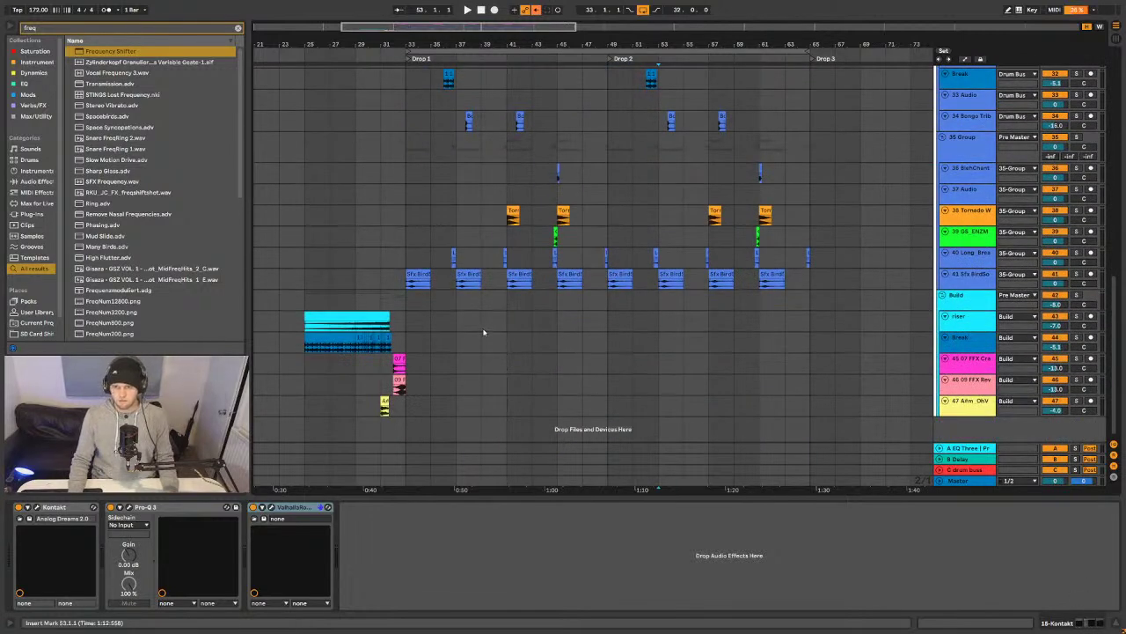
{"action": "scroll", "coordinate": [566, 344], "scroll_direction": "up", "scroll_amount": 3}
{"action": "scroll", "coordinate": [484, 347], "scroll_direction": "down", "scroll_amount": 3}
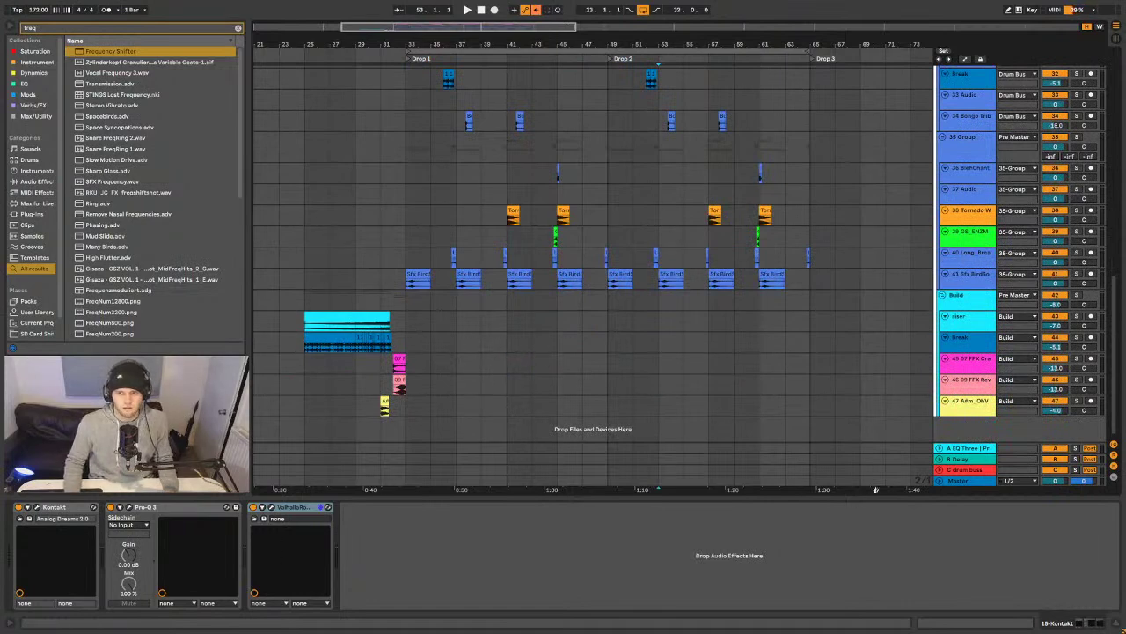
- Review the to-do list in MNotepad on the Master track, then close it
{"action": "left_click", "coordinate": [955, 482]}
{"action": "left_click", "coordinate": [285, 508]}
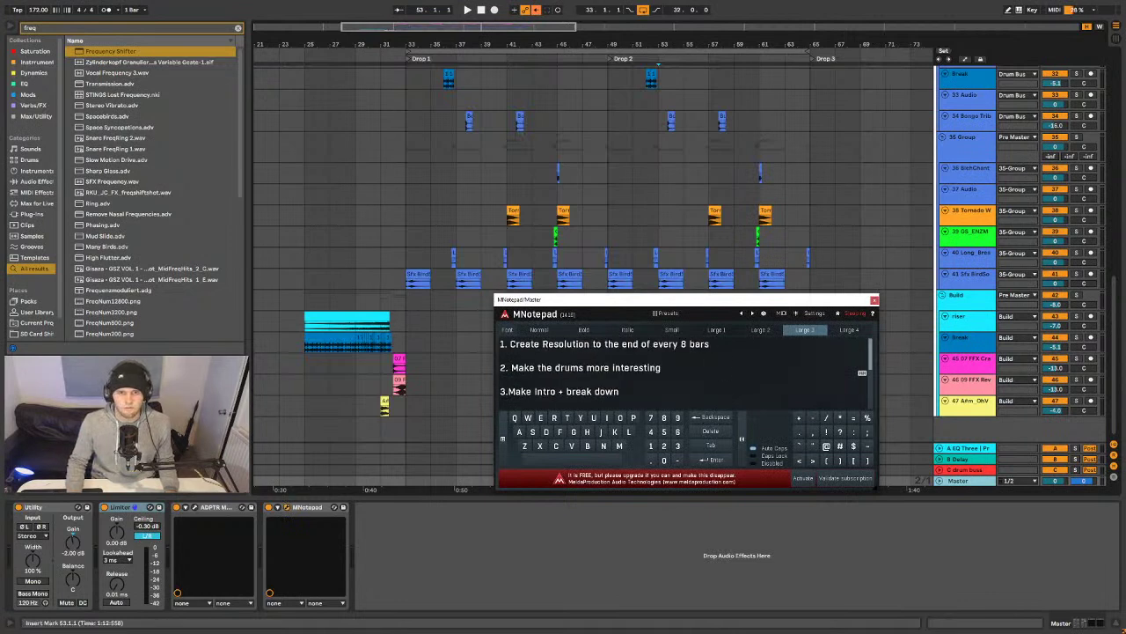
{"action": "left_click", "coordinate": [873, 300]}
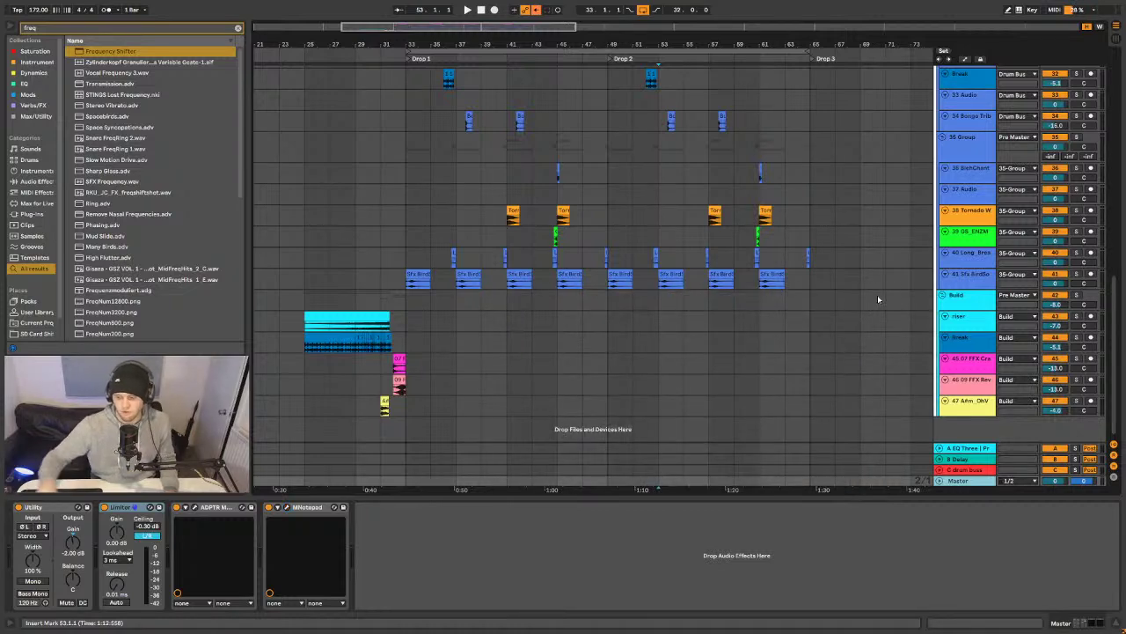
{"action": "scroll", "coordinate": [845, 317], "scroll_direction": "up", "scroll_amount": 3}
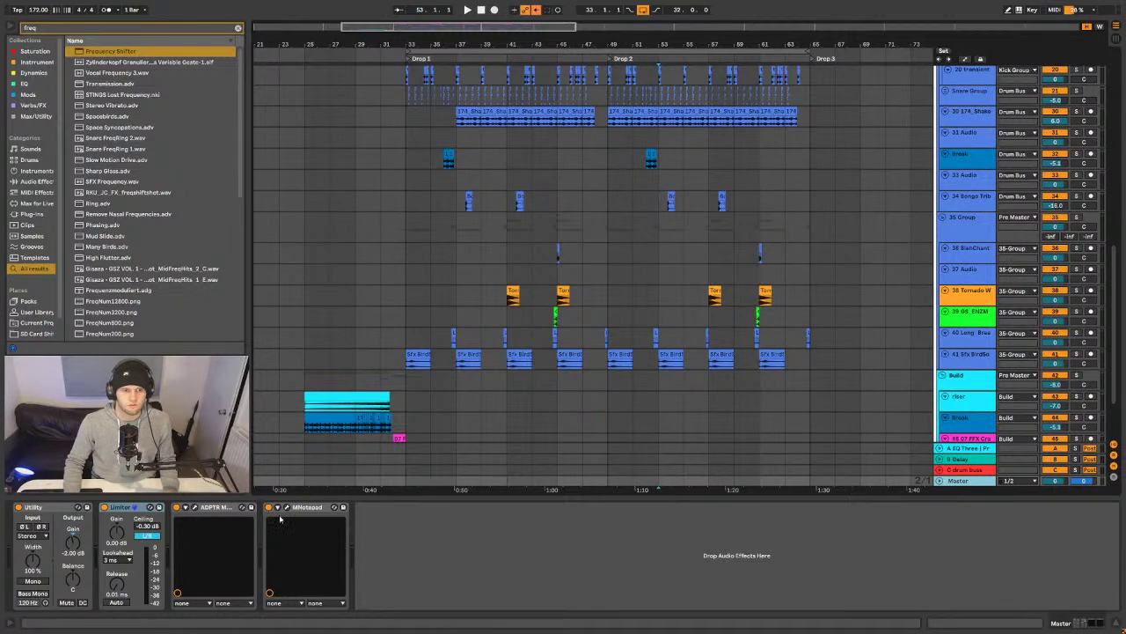
{"action": "left_click", "coordinate": [286, 507]}
{"action": "left_click", "coordinate": [286, 508]}
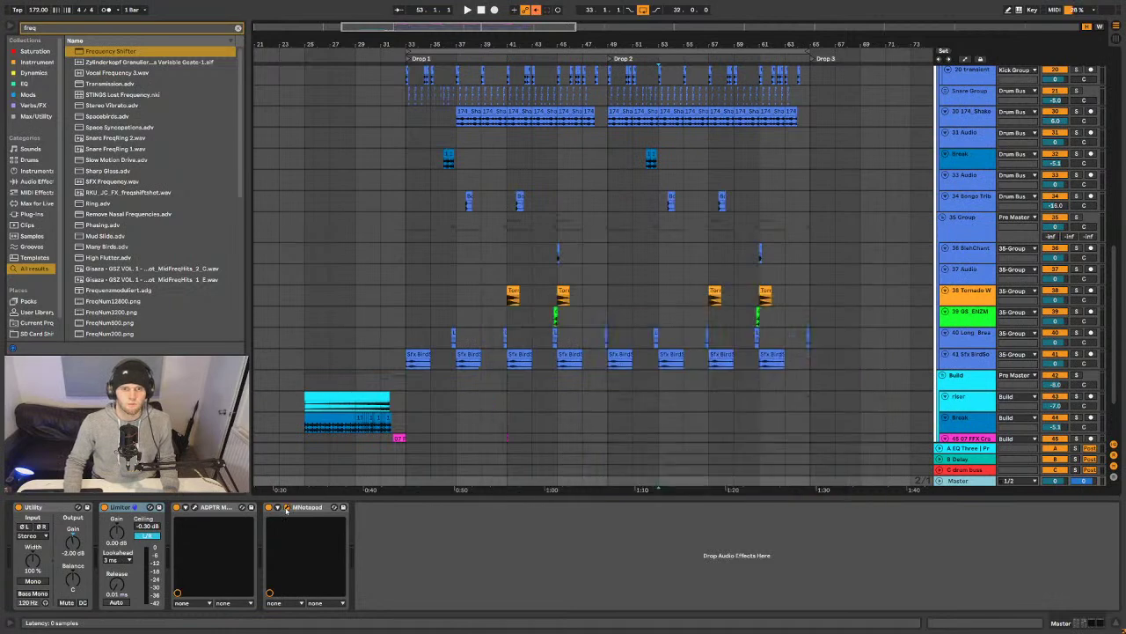
- Solo the Drum Bus and play it from bar 33 to review the drums through Drop 1
{"action": "scroll", "coordinate": [448, 212], "scroll_direction": "up", "scroll_amount": 5}
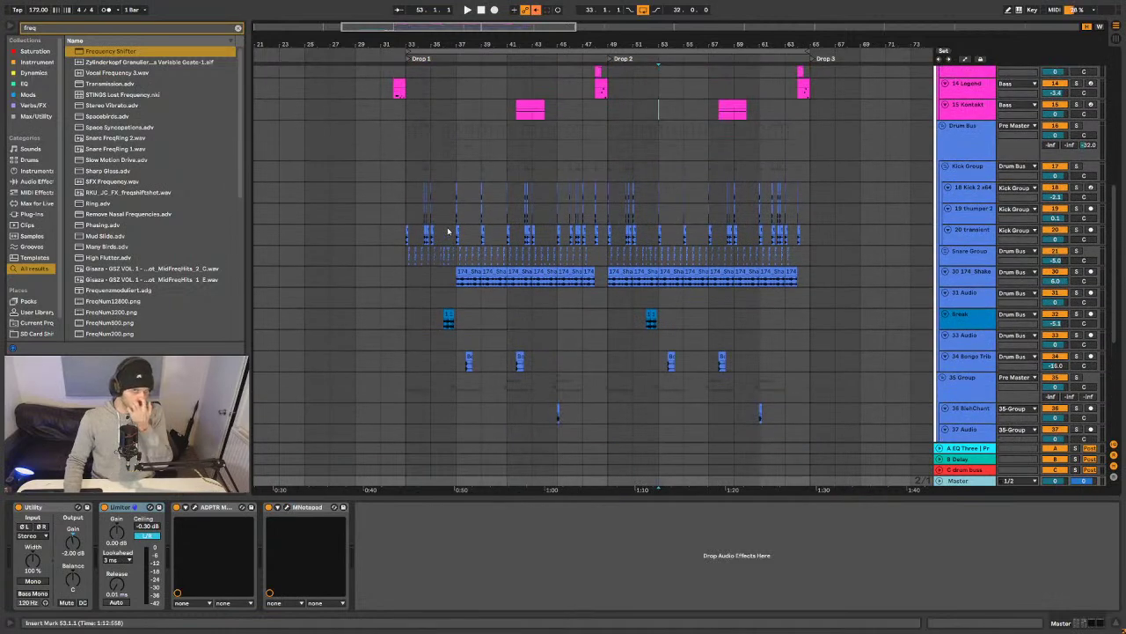
{"action": "scroll", "coordinate": [445, 231], "scroll_direction": "up", "scroll_amount": 5}
{"action": "scroll", "coordinate": [679, 201], "scroll_direction": "down", "scroll_amount": 7}
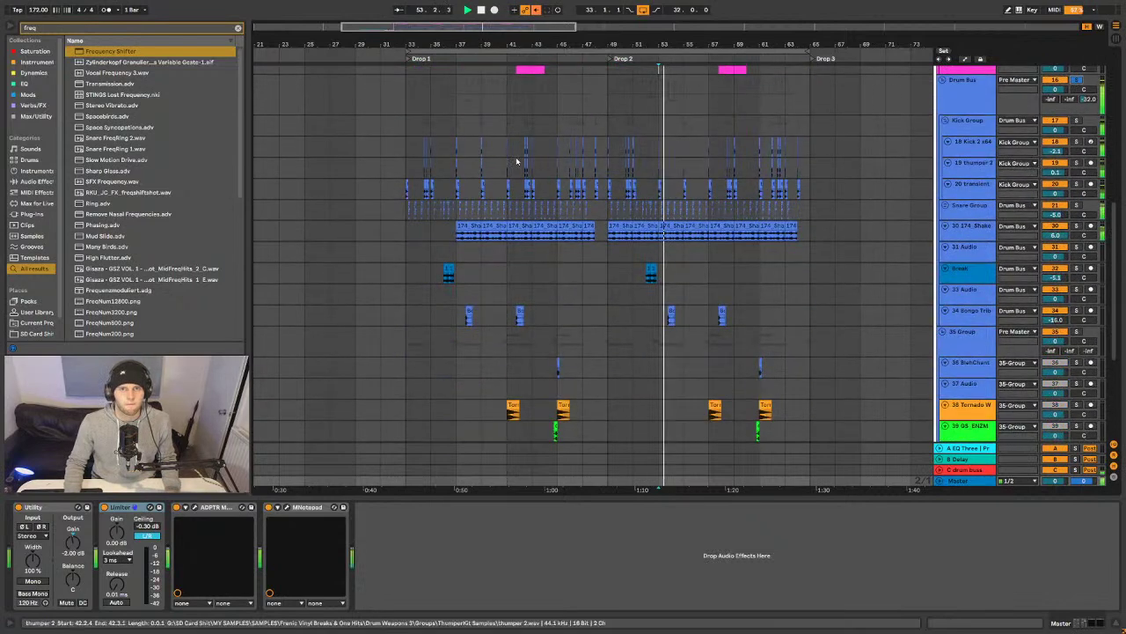
{"action": "left_click", "coordinate": [404, 138]}
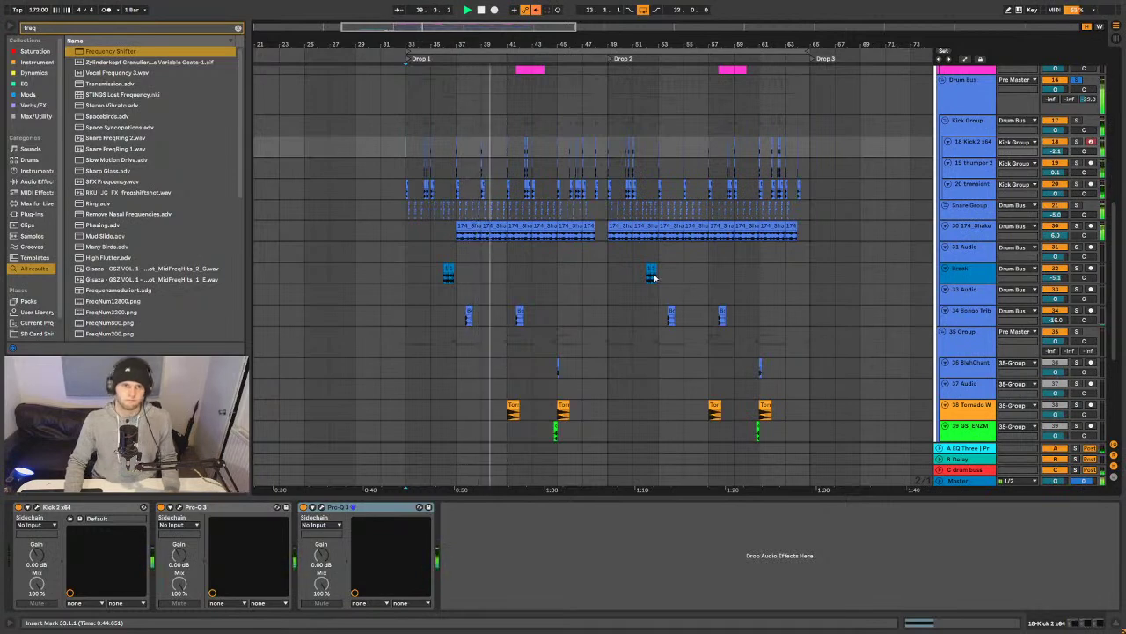
{"action": "scroll", "coordinate": [653, 274], "scroll_direction": "down", "scroll_amount": 3}
{"action": "scroll", "coordinate": [662, 276], "scroll_direction": "up", "scroll_amount": 2}
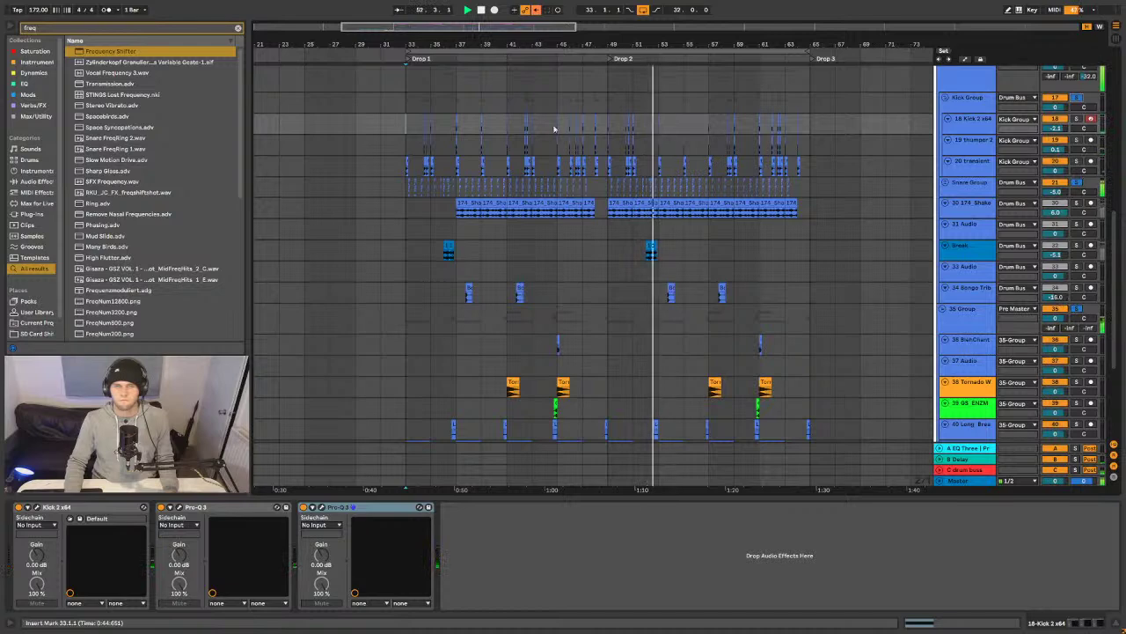
- Play the soloed Snare Group and 35 Group from bar 33 to hear them together
{"action": "left_click", "coordinate": [417, 125]}
{"action": "scroll", "coordinate": [417, 125], "scroll_direction": "down", "scroll_amount": 3}
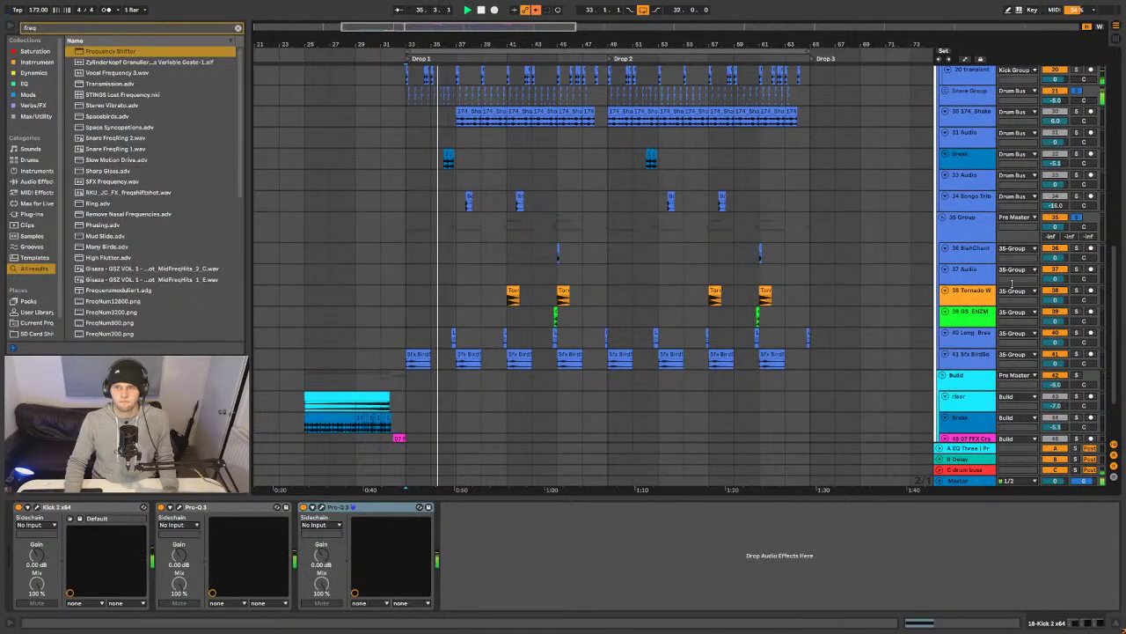
{"action": "scroll", "coordinate": [871, 298], "scroll_direction": "up", "scroll_amount": 2}
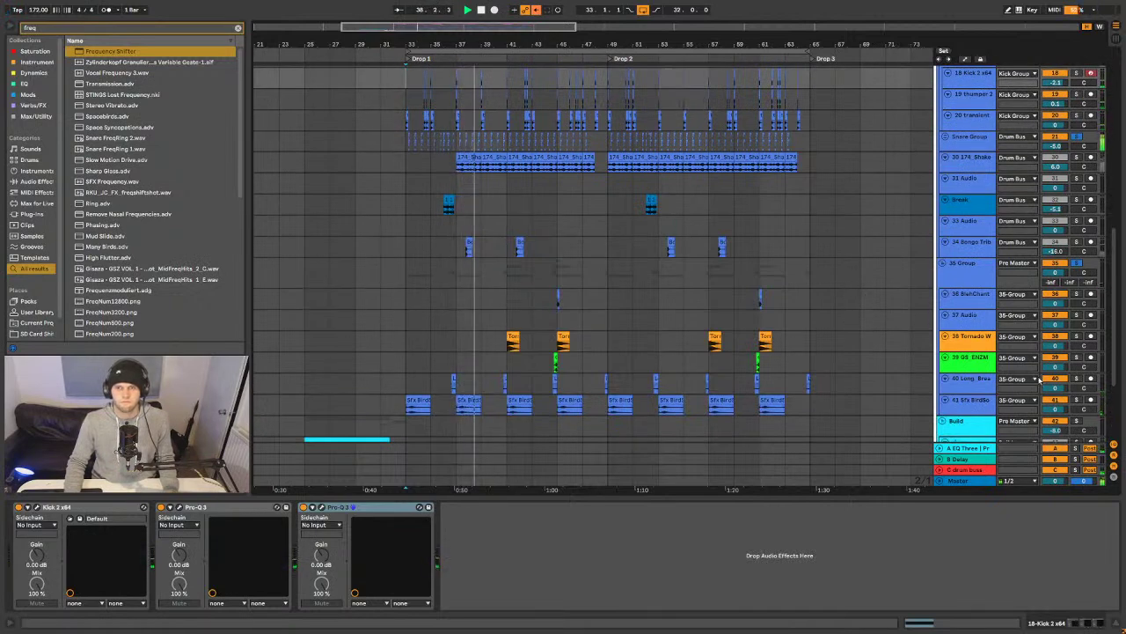
- Solo the 41 Sfx BirdSound track and audition its bars 33 to 35 clip with all of its effects bypassed
{"action": "left_click", "coordinate": [975, 400]}
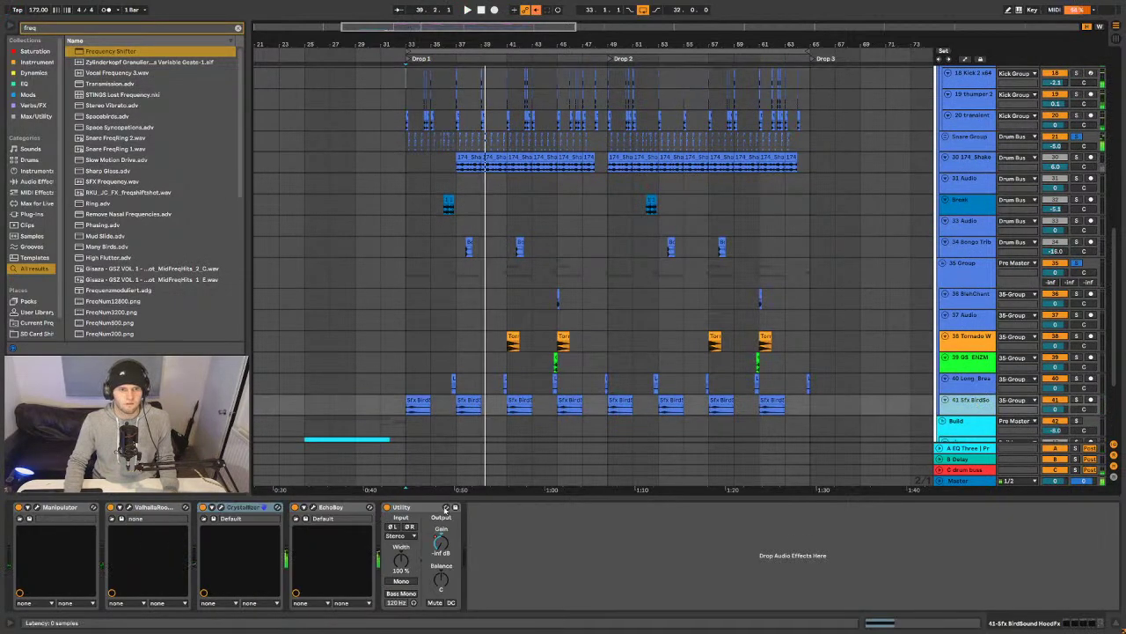
{"action": "key", "text": "space"}
{"action": "left_click", "coordinate": [1075, 401]}
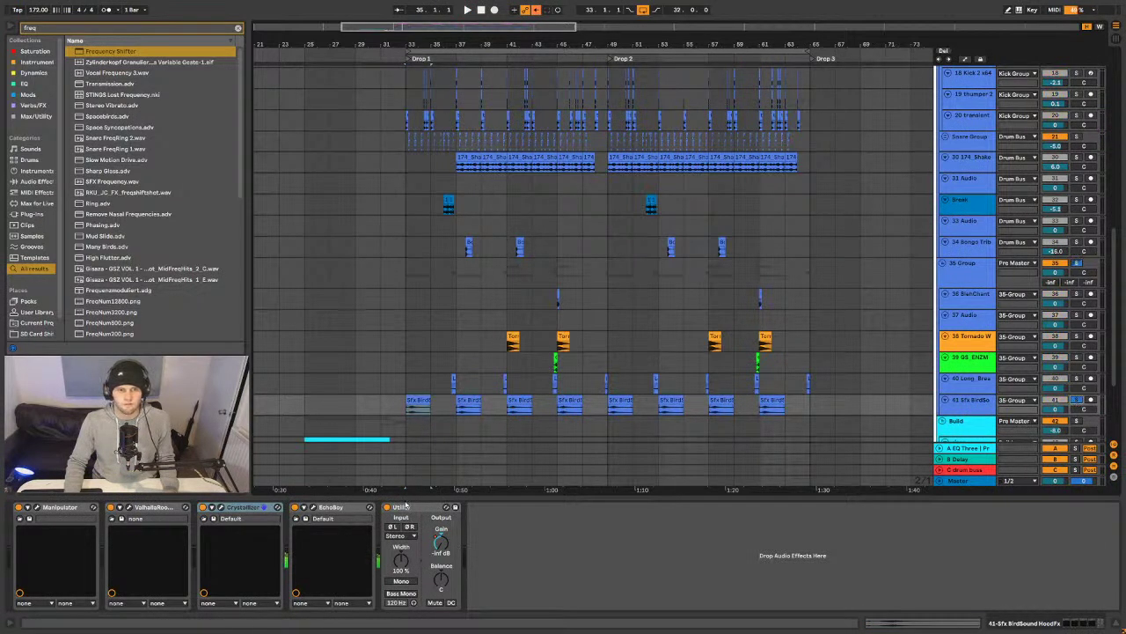
{"action": "left_click", "coordinate": [418, 401]}
{"action": "key", "text": "space"}
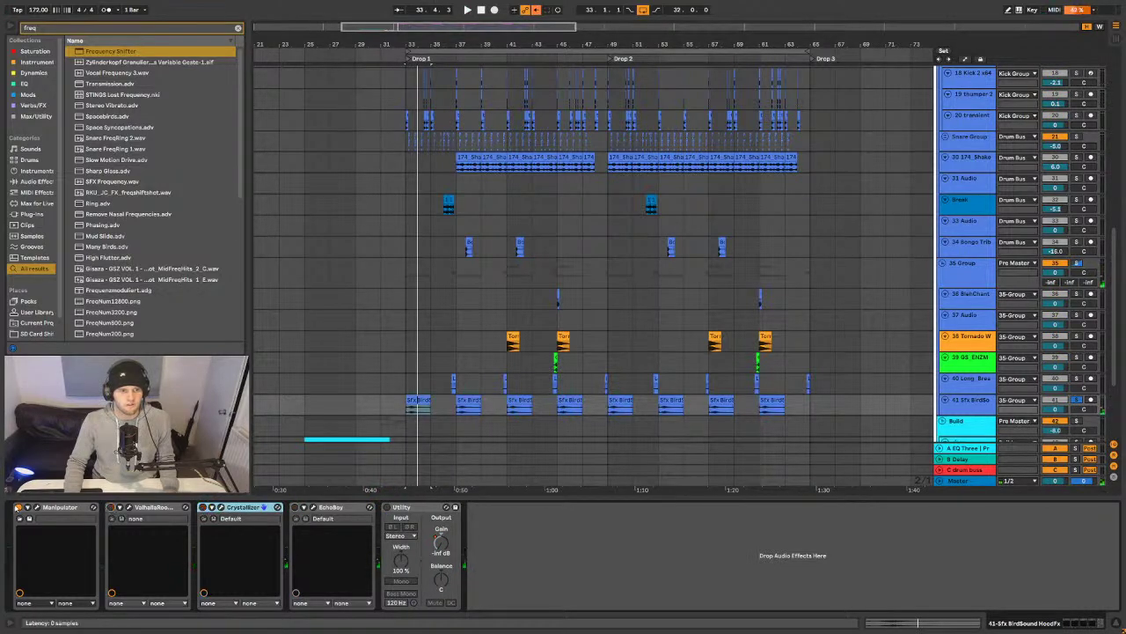
{"action": "key", "text": "space"}
{"action": "key", "text": "space"}
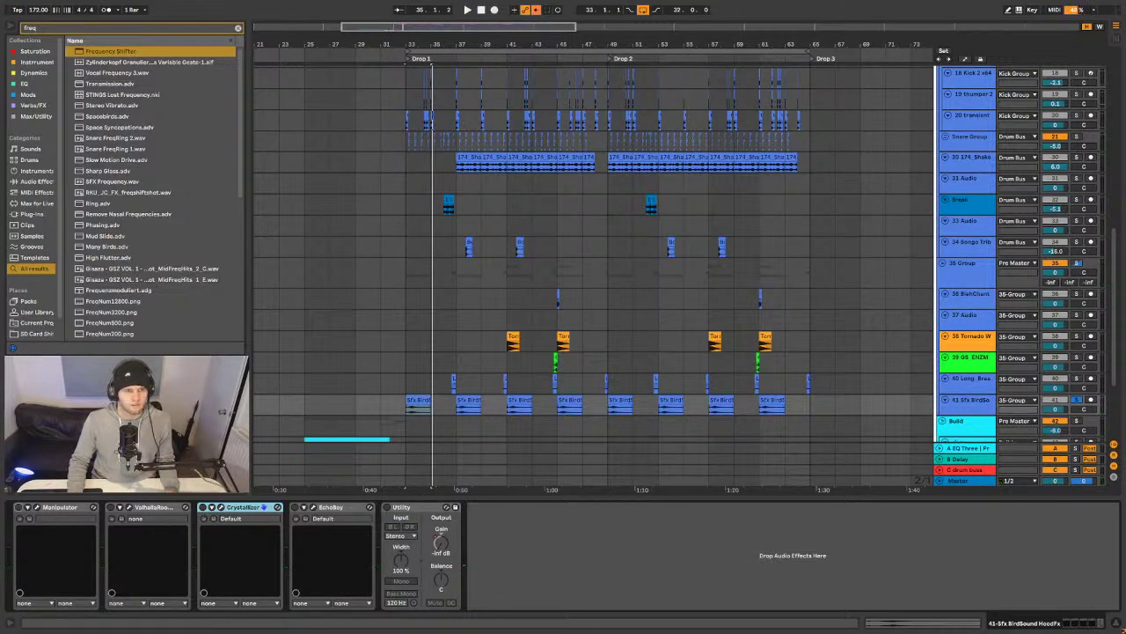
- Re-enable Manipulator, ValhallaRoom and Crystallizer in turn on the bird sound track during playback, opening the Manipulator and Crystallizer windows
{"action": "left_click", "coordinate": [36, 508]}
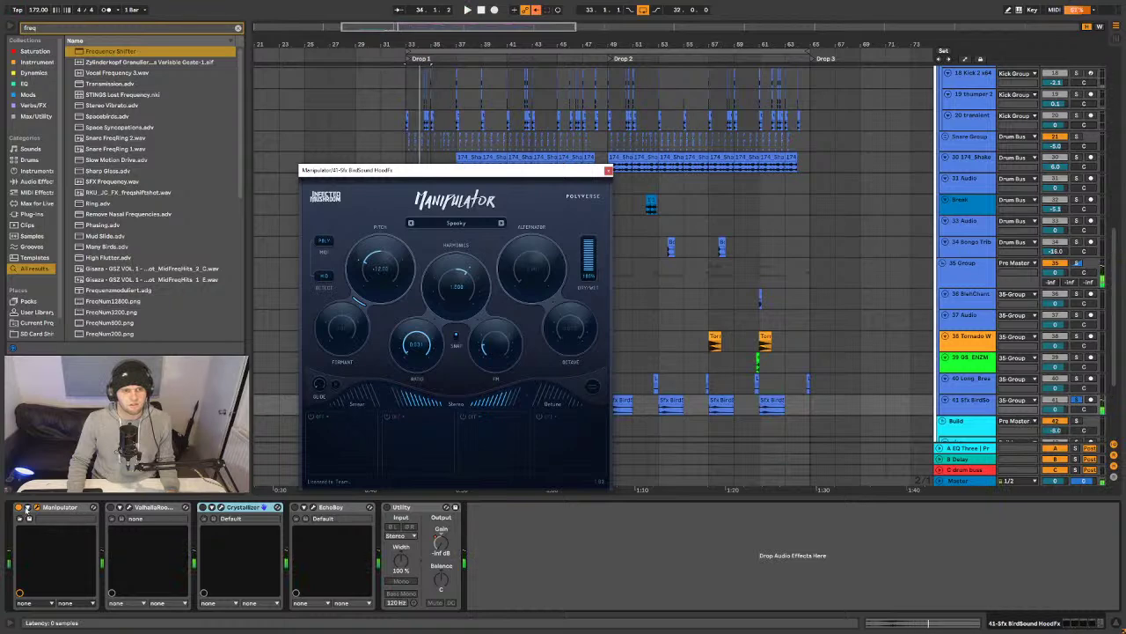
{"action": "left_click", "coordinate": [54, 508]}
{"action": "left_click", "coordinate": [129, 508]}
{"action": "left_click", "coordinate": [129, 507]}
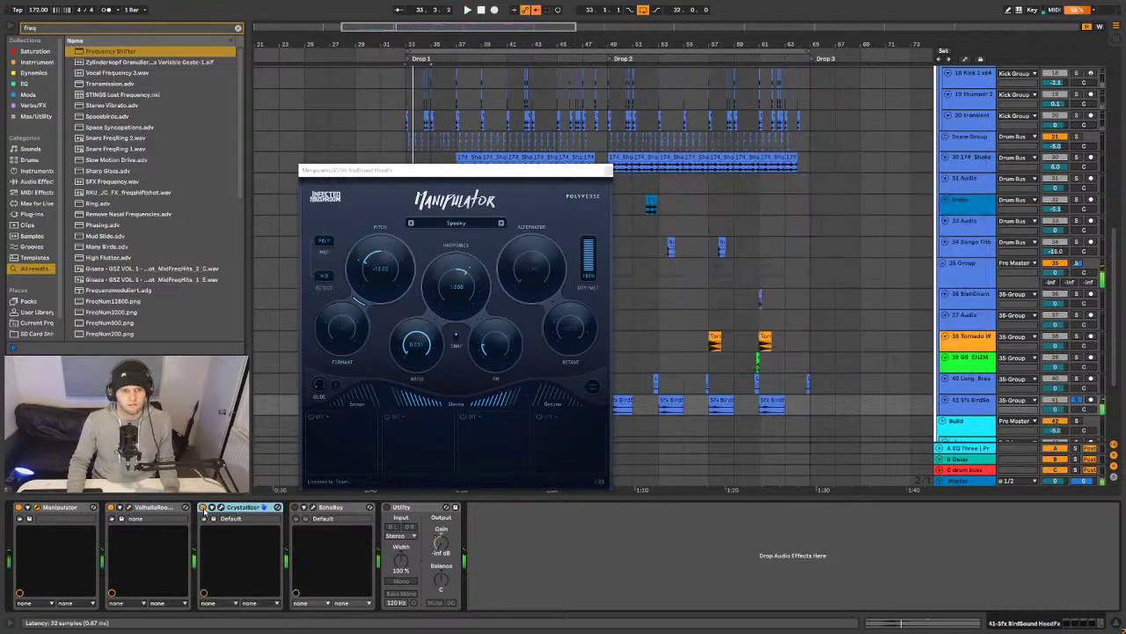
{"action": "left_click", "coordinate": [212, 508]}
{"action": "left_click", "coordinate": [212, 508]}
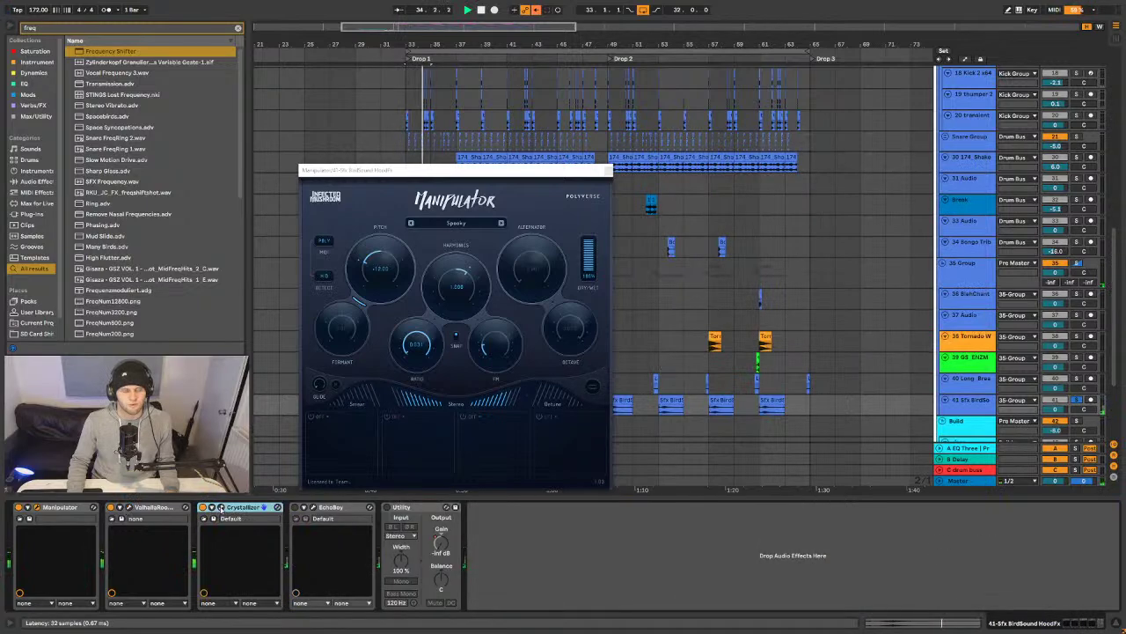
{"action": "left_click", "coordinate": [221, 507]}
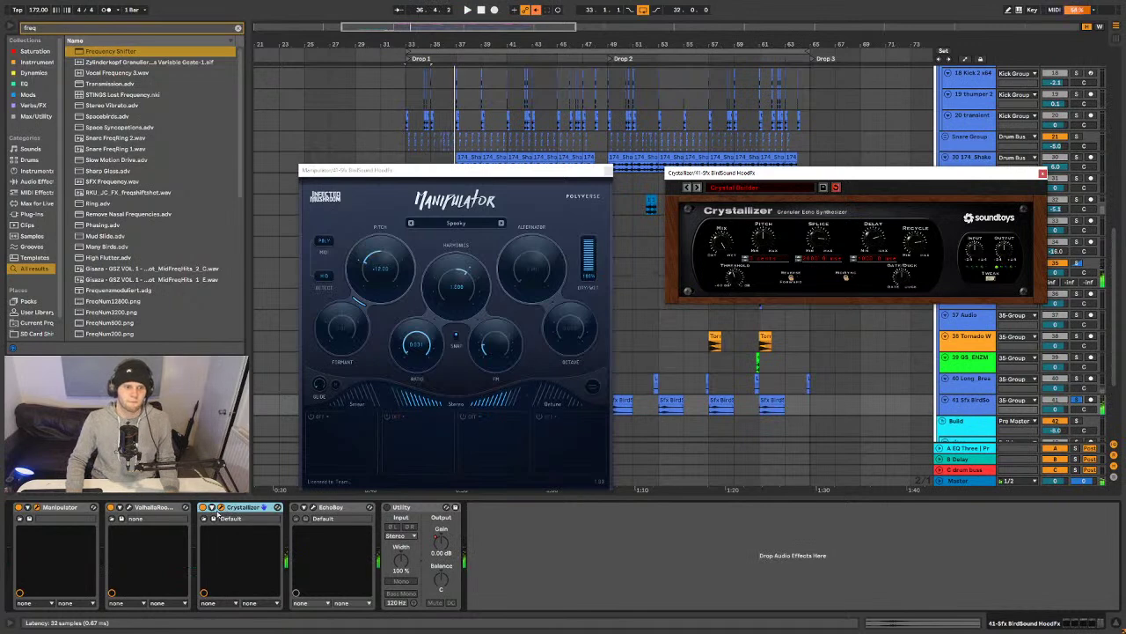
- Re-enable EchoBoy and Utility on the bird sound track, inspect EchoBoy during playback, and close the plug-in windows
{"action": "key", "text": "space"}
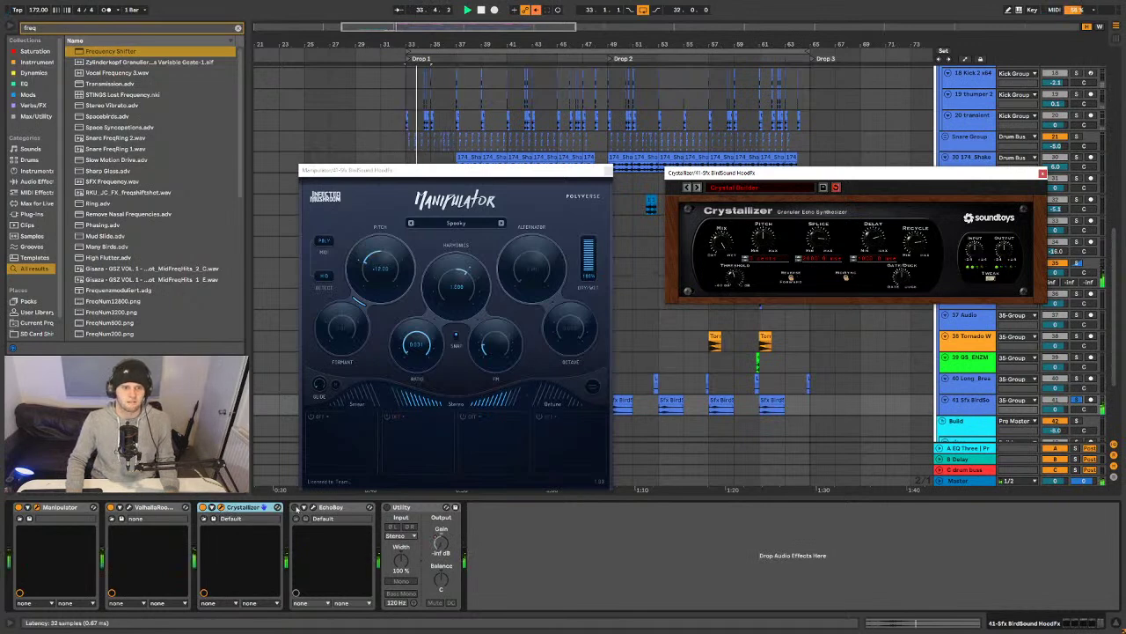
{"action": "left_click", "coordinate": [296, 507]}
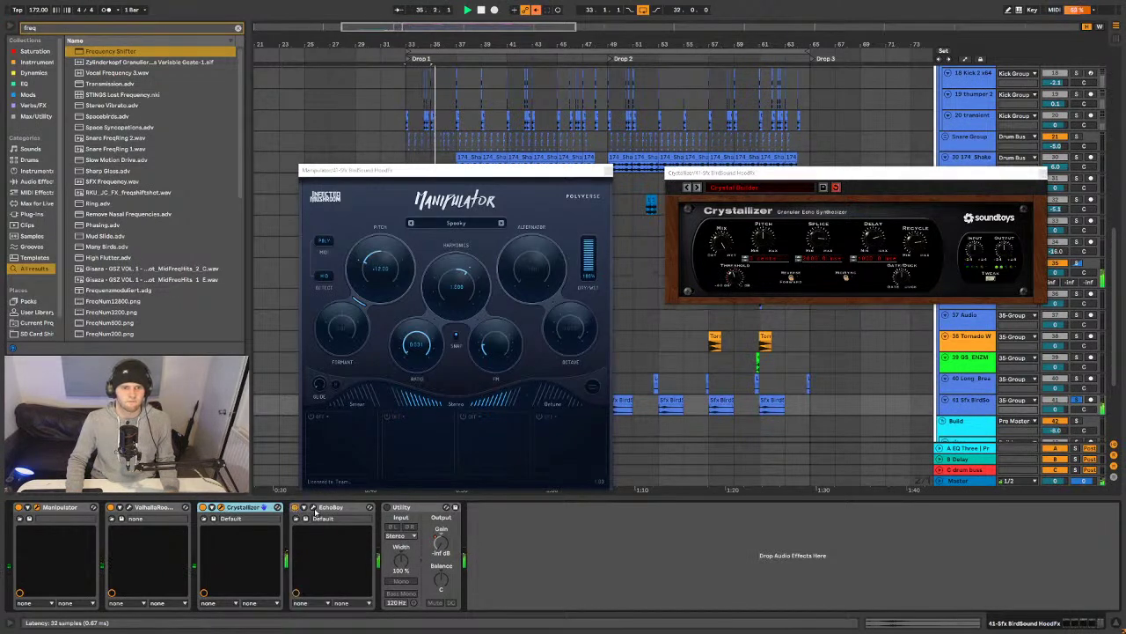
{"action": "left_click", "coordinate": [310, 509]}
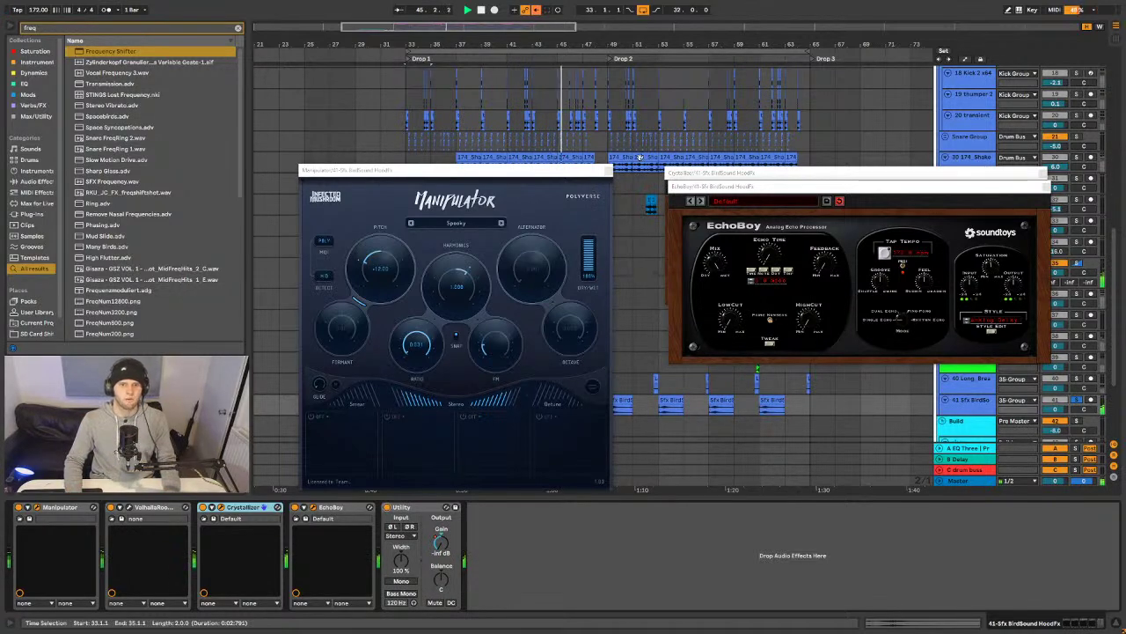
{"action": "left_click", "coordinate": [611, 172]}
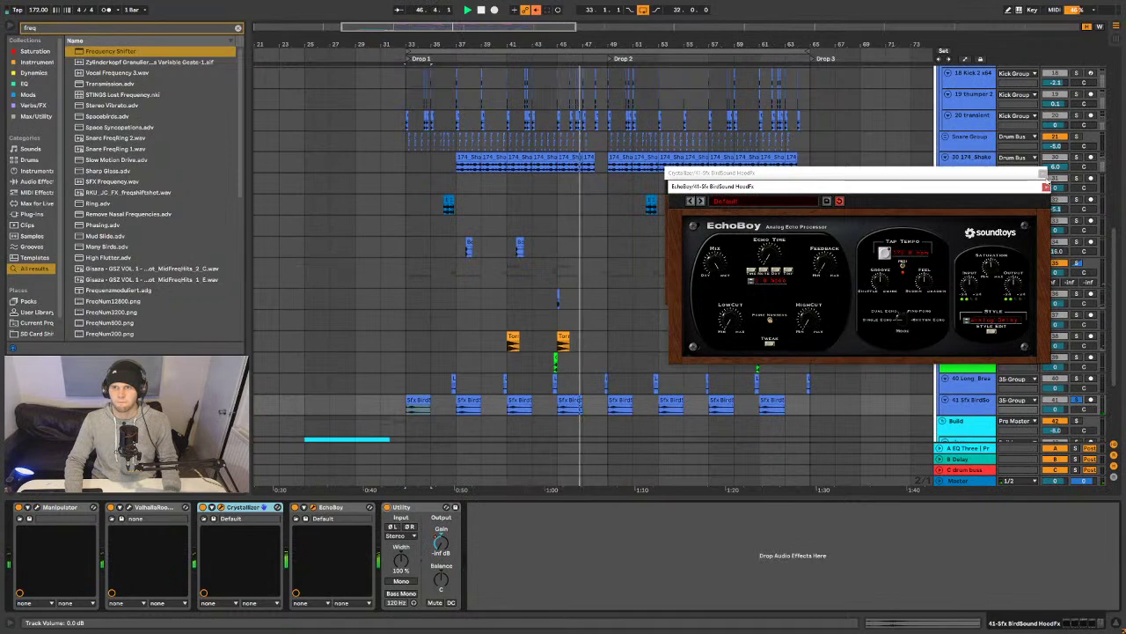
{"action": "left_click", "coordinate": [1047, 187]}
{"action": "left_click", "coordinate": [1045, 174]}
- Solo the Drum Bus and 35 Group and play Drop 1 from bar 33 to review the drums with the effects
{"action": "scroll", "coordinate": [422, 317], "scroll_direction": "up", "scroll_amount": 5}
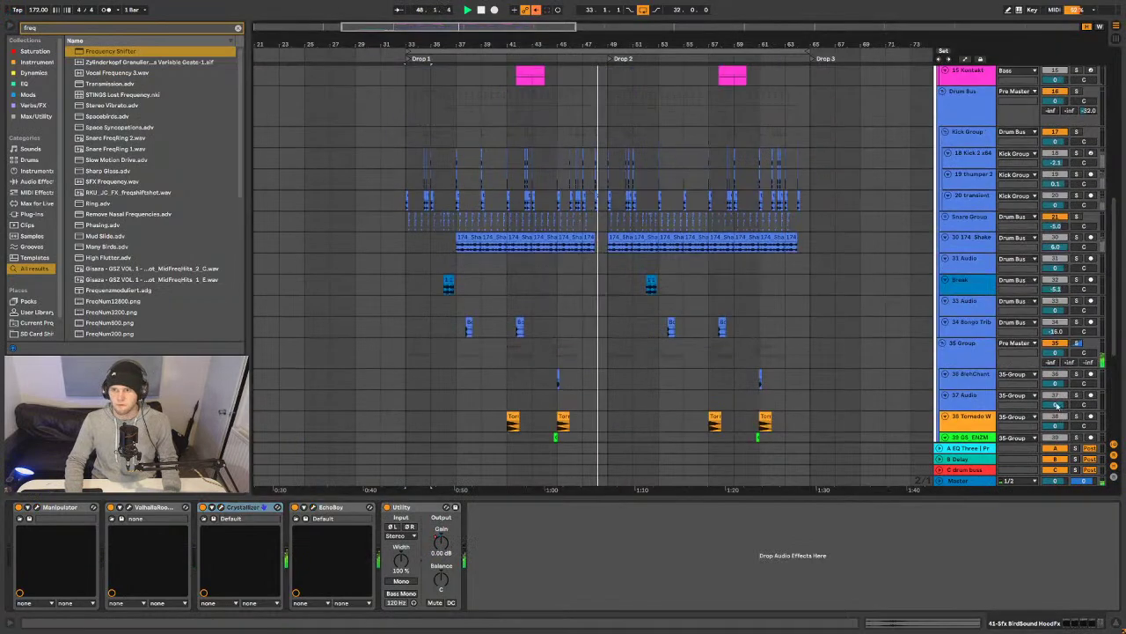
{"action": "scroll", "coordinate": [352, 308], "scroll_direction": "down", "scroll_amount": 3}
{"action": "key", "text": "space"}
{"action": "scroll", "coordinate": [369, 310], "scroll_direction": "up", "scroll_amount": 5}
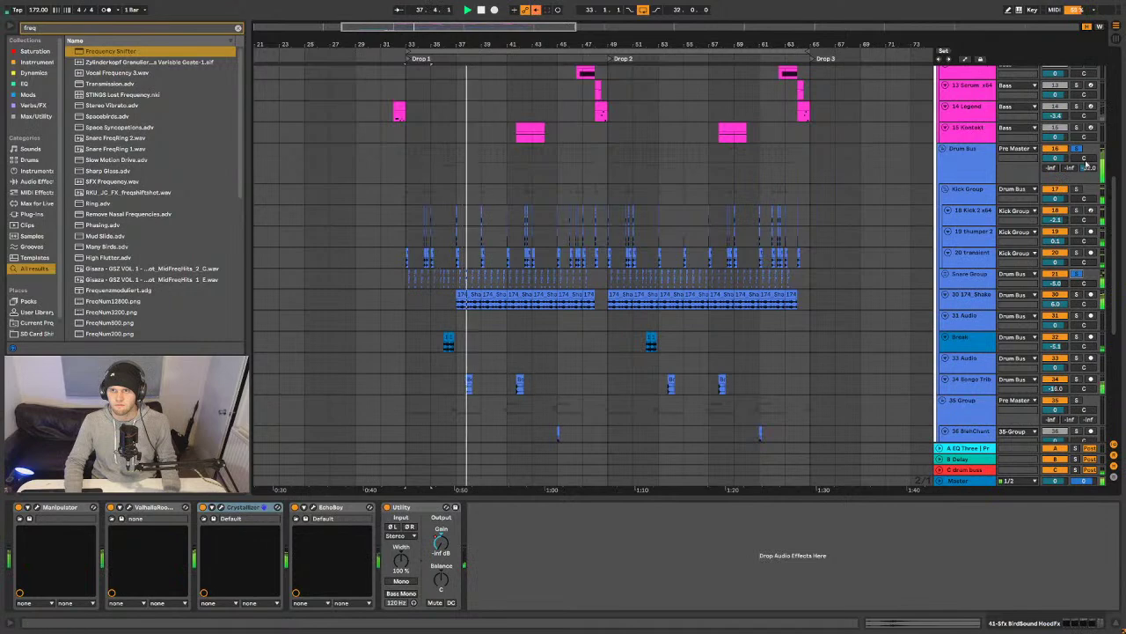
{"action": "scroll", "coordinate": [873, 247], "scroll_direction": "down", "scroll_amount": 4}
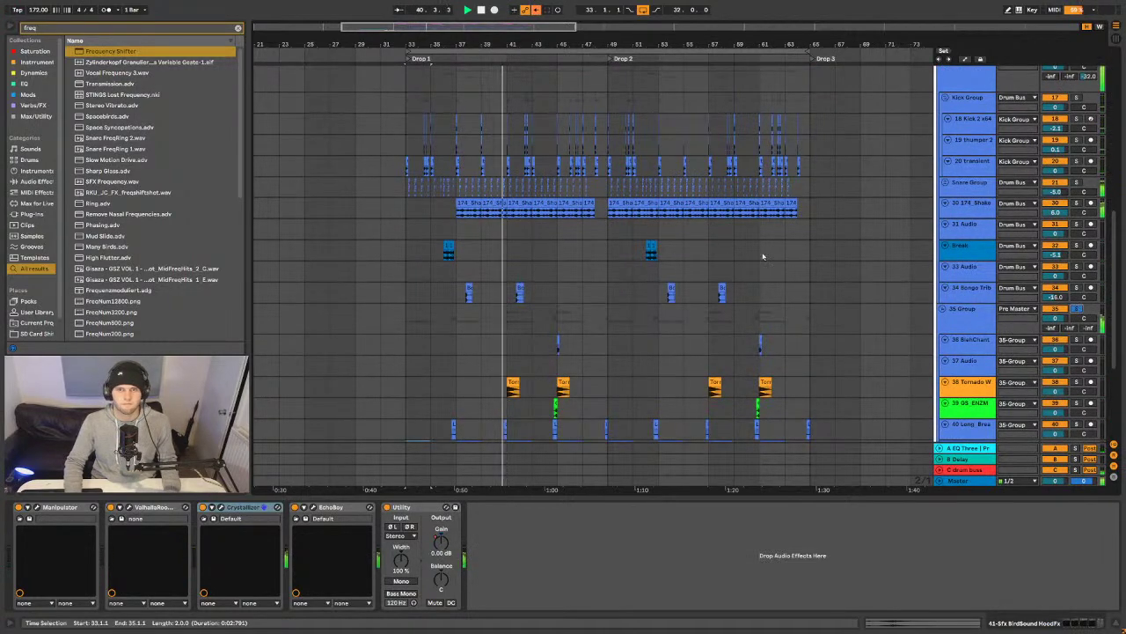
{"action": "scroll", "coordinate": [741, 252], "scroll_direction": "down", "scroll_amount": 3}
{"action": "scroll", "coordinate": [747, 254], "scroll_direction": "up", "scroll_amount": 5}
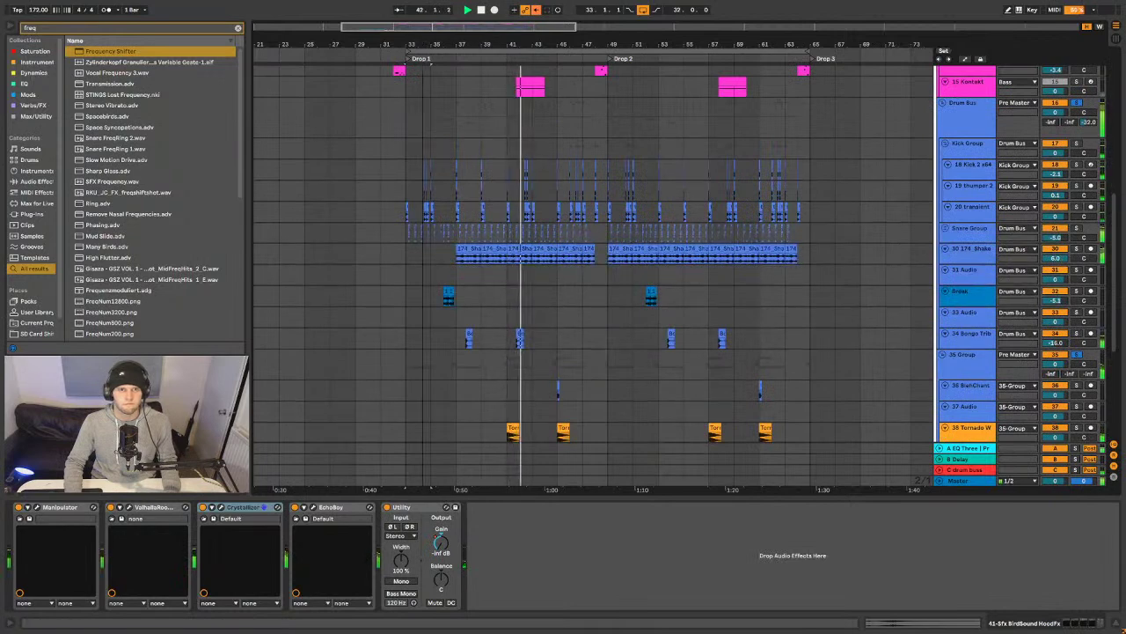
{"action": "scroll", "coordinate": [467, 72], "scroll_direction": "up", "scroll_amount": 2, "text": "ctrl"}
{"action": "scroll", "coordinate": [513, 218], "scroll_direction": "down", "scroll_amount": 4}
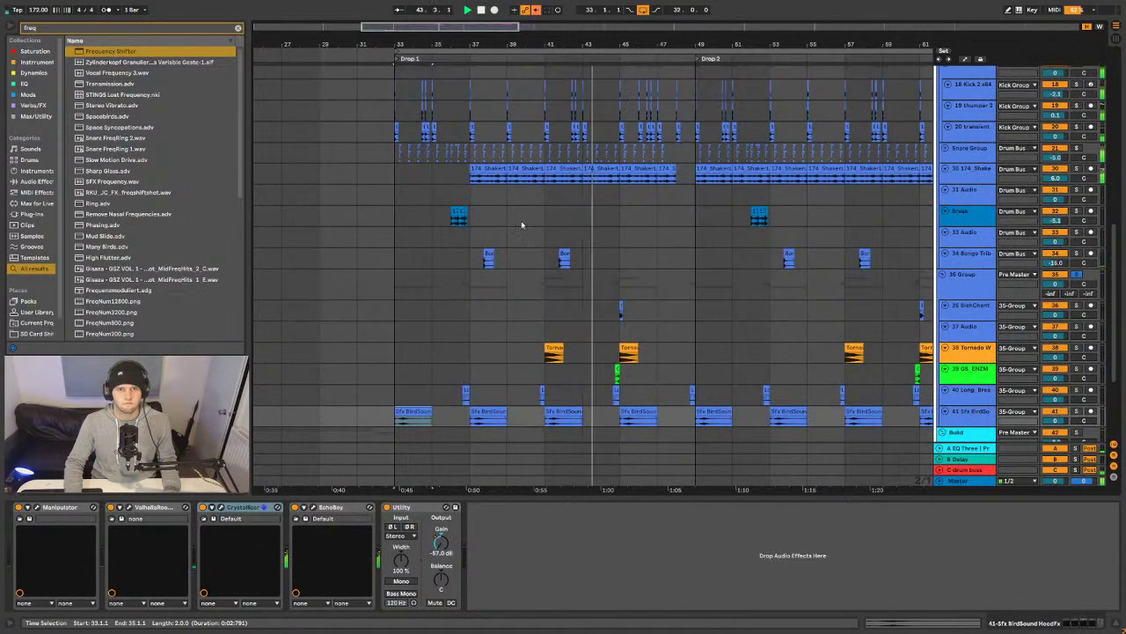
{"action": "scroll", "coordinate": [411, 326], "scroll_direction": "up", "scroll_amount": 3}
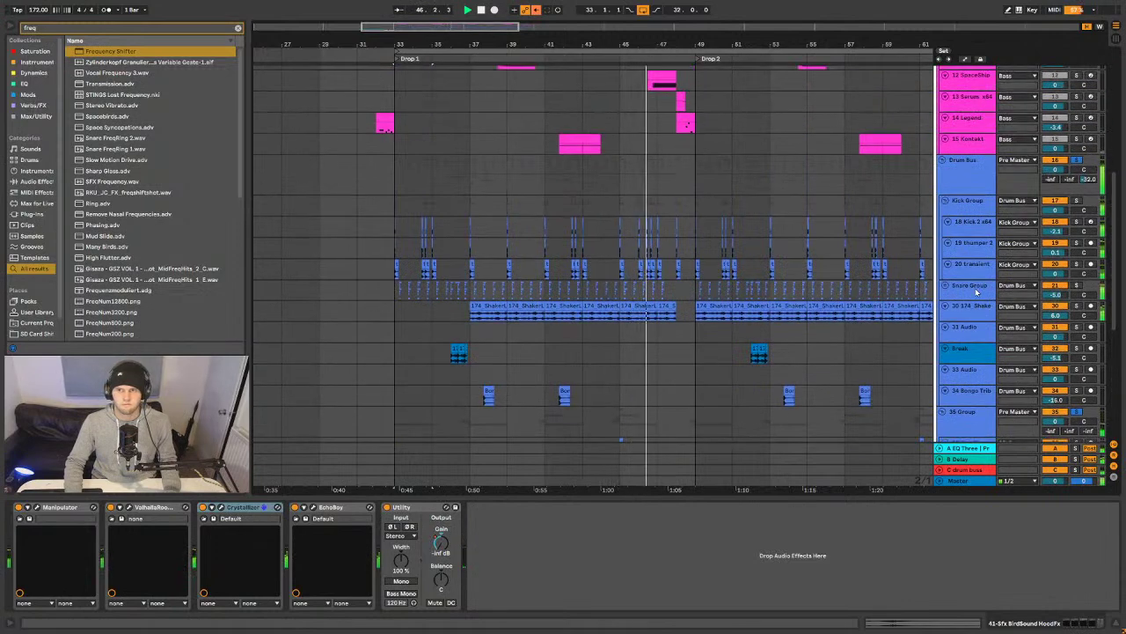
- Clear the freq search from the sample browser and switch to Splice's Downloads page in Chrome, enlarging the page for readability
{"action": "key", "text": "ctrl+f"}
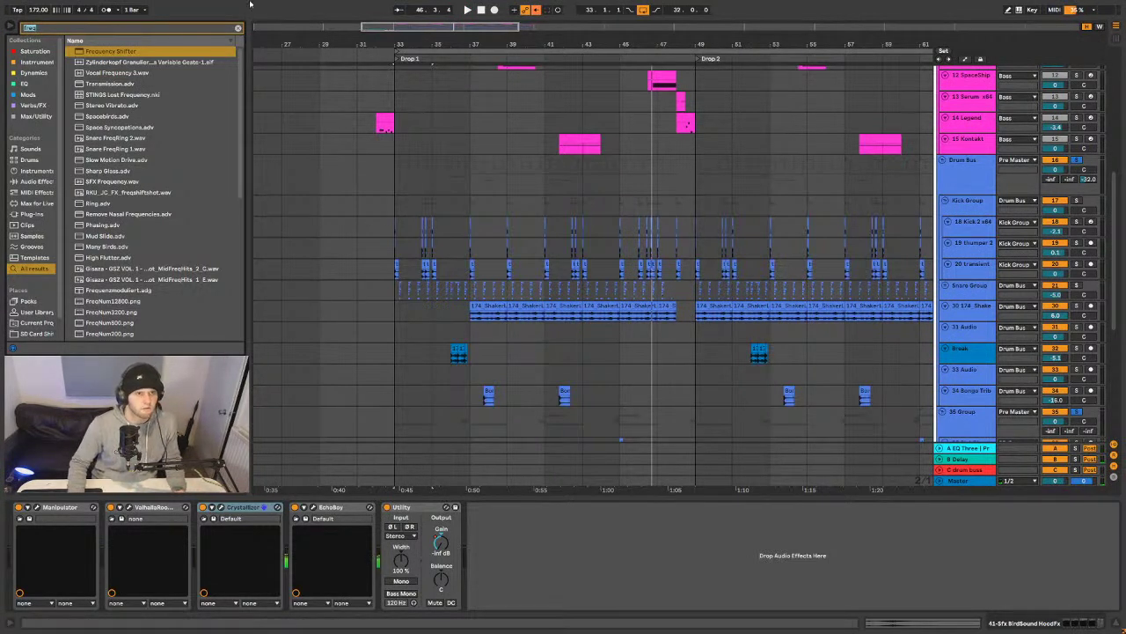
{"action": "left_click", "coordinate": [238, 29]}
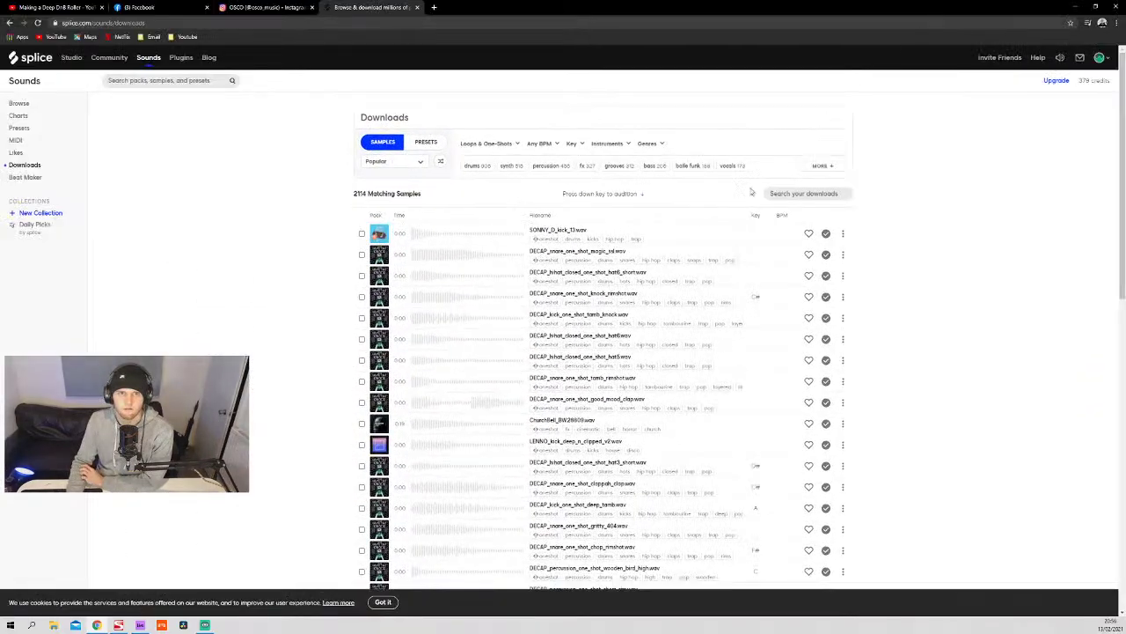
{"action": "left_click", "coordinate": [1114, 22]}
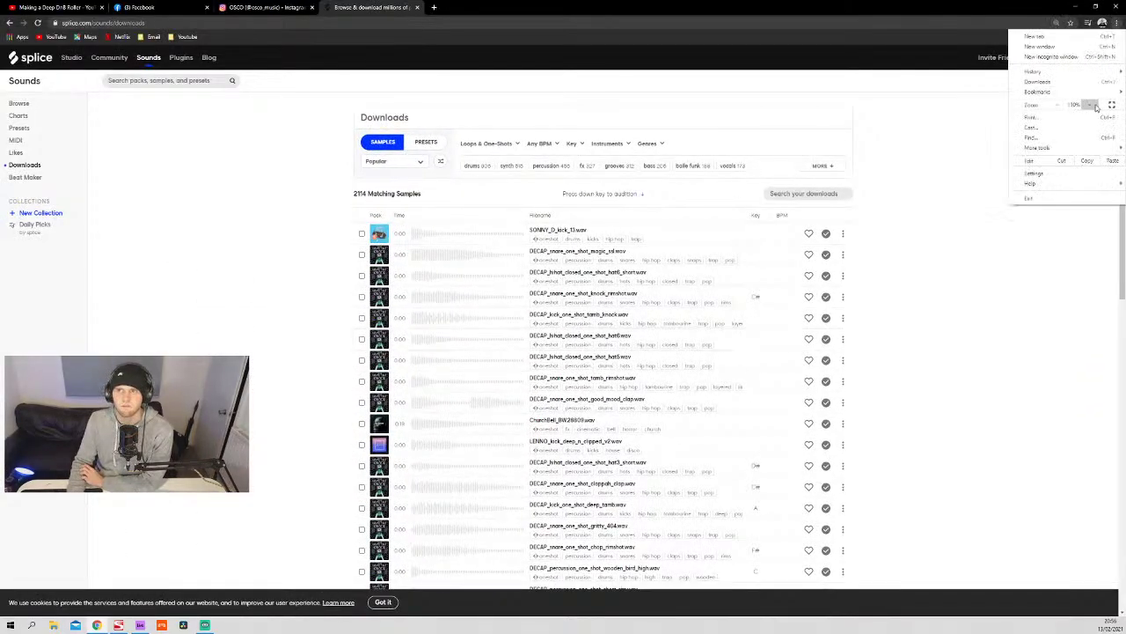
{"action": "left_click", "coordinate": [1093, 104]}
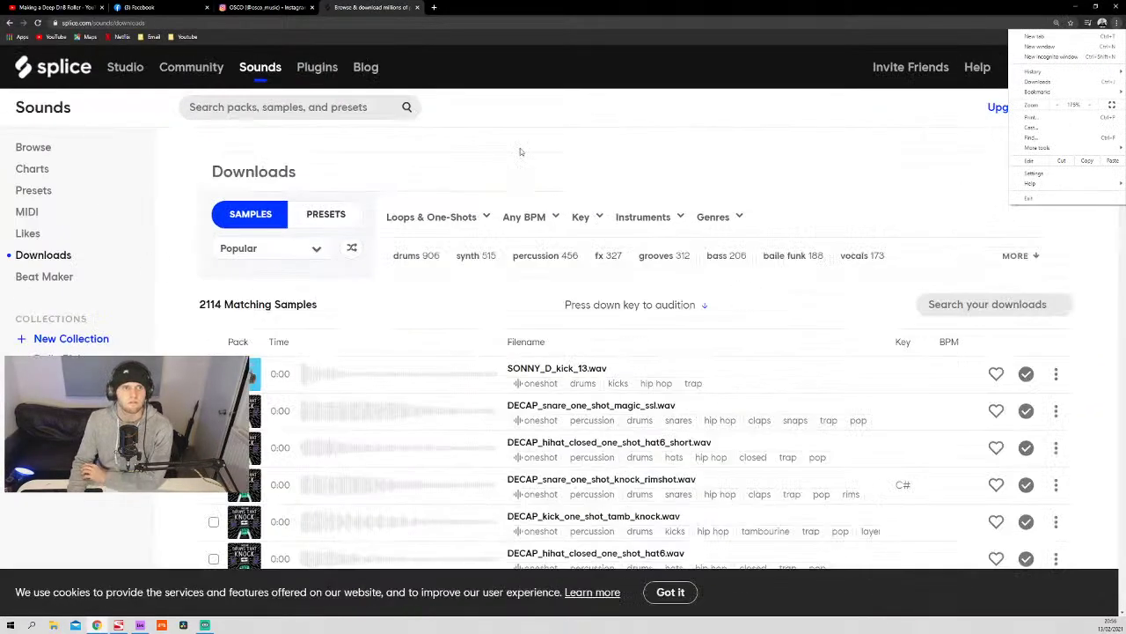
{"action": "left_click", "coordinate": [1093, 106]}
{"action": "left_click", "coordinate": [220, 201]}
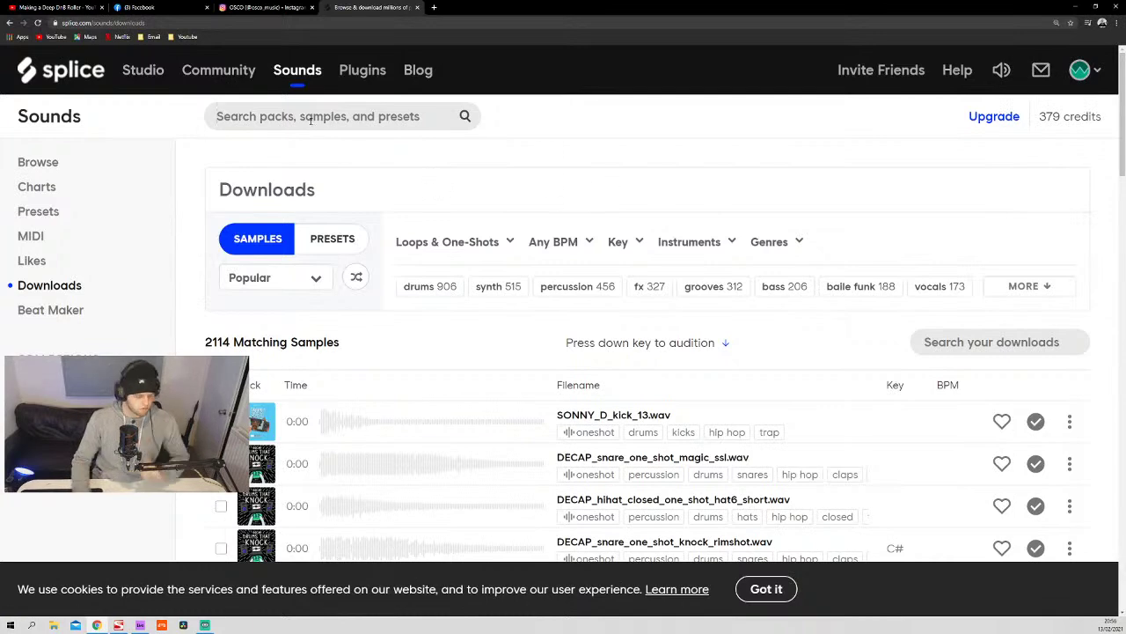
- Search the Splice sounds for dnb and filter the samples to One-Shots tagged percussion
{"action": "type", "text": "dnb"}
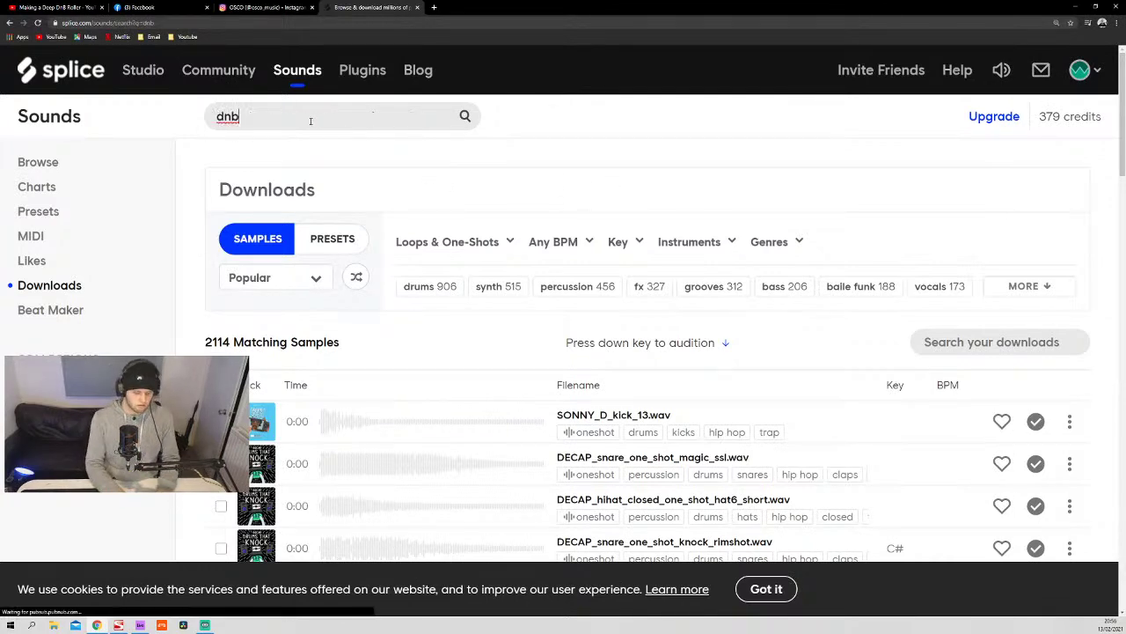
{"action": "key", "text": "Return"}
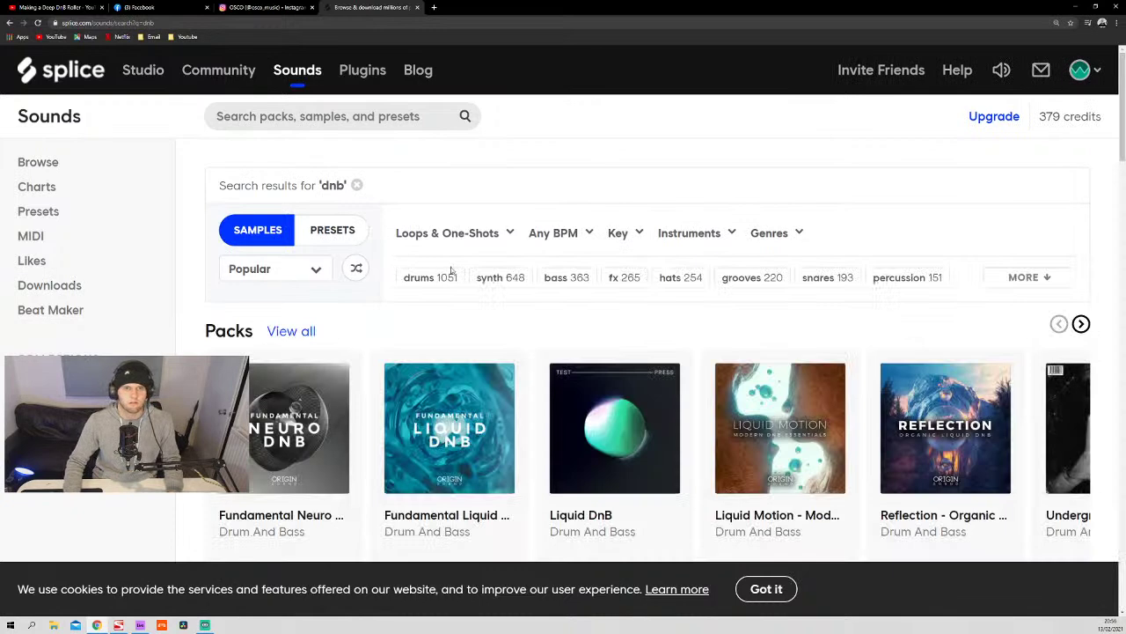
{"action": "left_click", "coordinate": [472, 234]}
{"action": "left_click", "coordinate": [444, 298]}
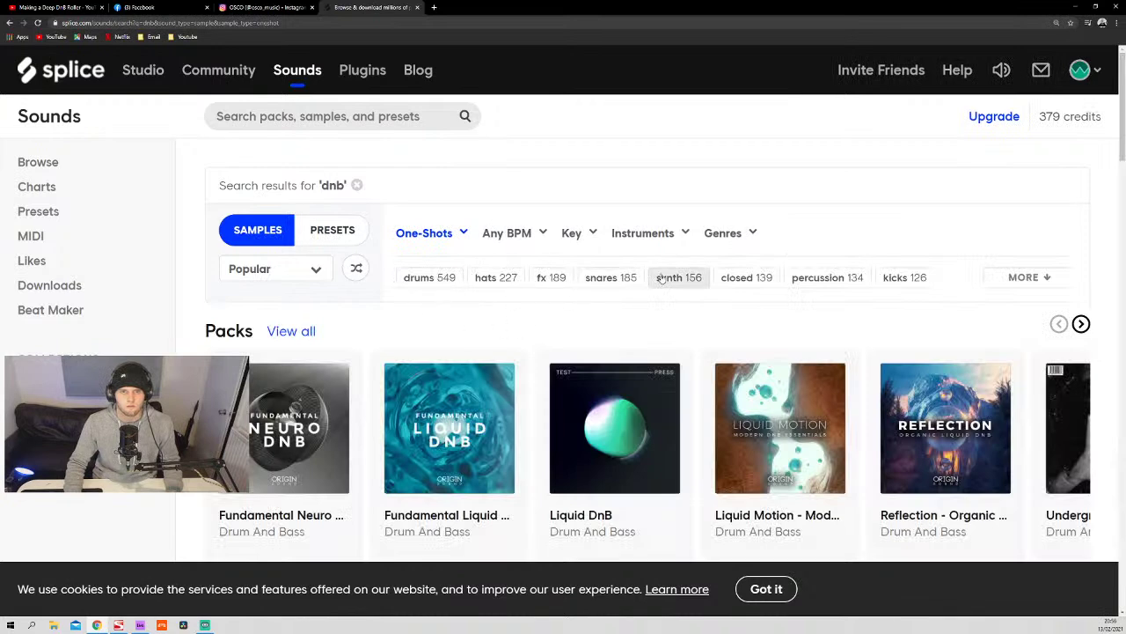
{"action": "left_click", "coordinate": [800, 280]}
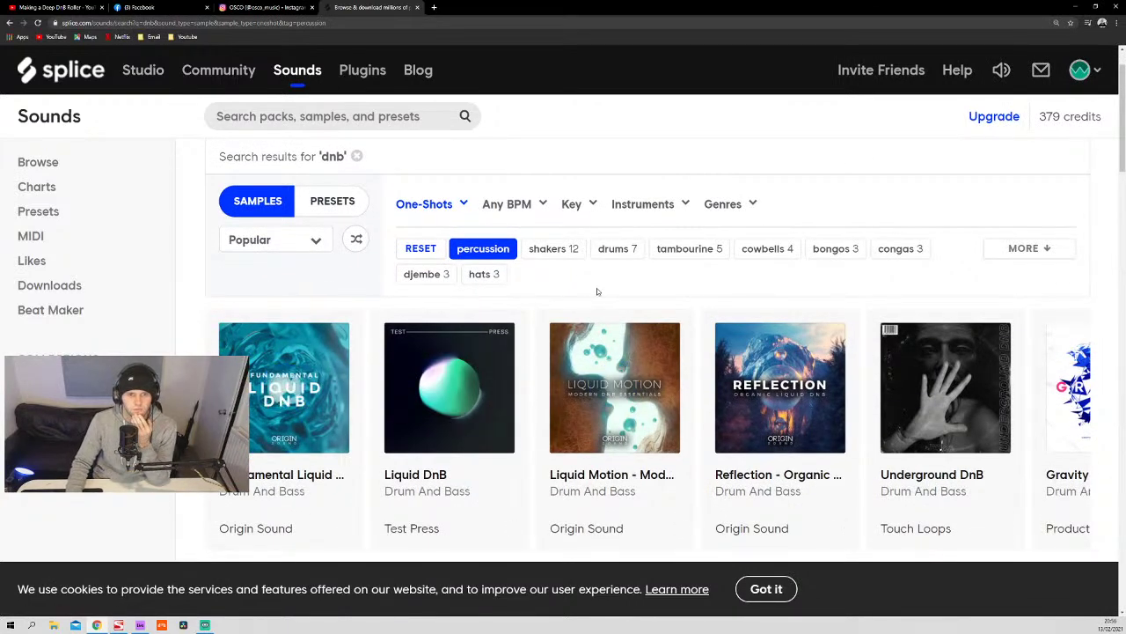
- Audition the first percussion results, from FL_DNB_HATS_01.wav and the two shakers to dnb_perc_cowbell.wav and dnb_perc_triangle.wav
{"action": "scroll", "coordinate": [440, 352], "scroll_direction": "down", "scroll_amount": 3}
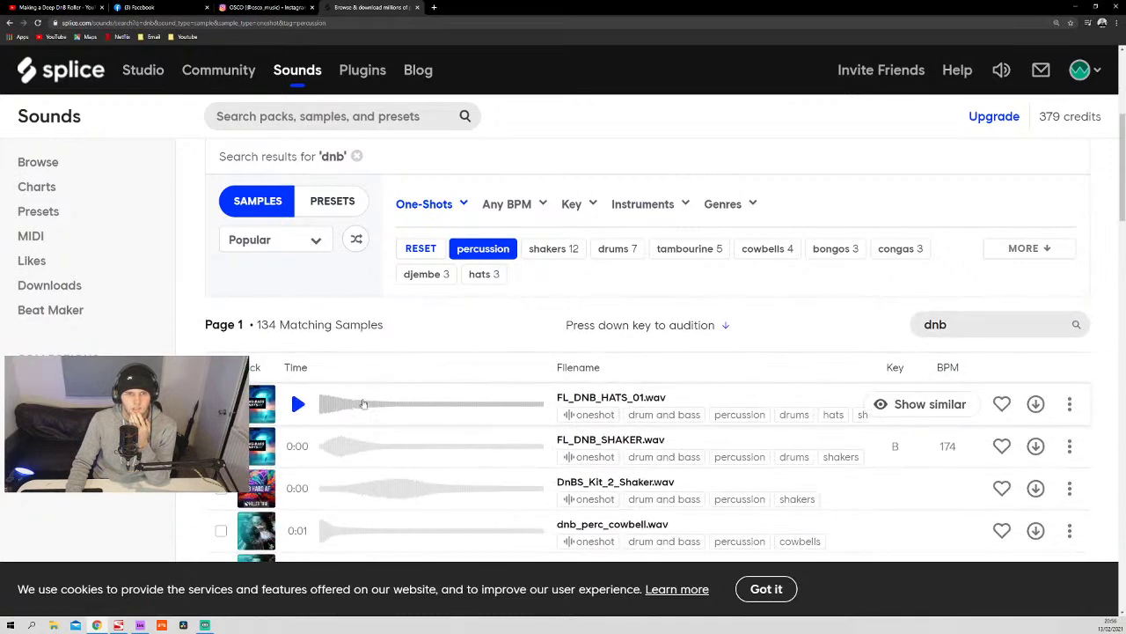
{"action": "left_click", "coordinate": [297, 403]}
{"action": "left_click", "coordinate": [297, 445]}
{"action": "scroll", "coordinate": [297, 437], "scroll_direction": "down", "scroll_amount": 2}
{"action": "left_click", "coordinate": [297, 356]}
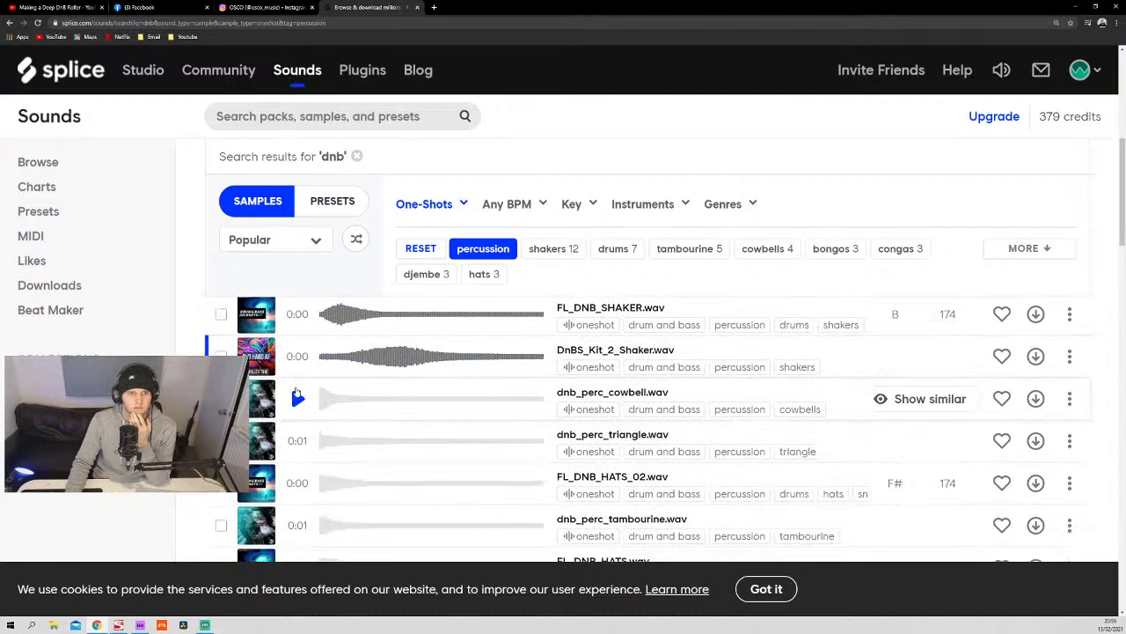
{"action": "left_click", "coordinate": [297, 400]}
{"action": "left_click", "coordinate": [298, 440]}
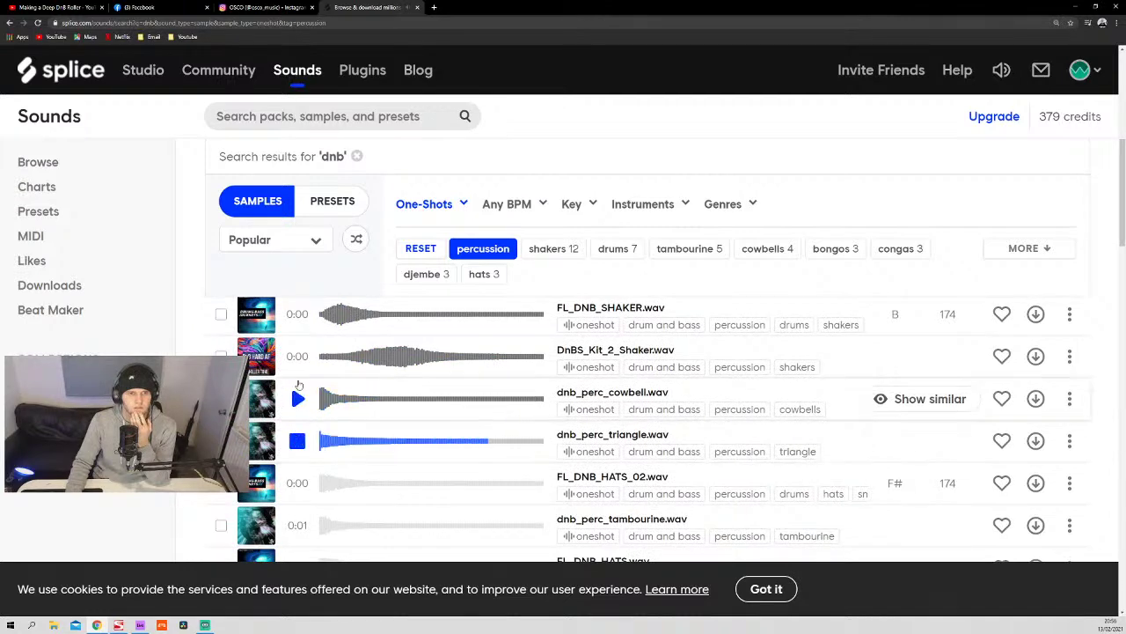
- Download FL_DNB_SHAKER.wav in key B and DnBS_Kit_2_Shaker.wav
{"action": "left_click", "coordinate": [1036, 315]}
{"action": "left_click", "coordinate": [1039, 369]}
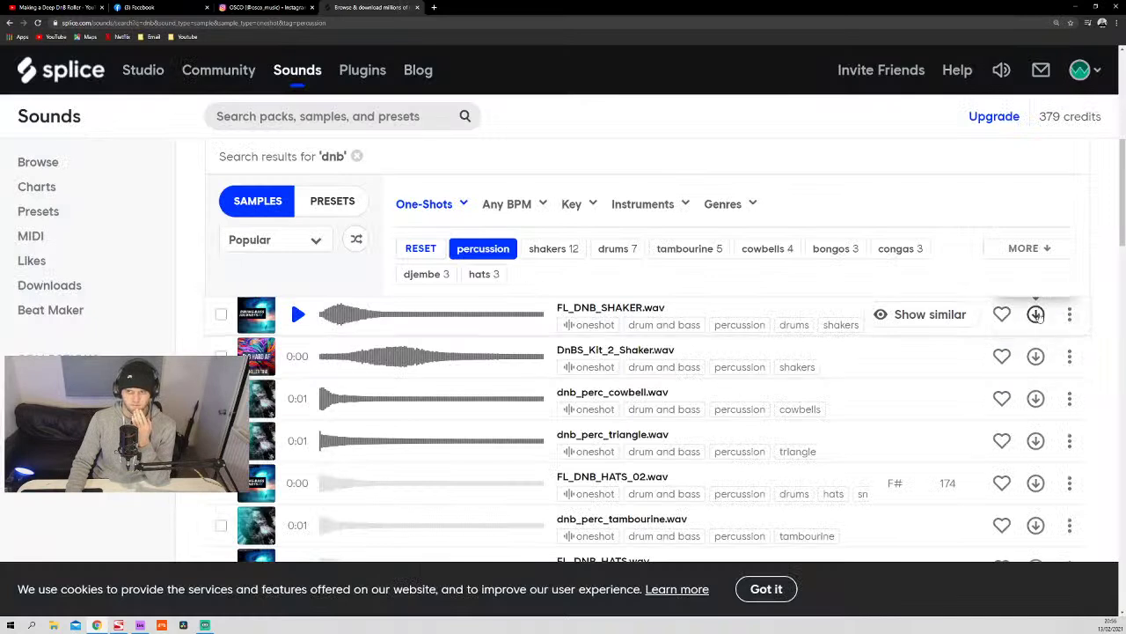
{"action": "left_click", "coordinate": [1036, 355]}
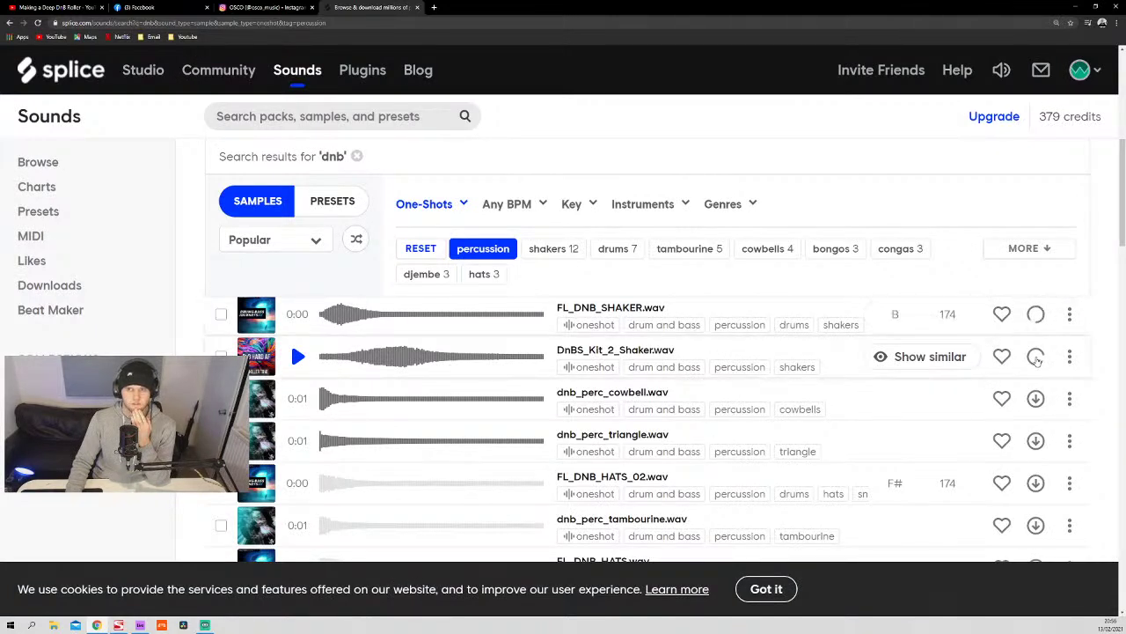
- Replay dnb_perc_cowbell.wav and dnb_perc_triangle.wav to compare them, and download the cowbell
{"action": "left_click", "coordinate": [298, 398]}
{"action": "left_click", "coordinate": [297, 441]}
{"action": "left_click", "coordinate": [298, 398]}
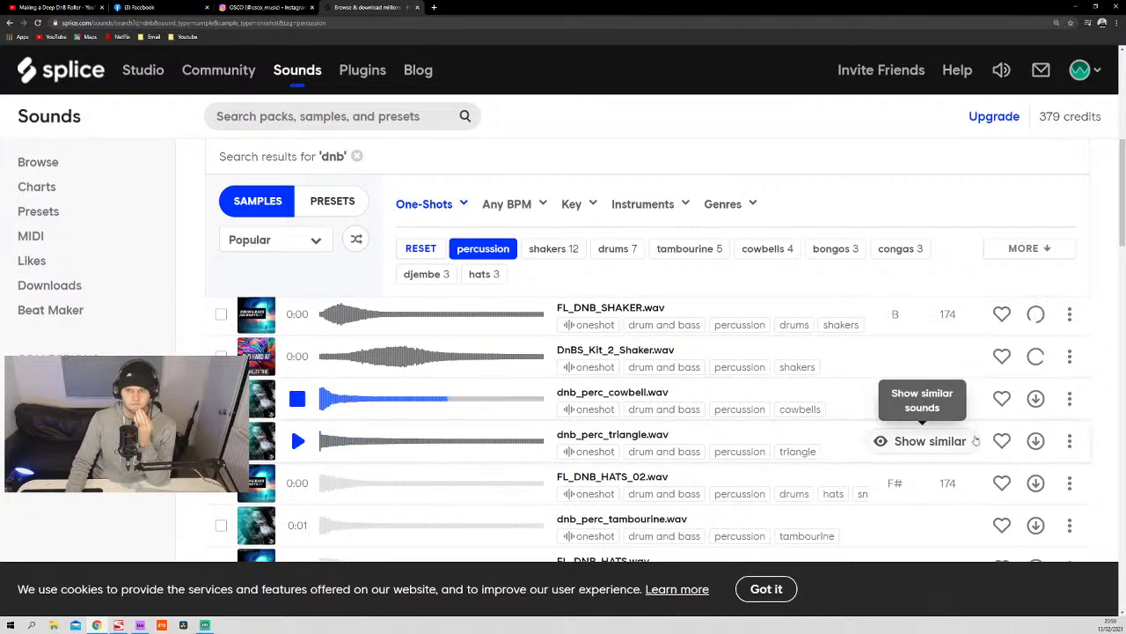
{"action": "left_click", "coordinate": [1036, 399]}
- Audition FL_DNB_HATS_02.wav, dnb_perc_tambourine.wav and FL_DNB_HATS.wav, replaying the tambourine
{"action": "scroll", "coordinate": [326, 475], "scroll_direction": "down", "scroll_amount": 1}
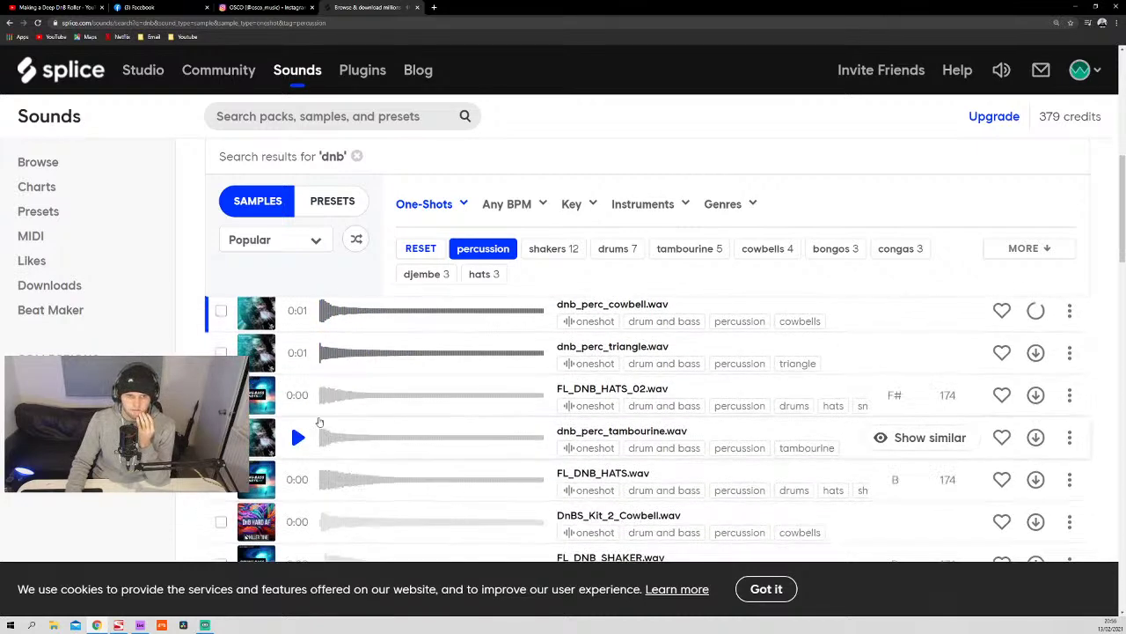
{"action": "left_click", "coordinate": [297, 394]}
{"action": "left_click", "coordinate": [298, 436]}
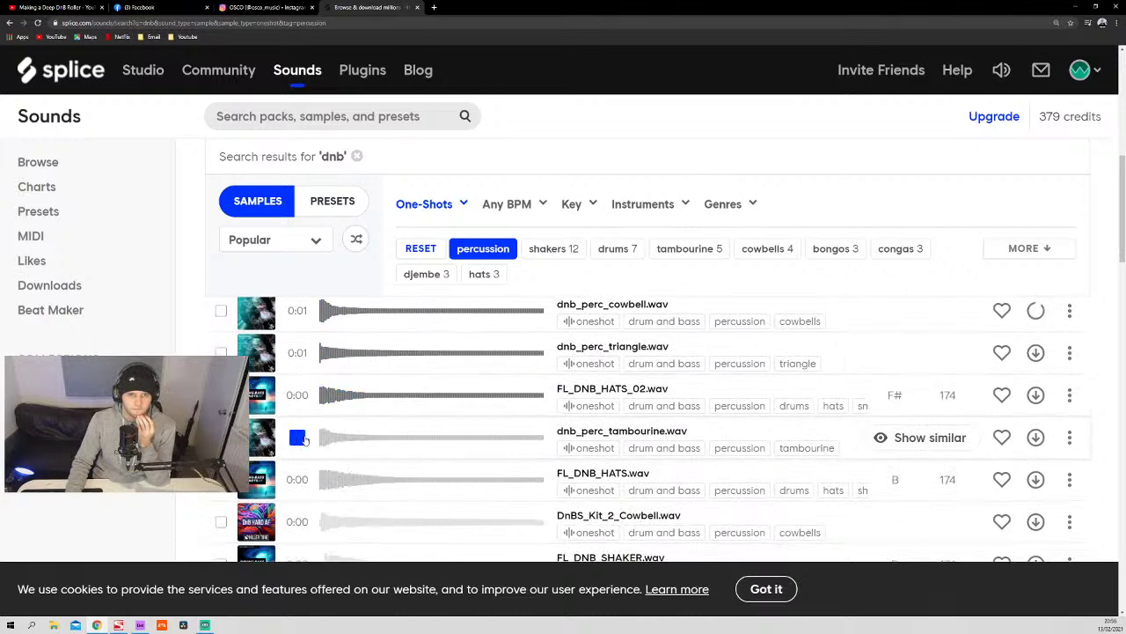
{"action": "left_click", "coordinate": [298, 478]}
{"action": "left_click", "coordinate": [297, 437]}
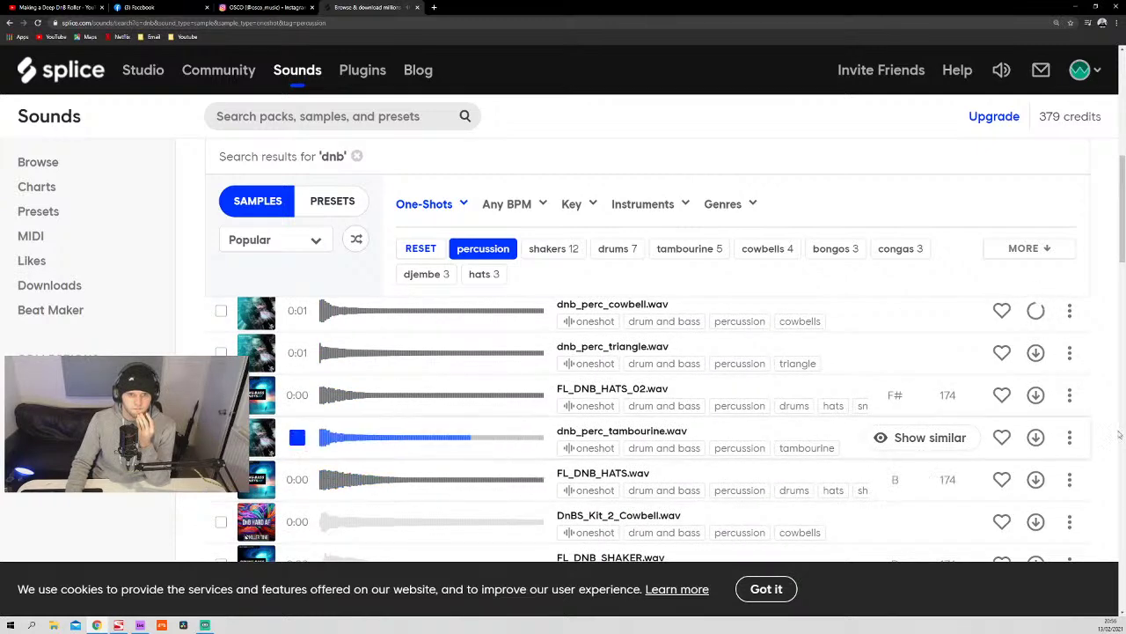
- Audition the results from FL_DNB_SHAKER.wav in key D through the tambourines and 14_DNB_Perc.wav to dnb_perc_909clap.wav
{"action": "scroll", "coordinate": [775, 440], "scroll_direction": "down", "scroll_amount": 3}
{"action": "left_click", "coordinate": [298, 384]}
{"action": "left_click", "coordinate": [298, 344]}
{"action": "left_click", "coordinate": [298, 387]}
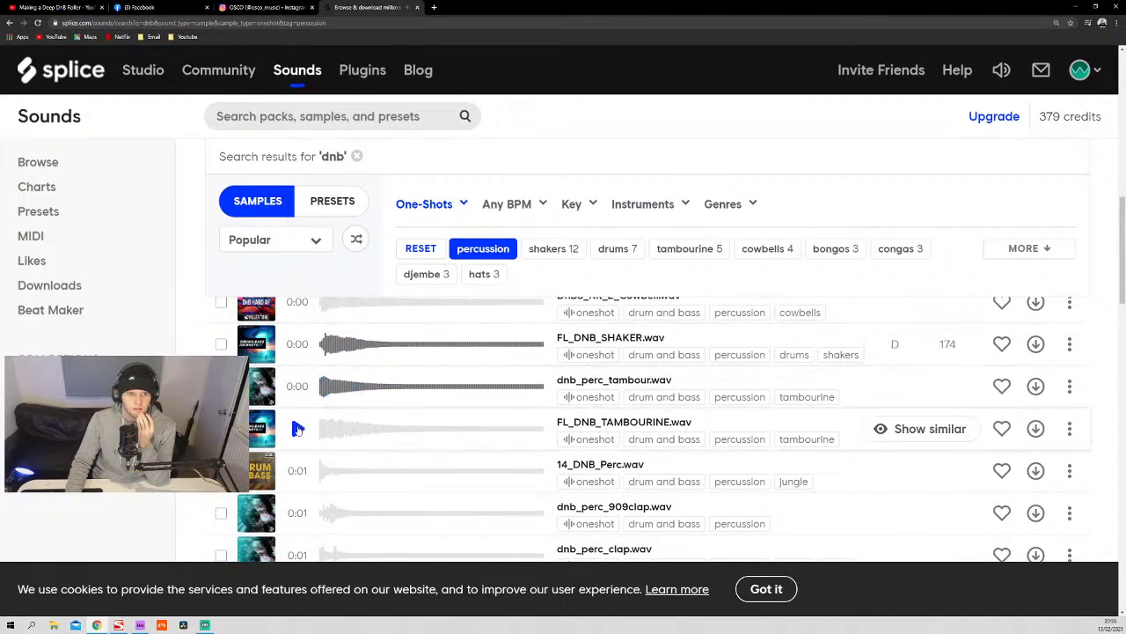
{"action": "left_click", "coordinate": [298, 429]}
{"action": "left_click", "coordinate": [297, 471]}
{"action": "left_click", "coordinate": [297, 512]}
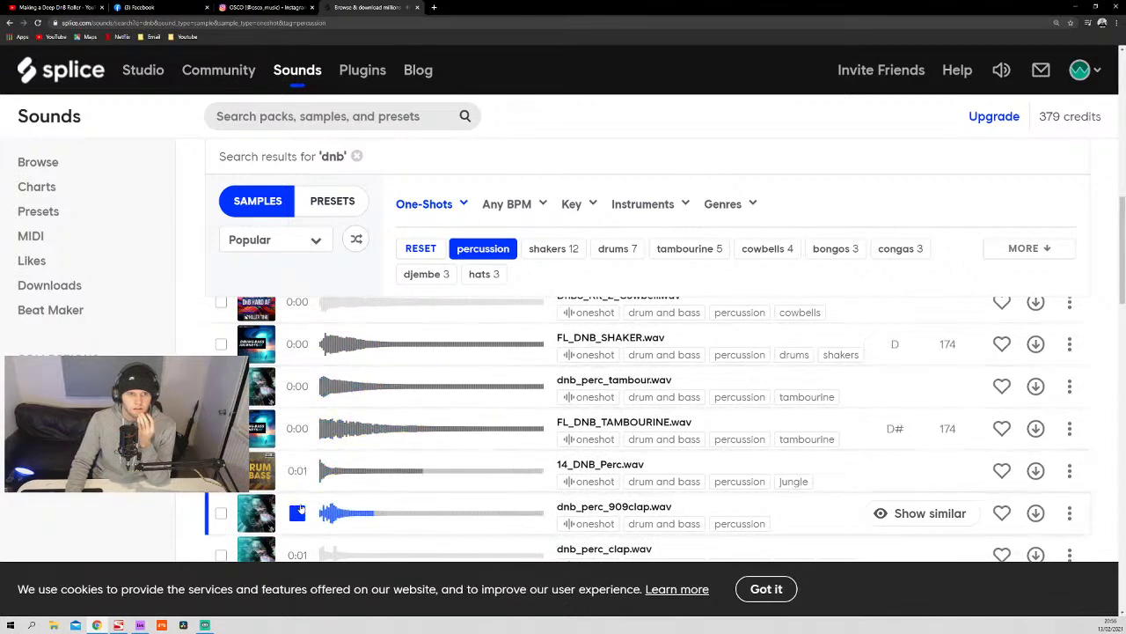
- Audition further percussion results down the list, including 12_DNB_Perc.wav and 10_DNB_Perc.wav
{"action": "scroll", "coordinate": [297, 493], "scroll_direction": "down", "scroll_amount": 2}
{"action": "left_click", "coordinate": [297, 422]}
{"action": "left_click", "coordinate": [297, 465]}
{"action": "scroll", "coordinate": [297, 440], "scroll_direction": "down", "scroll_amount": 3}
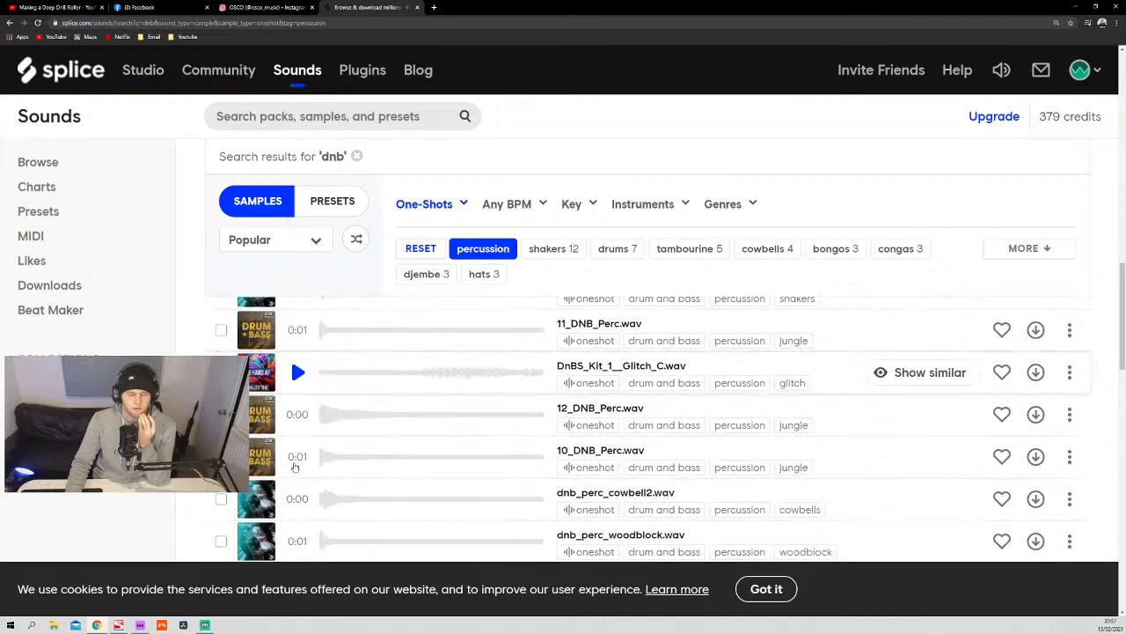
{"action": "left_click", "coordinate": [297, 413]}
{"action": "left_click", "coordinate": [297, 457]}
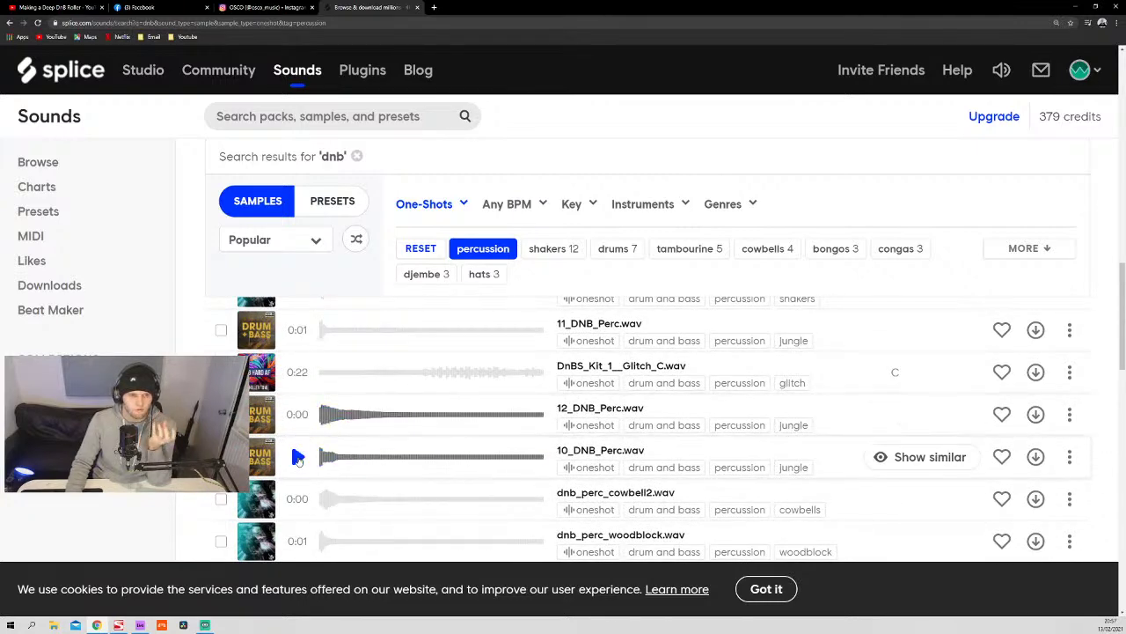
- Audition dnb_perc_woodblock.wav and download it
{"action": "scroll", "coordinate": [298, 458], "scroll_direction": "down", "scroll_amount": 2}
{"action": "left_click", "coordinate": [297, 410]}
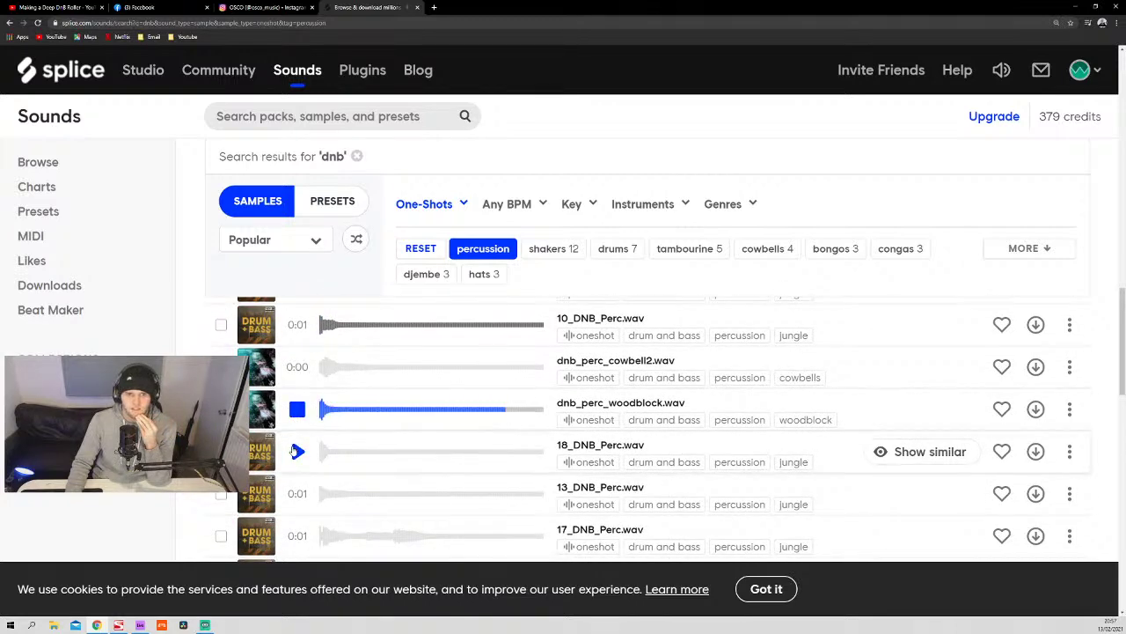
{"action": "left_click", "coordinate": [1036, 408]}
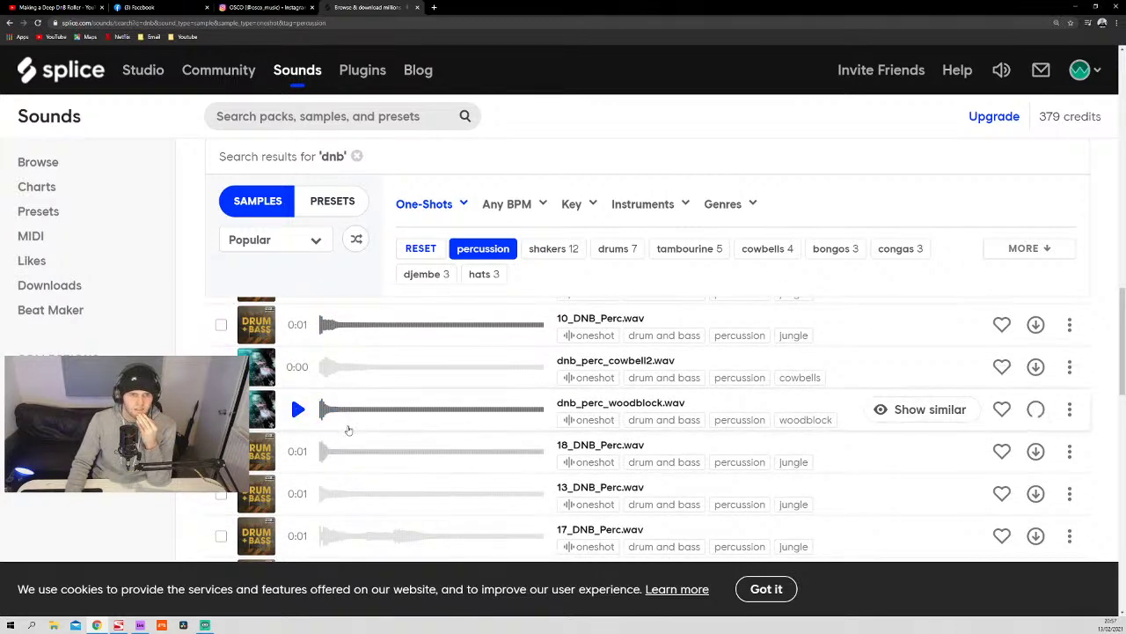
- Audition 18_DNB_Perc.wav, download it and play it once more
{"action": "scroll", "coordinate": [300, 452], "scroll_direction": "down", "scroll_amount": 1}
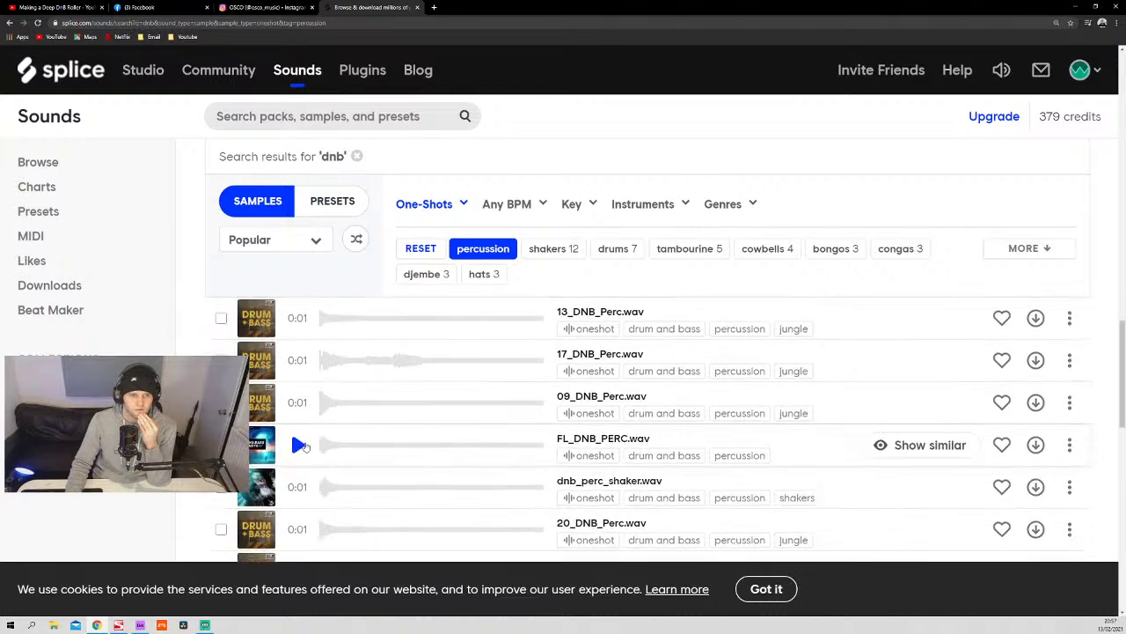
{"action": "left_click", "coordinate": [299, 364]}
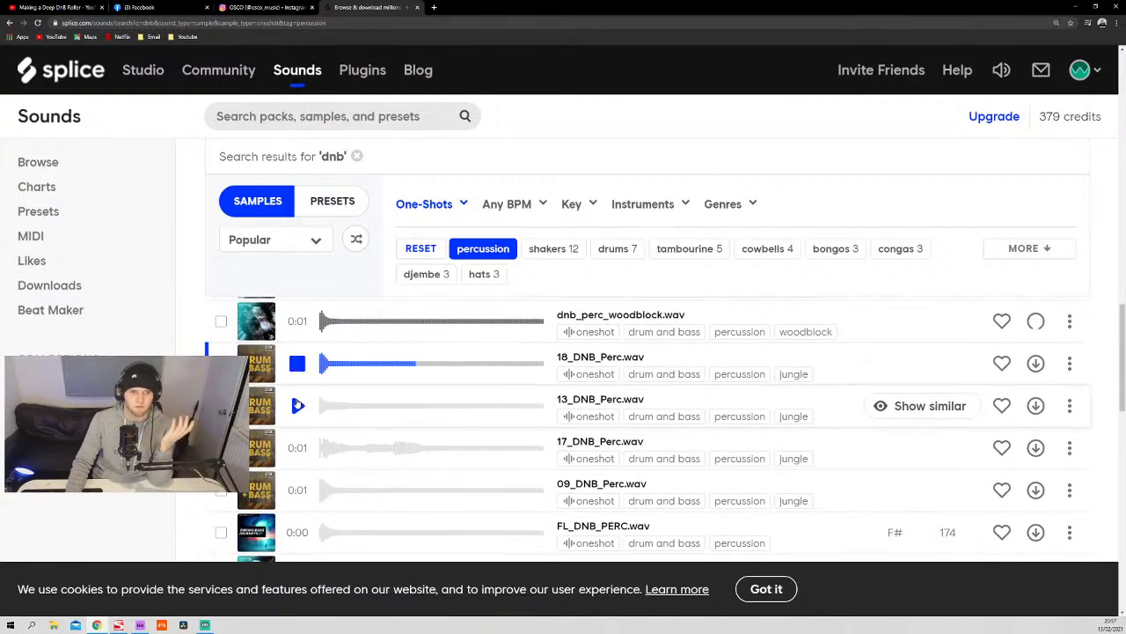
{"action": "left_click", "coordinate": [1036, 364]}
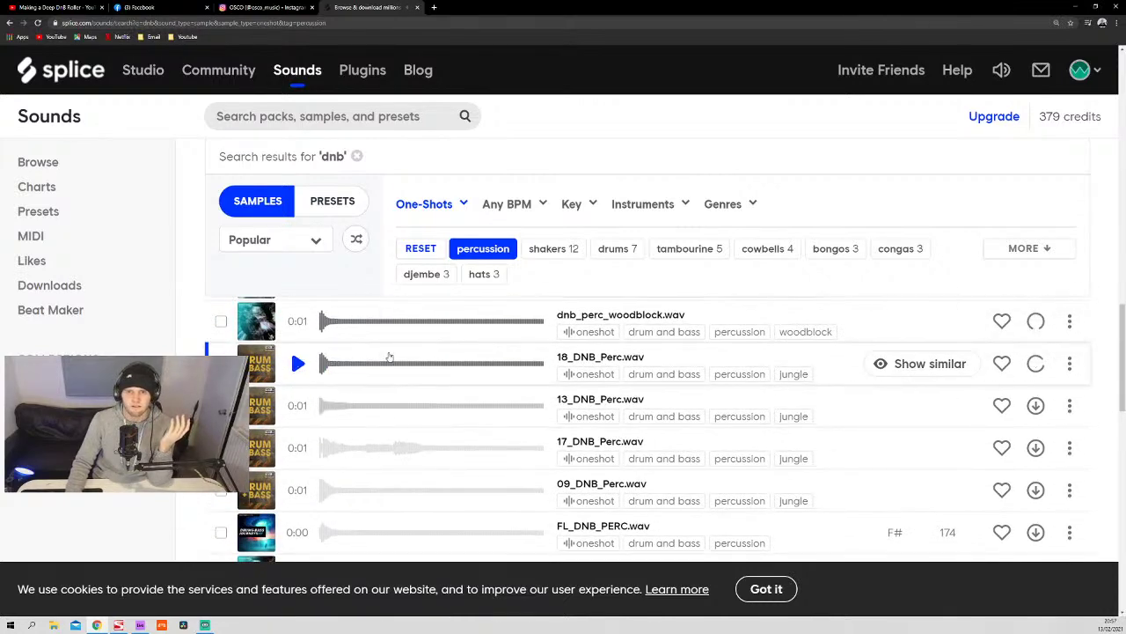
{"action": "left_click", "coordinate": [299, 363]}
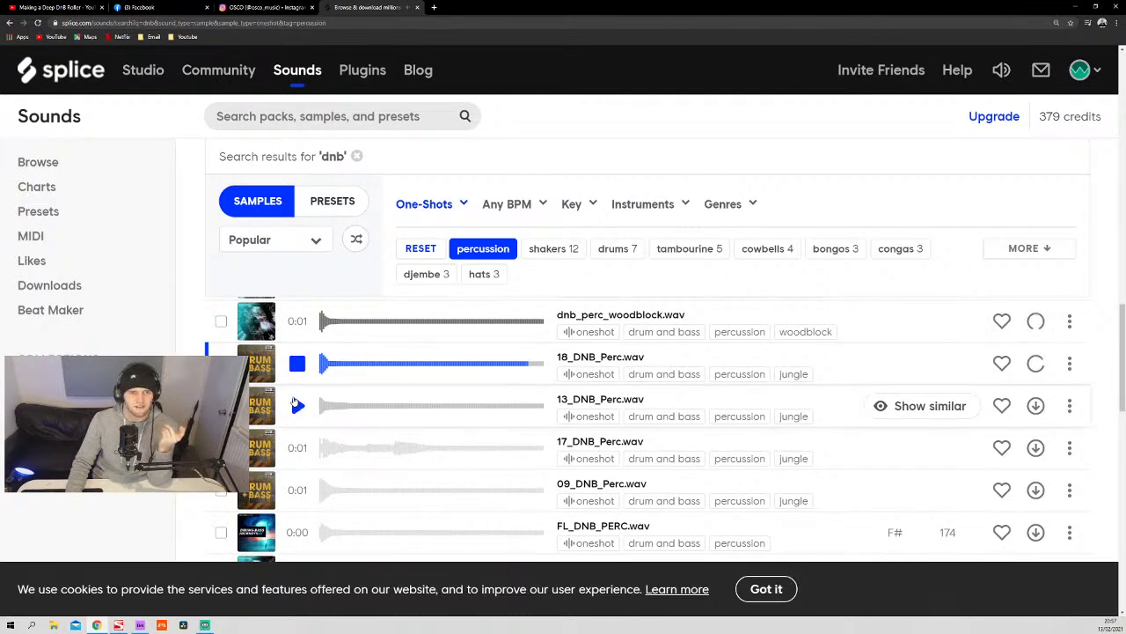
- Audition the results following 18_DNB_Perc.wav, including 13_DNB_Perc.wav, 17_DNB_Perc.wav, 09_DNB_Perc.wav, FL_DNB_PERC.wav and dnb_perc_shaker.wav
{"action": "left_click", "coordinate": [298, 404]}
{"action": "left_click", "coordinate": [297, 447]}
{"action": "left_click", "coordinate": [297, 490]}
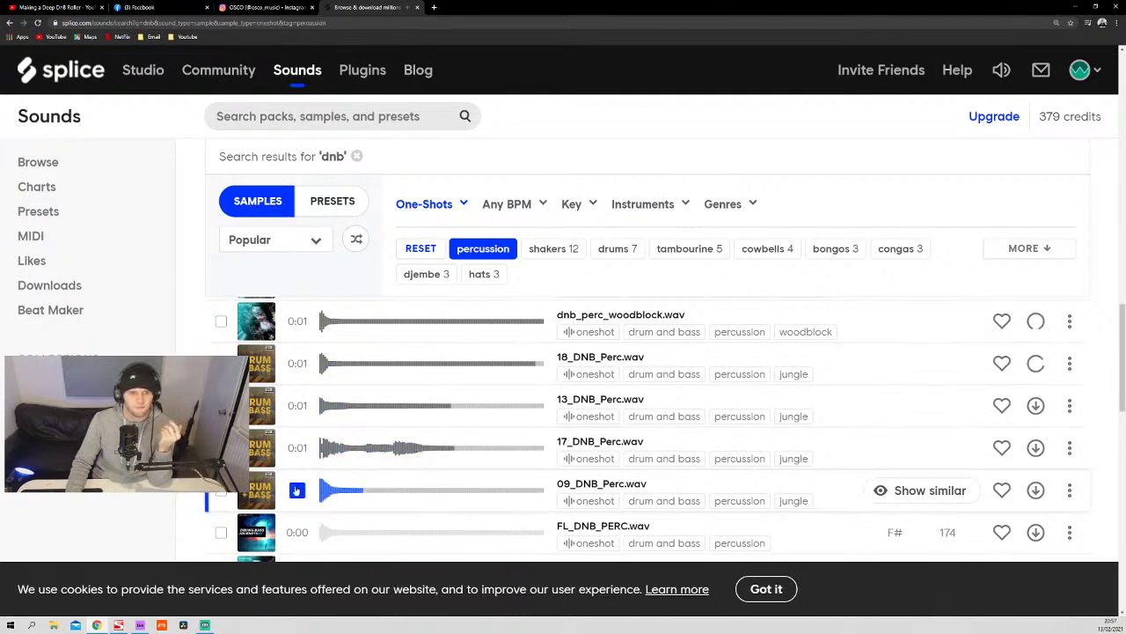
{"action": "scroll", "coordinate": [297, 488], "scroll_direction": "down", "scroll_amount": 3}
{"action": "left_click", "coordinate": [297, 400]}
{"action": "left_click", "coordinate": [294, 442]}
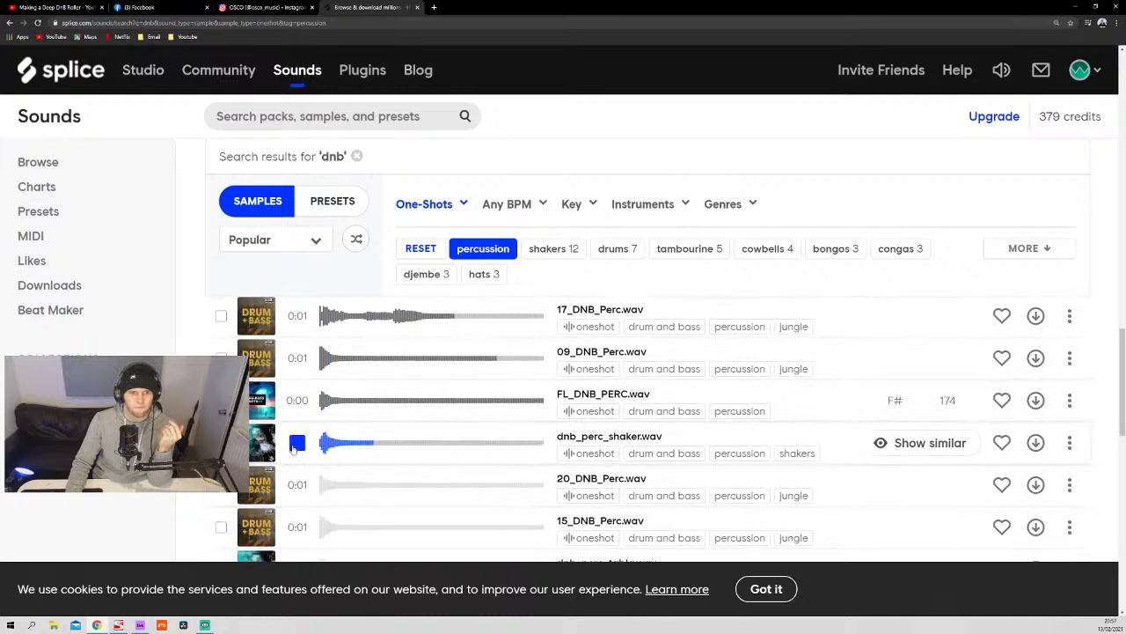
{"action": "left_click", "coordinate": [298, 484]}
{"action": "scroll", "coordinate": [299, 466], "scroll_direction": "down", "scroll_amount": 2}
{"action": "left_click", "coordinate": [298, 440]}
- Replay 18_DNB_Perc.wav and audition DNBS_drum_perc_11.wav and 06_DNB_Perc.wav further down the list
{"action": "scroll", "coordinate": [303, 414], "scroll_direction": "up", "scroll_amount": 5}
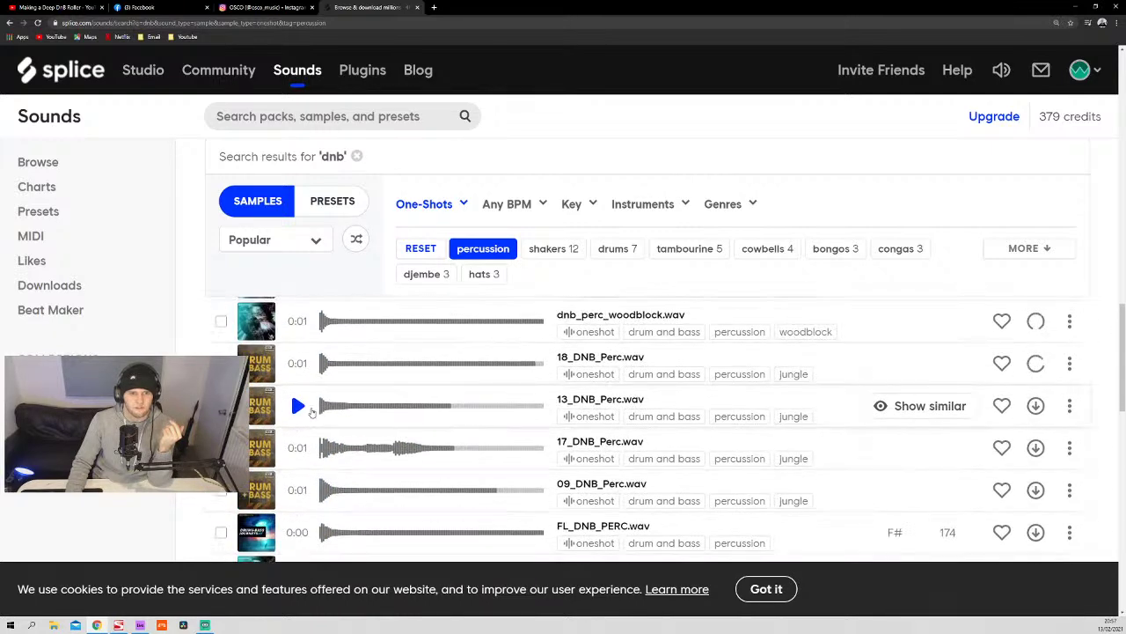
{"action": "left_click", "coordinate": [302, 368]}
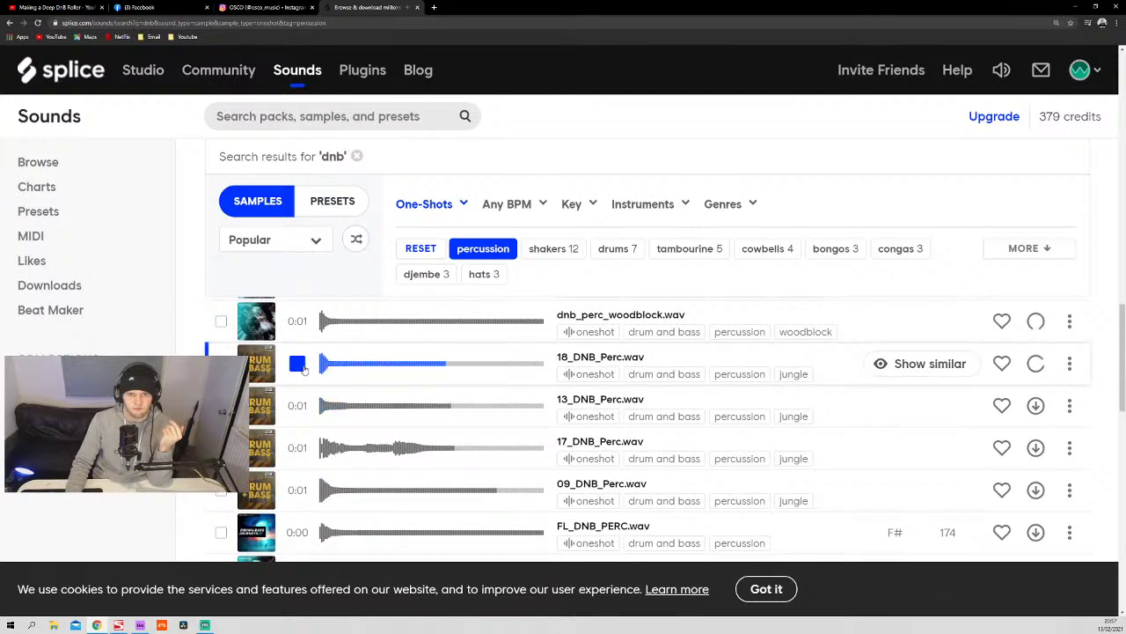
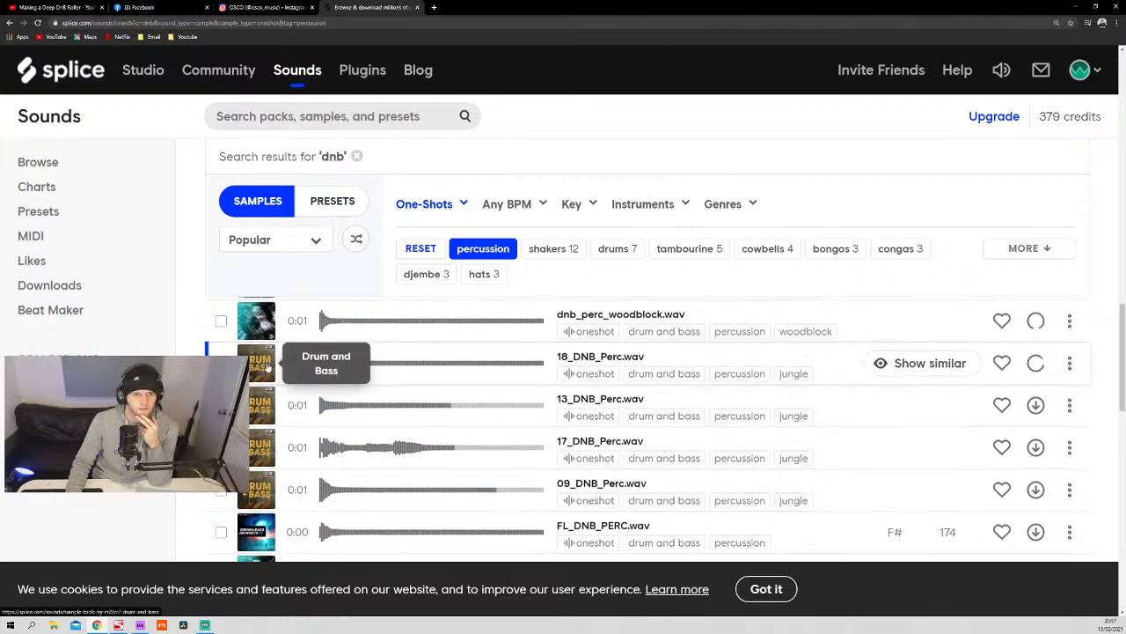
{"action": "scroll", "coordinate": [303, 374], "scroll_direction": "down", "scroll_amount": 5}
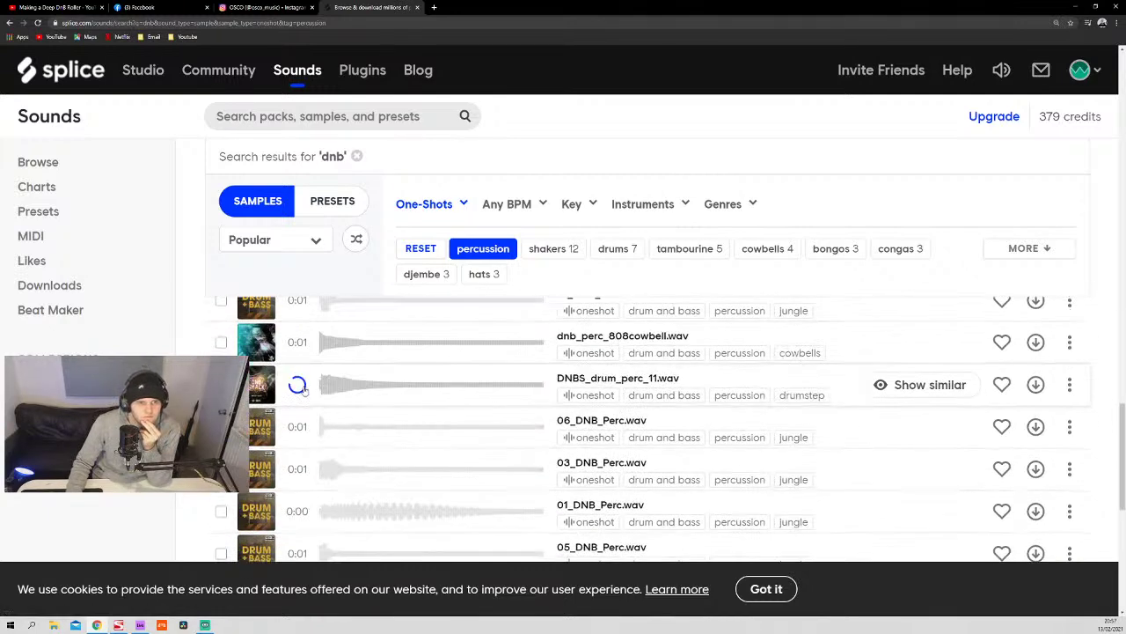
{"action": "left_click", "coordinate": [297, 426]}
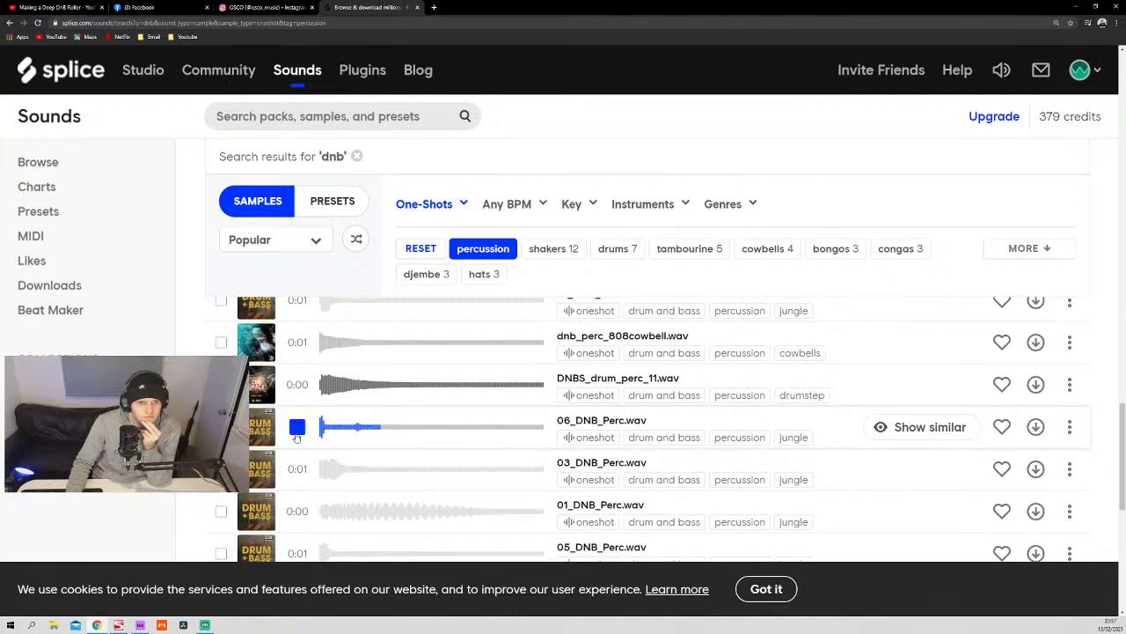
- Audition 03_DNB_Perc.wav, 01_DNB_Perc.wav, 05_DNB_Perc.wav and 07_DNB_Perc.wav
{"action": "scroll", "coordinate": [297, 465], "scroll_direction": "down", "scroll_amount": 1}
{"action": "left_click", "coordinate": [297, 425]}
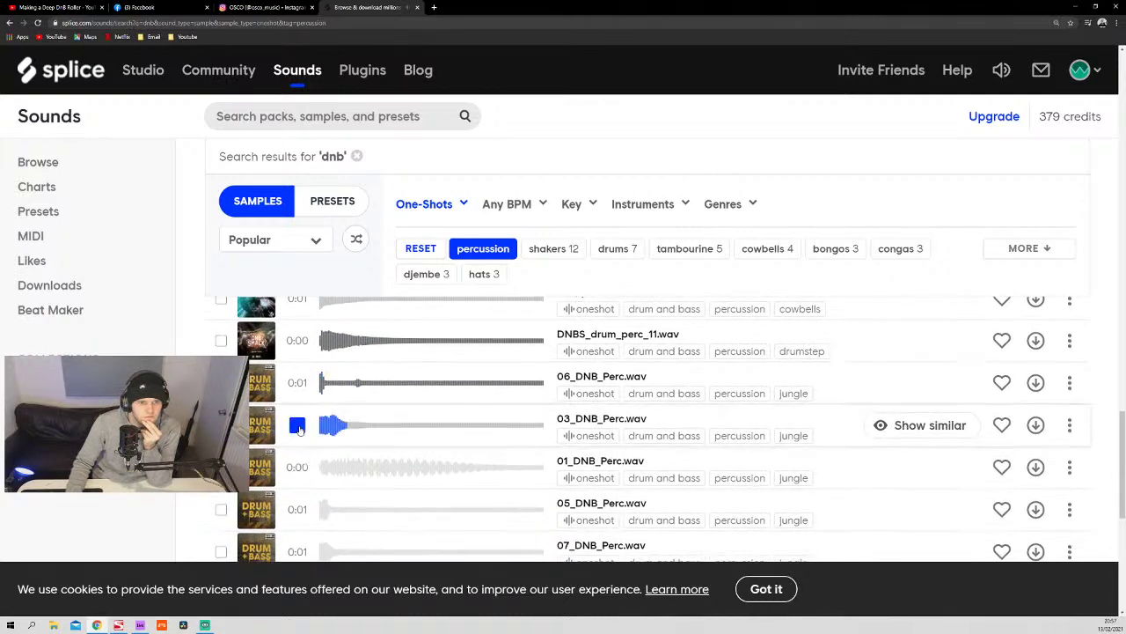
{"action": "left_click", "coordinate": [298, 468]}
{"action": "scroll", "coordinate": [295, 425], "scroll_direction": "down", "scroll_amount": 1}
{"action": "scroll", "coordinate": [296, 425], "scroll_direction": "down", "scroll_amount": 1}
{"action": "left_click", "coordinate": [297, 425]}
{"action": "scroll", "coordinate": [295, 425], "scroll_direction": "down", "scroll_amount": 2}
{"action": "left_click", "coordinate": [294, 376]}
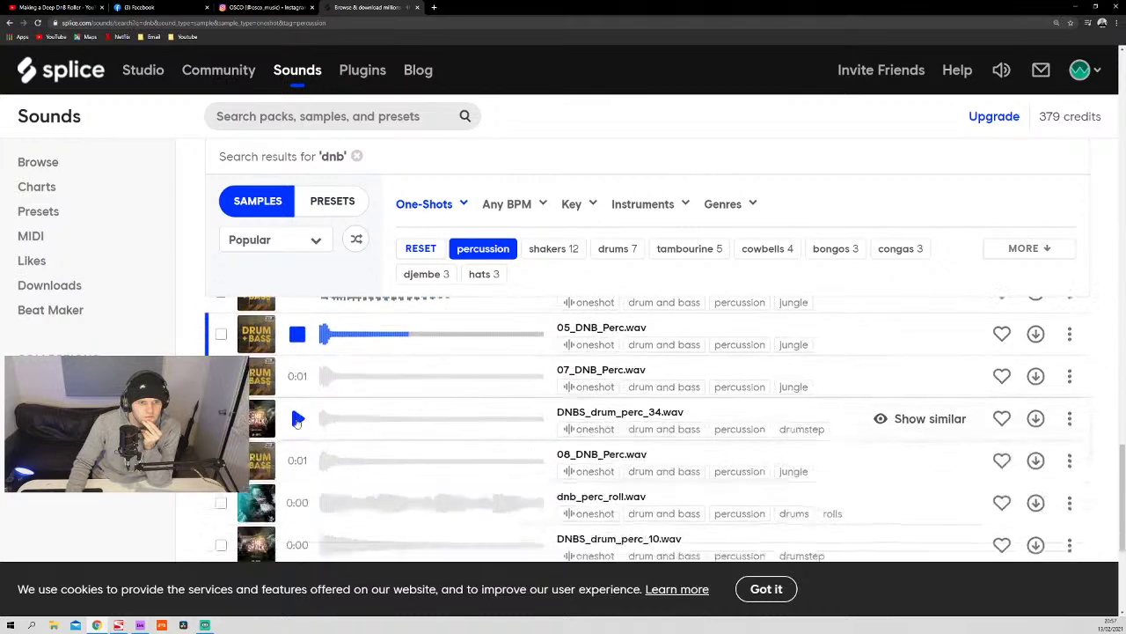
- Audition DNBS_drum_perc_34.wav, 08_DNB_Perc.wav, dnb_perc_roll.wav and DNBS_drum_perc_10.wav
{"action": "left_click", "coordinate": [297, 417]}
{"action": "left_click", "coordinate": [297, 459]}
{"action": "scroll", "coordinate": [296, 453], "scroll_direction": "down", "scroll_amount": 2}
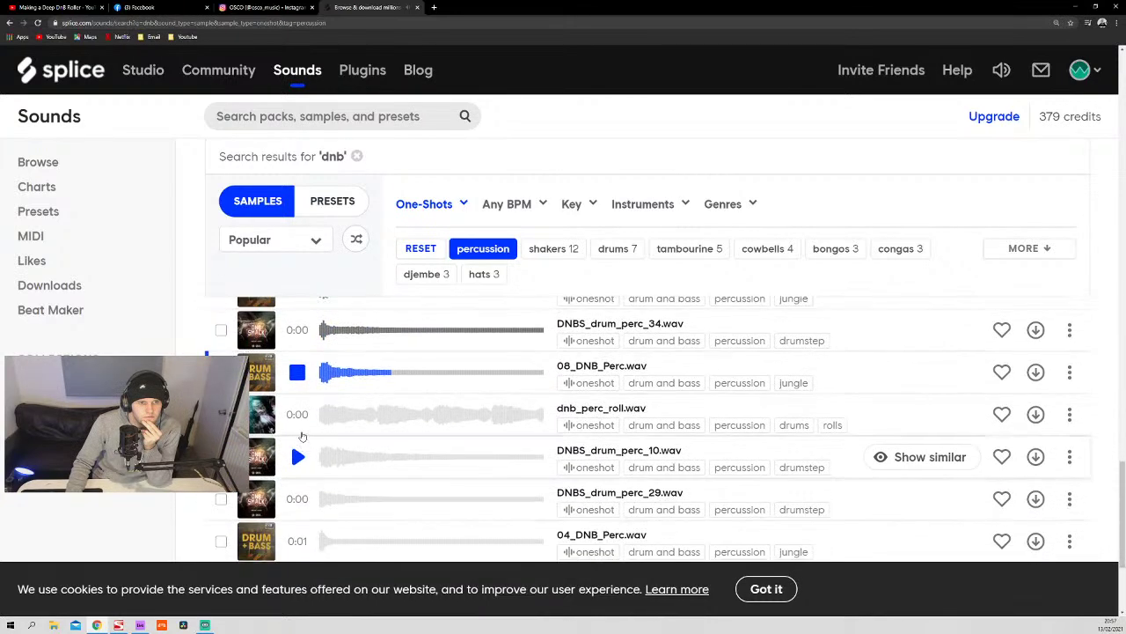
{"action": "left_click", "coordinate": [297, 414]}
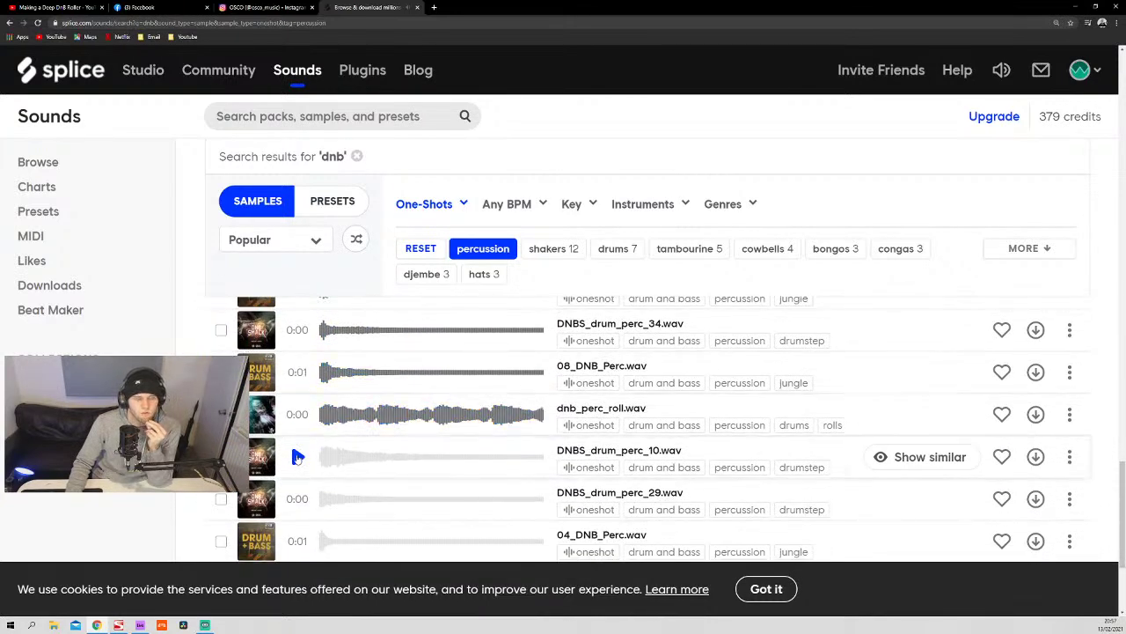
{"action": "scroll", "coordinate": [298, 458], "scroll_direction": "down", "scroll_amount": 3}
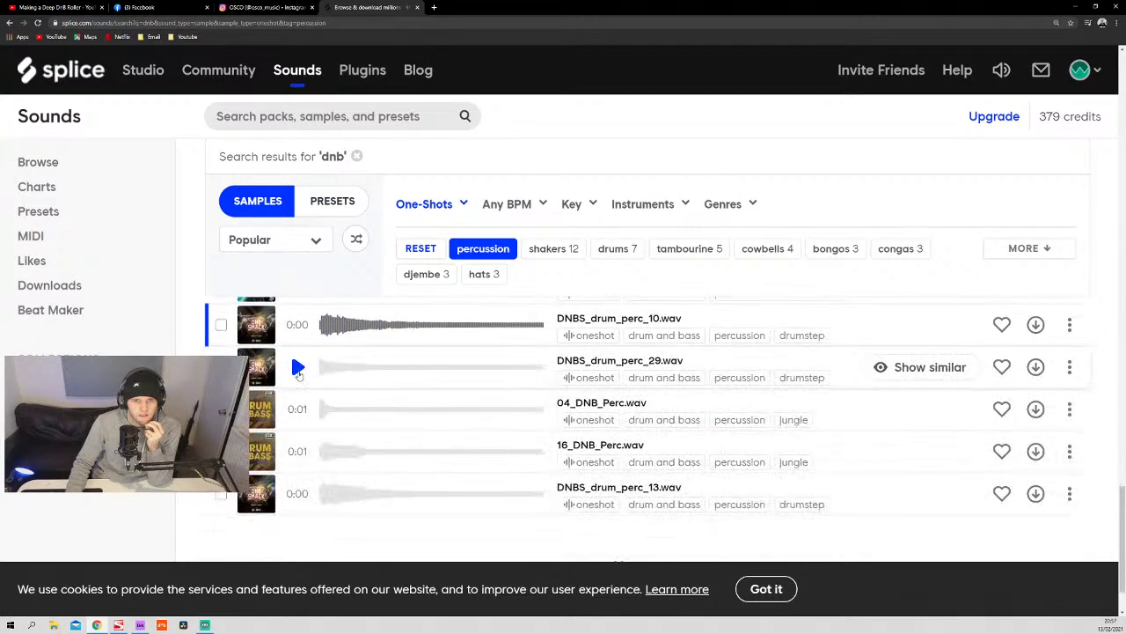
- Play DNBS_drum_perc_29.wav several times and download it
{"action": "left_click", "coordinate": [297, 368]}
{"action": "left_click", "coordinate": [297, 368]}
{"action": "left_click", "coordinate": [297, 367]}
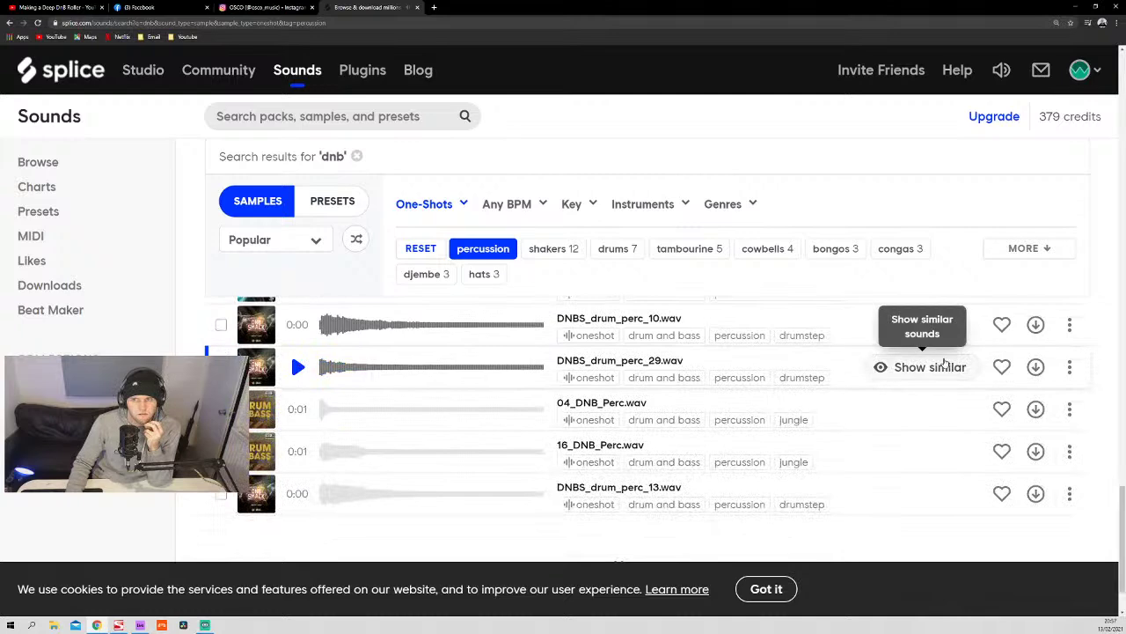
{"action": "left_click", "coordinate": [1036, 367]}
- Audition the last three results on the page: 04_DNB_Perc.wav, 16_DNB_Perc.wav and DNBS_drum_perc_13.wav
{"action": "left_click", "coordinate": [298, 409]}
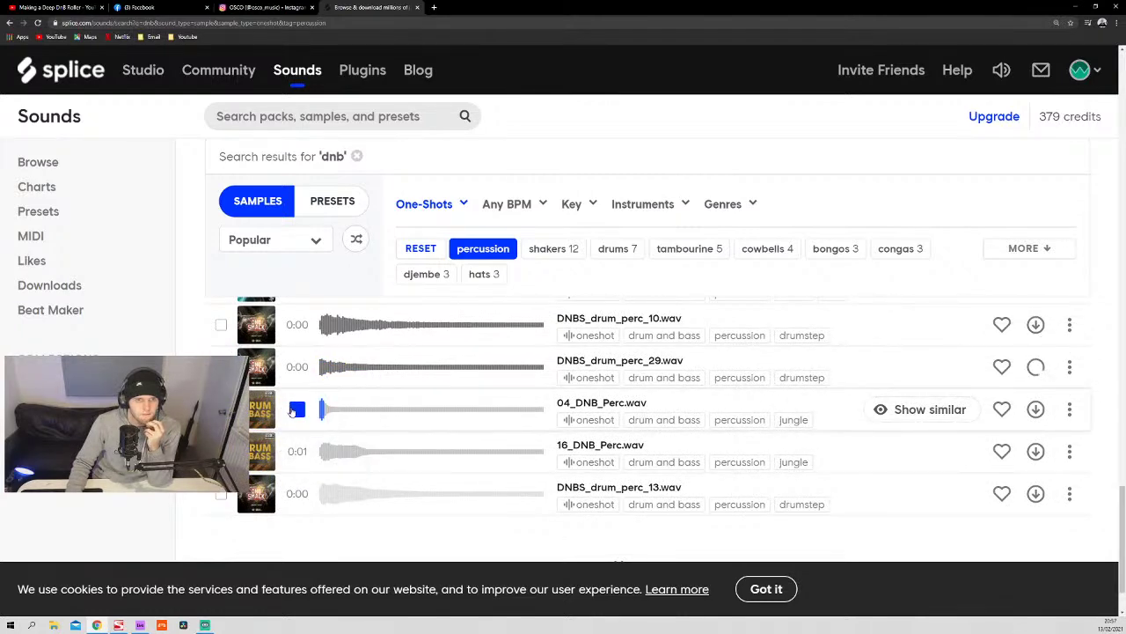
{"action": "left_click", "coordinate": [297, 451]}
{"action": "left_click", "coordinate": [297, 494]}
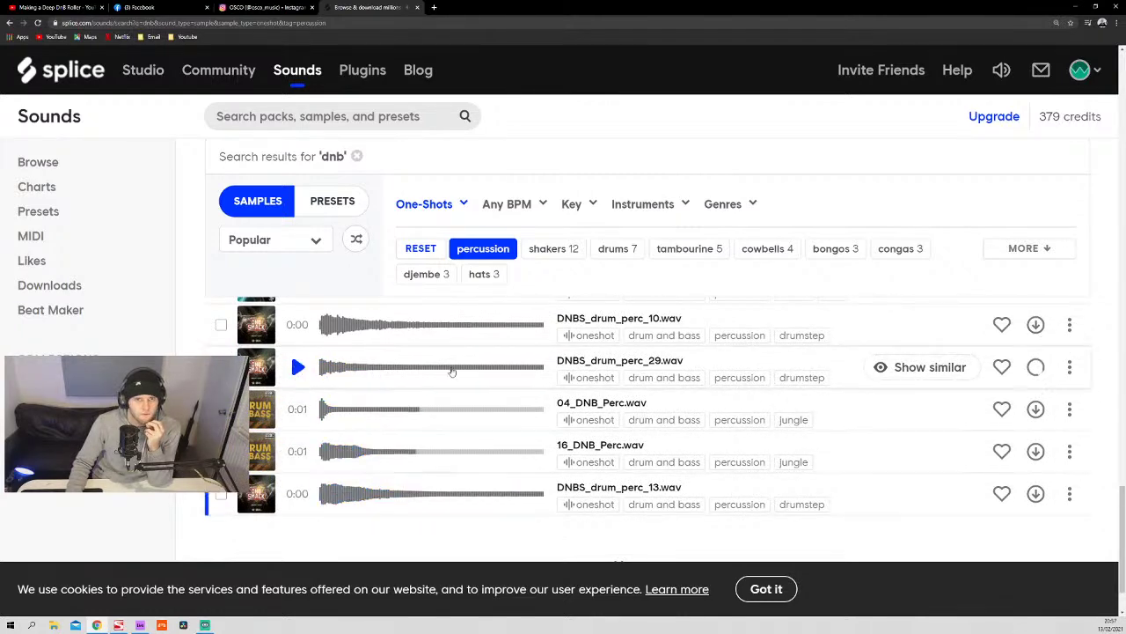
- Change the sort order of the percussion one-shot results to Random
{"action": "scroll", "coordinate": [427, 402], "scroll_direction": "down", "scroll_amount": 10}
{"action": "scroll", "coordinate": [388, 331], "scroll_direction": "up", "scroll_amount": 1}
{"action": "left_click", "coordinate": [286, 249]}
{"action": "left_click", "coordinate": [254, 350]}
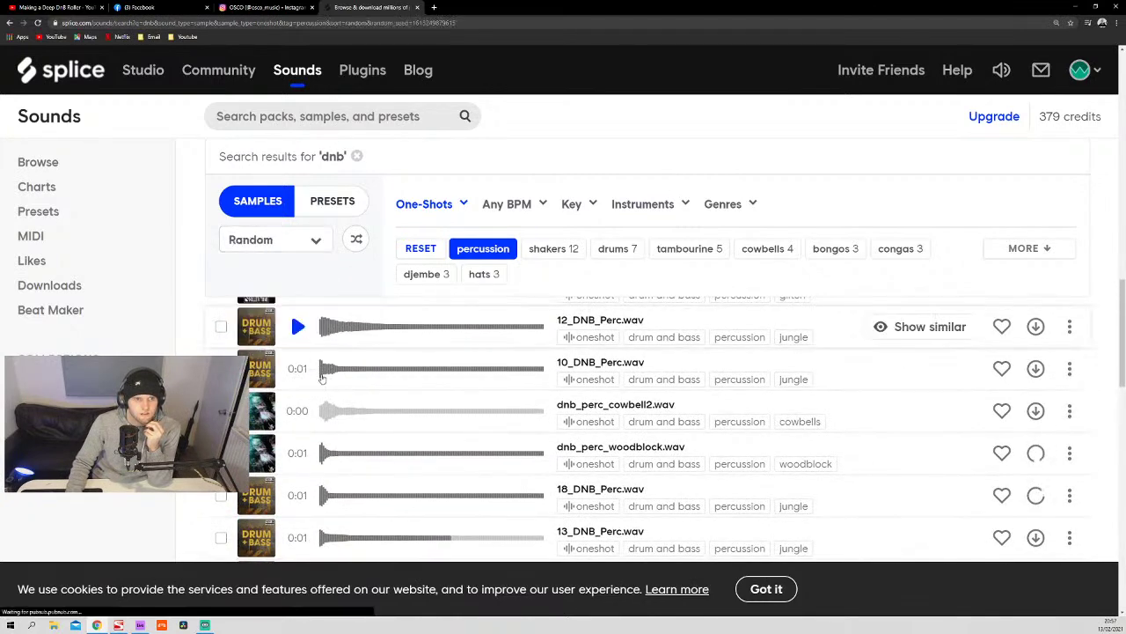
- Audition the first three randomly sorted results: DNBS_drum_perc_09.wav, FL_DNB_PERC.wav and 19_DNB_Perc.wav
{"action": "scroll", "coordinate": [341, 390], "scroll_direction": "down", "scroll_amount": 5}
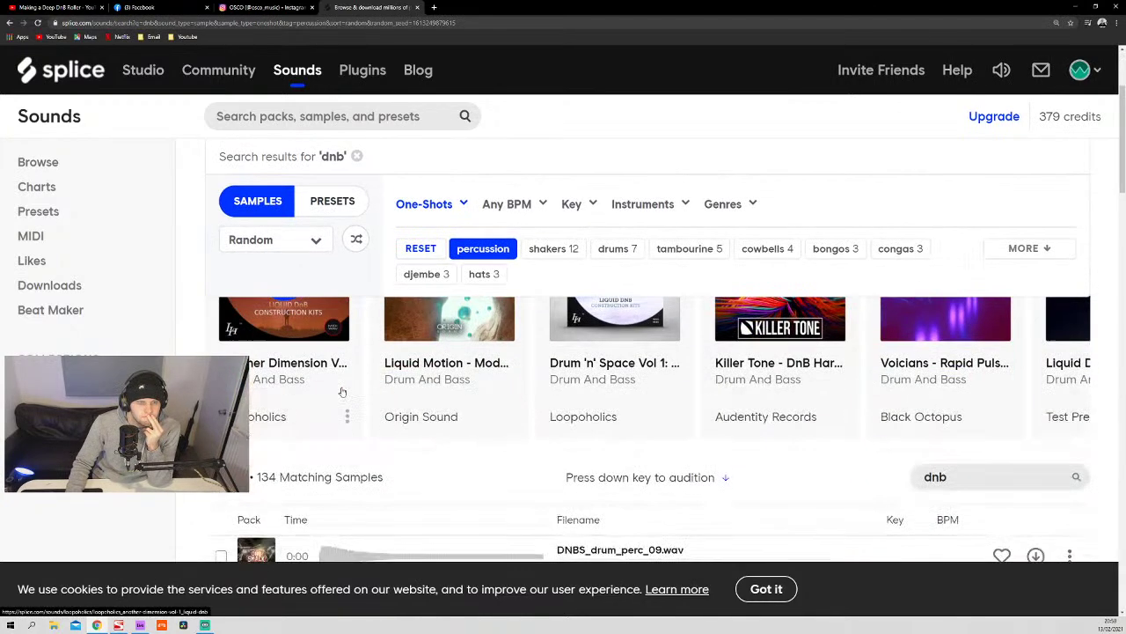
{"action": "left_click", "coordinate": [293, 338]}
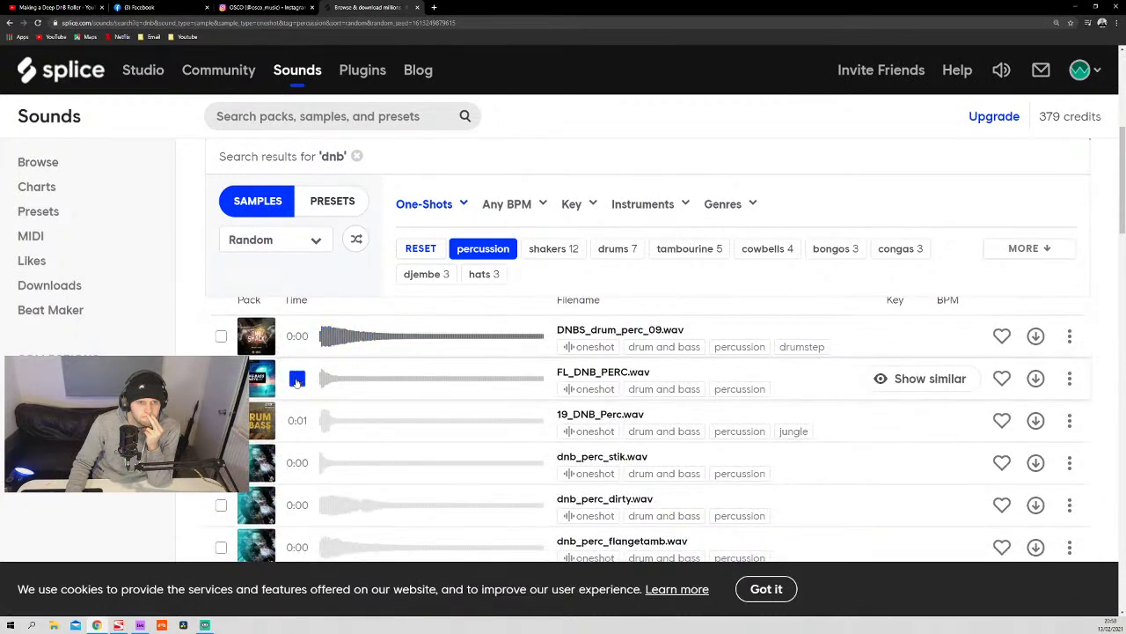
{"action": "left_click", "coordinate": [298, 421]}
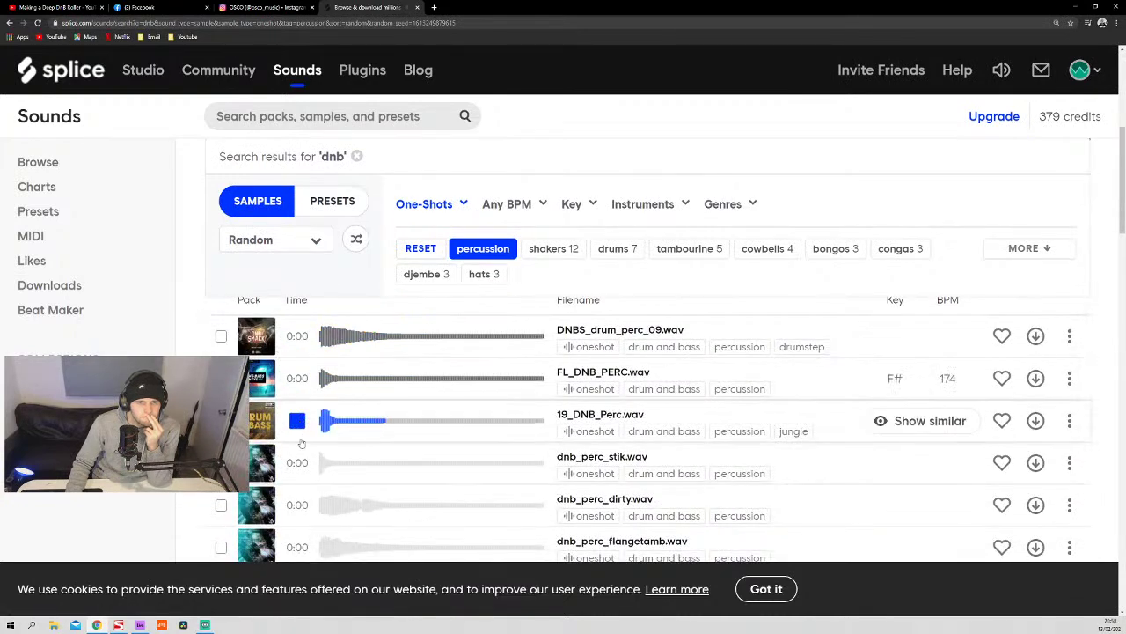
- Compare dnb_perc_stik.wav with dnb_perc_dirty.wav and dnb_perc_flangetamb.wav, and download dnb_perc_stik.wav
{"action": "left_click", "coordinate": [297, 463]}
{"action": "scroll", "coordinate": [297, 440], "scroll_direction": "down", "scroll_amount": 1}
{"action": "left_click", "coordinate": [298, 416]}
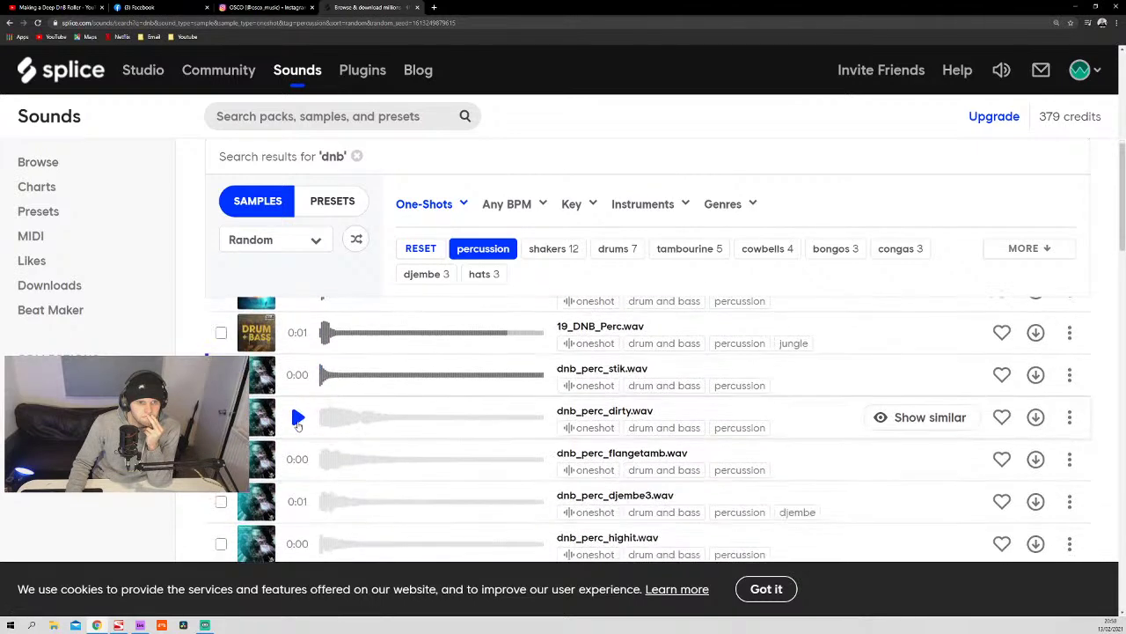
{"action": "left_click", "coordinate": [297, 459]}
{"action": "left_click", "coordinate": [297, 375]}
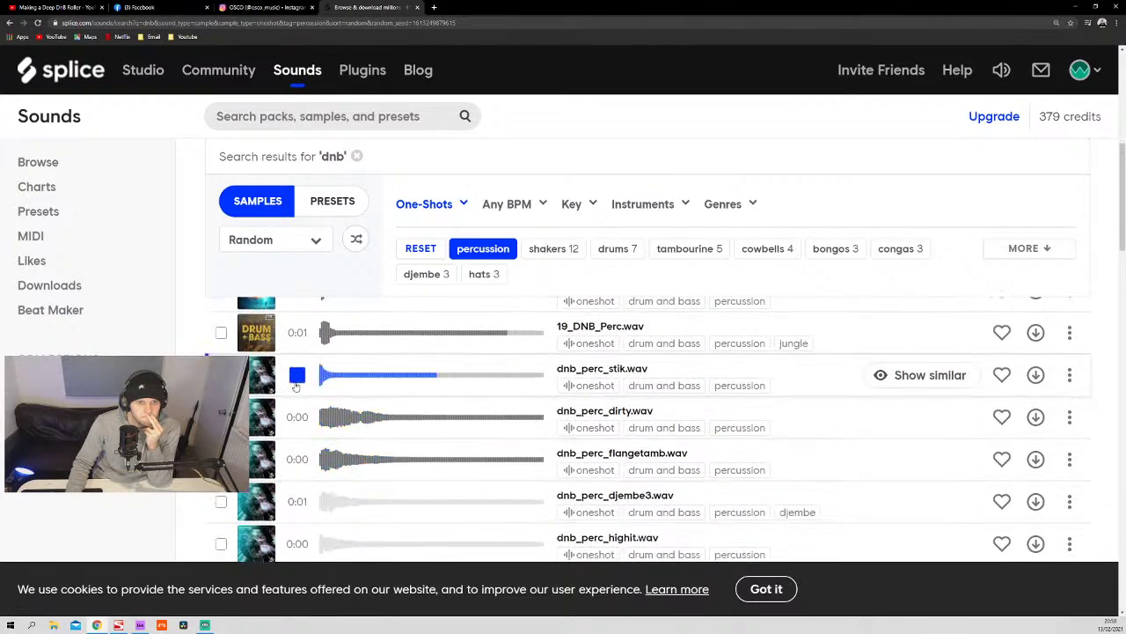
{"action": "left_click", "coordinate": [1036, 375]}
- Audition the results from dnb_perc_djembe3.wav to DNBS_drum_perc_16.wav, including dnb_perc_highit.wav, dnb_perc_hardconga.wav and dnb_perc_tamborough.wav
{"action": "left_click", "coordinate": [297, 501]}
{"action": "scroll", "coordinate": [295, 493], "scroll_direction": "down", "scroll_amount": 2}
{"action": "left_click", "coordinate": [297, 455]}
{"action": "left_click", "coordinate": [297, 498]}
{"action": "scroll", "coordinate": [294, 457], "scroll_direction": "down", "scroll_amount": 2}
{"action": "left_click", "coordinate": [297, 452]}
{"action": "scroll", "coordinate": [299, 423], "scroll_direction": "down", "scroll_amount": 2}
{"action": "left_click", "coordinate": [297, 406]}
{"action": "left_click", "coordinate": [298, 449]}
{"action": "left_click", "coordinate": [297, 491]}
- Audition DNBS_drum_perc_22.wav and dnb_perc_rezoshake.wav, and download dnb_perc_rezoshake.wav
{"action": "scroll", "coordinate": [303, 467], "scroll_direction": "down", "scroll_amount": 2}
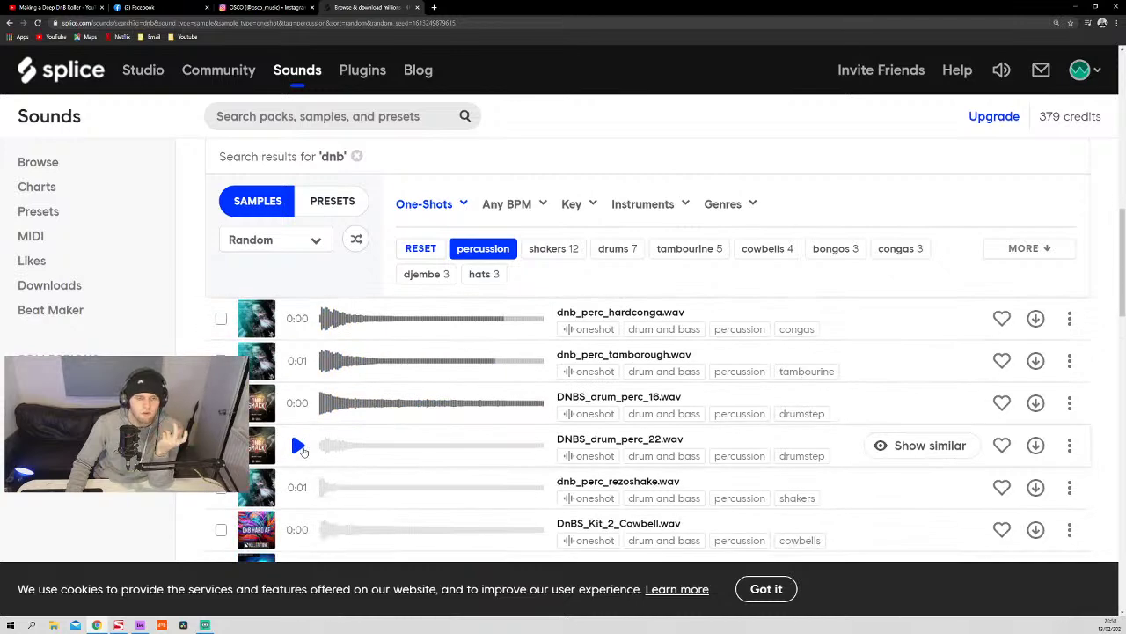
{"action": "left_click", "coordinate": [297, 487]}
{"action": "scroll", "coordinate": [299, 475], "scroll_direction": "down", "scroll_amount": 2}
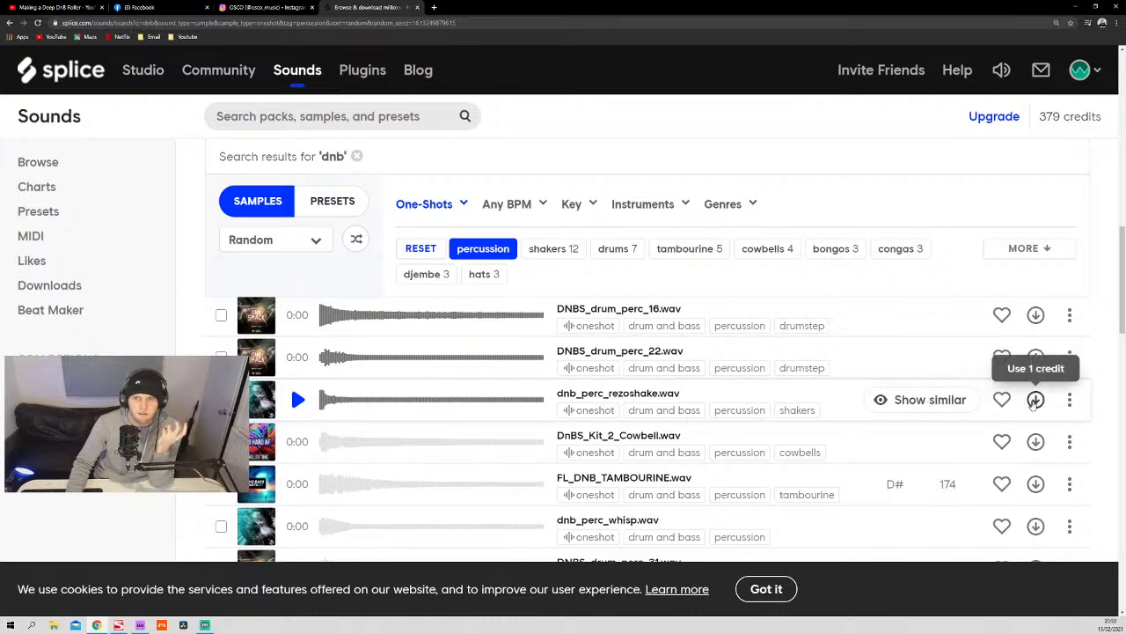
{"action": "left_click", "coordinate": [1035, 400]}
- Audition DnBS_Kit_2_Cowbell.wav, FL_DNB_TAMBOURINE.wav, dnb_perc_whisp.wav, DNBS_drum_perc_31.wav, 20_DNB_Perc.wav and 03_DNB_Perc.wav
{"action": "left_click", "coordinate": [297, 441]}
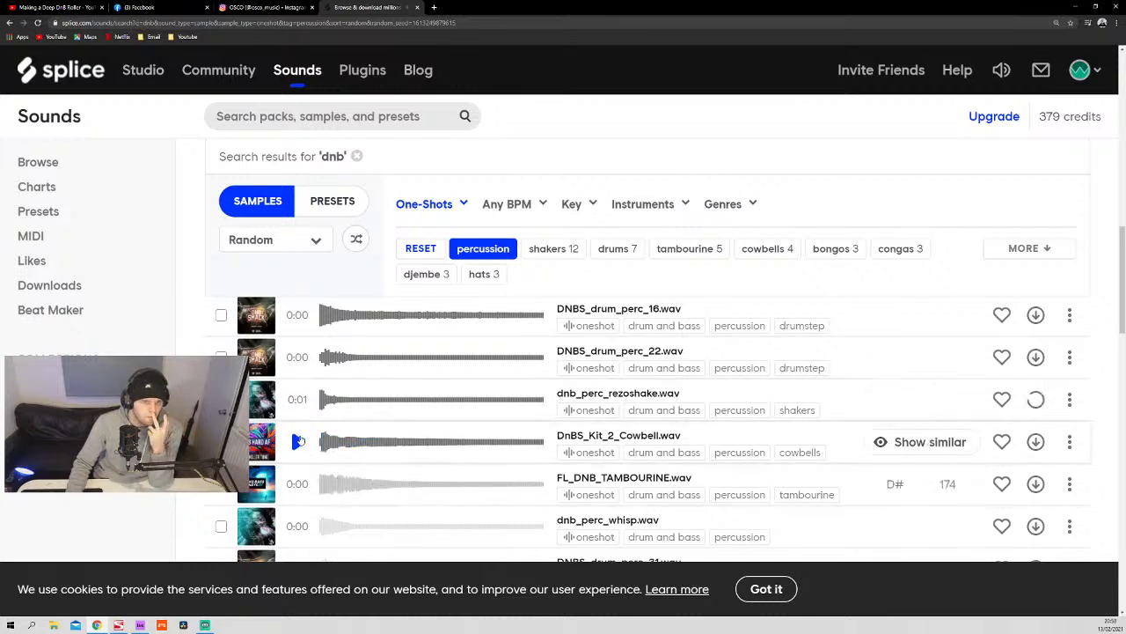
{"action": "left_click", "coordinate": [298, 484]}
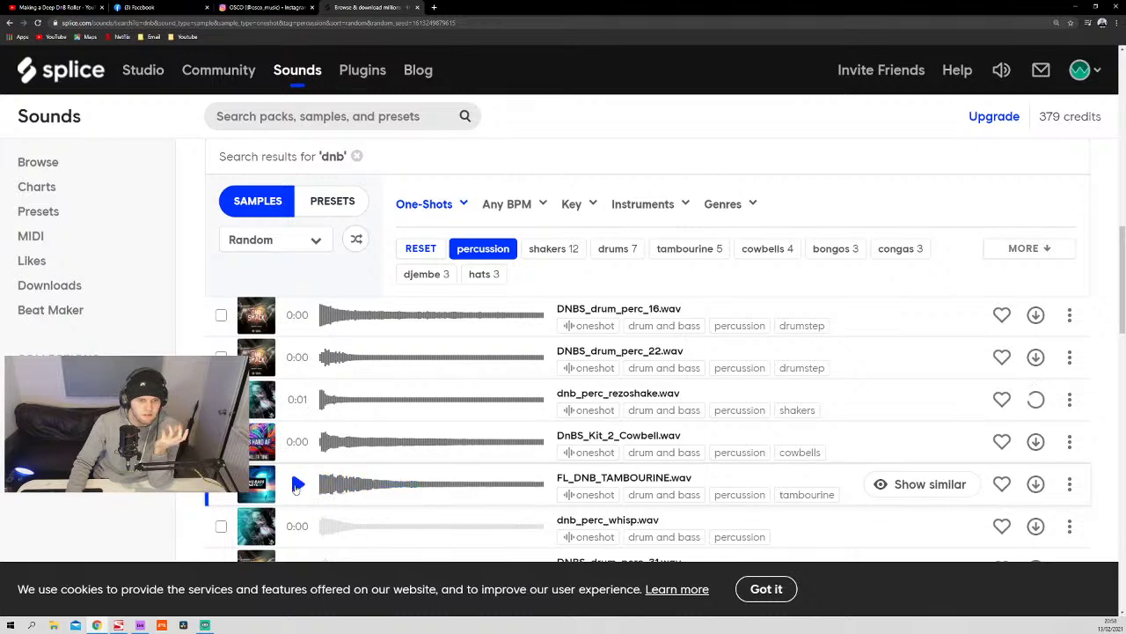
{"action": "scroll", "coordinate": [297, 466], "scroll_direction": "down", "scroll_amount": 1}
{"action": "left_click", "coordinate": [298, 438]}
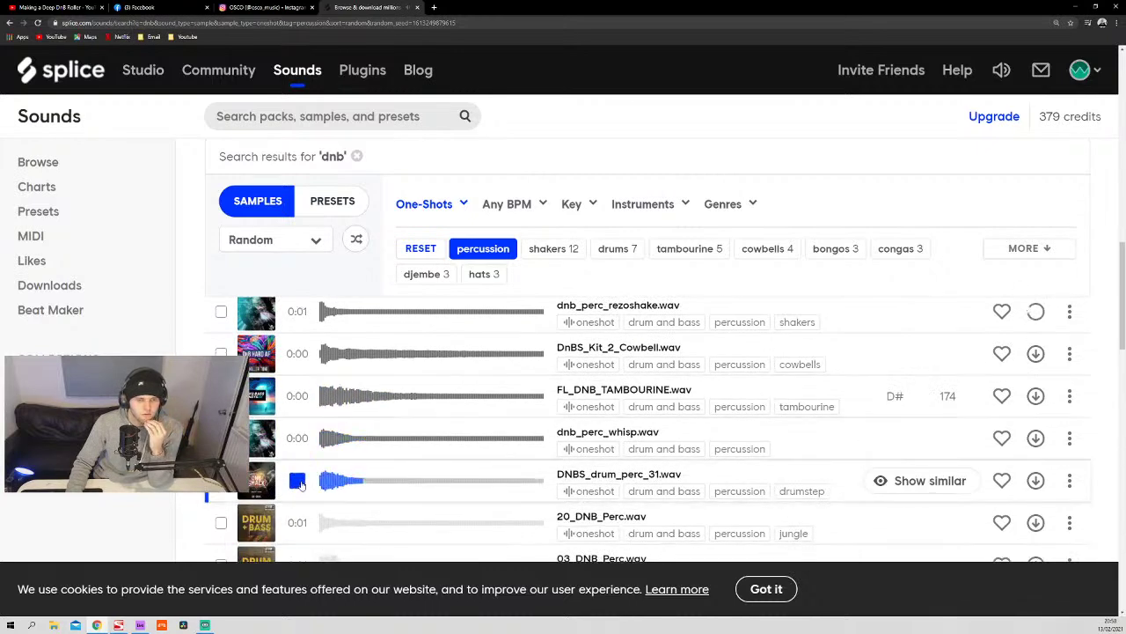
{"action": "left_click", "coordinate": [298, 480]}
{"action": "scroll", "coordinate": [297, 475], "scroll_direction": "down", "scroll_amount": 1}
{"action": "left_click", "coordinate": [297, 435]}
{"action": "left_click", "coordinate": [297, 476]}
- Audition dnb_perc_rezocong.wav, DNBS_drum_perc_02.wav, DNBS_drum_perc_21.wav and dnb_perc_woodblock.wav
{"action": "scroll", "coordinate": [299, 475], "scroll_direction": "down", "scroll_amount": 2}
{"action": "left_click", "coordinate": [297, 387]}
{"action": "left_click", "coordinate": [297, 429]}
{"action": "left_click", "coordinate": [297, 472]}
{"action": "scroll", "coordinate": [299, 471], "scroll_direction": "down", "scroll_amount": 1}
{"action": "left_click", "coordinate": [298, 468]}
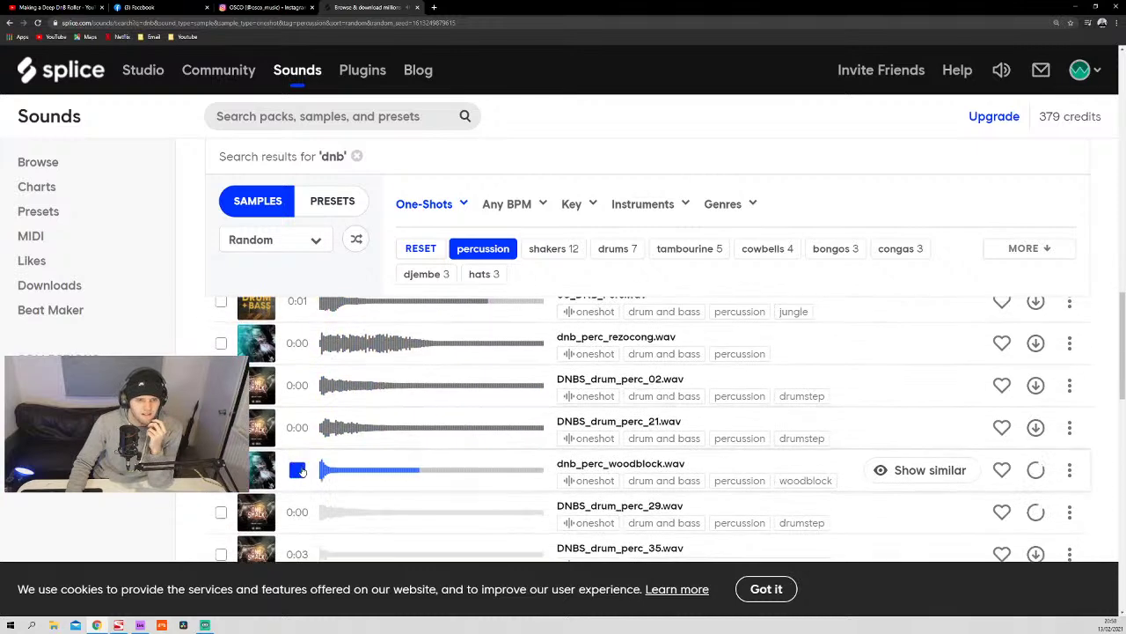
- Audition DNBS_drum_perc_29.wav, DNBS_drum_perc_35.wav, dnb_perc_woody.wav, DNBS_drum_perc_25.wav, dnb_perc_milkshake.wav and 18_DNB_Perc.wav
{"action": "scroll", "coordinate": [301, 467], "scroll_direction": "down", "scroll_amount": 2}
{"action": "left_click", "coordinate": [297, 336]}
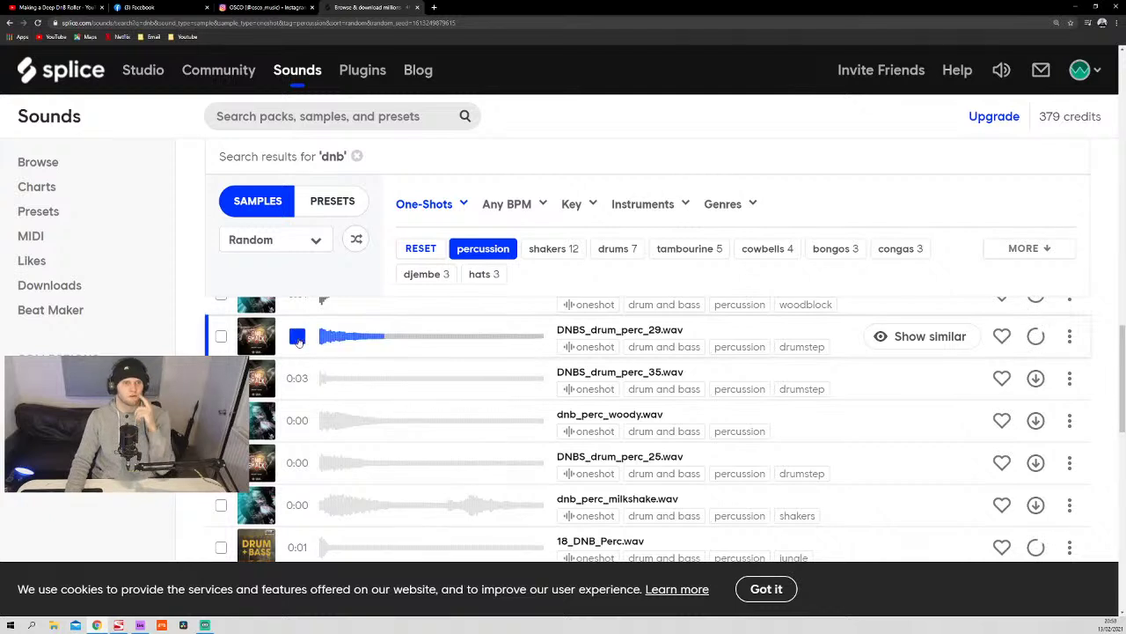
{"action": "left_click", "coordinate": [297, 377]}
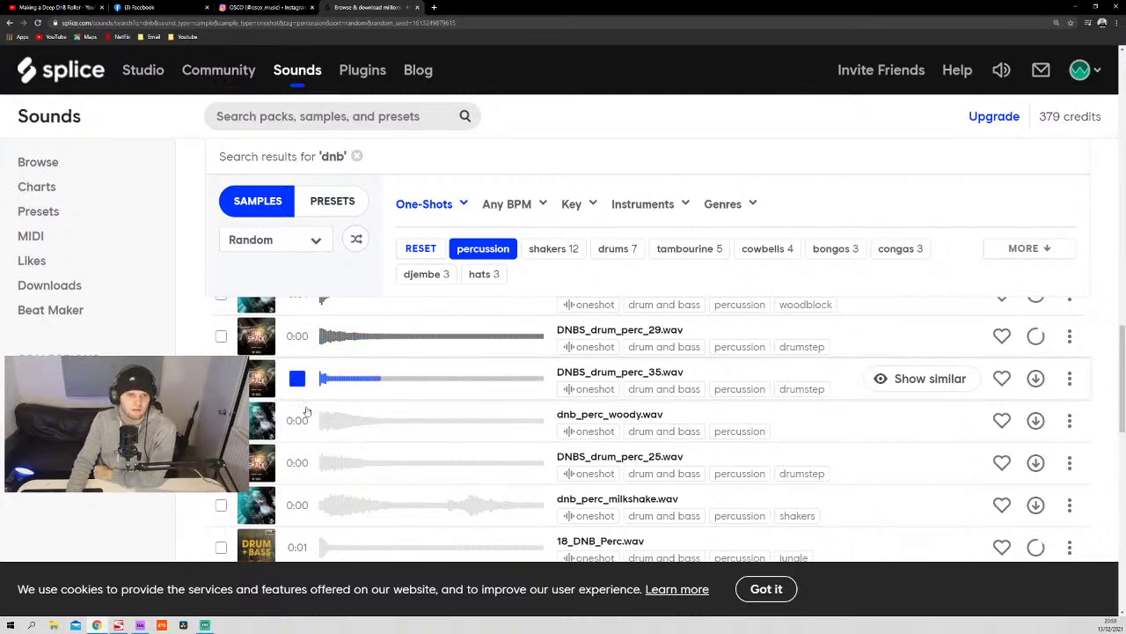
{"action": "left_click", "coordinate": [297, 420]}
{"action": "left_click", "coordinate": [297, 462]}
{"action": "scroll", "coordinate": [295, 449], "scroll_direction": "down", "scroll_amount": 1}
{"action": "left_click", "coordinate": [296, 418]}
{"action": "left_click", "coordinate": [298, 458]}
- Audition 14_DNB_Perc.wav, dnb_perc_tambour.wav, DnBS_Kit_1__Glitch_C.wav and dnb_perc_boxpop.wav
{"action": "scroll", "coordinate": [297, 440], "scroll_direction": "down", "scroll_amount": 2}
{"action": "left_click", "coordinate": [297, 368]}
{"action": "left_click", "coordinate": [298, 412]}
{"action": "left_click", "coordinate": [298, 454]}
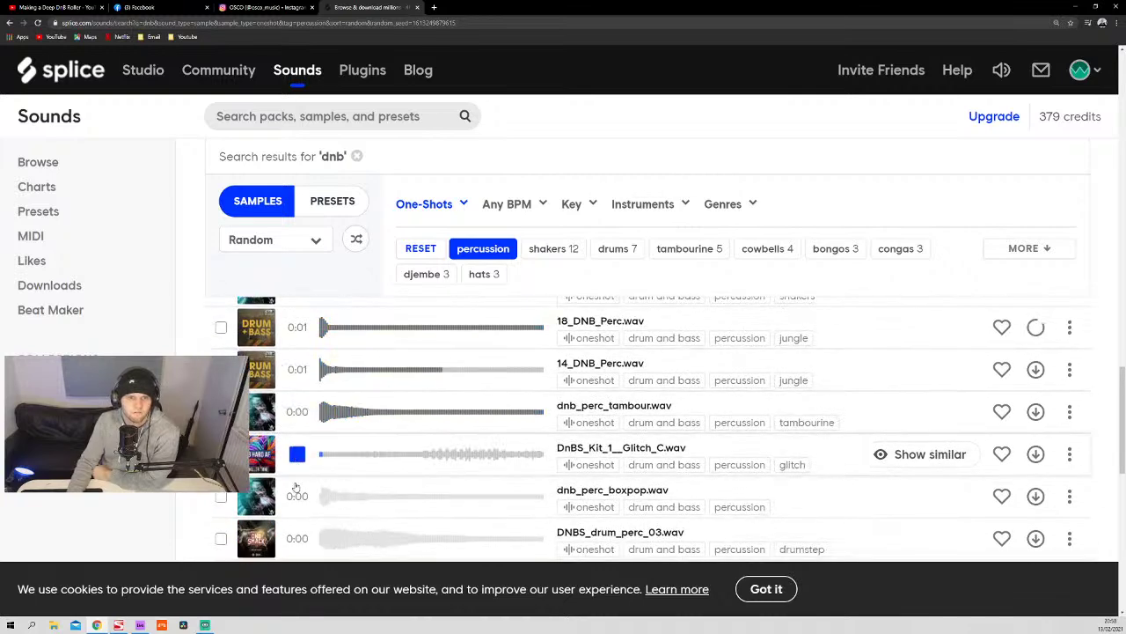
{"action": "left_click", "coordinate": [297, 496]}
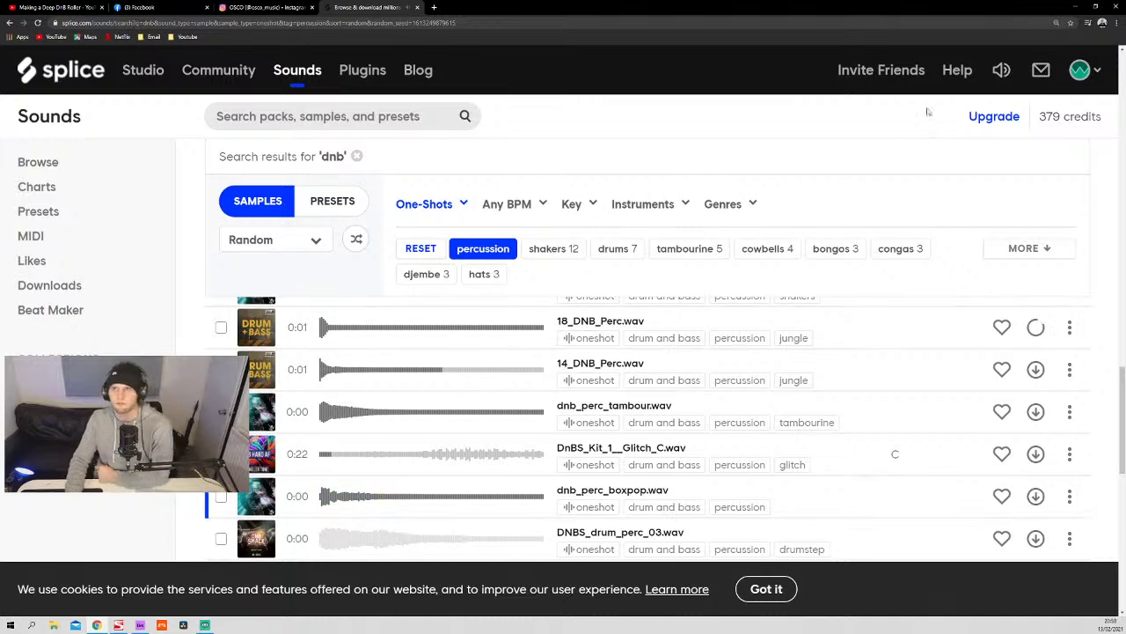
- Go back to the start of the results page and dismiss the cookie notice
{"action": "scroll", "coordinate": [959, 377], "scroll_direction": "down", "scroll_amount": 5}
{"action": "scroll", "coordinate": [977, 377], "scroll_direction": "up", "scroll_amount": 5}
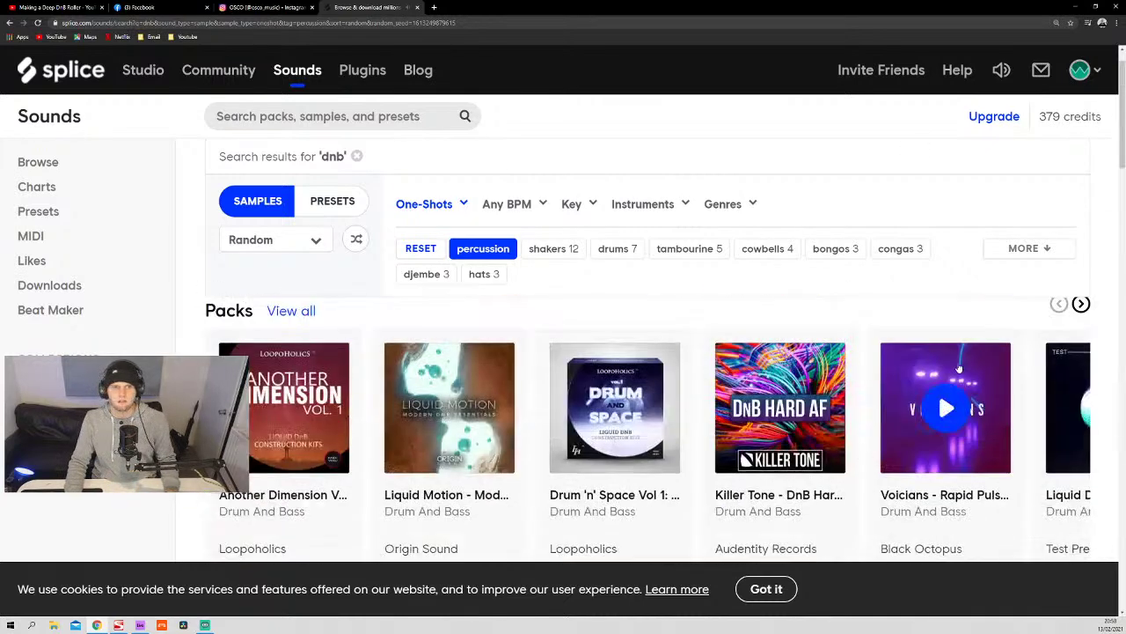
{"action": "left_click", "coordinate": [759, 598]}
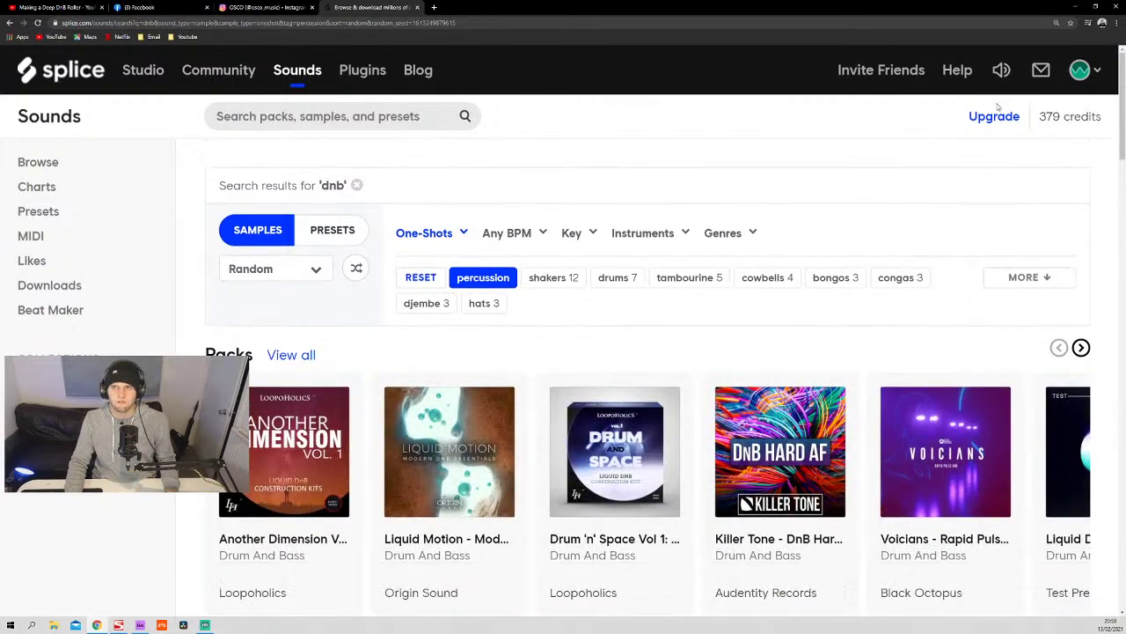
- Download the Splice desktop app installer InstallSplice.exe from the account options and run it
{"action": "left_click", "coordinate": [1080, 70]}
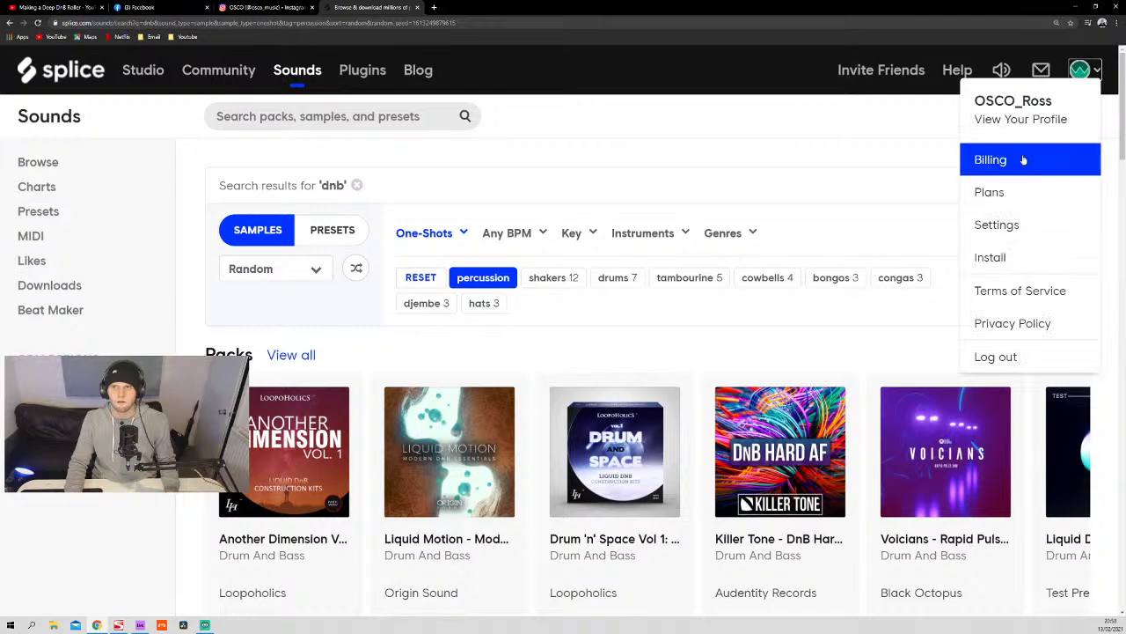
{"action": "left_click", "coordinate": [1015, 275]}
{"action": "scroll", "coordinate": [551, 298], "scroll_direction": "down", "scroll_amount": 1}
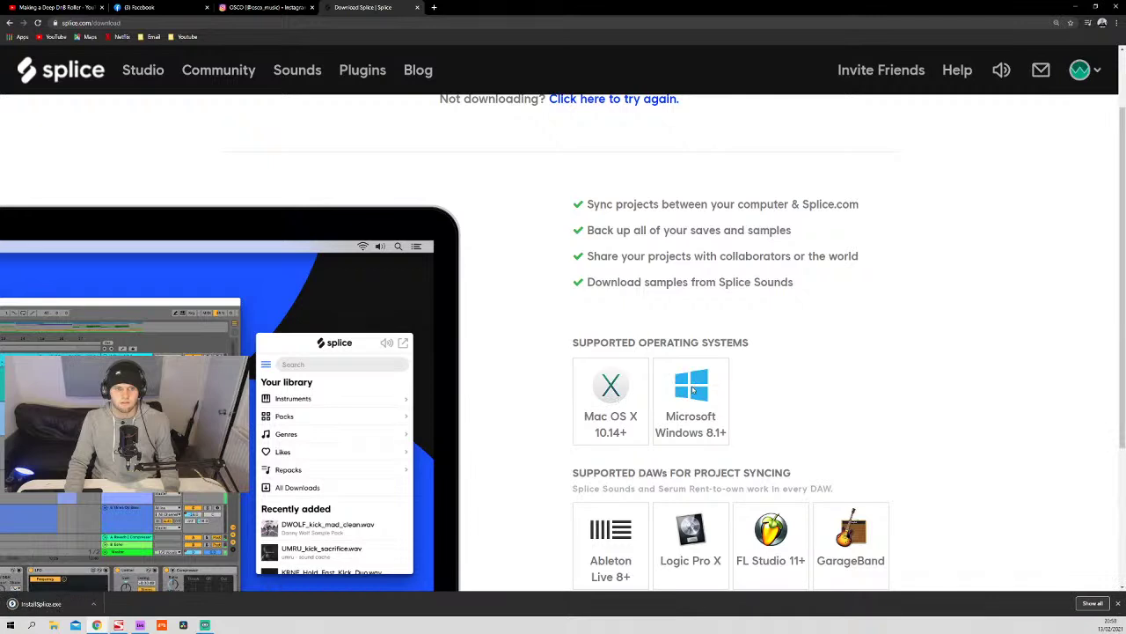
{"action": "left_click", "coordinate": [39, 606]}
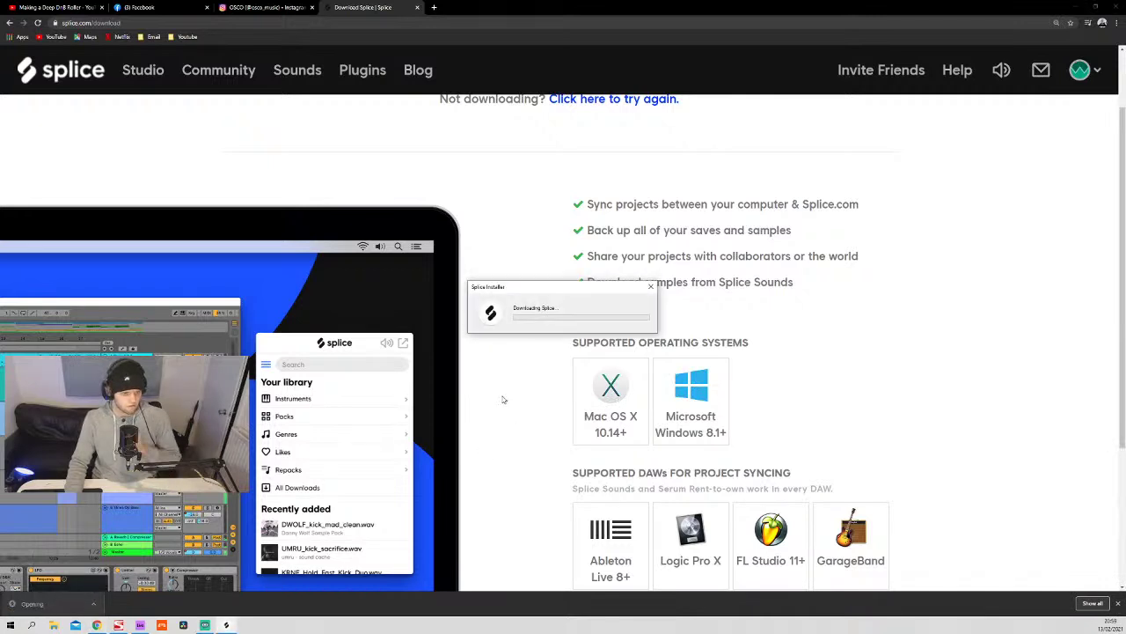
{"action": "scroll", "coordinate": [530, 392], "scroll_direction": "down", "scroll_amount": 2}
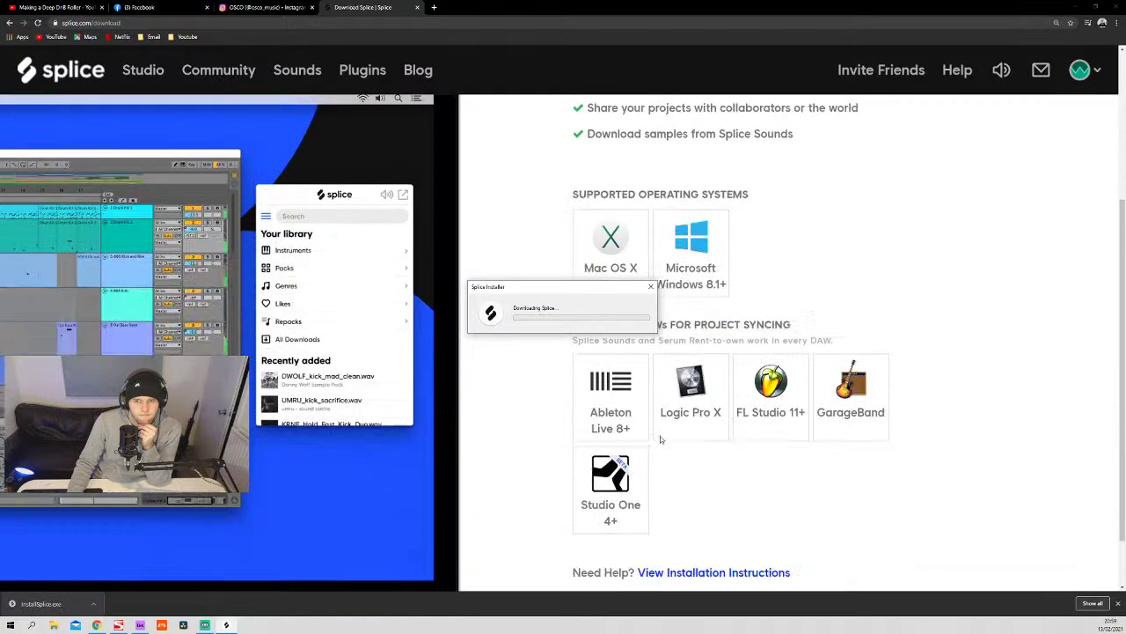
{"action": "scroll", "coordinate": [726, 446], "scroll_direction": "up", "scroll_amount": 3}
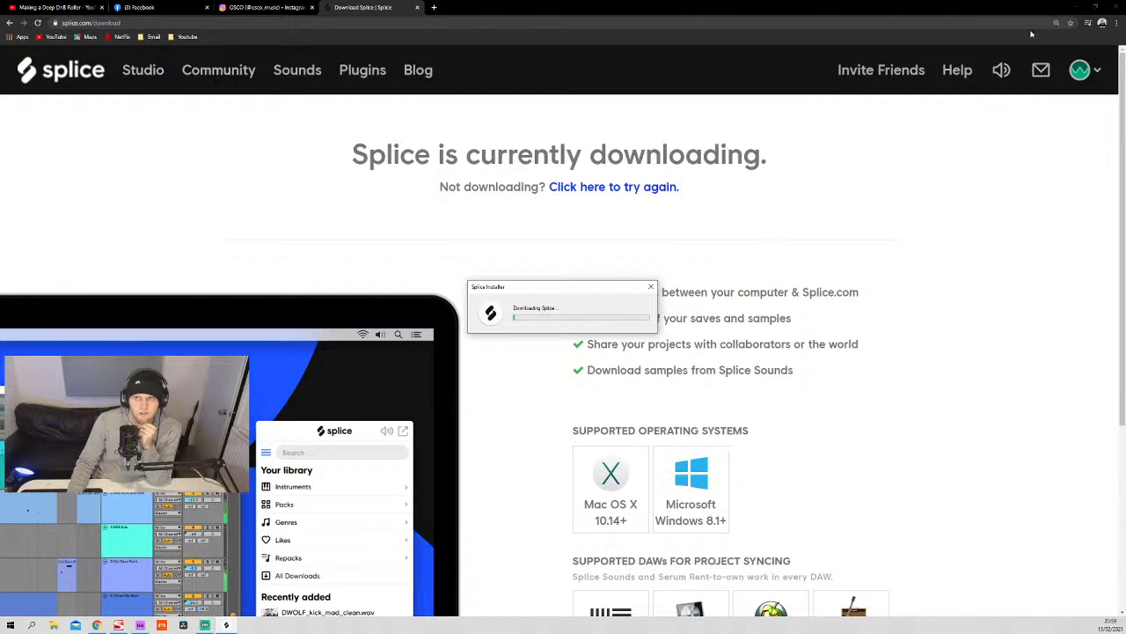
- Switch to Ableton Live and insert a MIDI track directly below the 31 Audio track
{"action": "left_click", "coordinate": [1077, 6]}
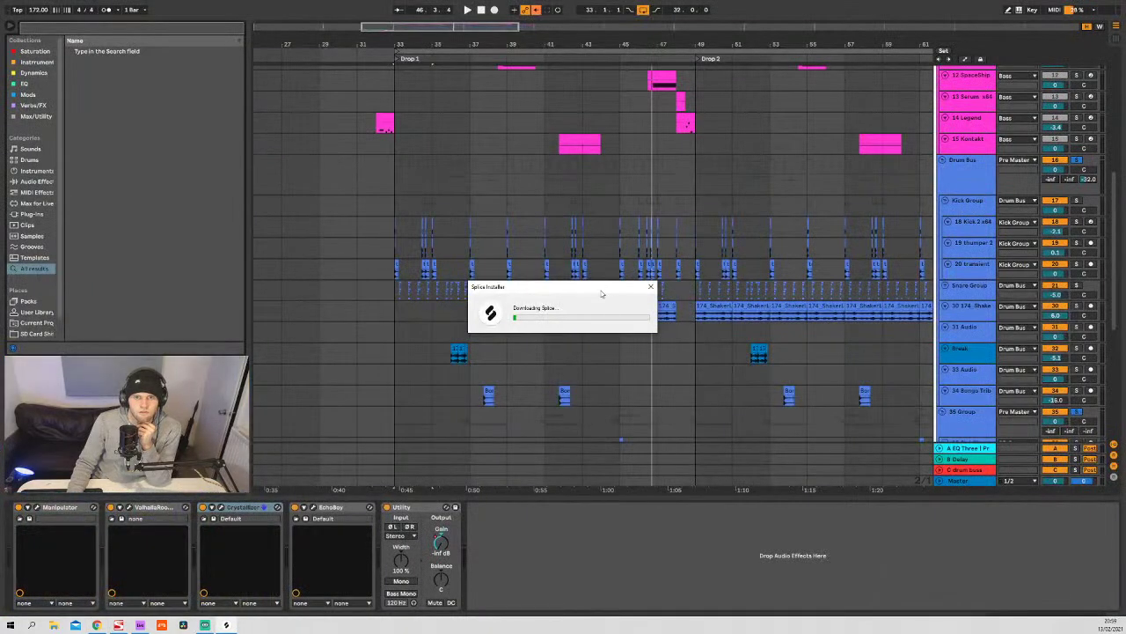
{"action": "left_click", "coordinate": [431, 60]}
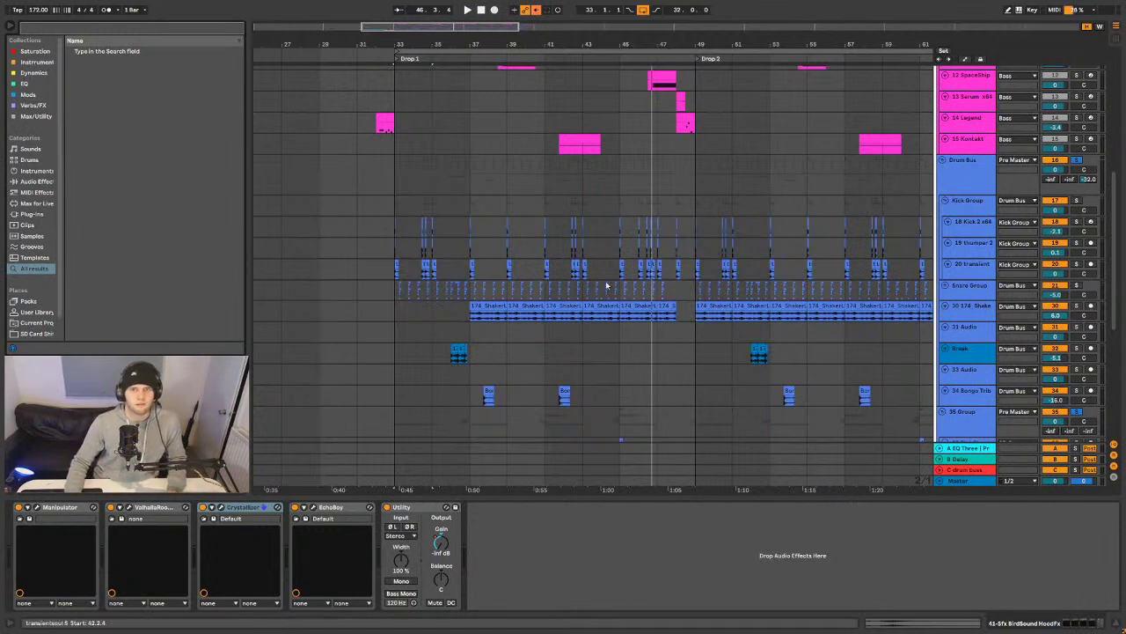
{"action": "left_click", "coordinate": [962, 334]}
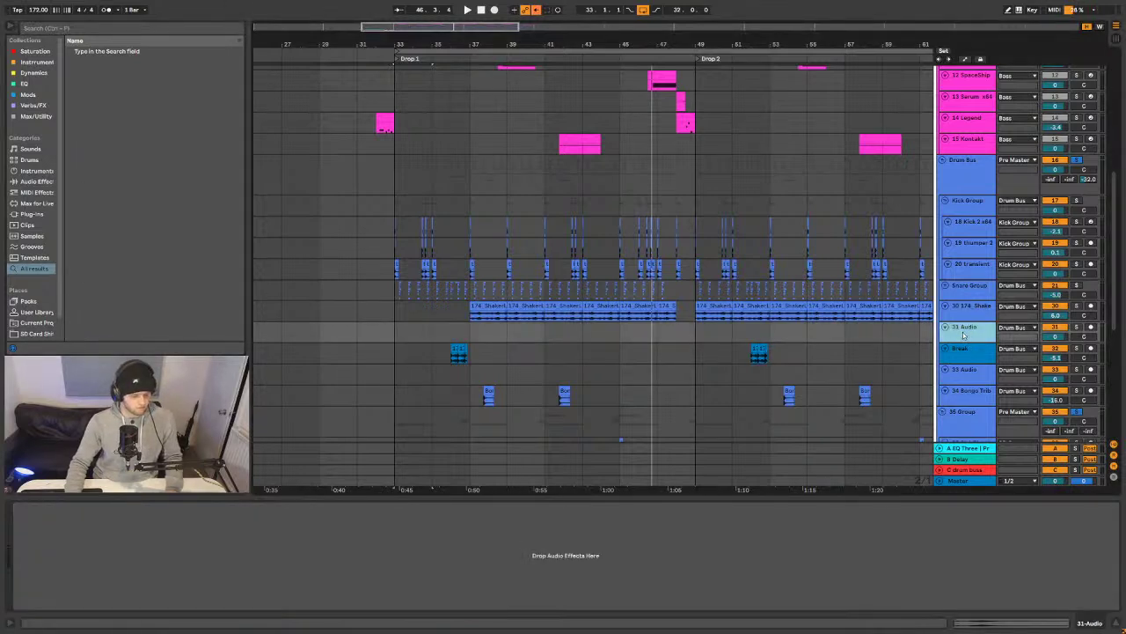
{"action": "key", "text": "ctrl+shift+t"}
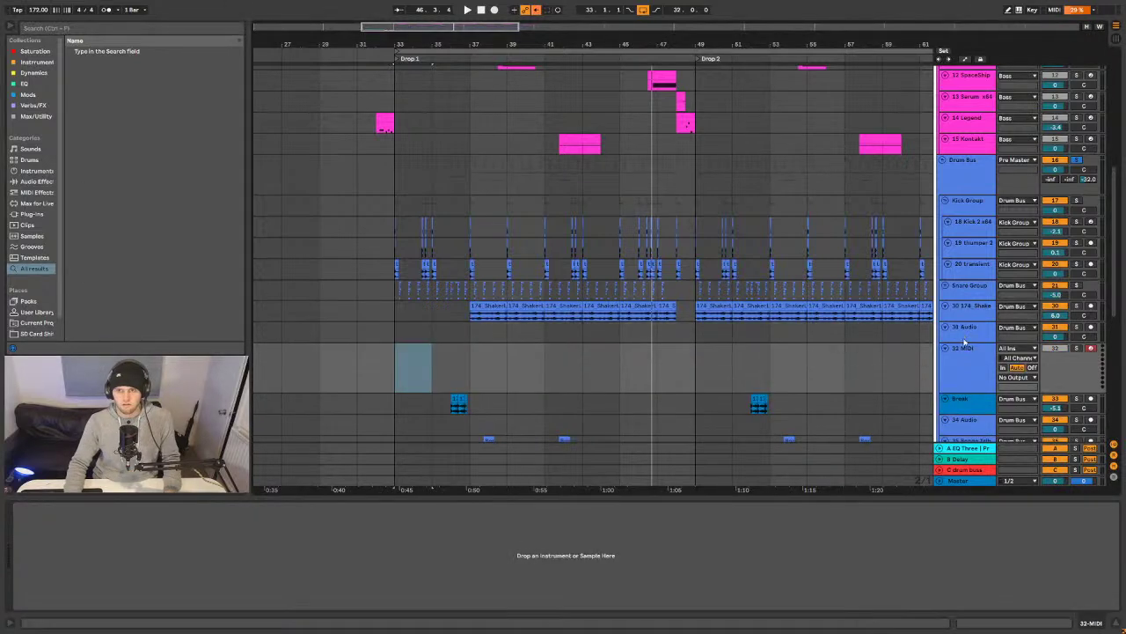
- Search the browser for "drum" and load an empty Drum Rack onto the new MIDI track
{"action": "key", "text": "ctrl+f"}
{"action": "type", "text": "instrument"}
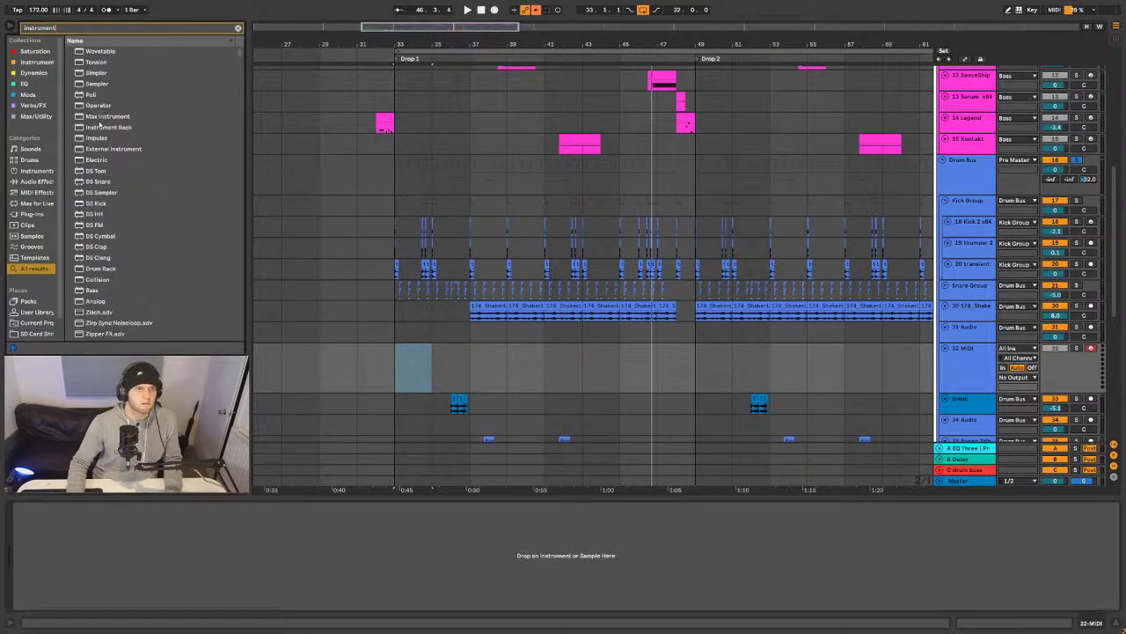
{"action": "left_click_drag", "start_coordinate": [60, 28], "coordinate": [2, 26]}
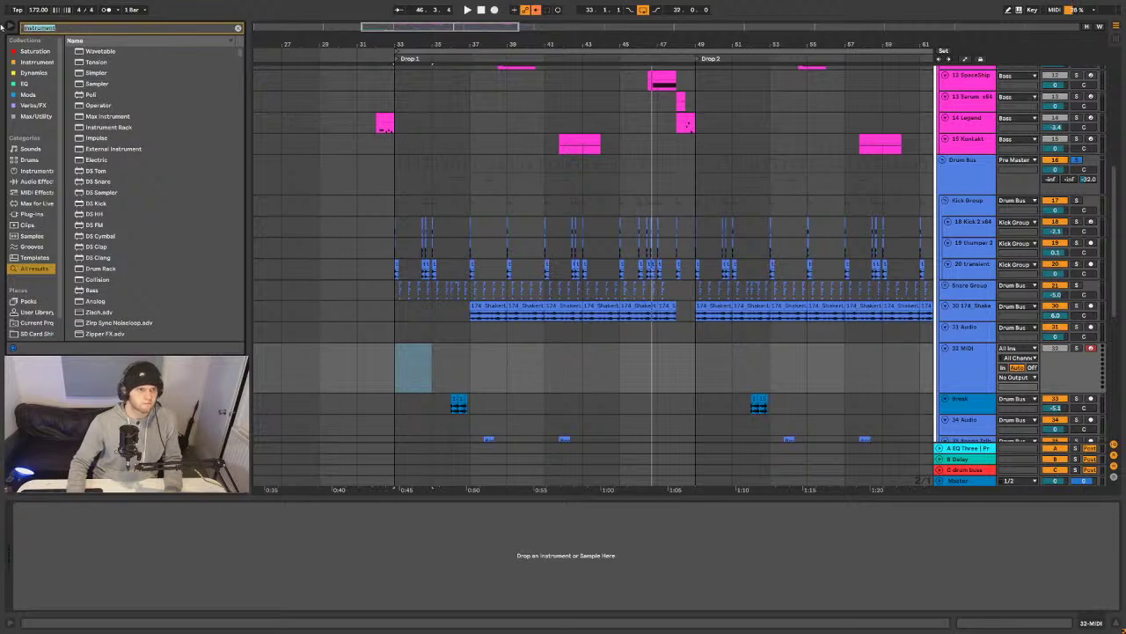
{"action": "type", "text": "drum"}
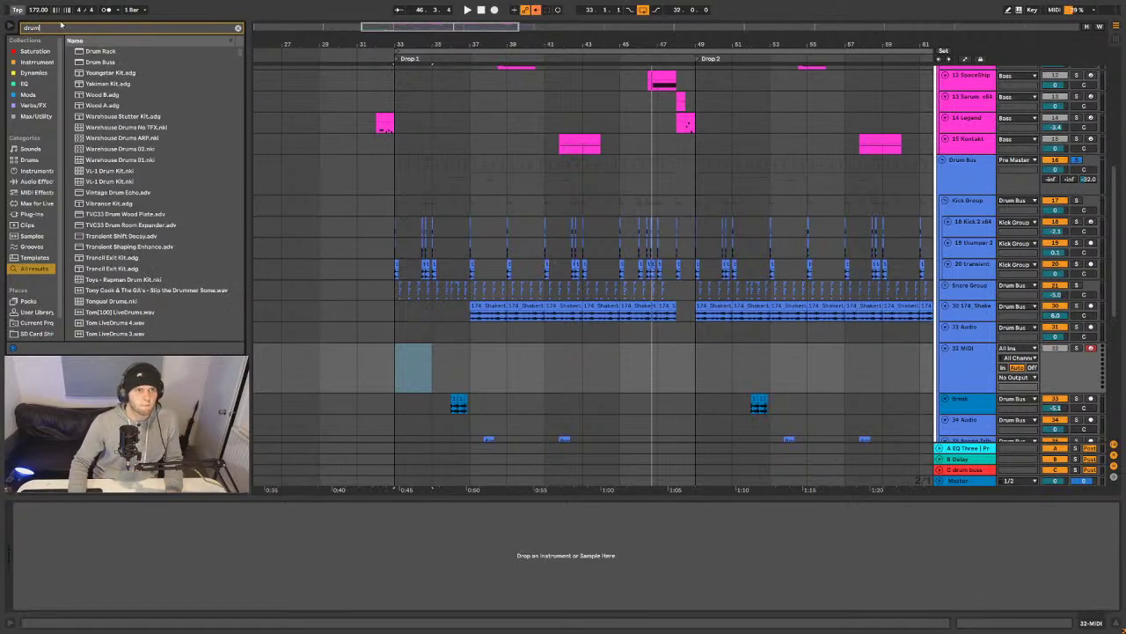
{"action": "key", "text": "Down"}
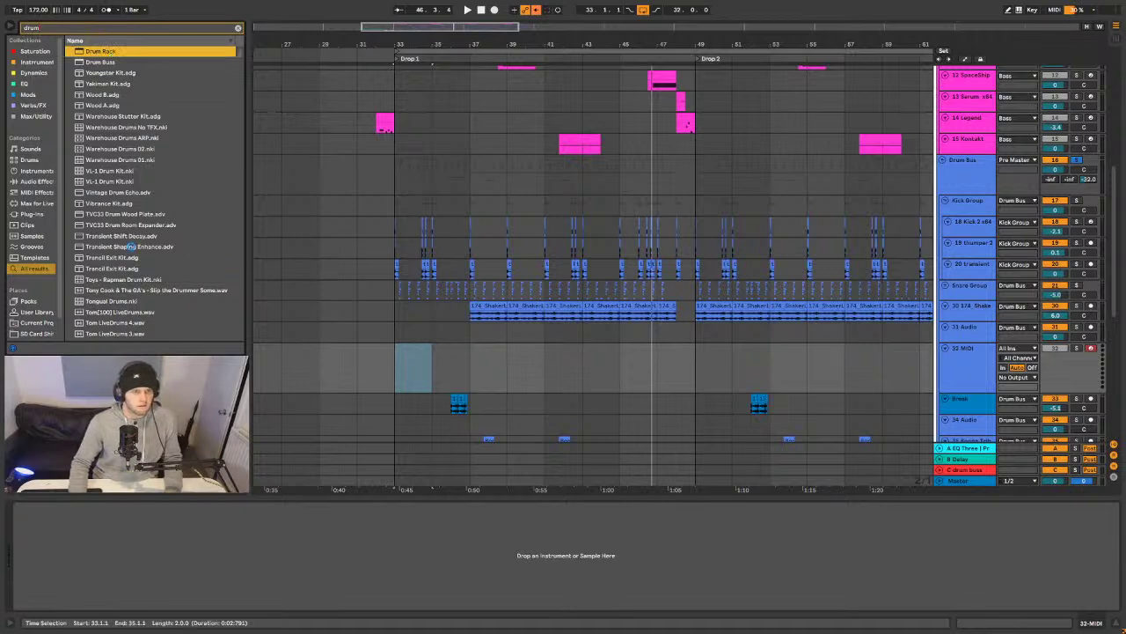
{"action": "key", "text": "Return"}
- Replace the browser search with "perc" across the whole library and audition WoodPerc5_498.wav
{"action": "key", "text": "ctrl+f"}
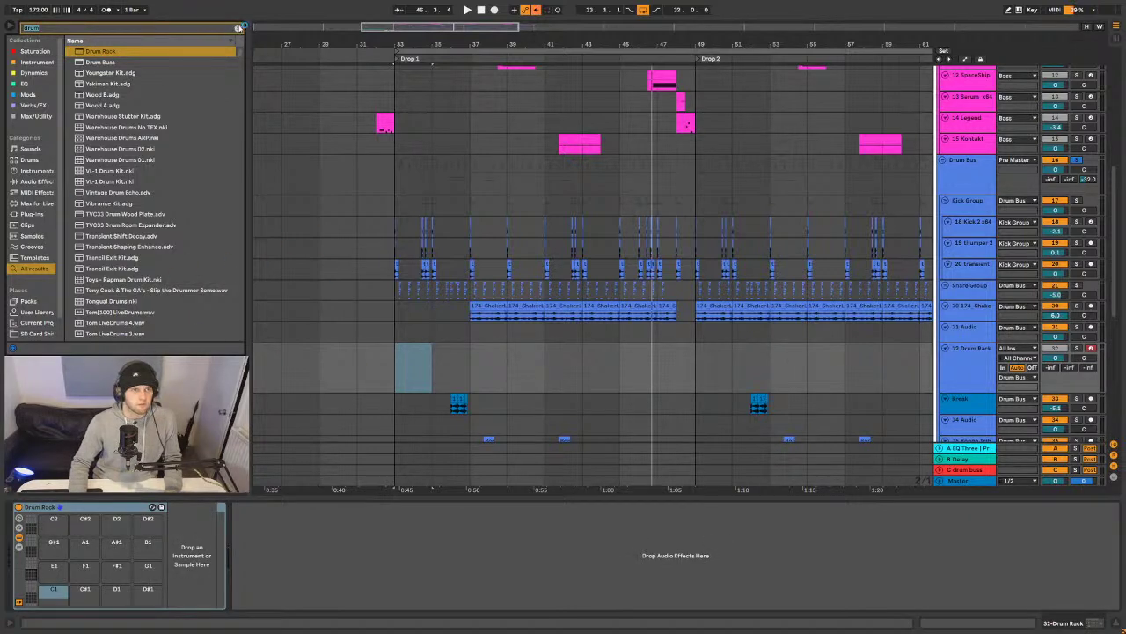
{"action": "left_click", "coordinate": [238, 28]}
{"action": "scroll", "coordinate": [40, 264], "scroll_direction": "down", "scroll_amount": 1}
{"action": "scroll", "coordinate": [35, 325], "scroll_direction": "up", "scroll_amount": 1}
{"action": "left_click", "coordinate": [37, 322]}
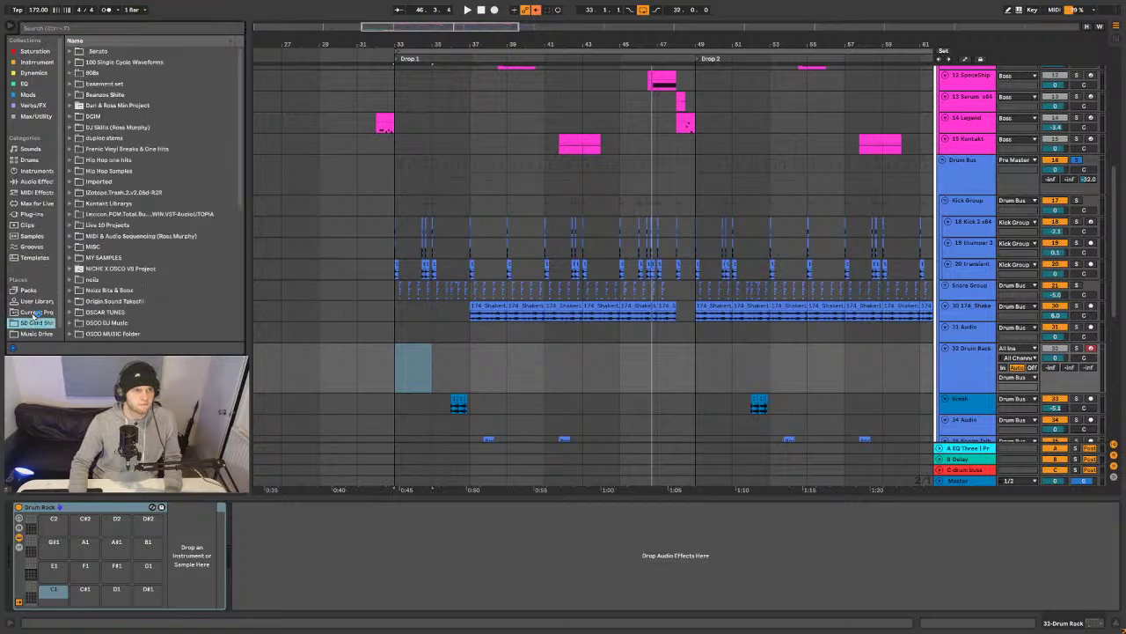
{"action": "left_click", "coordinate": [48, 276]}
{"action": "key", "text": "ctrl+f"}
{"action": "type", "text": "pa"}
{"action": "type", "text": "rc"}
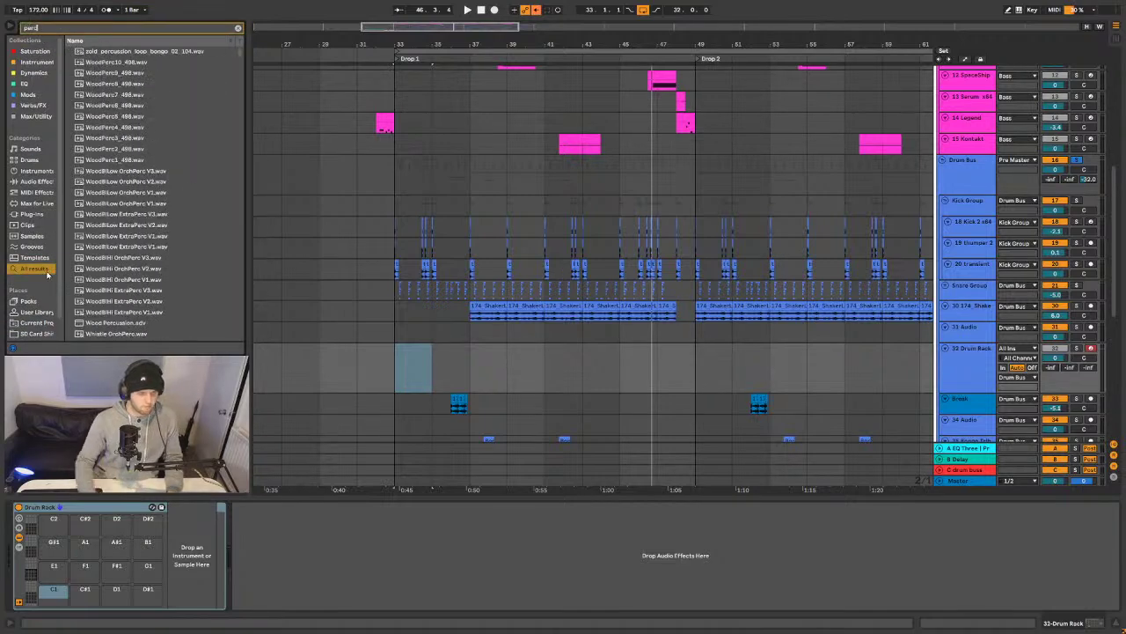
{"action": "left_click", "coordinate": [112, 116]}
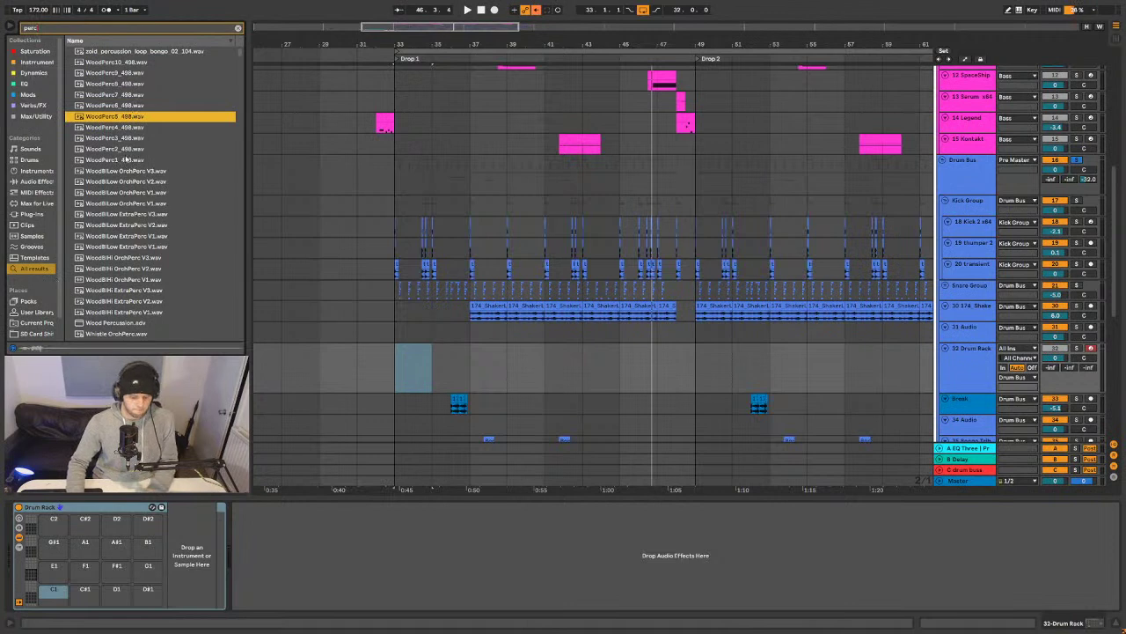
- Limit the perc search to the SD card and open MY SAMPLES > a y m n Selects vol.1 > 07 Percs
{"action": "left_click", "coordinate": [28, 301]}
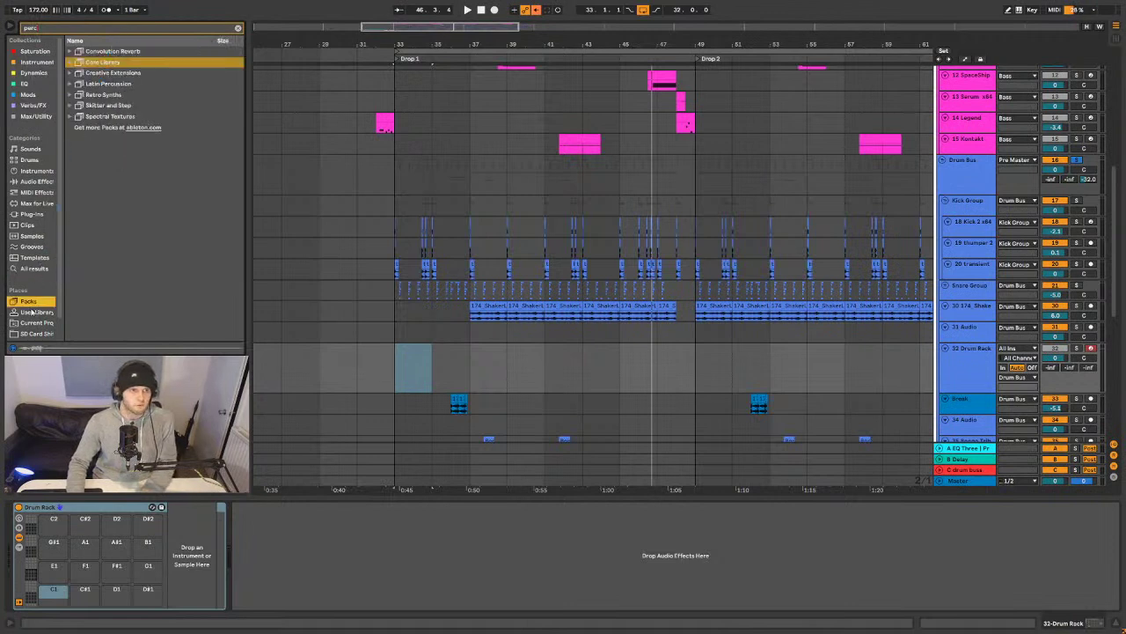
{"action": "left_click", "coordinate": [35, 312]}
{"action": "left_click", "coordinate": [34, 332]}
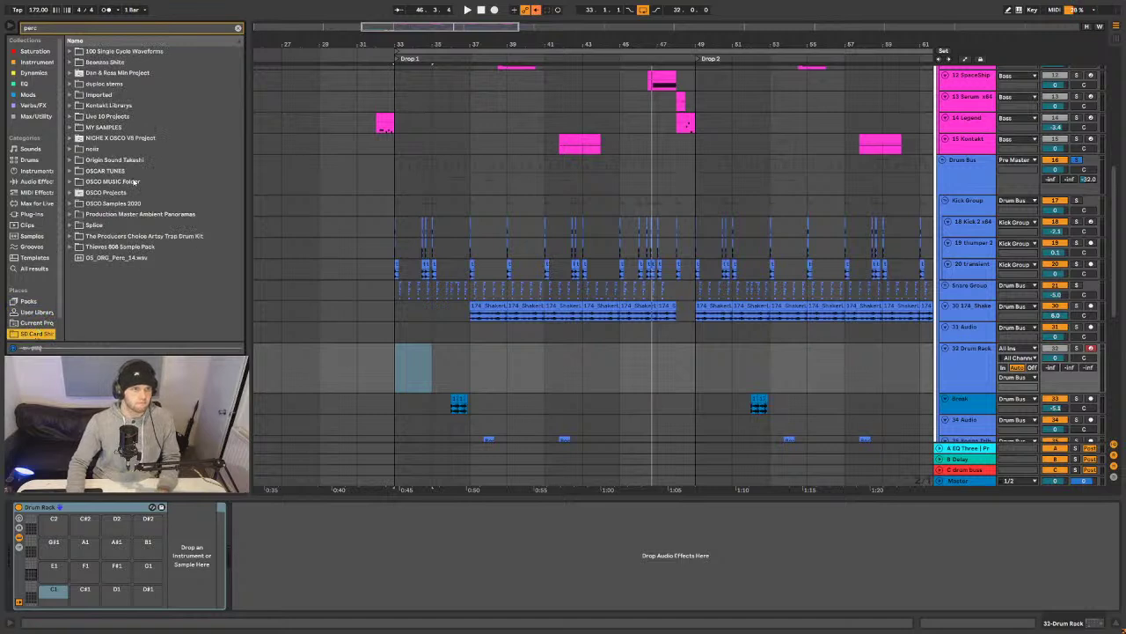
{"action": "left_click", "coordinate": [71, 127]}
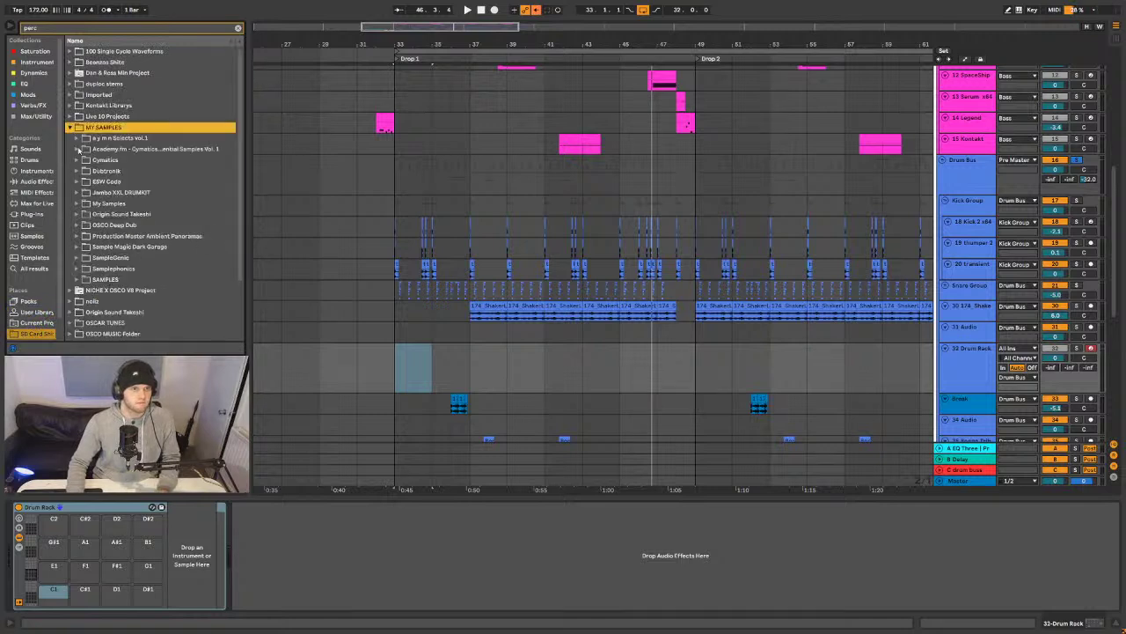
{"action": "left_click", "coordinate": [78, 138]}
{"action": "left_click", "coordinate": [86, 149]}
- Audition the one-shots Perc 1.wav through Perc 9.wav in the 07 Percs folder
{"action": "left_click", "coordinate": [99, 170]}
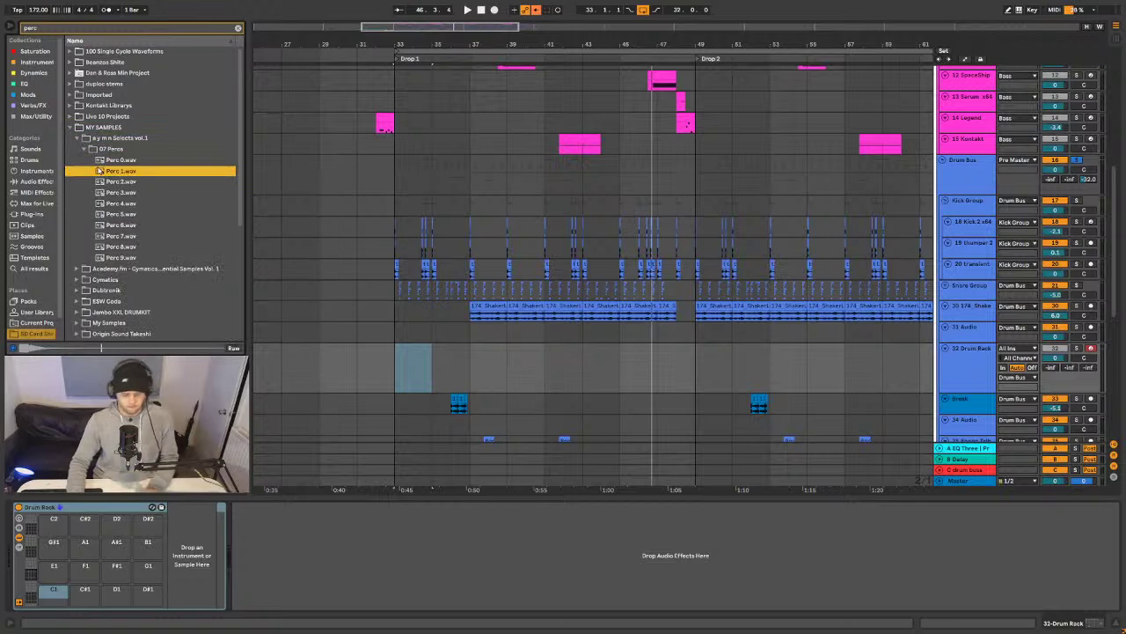
{"action": "key", "text": "Down"}
{"action": "key", "text": "Down"}
{"action": "key", "text": "Down"}
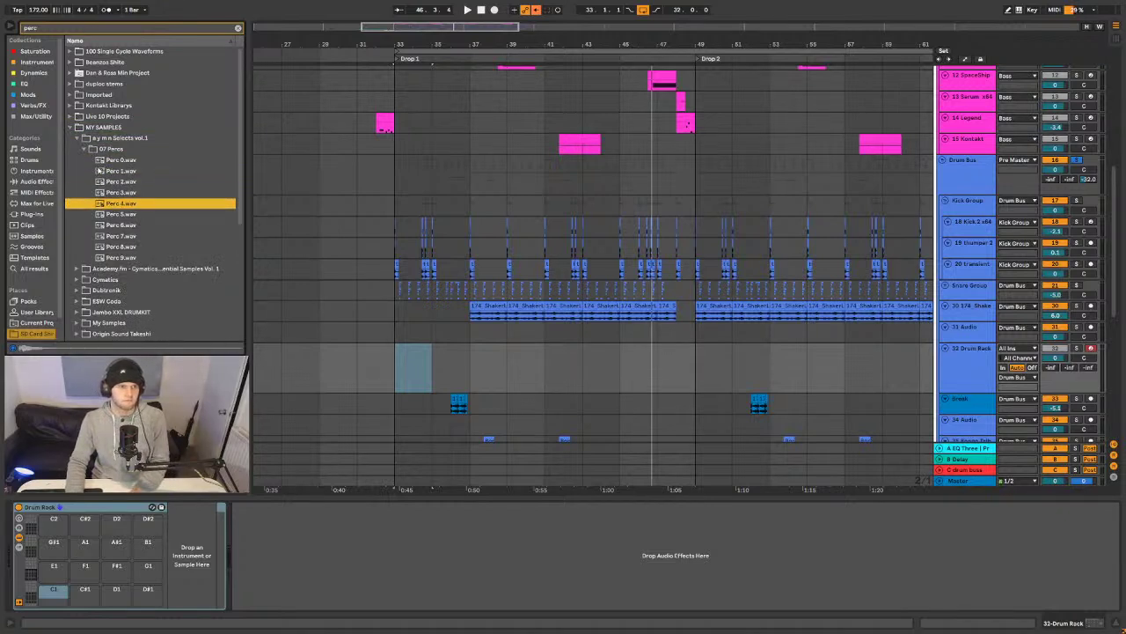
{"action": "scroll", "coordinate": [100, 171], "scroll_direction": "down", "scroll_amount": 3}
{"action": "key", "text": "Down"}
{"action": "key", "text": "Down"}
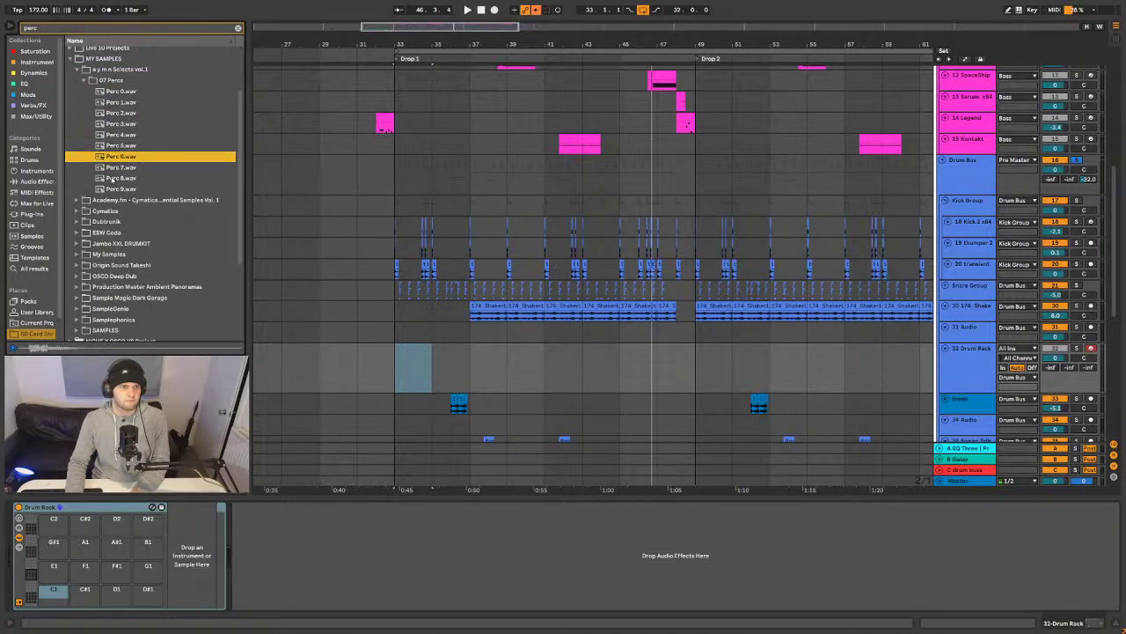
{"action": "key", "text": "Down"}
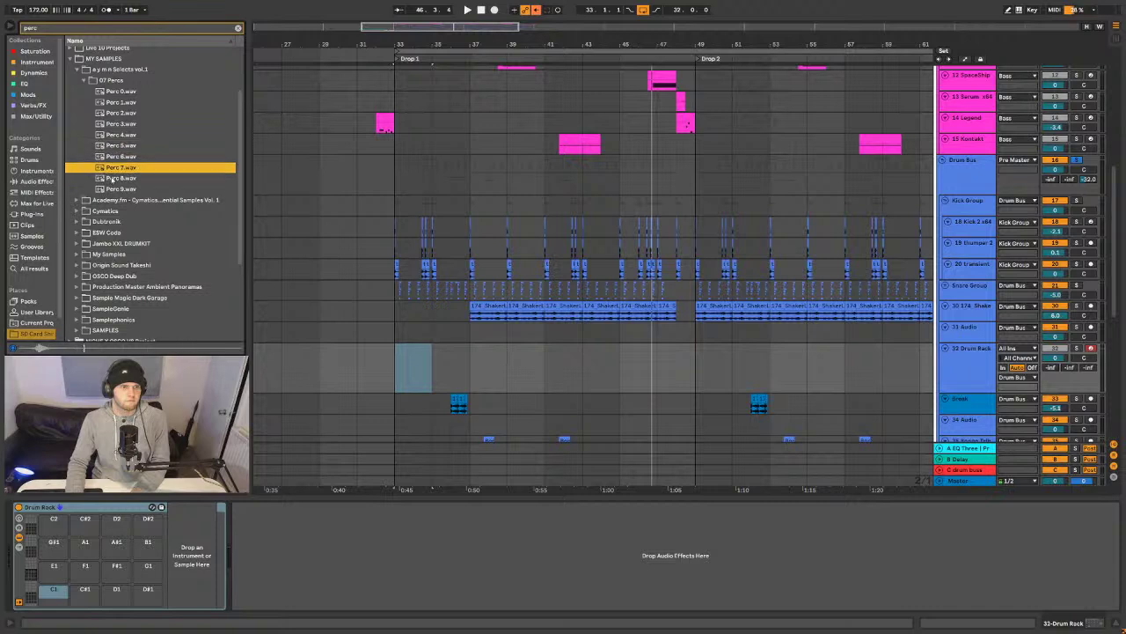
{"action": "key", "text": "Down"}
{"action": "key", "text": "Down"}
- Open the Drums - One Shots folder of the Cymatics Drum & Bass Essential Samples and audition Perc 1 through Perc 8
{"action": "key", "text": "Down"}
{"action": "key", "text": "Right"}
{"action": "key", "text": "Down"}
{"action": "key", "text": "Right"}
{"action": "key", "text": "Down"}
{"action": "key", "text": "Right"}
{"action": "key", "text": "Down"}
{"action": "key", "text": "Down"}
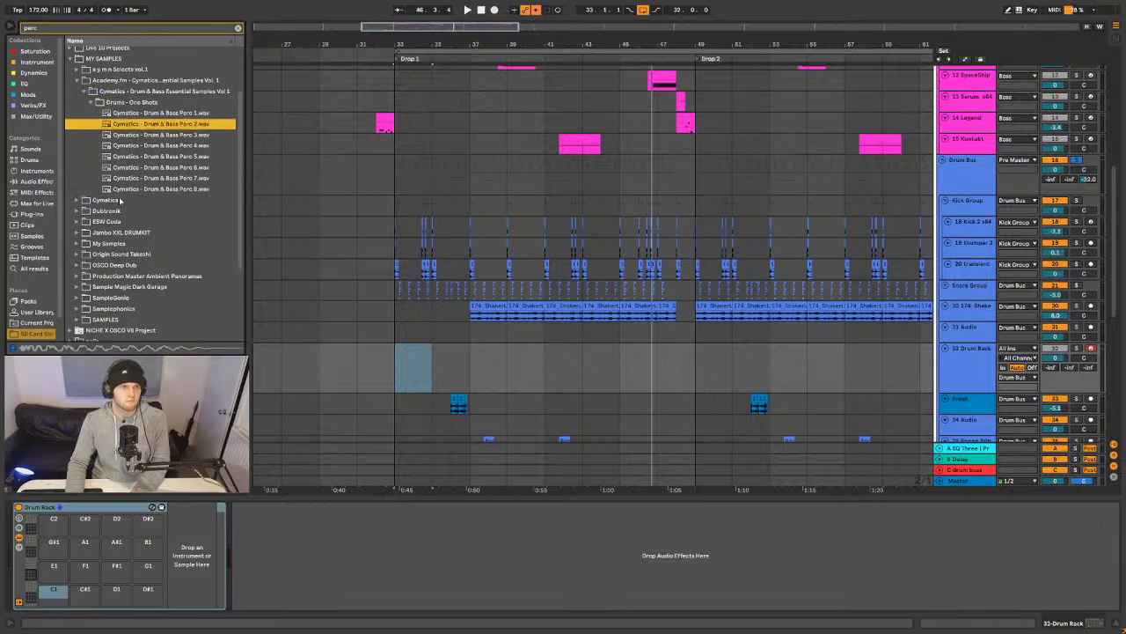
{"action": "key", "text": "Down"}
{"action": "key", "text": "Down"}
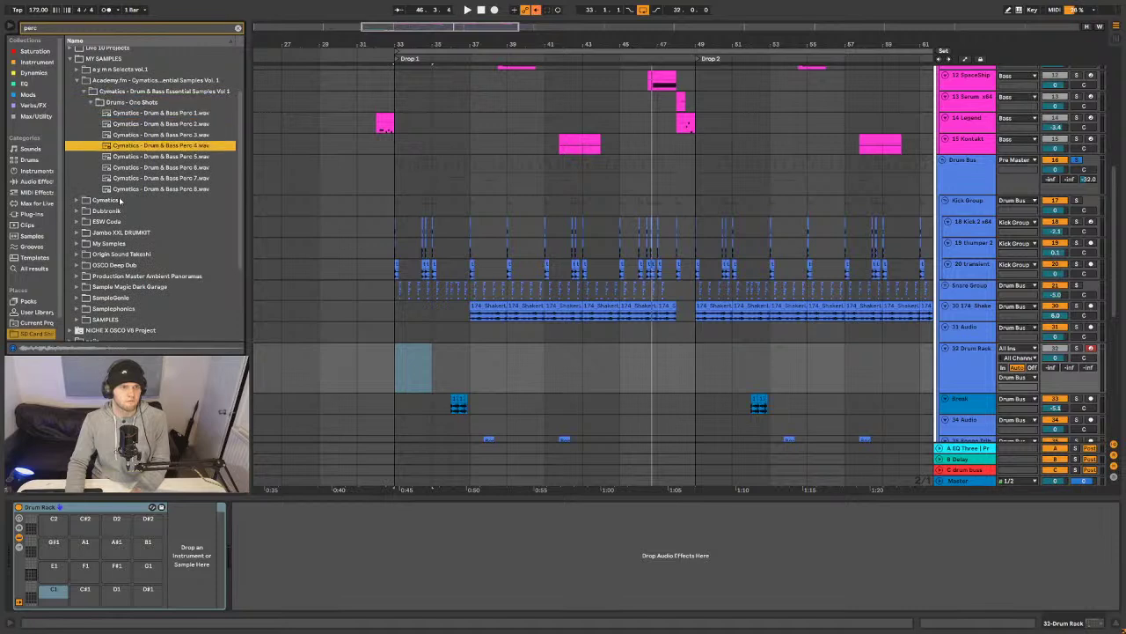
{"action": "key", "text": "Down"}
{"action": "key", "text": "Down"}
{"action": "key", "text": "Down"}
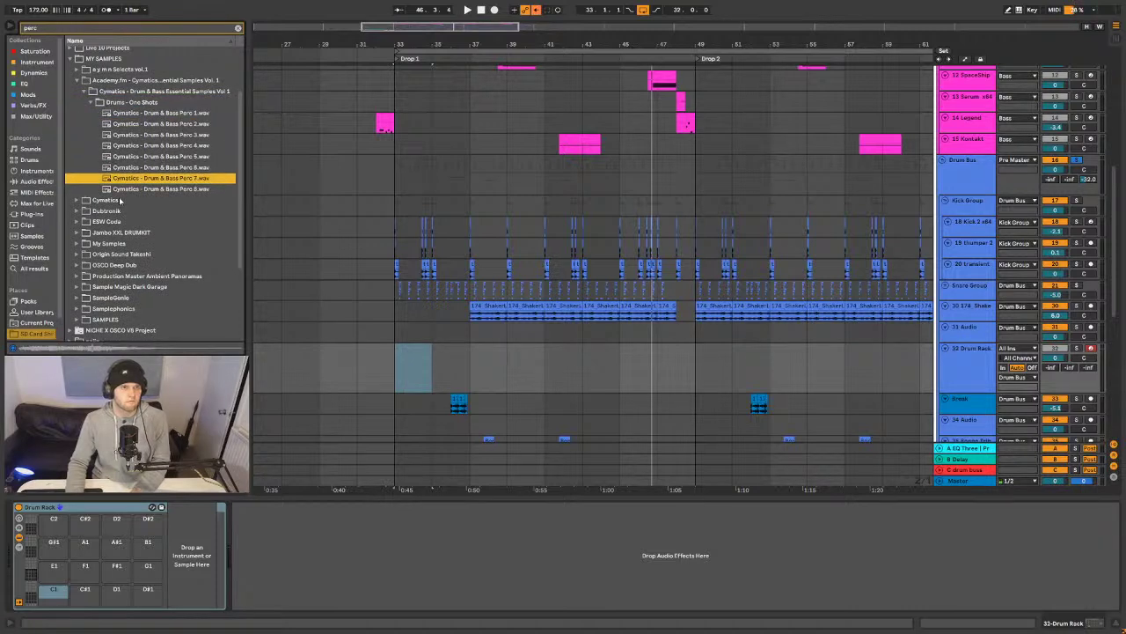
{"action": "key", "text": "Down"}
- Expand the Cymatics Savage Drums for Trap - Gold Edition folders down to Drum One Shots > Percs > High Percs
{"action": "key", "text": "Down"}
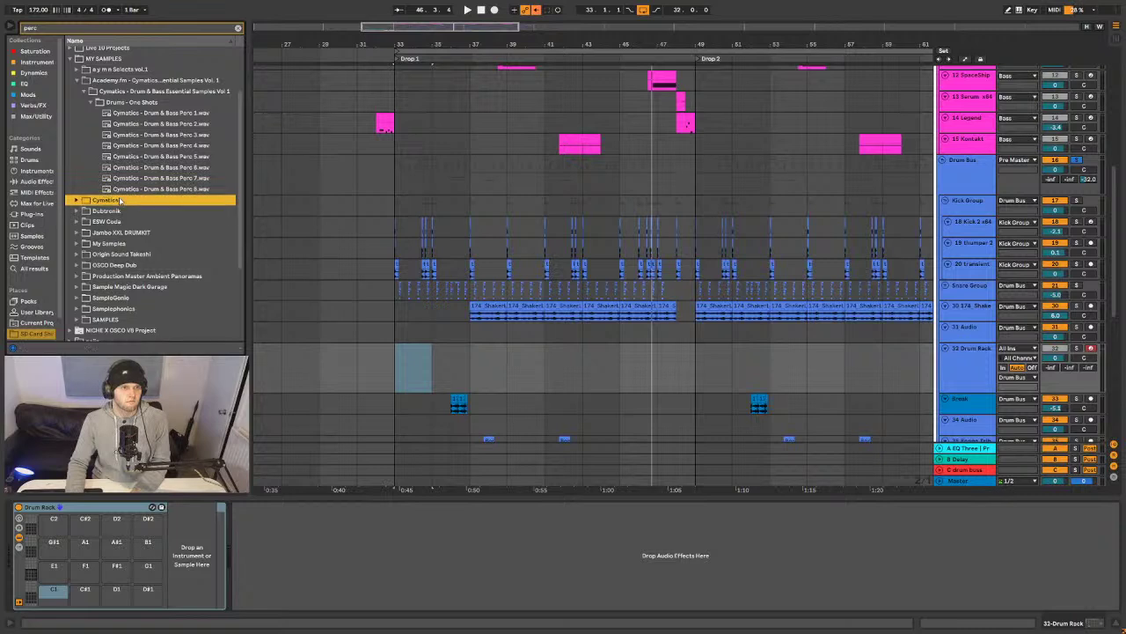
{"action": "key", "text": "Right"}
{"action": "key", "text": "Down"}
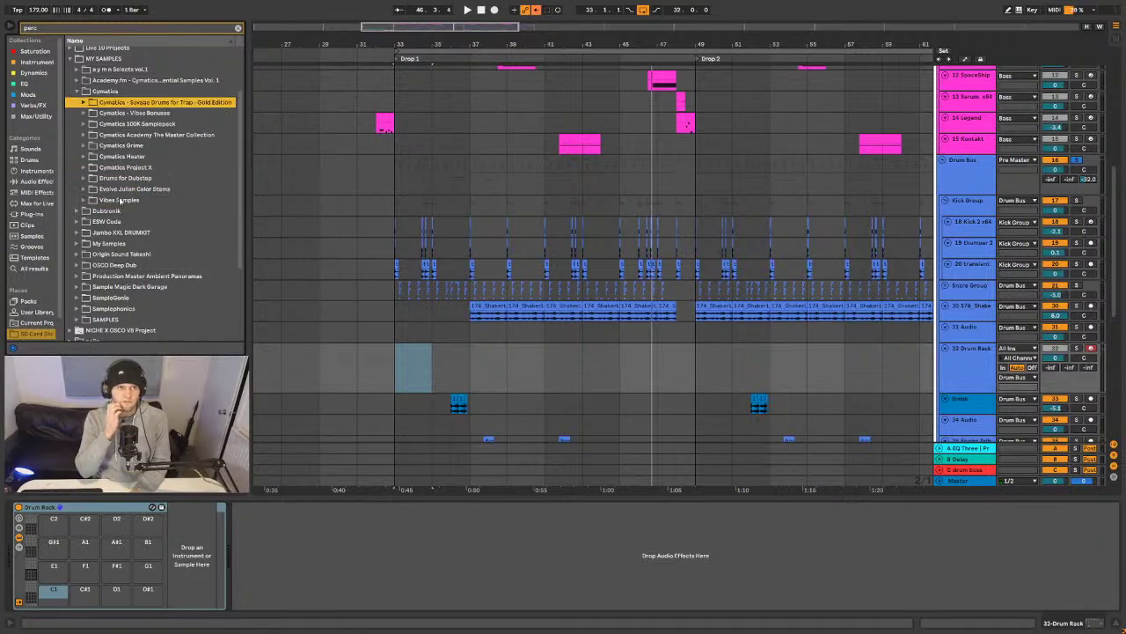
{"action": "key", "text": "Right"}
{"action": "key", "text": "Down"}
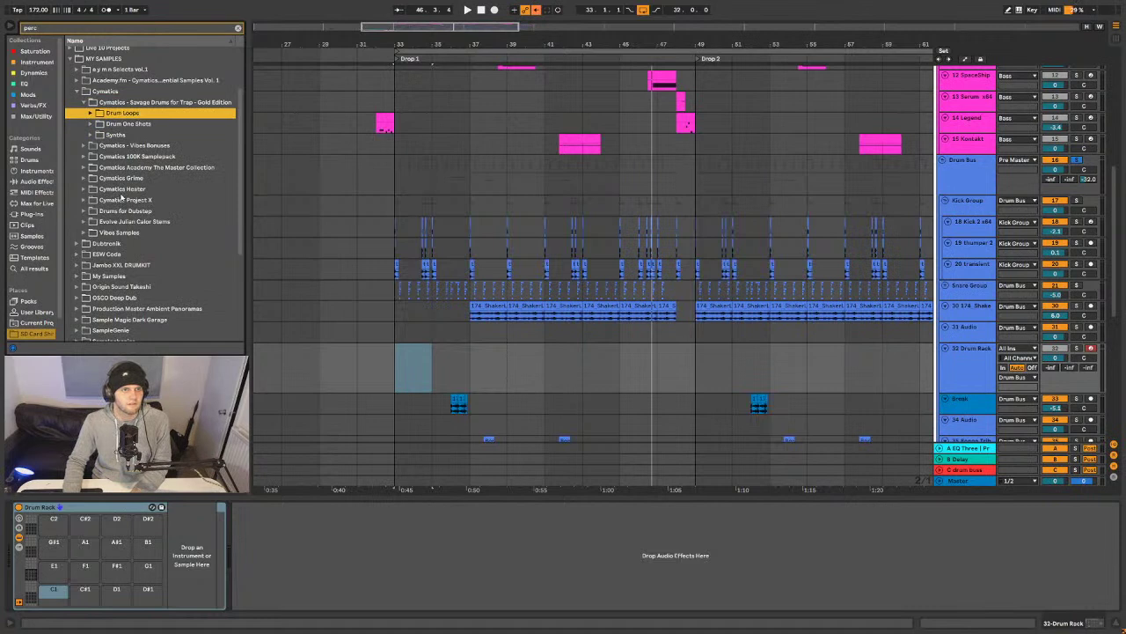
{"action": "key", "text": "Down"}
{"action": "key", "text": "Right"}
{"action": "key", "text": "Down"}
{"action": "key", "text": "Right"}
{"action": "key", "text": "Down"}
{"action": "key", "text": "Right"}
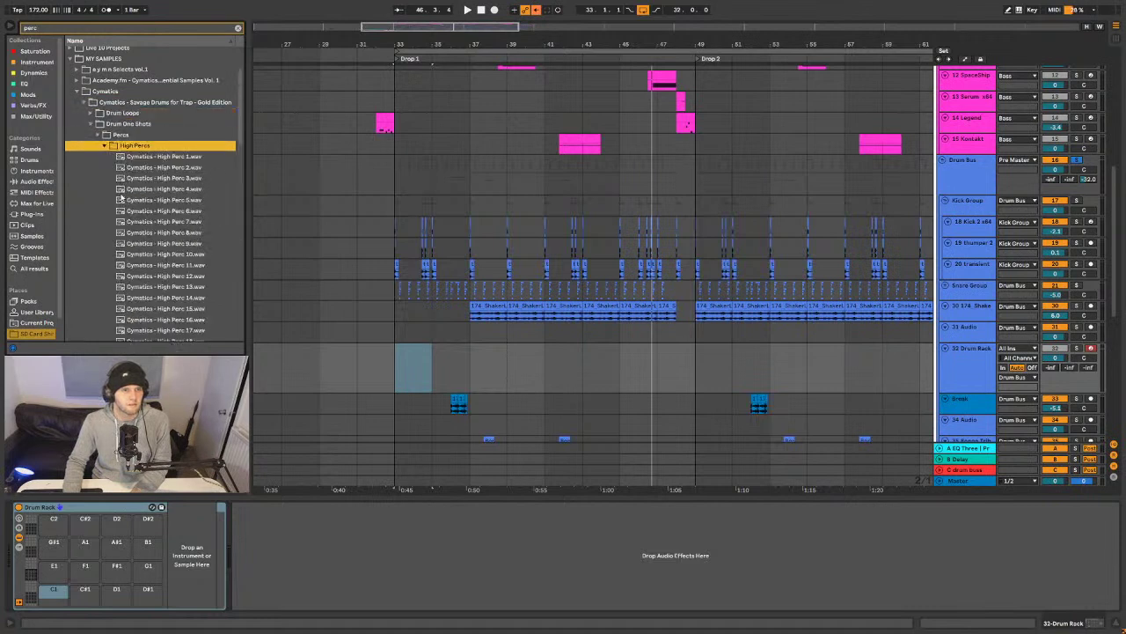
- Audition Cymatics - High Perc 1.wav through High Perc 6.wav
{"action": "key", "text": "Down"}
{"action": "key", "text": "Down"}
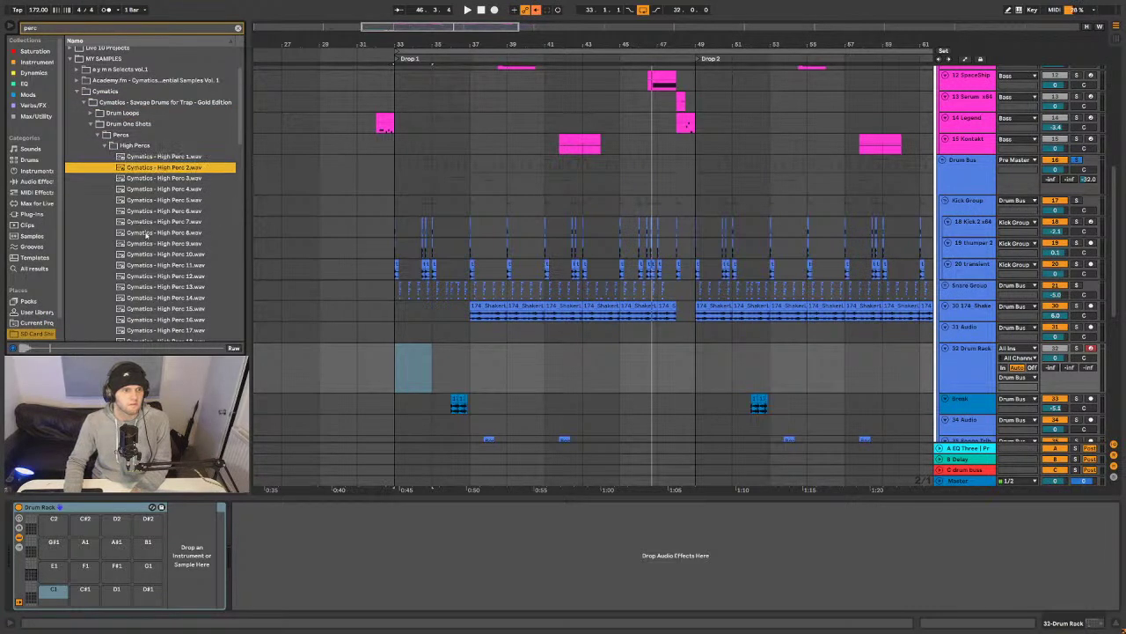
{"action": "key", "text": "Down"}
{"action": "key", "text": "Down"}
{"action": "key", "text": "Down"}
{"action": "key", "text": "Down"}
{"action": "scroll", "coordinate": [156, 262], "scroll_direction": "down", "scroll_amount": 1}
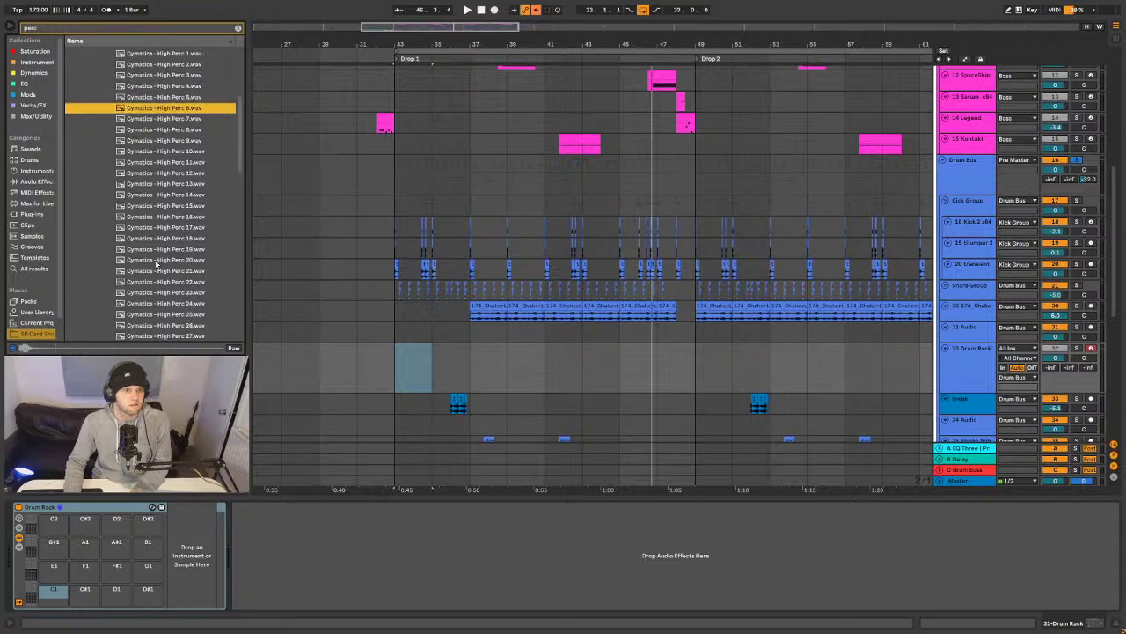
- Leave the High Percs folder, open Dubtronik > NA_Dubtronic_Drums > Percussion and audition DTK_Cowbell_Niche_RAN.wav
{"action": "key", "text": "Left"}
{"action": "key", "text": "Left"}
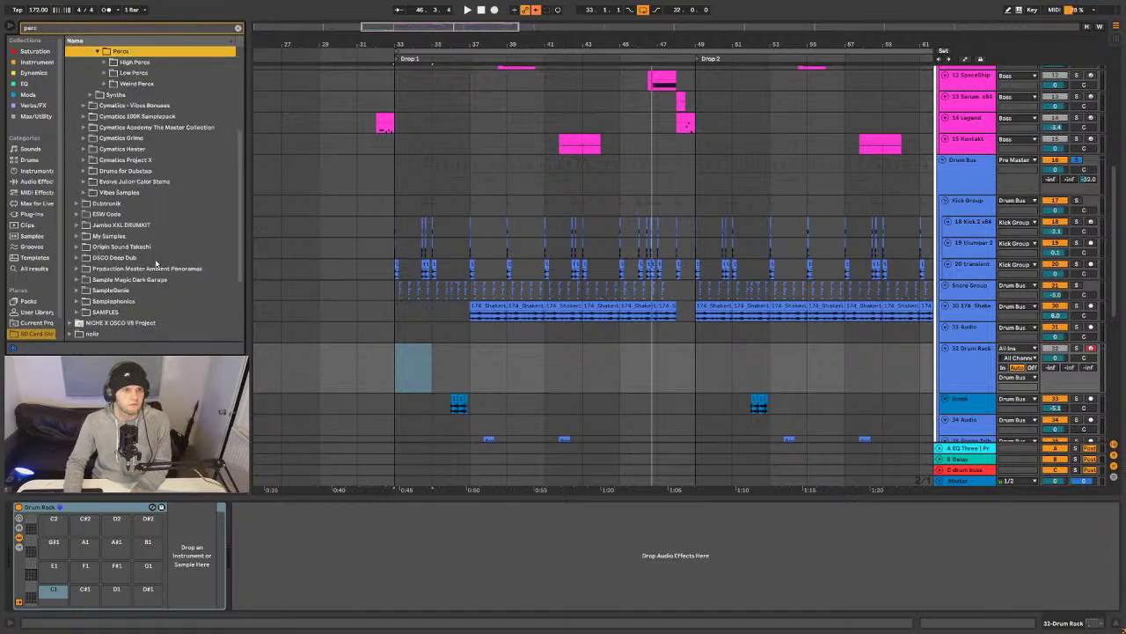
{"action": "scroll", "coordinate": [157, 262], "scroll_direction": "down", "scroll_amount": 3}
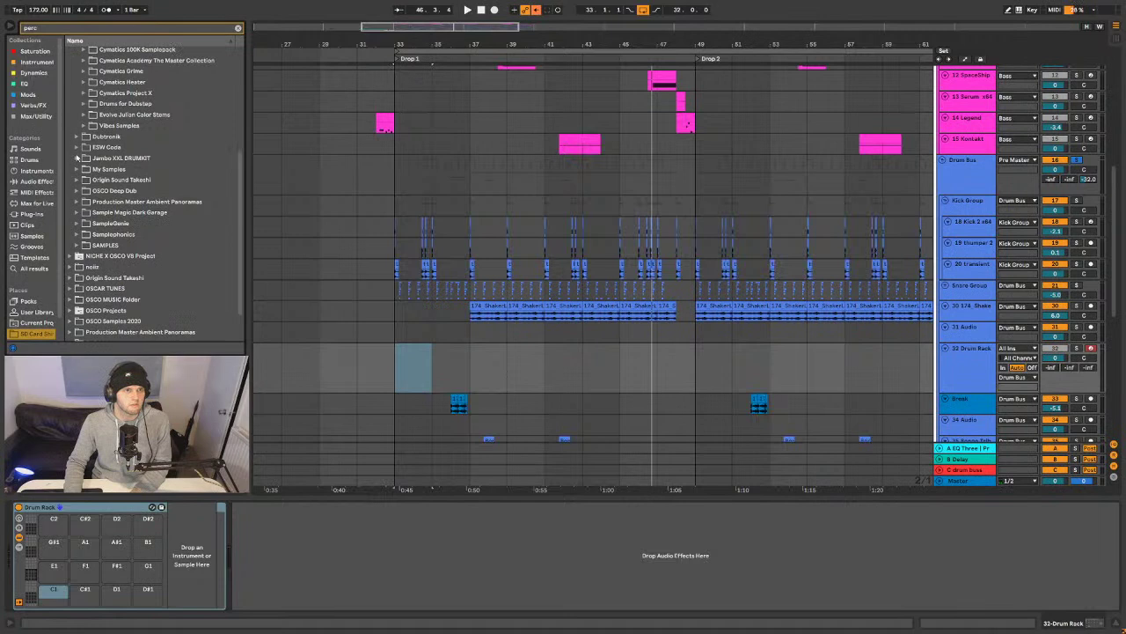
{"action": "left_click", "coordinate": [77, 138]}
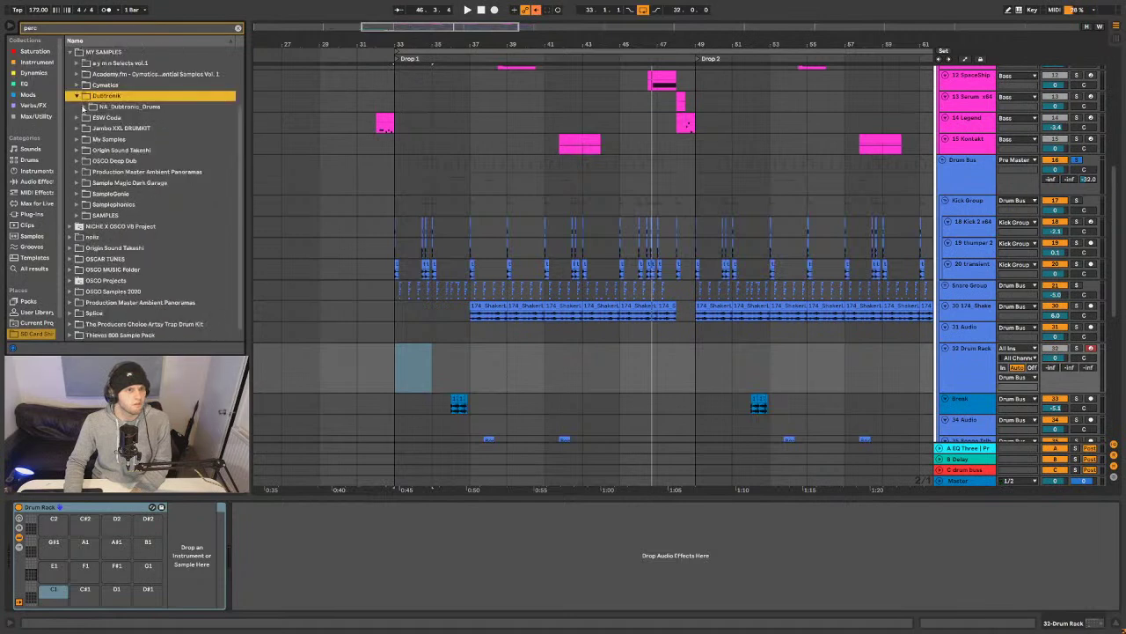
{"action": "left_click", "coordinate": [84, 106]}
{"action": "left_click", "coordinate": [91, 117]}
{"action": "left_click", "coordinate": [110, 129]}
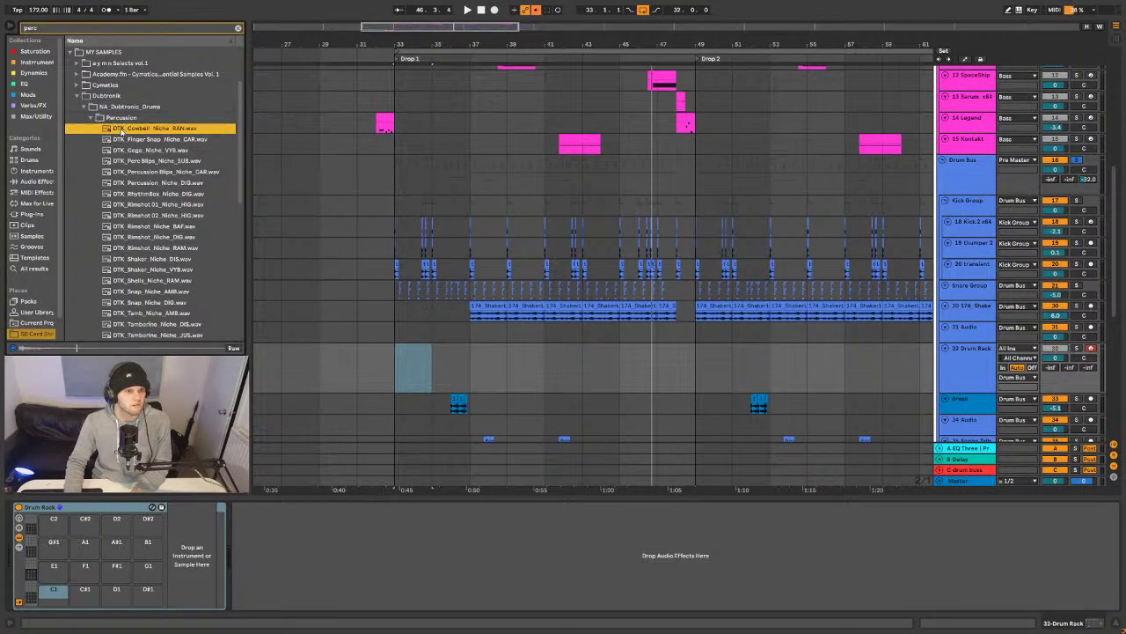
- Play Drop 1 while auditioning DTK_Finger Snap_Niche_CAR.wav and DTK_Gogo_Niche_VYB.wav over it
{"action": "key", "text": "space"}
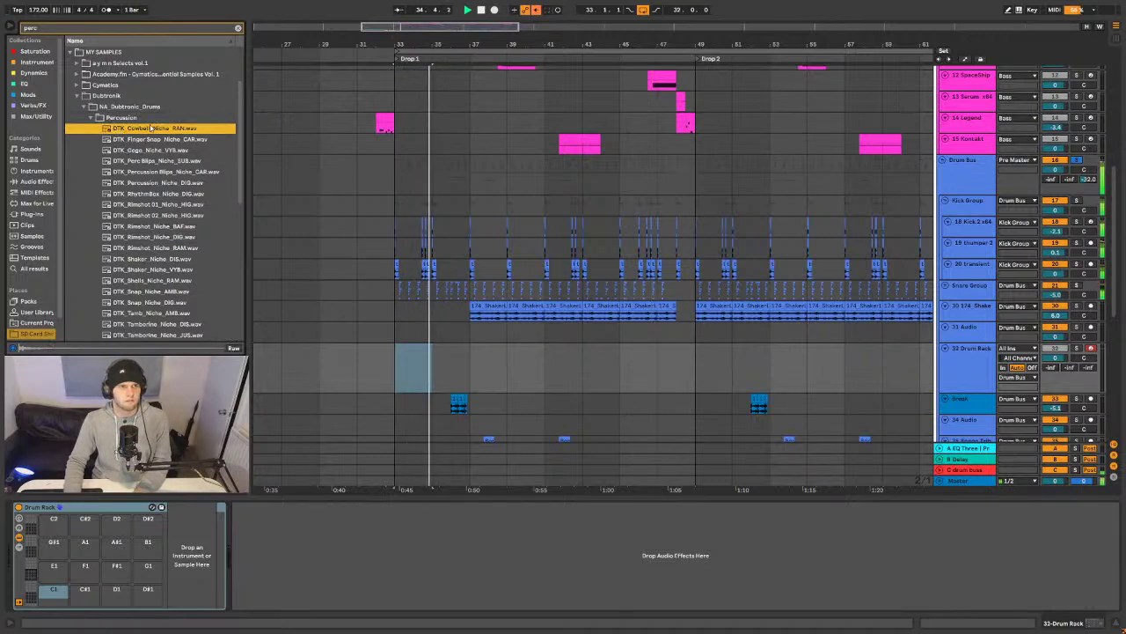
{"action": "left_click", "coordinate": [151, 139]}
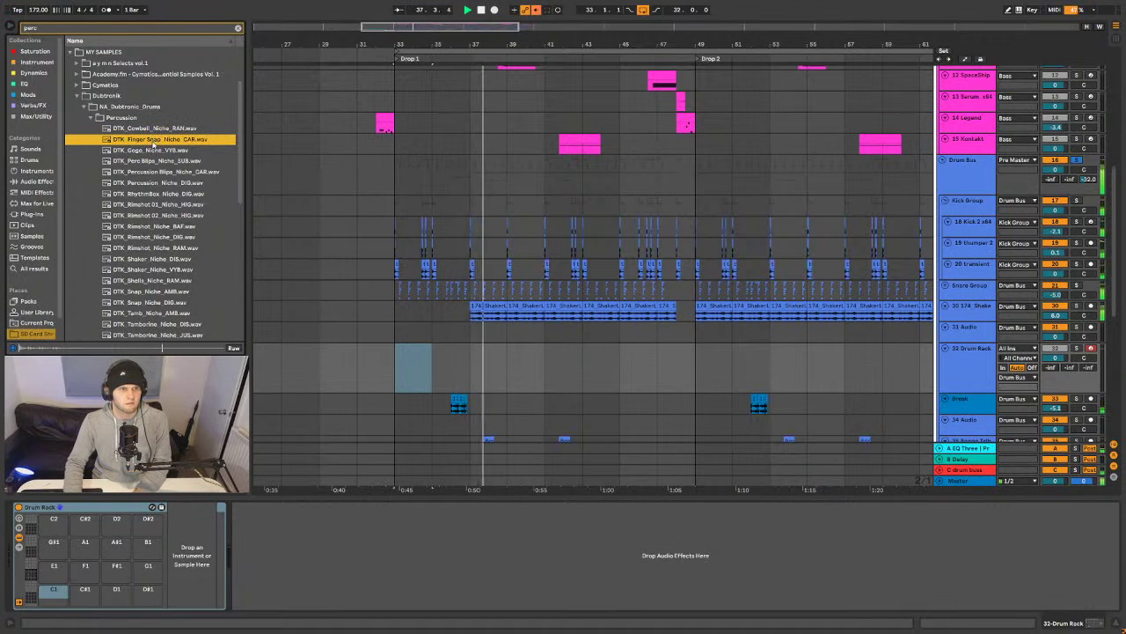
{"action": "left_click", "coordinate": [155, 153]}
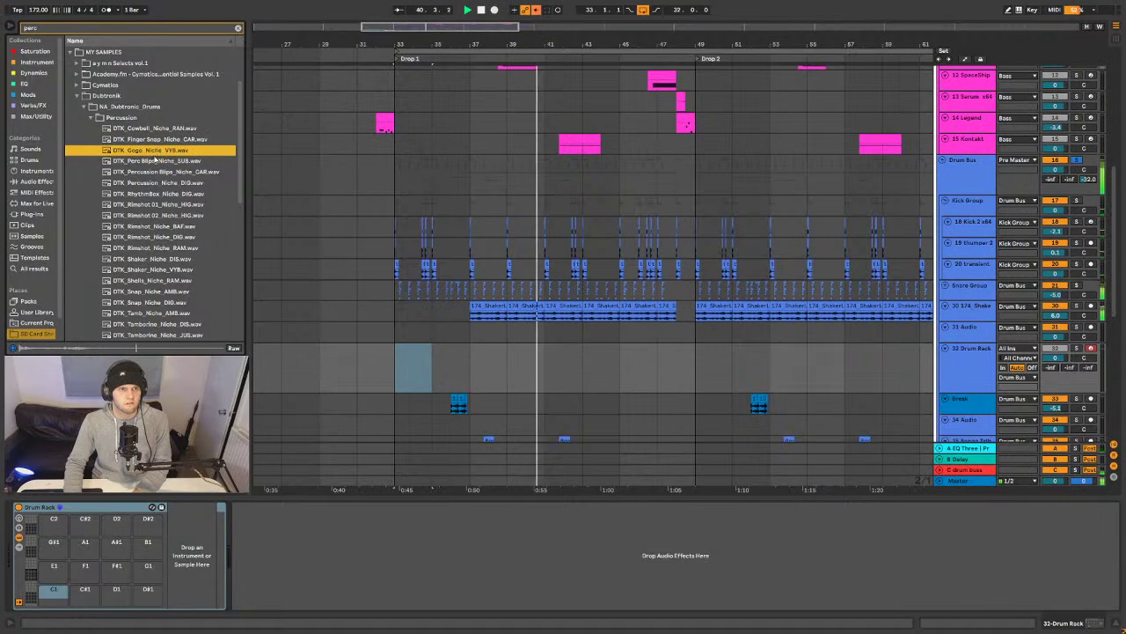
{"action": "left_click", "coordinate": [156, 140]}
- Stop playback and place DTK_Finger Snap_Niche_CAR.wav on the 31 Audio track at the start of bar 1
{"action": "scroll", "coordinate": [592, 226], "scroll_direction": "down", "scroll_amount": 3}
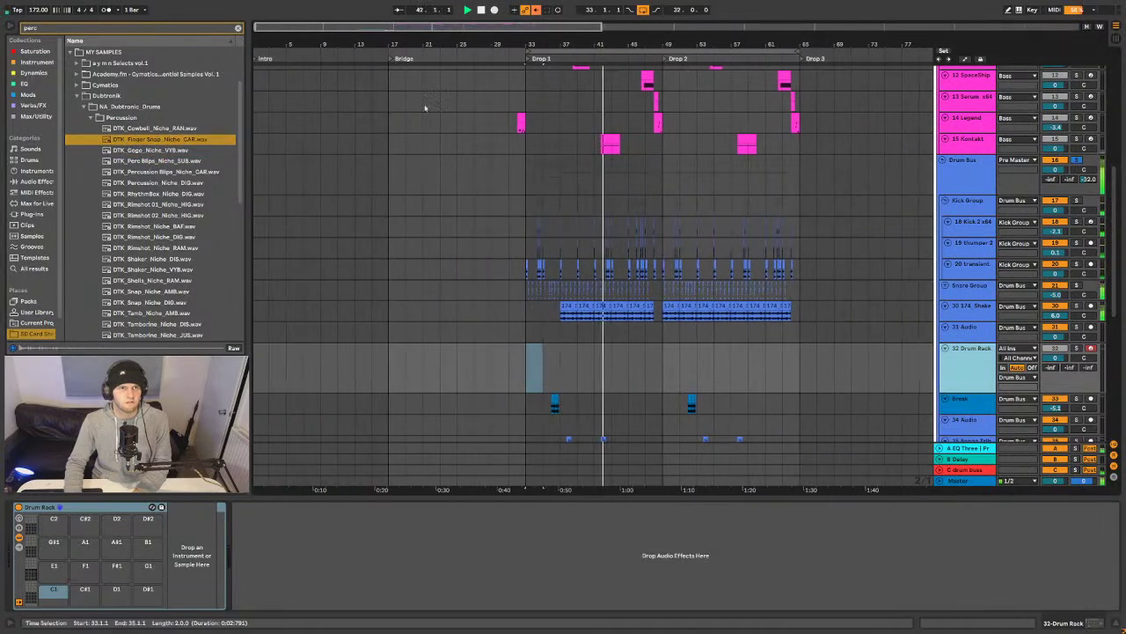
{"action": "left_click", "coordinate": [340, 307]}
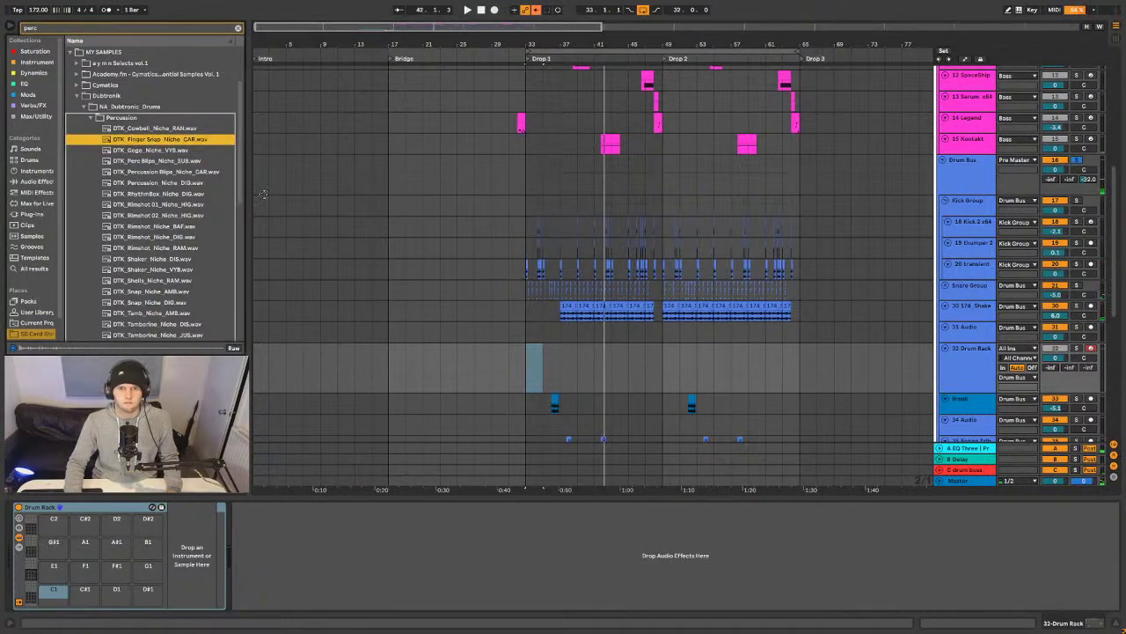
{"action": "left_click", "coordinate": [257, 338]}
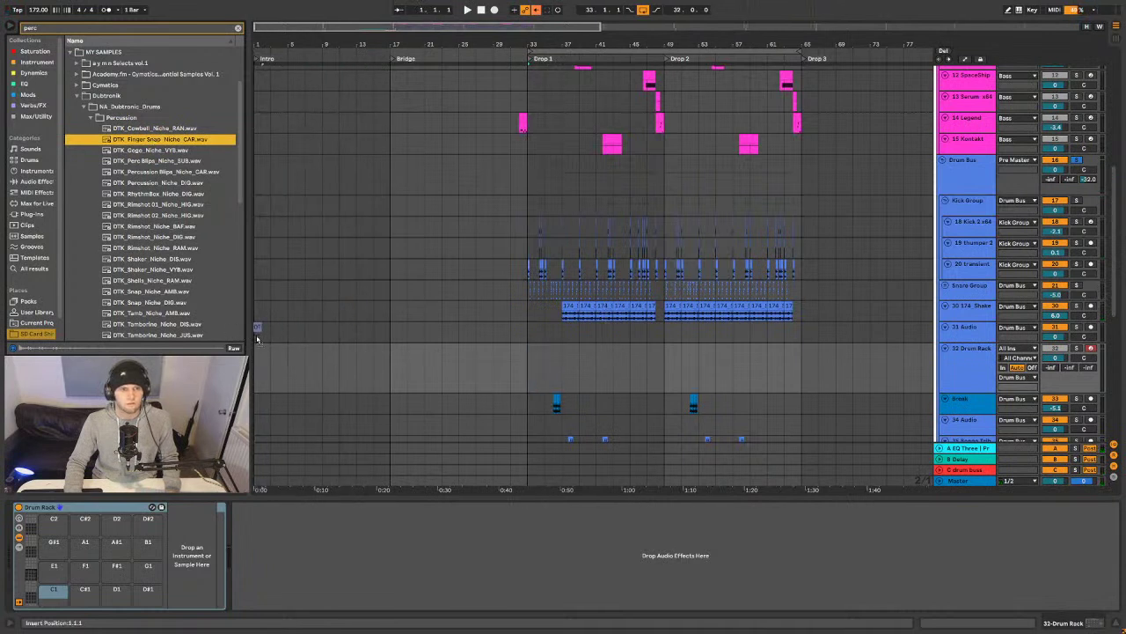
- Audition the percussion samples from DTK_Finger Snap_Niche_CAR.wav through DTK_Rimshot 02_Niche_HIG.wav
{"action": "double_click", "coordinate": [158, 139]}
{"action": "left_click", "coordinate": [130, 152]}
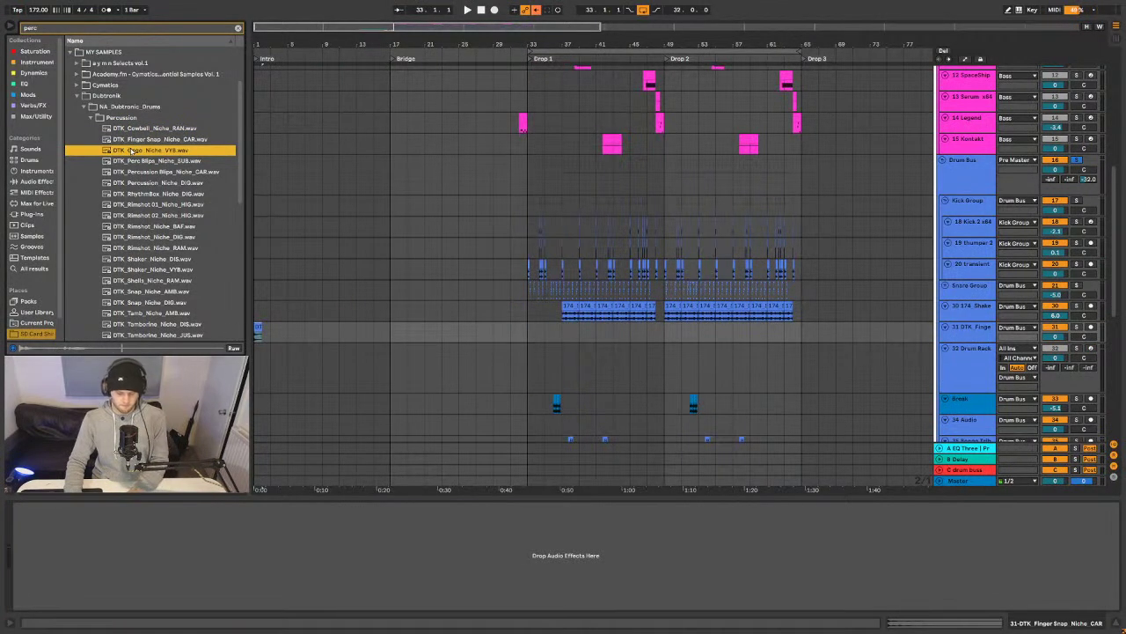
{"action": "key", "text": "Down"}
{"action": "key", "text": "Down"}
{"action": "key", "text": "Down"}
{"action": "key", "text": "Down"}
{"action": "key", "text": "Down"}
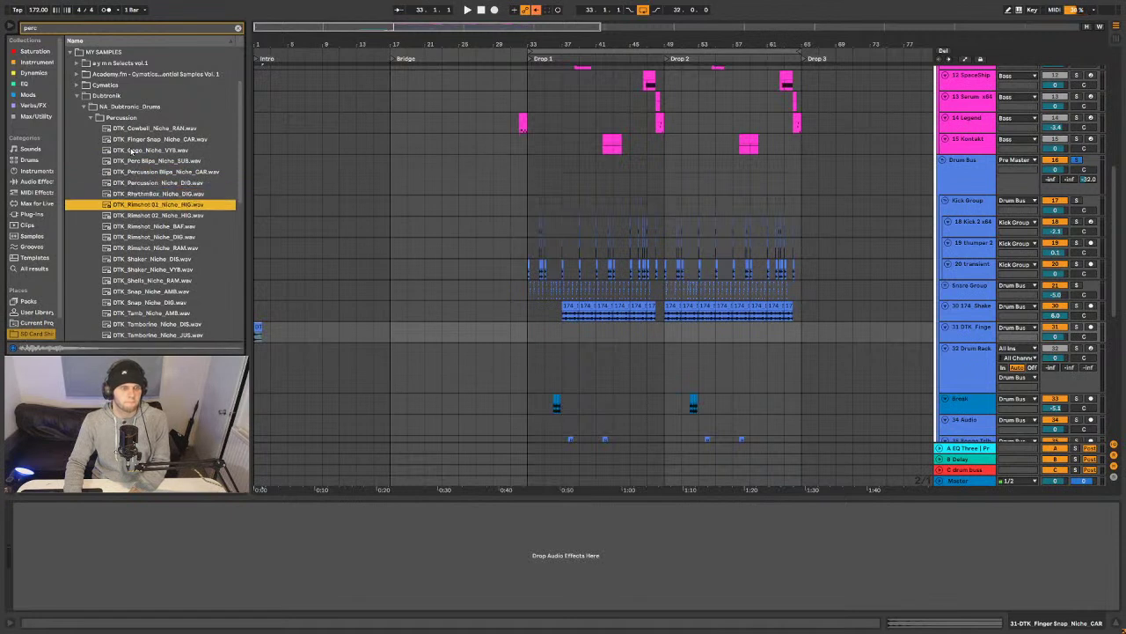
{"action": "key", "text": "Down"}
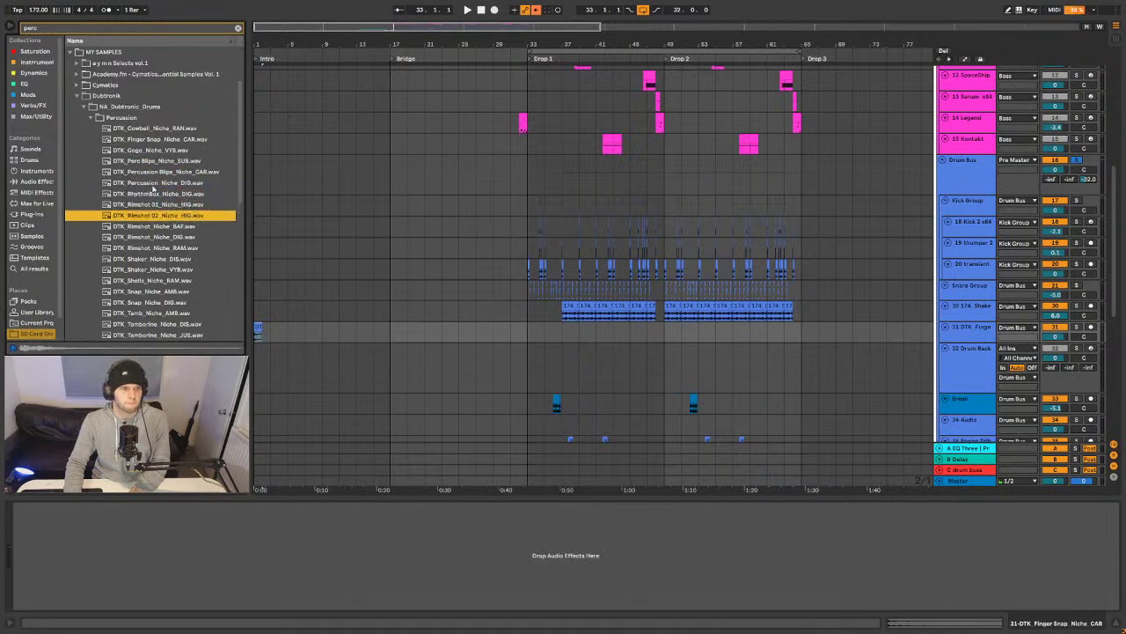
- Load DTK_Rimshot 02_Niche_HIG.wav onto the E1 pad of the Drum Rack on track 32
{"action": "left_click", "coordinate": [974, 361]}
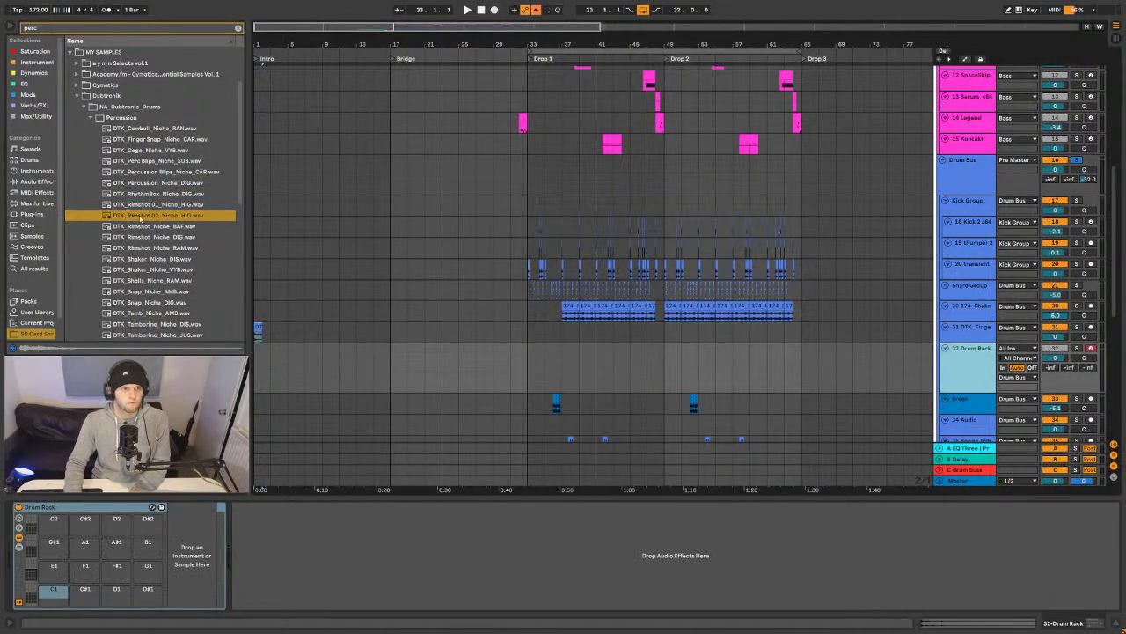
{"action": "left_click_drag", "start_coordinate": [141, 217], "coordinate": [49, 574]}
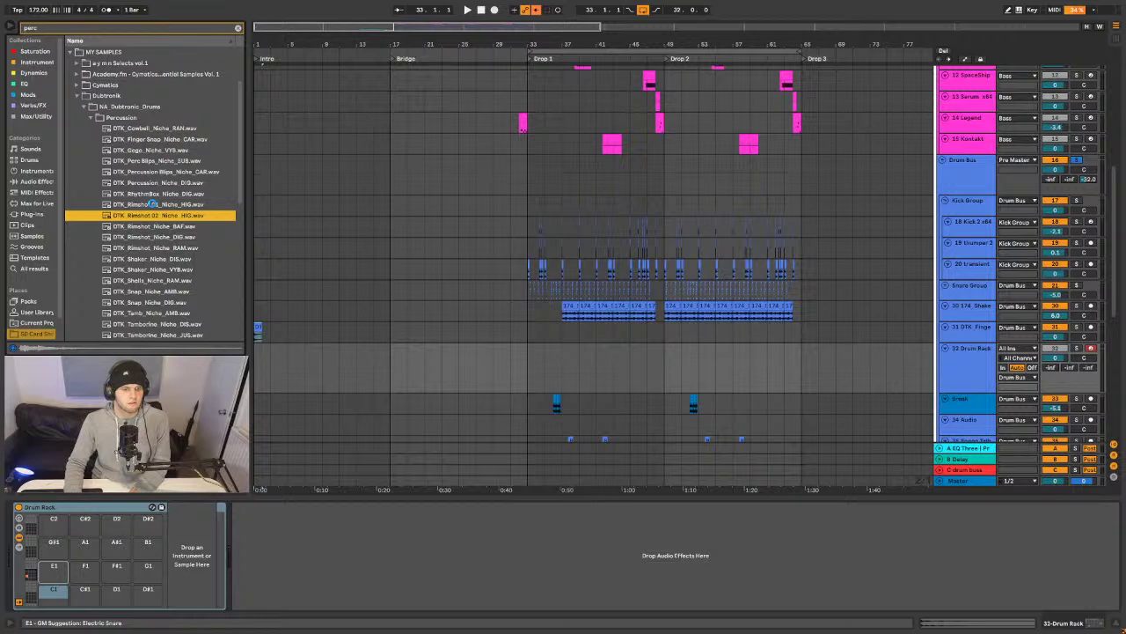
{"action": "left_click_drag", "start_coordinate": [49, 573], "coordinate": [49, 572]}
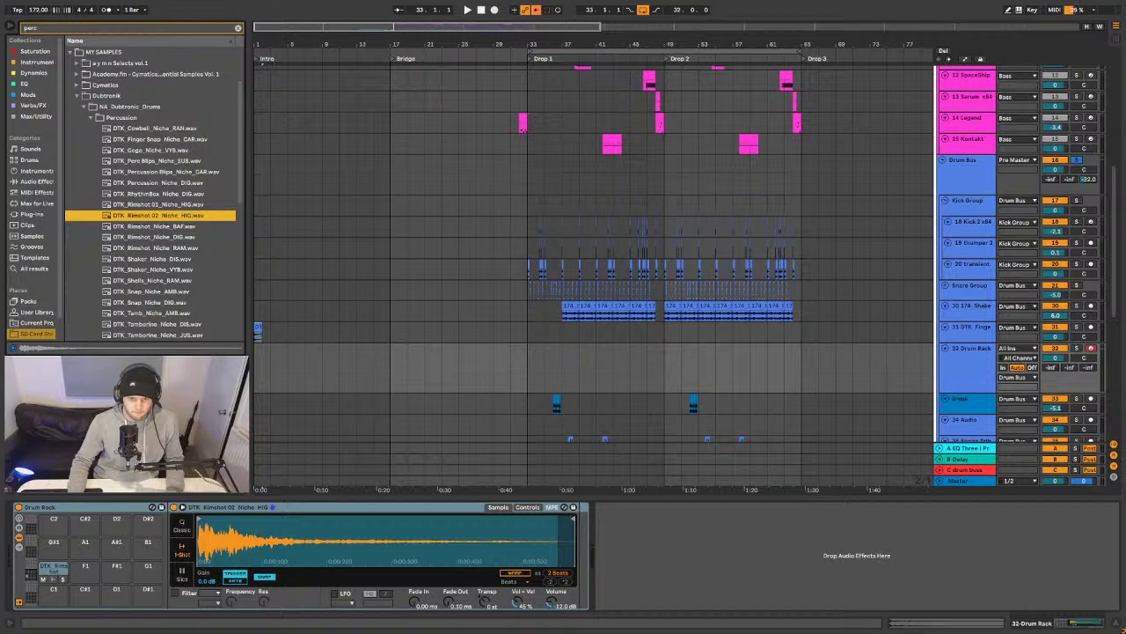
- Switch to the Splice desktop app, enlarge its window and look through the recently added samples
{"action": "key", "text": "alt+Tab"}
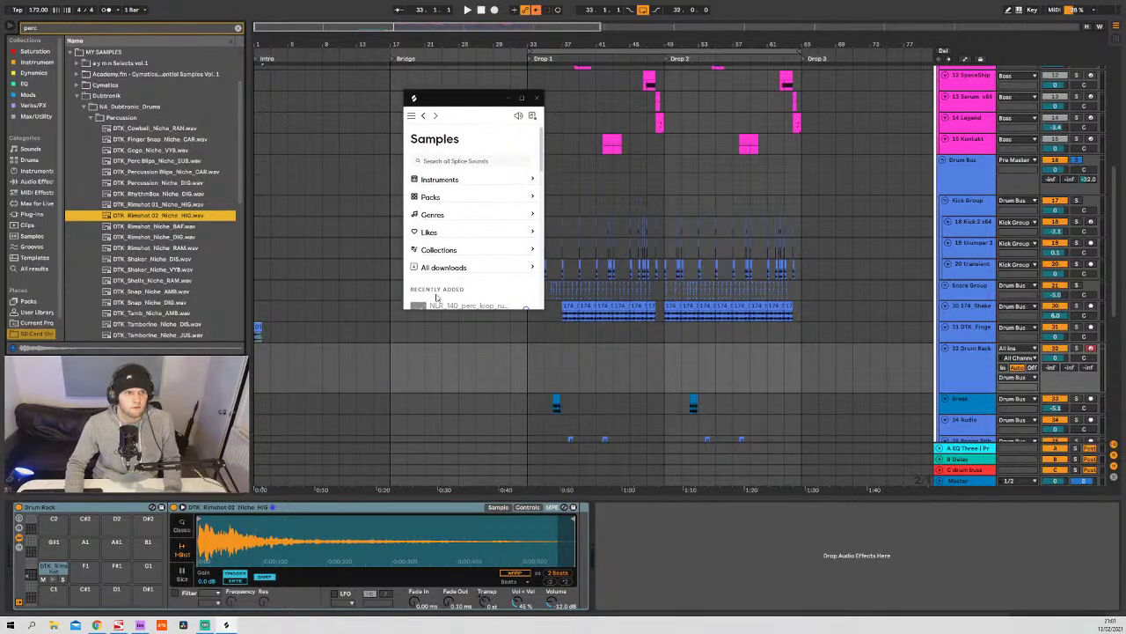
{"action": "left_click_drag", "start_coordinate": [541, 308], "coordinate": [818, 532]}
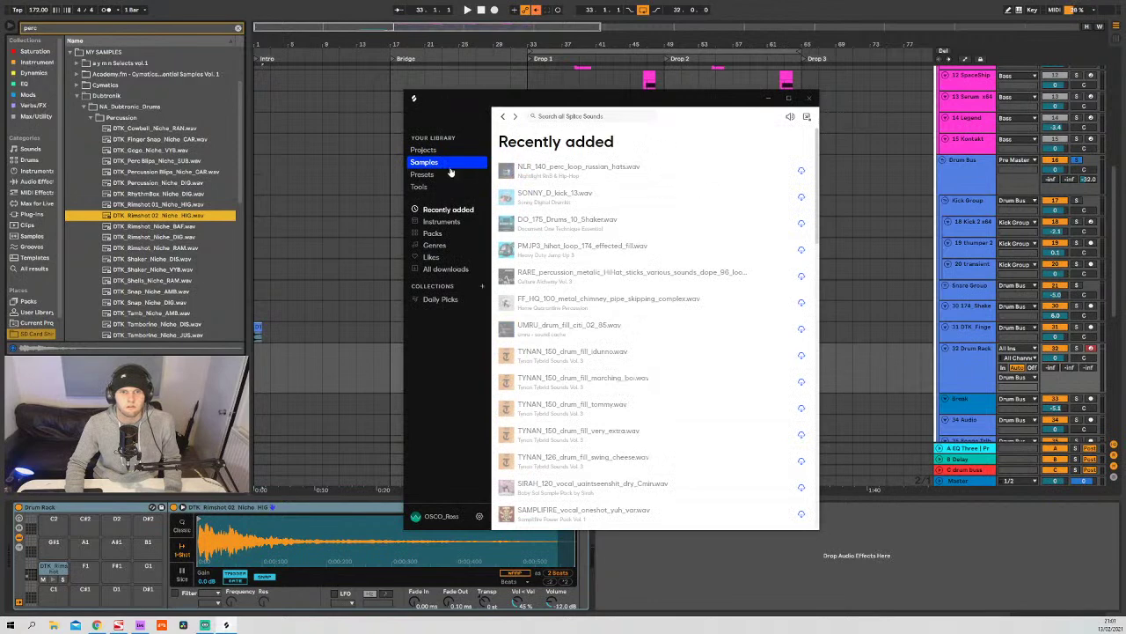
{"action": "scroll", "coordinate": [651, 255], "scroll_direction": "down", "scroll_amount": 2}
{"action": "scroll", "coordinate": [662, 274], "scroll_direction": "up", "scroll_amount": 2}
{"action": "scroll", "coordinate": [662, 275], "scroll_direction": "down", "scroll_amount": 12}
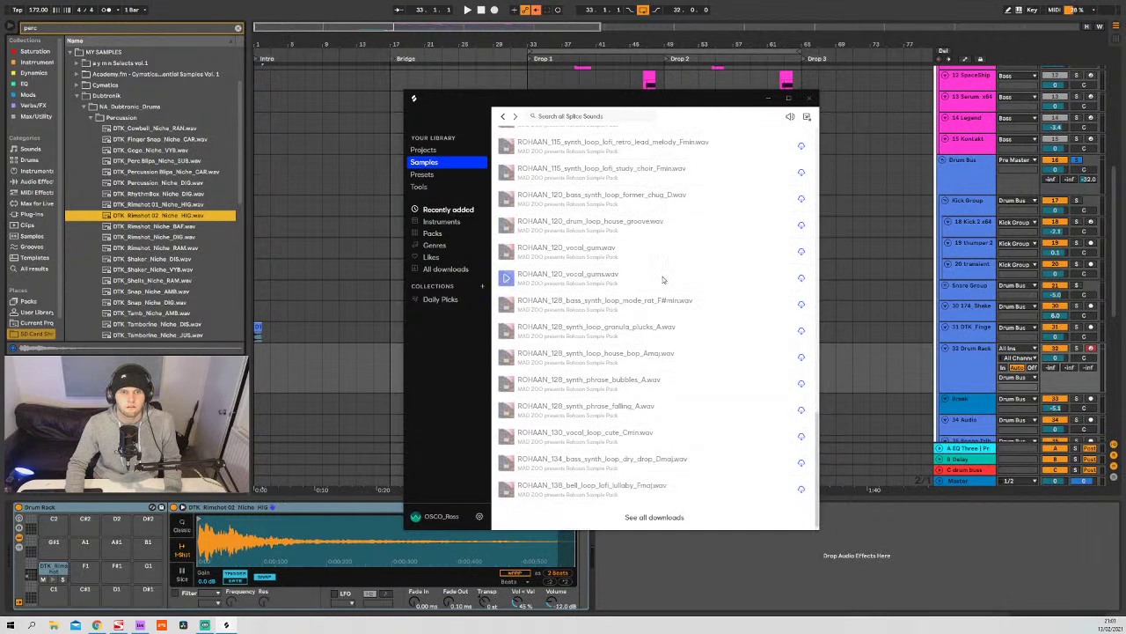
{"action": "scroll", "coordinate": [508, 255], "scroll_direction": "up", "scroll_amount": 2}
{"action": "left_click", "coordinate": [508, 199]}
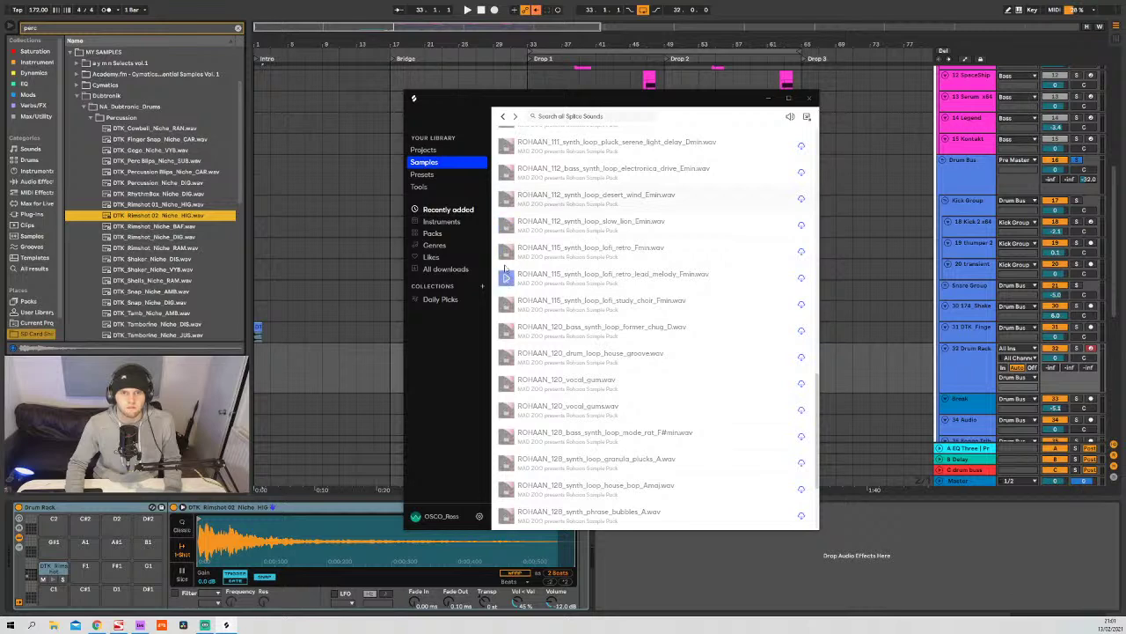
{"action": "scroll", "coordinate": [528, 306], "scroll_direction": "down", "scroll_amount": 1}
{"action": "scroll", "coordinate": [537, 307], "scroll_direction": "down", "scroll_amount": 1}
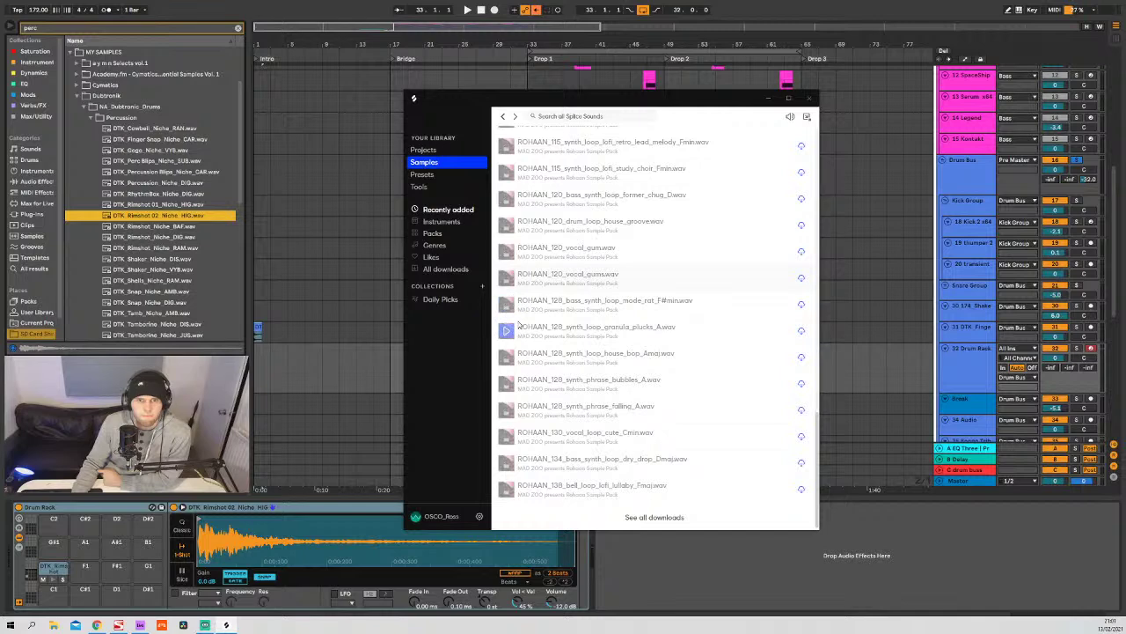
- Check the All downloads section in Splice, then look through the recently added samples again to the end
{"action": "left_click", "coordinate": [440, 269]}
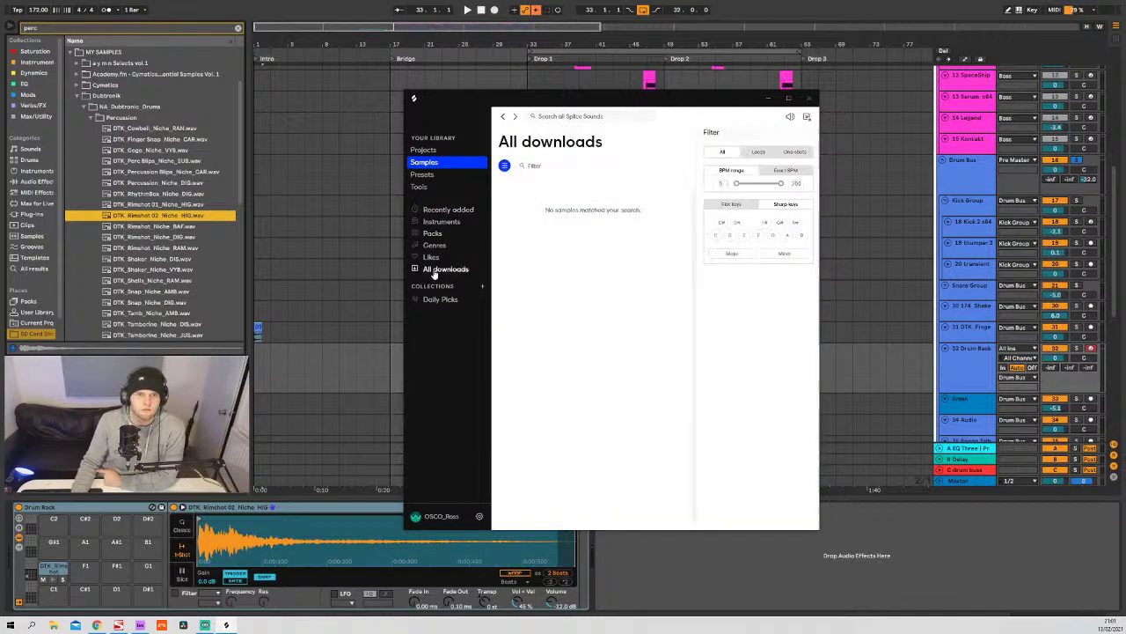
{"action": "left_click", "coordinate": [432, 212]}
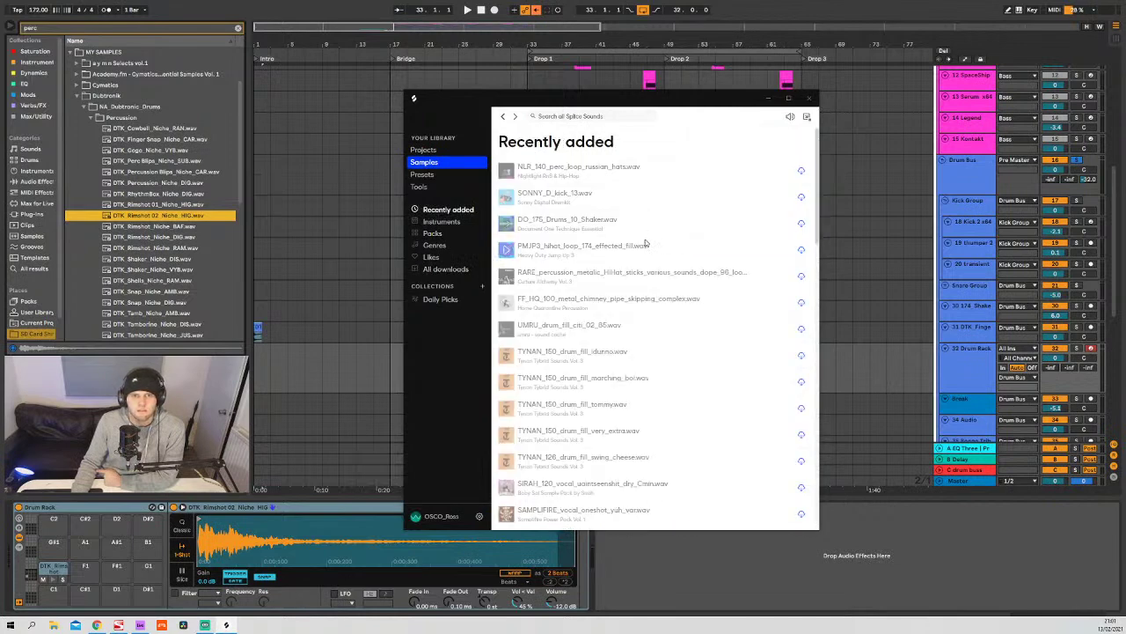
{"action": "left_click", "coordinate": [506, 198]}
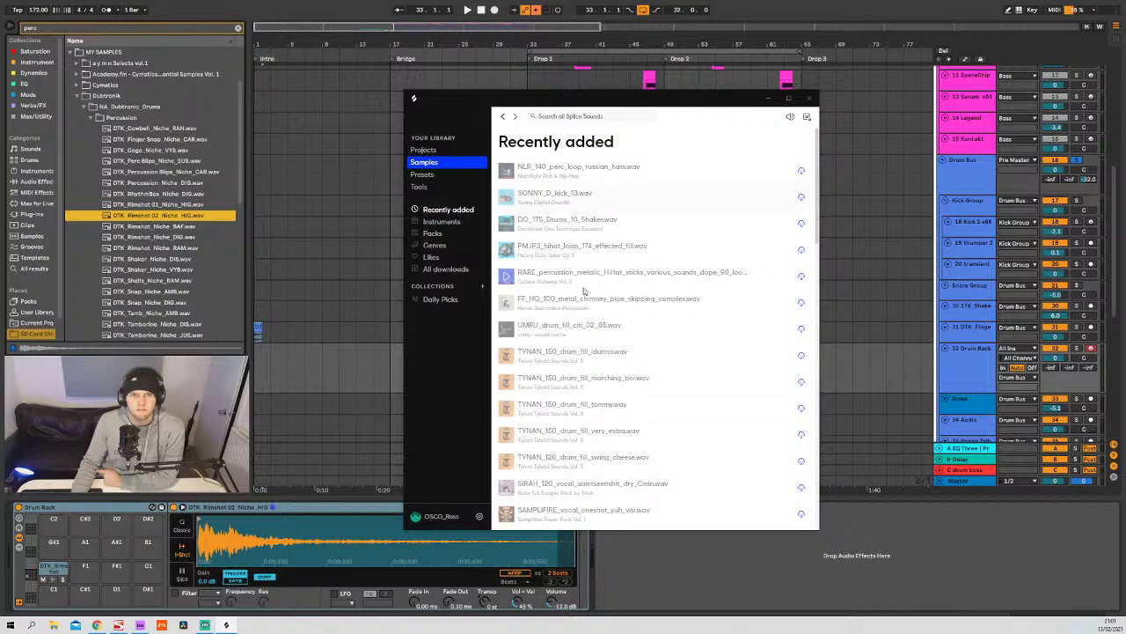
{"action": "scroll", "coordinate": [563, 308], "scroll_direction": "down", "scroll_amount": 5}
{"action": "scroll", "coordinate": [563, 308], "scroll_direction": "up", "scroll_amount": 5}
{"action": "scroll", "coordinate": [566, 316], "scroll_direction": "down", "scroll_amount": 5}
{"action": "scroll", "coordinate": [568, 318], "scroll_direction": "down", "scroll_amount": 5}
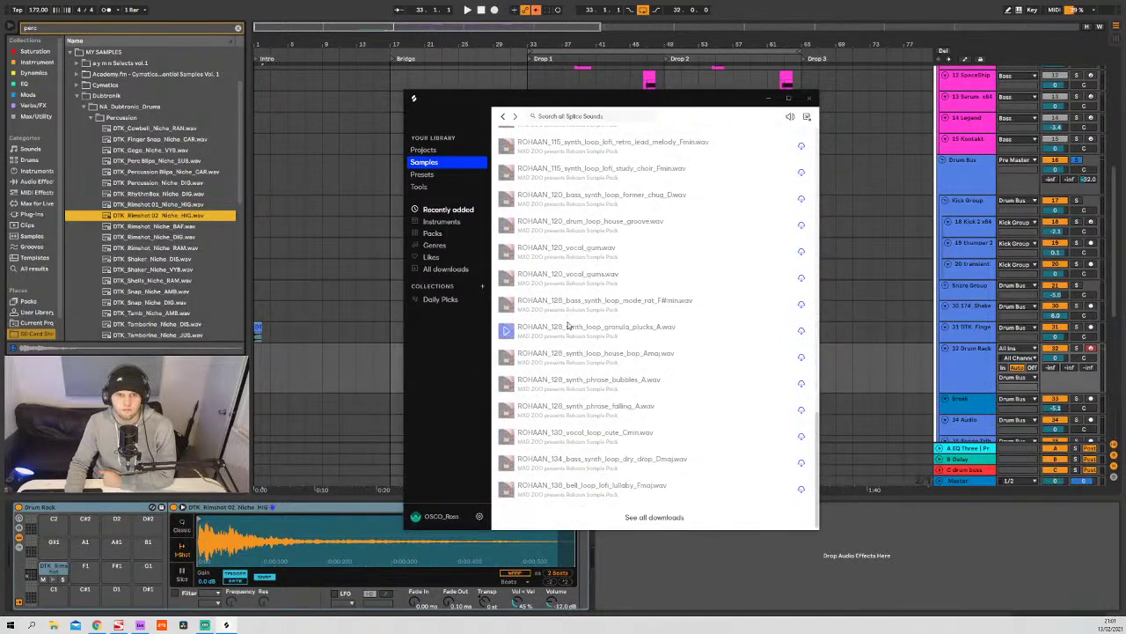
- Request all downloads, open the Downloads page on the Splice website and sort its samples by time, longest first
{"action": "left_click", "coordinate": [653, 516]}
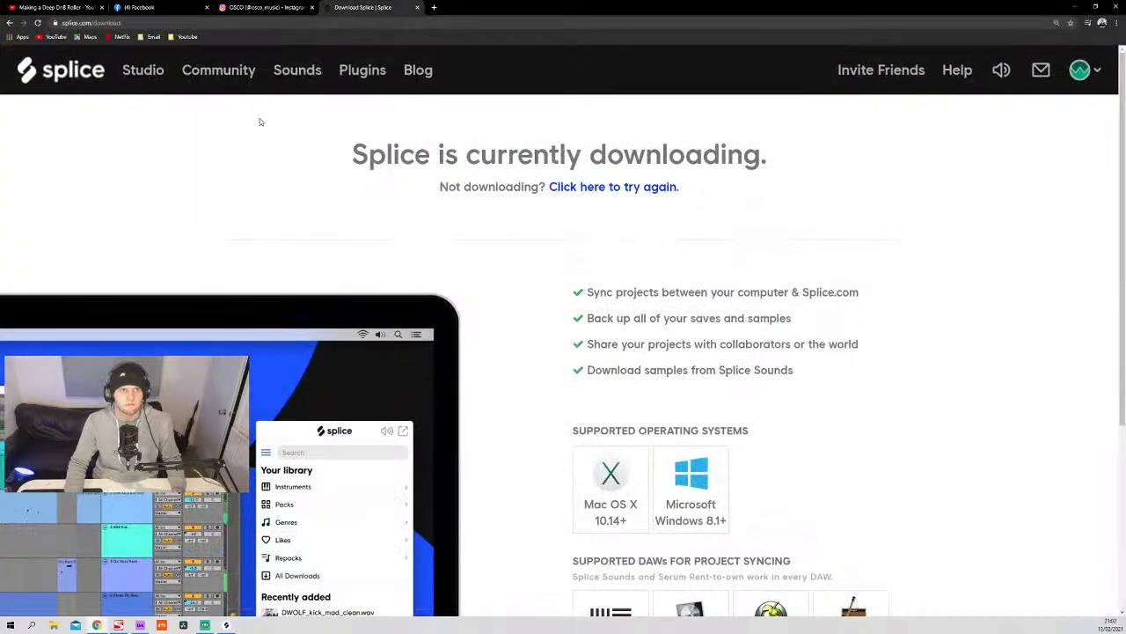
{"action": "left_click", "coordinate": [9, 23]}
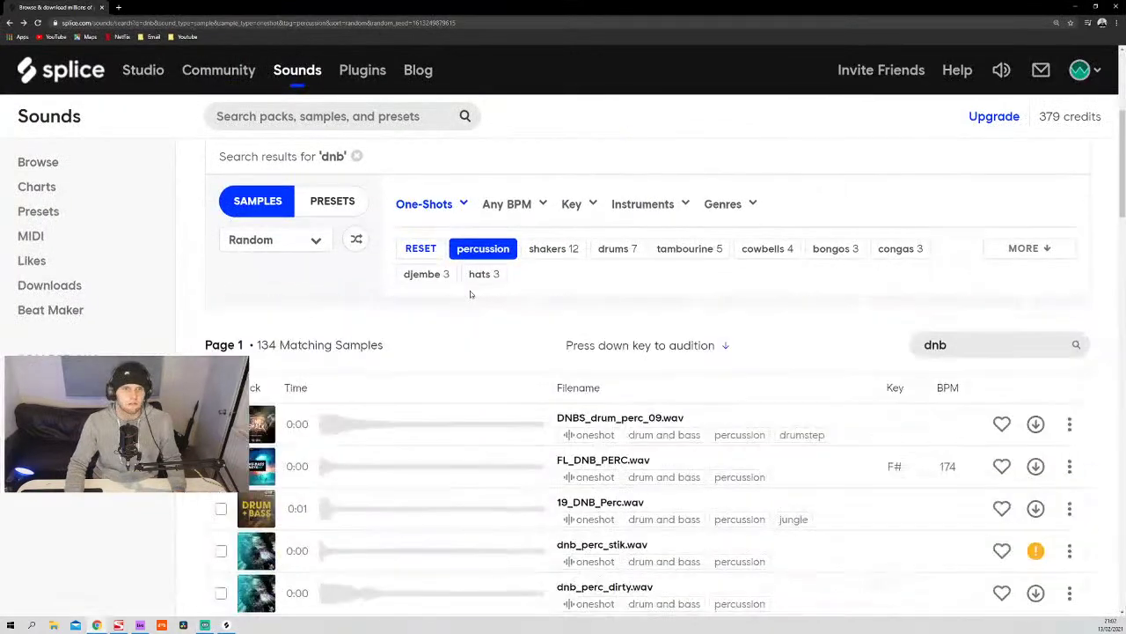
{"action": "left_click", "coordinate": [50, 285]}
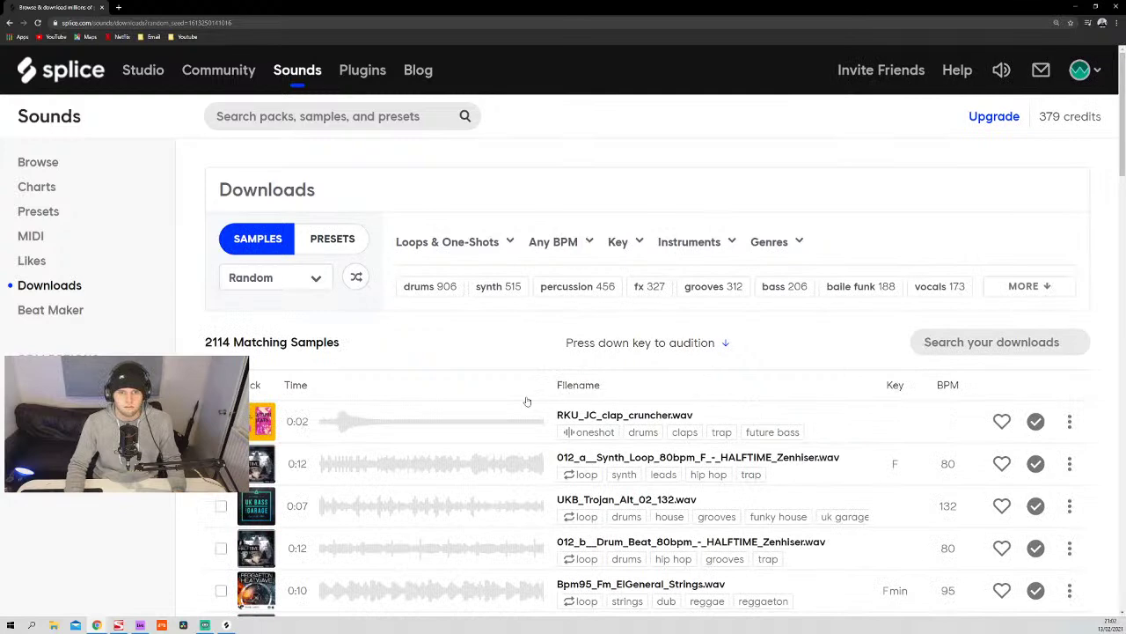
{"action": "left_click", "coordinate": [296, 386]}
{"action": "left_click", "coordinate": [299, 385]}
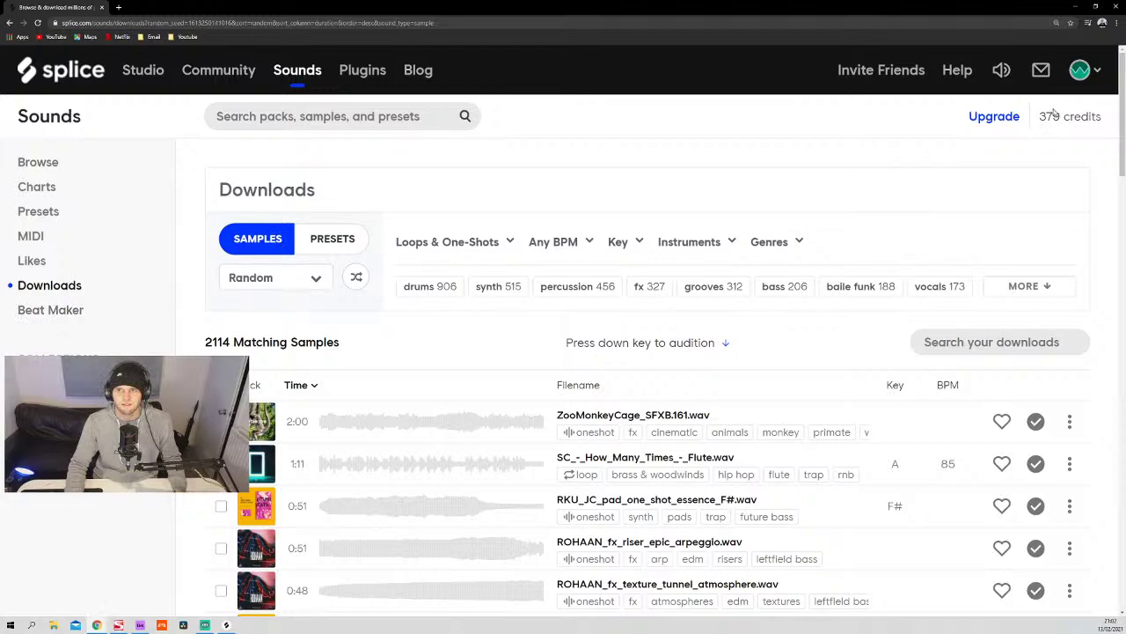
- Look through the downloaded samples on the Splice website and check the available sort orders
{"action": "scroll", "coordinate": [586, 438], "scroll_direction": "down", "scroll_amount": 5}
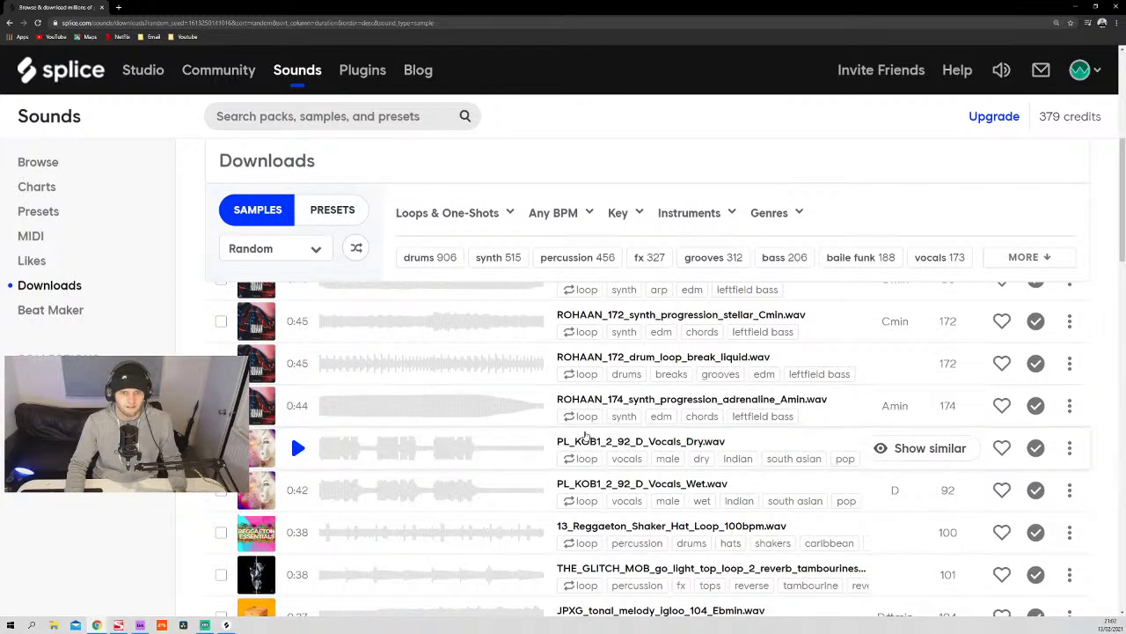
{"action": "scroll", "coordinate": [587, 438], "scroll_direction": "down", "scroll_amount": 3}
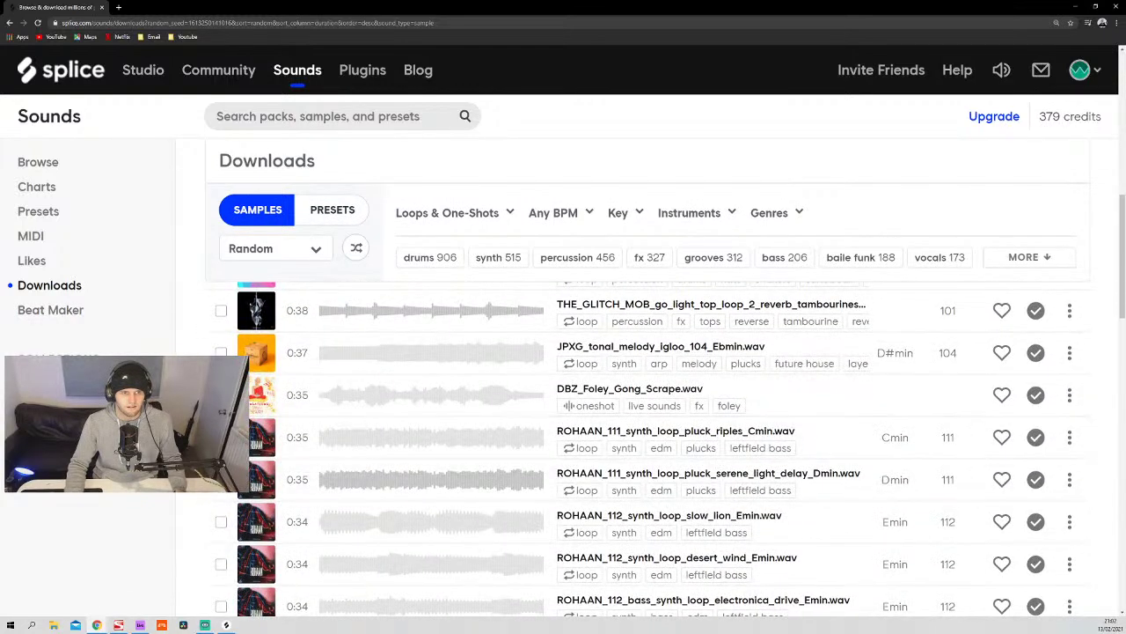
{"action": "scroll", "coordinate": [588, 438], "scroll_direction": "down", "scroll_amount": 10}
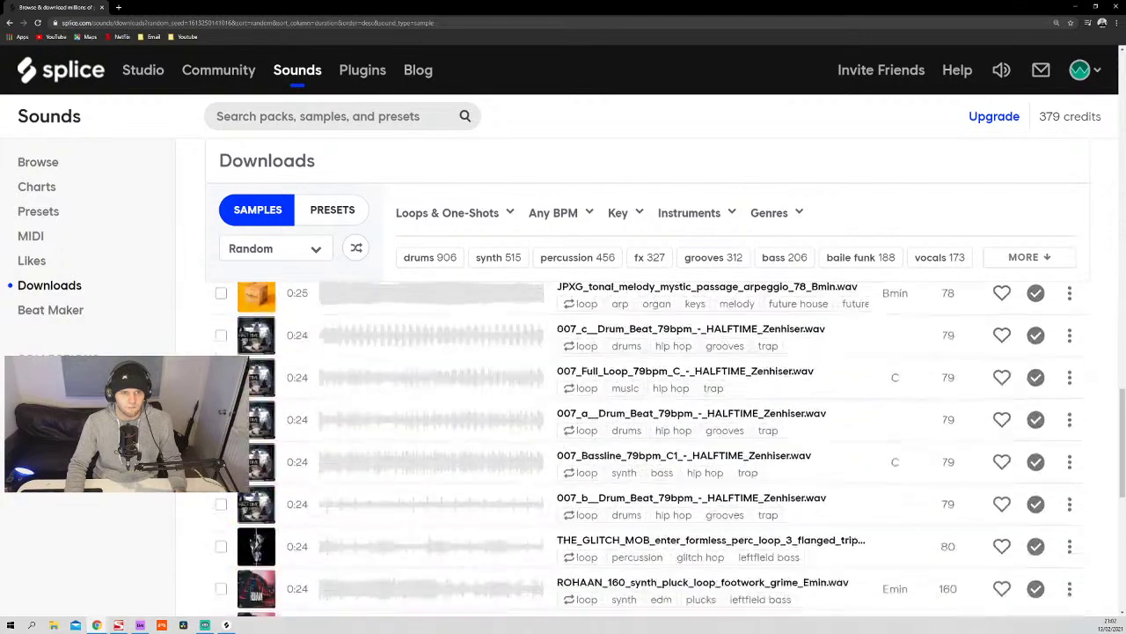
{"action": "scroll", "coordinate": [588, 438], "scroll_direction": "down", "scroll_amount": 3}
{"action": "left_click", "coordinate": [282, 257]}
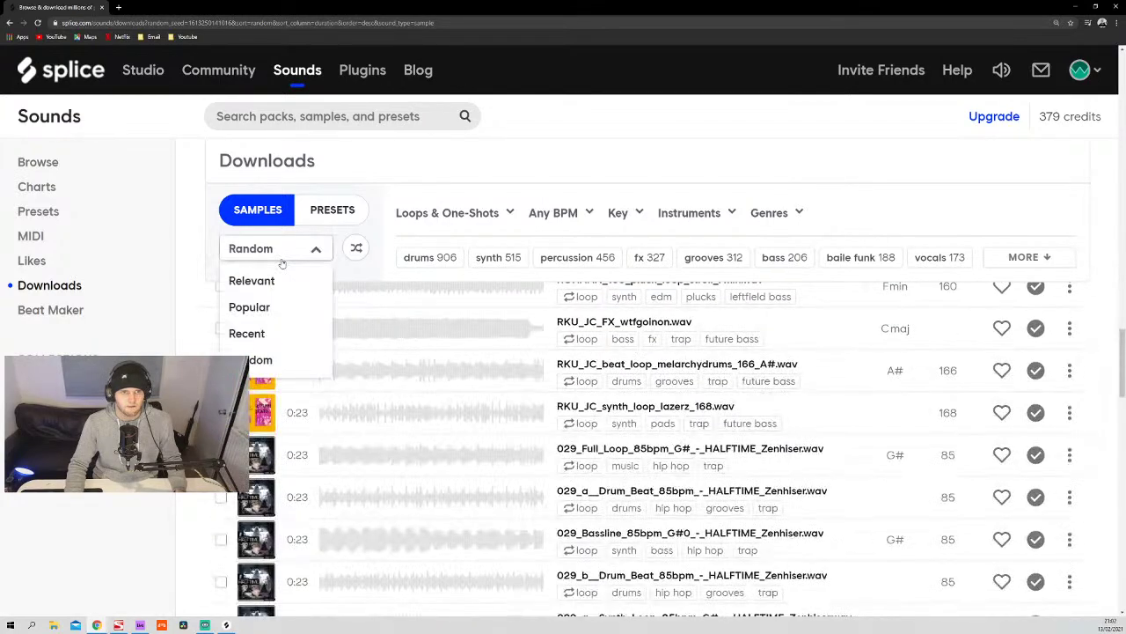
{"action": "left_click", "coordinate": [199, 243]}
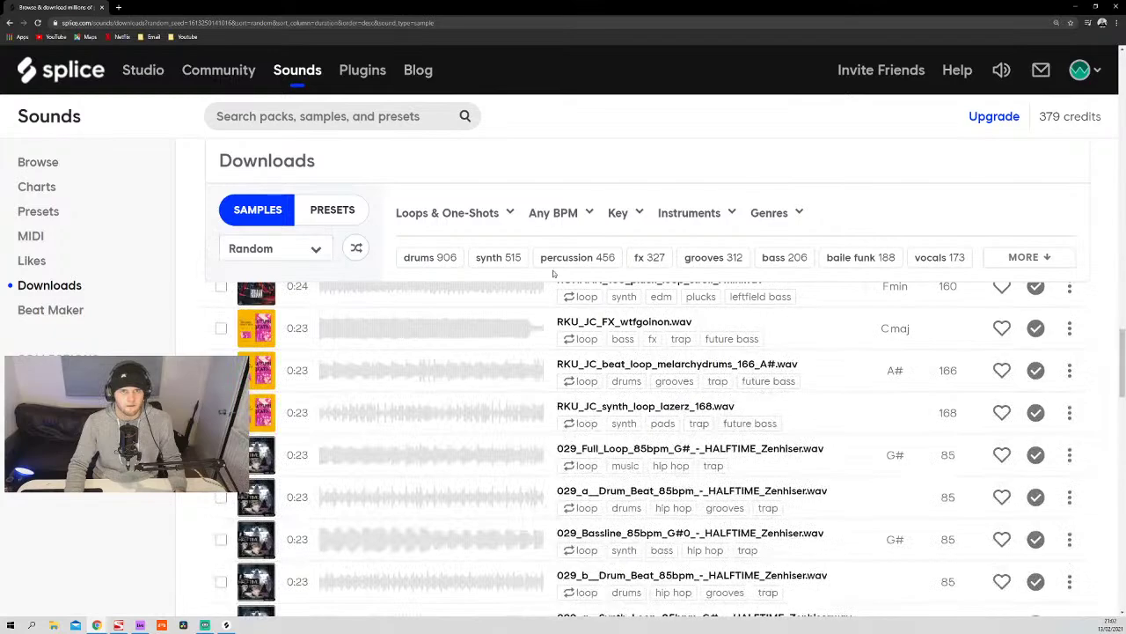
{"action": "scroll", "coordinate": [554, 431], "scroll_direction": "up", "scroll_amount": 15}
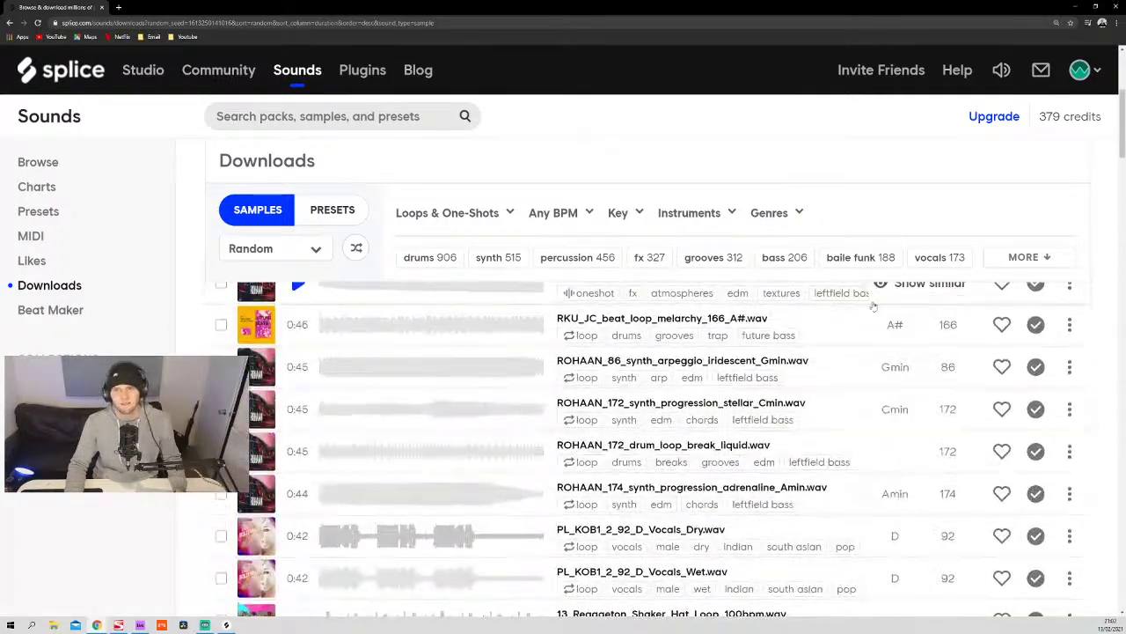
{"action": "scroll", "coordinate": [869, 304], "scroll_direction": "up", "scroll_amount": 5}
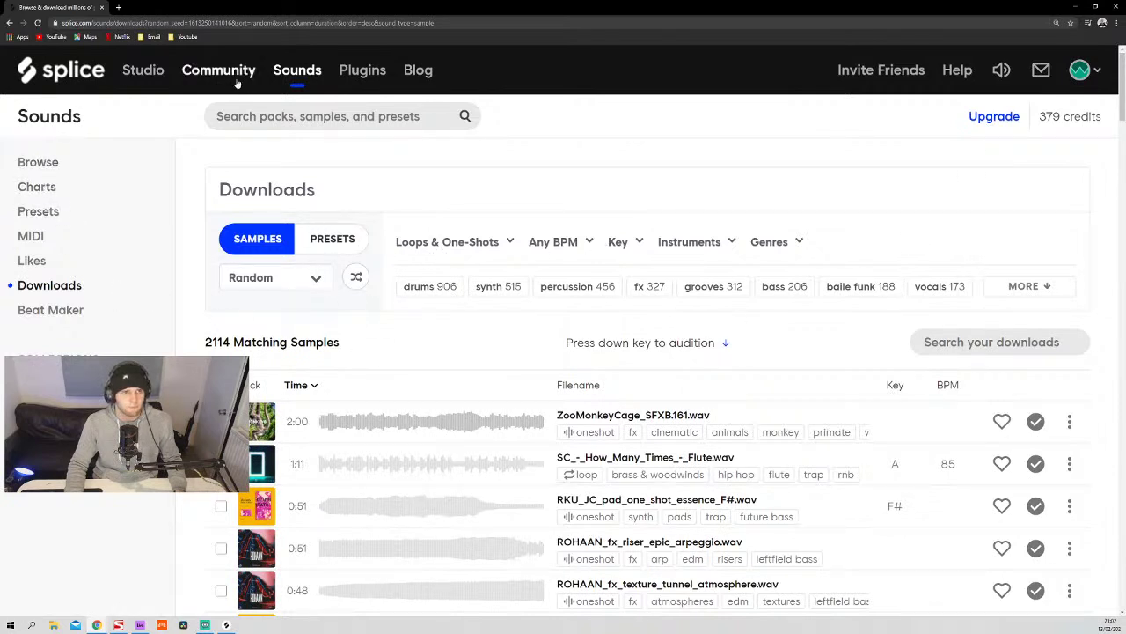
- Return to Ableton Live and audition DTK_Rimshot_Niche_BAF.wav, then DTK_Shaker_Niche_DIS.wav through DTK_Shells_Niche_RAM.wav
{"action": "left_click", "coordinate": [364, 75]}
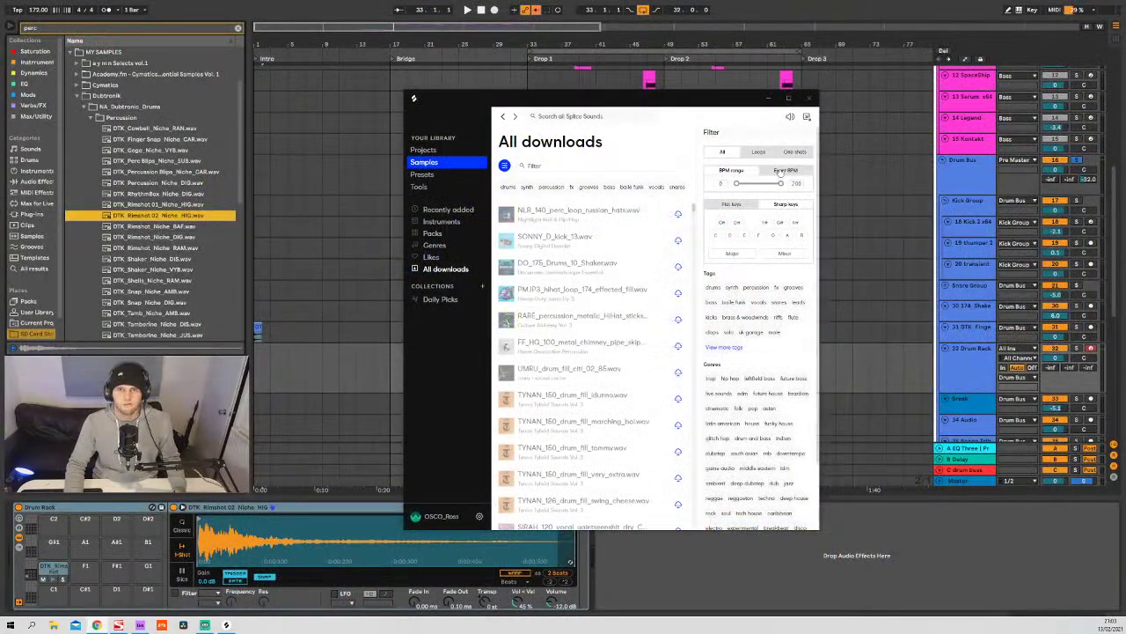
{"action": "left_click", "coordinate": [767, 100]}
{"action": "left_click", "coordinate": [156, 226]}
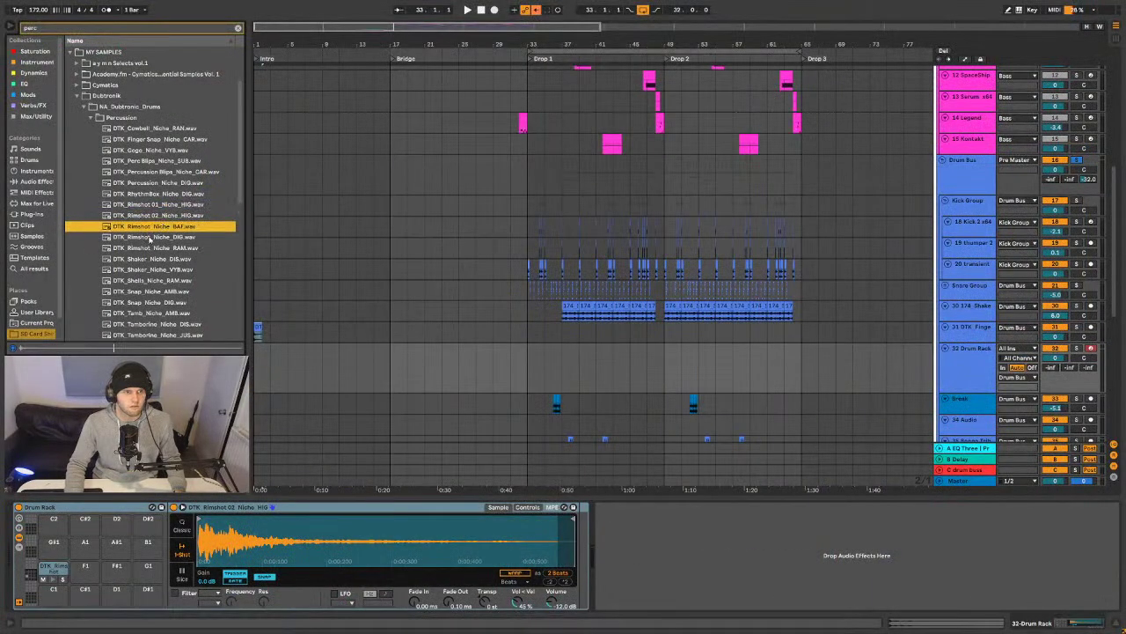
{"action": "left_click", "coordinate": [145, 259]}
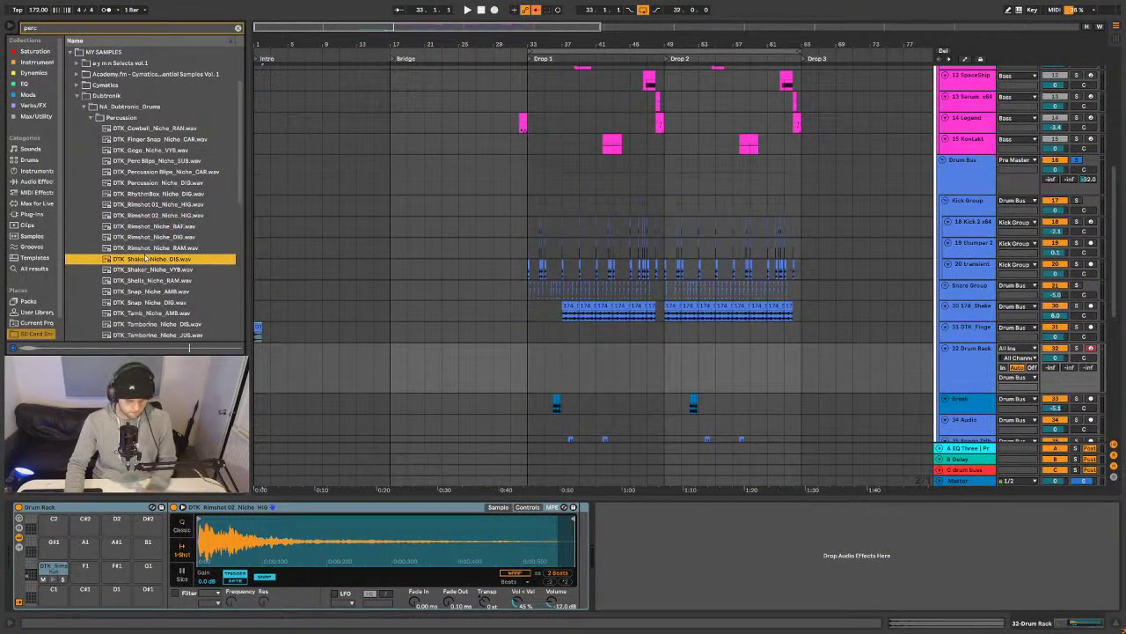
{"action": "key", "text": "Down"}
{"action": "key", "text": "Down"}
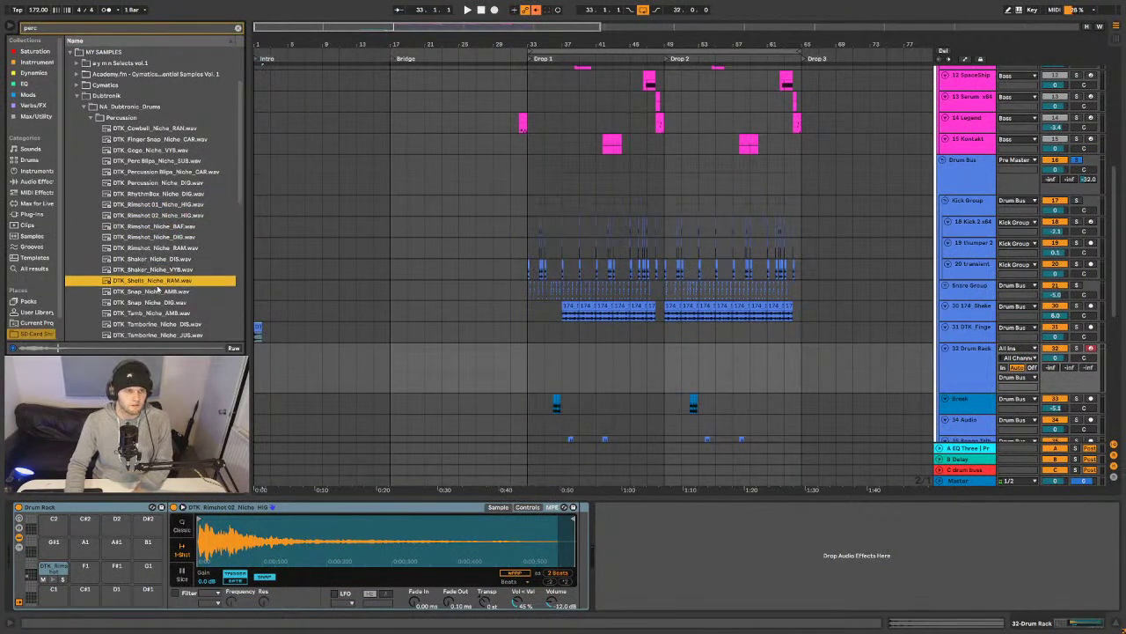
- Audition the snap, tamb and tamborine samples from DTK_Snap_Niche_AMB.wav through DTK_Tom_Niche_BLQ.wav
{"action": "scroll", "coordinate": [159, 287], "scroll_direction": "down", "scroll_amount": 3}
{"action": "key", "text": "Down"}
{"action": "scroll", "coordinate": [157, 289], "scroll_direction": "down", "scroll_amount": 1}
{"action": "key", "text": "Down"}
{"action": "scroll", "coordinate": [157, 286], "scroll_direction": "down", "scroll_amount": 2}
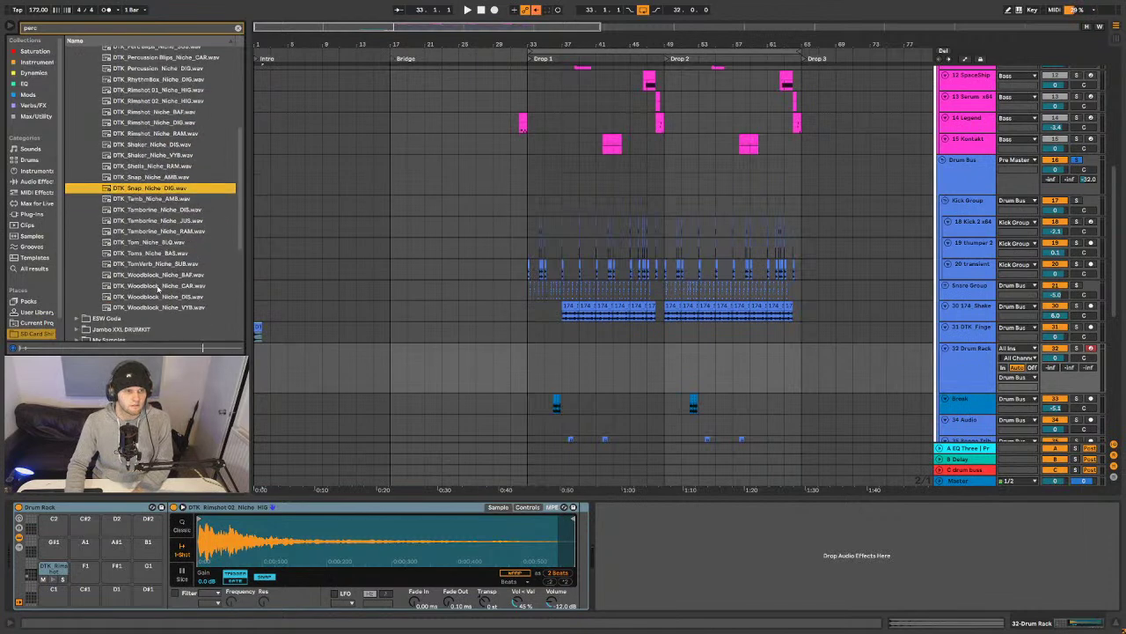
{"action": "key", "text": "Down"}
{"action": "key", "text": "Down"}
{"action": "key", "text": "Down"}
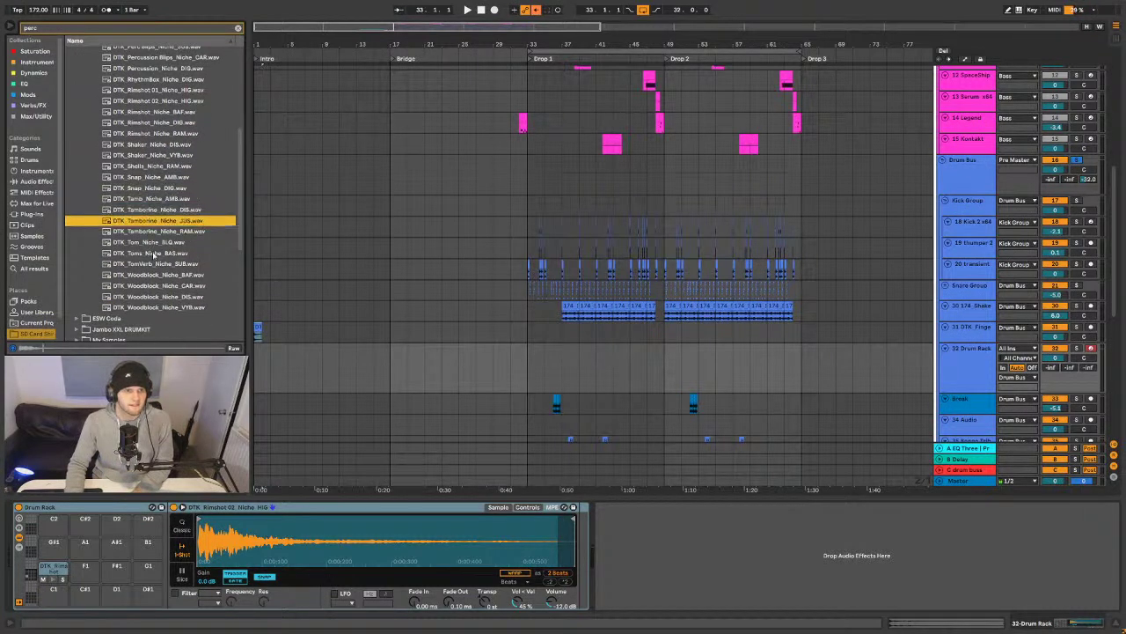
{"action": "key", "text": "Down"}
{"action": "key", "text": "Down"}
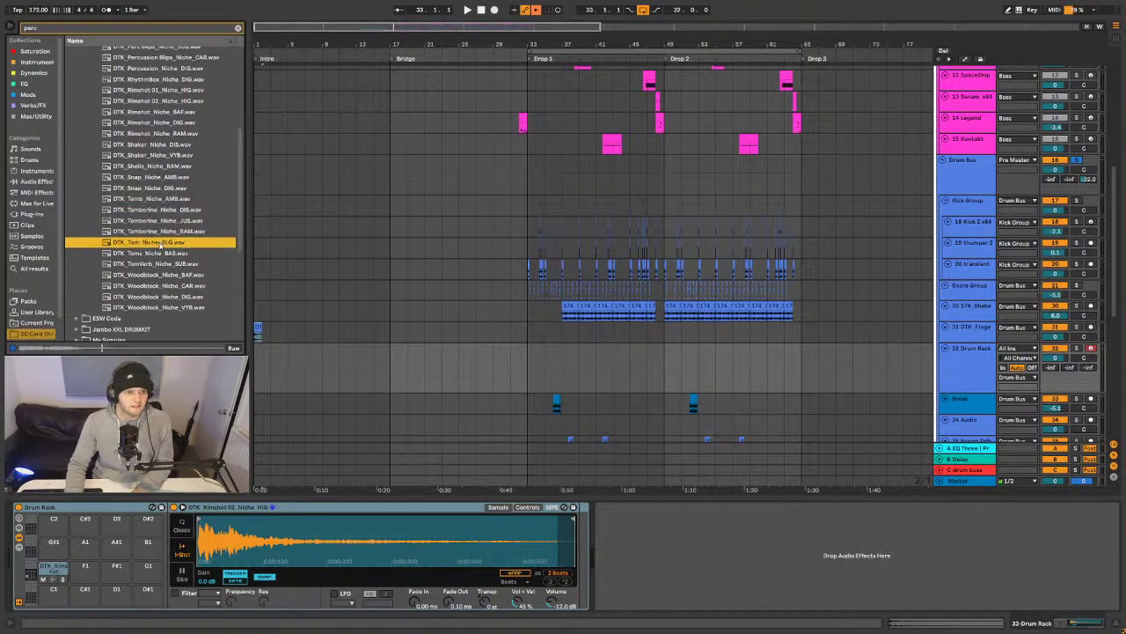
- Audition the tom and woodblock samples from DTK_Toms_Niche_BAS.wav through DTK_Woodblock_Niche_CAR.wav
{"action": "left_click", "coordinate": [168, 253]}
{"action": "key", "text": "Down"}
{"action": "key", "text": "Down"}
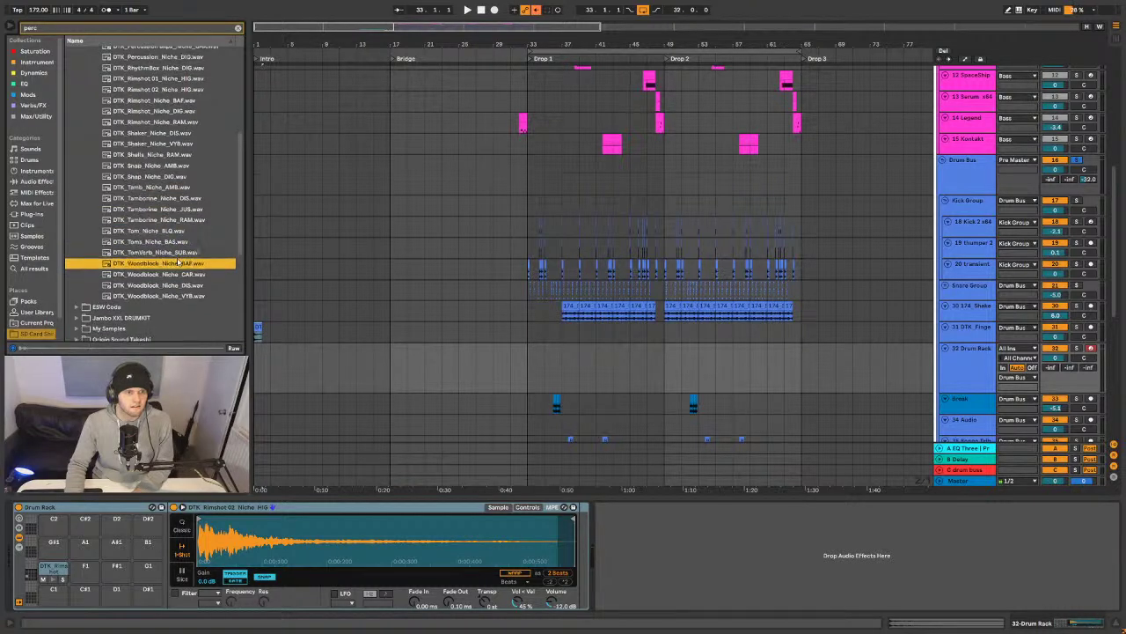
{"action": "key", "text": "Down"}
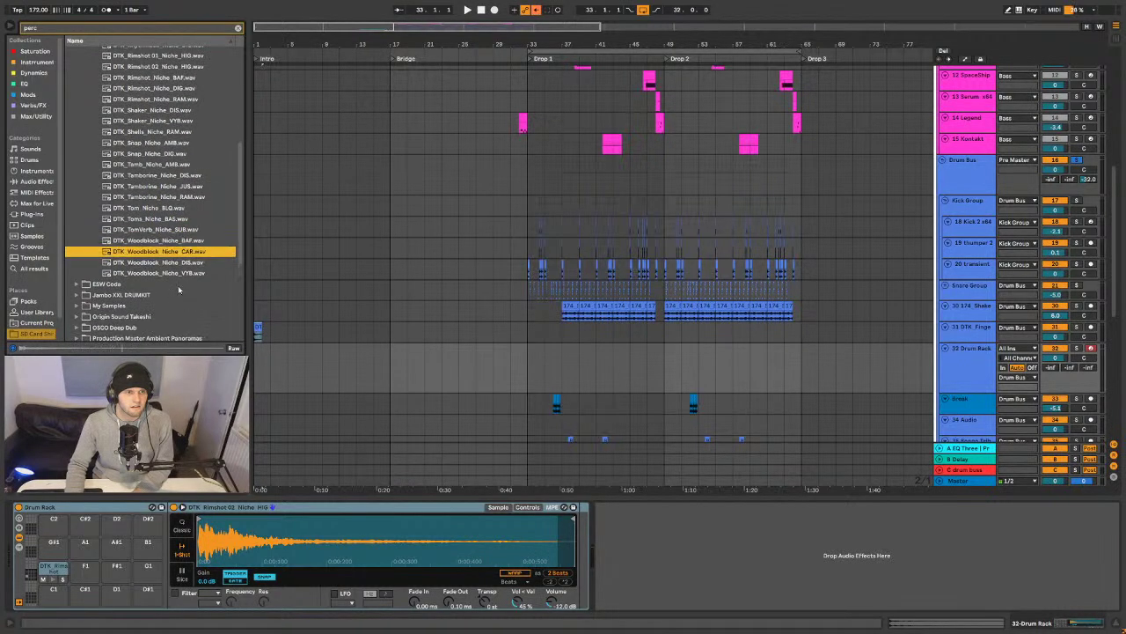
- Load DTK_Woodblock_Niche_VYB.wav onto the F1 pad of the Drum Rack
{"action": "key", "text": "Down"}
{"action": "key", "text": "Down"}
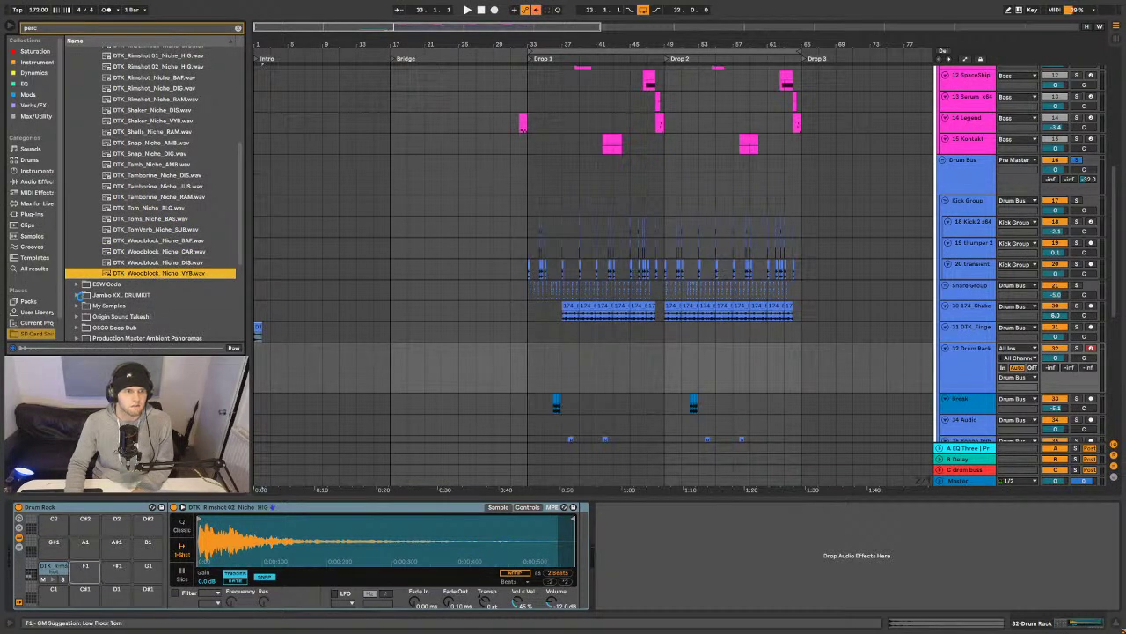
{"action": "left_click_drag", "start_coordinate": [86, 566], "coordinate": [85, 566]}
- Browse the ESW Coda library to the ESW Kit 04 Moombahton folder and audition its Intro & Verse sample
{"action": "left_click", "coordinate": [77, 283]}
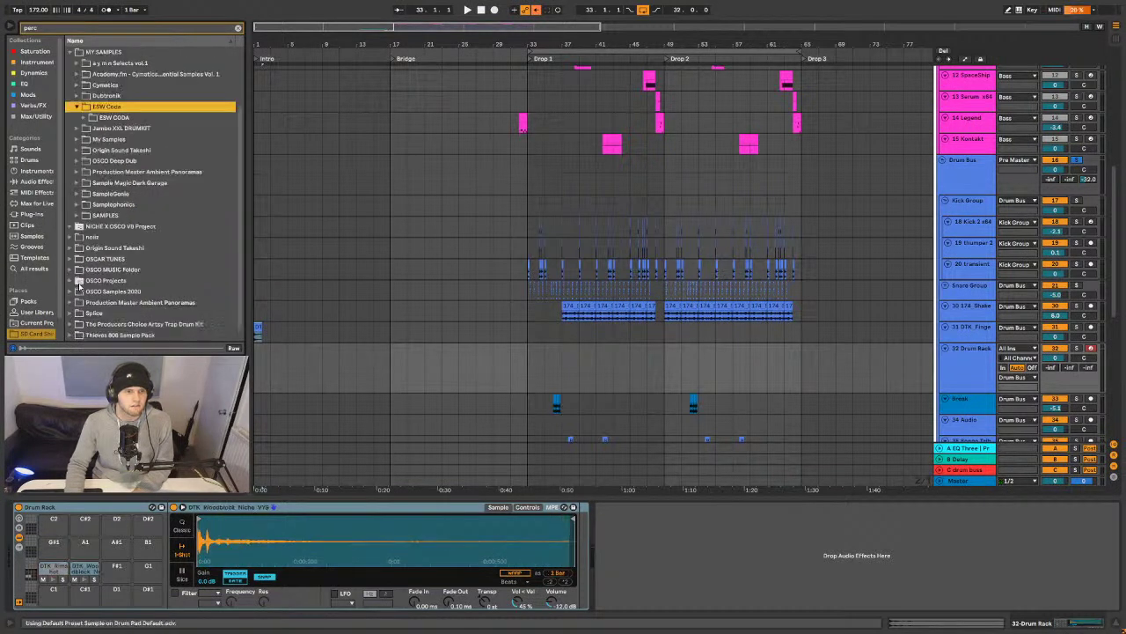
{"action": "left_click", "coordinate": [84, 118]}
{"action": "left_click", "coordinate": [91, 128]}
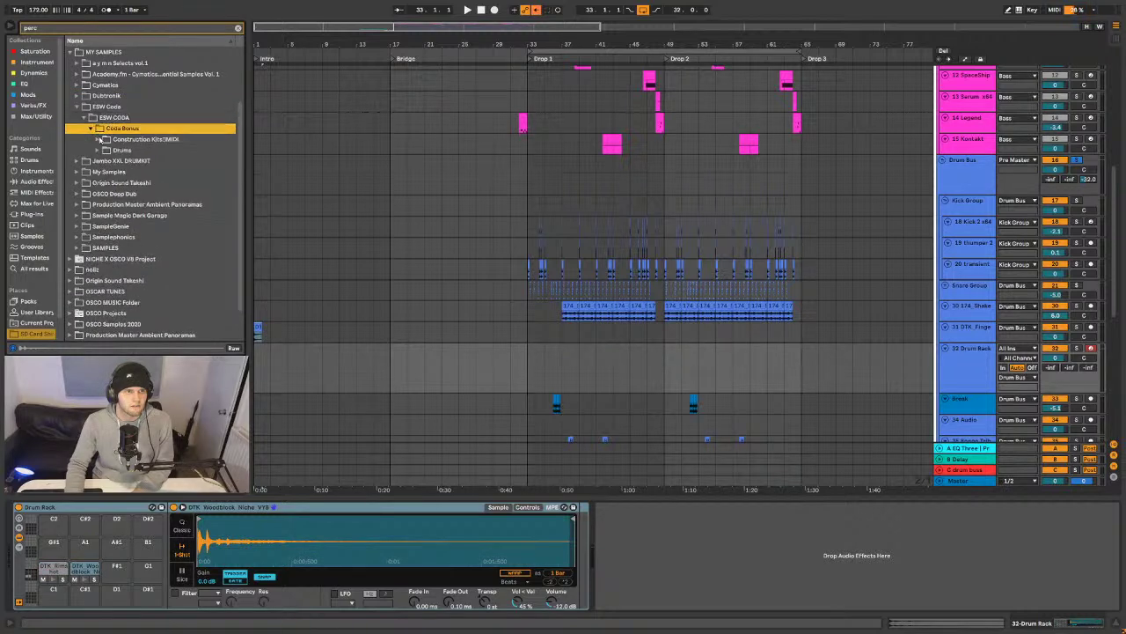
{"action": "left_click", "coordinate": [98, 139]}
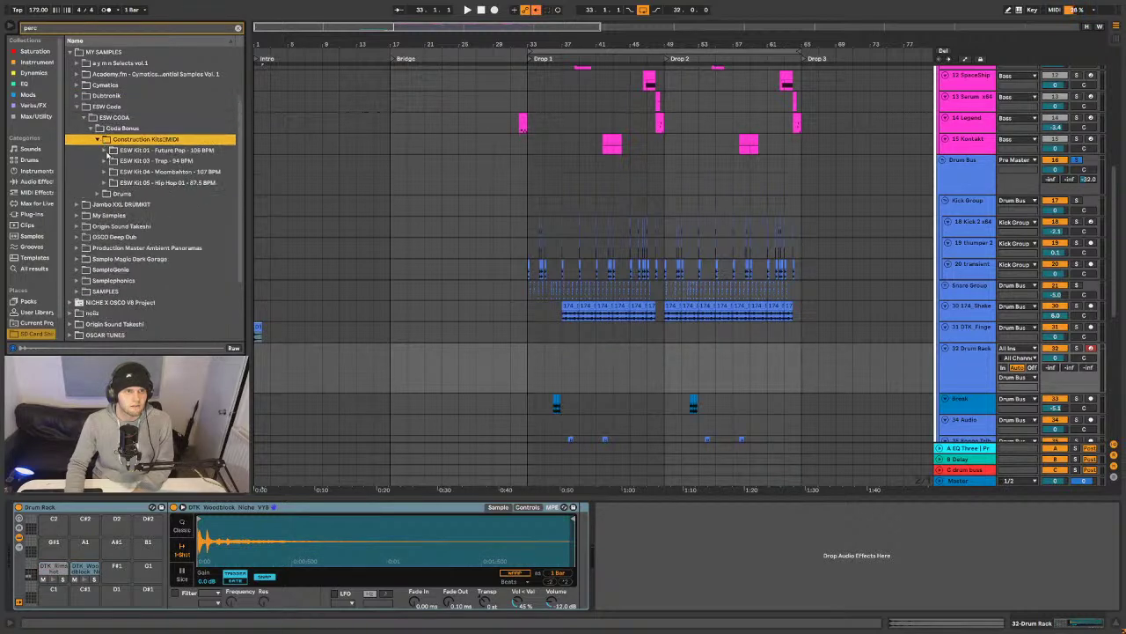
{"action": "left_click", "coordinate": [104, 171]}
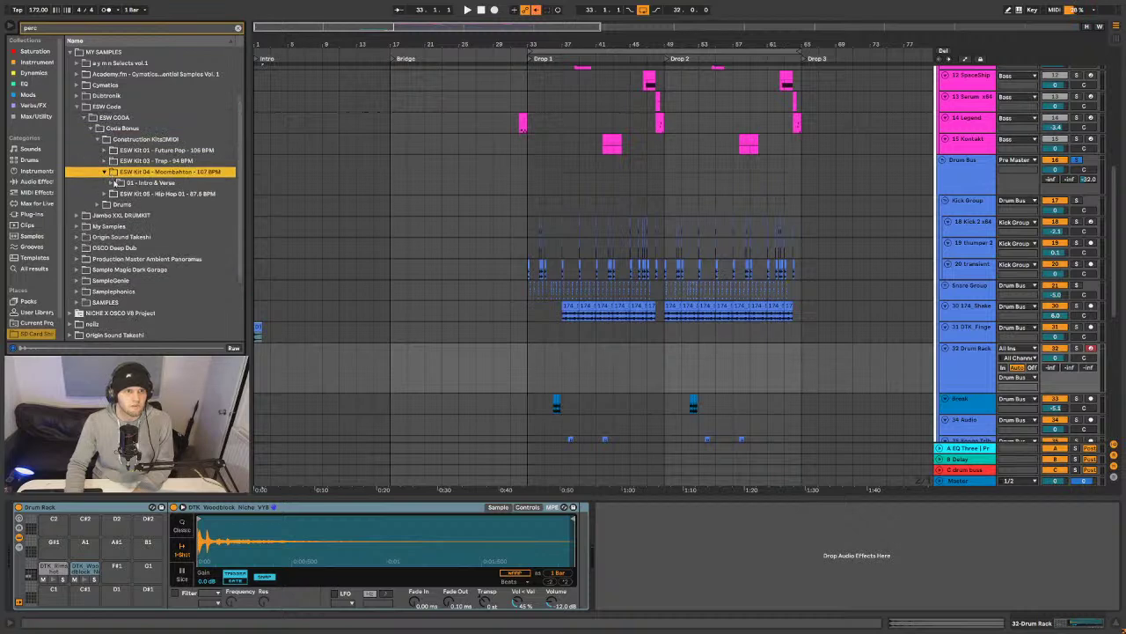
{"action": "left_click", "coordinate": [117, 183]}
{"action": "left_click", "coordinate": [120, 192]}
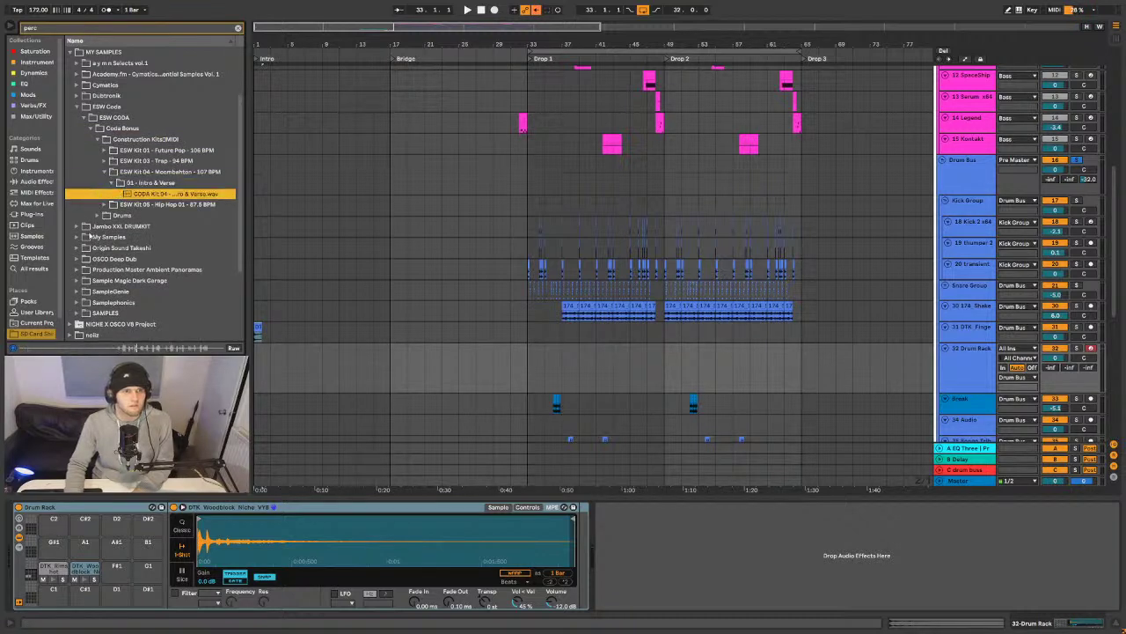
- Audition percs from the Jambo XXL DRUMKIT Percs folder and load JAMBOXXL_Conga_Perc.wav onto the F#1 pad
{"action": "left_click", "coordinate": [79, 226]}
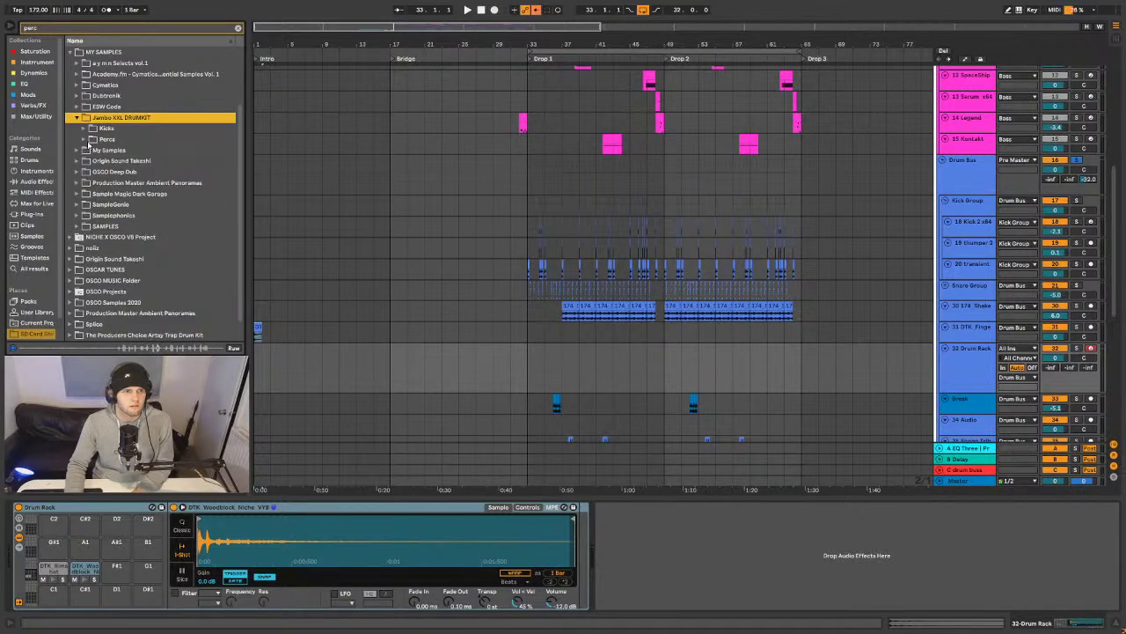
{"action": "left_click", "coordinate": [88, 140]}
{"action": "left_click", "coordinate": [100, 161]}
{"action": "scroll", "coordinate": [112, 204], "scroll_direction": "down", "scroll_amount": 2}
{"action": "left_click", "coordinate": [117, 215]}
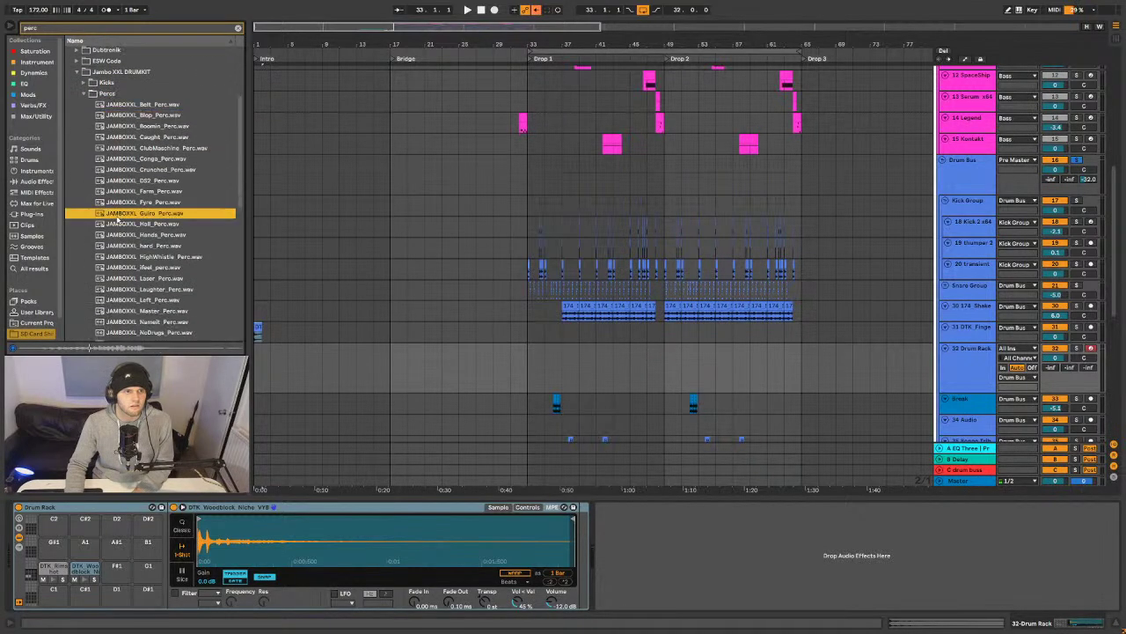
{"action": "left_click", "coordinate": [118, 182]}
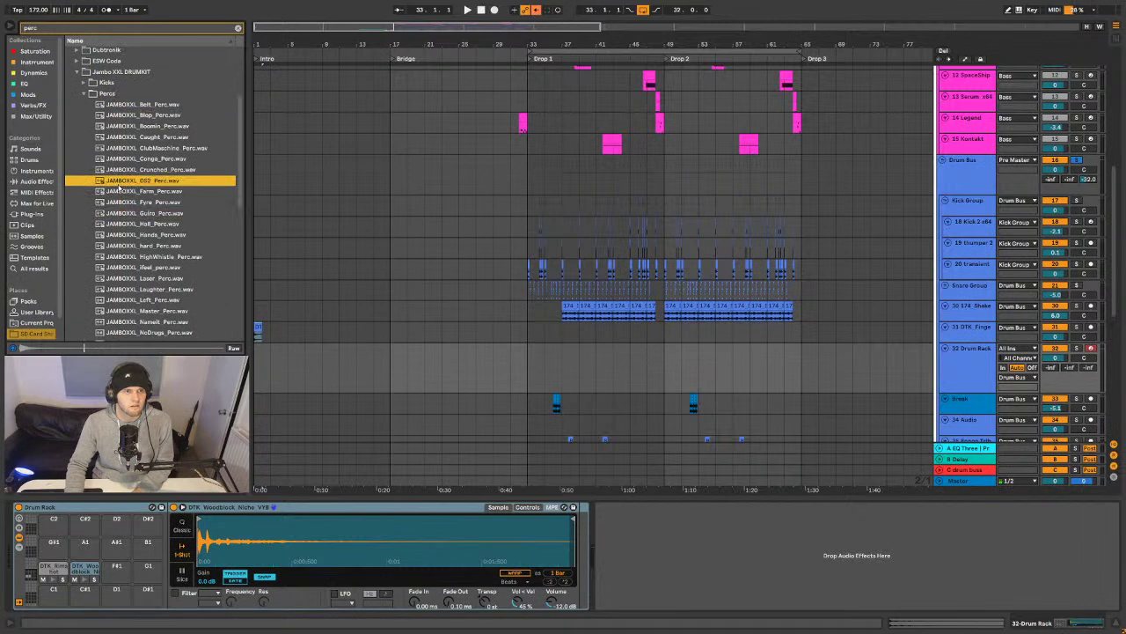
{"action": "left_click", "coordinate": [120, 171]}
{"action": "left_click", "coordinate": [120, 160]}
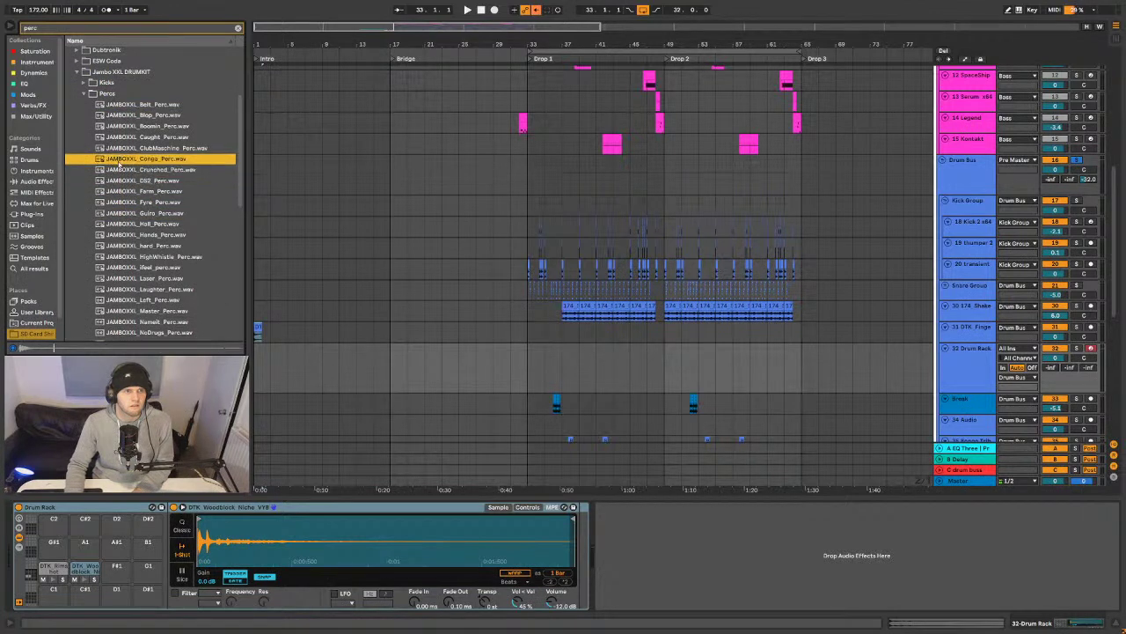
{"action": "left_click_drag", "start_coordinate": [132, 160], "coordinate": [117, 567]}
- Audition neighbouring percs, loading JAMBOXXL_Caught_Perc.wav onto the G1 pad and JAMBOXXL_Fyre_Perc.wav onto the G#1 pad
{"action": "left_click", "coordinate": [154, 148]}
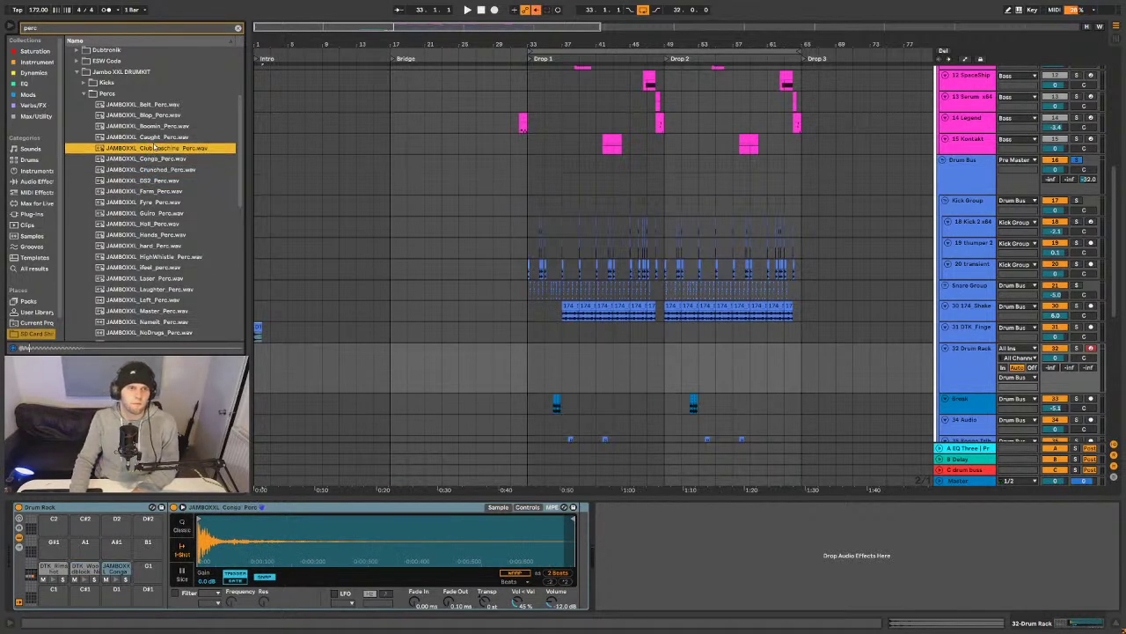
{"action": "left_click", "coordinate": [152, 138]}
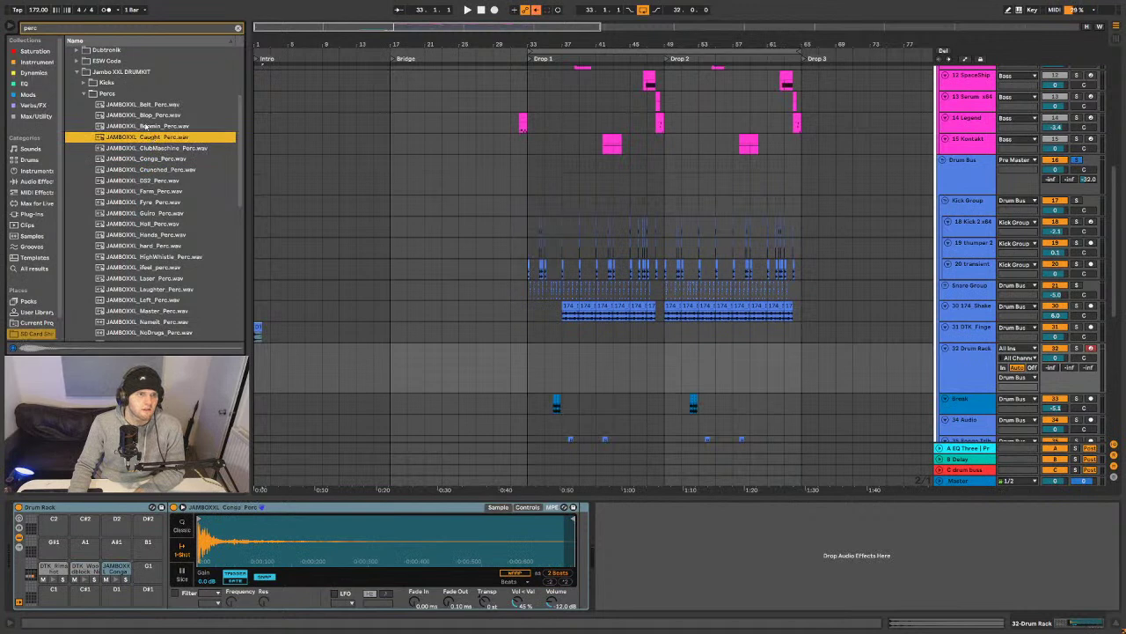
{"action": "left_click_drag", "start_coordinate": [144, 140], "coordinate": [159, 578]}
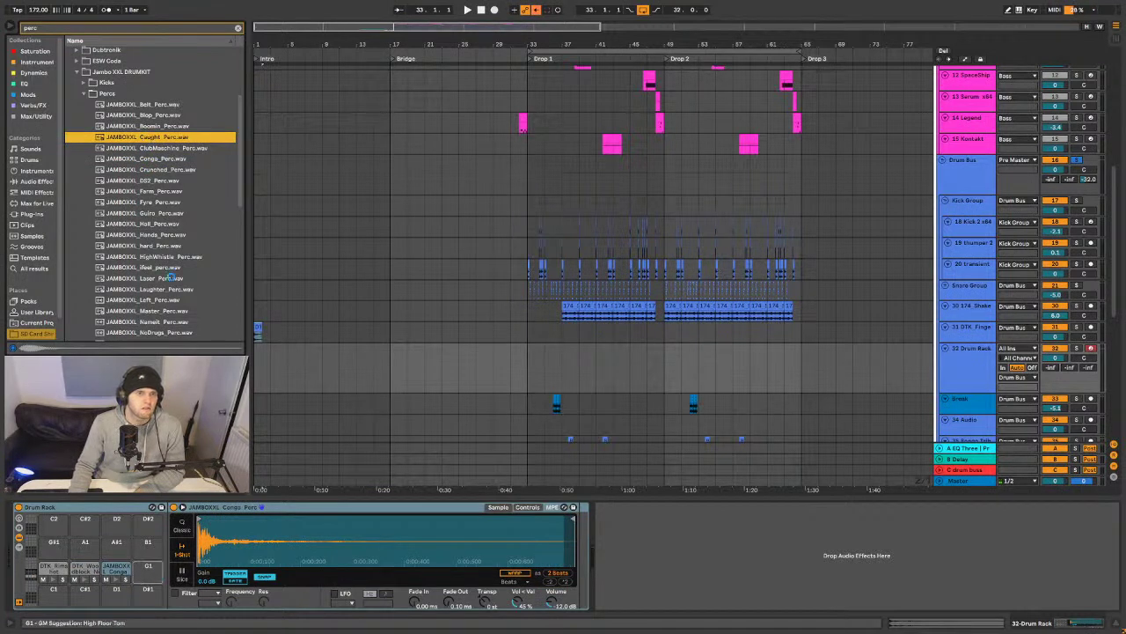
{"action": "left_click", "coordinate": [136, 126]}
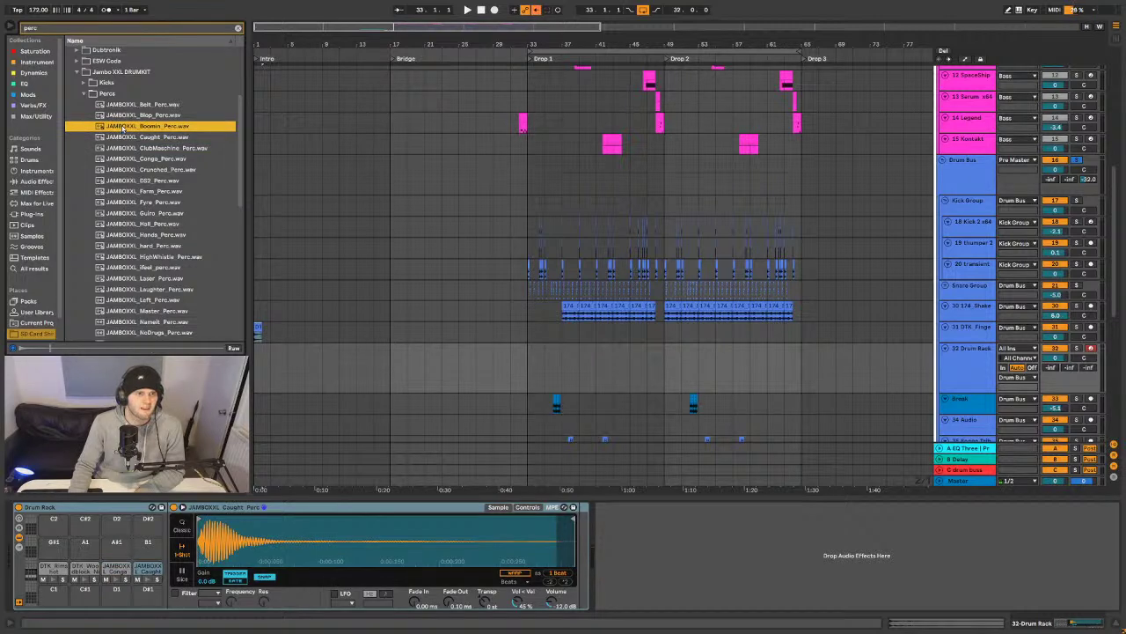
{"action": "left_click", "coordinate": [122, 202]}
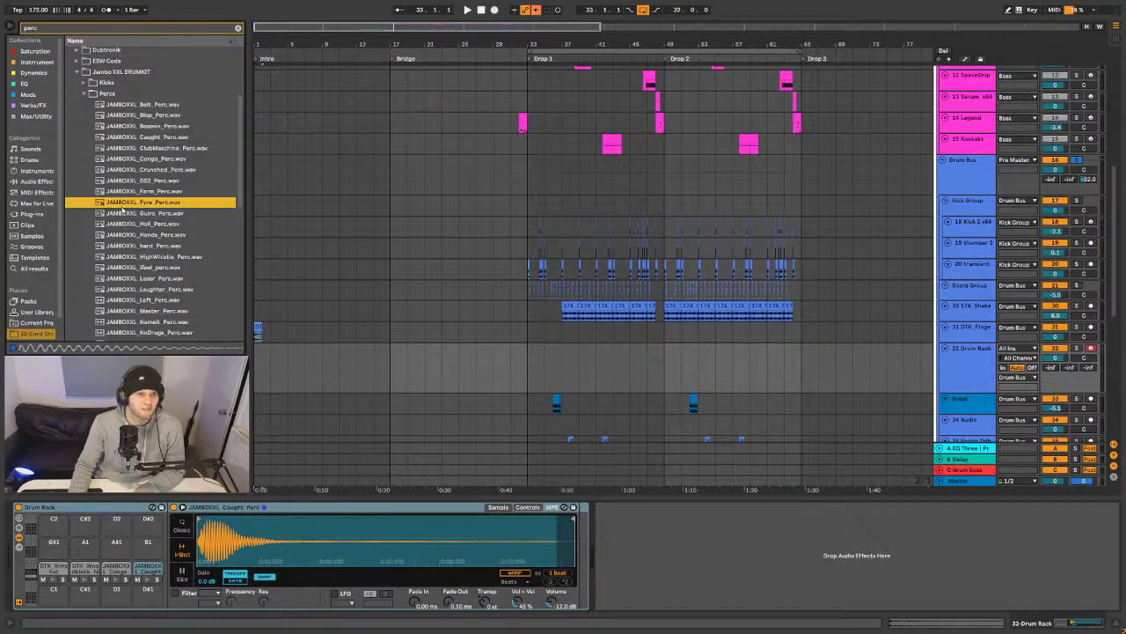
{"action": "left_click_drag", "start_coordinate": [122, 203], "coordinate": [44, 551]}
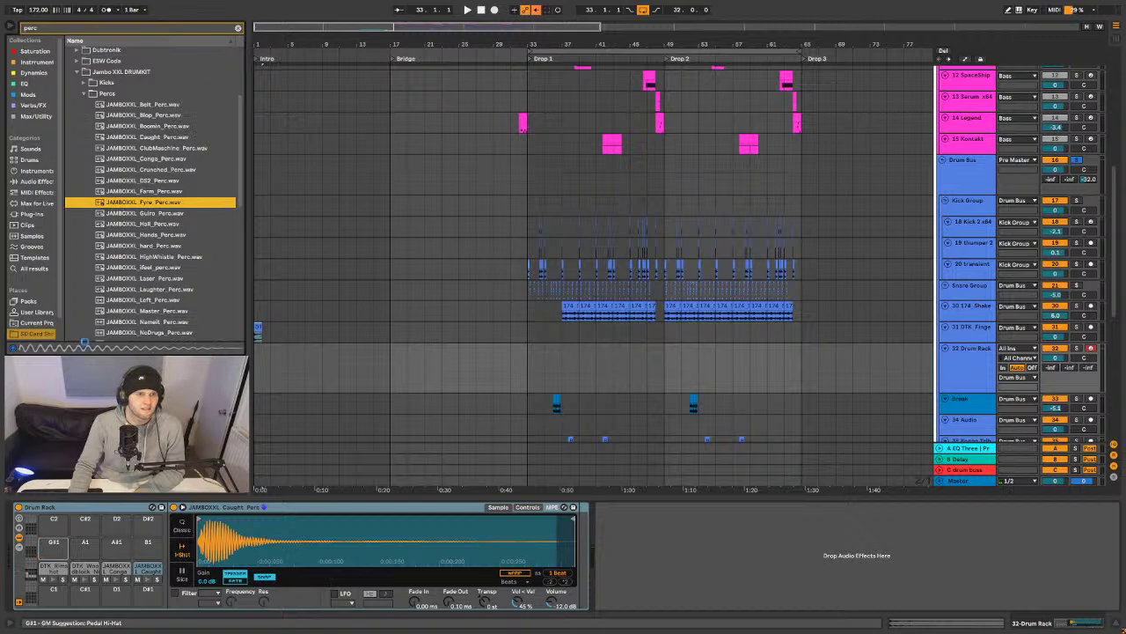
- Audition more Jambo percs, loading JAMBOXXL_Farm_Perc.wav onto the A1 pad and JAMBOXXL_Hall_Perc.wav onto the A#1 pad
{"action": "left_click", "coordinate": [152, 180]}
{"action": "left_click", "coordinate": [150, 191]}
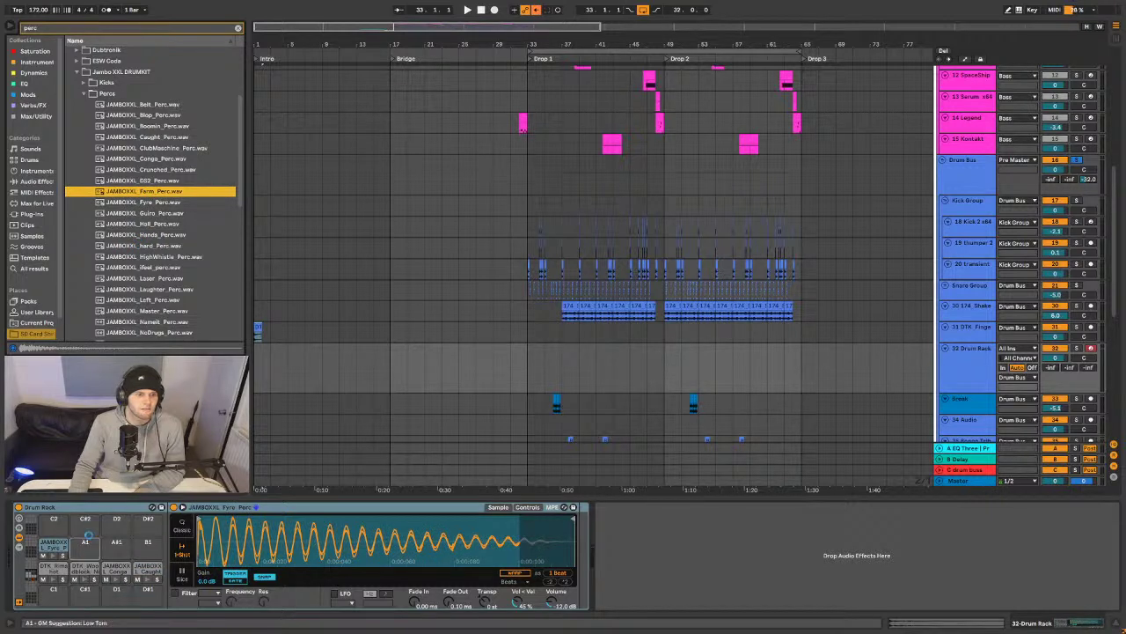
{"action": "left_click", "coordinate": [155, 213]}
{"action": "left_click", "coordinate": [160, 225]}
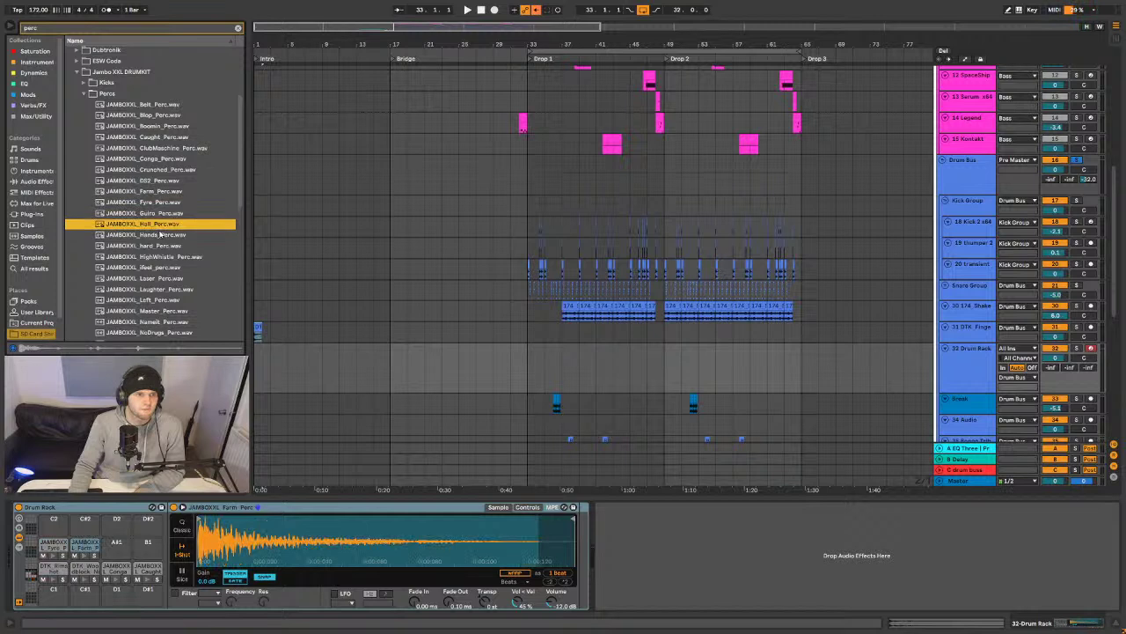
{"action": "left_click", "coordinate": [160, 235]}
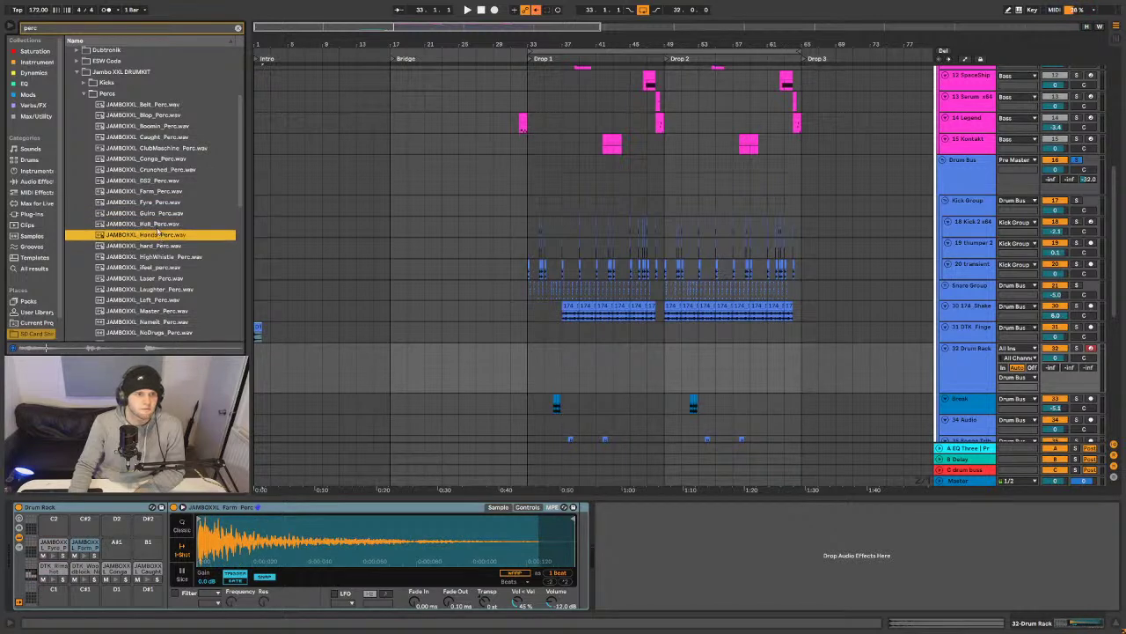
{"action": "left_click", "coordinate": [139, 225]}
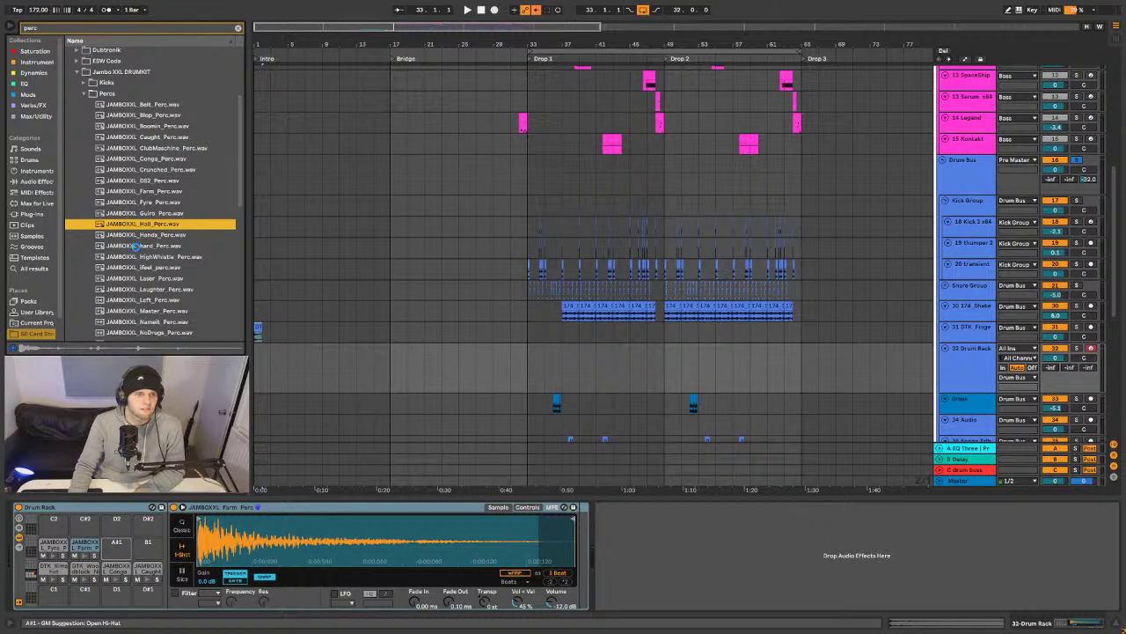
- Audition the hard, HighWhistle and neighbouring percs, and load JAMBOXXL_ifeel_perc.wav onto the B1 pad
{"action": "left_click", "coordinate": [138, 246]}
{"action": "left_click", "coordinate": [148, 258]}
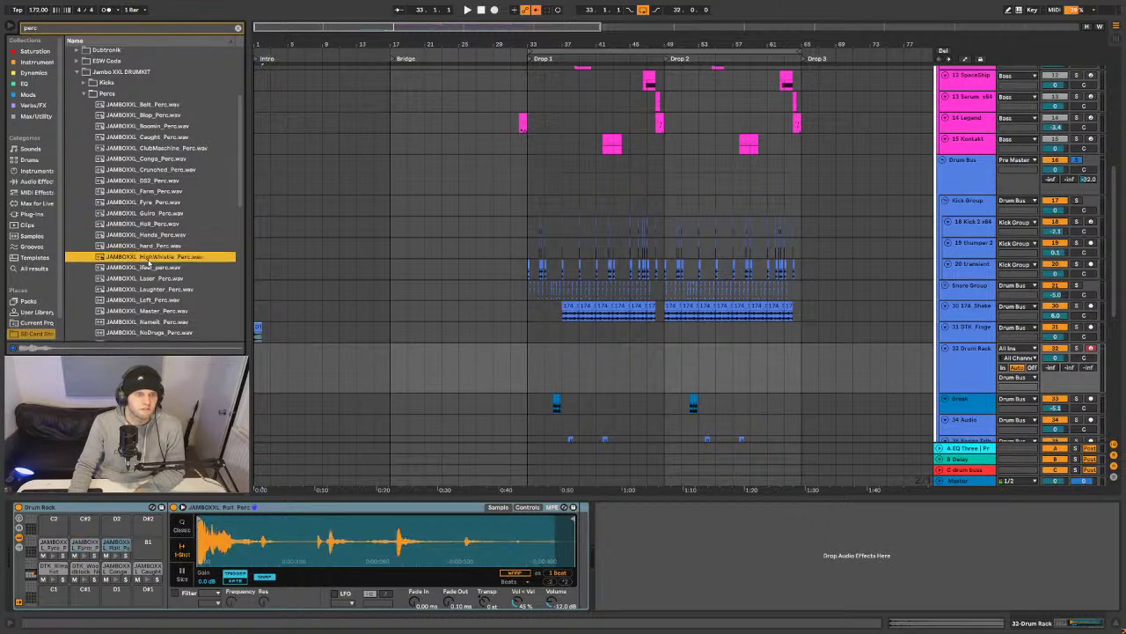
{"action": "left_click", "coordinate": [150, 268]}
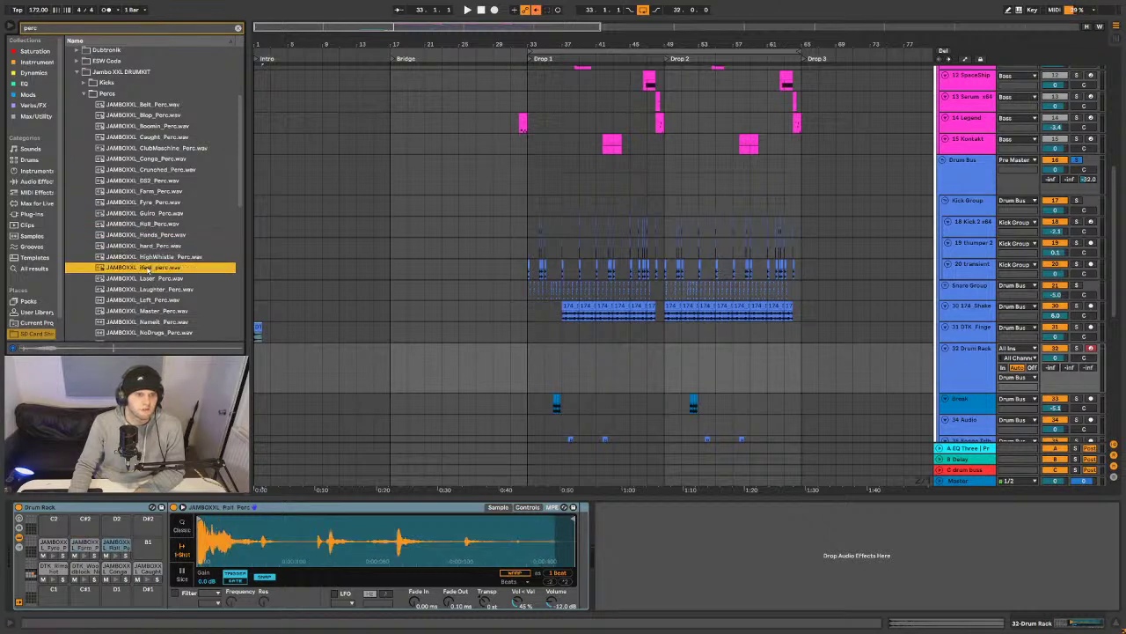
{"action": "left_click", "coordinate": [150, 283]}
{"action": "left_click", "coordinate": [152, 272]}
{"action": "left_click_drag", "start_coordinate": [150, 270], "coordinate": [150, 540]}
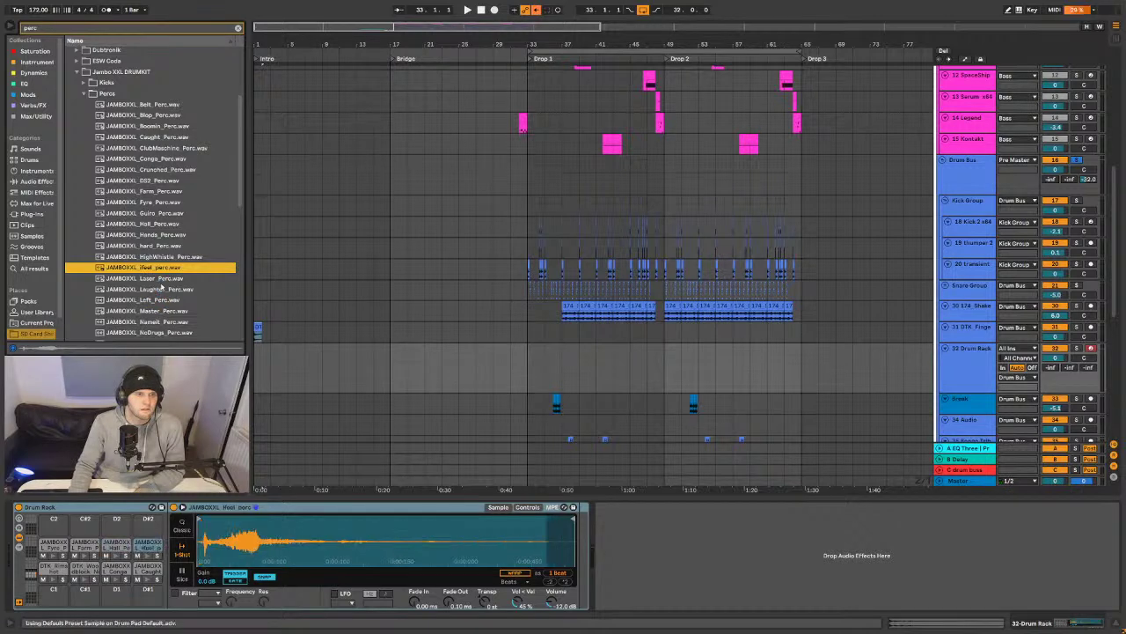
- Audition the Jambo percs from JAMBOXXL_Laser_Perc.wav through JAMBOXXL_NoDrugs_Perc.wav
{"action": "scroll", "coordinate": [160, 283], "scroll_direction": "down", "scroll_amount": 1}
{"action": "left_click", "coordinate": [158, 256]}
{"action": "left_click", "coordinate": [159, 266]}
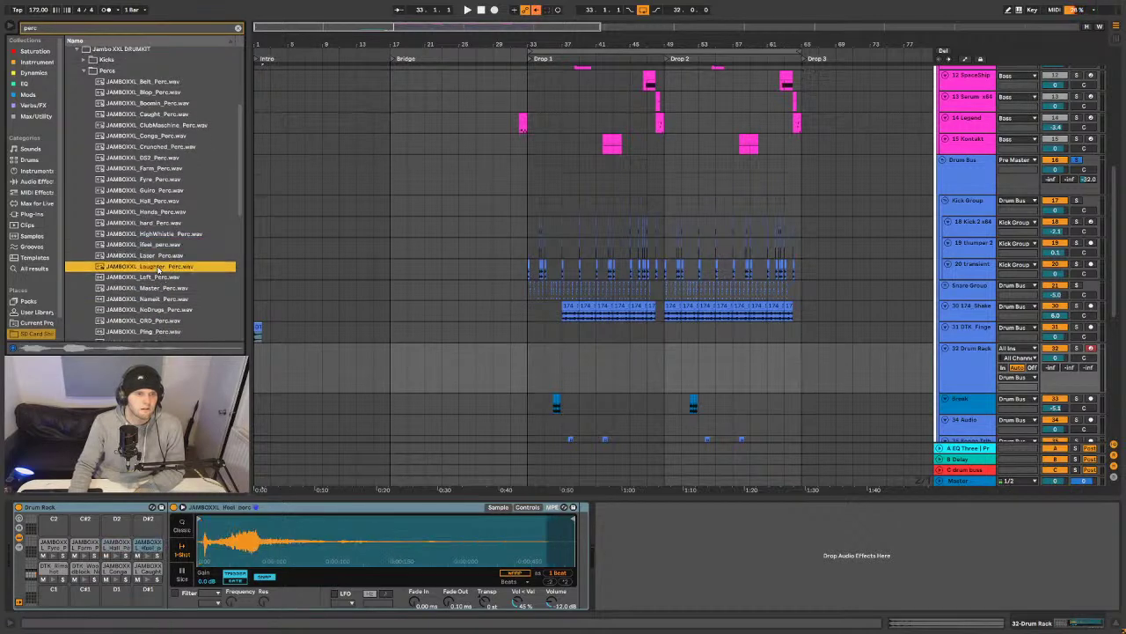
{"action": "left_click", "coordinate": [161, 277]}
{"action": "left_click", "coordinate": [158, 291]}
{"action": "scroll", "coordinate": [157, 291], "scroll_direction": "down", "scroll_amount": 1}
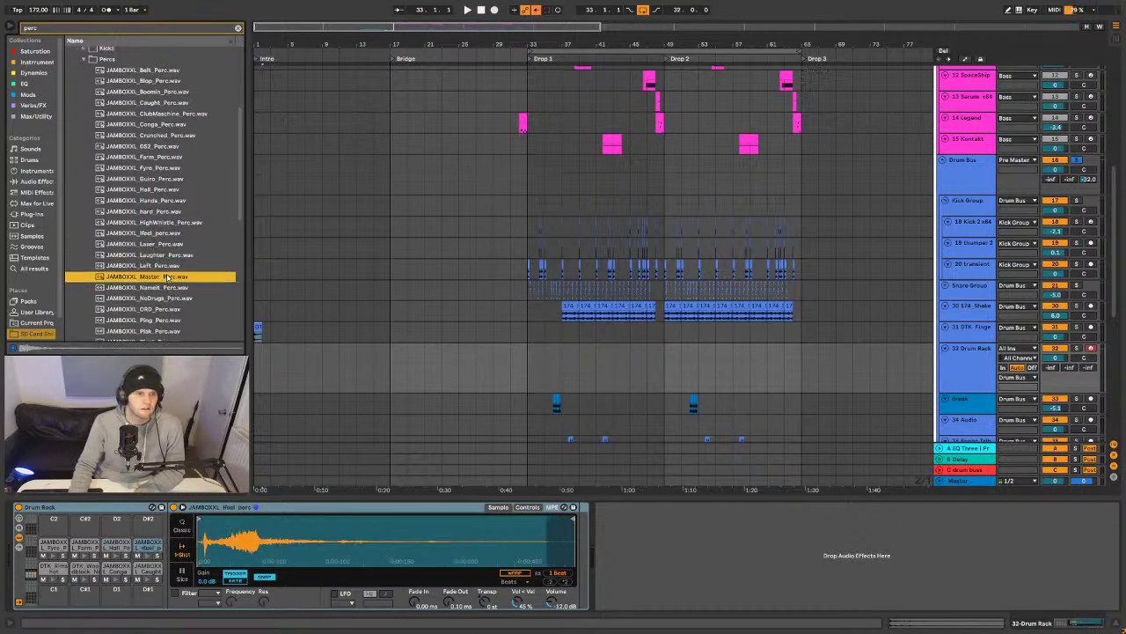
{"action": "left_click", "coordinate": [171, 299]}
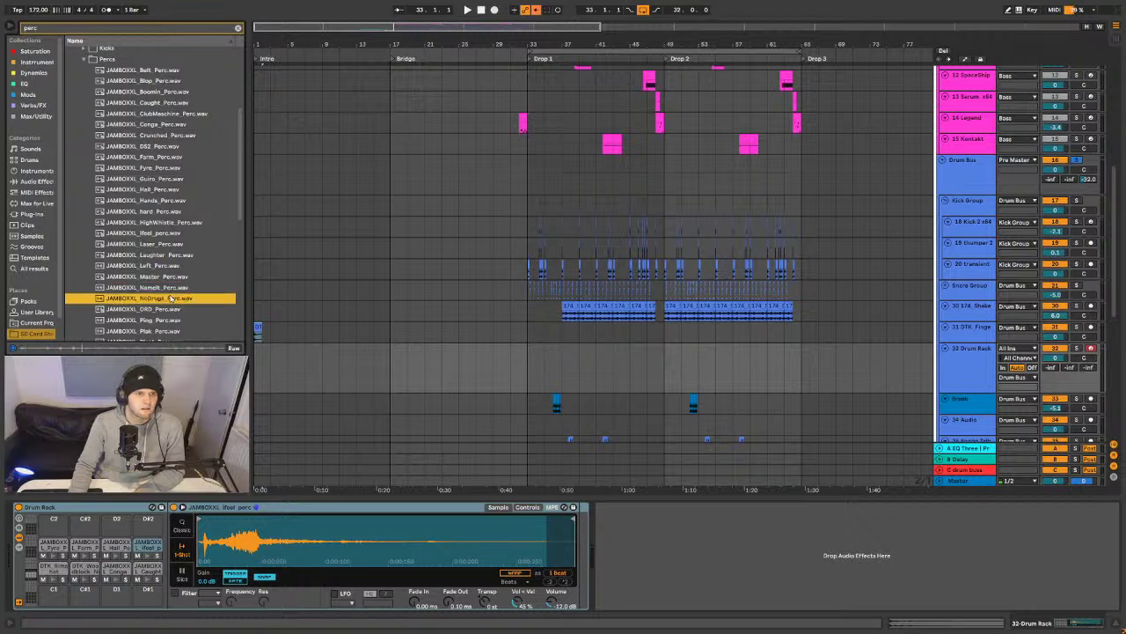
- Audition the Nameit, ORD and Ping percs, and load JAMBOXXL_ORD_Perc.wav onto the C2 pad
{"action": "scroll", "coordinate": [171, 299], "scroll_direction": "down", "scroll_amount": 1}
{"action": "left_click", "coordinate": [168, 276]}
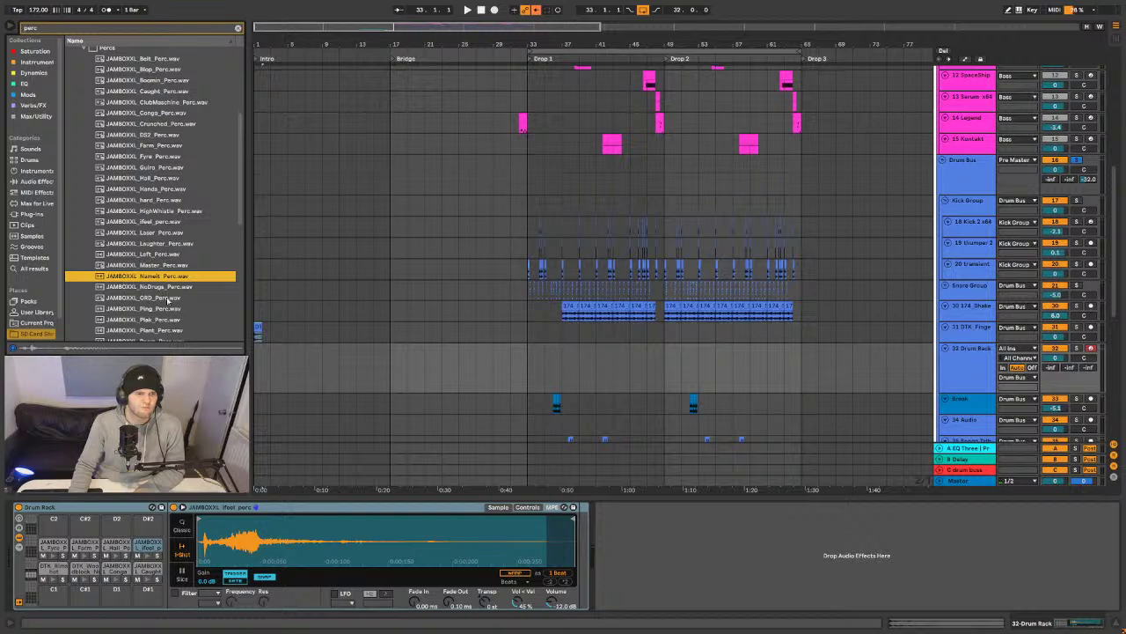
{"action": "left_click", "coordinate": [168, 298]}
{"action": "left_click", "coordinate": [172, 309]}
{"action": "scroll", "coordinate": [171, 314], "scroll_direction": "down", "scroll_amount": 2}
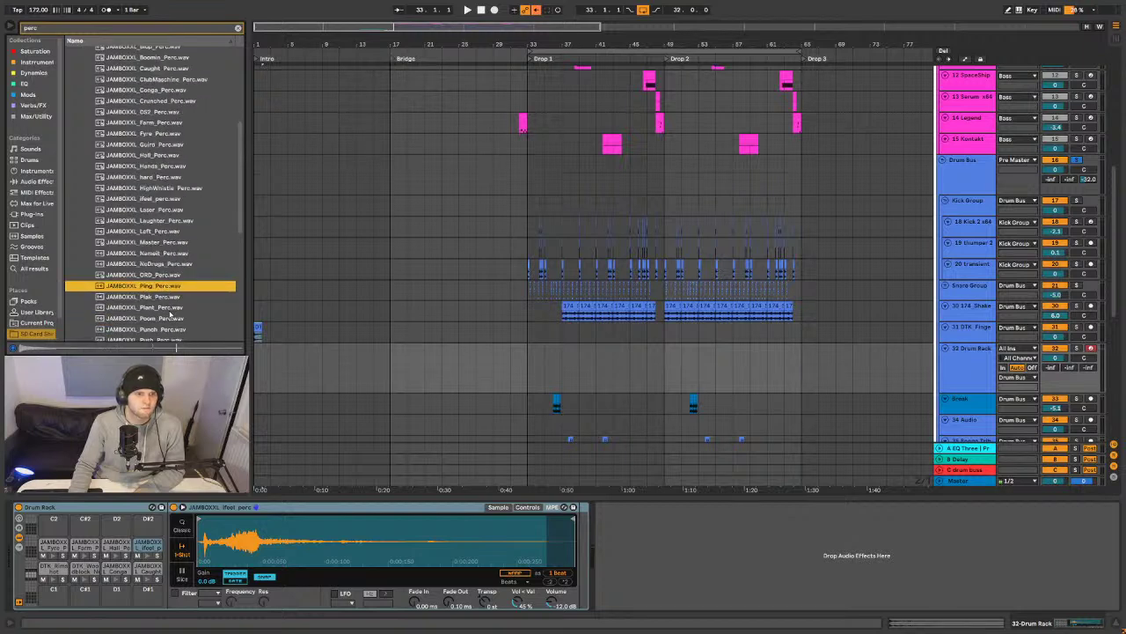
{"action": "left_click", "coordinate": [163, 265]}
{"action": "left_click", "coordinate": [150, 275]}
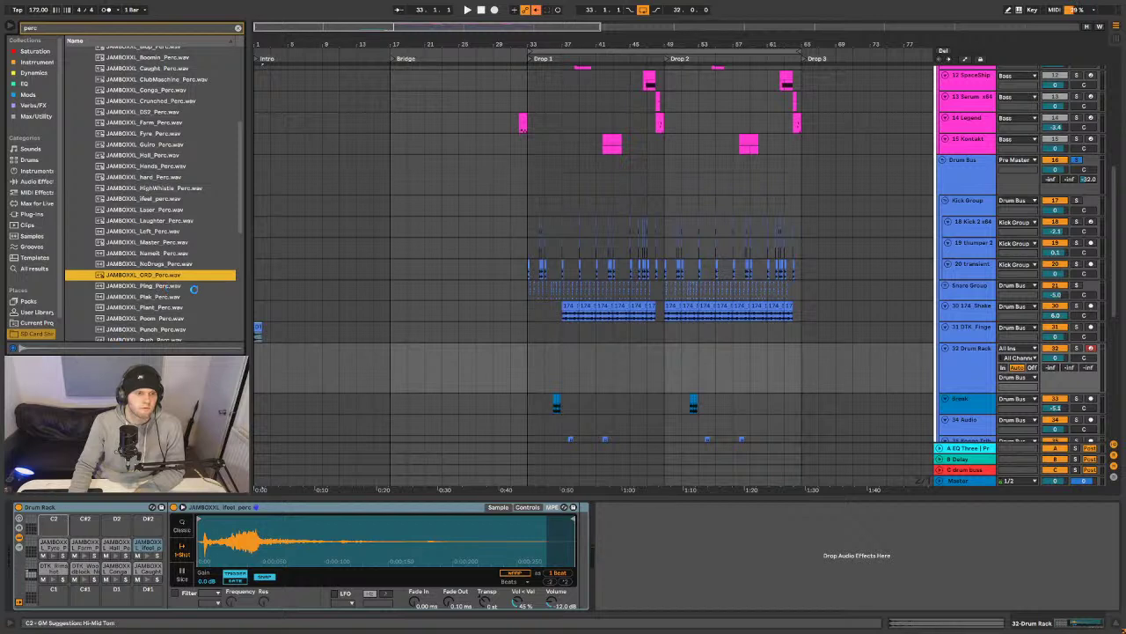
- Audition the remaining Jambo percs from JAMBOXXL_Plant_Perc.wav through JAMBOXXL_WWE_Perc.wav
{"action": "scroll", "coordinate": [171, 290], "scroll_direction": "down", "scroll_amount": 2}
{"action": "left_click", "coordinate": [167, 286]}
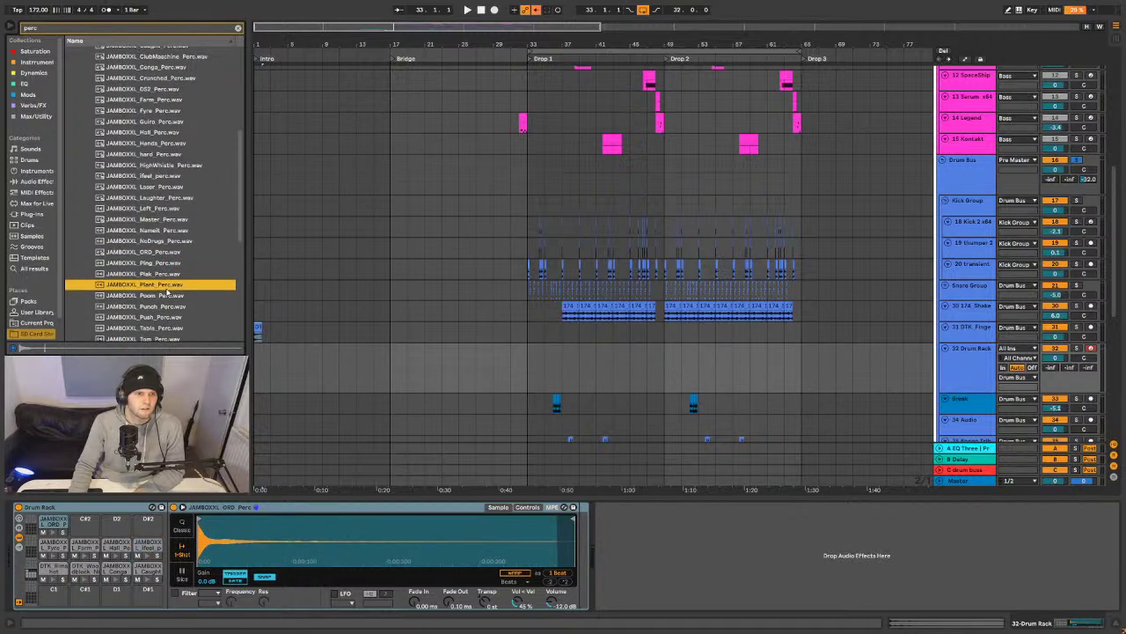
{"action": "left_click", "coordinate": [168, 296]}
{"action": "left_click", "coordinate": [167, 306]}
{"action": "scroll", "coordinate": [169, 304], "scroll_direction": "down", "scroll_amount": 1}
{"action": "left_click", "coordinate": [167, 306]}
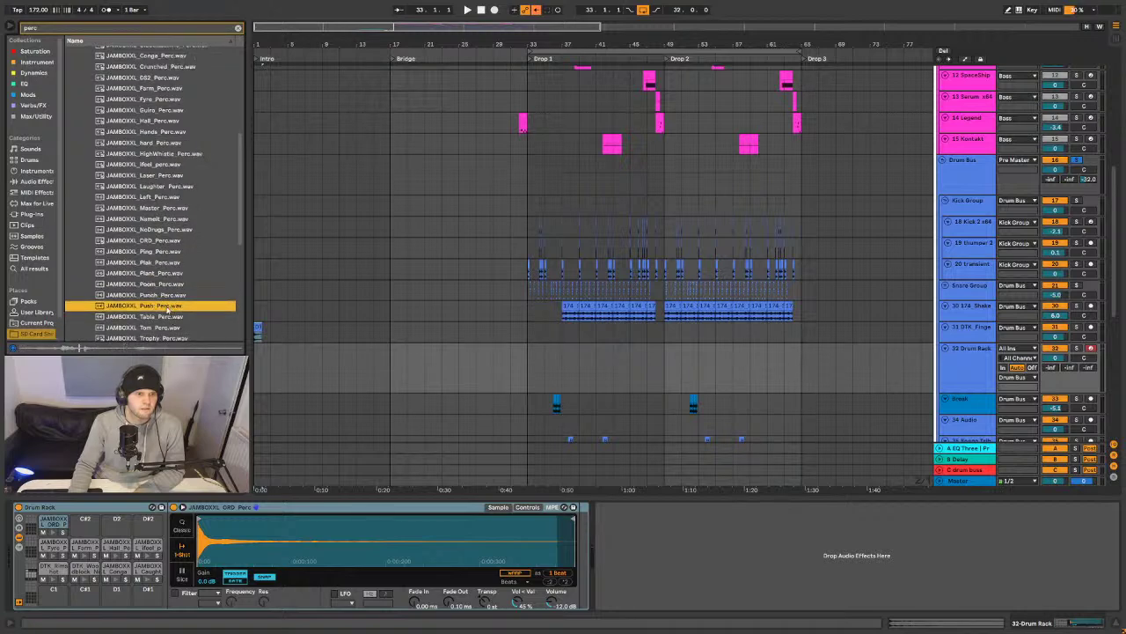
{"action": "left_click", "coordinate": [165, 317]}
{"action": "left_click", "coordinate": [165, 328]}
{"action": "scroll", "coordinate": [163, 322], "scroll_direction": "down", "scroll_amount": 5}
{"action": "left_click", "coordinate": [156, 283]}
{"action": "left_click", "coordinate": [157, 291]}
{"action": "left_click", "coordinate": [158, 303]}
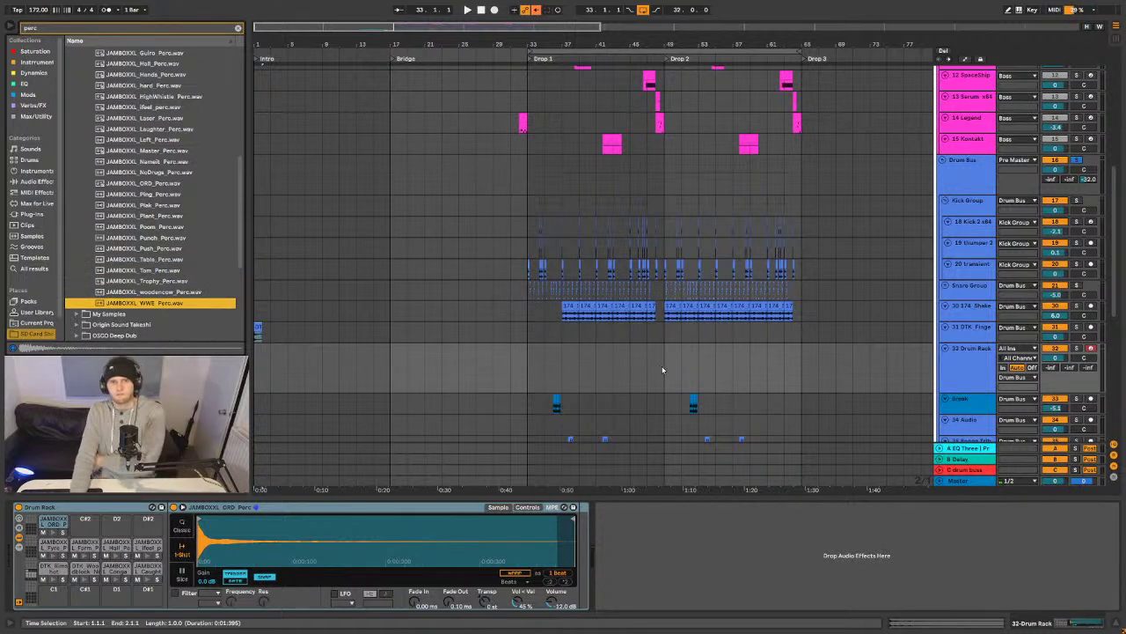
- Insert an empty four-bar MIDI clip on the 32 Drum Rack track from bar 41 to bar 45 in Drop 1
{"action": "left_click_drag", "start_coordinate": [528, 370], "coordinate": [578, 370]}
{"action": "left_click", "coordinate": [579, 368]}
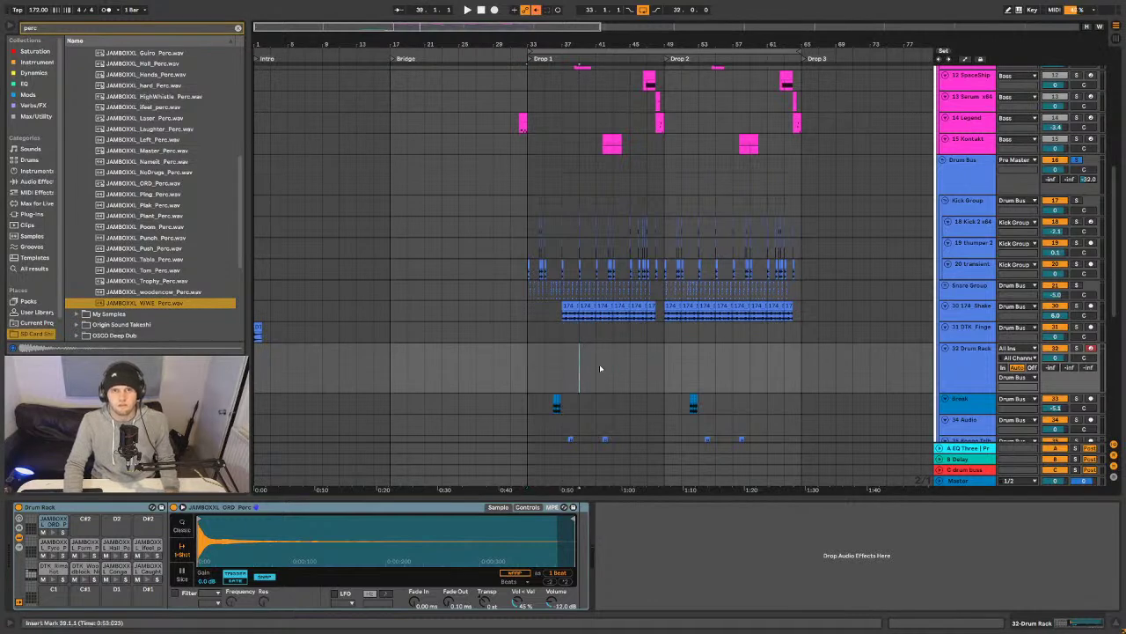
{"action": "left_click_drag", "start_coordinate": [597, 368], "coordinate": [634, 368]}
{"action": "right_click", "coordinate": [634, 368]}
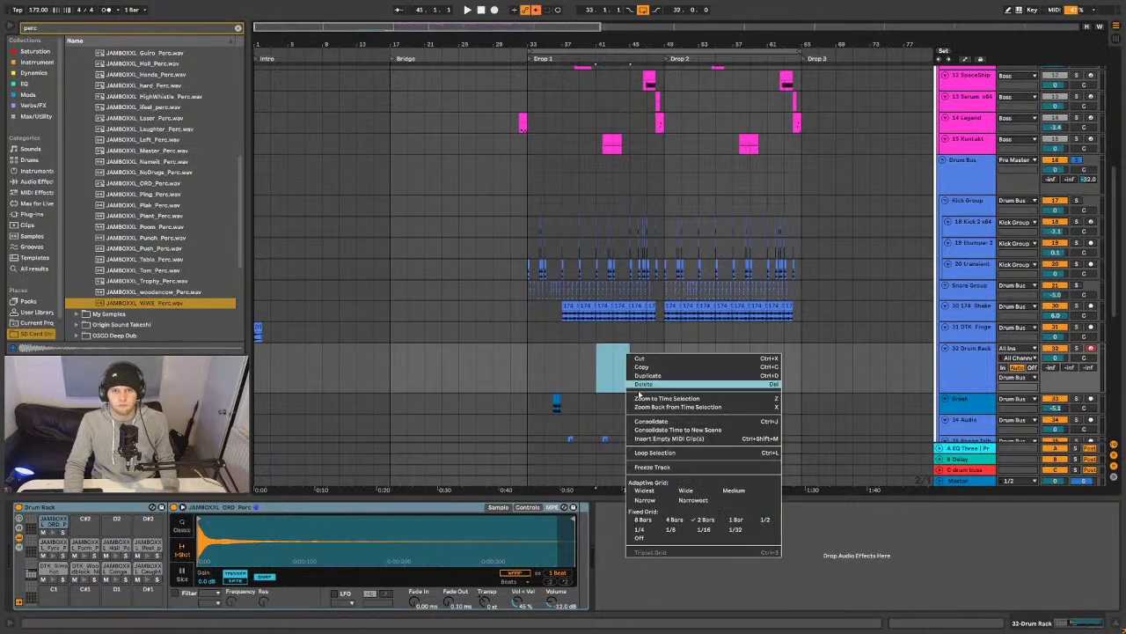
{"action": "left_click", "coordinate": [669, 431]}
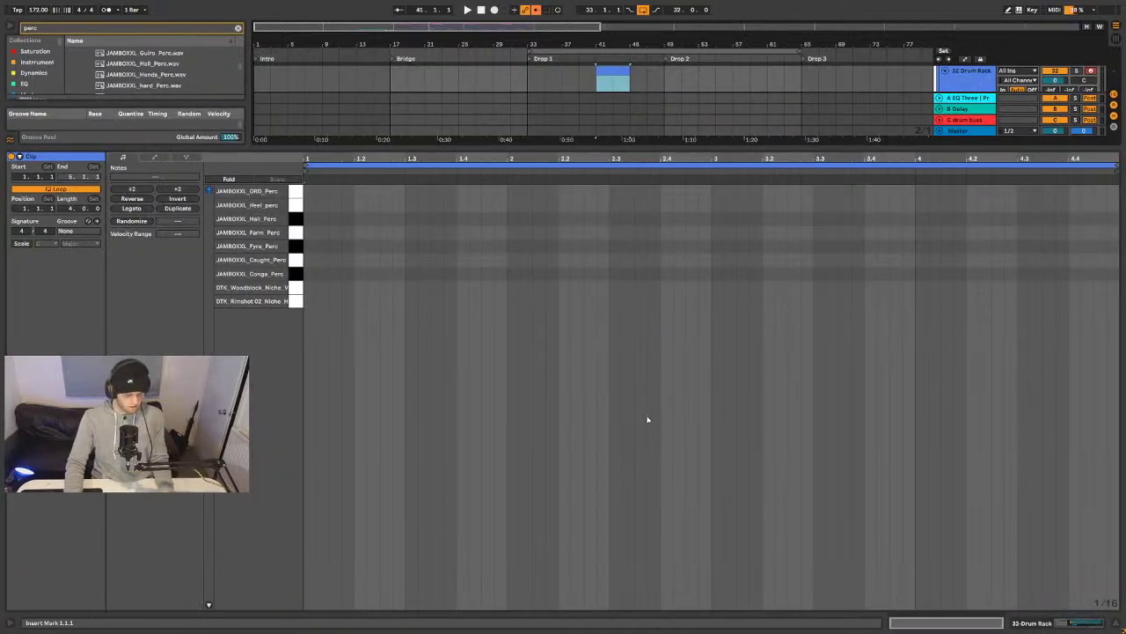
- Play the loop from bar 41 over the full arrangement and reopen the empty 32 Drum Rack clip for note editing
{"action": "key", "text": "space"}
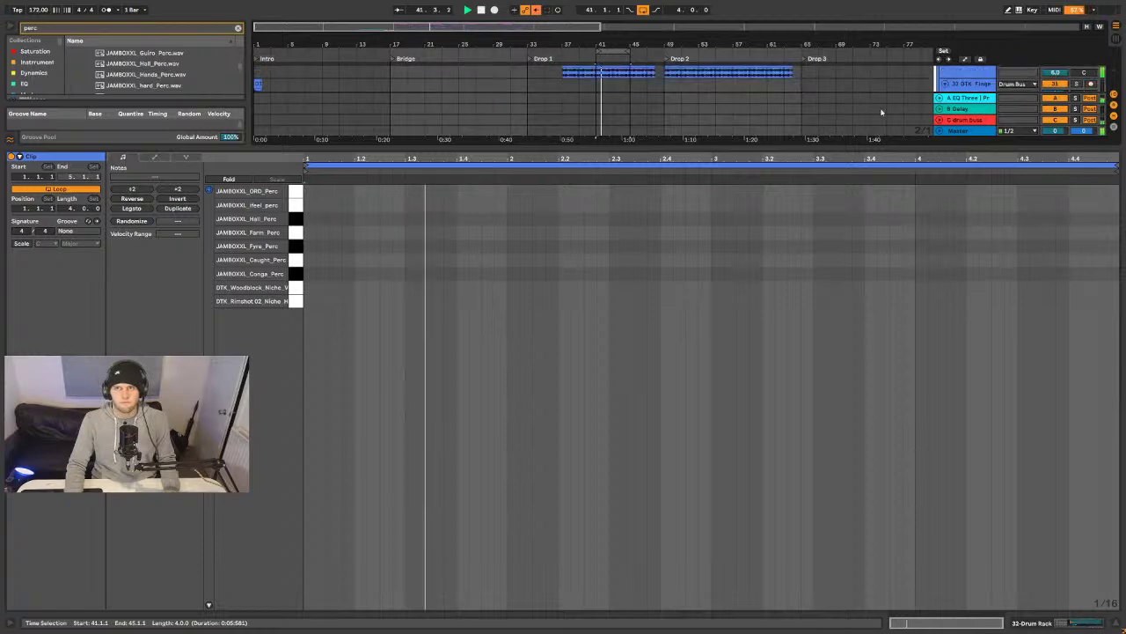
{"action": "left_click", "coordinate": [1117, 628]}
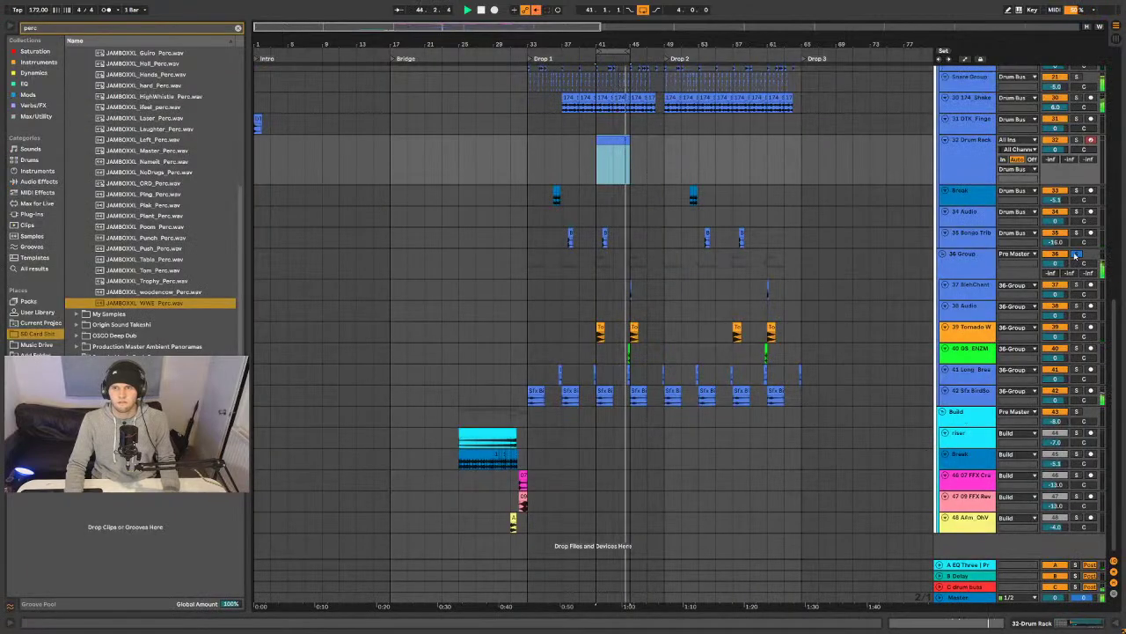
{"action": "scroll", "coordinate": [795, 254], "scroll_direction": "up", "scroll_amount": 4}
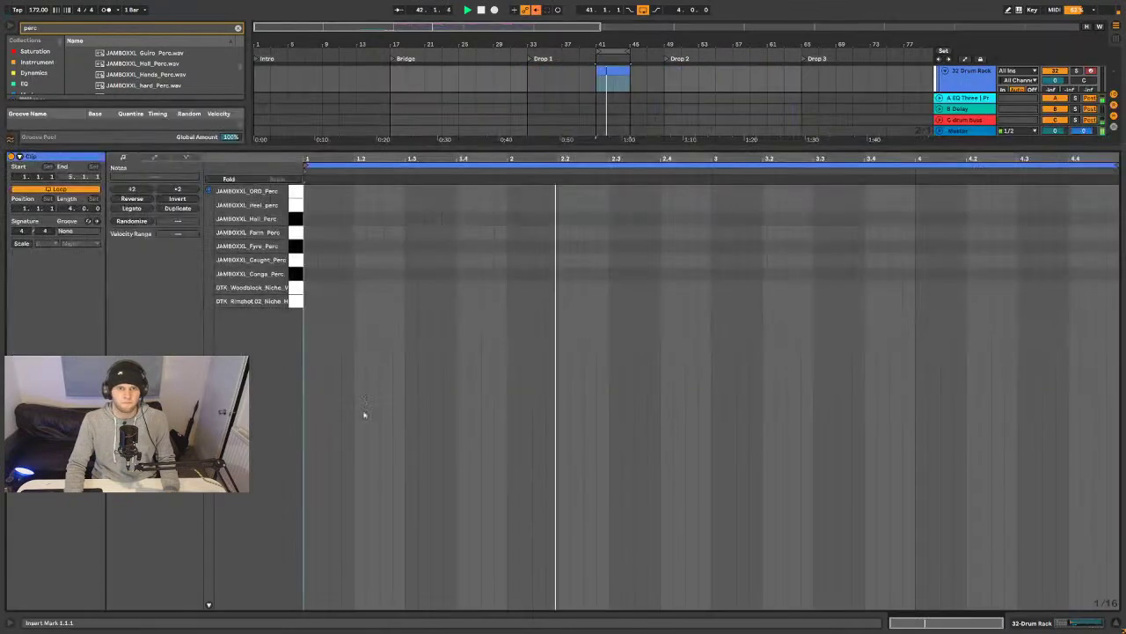
{"action": "double_click", "coordinate": [614, 250]}
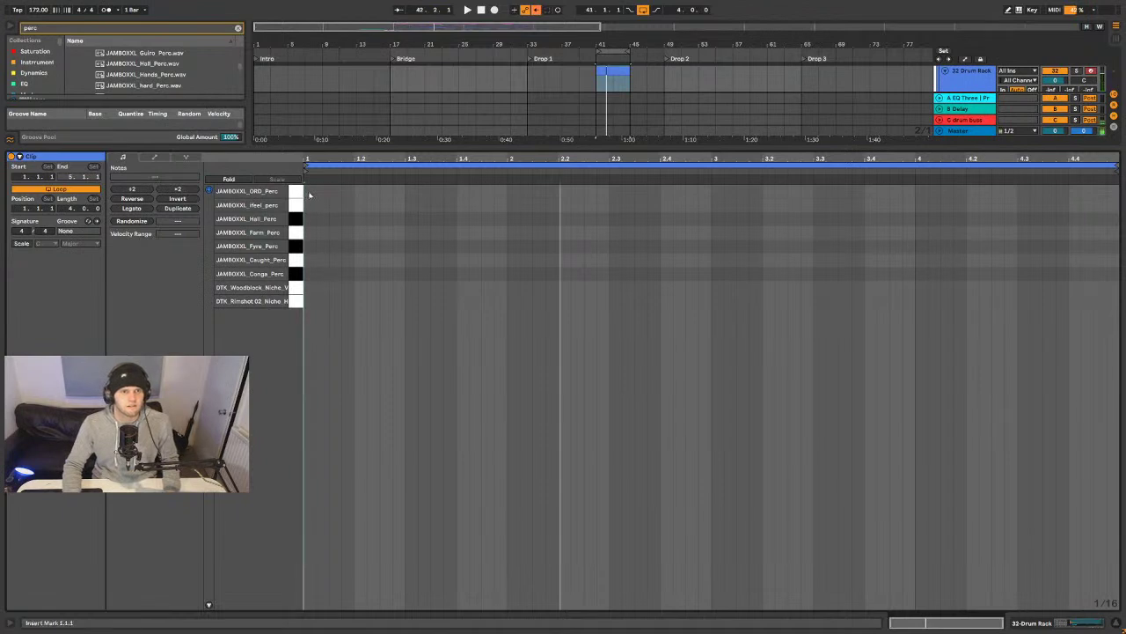
- Add a JAMBOXXL_ifeel_perc note at 1.1.3 and a JAMBOXXL_ORD_Perc note at 1.1.1, playing the loop to check them
{"action": "left_click", "coordinate": [315, 205]}
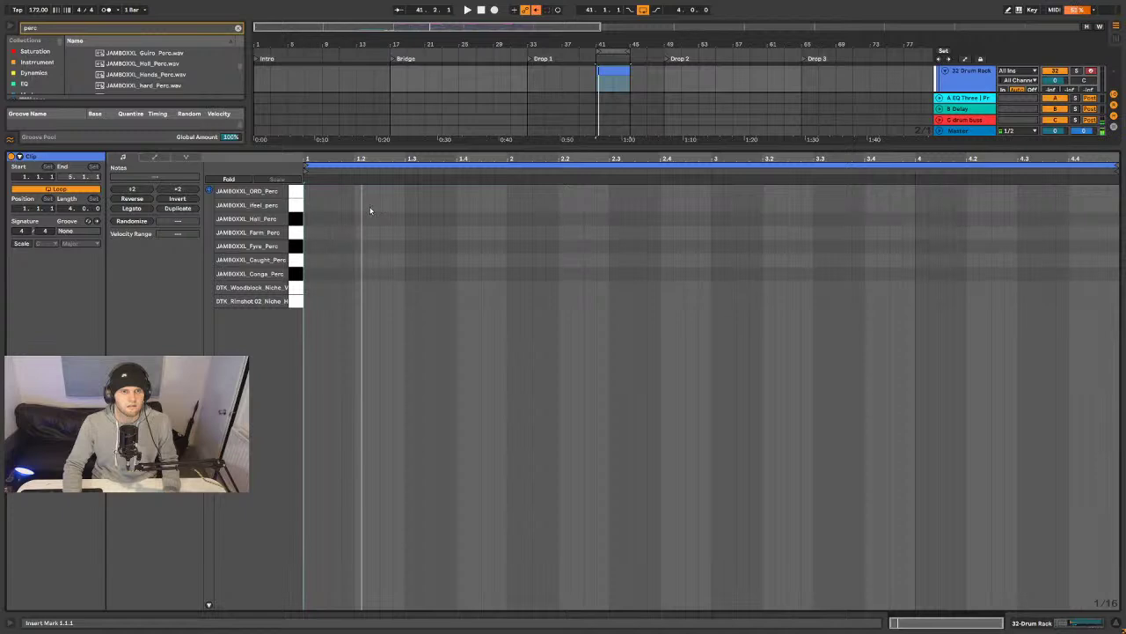
{"action": "double_click", "coordinate": [348, 205]}
{"action": "left_click_drag", "start_coordinate": [348, 205], "coordinate": [334, 206]}
{"action": "key", "text": "space"}
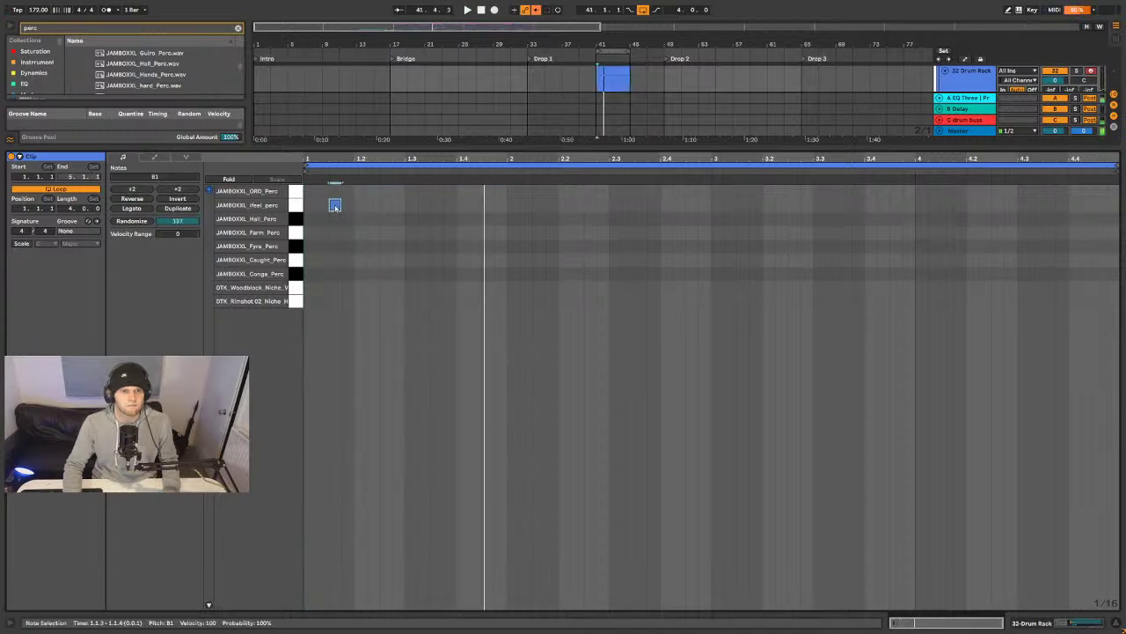
{"action": "key", "text": "space"}
{"action": "double_click", "coordinate": [309, 191]}
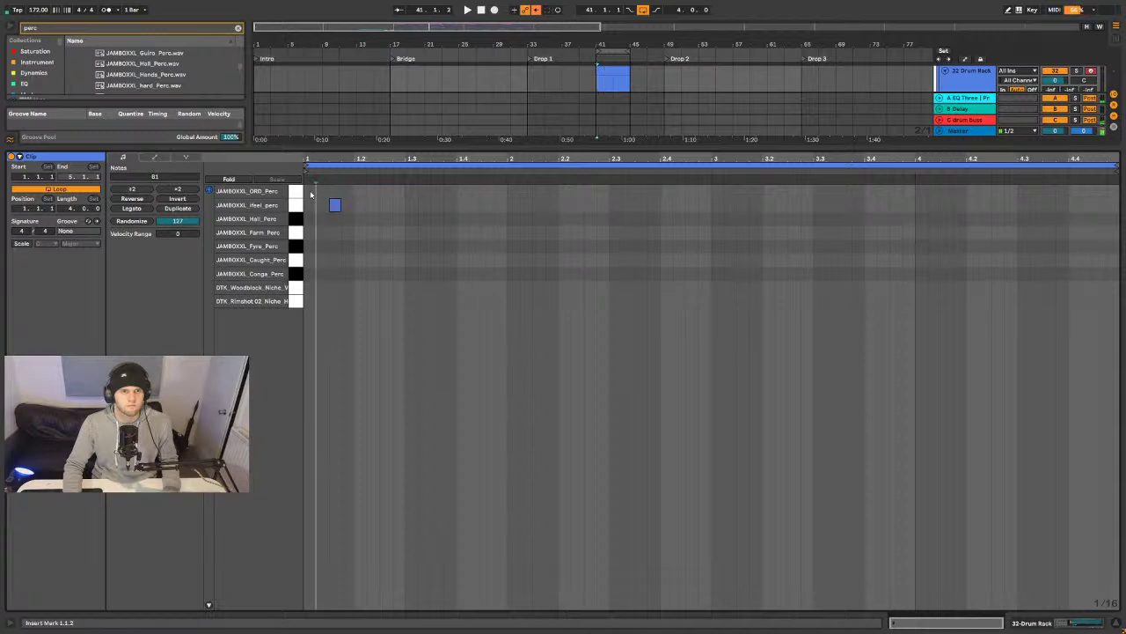
{"action": "key", "text": "space"}
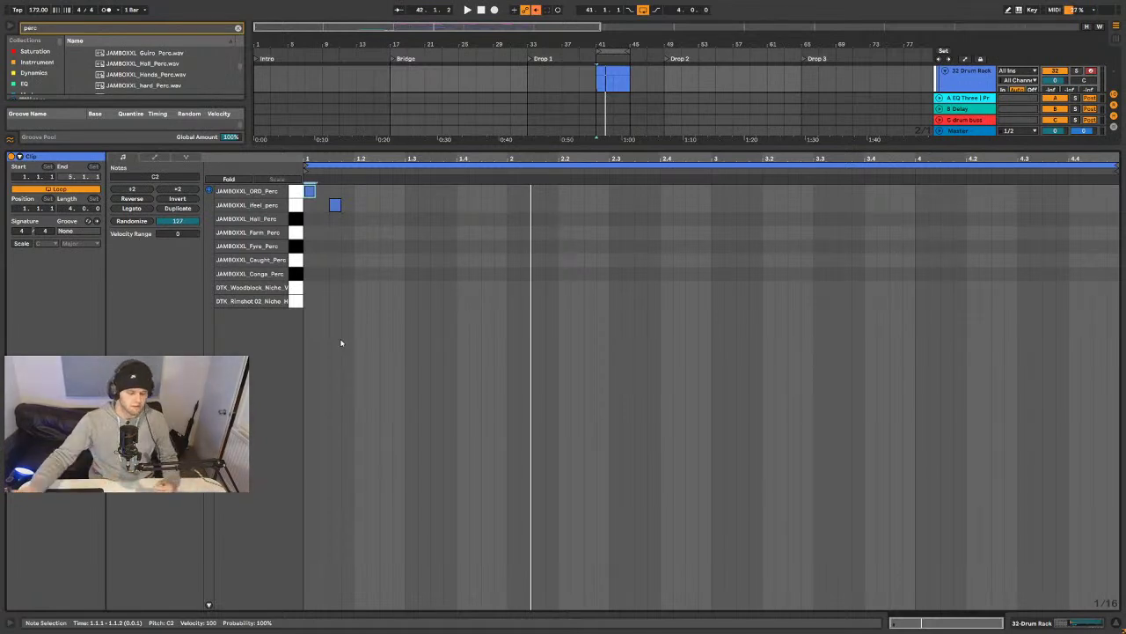
- Shrink the note editor so that more arrangement tracks show above it
{"action": "left_click_drag", "start_coordinate": [461, 146], "coordinate": [528, 370]}
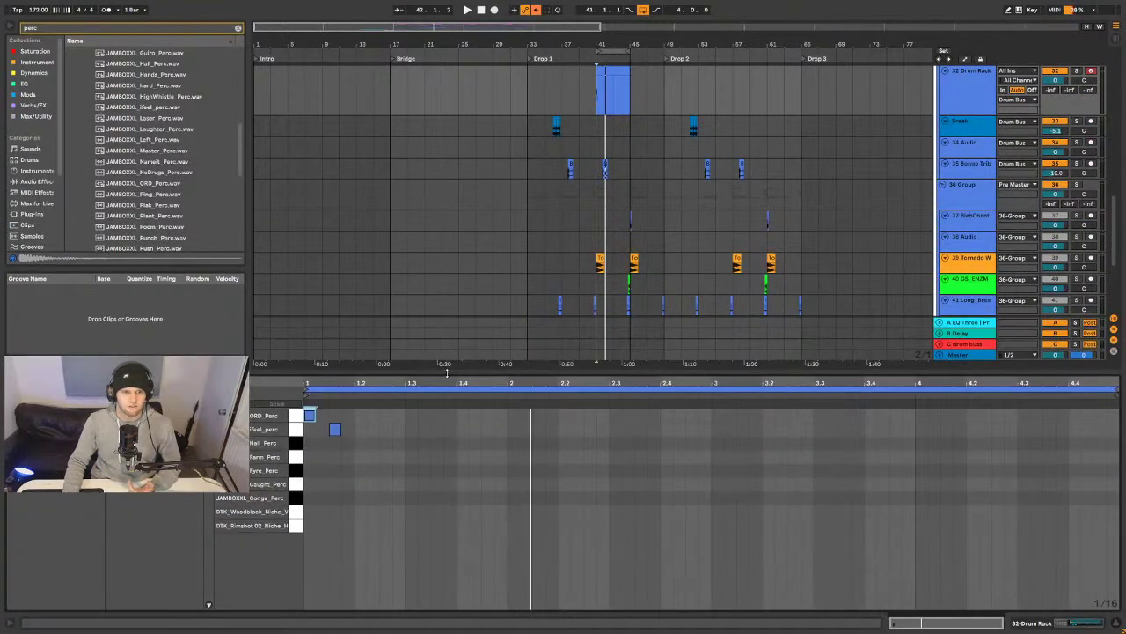
{"action": "scroll", "coordinate": [572, 356], "scroll_direction": "down", "scroll_amount": 2}
{"action": "left_click_drag", "start_coordinate": [605, 377], "coordinate": [605, 405]}
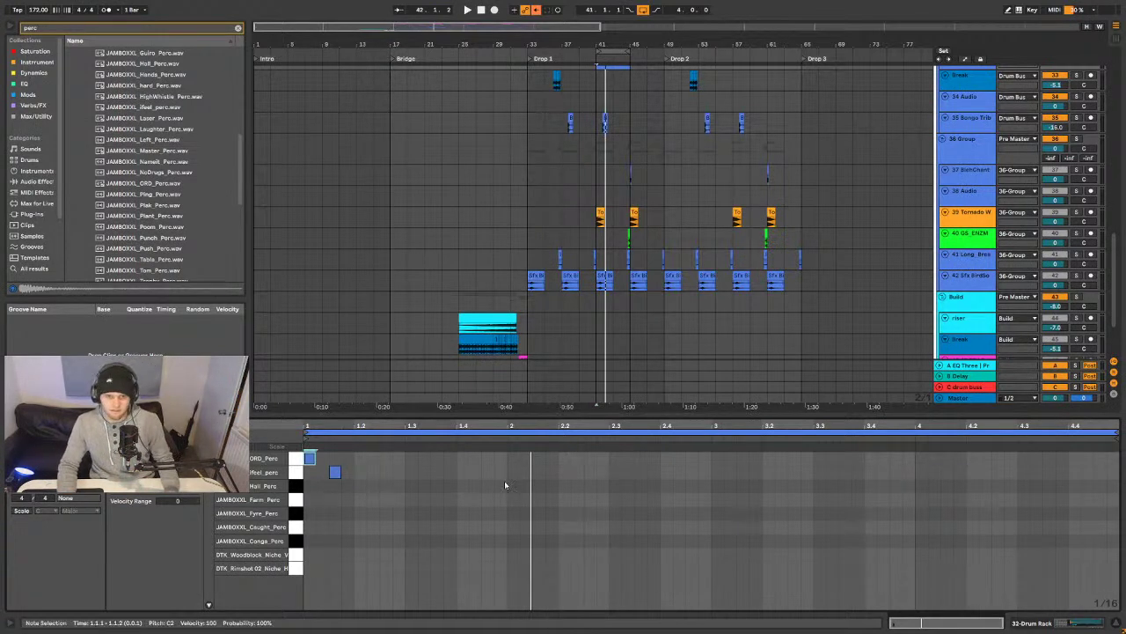
- Audition the JAMBOXXL_Farm_Perc and JAMBOXXL_Fyre_Perc sounds of the Drum Rack and look over the other drum tracks
{"action": "left_click", "coordinate": [338, 476]}
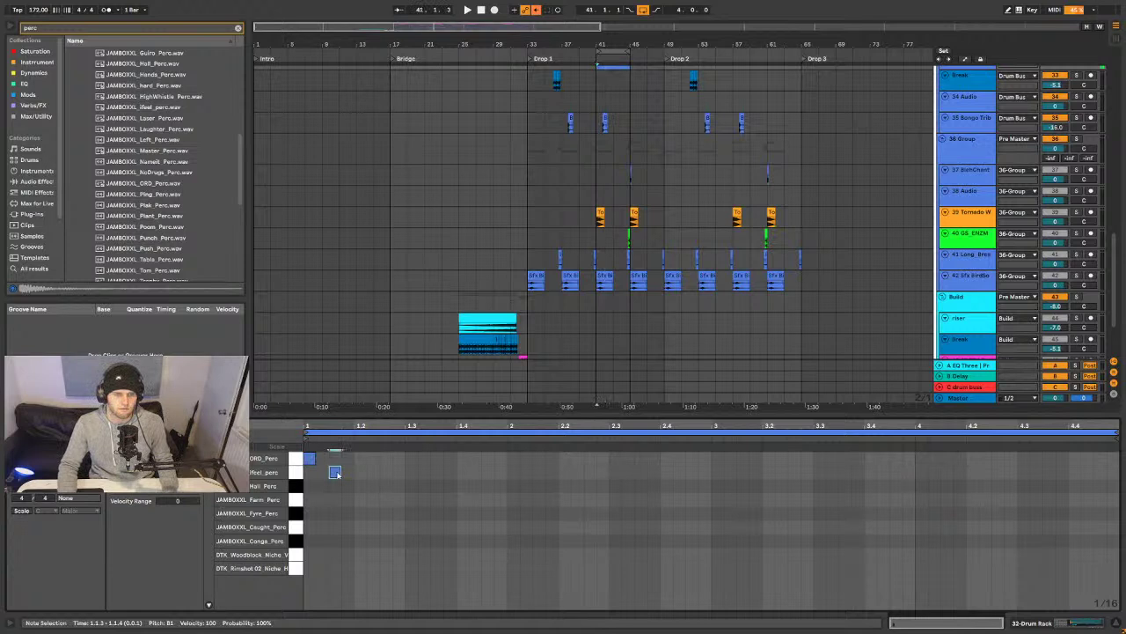
{"action": "left_click", "coordinate": [297, 500]}
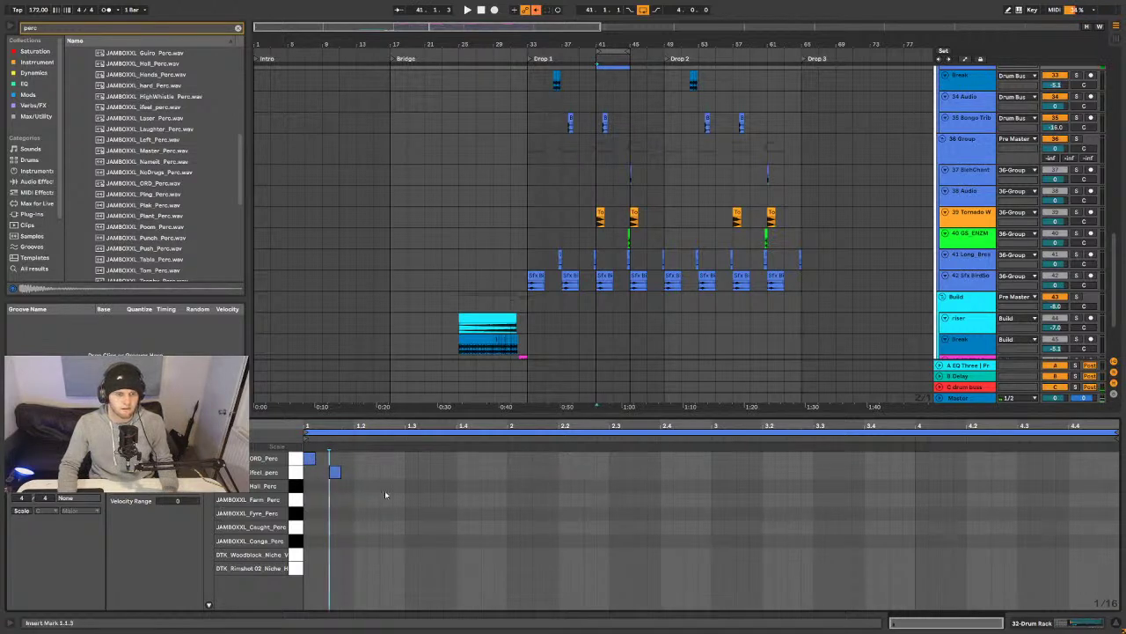
{"action": "left_click", "coordinate": [296, 499]}
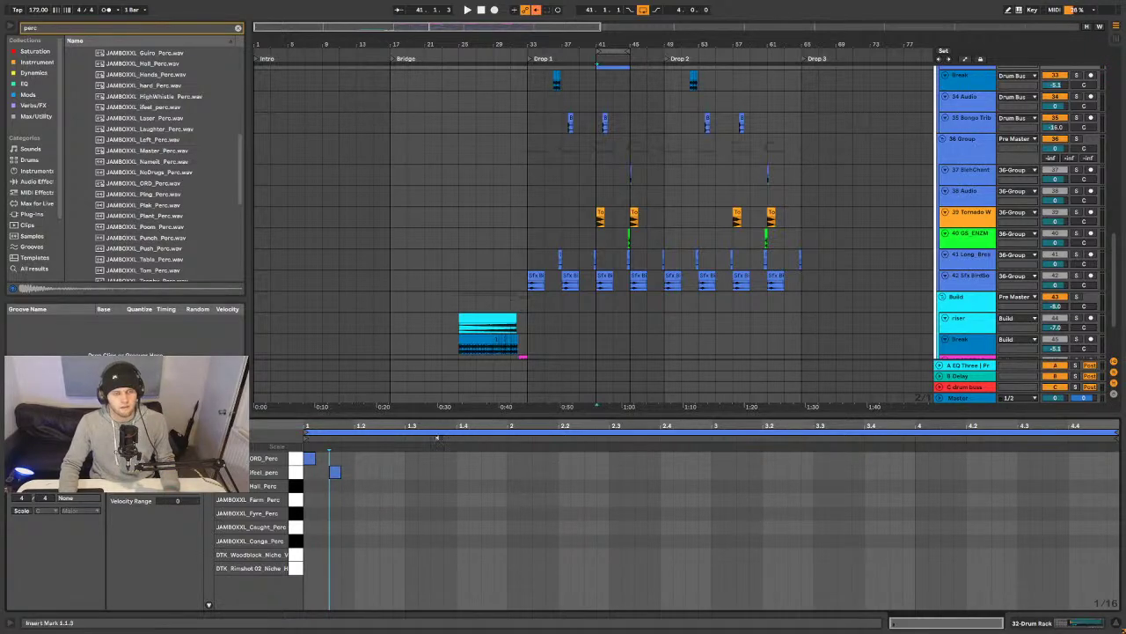
{"action": "scroll", "coordinate": [627, 302], "scroll_direction": "up", "scroll_amount": 10}
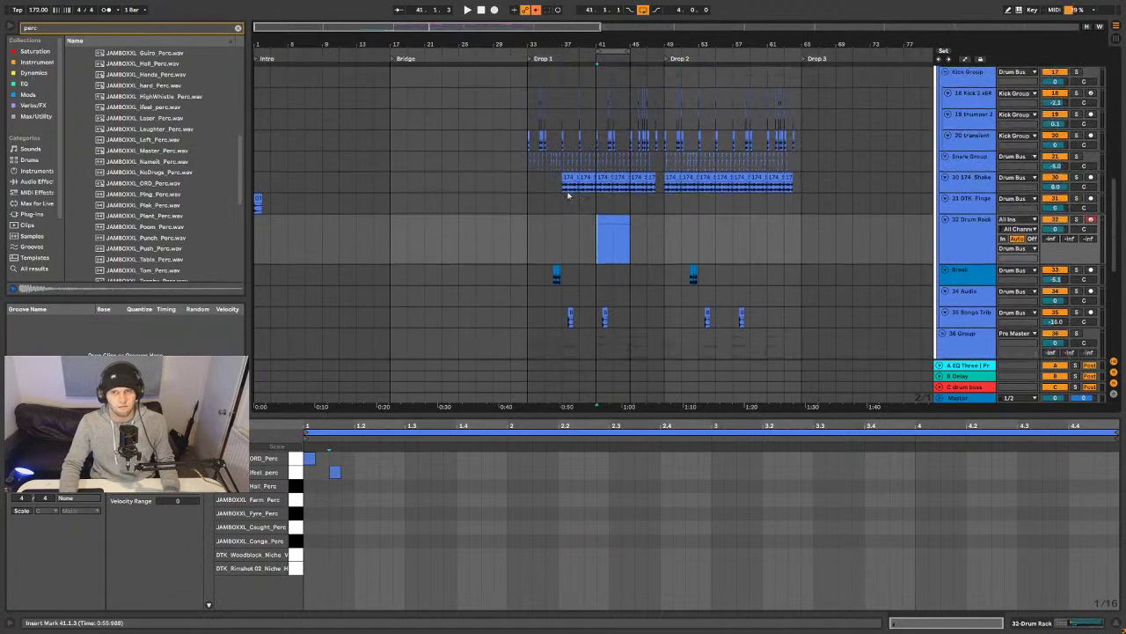
{"action": "scroll", "coordinate": [567, 217], "scroll_direction": "down", "scroll_amount": 4}
{"action": "scroll", "coordinate": [566, 217], "scroll_direction": "down", "scroll_amount": 5}
{"action": "left_click", "coordinate": [299, 499]}
{"action": "left_click", "coordinate": [299, 512]}
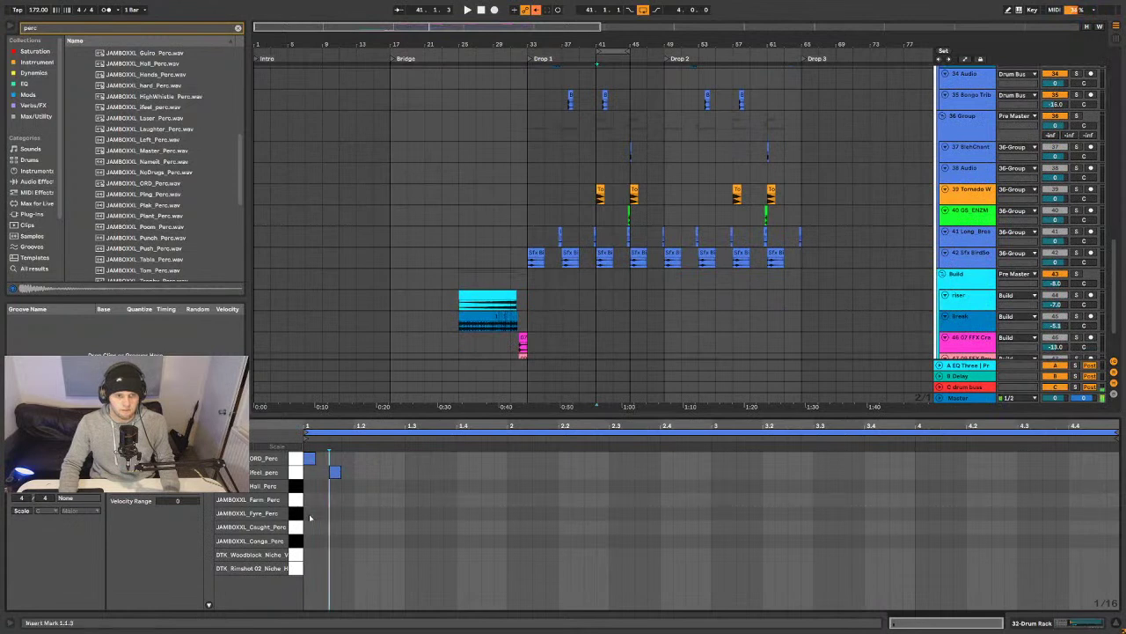
- Add JAMBOXXL_Hall_Perc notes at 2.4.1 and 4.4.1 in the Drum Rack clip
{"action": "key", "text": "space"}
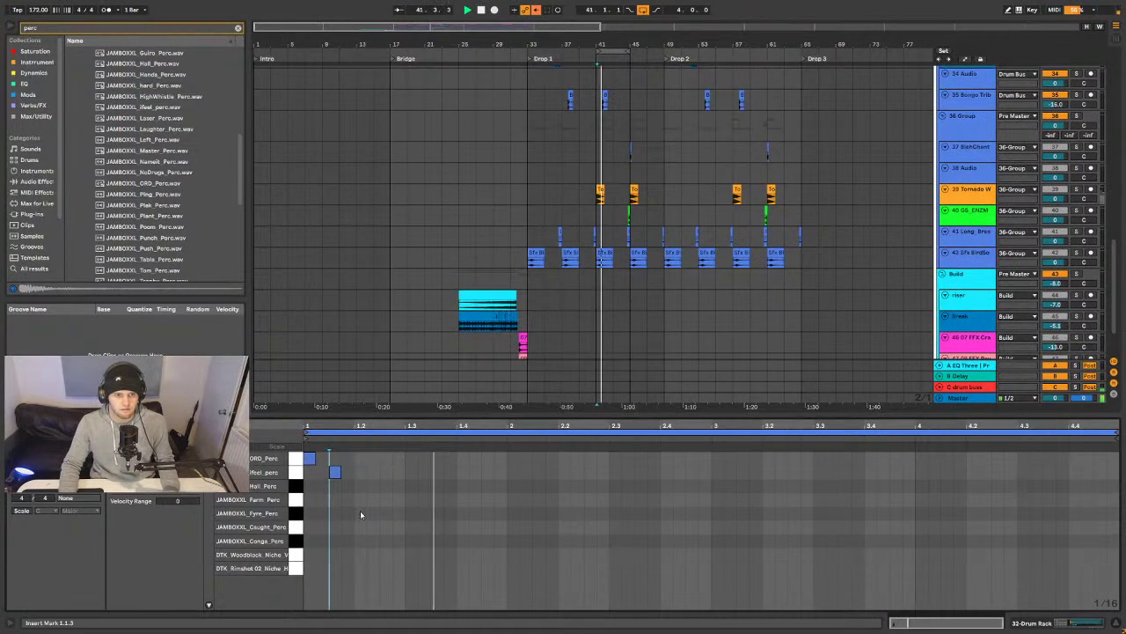
{"action": "key", "text": "space"}
{"action": "double_click", "coordinate": [361, 485]}
{"action": "left_click_drag", "start_coordinate": [360, 485], "coordinate": [463, 487]}
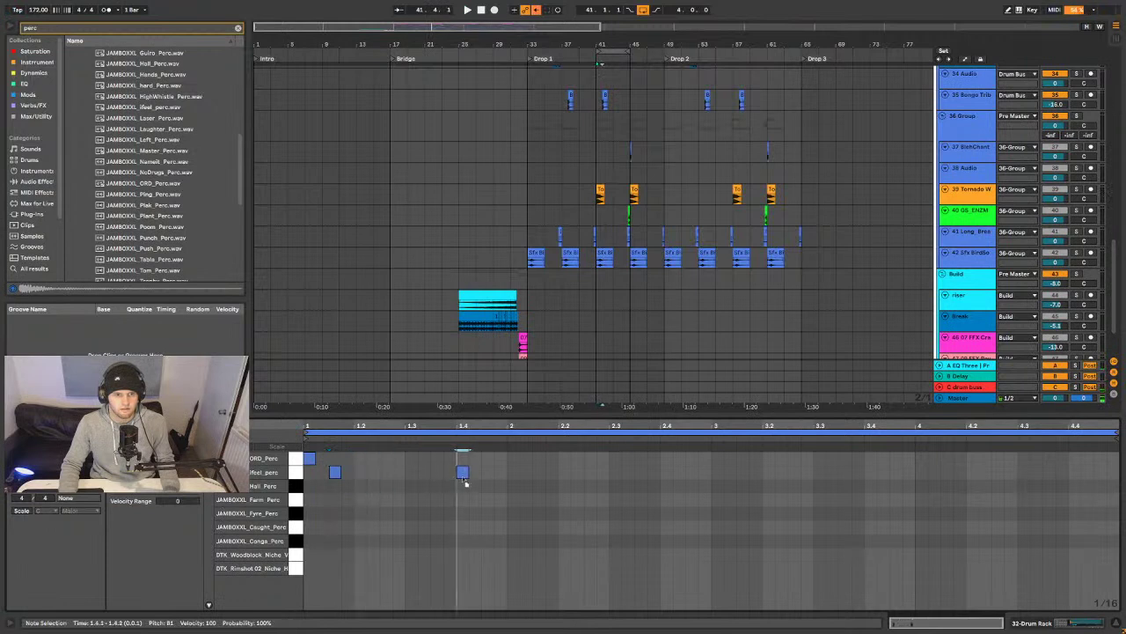
{"action": "key", "text": "space"}
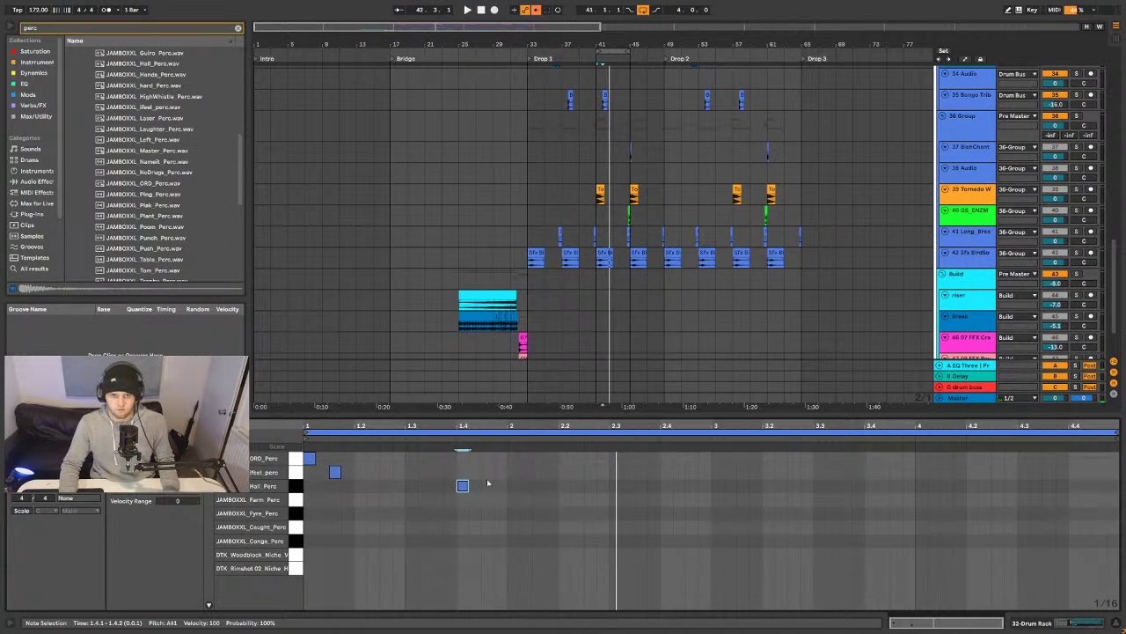
{"action": "left_click_drag", "start_coordinate": [463, 485], "coordinate": [666, 485]}
{"action": "double_click", "coordinate": [755, 486]}
{"action": "left_click_drag", "start_coordinate": [755, 486], "coordinate": [1075, 486]}
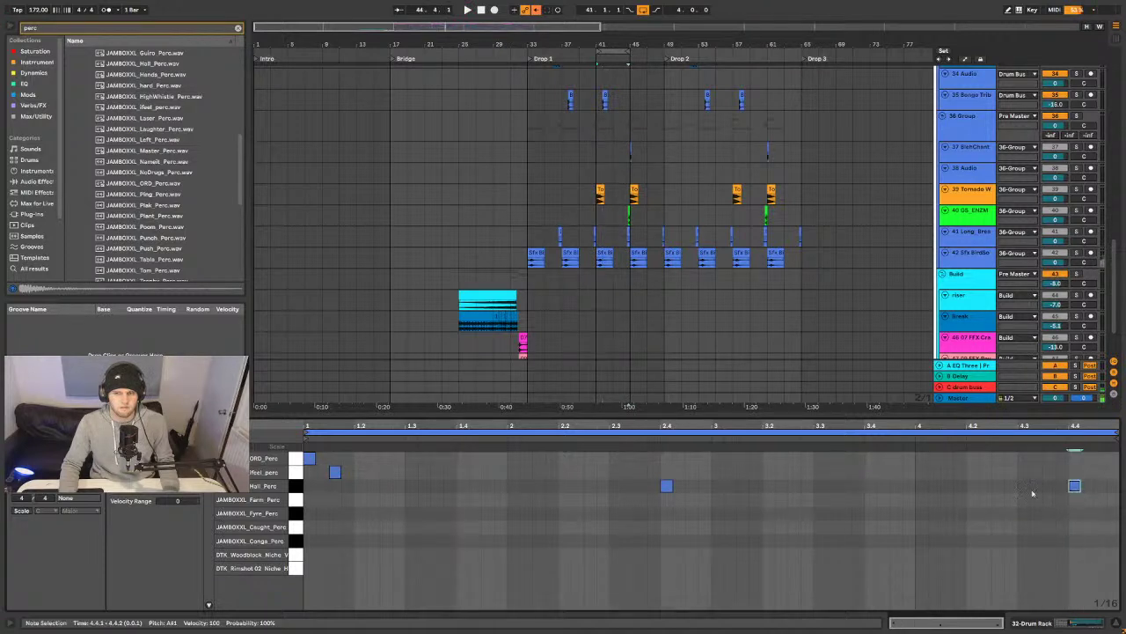
- Replace the Hall perc note at 2.4.1 with a JAMBOXXL_Caught_Perc note and play the loop
{"action": "left_click", "coordinate": [666, 486]}
{"action": "double_click", "coordinate": [713, 514]}
{"action": "left_click_drag", "start_coordinate": [715, 515], "coordinate": [672, 530]}
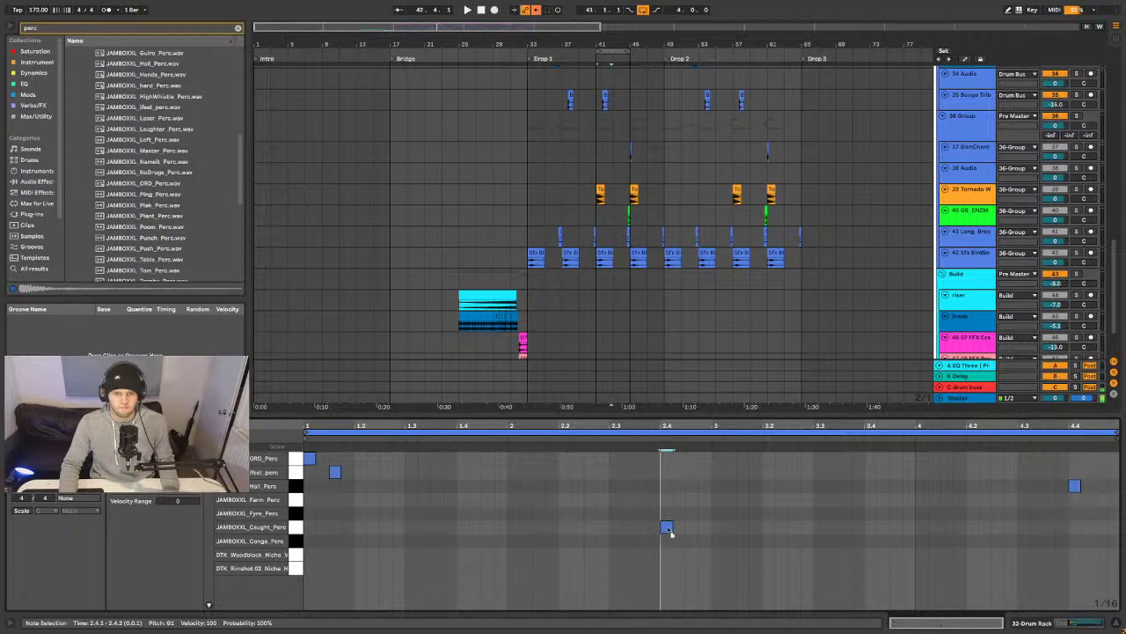
{"action": "key", "text": "space"}
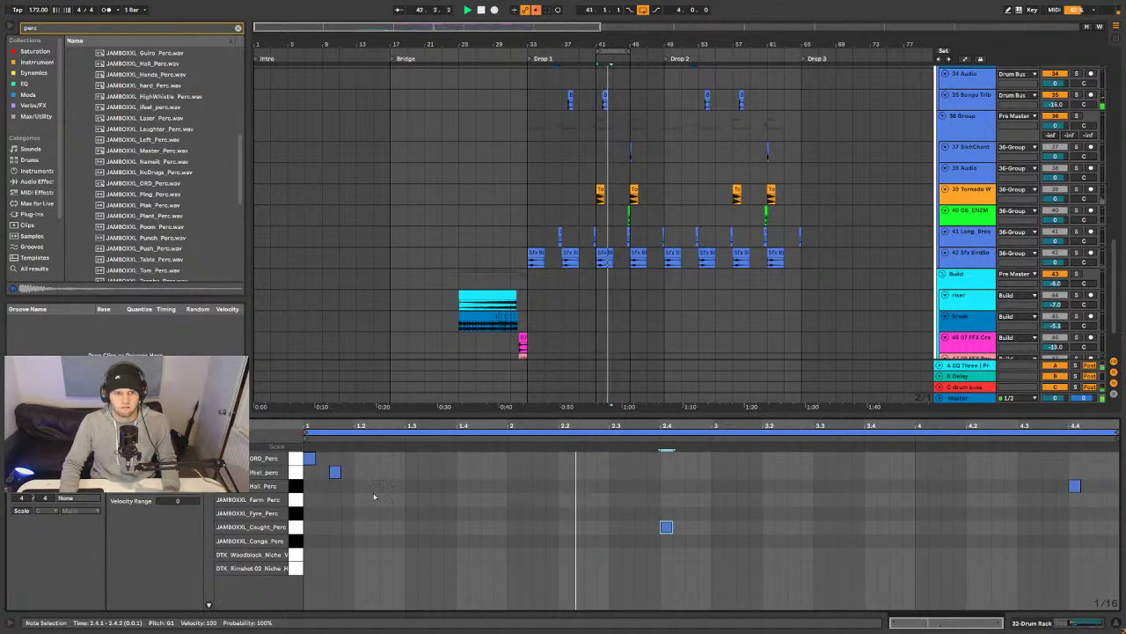
- Try an extra JAMBOXXL_Farm_Perc note at 1.4.1 and 2.2.3, and on the Hall perc row at 2.2.3
{"action": "double_click", "coordinate": [412, 526]}
{"action": "left_click_drag", "start_coordinate": [412, 526], "coordinate": [462, 501]}
{"action": "key", "text": "space"}
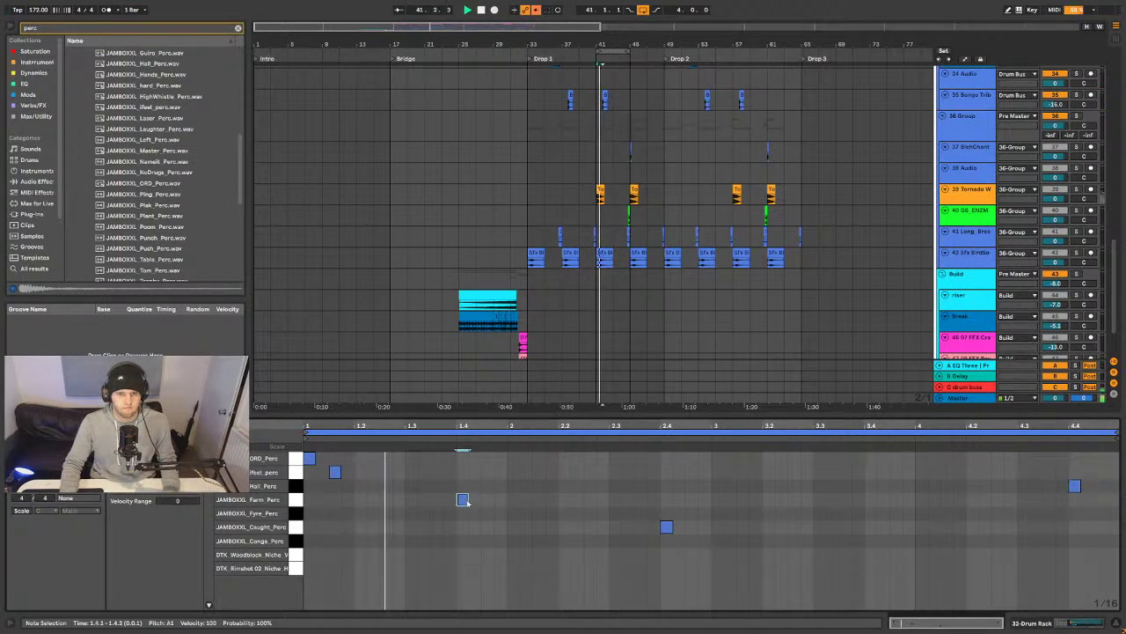
{"action": "left_click_drag", "start_coordinate": [464, 499], "coordinate": [589, 499]}
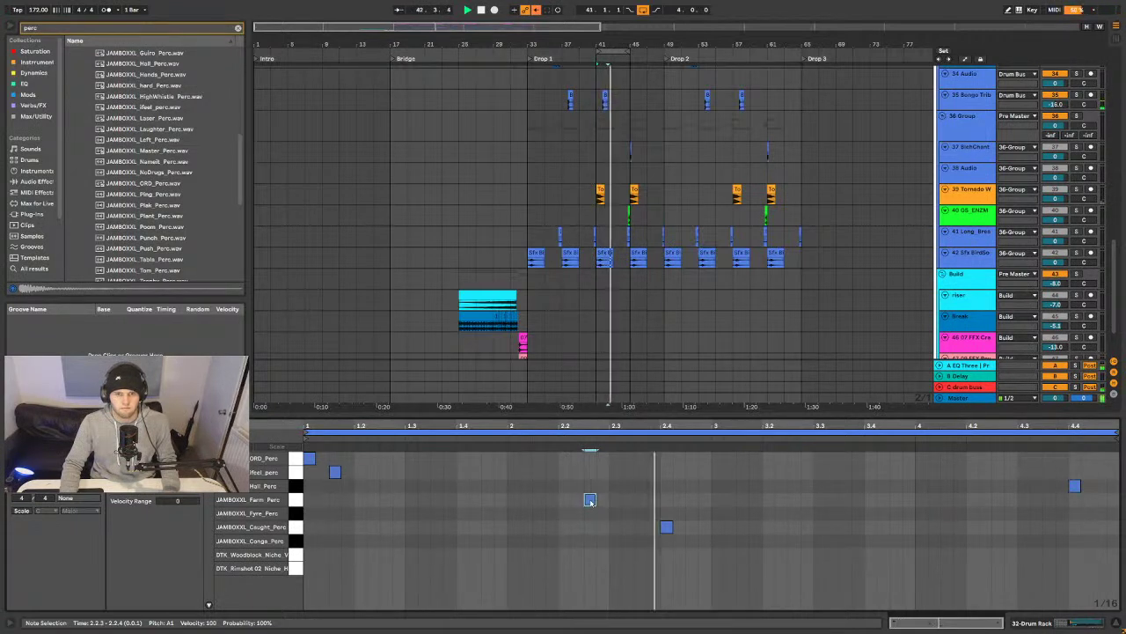
{"action": "key", "text": "space"}
{"action": "left_click_drag", "start_coordinate": [589, 499], "coordinate": [590, 488]}
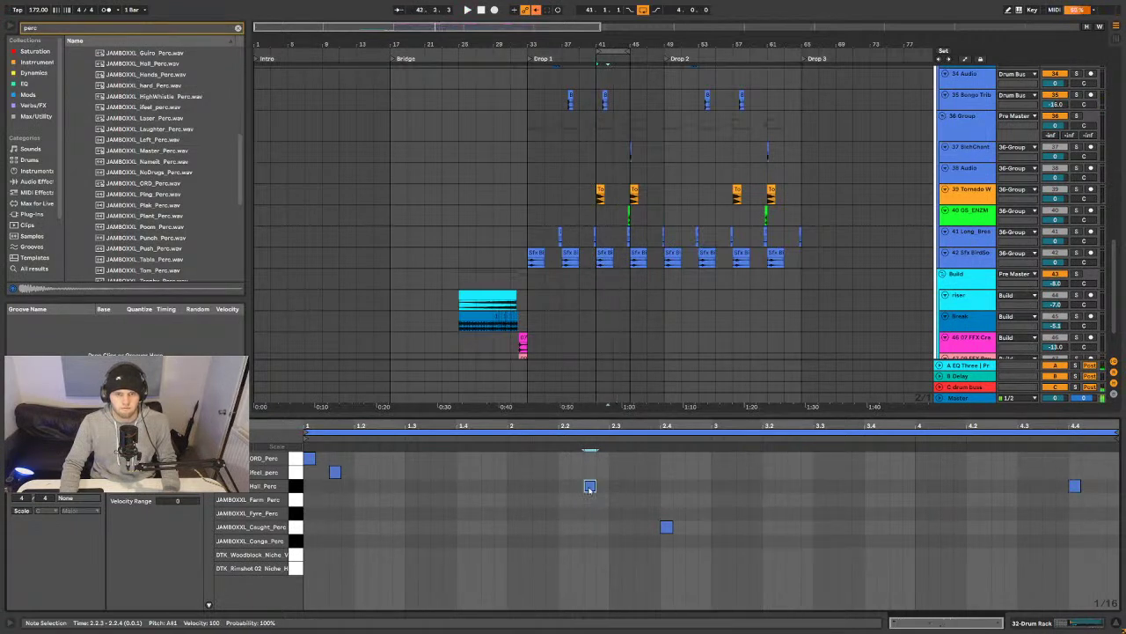
{"action": "double_click", "coordinate": [590, 487]}
- Add JAMBOXXL_ORD_Perc notes on the first beats of bars 2, 3 and 4 of the clip
{"action": "key", "text": "space"}
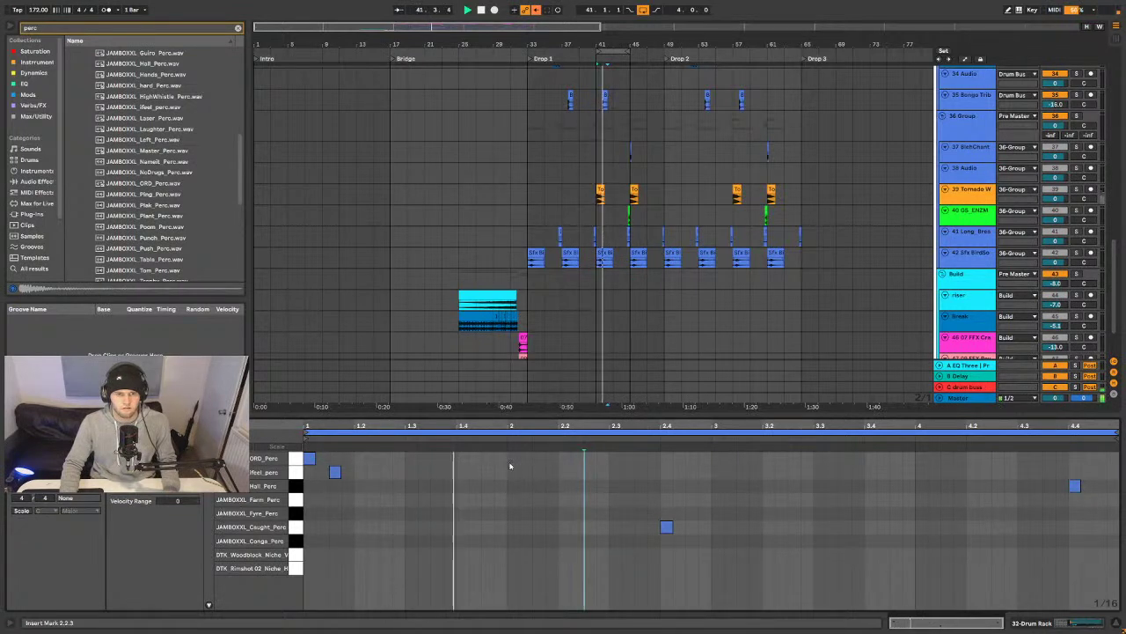
{"action": "double_click", "coordinate": [513, 457]}
{"action": "key", "text": "space"}
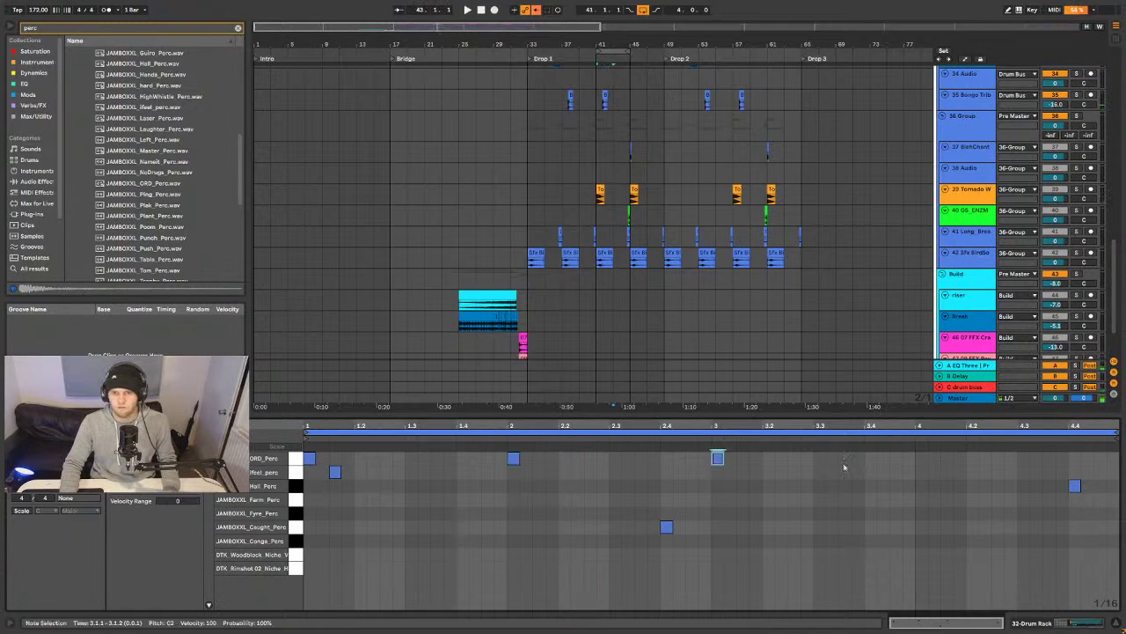
{"action": "double_click", "coordinate": [920, 458]}
- Search the browser for "echo", add the Echo effect after the JAMBOXXL_ORD_Perc sampler in its pad chain, and play the loop
{"action": "left_click", "coordinate": [1047, 625]}
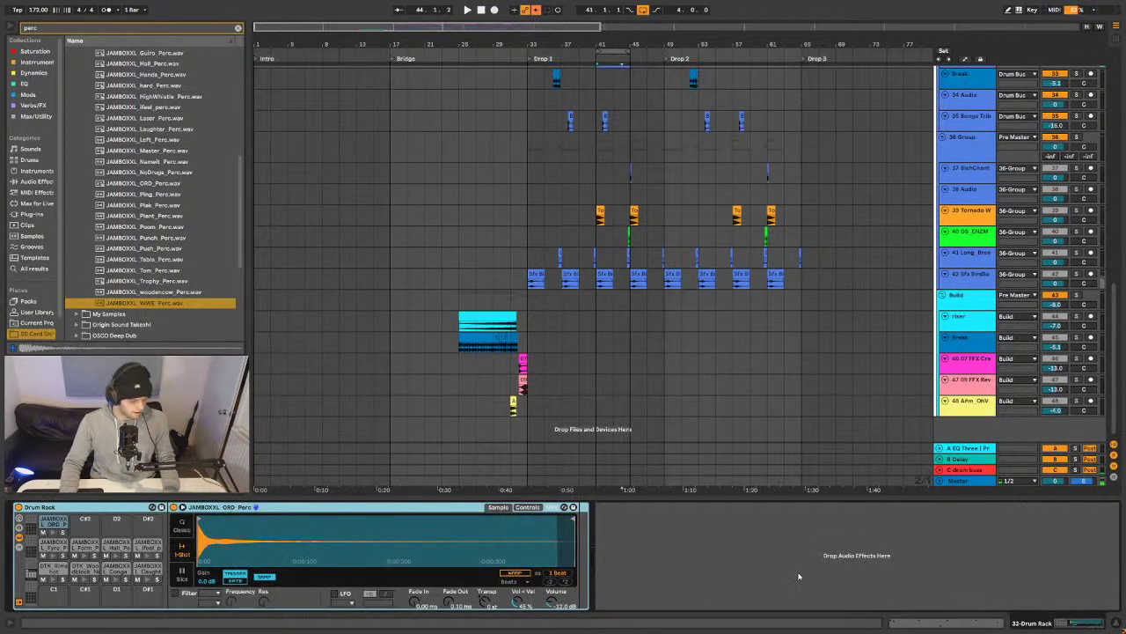
{"action": "key", "text": "ctrl+f"}
{"action": "type", "text": "scho"}
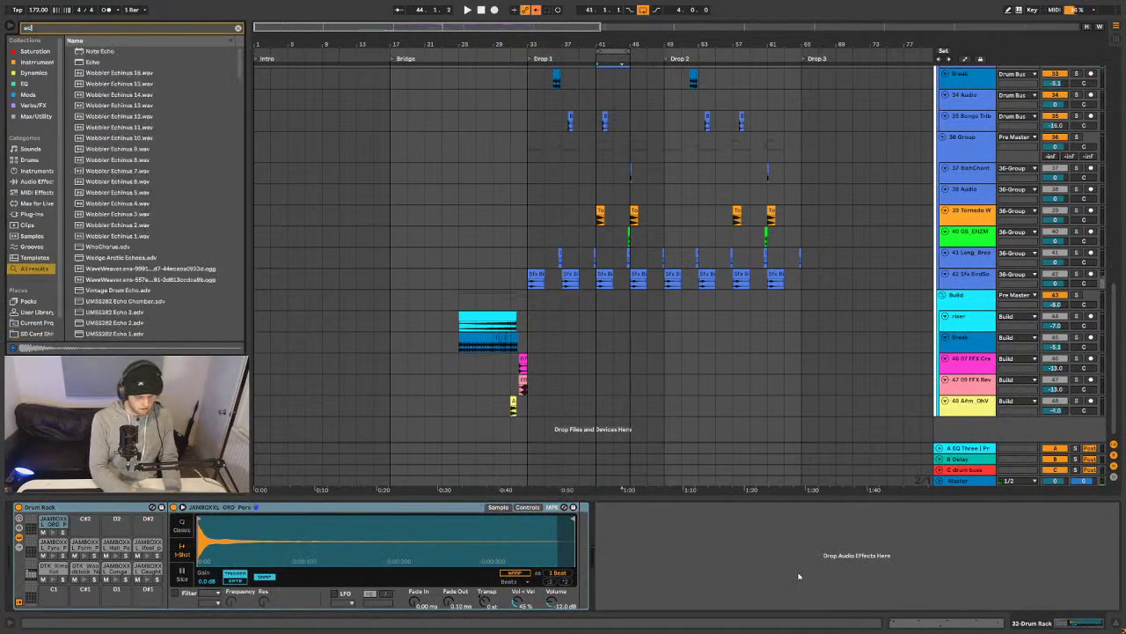
{"action": "left_click", "coordinate": [95, 62]}
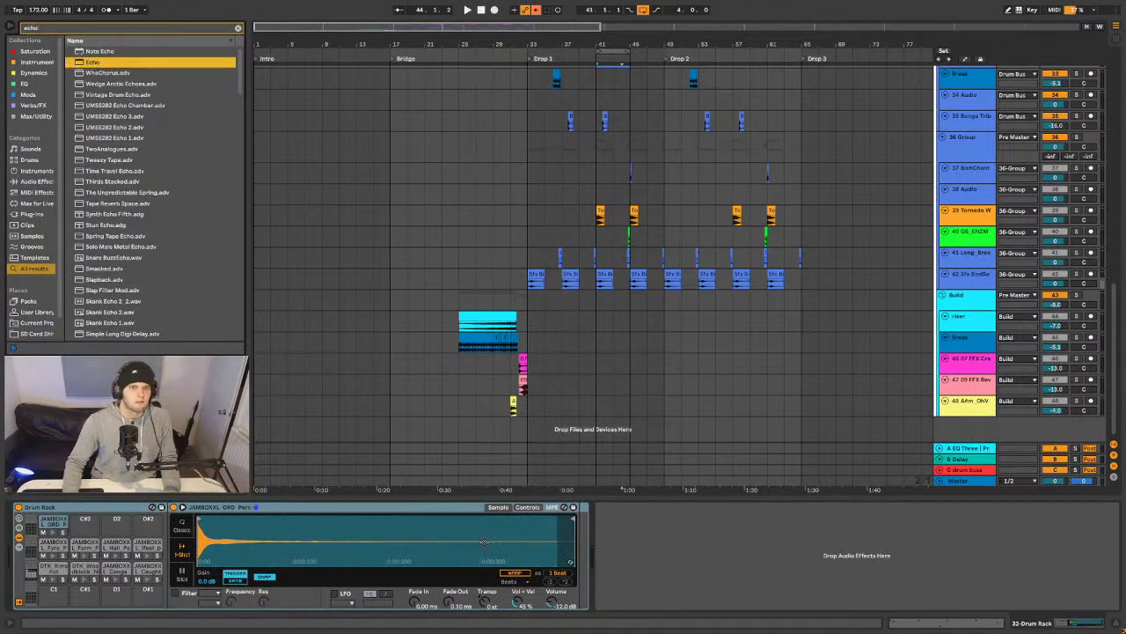
{"action": "left_click_drag", "start_coordinate": [95, 62], "coordinate": [586, 555]}
{"action": "key", "text": "space"}
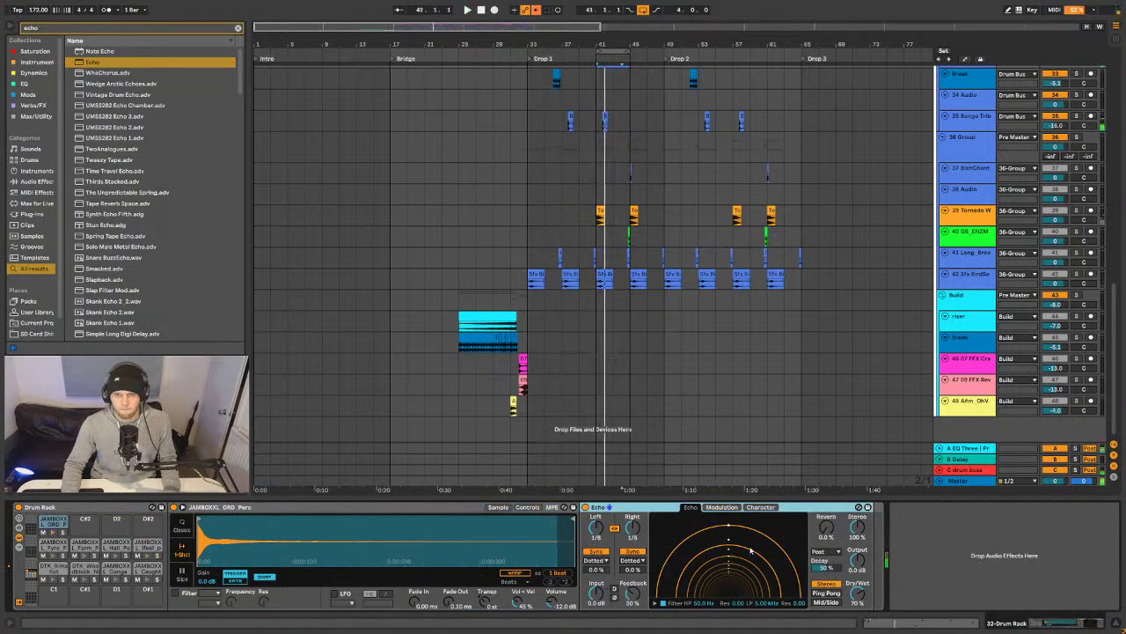
- Try shorter delay times of 1/32 and 1/16 on the Echo
{"action": "left_click_drag", "start_coordinate": [630, 527], "coordinate": [630, 545]}
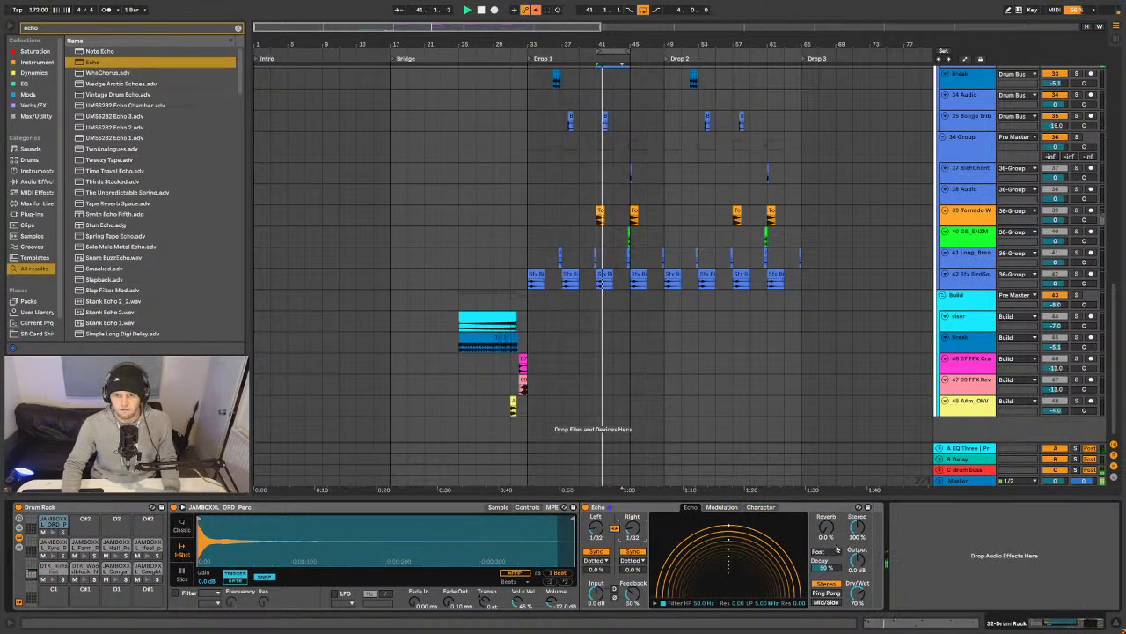
{"action": "key", "text": "ctrl+z"}
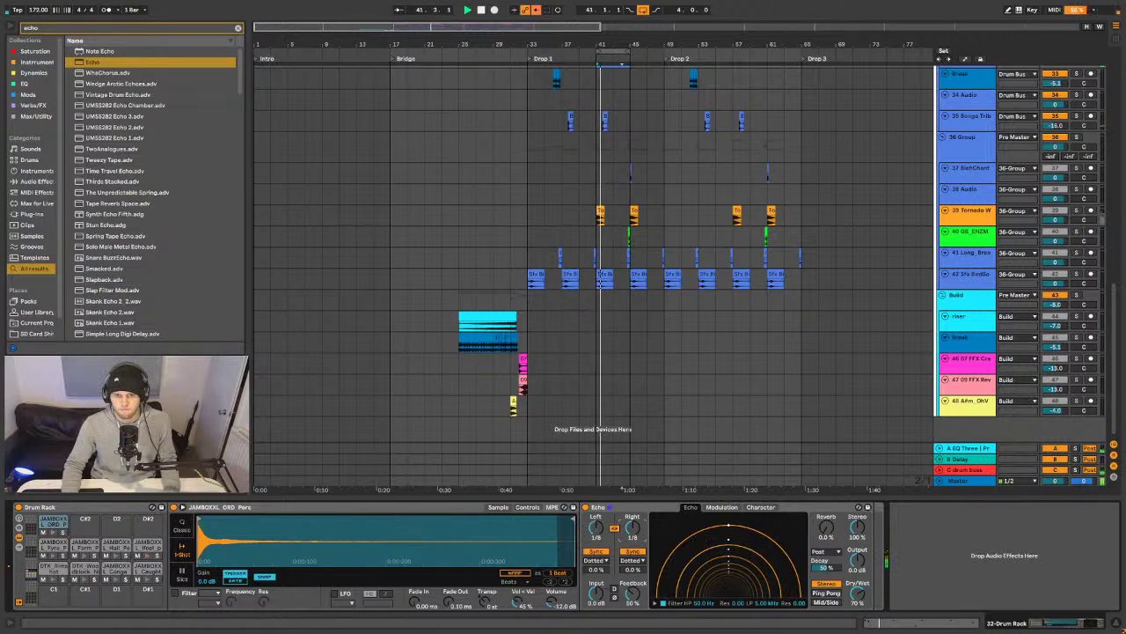
{"action": "key", "text": "ctrl+z"}
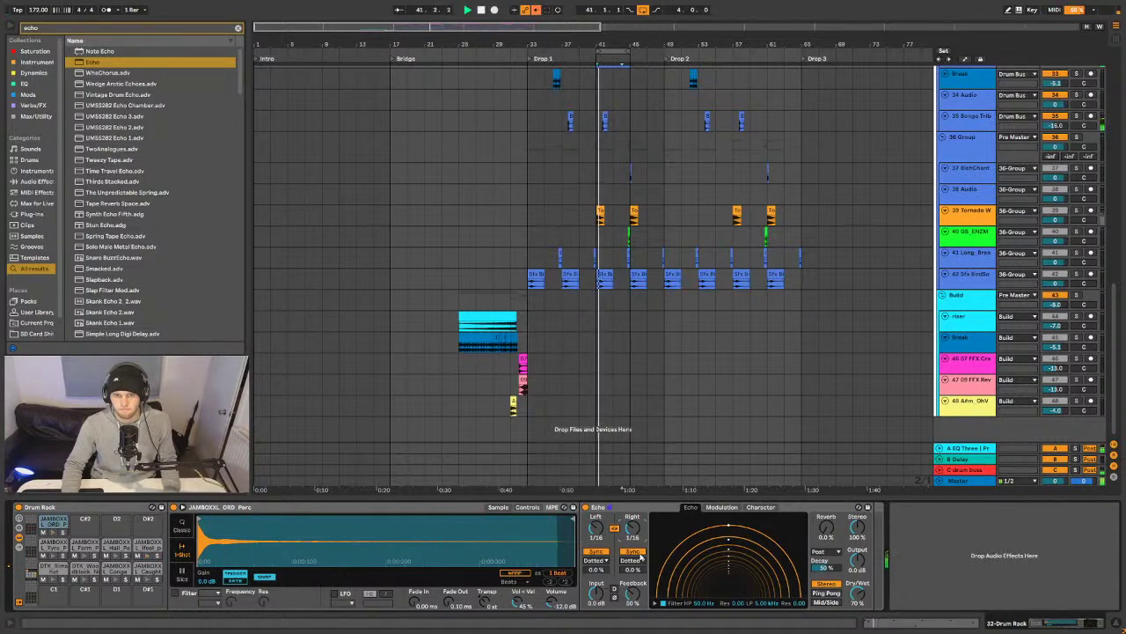
- Set the Echo to Ping Pong with 1/8 delay times, a 972 Hz high-pass and 5.72 kHz low-pass filter, and 46% reverb
{"action": "left_click", "coordinate": [827, 594]}
{"action": "left_click_drag", "start_coordinate": [639, 544], "coordinate": [639, 536]}
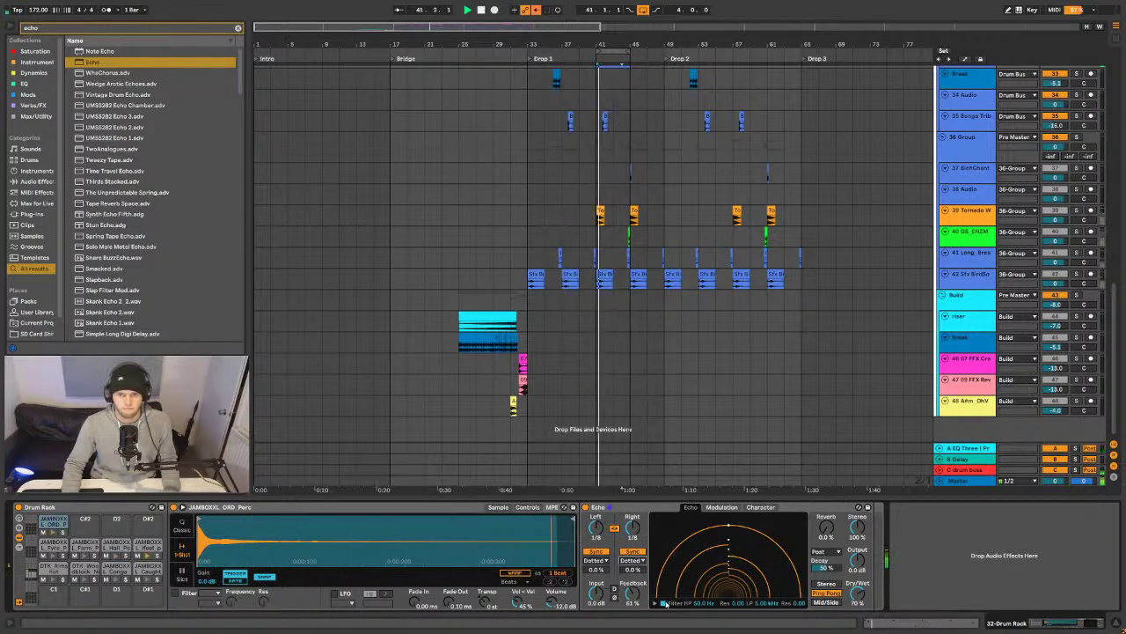
{"action": "left_click_drag", "start_coordinate": [655, 602], "coordinate": [655, 579]}
{"action": "left_click_drag", "start_coordinate": [762, 597], "coordinate": [776, 589]}
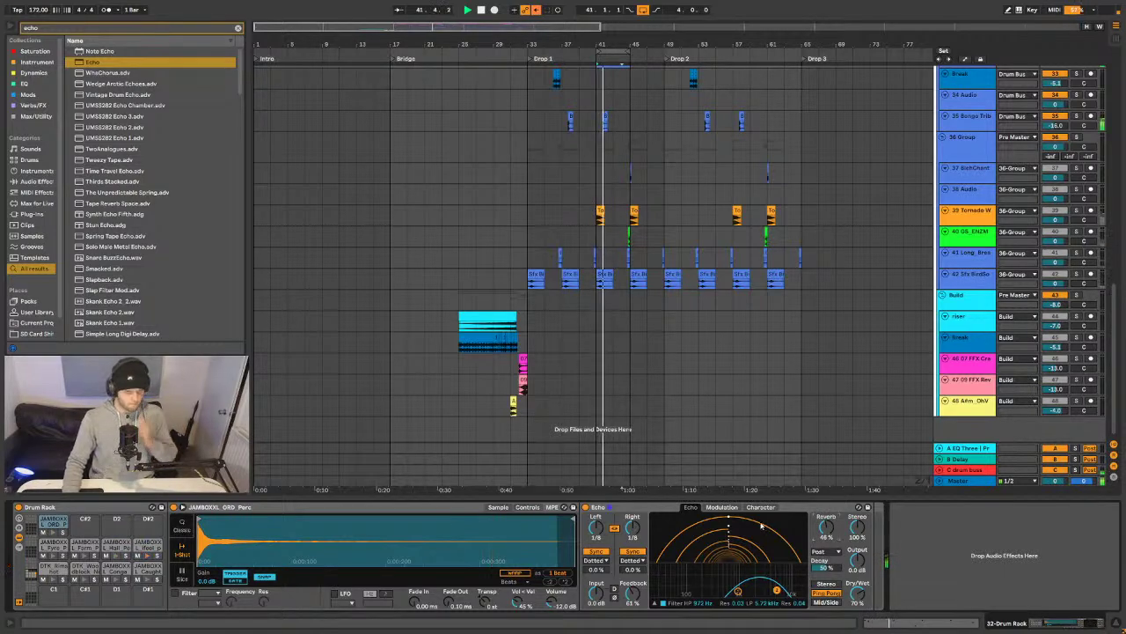
- Open the percussion Drum Rack clip, audition the pads, and add a JAMBOXXL_Fyre_Perc note at 1.2.3
{"action": "key", "text": "space"}
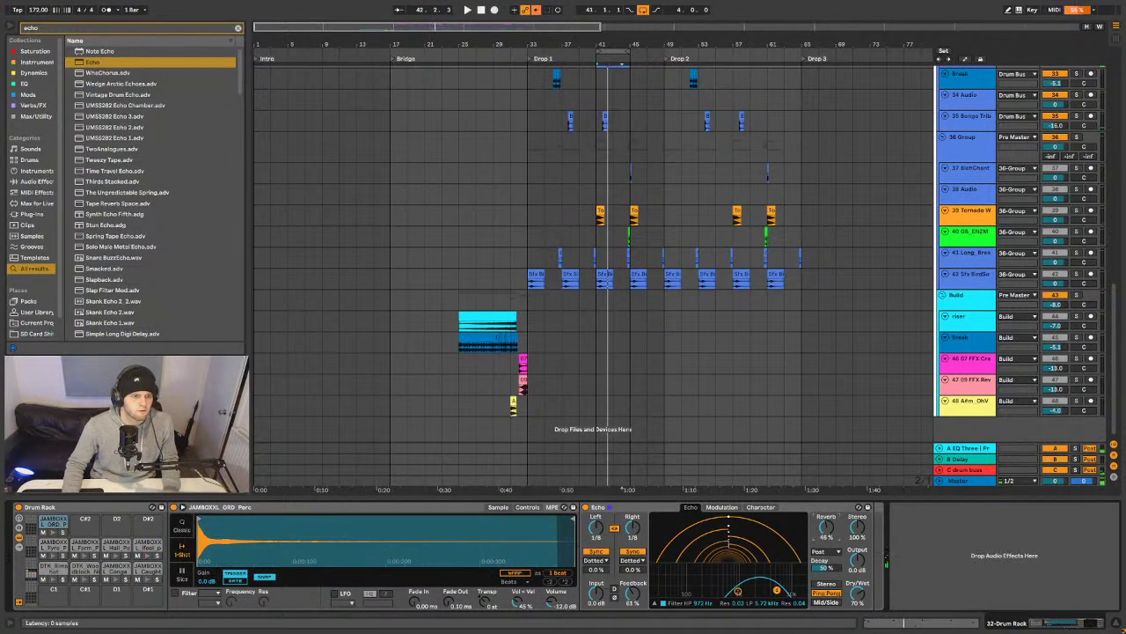
{"action": "scroll", "coordinate": [509, 213], "scroll_direction": "up", "scroll_amount": 3}
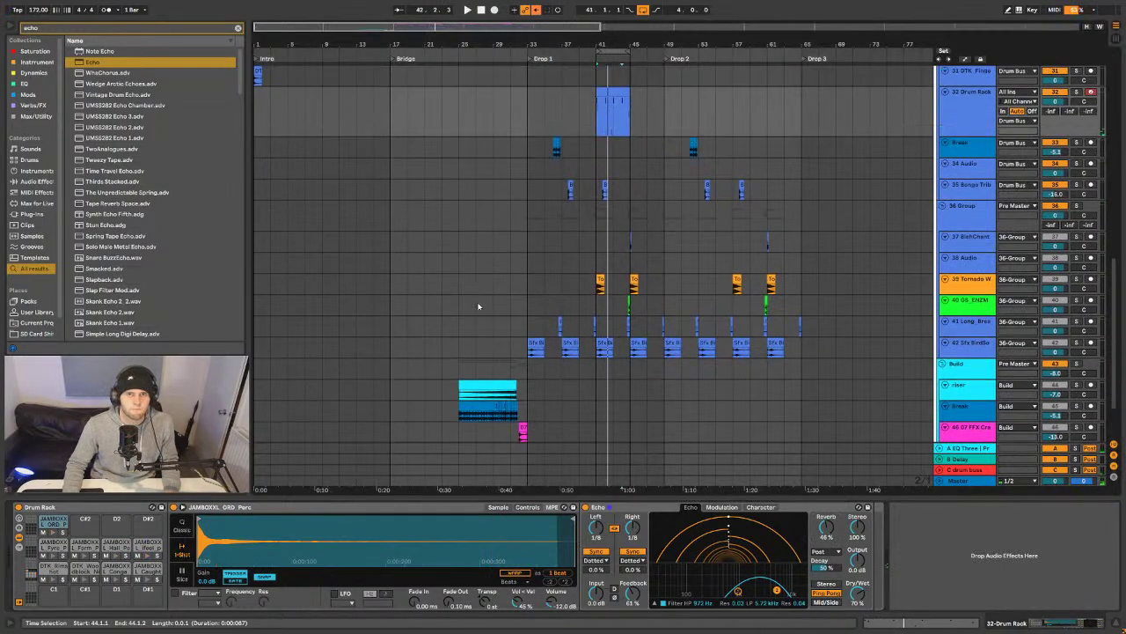
{"action": "left_click", "coordinate": [60, 545]}
{"action": "double_click", "coordinate": [614, 109]}
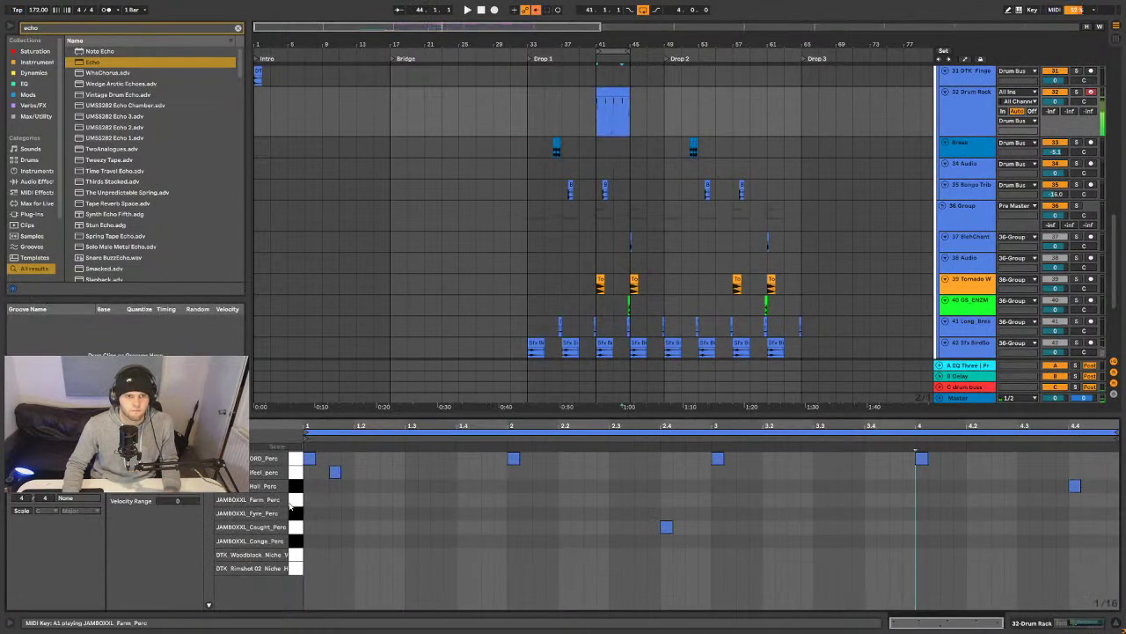
{"action": "left_click", "coordinate": [296, 489]}
{"action": "left_click", "coordinate": [299, 516]}
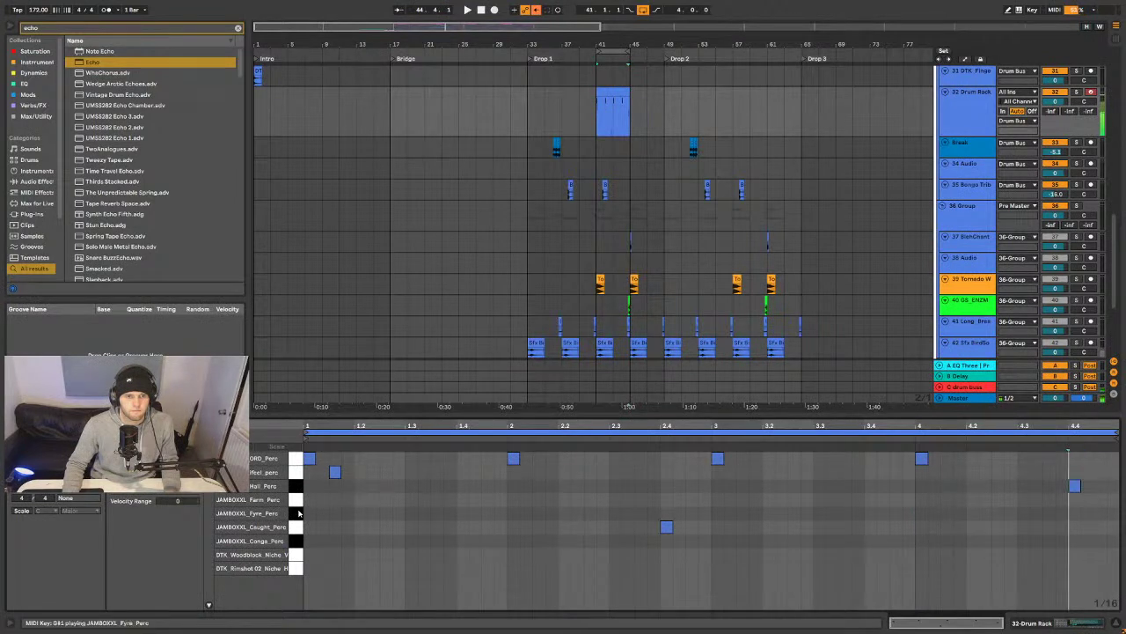
{"action": "key", "text": "space"}
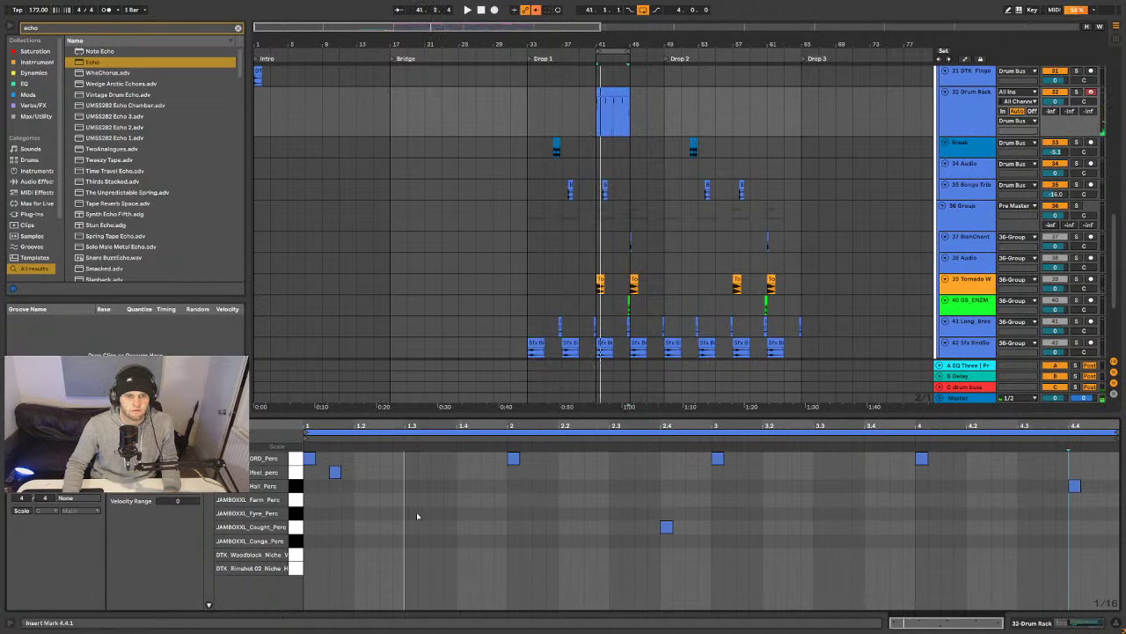
{"action": "double_click", "coordinate": [416, 512]}
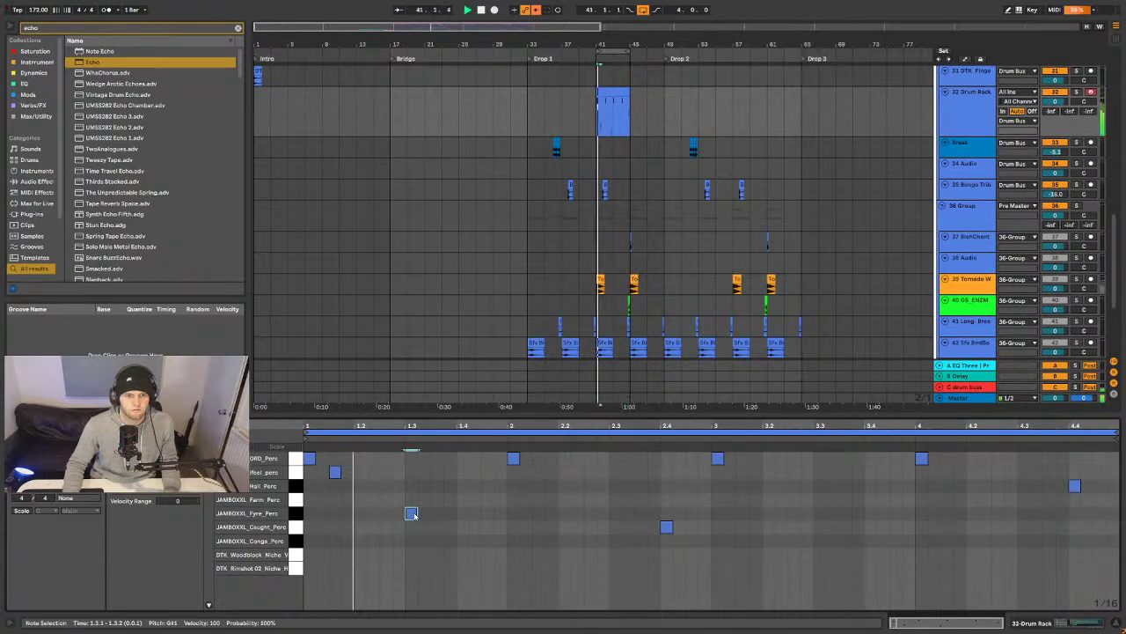
{"action": "left_click_drag", "start_coordinate": [412, 513], "coordinate": [387, 513]}
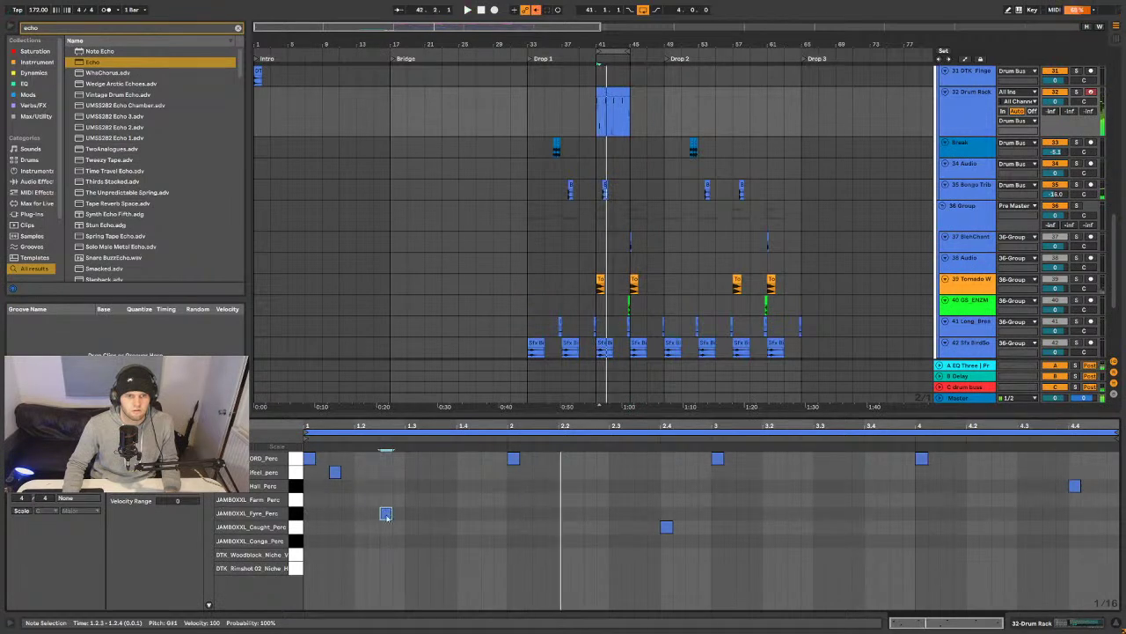
- Toggle the JAMBOXXL_Fyre_Perc note at 1.2.3 while checking it in playback, and set its velocity to 28
{"action": "double_click", "coordinate": [384, 513]}
{"action": "key", "text": "space"}
{"action": "double_click", "coordinate": [385, 513]}
{"action": "double_click", "coordinate": [385, 513]}
{"action": "double_click", "coordinate": [384, 514]}
{"action": "key", "text": "space"}
{"action": "left_click_drag", "start_coordinate": [398, 560], "coordinate": [397, 553]}
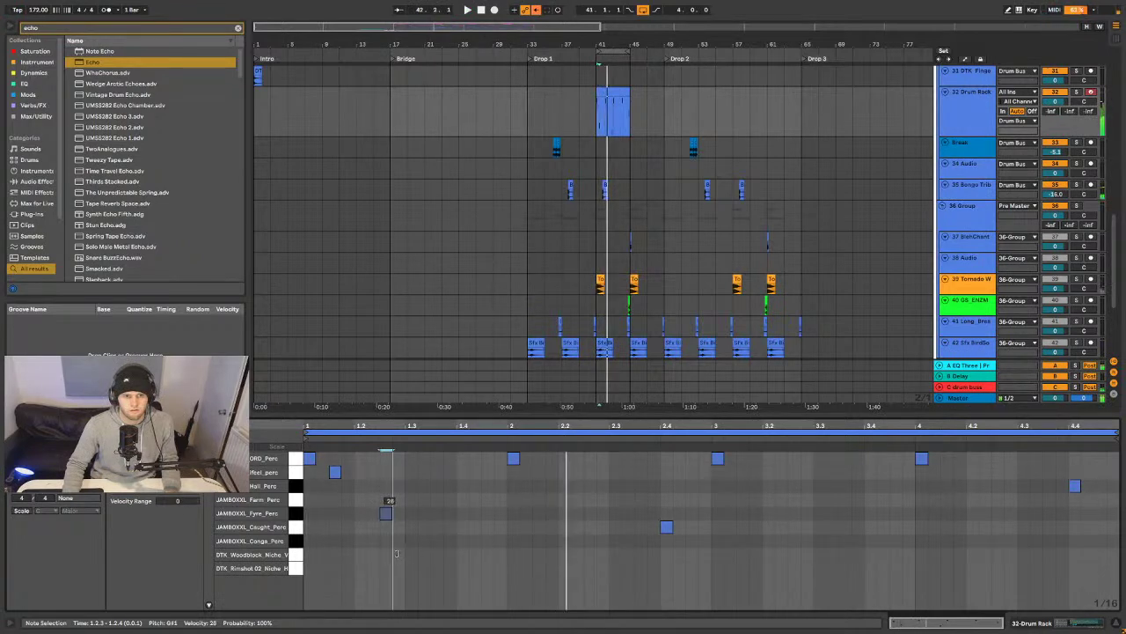
- Try transposing the JAMBOXXL_Fyre_Perc sampler to +5 st, then search for "tuner" and add Tuner after it in the pad chain
{"action": "key", "text": "shift+Tab"}
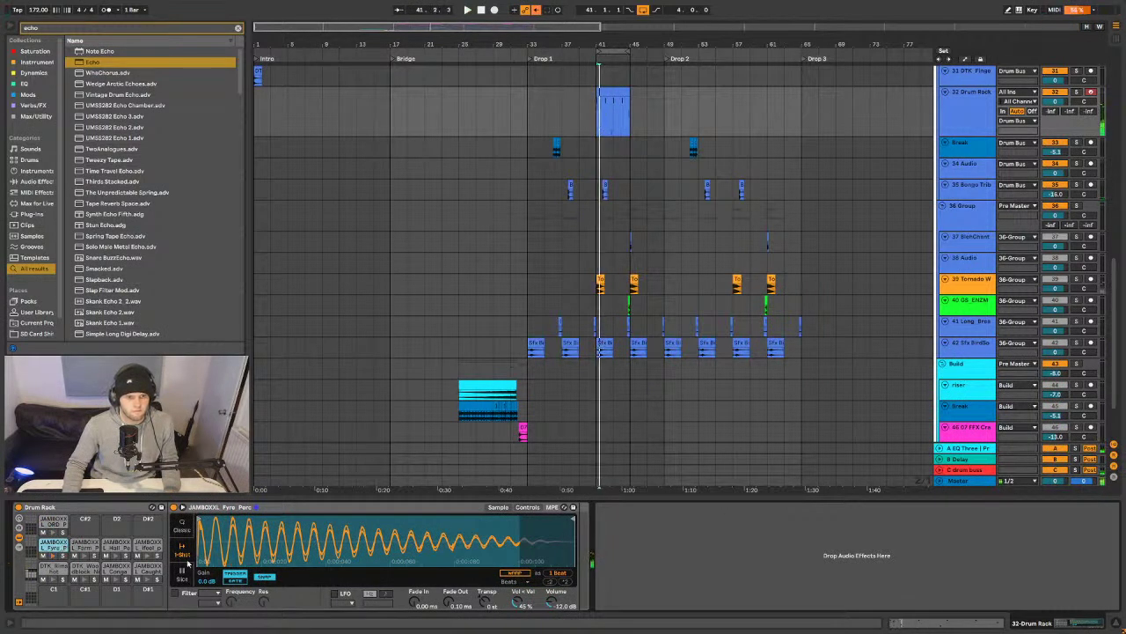
{"action": "left_click_drag", "start_coordinate": [482, 607], "coordinate": [483, 586]}
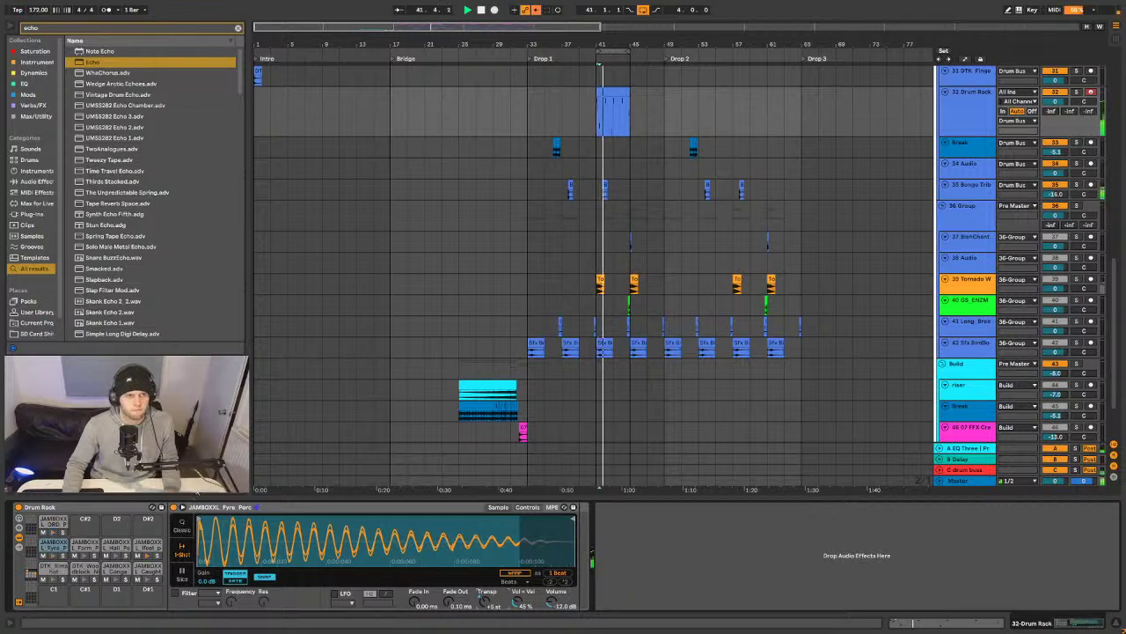
{"action": "key", "text": "ctrl+f"}
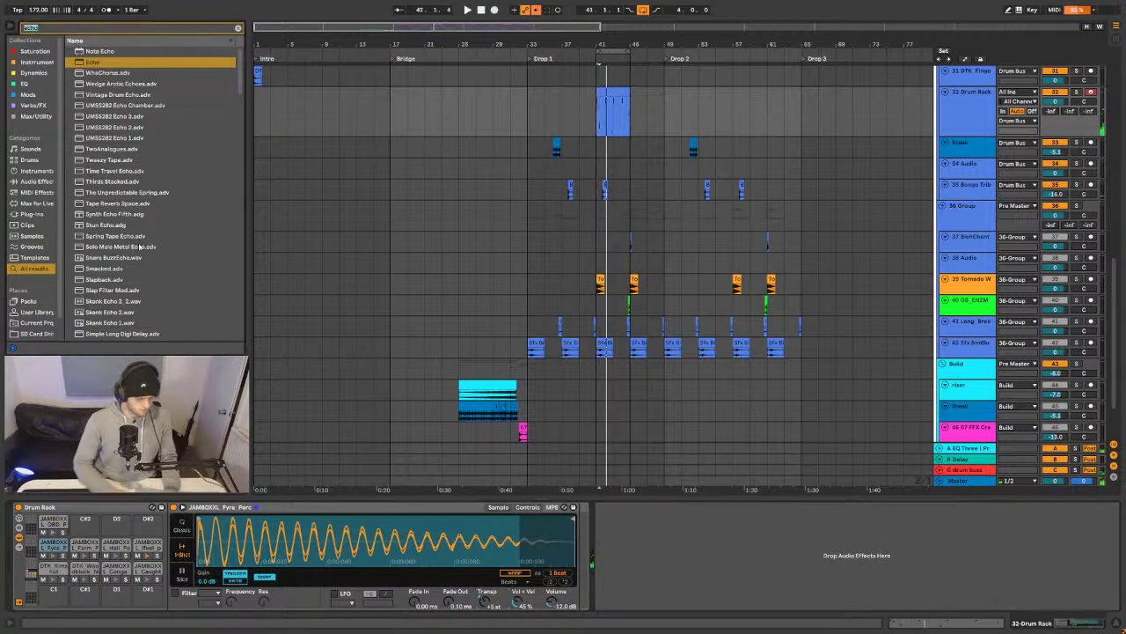
{"action": "type", "text": "tuner"}
{"action": "key", "text": "Down"}
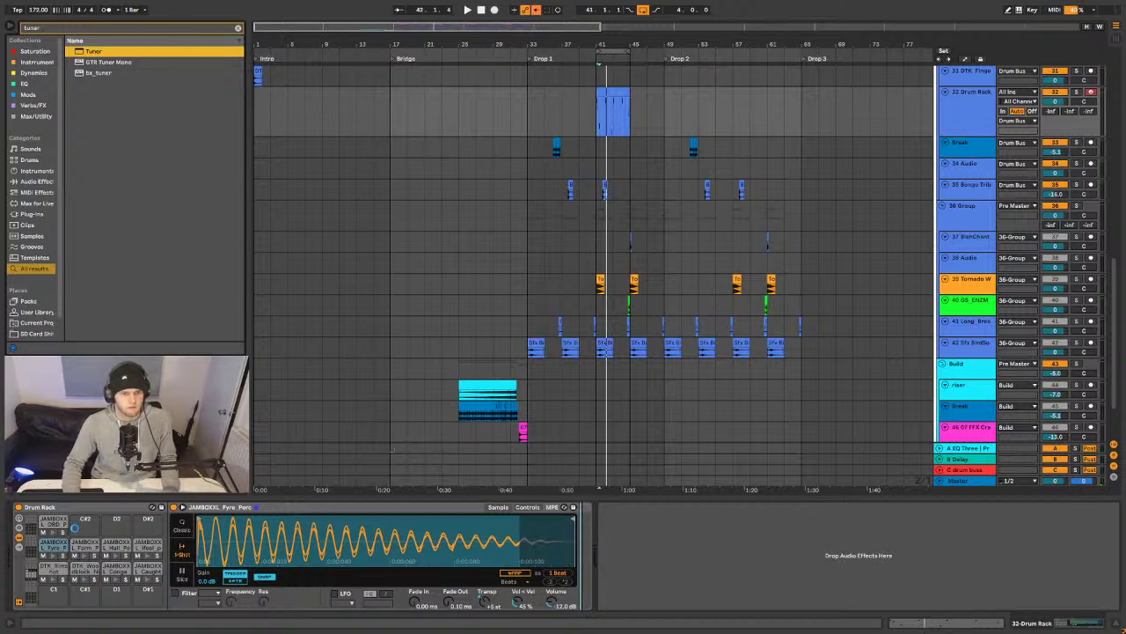
{"action": "key", "text": "Return"}
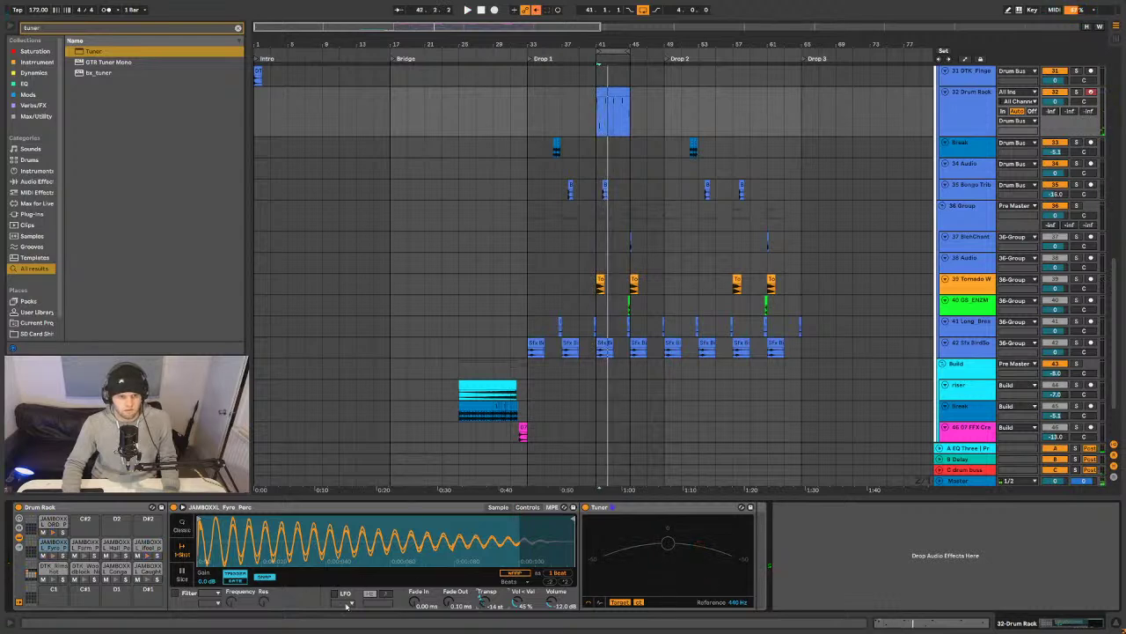
- Detune the JAMBOXXL_Fyre_Perc sampler to -20 ct and its transposition to -12 st, checking the pitch with the Tuner during playback
{"action": "left_click", "coordinate": [528, 506]}
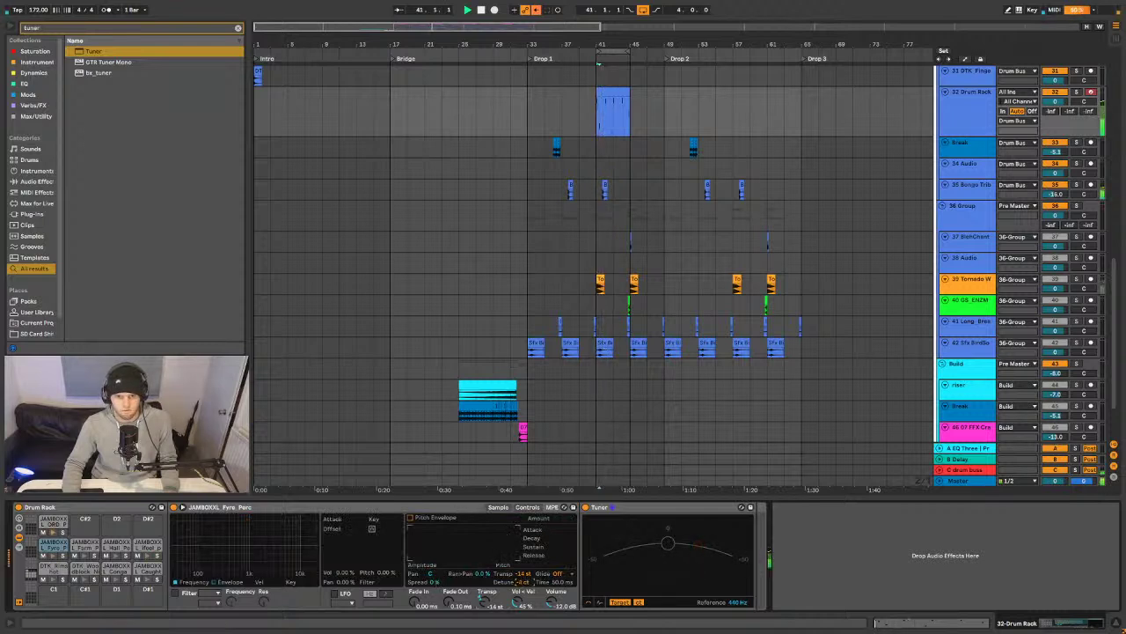
{"action": "key", "text": "space"}
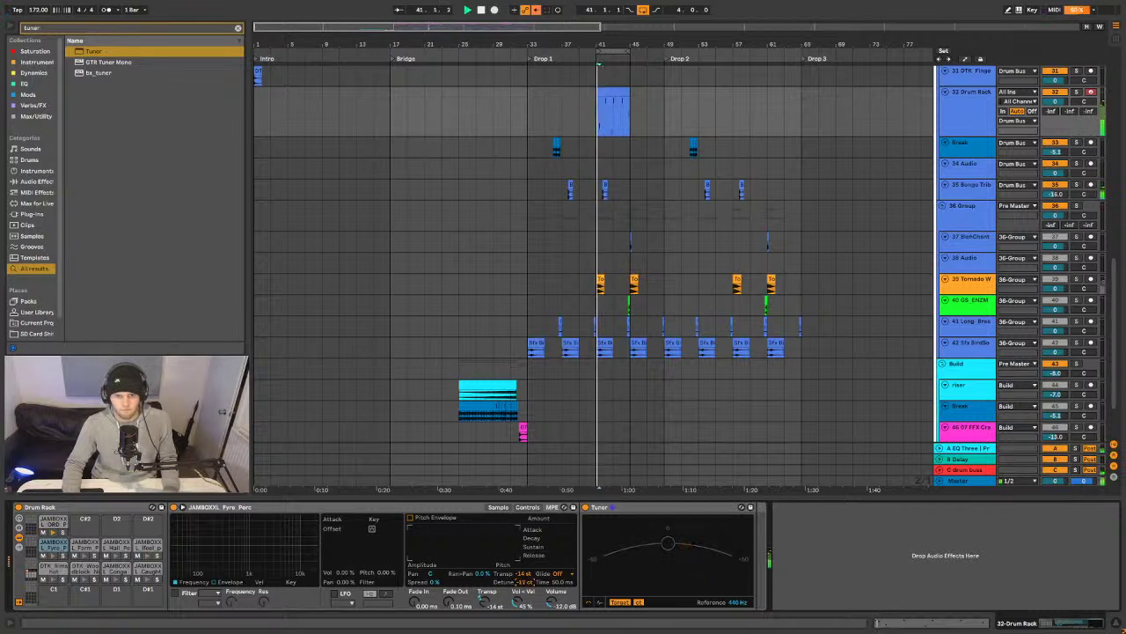
{"action": "key", "text": "space"}
{"action": "key", "text": "space"}
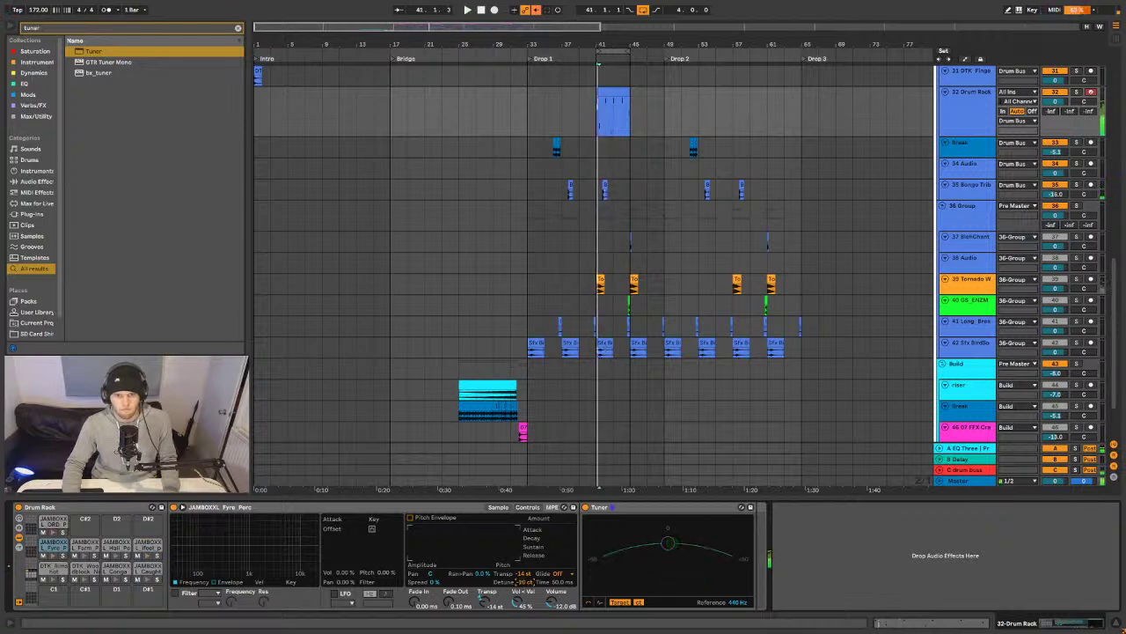
{"action": "key", "text": "space"}
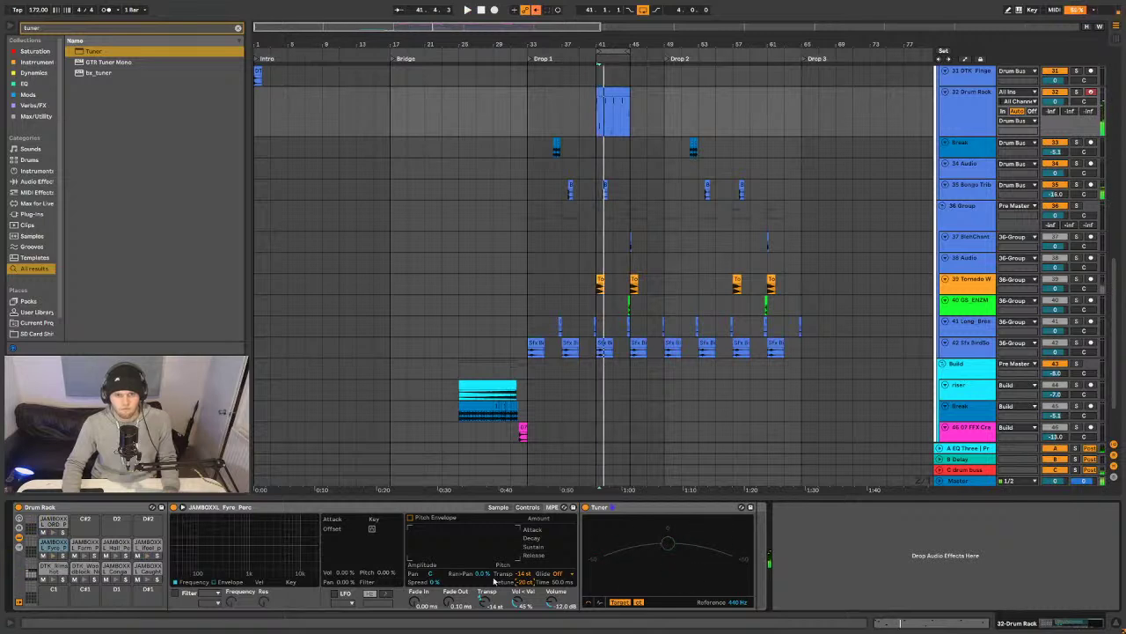
{"action": "key", "text": "space"}
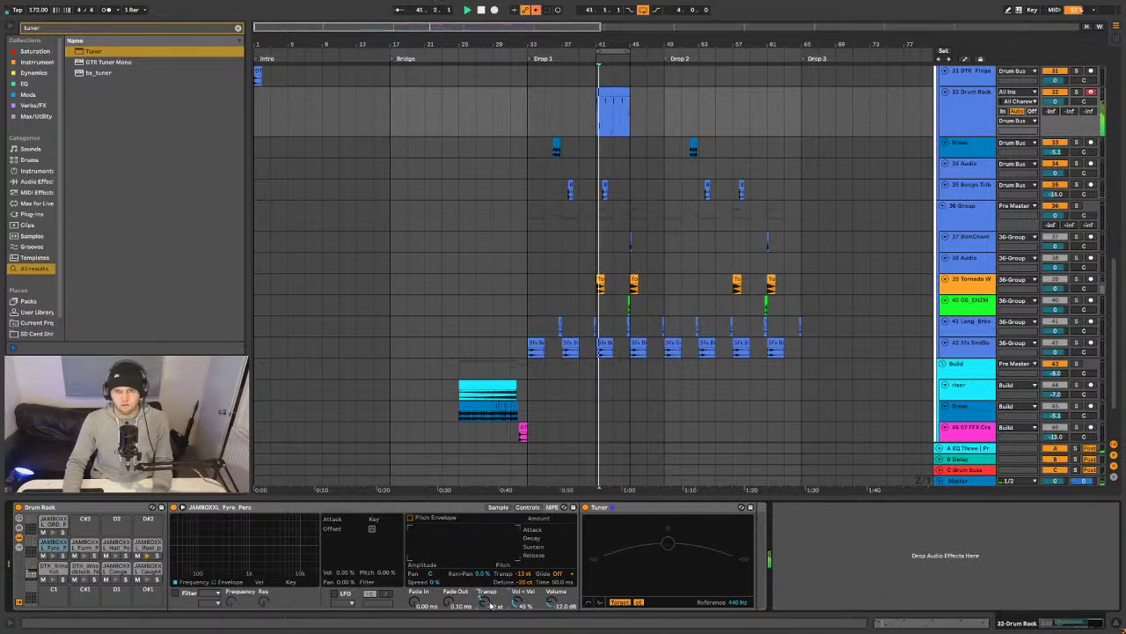
{"action": "key", "text": "space"}
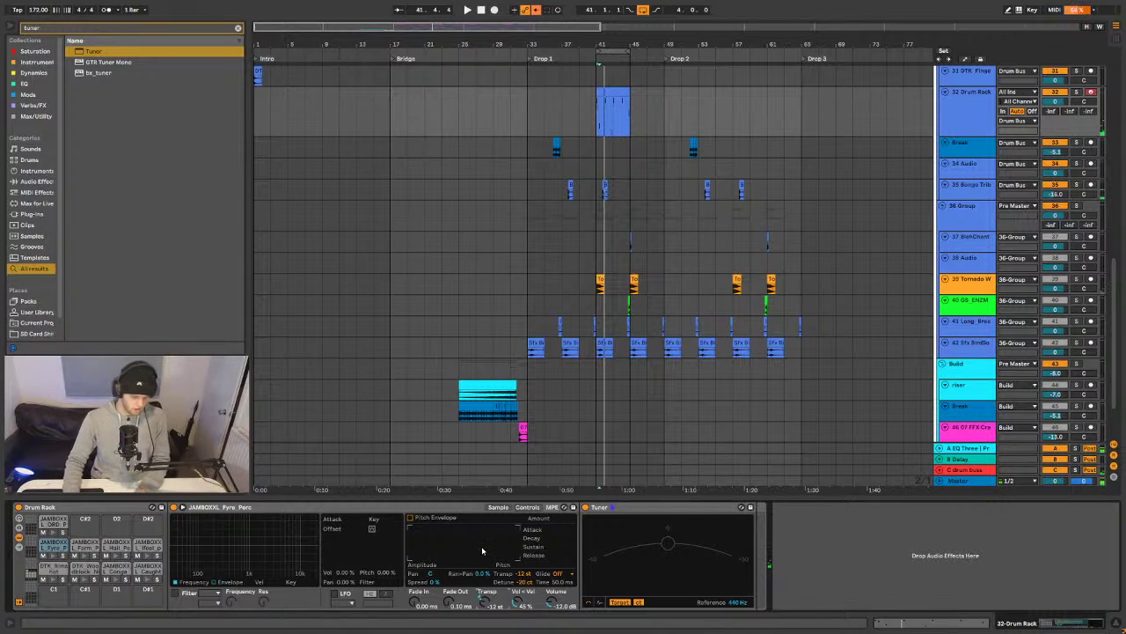
- Try lower transpositions of -15 and -16 st, then set the JAMBOXXL_Fyre_Perc sampler to -4 st
{"action": "left_click_drag", "start_coordinate": [509, 587], "coordinate": [508, 554]}
{"action": "key", "text": "ctrl+z"}
{"action": "key", "text": "space"}
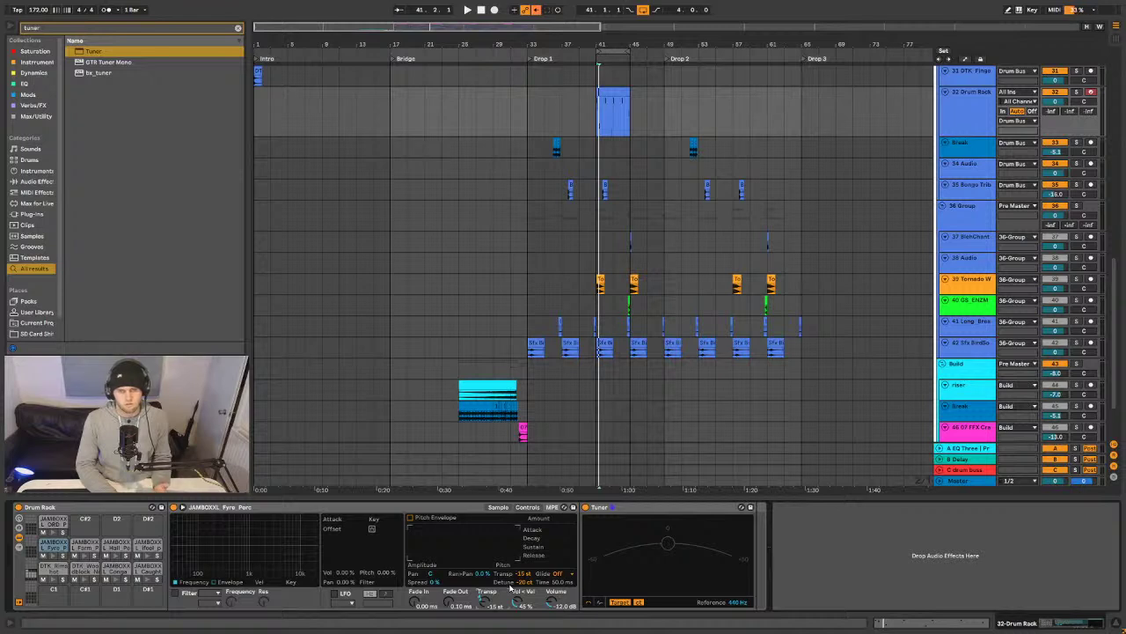
{"action": "key", "text": "space"}
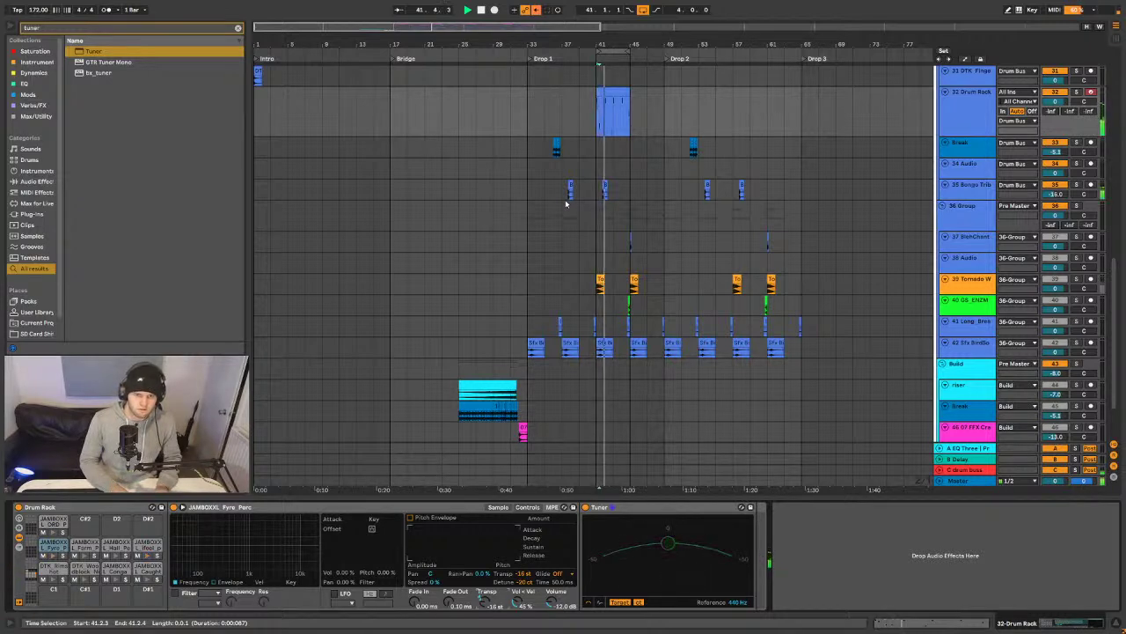
{"action": "key", "text": "space"}
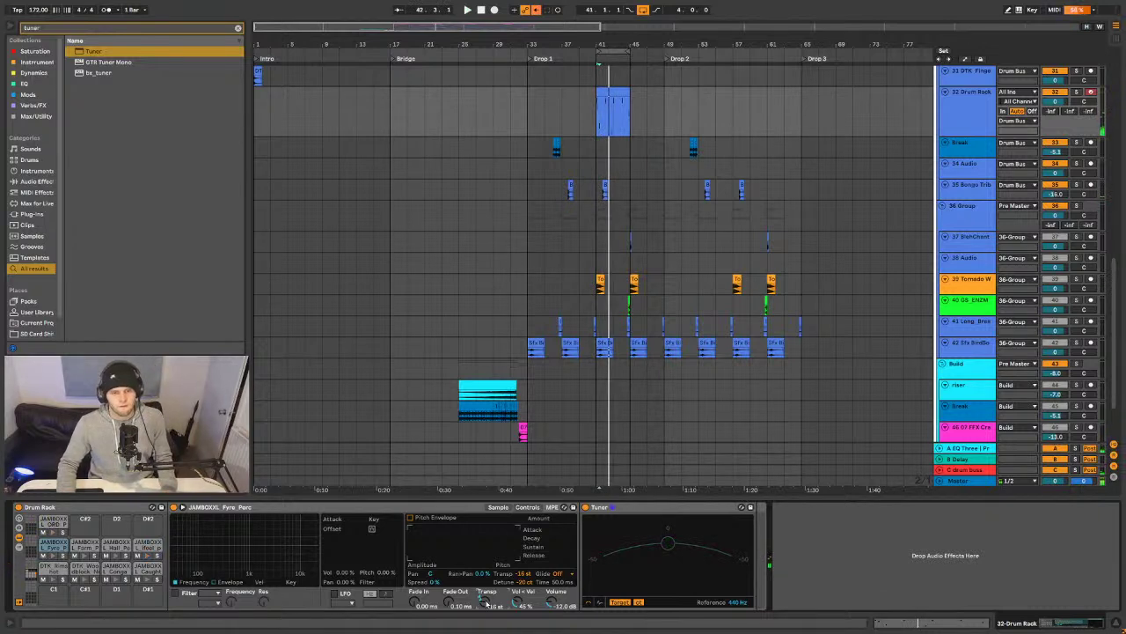
{"action": "key", "text": "space"}
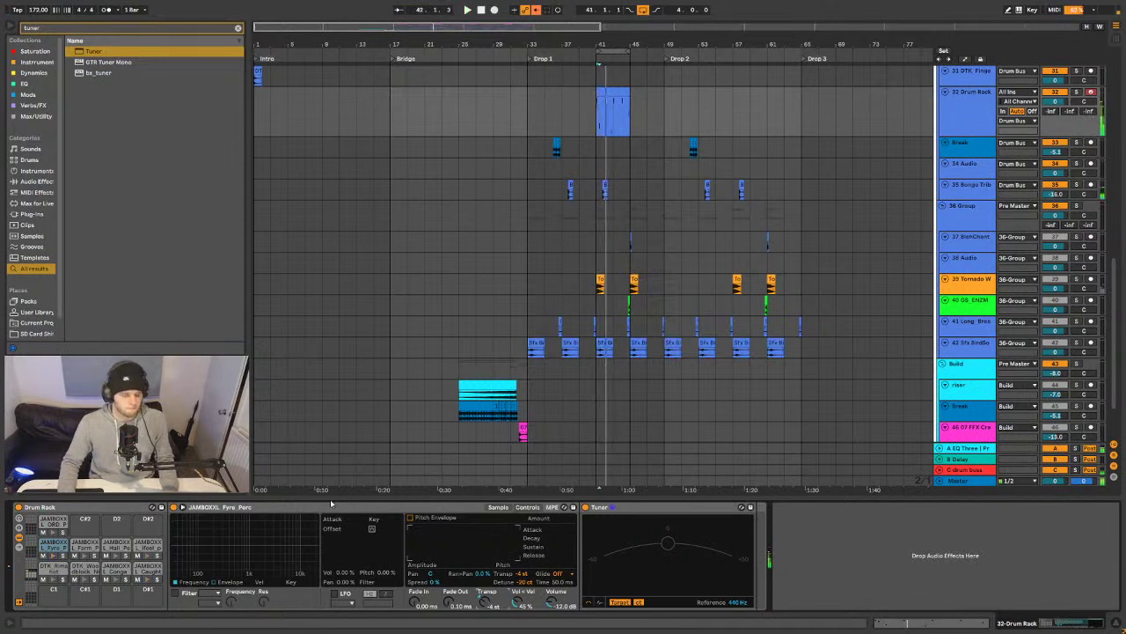
- Search the browser for "plate", add ValhallaPlate after the Tuner, and try a 54.8% mix before undoing it
{"action": "key", "text": "ctrl+f"}
{"action": "type", "text": "plate"}
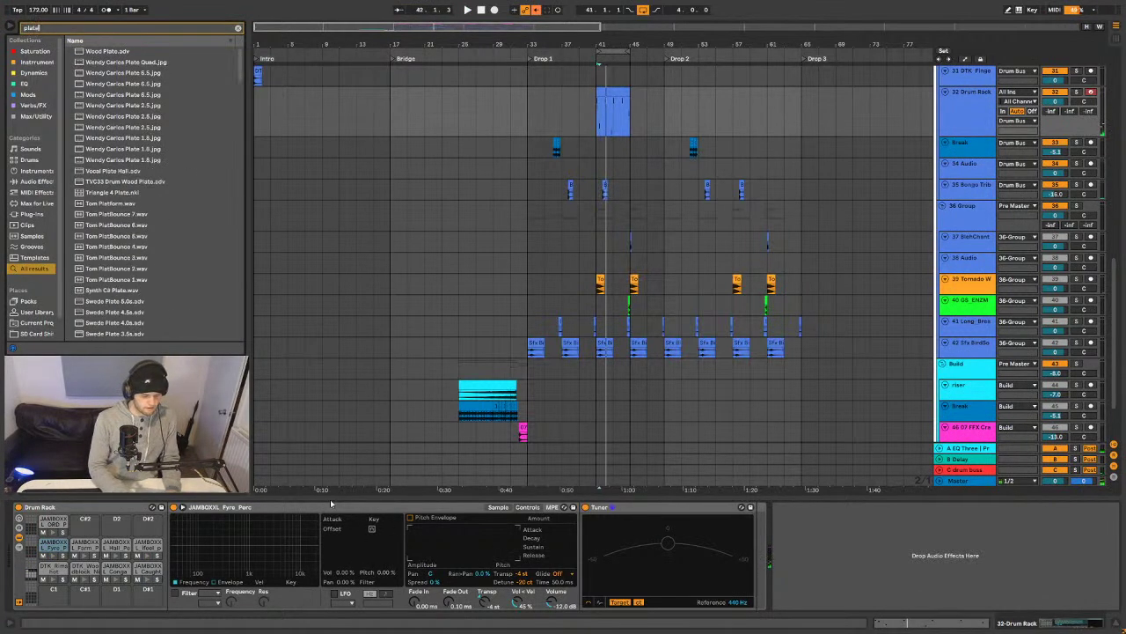
{"action": "left_click_drag", "start_coordinate": [243, 79], "coordinate": [243, 335]}
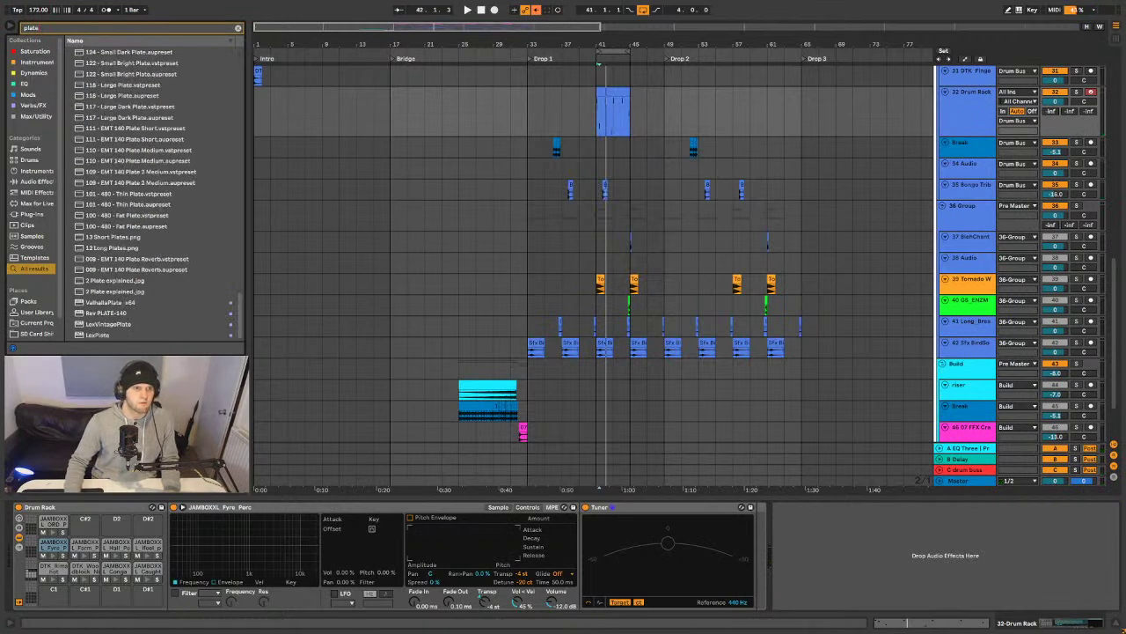
{"action": "double_click", "coordinate": [98, 303]}
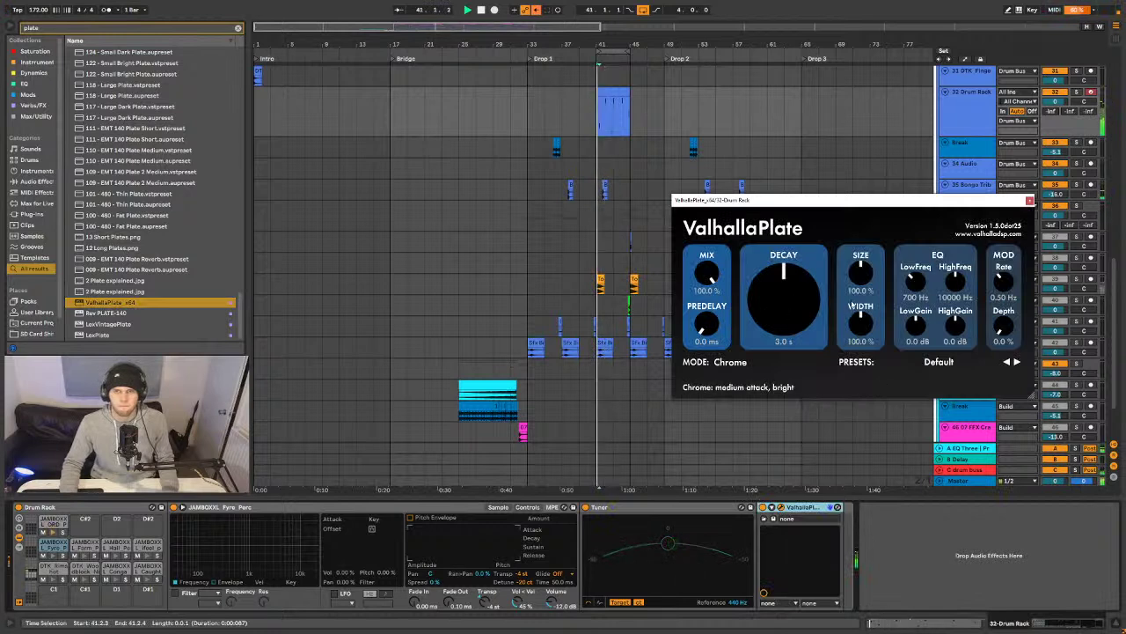
{"action": "left_click_drag", "start_coordinate": [706, 274], "coordinate": [709, 328]}
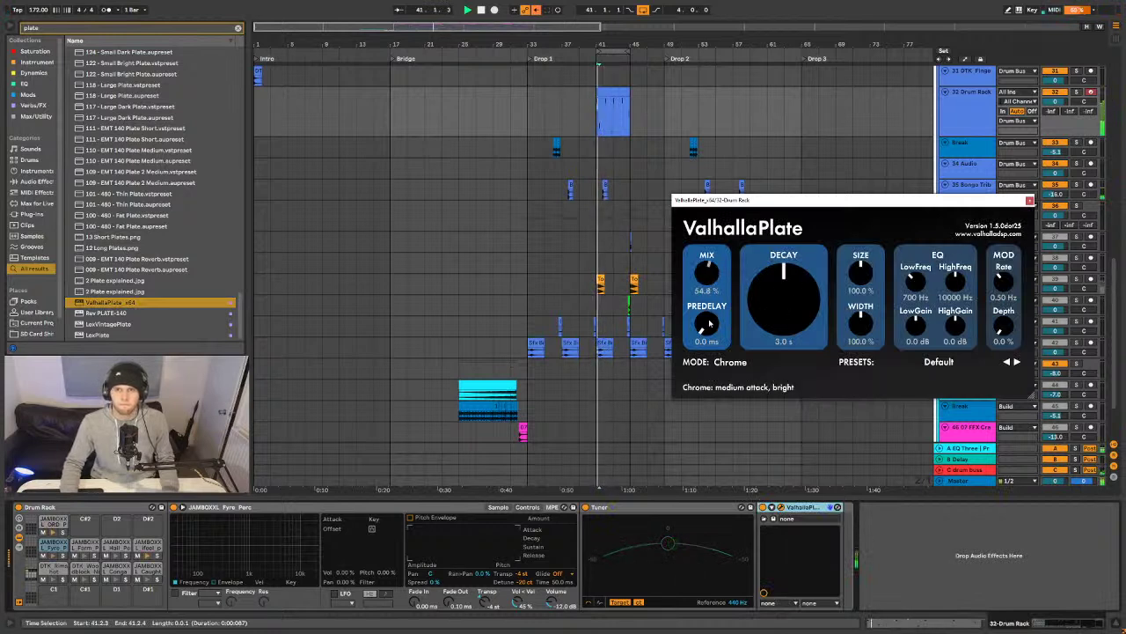
{"action": "key", "text": "ctrl+z"}
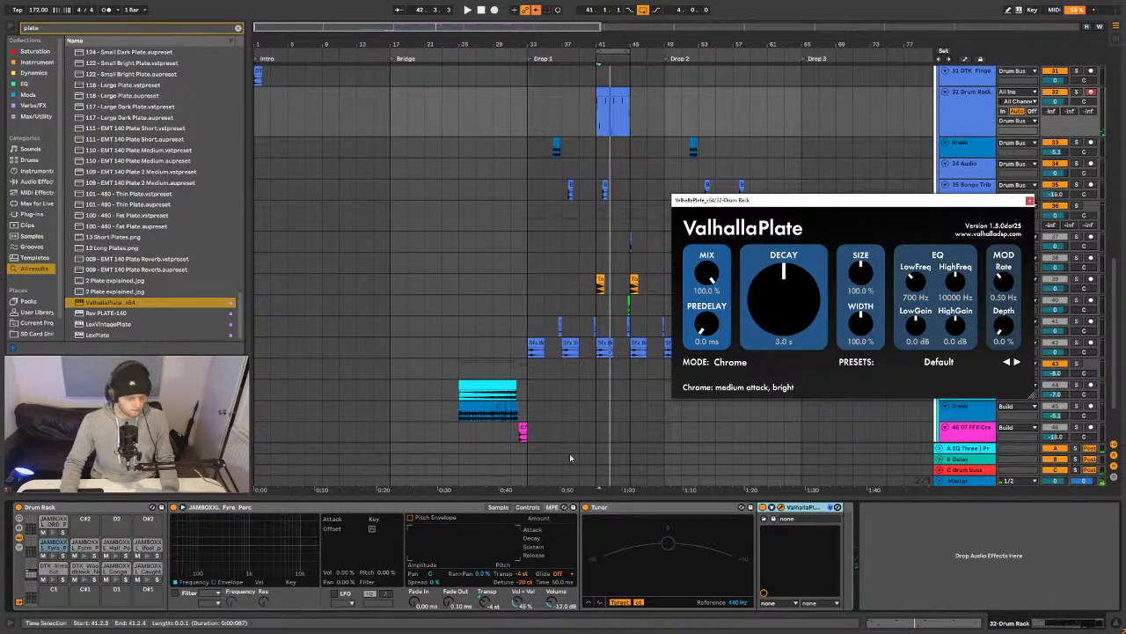
- Enable a high-pass filter on the JAMBOXXL_Fyre_Perc sampler at 156 Hz with about 40% resonance, and close the ValhallaPlate window
{"action": "left_click", "coordinate": [218, 600]}
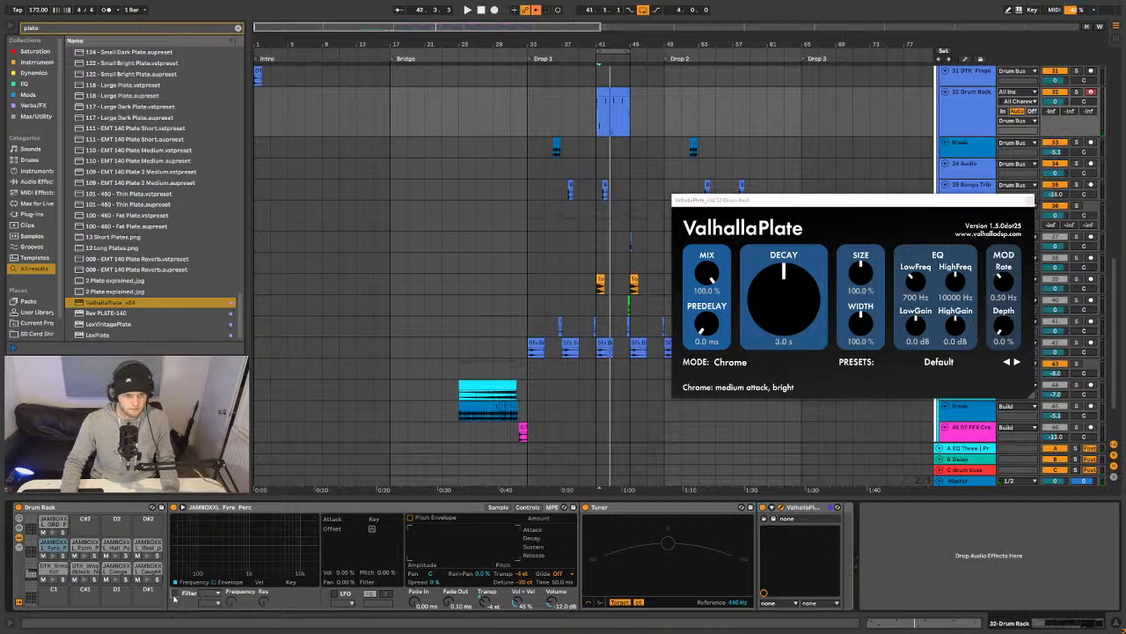
{"action": "left_click", "coordinate": [211, 602]}
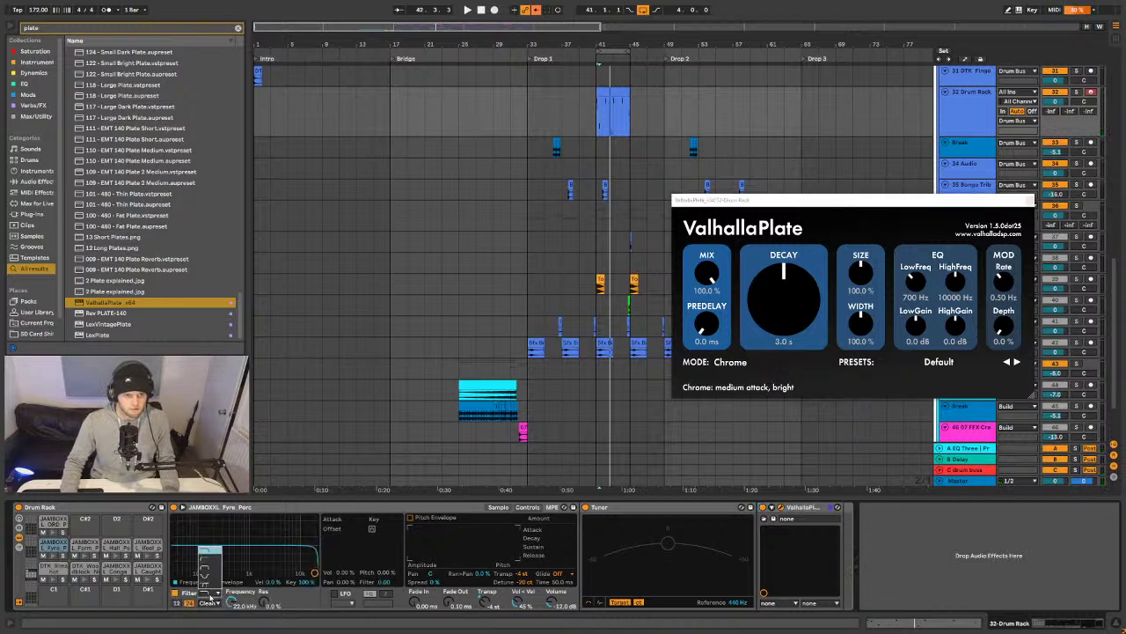
{"action": "left_click", "coordinate": [211, 561]}
{"action": "left_click_drag", "start_coordinate": [230, 602], "coordinate": [230, 613]}
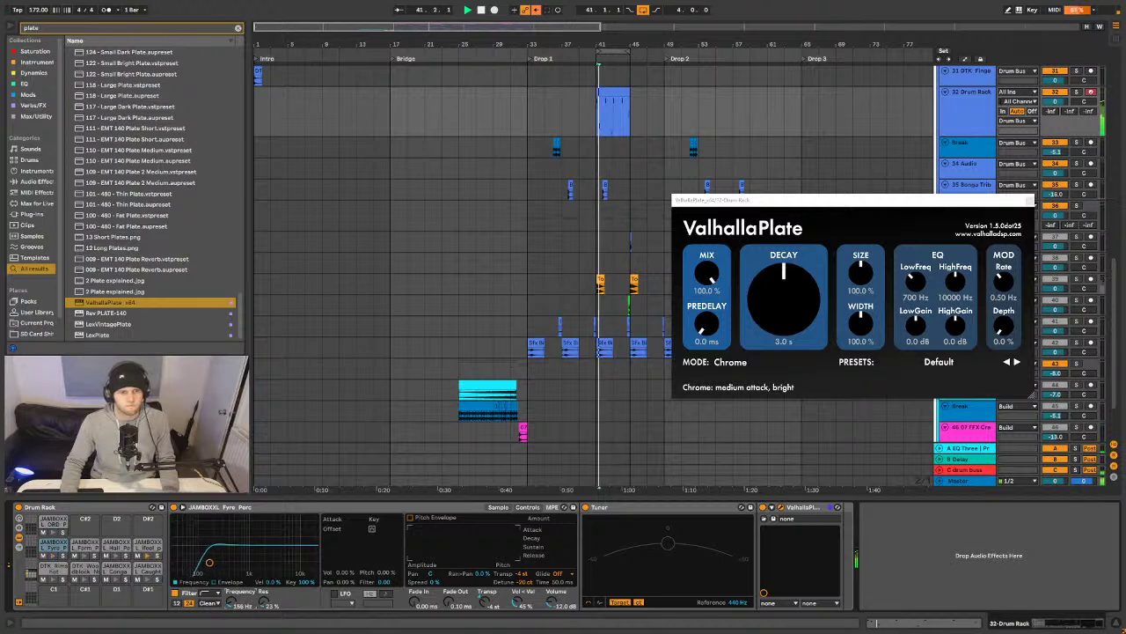
{"action": "left_click", "coordinate": [187, 602]}
{"action": "scroll", "coordinate": [248, 605], "scroll_direction": "up", "scroll_amount": 3}
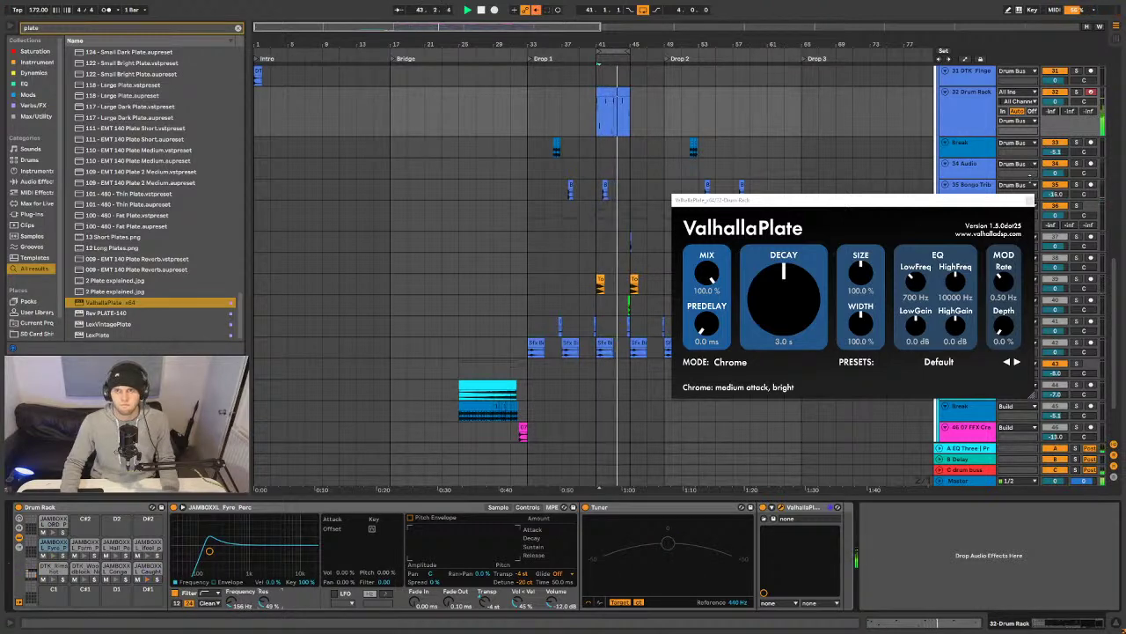
{"action": "left_click", "coordinate": [1031, 201]}
- Add a JAMBOXXL_Conga_Perc note at 1.4.1 in the bar 41 Drum Rack clip, and try a second one at 2.2.1 before deleting it
{"action": "left_click", "coordinate": [607, 110]}
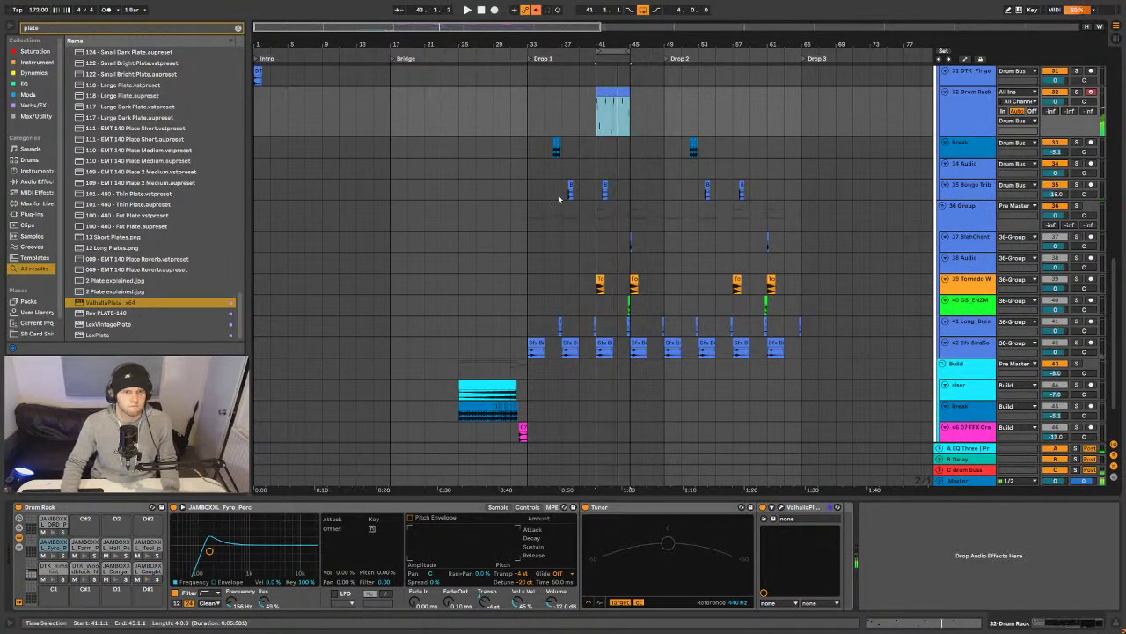
{"action": "key", "text": "shift+Tab"}
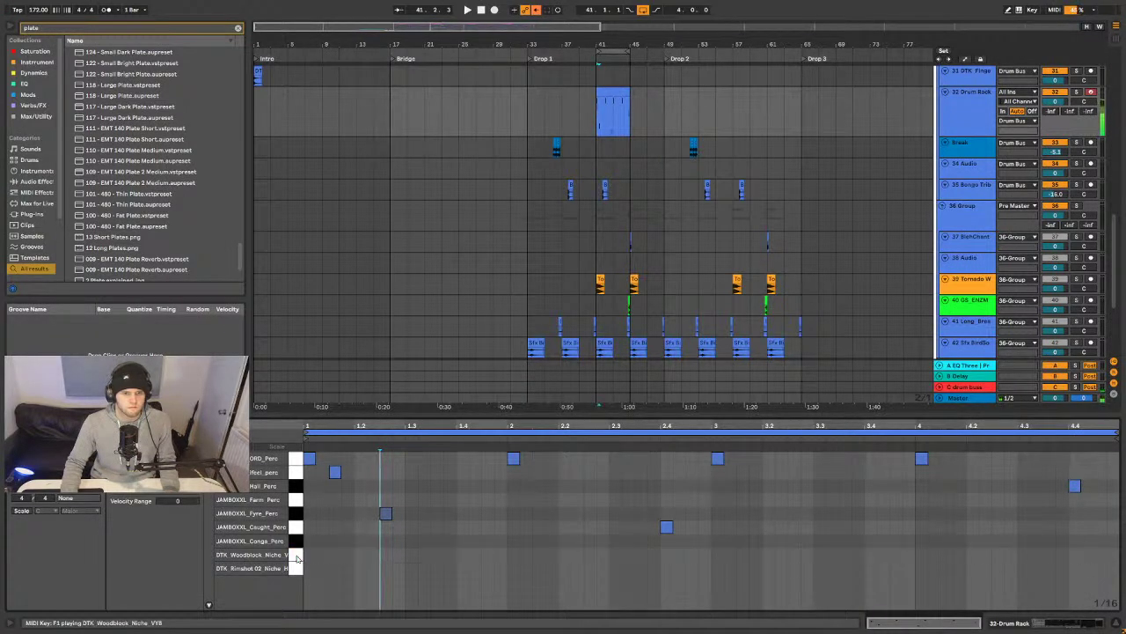
{"action": "key", "text": "space"}
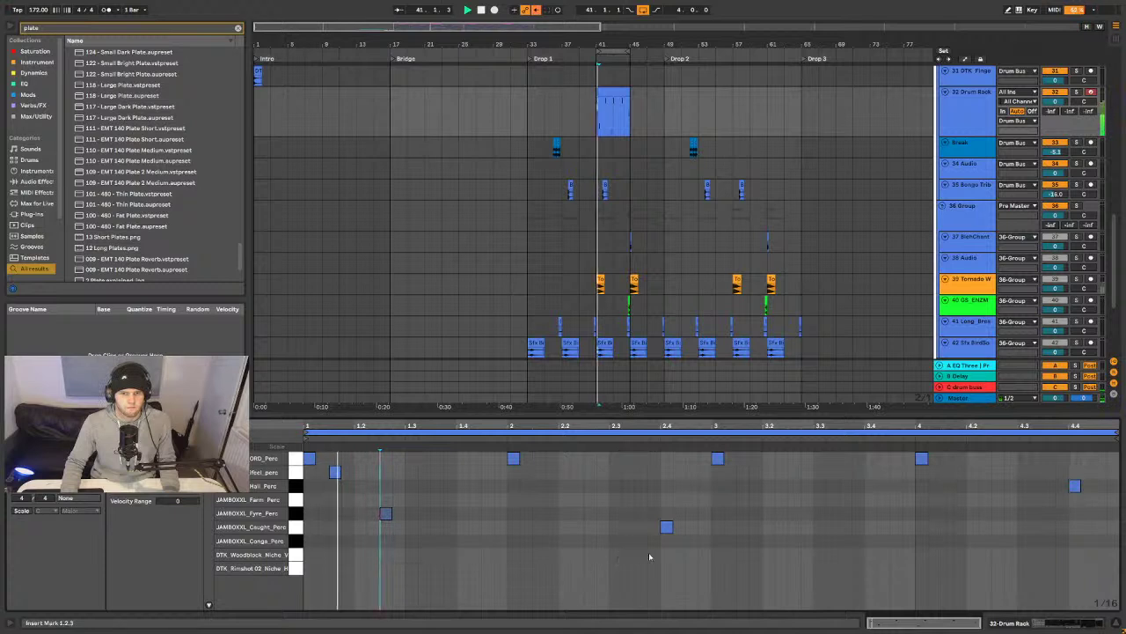
{"action": "key", "text": "space"}
{"action": "double_click", "coordinate": [475, 541]}
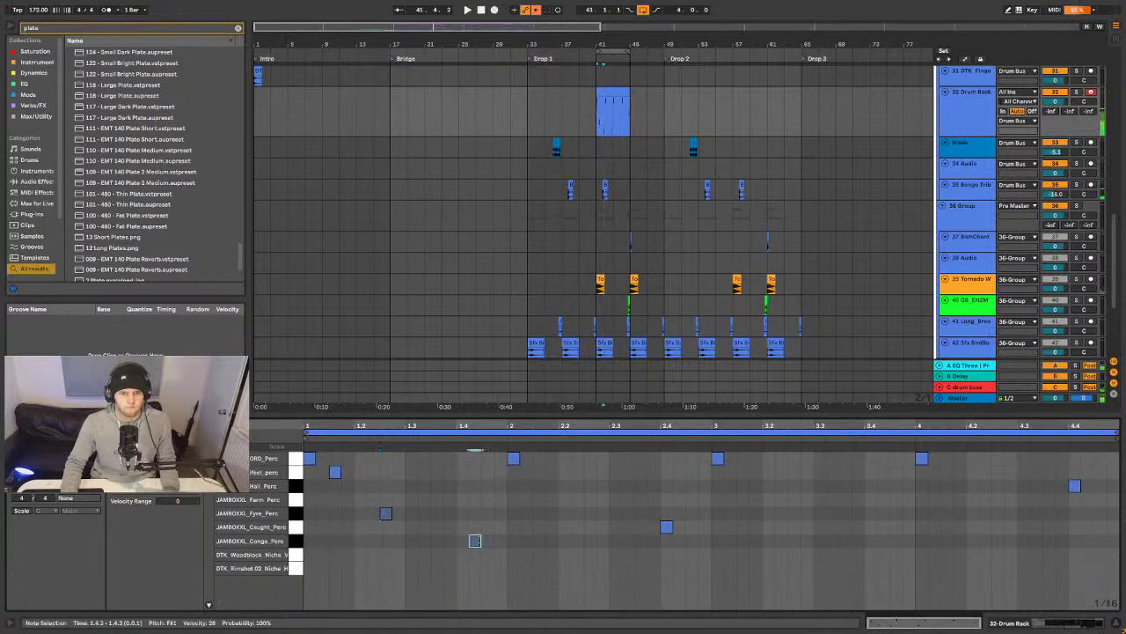
{"action": "left_click_drag", "start_coordinate": [476, 542], "coordinate": [590, 540]}
{"action": "double_click", "coordinate": [488, 541]}
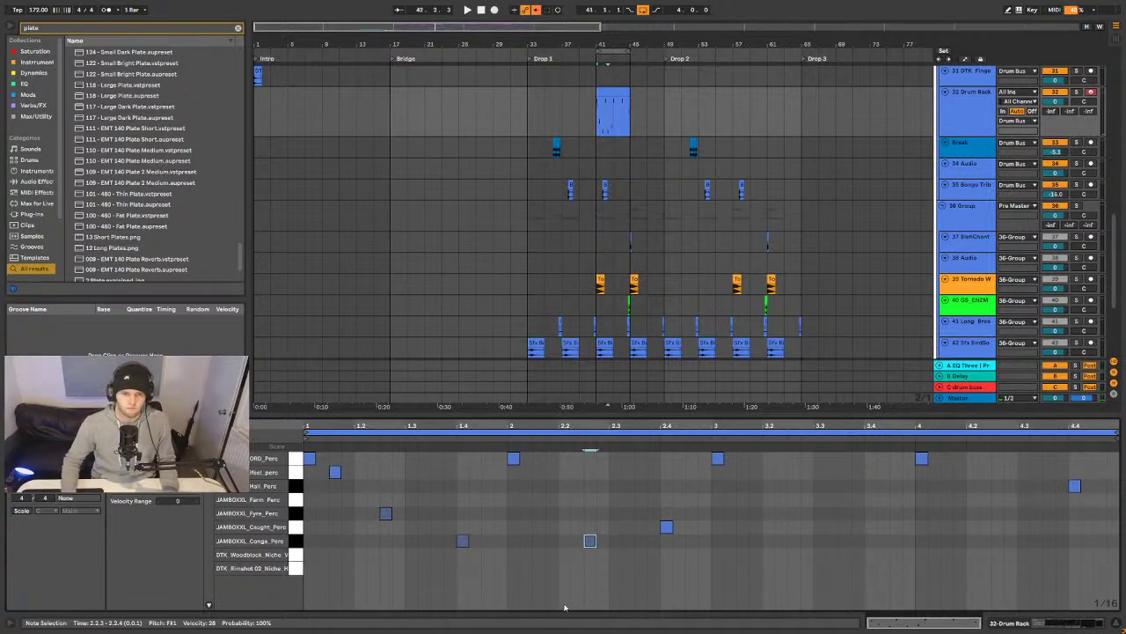
{"action": "left_click_drag", "start_coordinate": [589, 542], "coordinate": [566, 542]}
{"action": "key", "text": "space"}
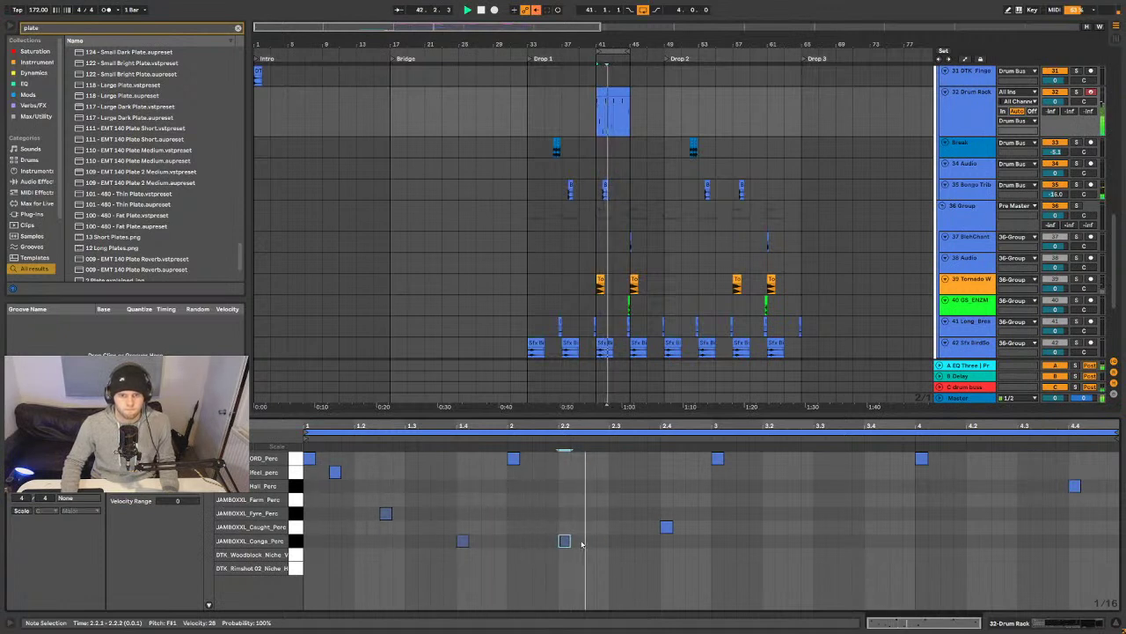
{"action": "key", "text": "space"}
{"action": "double_click", "coordinate": [565, 541]}
- Try the Conga note at velocity 127 with a duplicate at 2.4.1, and remove the duplicate
{"action": "left_click", "coordinate": [463, 540]}
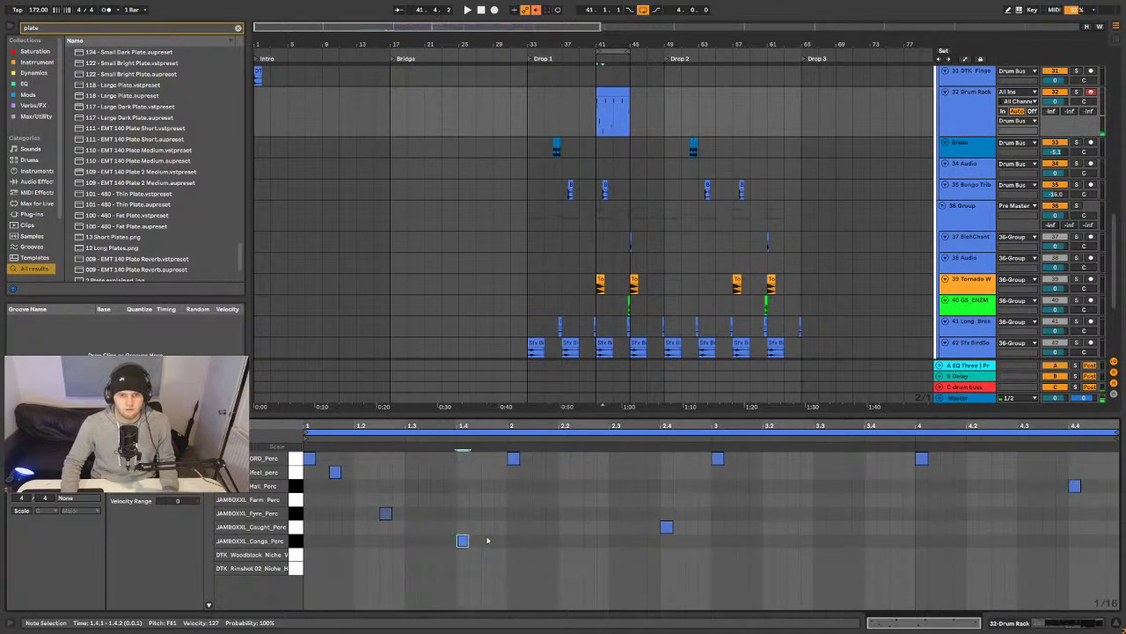
{"action": "left_click_drag", "start_coordinate": [506, 539], "coordinate": [305, 549]}
{"action": "key", "text": "ctrl+d"}
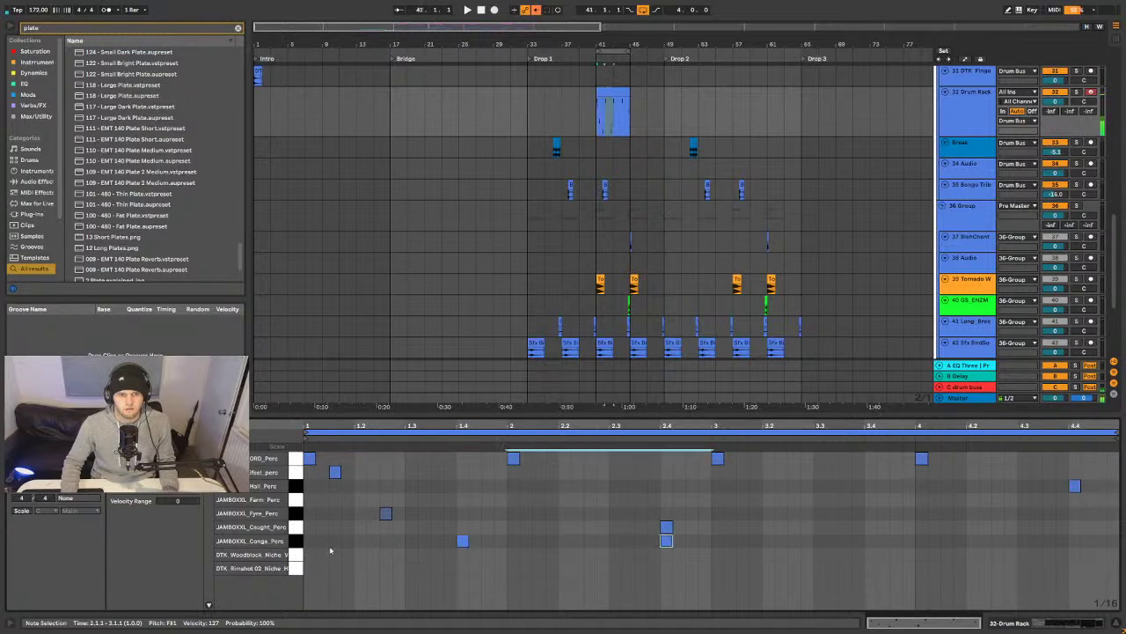
{"action": "double_click", "coordinate": [667, 540]}
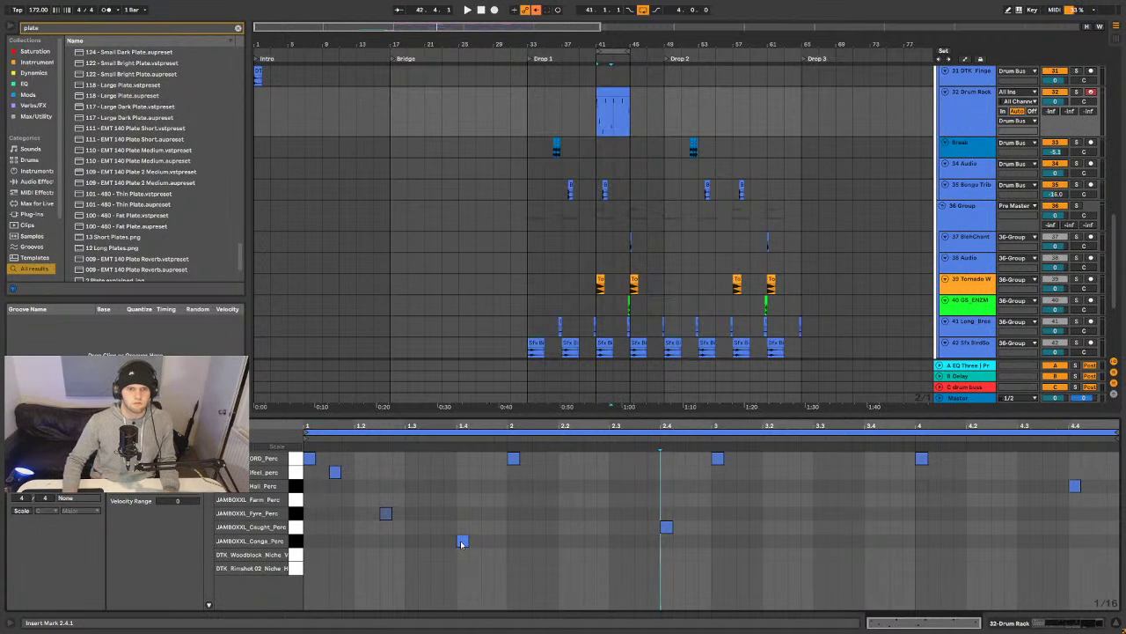
- Move the Conga note to 1.4.2 and turn it into a three-note roll with rising velocities of 32, 62 and 85, then audition it
{"action": "left_click_drag", "start_coordinate": [462, 540], "coordinate": [475, 540]}
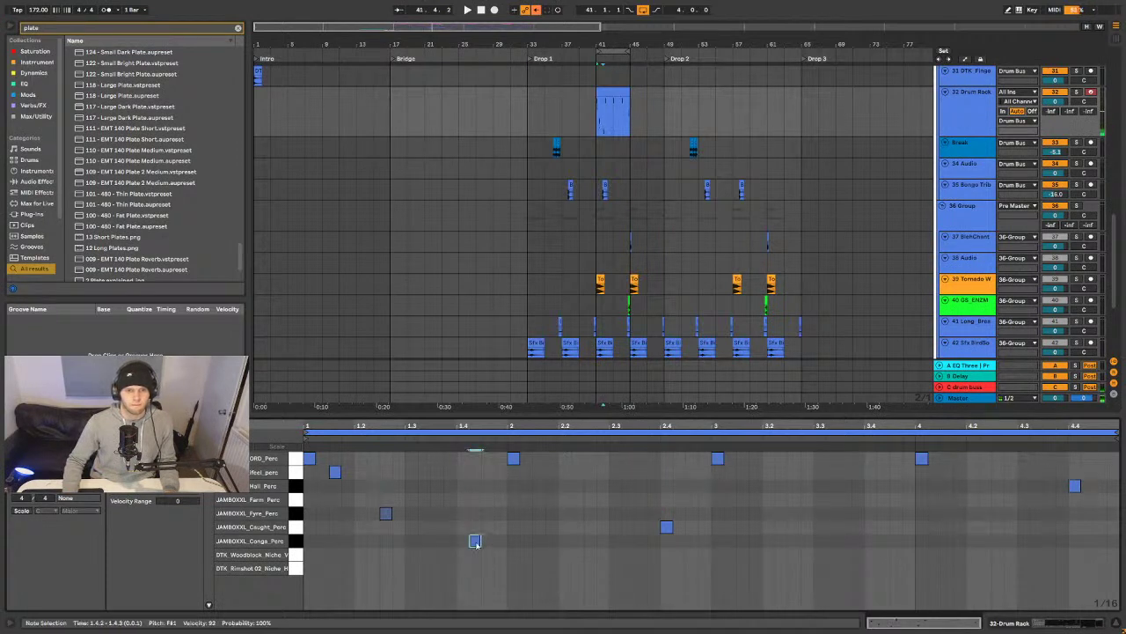
{"action": "left_click", "coordinate": [208, 605]}
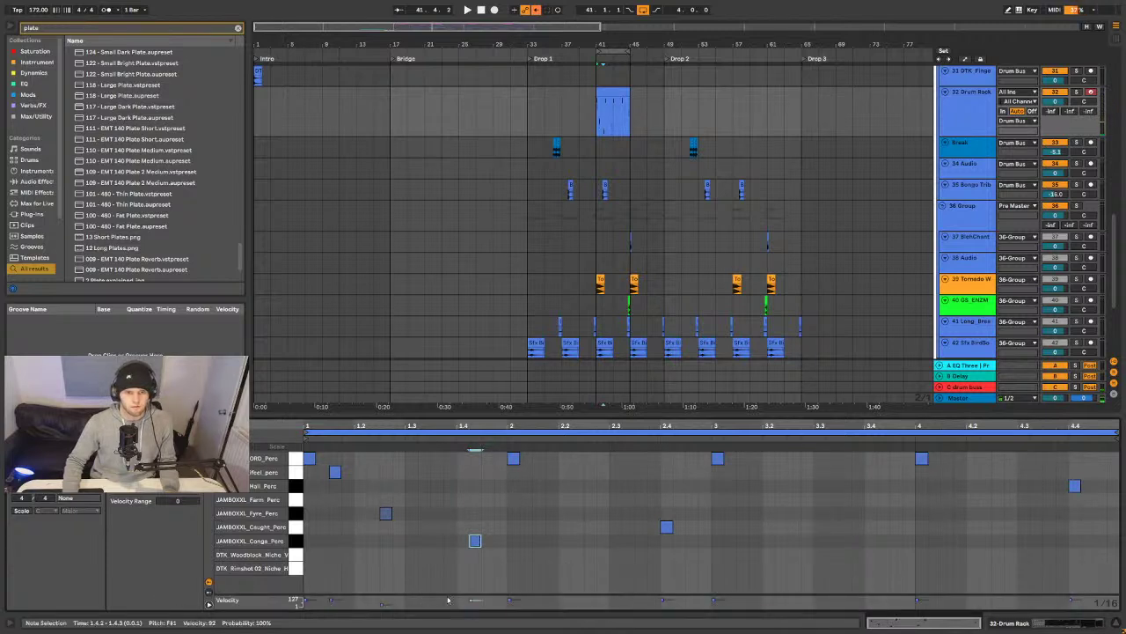
{"action": "left_click_drag", "start_coordinate": [454, 583], "coordinate": [466, 545]}
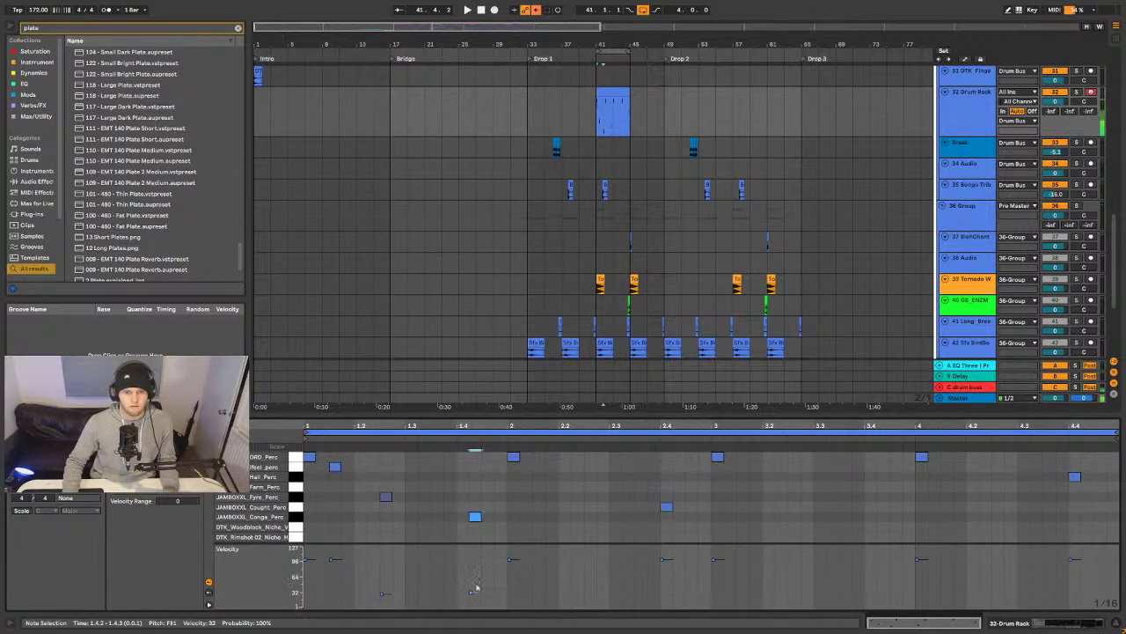
{"action": "key", "text": "ctrl+d"}
{"action": "key", "text": "ctrl+d"}
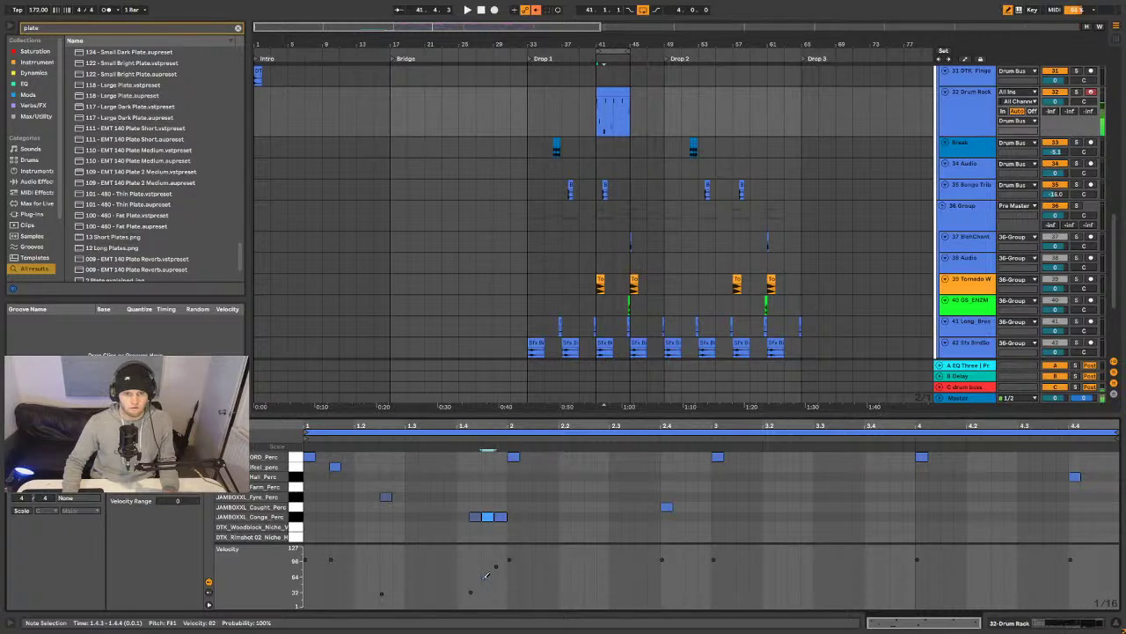
{"action": "key", "text": "space"}
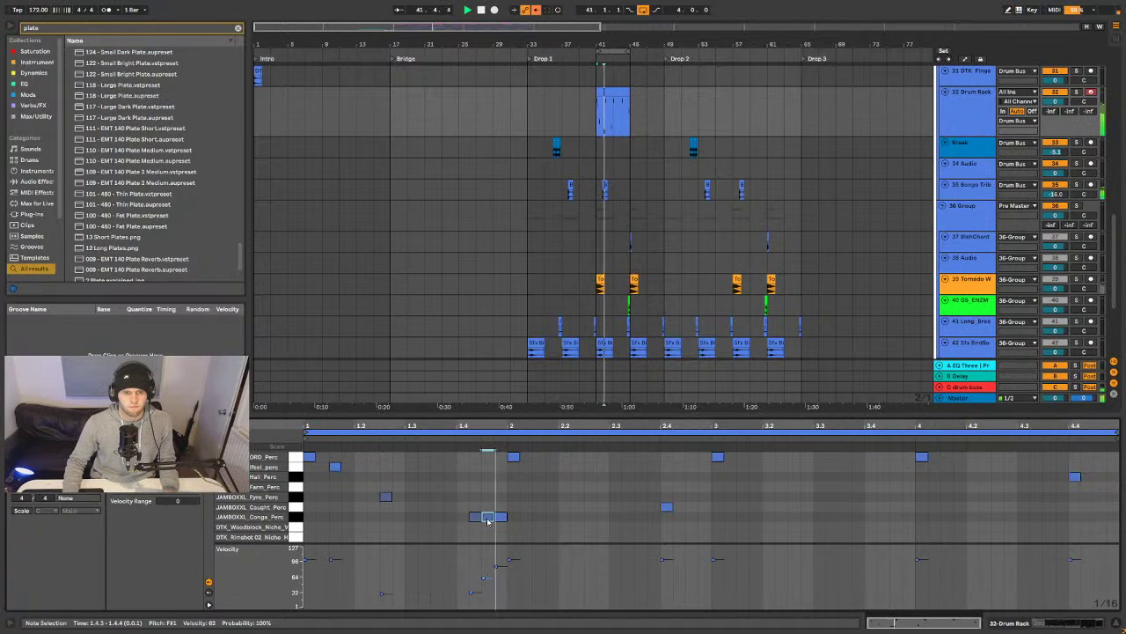
{"action": "key", "text": "space"}
- Swap the Conga roll to 2.4.2 and the JAMBOXXL_Caught_Perc note to 1.4.1, checking the pattern during playback
{"action": "left_click_drag", "start_coordinate": [507, 527], "coordinate": [447, 516]}
{"action": "left_click", "coordinate": [666, 506]}
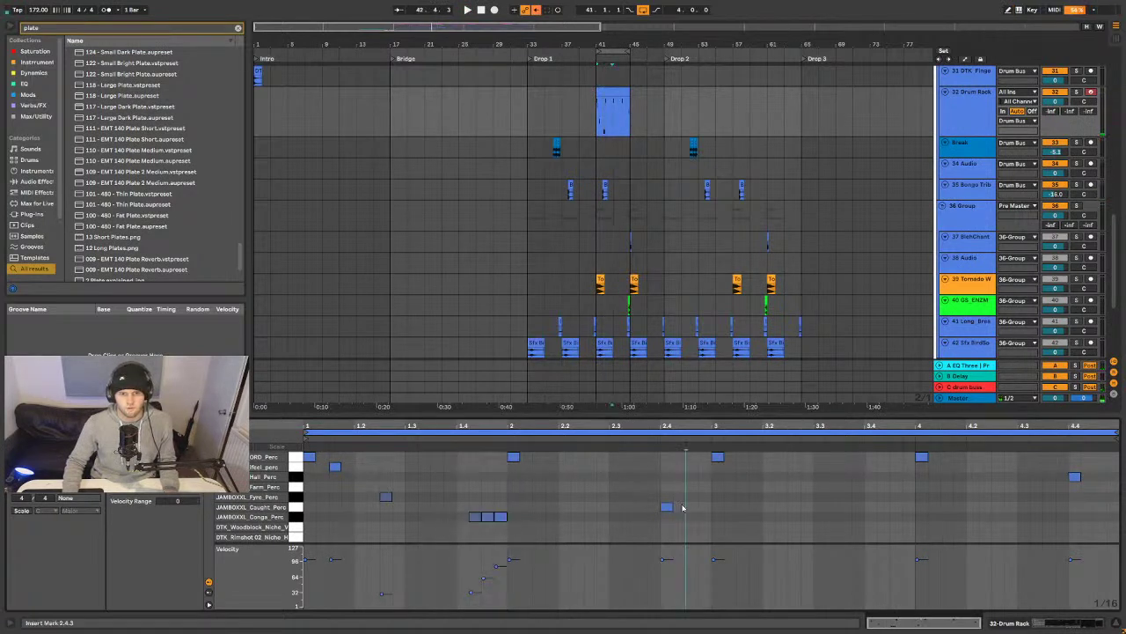
{"action": "mouse_move", "coordinate": [666, 507]}
{"action": "left_mouse_down"}
{"action": "mouse_move", "coordinate": [475, 507]}
{"action": "mouse_move", "coordinate": [678, 518]}
{"action": "left_mouse_up"}
{"action": "key", "text": "space"}
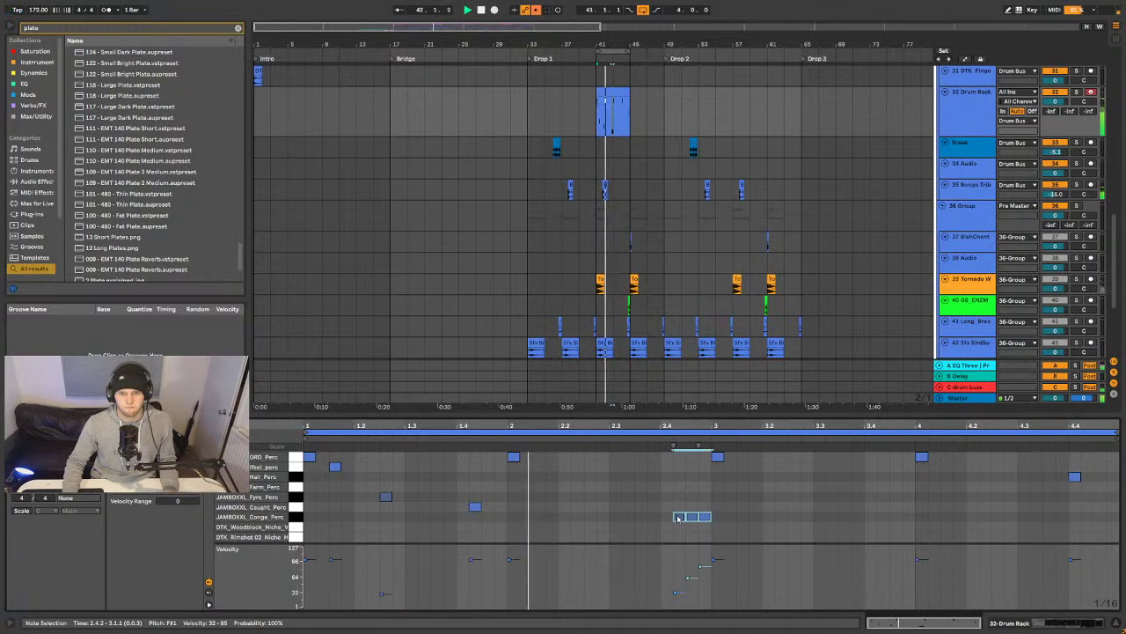
{"action": "left_click_drag", "start_coordinate": [476, 507], "coordinate": [488, 508]}
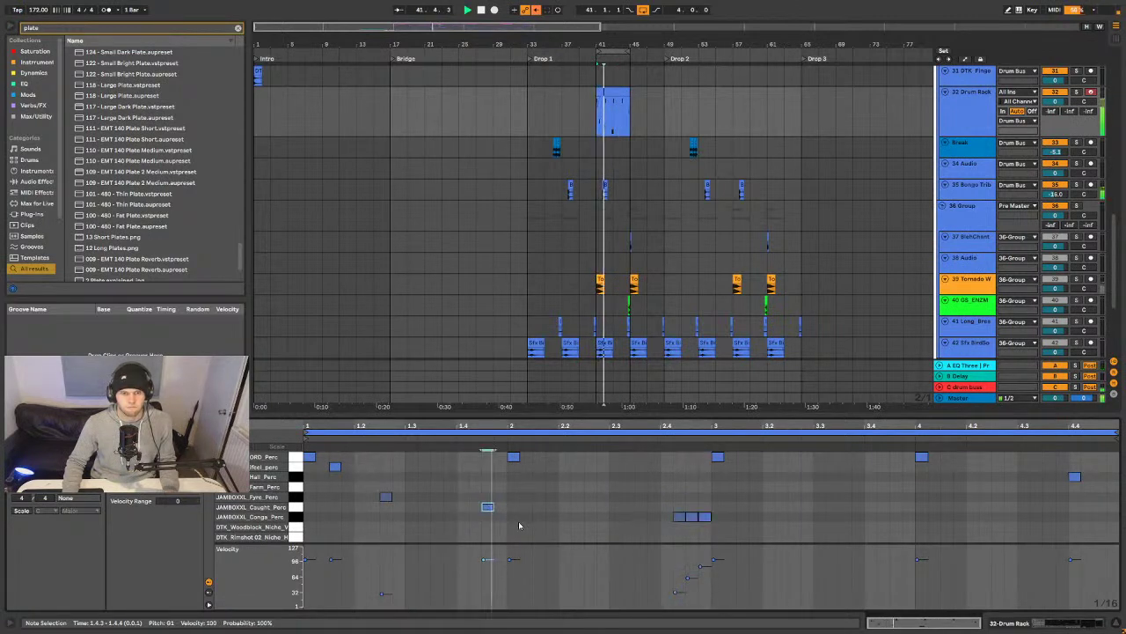
{"action": "left_click_drag", "start_coordinate": [488, 507], "coordinate": [463, 508]}
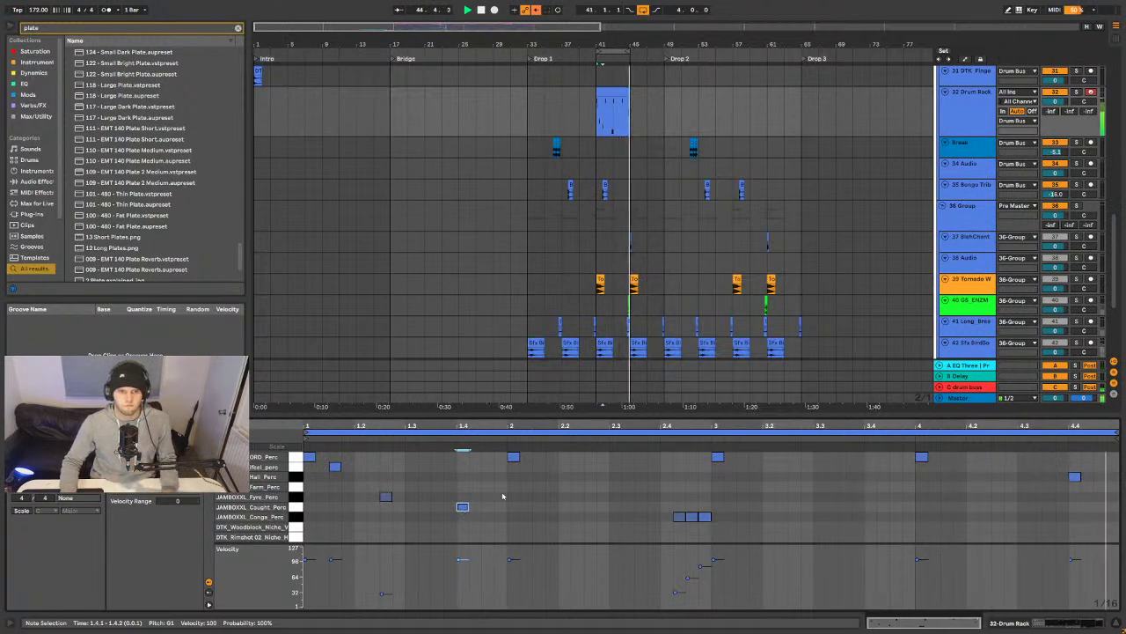
{"action": "key", "text": "space"}
- Copy the JAMBOXXL_Fyre_Perc note to 3.4.2, duplicate the JAMBOXXL_ifeel_perc pad onto D#2, and try the note on that pad
{"action": "left_click_drag", "start_coordinate": [387, 498], "coordinate": [886, 506]}
{"action": "left_click", "coordinate": [1029, 623]}
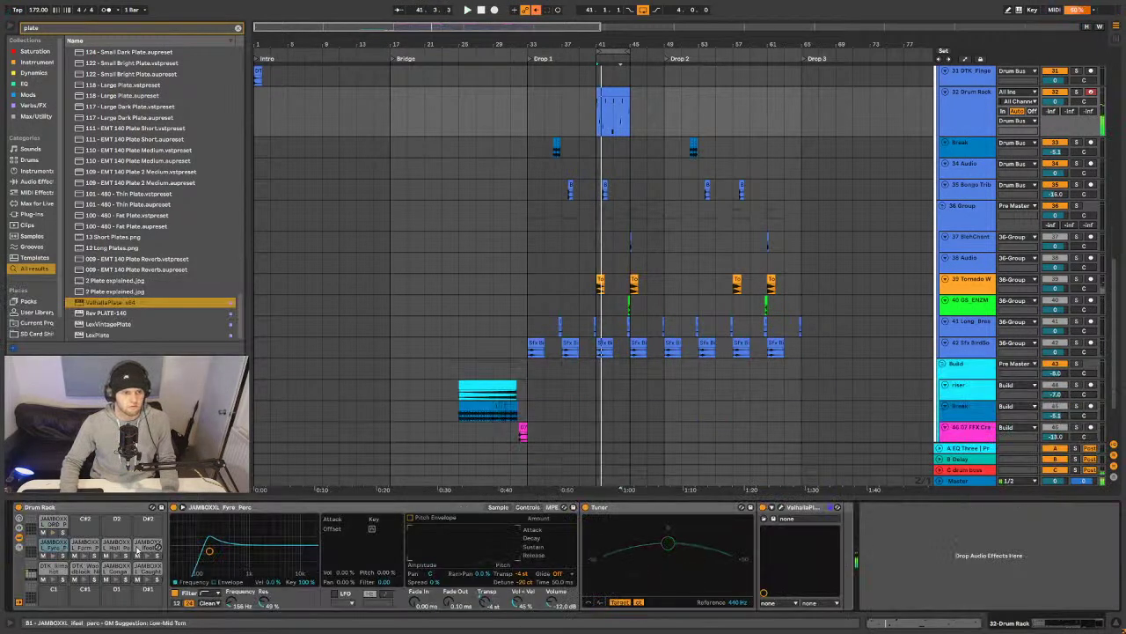
{"action": "left_click", "coordinate": [146, 544]}
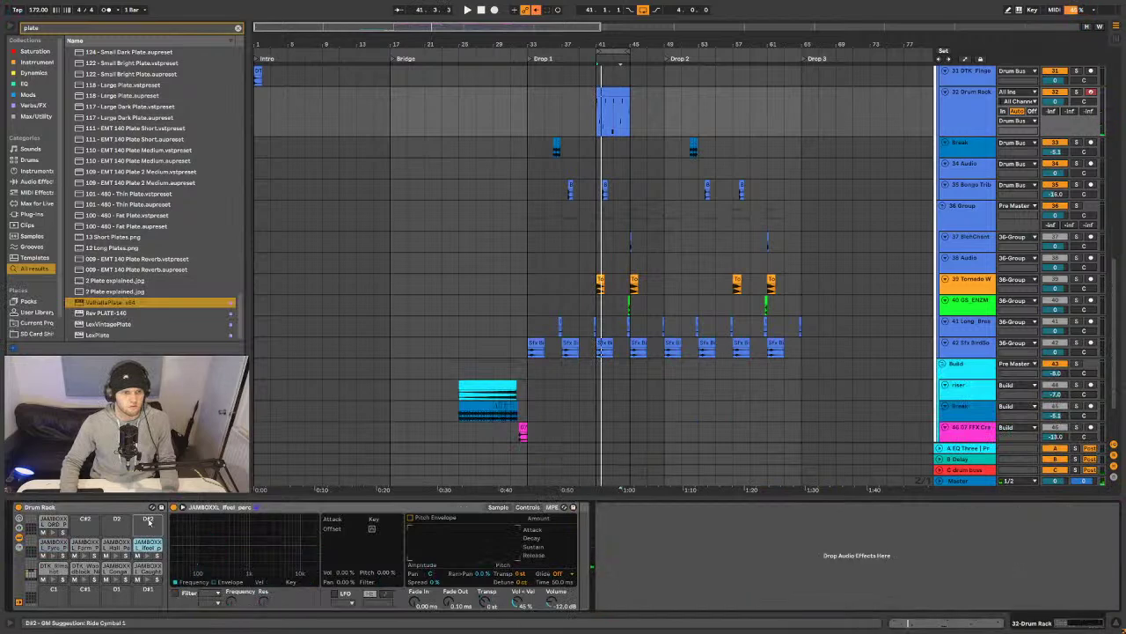
{"action": "double_click", "coordinate": [613, 110]}
{"action": "left_click_drag", "start_coordinate": [885, 505], "coordinate": [887, 447]}
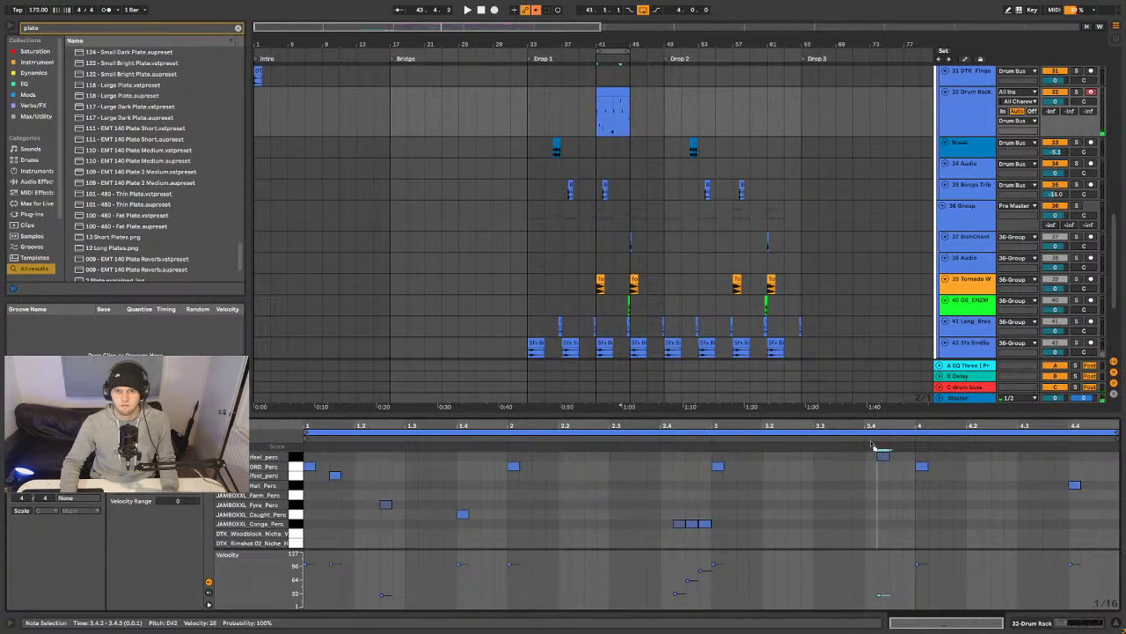
- Replace the D#2 pad with a copy of the JAMBOXXL_Fyre_Perc pad, and place the copied note on D#2 at 3.4.1
{"action": "mouse_move", "coordinate": [884, 456]}
{"action": "left_mouse_down"}
{"action": "mouse_move", "coordinate": [871, 463]}
{"action": "mouse_move", "coordinate": [874, 520]}
{"action": "mouse_move", "coordinate": [874, 509]}
{"action": "left_mouse_up"}
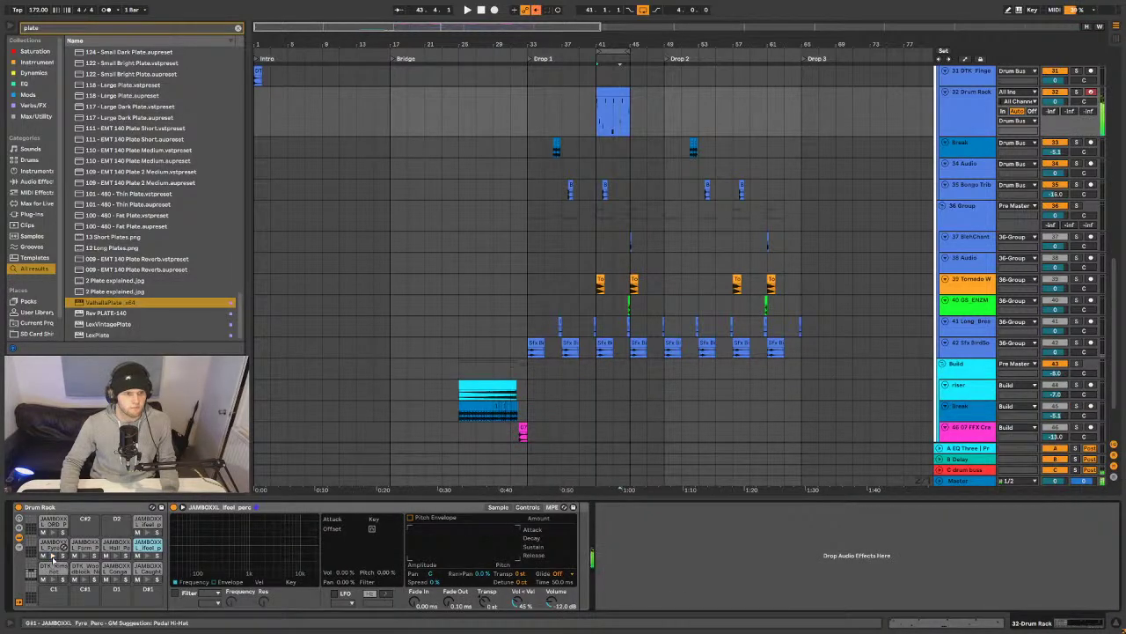
{"action": "left_click", "coordinate": [55, 547]}
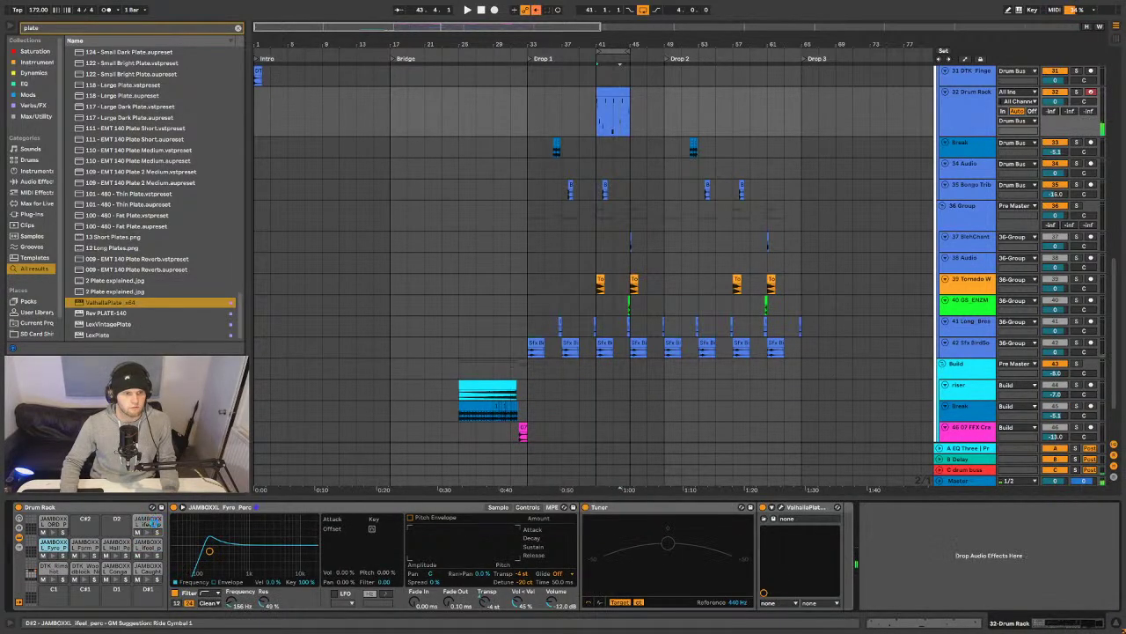
{"action": "left_click", "coordinate": [652, 97]}
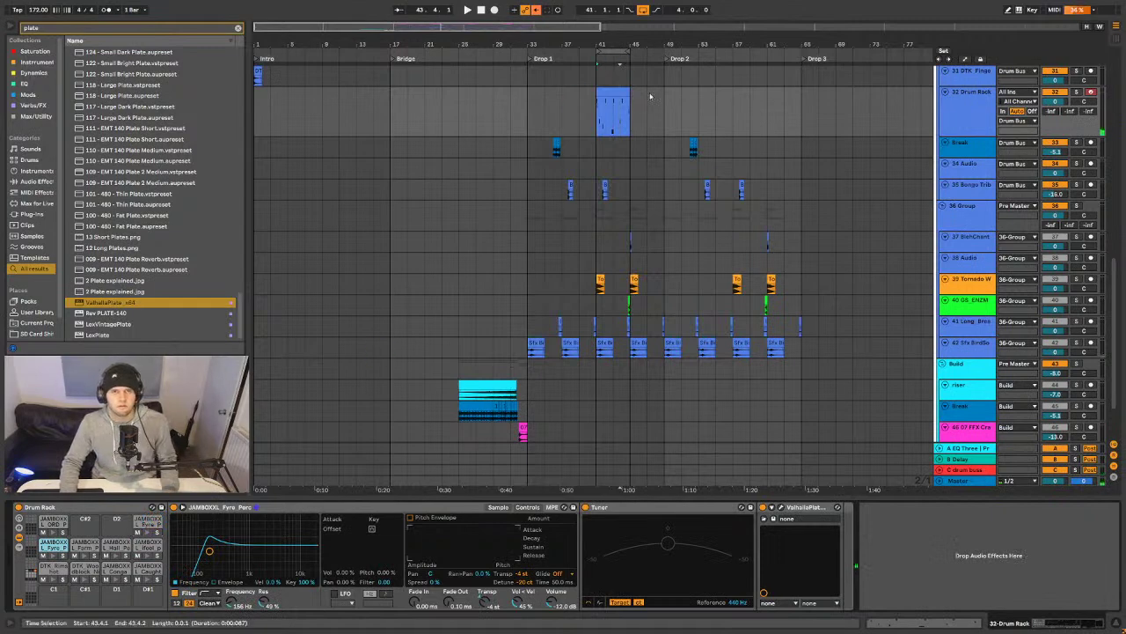
{"action": "double_click", "coordinate": [623, 88]}
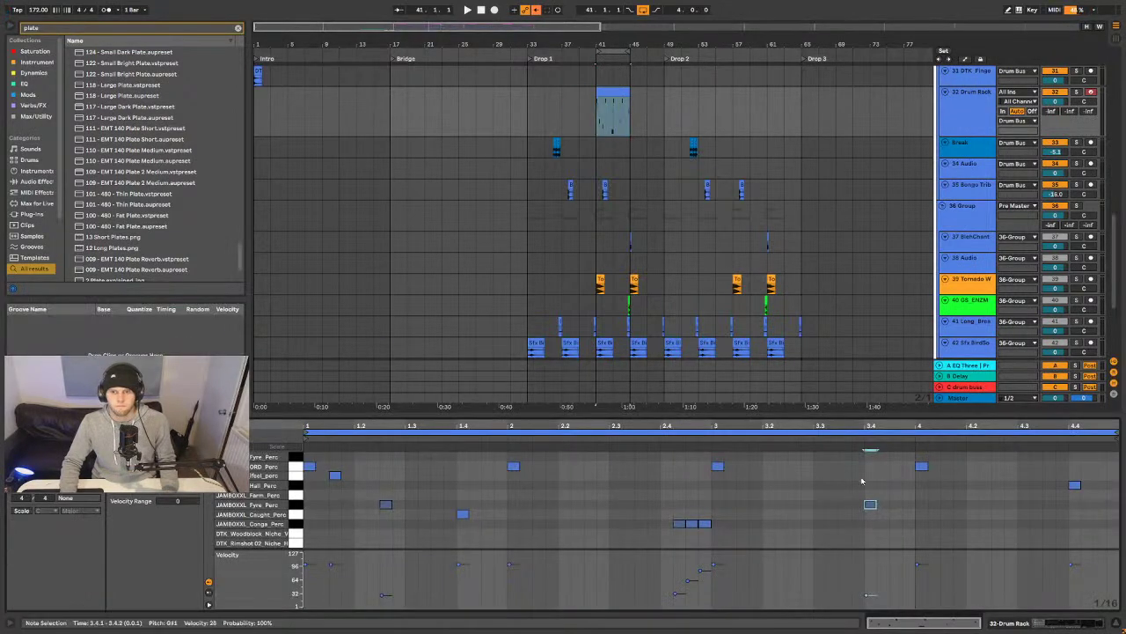
{"action": "left_click_drag", "start_coordinate": [871, 507], "coordinate": [874, 464]}
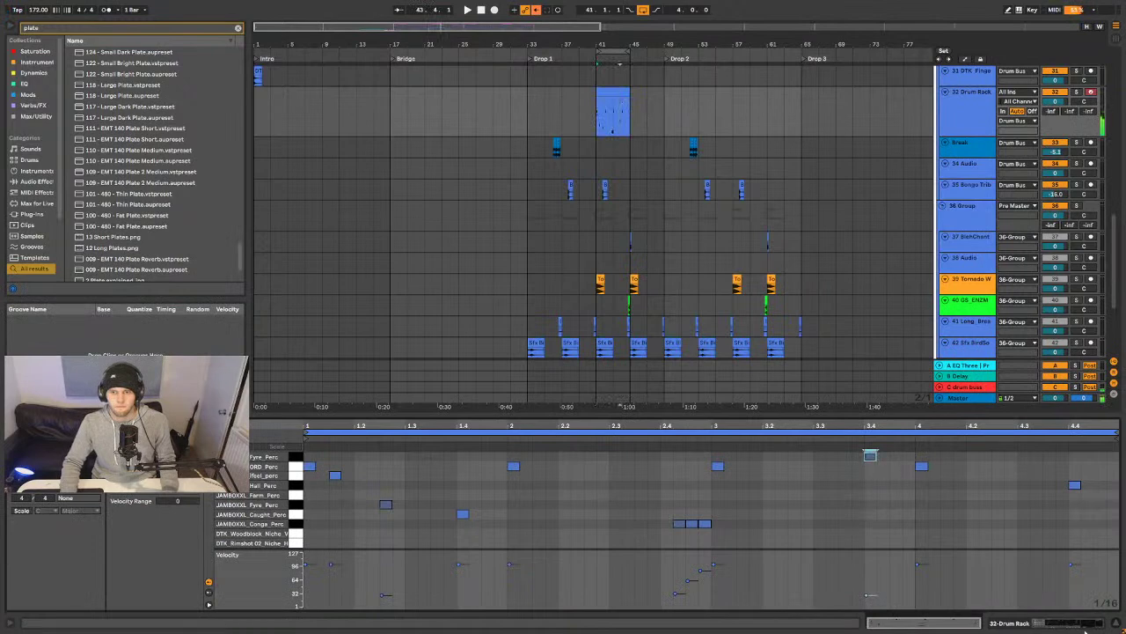
- Set the transposition of the duplicated Fyre_Perc pad on D#2 to +8 st and audition the clip
{"action": "key", "text": "shift+Tab"}
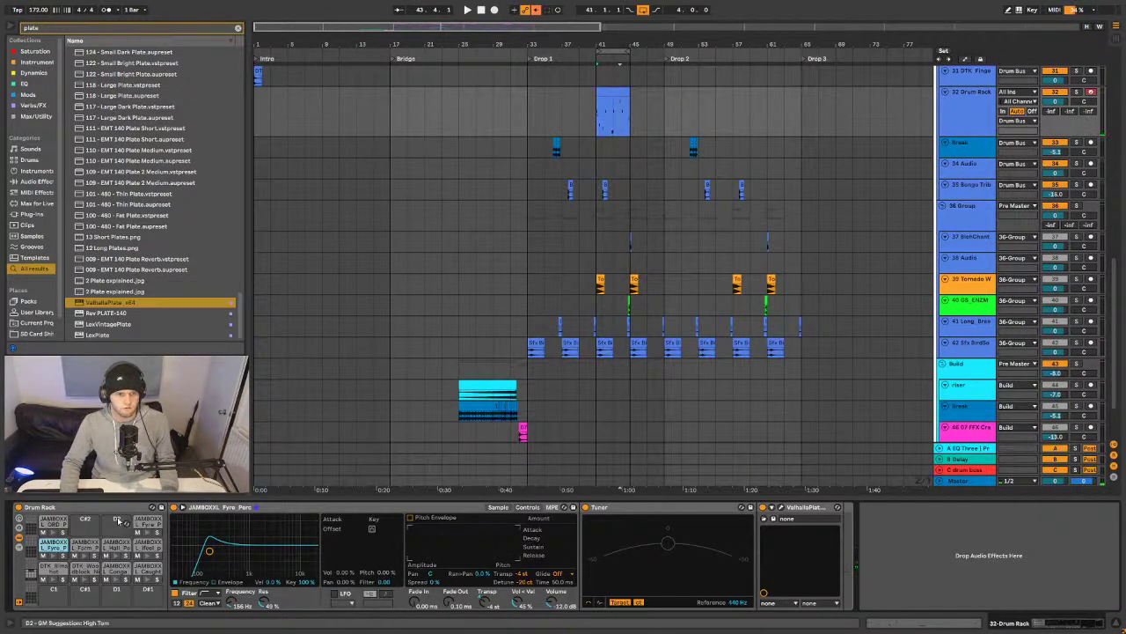
{"action": "left_click", "coordinate": [148, 523]}
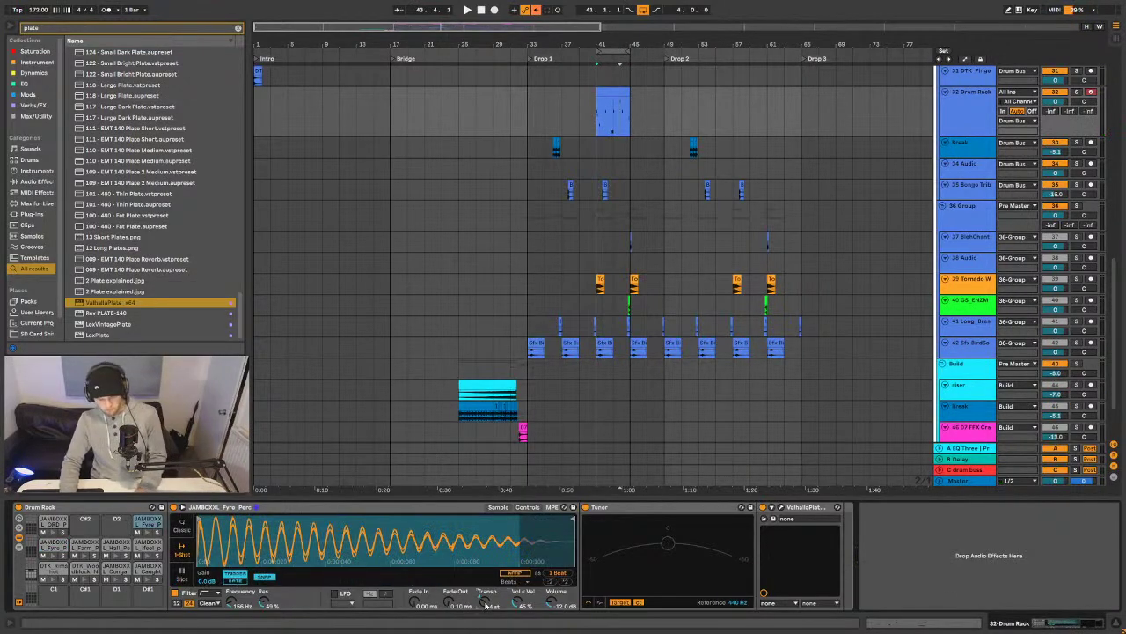
{"action": "key", "text": "space"}
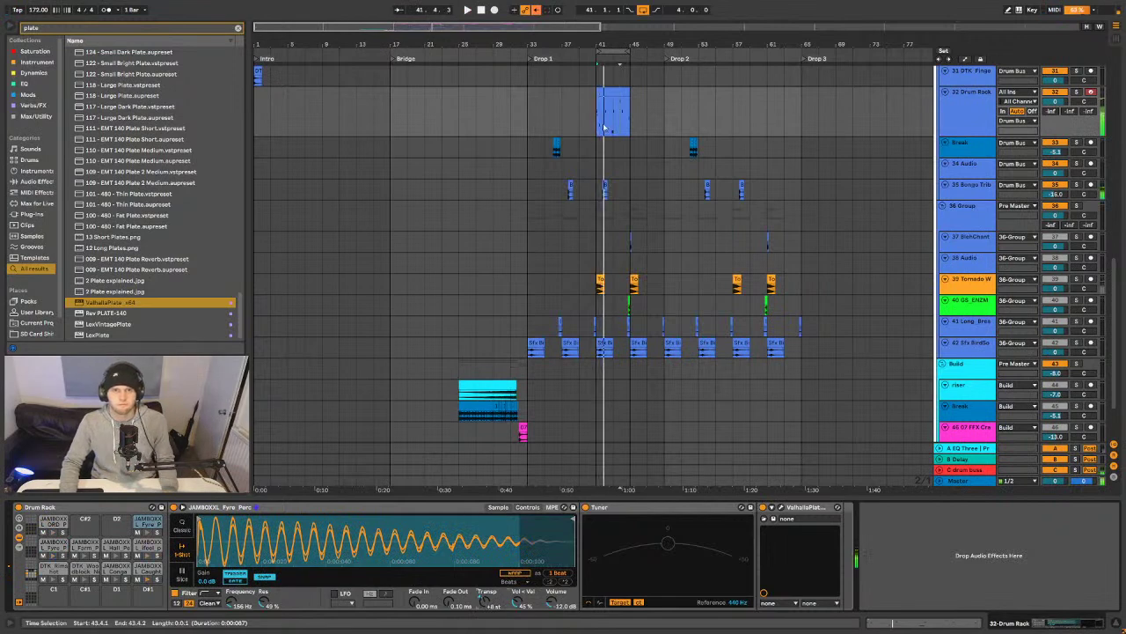
{"action": "left_click", "coordinate": [613, 114]}
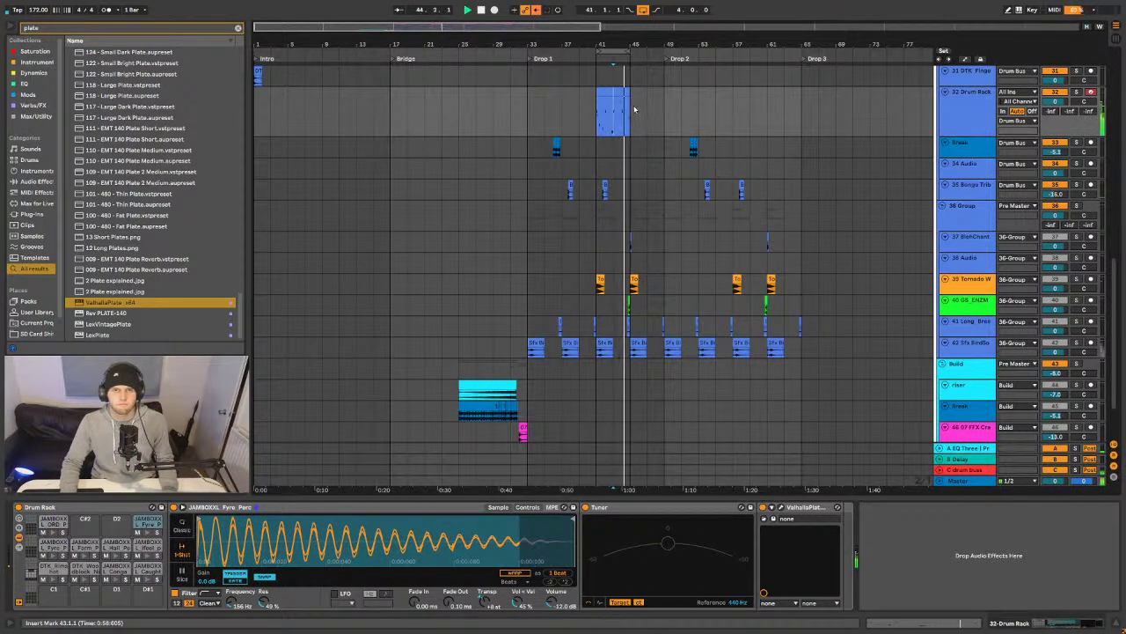
{"action": "left_click", "coordinate": [617, 95]}
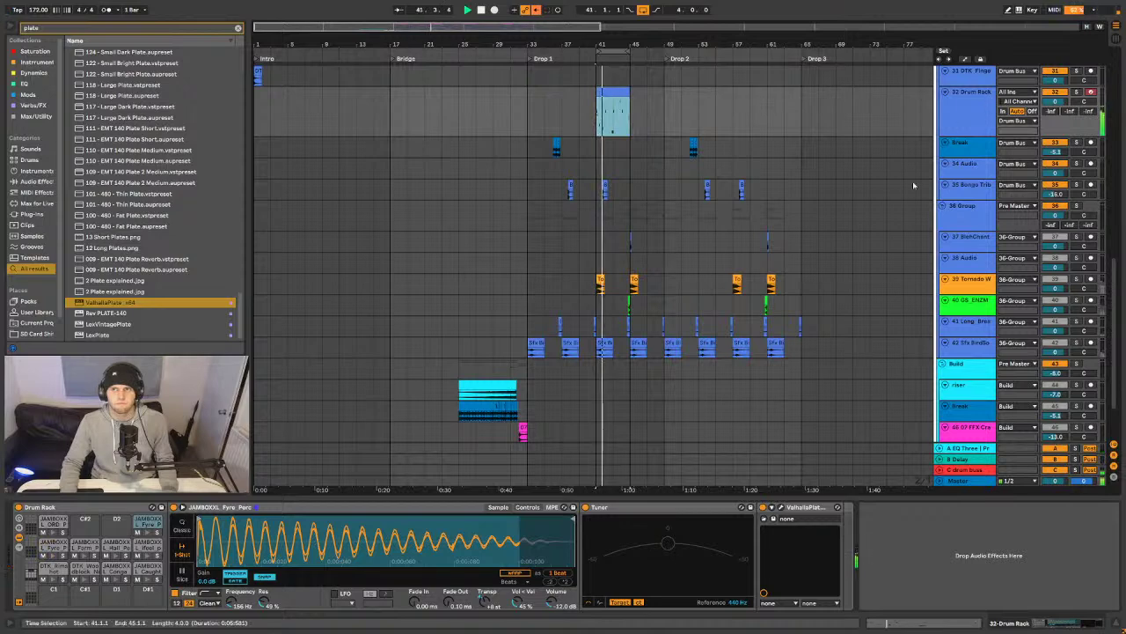
- Shorten the ValhallaPlate decay on the D#2 Fyre_Perc pad to 2.0 s and close the plug-in window
{"action": "scroll", "coordinate": [854, 231], "scroll_direction": "up", "scroll_amount": 5}
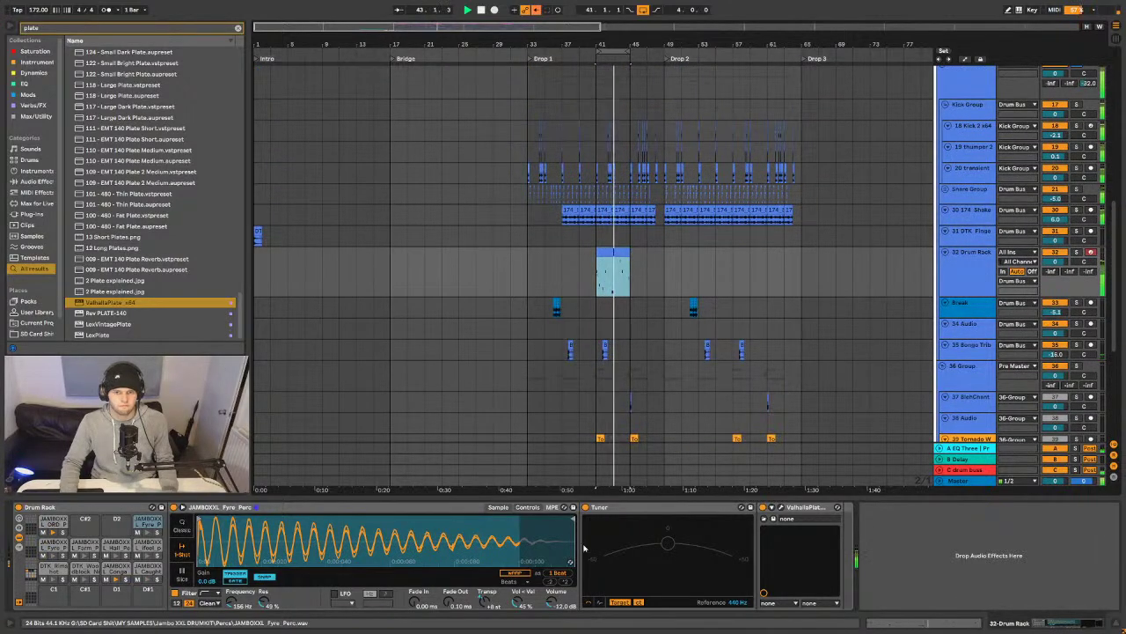
{"action": "left_click", "coordinate": [773, 507]}
{"action": "left_click_drag", "start_coordinate": [776, 286], "coordinate": [768, 311]}
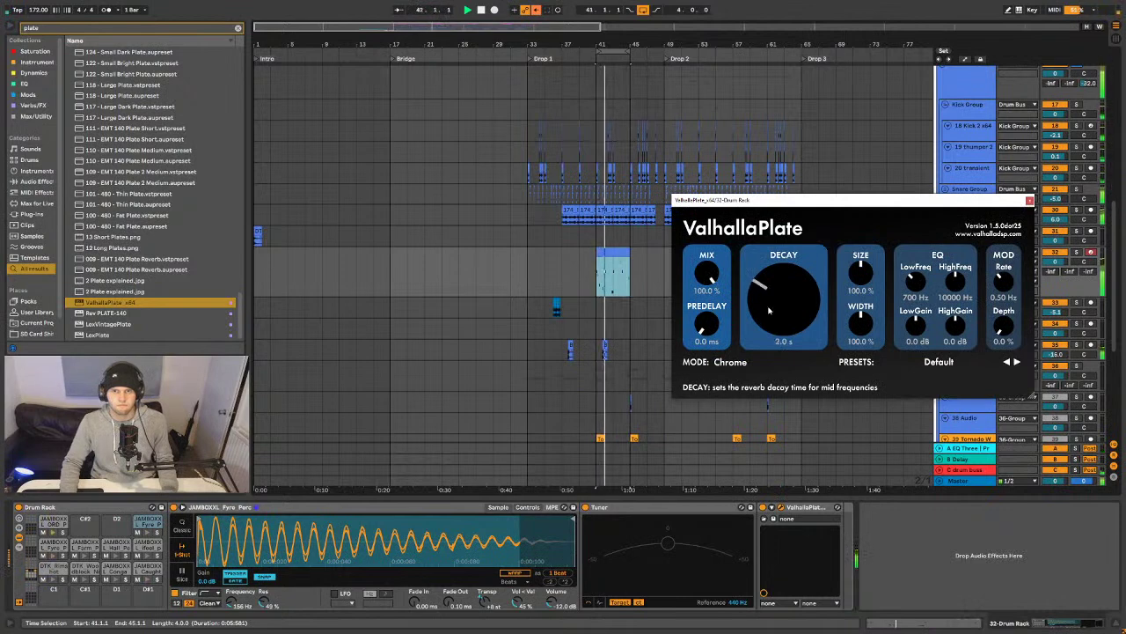
{"action": "left_click", "coordinate": [1030, 201]}
- Move the Drum Rack percussion clip to bar 37 and place a copy of it at bar 45
{"action": "left_click_drag", "start_coordinate": [614, 257], "coordinate": [545, 259]}
{"action": "left_click_drag", "start_coordinate": [572, 259], "coordinate": [657, 252]}
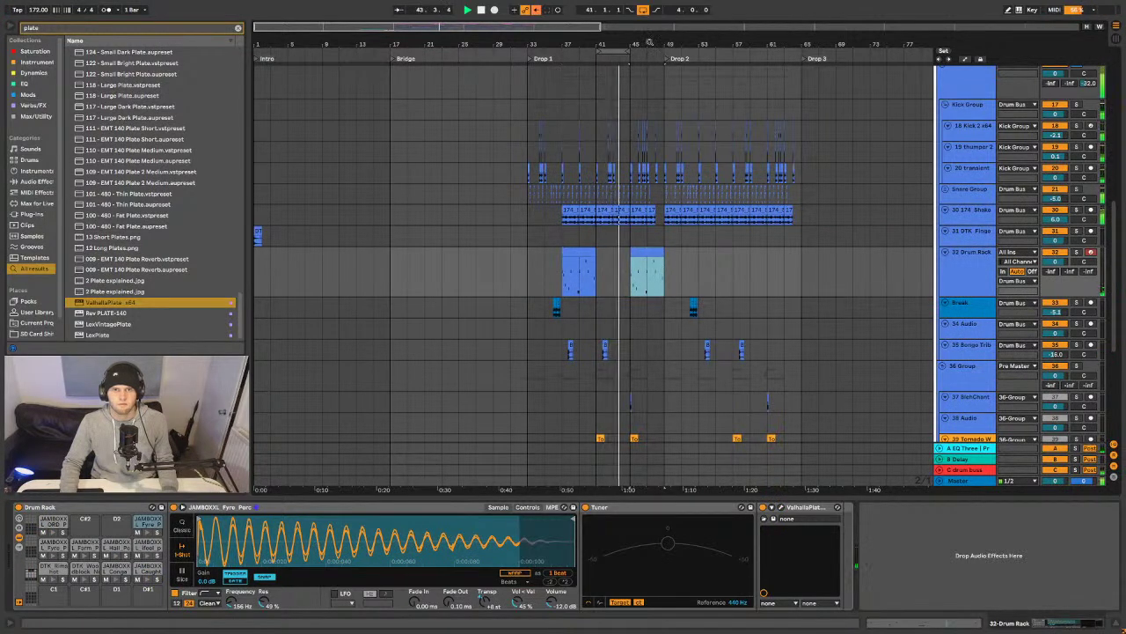
- Refine the arrangement grid and trim the end of the Drum Rack clip at bar 45 back to bar 48
{"action": "scroll", "coordinate": [656, 252], "scroll_direction": "up", "scroll_amount": 6}
{"action": "right_click", "coordinate": [774, 284]}
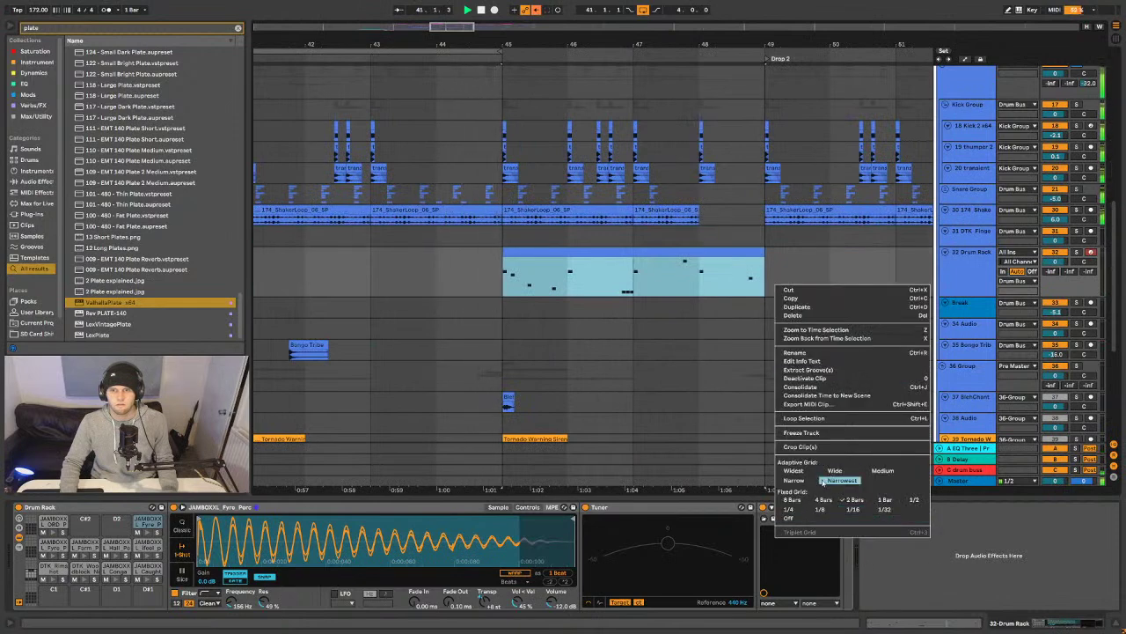
{"action": "left_click", "coordinate": [834, 471]}
{"action": "right_click", "coordinate": [761, 263]}
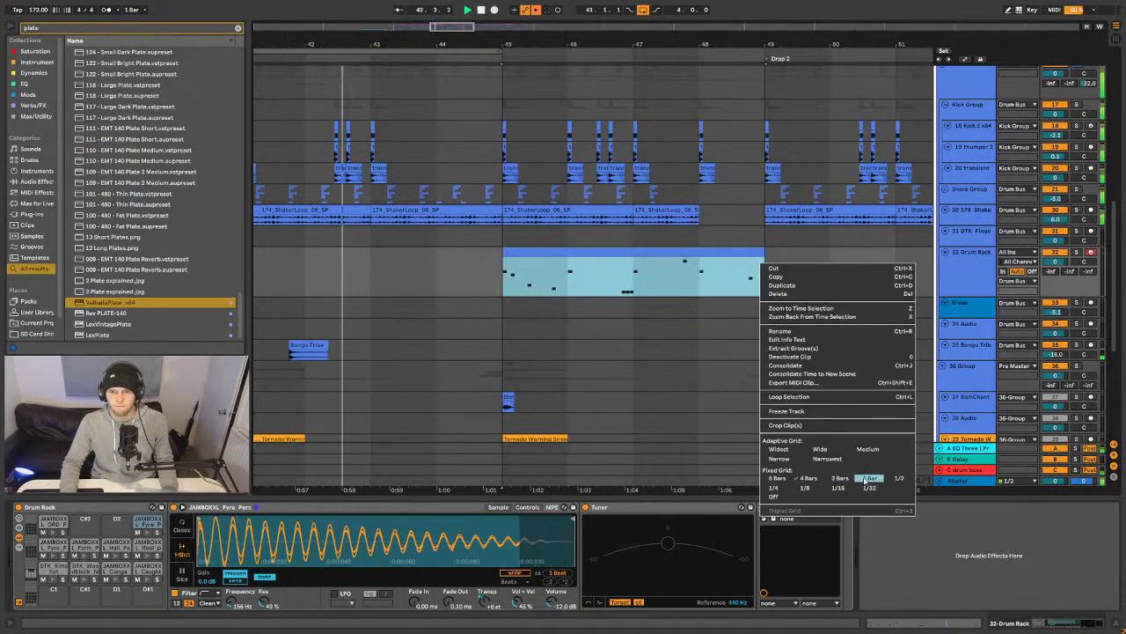
{"action": "left_click", "coordinate": [774, 497]}
{"action": "right_click", "coordinate": [773, 281]}
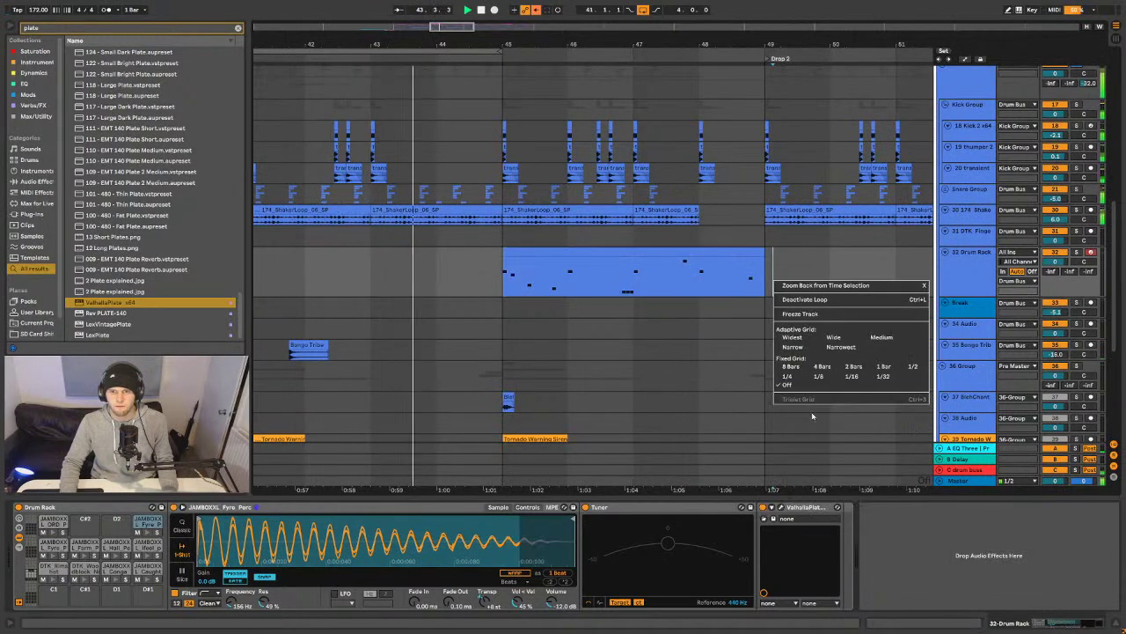
{"action": "left_click", "coordinate": [822, 366]}
{"action": "left_click_drag", "start_coordinate": [764, 264], "coordinate": [699, 264]}
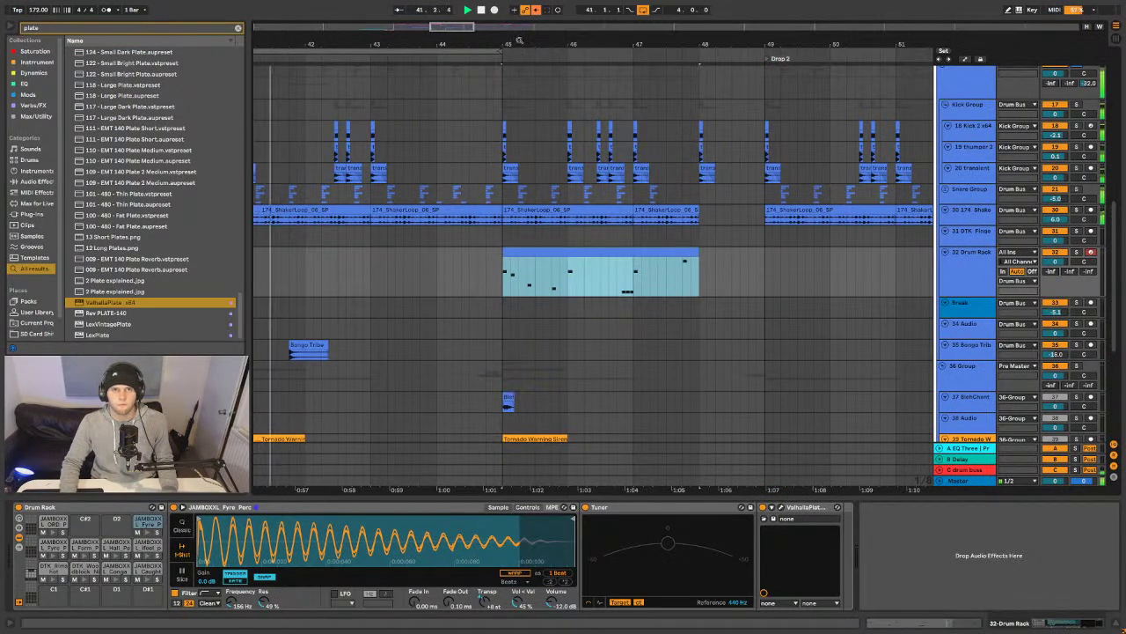
- Duplicate the 17-bar Drum Rack section starting at bar 33 so both percussion clips repeat in Drop 2
{"action": "key", "text": "minus"}
{"action": "right_click", "coordinate": [458, 262]}
{"action": "left_click", "coordinate": [535, 387]}
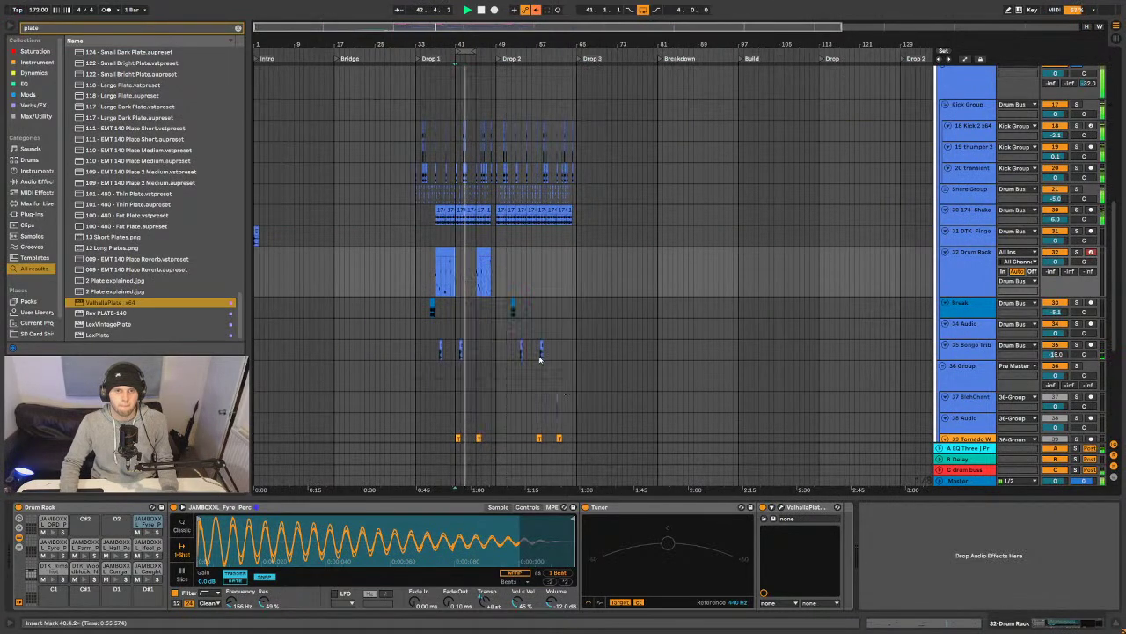
{"action": "left_click_drag", "start_coordinate": [437, 273], "coordinate": [410, 273]}
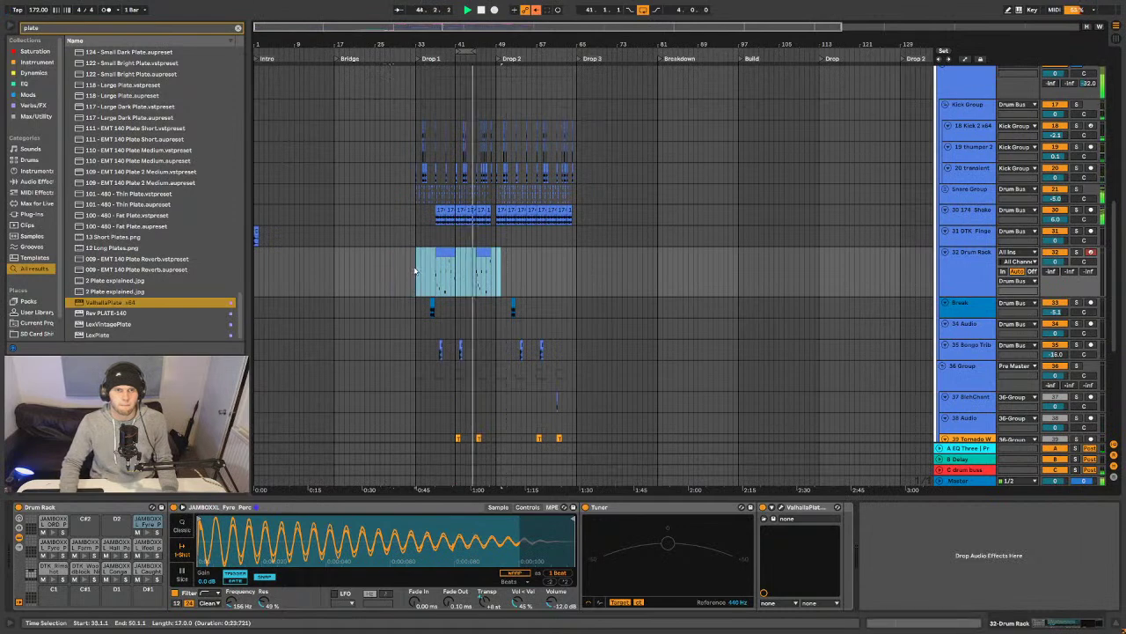
- Play the arrangement from bar 32 and review the task list in MNotepad on the Master track
{"action": "left_click", "coordinate": [410, 272]}
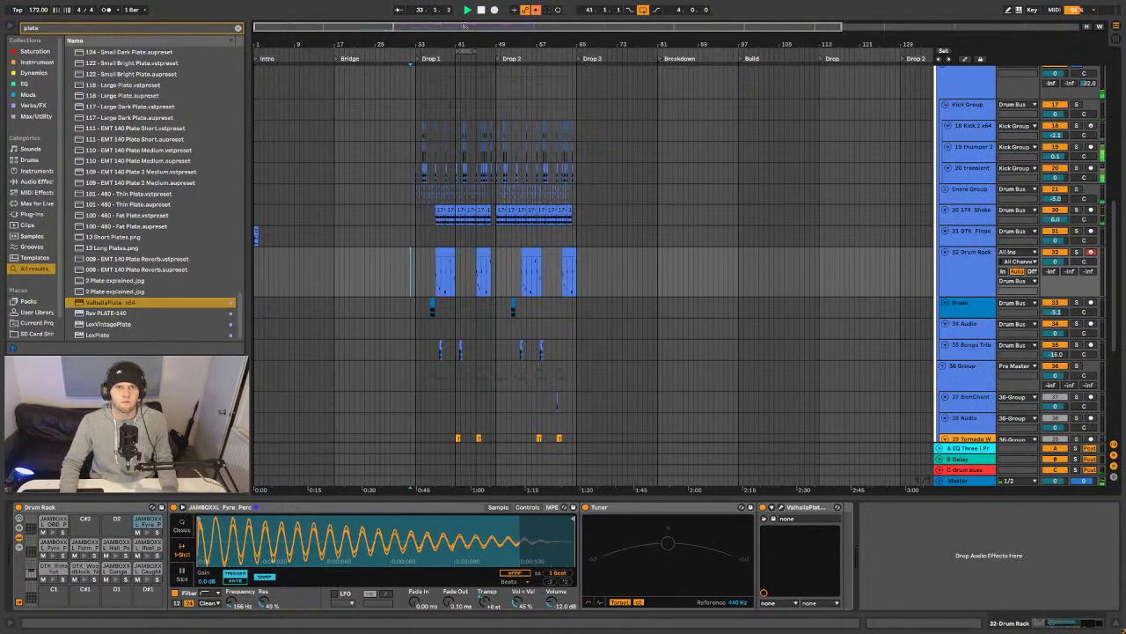
{"action": "scroll", "coordinate": [1063, 126], "scroll_direction": "up", "scroll_amount": 3}
{"action": "key", "text": "space"}
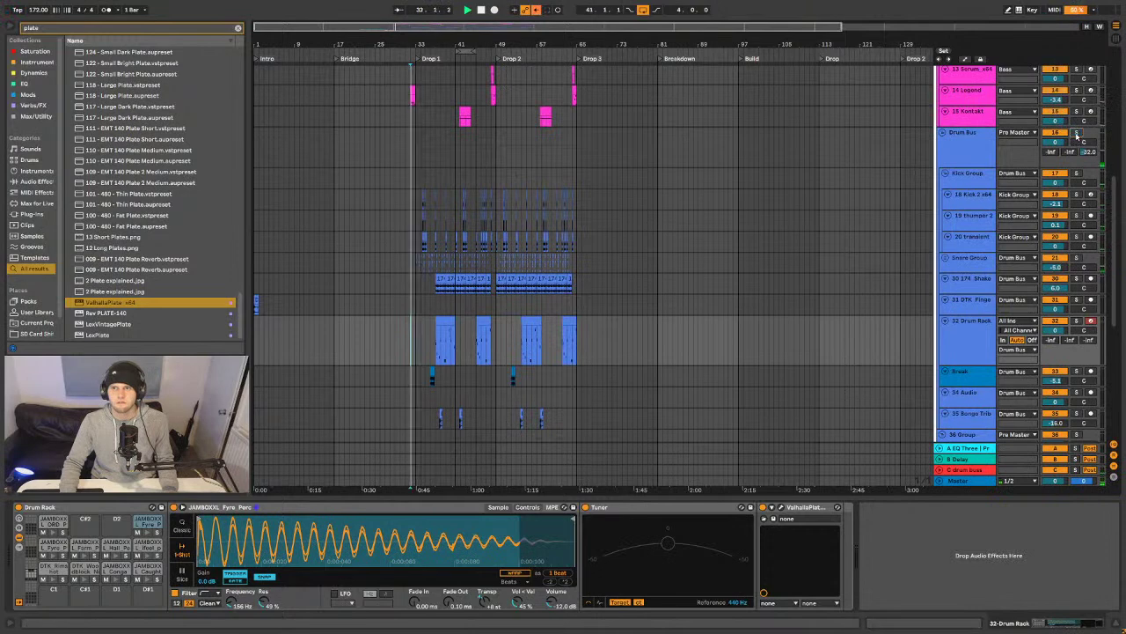
{"action": "left_click", "coordinate": [972, 483]}
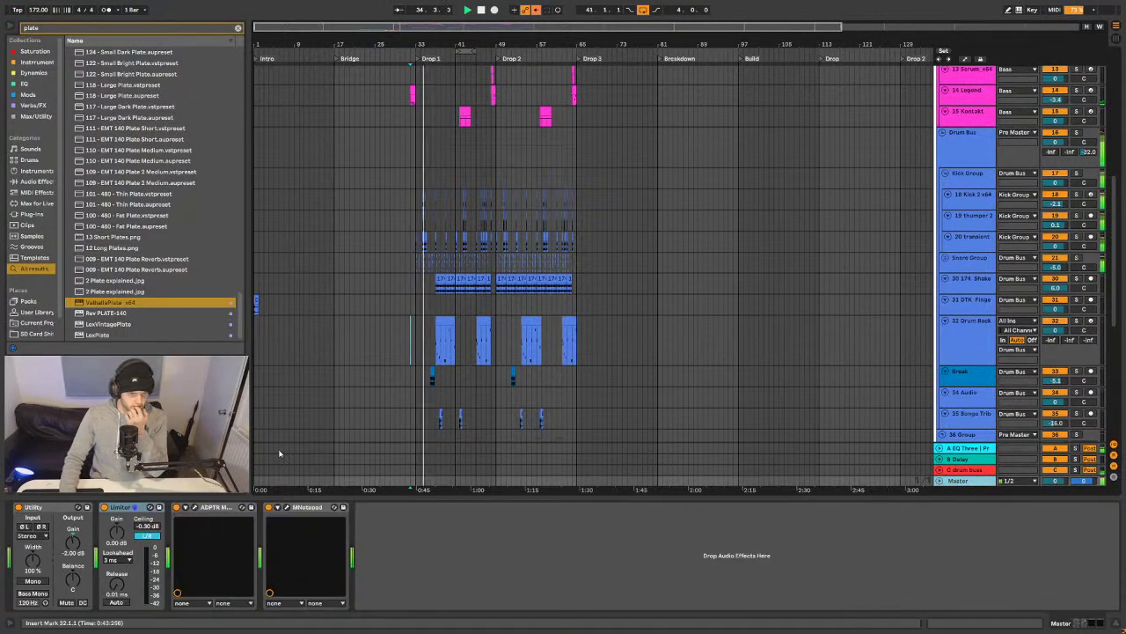
{"action": "left_click", "coordinate": [286, 507]}
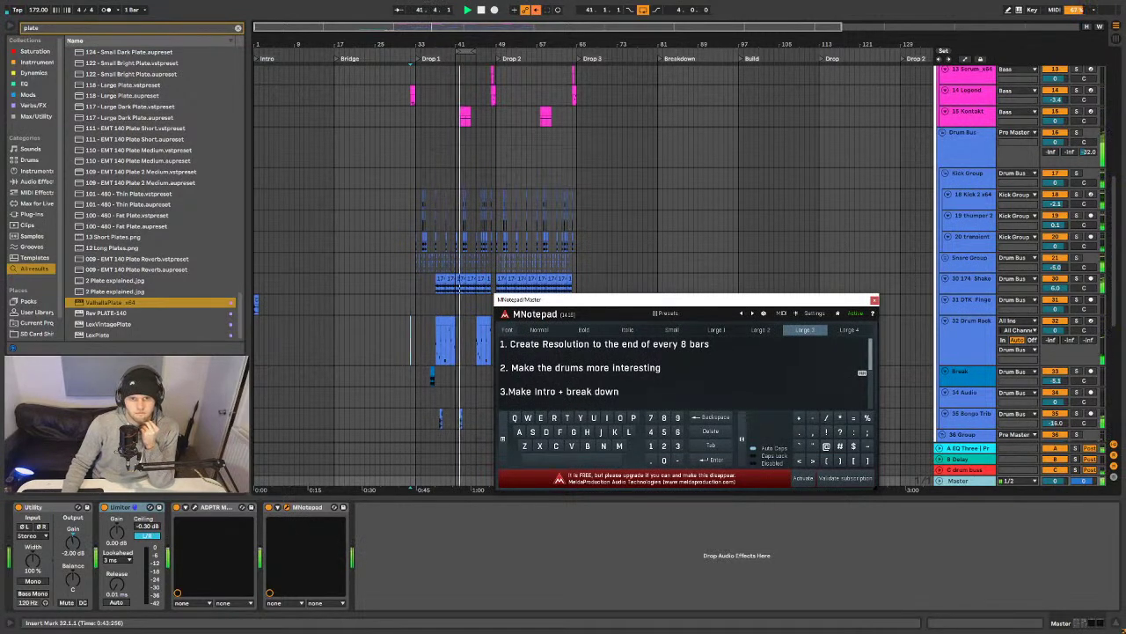
{"action": "scroll", "coordinate": [686, 367], "scroll_direction": "down", "scroll_amount": 1}
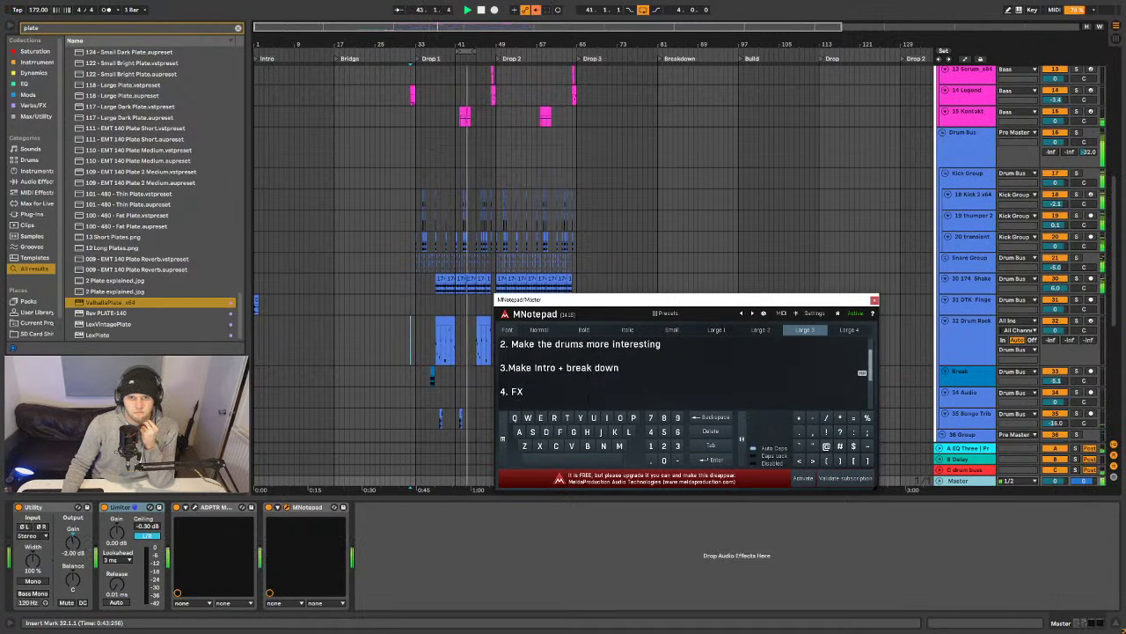
- Close the MNotepad window and reduce the height of the 32 Drum Rack track in the arrangement
{"action": "left_click", "coordinate": [874, 301]}
{"action": "scroll", "coordinate": [497, 330], "scroll_direction": "down", "scroll_amount": 3}
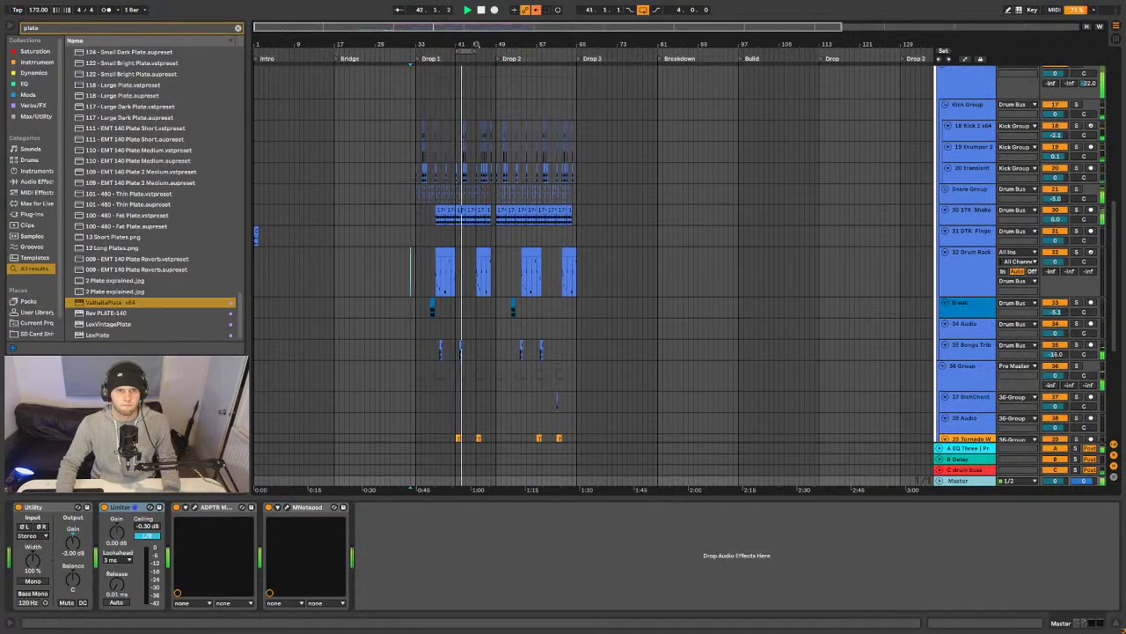
{"action": "key", "text": "plus"}
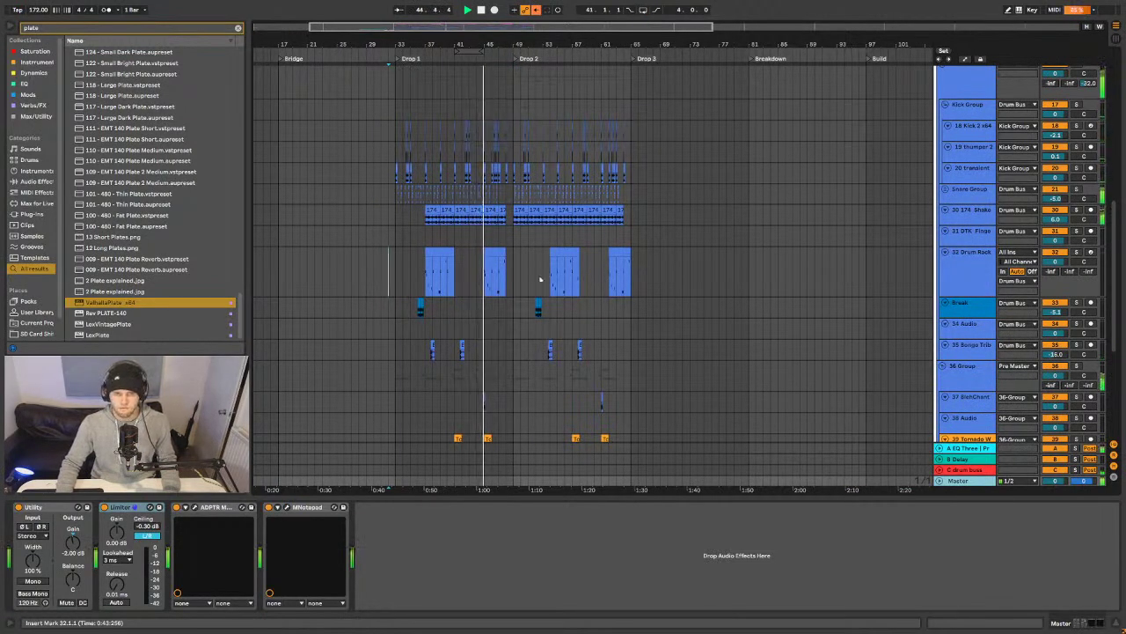
{"action": "left_click_drag", "start_coordinate": [954, 295], "coordinate": [954, 266]}
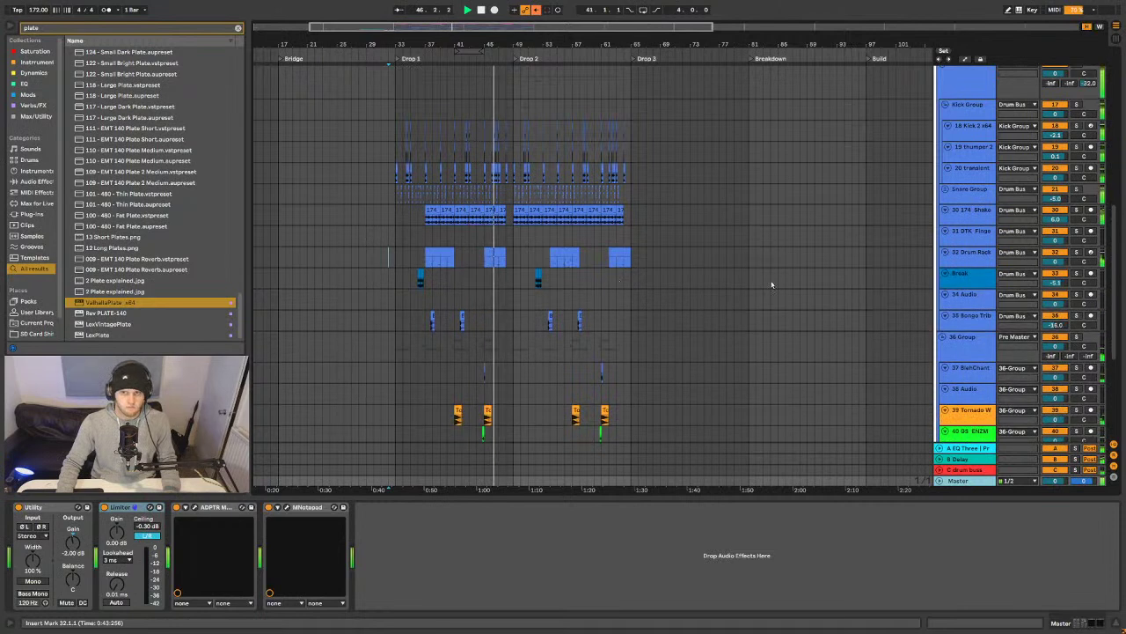
- Remove both Fyre_Perc notes from the Drum Rack clip at bar 37, keep an ORD_Perc note at 4.1, and play it back
{"action": "key", "text": "space"}
{"action": "double_click", "coordinate": [447, 252]}
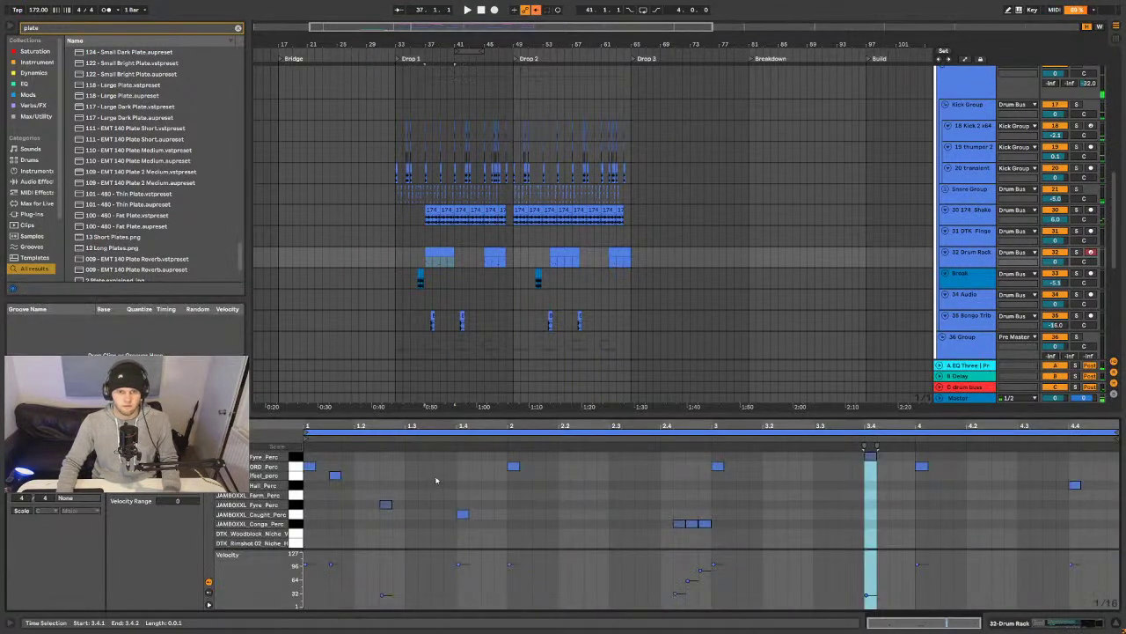
{"action": "left_click_drag", "start_coordinate": [417, 449], "coordinate": [589, 424]}
{"action": "left_click", "coordinate": [354, 485]}
{"action": "left_click", "coordinate": [385, 504]}
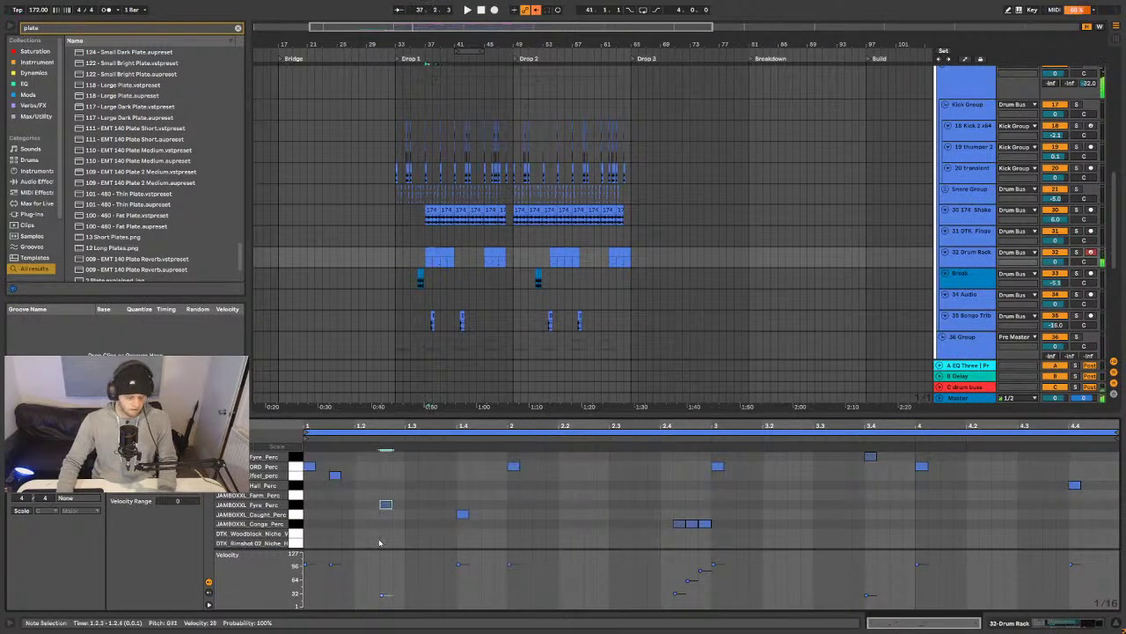
{"action": "key", "text": "Delete"}
{"action": "left_click_drag", "start_coordinate": [826, 450], "coordinate": [933, 475]}
{"action": "key", "text": "Delete"}
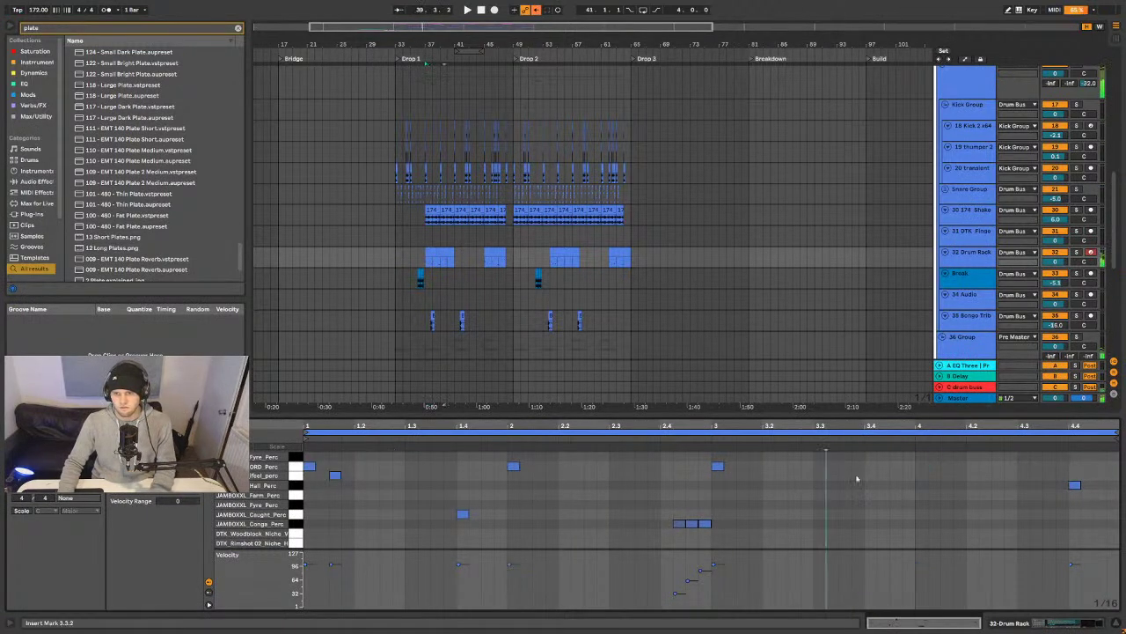
{"action": "double_click", "coordinate": [921, 467]}
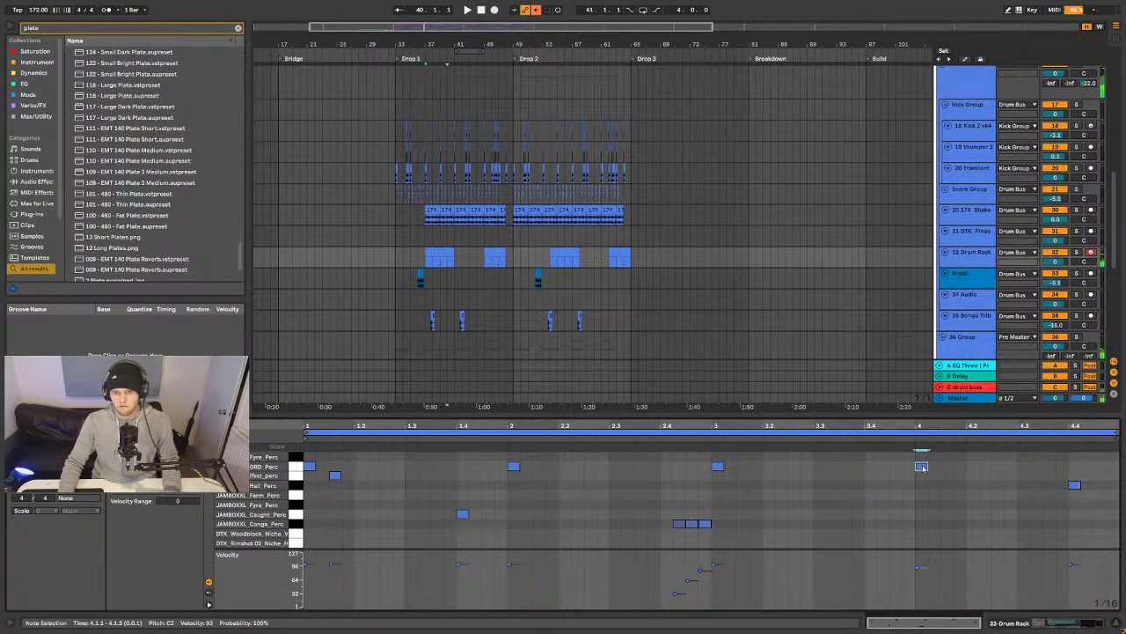
{"action": "key", "text": "space"}
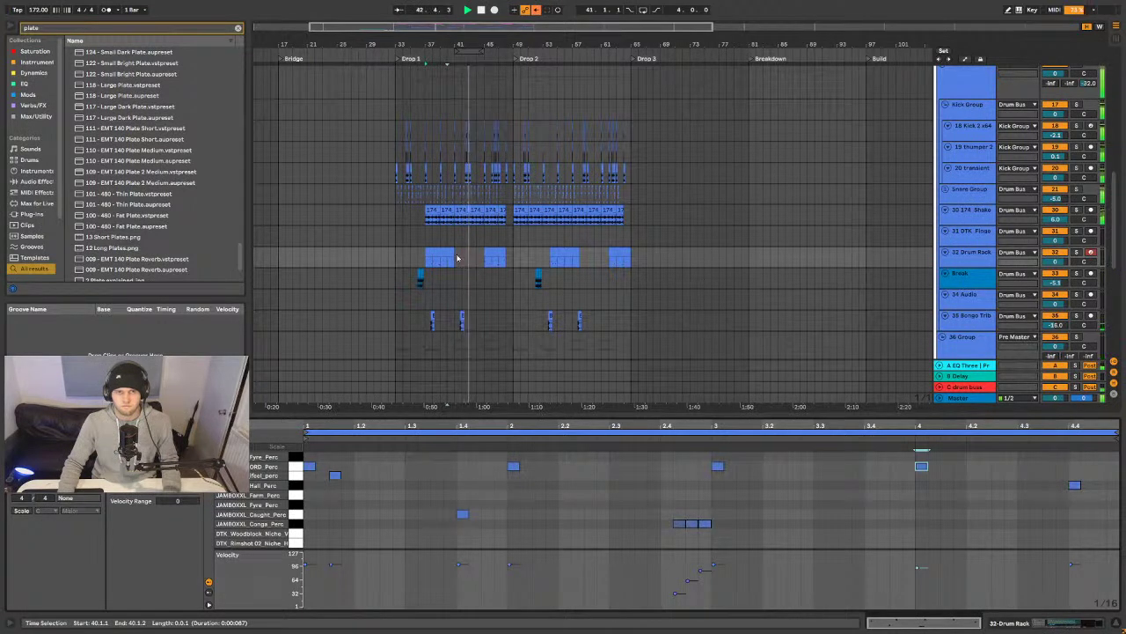
- In the Drum Rack clip at bar 45, delete both Fyre_Perc notes and add a JAMBOXXL_Caught_Perc note at 3.4
{"action": "left_click", "coordinate": [491, 256]}
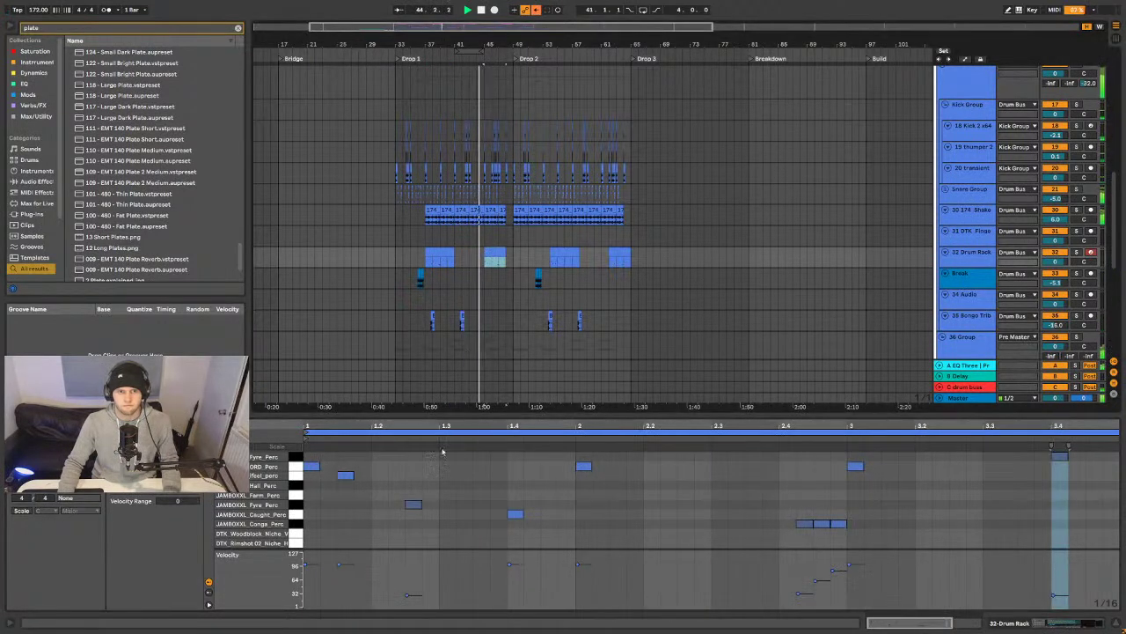
{"action": "double_click", "coordinate": [413, 504]}
{"action": "key", "text": "Delete"}
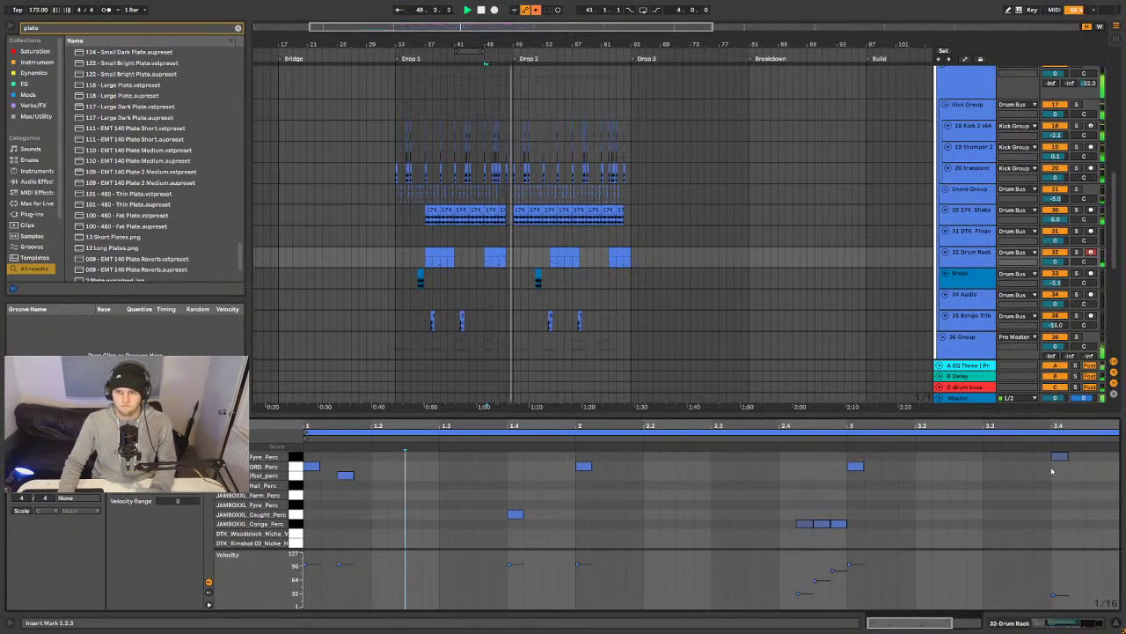
{"action": "left_click", "coordinate": [1053, 522]}
{"action": "double_click", "coordinate": [1058, 518]}
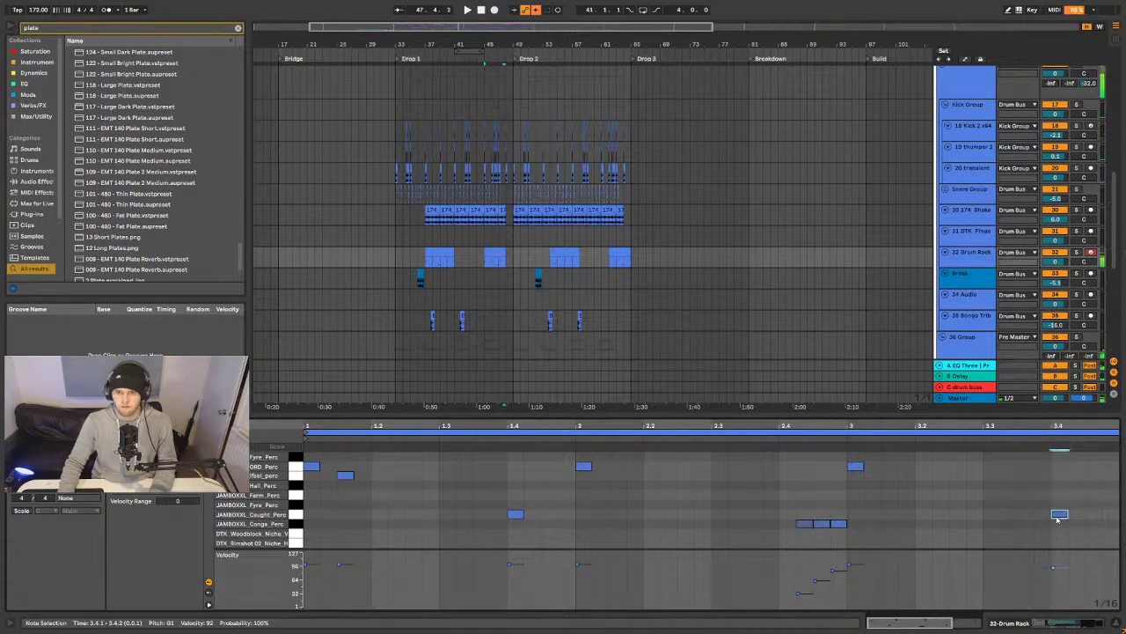
- Add a JAMBOXXL_Caught_Perc note at 3.4 in the Drum Rack clip at bar 37 and play the result
{"action": "left_click", "coordinate": [438, 326]}
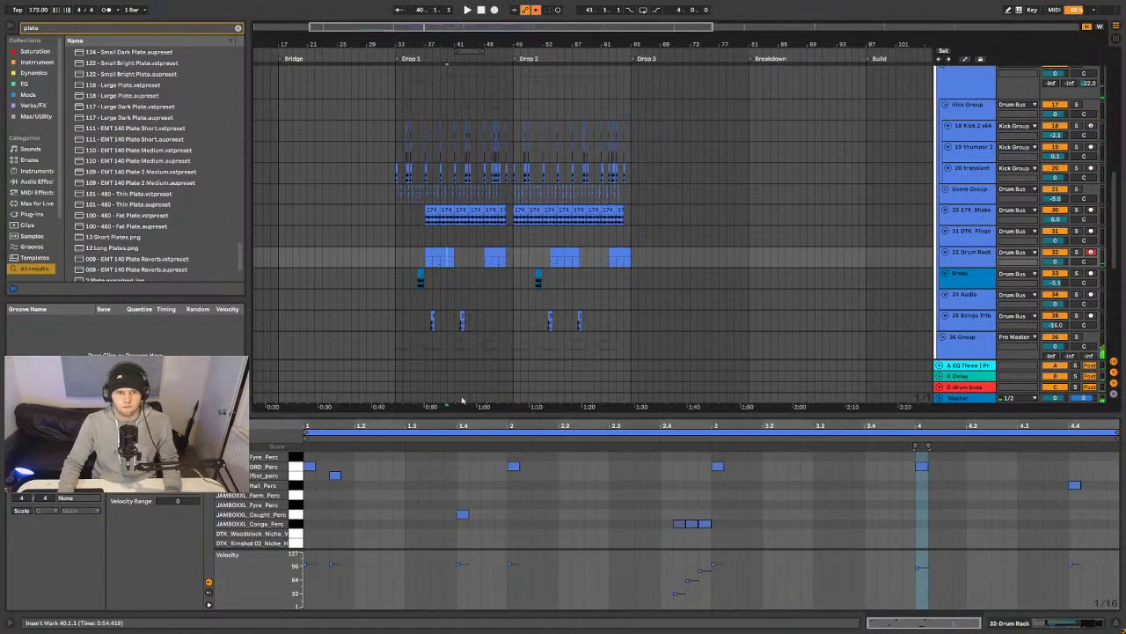
{"action": "double_click", "coordinate": [862, 514]}
{"action": "key", "text": "space"}
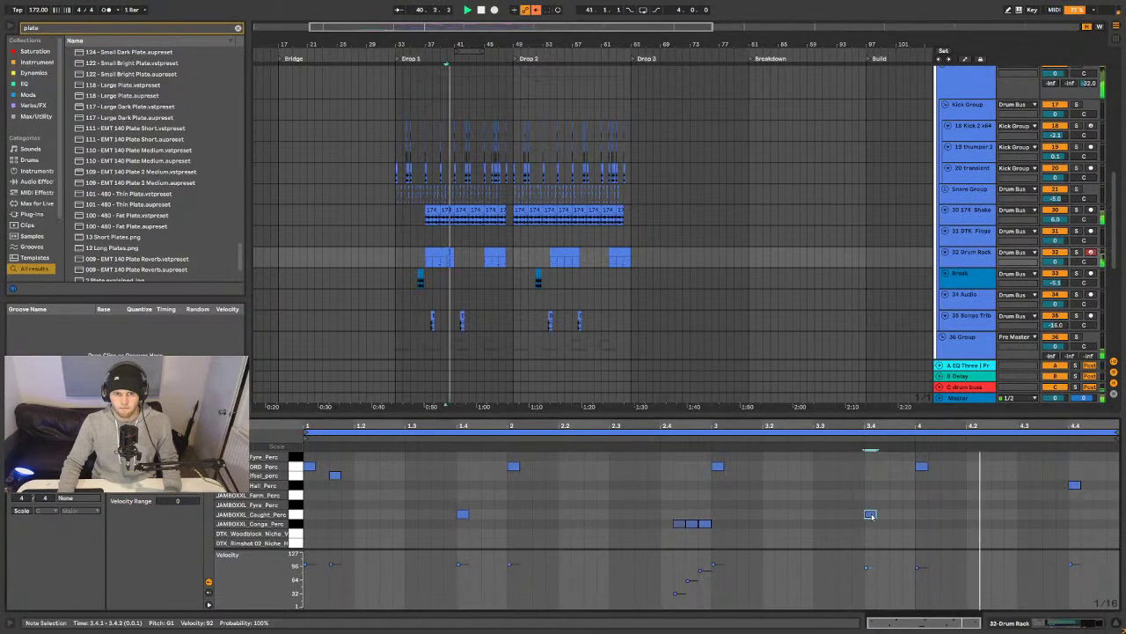
- Copy the bar 37 Drum Rack clip to bar 41 and deactivate the copy's ORD_Perc and Ifeel_Perc notes
{"action": "left_click", "coordinate": [432, 255]}
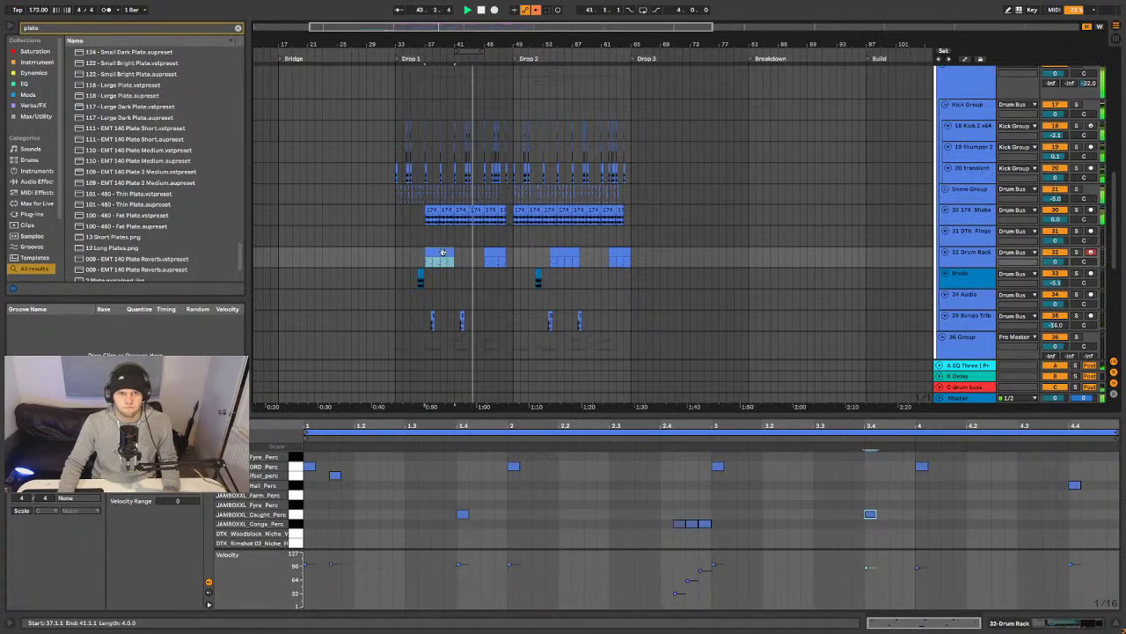
{"action": "left_click", "coordinate": [443, 252]}
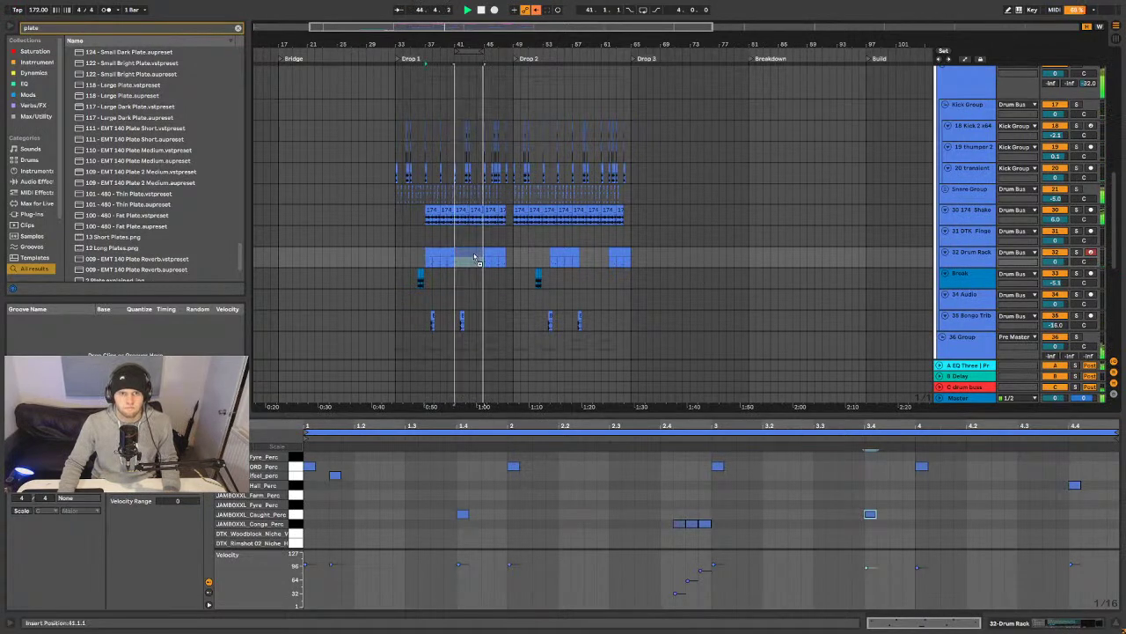
{"action": "key", "text": "space"}
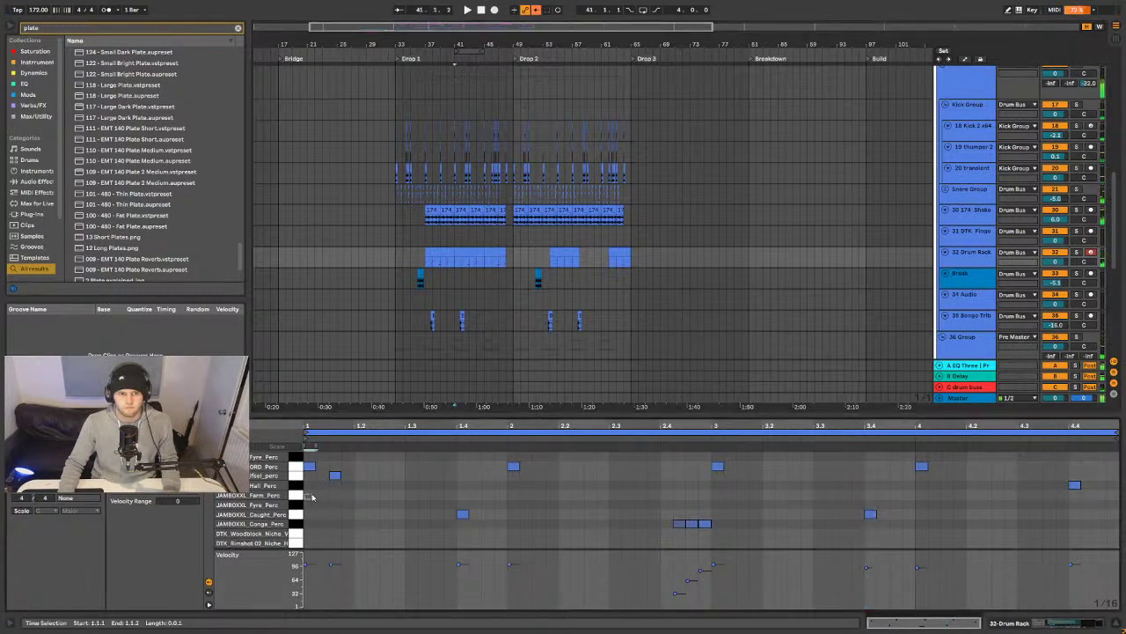
{"action": "left_click", "coordinate": [297, 471]}
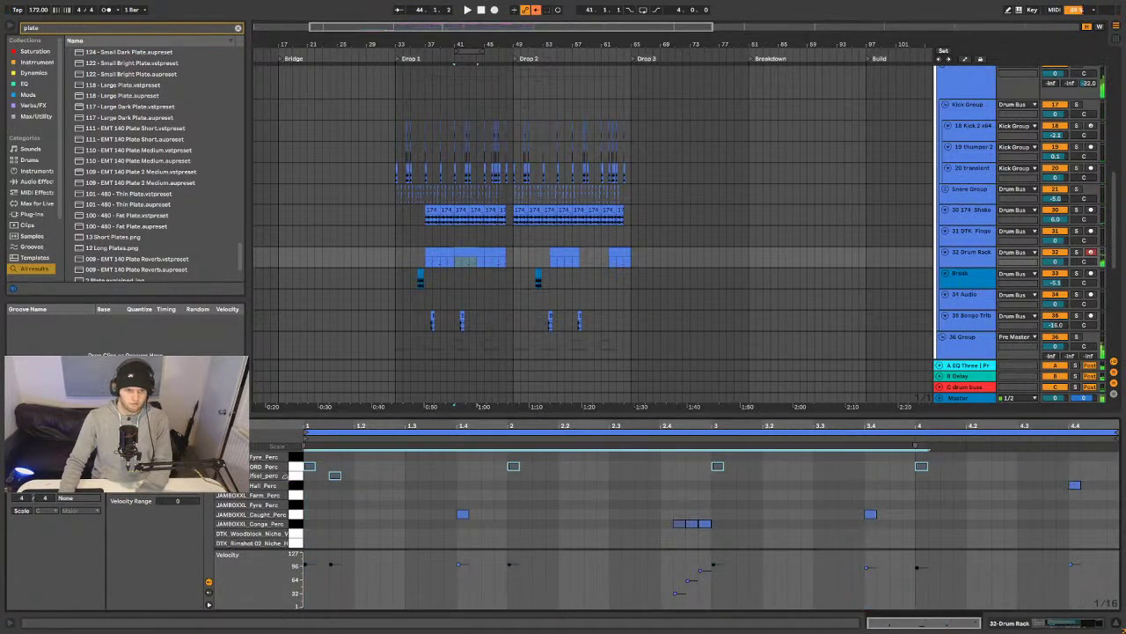
{"action": "left_click", "coordinate": [300, 514]}
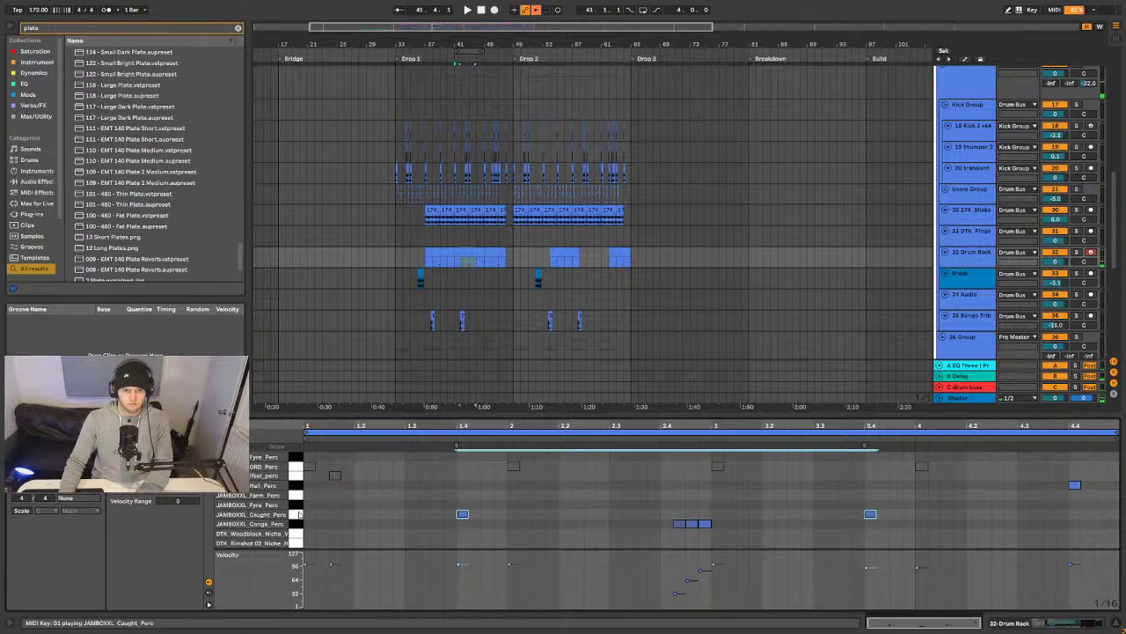
- Copy the Drum Rack clip from bar 41 to bar 49 and the one from bar 37 to bar 53
{"action": "left_click", "coordinate": [484, 258]}
{"action": "left_click", "coordinate": [485, 253]}
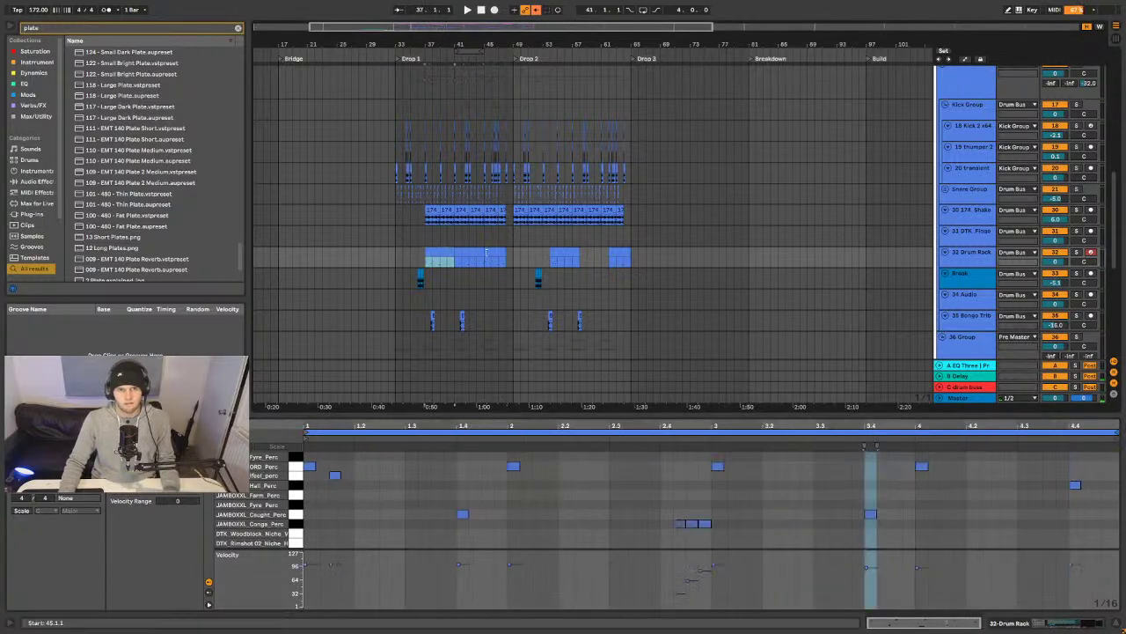
{"action": "left_click", "coordinate": [474, 253]}
{"action": "left_click", "coordinate": [528, 258]}
{"action": "left_click", "coordinate": [525, 253]}
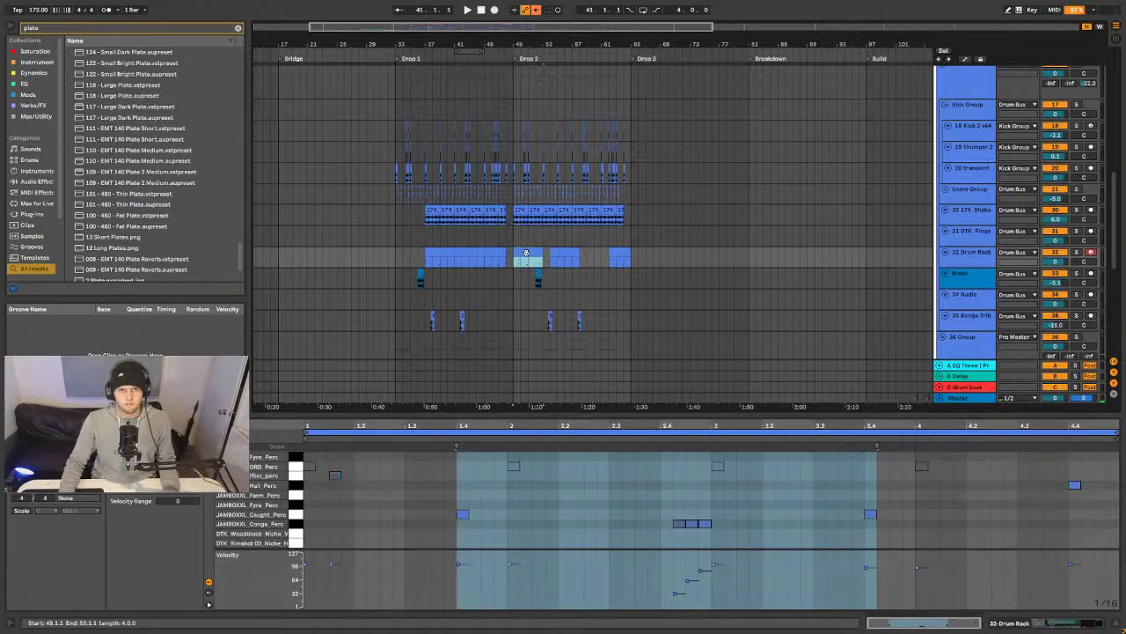
{"action": "left_click", "coordinate": [461, 253]}
{"action": "left_click", "coordinate": [543, 257]}
{"action": "left_click", "coordinate": [568, 257], "text": "shift"}
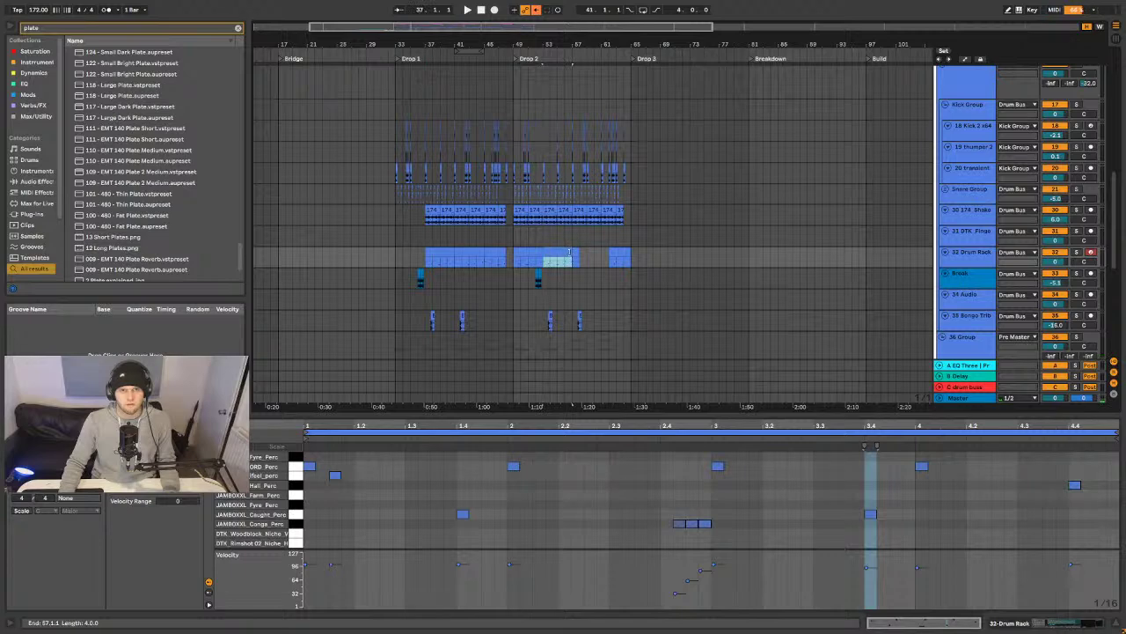
- Duplicate the Drum Rack clips of bars 49 to 57 onto bar 57, ending the last clip at bar 64
{"action": "left_click", "coordinate": [531, 253], "text": "shift"}
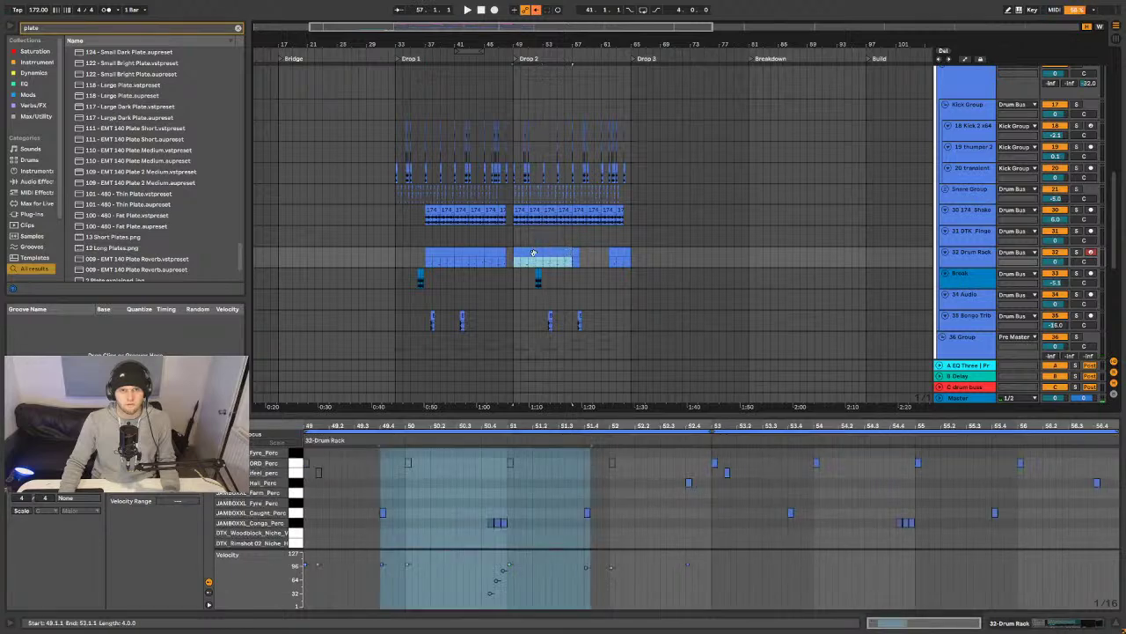
{"action": "key", "text": "ctrl+d"}
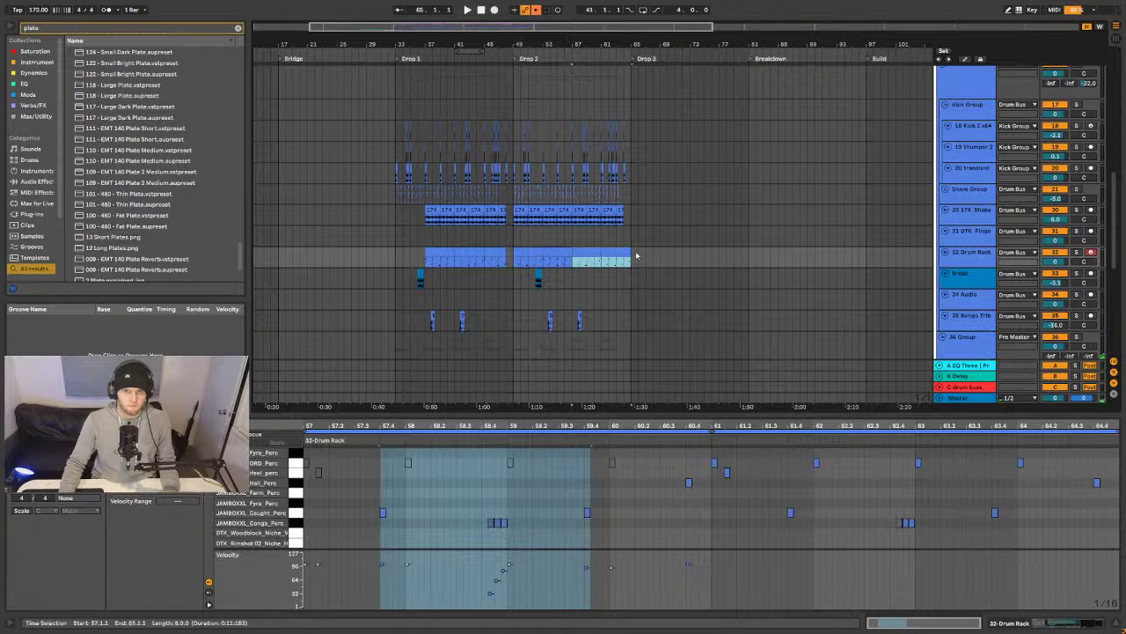
{"action": "key", "text": "ctrl+z"}
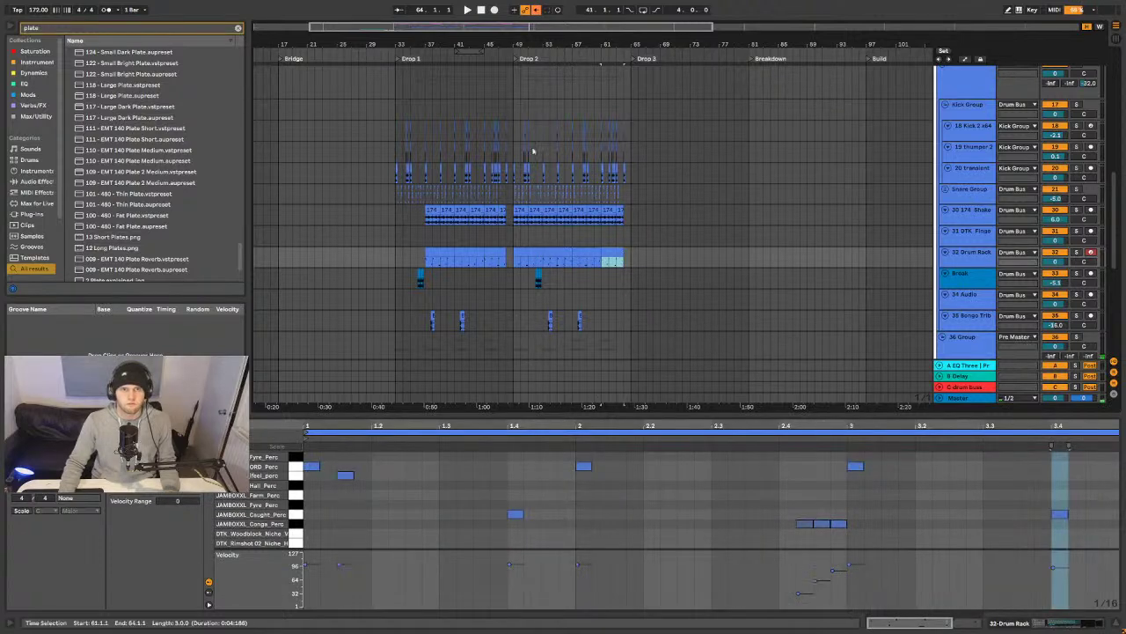
- Set the insert marker at bar 32 on the Drum Rack track and hide the clip detail view
{"action": "left_click", "coordinate": [381, 261]}
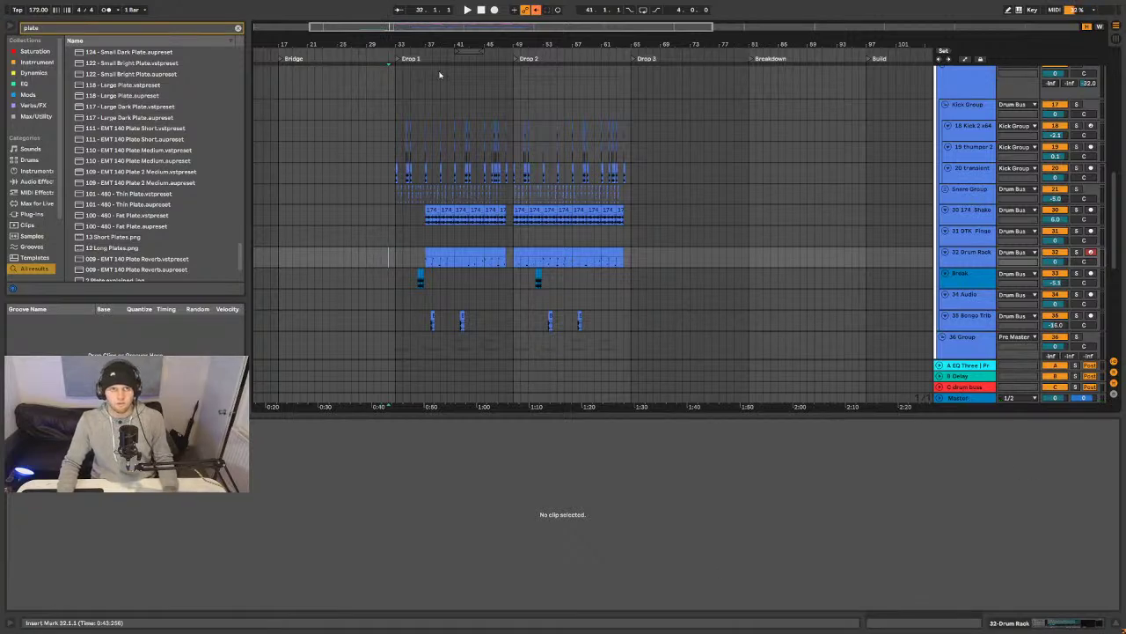
{"action": "scroll", "coordinate": [398, 41], "scroll_direction": "down", "scroll_amount": 3}
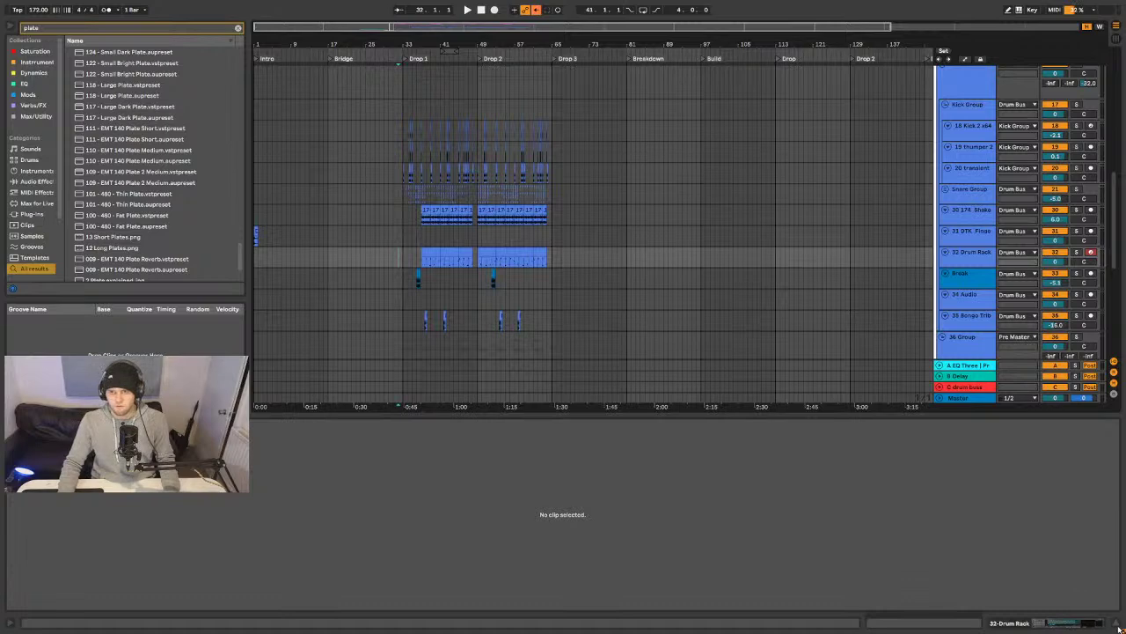
{"action": "left_click", "coordinate": [1118, 628]}
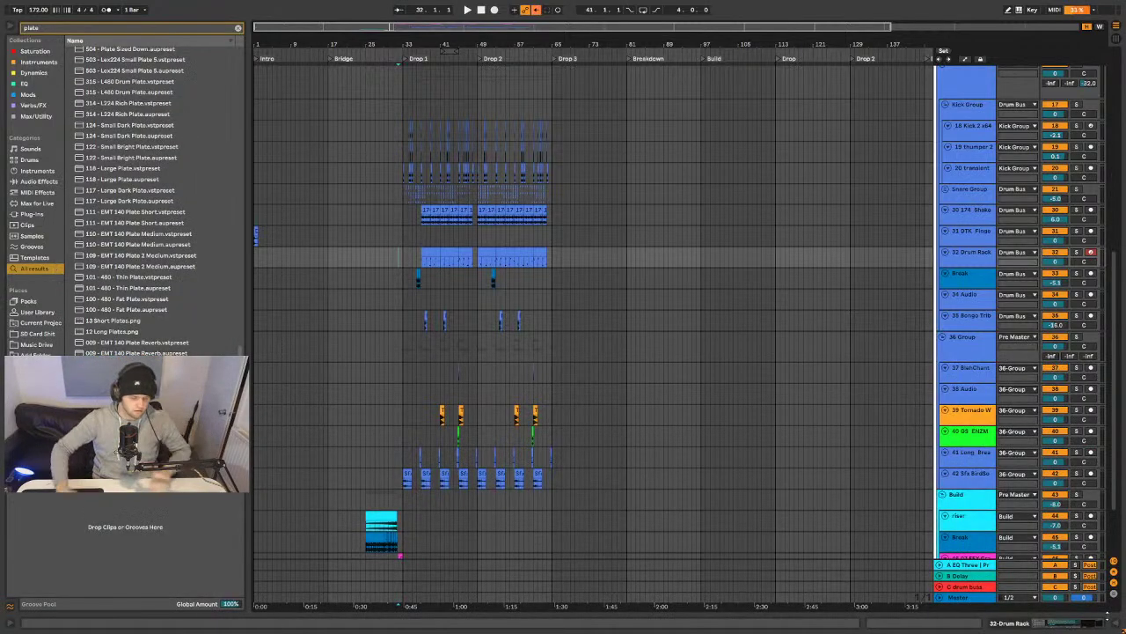
{"action": "scroll", "coordinate": [849, 446], "scroll_direction": "down", "scroll_amount": 3}
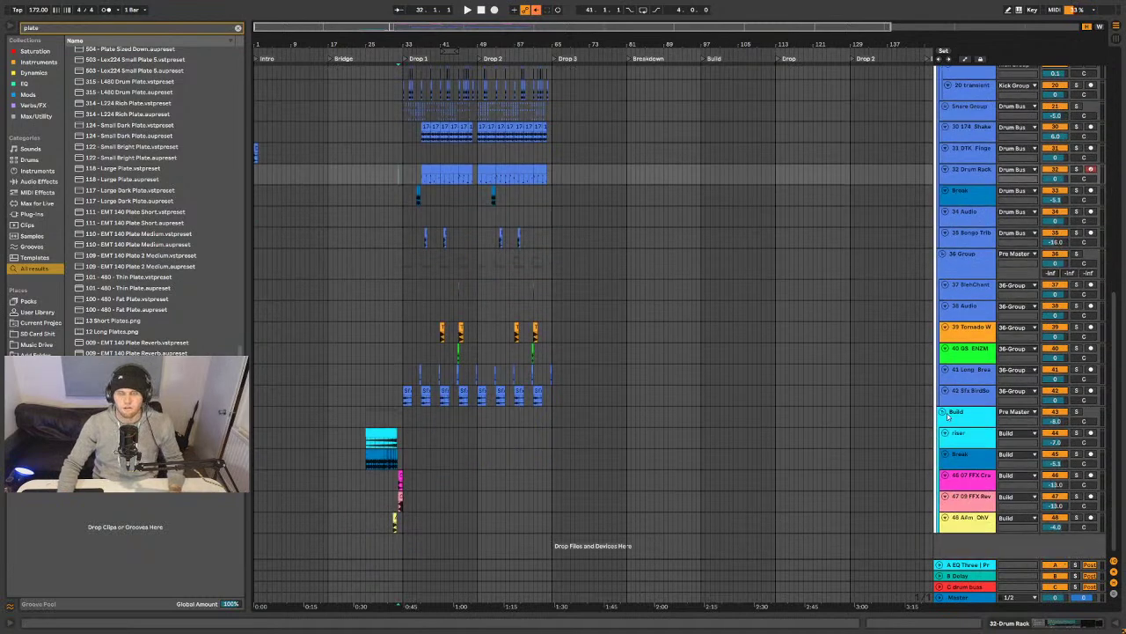
{"action": "left_click", "coordinate": [969, 262]}
{"action": "scroll", "coordinate": [926, 339], "scroll_direction": "up", "scroll_amount": 3}
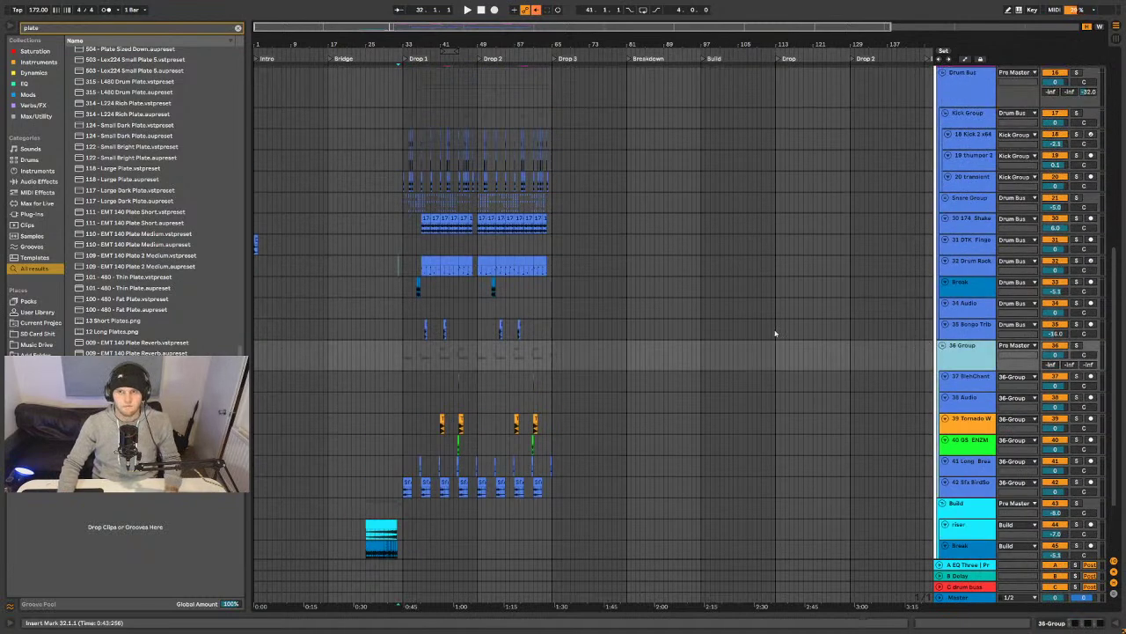
- Insert a new MIDI track between the Bass group and the Drum Bus, and color it pink like the bass tracks
{"action": "scroll", "coordinate": [774, 334], "scroll_direction": "up", "scroll_amount": 15}
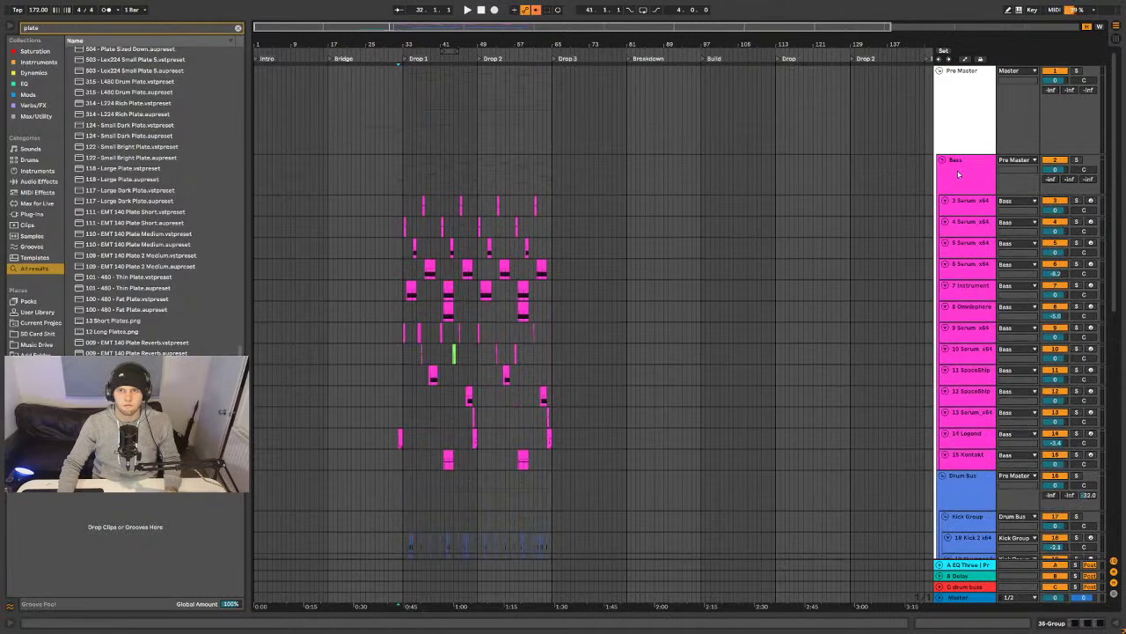
{"action": "left_click", "coordinate": [959, 173]}
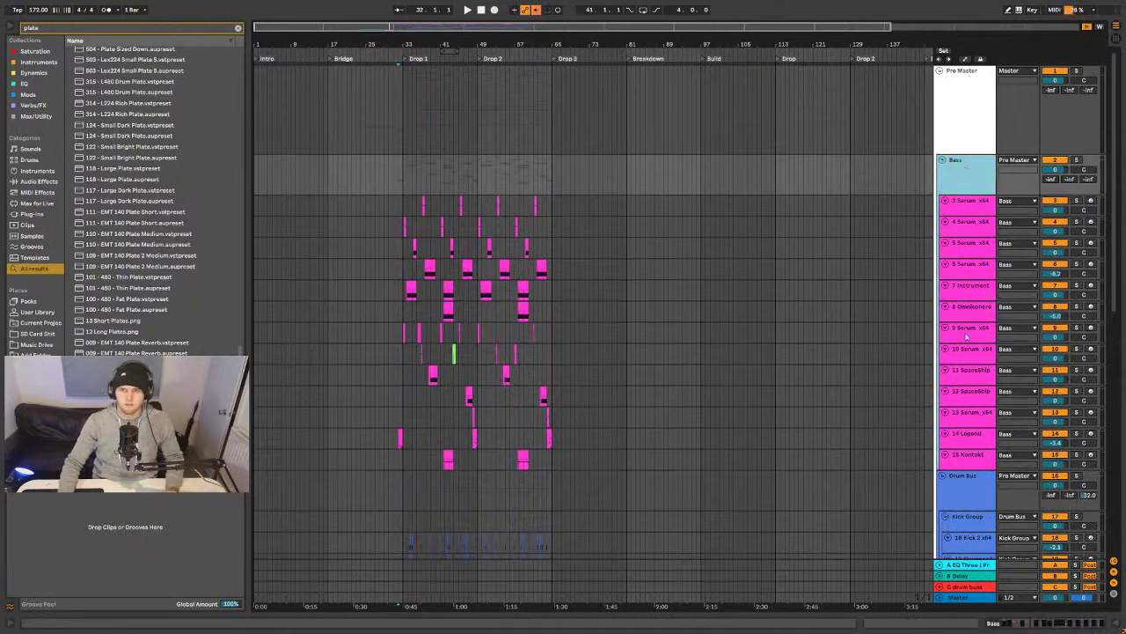
{"action": "key", "text": "ctrl+shift+t"}
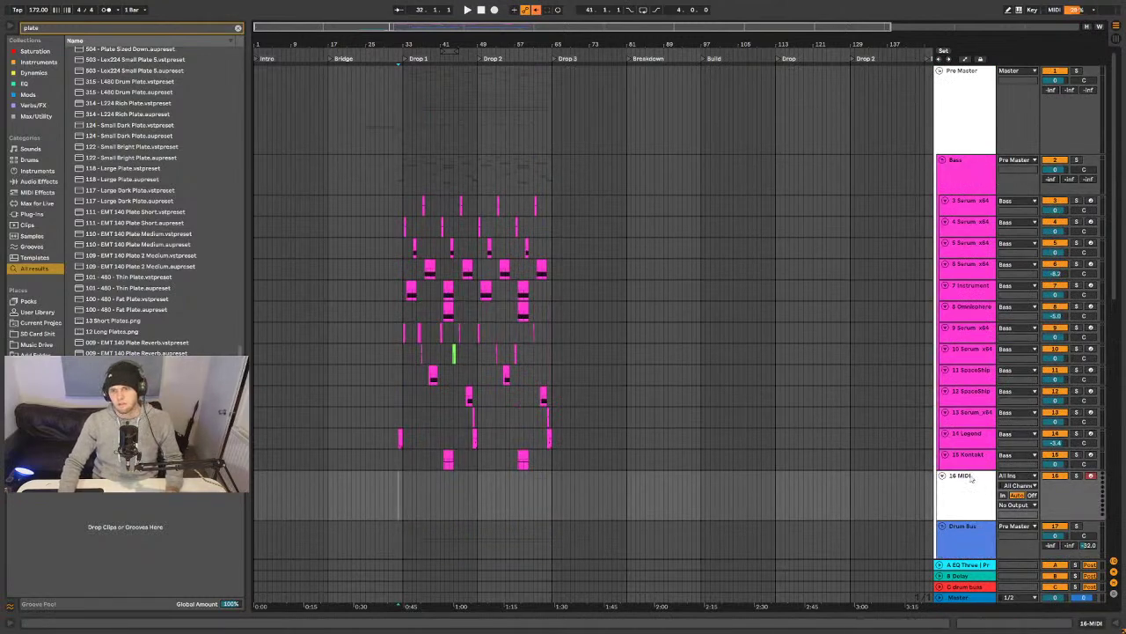
{"action": "right_click", "coordinate": [979, 493]}
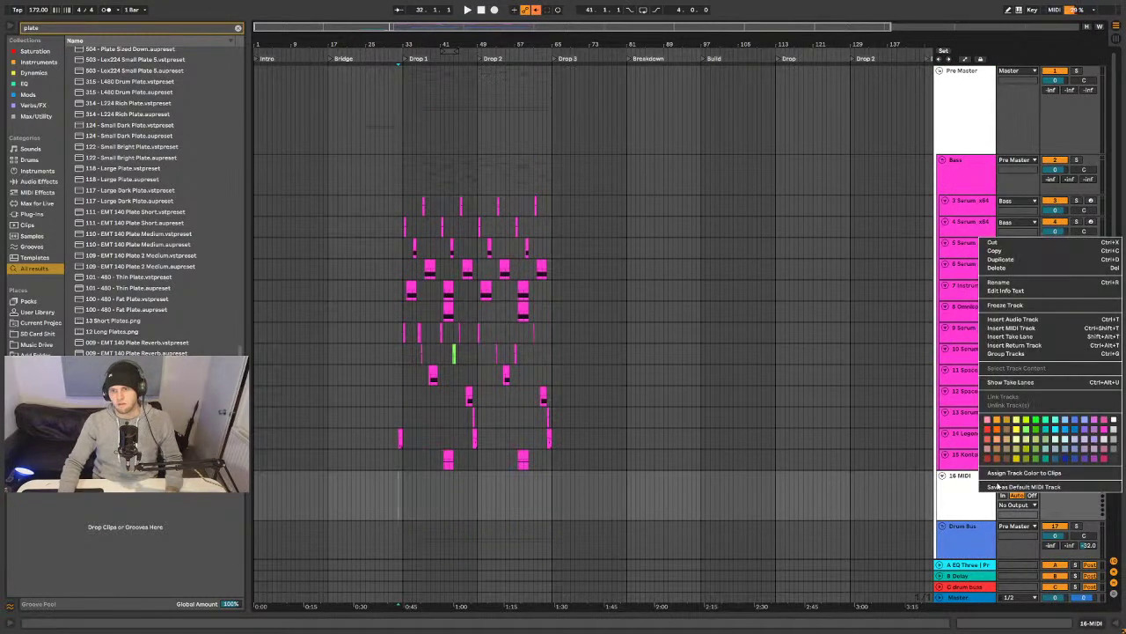
{"action": "left_click", "coordinate": [1105, 429]}
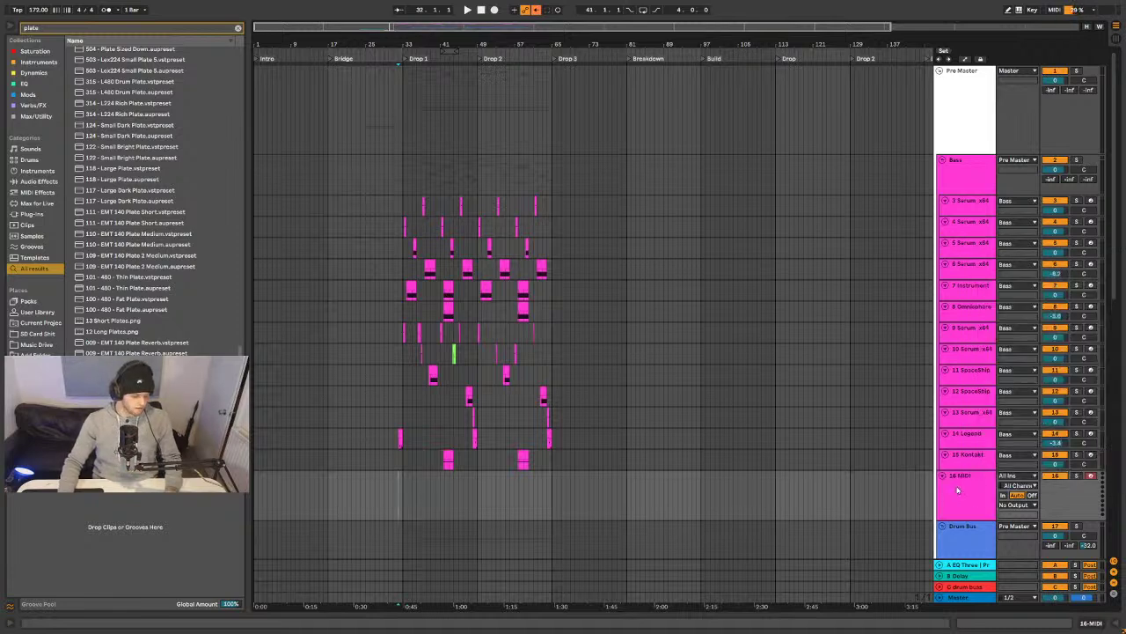
{"action": "key", "text": "ctrl+f"}
{"action": "scroll", "coordinate": [1100, 278], "scroll_direction": "down", "scroll_amount": 10}
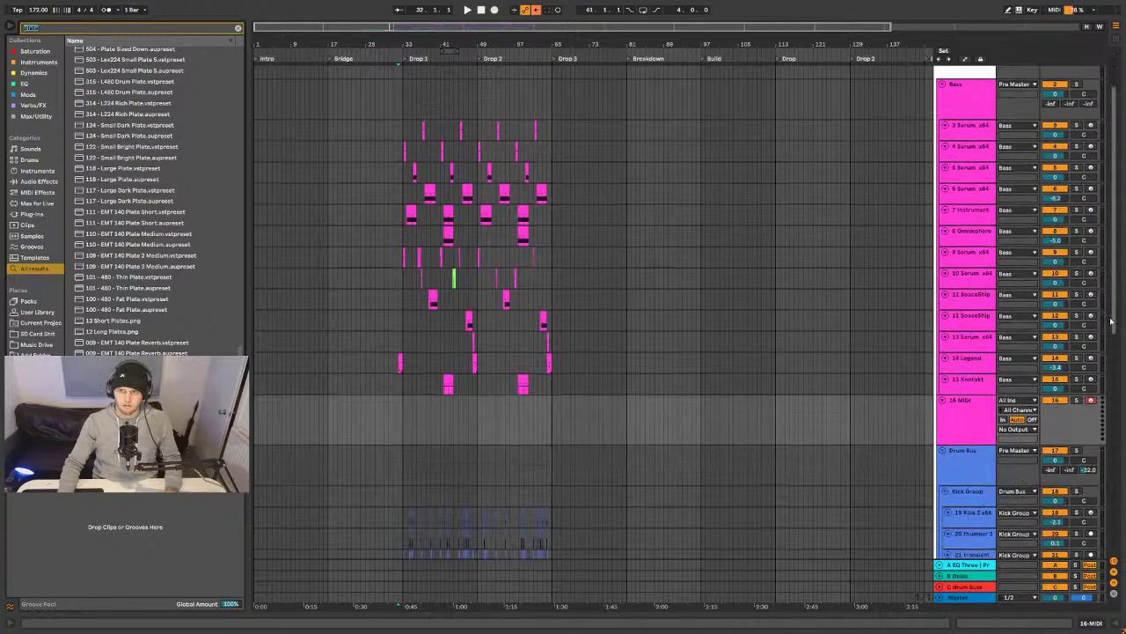
{"action": "scroll", "coordinate": [1119, 188], "scroll_direction": "up", "scroll_amount": 10}
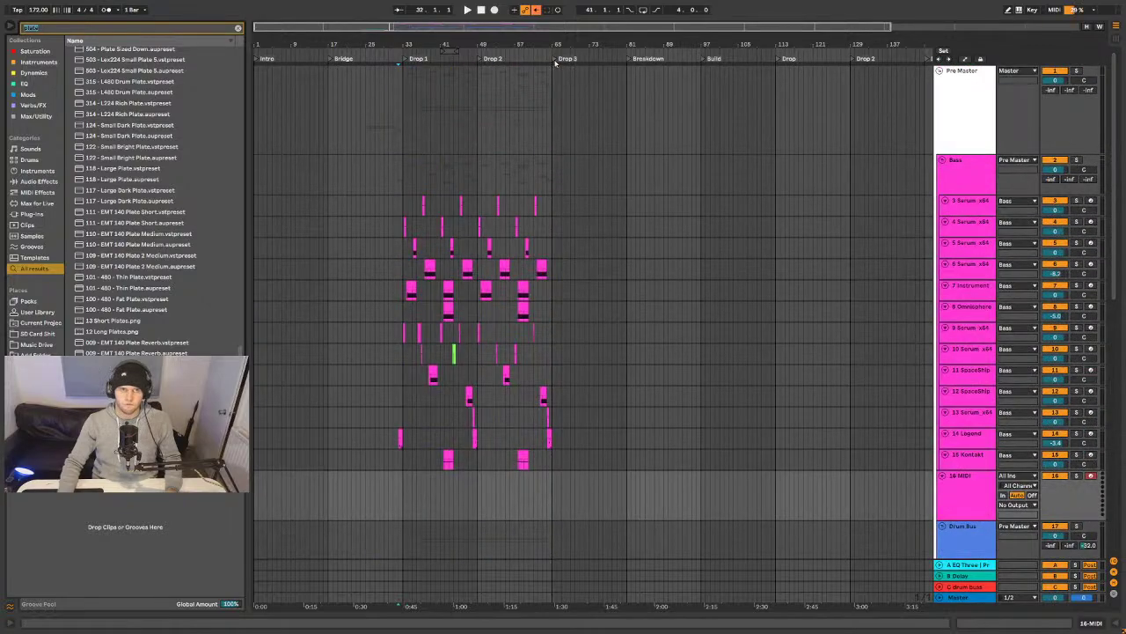
{"action": "left_click_drag", "start_coordinate": [481, 44], "coordinate": [481, 39]}
{"action": "left_click_drag", "start_coordinate": [302, 49], "coordinate": [95, 225]}
{"action": "scroll", "coordinate": [93, 258], "scroll_direction": "up", "scroll_amount": 3}
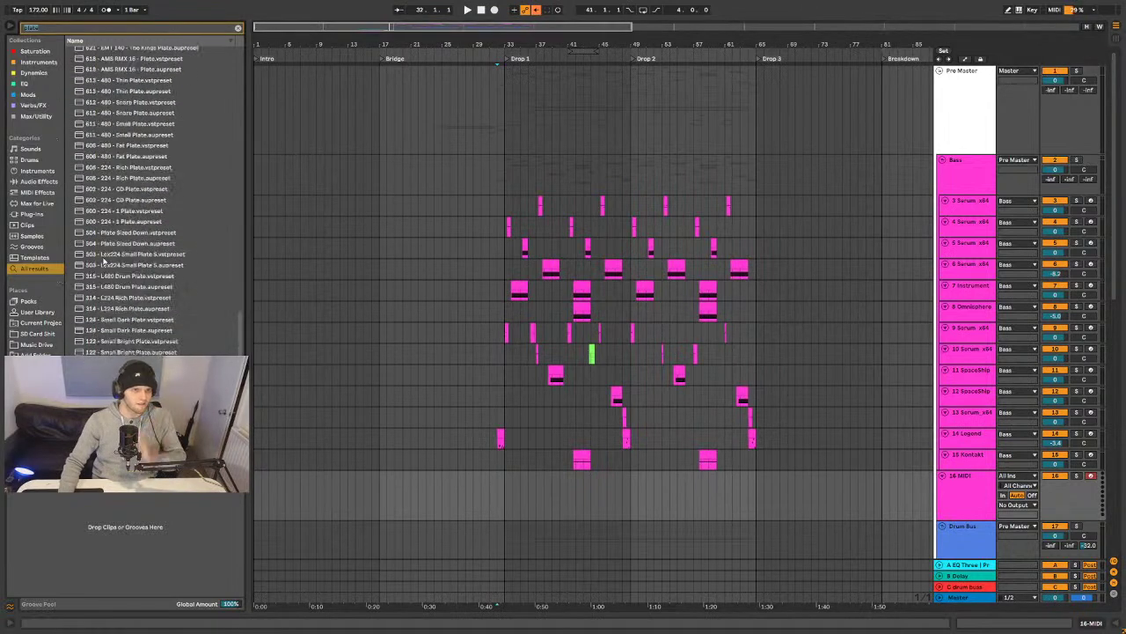
{"action": "scroll", "coordinate": [103, 262], "scroll_direction": "down", "scroll_amount": 8}
{"action": "left_click_drag", "start_coordinate": [240, 290], "coordinate": [247, 65]}
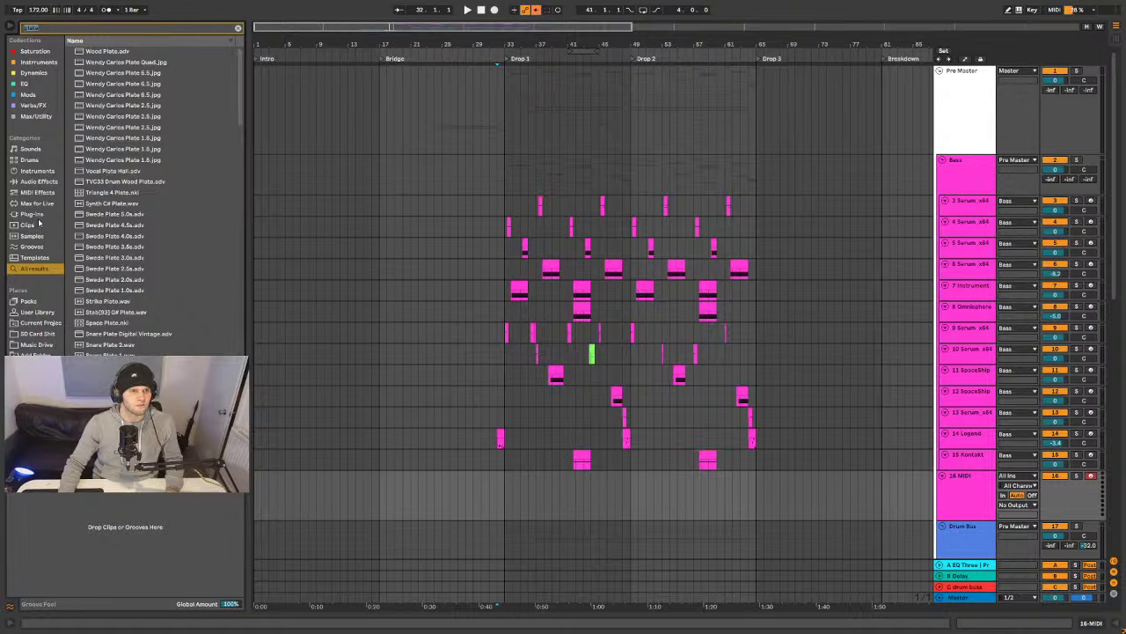
- Clear the plate search and browse the VST plug-in folders in the browser, collapsing the Valhalla folder
{"action": "left_click", "coordinate": [38, 216]}
{"action": "left_click", "coordinate": [151, 64]}
{"action": "left_click", "coordinate": [238, 28]}
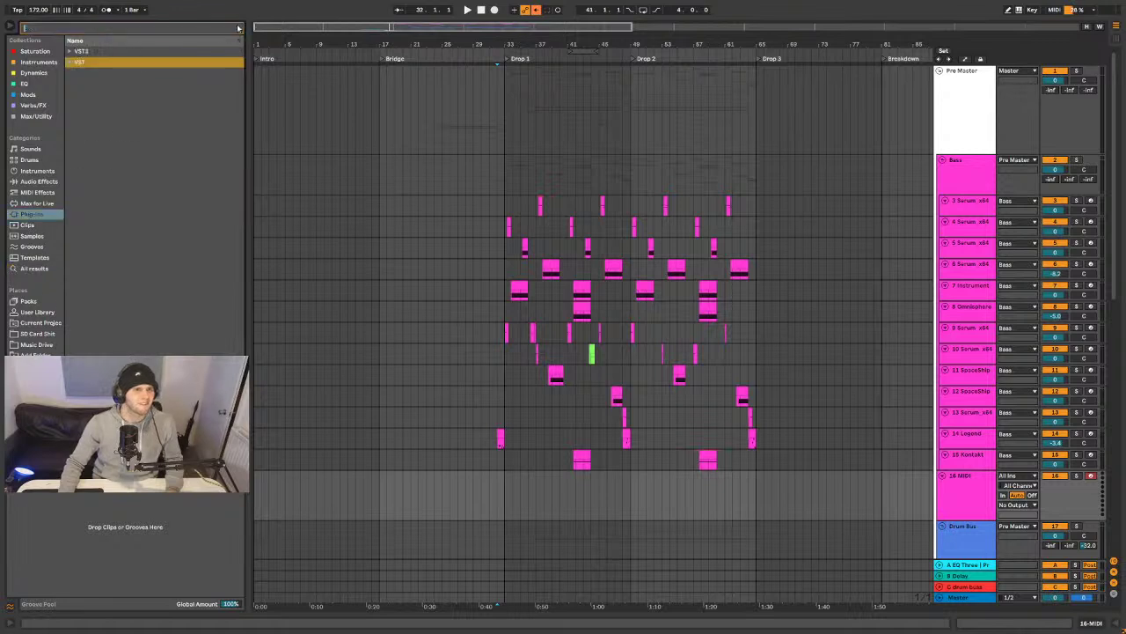
{"action": "left_click", "coordinate": [71, 62]}
{"action": "left_click", "coordinate": [71, 64]}
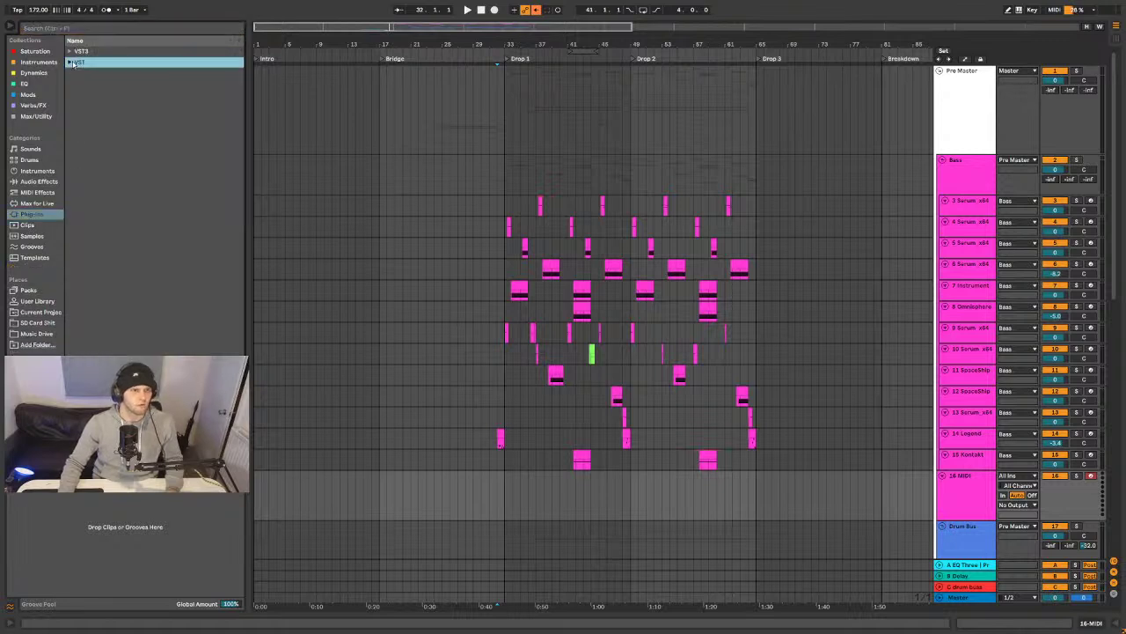
{"action": "left_click", "coordinate": [71, 63]}
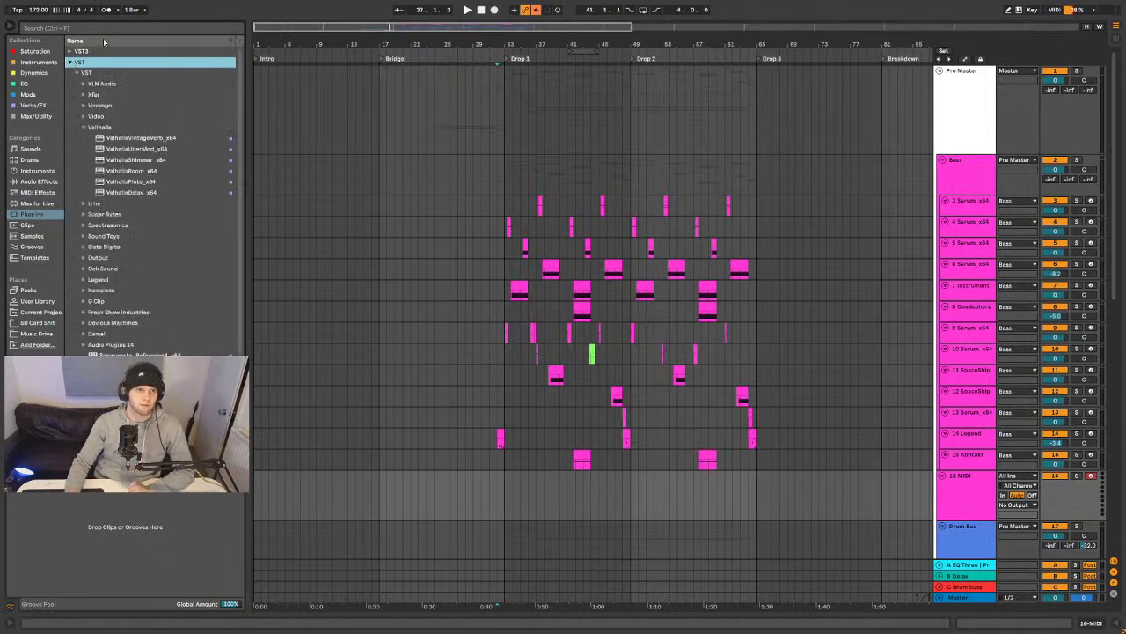
{"action": "scroll", "coordinate": [166, 190], "scroll_direction": "down", "scroll_amount": 3}
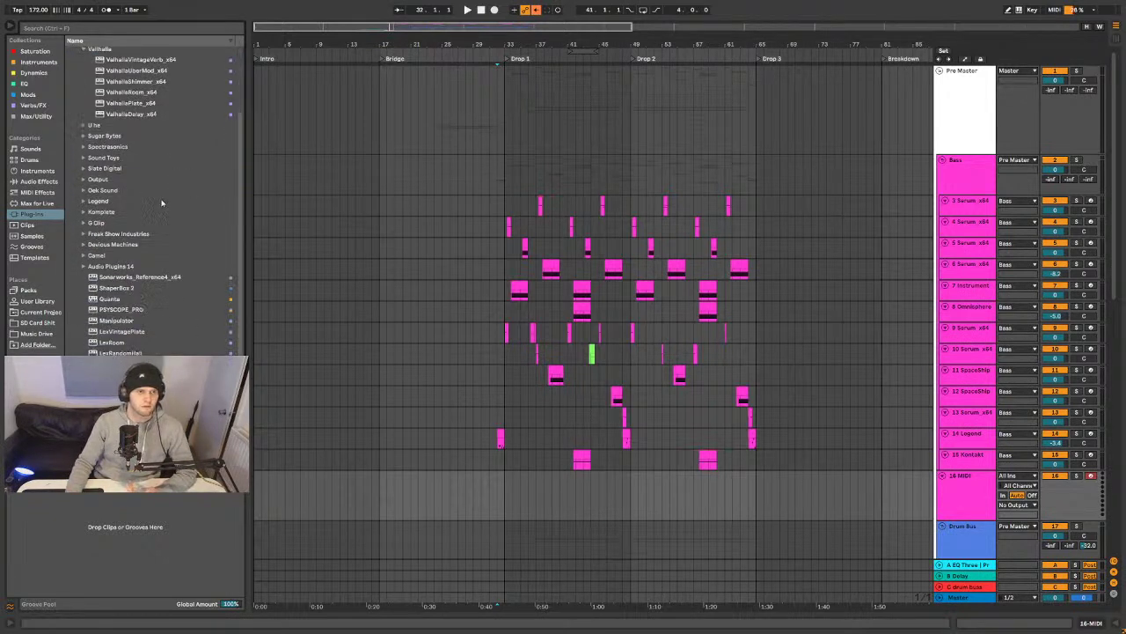
{"action": "scroll", "coordinate": [166, 200], "scroll_direction": "up", "scroll_amount": 3}
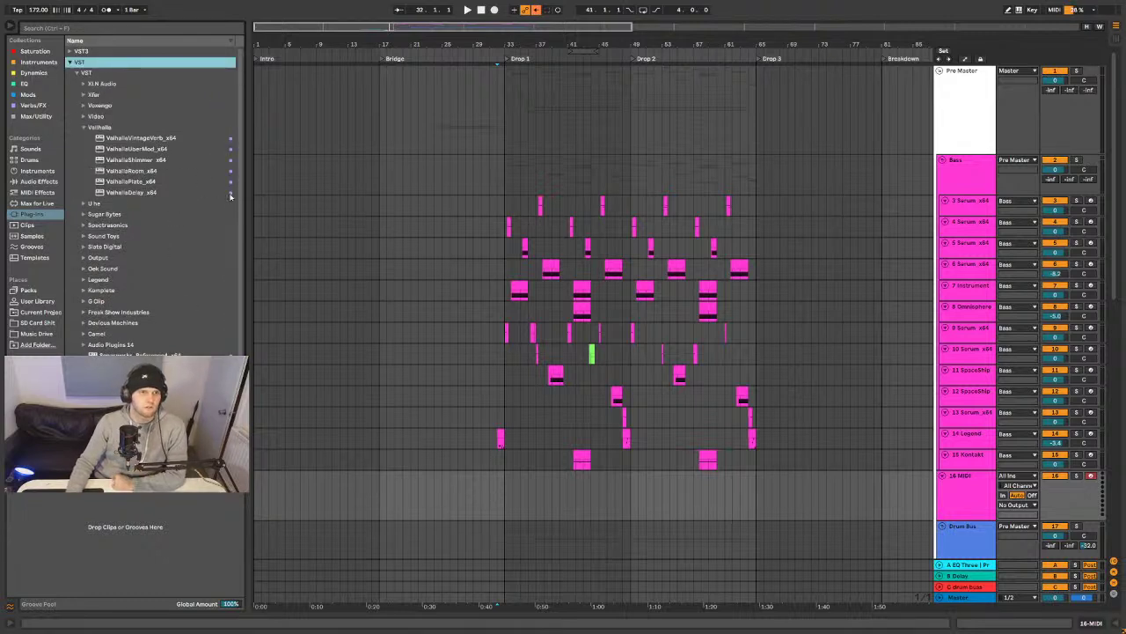
{"action": "left_click", "coordinate": [87, 133]}
{"action": "left_click", "coordinate": [85, 129]}
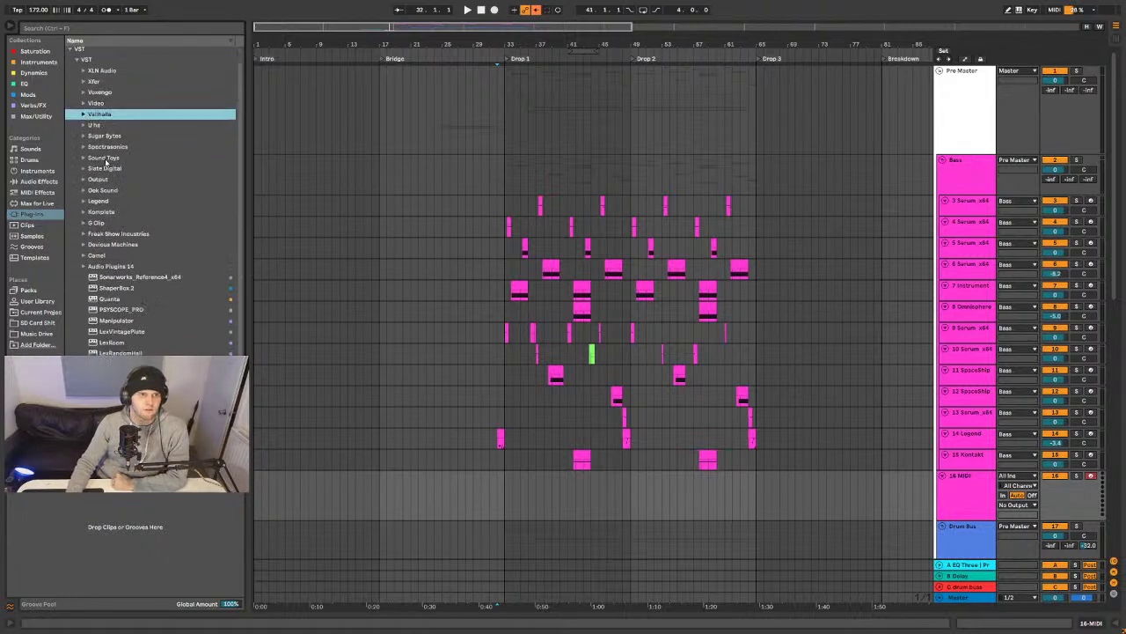
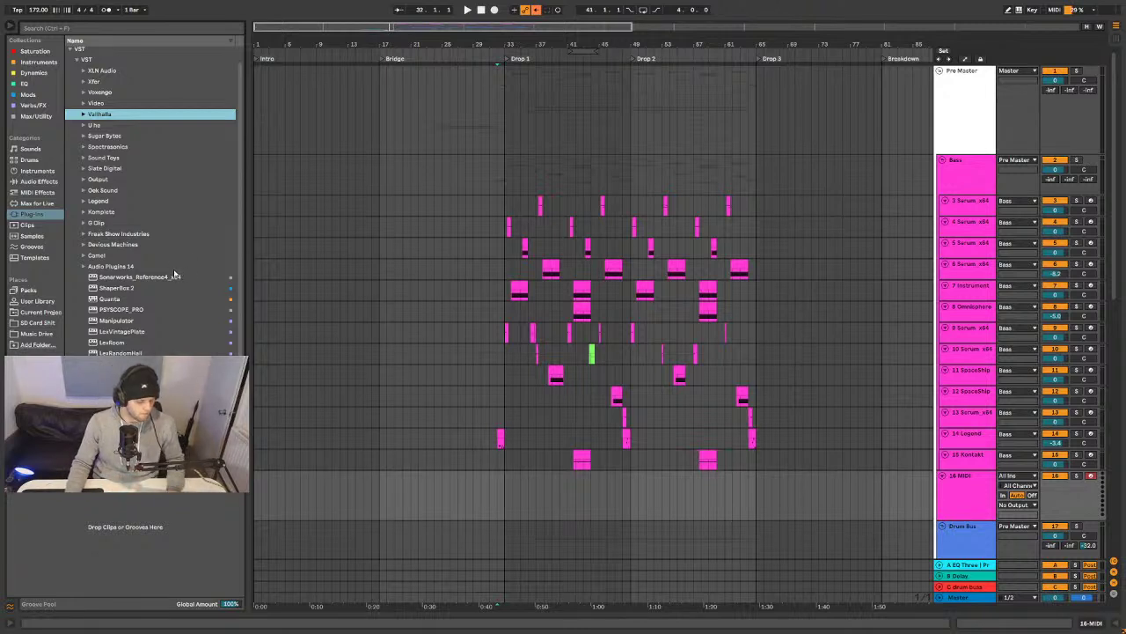
- Search the browser for kontakt, load Kontakt onto the new MIDI track above the Drum Bus, and close its plug-in window
{"action": "key", "text": "ctrl+f"}
{"action": "type", "text": "kontakt"}
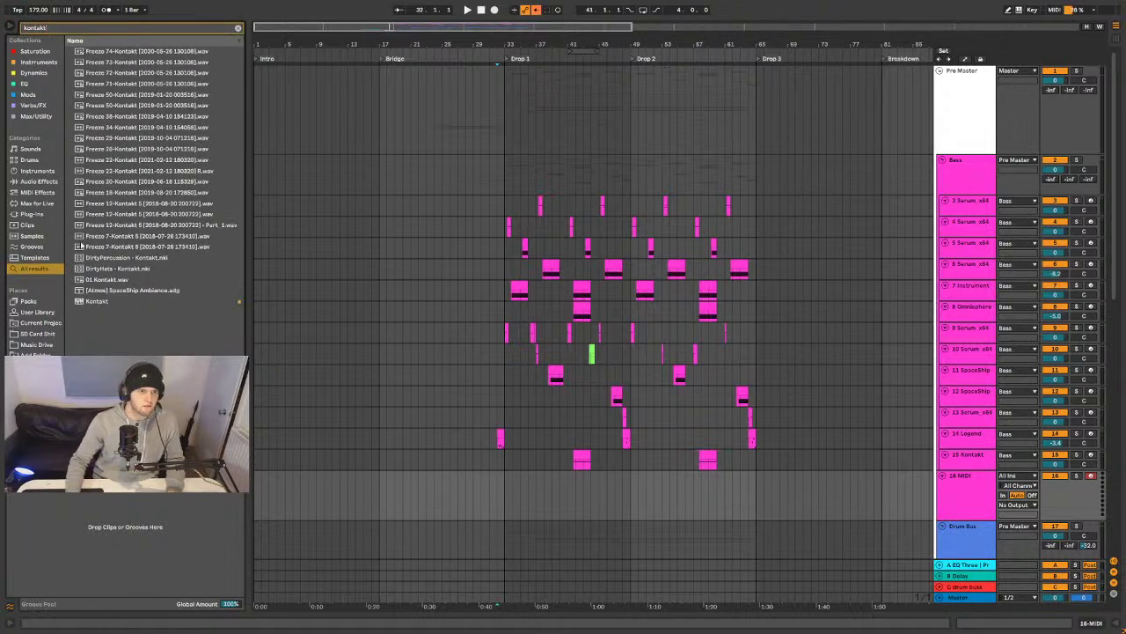
{"action": "left_click", "coordinate": [124, 303]}
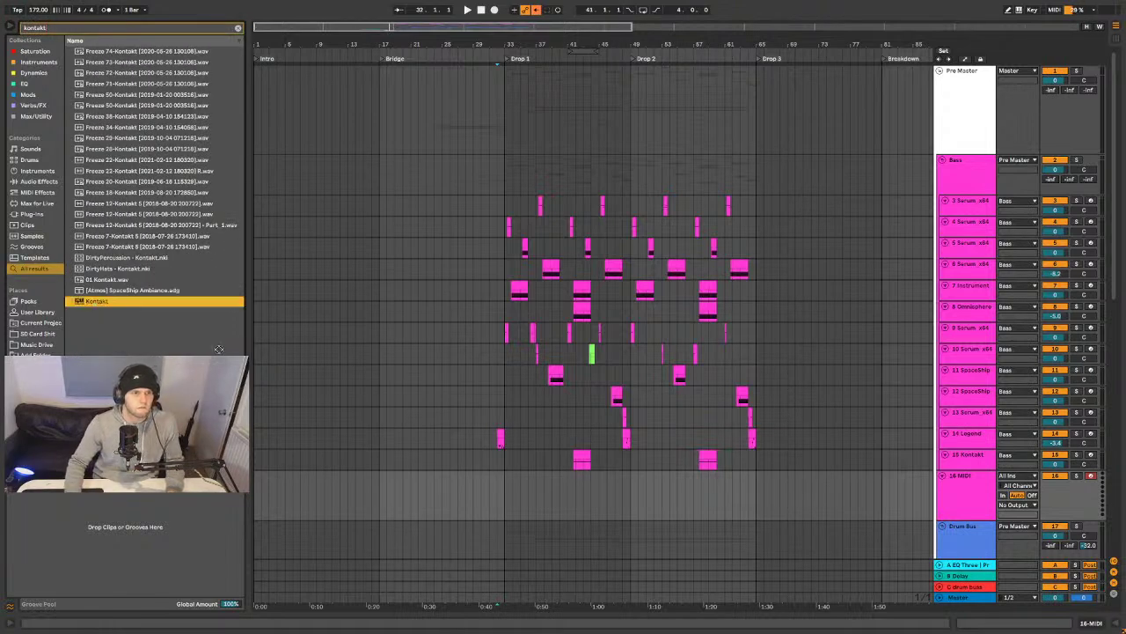
{"action": "left_click_drag", "start_coordinate": [732, 501], "coordinate": [732, 502]}
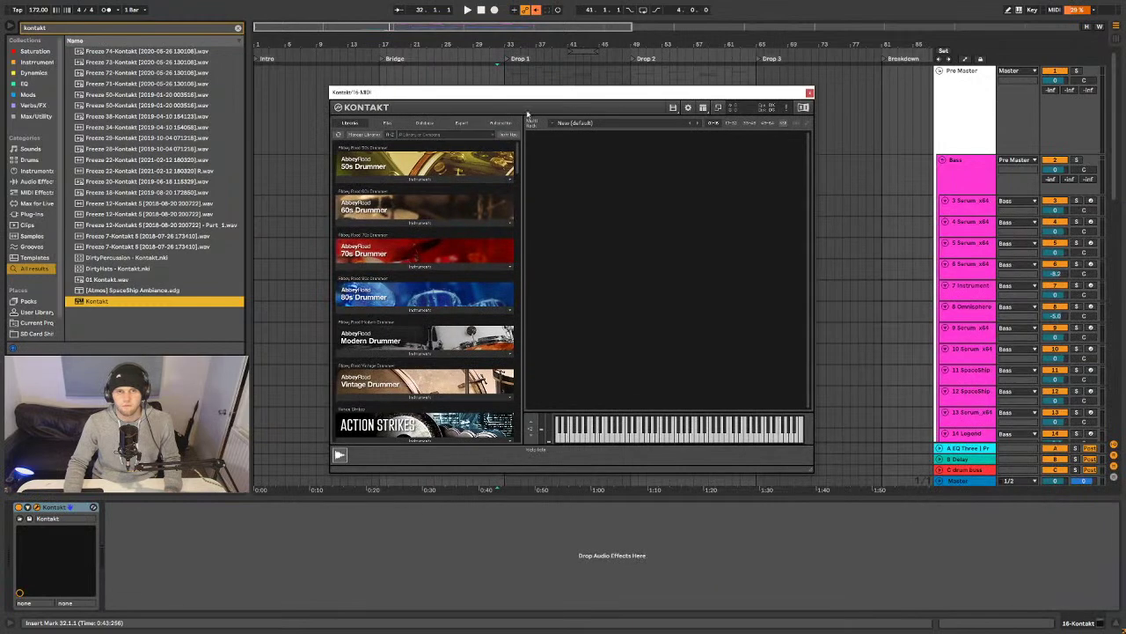
{"action": "scroll", "coordinate": [519, 189], "scroll_direction": "down", "scroll_amount": 4}
{"action": "left_click_drag", "start_coordinate": [520, 190], "coordinate": [511, 239]}
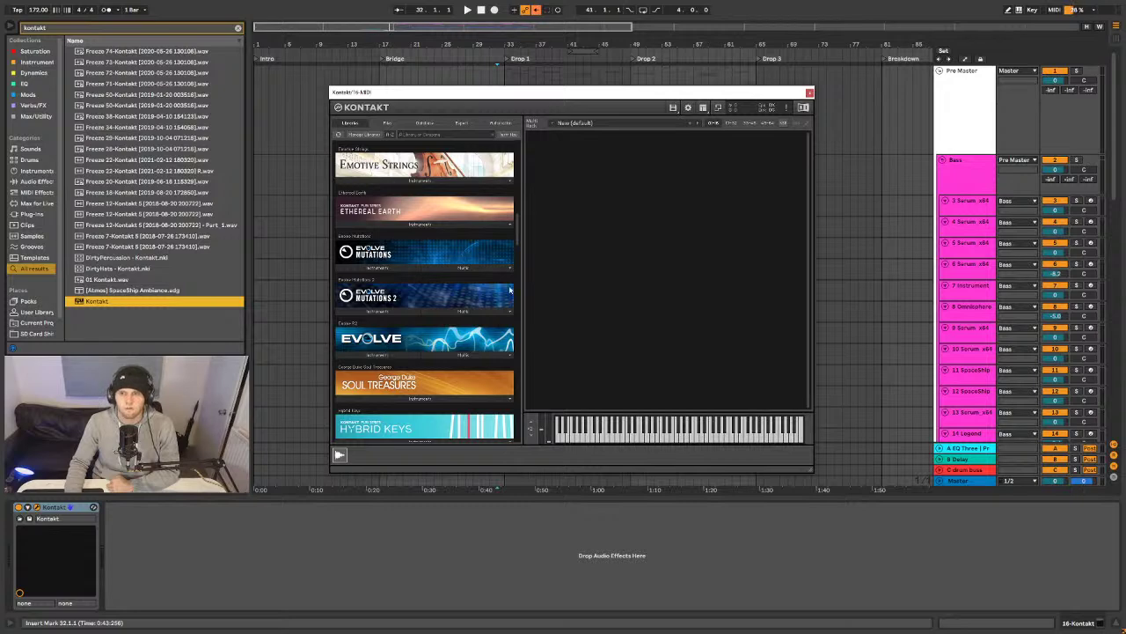
{"action": "scroll", "coordinate": [1012, 290], "scroll_direction": "down", "scroll_amount": 10}
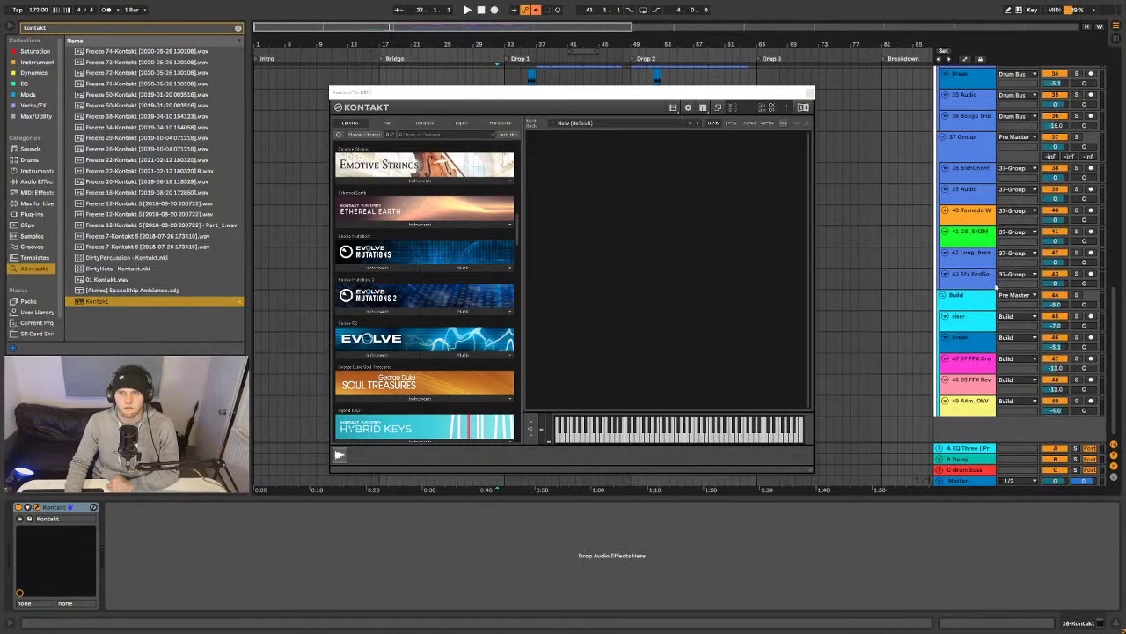
{"action": "scroll", "coordinate": [994, 306], "scroll_direction": "up", "scroll_amount": 6}
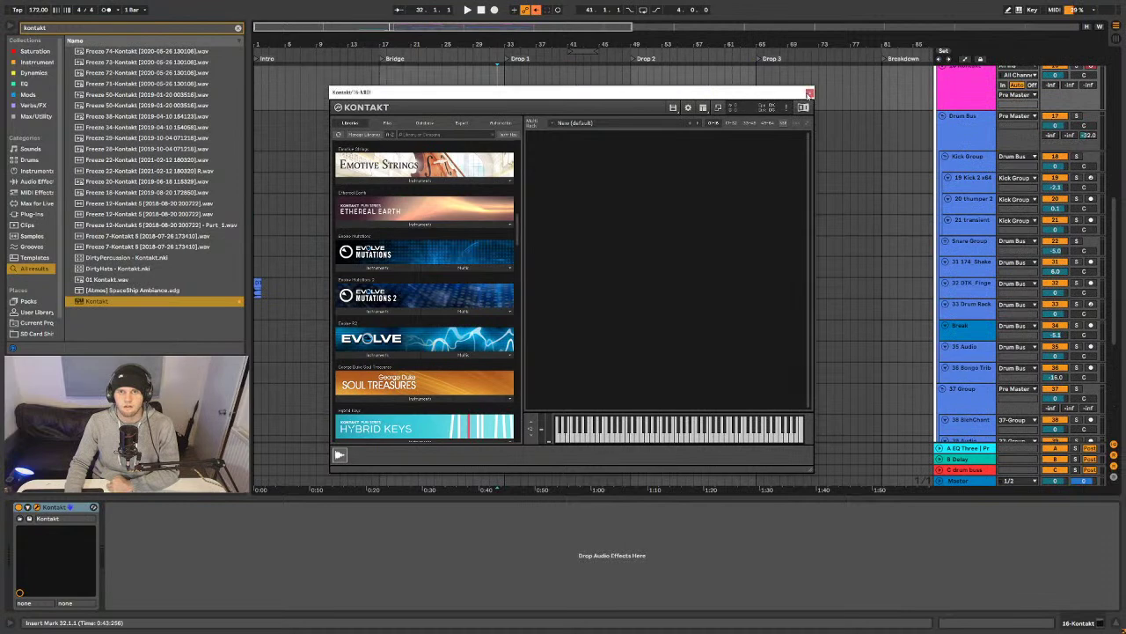
{"action": "left_click", "coordinate": [810, 92]}
- Group the new Kontakt track above the Drum Bus and name the group Intro Sounds
{"action": "scroll", "coordinate": [968, 193], "scroll_direction": "up", "scroll_amount": 3}
{"action": "left_click", "coordinate": [982, 186]}
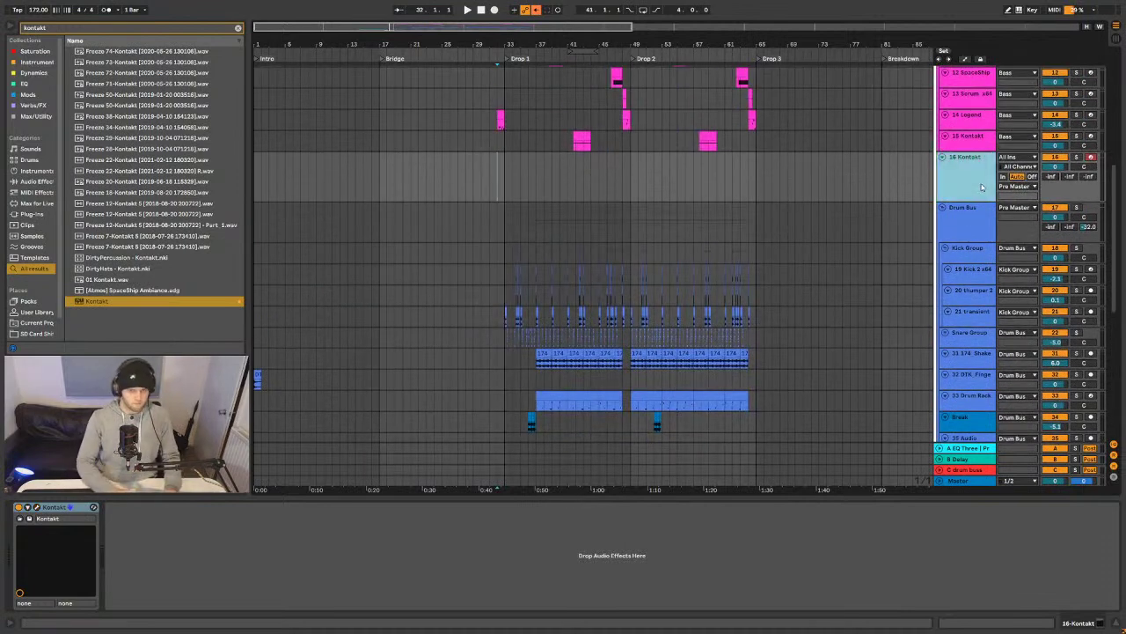
{"action": "key", "text": "ctrl+g"}
{"action": "key", "text": "ctrl+r"}
{"action": "key", "text": "BackSpace"}
{"action": "type", "text": "Intro Sounds"}
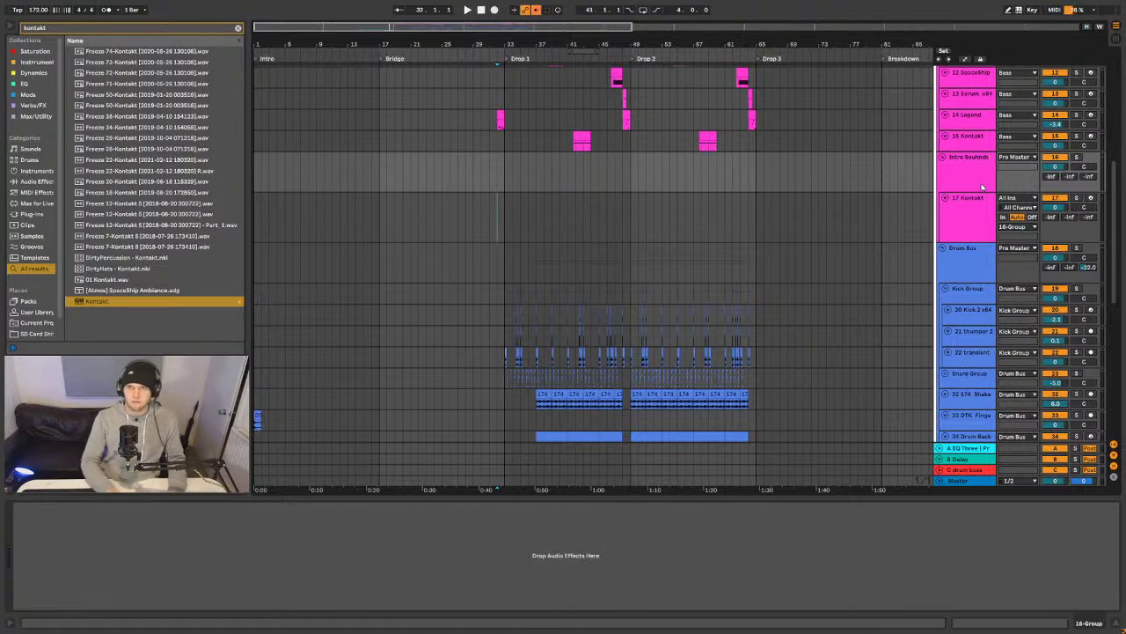
{"action": "key", "text": "Return"}
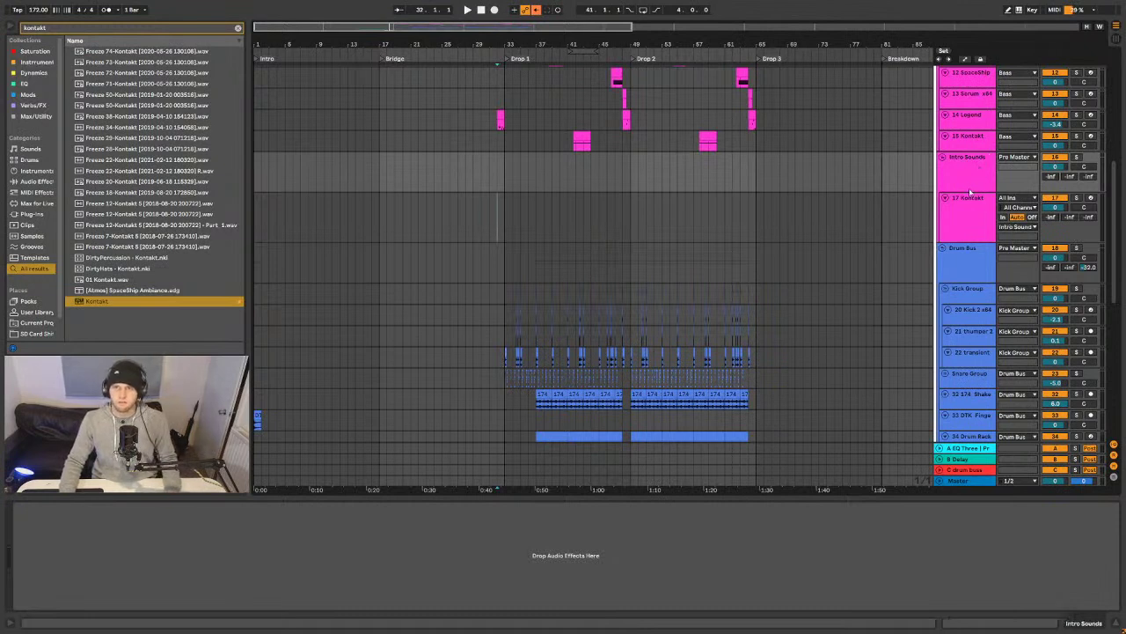
- Nest the Kontakt track in its own subgroup inside Intro Sounds and color both groups and the track bright green
{"action": "left_click", "coordinate": [972, 200]}
{"action": "key", "text": "ctrl+g"}
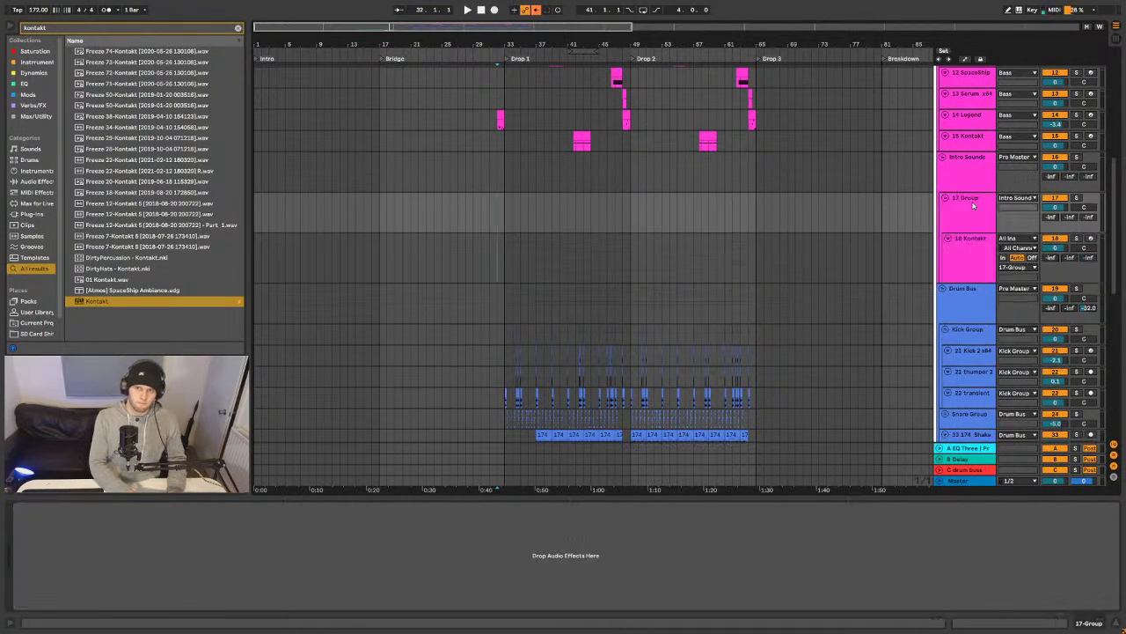
{"action": "right_click", "coordinate": [976, 184]}
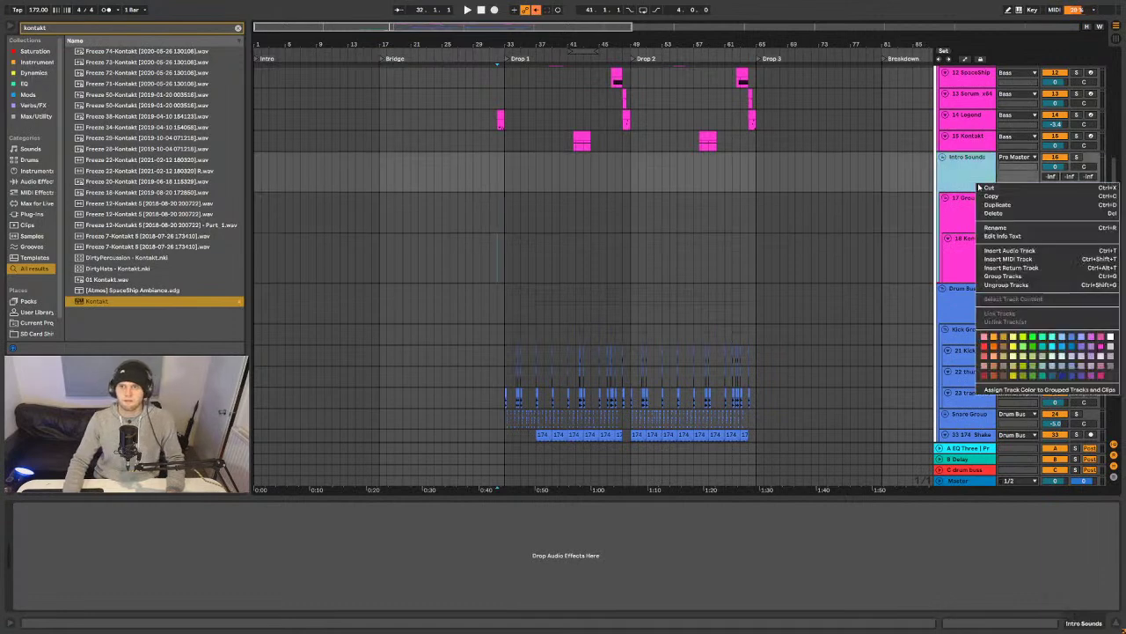
{"action": "left_click", "coordinate": [1032, 343]}
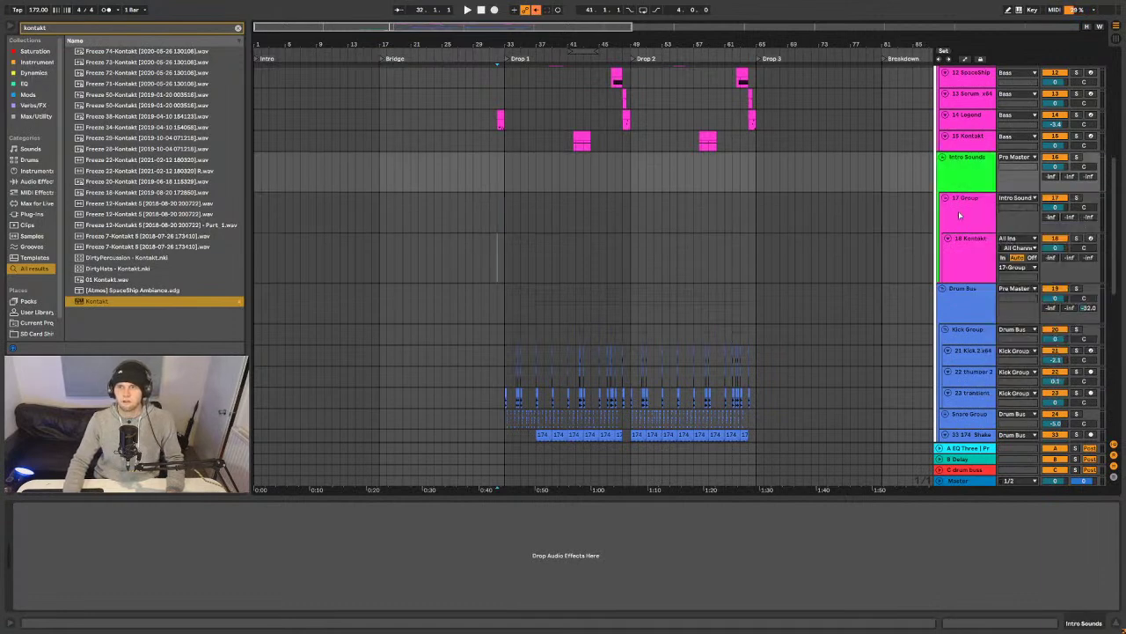
{"action": "left_click", "coordinate": [959, 211]}
{"action": "right_click", "coordinate": [960, 209]}
{"action": "left_click", "coordinate": [1022, 348]}
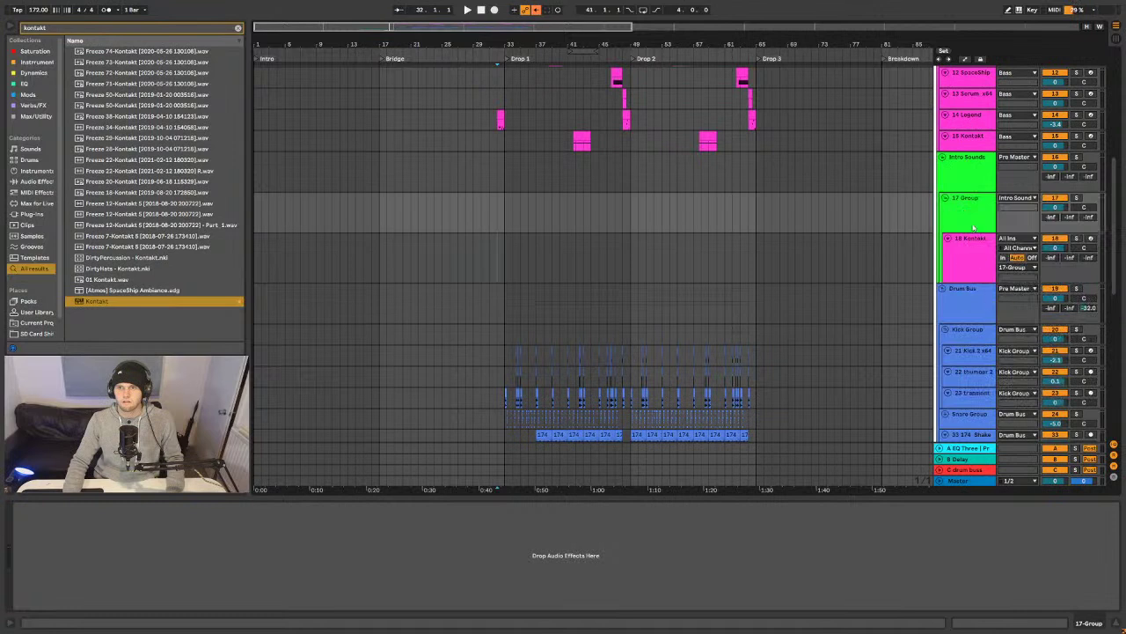
{"action": "right_click", "coordinate": [973, 228]}
{"action": "left_click", "coordinate": [1031, 368]}
- Rename the subgroup inside Intro Sounds as Atmos
{"action": "key", "text": "ctrl+r"}
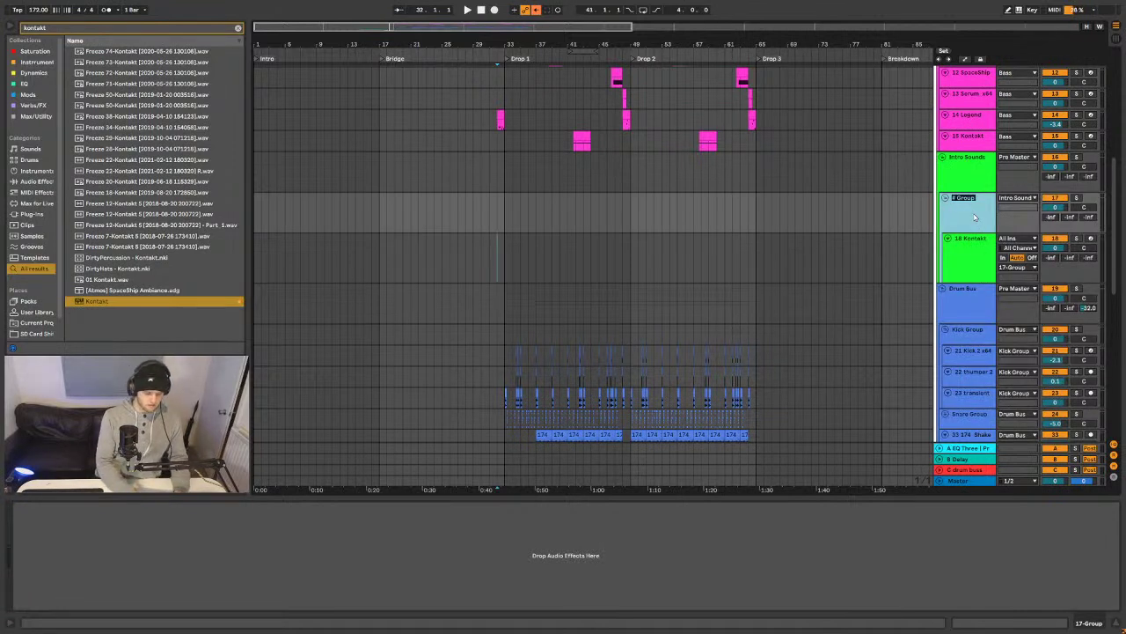
{"action": "type", "text": "Atmos"}
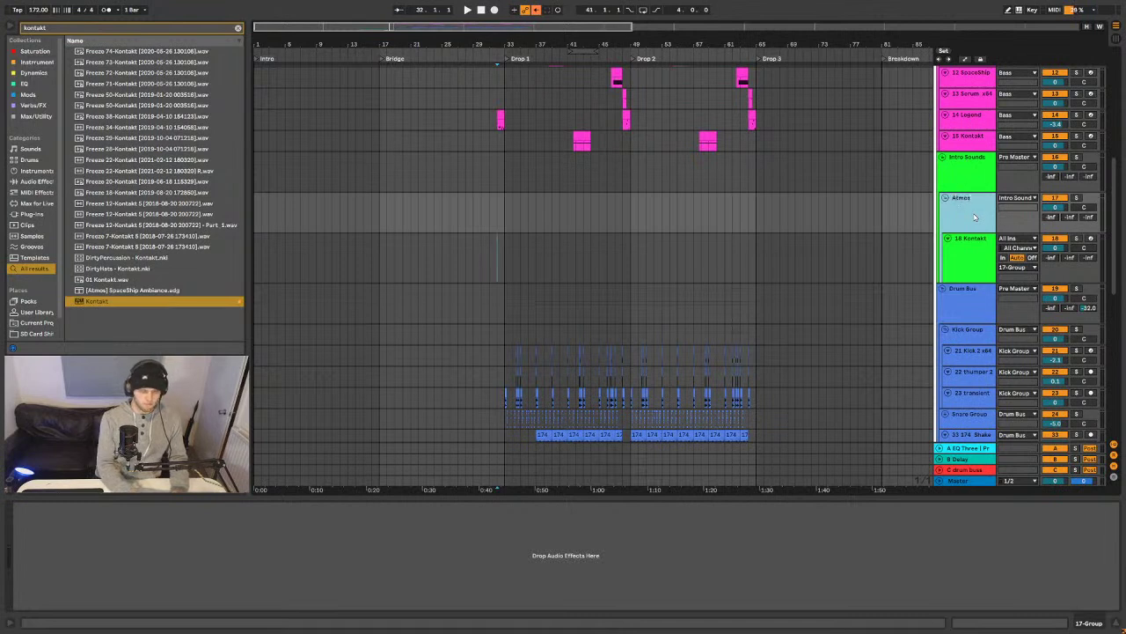
{"action": "key", "text": "Return"}
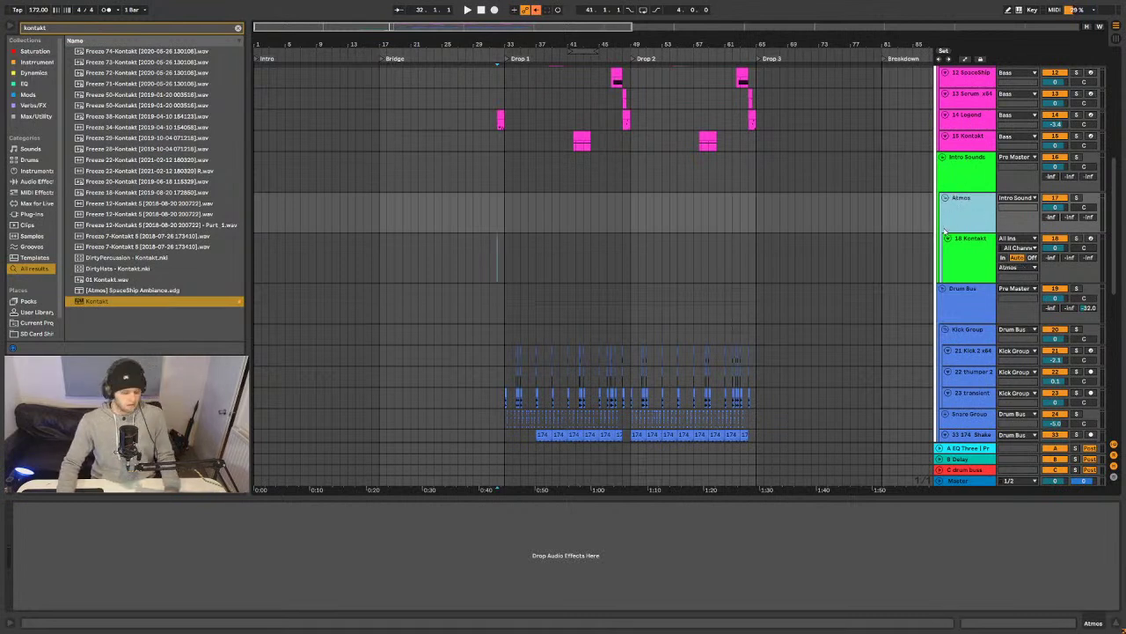
- Duplicate the Atmos group with its Kontakt track and rename the copy Pads
{"action": "key", "text": "ctrl+d"}
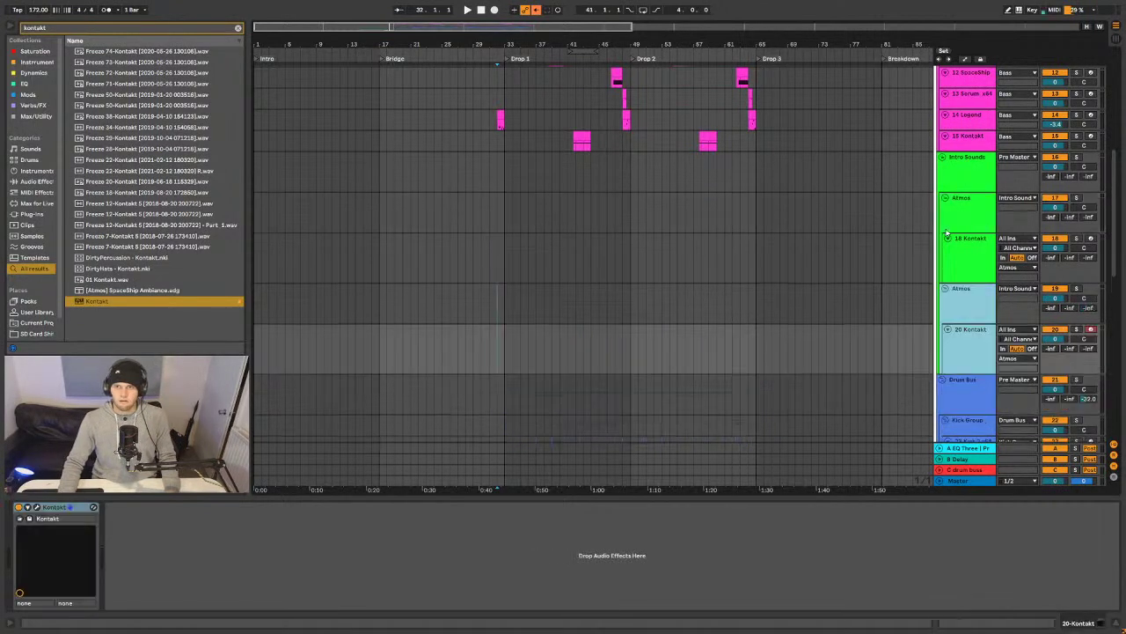
{"action": "left_click", "coordinate": [974, 295]}
{"action": "key", "text": "ctrl+r"}
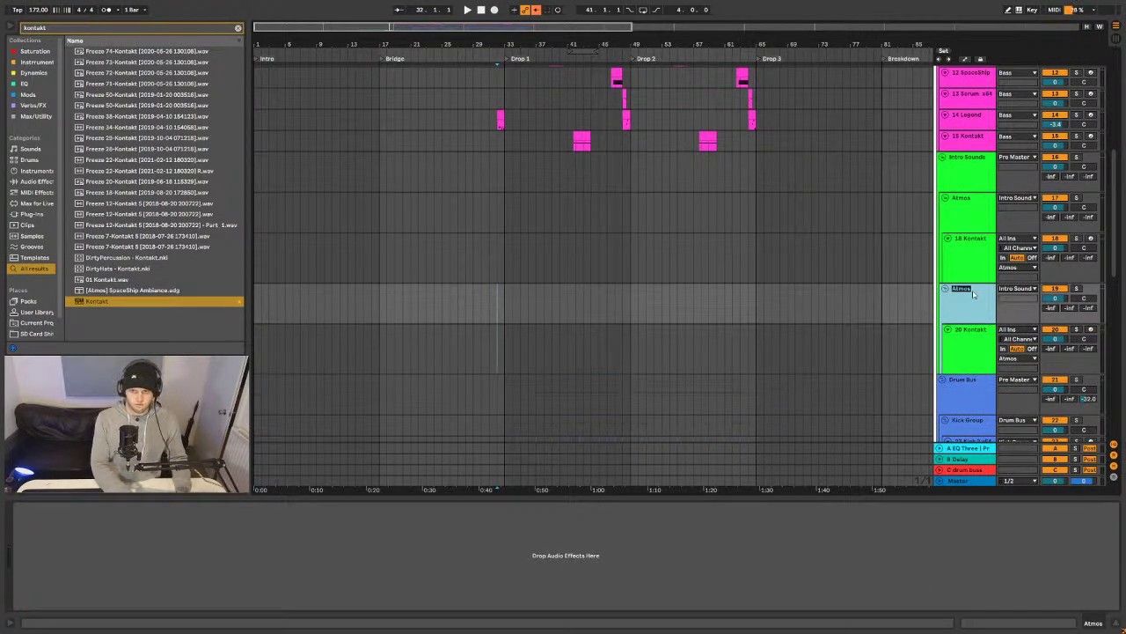
{"action": "type", "text": "P"}
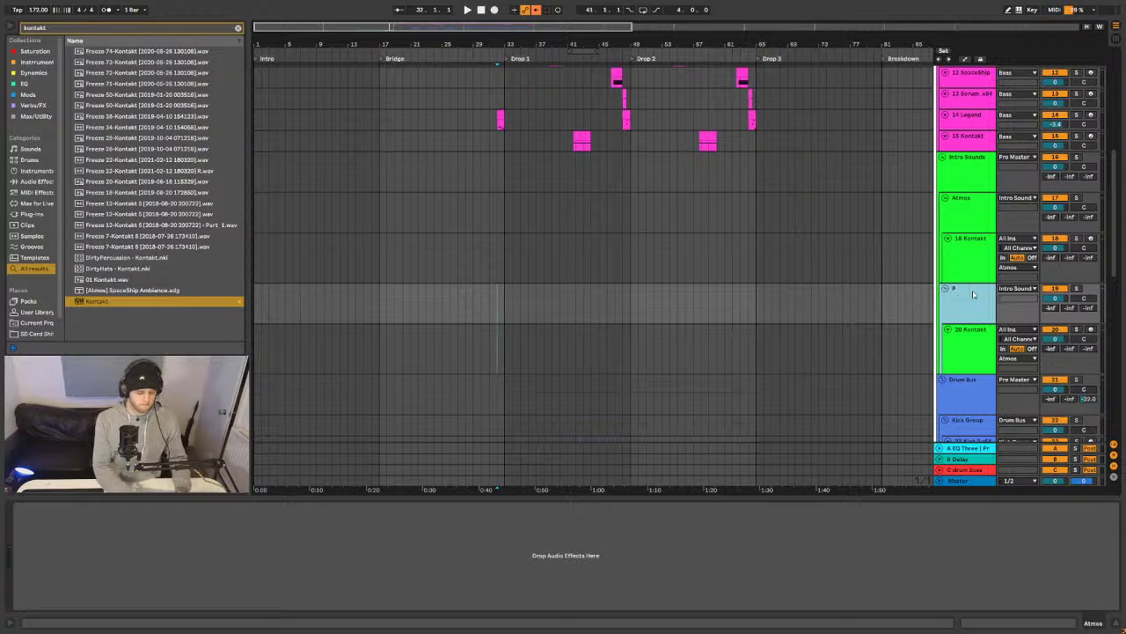
{"action": "type", "text": "ads"}
{"action": "key", "text": "Return"}
- Insert an audio track below the Kontakt track in both the Atmos and Pads groups
{"action": "key", "text": "Up"}
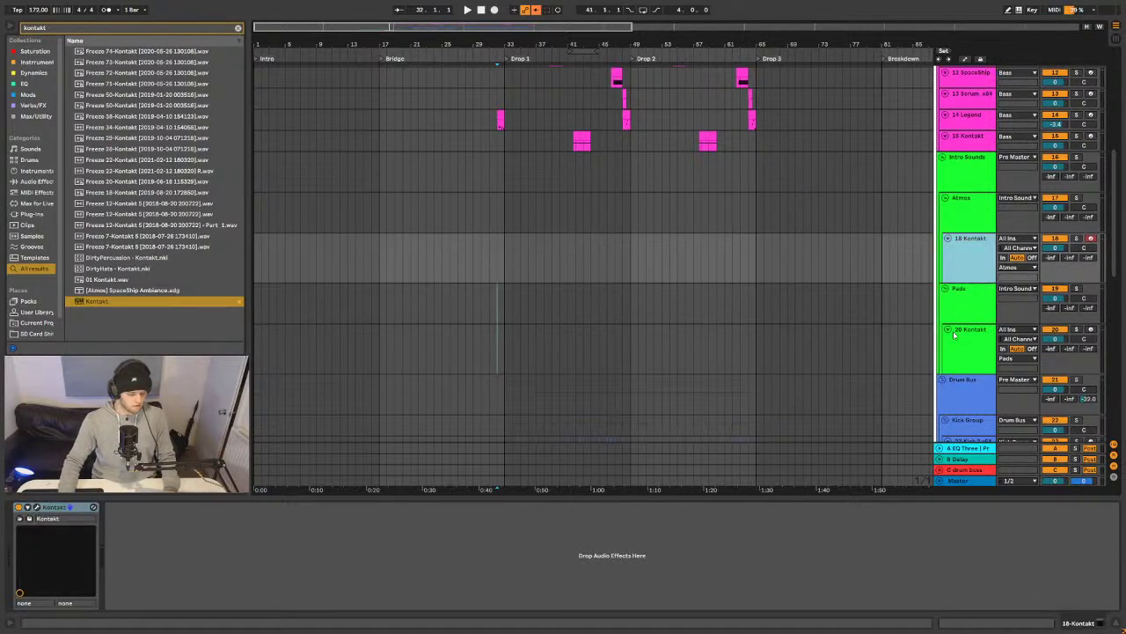
{"action": "key", "text": "ctrl+t"}
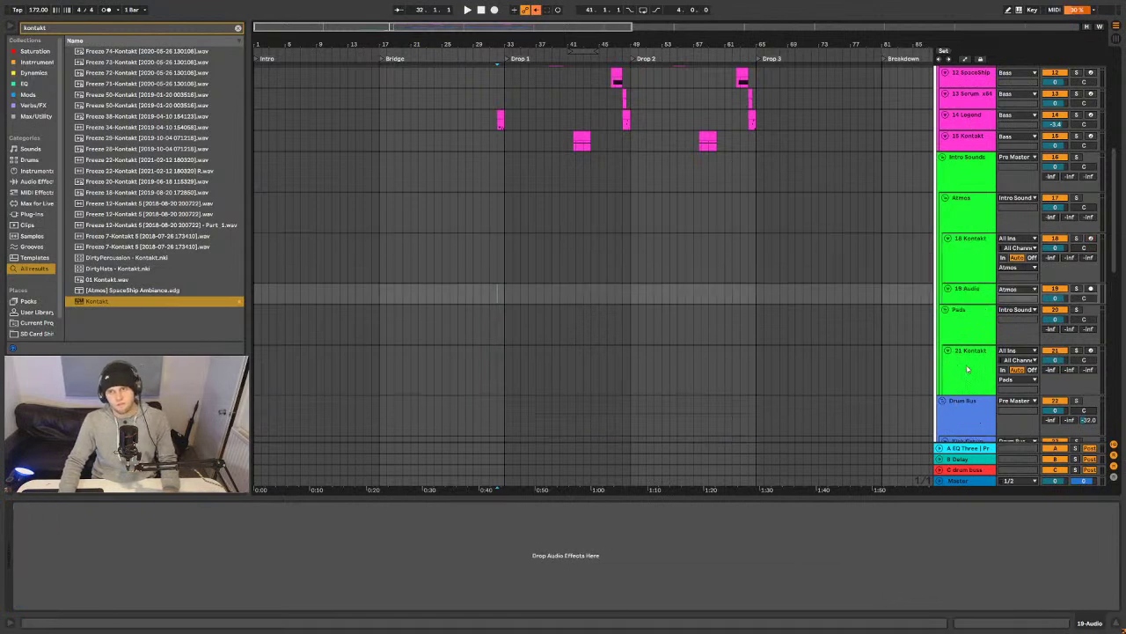
{"action": "left_click", "coordinate": [963, 362]}
{"action": "key", "text": "ctrl+t"}
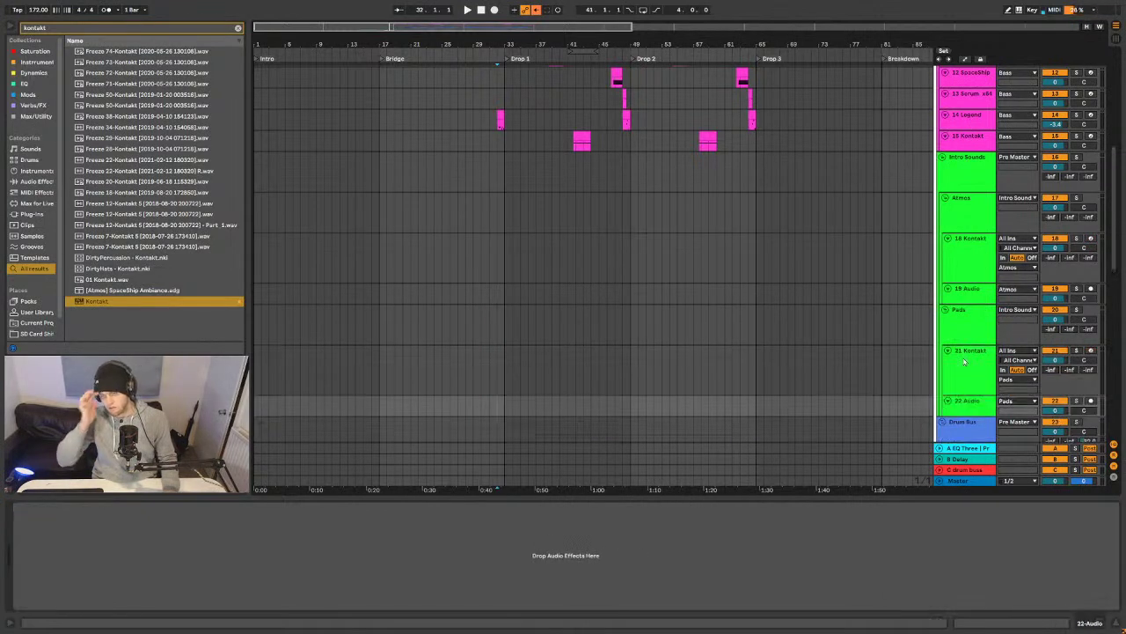
- Color the Pads group bright yellow and assign that color to its grouped tracks and clips
{"action": "right_click", "coordinate": [968, 316]}
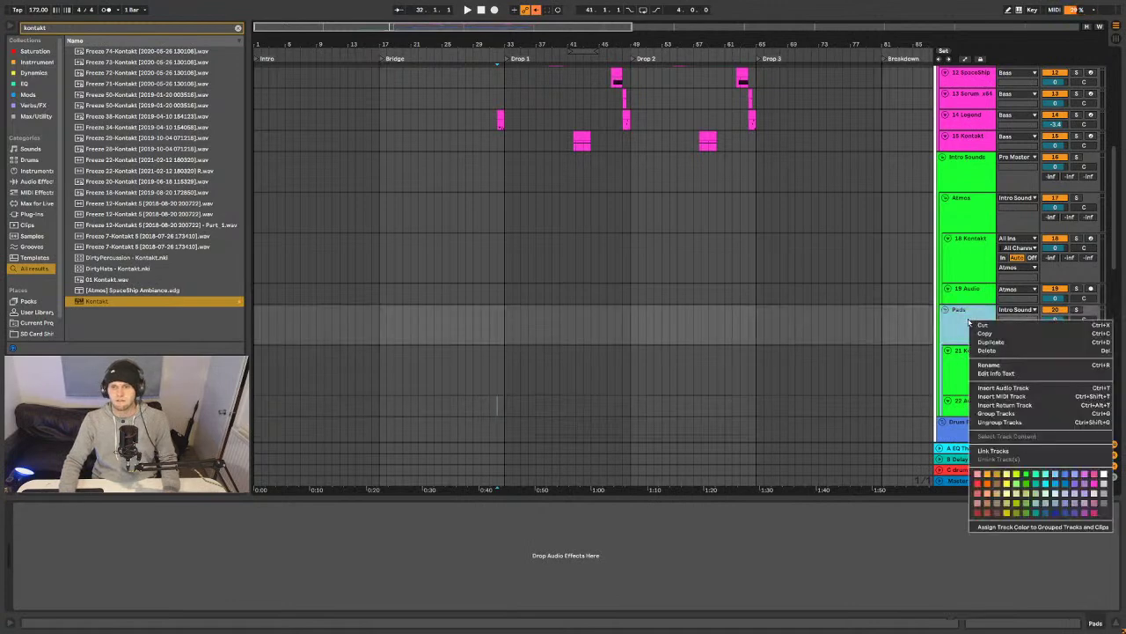
{"action": "left_click", "coordinate": [1010, 517]}
{"action": "right_click", "coordinate": [975, 329]}
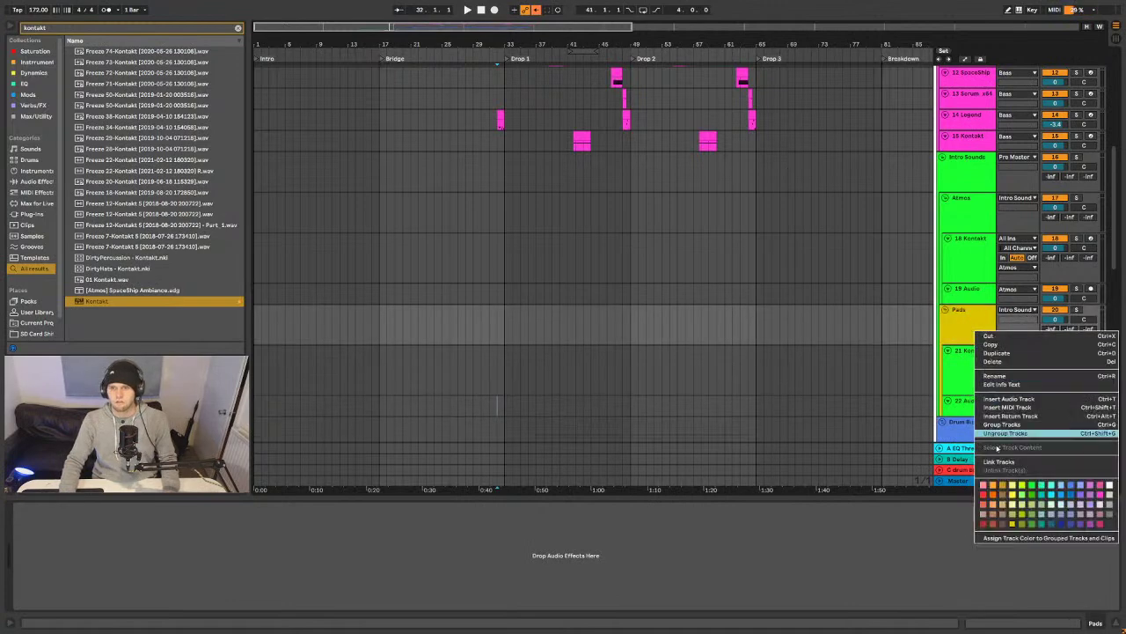
{"action": "left_click", "coordinate": [1011, 495]}
{"action": "right_click", "coordinate": [967, 322]}
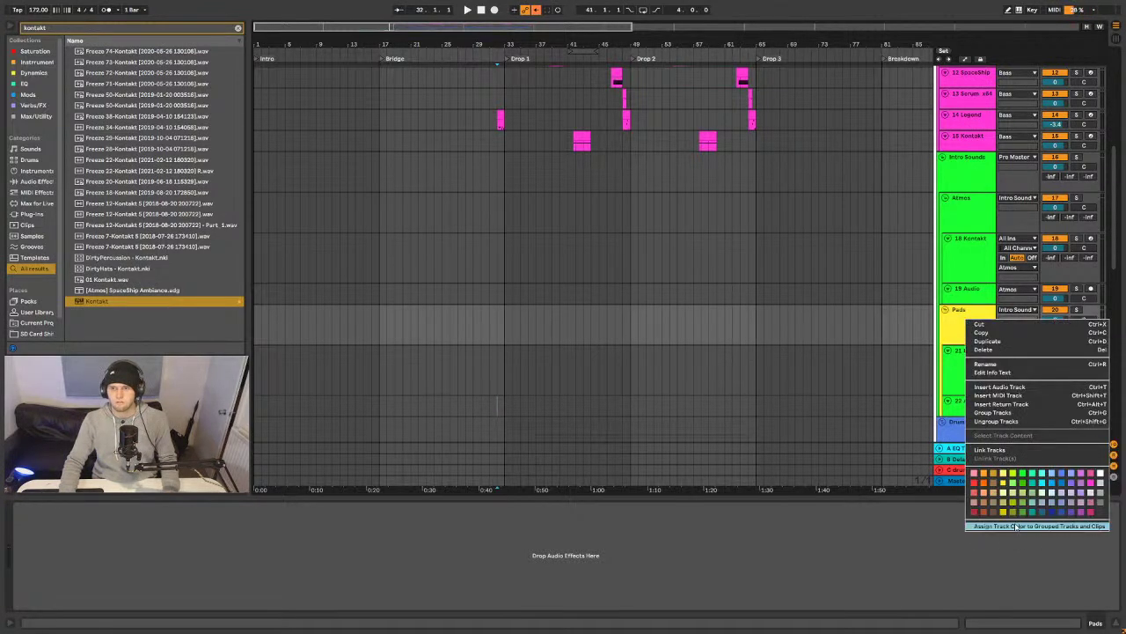
{"action": "left_click", "coordinate": [913, 211]}
- Assign the group color of 43-Group and of the Build group to their grouped tracks and clips
{"action": "scroll", "coordinate": [887, 320], "scroll_direction": "down", "scroll_amount": 5}
{"action": "scroll", "coordinate": [907, 309], "scroll_direction": "down", "scroll_amount": 8}
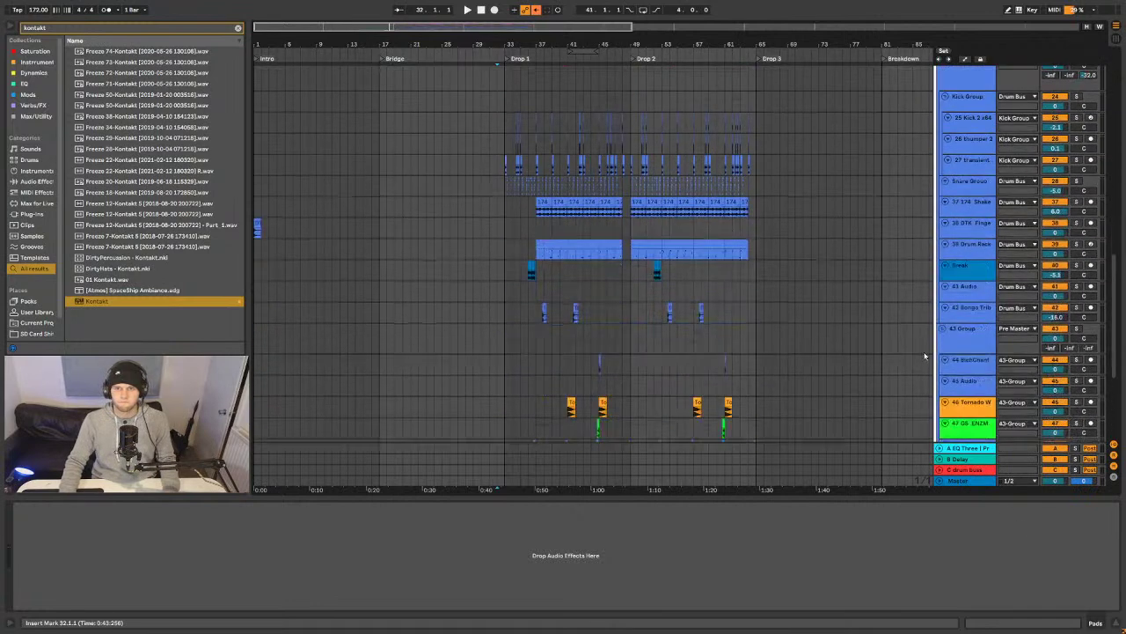
{"action": "right_click", "coordinate": [965, 146]}
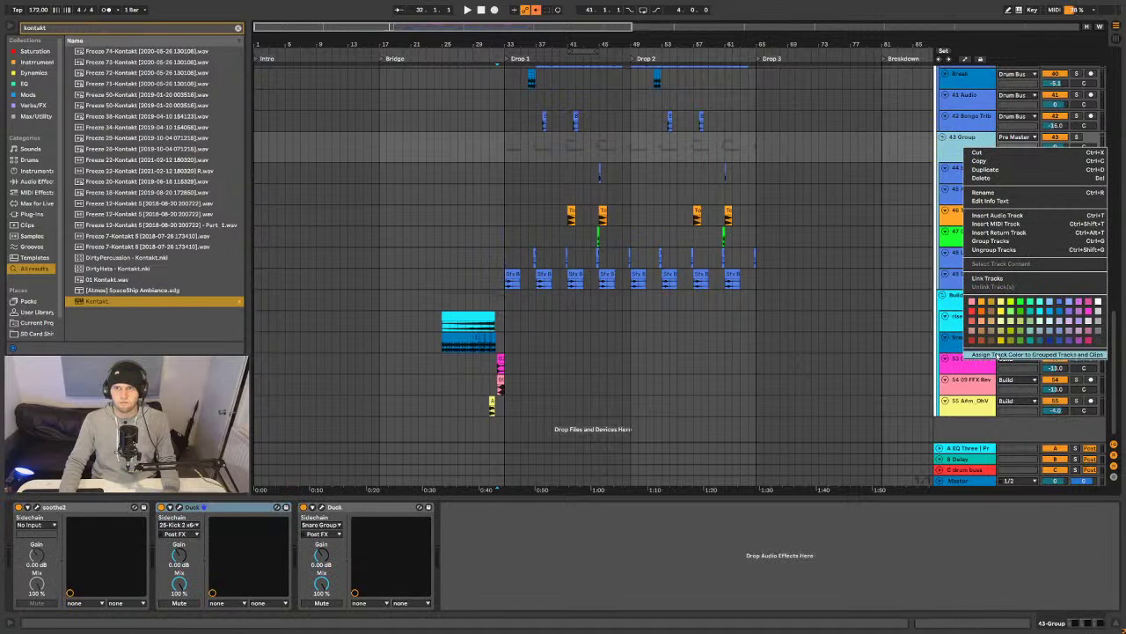
{"action": "left_click", "coordinate": [995, 353]}
{"action": "left_click", "coordinate": [959, 301]}
{"action": "right_click", "coordinate": [959, 299]}
{"action": "left_click", "coordinate": [1004, 509]}
{"action": "scroll", "coordinate": [822, 359], "scroll_direction": "up", "scroll_amount": 15}
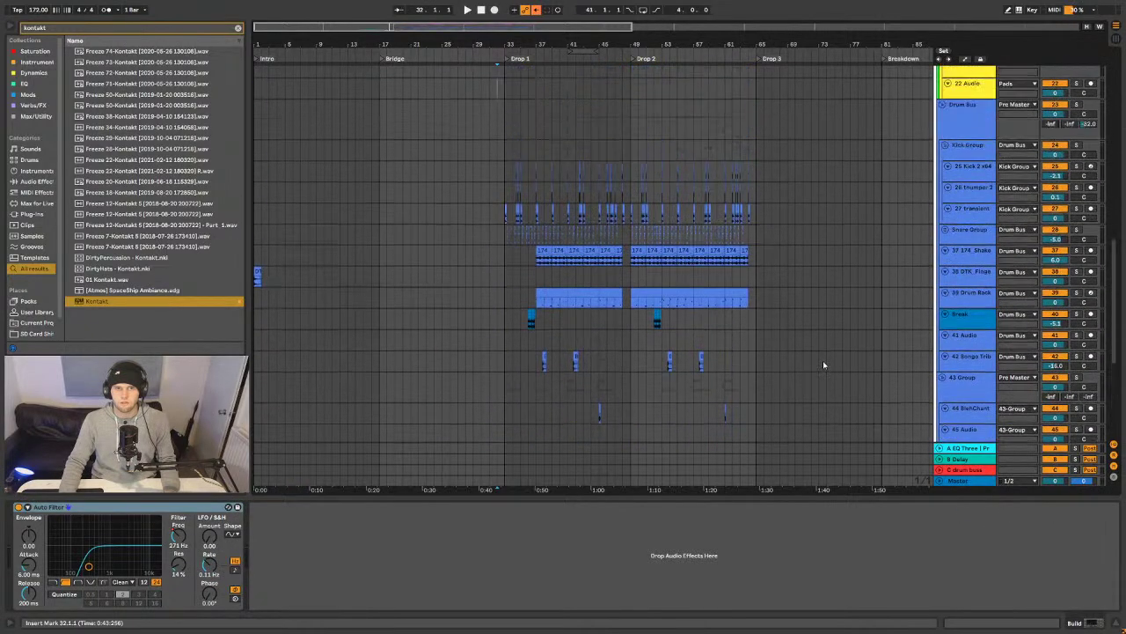
{"action": "scroll", "coordinate": [787, 343], "scroll_direction": "up", "scroll_amount": 5}
{"action": "scroll", "coordinate": [823, 325], "scroll_direction": "down", "scroll_amount": 4}
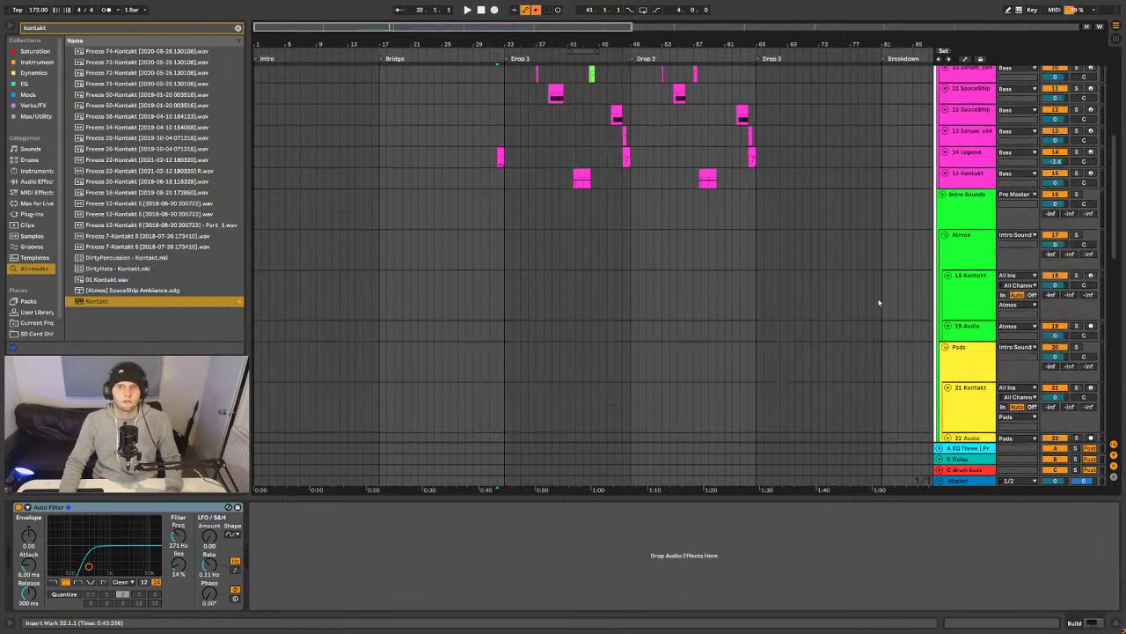
- Clear the browser search and list the folders of the SD Card location
{"action": "key", "text": "ctrl+f"}
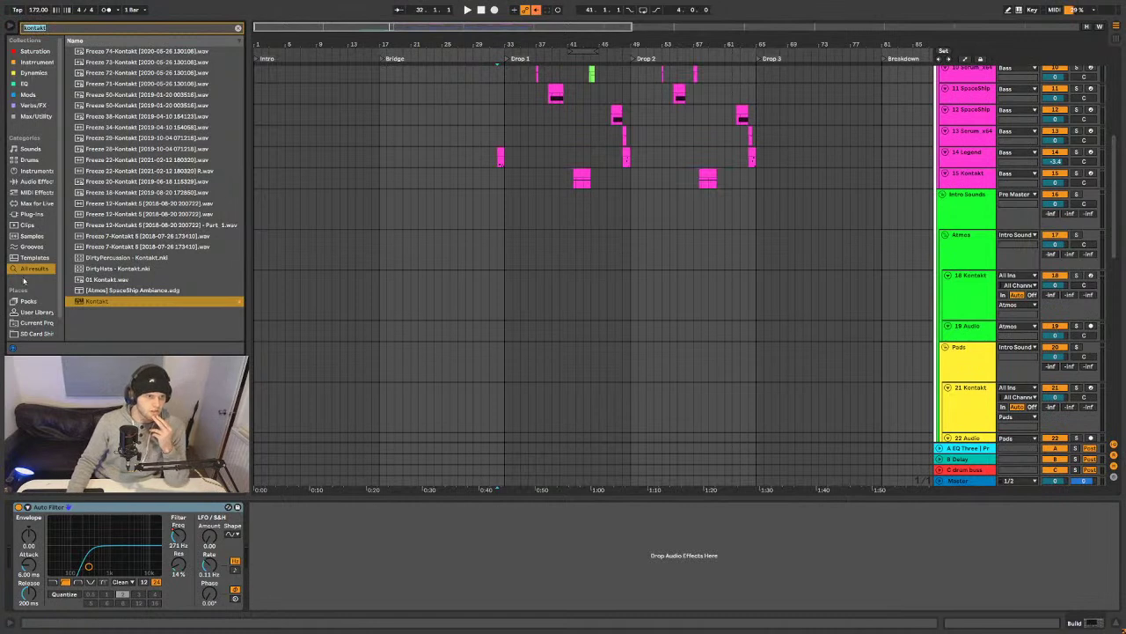
{"action": "scroll", "coordinate": [39, 291], "scroll_direction": "down", "scroll_amount": 1}
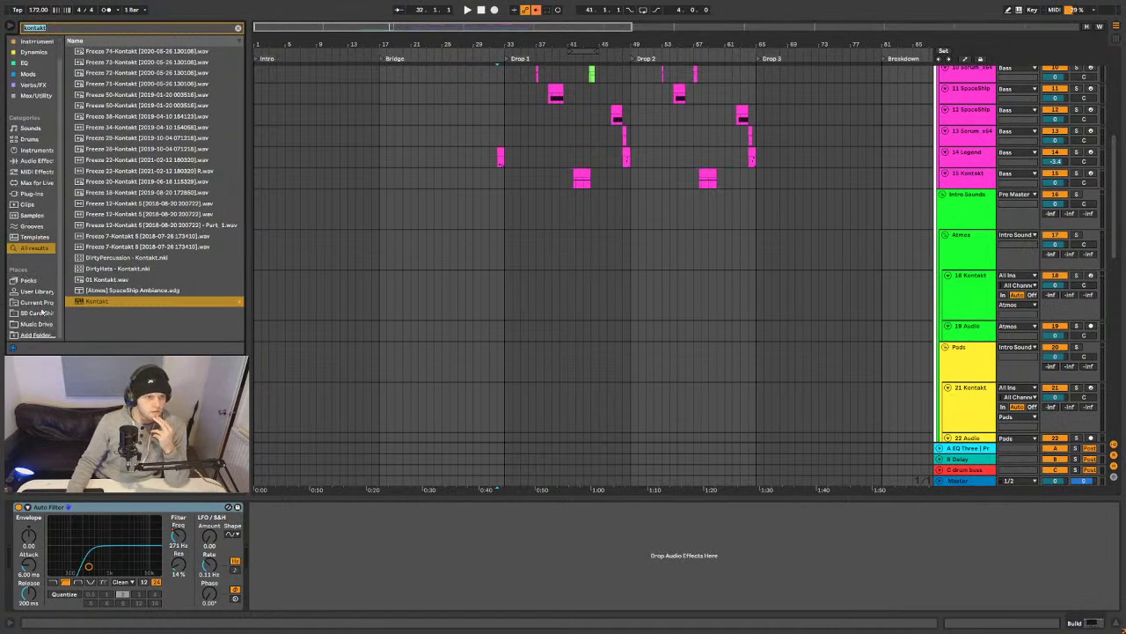
{"action": "left_click", "coordinate": [37, 312]}
{"action": "left_click", "coordinate": [237, 29]}
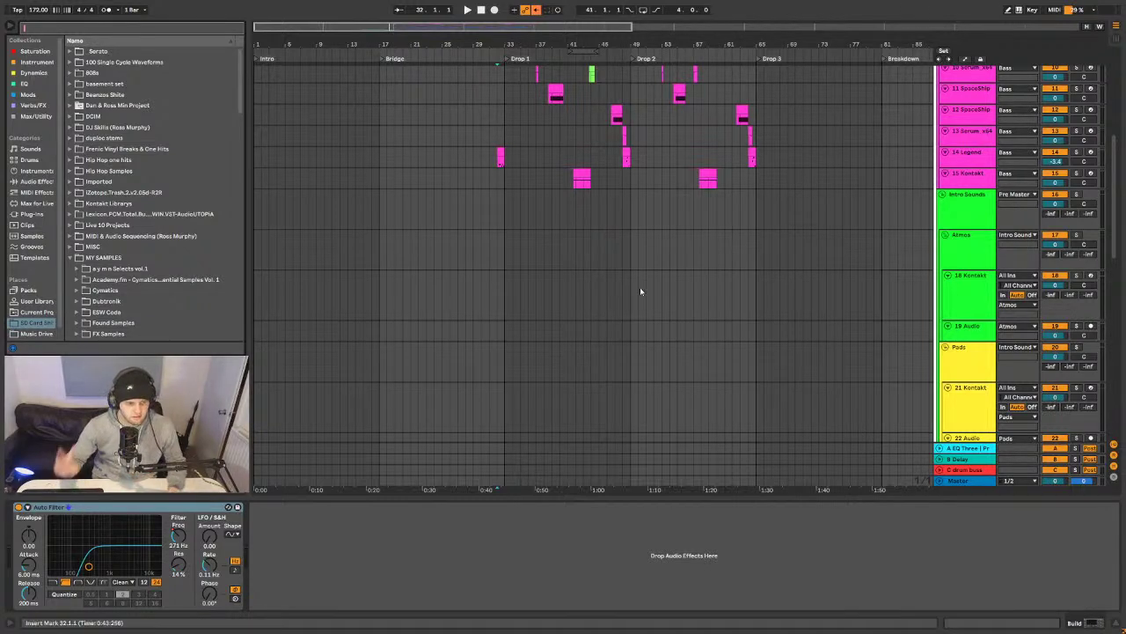
{"action": "scroll", "coordinate": [35, 280], "scroll_direction": "down", "scroll_amount": 1}
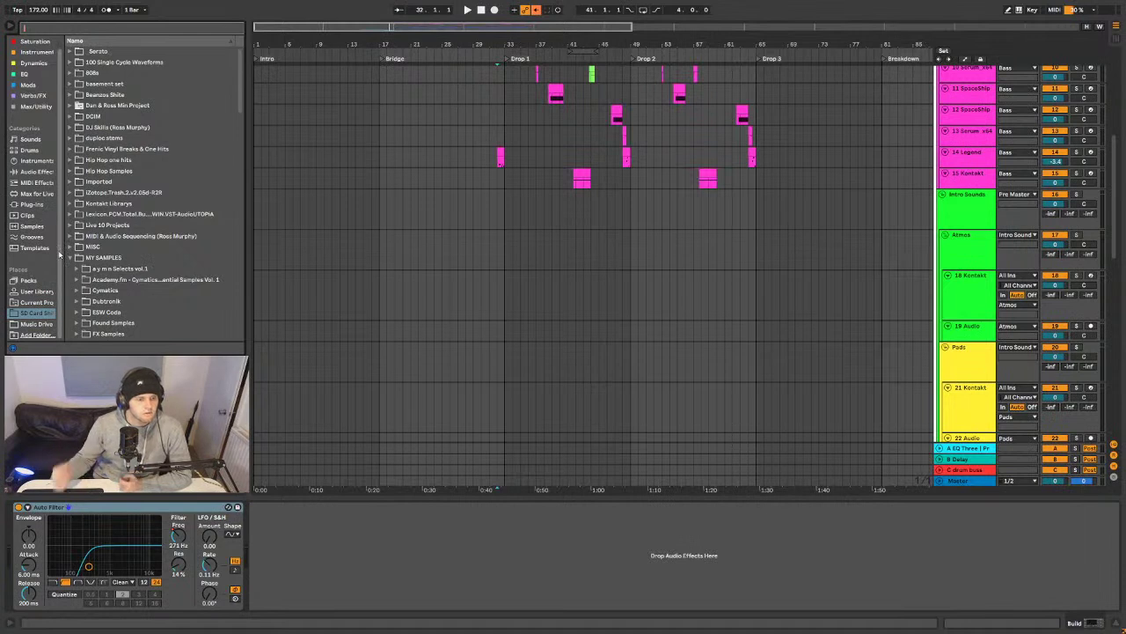
{"action": "left_click", "coordinate": [54, 348]}
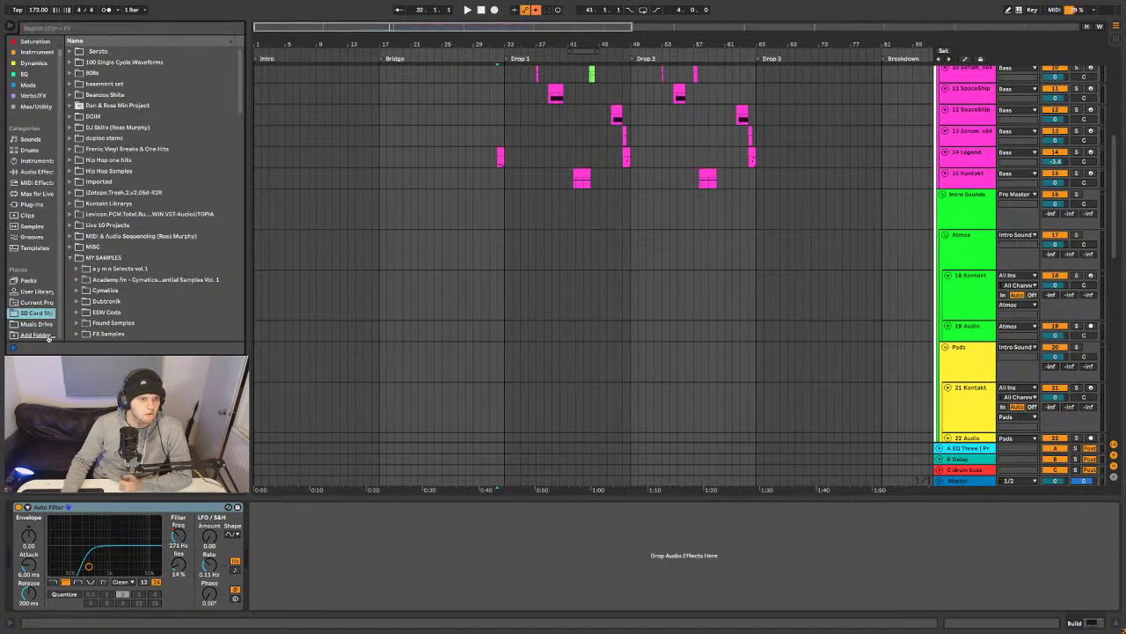
- Examine the folders on the Music Drive and SD Card locations, collapsing MY SAMPLES
{"action": "left_click", "coordinate": [39, 324]}
{"action": "left_click", "coordinate": [72, 161]}
{"action": "left_click", "coordinate": [70, 161]}
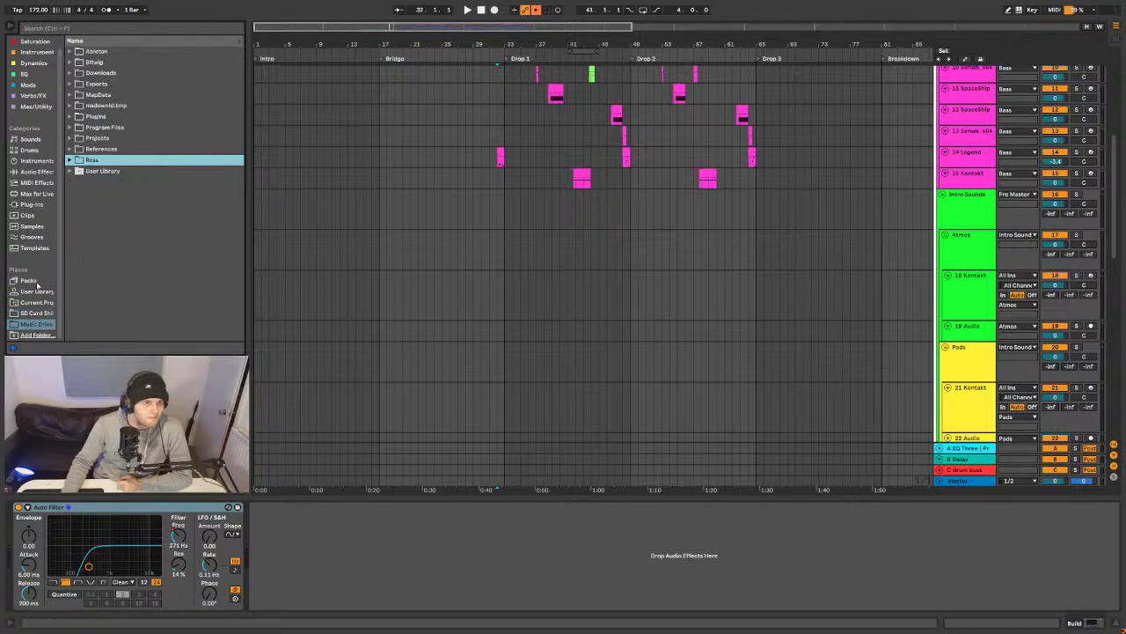
{"action": "left_click", "coordinate": [38, 312]}
{"action": "scroll", "coordinate": [91, 264], "scroll_direction": "down", "scroll_amount": 5}
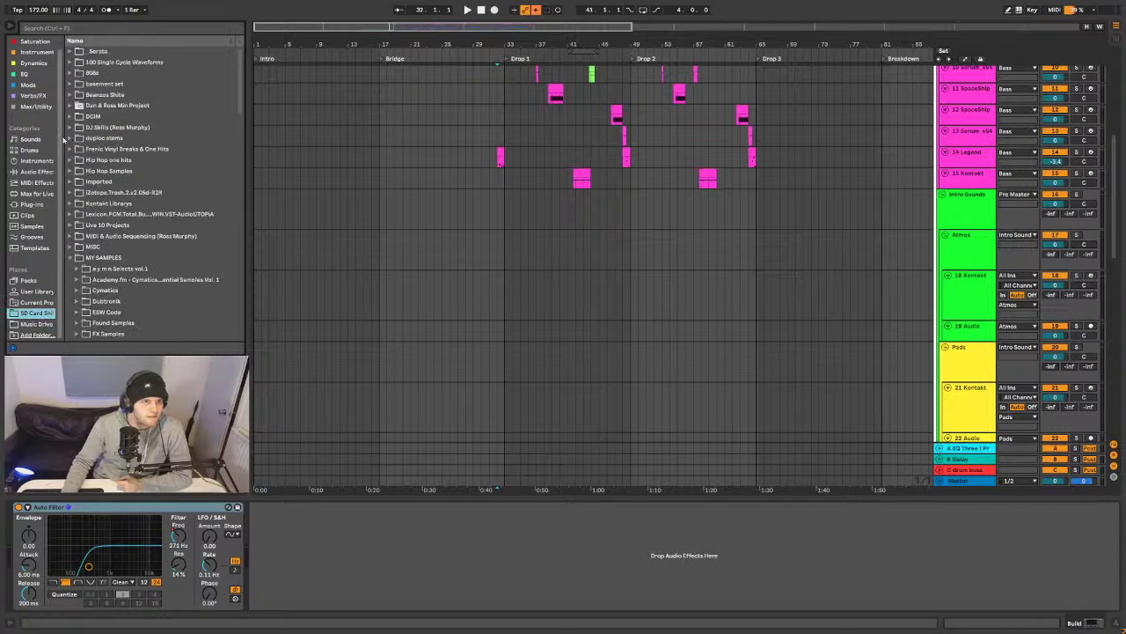
{"action": "left_click", "coordinate": [71, 258]}
{"action": "scroll", "coordinate": [76, 261], "scroll_direction": "down", "scroll_amount": 5}
{"action": "scroll", "coordinate": [76, 264], "scroll_direction": "down", "scroll_amount": 5}
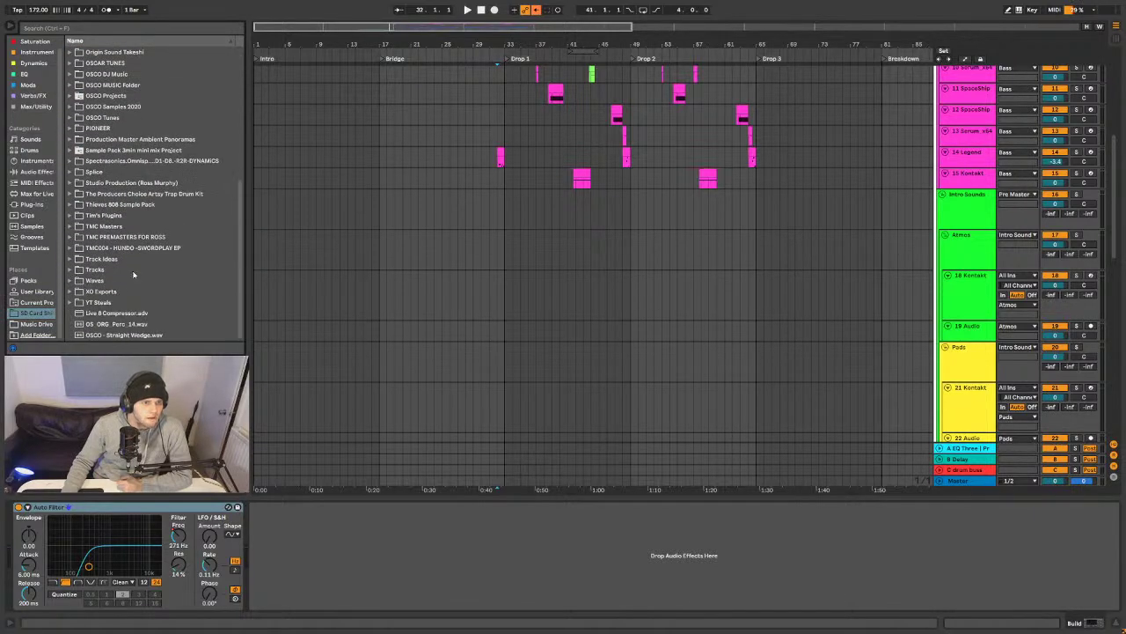
- Search the browser for "stranger" and look through the matching samples
{"action": "key", "text": "ctrl+f"}
{"action": "type", "text": "stranger"}
{"action": "scroll", "coordinate": [196, 210], "scroll_direction": "down", "scroll_amount": 3}
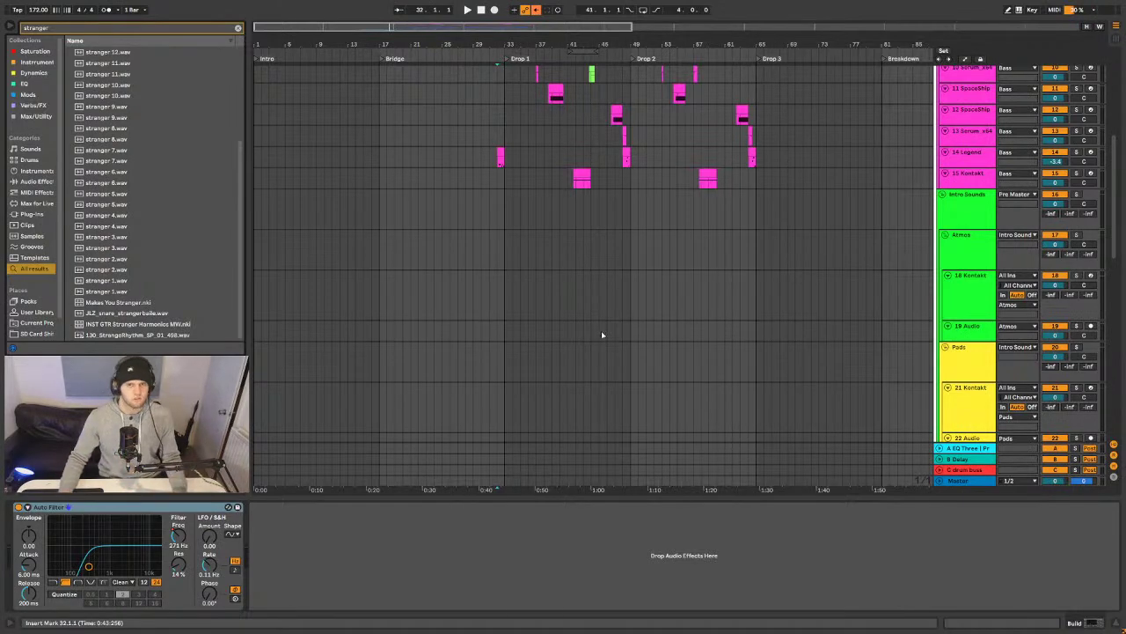
- Create an empty MIDI clip in the first Session View slot of track 4 Serum, delete it and return to the arrangement
{"action": "key", "text": "Tab"}
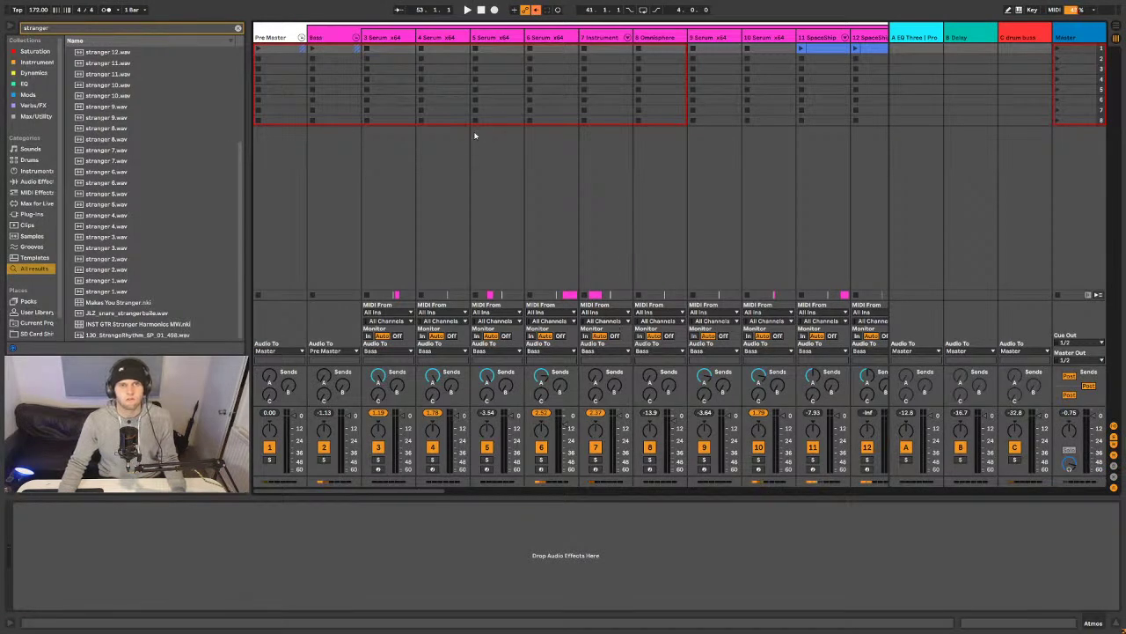
{"action": "double_click", "coordinate": [438, 50]}
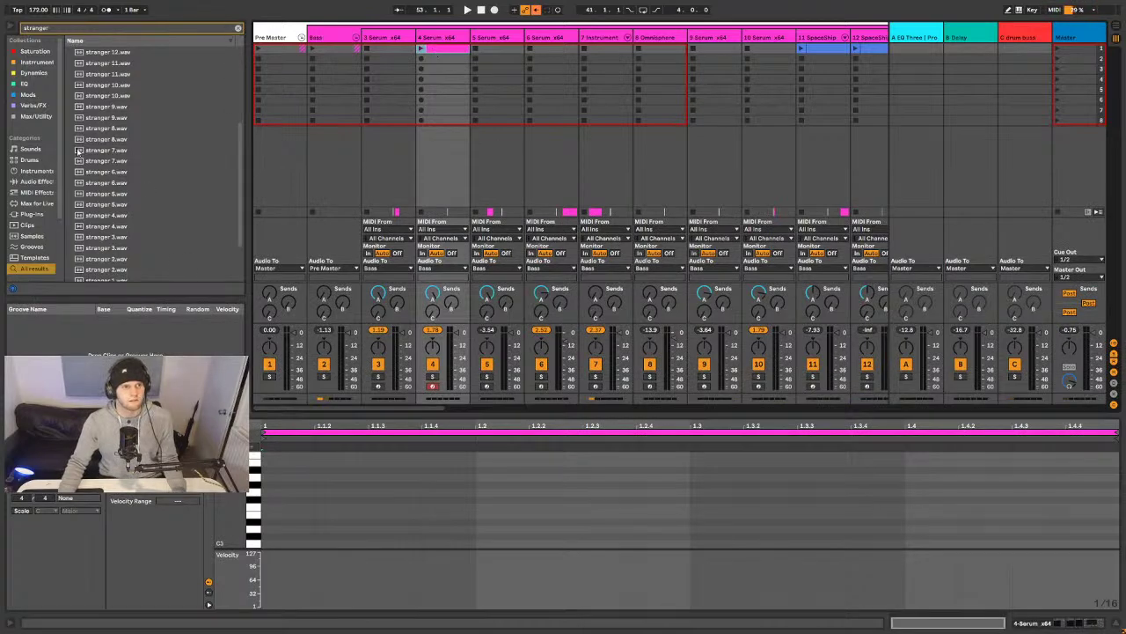
{"action": "scroll", "coordinate": [176, 160], "scroll_direction": "down", "scroll_amount": 1}
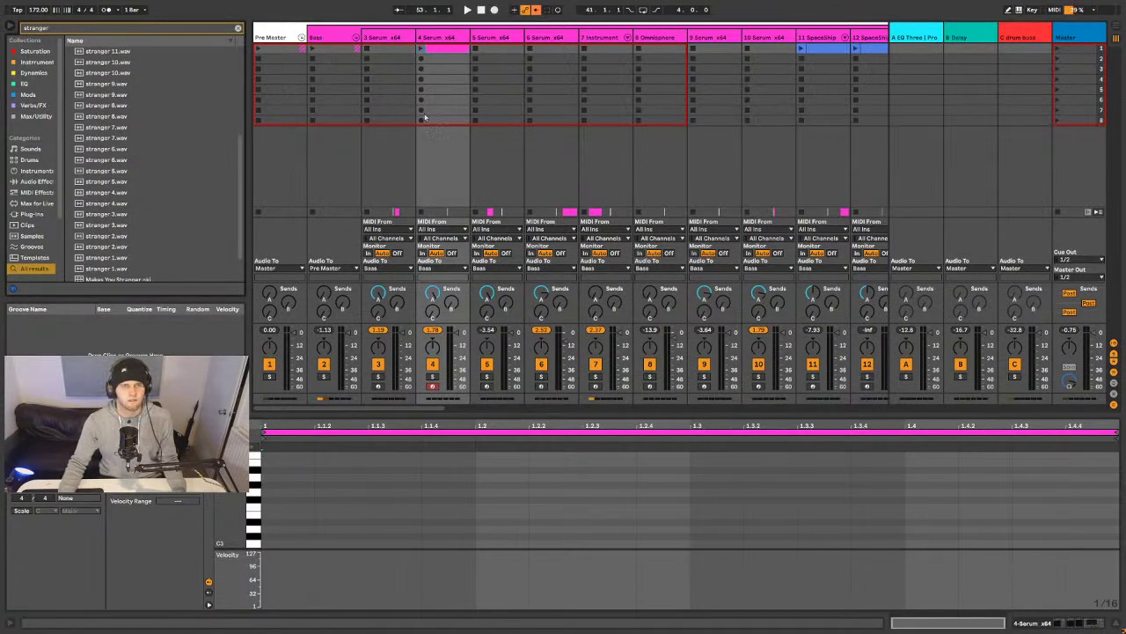
{"action": "key", "text": "Tab"}
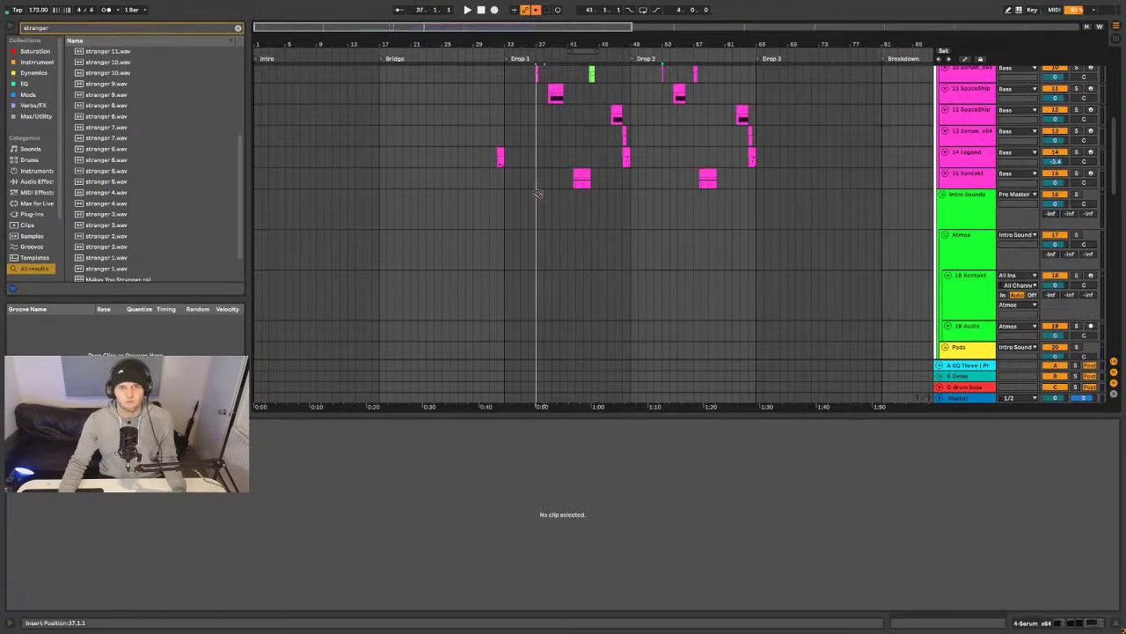
{"action": "key", "text": "Tab"}
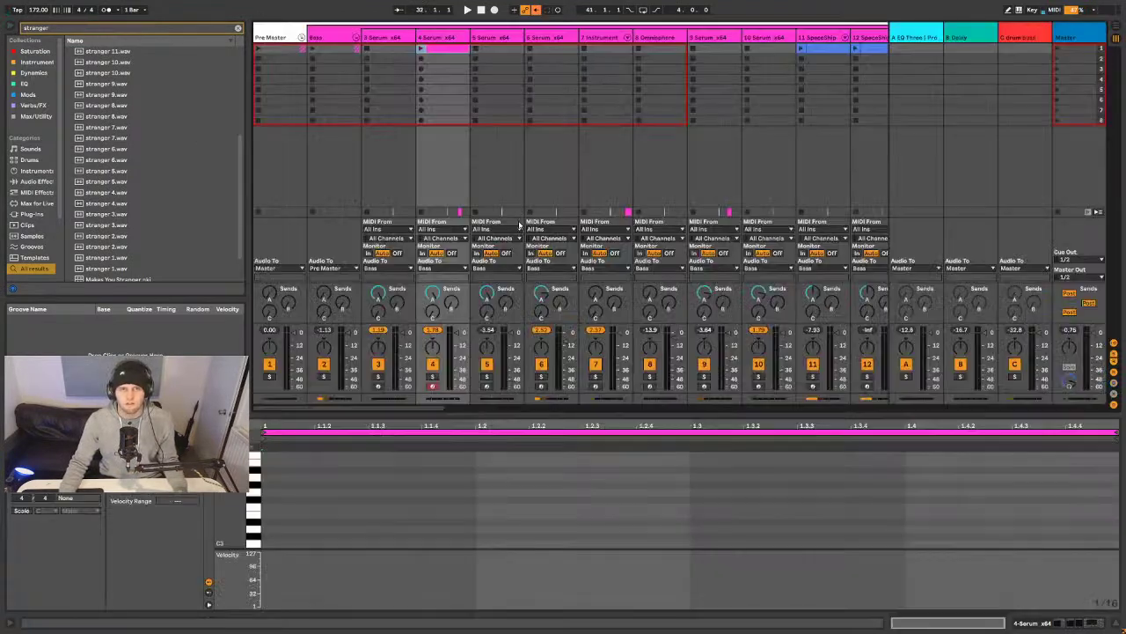
{"action": "left_click", "coordinate": [442, 50]}
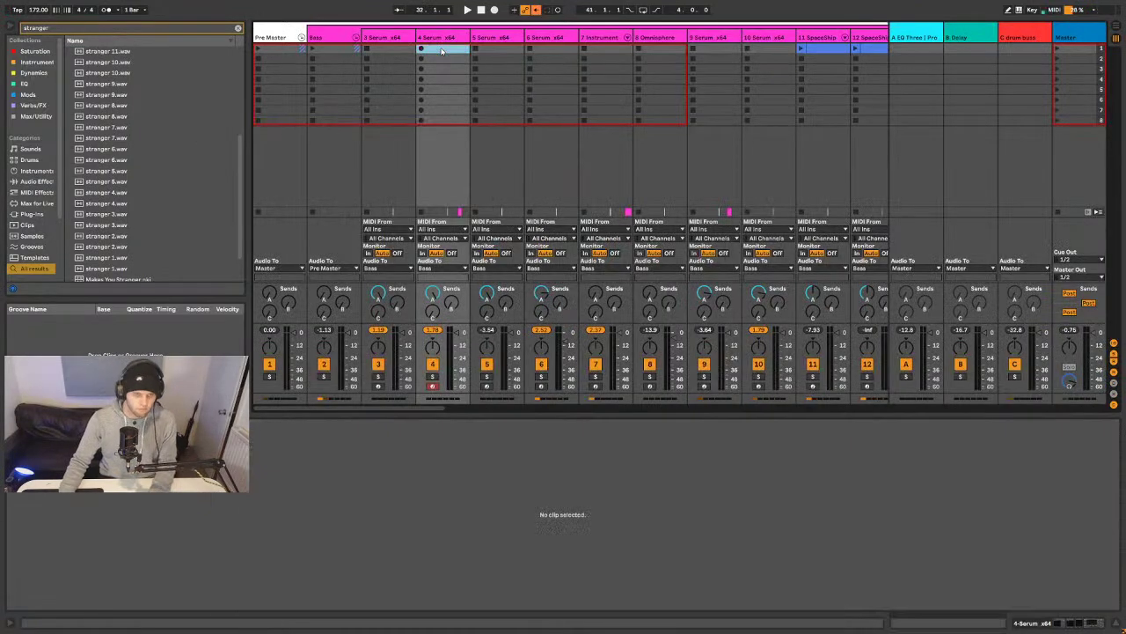
{"action": "key", "text": "Tab"}
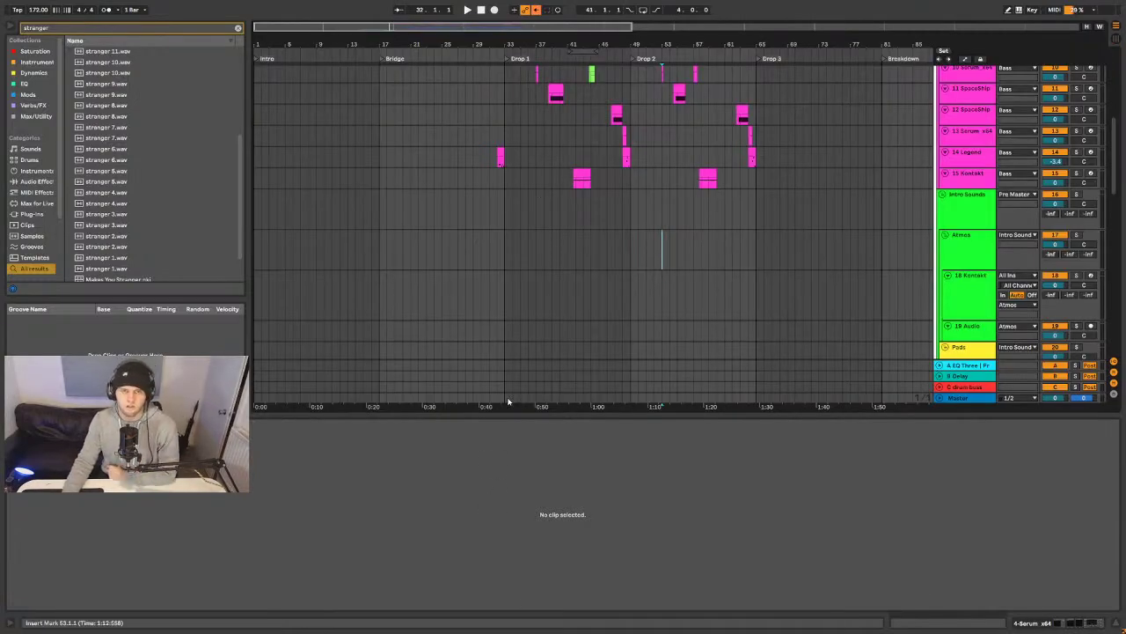
- Group the ValhallaRoom reverb on the 15 Kontakt track into an Audio Effect Rack and delete the reverb from its chain
{"action": "left_click", "coordinate": [975, 181]}
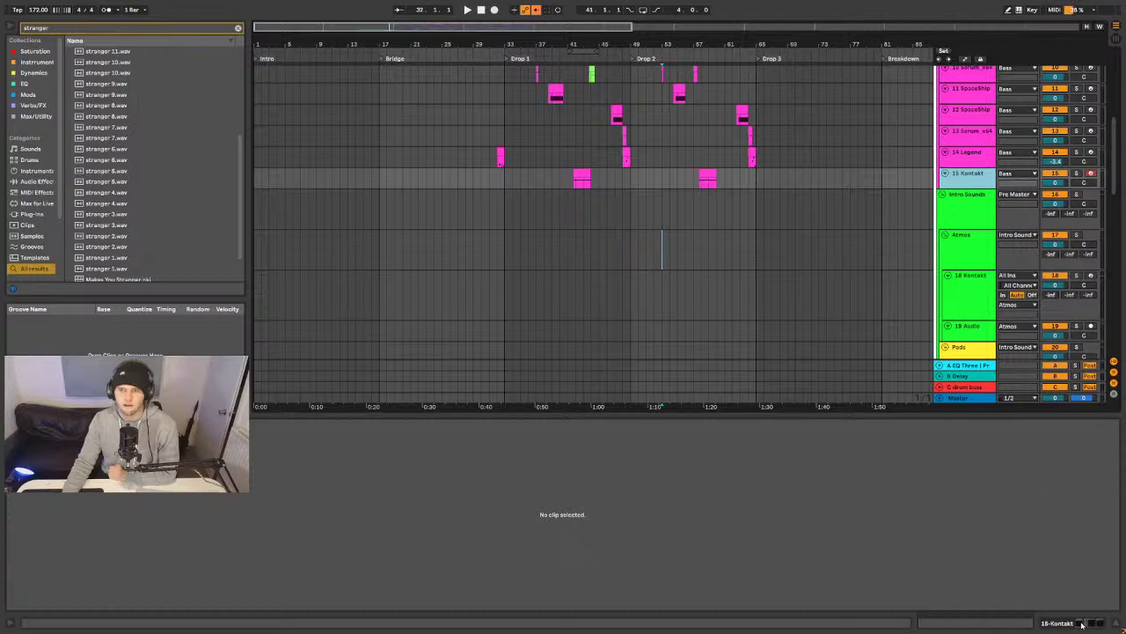
{"action": "left_click", "coordinate": [1081, 626]}
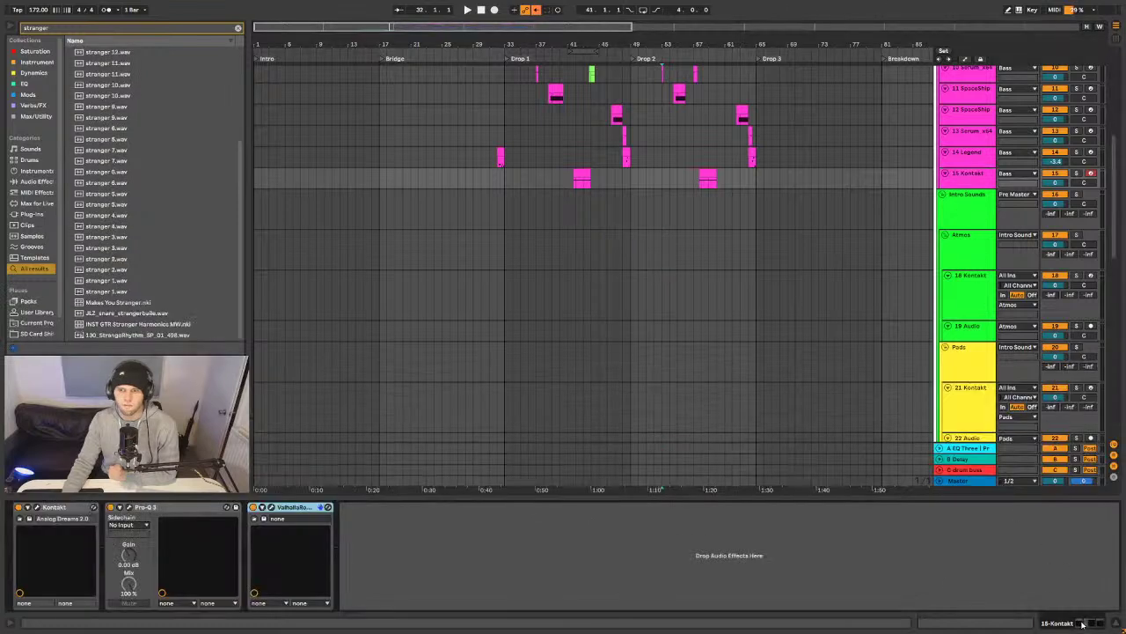
{"action": "left_click", "coordinate": [284, 507]}
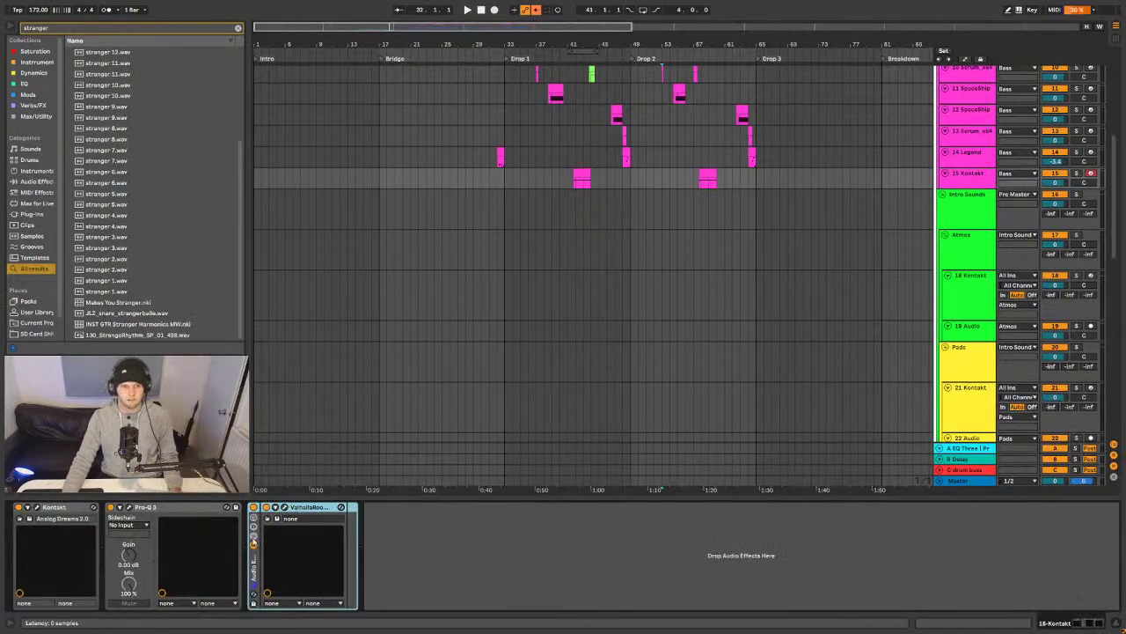
{"action": "key", "text": "ctrl+g"}
{"action": "key", "text": "Delete"}
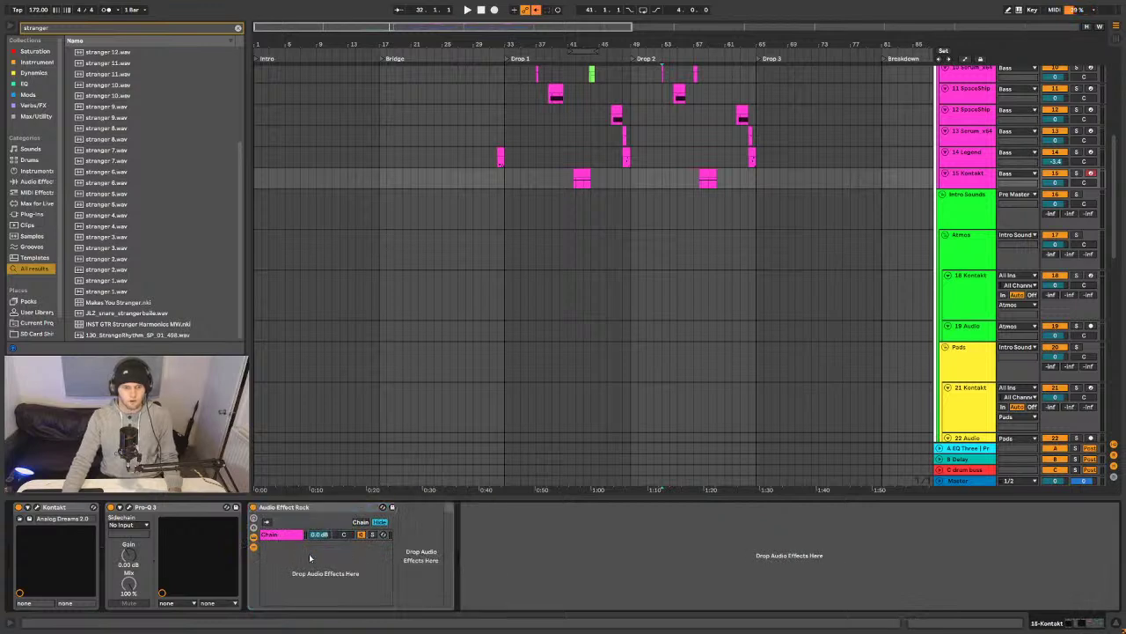
- Add a second chain to the Audio Effect Rack and delete the whole rack from the 15 Kontakt track
{"action": "key", "text": "ctrl+t"}
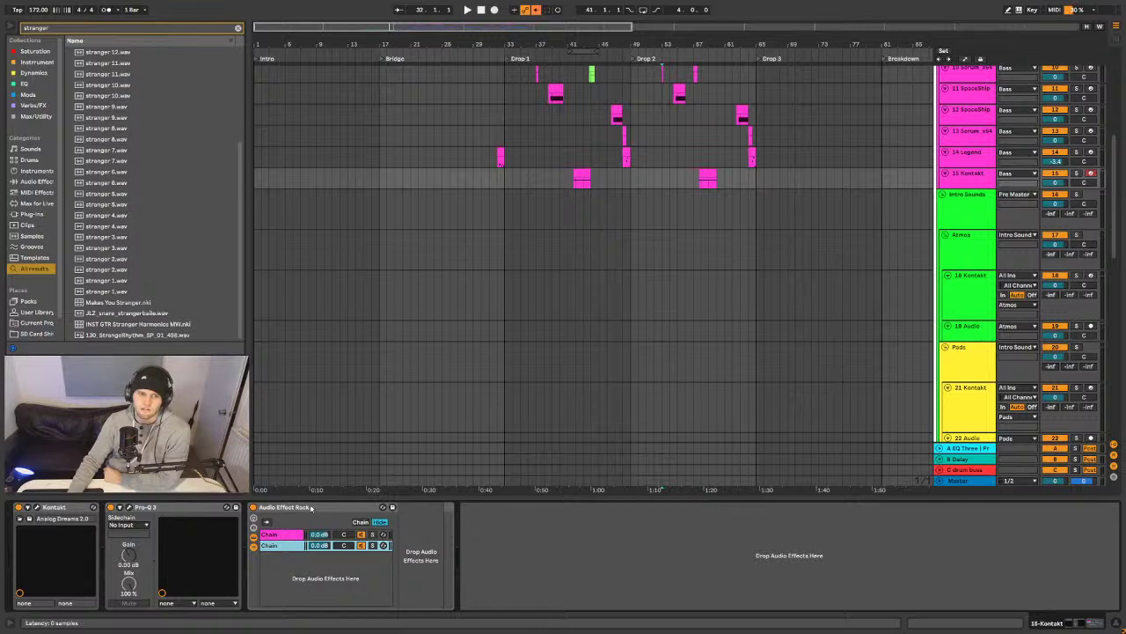
{"action": "left_click", "coordinate": [285, 509]}
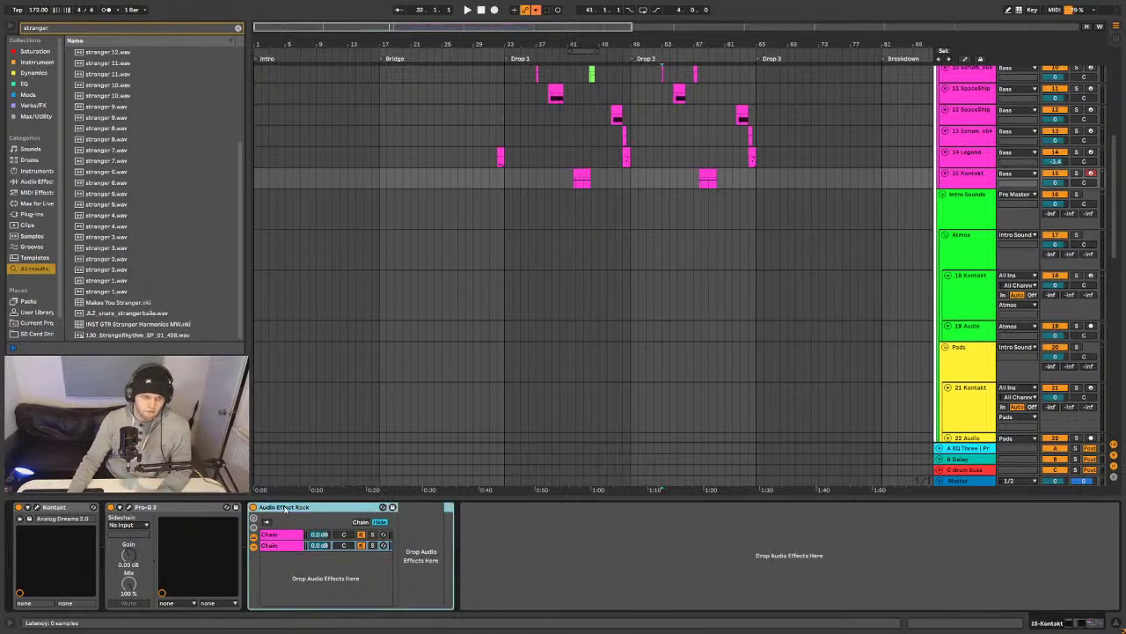
{"action": "key", "text": "Delete"}
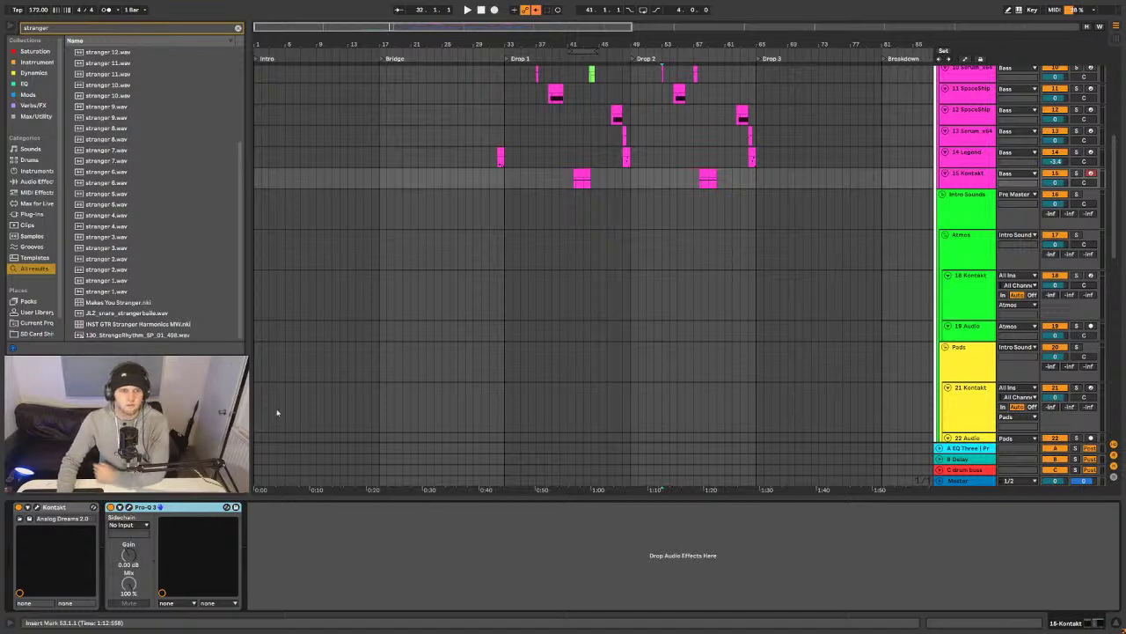
{"action": "left_click", "coordinate": [10, 24]}
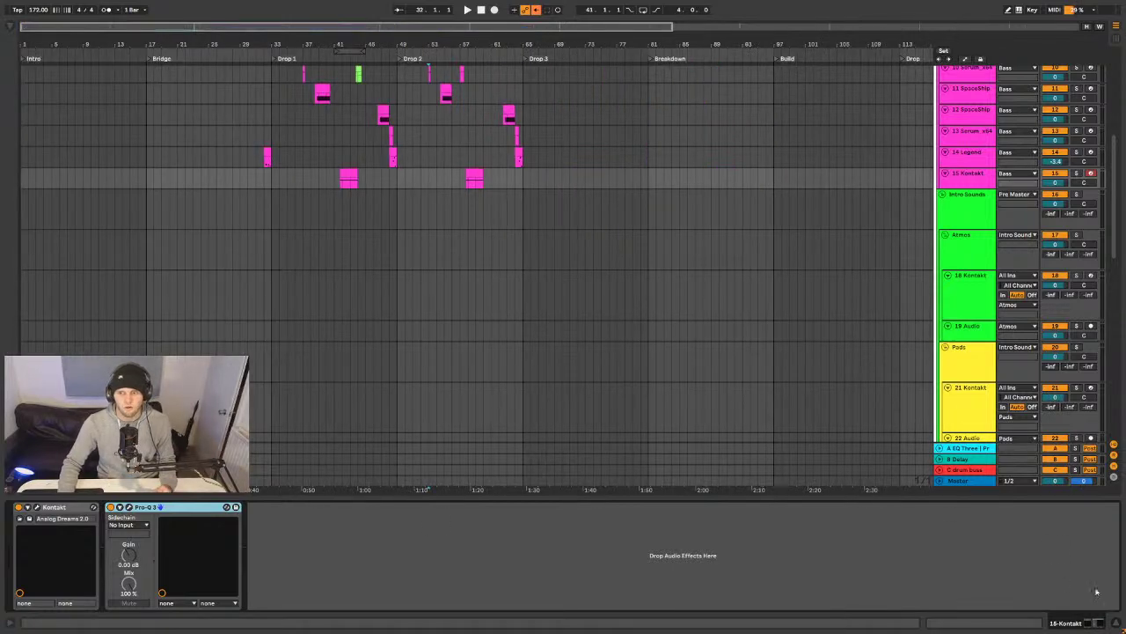
{"action": "left_click", "coordinate": [1121, 623]}
{"action": "left_click", "coordinate": [1121, 623]}
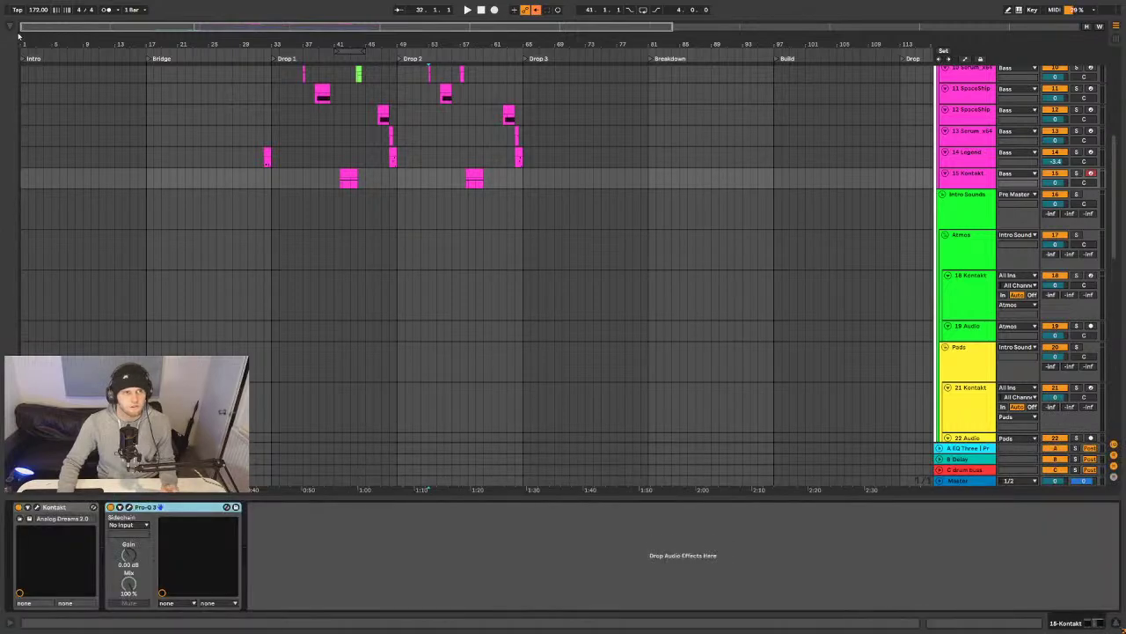
{"action": "left_click", "coordinate": [12, 28]}
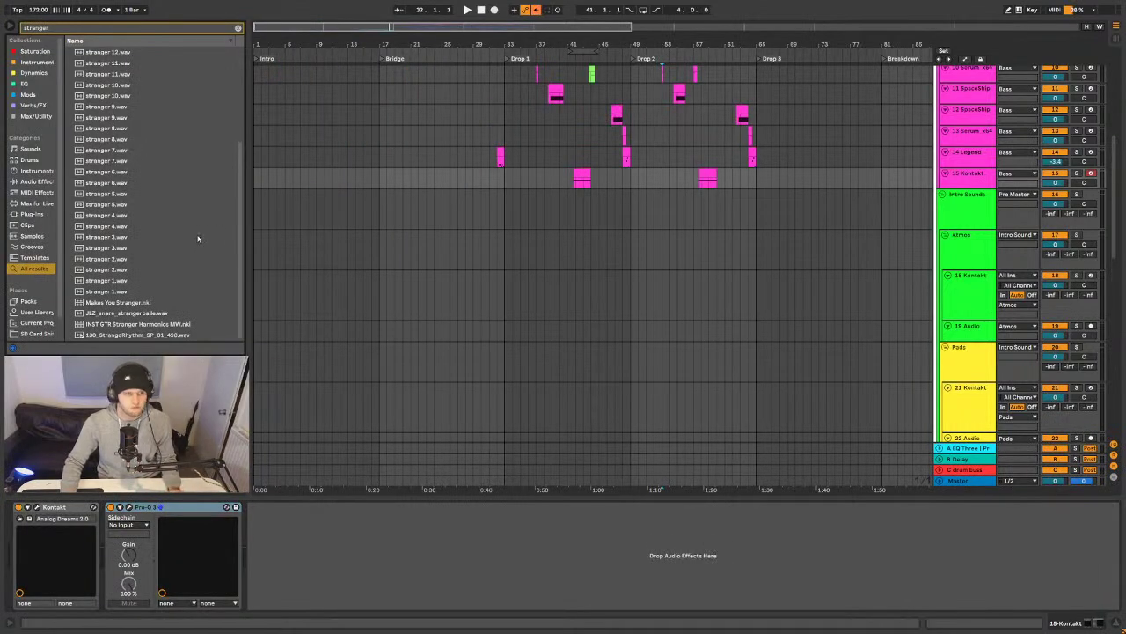
{"action": "key", "text": "Tab"}
{"action": "key", "text": "Tab"}
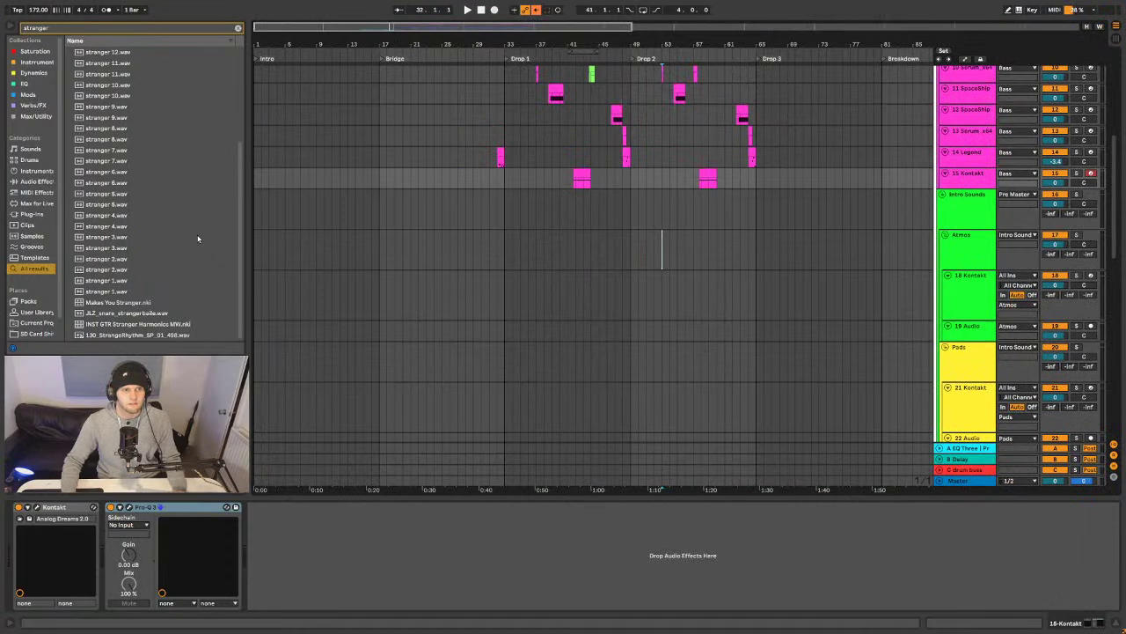
- Open the first MIDI clip on the 15 Kontakt track, near bar 41, in the note editor
{"action": "double_click", "coordinate": [584, 176]}
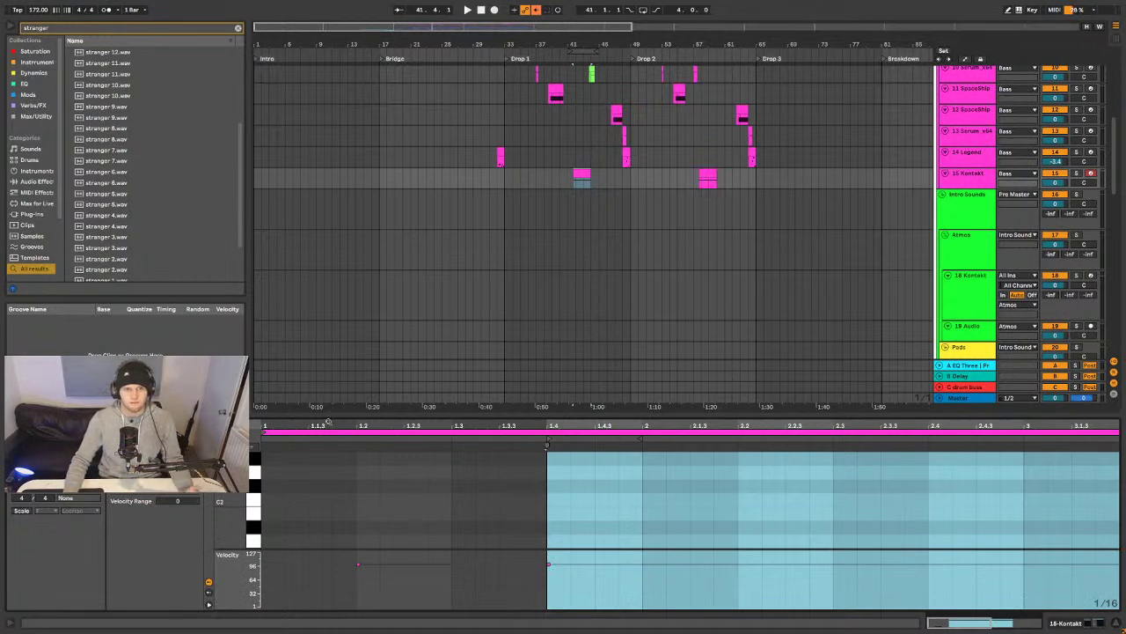
- Select the 18 Kontakt track in the Atmos group, place the insert mark at bar 17, and clear the browser search
{"action": "left_click_drag", "start_coordinate": [329, 417], "coordinate": [340, 462]}
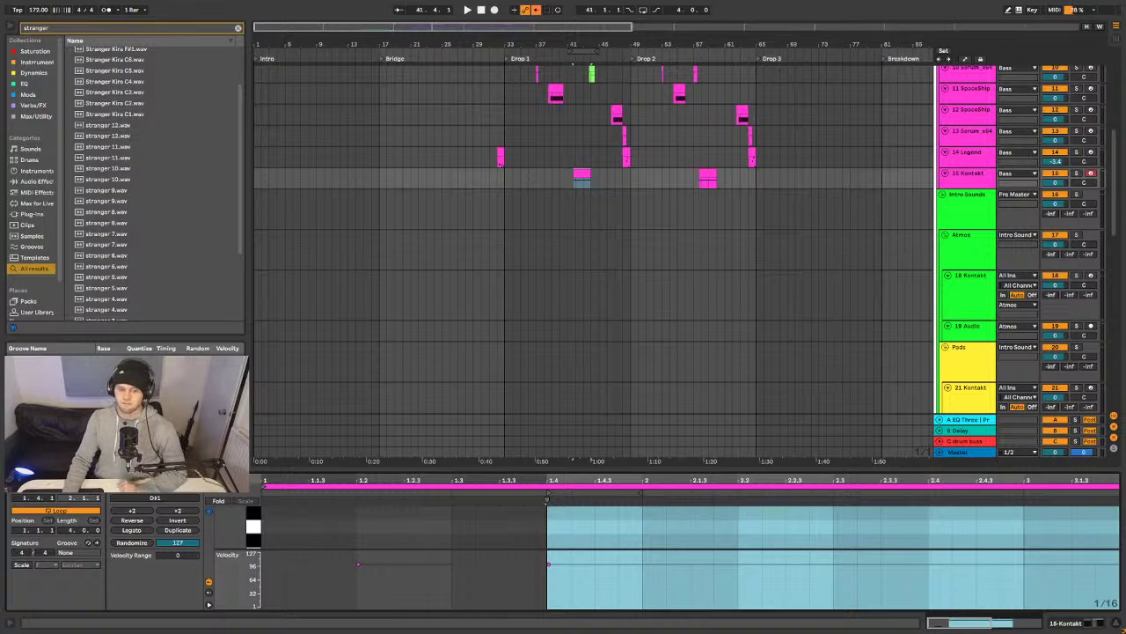
{"action": "left_click", "coordinate": [1087, 625]}
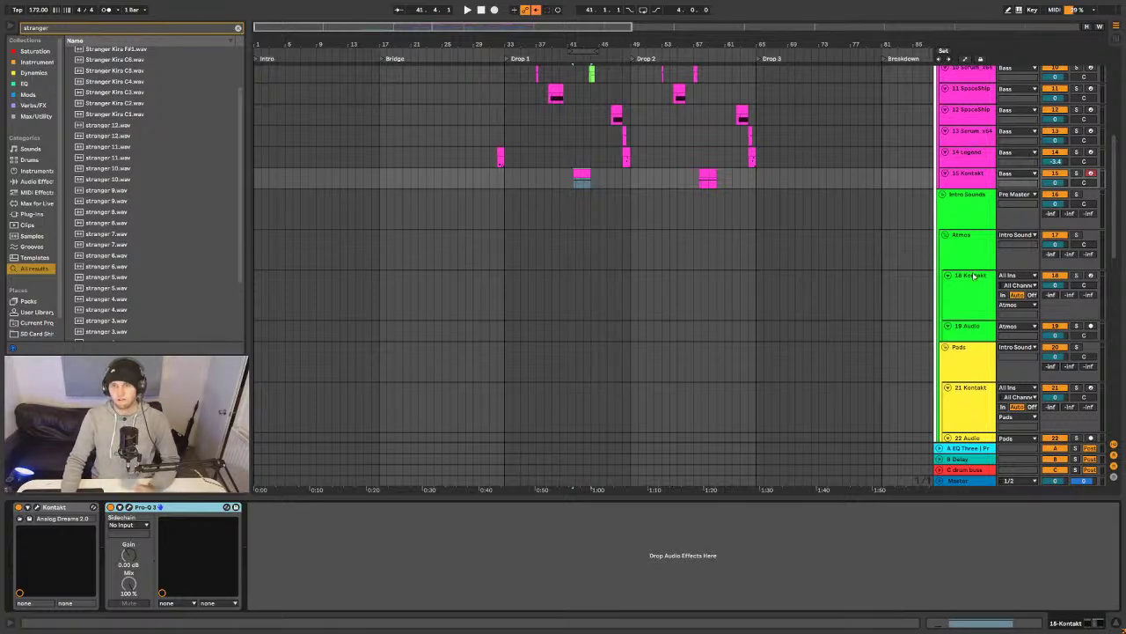
{"action": "left_click", "coordinate": [966, 299]}
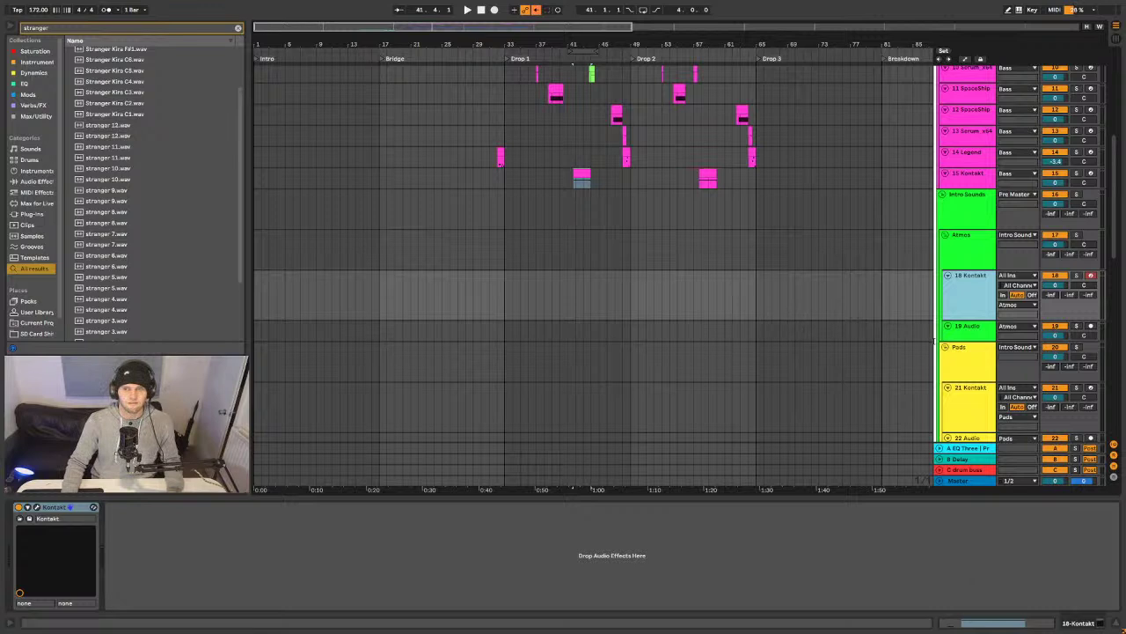
{"action": "left_click", "coordinate": [383, 291]}
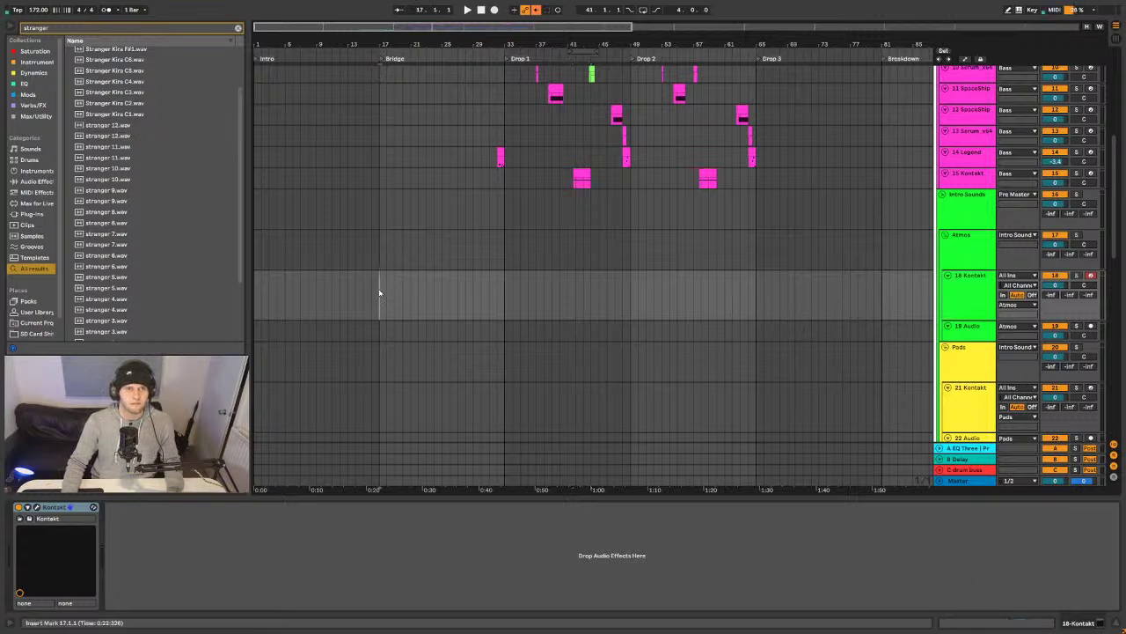
{"action": "key", "text": "ctrl+f"}
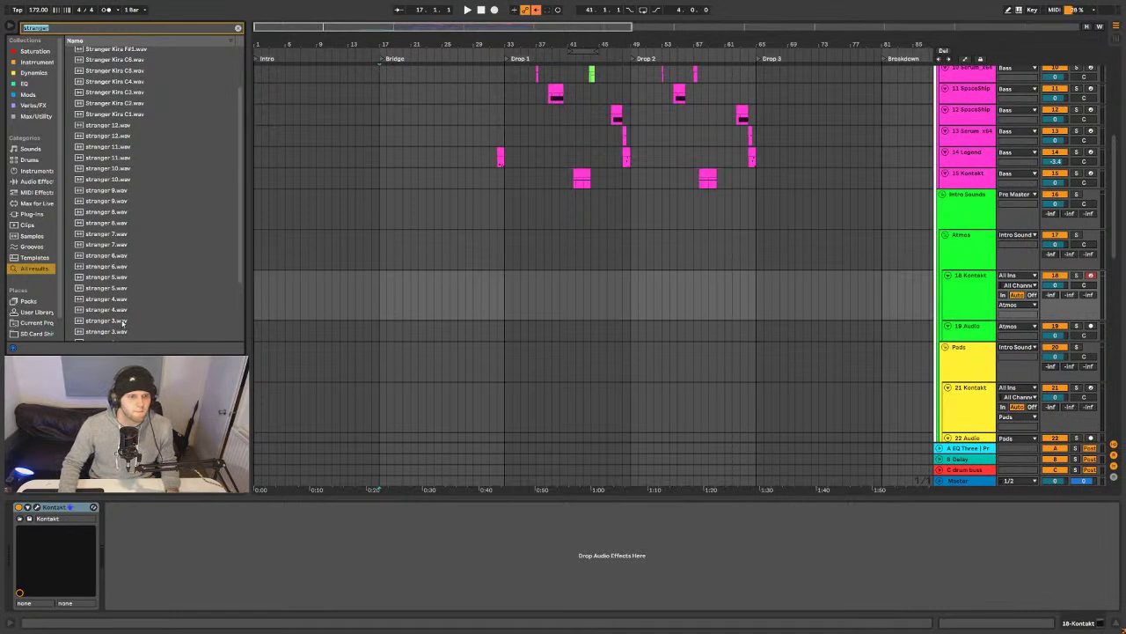
{"action": "scroll", "coordinate": [114, 249], "scroll_direction": "down", "scroll_amount": 4}
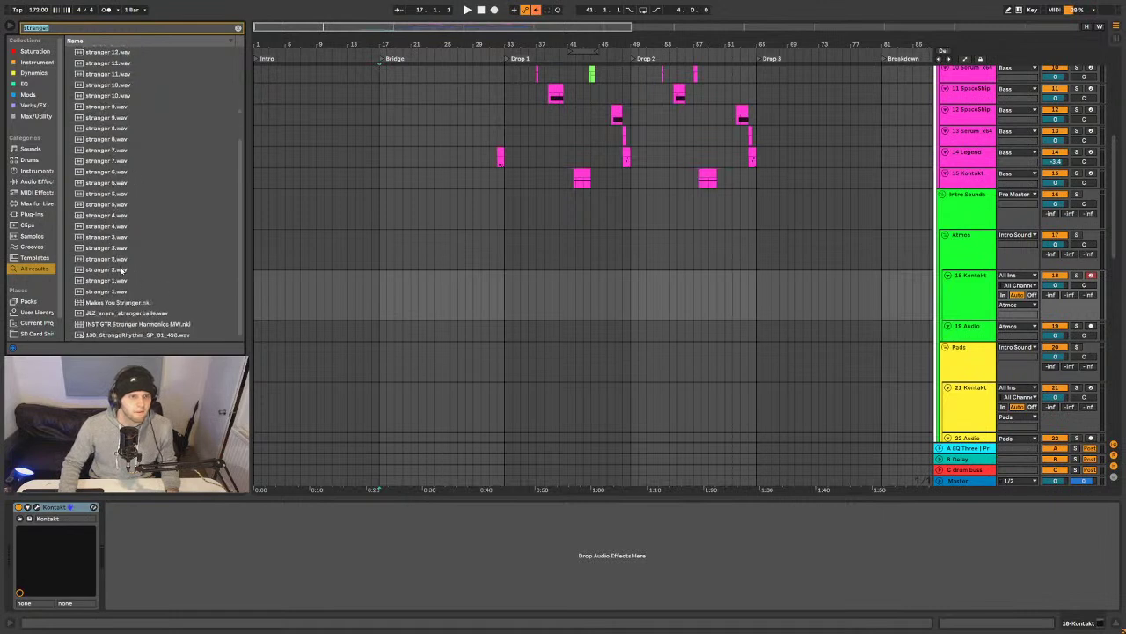
{"action": "left_click", "coordinate": [238, 28]}
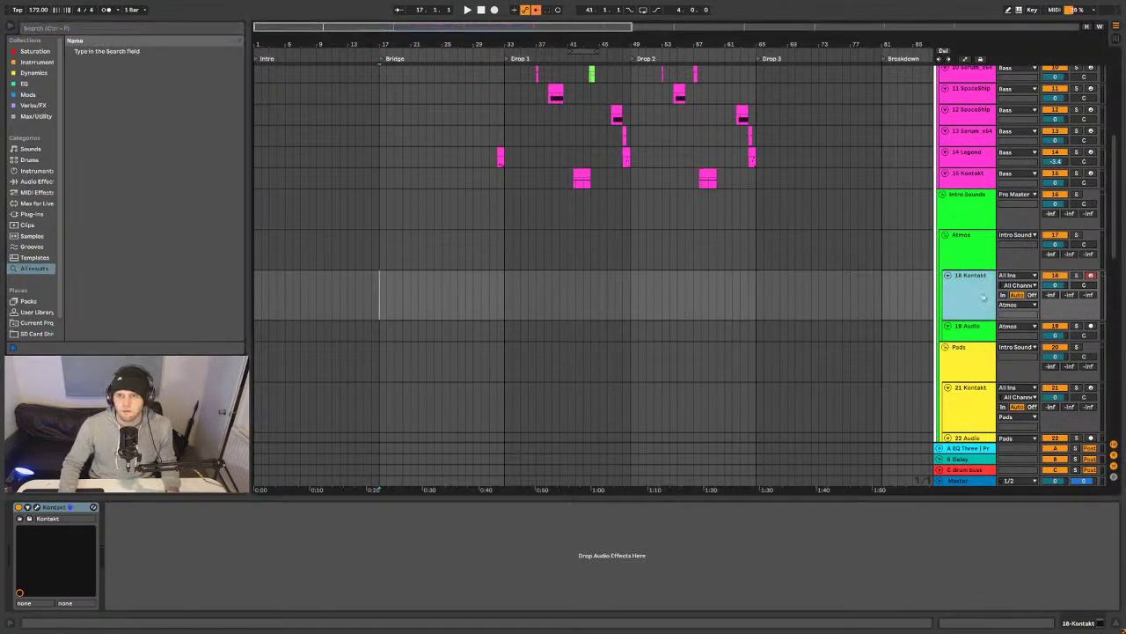
- Load the Aqua Moans patch into 18 Kontakt from Evolve's Tonality and FX, Pads and FX, Ambient Pad Tonal folder, and close the plug-in window
{"action": "left_click", "coordinate": [37, 507]}
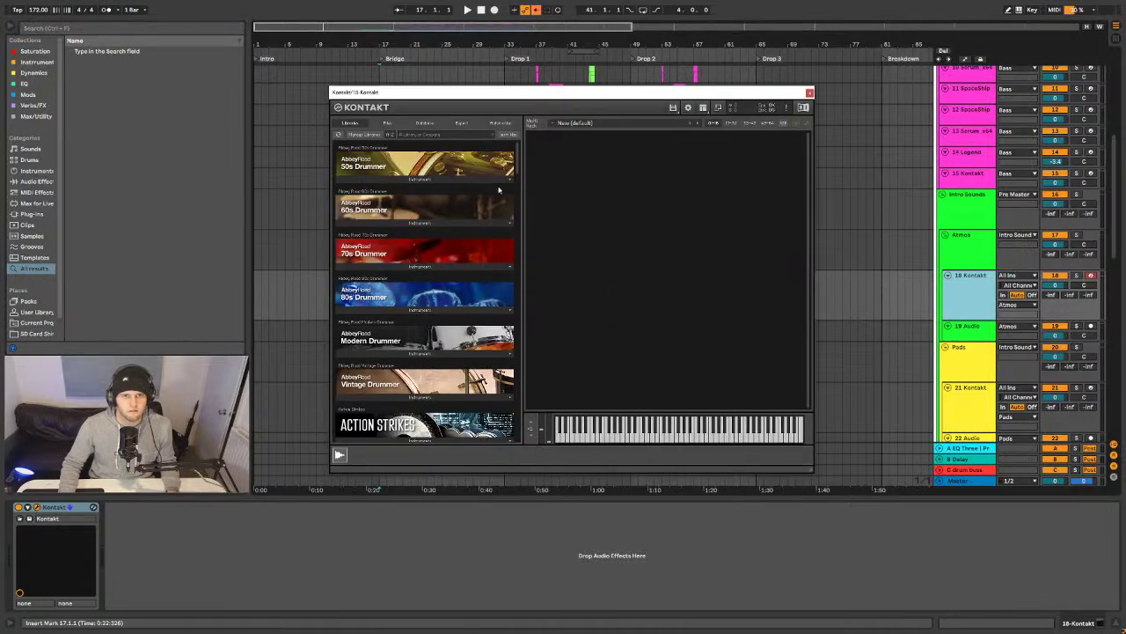
{"action": "scroll", "coordinate": [402, 303], "scroll_direction": "down", "scroll_amount": 15}
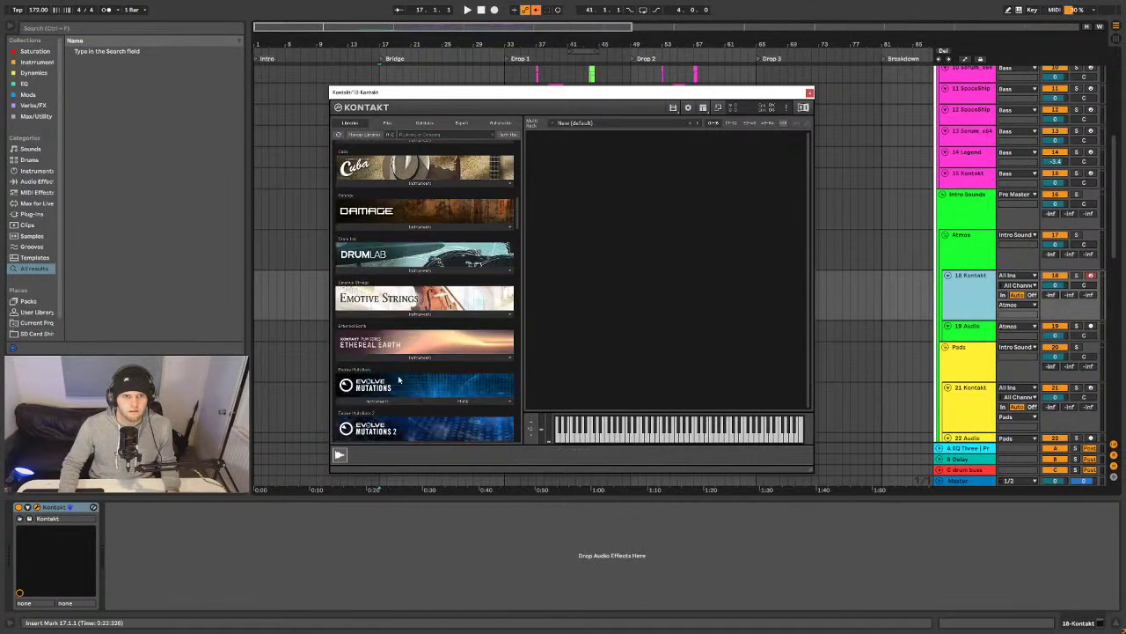
{"action": "left_click", "coordinate": [400, 384]}
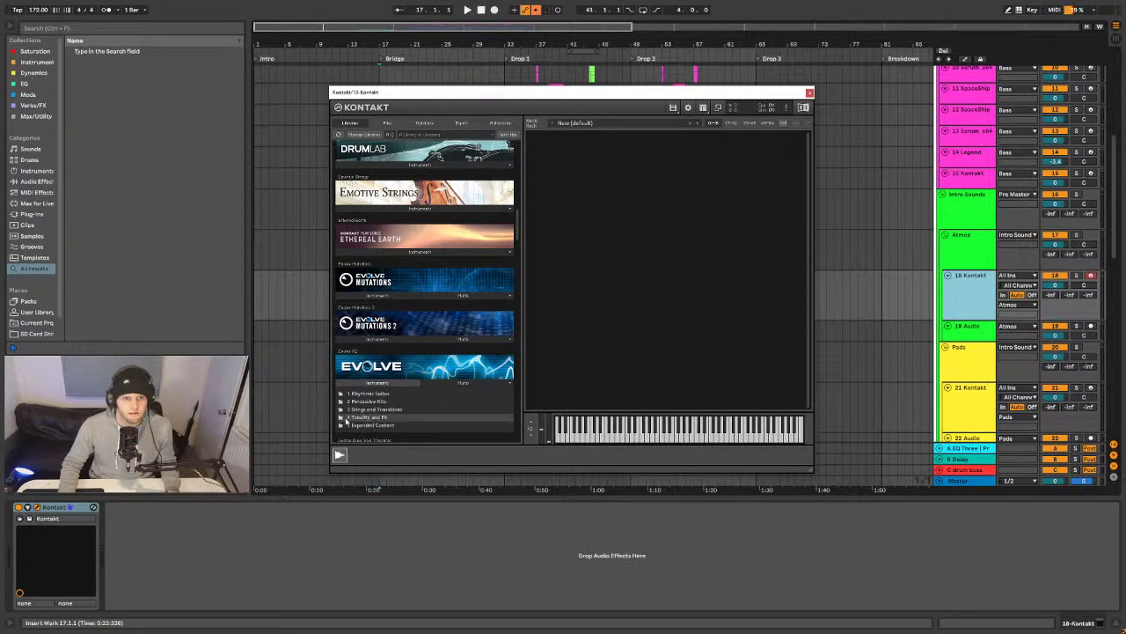
{"action": "left_click", "coordinate": [347, 419]}
{"action": "scroll", "coordinate": [372, 412], "scroll_direction": "down", "scroll_amount": 1}
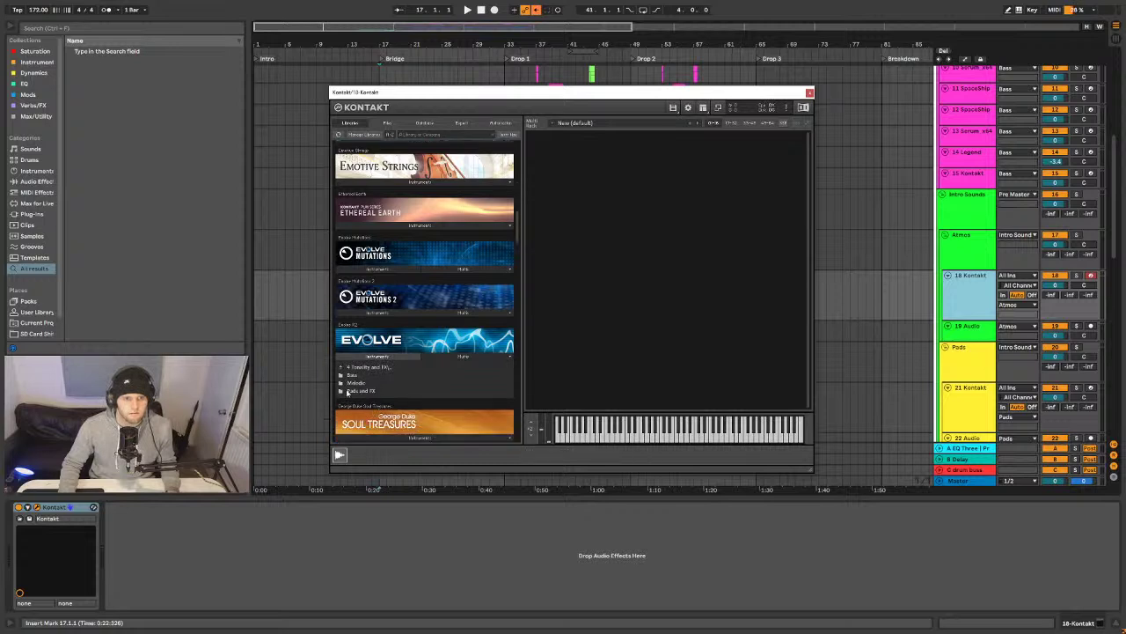
{"action": "left_click", "coordinate": [343, 392]}
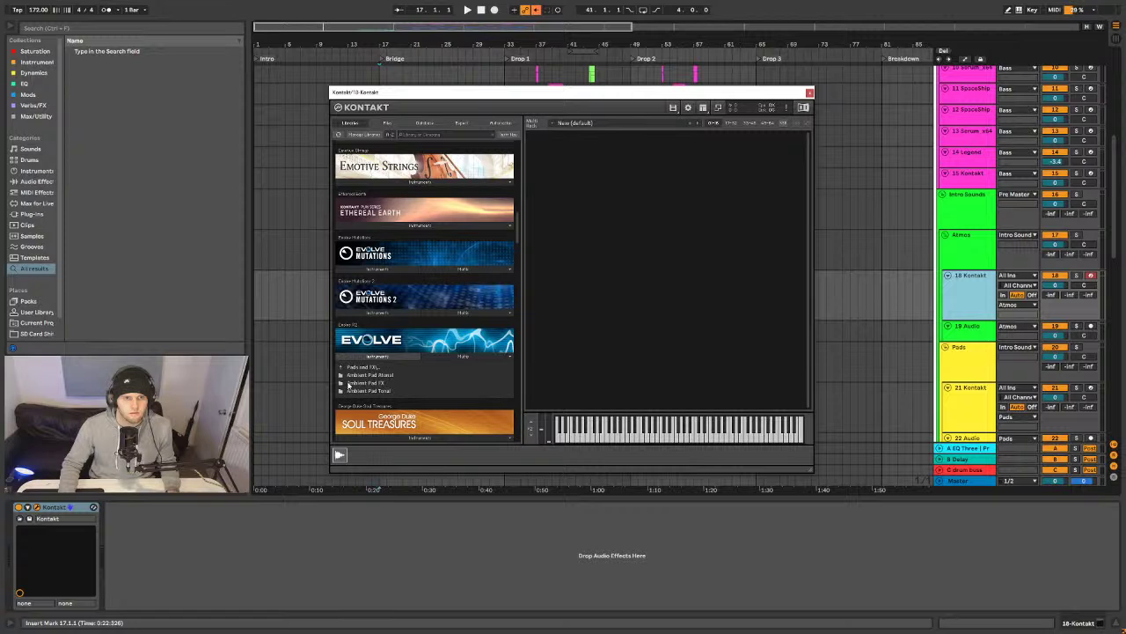
{"action": "scroll", "coordinate": [352, 393], "scroll_direction": "down", "scroll_amount": 1}
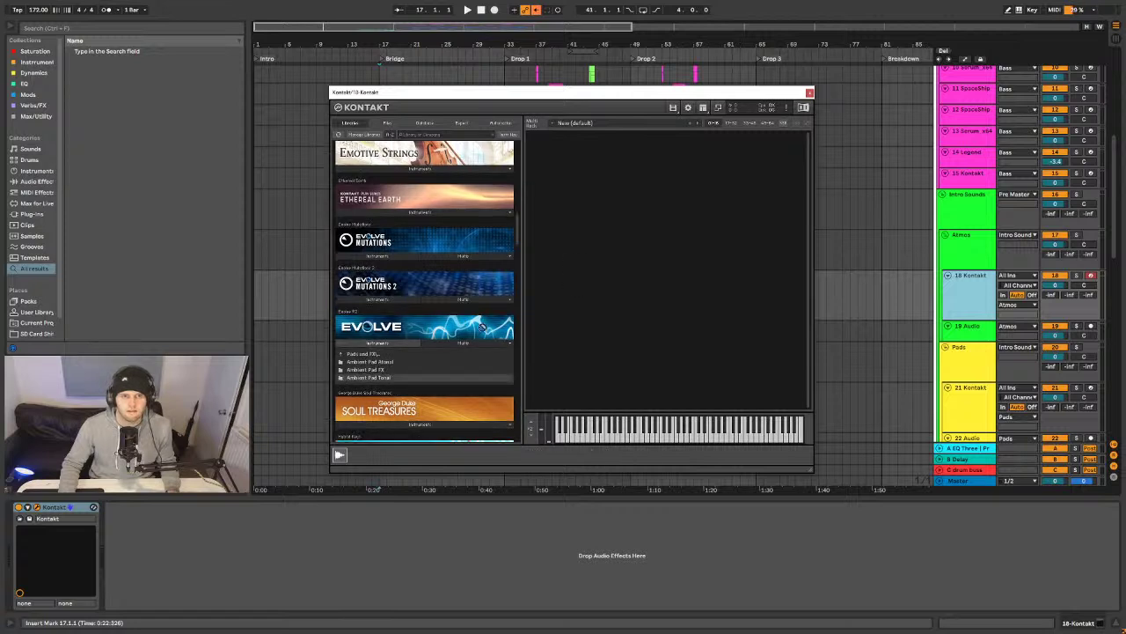
{"action": "left_click", "coordinate": [342, 377]}
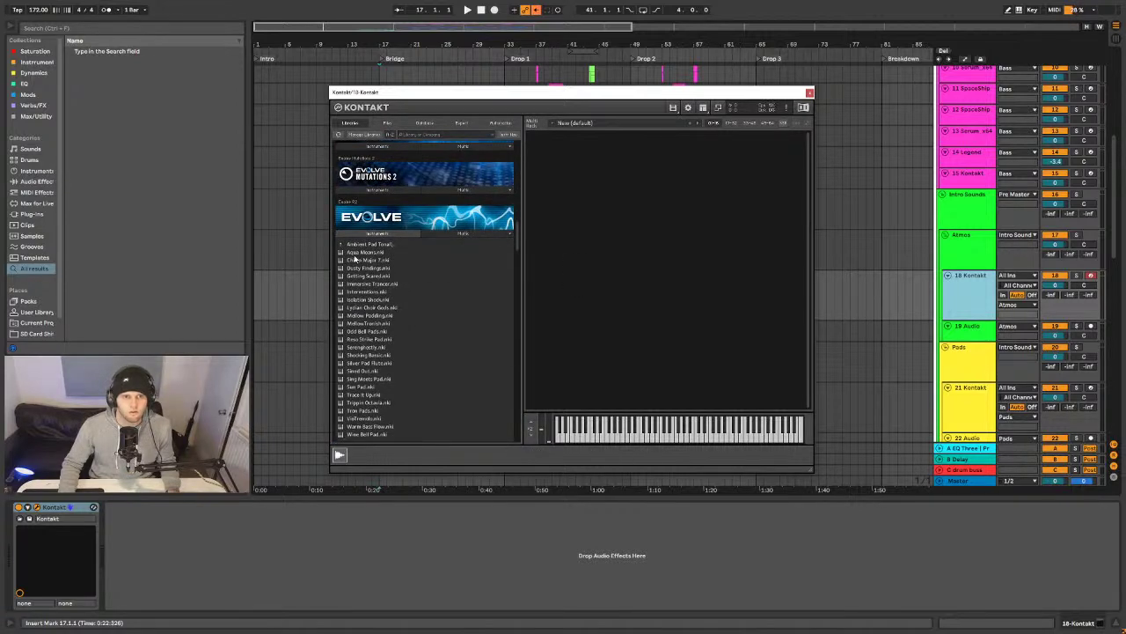
{"action": "double_click", "coordinate": [355, 253]}
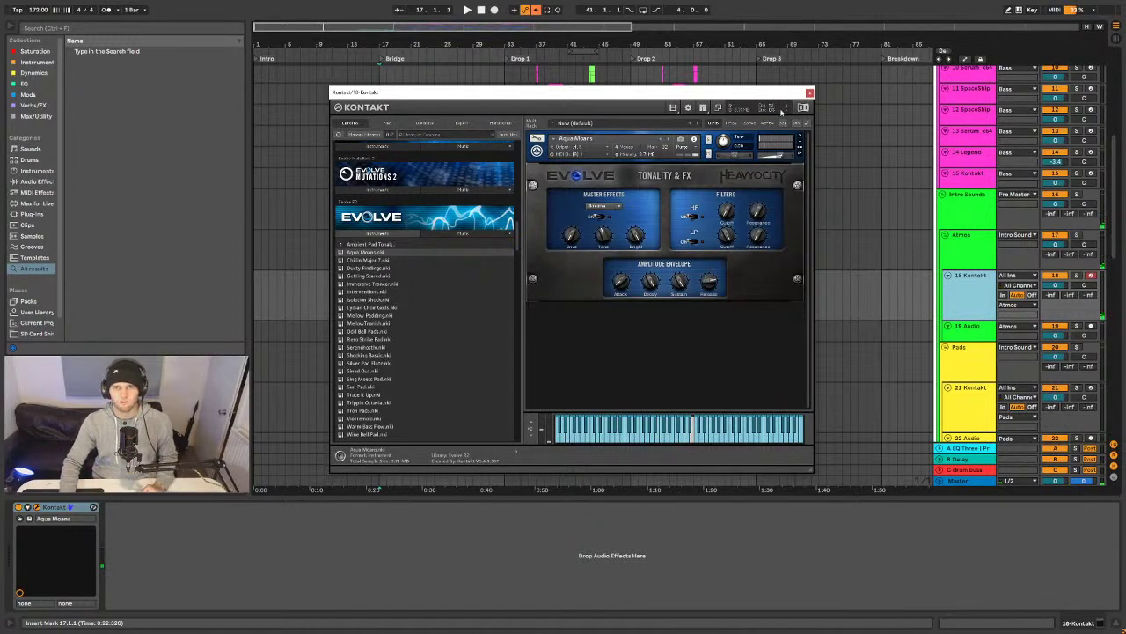
{"action": "left_click", "coordinate": [810, 92]}
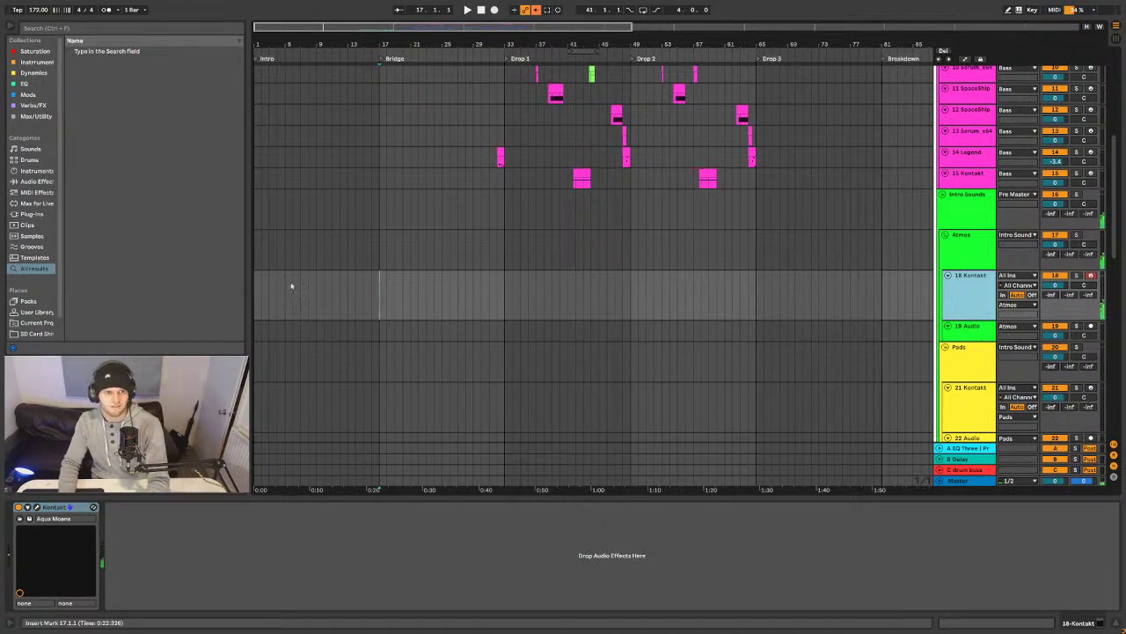
- Insert an empty 8-bar MIDI clip on the 18 Kontakt track from bar 17 to 25 and enlarge its note editor
{"action": "left_click_drag", "start_coordinate": [379, 291], "coordinate": [429, 280]}
{"action": "right_click", "coordinate": [429, 279]}
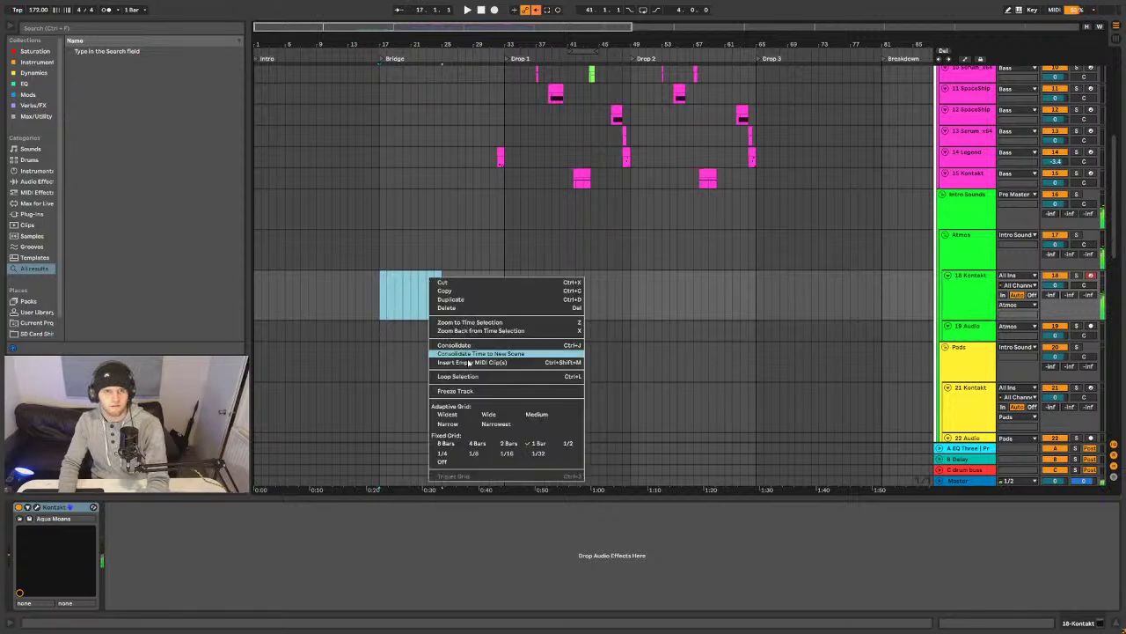
{"action": "left_click", "coordinate": [475, 369]}
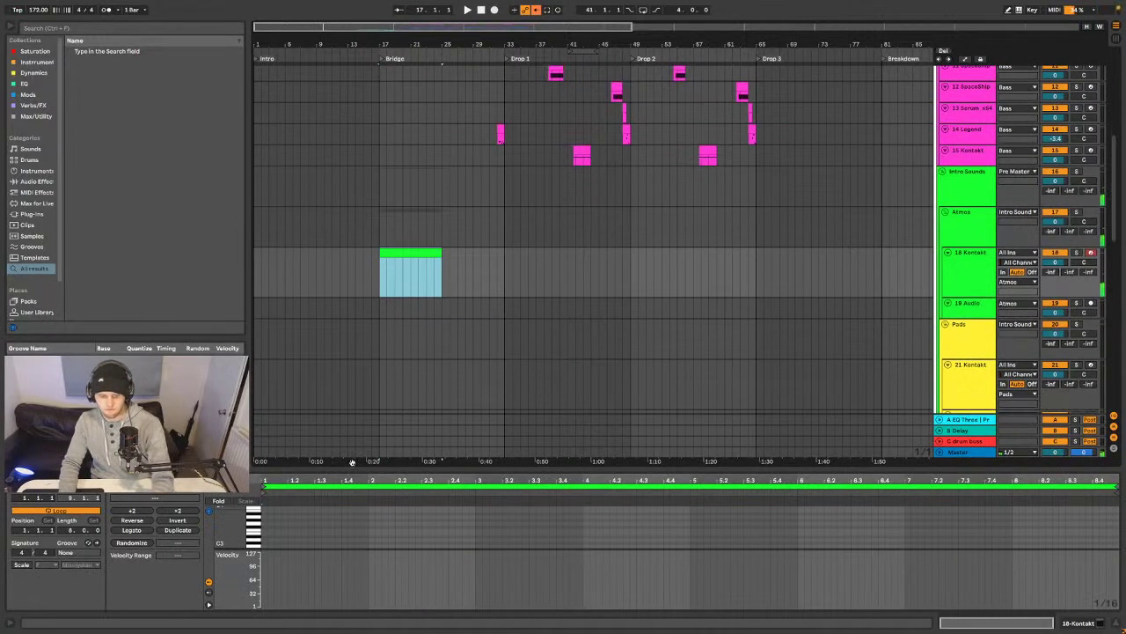
{"action": "left_click_drag", "start_coordinate": [355, 472], "coordinate": [367, 305]}
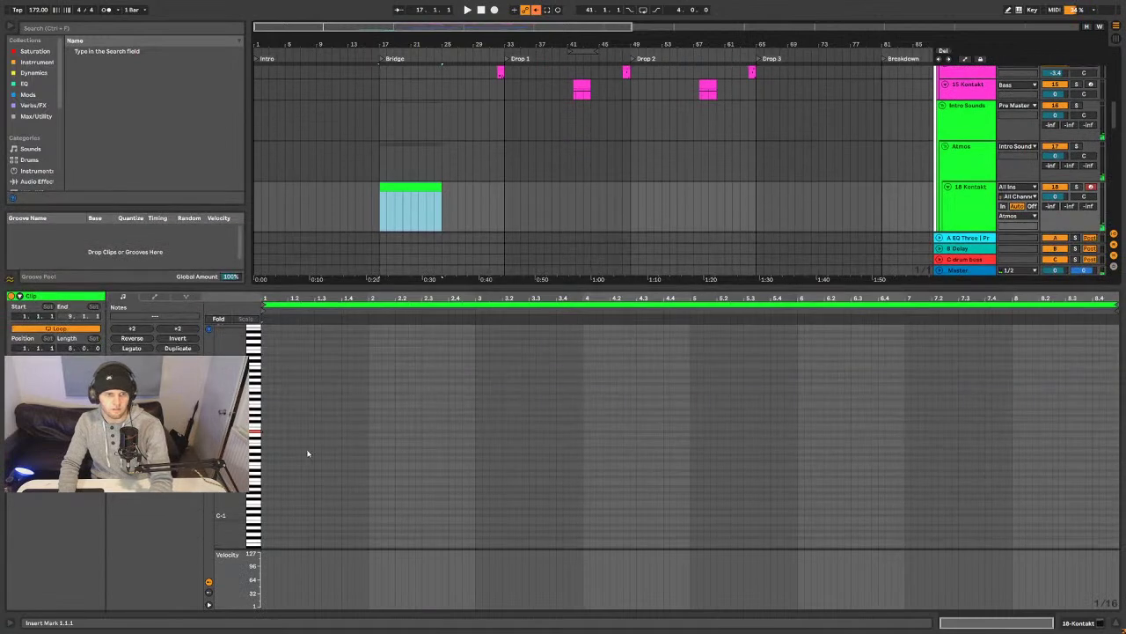
- Fill the 18 Kontakt clip with one sustained D#1 note across all eight bars and move the clip to bar 1
{"action": "double_click", "coordinate": [266, 419]}
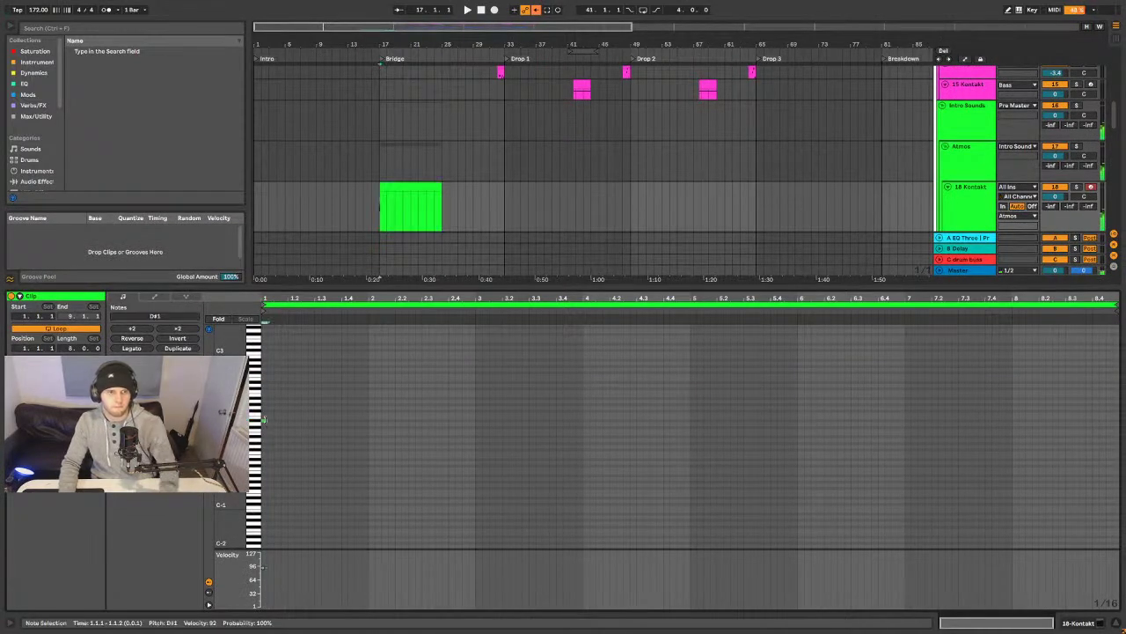
{"action": "left_click_drag", "start_coordinate": [268, 420], "coordinate": [1091, 420]}
{"action": "left_click", "coordinate": [390, 212]}
{"action": "left_click_drag", "start_coordinate": [390, 211], "coordinate": [316, 208]}
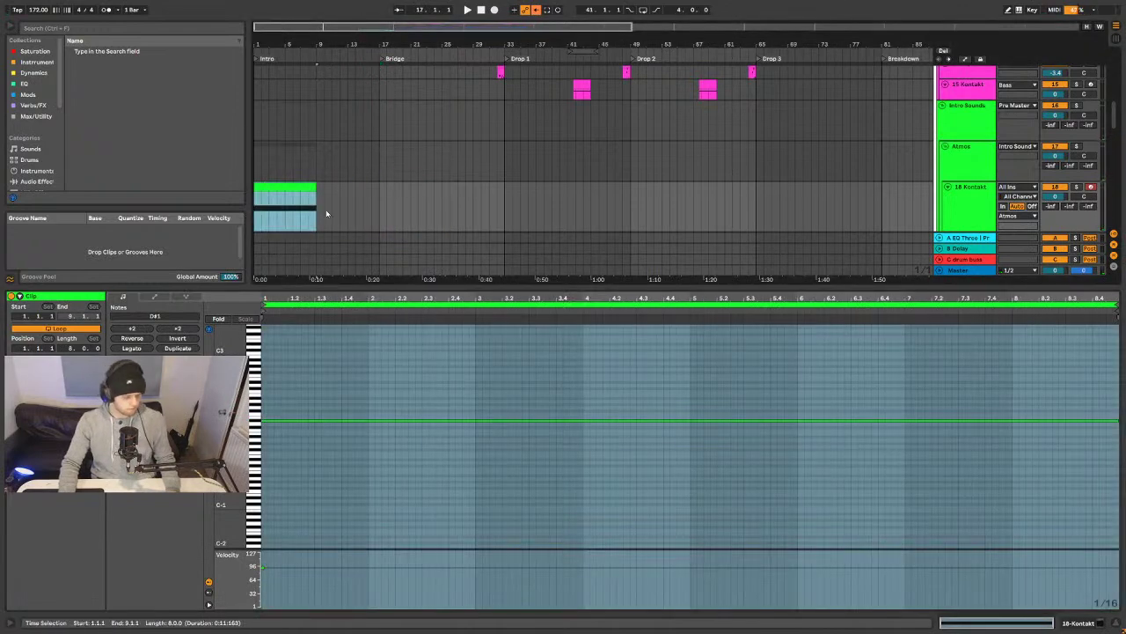
- Find soothe2 in the browser and add it after Kontakt on the 18 Kontakt track
{"action": "key", "text": "ctrl+f"}
{"action": "type", "text": "soothe"}
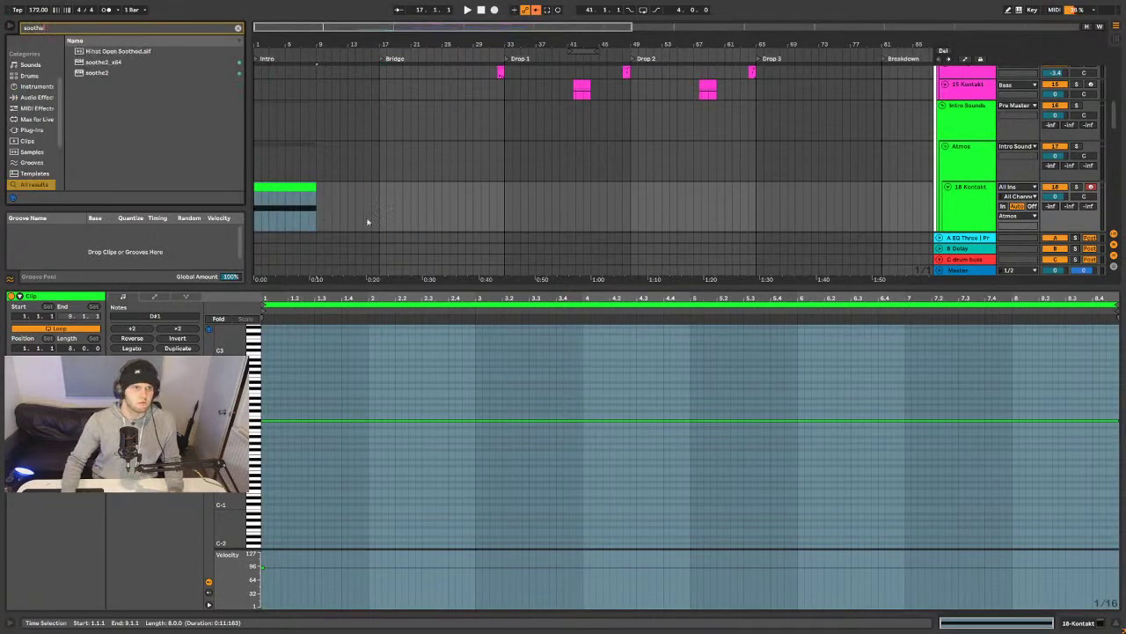
{"action": "double_click", "coordinate": [91, 73]}
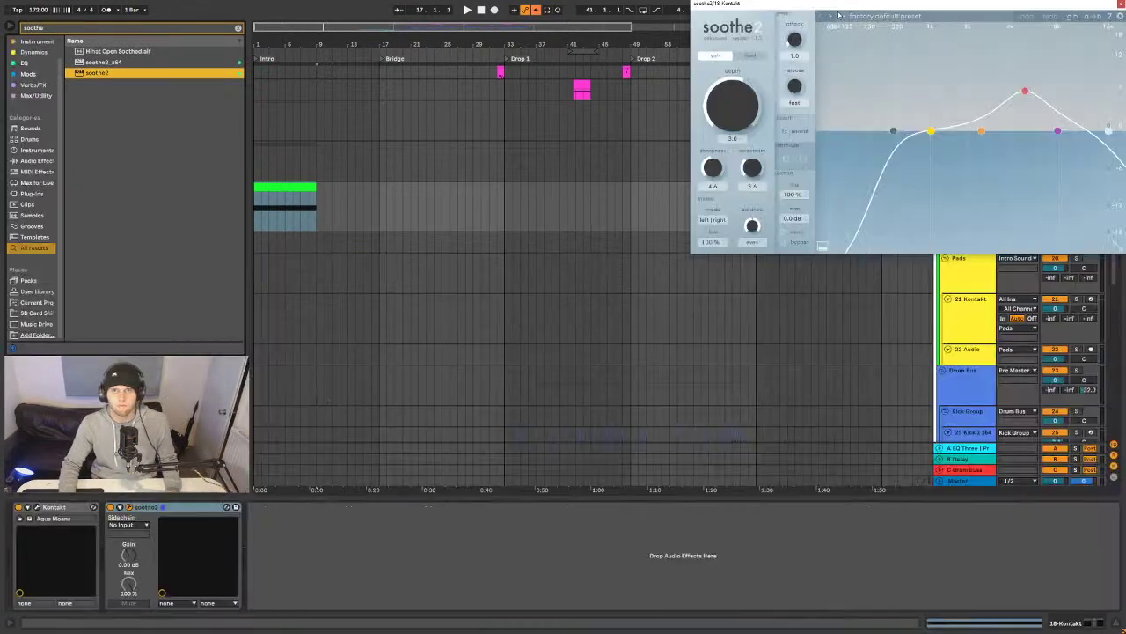
{"action": "left_click_drag", "start_coordinate": [783, 4], "coordinate": [491, 121]}
- During playback, lower soothe2's low cut, set depth to 9.0, raise the red band to 12 dB around 2.1 kHz, and boost the yellow and purple bands
{"action": "key", "text": "space"}
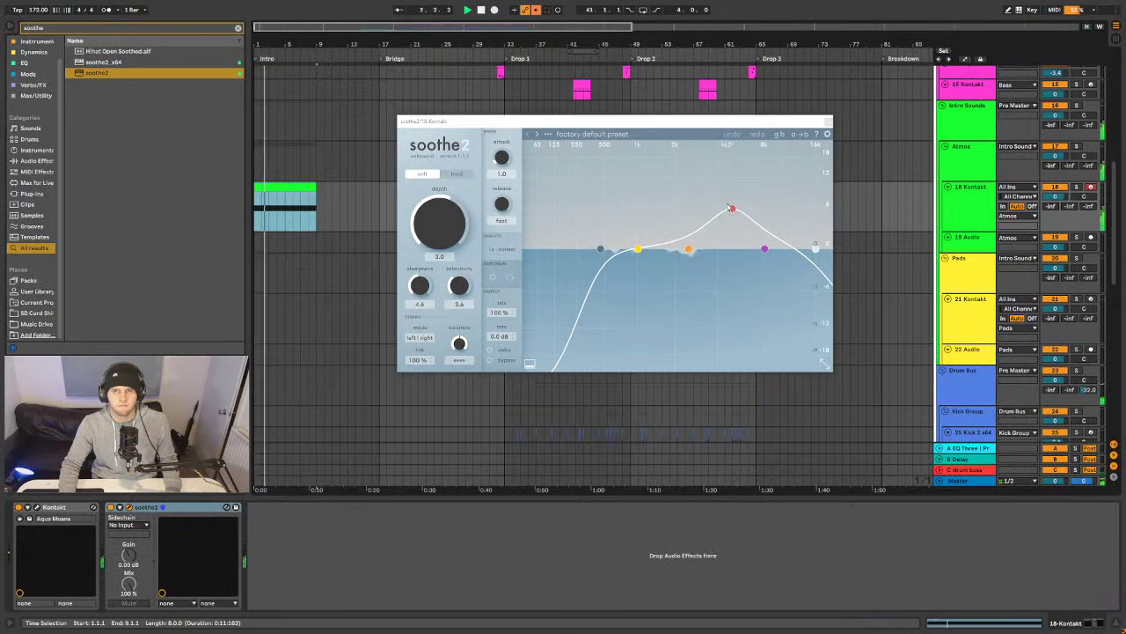
{"action": "left_click_drag", "start_coordinate": [600, 249], "coordinate": [537, 249]}
{"action": "left_click_drag", "start_coordinate": [731, 210], "coordinate": [678, 177]}
{"action": "left_click_drag", "start_coordinate": [436, 234], "coordinate": [435, 217]}
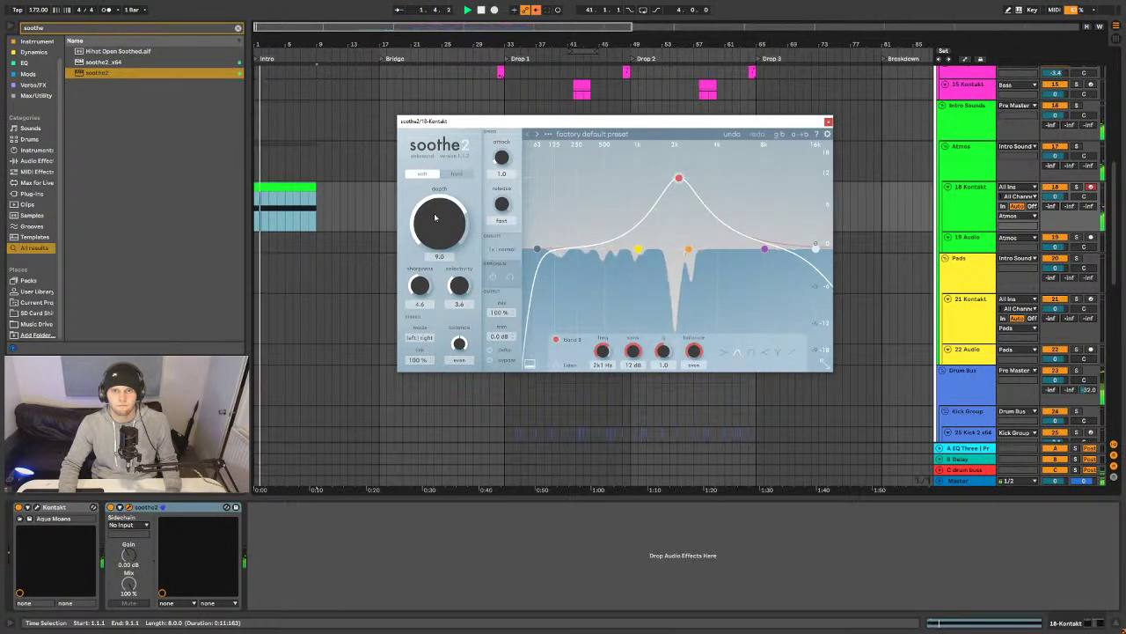
{"action": "left_click_drag", "start_coordinate": [637, 251], "coordinate": [593, 215]}
{"action": "left_click_drag", "start_coordinate": [764, 249], "coordinate": [792, 229]}
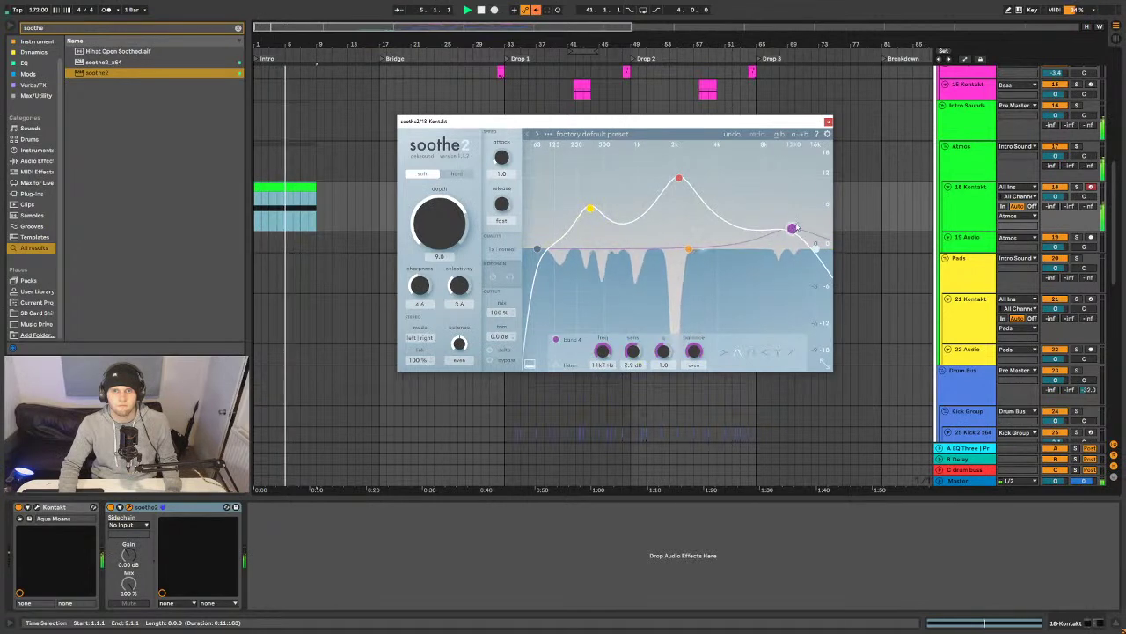
{"action": "left_click", "coordinate": [828, 122]}
- Stop playback and copy the finger snap clip on track 38 from bar 1 to bar 9
{"action": "scroll", "coordinate": [457, 392], "scroll_direction": "down", "scroll_amount": 10}
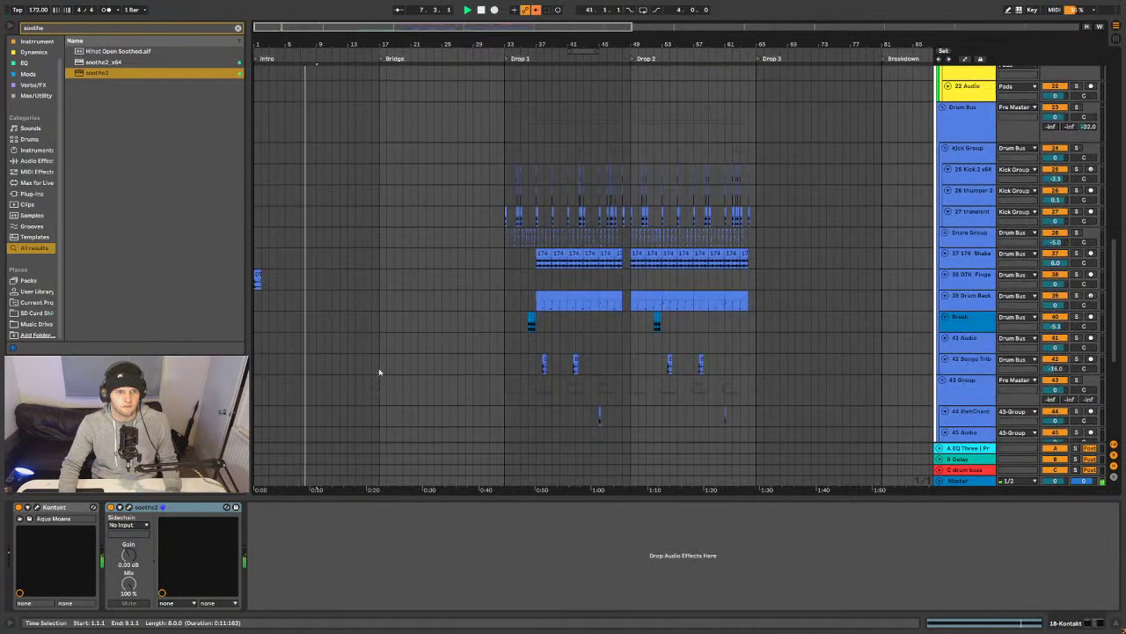
{"action": "left_click", "coordinate": [257, 275]}
{"action": "key", "text": "space"}
{"action": "left_click", "coordinate": [257, 274]}
{"action": "left_click", "coordinate": [296, 276]}
{"action": "left_click", "coordinate": [318, 278]}
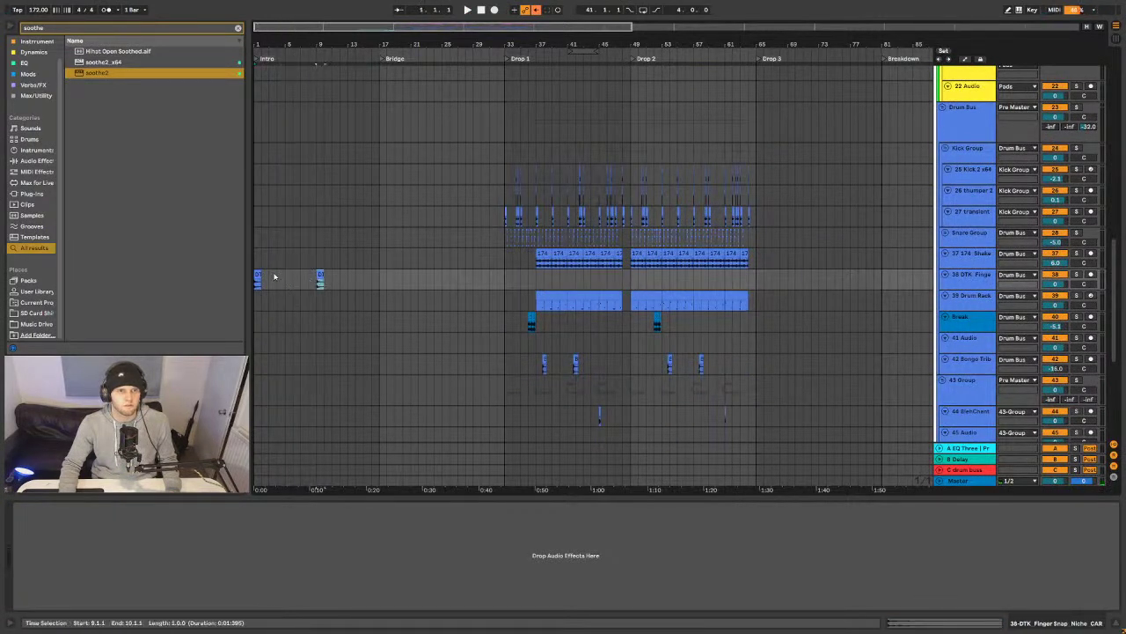
{"action": "left_click", "coordinate": [257, 278]}
- Copy the 4-bar break clip on the Build group's Break track to bar 1 and play it
{"action": "scroll", "coordinate": [296, 292], "scroll_direction": "down", "scroll_amount": 5}
{"action": "scroll", "coordinate": [304, 304], "scroll_direction": "down", "scroll_amount": 4}
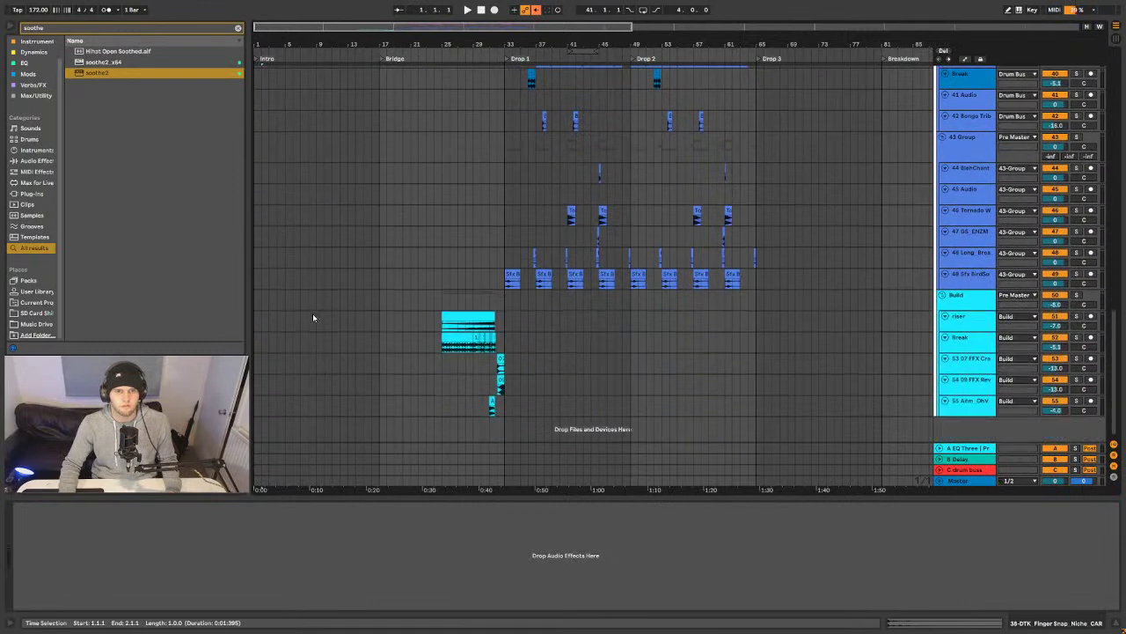
{"action": "left_click_drag", "start_coordinate": [449, 339], "coordinate": [261, 341]}
{"action": "key", "text": "space"}
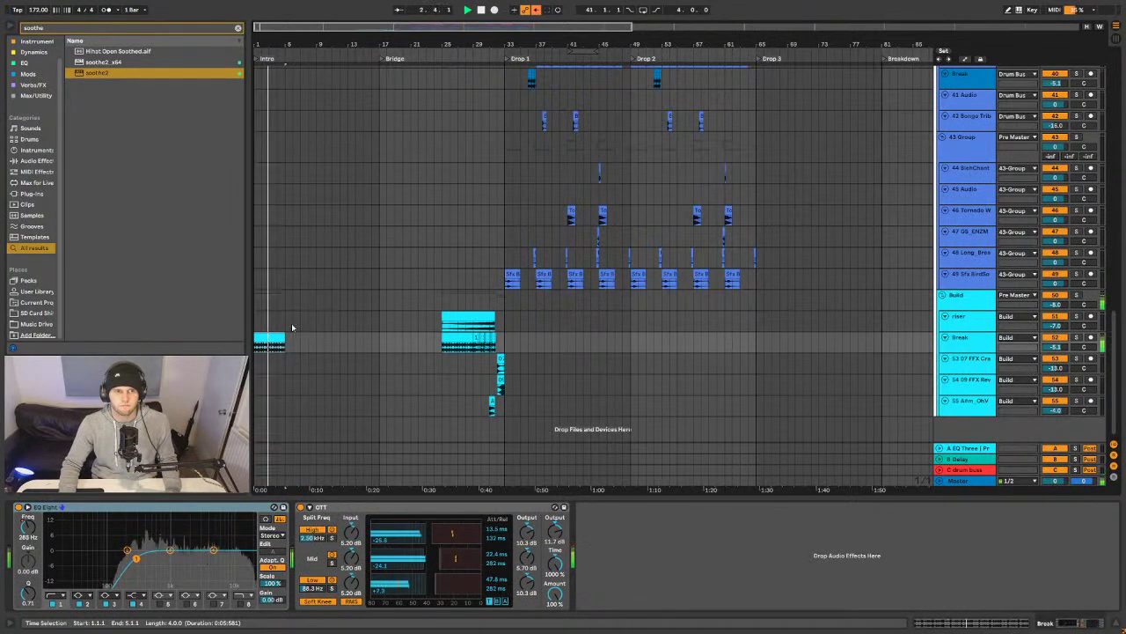
- Set the EQ Eight filter frequency on the Break track to 10.0 Hz and replay the break
{"action": "key", "text": "space"}
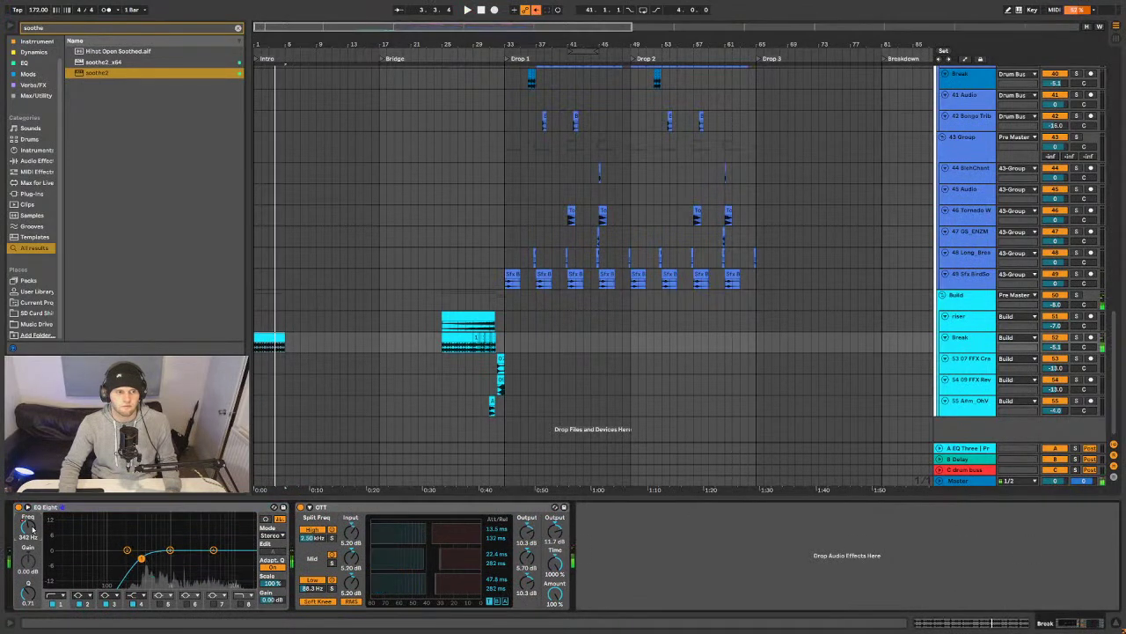
{"action": "right_click", "coordinate": [37, 528]}
{"action": "left_click", "coordinate": [57, 566]}
{"action": "left_click_drag", "start_coordinate": [27, 529], "coordinate": [29, 550]}
{"action": "key", "text": "space"}
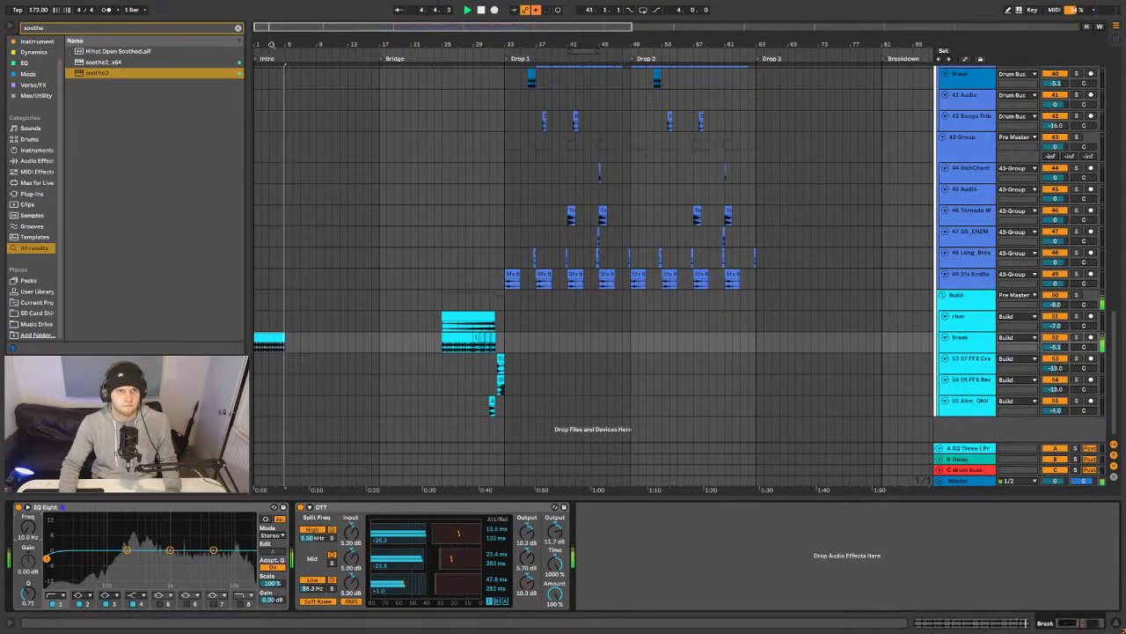
- Stop playback and repeat the 4-bar break clip on the Break track to fill bars 1 to 17
{"action": "left_click", "coordinate": [271, 338]}
{"action": "key", "text": "space"}
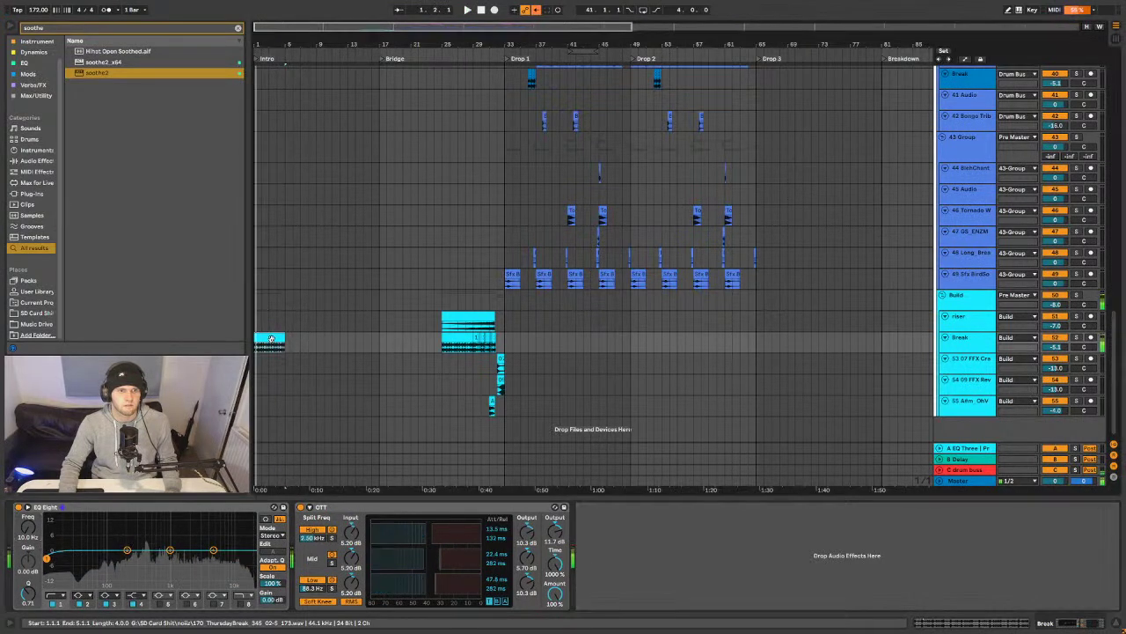
{"action": "key", "text": "ctrl+d"}
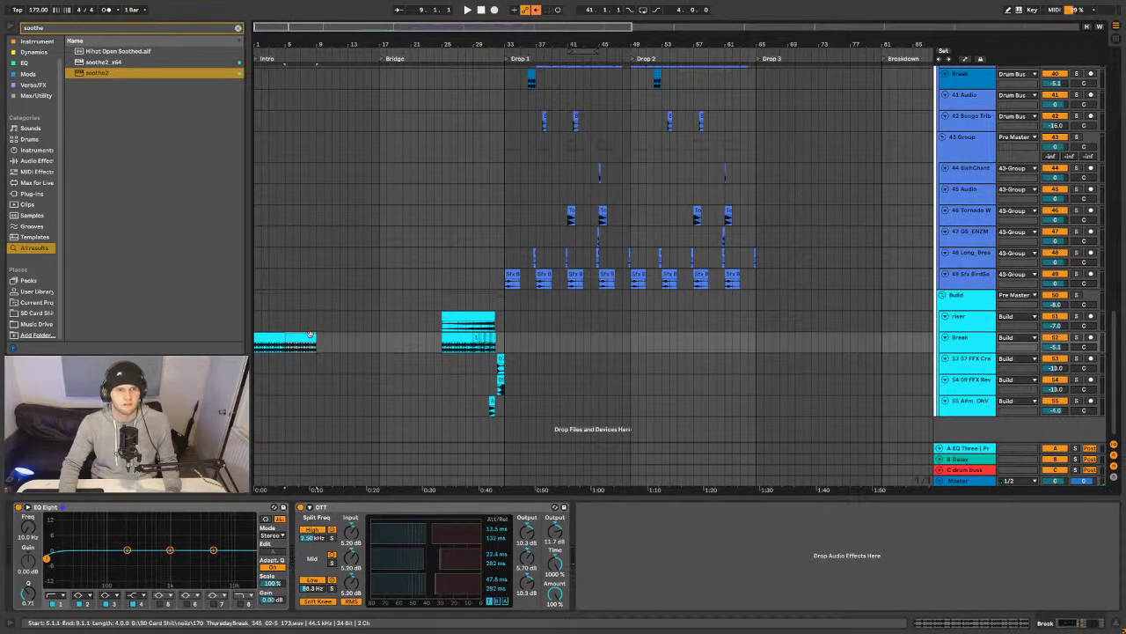
{"action": "left_click_drag", "start_coordinate": [313, 336], "coordinate": [379, 336]}
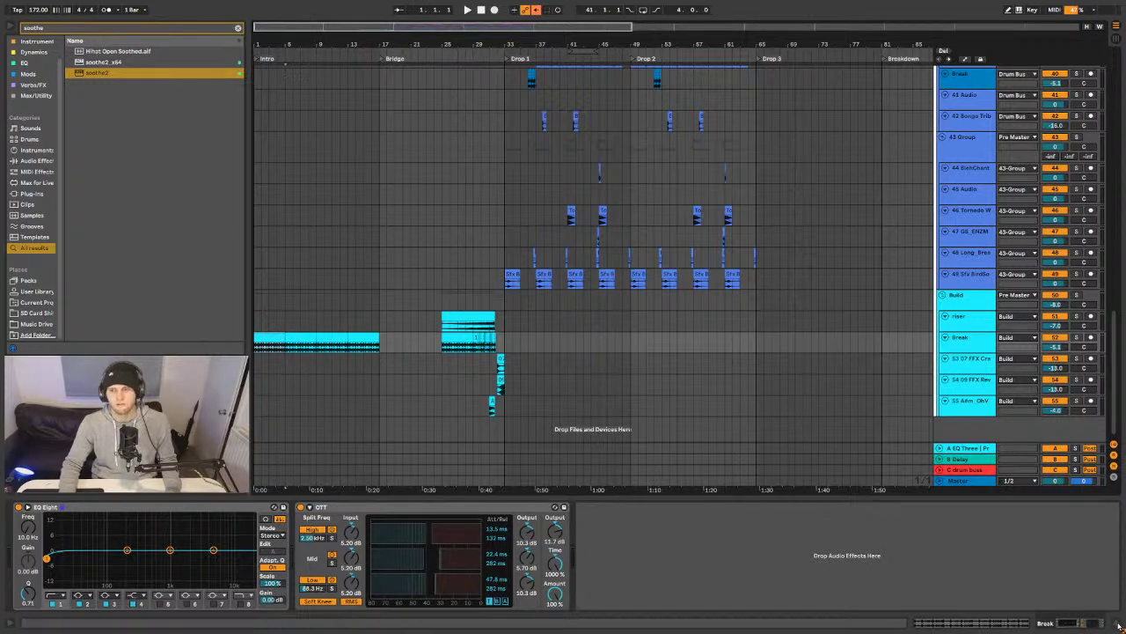
- Shorten the Atmos group's Kontakt clip to 4 bars, duplicate it to bar 5 and raise the copy's note to E1
{"action": "key", "text": "ctrl+alt+l"}
{"action": "scroll", "coordinate": [313, 447], "scroll_direction": "up", "scroll_amount": 15}
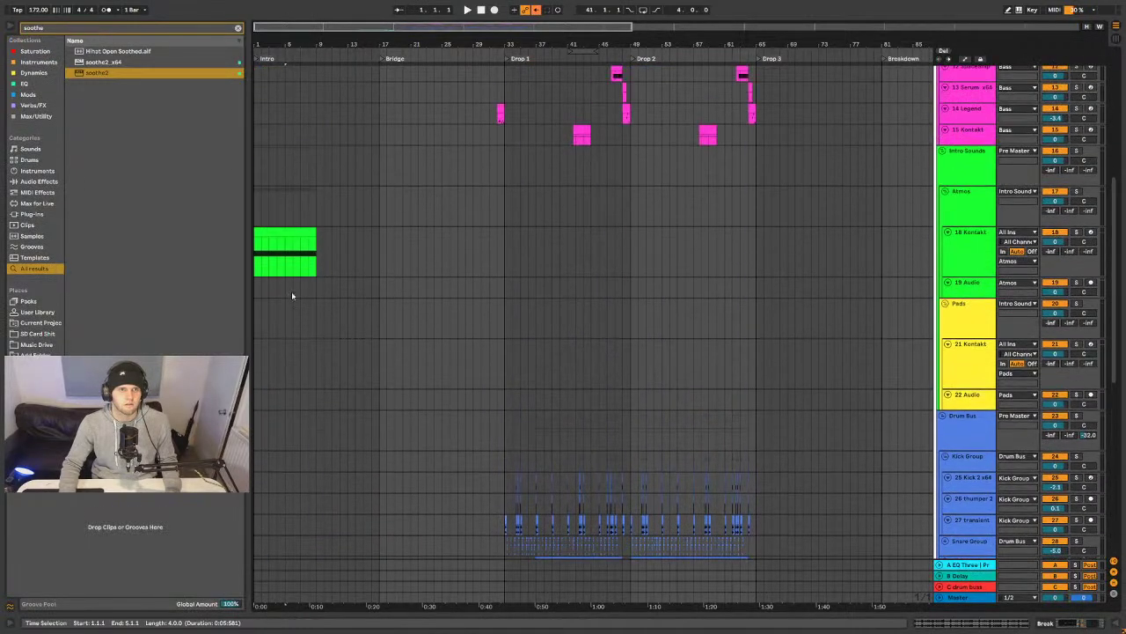
{"action": "left_click_drag", "start_coordinate": [314, 232], "coordinate": [285, 233]}
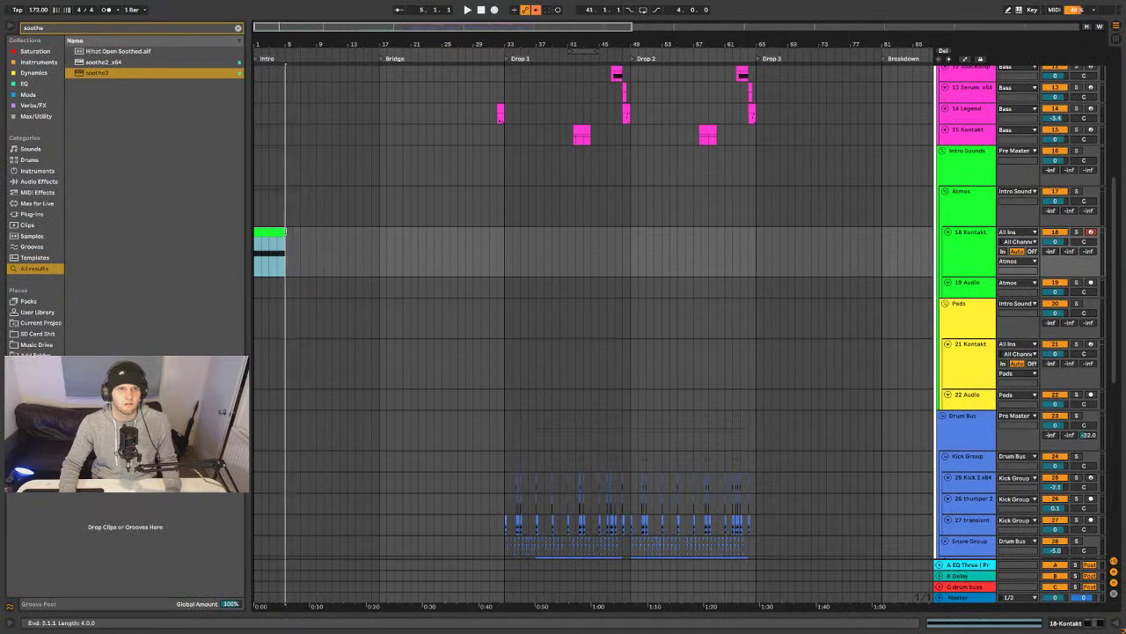
{"action": "key", "text": "ctrl+d"}
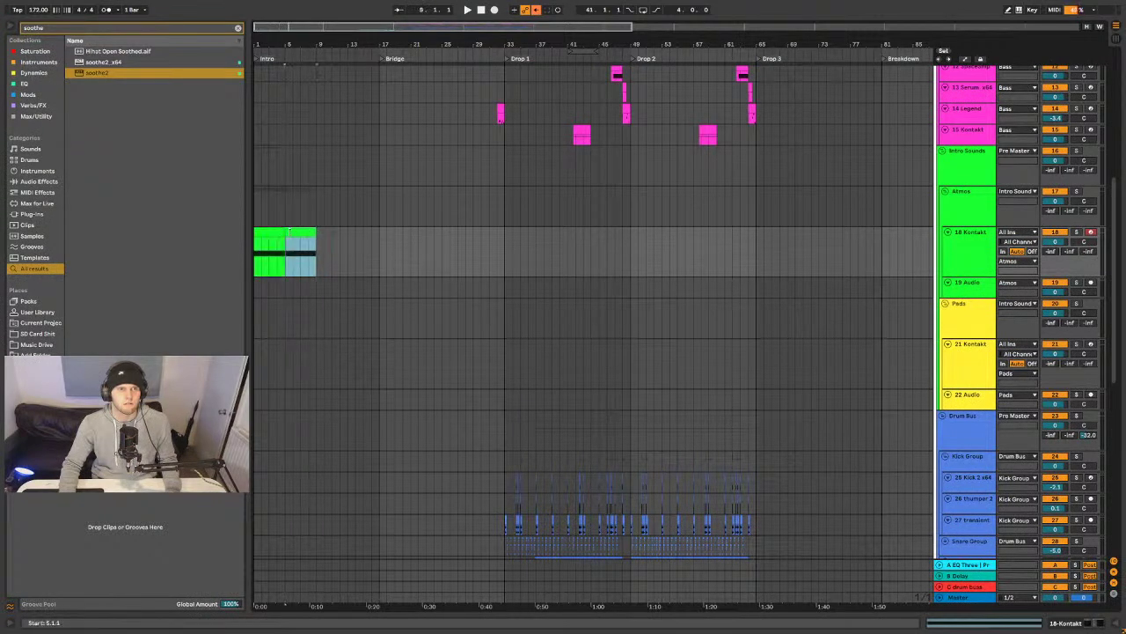
{"action": "key", "text": "ctrl+alt+l"}
{"action": "left_click", "coordinate": [304, 446]}
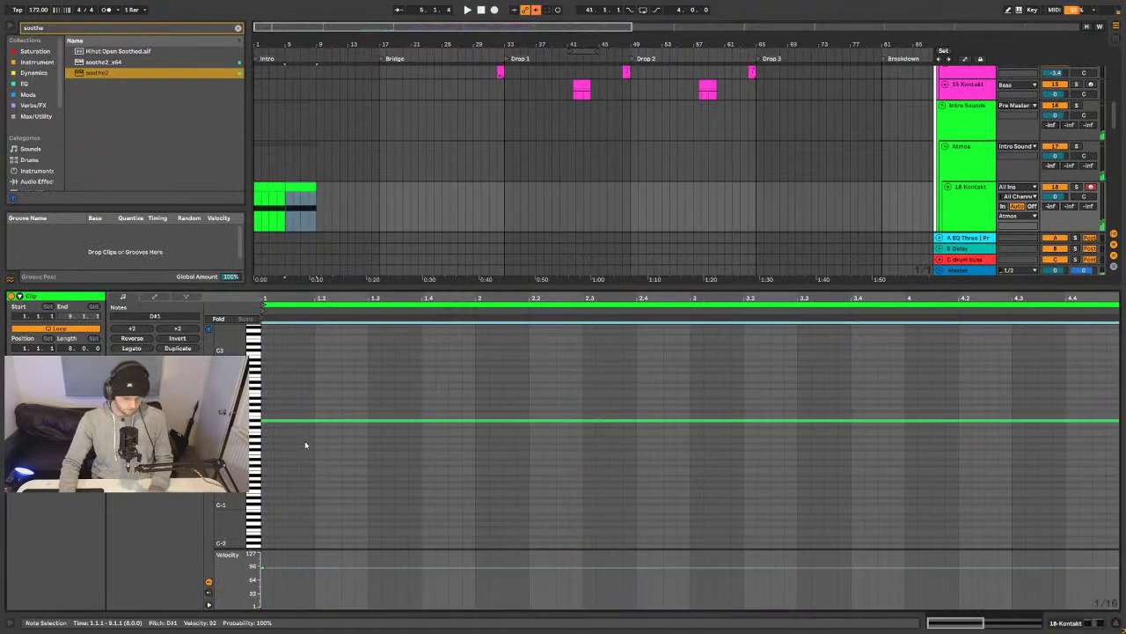
{"action": "left_click", "coordinate": [285, 185]}
{"action": "left_click", "coordinate": [283, 185]}
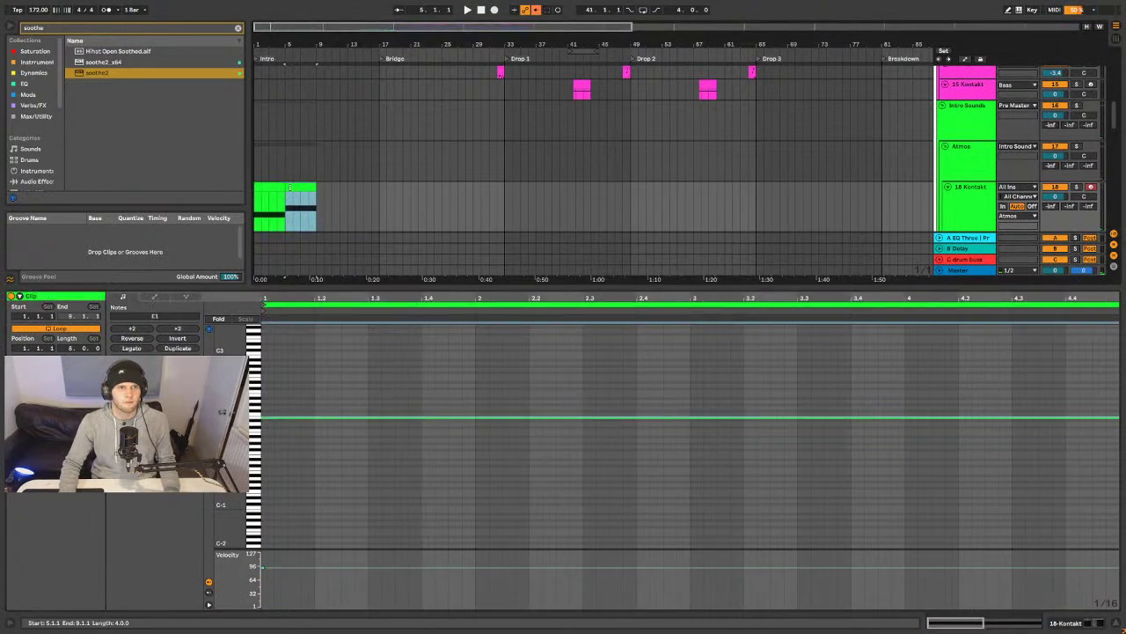
- Rearrange the Atmos Kontakt part into 2-bar clips alternating D#1 and E1 up to bar 9 and play it
{"action": "key", "text": "ctrl+z"}
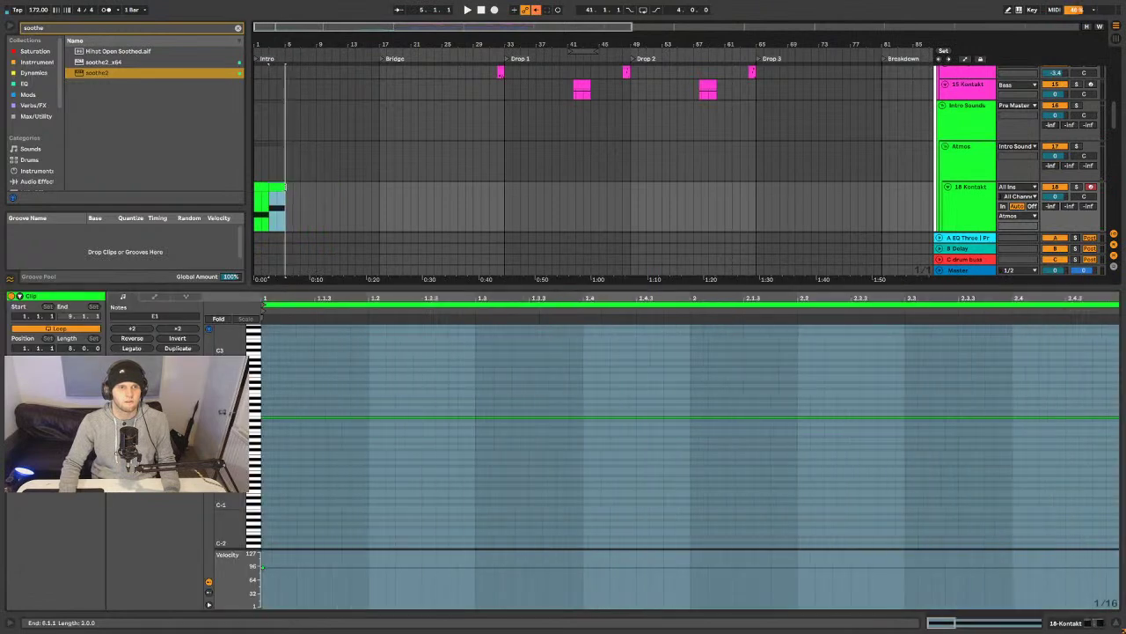
{"action": "key", "text": "ctrl+d"}
{"action": "left_click", "coordinate": [261, 186]}
{"action": "key", "text": "space"}
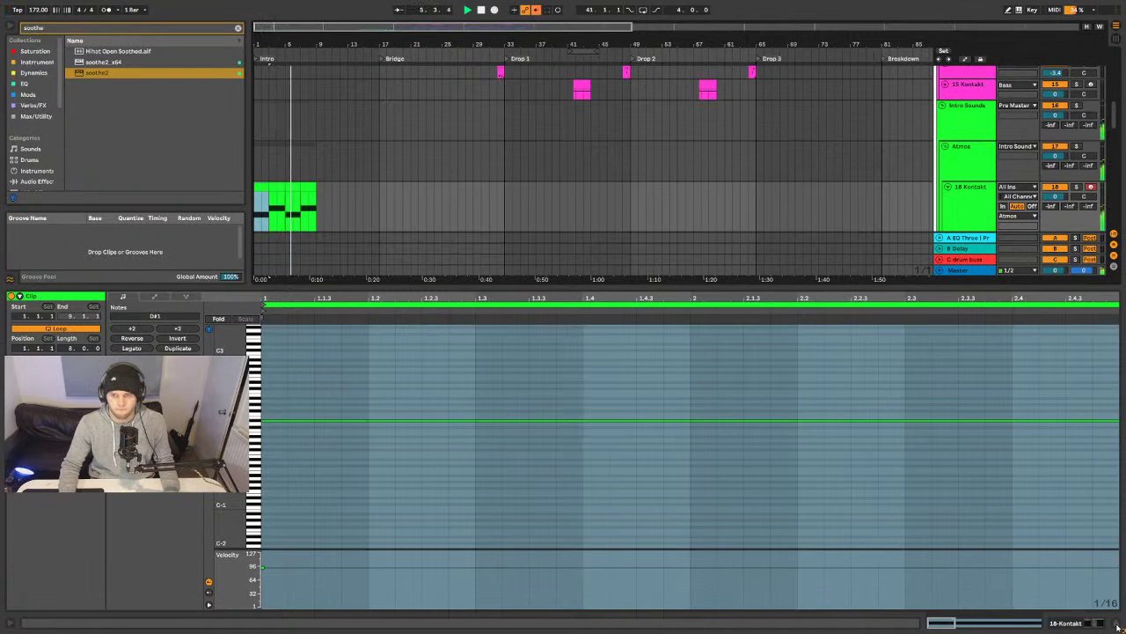
- Duplicate the 8-bar alternating Kontakt pattern on track 18 to fill bars 9 to 17
{"action": "left_click", "coordinate": [1102, 623]}
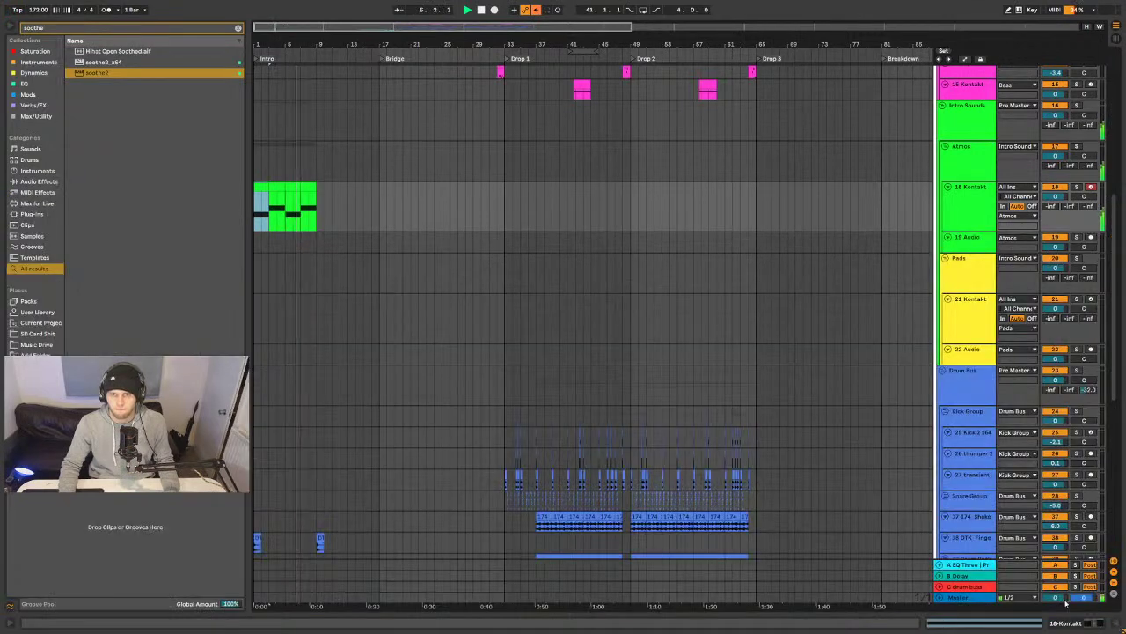
{"action": "double_click", "coordinate": [309, 188]}
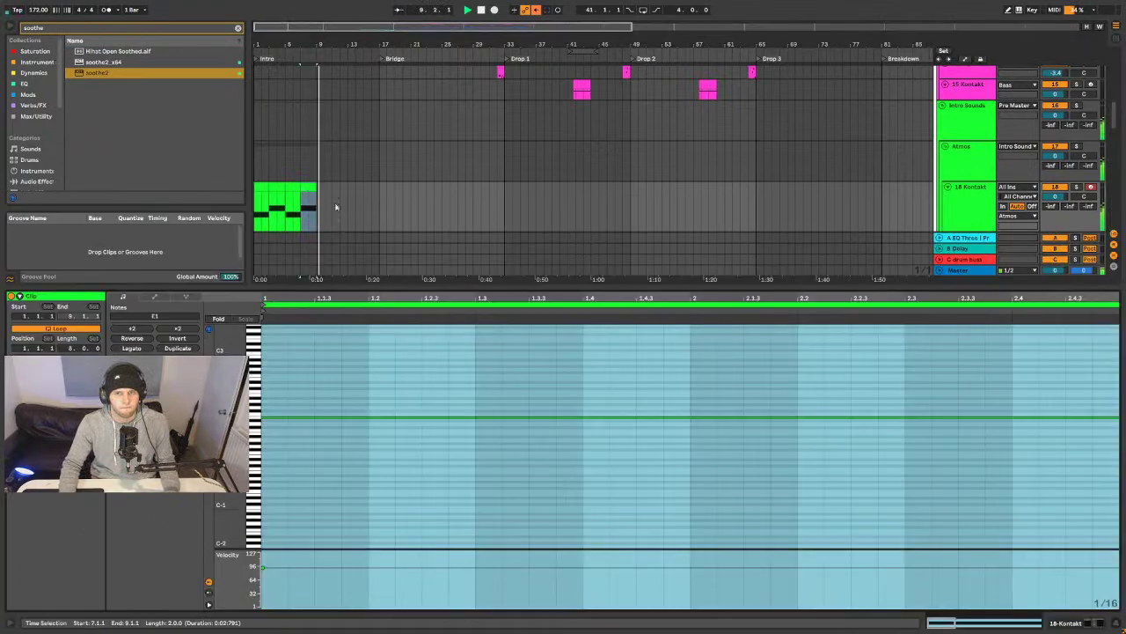
{"action": "left_click", "coordinate": [273, 189]}
{"action": "key", "text": "ctrl+d"}
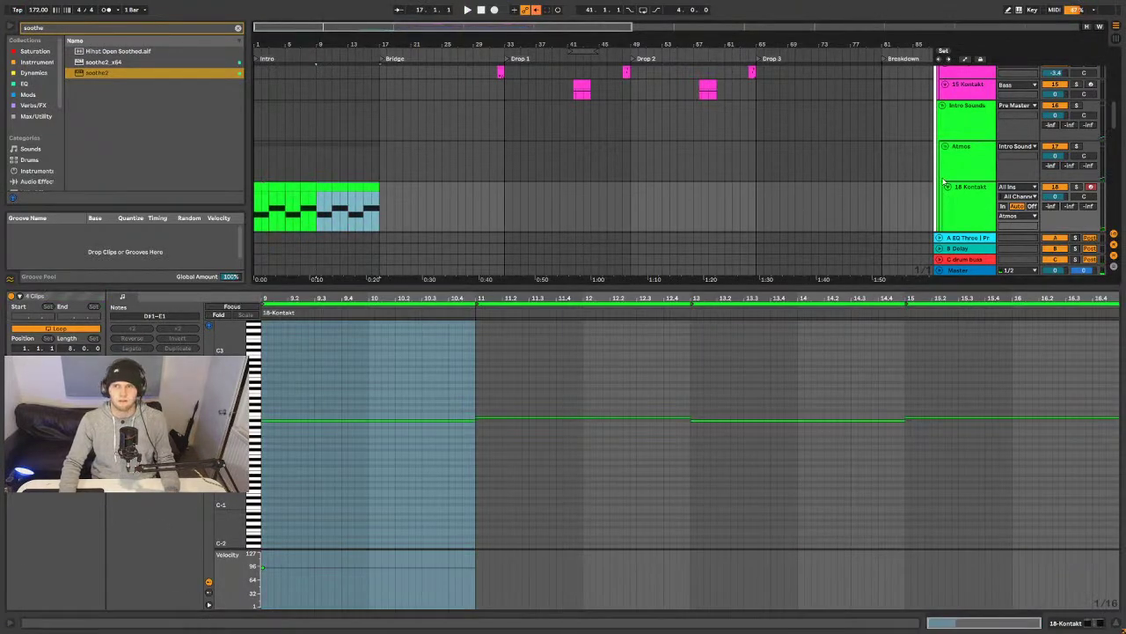
- Duplicate Kontakt track 18 and fill the copy's bars 1 to 17 with two 8-bar D#1 clips
{"action": "scroll", "coordinate": [947, 180], "scroll_direction": "down", "scroll_amount": 3}
{"action": "left_click", "coordinate": [962, 159]}
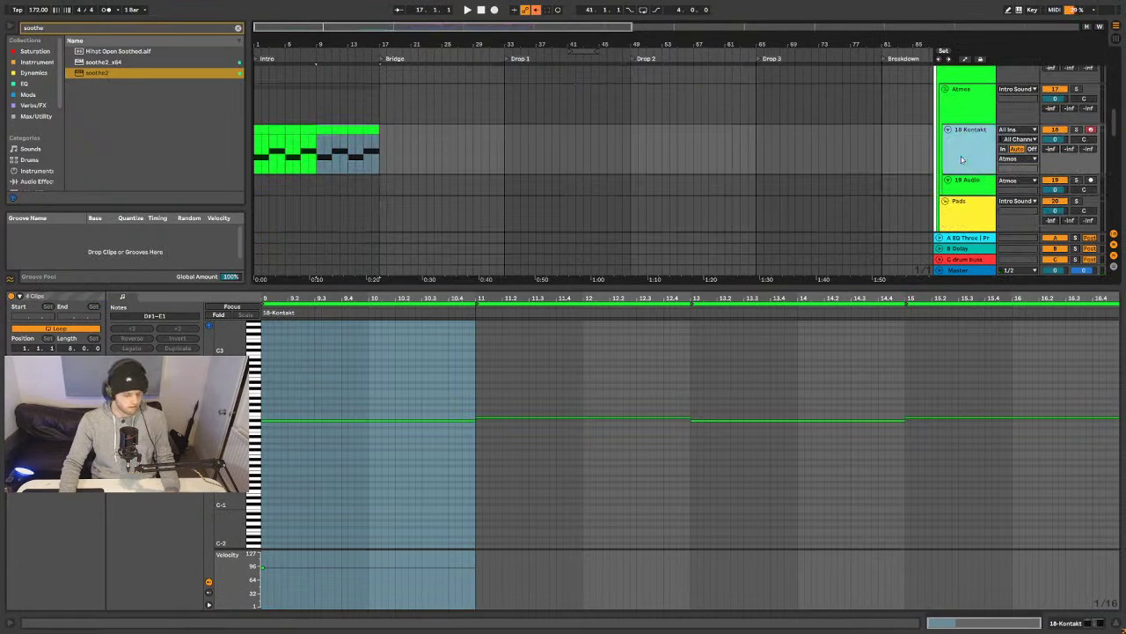
{"action": "key", "text": "ctrl+d"}
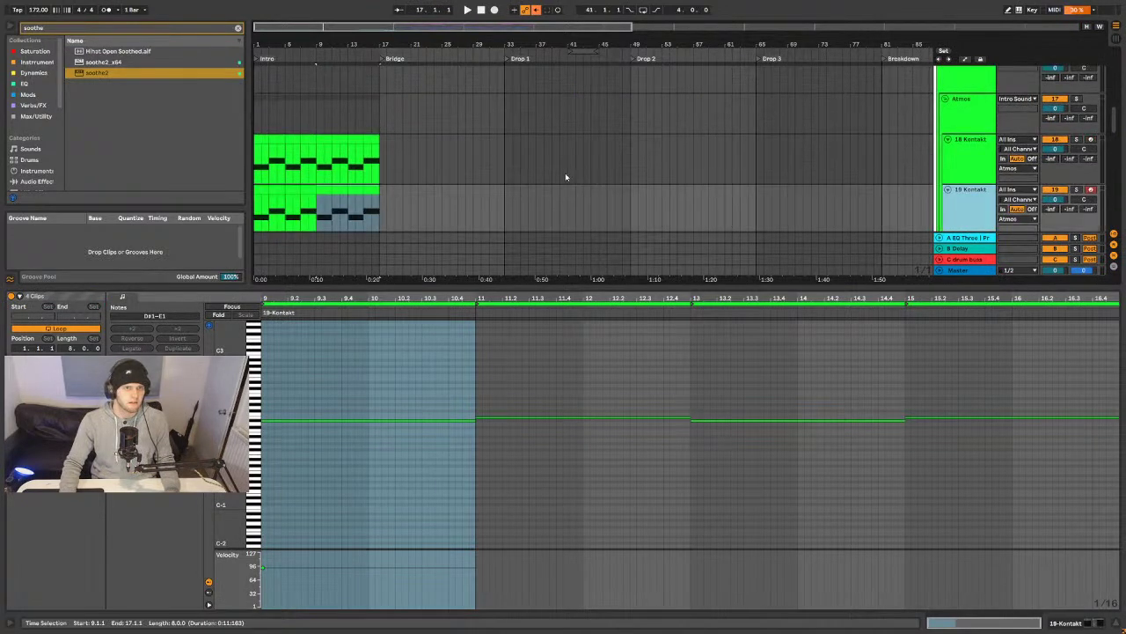
{"action": "left_click_drag", "start_coordinate": [264, 192], "coordinate": [317, 189]}
- Search the browser for arturia, add Chorus JUN-6 to the duplicated Kontakt track and decline its welcome tour
{"action": "key", "text": "ctrl+f"}
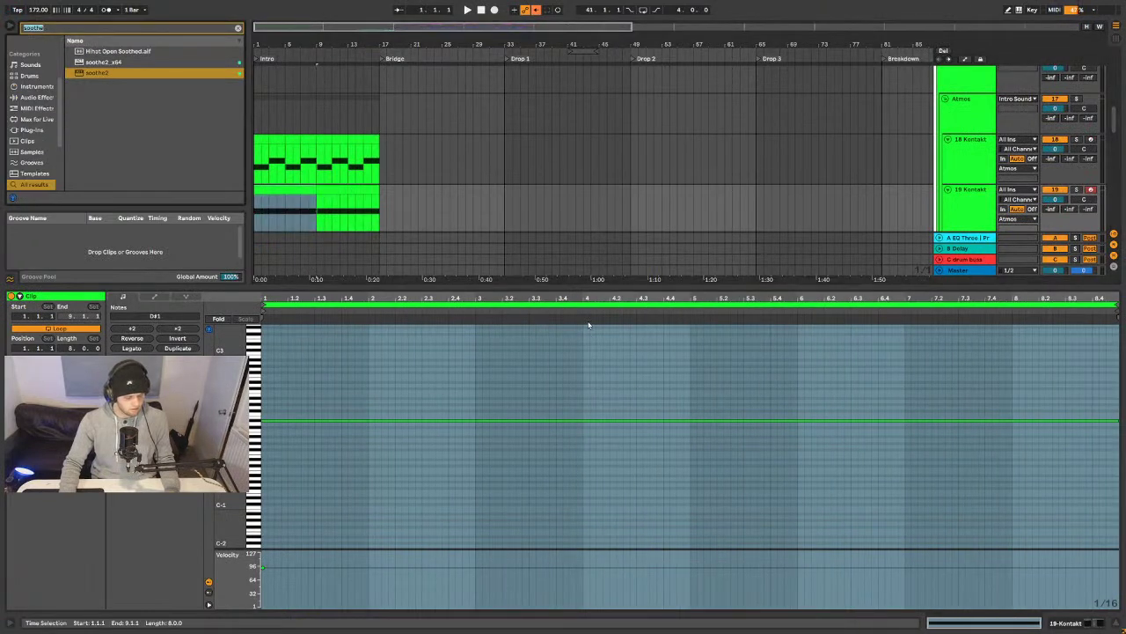
{"action": "type", "text": "arturia"}
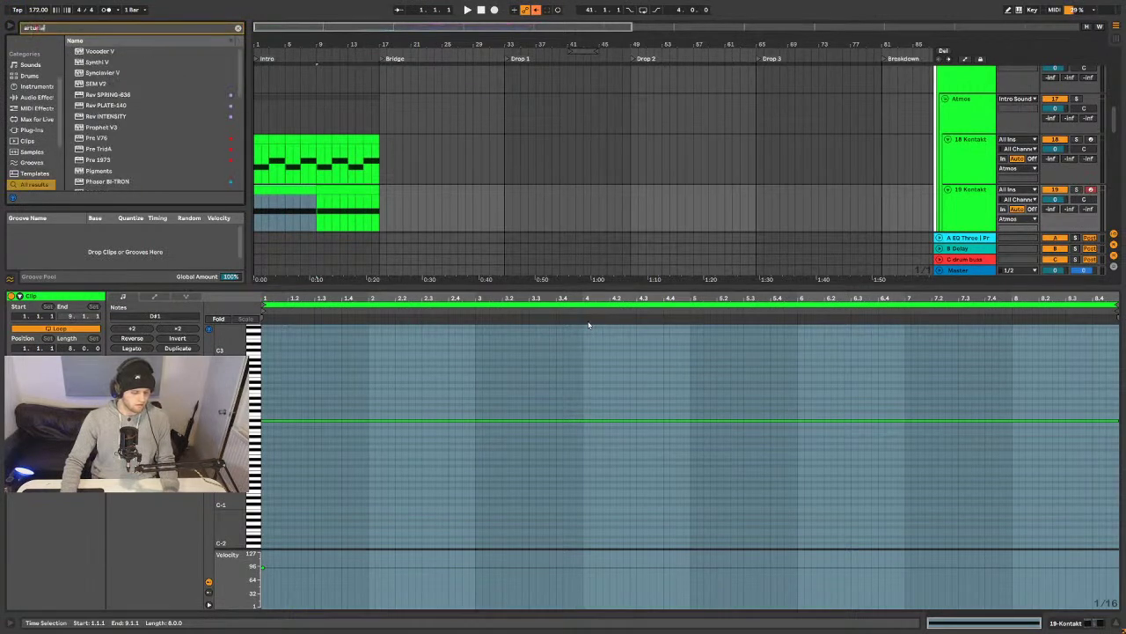
{"action": "left_click_drag", "start_coordinate": [242, 73], "coordinate": [230, 152]}
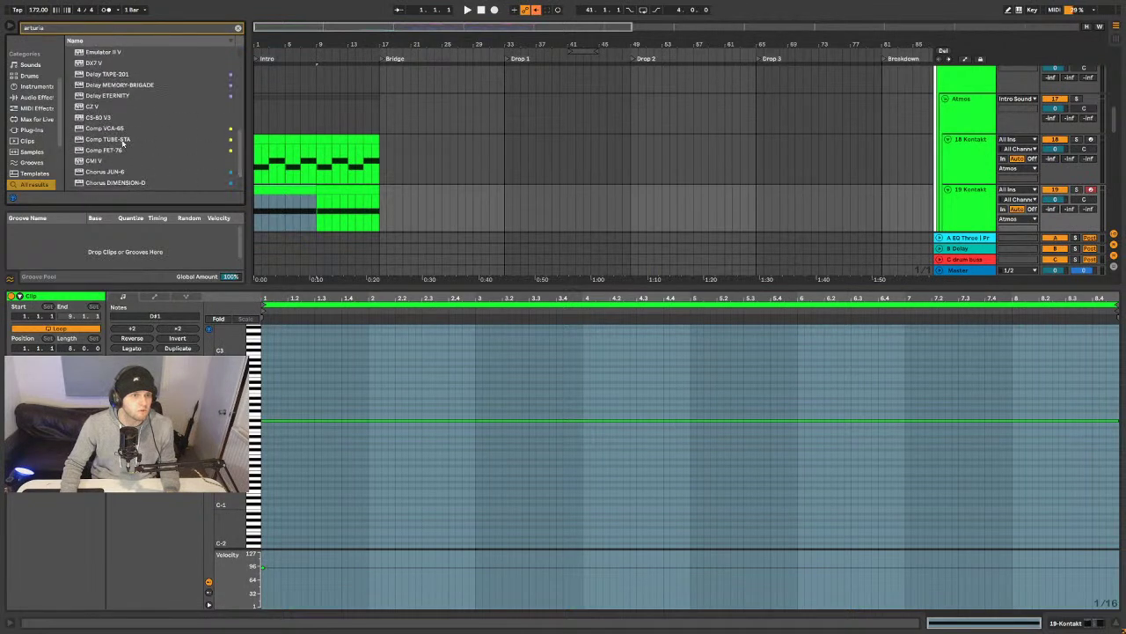
{"action": "left_click", "coordinate": [129, 173]}
{"action": "left_click", "coordinate": [301, 205]}
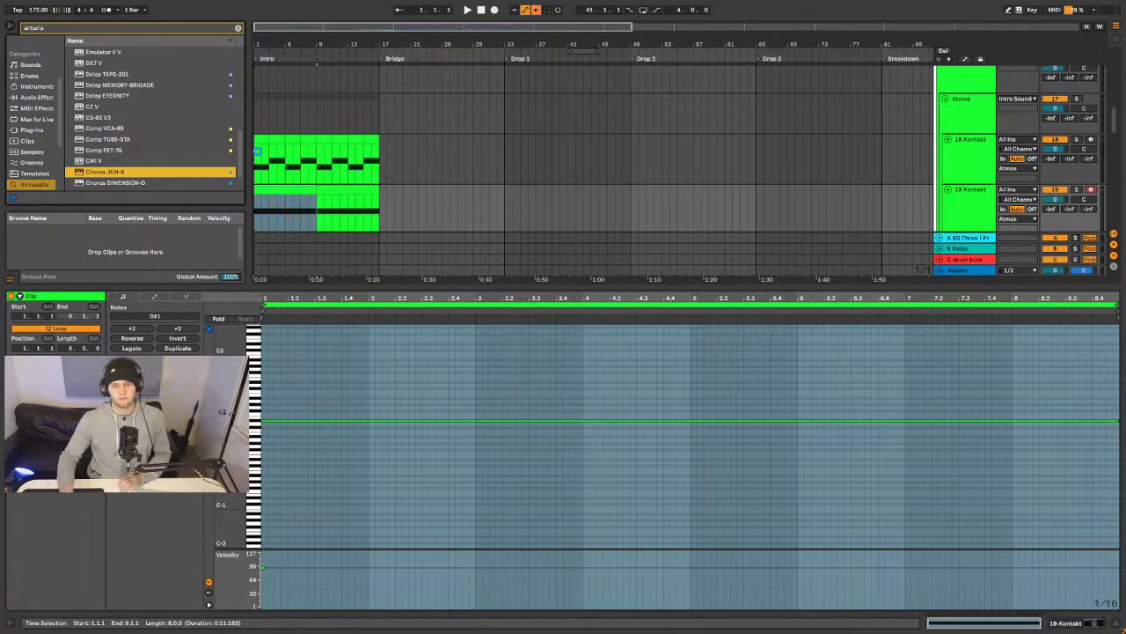
{"action": "left_click_drag", "start_coordinate": [257, 151], "coordinate": [640, 428]}
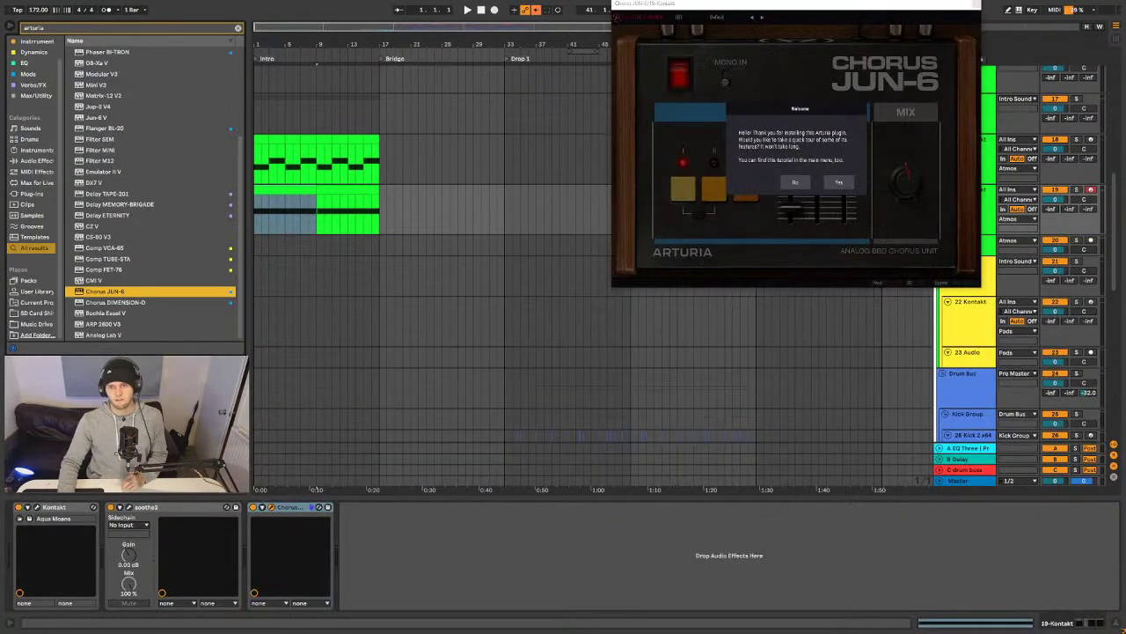
{"action": "left_click", "coordinate": [795, 183]}
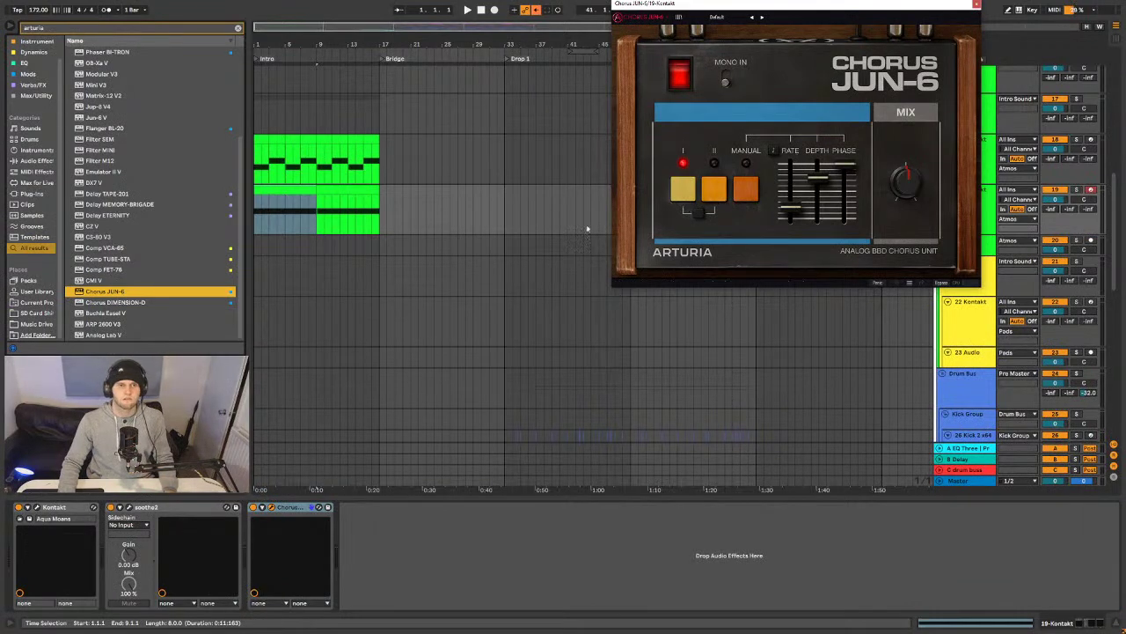
- Switch off the soothe2 device on the duplicated Kontakt track
{"action": "left_click", "coordinate": [82, 28]}
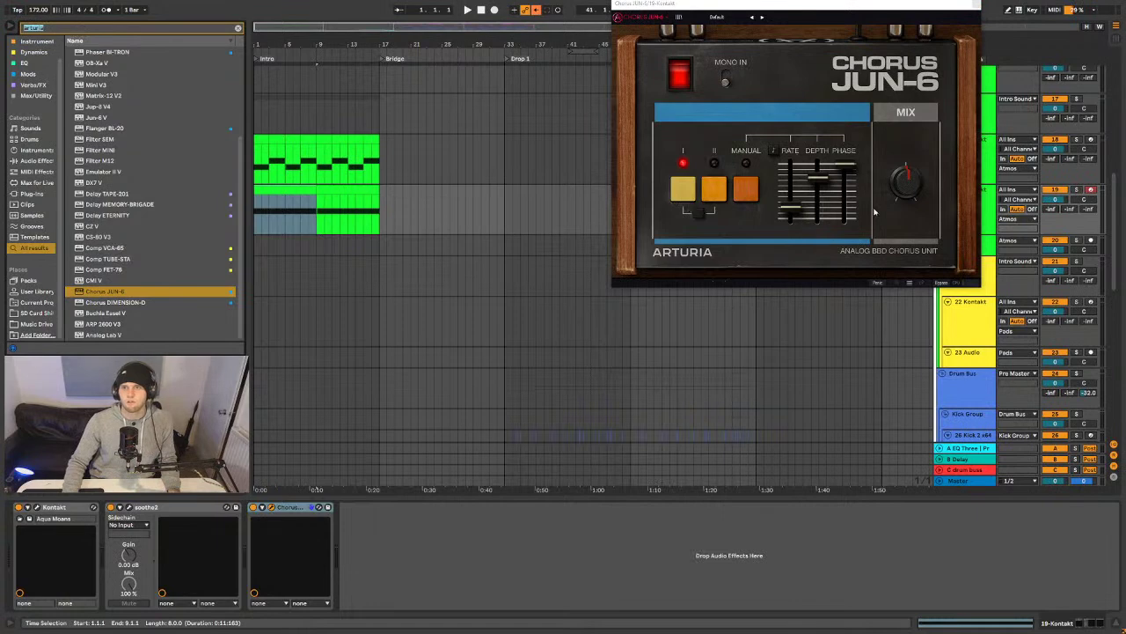
{"action": "left_click", "coordinate": [300, 508]}
{"action": "left_click", "coordinate": [110, 508]}
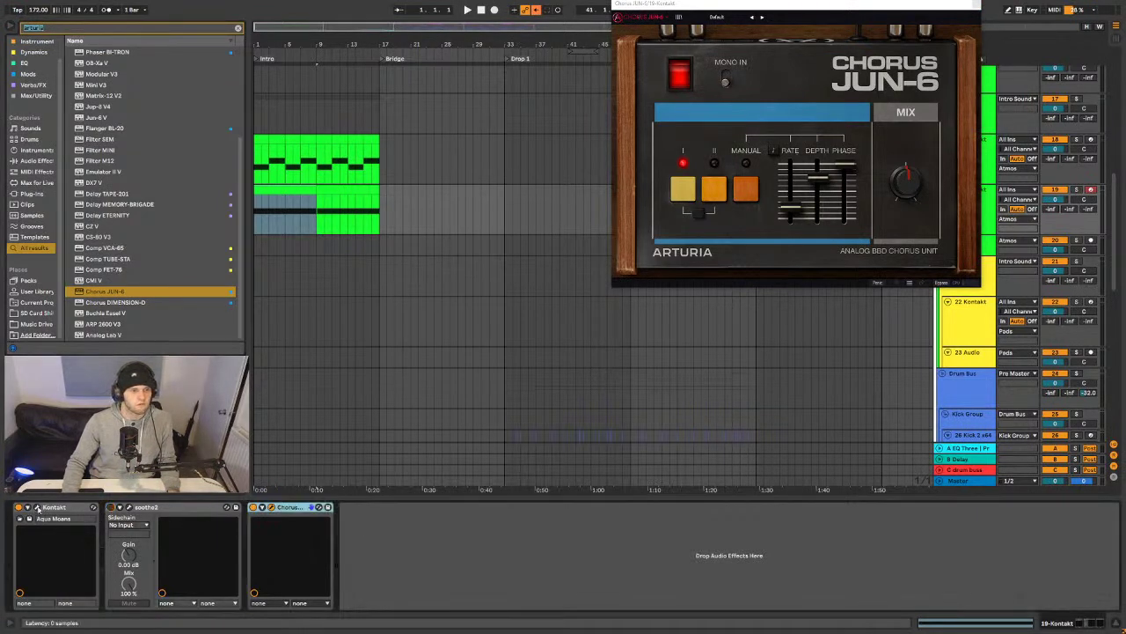
- Replace the Aqua Moens instrument in track 19's Kontakt with Ethereal Earth 2.0 from the Ethereal Earth library
{"action": "left_click", "coordinate": [37, 508]}
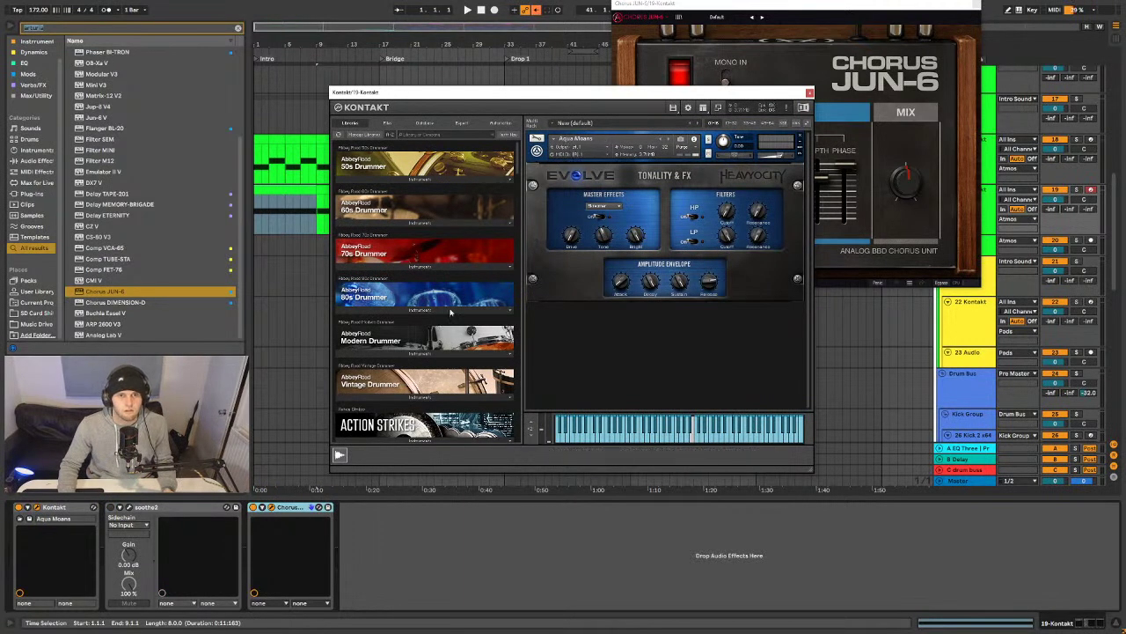
{"action": "scroll", "coordinate": [458, 328], "scroll_direction": "down", "scroll_amount": 1}
{"action": "scroll", "coordinate": [458, 328], "scroll_direction": "down", "scroll_amount": 10}
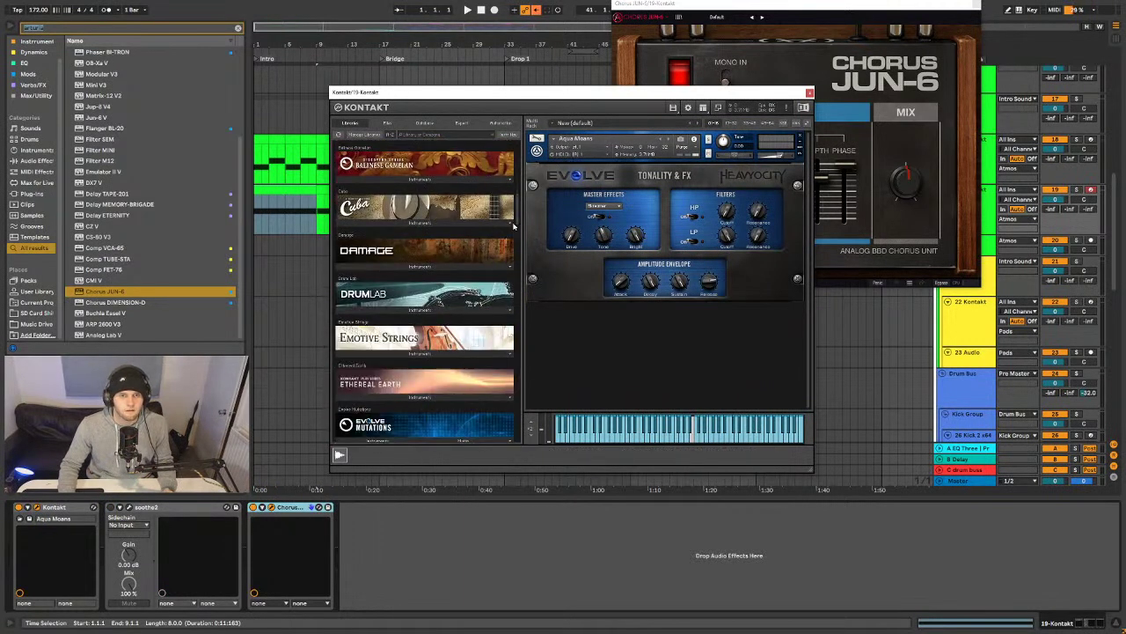
{"action": "scroll", "coordinate": [518, 215], "scroll_direction": "down", "scroll_amount": 6}
{"action": "scroll", "coordinate": [521, 224], "scroll_direction": "up", "scroll_amount": 3}
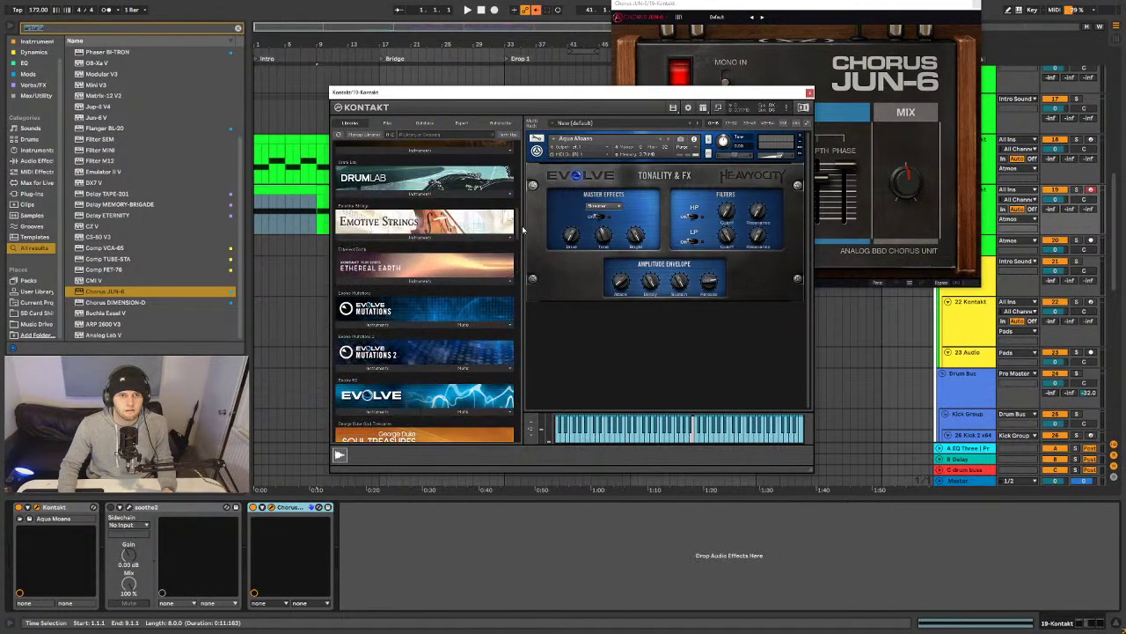
{"action": "left_click", "coordinate": [418, 279]}
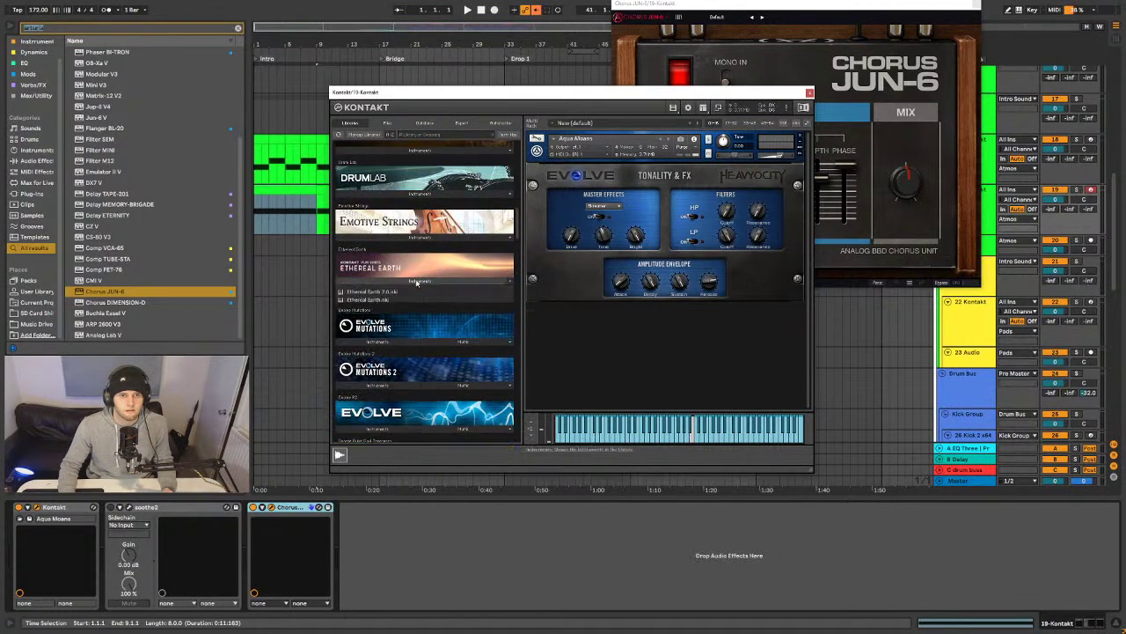
{"action": "left_click", "coordinate": [360, 293]}
{"action": "left_click_drag", "start_coordinate": [671, 312], "coordinate": [704, 325]}
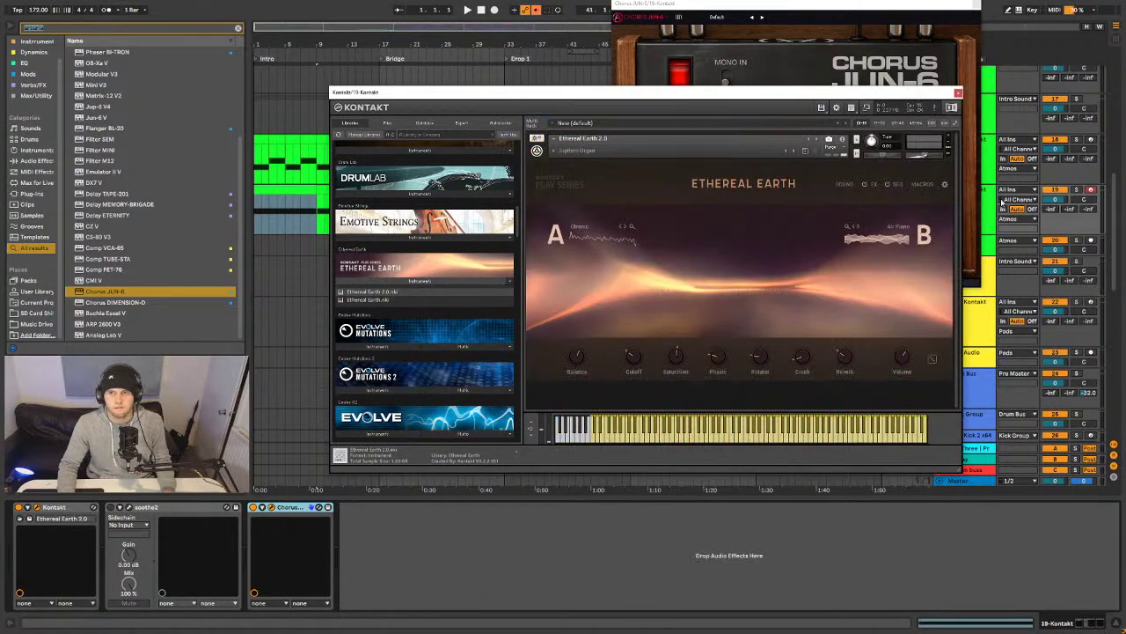
- Solo track 19, play the intro and step through the Ethereal Earth snapshots to Network
{"action": "left_click", "coordinate": [1075, 190]}
{"action": "key", "text": "space"}
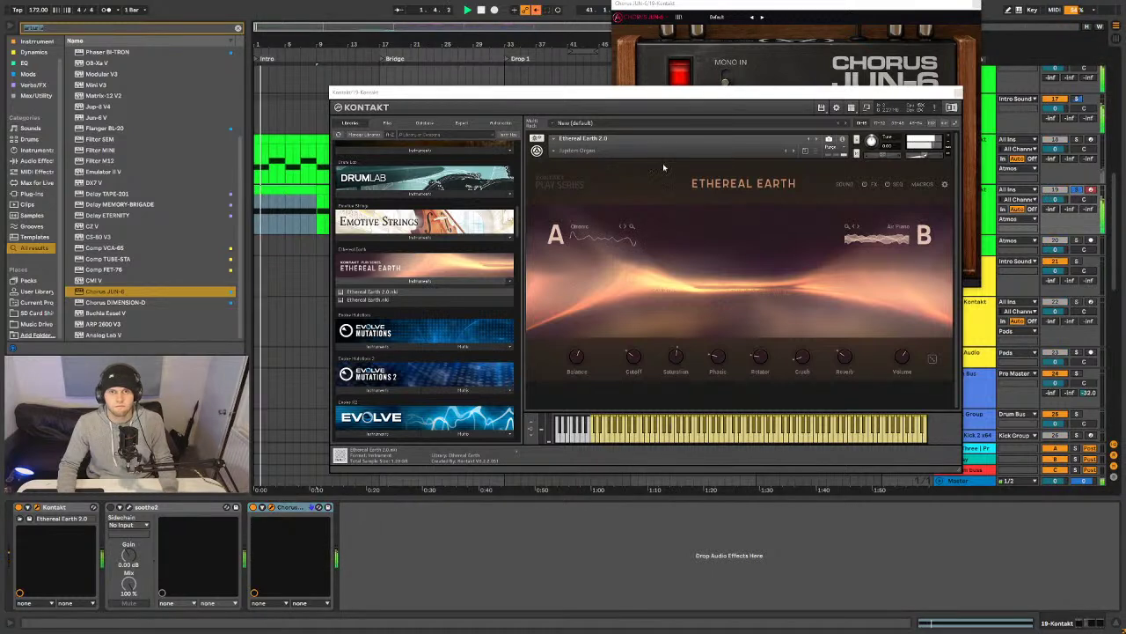
{"action": "left_click", "coordinate": [796, 156]}
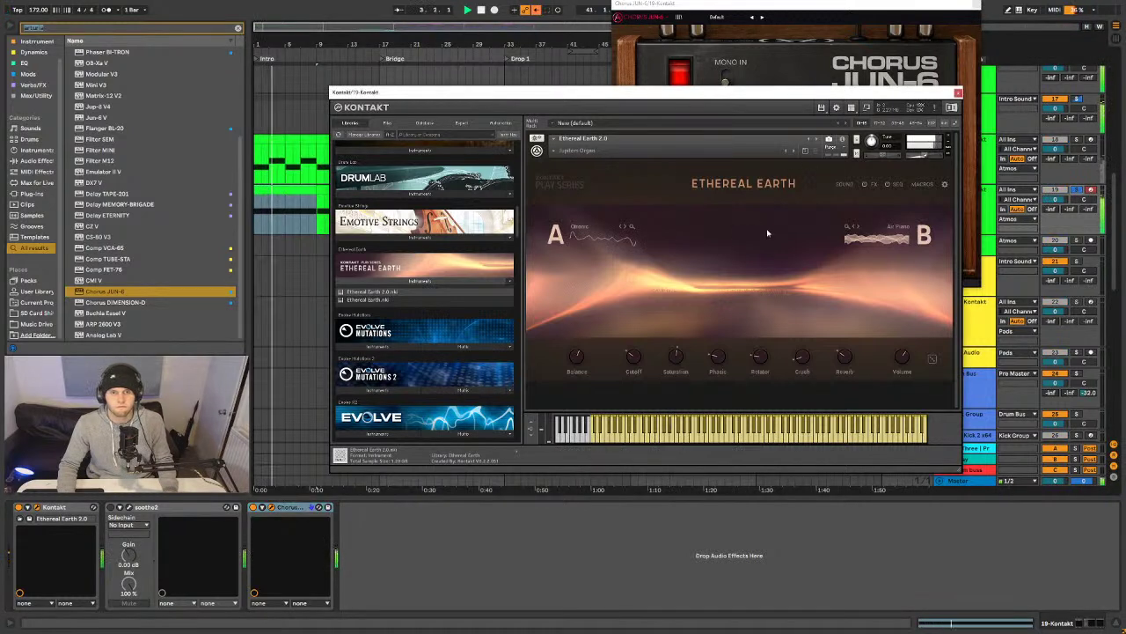
{"action": "left_click_drag", "start_coordinate": [702, 91], "coordinate": [539, 112]}
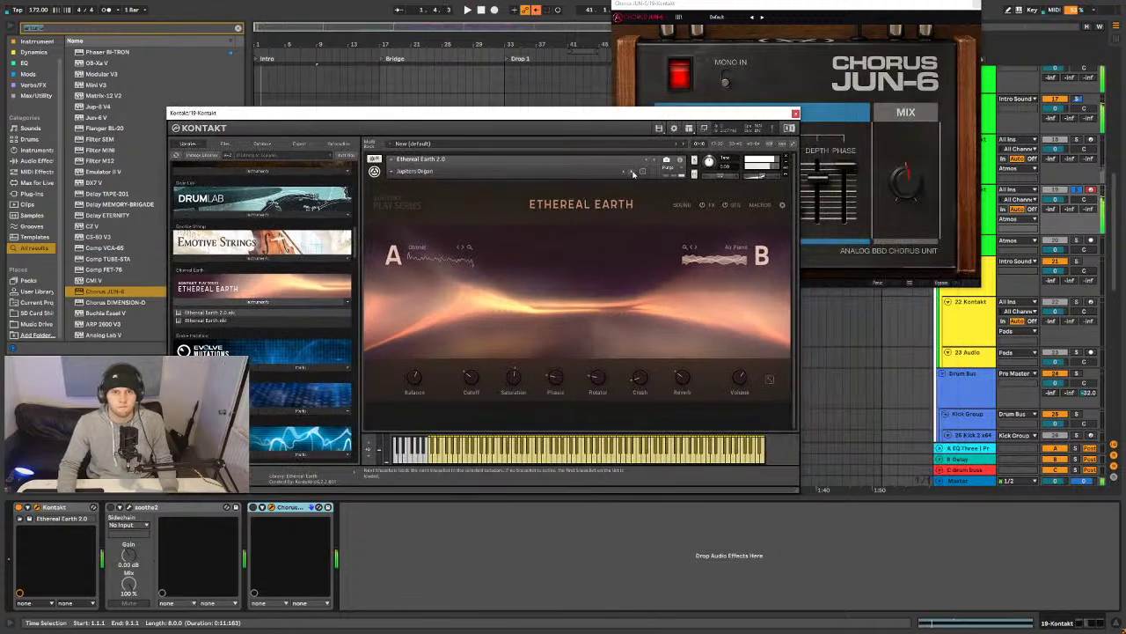
{"action": "left_click", "coordinate": [633, 172]}
{"action": "left_click", "coordinate": [633, 172]}
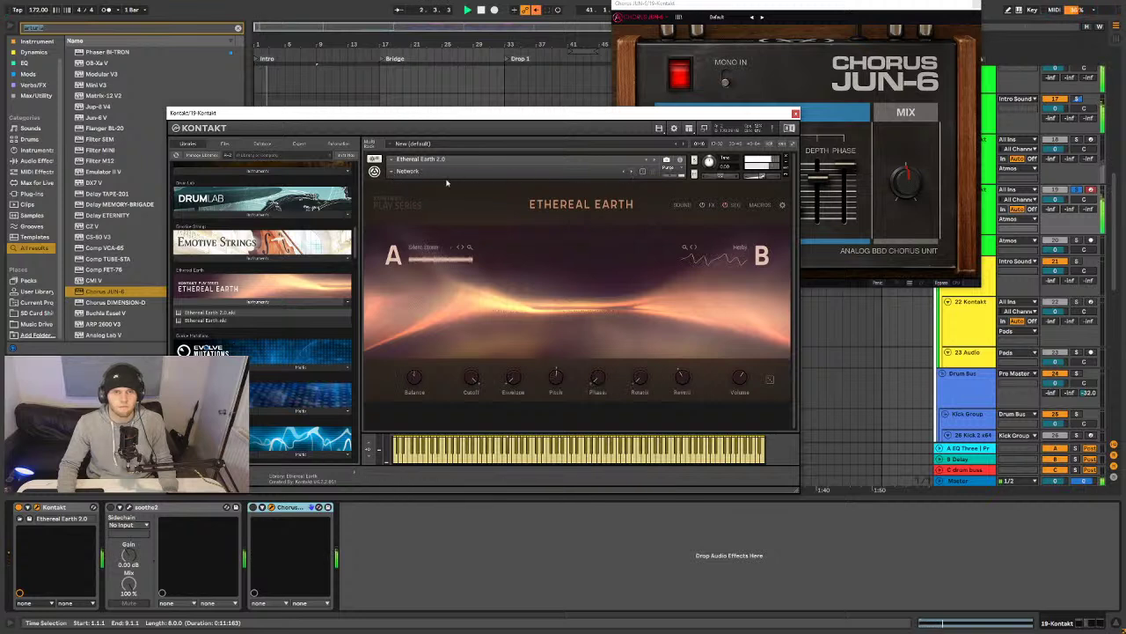
- Load a snapshot from the Pads category of Ethereal Earth 2.0
{"action": "left_click", "coordinate": [375, 171]}
{"action": "left_click", "coordinate": [375, 171]}
{"action": "left_click", "coordinate": [376, 172]}
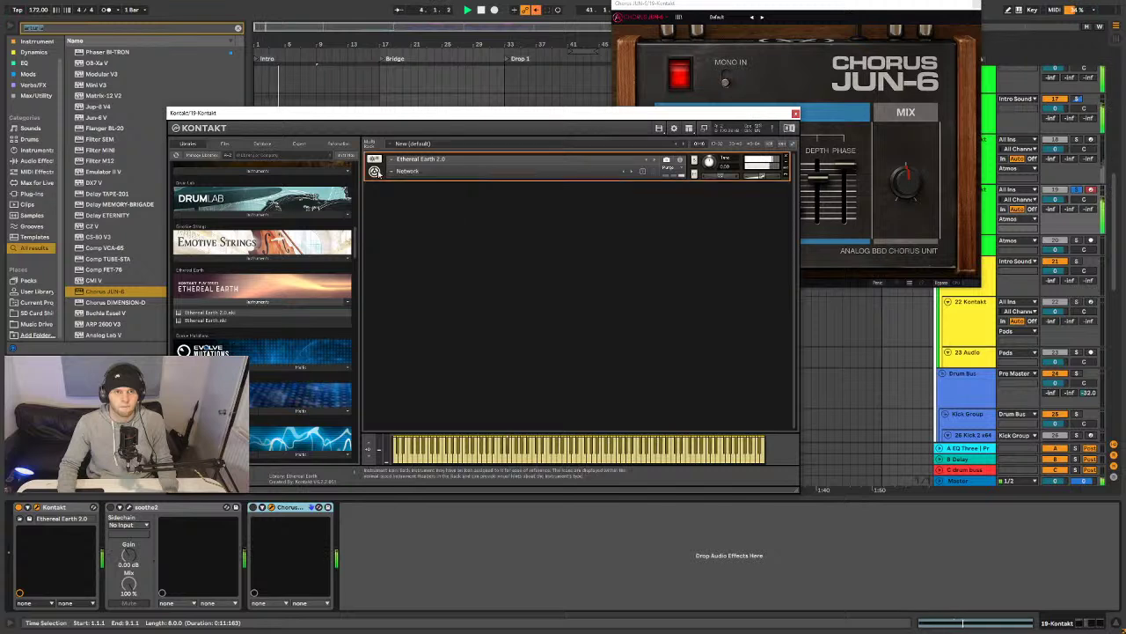
{"action": "left_click", "coordinate": [376, 172]}
{"action": "left_click", "coordinate": [376, 172]}
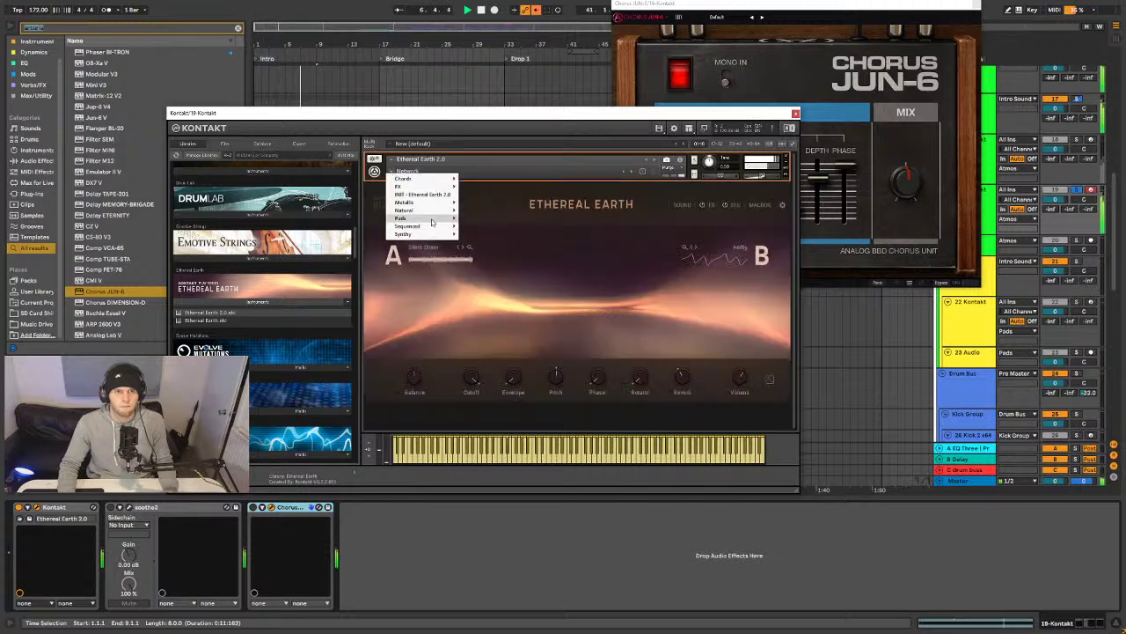
{"action": "mouse_move", "coordinate": [432, 221]}
{"action": "left_click", "coordinate": [479, 219]}
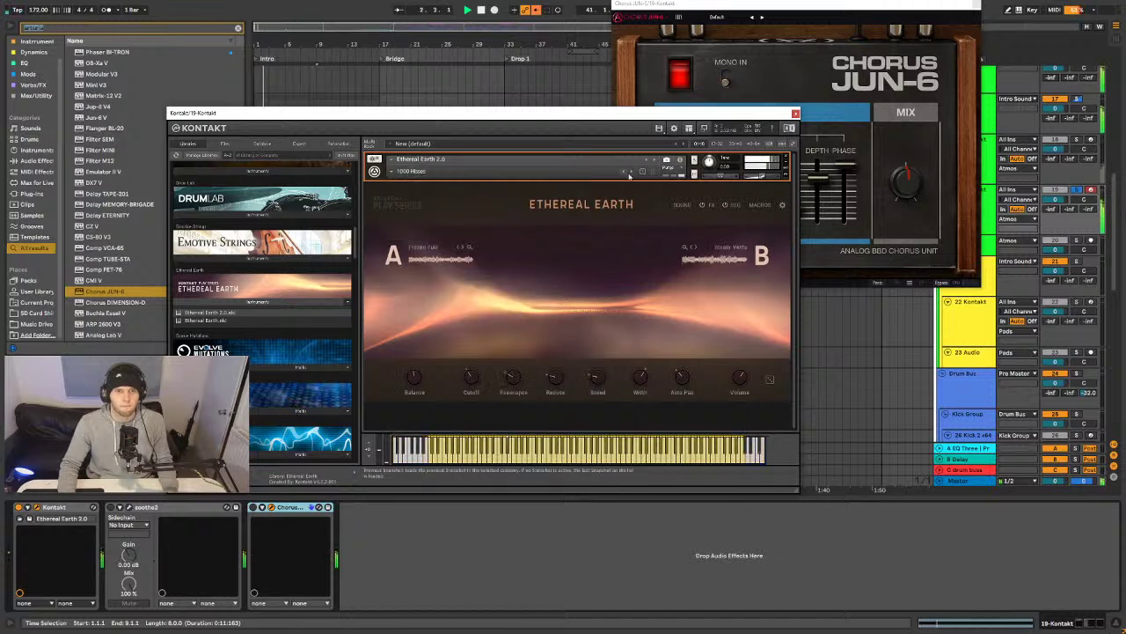
- Audition the following Ethereal Earth pad snapshots during playback, moving on to Factory
{"action": "left_click", "coordinate": [631, 174]}
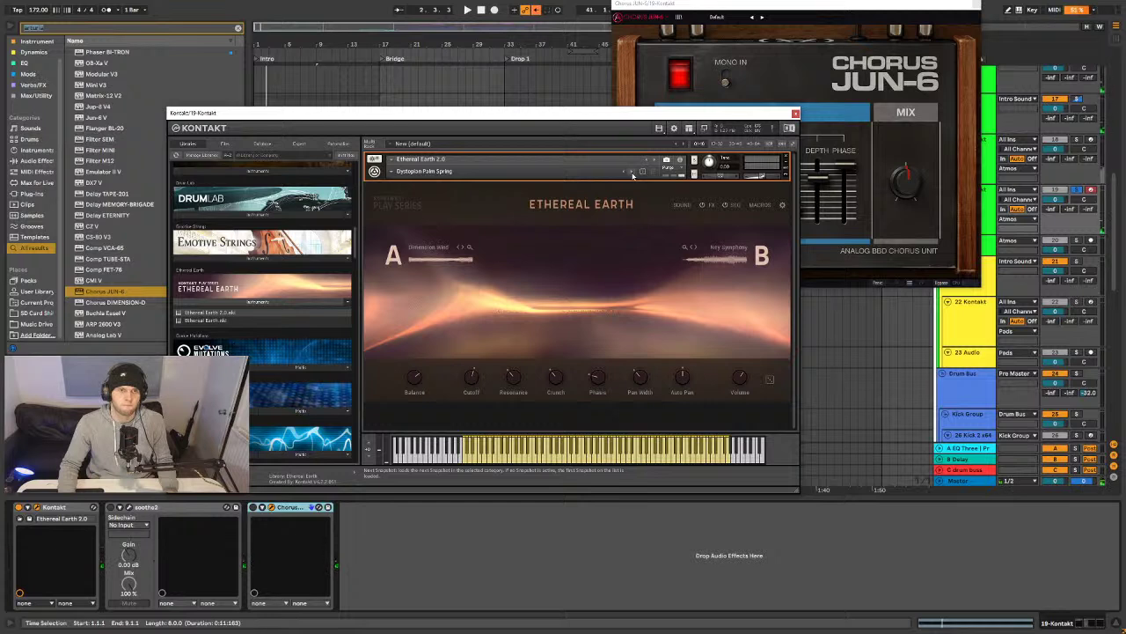
{"action": "left_click", "coordinate": [632, 174]}
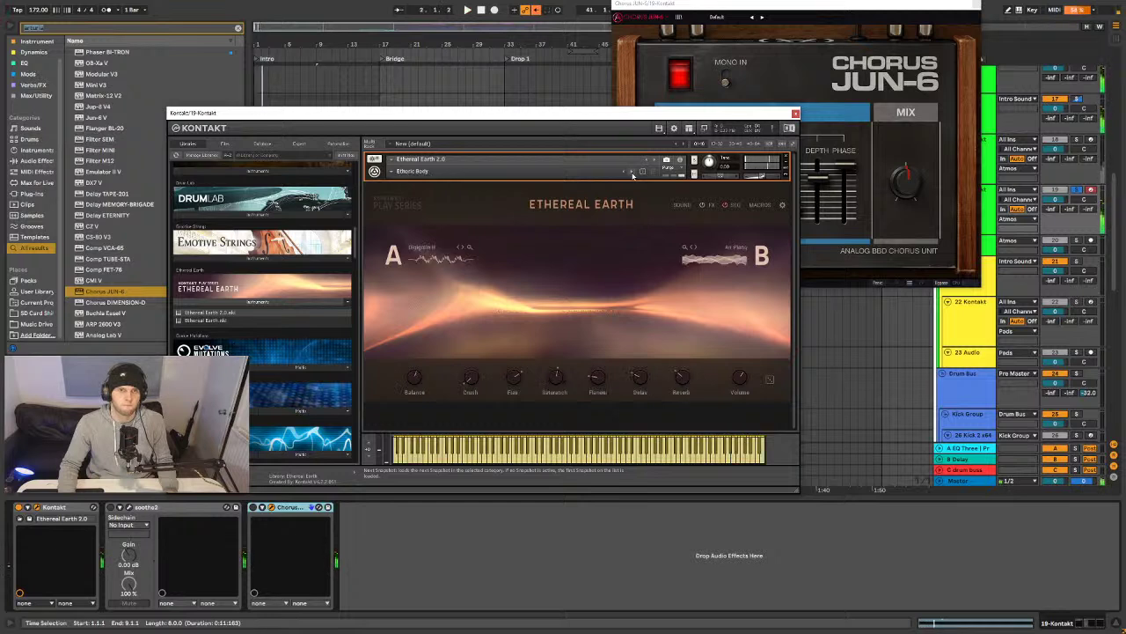
{"action": "left_click", "coordinate": [632, 174]}
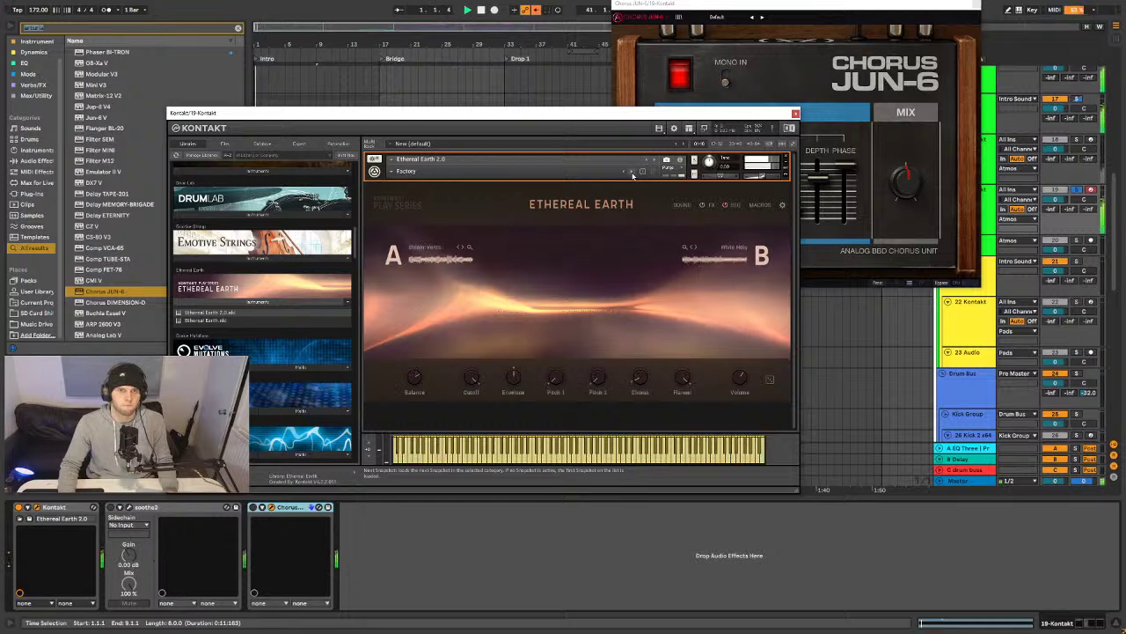
- Audition the following Ethereal Earth pad snapshots during playback, from Foggy Choir through to Network
{"action": "left_click", "coordinate": [632, 173]}
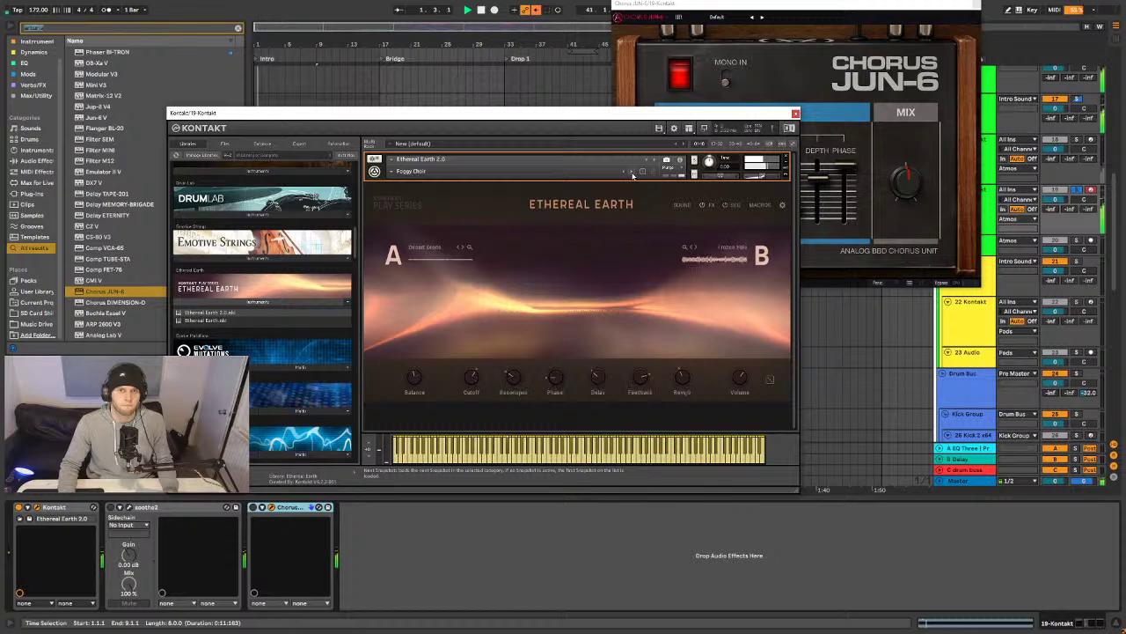
{"action": "left_click", "coordinate": [632, 174]}
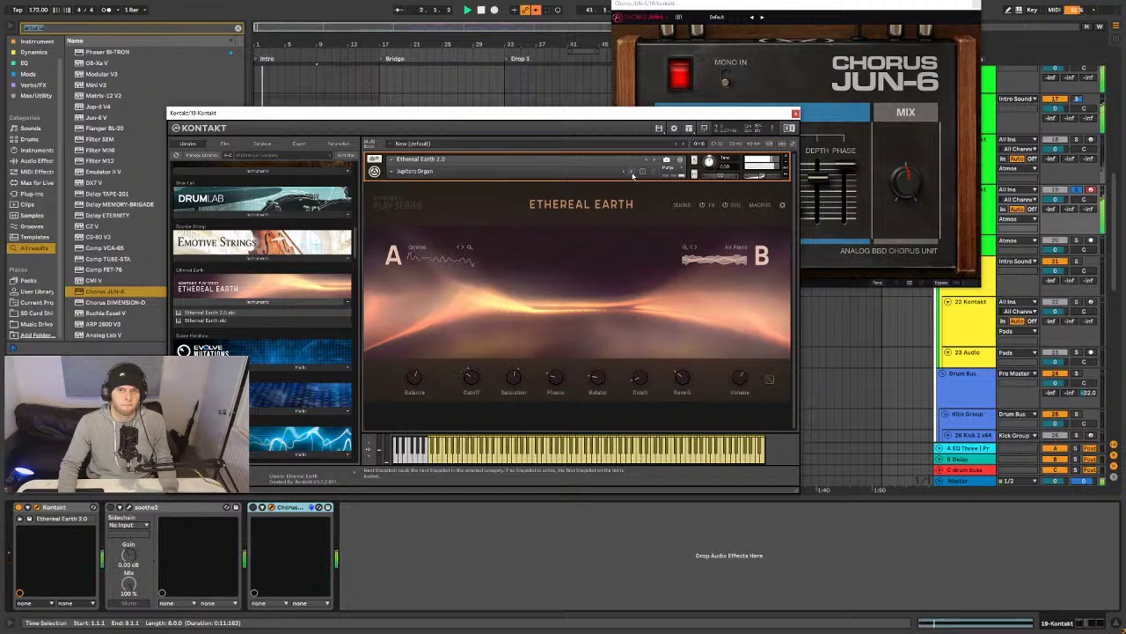
{"action": "left_click", "coordinate": [632, 173]}
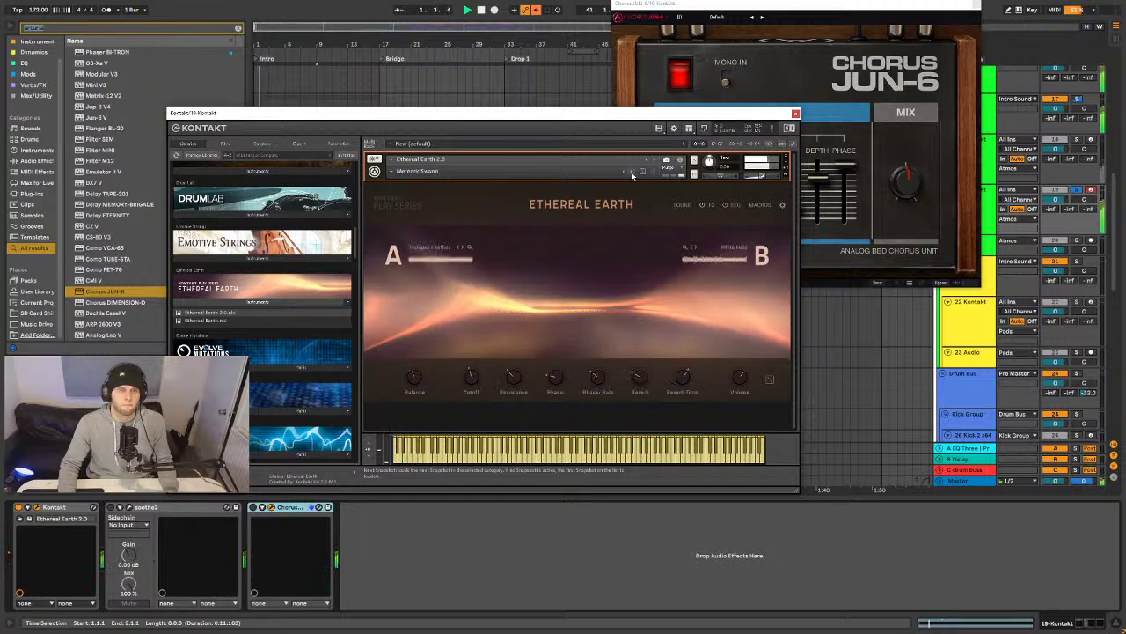
{"action": "left_click", "coordinate": [632, 173]}
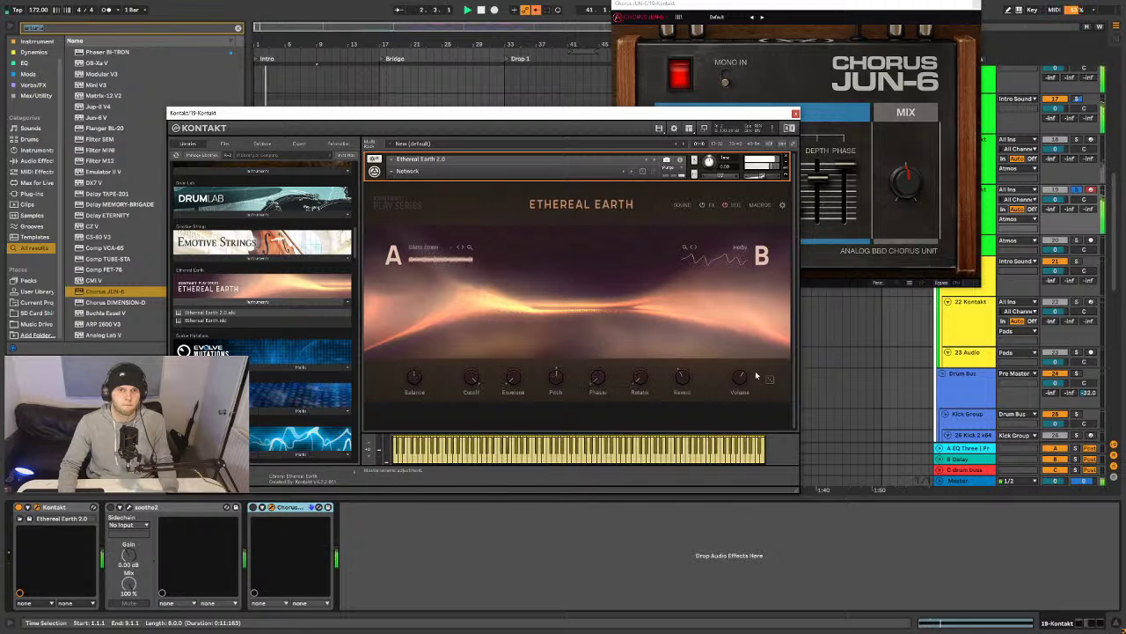
- Load the Nordic Winds snapshot from the Pads category of Ethereal Earth 2.0
{"action": "left_click", "coordinate": [407, 171]}
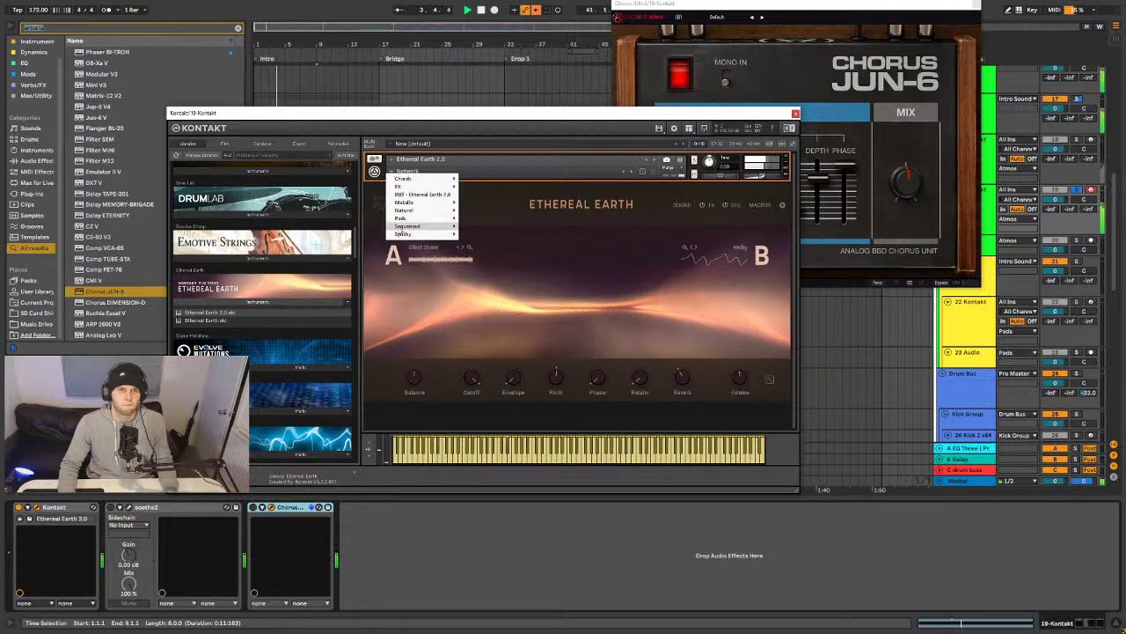
{"action": "mouse_move", "coordinate": [413, 217]}
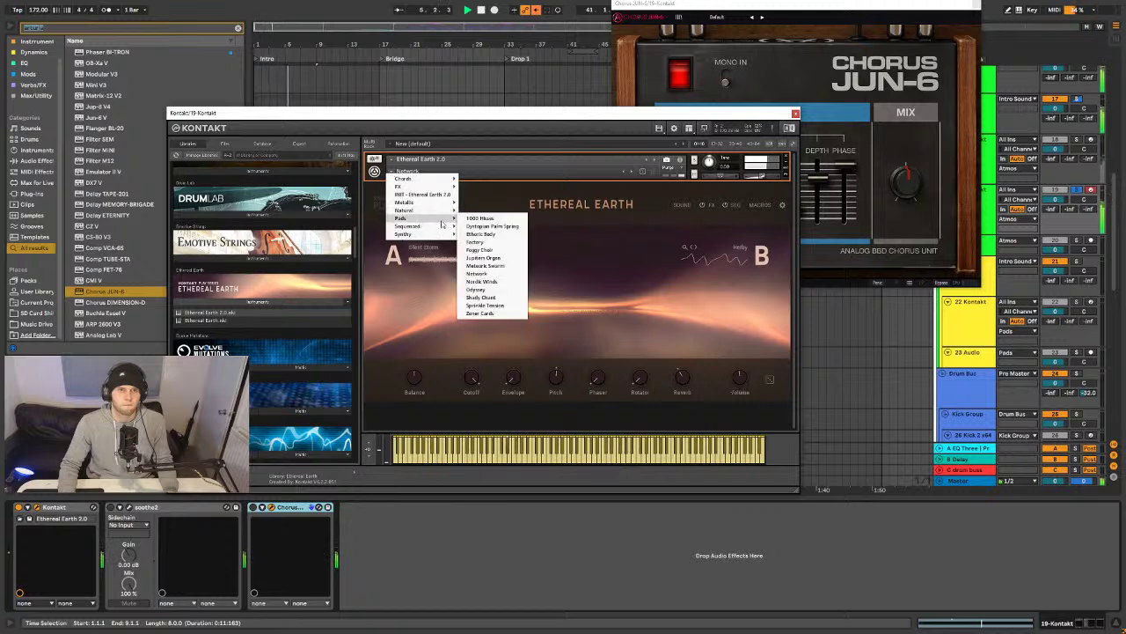
{"action": "left_click", "coordinate": [503, 281]}
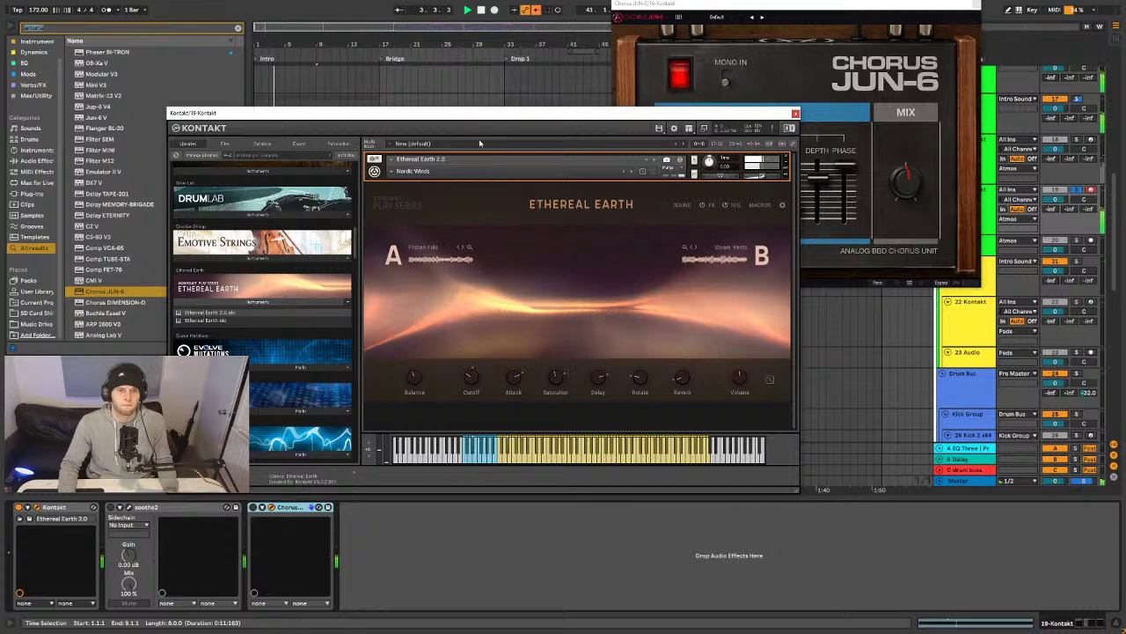
- Uncover track 19's first clip and try its sustained note in different octaves during playback, settling on D#2
{"action": "left_click_drag", "start_coordinate": [307, 125], "coordinate": [538, 166]}
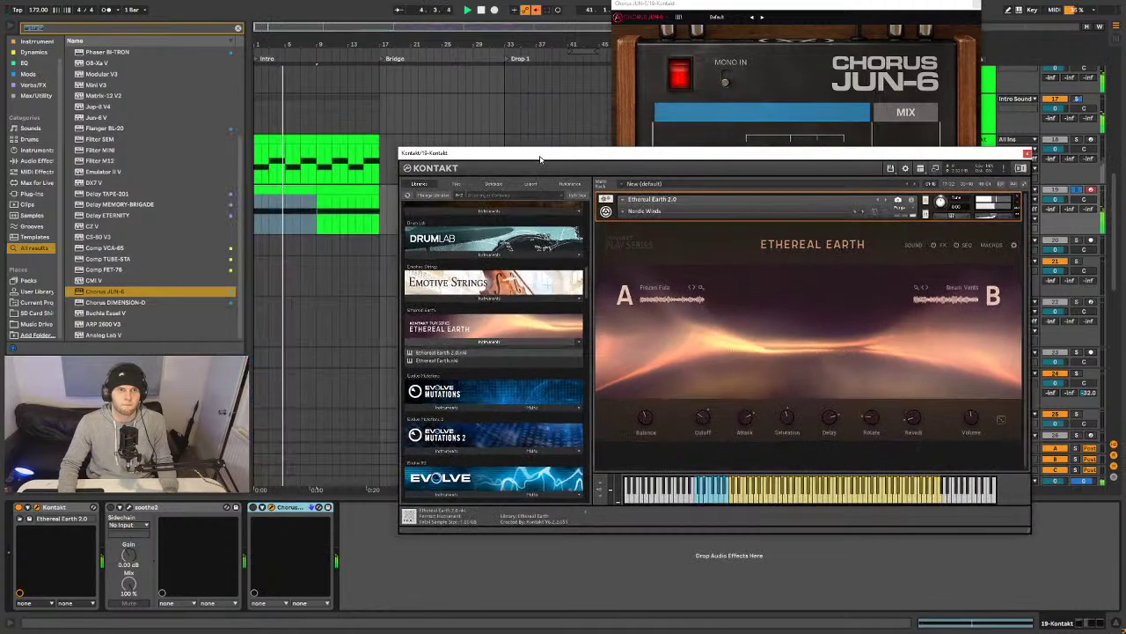
{"action": "left_click", "coordinate": [317, 176]}
{"action": "left_click", "coordinate": [312, 427]}
{"action": "key", "text": "shift+Up"}
{"action": "key", "text": "space"}
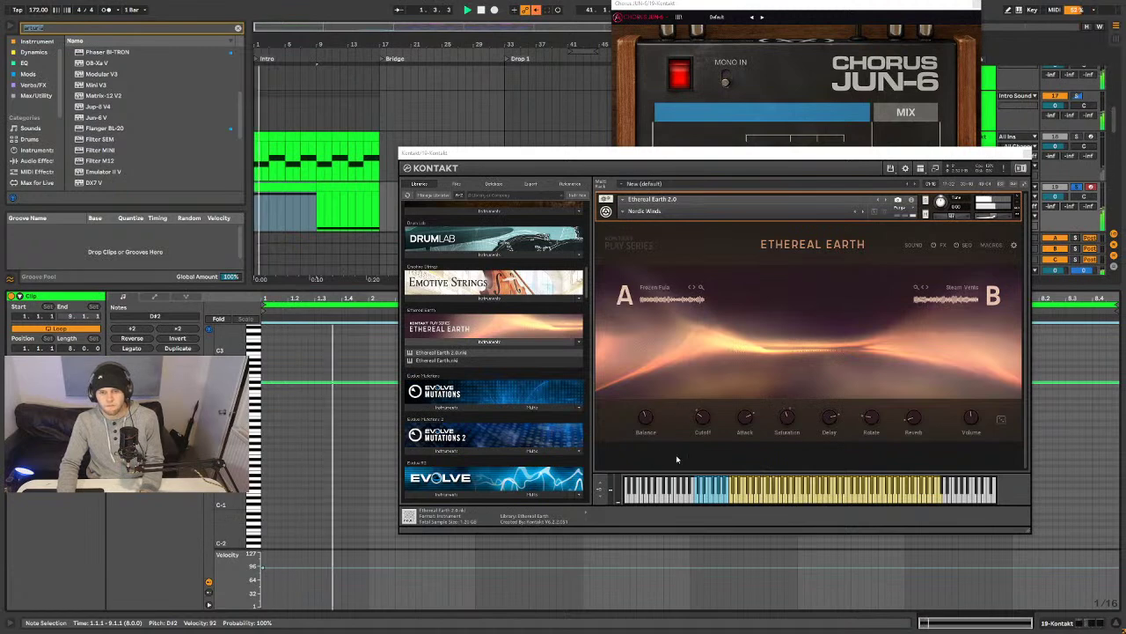
{"action": "key", "text": "shift+Down"}
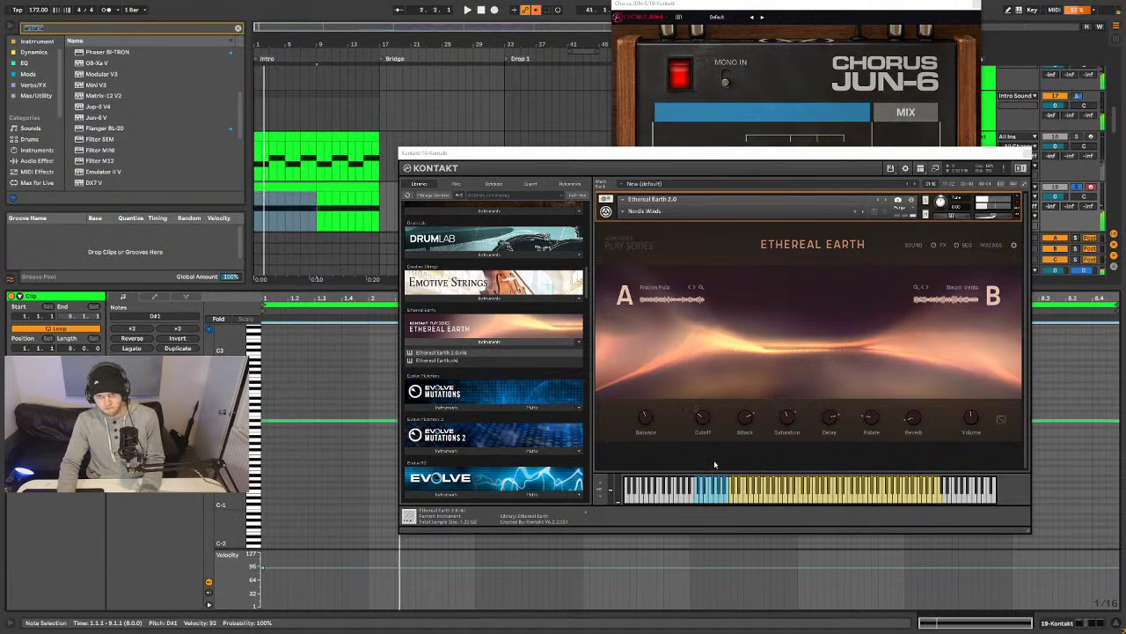
{"action": "key", "text": "shift+Up"}
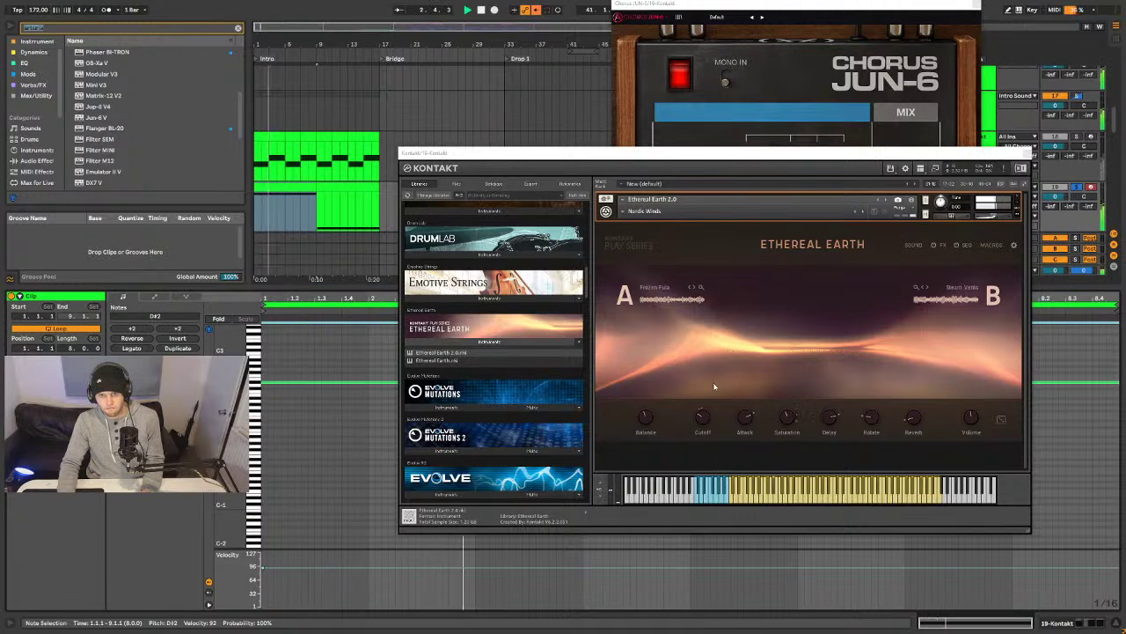
{"action": "left_click", "coordinate": [708, 492]}
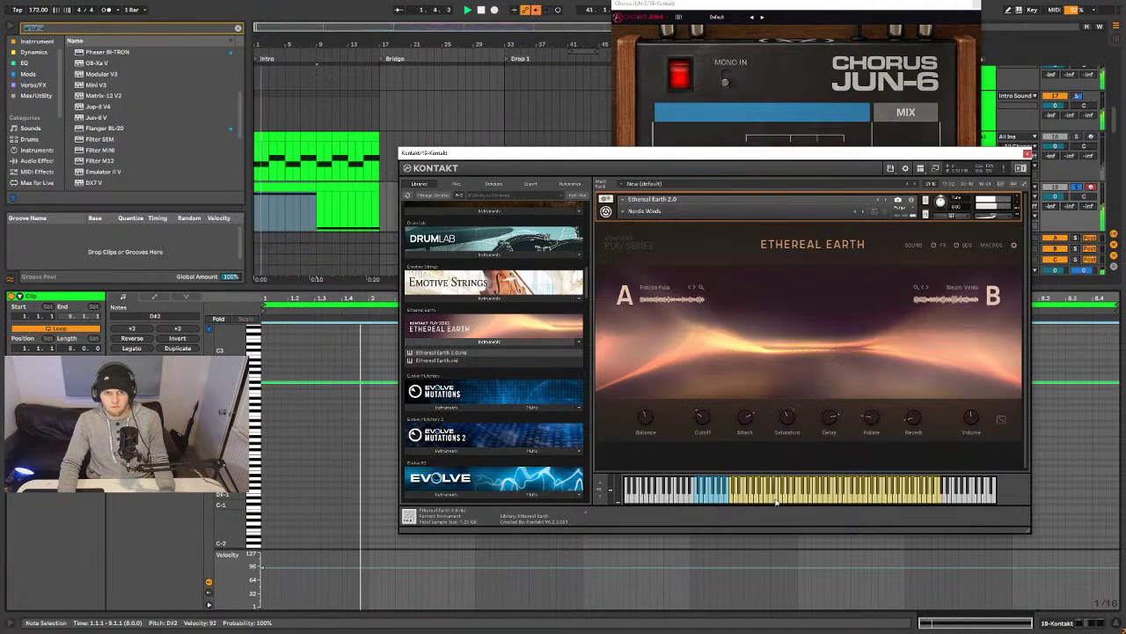
- Transpose the clip's sustained note up another octave to D#3 and play it back
{"action": "key", "text": "space"}
{"action": "left_click", "coordinate": [335, 390]}
{"action": "key", "text": "ctrl+a"}
{"action": "key", "text": "shift+Up"}
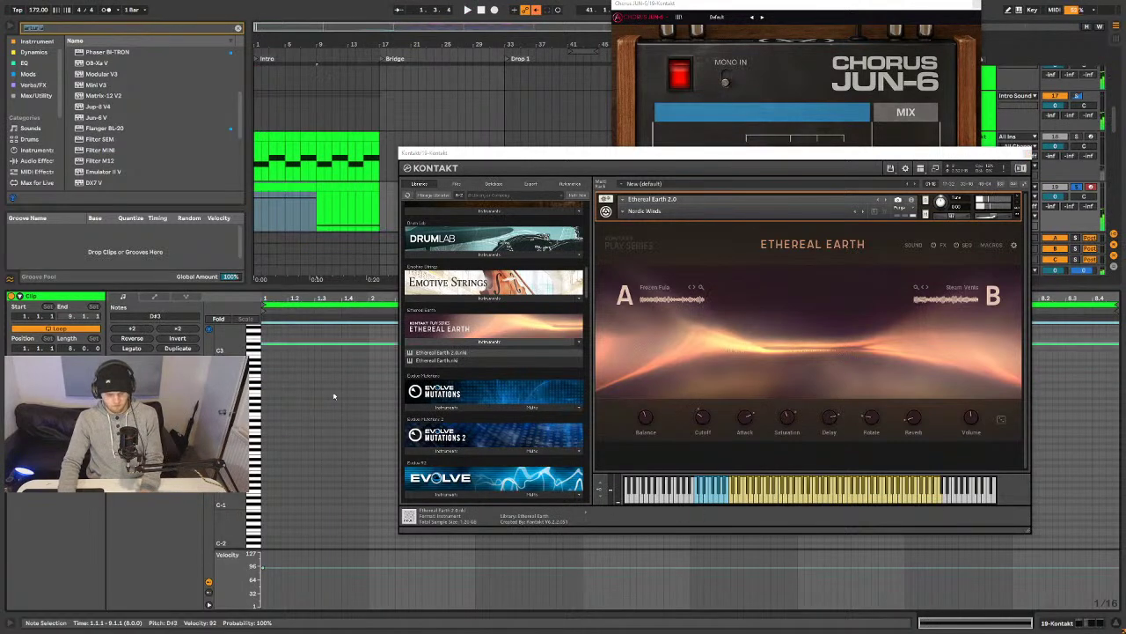
{"action": "key", "text": "space"}
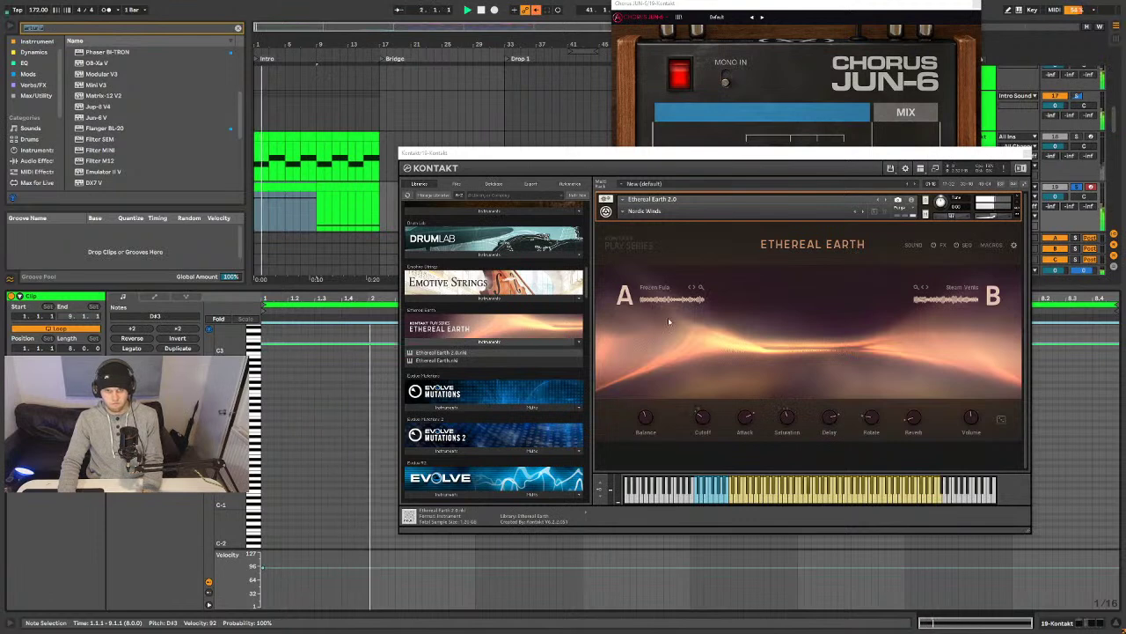
- Take track 19 out of solo and show its device chain again
{"action": "left_click", "coordinate": [286, 187]}
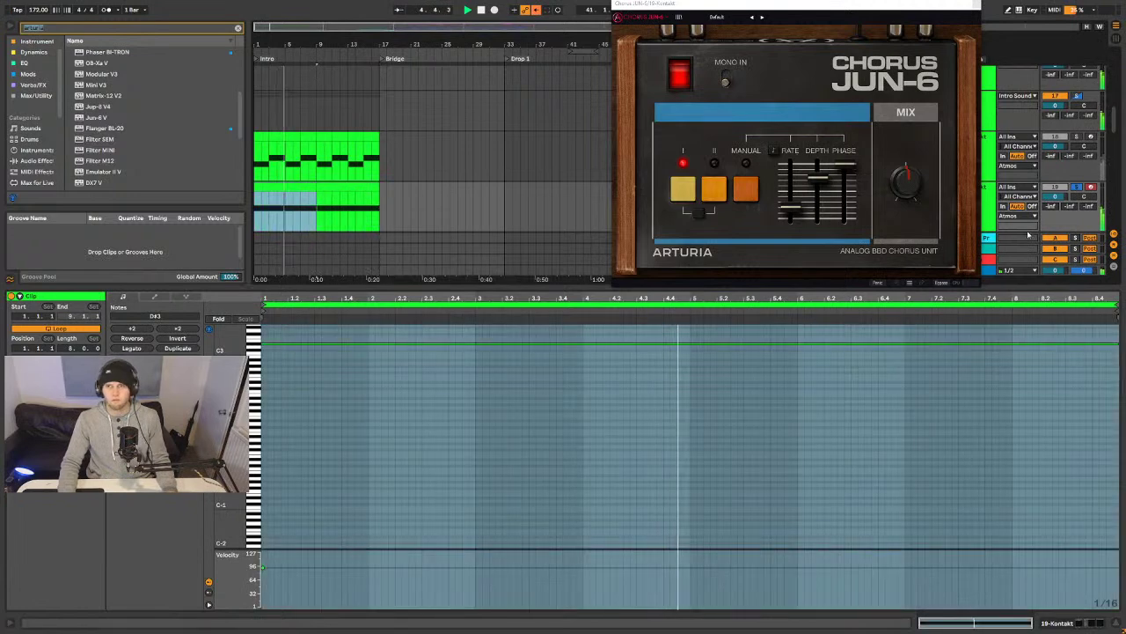
{"action": "left_click", "coordinate": [1075, 187]}
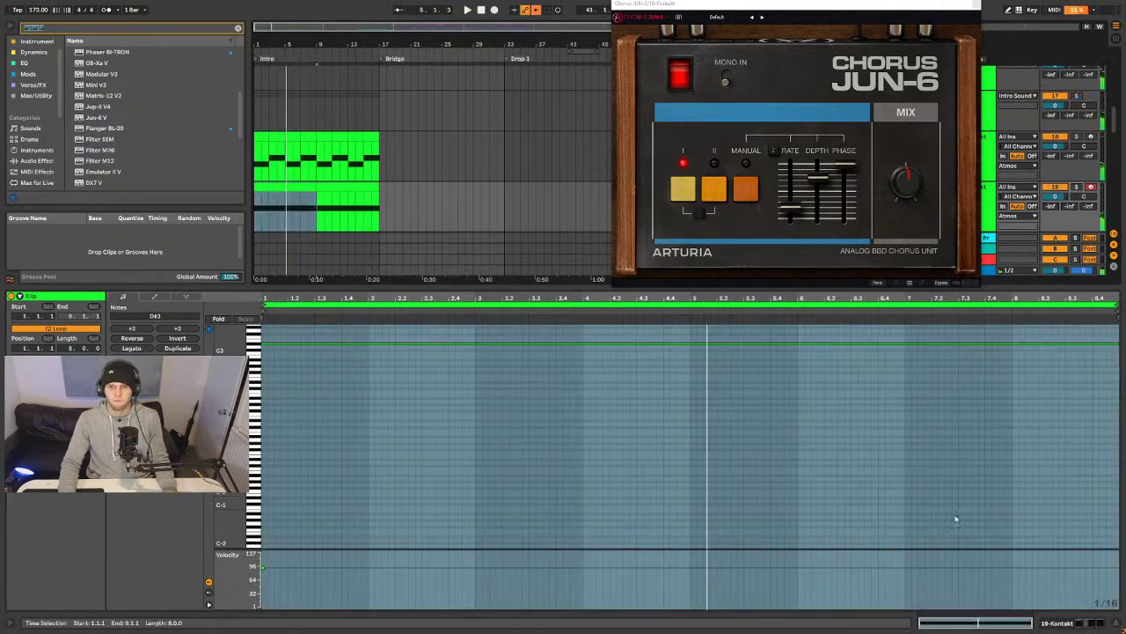
{"action": "left_click", "coordinate": [1047, 625]}
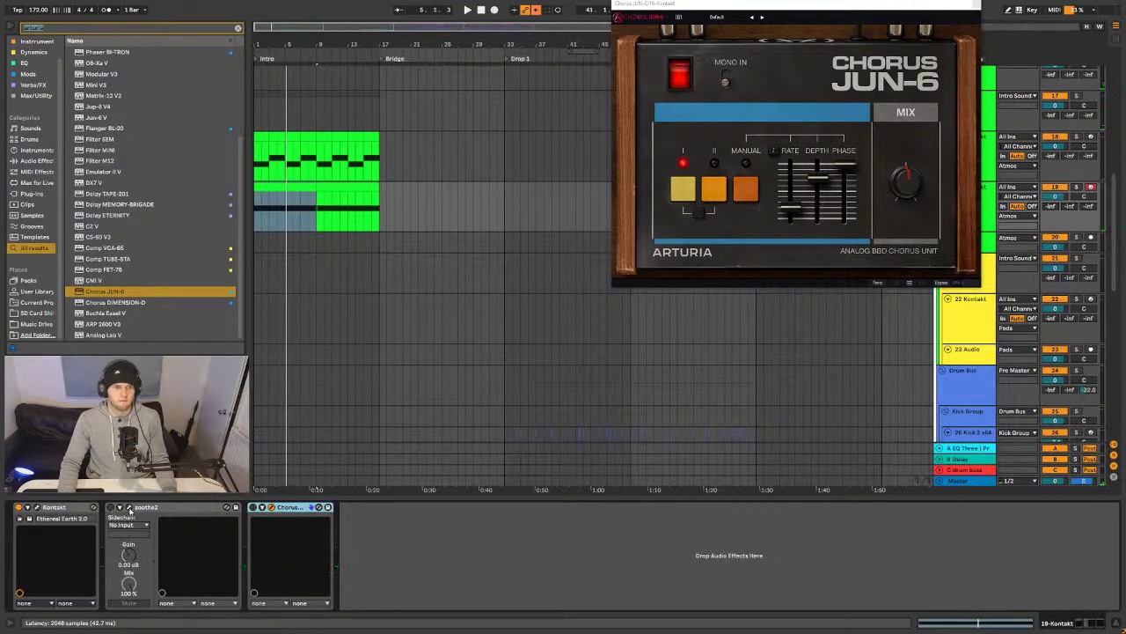
- Enable soothe2 and Chorus JUN-6 on track 19 during playback and close both plug-in windows
{"action": "left_click", "coordinate": [129, 509]}
{"action": "key", "text": "space"}
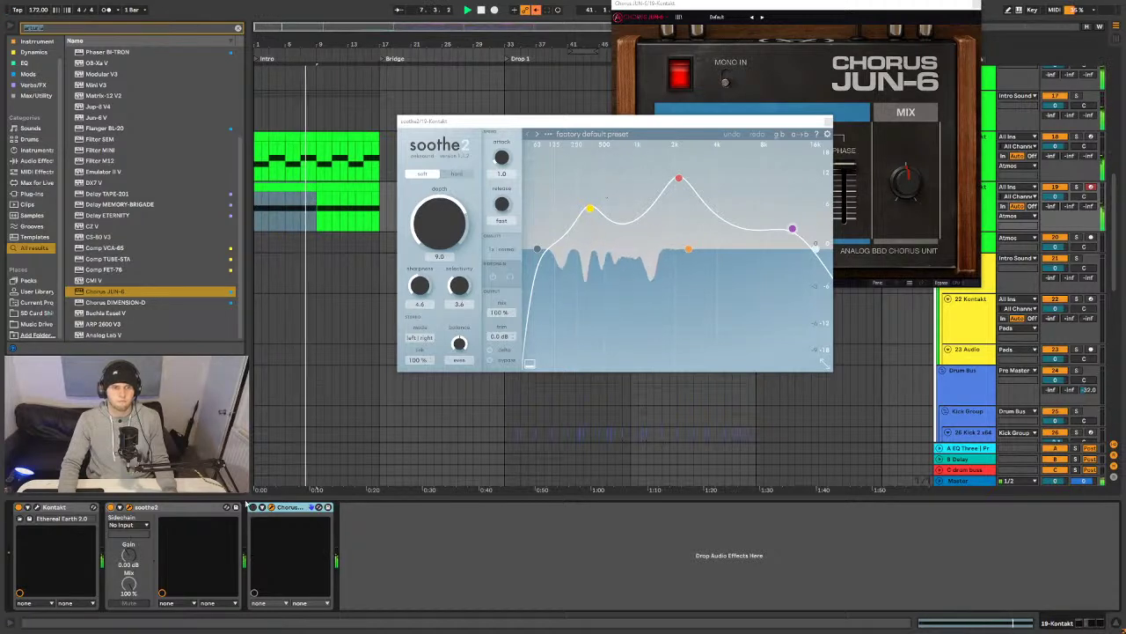
{"action": "left_click", "coordinate": [827, 121]}
{"action": "left_click", "coordinate": [975, 6]}
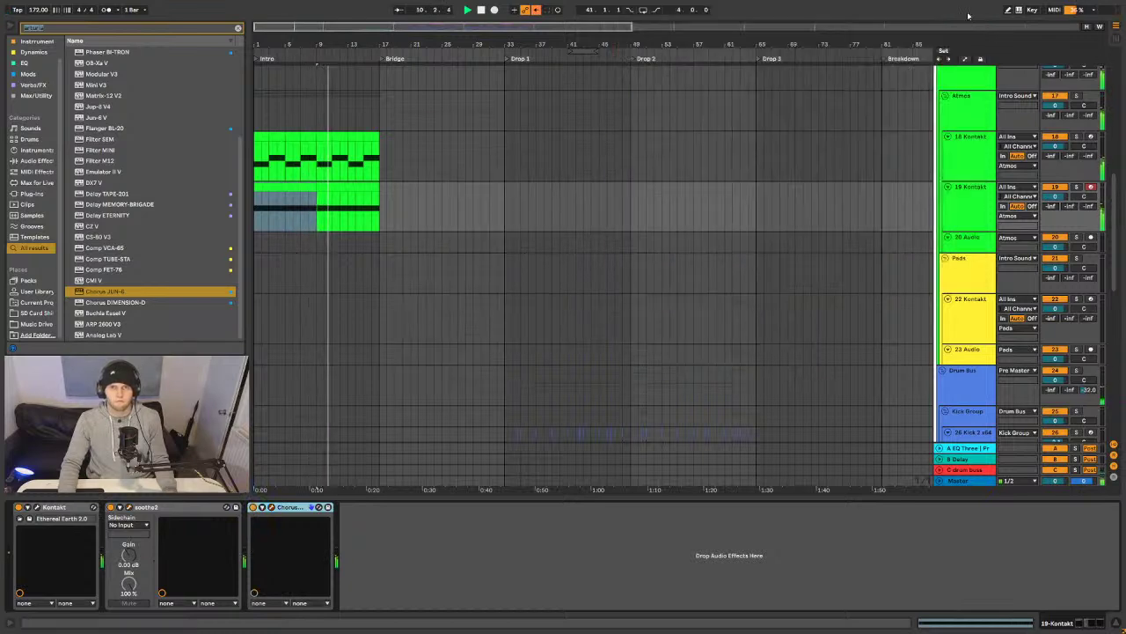
- Select both track 19 clips and loop the 16-bar intro from bar 1
{"action": "scroll", "coordinate": [511, 357], "scroll_direction": "down", "scroll_amount": 5}
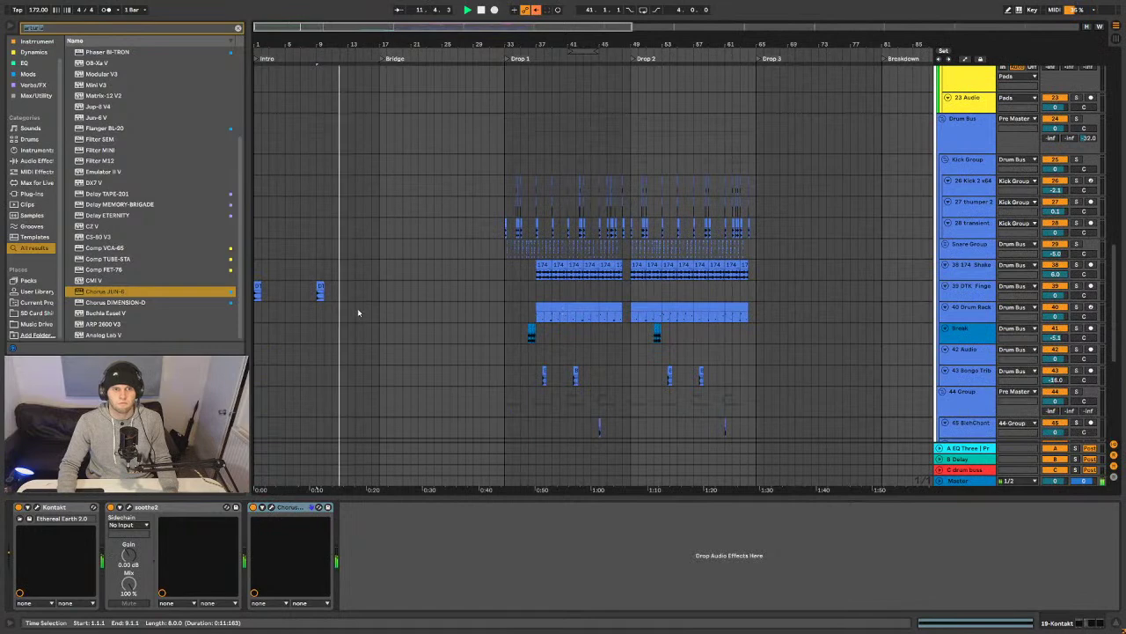
{"action": "scroll", "coordinate": [343, 326], "scroll_direction": "up", "scroll_amount": 4}
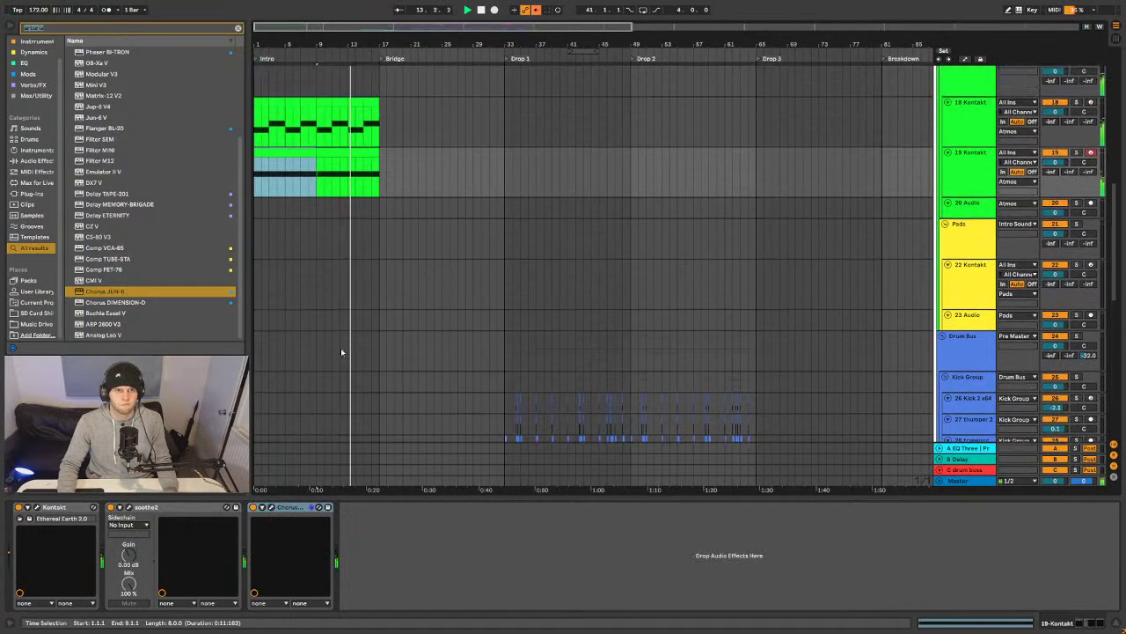
{"action": "scroll", "coordinate": [341, 352], "scroll_direction": "up", "scroll_amount": 3}
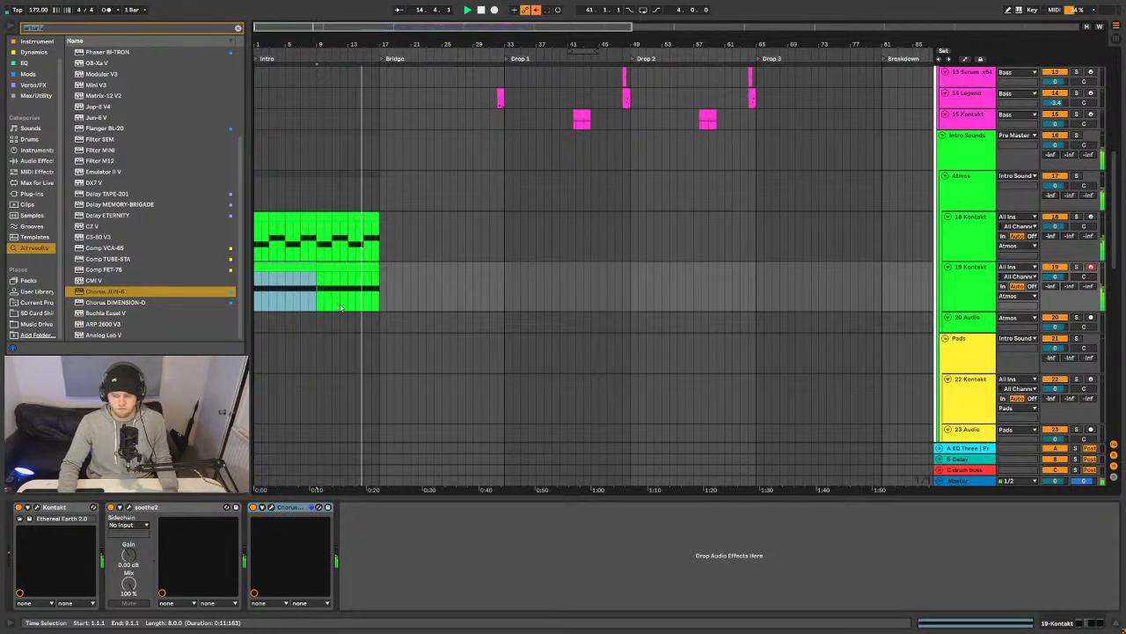
{"action": "scroll", "coordinate": [291, 237], "scroll_direction": "down", "scroll_amount": 1}
{"action": "left_click", "coordinate": [290, 232]}
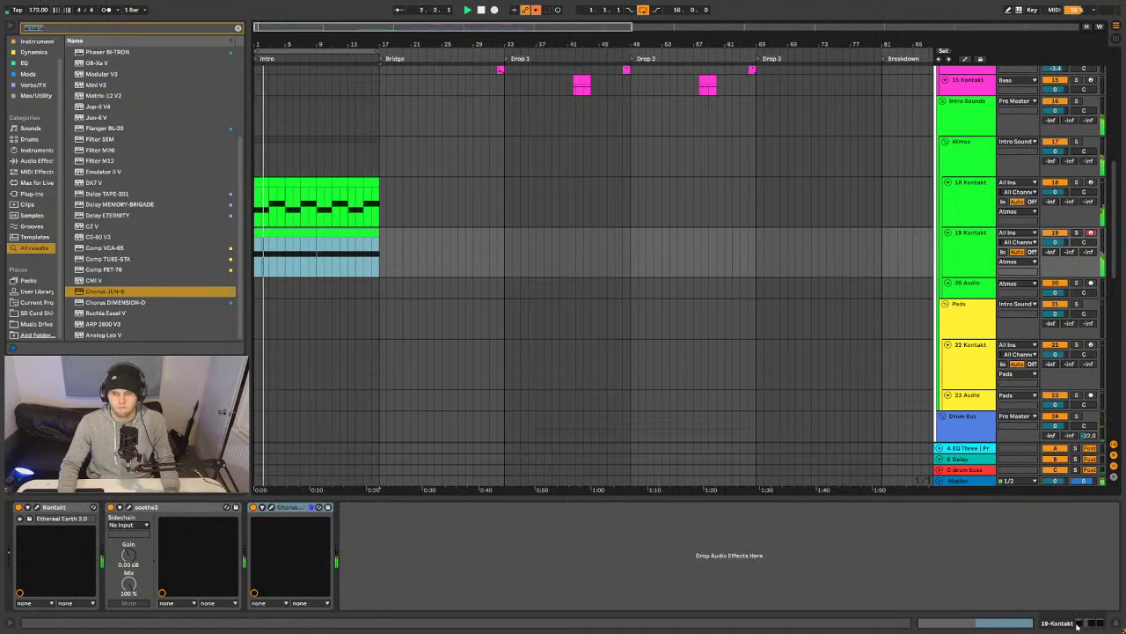
- Listen to the looped intro, look through the Arturia plug-ins in the browser, and stop playback
{"action": "scroll", "coordinate": [606, 336], "scroll_direction": "down", "scroll_amount": 1}
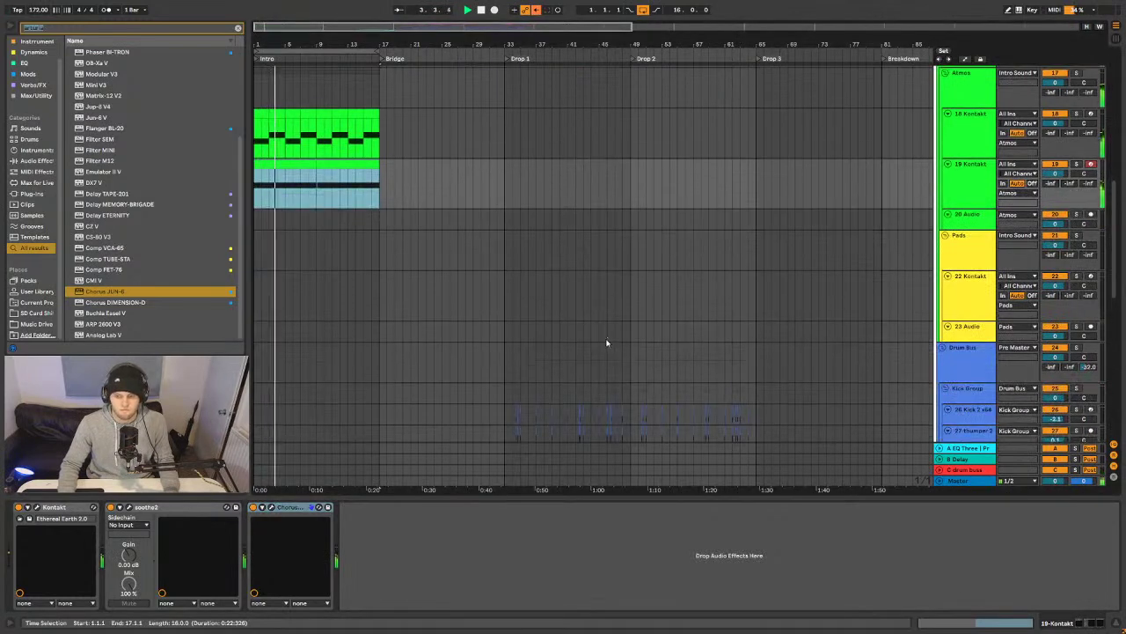
{"action": "scroll", "coordinate": [606, 341], "scroll_direction": "down", "scroll_amount": 1}
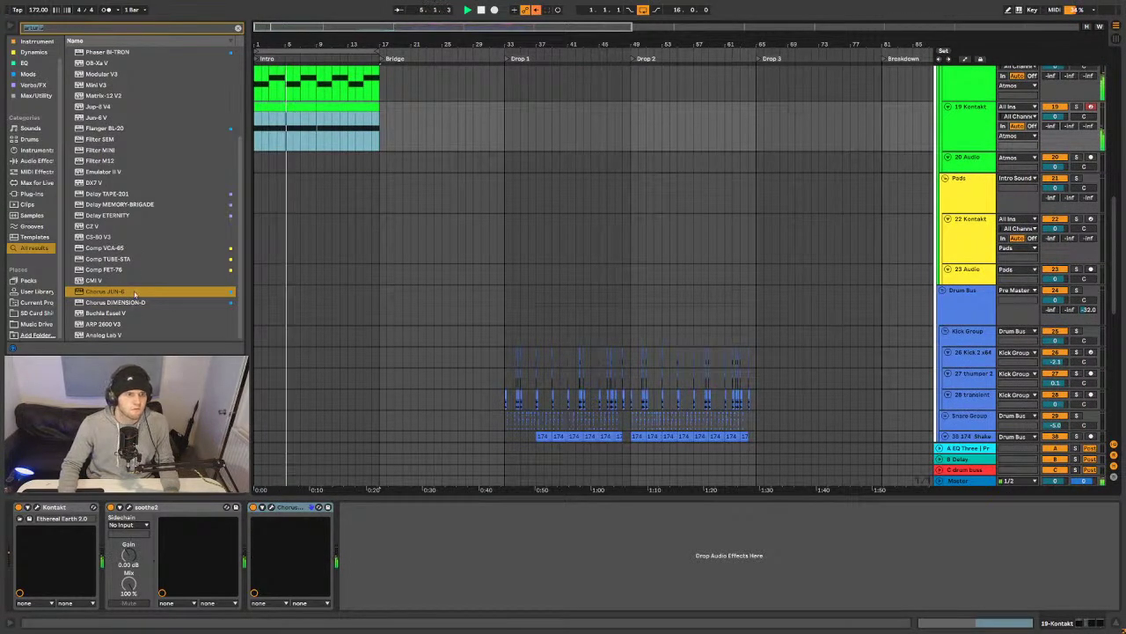
{"action": "scroll", "coordinate": [132, 280], "scroll_direction": "up", "scroll_amount": 5}
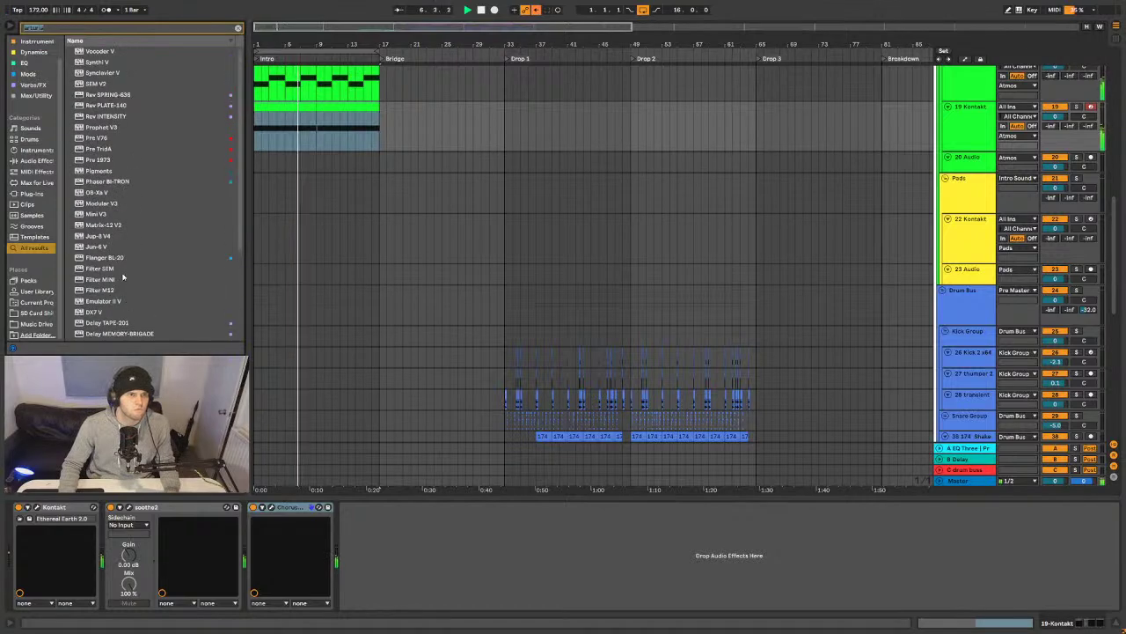
{"action": "key", "text": "space"}
{"action": "left_click", "coordinate": [346, 209]}
- Examine the Bass group's effect chain and the devices on Serum track 9 at the start of Drop 1
{"action": "scroll", "coordinate": [361, 272], "scroll_direction": "up", "scroll_amount": 5}
{"action": "scroll", "coordinate": [368, 297], "scroll_direction": "up", "scroll_amount": 5}
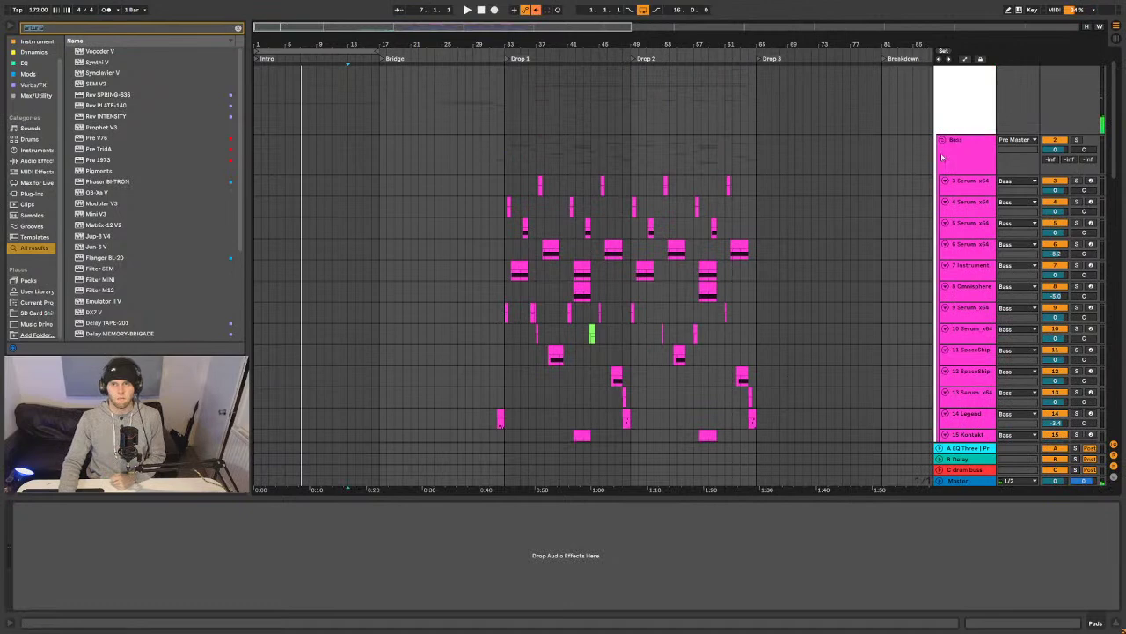
{"action": "left_click", "coordinate": [960, 154]}
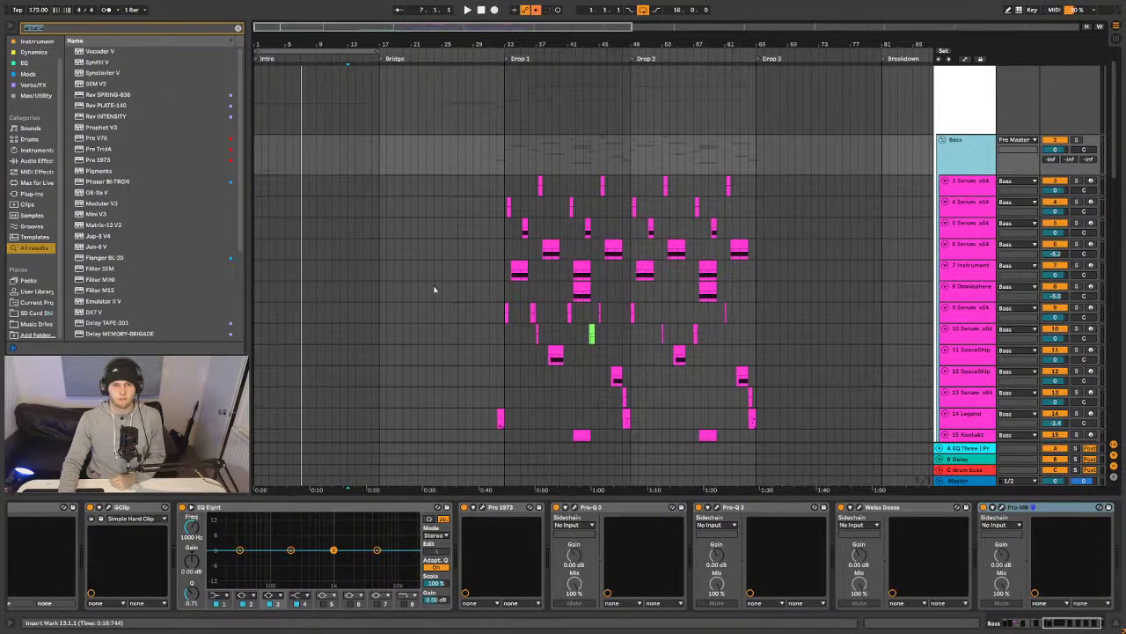
{"action": "left_click", "coordinate": [508, 314]}
{"action": "left_click", "coordinate": [508, 312]}
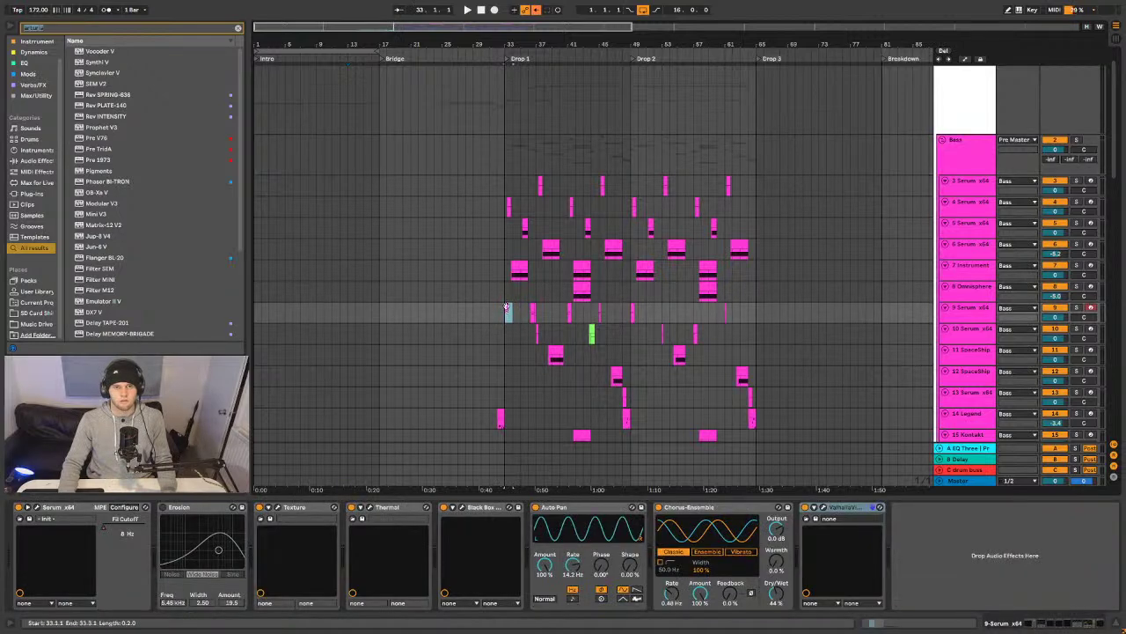
{"action": "scroll", "coordinate": [563, 303], "scroll_direction": "down", "scroll_amount": 4}
{"action": "scroll", "coordinate": [918, 272], "scroll_direction": "up", "scroll_amount": 2}
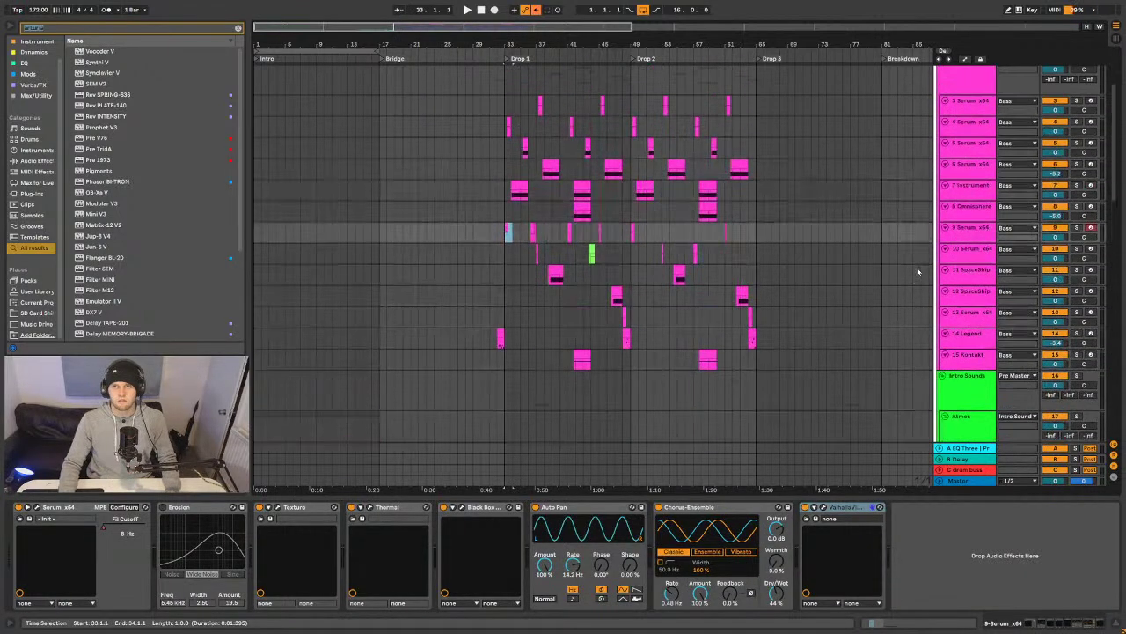
- Add an audio track directly below the Bass group and set its input to Resampling
{"action": "scroll", "coordinate": [917, 270], "scroll_direction": "up", "scroll_amount": 2}
{"action": "left_click", "coordinate": [968, 165]}
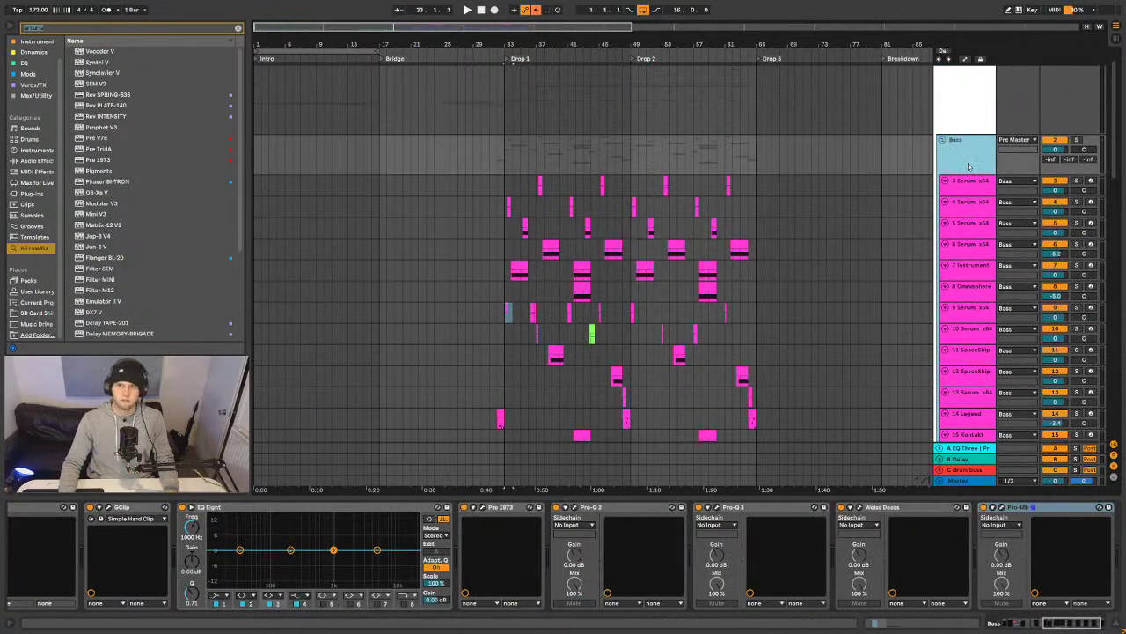
{"action": "key", "text": "ctrl+t"}
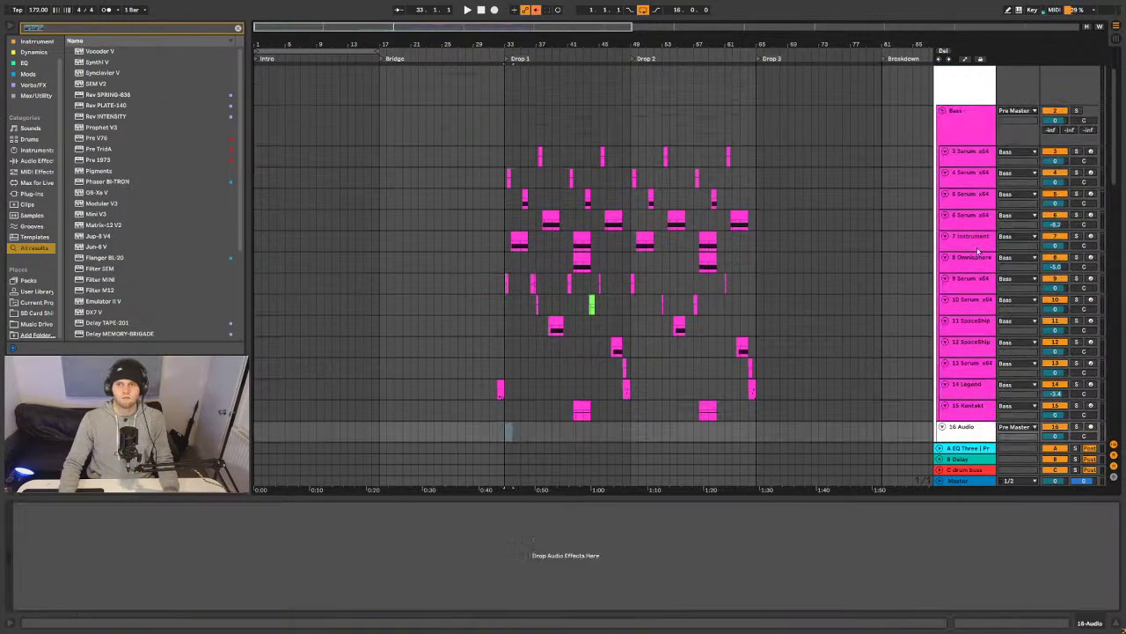
{"action": "scroll", "coordinate": [1012, 405], "scroll_direction": "down", "scroll_amount": 2}
{"action": "key", "text": "Right"}
{"action": "scroll", "coordinate": [986, 352], "scroll_direction": "down", "scroll_amount": 2}
{"action": "left_click", "coordinate": [1012, 279]}
{"action": "left_click", "coordinate": [982, 311]}
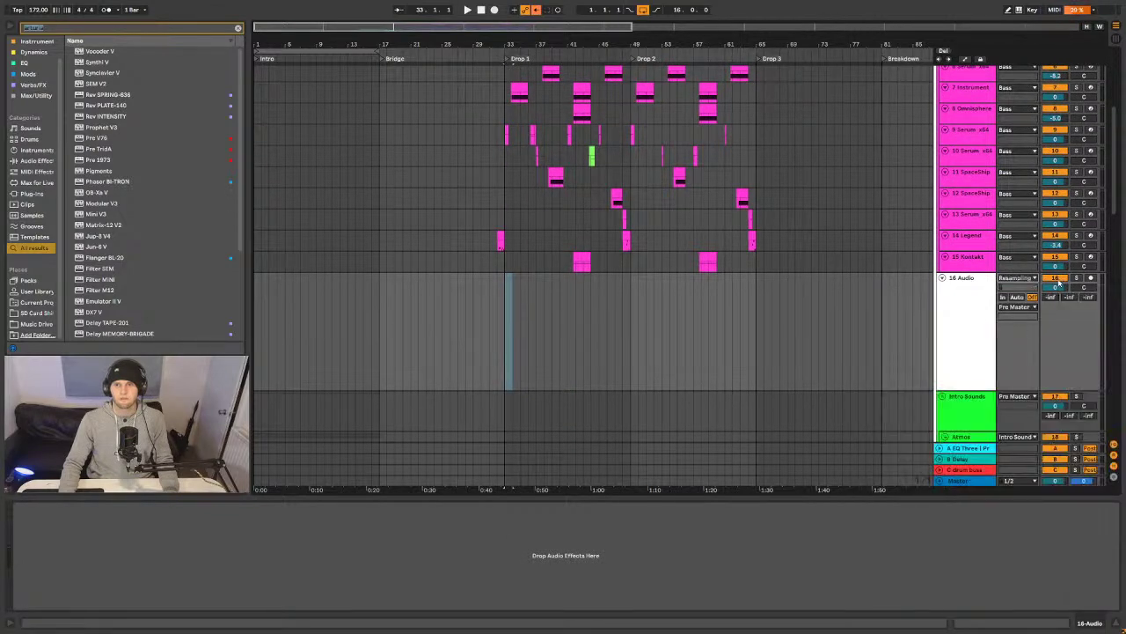
- Play the Bass group from Drop 1, and solo Serum track 9 with its bar 33 clip selected
{"action": "scroll", "coordinate": [748, 357], "scroll_direction": "up", "scroll_amount": 5}
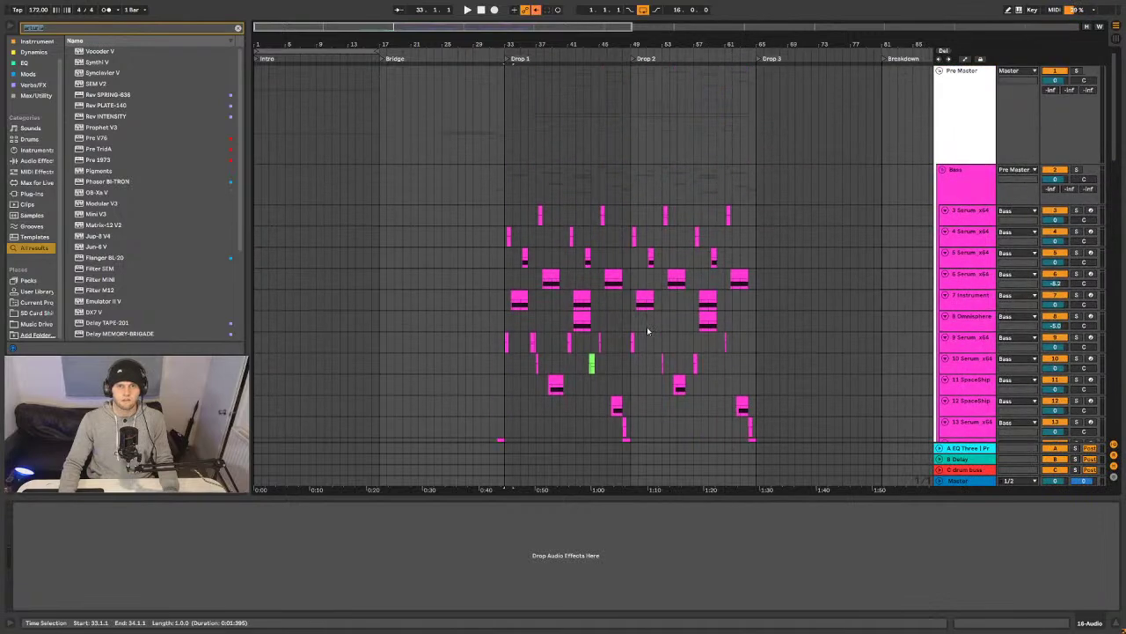
{"action": "left_click", "coordinate": [511, 218]}
{"action": "scroll", "coordinate": [1071, 120], "scroll_direction": "down", "scroll_amount": 2}
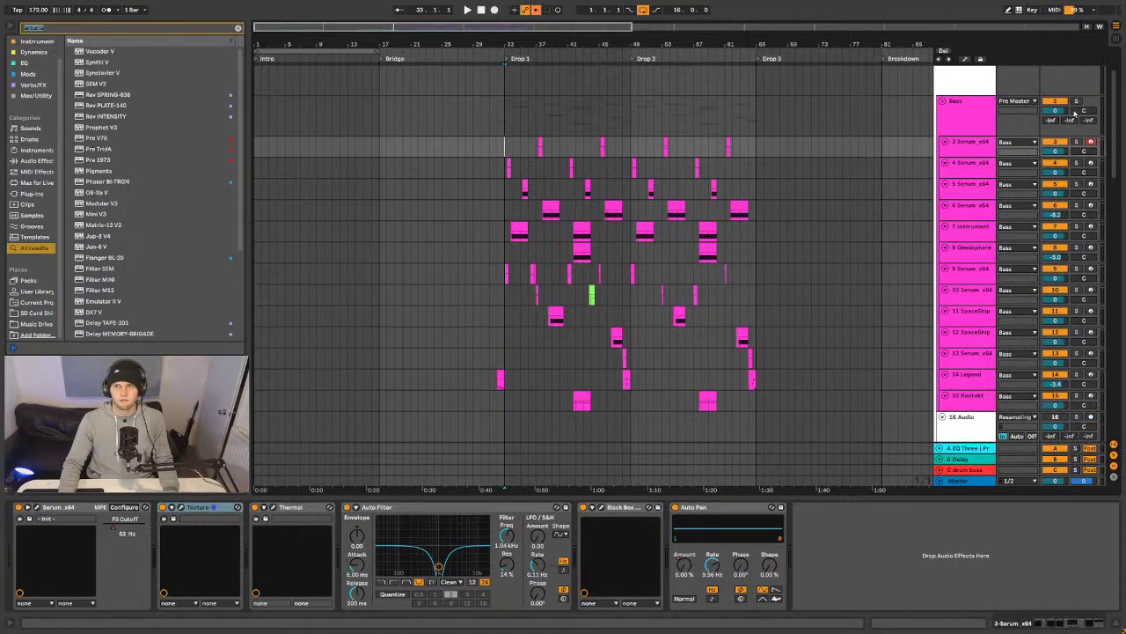
{"action": "key", "text": "space"}
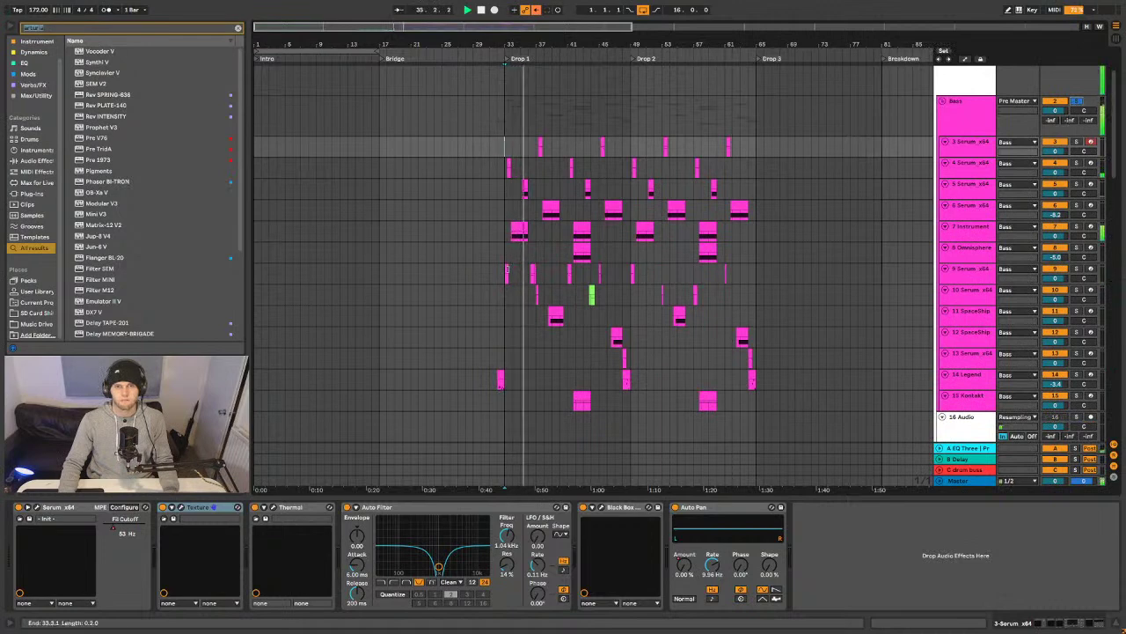
{"action": "left_click", "coordinate": [972, 271]}
{"action": "key", "text": "space"}
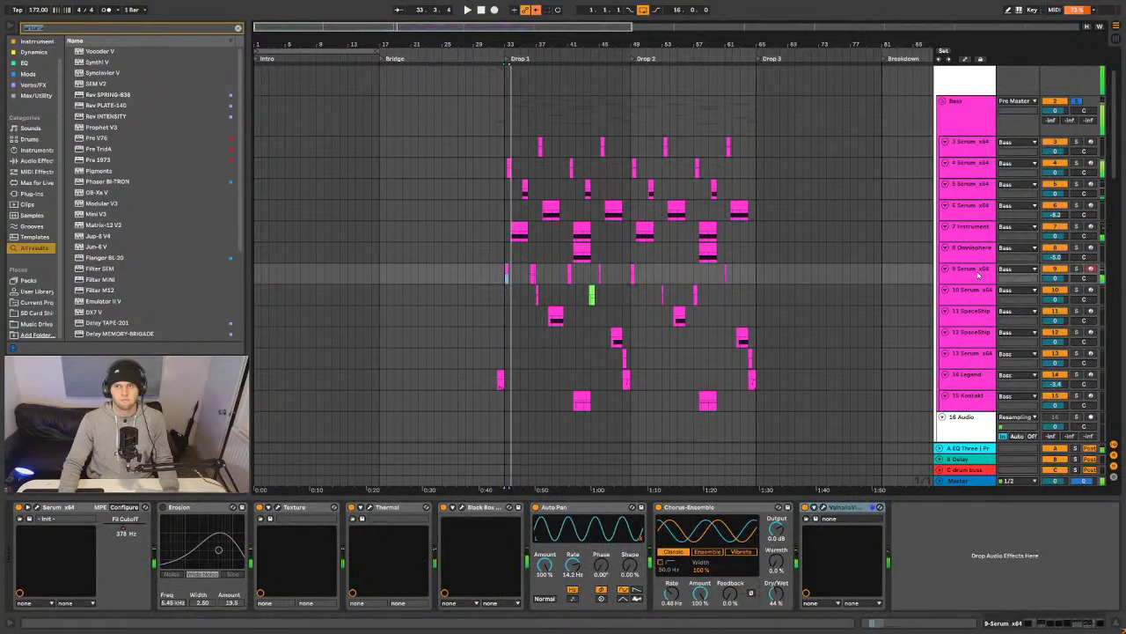
{"action": "scroll", "coordinate": [1012, 299], "scroll_direction": "down", "scroll_amount": 4}
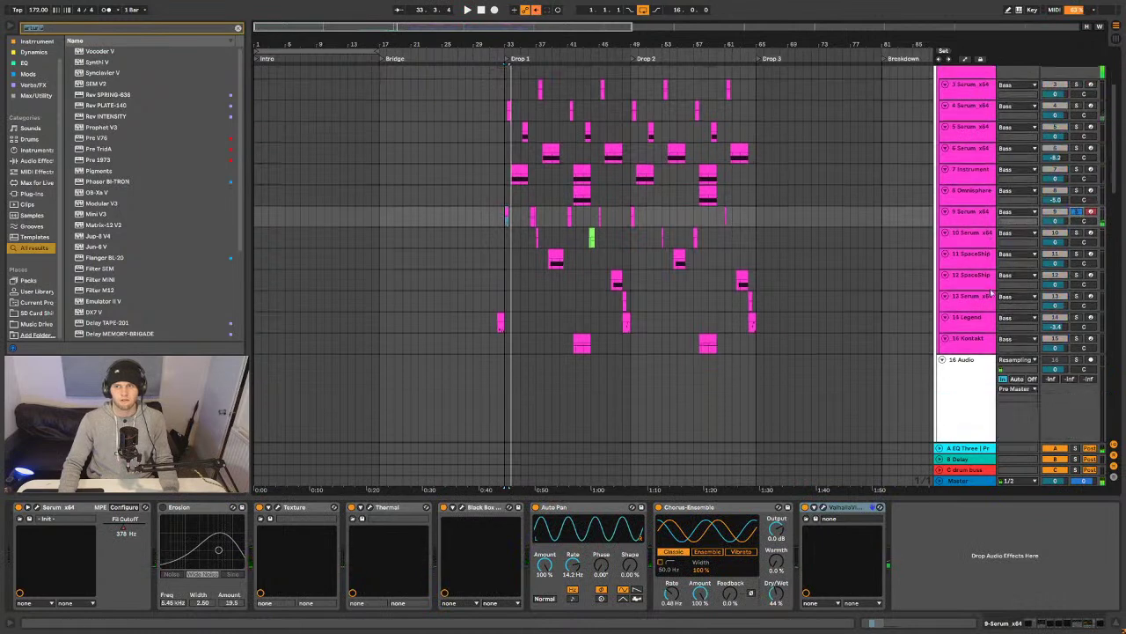
- Arm 16 Audio and record the soloed Serum track 9 sound onto it from bar 33
{"action": "left_click", "coordinate": [1090, 326]}
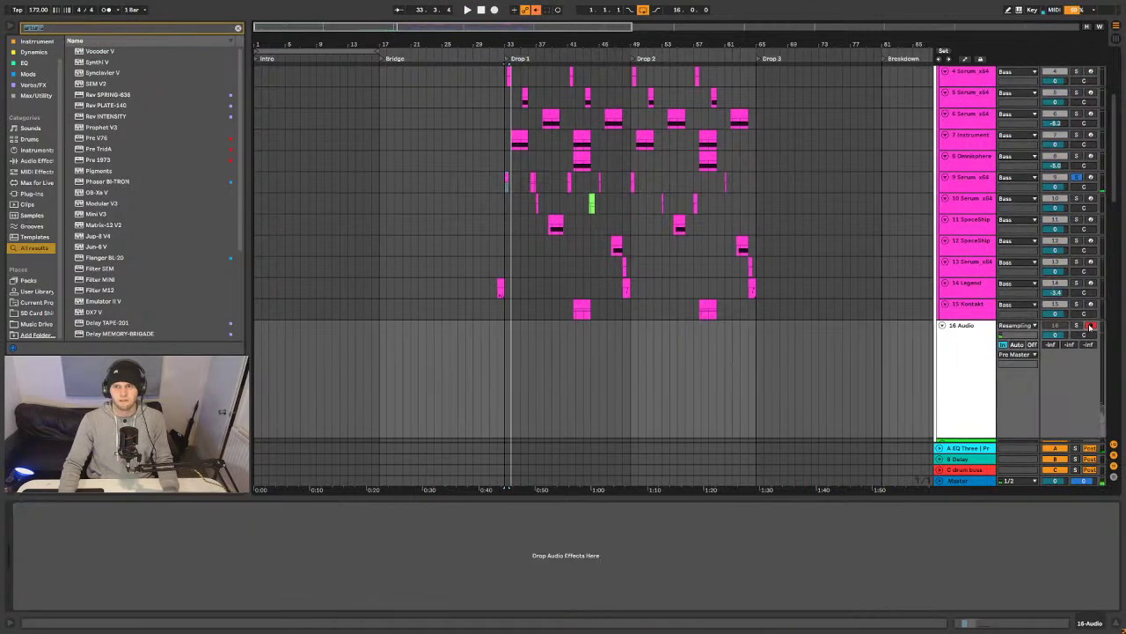
{"action": "left_click", "coordinate": [495, 10]}
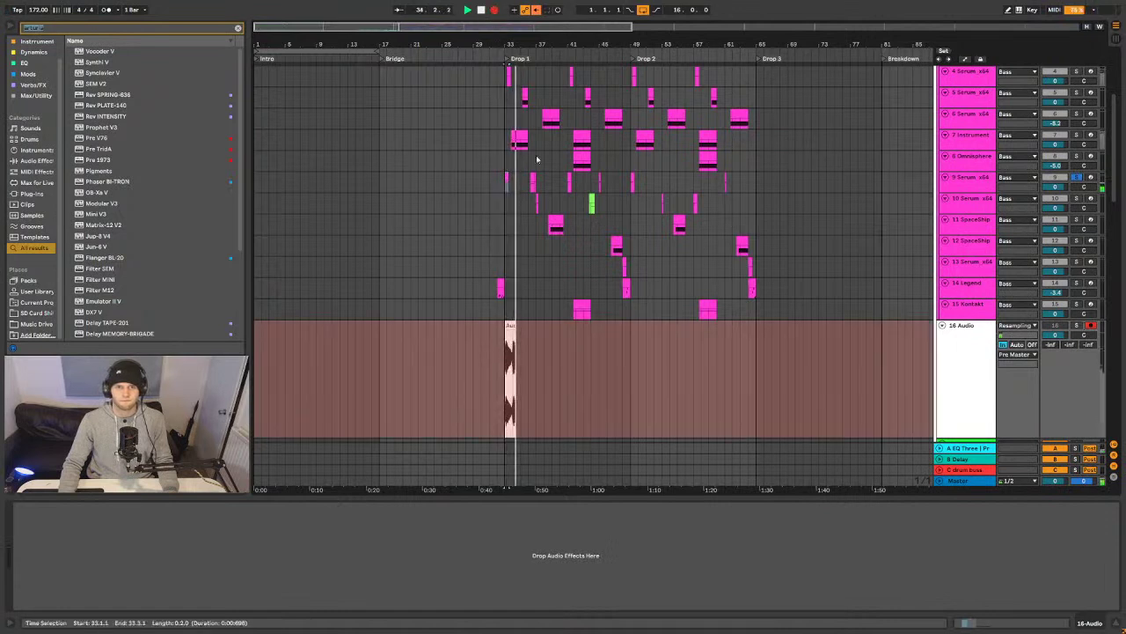
{"action": "key", "text": "space"}
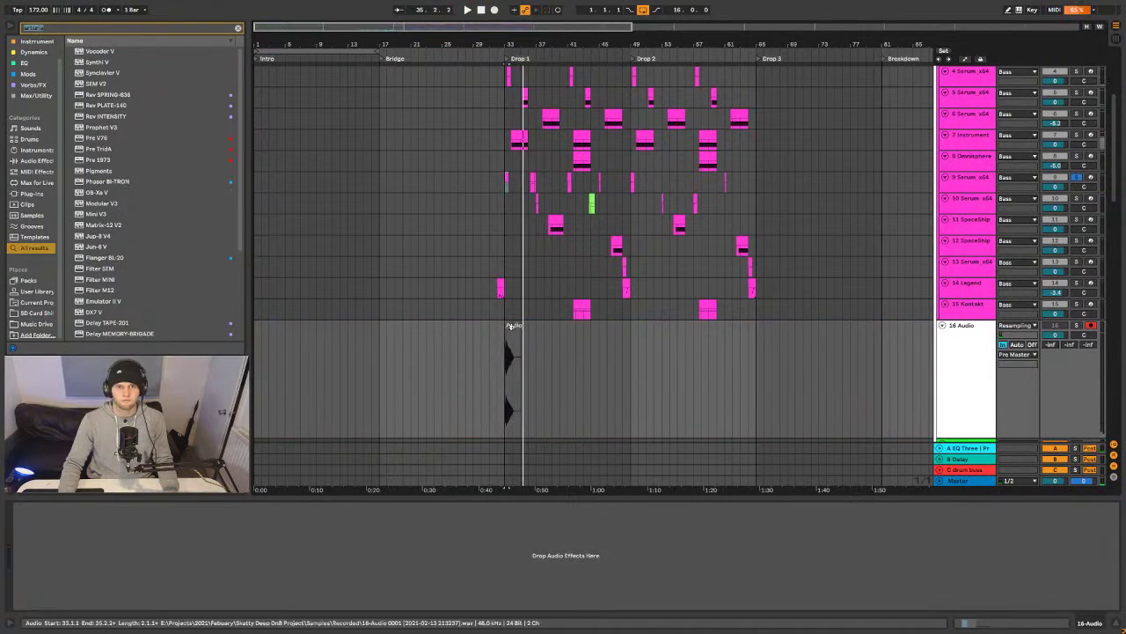
- Audition the recording with 16 Audio soloed and its monitoring set to Auto, and move the clip to bar 1
{"action": "left_click", "coordinate": [1077, 325]}
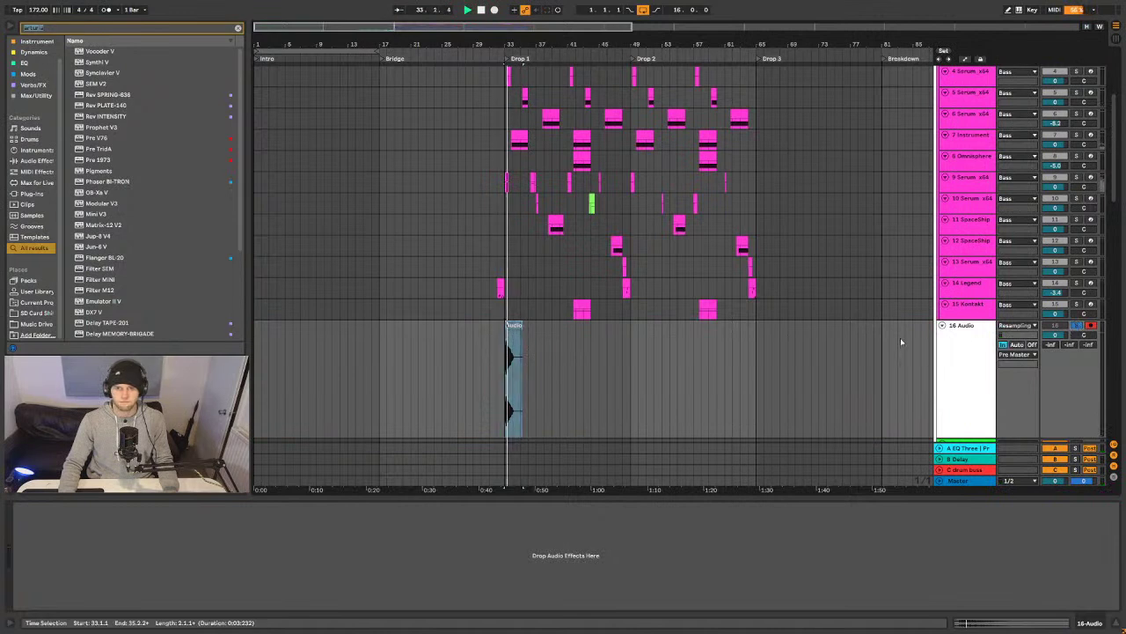
{"action": "key", "text": "space"}
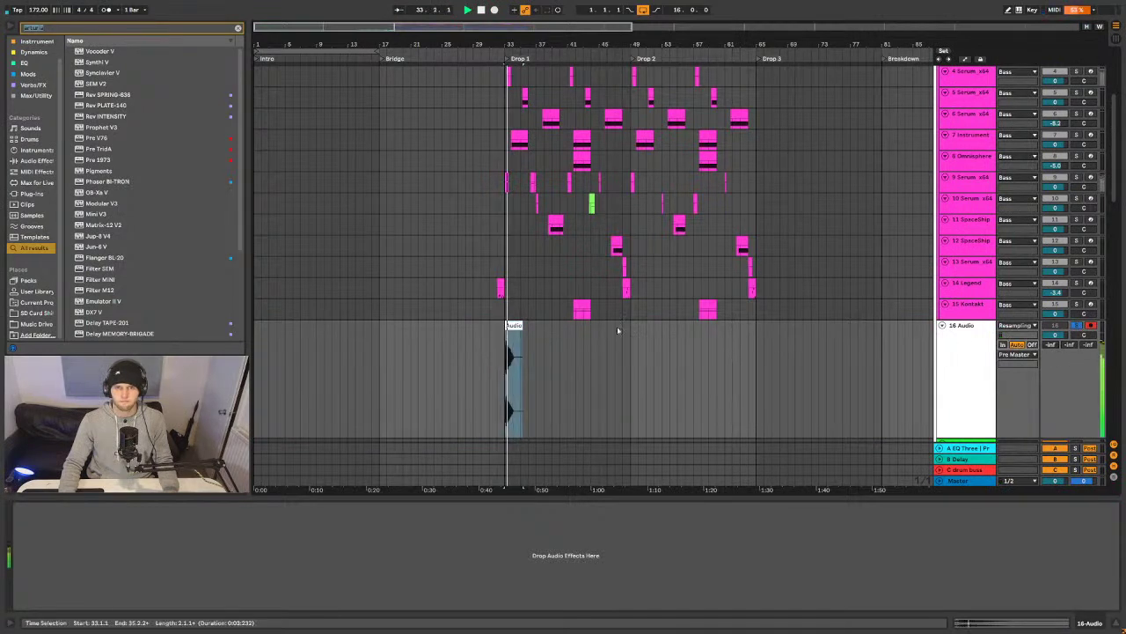
{"action": "left_click", "coordinate": [512, 335]}
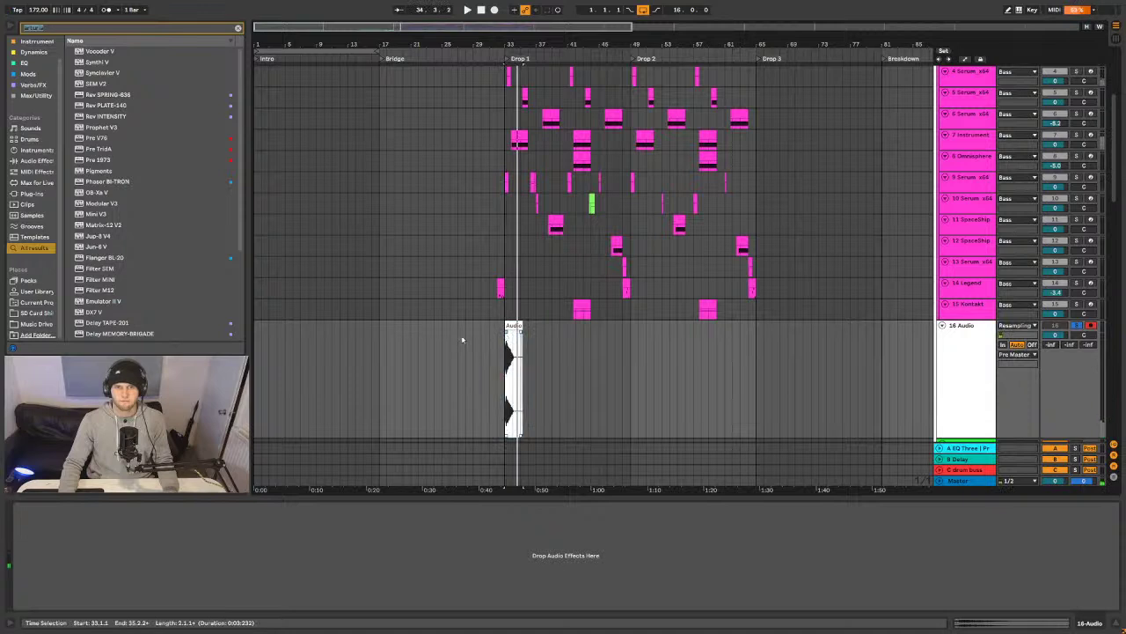
{"action": "left_click_drag", "start_coordinate": [511, 333], "coordinate": [257, 337]}
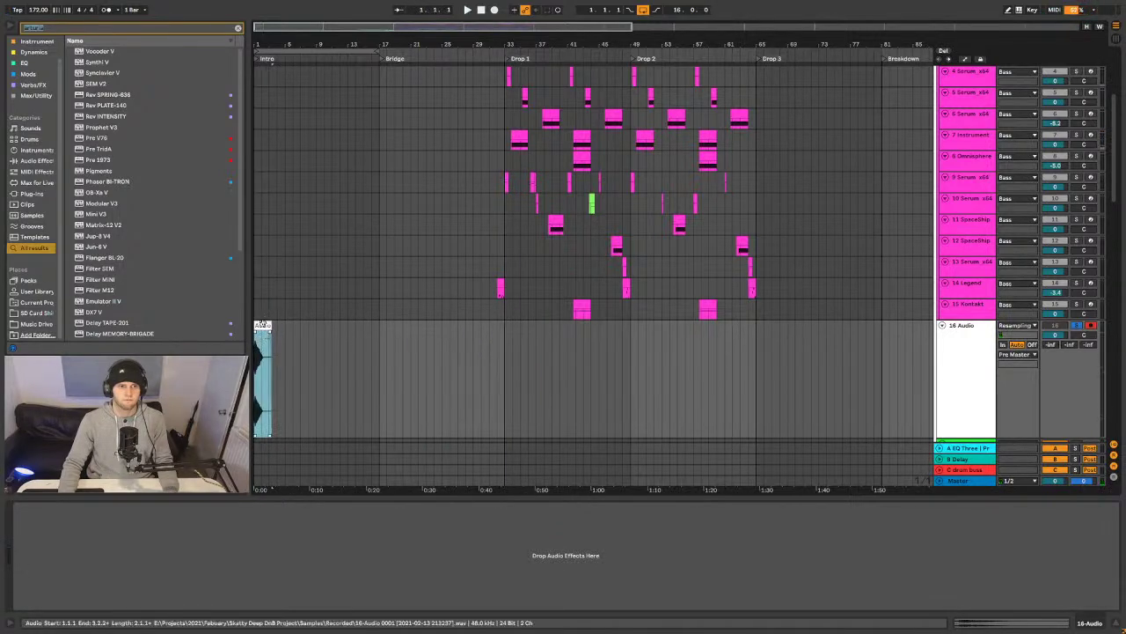
{"action": "scroll", "coordinate": [592, 350], "scroll_direction": "down", "scroll_amount": 3}
{"action": "scroll", "coordinate": [440, 291], "scroll_direction": "down", "scroll_amount": 2}
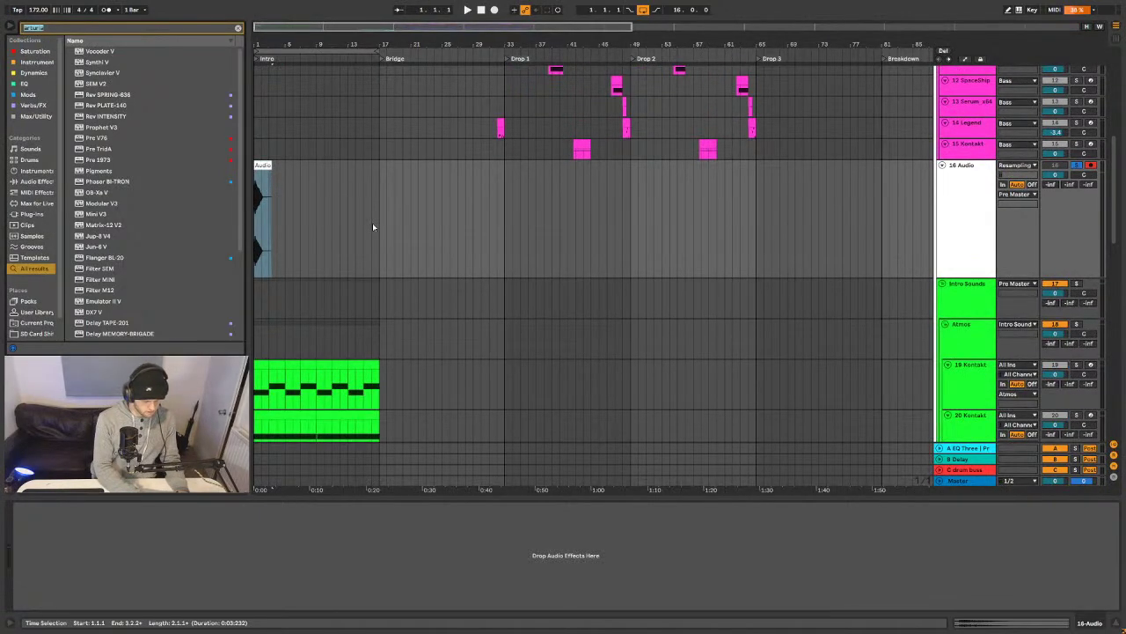
- Search the browser for "manipulator" and load the Manipulator effect onto 16 Audio
{"action": "type", "text": "man"}
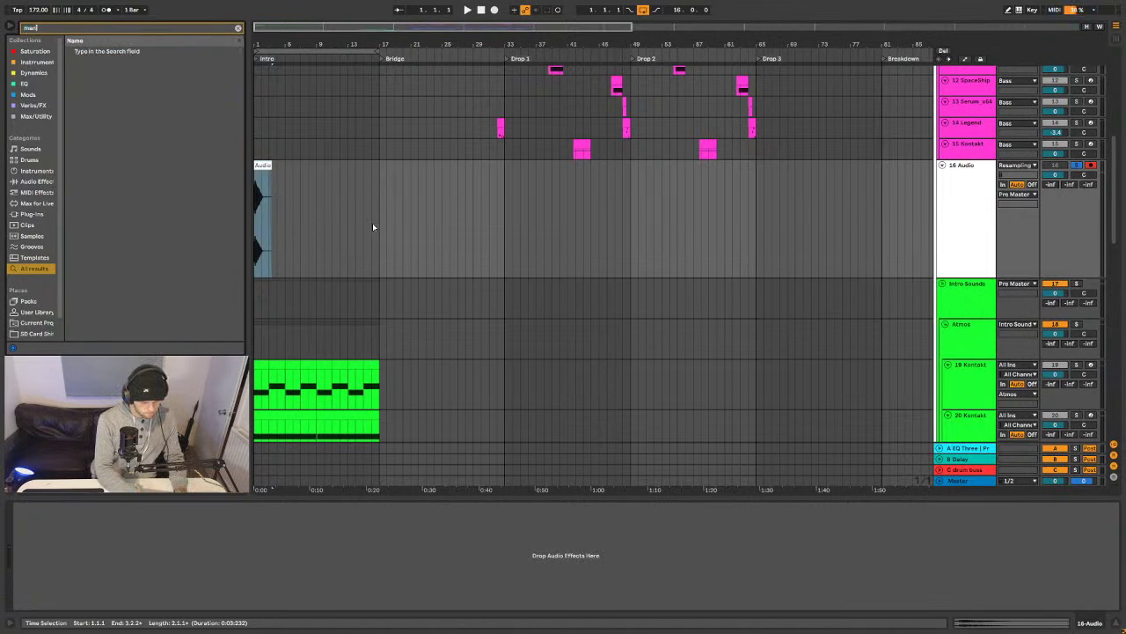
{"action": "type", "text": "ipulator"}
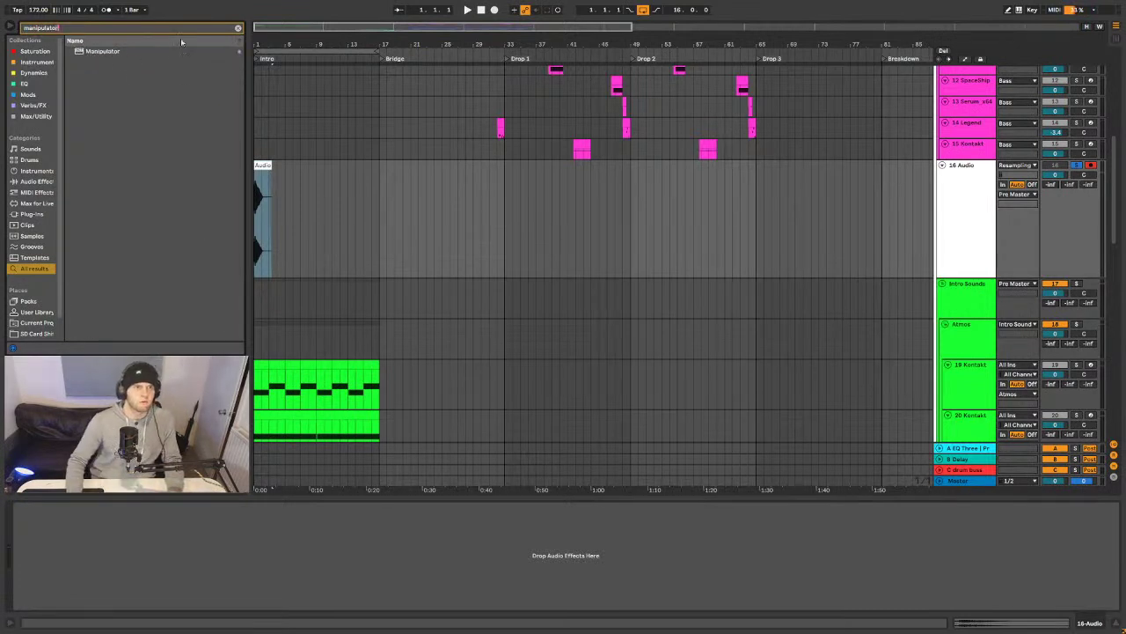
{"action": "left_click", "coordinate": [107, 51]}
{"action": "double_click", "coordinate": [106, 51]}
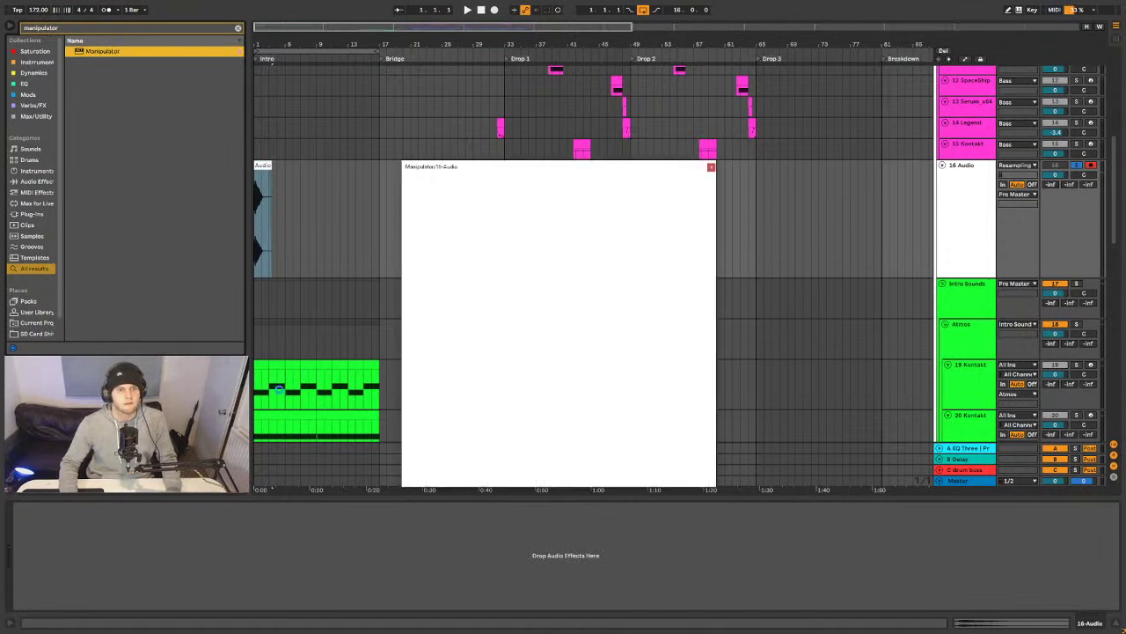
- Audition Manipulator presets on the recorded clip, settle on Spooky, and lower its dry/wet mix
{"action": "key", "text": "space"}
{"action": "key", "text": "space"}
{"action": "left_click", "coordinate": [602, 220]}
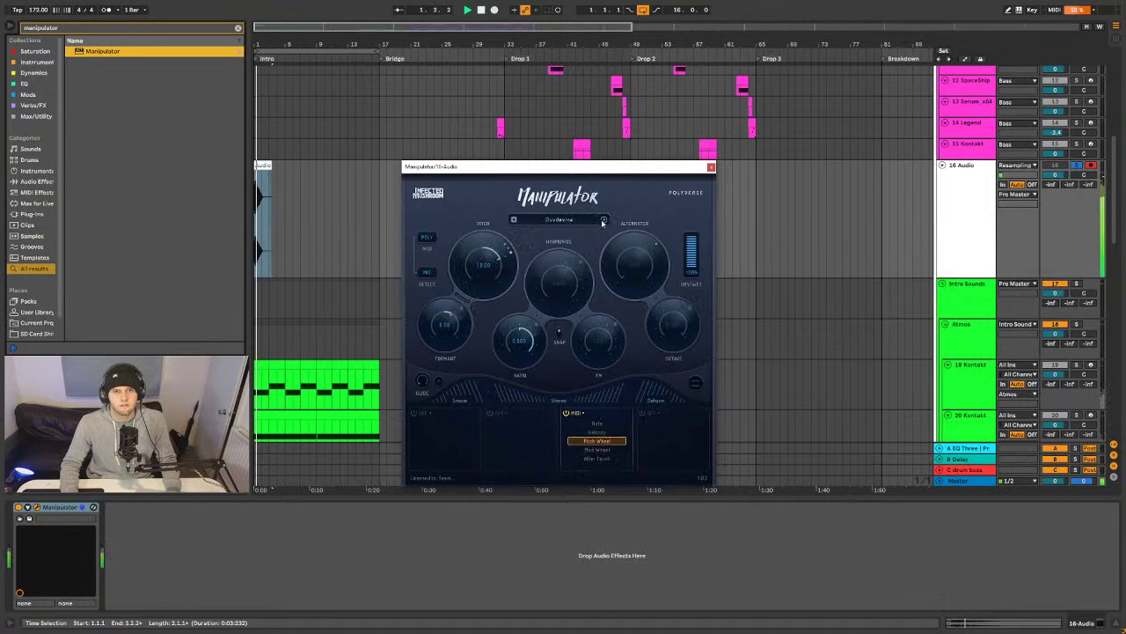
{"action": "left_click", "coordinate": [603, 220]}
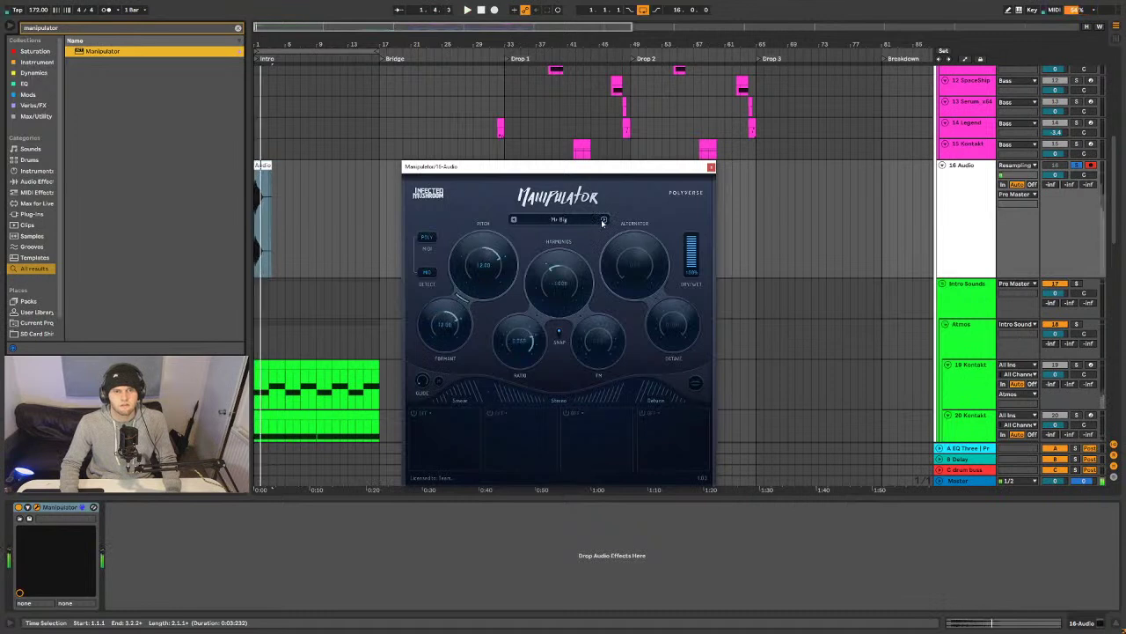
{"action": "left_click", "coordinate": [603, 220]}
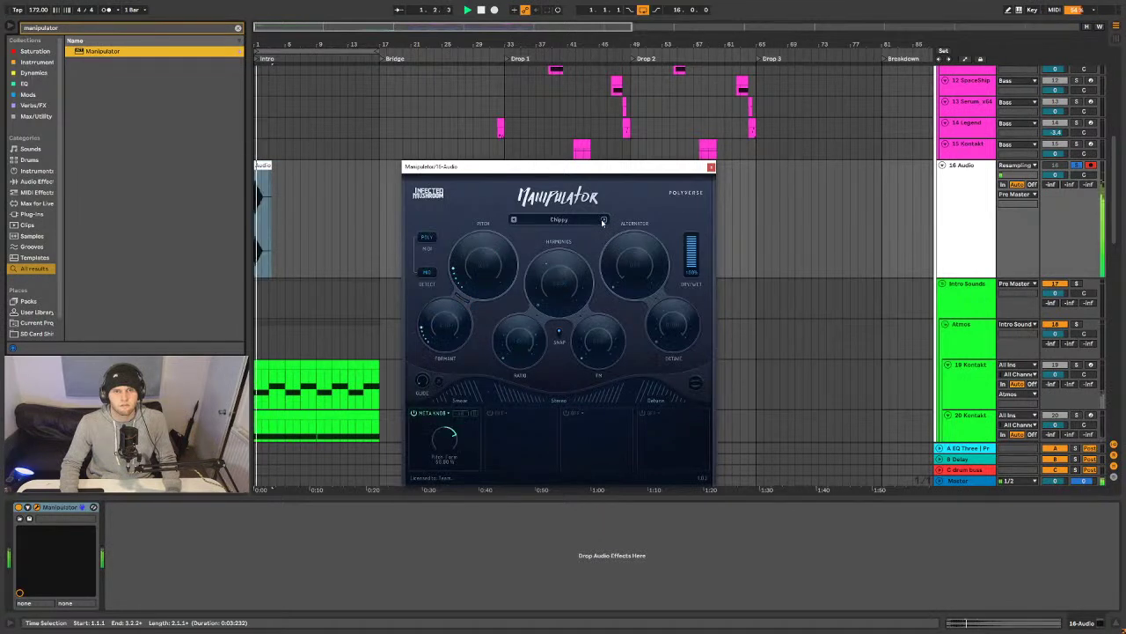
{"action": "left_click", "coordinate": [604, 220]}
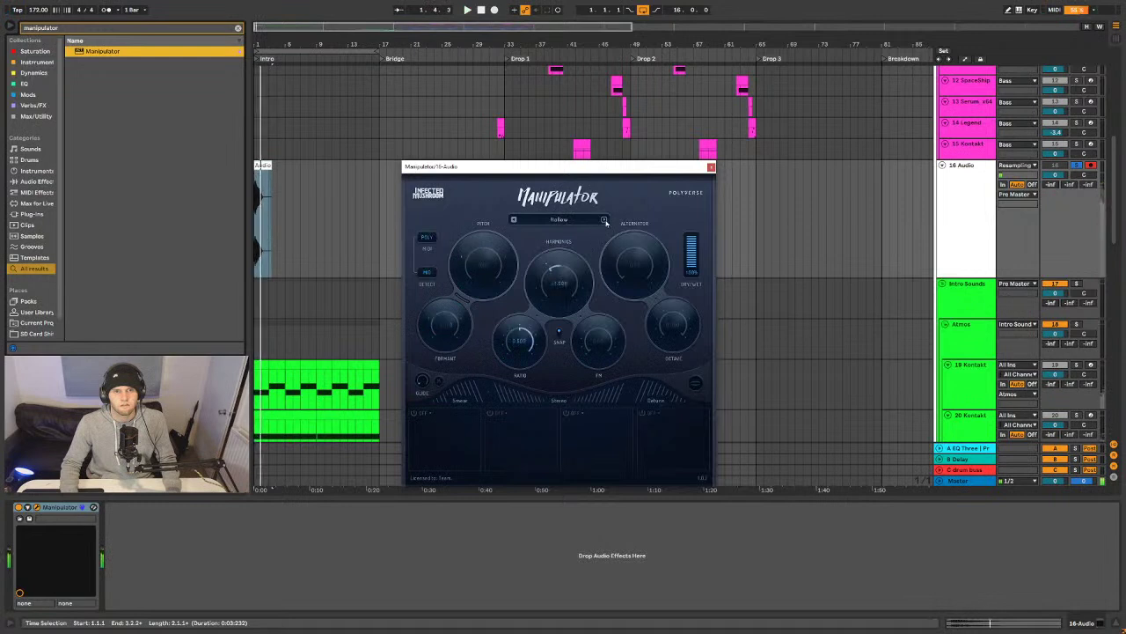
{"action": "left_click", "coordinate": [604, 220]}
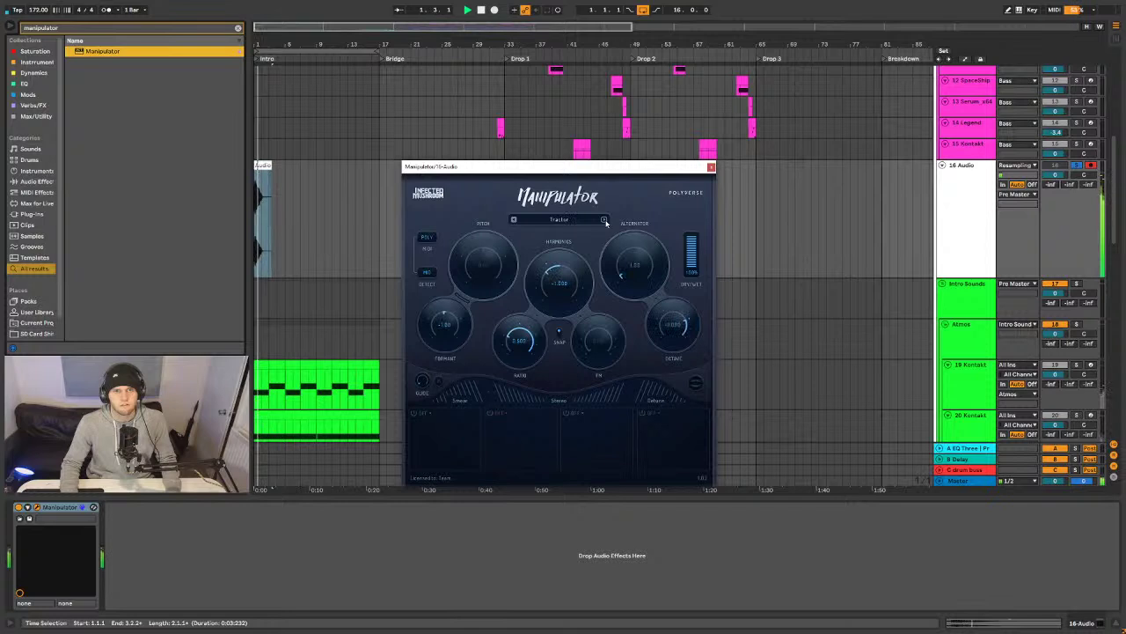
{"action": "left_click", "coordinate": [603, 220]}
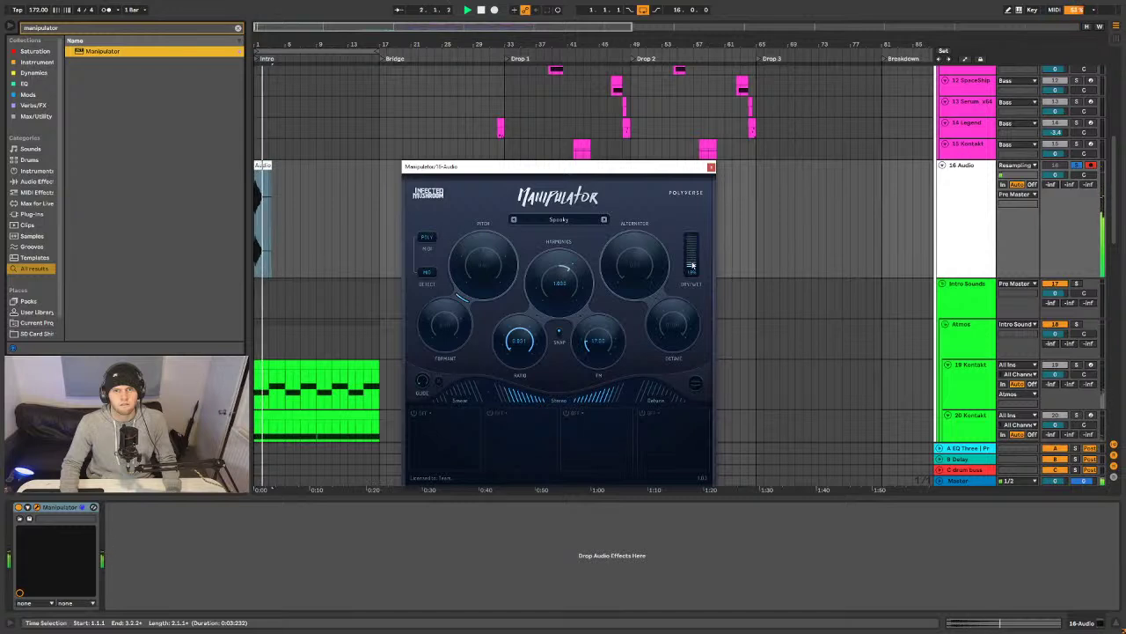
{"action": "left_click", "coordinate": [710, 167]}
- Search the browser for "freakshow", add Dumpster Fire after Manipulator on 16 Audio, and play the clip through it
{"action": "key", "text": "ctrl+f"}
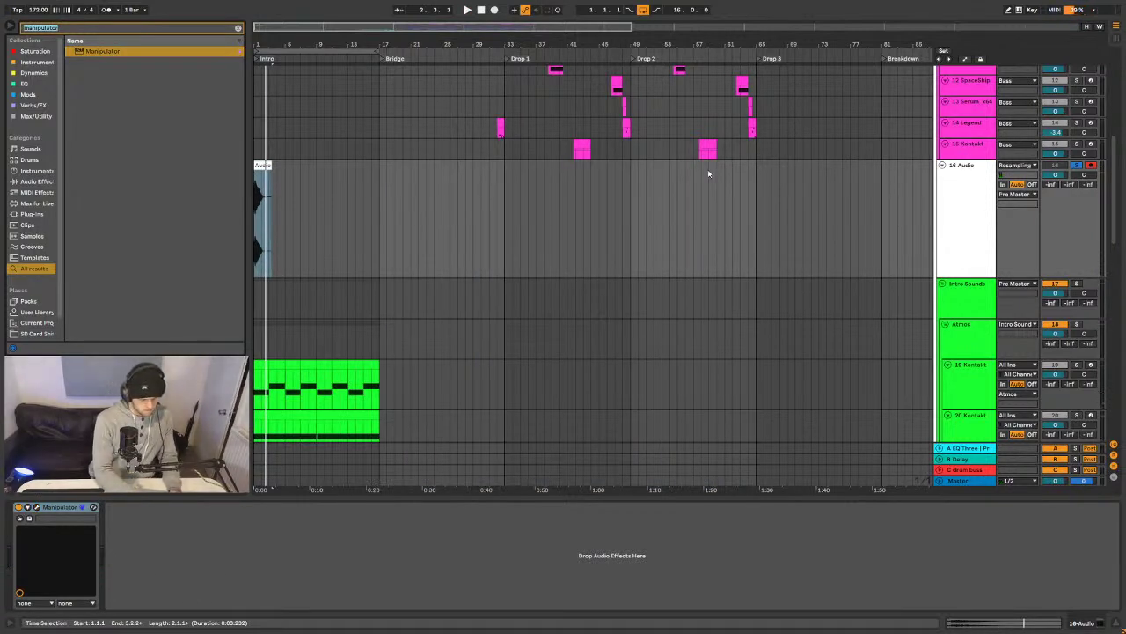
{"action": "type", "text": "freakshow"}
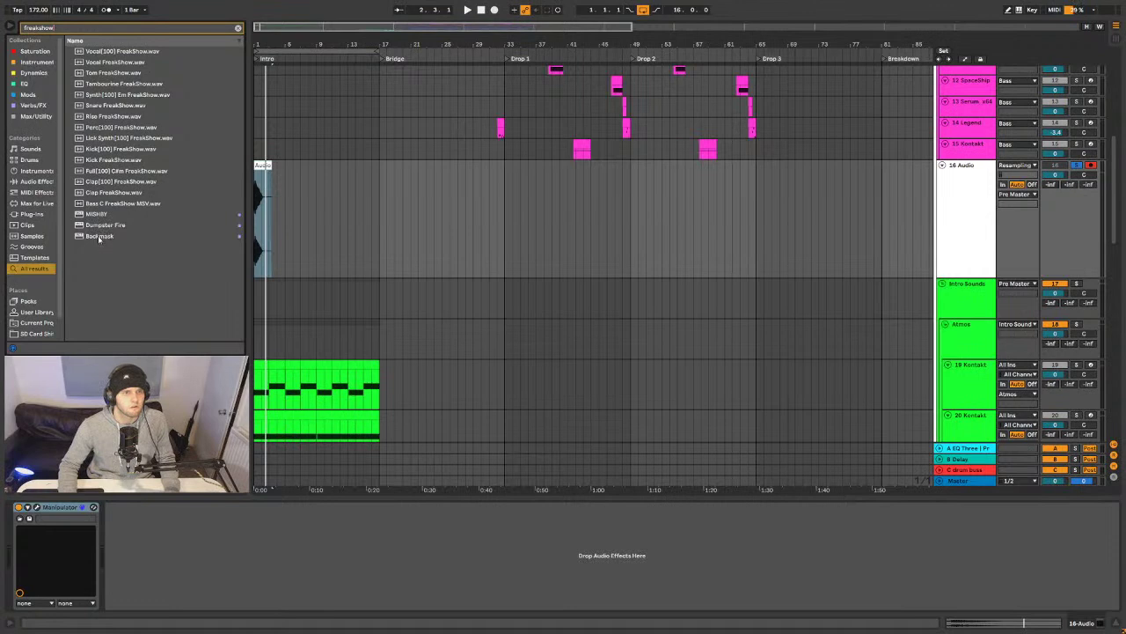
{"action": "left_click_drag", "start_coordinate": [101, 227], "coordinate": [194, 528]}
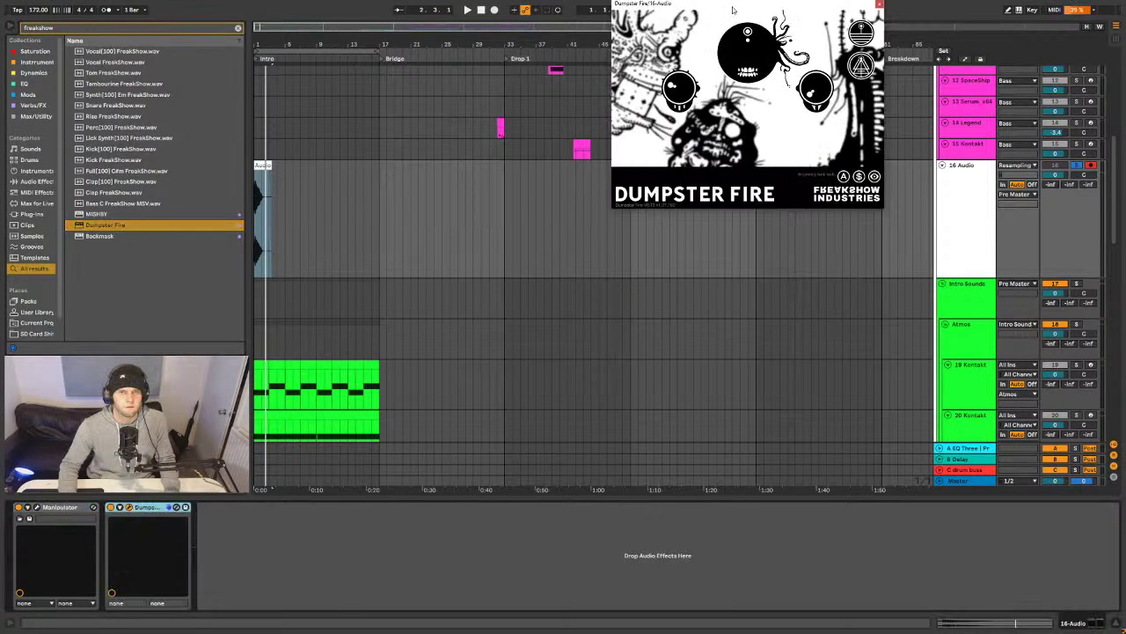
{"action": "left_click_drag", "start_coordinate": [732, 10], "coordinate": [623, 145]}
{"action": "key", "text": "space"}
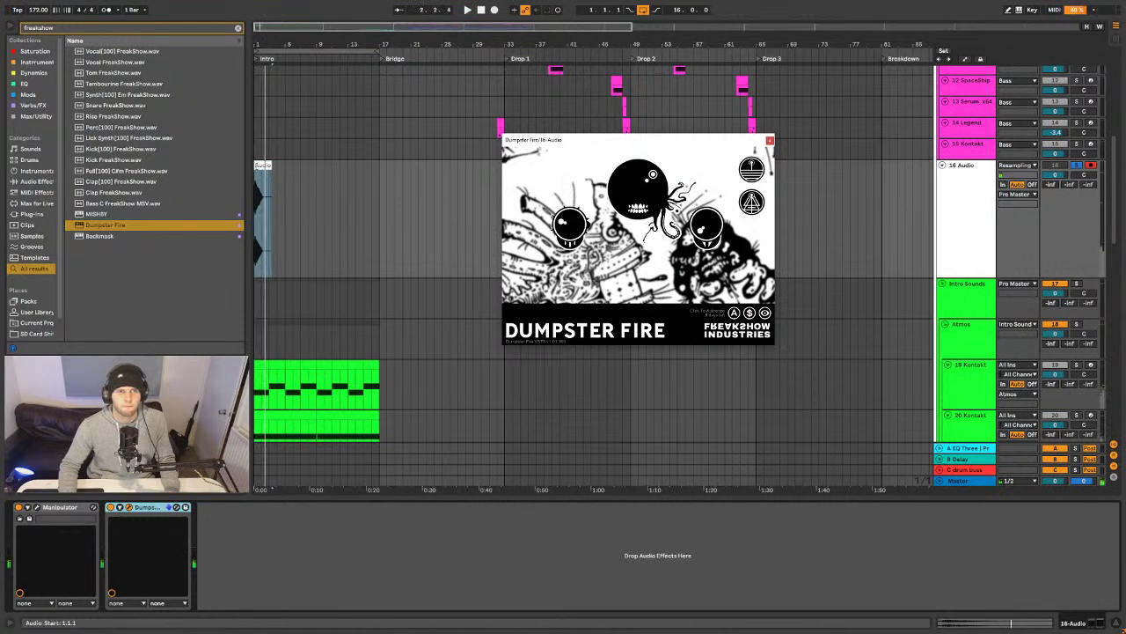
- Reverse the recorded clip on 16 Audio and trim it to the single bar from 2 to 3
{"action": "left_click", "coordinate": [254, 177]}
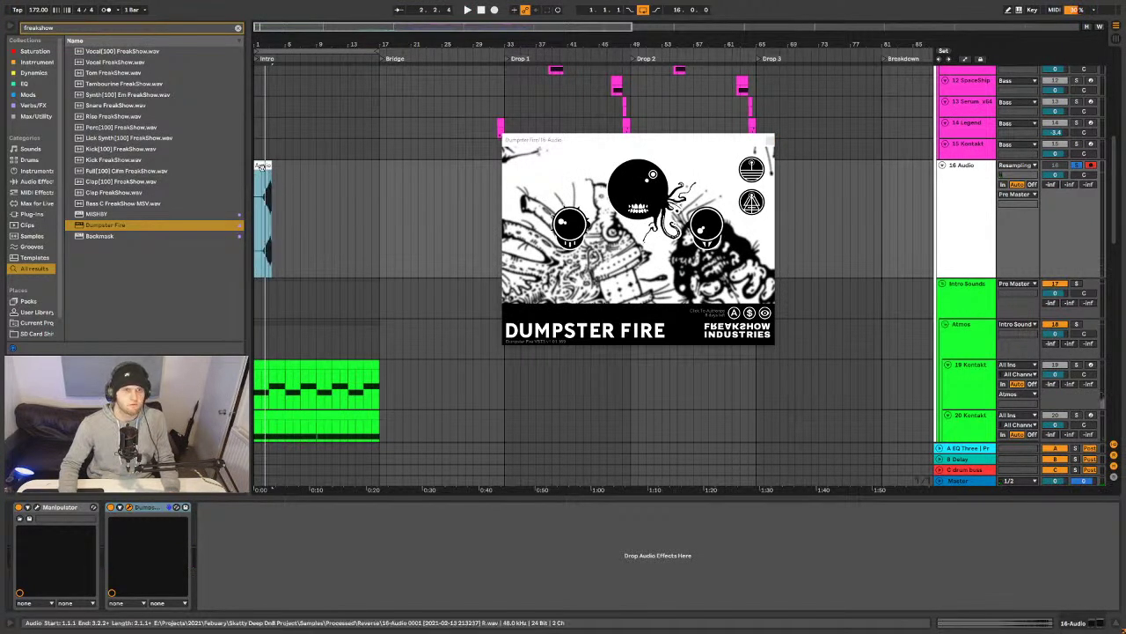
{"action": "left_click", "coordinate": [316, 179]}
{"action": "left_click", "coordinate": [262, 165]}
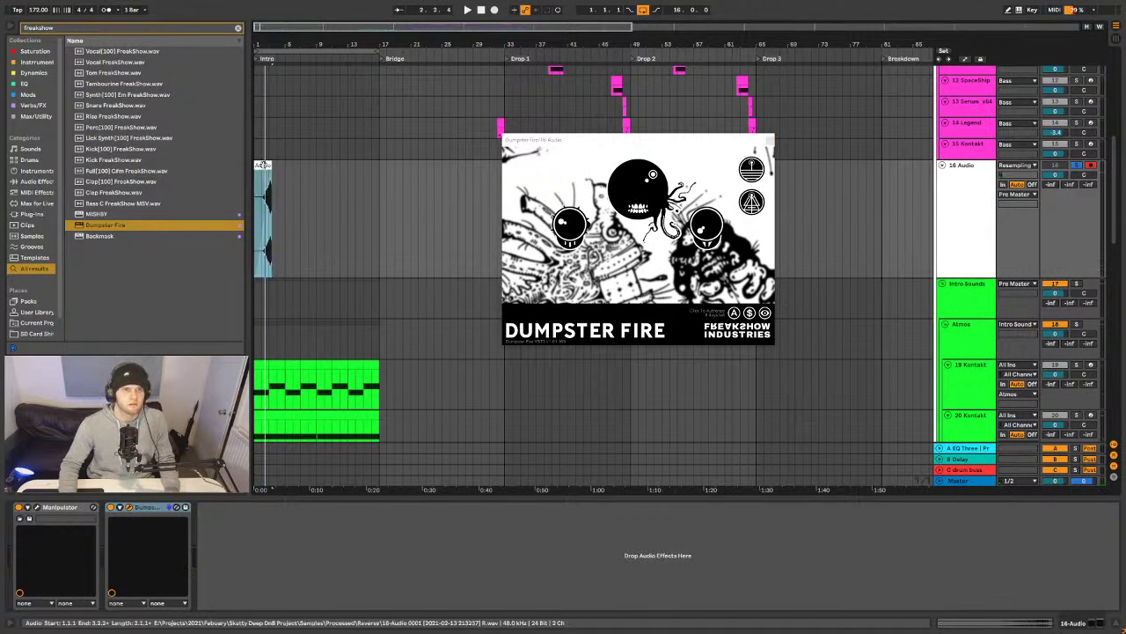
{"action": "left_click_drag", "start_coordinate": [256, 165], "coordinate": [270, 168]}
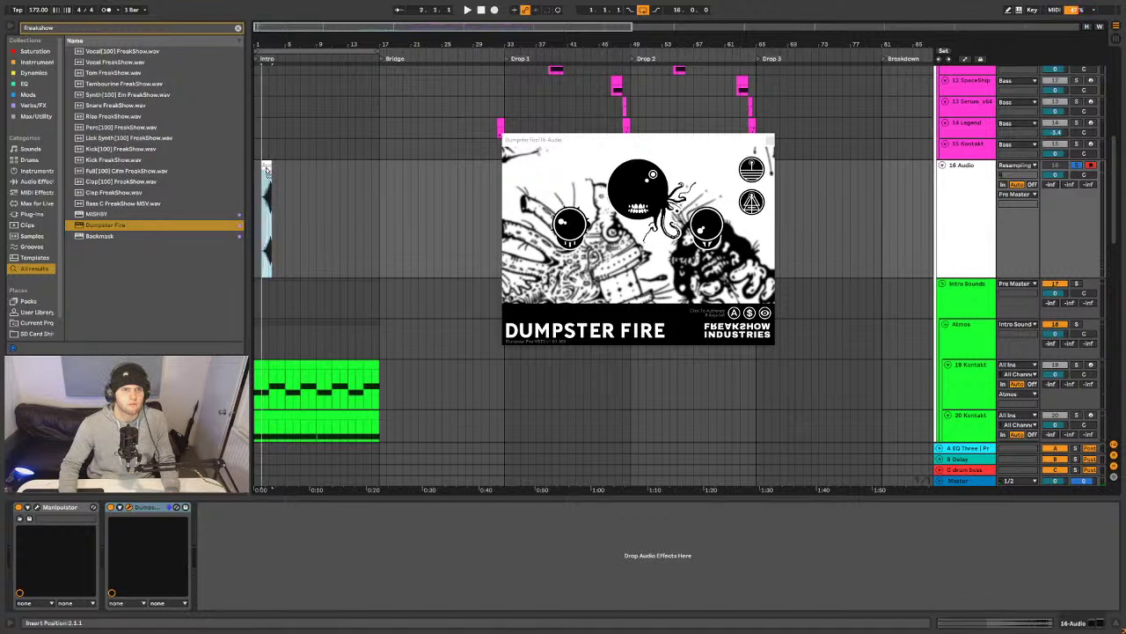
{"action": "key", "text": "space"}
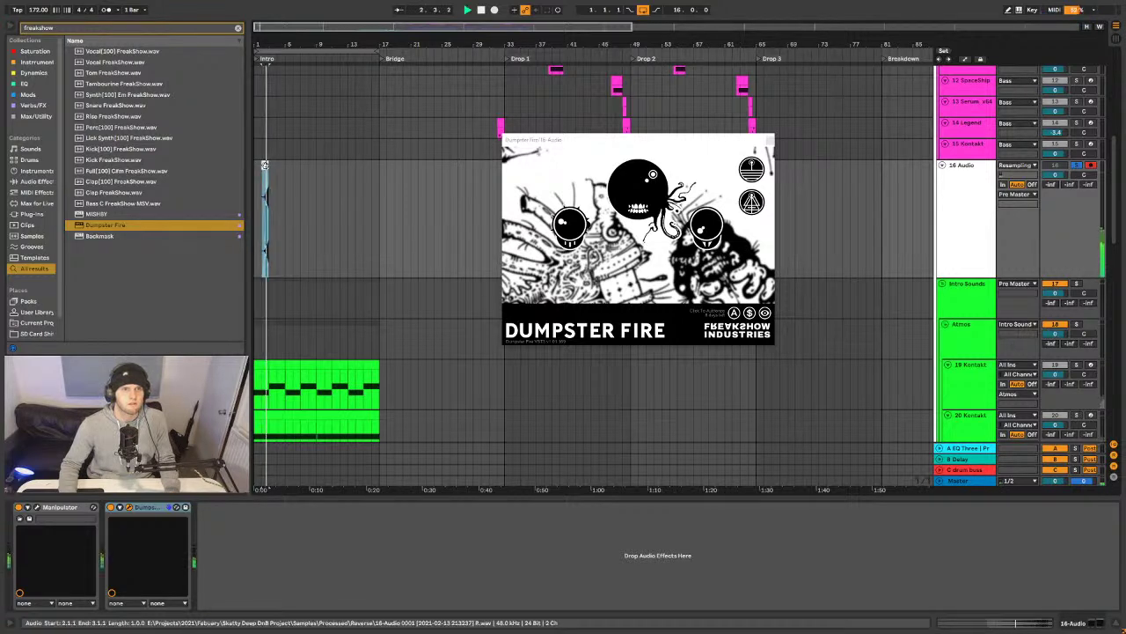
{"action": "key", "text": "space"}
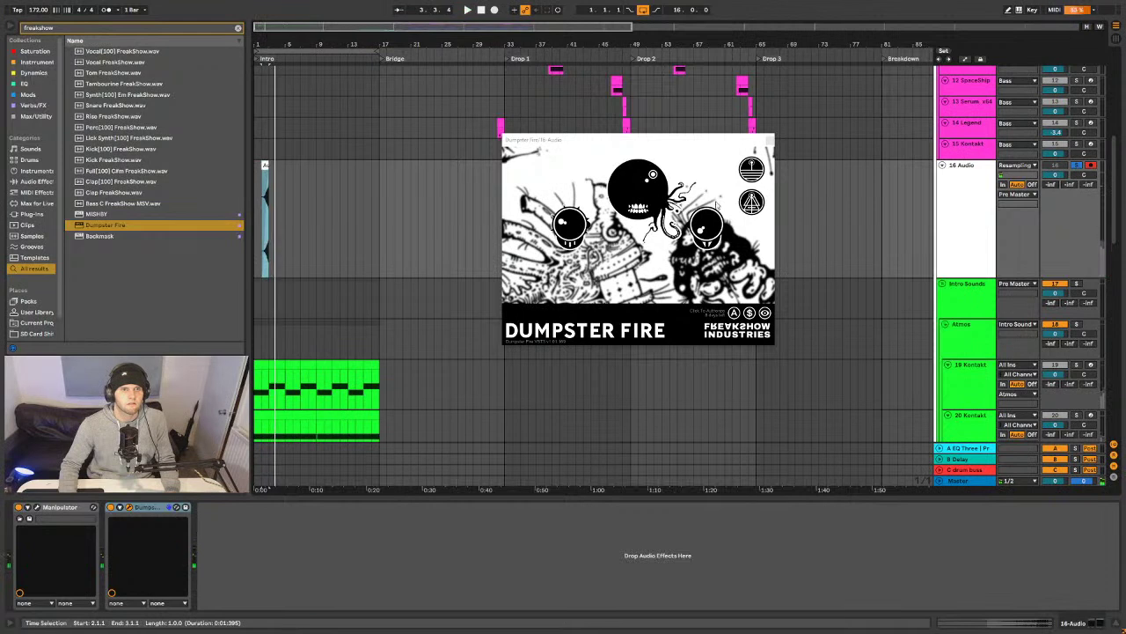
- Repeat the reversed clip at bars 4, 8, 12 and 16, and duplicate the 16 Audio track with its clips and effects
{"action": "key", "text": "ctrl+d"}
{"action": "left_click", "coordinate": [282, 169]}
{"action": "key", "text": "ctrl+d"}
{"action": "key", "text": "ctrl+d"}
{"action": "key", "text": "ctrl+d"}
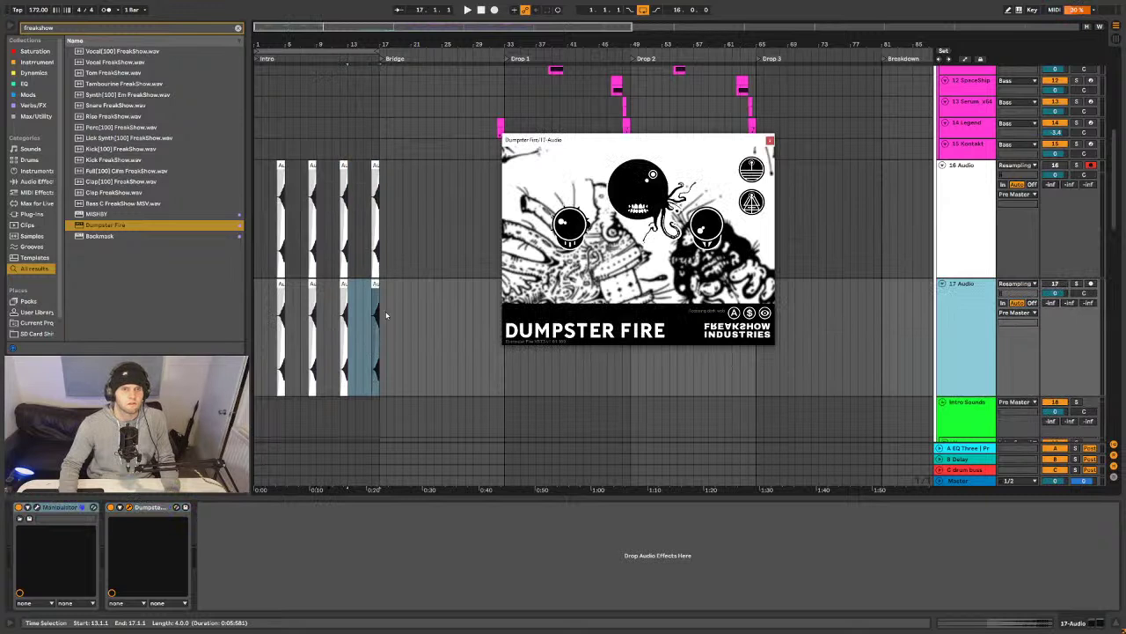
- Delete the bar 4 and 12 clips from 17 Audio and the bar 8 clip from 16 Audio
{"action": "left_click_drag", "start_coordinate": [294, 302], "coordinate": [254, 303]}
{"action": "key", "text": "Delete"}
{"action": "left_click_drag", "start_coordinate": [301, 224], "coordinate": [341, 227]}
{"action": "left_click", "coordinate": [327, 320]}
- Transpose the remaining 17 Audio clips by 1 semitone, and delete the bar 16 clip from 16 Audio
{"action": "double_click", "coordinate": [326, 319]}
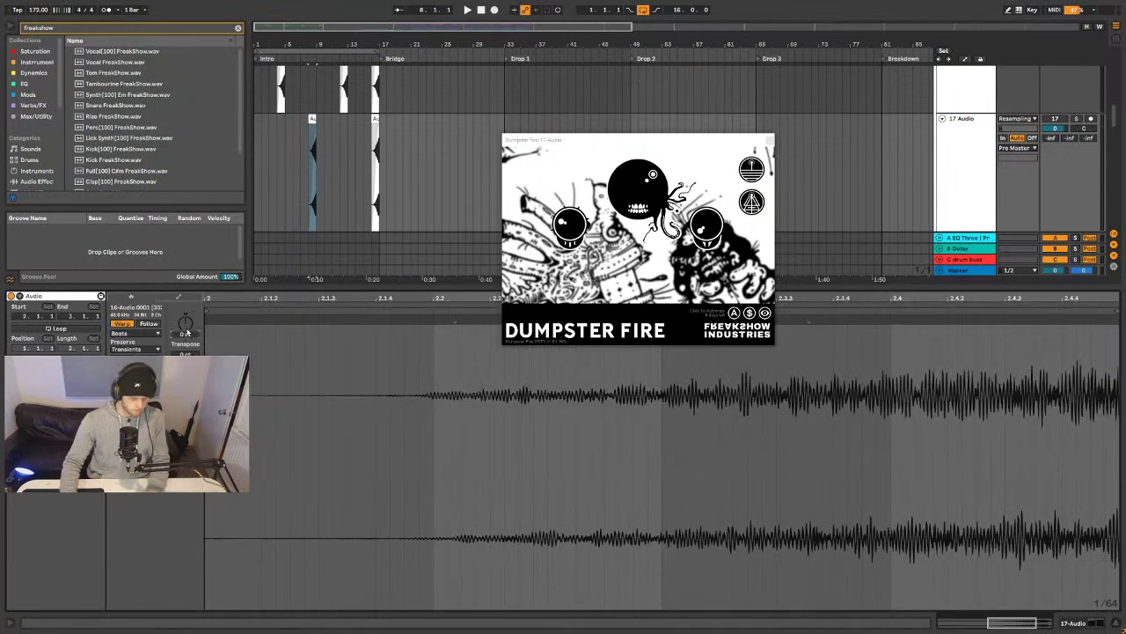
{"action": "left_click", "coordinate": [370, 130]}
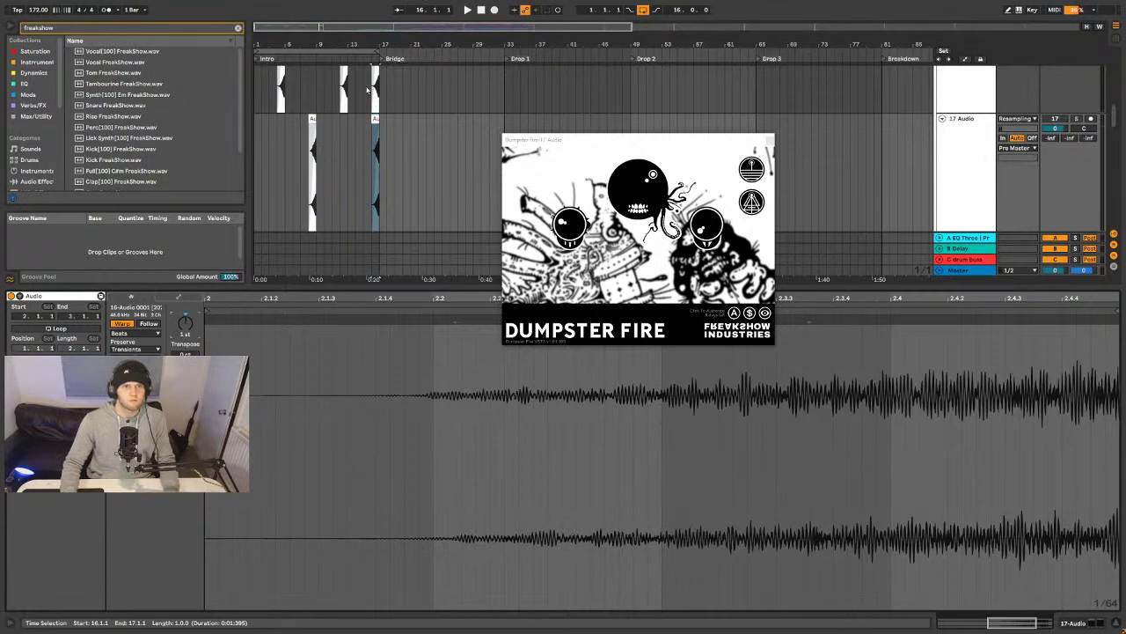
{"action": "left_click_drag", "start_coordinate": [367, 89], "coordinate": [419, 96]}
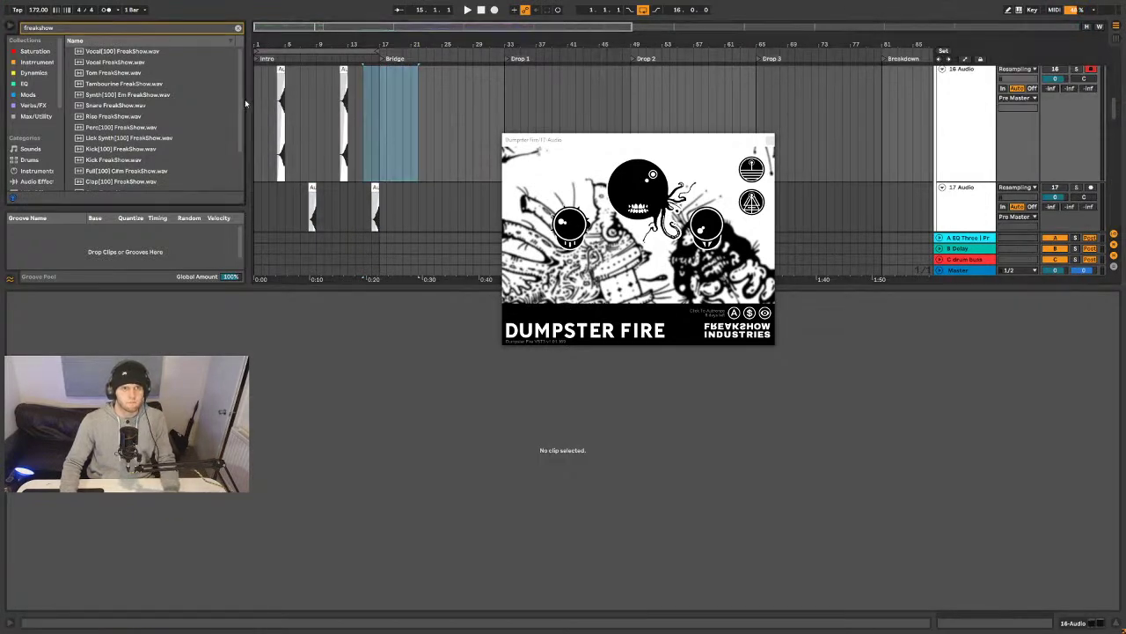
- Move the 16 Audio and 17 Audio tracks with the reversed clips into the Atmos group, below its Kontakt tracks
{"action": "left_click", "coordinate": [254, 103]}
{"action": "key", "text": "space"}
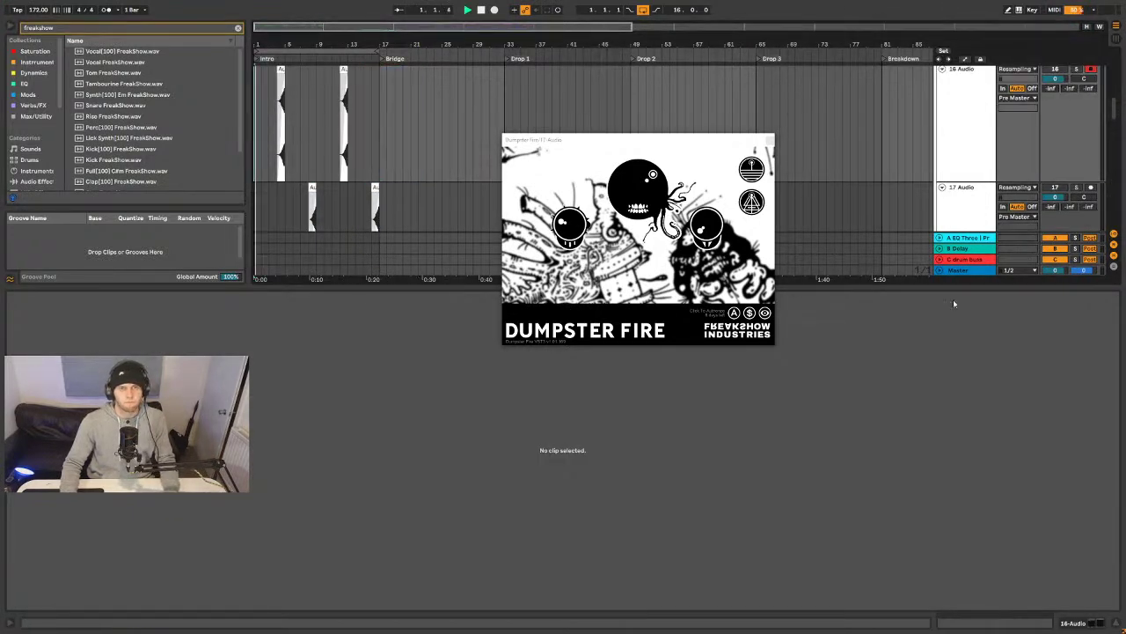
{"action": "left_click", "coordinate": [1114, 619]}
{"action": "left_click", "coordinate": [970, 119]}
{"action": "left_click_drag", "start_coordinate": [970, 119], "coordinate": [972, 479]}
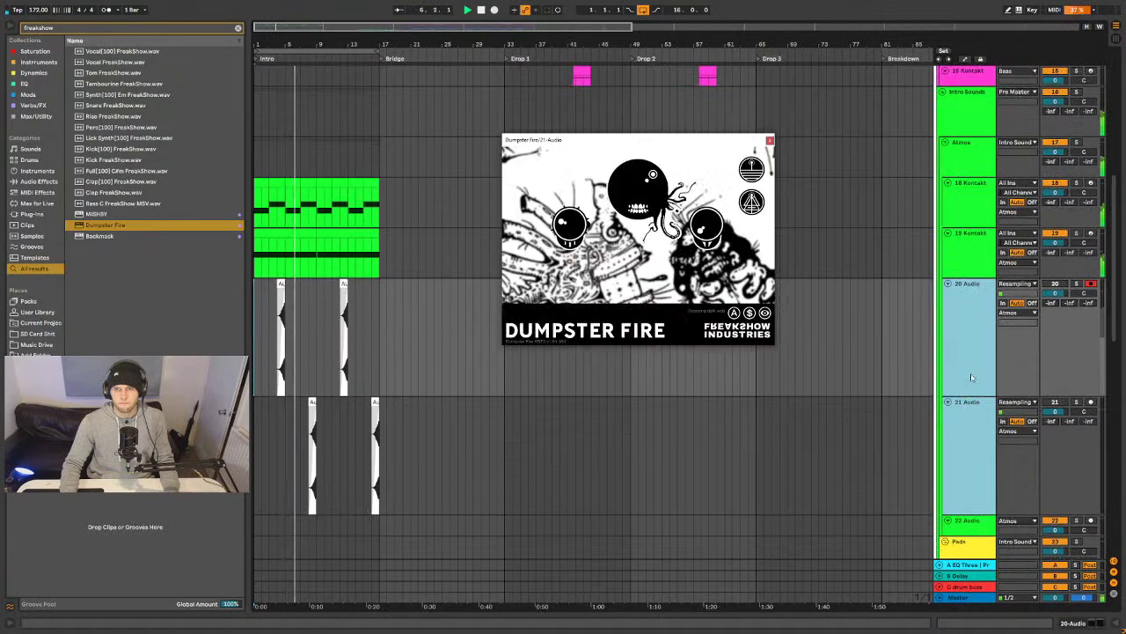
- Assign the Intro Sounds group's colour to its grouped tracks and clips, and fit the tracks to the arrangement height
{"action": "right_click", "coordinate": [965, 134]}
{"action": "left_click", "coordinate": [1004, 338]}
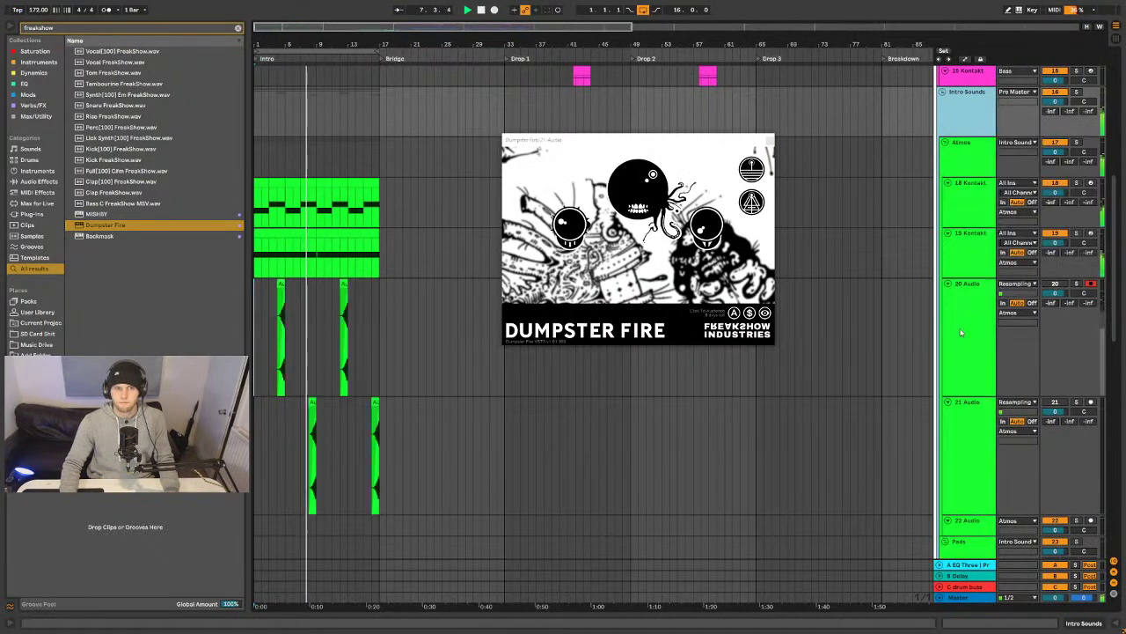
{"action": "key", "text": "h"}
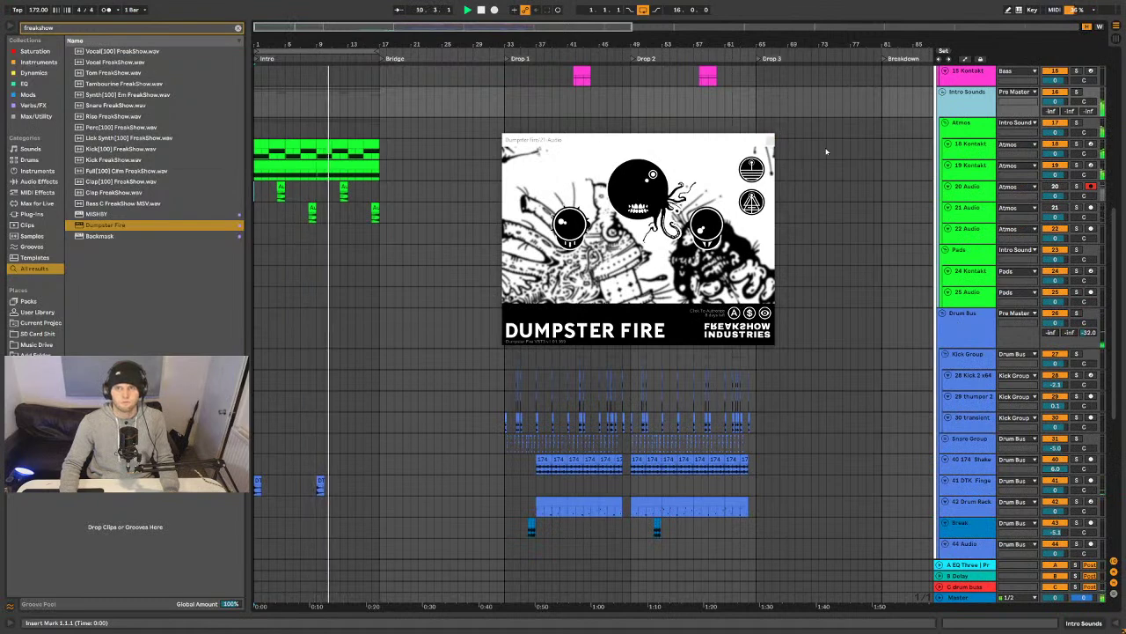
{"action": "key", "text": "space"}
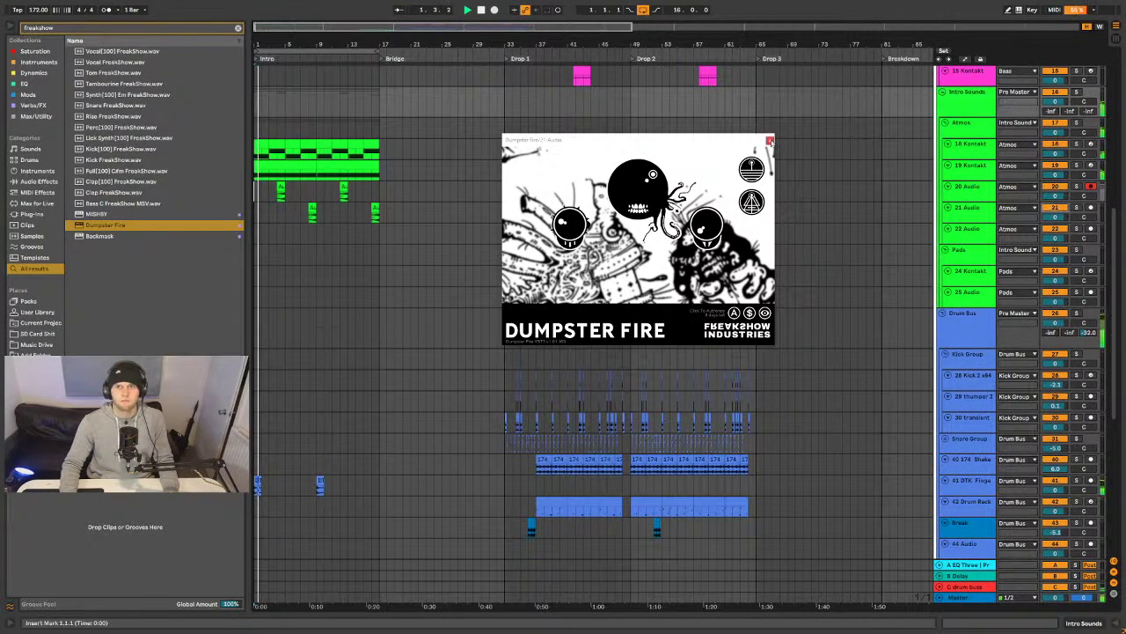
{"action": "key", "text": "ctrl+alt+p"}
- Play the intro from bar 4 to check the reversed clips, and look over the bass tracks in the drops
{"action": "left_click", "coordinate": [280, 176]}
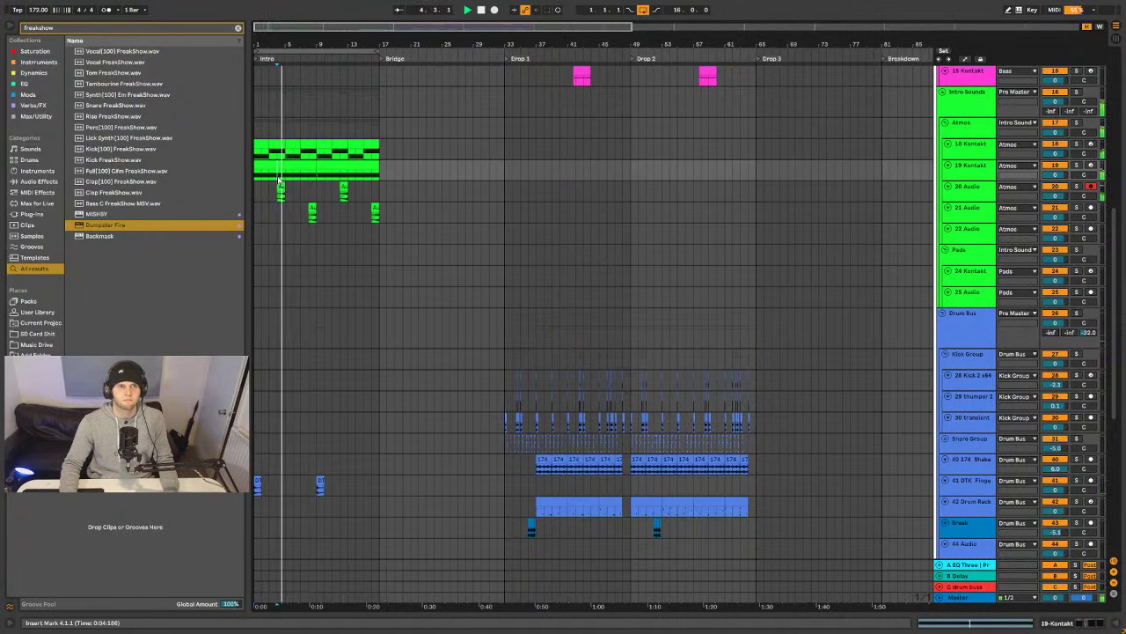
{"action": "scroll", "coordinate": [427, 248], "scroll_direction": "up", "scroll_amount": 10}
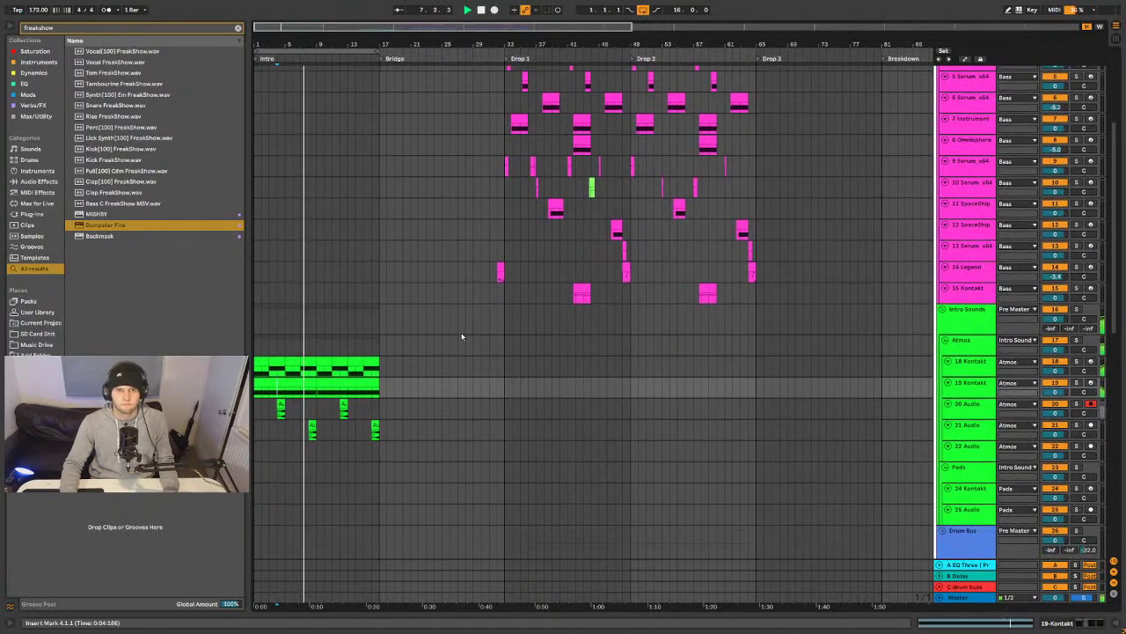
{"action": "left_click", "coordinate": [374, 427]}
{"action": "mouse_move", "coordinate": [375, 427]}
{"action": "left_mouse_down"}
{"action": "mouse_move", "coordinate": [555, 430]}
{"action": "mouse_move", "coordinate": [366, 425]}
{"action": "left_mouse_up"}
{"action": "left_click", "coordinate": [367, 426]}
{"action": "scroll", "coordinate": [945, 373], "scroll_direction": "up", "scroll_amount": 2}
{"action": "scroll", "coordinate": [945, 373], "scroll_direction": "down", "scroll_amount": 1}
{"action": "scroll", "coordinate": [952, 361], "scroll_direction": "up", "scroll_amount": 1}
{"action": "scroll", "coordinate": [953, 359], "scroll_direction": "up", "scroll_amount": 1}
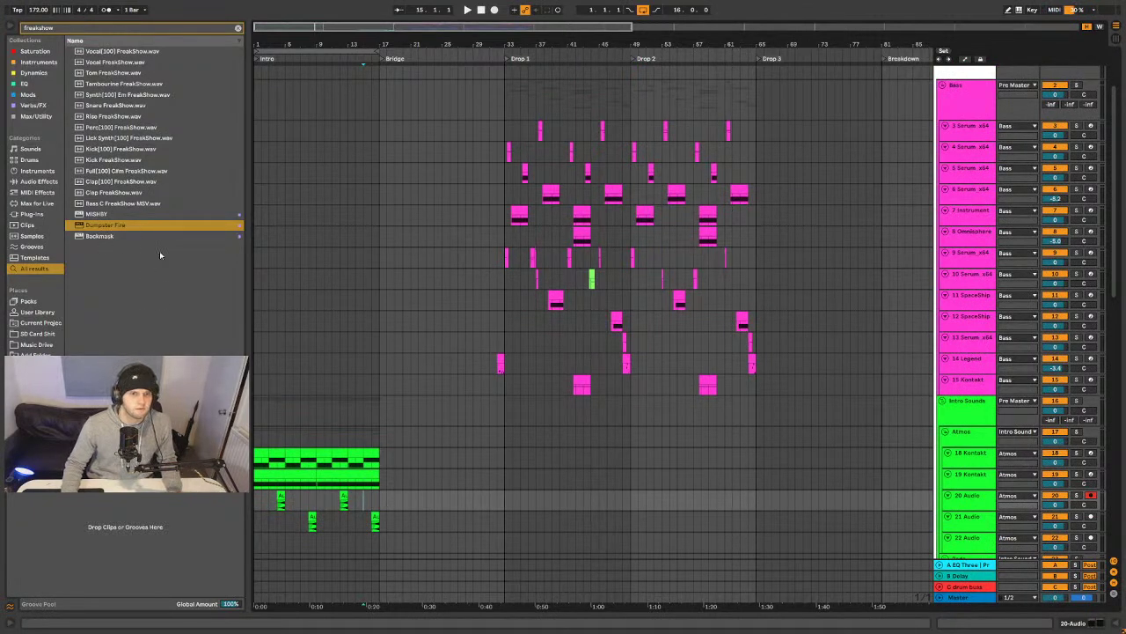
- Solo the Bass group and audition its sounds from the start of Drop 1 at bar 33
{"action": "left_click", "coordinate": [504, 255]}
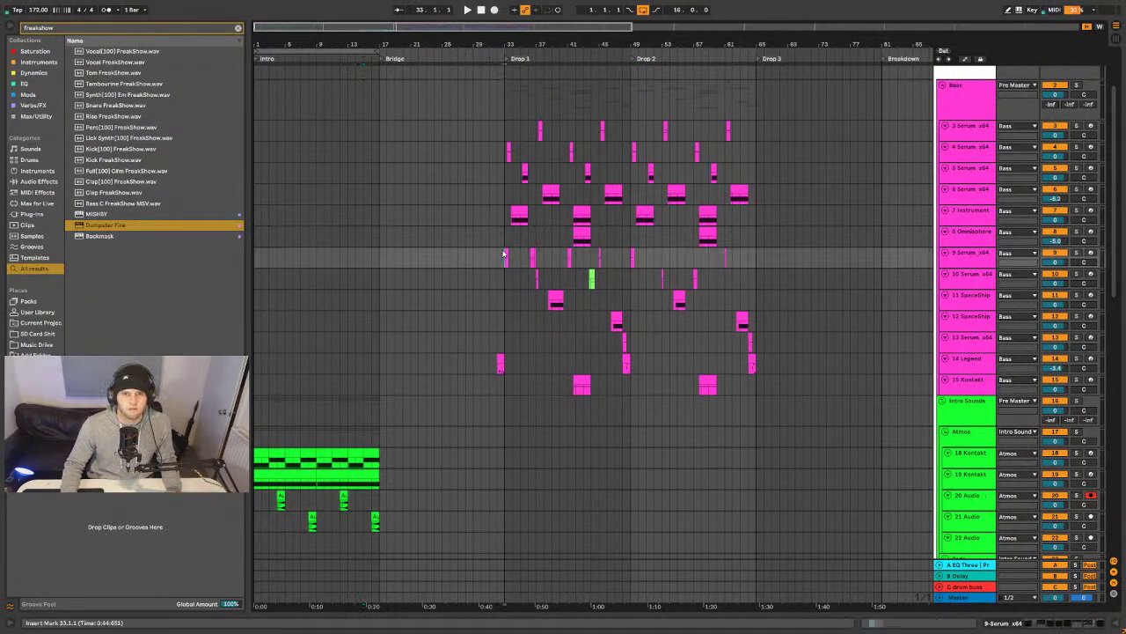
{"action": "key", "text": "space"}
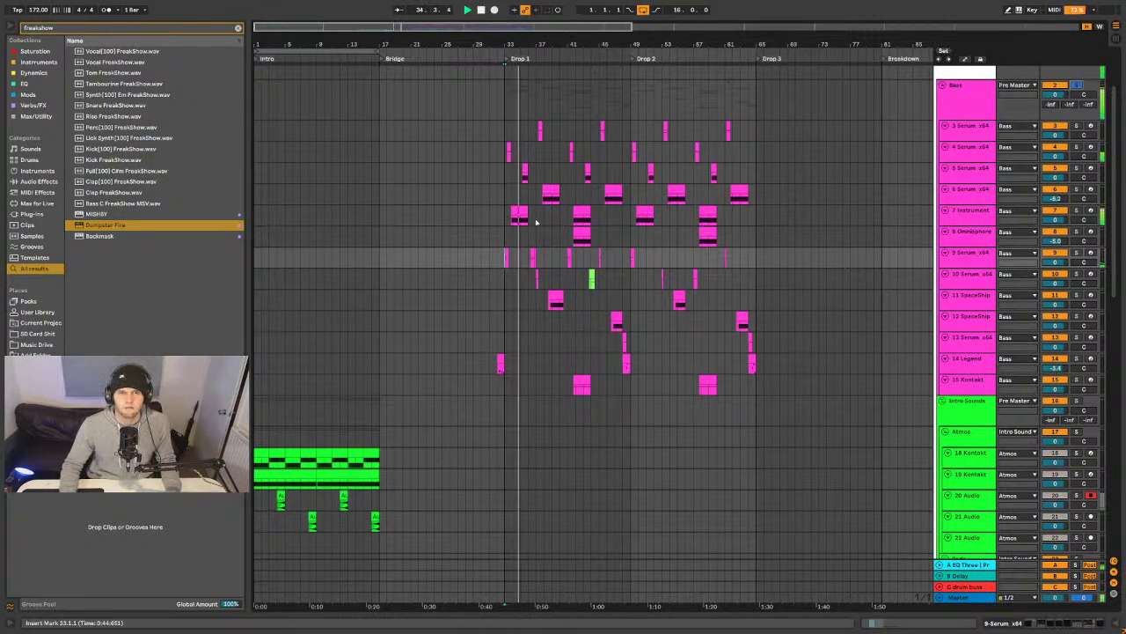
{"action": "left_click", "coordinate": [527, 359]}
{"action": "key", "text": "space"}
{"action": "left_click", "coordinate": [527, 359]}
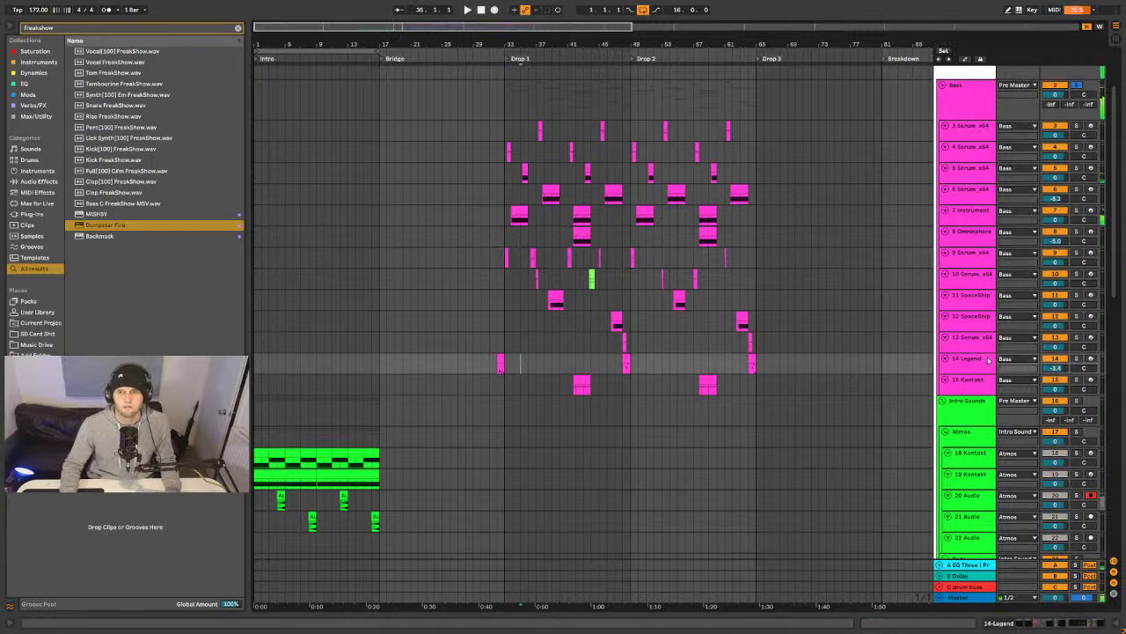
- Copy the 14 Legend clip from bar 32 to bar 8, unsolo the Bass group, and audition the clip with the intro
{"action": "left_click", "coordinate": [345, 363]}
{"action": "left_click", "coordinate": [311, 362]}
{"action": "left_click", "coordinate": [326, 363]}
{"action": "left_click", "coordinate": [314, 361]}
{"action": "left_click", "coordinate": [313, 359]}
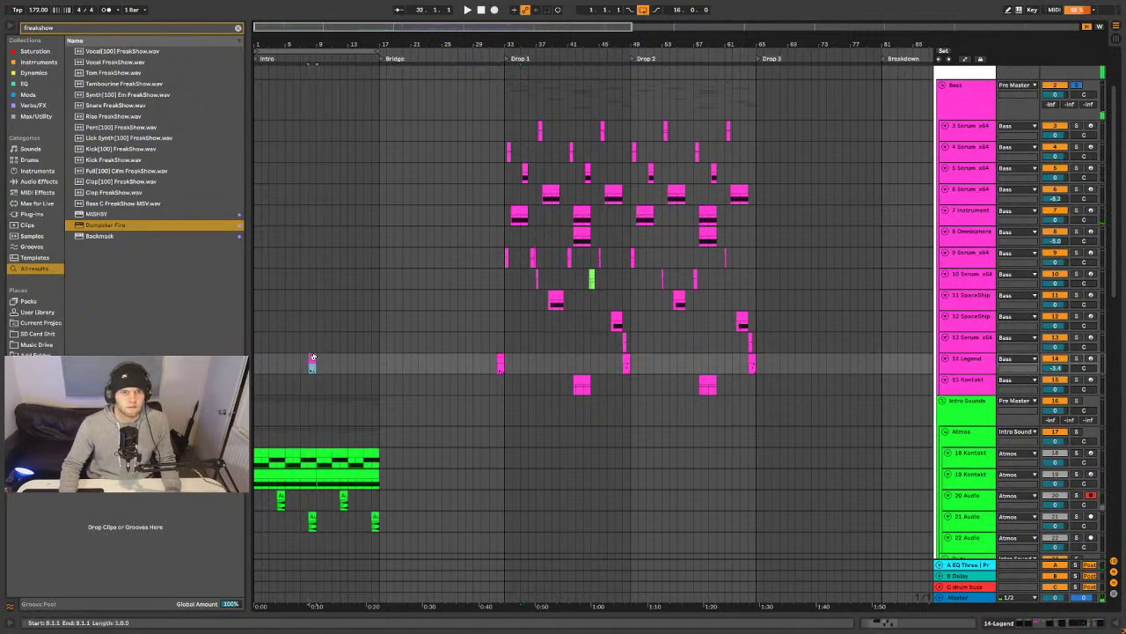
{"action": "key", "text": "space"}
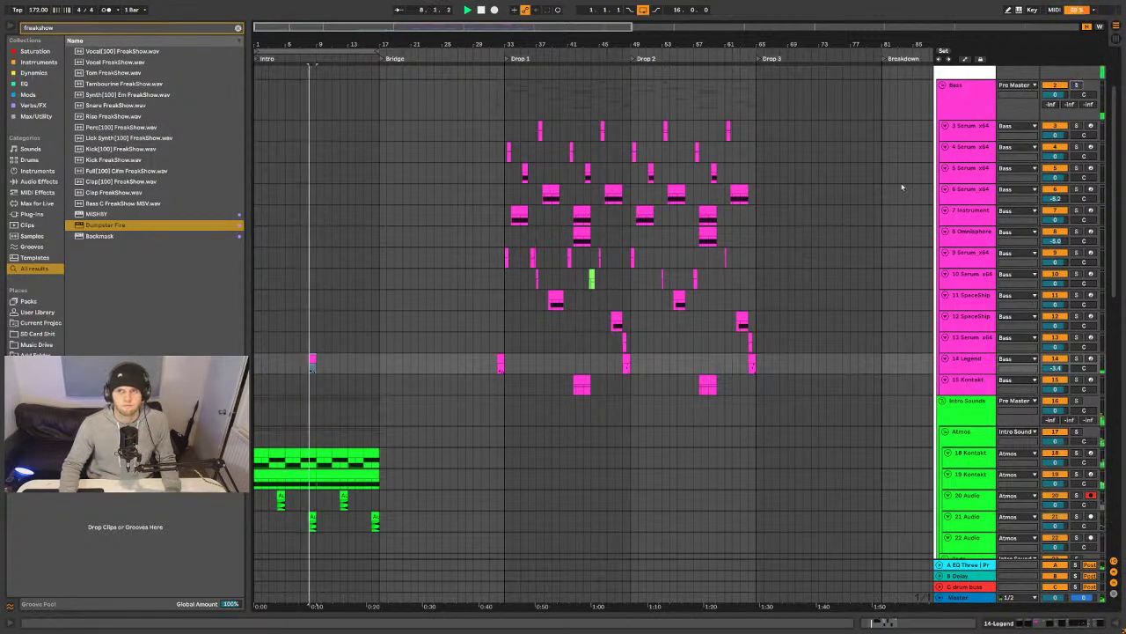
{"action": "scroll", "coordinate": [417, 344], "scroll_direction": "down", "scroll_amount": 3}
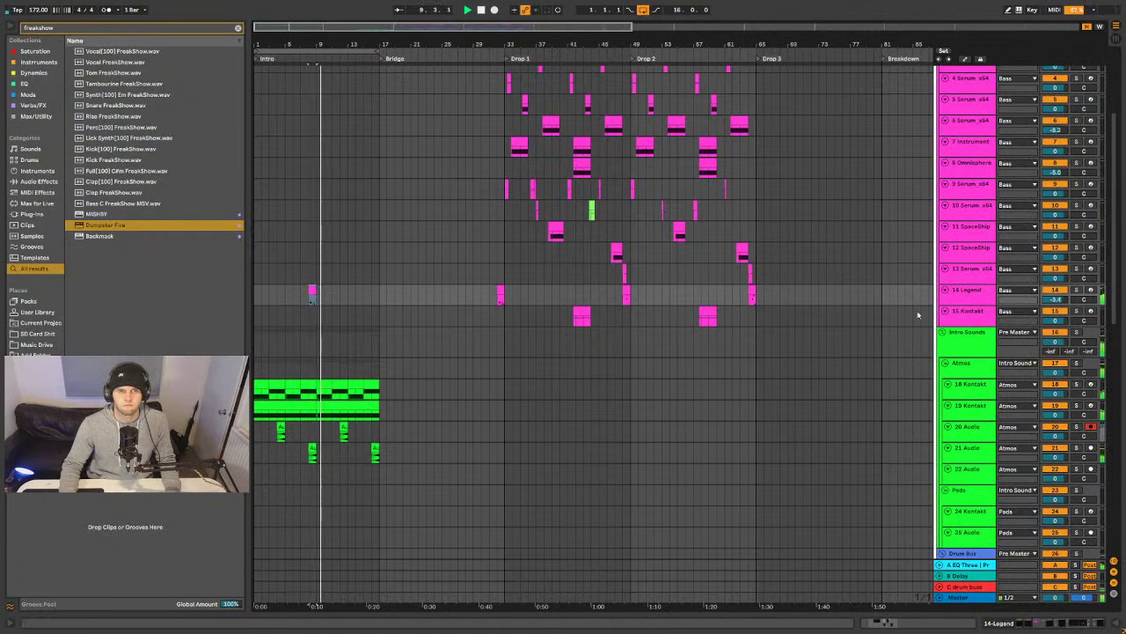
{"action": "left_click", "coordinate": [319, 300]}
{"action": "left_click", "coordinate": [313, 297]}
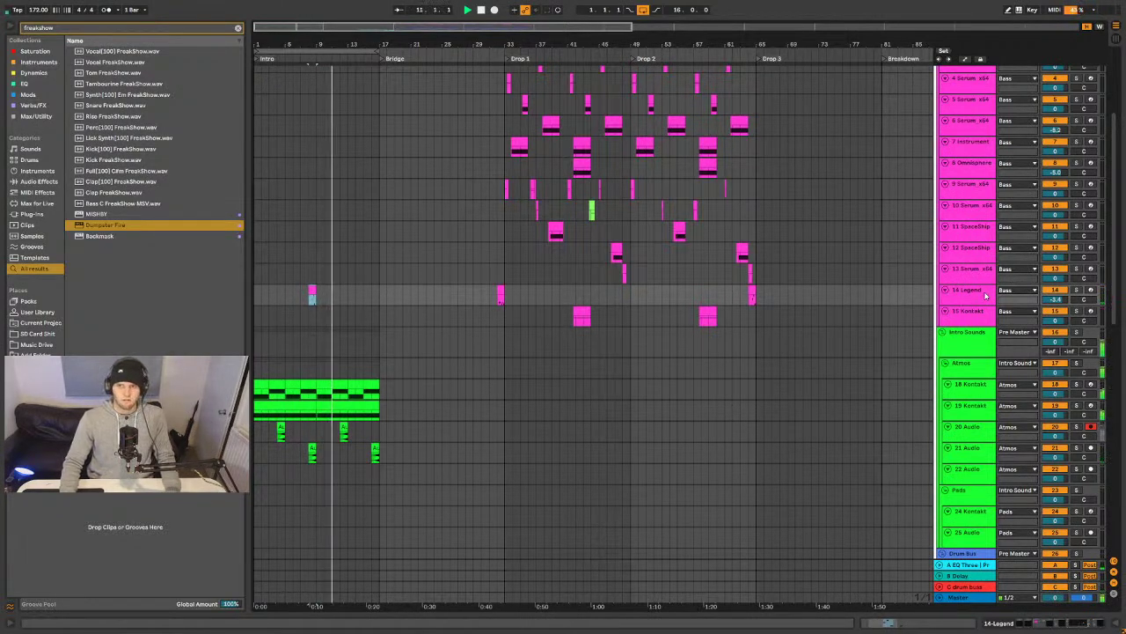
{"action": "key", "text": "ctrl+t"}
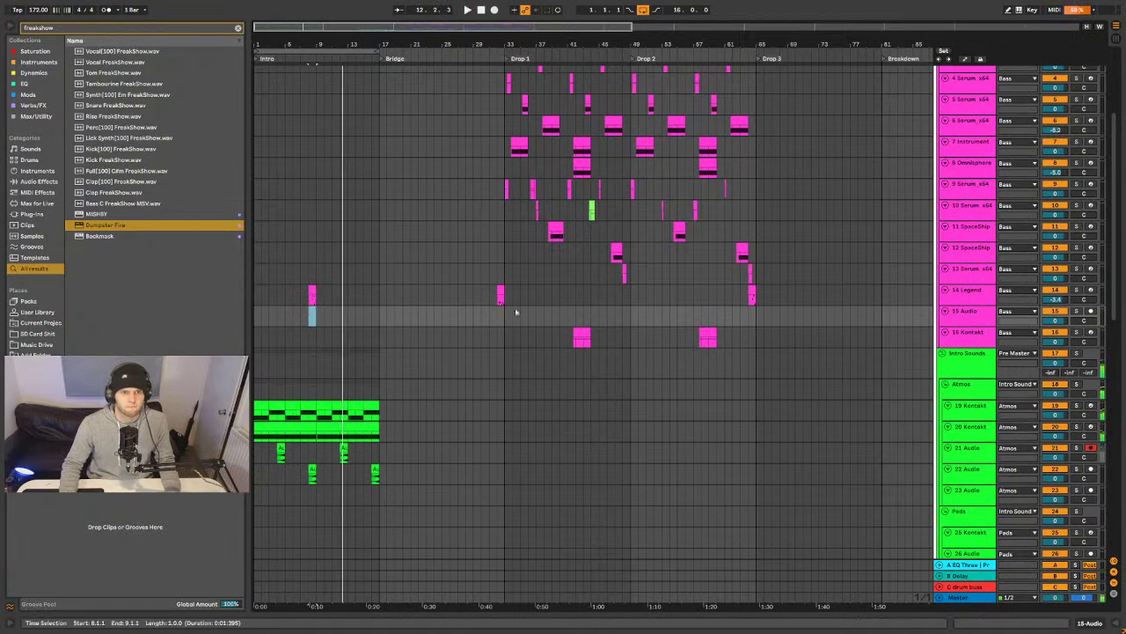
{"action": "double_click", "coordinate": [969, 331]}
{"action": "left_click_drag", "start_coordinate": [971, 351], "coordinate": [971, 375]}
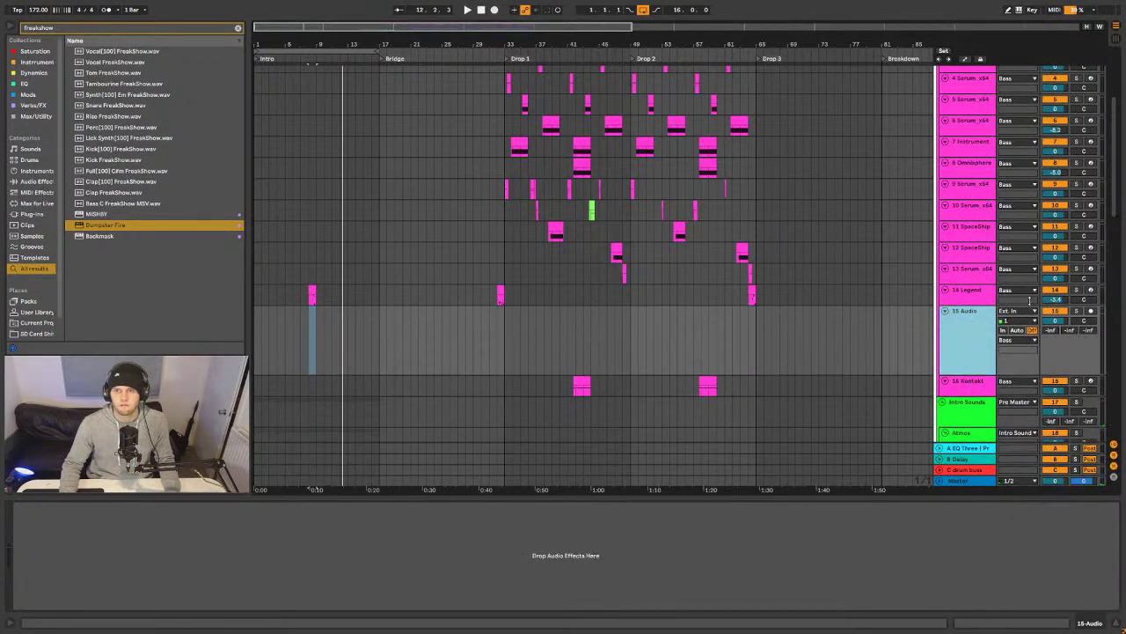
{"action": "left_click", "coordinate": [1018, 311]}
{"action": "key", "text": "Escape"}
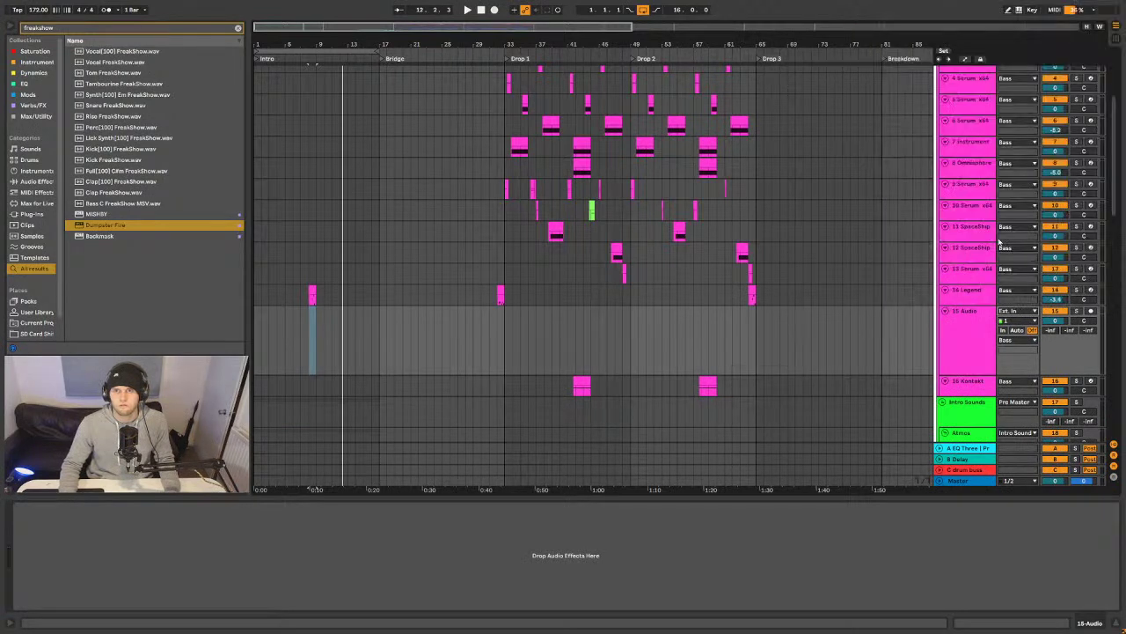
- Duplicate the 14 Legend track in place of the empty audio track, keeping only the bar 8 clip on the duplicate
{"action": "left_click", "coordinate": [959, 296]}
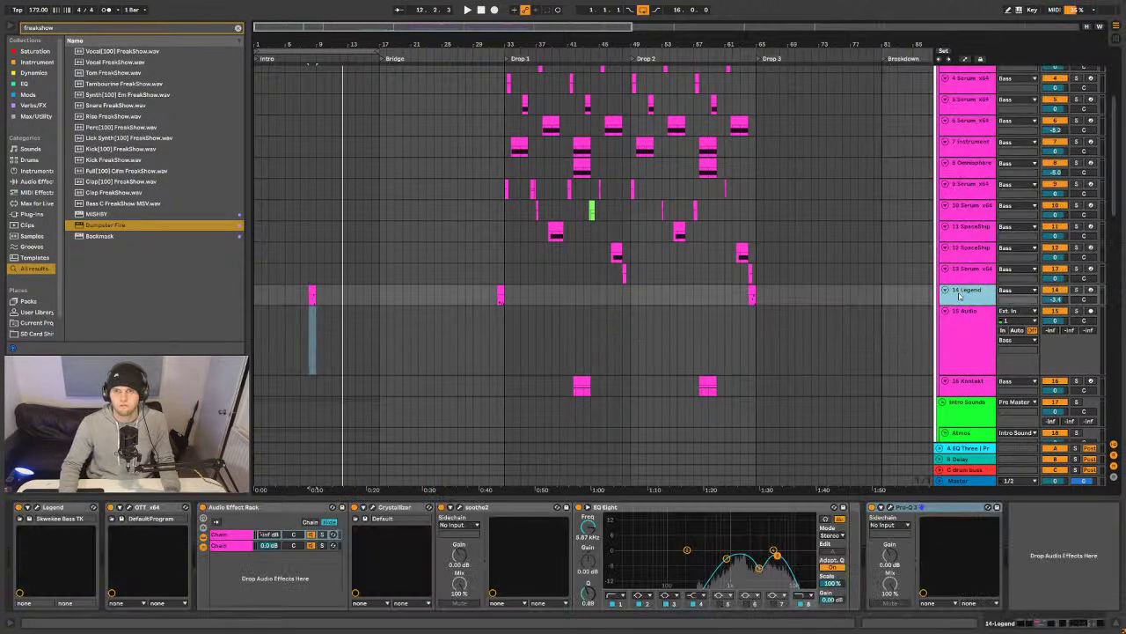
{"action": "key", "text": "ctrl+d"}
{"action": "left_click", "coordinate": [969, 351]}
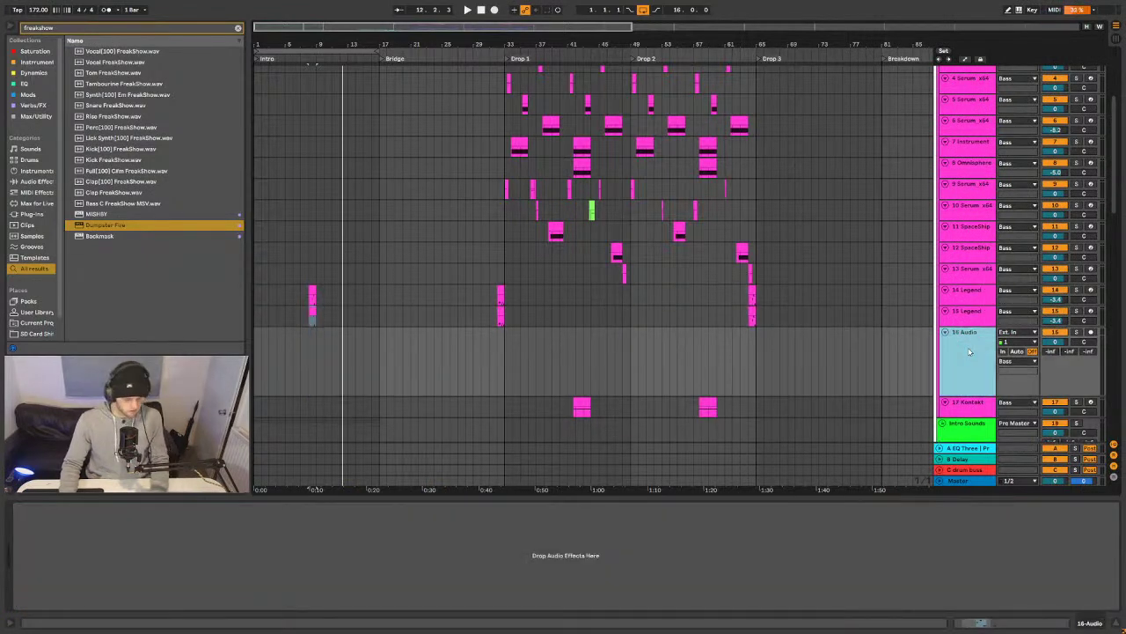
{"action": "key", "text": "Delete"}
{"action": "left_click_drag", "start_coordinate": [477, 311], "coordinate": [795, 315]}
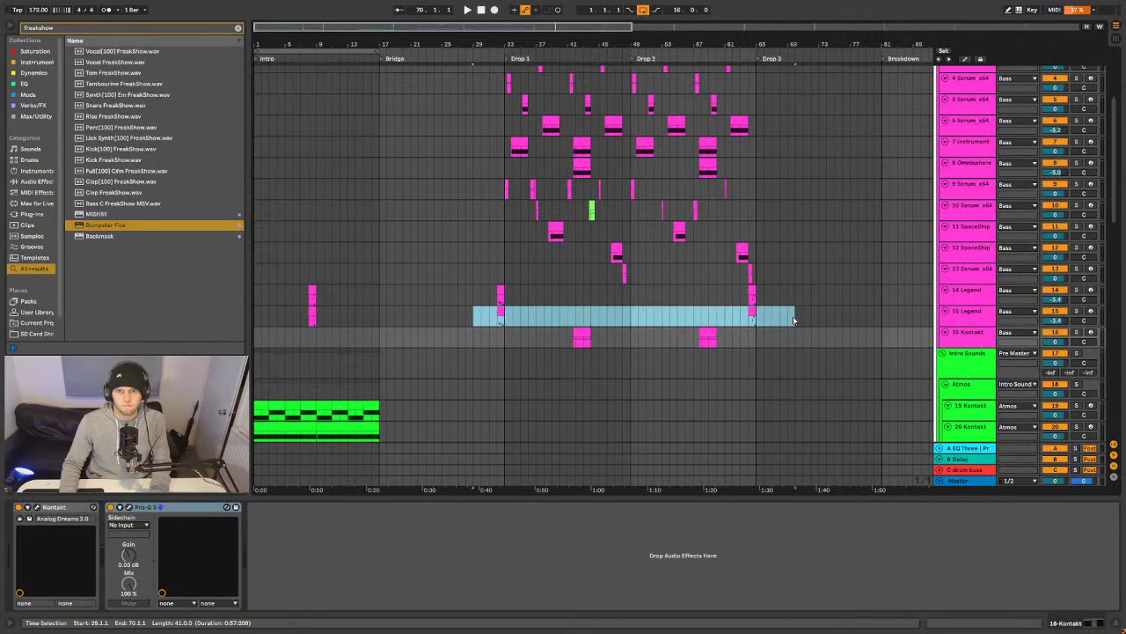
- Freeze the duplicated 15 Legend track and flatten it to audio
{"action": "right_click", "coordinate": [966, 313]}
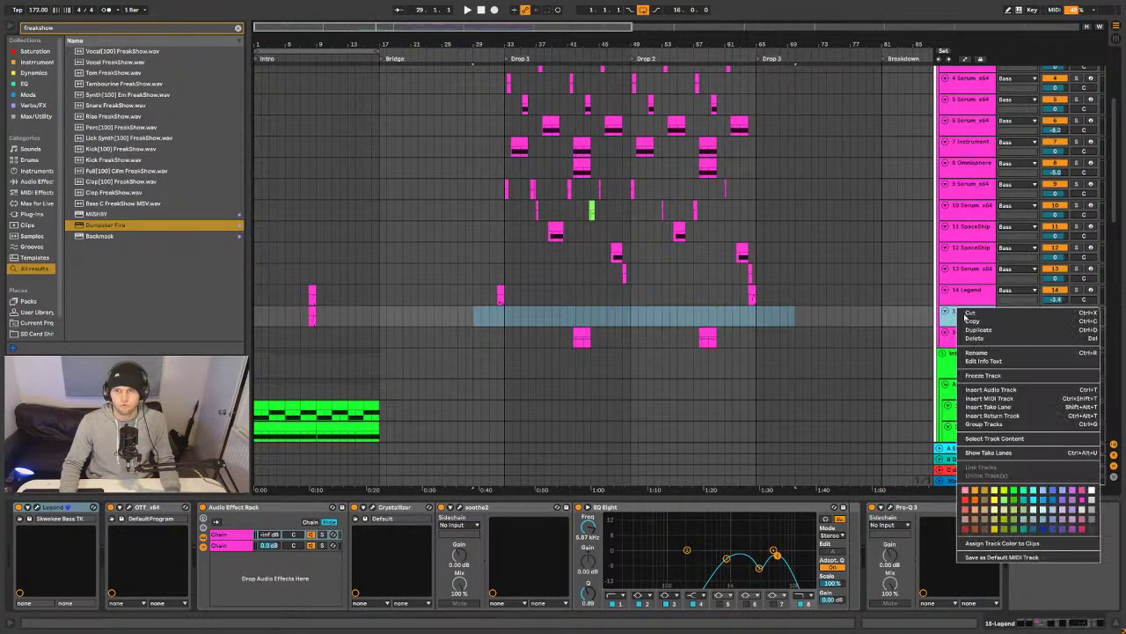
{"action": "left_click", "coordinate": [981, 375]}
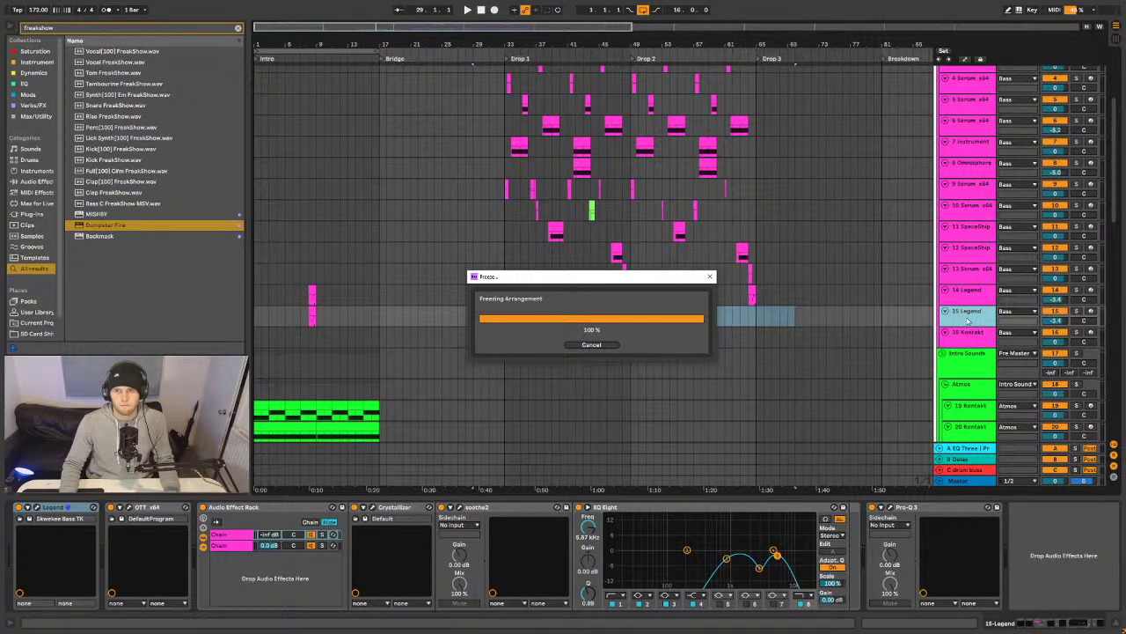
{"action": "right_click", "coordinate": [968, 316]}
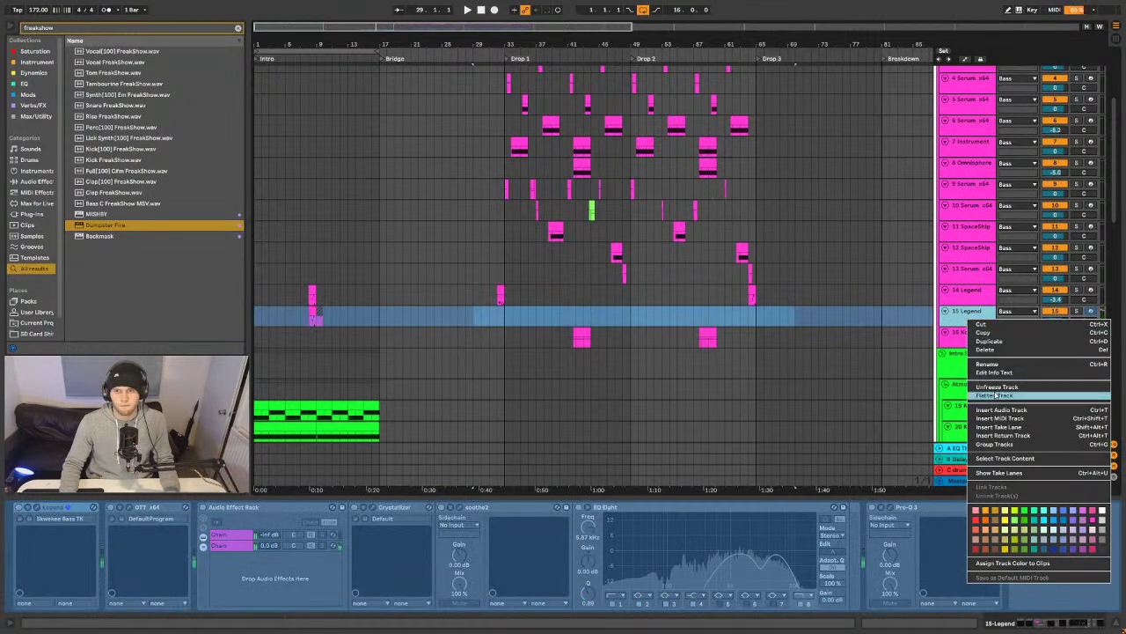
{"action": "left_click", "coordinate": [997, 396]}
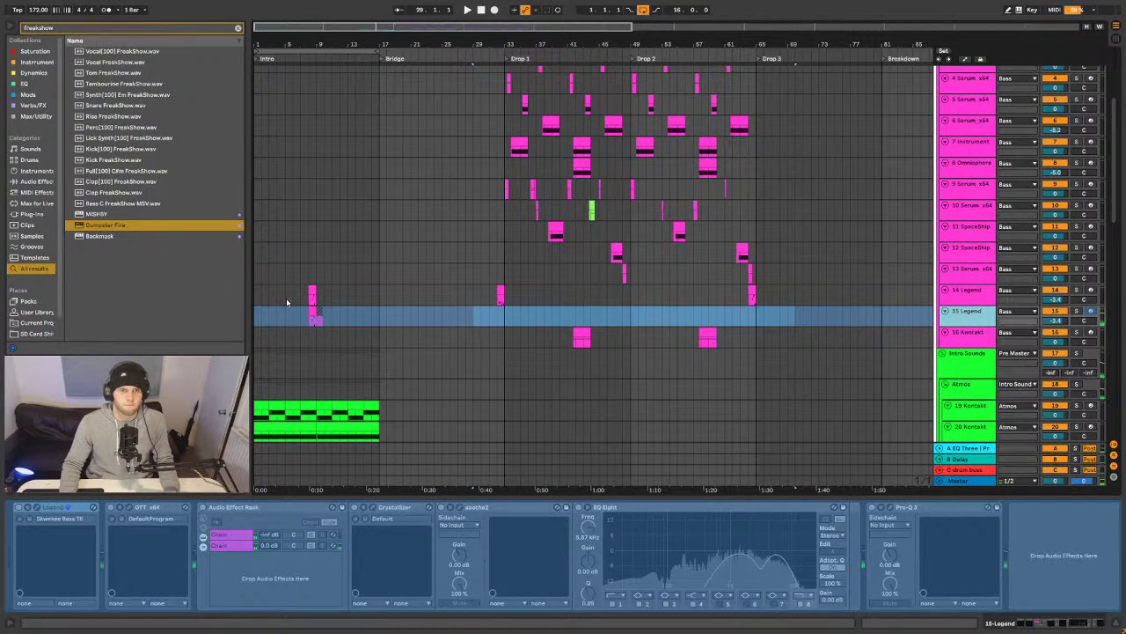
- Delete the bar 8 MIDI clip from 14 Legend and audition the flattened audio clip on the Legend track
{"action": "left_click", "coordinate": [316, 314]}
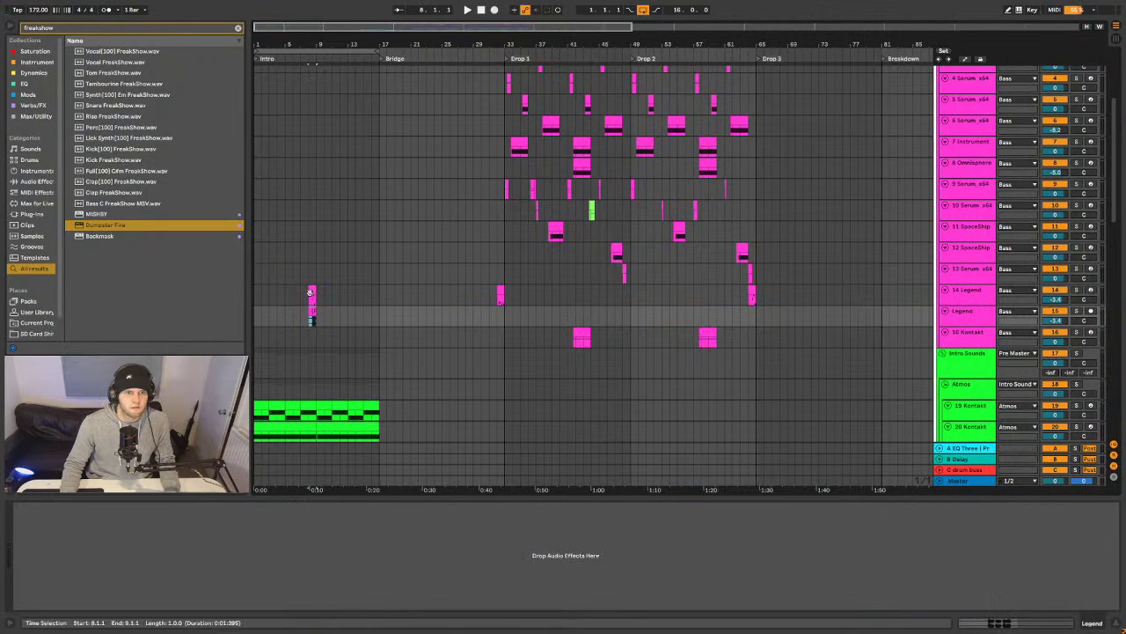
{"action": "left_click", "coordinate": [311, 291]}
{"action": "left_click", "coordinate": [312, 310]}
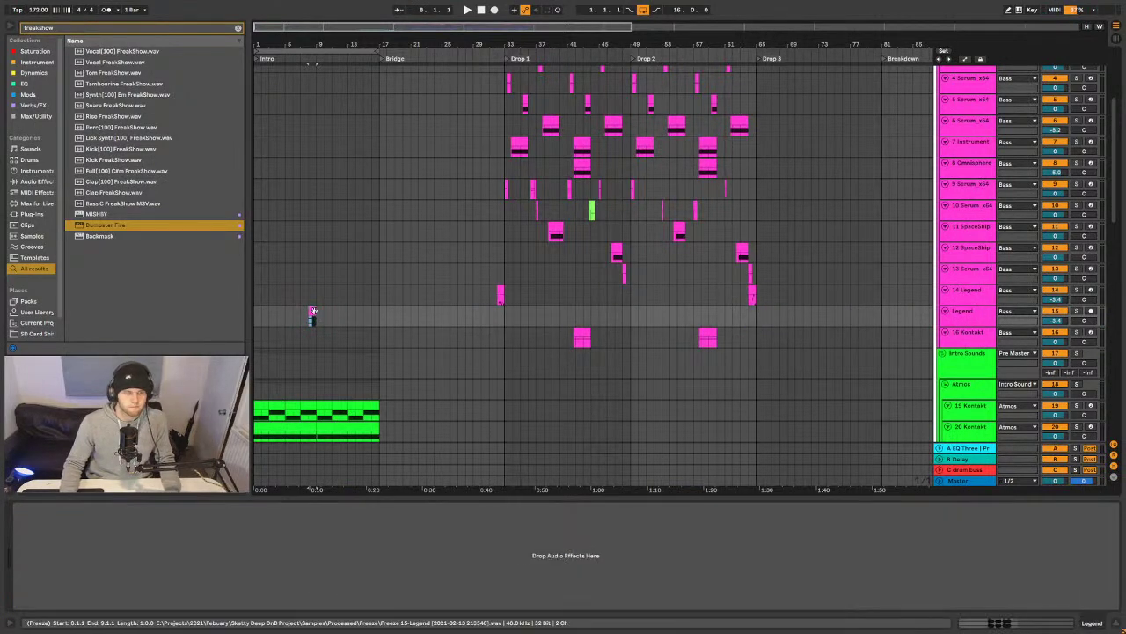
{"action": "left_click", "coordinate": [313, 311]}
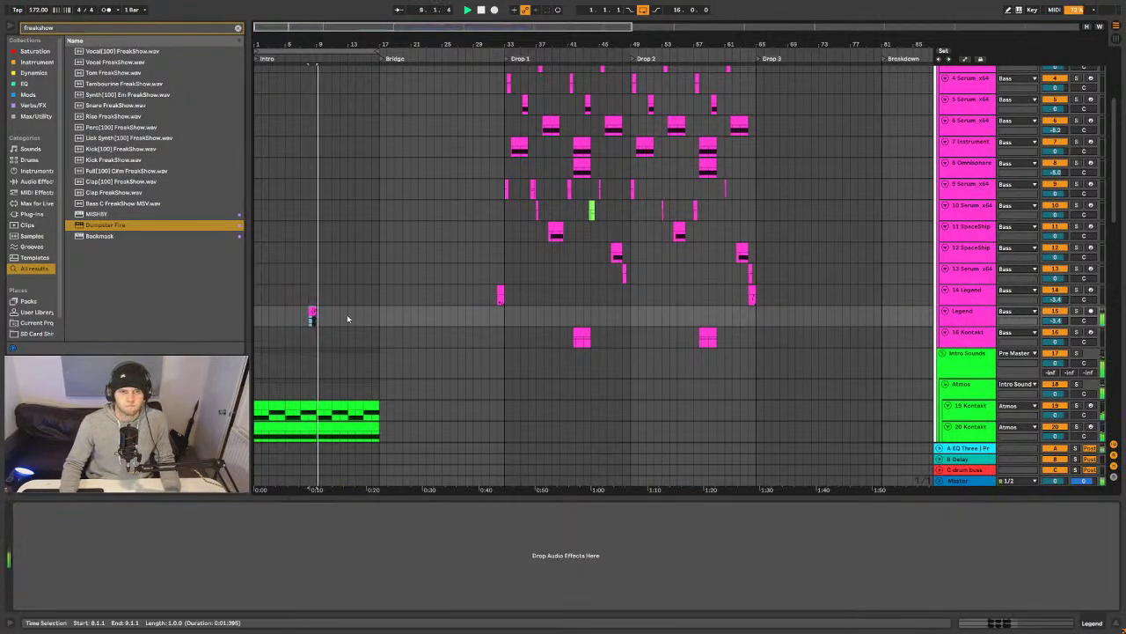
{"action": "left_click", "coordinate": [312, 310]}
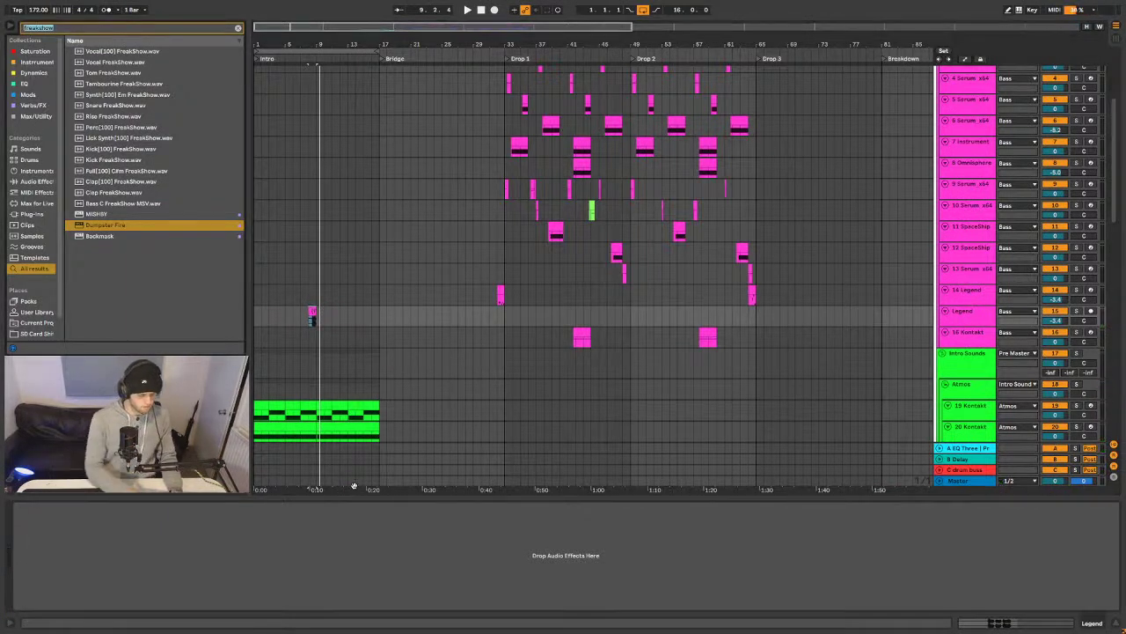
- Search the browser for "shimmer" and add ValhallaShimmer_x64 to the flattened Legend track
{"action": "key", "text": "ctrl+f"}
{"action": "type", "text": "shimmer"}
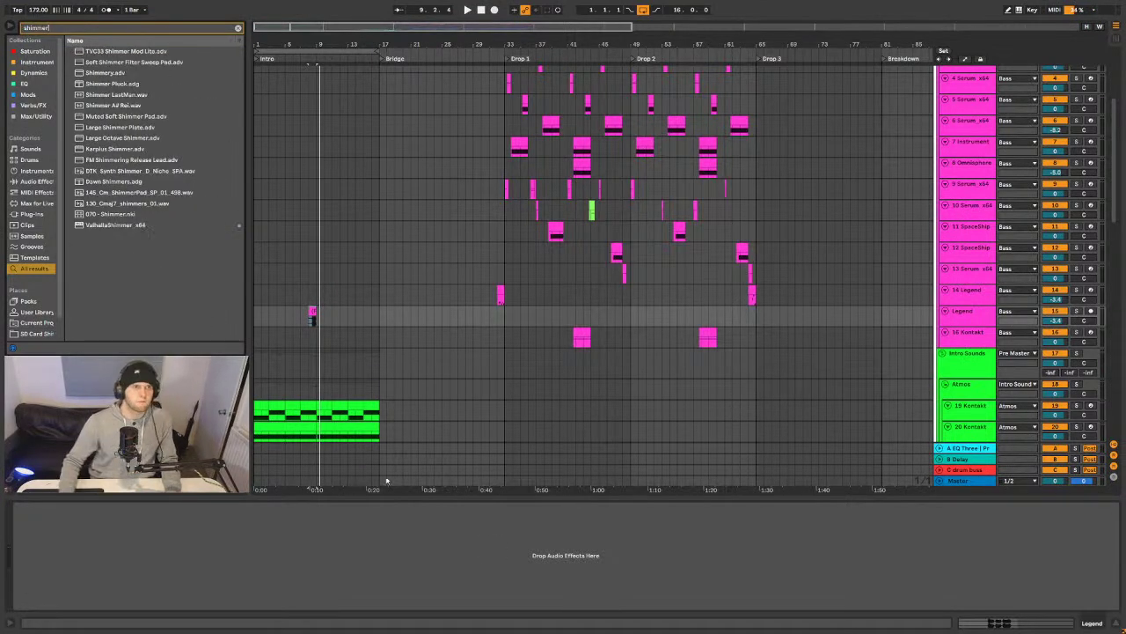
{"action": "left_click", "coordinate": [117, 216]}
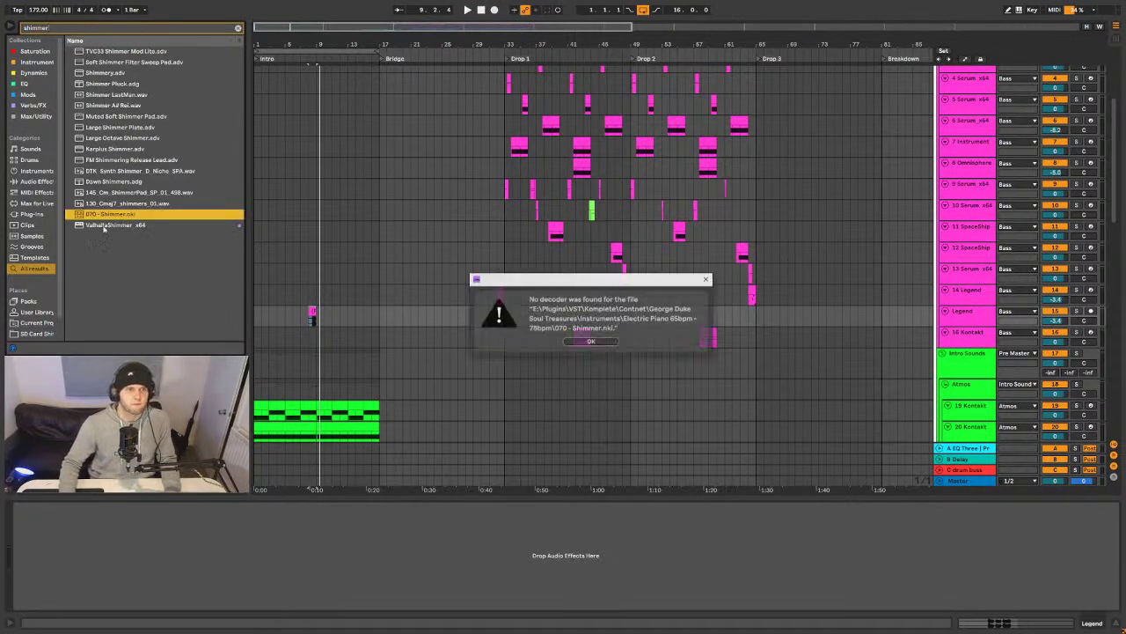
{"action": "key", "text": "Return"}
{"action": "left_click_drag", "start_coordinate": [136, 228], "coordinate": [299, 309]}
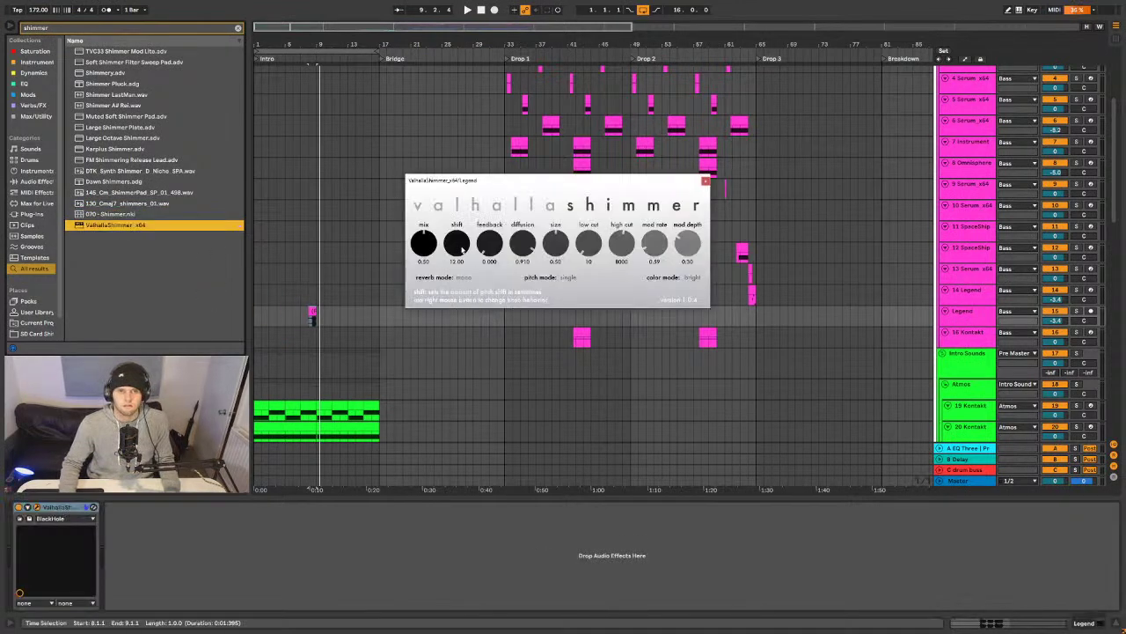
- Set ValhallaShimmer's size to 0.34, low cut to 940 and mix to 0.26, and lower the Legend track to -12.6 dB
{"action": "key", "text": "space"}
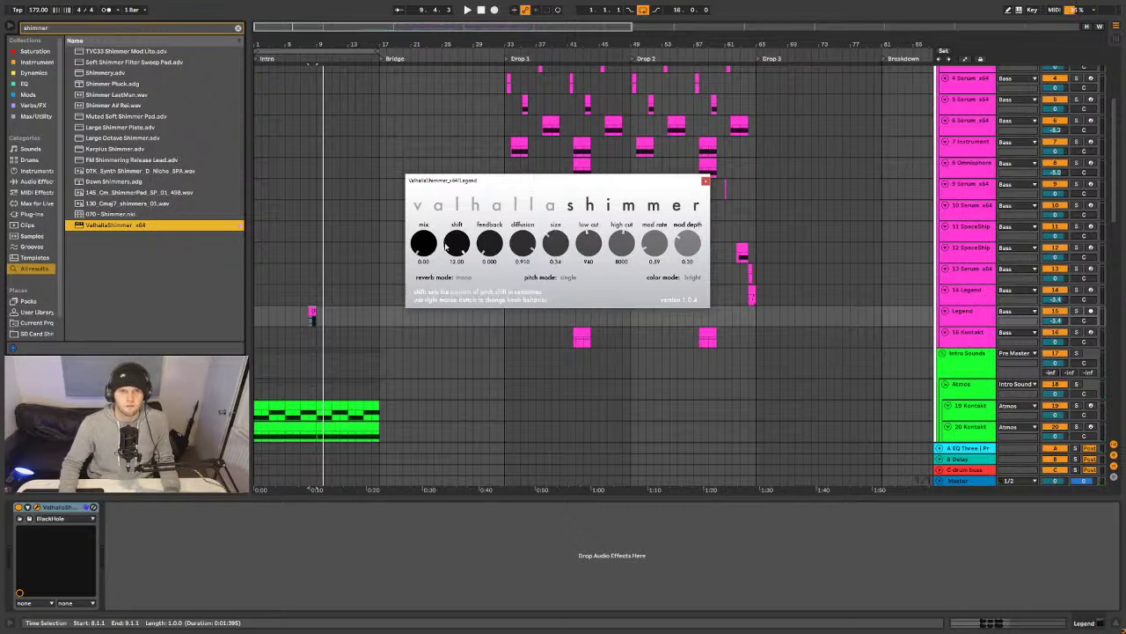
{"action": "key", "text": "space"}
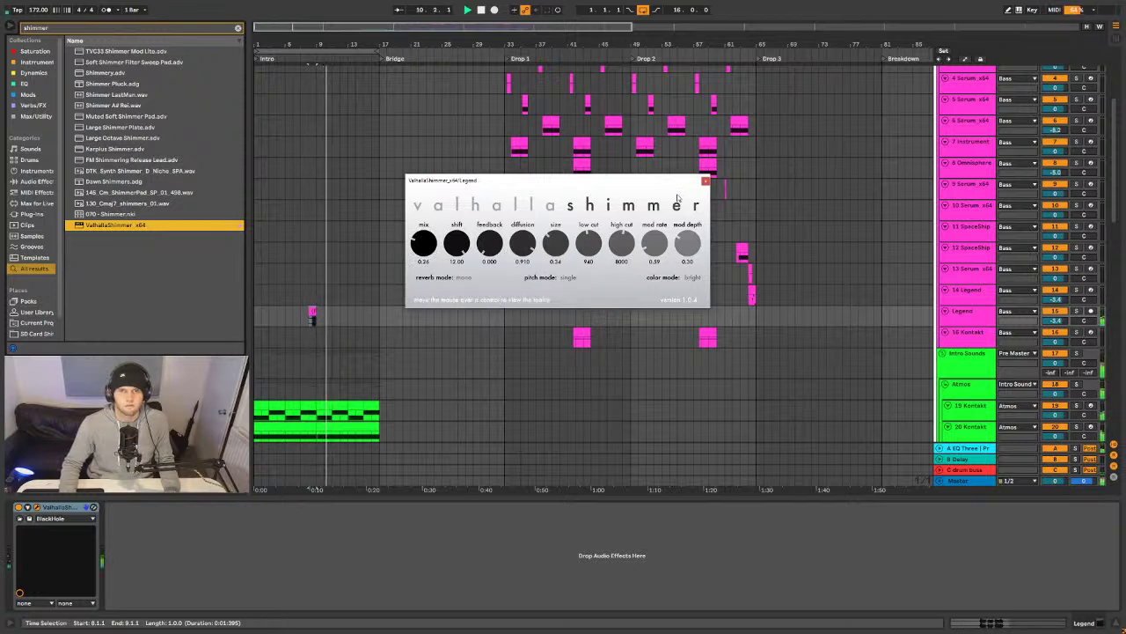
{"action": "left_click", "coordinate": [705, 182]}
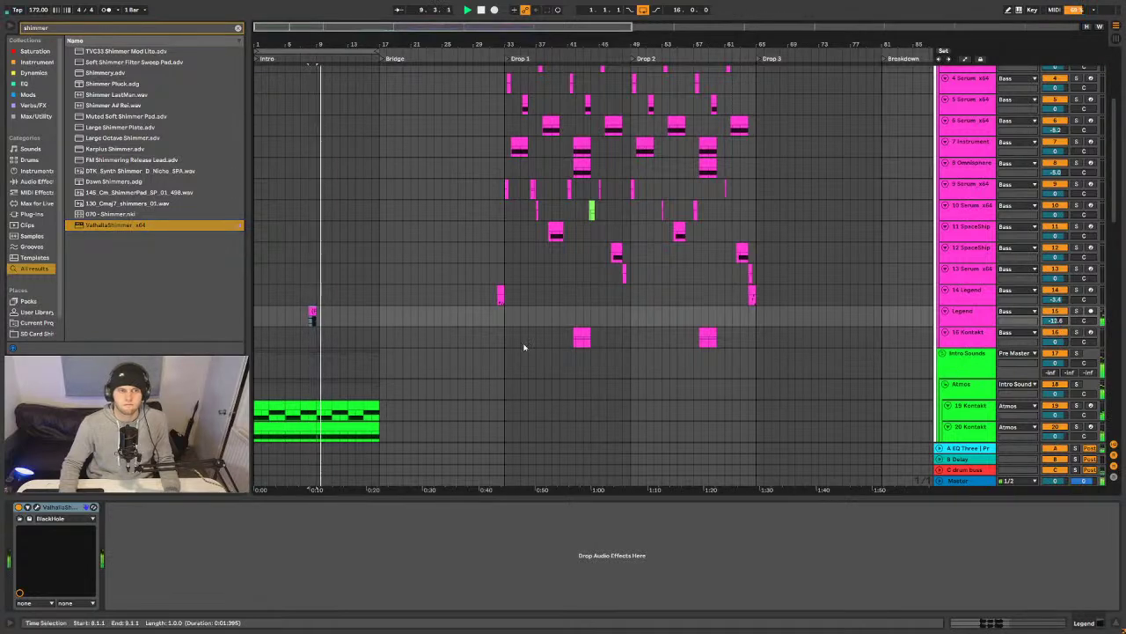
- Group the 21 Audio and 22 Audio tracks inside the Atmos group
{"action": "scroll", "coordinate": [283, 338], "scroll_direction": "down", "scroll_amount": 10}
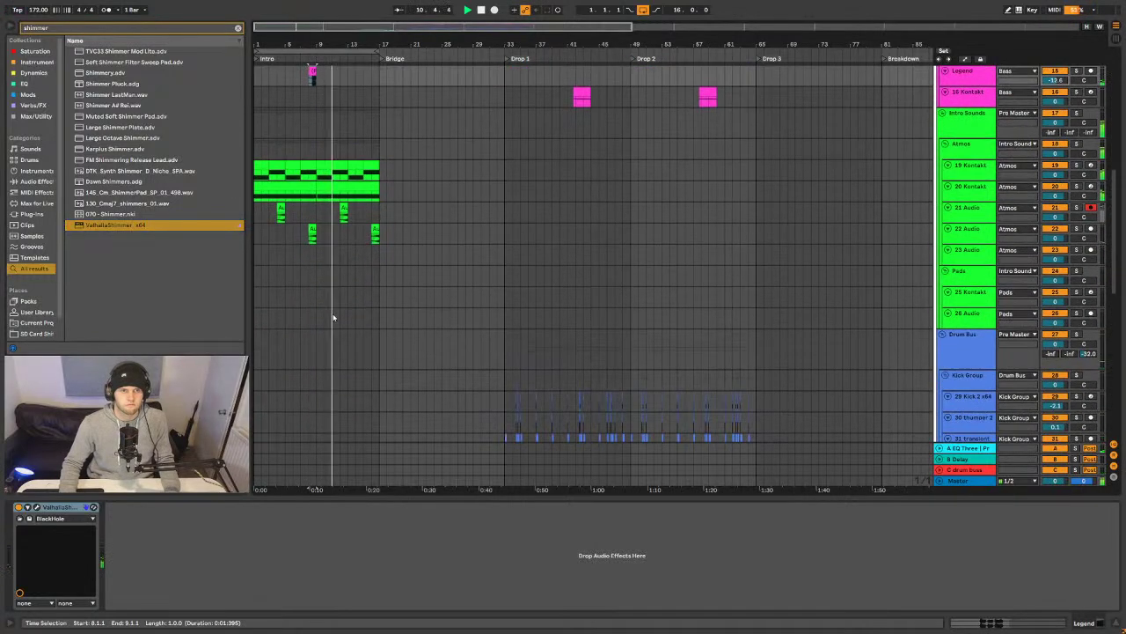
{"action": "scroll", "coordinate": [334, 318], "scroll_direction": "up", "scroll_amount": 2}
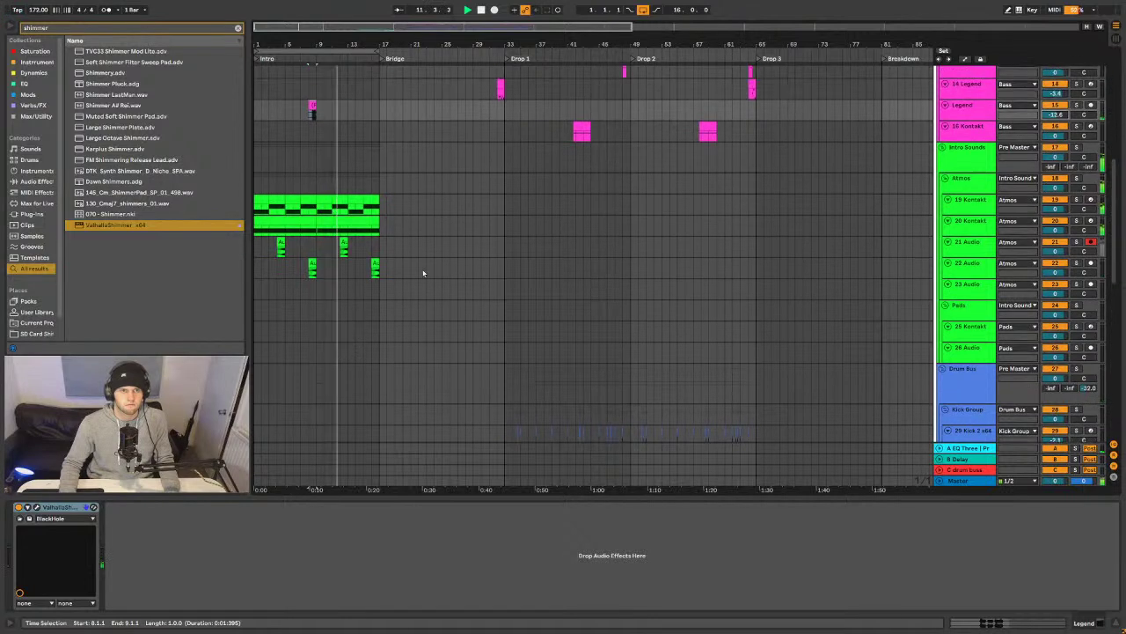
{"action": "left_click", "coordinate": [968, 263]}
{"action": "left_click", "coordinate": [963, 252]}
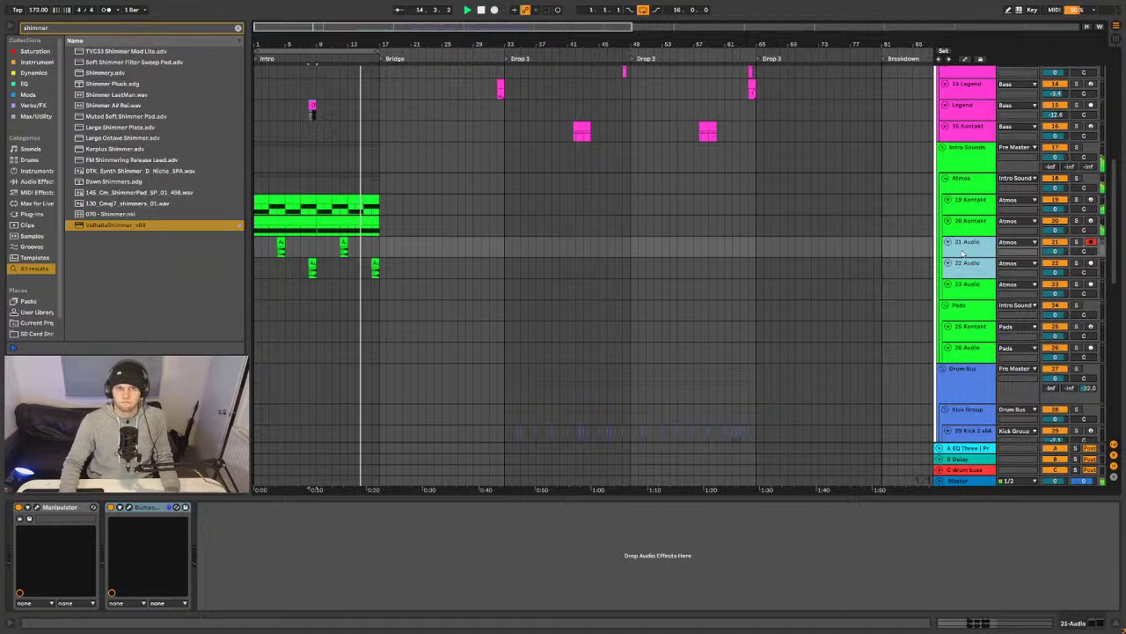
{"action": "key", "text": "ctrl+g"}
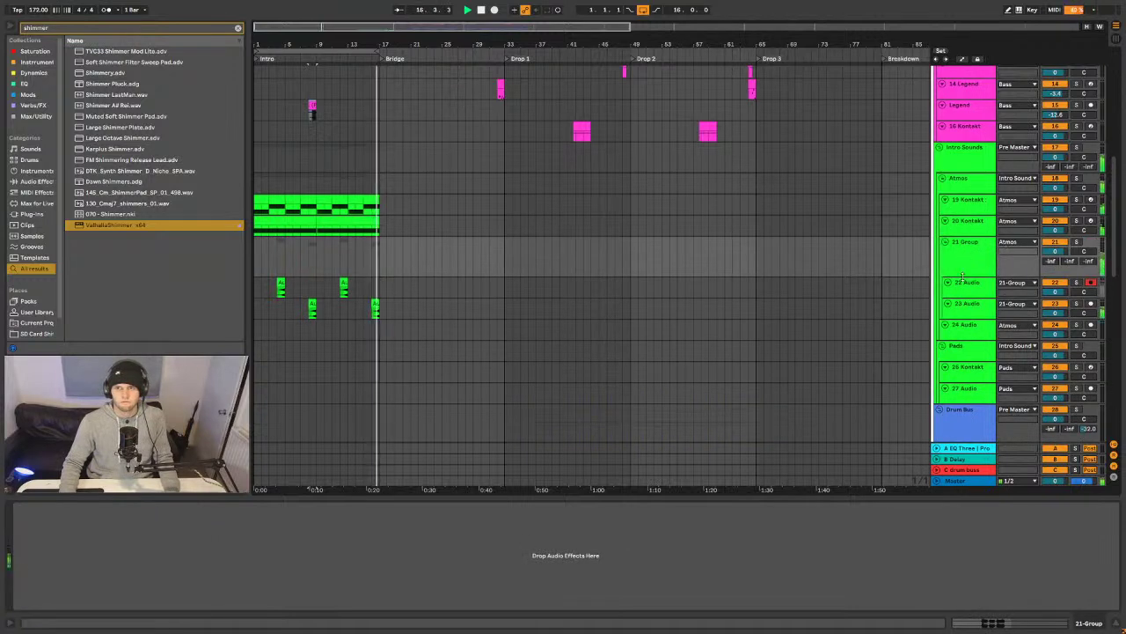
- Turn input monitoring off on the two audio tracks in 21 Group, 22 Audio and 23 Audio
{"action": "left_click", "coordinate": [968, 285]}
{"action": "key", "text": "alt+plus"}
{"action": "key", "text": "alt+plus"}
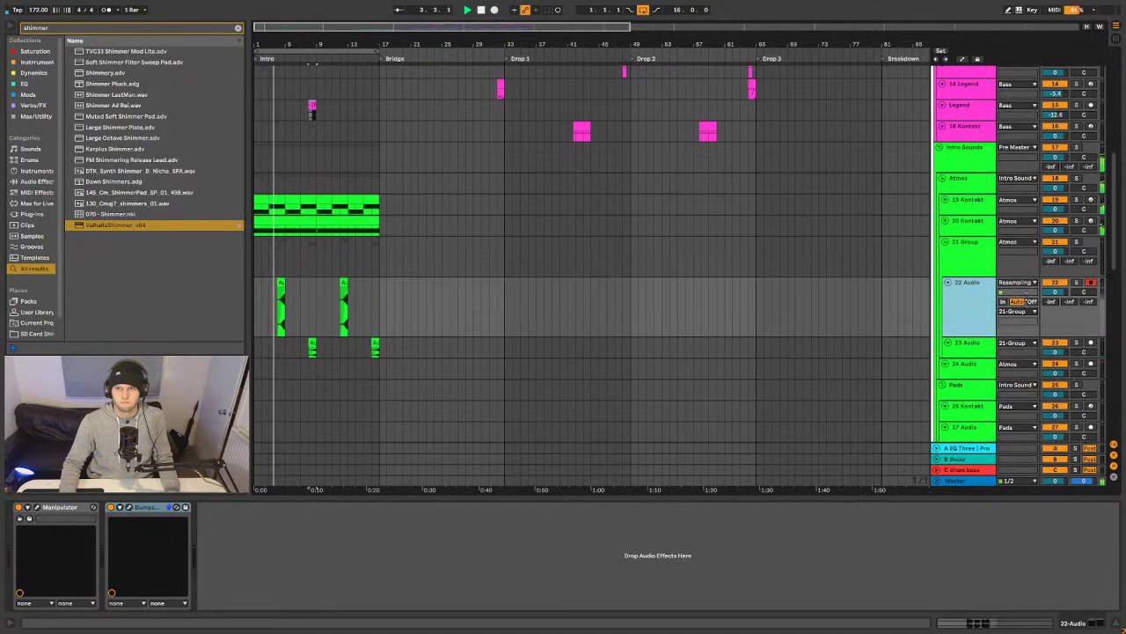
{"action": "left_click", "coordinate": [1028, 301]}
{"action": "left_click_drag", "start_coordinate": [976, 338], "coordinate": [977, 302]}
{"action": "left_click", "coordinate": [985, 328]}
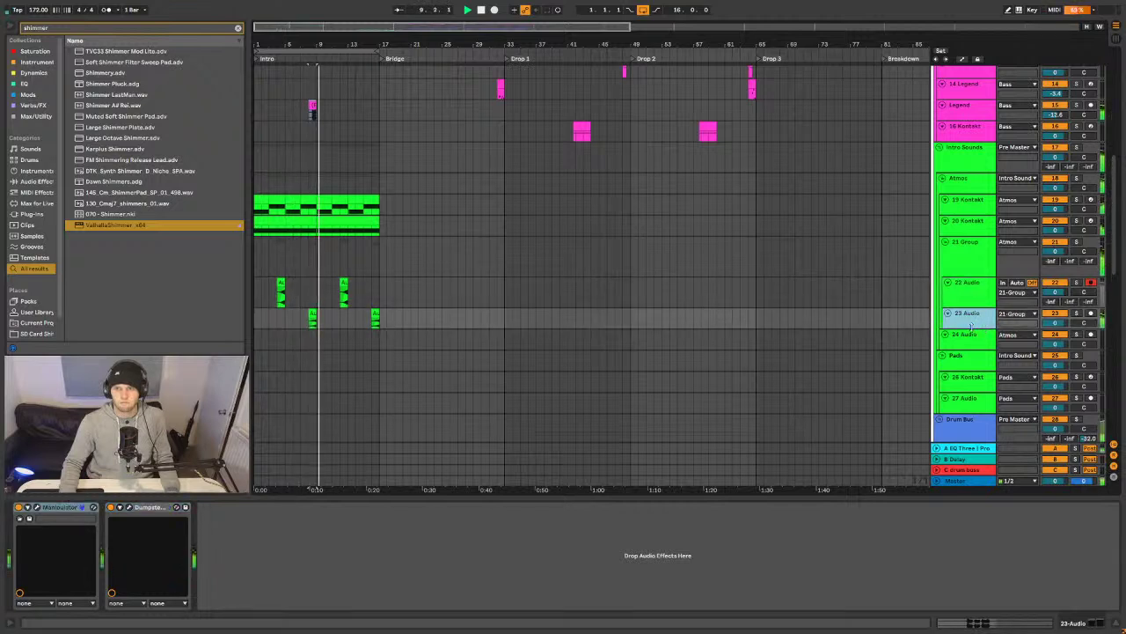
{"action": "key", "text": "ctrl+z"}
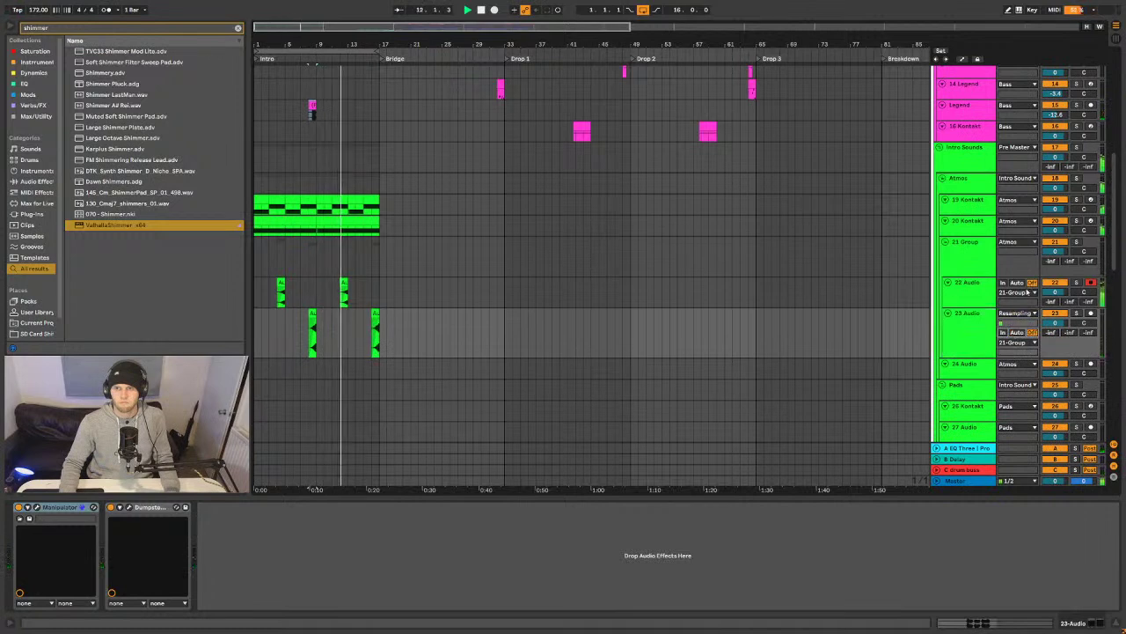
- Show the automation lanes and solo 22 Audio to check its playback in the intro
{"action": "left_click", "coordinate": [962, 296]}
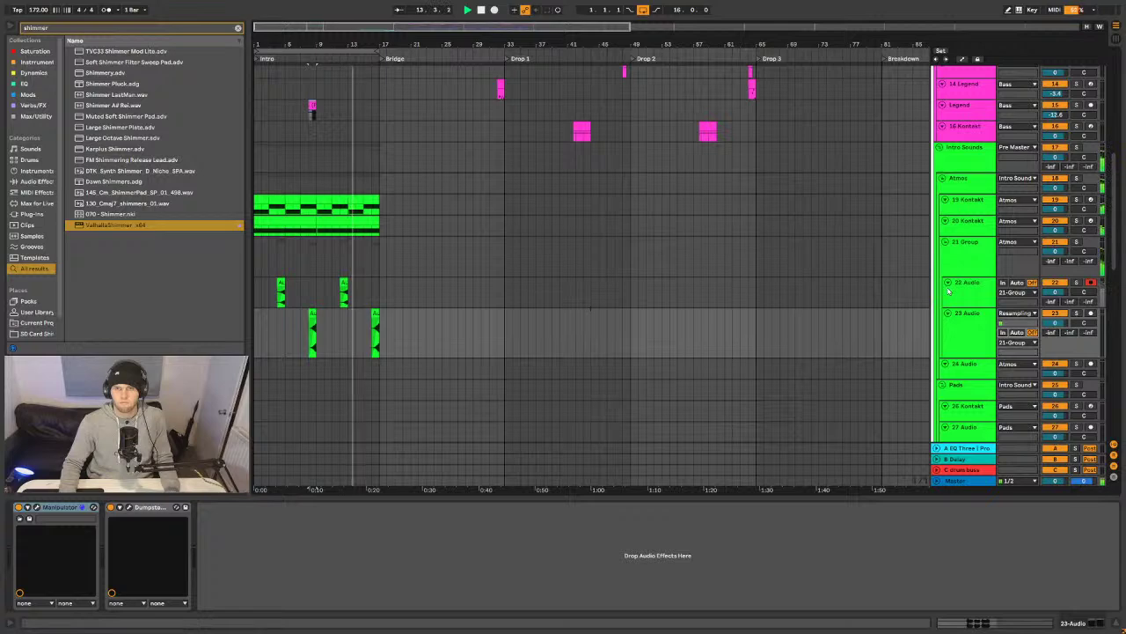
{"action": "key", "text": "a"}
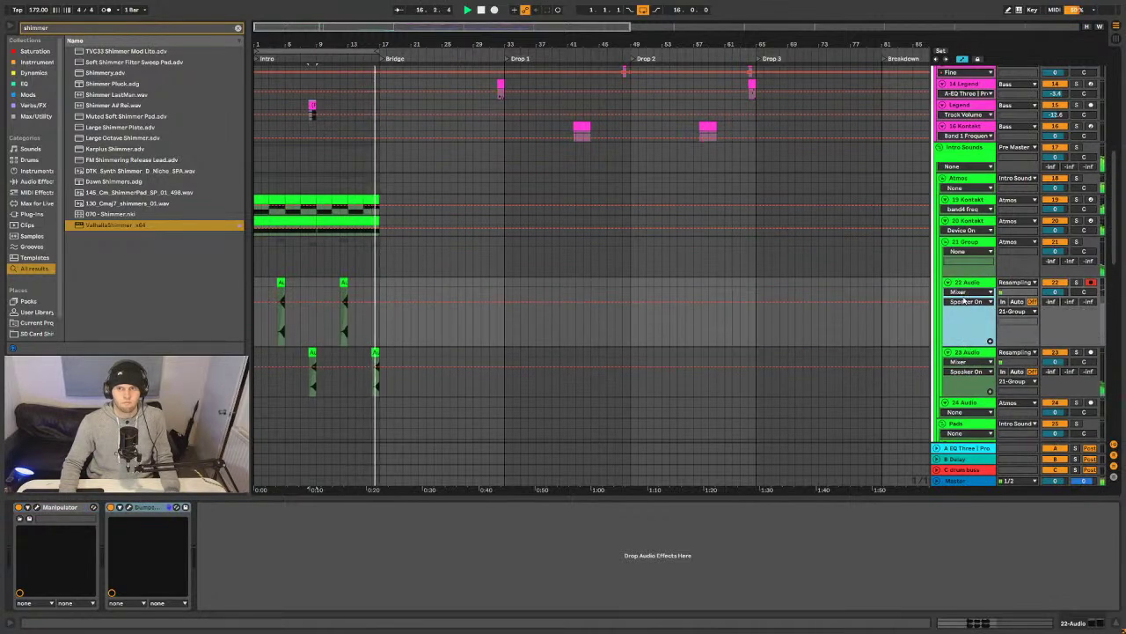
{"action": "left_click", "coordinate": [963, 292]}
{"action": "left_click", "coordinate": [958, 326]}
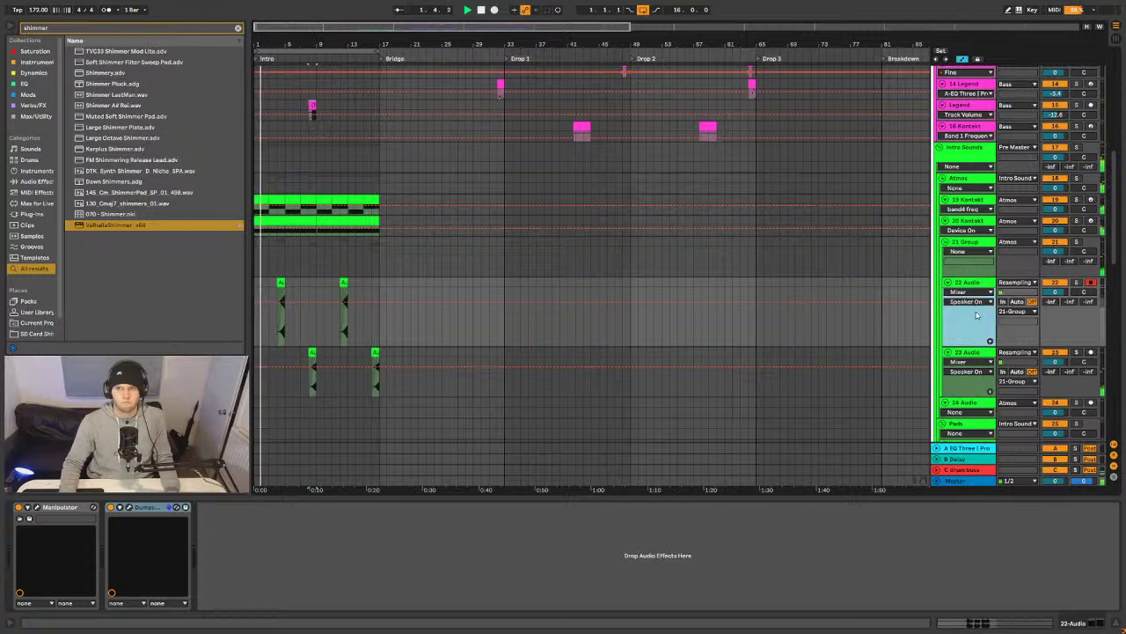
{"action": "left_click", "coordinate": [1076, 282]}
{"action": "key", "text": "space"}
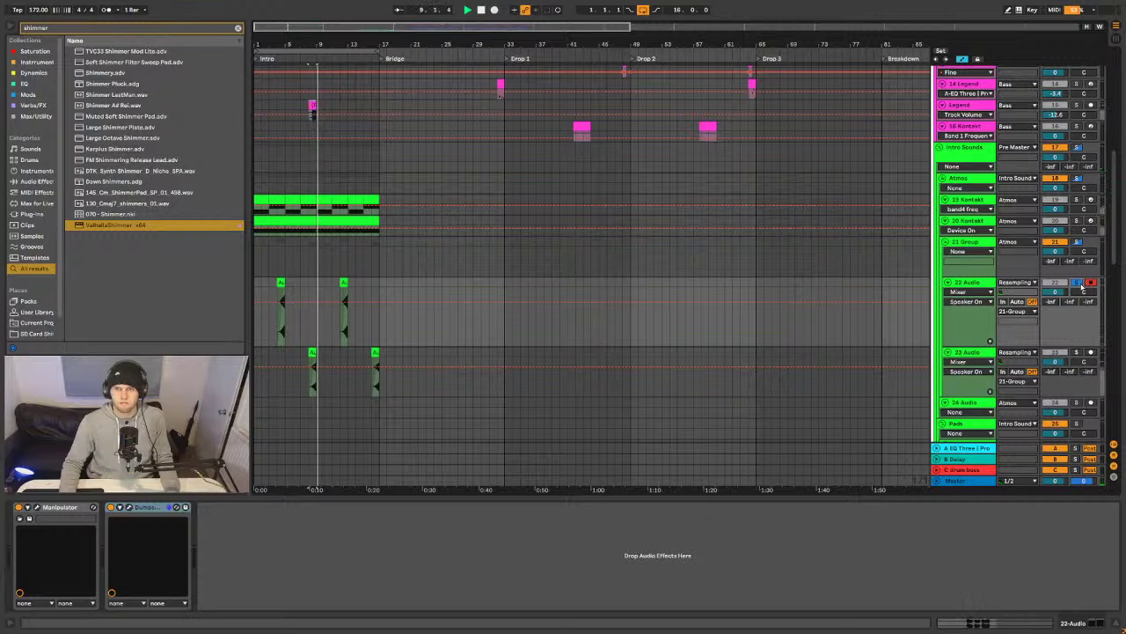
- Set the audio input of 22 Audio and 23 Audio to No Input, and return the tracks to a compact view without solo or automation
{"action": "left_click", "coordinate": [1013, 283]}
{"action": "left_click", "coordinate": [967, 292]}
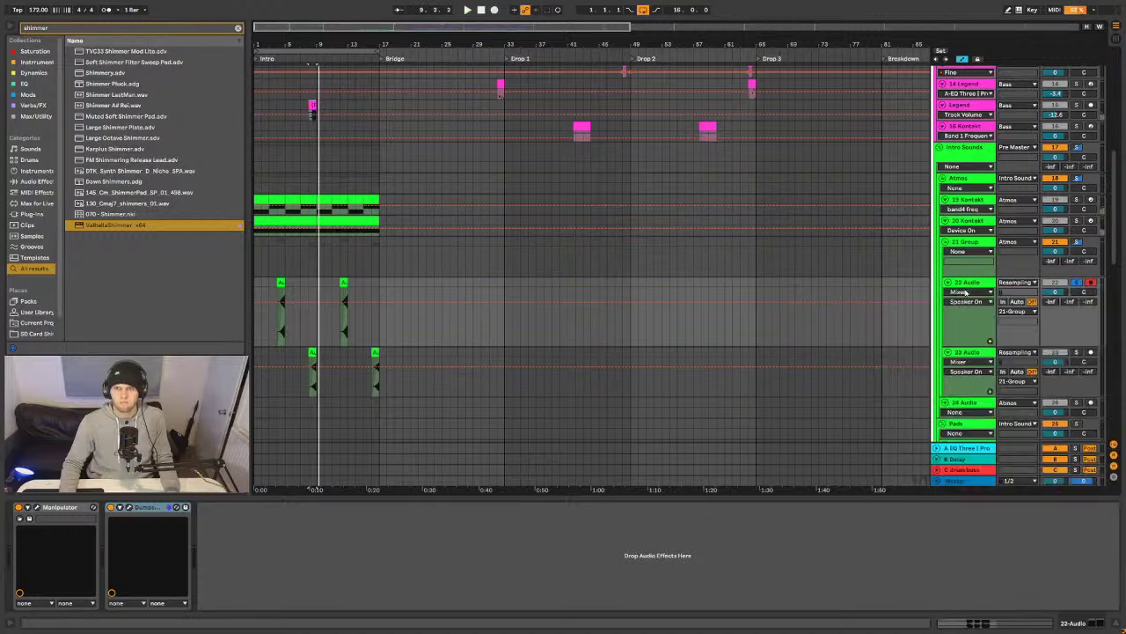
{"action": "left_click", "coordinate": [1018, 283]}
{"action": "scroll", "coordinate": [967, 533], "scroll_direction": "down", "scroll_amount": 5}
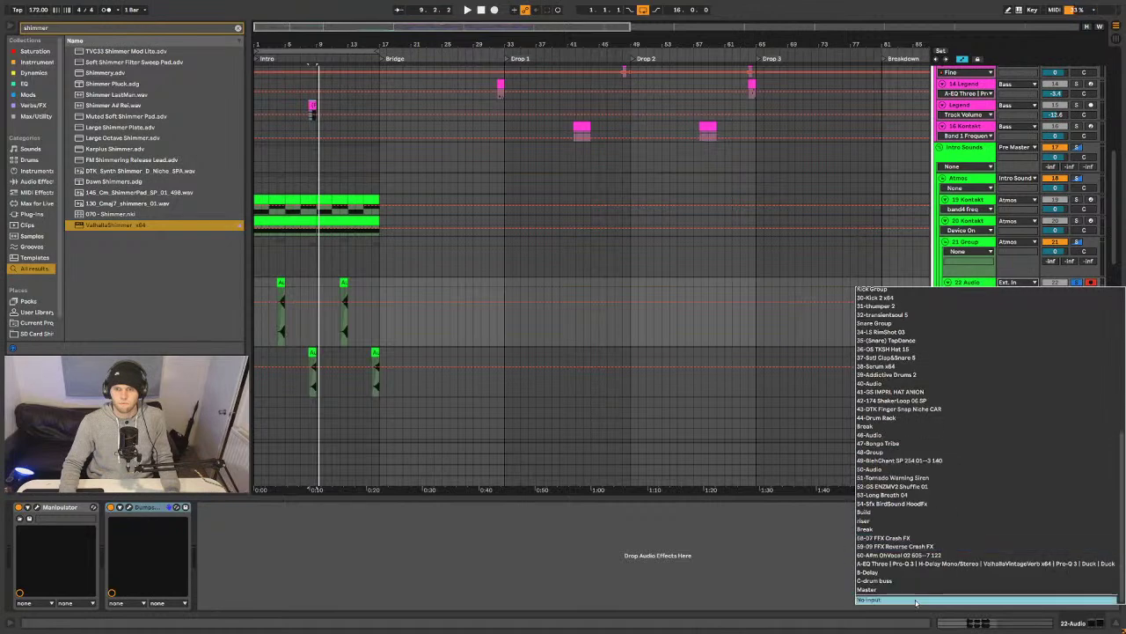
{"action": "key", "text": "Escape"}
{"action": "left_click", "coordinate": [1020, 352]}
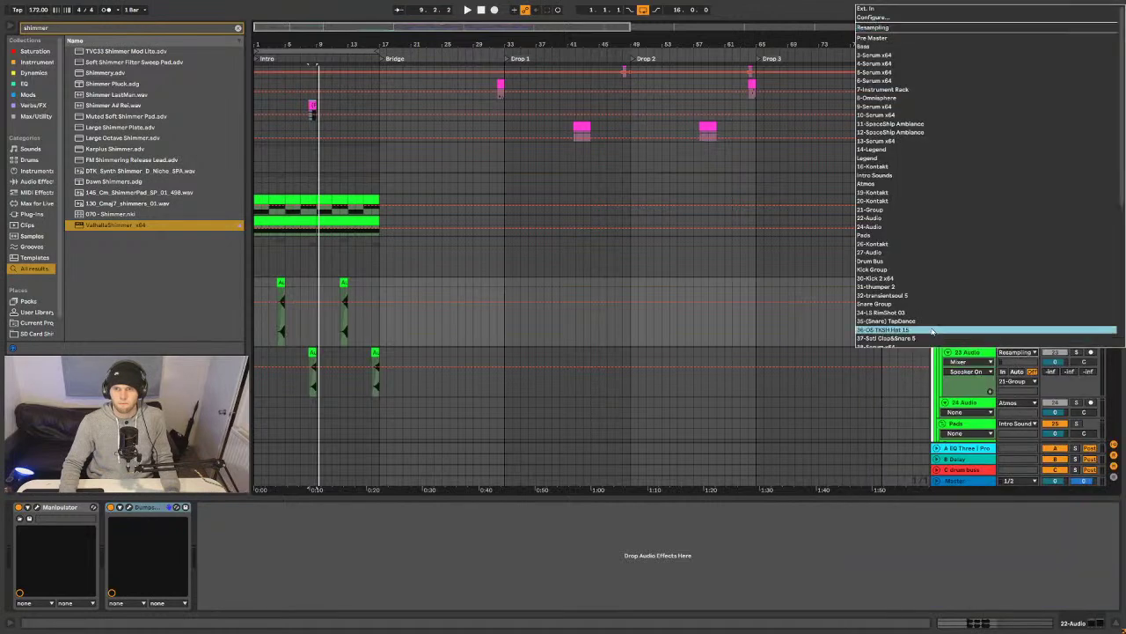
{"action": "scroll", "coordinate": [937, 326], "scroll_direction": "down", "scroll_amount": 3}
{"action": "left_click", "coordinate": [947, 354]}
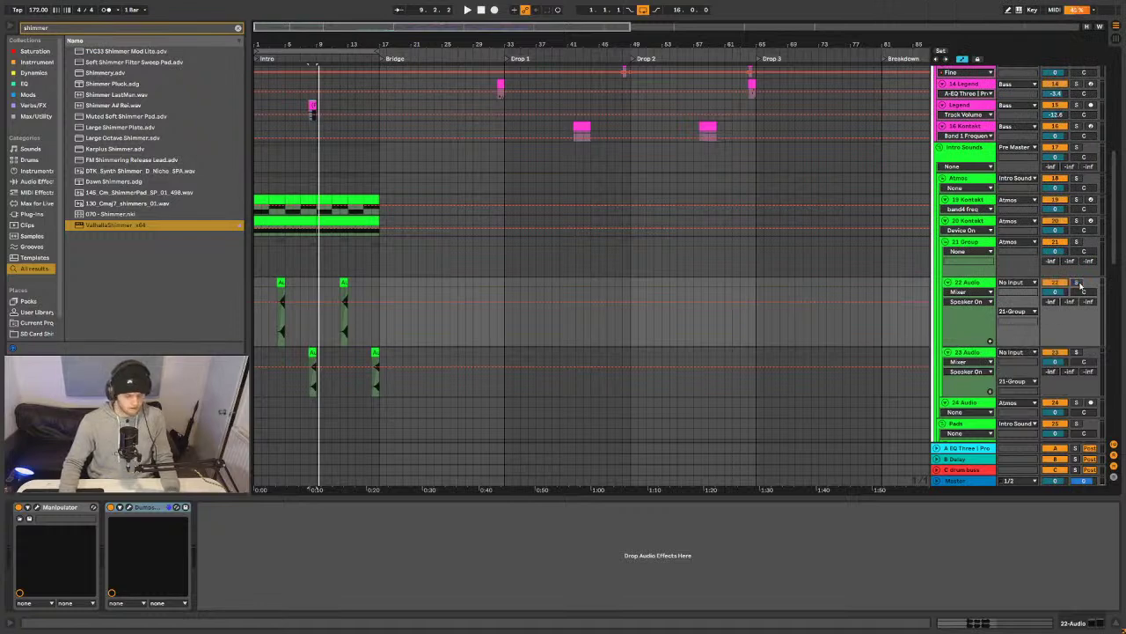
{"action": "key", "text": "alt+u"}
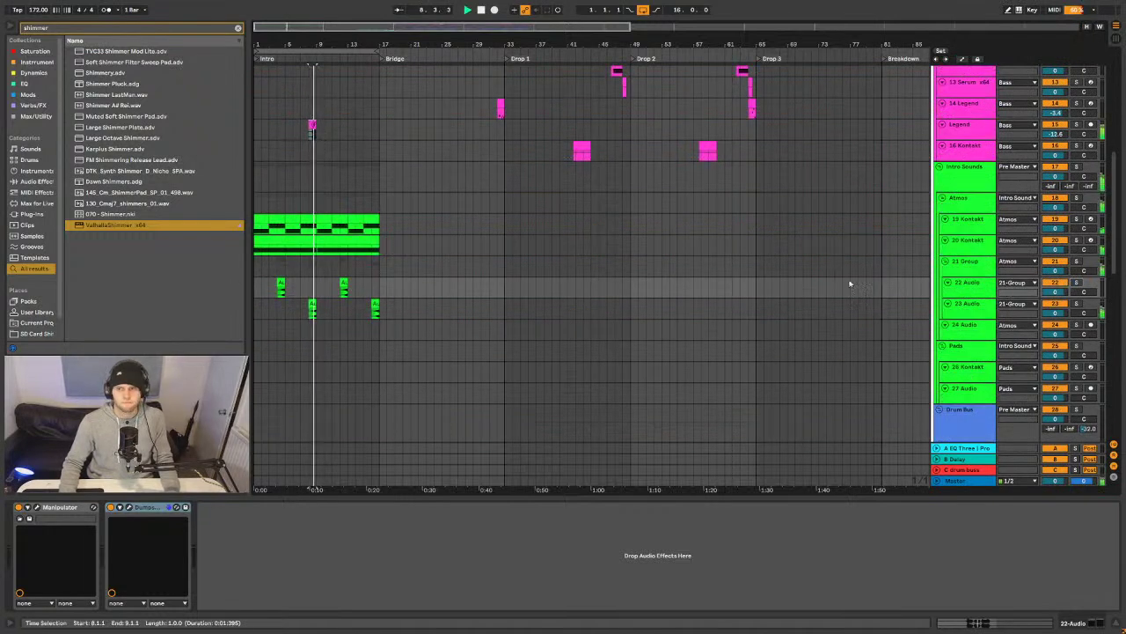
- Search the browser for "valhallar" and add ValhallaRoom_x64 to 21 Group
{"action": "left_click", "coordinate": [968, 268]}
{"action": "key", "text": "ctrl+f"}
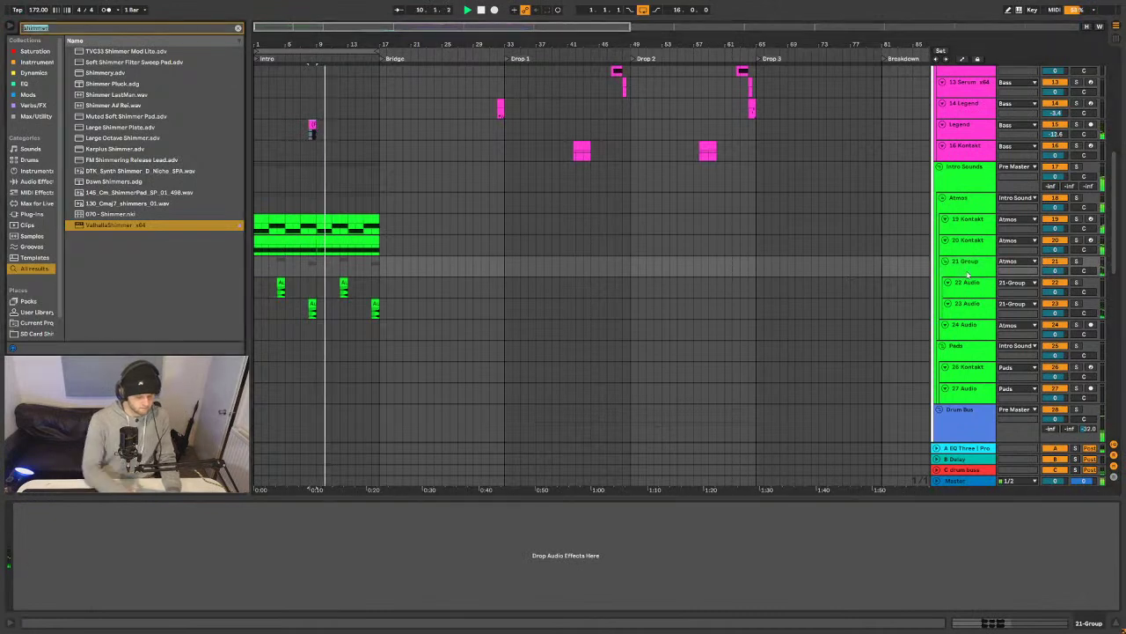
{"action": "type", "text": "valhalla"}
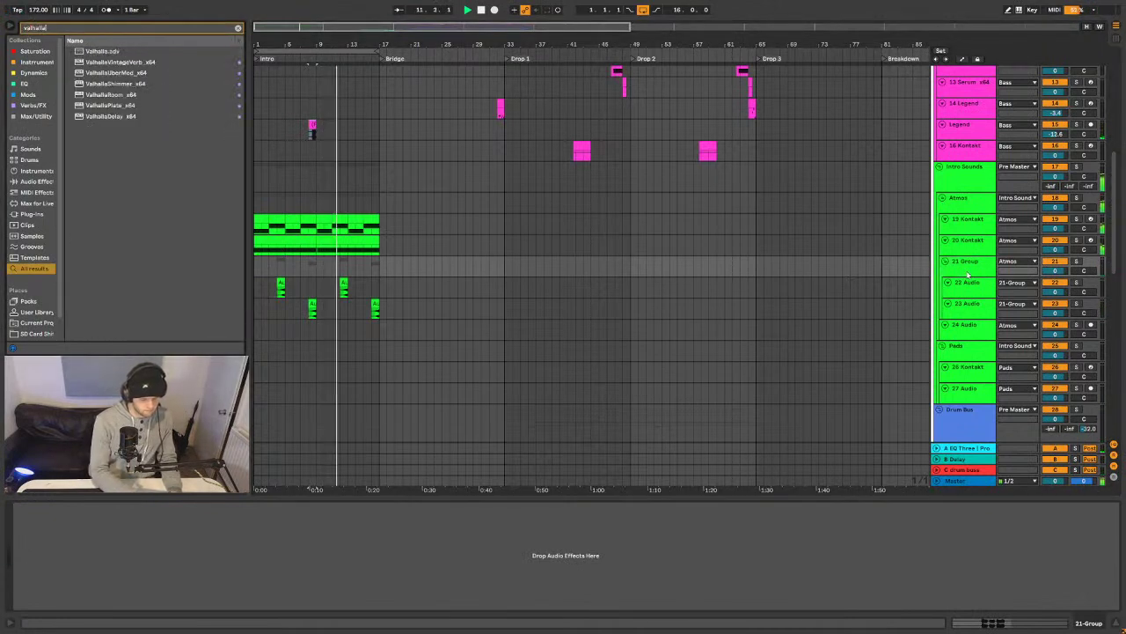
{"action": "type", "text": "r"}
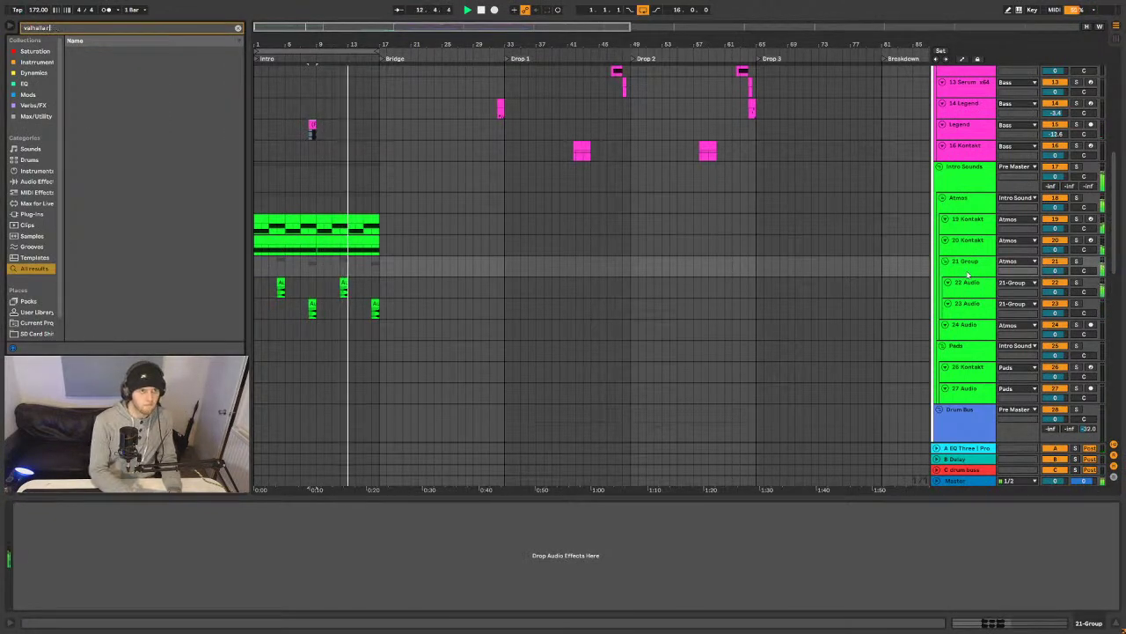
{"action": "left_click", "coordinate": [98, 63]}
{"action": "left_click_drag", "start_coordinate": [98, 64], "coordinate": [157, 594]}
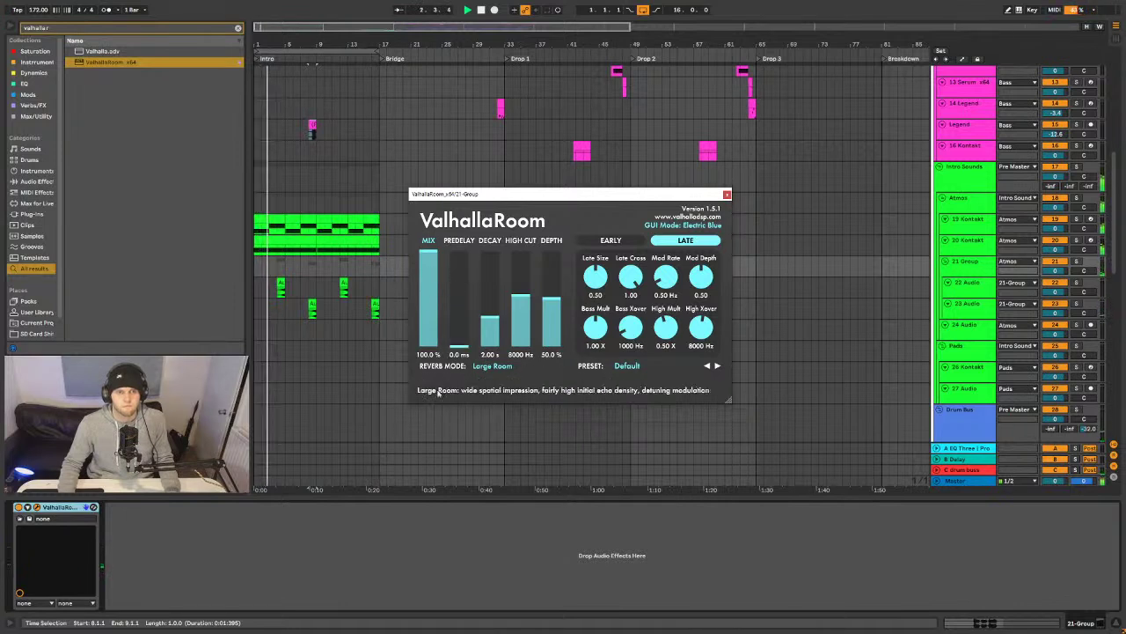
- Adjust ValhallaRoom's predelay and lower the 21 Group track to -5.0 dB
{"action": "left_click_drag", "start_coordinate": [458, 319], "coordinate": [458, 348]}
{"action": "left_click", "coordinate": [725, 195]}
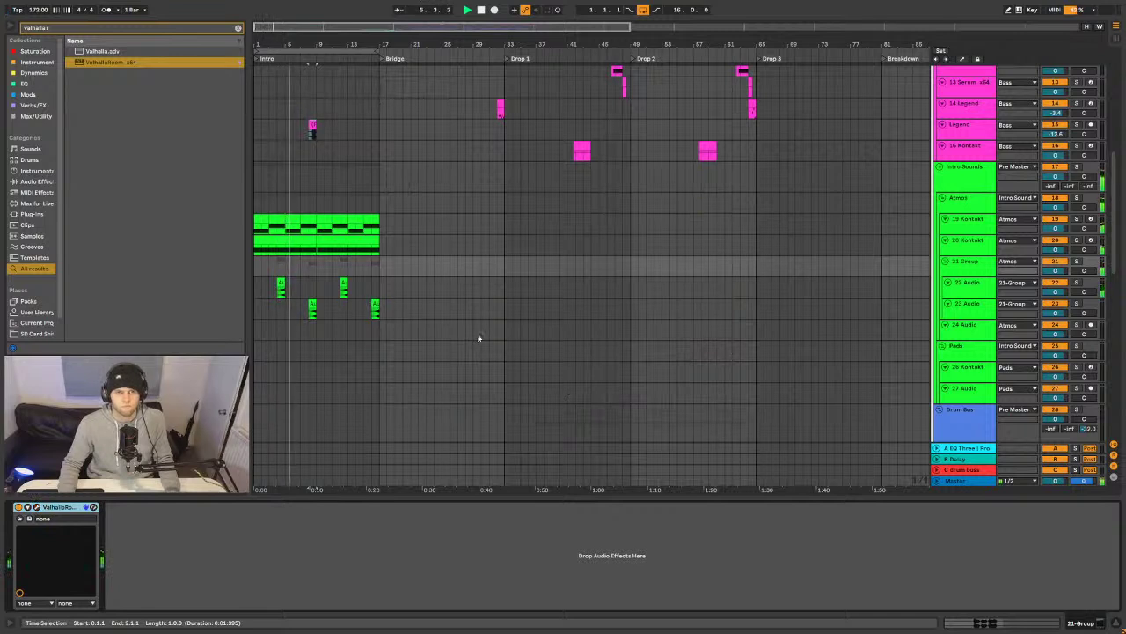
{"action": "left_click_drag", "start_coordinate": [1055, 270], "coordinate": [1055, 287]}
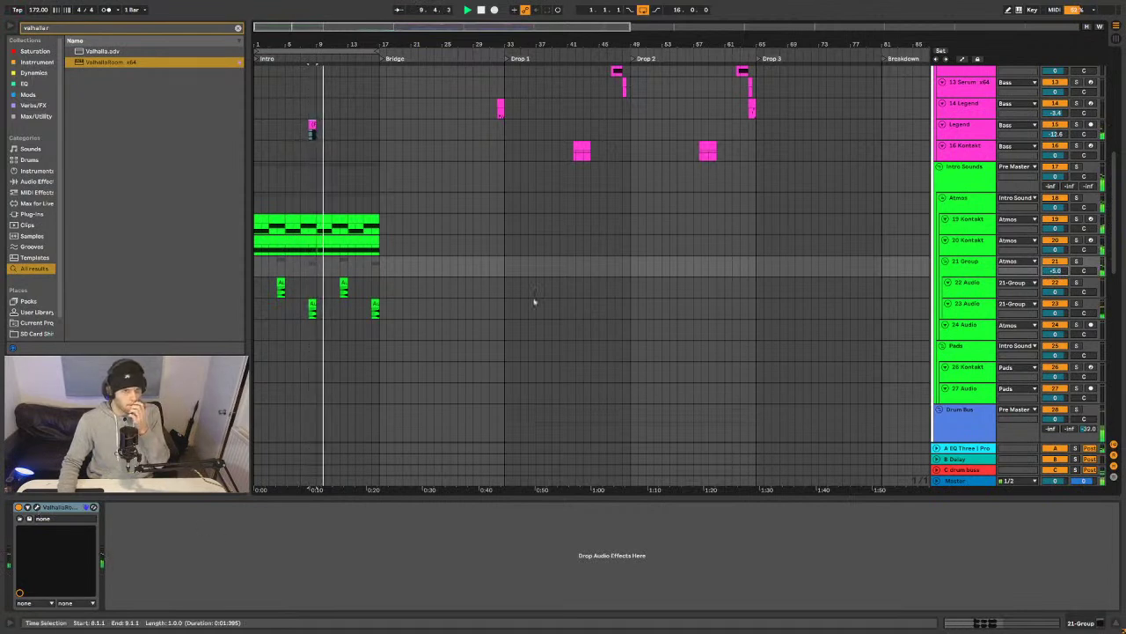
- Open MNotepad on the Master track and read through the track's to-do list
{"action": "left_click", "coordinate": [1119, 596]}
{"action": "scroll", "coordinate": [568, 310], "scroll_direction": "down", "scroll_amount": 10}
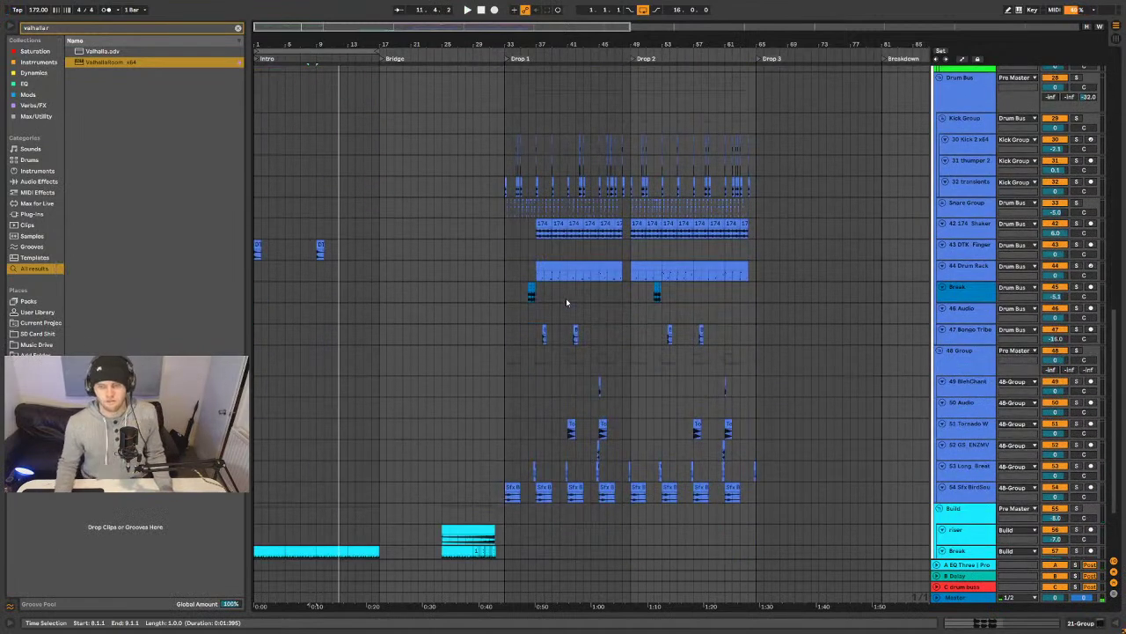
{"action": "left_click", "coordinate": [974, 601]}
{"action": "left_click", "coordinate": [1092, 622]}
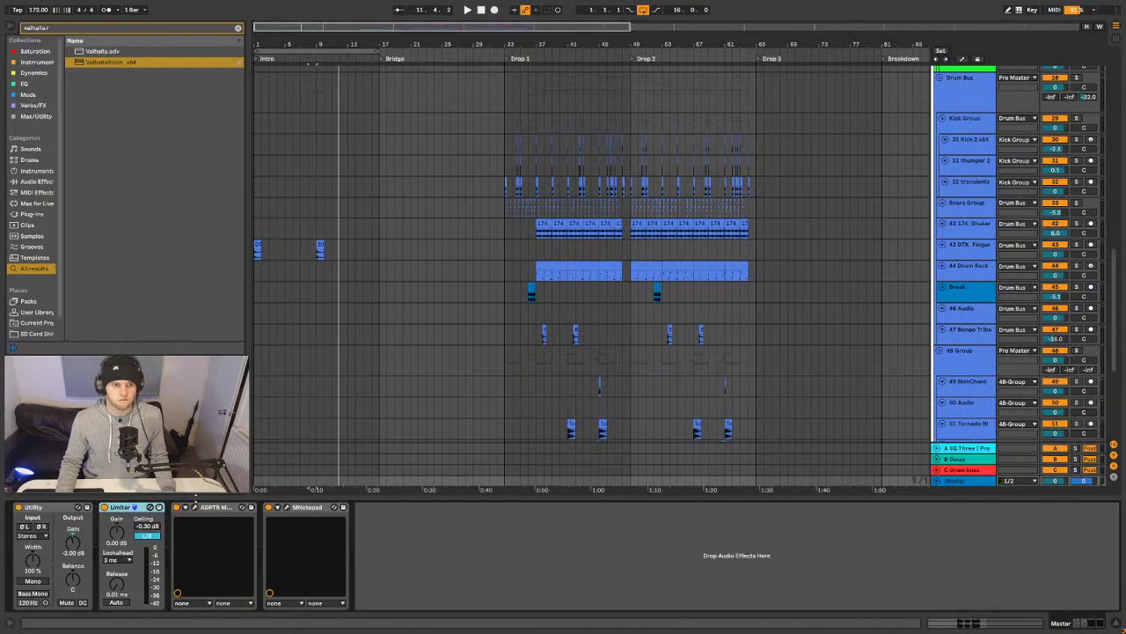
{"action": "left_click", "coordinate": [287, 508]}
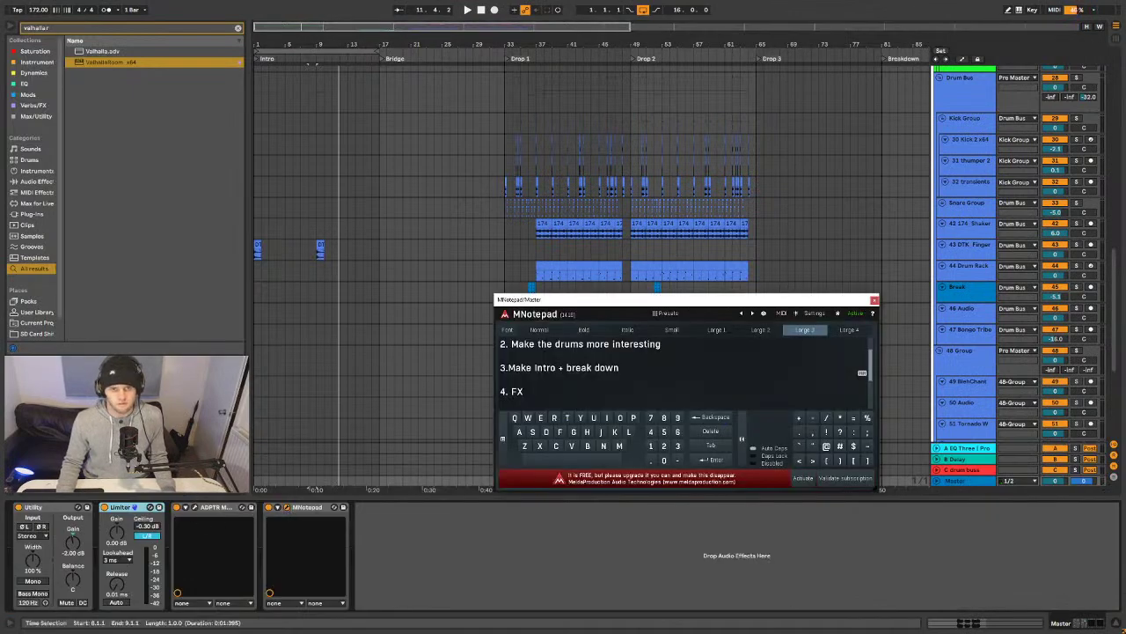
{"action": "scroll", "coordinate": [642, 369], "scroll_direction": "down", "scroll_amount": 3}
{"action": "scroll", "coordinate": [497, 365], "scroll_direction": "up", "scroll_amount": 3}
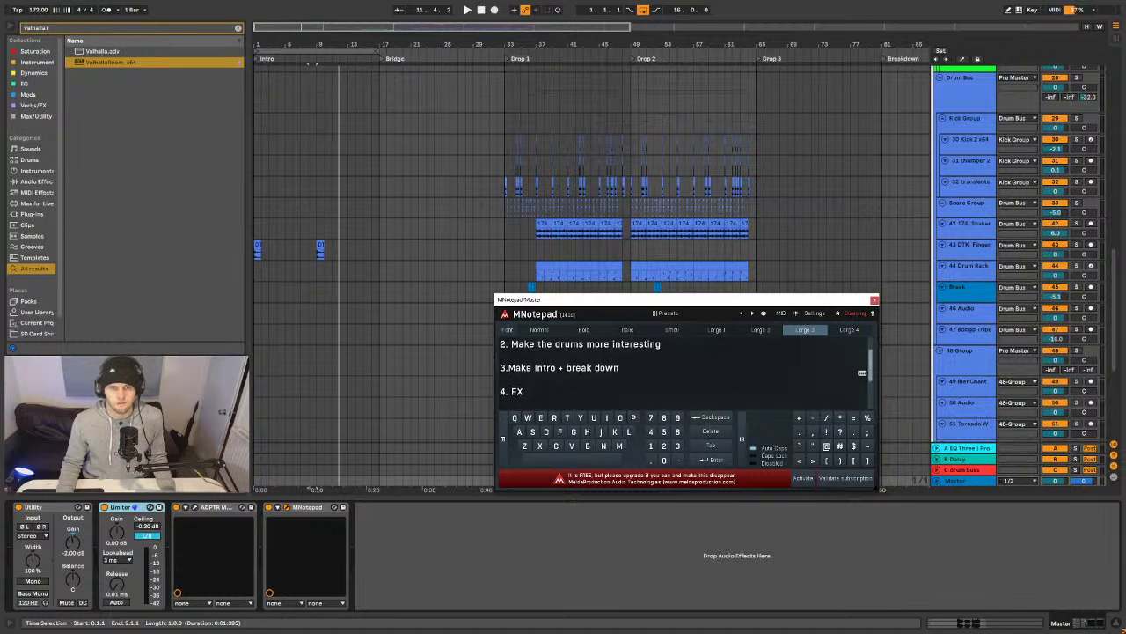
{"action": "scroll", "coordinate": [497, 365], "scroll_direction": "down", "scroll_amount": 1}
{"action": "scroll", "coordinate": [678, 374], "scroll_direction": "up", "scroll_amount": 1}
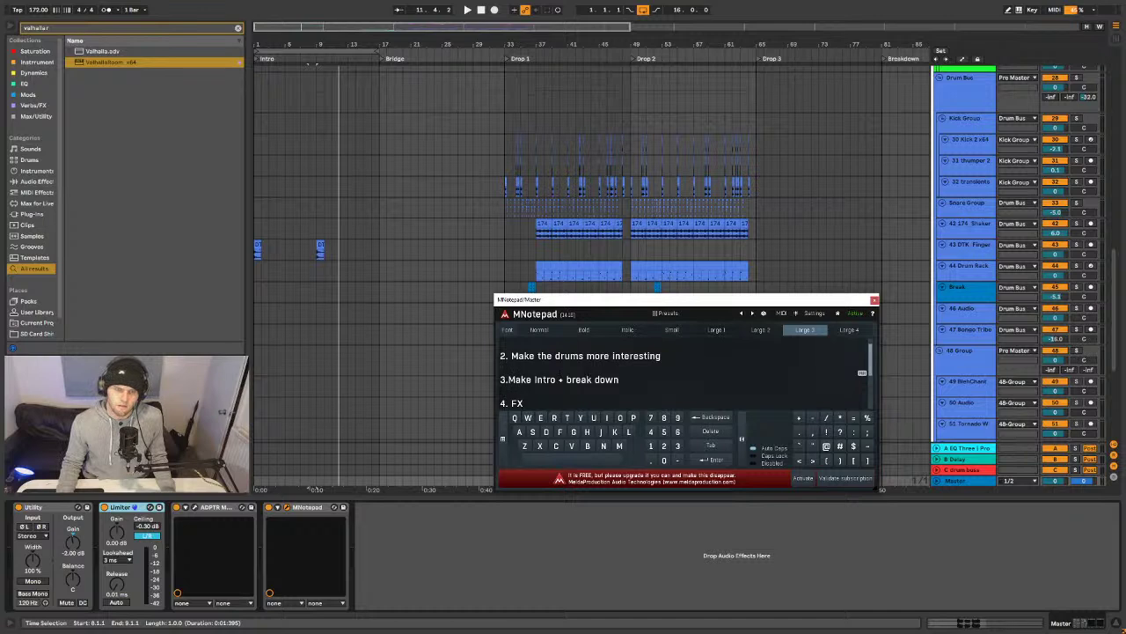
{"action": "scroll", "coordinate": [678, 374], "scroll_direction": "down", "scroll_amount": 1}
{"action": "scroll", "coordinate": [678, 378], "scroll_direction": "down", "scroll_amount": 1}
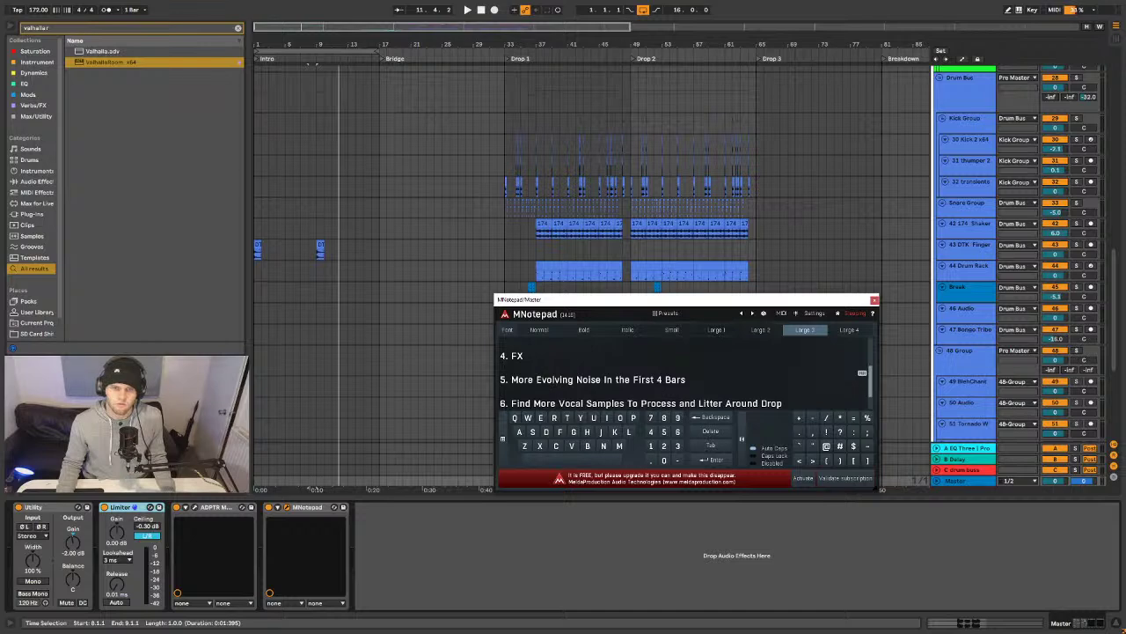
{"action": "left_click", "coordinate": [874, 300]}
- Solo the Bass group and play Drop 1 from bar 33 to audition its bass sounds
{"action": "scroll", "coordinate": [775, 301], "scroll_direction": "up", "scroll_amount": 10}
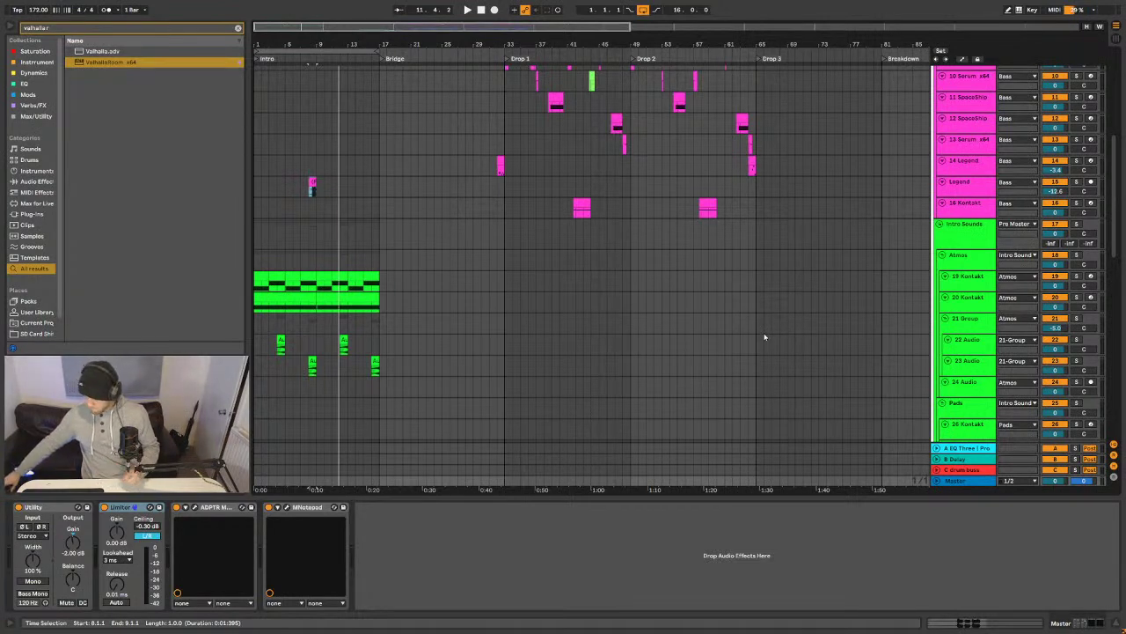
{"action": "scroll", "coordinate": [760, 336], "scroll_direction": "up", "scroll_amount": 8}
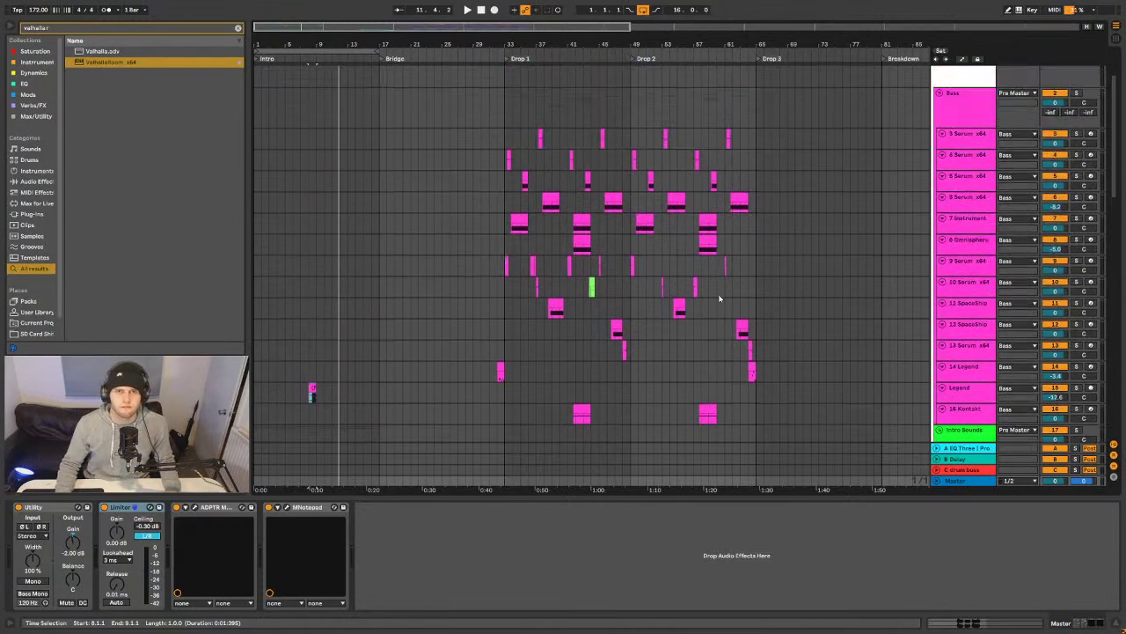
{"action": "scroll", "coordinate": [511, 194], "scroll_direction": "down", "scroll_amount": 4}
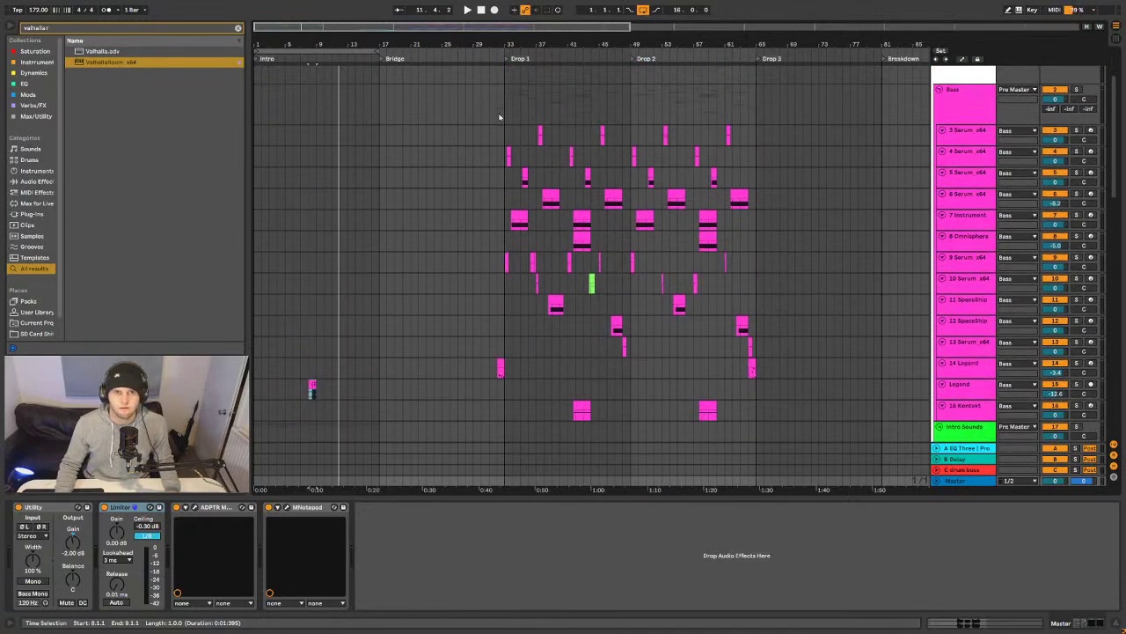
{"action": "left_click_drag", "start_coordinate": [514, 51], "coordinate": [593, 208]}
{"action": "scroll", "coordinate": [540, 194], "scroll_direction": "down", "scroll_amount": 15}
{"action": "scroll", "coordinate": [566, 238], "scroll_direction": "down", "scroll_amount": 10}
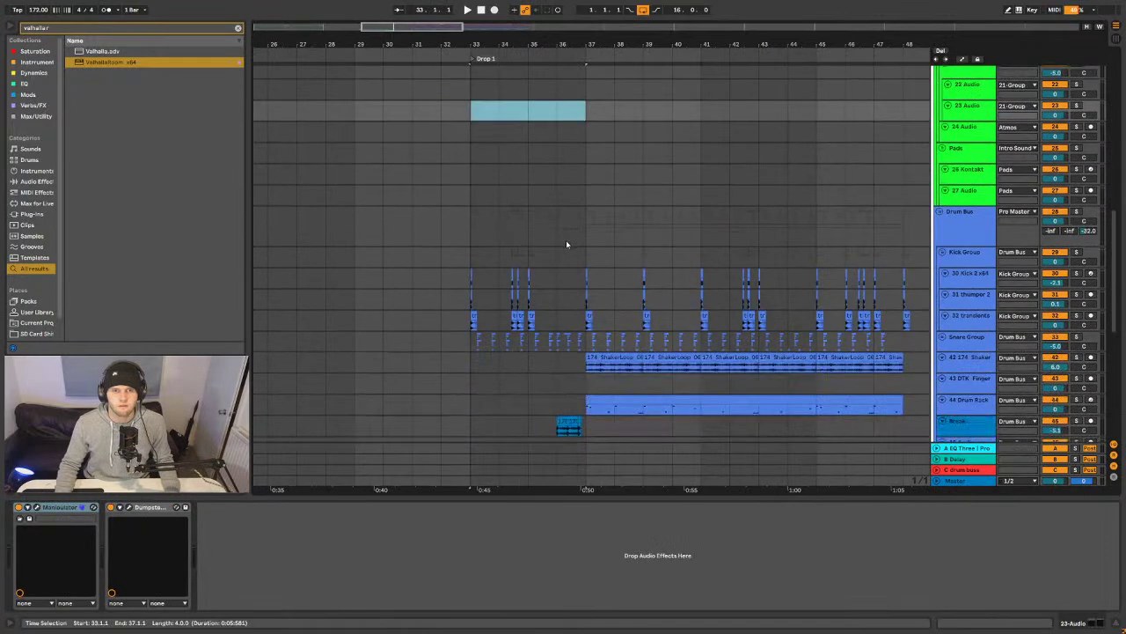
{"action": "scroll", "coordinate": [557, 274], "scroll_direction": "up", "scroll_amount": 20}
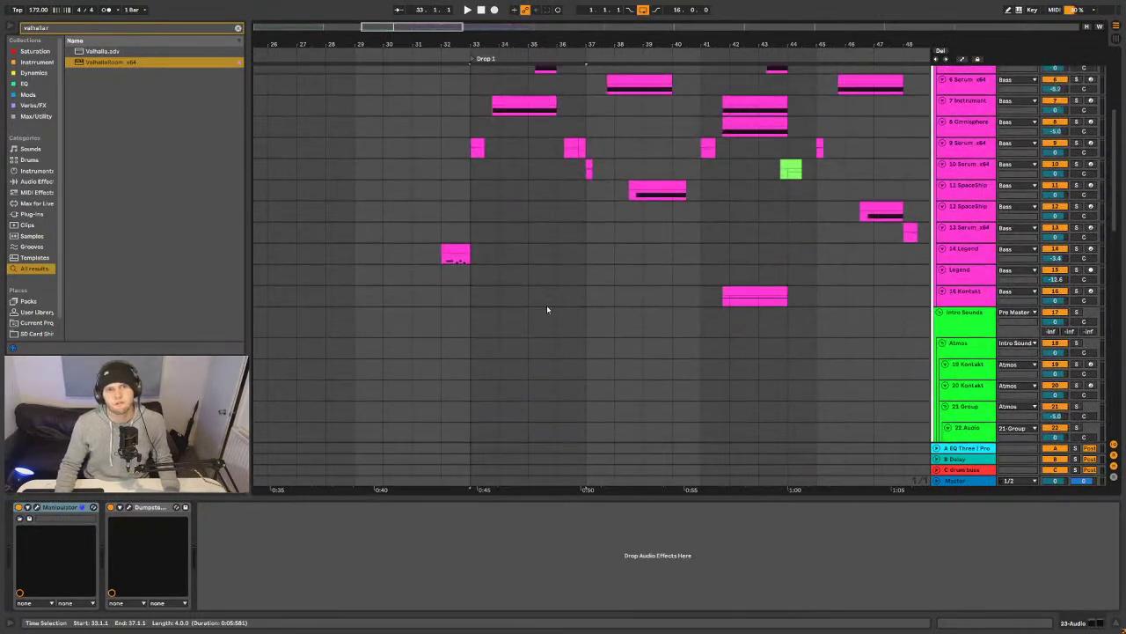
{"action": "left_click", "coordinate": [477, 254]}
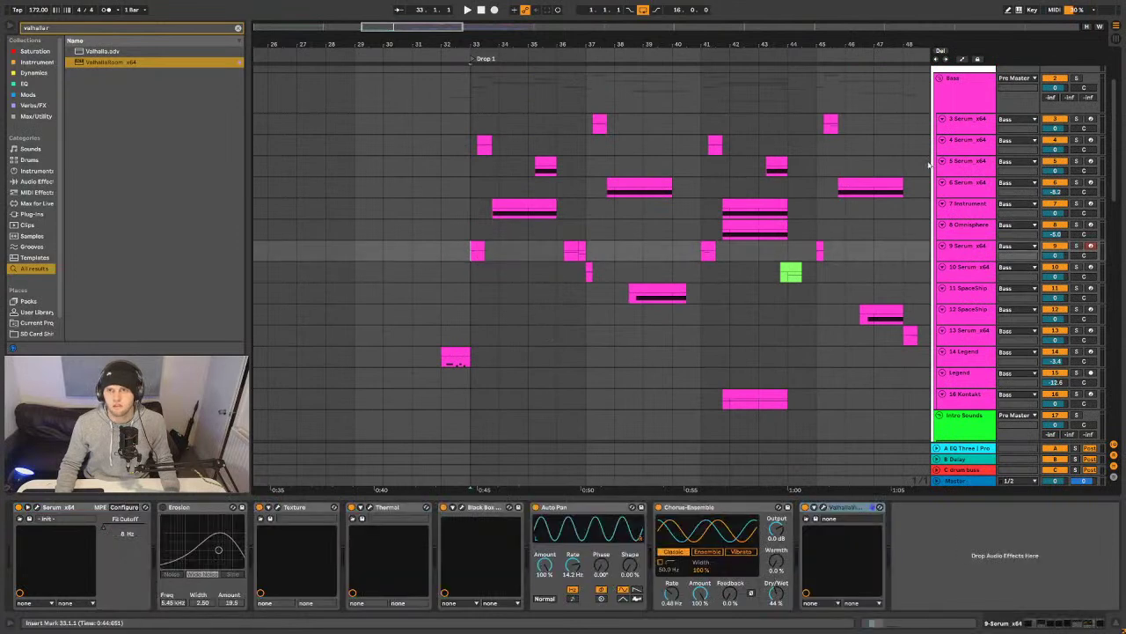
{"action": "key", "text": "space"}
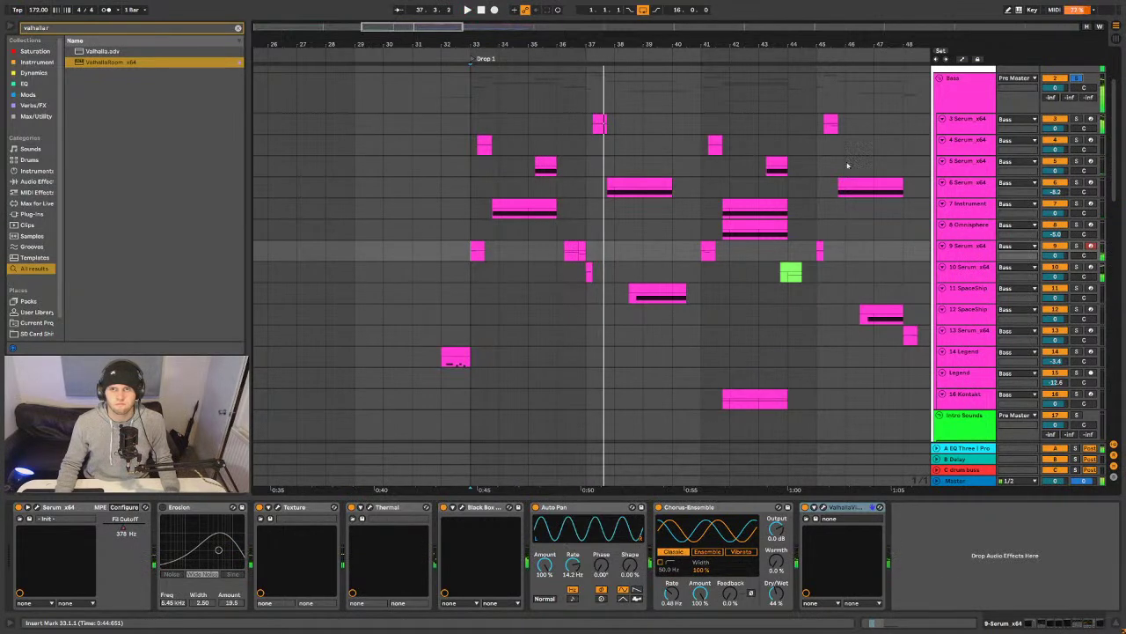
- Solo the 5 Serum_x64 track and audition its first clip around bar 35 of Drop 1
{"action": "key", "text": "space"}
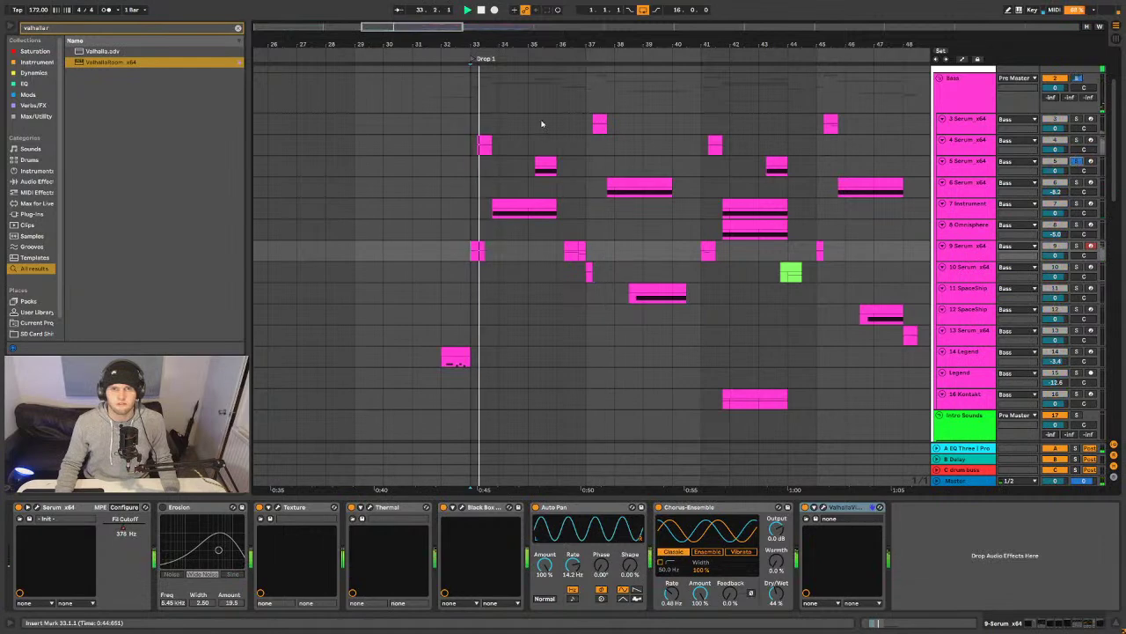
{"action": "left_click", "coordinate": [545, 163]}
{"action": "key", "text": "space"}
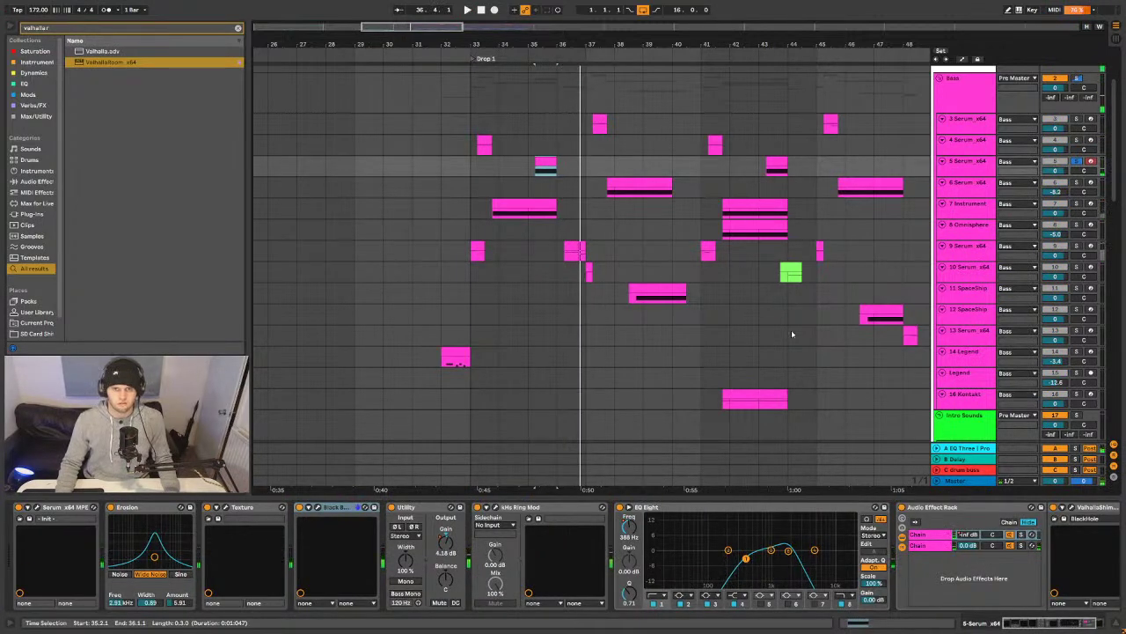
- Search the browser for "gate", add Gate to the end of 5 Serum_x64's chain, and set its threshold to -43.3 dB
{"action": "left_click", "coordinate": [794, 263]}
{"action": "key", "text": "ctrl+f"}
{"action": "type", "text": "gate"}
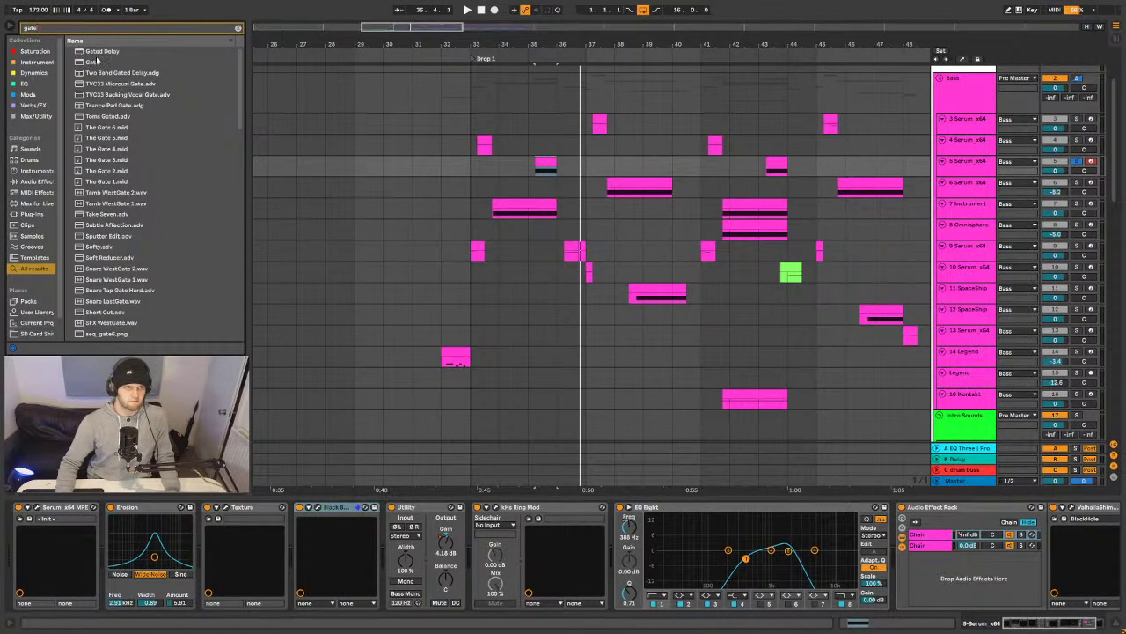
{"action": "left_click", "coordinate": [95, 62]}
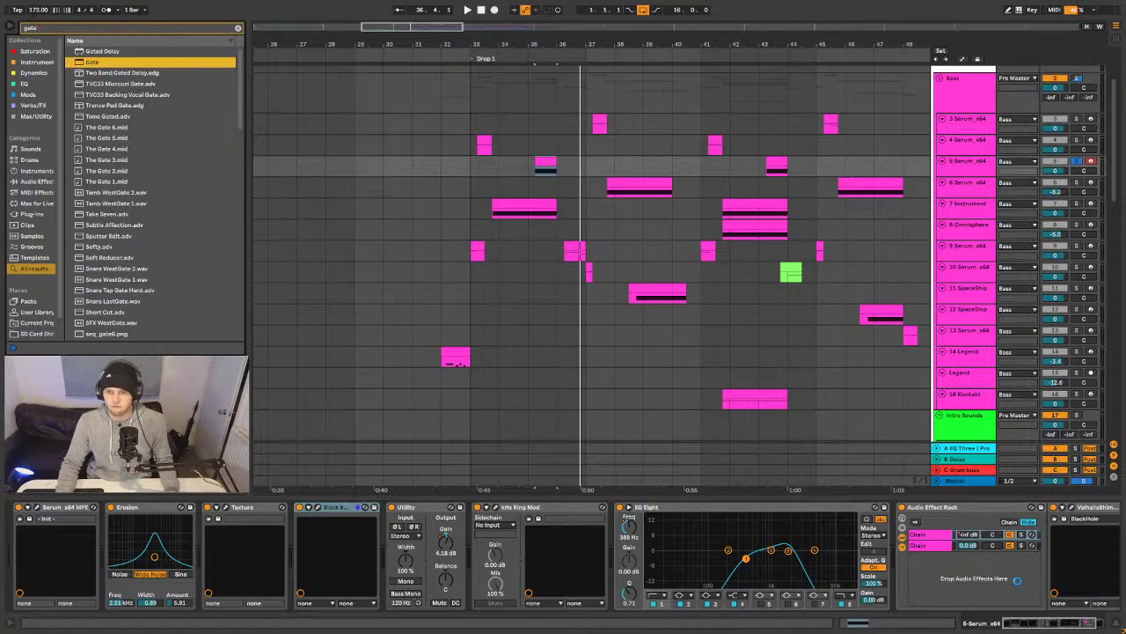
{"action": "mouse_move", "coordinate": [1057, 561]}
{"action": "left_mouse_down"}
{"action": "mouse_move", "coordinate": [1048, 548]}
{"action": "mouse_move", "coordinate": [1046, 561]}
{"action": "left_mouse_up"}
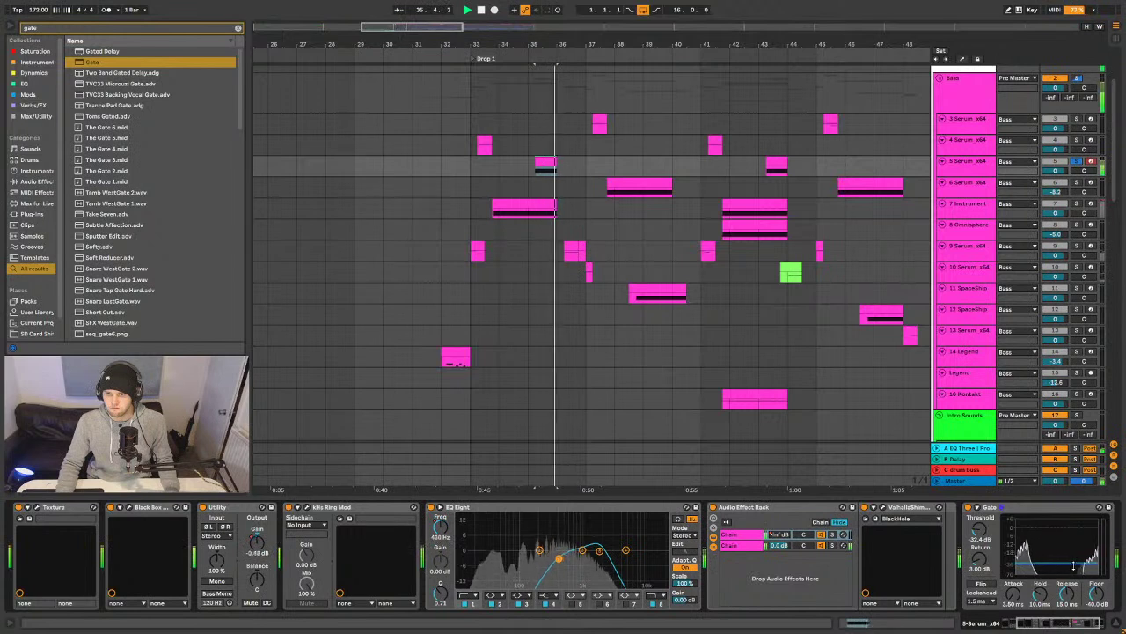
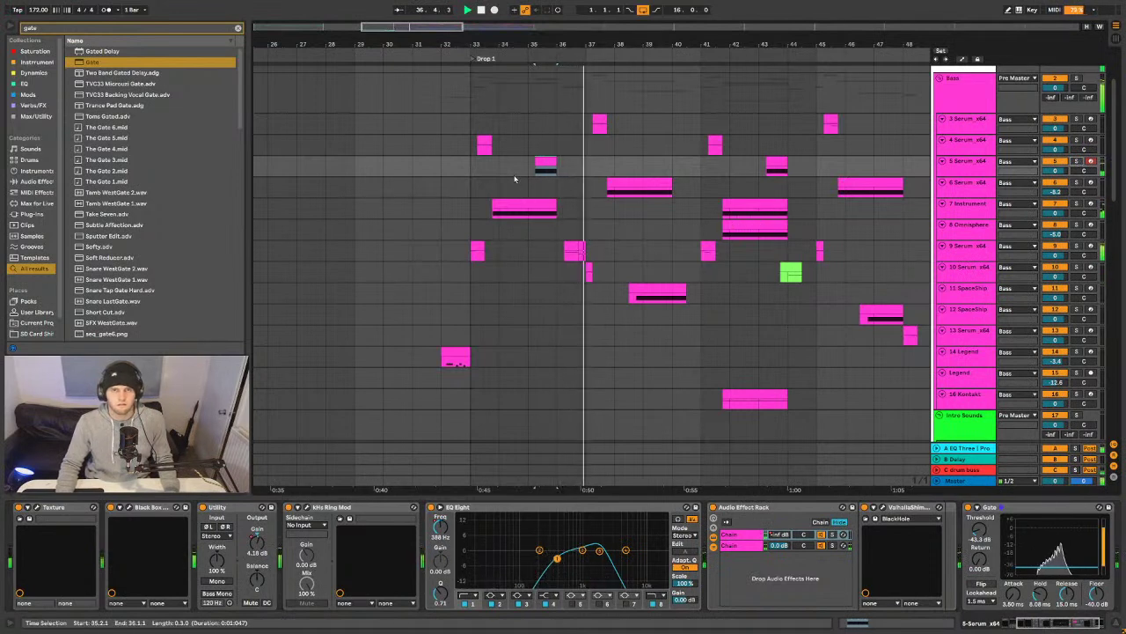
- Play Drop 1 from bar 33 and audition the Serum_x64 chain of the 7 Instrument track's rack
{"action": "left_click", "coordinate": [472, 148]}
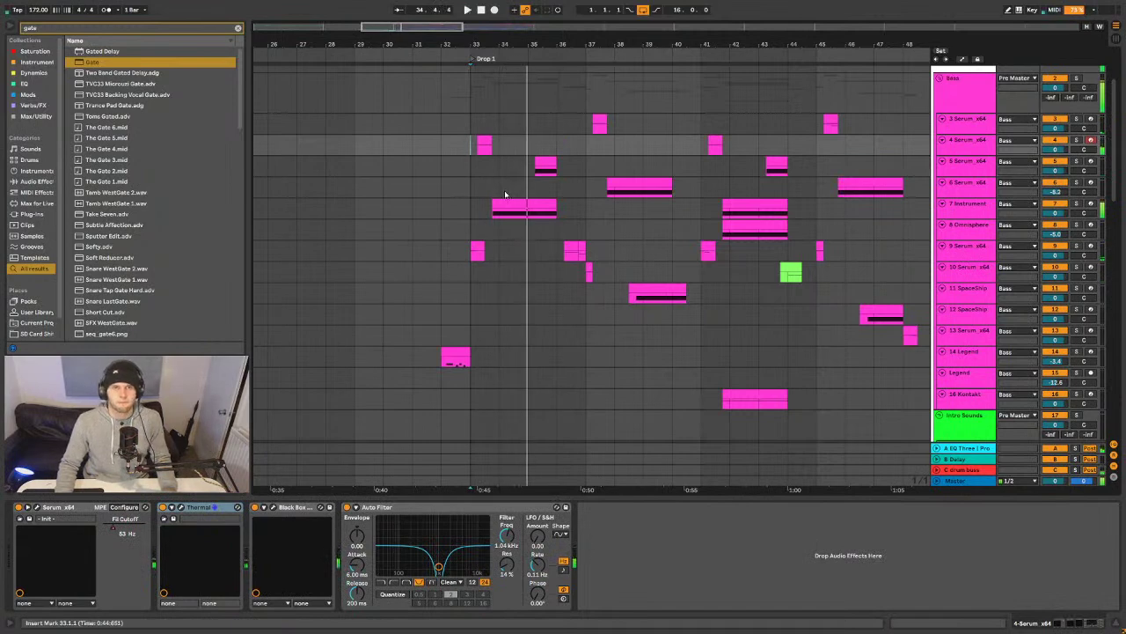
{"action": "left_click", "coordinate": [951, 210]}
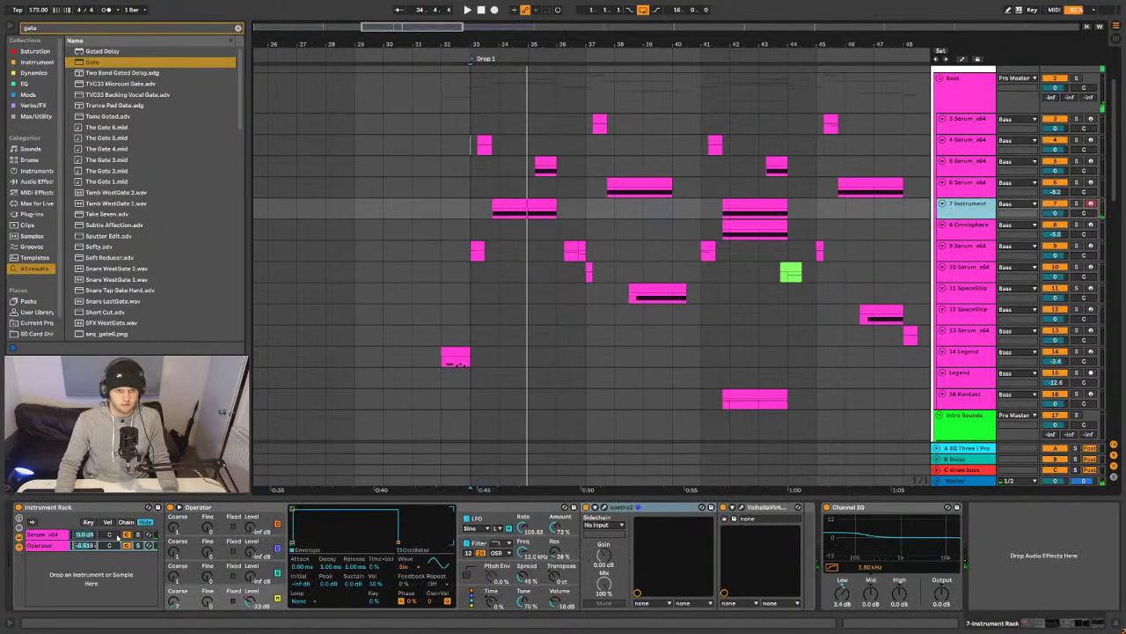
{"action": "left_click", "coordinate": [44, 534]}
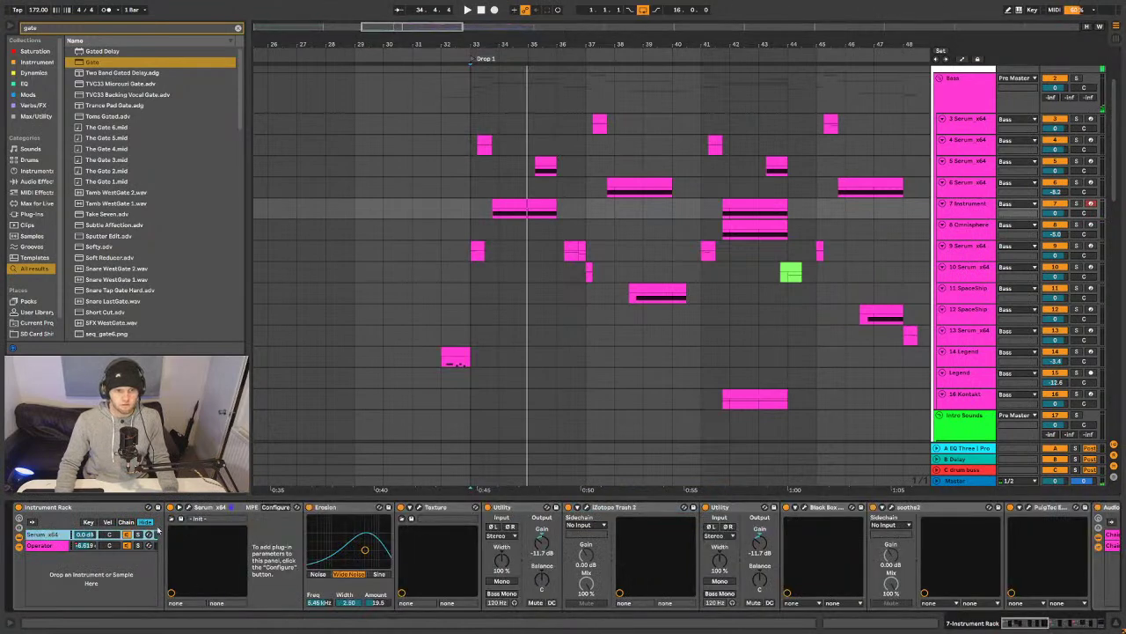
{"action": "key", "text": "space"}
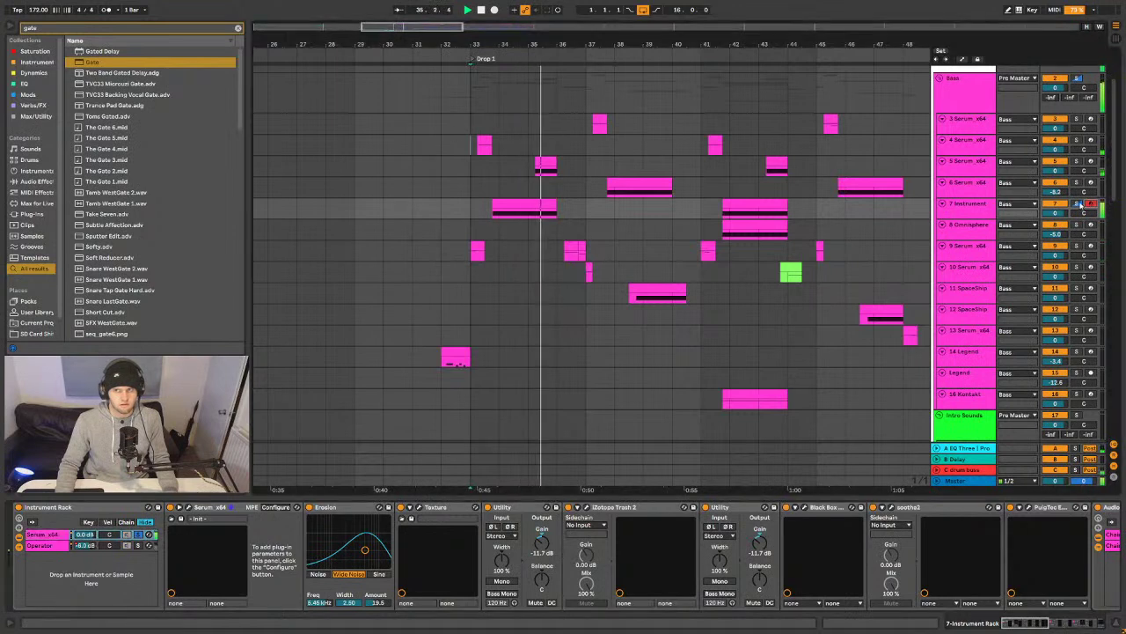
{"action": "key", "text": "space"}
{"action": "key", "text": "space"}
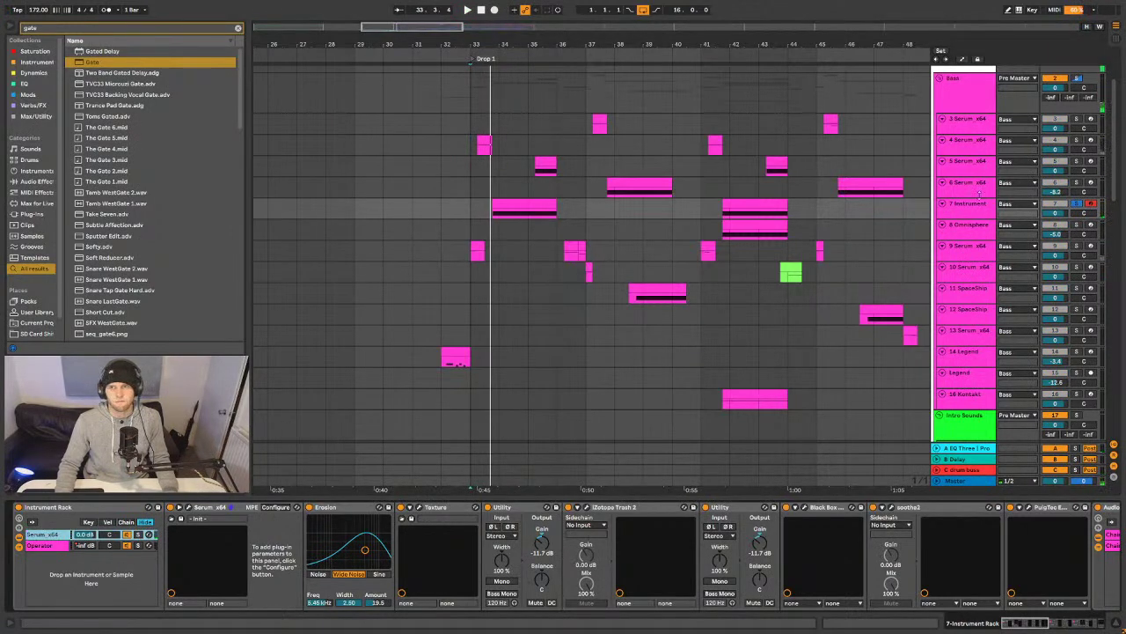
- Inspect the Serum patch used in the 7 Instrument track's rack
{"action": "left_click", "coordinate": [967, 214]}
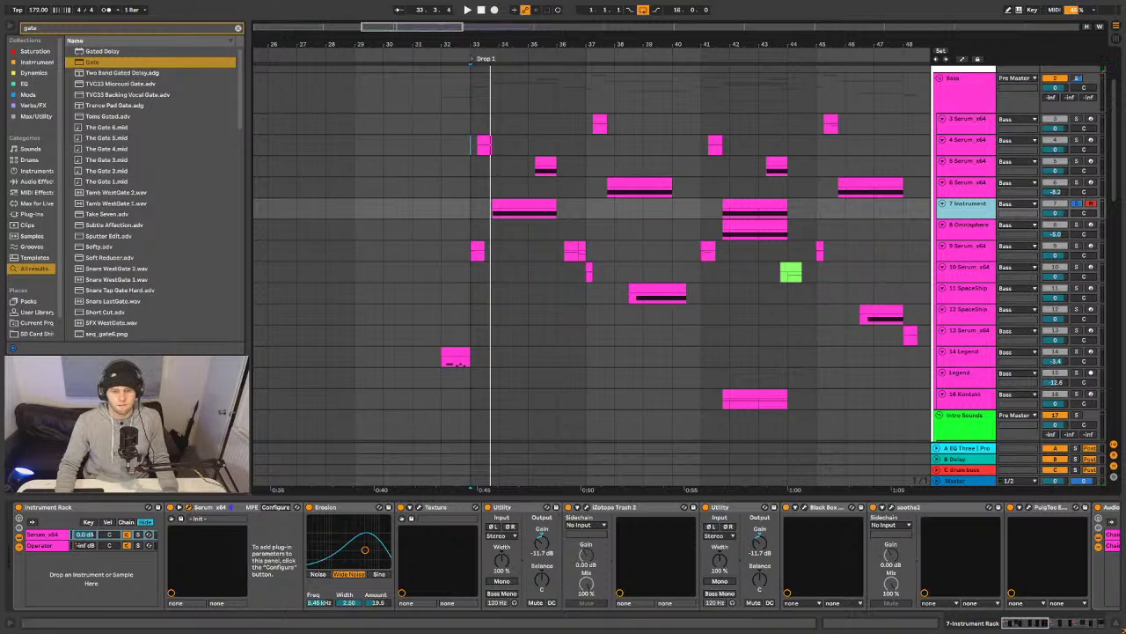
{"action": "left_click_drag", "start_coordinate": [422, 165], "coordinate": [376, 54]}
{"action": "left_click_drag", "start_coordinate": [616, 383], "coordinate": [853, 316]}
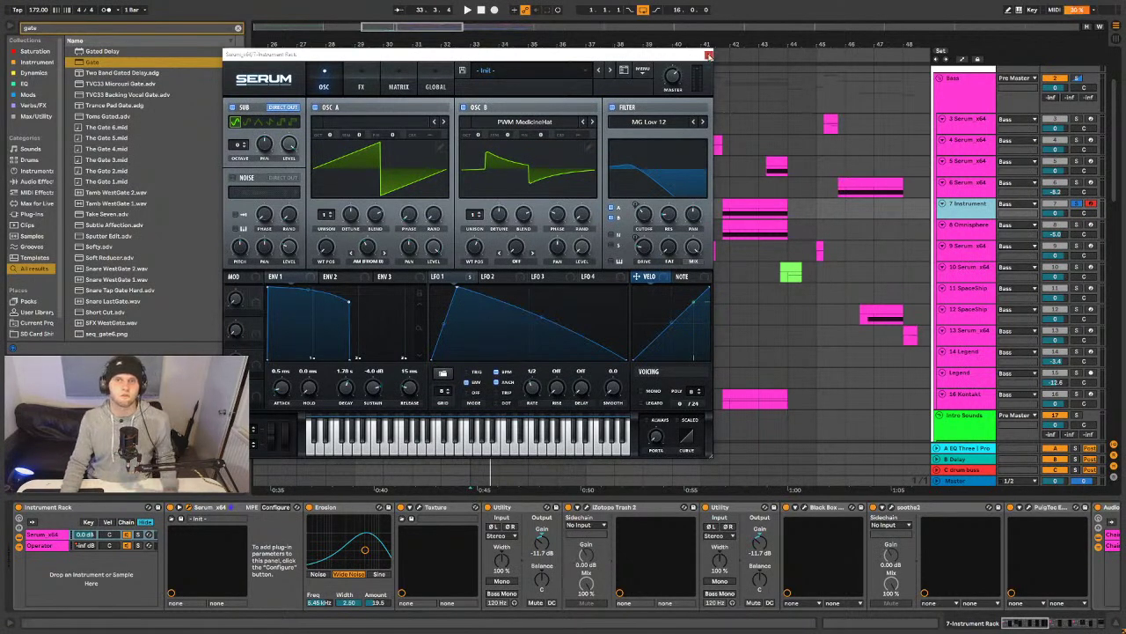
{"action": "left_click", "coordinate": [709, 54]}
- Show the arrangement automation, enlarge the 7 Instrument lane and audition the rack's Operator chain in solo
{"action": "key", "text": "a"}
{"action": "left_click_drag", "start_coordinate": [979, 225], "coordinate": [979, 251]}
{"action": "left_click", "coordinate": [82, 545]}
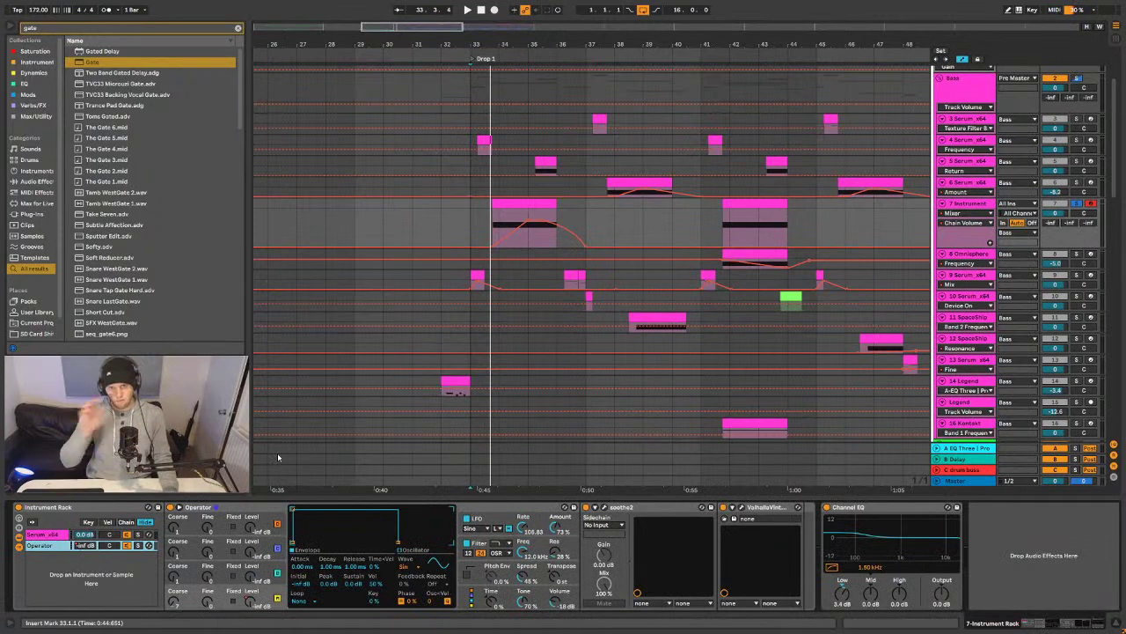
{"action": "key", "text": "space"}
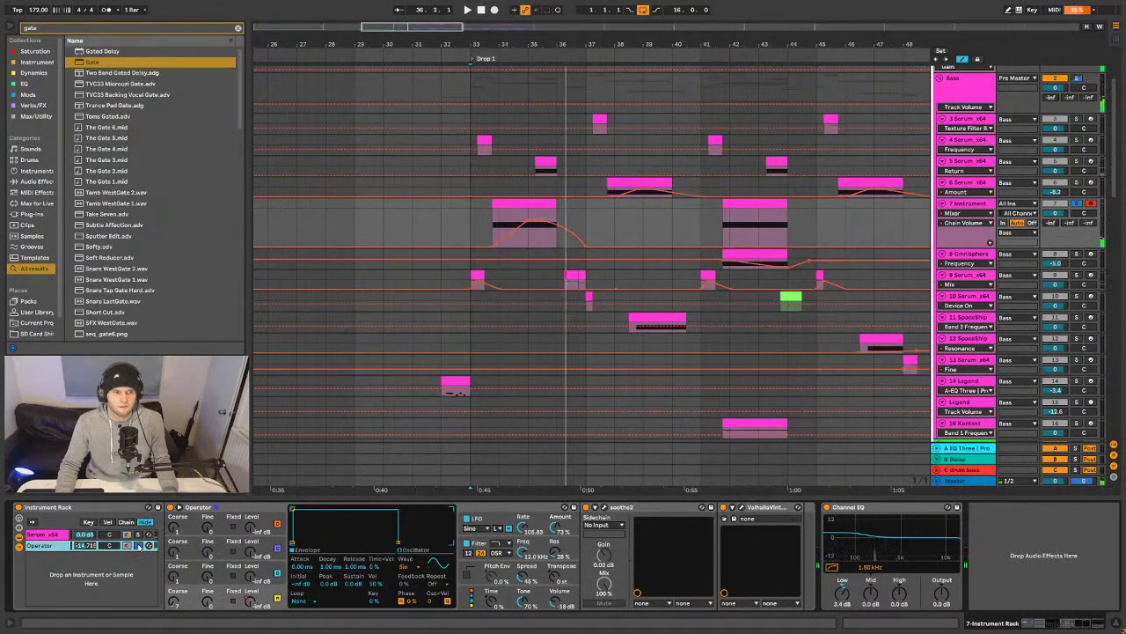
{"action": "key", "text": "space"}
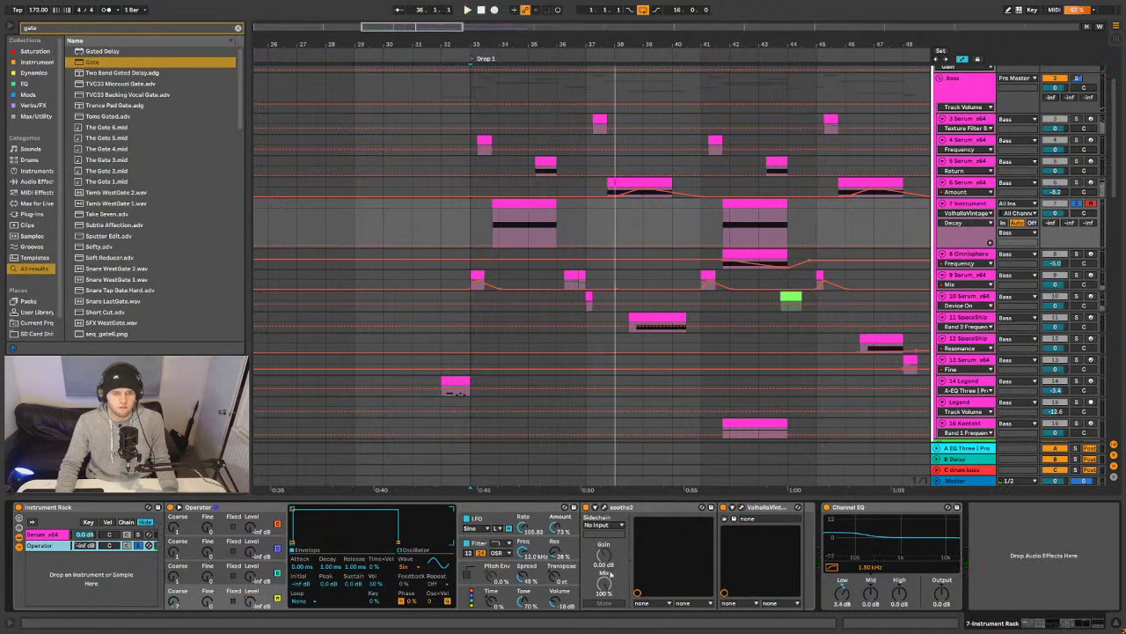
- Set Operator's oscillator D coarse tuning to 5 and audition the 7 Instrument track from bar 33
{"action": "left_click", "coordinate": [176, 603]}
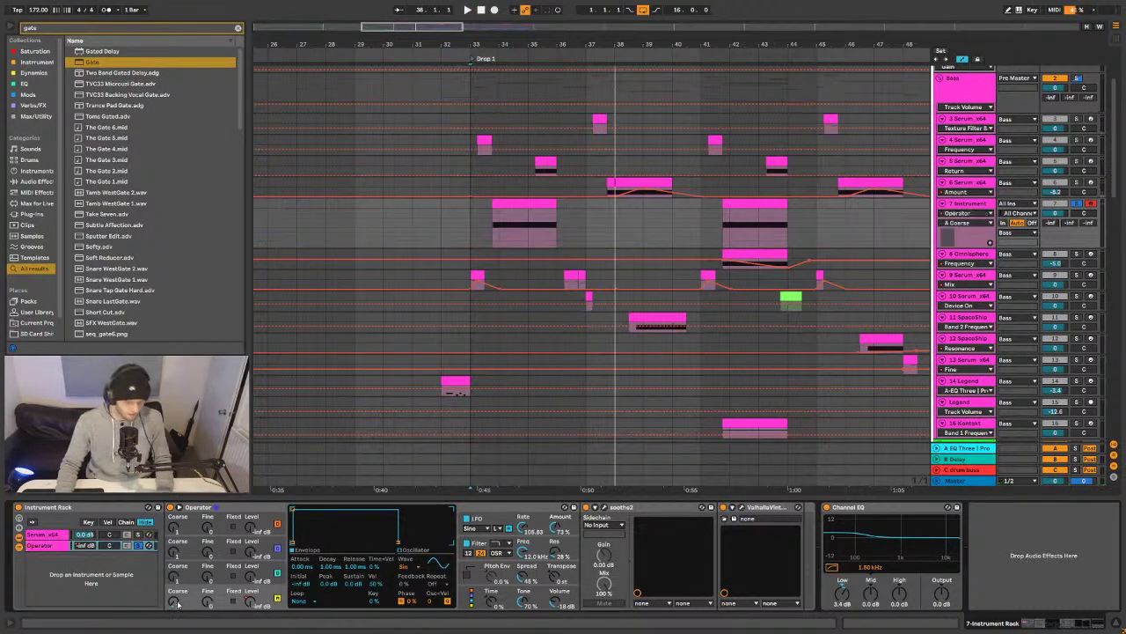
{"action": "left_click", "coordinate": [475, 376]}
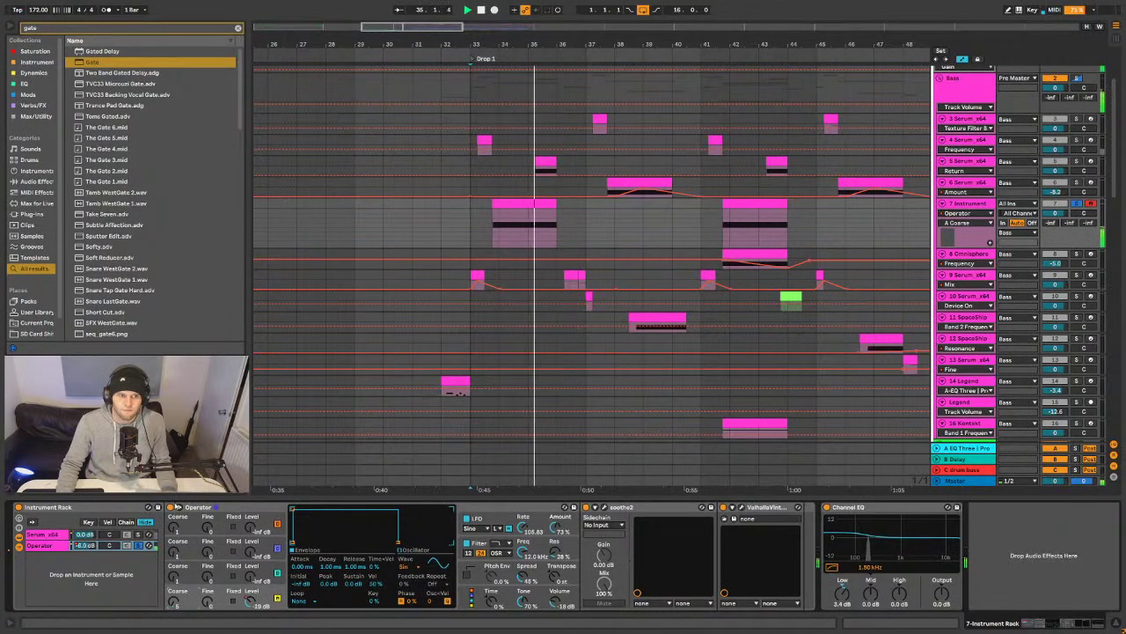
{"action": "key", "text": "space"}
{"action": "key", "text": "space"}
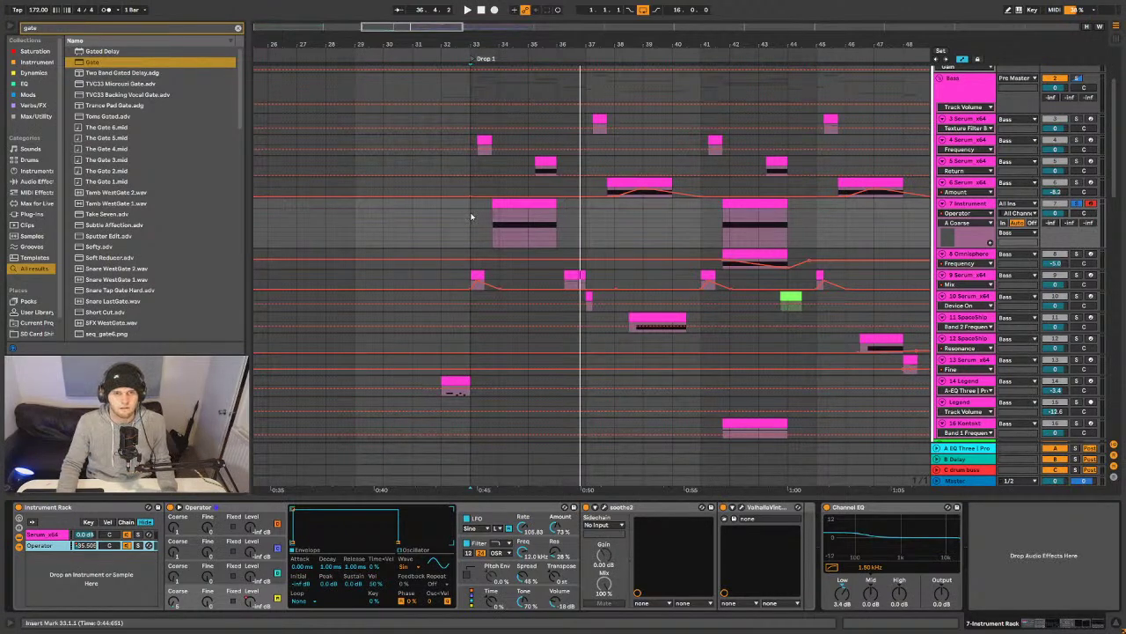
{"action": "key", "text": "space"}
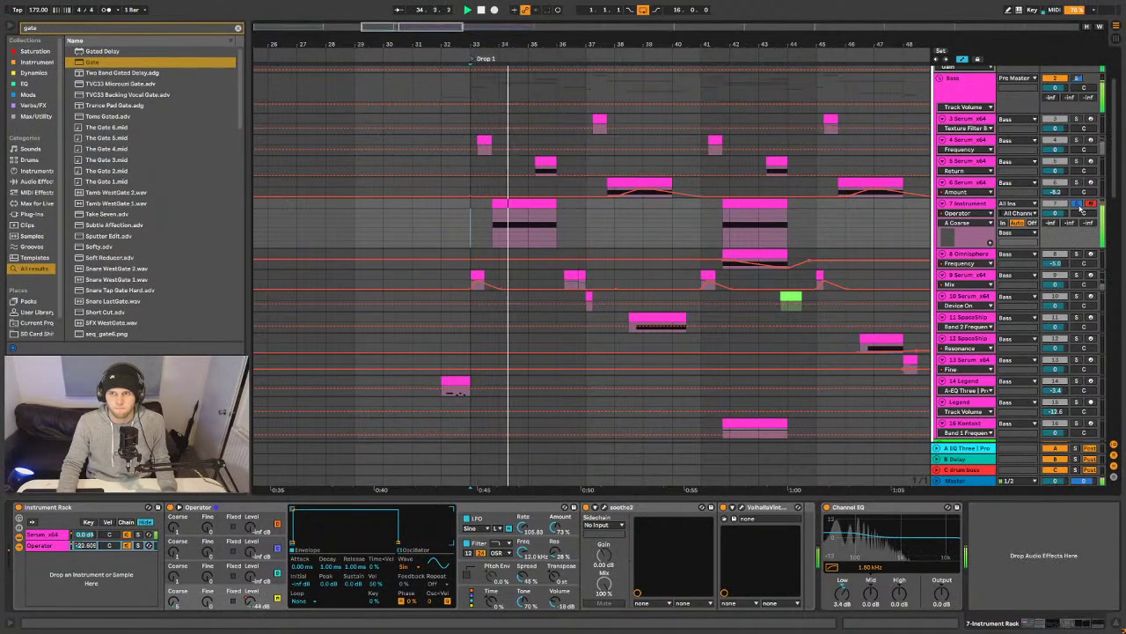
- Raise Operator's LFO amount to 100% and replay the sound from bar 33
{"action": "left_click", "coordinate": [479, 519]}
{"action": "key", "text": "space"}
{"action": "key", "text": "space"}
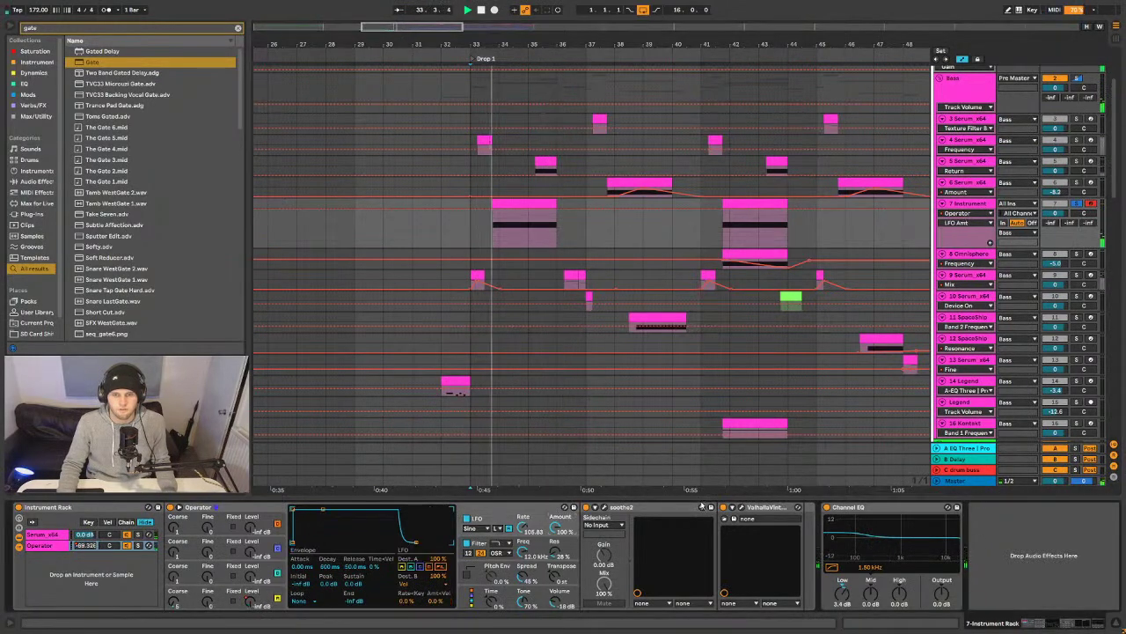
- Bypass the ValhallaVintage reverb on the Operator chain during playback and delete it
{"action": "left_click", "coordinate": [722, 508]}
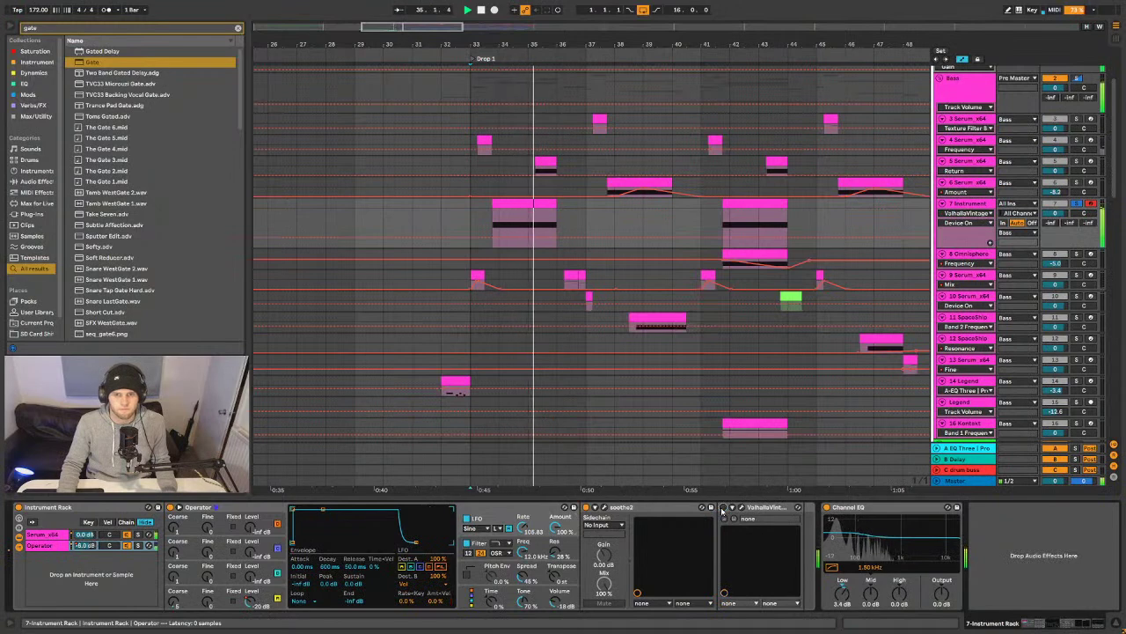
{"action": "left_click", "coordinate": [758, 512]}
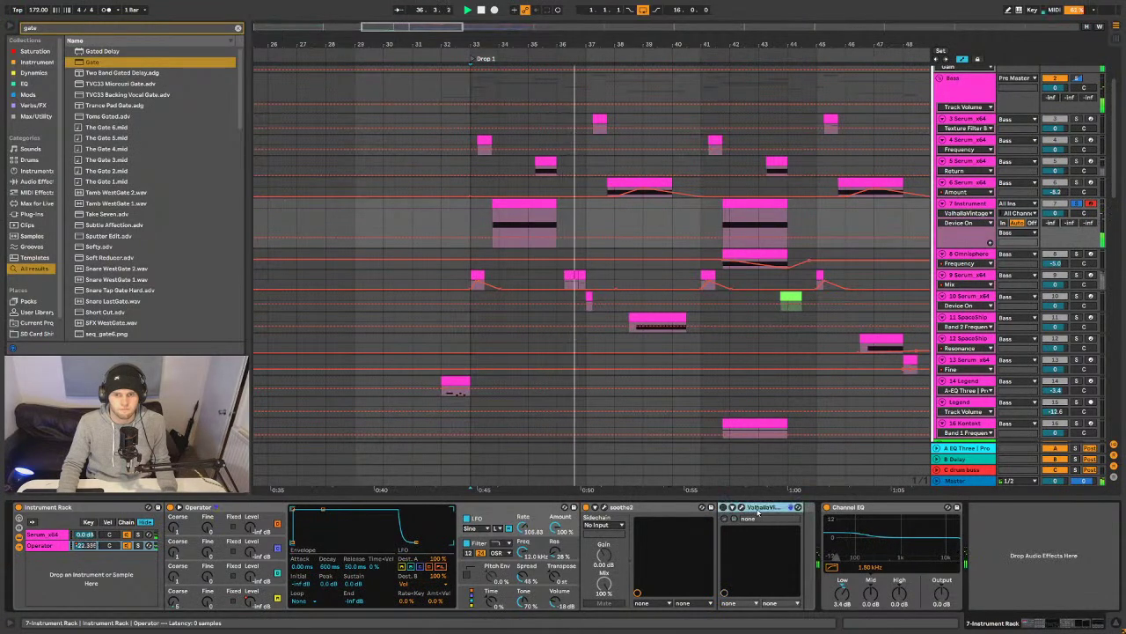
{"action": "key", "text": "Delete"}
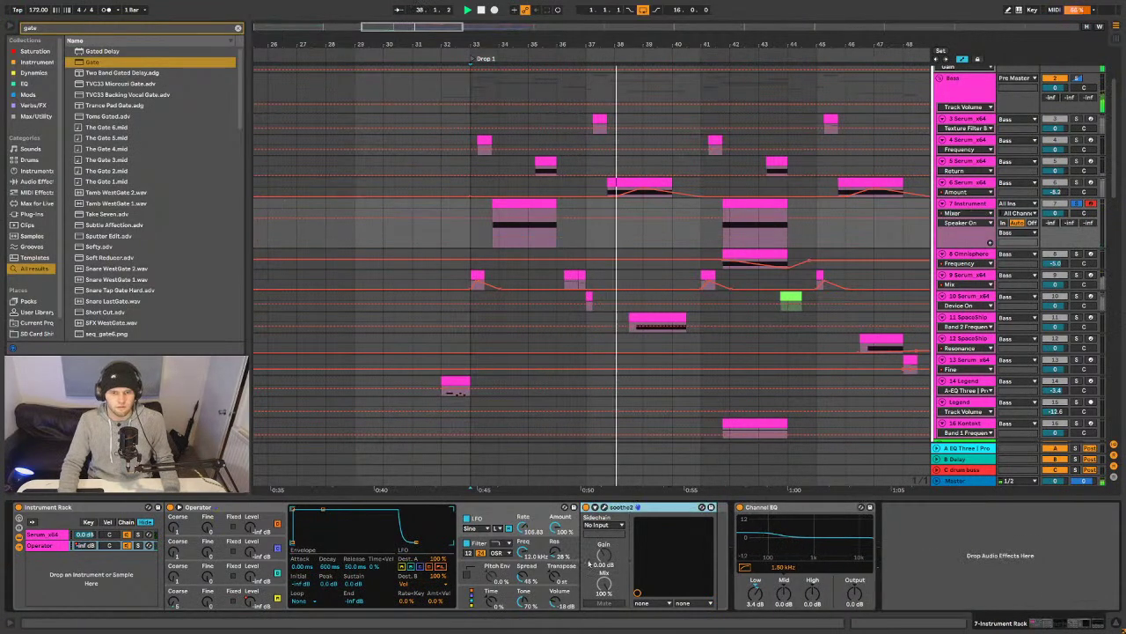
- Replay the Operator chain without reverb and set its LFO rate to 109.14
{"action": "key", "text": "space"}
{"action": "key", "text": "space"}
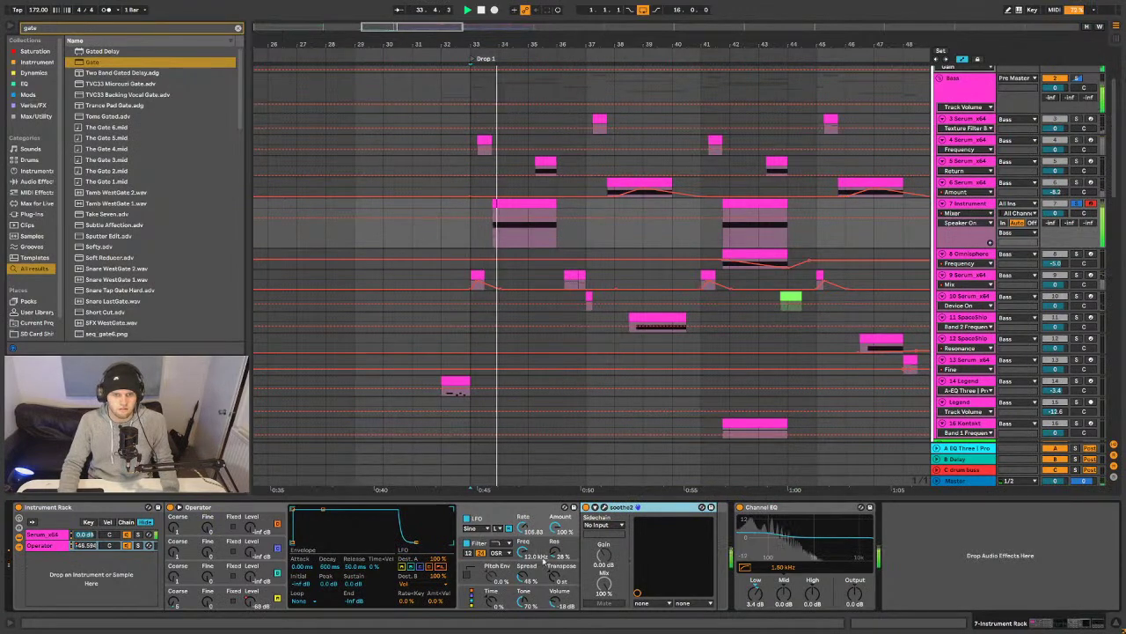
{"action": "left_click_drag", "start_coordinate": [523, 528], "coordinate": [524, 524]}
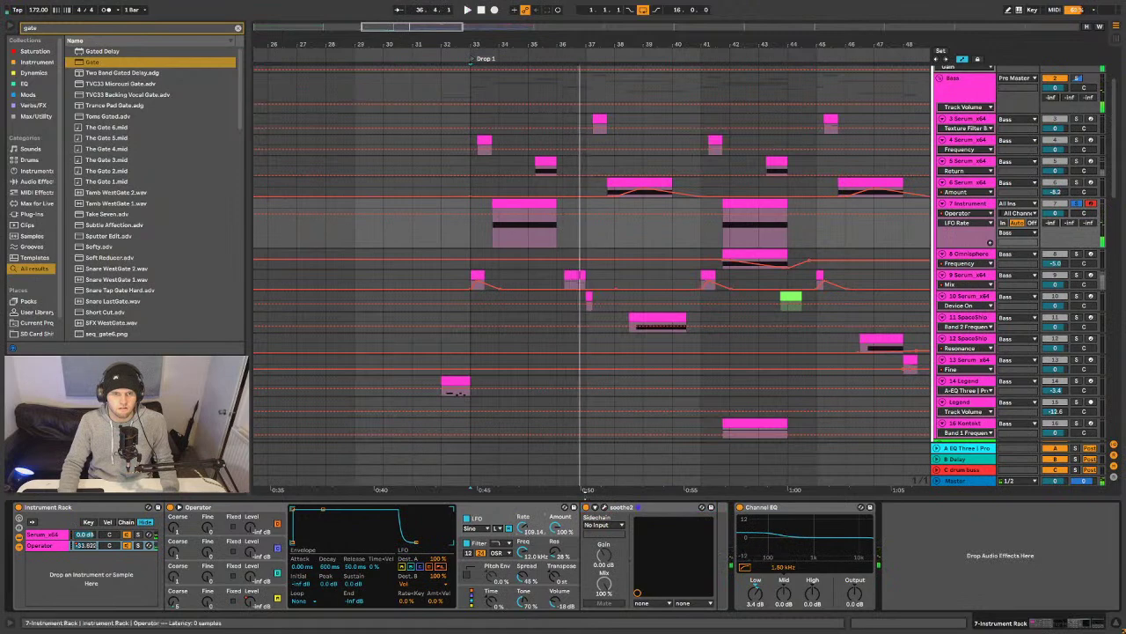
- Search the browser for "cho" and add Chorus-Ensemble between soothe2 and Channel EQ on the Operator chain
{"action": "key", "text": "ctrl+f"}
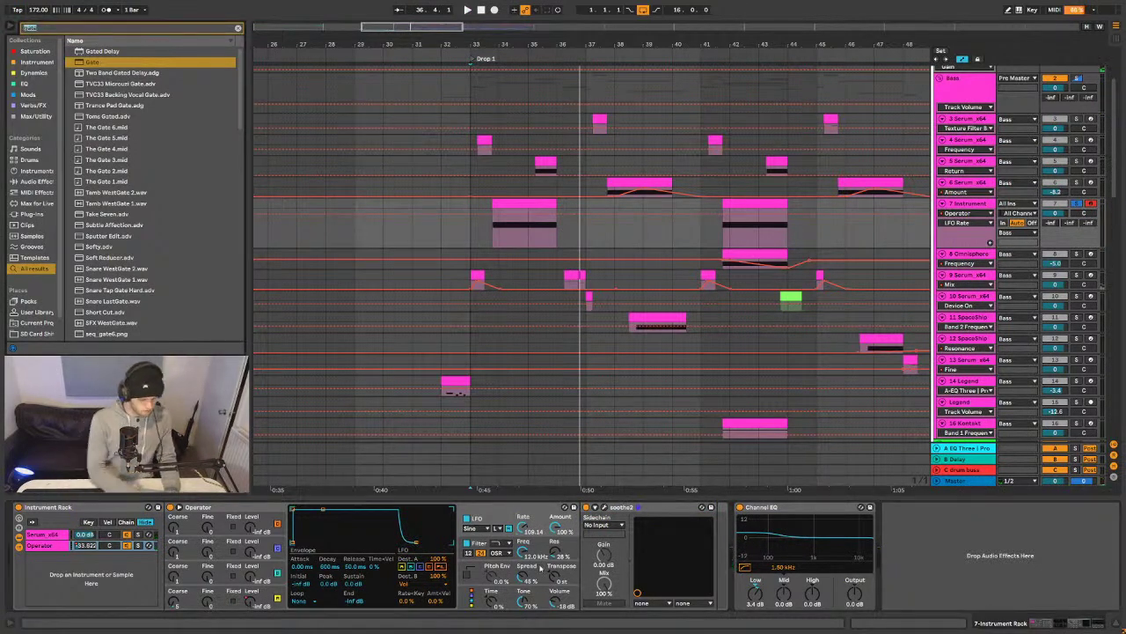
{"action": "type", "text": "chour"}
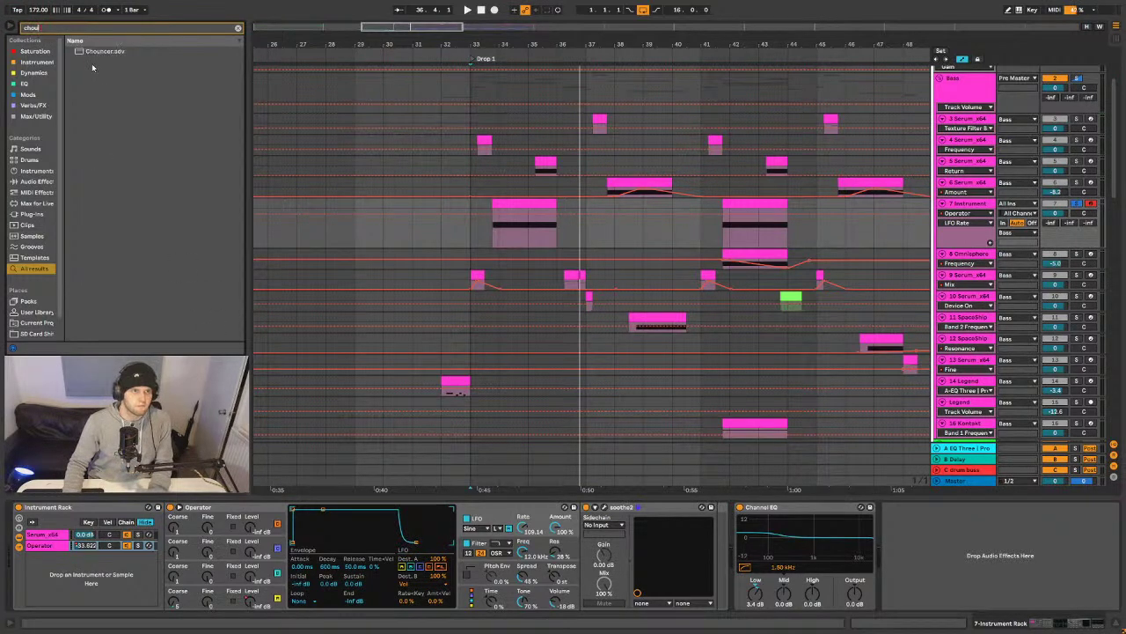
{"action": "key", "text": "BackSpace"}
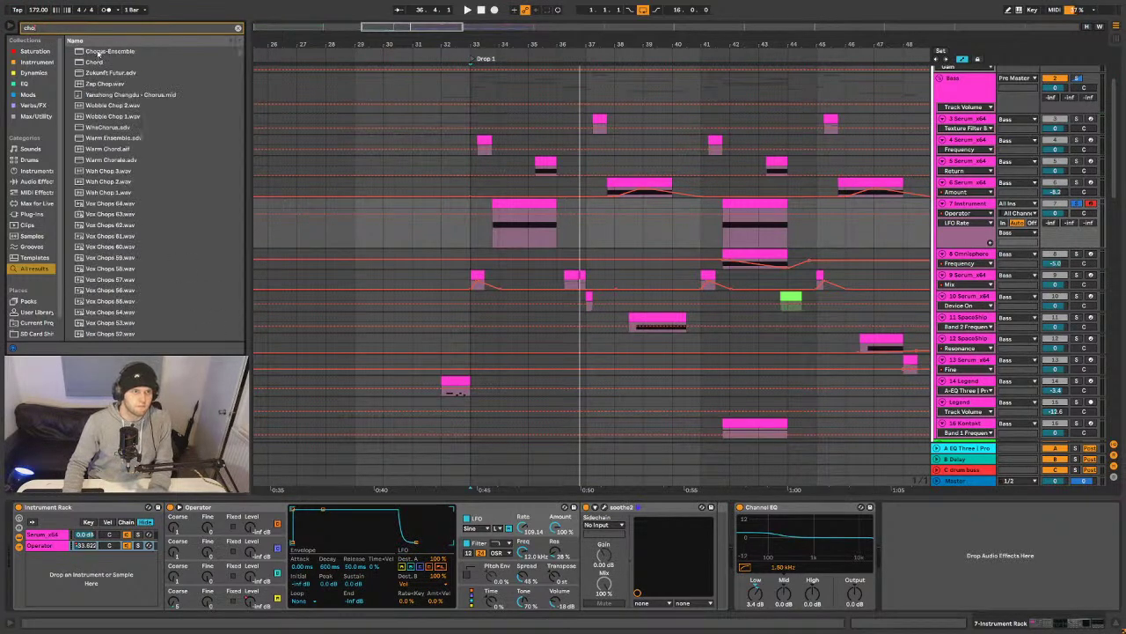
{"action": "left_click", "coordinate": [98, 52]}
{"action": "left_click_drag", "start_coordinate": [720, 514], "coordinate": [716, 545]}
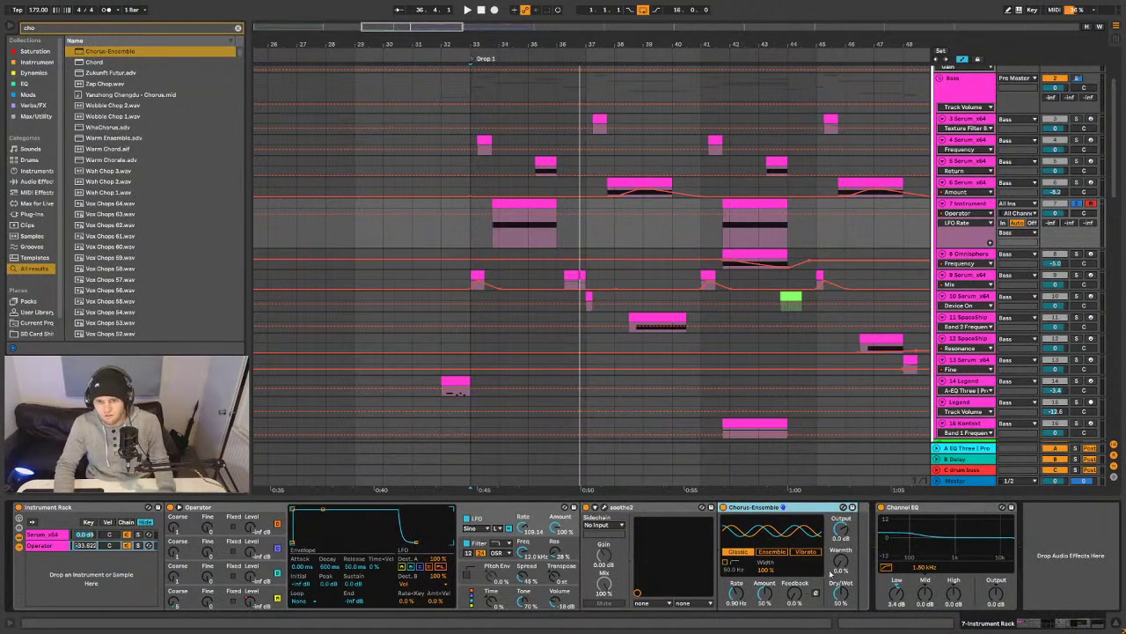
- Set Chorus-Ensemble's dry/wet and amount to 100% and its rate to 0.20 Hz, auditioning the Operator chain from bar 35
{"action": "left_click", "coordinate": [770, 553]}
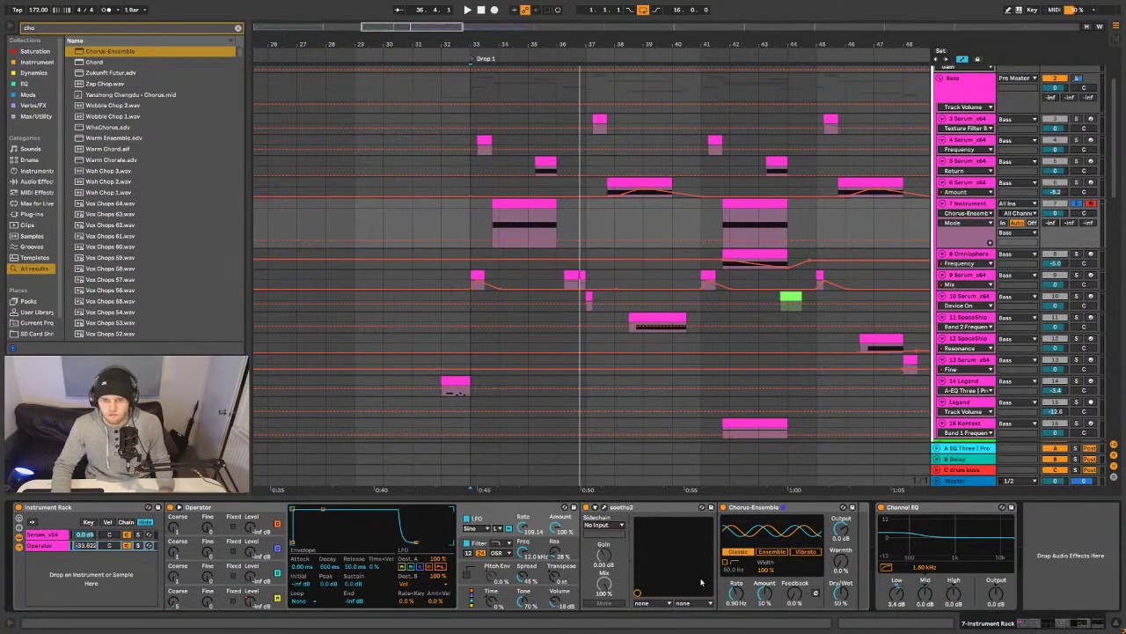
{"action": "key", "text": "space"}
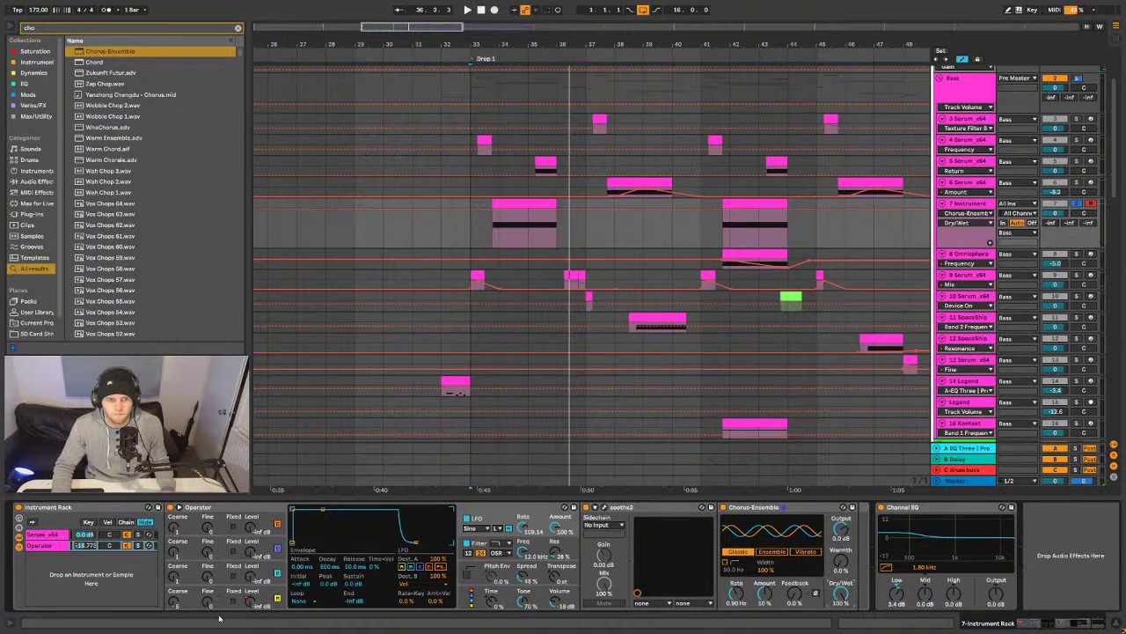
{"action": "left_click", "coordinate": [528, 58]}
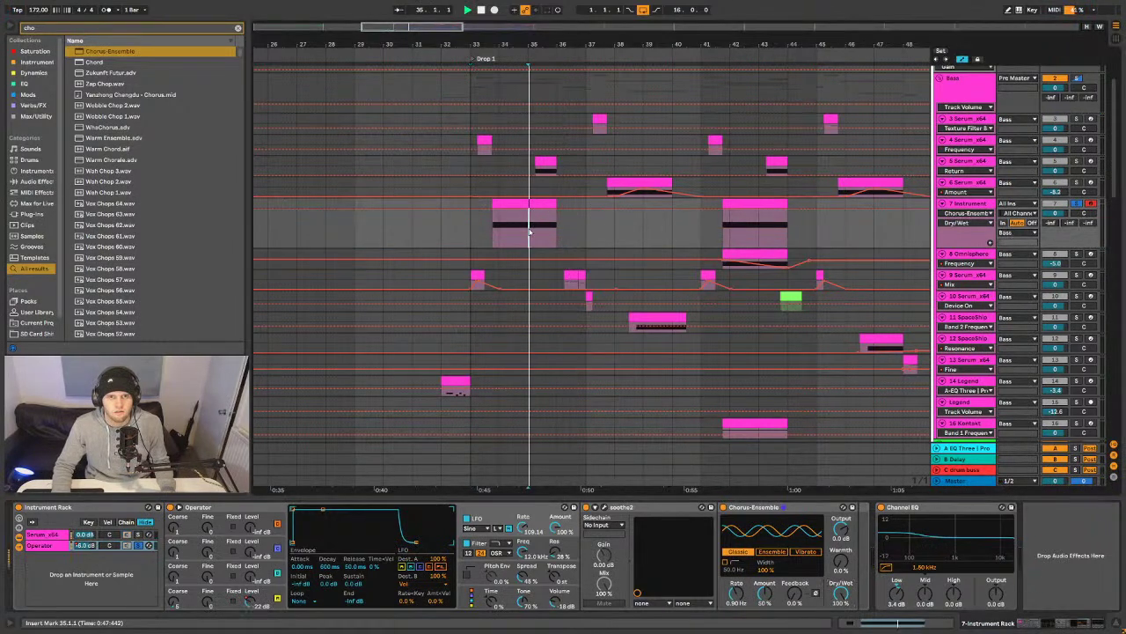
{"action": "key", "text": "space"}
{"action": "left_click_drag", "start_coordinate": [766, 595], "coordinate": [768, 607]}
{"action": "key", "text": "space"}
{"action": "left_click_drag", "start_coordinate": [736, 595], "coordinate": [735, 616]}
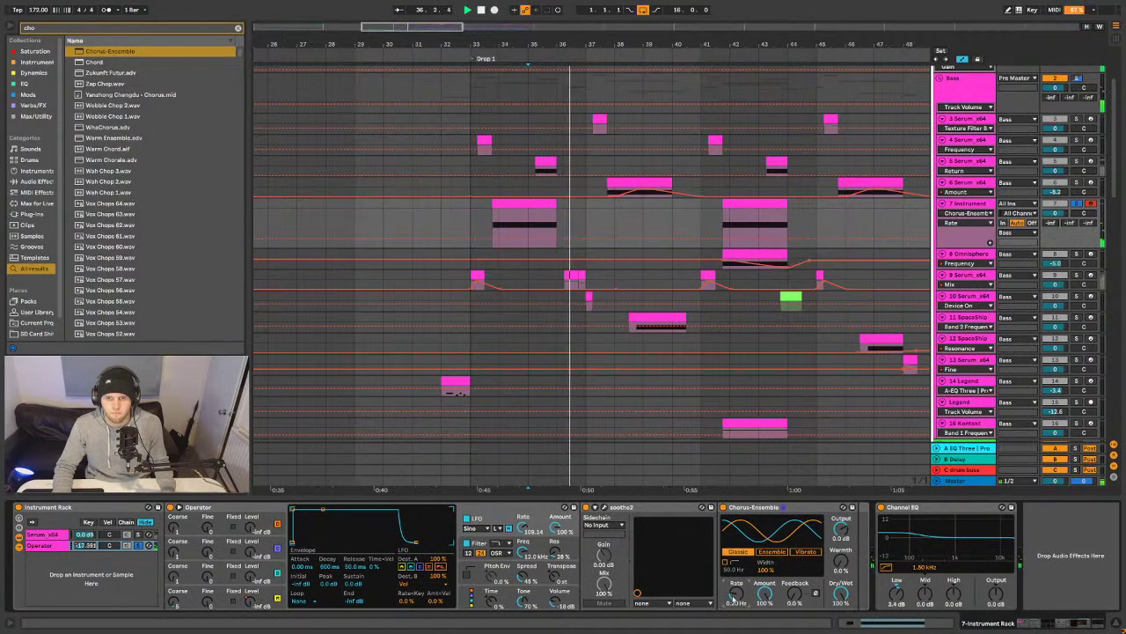
{"action": "left_click", "coordinate": [138, 546]}
{"action": "key", "text": "space"}
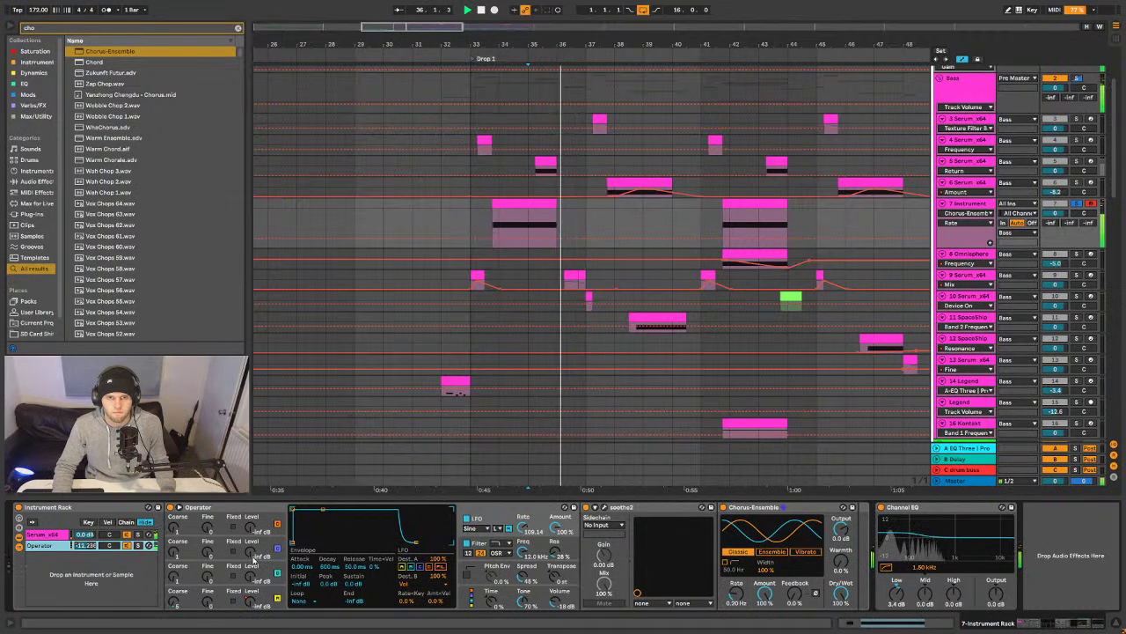
- Raise Operator's volume to -12 dB while auditioning its first Drop 1 clip, and hide the arrangement's automation lanes
{"action": "left_click", "coordinate": [491, 227]}
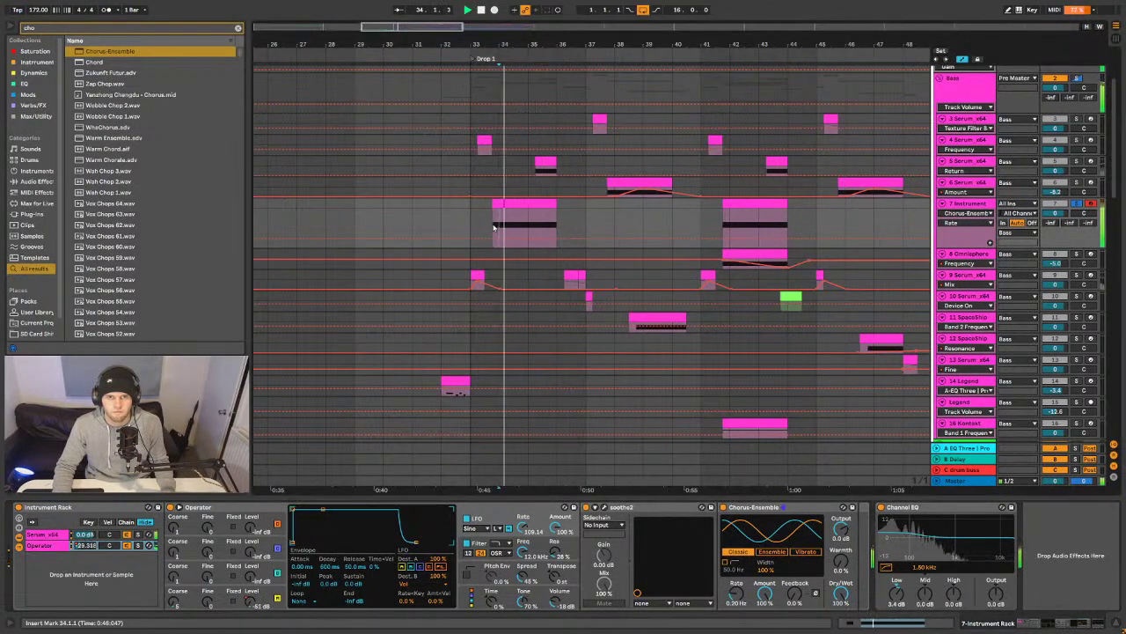
{"action": "left_click", "coordinate": [494, 205]}
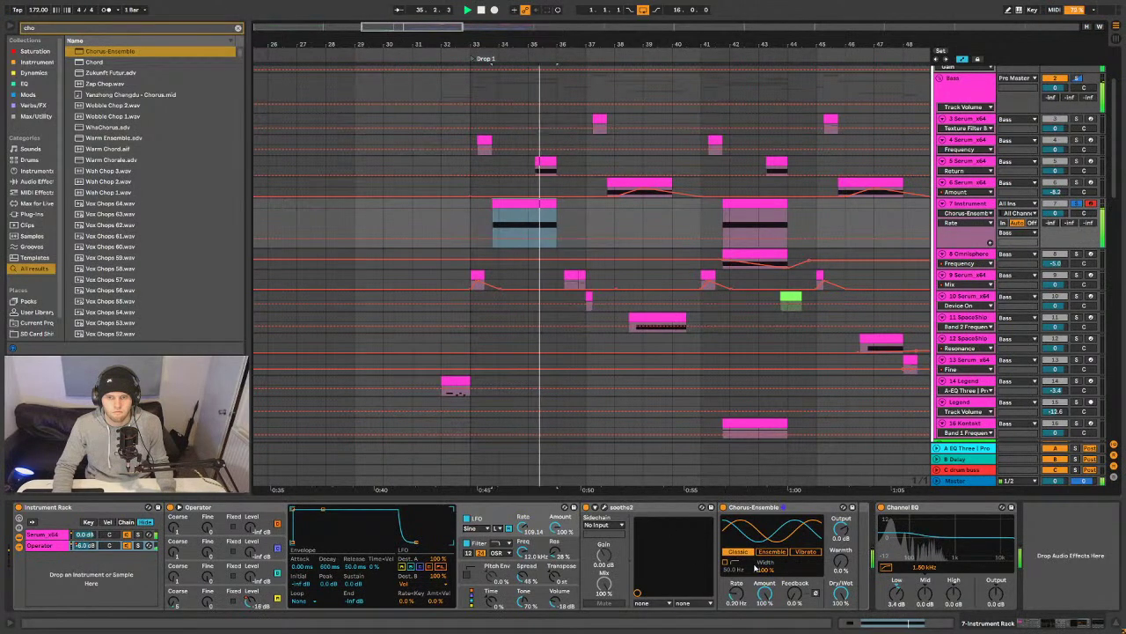
{"action": "left_click_drag", "start_coordinate": [560, 591], "coordinate": [561, 576]}
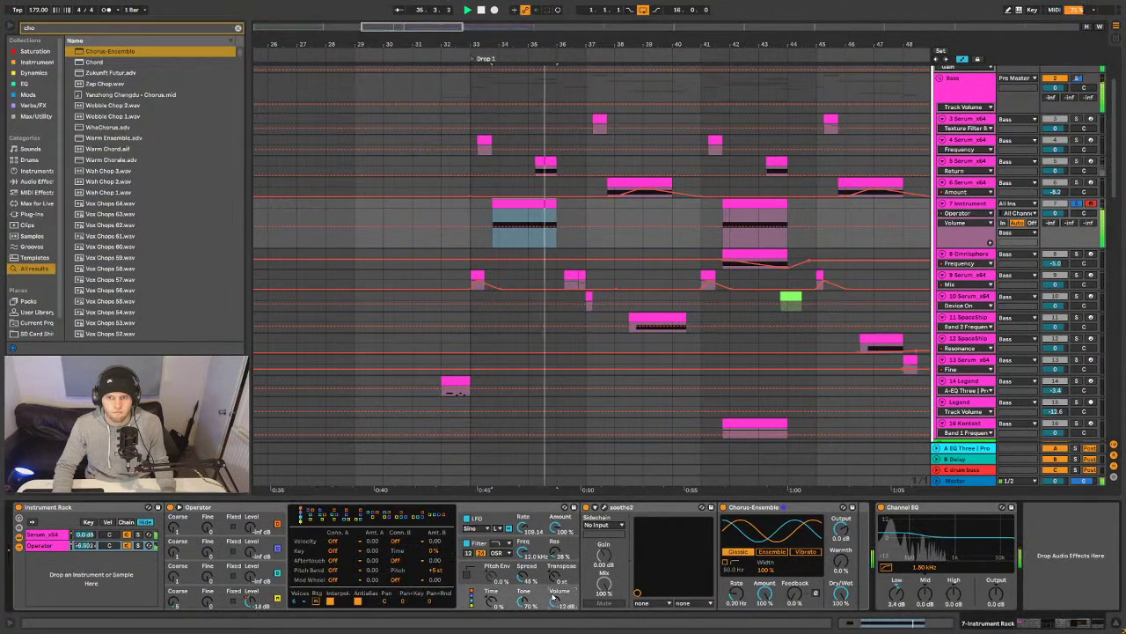
{"action": "key", "text": "a"}
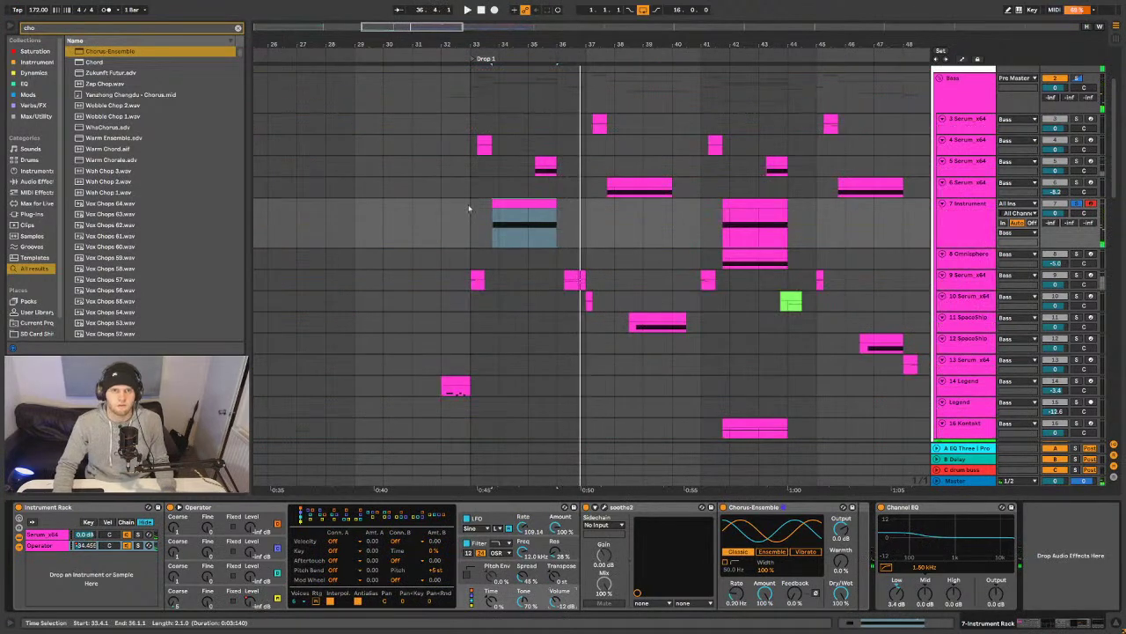
{"action": "left_click", "coordinate": [467, 207]}
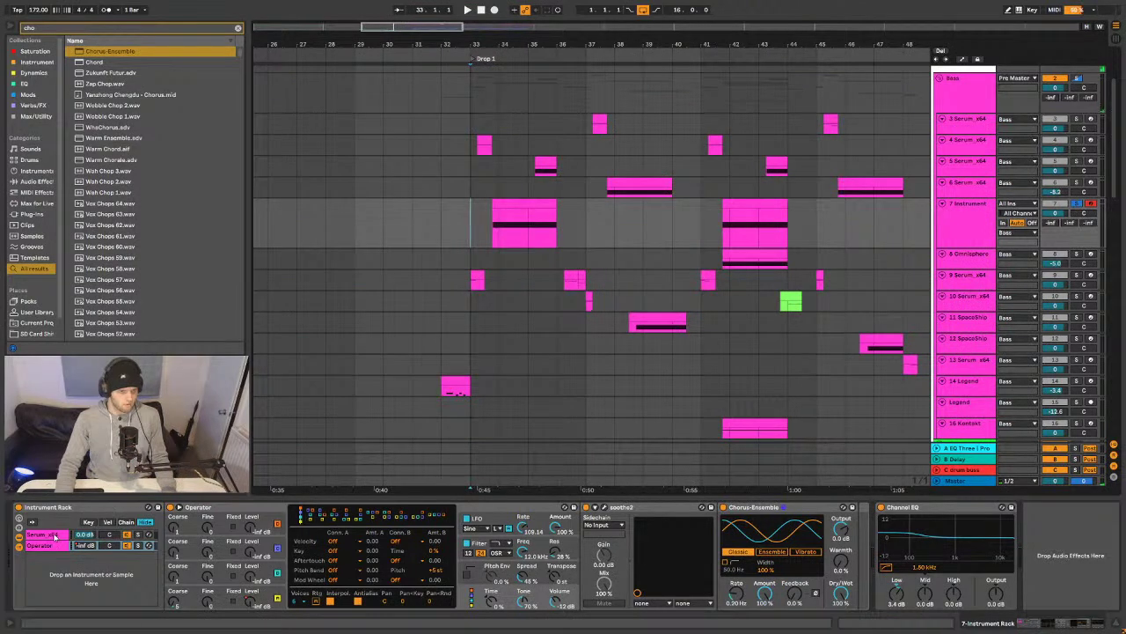
{"action": "left_click", "coordinate": [74, 508]}
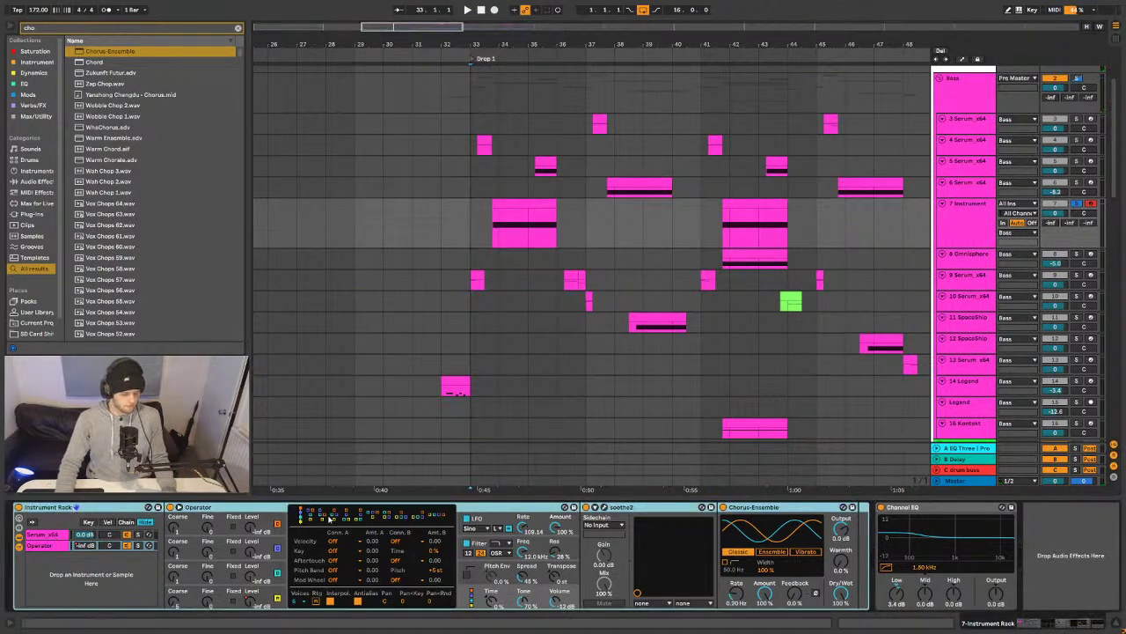
{"action": "left_click", "coordinate": [926, 508]}
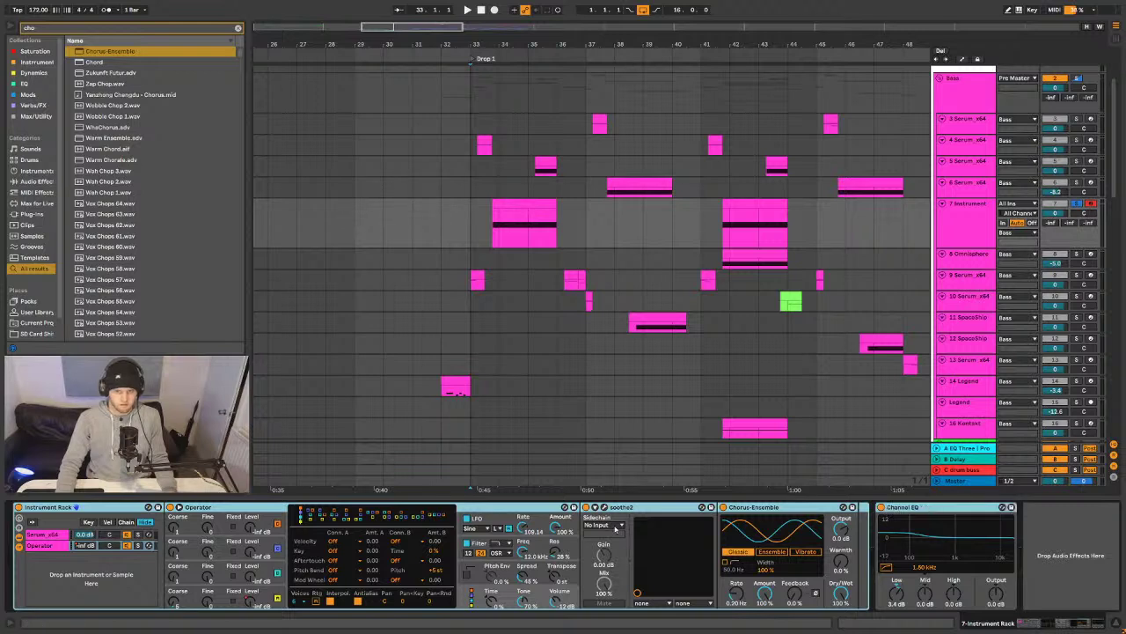
{"action": "left_click", "coordinate": [53, 509]}
{"action": "left_click", "coordinate": [41, 546]}
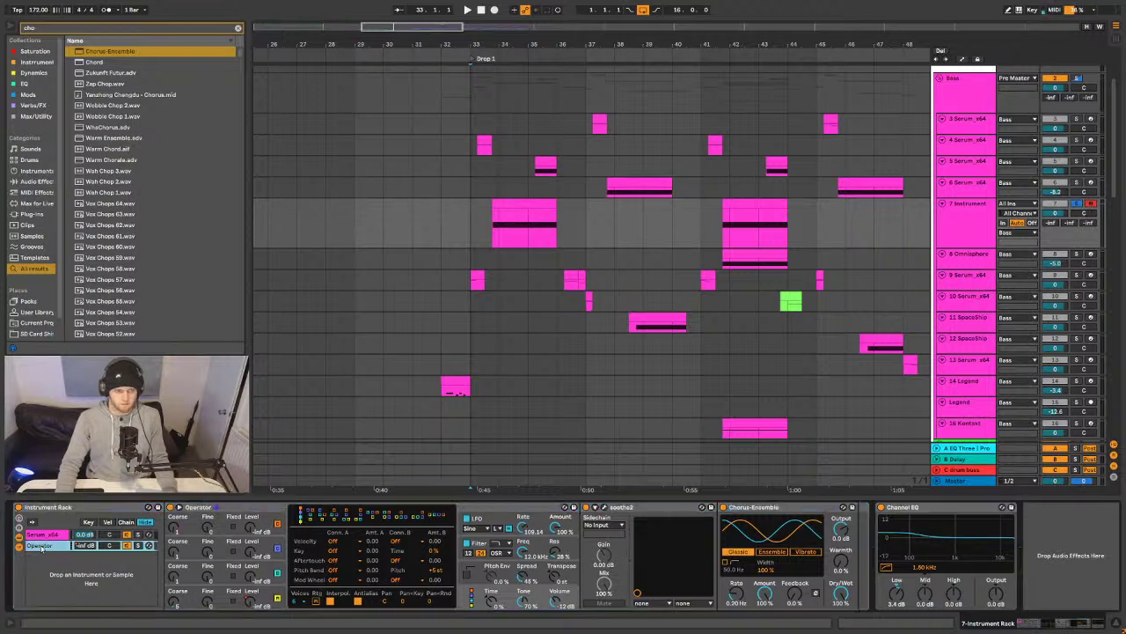
- Search the browser for "amp" and add Amp right after Chorus-Ensemble on the Operator chain
{"action": "key", "text": "ctrl+f"}
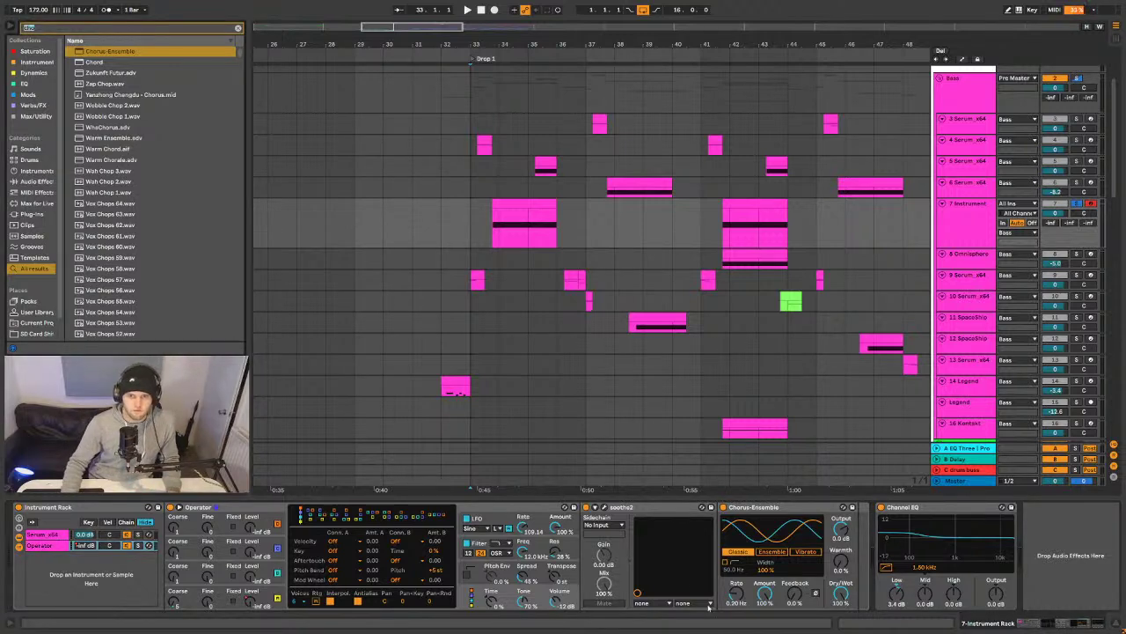
{"action": "left_click", "coordinate": [771, 508]}
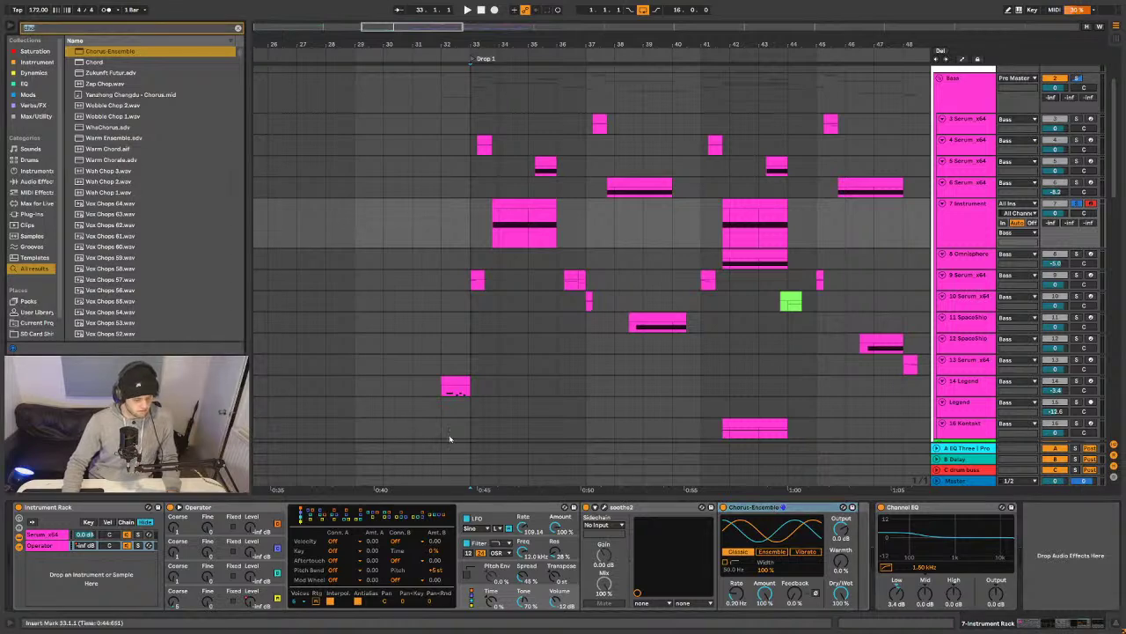
{"action": "key", "text": "BackSpace"}
{"action": "type", "text": "c"}
{"action": "key", "text": "BackSpace"}
{"action": "type", "text": "amp"}
{"action": "left_click_drag", "start_coordinate": [90, 51], "coordinate": [850, 548]}
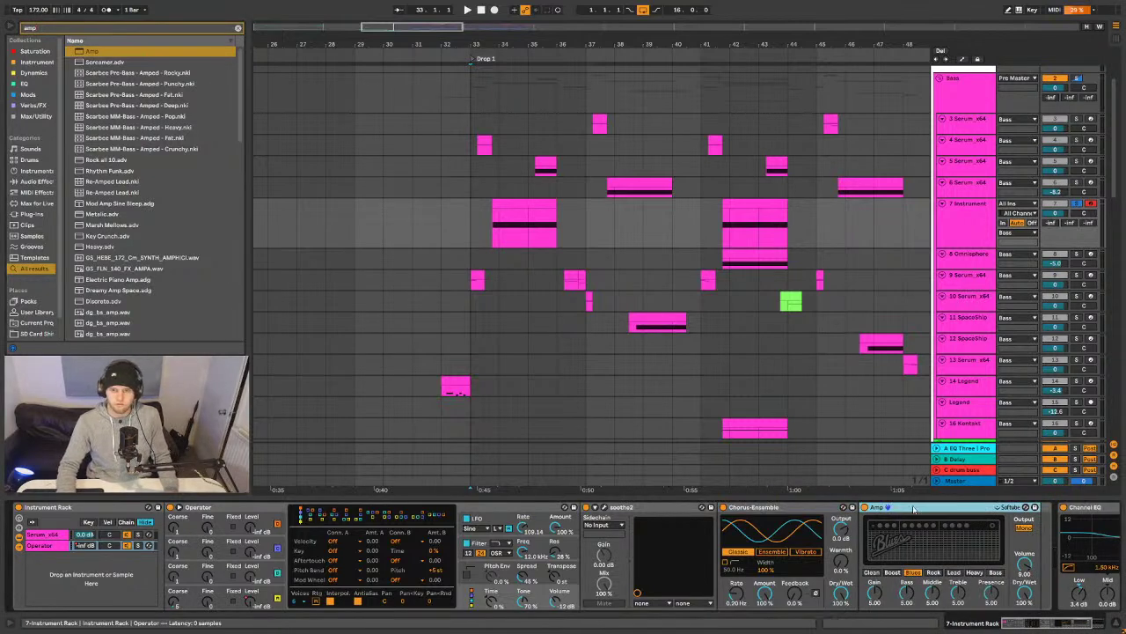
- Group Amp into an Audio Effect Rack, create a second empty chain and reselect the chain holding Amp
{"action": "key", "text": "ctrl+g"}
{"action": "left_click", "coordinate": [866, 539]}
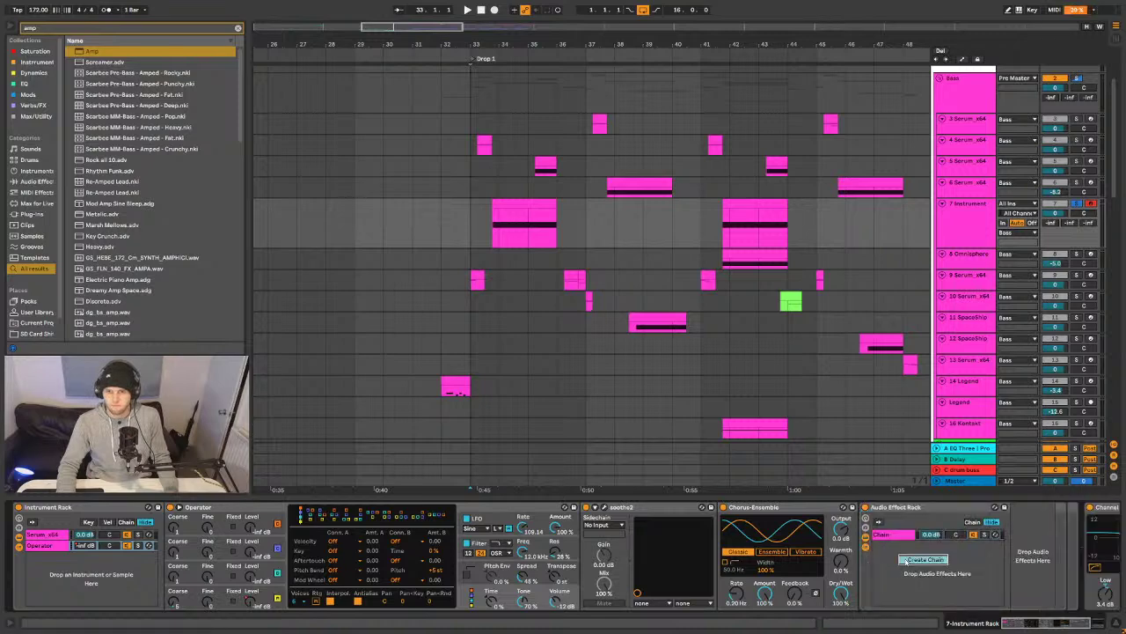
{"action": "key", "text": "ctrl+d"}
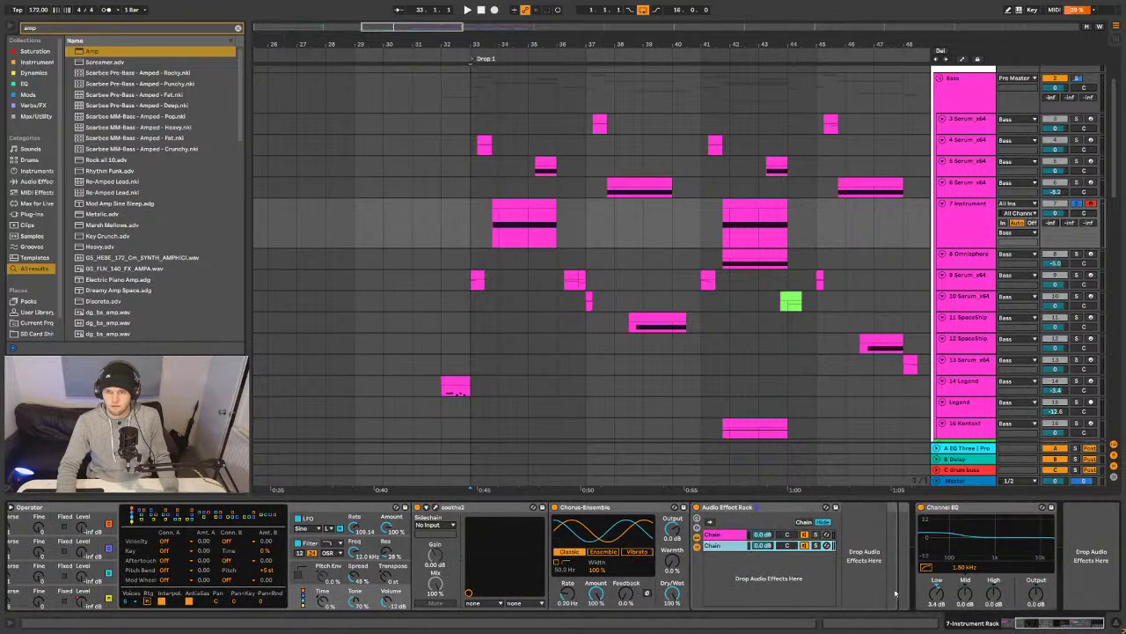
{"action": "left_click", "coordinate": [717, 546]}
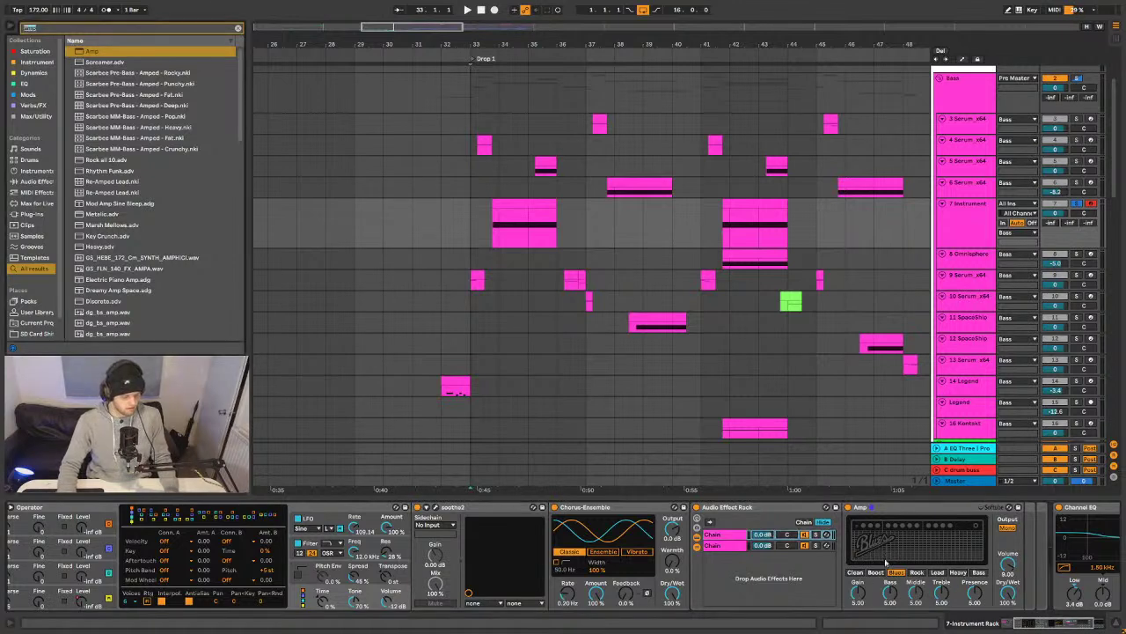
- Search for "eq", add EQ Eight after Amp and shape it as a band-pass with a low cut and a high cut
{"action": "key", "text": "ctrl+f"}
{"action": "type", "text": "eq"}
{"action": "left_click_drag", "start_coordinate": [97, 61], "coordinate": [1012, 554]}
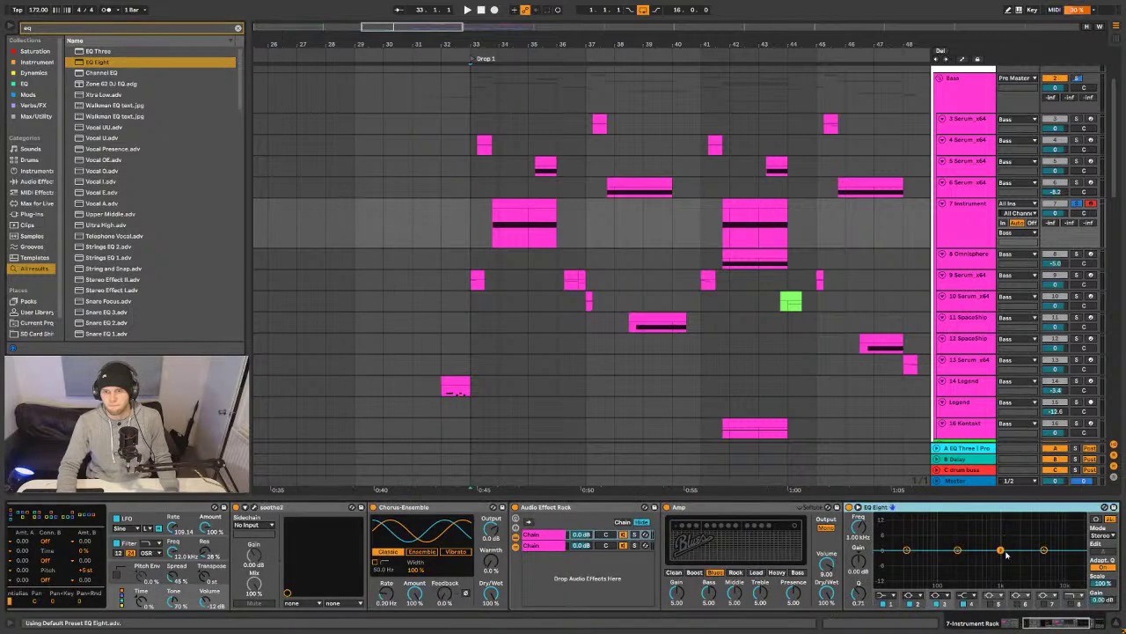
{"action": "left_click_drag", "start_coordinate": [1015, 611], "coordinate": [1061, 609]}
{"action": "left_click", "coordinate": [652, 602]}
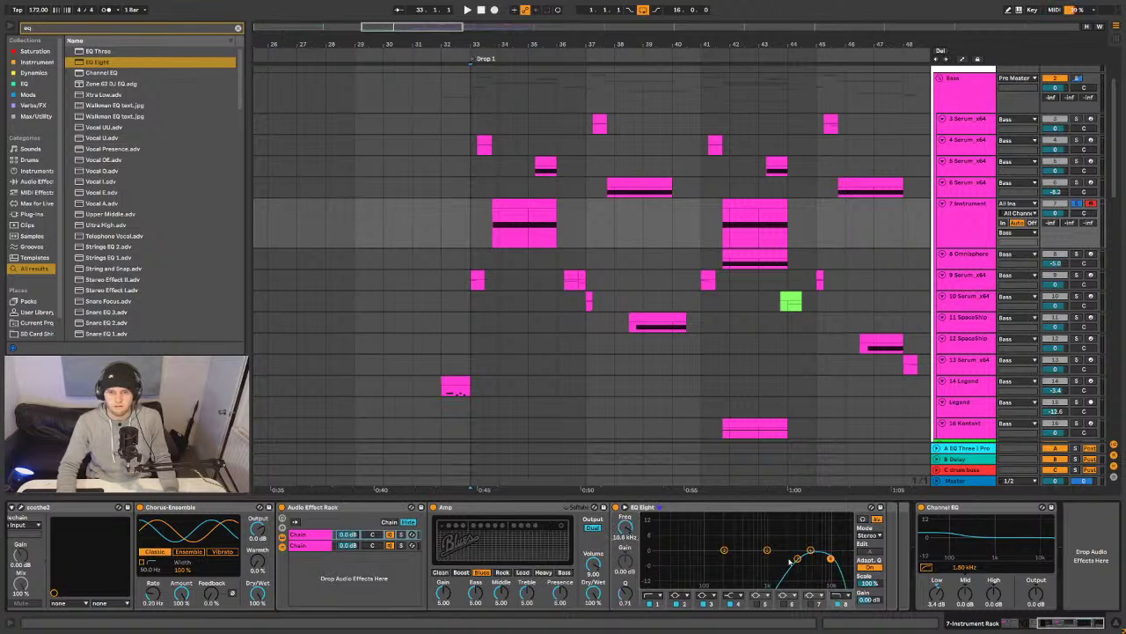
- Switch Amp to the Boost model with gain 7.54 and presence 7.14 while auditioning the filtered chain
{"action": "key", "text": "space"}
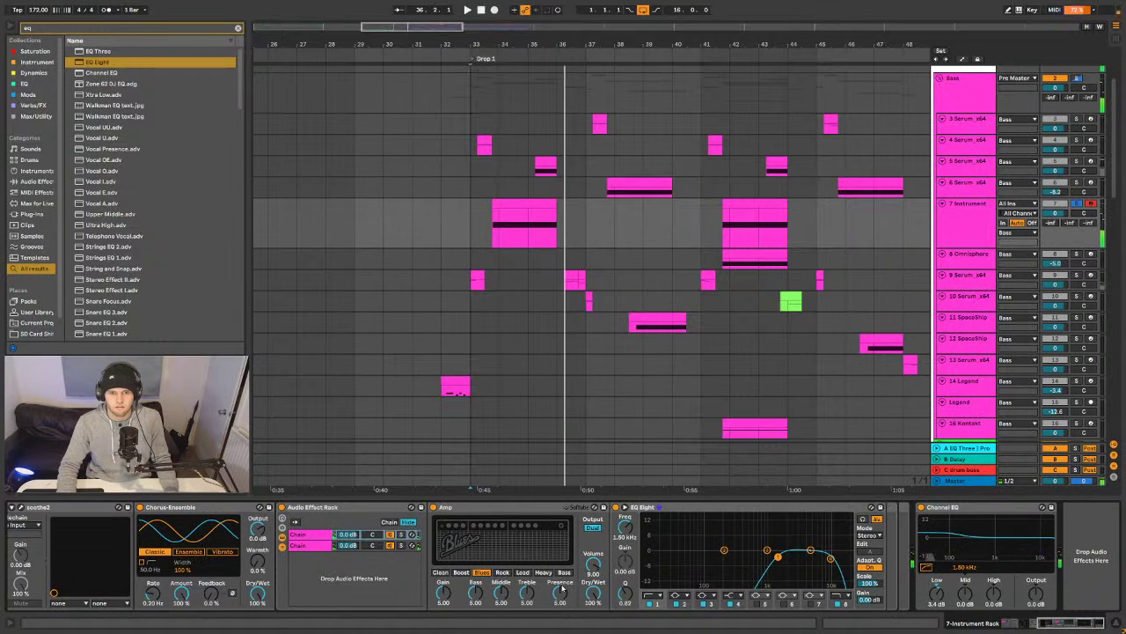
{"action": "key", "text": "space"}
{"action": "key", "text": "space"}
{"action": "left_click", "coordinate": [460, 572]}
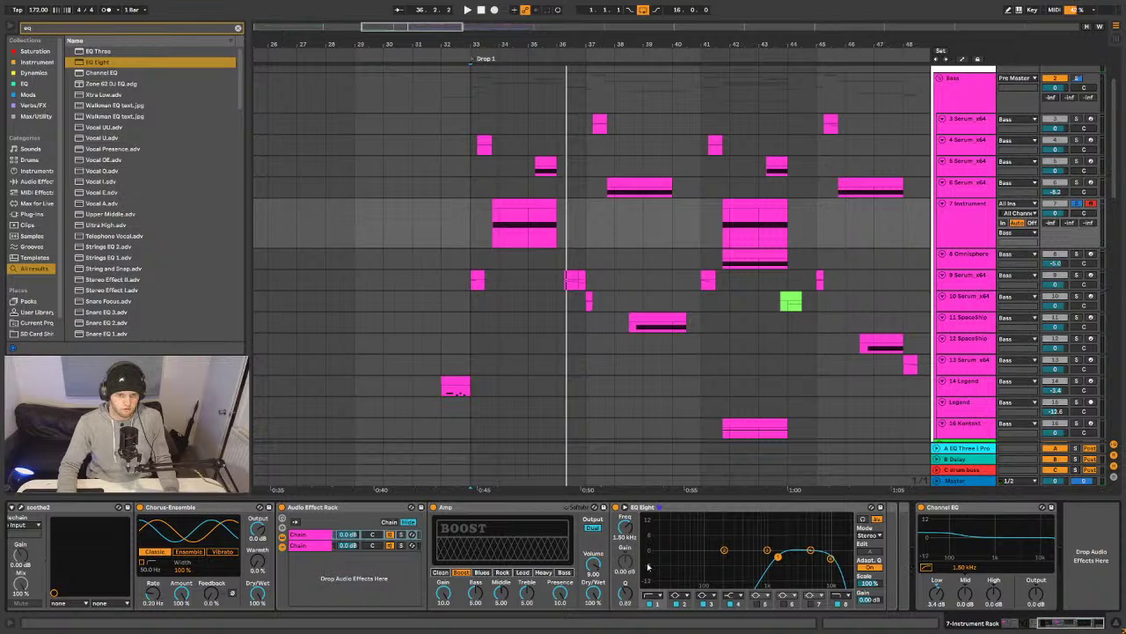
{"action": "key", "text": "space"}
{"action": "key", "text": "space"}
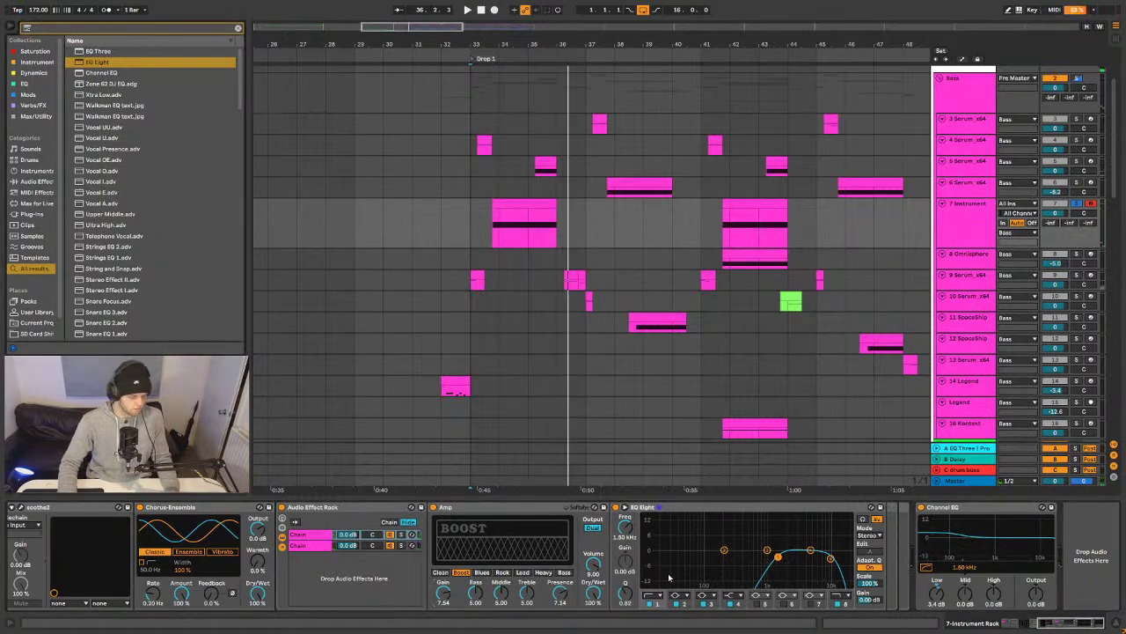
- Search for "soothe" and add soothe2 after EQ Eight in the Amp chain
{"action": "type", "text": "soothe"}
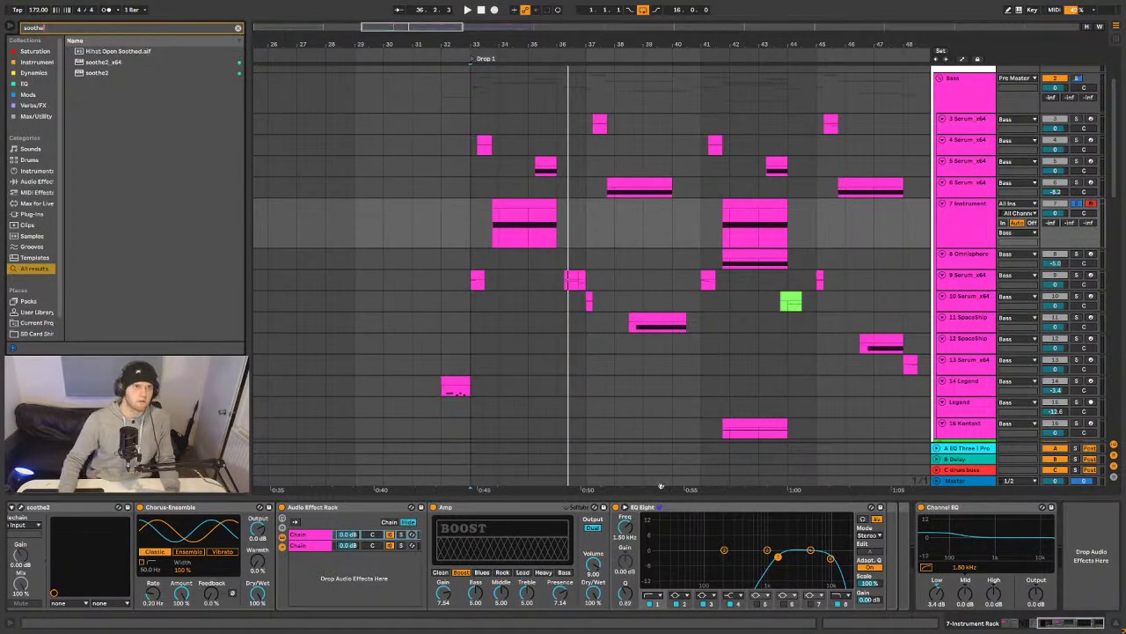
{"action": "left_click", "coordinate": [88, 73]}
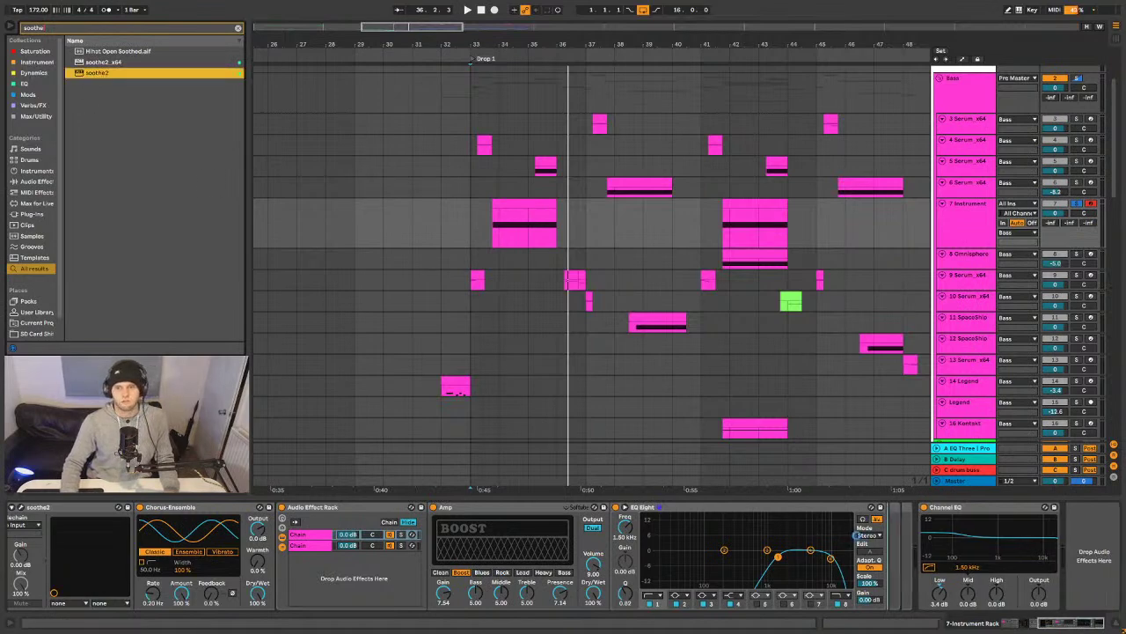
{"action": "left_click_drag", "start_coordinate": [912, 3], "coordinate": [464, 120]}
- Add Erosion after soothe2 in Wide Noise mode and set it to 8.43 kHz, width 2.50 and amount 0.03 during playback
{"action": "key", "text": "ctrl+f"}
{"action": "type", "text": "erosion"}
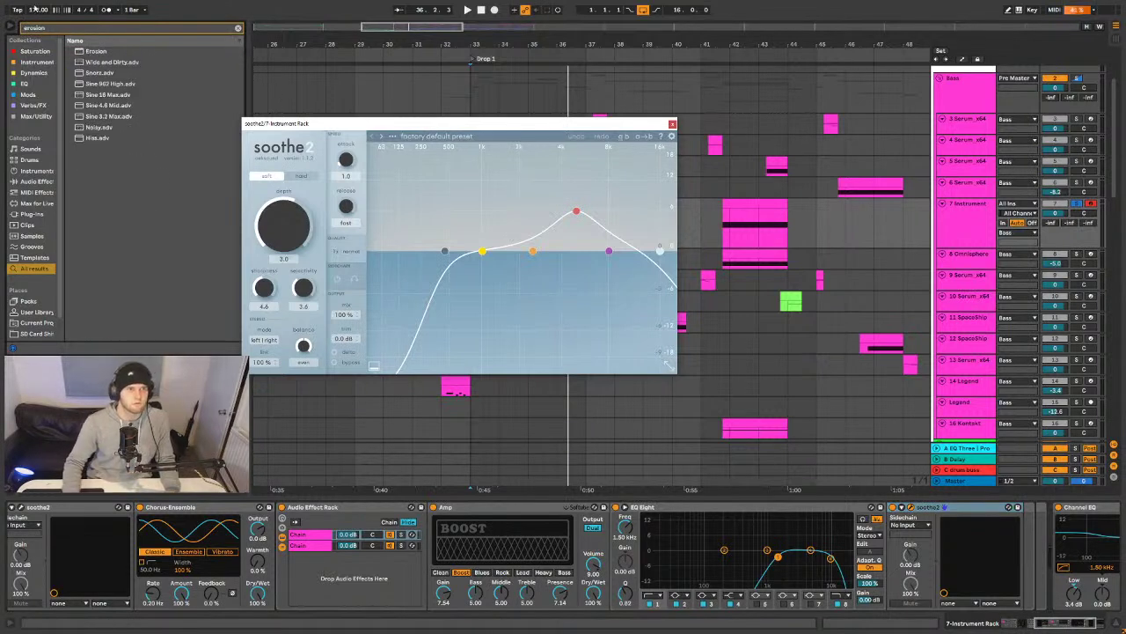
{"action": "left_click", "coordinate": [93, 51]}
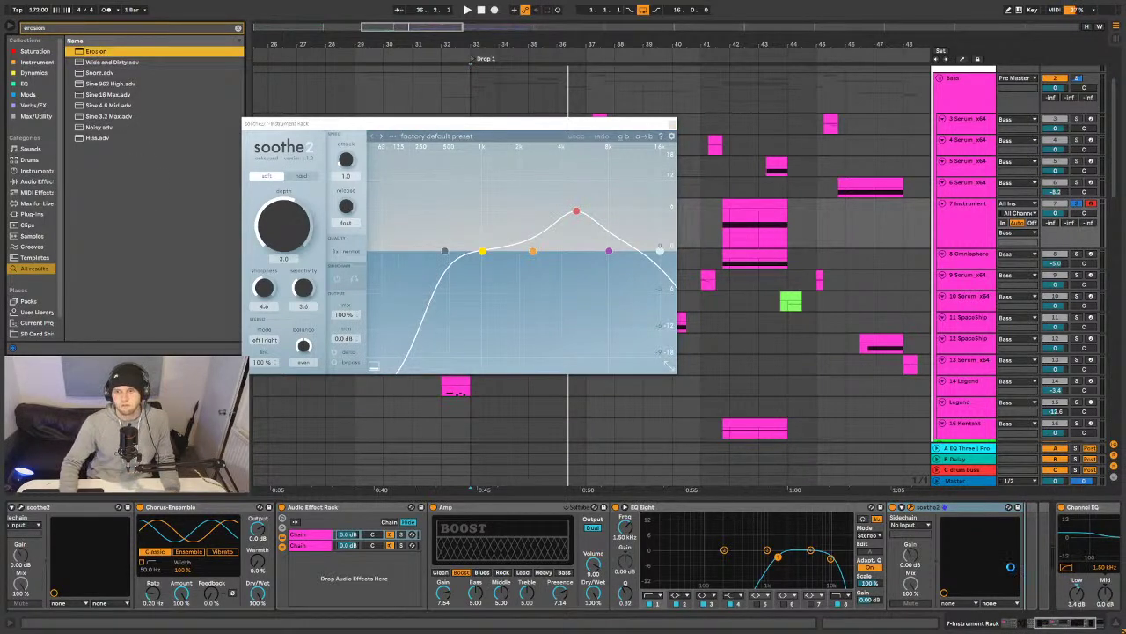
{"action": "left_click_drag", "start_coordinate": [985, 564], "coordinate": [995, 568]}
{"action": "left_click", "coordinate": [1069, 574]}
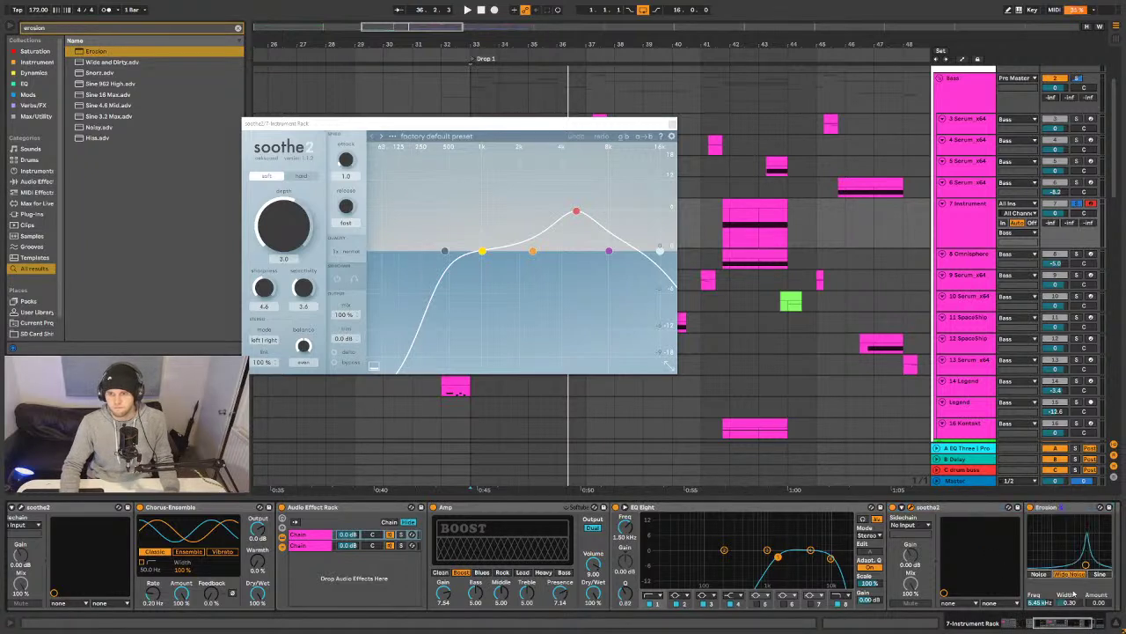
{"action": "key", "text": "space"}
{"action": "left_click_drag", "start_coordinate": [1086, 565], "coordinate": [1094, 563]}
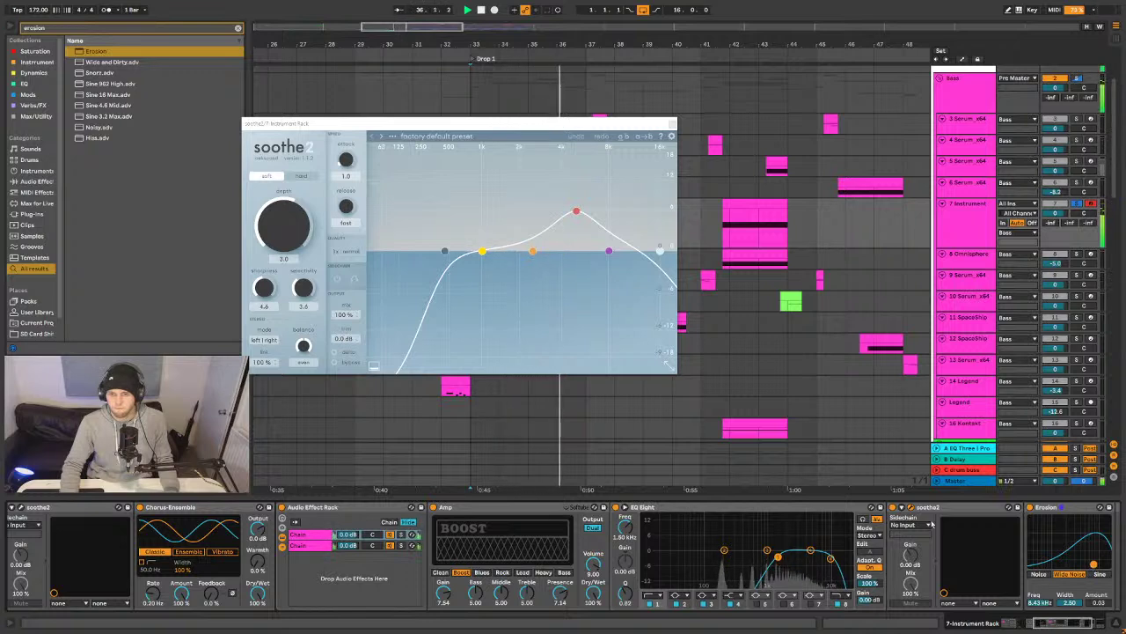
- Set soothe2's depth to 18.0 and raise band 3 to 12 dB with a Q of 0.1, then close the plug-in window
{"action": "left_click_drag", "start_coordinate": [575, 211], "coordinate": [568, 183]}
{"action": "scroll", "coordinate": [561, 207], "scroll_direction": "down", "scroll_amount": 5}
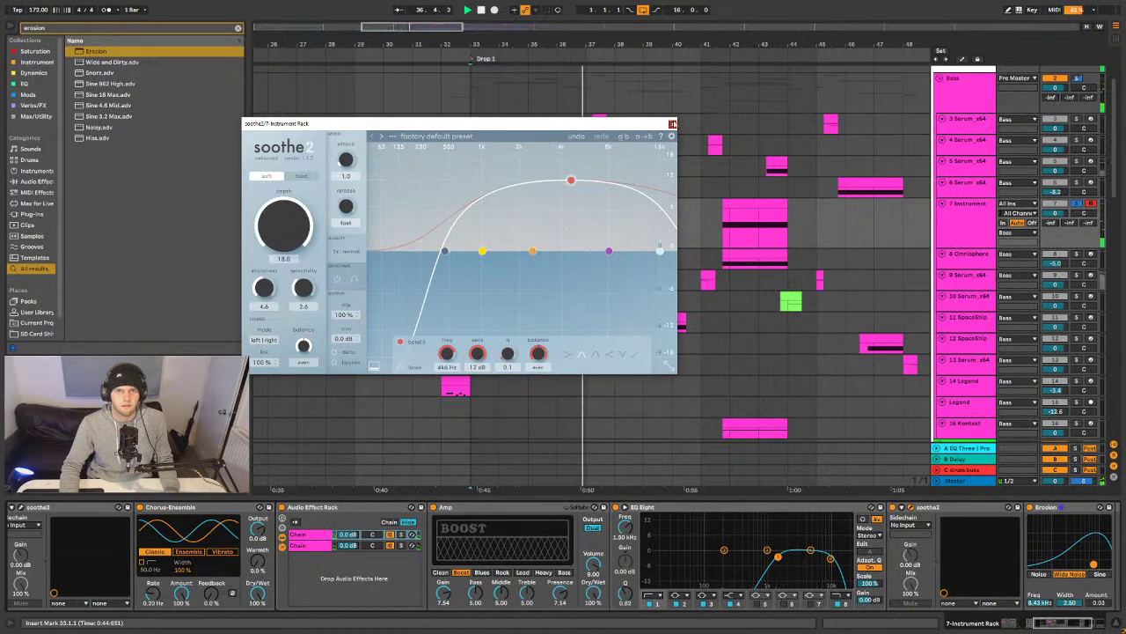
{"action": "left_click", "coordinate": [672, 124]}
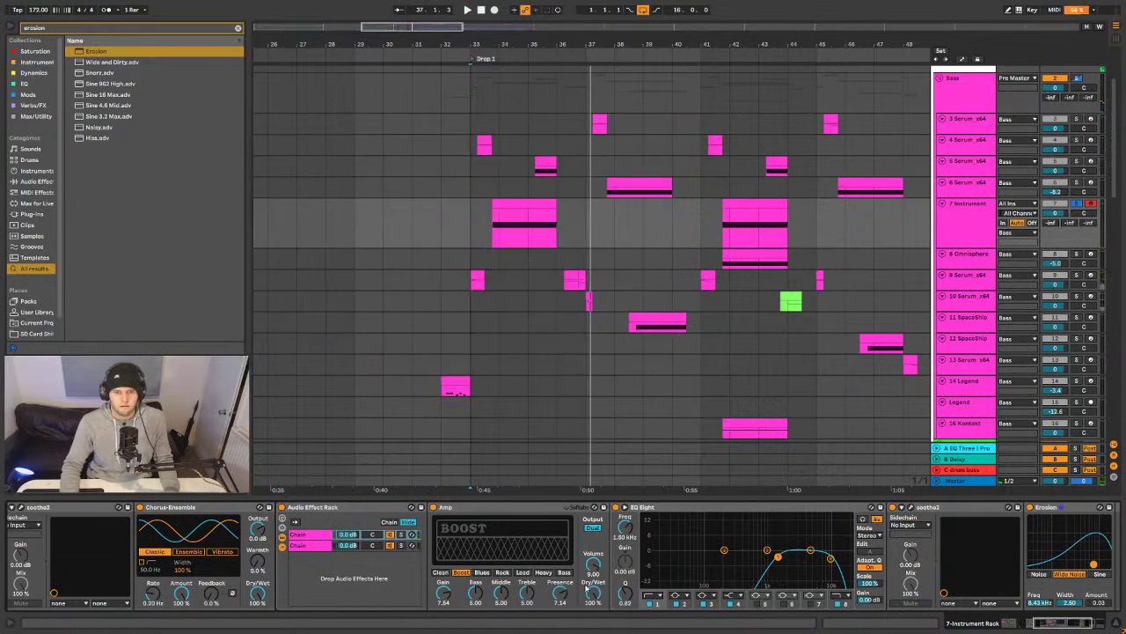
- Narrow EQ Eight's band-pass around the highs with the high cut at 10.4 kHz, auditioning Drop 1 from bar 33
{"action": "left_click_drag", "start_coordinate": [830, 565], "coordinate": [827, 562]}
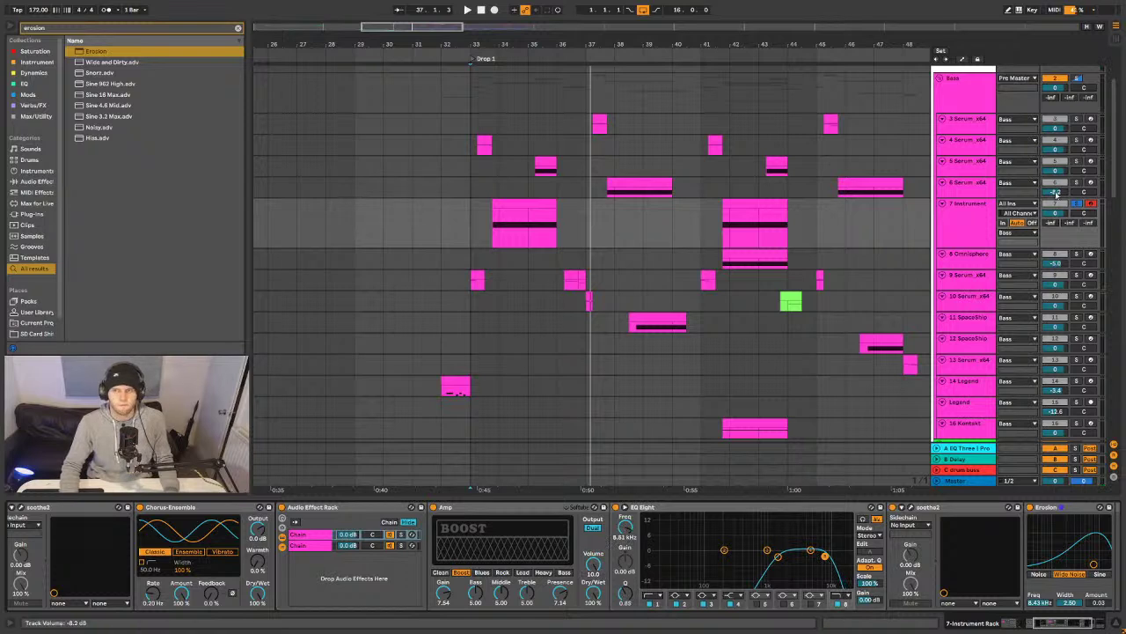
{"action": "left_click", "coordinate": [472, 224]}
{"action": "key", "text": "space"}
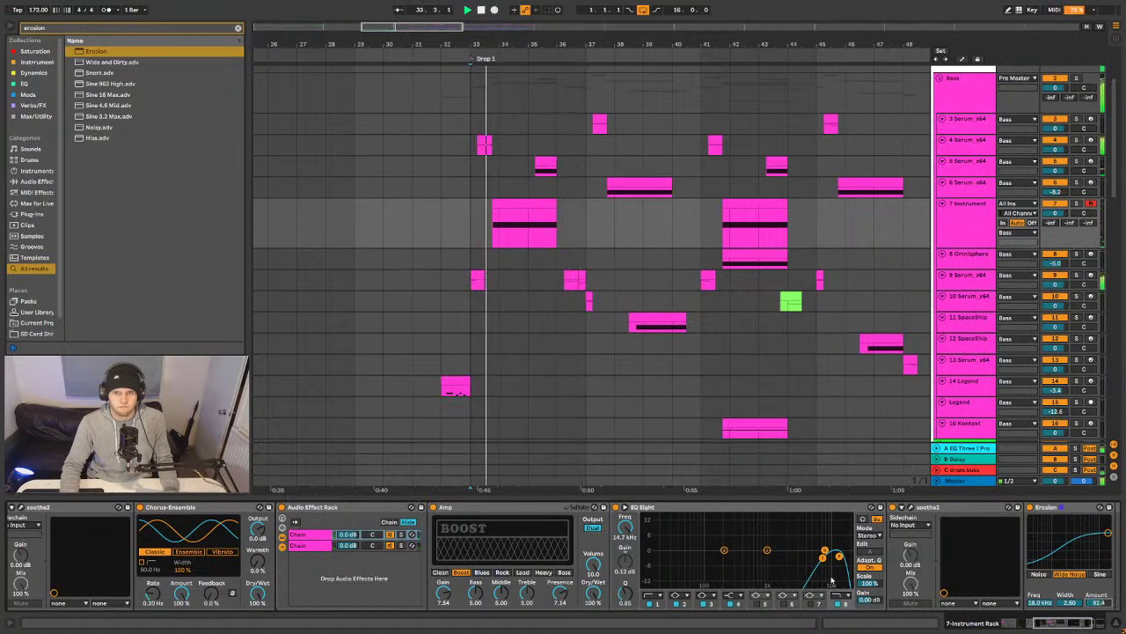
{"action": "left_click_drag", "start_coordinate": [847, 560], "coordinate": [838, 560]}
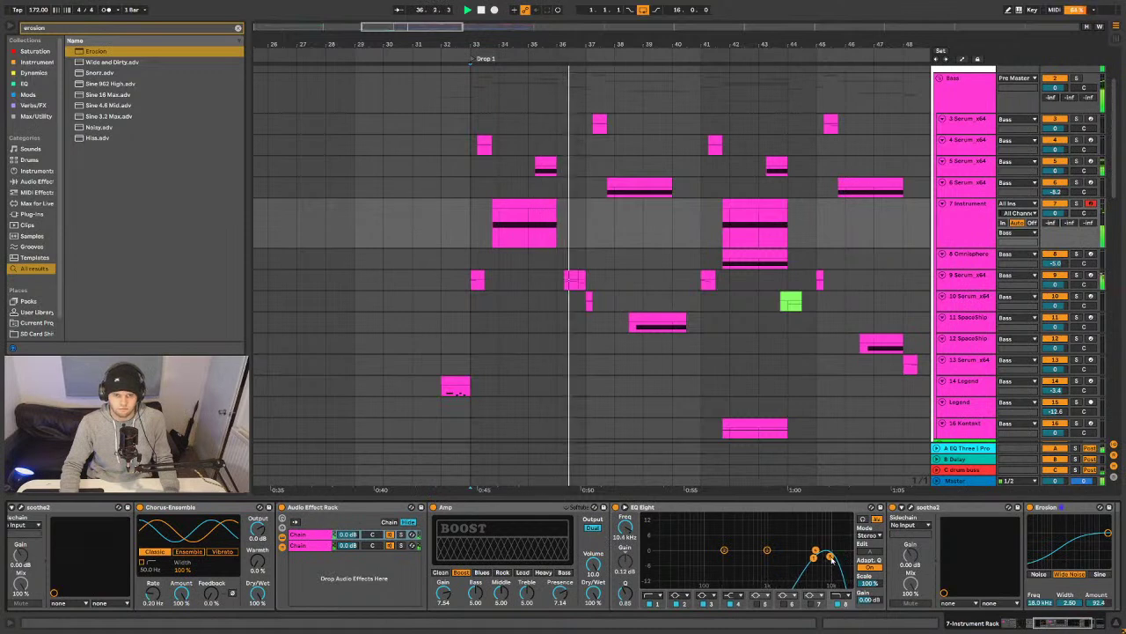
- Search for "saturator", add Saturator after Erosion in the Amp chain and replay Drop 1 from bar 33
{"action": "key", "text": "ctrl+f"}
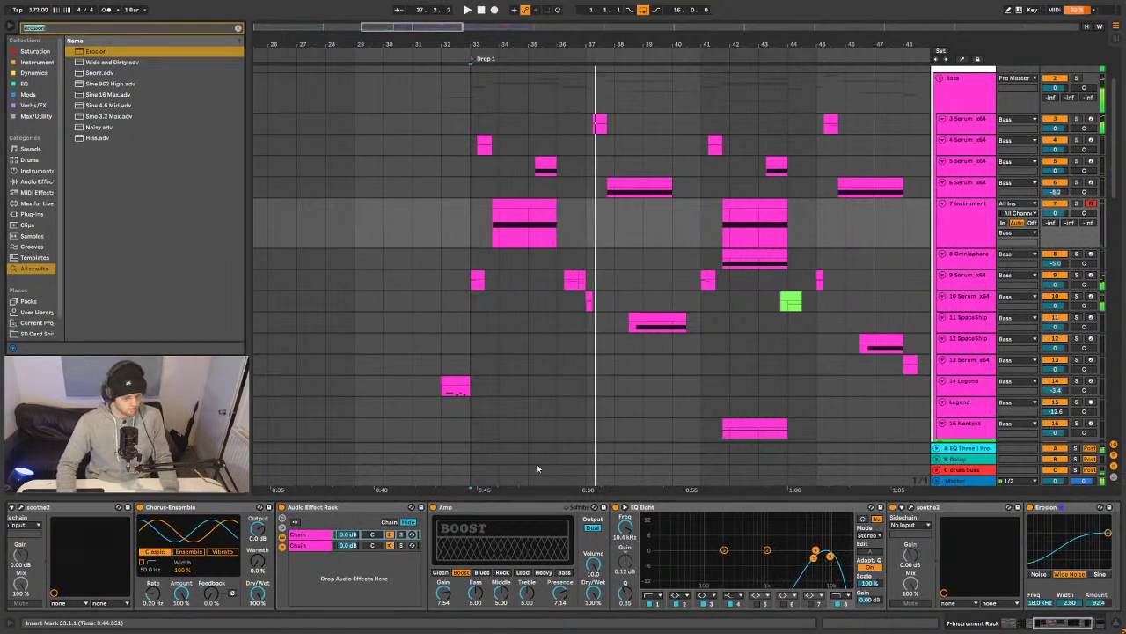
{"action": "type", "text": "saturat"}
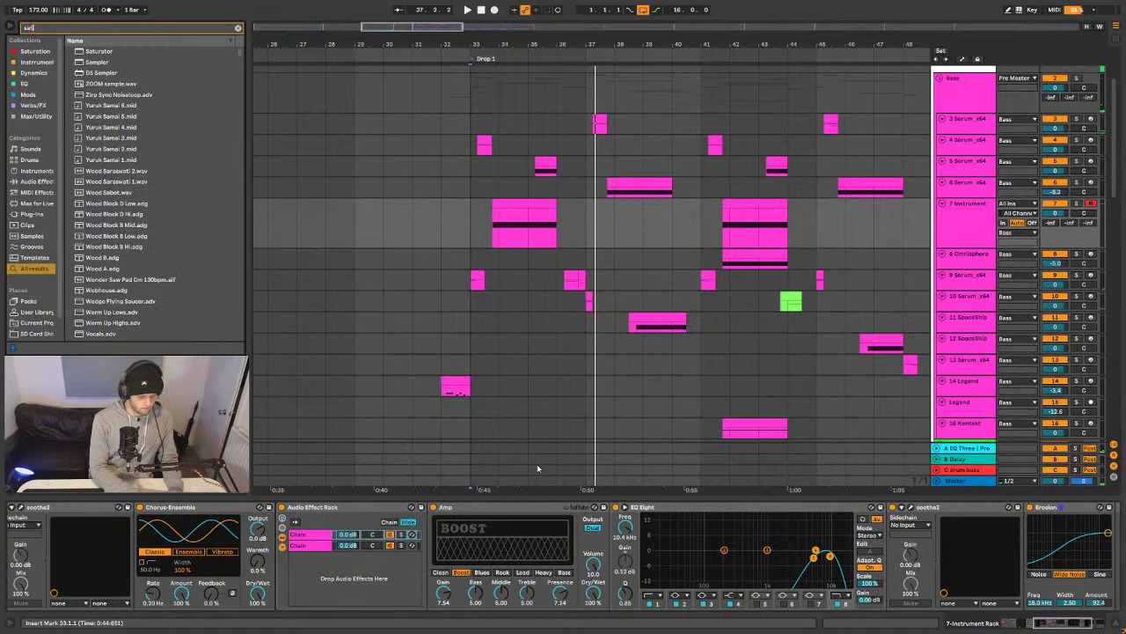
{"action": "type", "text": "or"}
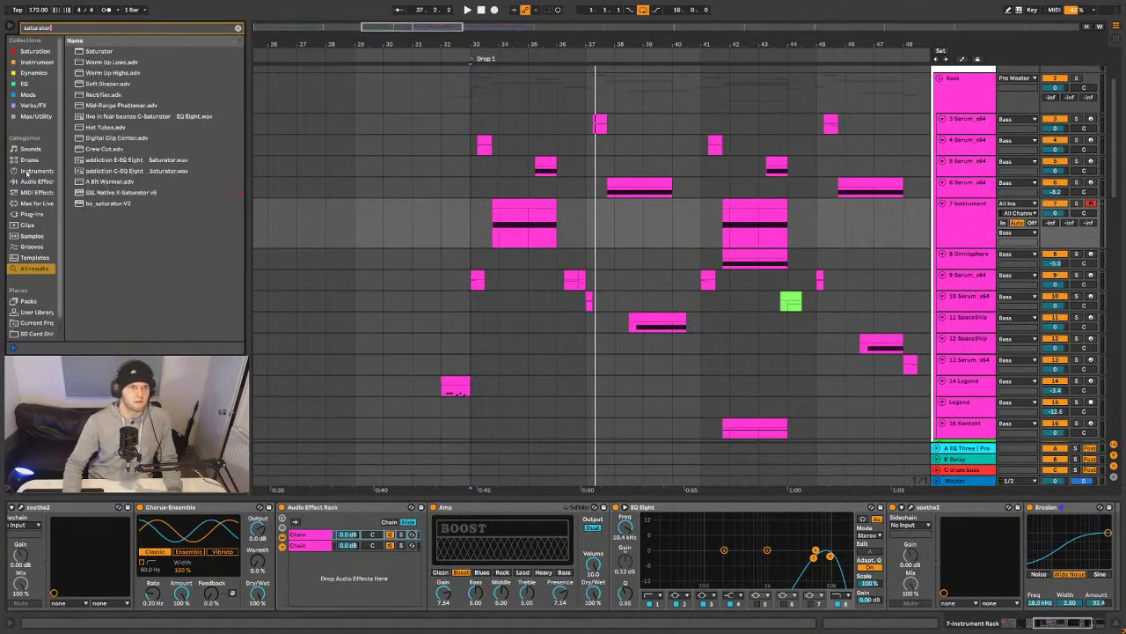
{"action": "double_click", "coordinate": [98, 50]}
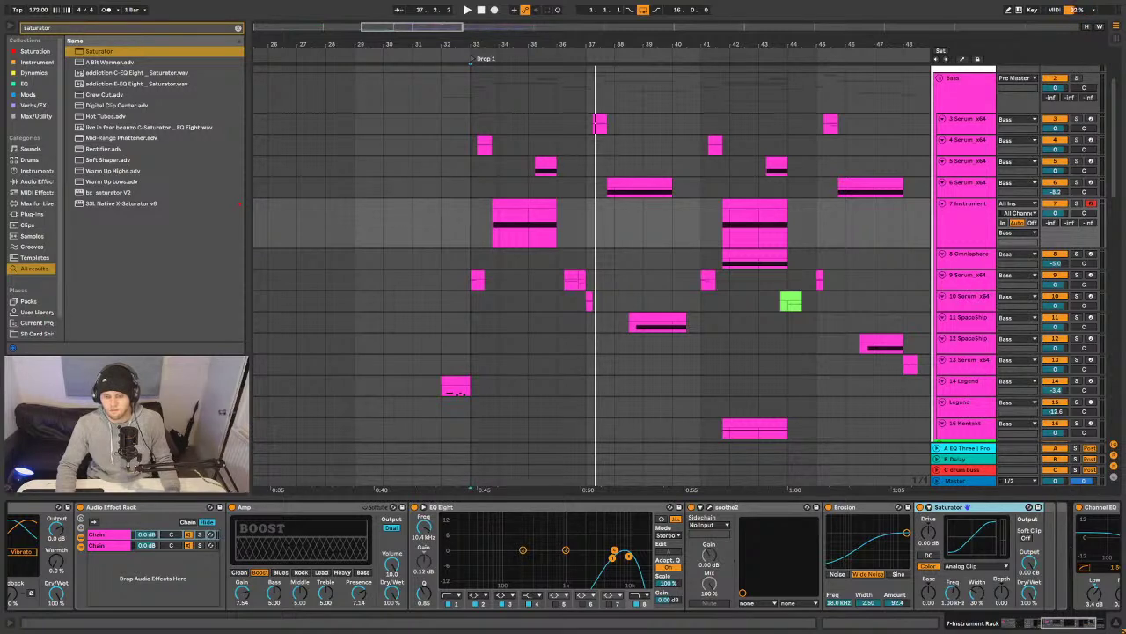
{"action": "key", "text": "space"}
{"action": "key", "text": "space"}
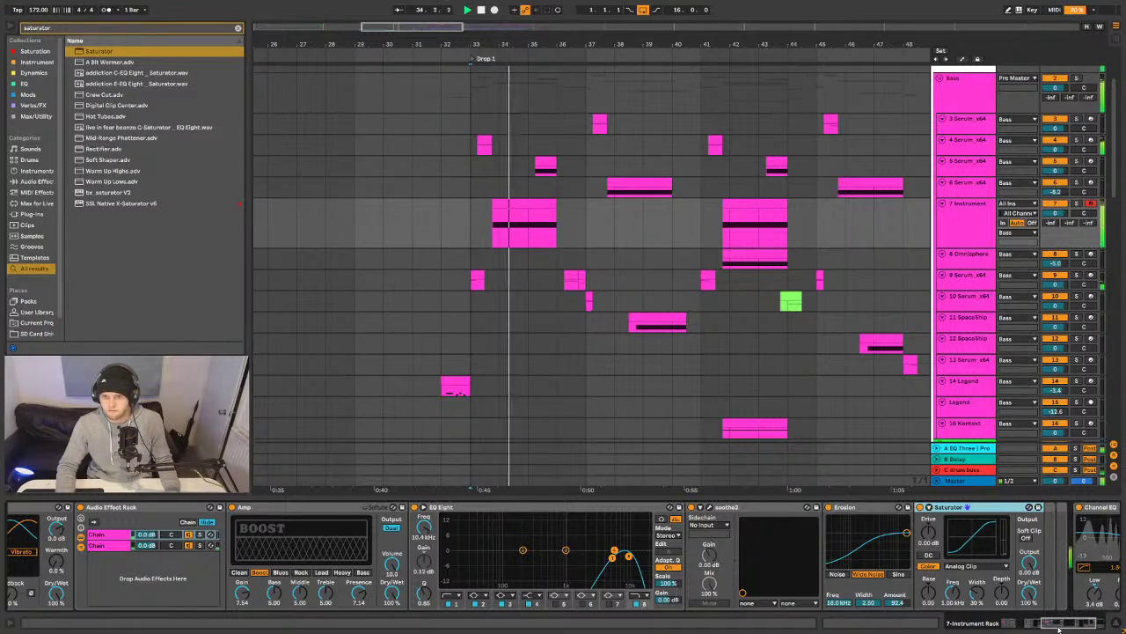
- Raise Saturator's drive to just over 10 dB with Soft Clip on, and move soothe2 directly after it in the chain
{"action": "left_click", "coordinate": [1053, 622]}
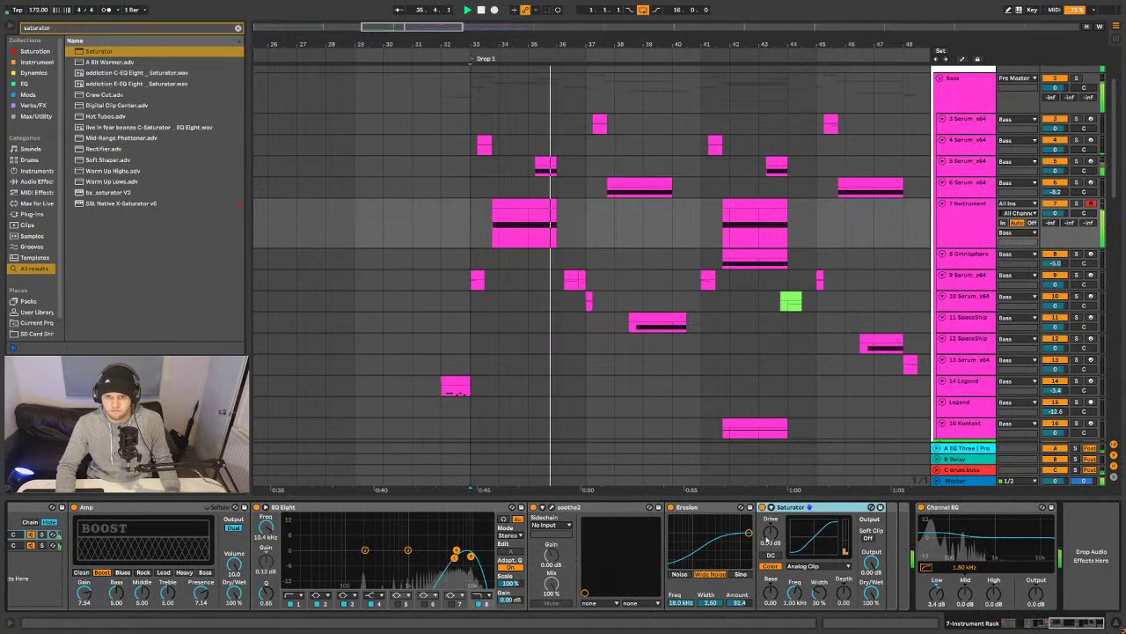
{"action": "left_click_drag", "start_coordinate": [783, 539], "coordinate": [782, 519]}
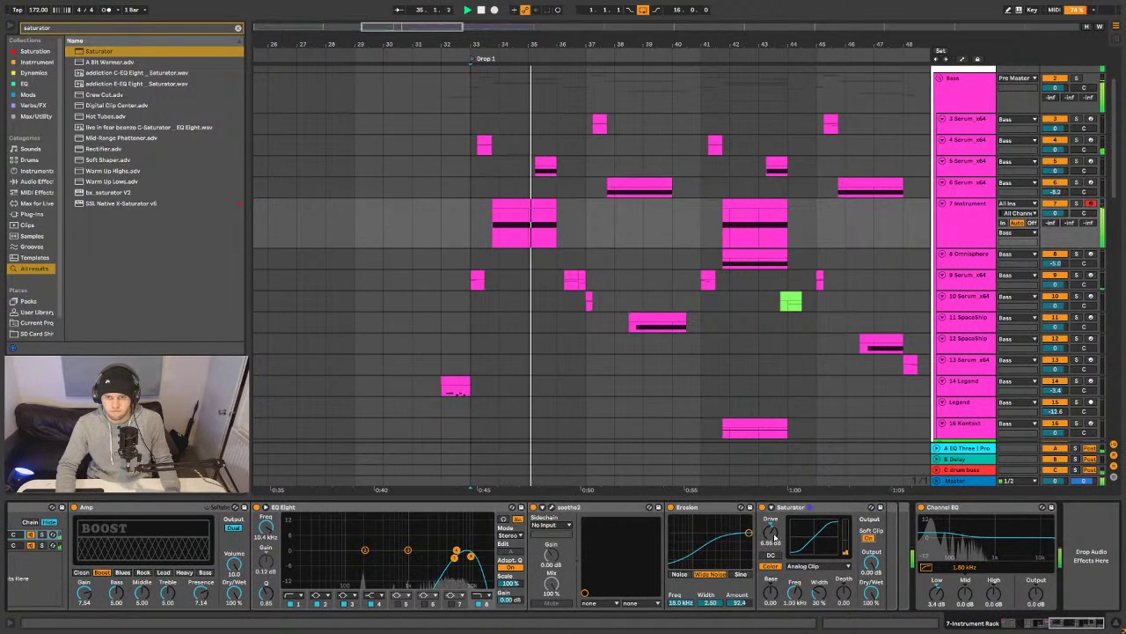
{"action": "mouse_move", "coordinate": [774, 536]}
{"action": "left_mouse_down"}
{"action": "mouse_move", "coordinate": [774, 550]}
{"action": "mouse_move", "coordinate": [774, 519]}
{"action": "left_mouse_up"}
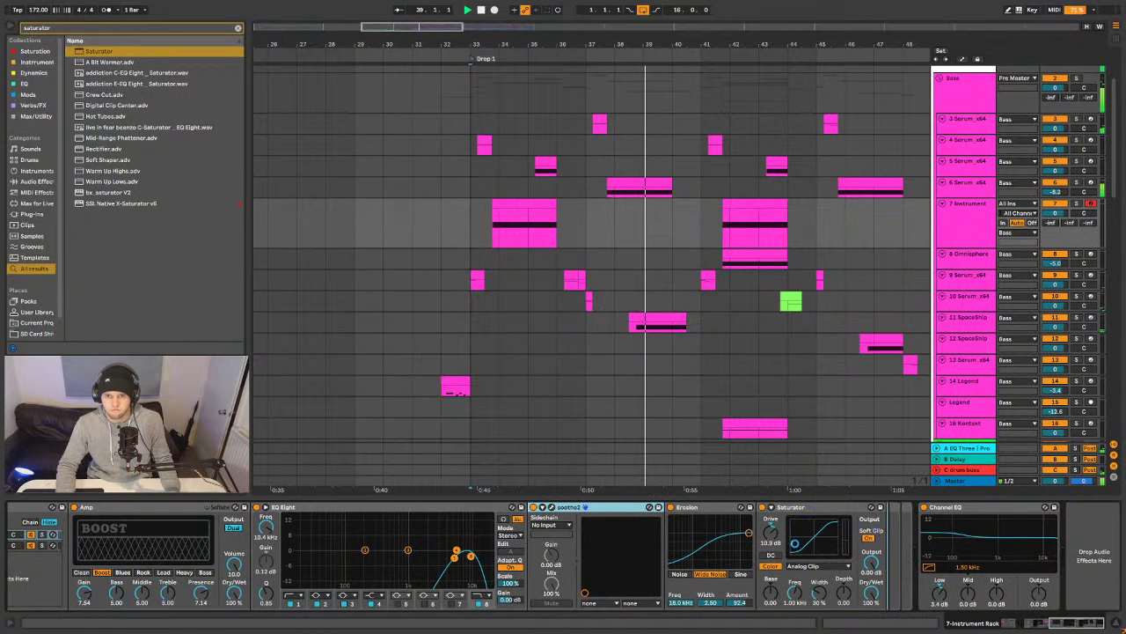
{"action": "left_click_drag", "start_coordinate": [564, 507], "coordinate": [897, 546]}
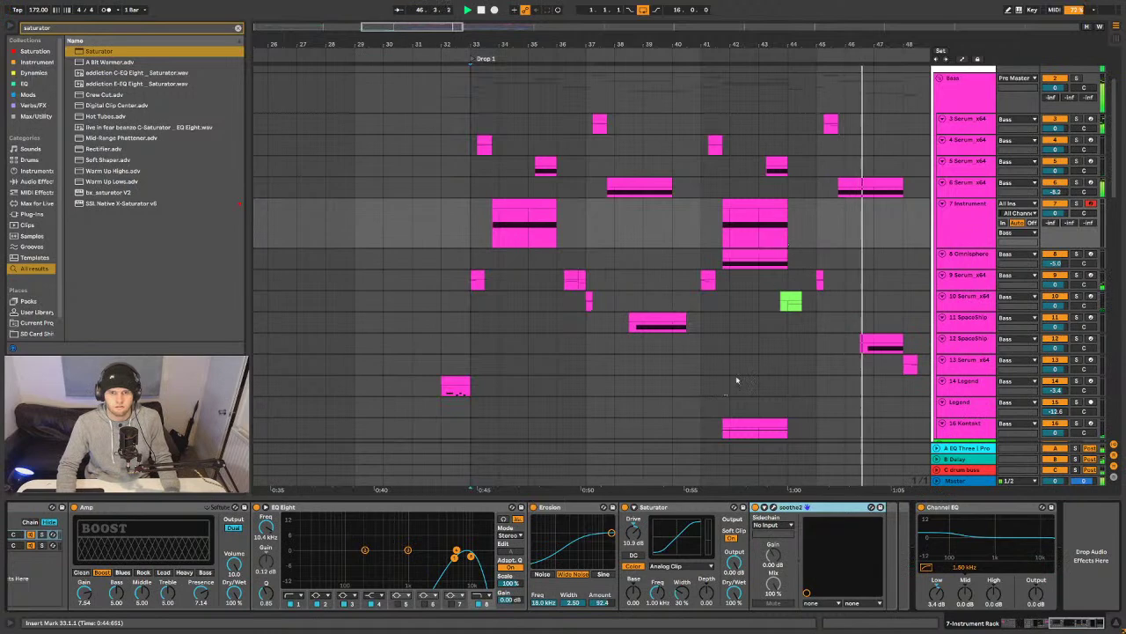
- Automate the volume of the first Audio Effect Rack chain on the 7 Instrument track, dropping it to -inf dB at bar 37
{"action": "left_click_drag", "start_coordinate": [1094, 623], "coordinate": [1071, 623]}
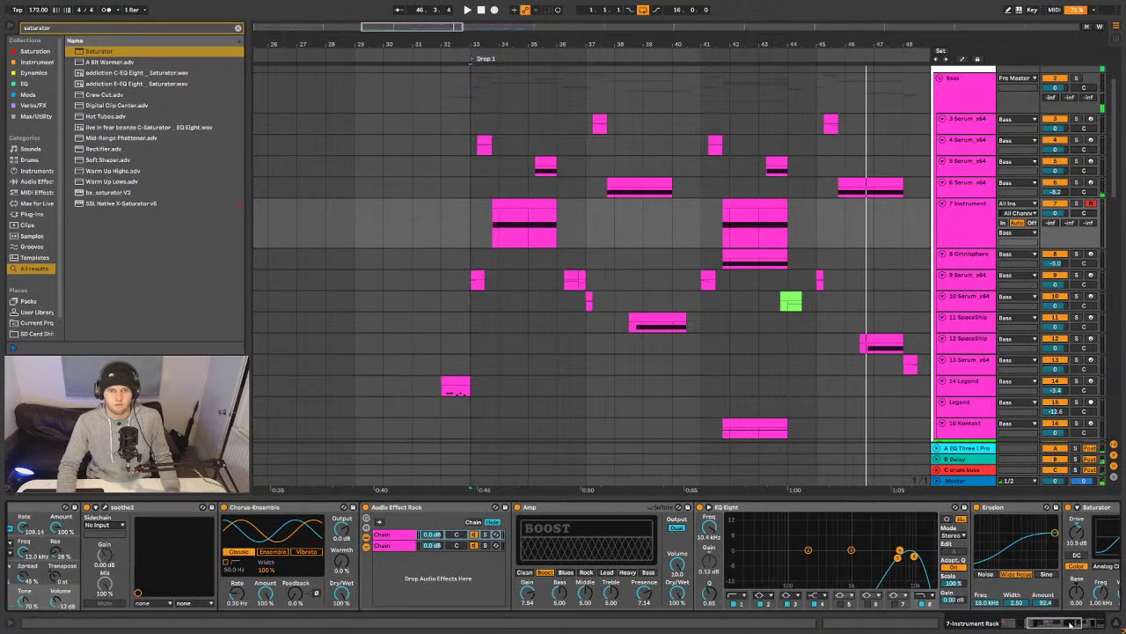
{"action": "left_click", "coordinate": [437, 536]}
{"action": "key", "text": "a"}
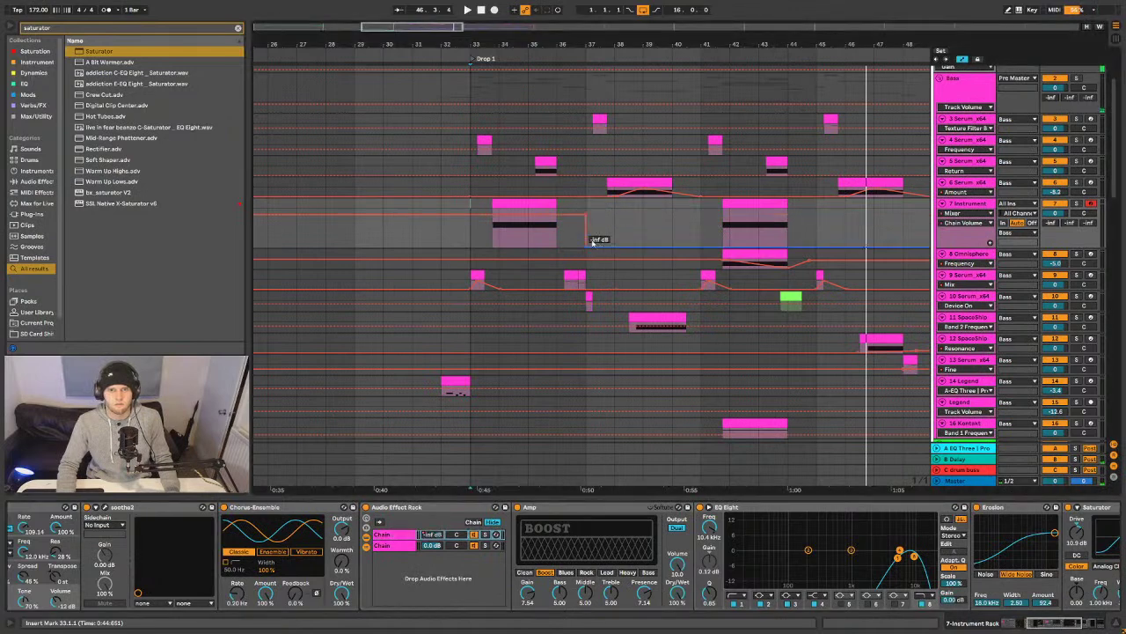
{"action": "key", "text": "a"}
{"action": "left_click", "coordinate": [474, 222]}
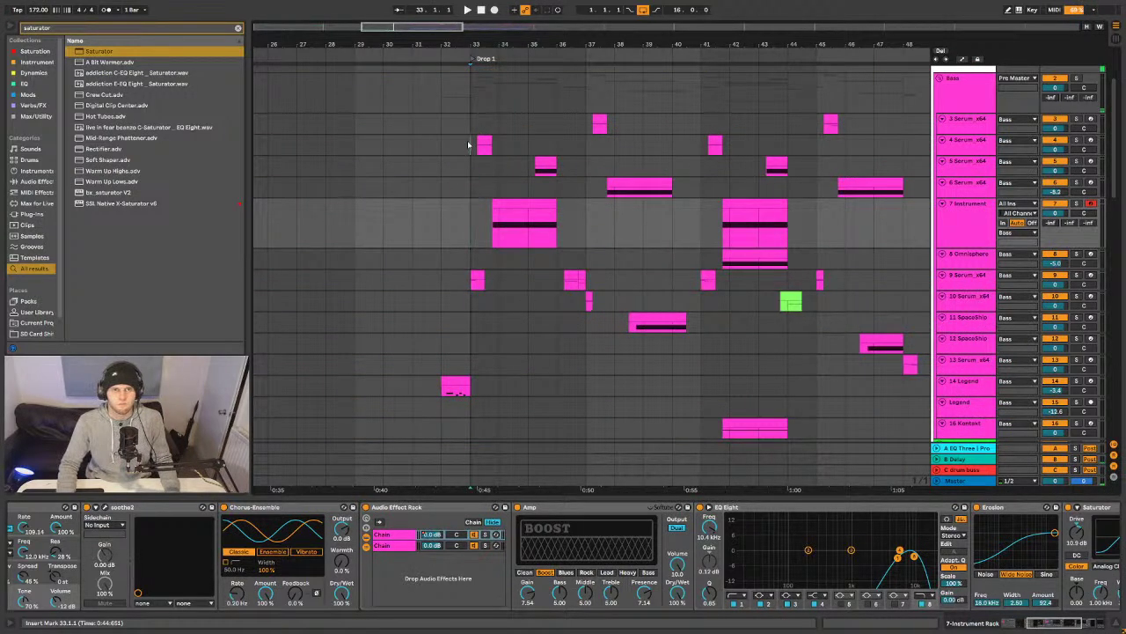
- Replay Drop 1 from bar 33 to audition the bass with the chain volume automation
{"action": "left_click", "coordinate": [469, 146]}
{"action": "key", "text": "space"}
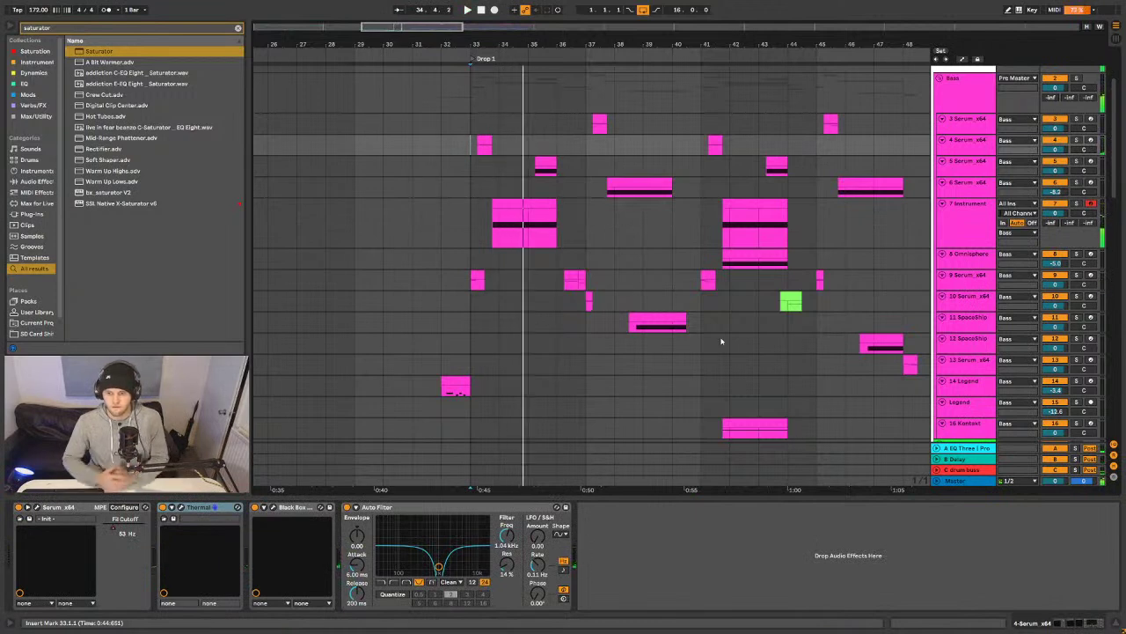
{"action": "key", "text": "space"}
{"action": "key", "text": "space"}
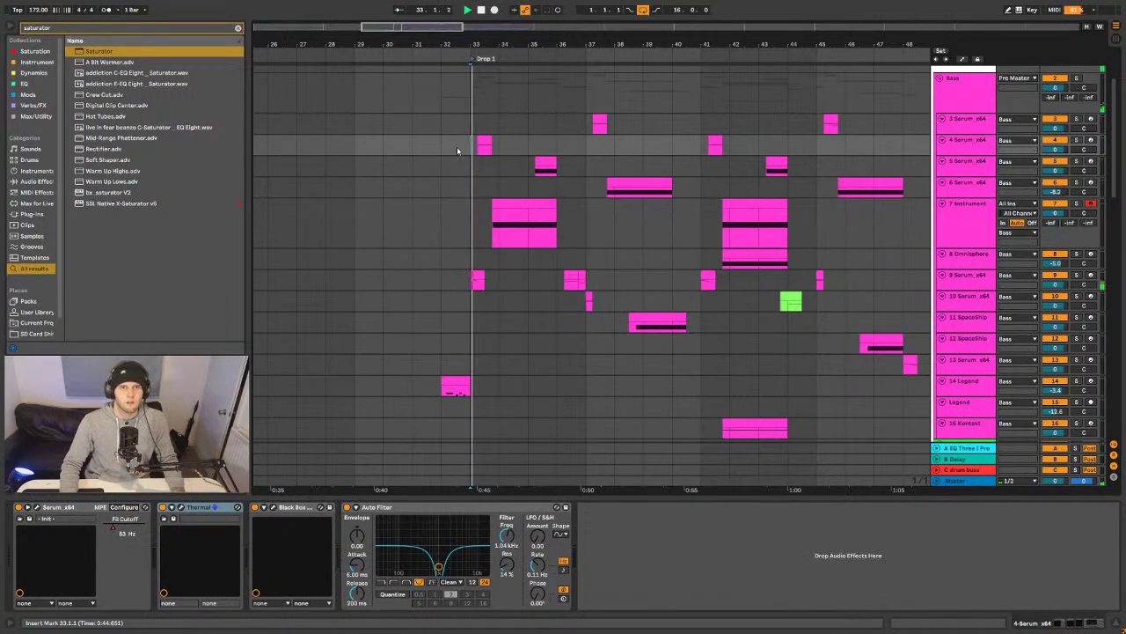
- Listen through Drop 1 and Drop 2 with the device view hidden, examining how the bass clips are arranged
{"action": "left_click", "coordinate": [1102, 621]}
{"action": "scroll", "coordinate": [681, 460], "scroll_direction": "up", "scroll_amount": 2}
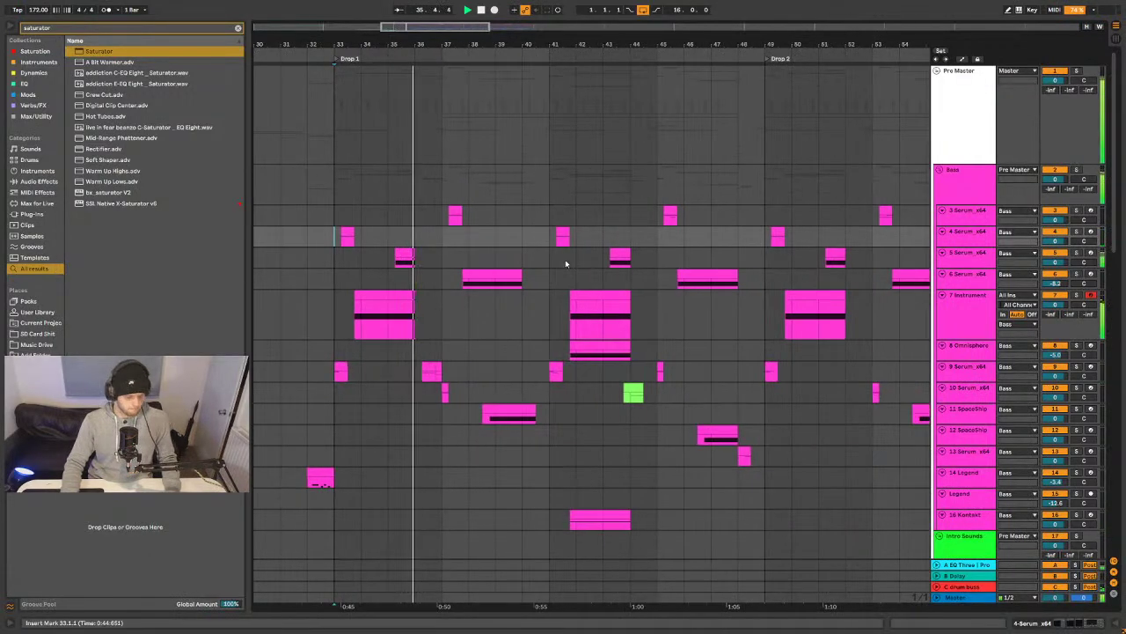
{"action": "key", "text": "h"}
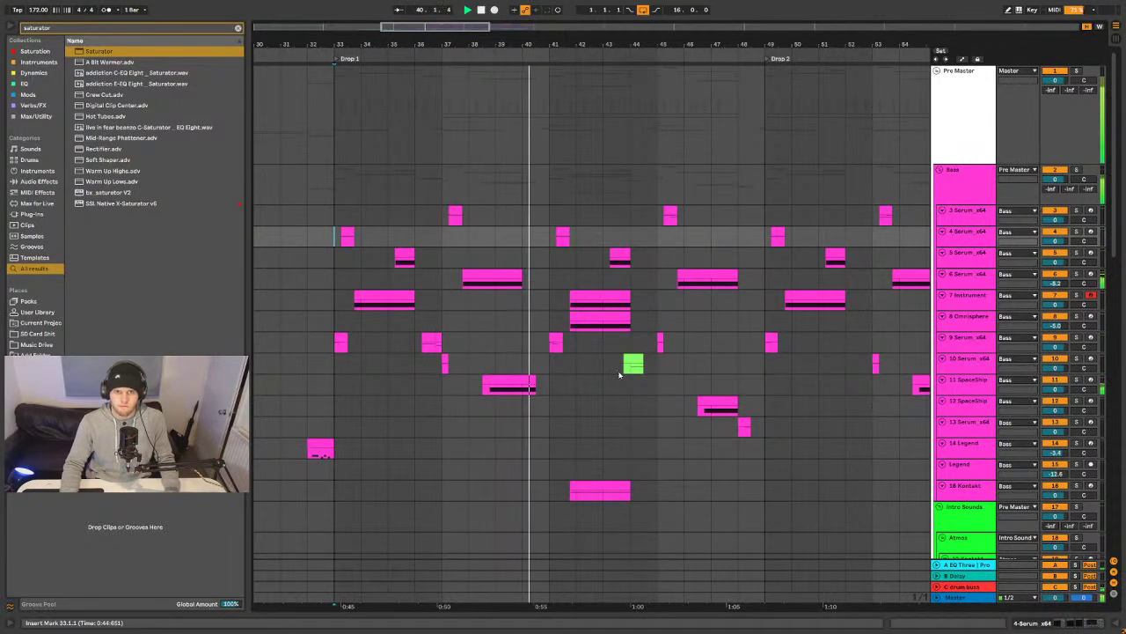
{"action": "left_click_drag", "start_coordinate": [607, 60], "coordinate": [582, 32]}
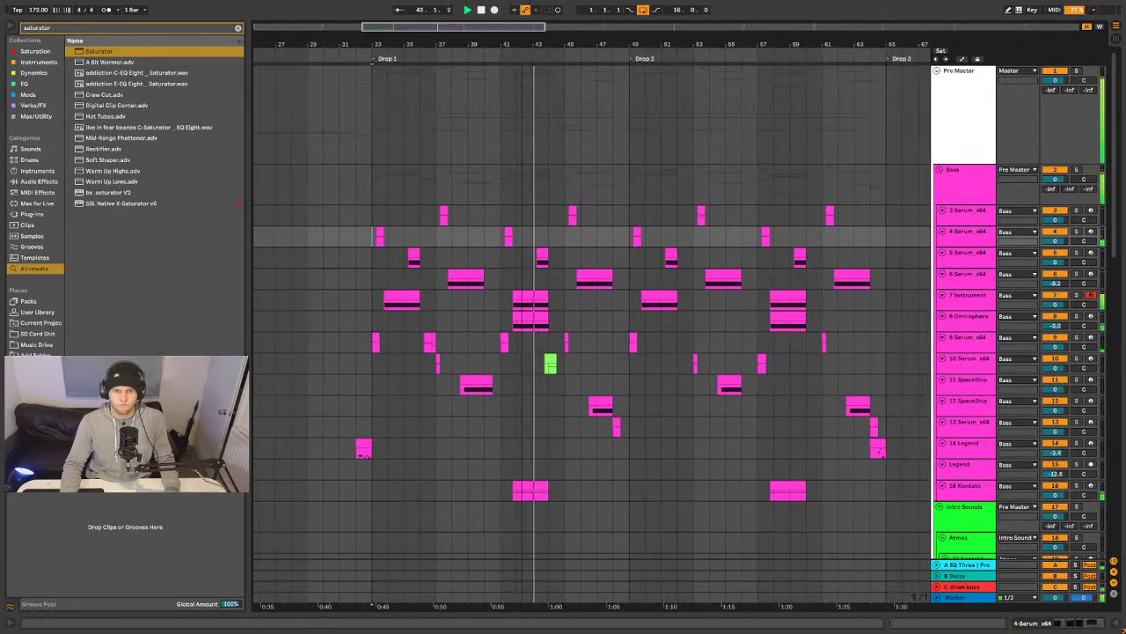
{"action": "scroll", "coordinate": [576, 324], "scroll_direction": "down", "scroll_amount": 2}
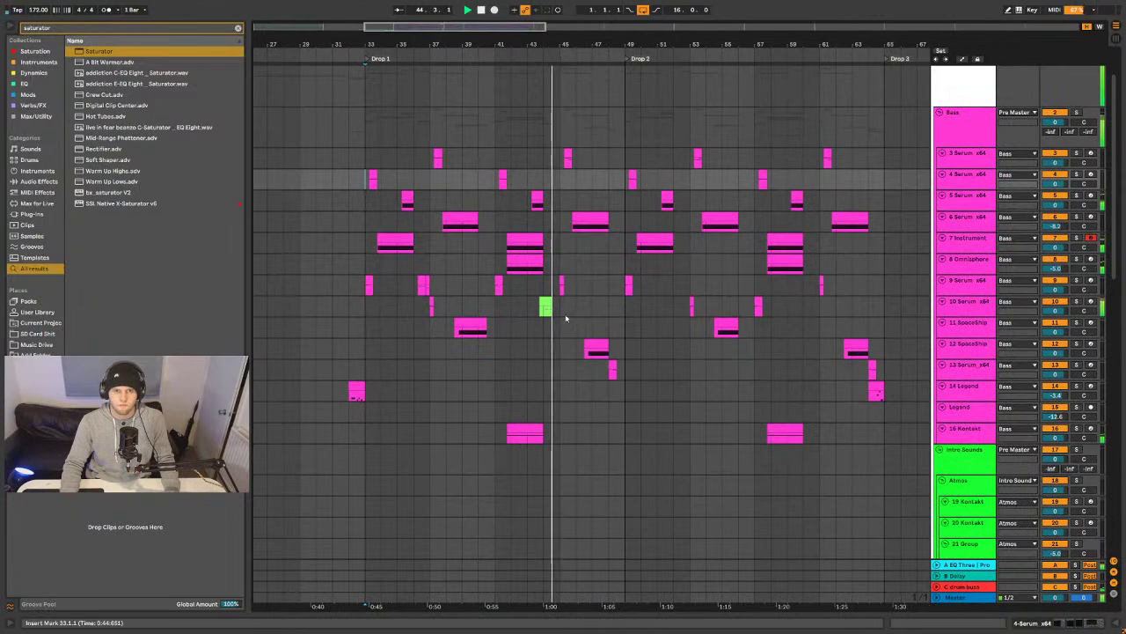
{"action": "key", "text": "minus"}
{"action": "left_click_drag", "start_coordinate": [419, 35], "coordinate": [420, 44]}
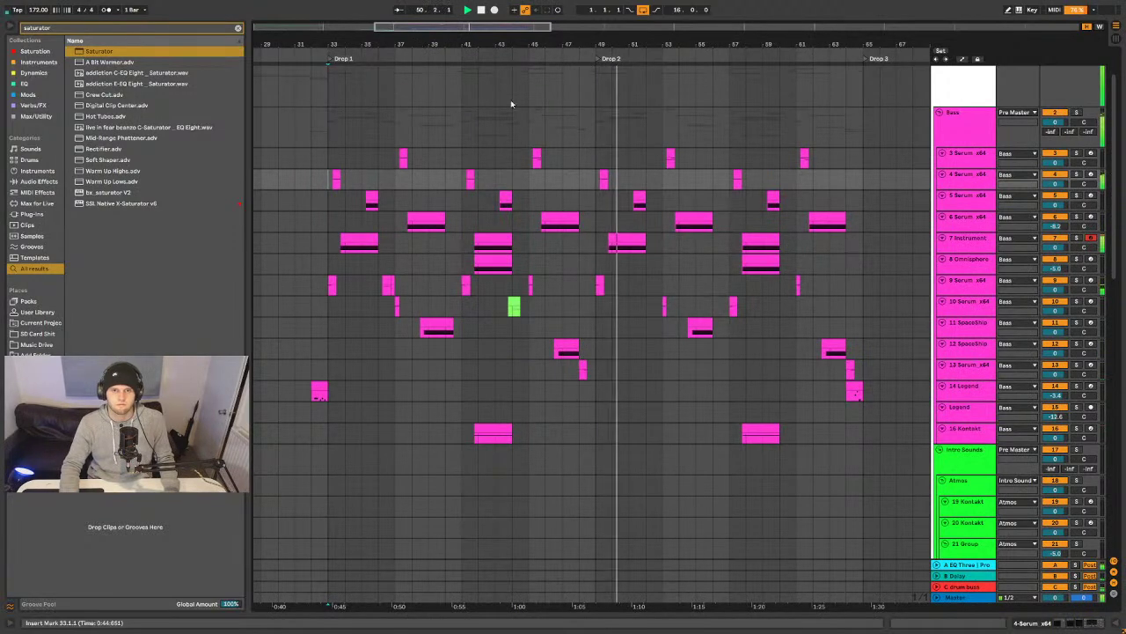
{"action": "scroll", "coordinate": [578, 280], "scroll_direction": "down", "scroll_amount": 3}
{"action": "scroll", "coordinate": [578, 281], "scroll_direction": "down", "scroll_amount": 3}
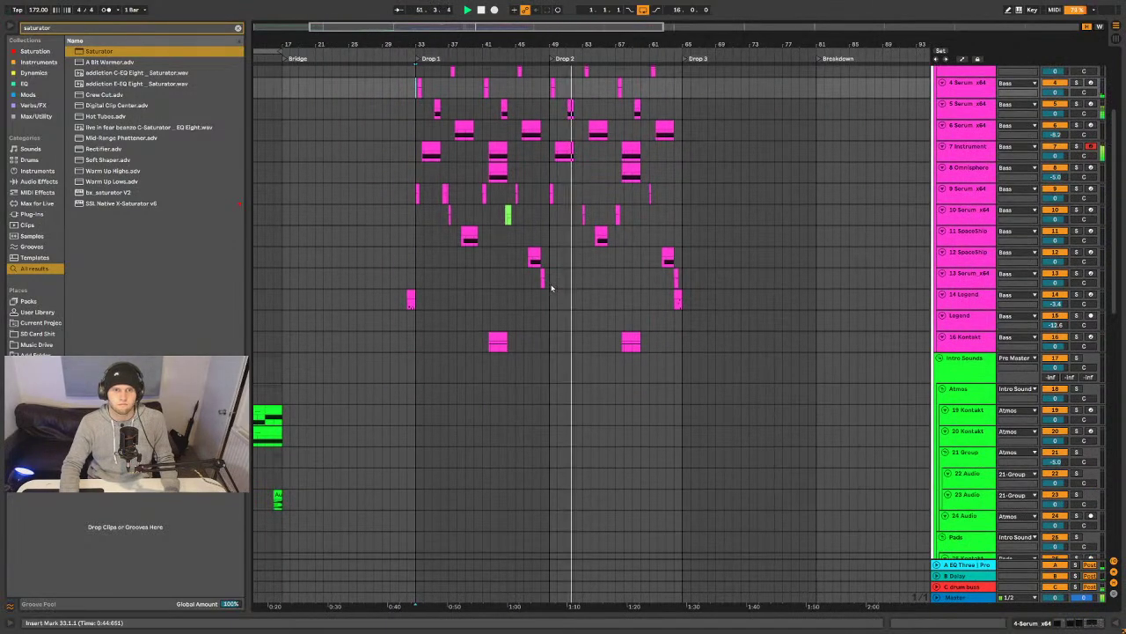
{"action": "scroll", "coordinate": [542, 291], "scroll_direction": "up", "scroll_amount": 4}
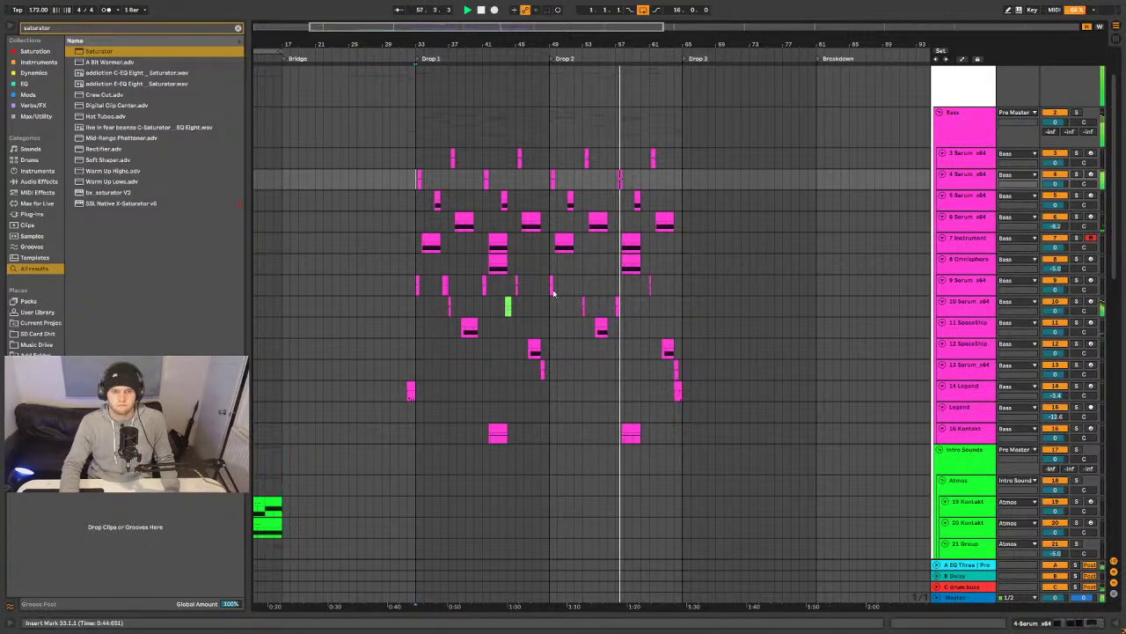
{"action": "key", "text": "plus"}
{"action": "left_click_drag", "start_coordinate": [475, 43], "coordinate": [431, 50]}
{"action": "scroll", "coordinate": [430, 268], "scroll_direction": "down", "scroll_amount": 3}
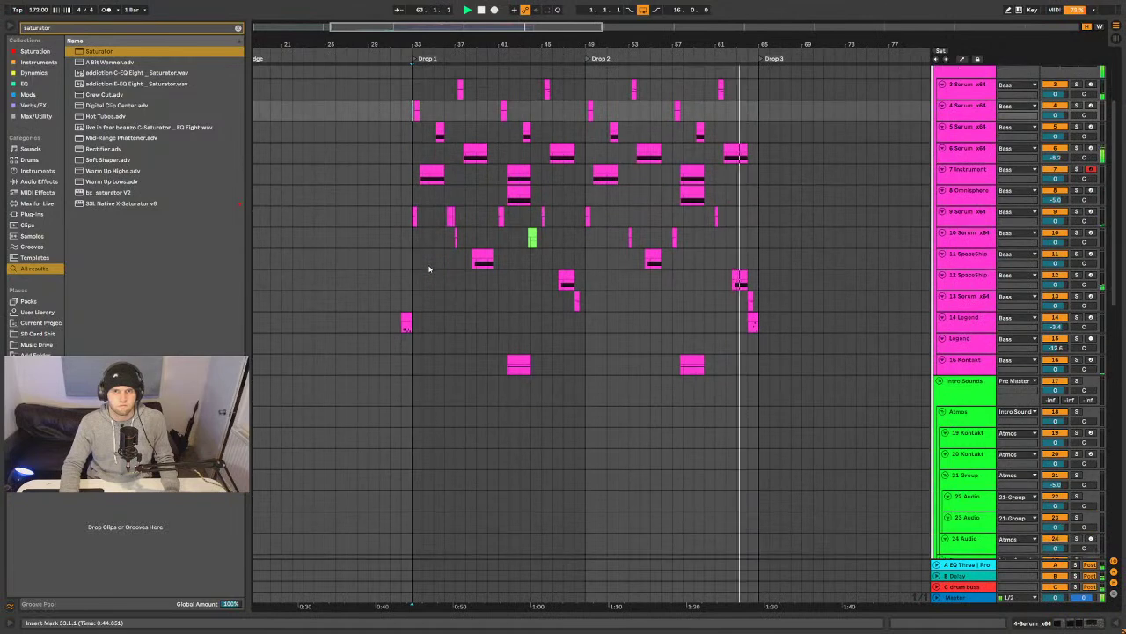
{"action": "scroll", "coordinate": [431, 264], "scroll_direction": "up", "scroll_amount": 3}
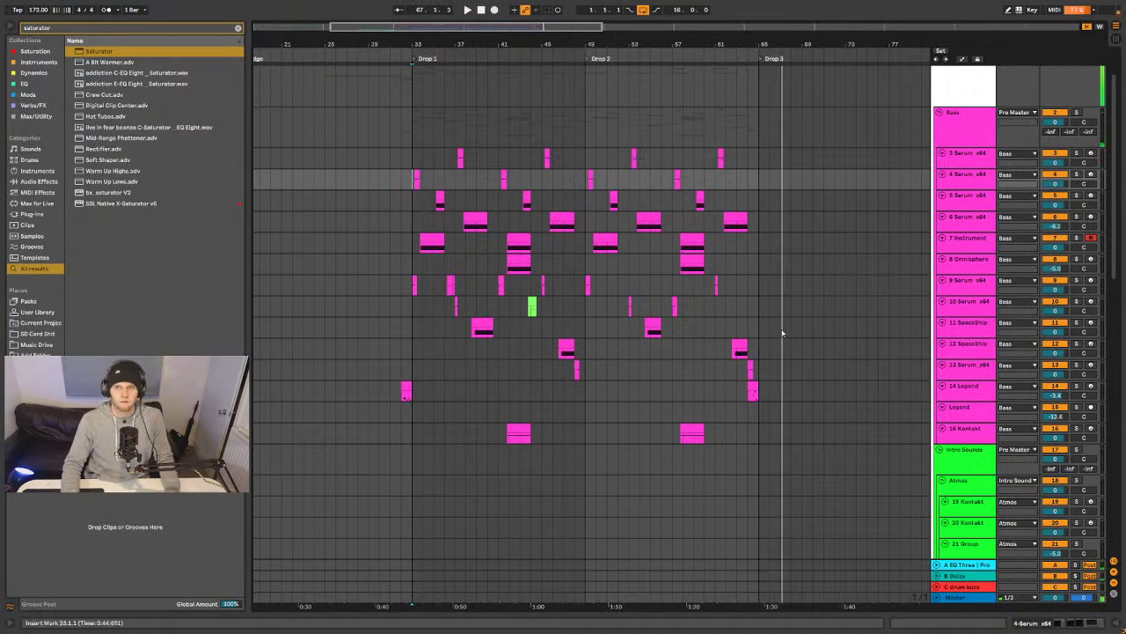
- Show the automation lanes and enlarge the 48 Group track to inspect its track volume automation
{"action": "scroll", "coordinate": [772, 324], "scroll_direction": "down", "scroll_amount": 15}
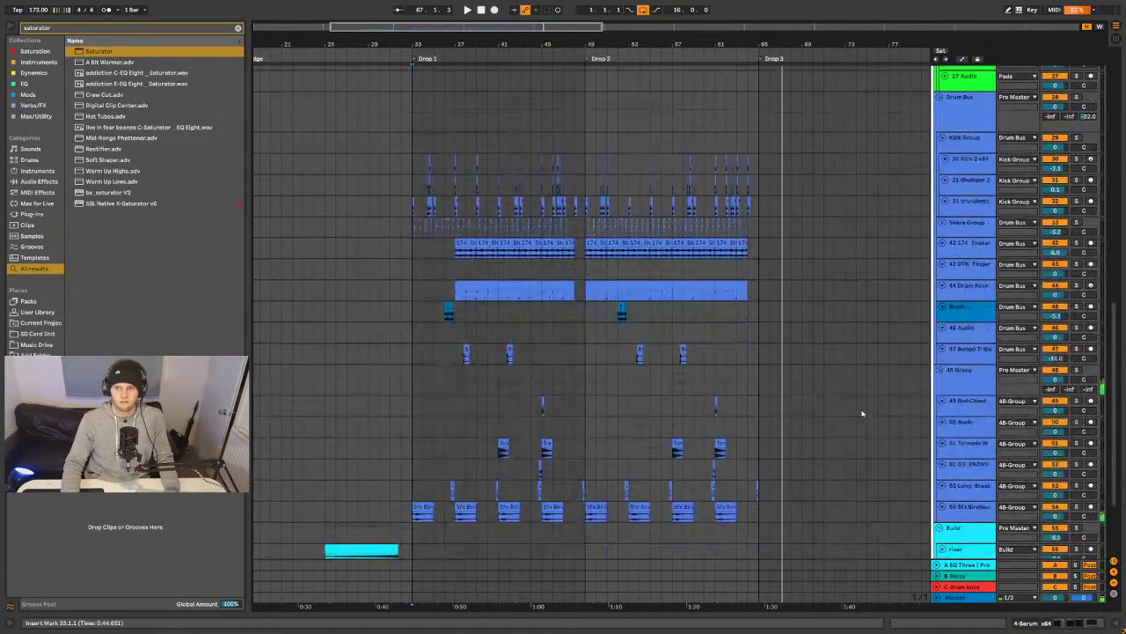
{"action": "left_click", "coordinate": [953, 377]}
{"action": "key", "text": "a"}
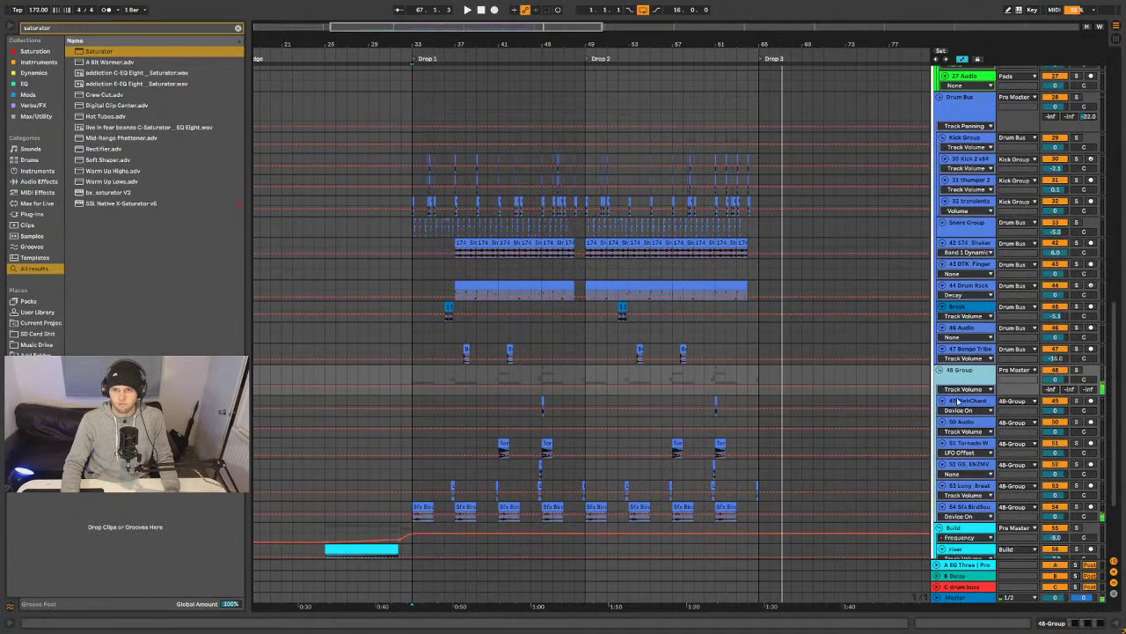
{"action": "left_click_drag", "start_coordinate": [960, 394], "coordinate": [959, 438]}
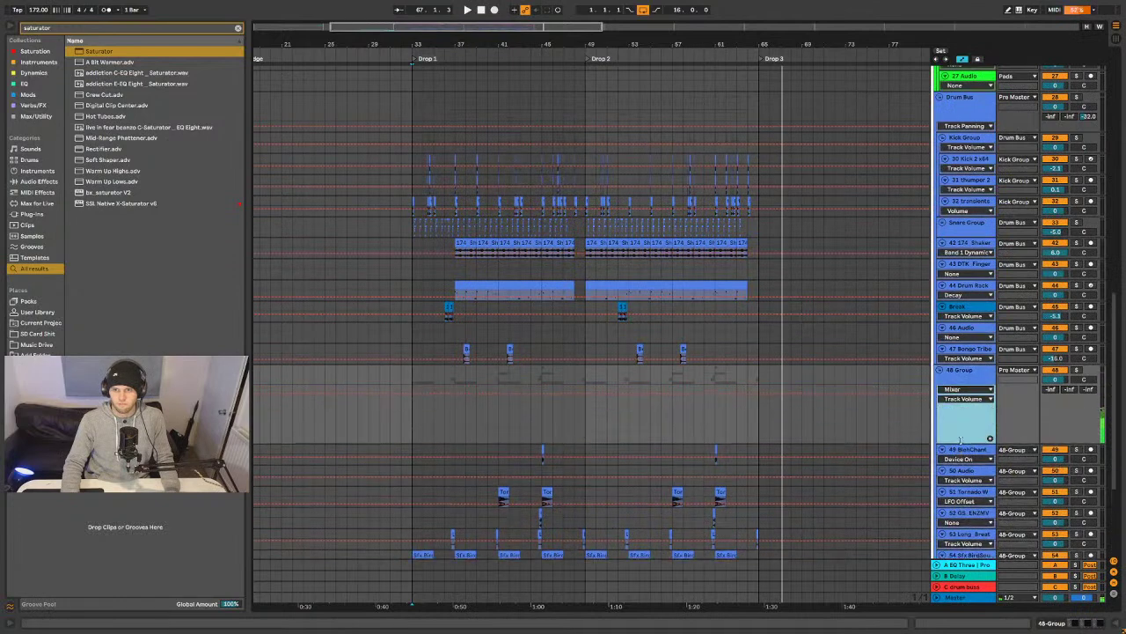
{"action": "left_click", "coordinate": [957, 388]}
{"action": "left_click", "coordinate": [959, 377]}
{"action": "left_click", "coordinate": [1062, 572]}
- Enlarge the Sfx BirdSound track, show its Utility Gain automation and pull the gain down to minimum from the end of Drop 2
{"action": "scroll", "coordinate": [1012, 493], "scroll_direction": "down", "scroll_amount": 5}
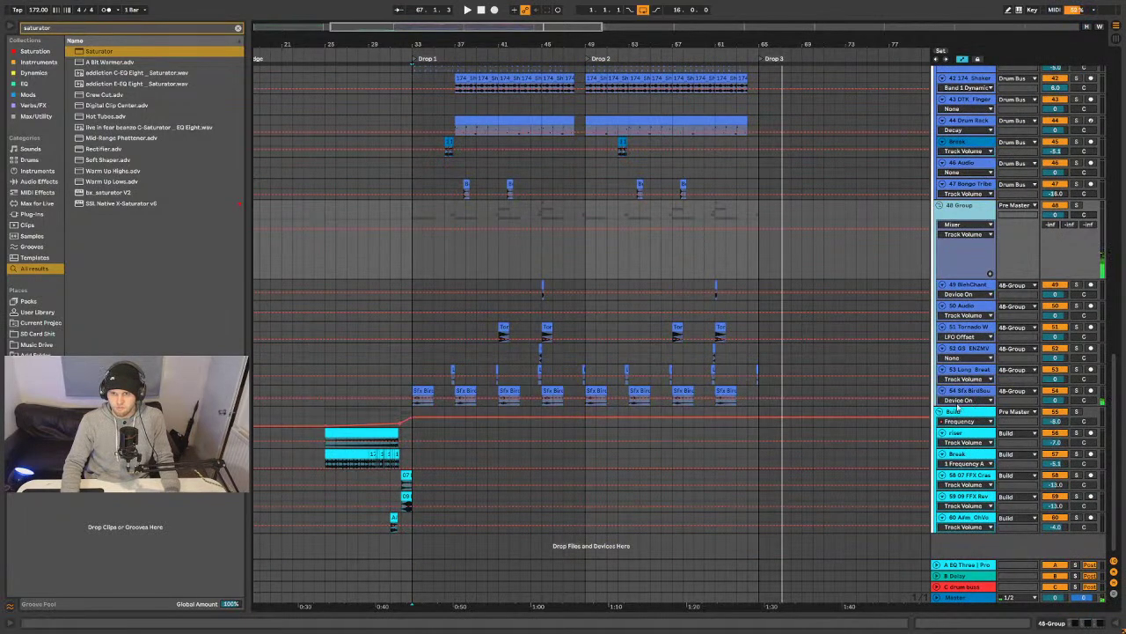
{"action": "left_click_drag", "start_coordinate": [958, 406], "coordinate": [971, 453]}
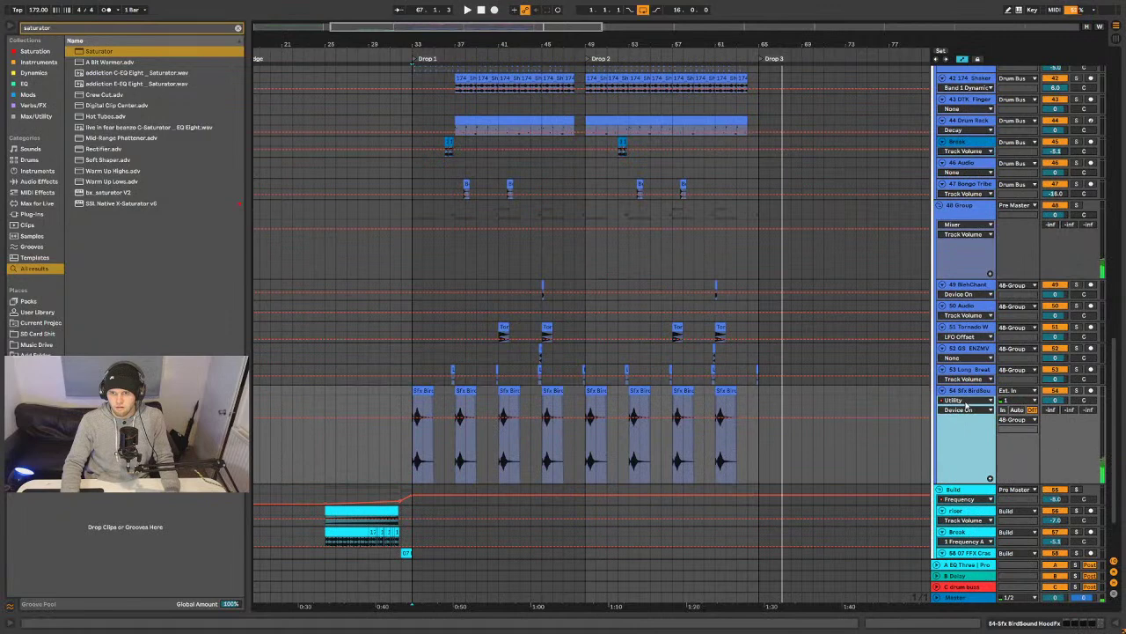
{"action": "left_click", "coordinate": [966, 410]}
{"action": "left_click", "coordinate": [963, 491]}
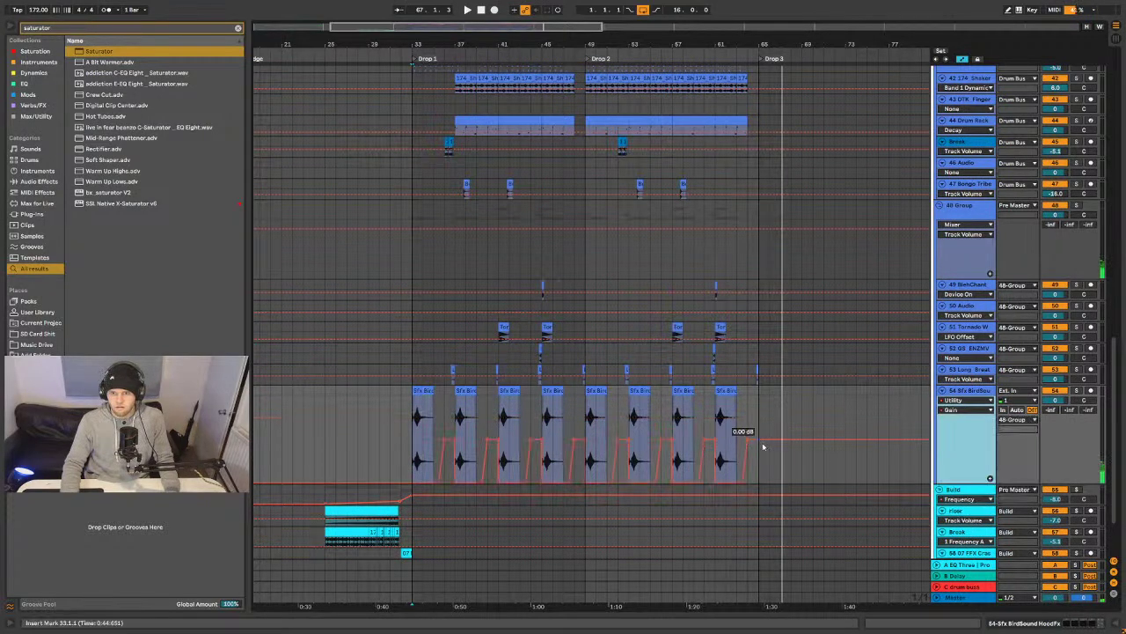
{"action": "left_click_drag", "start_coordinate": [754, 438], "coordinate": [748, 475]}
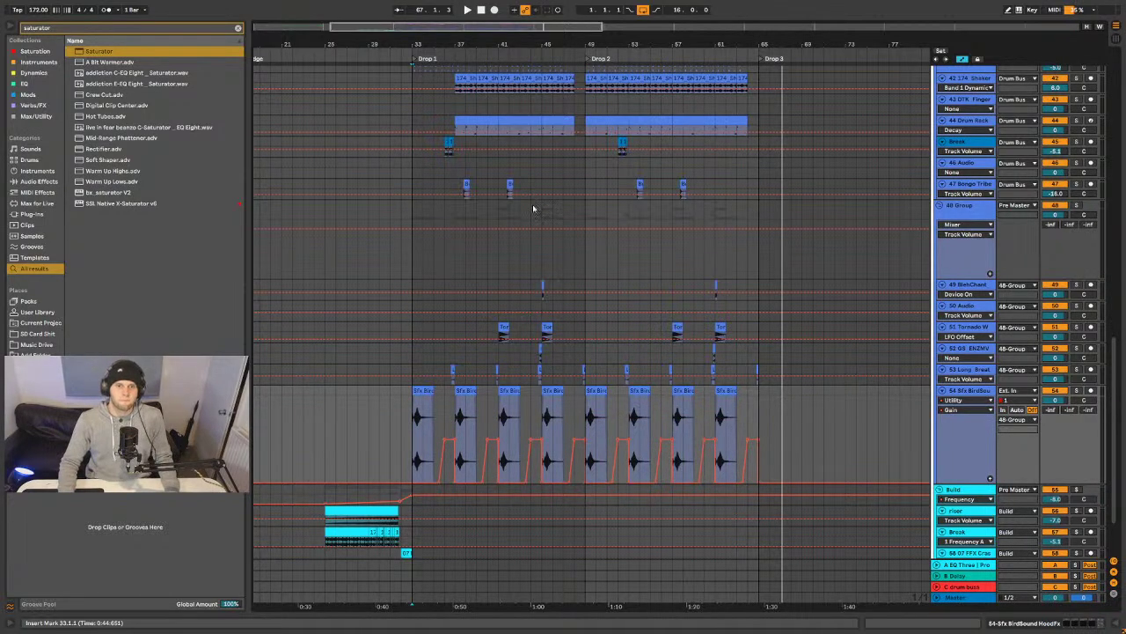
{"action": "key", "text": "a"}
- Duplicate the whole Drop 2 section, bars 49 to 65, across all tracks into Drop 3
{"action": "left_click_drag", "start_coordinate": [756, 424], "coordinate": [584, 84]}
{"action": "key", "text": "ctrl+d"}
{"action": "scroll", "coordinate": [696, 288], "scroll_direction": "down", "scroll_amount": 2}
{"action": "scroll", "coordinate": [713, 335], "scroll_direction": "up", "scroll_amount": 10}
{"action": "scroll", "coordinate": [721, 357], "scroll_direction": "up", "scroll_amount": 15}
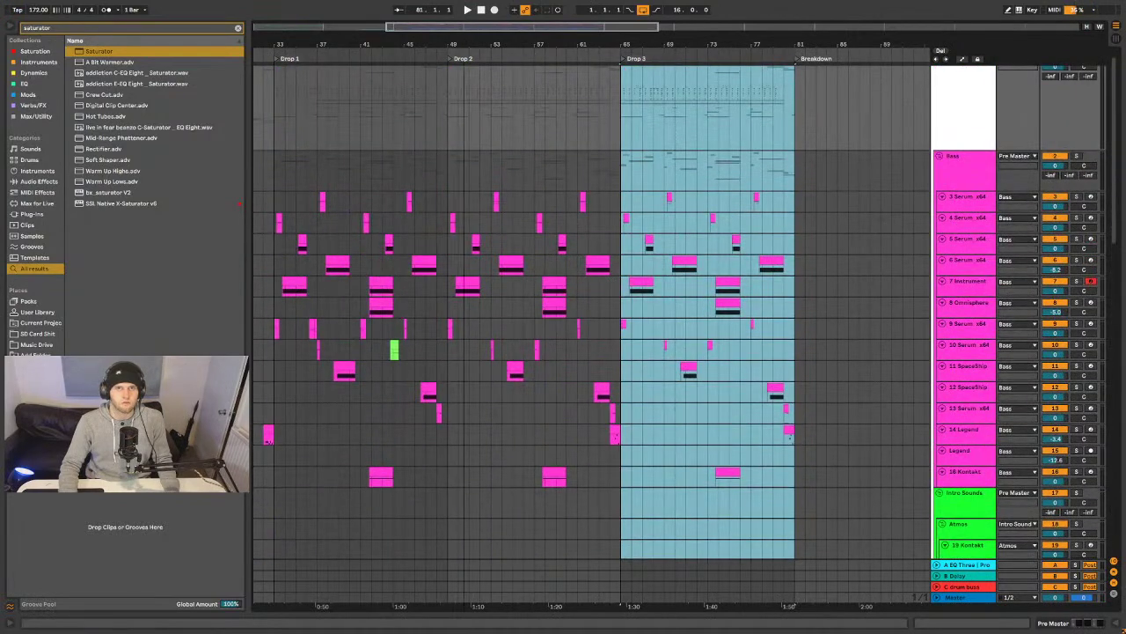
- Place the insert marker at the start of Drop 1, bar 33
{"action": "scroll", "coordinate": [483, 65], "scroll_direction": "left", "scroll_amount": 10}
{"action": "left_click", "coordinate": [607, 116]}
{"action": "scroll", "coordinate": [623, 229], "scroll_direction": "down", "scroll_amount": 5}
{"action": "scroll", "coordinate": [623, 220], "scroll_direction": "up", "scroll_amount": 4}
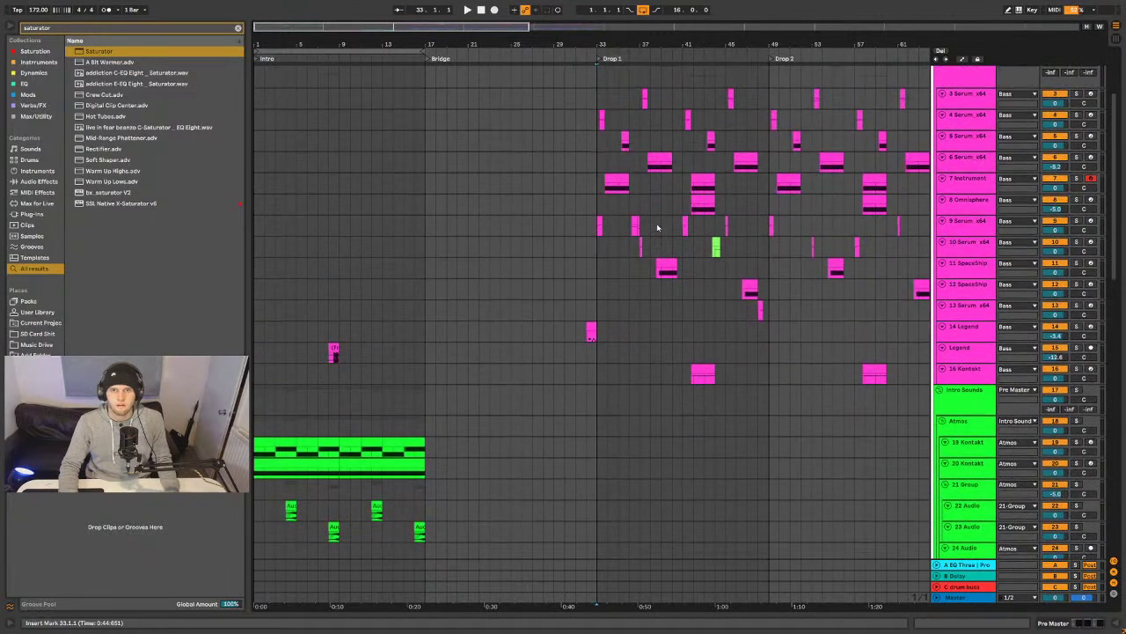
{"action": "left_click", "coordinate": [624, 204]}
{"action": "key", "text": "plus"}
{"action": "key", "text": "plus"}
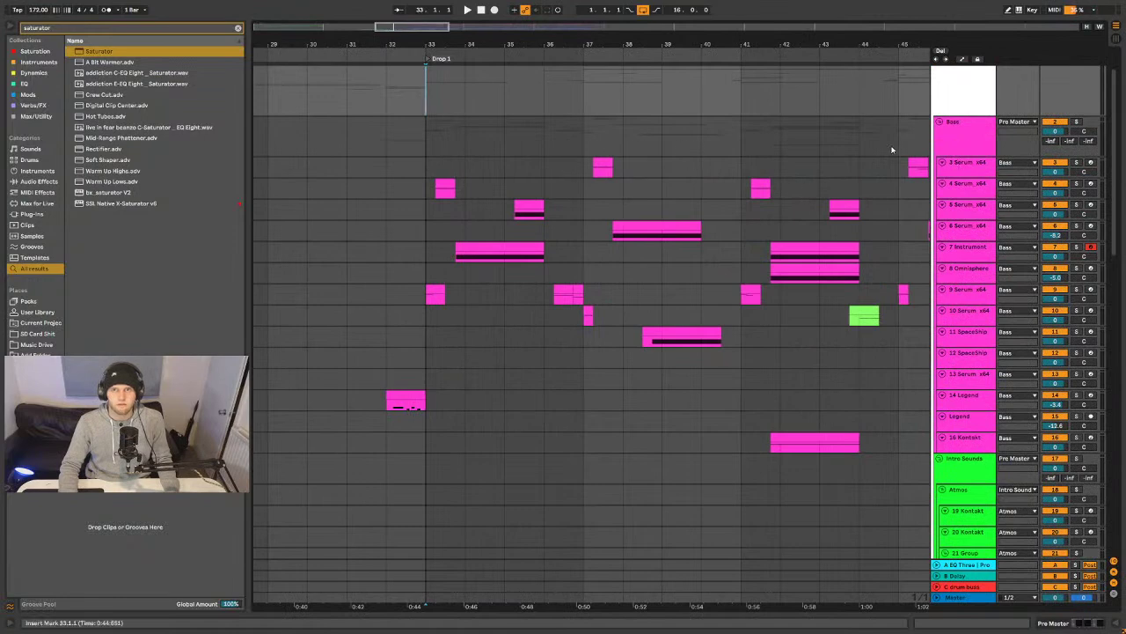
- Open the Bass group's device chain, switch off the Weiss Deess and show the automation lanes
{"action": "left_click", "coordinate": [940, 142]}
{"action": "left_click", "coordinate": [1022, 630]}
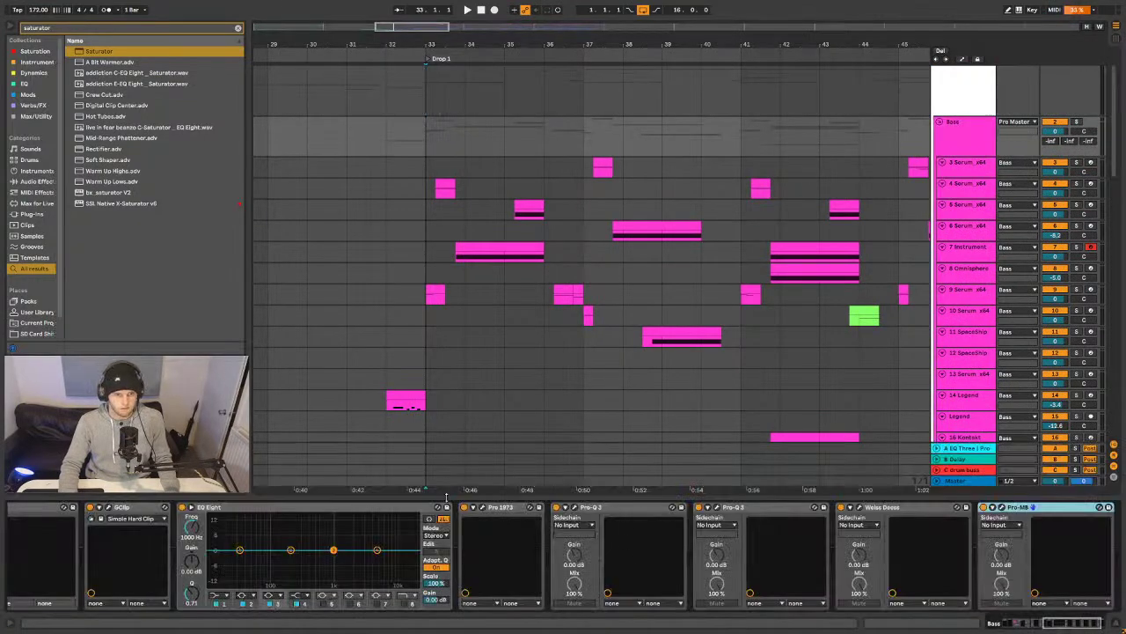
{"action": "left_click_drag", "start_coordinate": [1083, 627], "coordinate": [1119, 607]}
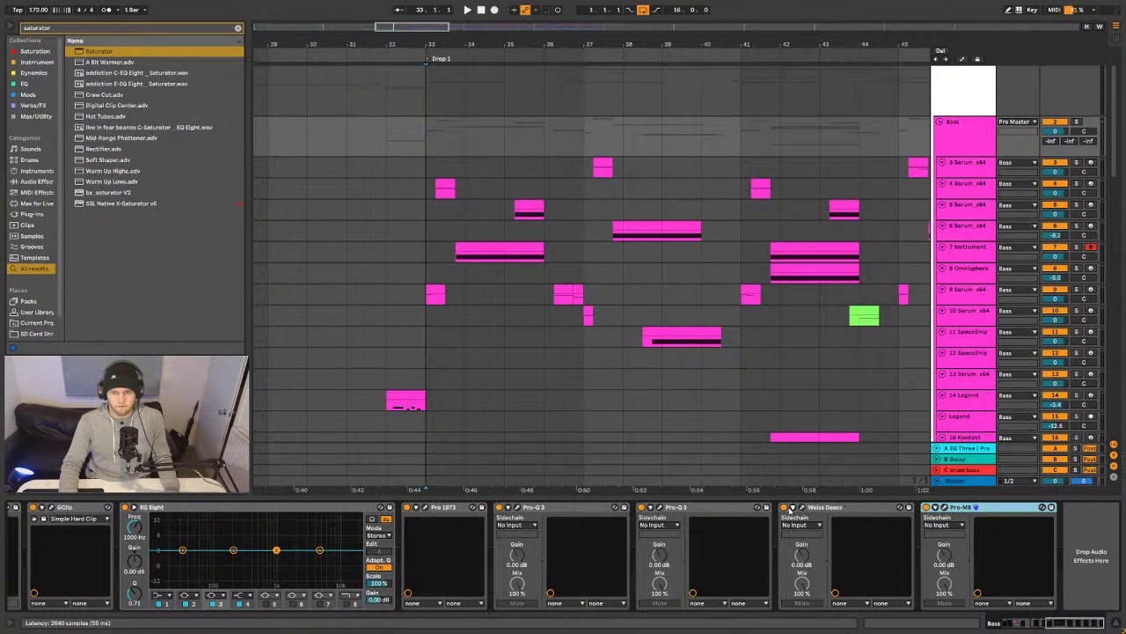
{"action": "key", "text": "a"}
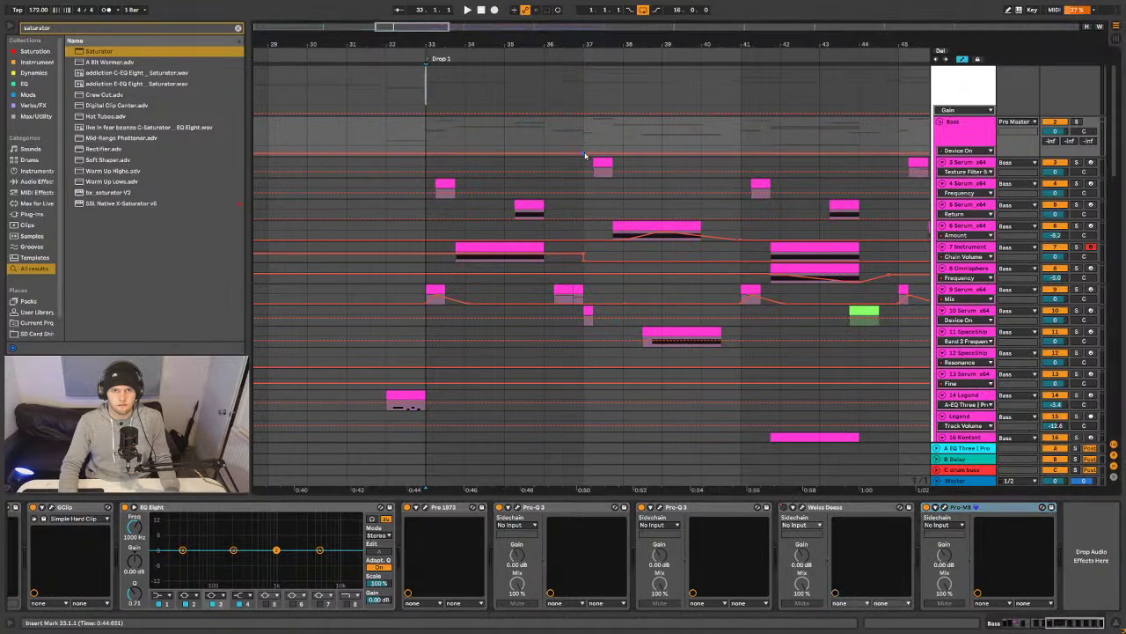
- Fold the OTT, Black Box, Saturn 2, Pro-Q 3 and GClip devices in the Bass group's chain
{"action": "left_click_drag", "start_coordinate": [1064, 624], "coordinate": [1014, 623]}
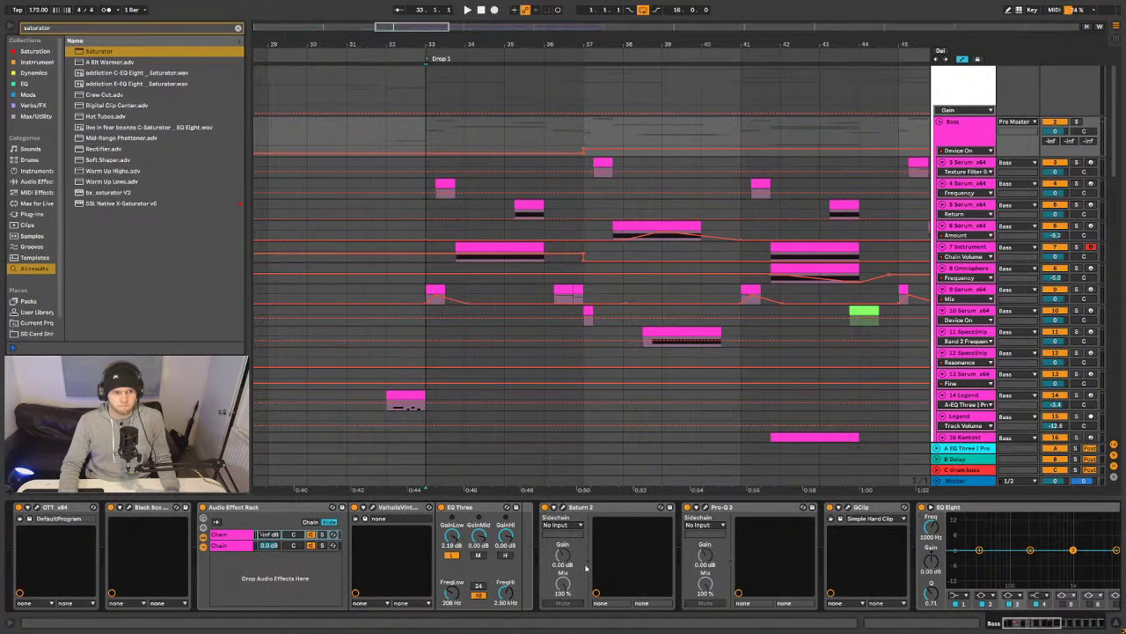
{"action": "double_click", "coordinate": [57, 509]}
{"action": "double_click", "coordinate": [58, 509]}
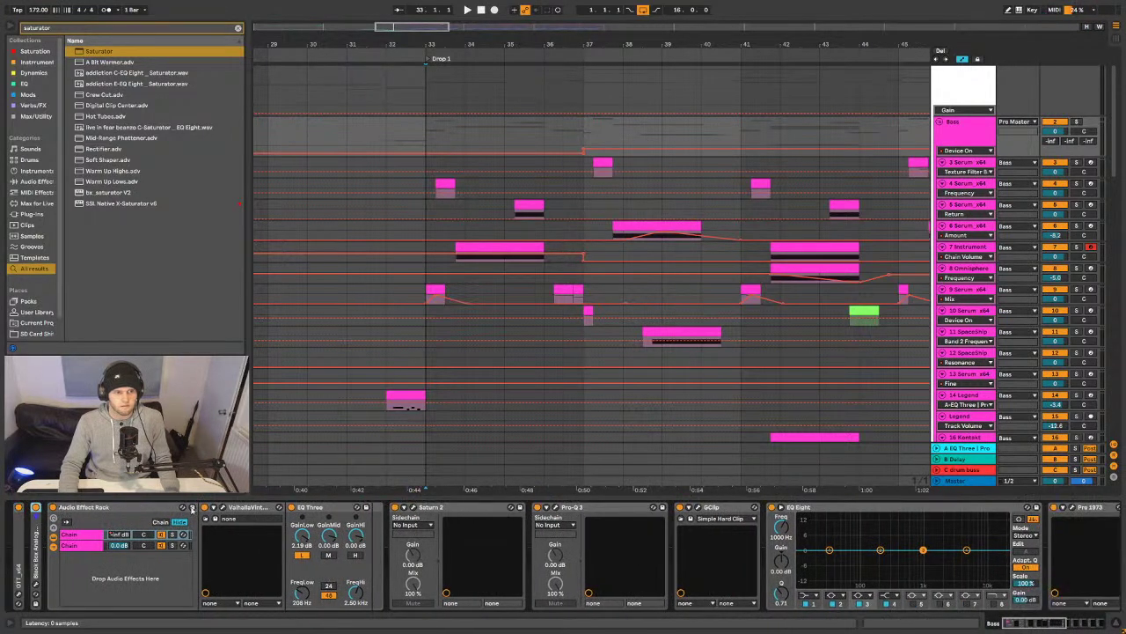
{"action": "double_click", "coordinate": [464, 510]}
{"action": "double_click", "coordinate": [471, 508]}
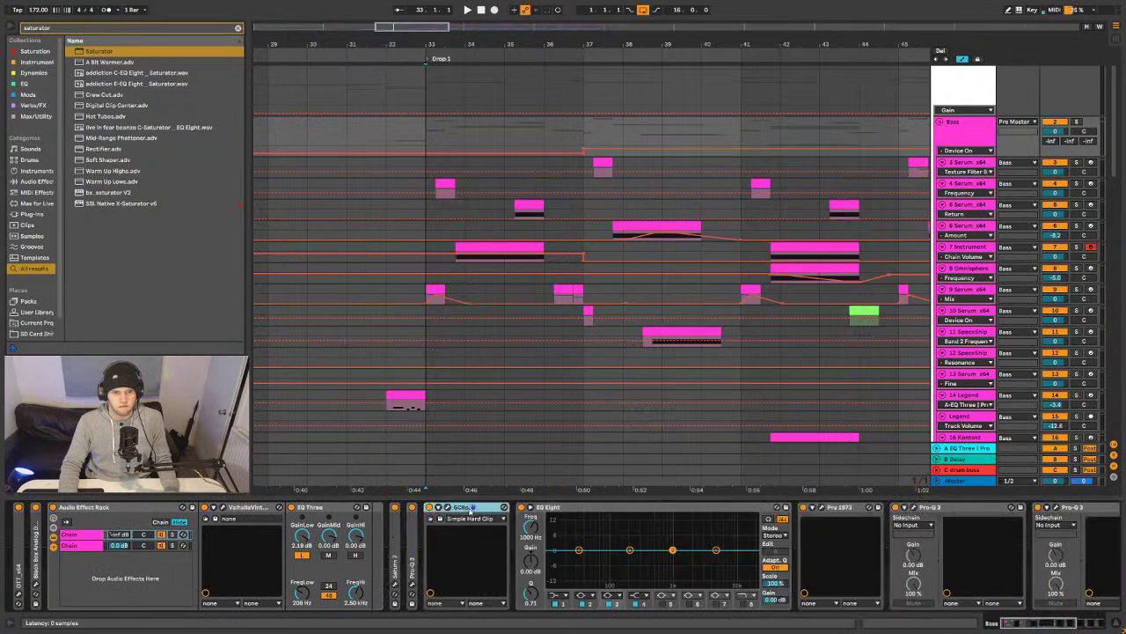
{"action": "double_click", "coordinate": [482, 508]}
- Delete the EQ Eight after GClip, and fold the Pre 1973 after checking its settings
{"action": "left_click", "coordinate": [494, 508]}
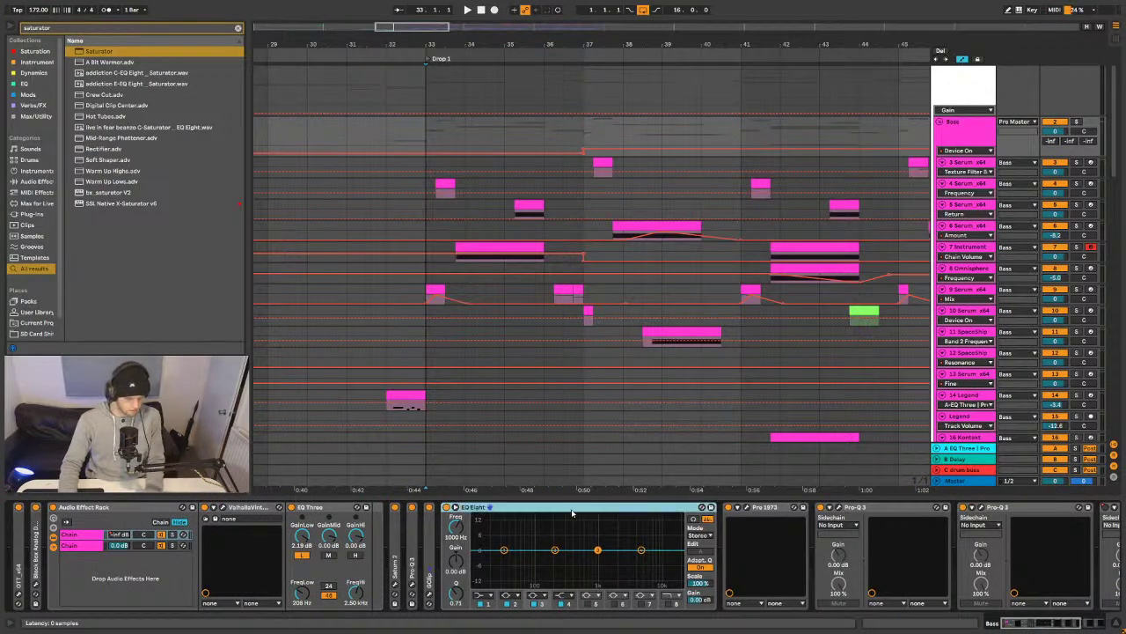
{"action": "key", "text": "Delete"}
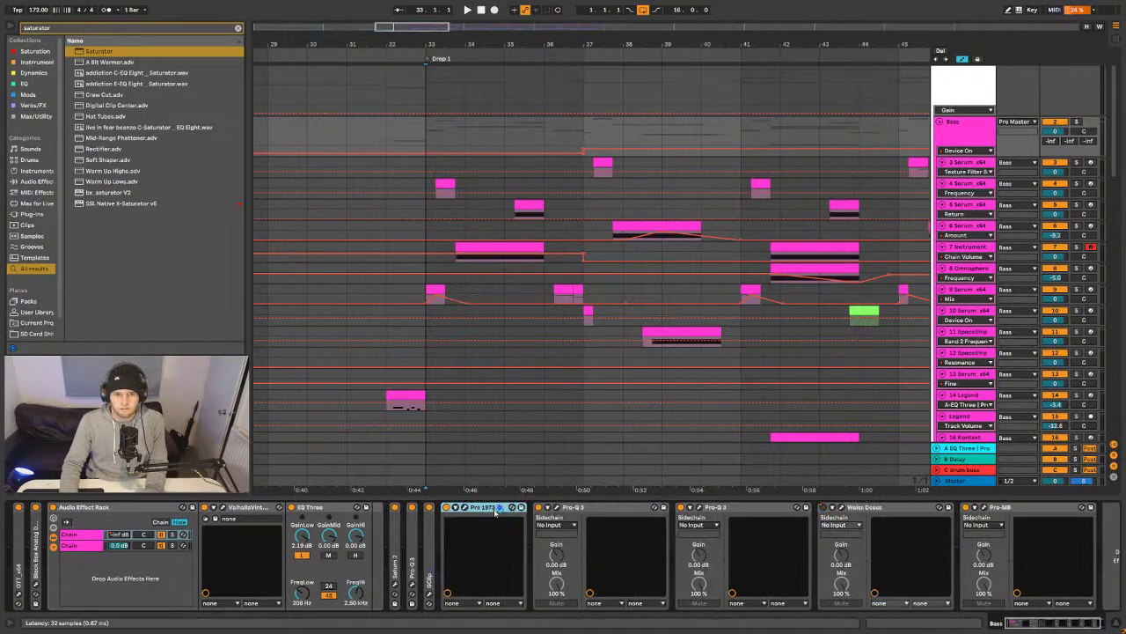
{"action": "left_click", "coordinate": [466, 508]}
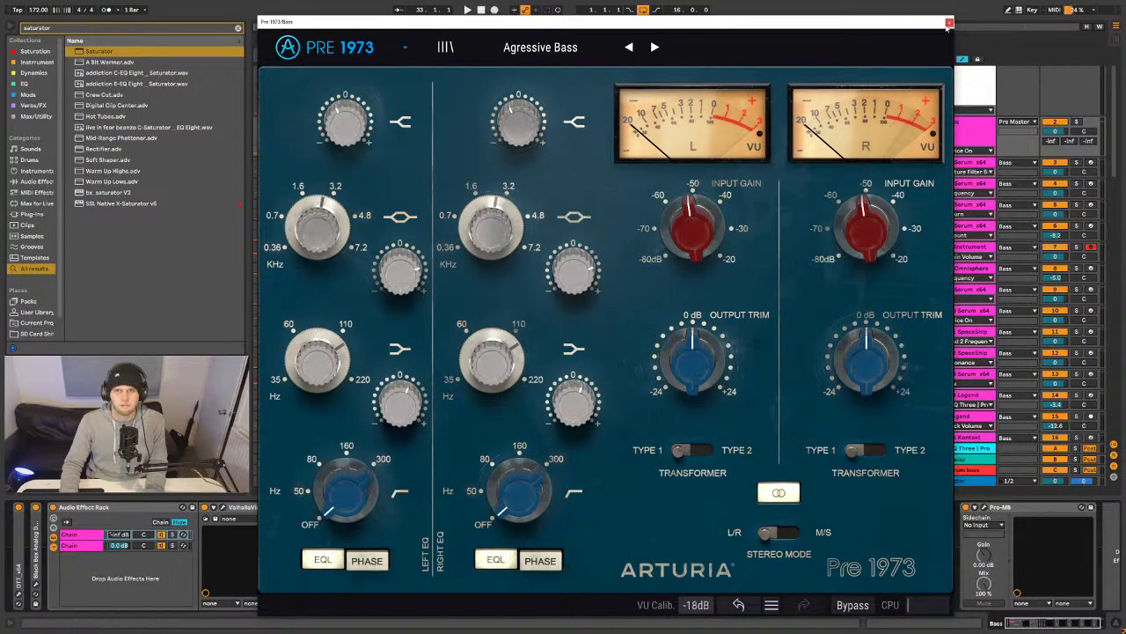
{"action": "left_click", "coordinate": [948, 24]}
{"action": "double_click", "coordinate": [478, 507]}
- Compare the curves of the two adjacent Pro-Q 3 devices after Pre 1973 and delete the one without the mid boosts
{"action": "left_click", "coordinate": [507, 508]}
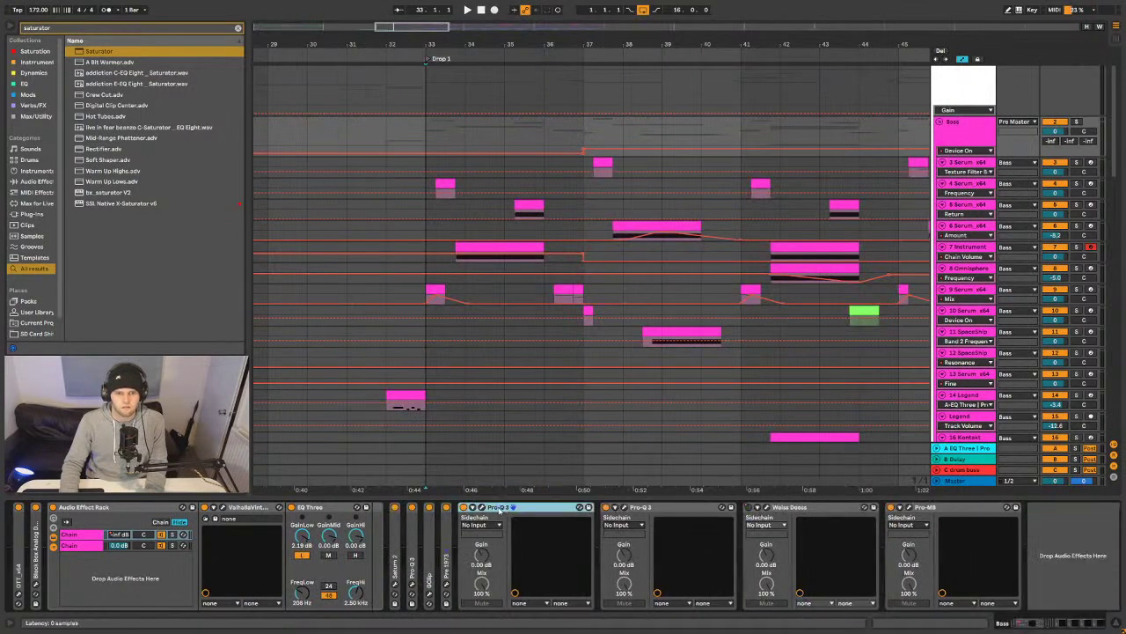
{"action": "left_click", "coordinate": [481, 508]}
{"action": "left_click", "coordinate": [482, 508]}
{"action": "double_click", "coordinate": [511, 507]}
{"action": "left_click", "coordinate": [499, 509]}
{"action": "left_click", "coordinate": [499, 509]}
{"action": "left_click", "coordinate": [499, 508]}
{"action": "double_click", "coordinate": [465, 533]}
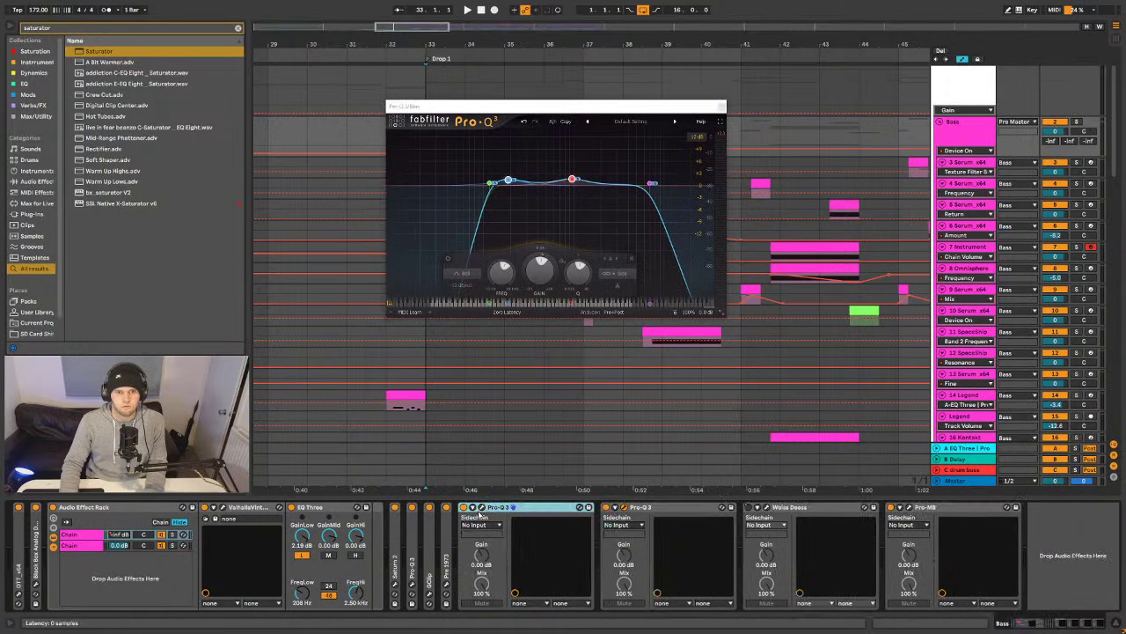
{"action": "left_click", "coordinate": [482, 509]}
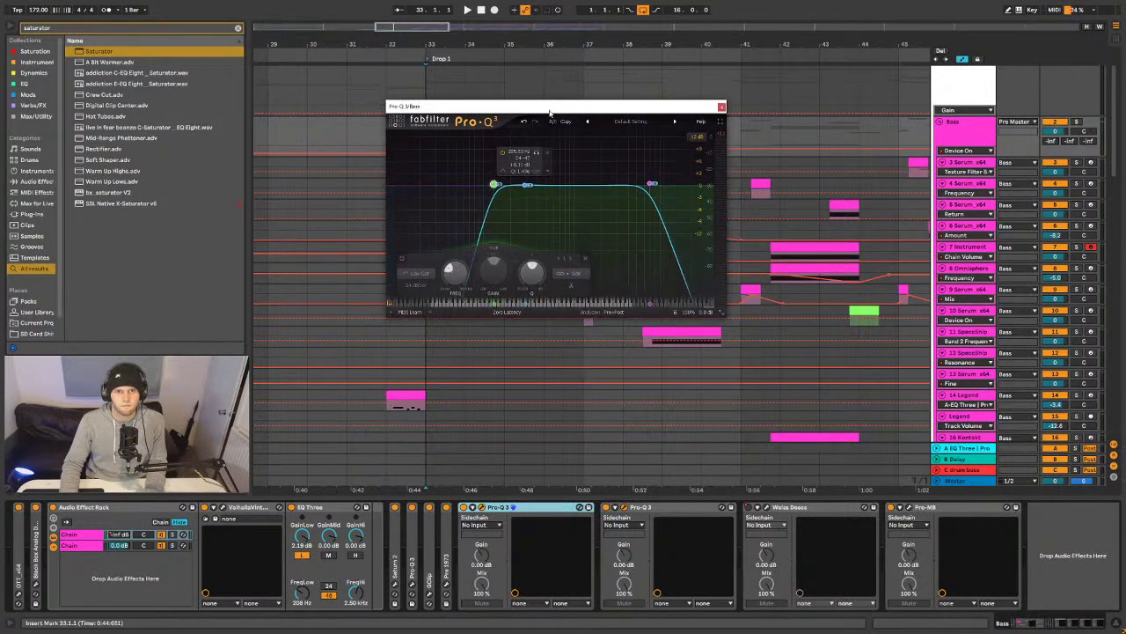
{"action": "left_click_drag", "start_coordinate": [520, 334], "coordinate": [540, 267]}
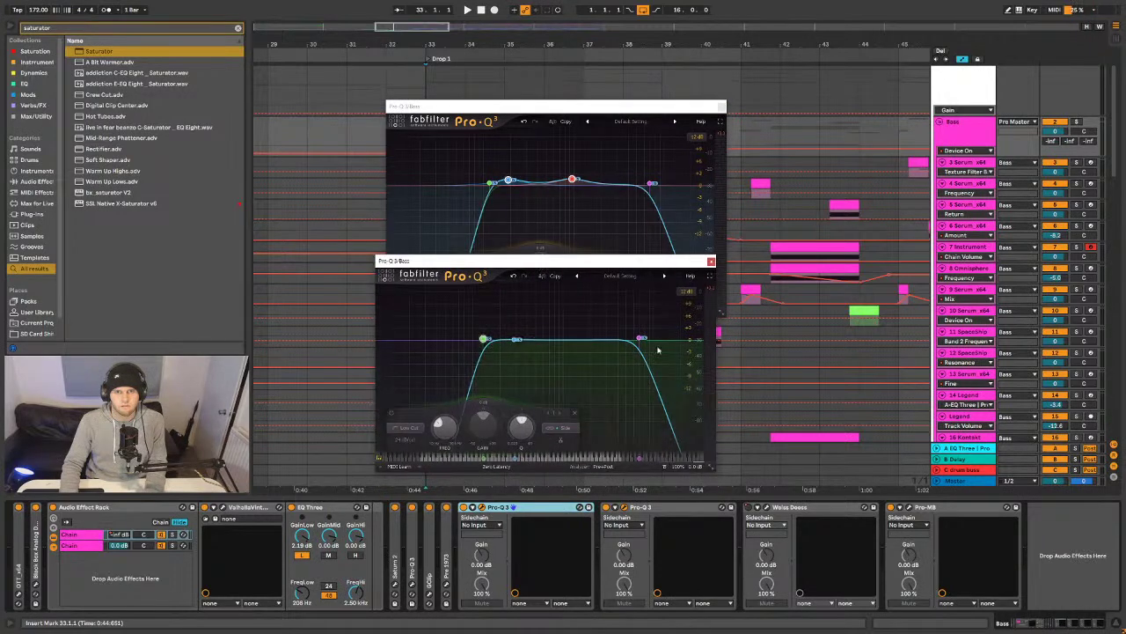
{"action": "left_click", "coordinate": [624, 508]}
{"action": "key", "text": "Delete"}
- Check the Pro-MB settings, close the plug-in windows and fold the remaining Pro-Q 3, Weiss Deess and Pro-MB
{"action": "left_click", "coordinate": [767, 508]}
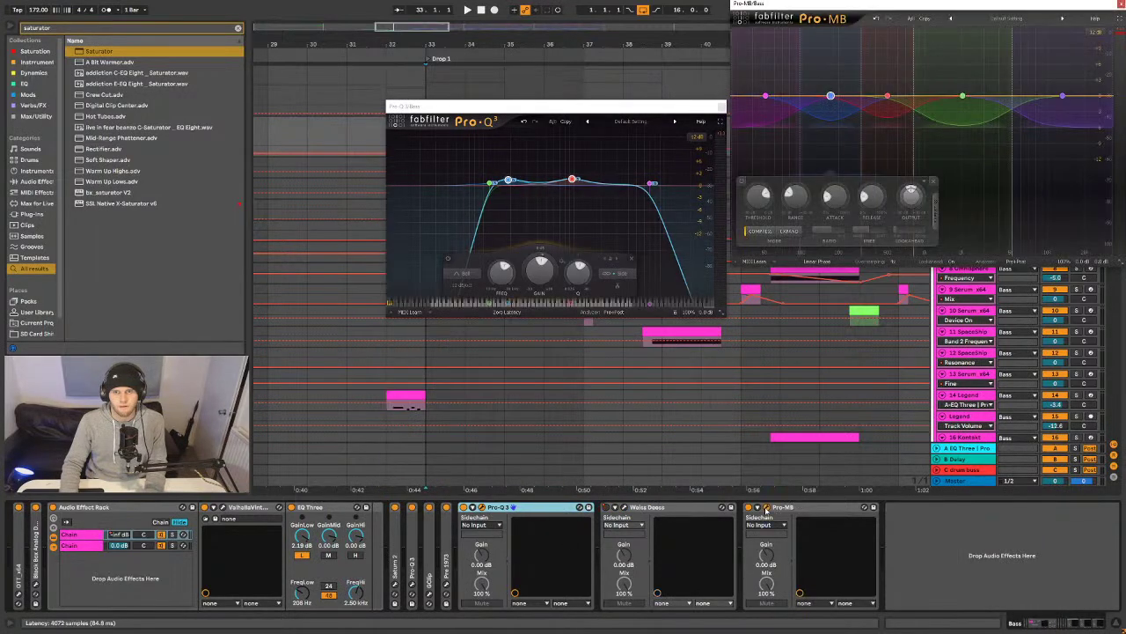
{"action": "left_click", "coordinate": [768, 508]}
{"action": "left_click", "coordinate": [721, 104]}
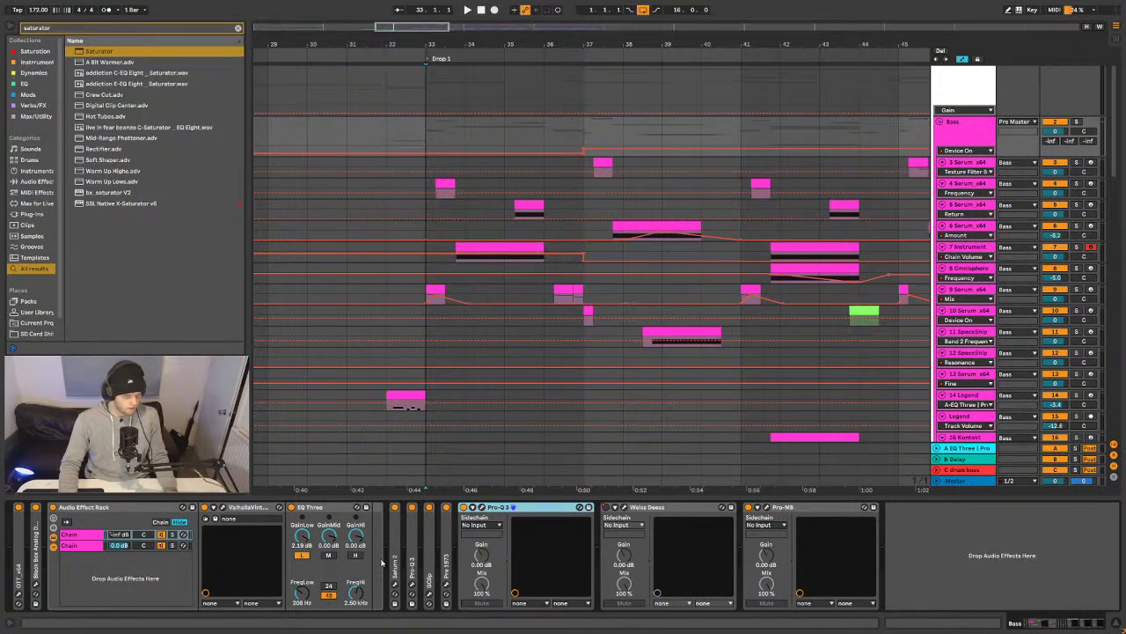
{"action": "left_click", "coordinate": [526, 507]}
{"action": "key", "text": "Delete"}
{"action": "double_click", "coordinate": [526, 507]}
{"action": "double_click", "coordinate": [553, 507]}
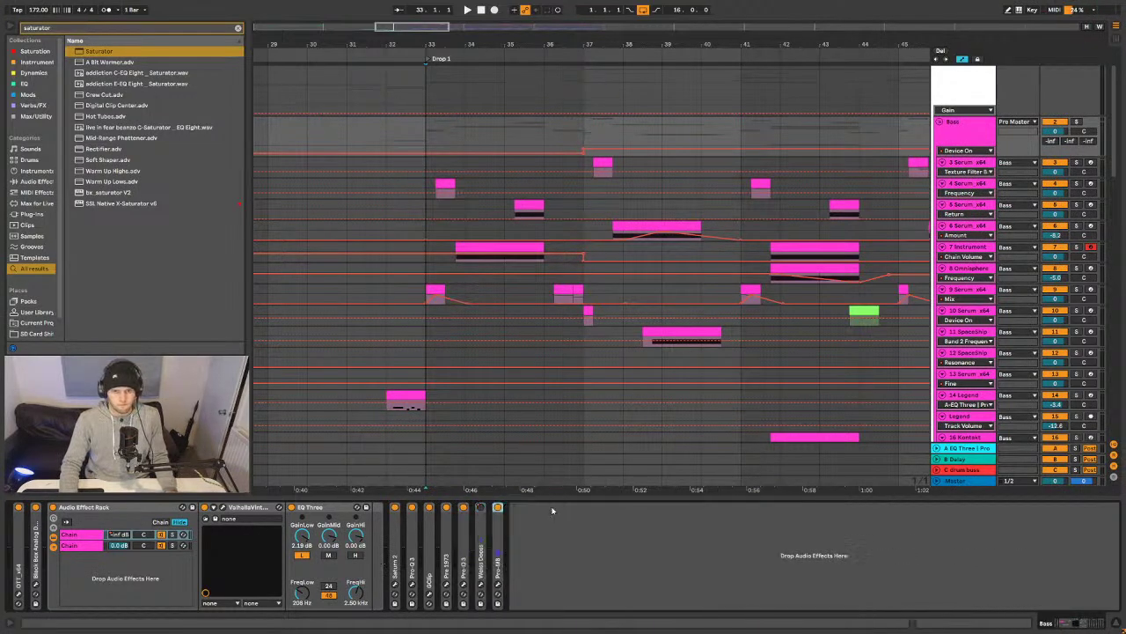
- Search the browser for "texture" and add the Texture plug-in after Pro-MB in the Bass group's chain
{"action": "key", "text": "ctrl+f"}
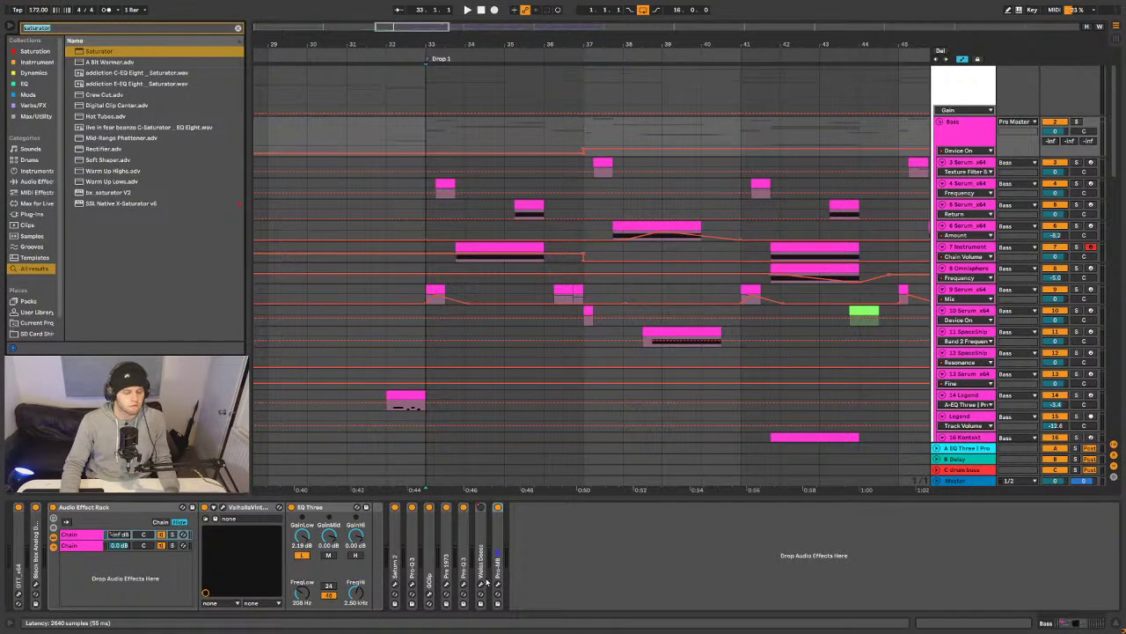
{"action": "type", "text": "tec"}
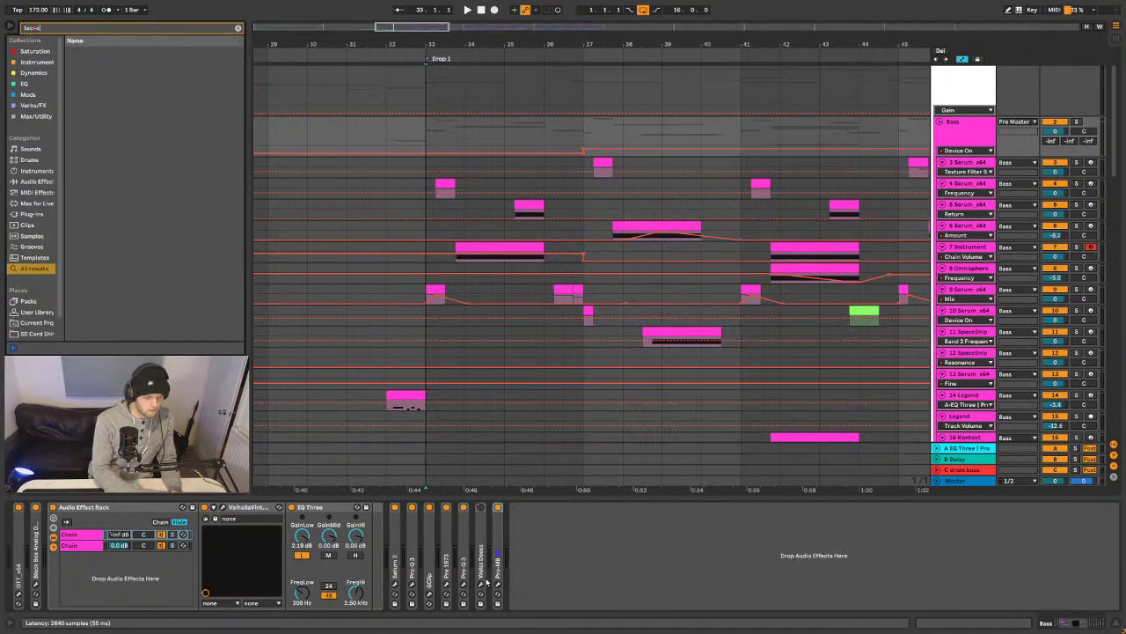
{"action": "key", "text": "BackSpace"}
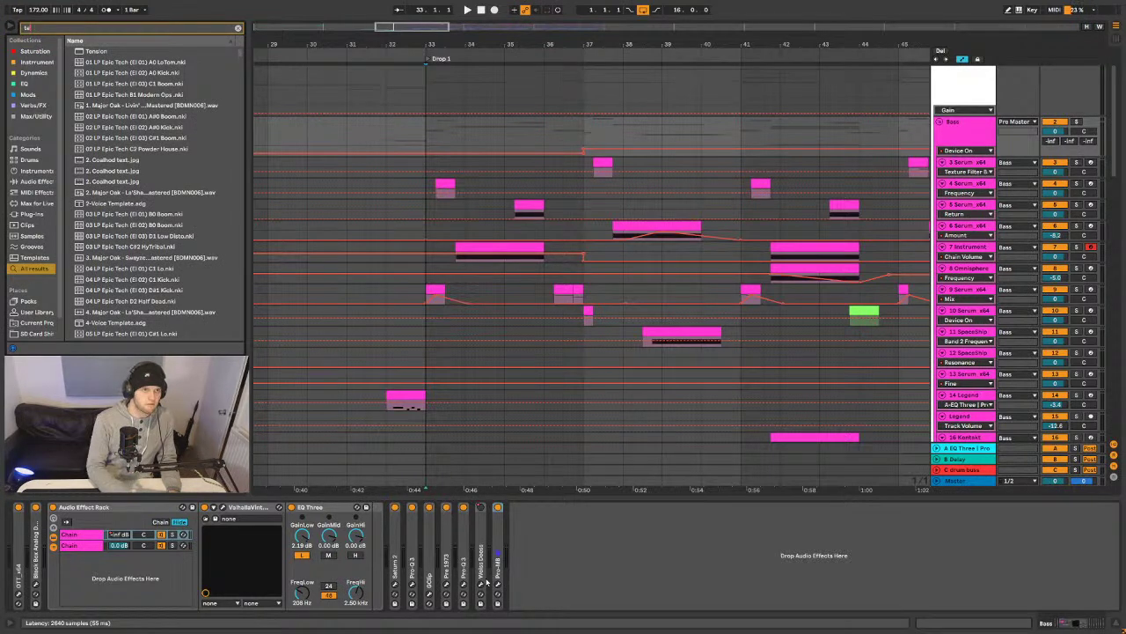
{"action": "type", "text": "xtu"}
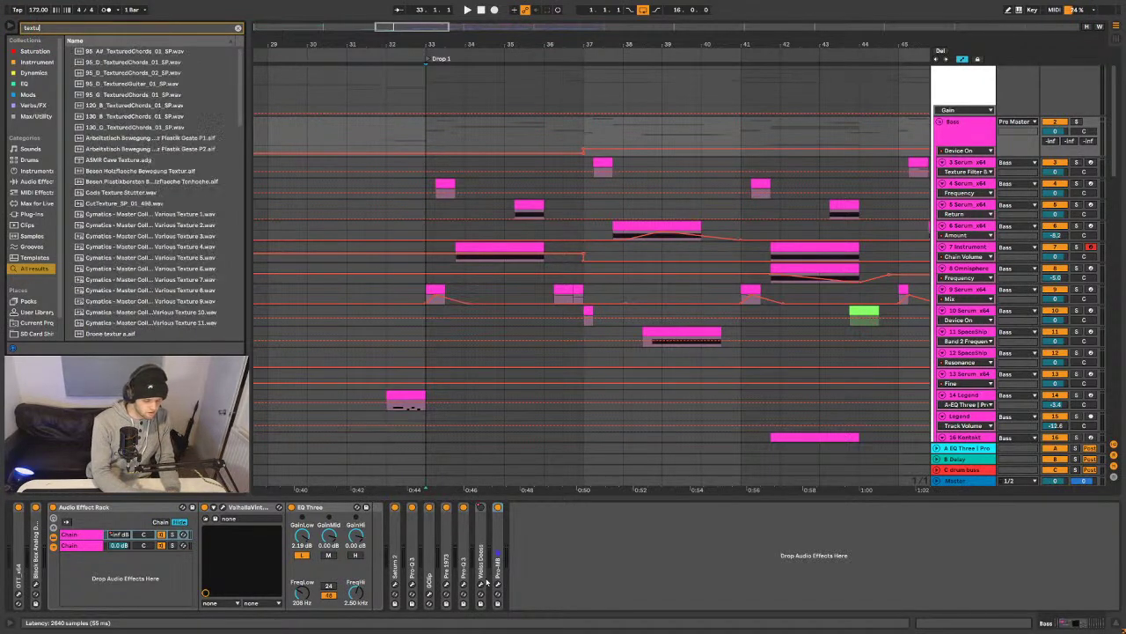
{"action": "type", "text": "re"}
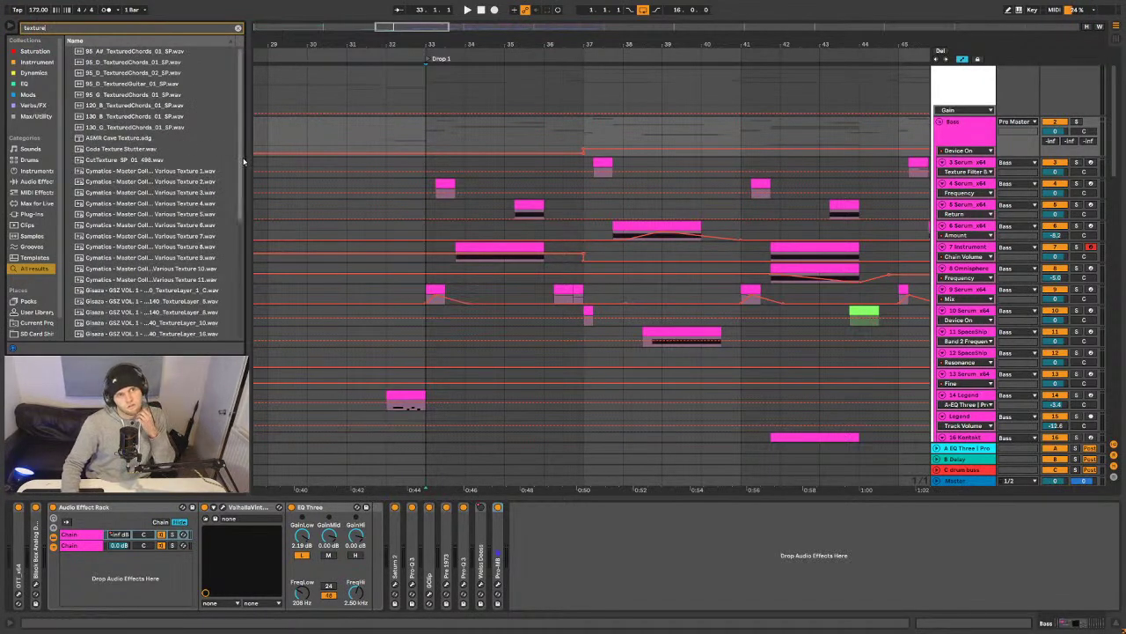
{"action": "scroll", "coordinate": [241, 167], "scroll_direction": "down", "scroll_amount": 5}
{"action": "left_click", "coordinate": [96, 325]}
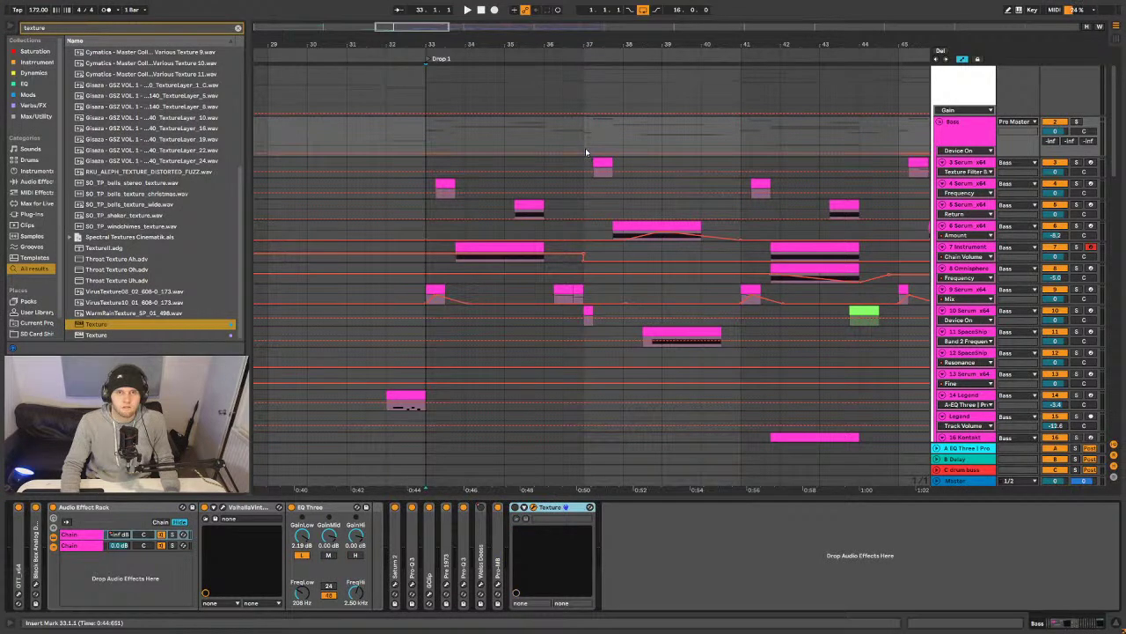
- Reposition the Texture plug-in window and choose Moog Noise from the Basic Noises as its sound source
{"action": "key", "text": "b"}
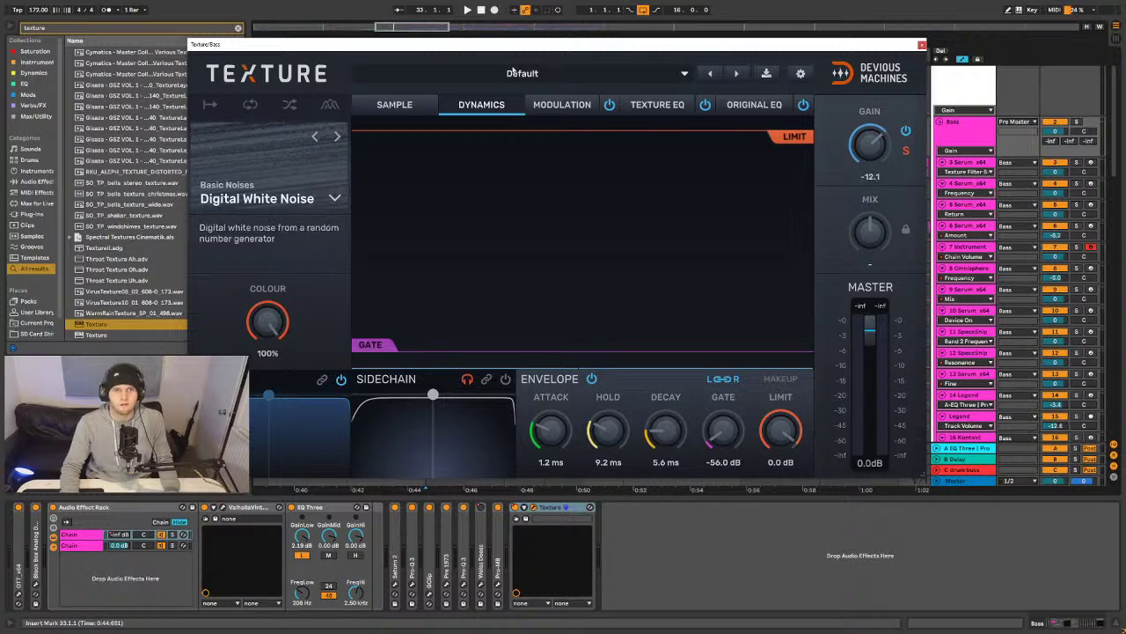
{"action": "left_click_drag", "start_coordinate": [695, 40], "coordinate": [757, 33]}
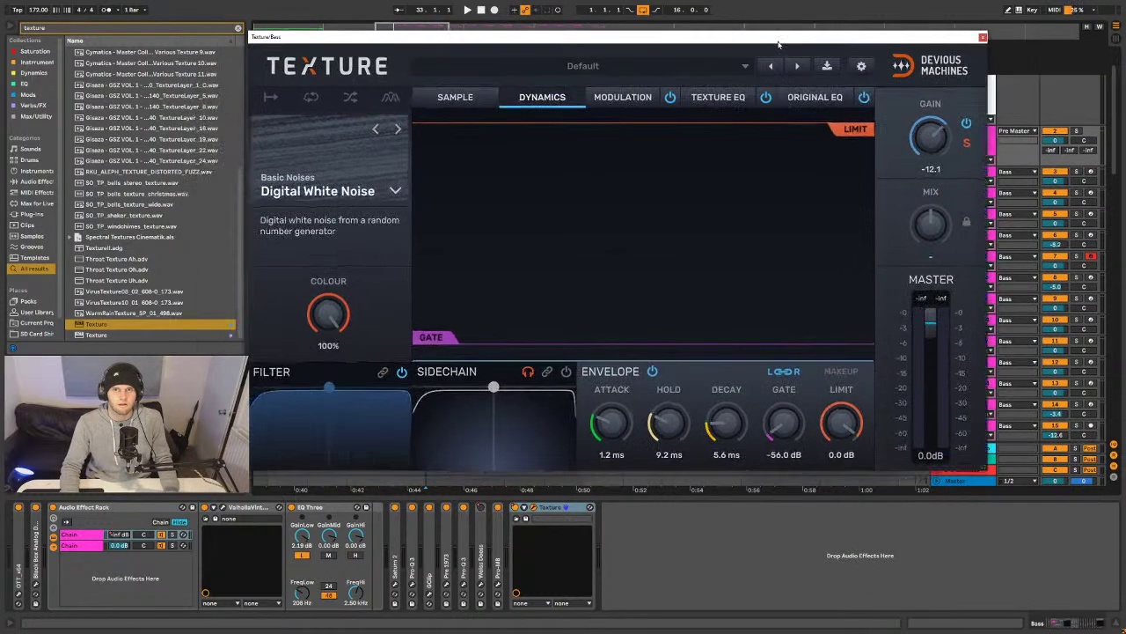
{"action": "left_click", "coordinate": [388, 182]}
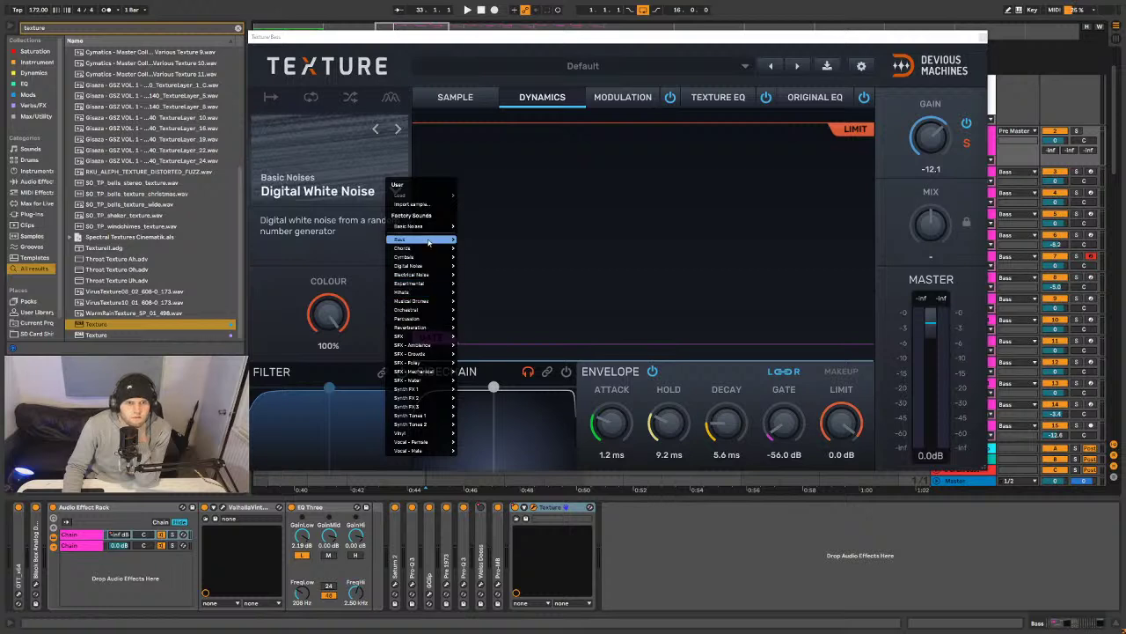
{"action": "mouse_move", "coordinate": [429, 242]}
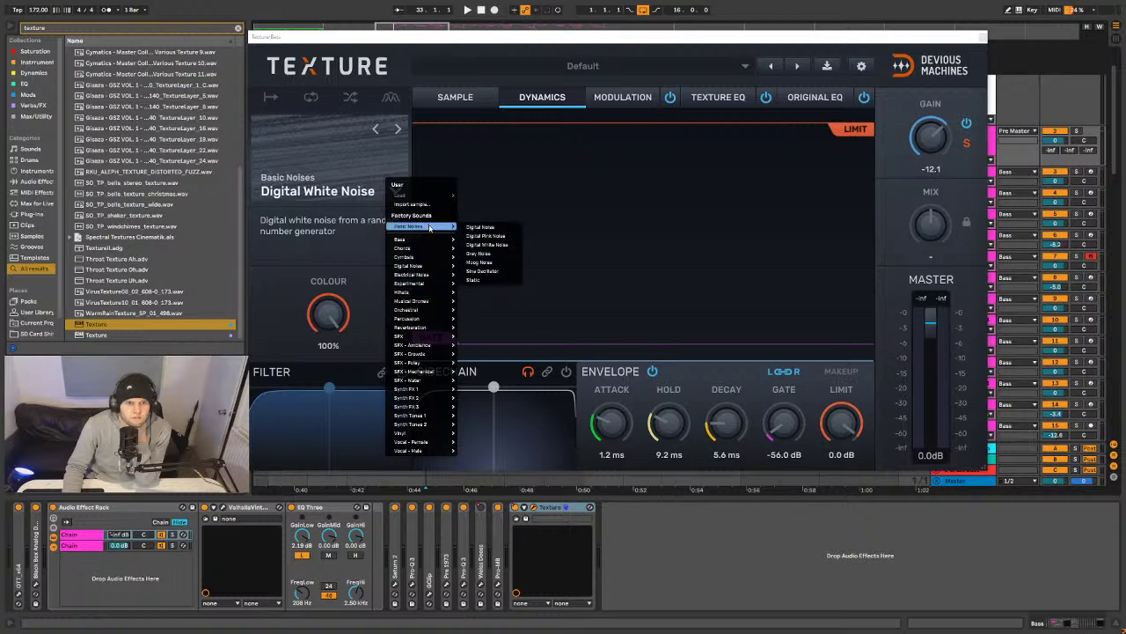
{"action": "left_click", "coordinate": [483, 262]}
- During playback, set Texture's gate to -15.7 dB and gain to -5.6, and shape its filter to pass only the higher frequencies
{"action": "key", "text": "space"}
{"action": "left_click_drag", "start_coordinate": [449, 339], "coordinate": [495, 206]}
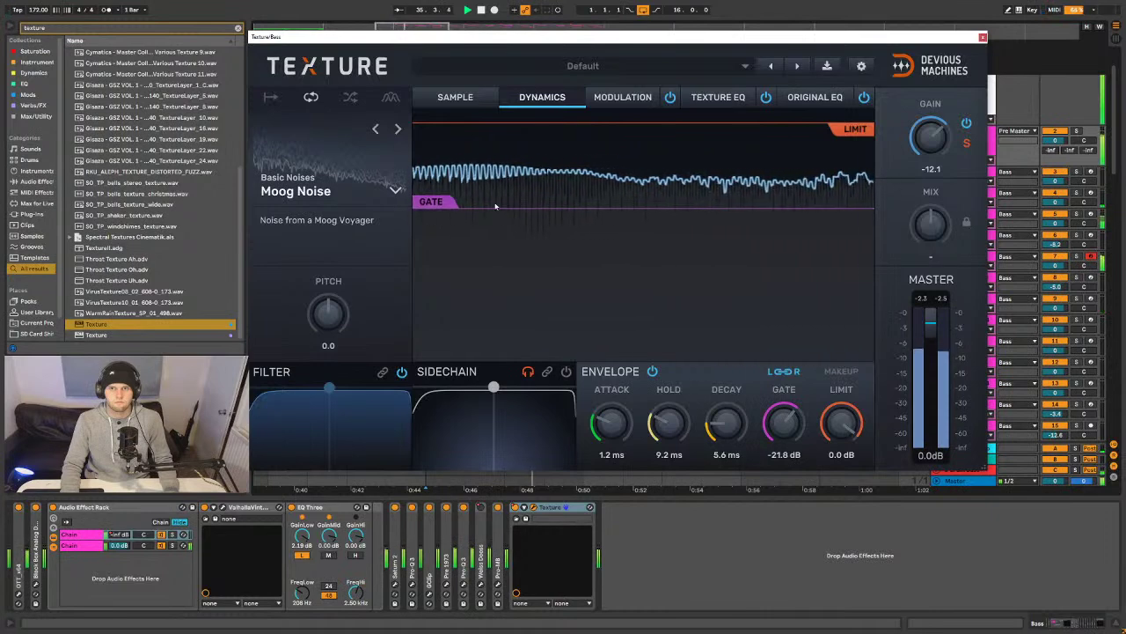
{"action": "scroll", "coordinate": [931, 146], "scroll_direction": "up", "scroll_amount": 3}
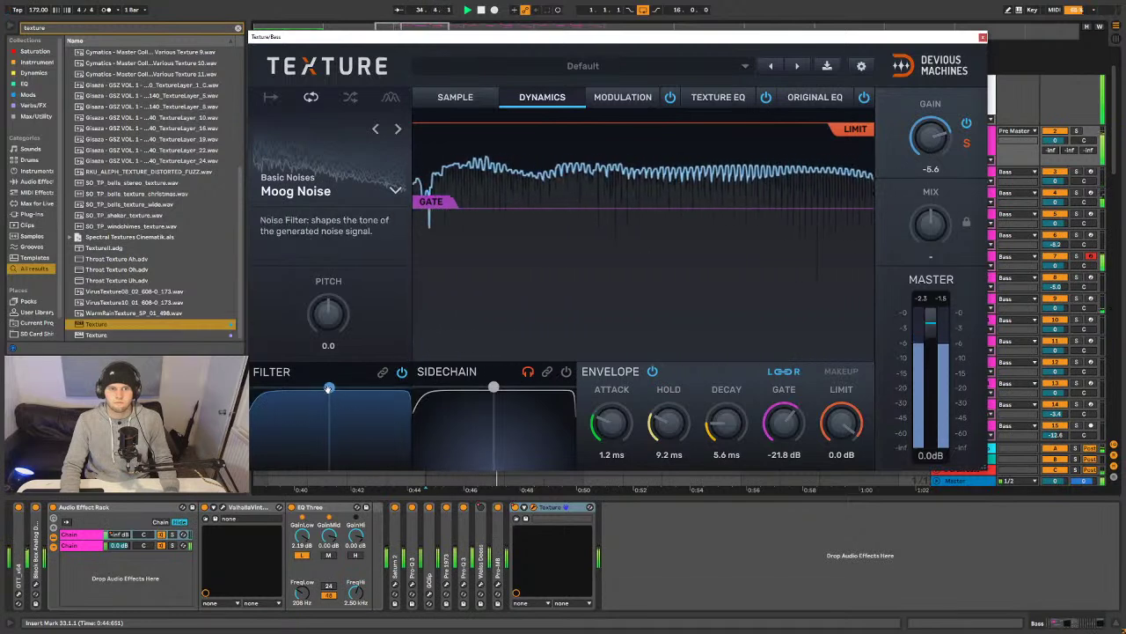
{"action": "left_click_drag", "start_coordinate": [328, 388], "coordinate": [387, 427]}
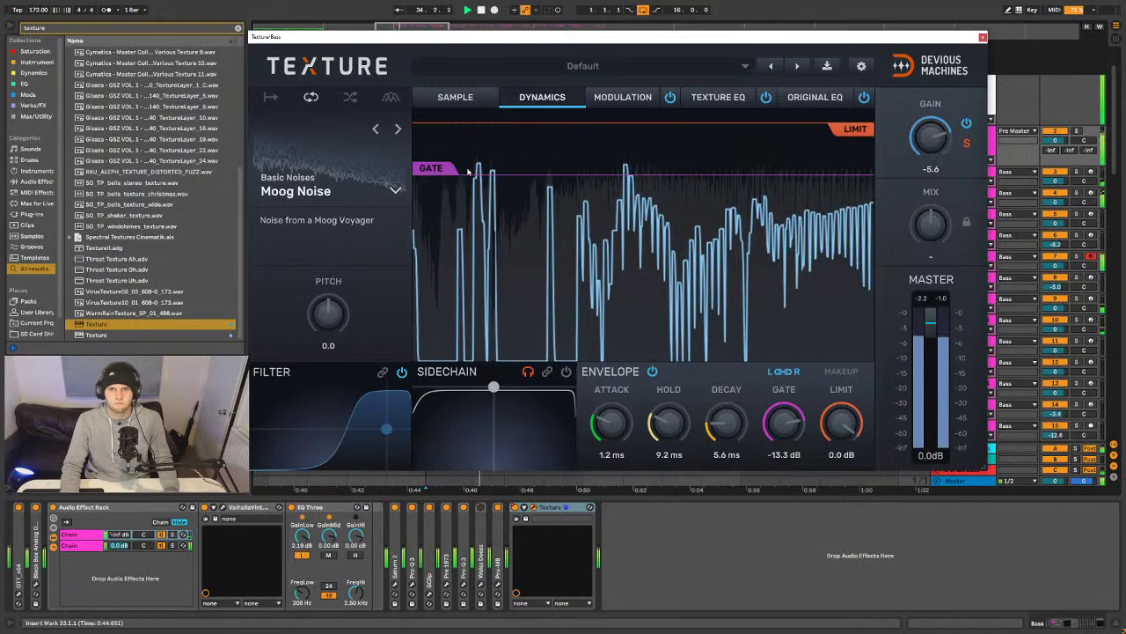
{"action": "mouse_move", "coordinate": [467, 170]}
{"action": "left_mouse_down"}
{"action": "mouse_move", "coordinate": [450, 187]}
{"action": "mouse_move", "coordinate": [454, 177]}
{"action": "left_mouse_up"}
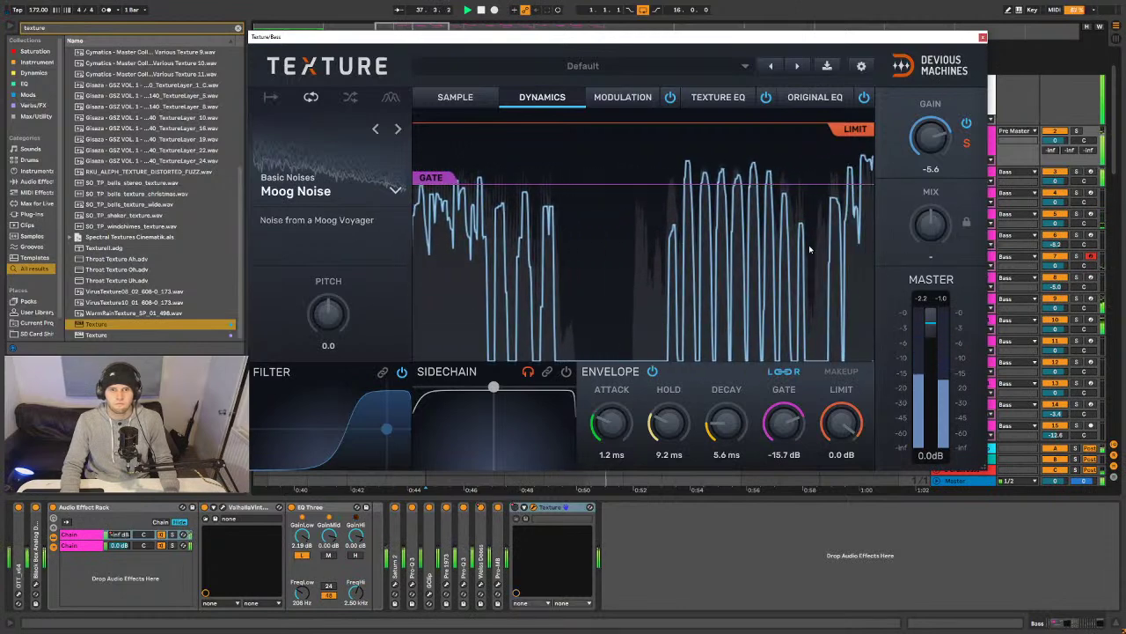
- Close the Texture window, group the device into an Audio Effect Rack and show Texture's on/off automation in a new lane
{"action": "left_click", "coordinate": [982, 37]}
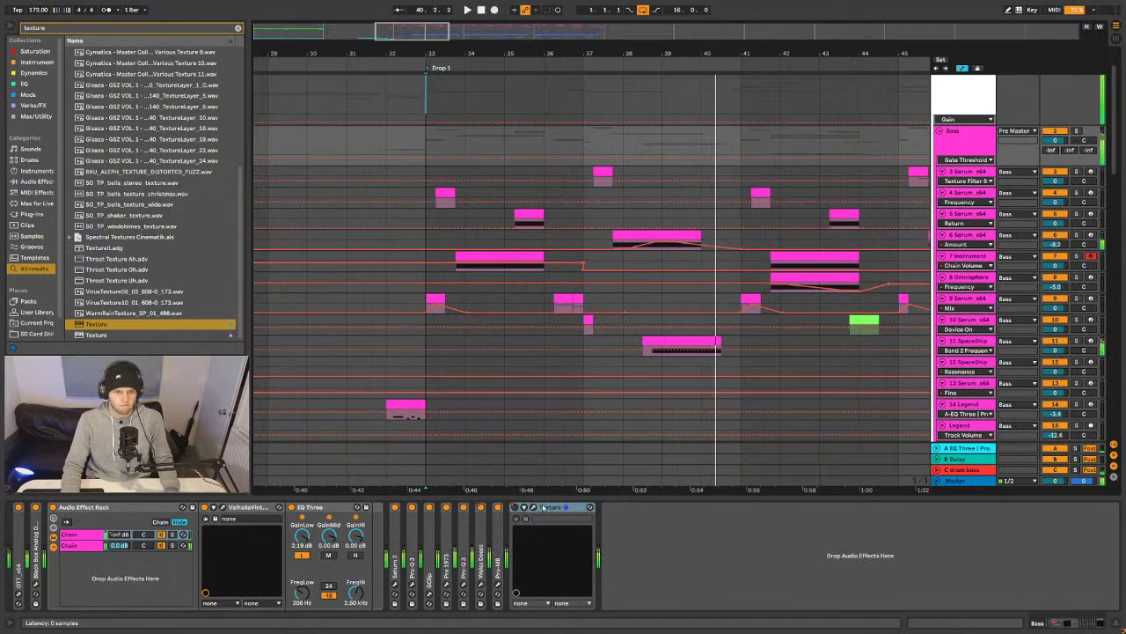
{"action": "left_click", "coordinate": [543, 508]}
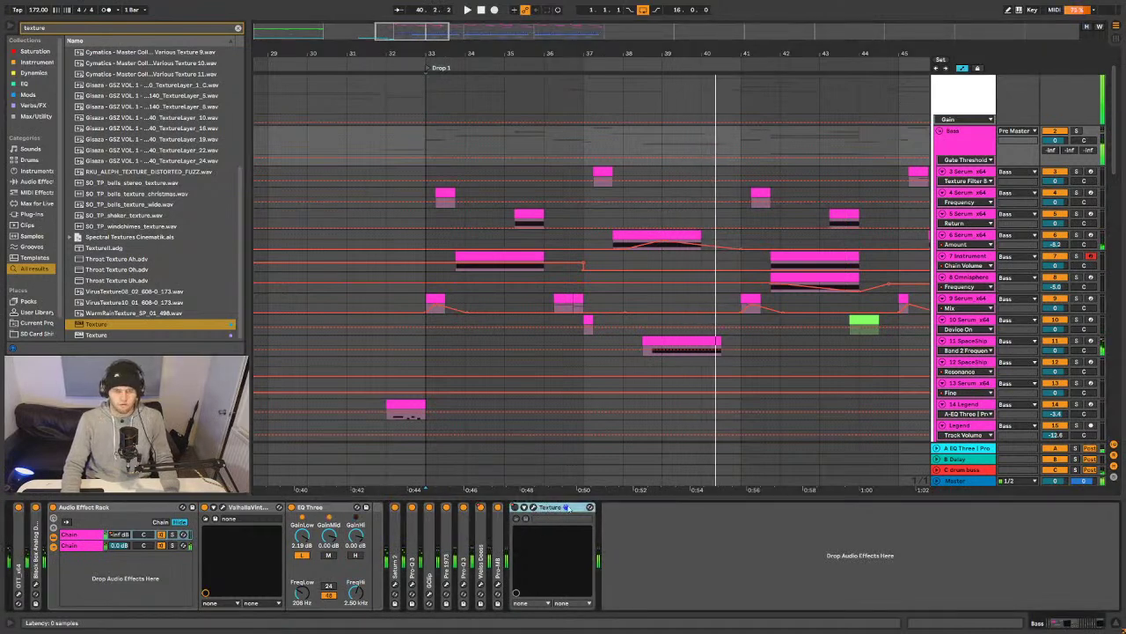
{"action": "key", "text": "ctrl+g"}
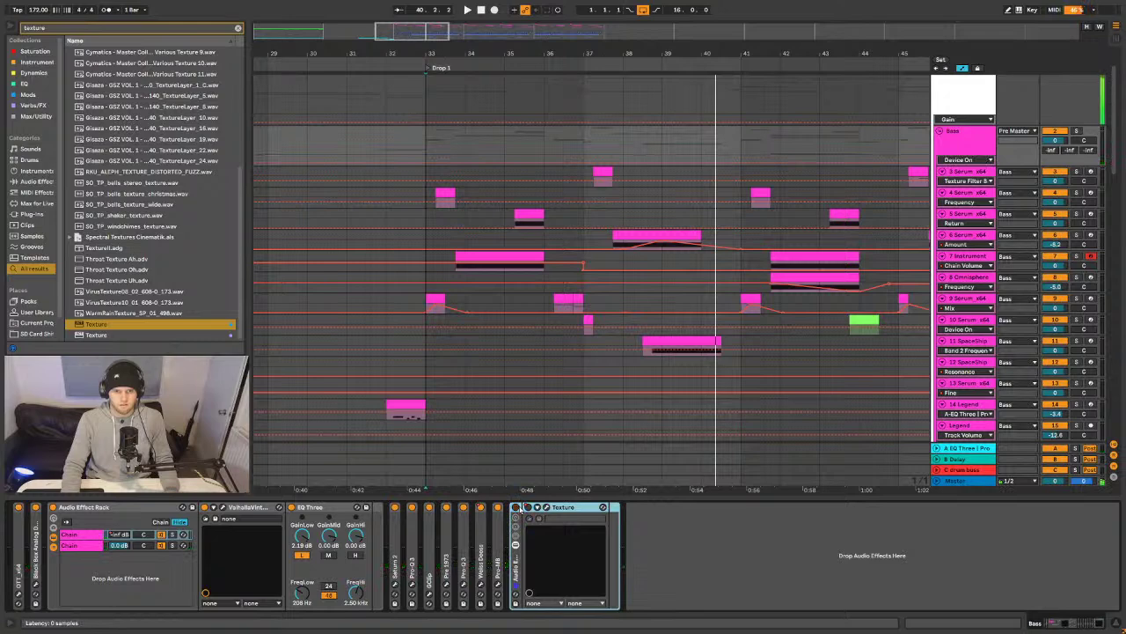
{"action": "right_click", "coordinate": [526, 509]}
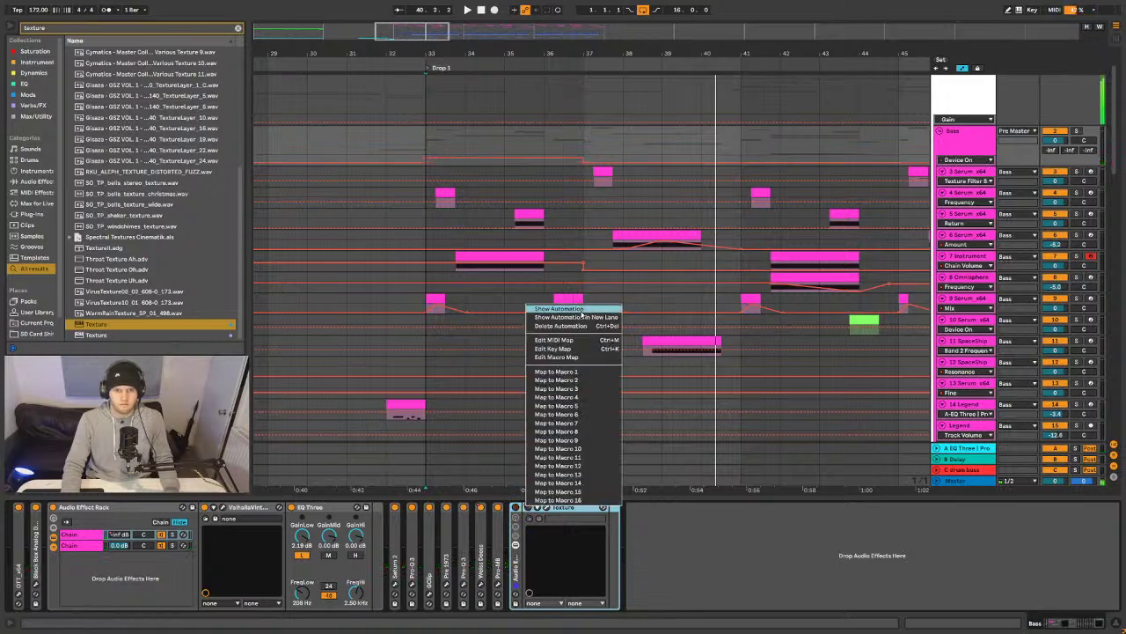
{"action": "left_click", "coordinate": [580, 320]}
- Delete Texture's own on/off automation, place the bars 33 to 37 automation on the rack's Device On, and remove the extra lane
{"action": "left_click_drag", "start_coordinate": [591, 176], "coordinate": [450, 176]}
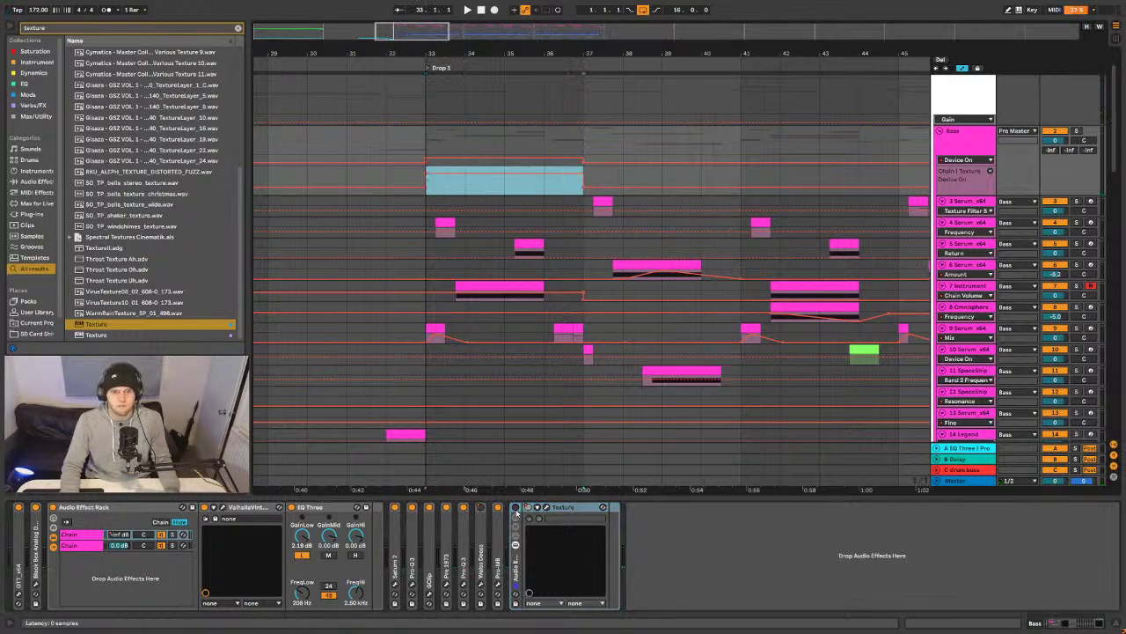
{"action": "right_click", "coordinate": [526, 509]}
{"action": "left_click", "coordinate": [588, 326]}
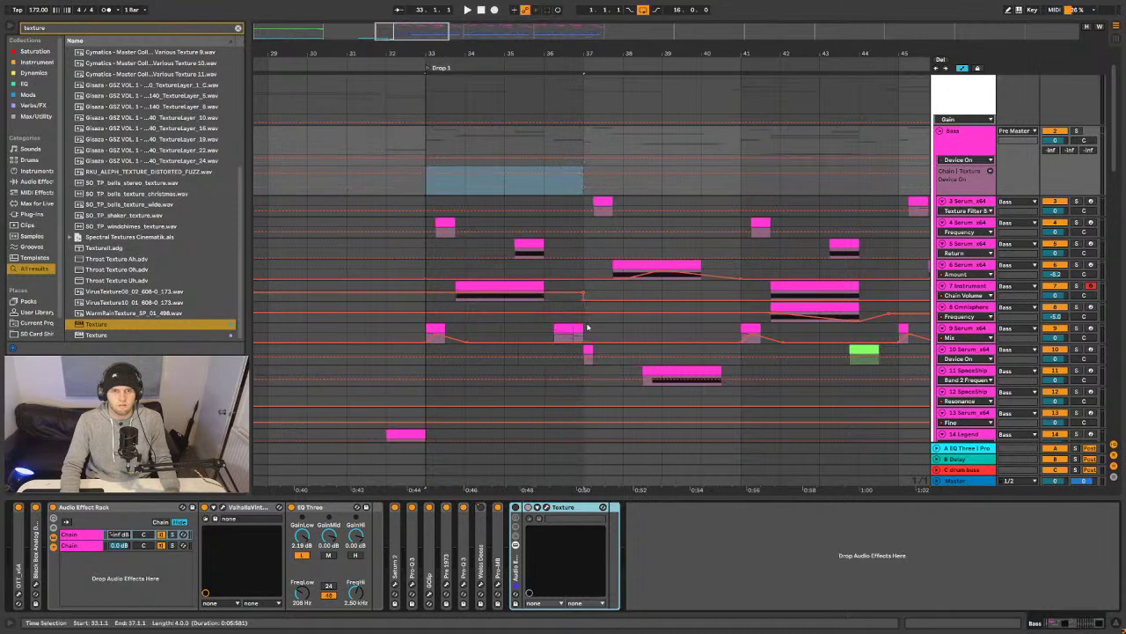
{"action": "left_click", "coordinate": [425, 167]}
{"action": "left_click_drag", "start_coordinate": [425, 164], "coordinate": [583, 162]}
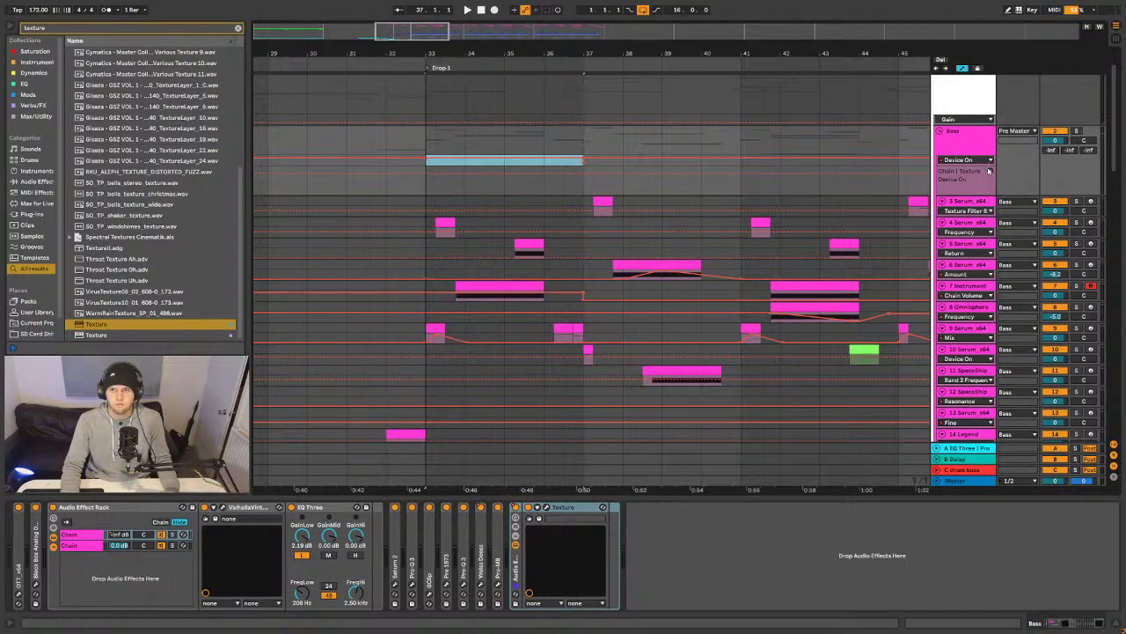
{"action": "left_click", "coordinate": [989, 167]}
- Adjust the rack's Device On automation to stay on from bar 33 to 37, and play Drop 1 from bar 33
{"action": "key", "text": "space"}
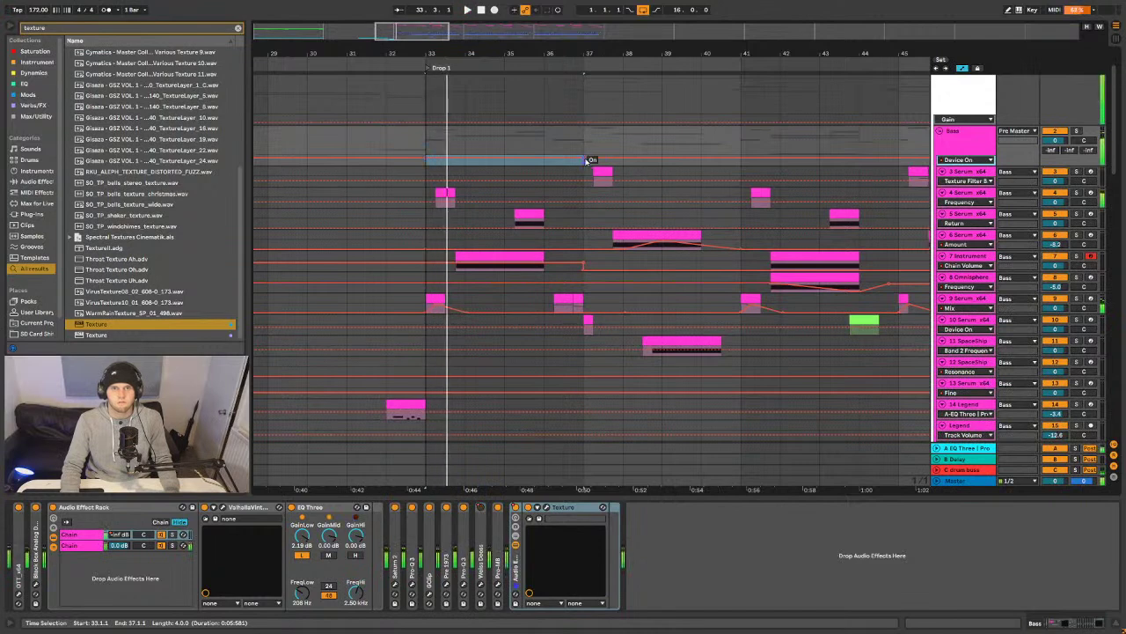
{"action": "left_click_drag", "start_coordinate": [586, 161], "coordinate": [584, 167]}
{"action": "key", "text": "space"}
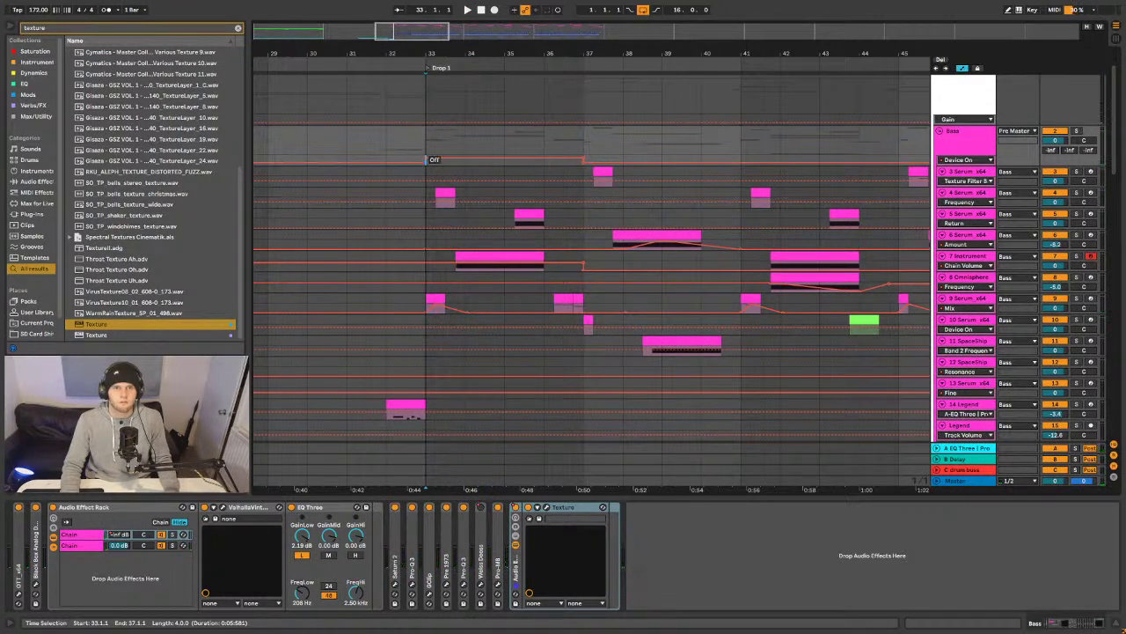
{"action": "left_click", "coordinate": [430, 120]}
{"action": "left_click", "coordinate": [424, 133]}
{"action": "key", "text": "space"}
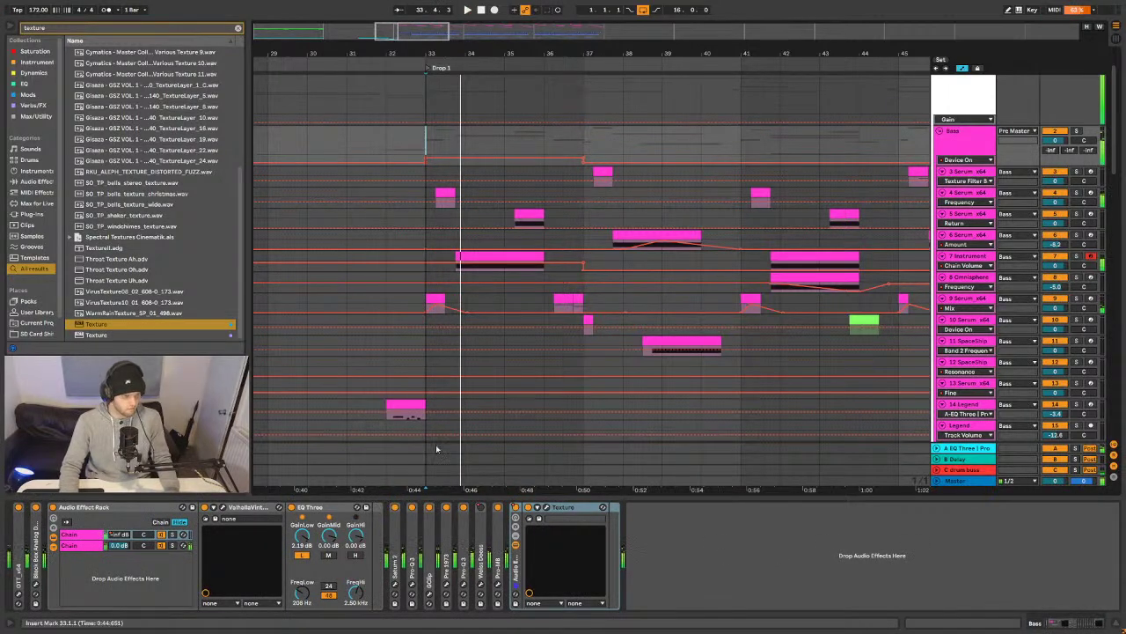
- Add an EQ Eight after Texture inside the rack and change its first band to a low-cut filter
{"action": "key", "text": "ctrl+f"}
{"action": "type", "text": "eq"}
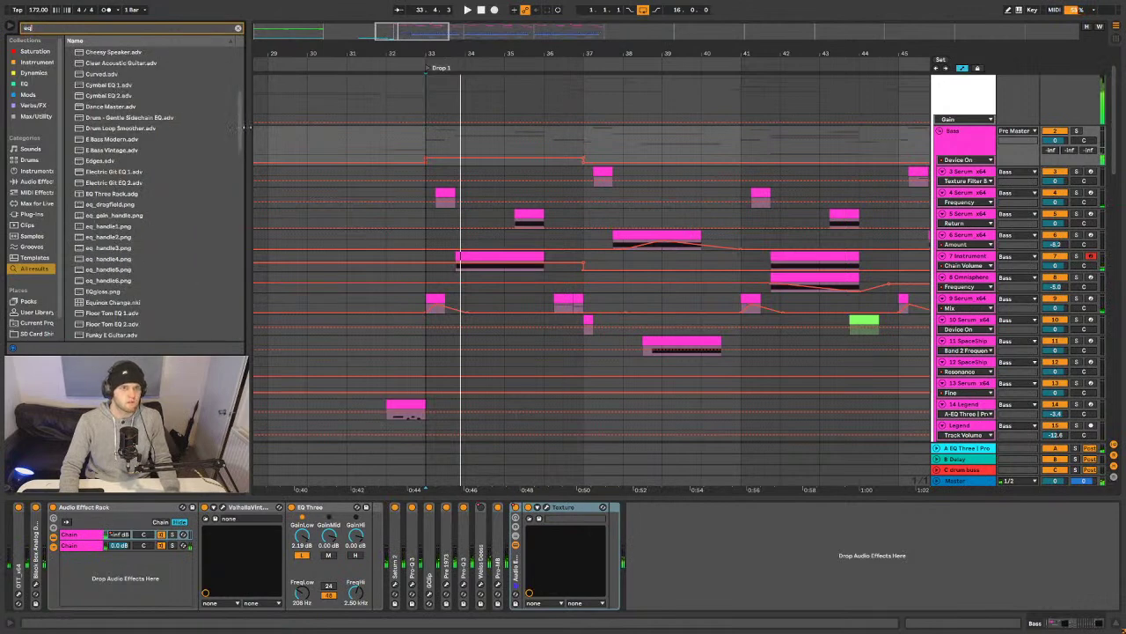
{"action": "left_click_drag", "start_coordinate": [242, 128], "coordinate": [243, 64]}
{"action": "left_click_drag", "start_coordinate": [97, 61], "coordinate": [601, 555]}
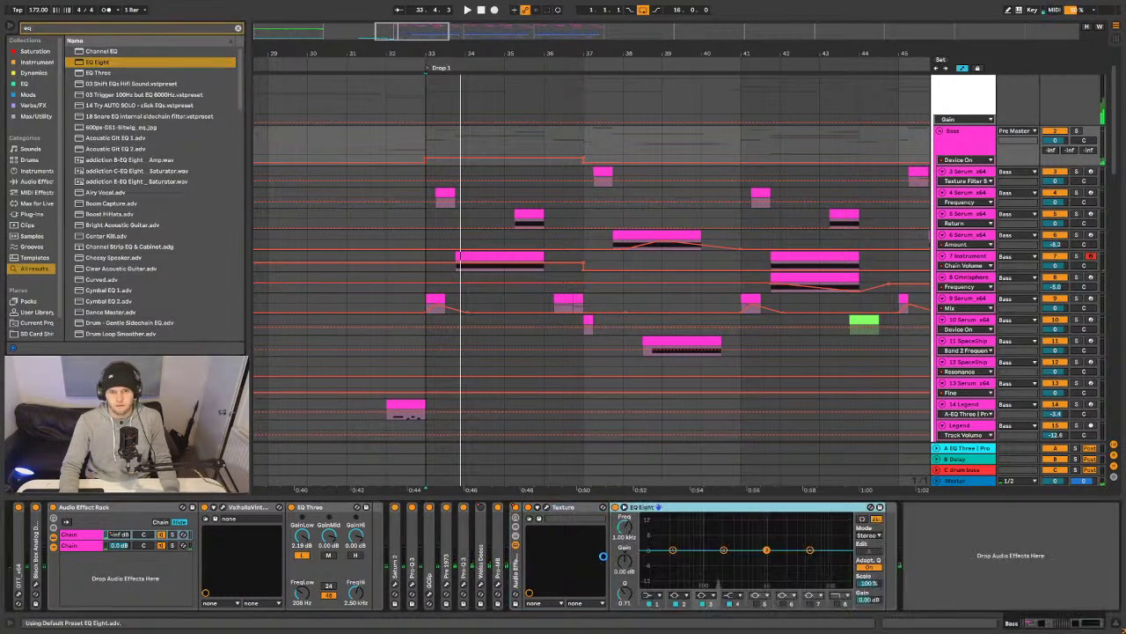
{"action": "left_click", "coordinate": [648, 591]}
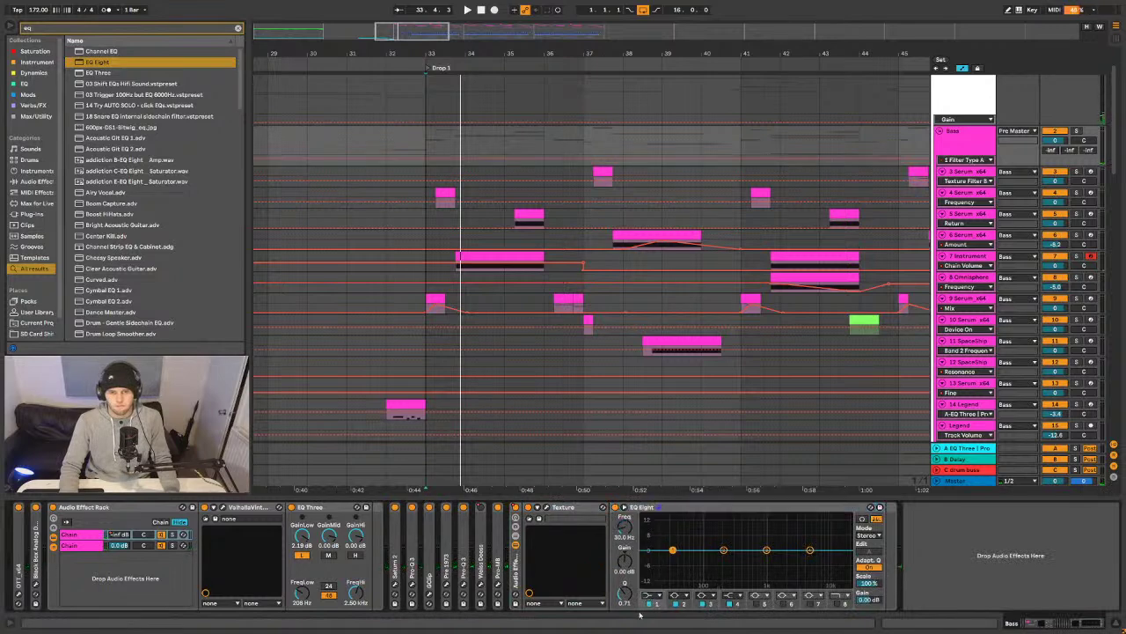
{"action": "left_click", "coordinate": [649, 595]}
{"action": "left_click", "coordinate": [650, 534]}
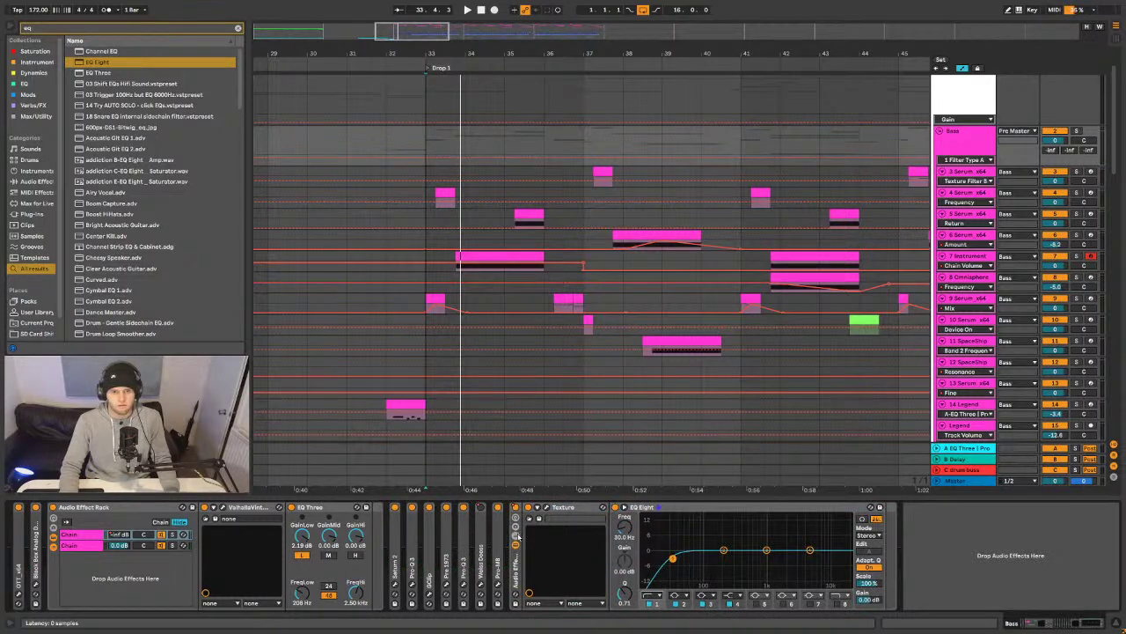
- Show the new rack's chain list and create a second, empty chain in it
{"action": "key", "text": "ctrl+g"}
{"action": "right_click", "coordinate": [558, 575]}
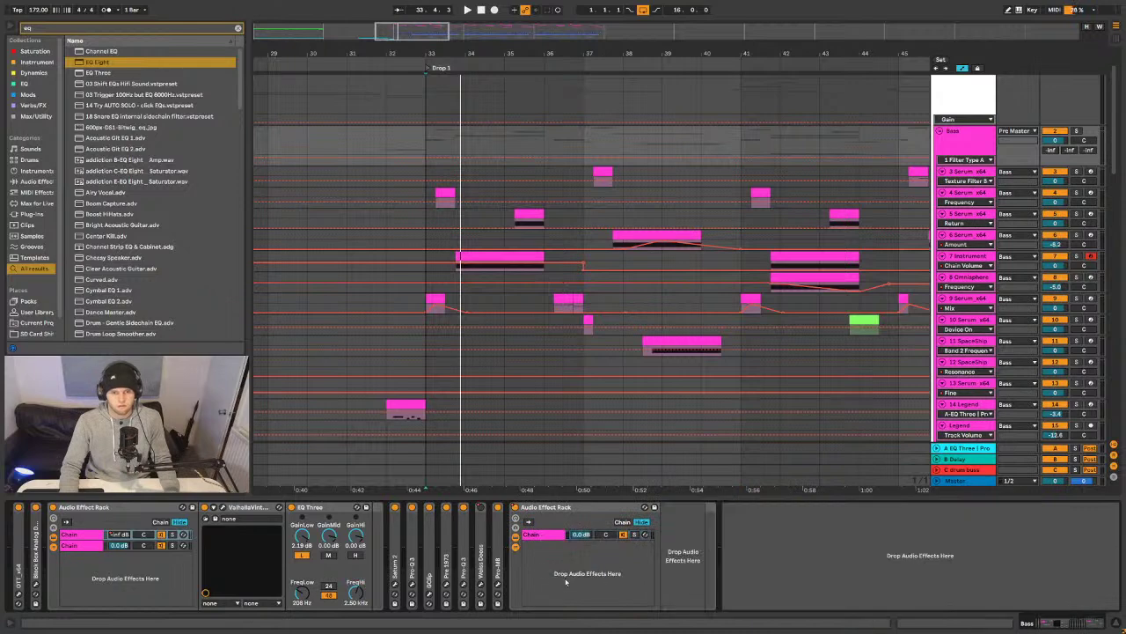
{"action": "key", "text": "ctrl+d"}
- Replace the rack's Device On automation with Speaker On automation on the Texture chain, switching off at bar 37, and select the empty chain
{"action": "right_click", "coordinate": [516, 511]}
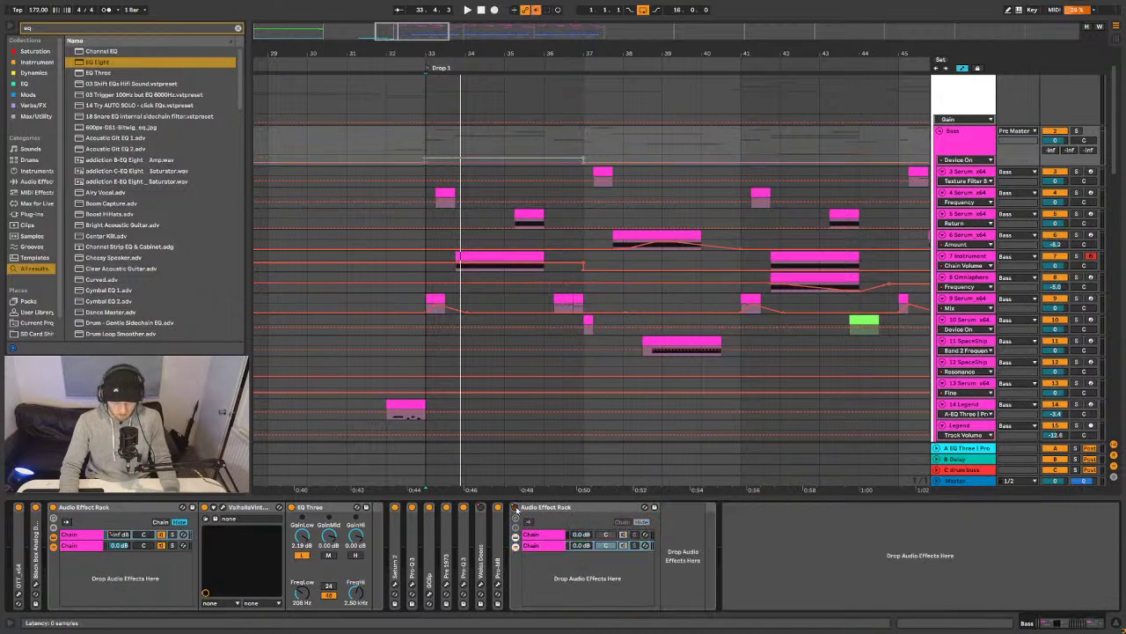
{"action": "left_click", "coordinate": [534, 532]}
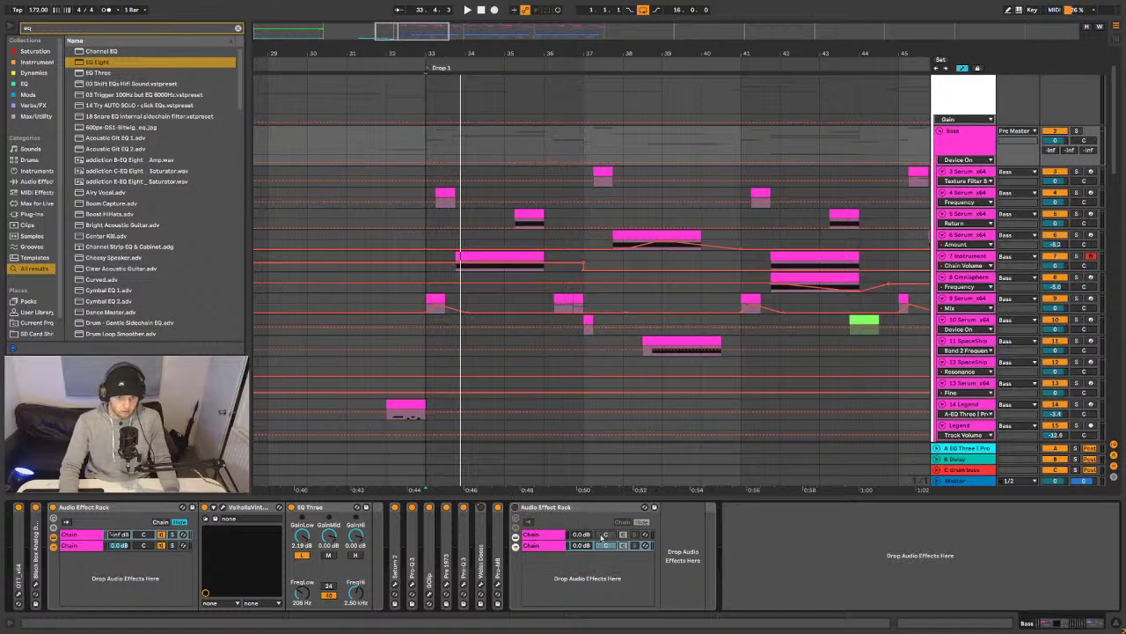
{"action": "left_click", "coordinate": [628, 535]}
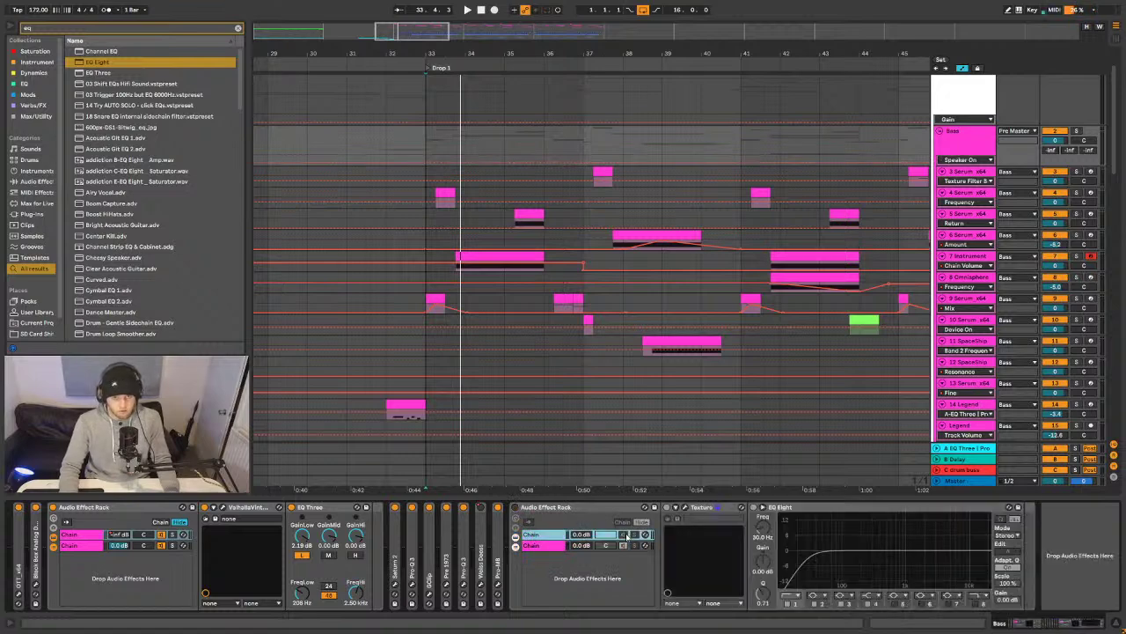
{"action": "left_click", "coordinate": [426, 162]}
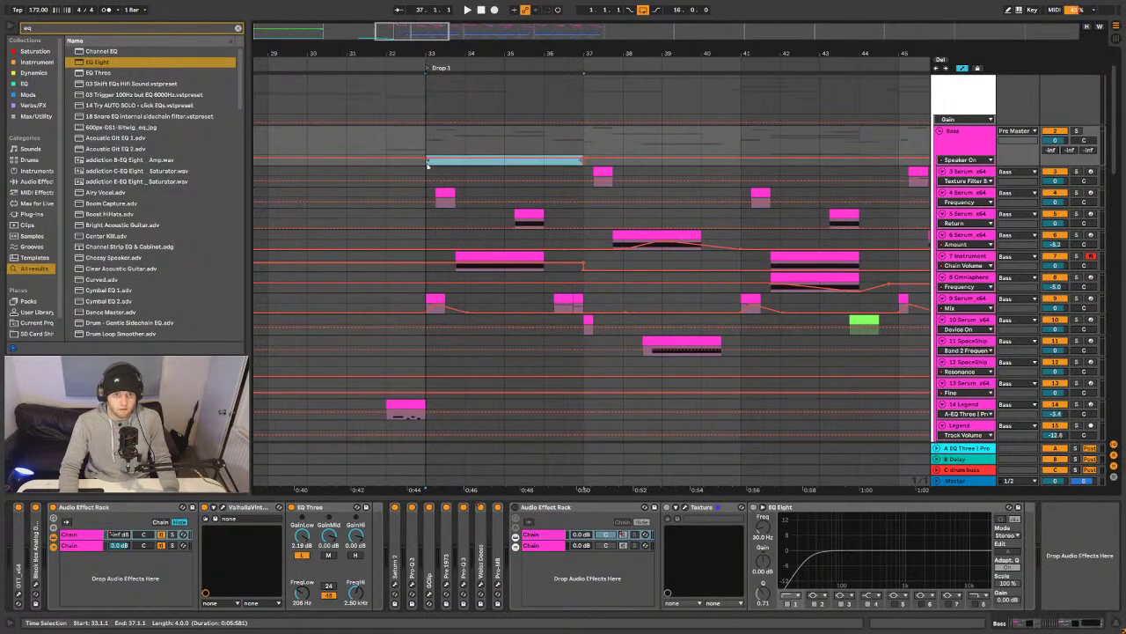
{"action": "left_click", "coordinate": [597, 167]}
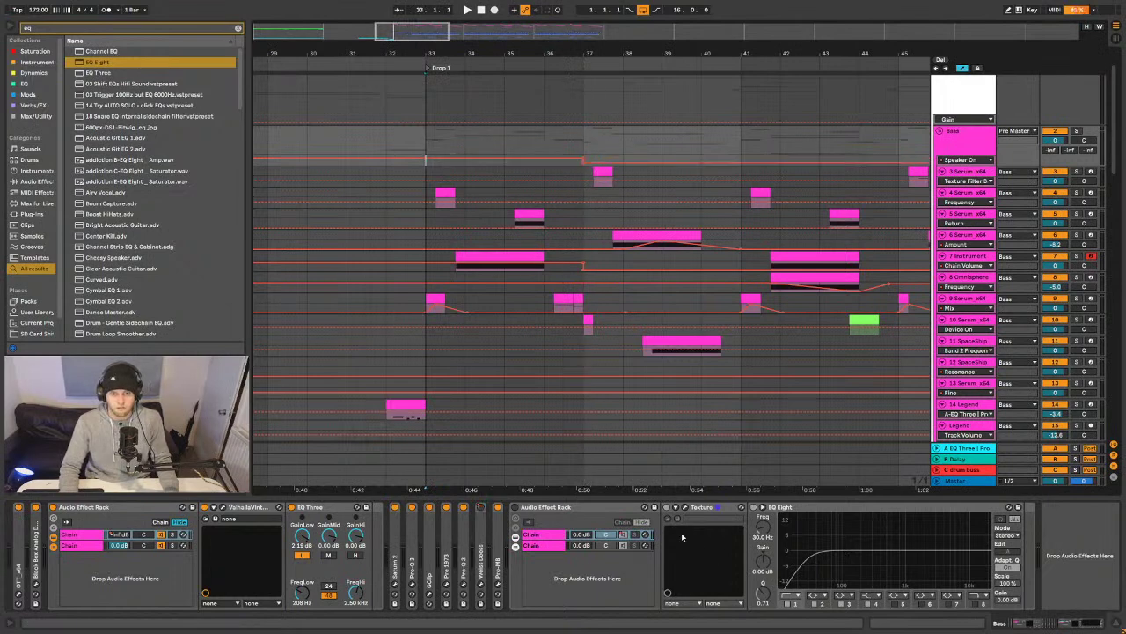
{"action": "left_click", "coordinate": [557, 545]}
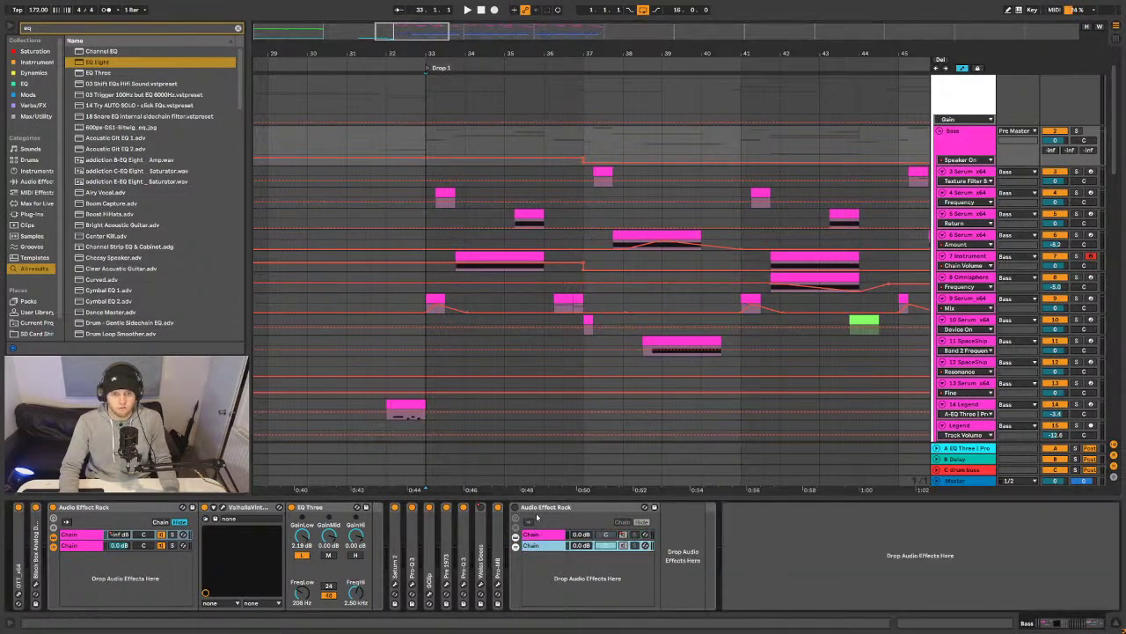
- Set the volume of both chains in the Texture rack to -6.0 dB
{"action": "left_click", "coordinate": [553, 536]}
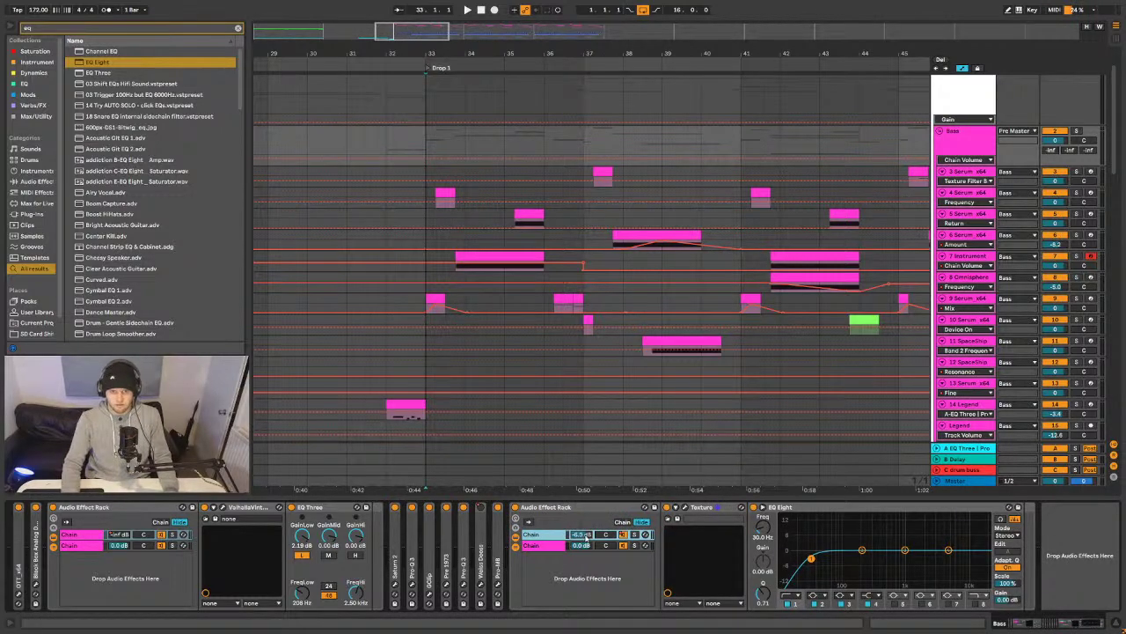
{"action": "left_click", "coordinate": [563, 546]}
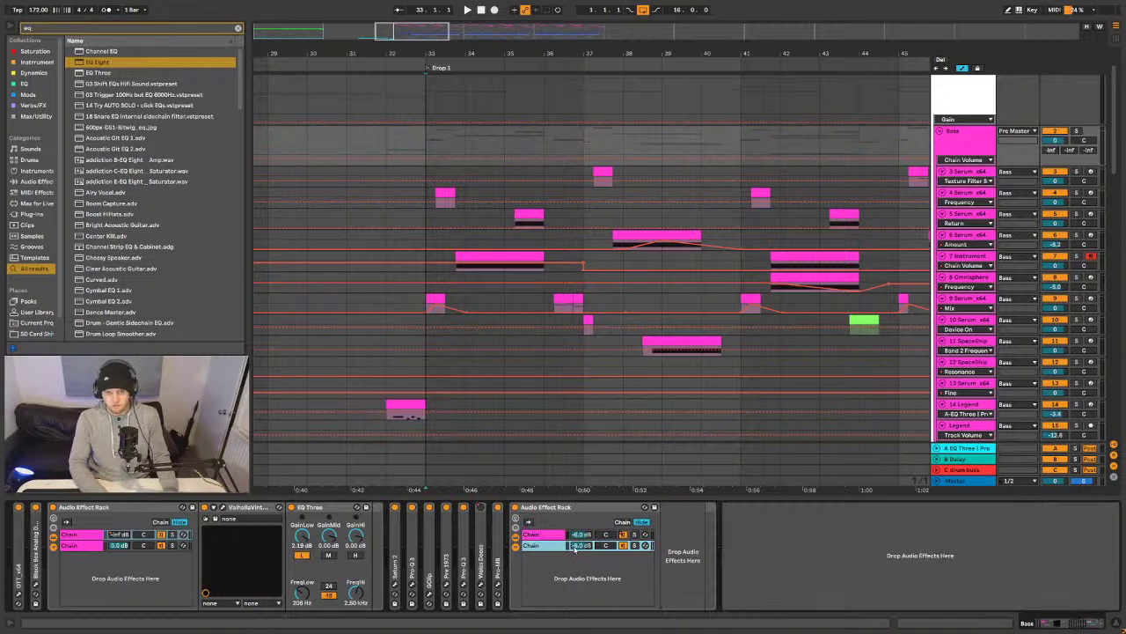
- Raise the Texture chain's EQ Eight low-cut to 2.03 kHz and its chain volume to 0.0 dB, auditioning Drop 1
{"action": "left_click", "coordinate": [555, 534]}
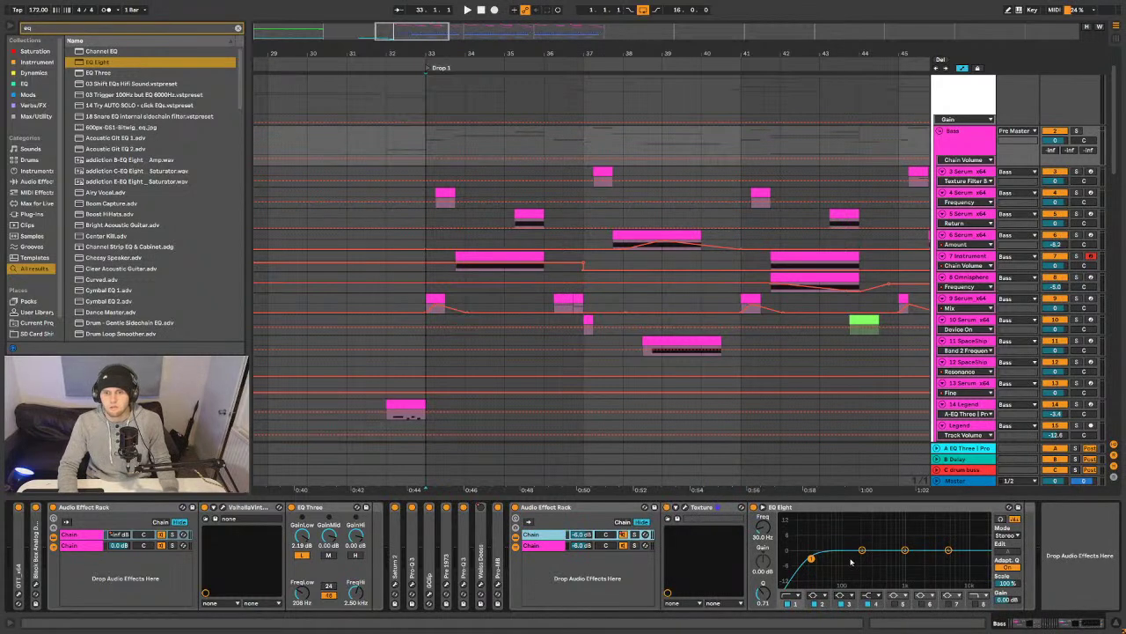
{"action": "mouse_move", "coordinate": [763, 533]}
{"action": "left_mouse_down"}
{"action": "mouse_move", "coordinate": [763, 544]}
{"action": "mouse_move", "coordinate": [763, 521]}
{"action": "left_mouse_up"}
{"action": "key", "text": "space"}
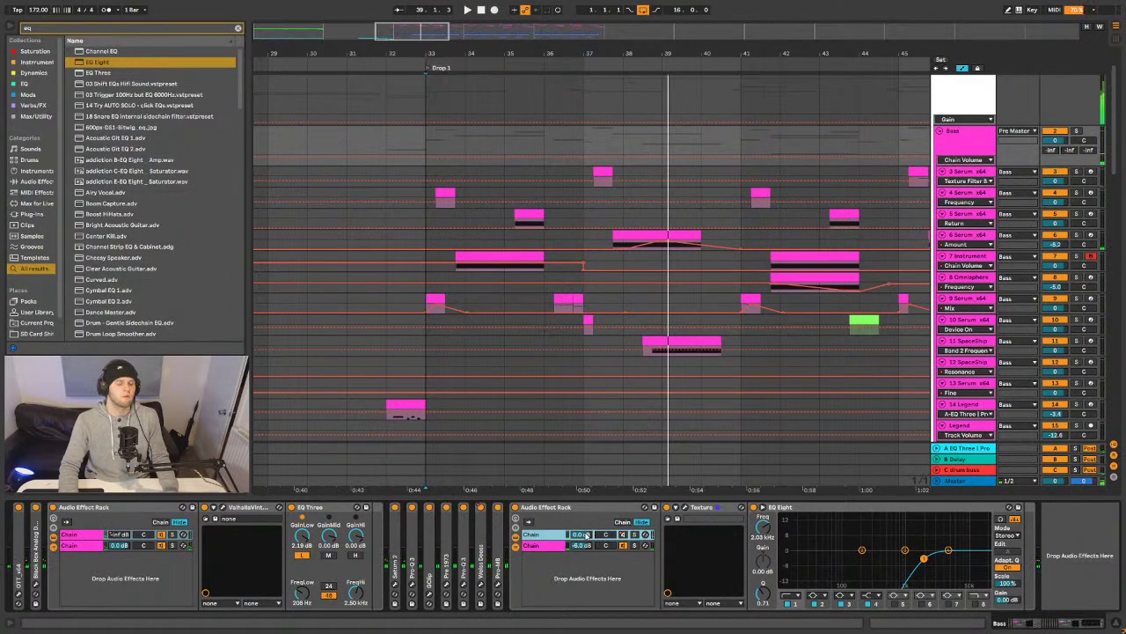
{"action": "key", "text": "space"}
{"action": "key", "text": "space"}
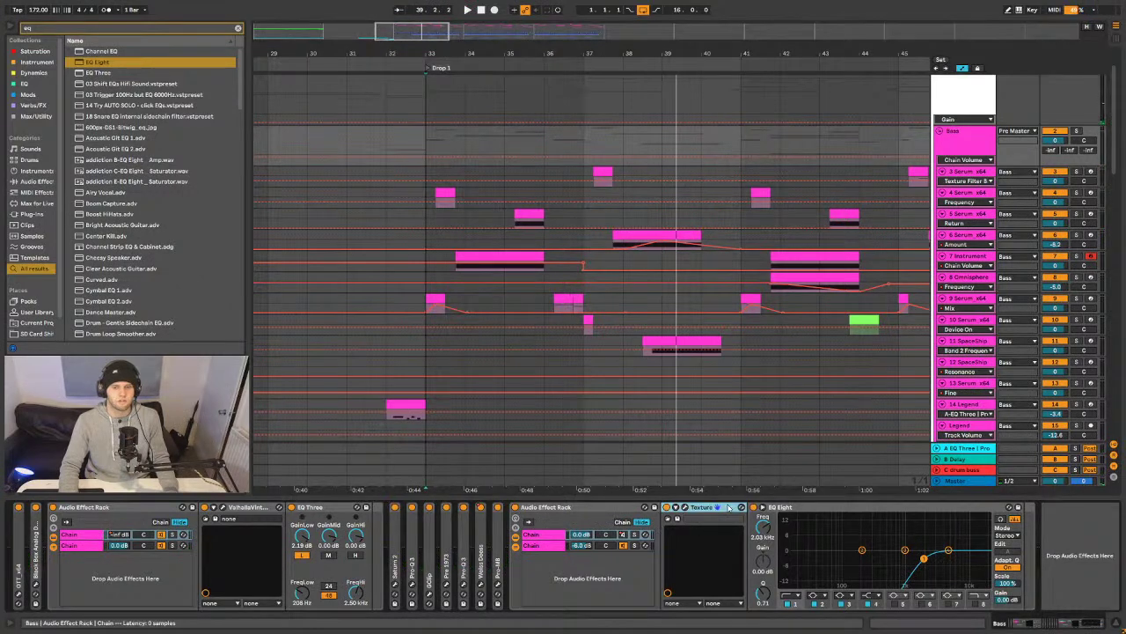
- Delete the Speaker On automation from the Texture chain
{"action": "right_click", "coordinate": [622, 536]}
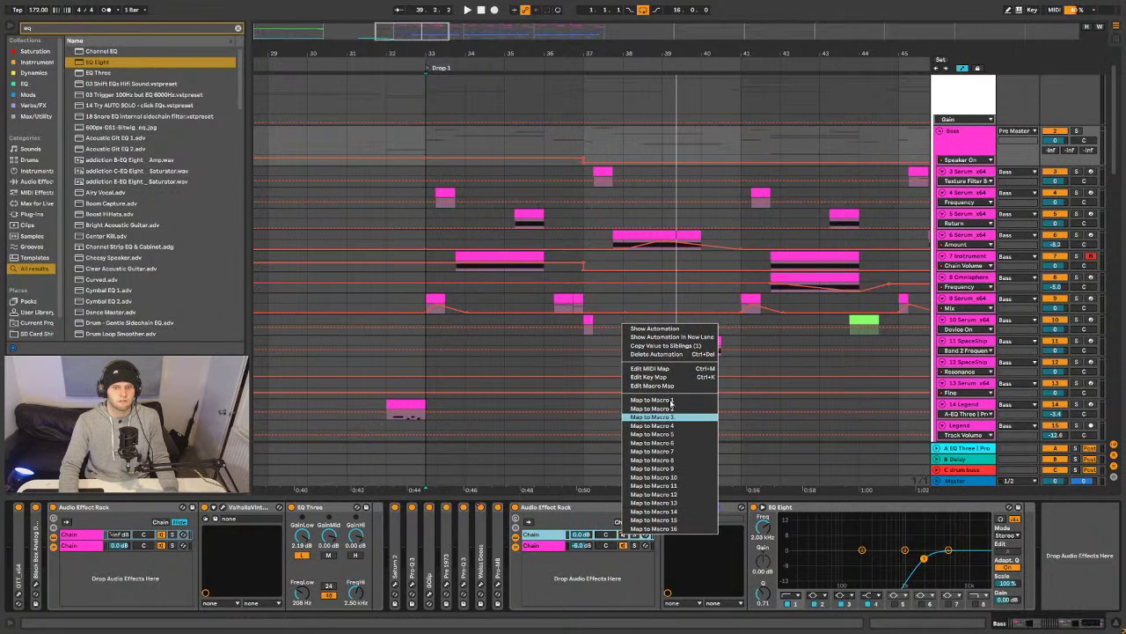
{"action": "left_click", "coordinate": [671, 355]}
- During playback, raise the EQ Eight low-cut to 3.30 kHz and set the empty chain's volume to 0.0 dB
{"action": "key", "text": "space"}
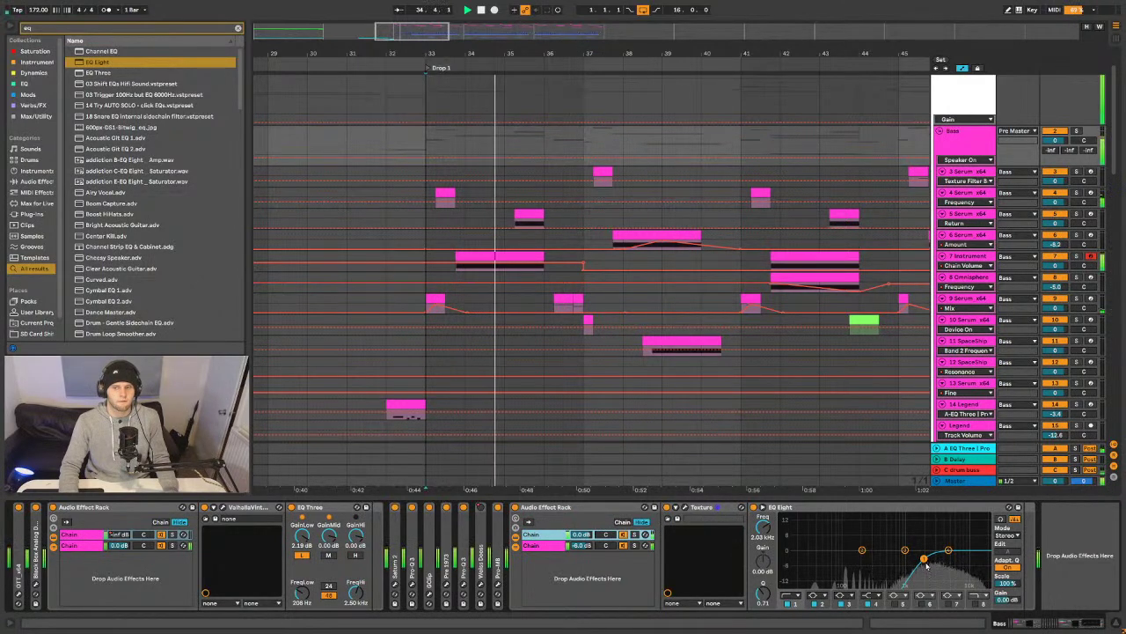
{"action": "left_click_drag", "start_coordinate": [923, 558], "coordinate": [936, 557]}
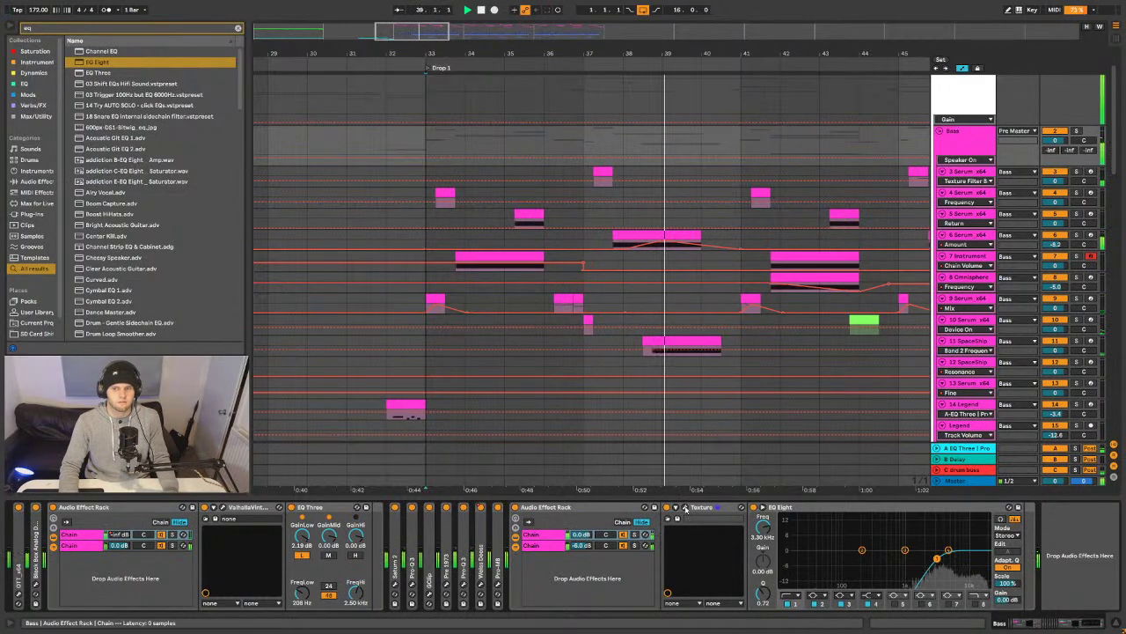
{"action": "left_click", "coordinate": [581, 545]}
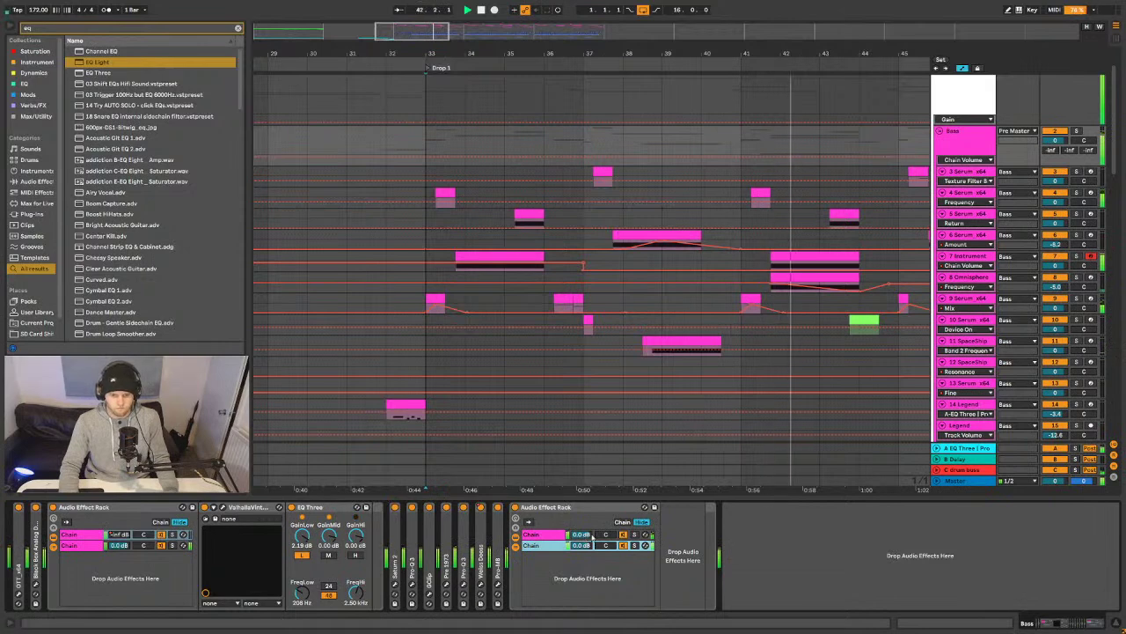
- Hide the automation lanes and device view, and play Drop 1 from bar 33 with all three drops in view
{"action": "key", "text": "a"}
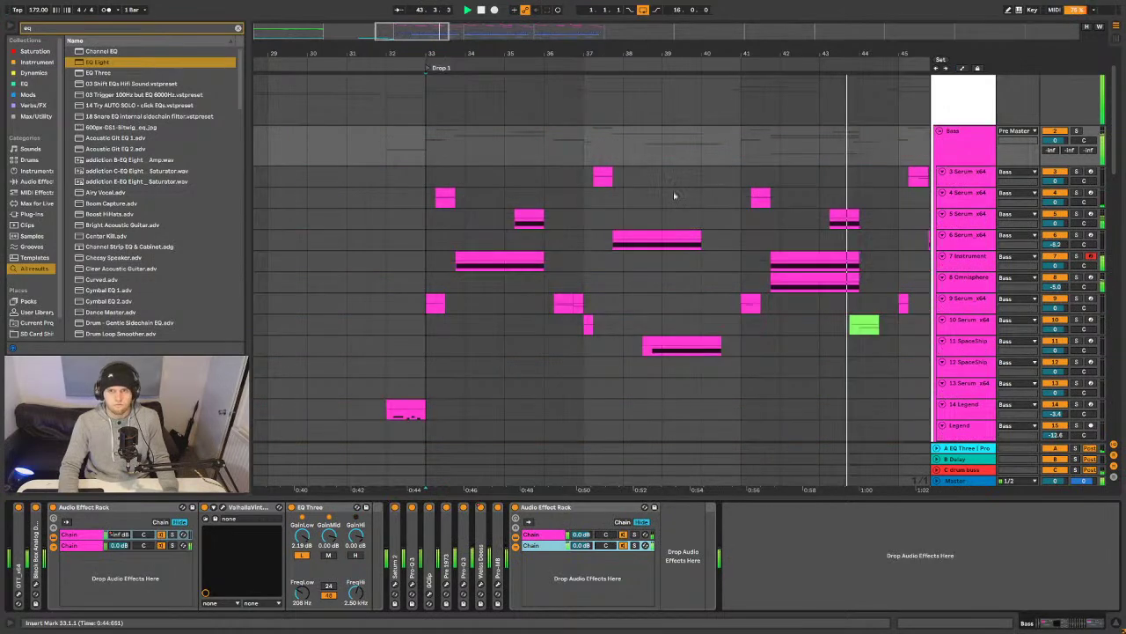
{"action": "key", "text": "minus"}
{"action": "key", "text": "minus"}
{"action": "key", "text": "minus"}
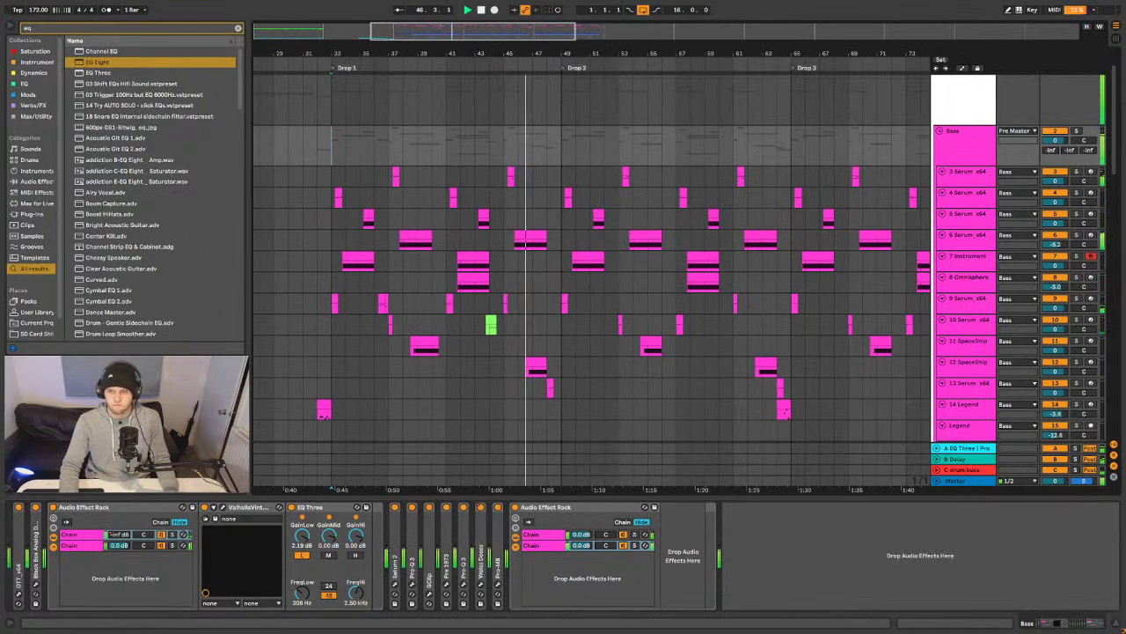
{"action": "left_click", "coordinate": [1118, 622]}
{"action": "scroll", "coordinate": [514, 201], "scroll_direction": "up", "scroll_amount": 3}
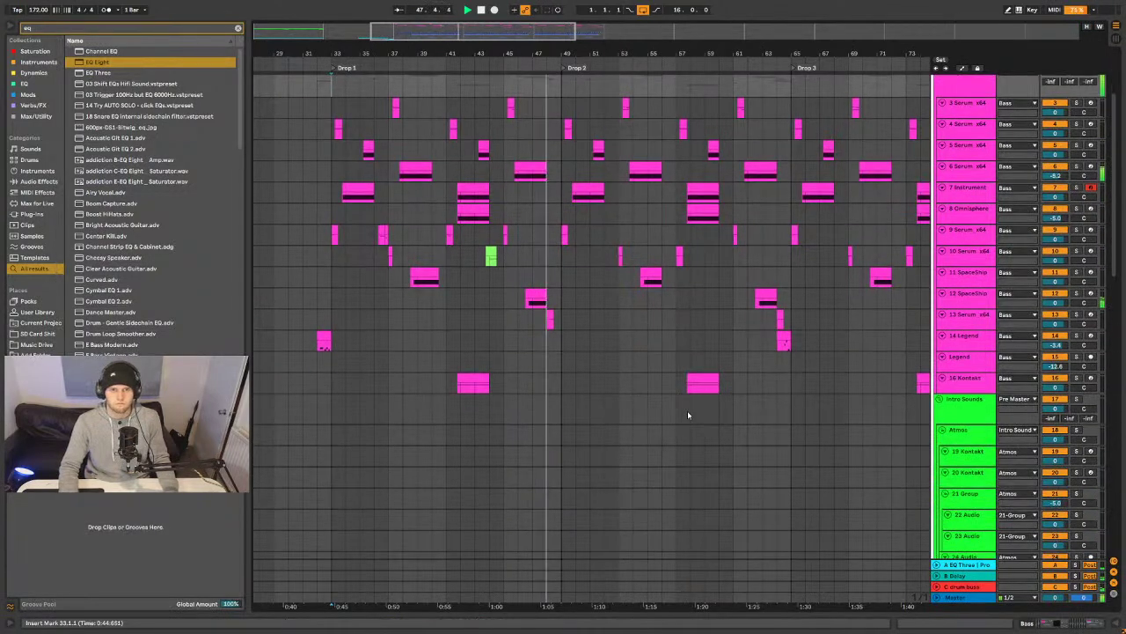
{"action": "key", "text": "minus"}
{"action": "key", "text": "space"}
{"action": "key", "text": "space"}
- Copy the 14 Legend fill clip to bar 48, just before Drop 2, and play from there
{"action": "scroll", "coordinate": [547, 401], "scroll_direction": "down", "scroll_amount": 3}
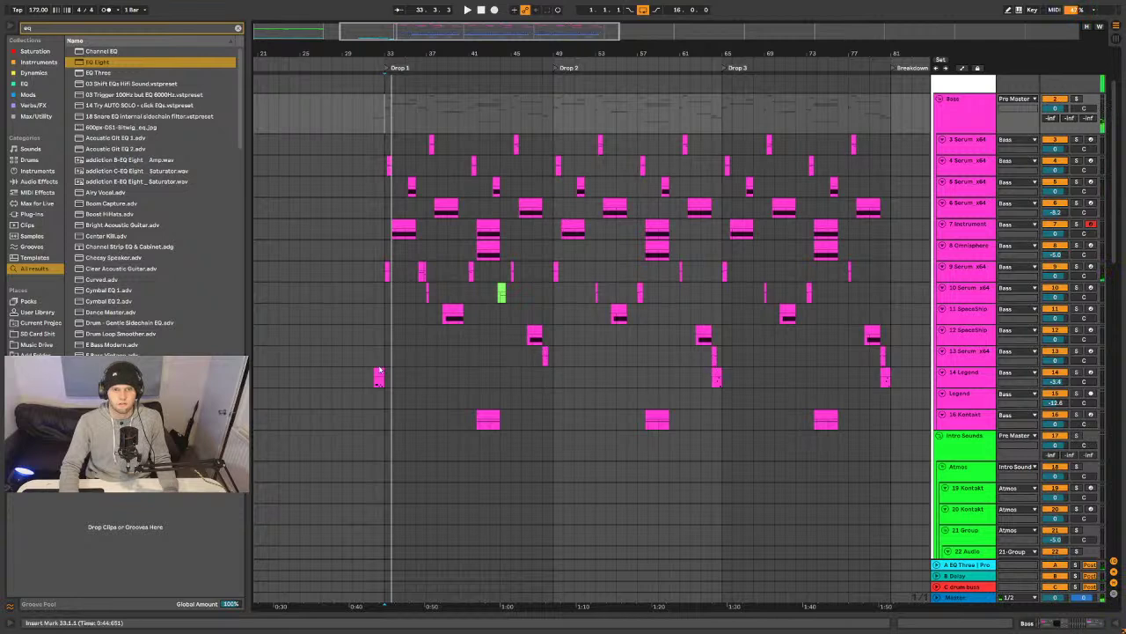
{"action": "left_click", "coordinate": [546, 380]}
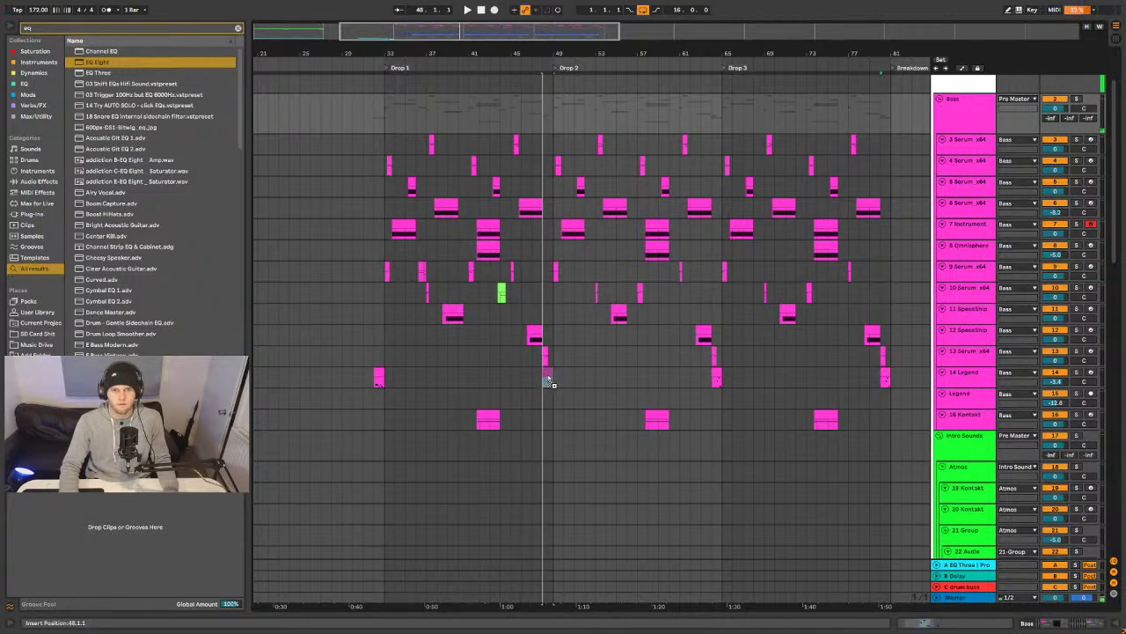
{"action": "left_click", "coordinate": [550, 380]}
{"action": "key", "text": "space"}
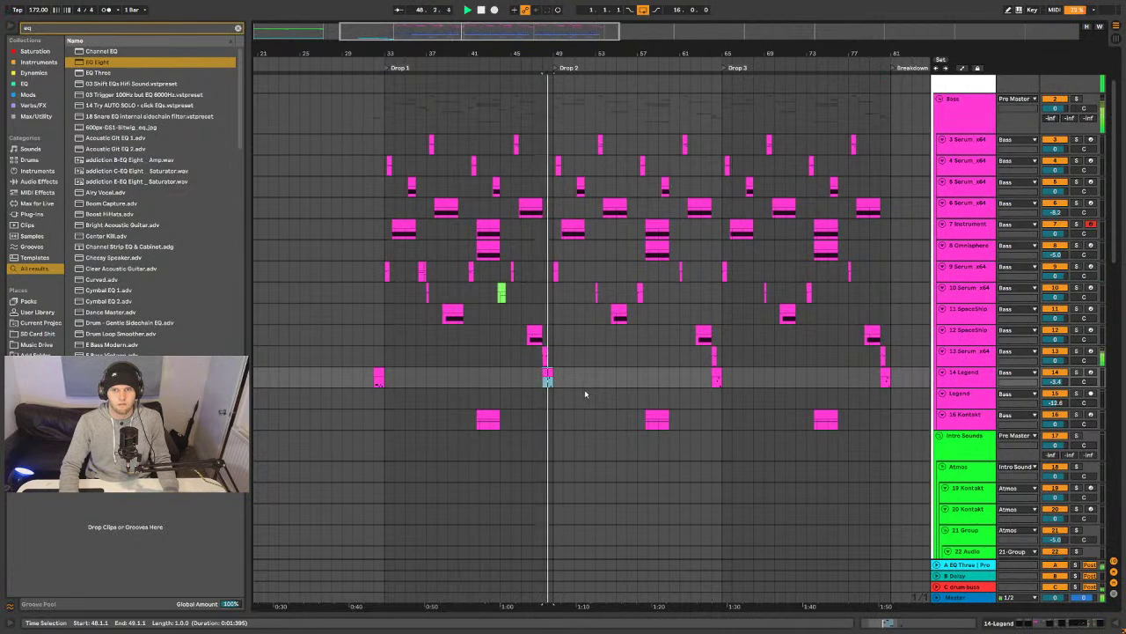
- Delete the 14 Legend clip at bar 80 and extend the 13 Serum clip there to bar 81, opening its notes
{"action": "left_click", "coordinate": [884, 373]}
{"action": "key", "text": "space"}
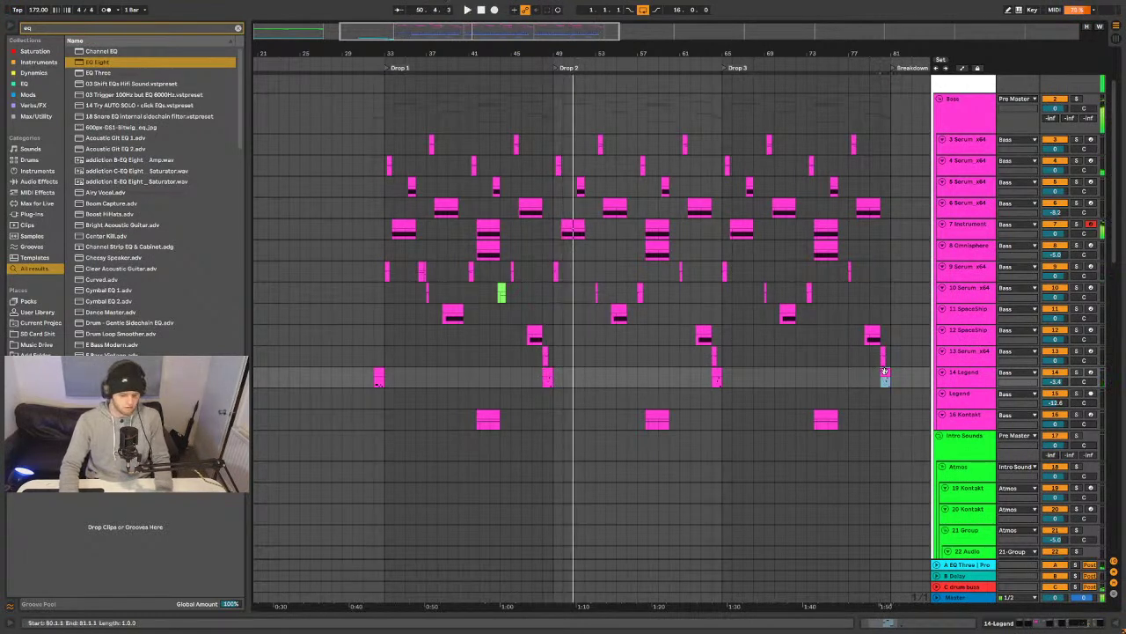
{"action": "left_click_drag", "start_coordinate": [885, 373], "coordinate": [886, 353]}
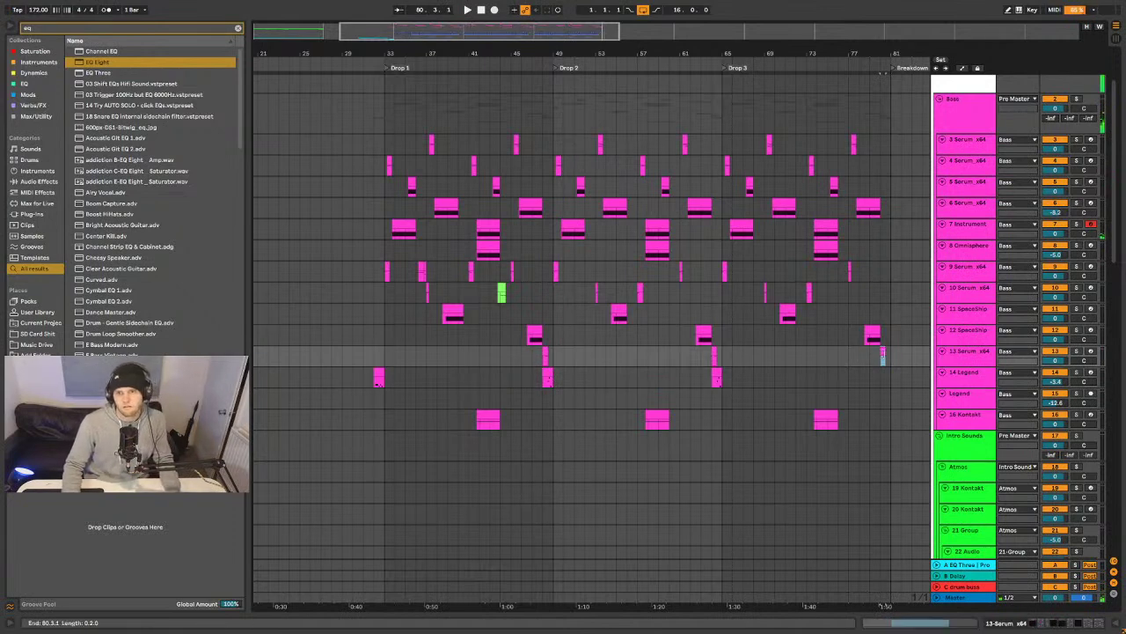
{"action": "double_click", "coordinate": [885, 352]}
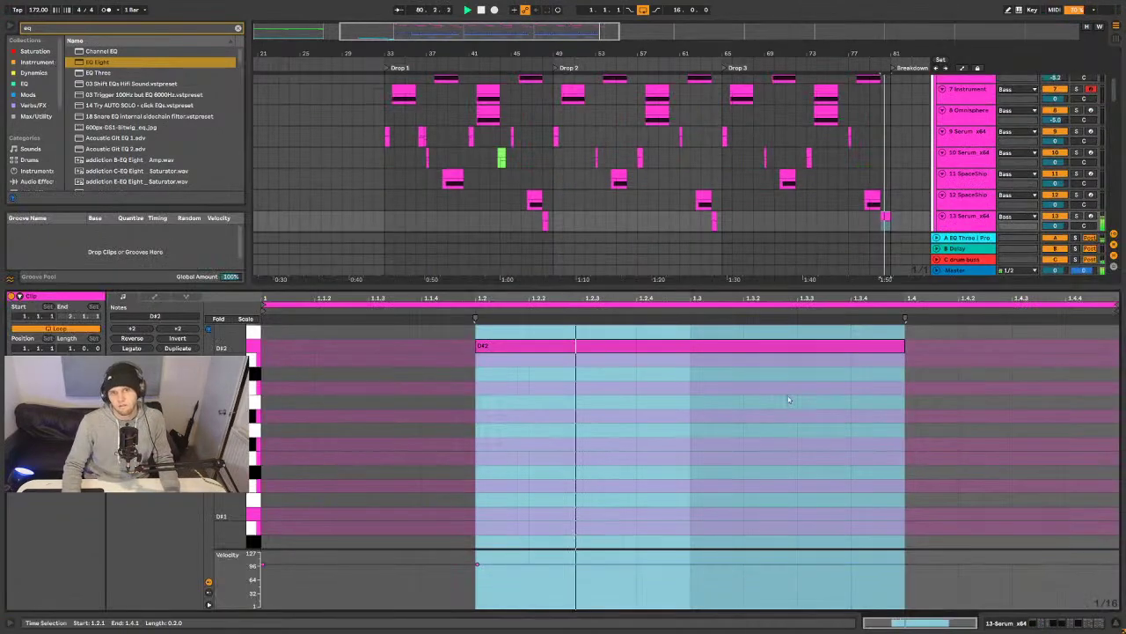
- Add an Fx1 note to the 13 Serum clip, running from 1.3 to the clip's end
{"action": "scroll", "coordinate": [898, 370], "scroll_direction": "up", "scroll_amount": 3}
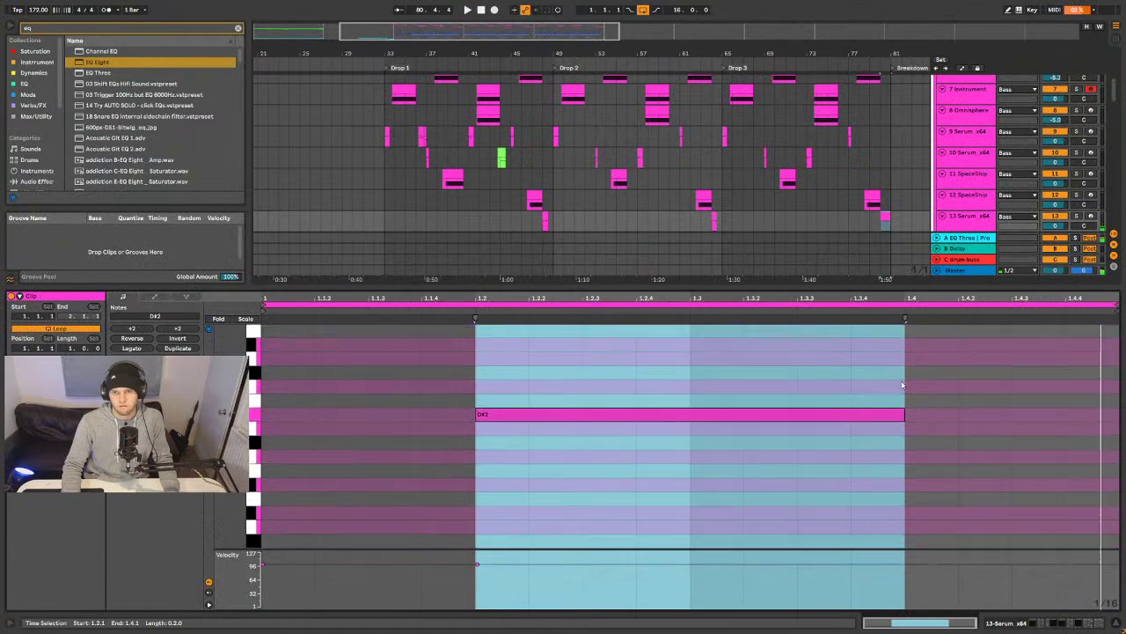
{"action": "double_click", "coordinate": [711, 462]}
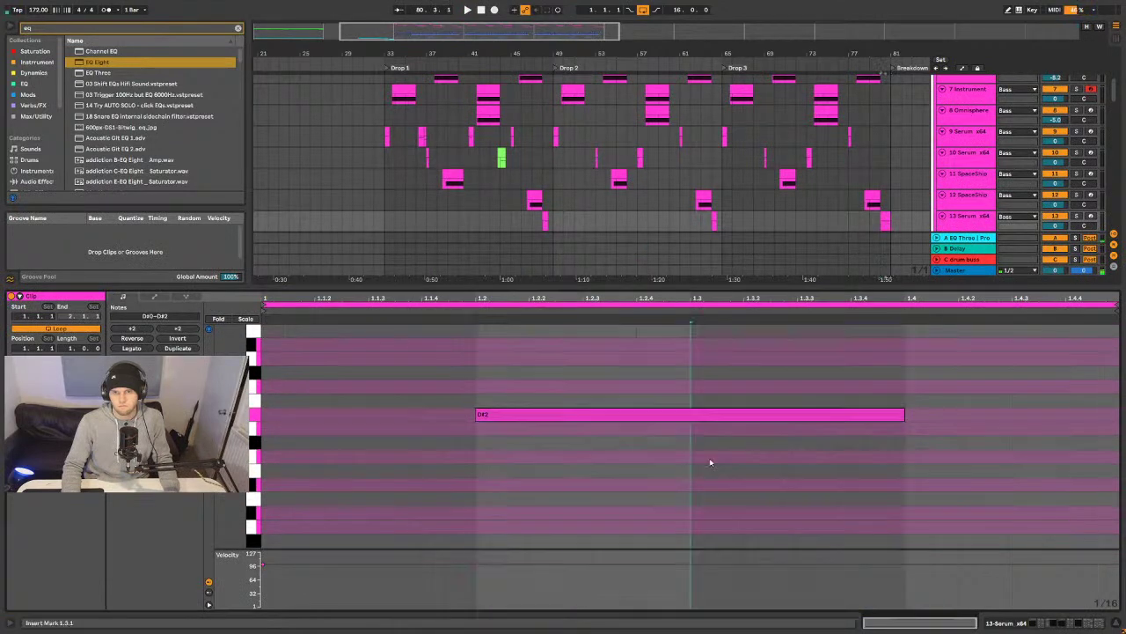
{"action": "left_click_drag", "start_coordinate": [737, 457], "coordinate": [737, 486]}
{"action": "left_click_drag", "start_coordinate": [735, 521], "coordinate": [1118, 527]}
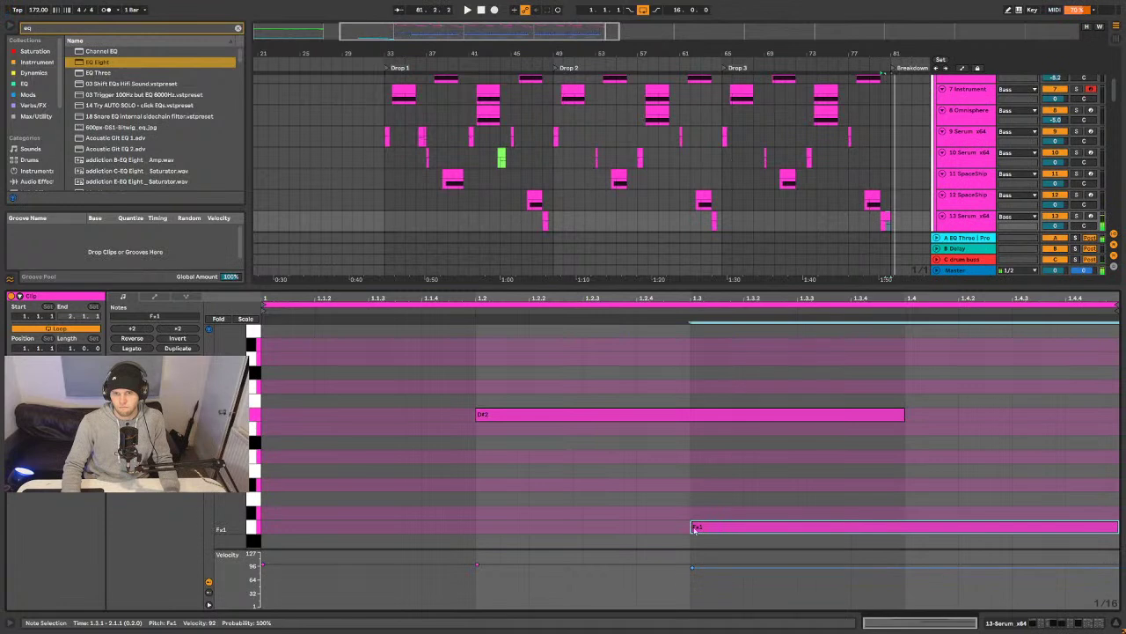
- Try an extra note from 1.4 on G#1 and on Cx2, shorten it to start at 1.4.3, and delete it
{"action": "double_click", "coordinate": [935, 513]}
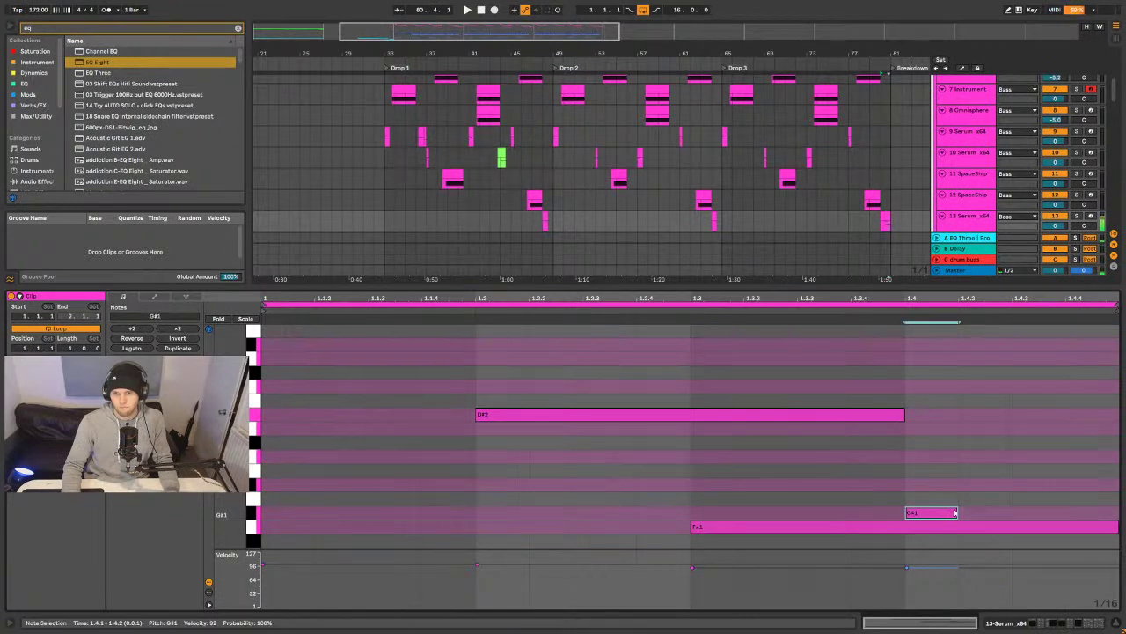
{"action": "key", "text": "space"}
{"action": "left_click_drag", "start_coordinate": [957, 512], "coordinate": [1104, 511]}
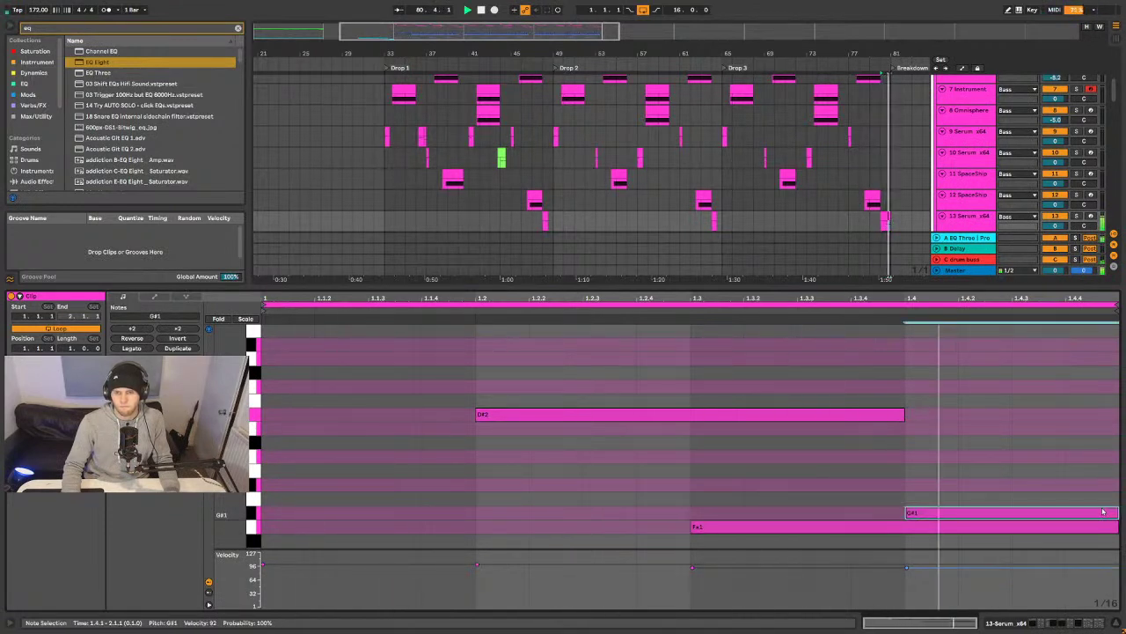
{"action": "left_click_drag", "start_coordinate": [918, 516], "coordinate": [922, 430]}
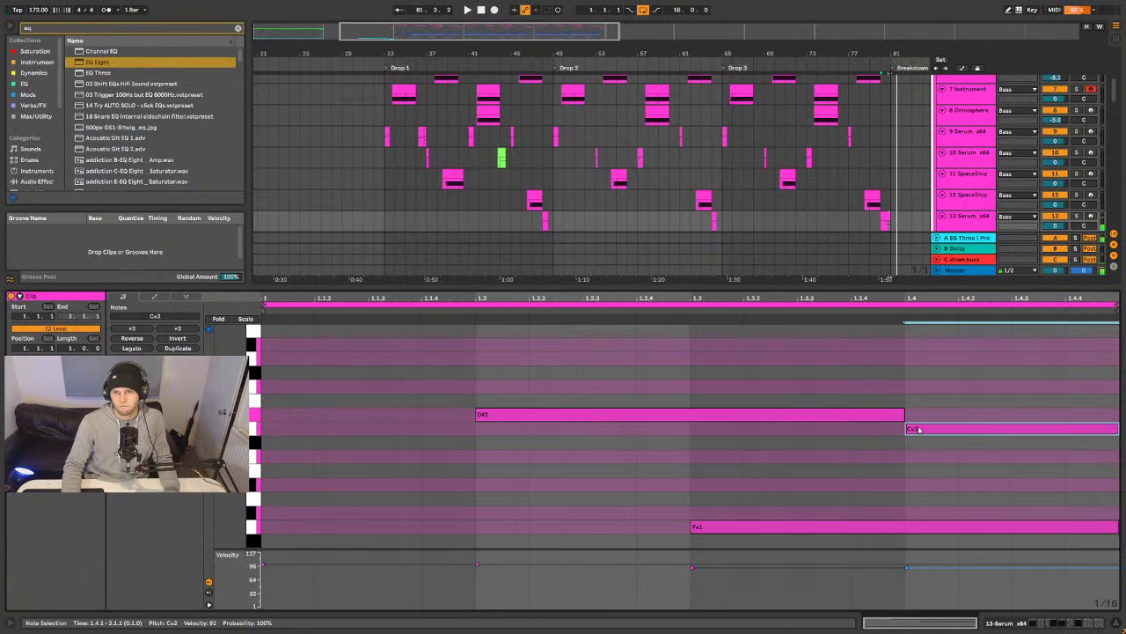
{"action": "left_click_drag", "start_coordinate": [908, 429], "coordinate": [1013, 429]}
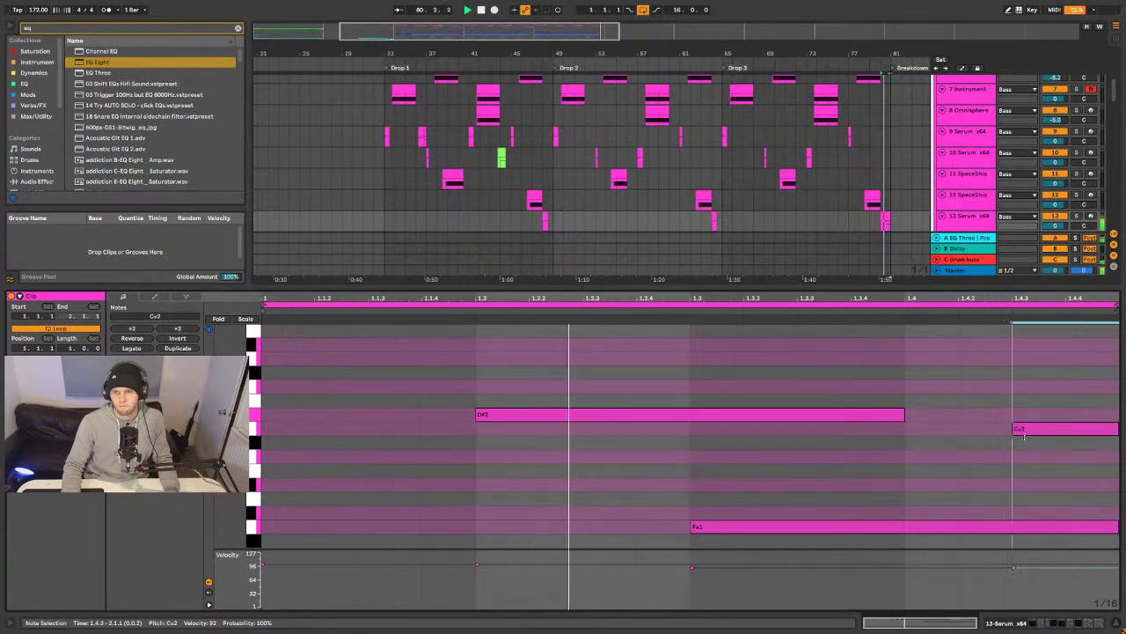
{"action": "double_click", "coordinate": [1055, 430]}
- Try the low note on E#1 during playback and move it back to Fx1
{"action": "left_click", "coordinate": [858, 526]}
{"action": "scroll", "coordinate": [861, 466], "scroll_direction": "down", "scroll_amount": 3}
{"action": "left_click_drag", "start_coordinate": [861, 475], "coordinate": [858, 503]}
{"action": "key", "text": "space"}
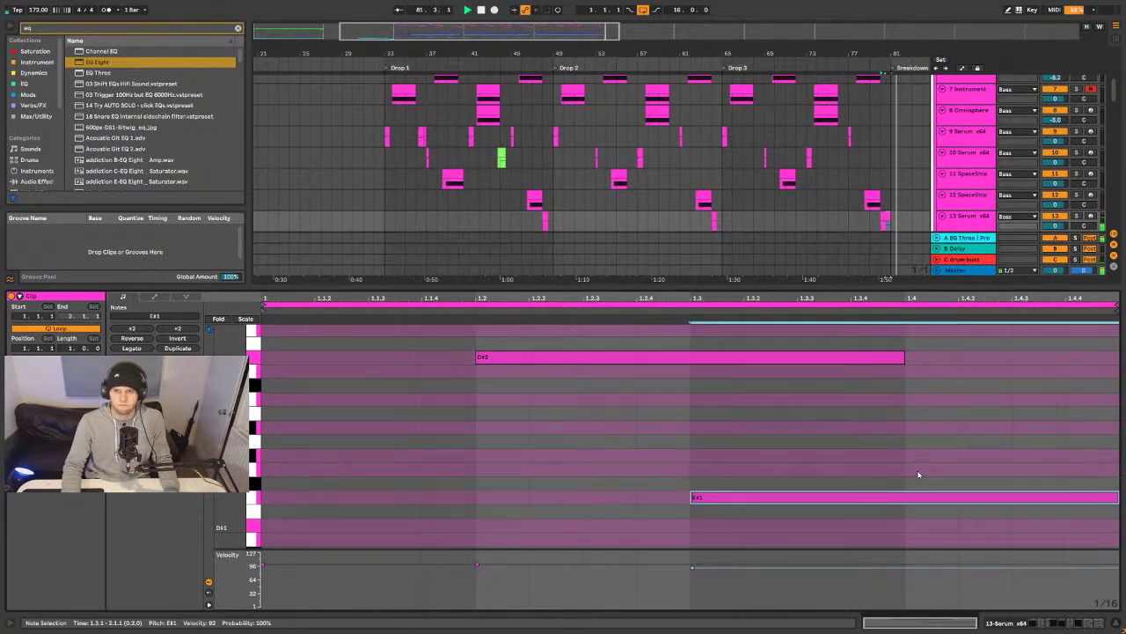
{"action": "left_click_drag", "start_coordinate": [916, 491], "coordinate": [886, 472]}
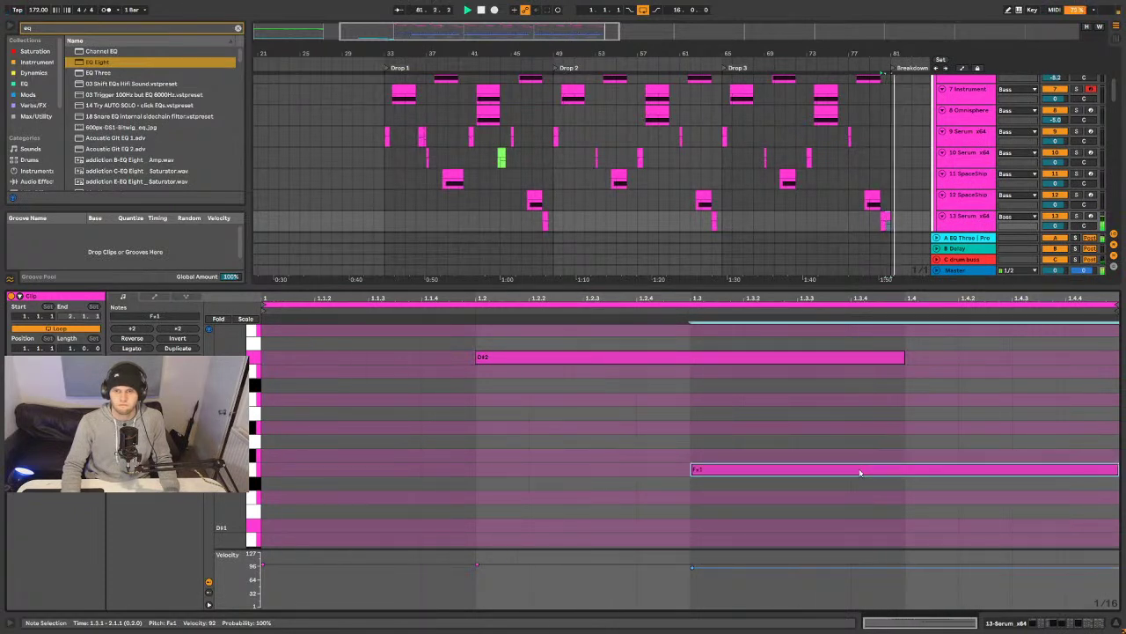
- Add a G#1 note from 1.3 to 1.4 and shorten the Fx1 note so it starts at 1.4
{"action": "double_click", "coordinate": [696, 459]}
{"action": "key", "text": "shift+Right"}
{"action": "key", "text": "shift+Right"}
{"action": "key", "text": "shift+Right"}
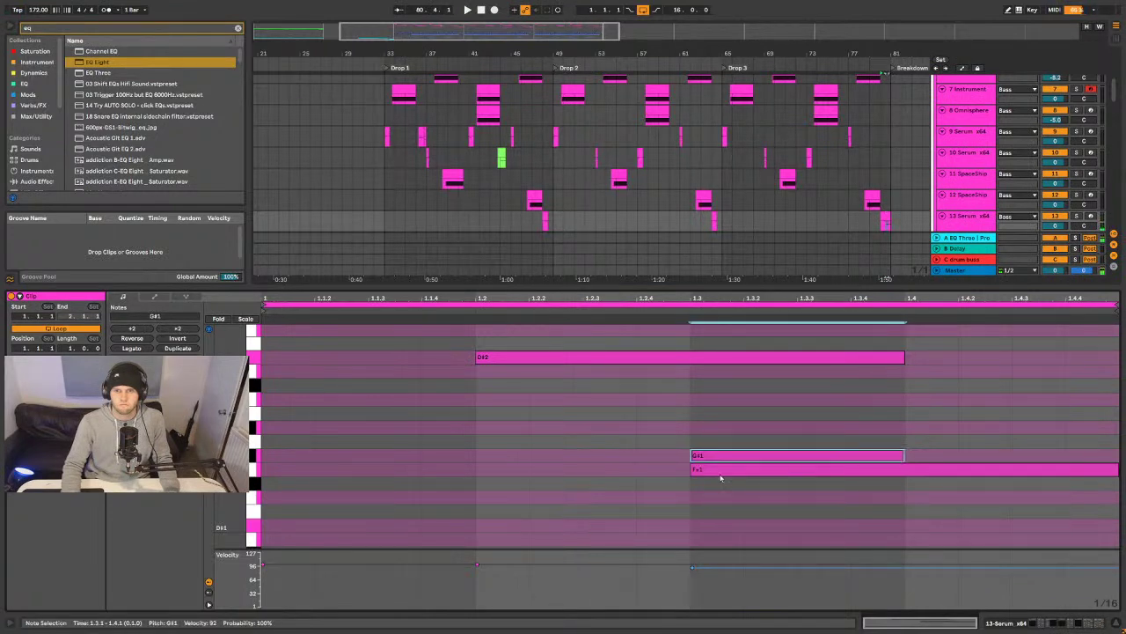
{"action": "left_click_drag", "start_coordinate": [695, 471], "coordinate": [906, 470]}
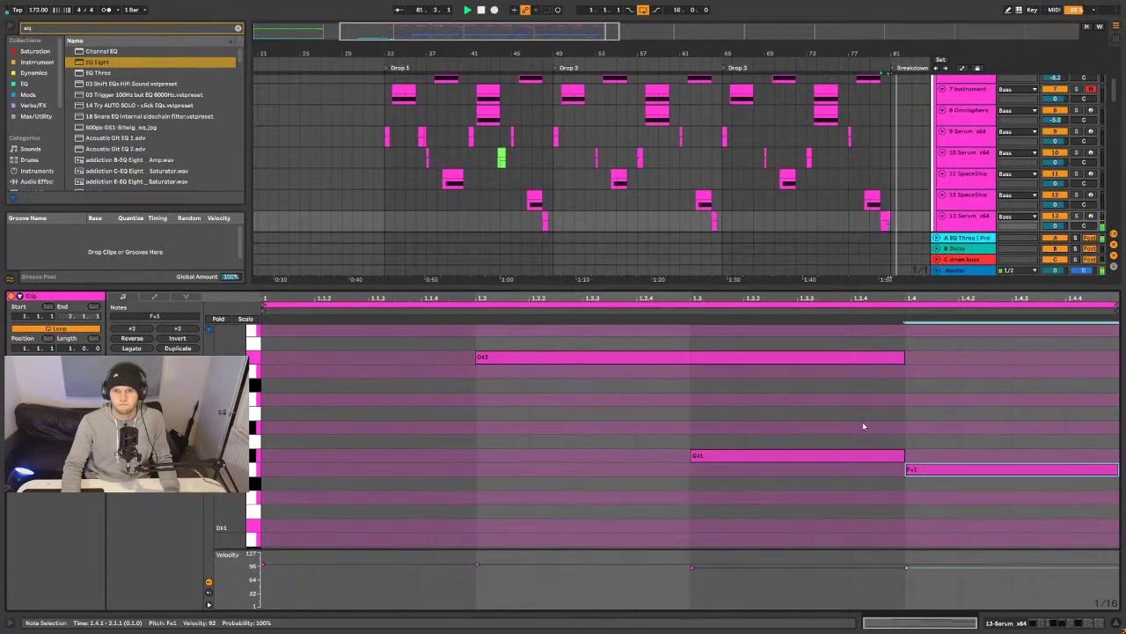
- Close the note editor, play the arrangement from bar 29 into Drop 1, and inspect the Drum Bus tracks with devices hidden
{"action": "key", "text": "shift+Tab"}
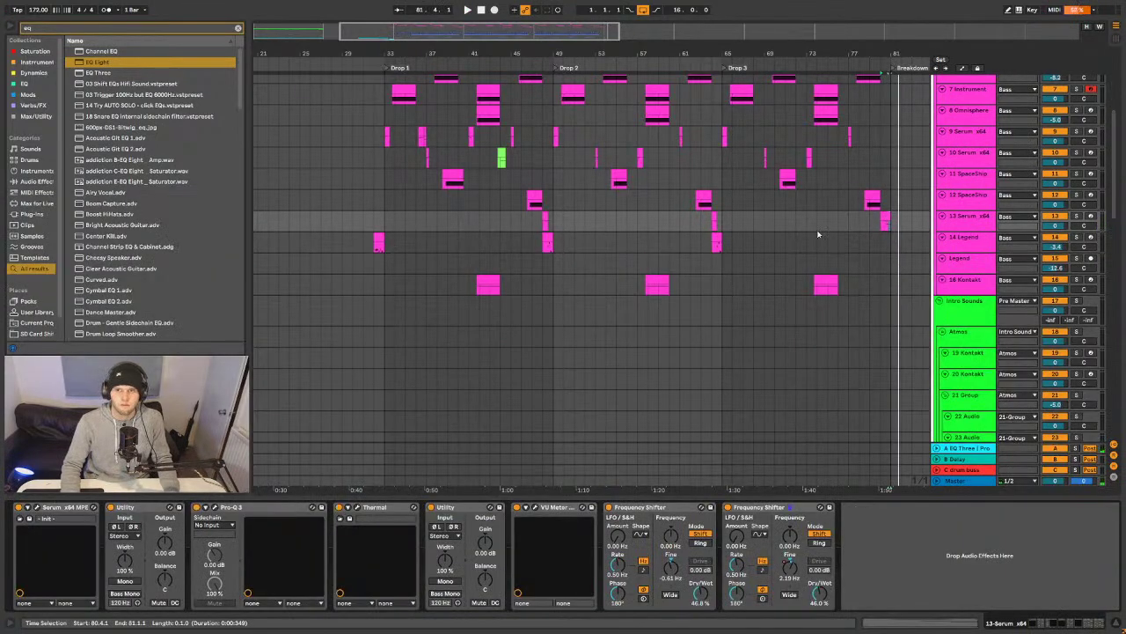
{"action": "scroll", "coordinate": [582, 225], "scroll_direction": "up", "scroll_amount": 5}
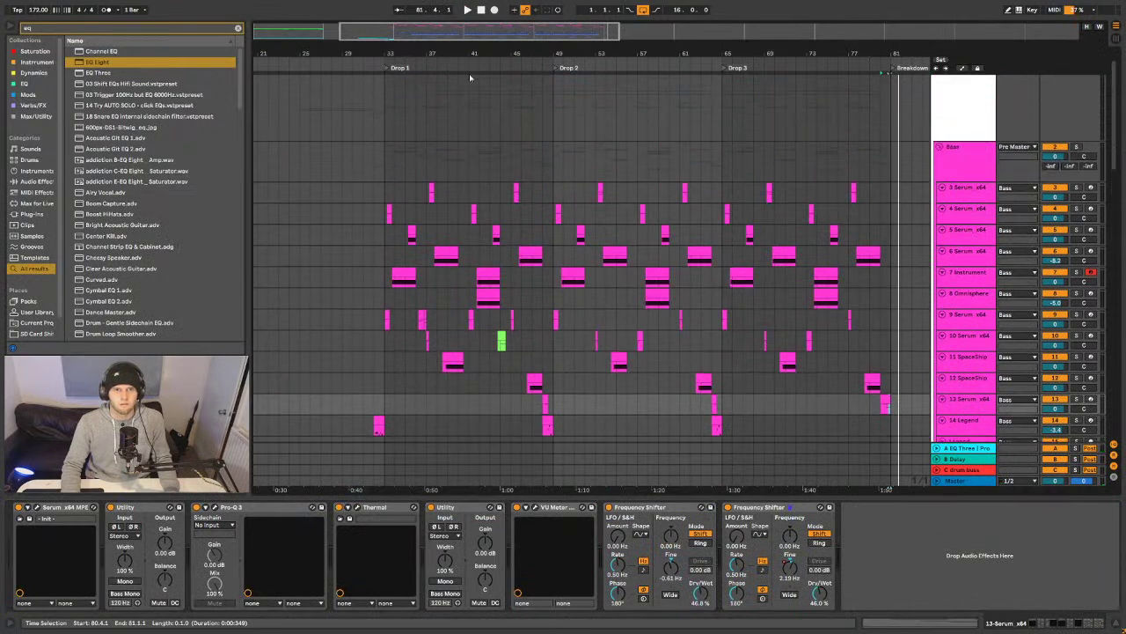
{"action": "left_click", "coordinate": [381, 259]}
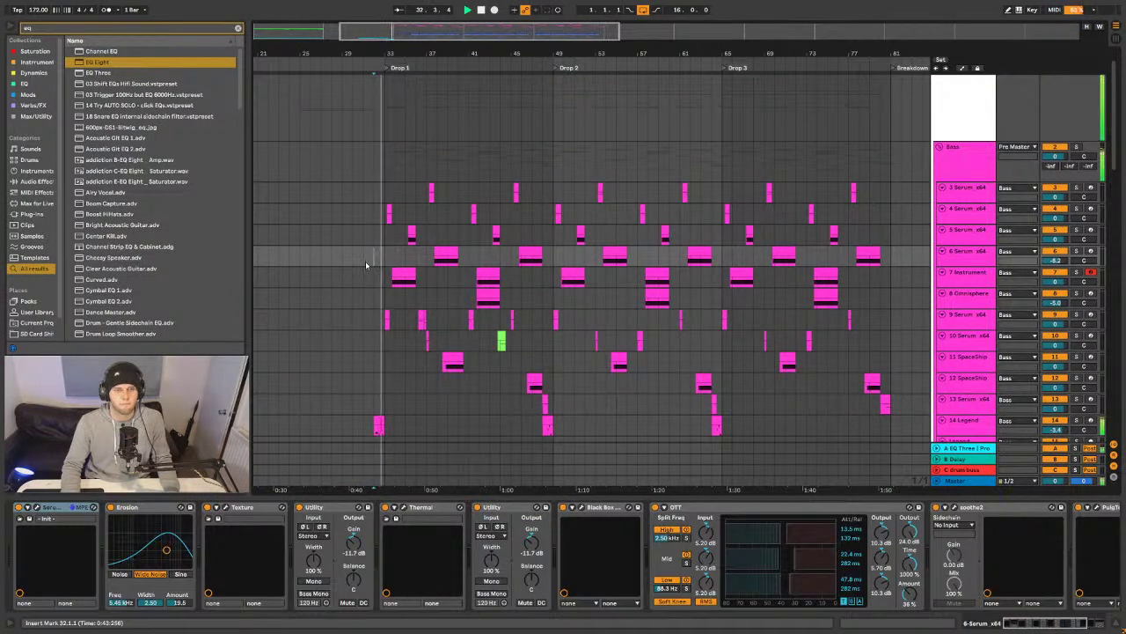
{"action": "left_click", "coordinate": [344, 252]}
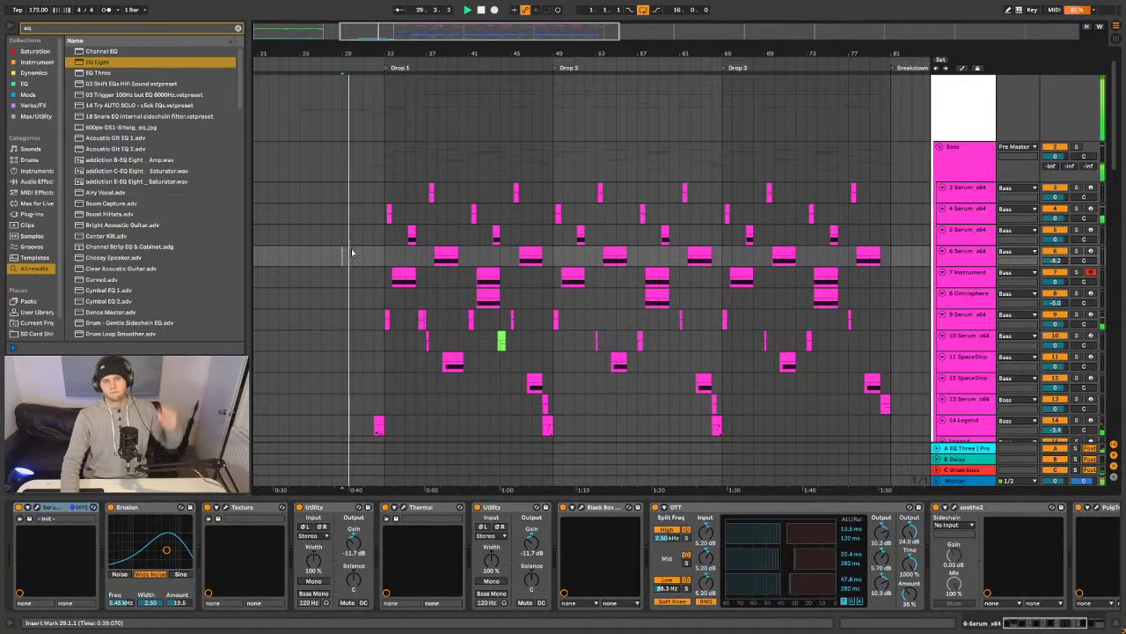
{"action": "scroll", "coordinate": [355, 245], "scroll_direction": "down", "scroll_amount": 5}
{"action": "scroll", "coordinate": [355, 246], "scroll_direction": "down", "scroll_amount": 5}
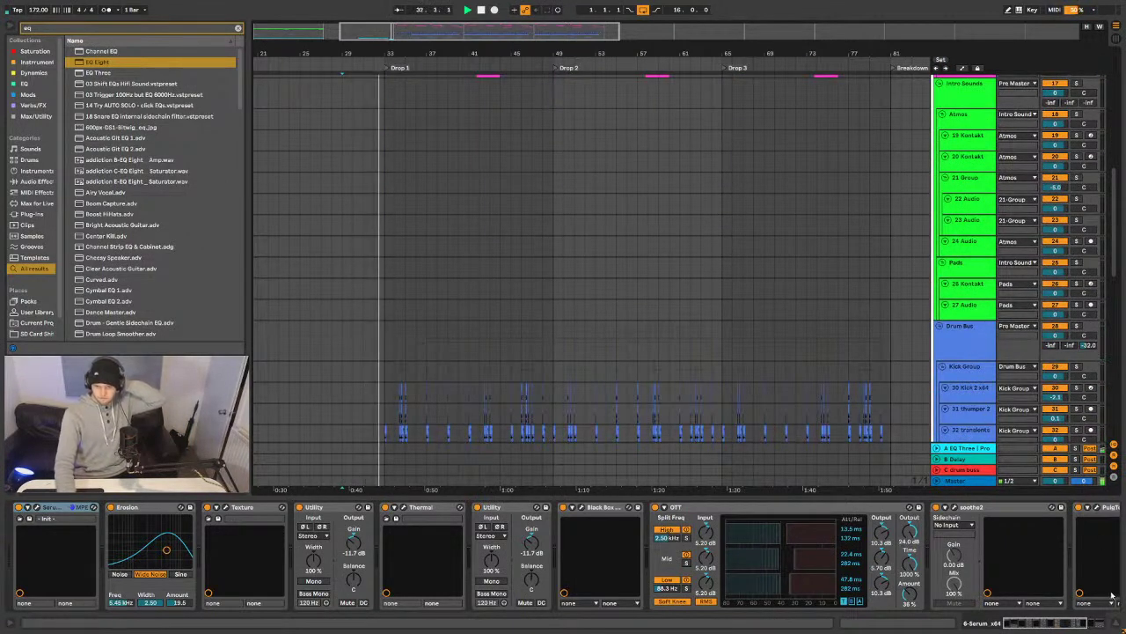
{"action": "left_click", "coordinate": [1118, 622]}
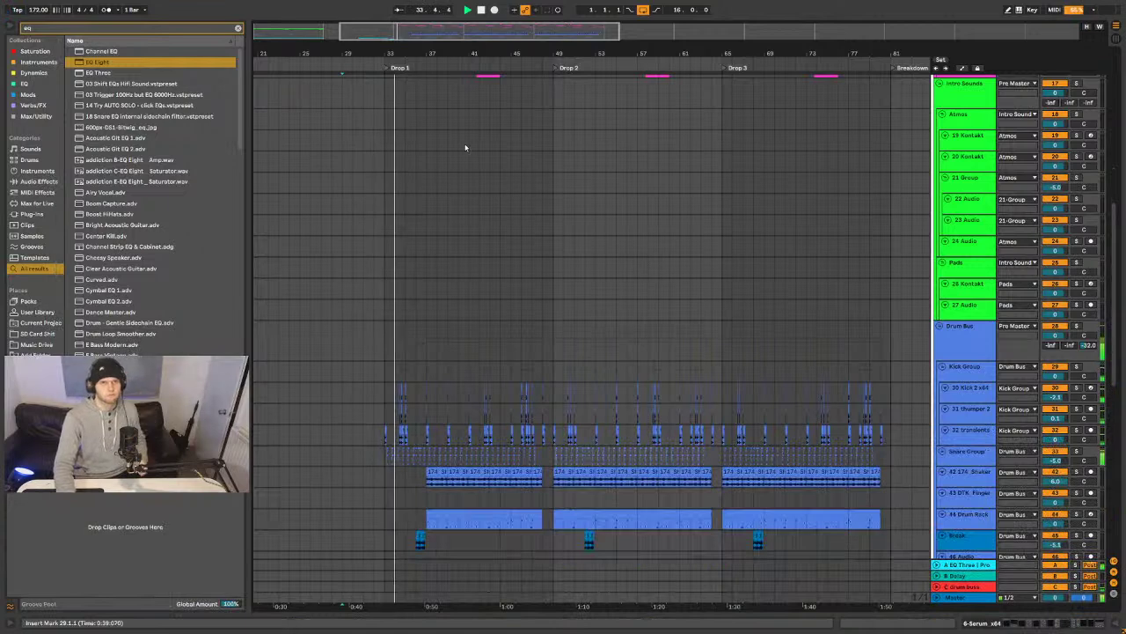
- Collapse the Kontakt and audio tracks inside the Atmos group
{"action": "scroll", "coordinate": [535, 222], "scroll_direction": "up", "scroll_amount": 4}
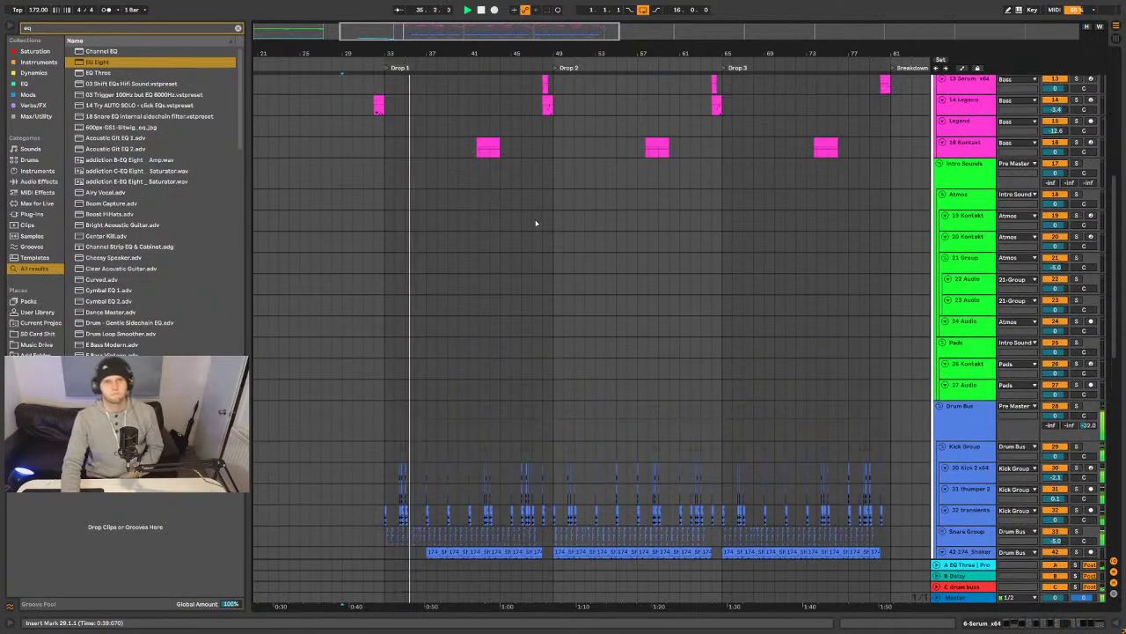
{"action": "scroll", "coordinate": [535, 223], "scroll_direction": "up", "scroll_amount": 4}
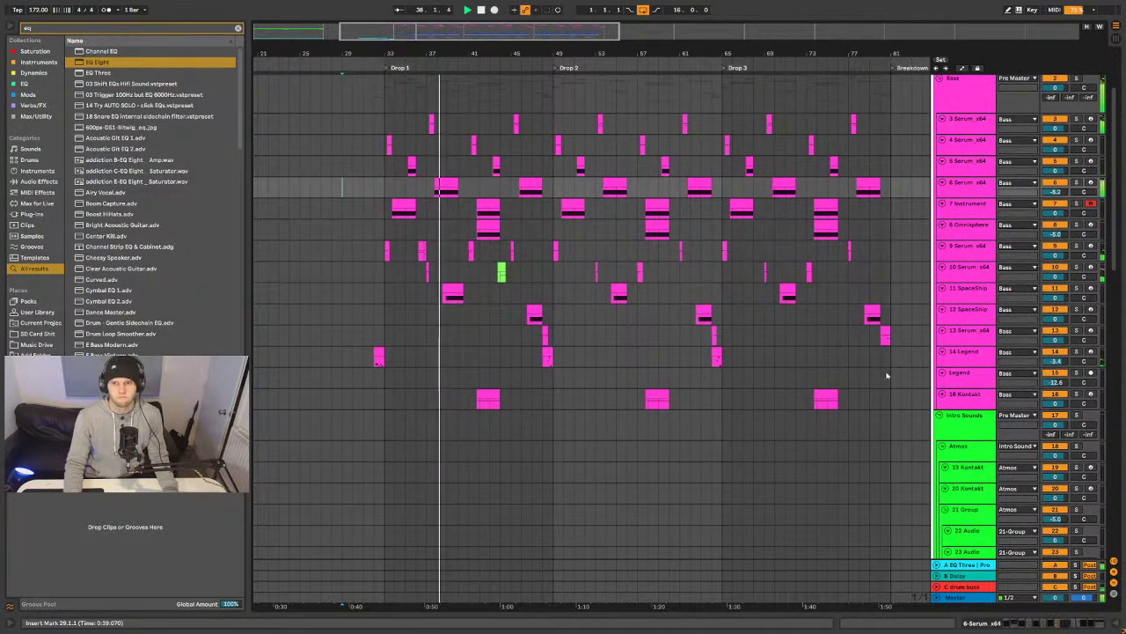
{"action": "left_click", "coordinate": [944, 467]}
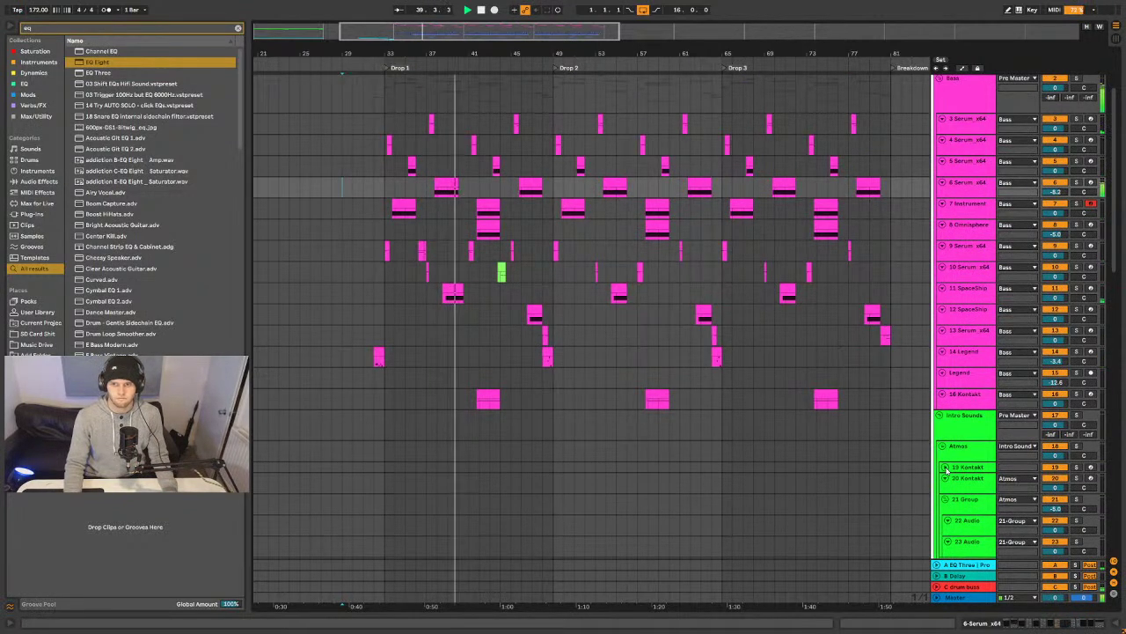
{"action": "left_click", "coordinate": [944, 480]}
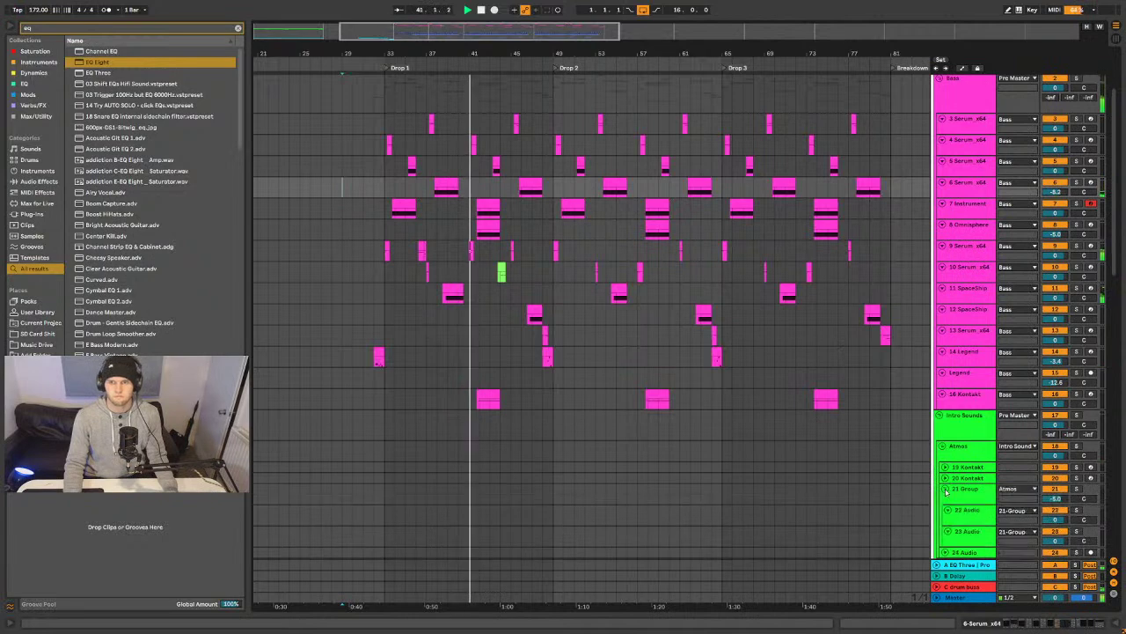
{"action": "left_click", "coordinate": [949, 512]}
{"action": "left_click", "coordinate": [949, 521]}
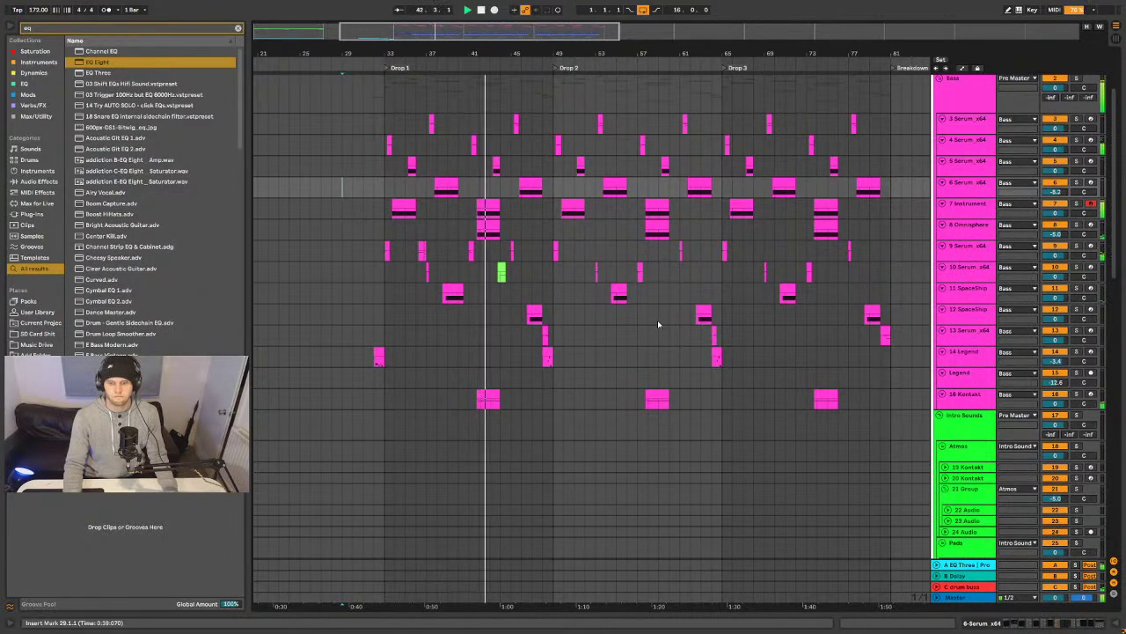
- Review the Bass clips around Drop 2 and play the end of Drop 1 from bar 45 across the transition
{"action": "scroll", "coordinate": [657, 319], "scroll_direction": "up", "scroll_amount": 3}
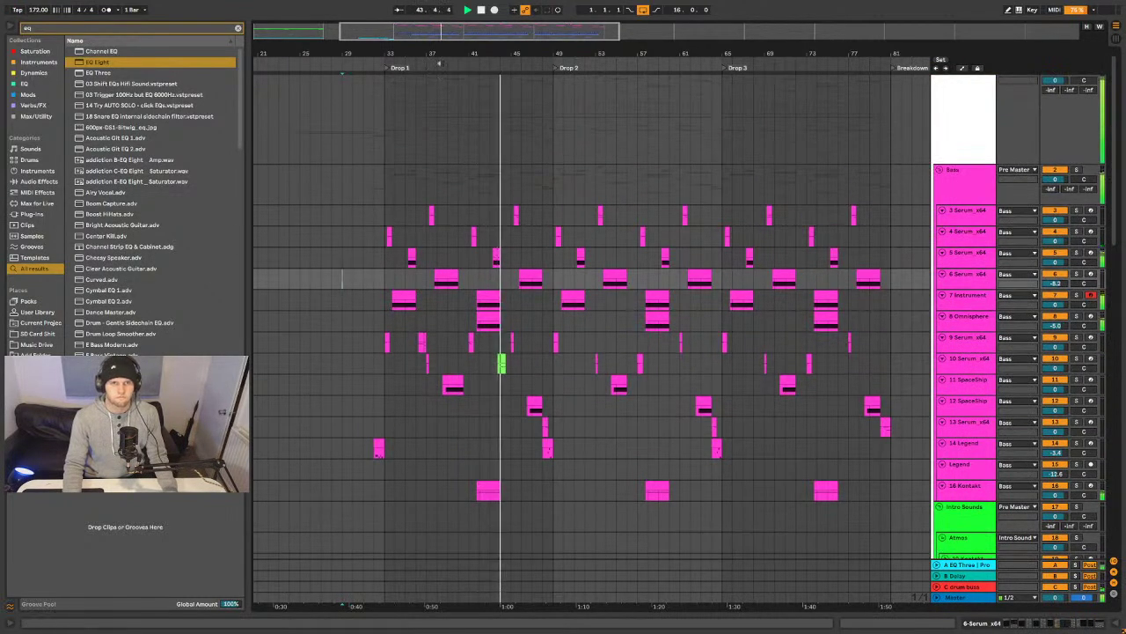
{"action": "scroll", "coordinate": [498, 239], "scroll_direction": "down", "scroll_amount": 3}
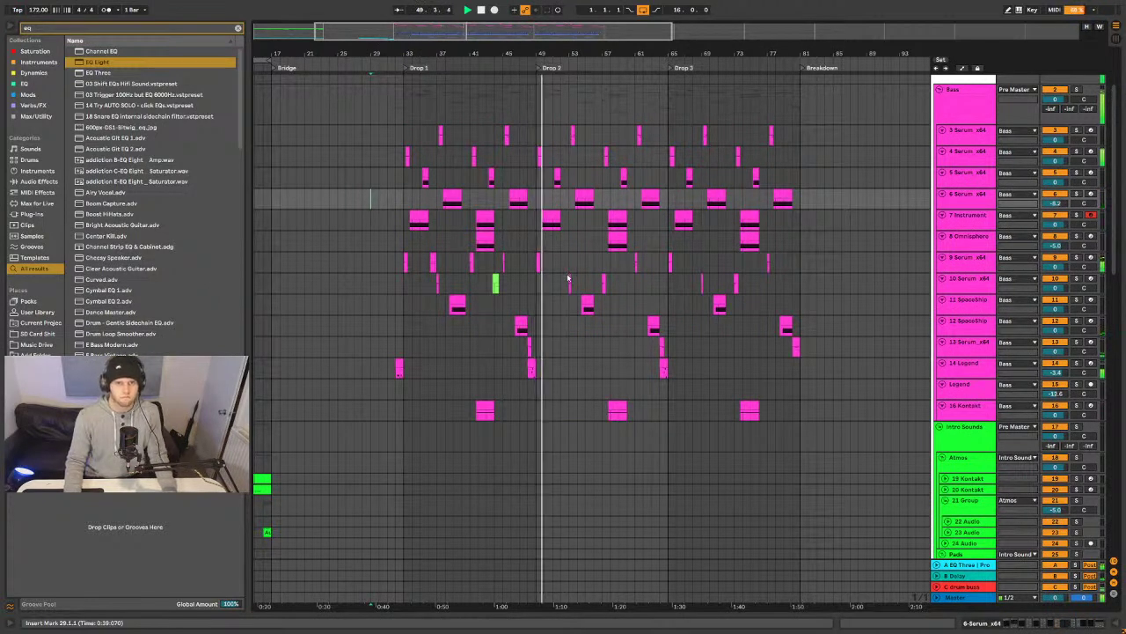
{"action": "scroll", "coordinate": [563, 174], "scroll_direction": "up", "scroll_amount": 5}
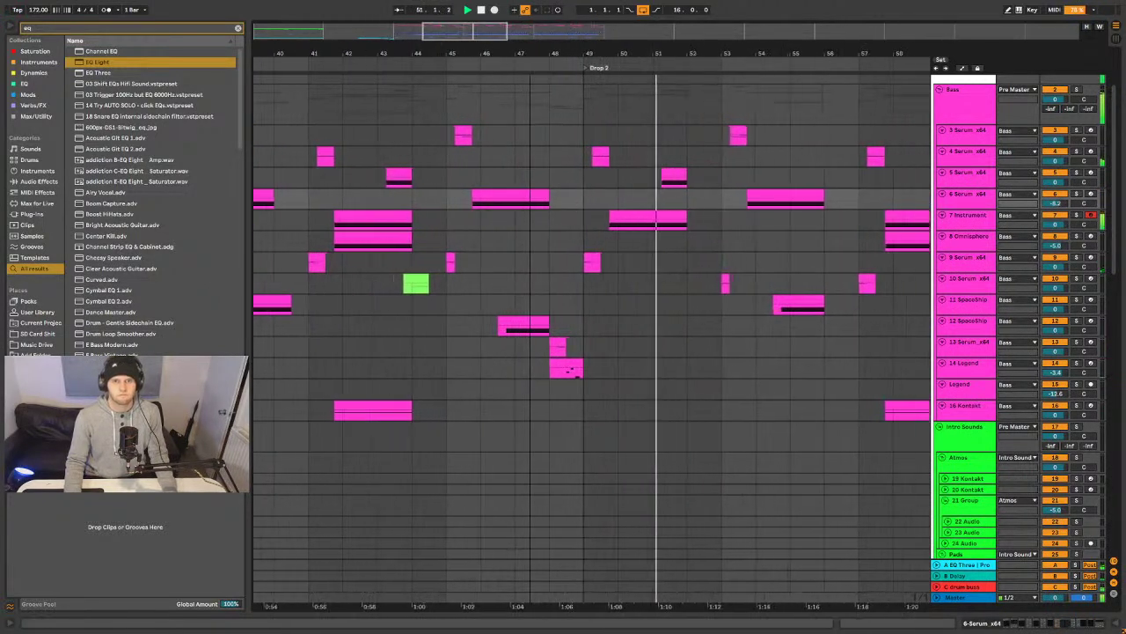
{"action": "scroll", "coordinate": [675, 260], "scroll_direction": "down", "scroll_amount": 4}
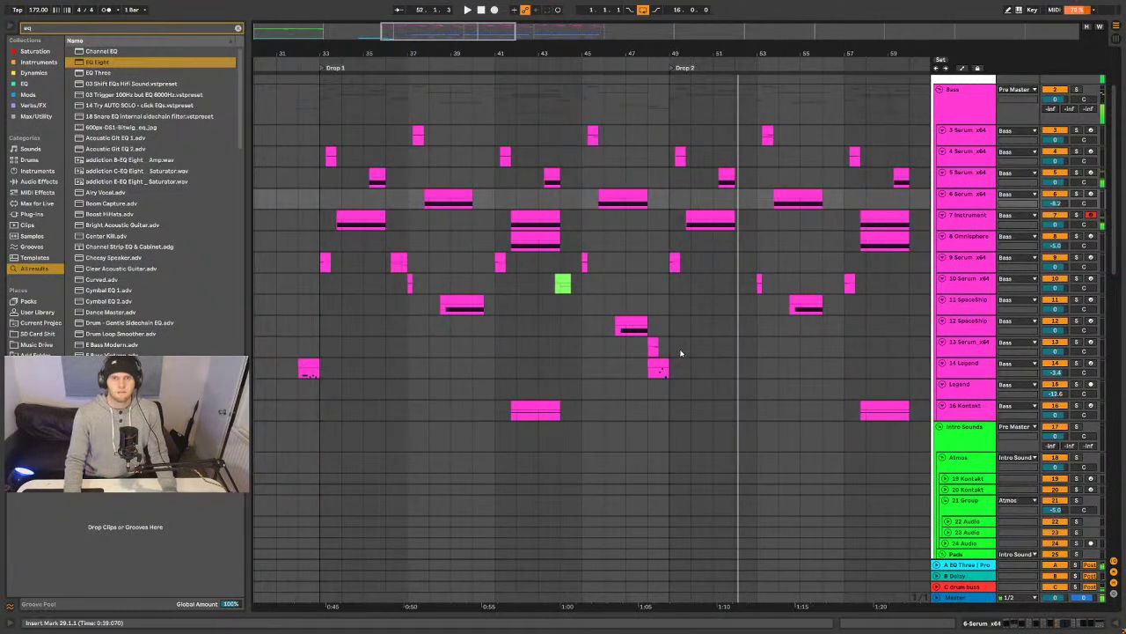
{"action": "left_click", "coordinate": [605, 350]}
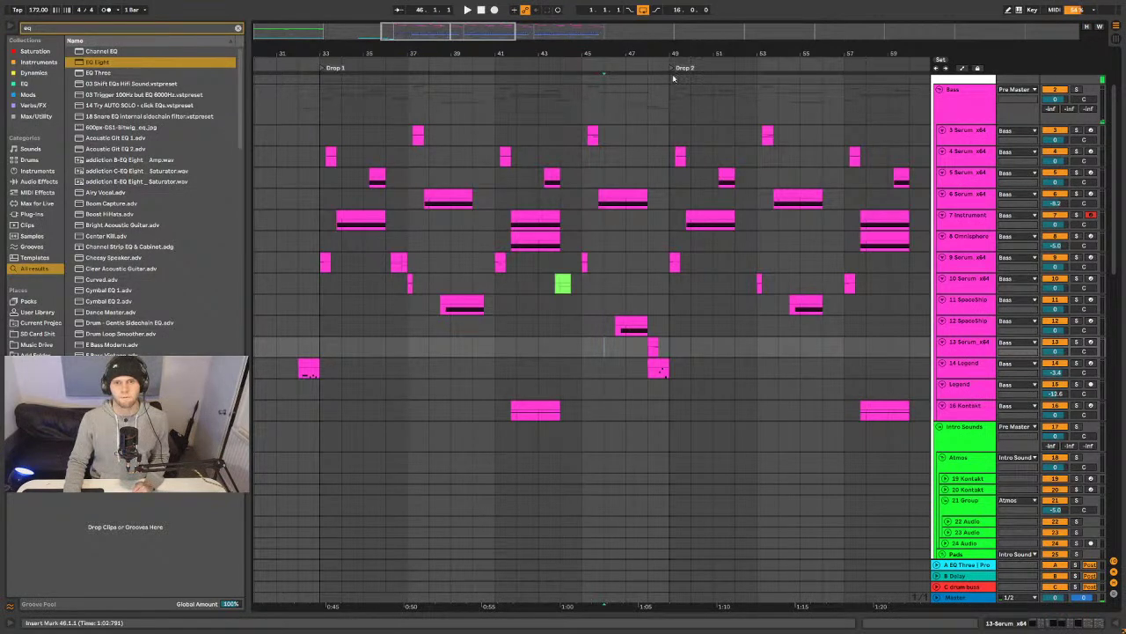
{"action": "right_click", "coordinate": [652, 102]}
{"action": "key", "text": "Escape"}
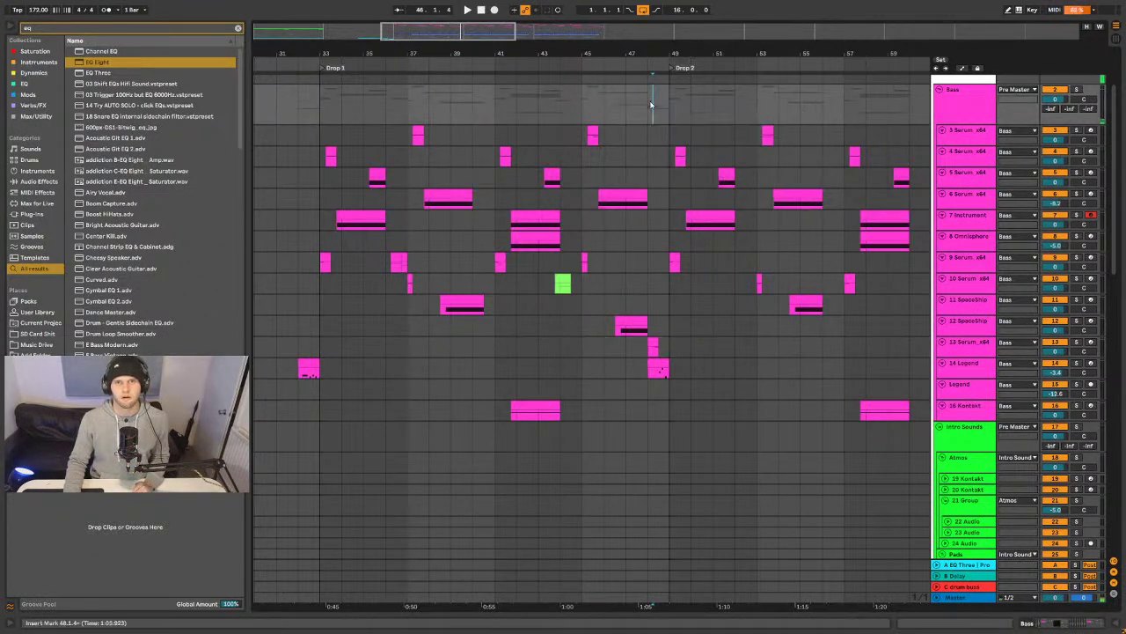
{"action": "left_click", "coordinate": [598, 325]}
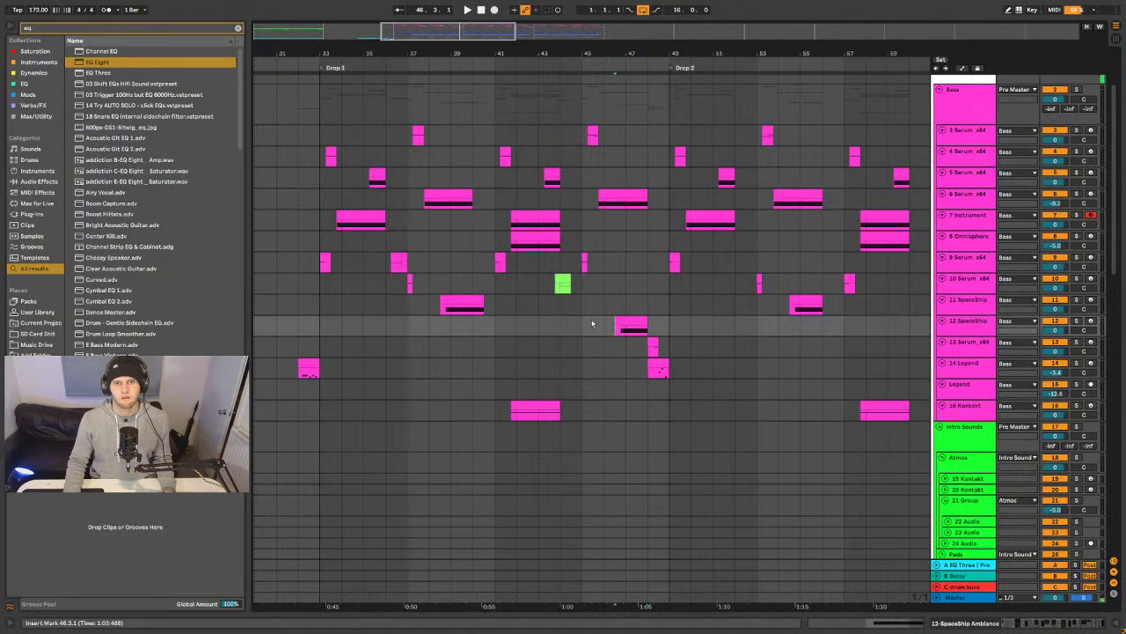
{"action": "left_click", "coordinate": [584, 202]}
{"action": "key", "text": "space"}
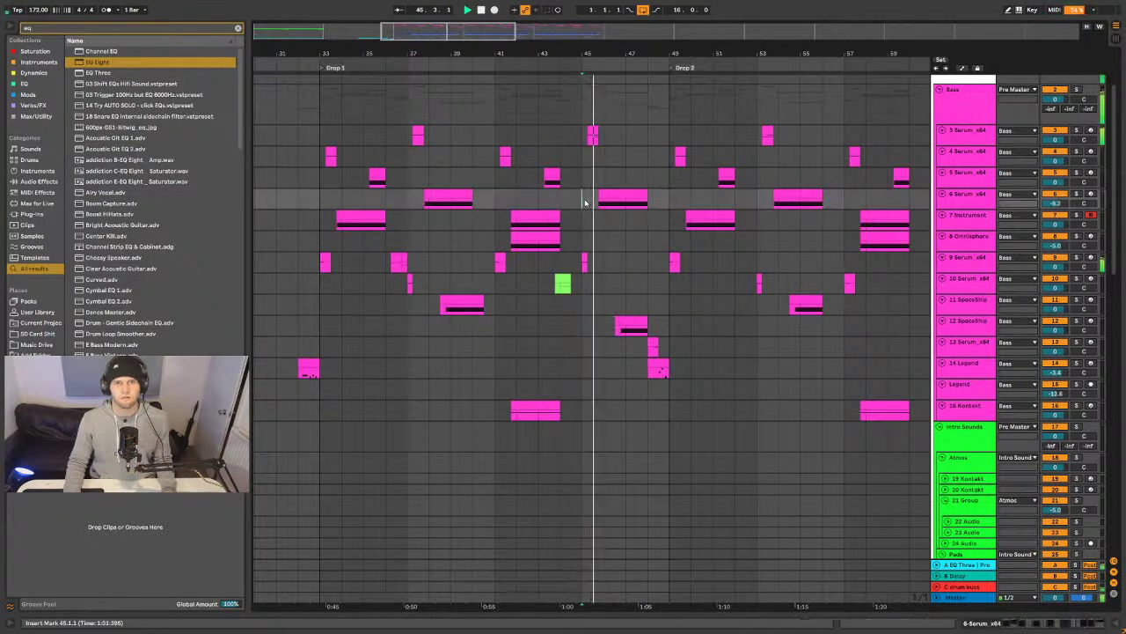
{"action": "key", "text": "space"}
- Search the browser for "room" and add ValhallaRoom at the end of the 13 Serum track's device chain
{"action": "left_click", "coordinate": [652, 345]}
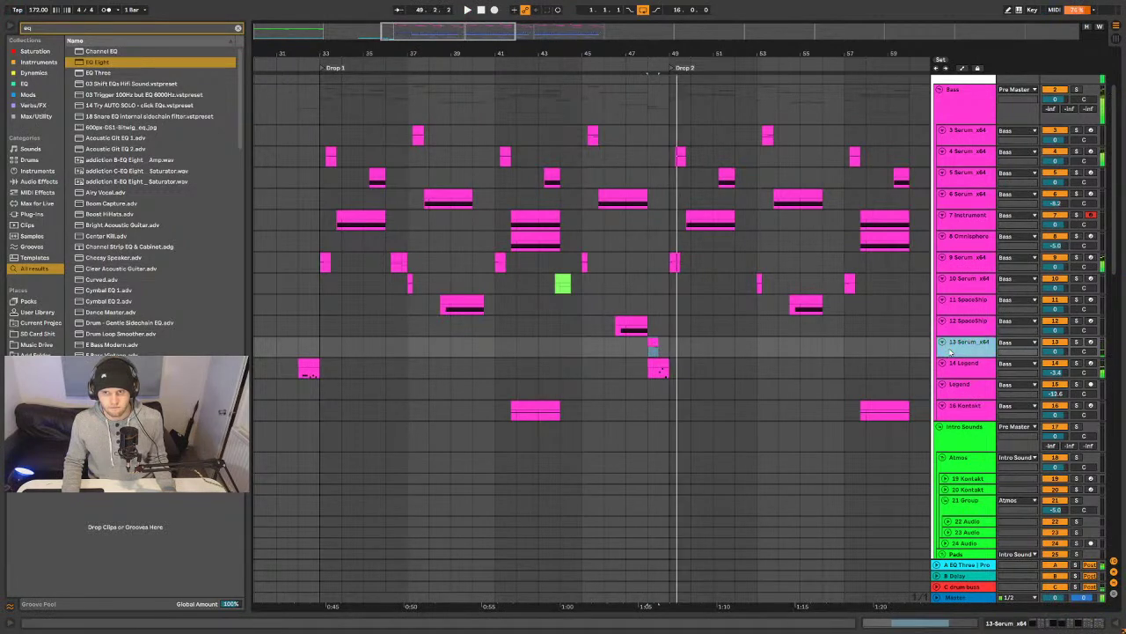
{"action": "left_click", "coordinate": [1043, 624]}
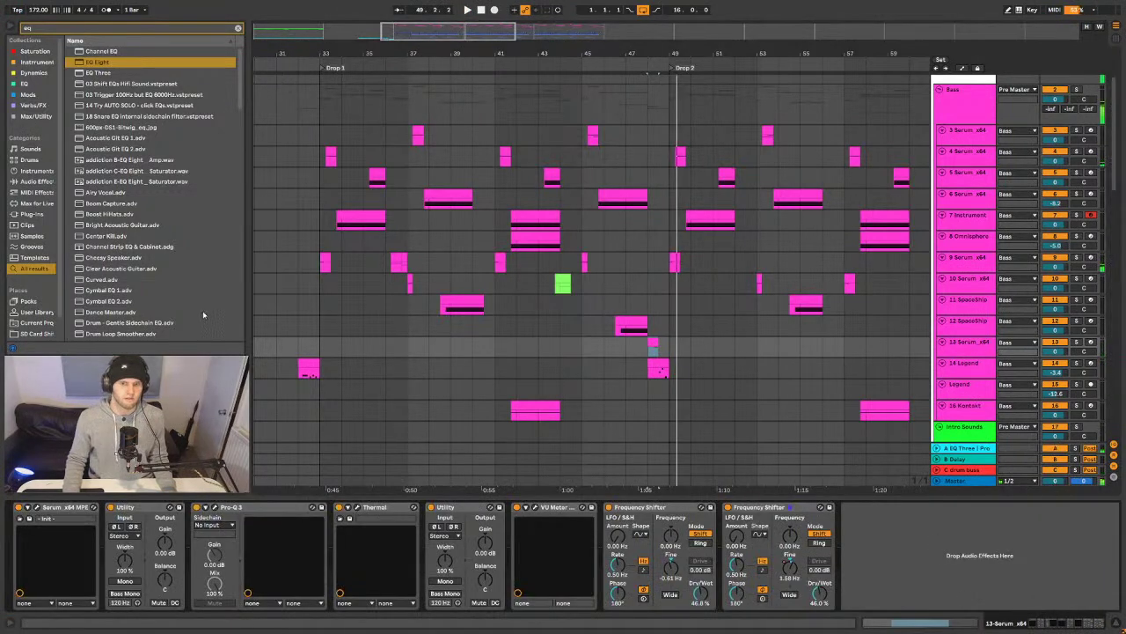
{"action": "key", "text": "ctrl+f"}
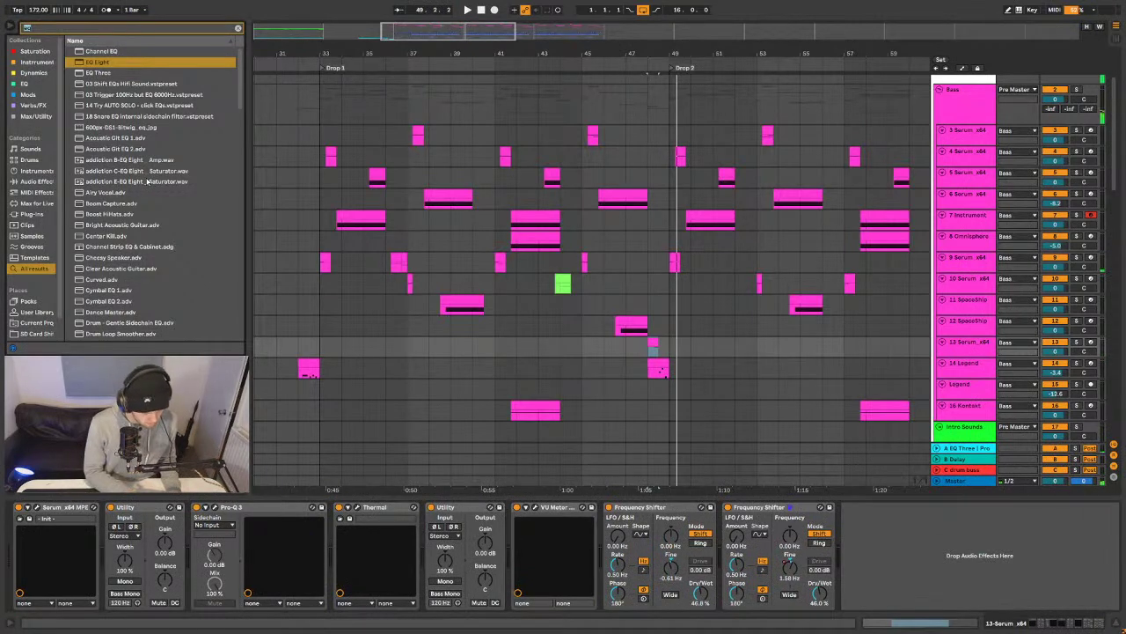
{"action": "type", "text": "room"}
{"action": "left_click", "coordinate": [147, 181]}
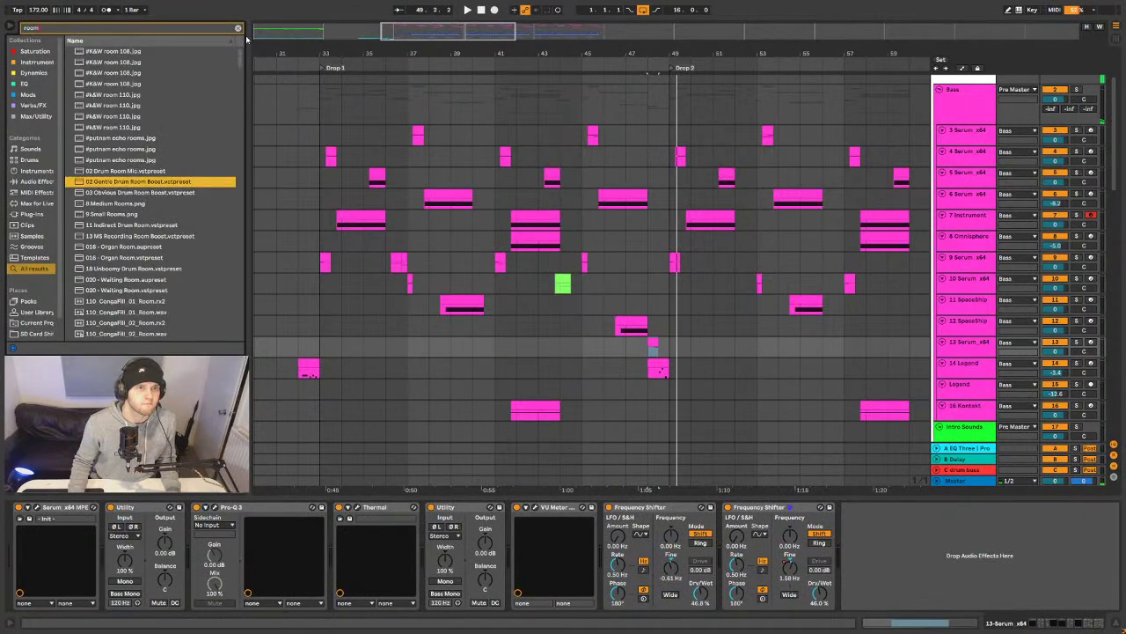
{"action": "scroll", "coordinate": [154, 193], "scroll_direction": "down", "scroll_amount": 15}
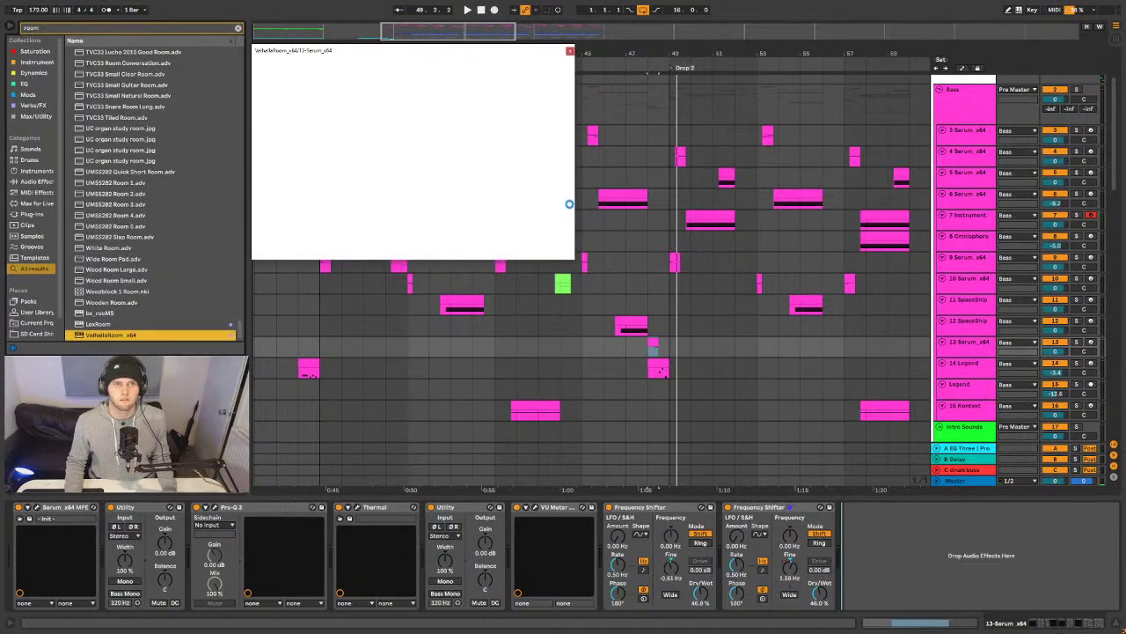
{"action": "left_click_drag", "start_coordinate": [295, 171], "coordinate": [297, 207]}
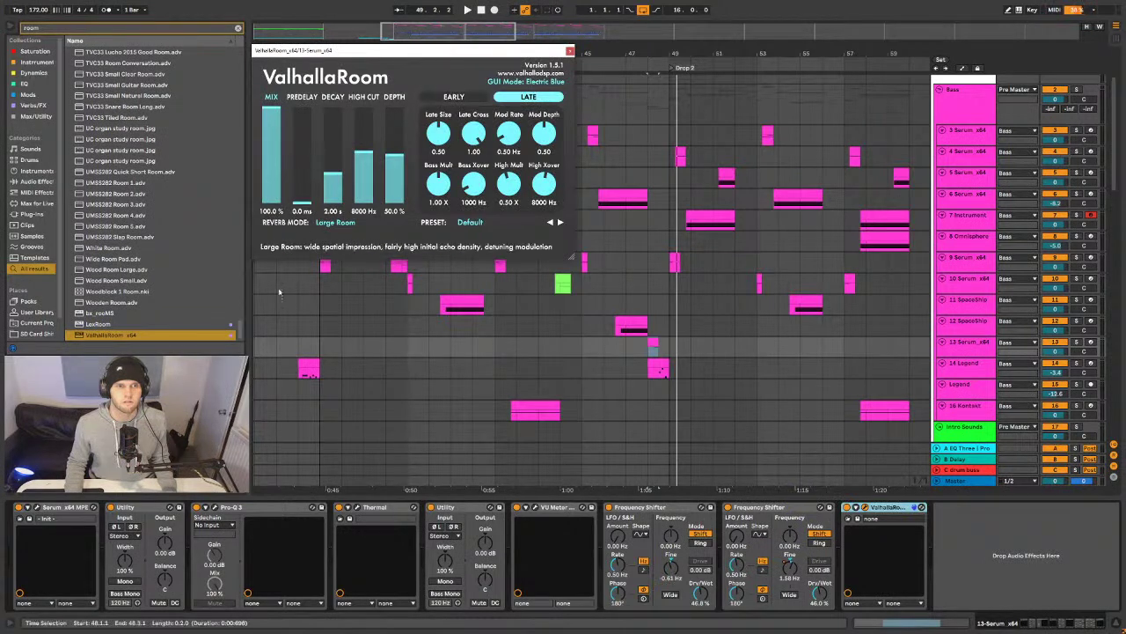
- Automate the ValhallaRoom mix to ramp up across the 13 Serum clip at bar 48 and fall to 0 at bar 49
{"action": "key", "text": "space"}
{"action": "key", "text": "space"}
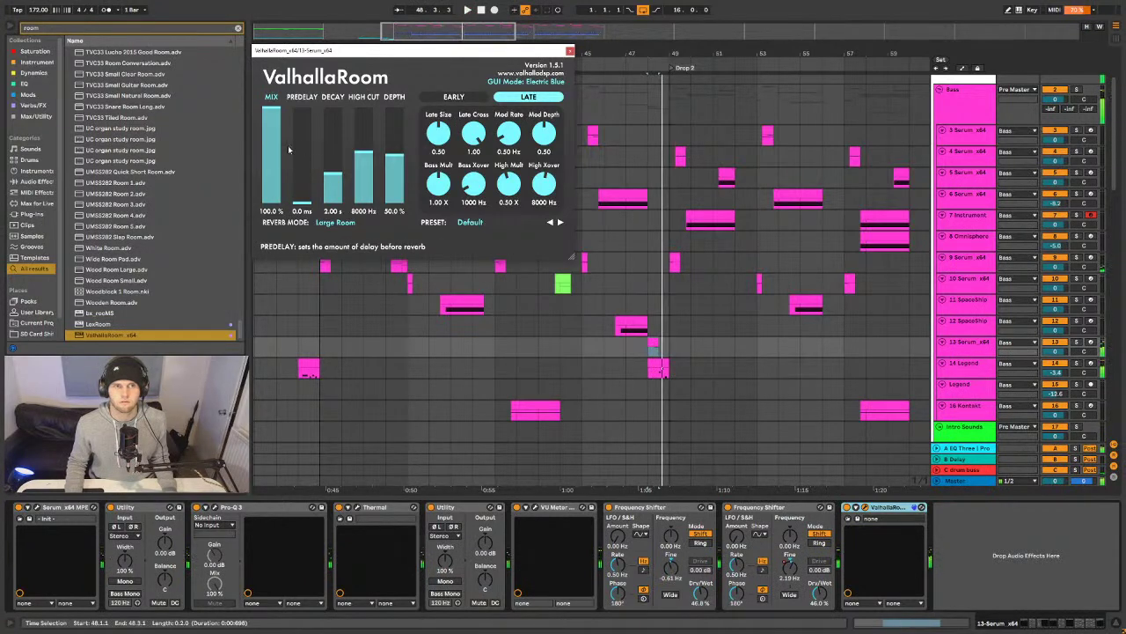
{"action": "key", "text": "a"}
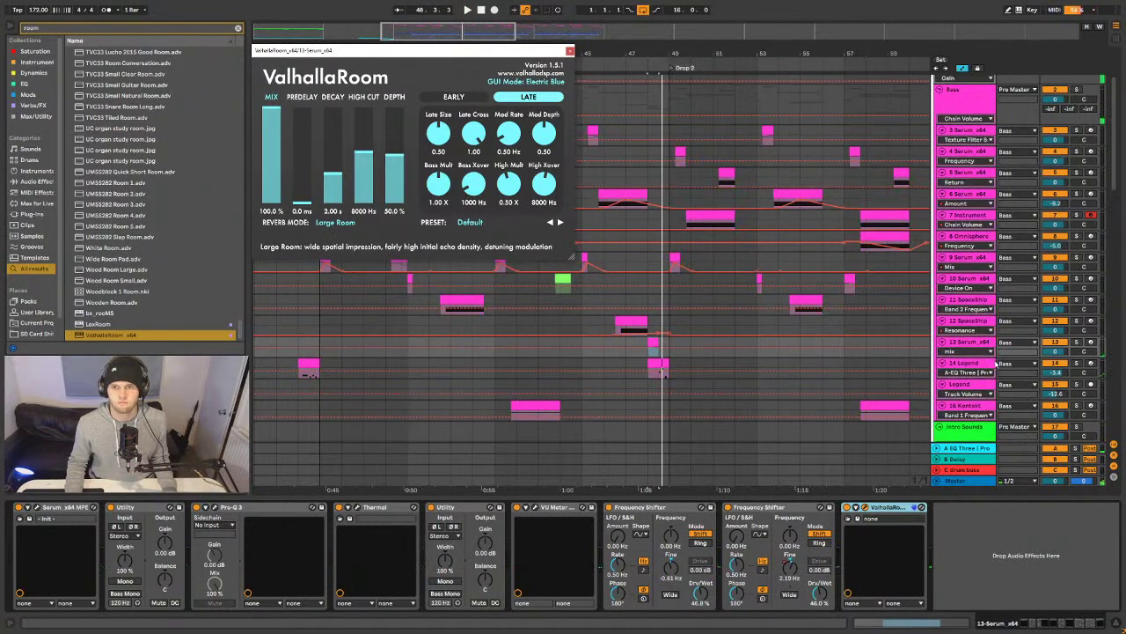
{"action": "left_click", "coordinate": [649, 347]}
{"action": "right_click", "coordinate": [656, 348]}
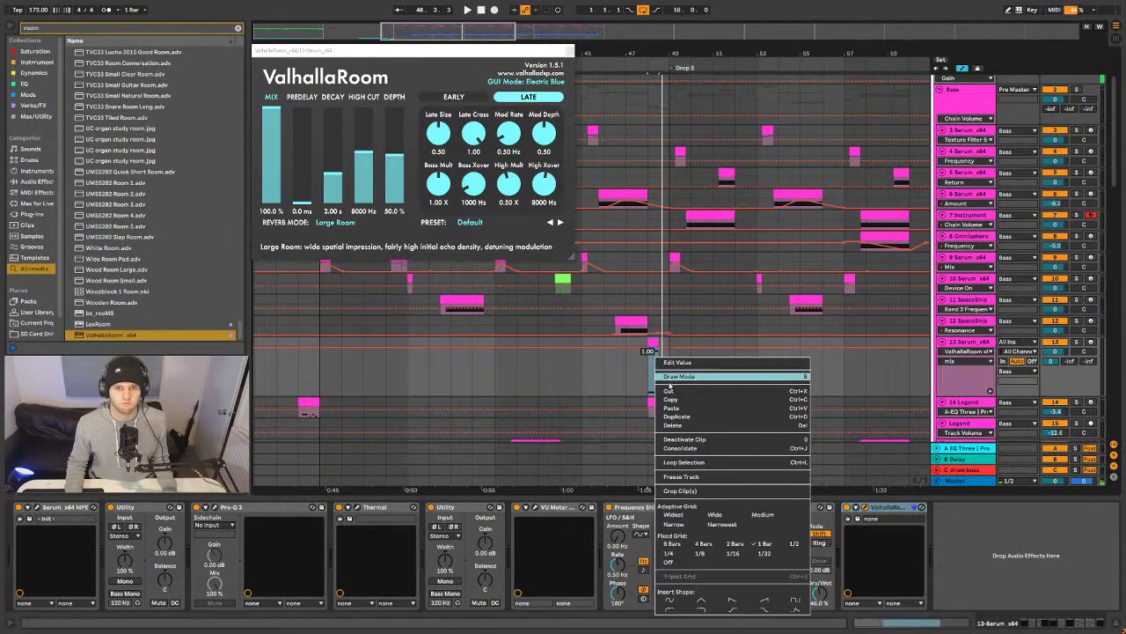
{"action": "left_click", "coordinate": [765, 603]}
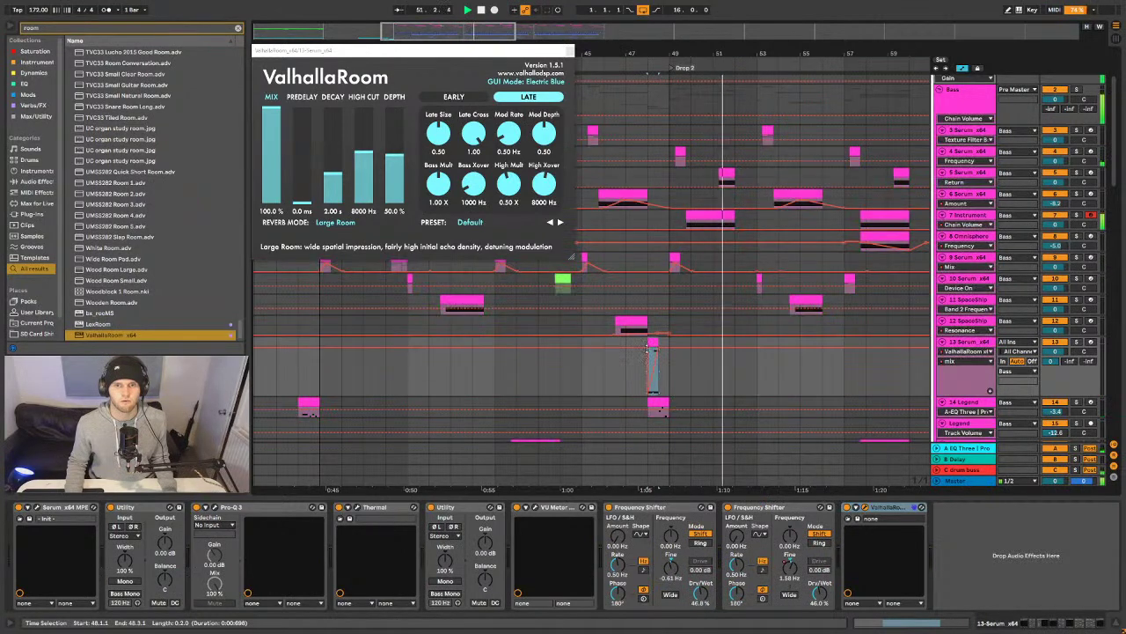
{"action": "left_click_drag", "start_coordinate": [654, 347], "coordinate": [669, 398]}
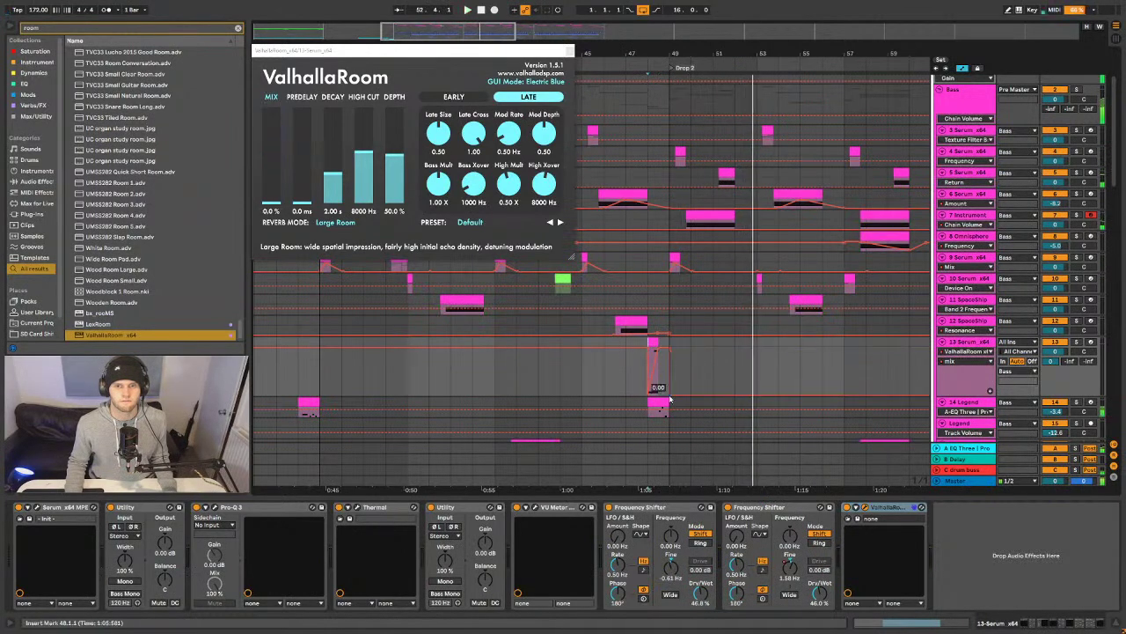
- Audition the fill from bar 47, set ValhallaRoom's decay to 0.25 s and bass multiplier to 0.50 X, and close its window
{"action": "left_click", "coordinate": [624, 356]}
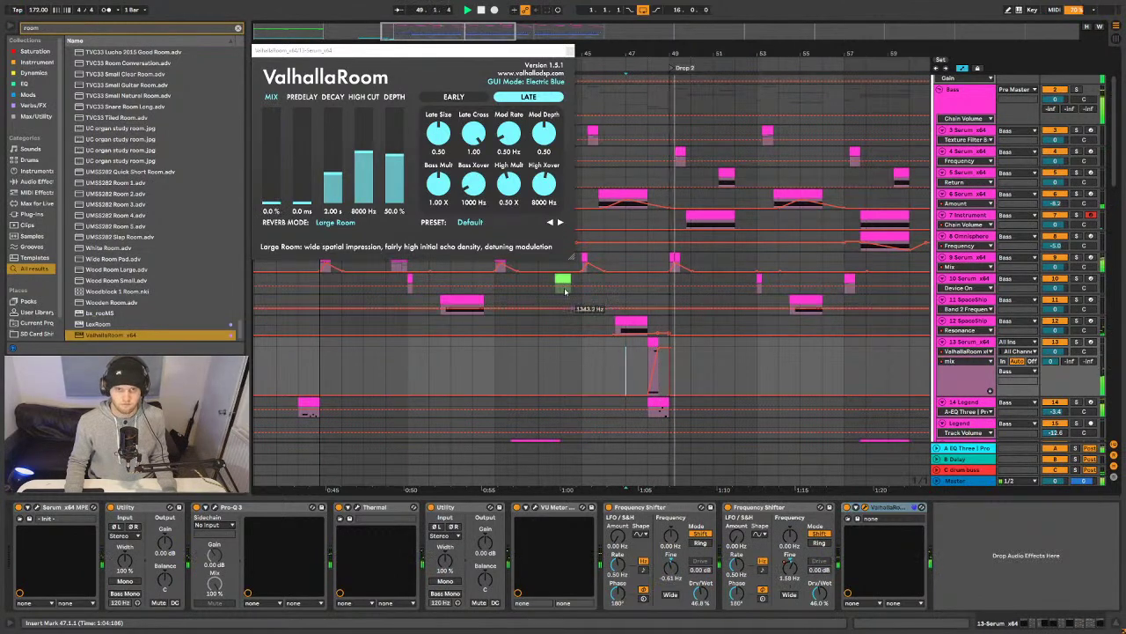
{"action": "left_click", "coordinate": [337, 195]}
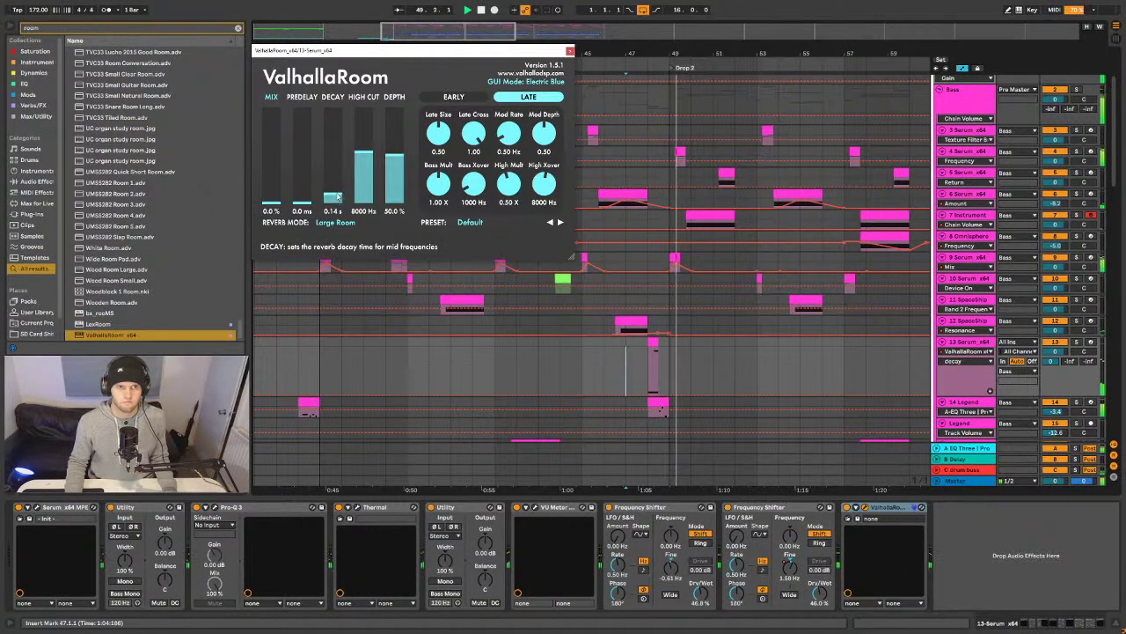
{"action": "left_click_drag", "start_coordinate": [337, 204], "coordinate": [341, 193]}
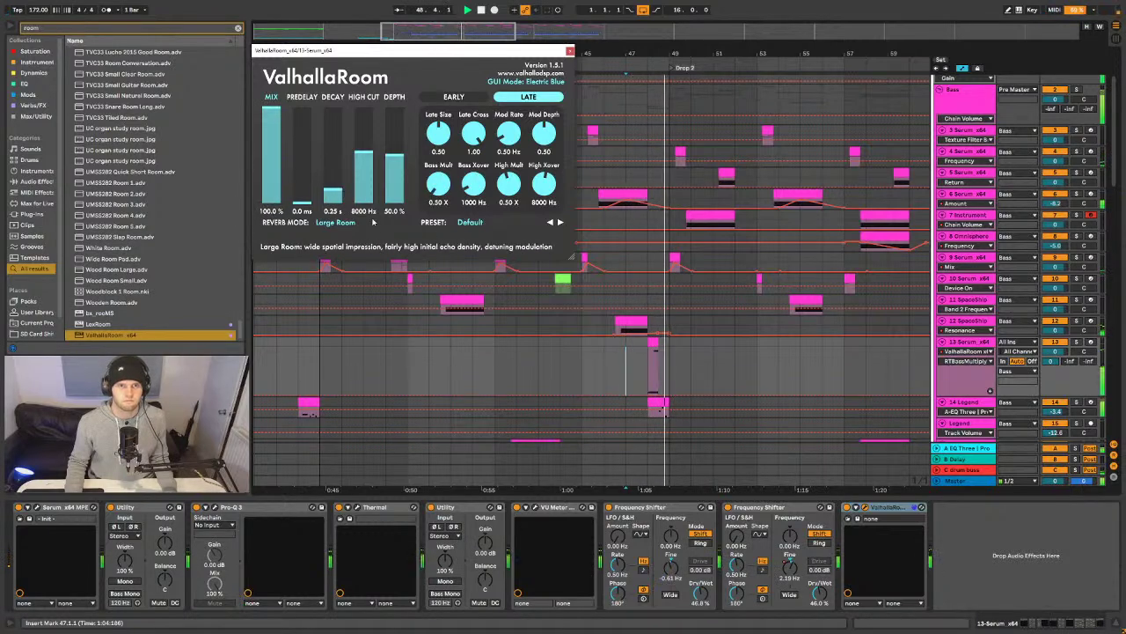
{"action": "left_click", "coordinate": [570, 51]}
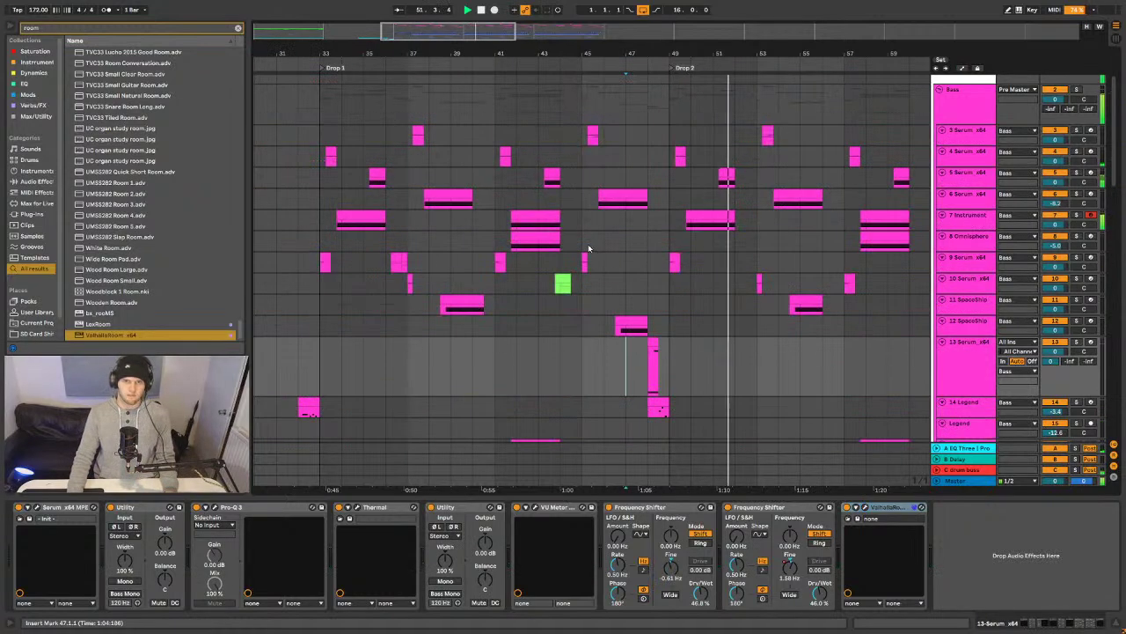
- Hide the automation lanes and the device view, and optimize the arrangement's track heights
{"action": "key", "text": "a"}
{"action": "scroll", "coordinate": [796, 358], "scroll_direction": "down", "scroll_amount": 2}
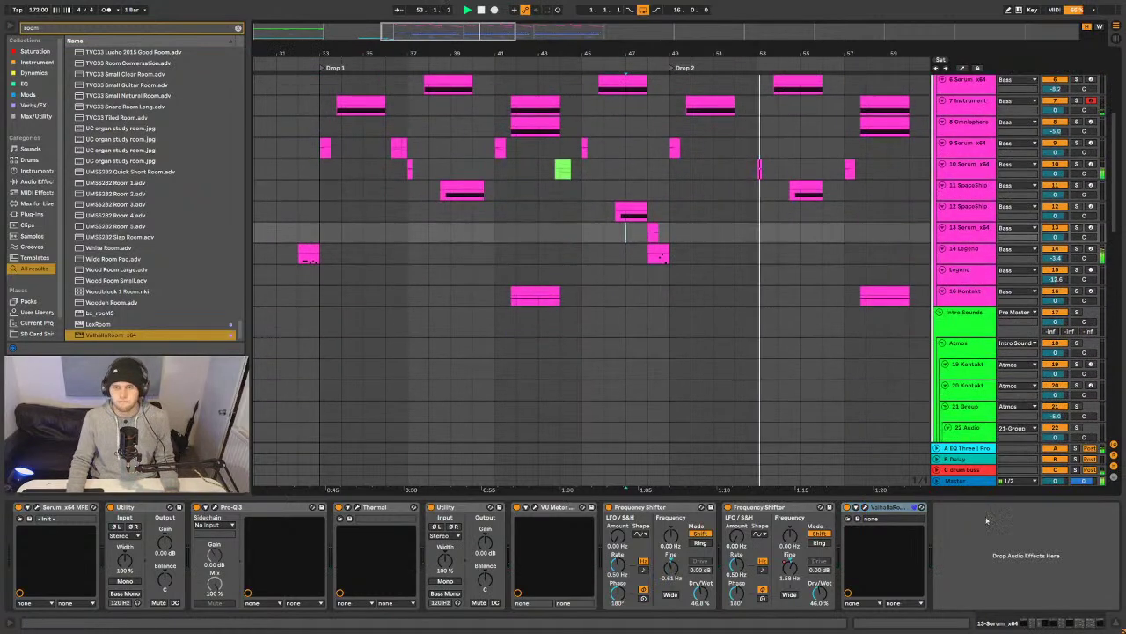
{"action": "key", "text": "ctrl+alt+l"}
{"action": "scroll", "coordinate": [693, 405], "scroll_direction": "up", "scroll_amount": 3}
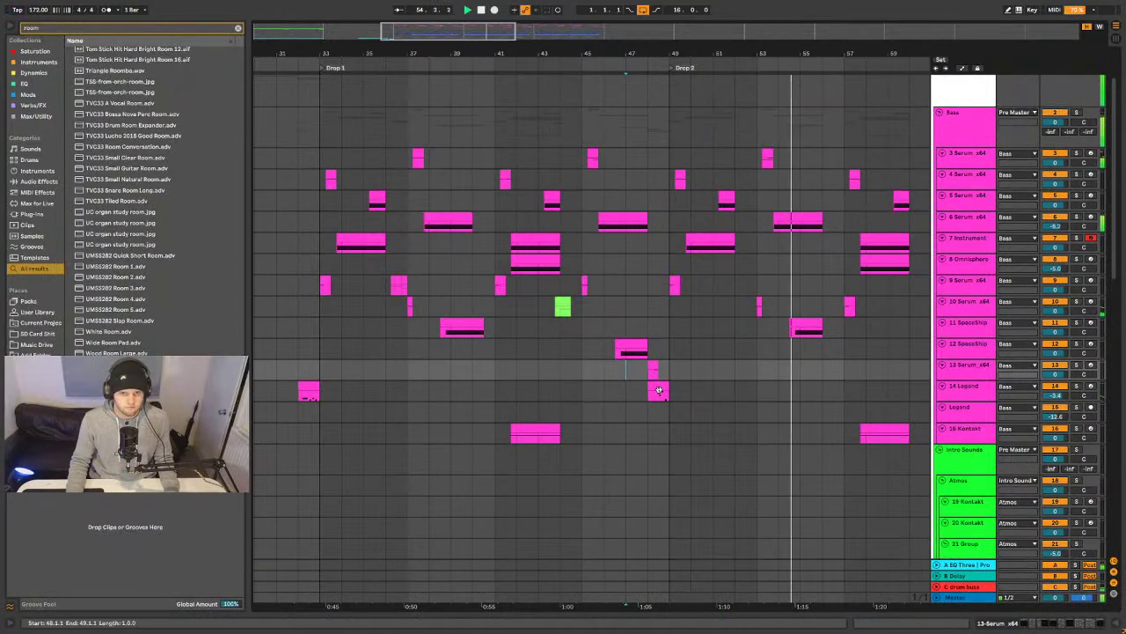
- Rework the 14 Legend clip at bar 64 into six short notes: one G#2, two F#2 and three D#2
{"action": "key", "text": "minus"}
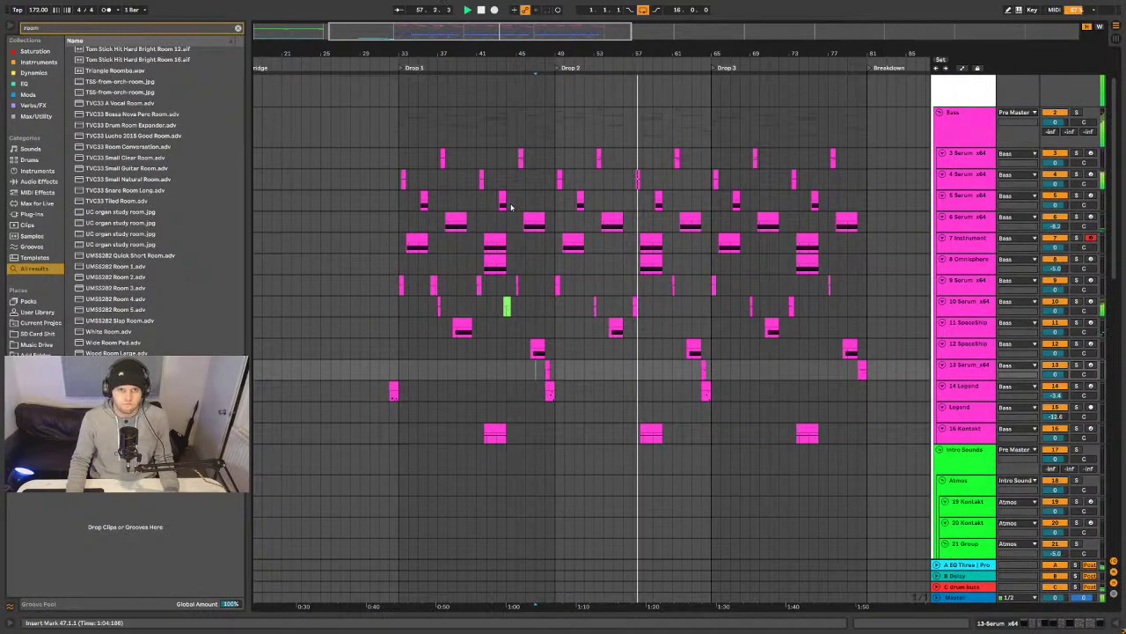
{"action": "scroll", "coordinate": [541, 284], "scroll_direction": "down", "scroll_amount": 8}
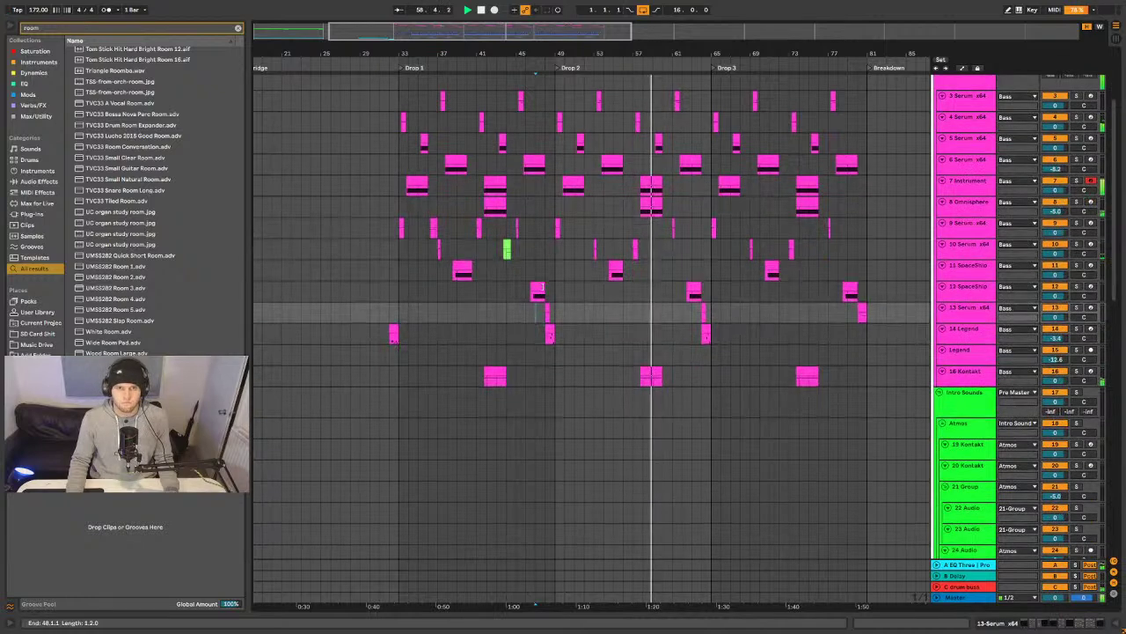
{"action": "scroll", "coordinate": [544, 298], "scroll_direction": "up", "scroll_amount": 8}
{"action": "scroll", "coordinate": [545, 300], "scroll_direction": "up", "scroll_amount": 4}
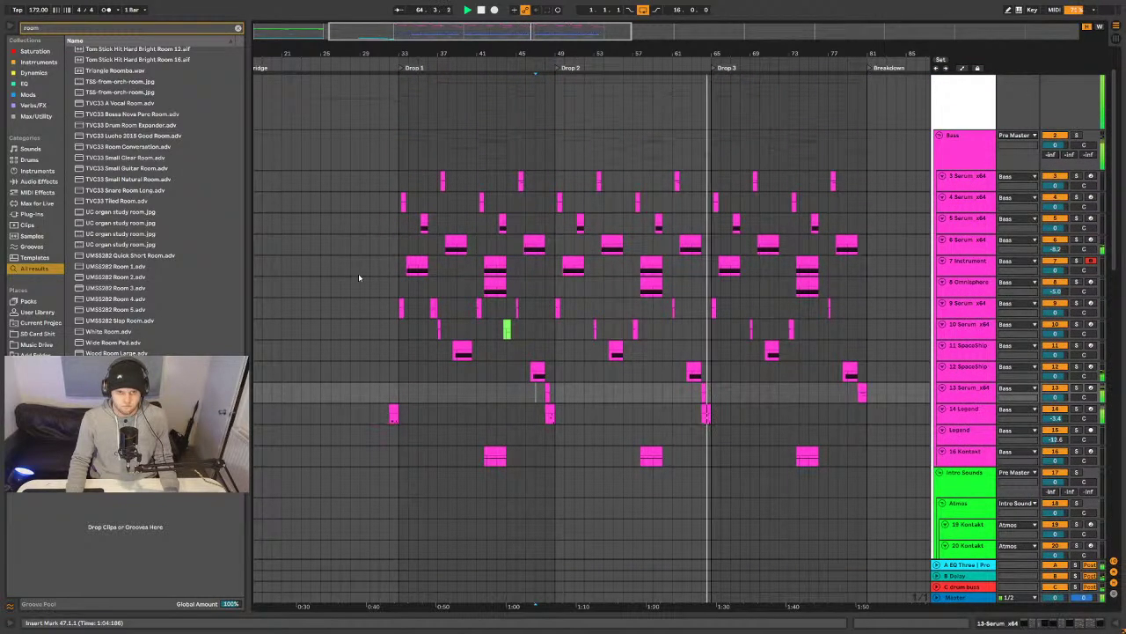
{"action": "scroll", "coordinate": [359, 280], "scroll_direction": "down", "scroll_amount": 3}
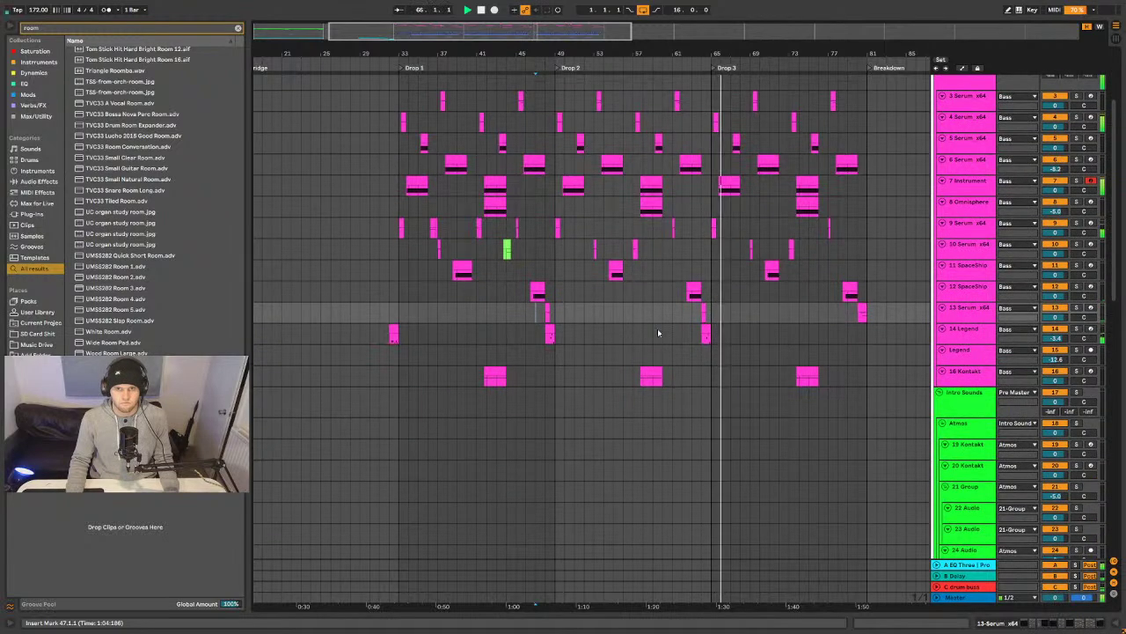
{"action": "double_click", "coordinate": [704, 332]}
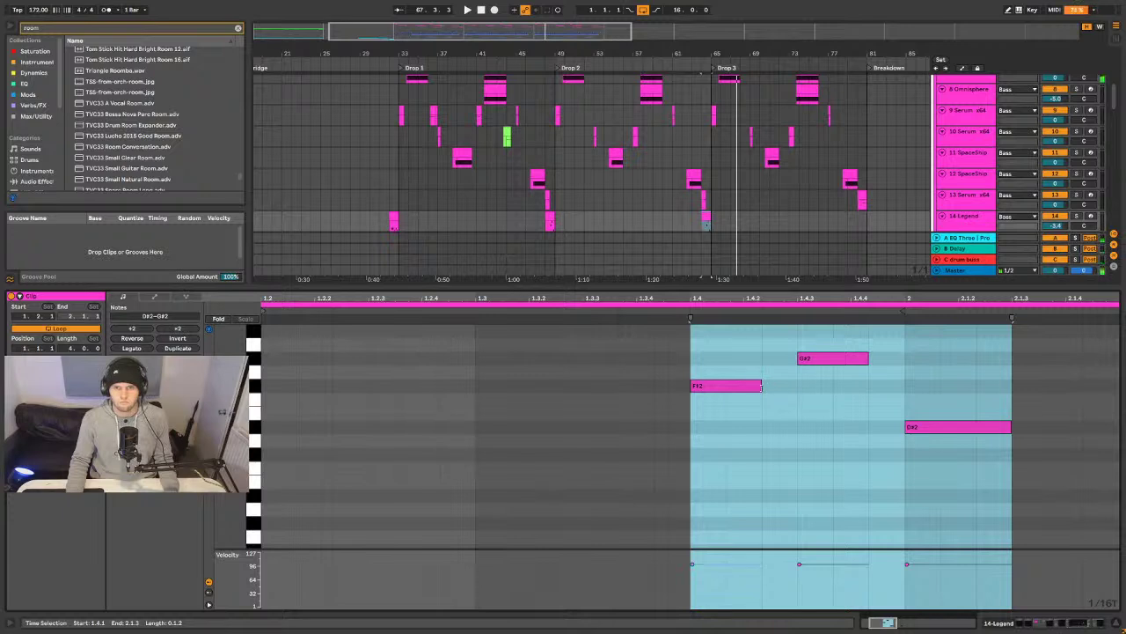
{"action": "left_click_drag", "start_coordinate": [760, 385], "coordinate": [730, 387]}
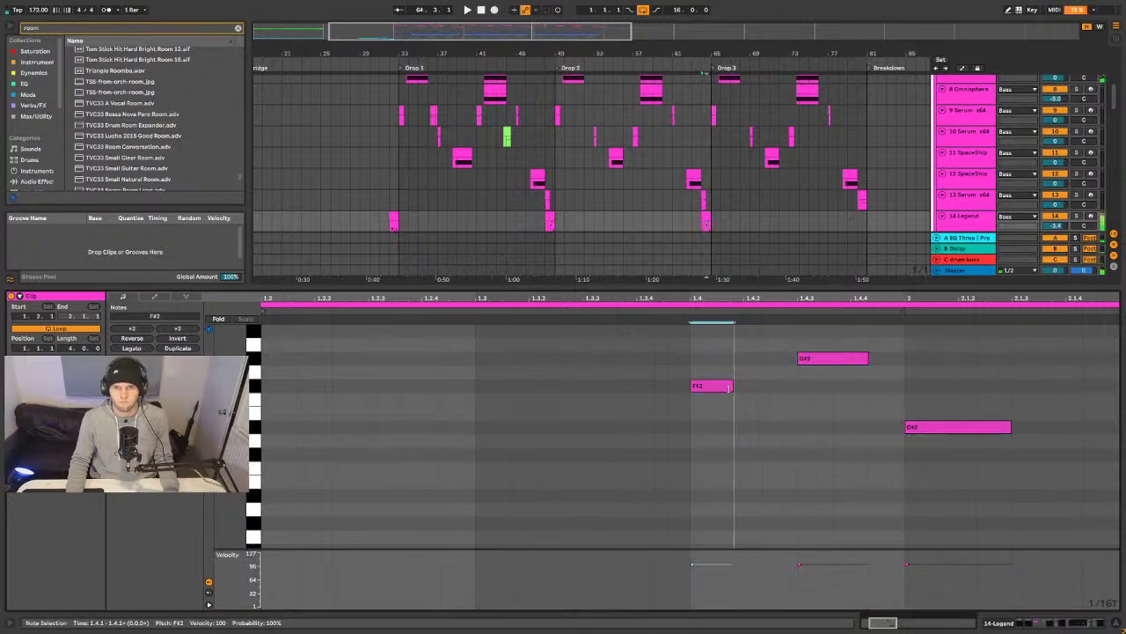
{"action": "double_click", "coordinate": [823, 360]}
{"action": "double_click", "coordinate": [851, 385]}
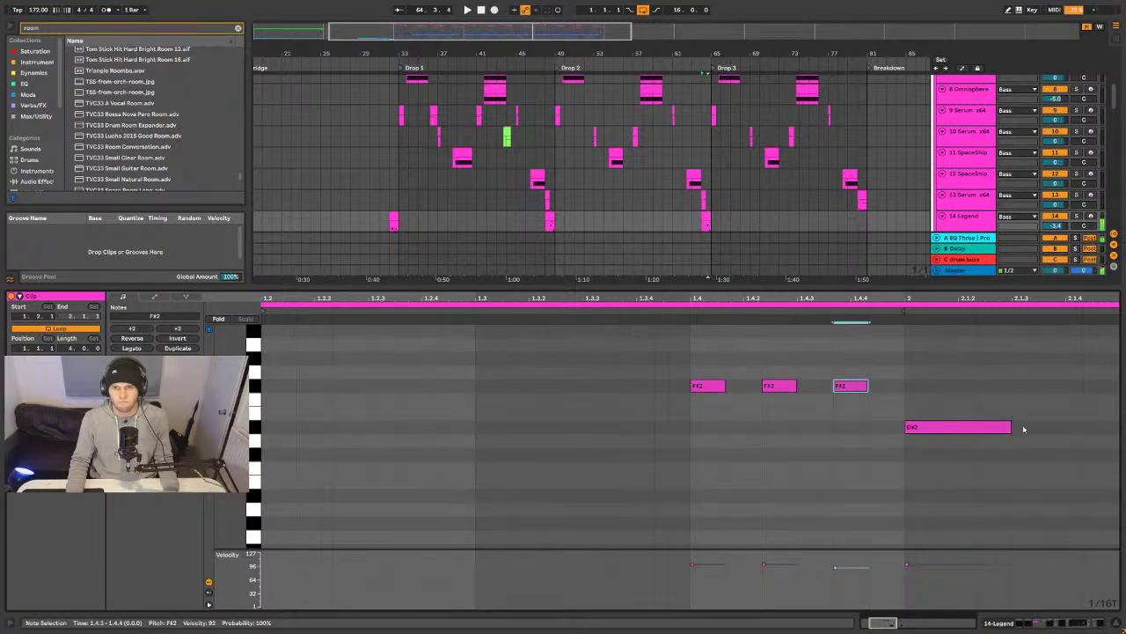
{"action": "mouse_move", "coordinate": [1013, 427]}
{"action": "left_mouse_down"}
{"action": "mouse_move", "coordinate": [946, 425]}
{"action": "mouse_move", "coordinate": [995, 429]}
{"action": "left_mouse_up"}
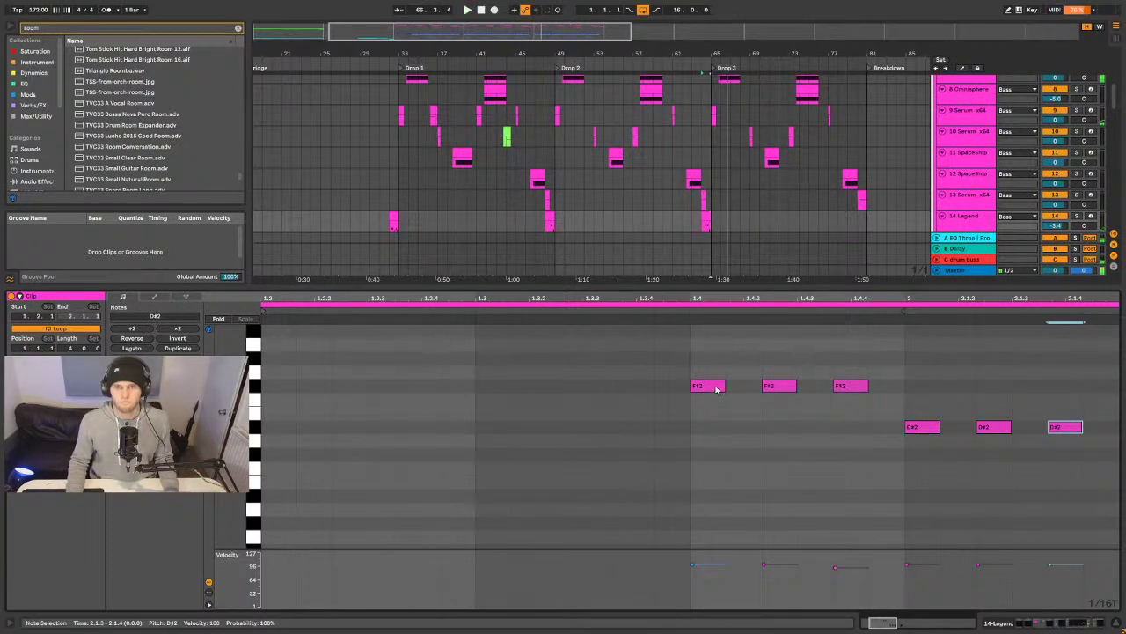
{"action": "left_click_drag", "start_coordinate": [723, 387], "coordinate": [713, 363]}
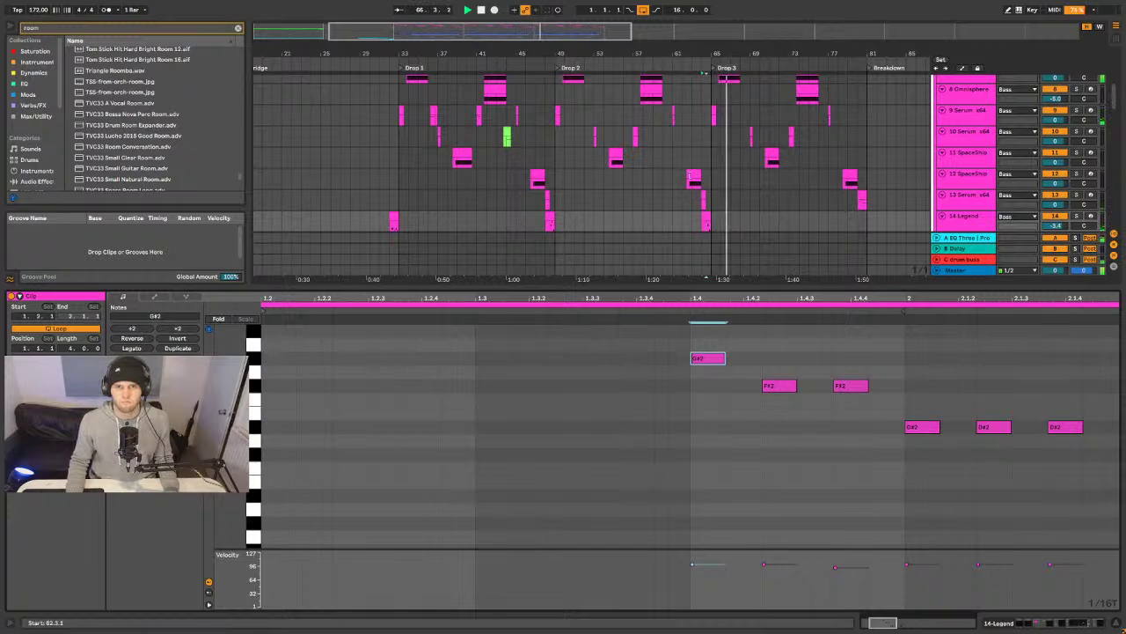
- Lower the Frequency Shifter's Fine automation to about -6.80 Hz across the 13 Serum clip at bar 64 and audition it
{"action": "left_click", "coordinate": [702, 193]}
{"action": "key", "text": "shift+Tab"}
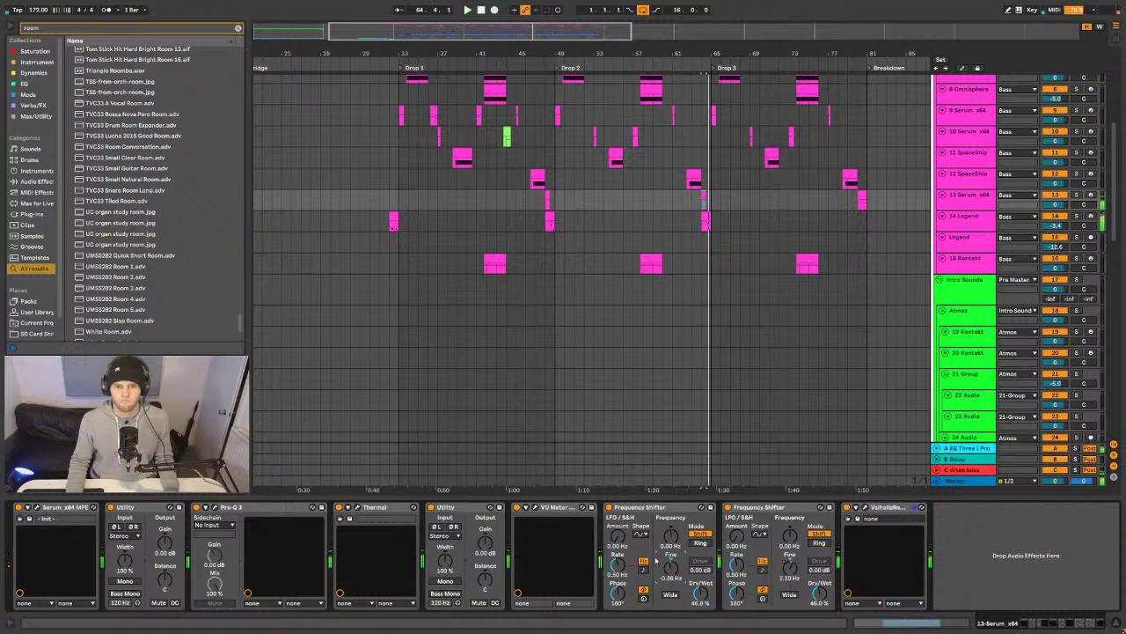
{"action": "key", "text": "a"}
{"action": "scroll", "coordinate": [705, 216], "scroll_direction": "up", "scroll_amount": 5}
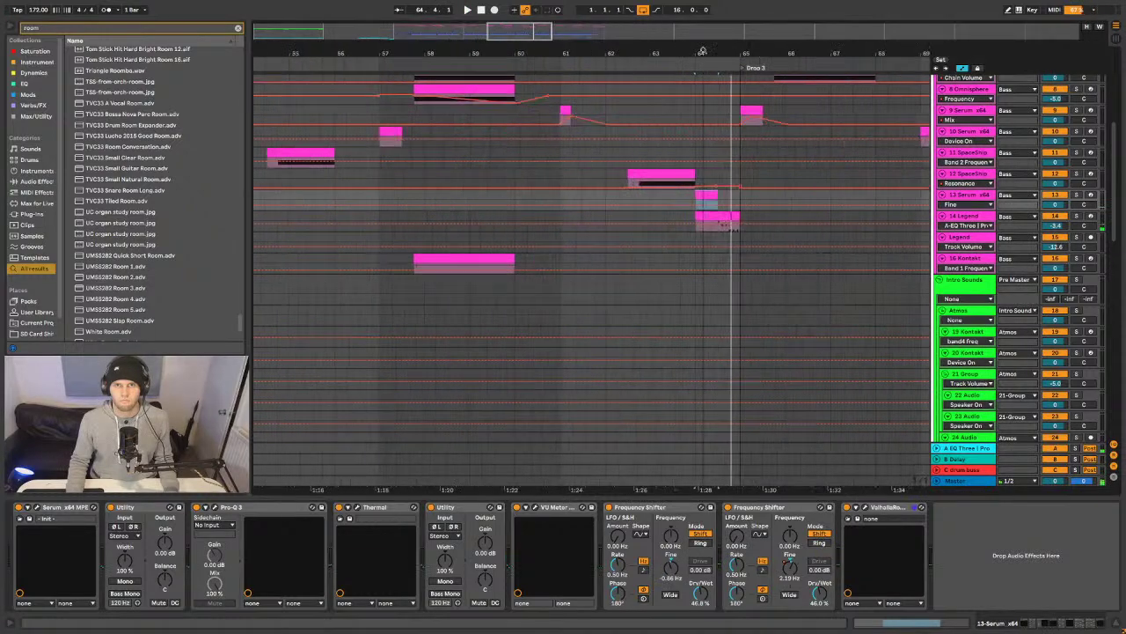
{"action": "left_click", "coordinate": [704, 216]}
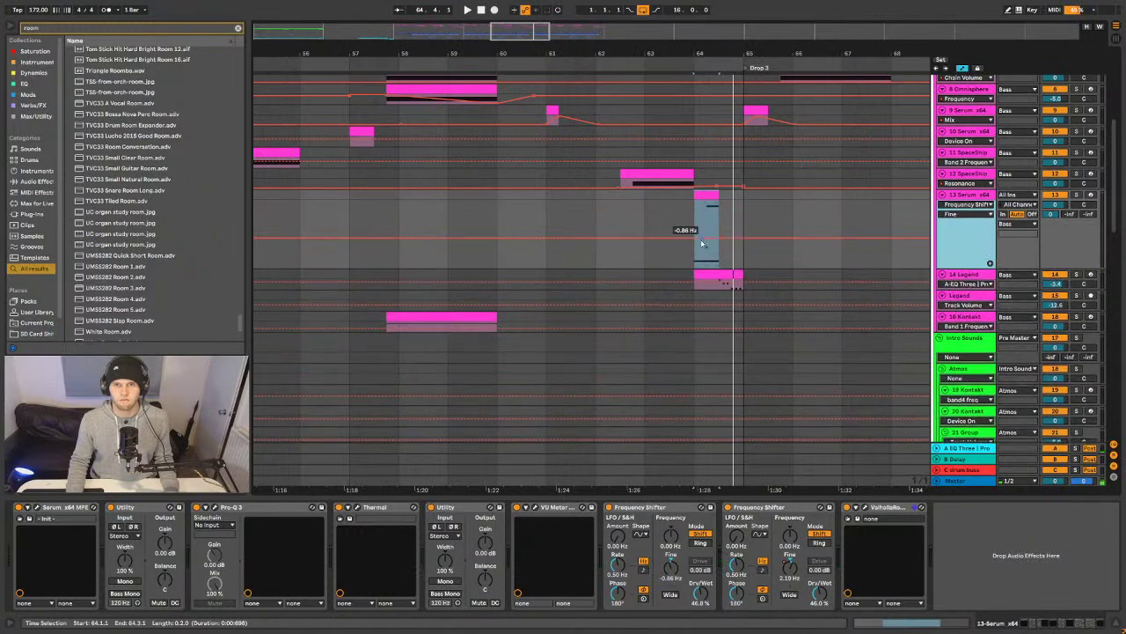
{"action": "key", "text": "space"}
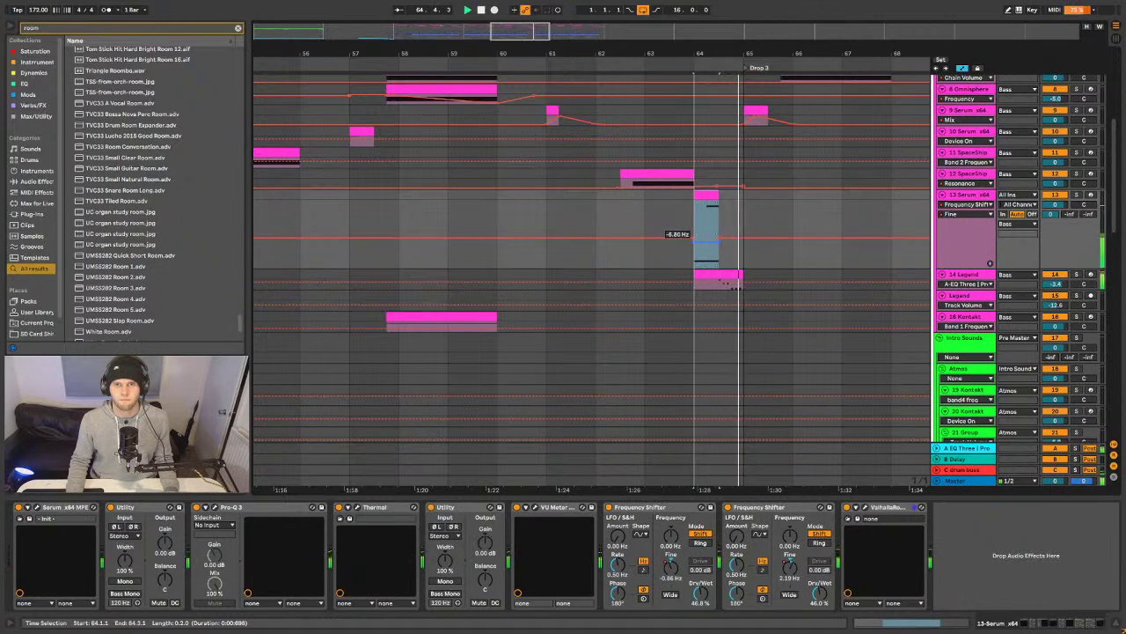
{"action": "key", "text": "a"}
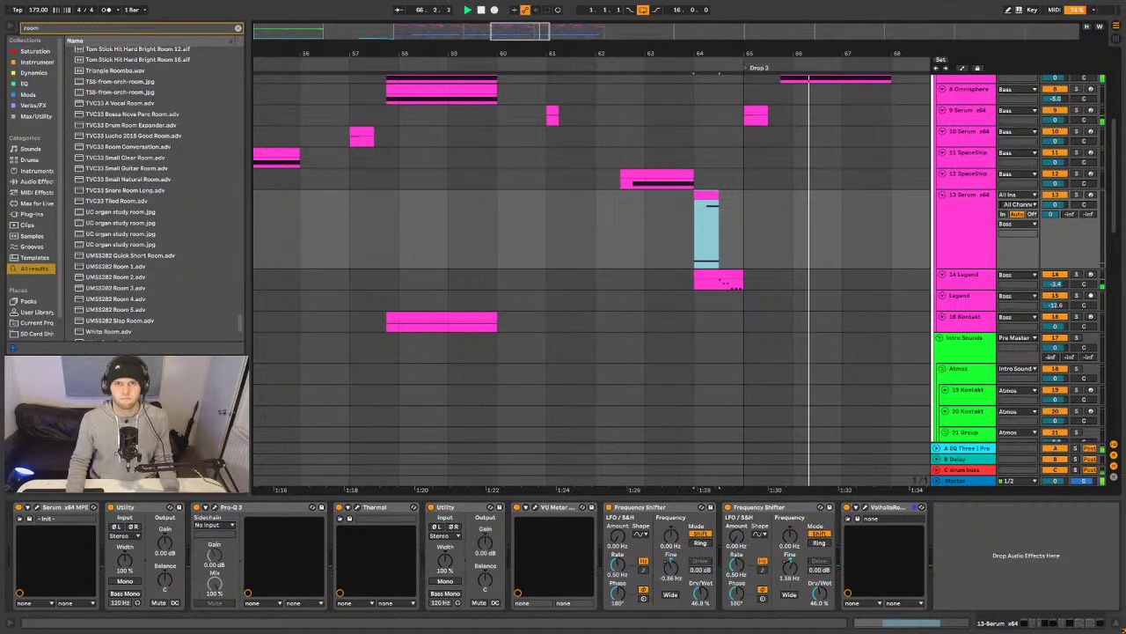
- Search the browser for "auto pan" and add Auto Pan at the end of the 9 Serum track's device chain
{"action": "key", "text": "minus"}
{"action": "left_click", "coordinate": [662, 109]}
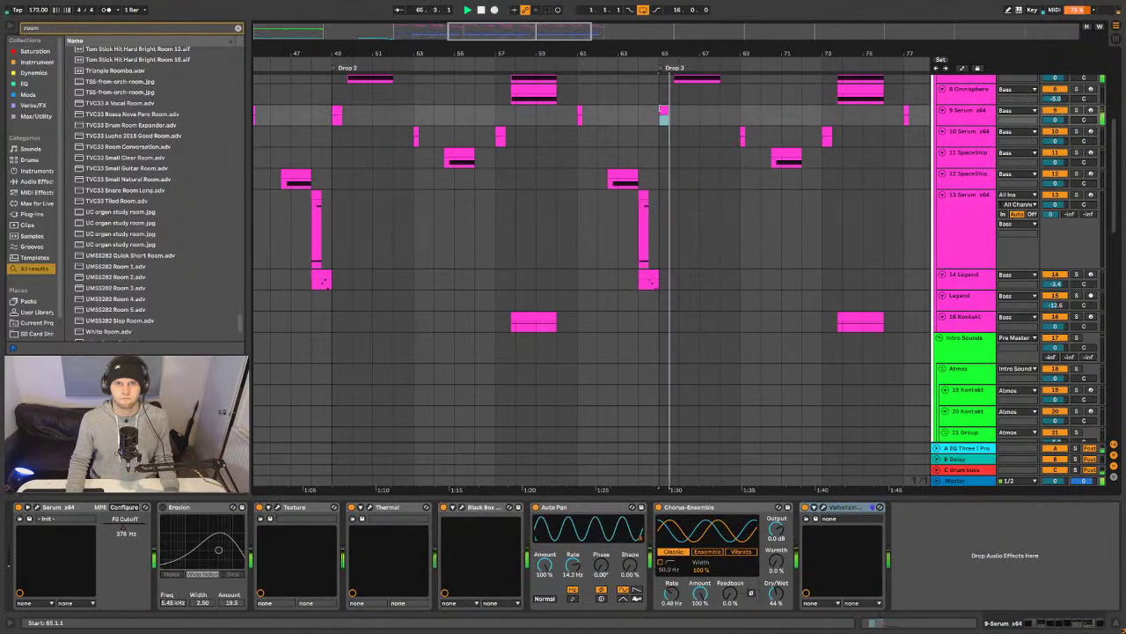
{"action": "scroll", "coordinate": [785, 197], "scroll_direction": "up", "scroll_amount": 3}
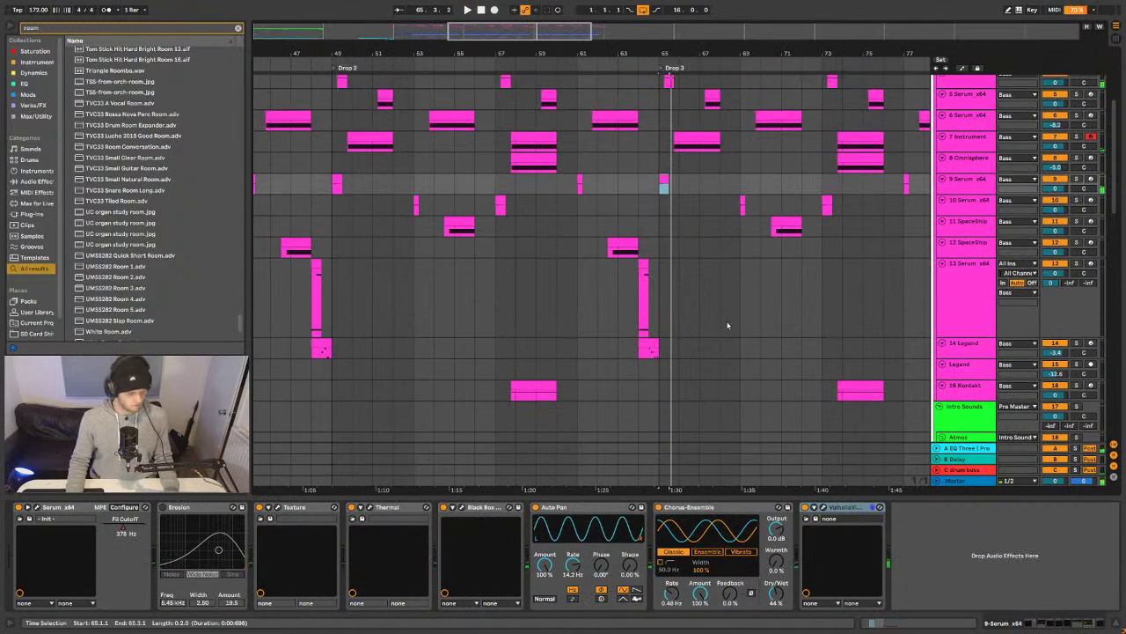
{"action": "key", "text": "ctrl+f"}
{"action": "type", "text": "auto pan"}
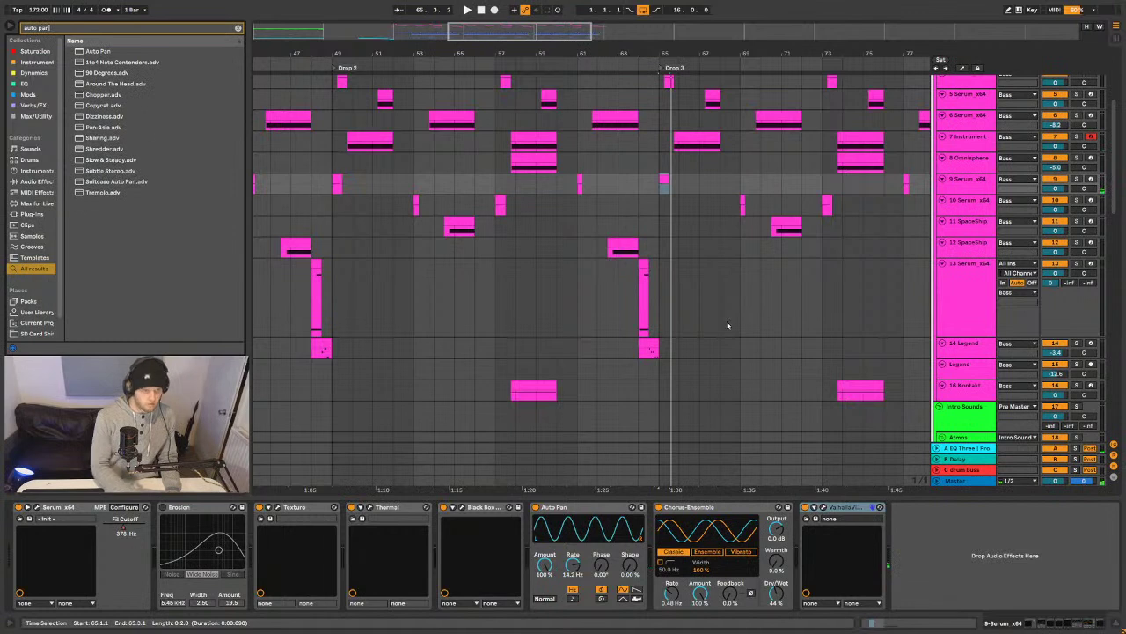
{"action": "key", "text": "Down"}
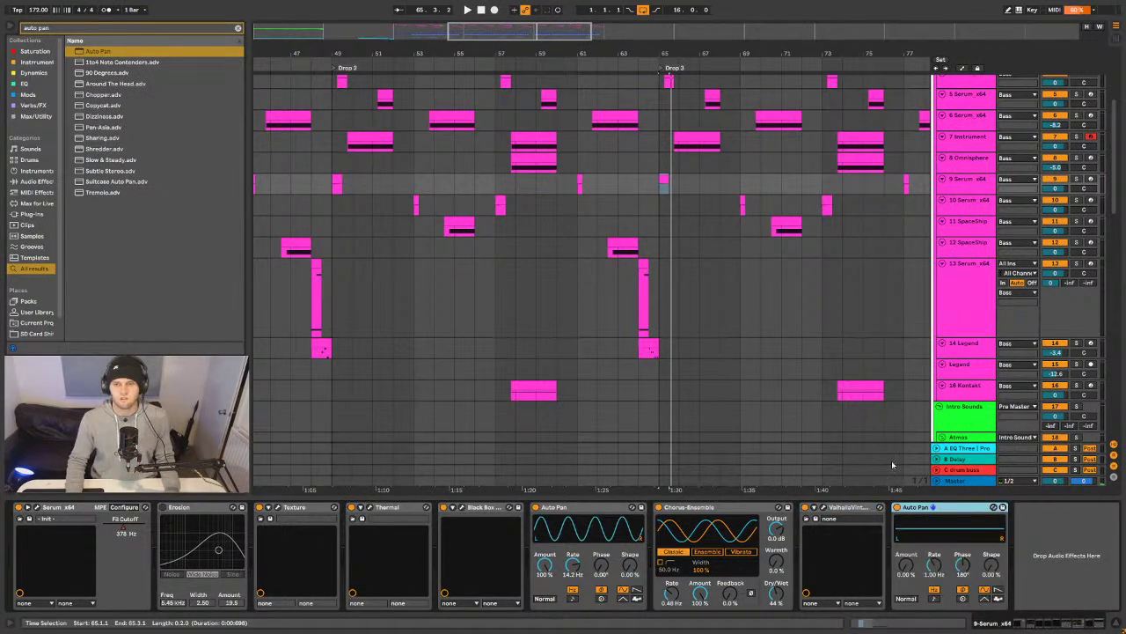
- Set the new Auto Pan's phase to 0° and rate to 10.6 Hz while auditioning the bar 65 clip at 100% amount
{"action": "key", "text": "a"}
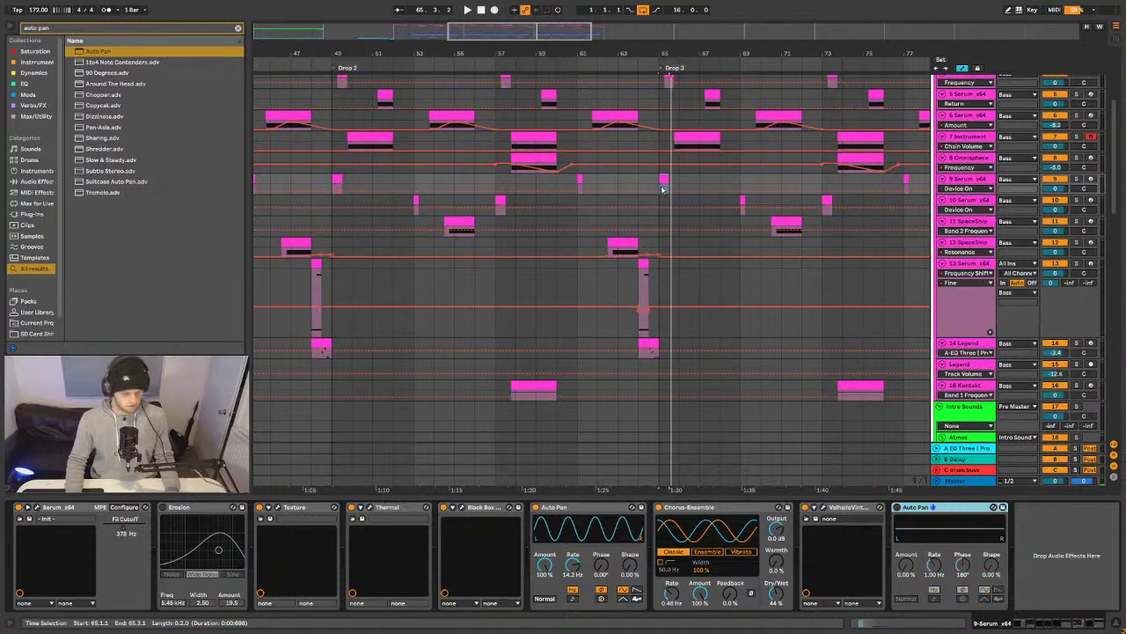
{"action": "key", "text": "b"}
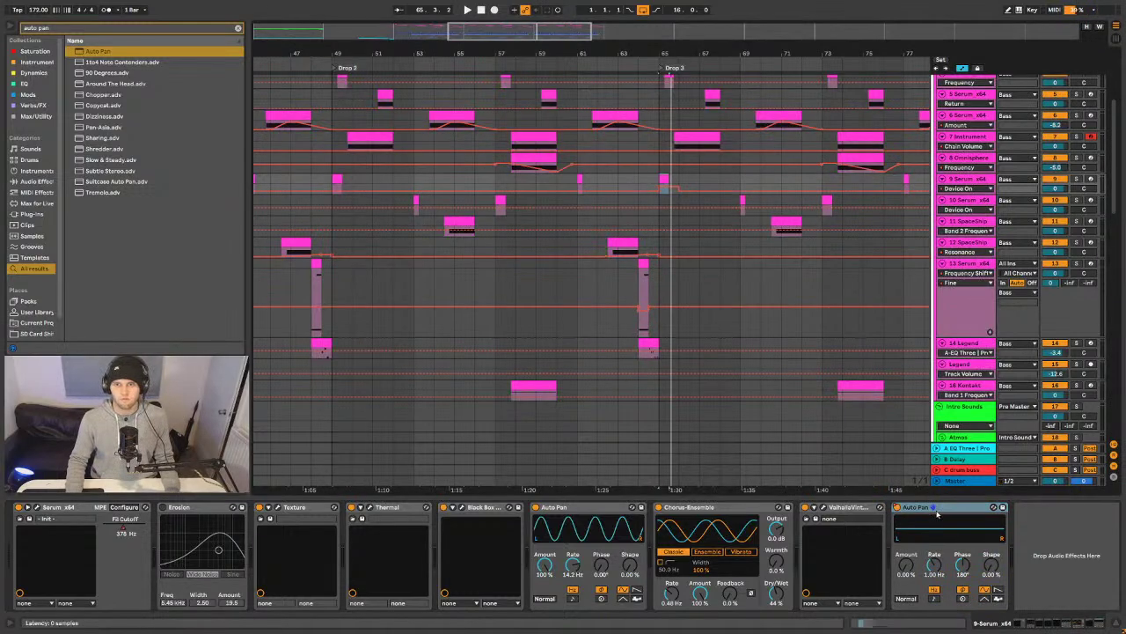
{"action": "key", "text": "a"}
{"action": "left_click_drag", "start_coordinate": [930, 573], "coordinate": [935, 568]}
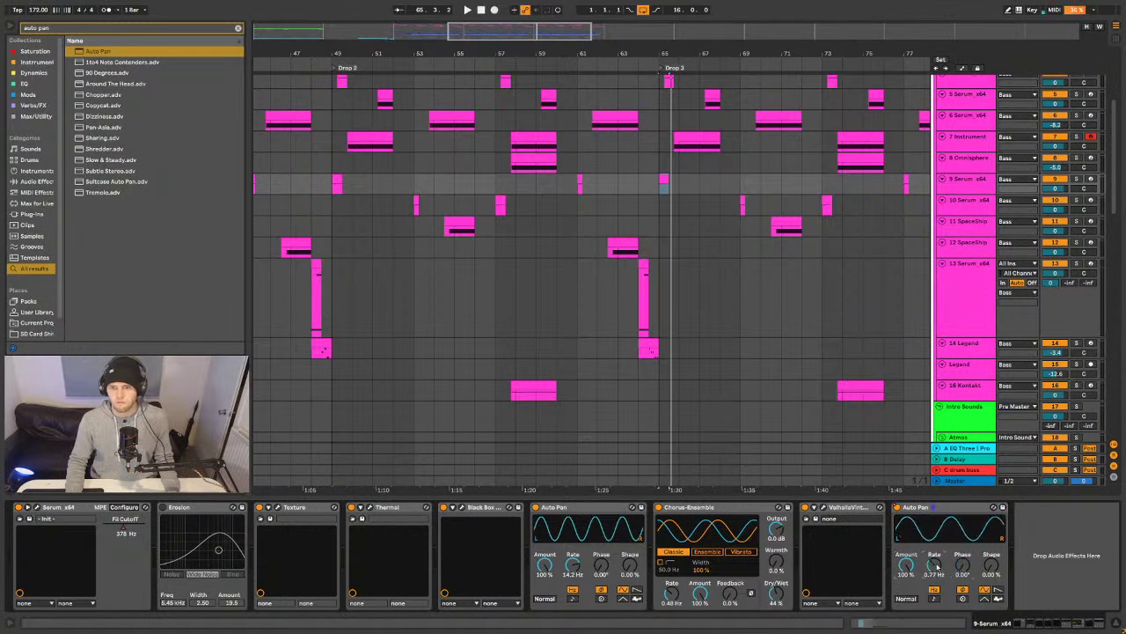
{"action": "key", "text": "space"}
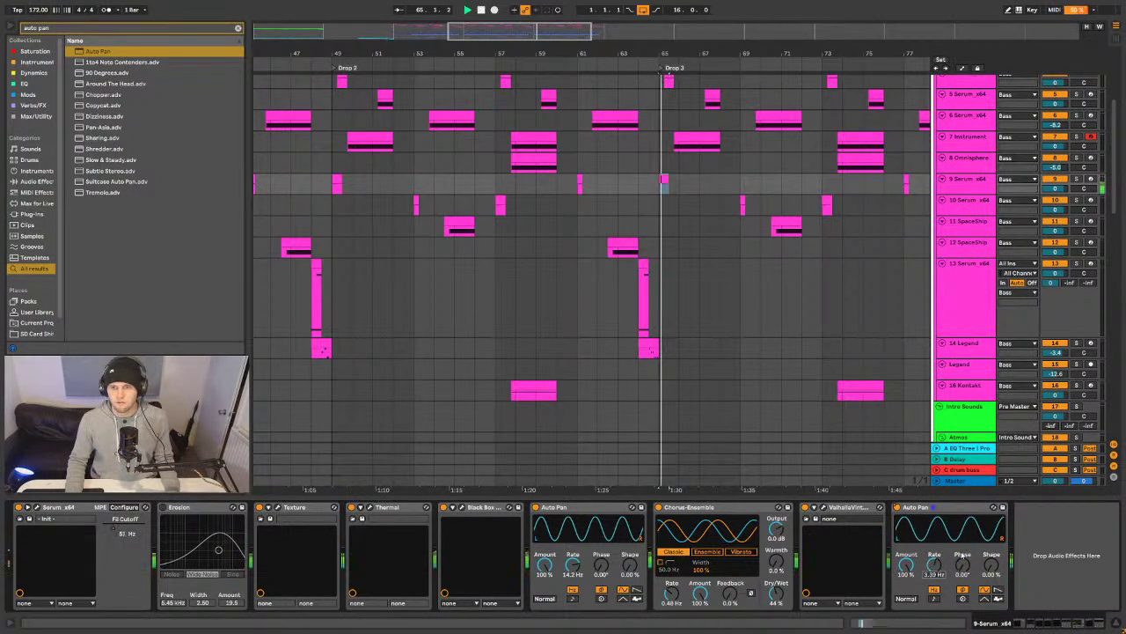
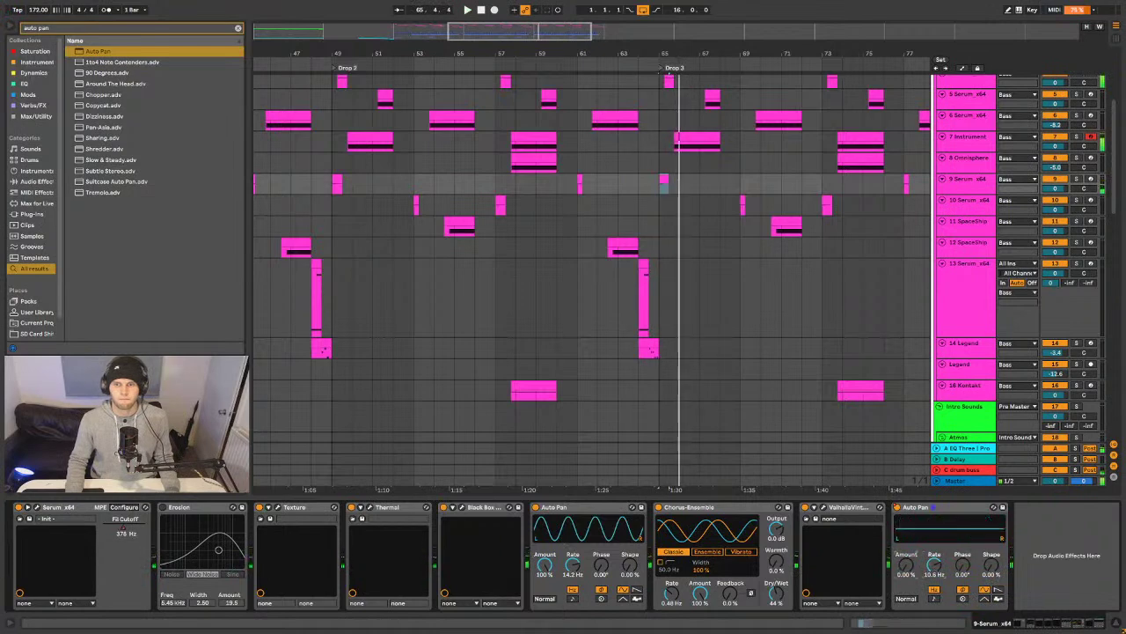
- Insert a rising ramp from 0 to 100% in the Auto Pan amount automation across the 9 Serum clip at bar 65
{"action": "key", "text": "a"}
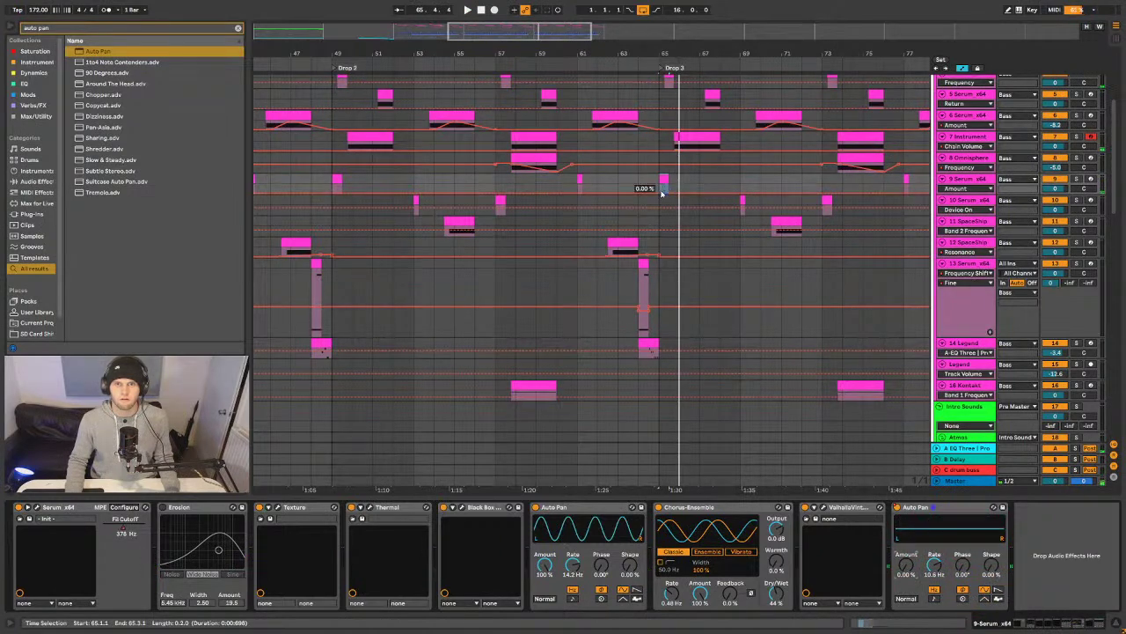
{"action": "right_click", "coordinate": [662, 191]}
{"action": "left_click", "coordinate": [770, 435]}
{"action": "key", "text": "plus"}
{"action": "key", "text": "plus"}
{"action": "left_click_drag", "start_coordinate": [972, 195], "coordinate": [972, 397]}
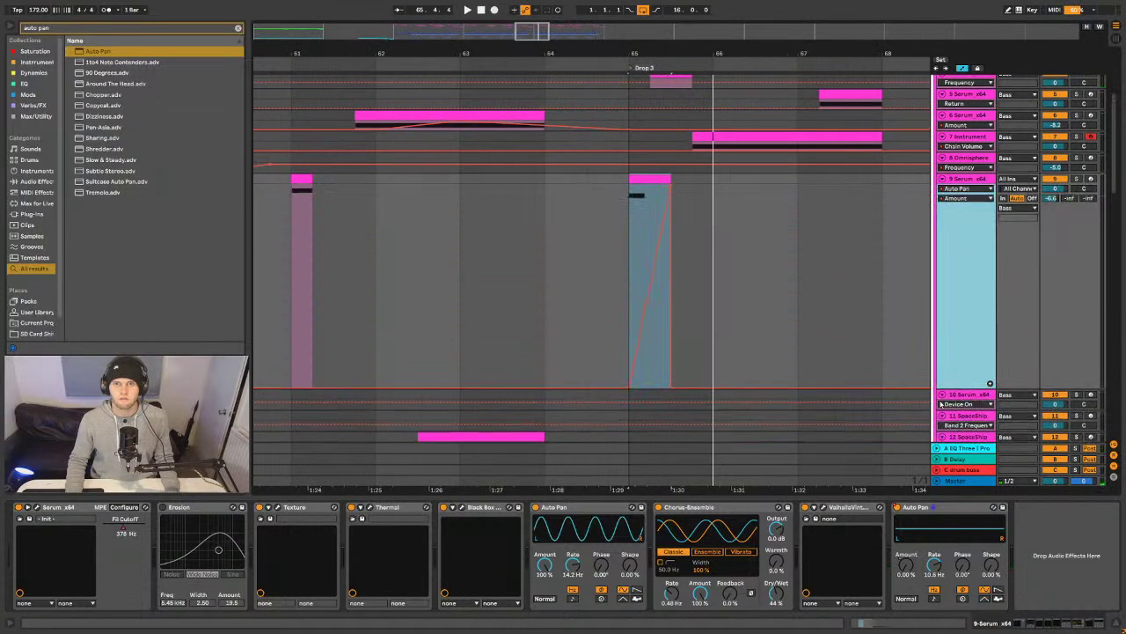
- Audition the ramp, set the fixed grid to 1/8, and shorten it to reach 100% at 65.2 before falling to 0
{"action": "right_click", "coordinate": [708, 226]}
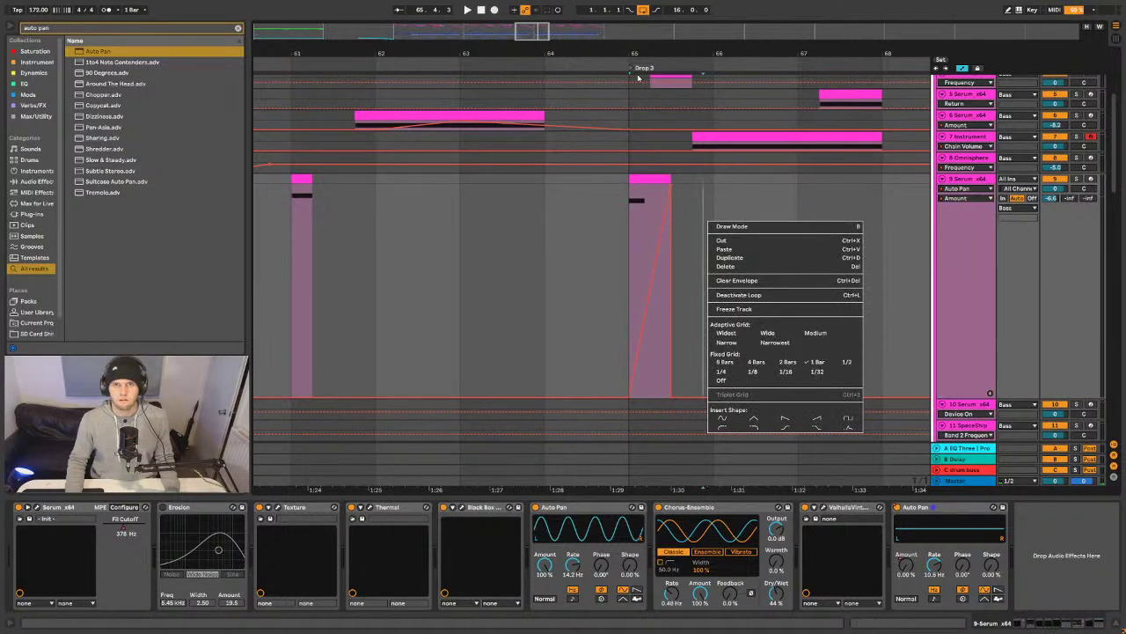
{"action": "key", "text": "Escape"}
{"action": "key", "text": "plus"}
{"action": "key", "text": "plus"}
{"action": "right_click", "coordinate": [501, 263]}
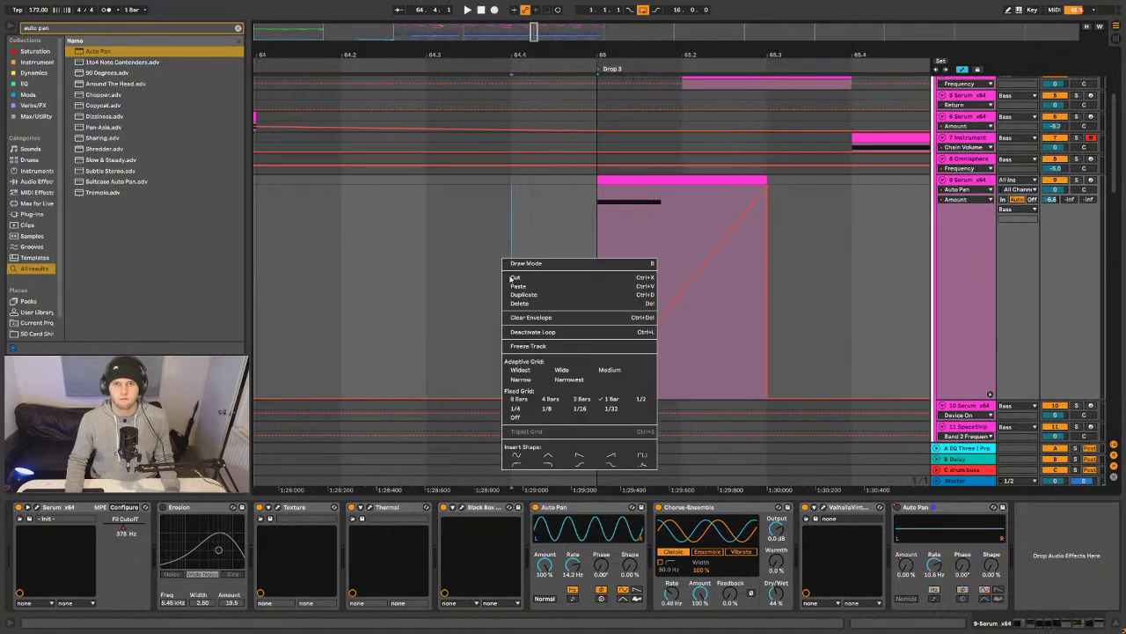
{"action": "left_click", "coordinate": [626, 401]}
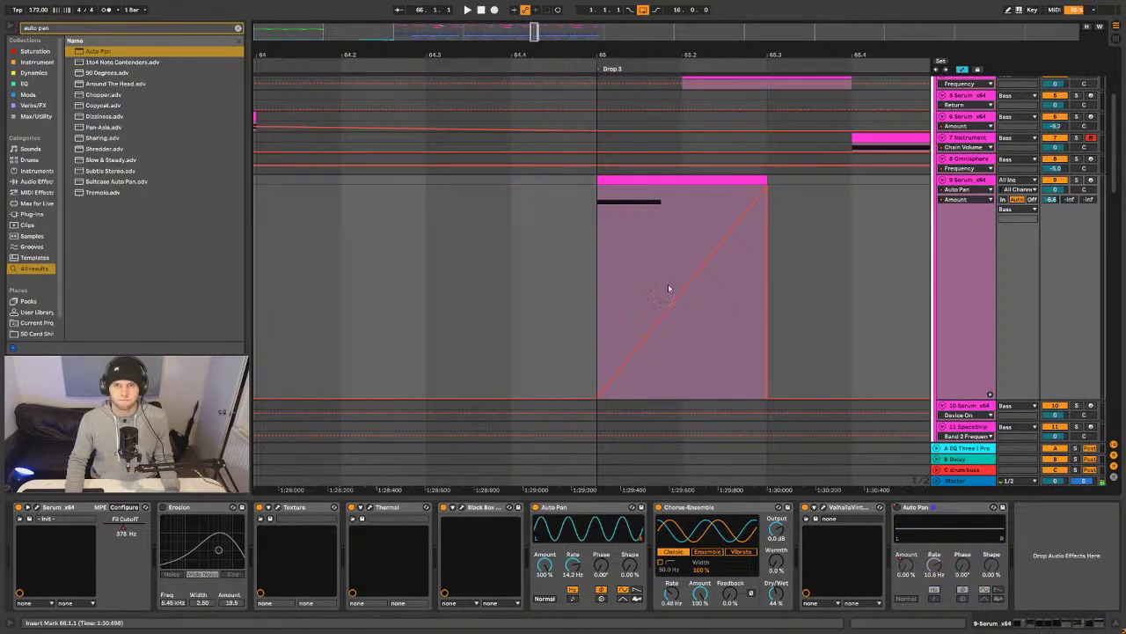
{"action": "left_click", "coordinate": [593, 225]}
{"action": "key", "text": "space"}
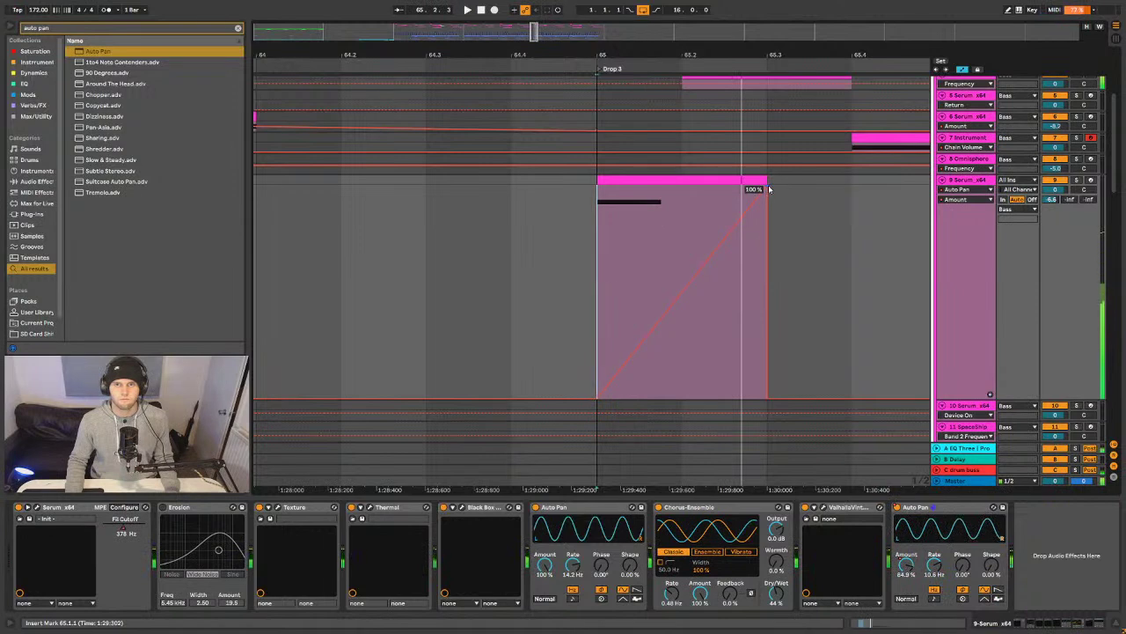
{"action": "right_click", "coordinate": [814, 193]}
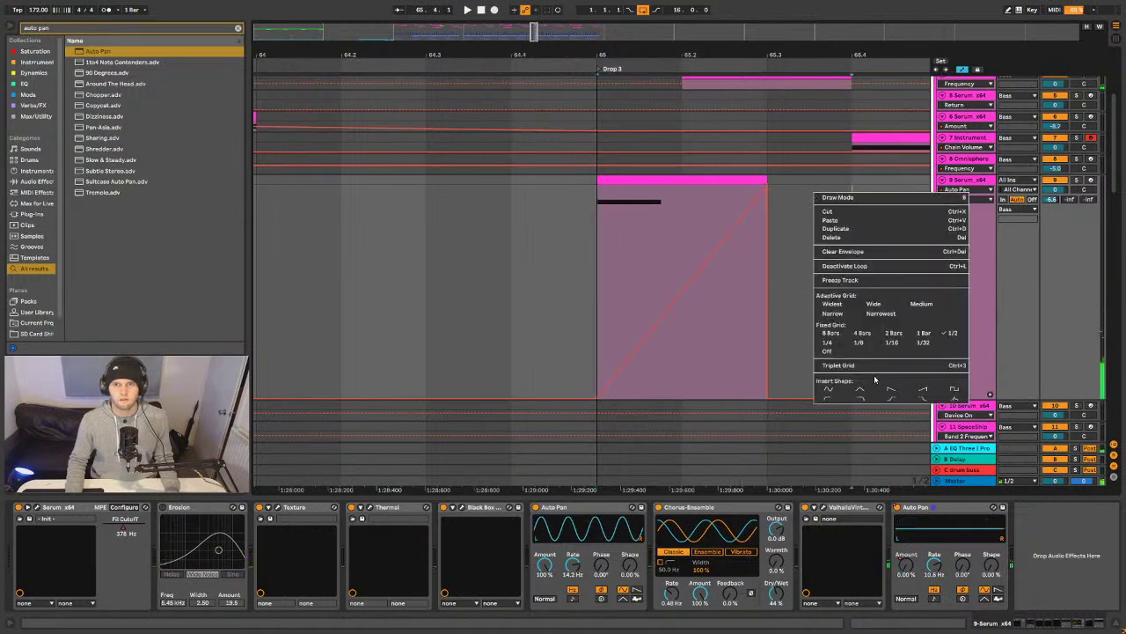
{"action": "left_click", "coordinate": [852, 186]}
{"action": "left_click", "coordinate": [768, 185]}
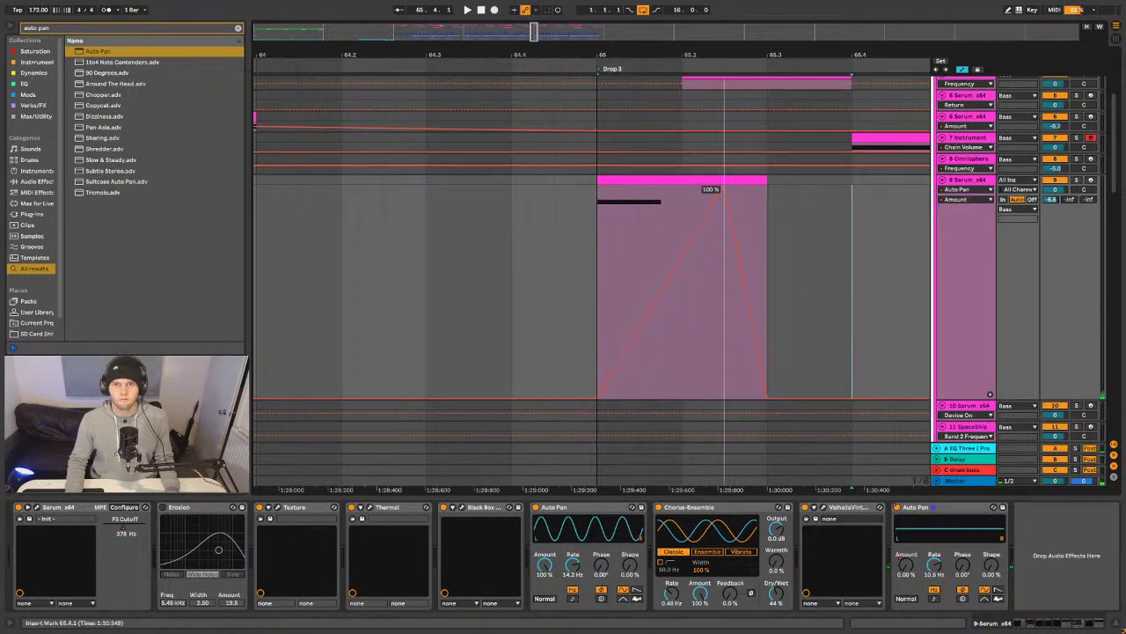
{"action": "left_click_drag", "start_coordinate": [597, 394], "coordinate": [666, 195]}
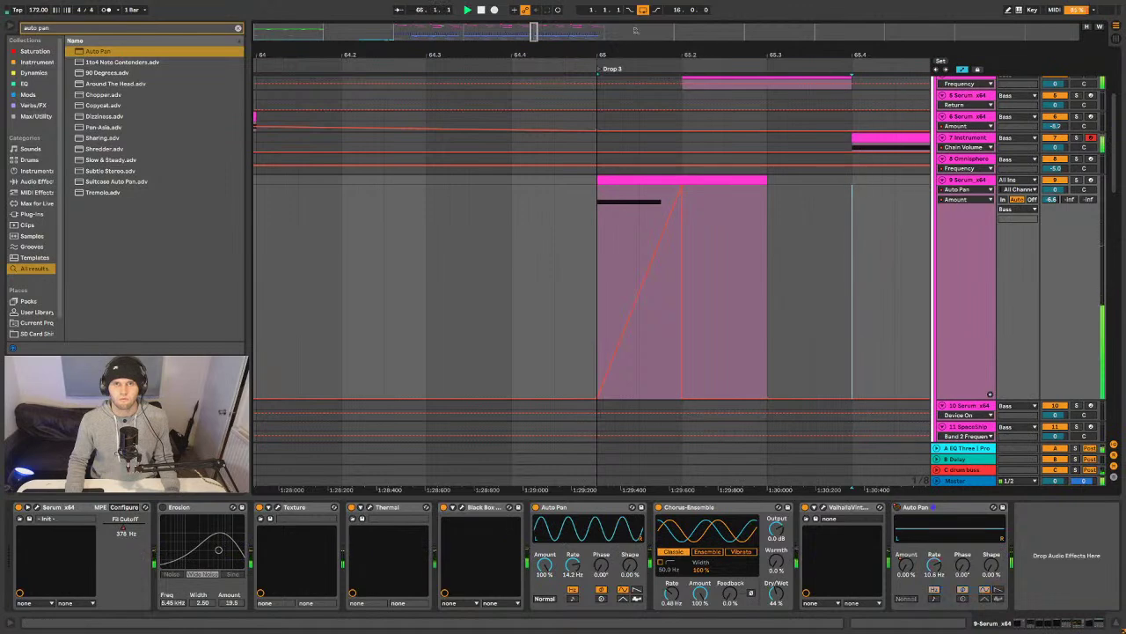
- Hide the automation lanes, return to the wider arrangement view, and optimize the track heights
{"action": "key", "text": "a"}
{"action": "left_click_drag", "start_coordinate": [622, 55], "coordinate": [623, 30]}
{"action": "key", "text": "h"}
- Recolour the 9 Serum clip at bar 65 blue
{"action": "right_click", "coordinate": [624, 184]}
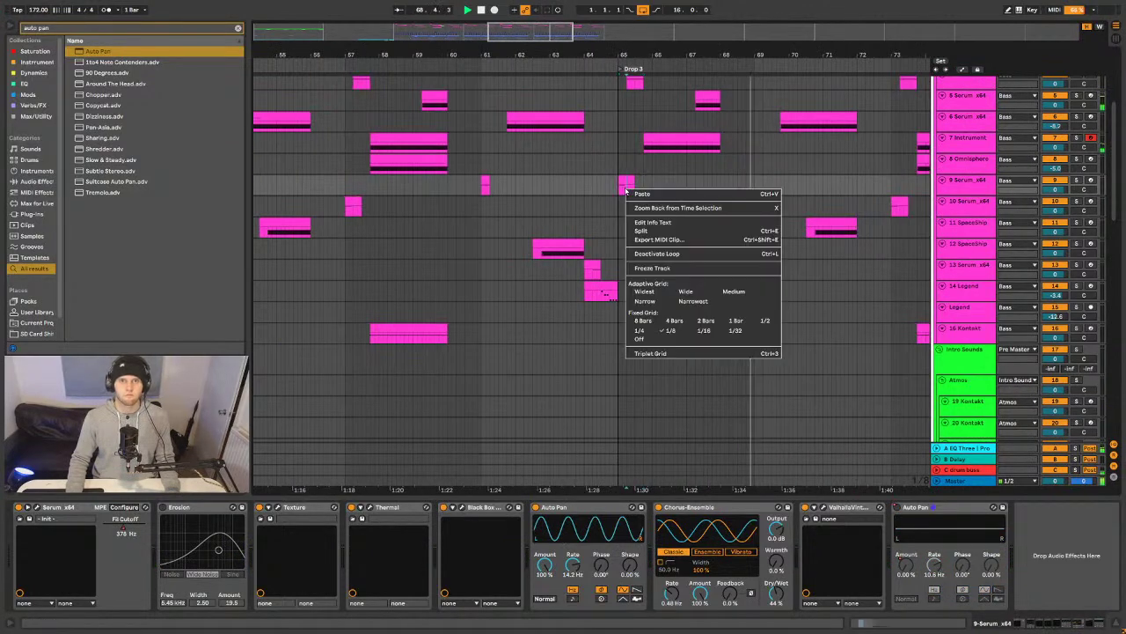
{"action": "right_click", "coordinate": [625, 182]}
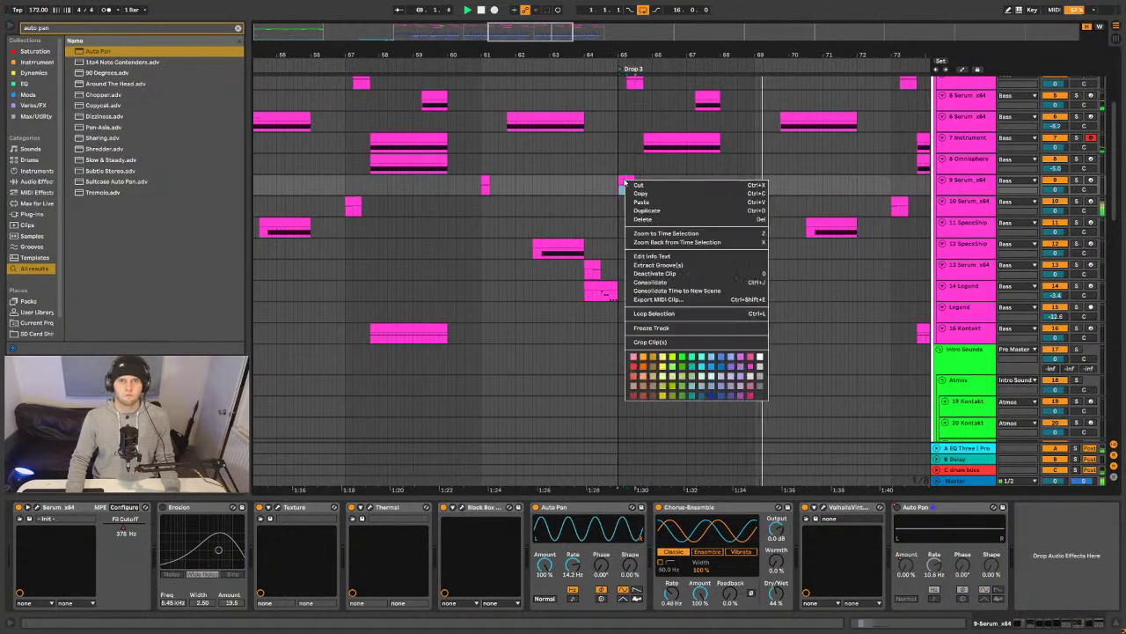
{"action": "left_click", "coordinate": [748, 369]}
{"action": "right_click", "coordinate": [625, 181]}
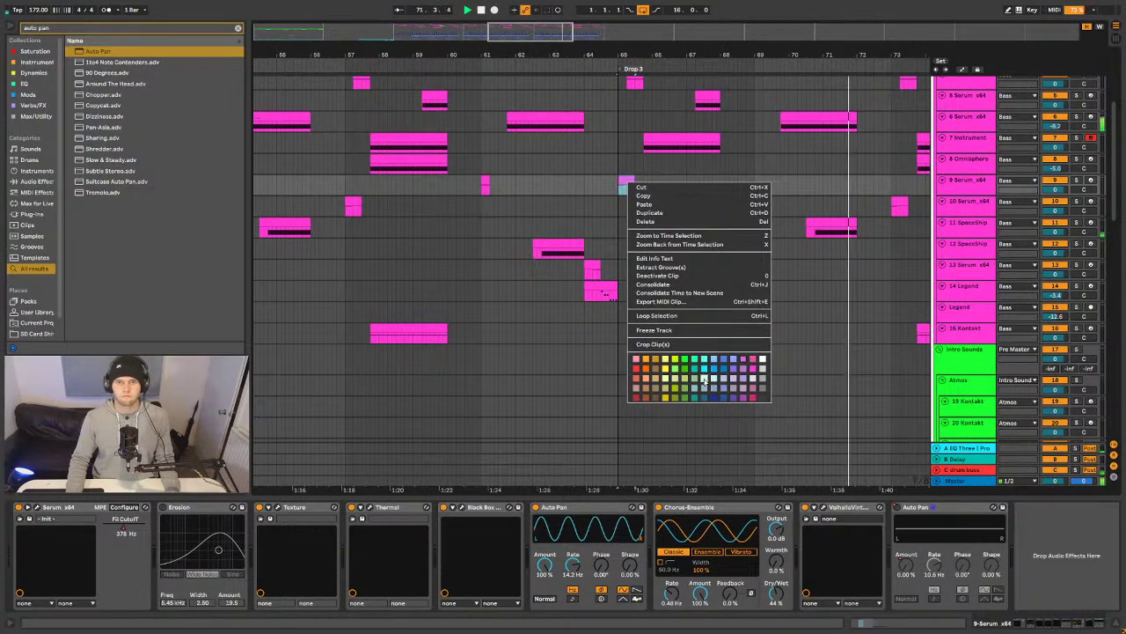
{"action": "left_click", "coordinate": [717, 368]}
- Copy the two 20 Kontakt atmosphere clips from the intro to Drop 3, filling bars 65 to 81
{"action": "left_click_drag", "start_coordinate": [619, 57], "coordinate": [616, 11]}
{"action": "left_click_drag", "start_coordinate": [445, 64], "coordinate": [651, 255]}
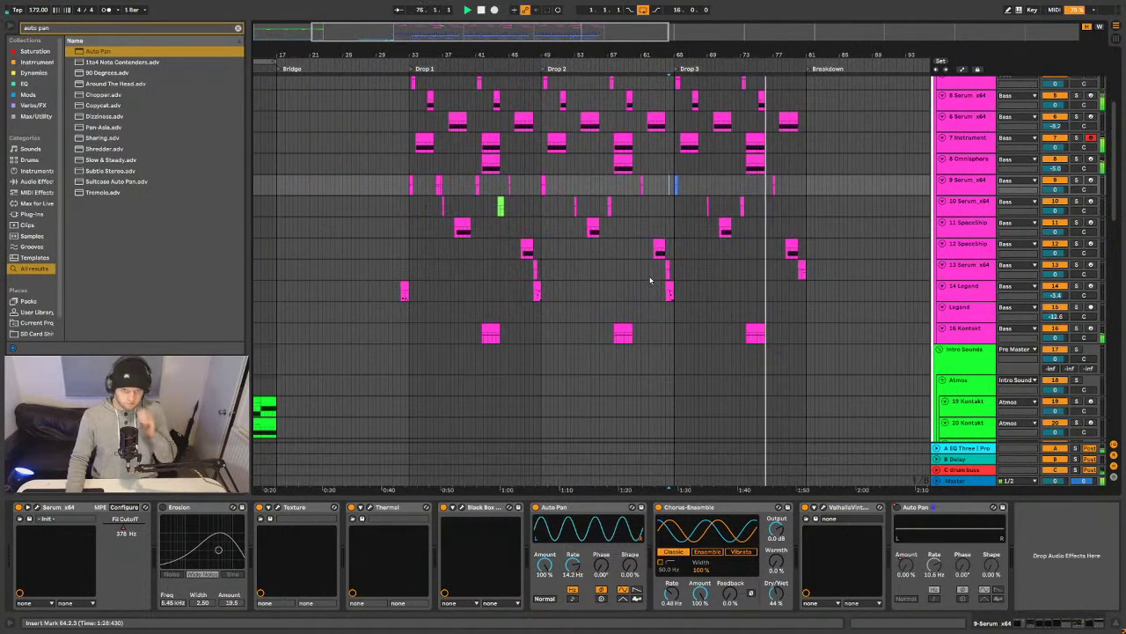
{"action": "scroll", "coordinate": [650, 290], "scroll_direction": "up", "scroll_amount": 3}
{"action": "scroll", "coordinate": [651, 290], "scroll_direction": "down", "scroll_amount": 20}
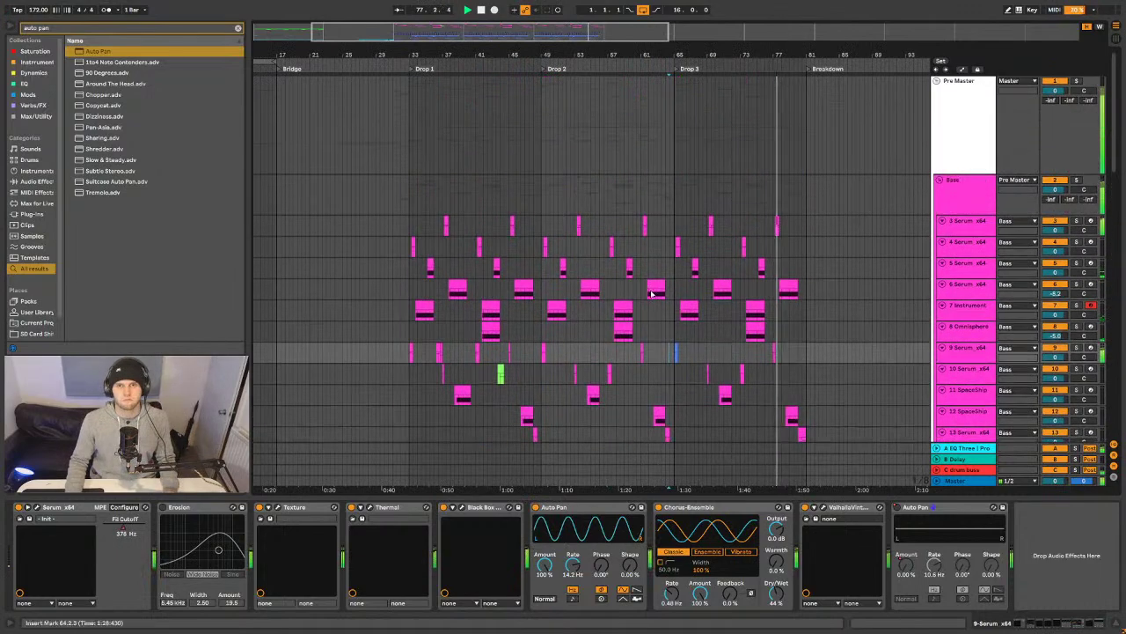
{"action": "scroll", "coordinate": [662, 295], "scroll_direction": "down", "scroll_amount": 4}
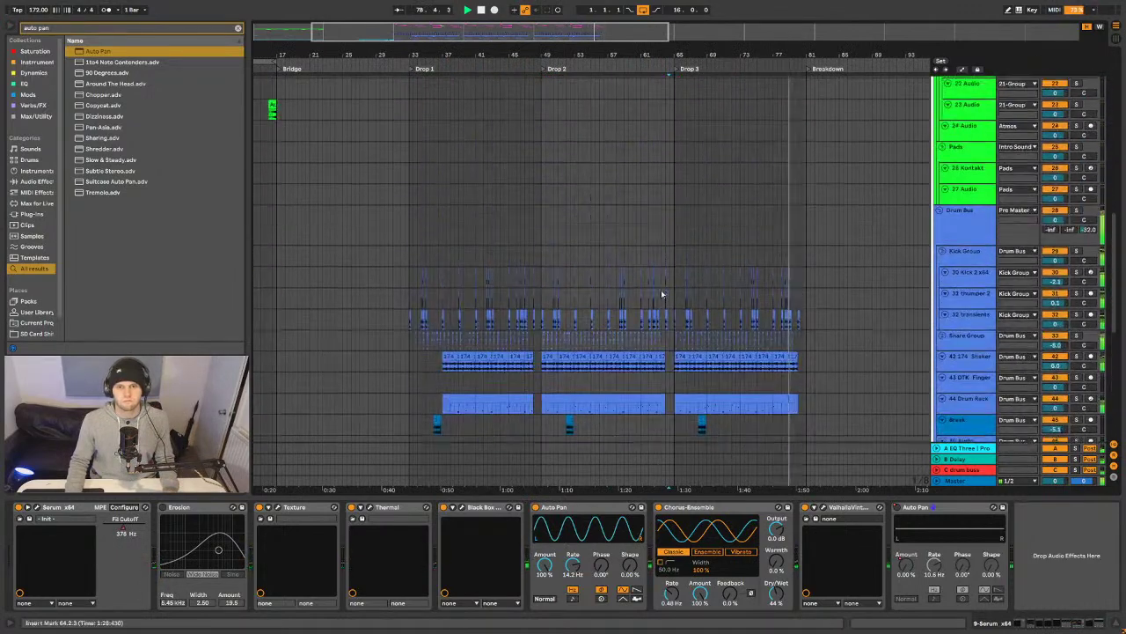
{"action": "scroll", "coordinate": [540, 67], "scroll_direction": "down", "scroll_amount": 3}
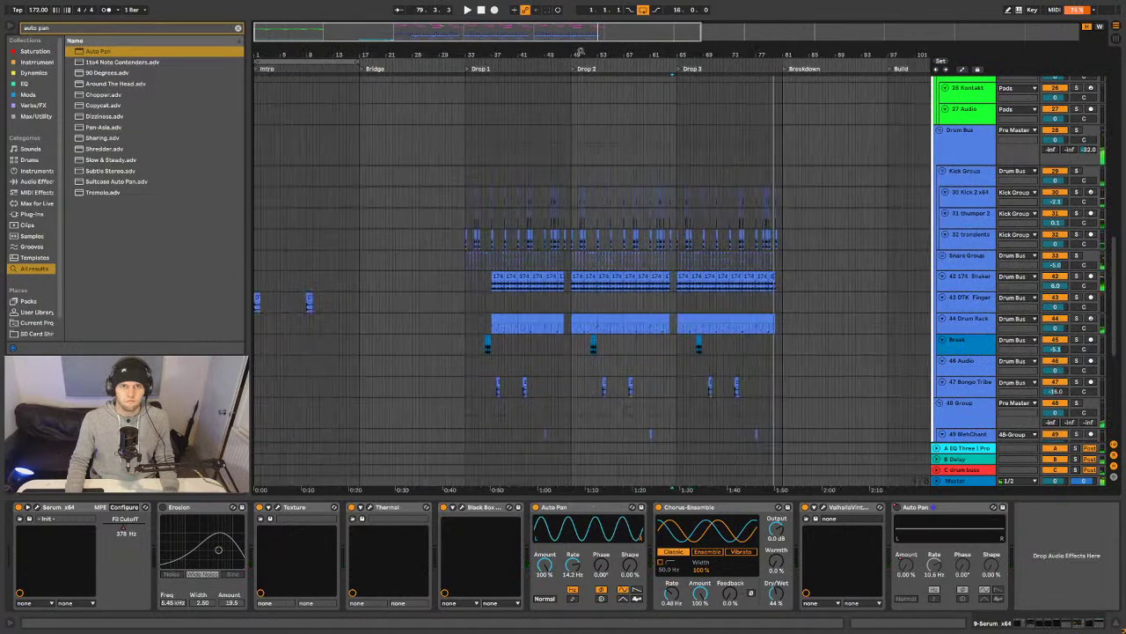
{"action": "scroll", "coordinate": [303, 248], "scroll_direction": "up", "scroll_amount": 10}
{"action": "mouse_move", "coordinate": [324, 257]}
{"action": "left_mouse_down"}
{"action": "mouse_move", "coordinate": [786, 280]}
{"action": "mouse_move", "coordinate": [698, 266]}
{"action": "left_mouse_up"}
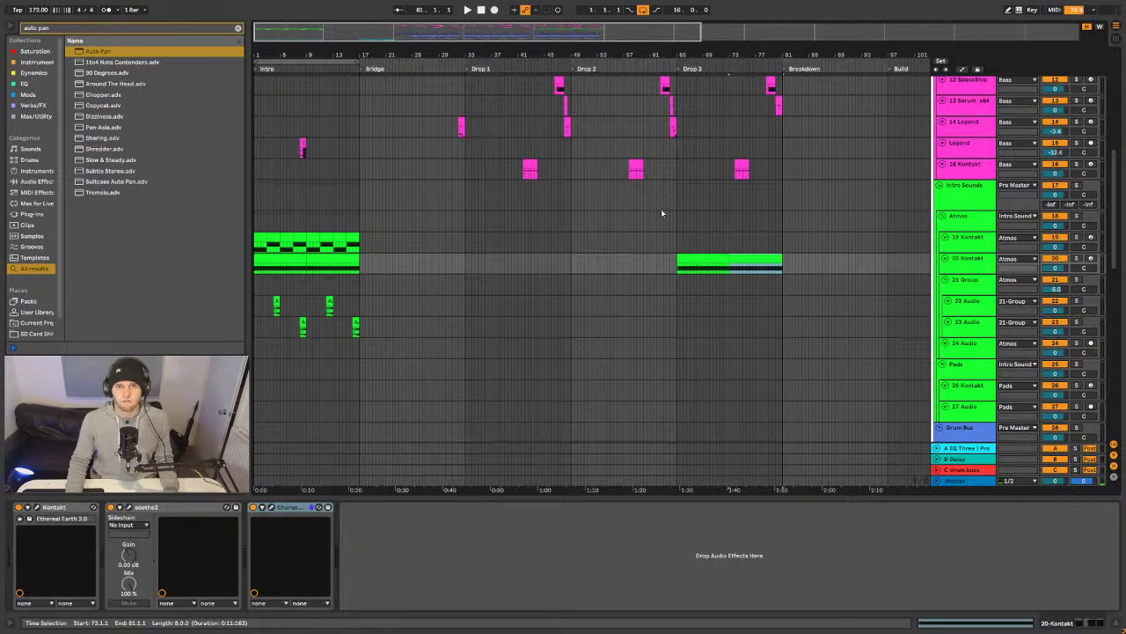
- Audition the transition into Drop 3 from 64.3 and examine its bass, atmosphere and drum tracks
{"action": "scroll", "coordinate": [661, 212], "scroll_direction": "up", "scroll_amount": 8}
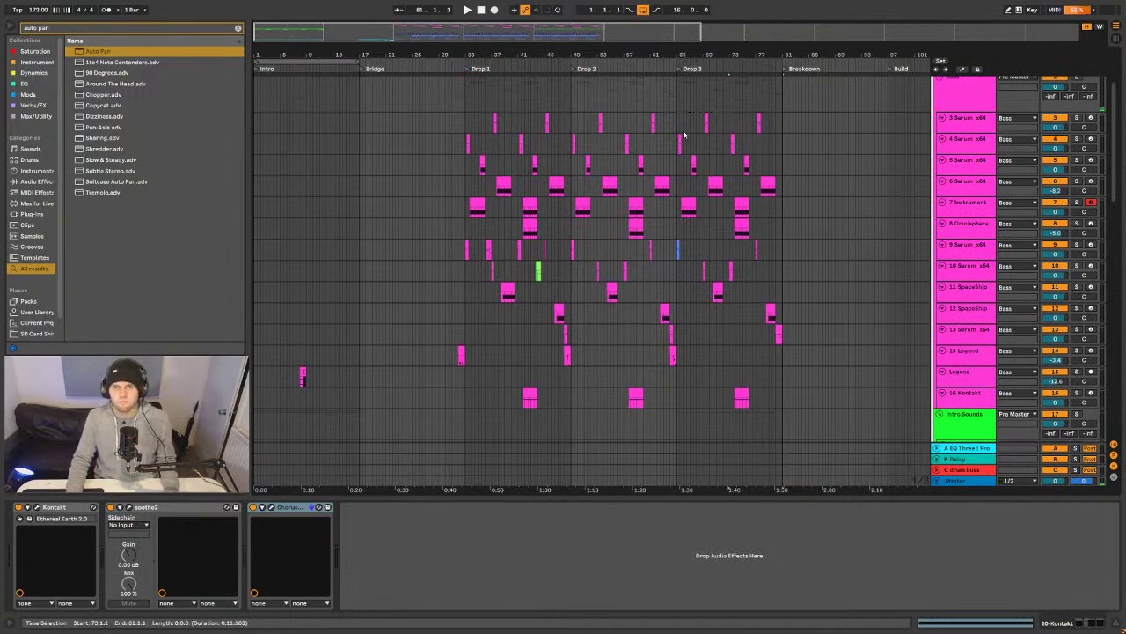
{"action": "scroll", "coordinate": [680, 141], "scroll_direction": "up", "scroll_amount": 2}
{"action": "key", "text": "plus"}
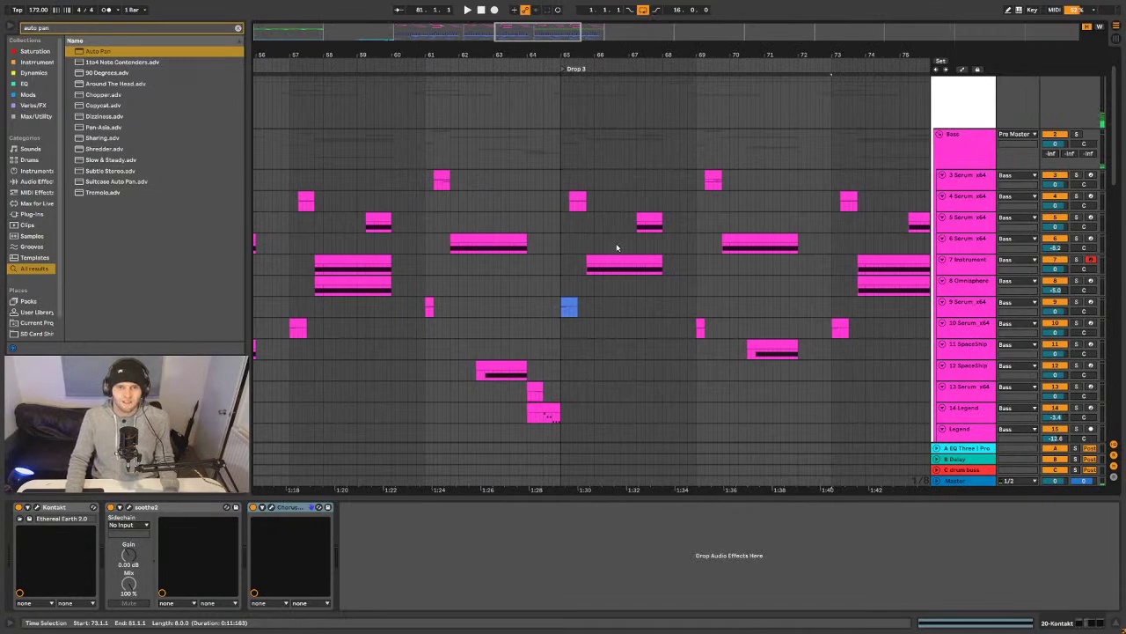
{"action": "left_click", "coordinate": [562, 174]}
{"action": "key", "text": "minus"}
{"action": "key", "text": "space"}
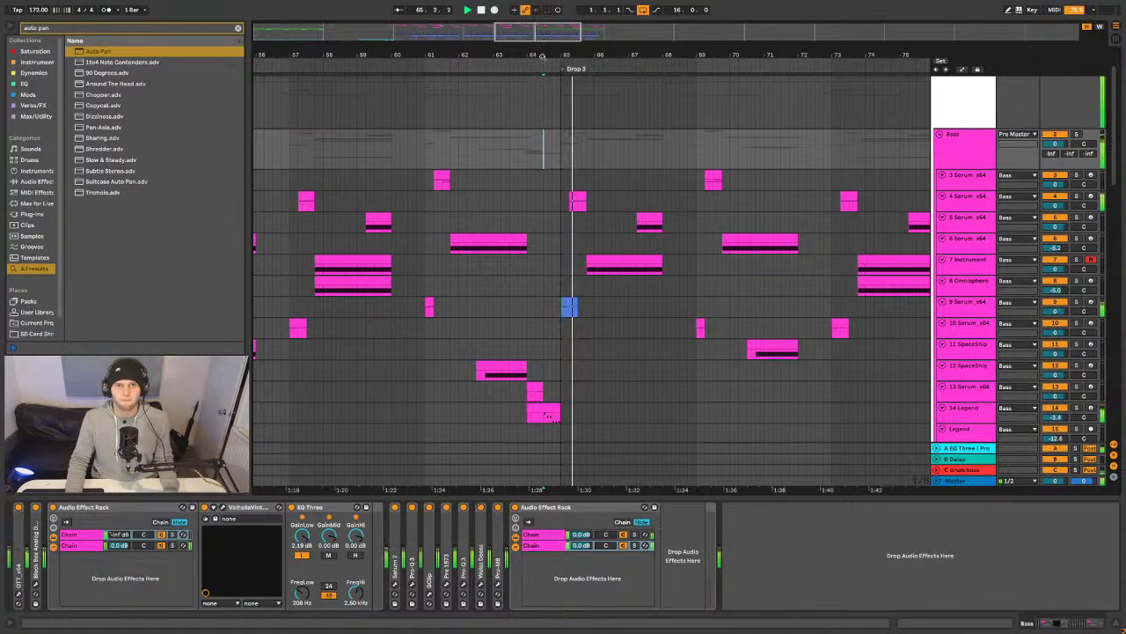
{"action": "scroll", "coordinate": [576, 246], "scroll_direction": "down", "scroll_amount": 6}
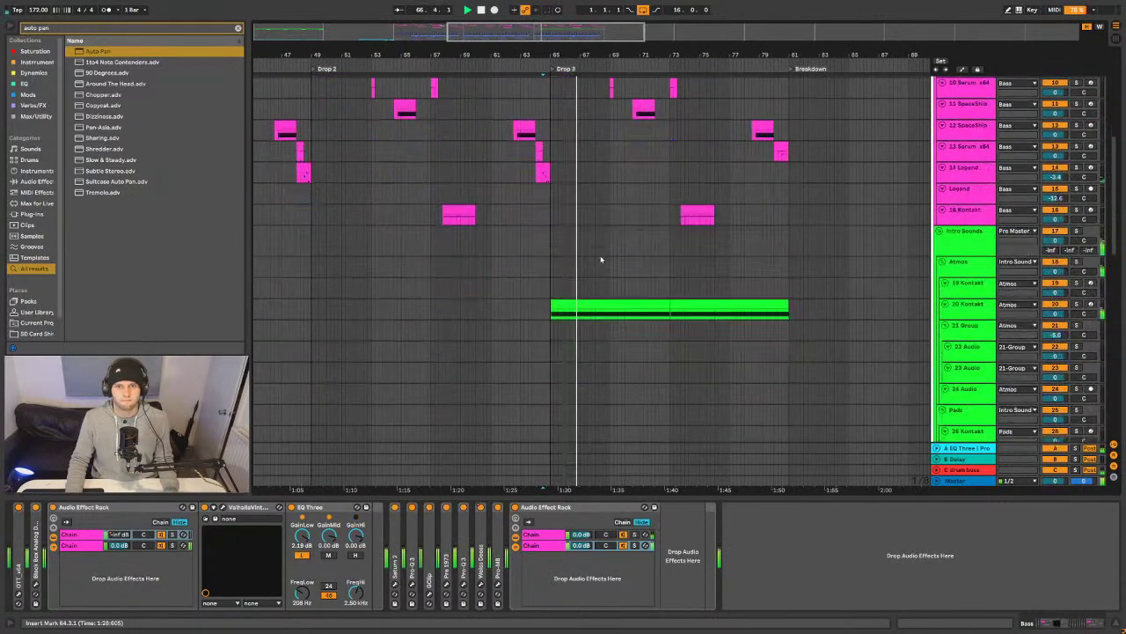
{"action": "scroll", "coordinate": [809, 319], "scroll_direction": "down", "scroll_amount": 2}
{"action": "key", "text": "minus"}
{"action": "key", "text": "minus"}
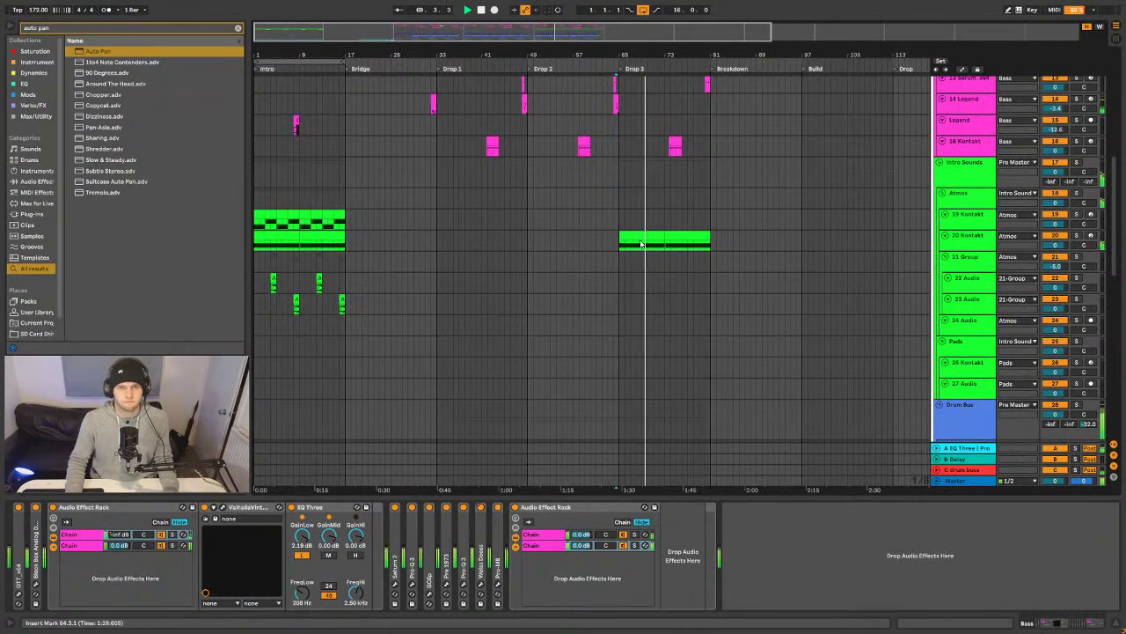
{"action": "scroll", "coordinate": [641, 244], "scroll_direction": "up", "scroll_amount": 2}
{"action": "scroll", "coordinate": [640, 244], "scroll_direction": "down", "scroll_amount": 8}
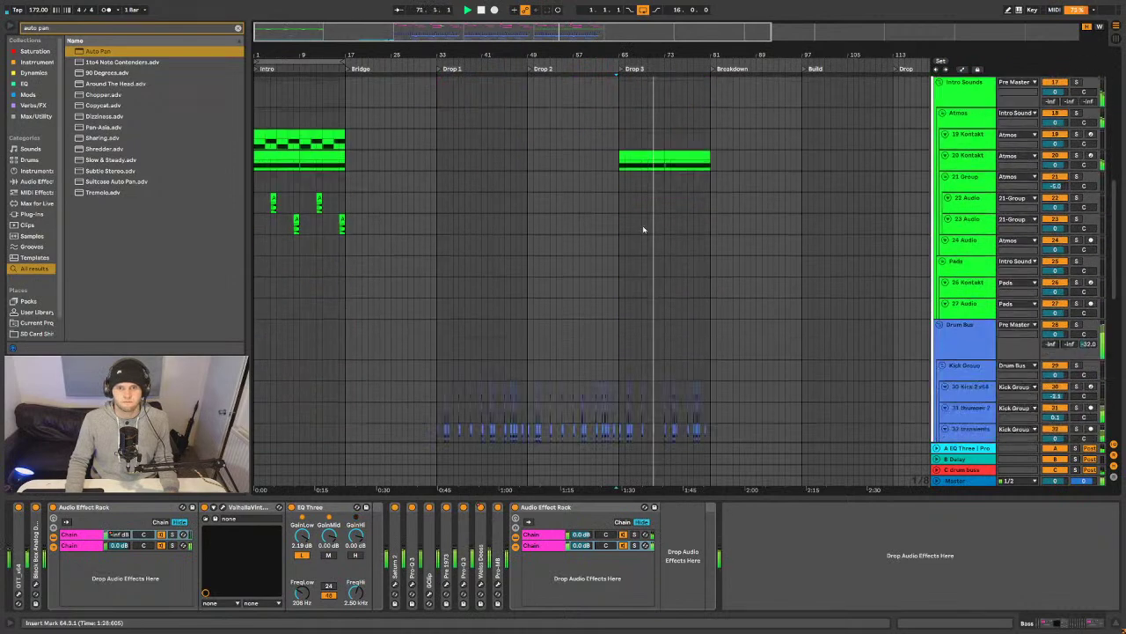
{"action": "scroll", "coordinate": [648, 240], "scroll_direction": "down", "scroll_amount": 8}
{"action": "scroll", "coordinate": [648, 204], "scroll_direction": "up", "scroll_amount": 3}
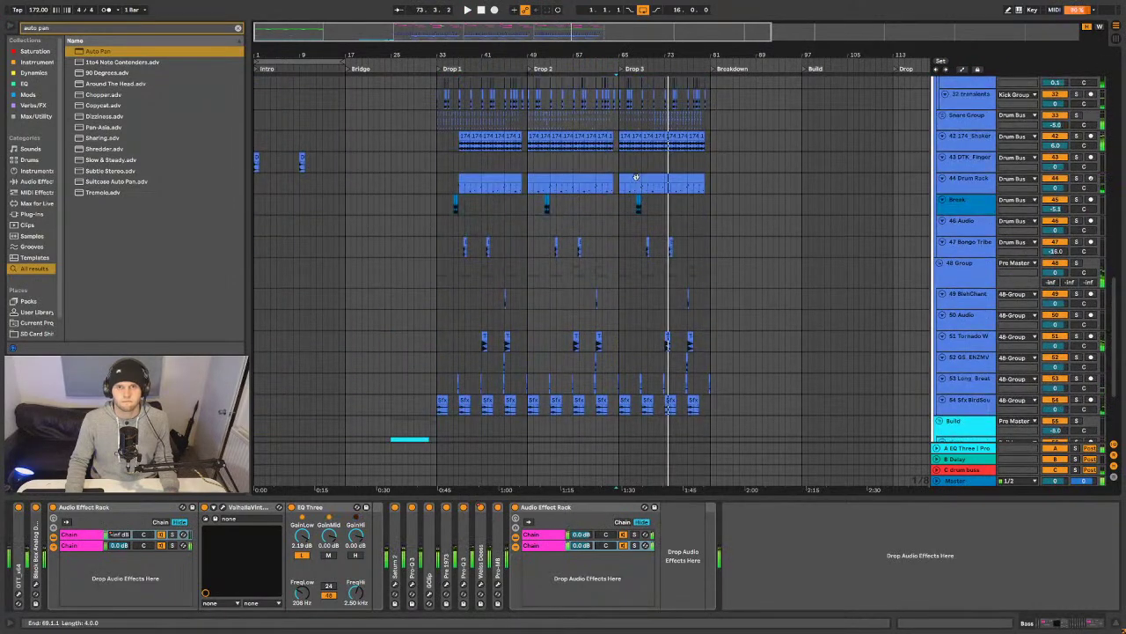
- Delete the ORD_Perc and Ifeel_Perc notes from the 44 Drum Rack clip at bar 69, comparing it with the bar 65 clip
{"action": "double_click", "coordinate": [635, 178]}
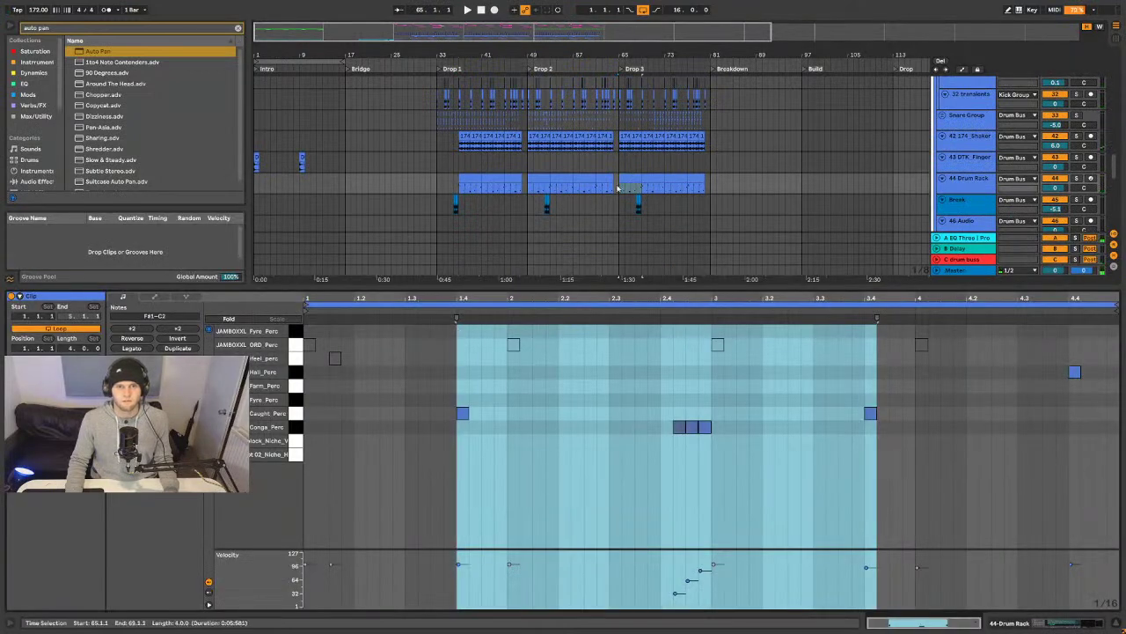
{"action": "left_click", "coordinate": [654, 174]}
{"action": "left_click", "coordinate": [293, 346]}
{"action": "key", "text": "Delete"}
{"action": "left_click", "coordinate": [293, 358]}
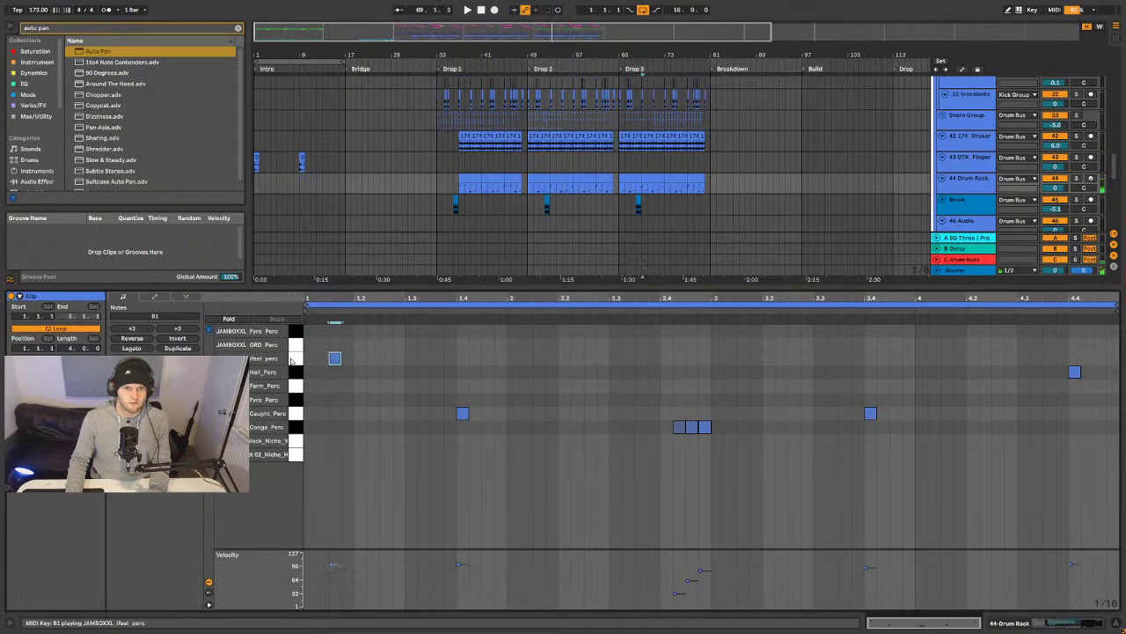
{"action": "left_click", "coordinate": [624, 179]}
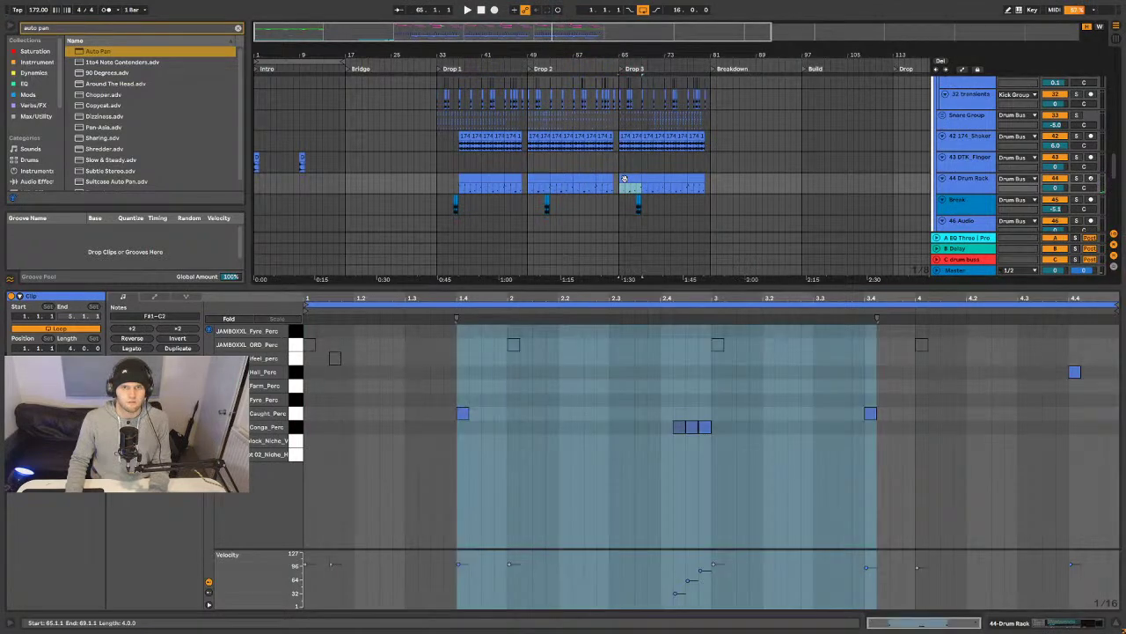
{"action": "left_click", "coordinate": [293, 373]}
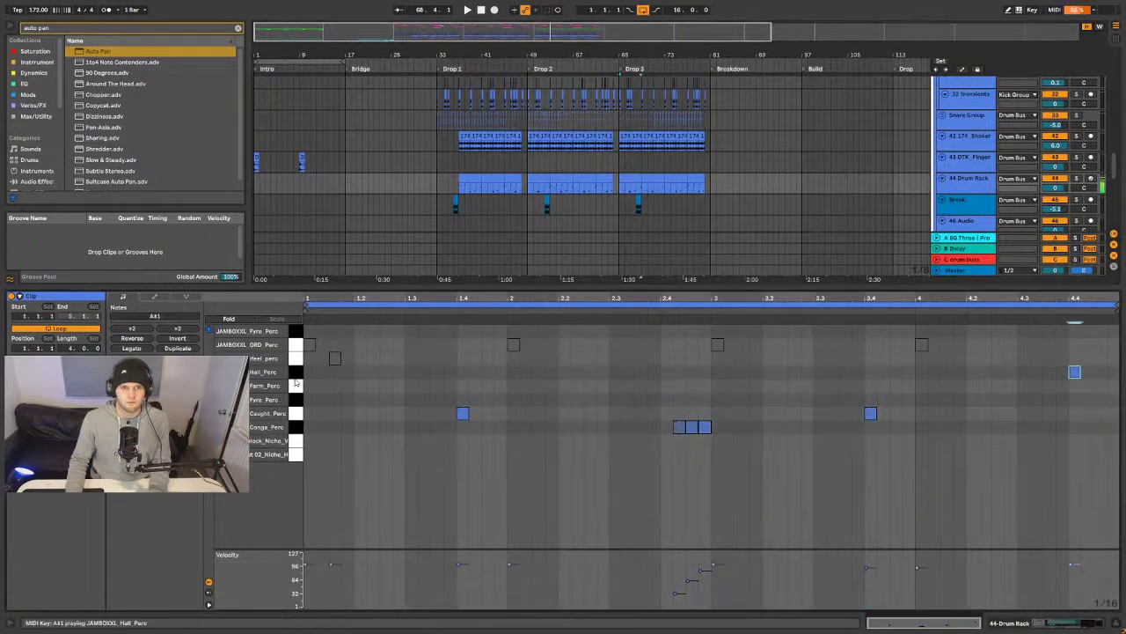
{"action": "left_click", "coordinate": [636, 178]}
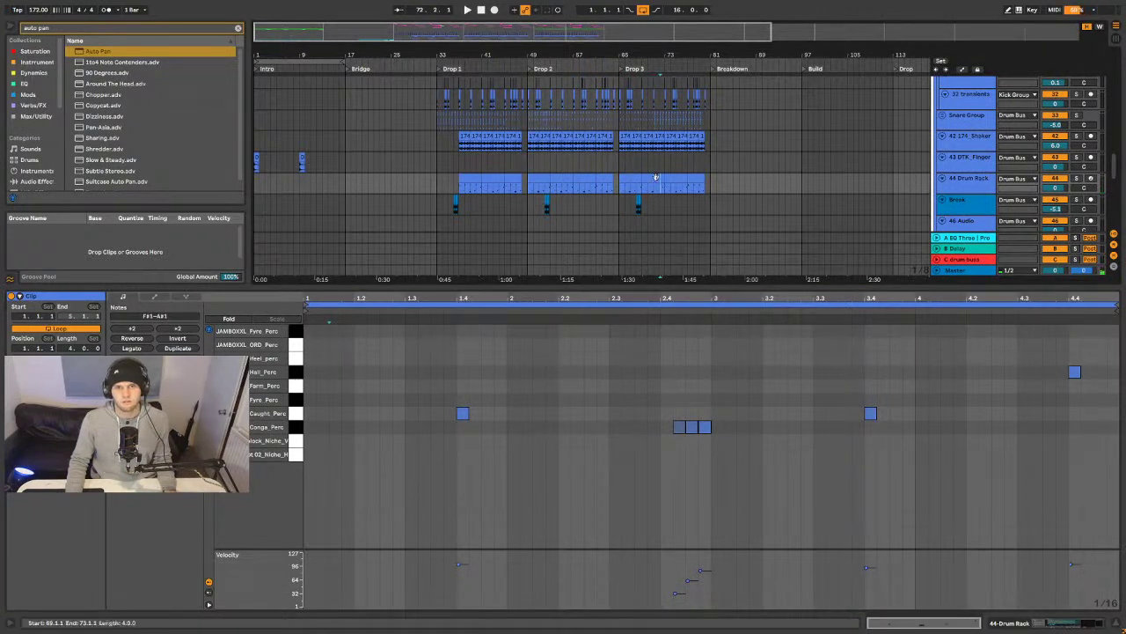
- Copy the three Conga_Perc notes in the bar 69 clip so they start at 2.1.1, and audition them
{"action": "left_click_drag", "start_coordinate": [662, 444], "coordinate": [547, 436]}
{"action": "left_click", "coordinate": [556, 442]}
{"action": "key", "text": "space"}
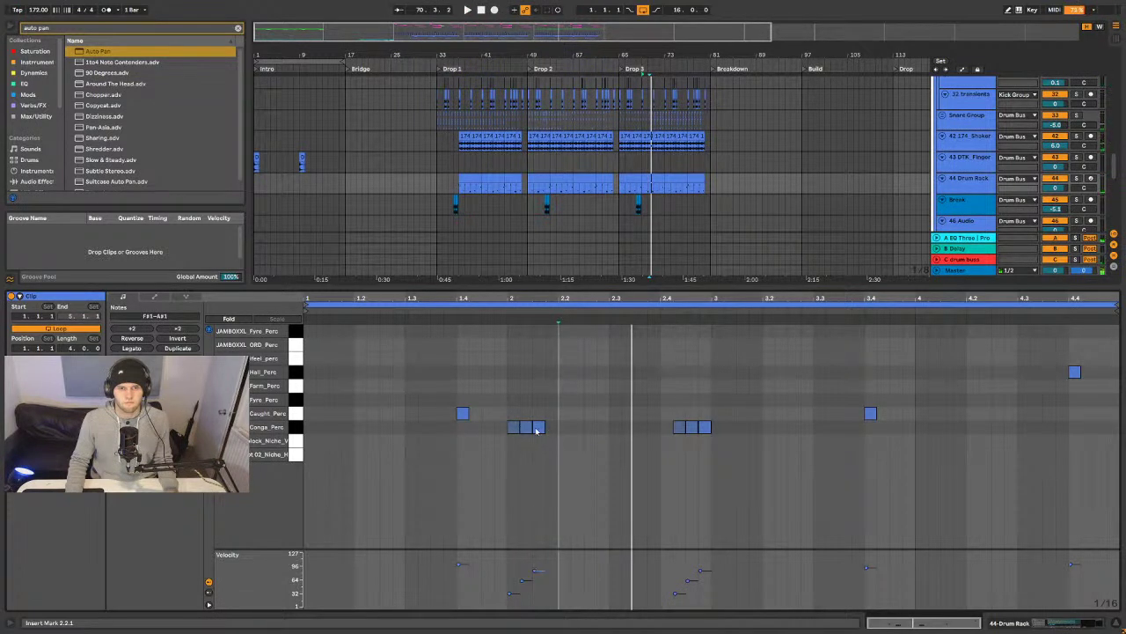
{"action": "key", "text": "space"}
- Reduce the copied Conga_Perc notes to a pair at 2.1.1 and 2.1.3, and duplicate it at 2.2 and 2.3
{"action": "left_click_drag", "start_coordinate": [527, 427], "coordinate": [539, 428]}
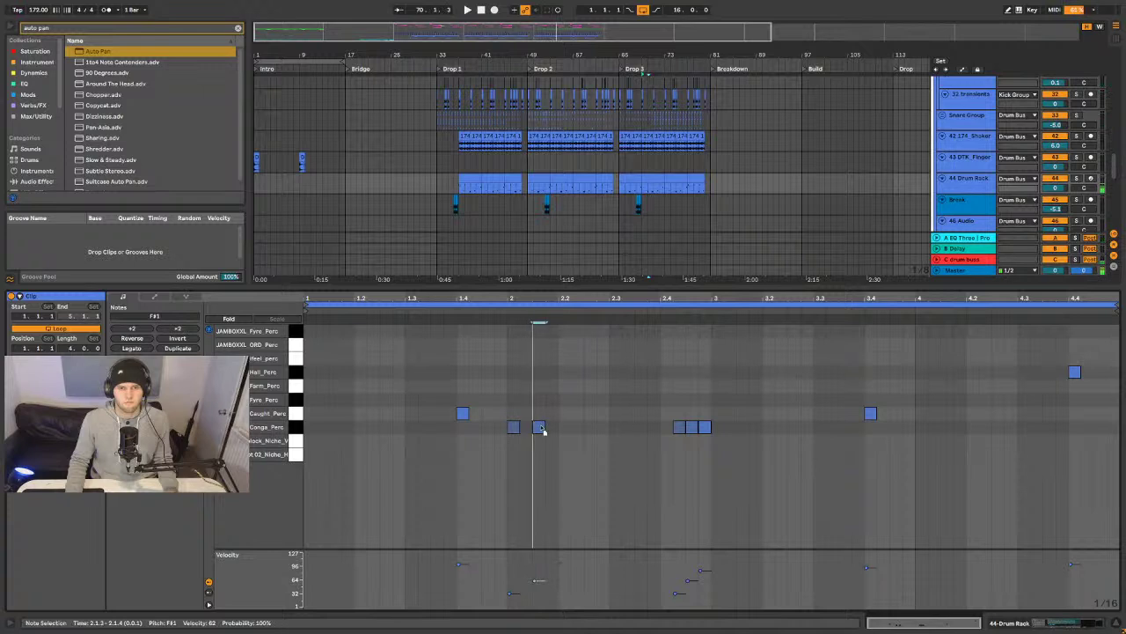
{"action": "left_click", "coordinate": [514, 427], "text": "shift"}
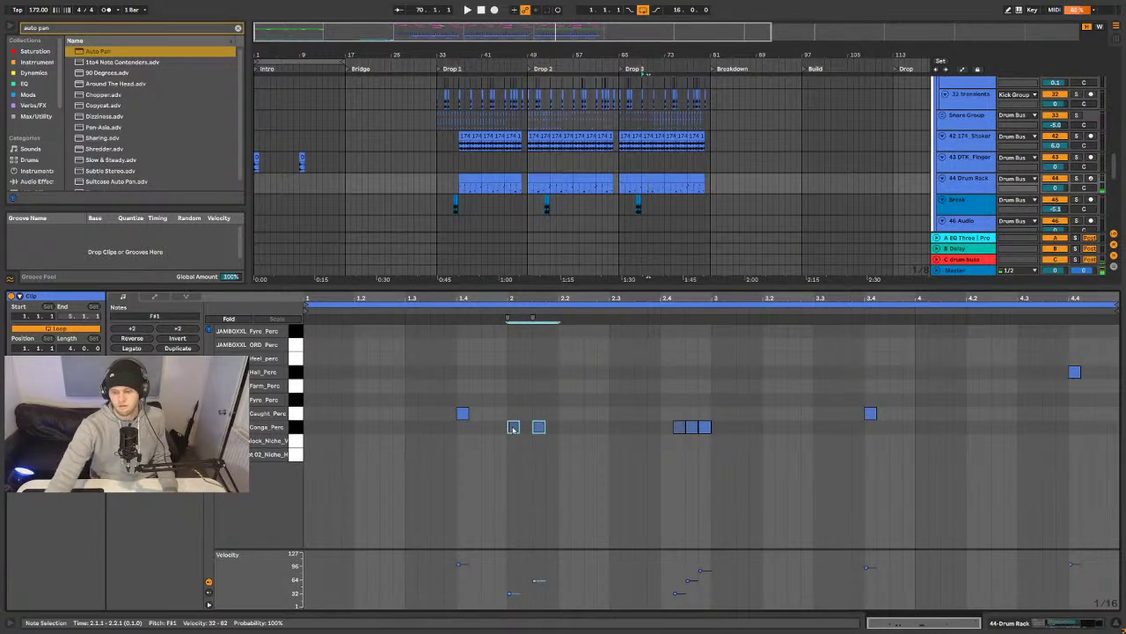
{"action": "key", "text": "ctrl+d"}
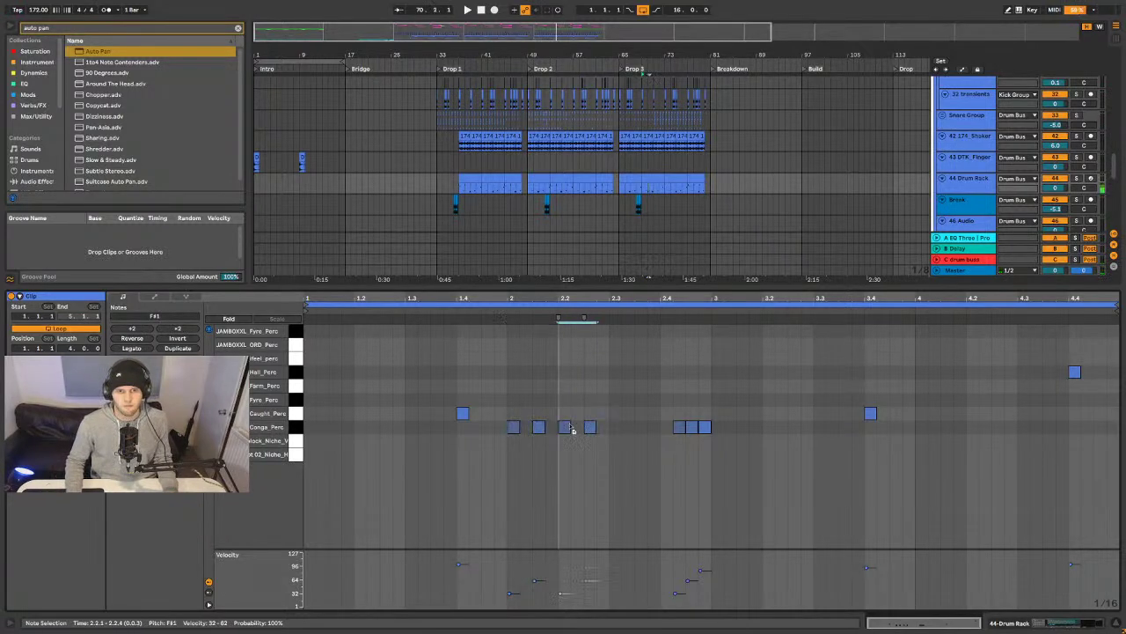
{"action": "key", "text": "ctrl+d"}
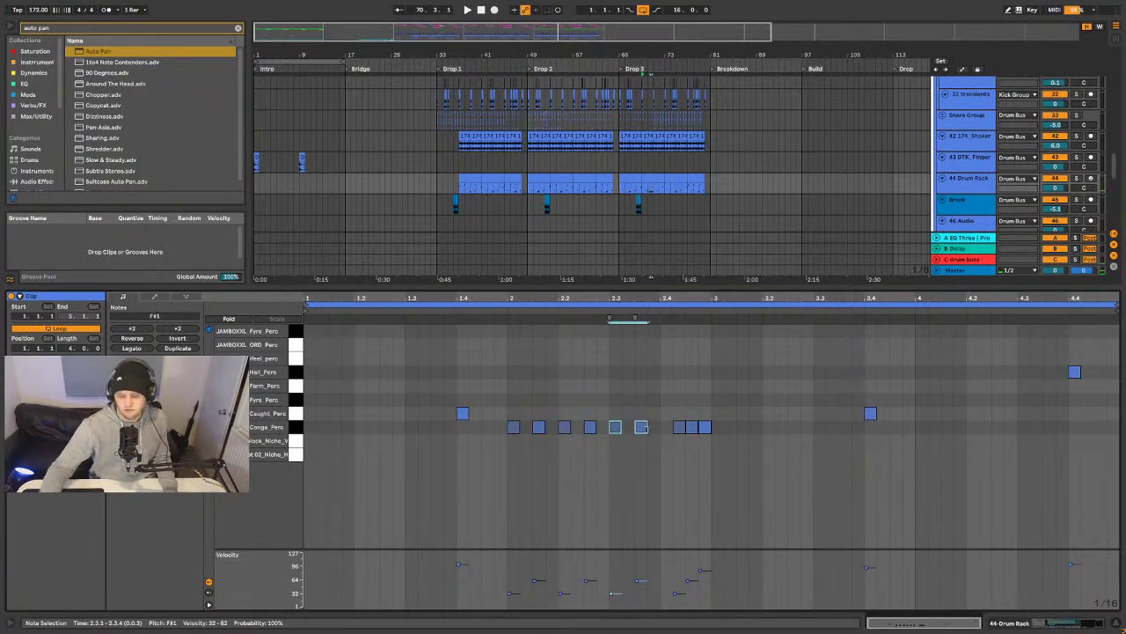
- Copy the six-note Conga_Perc pattern to the clip's start at 1.1.1 and audition it
{"action": "left_click_drag", "start_coordinate": [647, 440], "coordinate": [313, 429]}
{"action": "key", "text": "space"}
{"action": "key", "text": "space"}
{"action": "key", "text": "space"}
{"action": "key", "text": "space"}
{"action": "key", "text": "space"}
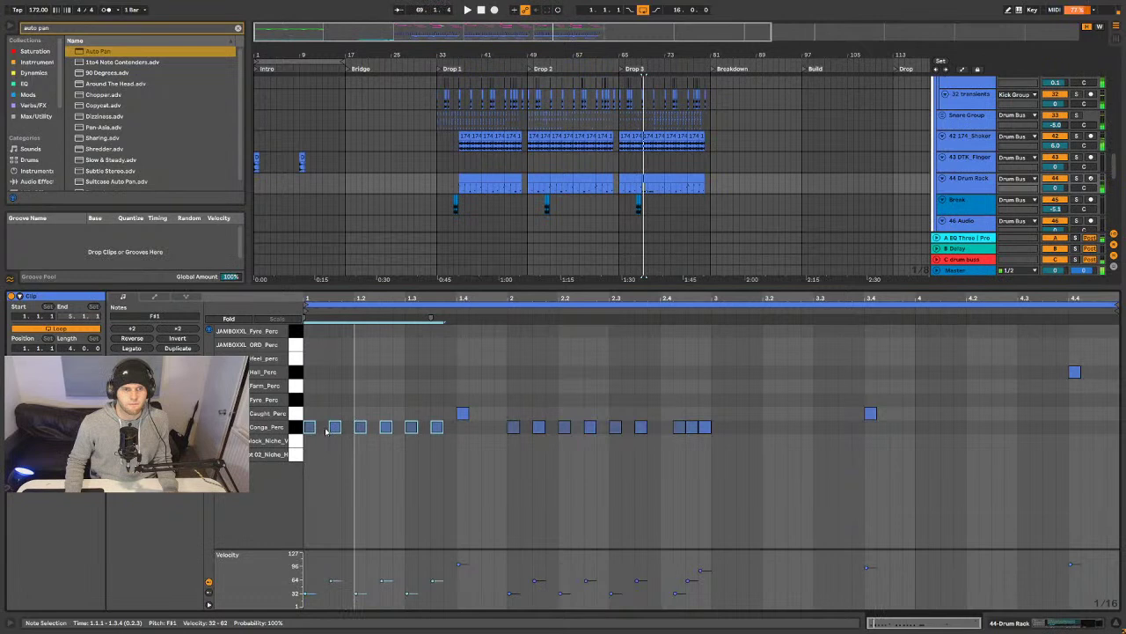
- Add a copied Conga_Perc note at 1.2.2 and delete the note at 1.3.1 while auditioning
{"action": "left_click_drag", "start_coordinate": [312, 428], "coordinate": [330, 428]}
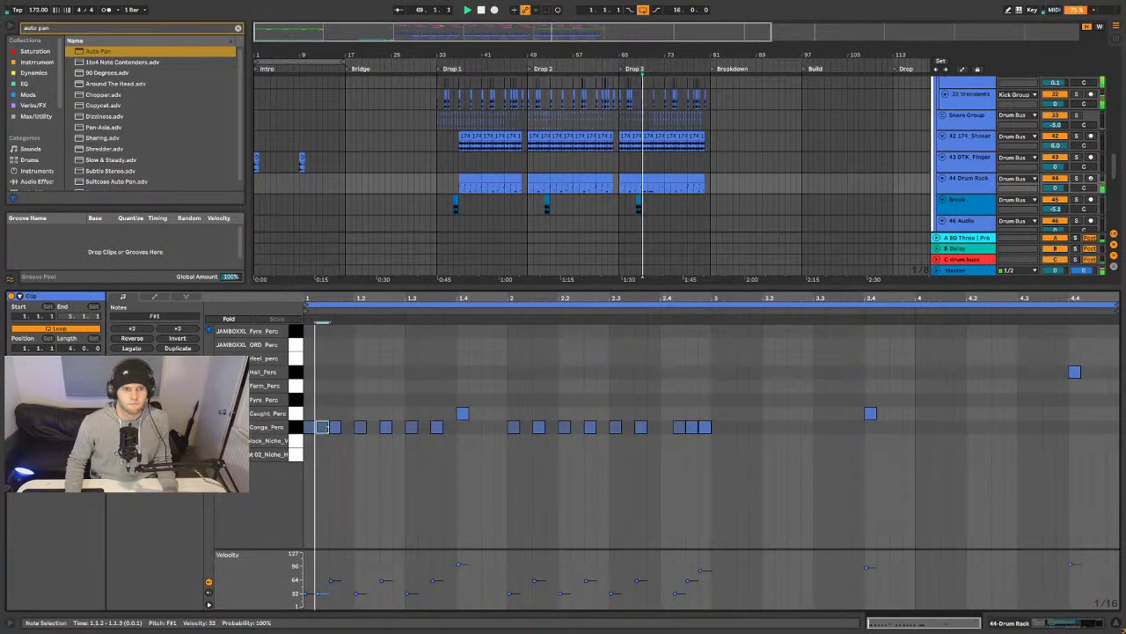
{"action": "left_click_drag", "start_coordinate": [323, 429], "coordinate": [375, 429]}
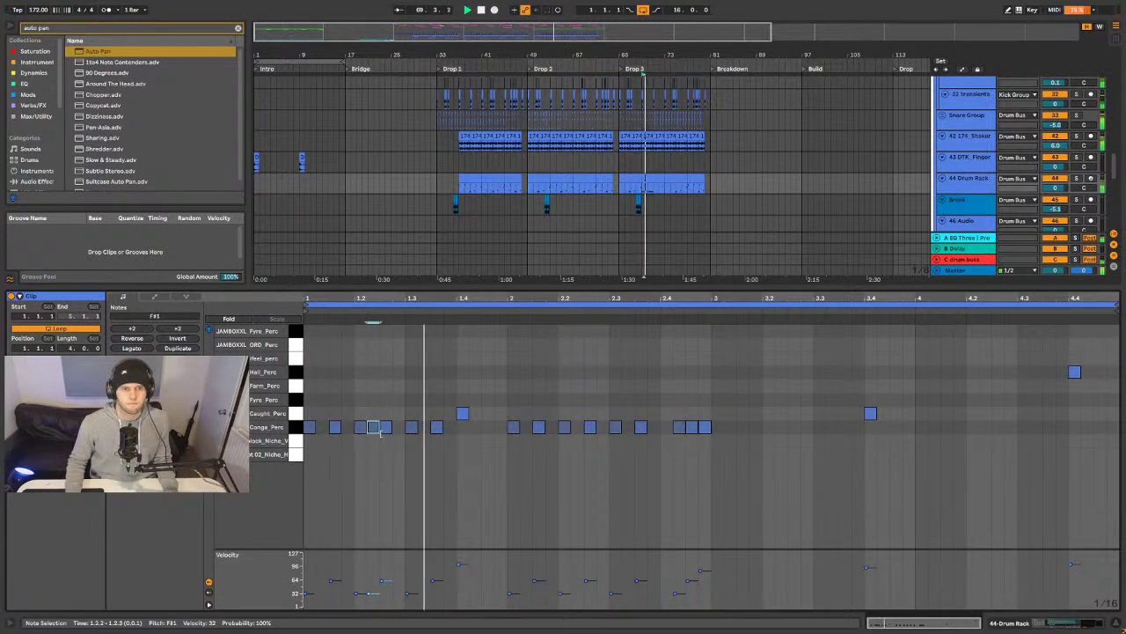
{"action": "double_click", "coordinate": [414, 429]}
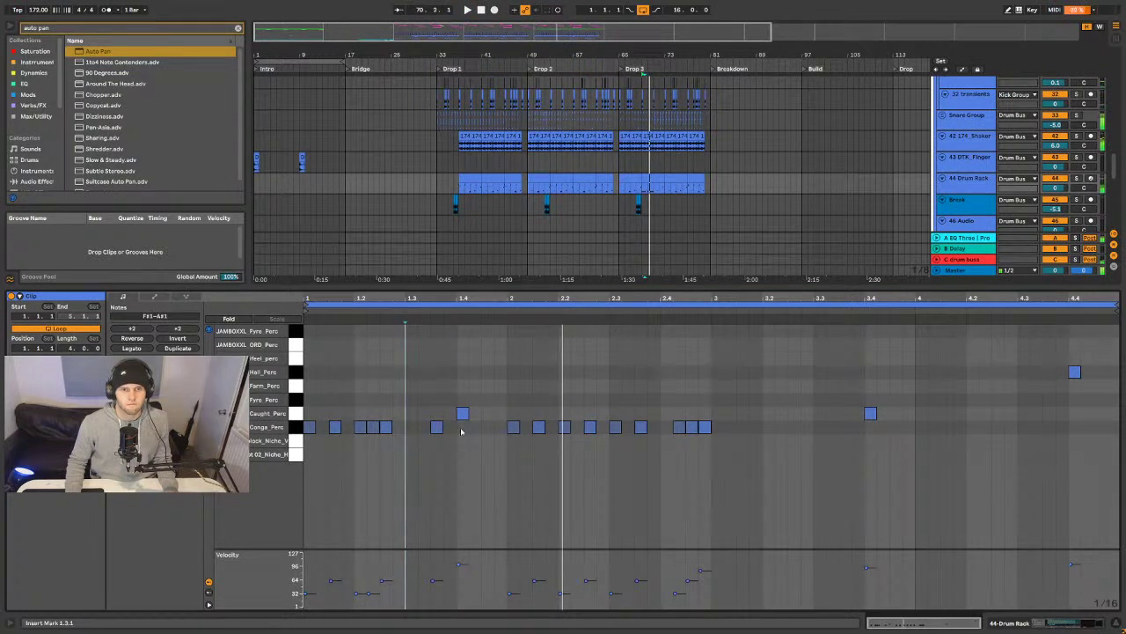
{"action": "key", "text": "space"}
- Add a Conga_Perc note at 2.1.4, and try one at 2.1.2 before removing it
{"action": "double_click", "coordinate": [550, 428]}
{"action": "double_click", "coordinate": [525, 427]}
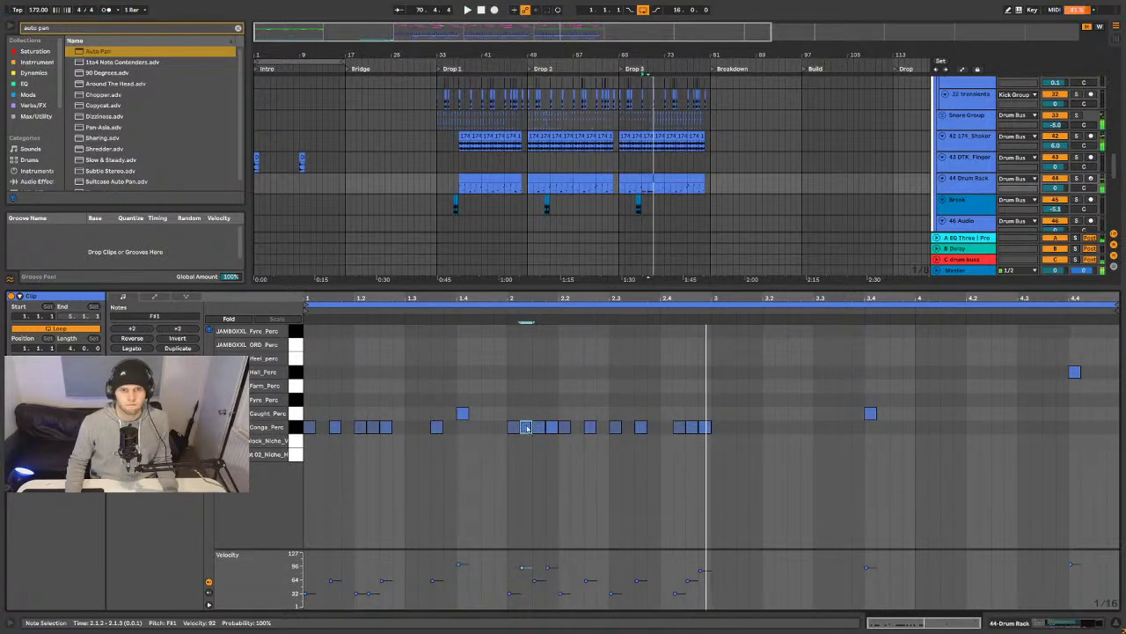
{"action": "double_click", "coordinate": [526, 427]}
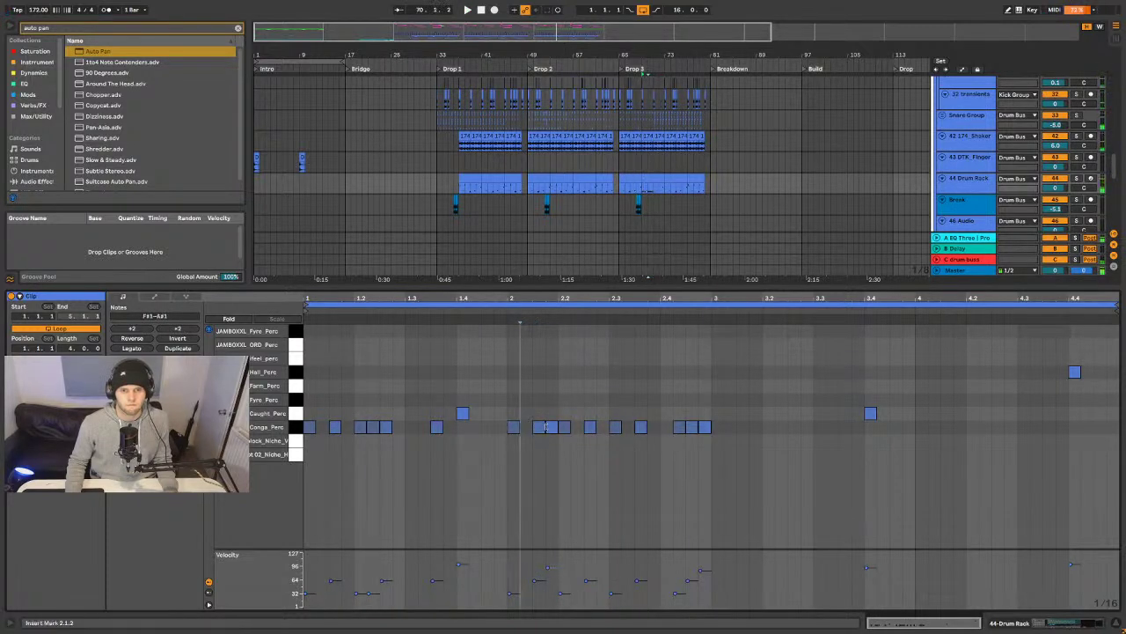
- Delete the Conga_Perc note at 1.1.3, set the grid to 1/32, and adjust the first note to start at 1.1.4
{"action": "double_click", "coordinate": [334, 427]}
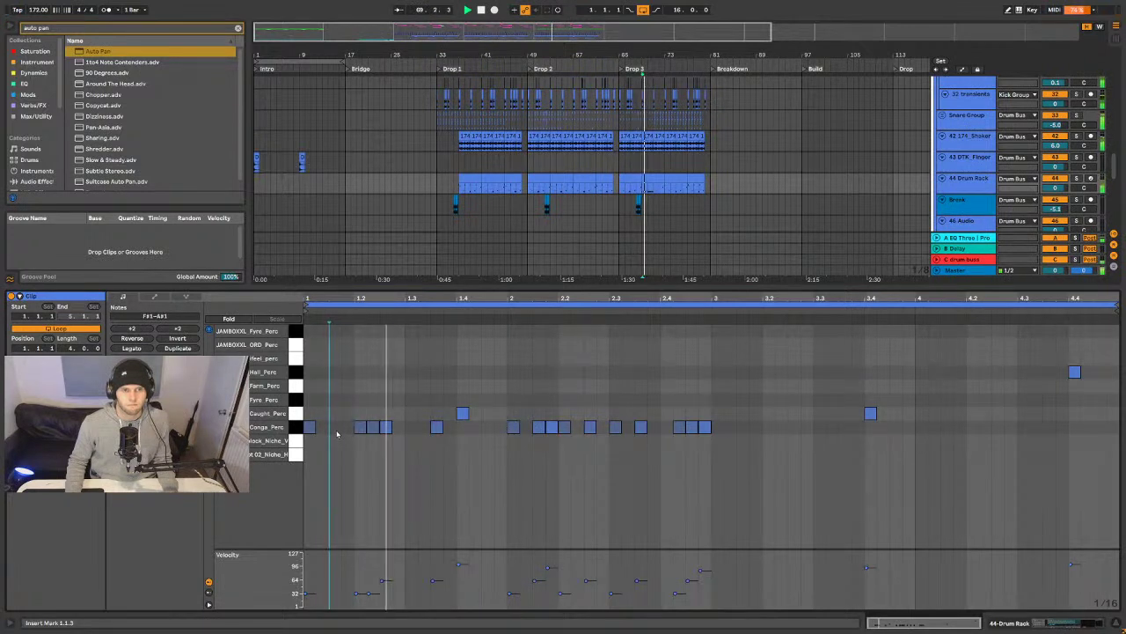
{"action": "left_click_drag", "start_coordinate": [309, 430], "coordinate": [327, 430]}
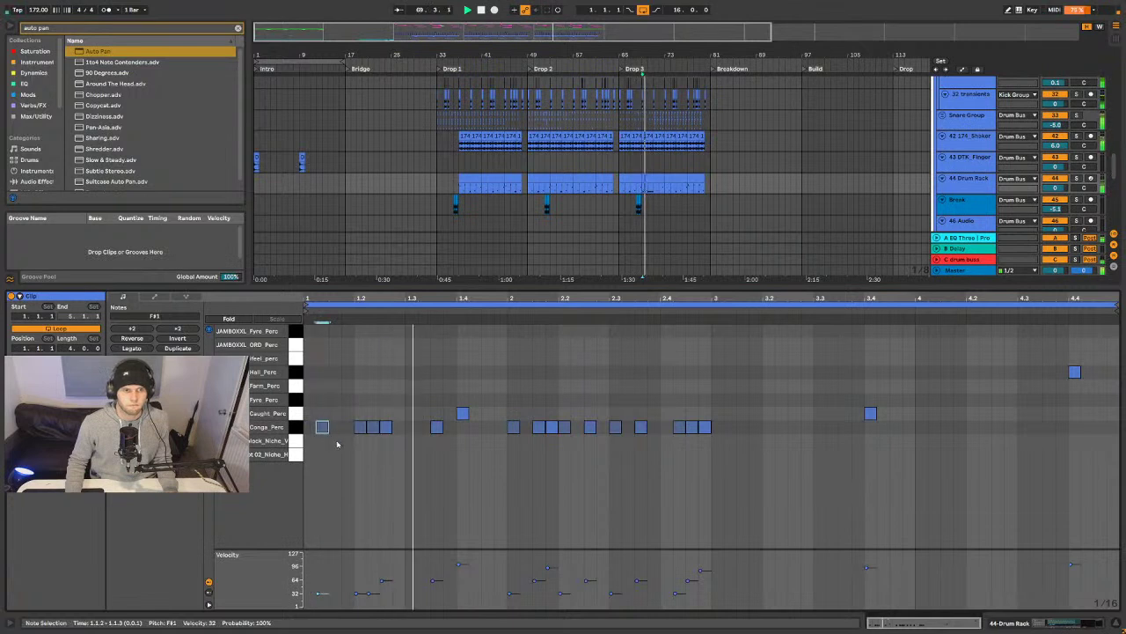
{"action": "right_click", "coordinate": [337, 439]}
{"action": "left_click", "coordinate": [444, 384]}
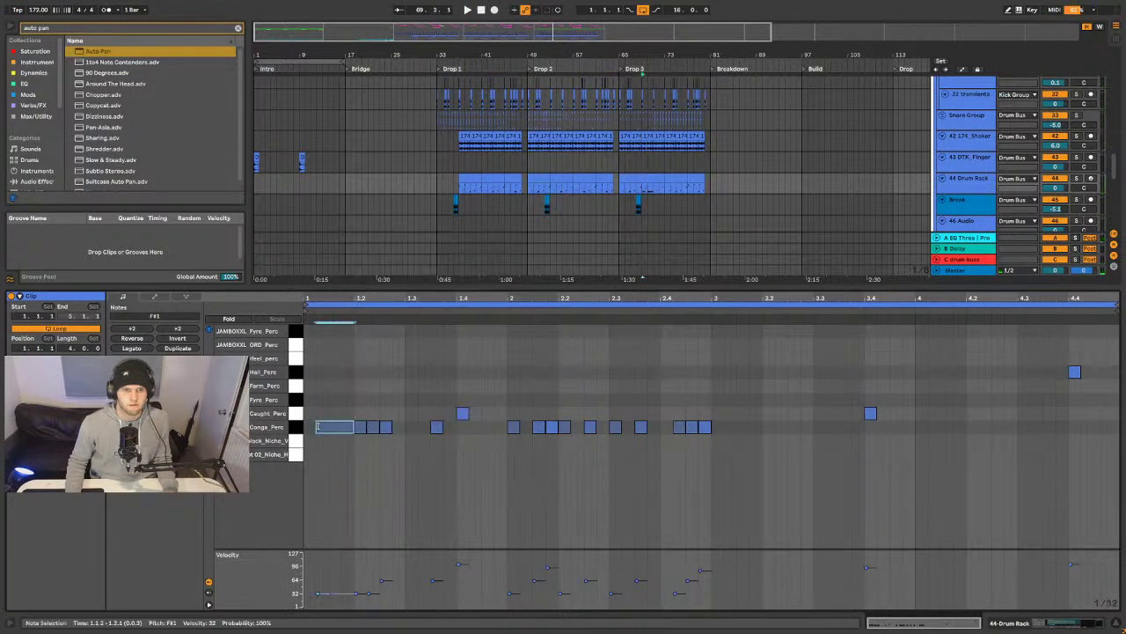
{"action": "left_click_drag", "start_coordinate": [319, 427], "coordinate": [342, 427]}
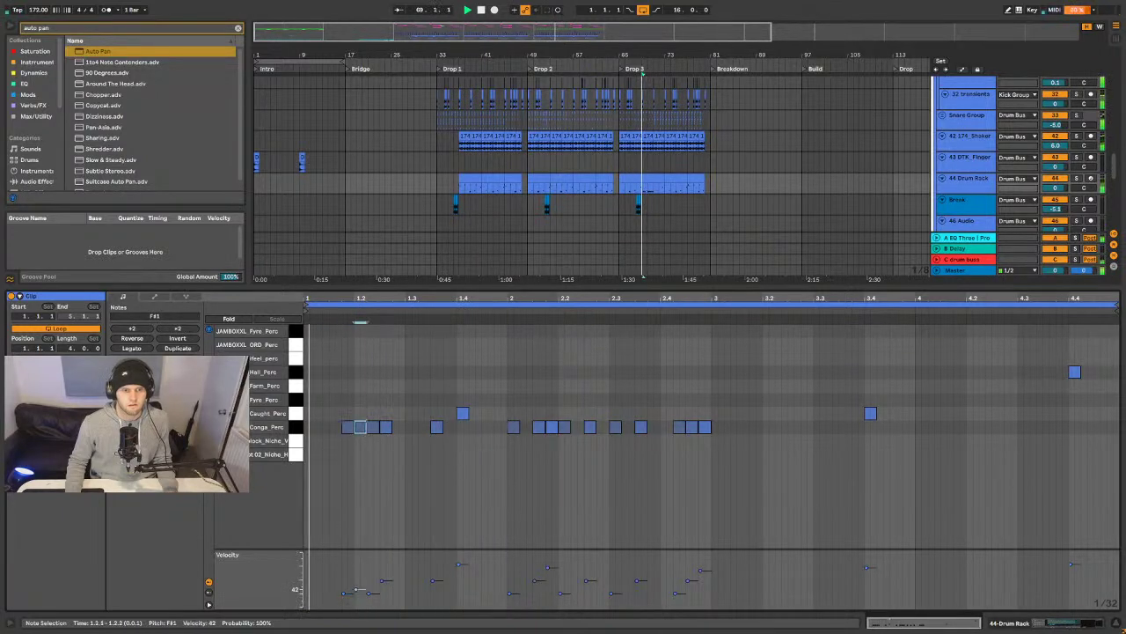
- Set the Conga_Perc note at 1.2.1 to velocity 55 and delete the Conga_Perc note at 1.3.3
{"action": "left_click_drag", "start_coordinate": [357, 586], "coordinate": [356, 582]}
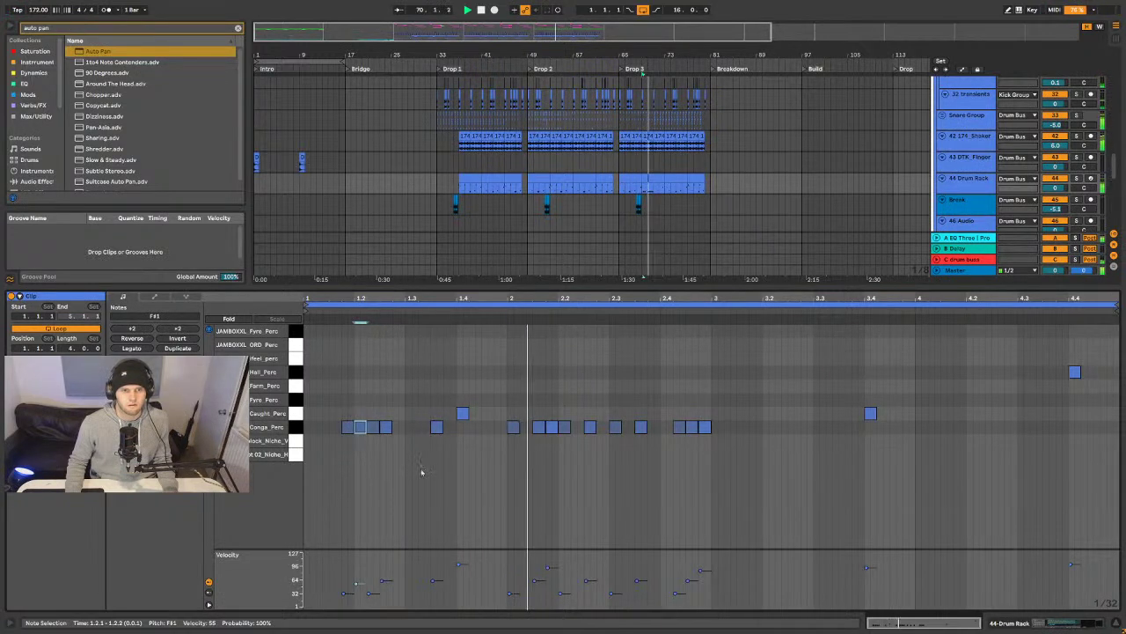
{"action": "key", "text": "space"}
{"action": "double_click", "coordinate": [437, 427]}
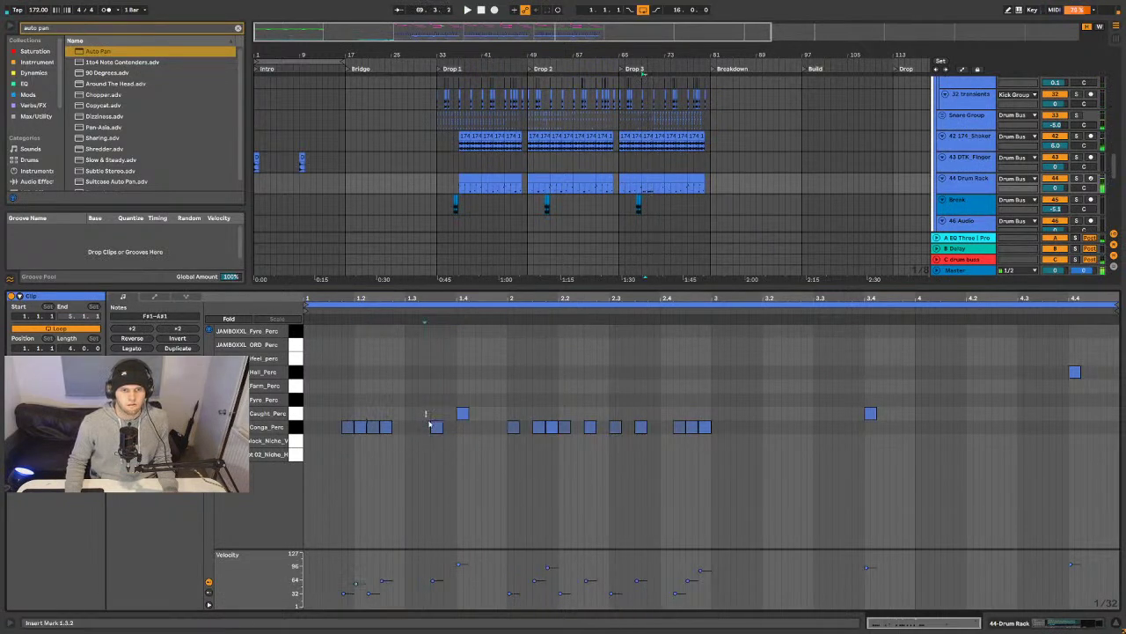
{"action": "key", "text": "space"}
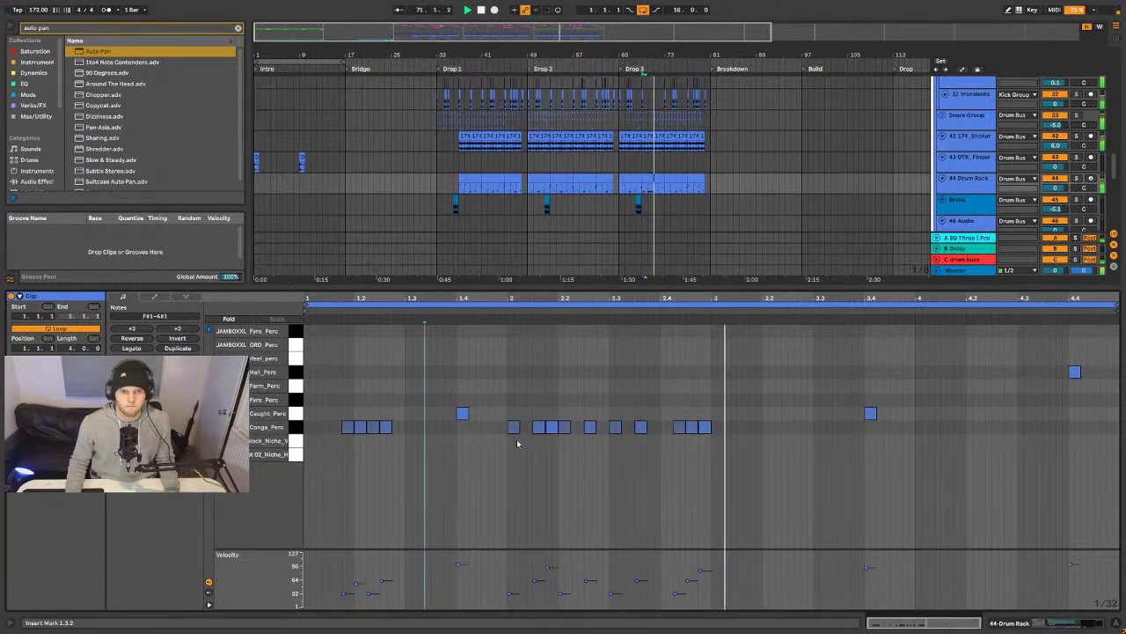
- Delete the three separate Conga_Perc notes between 2.2.3 and 2.3.3 and audition the pattern
{"action": "key", "text": "space"}
{"action": "left_click_drag", "start_coordinate": [587, 453], "coordinate": [665, 412]}
{"action": "key", "text": "Delete"}
{"action": "key", "text": "space"}
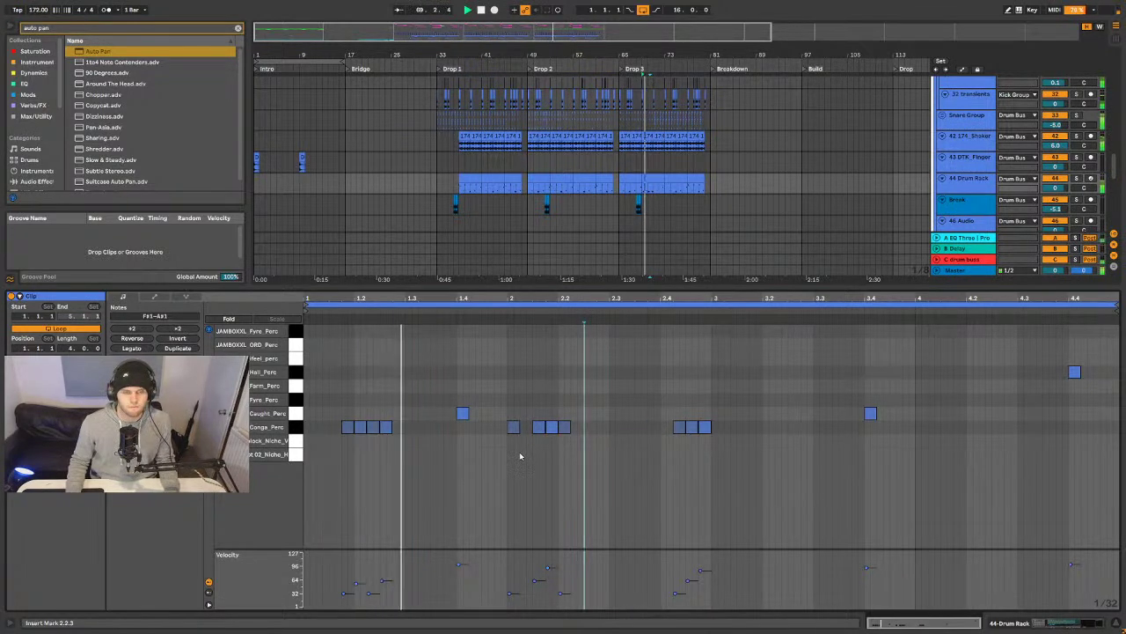
- Add a rimshot (E1) note at 1.3.3 and duplicate it to the same position in the other three bars
{"action": "key", "text": "space"}
{"action": "double_click", "coordinate": [454, 371]}
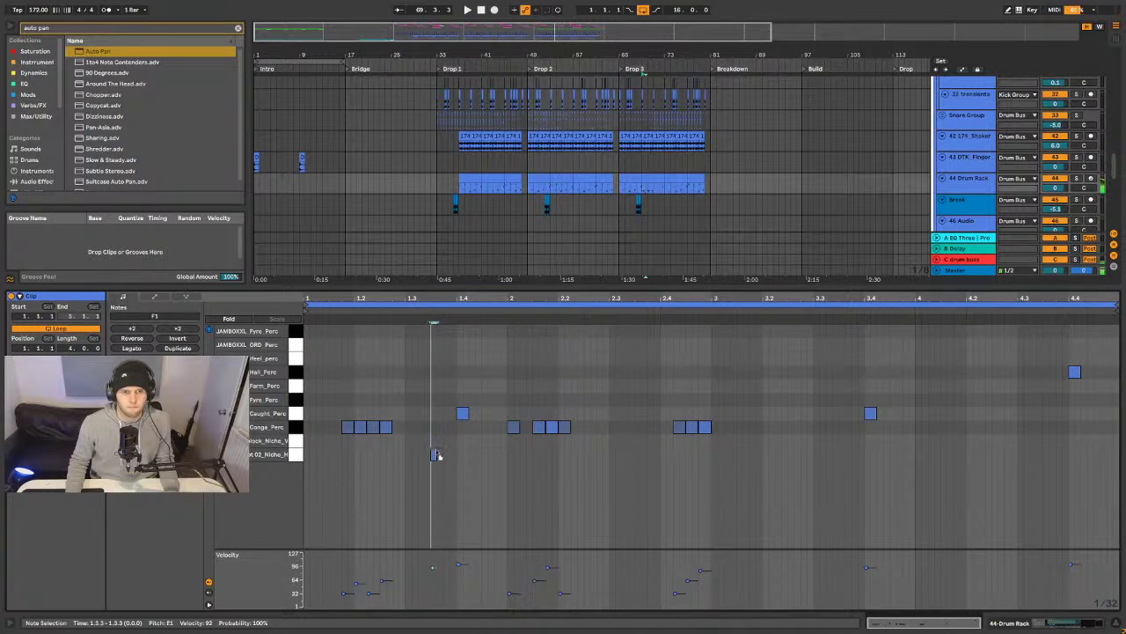
{"action": "key", "text": "space"}
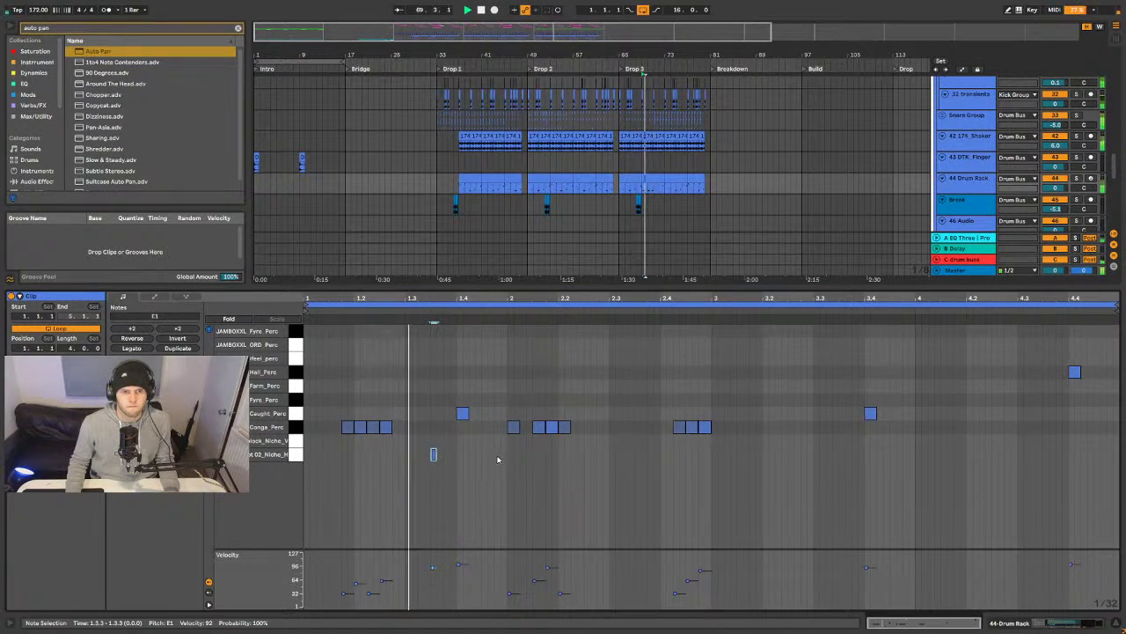
{"action": "left_click_drag", "start_coordinate": [508, 456], "coordinate": [305, 456]}
{"action": "key", "text": "ctrl+d"}
{"action": "key", "text": "ctrl+d"}
{"action": "key", "text": "ctrl+d"}
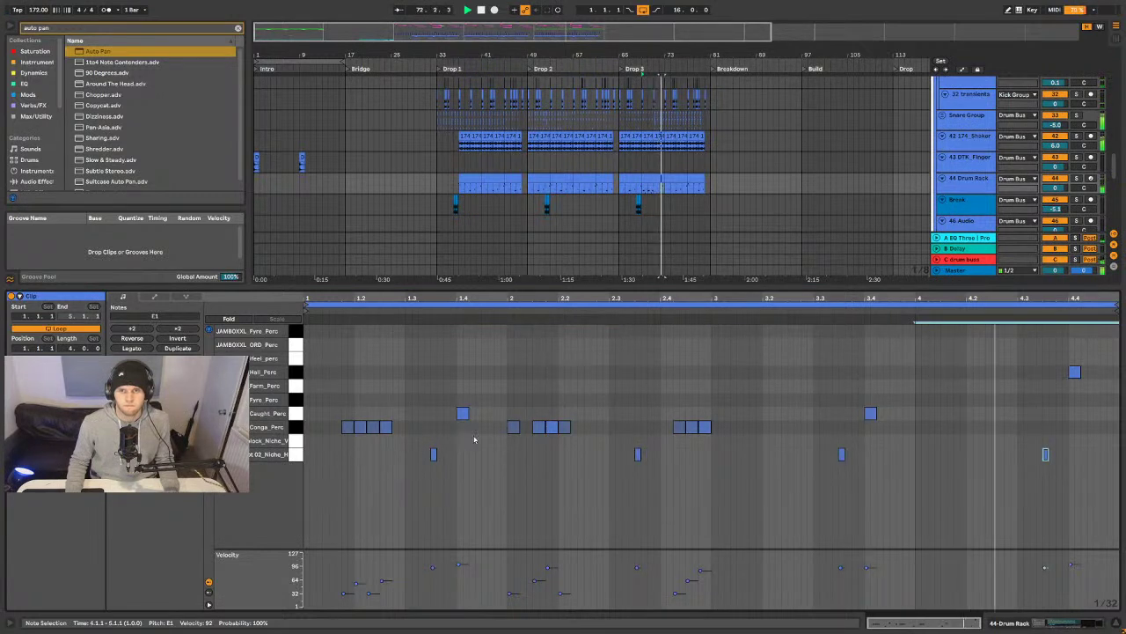
- Copy the edited four-bar Drum Rack clip to the end of Drop 3, covering 77.1.1 to 81.1.1
{"action": "left_click", "coordinate": [647, 181]}
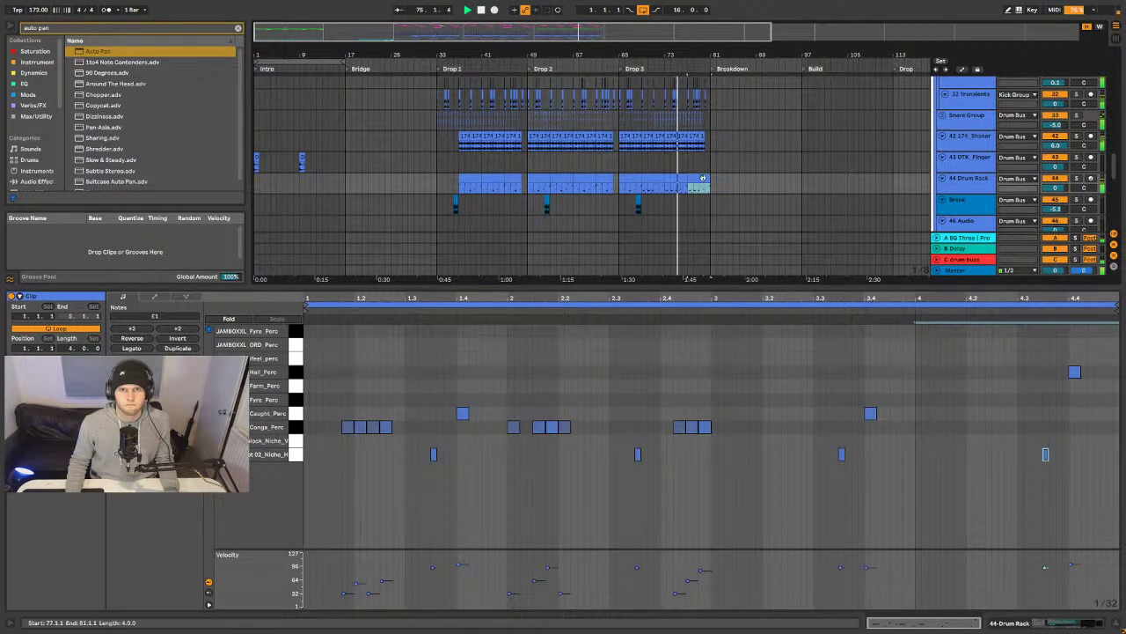
{"action": "key", "text": "ctrl+z"}
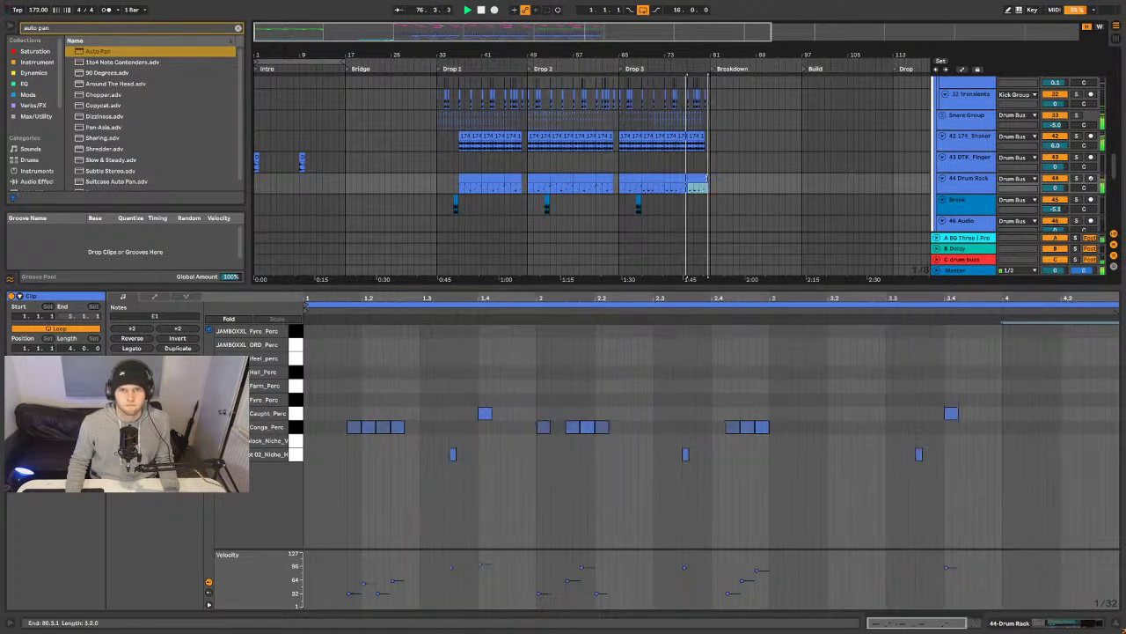
{"action": "key", "text": "ctrl+y"}
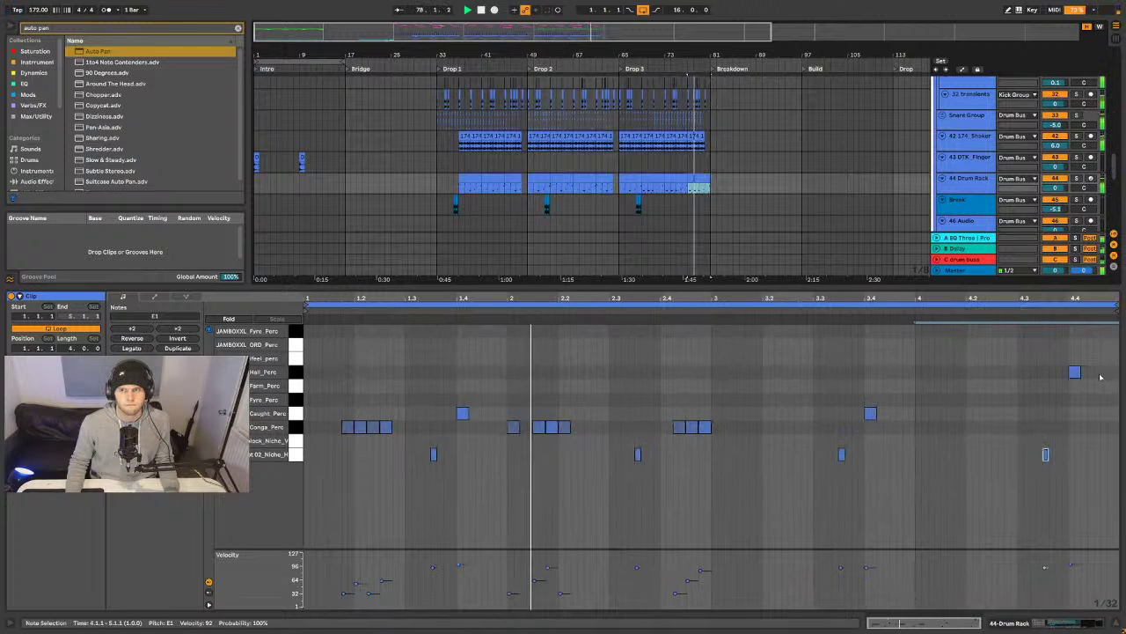
- Delete the Hall_Perc note at 4.4.1 and the rimshot note at 4.3.3 in the last Drum Rack clip
{"action": "key", "text": "Delete"}
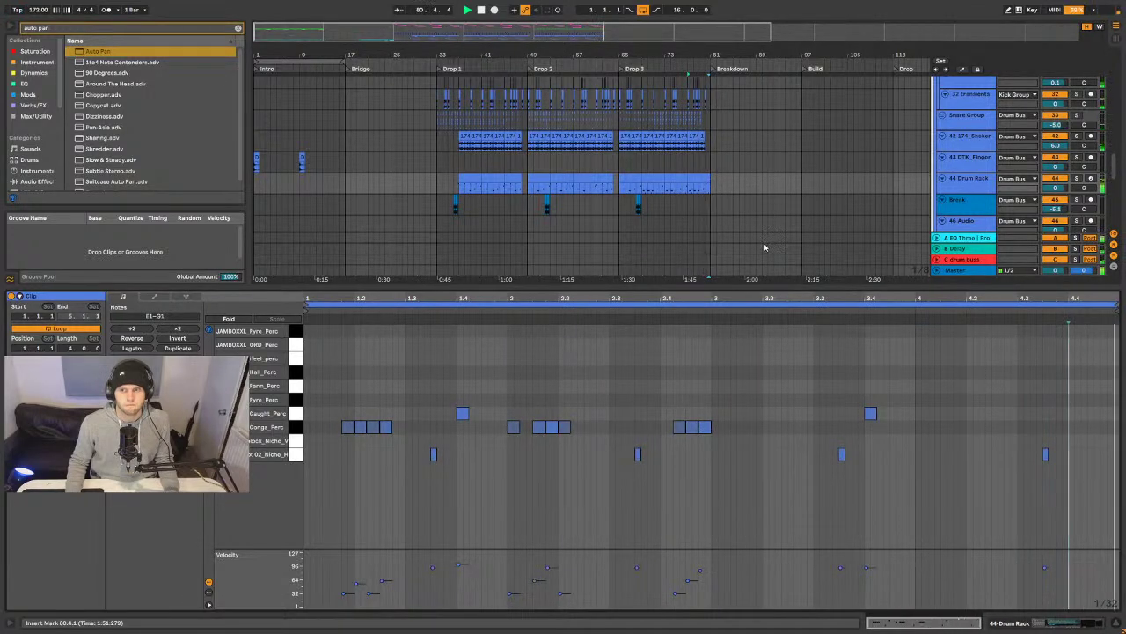
{"action": "double_click", "coordinate": [1046, 453]}
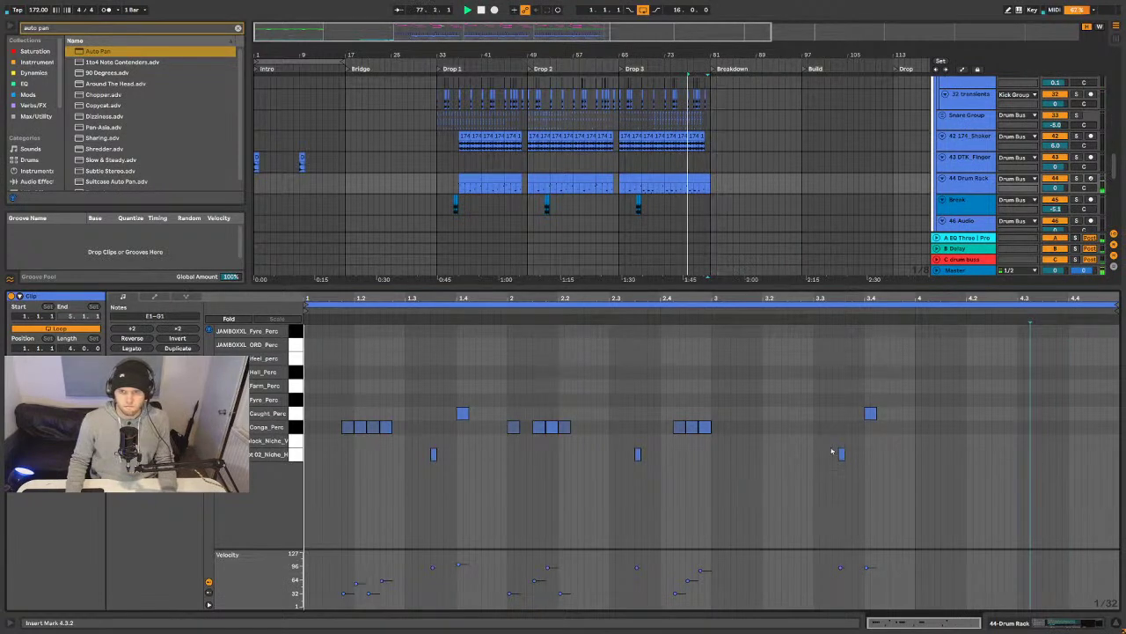
{"action": "left_click", "coordinate": [837, 452]}
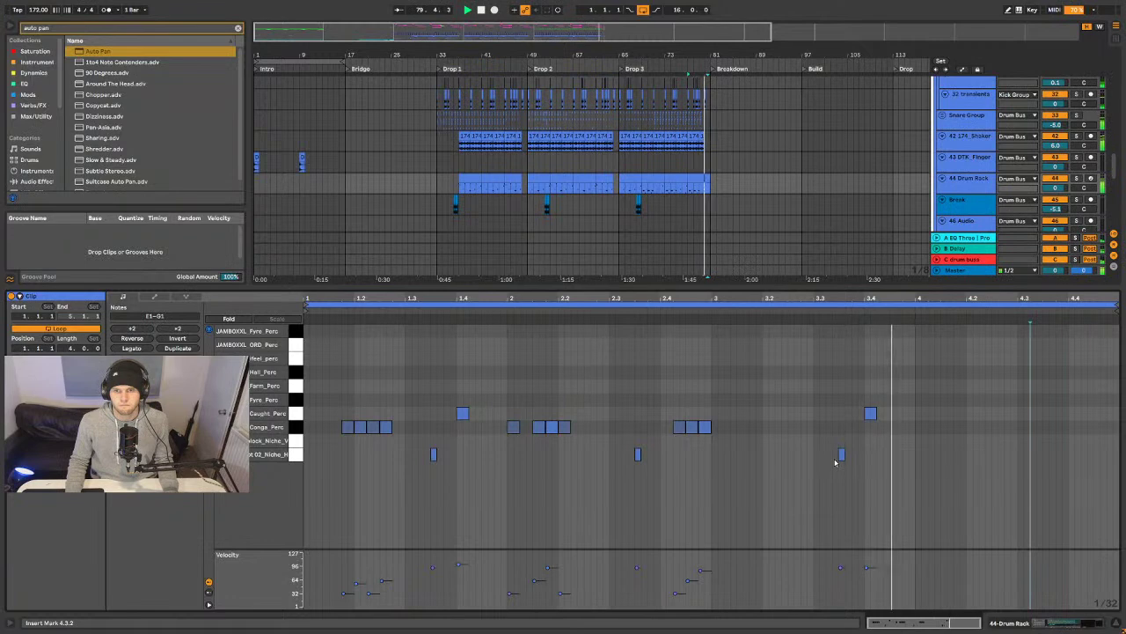
- Copy the Drum Rack clips from bars 73 to 81 over the first half of Drop 3, starting at 65.1.1
{"action": "scroll", "coordinate": [753, 91], "scroll_direction": "up", "scroll_amount": 5}
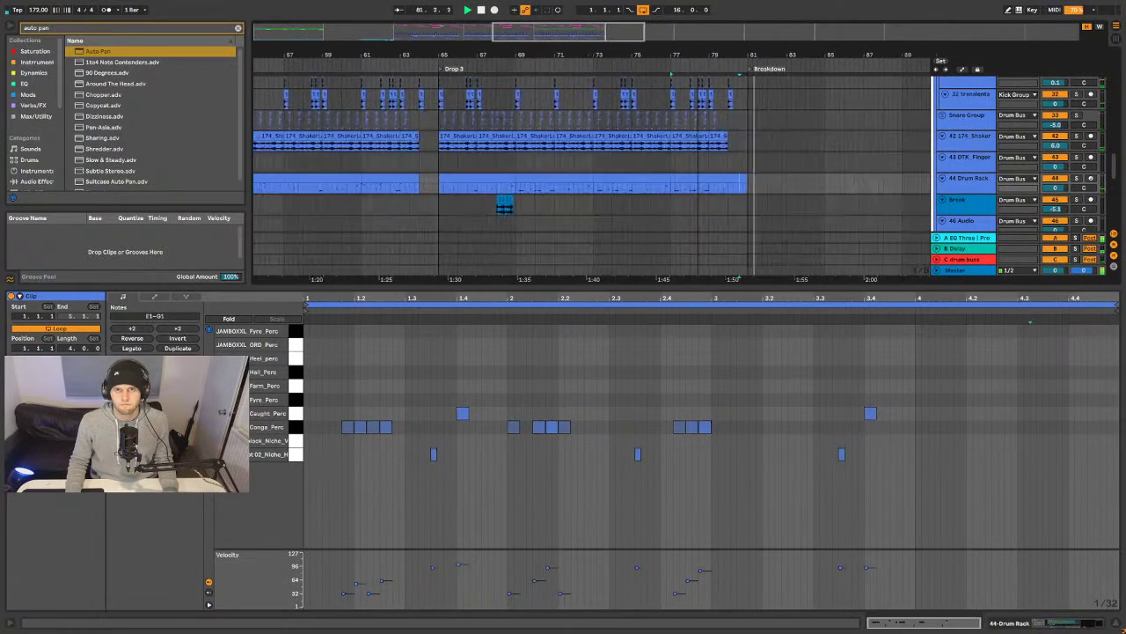
{"action": "left_click_drag", "start_coordinate": [731, 185], "coordinate": [658, 185]}
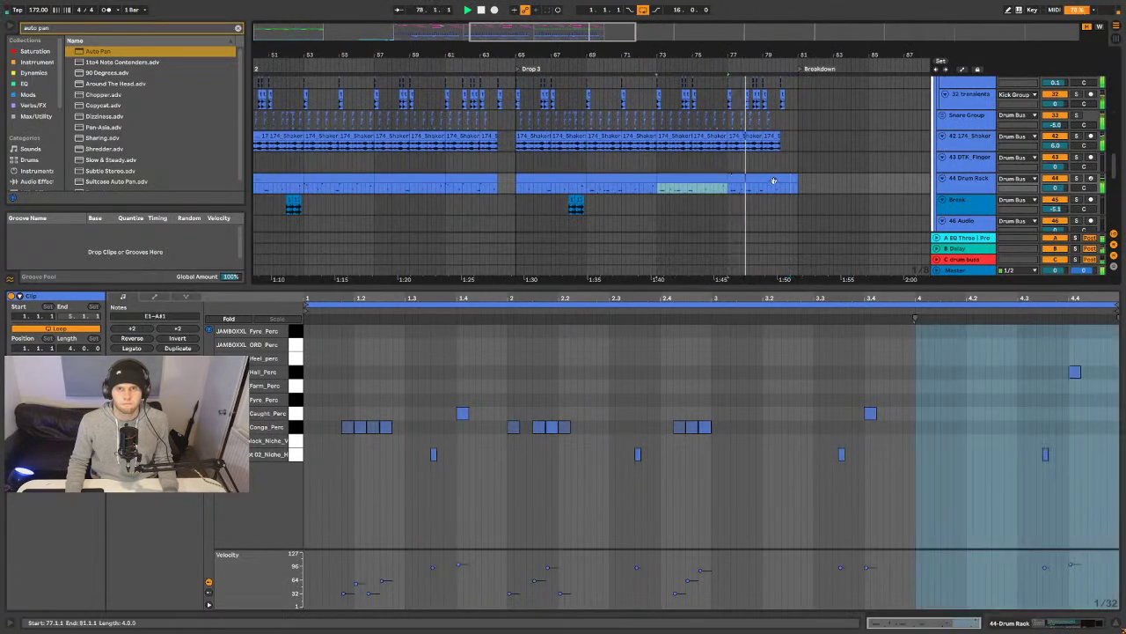
{"action": "left_click", "coordinate": [599, 184]}
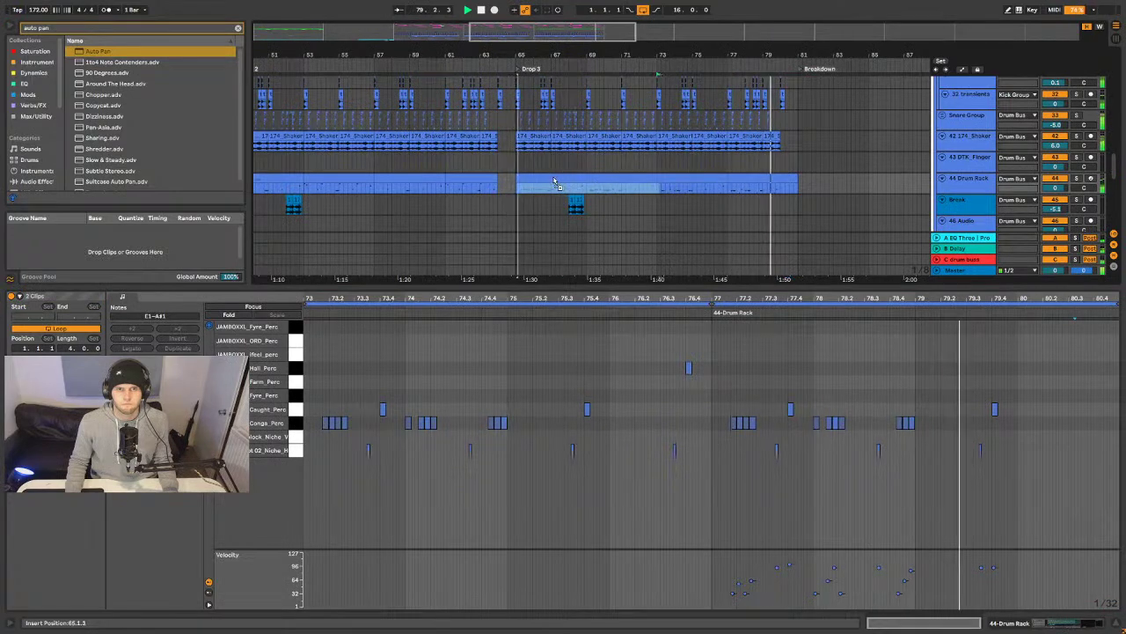
{"action": "left_click", "coordinate": [556, 182]}
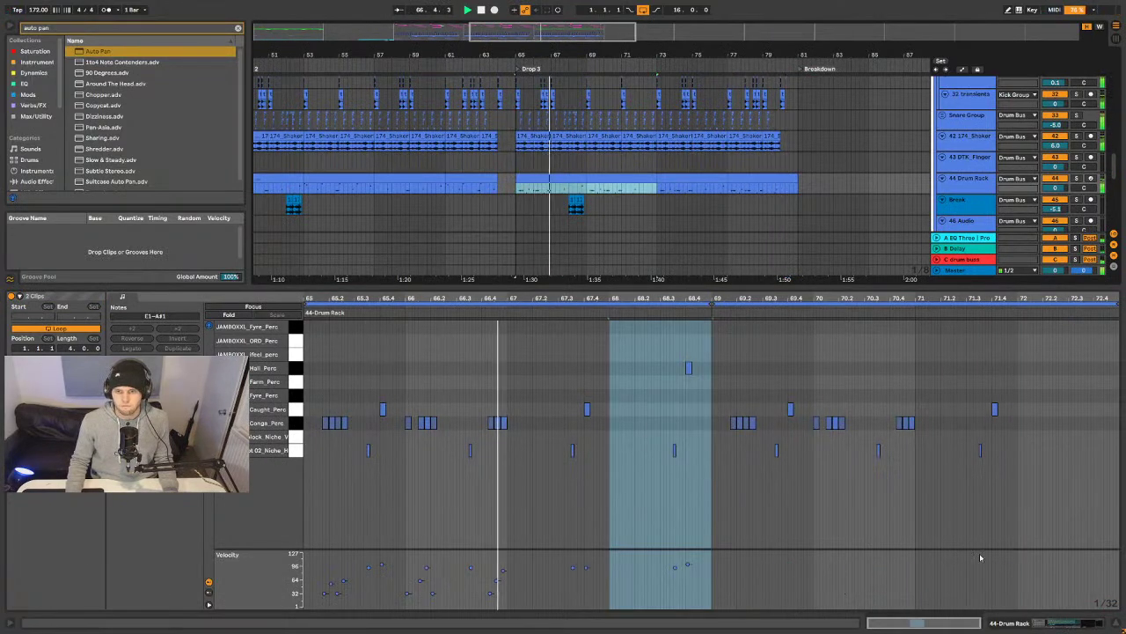
- Open the Caught_Perc pad's devices, search the browser for "delay" and add Grain Delay after its sampler
{"action": "left_click", "coordinate": [1028, 623]}
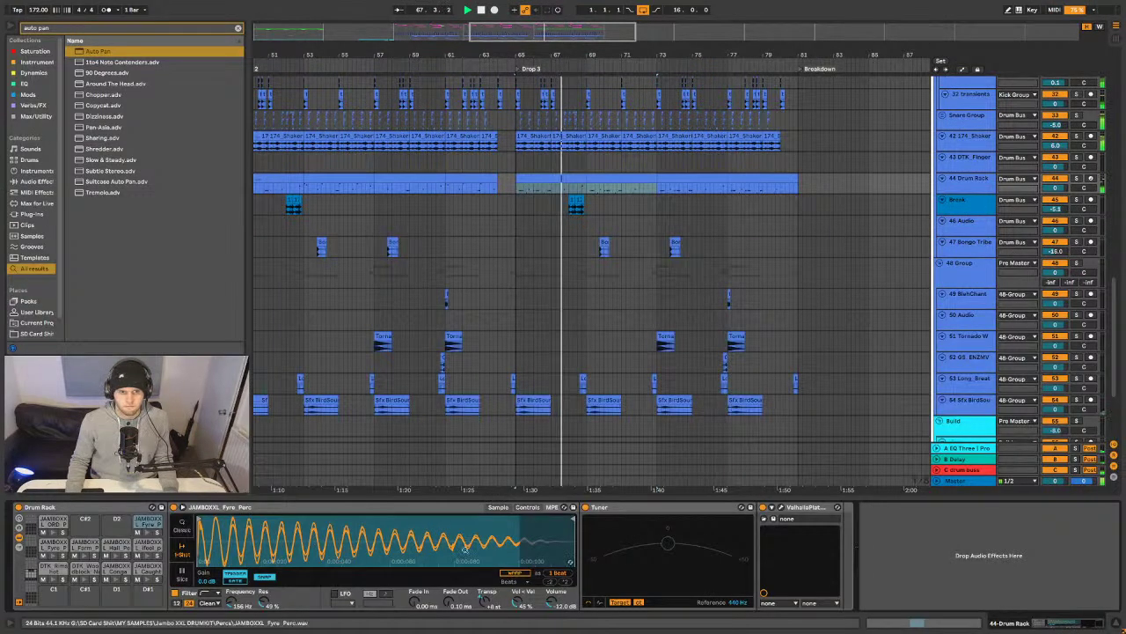
{"action": "left_click", "coordinate": [156, 570]}
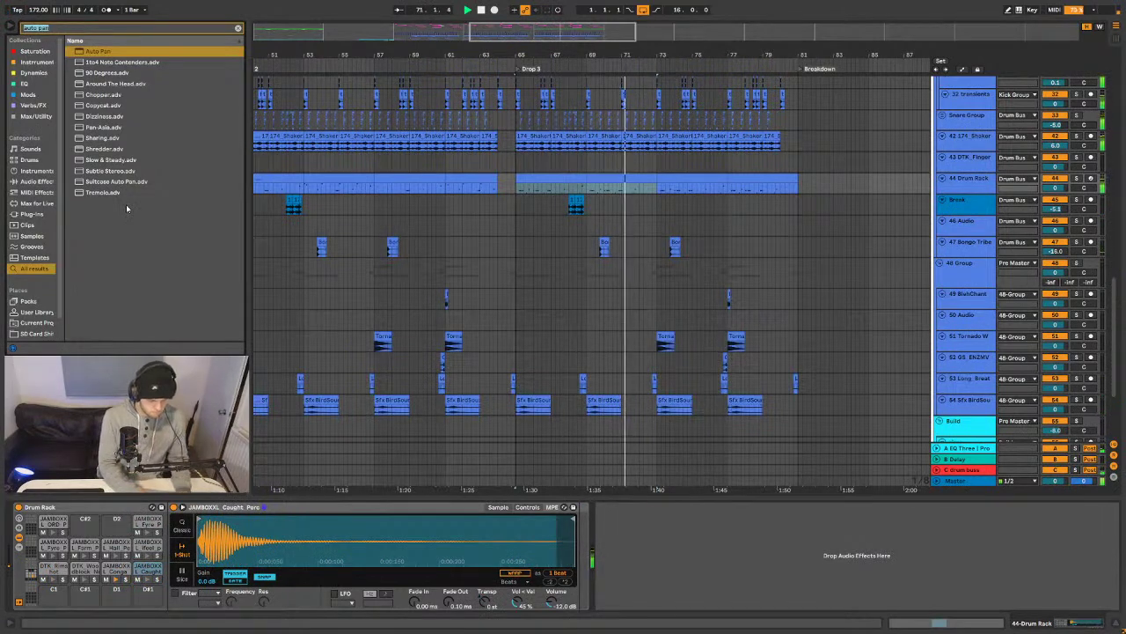
{"action": "key", "text": "ctrl+f"}
{"action": "type", "text": "delay"}
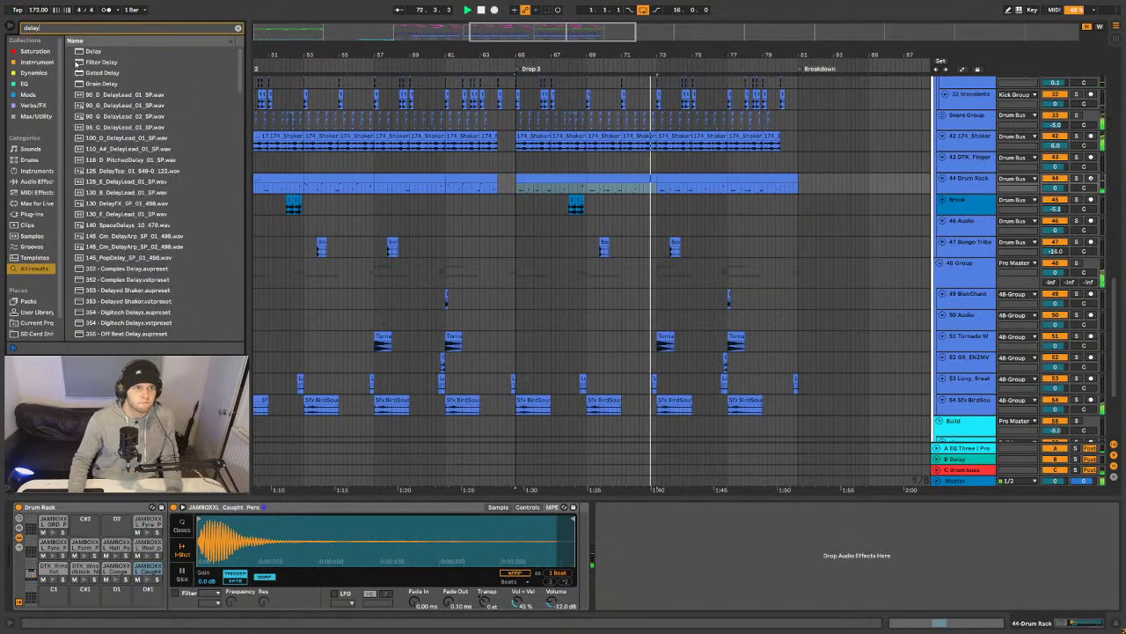
{"action": "left_click", "coordinate": [105, 83]}
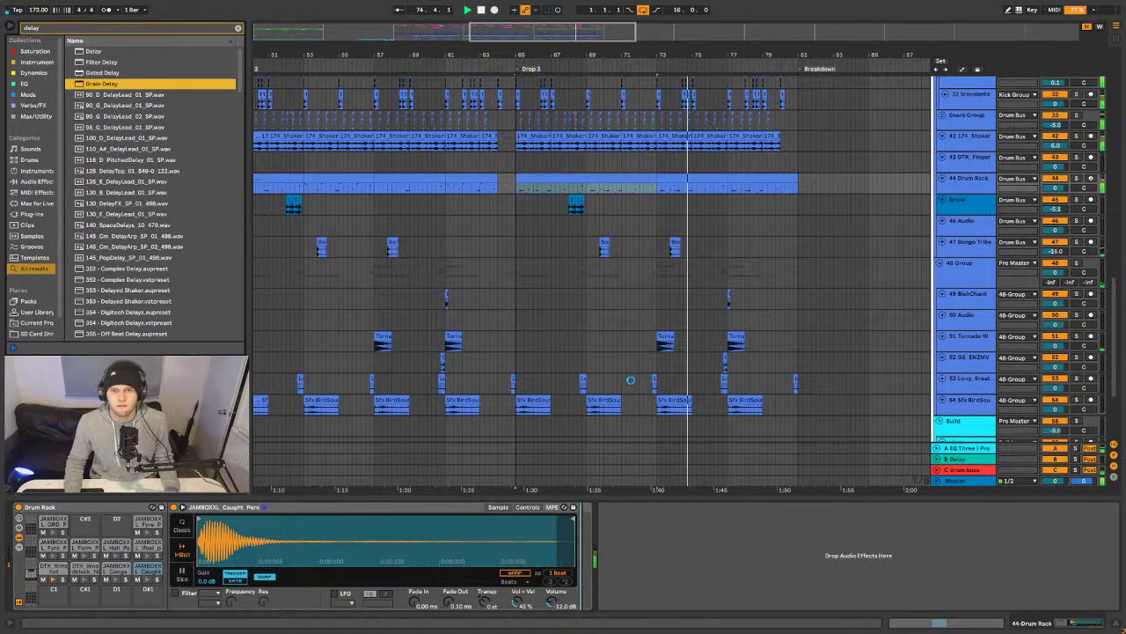
{"action": "key", "text": "Return"}
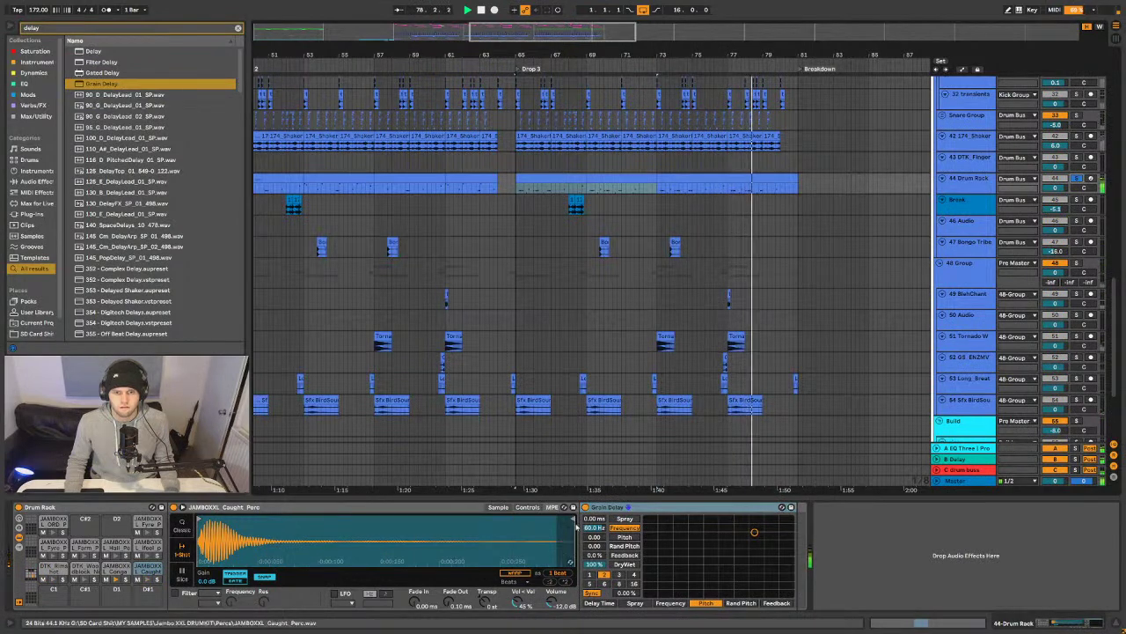
- Try the Grain Delay with a 12.0 pitch shift, 34% feedback and different beat divisions, including 3 and 1
{"action": "left_click", "coordinate": [622, 537]}
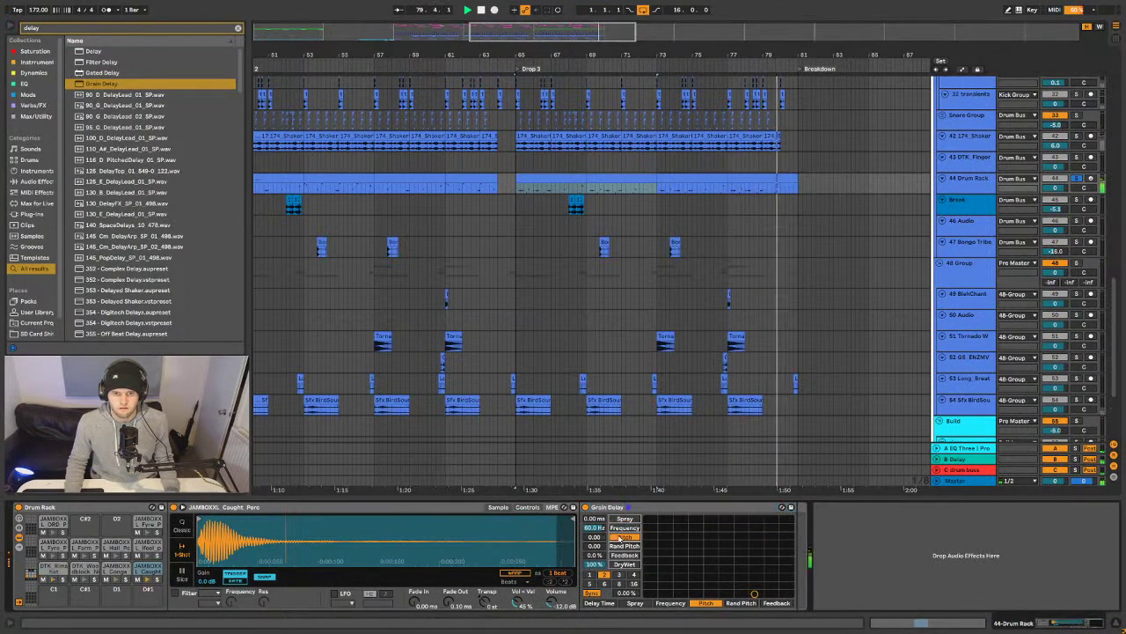
{"action": "left_click_drag", "start_coordinate": [595, 537], "coordinate": [594, 480]}
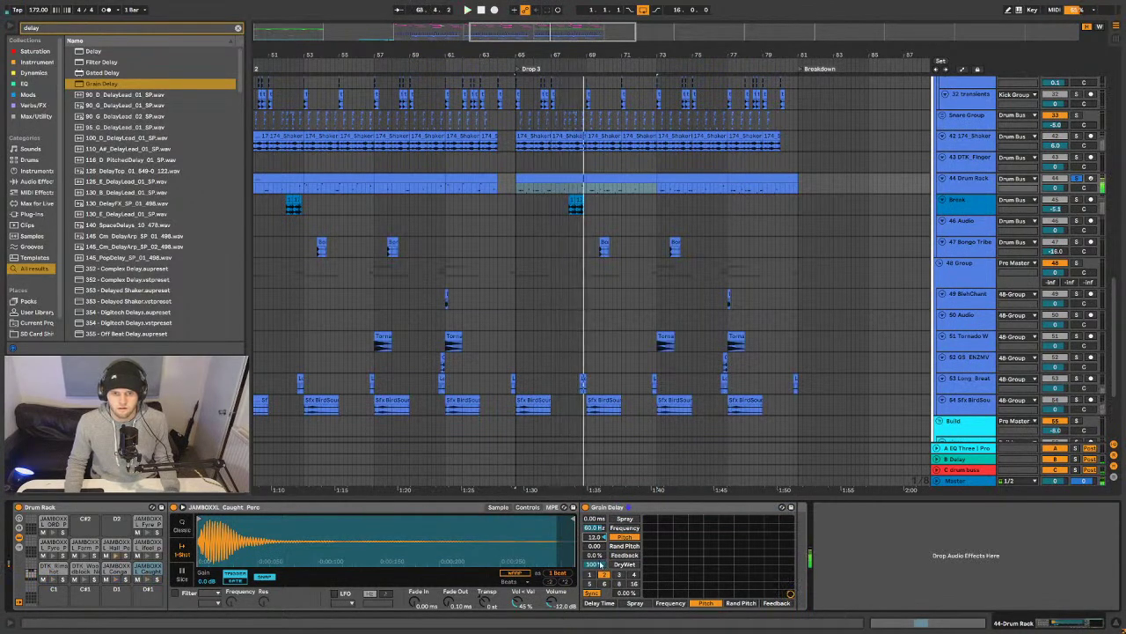
{"action": "mouse_move", "coordinate": [595, 555]}
{"action": "left_mouse_down"}
{"action": "mouse_move", "coordinate": [595, 526]}
{"action": "mouse_move", "coordinate": [596, 572]}
{"action": "mouse_move", "coordinate": [595, 556]}
{"action": "left_mouse_up"}
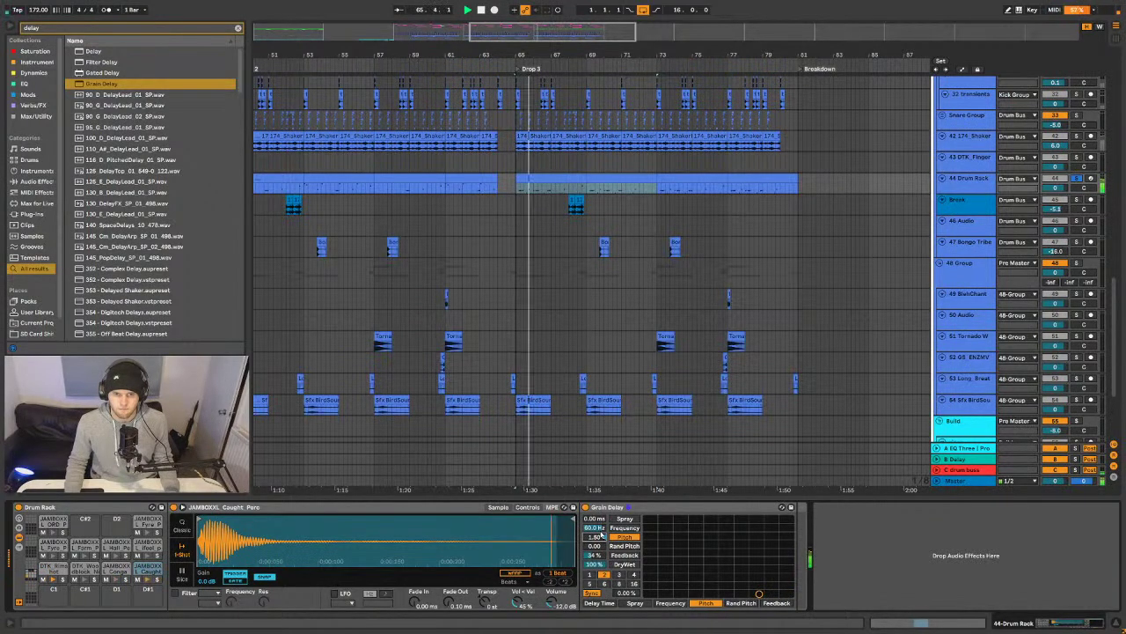
{"action": "left_click", "coordinate": [591, 576]}
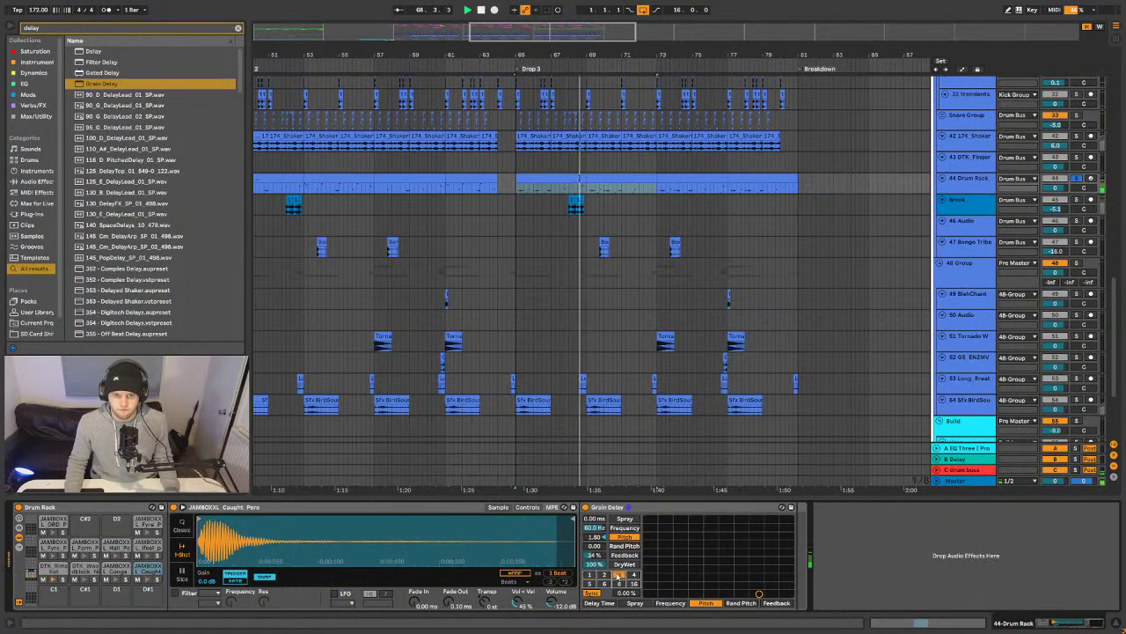
{"action": "left_click", "coordinate": [619, 573]}
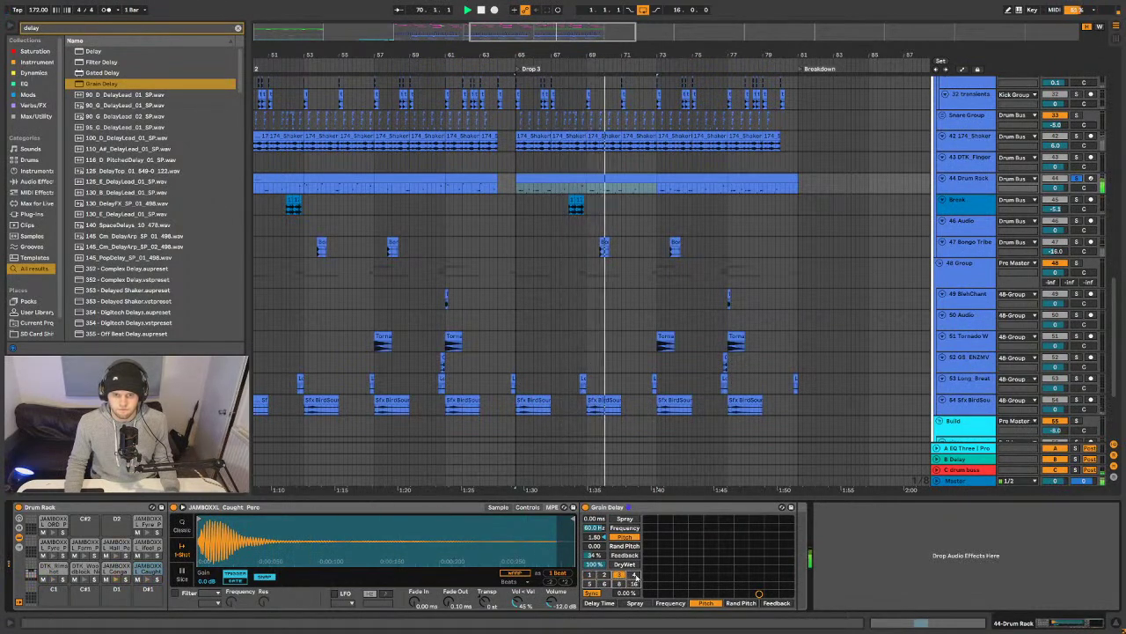
{"action": "left_click", "coordinate": [634, 574]}
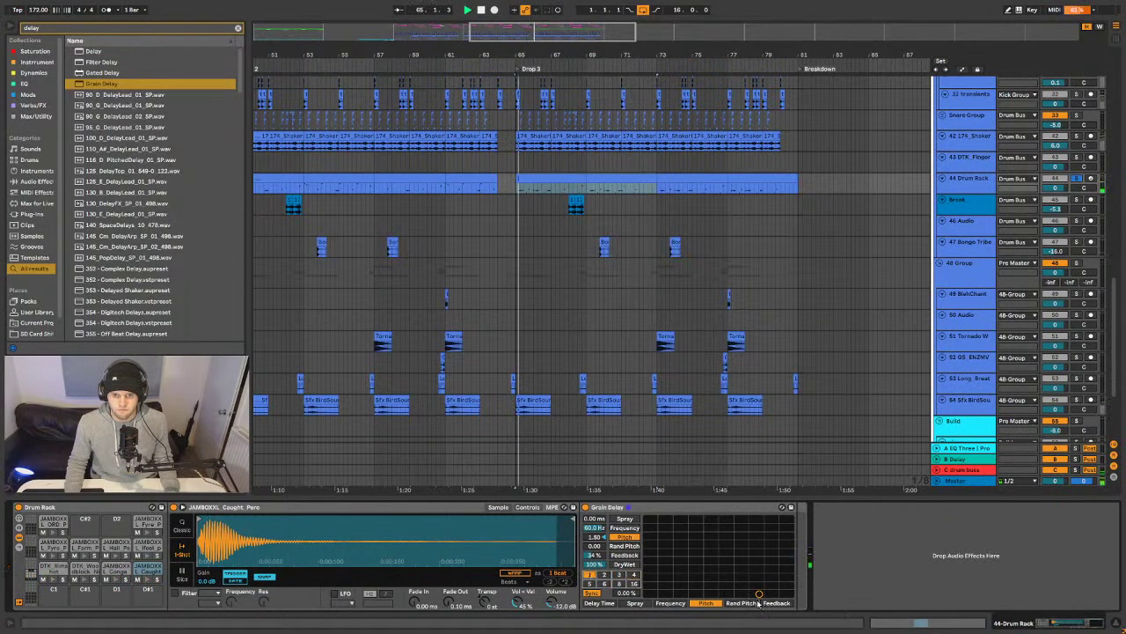
- Assign Feedback and DryWet to the Grain Delay's XY pad and bring DryWet to 50%
{"action": "left_click", "coordinate": [696, 535]}
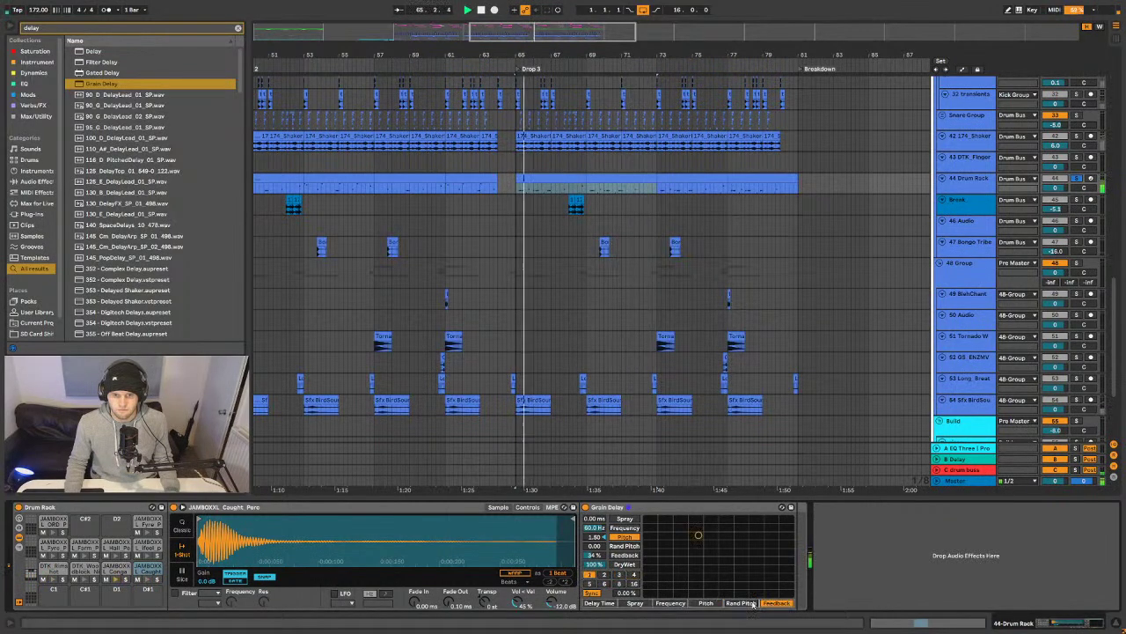
{"action": "left_click", "coordinate": [624, 564]}
{"action": "left_click", "coordinate": [699, 557]}
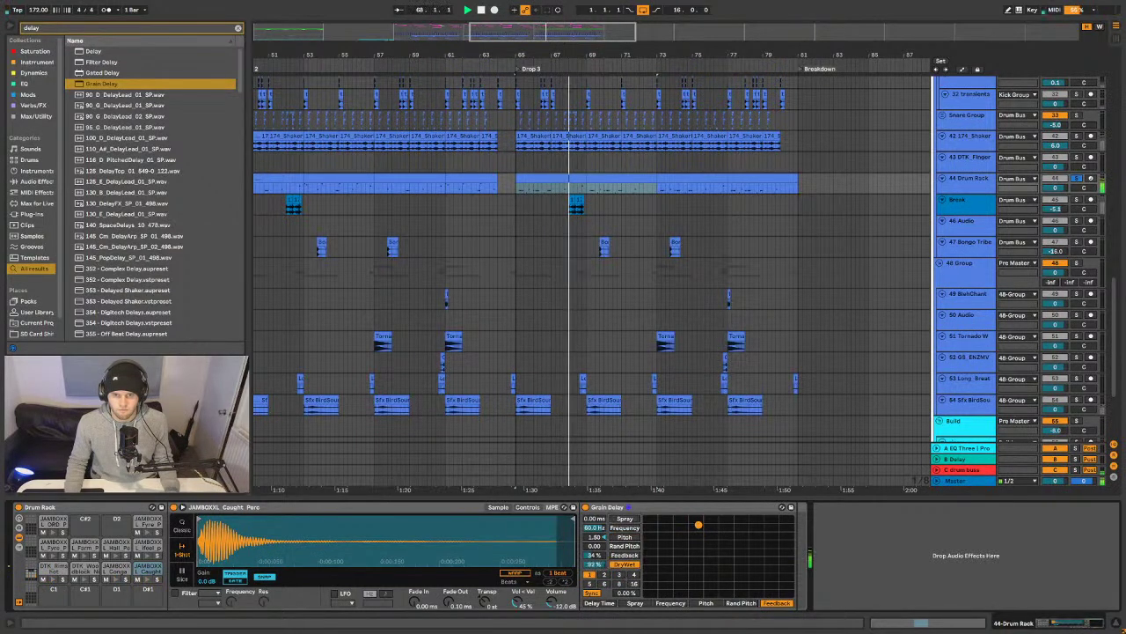
{"action": "left_click_drag", "start_coordinate": [701, 561], "coordinate": [701, 556]}
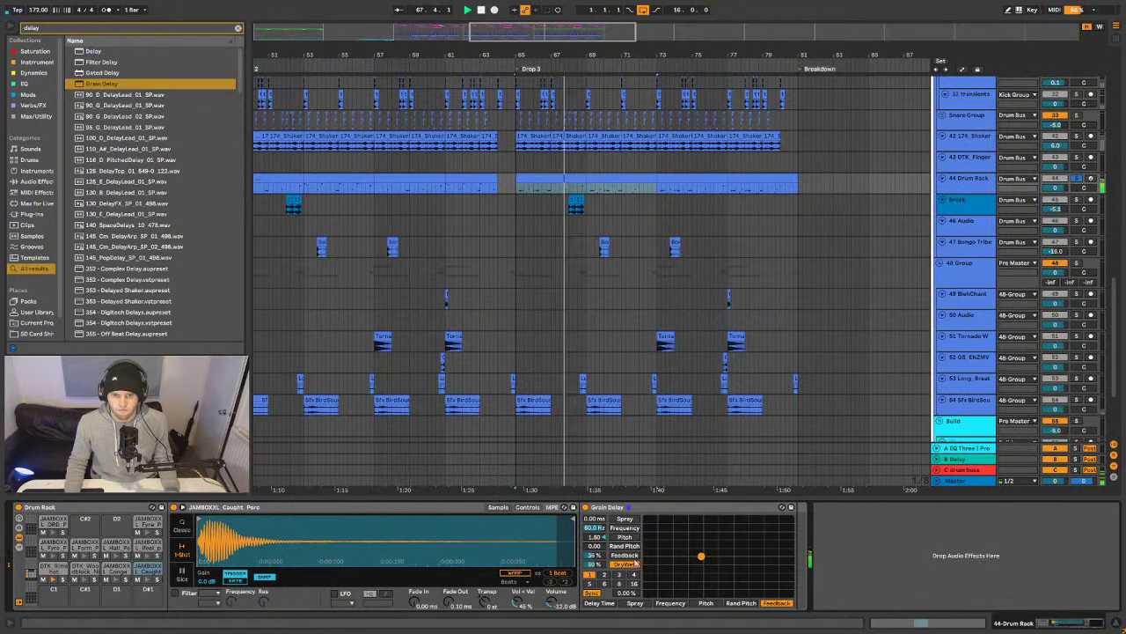
- Try a 500 ms Spray with 2.6% feedback on the Grain Delay's XY pad and delete the device
{"action": "left_click", "coordinate": [623, 519]}
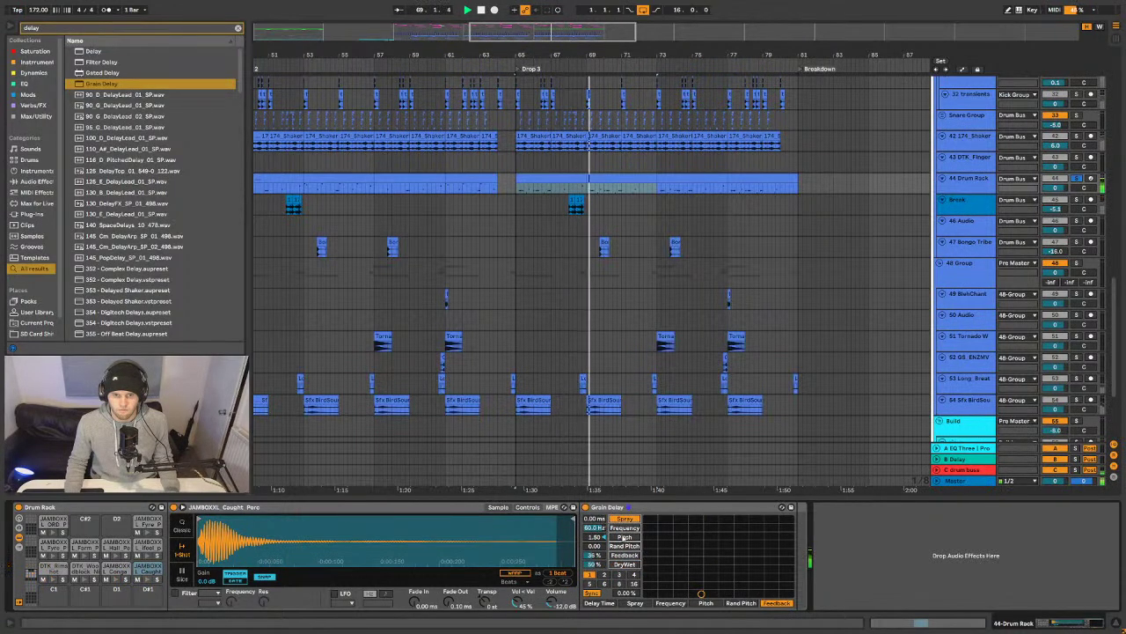
{"action": "mouse_move", "coordinate": [702, 594]}
{"action": "left_mouse_down"}
{"action": "mouse_move", "coordinate": [723, 558]}
{"action": "mouse_move", "coordinate": [656, 529]}
{"action": "left_mouse_up"}
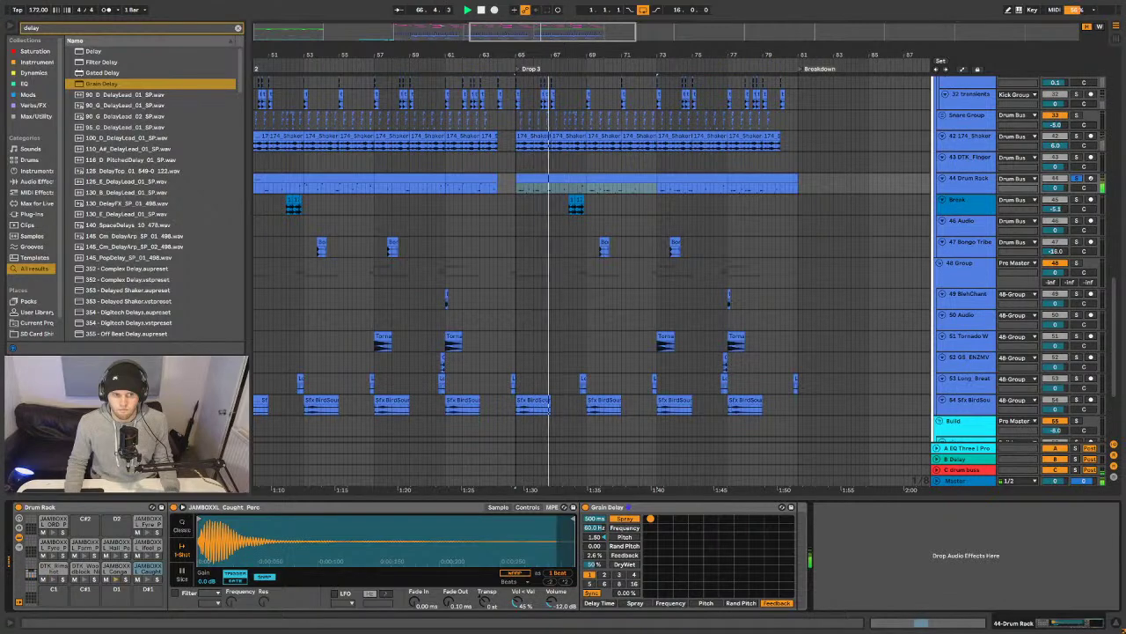
{"action": "left_click", "coordinate": [651, 520]}
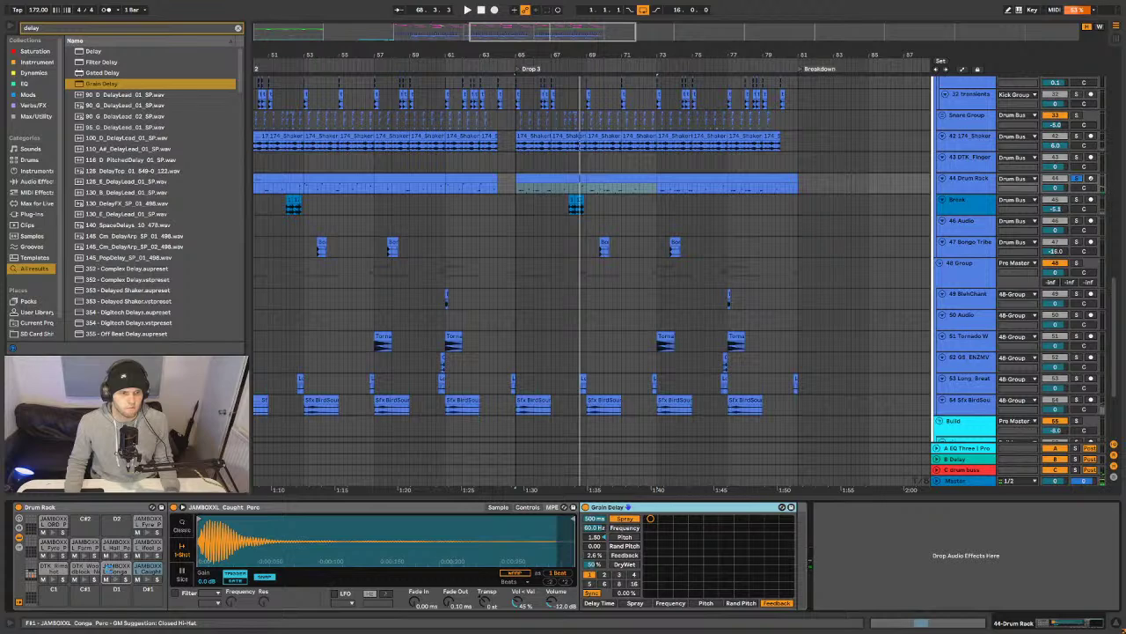
{"action": "key", "text": "Delete"}
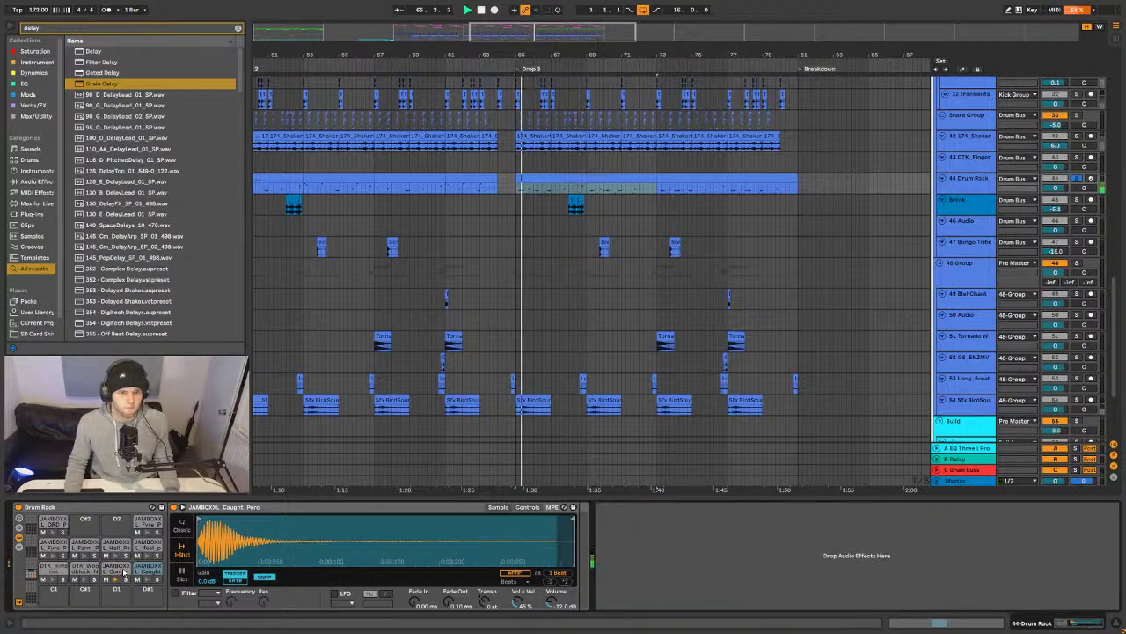
- Try the Grain Delay on the Conga_Perc pad of the Drum Rack and listen to it in playback
{"action": "left_click", "coordinate": [124, 570]}
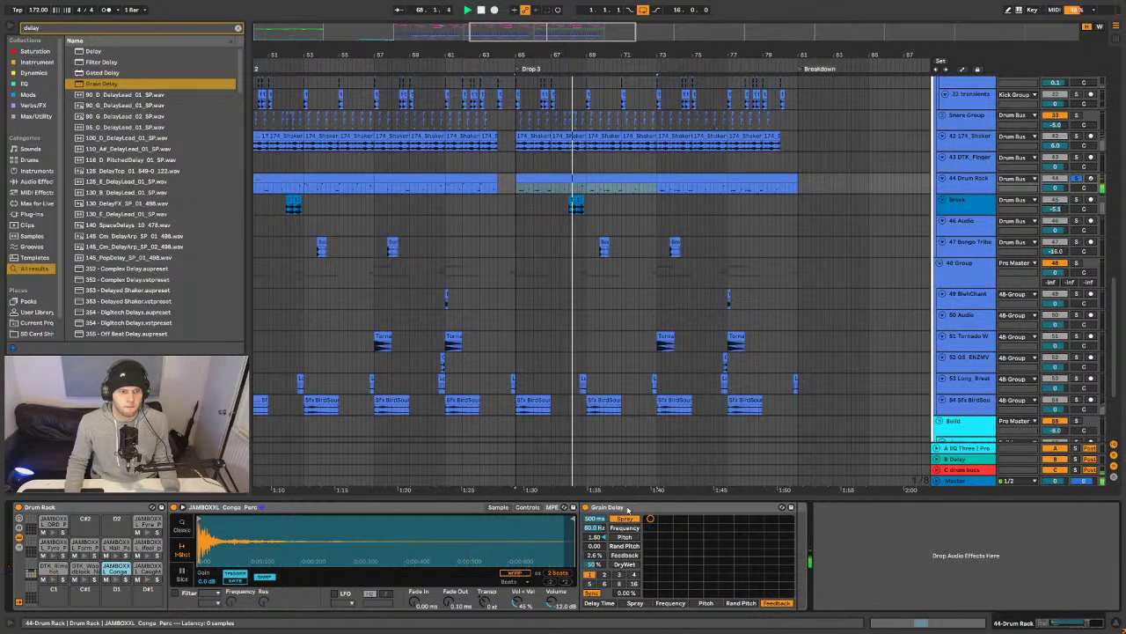
{"action": "key", "text": "space"}
{"action": "key", "text": "space"}
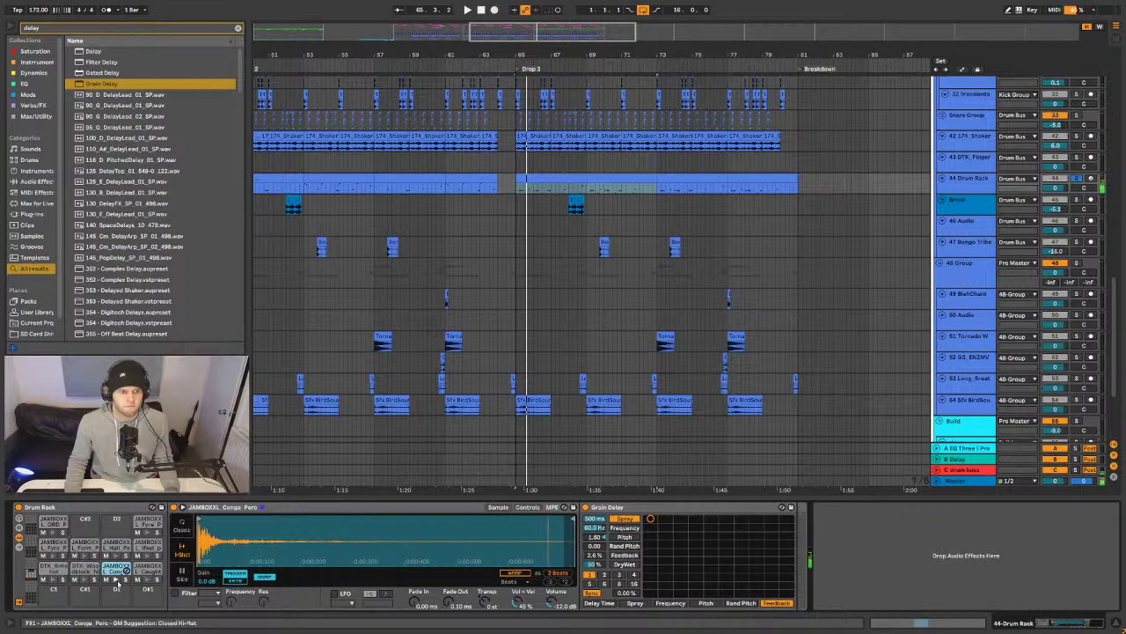
- Move the Grain Delay from the Conga_Perc pad to the DTK_Rimshot pad and set it to 25.8 ms Spray and 28% Feedback
{"action": "left_click", "coordinate": [632, 509]}
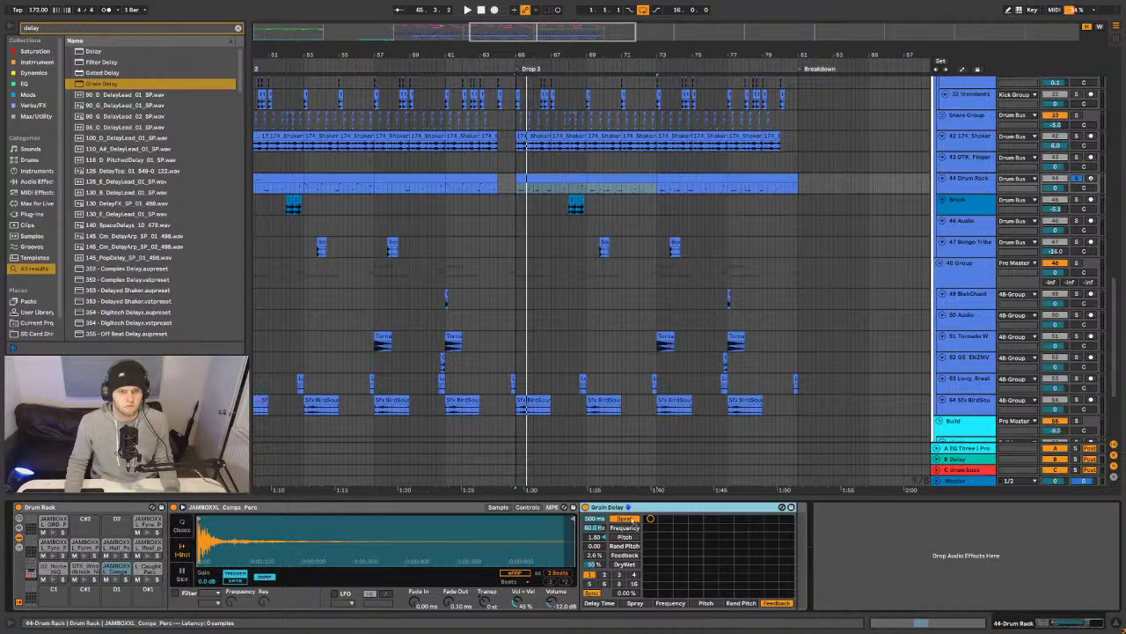
{"action": "left_click", "coordinate": [147, 580]}
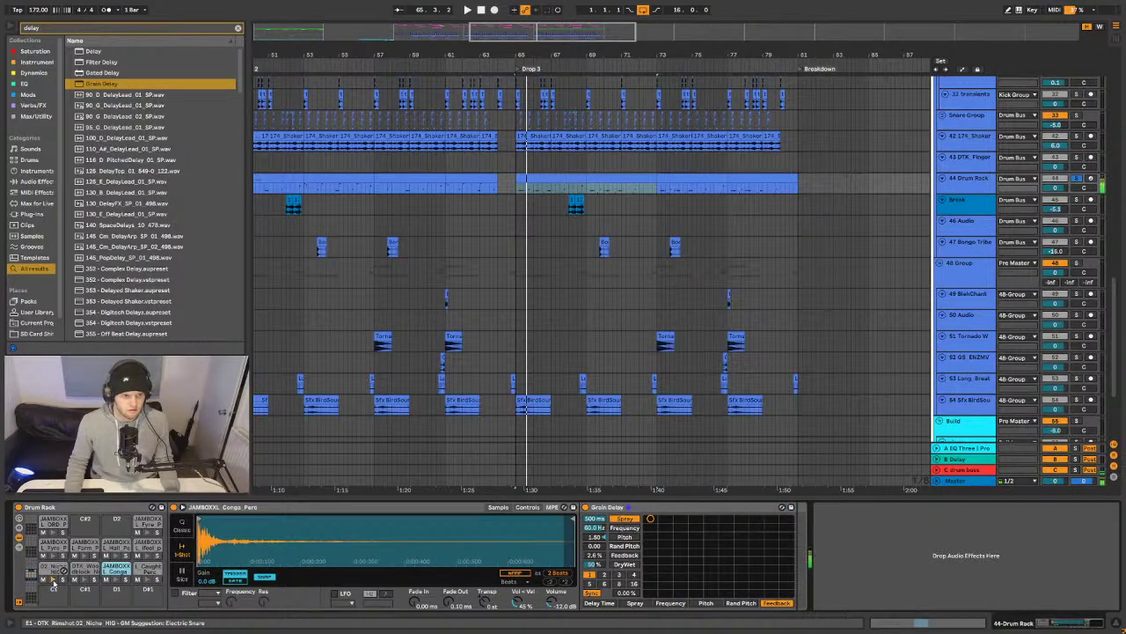
{"action": "left_click", "coordinate": [588, 508]}
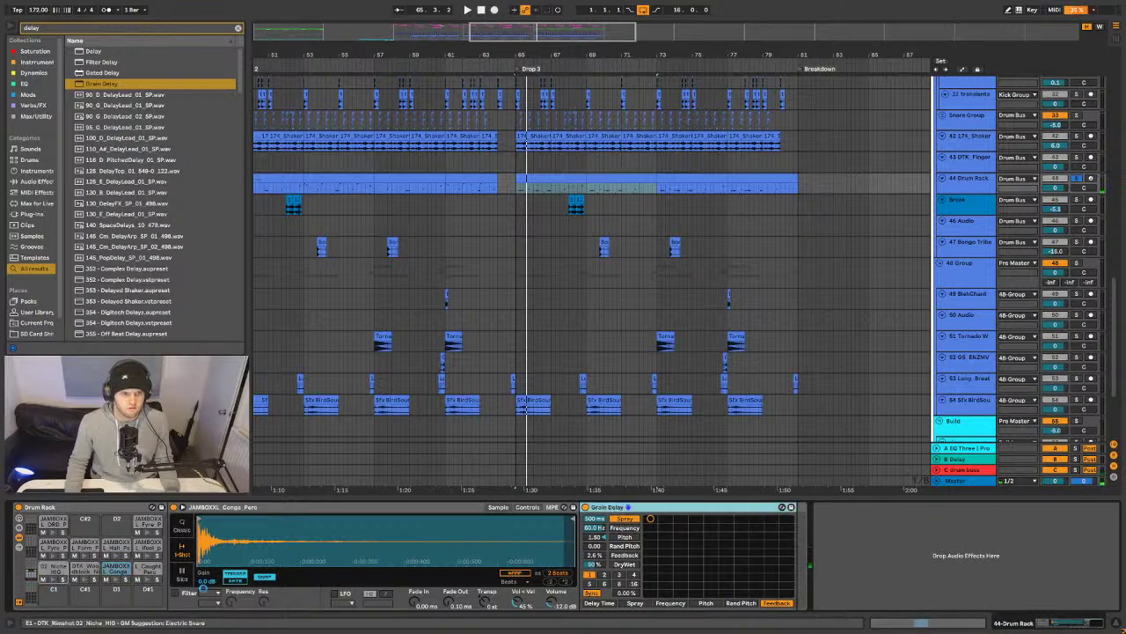
{"action": "key", "text": "Delete"}
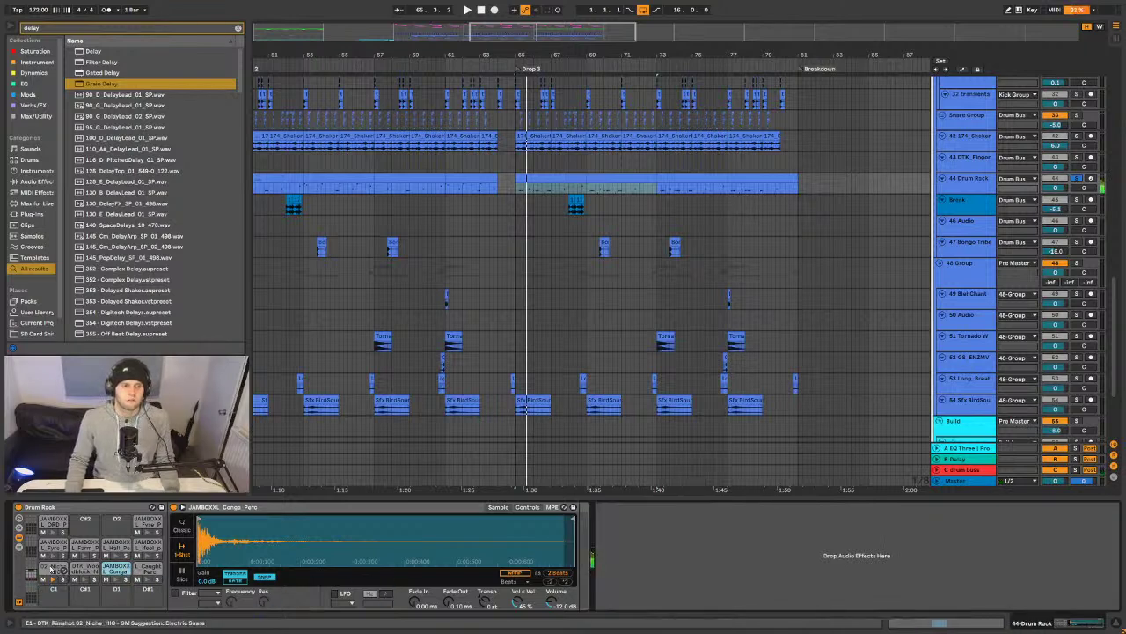
{"action": "left_click", "coordinate": [54, 569]}
{"action": "left_click_drag", "start_coordinate": [663, 525], "coordinate": [688, 576]}
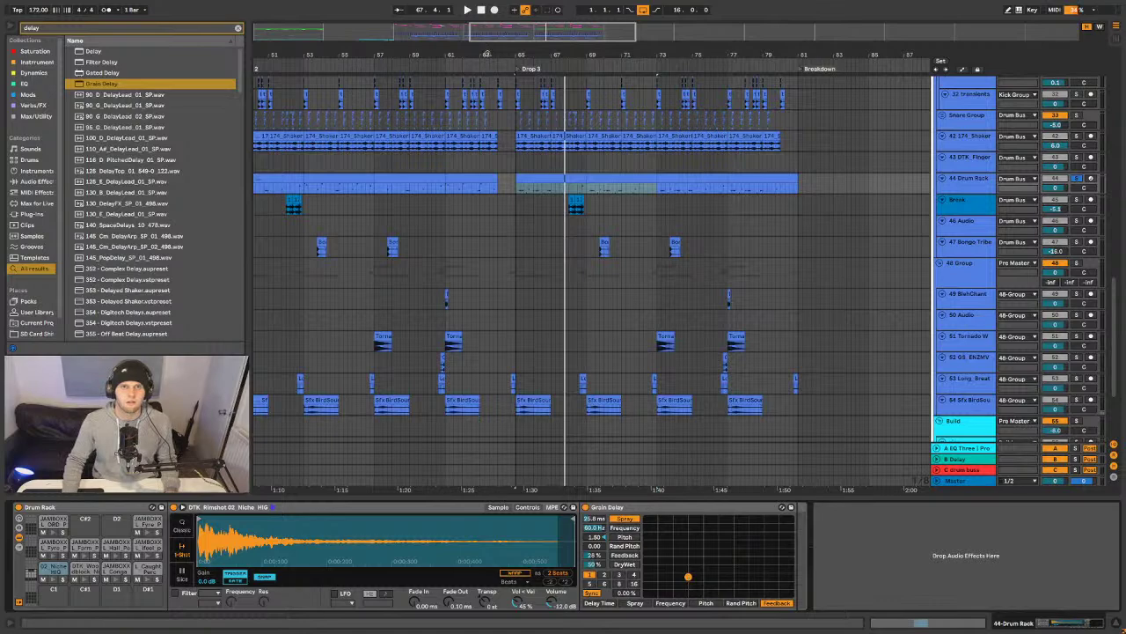
- Review the whole arrangement from Drop 1 to Drop 3 across the bass, atmosphere, drum and effects tracks
{"action": "key", "text": "minus"}
{"action": "key", "text": "minus"}
{"action": "key", "text": "minus"}
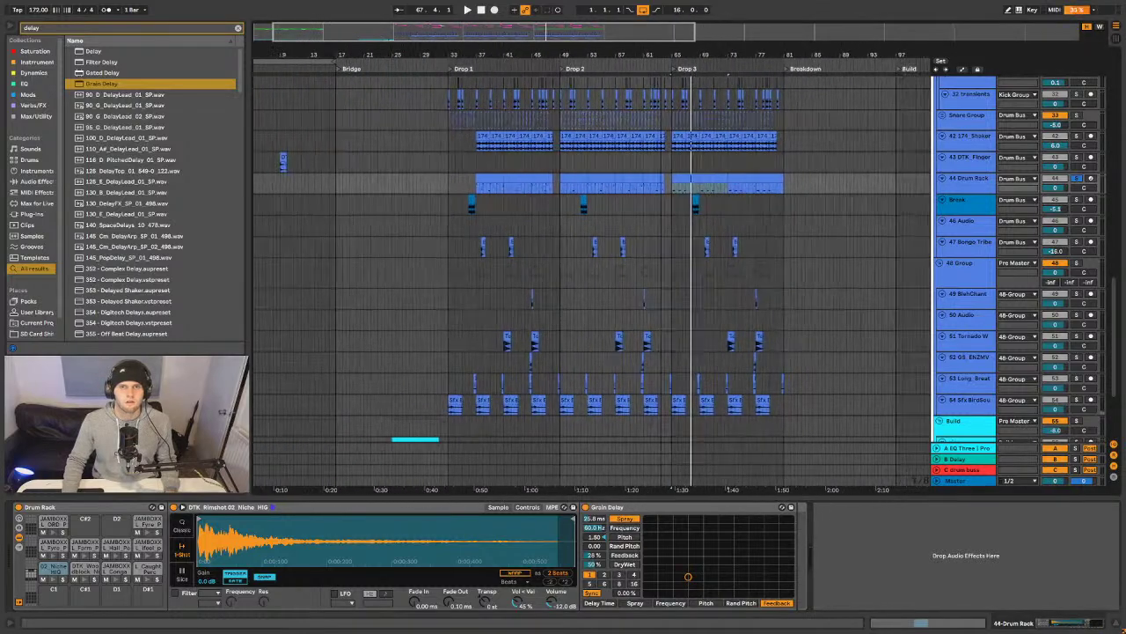
{"action": "key", "text": "minus"}
{"action": "key", "text": "minus"}
{"action": "key", "text": "minus"}
{"action": "left_click_drag", "start_coordinate": [575, 55], "coordinate": [575, 54]}
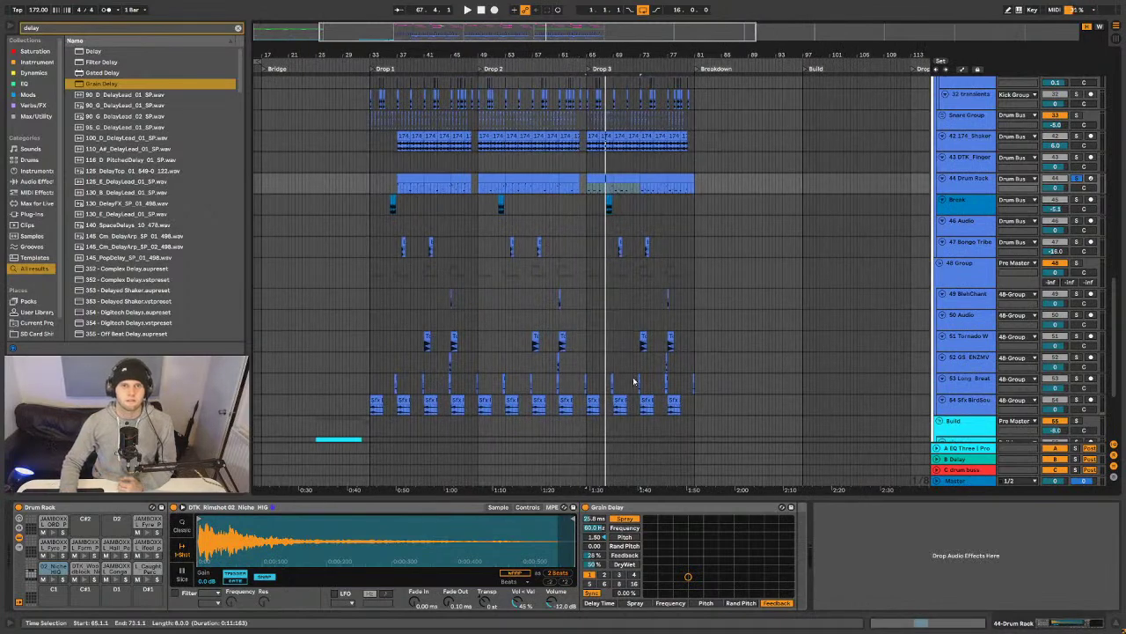
{"action": "scroll", "coordinate": [564, 186], "scroll_direction": "up", "scroll_amount": 15}
{"action": "scroll", "coordinate": [429, 116], "scroll_direction": "up", "scroll_amount": 3}
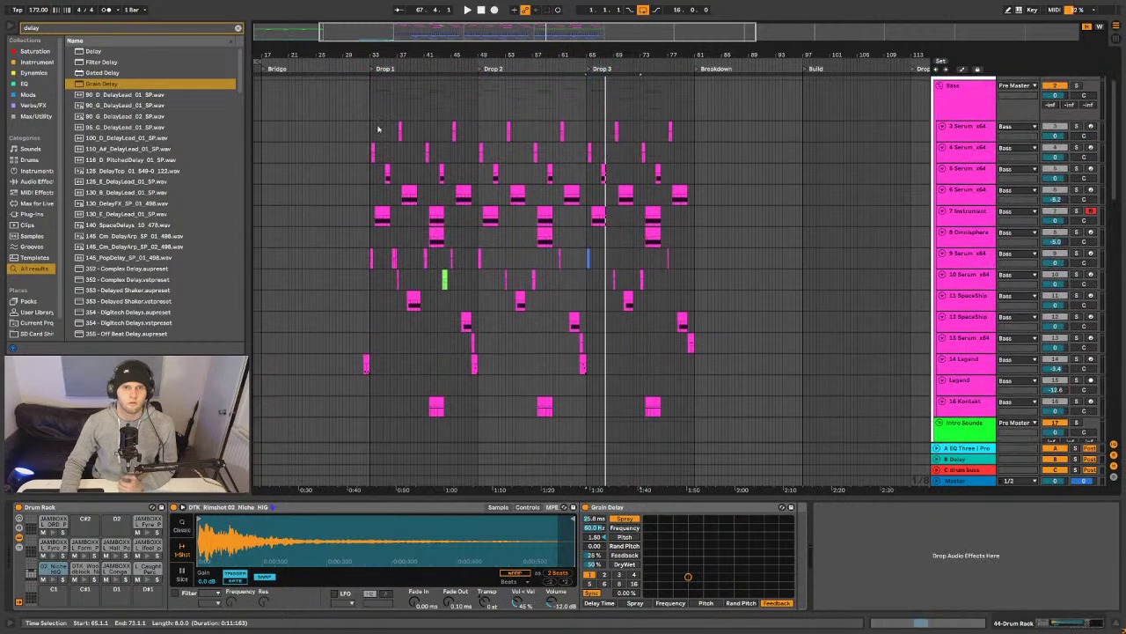
{"action": "left_click_drag", "start_coordinate": [374, 128], "coordinate": [740, 345]}
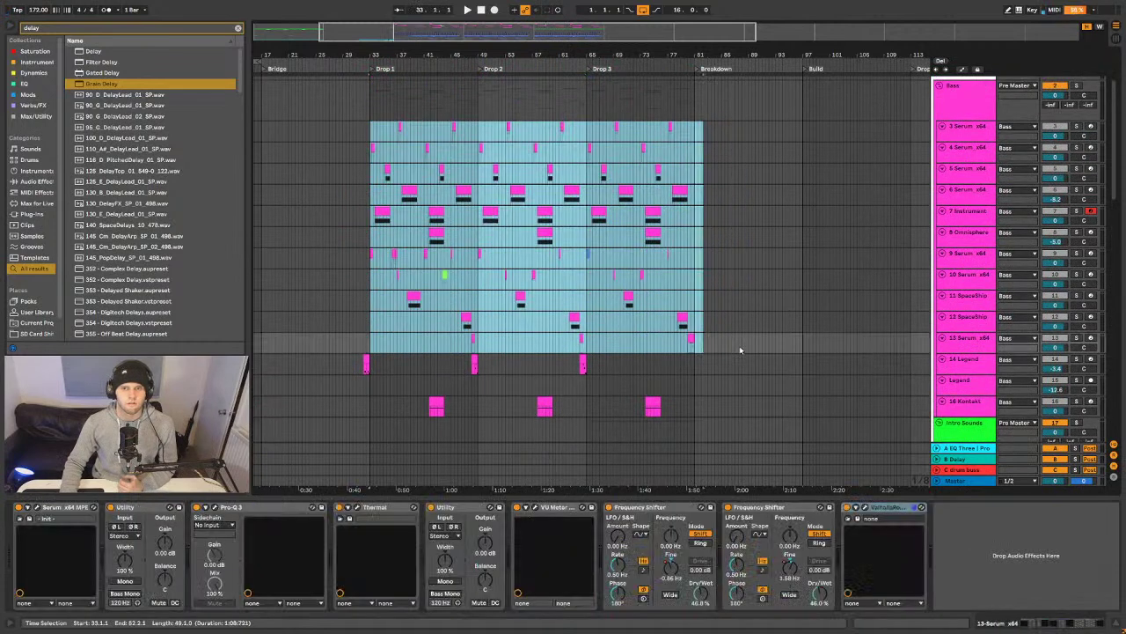
{"action": "left_click", "coordinate": [740, 350]}
{"action": "scroll", "coordinate": [563, 187], "scroll_direction": "down", "scroll_amount": 20}
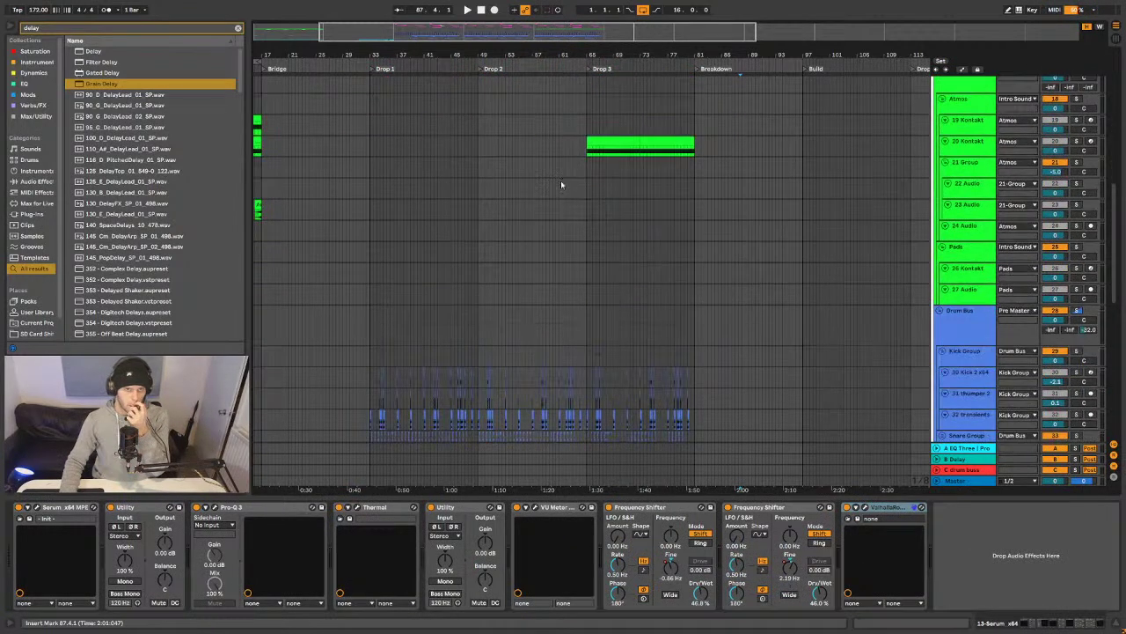
{"action": "scroll", "coordinate": [563, 238], "scroll_direction": "down", "scroll_amount": 10}
{"action": "left_click_drag", "start_coordinate": [1119, 364], "coordinate": [1082, 105]}
{"action": "scroll", "coordinate": [1065, 246], "scroll_direction": "down", "scroll_amount": 20}
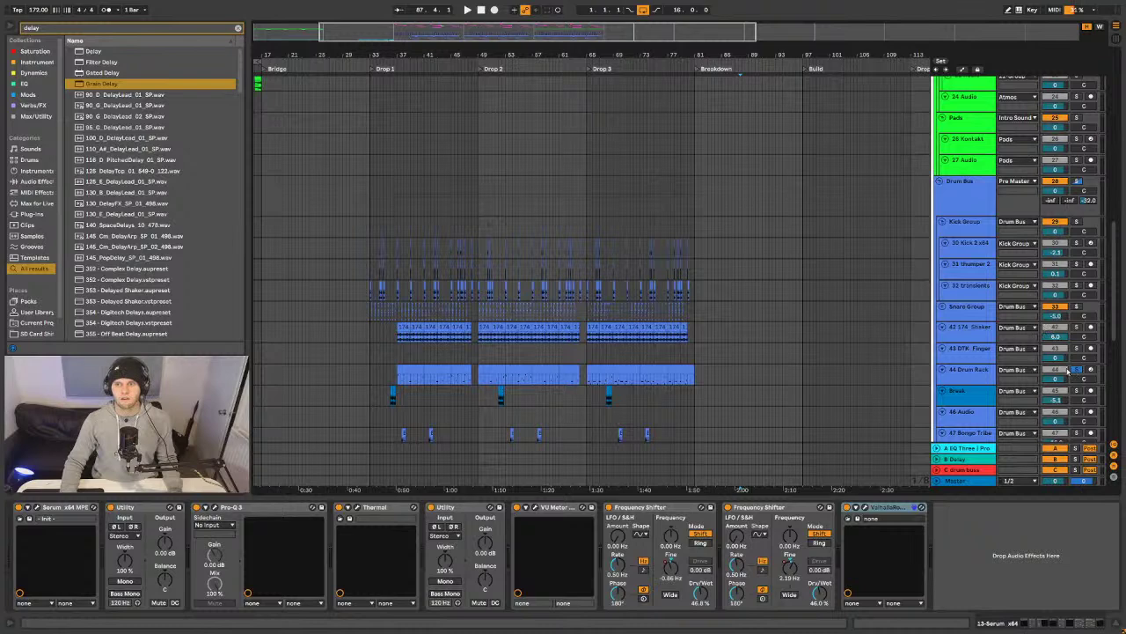
{"action": "scroll", "coordinate": [1075, 373], "scroll_direction": "down", "scroll_amount": 5}
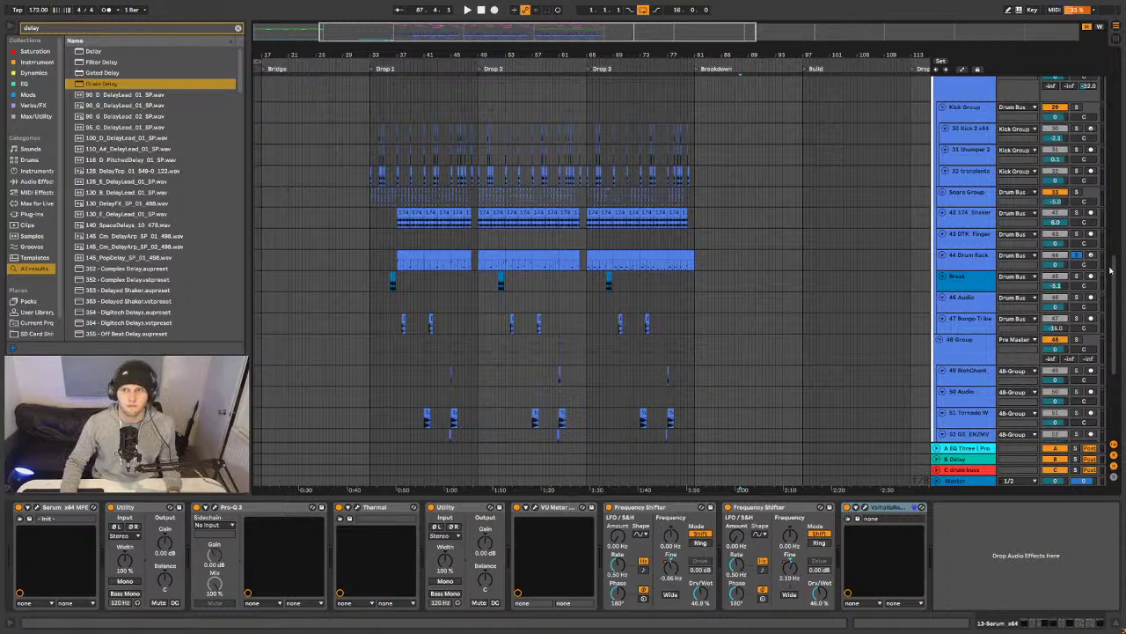
{"action": "scroll", "coordinate": [1107, 273], "scroll_direction": "up", "scroll_amount": 10}
{"action": "scroll", "coordinate": [1100, 290], "scroll_direction": "down", "scroll_amount": 12}
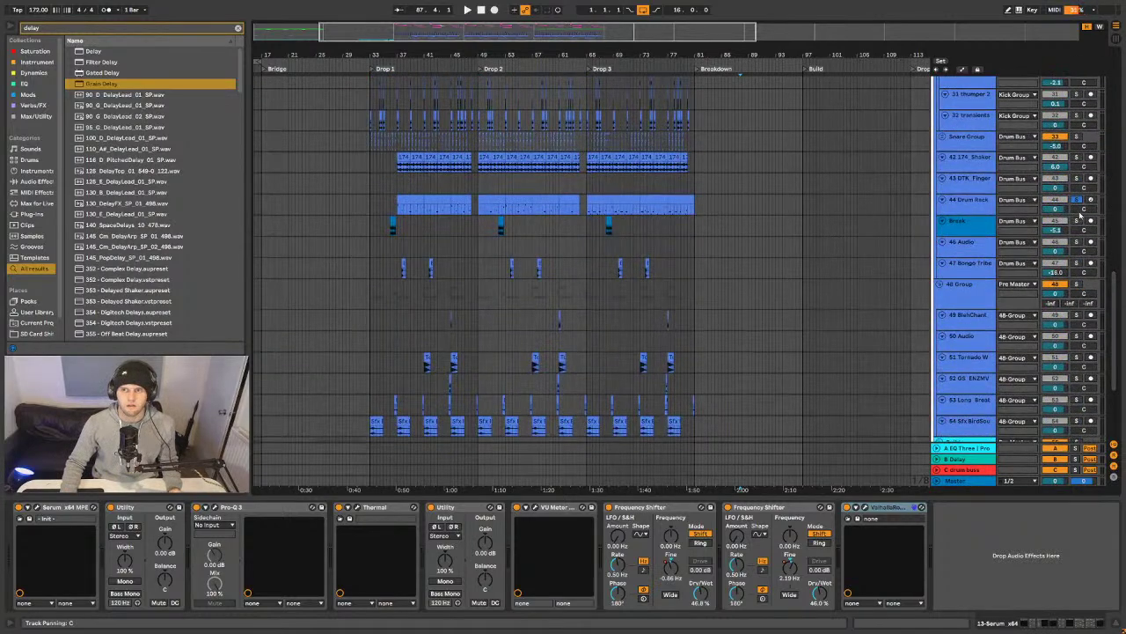
- Set the rimshot Grain Delay's pitch to -5.25 with the Drum Rack track unsoloed, comparing the delay on and off at the start of Drop 3
{"action": "left_click", "coordinate": [633, 204]}
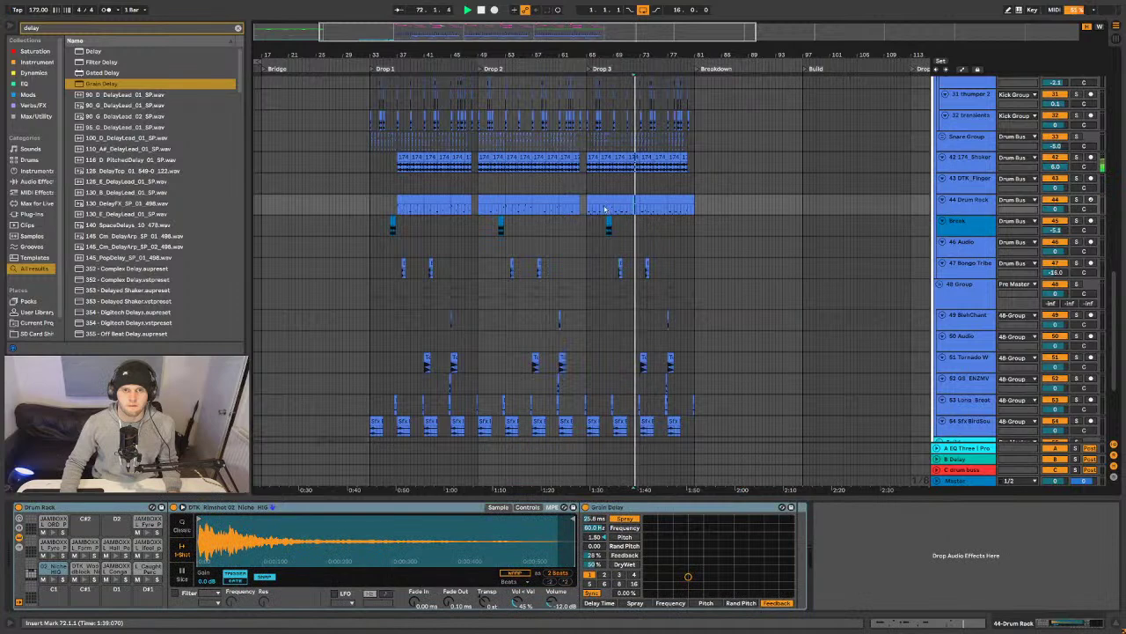
{"action": "key", "text": "space"}
{"action": "scroll", "coordinate": [742, 285], "scroll_direction": "down", "scroll_amount": 5}
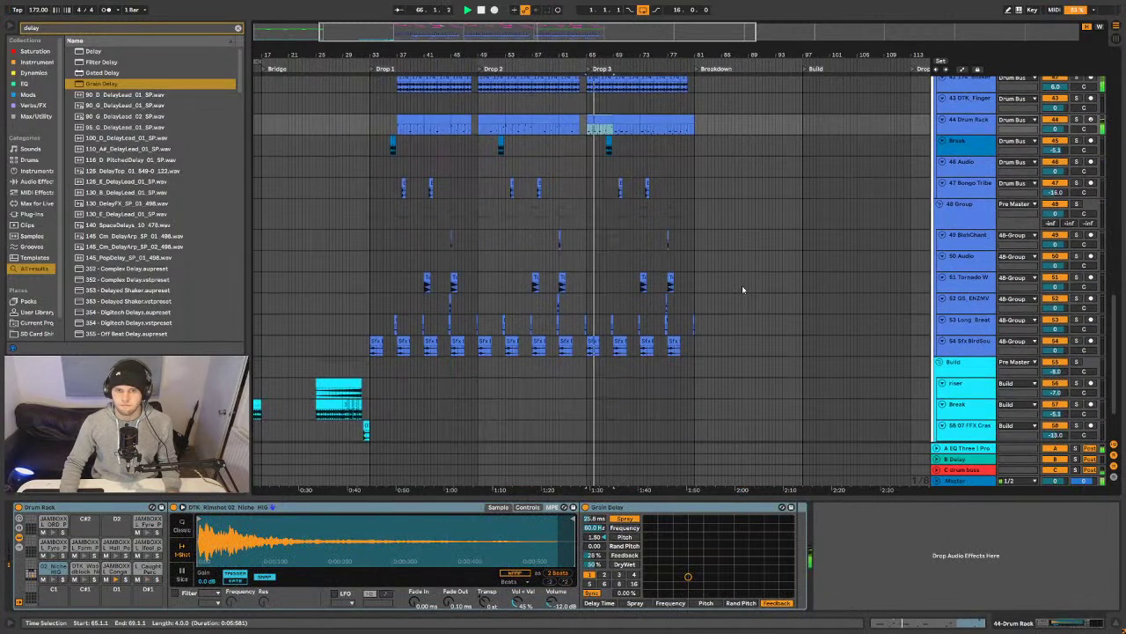
{"action": "scroll", "coordinate": [742, 291], "scroll_direction": "up", "scroll_amount": 8}
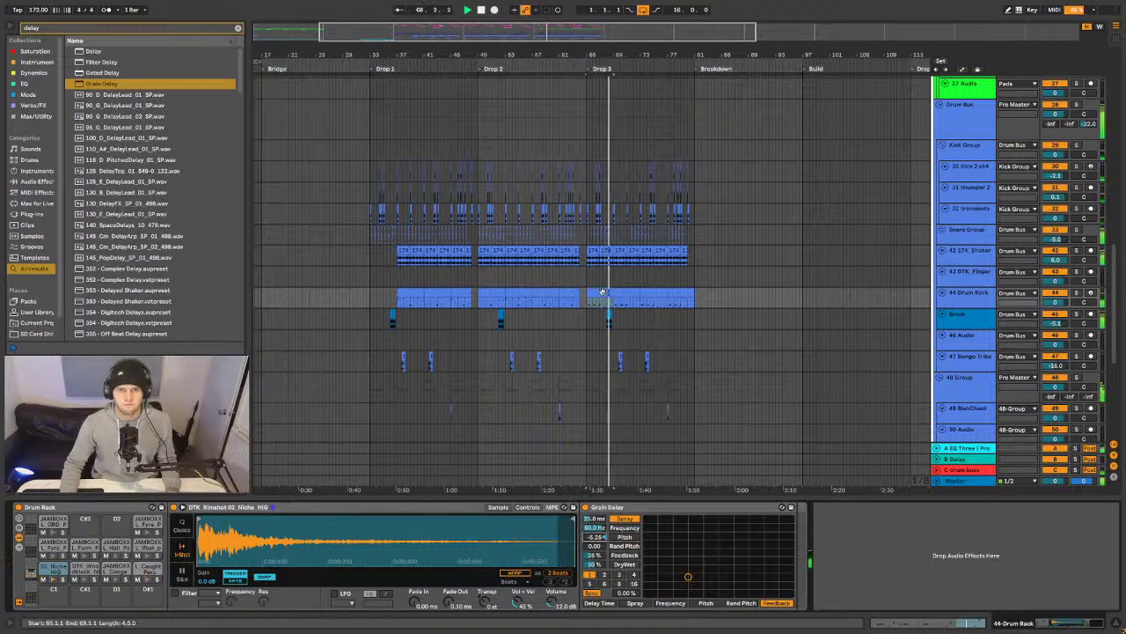
{"action": "left_click", "coordinate": [585, 507]}
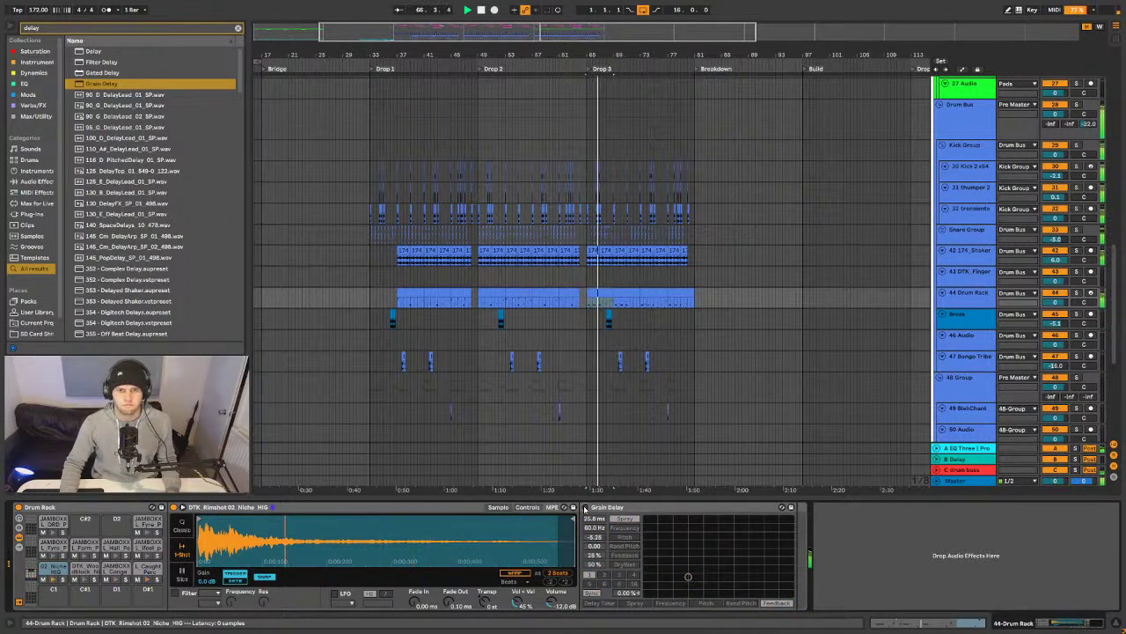
{"action": "left_click", "coordinate": [586, 508]}
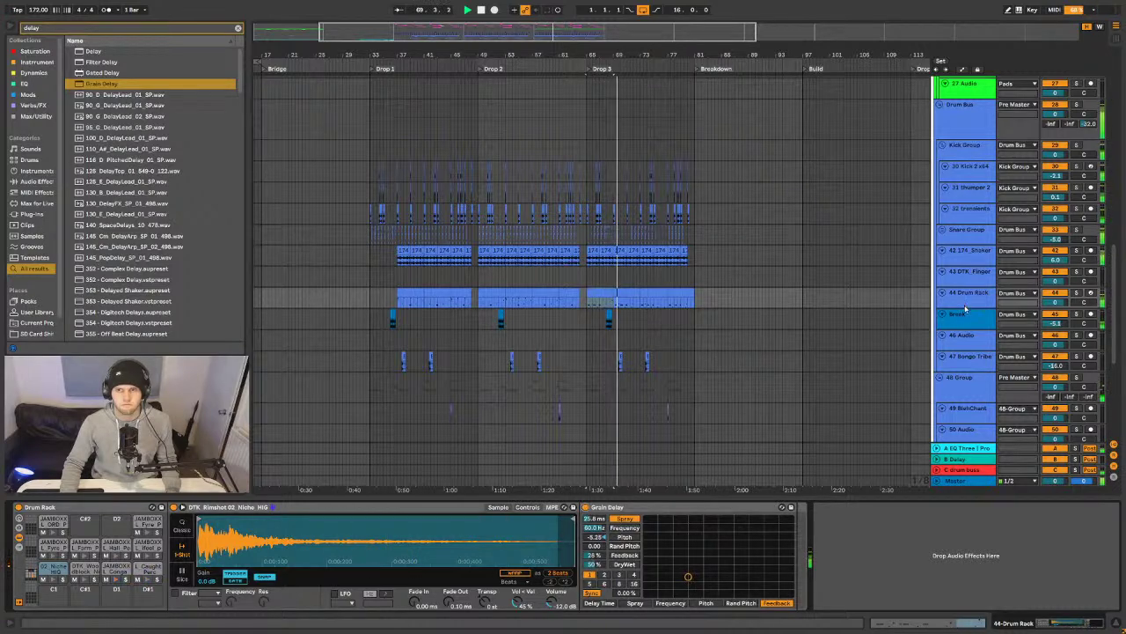
- Automate the Grain Delay's Device On with a one-bar grid so it switches on for bars 68, 72, 76 and 80 of Drop 3
{"action": "left_click", "coordinate": [966, 308]}
{"action": "key", "text": "z"}
{"action": "scroll", "coordinate": [609, 98], "scroll_direction": "up", "scroll_amount": 3}
{"action": "left_click", "coordinate": [586, 507]}
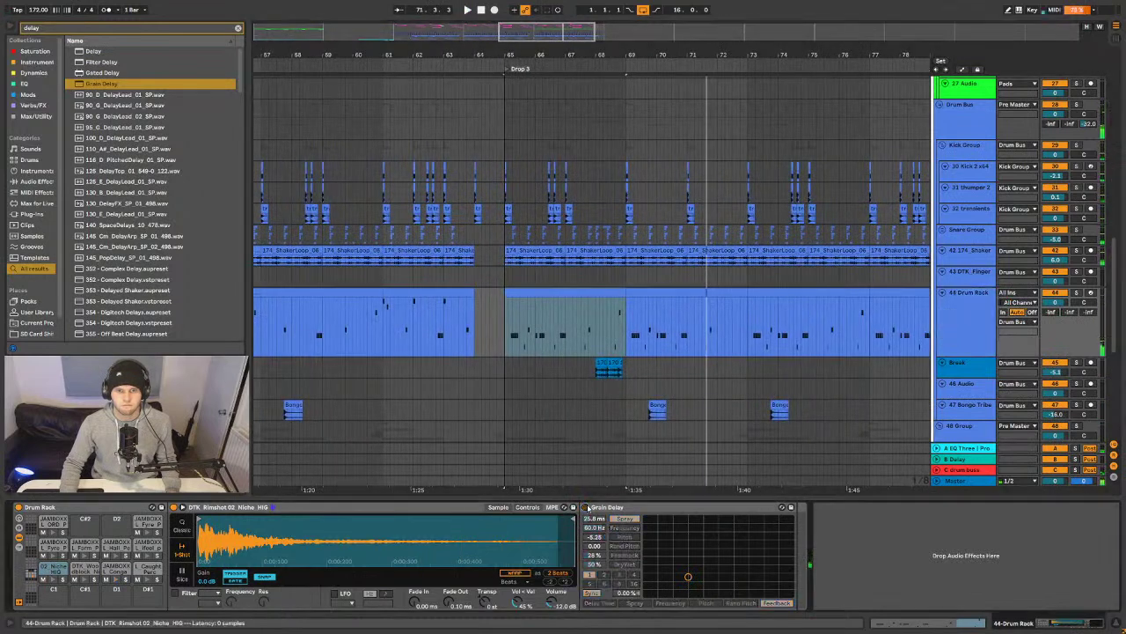
{"action": "key", "text": "a"}
{"action": "right_click", "coordinate": [599, 327]}
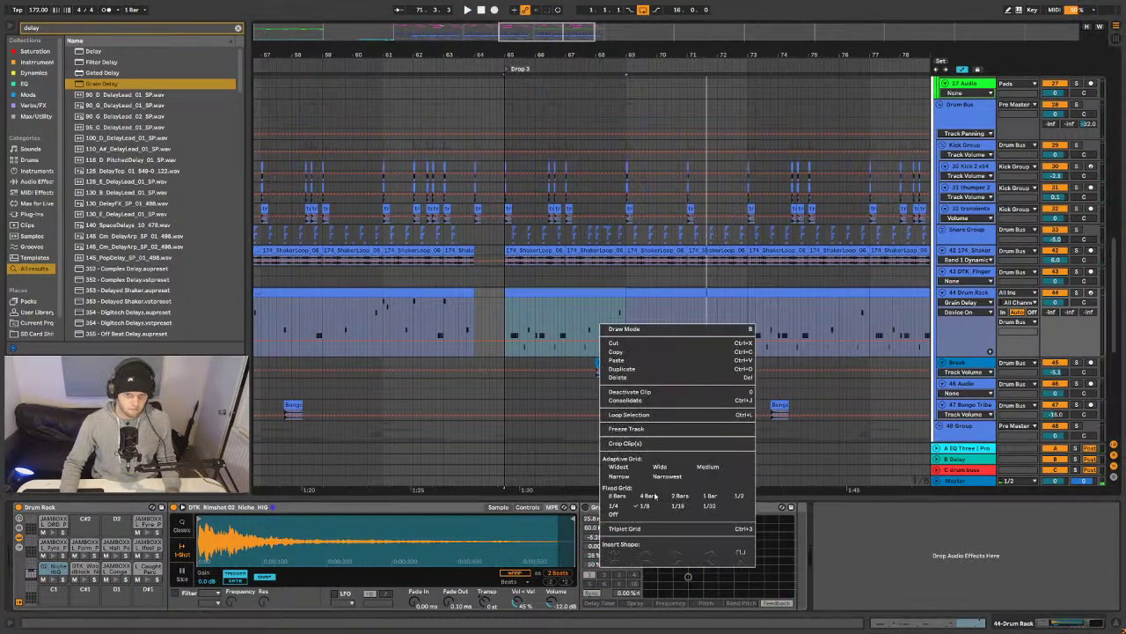
{"action": "left_click", "coordinate": [656, 435]}
{"action": "key", "text": "b"}
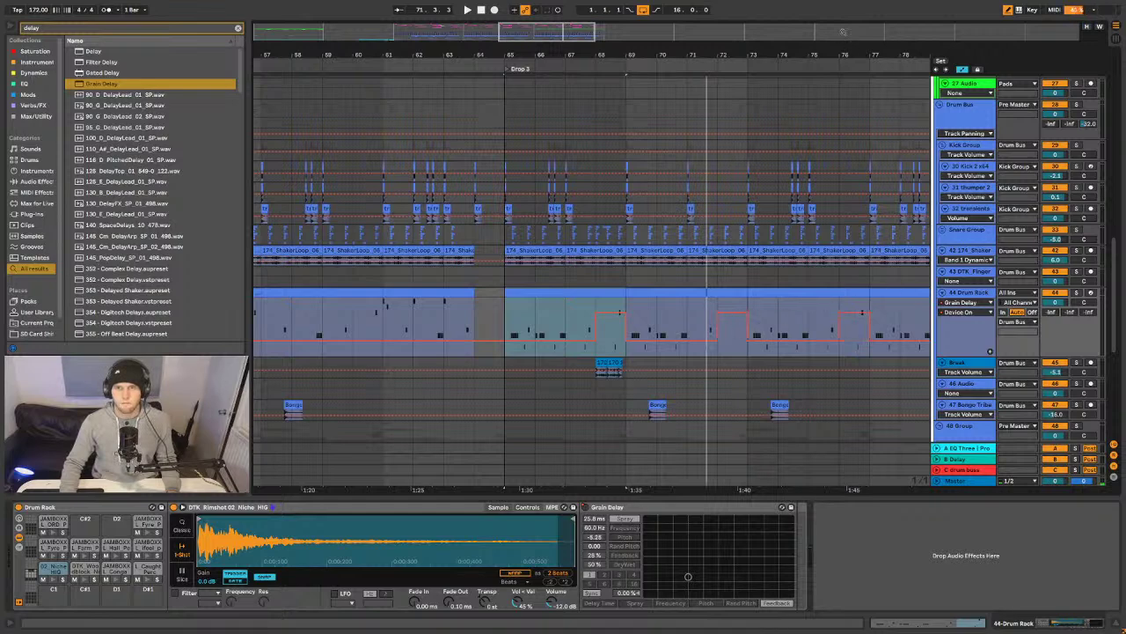
{"action": "scroll", "coordinate": [711, 291], "scroll_direction": "right", "scroll_amount": 5}
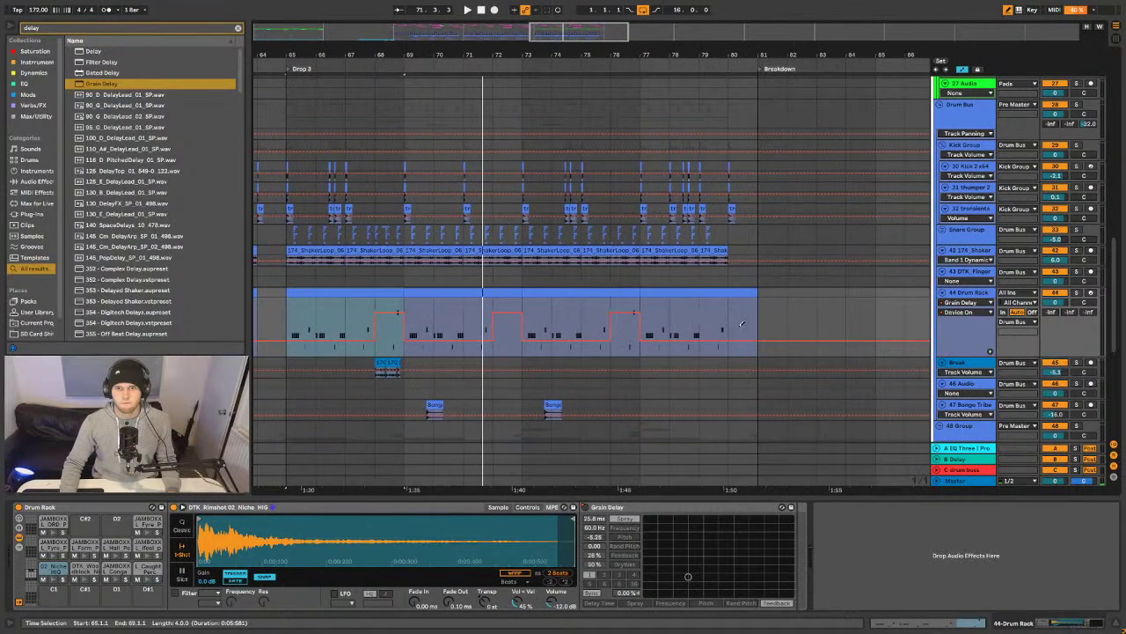
- Play Drop 3 from bar 68 to check the Grain Delay automation and hide the automation lanes
{"action": "key", "text": "space"}
{"action": "left_click", "coordinate": [484, 294]}
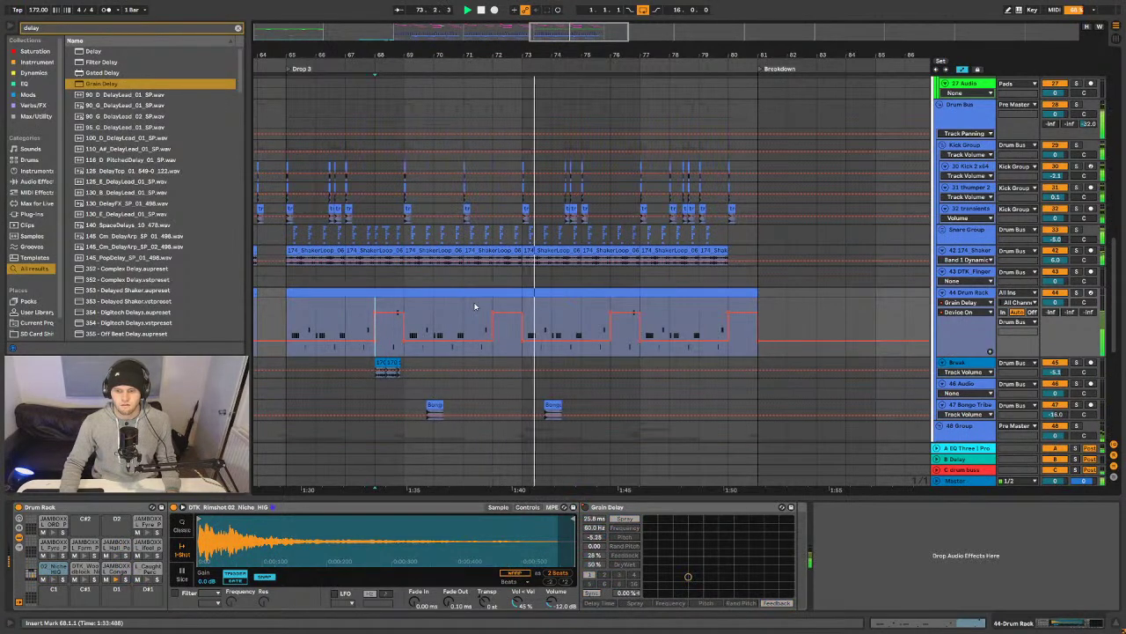
{"action": "key", "text": "a"}
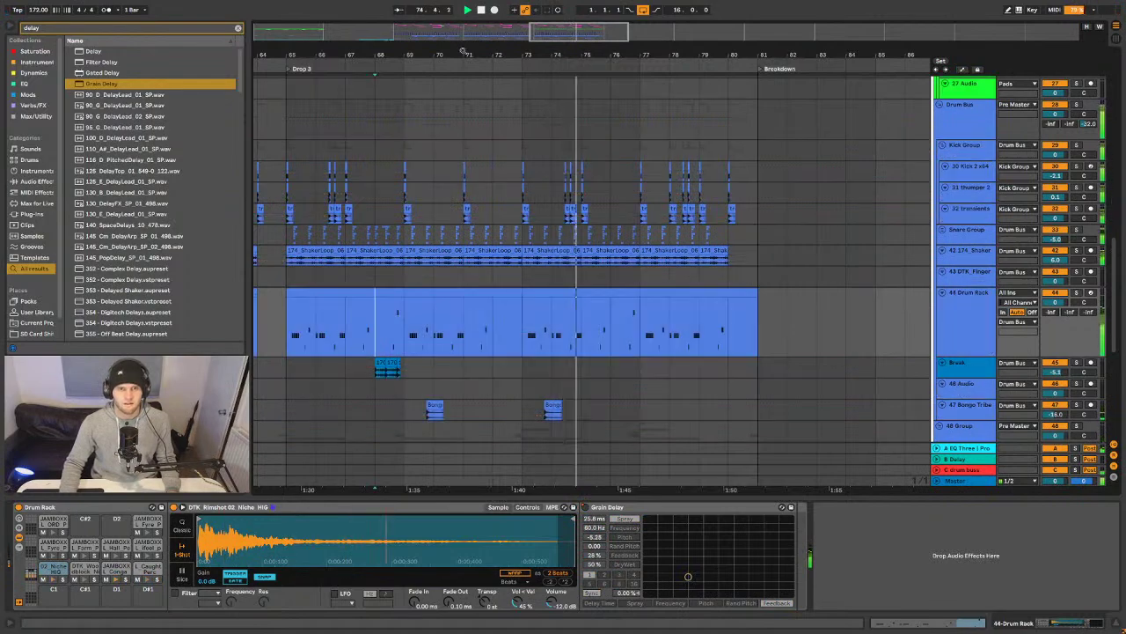
- Compare the bass and atmosphere clips of Drop 3 with those of Drops 1 and 2
{"action": "key", "text": "minus"}
{"action": "key", "text": "minus"}
{"action": "key", "text": "minus"}
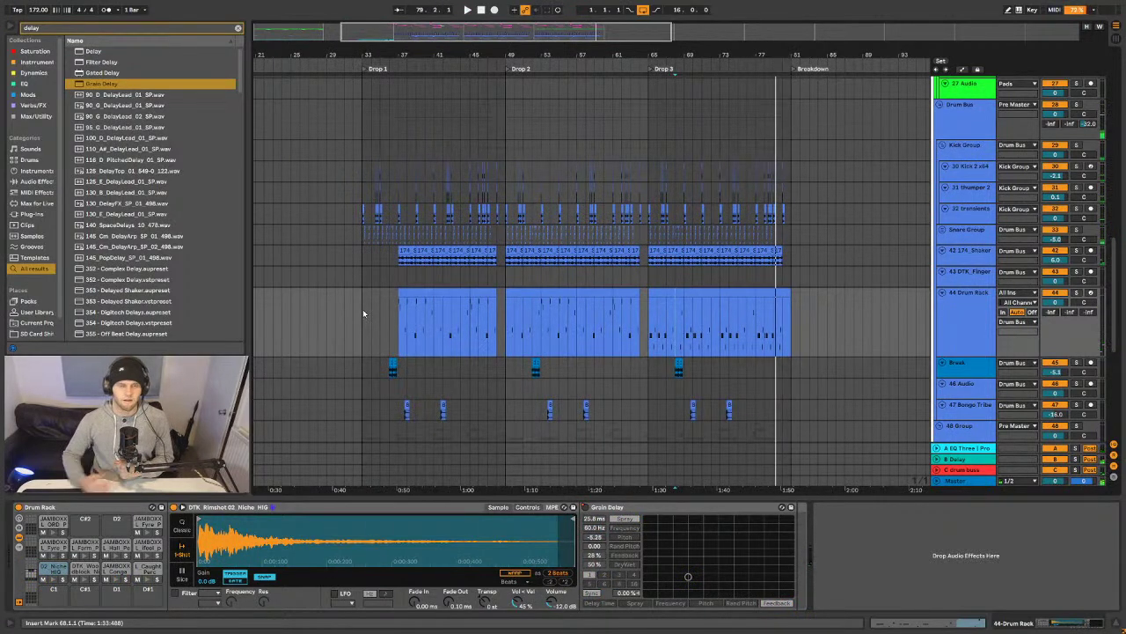
{"action": "scroll", "coordinate": [463, 240], "scroll_direction": "up", "scroll_amount": 4}
{"action": "scroll", "coordinate": [464, 240], "scroll_direction": "up", "scroll_amount": 10}
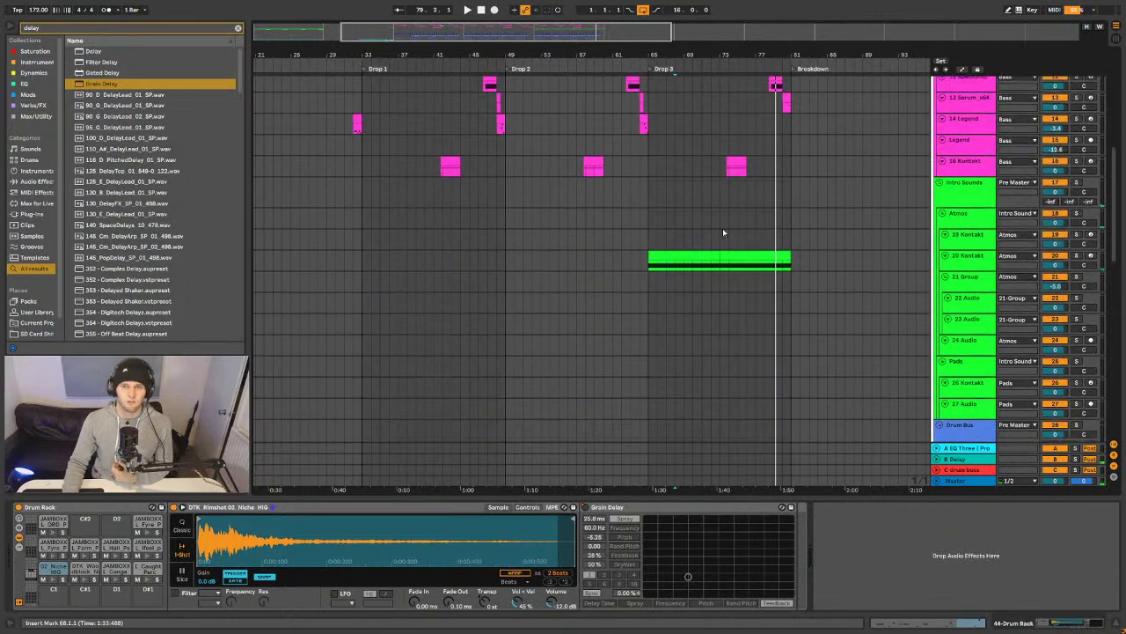
{"action": "scroll", "coordinate": [754, 282], "scroll_direction": "up", "scroll_amount": 3}
{"action": "scroll", "coordinate": [754, 281], "scroll_direction": "down", "scroll_amount": 8}
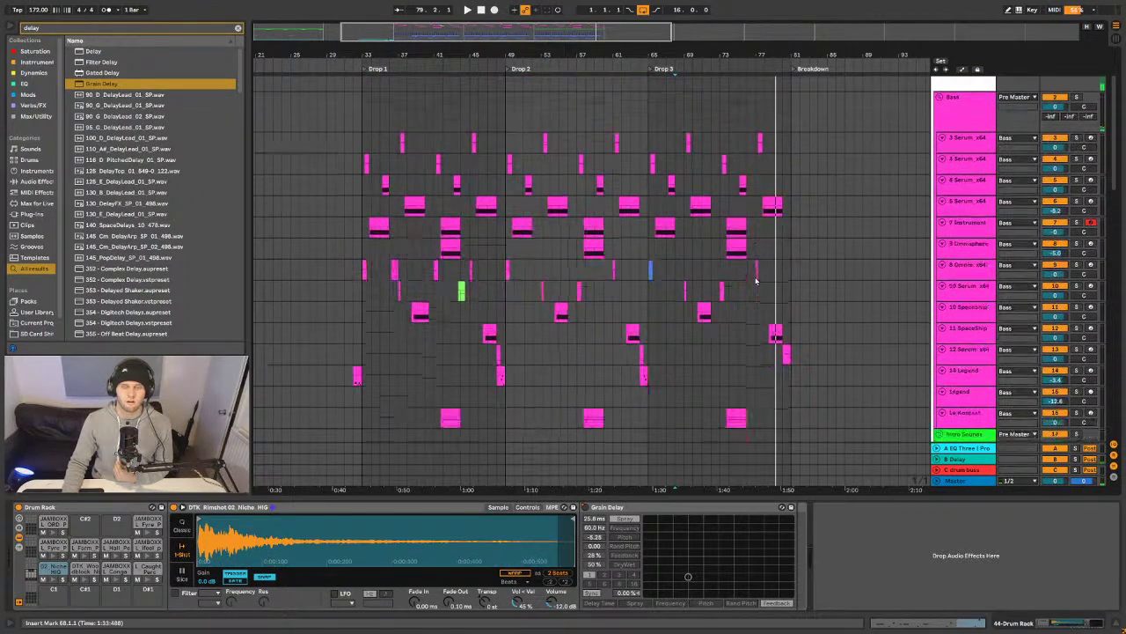
{"action": "scroll", "coordinate": [755, 282], "scroll_direction": "down", "scroll_amount": 4}
{"action": "scroll", "coordinate": [756, 282], "scroll_direction": "up", "scroll_amount": 8}
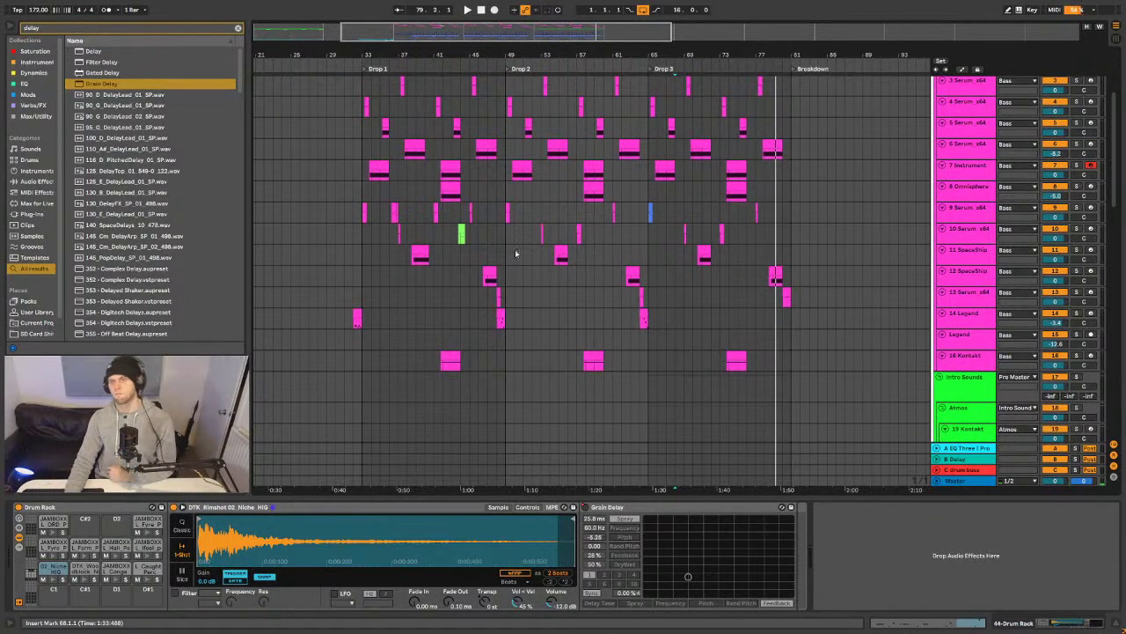
{"action": "scroll", "coordinate": [521, 320], "scroll_direction": "up", "scroll_amount": 3}
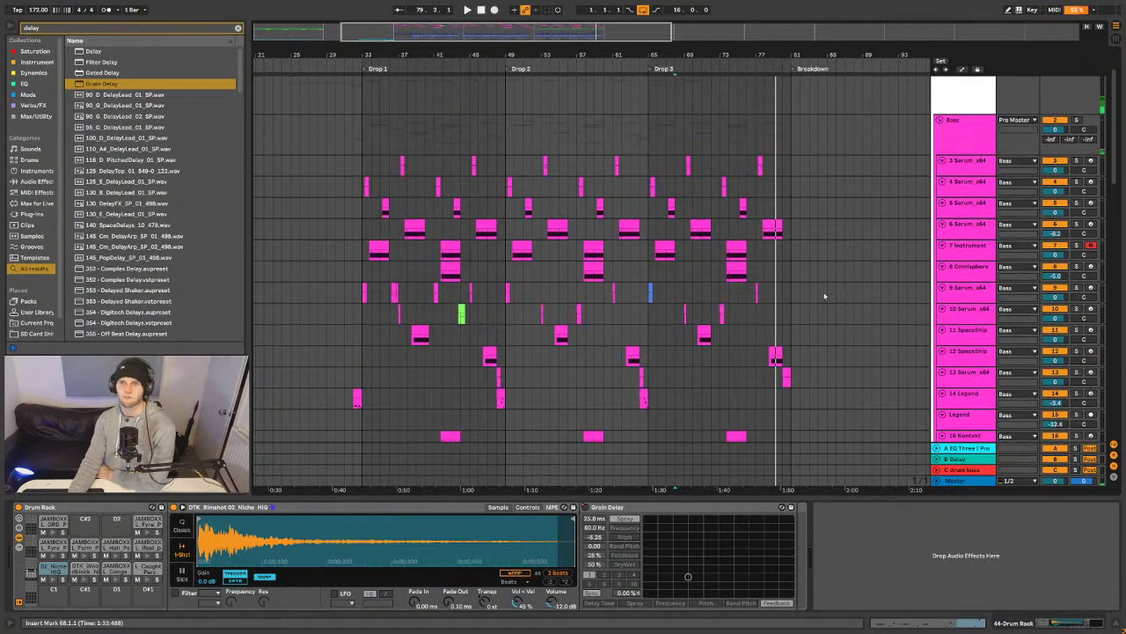
- Collapse the enlarged Drum Rack track to the same height as the neighbouring drum tracks
{"action": "scroll", "coordinate": [943, 419], "scroll_direction": "down", "scroll_amount": 15}
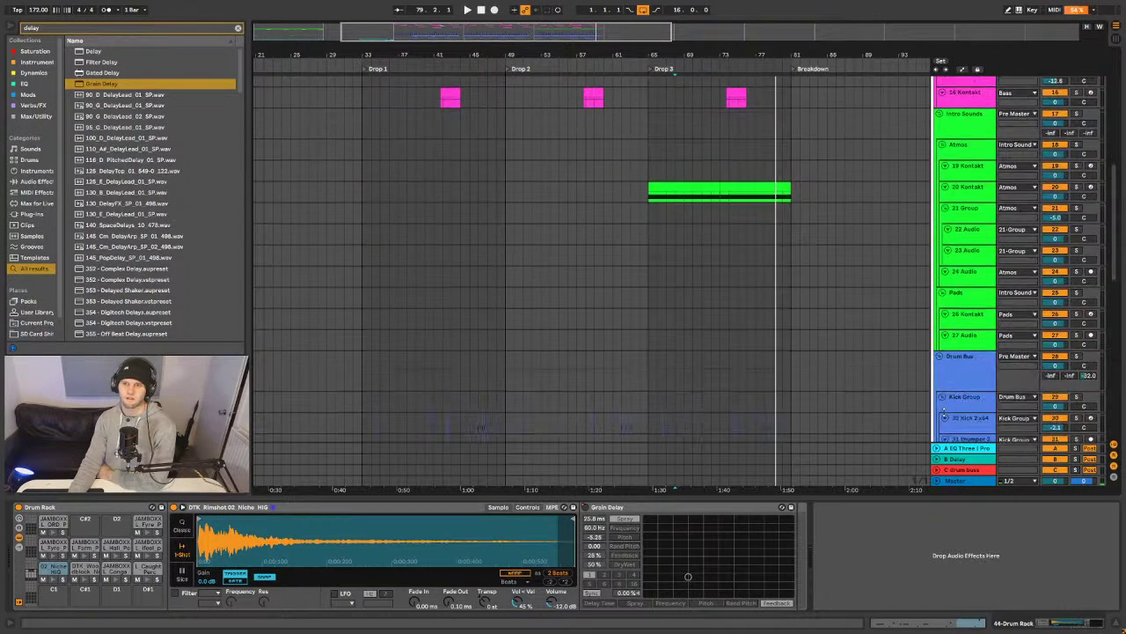
{"action": "scroll", "coordinate": [946, 418], "scroll_direction": "down", "scroll_amount": 1}
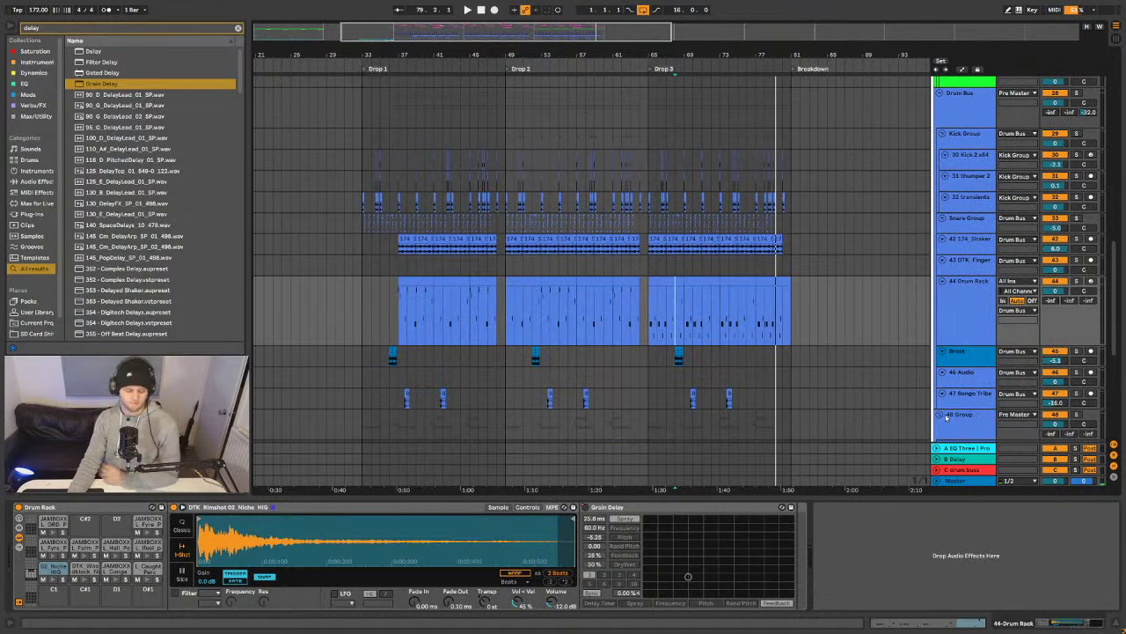
{"action": "key", "text": "u"}
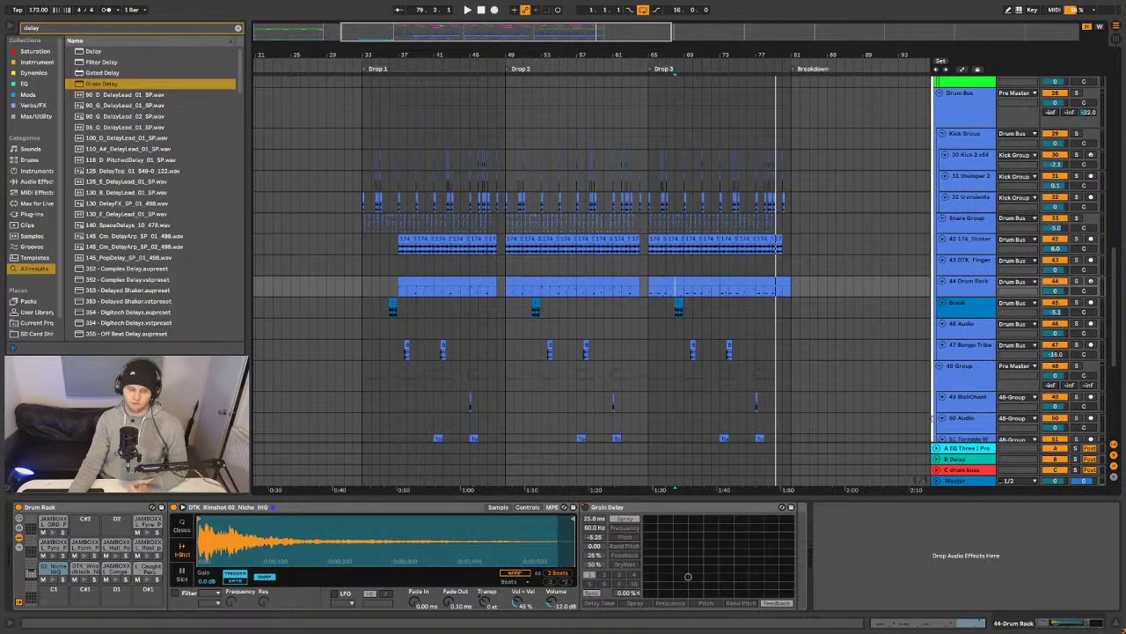
{"action": "scroll", "coordinate": [933, 419], "scroll_direction": "up", "scroll_amount": 3}
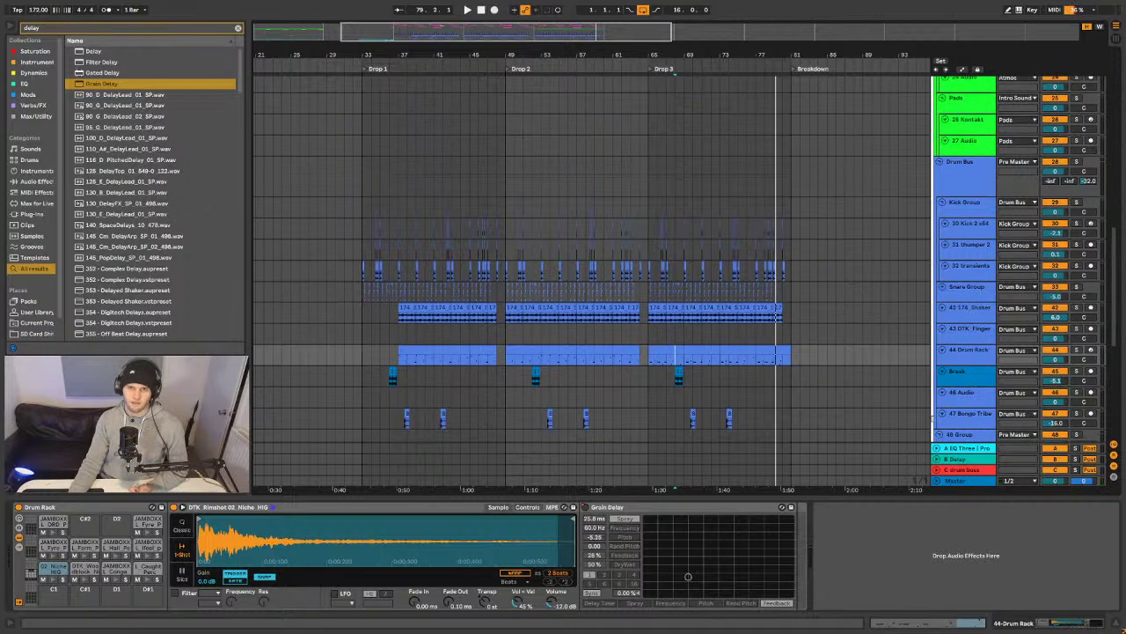
- Hide the device chain and review the drum, effects and atmosphere tracks across Drops 1 to 3
{"action": "scroll", "coordinate": [951, 417], "scroll_direction": "down", "scroll_amount": 1}
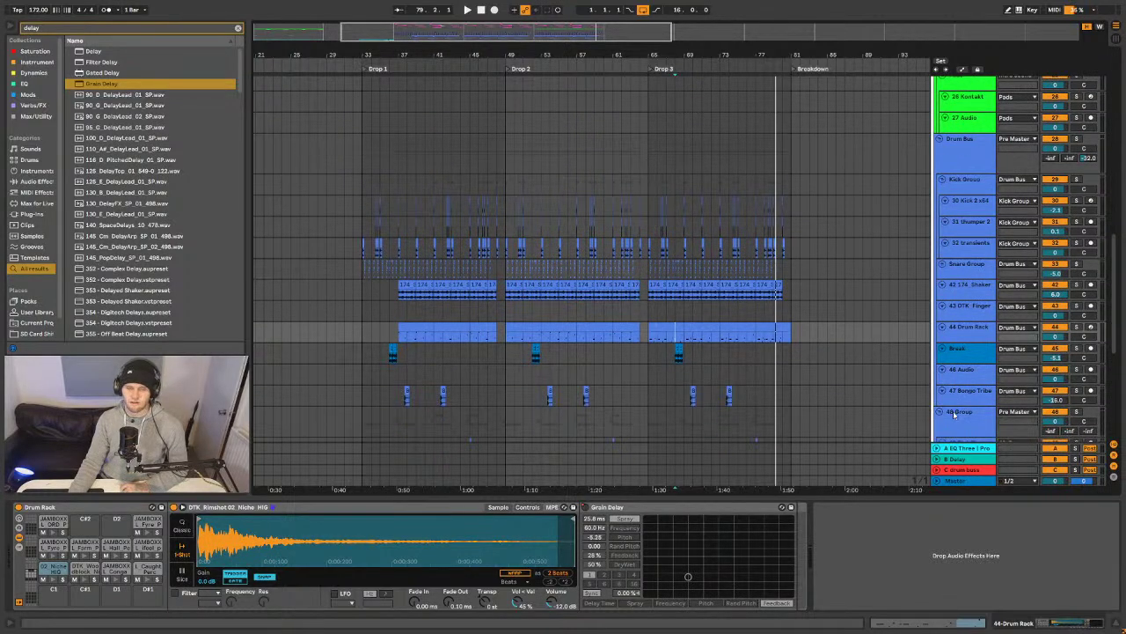
{"action": "scroll", "coordinate": [955, 414], "scroll_direction": "down", "scroll_amount": 12}
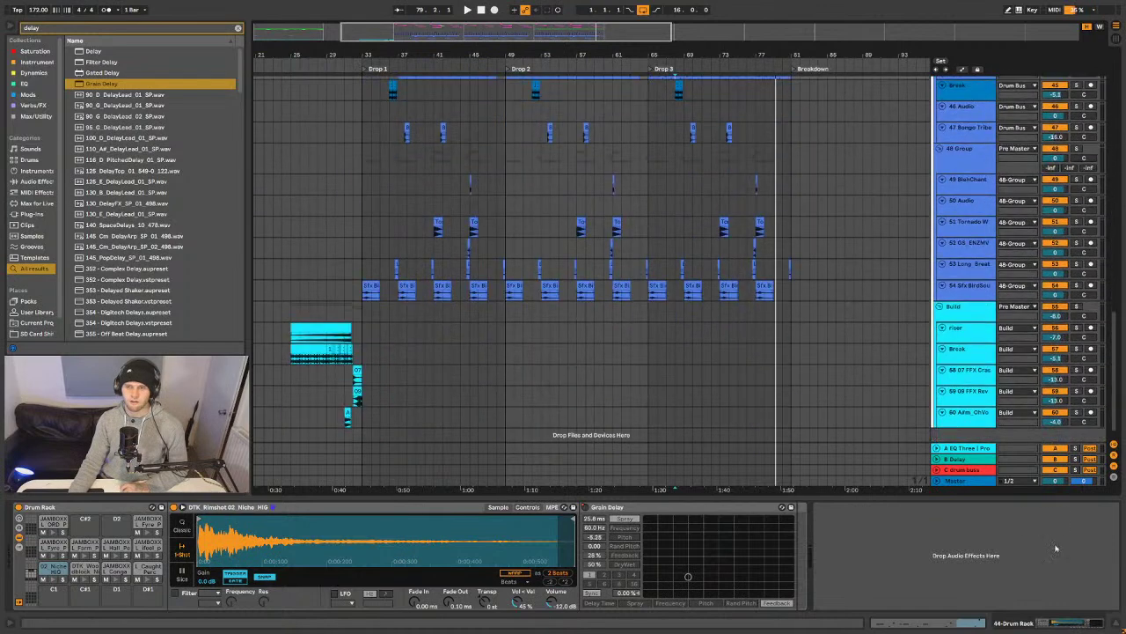
{"action": "left_click", "coordinate": [1115, 627]}
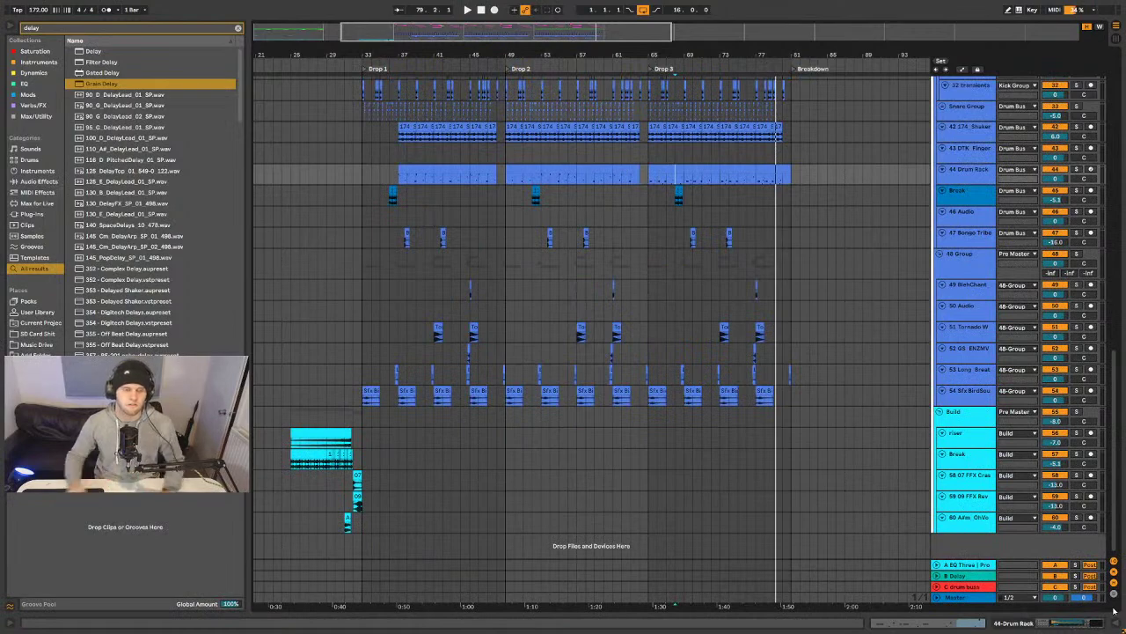
{"action": "scroll", "coordinate": [965, 538], "scroll_direction": "up", "scroll_amount": 3}
{"action": "scroll", "coordinate": [963, 534], "scroll_direction": "up", "scroll_amount": 8}
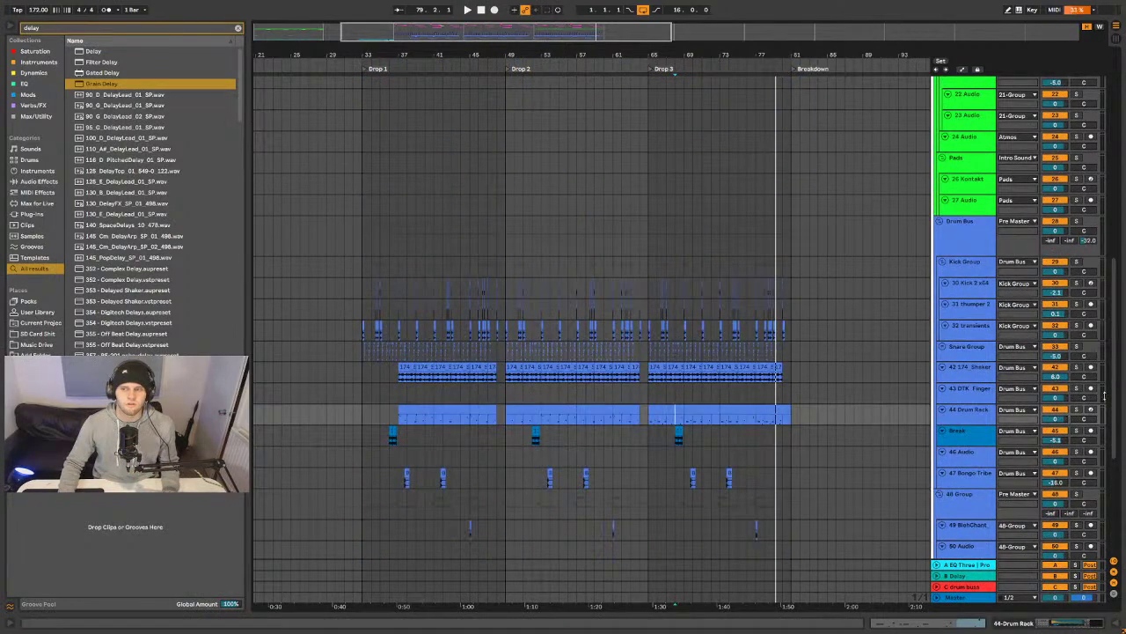
{"action": "scroll", "coordinate": [1118, 290], "scroll_direction": "up", "scroll_amount": 6}
{"action": "scroll", "coordinate": [1118, 290], "scroll_direction": "up", "scroll_amount": 5}
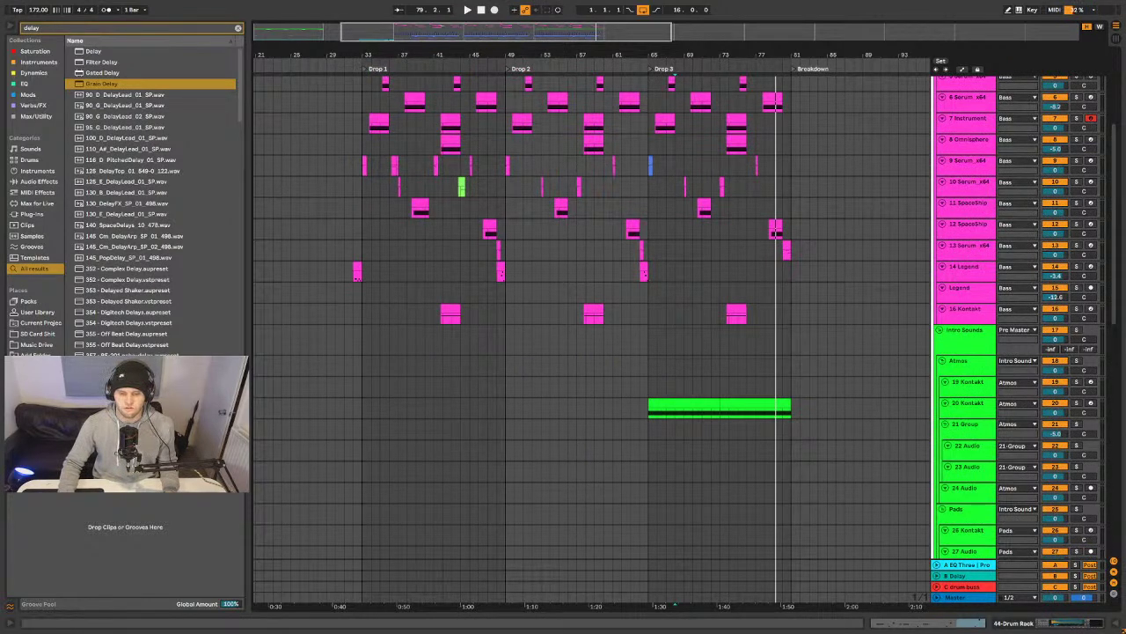
{"action": "scroll", "coordinate": [713, 435], "scroll_direction": "up", "scroll_amount": 5}
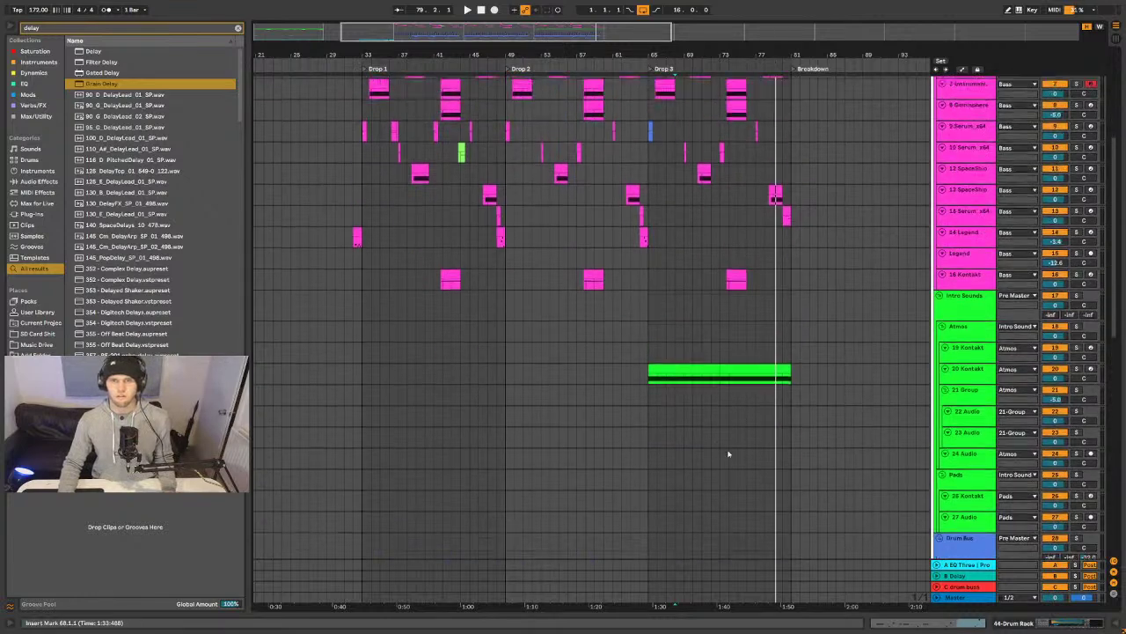
- Play the arrangement from bar 31 to hear the transition into Drop 1
{"action": "left_click", "coordinate": [362, 189]}
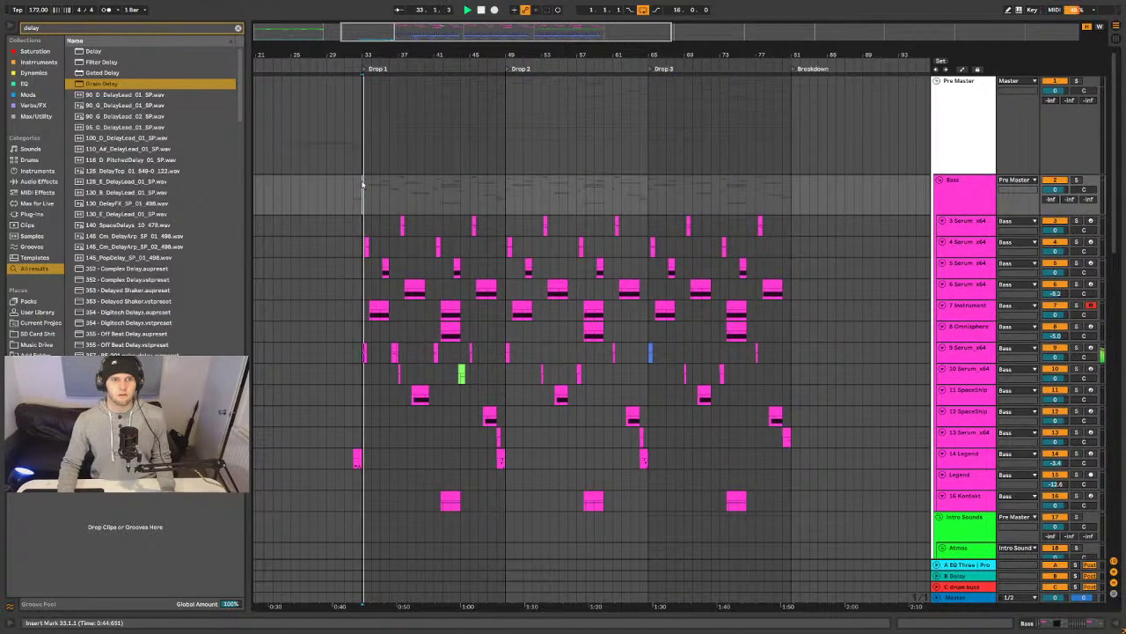
{"action": "left_click", "coordinate": [342, 209]}
{"action": "key", "text": "space"}
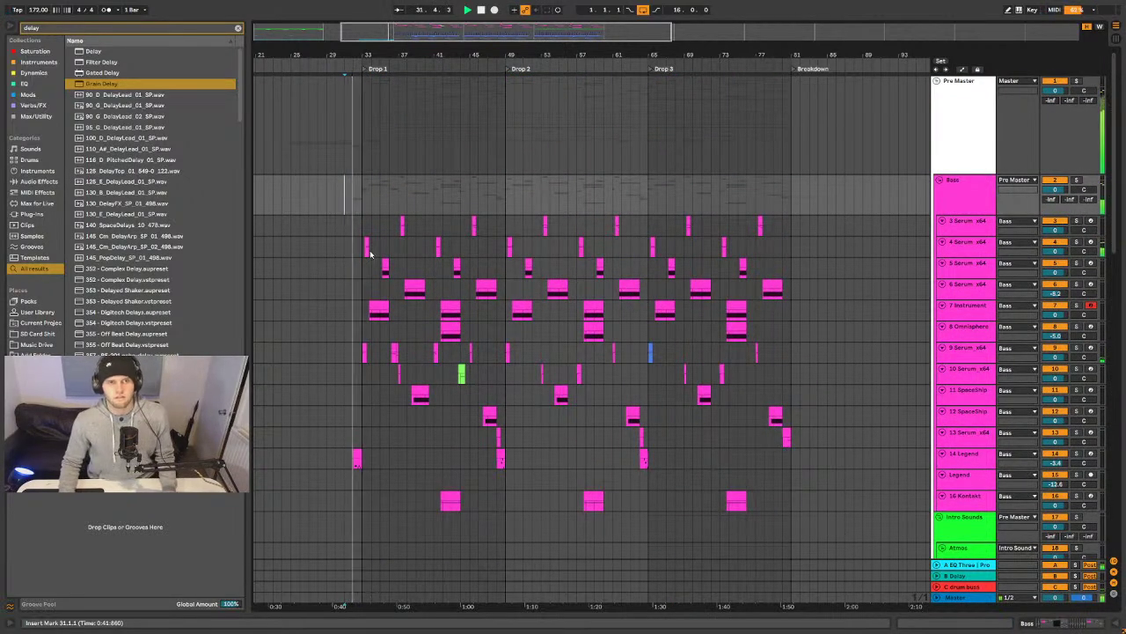
{"action": "scroll", "coordinate": [408, 318], "scroll_direction": "down", "scroll_amount": 4}
{"action": "scroll", "coordinate": [486, 320], "scroll_direction": "up", "scroll_amount": 5}
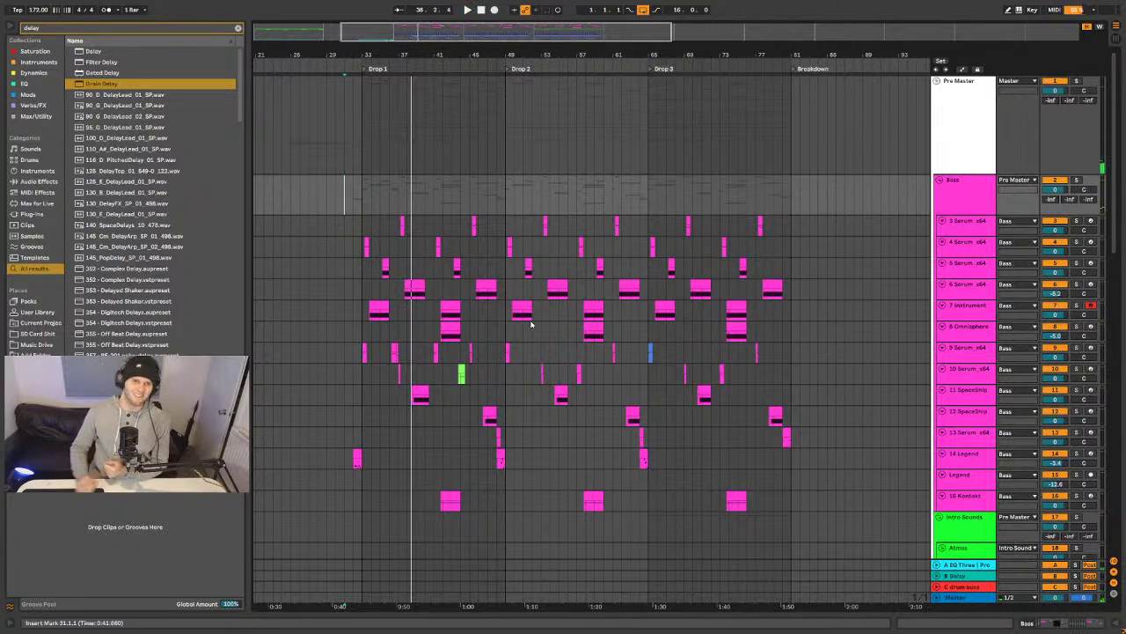
- Examine the whole arrangement from Intro to Drop 3, comparing the bass, intro sound, drum and effects tracks
{"action": "left_click_drag", "start_coordinate": [414, 55], "coordinate": [417, 48]}
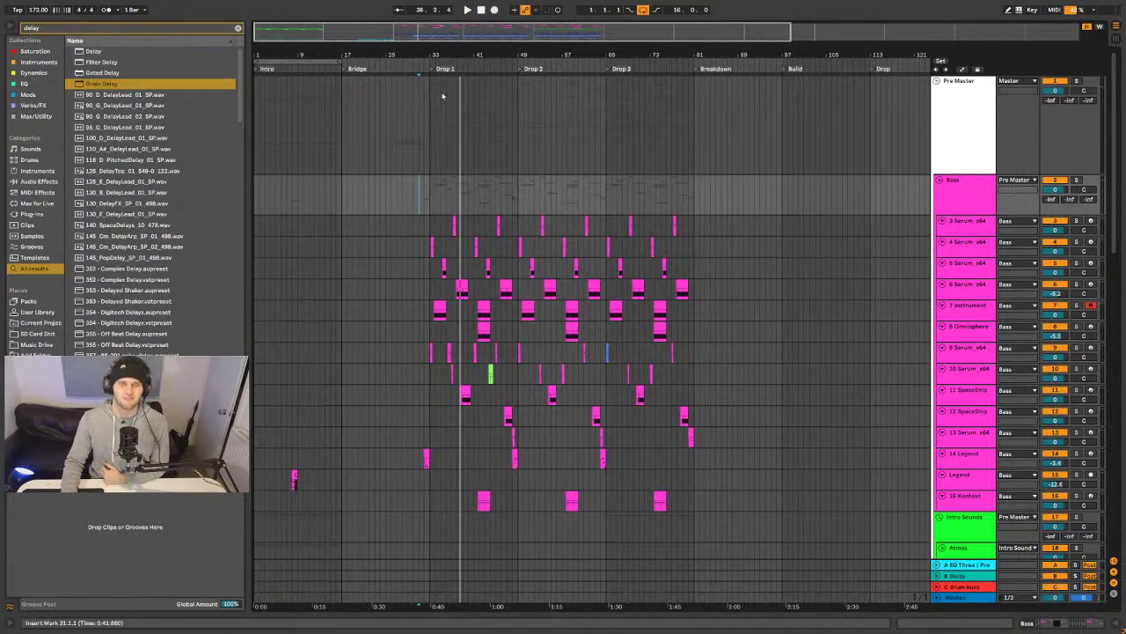
{"action": "scroll", "coordinate": [457, 267], "scroll_direction": "down", "scroll_amount": 5}
{"action": "scroll", "coordinate": [460, 292], "scroll_direction": "up", "scroll_amount": 3}
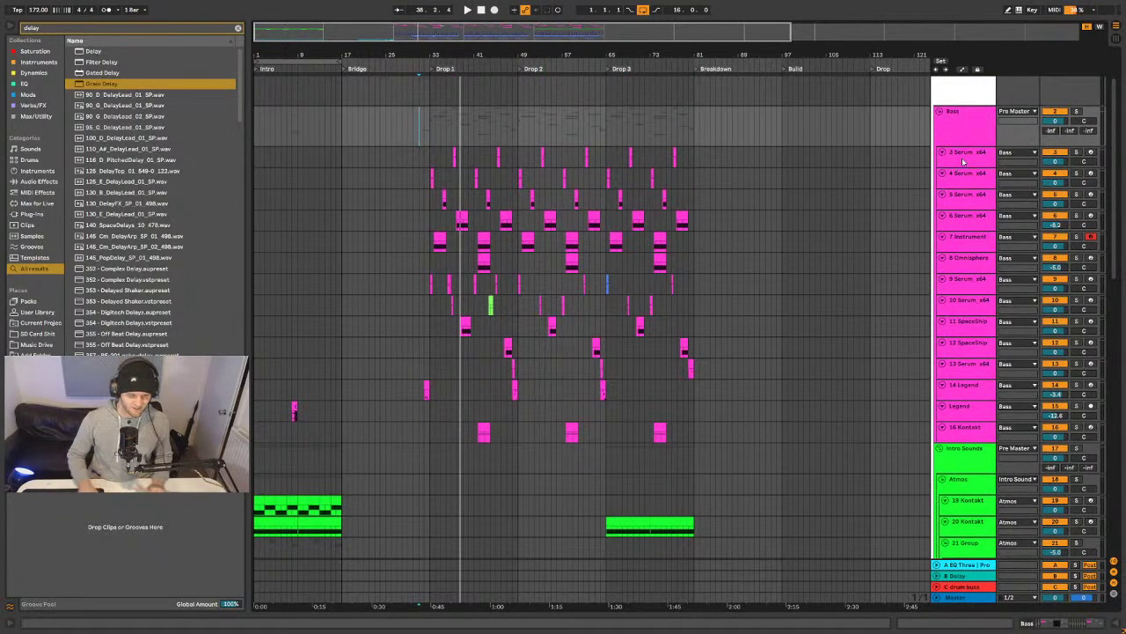
{"action": "scroll", "coordinate": [681, 210], "scroll_direction": "down", "scroll_amount": 8}
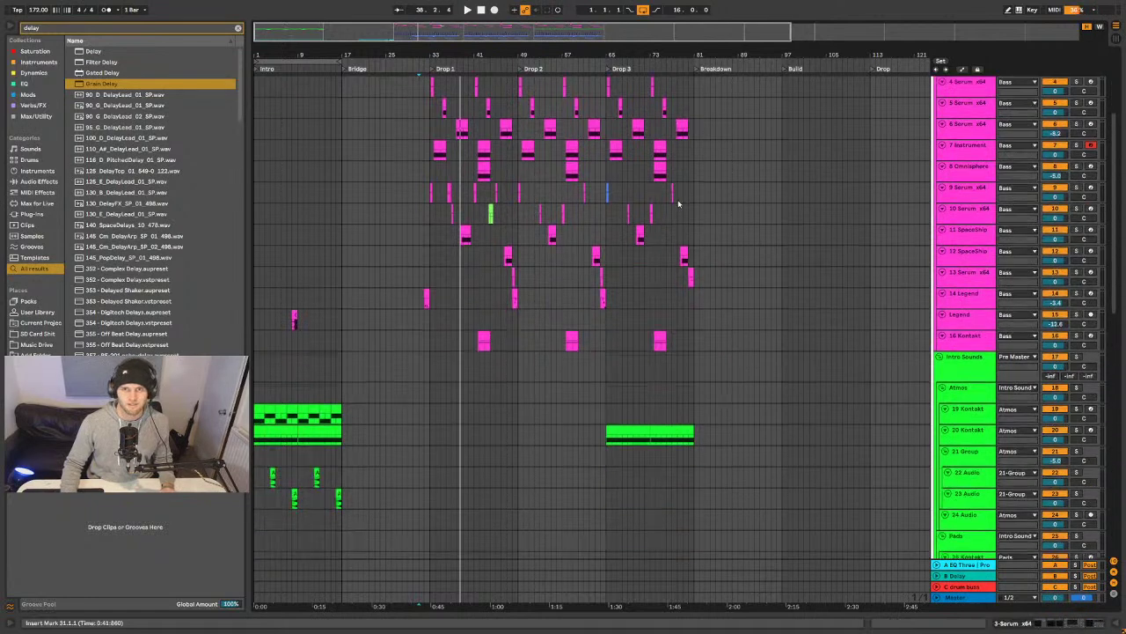
{"action": "scroll", "coordinate": [681, 210], "scroll_direction": "down", "scroll_amount": 6}
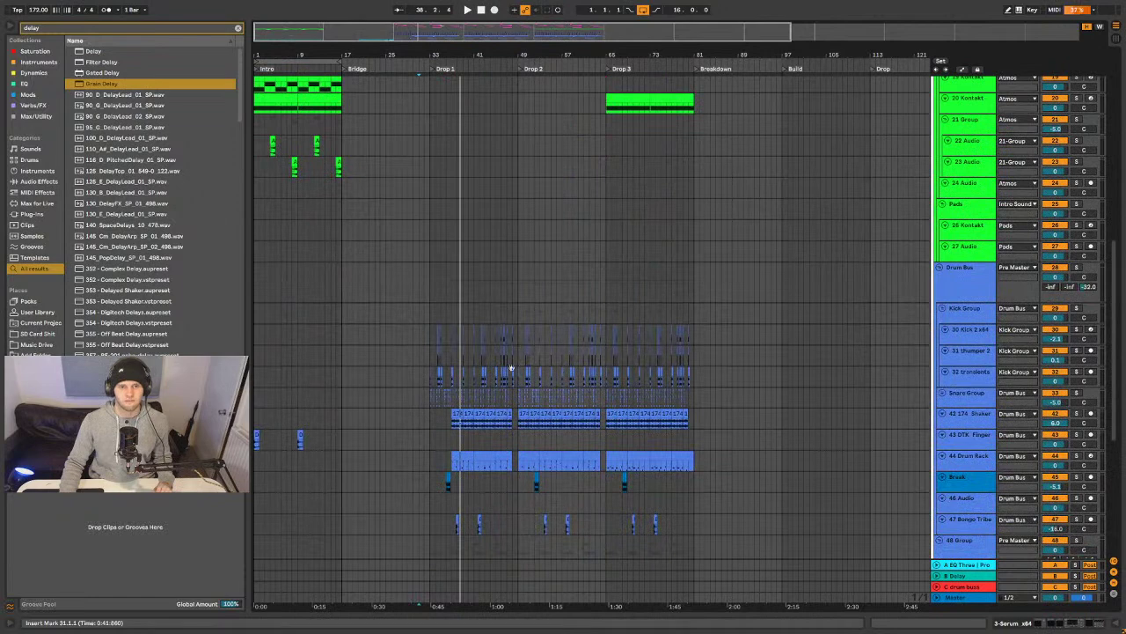
{"action": "scroll", "coordinate": [546, 352], "scroll_direction": "up", "scroll_amount": 10}
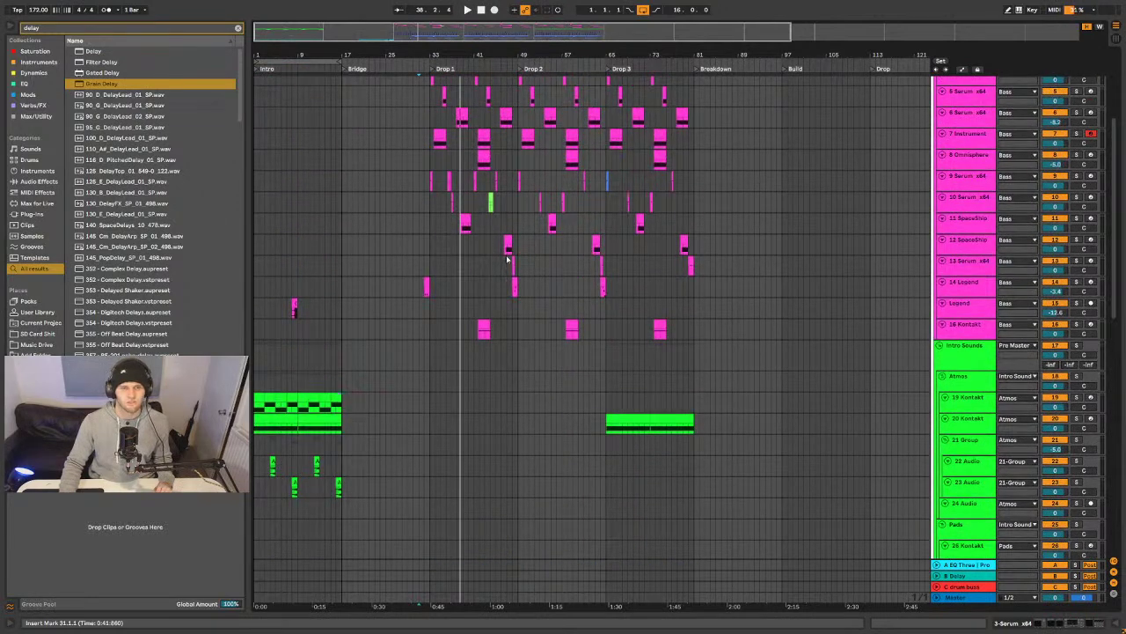
{"action": "scroll", "coordinate": [481, 279], "scroll_direction": "up", "scroll_amount": 3}
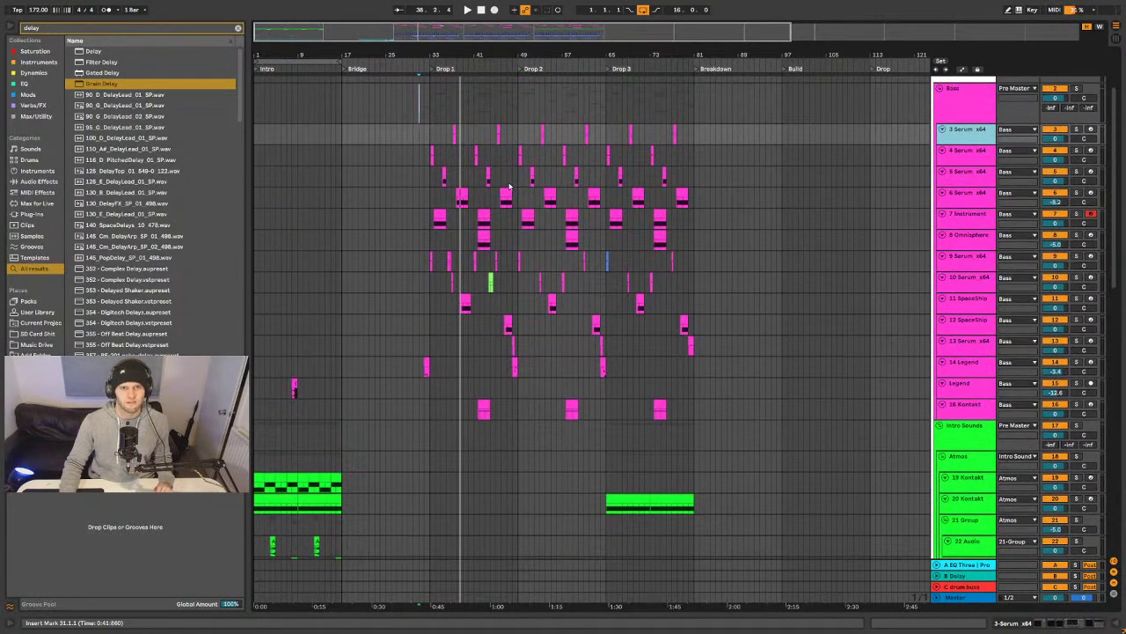
{"action": "scroll", "coordinate": [472, 322], "scroll_direction": "down", "scroll_amount": 8}
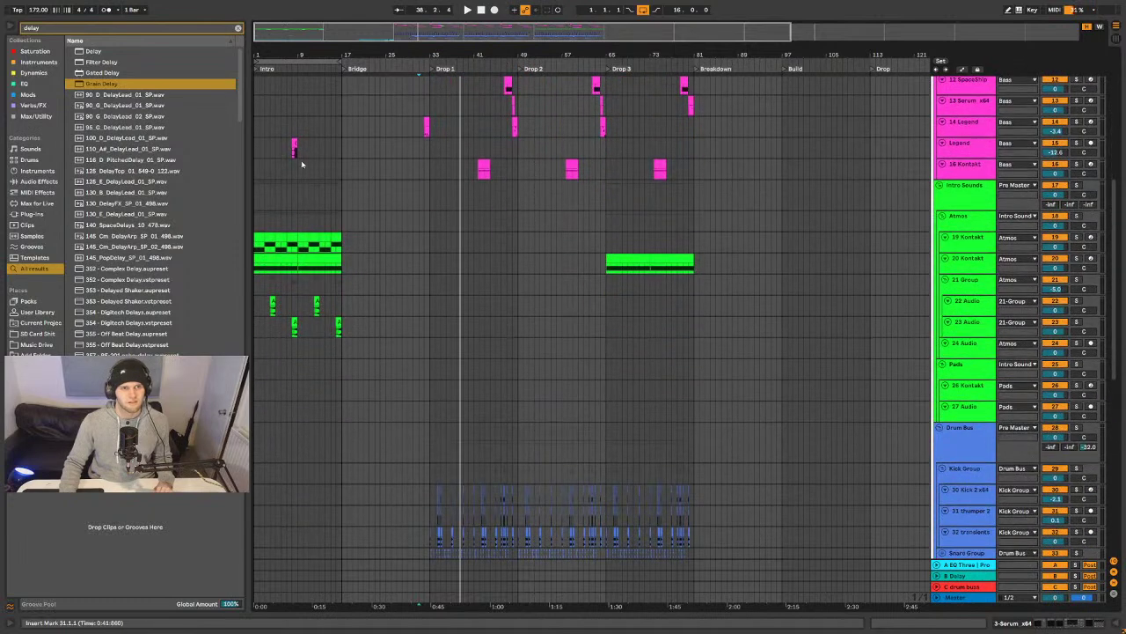
{"action": "scroll", "coordinate": [300, 264], "scroll_direction": "down", "scroll_amount": 15}
{"action": "scroll", "coordinate": [364, 425], "scroll_direction": "down", "scroll_amount": 1}
{"action": "scroll", "coordinate": [519, 486], "scroll_direction": "up", "scroll_amount": 8}
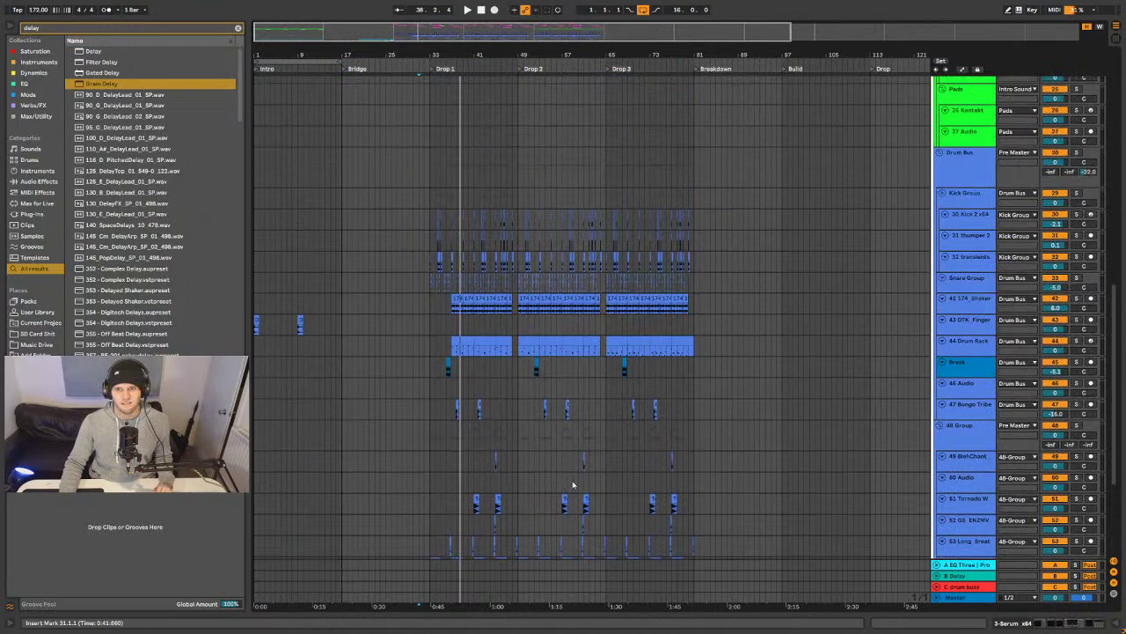
{"action": "scroll", "coordinate": [583, 478], "scroll_direction": "up", "scroll_amount": 15}
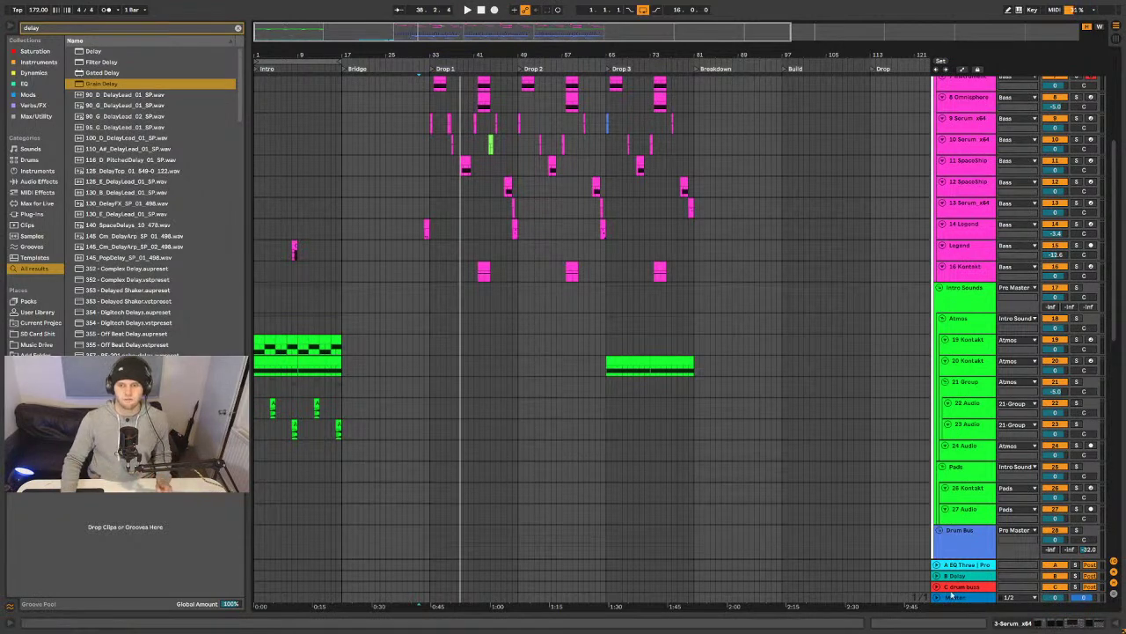
- Open the MNotepad on the Master track, read through the to-do list, and close it along with the device chain
{"action": "left_click", "coordinate": [984, 596]}
{"action": "left_click", "coordinate": [1075, 621]}
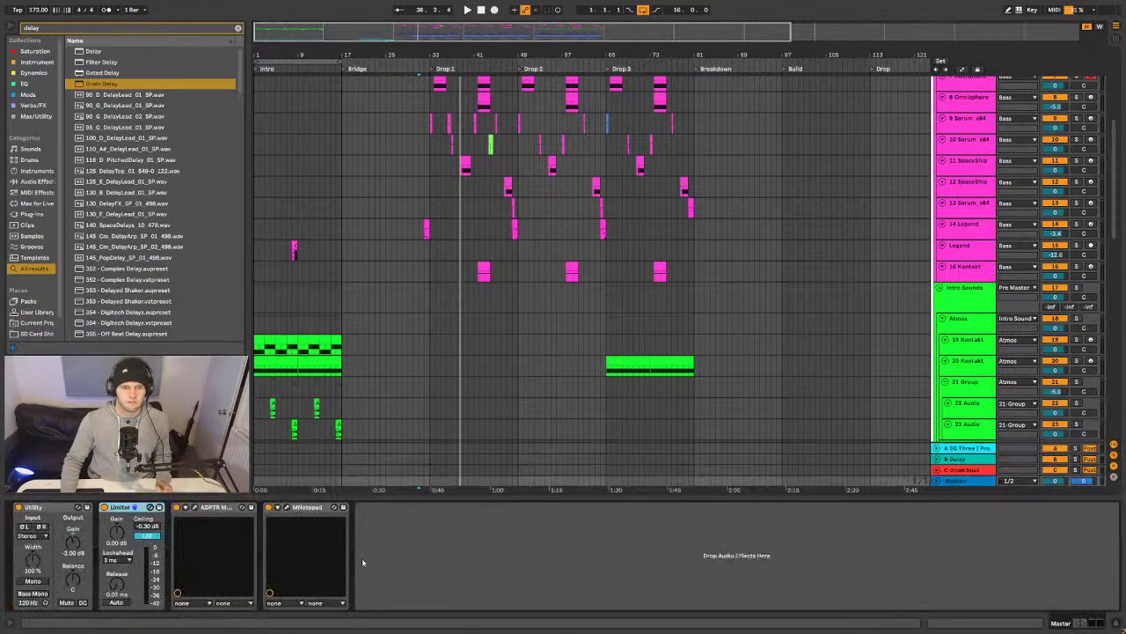
{"action": "left_click", "coordinate": [273, 510]}
{"action": "left_click_drag", "start_coordinate": [647, 300], "coordinate": [513, 185]}
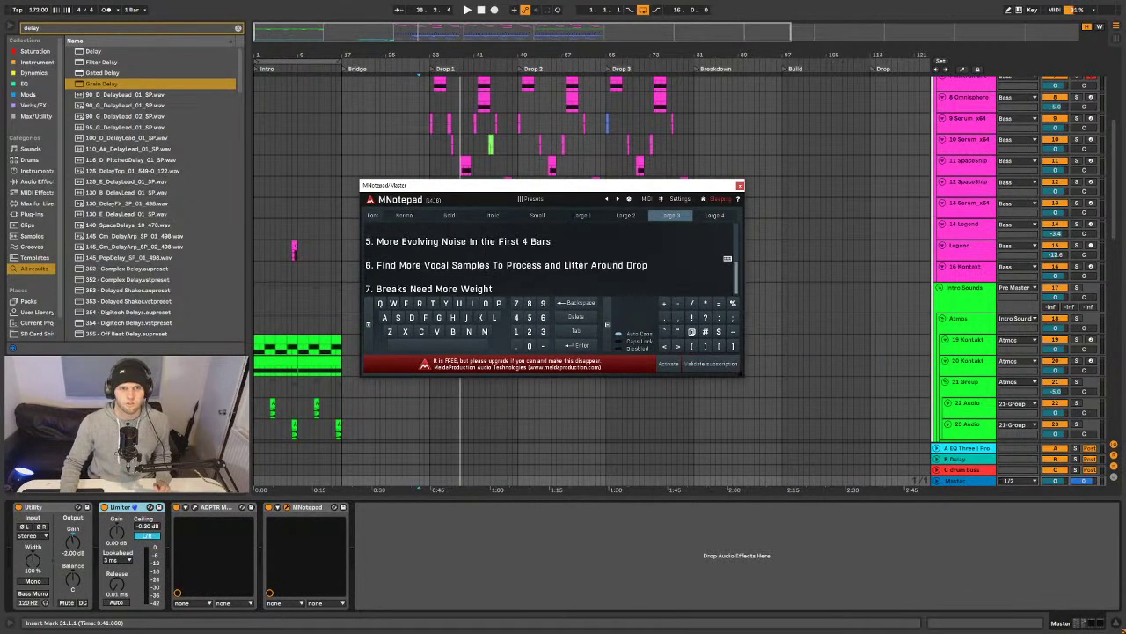
{"action": "scroll", "coordinate": [550, 264], "scroll_direction": "up", "scroll_amount": 4}
{"action": "scroll", "coordinate": [550, 264], "scroll_direction": "down", "scroll_amount": 3}
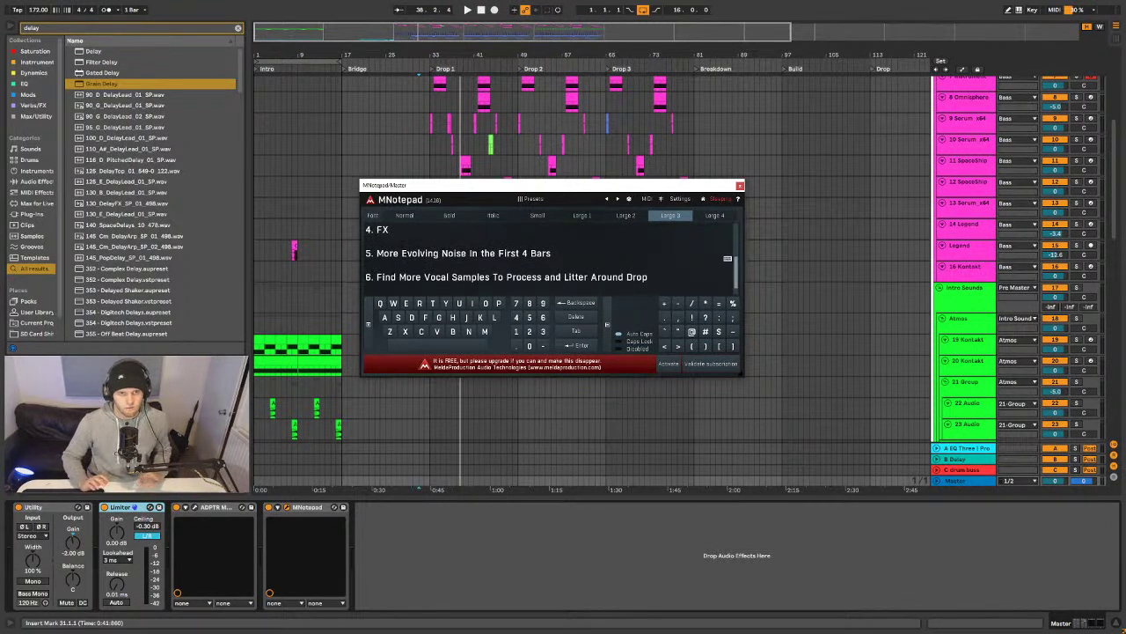
{"action": "scroll", "coordinate": [550, 255], "scroll_direction": "up", "scroll_amount": 3}
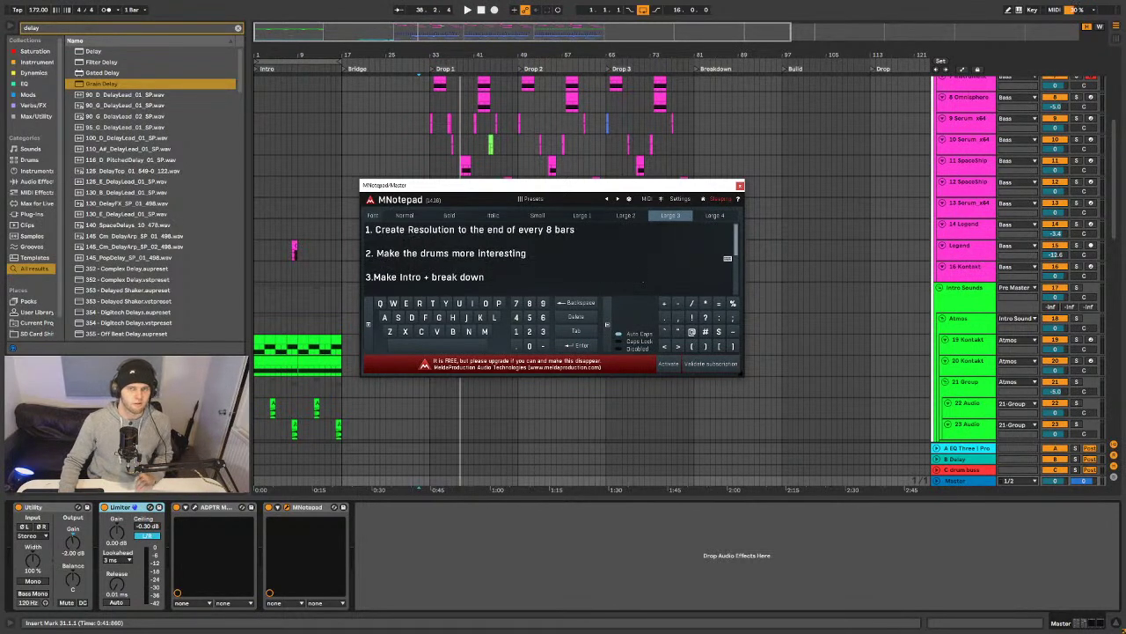
{"action": "scroll", "coordinate": [550, 260], "scroll_direction": "down", "scroll_amount": 4}
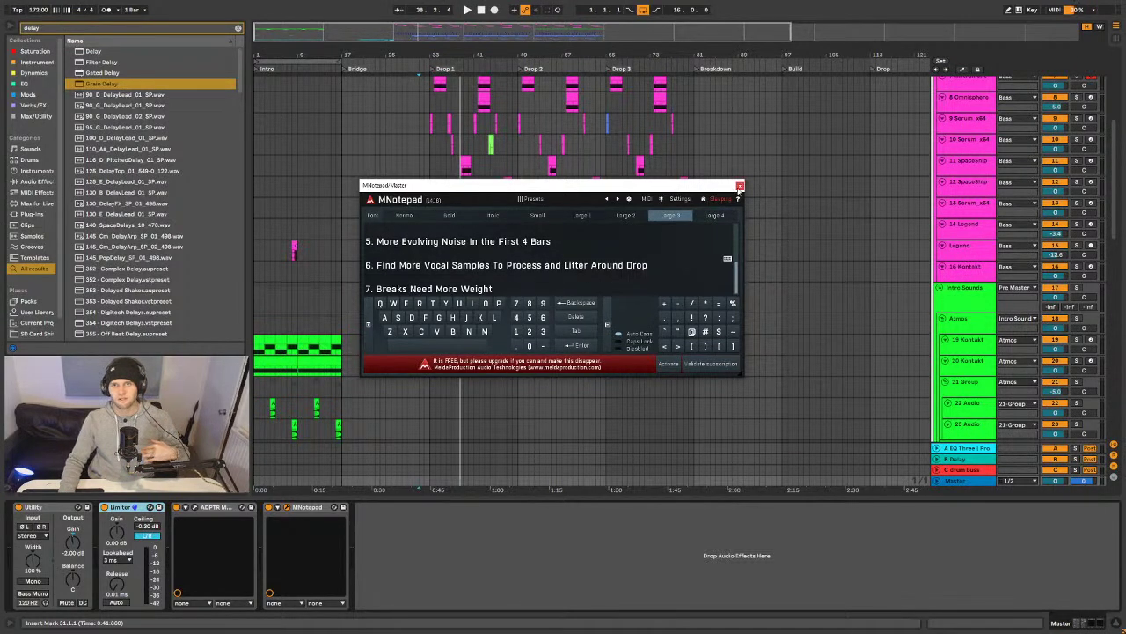
{"action": "left_click", "coordinate": [285, 507]}
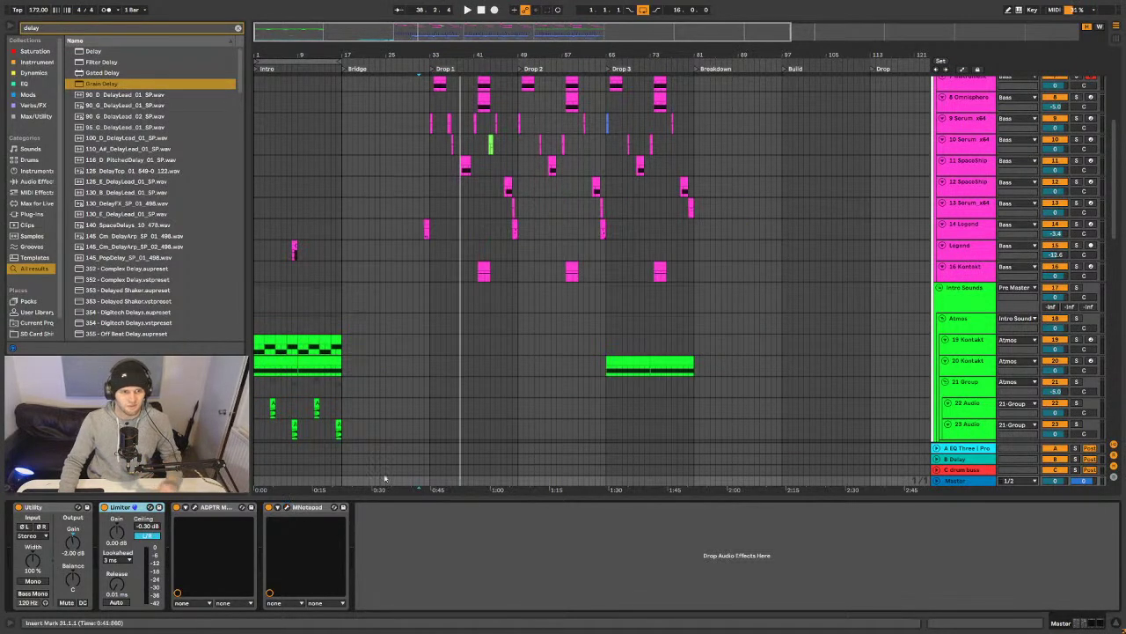
{"action": "scroll", "coordinate": [494, 438], "scroll_direction": "up", "scroll_amount": 4}
{"action": "left_click", "coordinate": [1108, 621]}
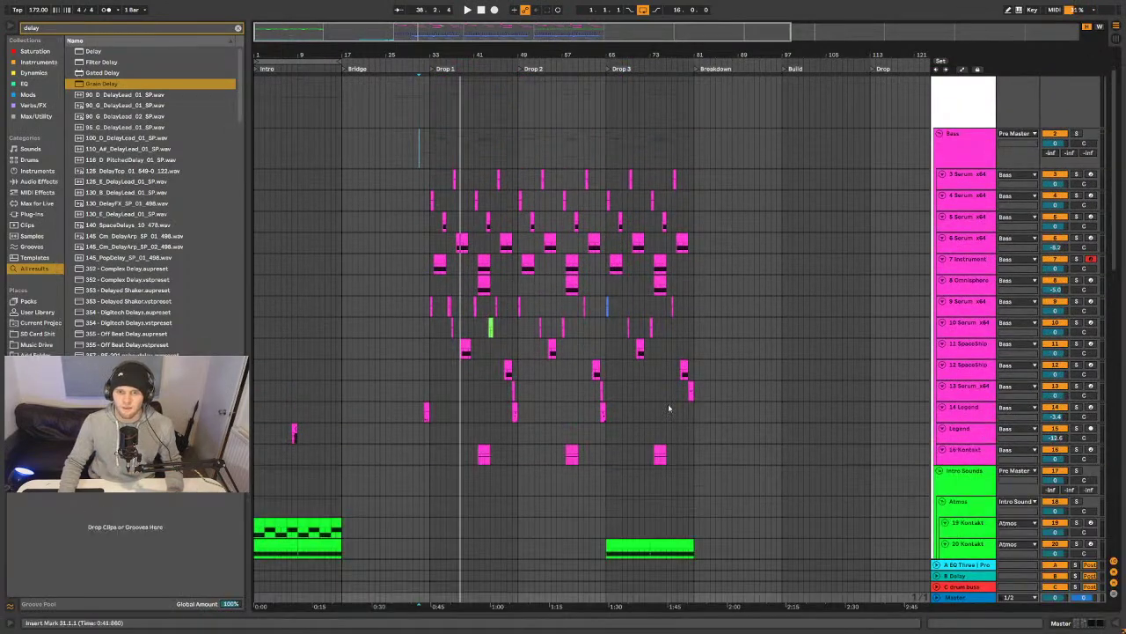
- Frame Drops 1 to 3 in the arrangement and play from bar 32
{"action": "scroll", "coordinate": [537, 378], "scroll_direction": "up", "scroll_amount": 1}
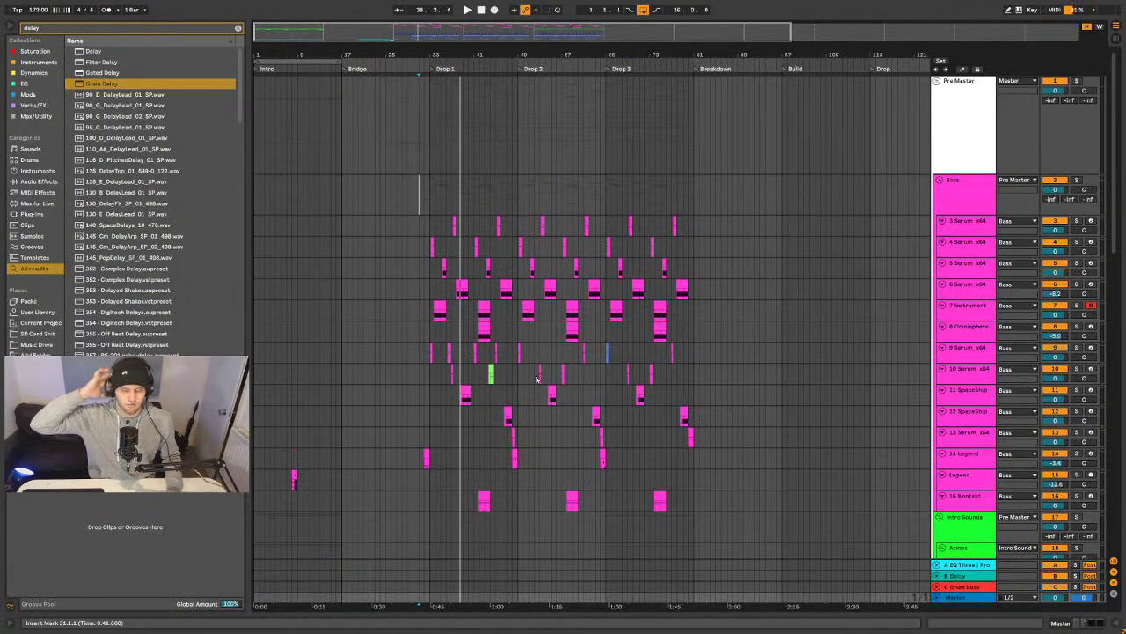
{"action": "left_click_drag", "start_coordinate": [511, 56], "coordinate": [510, 97]}
{"action": "left_click_drag", "start_coordinate": [370, 88], "coordinate": [369, 54]}
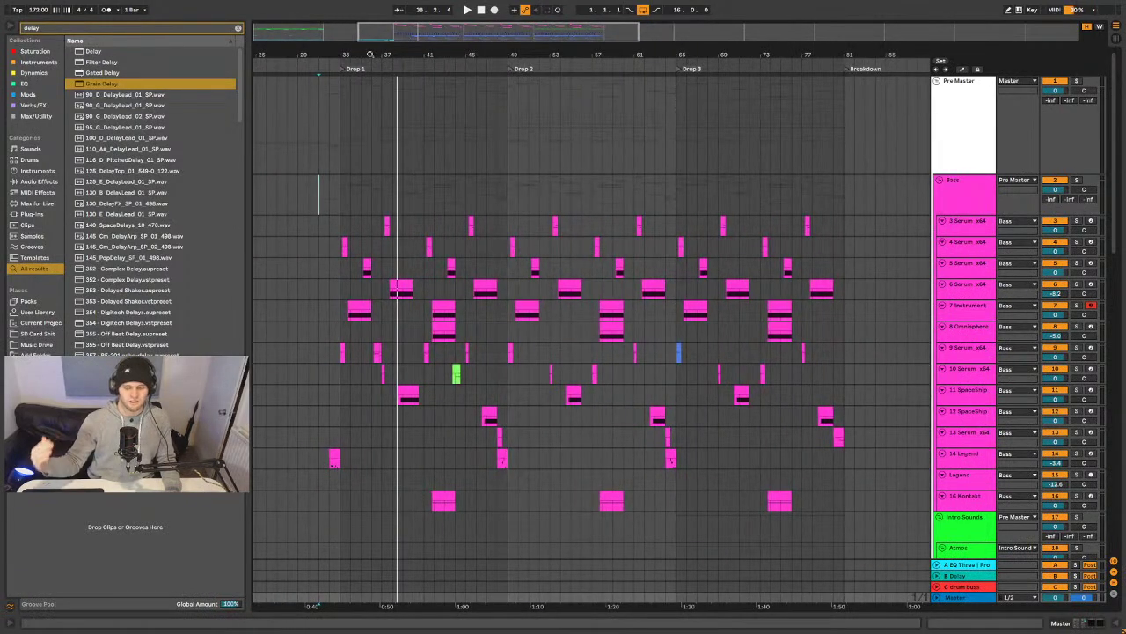
{"action": "left_click", "coordinate": [329, 191]}
{"action": "key", "text": "space"}
{"action": "scroll", "coordinate": [370, 255], "scroll_direction": "down", "scroll_amount": 5}
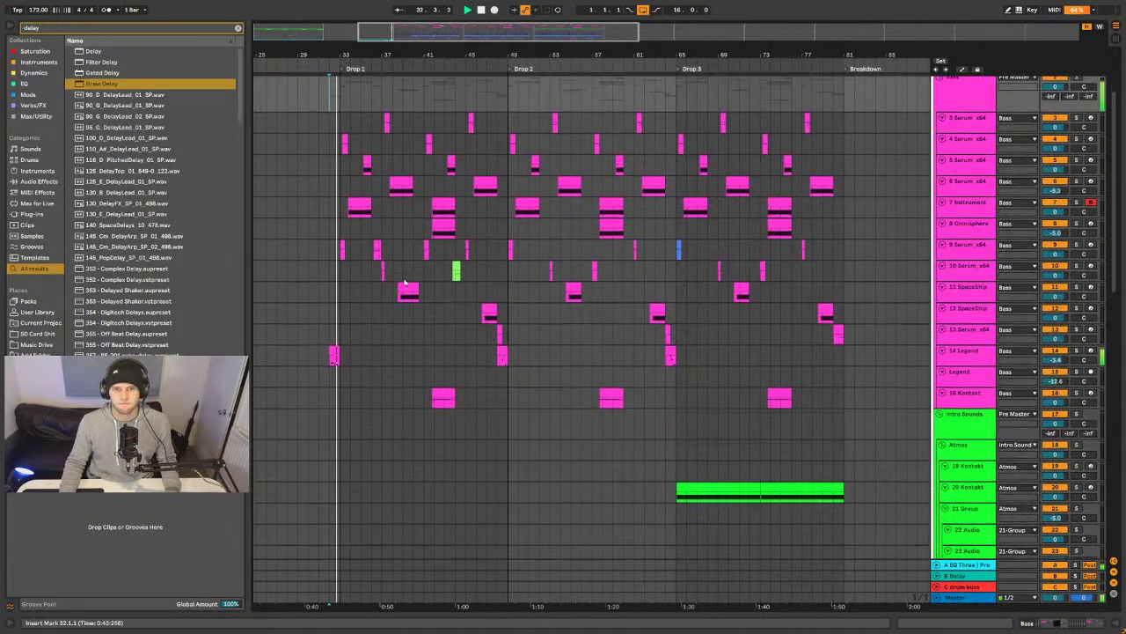
- Restart playback from bar 29 and listen through Drop 1 and into Drop 2
{"action": "left_click", "coordinate": [294, 293]}
{"action": "scroll", "coordinate": [276, 203], "scroll_direction": "up", "scroll_amount": 3}
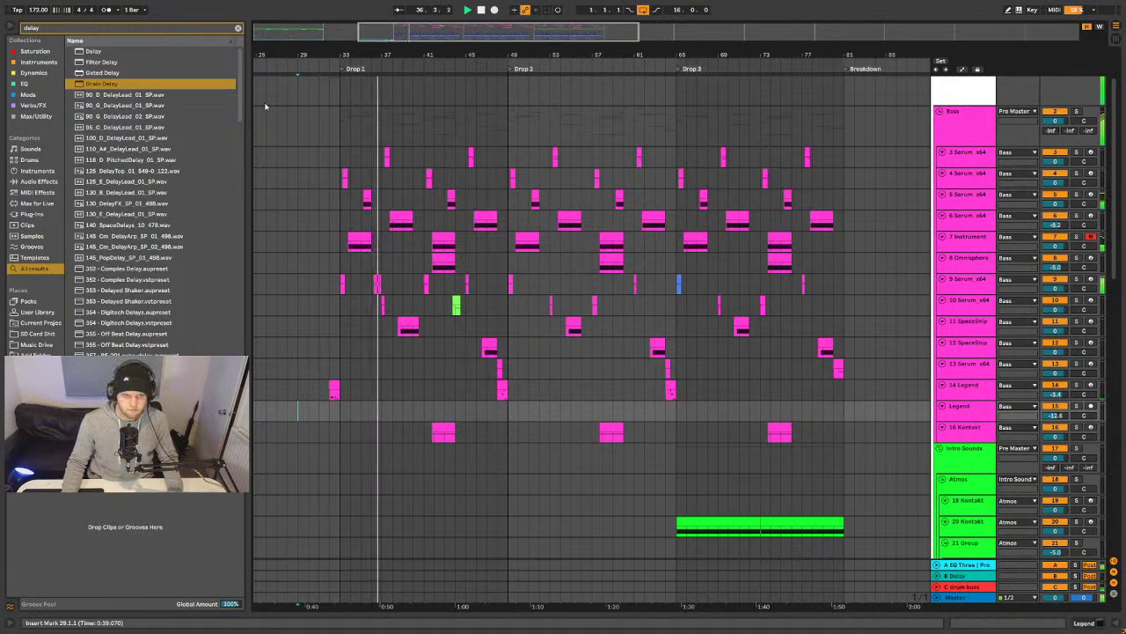
{"action": "left_click_drag", "start_coordinate": [349, 59], "coordinate": [422, 63]}
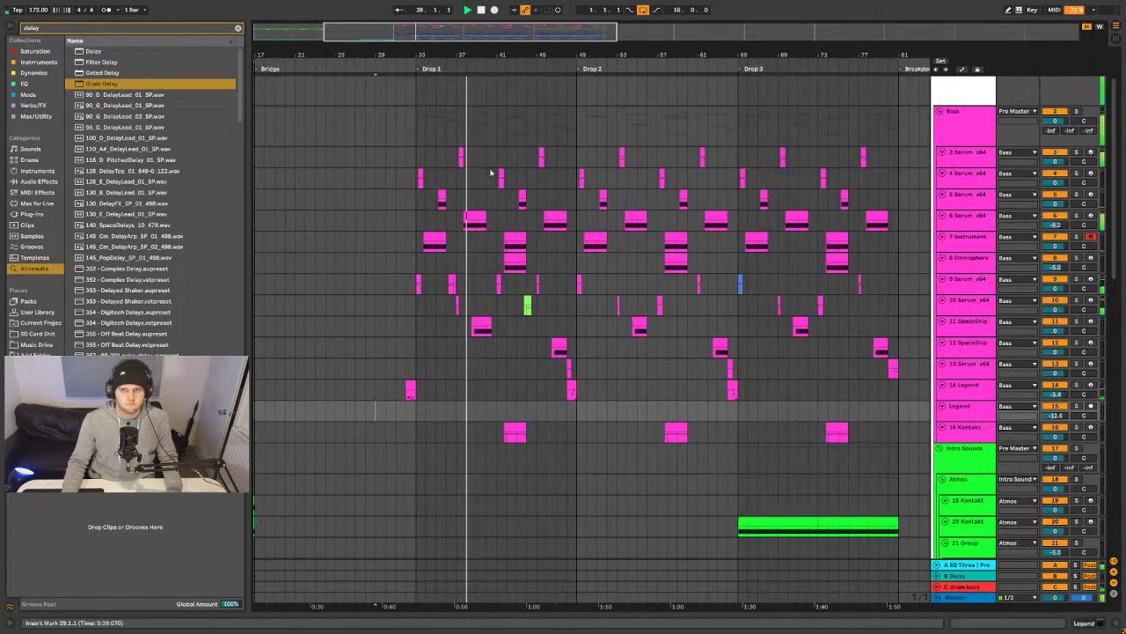
{"action": "scroll", "coordinate": [572, 159], "scroll_direction": "down", "scroll_amount": 3}
{"action": "scroll", "coordinate": [633, 132], "scroll_direction": "up", "scroll_amount": 2}
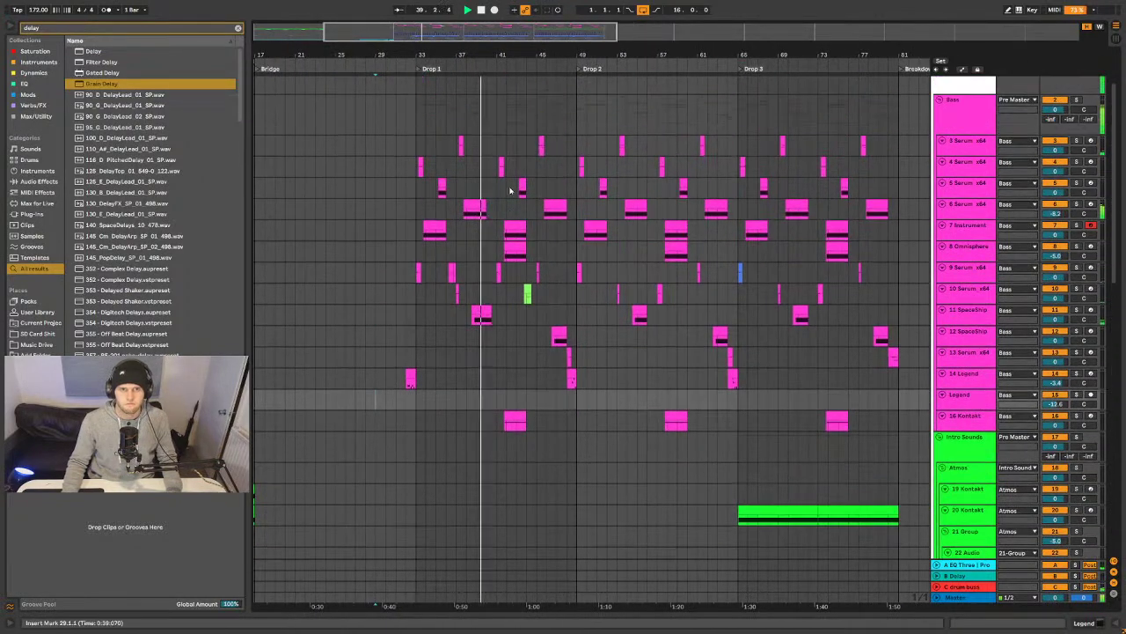
{"action": "mouse_move", "coordinate": [616, 32]}
{"action": "left_mouse_down"}
{"action": "mouse_move", "coordinate": [688, 33]}
{"action": "mouse_move", "coordinate": [611, 32]}
{"action": "left_mouse_up"}
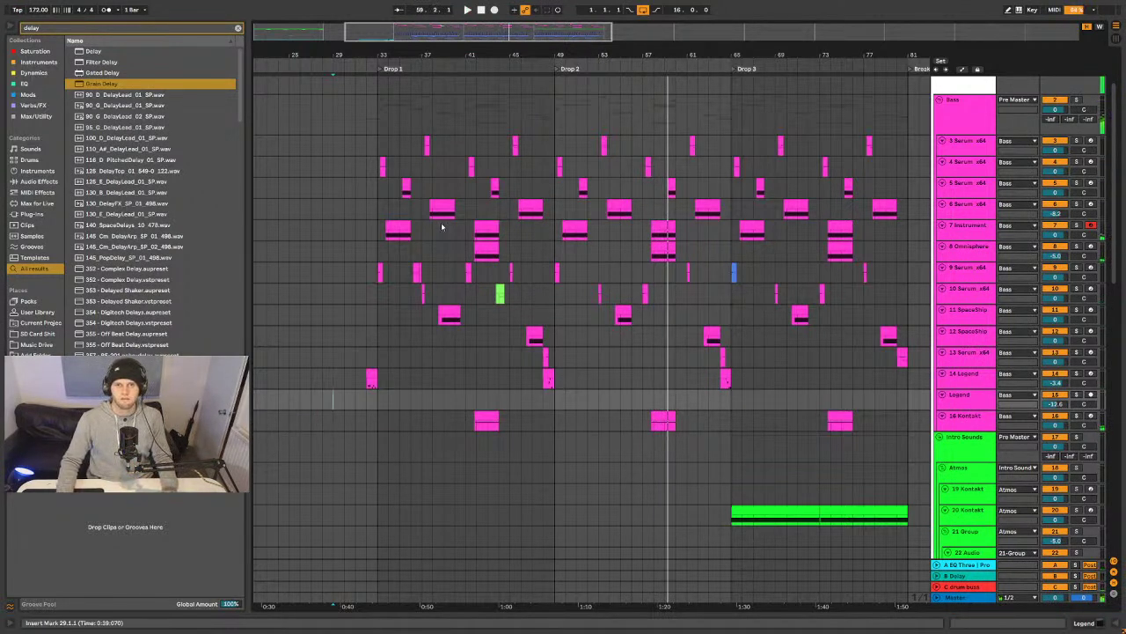
- Open Serum from the Serum_x64 chain of track 7's Instrument Rack and reshape LFO 2 into a falling ramp
{"action": "left_click", "coordinate": [391, 226]}
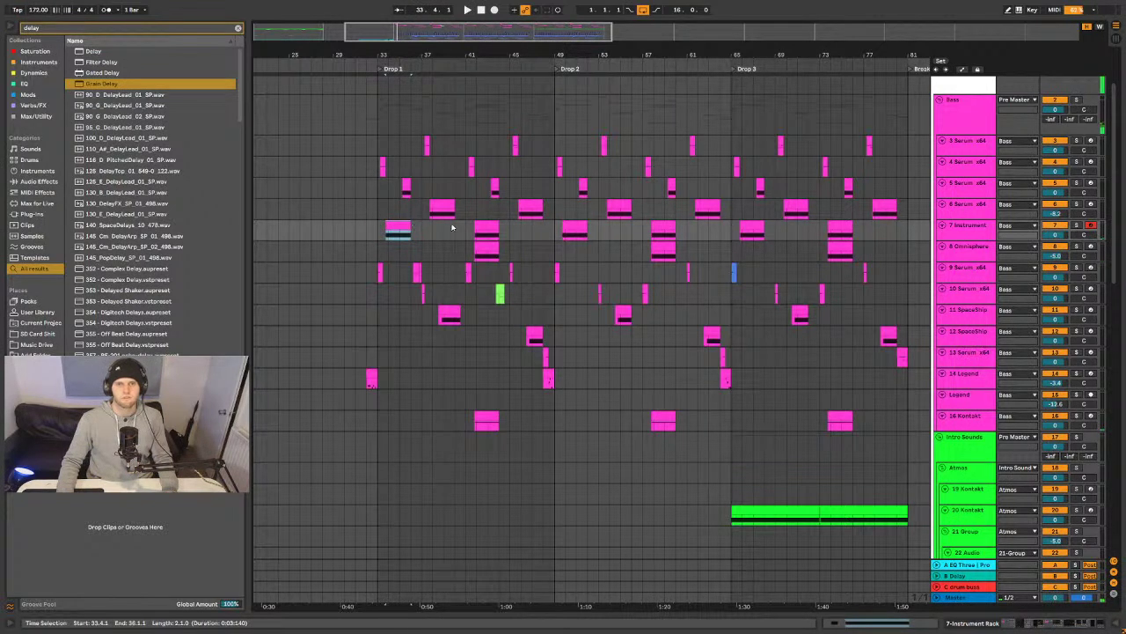
{"action": "left_click", "coordinate": [964, 236]}
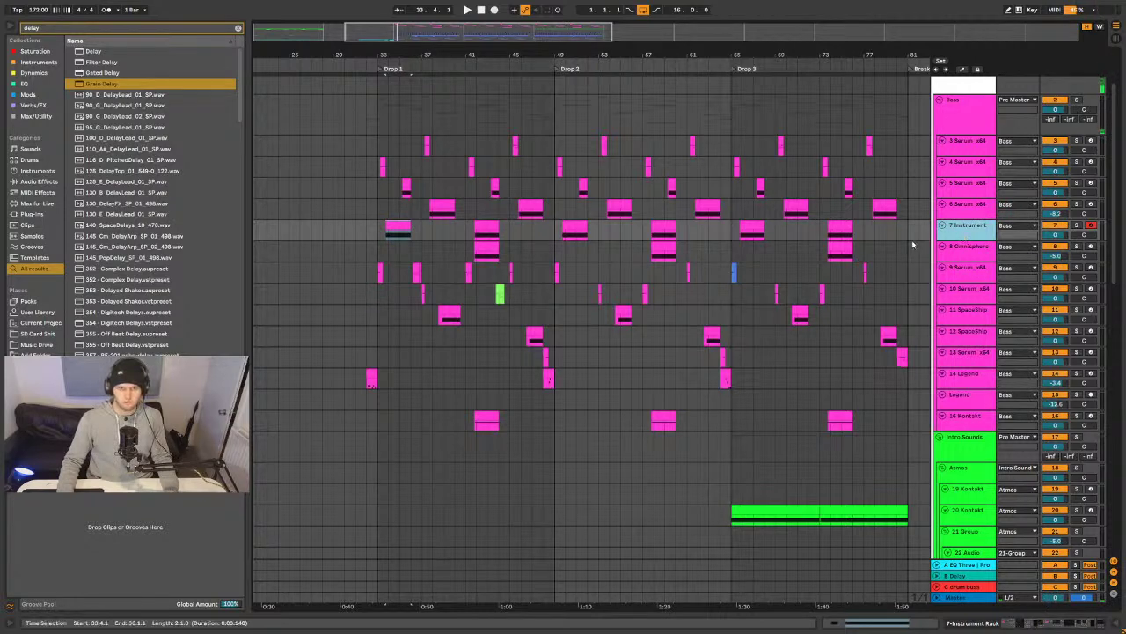
{"action": "left_click", "coordinate": [1046, 623]}
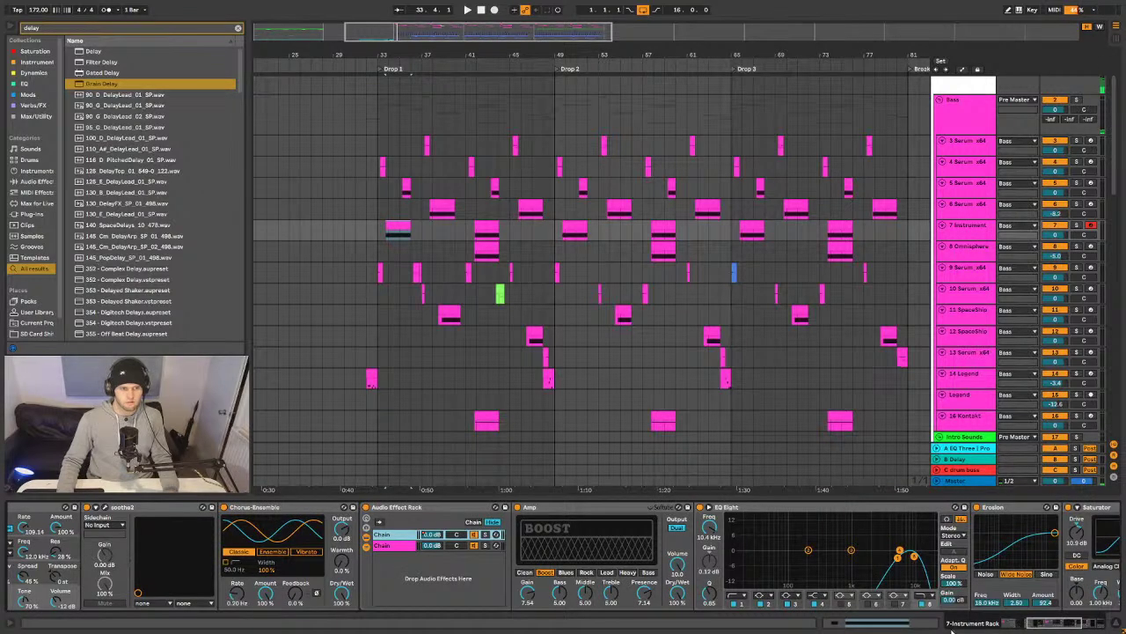
{"action": "left_click_drag", "start_coordinate": [1075, 611], "coordinate": [654, 616]}
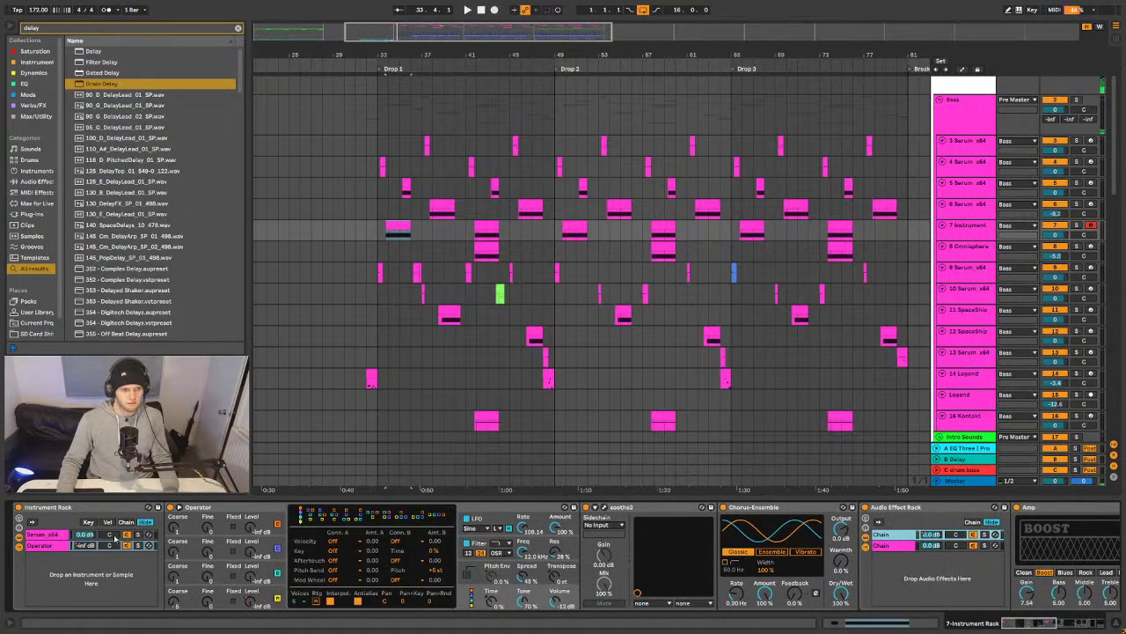
{"action": "left_click", "coordinate": [44, 534]}
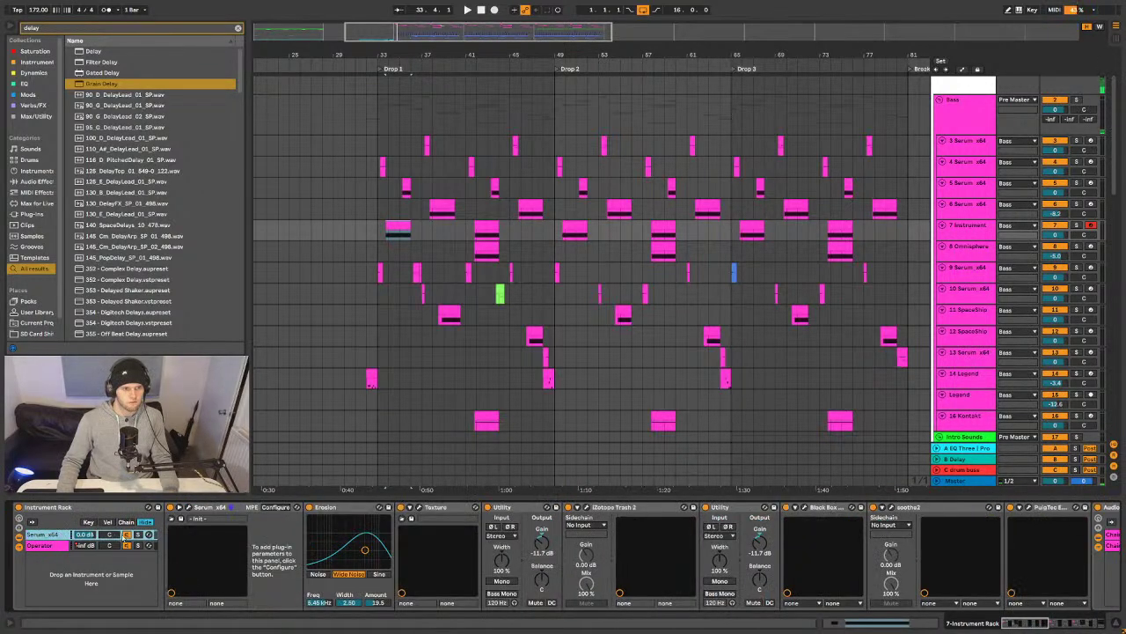
{"action": "left_click", "coordinate": [180, 518]}
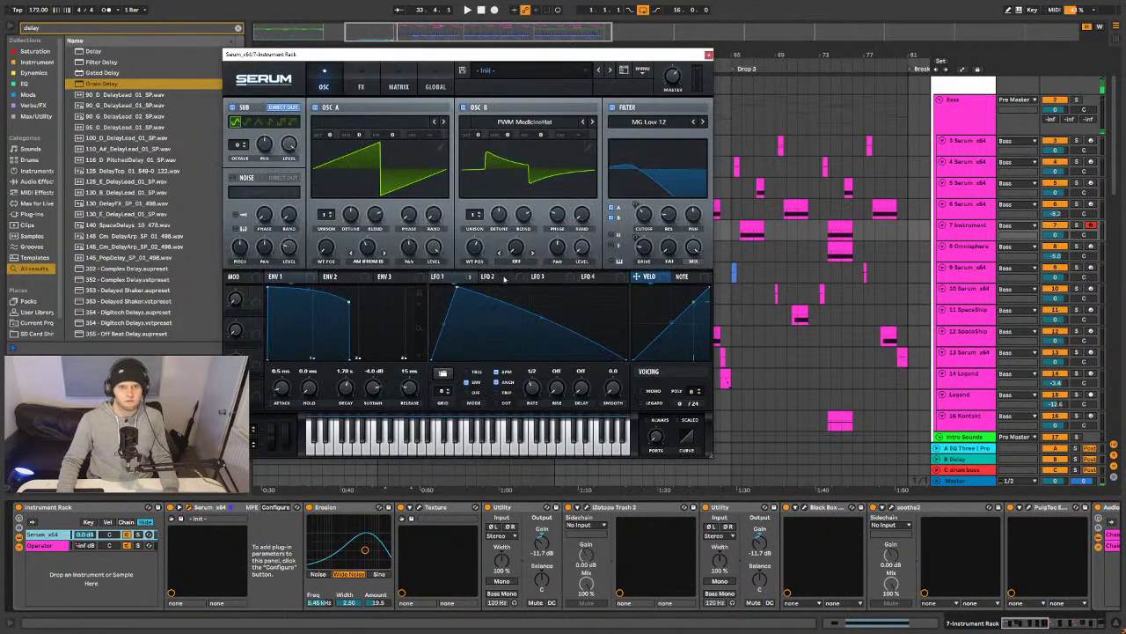
{"action": "left_click", "coordinate": [497, 276]}
{"action": "left_click_drag", "start_coordinate": [528, 288], "coordinate": [345, 247]}
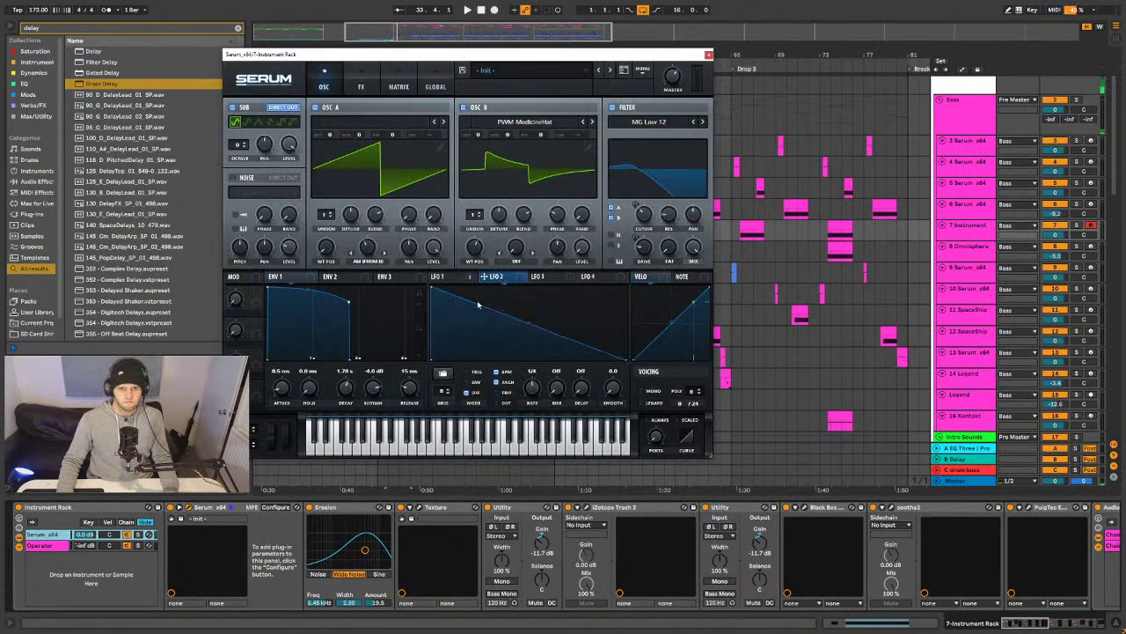
- Add a modulation matrix row routing LFO 3 to Mast.Tun with a small positive amount
{"action": "left_click", "coordinate": [391, 85]}
{"action": "left_click", "coordinate": [255, 233]}
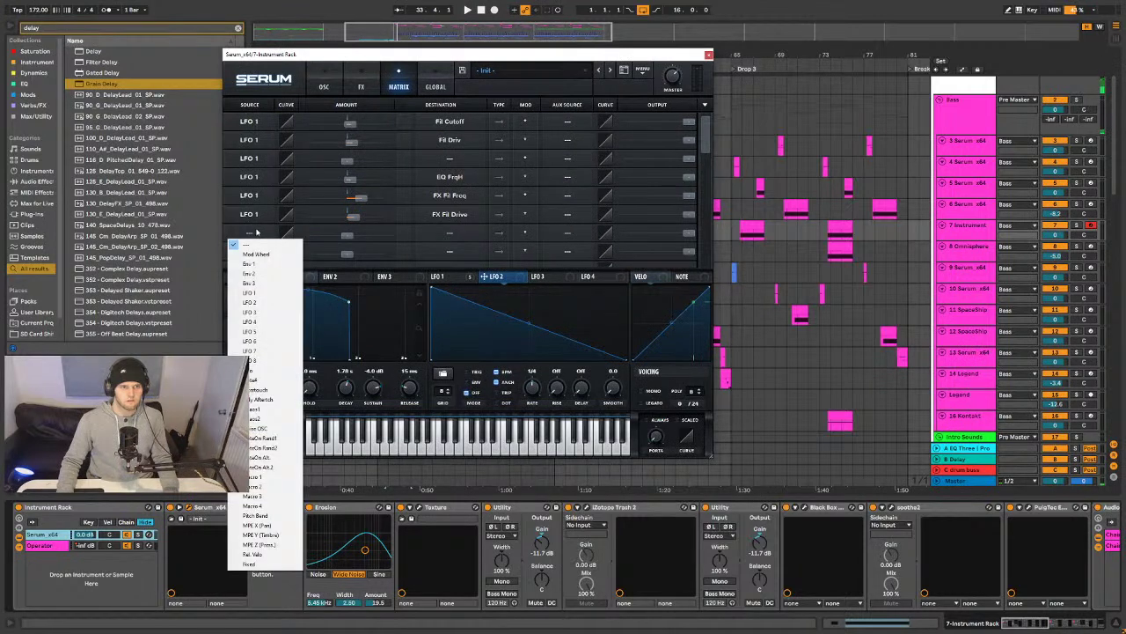
{"action": "left_click", "coordinate": [264, 284]}
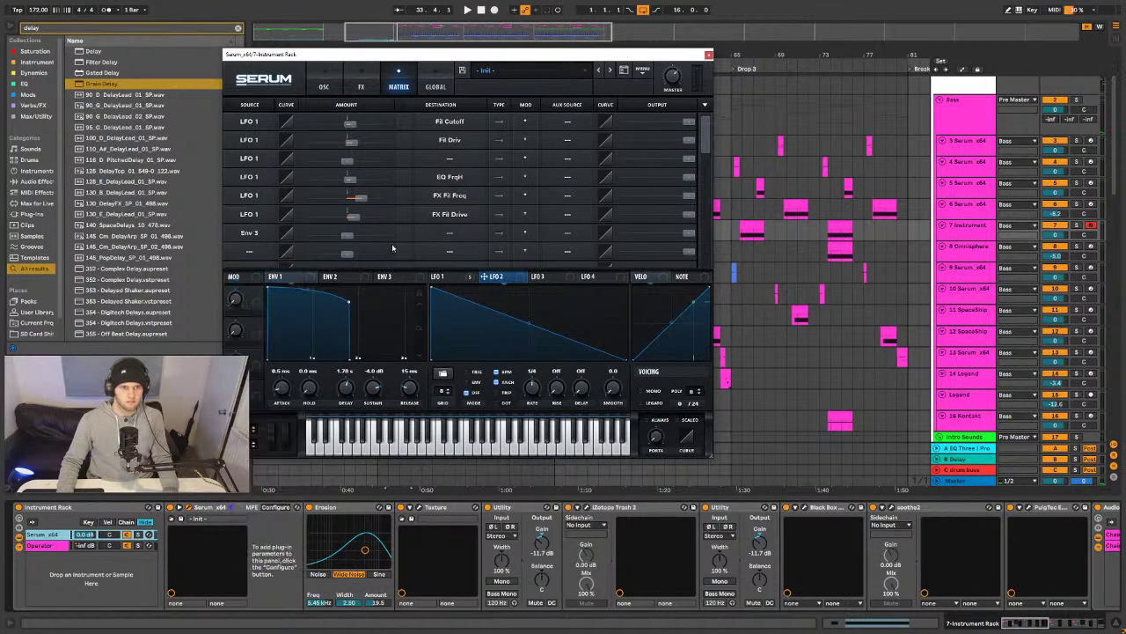
{"action": "left_click", "coordinate": [256, 237]}
{"action": "left_click", "coordinate": [446, 251]}
{"action": "left_click", "coordinate": [447, 250]}
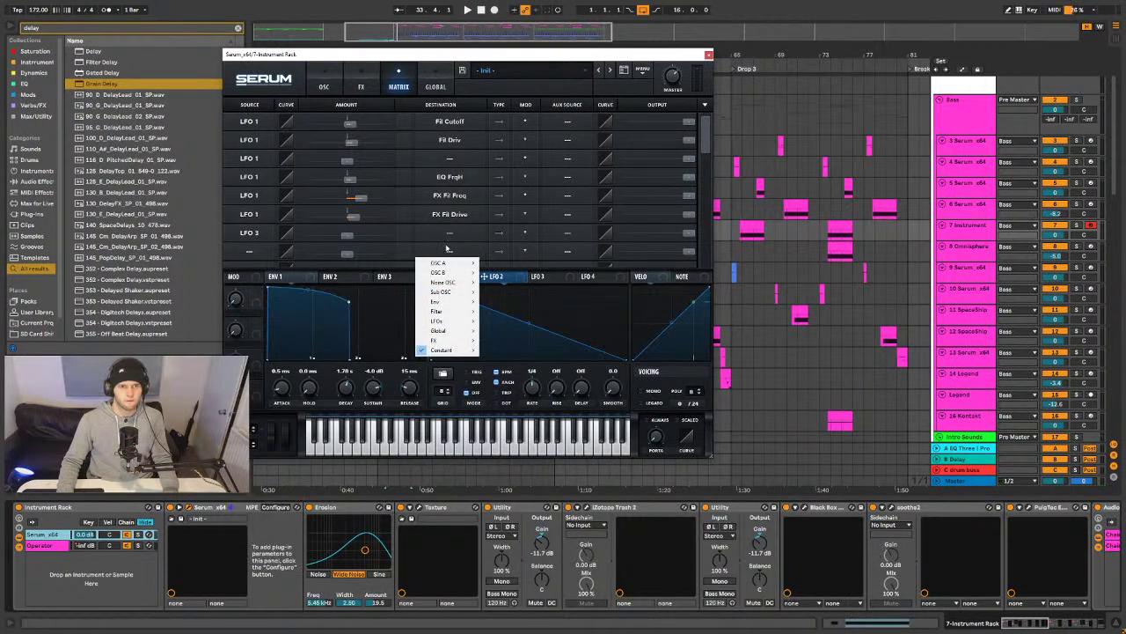
{"action": "mouse_move", "coordinate": [452, 320]}
{"action": "left_click", "coordinate": [506, 320]}
{"action": "left_click", "coordinate": [450, 250]}
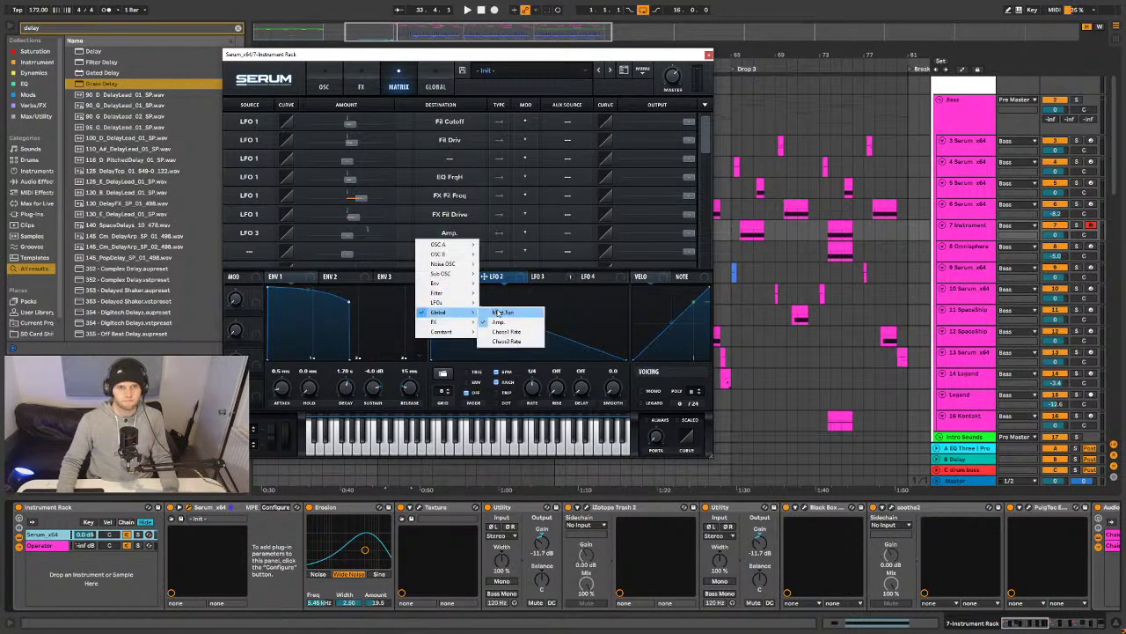
{"action": "left_click", "coordinate": [504, 312]}
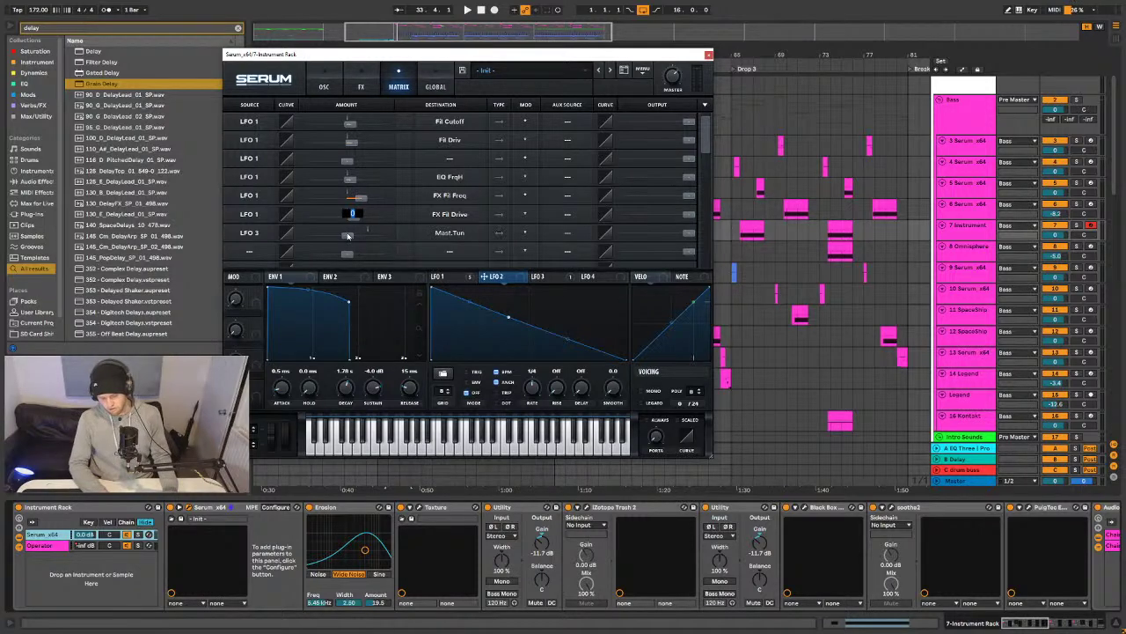
{"action": "type", "text": "122"}
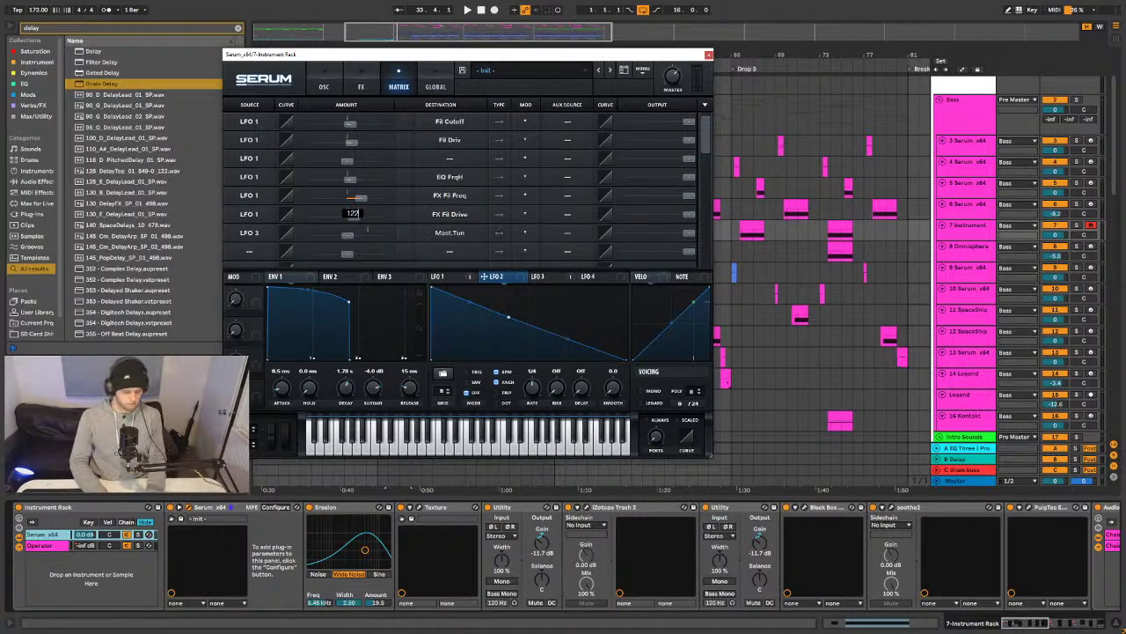
{"action": "key", "text": "Return"}
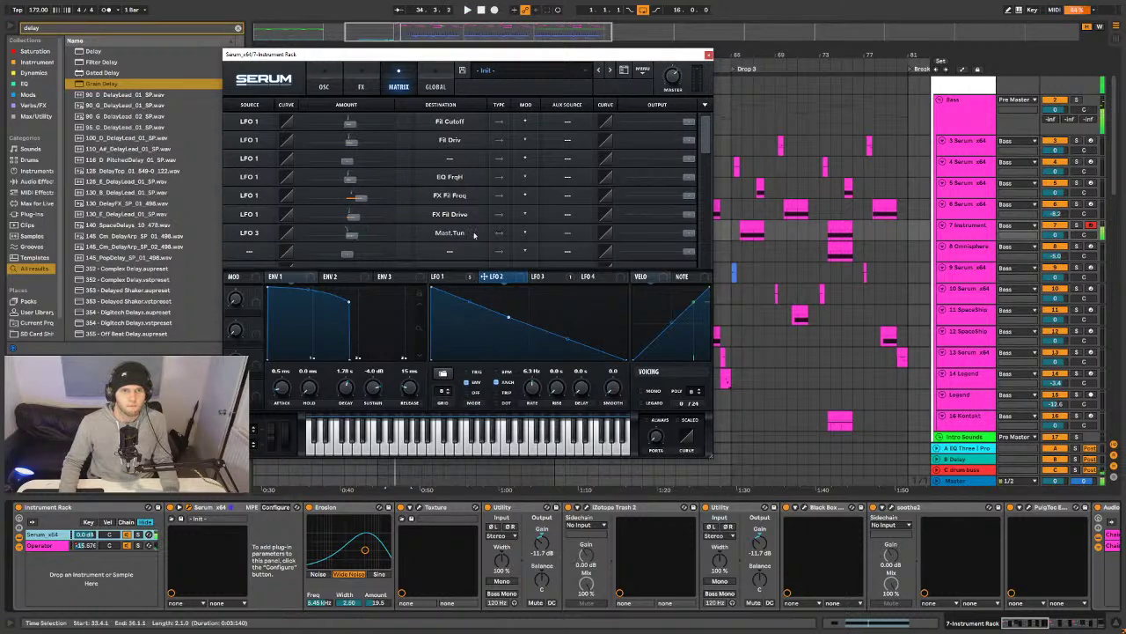
- Set LFO 3 to a steeply curved falling shape in envelope mode, with BPM sync off and a rate of 5.6 Hz
{"action": "left_click", "coordinate": [537, 277]}
{"action": "left_click", "coordinate": [496, 277]}
{"action": "left_click", "coordinate": [325, 81]}
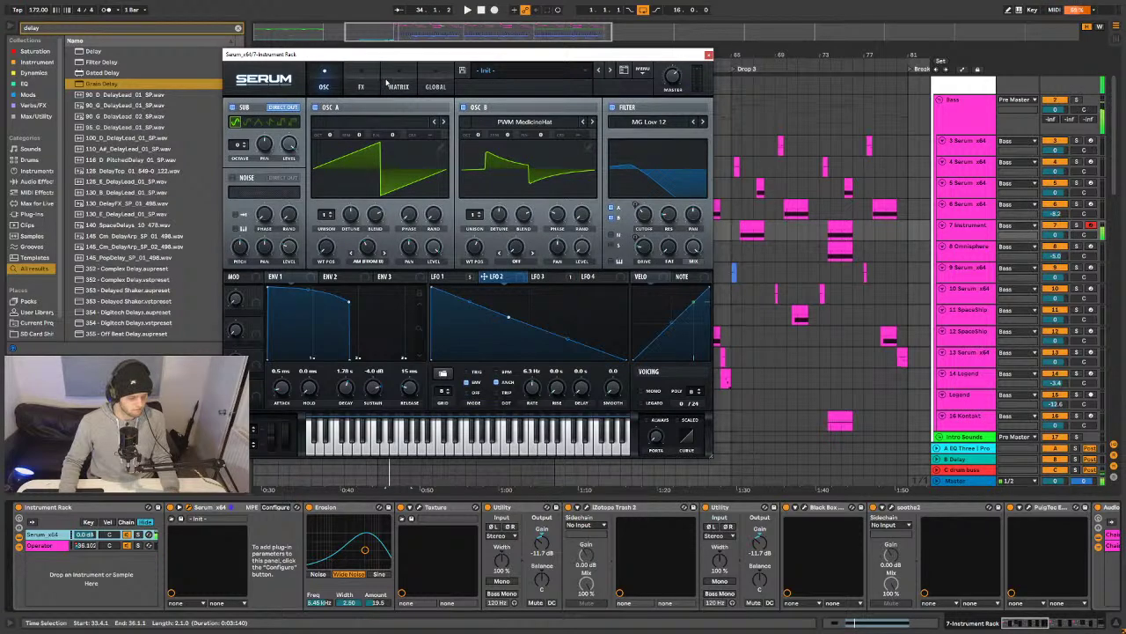
{"action": "left_click", "coordinate": [539, 277]}
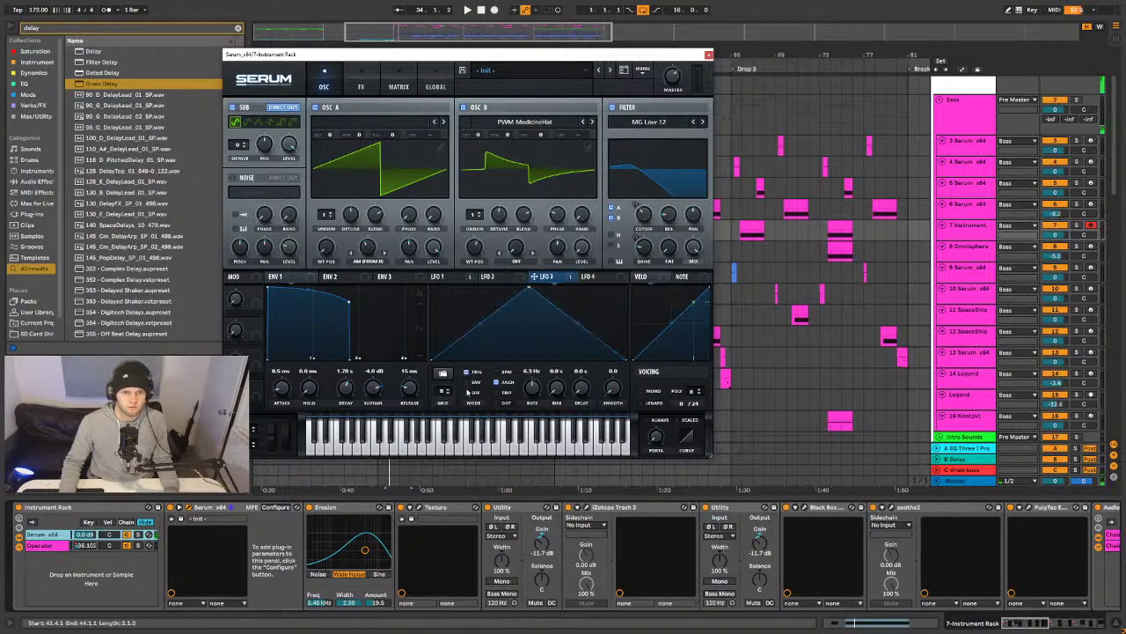
{"action": "left_click", "coordinate": [499, 371]}
{"action": "left_click_drag", "start_coordinate": [529, 288], "coordinate": [432, 287]}
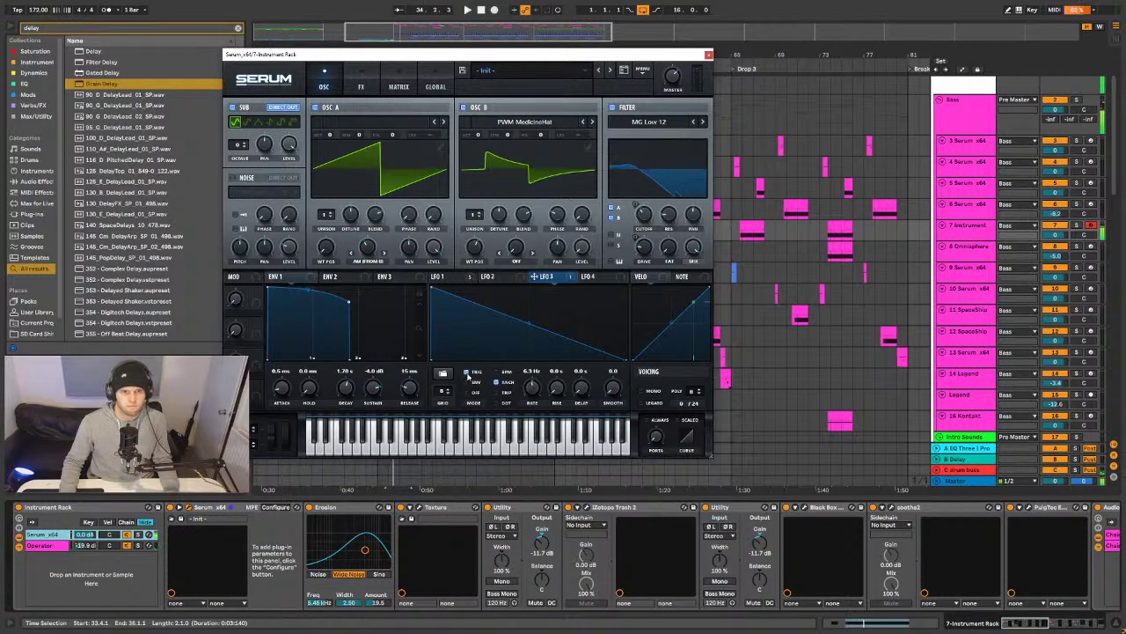
{"action": "left_click", "coordinate": [467, 382]}
{"action": "left_click_drag", "start_coordinate": [523, 393], "coordinate": [533, 402]}
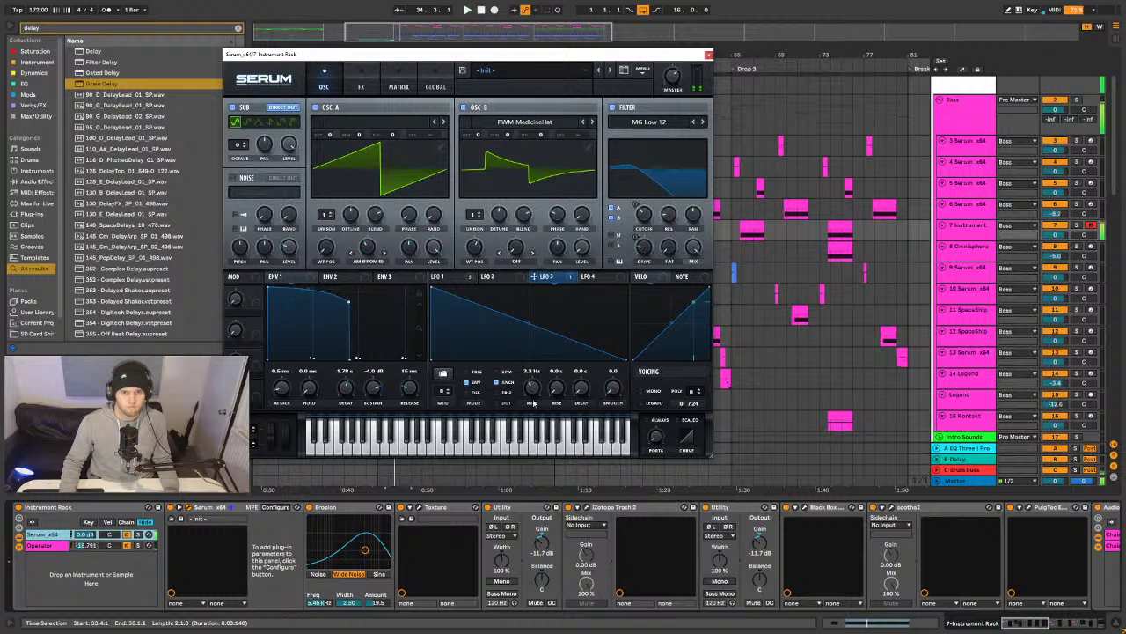
{"action": "key", "text": "space"}
{"action": "left_click_drag", "start_coordinate": [528, 322], "coordinate": [534, 371]}
- Enable Serum's noise oscillator with the TransPerc1 sample and modulate its level with LFO 3 at 100
{"action": "left_click", "coordinate": [290, 189]}
{"action": "left_click", "coordinate": [266, 192]}
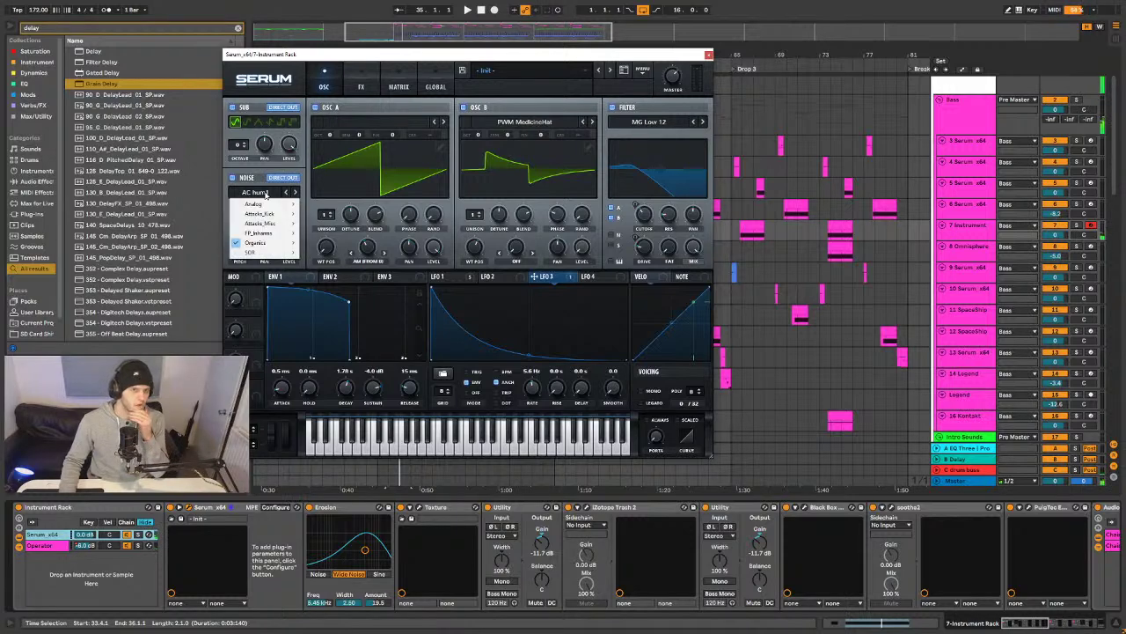
{"action": "mouse_move", "coordinate": [267, 235]}
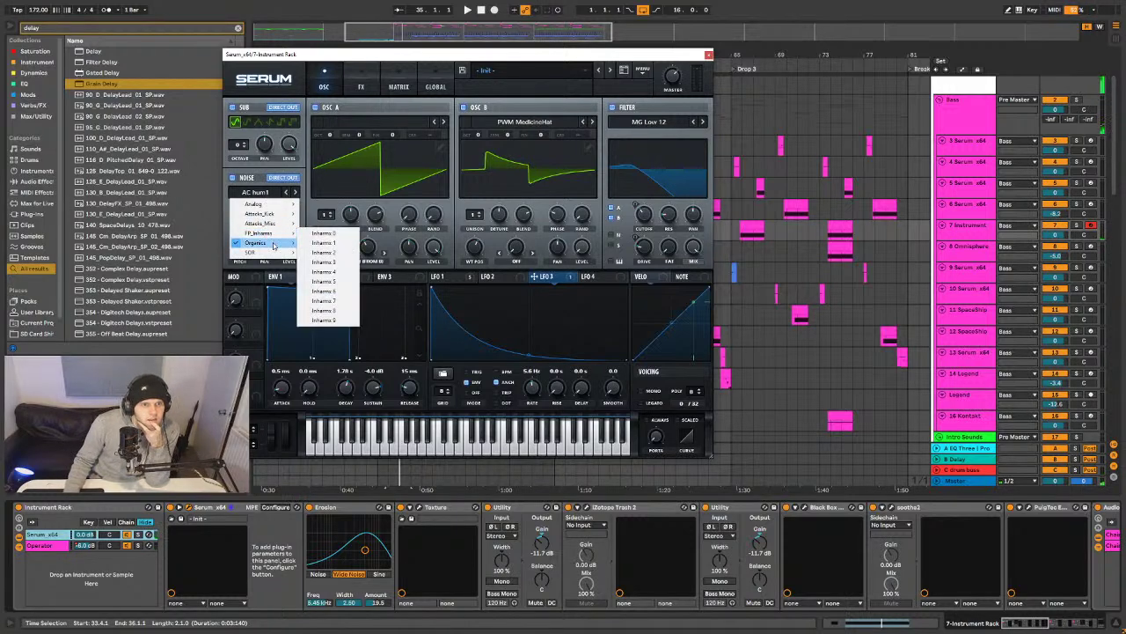
{"action": "mouse_move", "coordinate": [276, 216]}
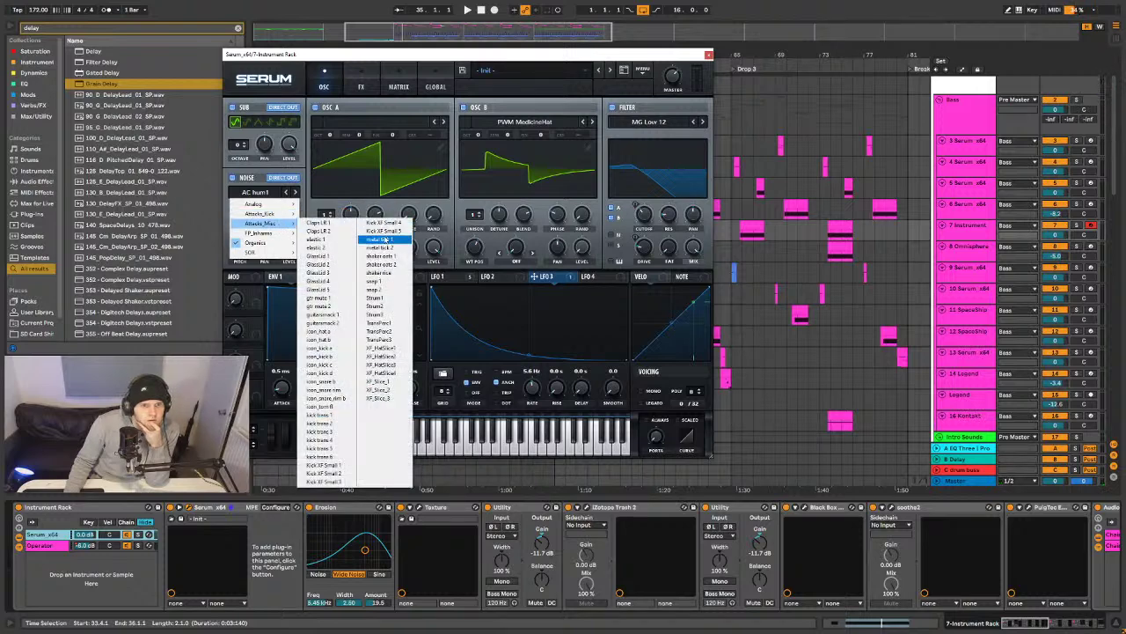
{"action": "left_click", "coordinate": [380, 322]}
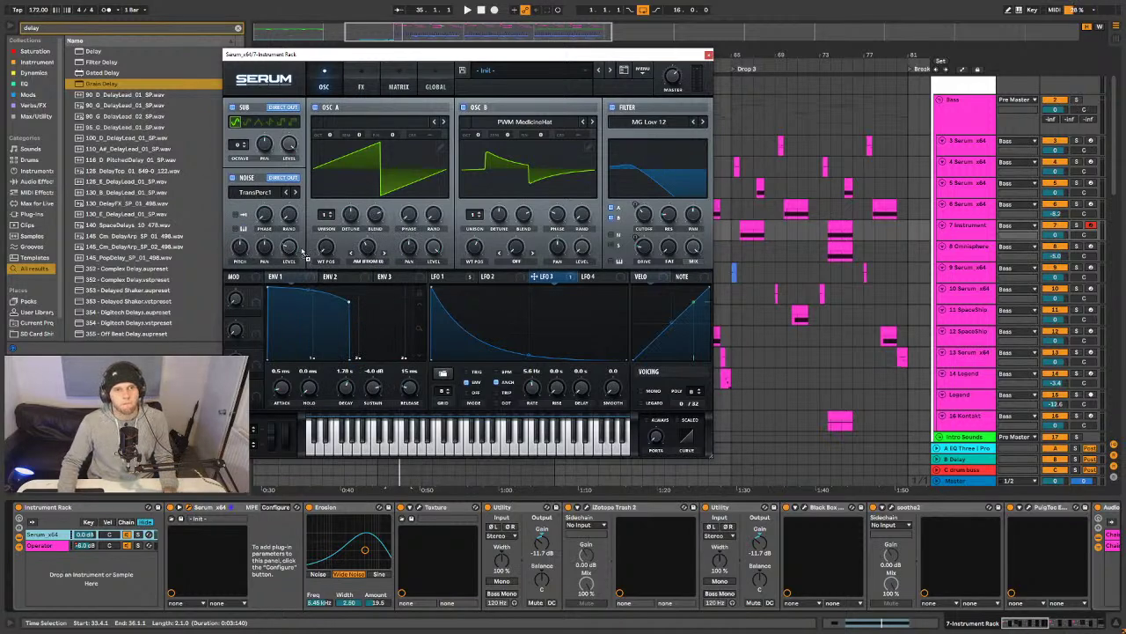
{"action": "left_click_drag", "start_coordinate": [288, 248], "coordinate": [289, 248]}
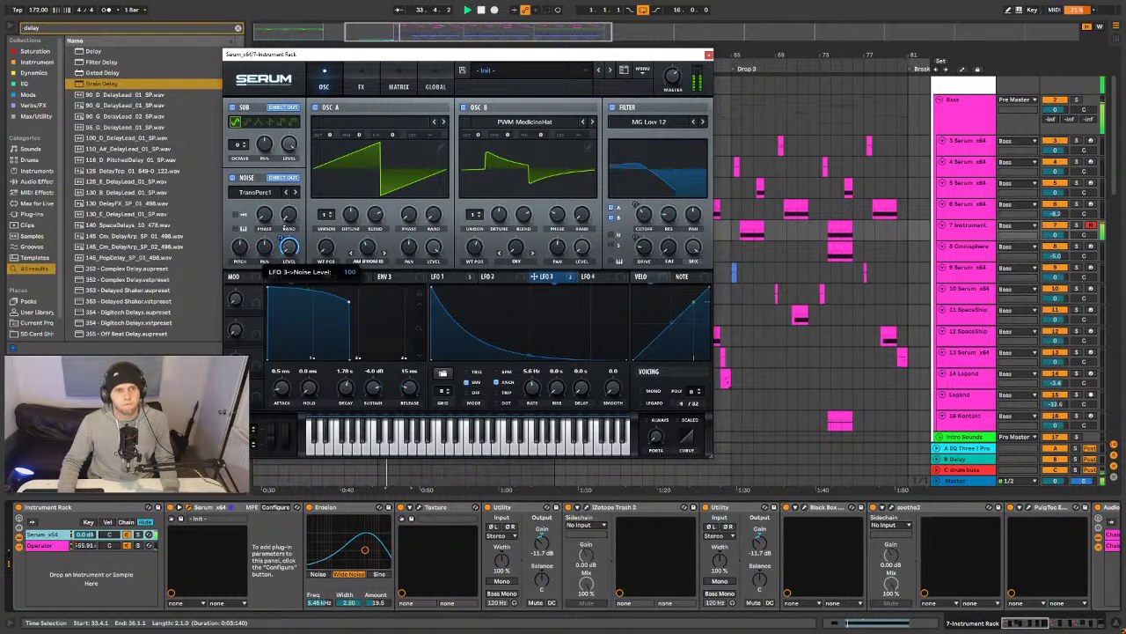
- Switch off oscillators A and B and play the clip to audition the noise layer without them
{"action": "key", "text": "space"}
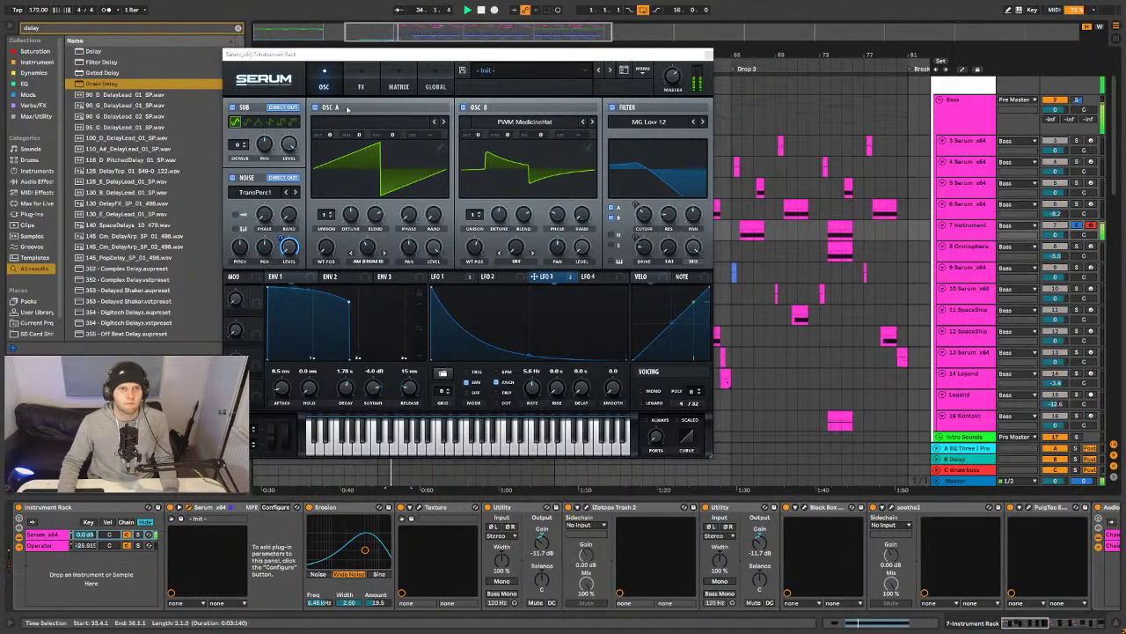
{"action": "left_click", "coordinate": [315, 107]}
{"action": "left_click", "coordinate": [464, 108]}
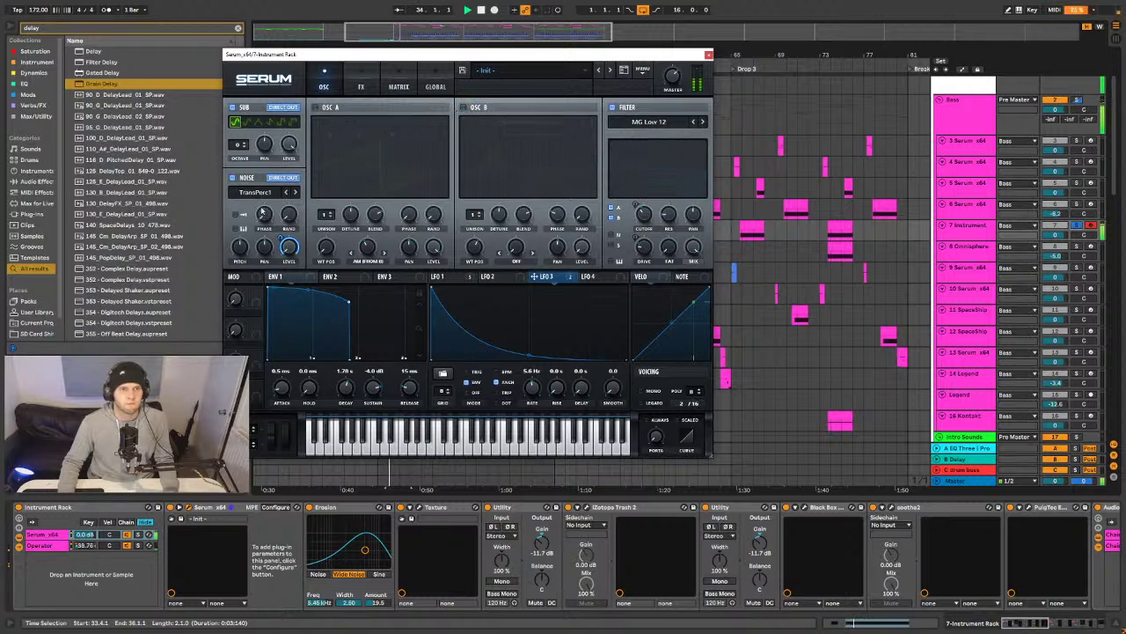
{"action": "mouse_move", "coordinate": [287, 249]}
{"action": "key", "text": "space"}
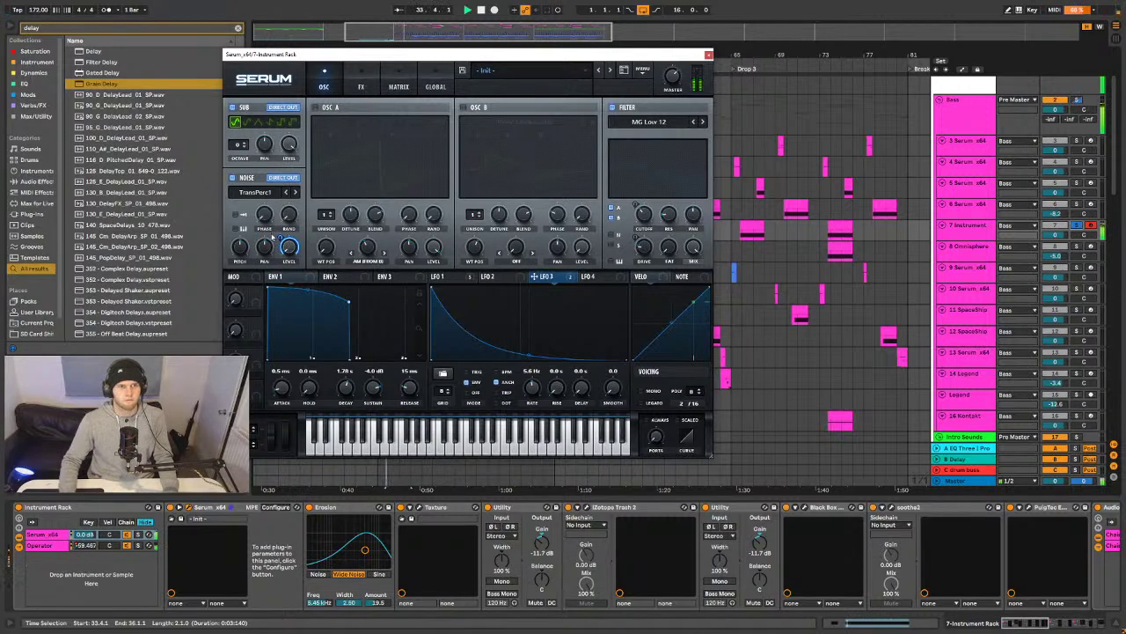
- Slow LFO 3 to 2.0 Hz, soften its decay curve slightly, and switch oscillators A and B back on
{"action": "mouse_move", "coordinate": [240, 246]}
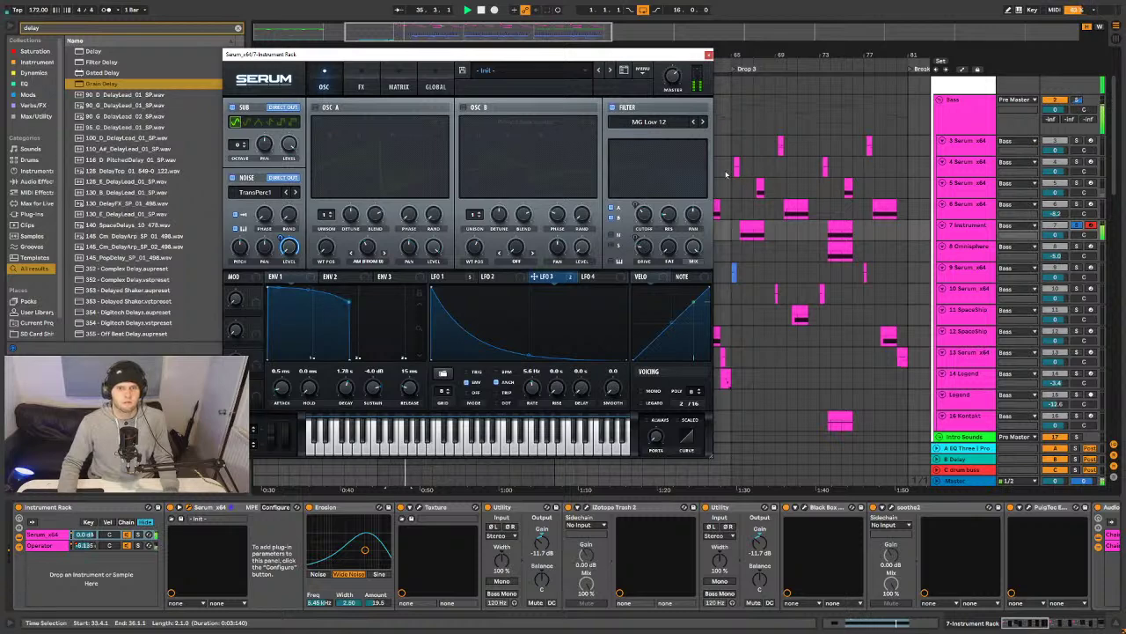
{"action": "left_click_drag", "start_coordinate": [530, 358], "coordinate": [534, 354]}
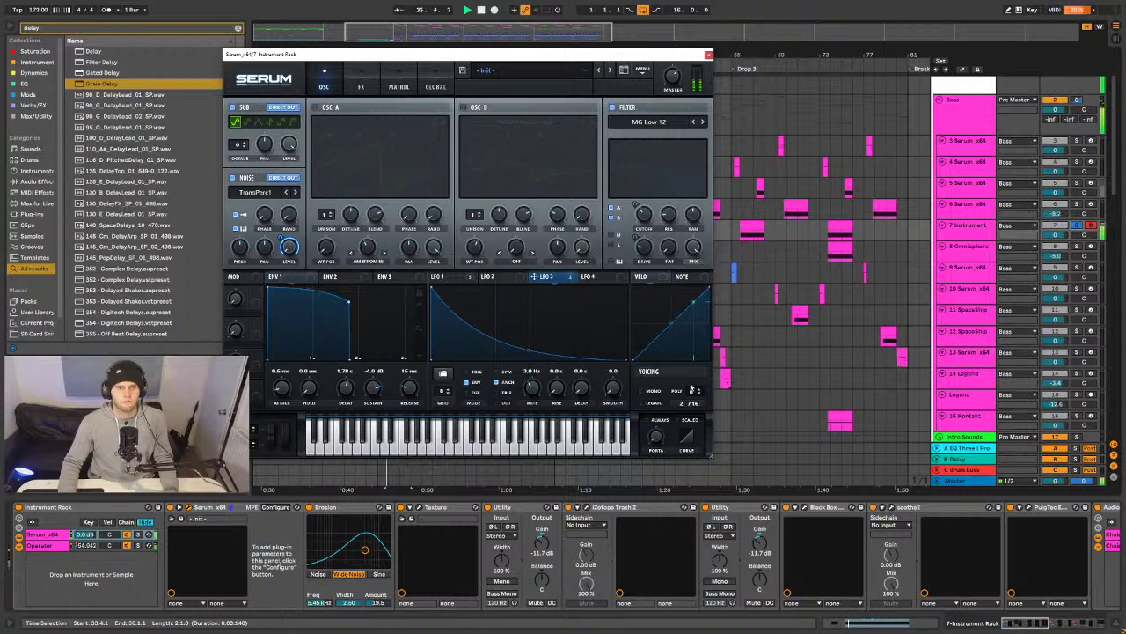
{"action": "left_click", "coordinate": [465, 106]}
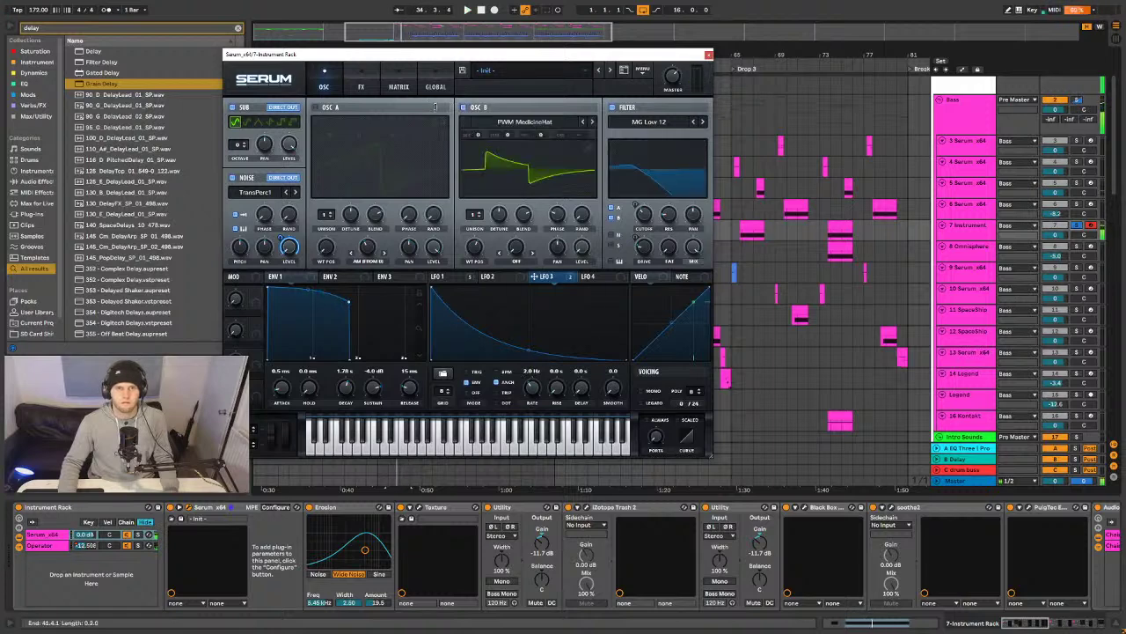
{"action": "left_click", "coordinate": [315, 107]}
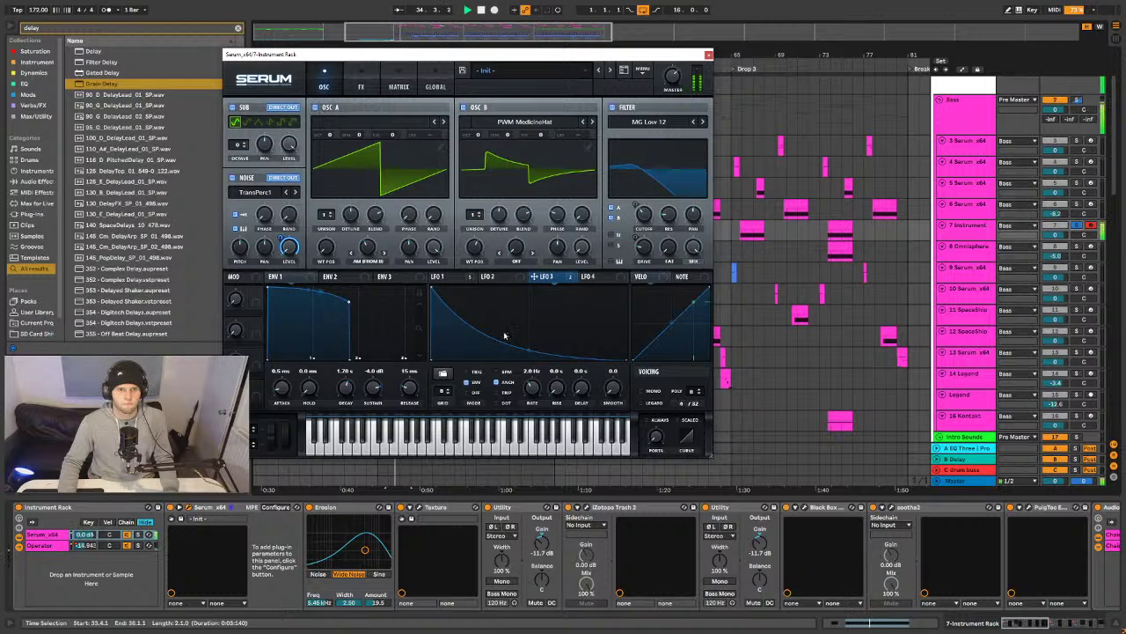
{"action": "left_click_drag", "start_coordinate": [528, 348], "coordinate": [529, 349]}
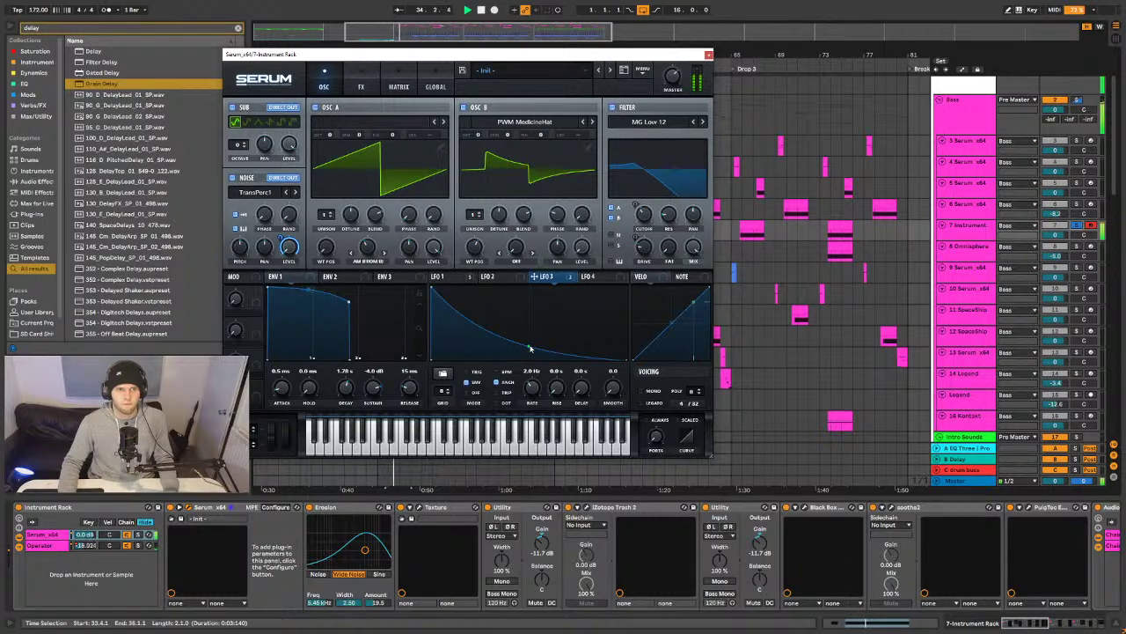
- Curve LFO 1's attack segment and move its peak slightly earlier during playback, then close the Serum window
{"action": "left_click", "coordinate": [458, 277]}
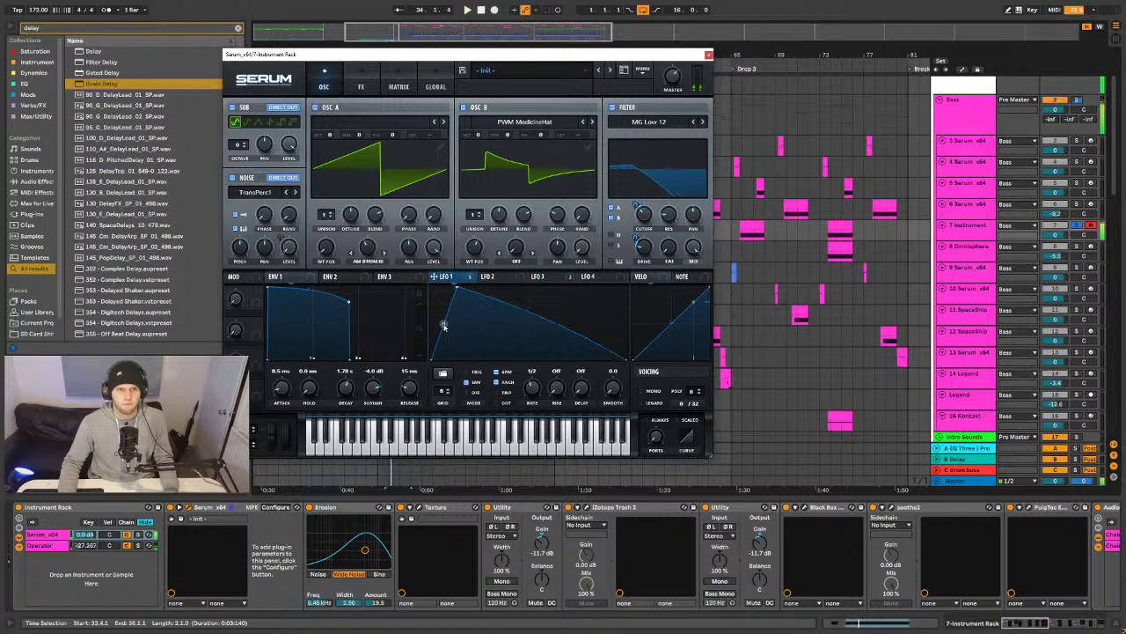
{"action": "key", "text": "space"}
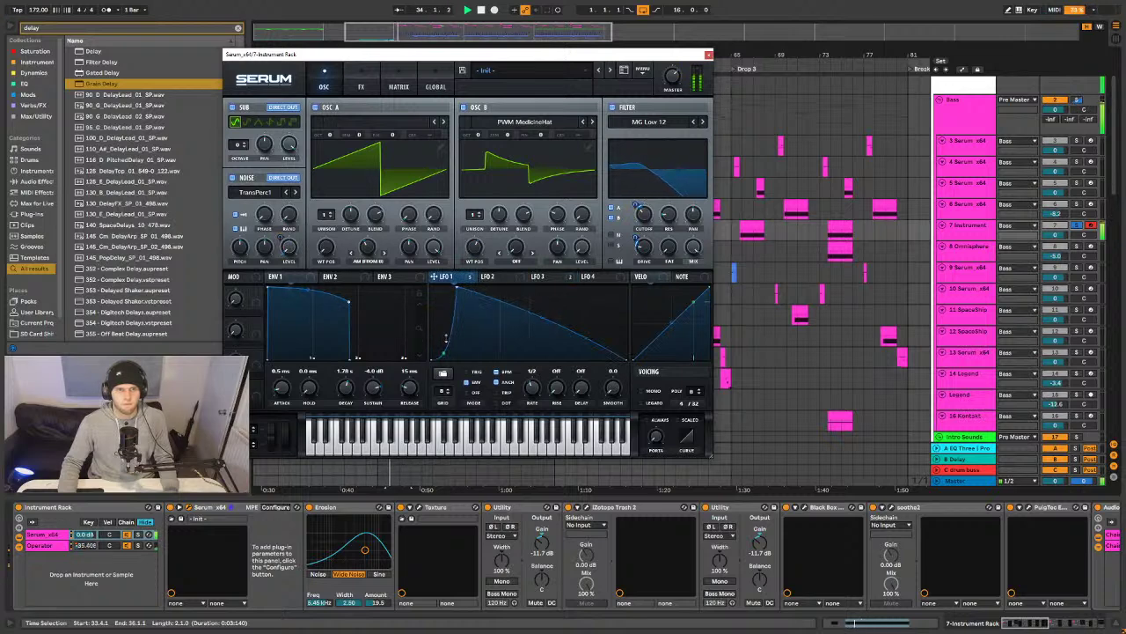
{"action": "mouse_move", "coordinate": [457, 289]}
{"action": "left_mouse_down"}
{"action": "mouse_move", "coordinate": [477, 281]}
{"action": "mouse_move", "coordinate": [480, 296]}
{"action": "mouse_move", "coordinate": [445, 278]}
{"action": "left_mouse_up"}
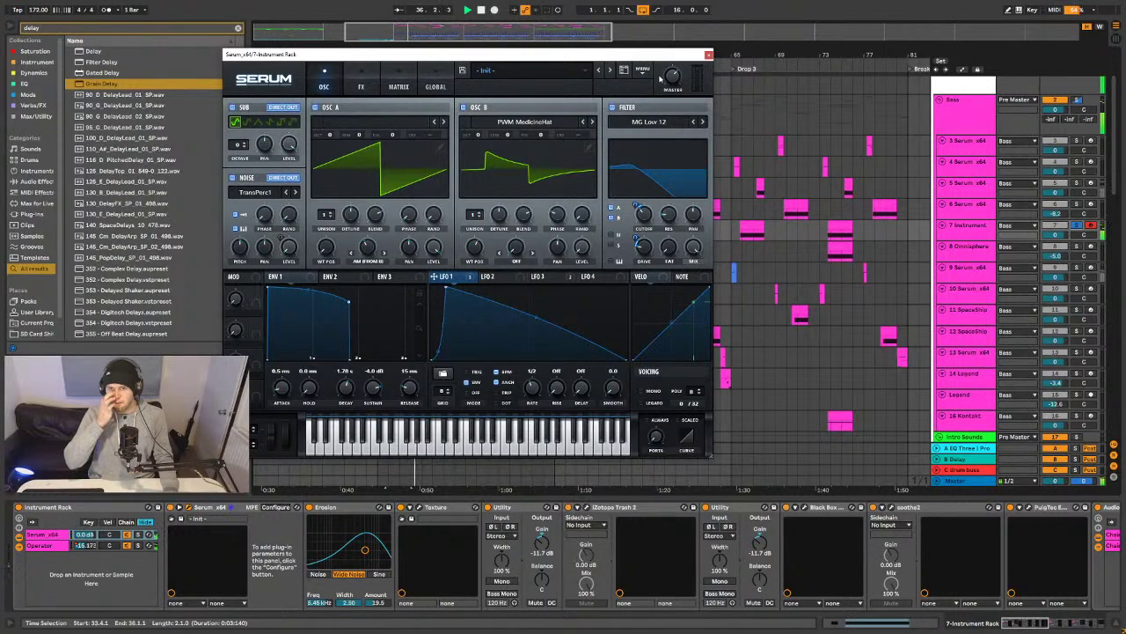
{"action": "left_click", "coordinate": [709, 55]}
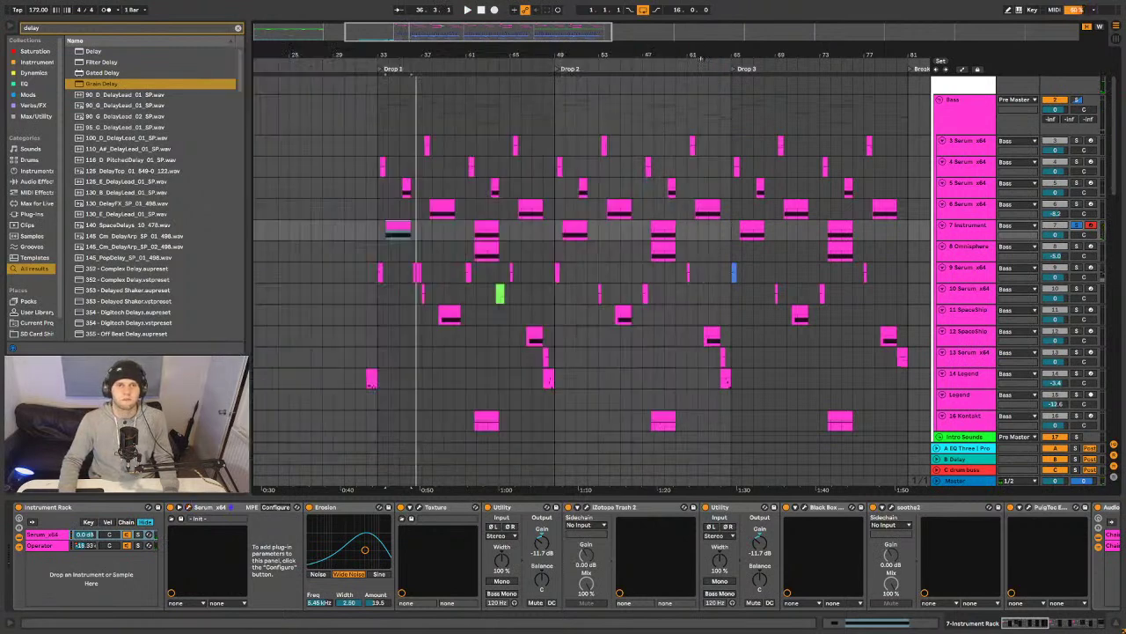
- Open track 6's Serum patch from its first Drop 1 clip, enlarge its window to 133.3% and audition the clip
{"action": "left_click", "coordinate": [441, 205]}
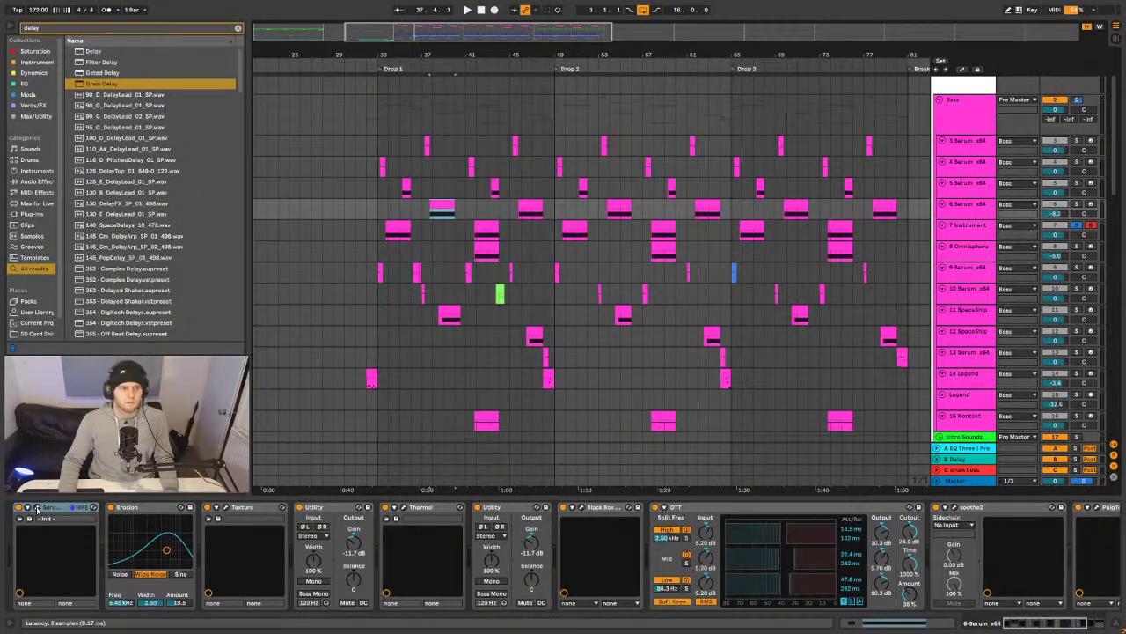
{"action": "key", "text": "ctrl+alt+p"}
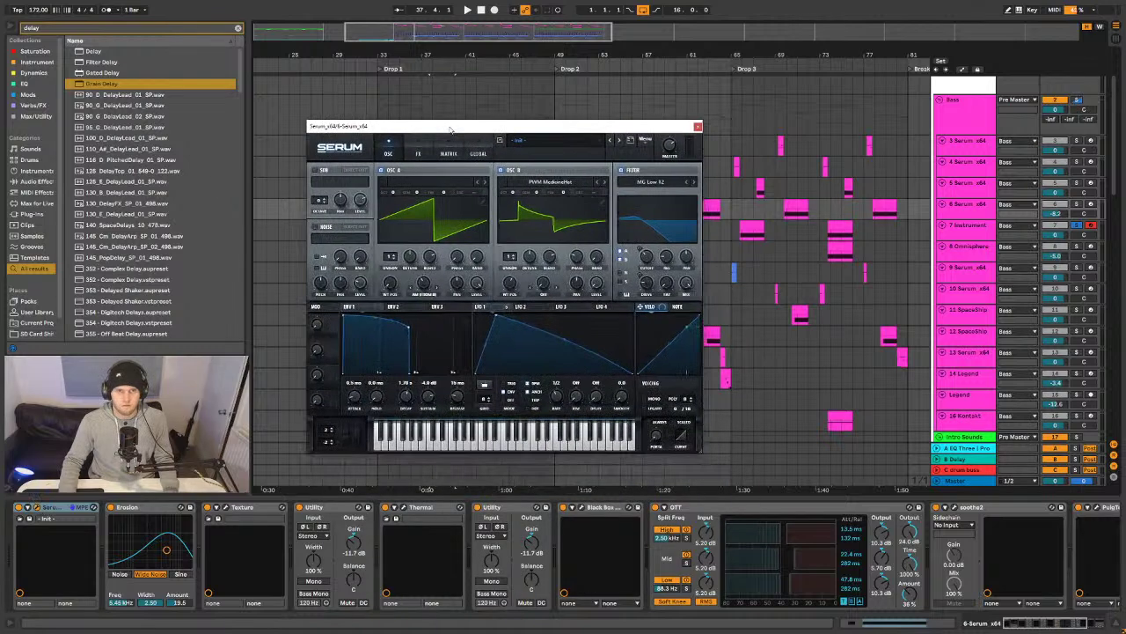
{"action": "left_click_drag", "start_coordinate": [483, 128], "coordinate": [343, 53]}
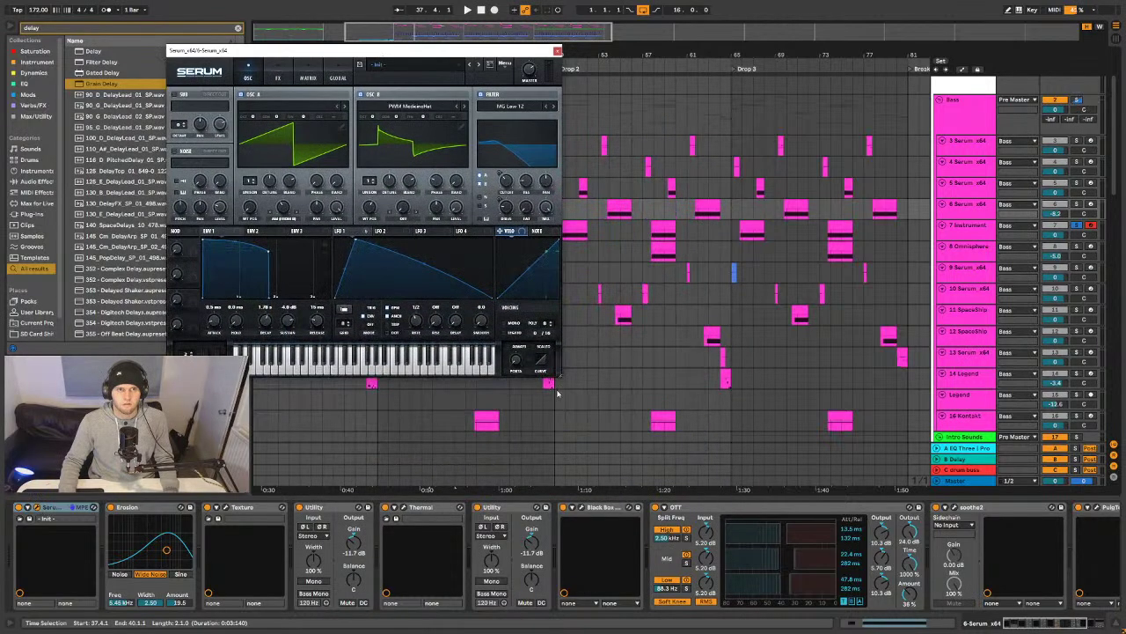
{"action": "left_click_drag", "start_coordinate": [561, 380], "coordinate": [604, 336]}
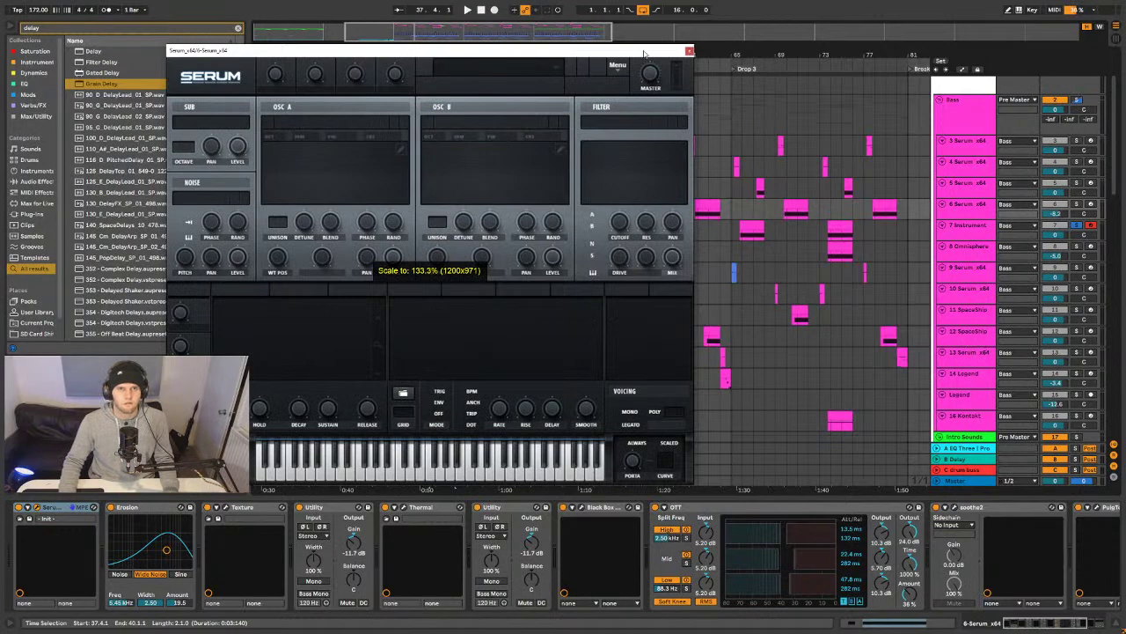
{"action": "left_click_drag", "start_coordinate": [647, 55], "coordinate": [985, 67]}
{"action": "key", "text": "space"}
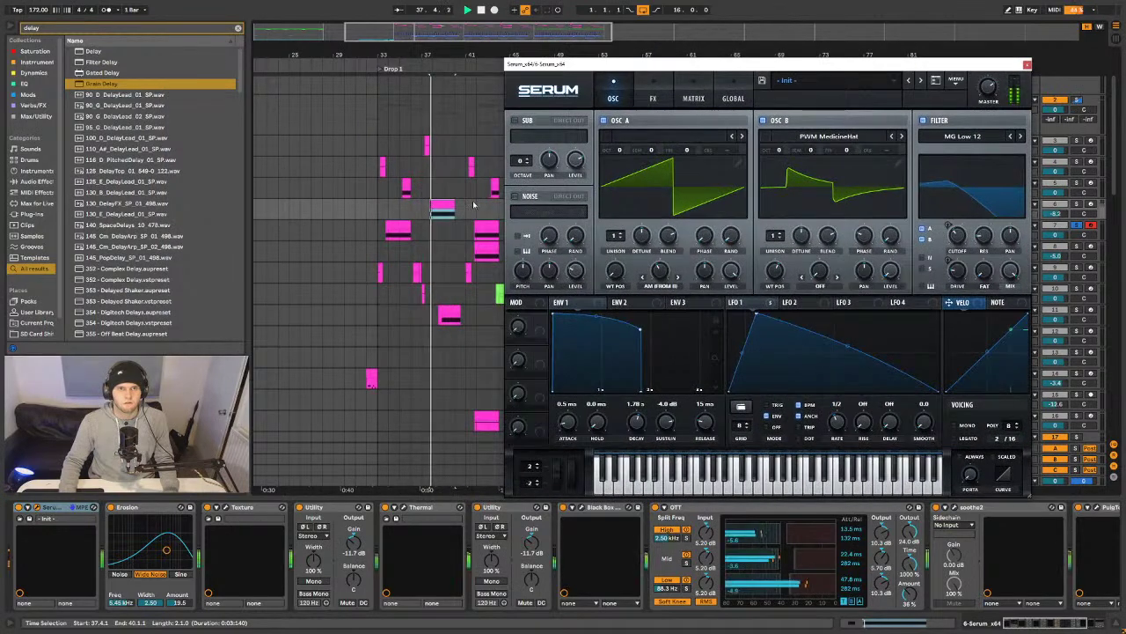
{"action": "key", "text": "space"}
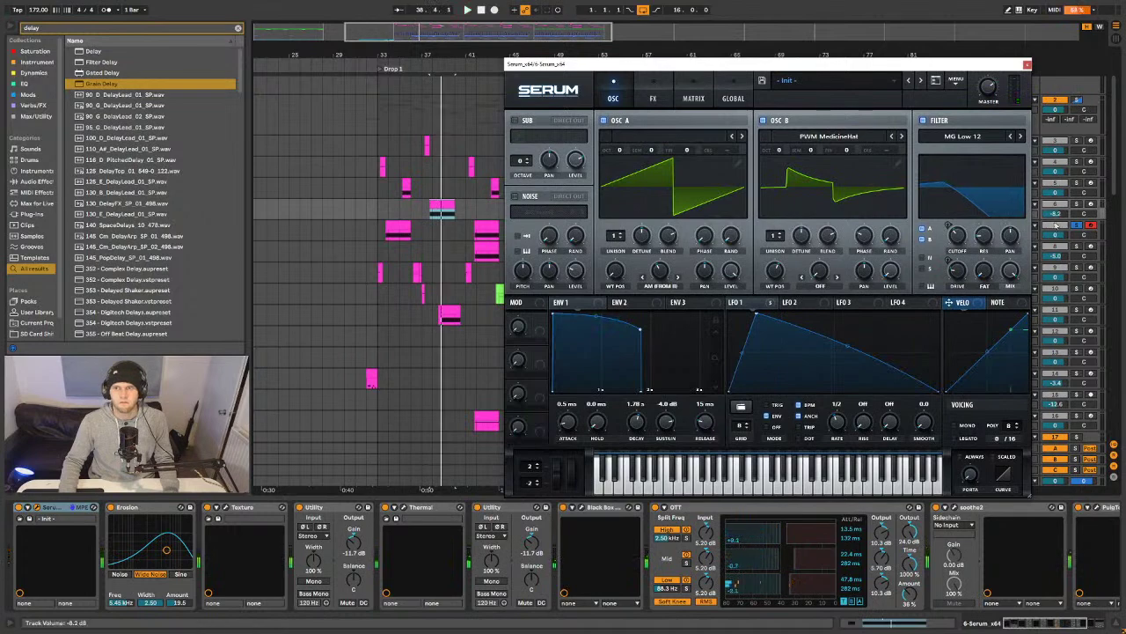
{"action": "left_click_drag", "start_coordinate": [536, 63], "coordinate": [397, 61]}
- Route LFO 2 to the global master tuning (Mast.Tun) in Serum's modulation matrix with a small positive amount
{"action": "left_click", "coordinate": [658, 301]}
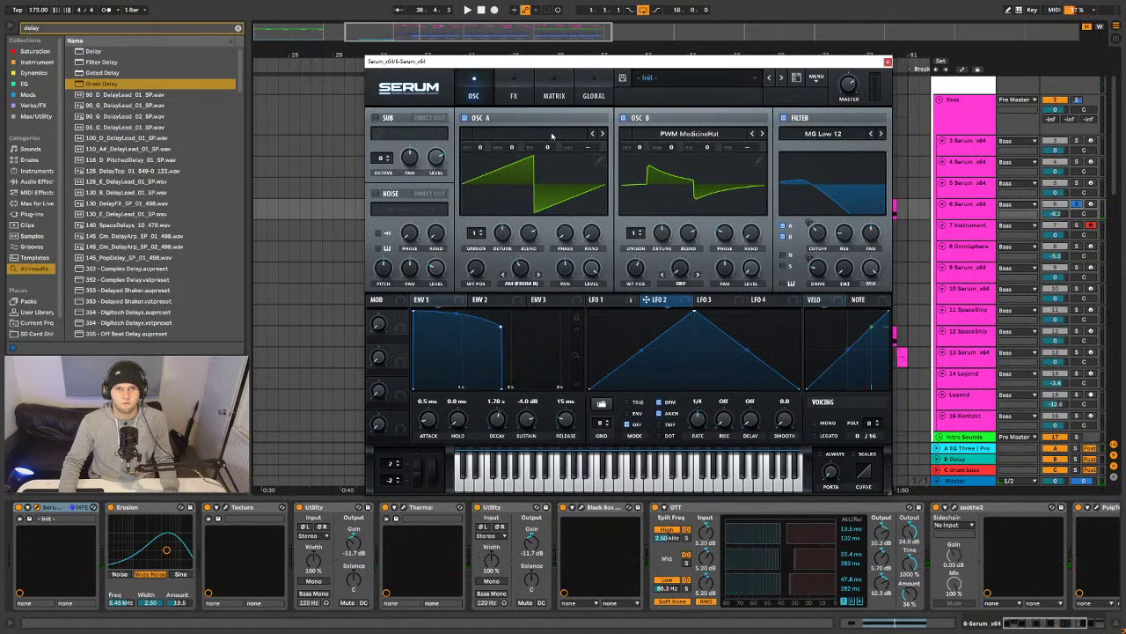
{"action": "left_click", "coordinate": [515, 95]}
{"action": "left_click", "coordinate": [554, 92]}
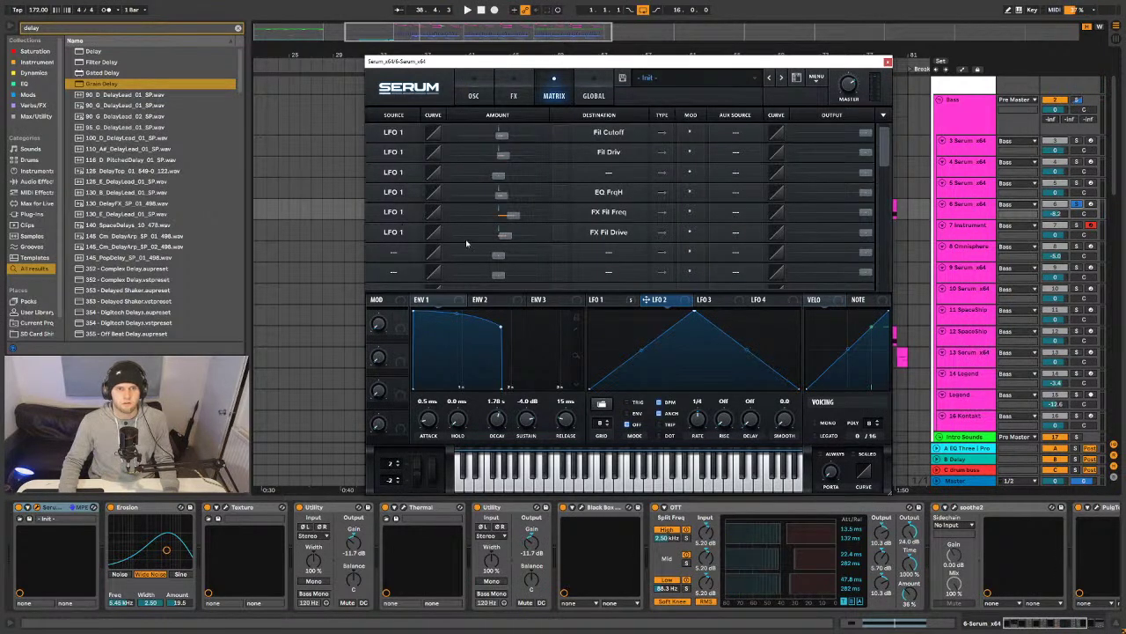
{"action": "left_click", "coordinate": [400, 253]}
{"action": "left_click", "coordinate": [401, 323]}
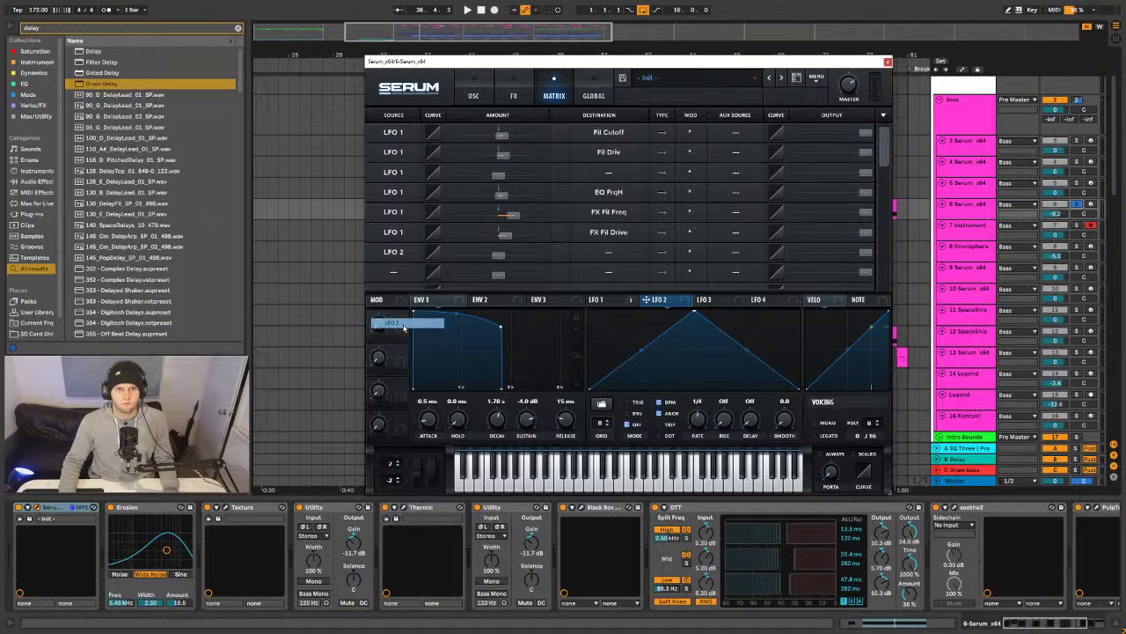
{"action": "left_click", "coordinate": [586, 250]}
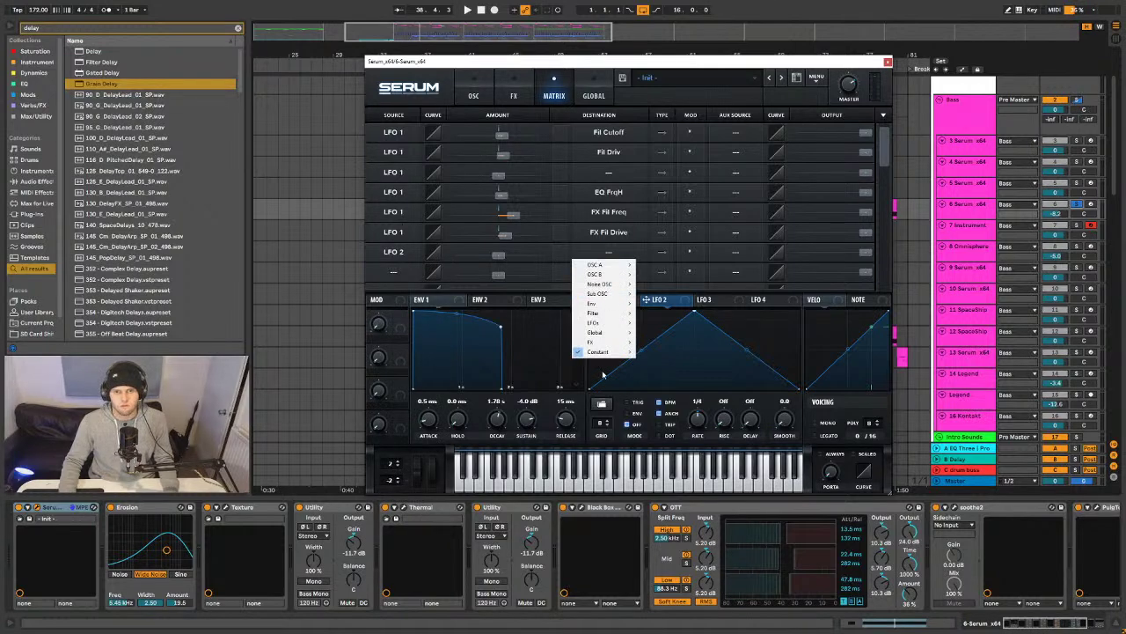
{"action": "mouse_move", "coordinate": [612, 334]}
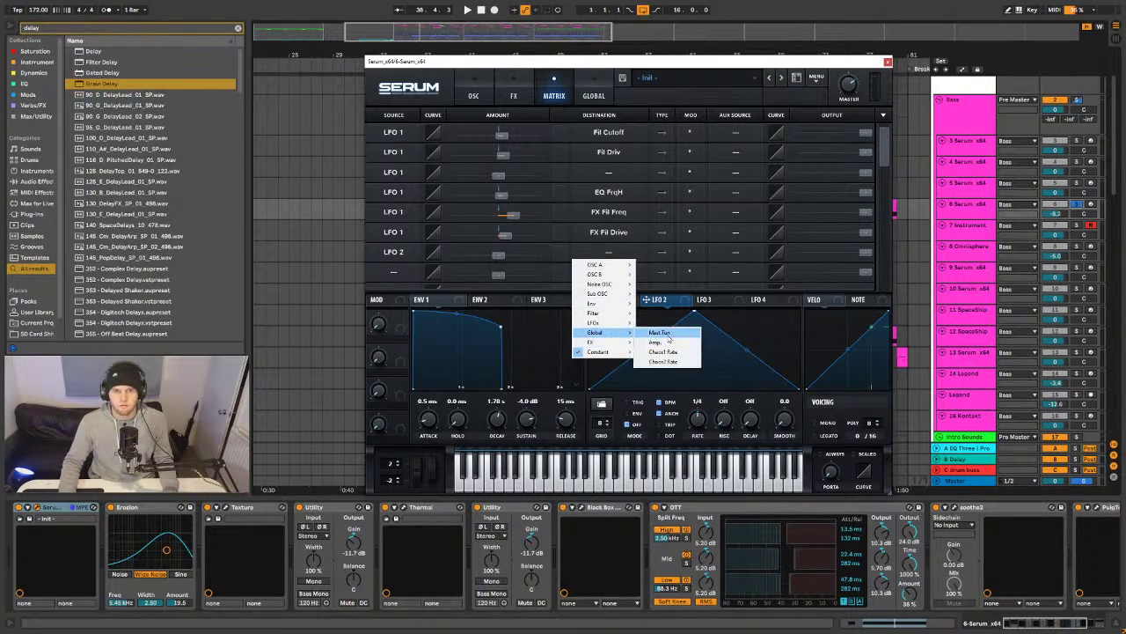
{"action": "left_click", "coordinate": [660, 331]}
{"action": "type", "text": "172"}
{"action": "key", "text": "Return"}
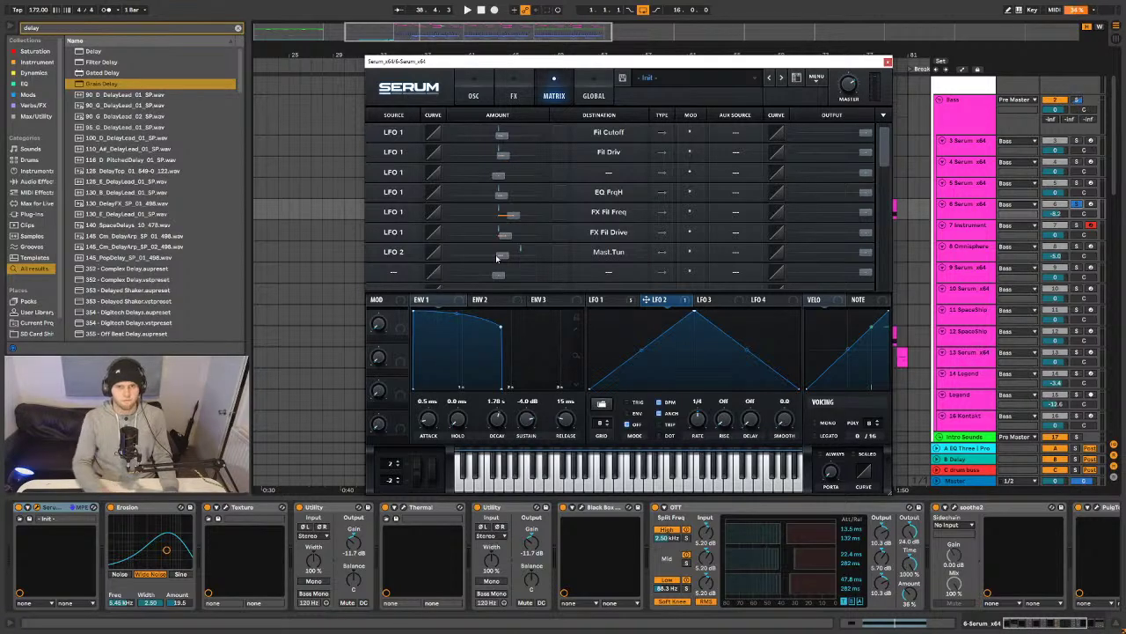
{"action": "mouse_move", "coordinate": [501, 258]}
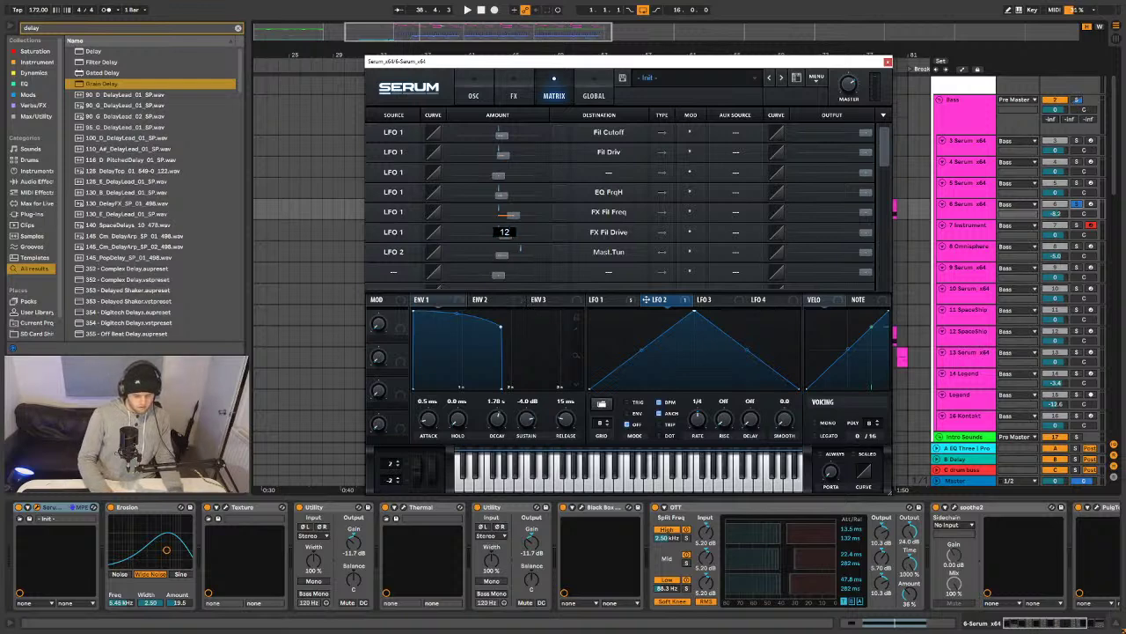
{"action": "left_click", "coordinate": [504, 233]}
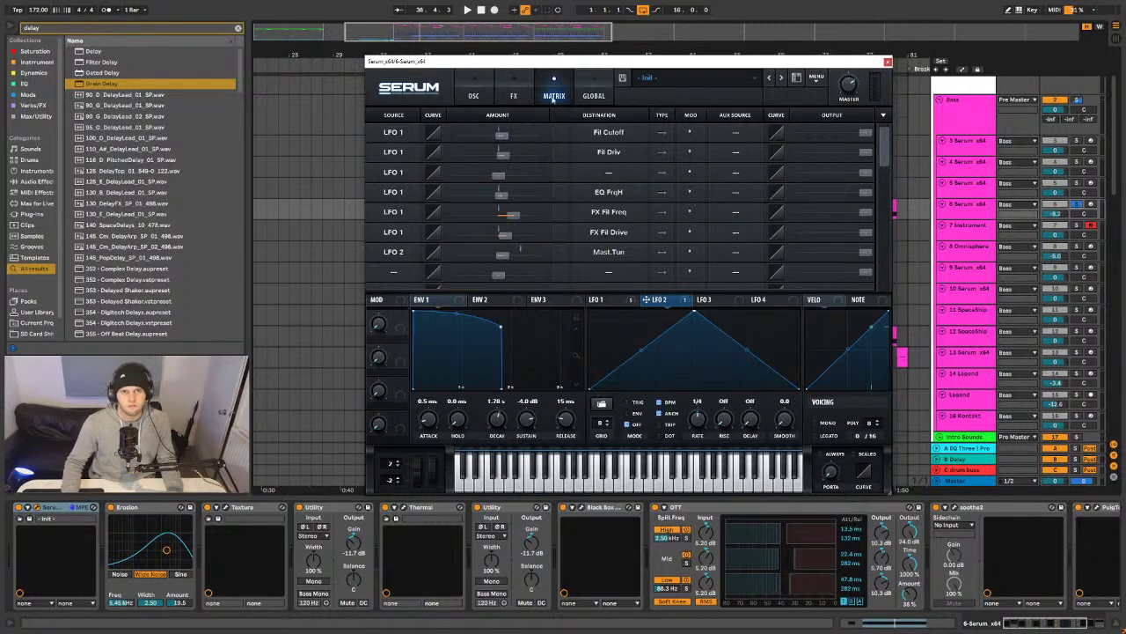
- Reshape LFO 2 into a steep curved decay with envelope mode on, BPM sync off and rate 2.3 Hz, and audition it
{"action": "key", "text": "space"}
{"action": "left_click", "coordinate": [474, 95]}
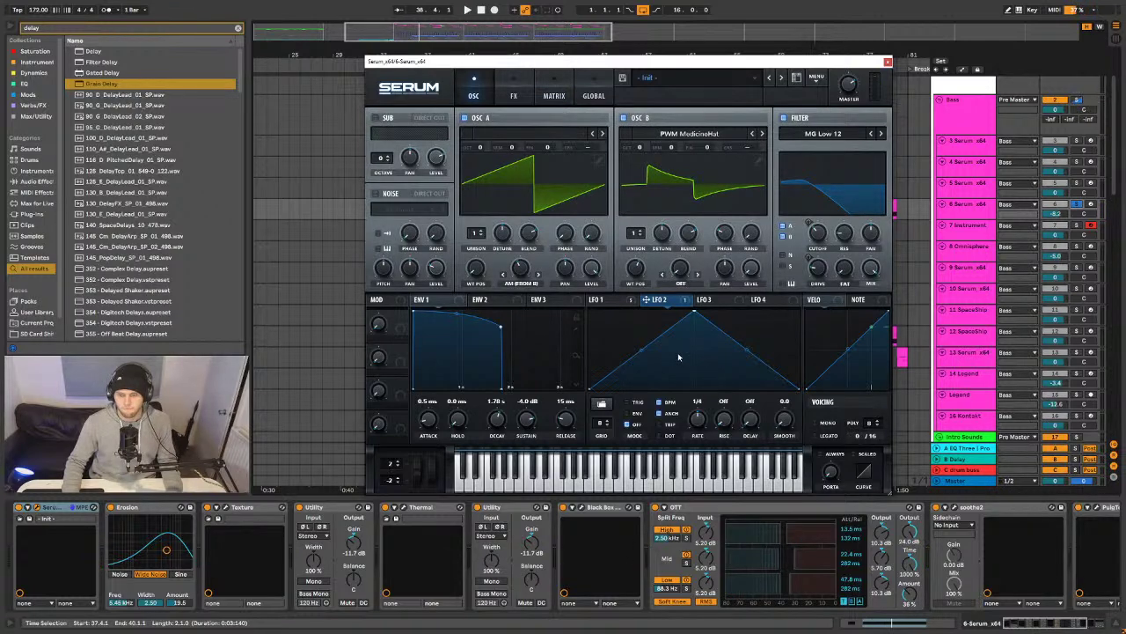
{"action": "left_click_drag", "start_coordinate": [694, 310], "coordinate": [590, 310]}
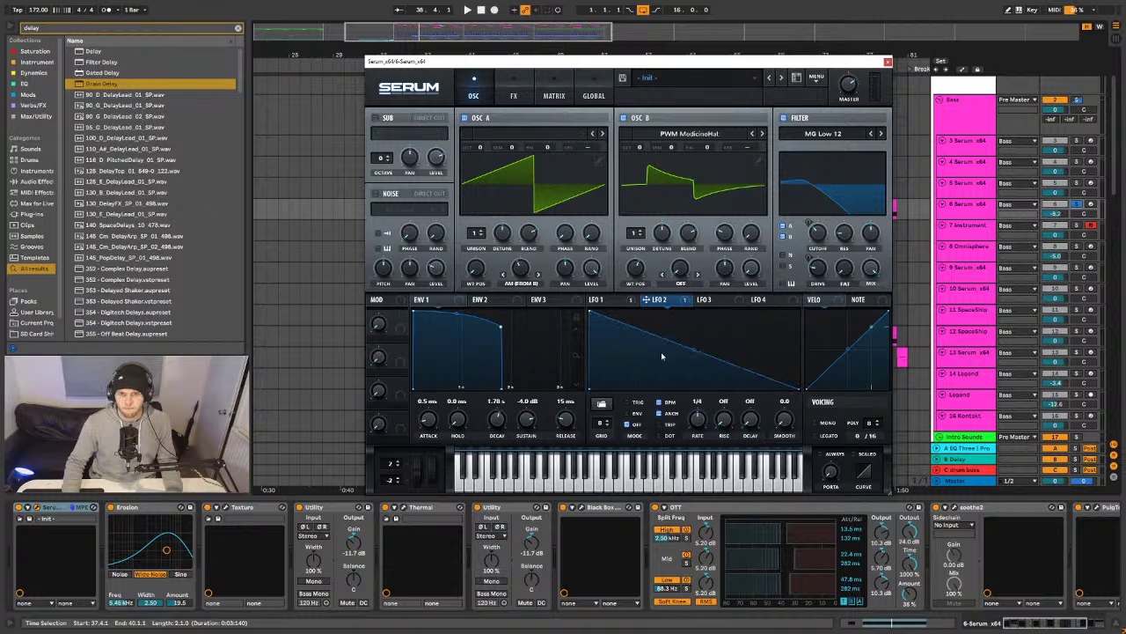
{"action": "left_click", "coordinate": [660, 402]}
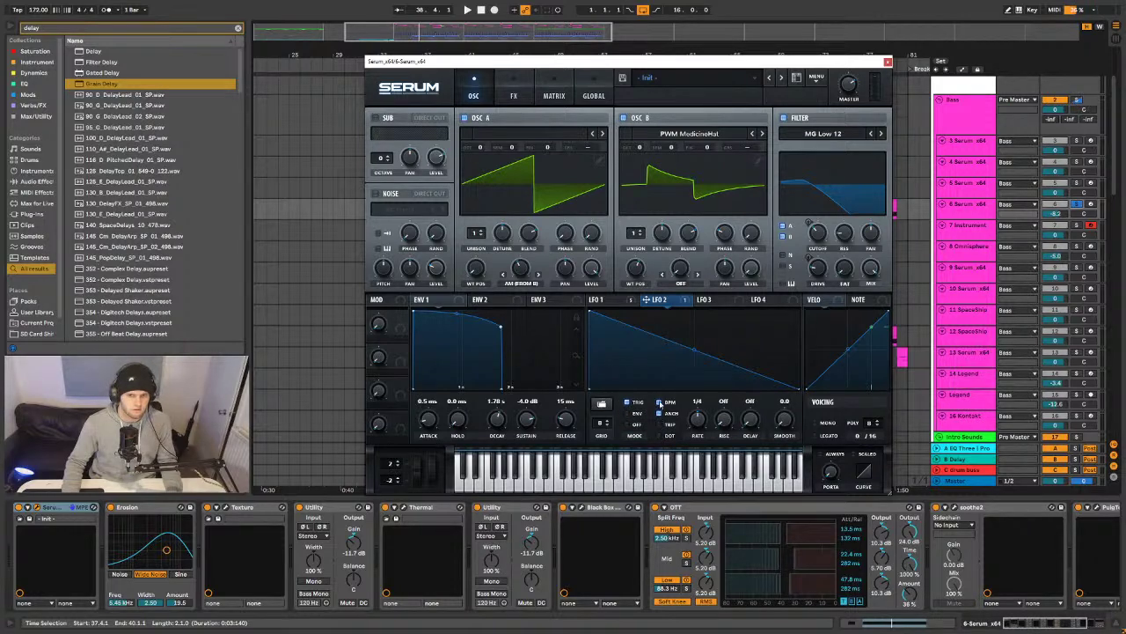
{"action": "left_click_drag", "start_coordinate": [703, 430], "coordinate": [704, 430]}
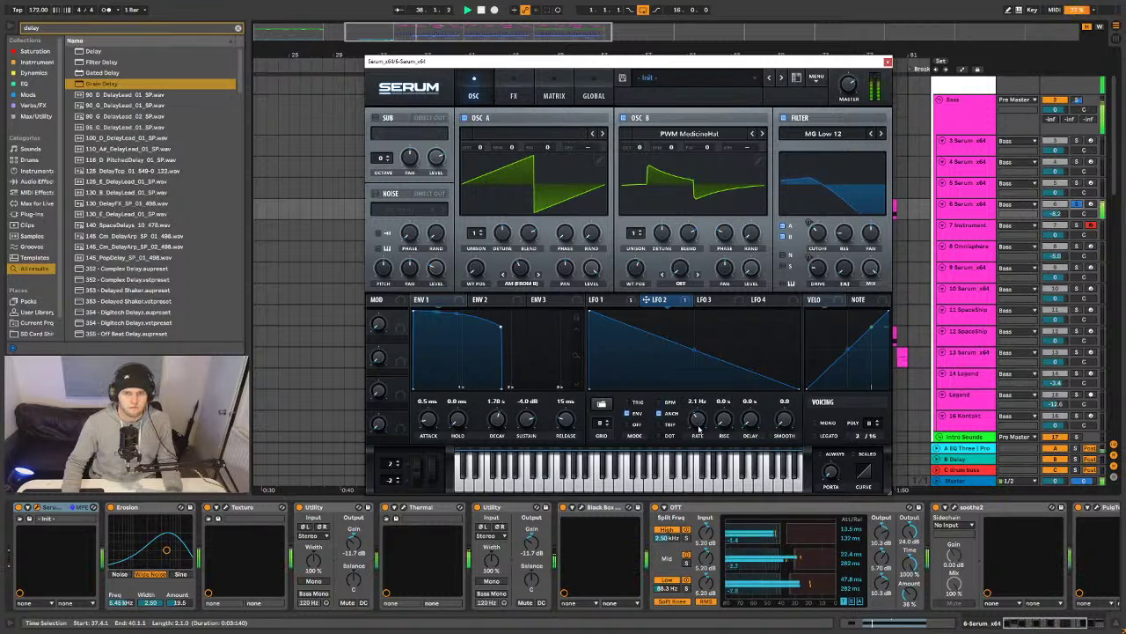
{"action": "left_click_drag", "start_coordinate": [695, 350], "coordinate": [677, 374]}
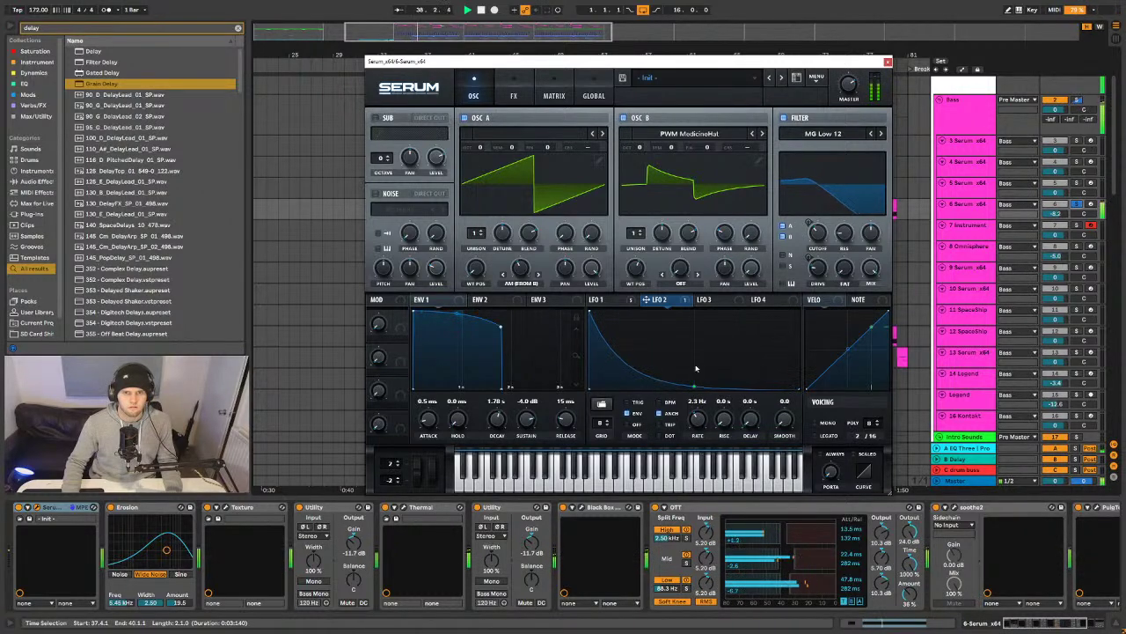
{"action": "left_click", "coordinate": [553, 95]}
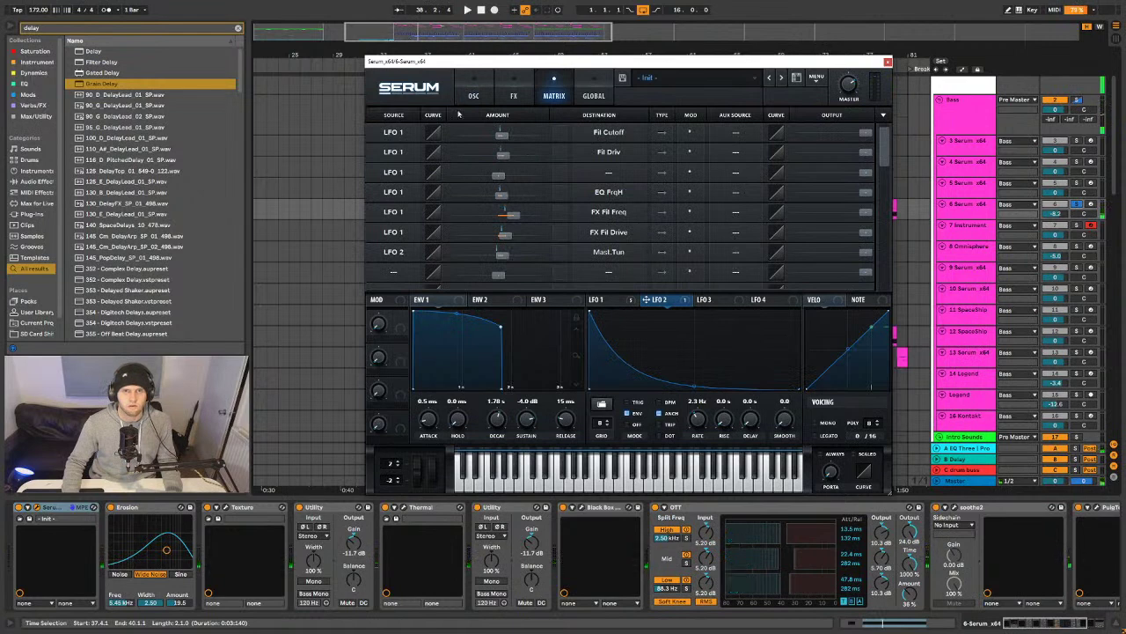
{"action": "left_click", "coordinate": [473, 95]}
{"action": "key", "text": "space"}
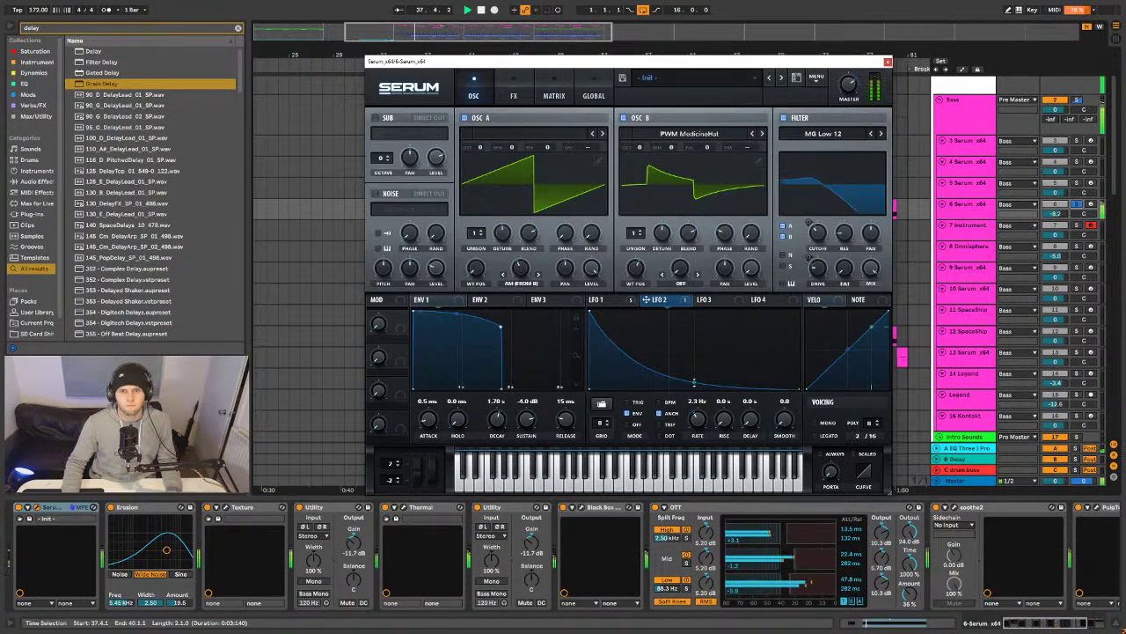
- Enable the sub oscillator on track 6's Serum and route it through Direct Out
{"action": "left_click", "coordinate": [598, 299]}
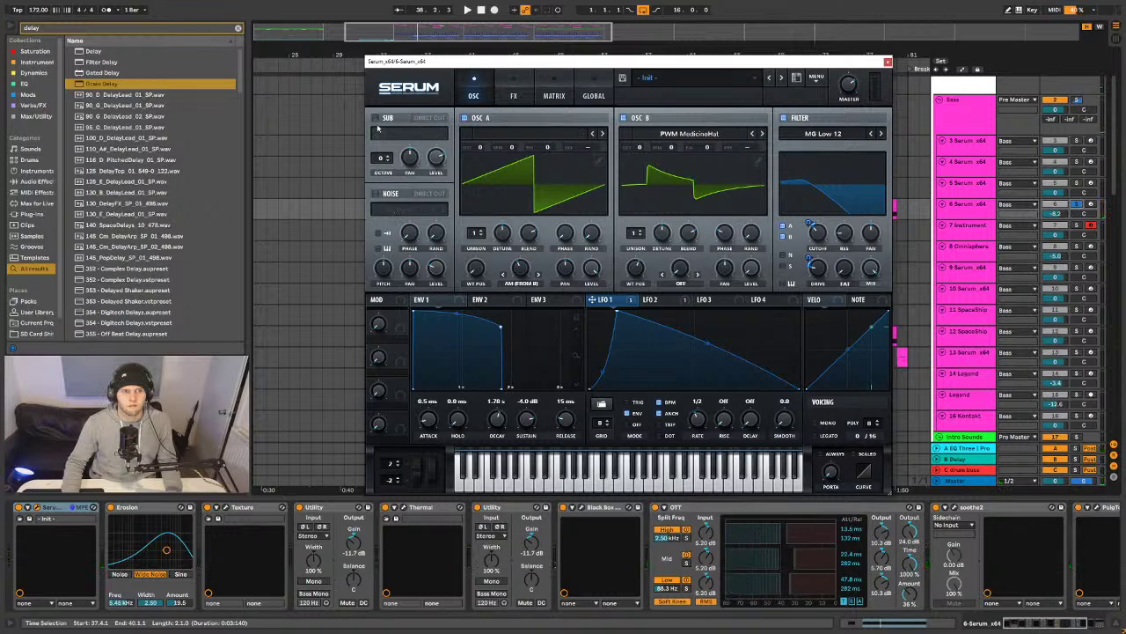
{"action": "left_click", "coordinate": [377, 118]}
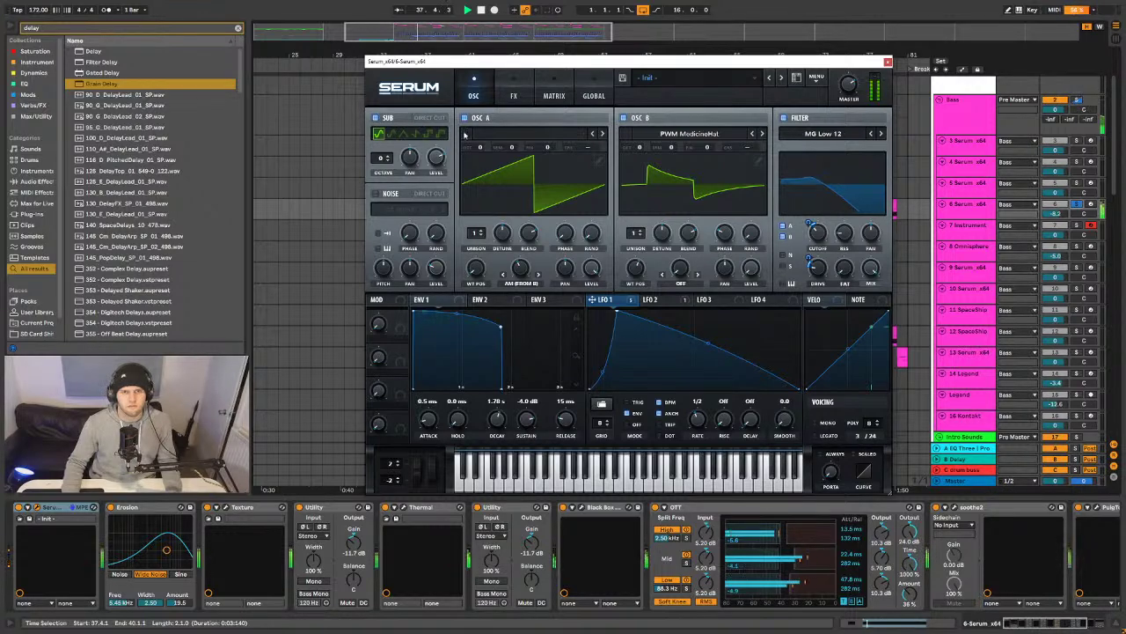
{"action": "left_click", "coordinate": [429, 117]}
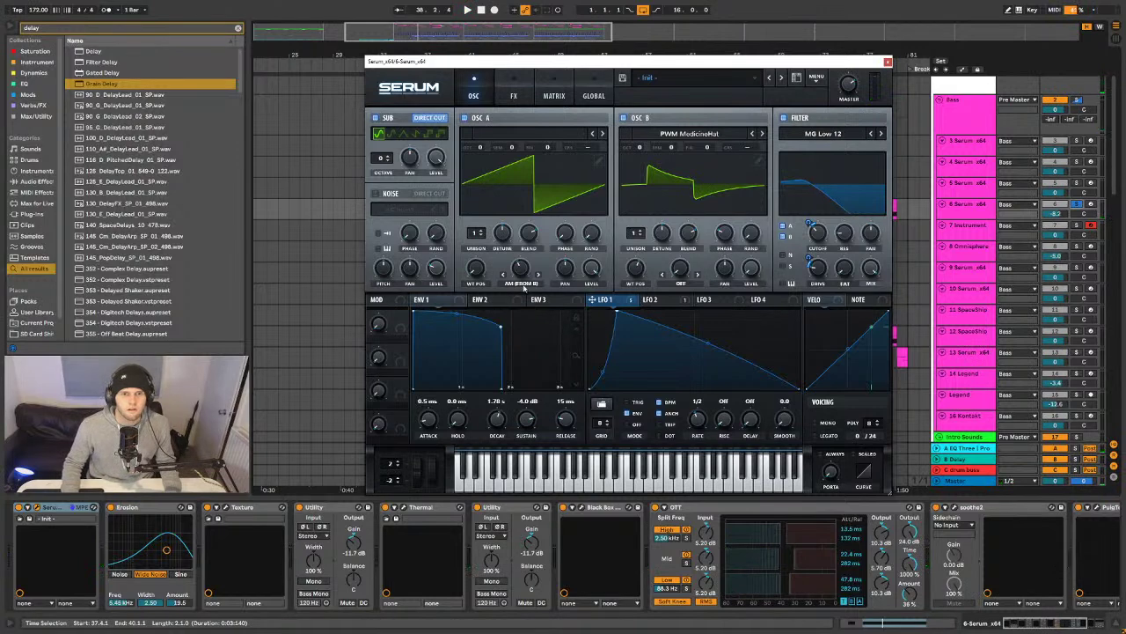
- Enable the noise oscillator with the TransPerc1 sample, modulate its level with LFO 2 and turn on one-shot playback
{"action": "left_click", "coordinate": [375, 193]}
{"action": "left_click", "coordinate": [401, 209]}
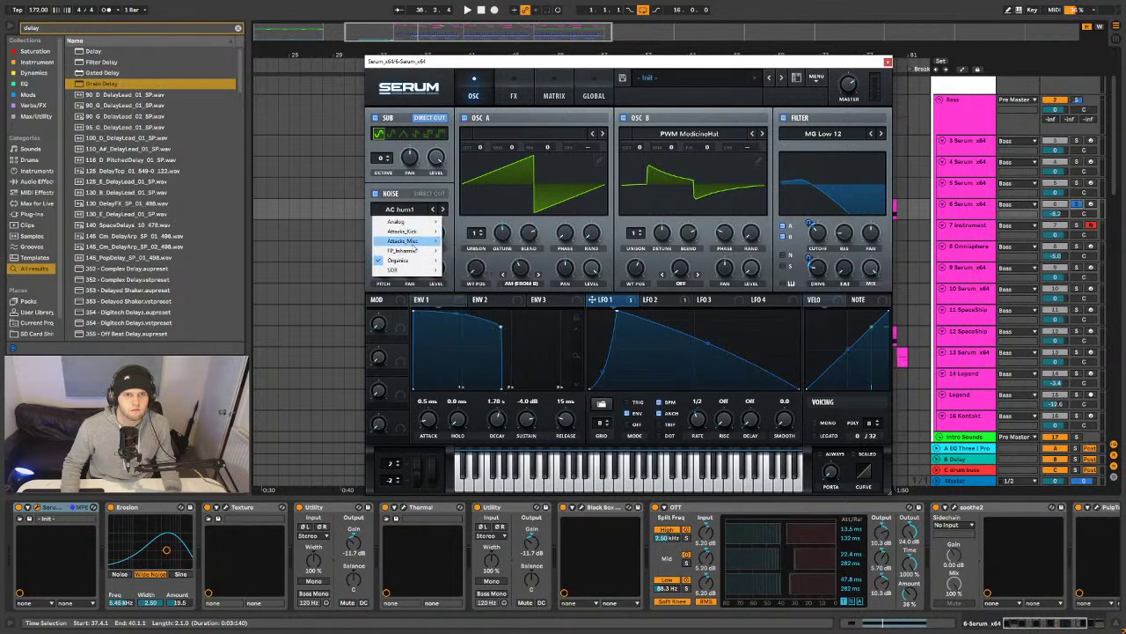
{"action": "mouse_move", "coordinate": [414, 247]}
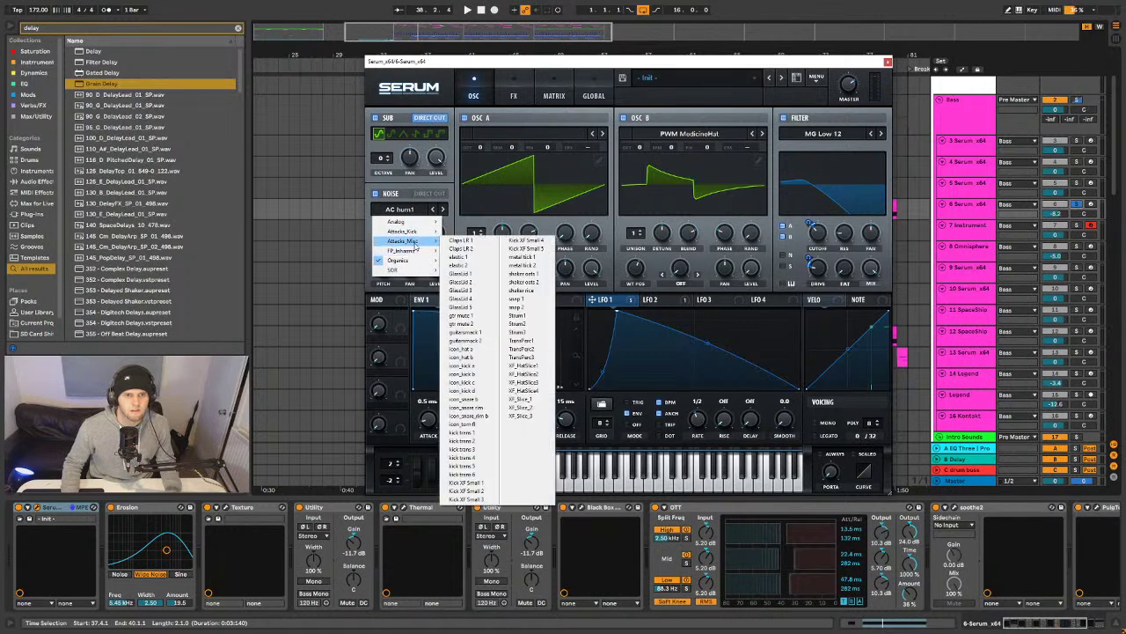
{"action": "left_click", "coordinate": [524, 340]}
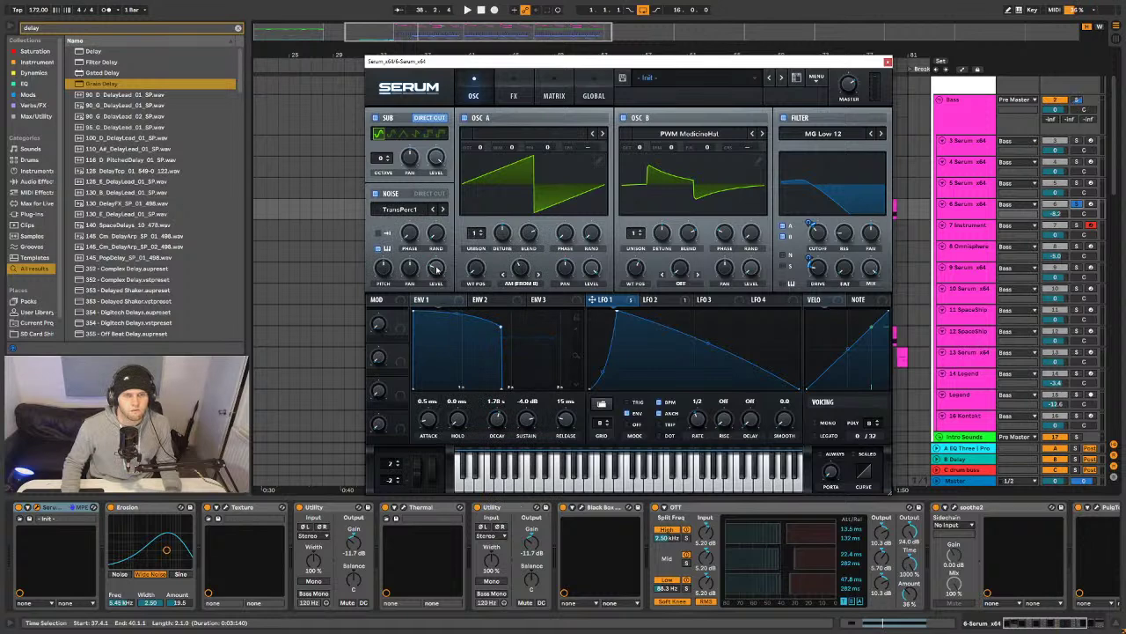
{"action": "left_click", "coordinate": [648, 300]}
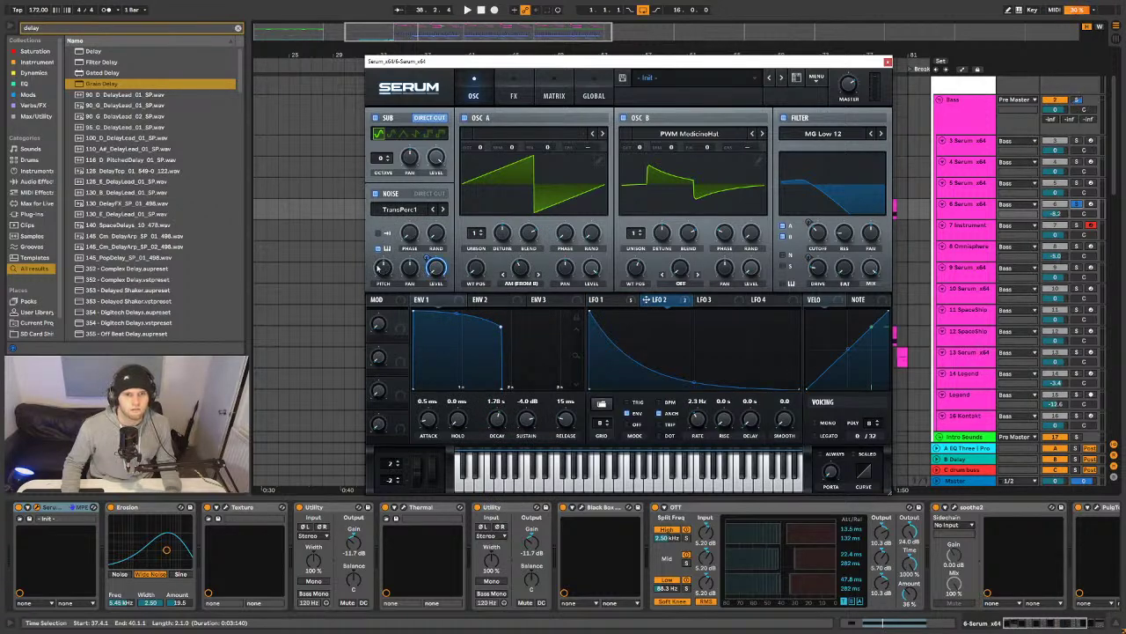
{"action": "left_click", "coordinate": [380, 234]}
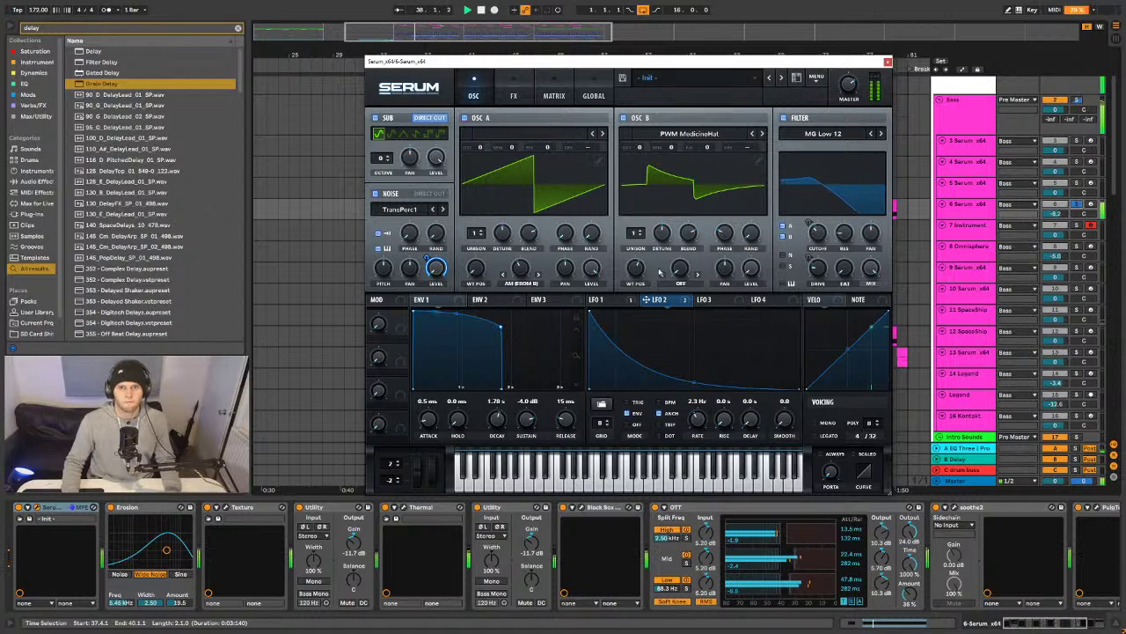
- Fine-tune oscillator A's AM (from B) warp amount during playback, and close track 6's Serum window
{"action": "mouse_move", "coordinate": [524, 268]}
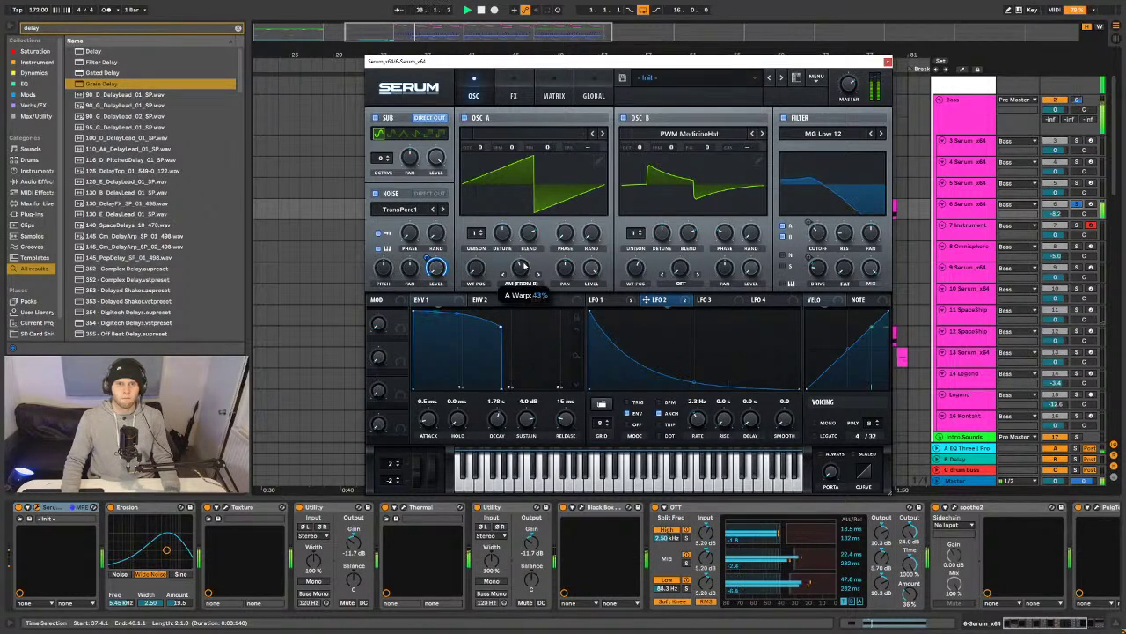
{"action": "left_click_drag", "start_coordinate": [524, 265], "coordinate": [521, 264]}
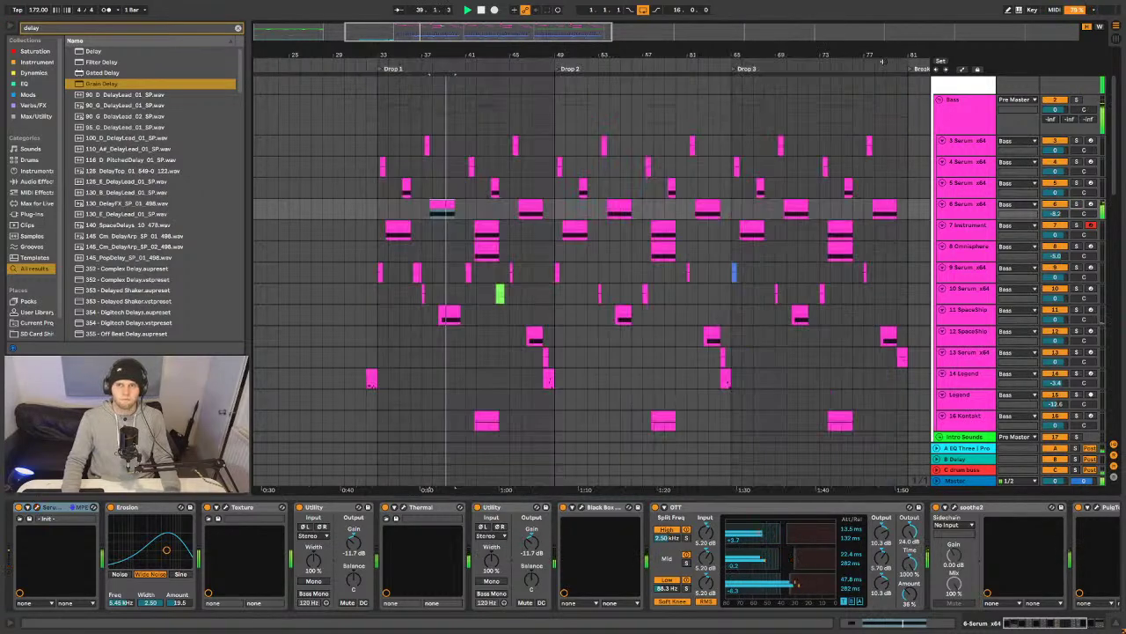
{"action": "left_click", "coordinate": [887, 62]}
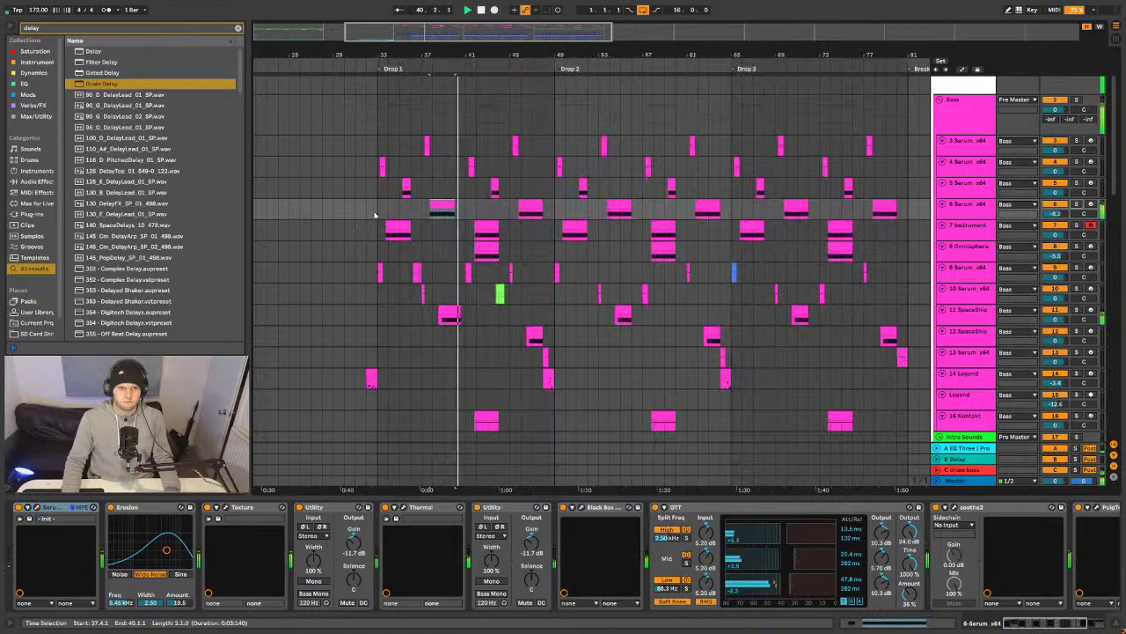
- Play Drop 1 from bar 33 to check the bass sounds in context
{"action": "left_click", "coordinate": [379, 215]}
{"action": "key", "text": "space"}
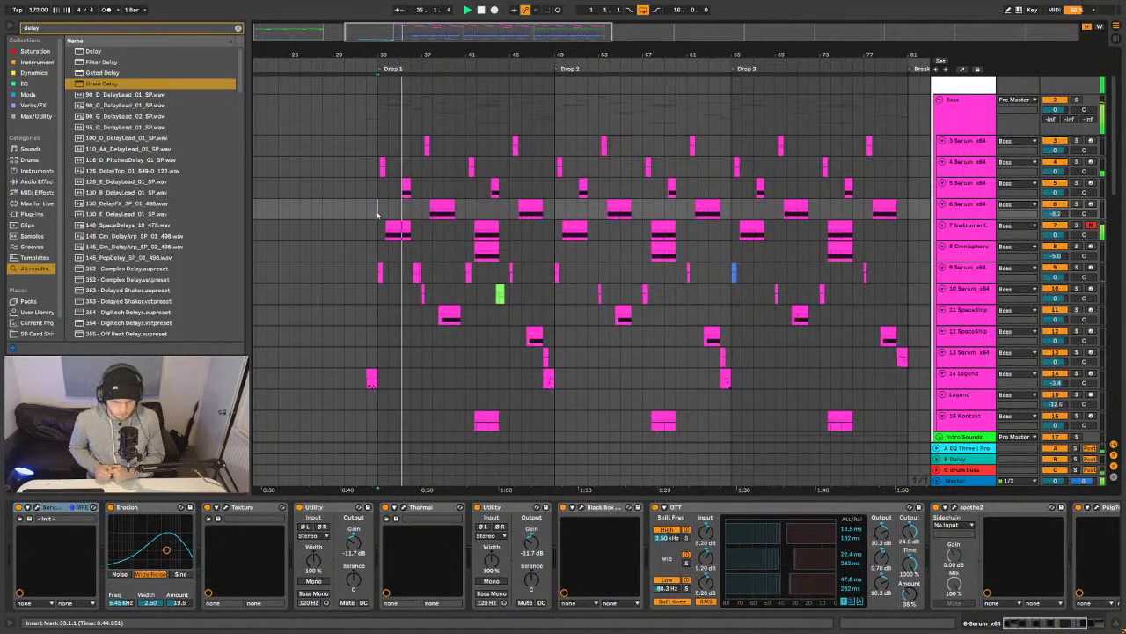
{"action": "key", "text": "space"}
- In track 7's Serum, set LFO 3's rate to 6.7 Hz and flatten its decay curve while auditioning the first Drop 1 clip
{"action": "left_click", "coordinate": [397, 228]}
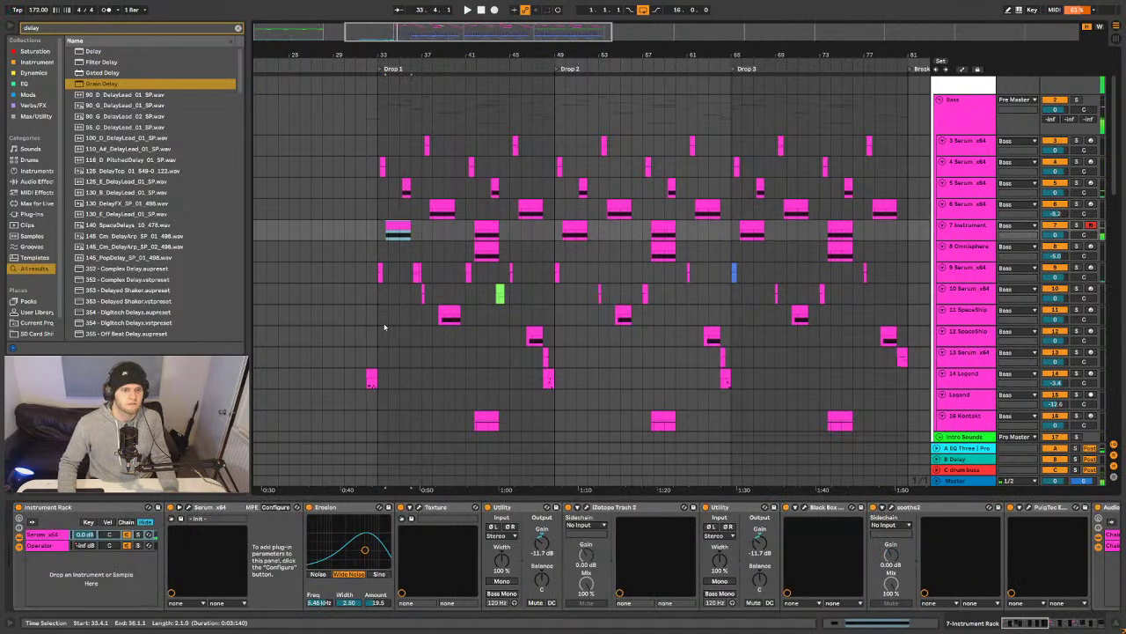
{"action": "left_click", "coordinate": [187, 509]}
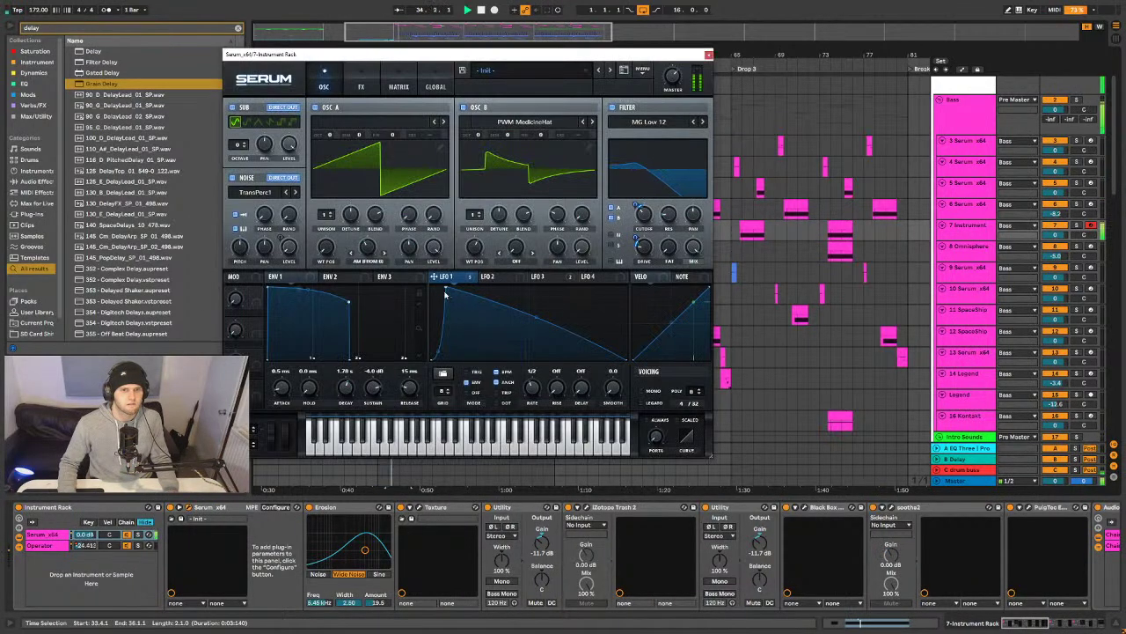
{"action": "left_click", "coordinate": [537, 277]}
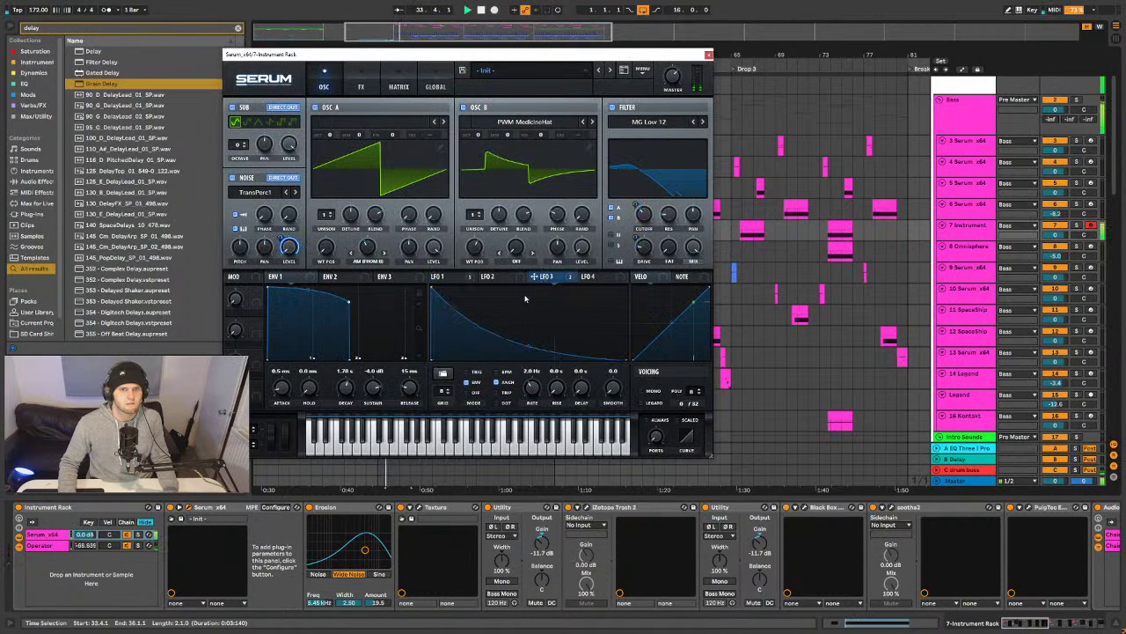
{"action": "mouse_move", "coordinate": [533, 388]}
{"action": "left_mouse_down"}
{"action": "mouse_move", "coordinate": [534, 403]}
{"action": "mouse_move", "coordinate": [536, 387]}
{"action": "left_mouse_up"}
{"action": "key", "text": "space"}
{"action": "left_click_drag", "start_coordinate": [526, 345], "coordinate": [523, 334]}
- Audition LFO 3's Mast.Tun modulation amount at 12 and 24 semitones, and set it to 36 semitones
{"action": "left_click", "coordinate": [399, 87]}
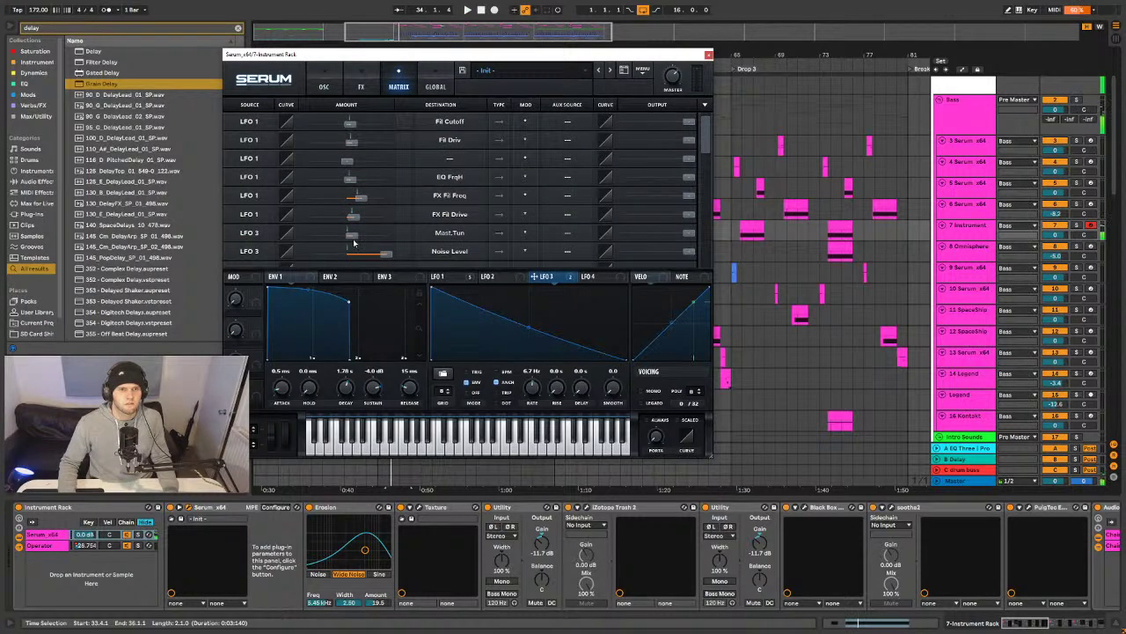
{"action": "mouse_move", "coordinate": [351, 240]}
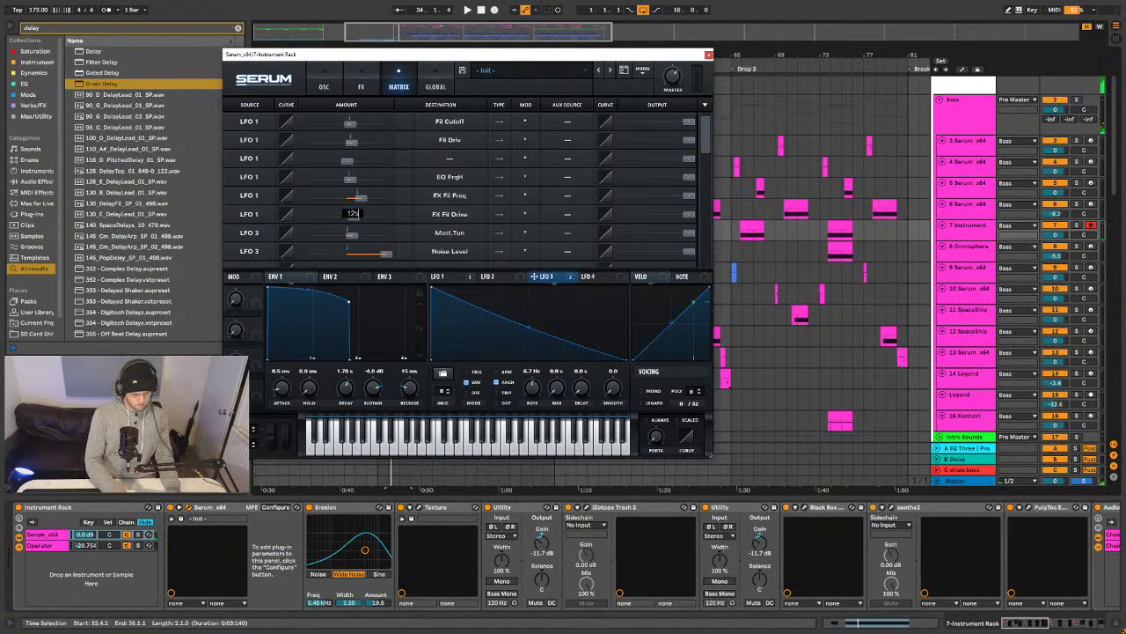
{"action": "key", "text": "space"}
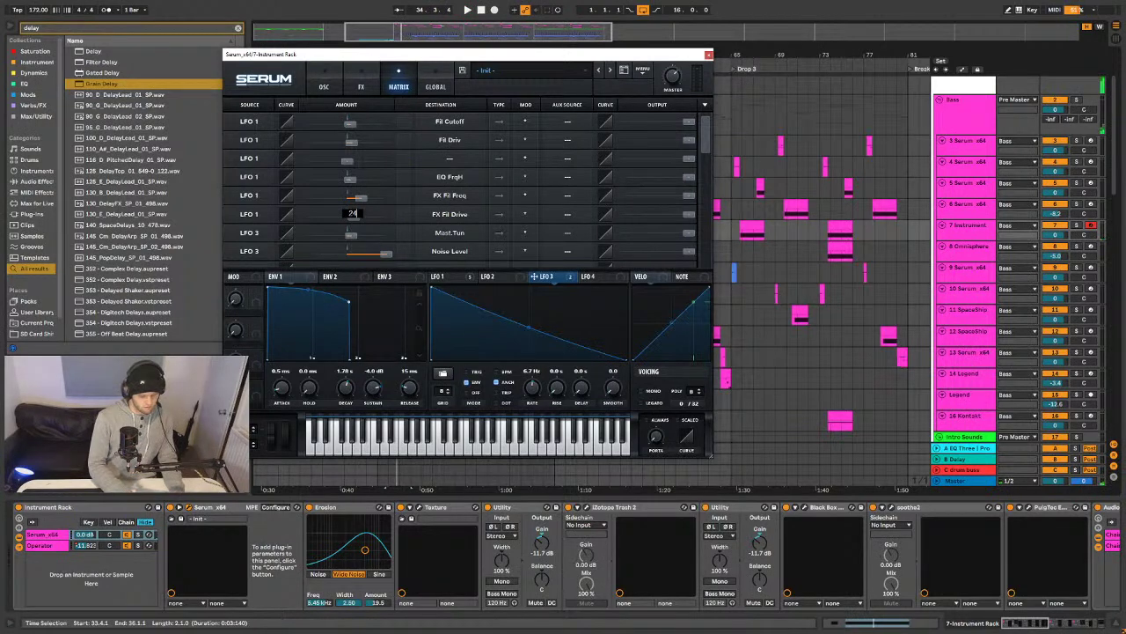
{"action": "key", "text": "space"}
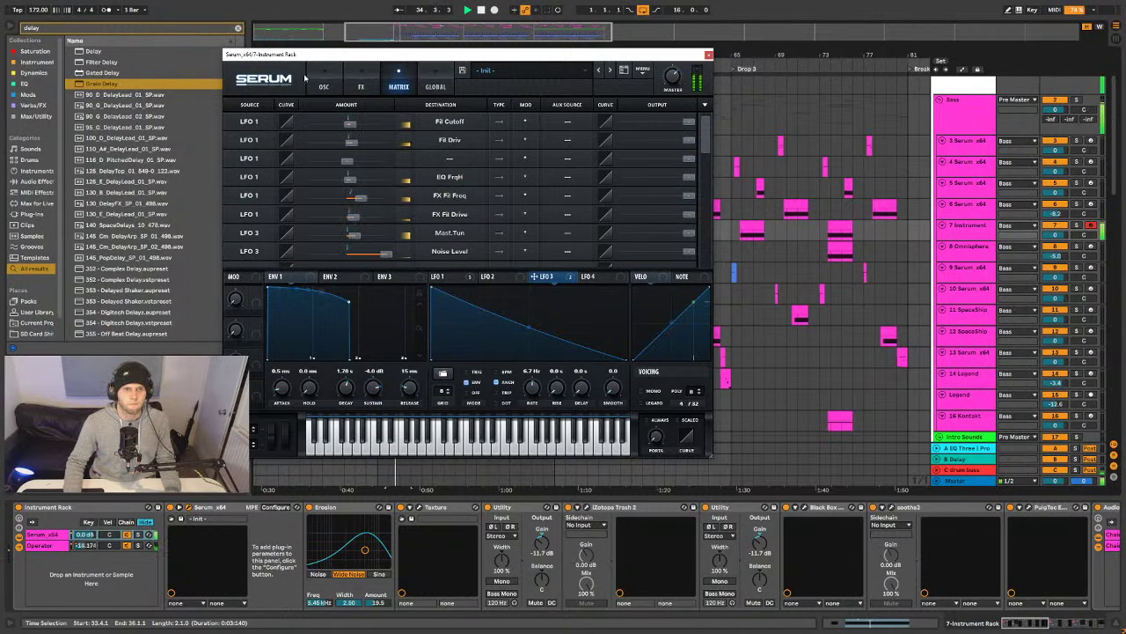
{"action": "key", "text": "space"}
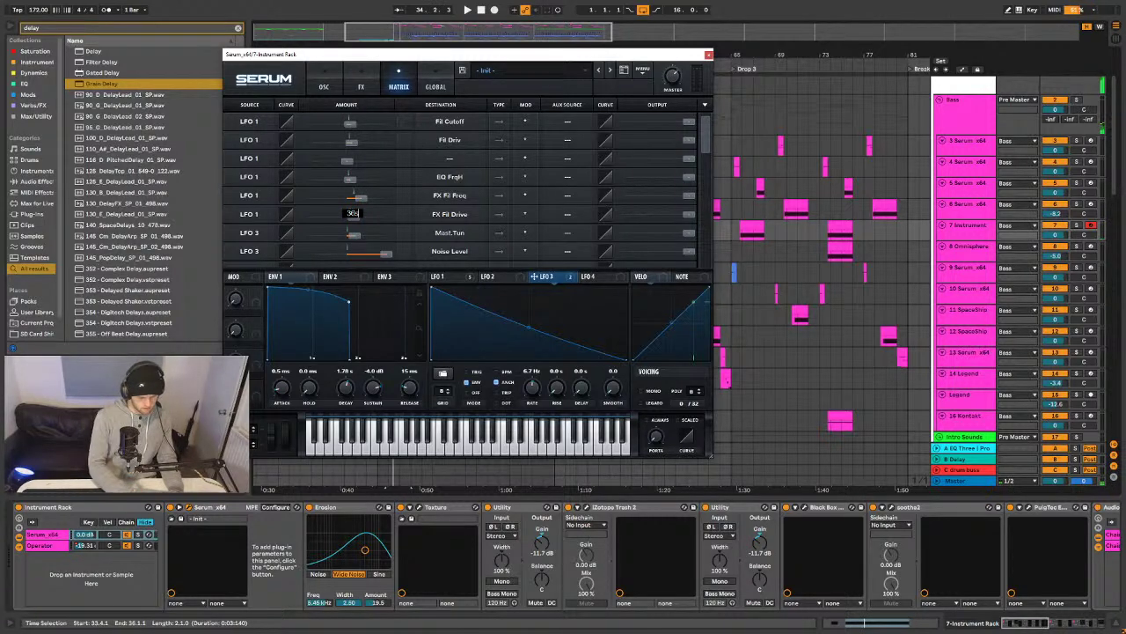
{"action": "key", "text": "space"}
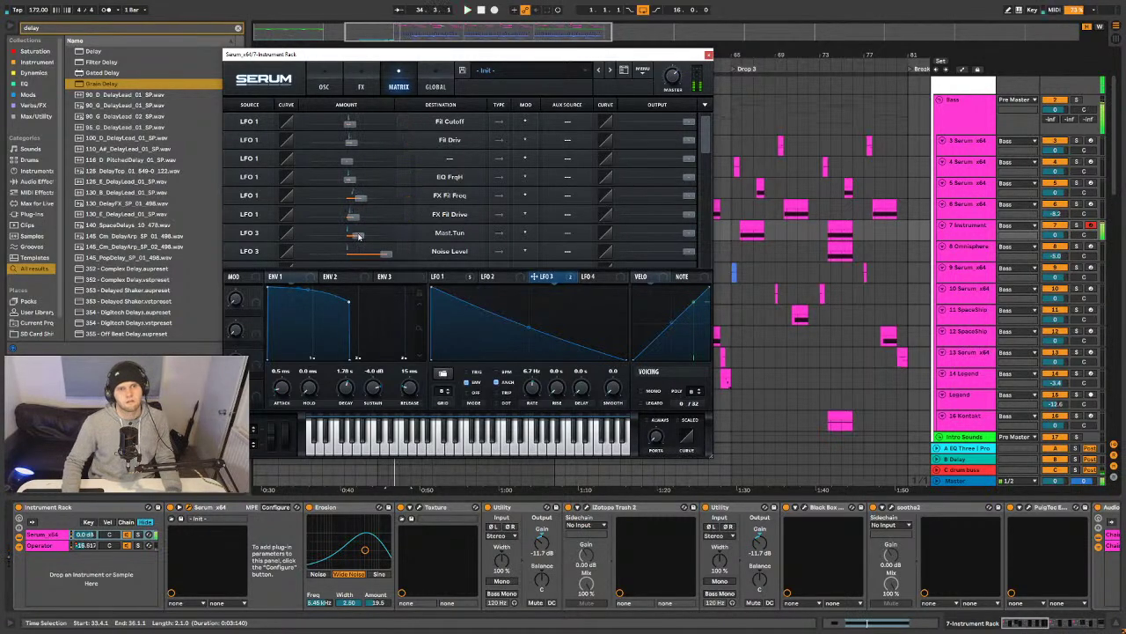
- Steepen LFO 3's decay curve, close track 7's Serum window, and play the arrangement from bar 32
{"action": "left_click_drag", "start_coordinate": [528, 326], "coordinate": [531, 337]}
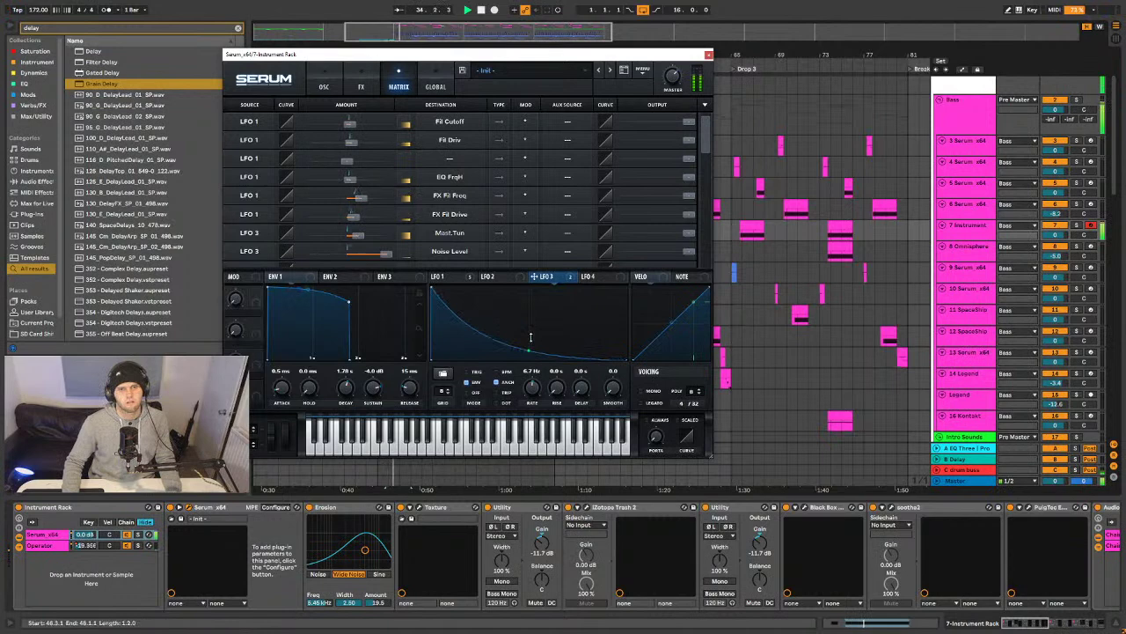
{"action": "left_click", "coordinate": [708, 55]}
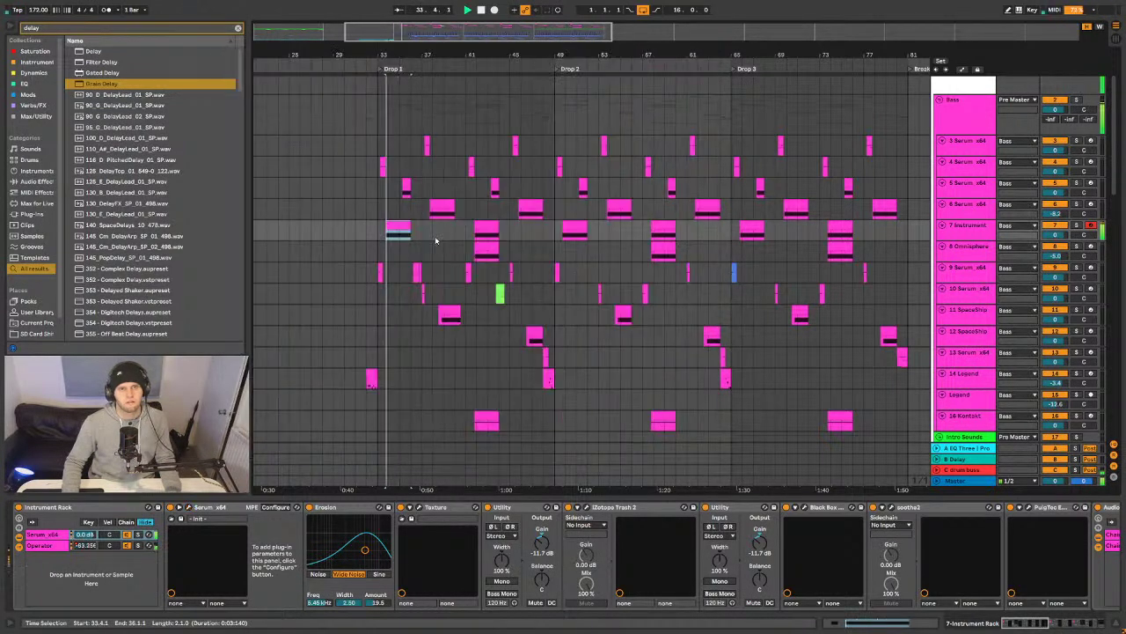
{"action": "left_click", "coordinate": [365, 246]}
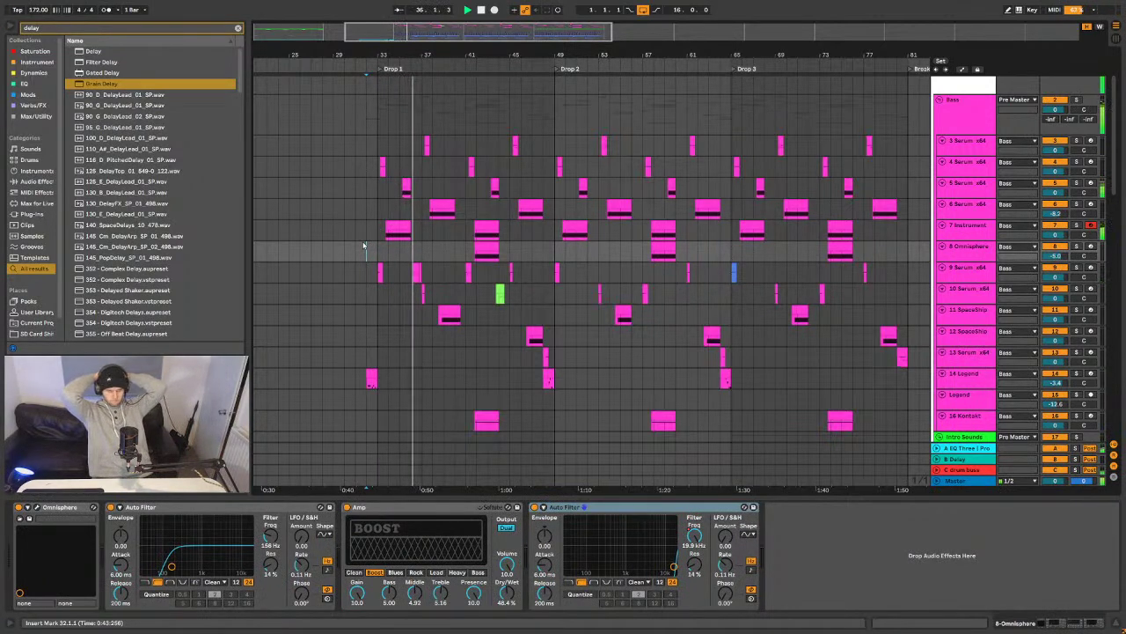
- Trim the start of track 7's first Drop 1 clip to bar 34 and replay from bar 33
{"action": "left_click", "coordinate": [392, 226]}
{"action": "left_click_drag", "start_coordinate": [387, 226], "coordinate": [395, 226]}
{"action": "left_click", "coordinate": [378, 231]}
{"action": "key", "text": "space"}
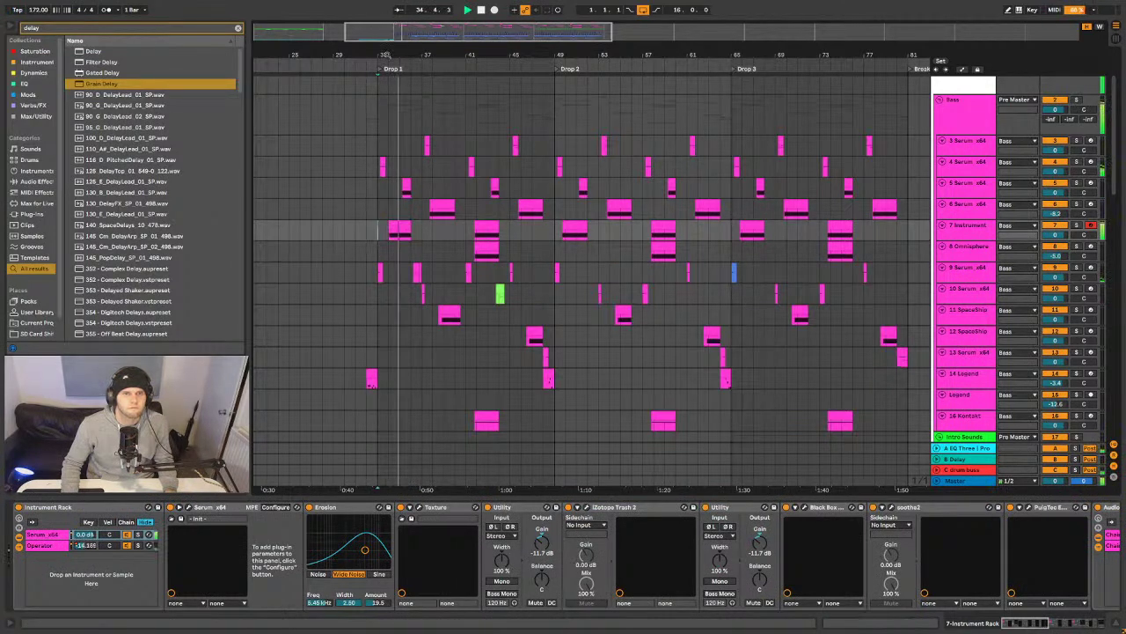
- Display the arrangement's automation lanes and bring up the Serum Fil Cutoff automation on track 4
{"action": "key", "text": "plus"}
{"action": "key", "text": "plus"}
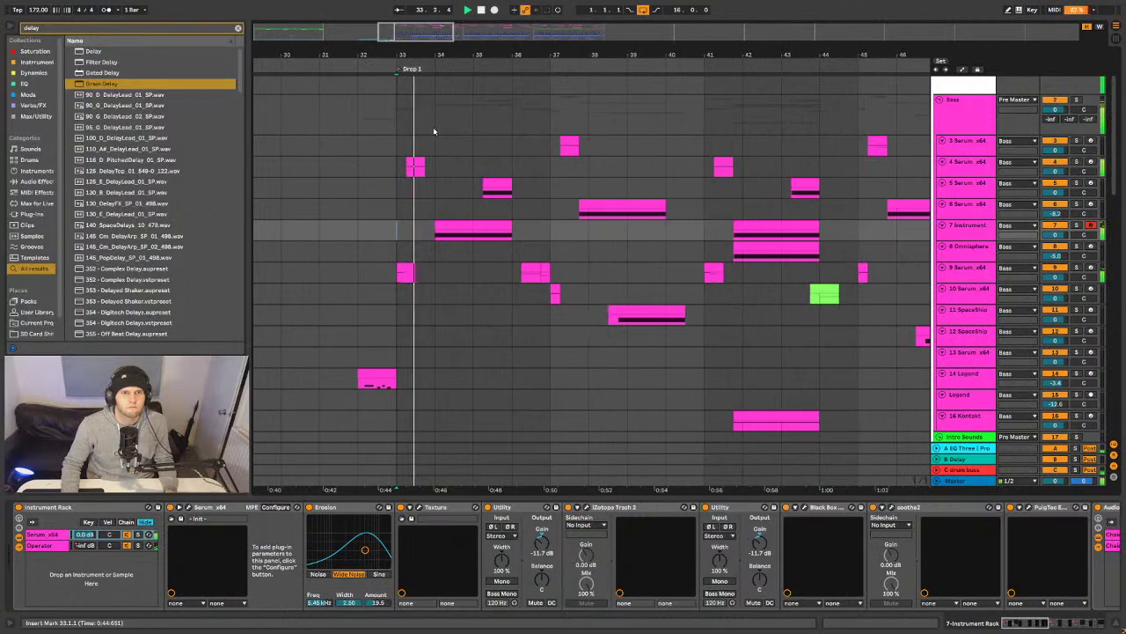
{"action": "left_click", "coordinate": [961, 167]}
{"action": "key", "text": "a"}
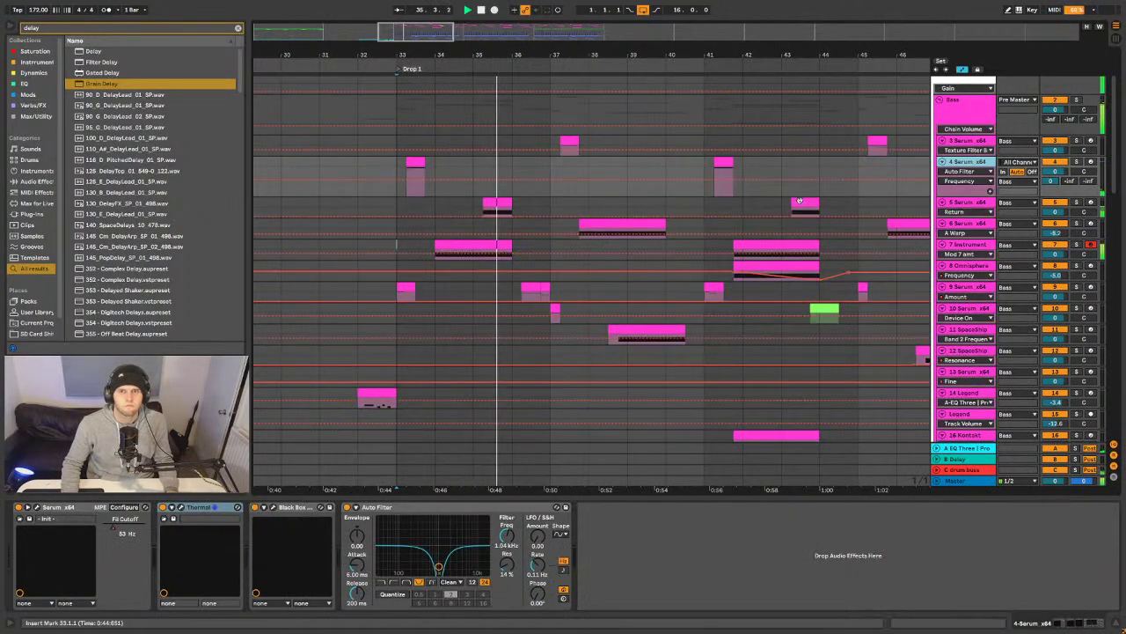
{"action": "left_click", "coordinate": [116, 528]}
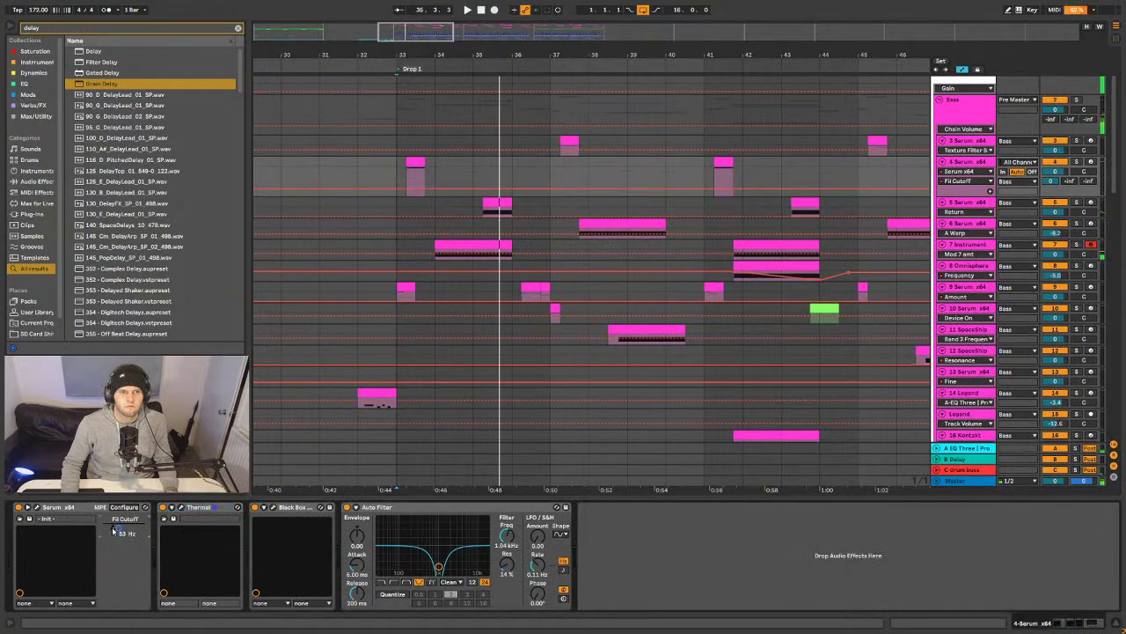
{"action": "right_click", "coordinate": [114, 530]}
{"action": "left_click", "coordinate": [116, 527]}
{"action": "right_click", "coordinate": [115, 529]}
{"action": "left_click", "coordinate": [128, 558]}
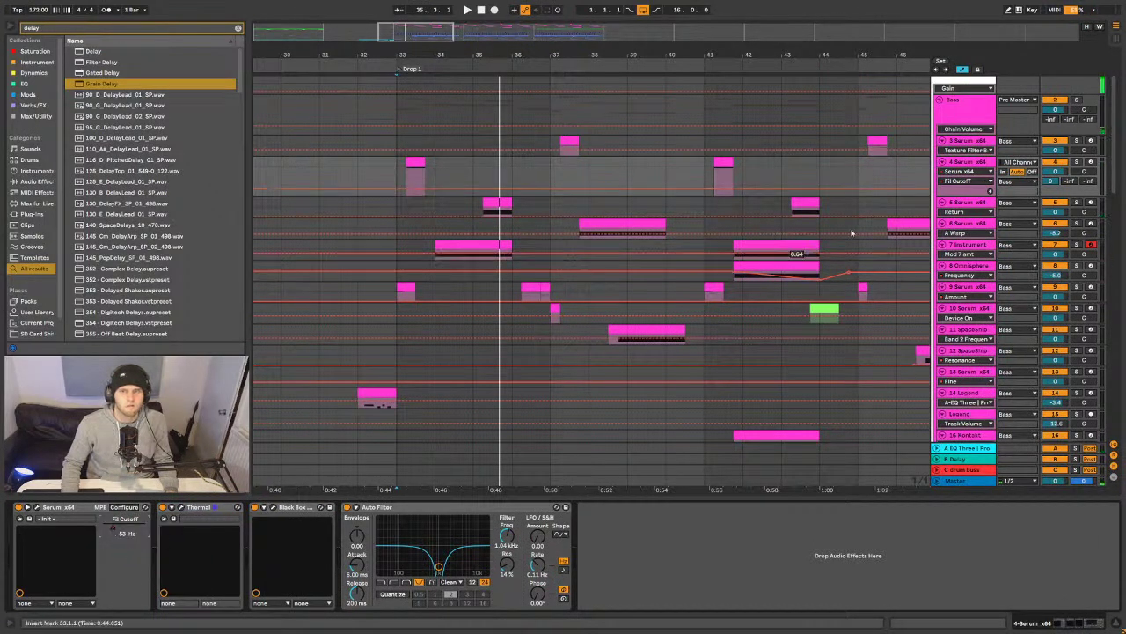
- Show the automation lanes, enlarge the Bass group track and view the mixer automation of its first Audio Effect Rack chain
{"action": "key", "text": "a"}
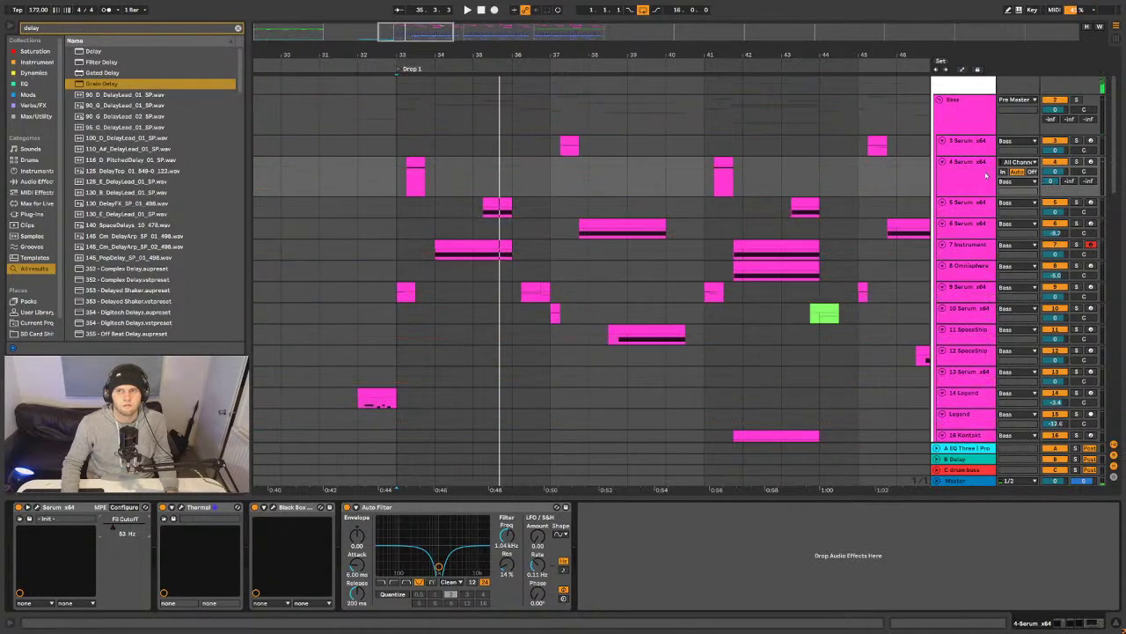
{"action": "key", "text": "a"}
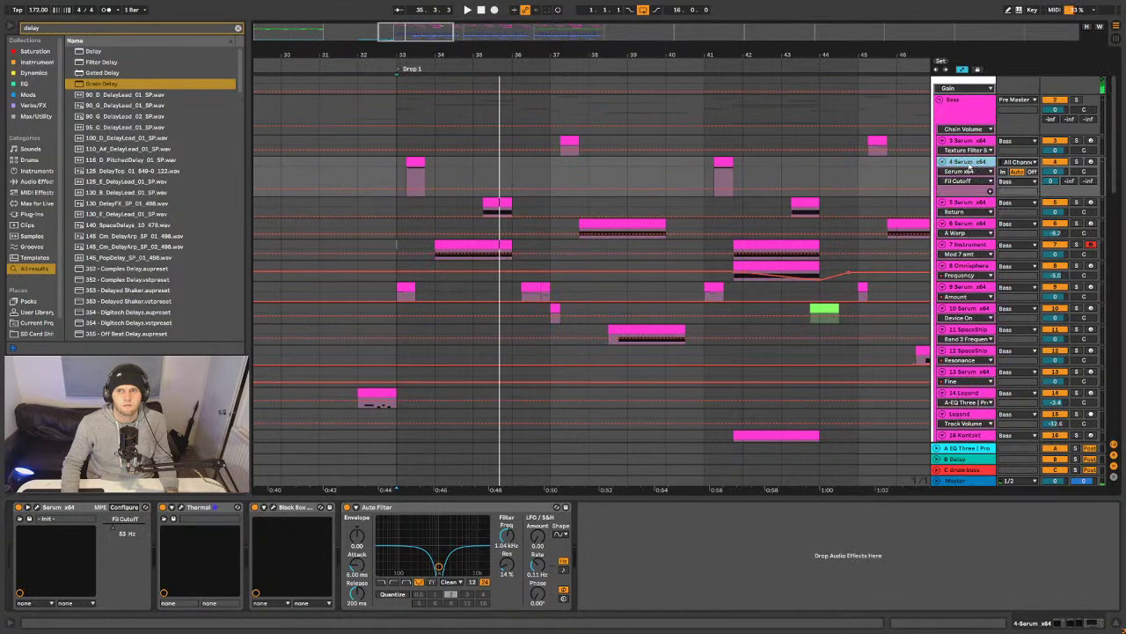
{"action": "left_click", "coordinate": [955, 110]}
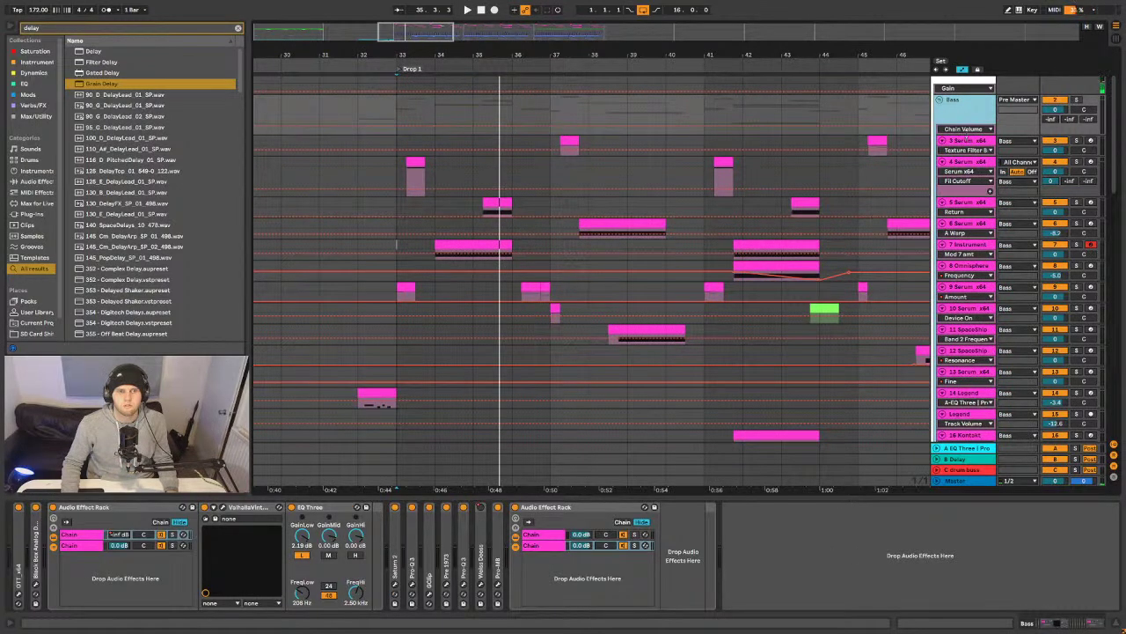
{"action": "left_click_drag", "start_coordinate": [955, 134], "coordinate": [954, 190]}
{"action": "left_click", "coordinate": [952, 129]}
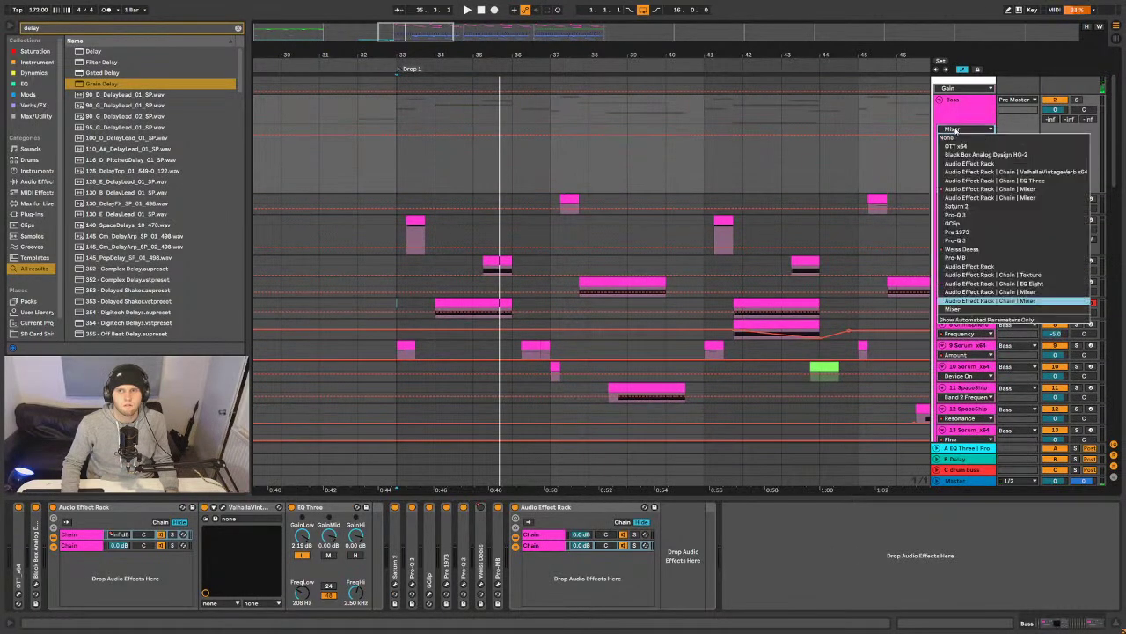
{"action": "left_click", "coordinate": [964, 189]}
{"action": "left_click", "coordinate": [961, 139]}
- View the Bass group's Weiss Deess Device On automation and hide the automation lanes again
{"action": "left_click", "coordinate": [954, 130]}
{"action": "left_click", "coordinate": [955, 130]}
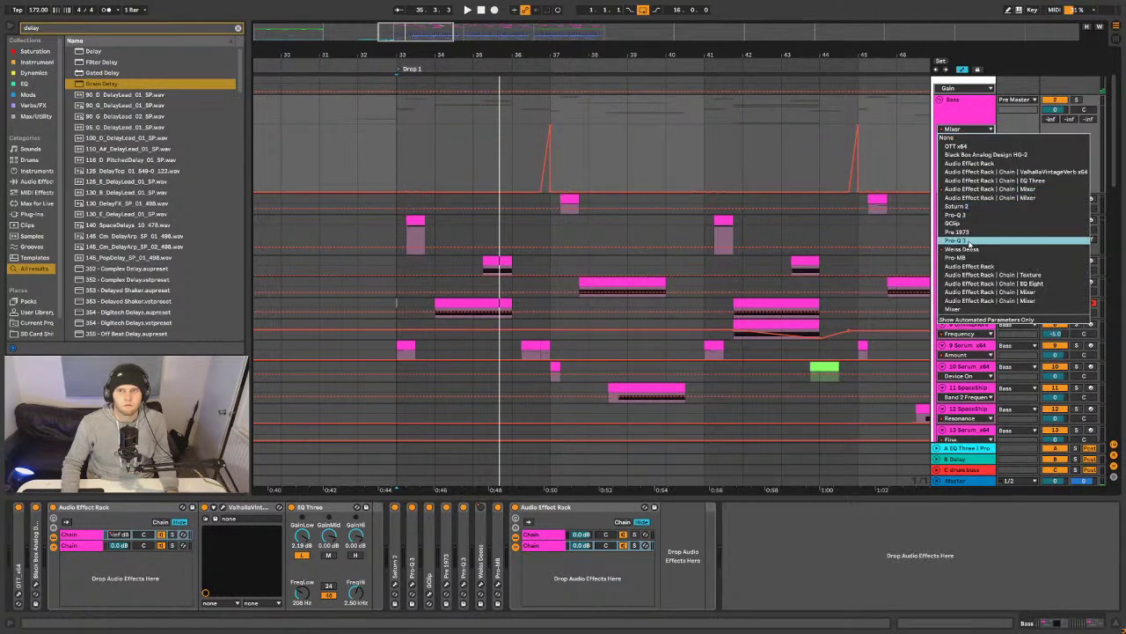
{"action": "left_click", "coordinate": [970, 249]}
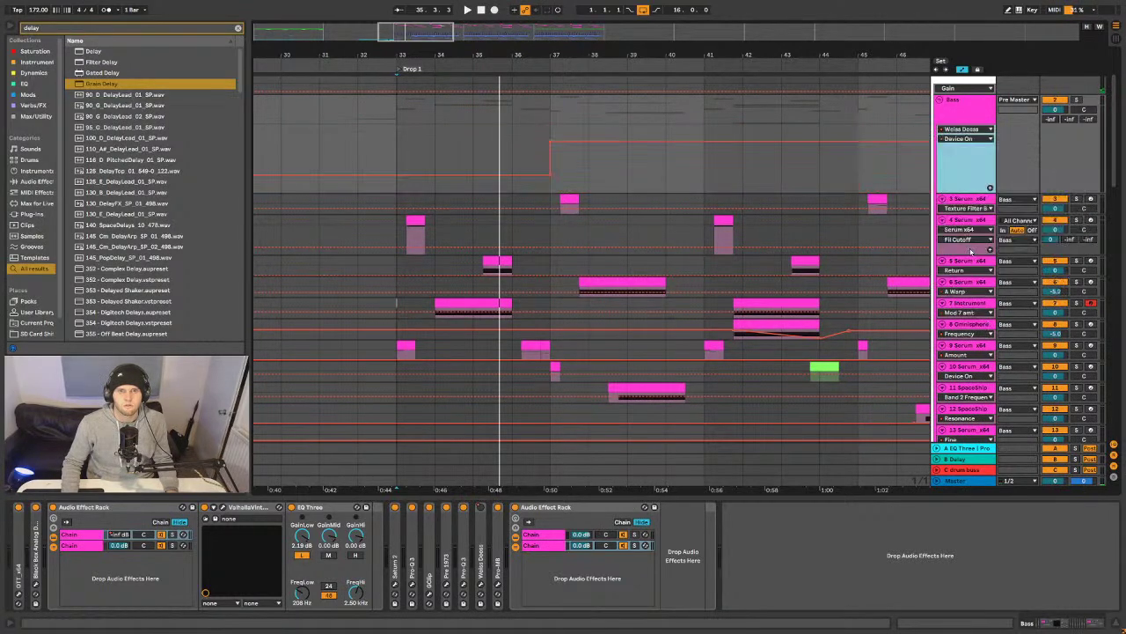
{"action": "left_click", "coordinate": [952, 130]}
{"action": "left_click", "coordinate": [952, 129]}
{"action": "key", "text": "a"}
- Play the drop from bar 33 and inspect the Serum patch behind the first 4 Serum clip during playback
{"action": "key", "text": "space"}
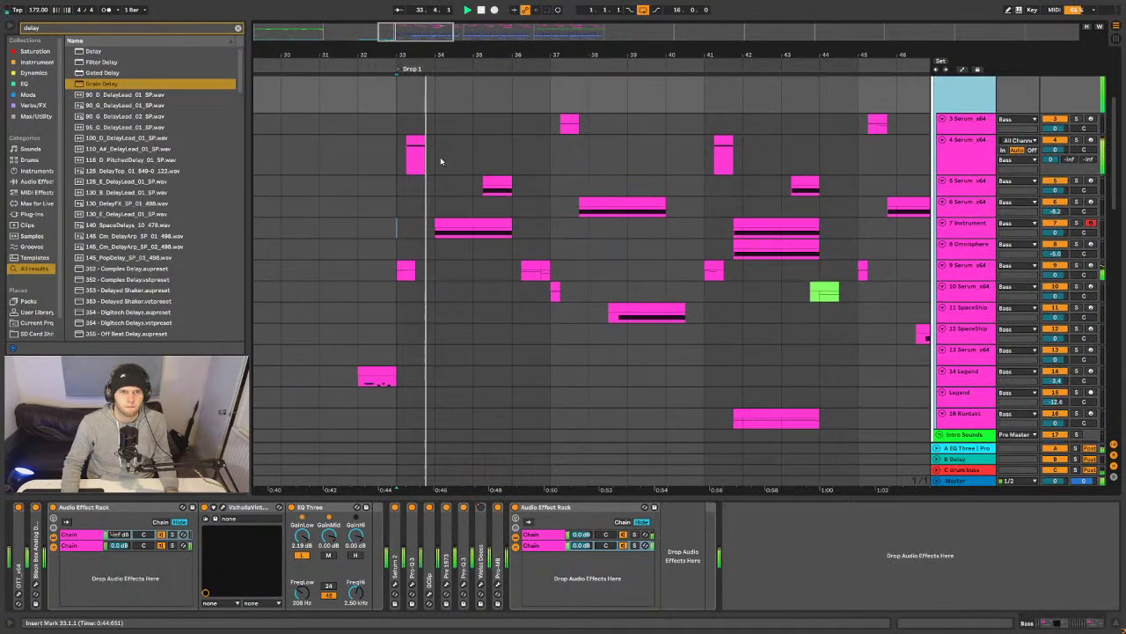
{"action": "left_click", "coordinate": [416, 157]}
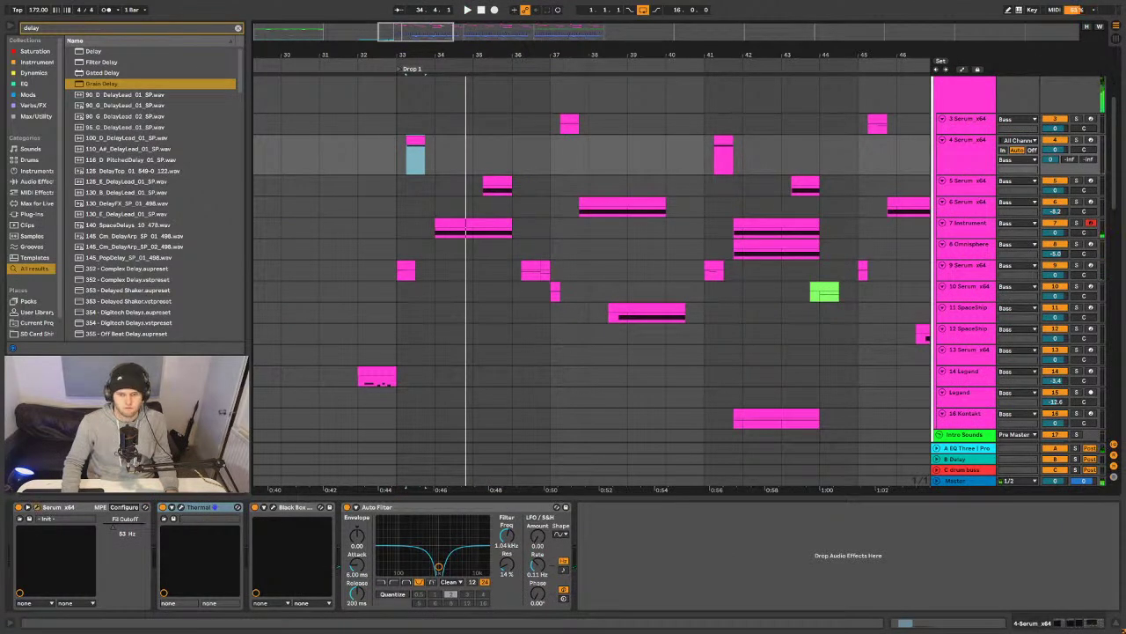
{"action": "left_click", "coordinate": [20, 518]}
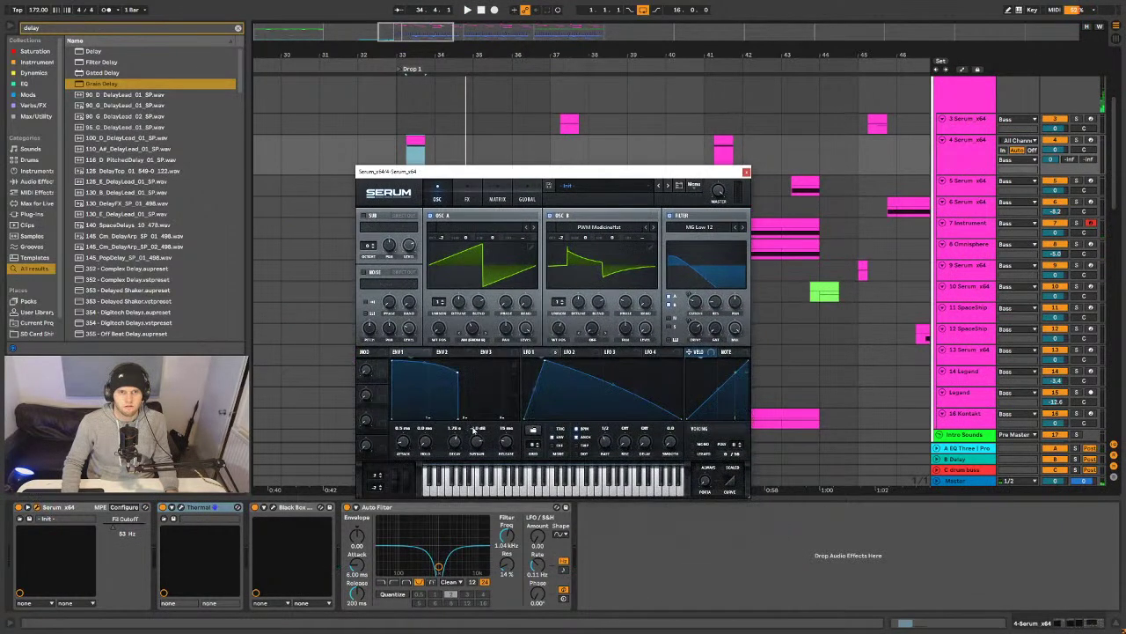
{"action": "key", "text": "space"}
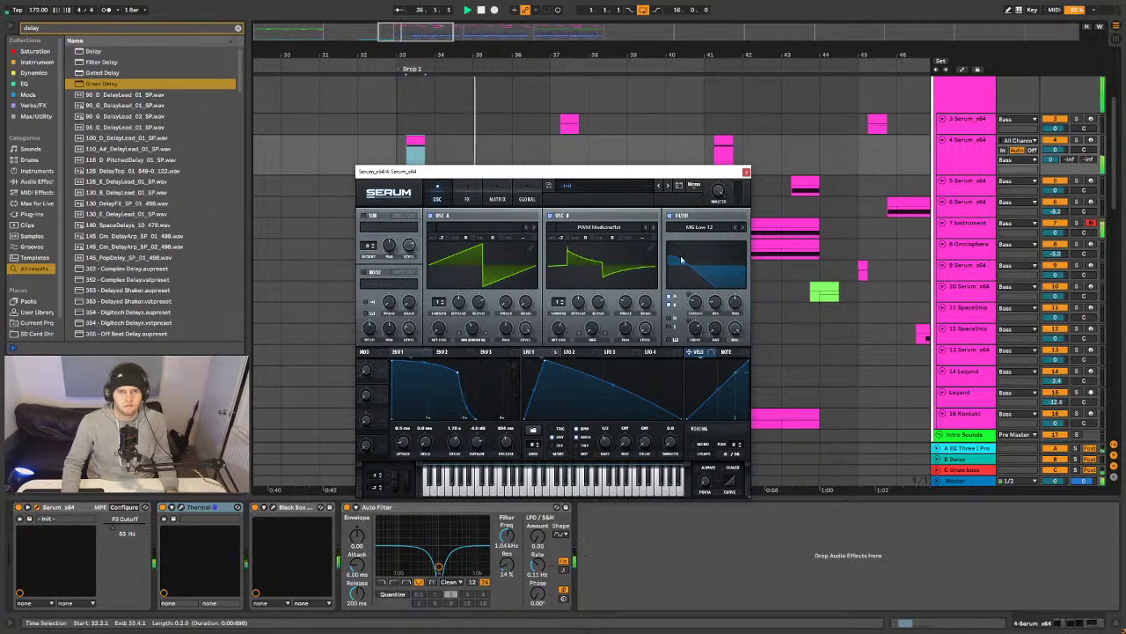
{"action": "left_click", "coordinate": [746, 171]}
- Move the overlapping Drop 1 clips on 7 Instrument and 8 Omnisphere to start at 42.1.1 and trim their ends to 44.1.1
{"action": "left_click", "coordinate": [389, 248]}
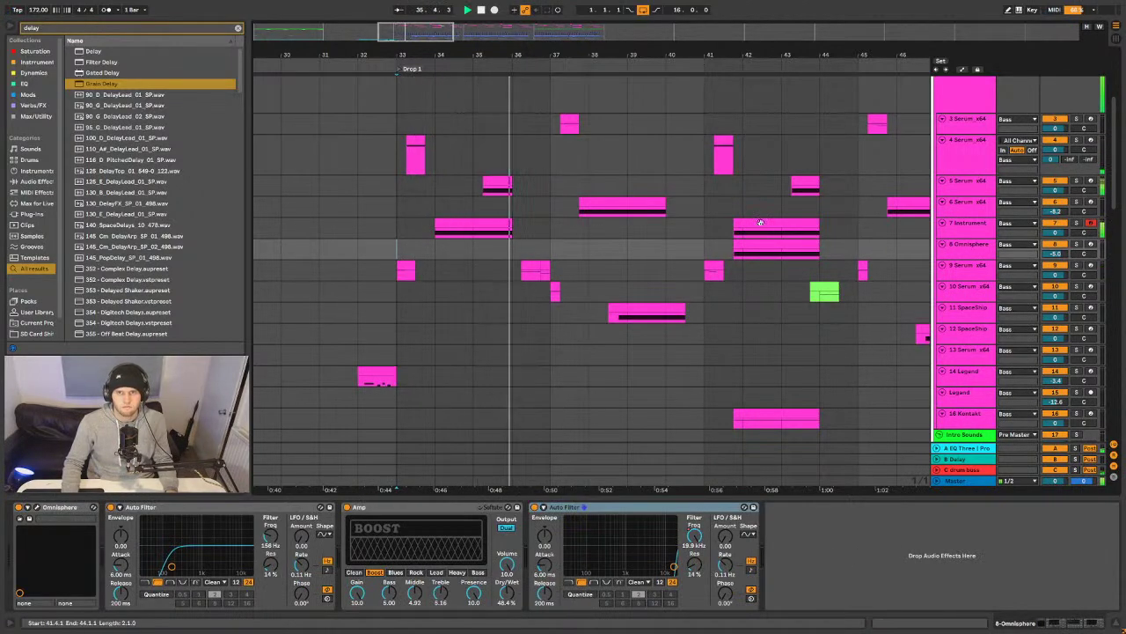
{"action": "left_click", "coordinate": [759, 222], "text": "shift"}
{"action": "left_click", "coordinate": [766, 246]}
{"action": "left_click", "coordinate": [770, 223]}
{"action": "left_click_drag", "start_coordinate": [734, 227], "coordinate": [743, 227]}
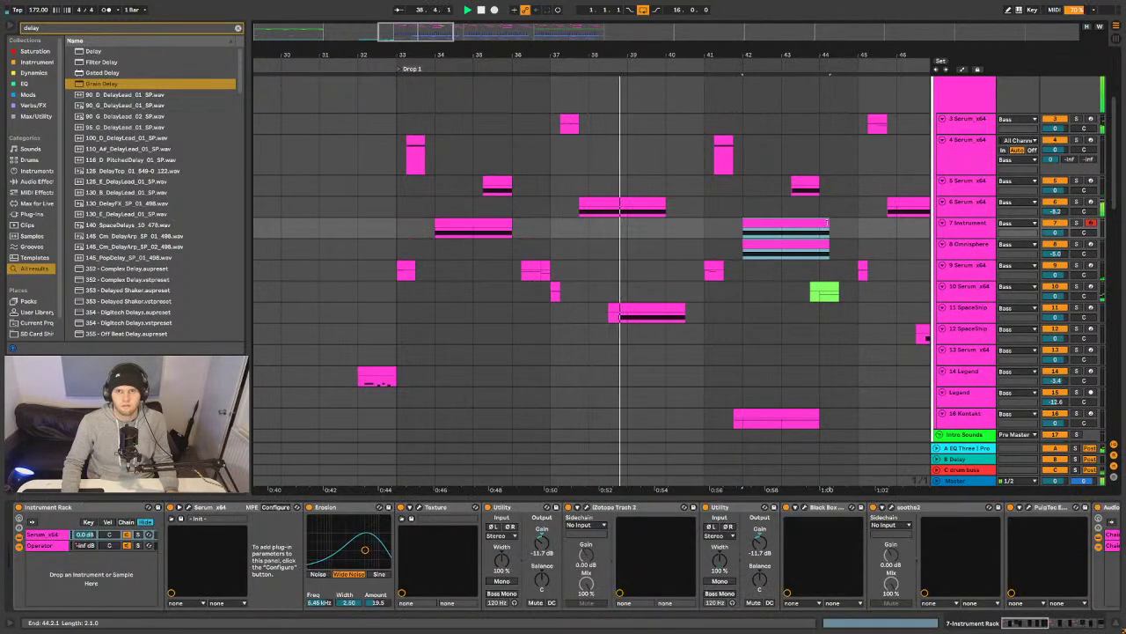
- Move the Drop 1 clips on 6 Serum to 38.1.1 and 46.1.1 and the first 7 Instrument clip to bar 34, each shortened to two bars
{"action": "key", "text": "minus"}
{"action": "key", "text": "minus"}
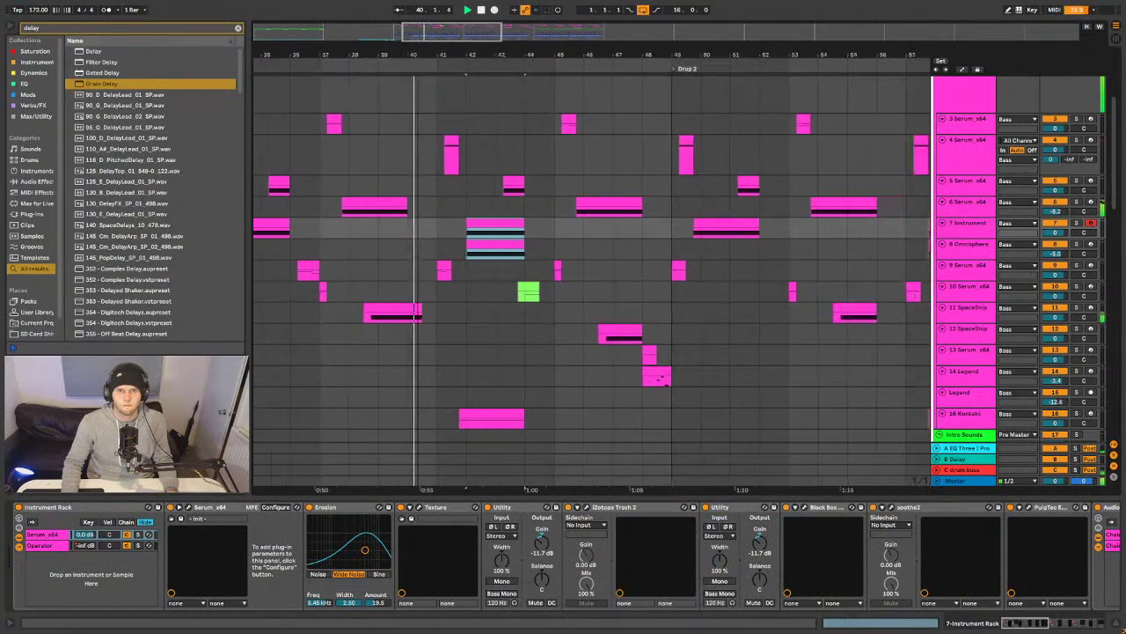
{"action": "key", "text": "minus"}
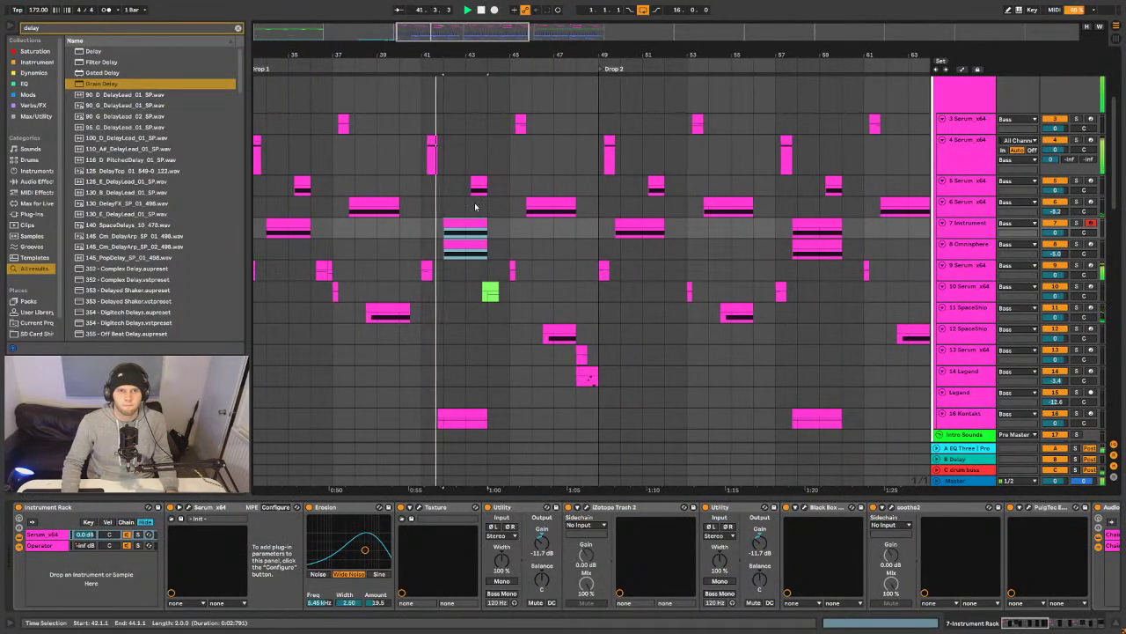
{"action": "left_click", "coordinate": [541, 204]}
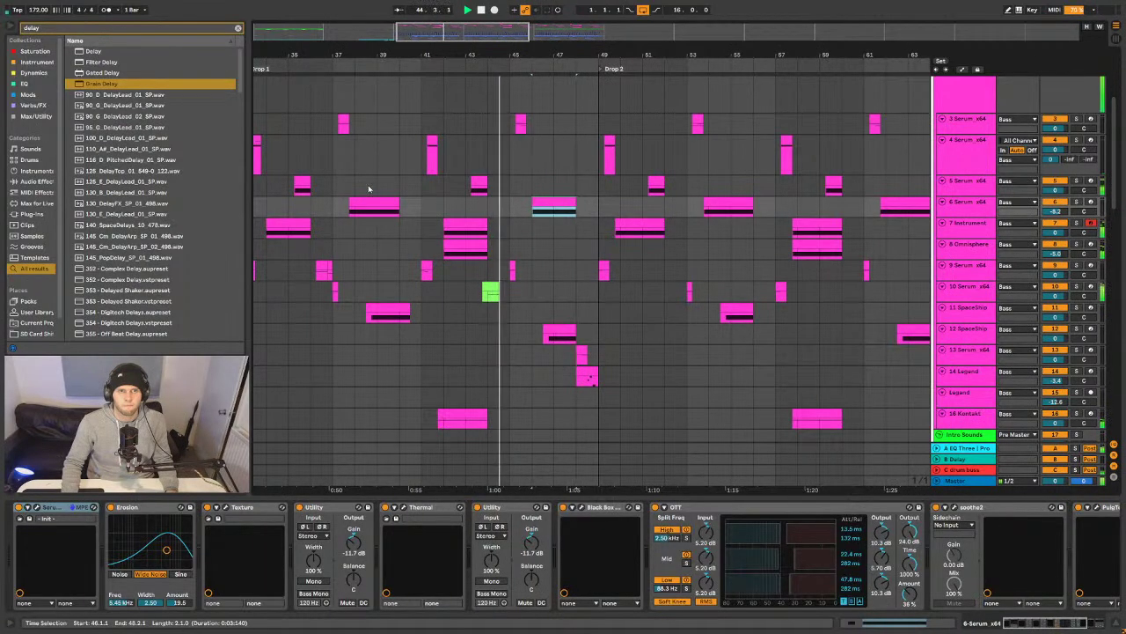
{"action": "left_click_drag", "start_coordinate": [371, 196], "coordinate": [397, 201]}
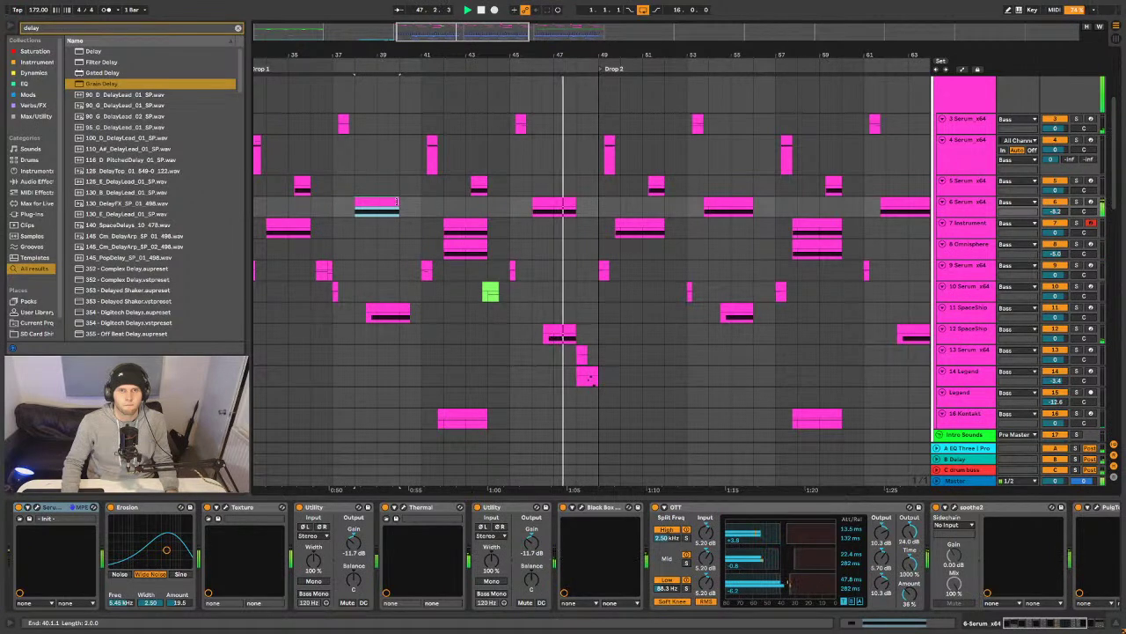
{"action": "left_click_drag", "start_coordinate": [445, 67], "coordinate": [545, 55]}
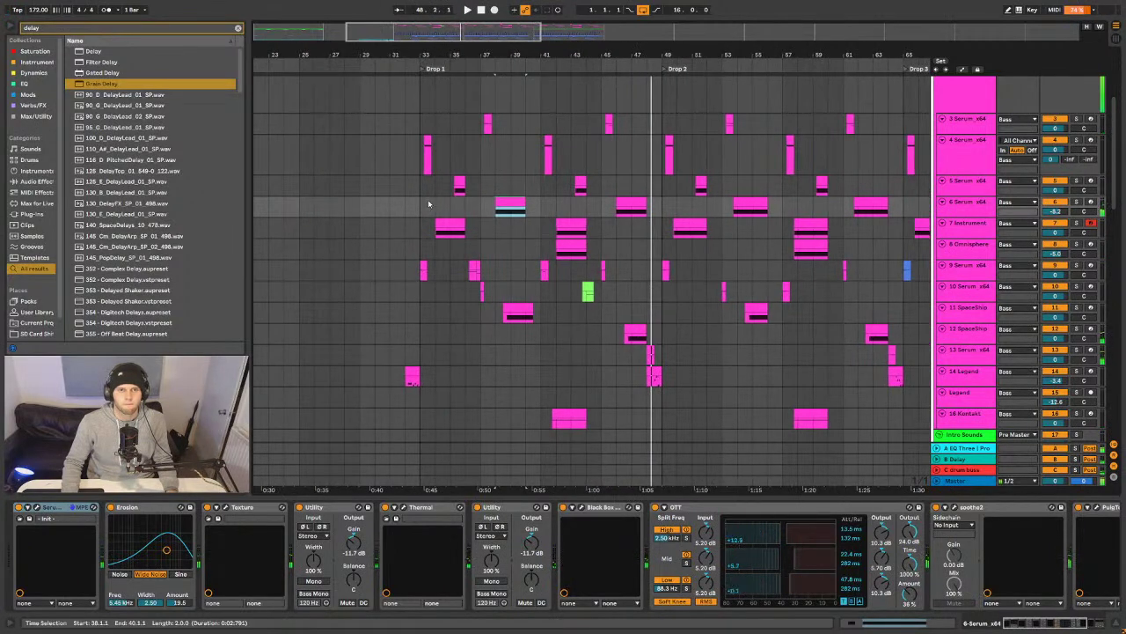
- Shift the Drop 2 clips on 6 Serum, 7 Instrument and 8 Omnisphere to start at bars 50, 54, 58 and 62, each shortened to two bars
{"action": "scroll", "coordinate": [550, 220], "scroll_direction": "right", "scroll_amount": 4}
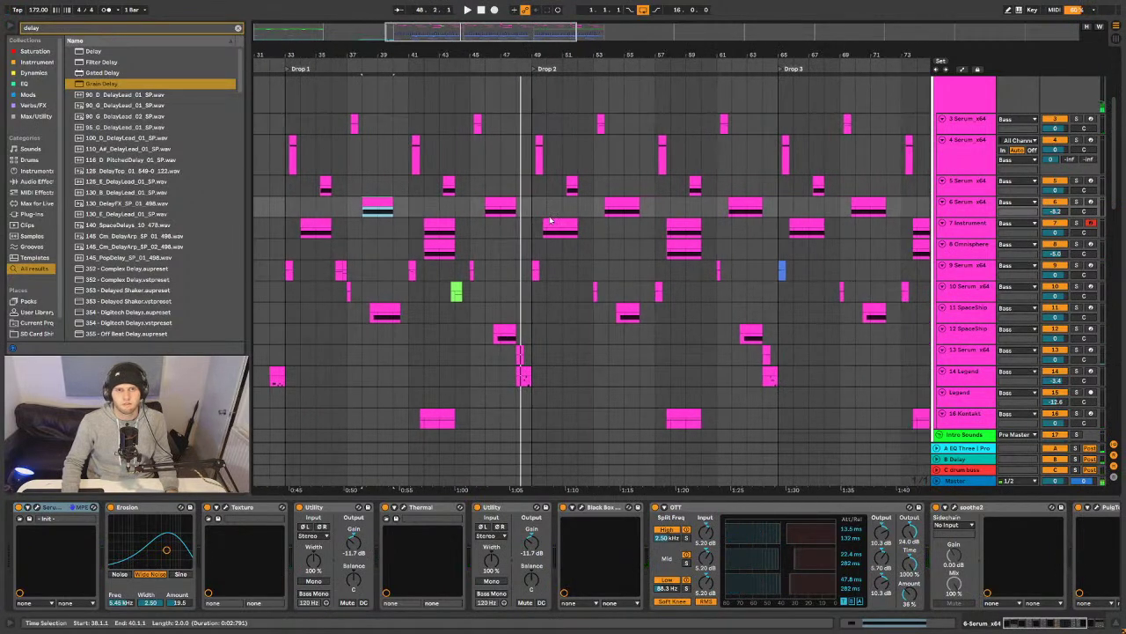
{"action": "left_click_drag", "start_coordinate": [553, 220], "coordinate": [641, 199]}
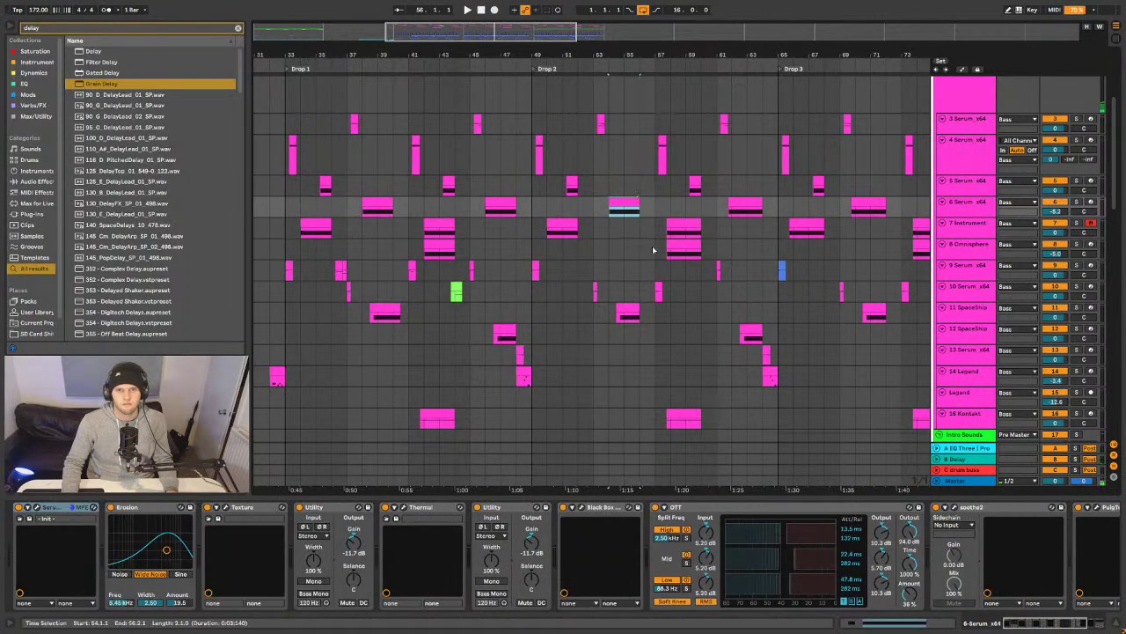
{"action": "left_click_drag", "start_coordinate": [695, 224], "coordinate": [699, 245]}
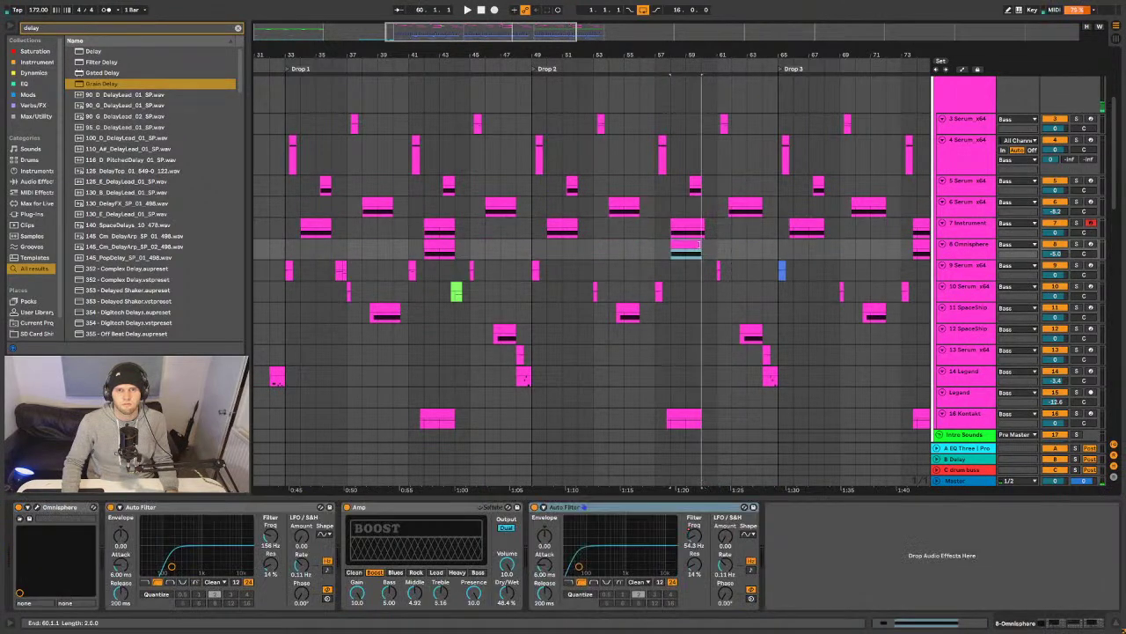
{"action": "left_click", "coordinate": [698, 222]}
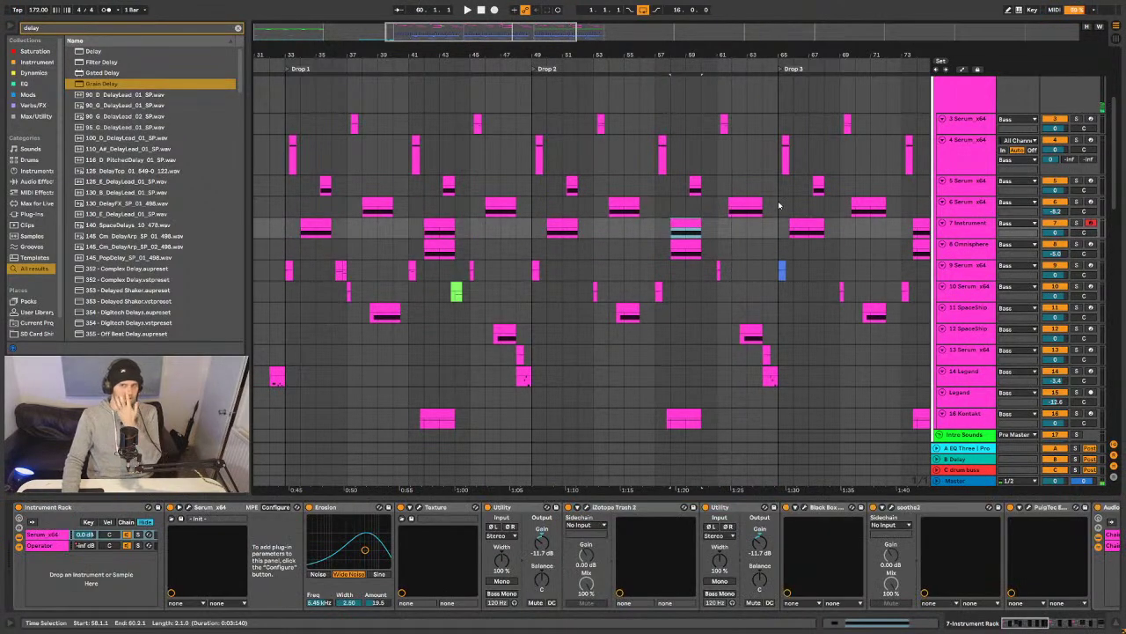
{"action": "left_click", "coordinate": [746, 207]}
{"action": "left_click", "coordinate": [746, 207]}
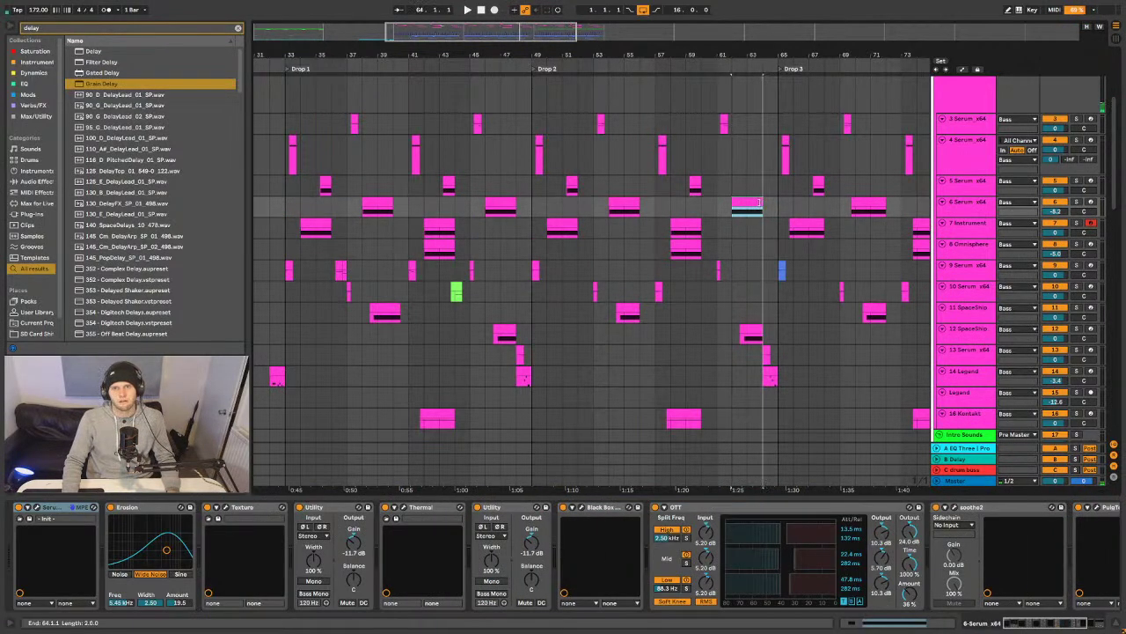
- Match the Drop 3 clips on 6 Serum, 7 Instrument and 8 Omnisphere to the Drop 2 timing, with starts on bar lines such as 74.1.1 and 78.1.1
{"action": "left_click_drag", "start_coordinate": [376, 48], "coordinate": [378, 37]}
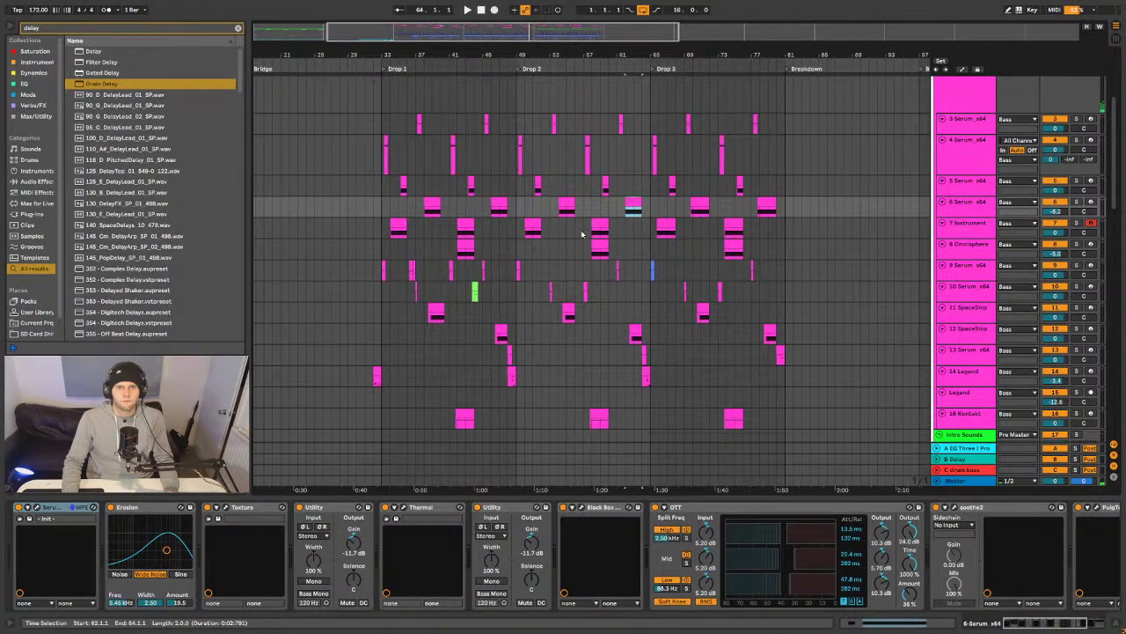
{"action": "left_click_drag", "start_coordinate": [651, 259], "coordinate": [520, 211]}
{"action": "key", "text": "ctrl+d"}
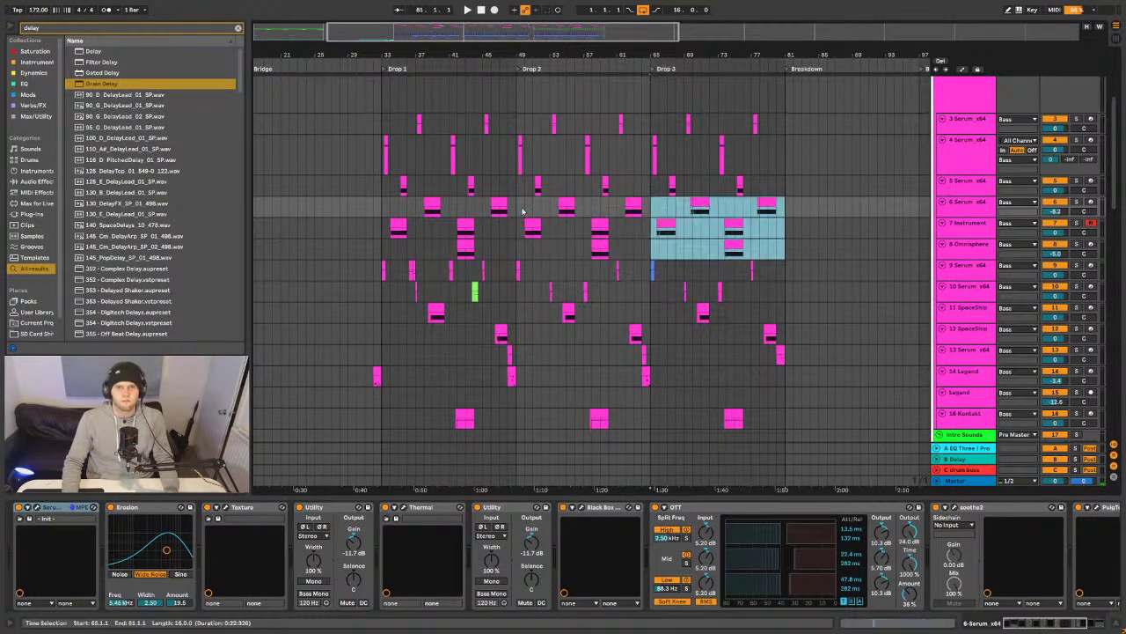
{"action": "left_click", "coordinate": [660, 227]}
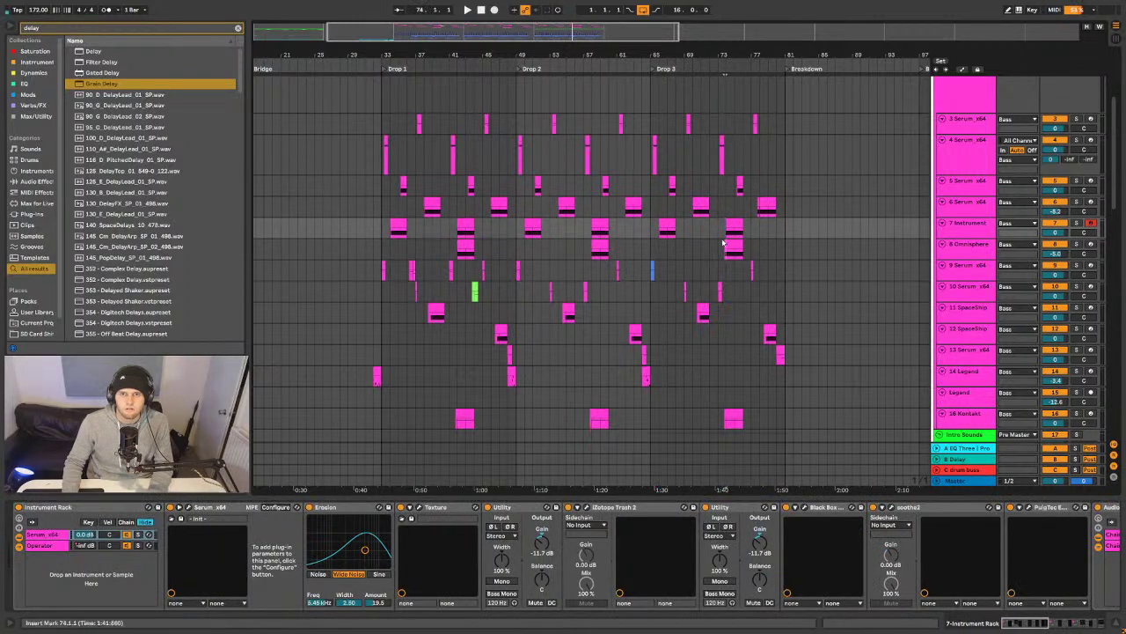
{"action": "left_click", "coordinate": [725, 244]}
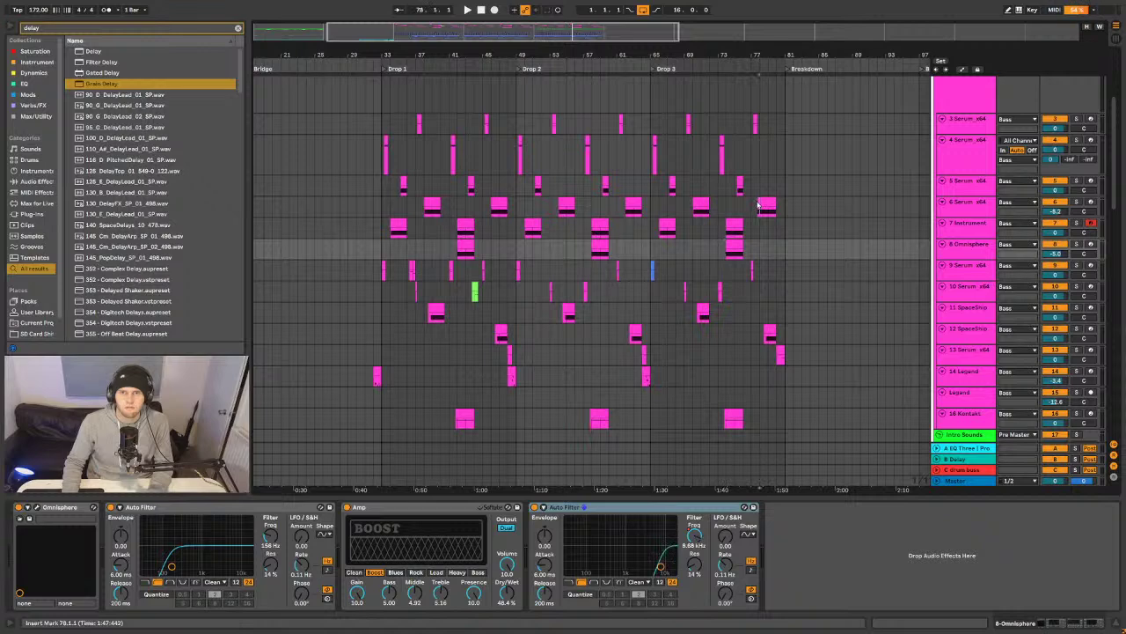
{"action": "left_click", "coordinate": [758, 205]}
- Play the arrangement from bar 30 and check the bass clips across the drops
{"action": "left_click", "coordinate": [359, 221]}
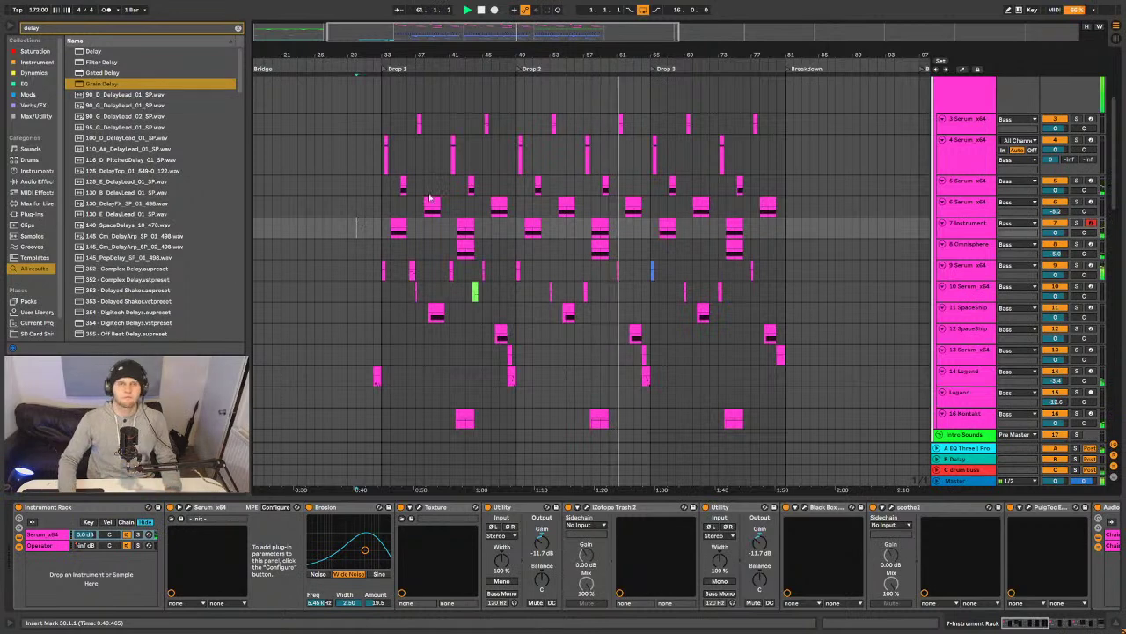
{"action": "key", "text": "plus"}
{"action": "key", "text": "plus"}
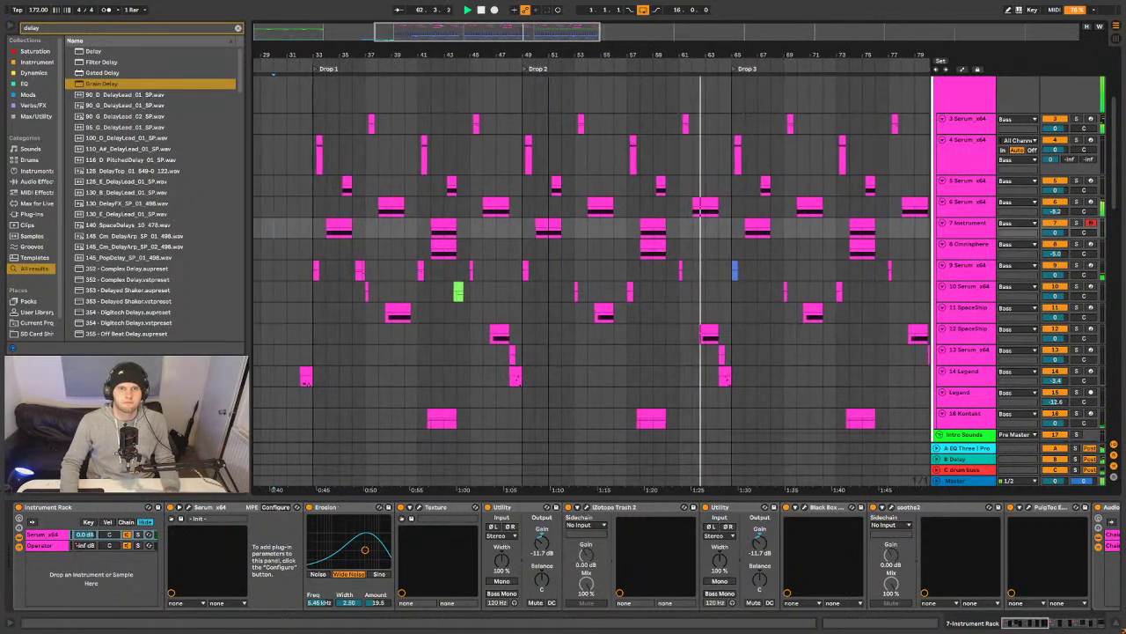
{"action": "scroll", "coordinate": [654, 219], "scroll_direction": "left", "scroll_amount": 3}
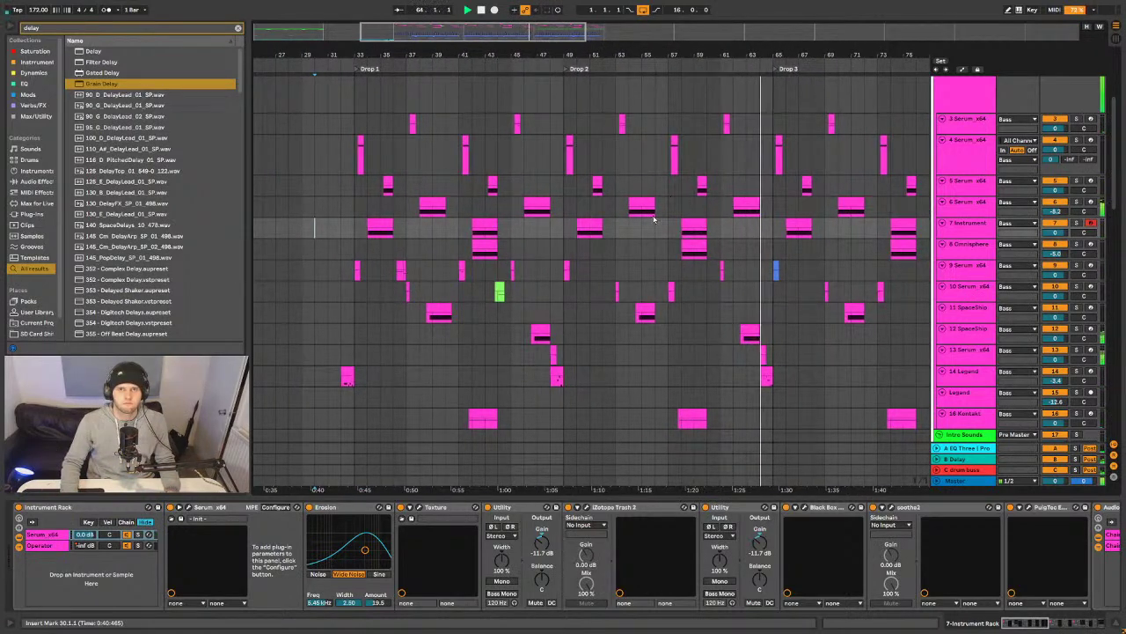
{"action": "scroll", "coordinate": [624, 231], "scroll_direction": "up", "scroll_amount": 3}
{"action": "scroll", "coordinate": [687, 275], "scroll_direction": "down", "scroll_amount": 3}
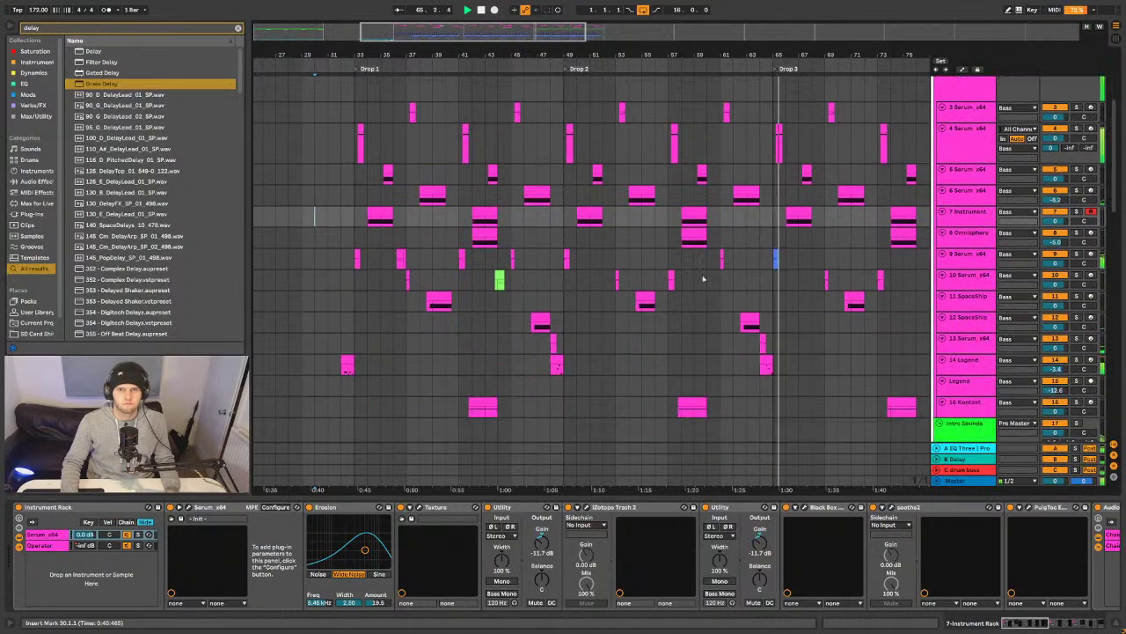
- Replay the 14 Legend fill at bar 64 and duplicate the 14 Legend track
{"action": "left_click", "coordinate": [763, 359]}
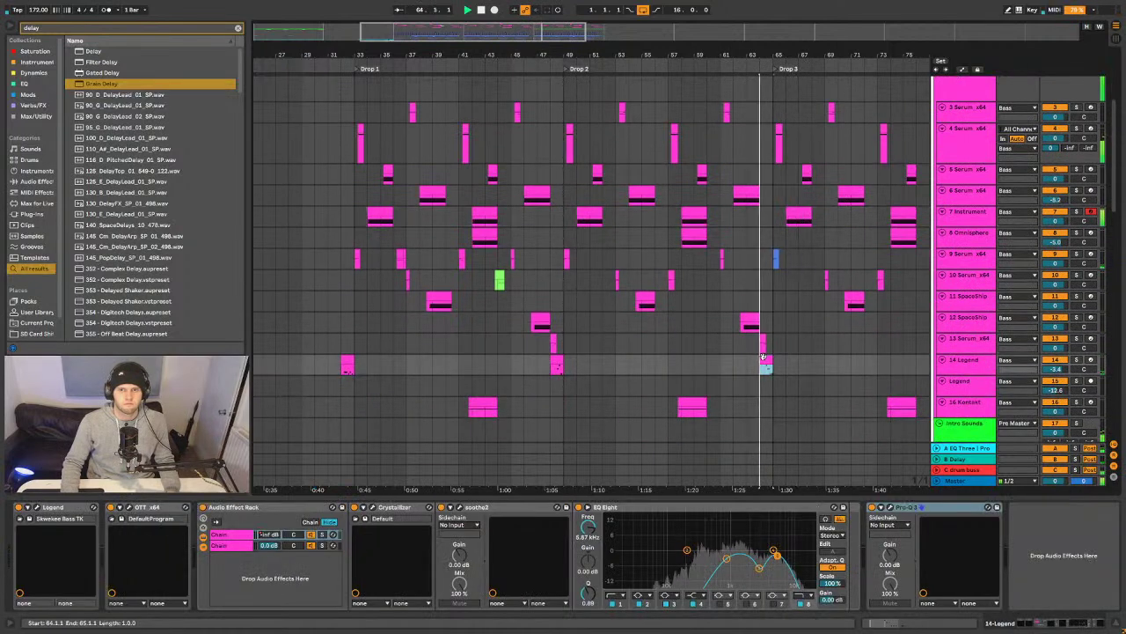
{"action": "left_click", "coordinate": [954, 367]}
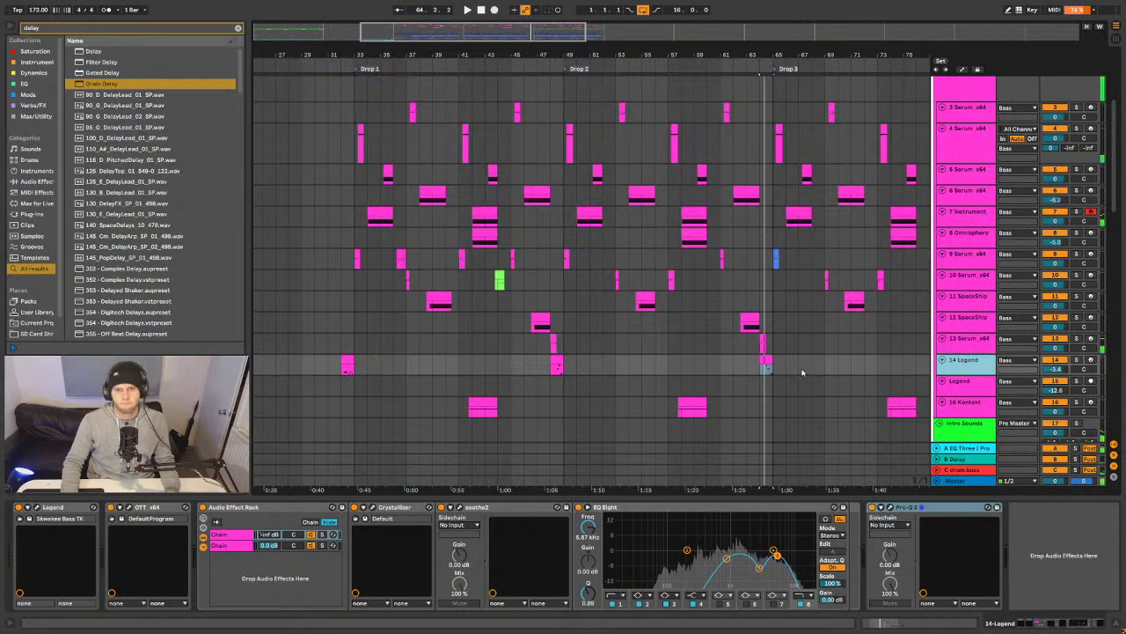
{"action": "key", "text": "ctrl+d"}
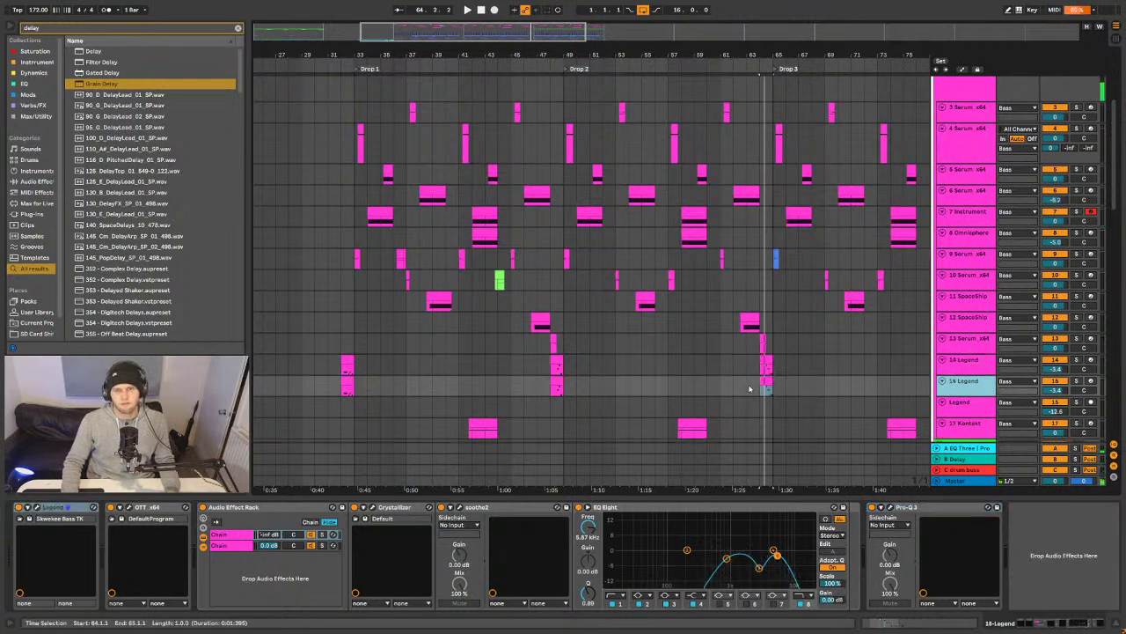
- Keep only the bar 64 clip on the duplicated Legend track and remove that clip from the original 14 Legend track
{"action": "left_click_drag", "start_coordinate": [749, 388], "coordinate": [519, 400]}
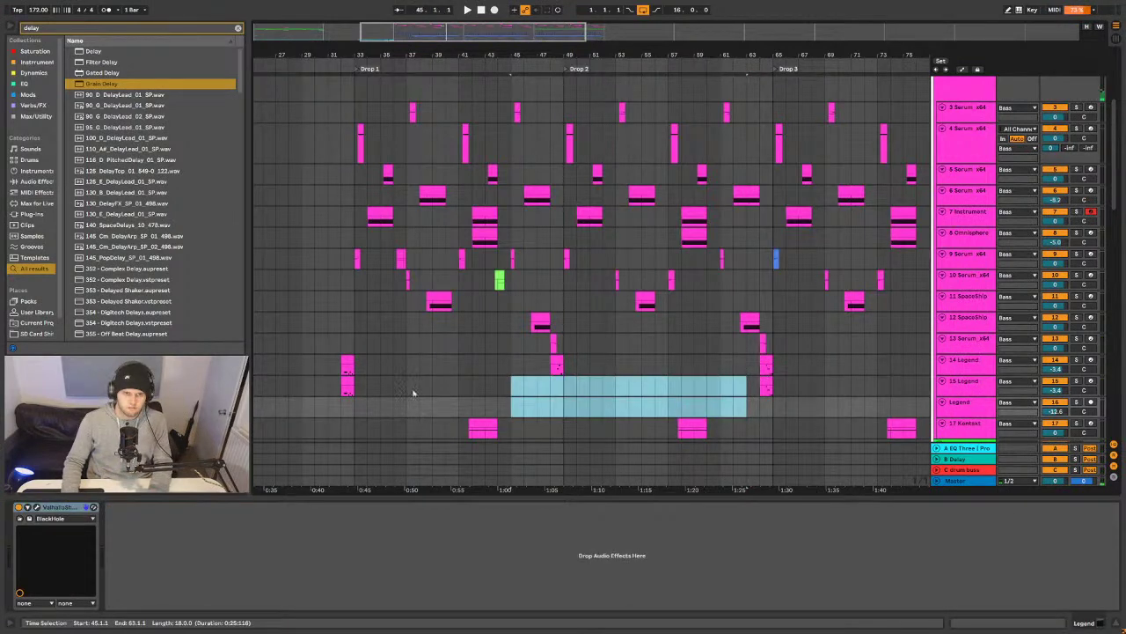
{"action": "left_click", "coordinate": [436, 393]}
{"action": "left_click", "coordinate": [767, 382]}
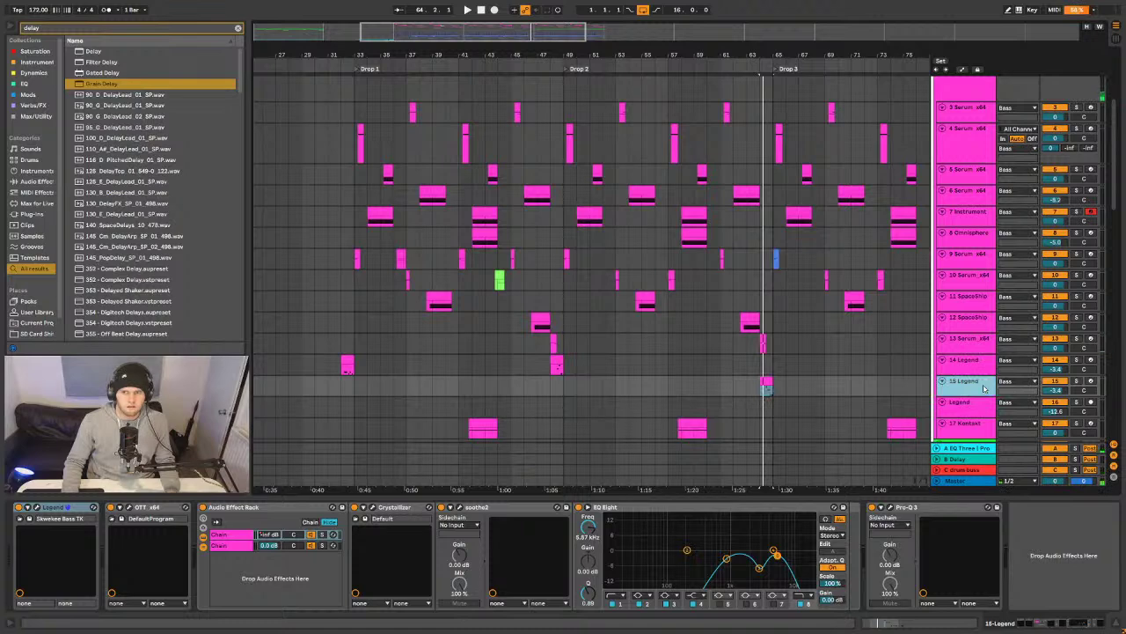
- Adjust the filter settings of the Legend synth on the 15 Legend track, switching on filter keytrack 1
{"action": "left_click", "coordinate": [37, 507]}
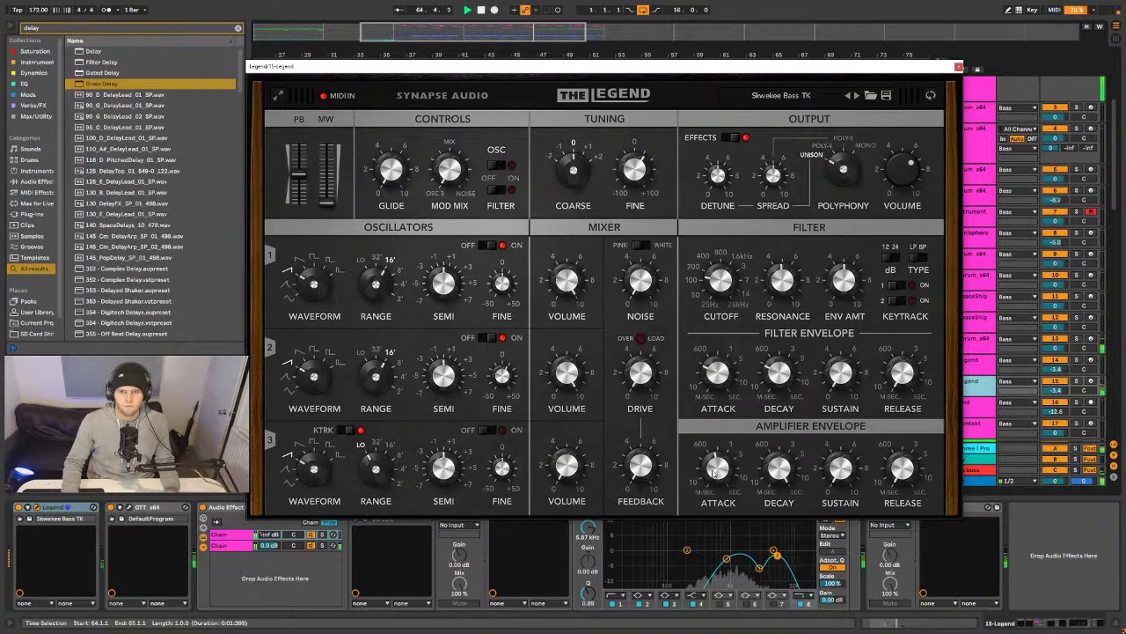
{"action": "scroll", "coordinate": [715, 487], "scroll_direction": "down", "scroll_amount": 1}
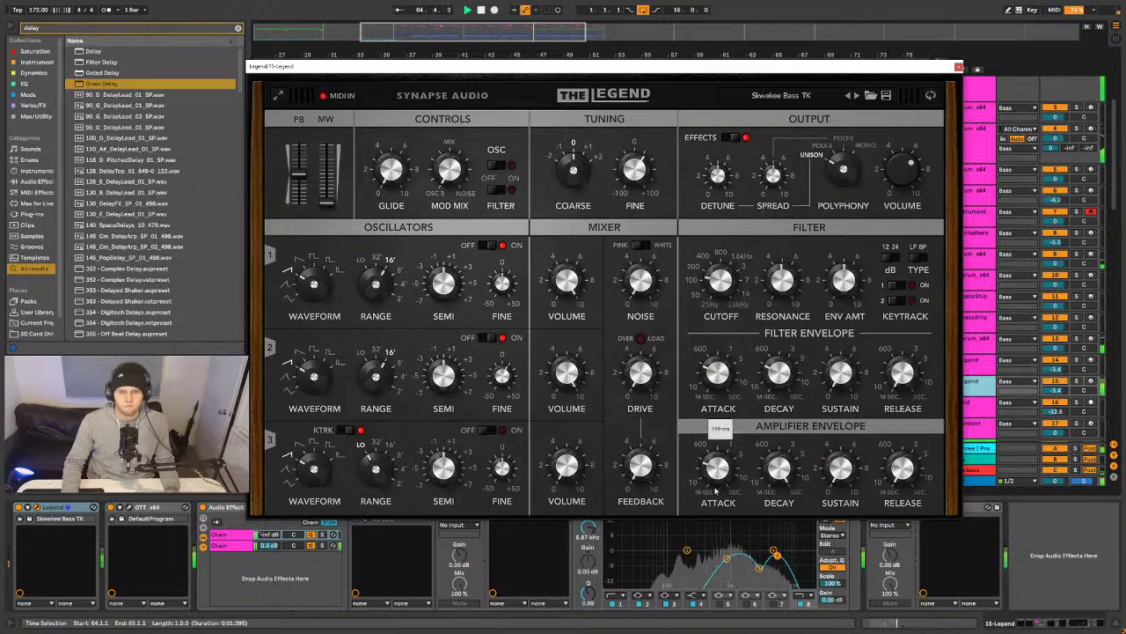
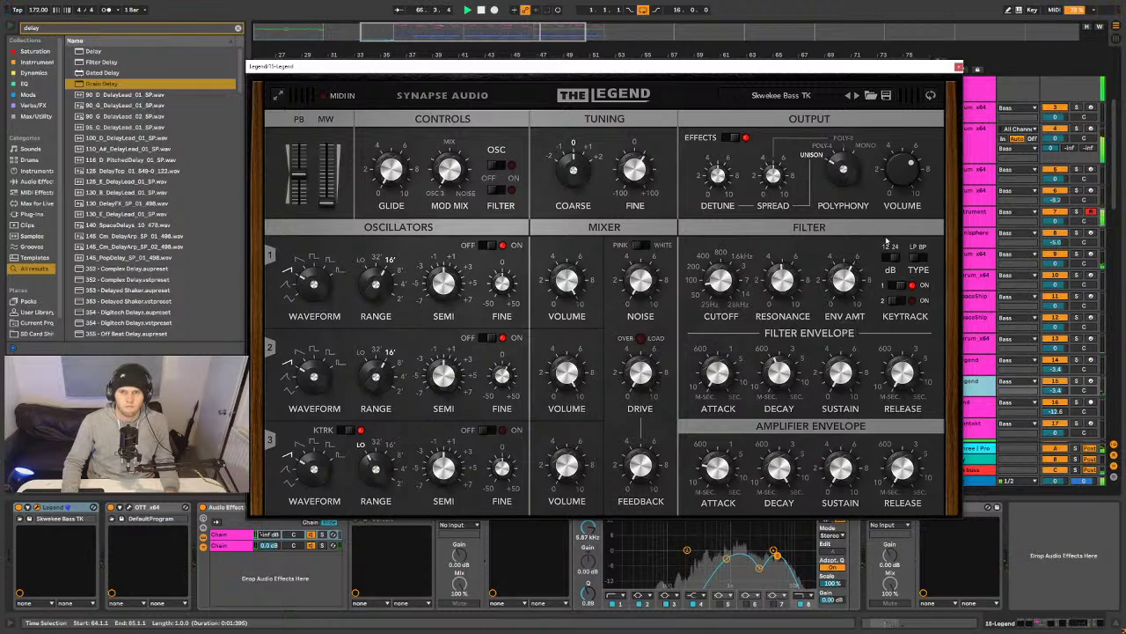
{"action": "left_click", "coordinate": [959, 68]}
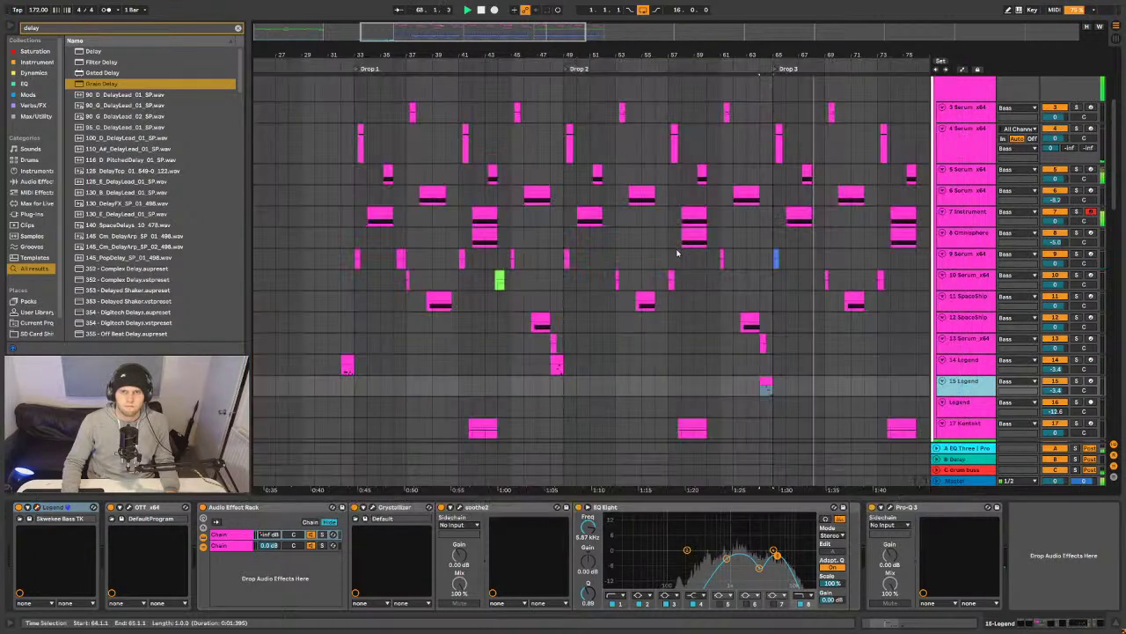
- Replay the lead-in to Drop 3 from the 12 SpaceShip clip at 62.3.1 and check the revised Legend fill
{"action": "scroll", "coordinate": [730, 272], "scroll_direction": "down", "scroll_amount": 2}
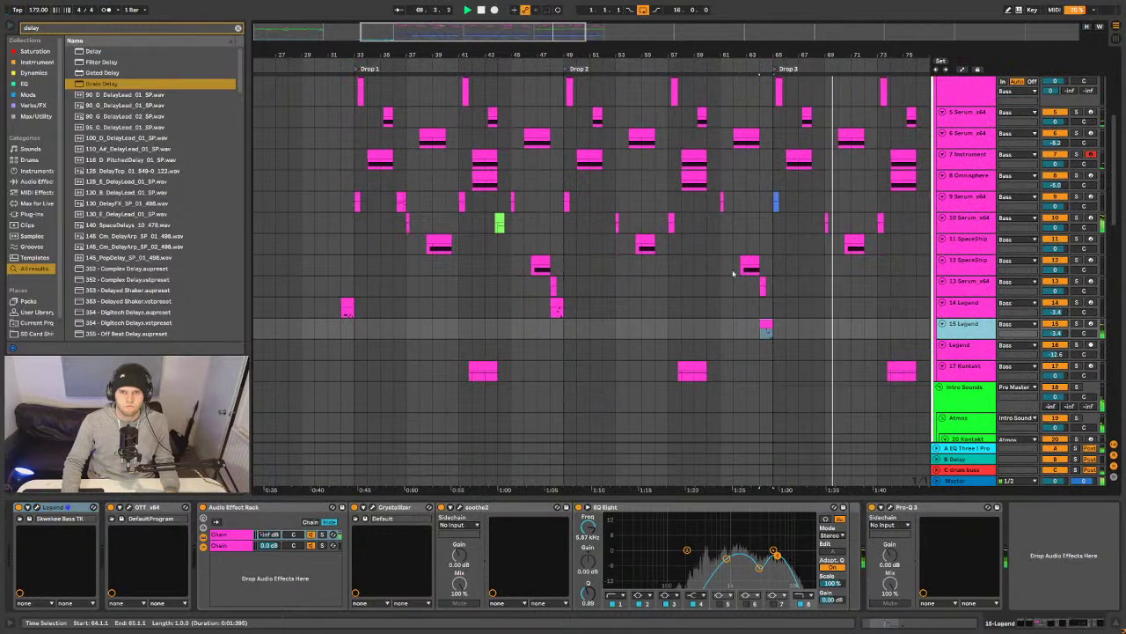
{"action": "left_click", "coordinate": [744, 259]}
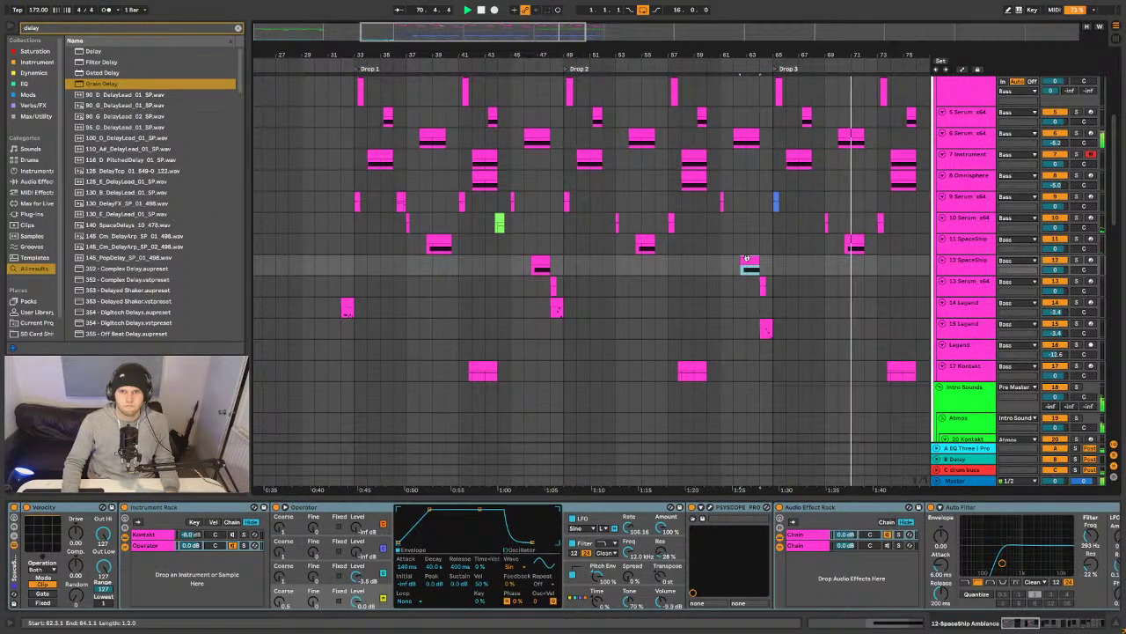
{"action": "key", "text": "space"}
{"action": "key", "text": "space"}
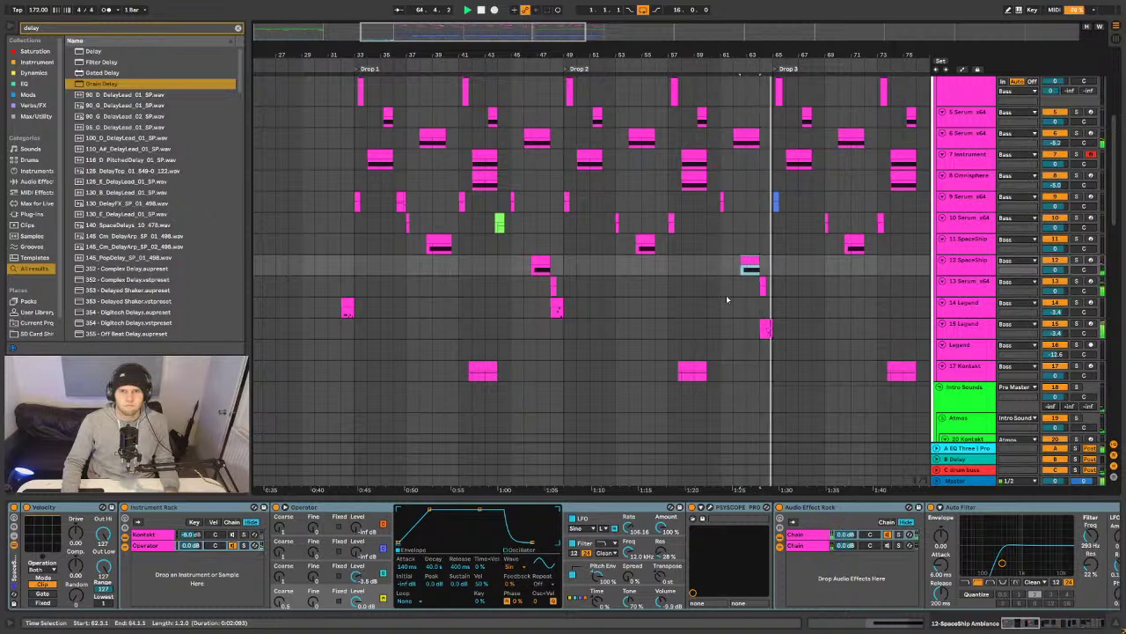
{"action": "scroll", "coordinate": [564, 264], "scroll_direction": "up", "scroll_amount": 3}
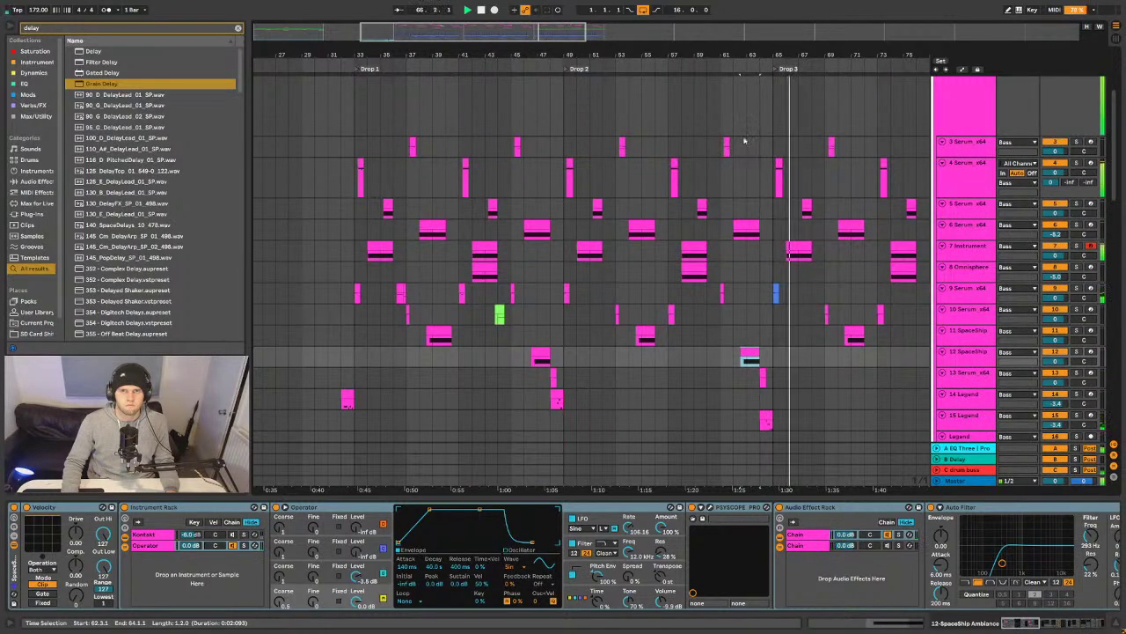
- Select the first 7 Instrument clip in Drop 3 and audition it
{"action": "scroll", "coordinate": [792, 202], "scroll_direction": "down", "scroll_amount": 2}
{"action": "left_click", "coordinate": [804, 178]}
{"action": "key", "text": "space"}
{"action": "key", "text": "space"}
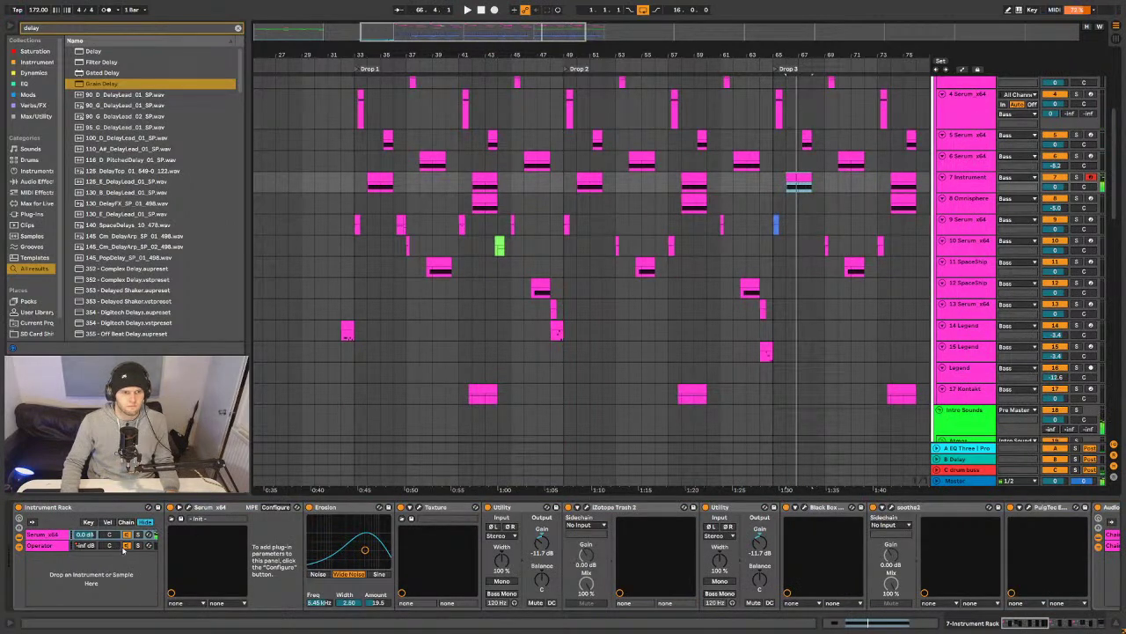
- Solo the 4 Serum track and audition its first Drop 3 clip from 65.2.1
{"action": "scroll", "coordinate": [748, 175], "scroll_direction": "up", "scroll_amount": 2}
{"action": "left_click", "coordinate": [777, 167]}
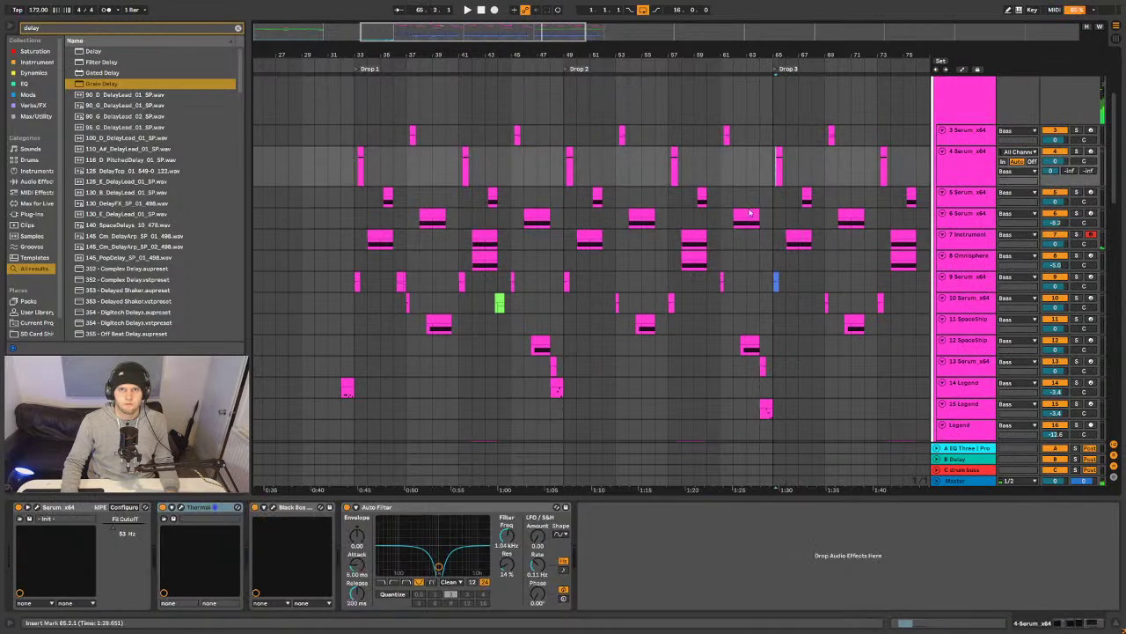
{"action": "left_click", "coordinate": [1076, 151]}
{"action": "key", "text": "space"}
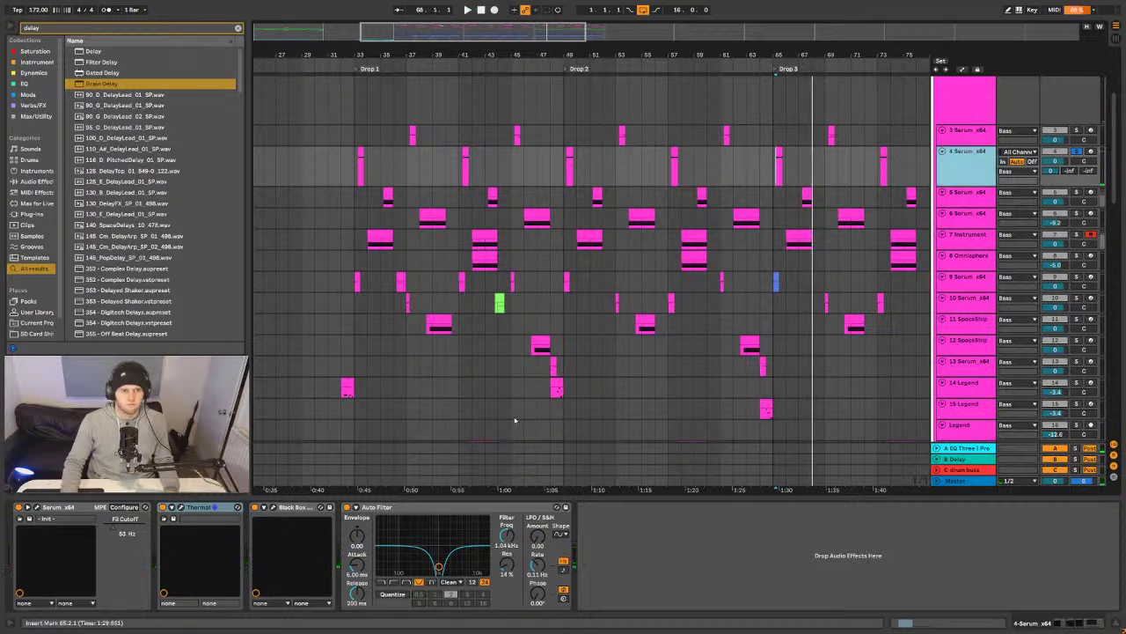
- Find the Gate effect in the browser and add it after Auto Filter on the 4 Serum track
{"action": "key", "text": "ctrl+f"}
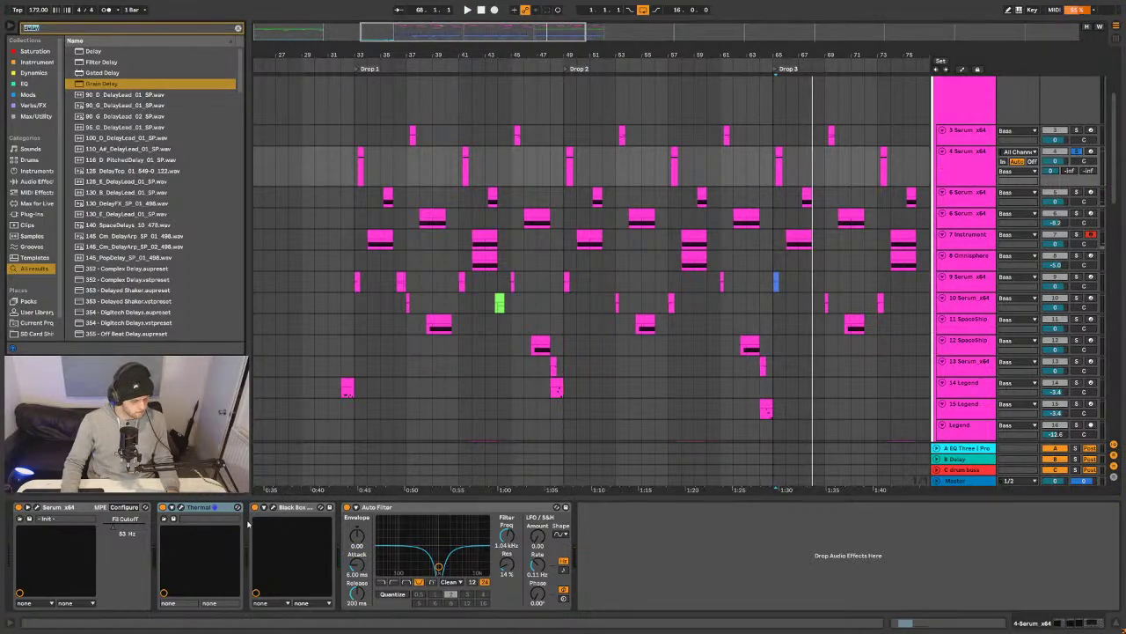
{"action": "type", "text": "gate"}
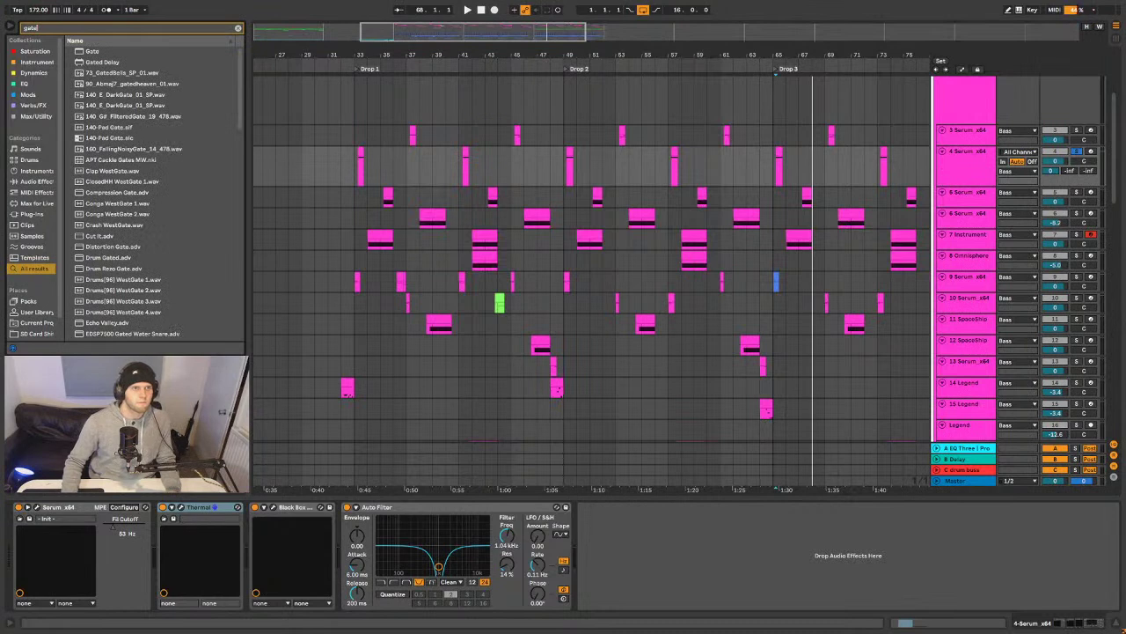
{"action": "left_click", "coordinate": [92, 52]}
{"action": "mouse_move", "coordinate": [144, 91]}
{"action": "left_mouse_down"}
{"action": "mouse_move", "coordinate": [590, 563]}
{"action": "mouse_move", "coordinate": [622, 570]}
{"action": "left_mouse_up"}
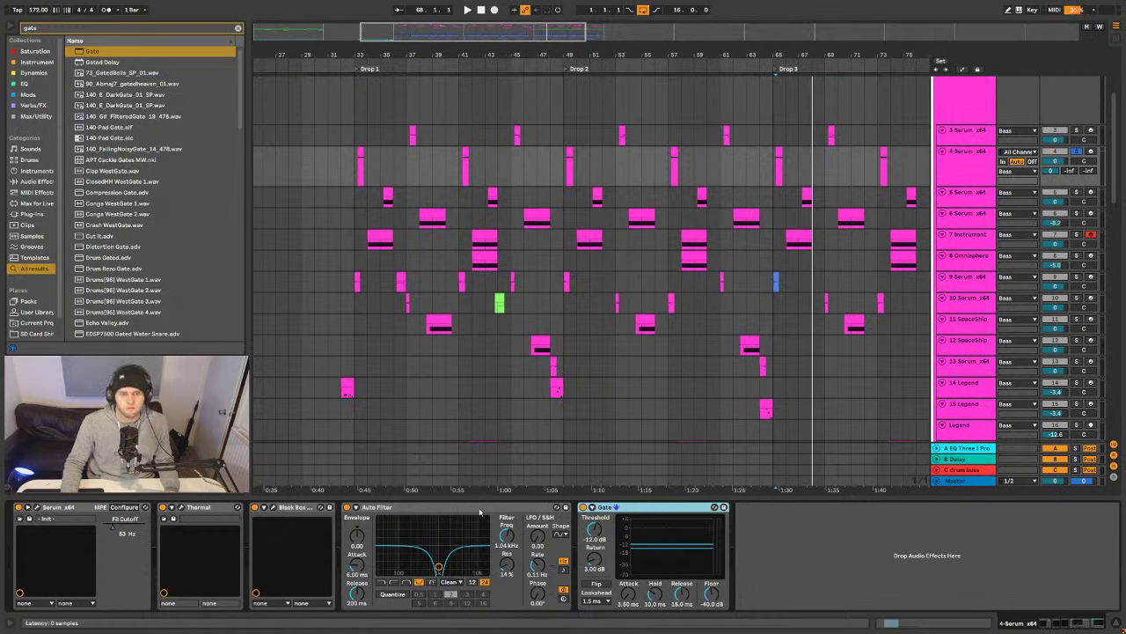
- Set the Gate threshold on the 4 Serum track to -3.90 dB while auditioning the soloed Drop 3 clip
{"action": "left_click", "coordinate": [287, 511]}
{"action": "left_click", "coordinate": [187, 508]}
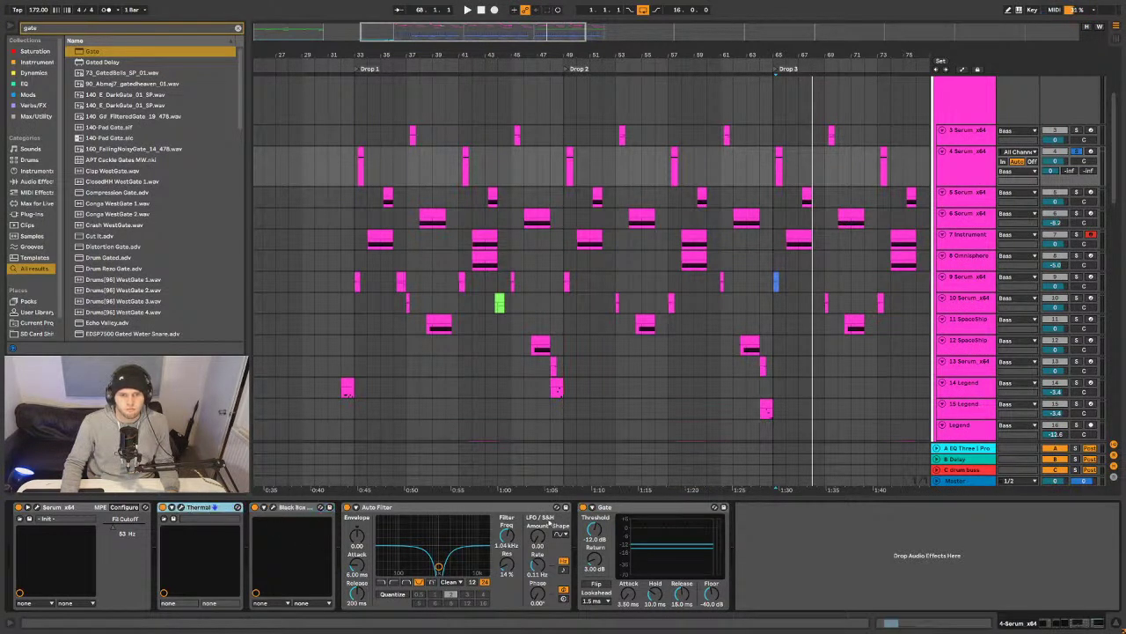
{"action": "key", "text": "space"}
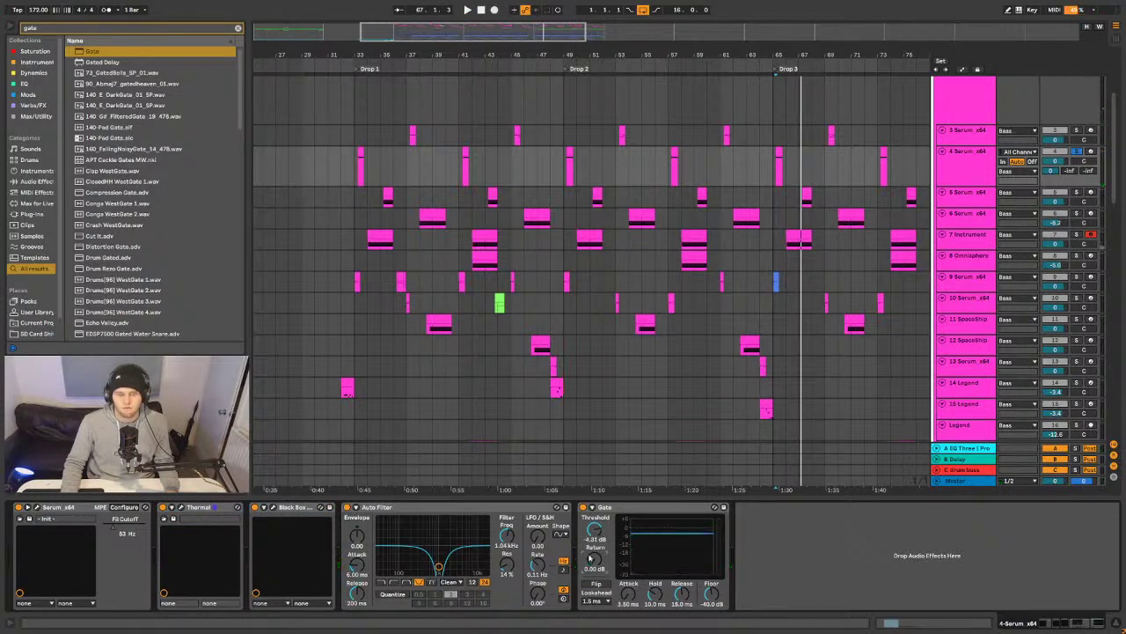
{"action": "key", "text": "space"}
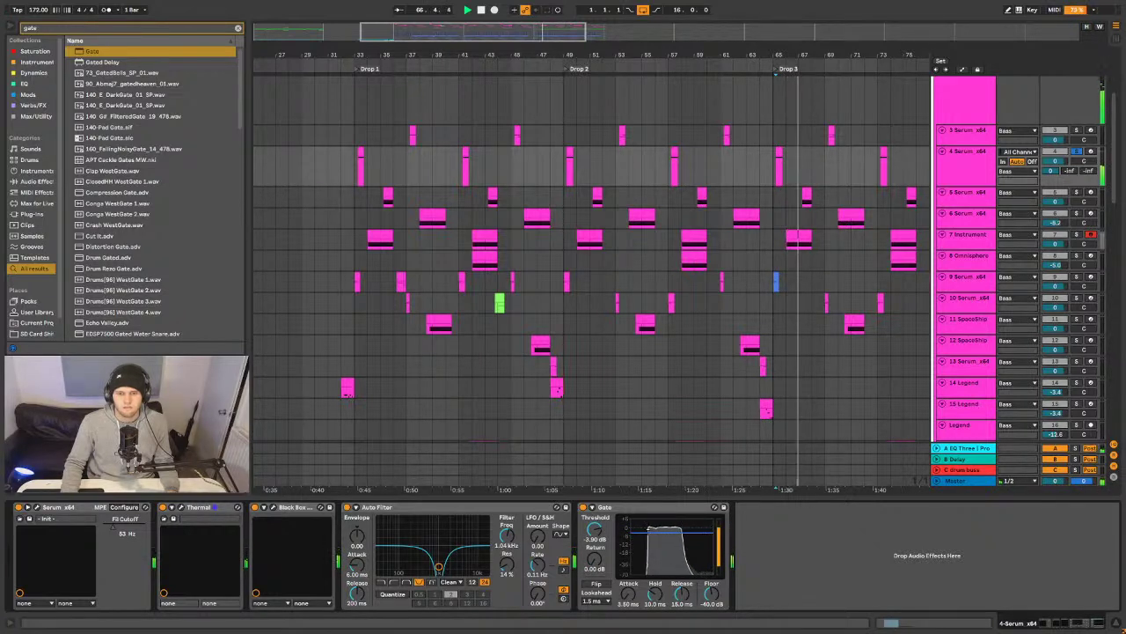
{"action": "key", "text": "space"}
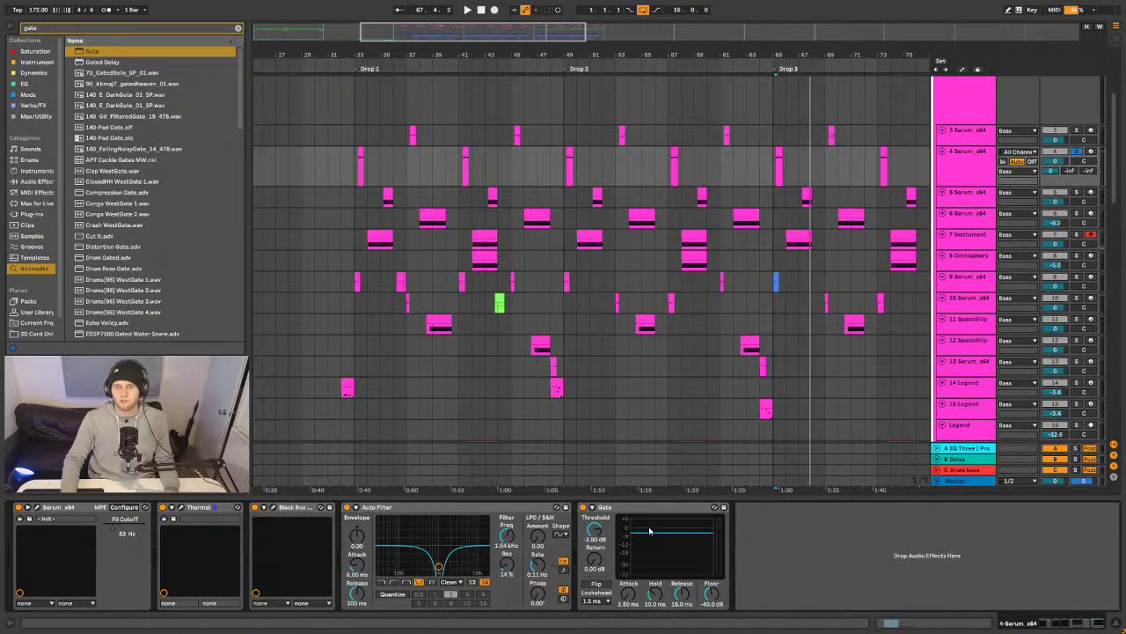
- Unsolo 4 Serum and play Drop 3 from 65.1.1, reviewing the bass, drum and effects tracks across the arrangement
{"action": "left_click", "coordinate": [1077, 151]}
{"action": "key", "text": "space"}
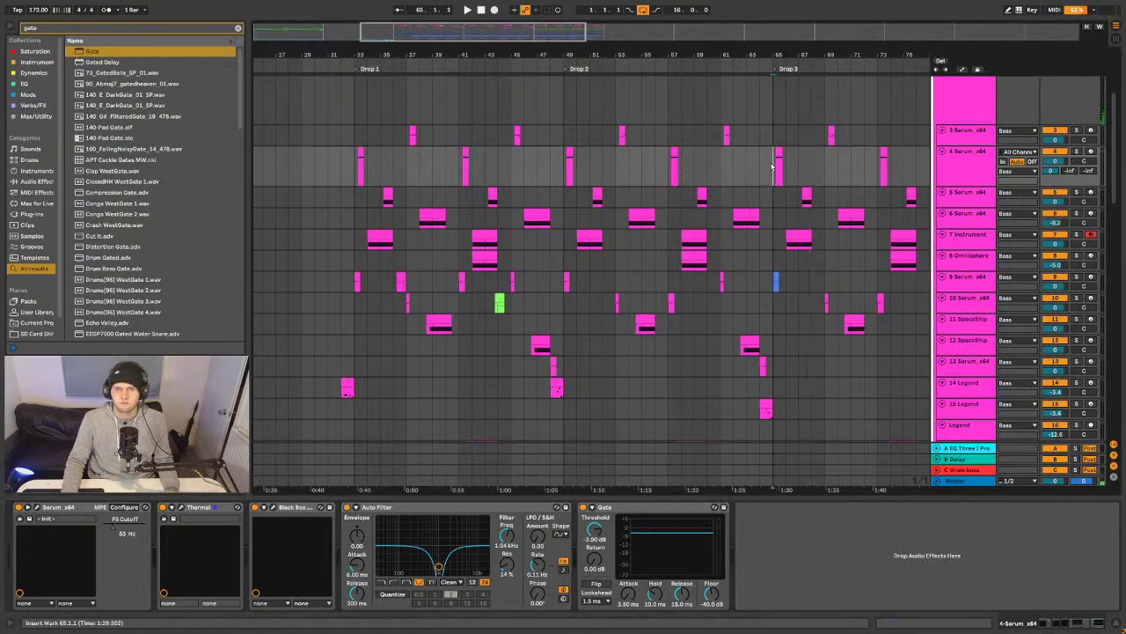
{"action": "left_click_drag", "start_coordinate": [769, 55], "coordinate": [570, 111]}
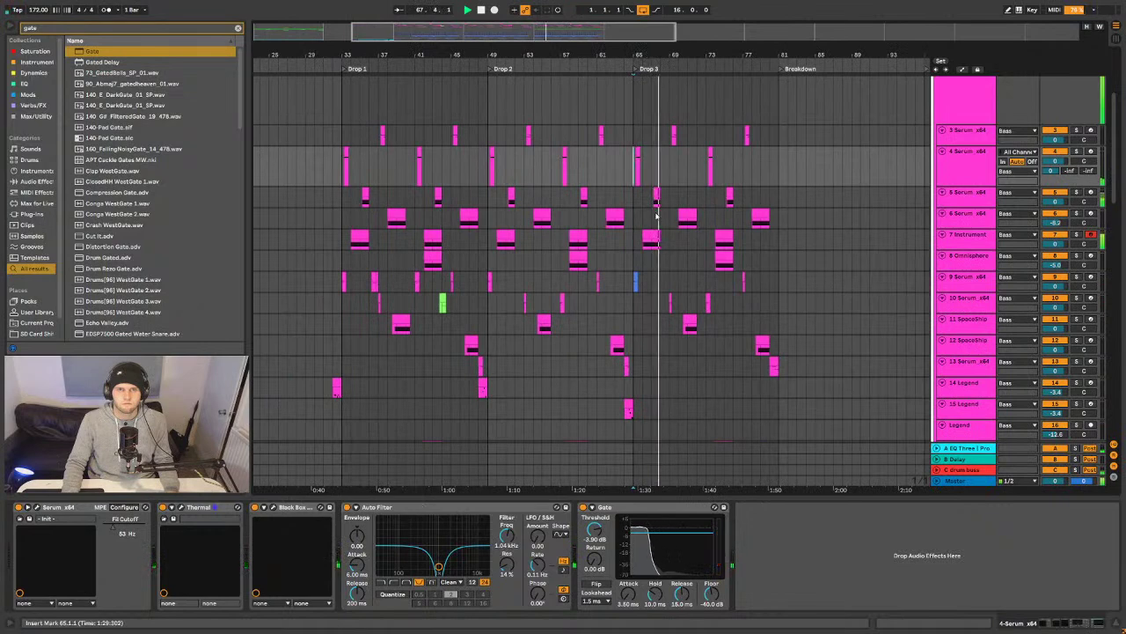
{"action": "scroll", "coordinate": [694, 281], "scroll_direction": "down", "scroll_amount": 1}
{"action": "scroll", "coordinate": [694, 282], "scroll_direction": "down", "scroll_amount": 1}
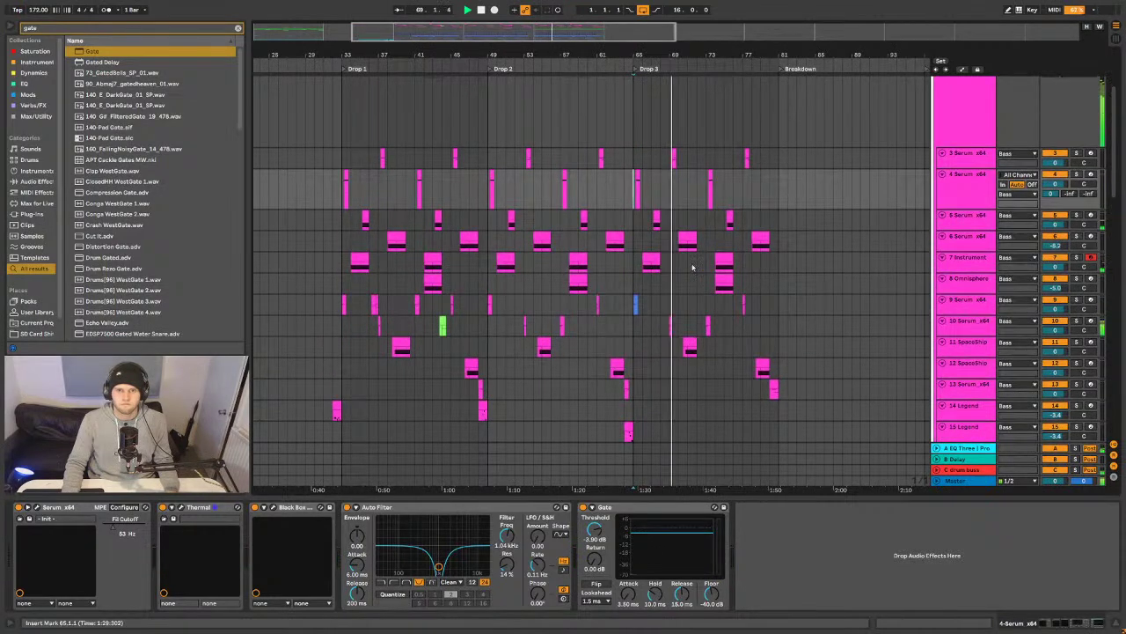
{"action": "scroll", "coordinate": [713, 201], "scroll_direction": "down", "scroll_amount": 10}
{"action": "scroll", "coordinate": [717, 202], "scroll_direction": "down", "scroll_amount": 10}
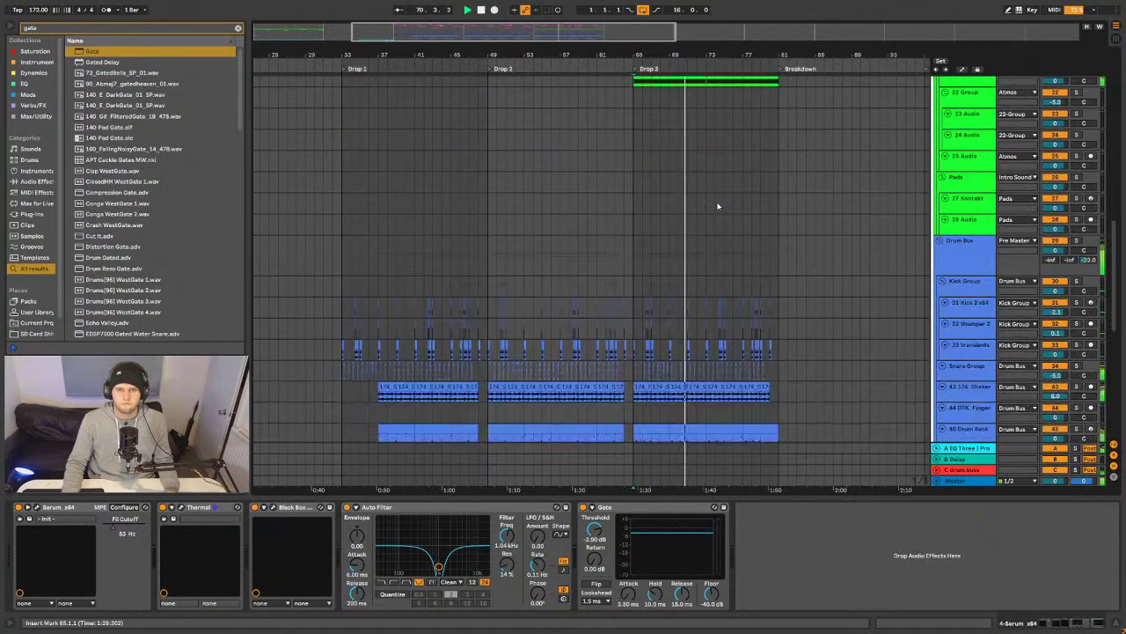
{"action": "scroll", "coordinate": [721, 211], "scroll_direction": "down", "scroll_amount": 3}
{"action": "scroll", "coordinate": [724, 217], "scroll_direction": "down", "scroll_amount": 2}
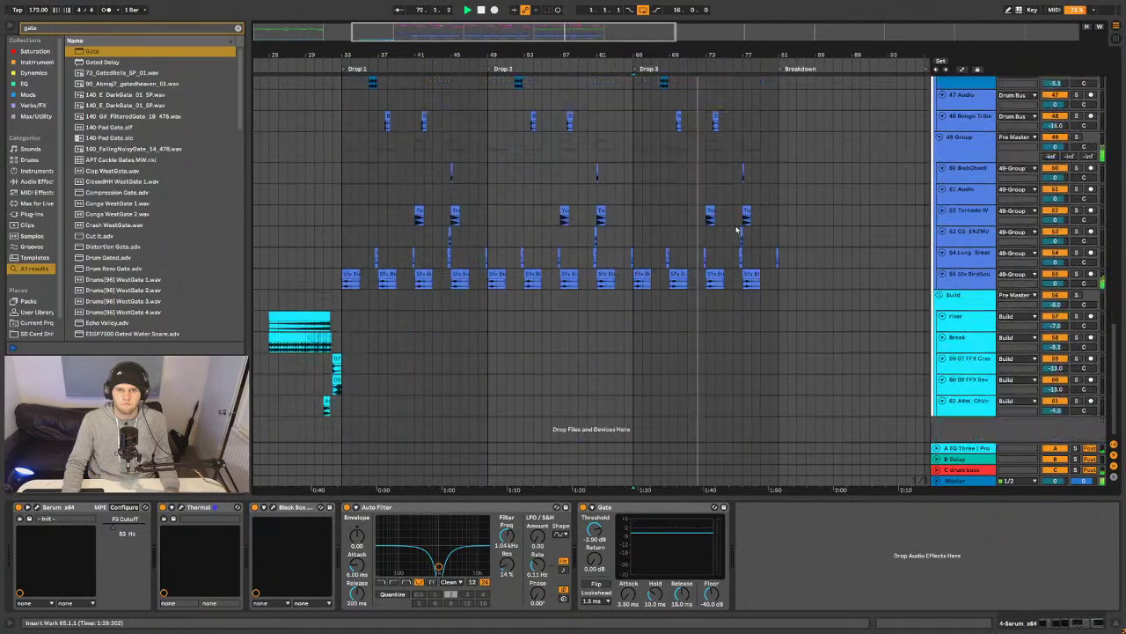
{"action": "scroll", "coordinate": [741, 230], "scroll_direction": "up", "scroll_amount": 6}
{"action": "scroll", "coordinate": [742, 232], "scroll_direction": "down", "scroll_amount": 6}
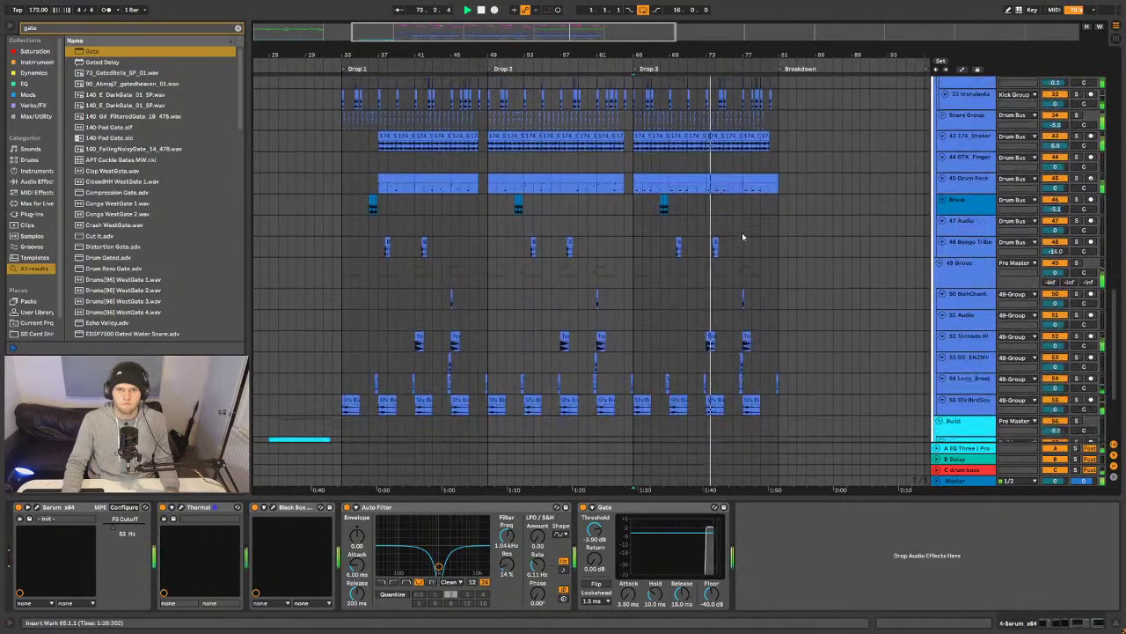
{"action": "scroll", "coordinate": [742, 232], "scroll_direction": "up", "scroll_amount": 2}
{"action": "scroll", "coordinate": [742, 232], "scroll_direction": "up", "scroll_amount": 10}
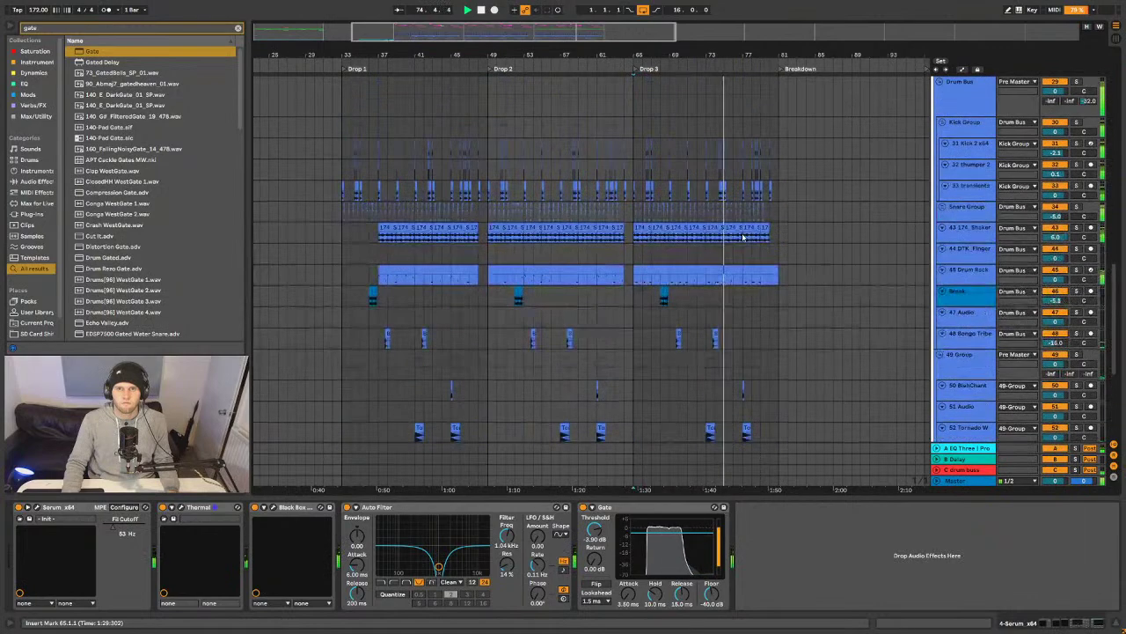
{"action": "scroll", "coordinate": [743, 237], "scroll_direction": "up", "scroll_amount": 8}
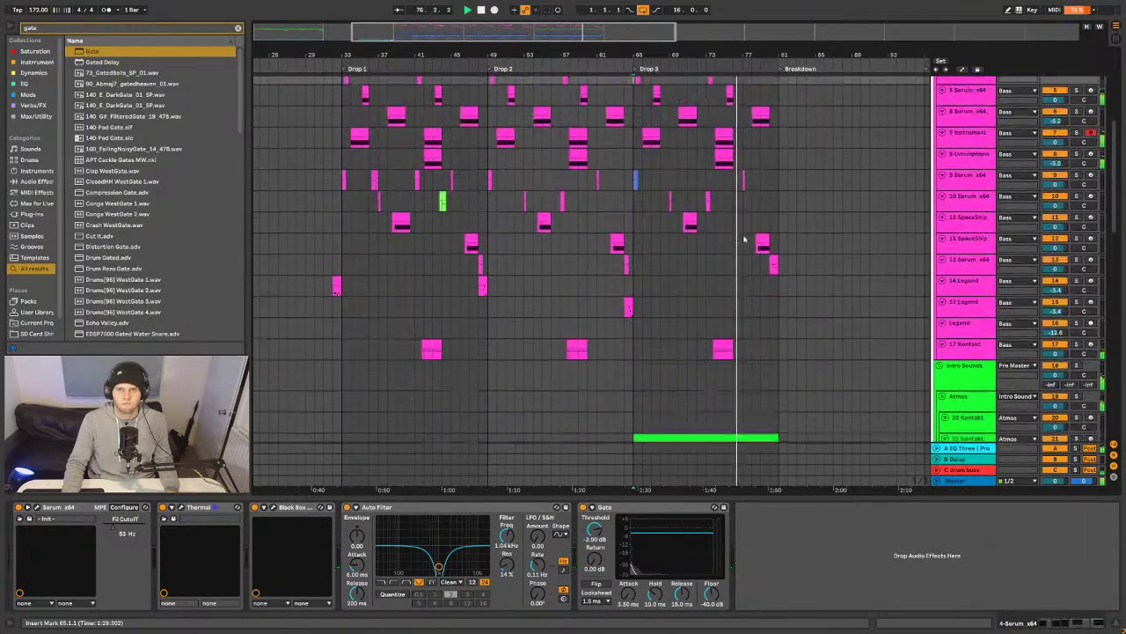
{"action": "scroll", "coordinate": [667, 244], "scroll_direction": "down", "scroll_amount": 3}
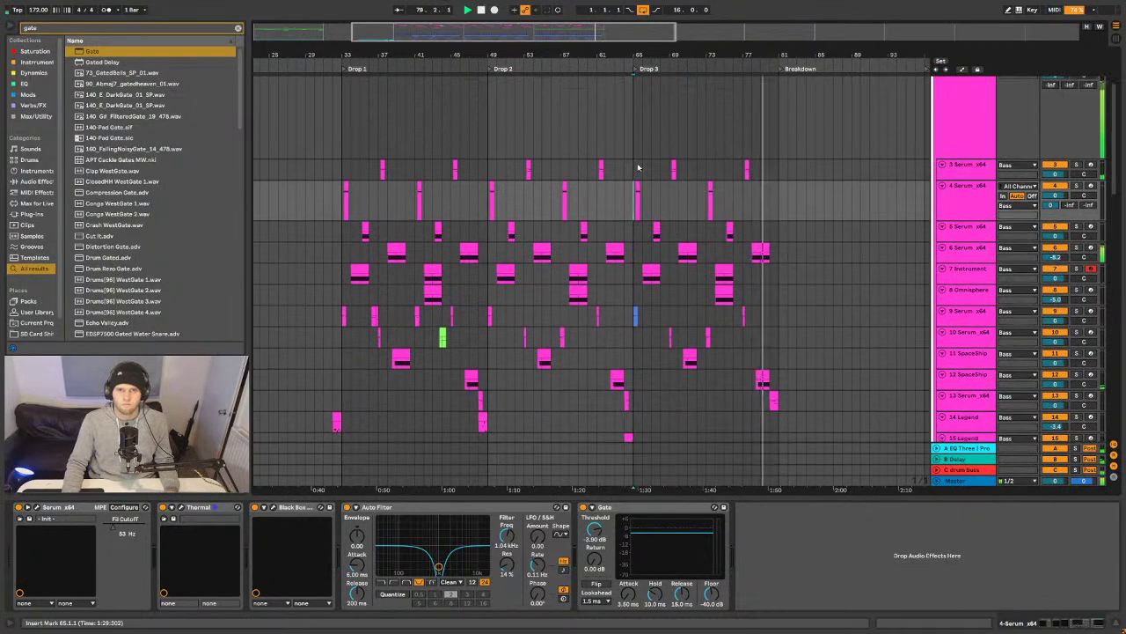
- Open the 13 Serum clip at bar 80 for note editing and lower its last note to D#1
{"action": "left_click_drag", "start_coordinate": [651, 56], "coordinate": [447, 67]}
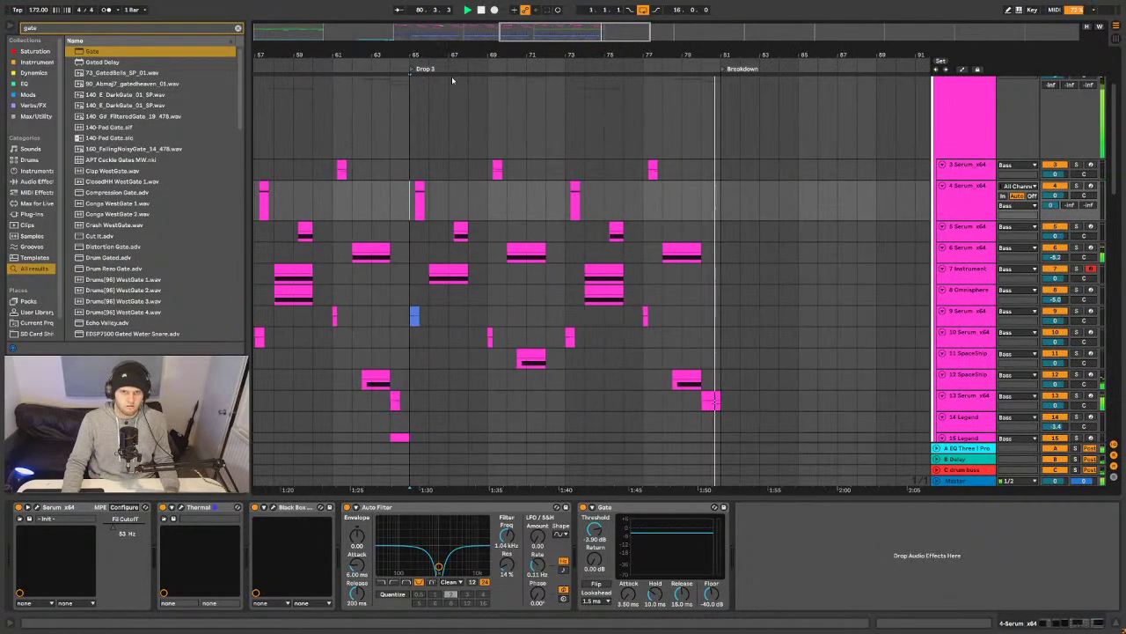
{"action": "scroll", "coordinate": [478, 144], "scroll_direction": "down", "scroll_amount": 2}
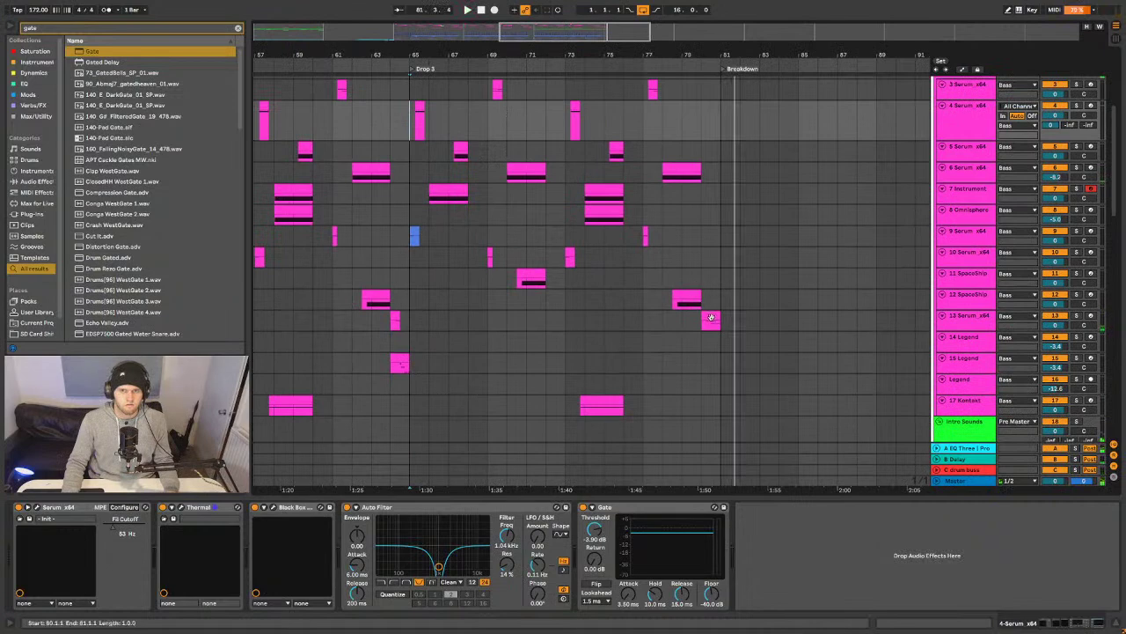
{"action": "double_click", "coordinate": [710, 318]}
{"action": "left_click_drag", "start_coordinate": [957, 470], "coordinate": [962, 535]}
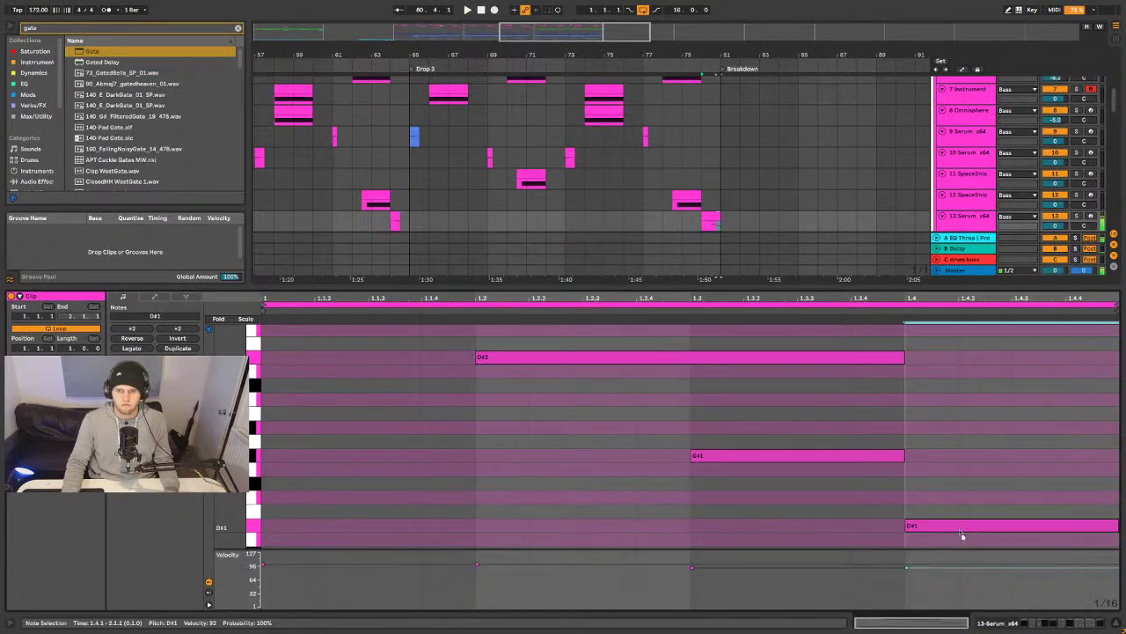
{"action": "scroll", "coordinate": [940, 475], "scroll_direction": "down", "scroll_amount": 3}
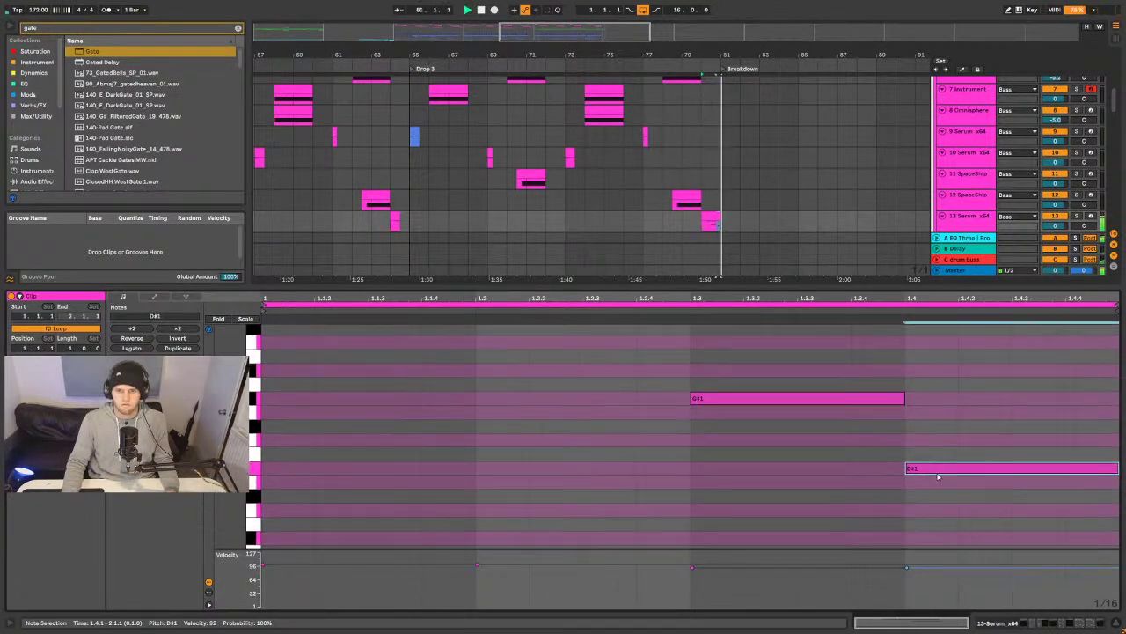
- Audition the last note of the bar 80 clip on 13 Serum at G#0 and lower it further to Fx0
{"action": "scroll", "coordinate": [933, 474], "scroll_direction": "down", "scroll_amount": 2}
{"action": "left_click", "coordinate": [940, 445]}
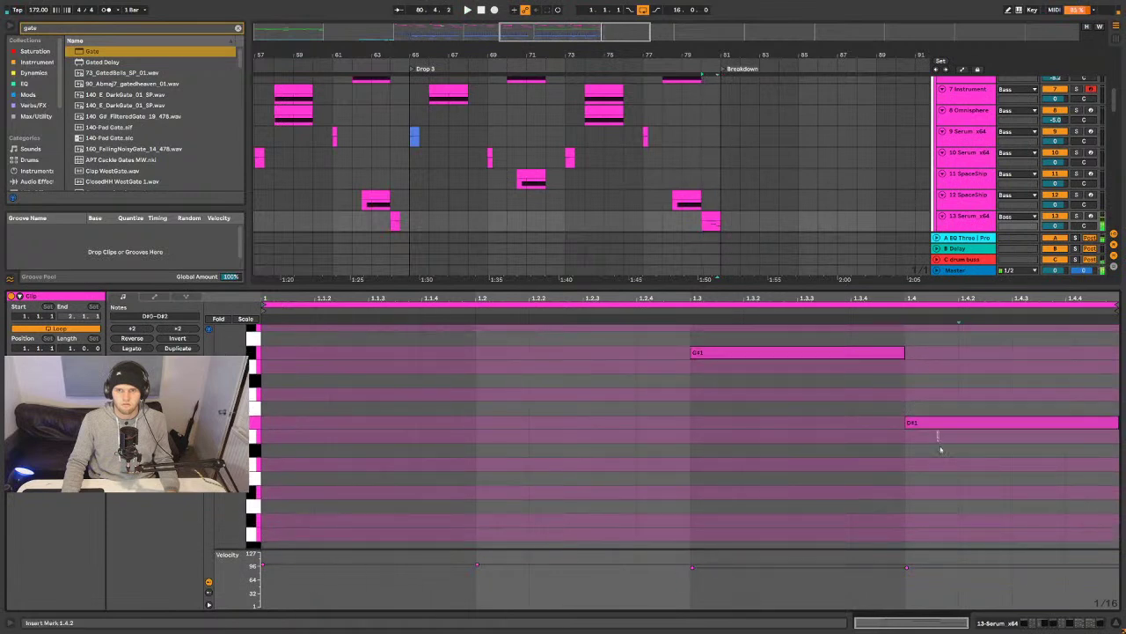
{"action": "left_click_drag", "start_coordinate": [945, 427], "coordinate": [946, 525]}
{"action": "key", "text": "space"}
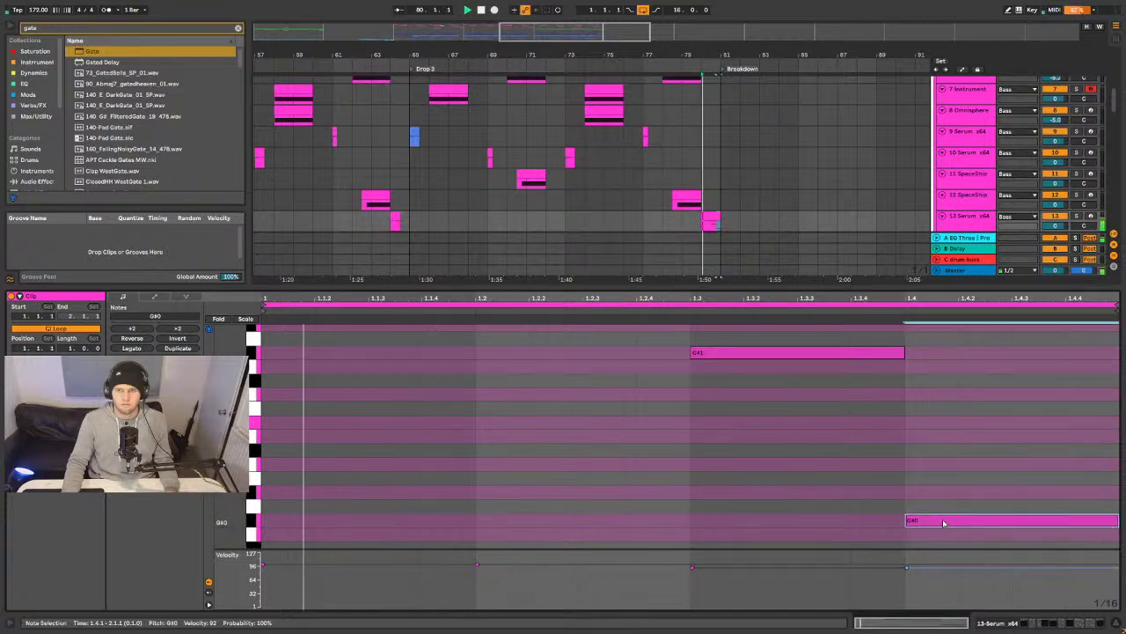
{"action": "scroll", "coordinate": [950, 502], "scroll_direction": "down", "scroll_amount": 2}
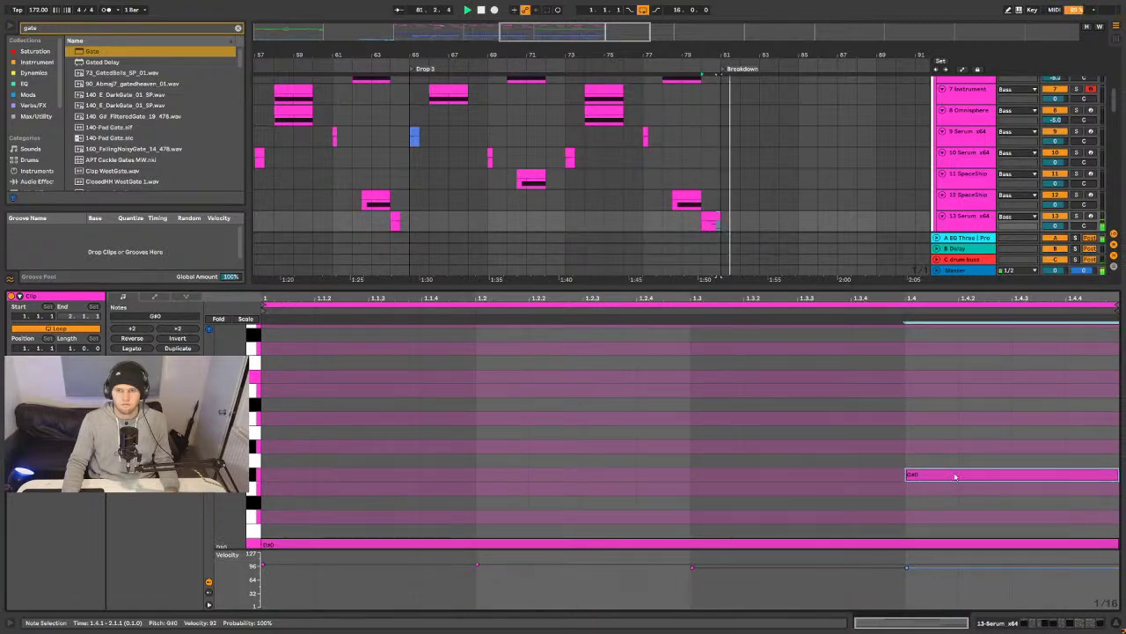
{"action": "left_click_drag", "start_coordinate": [955, 476], "coordinate": [956, 498]}
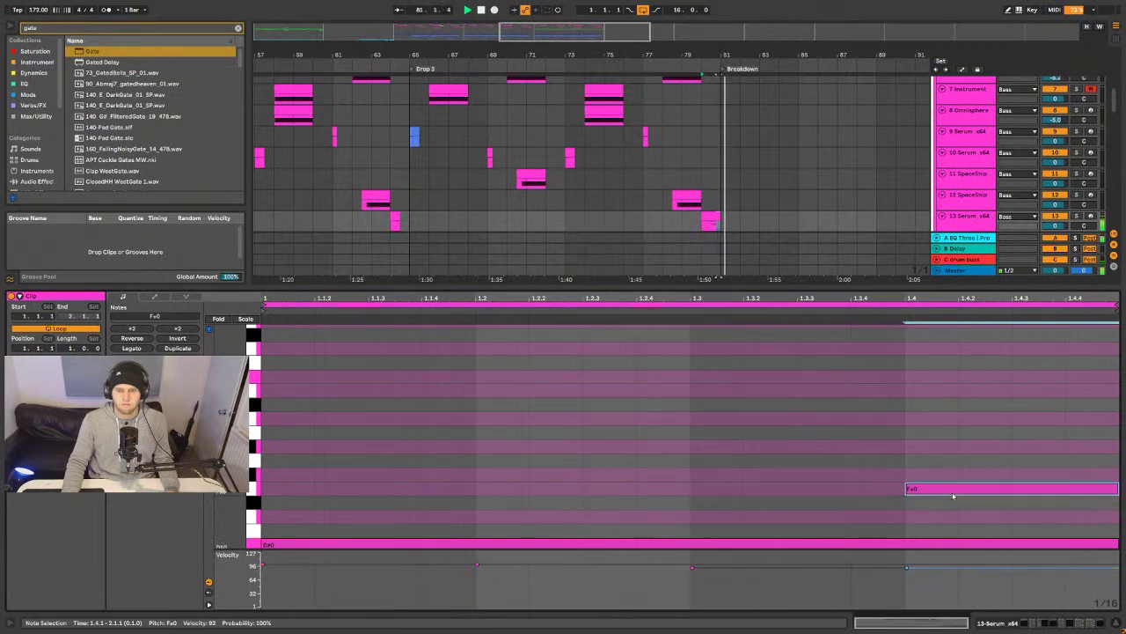
- Play the end of Drop 3 from the last 12 SpaceShip clip at 78.3.1 and close the note editor
{"action": "left_click_drag", "start_coordinate": [953, 492], "coordinate": [782, 370]}
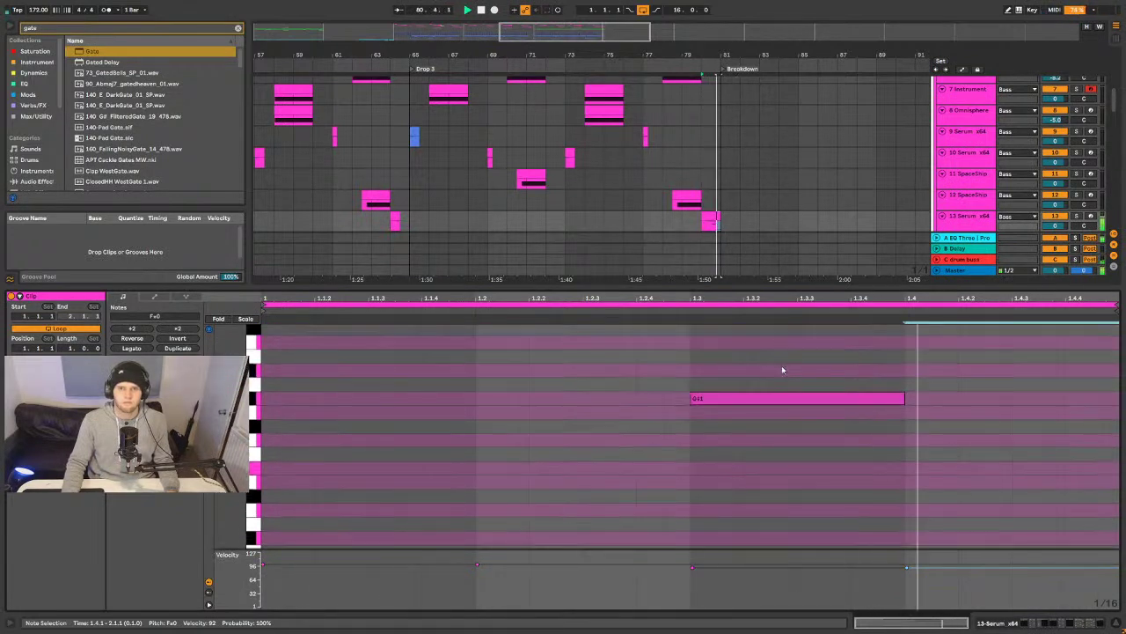
{"action": "left_click", "coordinate": [683, 209]}
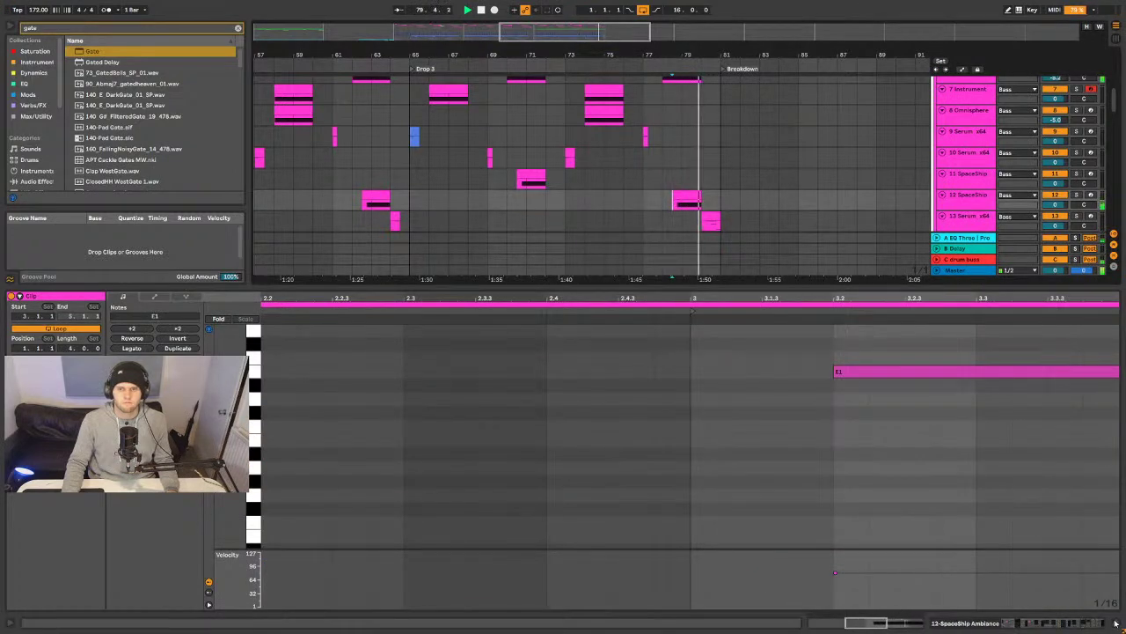
{"action": "key", "text": "ctrl+alt+l"}
{"action": "scroll", "coordinate": [822, 390], "scroll_direction": "up", "scroll_amount": 4}
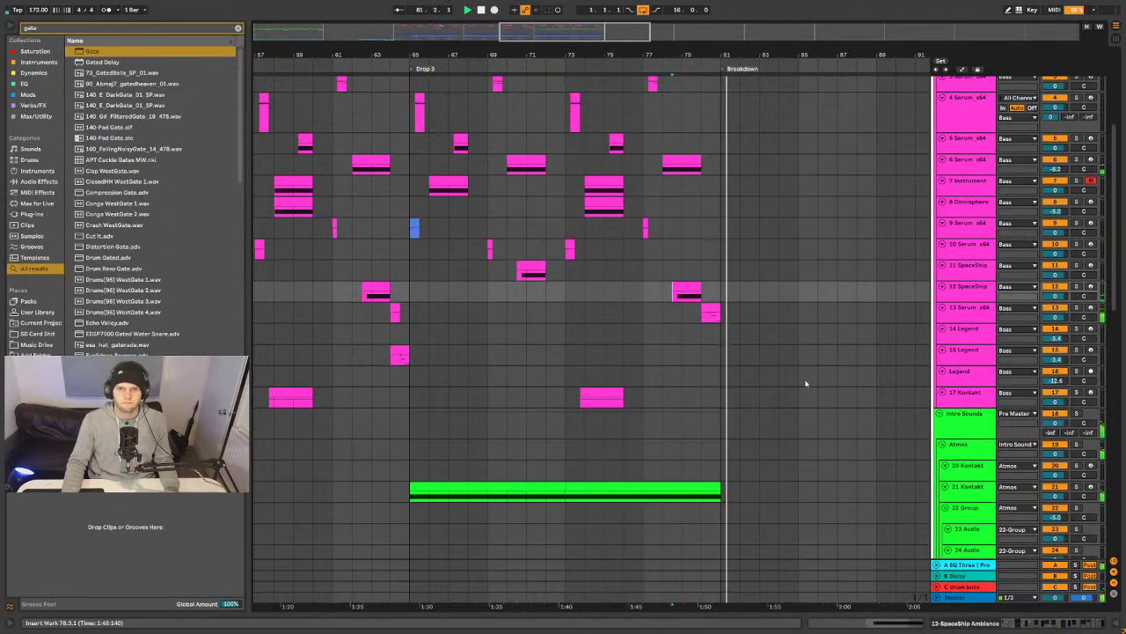
{"action": "key", "text": "minus"}
{"action": "key", "text": "minus"}
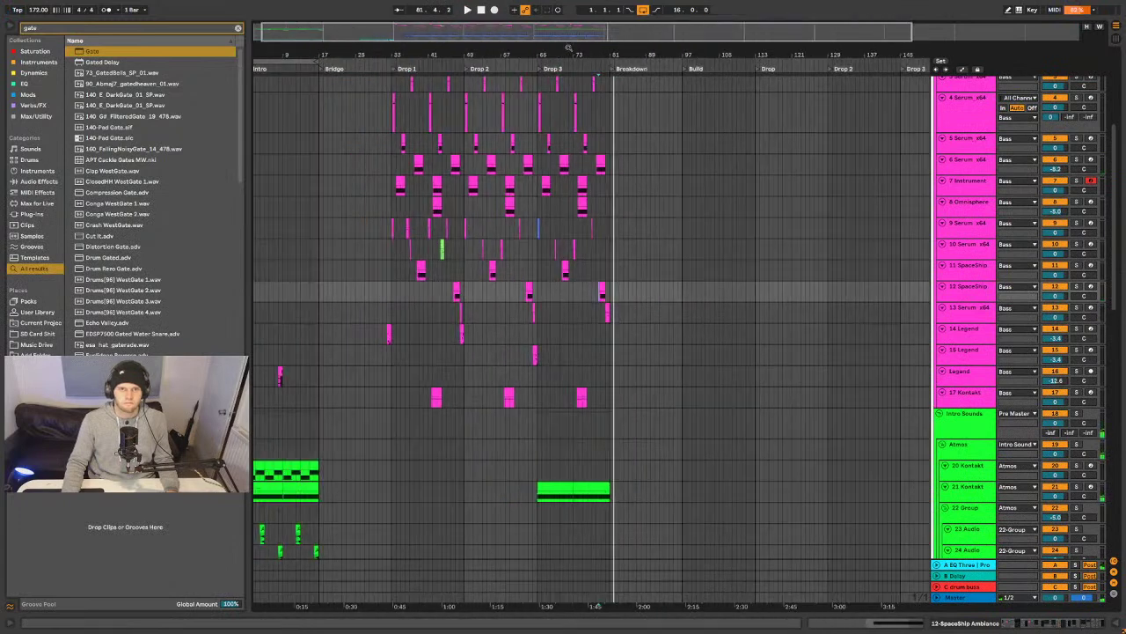
- Search the browser for "impact" and preview several of the FFX Impact samples
{"action": "key", "text": "ctrl+f"}
{"action": "type", "text": "impact"}
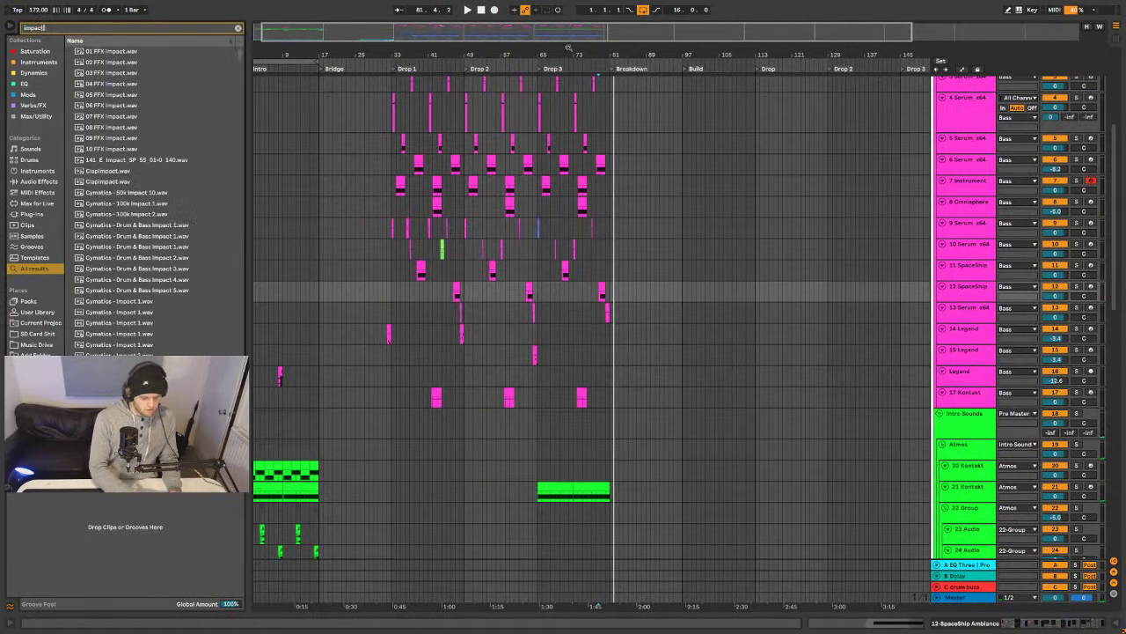
{"action": "left_click", "coordinate": [118, 54]}
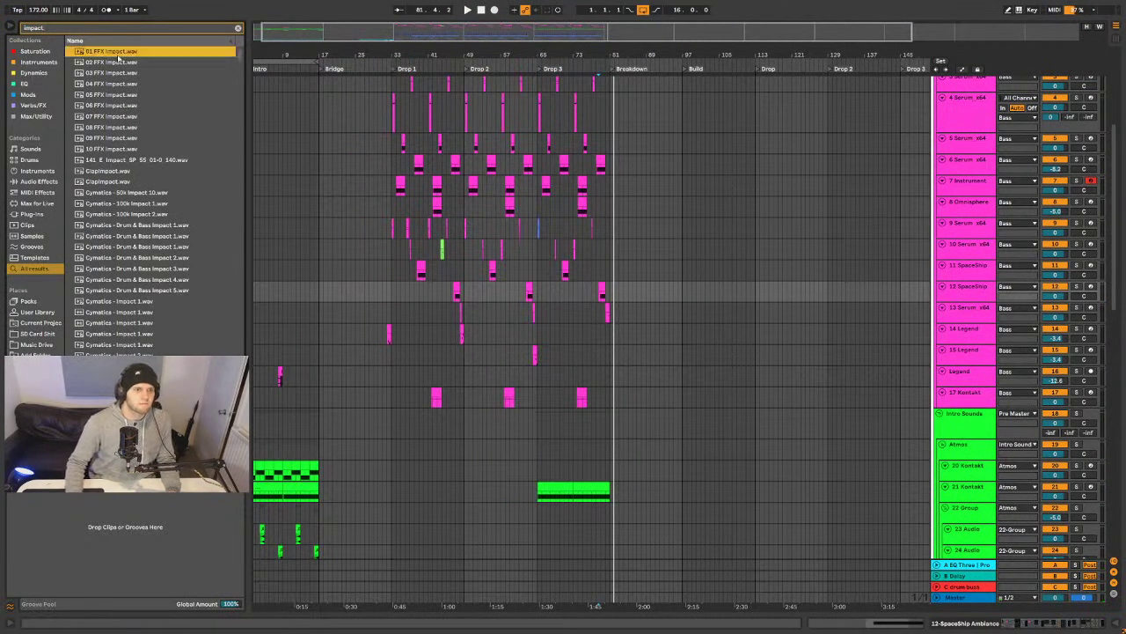
{"action": "scroll", "coordinate": [674, 335], "scroll_direction": "down", "scroll_amount": 3}
{"action": "key", "text": "Down"}
{"action": "key", "text": "Down"}
{"action": "key", "text": "Down"}
{"action": "key", "text": "Down"}
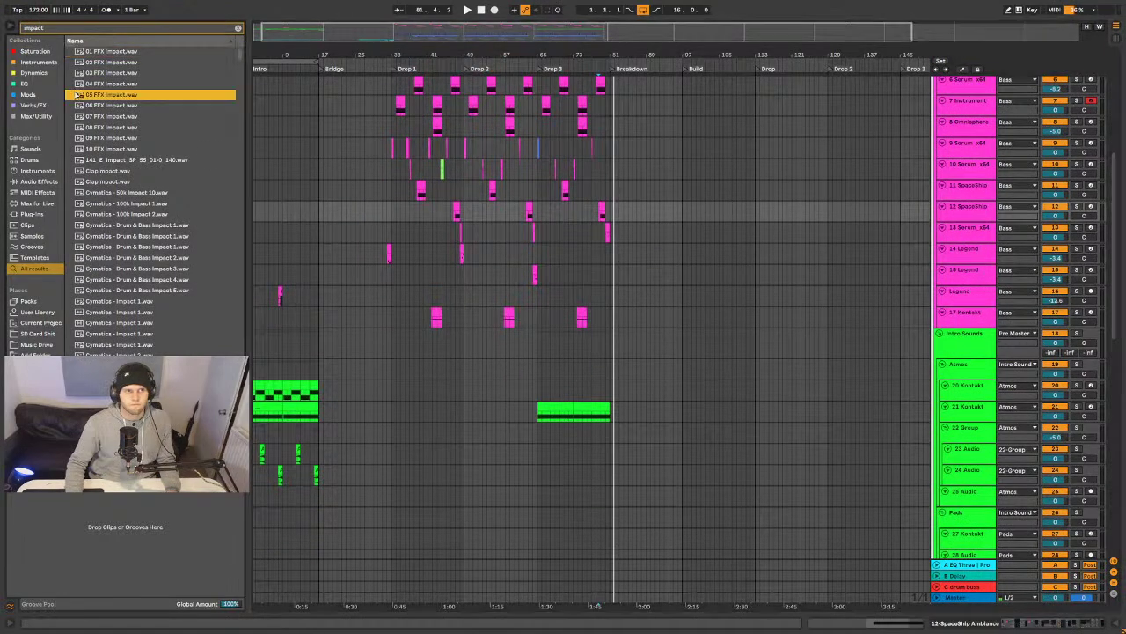
{"action": "left_click", "coordinate": [108, 118]}
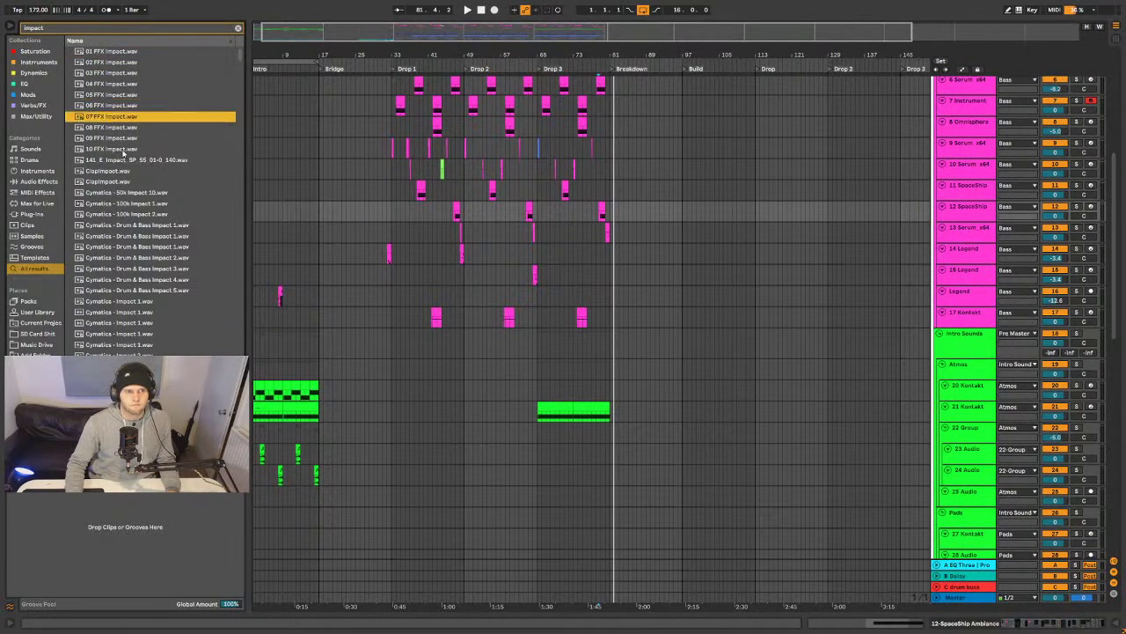
- Preview Cymatics impact samples, including Impact 1.wav, and browse further down the results
{"action": "left_click", "coordinate": [135, 203]}
{"action": "scroll", "coordinate": [142, 238], "scroll_direction": "down", "scroll_amount": 2}
{"action": "left_click", "coordinate": [151, 273]}
{"action": "scroll", "coordinate": [153, 282], "scroll_direction": "down", "scroll_amount": 2}
{"action": "left_click", "coordinate": [153, 293]}
{"action": "scroll", "coordinate": [155, 264], "scroll_direction": "down", "scroll_amount": 1}
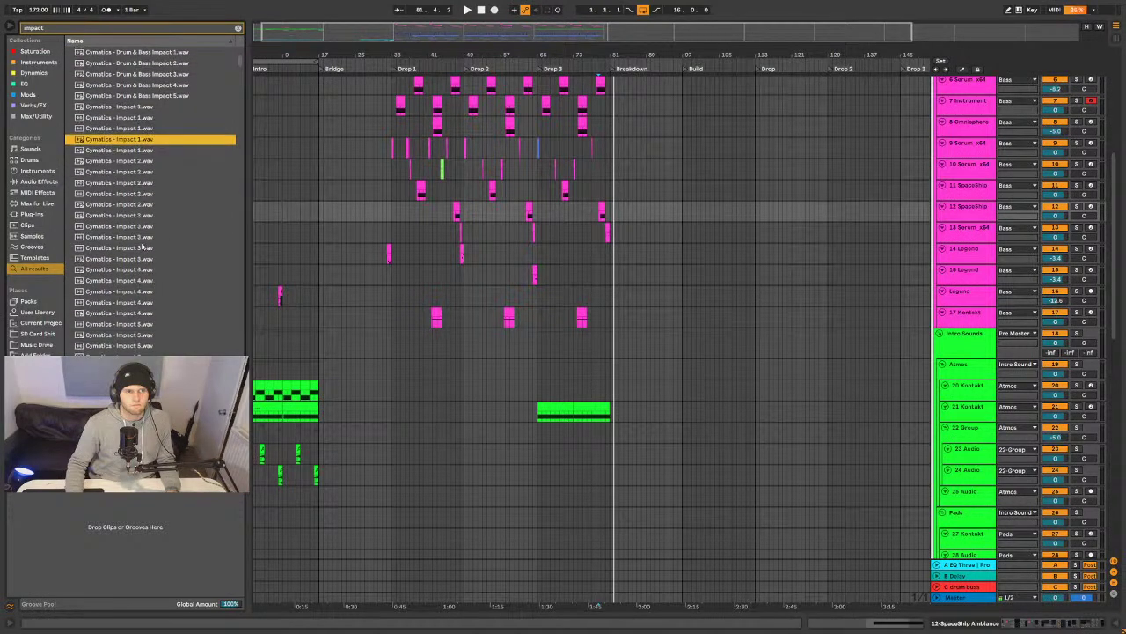
{"action": "scroll", "coordinate": [183, 186], "scroll_direction": "down", "scroll_amount": 2}
{"action": "scroll", "coordinate": [176, 203], "scroll_direction": "down", "scroll_amount": 10}
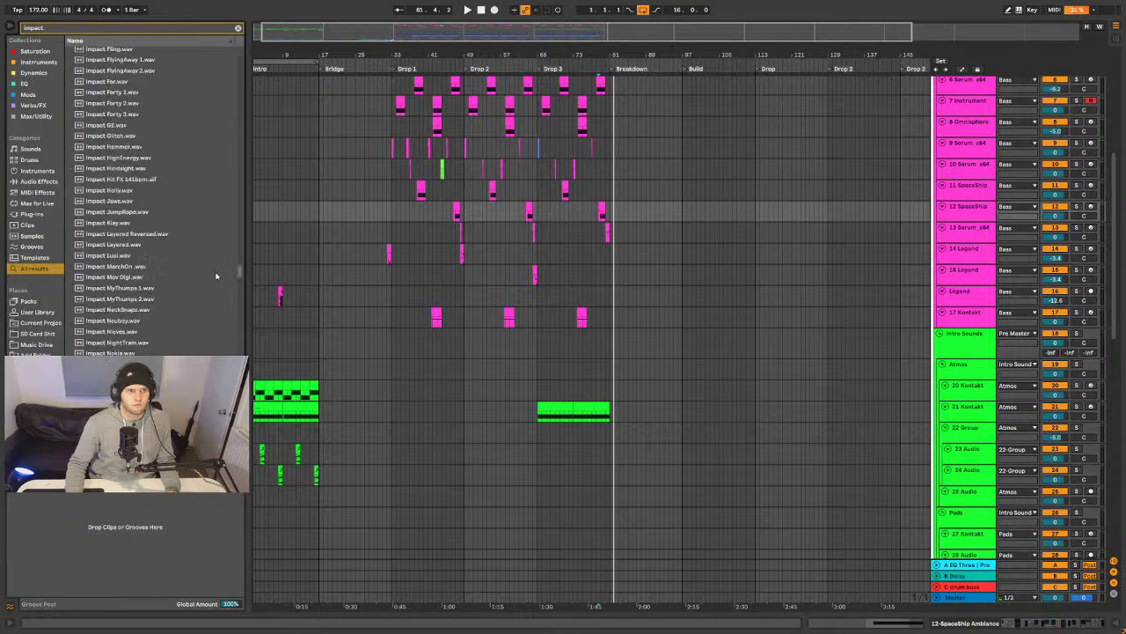
- Audition the Impact-named samples from Impact Current.wav and Impact Fiasco 3.wav through to Impact NightTrain.wav
{"action": "left_click", "coordinate": [160, 239]}
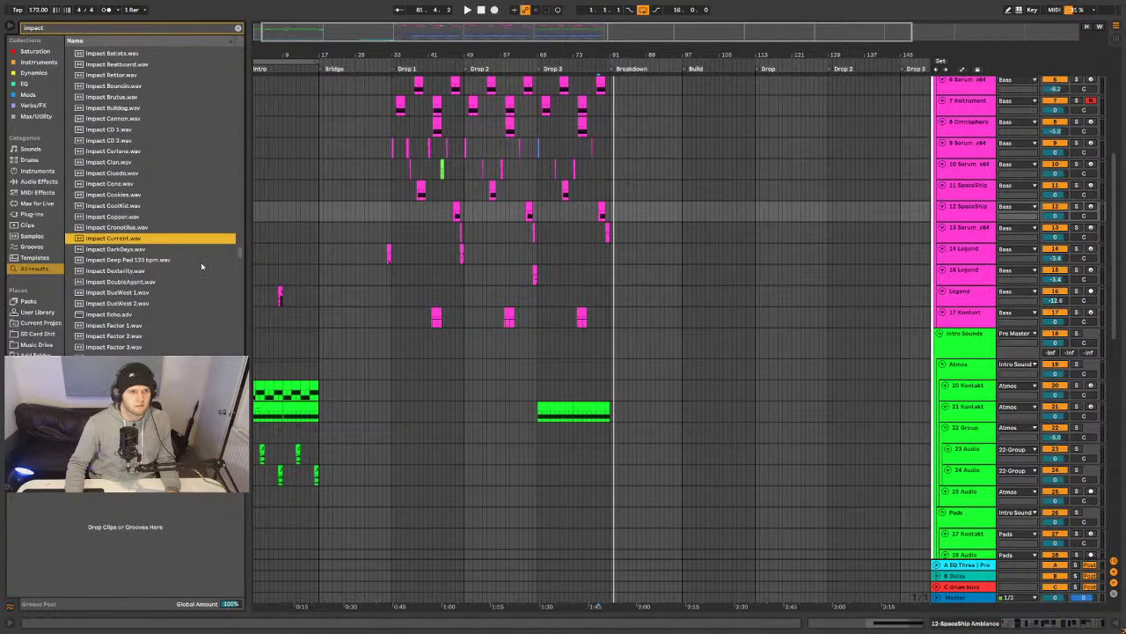
{"action": "scroll", "coordinate": [201, 266], "scroll_direction": "down", "scroll_amount": 7}
{"action": "left_click", "coordinate": [180, 260]}
{"action": "scroll", "coordinate": [177, 278], "scroll_direction": "down", "scroll_amount": 3}
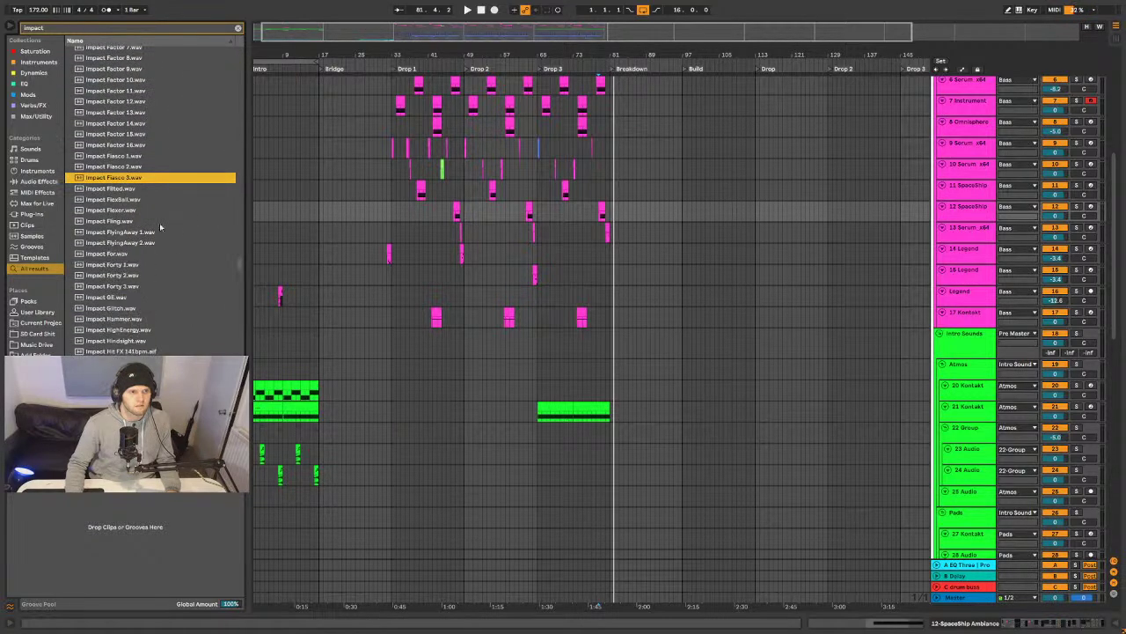
{"action": "left_click", "coordinate": [182, 243]}
{"action": "scroll", "coordinate": [176, 273], "scroll_direction": "down", "scroll_amount": 2}
{"action": "left_click", "coordinate": [173, 293]}
{"action": "scroll", "coordinate": [175, 298], "scroll_direction": "down", "scroll_amount": 1}
{"action": "scroll", "coordinate": [175, 300], "scroll_direction": "down", "scroll_amount": 2}
{"action": "left_click", "coordinate": [177, 297]}
{"action": "scroll", "coordinate": [179, 299], "scroll_direction": "down", "scroll_amount": 3}
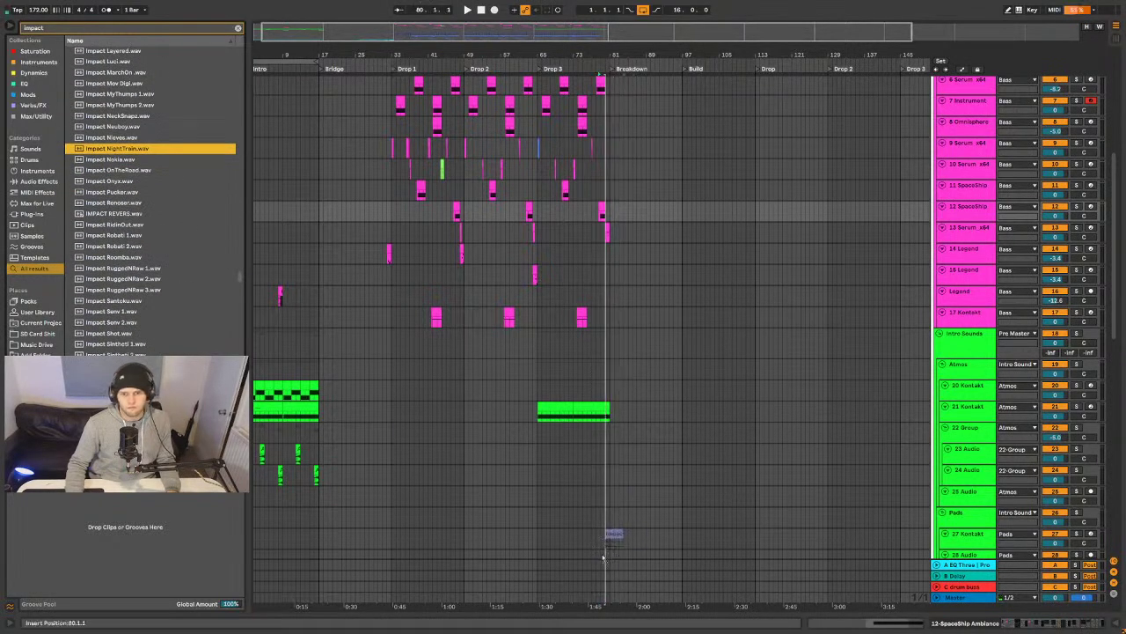
- Place Impact NightTrain.wav on the 23 Audio track at 81.1.1, the start of the Breakdown, and play it
{"action": "left_click", "coordinate": [632, 503]}
{"action": "left_click_drag", "start_coordinate": [633, 503], "coordinate": [612, 452]}
{"action": "key", "text": "space"}
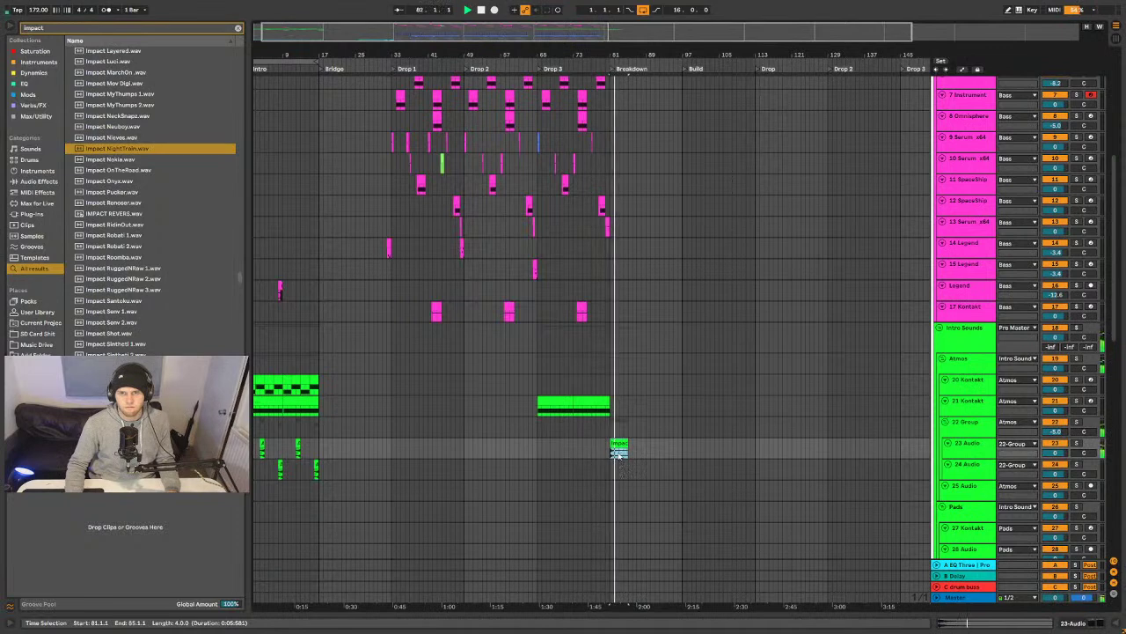
- Play the transition from Drop 3 into the Breakdown from 78.1.1, reviewing the bass and drum tracks
{"action": "left_click", "coordinate": [601, 452]}
{"action": "scroll", "coordinate": [593, 281], "scroll_direction": "up", "scroll_amount": 2}
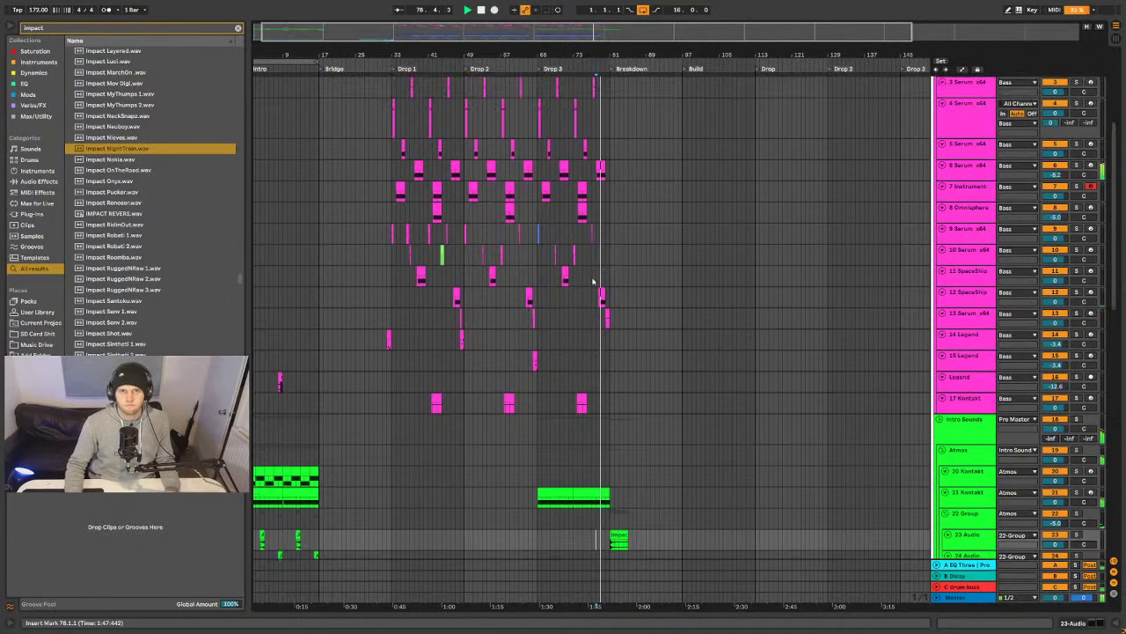
{"action": "scroll", "coordinate": [593, 280], "scroll_direction": "up", "scroll_amount": 5}
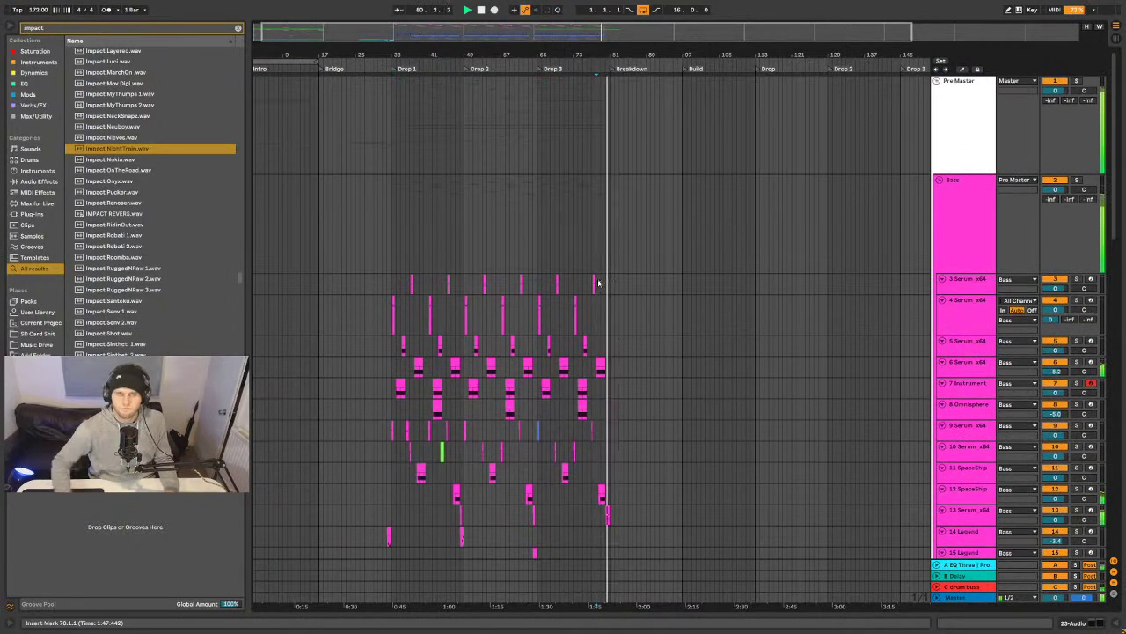
{"action": "left_click_drag", "start_coordinate": [608, 52], "coordinate": [610, 56]}
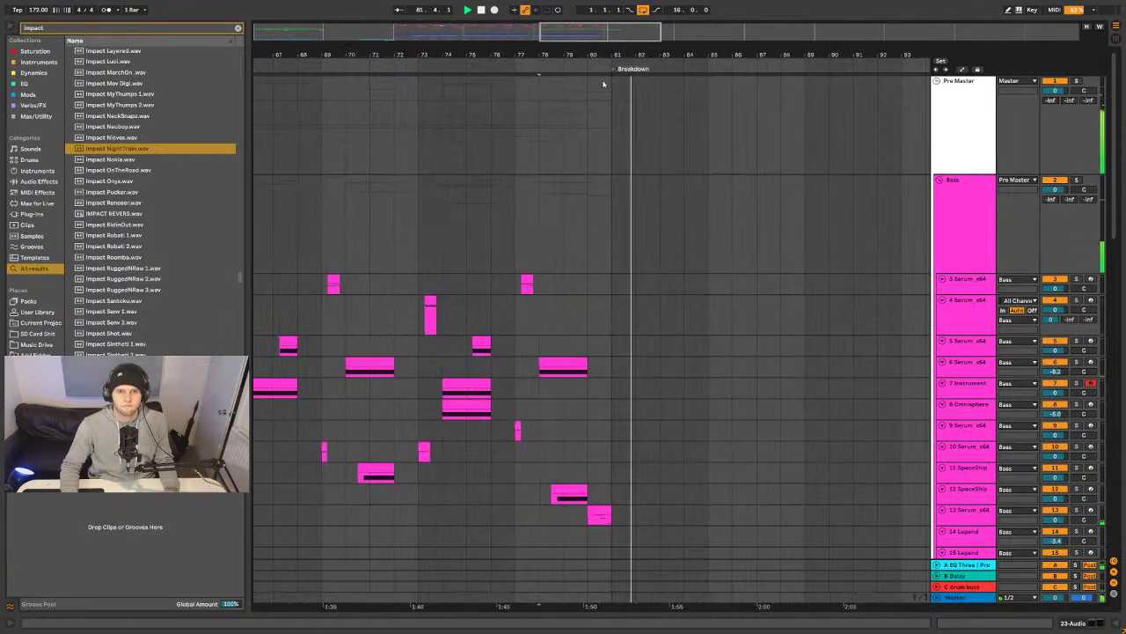
{"action": "scroll", "coordinate": [568, 292], "scroll_direction": "down", "scroll_amount": 15}
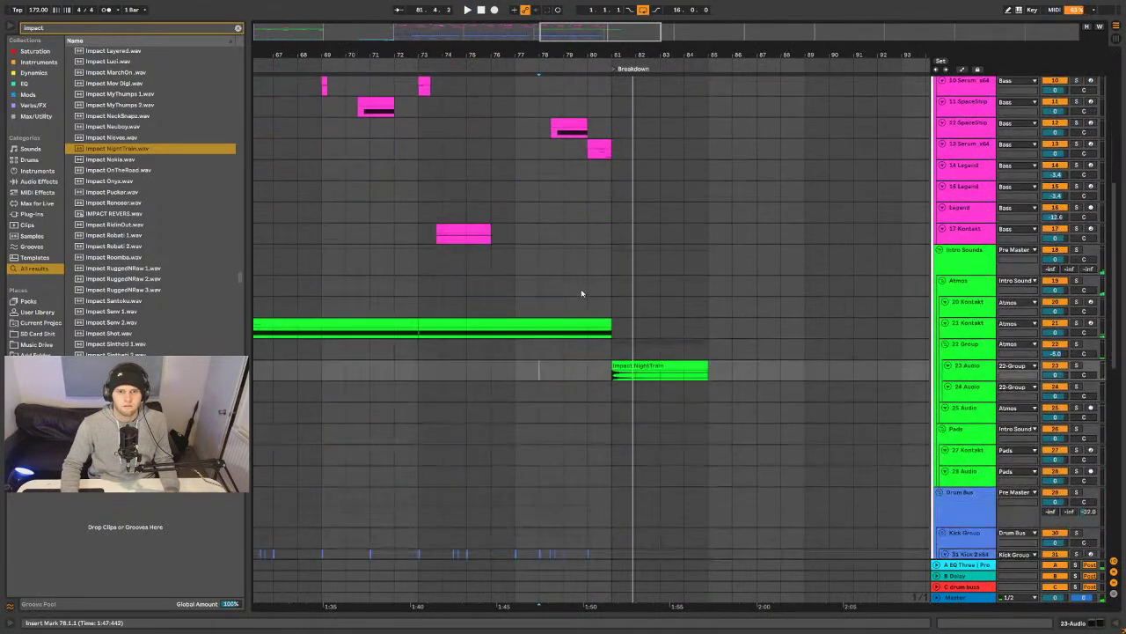
- Duplicate the bar 80 section of the 31 Kick 2, 32 thumper 2 and 33 transients tracks into bar 81
{"action": "left_click_drag", "start_coordinate": [611, 280], "coordinate": [587, 332]}
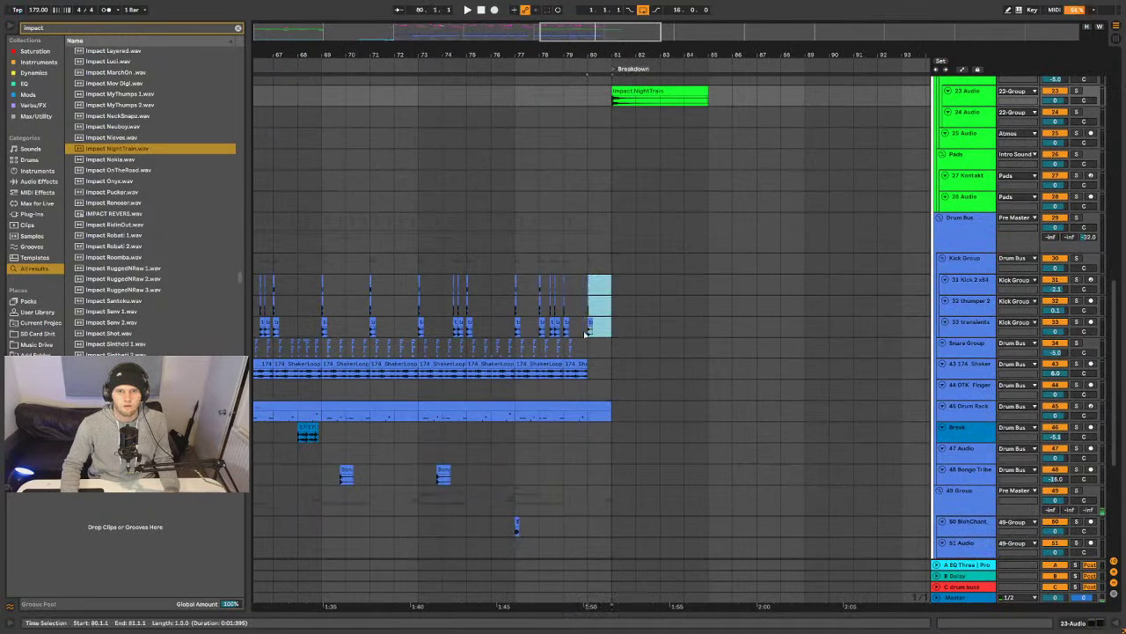
{"action": "key", "text": "ctrl+d"}
{"action": "left_click", "coordinate": [607, 289]}
{"action": "left_click_drag", "start_coordinate": [552, 55], "coordinate": [604, 211]}
- Play the Breakdown opening from the Impact NightTrain clip at 81.1.1 to hear it with the added kick
{"action": "scroll", "coordinate": [573, 314], "scroll_direction": "up", "scroll_amount": 6}
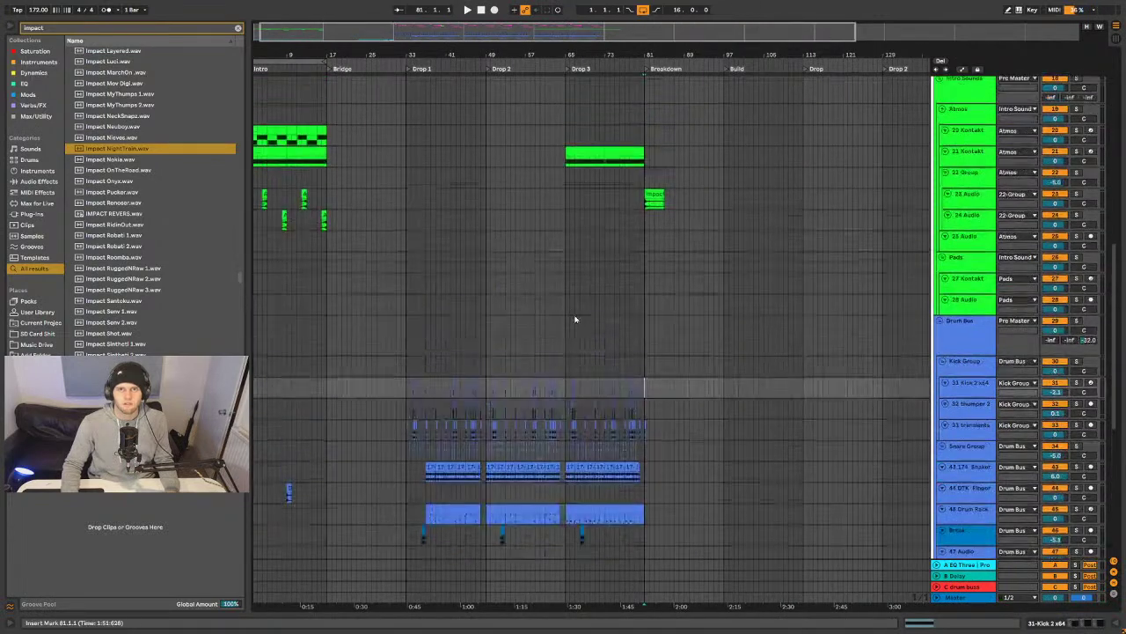
{"action": "left_click", "coordinate": [647, 320]}
{"action": "key", "text": "space"}
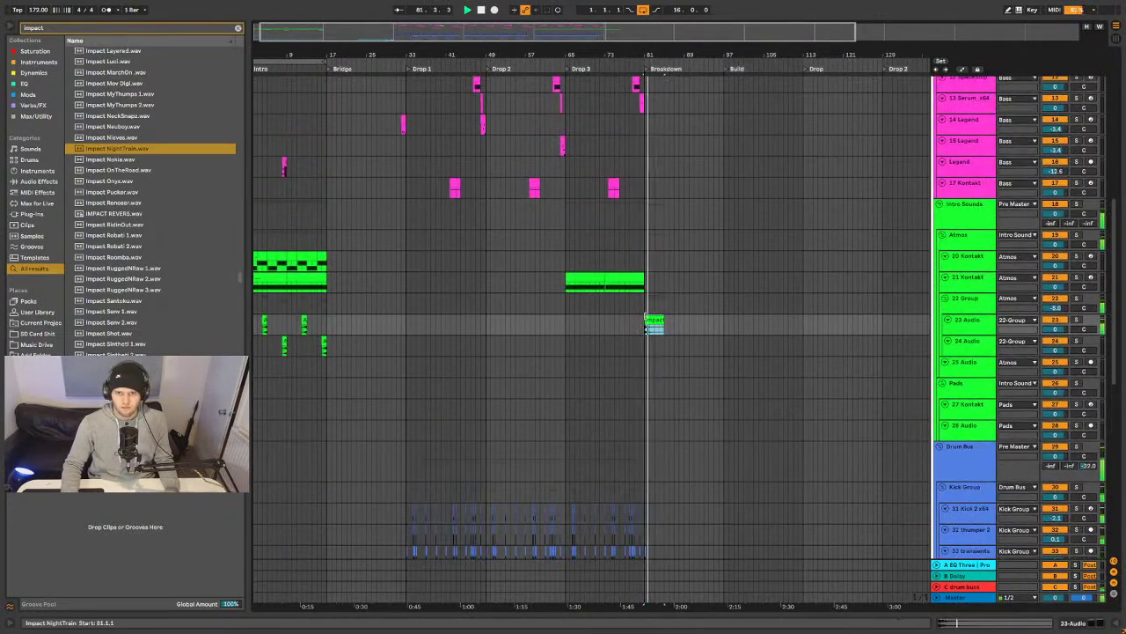
{"action": "scroll", "coordinate": [607, 300], "scroll_direction": "up", "scroll_amount": 5}
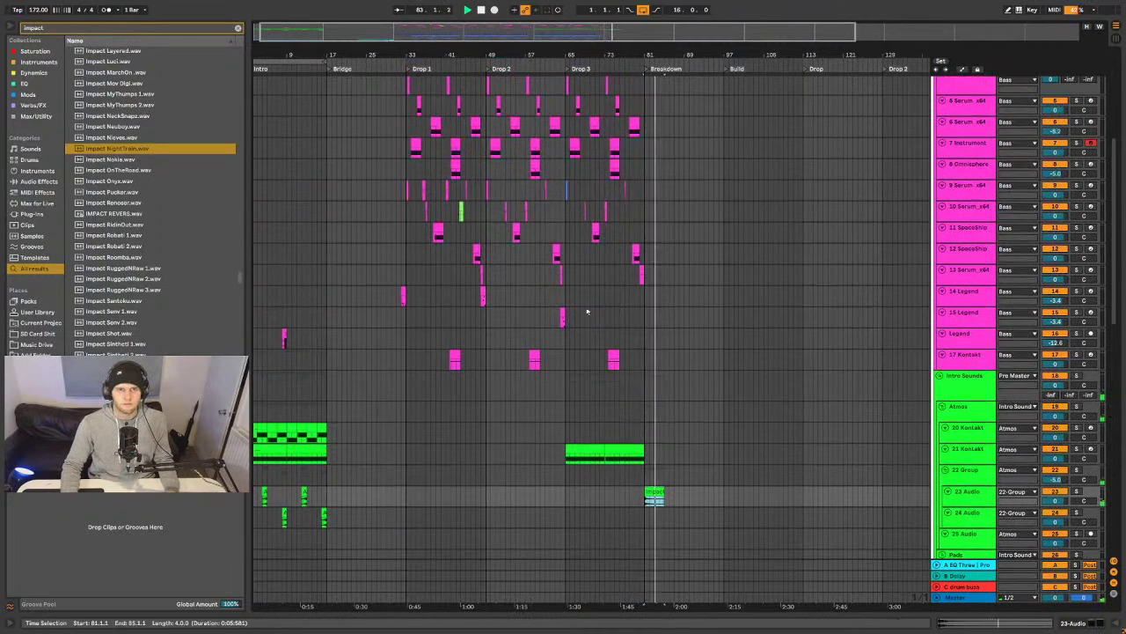
{"action": "scroll", "coordinate": [528, 315], "scroll_direction": "down", "scroll_amount": 5}
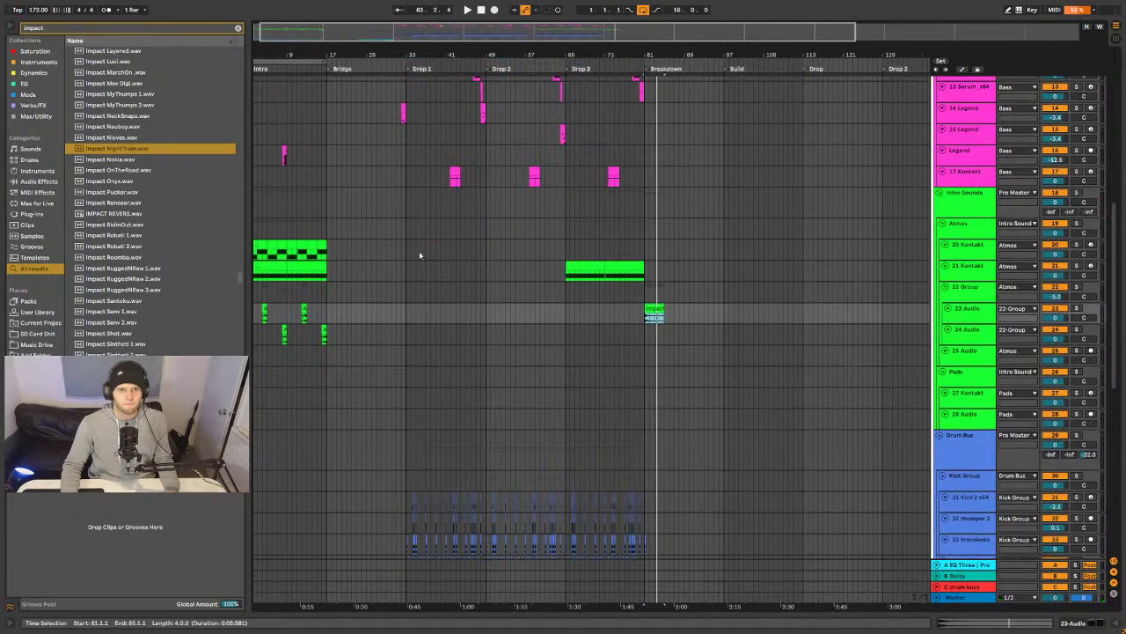
{"action": "key", "text": "space"}
- Copy the Intro Sounds clips from bars 1 to 33, paste them at 81.1.1 and play the Breakdown
{"action": "left_click_drag", "start_coordinate": [405, 249], "coordinate": [254, 403]}
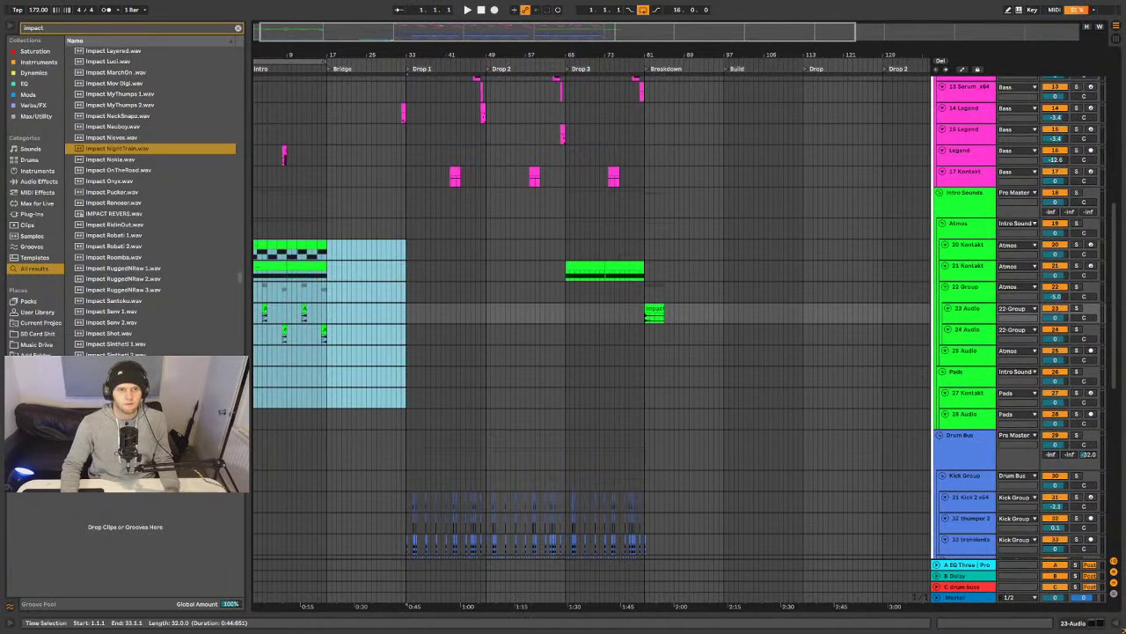
{"action": "left_click", "coordinate": [644, 227]}
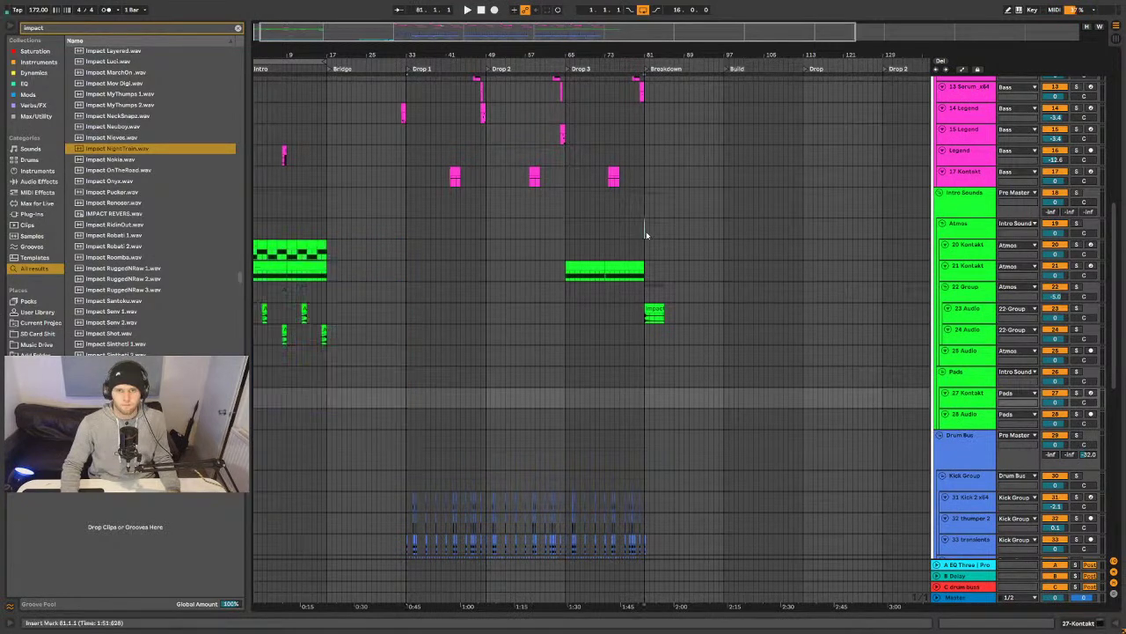
{"action": "key", "text": "ctrl+v"}
{"action": "key", "text": "space"}
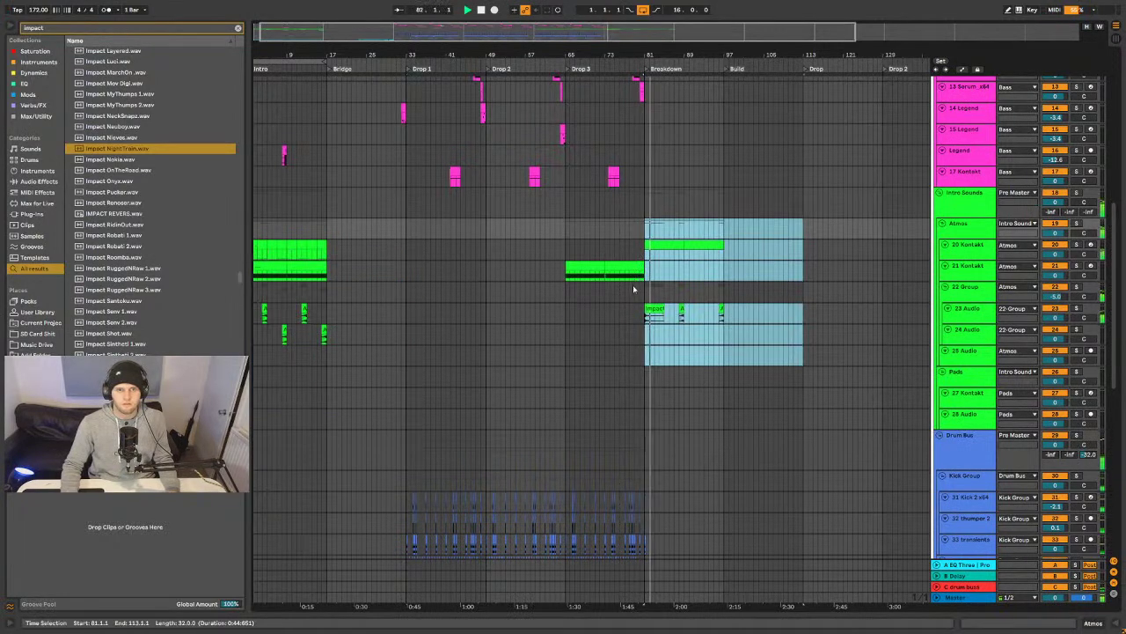
{"action": "left_click", "coordinate": [674, 330]}
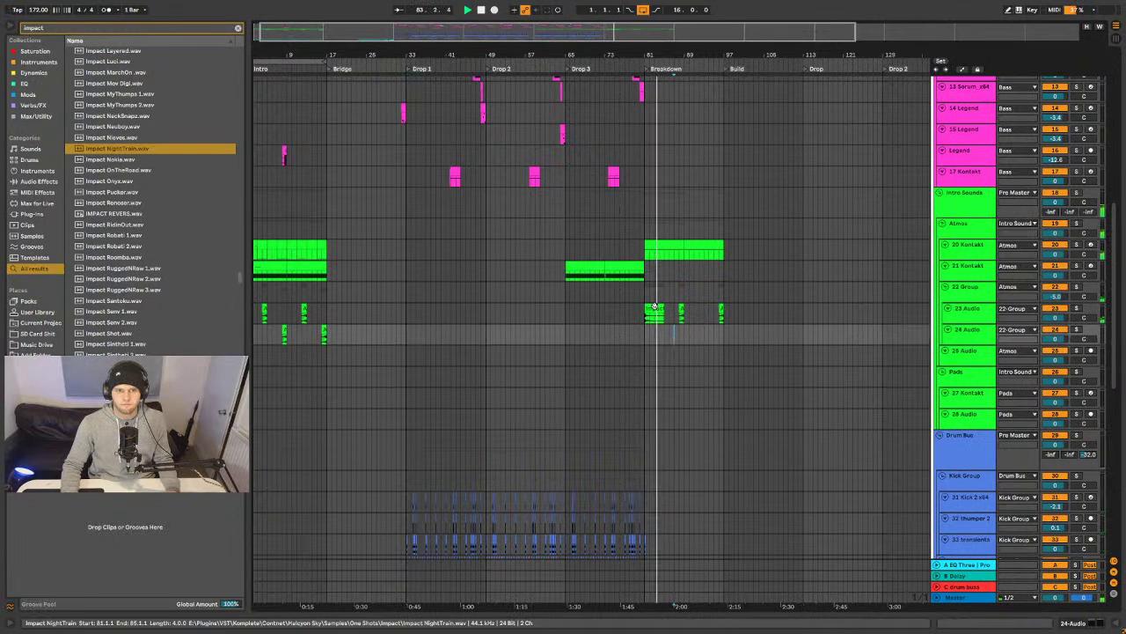
- Copy bars 1 to 33 of the 24 Audio track to 81.1.1 on the same track
{"action": "left_click_drag", "start_coordinate": [401, 339], "coordinate": [255, 338]}
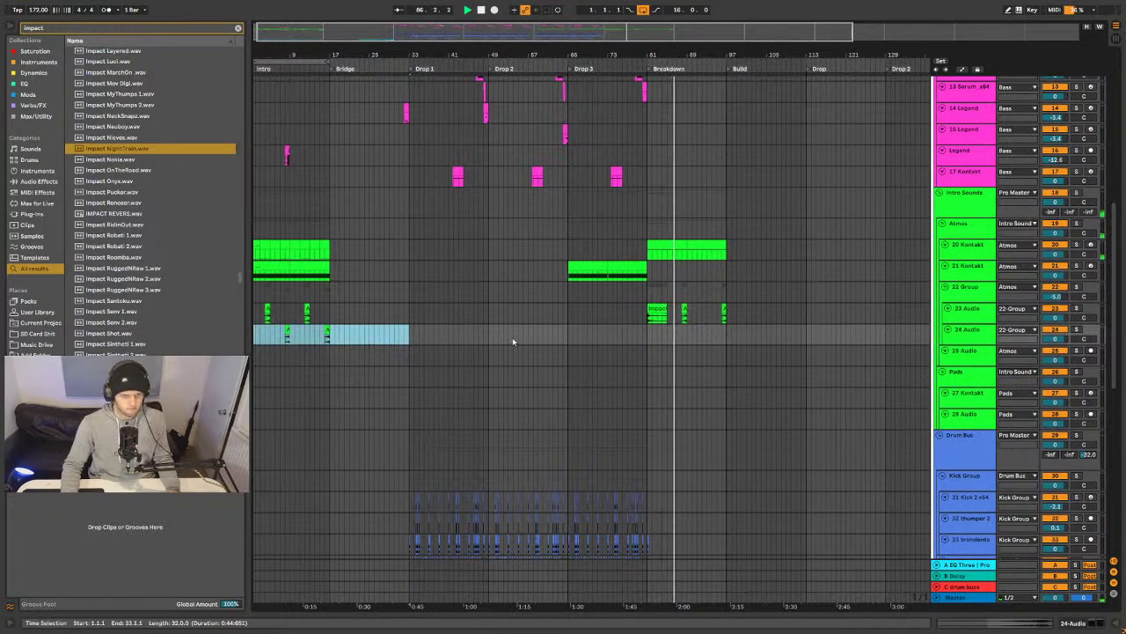
{"action": "left_click", "coordinate": [643, 337]}
{"action": "left_click_drag", "start_coordinate": [647, 337], "coordinate": [804, 337]}
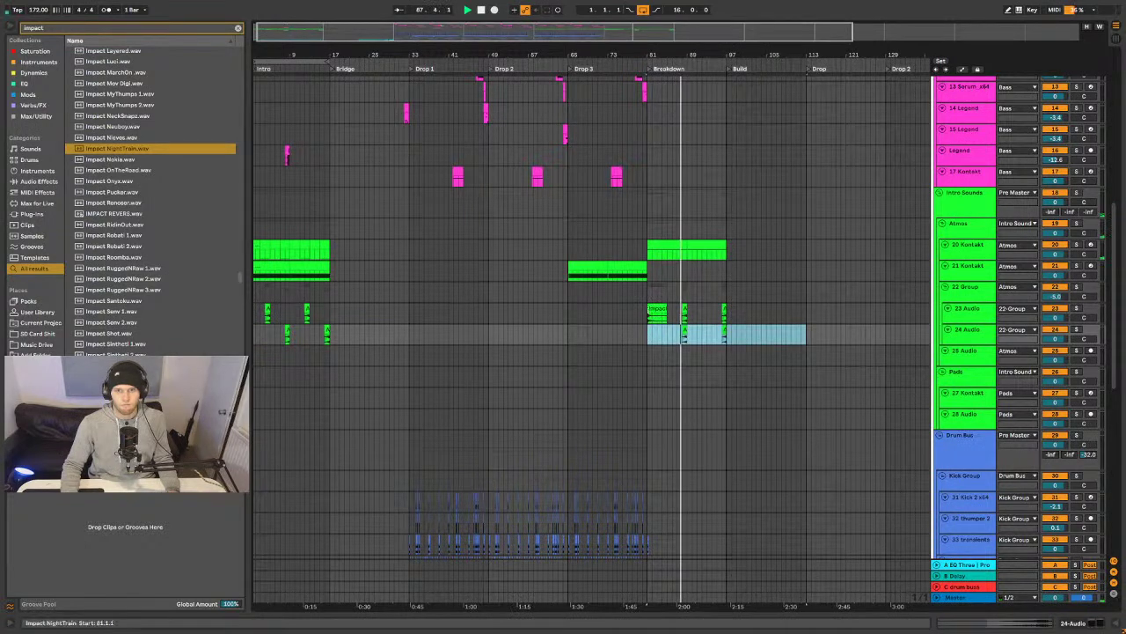
- Move the pasted 24 Audio section back to start at 78.1.1 and play the Breakdown from the Impact NightTrain clip
{"action": "left_click_drag", "start_coordinate": [682, 335], "coordinate": [668, 332]}
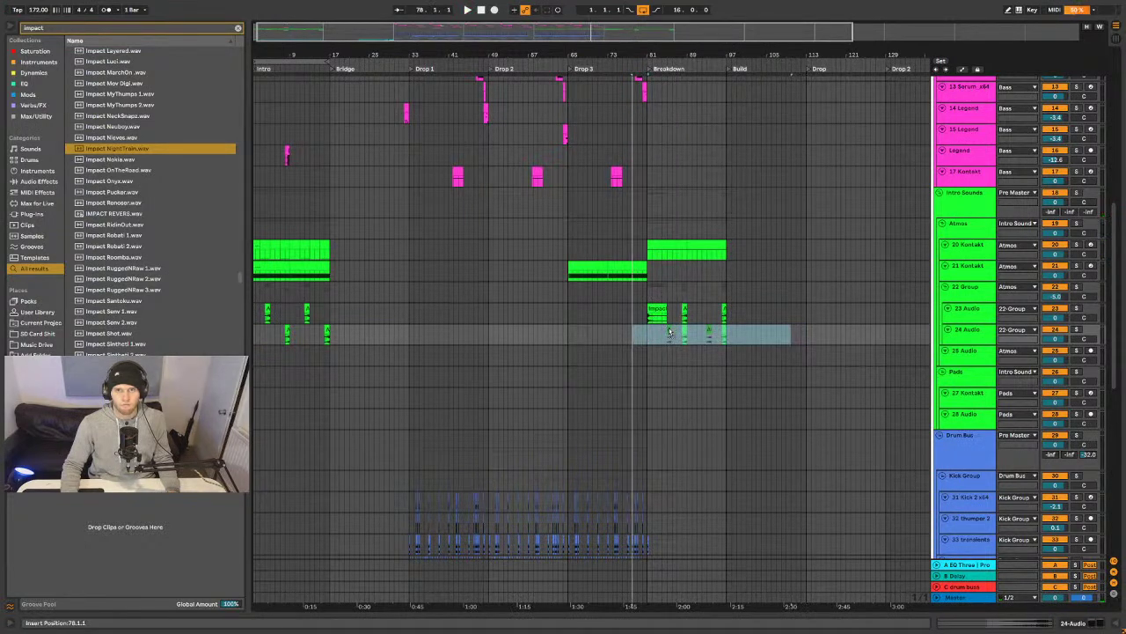
{"action": "left_click", "coordinate": [668, 328]}
{"action": "key", "text": "space"}
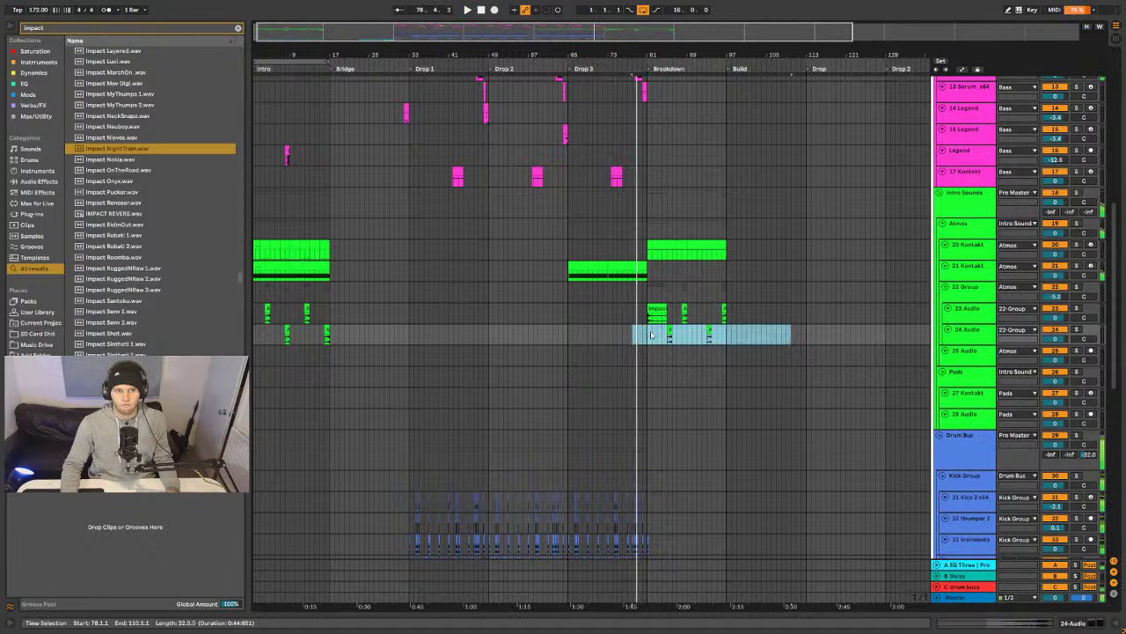
{"action": "left_click", "coordinate": [652, 307]}
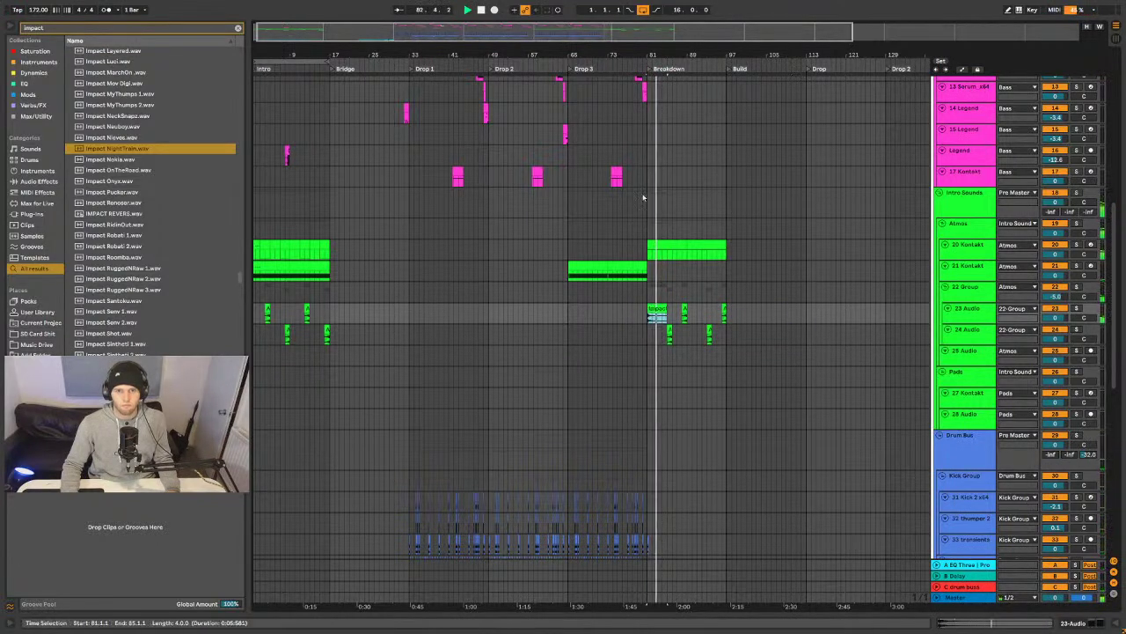
{"action": "scroll", "coordinate": [642, 215], "scroll_direction": "up", "scroll_amount": 3}
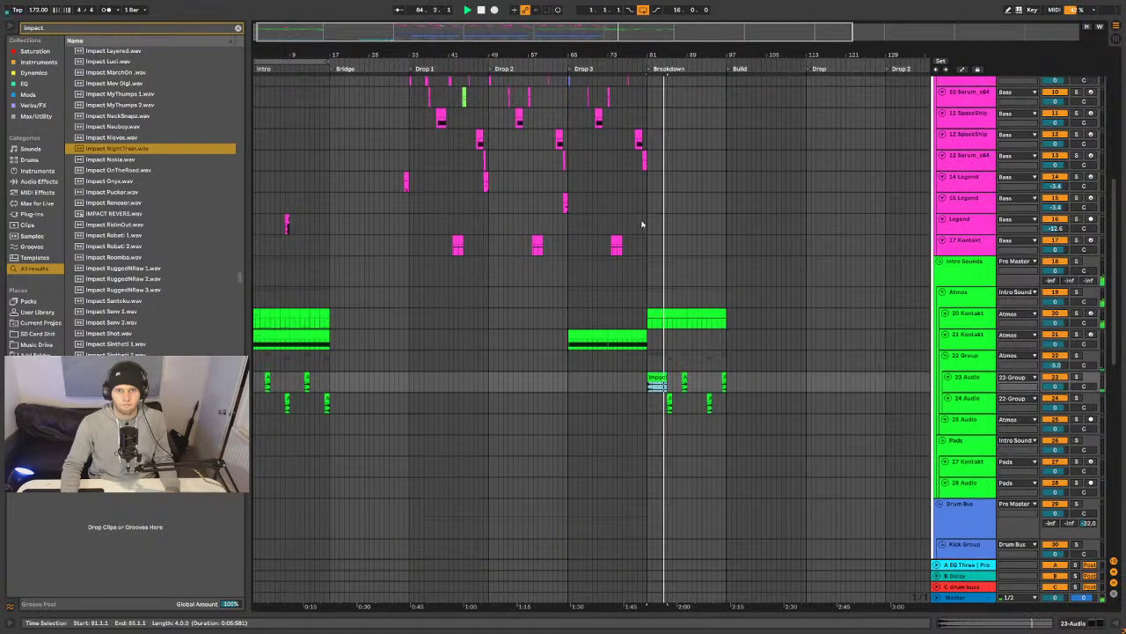
- Insert new audio tracks below 23 Audio and move the Impact NightTrain clip at 81.1.1 onto the first of them
{"action": "left_click", "coordinate": [658, 378]}
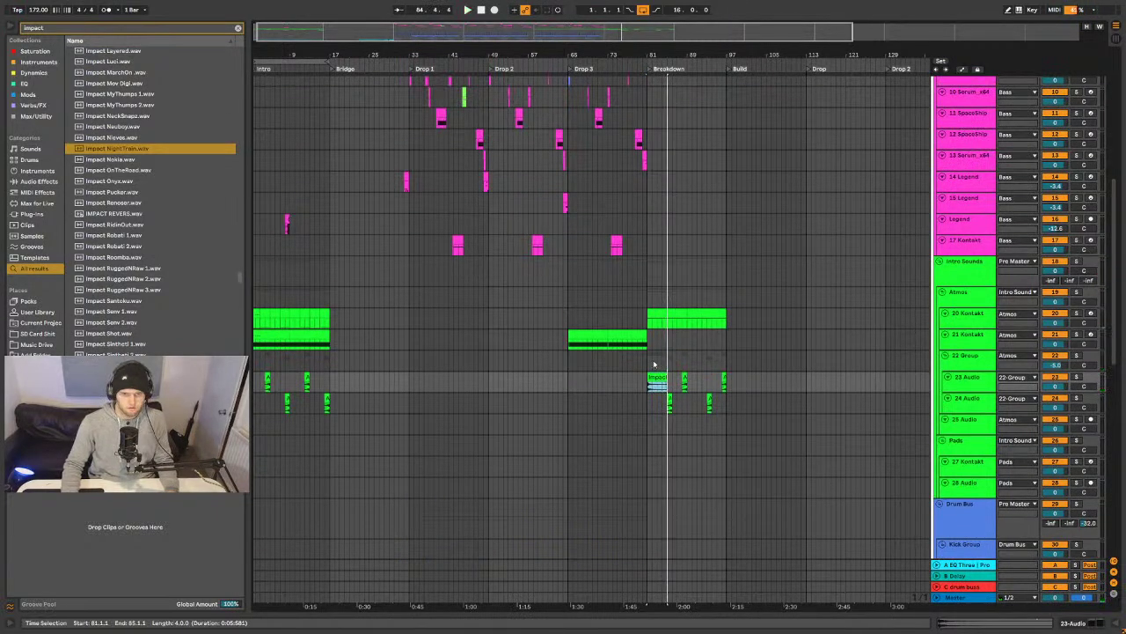
{"action": "key", "text": "ctrl+t"}
{"action": "left_click", "coordinate": [659, 403]}
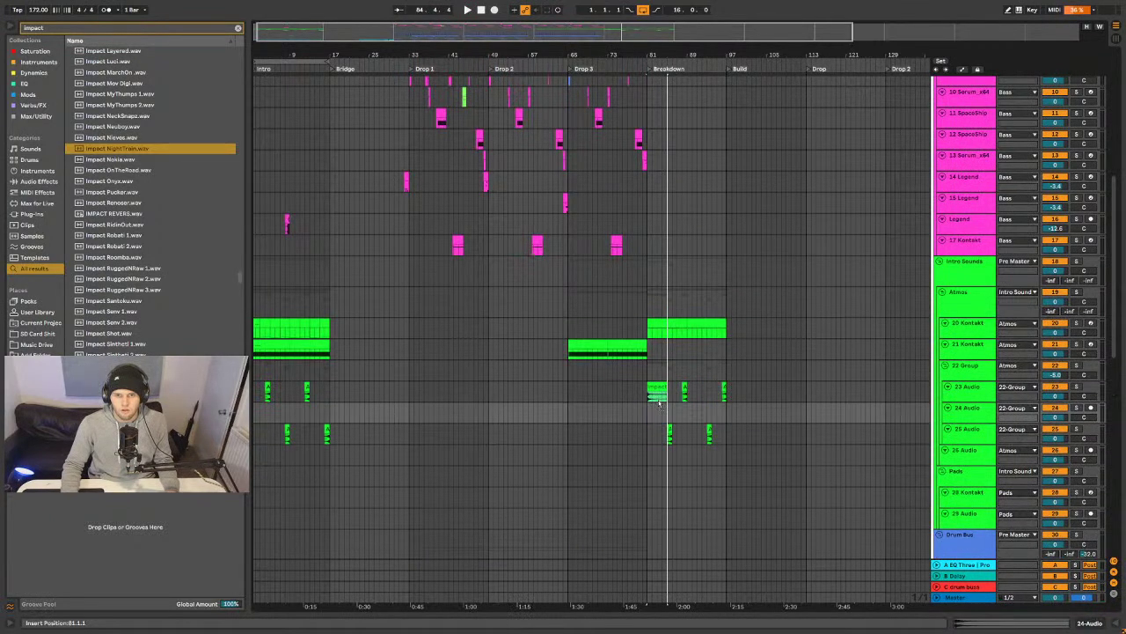
{"action": "left_click_drag", "start_coordinate": [658, 405], "coordinate": [659, 406]}
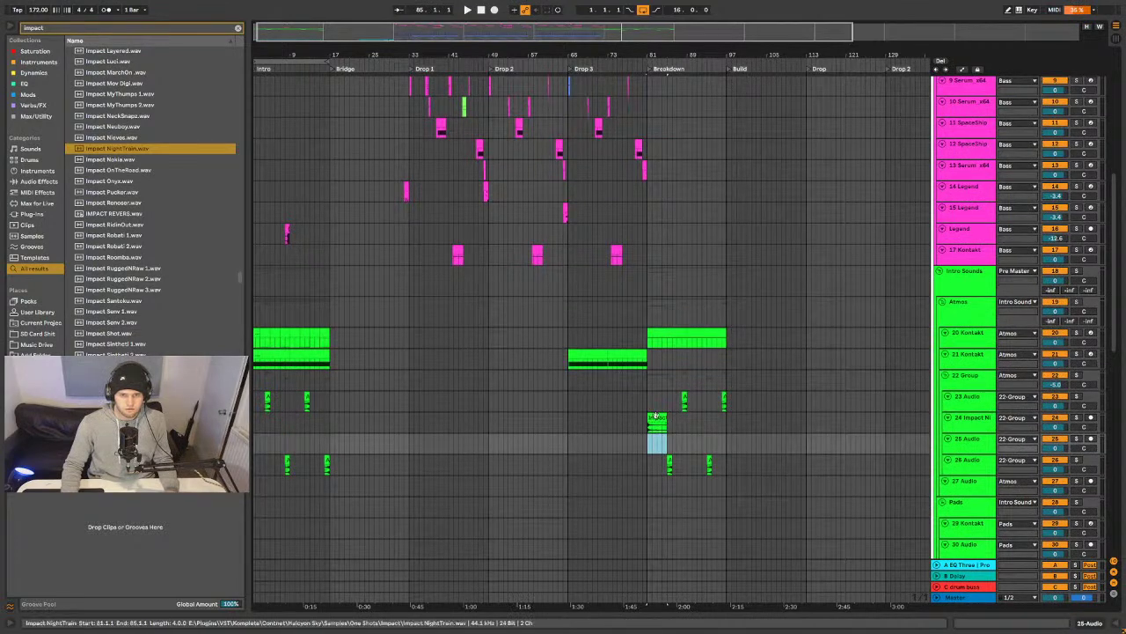
- Copy the Impact NightTrain clip to the empty track directly below it and reverse the copy
{"action": "double_click", "coordinate": [656, 414]}
{"action": "scroll", "coordinate": [660, 256], "scroll_direction": "down", "scroll_amount": 3}
{"action": "left_click_drag", "start_coordinate": [657, 147], "coordinate": [657, 171]}
{"action": "key", "text": "r"}
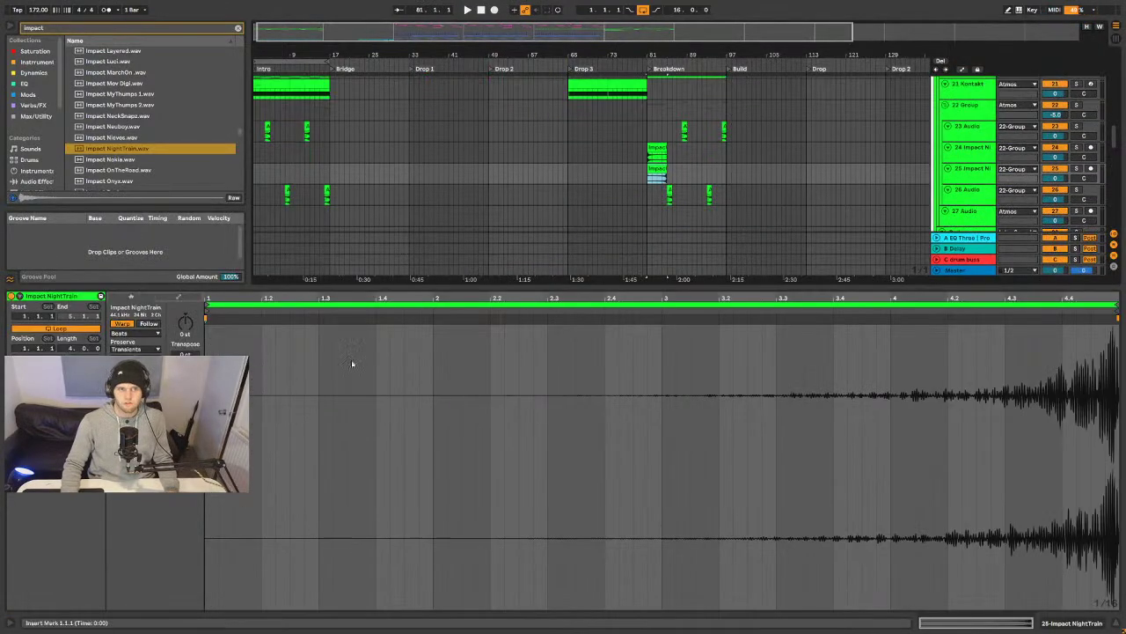
- Transpose the reversed impact clip to 4 st, then duplicate both Impact NightTrain clips three times to fill the Breakdown up to bar 97
{"action": "left_click", "coordinate": [661, 181]}
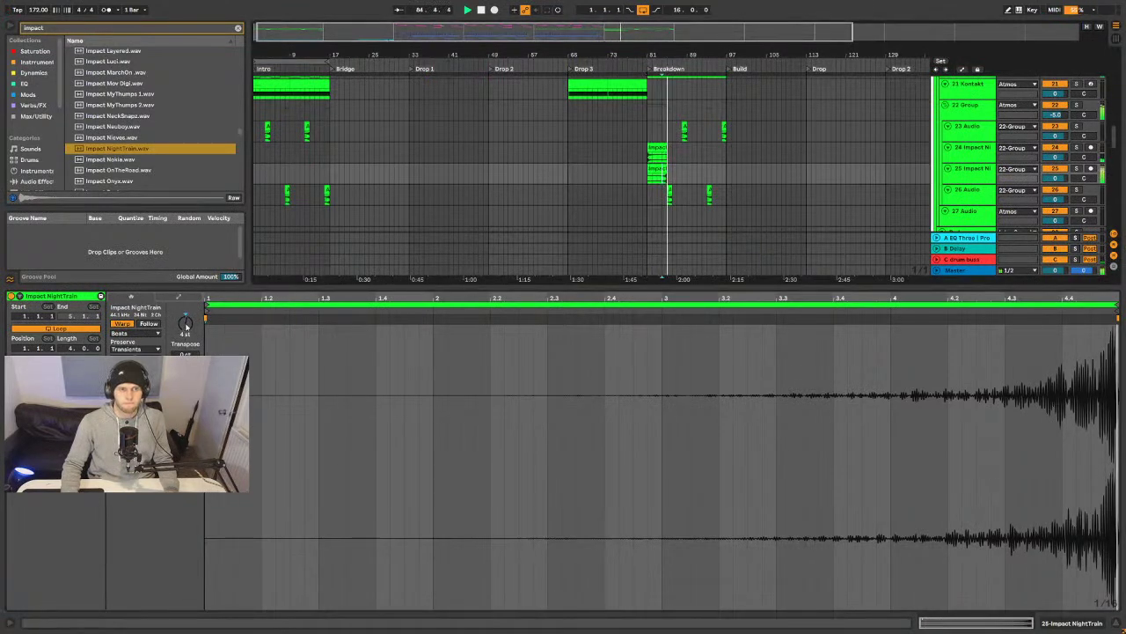
{"action": "left_click_drag", "start_coordinate": [669, 178], "coordinate": [655, 143]}
{"action": "key", "text": "ctrl+d"}
{"action": "key", "text": "ctrl+d"}
{"action": "key", "text": "ctrl+d"}
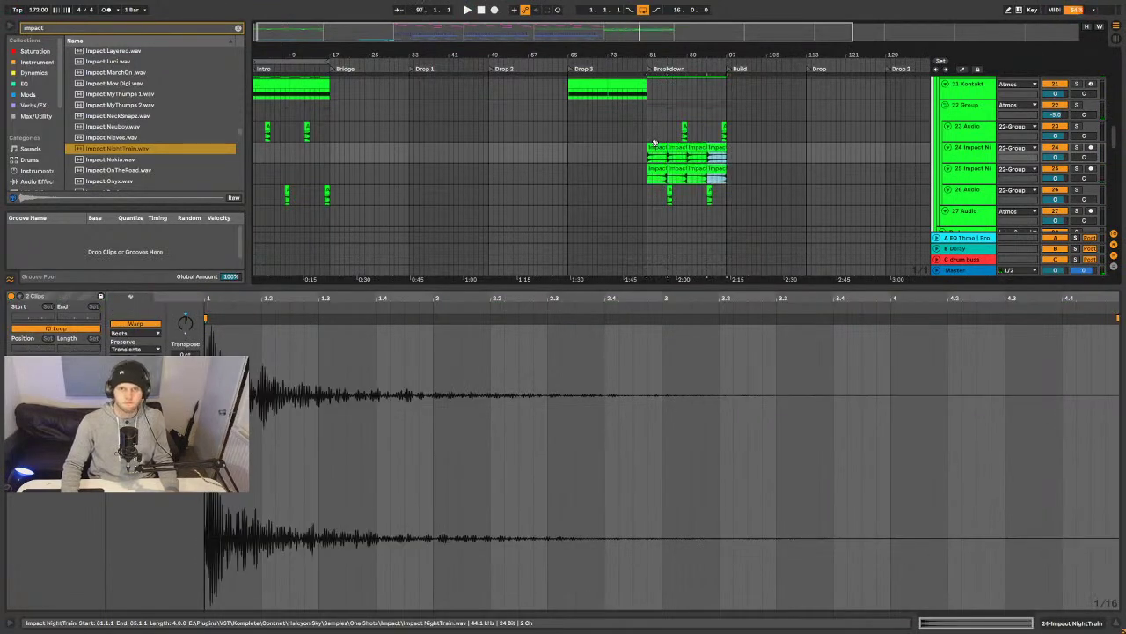
- Play the Breakdown from 81.1.1 and lower the reversed impact track's volume to about -2.8 dB
{"action": "left_click", "coordinate": [656, 156]}
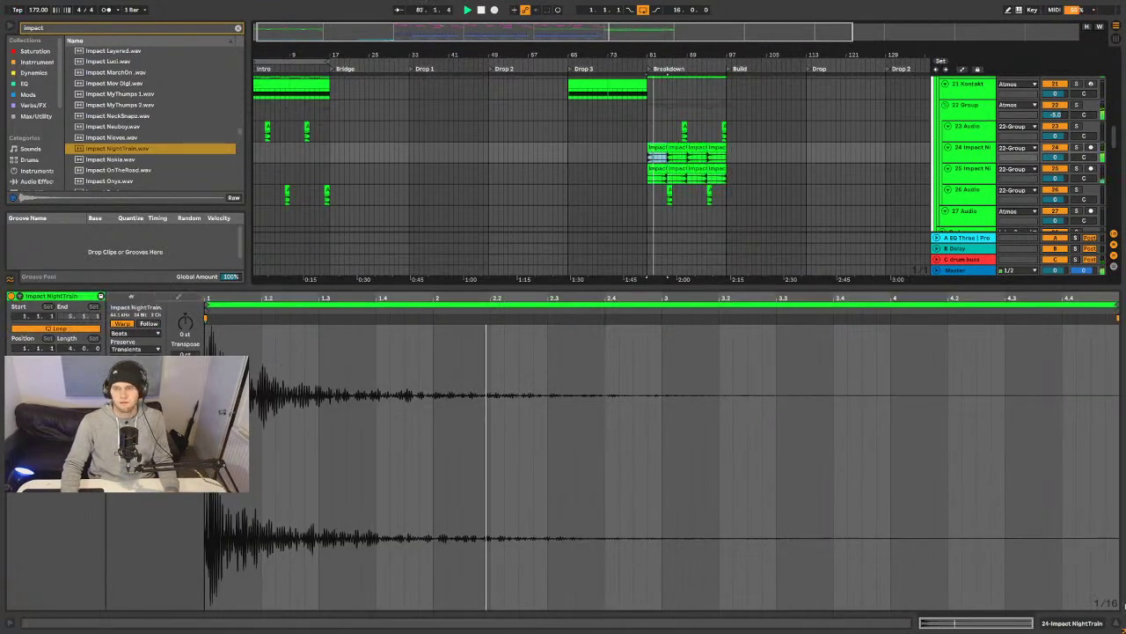
{"action": "key", "text": "ctrl+alt+l"}
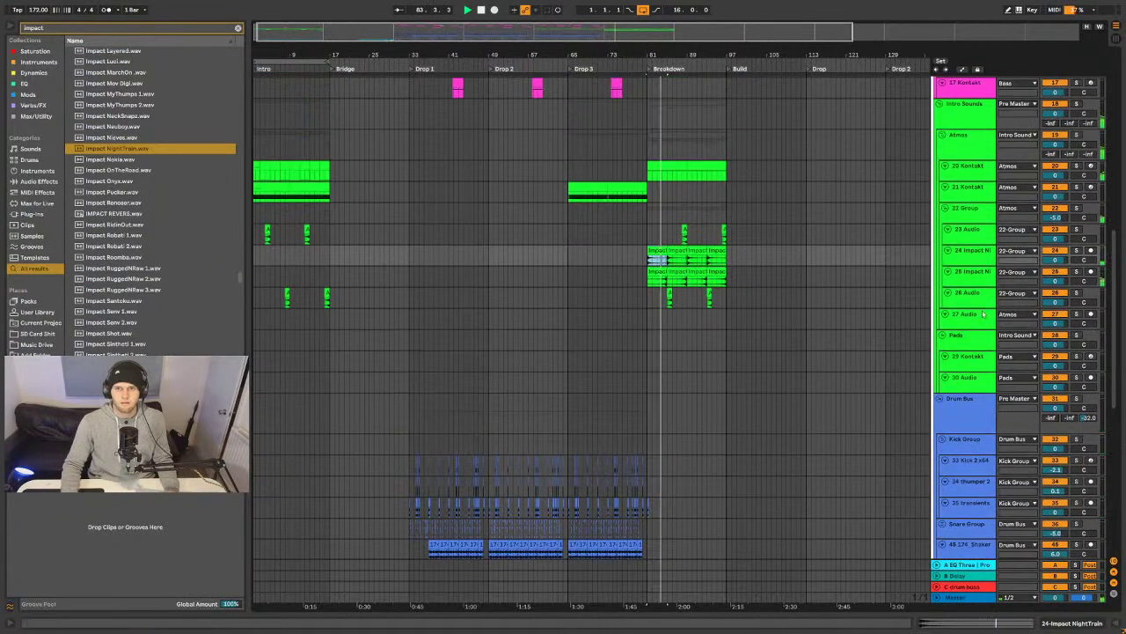
{"action": "left_click_drag", "start_coordinate": [1056, 281], "coordinate": [1056, 297]}
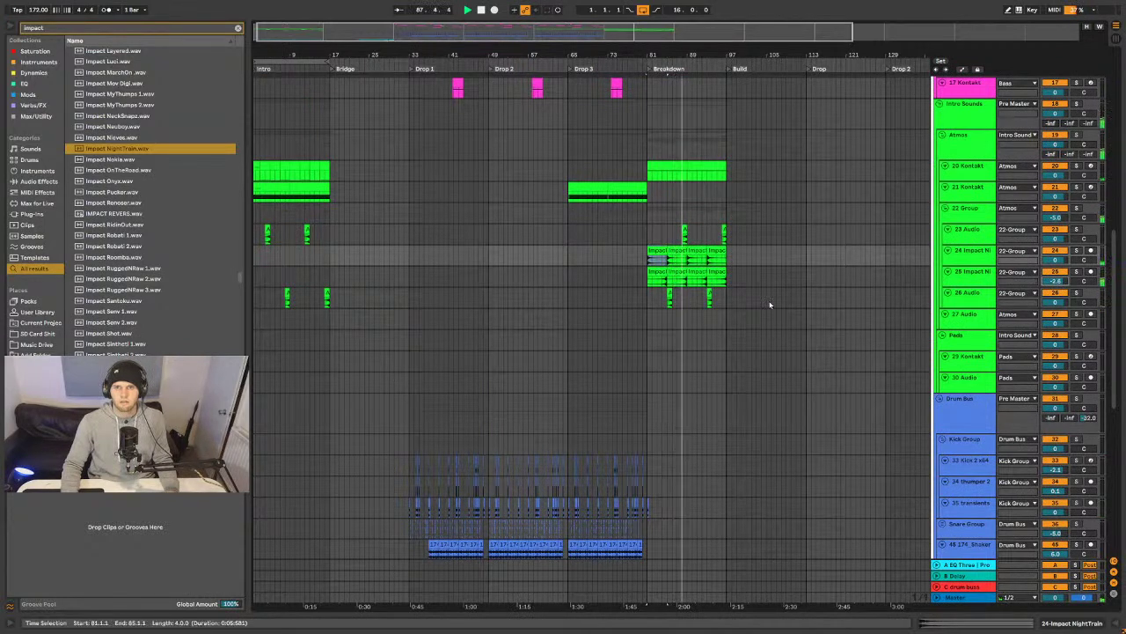
- Move the two Breakdown clips on the 26 Audio track one bar earlier, to 84.1.1 and 92.1.1
{"action": "left_click", "coordinate": [662, 202]}
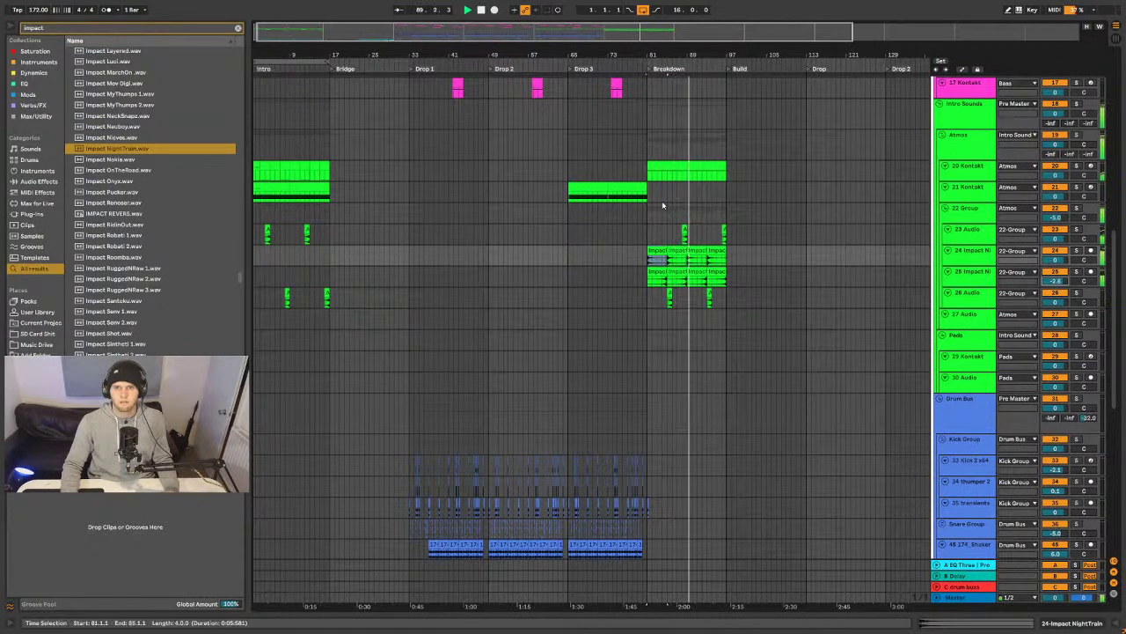
{"action": "left_click", "coordinate": [670, 295]}
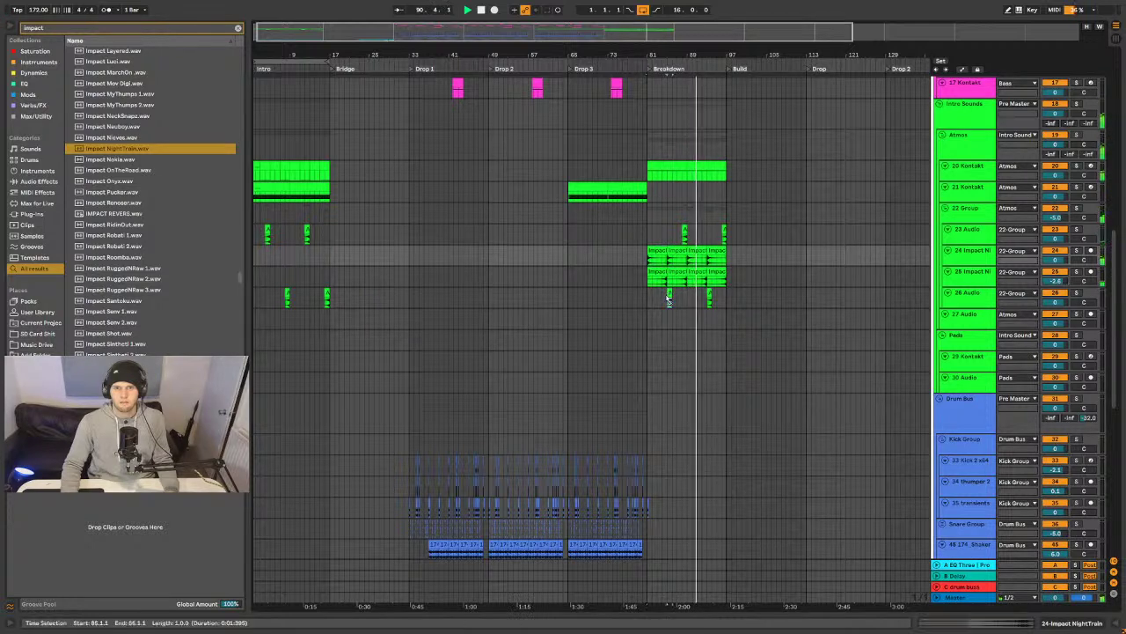
{"action": "left_click", "coordinate": [707, 296]}
{"action": "left_click", "coordinate": [707, 297]}
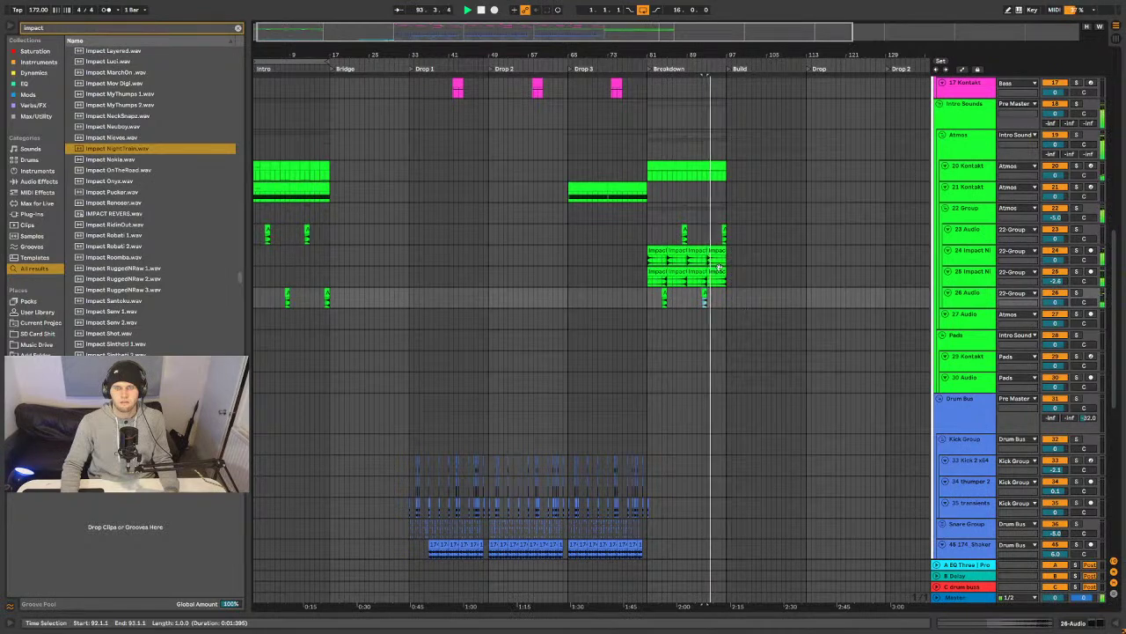
- Stop playback and search the browser for motion, sweep and movement samples
{"action": "scroll", "coordinate": [731, 295], "scroll_direction": "up", "scroll_amount": 6}
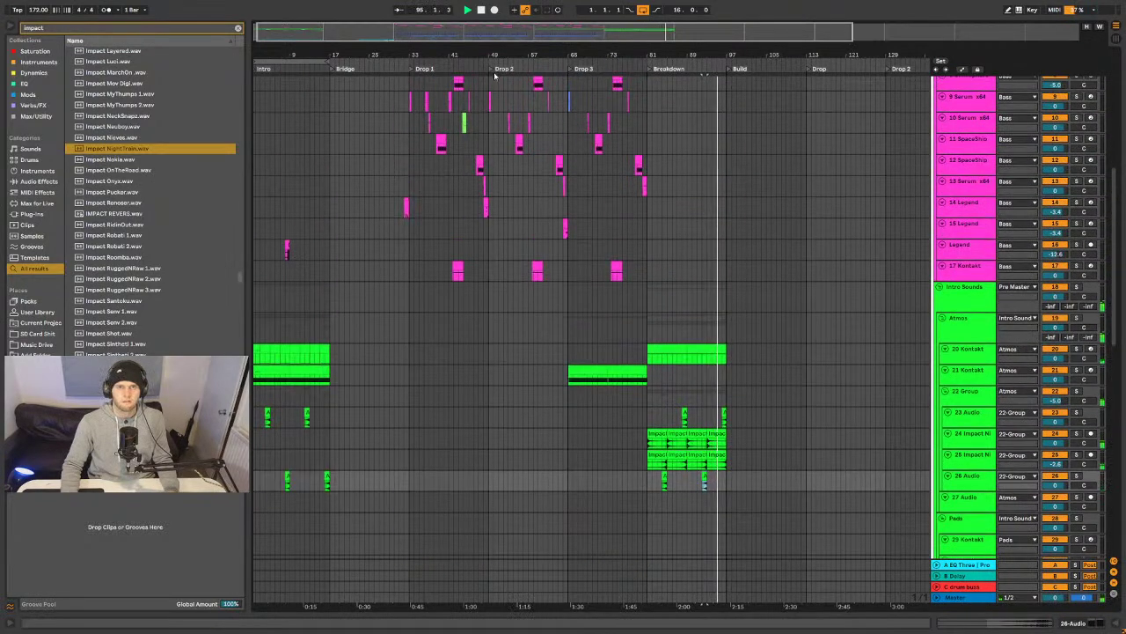
{"action": "key", "text": "minus"}
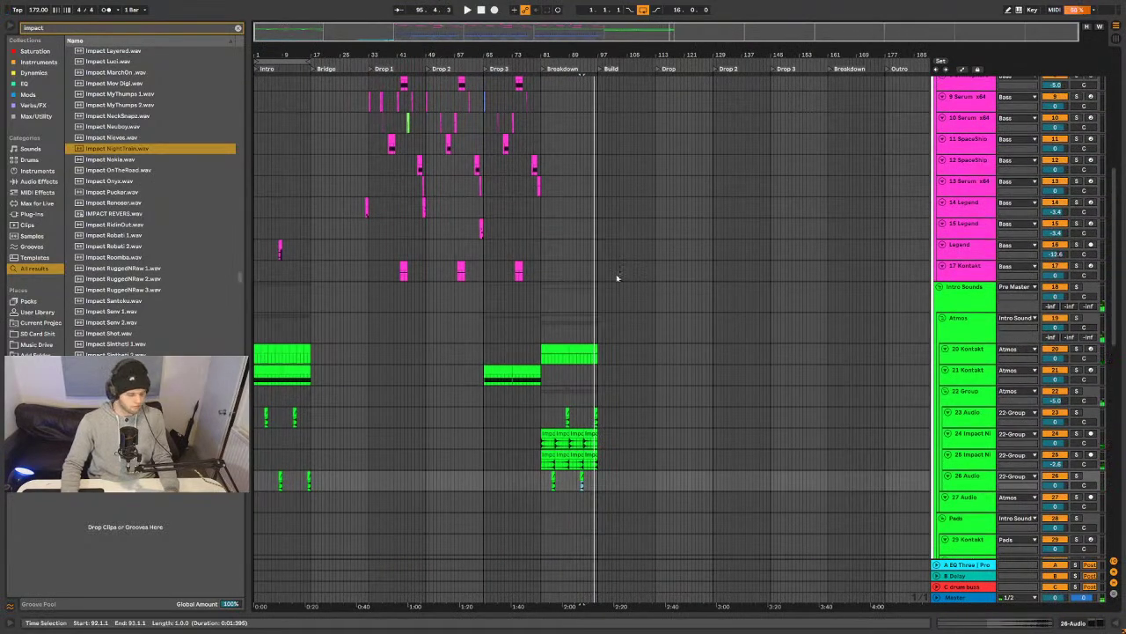
{"action": "key", "text": "ctrl+f"}
{"action": "type", "text": "mition"}
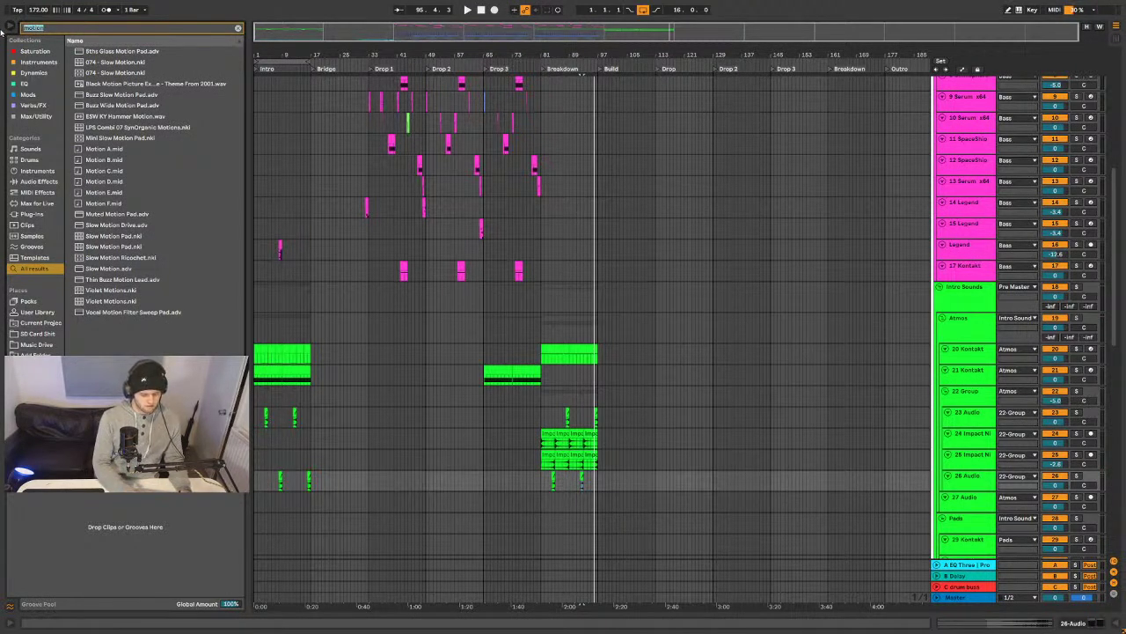
{"action": "type", "text": "sweep"}
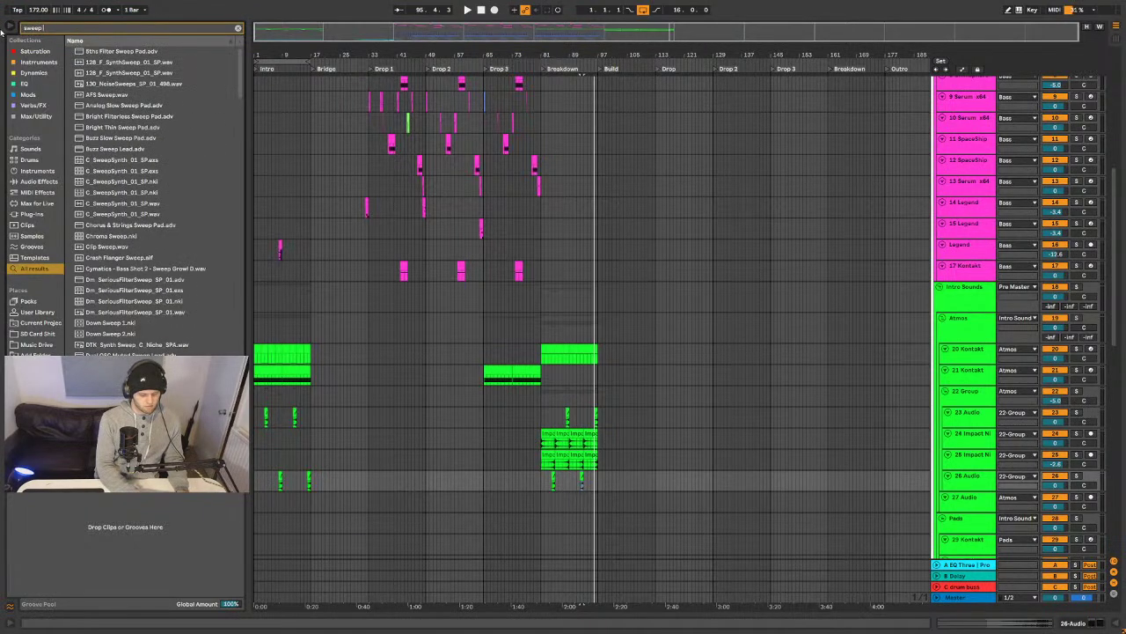
{"action": "key", "text": "ctrl+f"}
{"action": "type", "text": "move"}
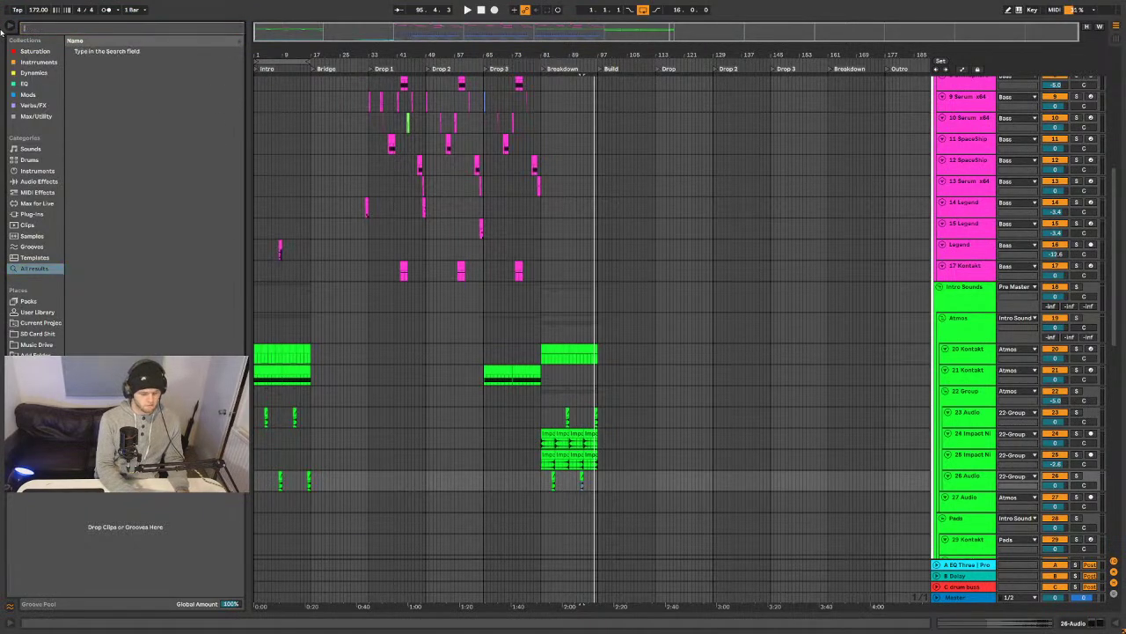
{"action": "type", "text": "ment"}
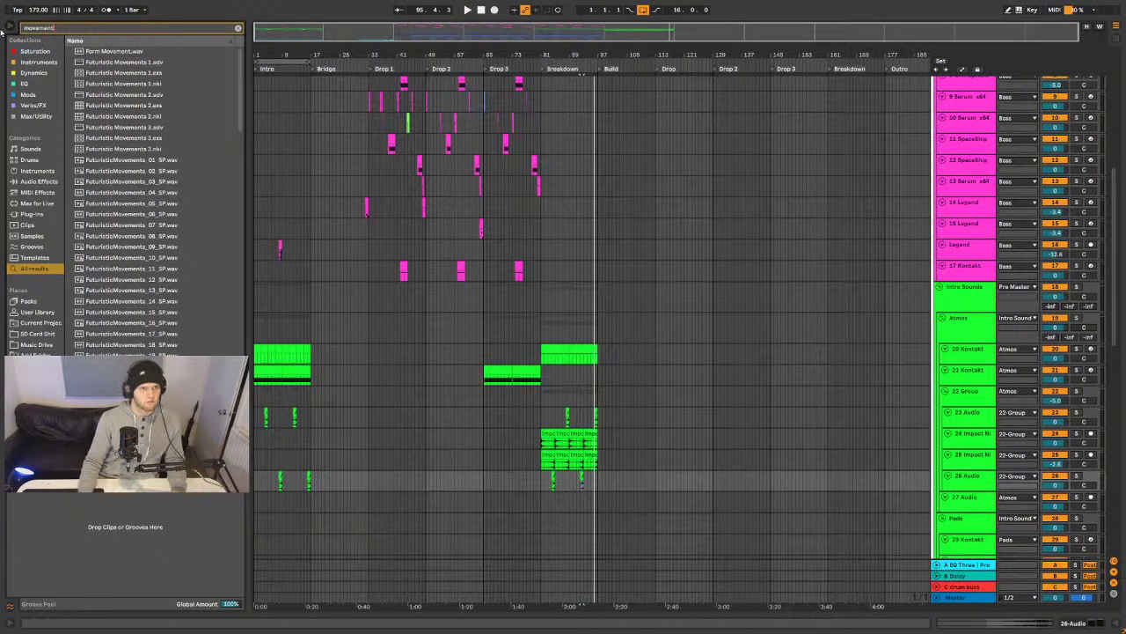
- Audition FuturisticMovements samples and place FuturisticMovements_24_SP.wav at 85.1.1 on a new audio track below 26 Audio
{"action": "left_click", "coordinate": [132, 227]}
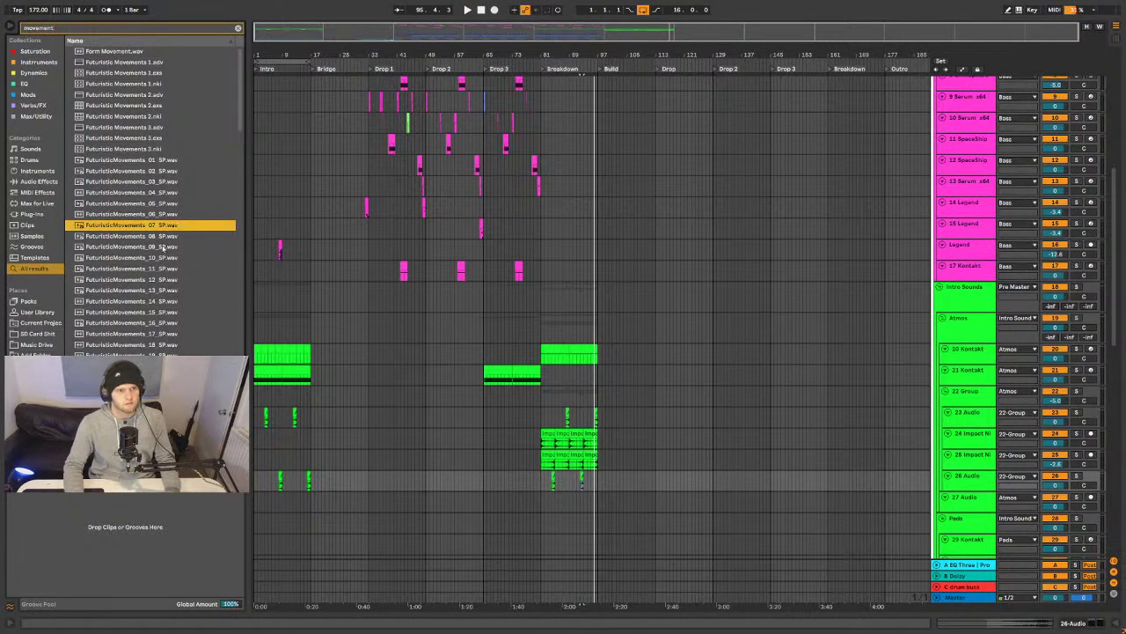
{"action": "scroll", "coordinate": [210, 267], "scroll_direction": "down", "scroll_amount": 5}
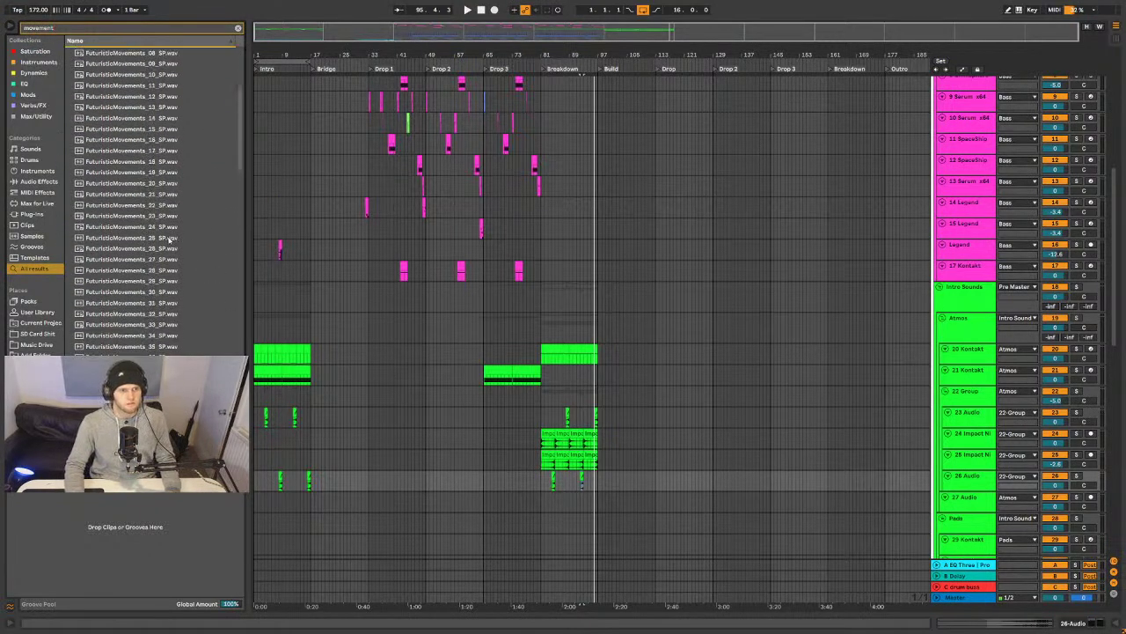
{"action": "left_click", "coordinate": [132, 199]}
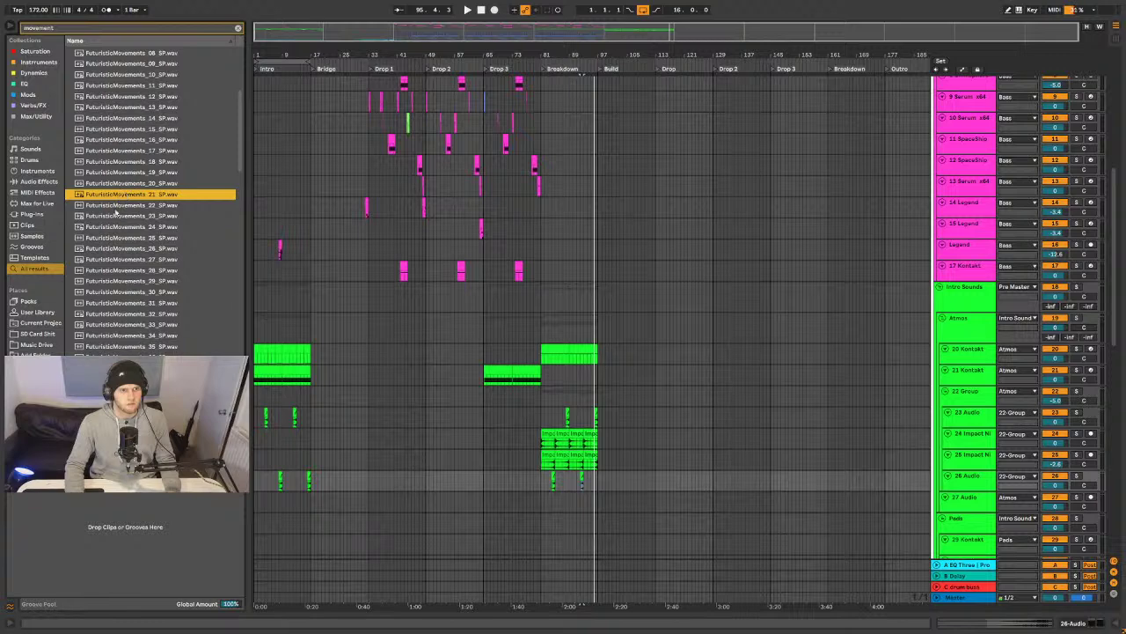
{"action": "left_click", "coordinate": [116, 227]}
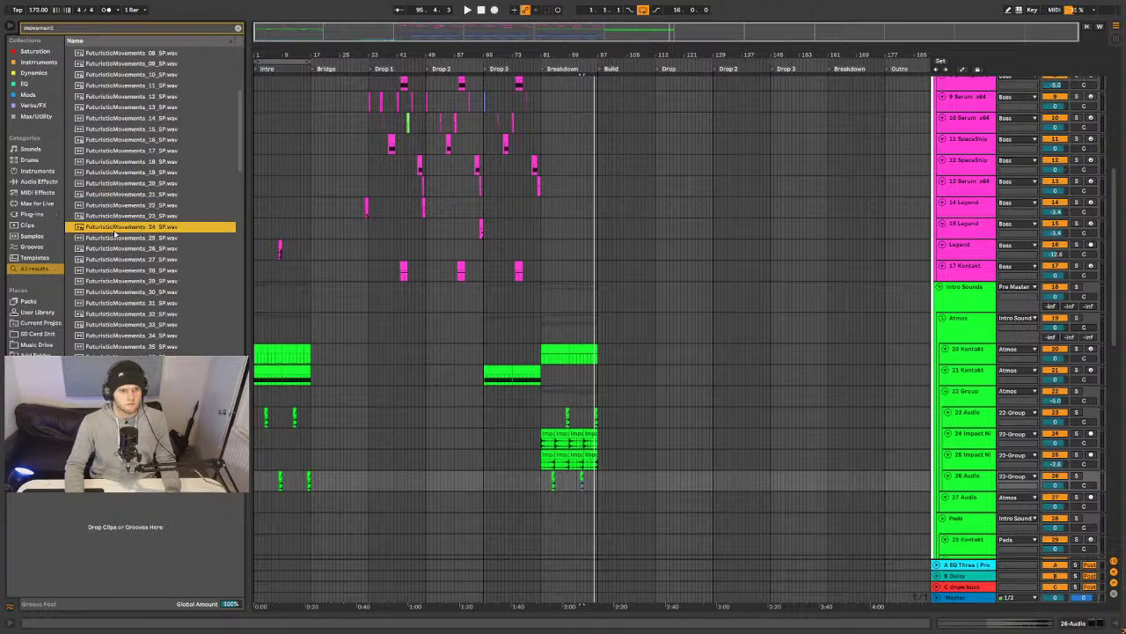
{"action": "left_click", "coordinate": [566, 484]}
{"action": "left_click", "coordinate": [566, 484]}
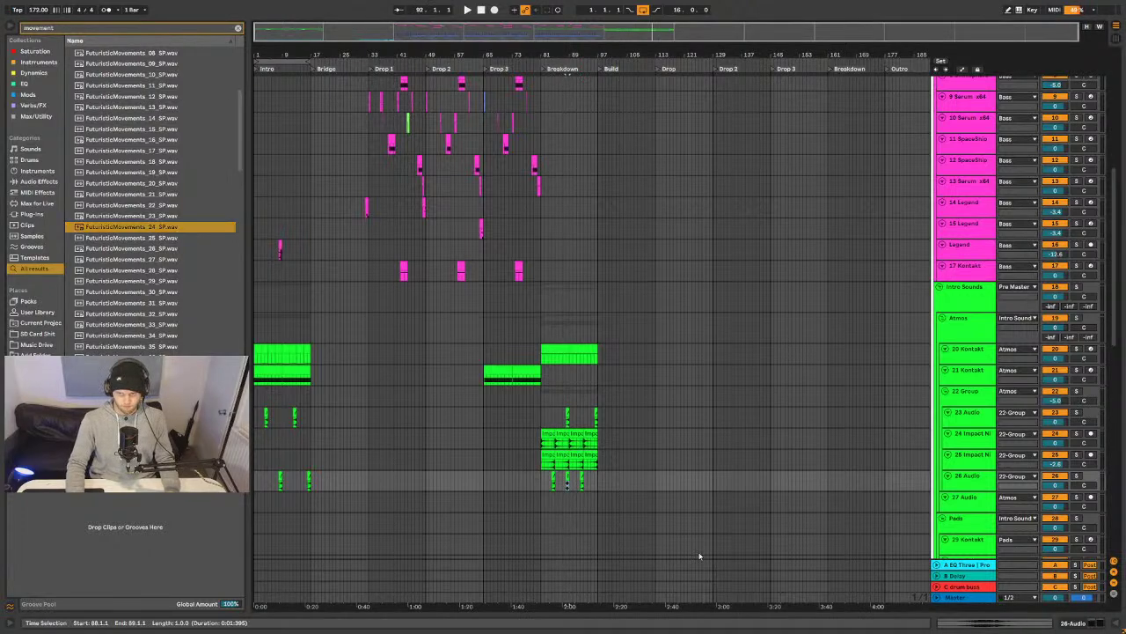
{"action": "key", "text": "Return"}
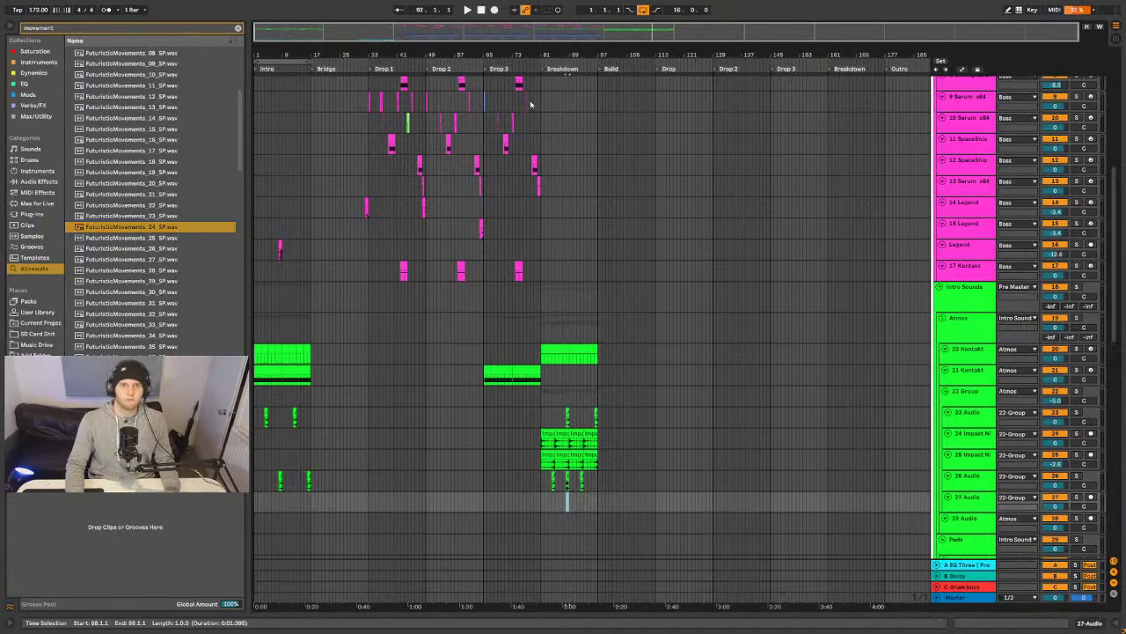
{"action": "left_click_drag", "start_coordinate": [546, 51], "coordinate": [569, 499]}
- Search the browser for shimmer, add ValhallaShimmer_x64 to the FuturisticMovements track and play the Breakdown
{"action": "key", "text": "ctrl+f"}
{"action": "type", "text": "shimmer"}
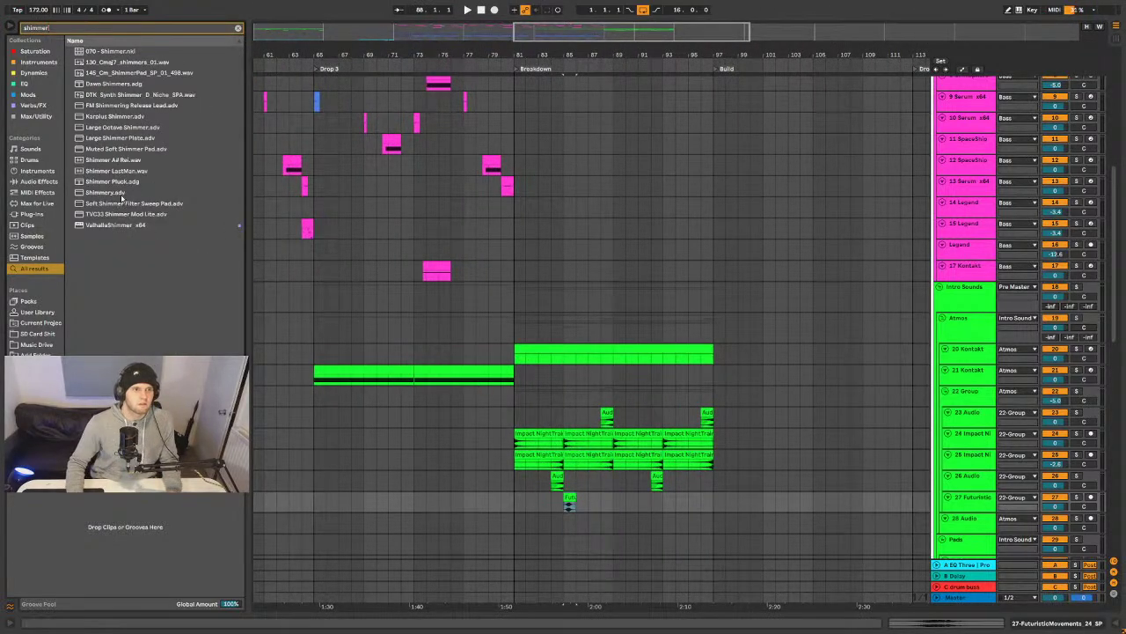
{"action": "left_click_drag", "start_coordinate": [115, 227], "coordinate": [558, 498]}
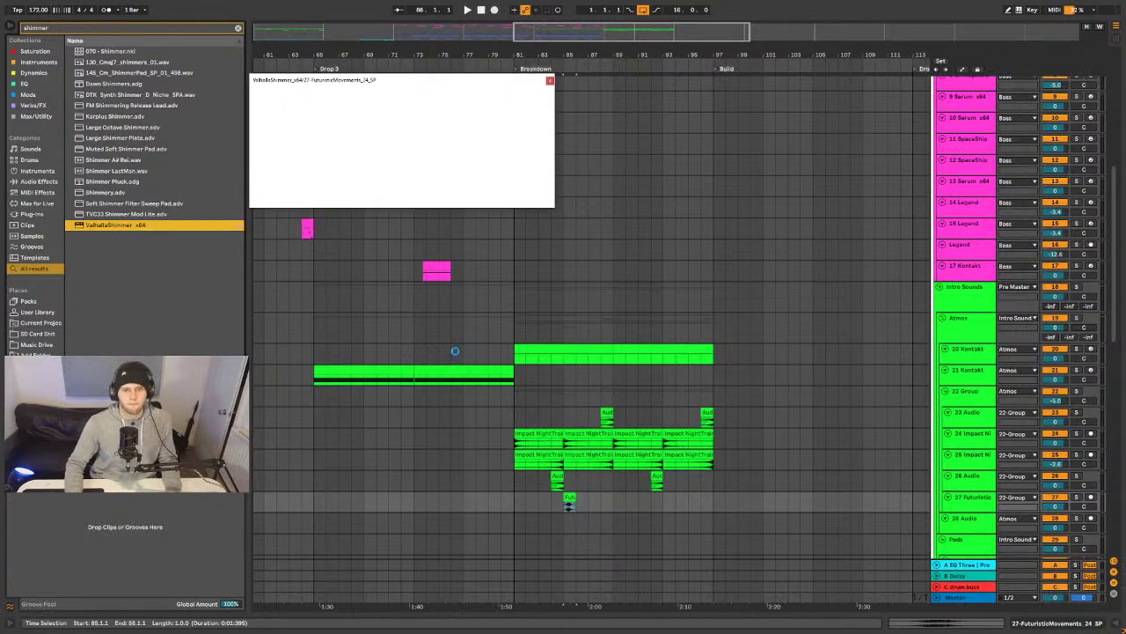
{"action": "key", "text": "space"}
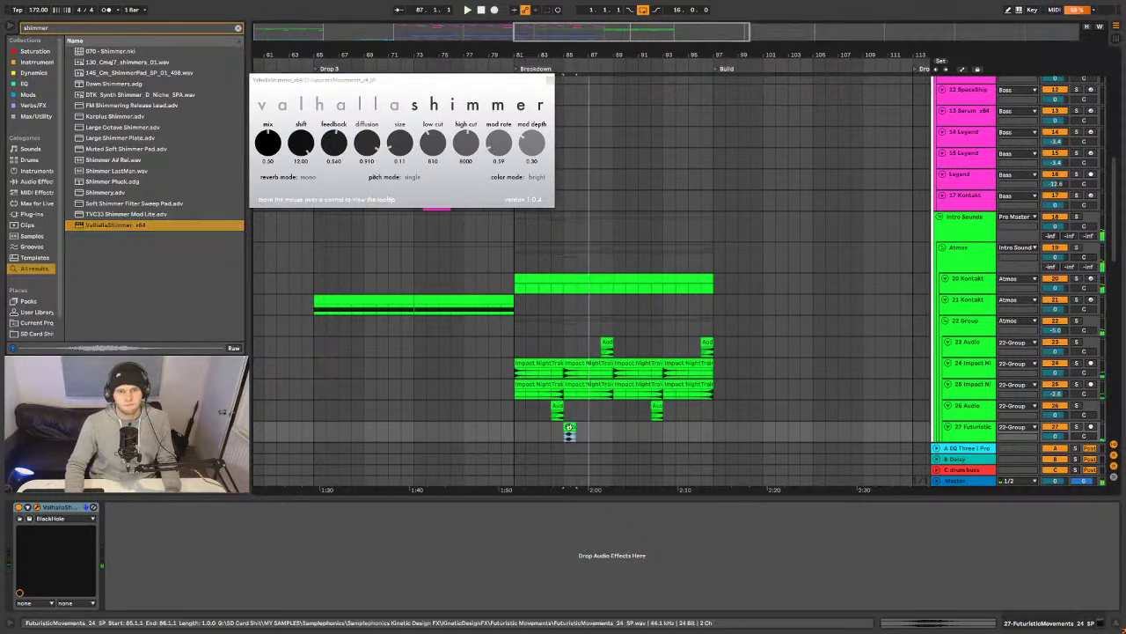
- Copy the FuturisticMovements_24_SP clip to 93.1.1 on the same track and insert a new audio track below it
{"action": "left_click_drag", "start_coordinate": [570, 428], "coordinate": [681, 430]}
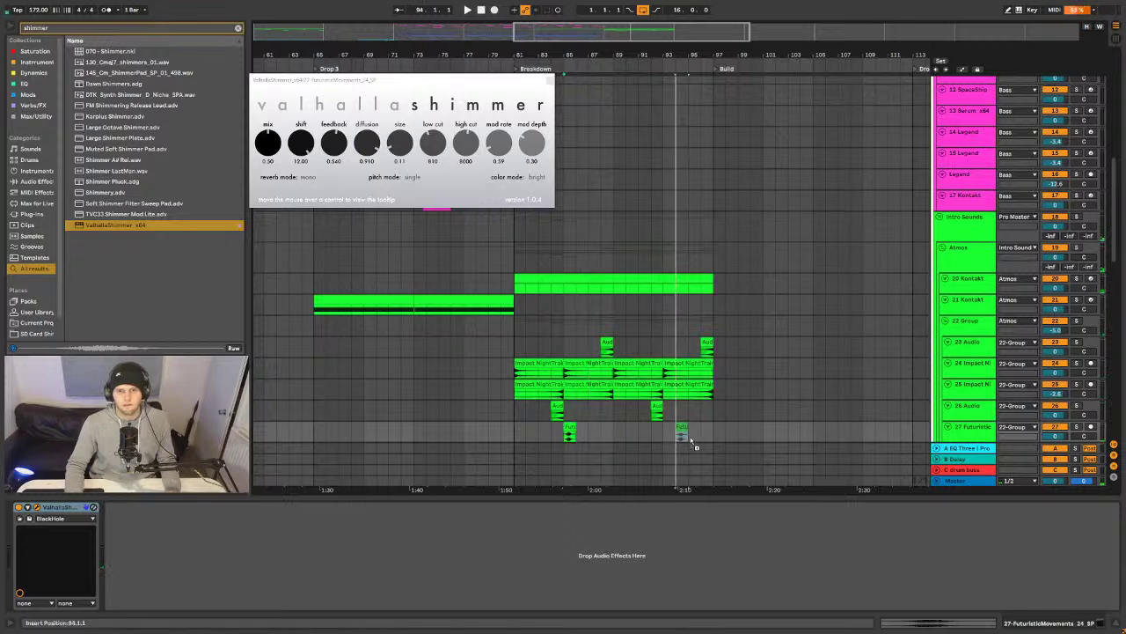
{"action": "scroll", "coordinate": [693, 444], "scroll_direction": "down", "scroll_amount": 1}
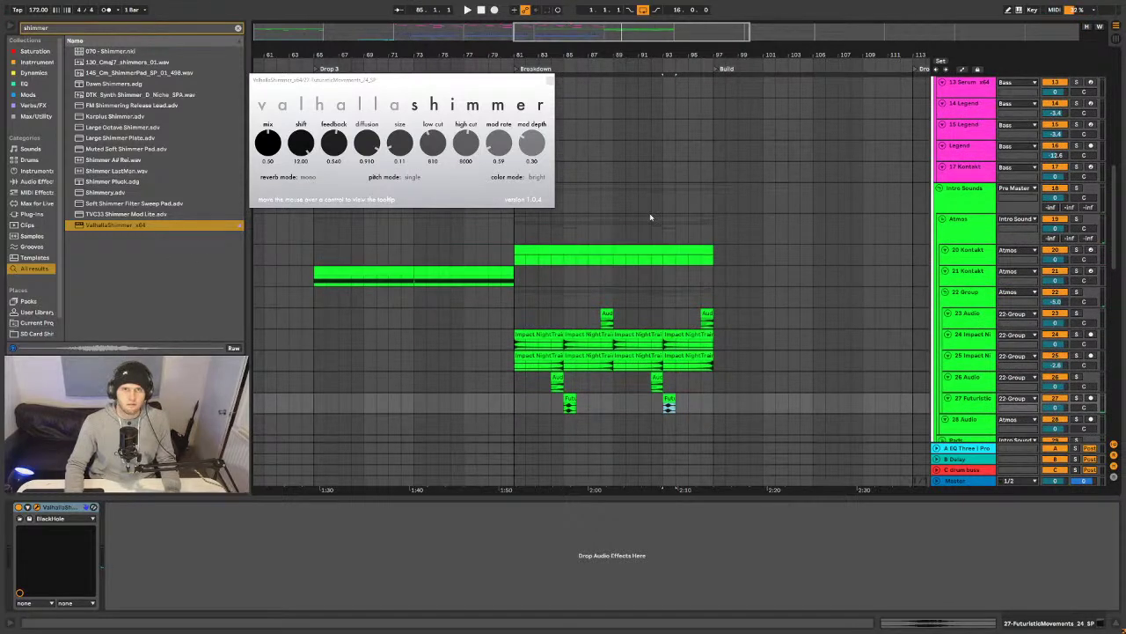
{"action": "key", "text": "Down"}
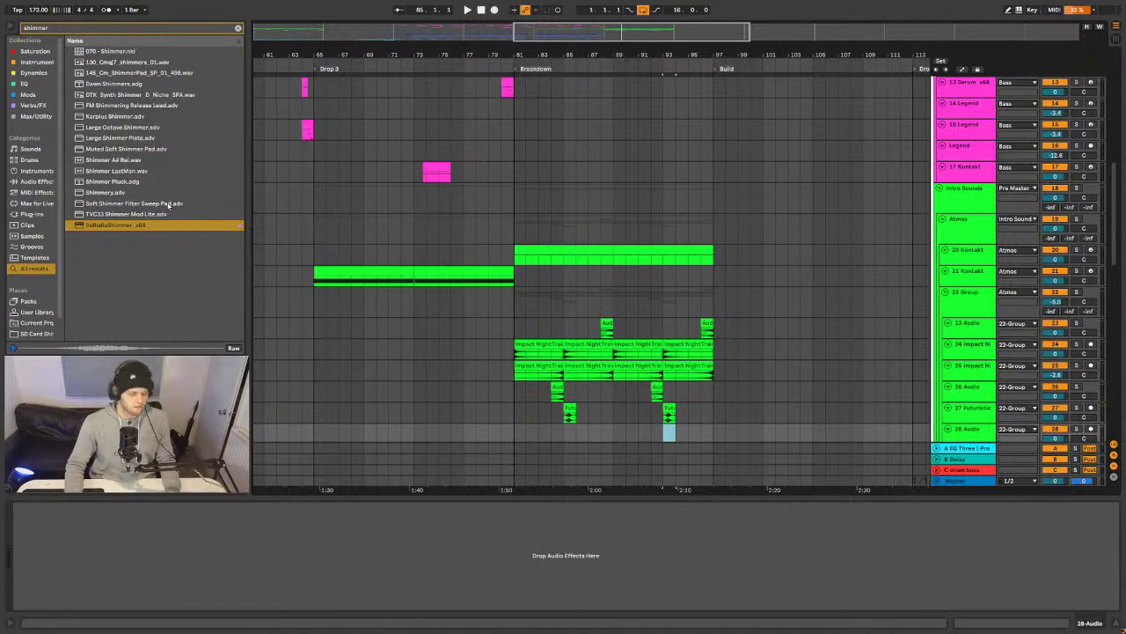
- Search the browser for movement again and audition further FuturisticMovements samples, ending with FuturisticMovements_107_SP.wav
{"action": "key", "text": "ctrl+f"}
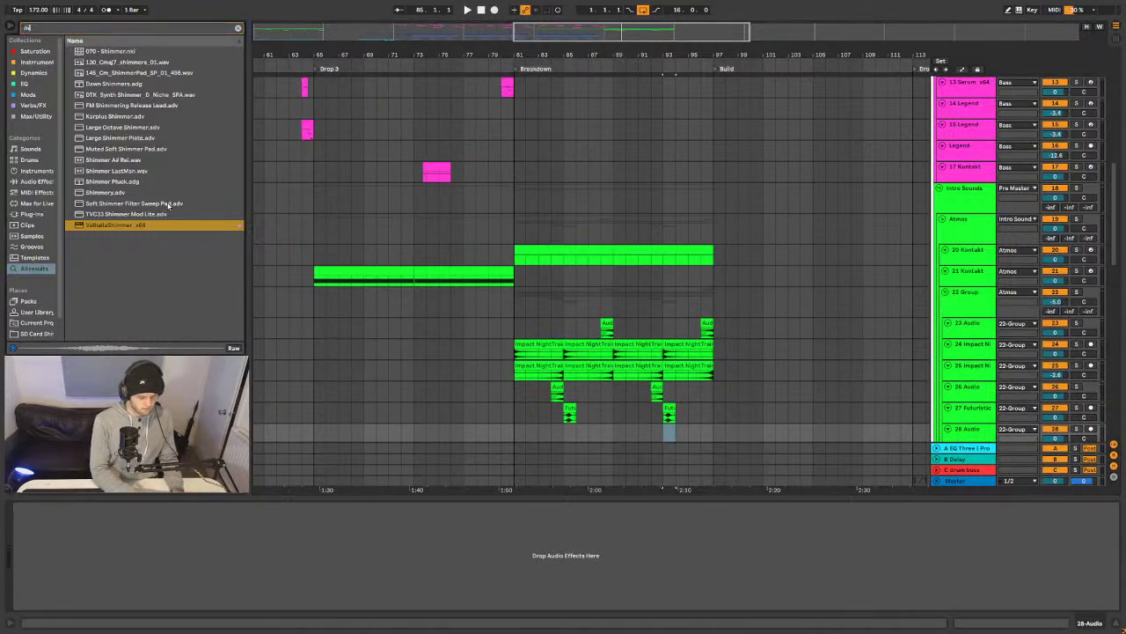
{"action": "type", "text": "movement"}
{"action": "scroll", "coordinate": [182, 227], "scroll_direction": "down", "scroll_amount": 12}
{"action": "scroll", "coordinate": [143, 218], "scroll_direction": "down", "scroll_amount": 8}
{"action": "left_click", "coordinate": [143, 220]}
{"action": "scroll", "coordinate": [143, 224], "scroll_direction": "down", "scroll_amount": 6}
{"action": "left_click", "coordinate": [145, 220]}
{"action": "scroll", "coordinate": [176, 242], "scroll_direction": "down", "scroll_amount": 12}
{"action": "left_click", "coordinate": [177, 214]}
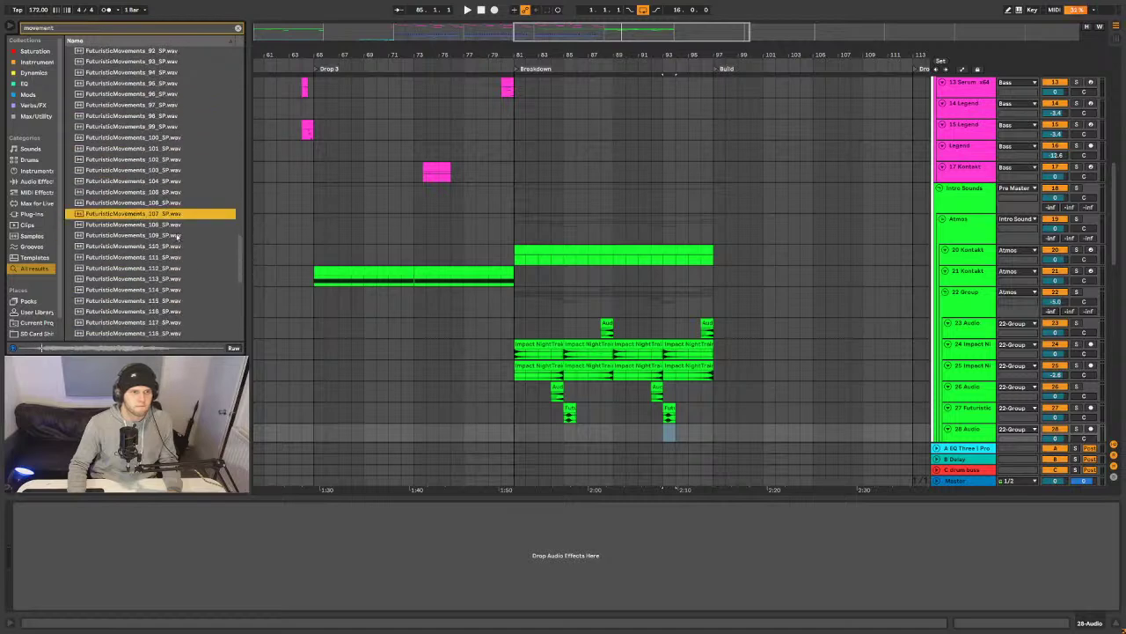
- Place FuturisticMovements_107_SP.wav at 83.1.1 on the new 28 Audio track and open the clip's sample settings
{"action": "scroll", "coordinate": [177, 238], "scroll_direction": "down", "scroll_amount": 3}
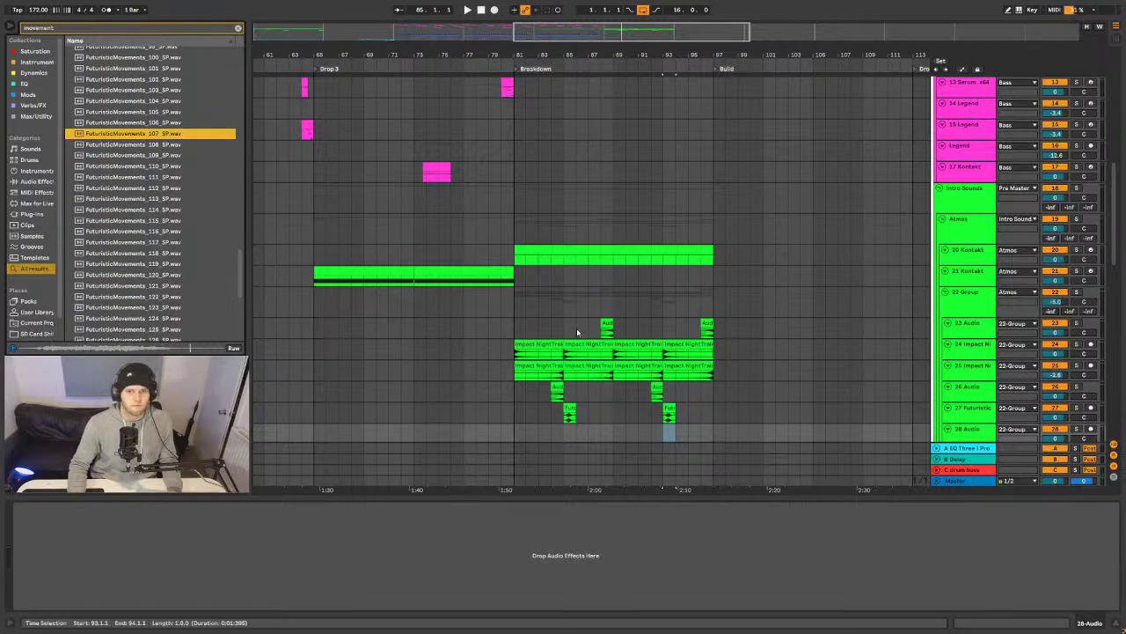
{"action": "scroll", "coordinate": [885, 390], "scroll_direction": "down", "scroll_amount": 3}
{"action": "left_click_drag", "start_coordinate": [668, 377], "coordinate": [546, 372]}
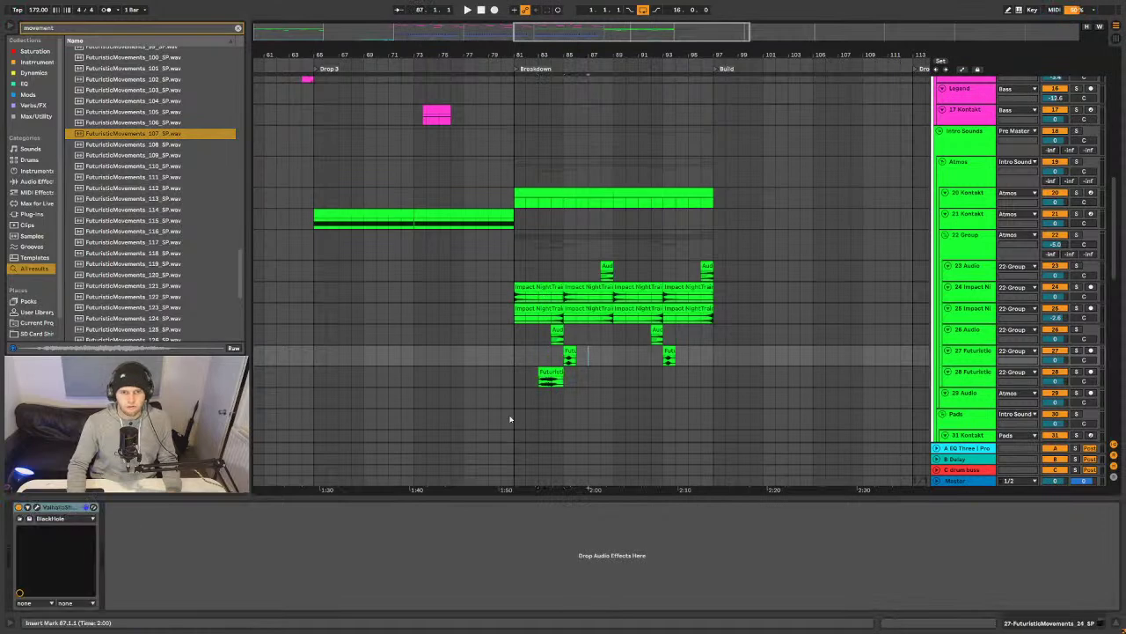
{"action": "double_click", "coordinate": [550, 374]}
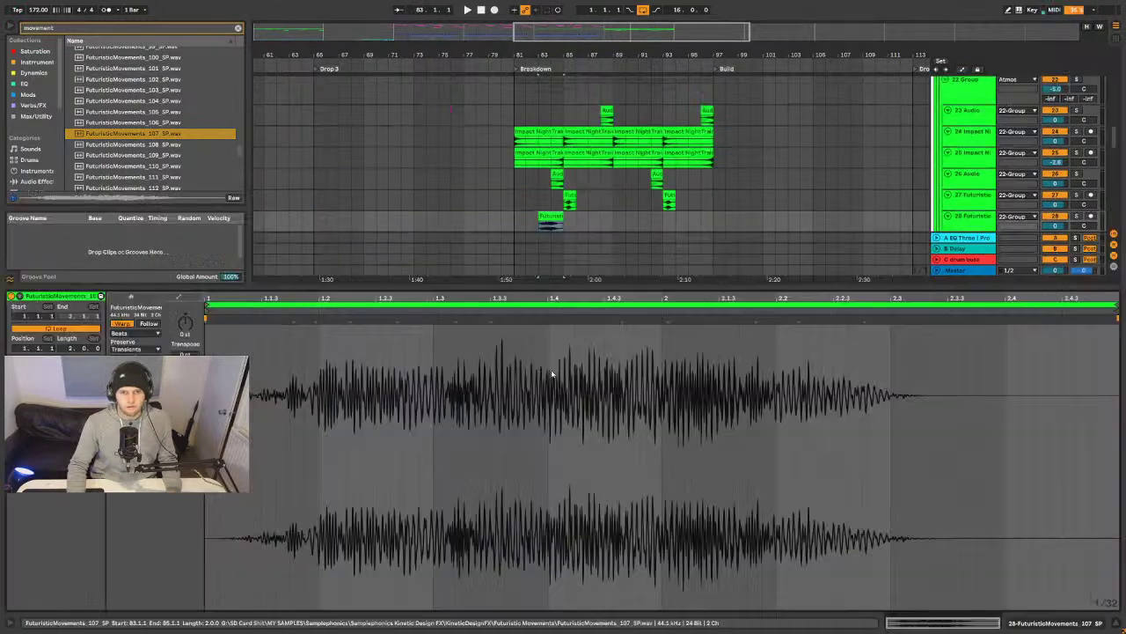
- Turn off warping on the FuturisticMovements_107_SP clip and compare it transposed up 12 semitones with its original pitch
{"action": "left_click", "coordinate": [122, 324]}
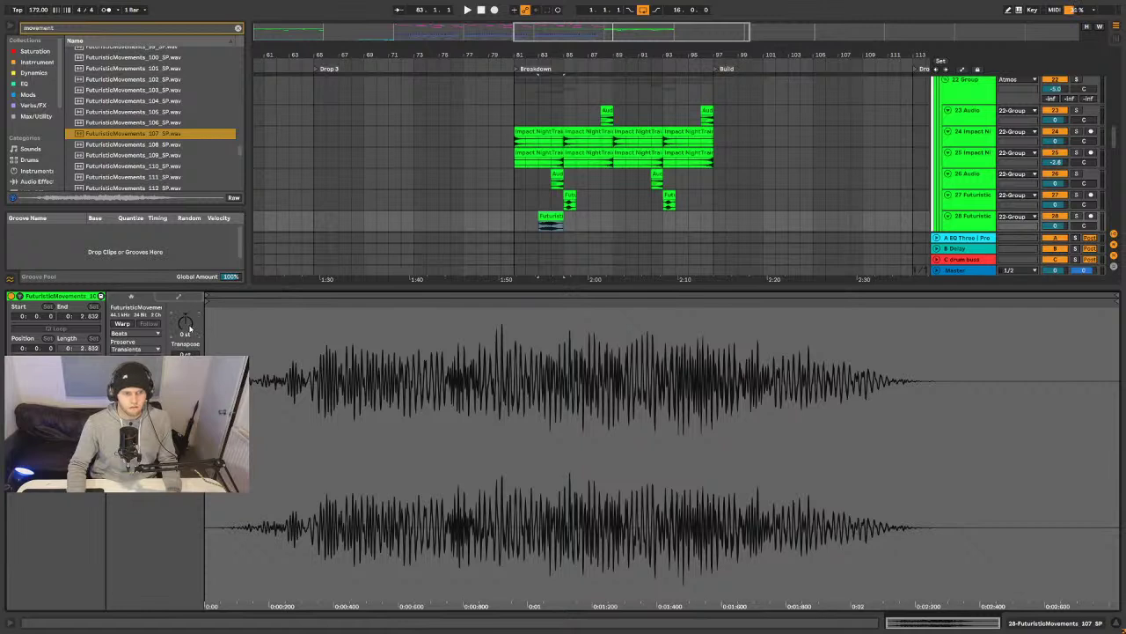
{"action": "left_click_drag", "start_coordinate": [189, 329], "coordinate": [190, 308]}
{"action": "key", "text": "space"}
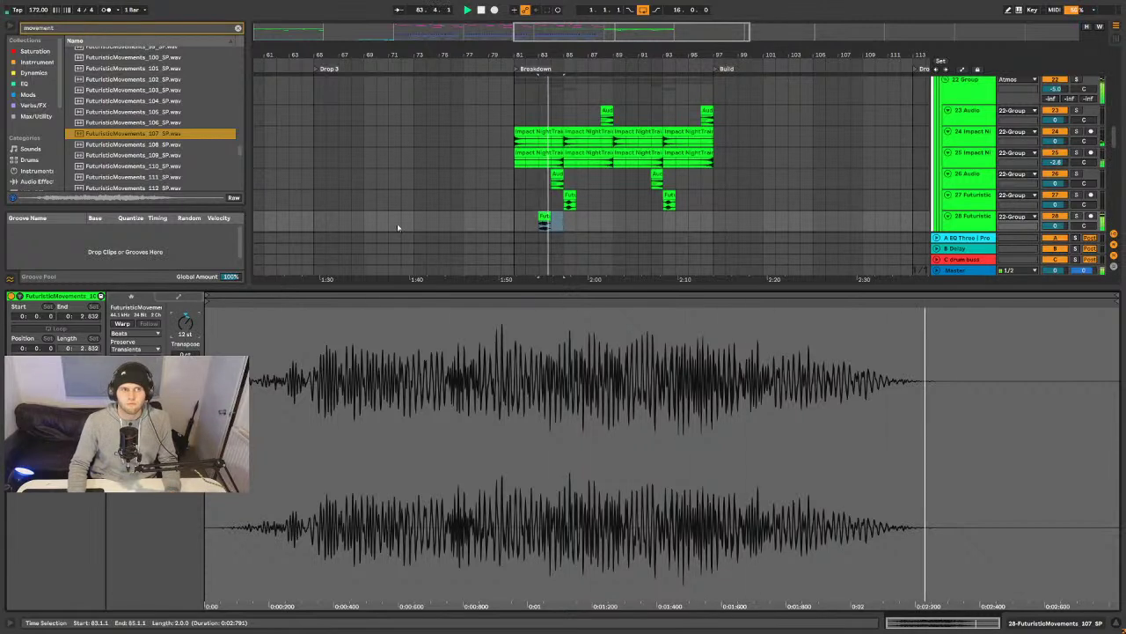
{"action": "key", "text": "Delete"}
{"action": "key", "text": "space"}
{"action": "key", "text": "space"}
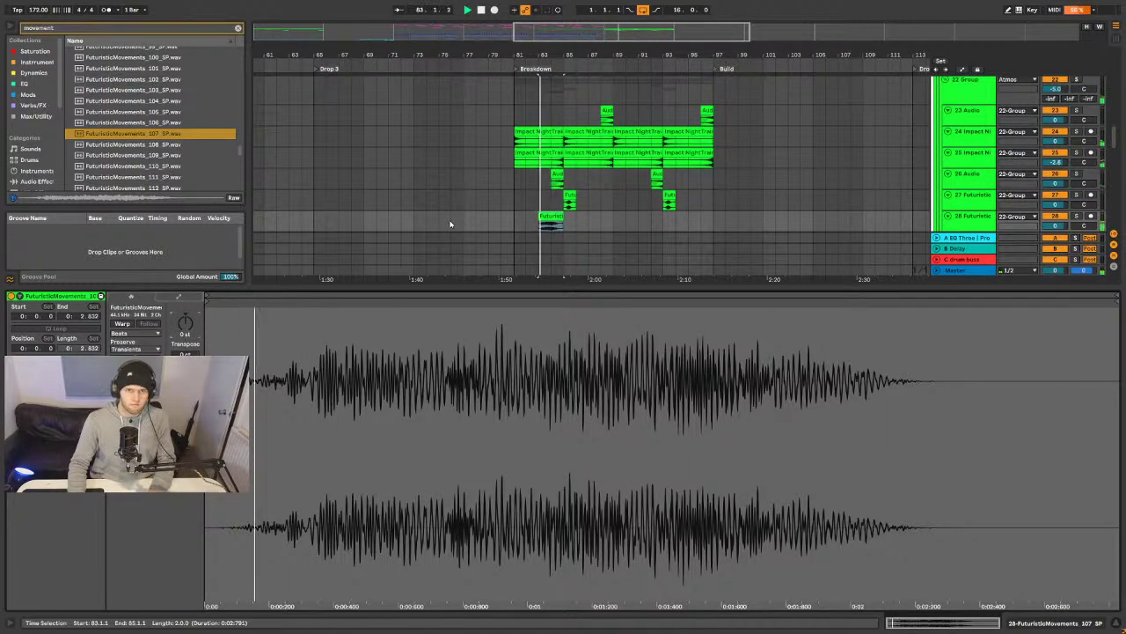
{"action": "key", "text": "space"}
- Transpose the FuturisticMovements_107_SP clip down 12 semitones and place it from 81.1.1 to 85.1.1, clearing the track after it
{"action": "key", "text": "ctrl+z"}
{"action": "mouse_move", "coordinate": [557, 217]}
{"action": "left_mouse_down"}
{"action": "mouse_move", "coordinate": [533, 218]}
{"action": "mouse_move", "coordinate": [563, 220]}
{"action": "left_mouse_up"}
{"action": "key", "text": "space"}
{"action": "left_click", "coordinate": [577, 216]}
{"action": "key", "text": "Delete"}
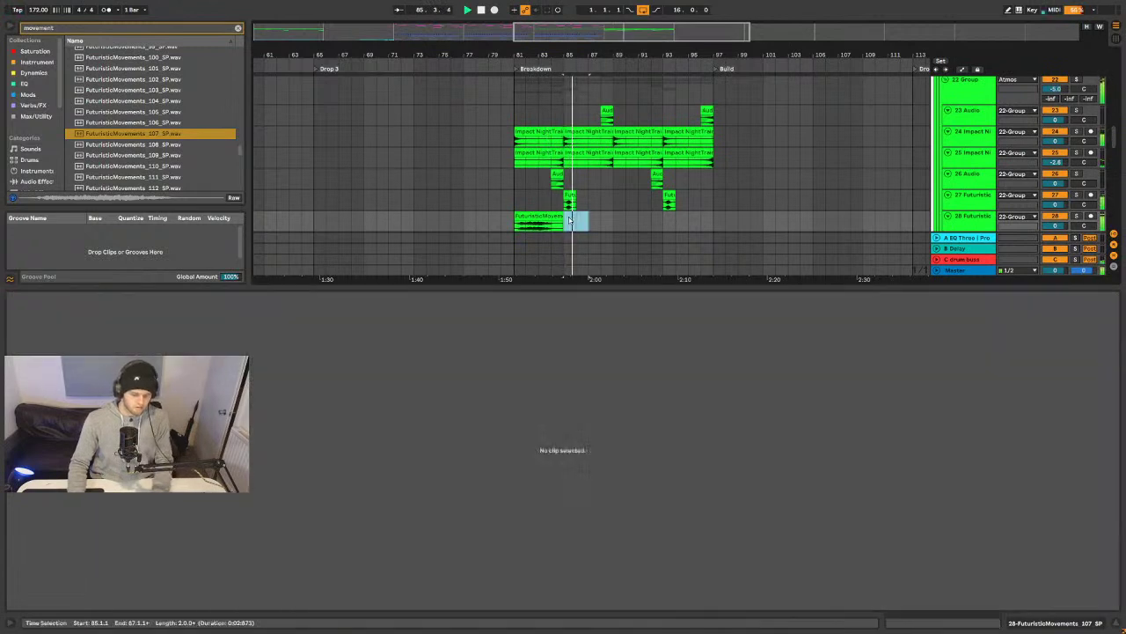
{"action": "left_click", "coordinate": [517, 215]}
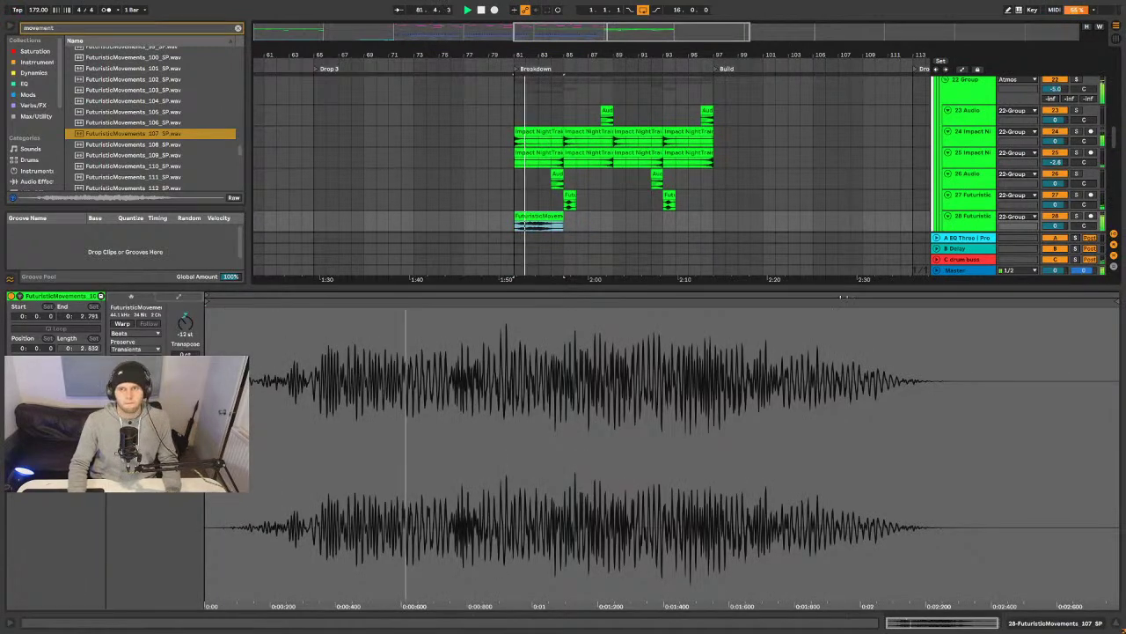
- Insert a new audio track below track 28 and audition FuturisticMovements_109_SP.wav and FuturisticMovements_112_SP.wav
{"action": "left_click", "coordinate": [1113, 627]}
{"action": "scroll", "coordinate": [638, 285], "scroll_direction": "up", "scroll_amount": 3}
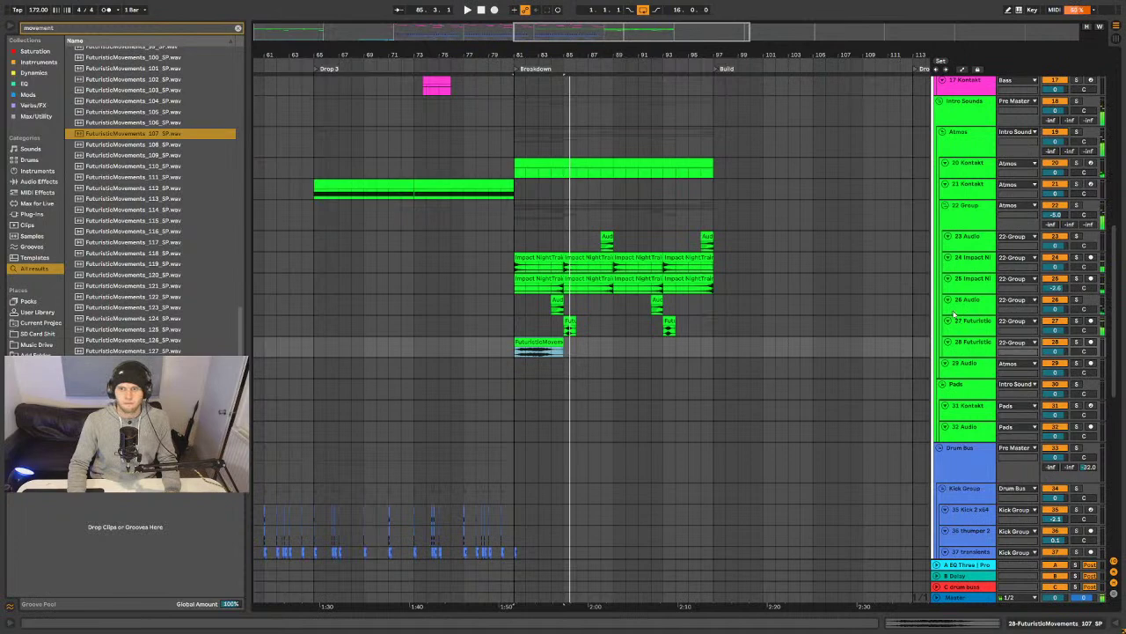
{"action": "left_click", "coordinate": [956, 349]}
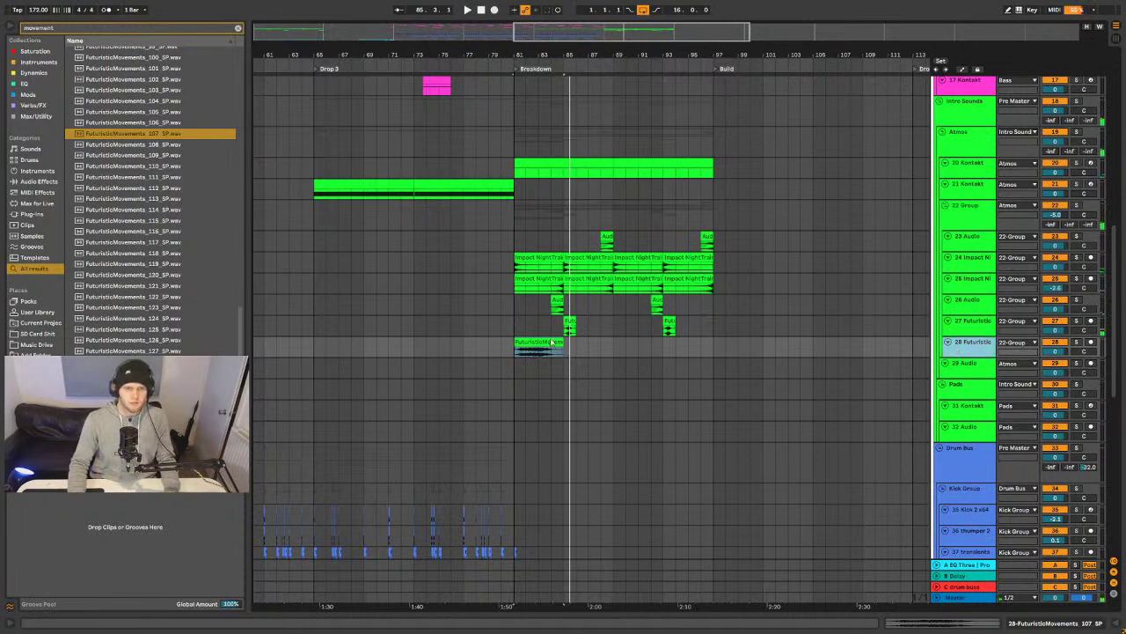
{"action": "key", "text": "Down"}
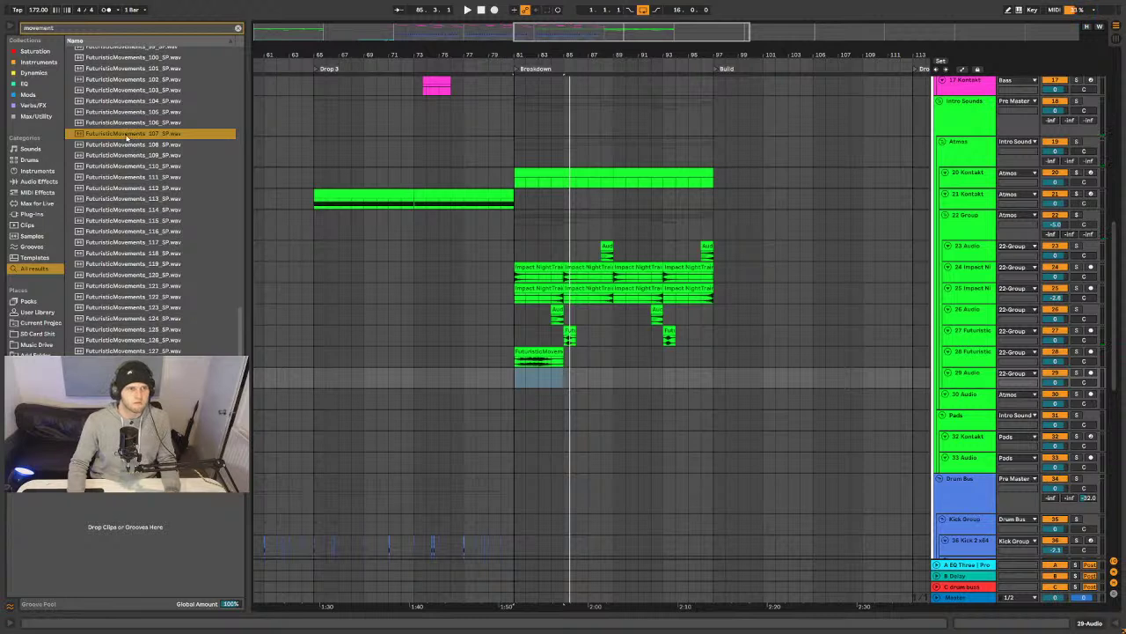
{"action": "left_click", "coordinate": [144, 156]}
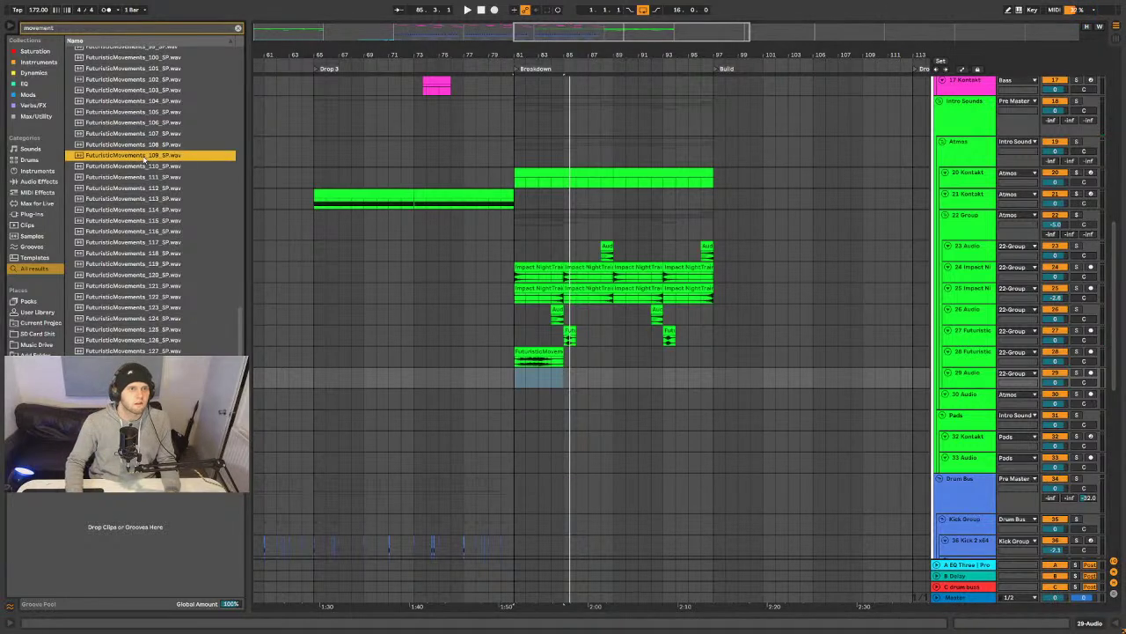
{"action": "left_click", "coordinate": [123, 189]}
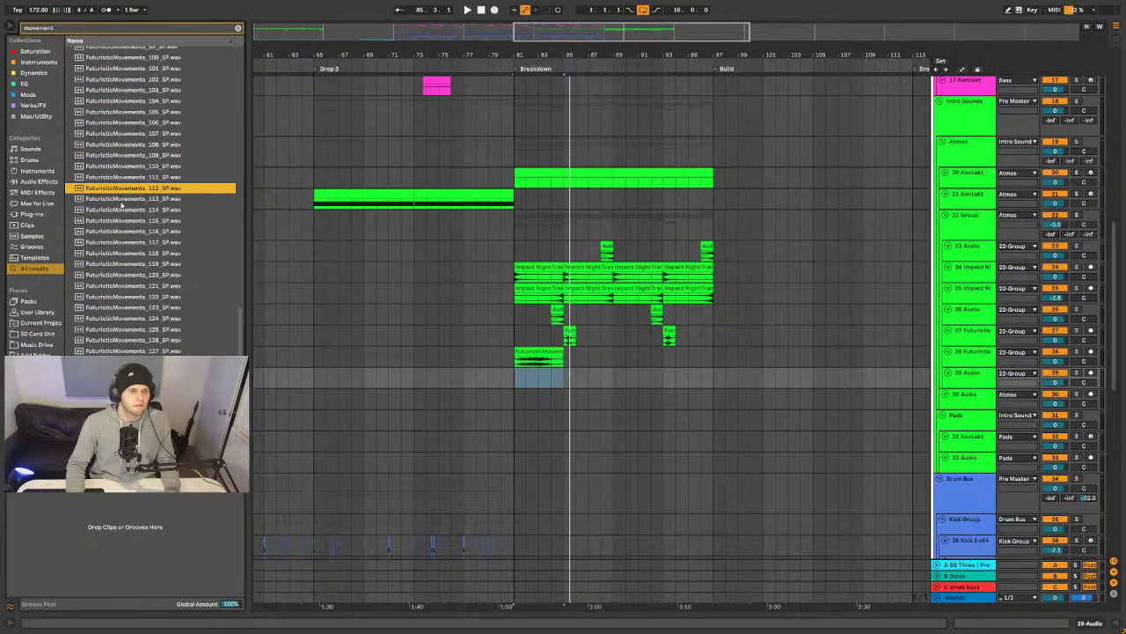
- Place FuturisticMovements_112_SP.wav at 85.1.1 on track 29, unwarped and transposed down 12 semitones, and play it
{"action": "left_click_drag", "start_coordinate": [123, 188], "coordinate": [568, 377]}
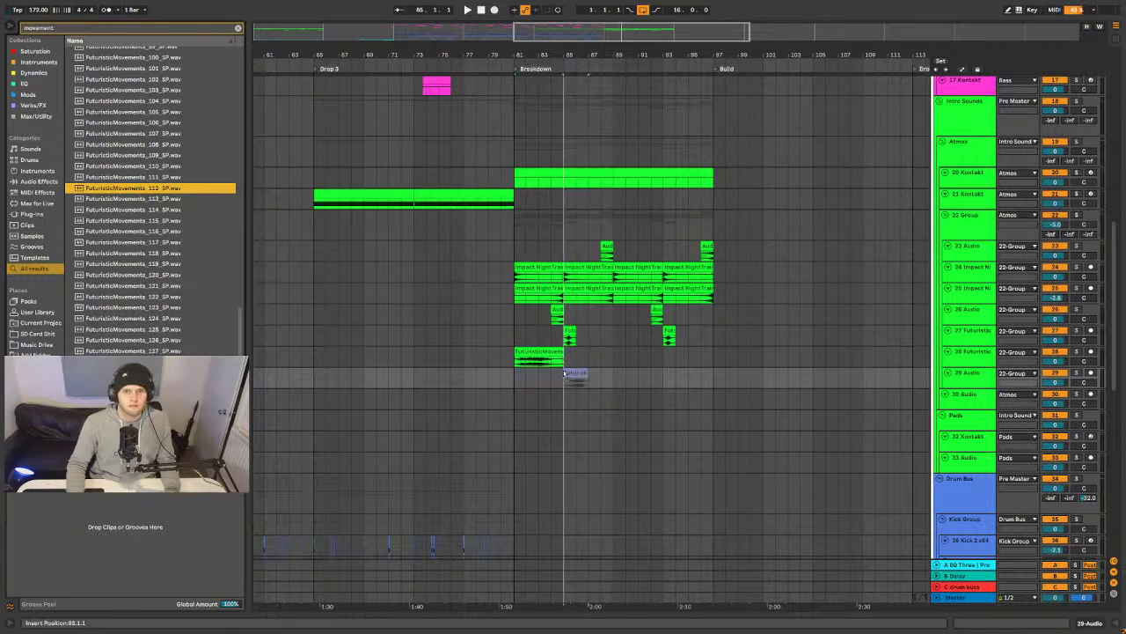
{"action": "double_click", "coordinate": [575, 376]}
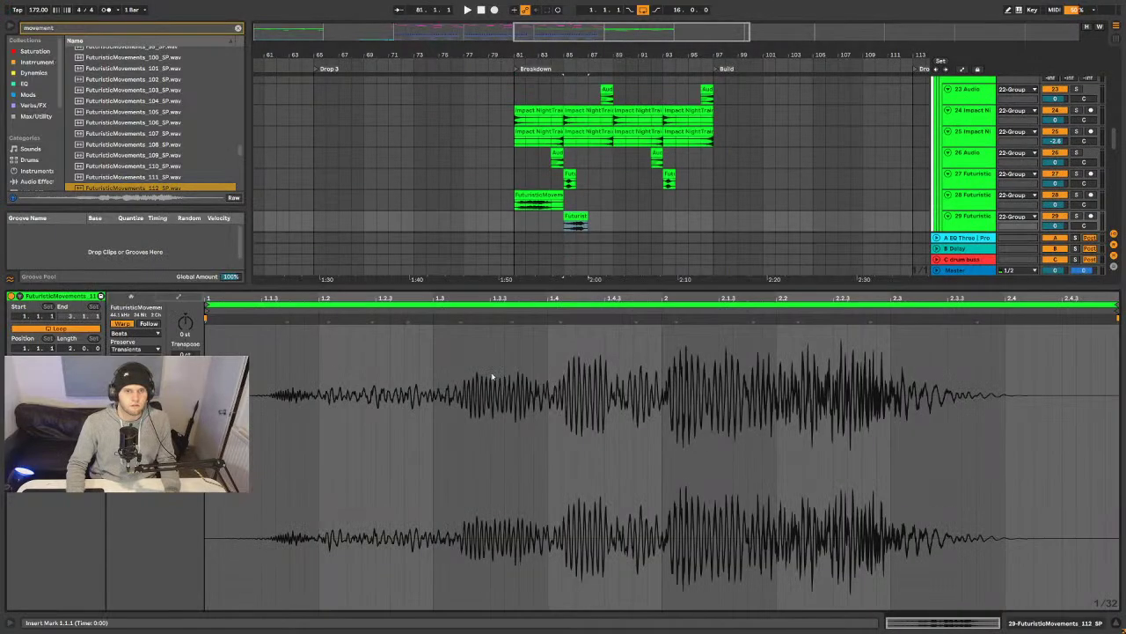
{"action": "left_click", "coordinate": [131, 324]}
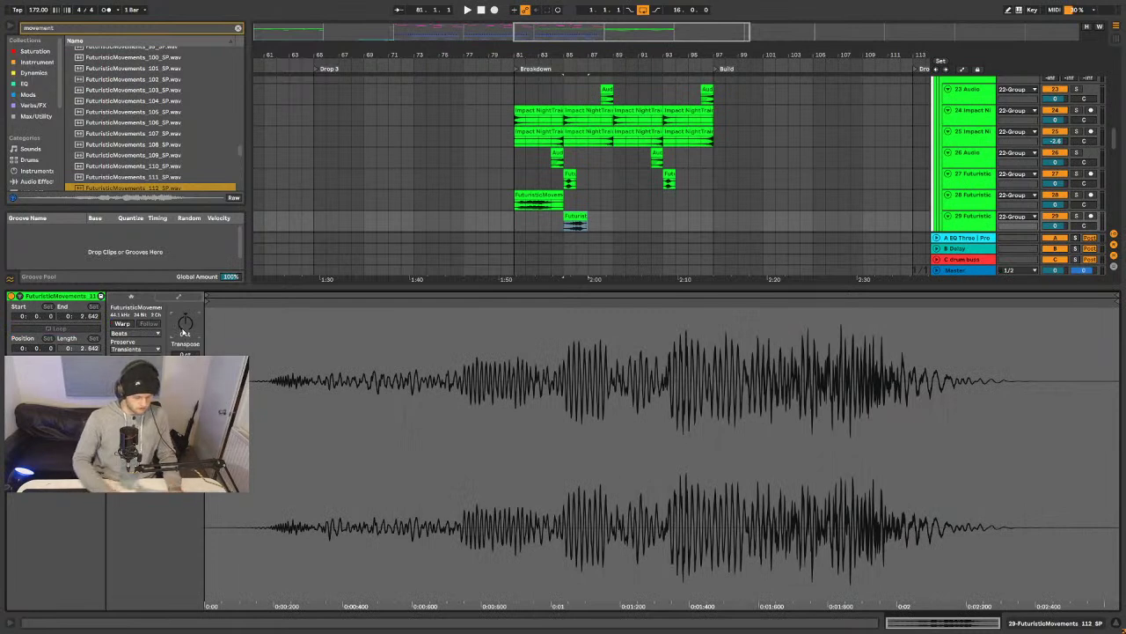
{"action": "key", "text": "space"}
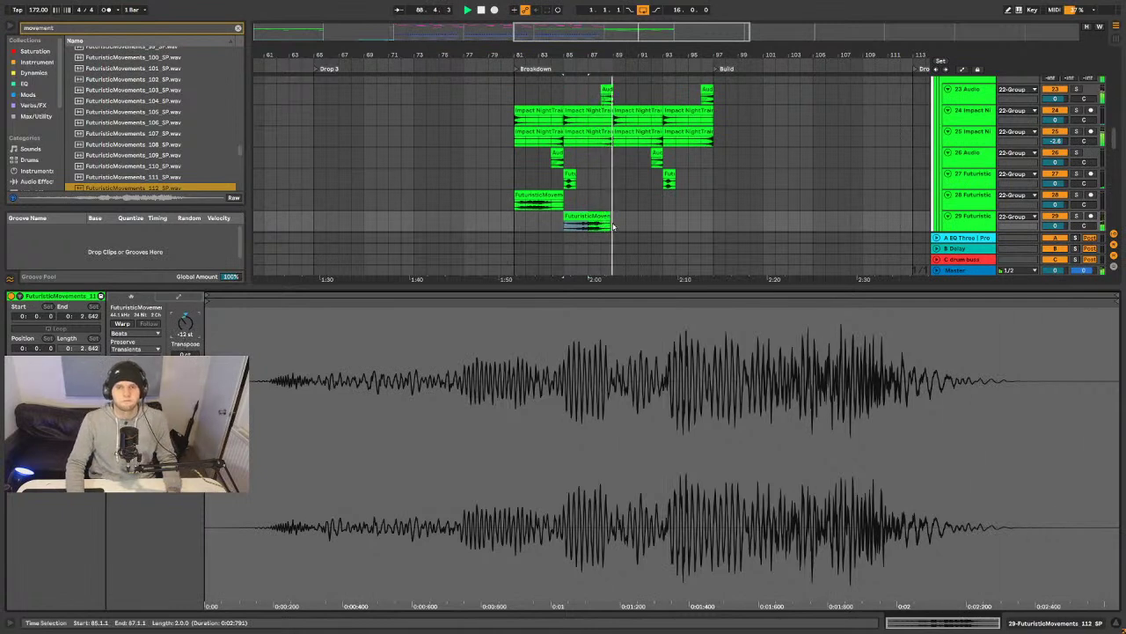
- Duplicate the FuturisticMovements clips on tracks 28 and 29 so the pattern repeats from 89.1.1 to 97.1.1
{"action": "left_click", "coordinate": [546, 216]}
{"action": "key", "text": "space"}
{"action": "left_click", "coordinate": [522, 204], "text": "shift"}
{"action": "key", "text": "ctrl+d"}
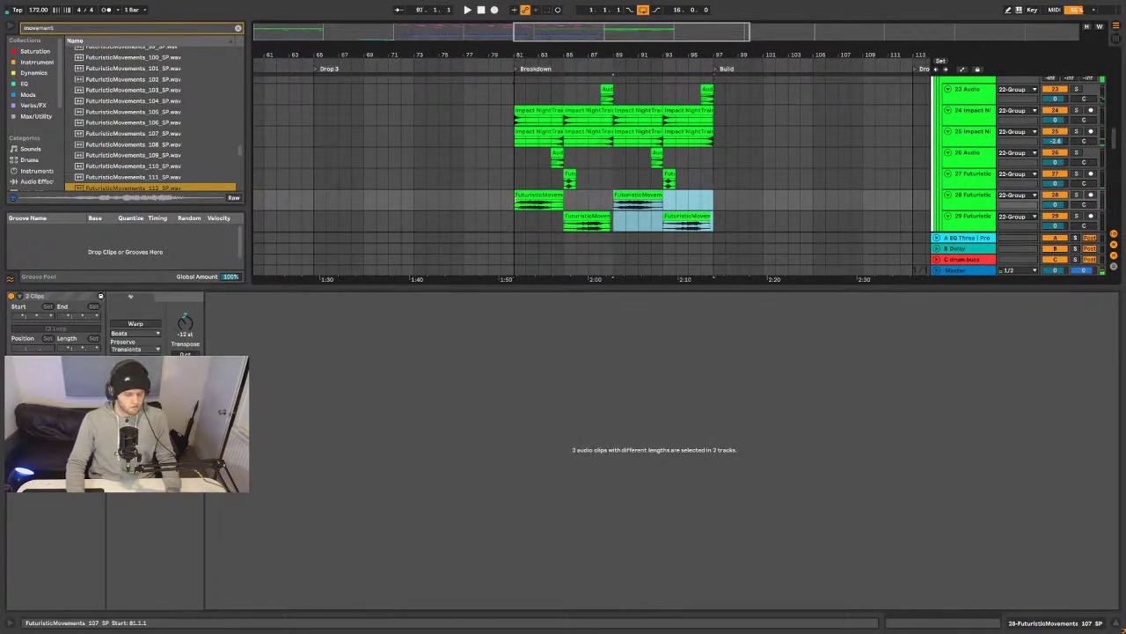
- Group the two FuturisticMovements tracks 28 and 29 and add EQ Eight to the new group
{"action": "left_click", "coordinate": [974, 223]}
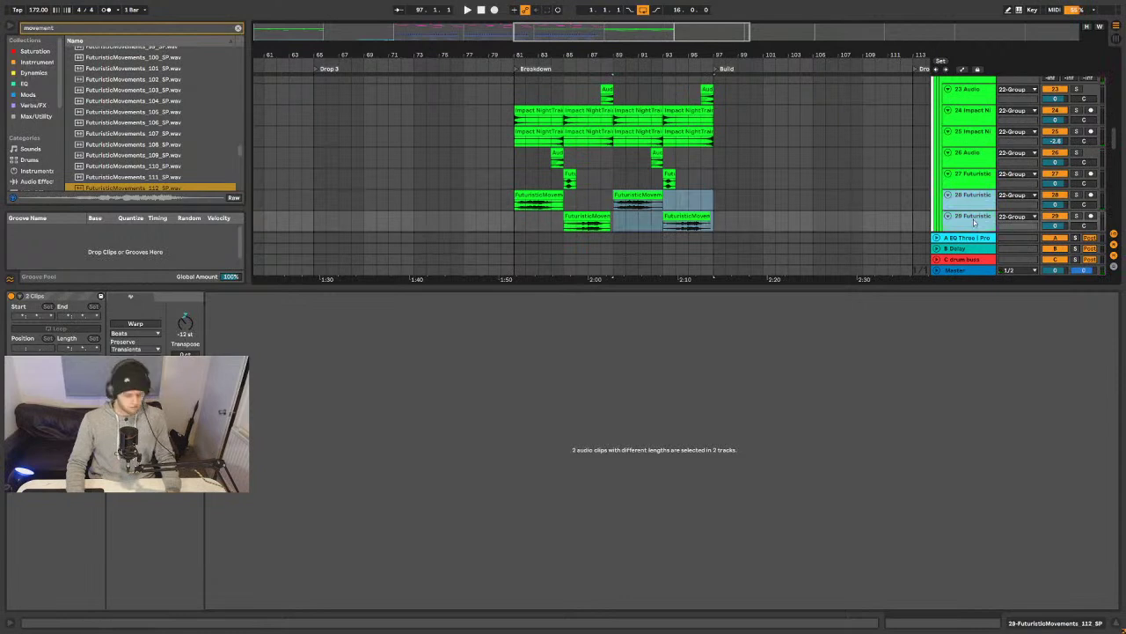
{"action": "key", "text": "ctrl+g"}
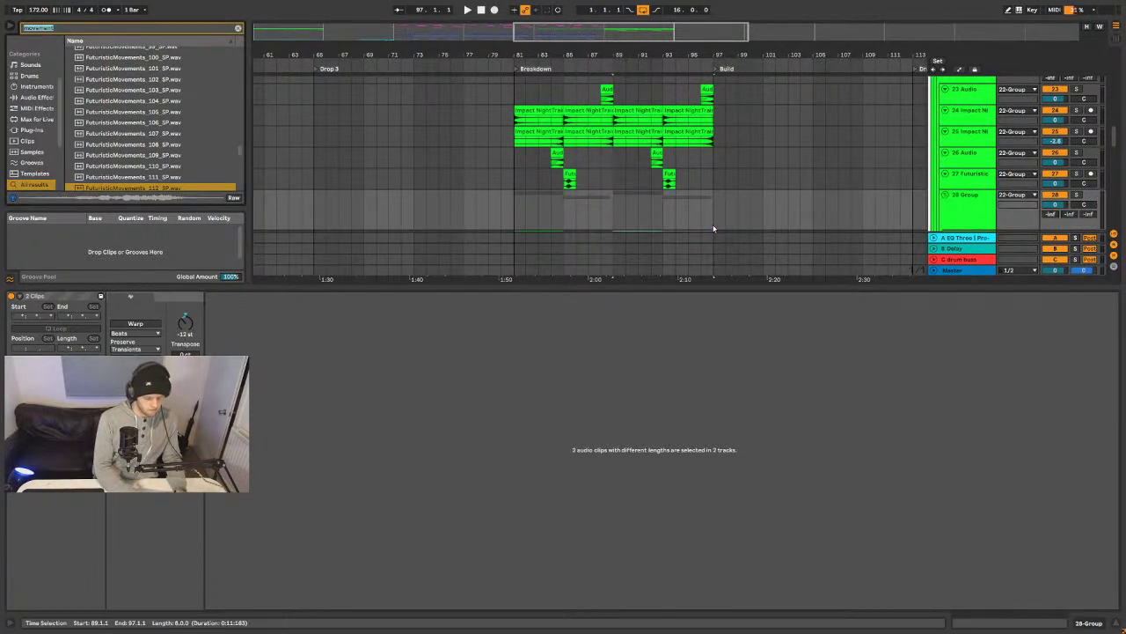
{"action": "type", "text": "eq"}
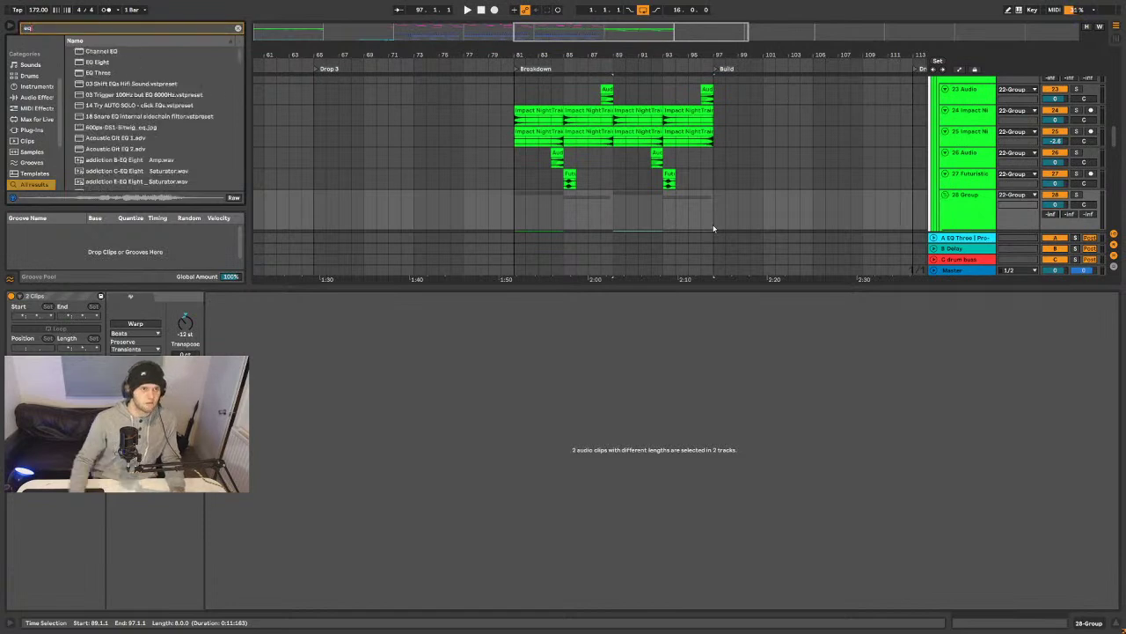
{"action": "left_click", "coordinate": [109, 63]}
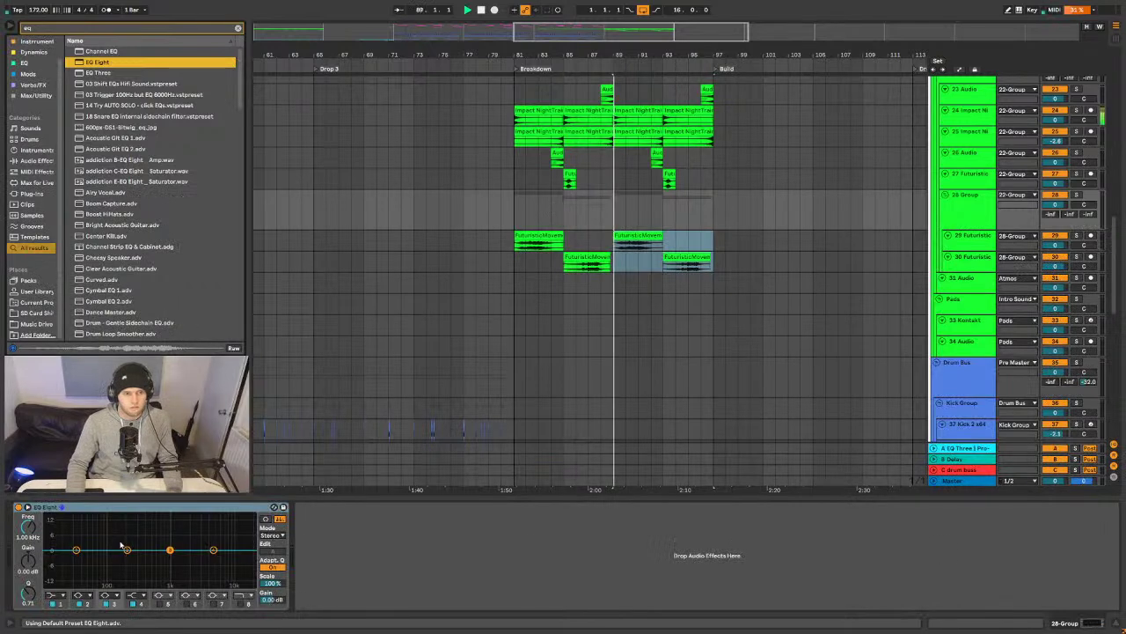
- Set band 1 of the group's EQ Eight to a low-cut filter and play the Breakdown from bar 89
{"action": "left_click_drag", "start_coordinate": [58, 595], "coordinate": [46, 543]}
{"action": "key", "text": "space"}
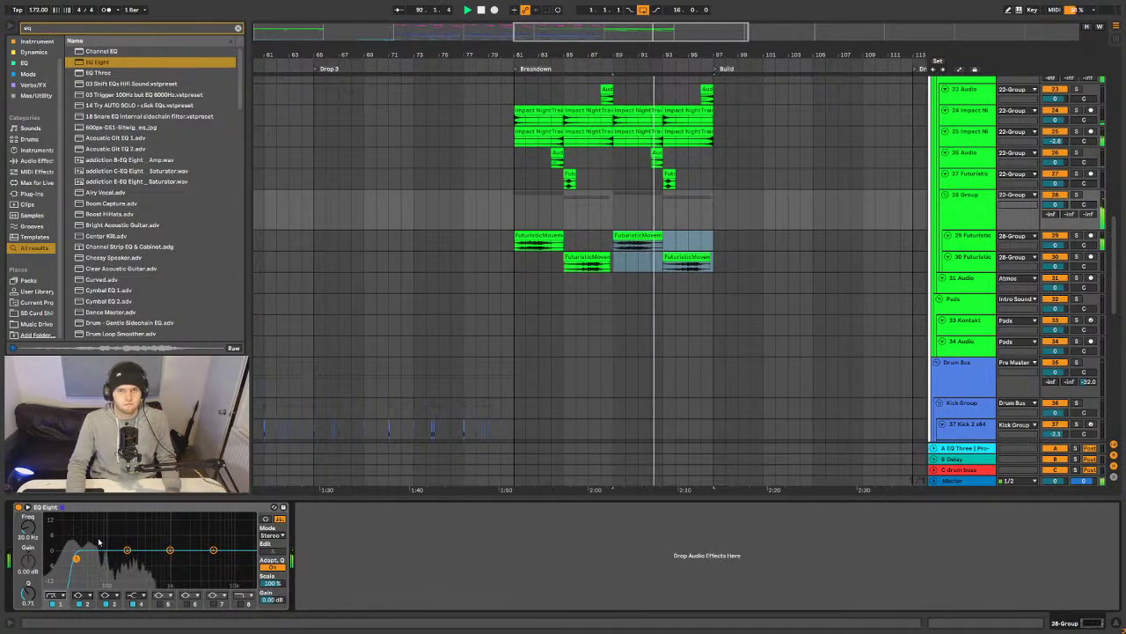
{"action": "key", "text": "space"}
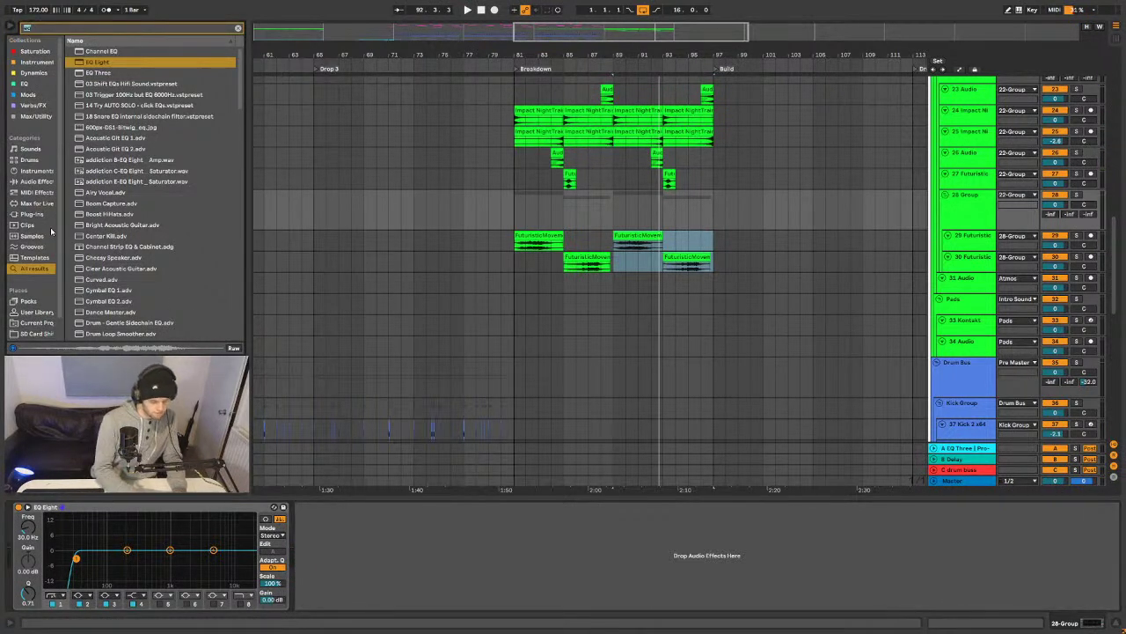
- Search the browser for "pro l", narrow the results to the Dynamics collection and clear the search
{"action": "key", "text": "ctrl+f"}
{"action": "type", "text": "prol"}
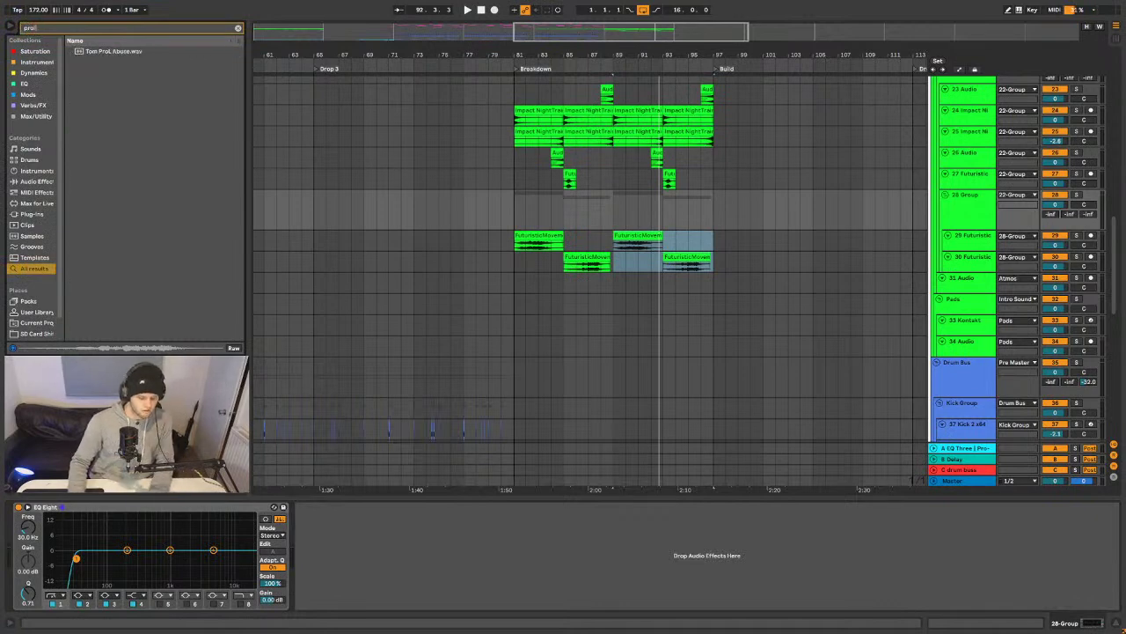
{"action": "key", "text": "BackSpace"}
{"action": "type", "text": "l"}
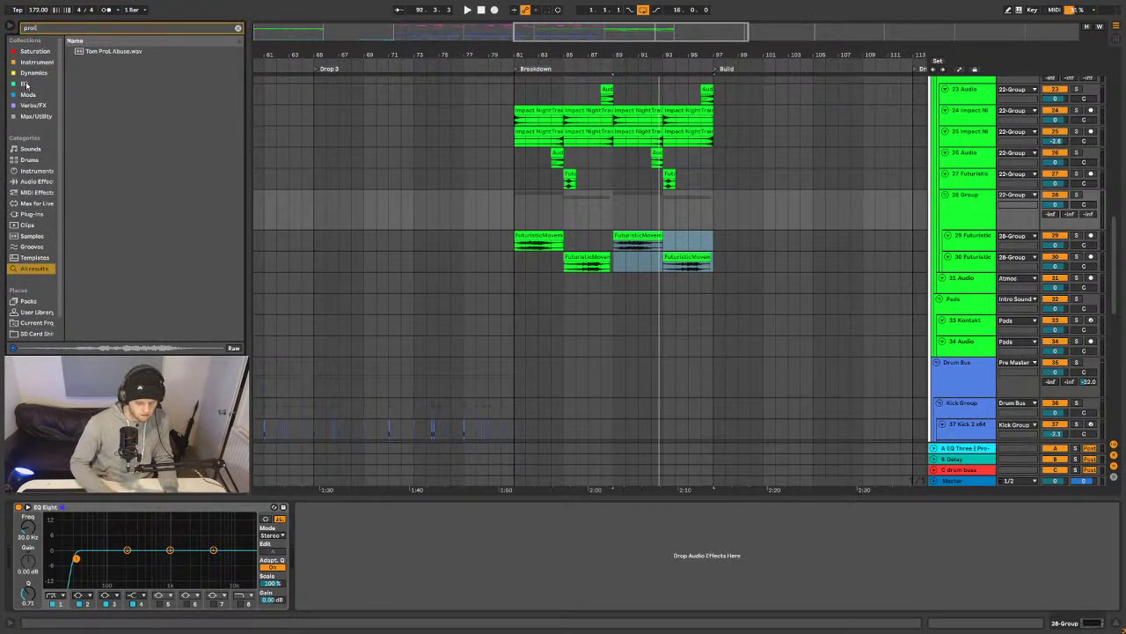
{"action": "key", "text": "BackSpace"}
{"action": "left_click", "coordinate": [55, 597]}
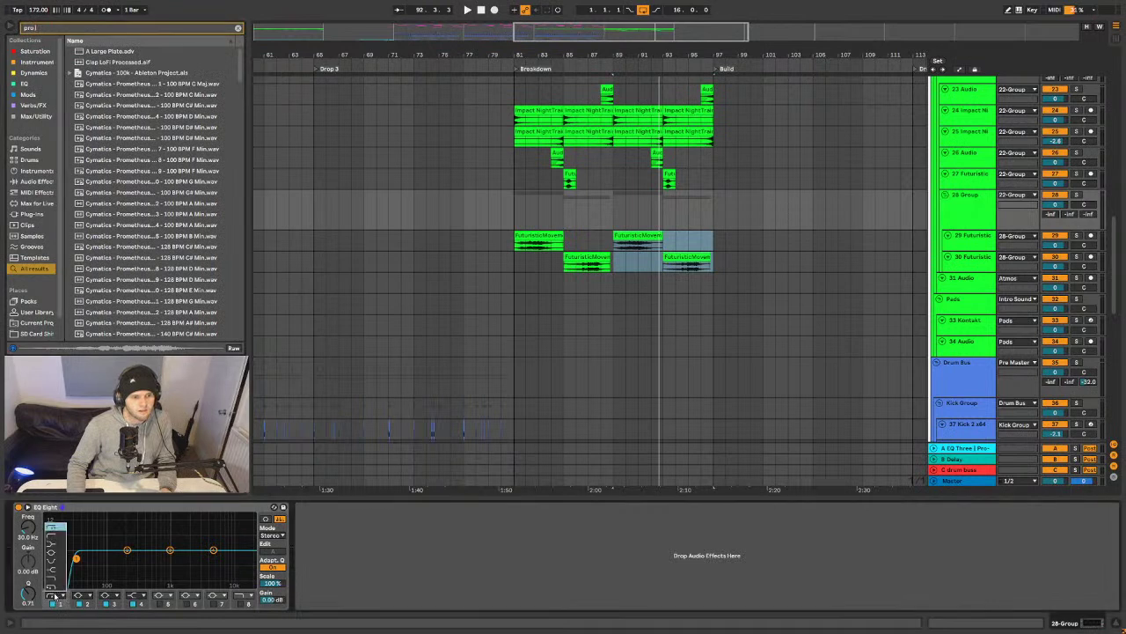
{"action": "left_click", "coordinate": [66, 543]}
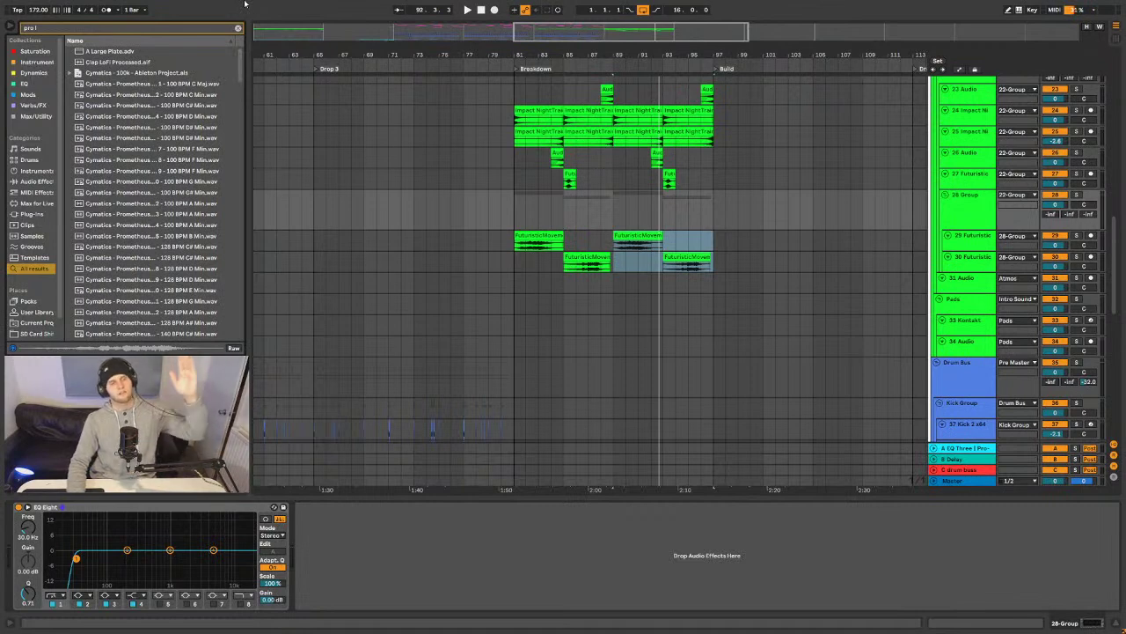
{"action": "scroll", "coordinate": [191, 131], "scroll_direction": "down", "scroll_amount": 15}
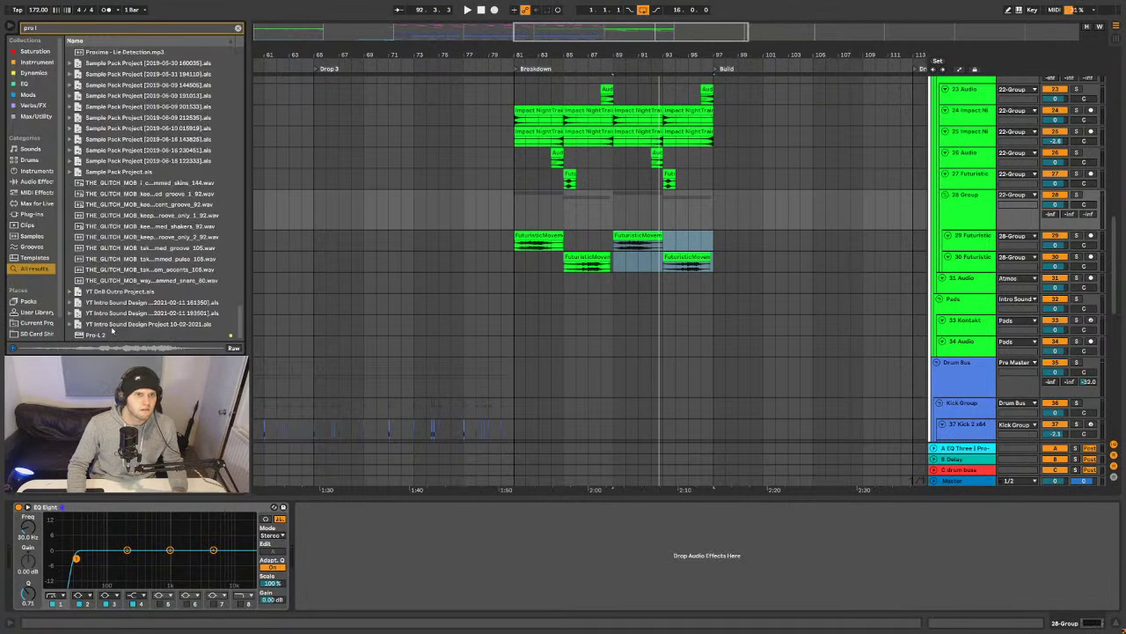
{"action": "left_click", "coordinate": [29, 74]}
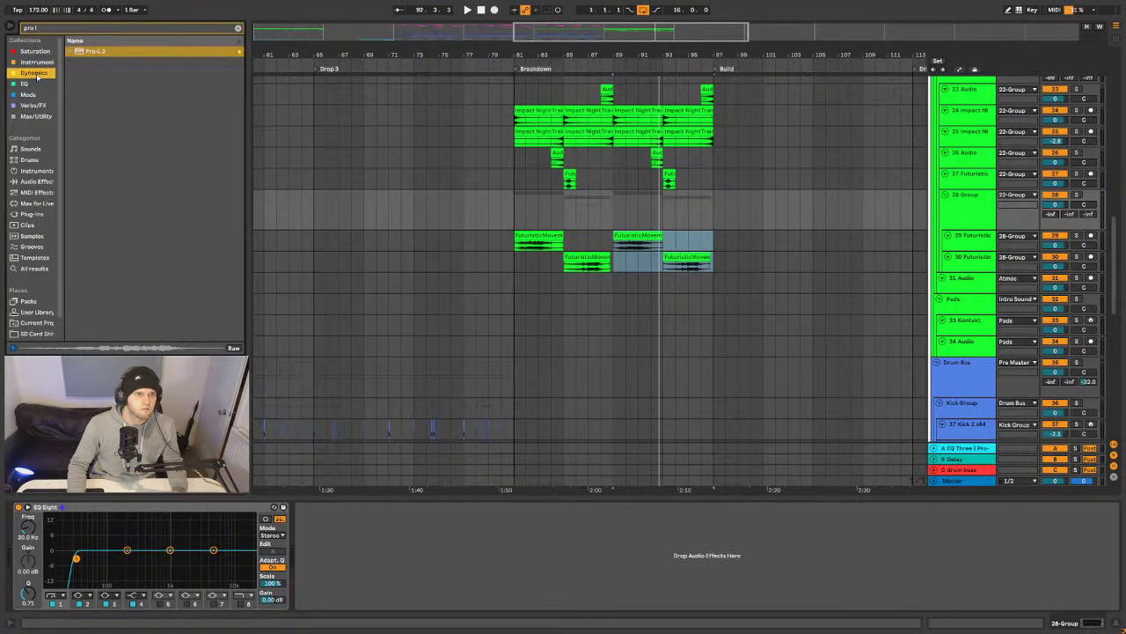
{"action": "left_click", "coordinate": [239, 29]}
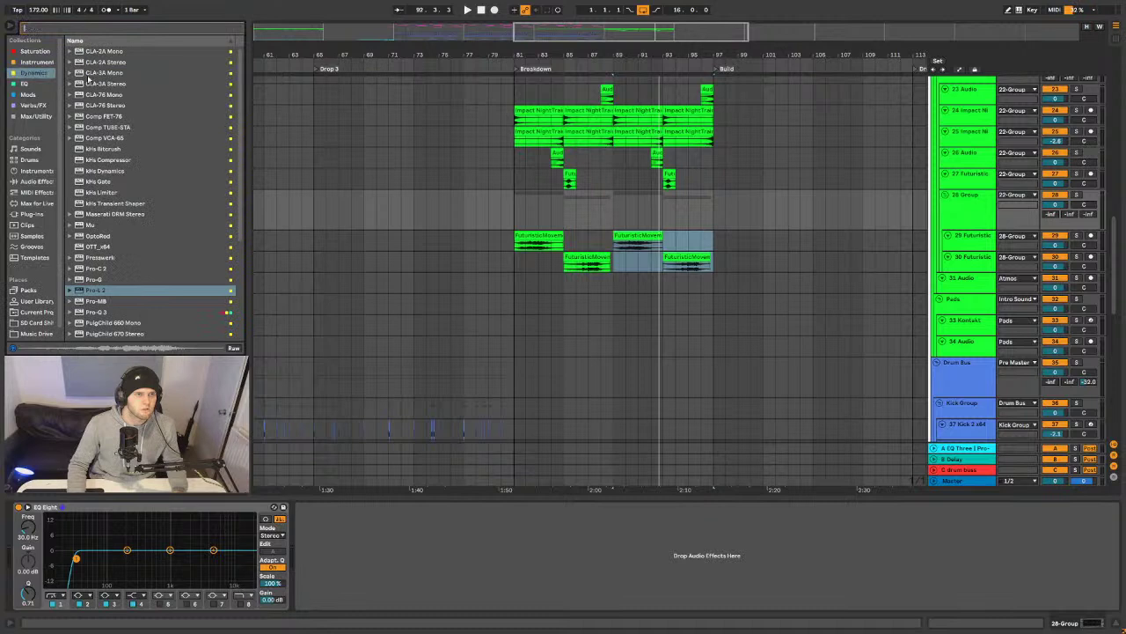
- Add Pro-Q 3 from the Dynamics collection to the 28 Group track
{"action": "left_click", "coordinate": [110, 313]}
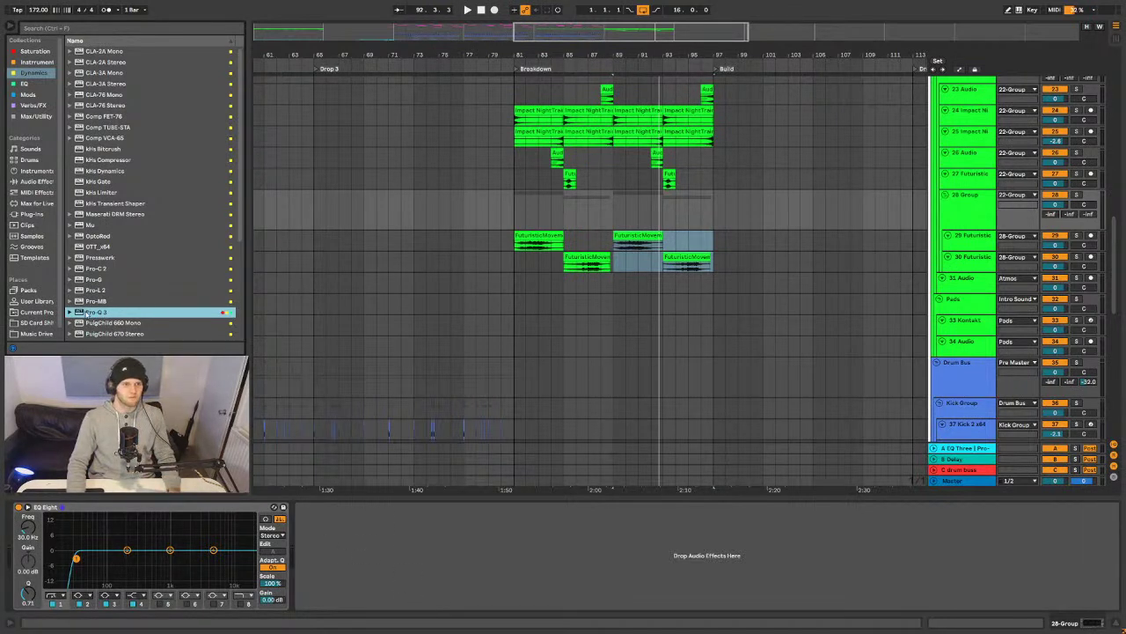
{"action": "left_click", "coordinate": [963, 196]}
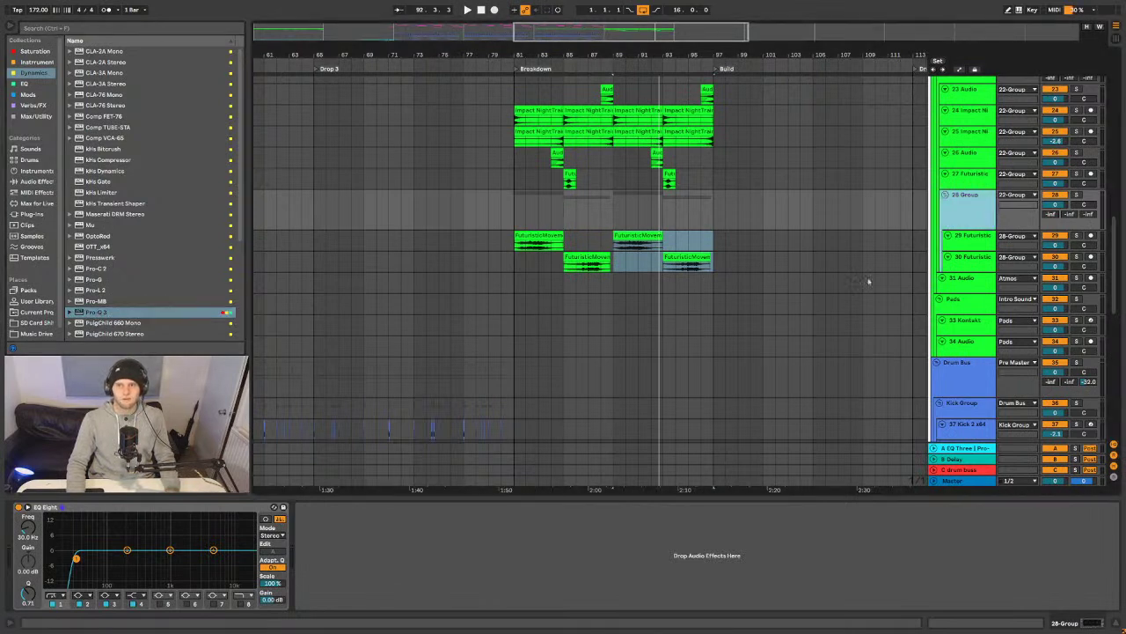
{"action": "left_click_drag", "start_coordinate": [92, 315], "coordinate": [363, 572]}
{"action": "double_click", "coordinate": [105, 312]}
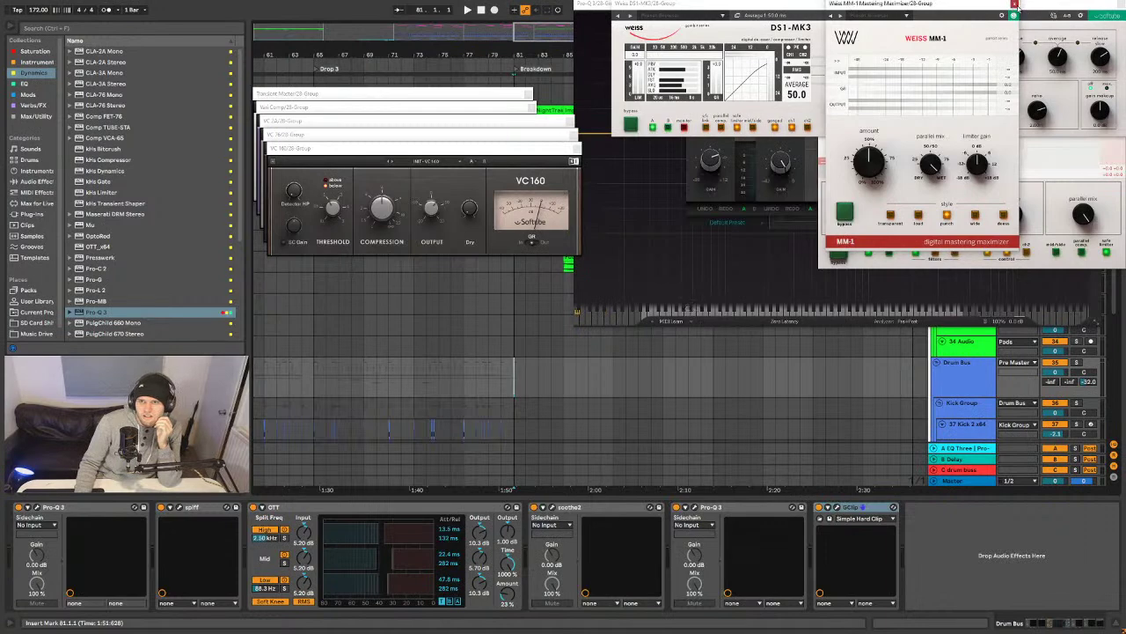
- Close all the open plugin windows of the 28 Group, from the Weiss and SSL Native processors to VC 160 and Transient Master
{"action": "left_click", "coordinate": [1015, 5]}
{"action": "left_click", "coordinate": [1119, 6]}
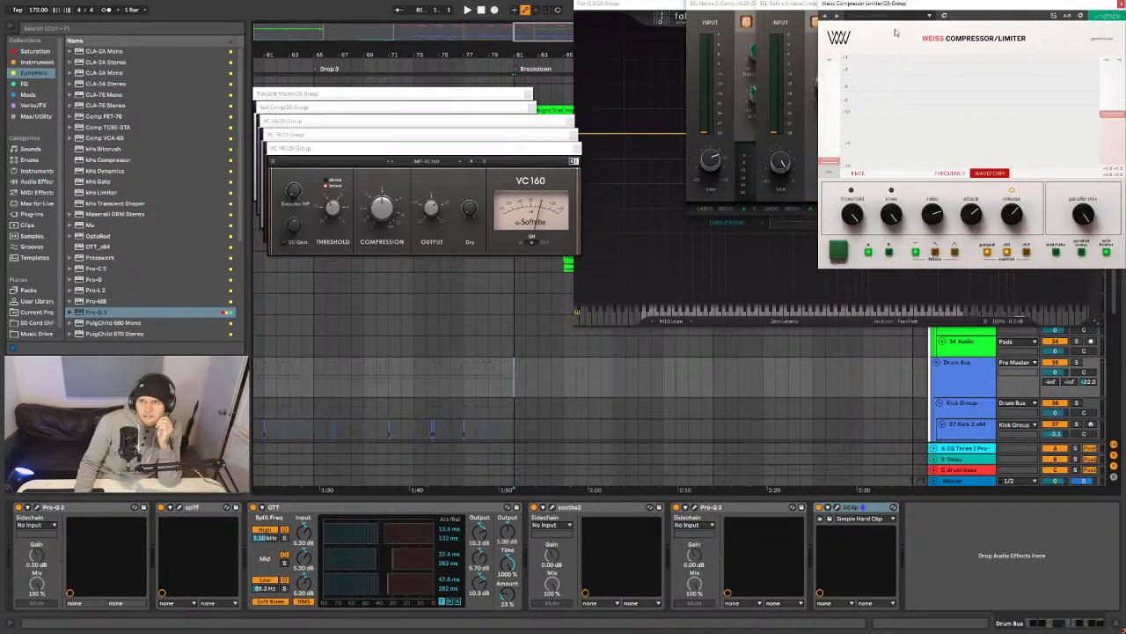
{"action": "left_click_drag", "start_coordinate": [876, 15], "coordinate": [738, 43]}
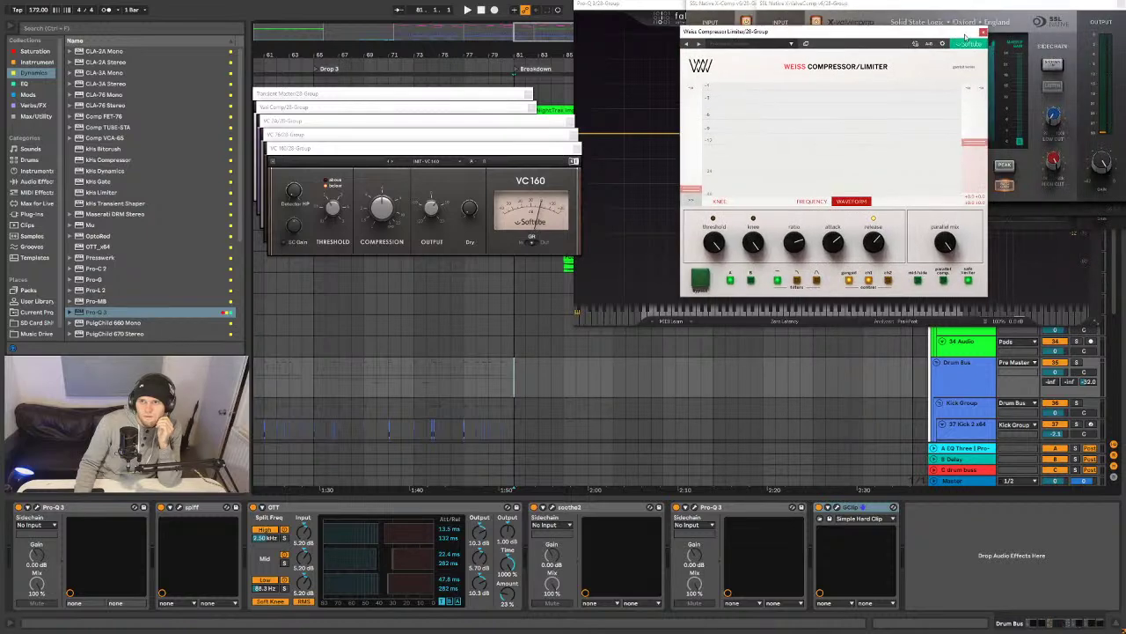
{"action": "left_click", "coordinate": [983, 32]}
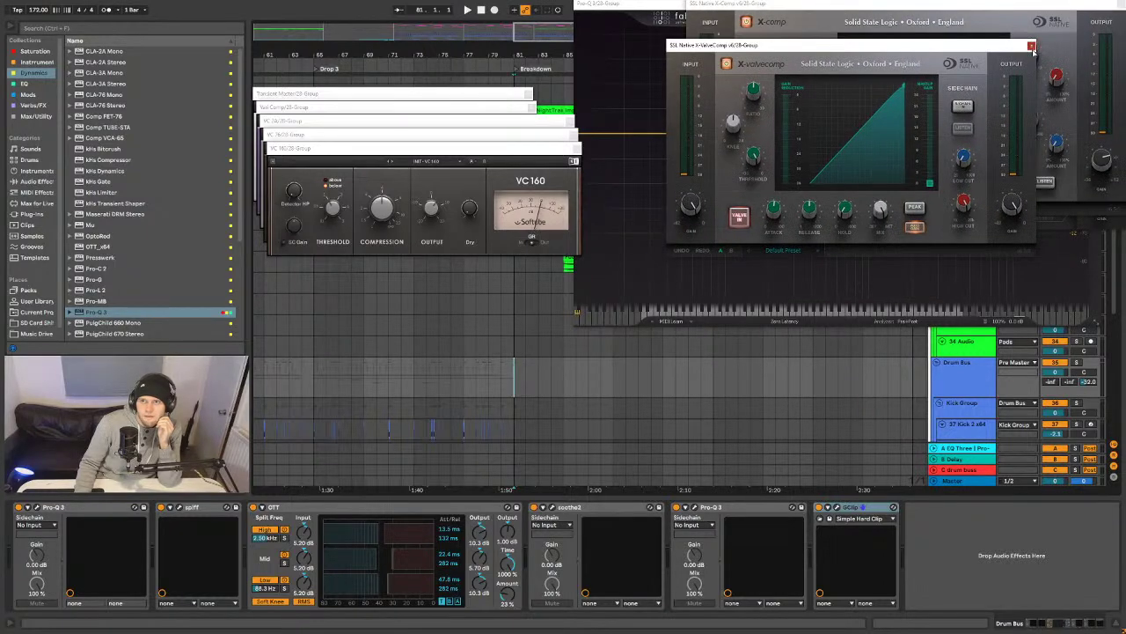
{"action": "left_click", "coordinate": [1032, 45]}
{"action": "left_click_drag", "start_coordinate": [1012, 4], "coordinate": [936, 40]}
{"action": "left_click", "coordinate": [1038, 42]}
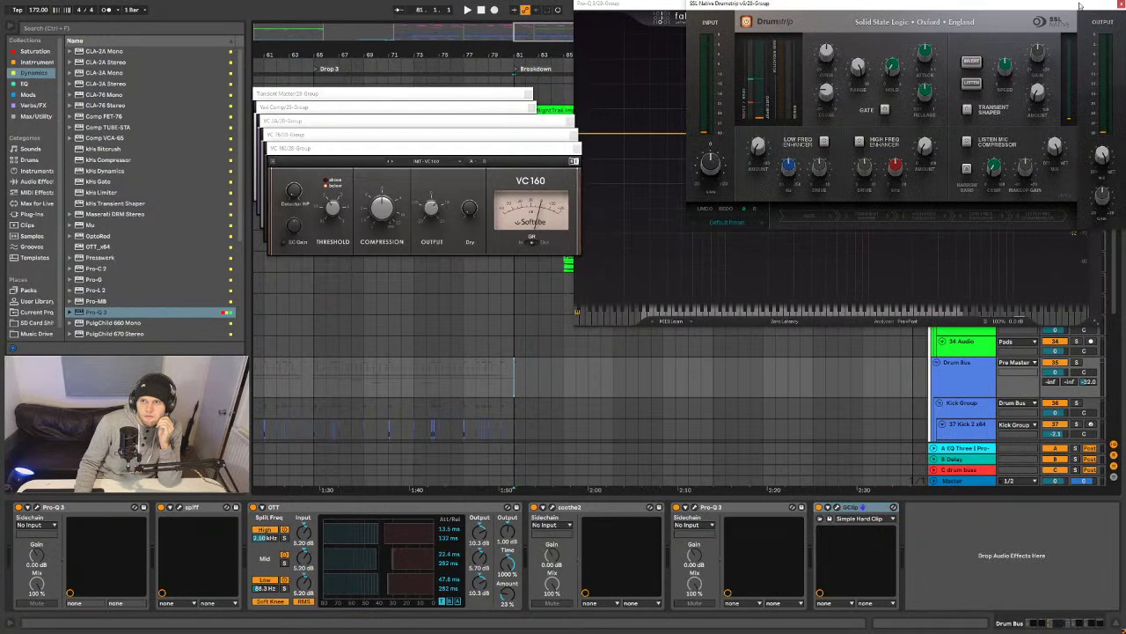
{"action": "left_click", "coordinate": [1080, 6]}
{"action": "left_click", "coordinate": [1048, 44]}
{"action": "left_click", "coordinate": [1051, 5]}
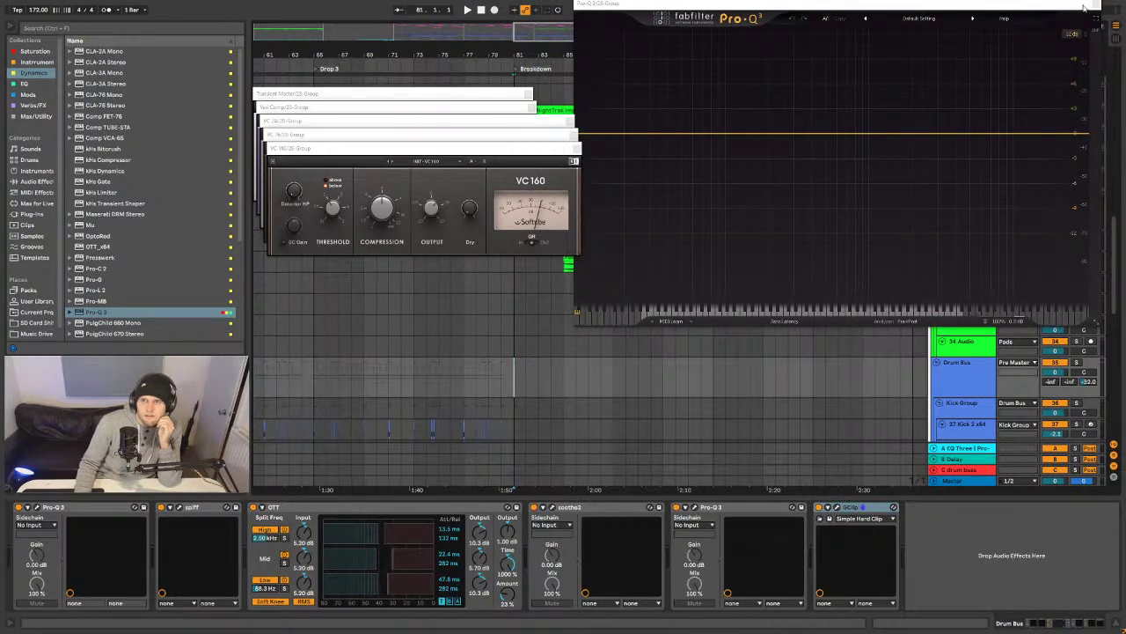
{"action": "left_click", "coordinate": [1097, 5]}
{"action": "left_click", "coordinate": [573, 161]}
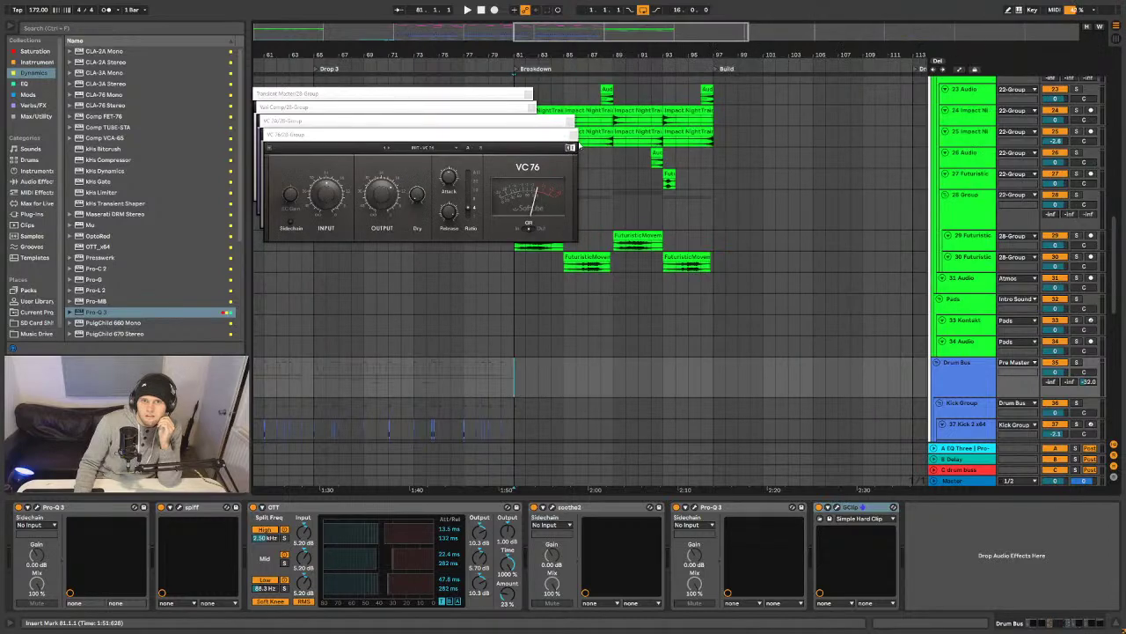
{"action": "left_click", "coordinate": [566, 134]}
{"action": "left_click", "coordinate": [529, 108]}
{"action": "left_click", "coordinate": [528, 93]}
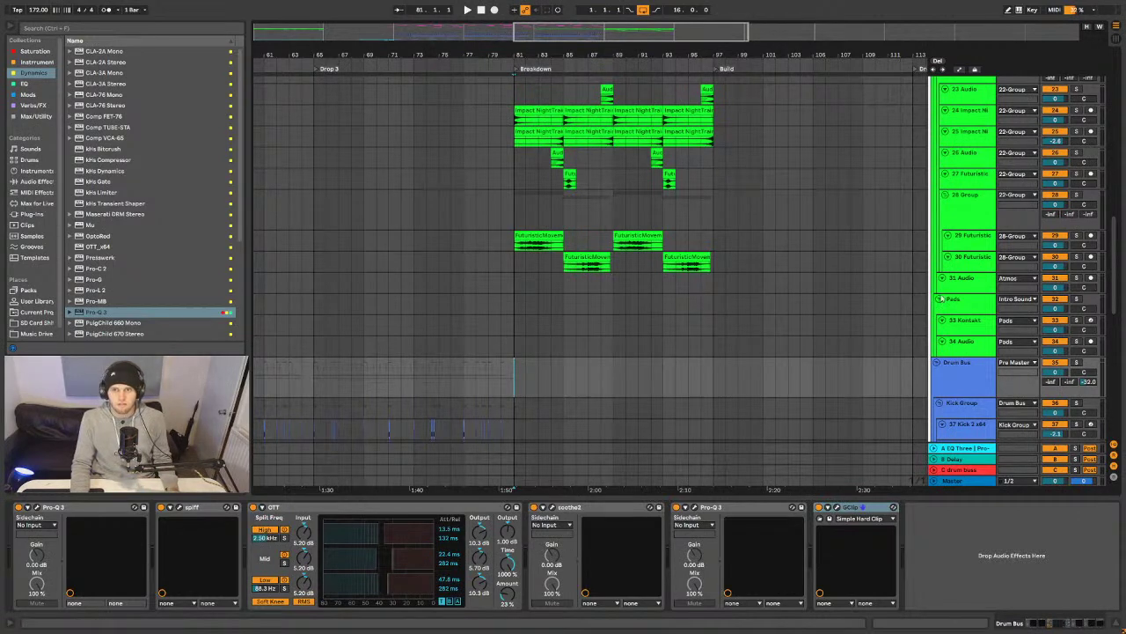
{"action": "left_click", "coordinate": [961, 225]}
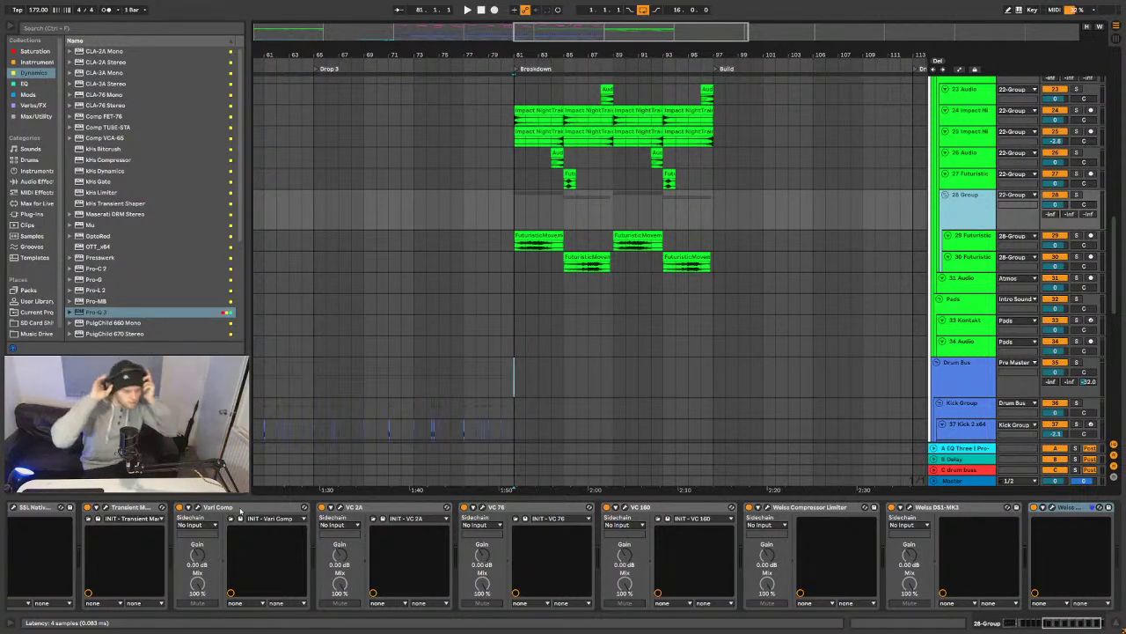
{"action": "key", "text": "space"}
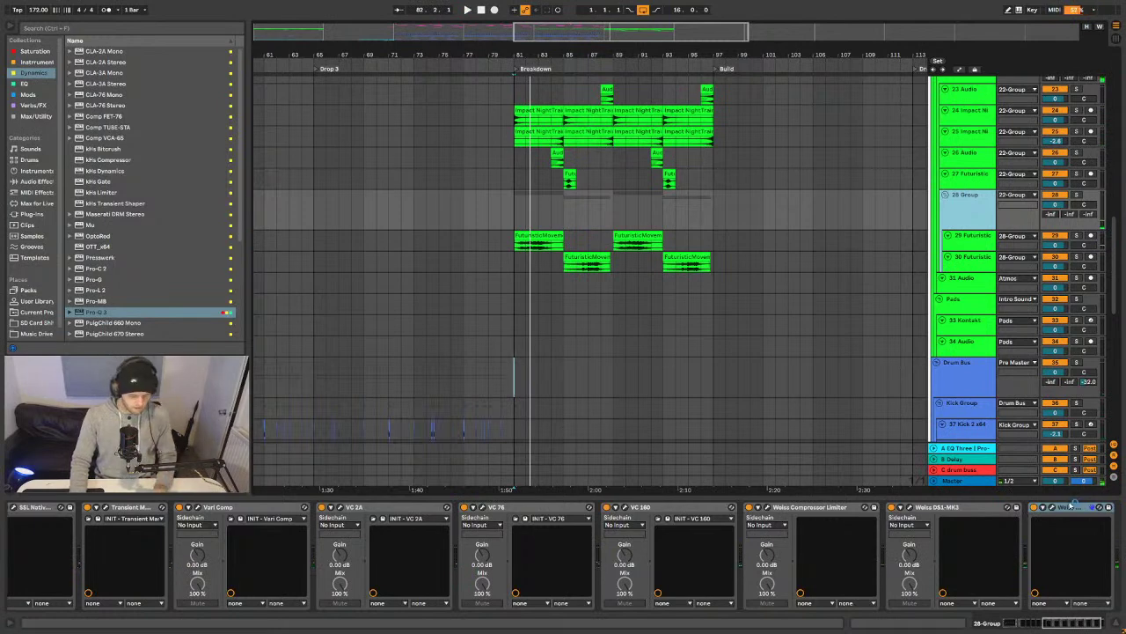
{"action": "key", "text": "Delete"}
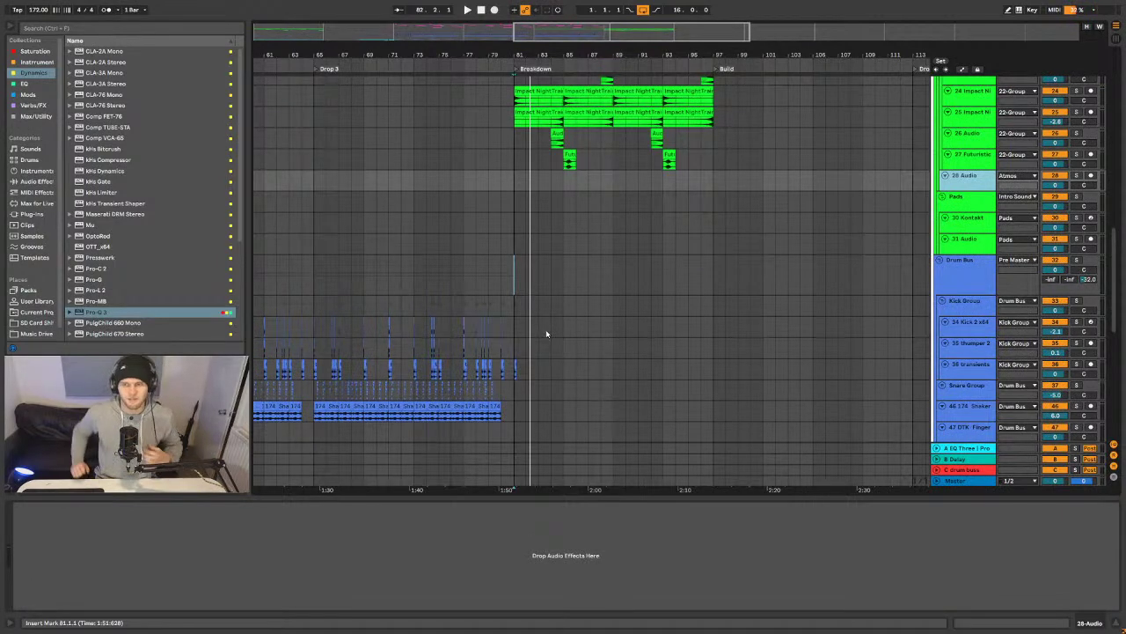
{"action": "key", "text": "ctrl+z"}
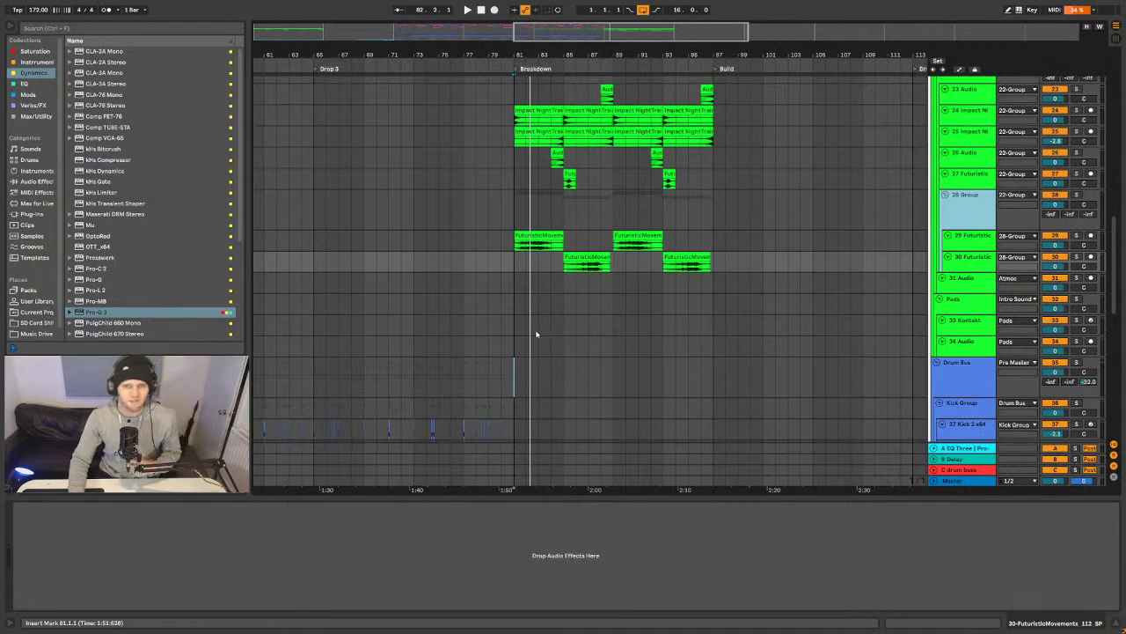
- Delete every device after Pro-Q 3 on the 28 Group track, from the first SSL Native plugin through the last Weiss one
{"action": "left_click", "coordinate": [972, 224]}
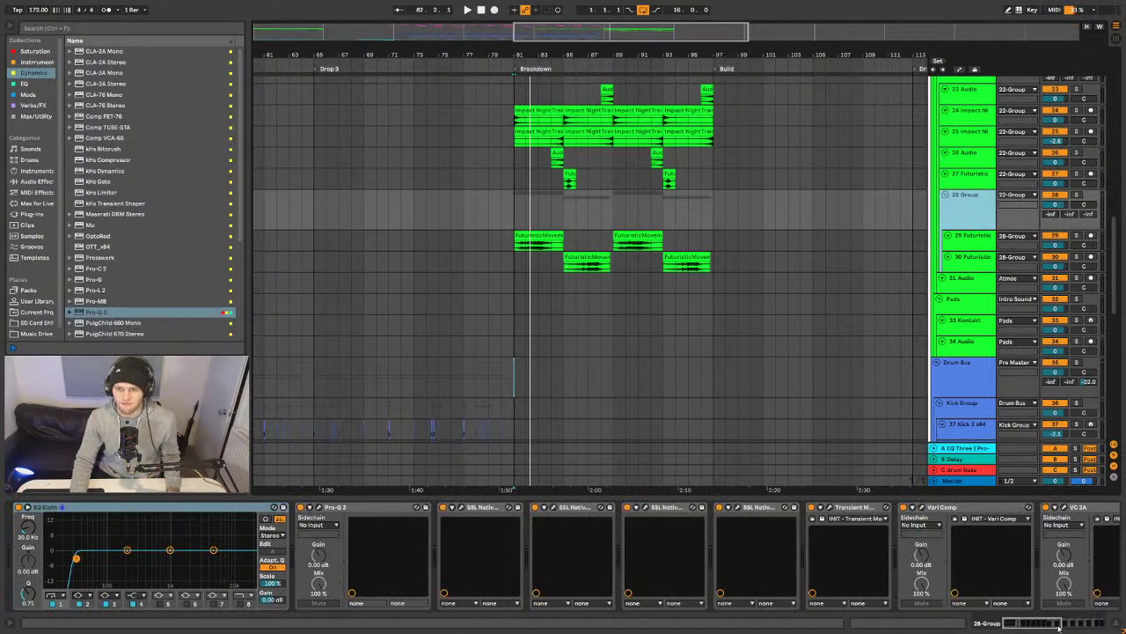
{"action": "scroll", "coordinate": [1001, 563], "scroll_direction": "down", "scroll_amount": 10}
{"action": "left_click_drag", "start_coordinate": [1063, 626], "coordinate": [1031, 627]}
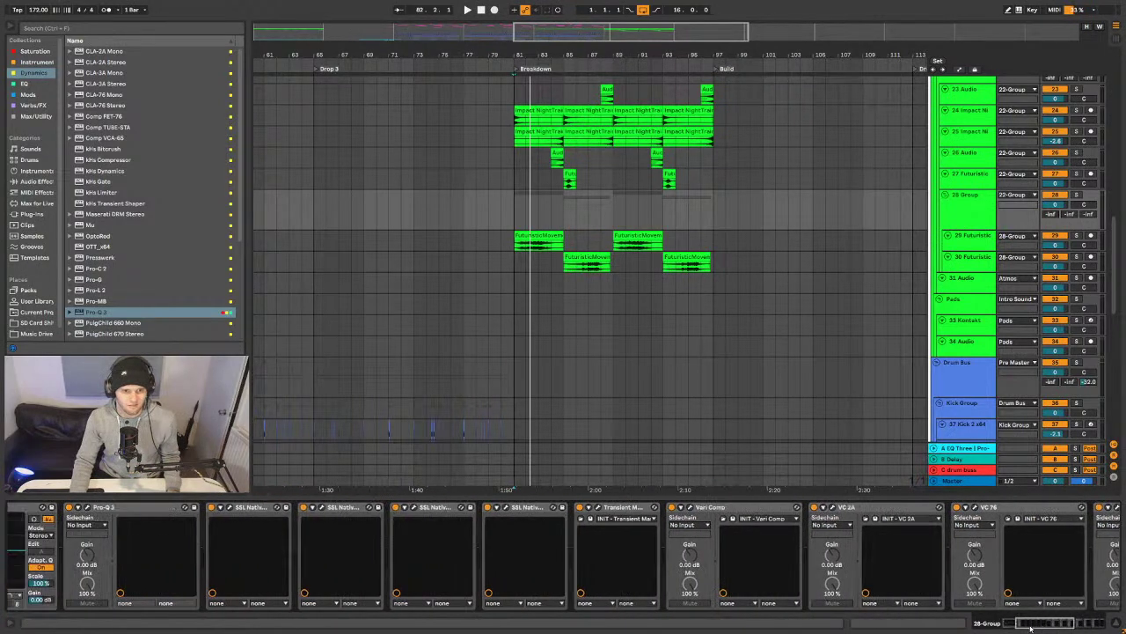
{"action": "left_click", "coordinate": [217, 516]}
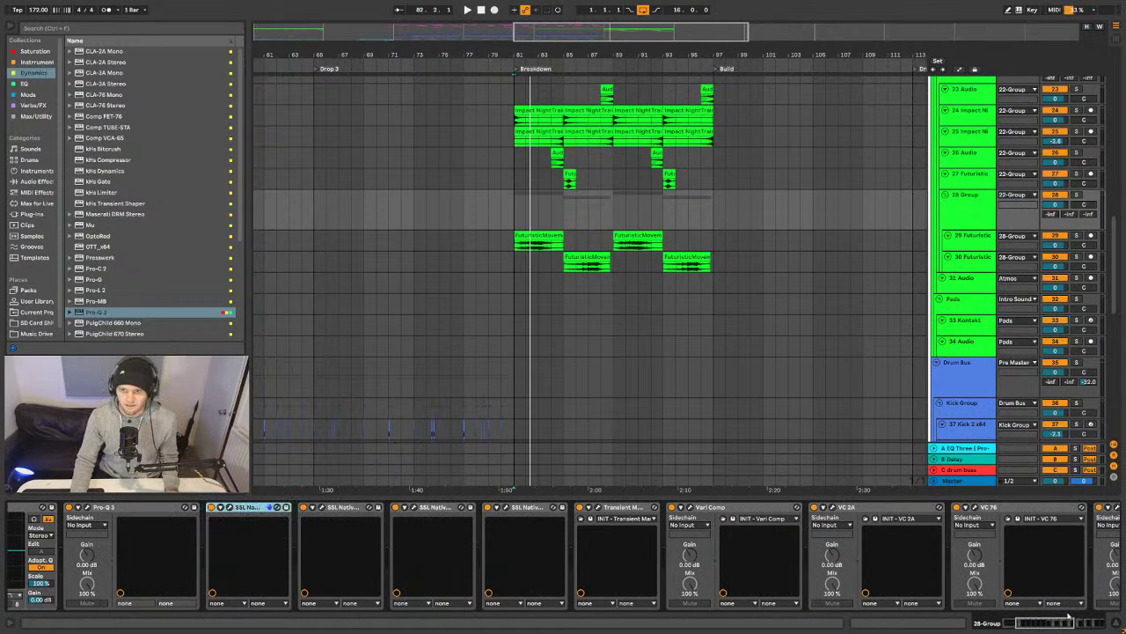
{"action": "left_click", "coordinate": [1059, 624]}
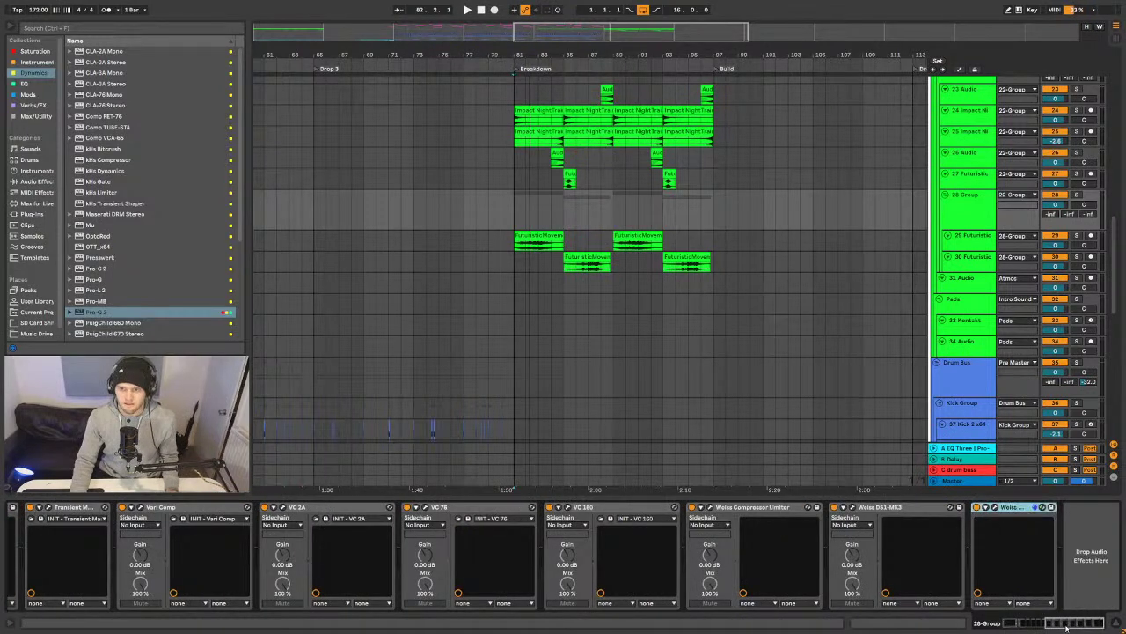
{"action": "left_click", "coordinate": [1054, 624]}
{"action": "left_click_drag", "start_coordinate": [1054, 624], "coordinate": [952, 627]}
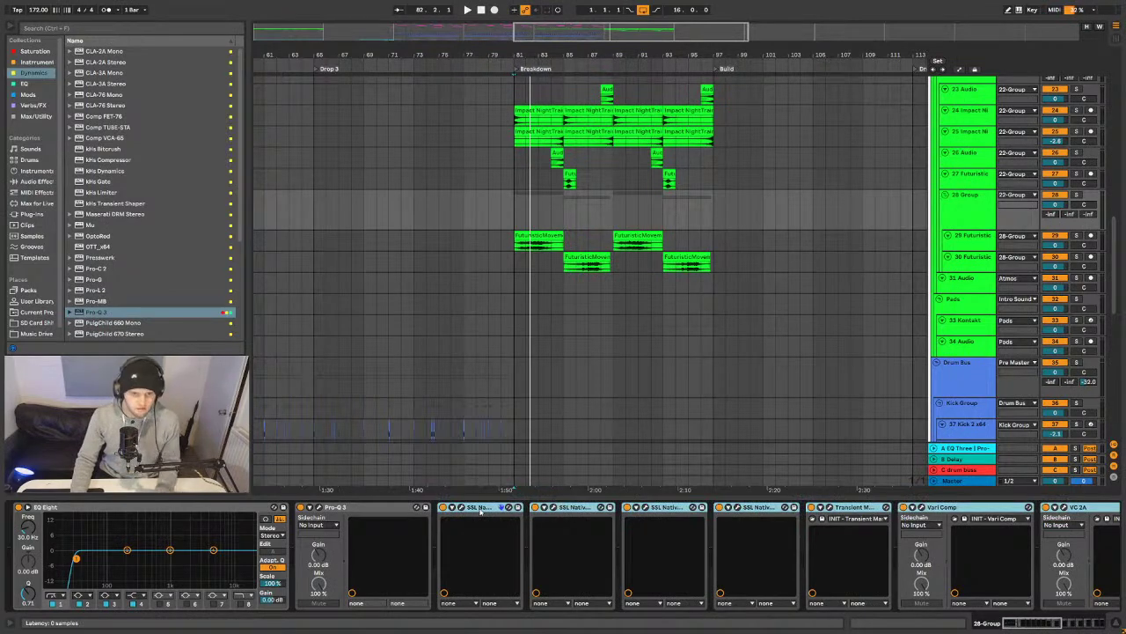
{"action": "key", "text": "Delete"}
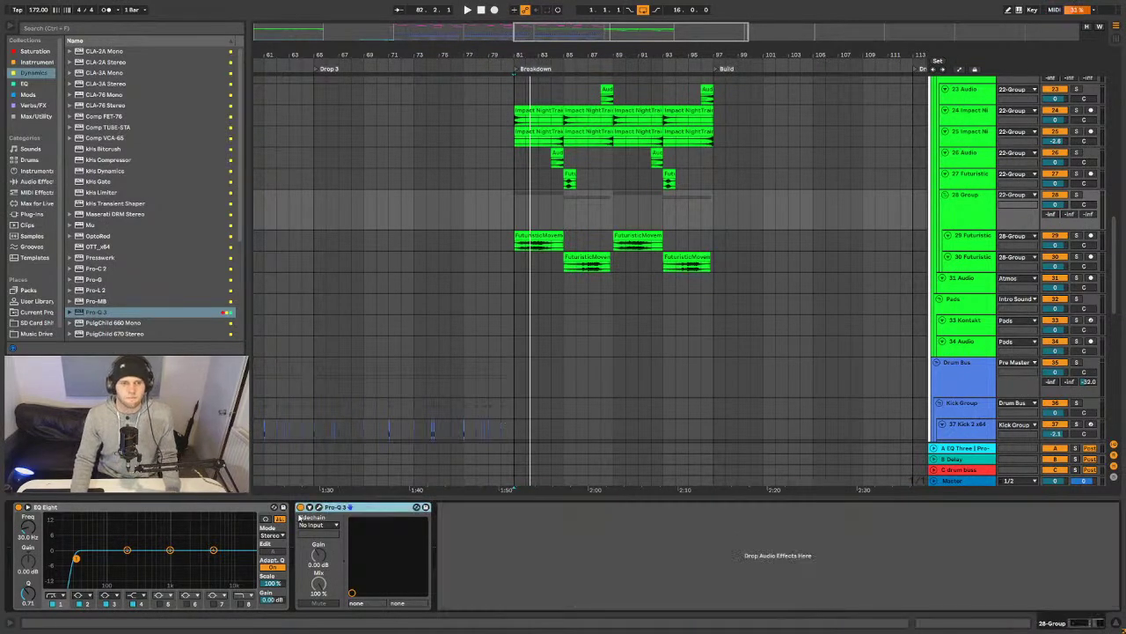
- Open the 28 Group's Pro-Q 3 window and delete EQ Eight from the device chain
{"action": "left_click", "coordinate": [317, 508]}
{"action": "left_click", "coordinate": [84, 506]}
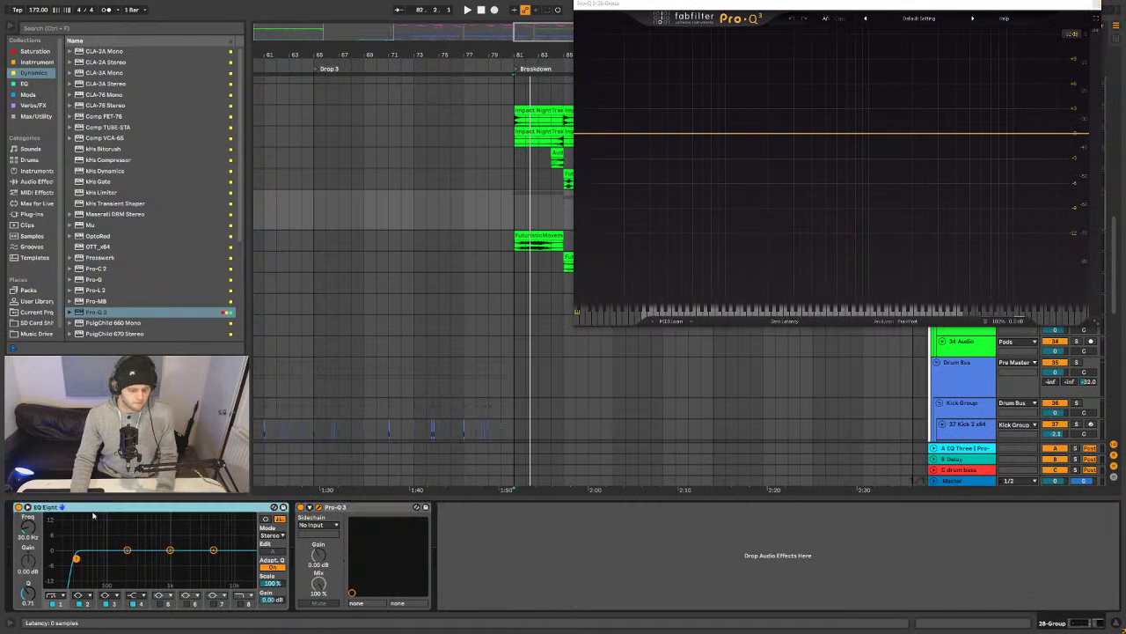
{"action": "key", "text": "Delete"}
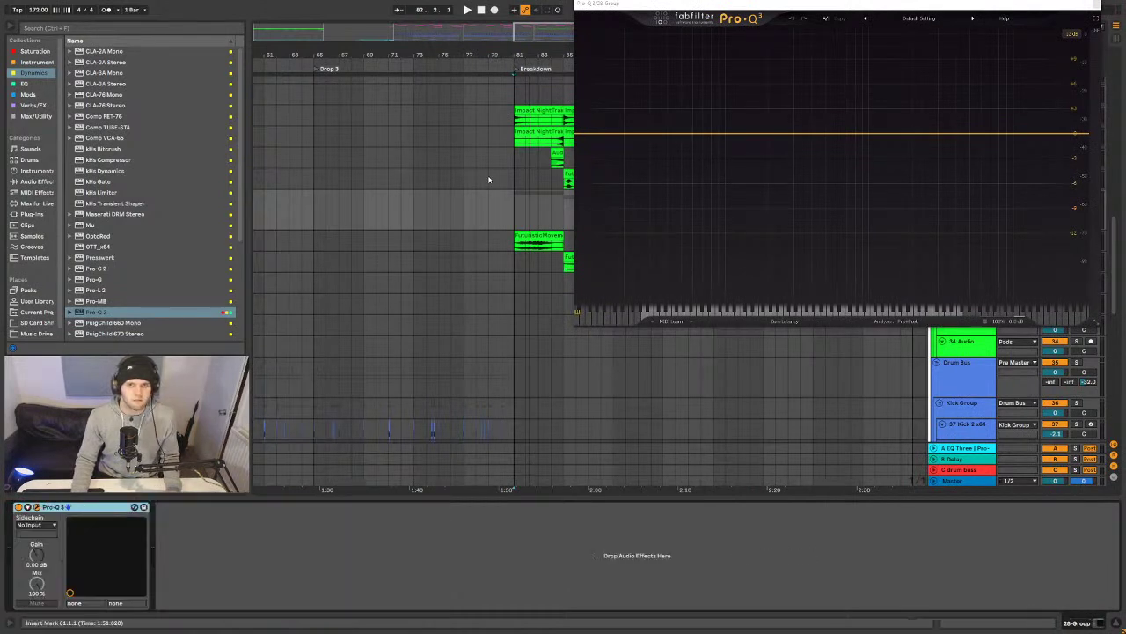
- Add a low-cut band in Pro-Q 3, set processing to Natural Phase, and fine-tune the cutoff while the Breakdown plays
{"action": "double_click", "coordinate": [600, 134]}
{"action": "left_click_drag", "start_coordinate": [600, 135], "coordinate": [681, 128]}
{"action": "key", "text": "space"}
{"action": "left_click", "coordinate": [793, 323]}
{"action": "left_click", "coordinate": [768, 343]}
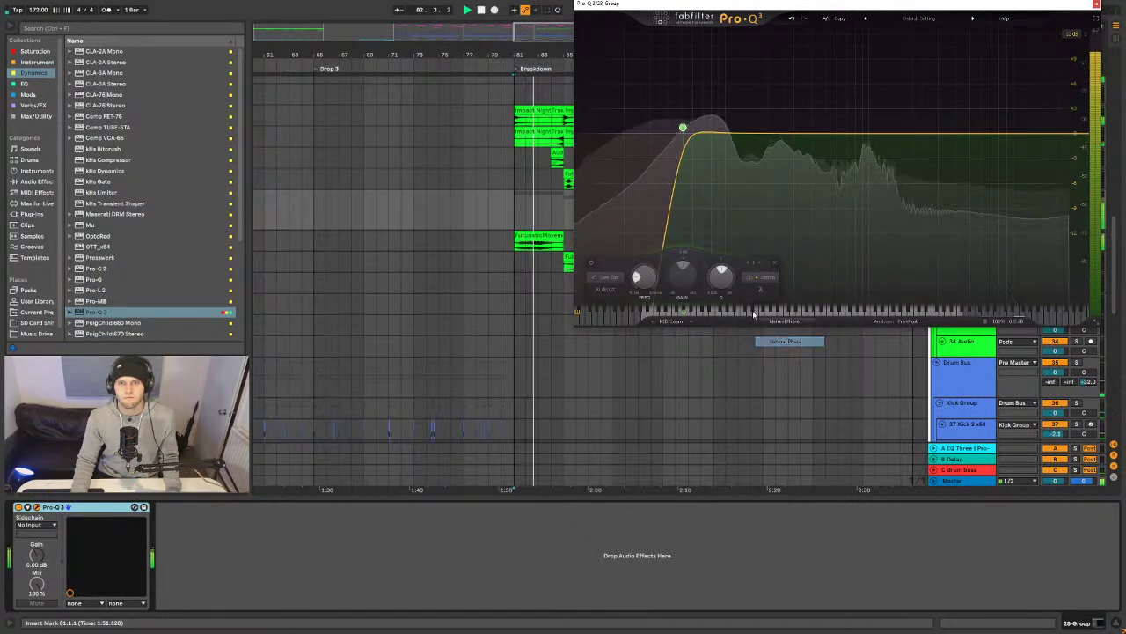
{"action": "left_click_drag", "start_coordinate": [682, 127], "coordinate": [673, 127]}
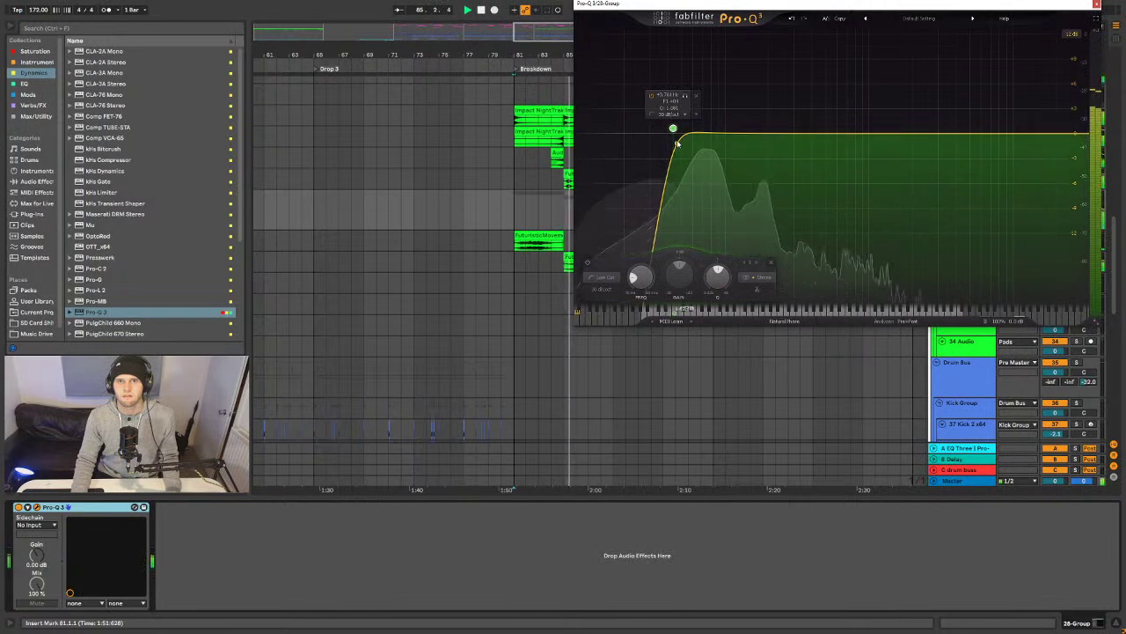
{"action": "left_click", "coordinate": [1095, 5]}
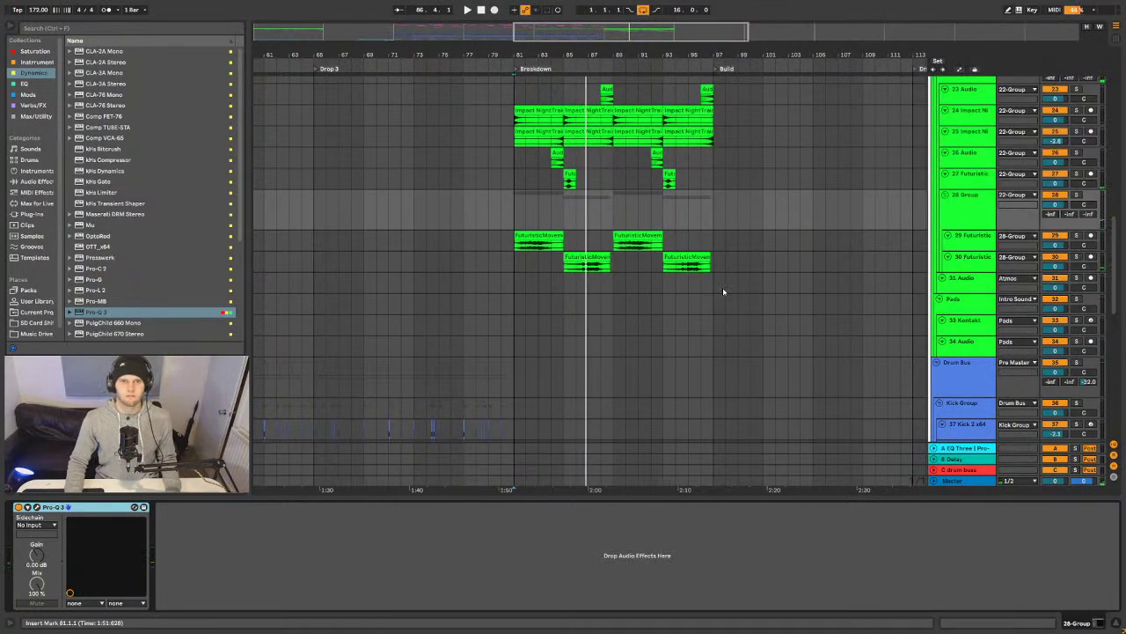
- Find Manipulator among the plug-ins and add it after Pro-Q 3 on the 28 Group track
{"action": "key", "text": "ctrl+f"}
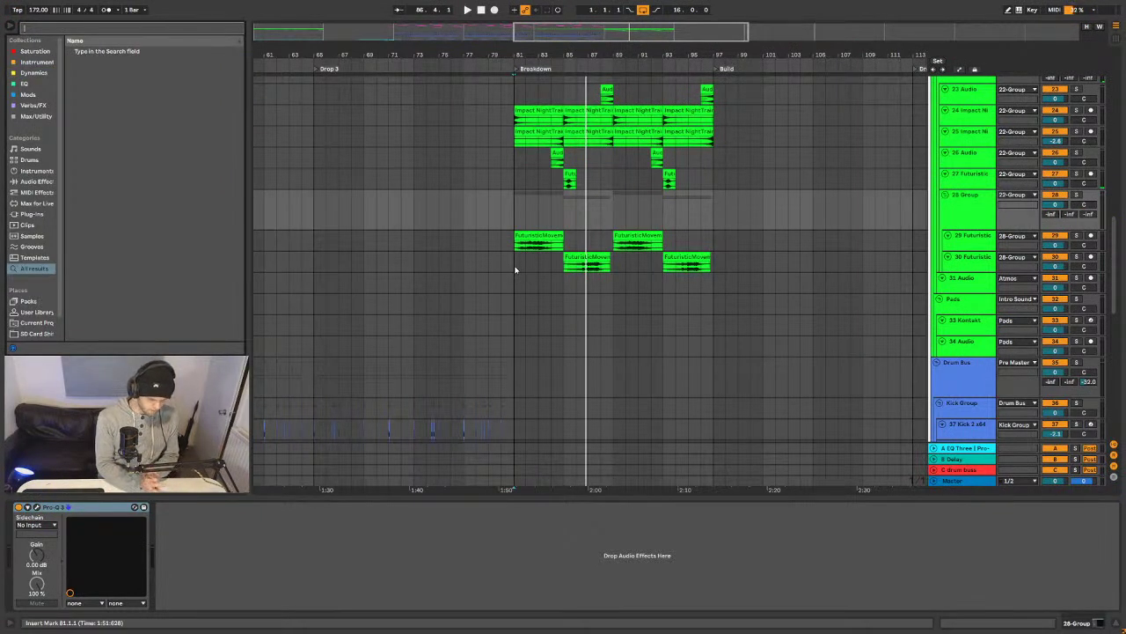
{"action": "left_click", "coordinate": [24, 215]}
{"action": "scroll", "coordinate": [142, 225], "scroll_direction": "down", "scroll_amount": 3}
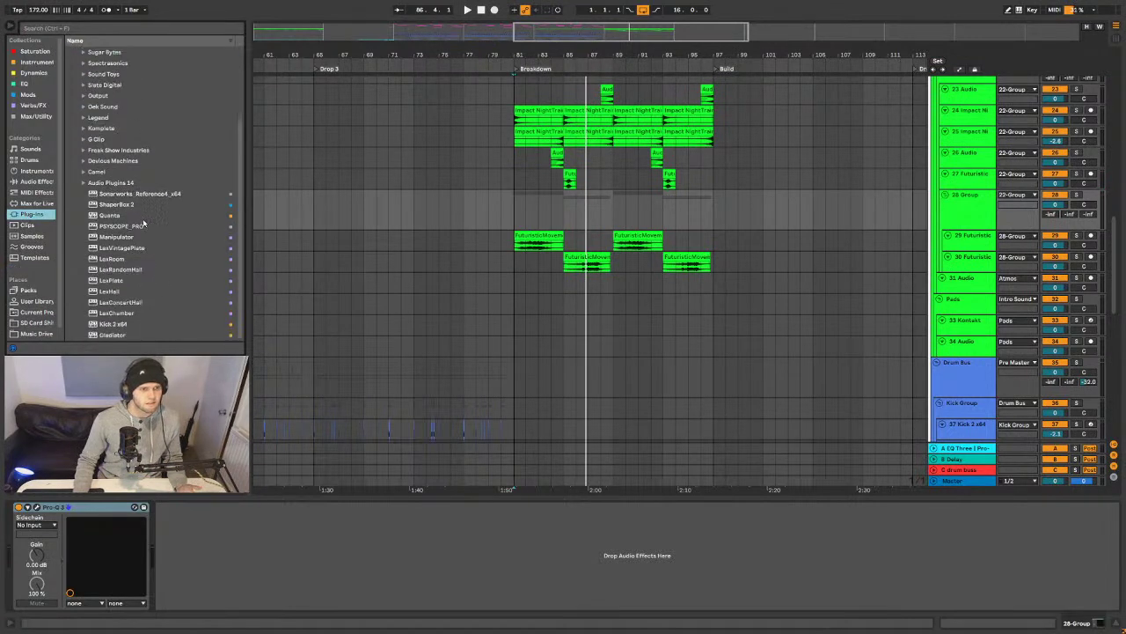
{"action": "double_click", "coordinate": [112, 237]}
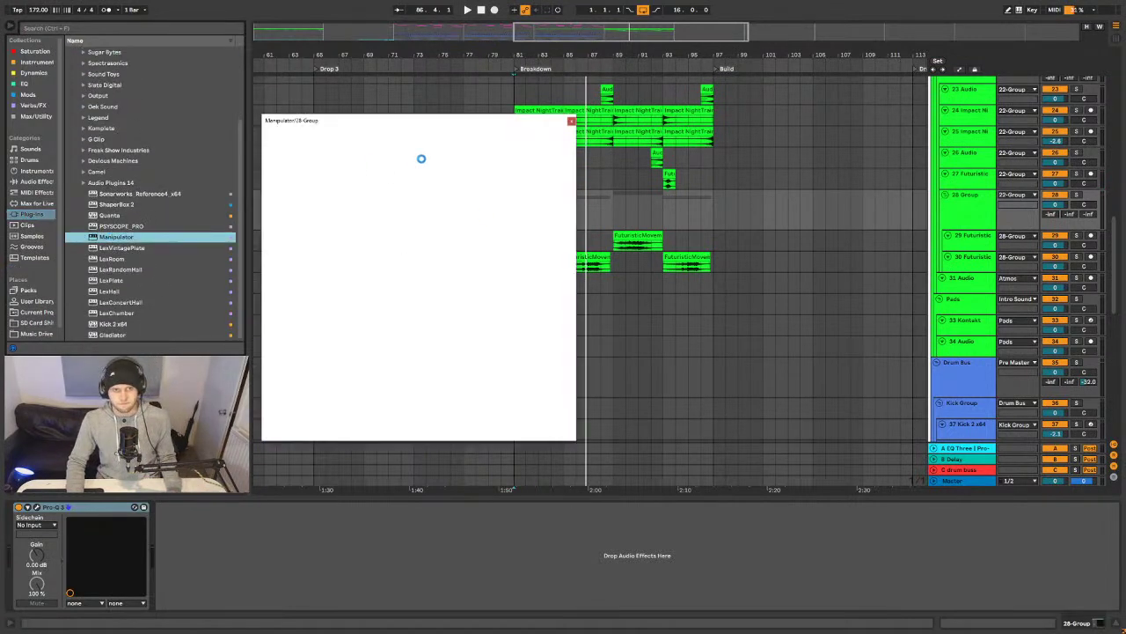
- Play the soloed 28 Group, audition Manipulator presets and load the preset "Mark"
{"action": "key", "text": "space"}
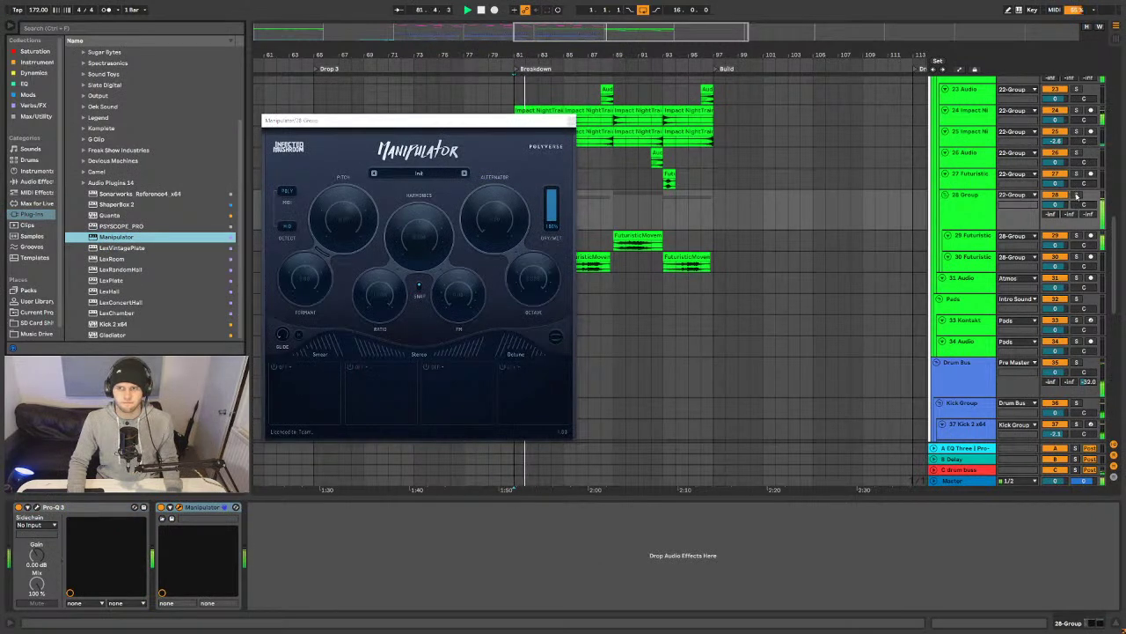
{"action": "left_click", "coordinate": [464, 173]}
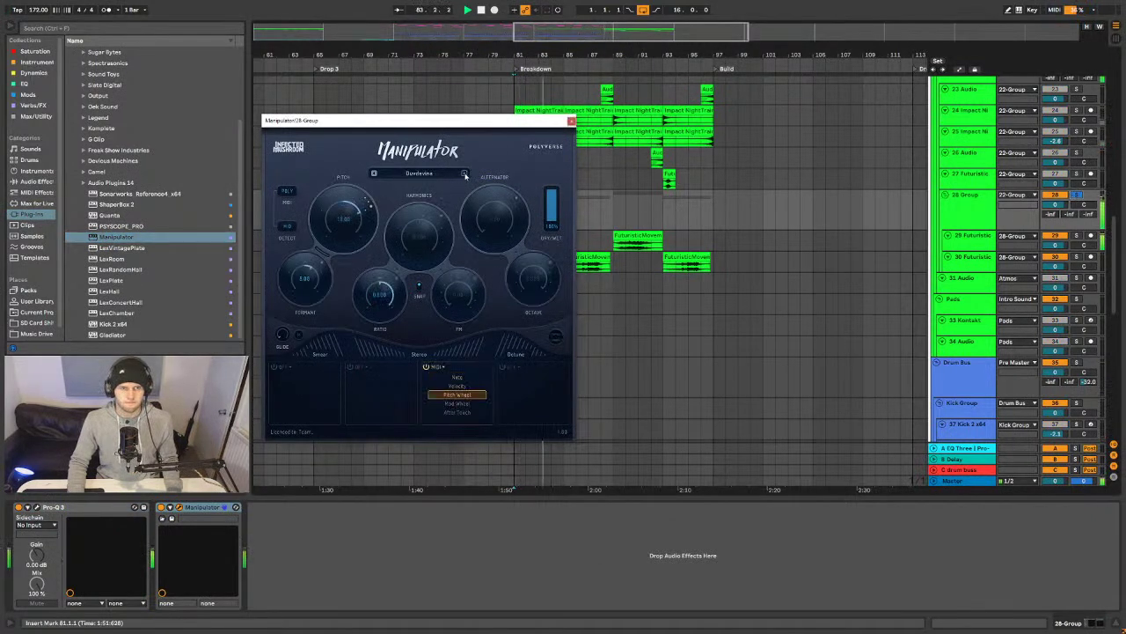
{"action": "left_click", "coordinate": [465, 175]}
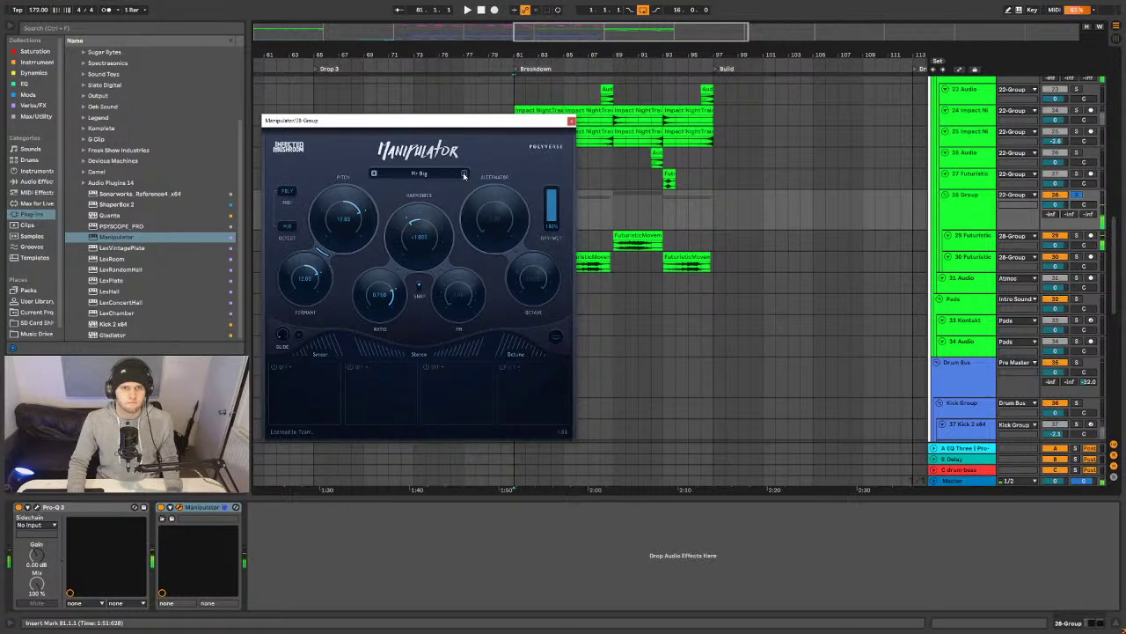
{"action": "left_click", "coordinate": [433, 176]}
{"action": "mouse_move", "coordinate": [427, 203]}
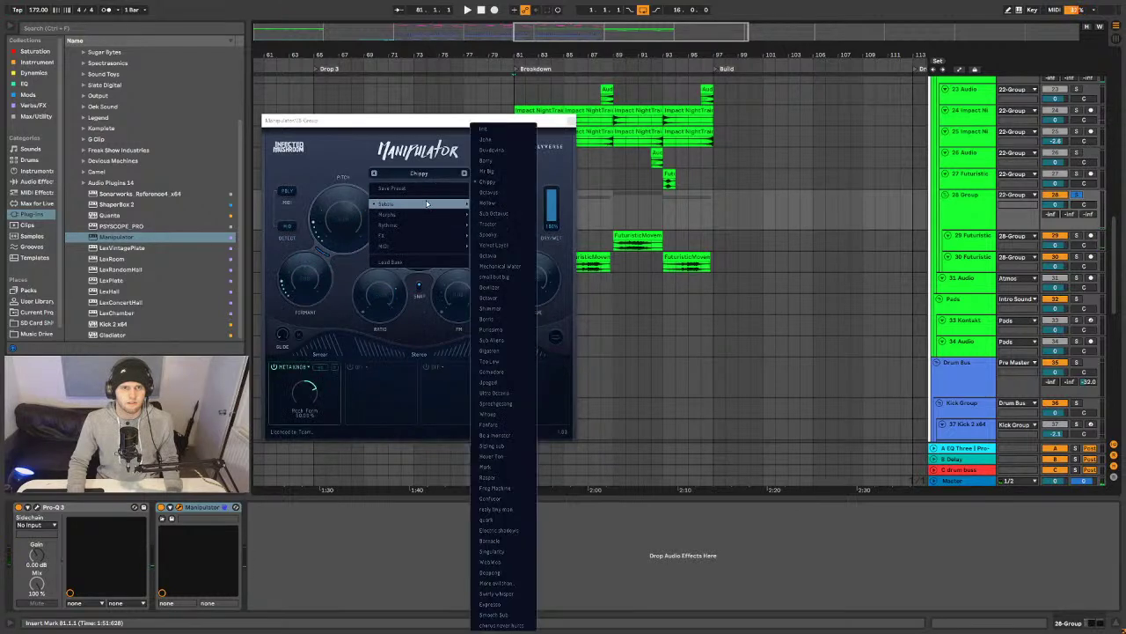
{"action": "left_click", "coordinate": [510, 467]}
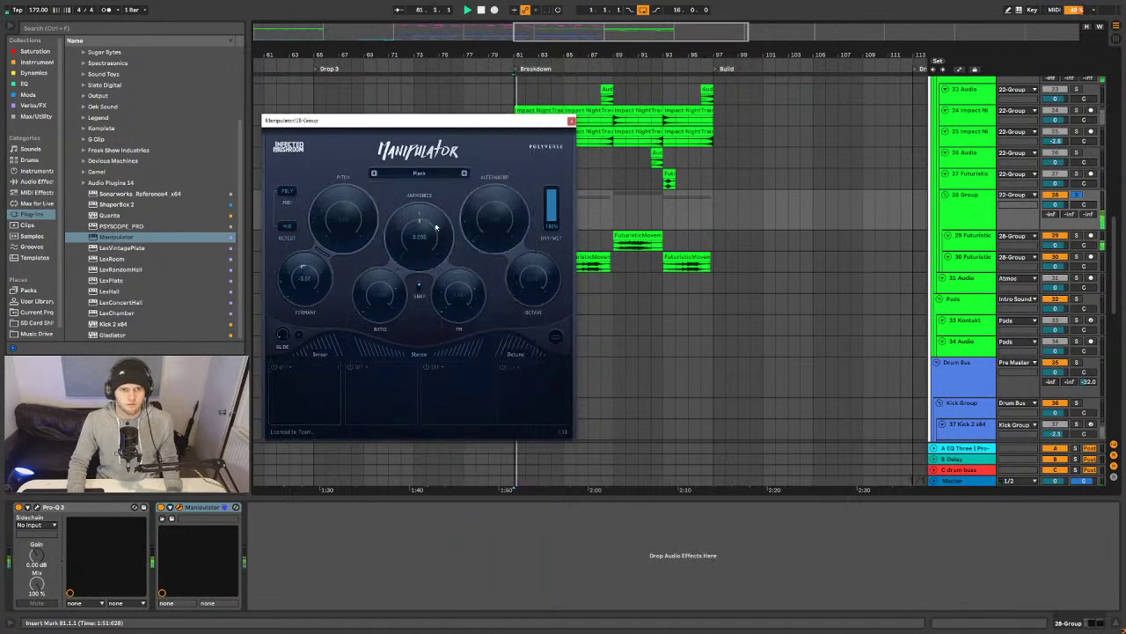
{"action": "left_click_drag", "start_coordinate": [388, 122], "coordinate": [424, 126]}
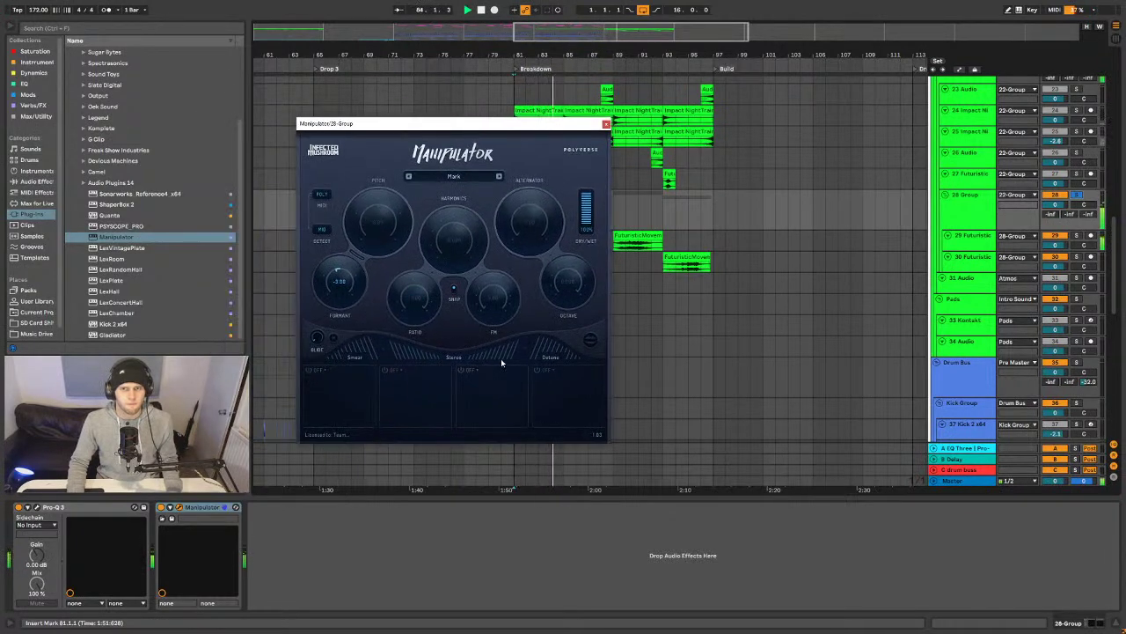
{"action": "left_click", "coordinate": [606, 124]}
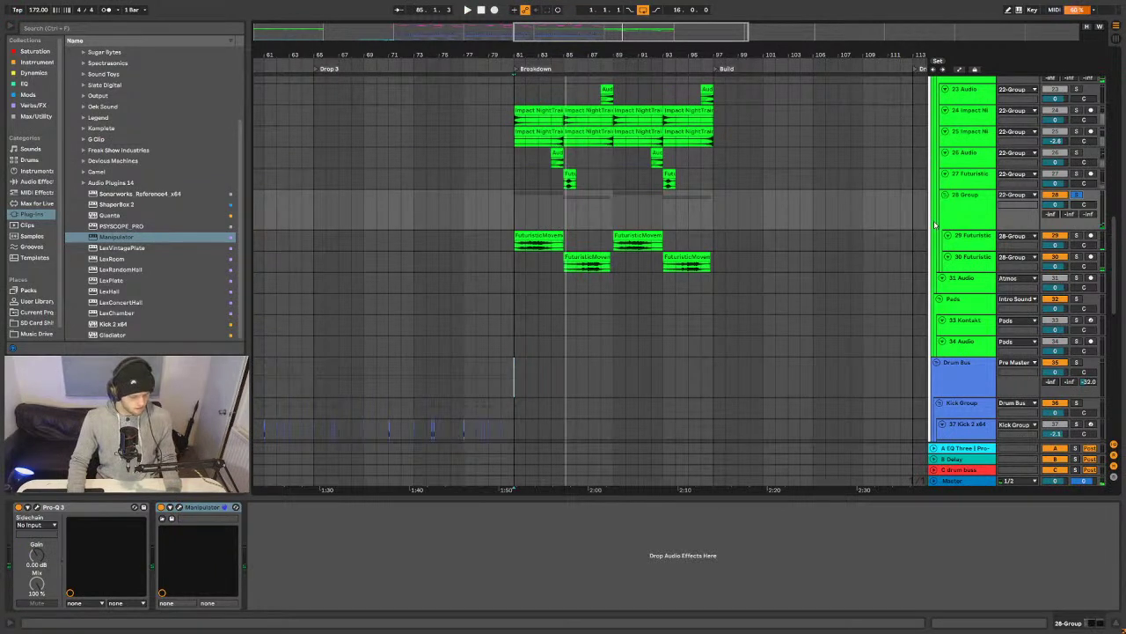
- Reopen the 28 Group's Pro-Q 3 and split its low-cut band into separate stereo bands
{"action": "left_click", "coordinate": [36, 507]}
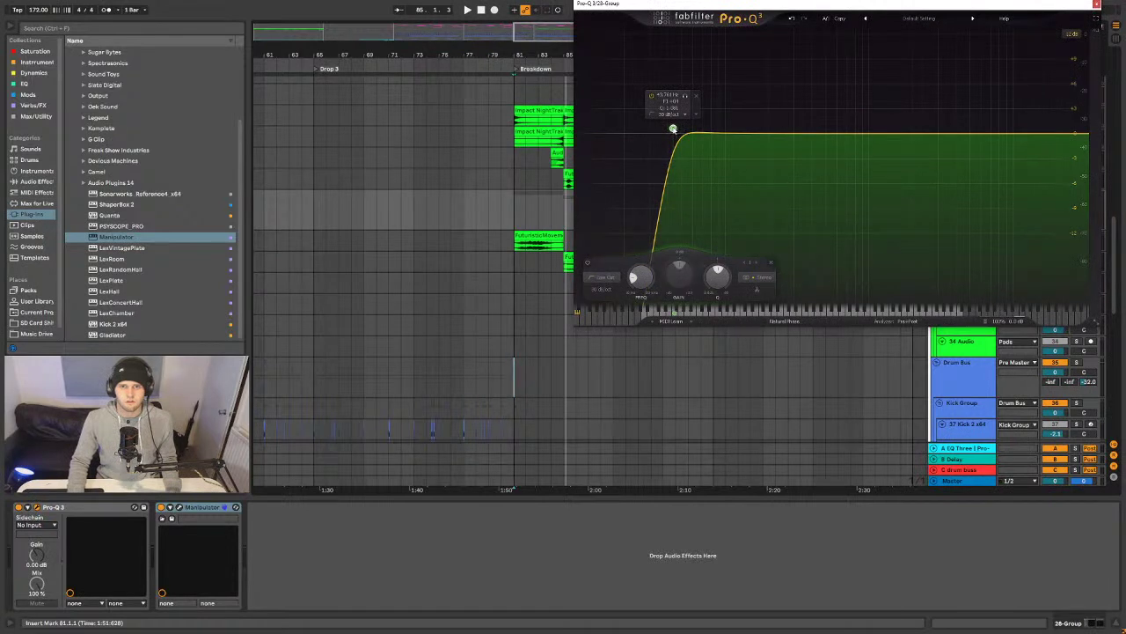
{"action": "right_click", "coordinate": [673, 128]}
{"action": "left_click", "coordinate": [693, 175]}
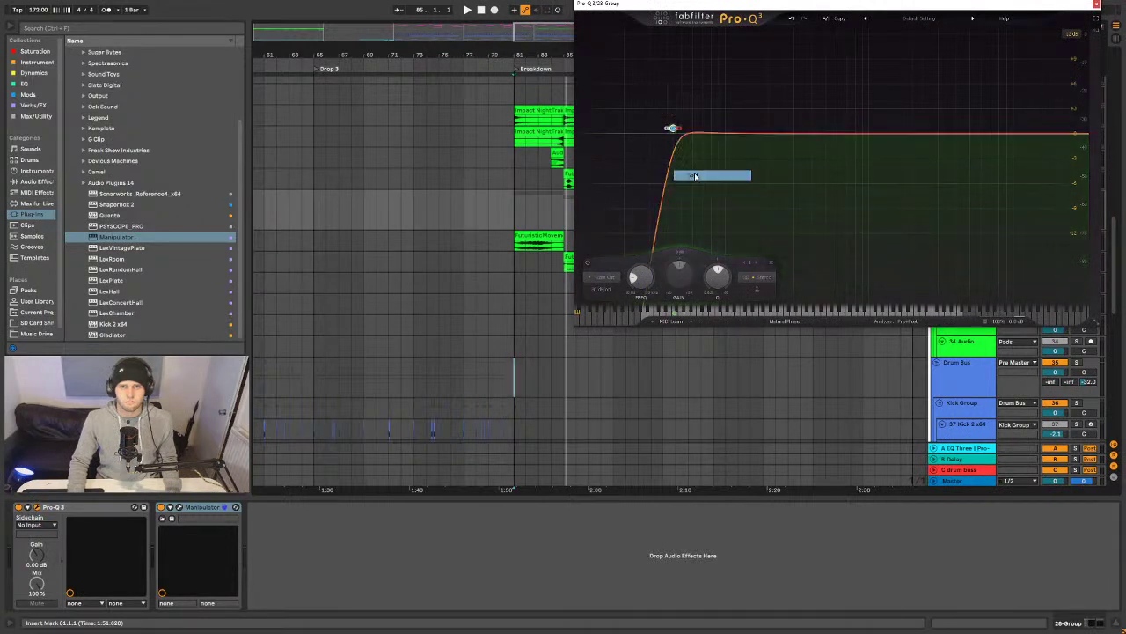
{"action": "right_click", "coordinate": [673, 130]}
{"action": "left_click", "coordinate": [693, 177]}
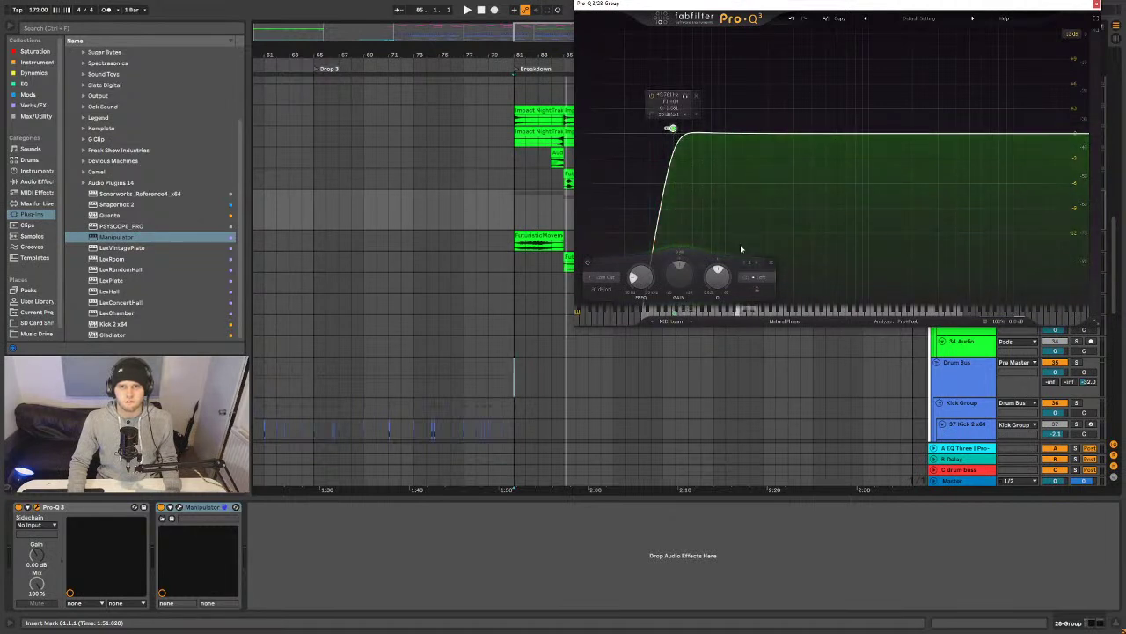
- Restrict the existing low-cut band in Pro-Q 3 to the Side channel, add a lower stereo low cut, and tune both cutoffs
{"action": "left_click", "coordinate": [761, 278]}
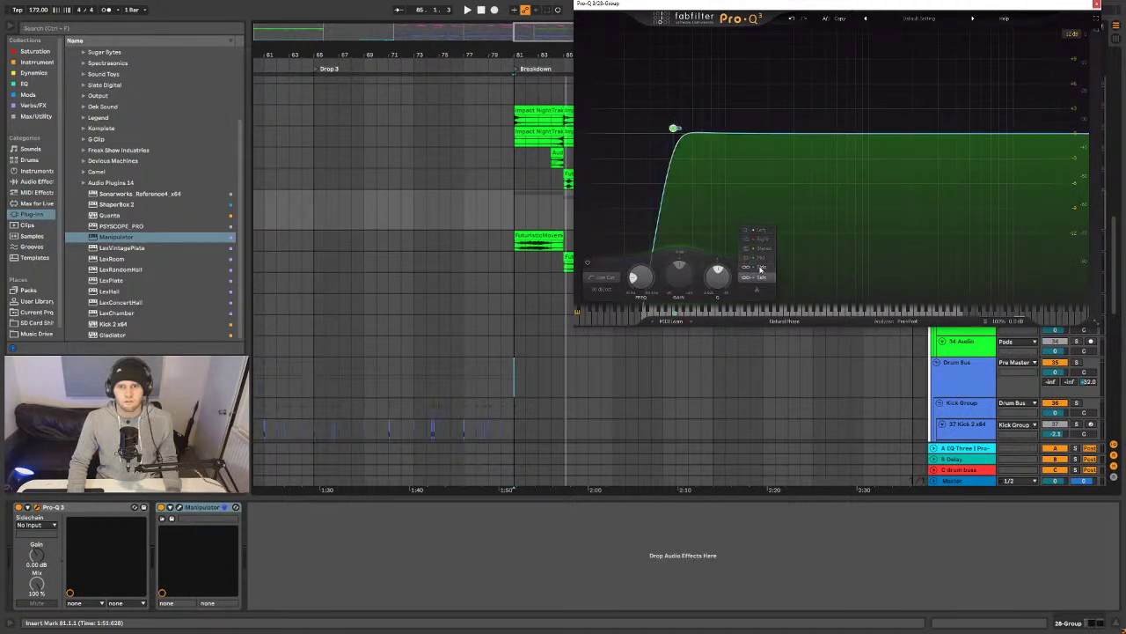
{"action": "double_click", "coordinate": [619, 135]}
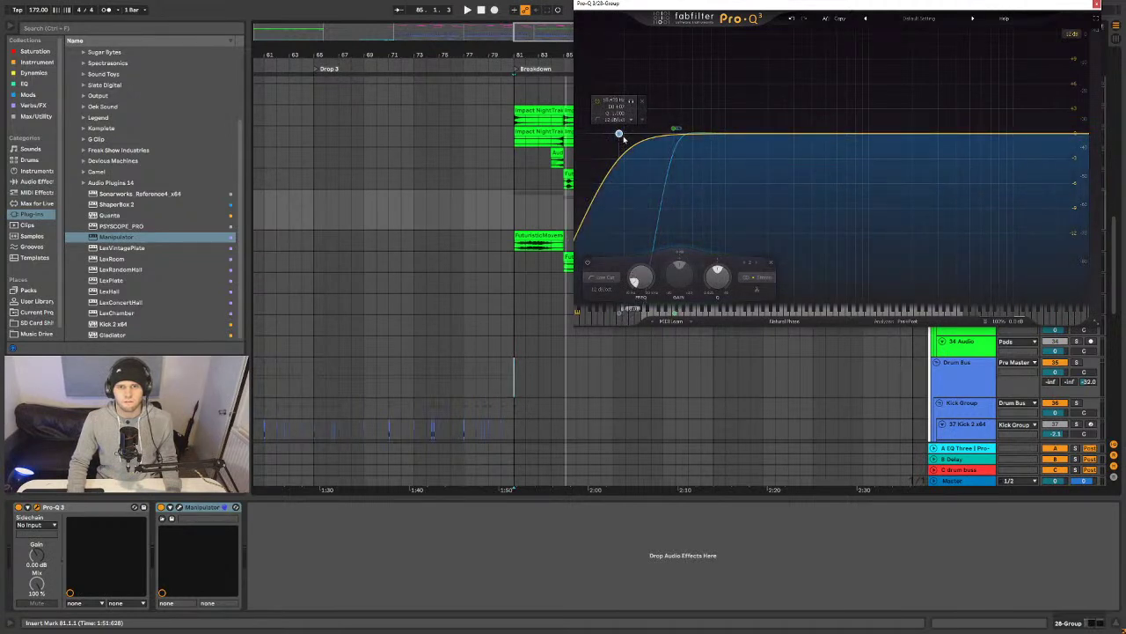
{"action": "scroll", "coordinate": [621, 137], "scroll_direction": "up", "scroll_amount": 2}
{"action": "left_click_drag", "start_coordinate": [620, 136], "coordinate": [739, 130]}
{"action": "key", "text": "space"}
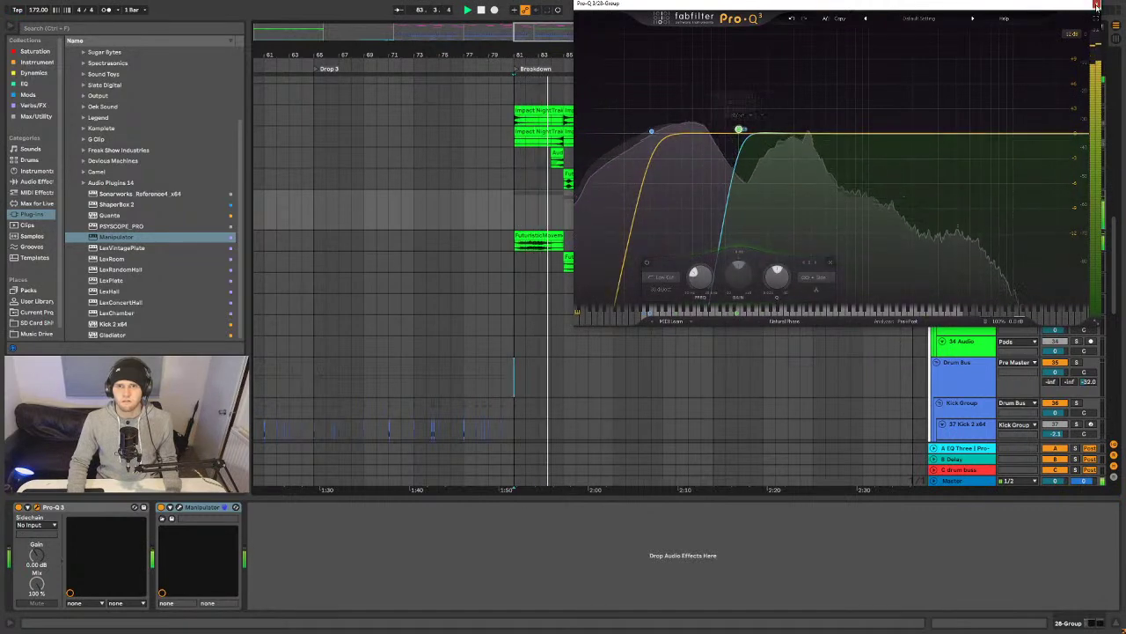
{"action": "key", "text": "ctrl+alt+p"}
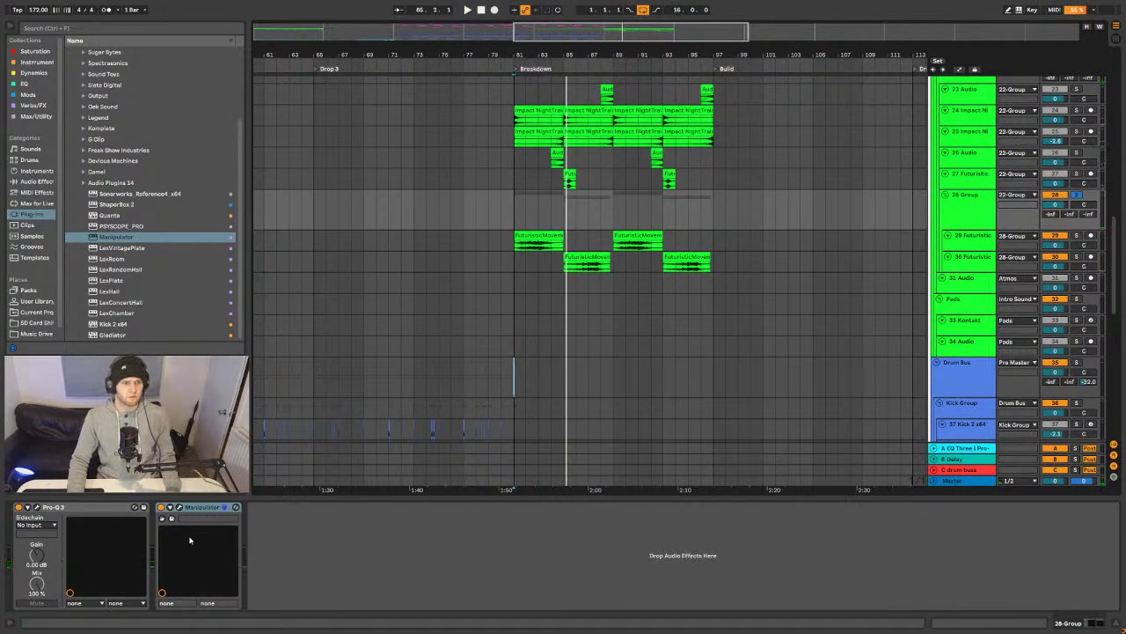
- Check Manipulator's settings on the 28 Group and listen to the full mix from bar 76 into the Breakdown, examining the playing tracks
{"action": "left_click", "coordinate": [178, 507]}
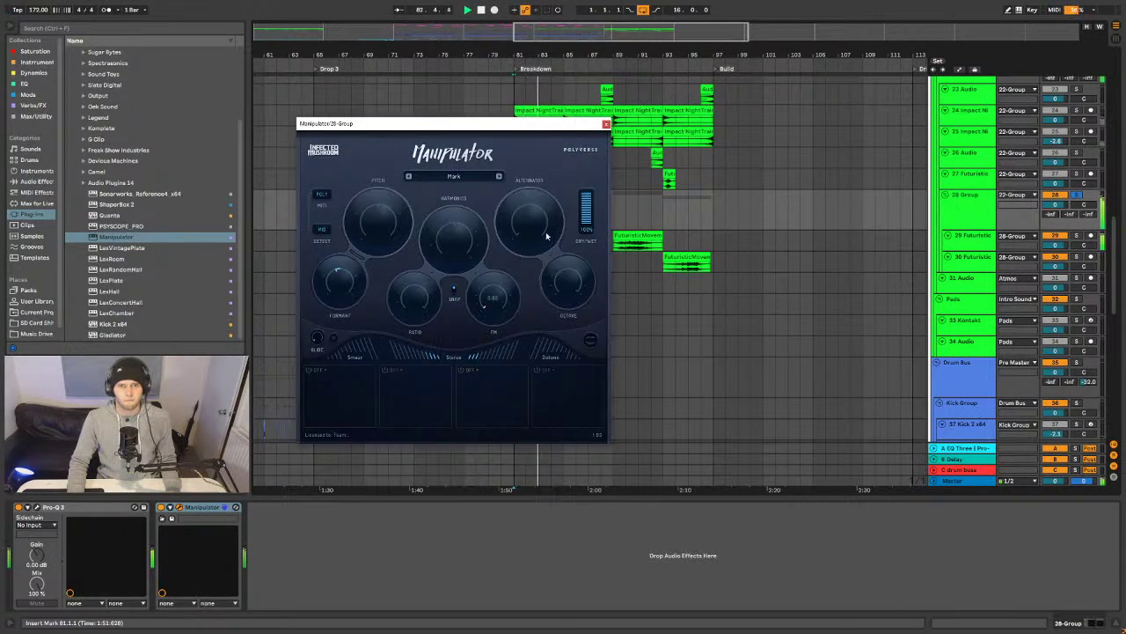
{"action": "left_click", "coordinate": [606, 124]}
{"action": "key", "text": "space"}
{"action": "left_click", "coordinate": [451, 220]}
{"action": "key", "text": "space"}
{"action": "key", "text": "space"}
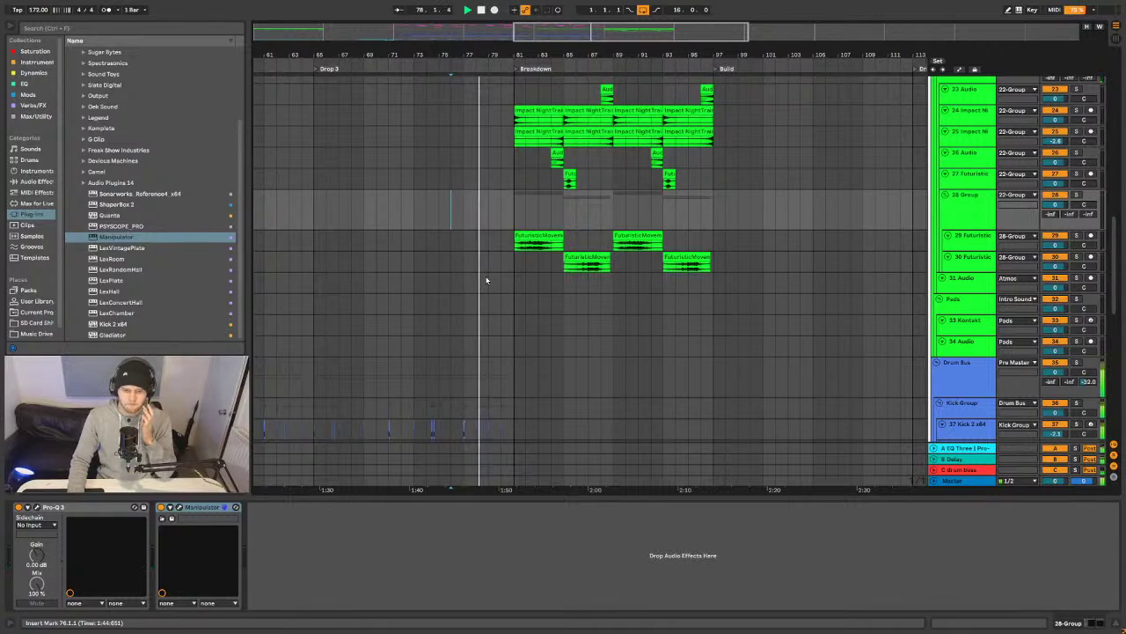
{"action": "scroll", "coordinate": [517, 304], "scroll_direction": "up", "scroll_amount": 5}
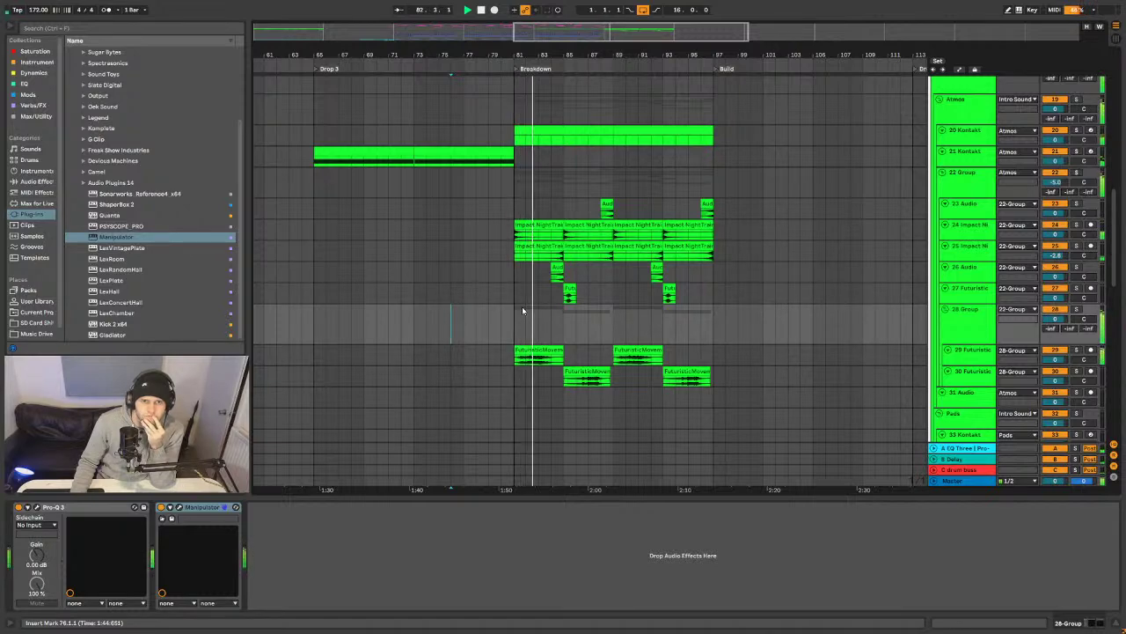
{"action": "scroll", "coordinate": [521, 307], "scroll_direction": "up", "scroll_amount": 4}
{"action": "scroll", "coordinate": [524, 320], "scroll_direction": "up", "scroll_amount": 3}
{"action": "scroll", "coordinate": [526, 328], "scroll_direction": "down", "scroll_amount": 10}
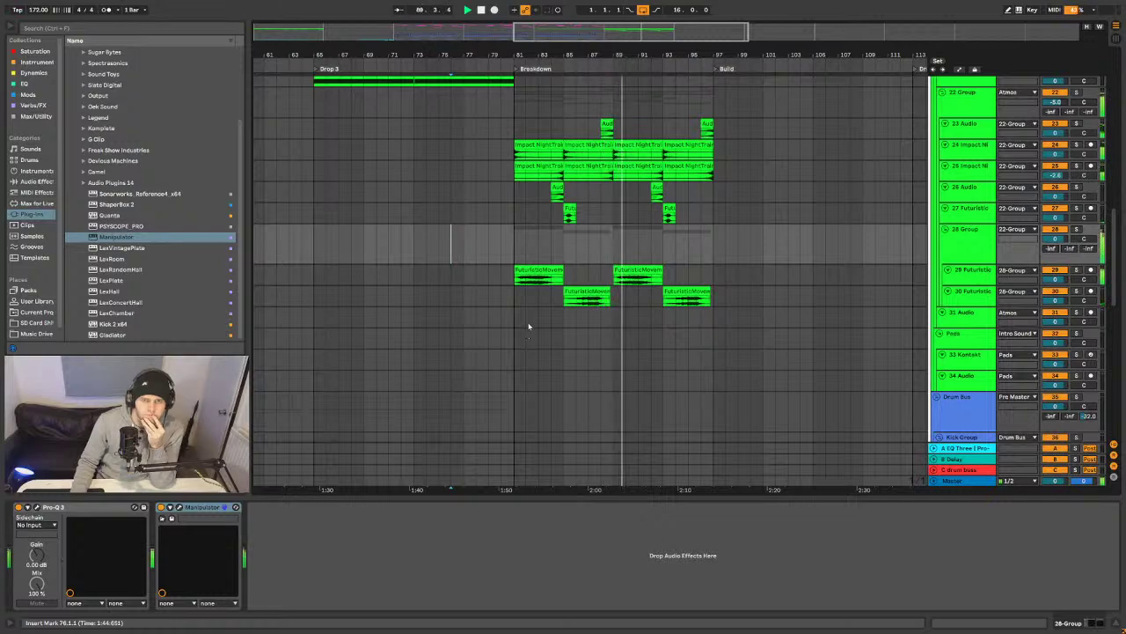
{"action": "scroll", "coordinate": [582, 305], "scroll_direction": "up", "scroll_amount": 3}
{"action": "scroll", "coordinate": [583, 307], "scroll_direction": "up", "scroll_amount": 5}
{"action": "scroll", "coordinate": [804, 326], "scroll_direction": "down", "scroll_amount": 4}
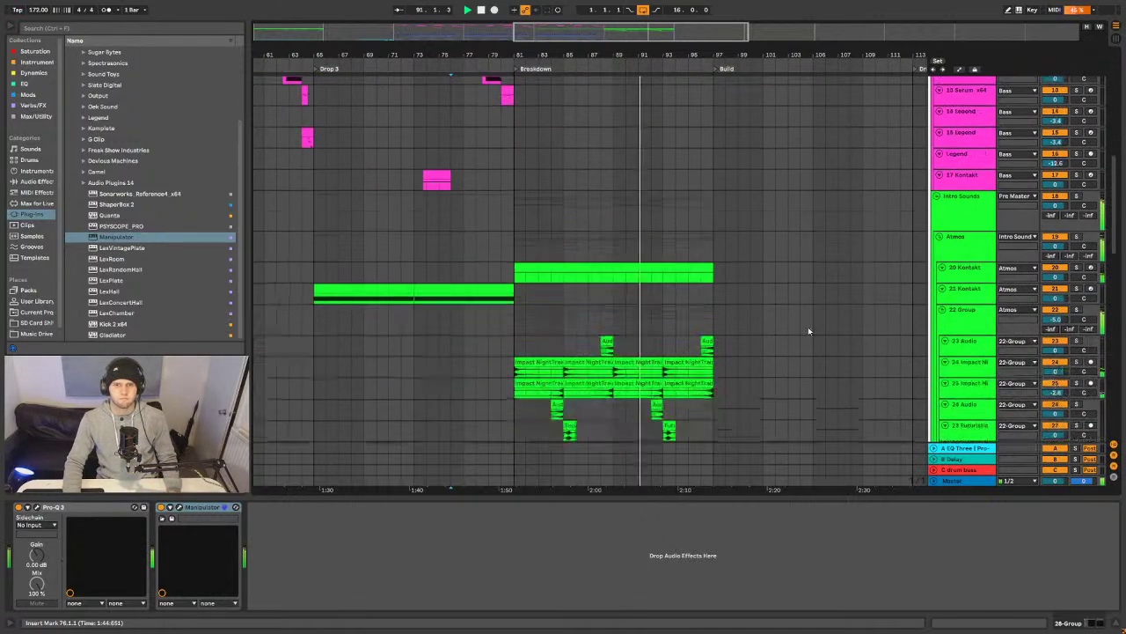
- Copy the 174 ShakerLoop clip from Drop 3 to bar 89 on the same track and repeat it until the Breakdown ends at bar 97
{"action": "key", "text": "ctrl+alt+l"}
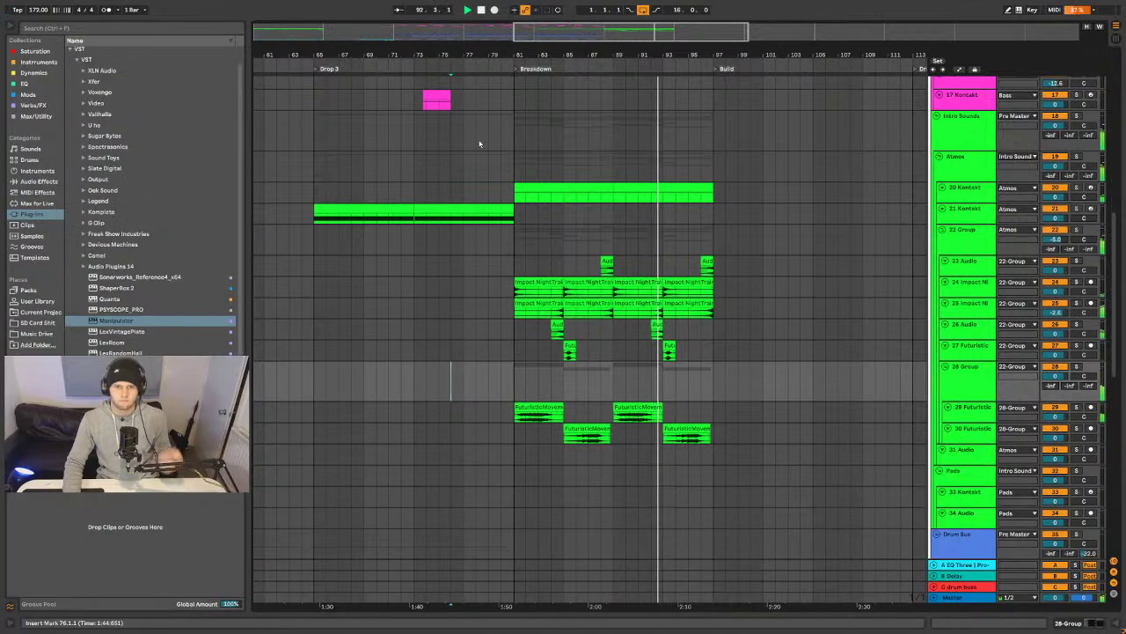
{"action": "scroll", "coordinate": [535, 264], "scroll_direction": "down", "scroll_amount": 8}
{"action": "key", "text": "space"}
{"action": "left_click_drag", "start_coordinate": [517, 63], "coordinate": [587, 208]}
{"action": "left_click_drag", "start_coordinate": [490, 55], "coordinate": [542, 54]}
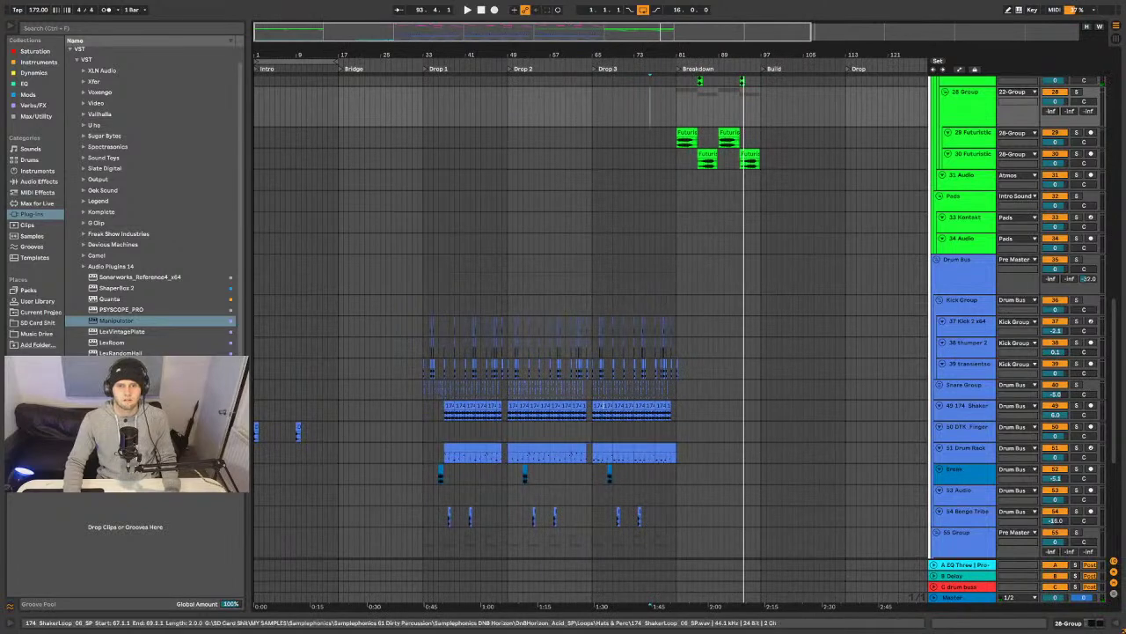
{"action": "left_click", "coordinate": [719, 413]}
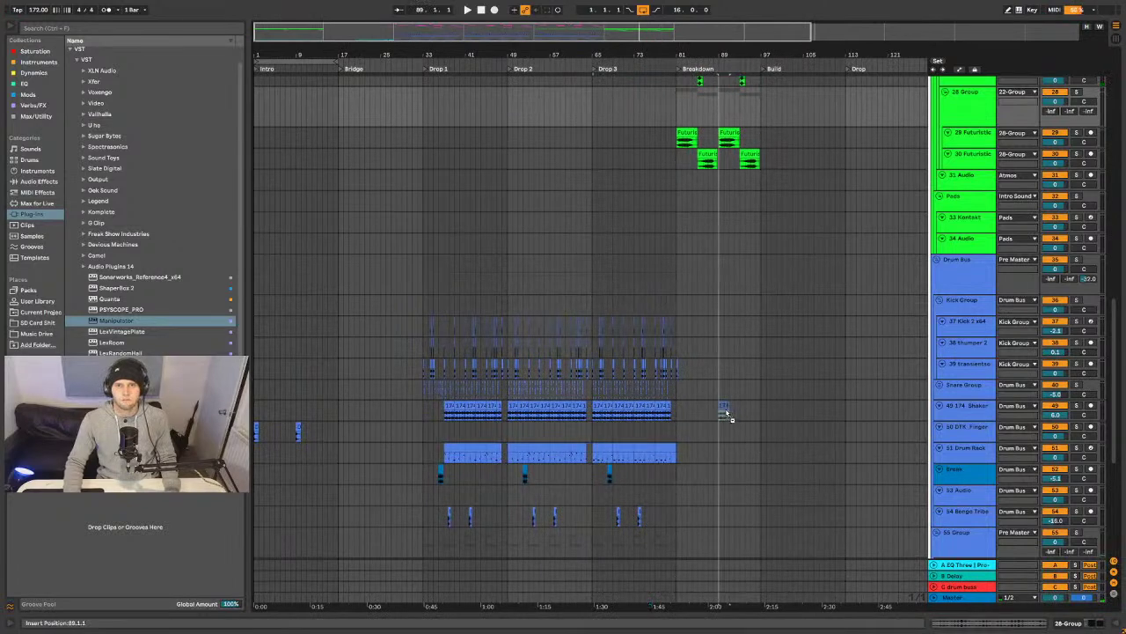
{"action": "key", "text": "ctrl+v"}
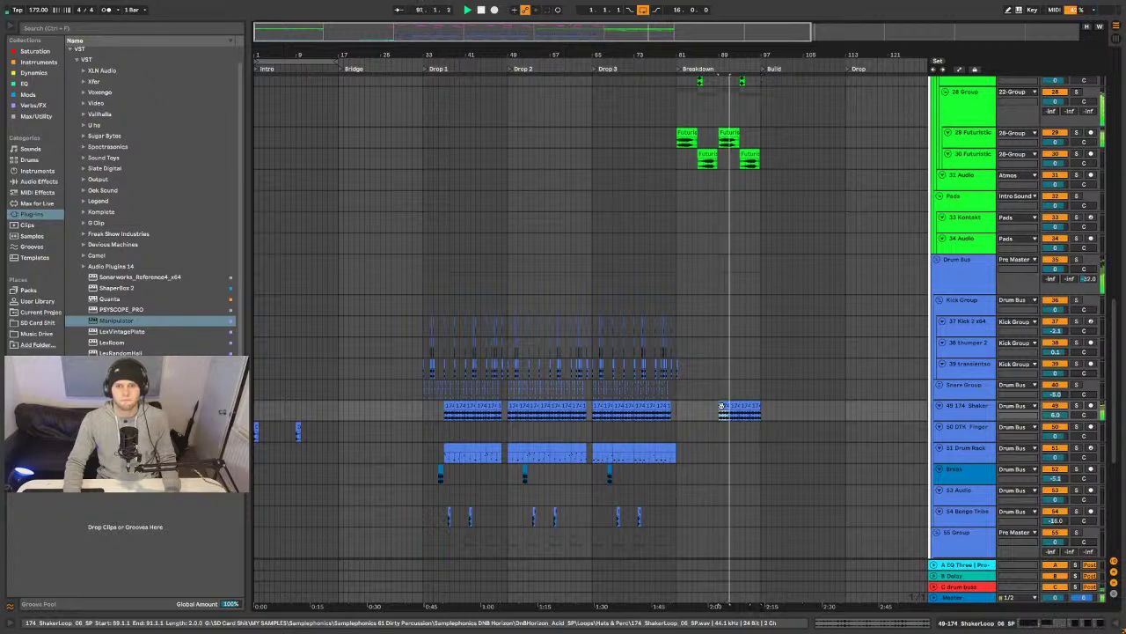
- Listen to the second half of the Breakdown with the shaker loops and examine the atmosphere and drum tracks around them
{"action": "key", "text": "plus"}
{"action": "key", "text": "plus"}
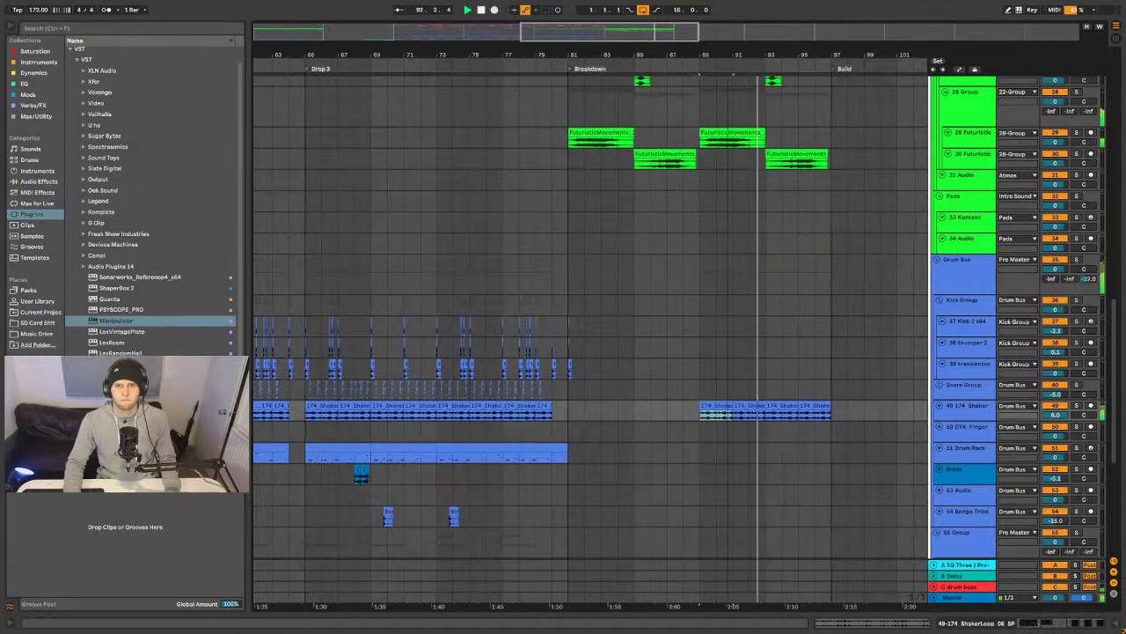
{"action": "key", "text": "minus"}
{"action": "scroll", "coordinate": [579, 448], "scroll_direction": "up", "scroll_amount": 5}
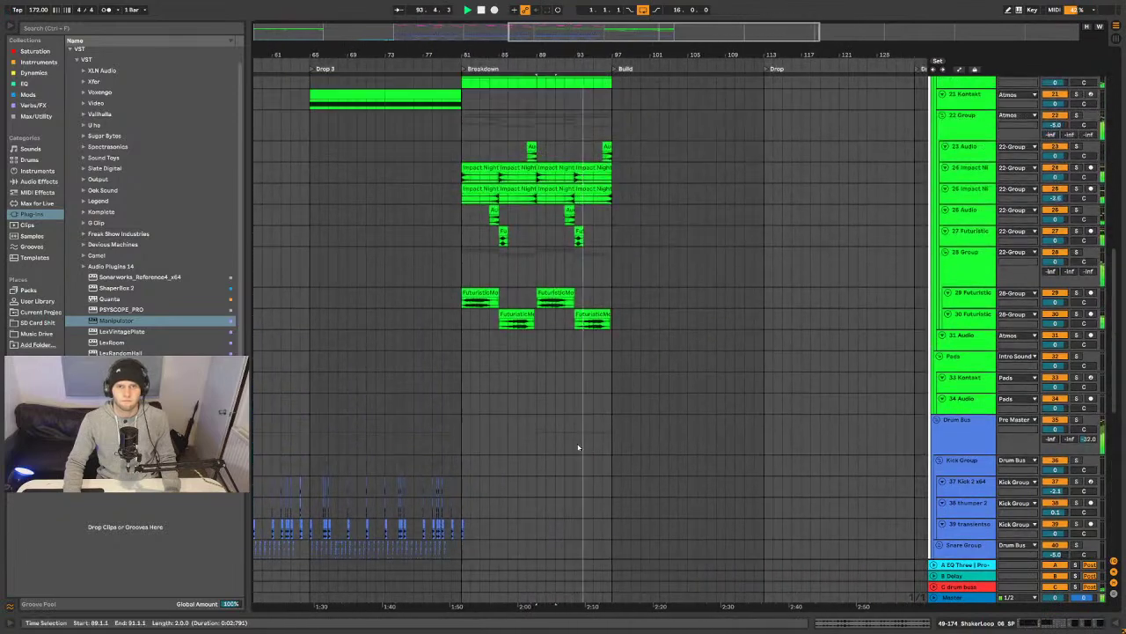
{"action": "scroll", "coordinate": [578, 448], "scroll_direction": "up", "scroll_amount": 10}
{"action": "scroll", "coordinate": [533, 402], "scroll_direction": "down", "scroll_amount": 5}
{"action": "scroll", "coordinate": [542, 406], "scroll_direction": "down", "scroll_amount": 10}
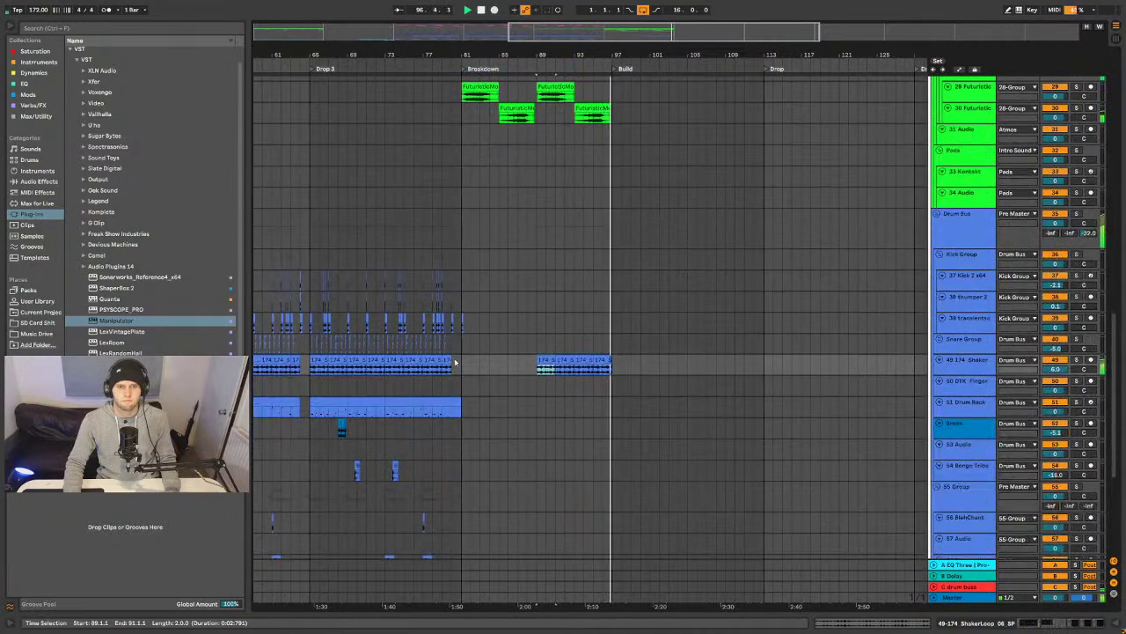
{"action": "scroll", "coordinate": [480, 374], "scroll_direction": "up", "scroll_amount": 3}
{"action": "scroll", "coordinate": [440, 326], "scroll_direction": "down", "scroll_amount": 3}
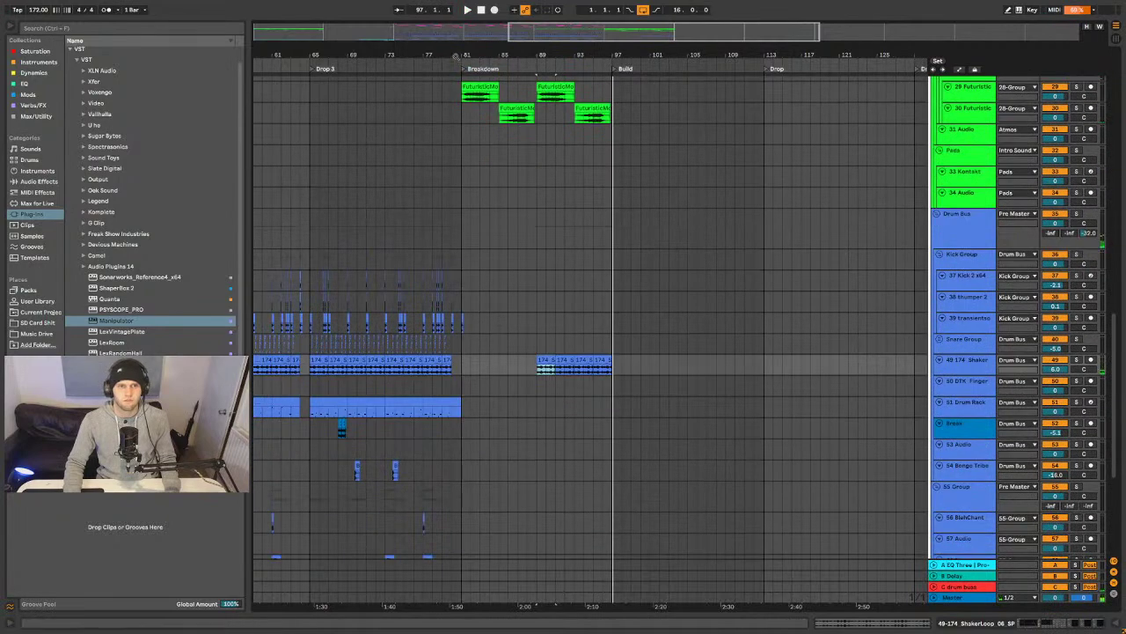
- Copy the four-bar Break clip at bar 25 in the Build group to bar 89 and repeat it up to bar 97
{"action": "left_click_drag", "start_coordinate": [456, 54], "coordinate": [779, 90]}
{"action": "scroll", "coordinate": [447, 447], "scroll_direction": "down", "scroll_amount": 10}
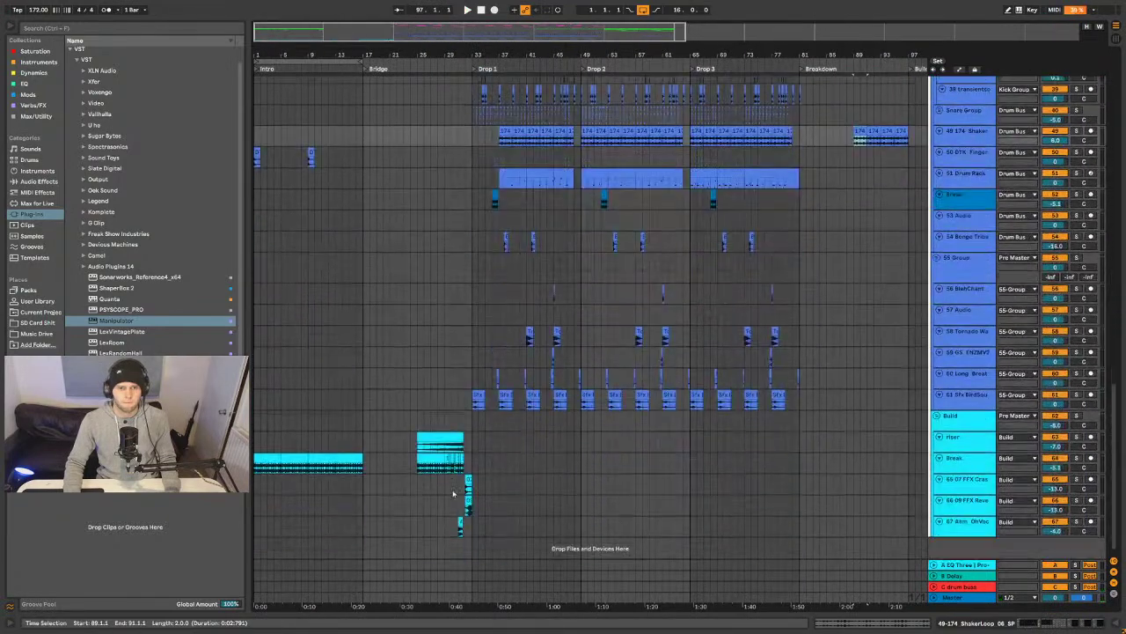
{"action": "left_click", "coordinate": [427, 453]}
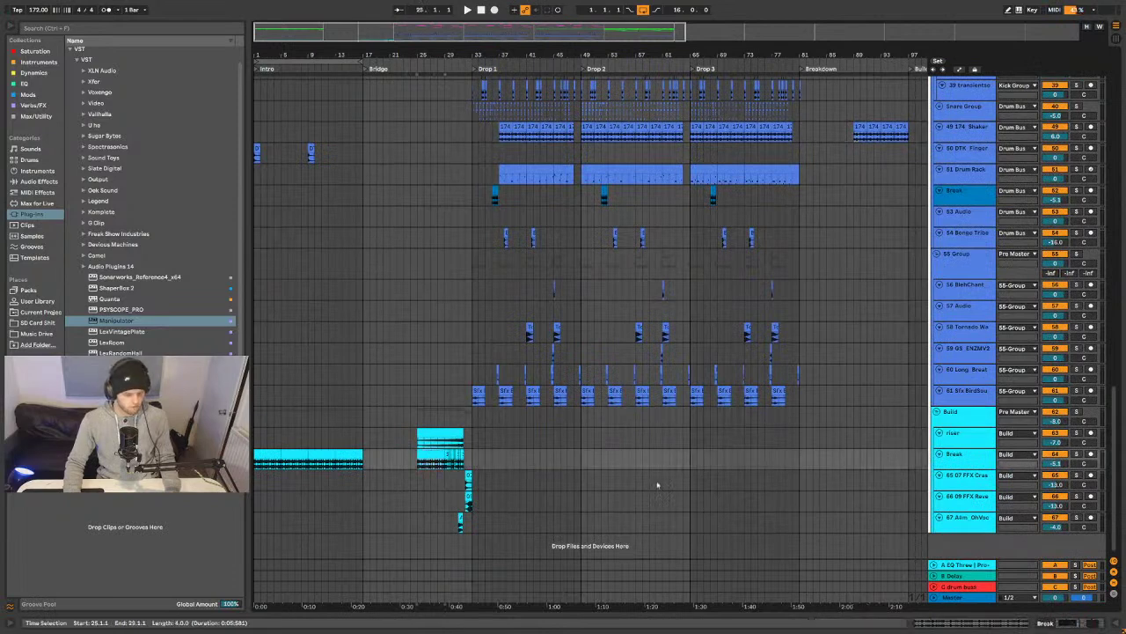
{"action": "left_click", "coordinate": [860, 460]}
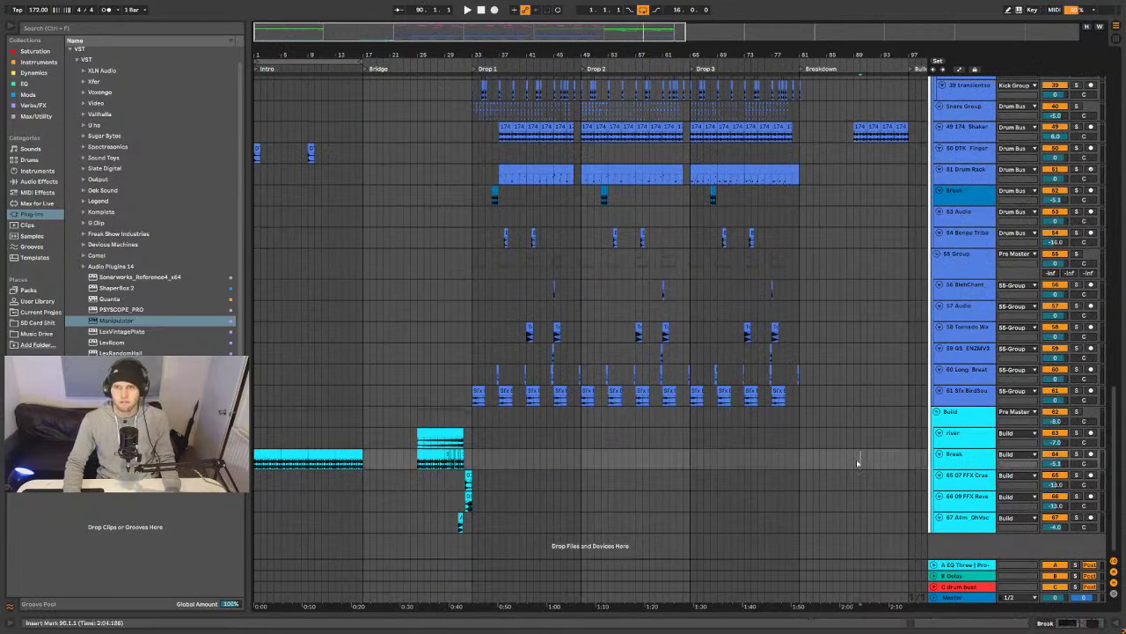
{"action": "key", "text": "ctrl+v"}
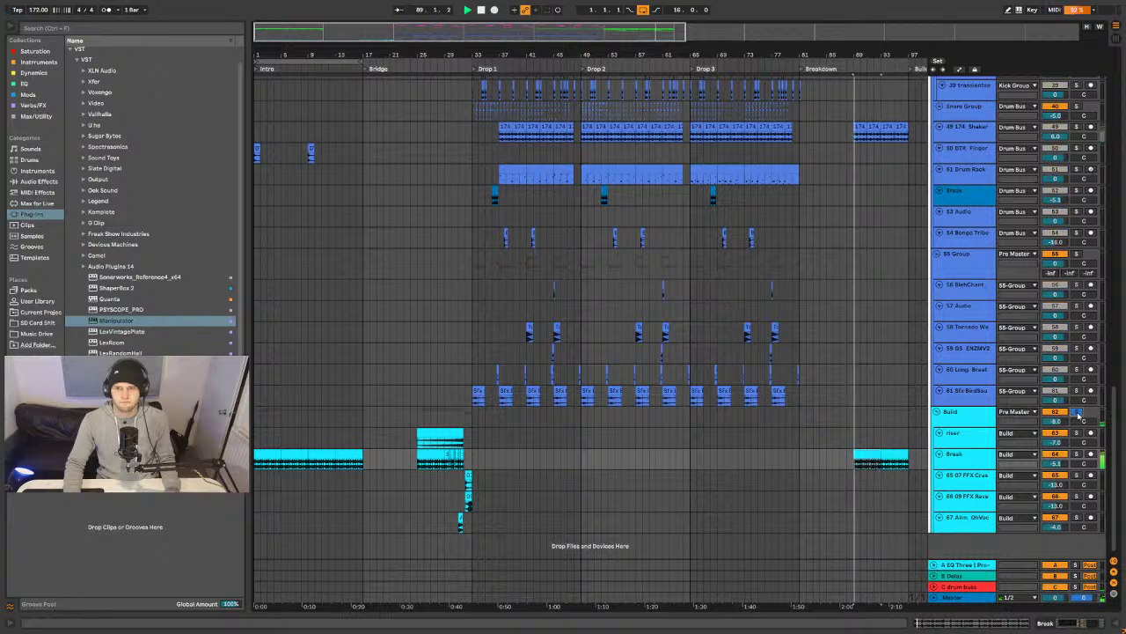
- Examine the Break track's EQ Eight and OTT devices and review the arrangement's tracks around the copied break
{"action": "left_click", "coordinate": [985, 455]}
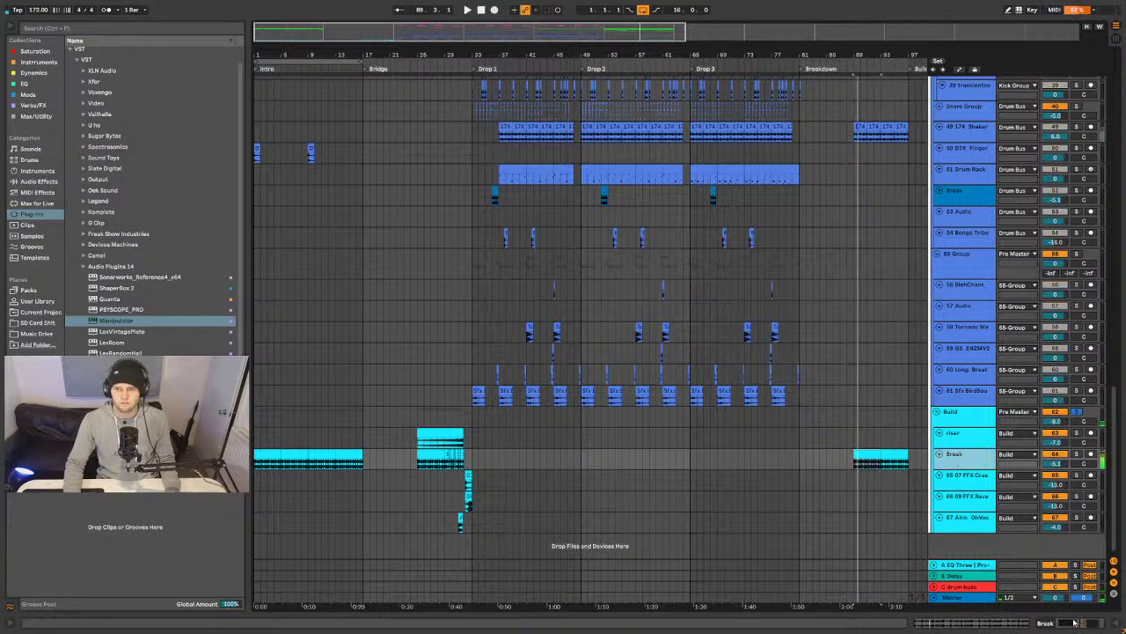
{"action": "key", "text": "shift+Tab"}
{"action": "scroll", "coordinate": [791, 414], "scroll_direction": "down", "scroll_amount": 3}
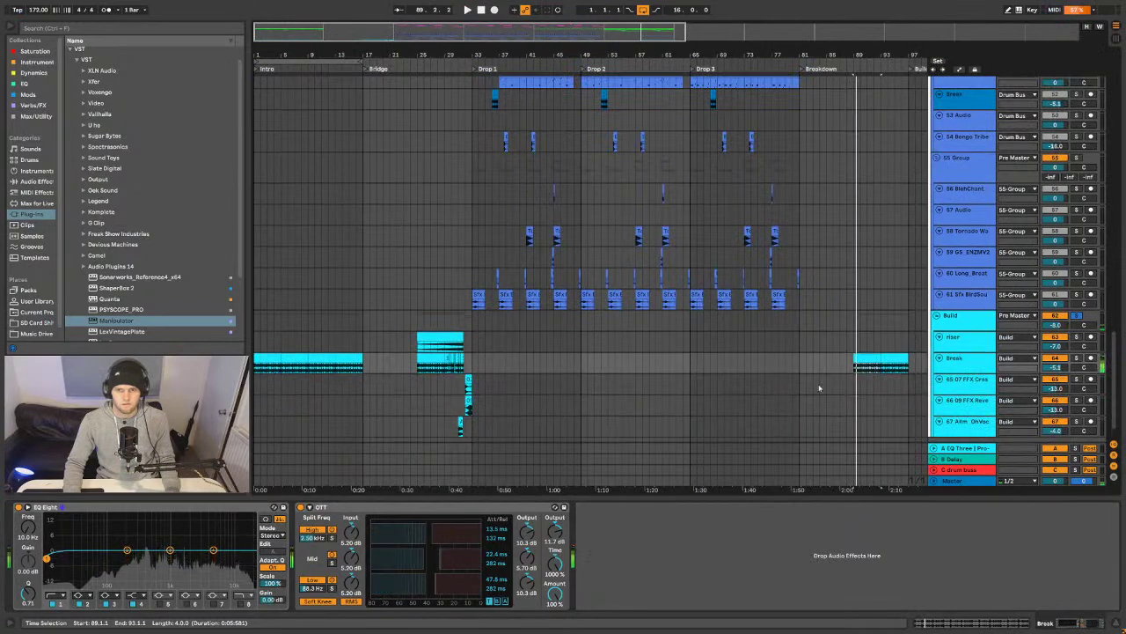
{"action": "scroll", "coordinate": [887, 354], "scroll_direction": "up", "scroll_amount": 7}
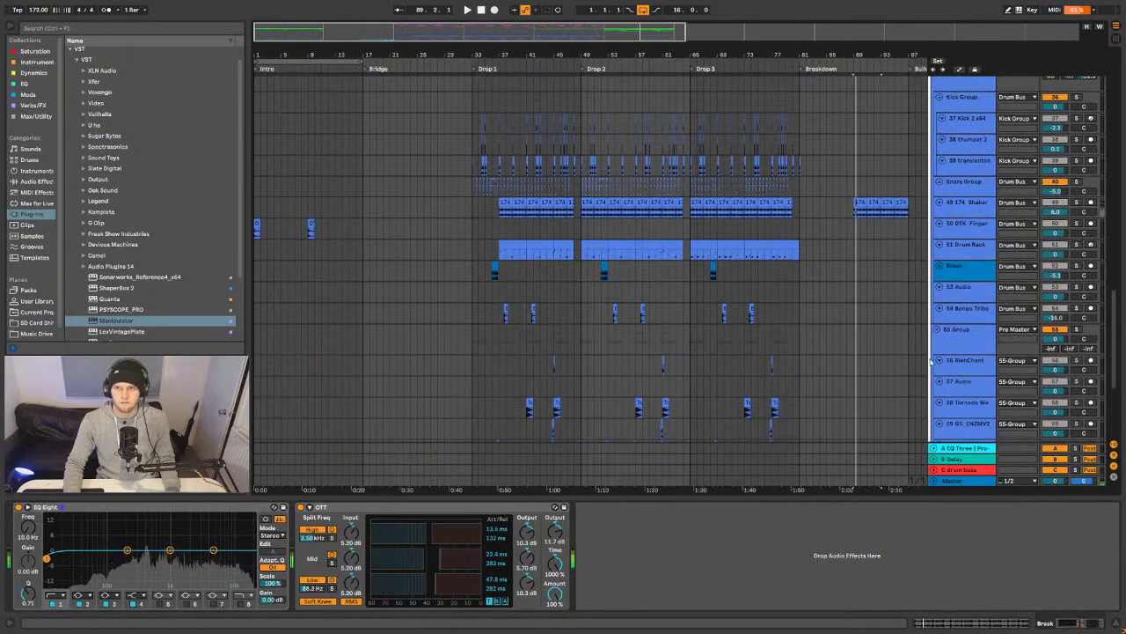
{"action": "scroll", "coordinate": [931, 360], "scroll_direction": "up", "scroll_amount": 3}
{"action": "scroll", "coordinate": [931, 361], "scroll_direction": "up", "scroll_amount": 7}
{"action": "scroll", "coordinate": [935, 362], "scroll_direction": "down", "scroll_amount": 12}
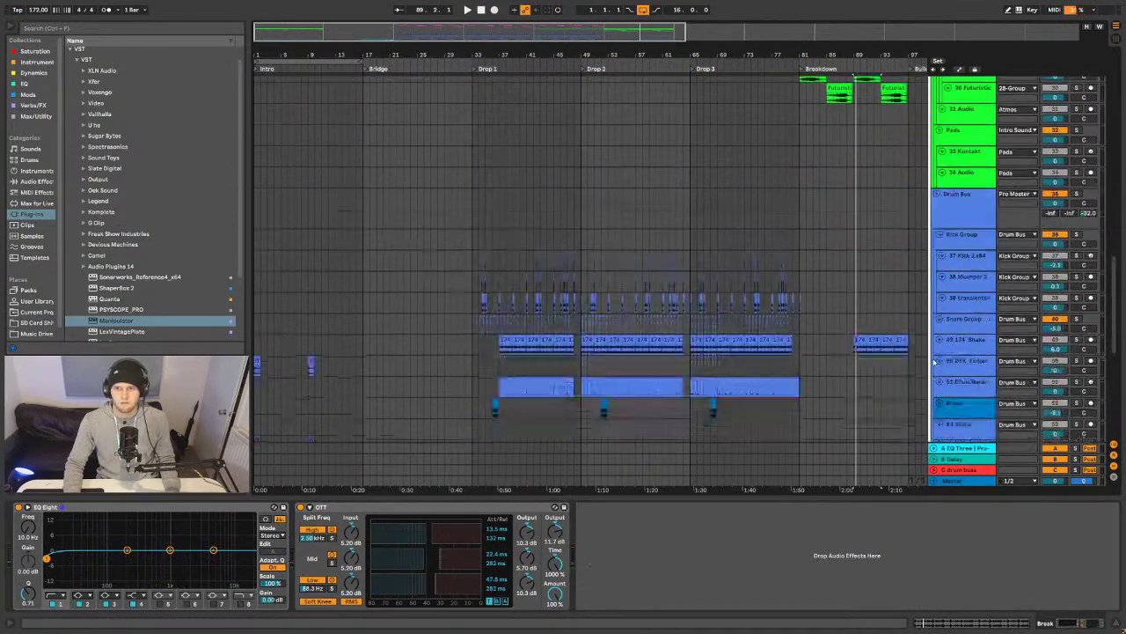
{"action": "scroll", "coordinate": [937, 365], "scroll_direction": "down", "scroll_amount": 4}
{"action": "left_click", "coordinate": [873, 359]}
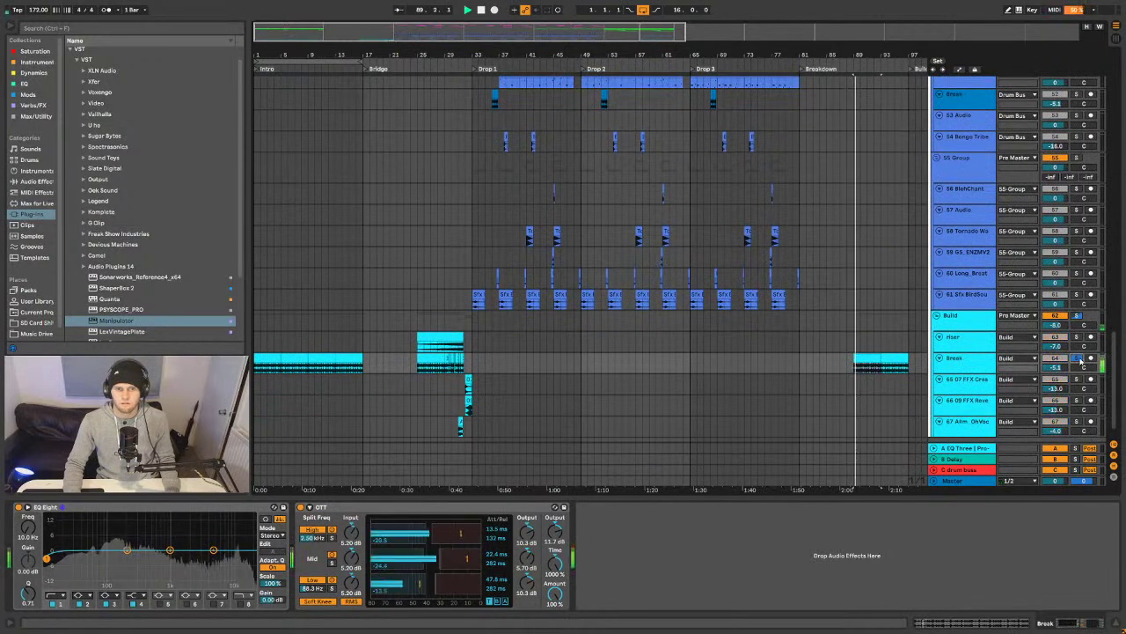
- Lower the Build group's Auto Filter frequency automation to 26.0 Hz from the start of the Breakdown and play the break unsoloed
{"action": "left_click", "coordinate": [984, 357]}
{"action": "left_click", "coordinate": [972, 327]}
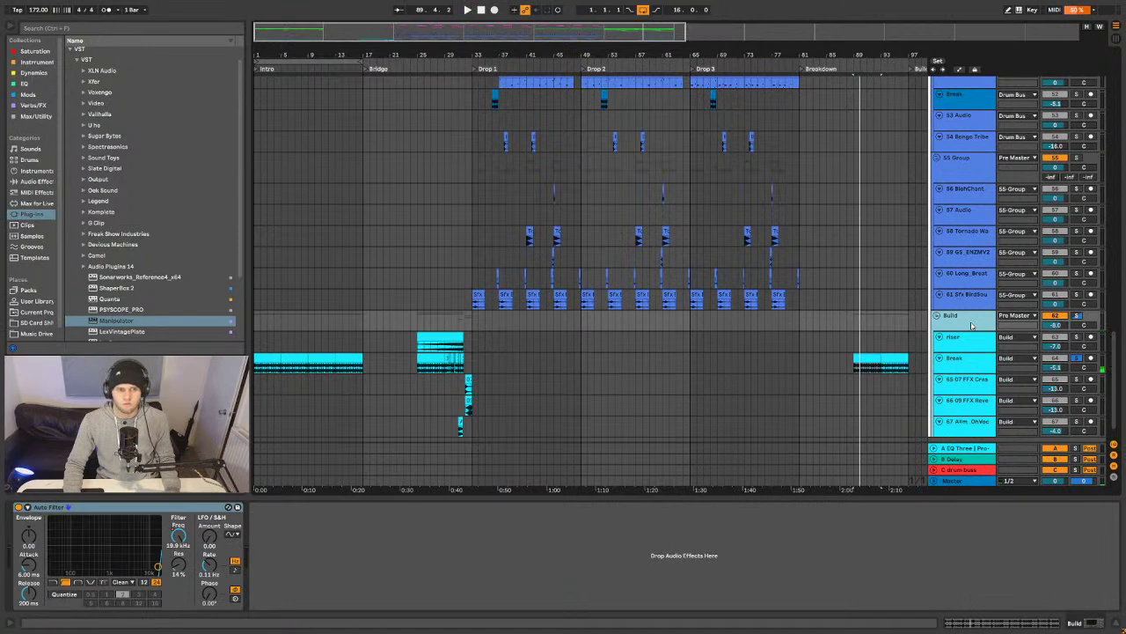
{"action": "key", "text": "a"}
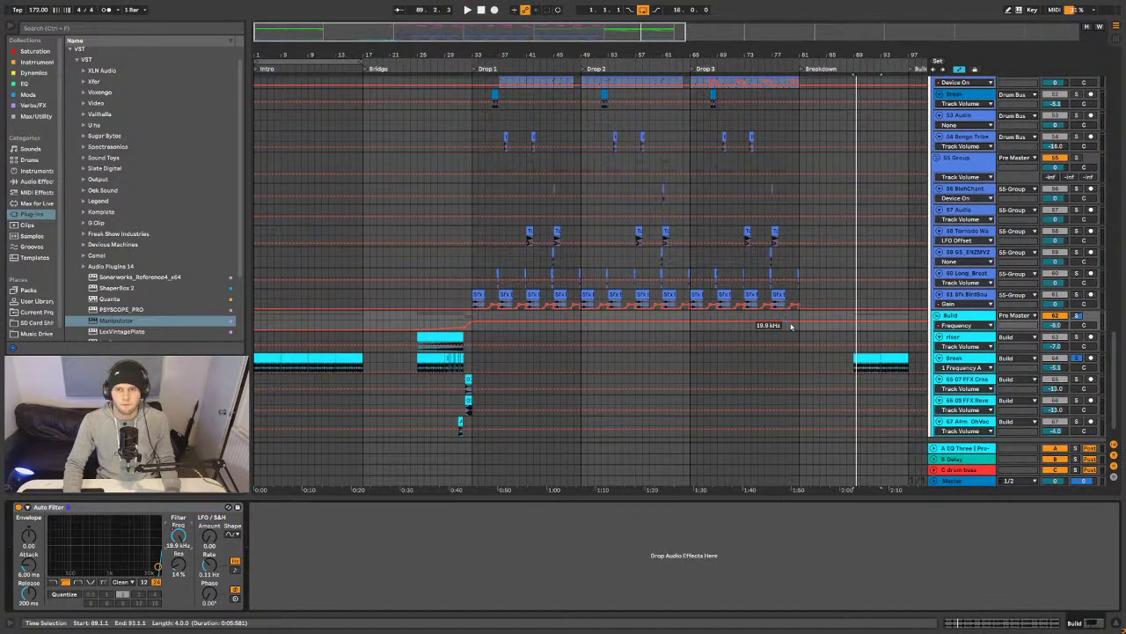
{"action": "left_click_drag", "start_coordinate": [803, 325], "coordinate": [803, 333]}
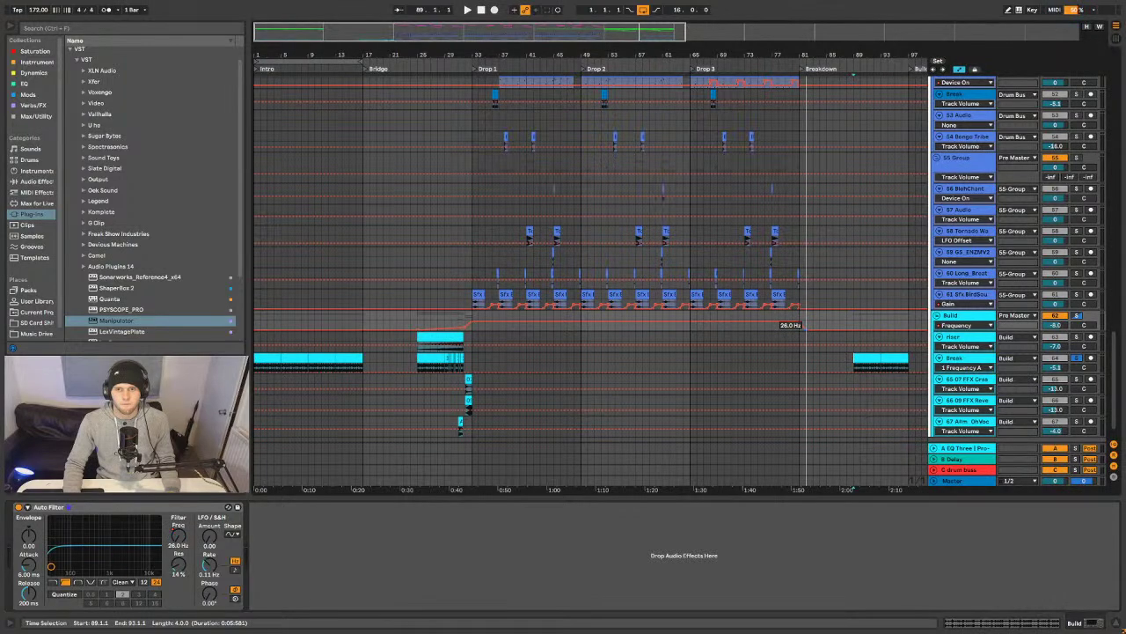
{"action": "key", "text": "space"}
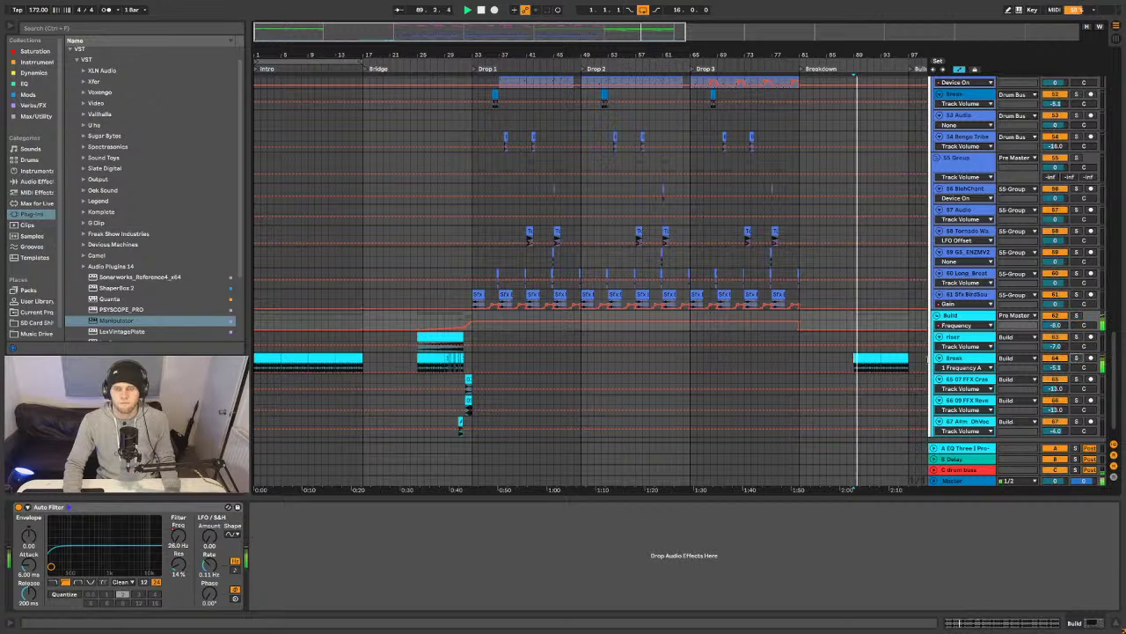
{"action": "left_click", "coordinate": [1114, 623]}
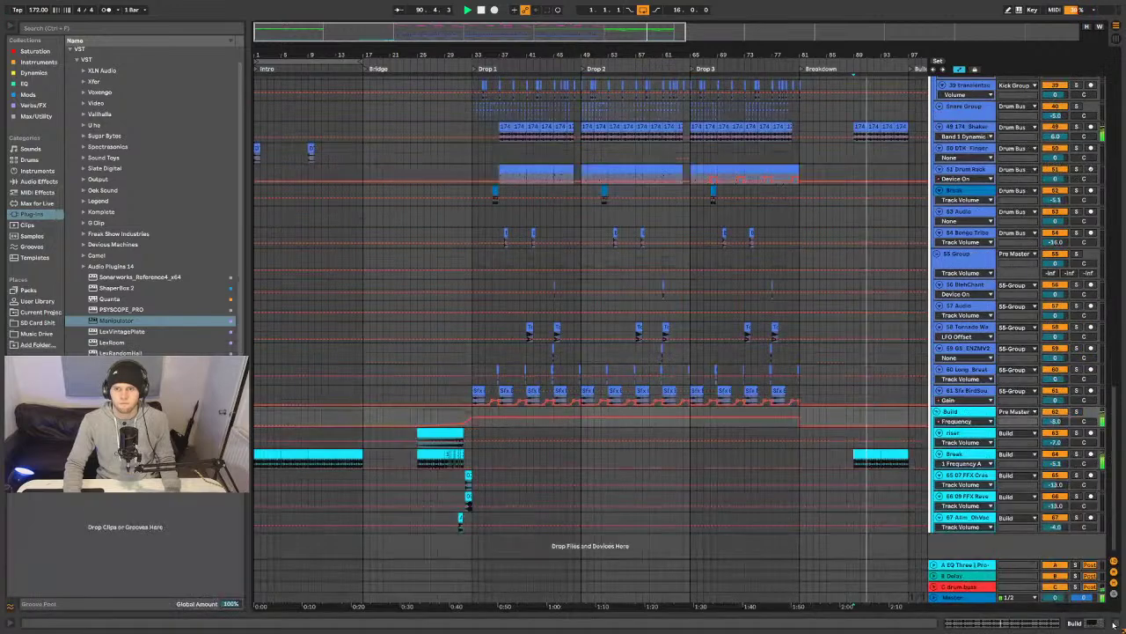
{"action": "key", "text": "a"}
- Insert a new audio track below Break in the Build group and move the Breakdown's break clips onto it
{"action": "left_click", "coordinate": [973, 461]}
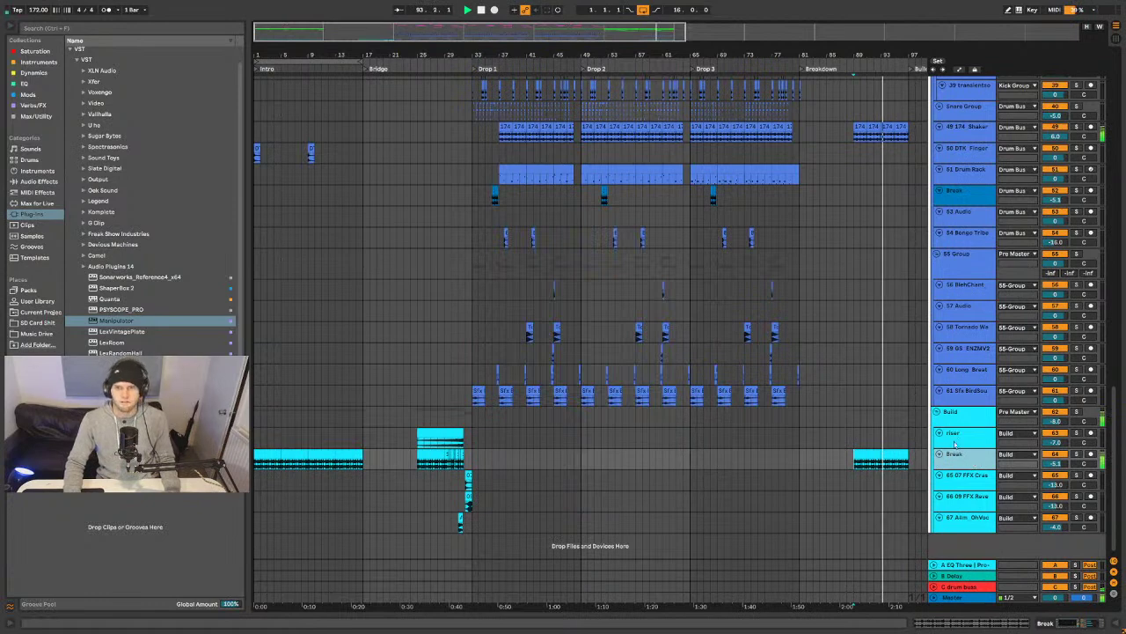
{"action": "left_click_drag", "start_coordinate": [857, 58], "coordinate": [736, 53]}
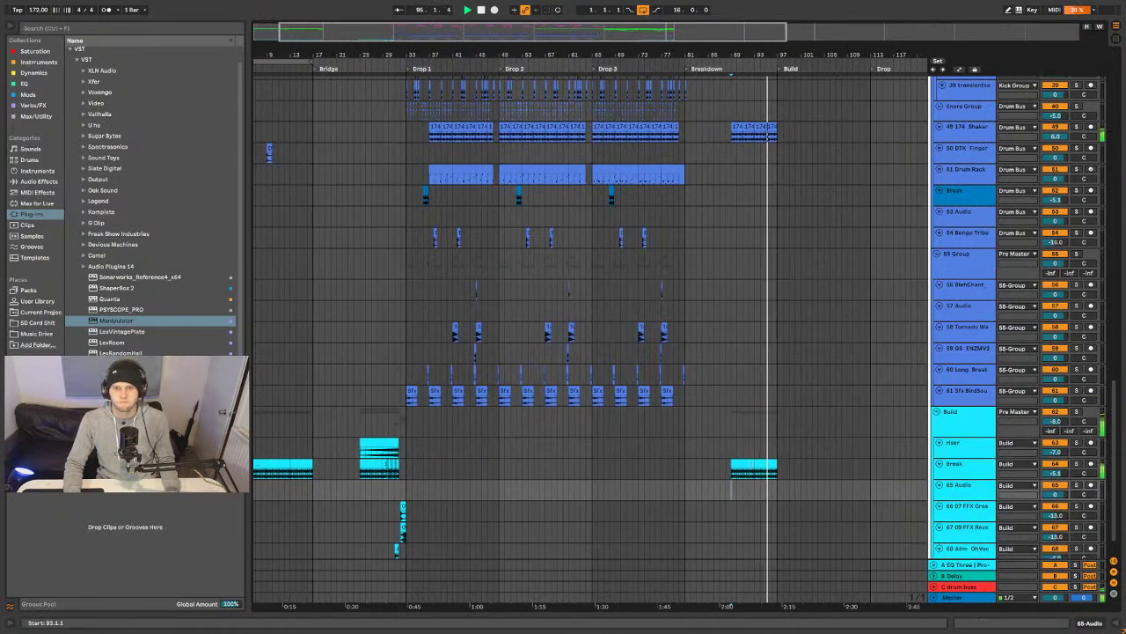
{"action": "key", "text": "ctrl+t"}
{"action": "left_click_drag", "start_coordinate": [748, 465], "coordinate": [748, 486]}
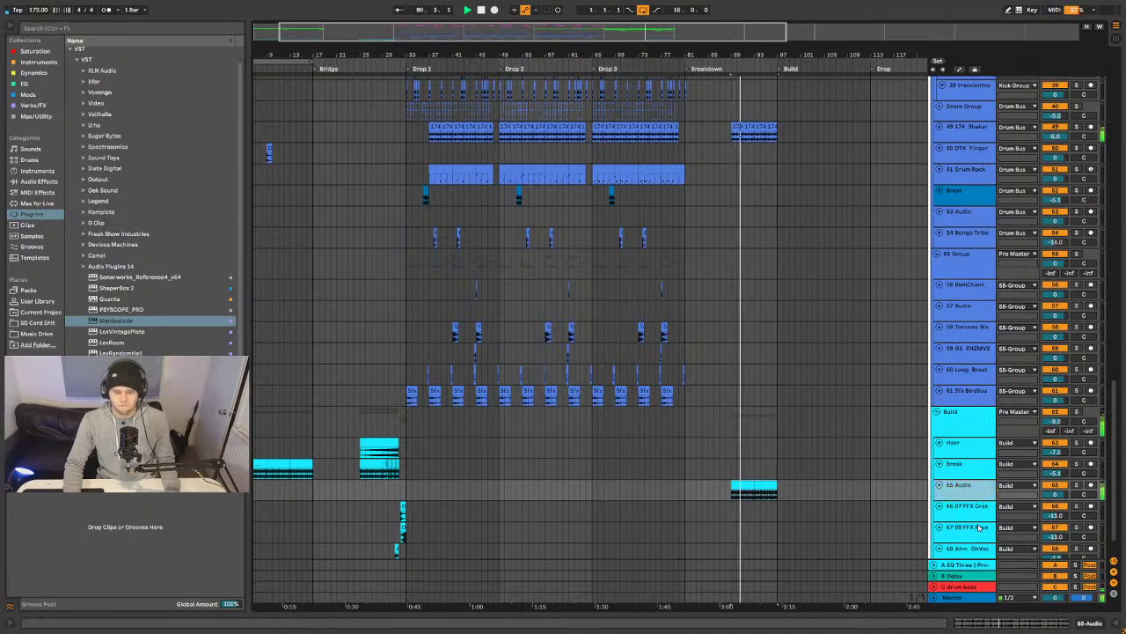
- Add the OTT preset to the new 65 Audio break track and enlarge the track's height in the arrangement
{"action": "key", "text": "ctrl+f"}
{"action": "type", "text": "ott"}
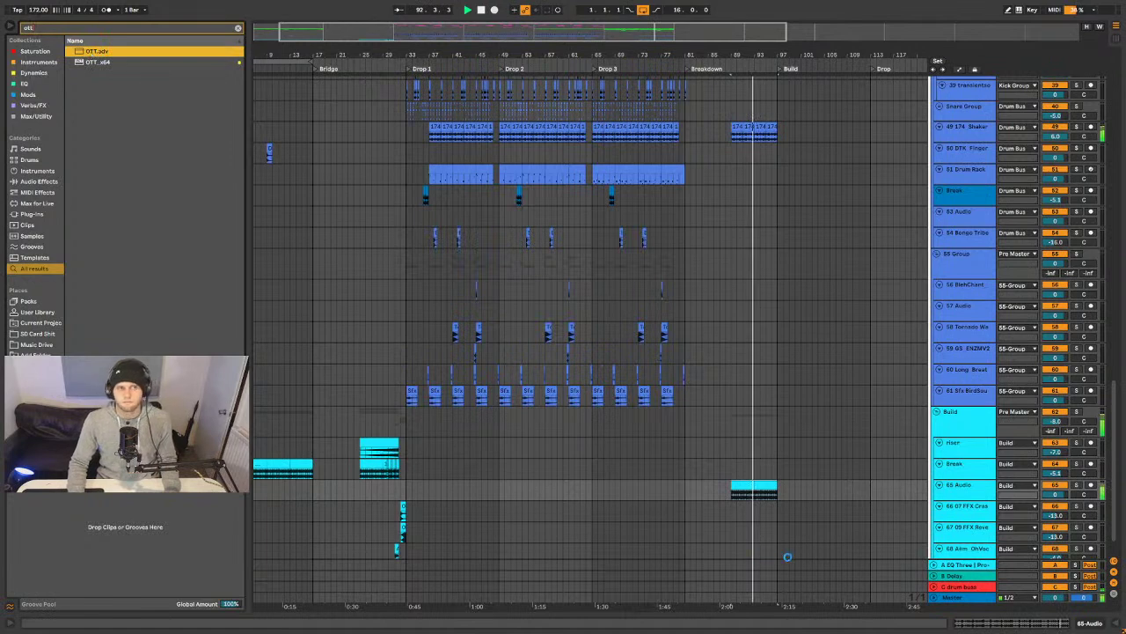
{"action": "key", "text": "Return"}
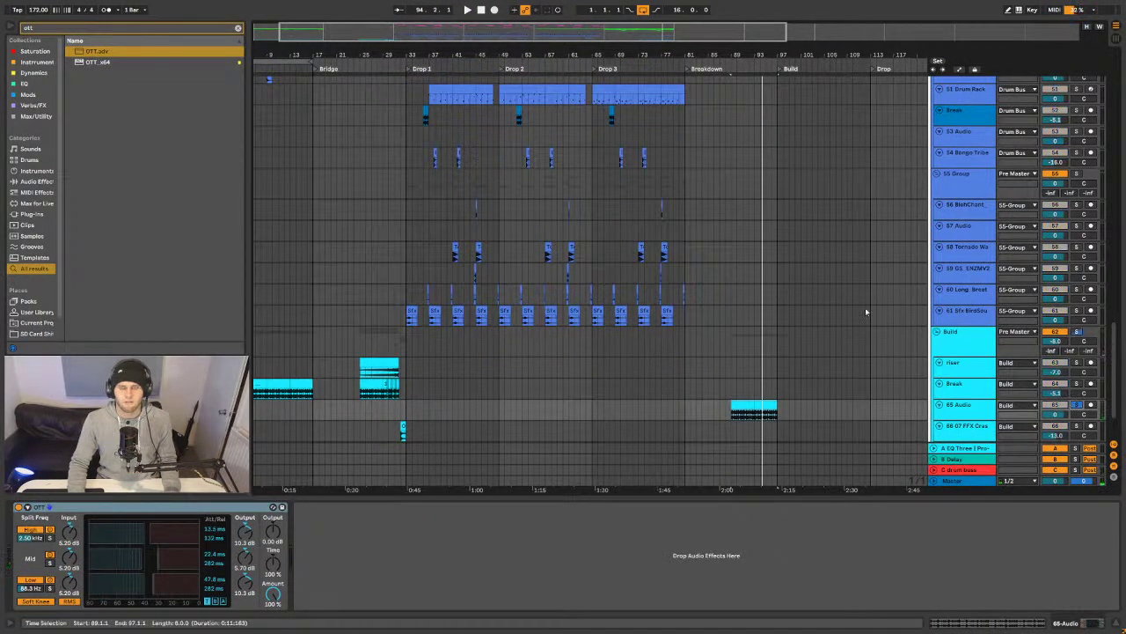
{"action": "key", "text": "plus"}
{"action": "key", "text": "plus"}
{"action": "key", "text": "plus"}
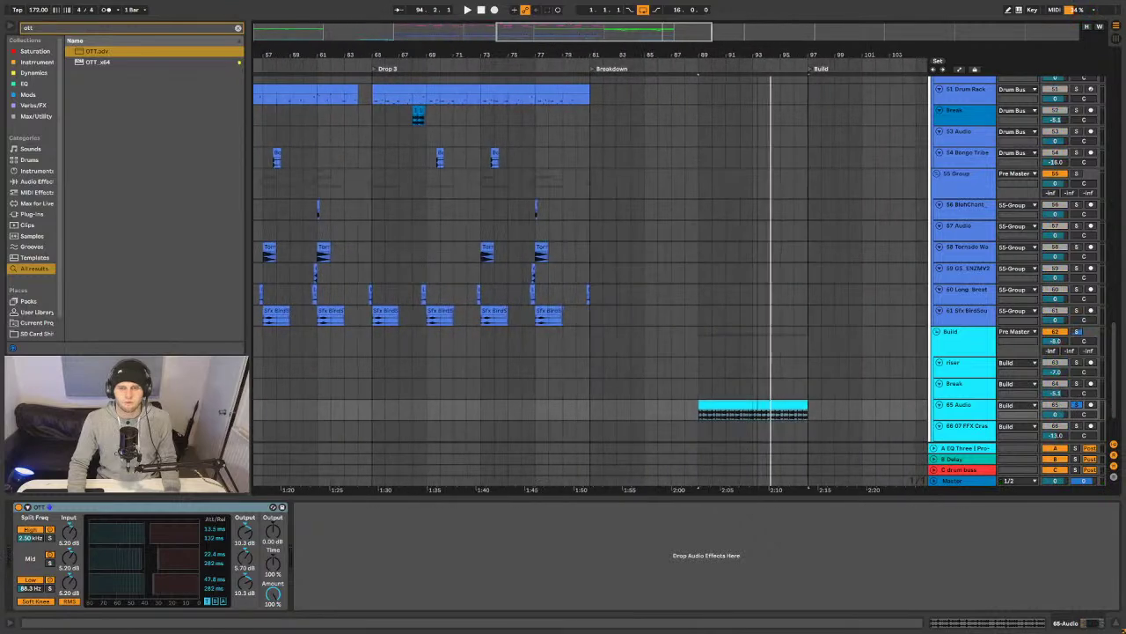
{"action": "key", "text": "minus"}
{"action": "scroll", "coordinate": [814, 308], "scroll_direction": "down", "scroll_amount": 2}
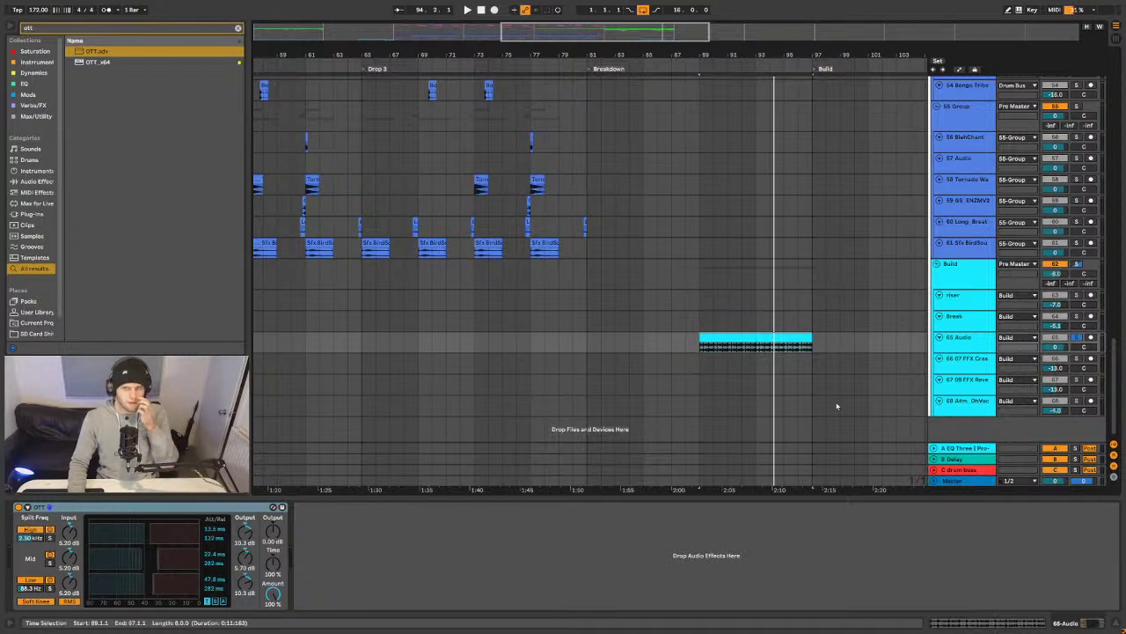
{"action": "left_click_drag", "start_coordinate": [955, 349], "coordinate": [956, 376]}
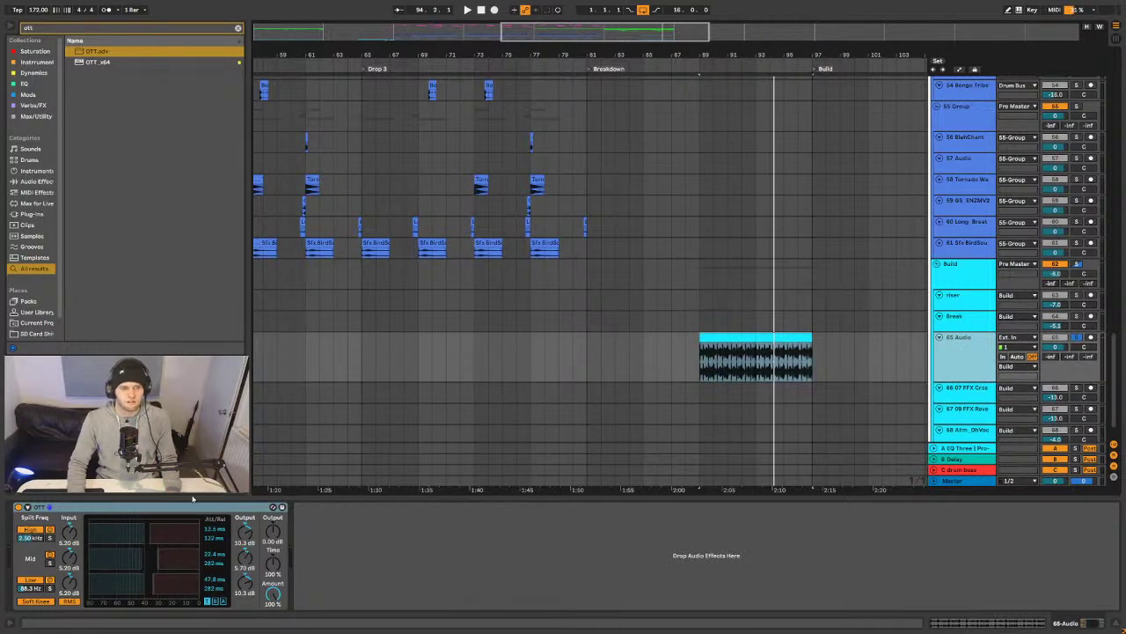
- Set the OTT's Time to 1000 %, reduce its Amount and raise its Output while auditioning the break
{"action": "key", "text": "space"}
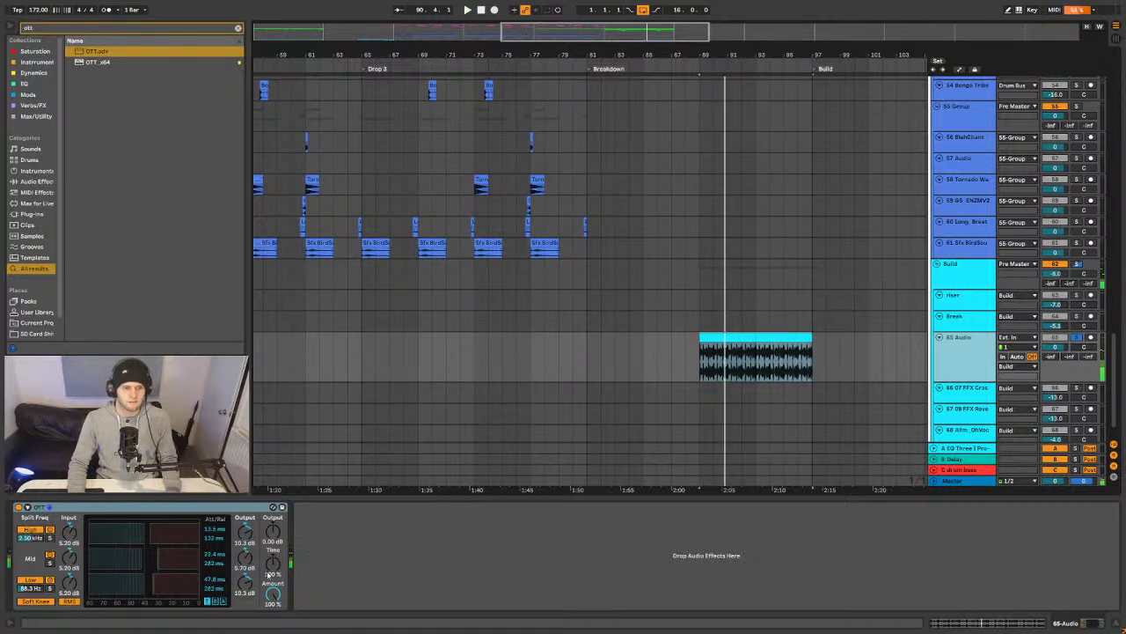
{"action": "key", "text": "space"}
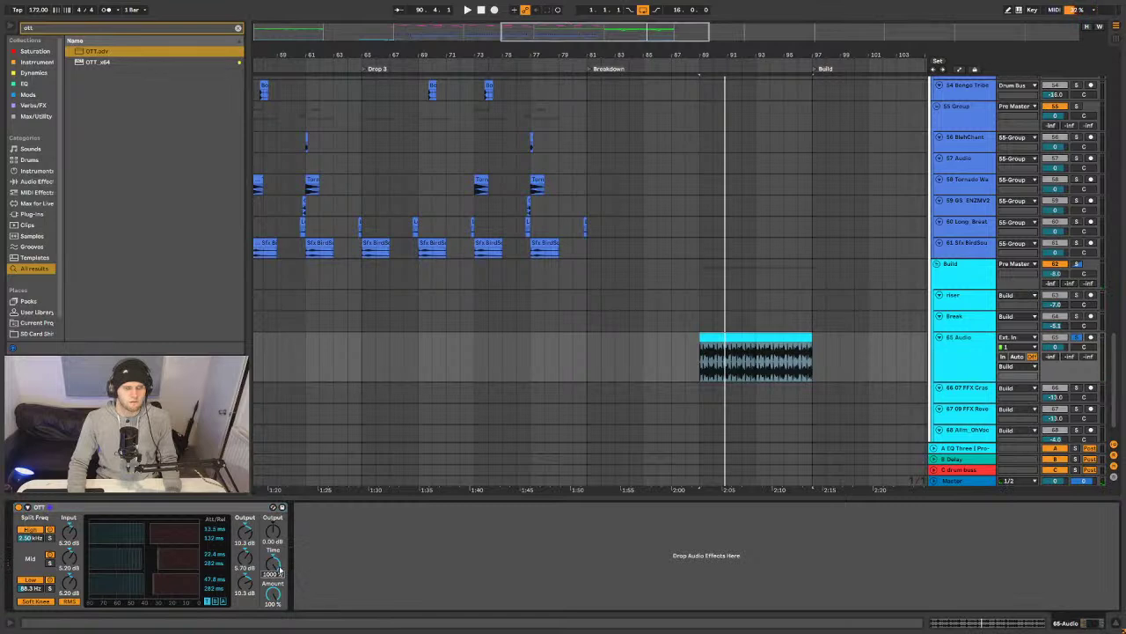
{"action": "key", "text": "space"}
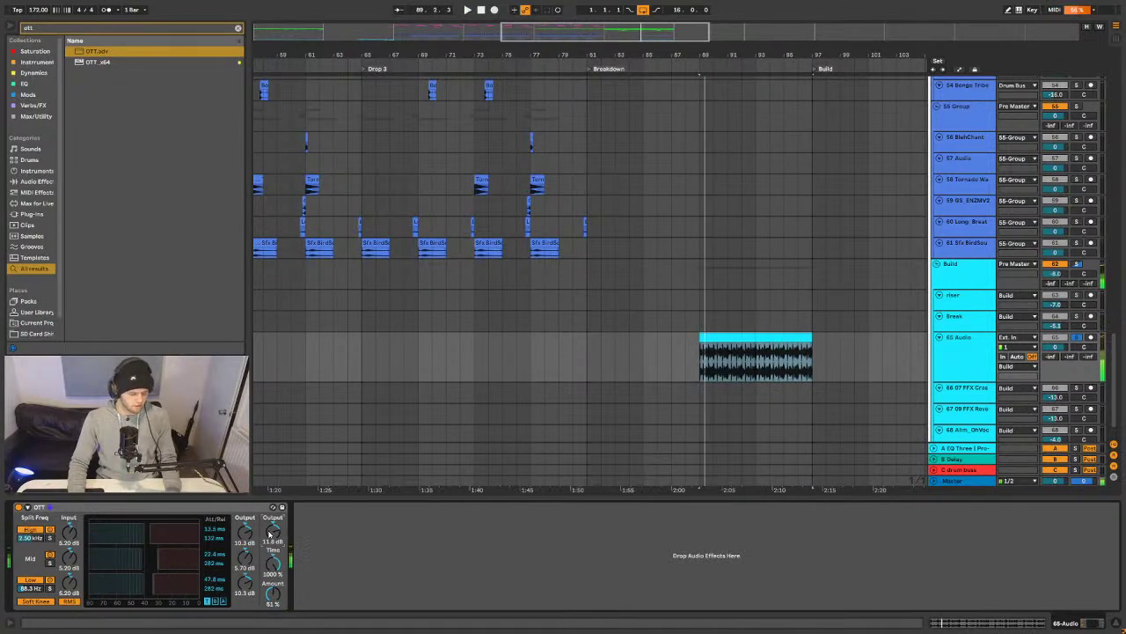
- Find the soothe2 plug-in in the browser and add it after the OTT on the break track
{"action": "key", "text": "ctrl+f"}
{"action": "type", "text": "as"}
{"action": "key", "text": "BackSpace"}
{"action": "key", "text": "BackSpace"}
{"action": "type", "text": "so"}
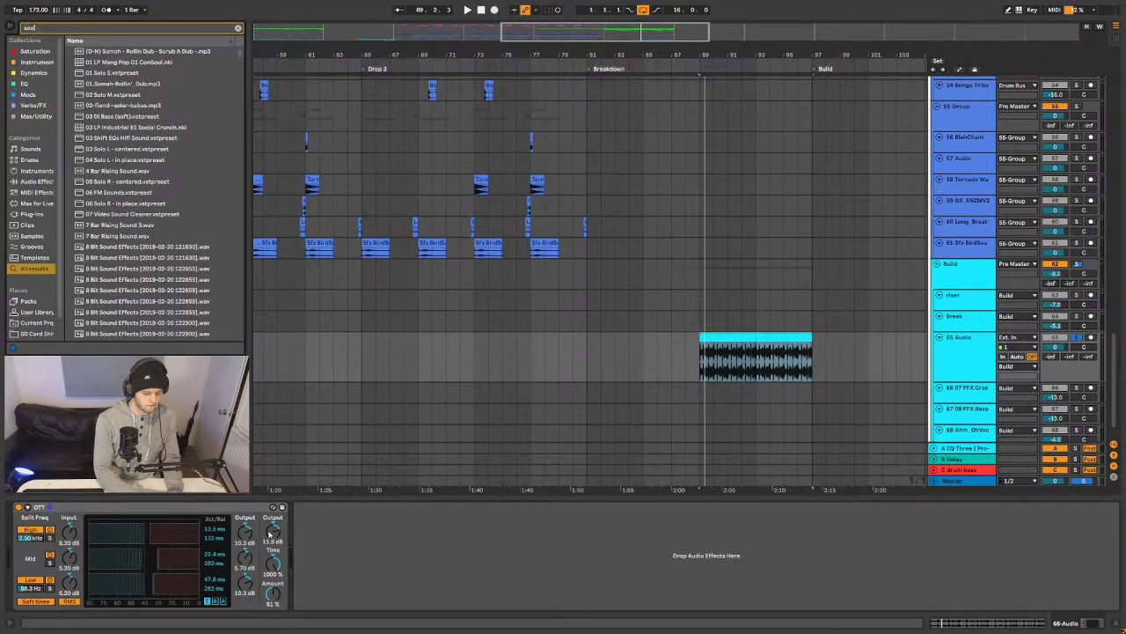
{"action": "type", "text": "oth"}
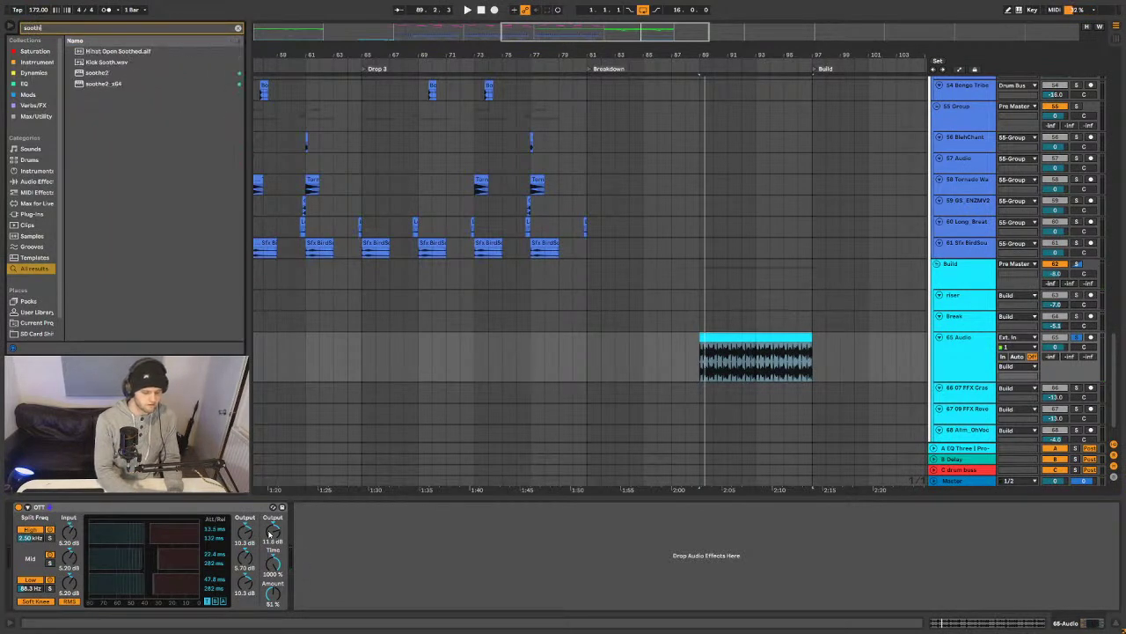
{"action": "double_click", "coordinate": [99, 73]}
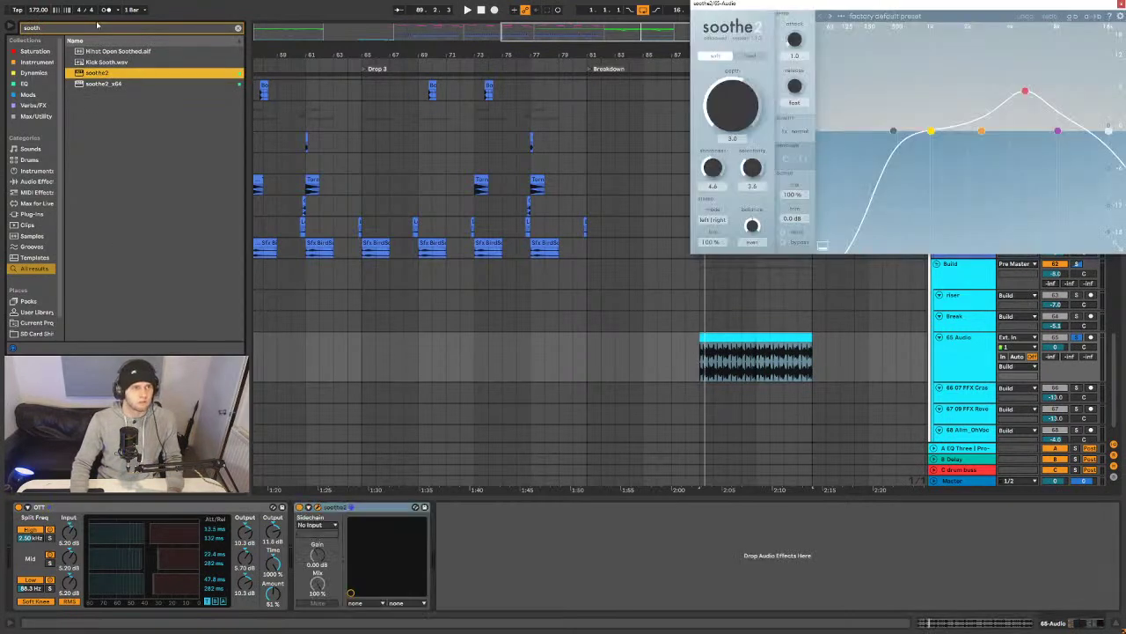
- Add the spiff plug-in after soothe2 and place its window clear of the soothe2 window
{"action": "left_click", "coordinate": [95, 29]}
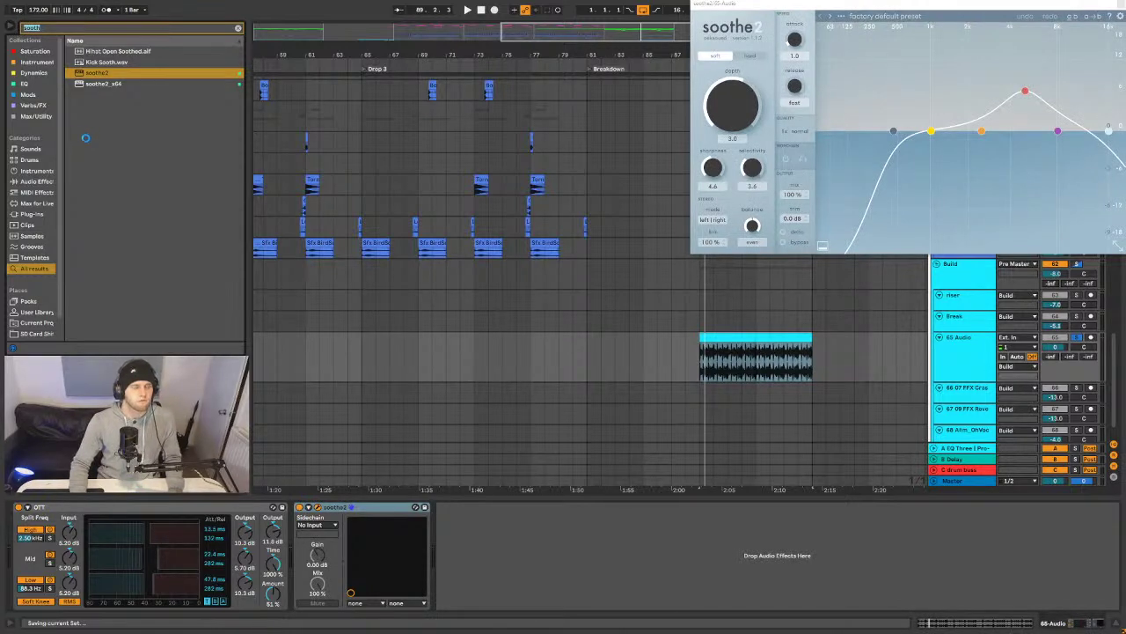
{"action": "type", "text": "piff"}
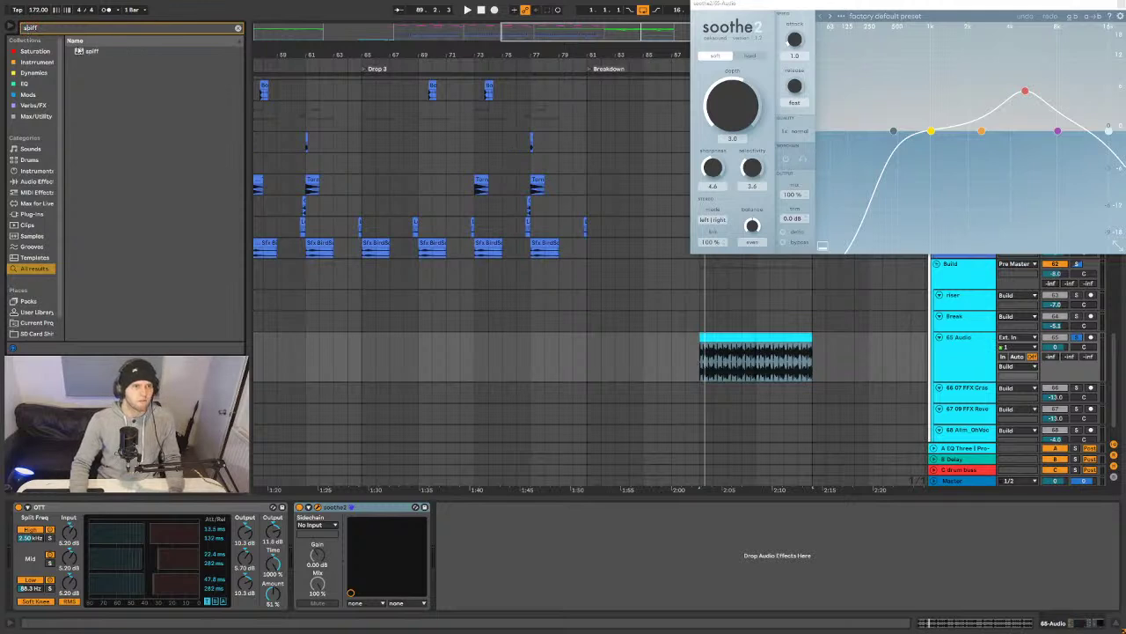
{"action": "key", "text": "Down"}
{"action": "key", "text": "Return"}
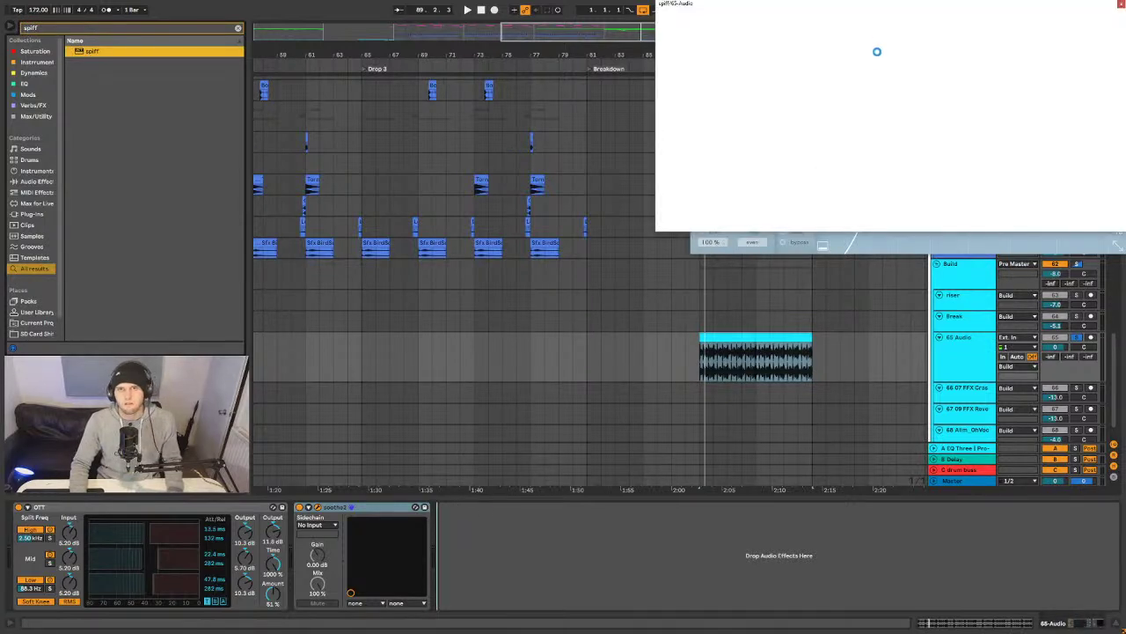
{"action": "left_click_drag", "start_coordinate": [874, 4], "coordinate": [355, 113]}
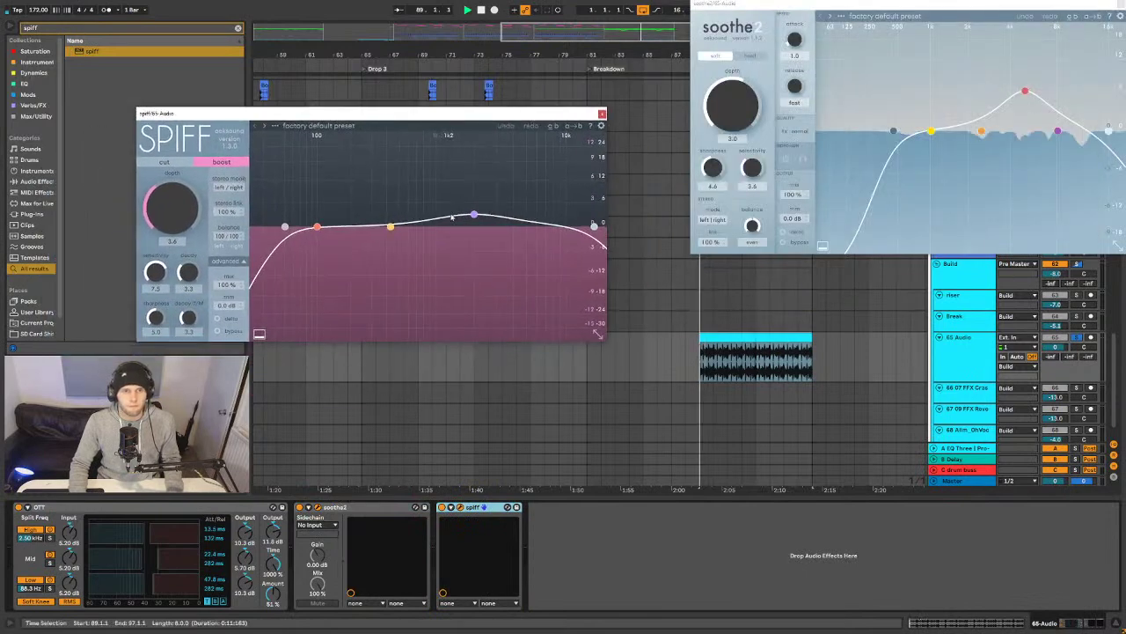
- Load spiff's Drums preset "Add punch to drum bus 2", audition it on the break and close the plug-in window
{"action": "left_click", "coordinate": [275, 126]}
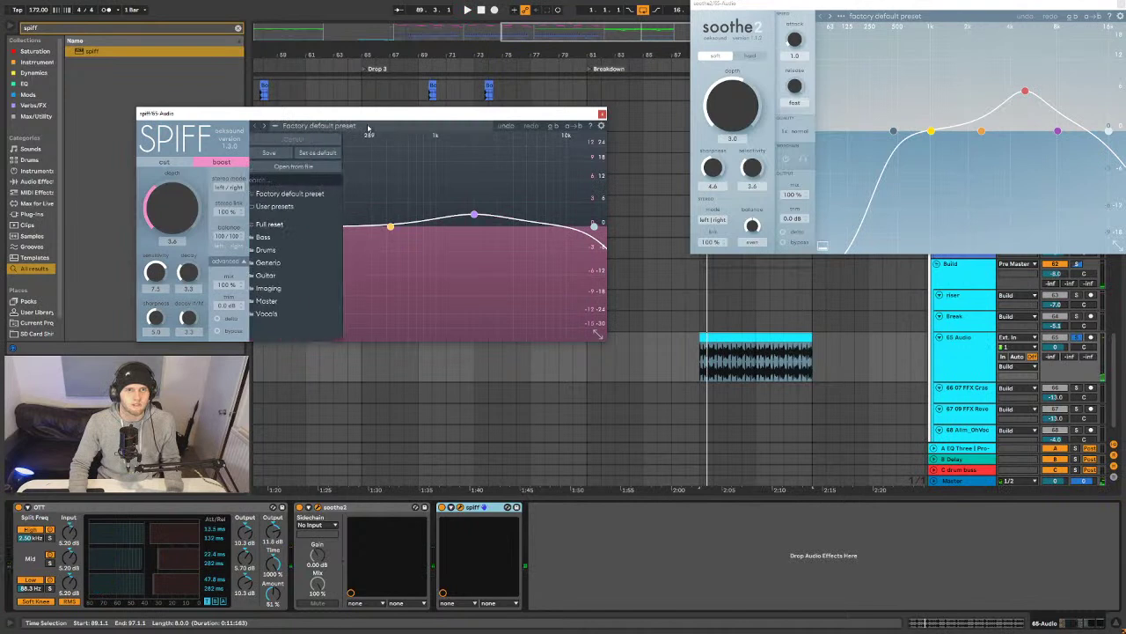
{"action": "mouse_move", "coordinate": [290, 250]}
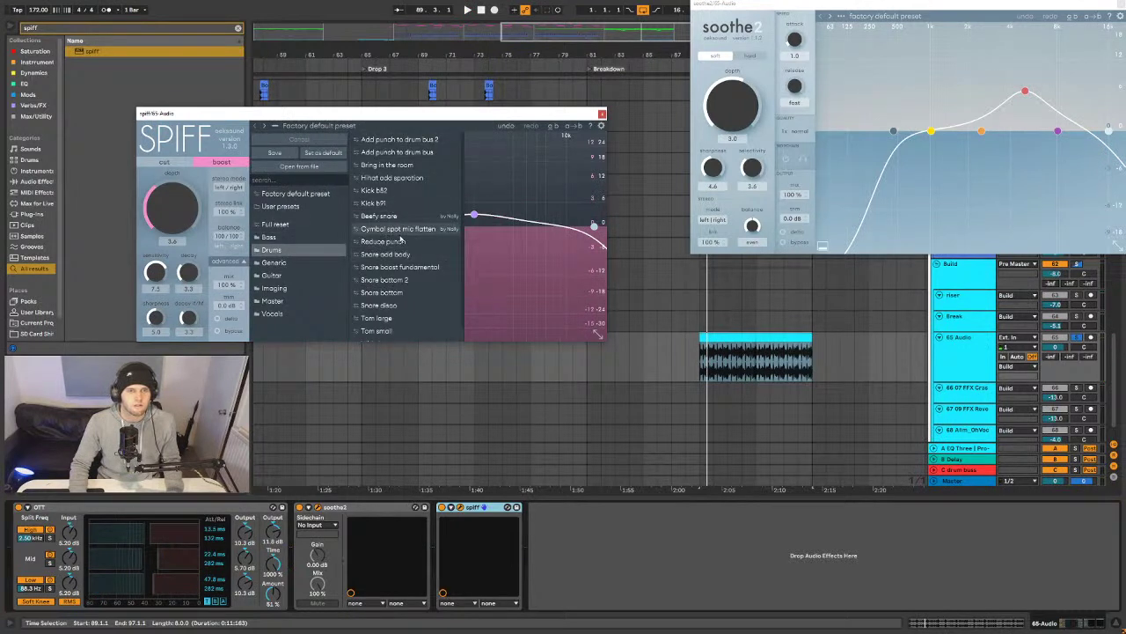
{"action": "scroll", "coordinate": [401, 292], "scroll_direction": "down", "scroll_amount": 1}
{"action": "scroll", "coordinate": [407, 145], "scroll_direction": "up", "scroll_amount": 1}
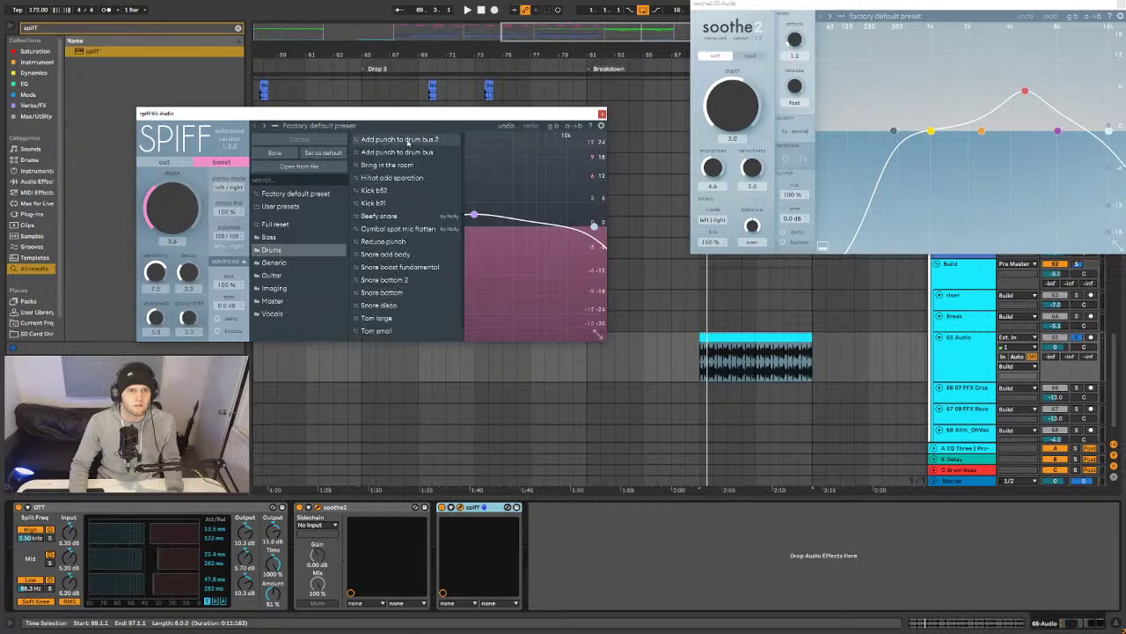
{"action": "left_click", "coordinate": [408, 141]}
{"action": "key", "text": "space"}
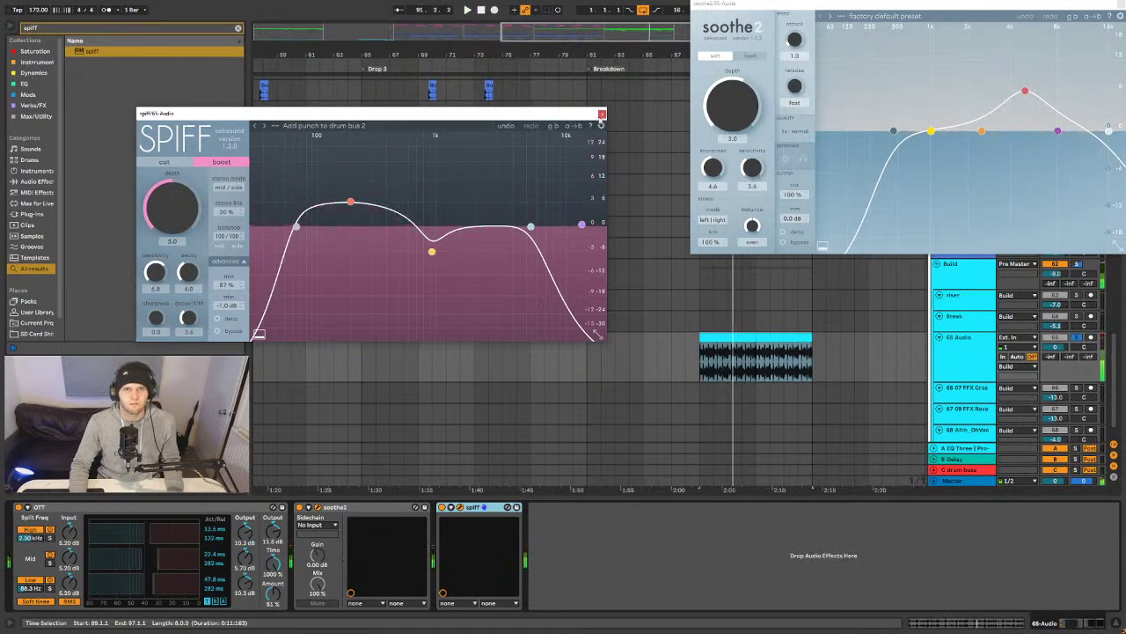
{"action": "left_click", "coordinate": [601, 114]}
- During playback, raise soothe2's red band to 12 dB at 2 kHz, purple to 12 dB at 12 kHz and orange to 12 dB at 410 Hz
{"action": "left_click_drag", "start_coordinate": [908, 3], "coordinate": [455, 138]}
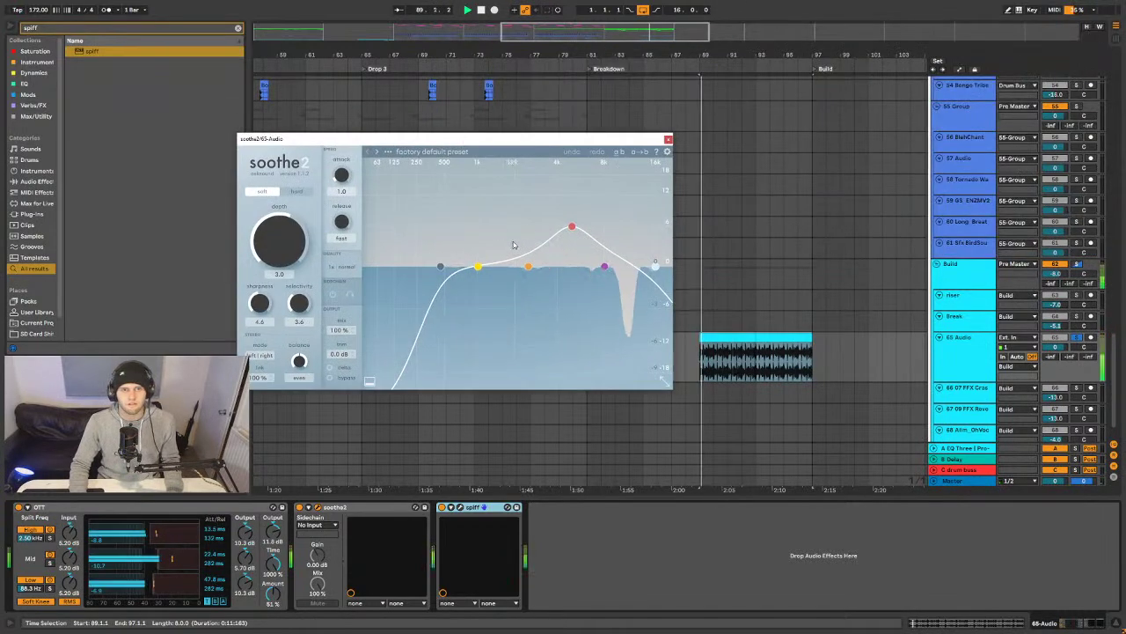
{"action": "left_click_drag", "start_coordinate": [575, 226], "coordinate": [459, 195]}
{"action": "left_click_drag", "start_coordinate": [462, 153], "coordinate": [532, 152]}
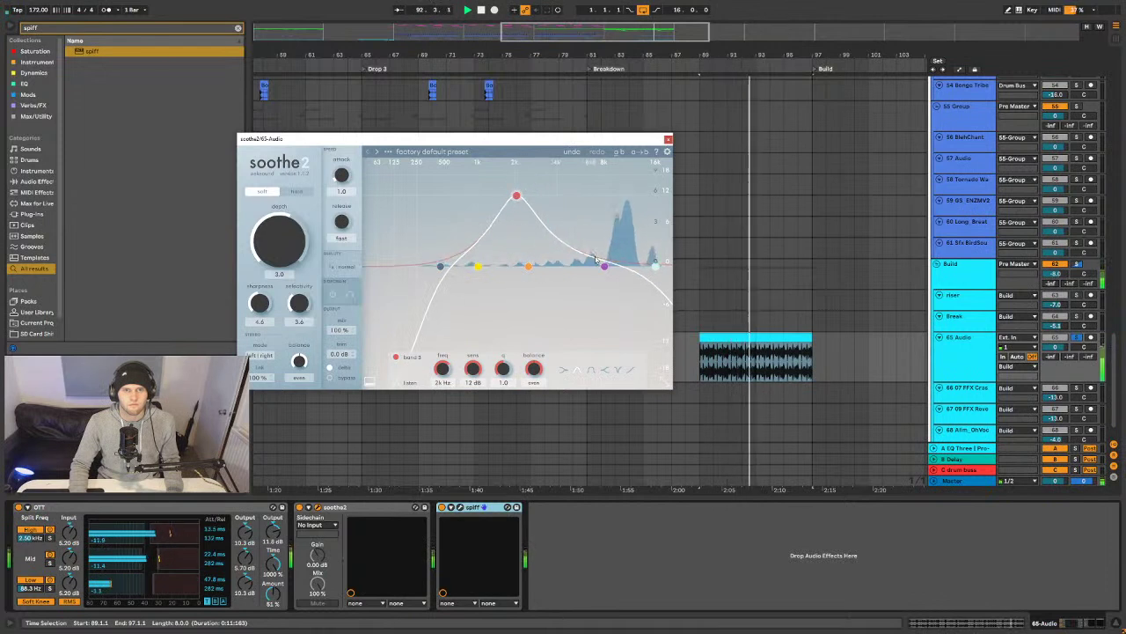
{"action": "left_click_drag", "start_coordinate": [604, 268], "coordinate": [643, 182]}
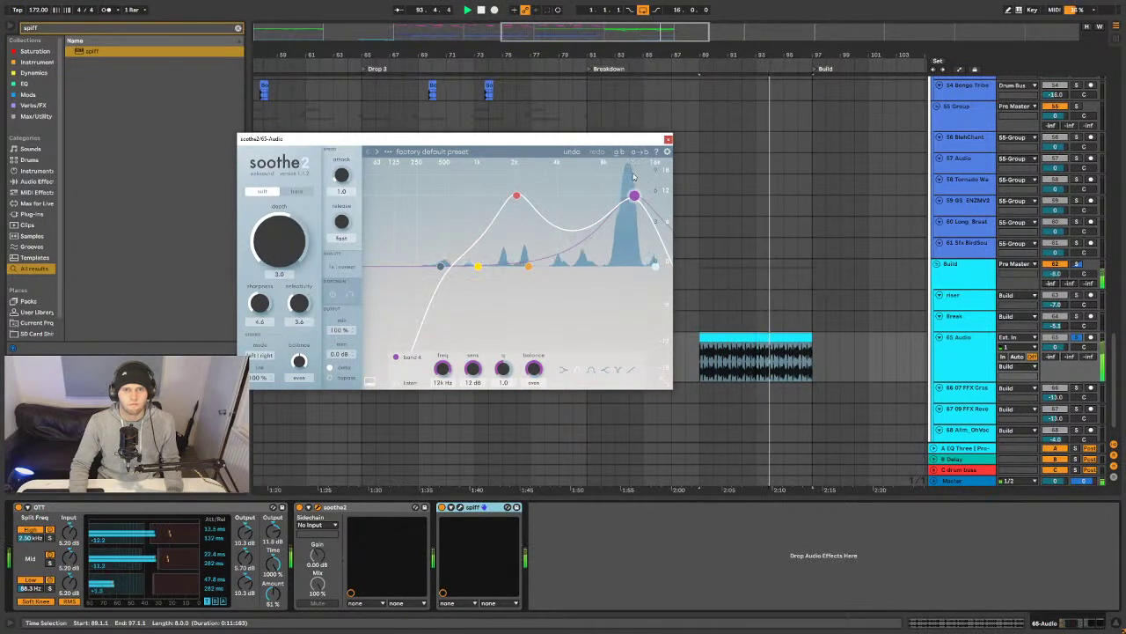
{"action": "left_click_drag", "start_coordinate": [528, 266], "coordinate": [437, 195]}
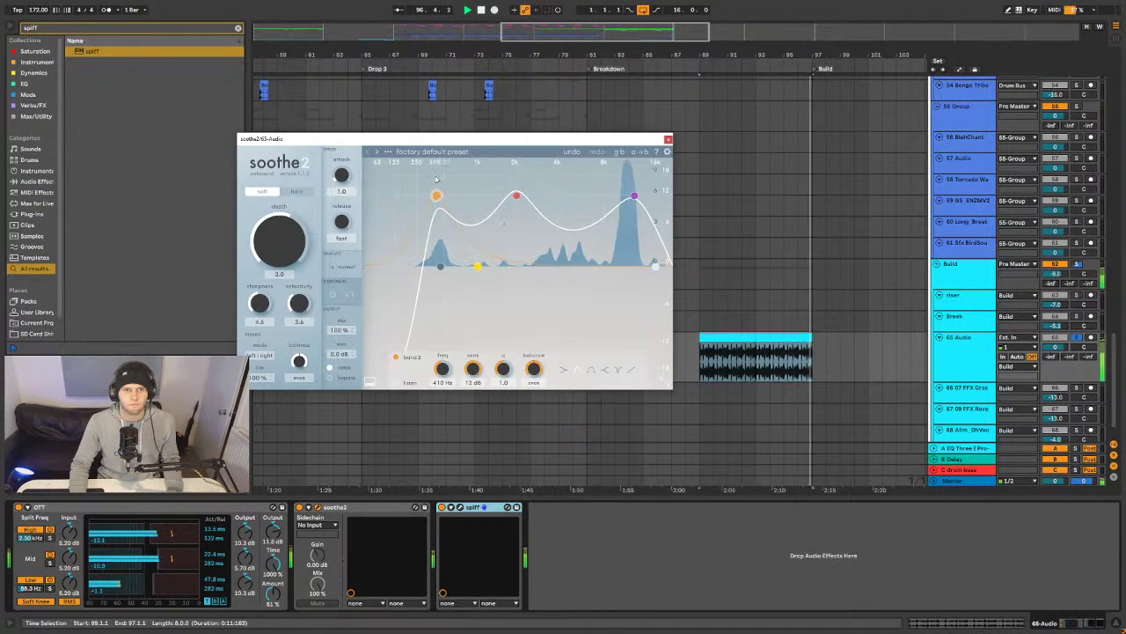
- Lower soothe2's low cut frequency, raise the yellow 1 kHz band to 1.1 dB and stop playback
{"action": "left_click_drag", "start_coordinate": [442, 264], "coordinate": [388, 251]}
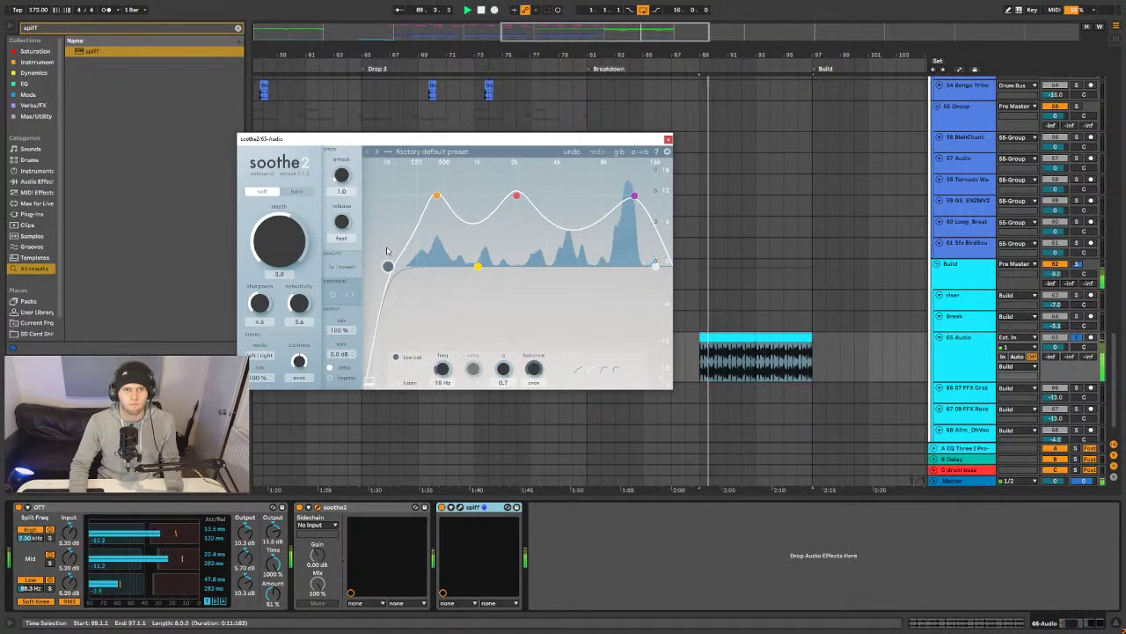
{"action": "mouse_move", "coordinate": [478, 266]}
{"action": "left_mouse_down"}
{"action": "mouse_move", "coordinate": [464, 188]}
{"action": "mouse_move", "coordinate": [477, 259]}
{"action": "left_mouse_up"}
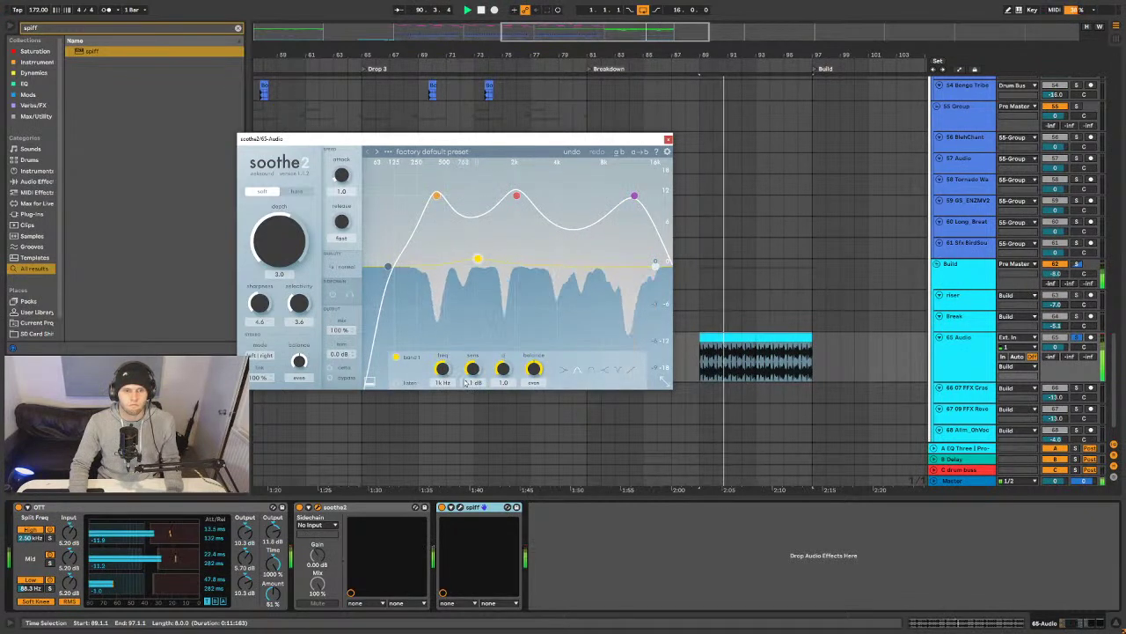
{"action": "key", "text": "space"}
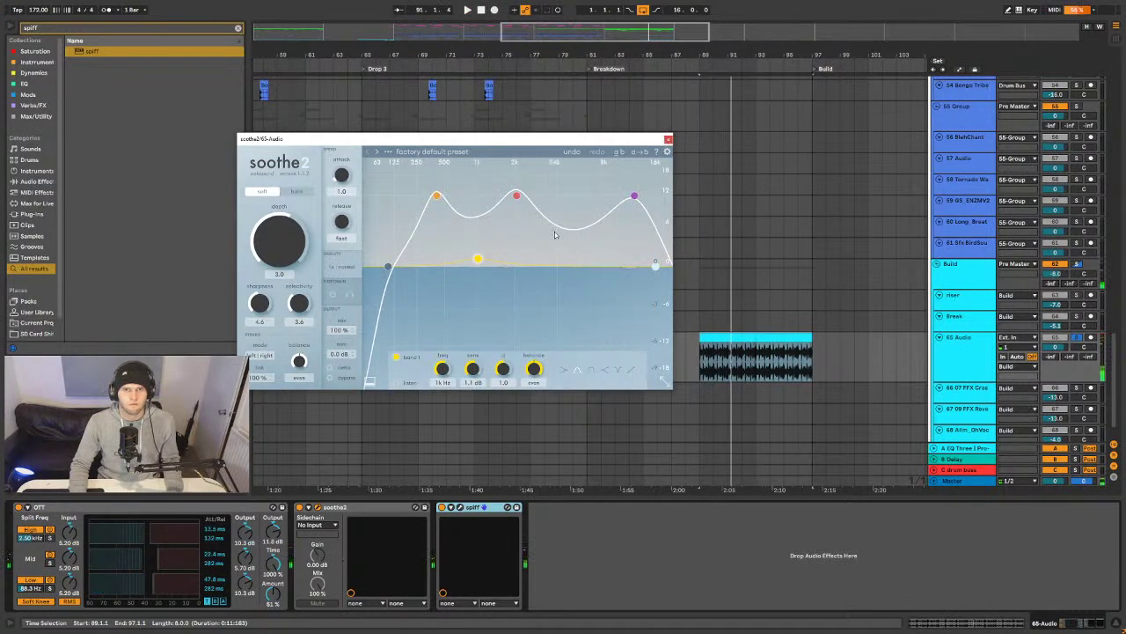
- Reduce soothe2's orange and red bands to about 5 dB and the purple band to about 7 dB, and close its window
{"action": "left_click_drag", "start_coordinate": [437, 194], "coordinate": [430, 236]}
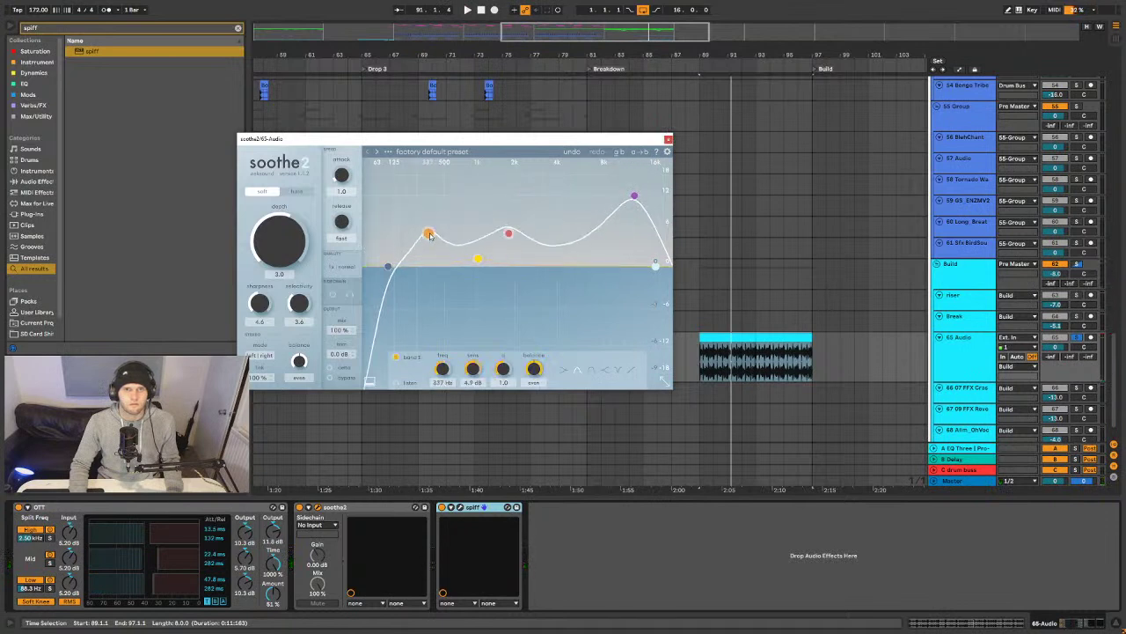
{"action": "left_click_drag", "start_coordinate": [633, 197], "coordinate": [640, 216]}
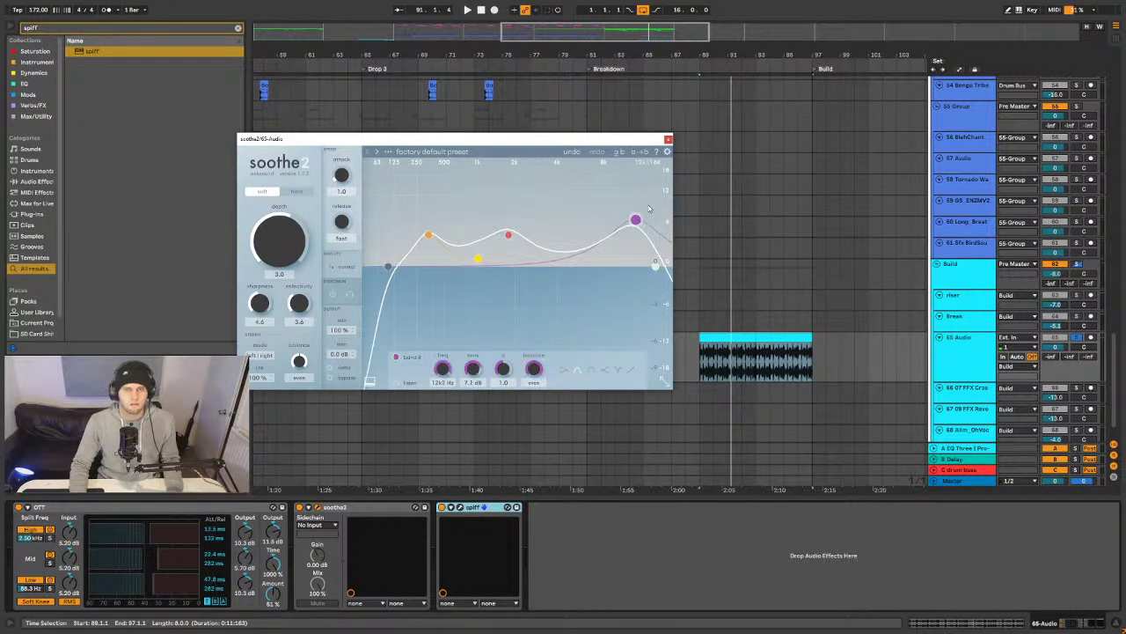
{"action": "left_click", "coordinate": [668, 139]}
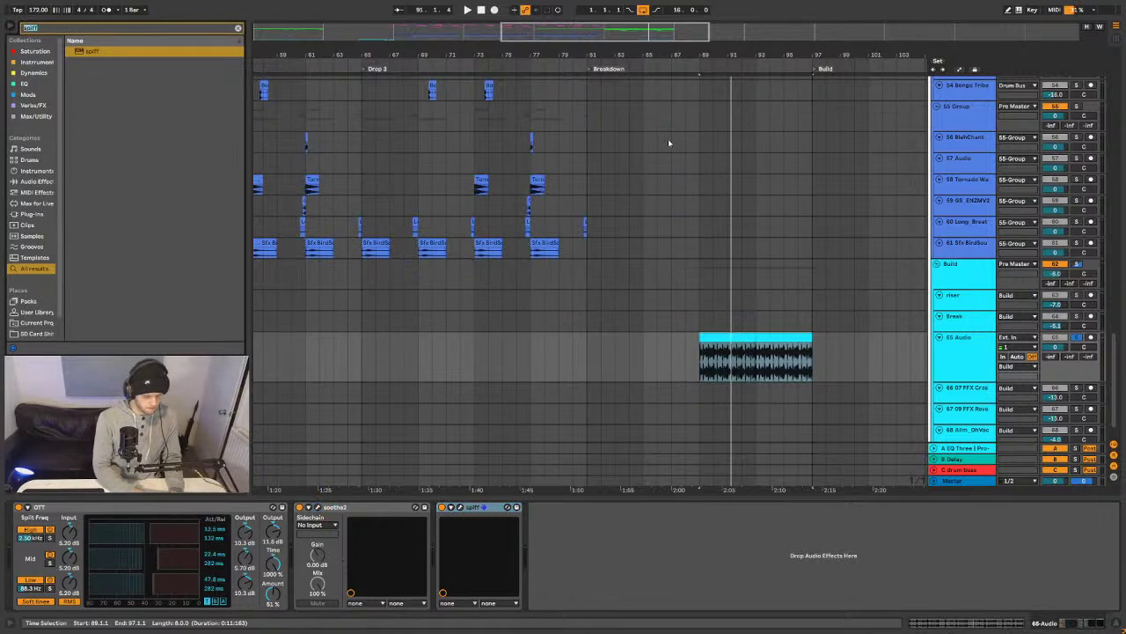
- Add the Arturia Pre TridA plug-in after spiff on the break track and reposition its window
{"action": "type", "text": "trida"}
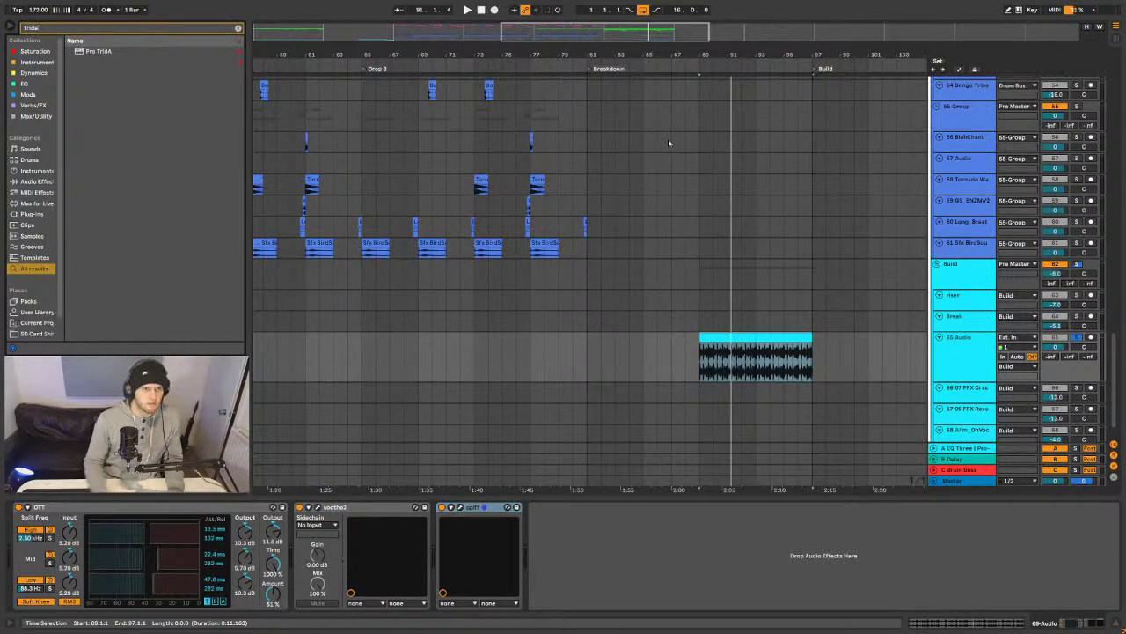
{"action": "left_click", "coordinate": [114, 51]}
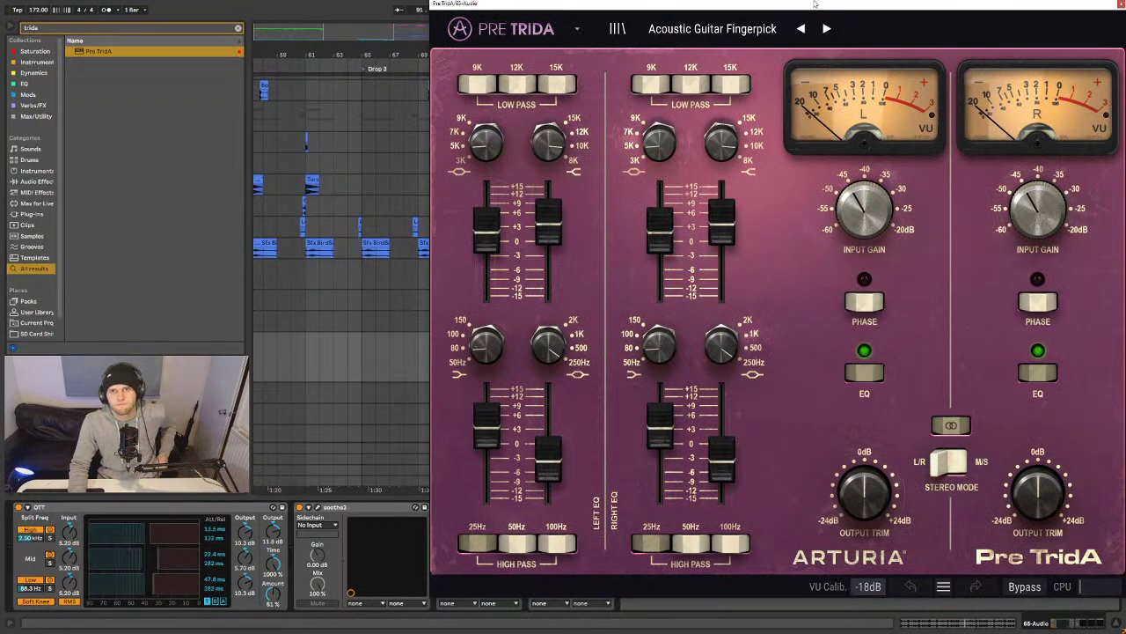
{"action": "left_click_drag", "start_coordinate": [816, 2], "coordinate": [641, 16]}
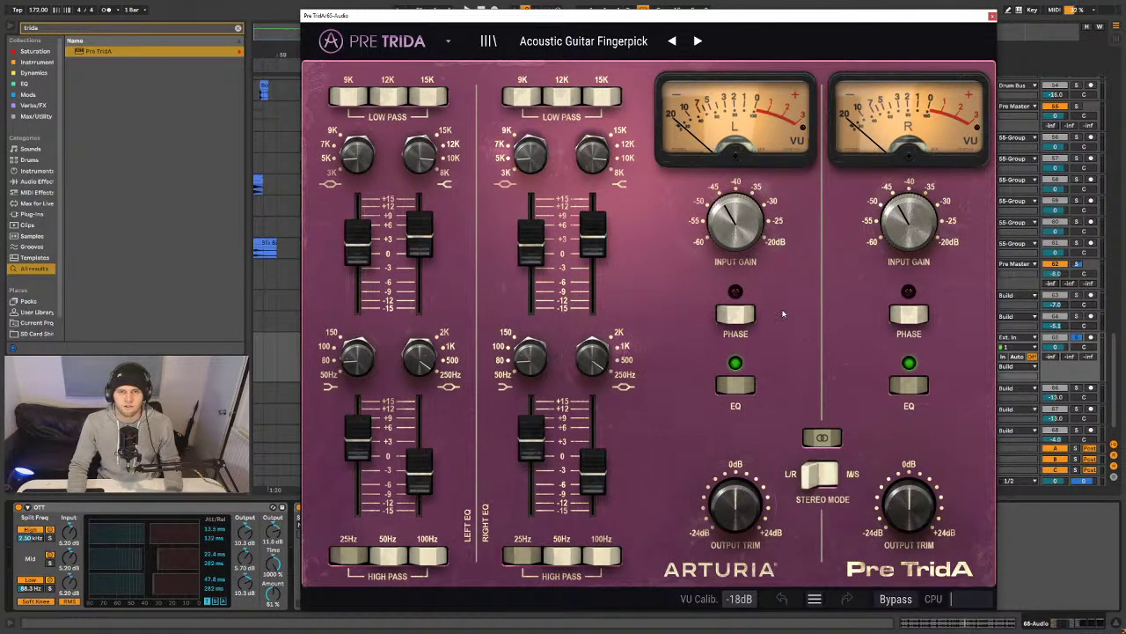
- Raise Pre TridA's input gain to about -39 dB during playback and engage the 100 Hz high pass
{"action": "left_click_drag", "start_coordinate": [578, 249], "coordinate": [579, 262]}
{"action": "key", "text": "space"}
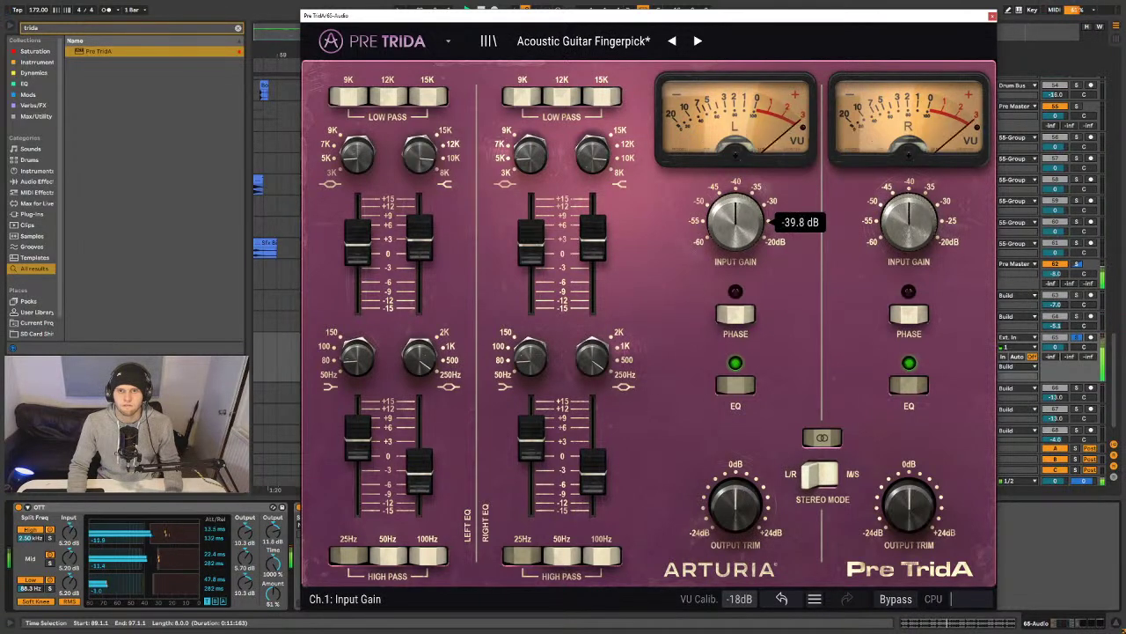
{"action": "left_click_drag", "start_coordinate": [735, 220], "coordinate": [736, 211]}
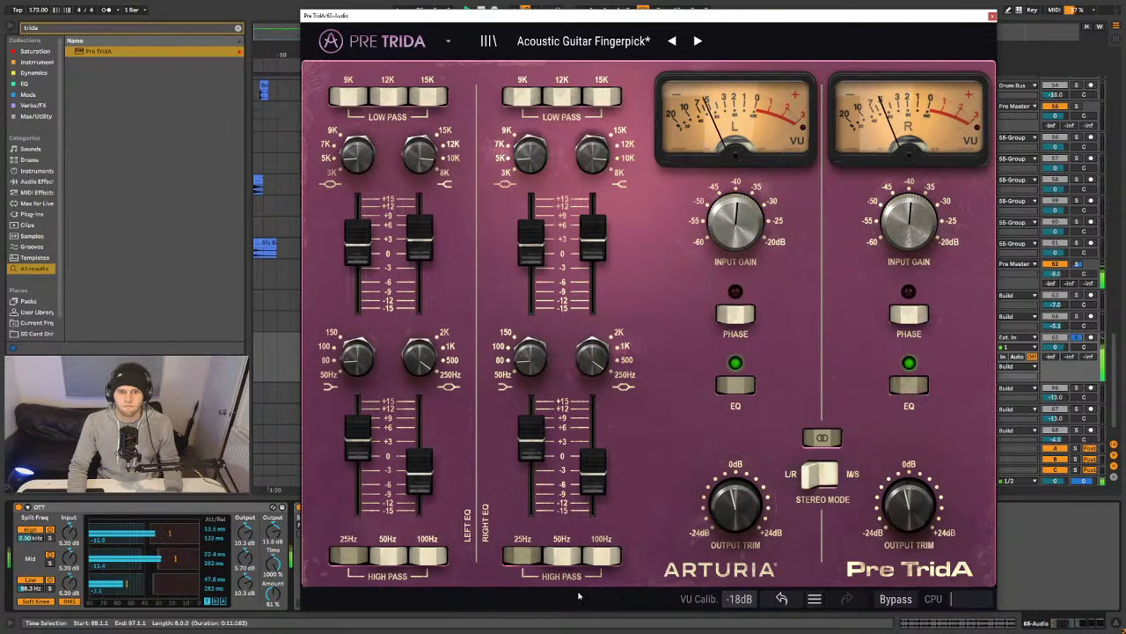
{"action": "left_click", "coordinate": [593, 559]}
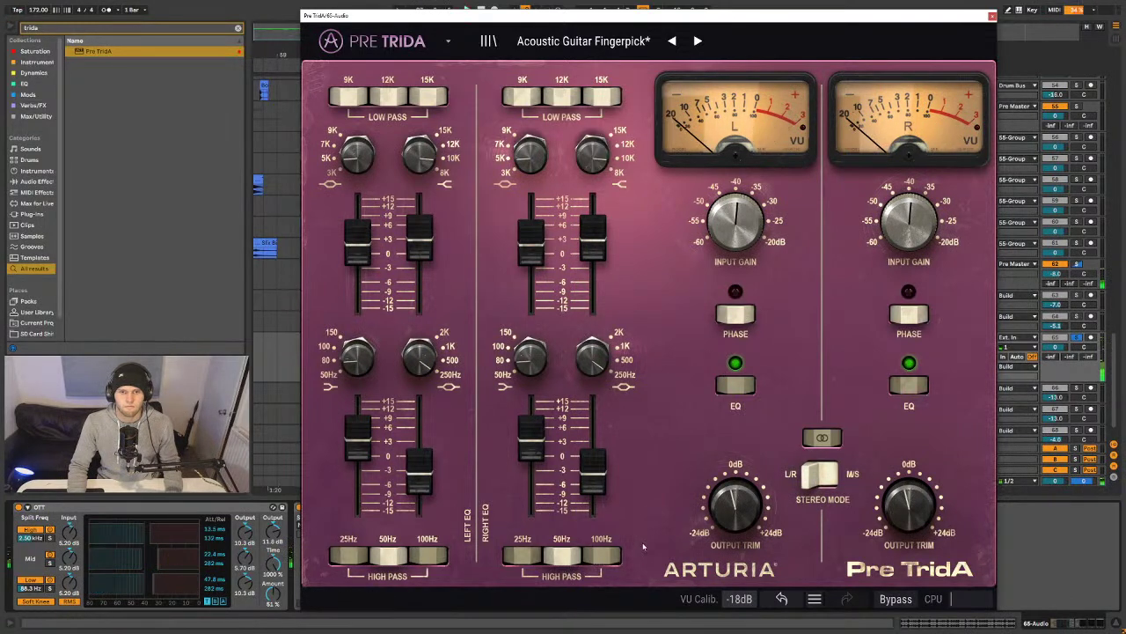
- Switch Pre TridA's high pass to 50 Hz on both channels and raise the high shelf gain to about +8 dB
{"action": "left_click", "coordinate": [533, 561]}
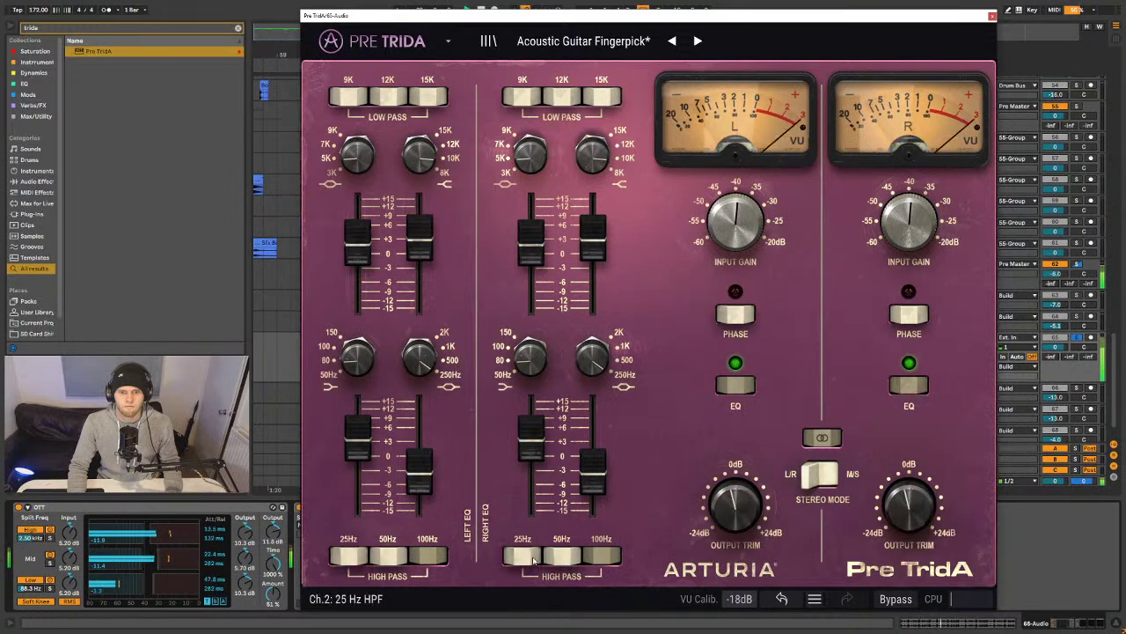
{"action": "left_click", "coordinate": [592, 560]}
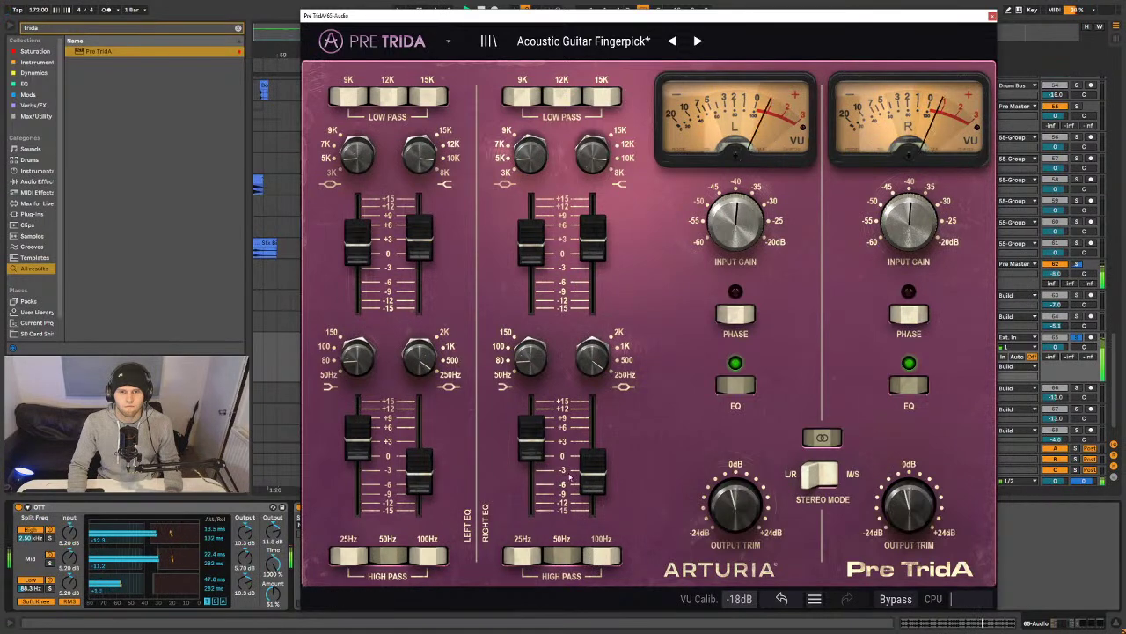
{"action": "left_click_drag", "start_coordinate": [599, 230], "coordinate": [599, 210]}
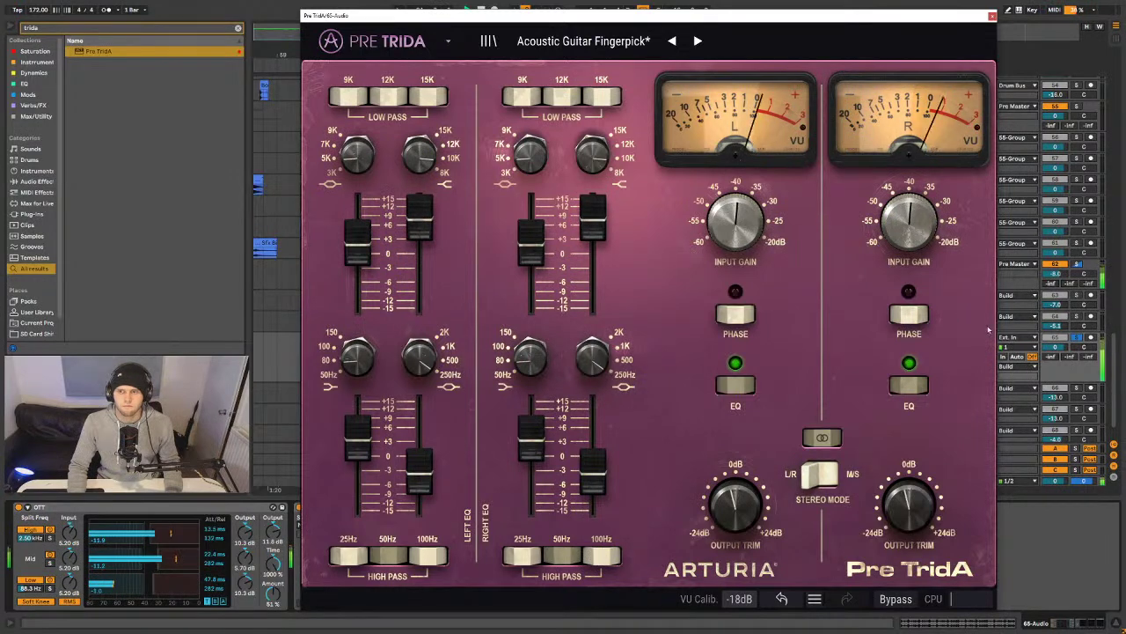
- Unsolo the break track, close the Pre TridA window and play the Breakdown from bar 81
{"action": "left_click", "coordinate": [1076, 338]}
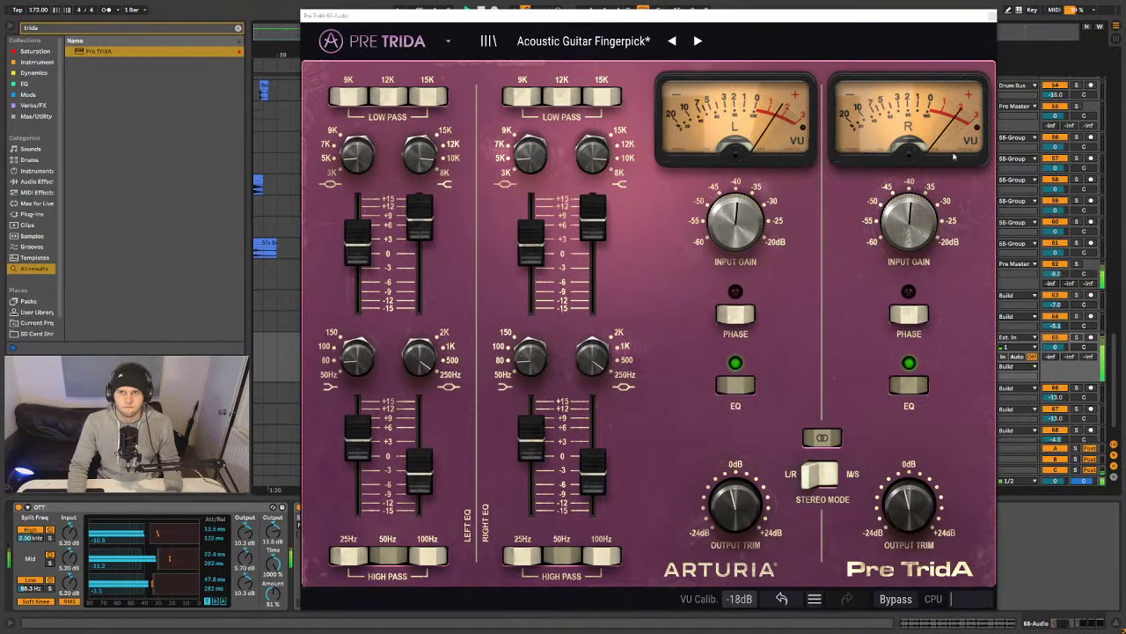
{"action": "left_click", "coordinate": [987, 15]}
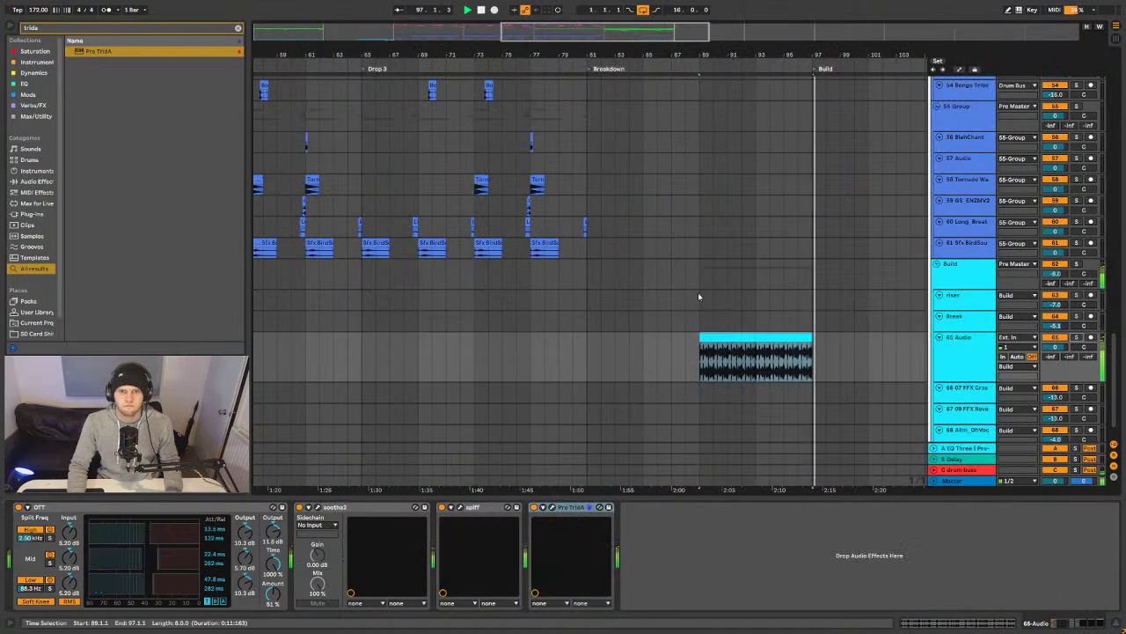
{"action": "left_click", "coordinate": [599, 351]}
{"action": "left_click", "coordinate": [590, 352]}
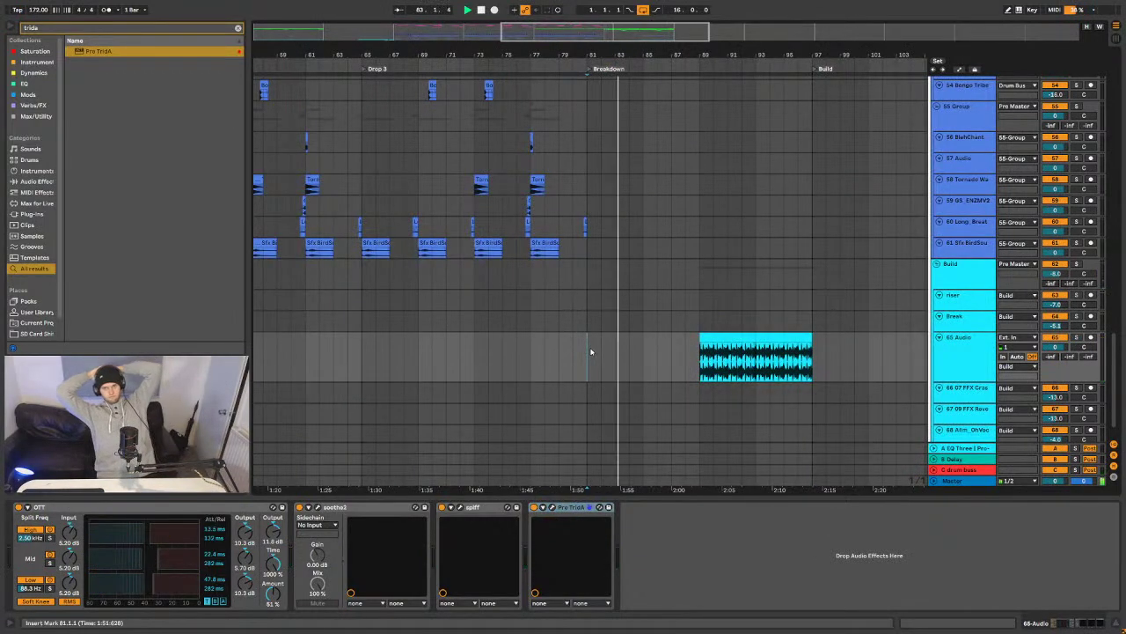
{"action": "left_click", "coordinate": [708, 334]}
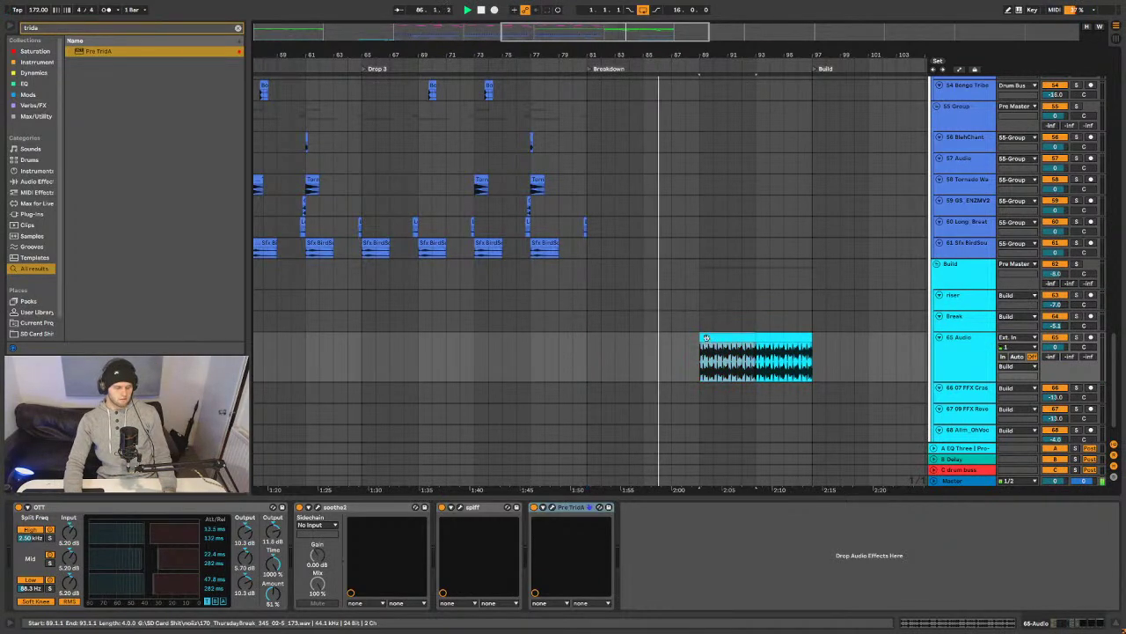
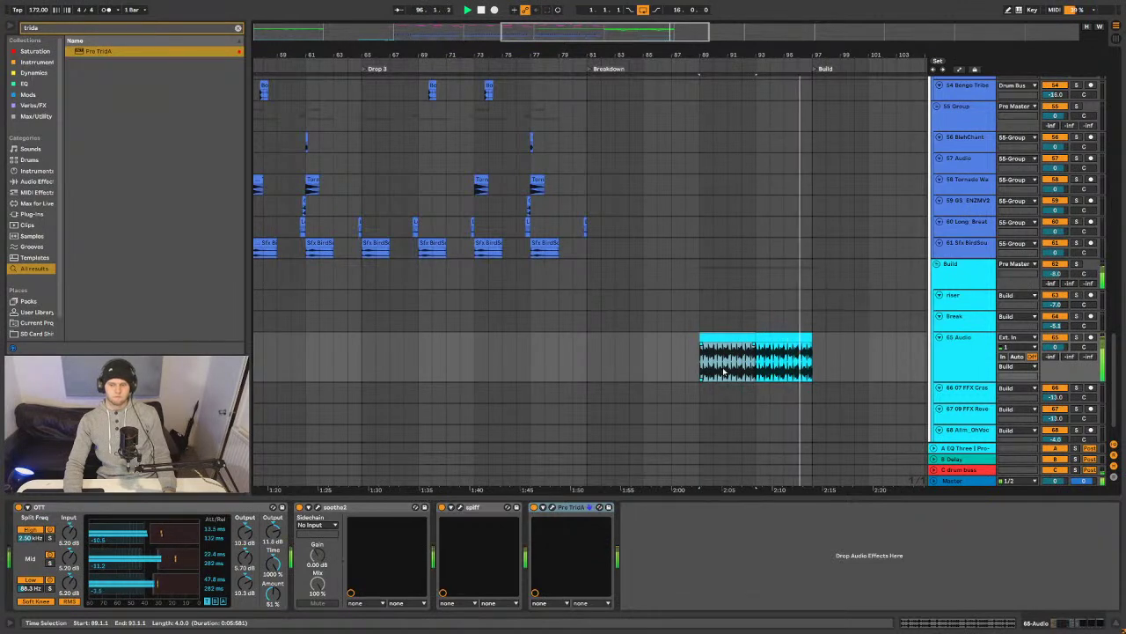
{"action": "key", "text": "space"}
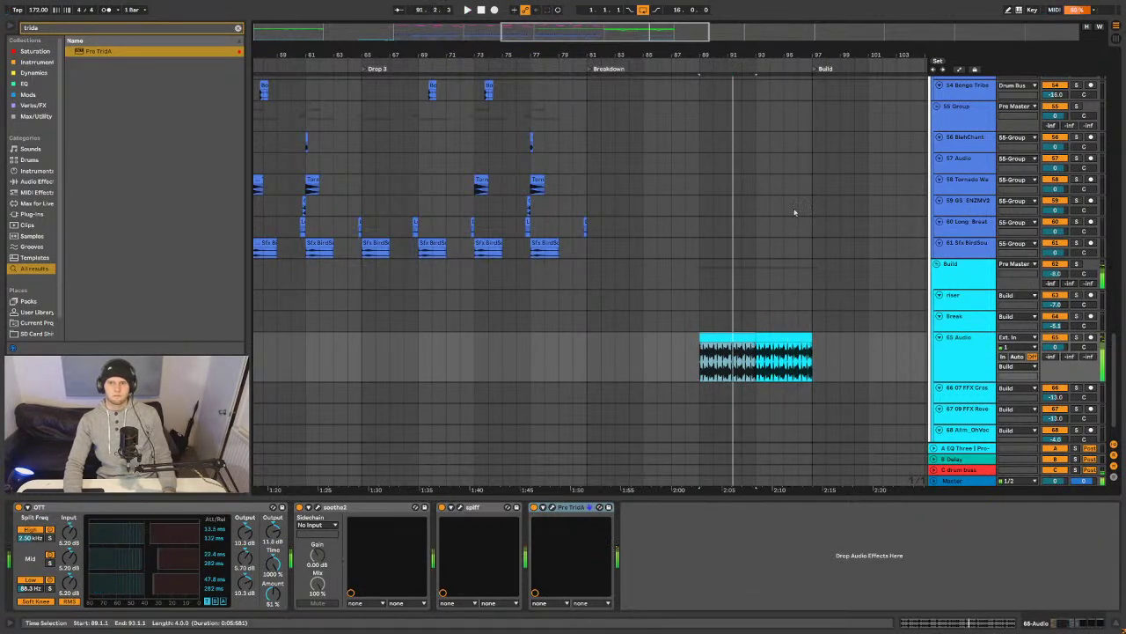
- Examine the break's first half up close and audition it from its start at bar 89
{"action": "scroll", "coordinate": [840, 348], "scroll_direction": "up", "scroll_amount": 5}
{"action": "scroll", "coordinate": [842, 394], "scroll_direction": "up", "scroll_amount": 4}
{"action": "scroll", "coordinate": [845, 389], "scroll_direction": "down", "scroll_amount": 10}
{"action": "left_click_drag", "start_coordinate": [749, 59], "coordinate": [686, 352]}
{"action": "scroll", "coordinate": [674, 366], "scroll_direction": "up", "scroll_amount": 5}
{"action": "scroll", "coordinate": [555, 219], "scroll_direction": "up", "scroll_amount": 2}
{"action": "scroll", "coordinate": [554, 221], "scroll_direction": "down", "scroll_amount": 6}
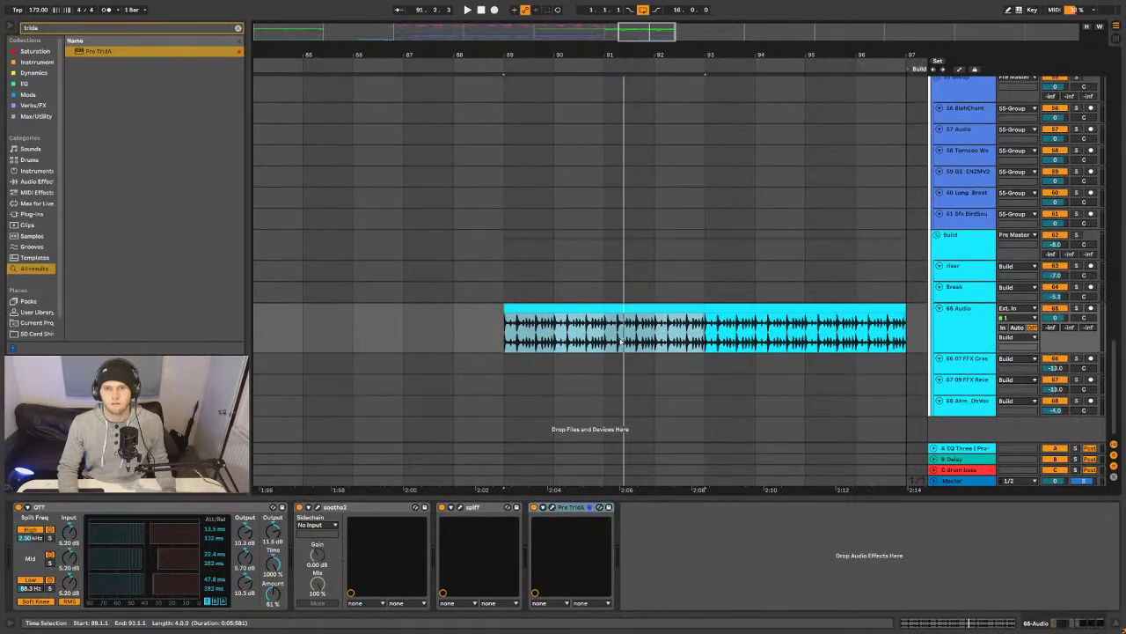
{"action": "left_click_drag", "start_coordinate": [728, 56], "coordinate": [762, 362]}
{"action": "right_click", "coordinate": [721, 348]}
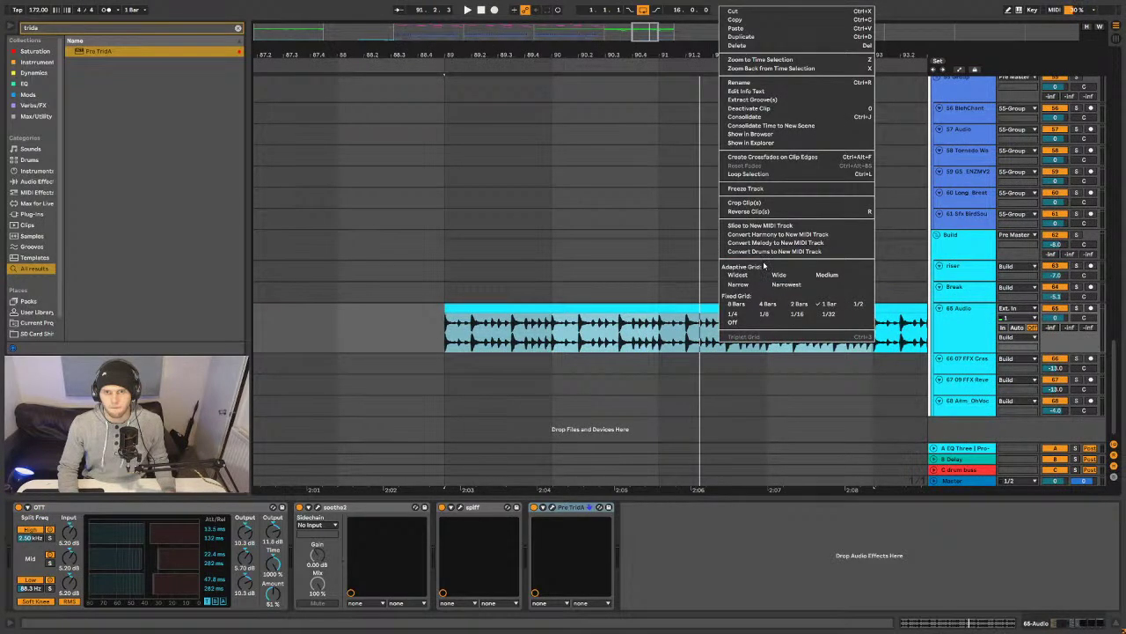
{"action": "left_click", "coordinate": [605, 339]}
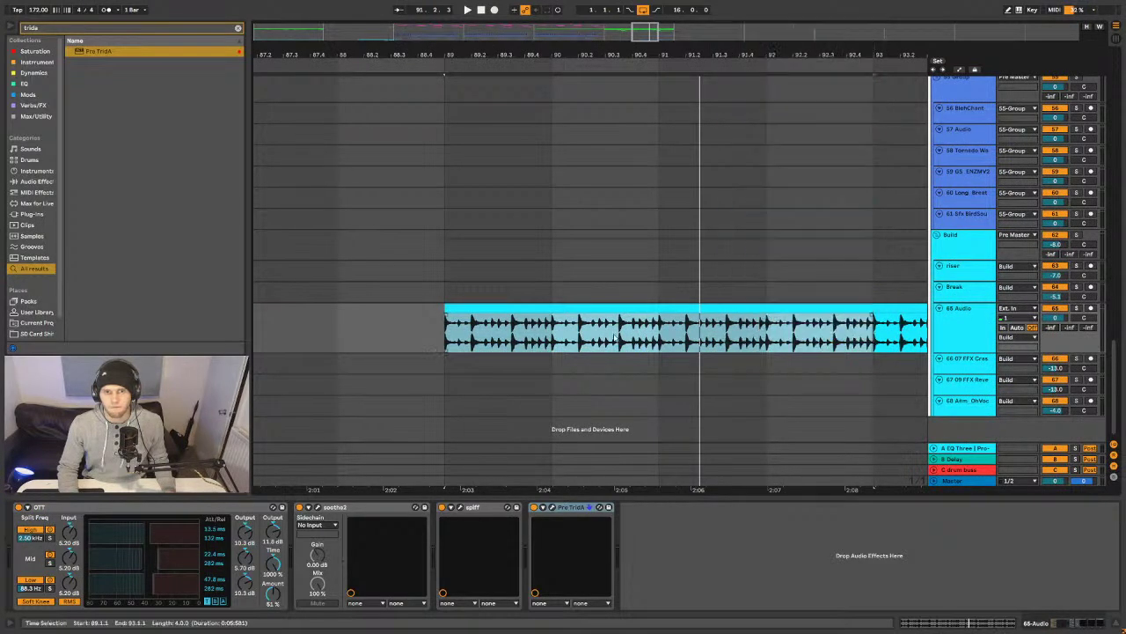
{"action": "left_click", "coordinate": [445, 323]}
{"action": "key", "text": "space"}
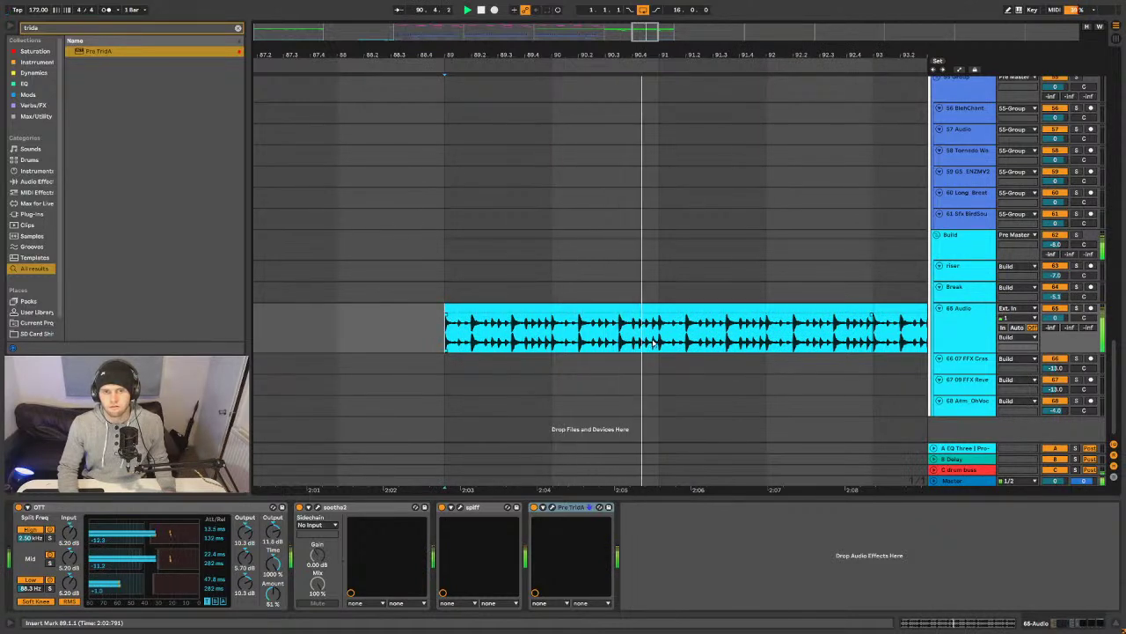
{"action": "key", "text": "space"}
{"action": "key", "text": "space"}
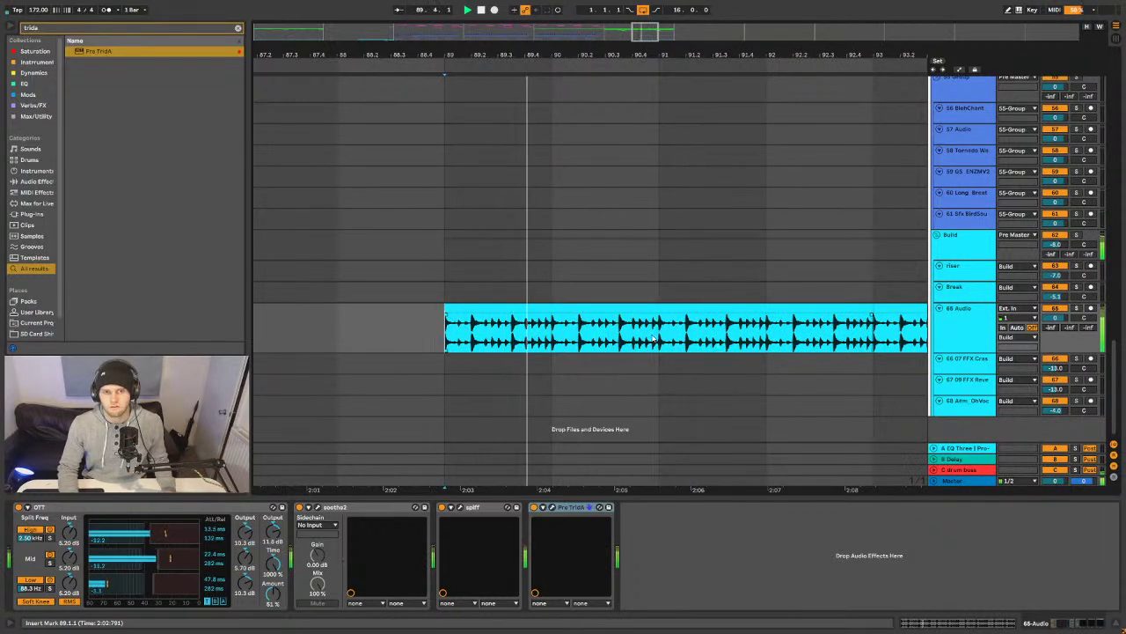
- Set the arrangement's fixed grid to 1/8 and play the break from 90.1.1
{"action": "right_click", "coordinate": [552, 287]}
{"action": "left_click", "coordinate": [597, 412]}
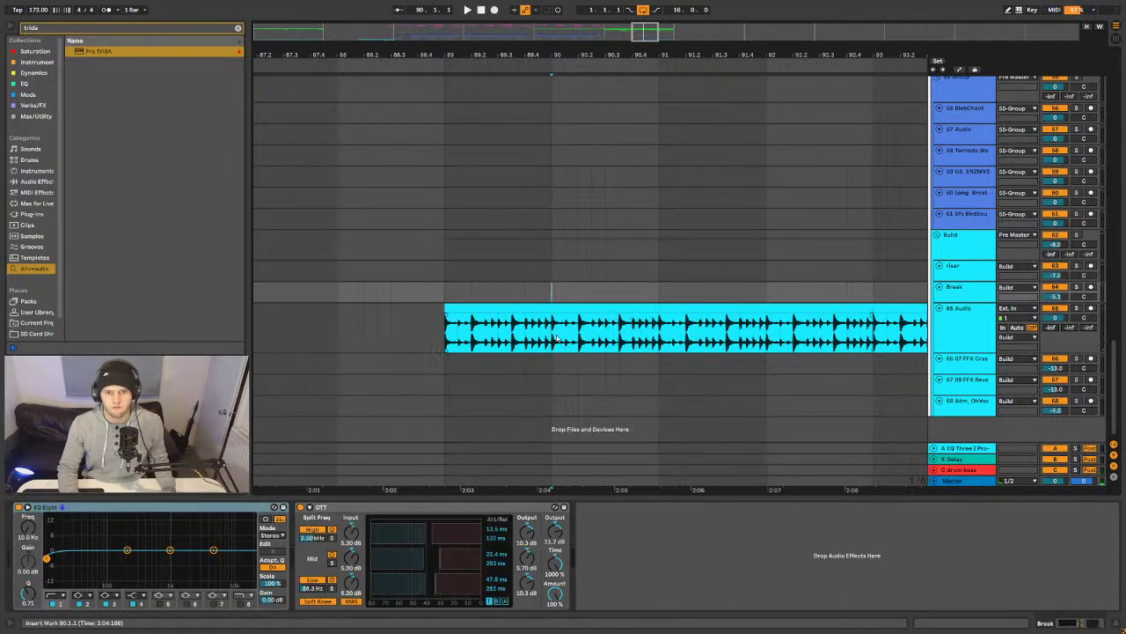
{"action": "left_click", "coordinate": [553, 334]}
{"action": "key", "text": "space"}
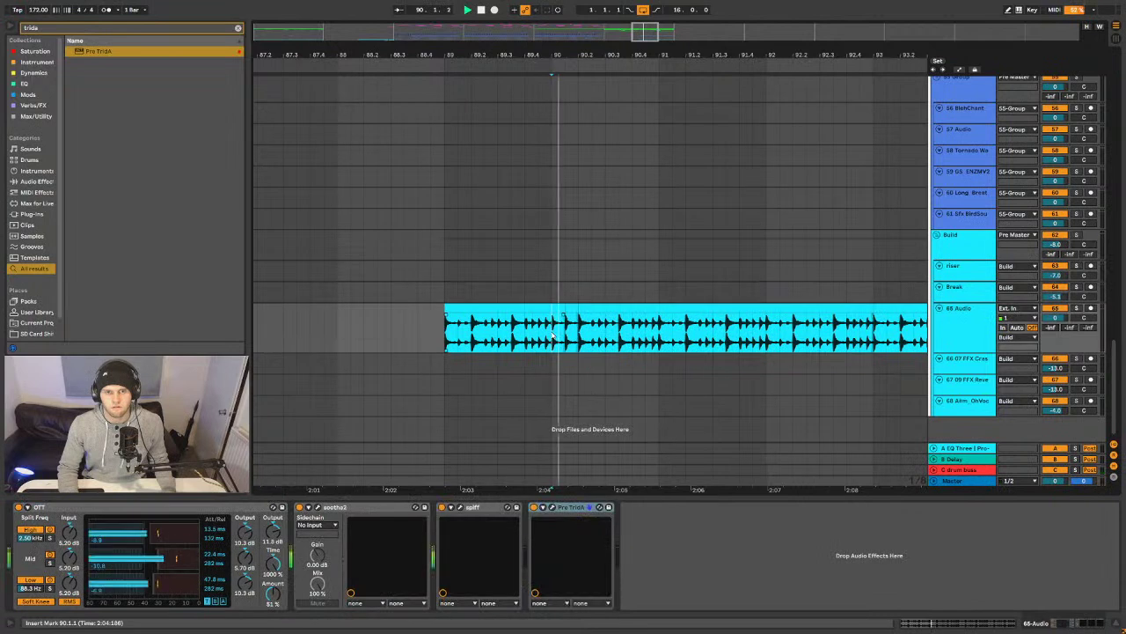
- Set the fixed grid to 1/16, extend the first break segment to end at 90.1.2 and play it
{"action": "right_click", "coordinate": [577, 271]}
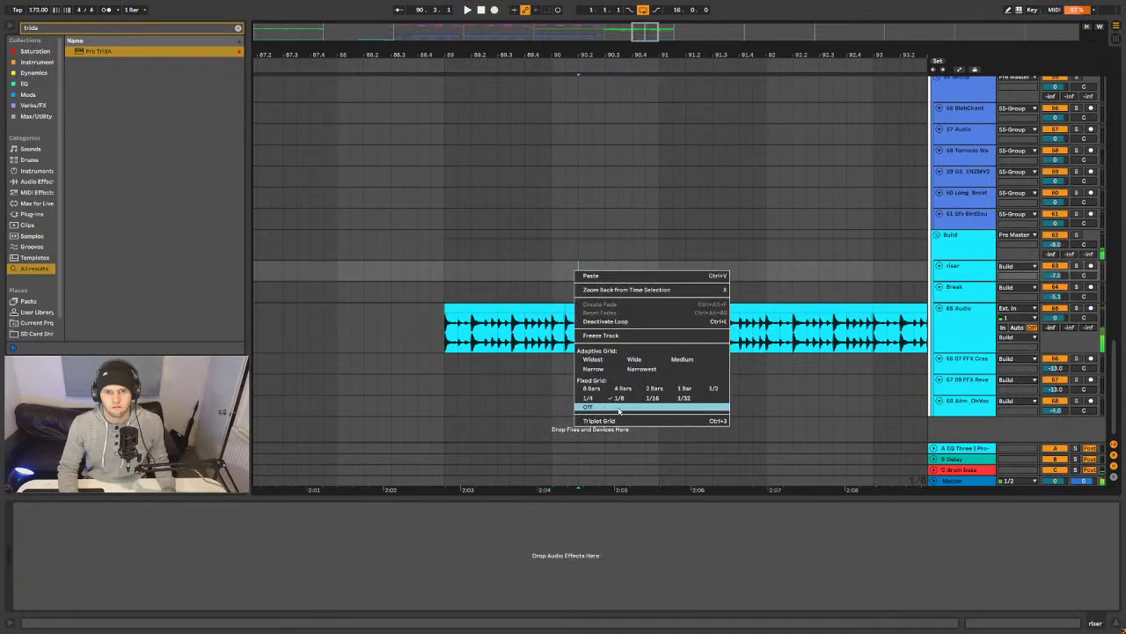
{"action": "left_click", "coordinate": [647, 400]}
{"action": "left_click_drag", "start_coordinate": [560, 316], "coordinate": [444, 334]}
{"action": "key", "text": "space"}
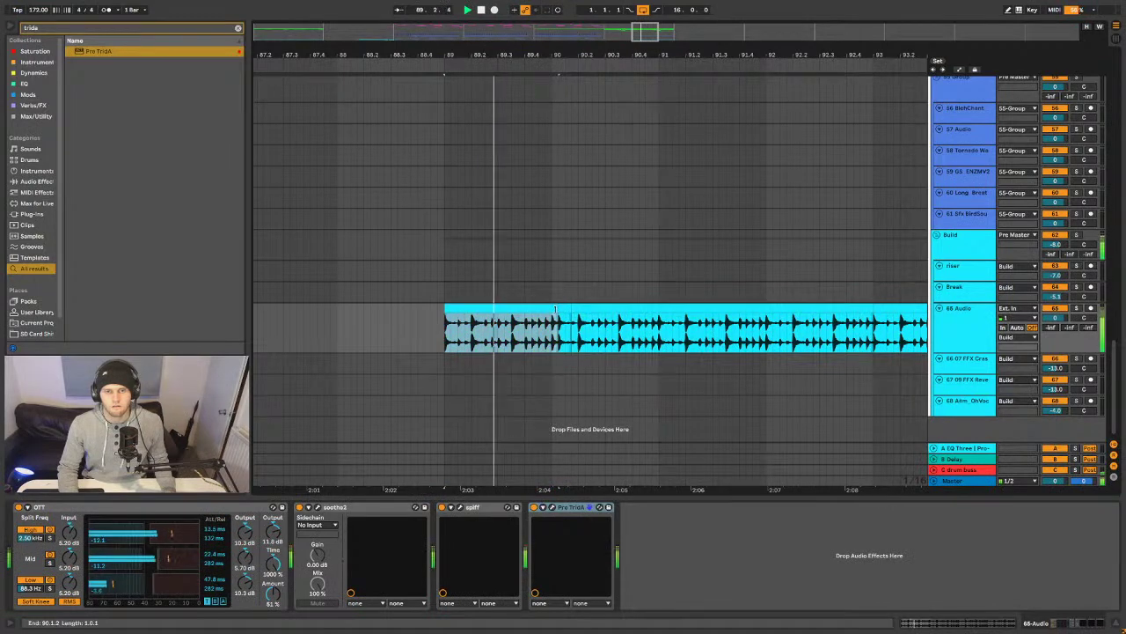
- Set the fixed grid to 1/32 and move the short slice just after bar 90 a thirty-second note later
{"action": "left_click_drag", "start_coordinate": [559, 66], "coordinate": [530, 376]}
{"action": "left_click", "coordinate": [553, 327]}
{"action": "right_click", "coordinate": [576, 332]}
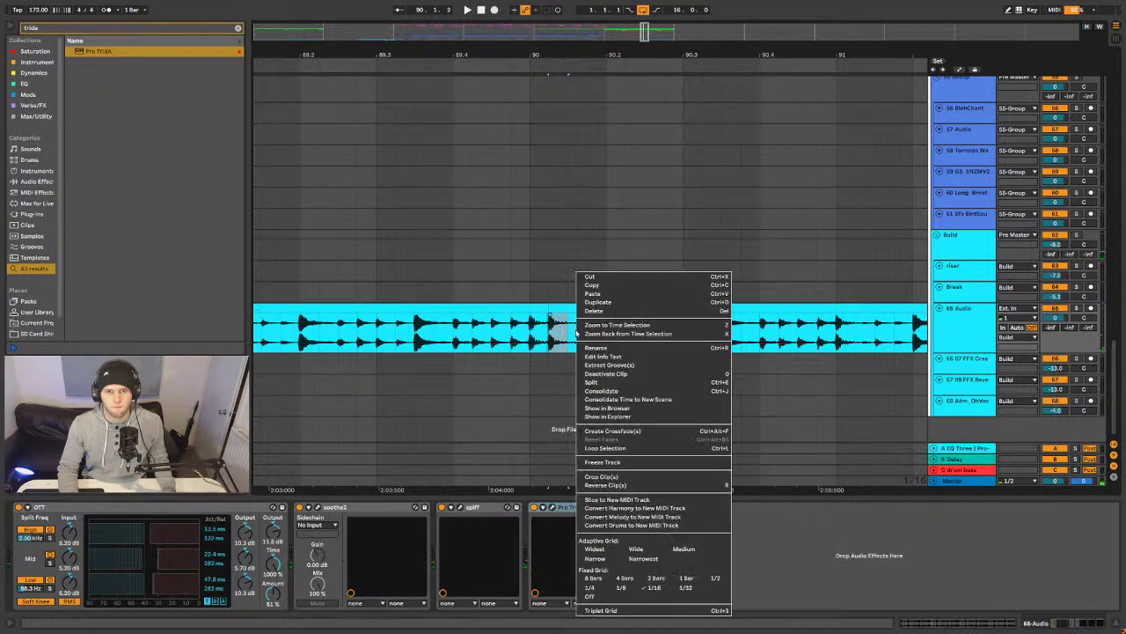
{"action": "left_click", "coordinate": [675, 588]}
{"action": "key", "text": "Right"}
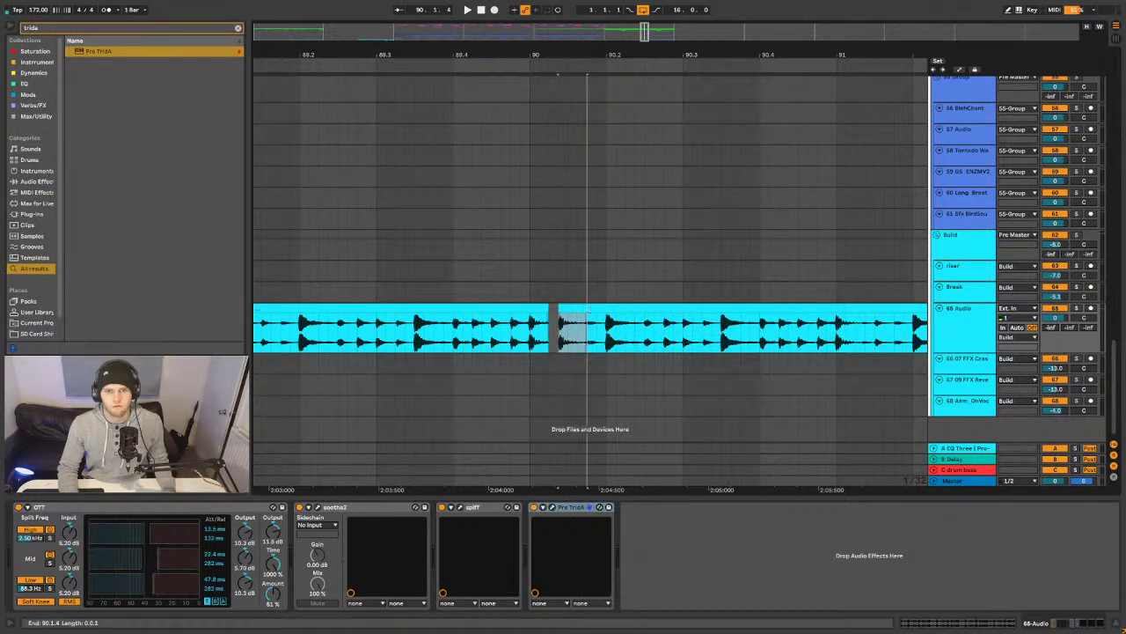
- Trim the slice's end to a sixteenth note, extend the preceding segment to close the gap and audition the edit
{"action": "left_click_drag", "start_coordinate": [577, 313], "coordinate": [585, 311]}
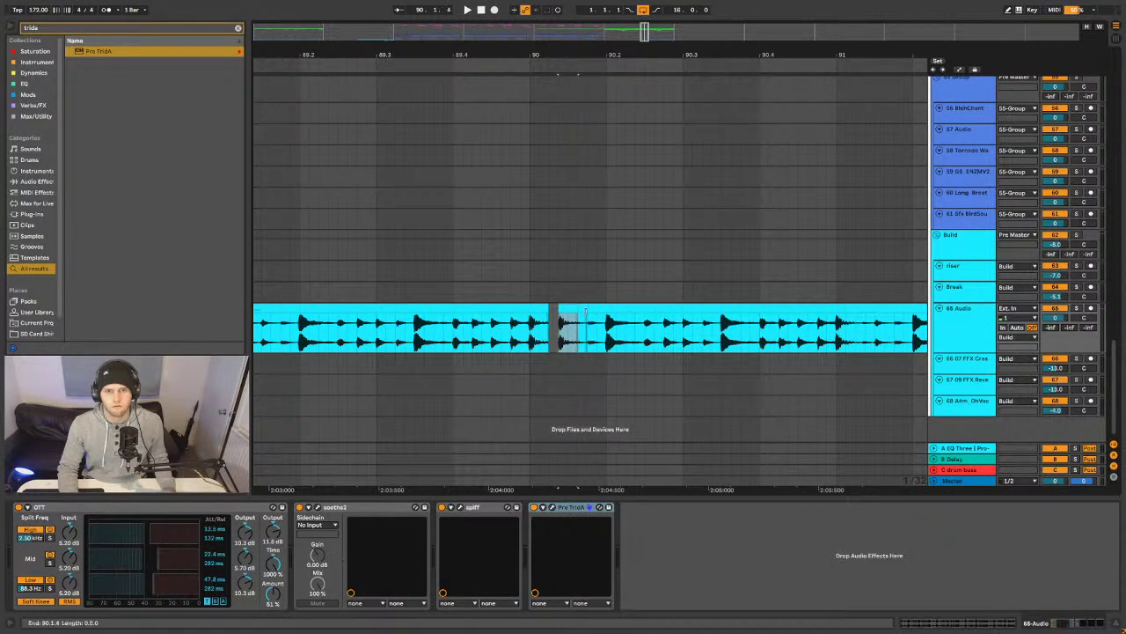
{"action": "left_click", "coordinate": [577, 313]}
{"action": "left_click", "coordinate": [549, 306]}
{"action": "key", "text": "space"}
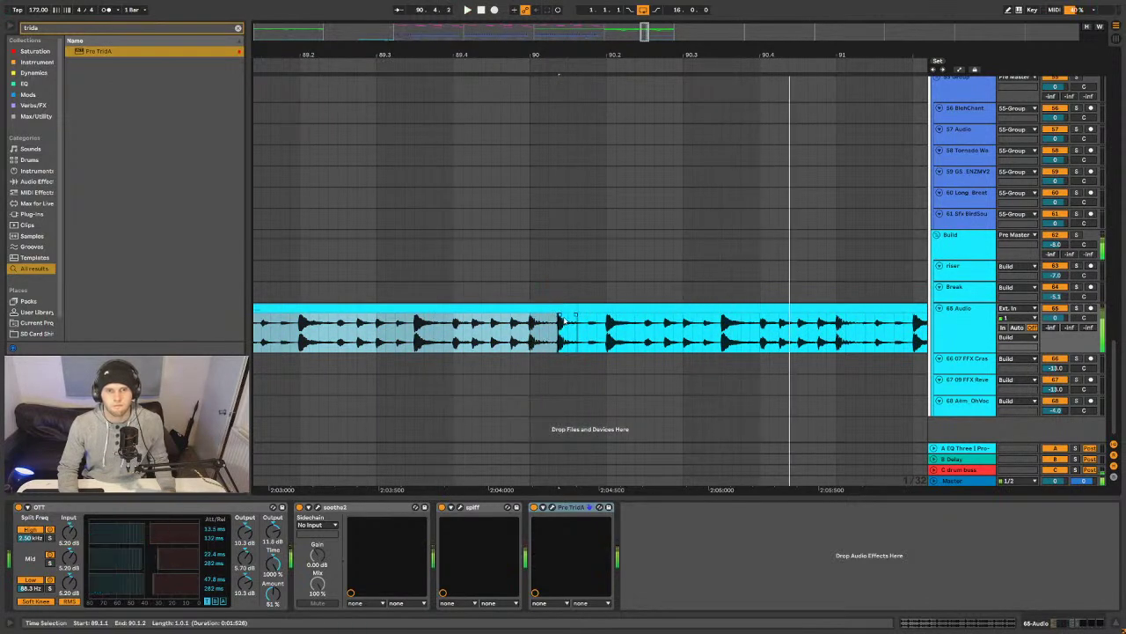
{"action": "key", "text": "space"}
- Move the short slice earlier in 1/32 grid steps, settling on 90.1.2, while auditioning from 90.1.1
{"action": "left_click", "coordinate": [529, 337]}
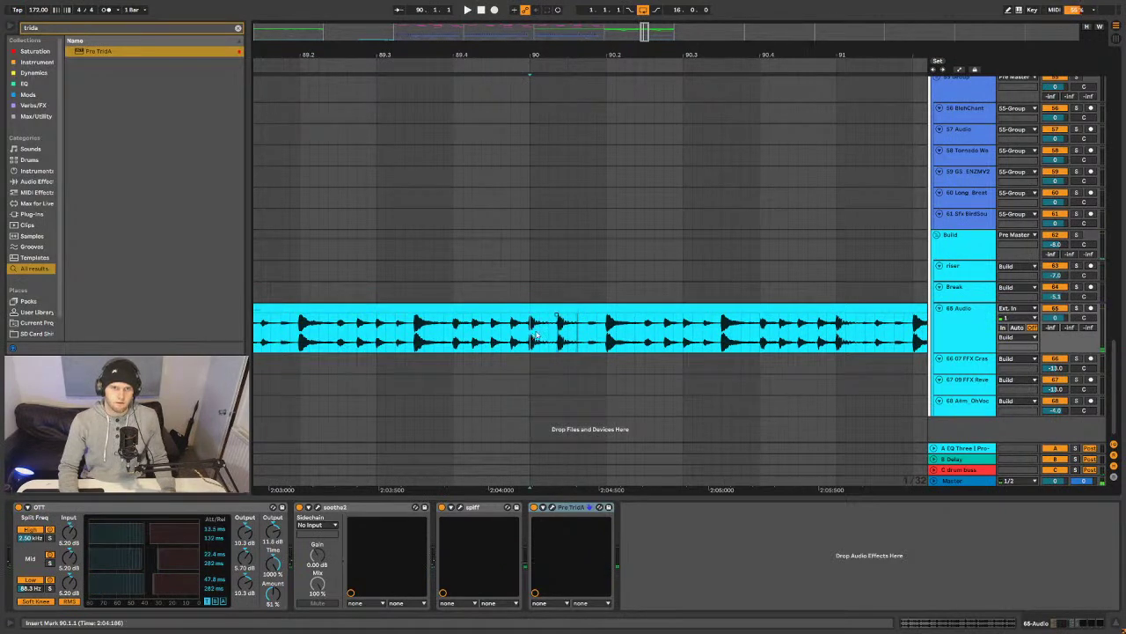
{"action": "left_click", "coordinate": [559, 313]}
{"action": "key", "text": "Delete"}
{"action": "key", "text": "space"}
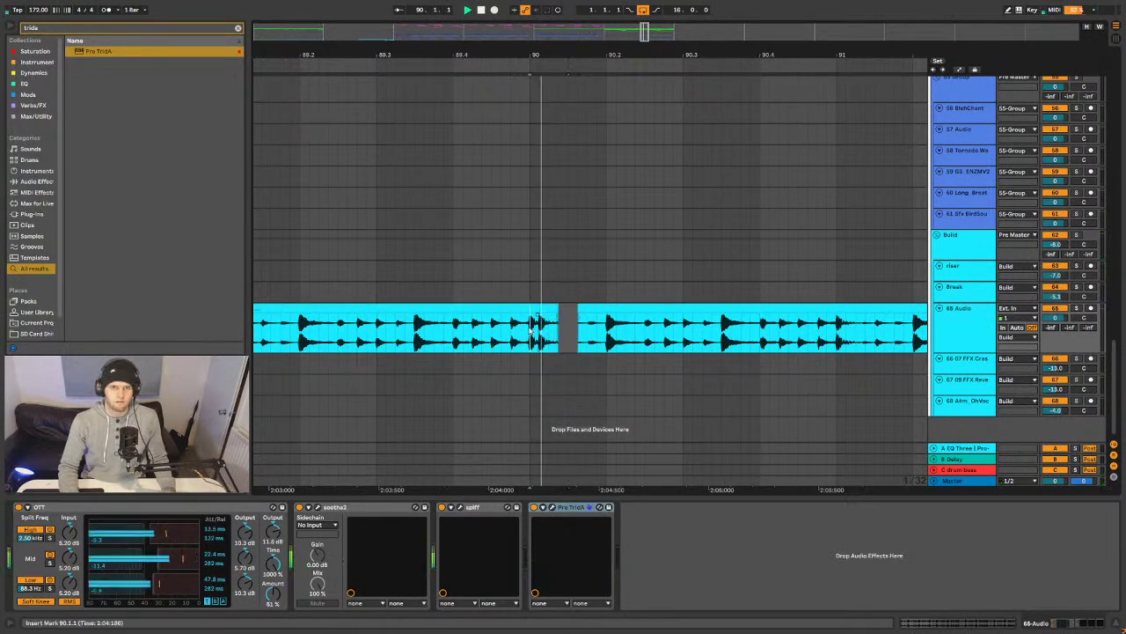
{"action": "left_click", "coordinate": [557, 315]}
{"action": "key", "text": "Delete"}
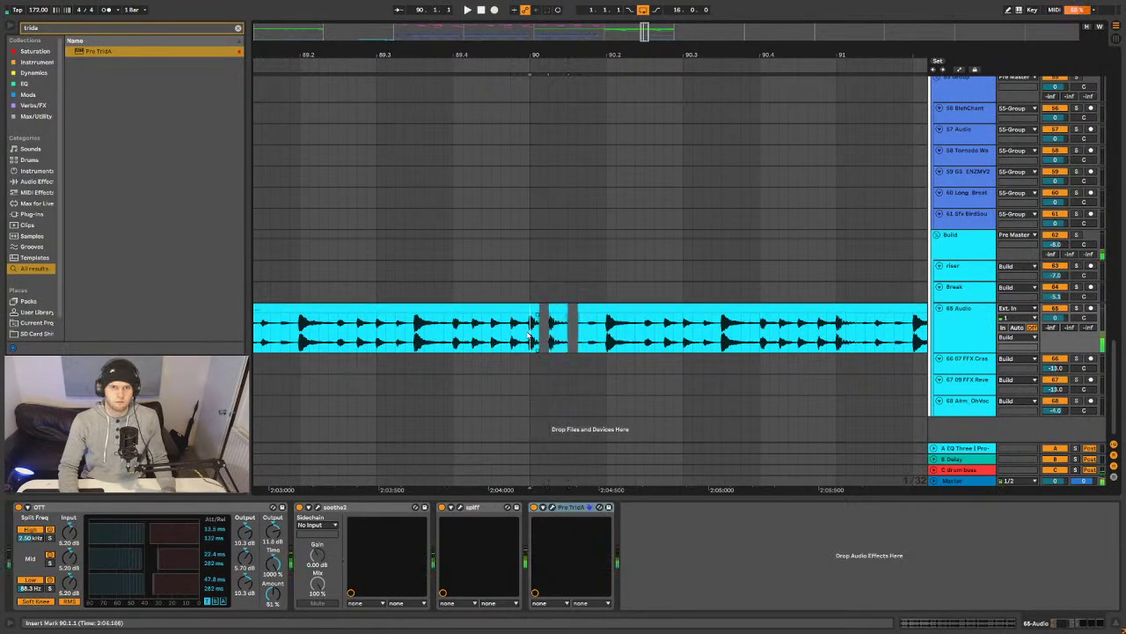
- Extend the preceding segment and the slice's end to close the gaps on both sides of the slice
{"action": "key", "text": "space"}
{"action": "key", "text": "space"}
{"action": "left_click", "coordinate": [539, 312], "text": "shift"}
{"action": "left_click_drag", "start_coordinate": [564, 308], "coordinate": [576, 308]}
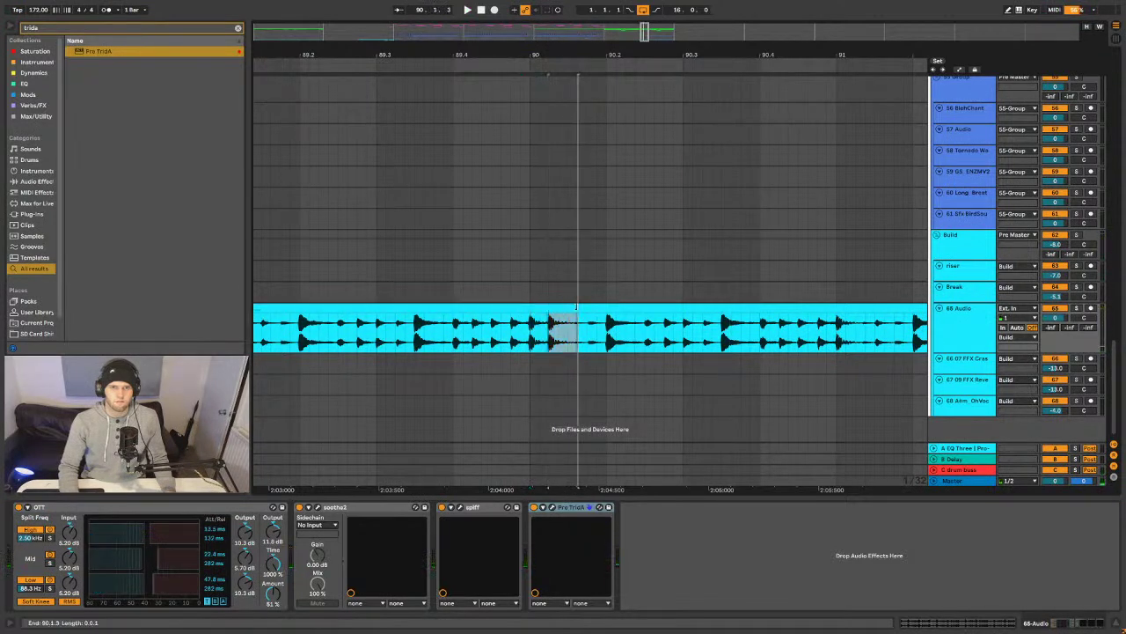
- Pull the start of the following break segment back to 90.1.3 and audition the edit from 90.1.1
{"action": "left_click", "coordinate": [568, 312]}
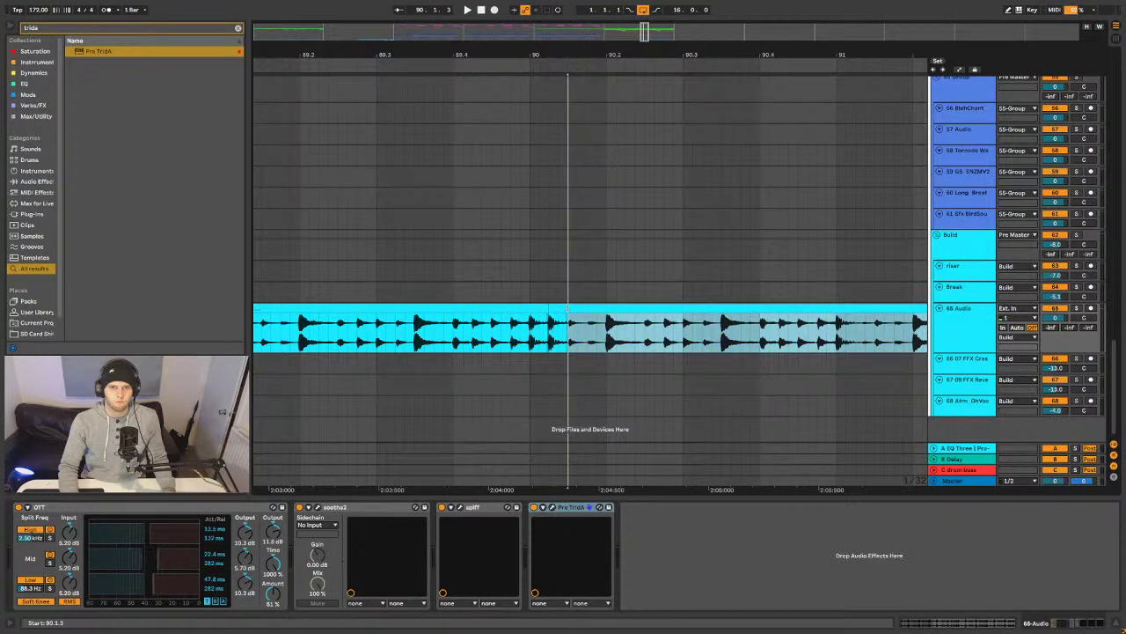
{"action": "key", "text": "space"}
{"action": "left_click", "coordinate": [528, 339]}
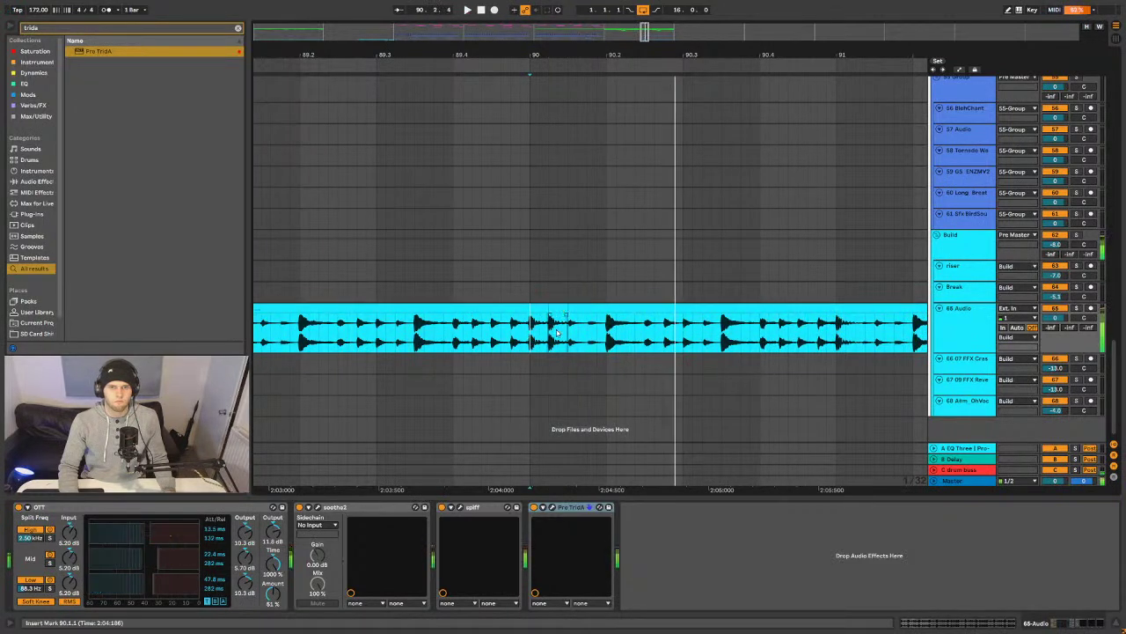
{"action": "key", "text": "space"}
- Turn on the triplet grid, move the slice one 1/32-triplet step later and extend the preceding segment to meet it
{"action": "right_click", "coordinate": [558, 330]}
{"action": "left_click", "coordinate": [599, 570]}
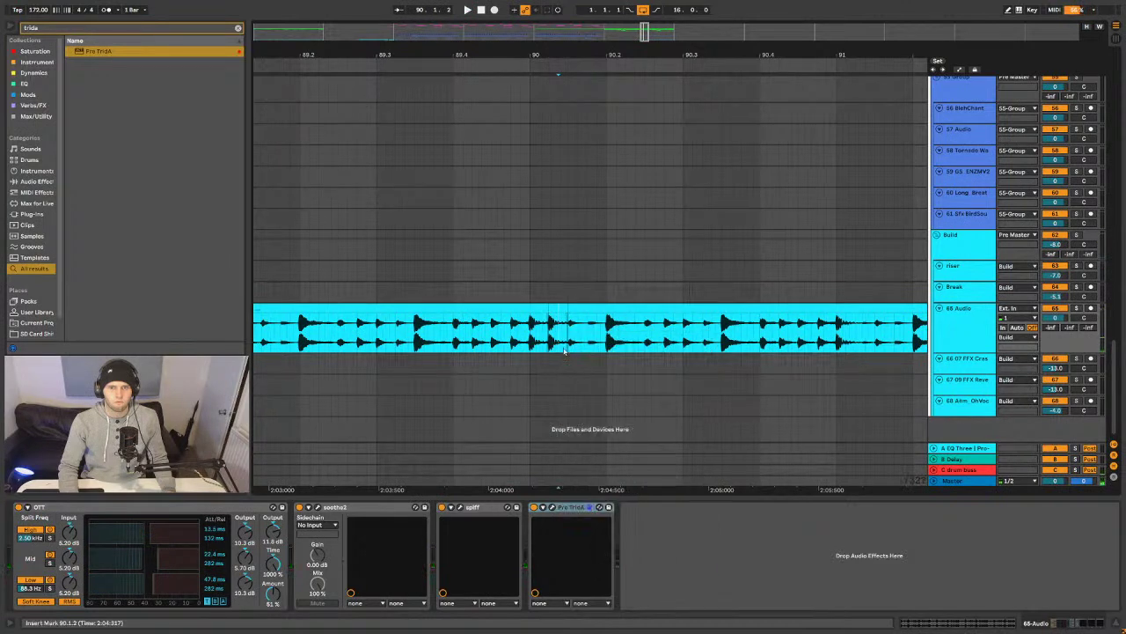
{"action": "left_click", "coordinate": [563, 311]}
{"action": "key", "text": "ctrl+e"}
{"action": "left_click", "coordinate": [550, 306]}
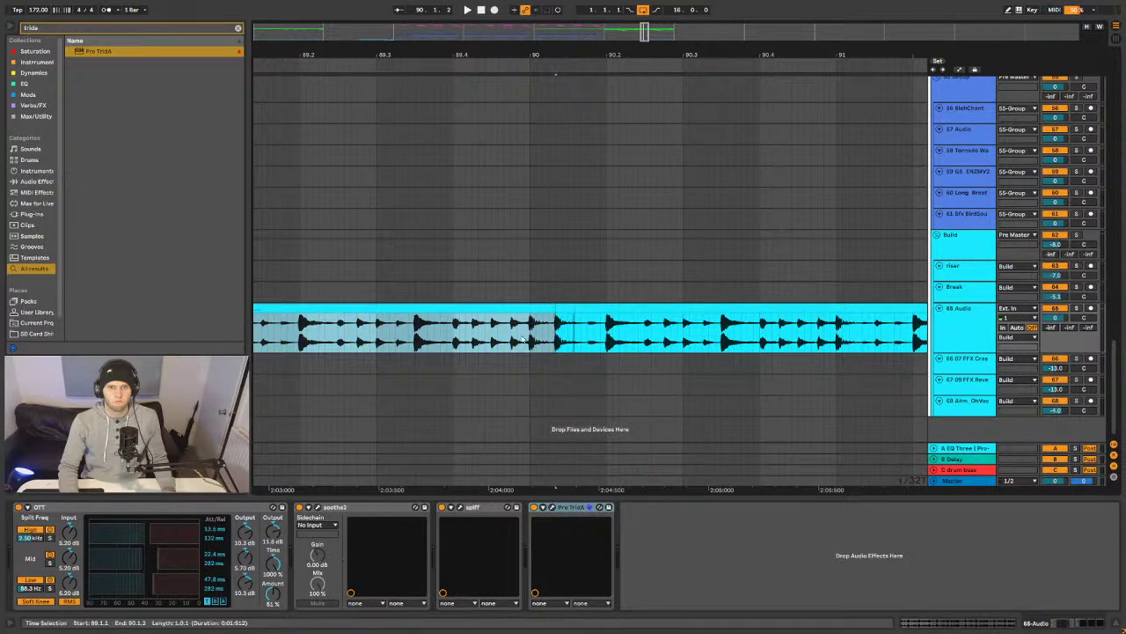
{"action": "left_click", "coordinate": [553, 312]}
{"action": "key", "text": "space"}
- Move the slice later in 1/32-triplet steps to 90.1.3, auditioning the break's timing around bar 90
{"action": "left_click", "coordinate": [561, 321]}
{"action": "left_click_drag", "start_coordinate": [561, 321], "coordinate": [555, 326]}
{"action": "key", "text": "Delete"}
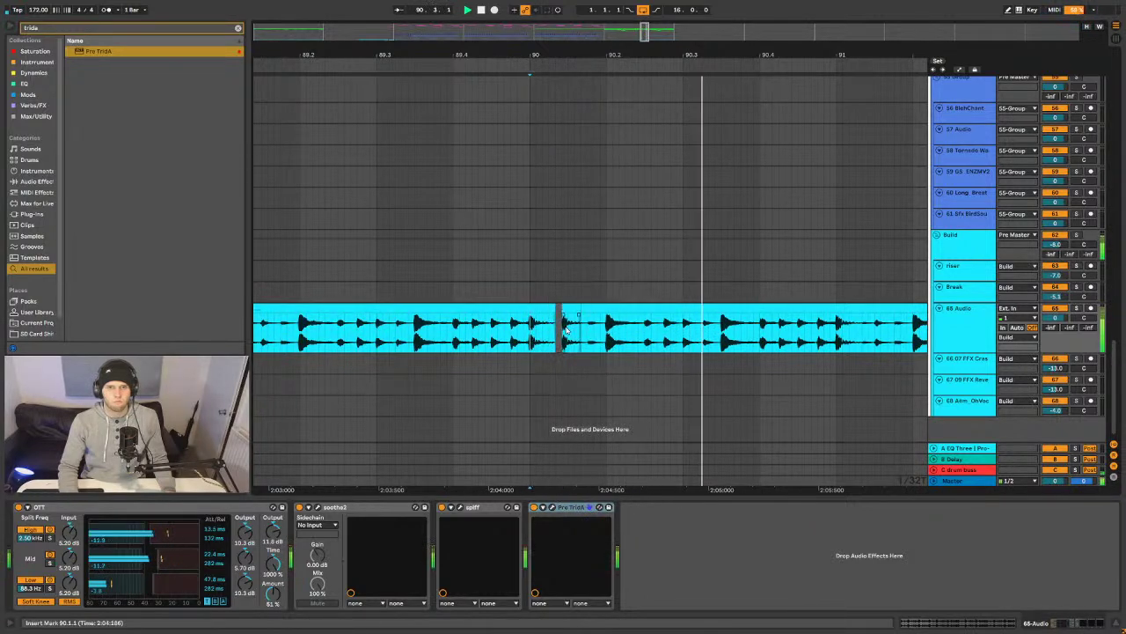
{"action": "key", "text": "space"}
{"action": "left_click_drag", "start_coordinate": [561, 326], "coordinate": [569, 326]}
{"action": "key", "text": "Delete"}
{"action": "left_click", "coordinate": [525, 344]}
{"action": "key", "text": "space"}
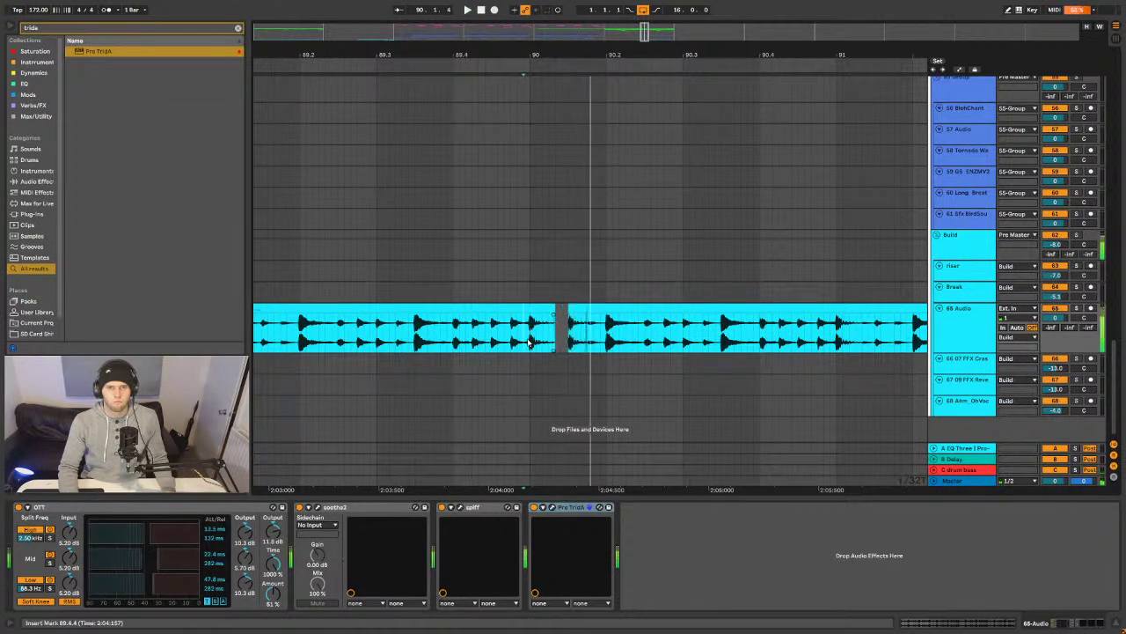
{"action": "key", "text": "space"}
- Extend the preceding segment up to the slice, move the slice back to 90.1.2 and audition from 90.1.1
{"action": "key", "text": "ctrl+z"}
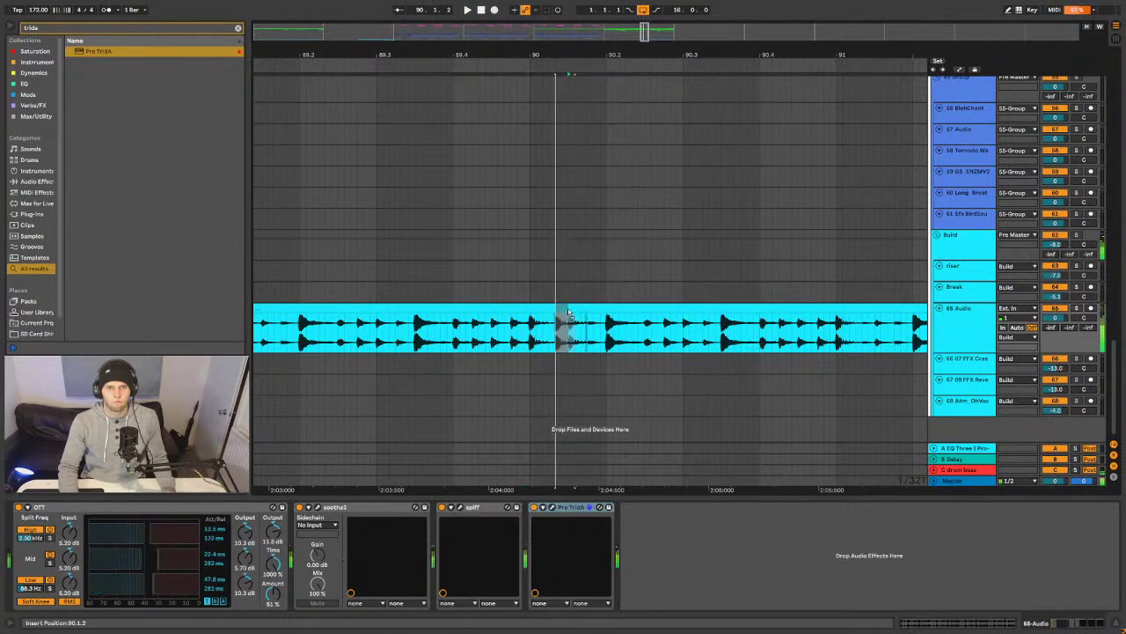
{"action": "key", "text": "space"}
{"action": "key", "text": "space"}
{"action": "key", "text": "ctrl+z"}
{"action": "key", "text": "space"}
{"action": "left_click", "coordinate": [556, 313]}
{"action": "key", "text": "space"}
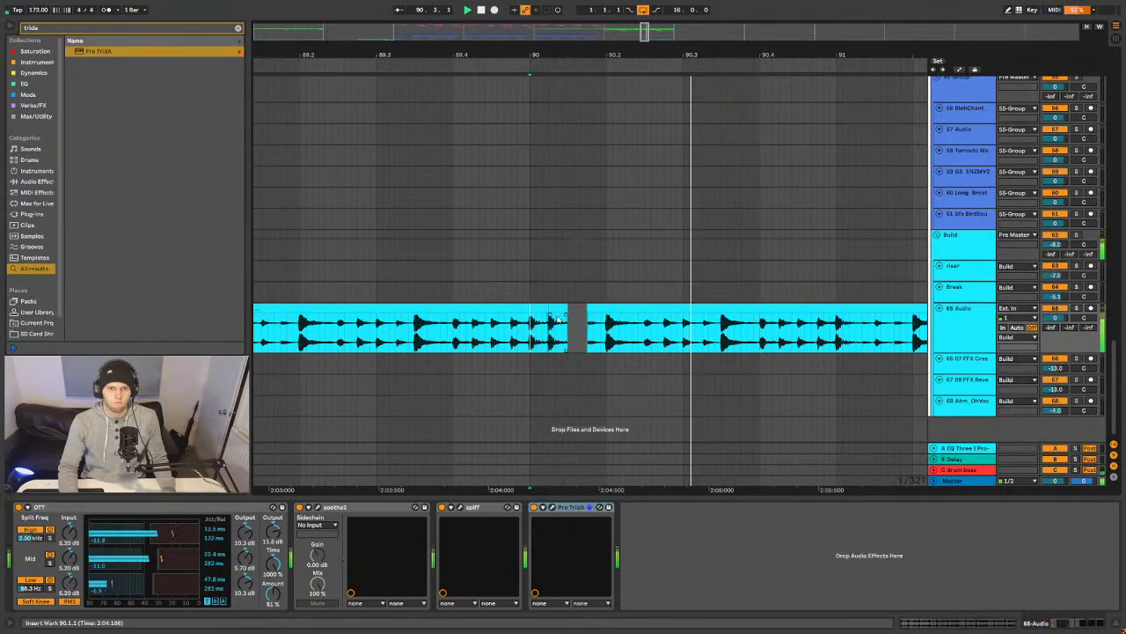
{"action": "key", "text": "space"}
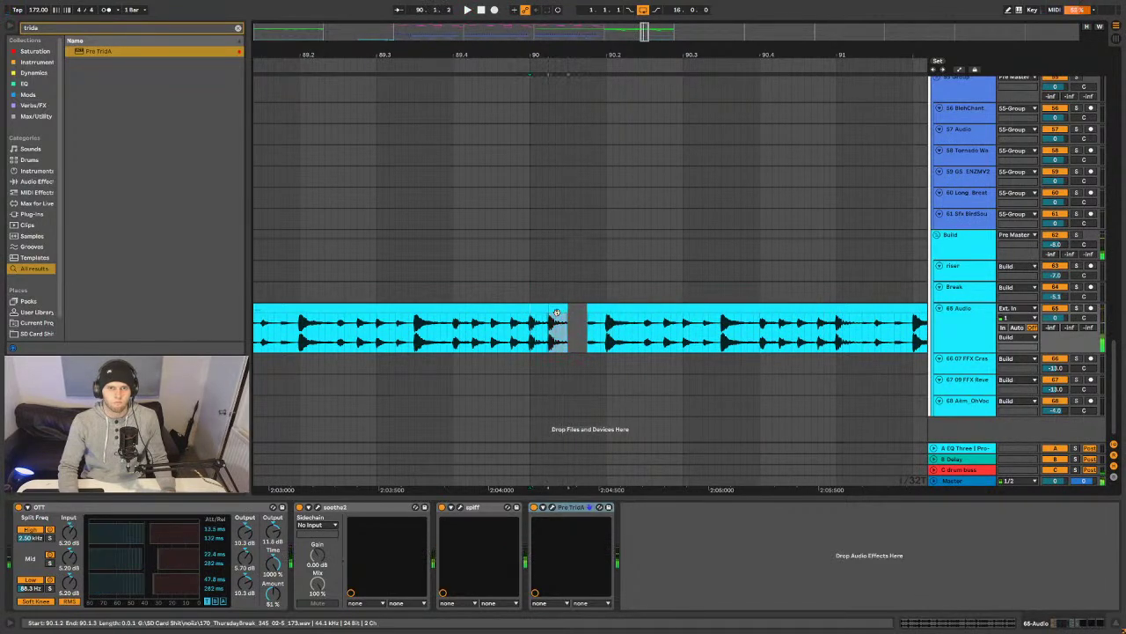
- Pull the start of the following break segment back to 90.1.3 to close the gap and audition the edit from around 89.4.4
{"action": "double_click", "coordinate": [556, 312]}
{"action": "key", "text": "space"}
{"action": "left_click", "coordinate": [530, 208]}
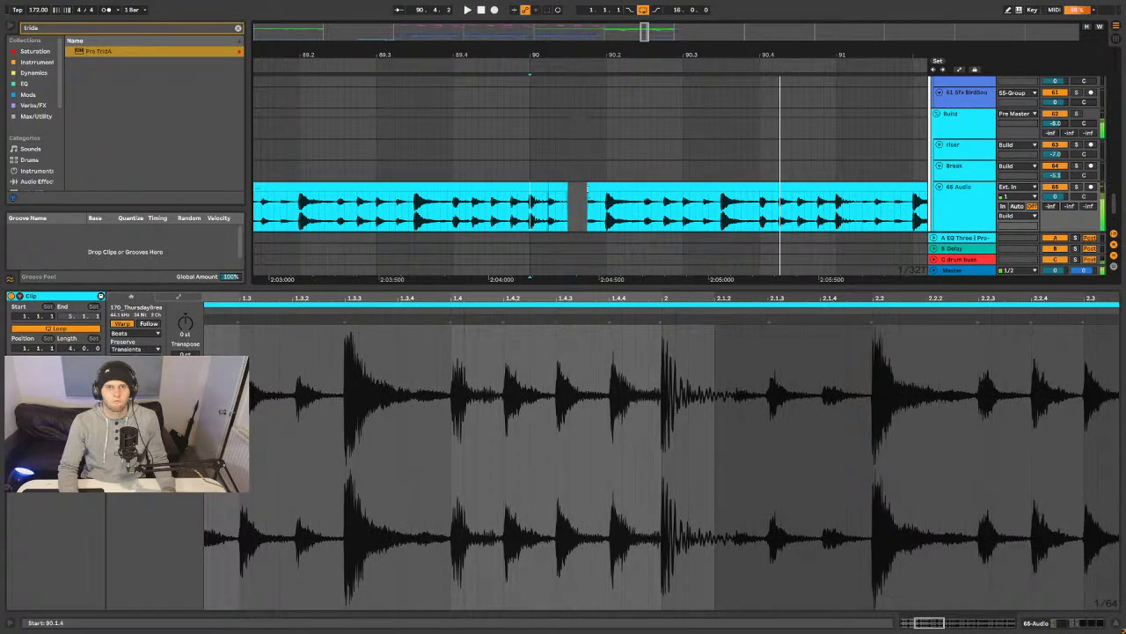
{"action": "left_click", "coordinate": [526, 217]}
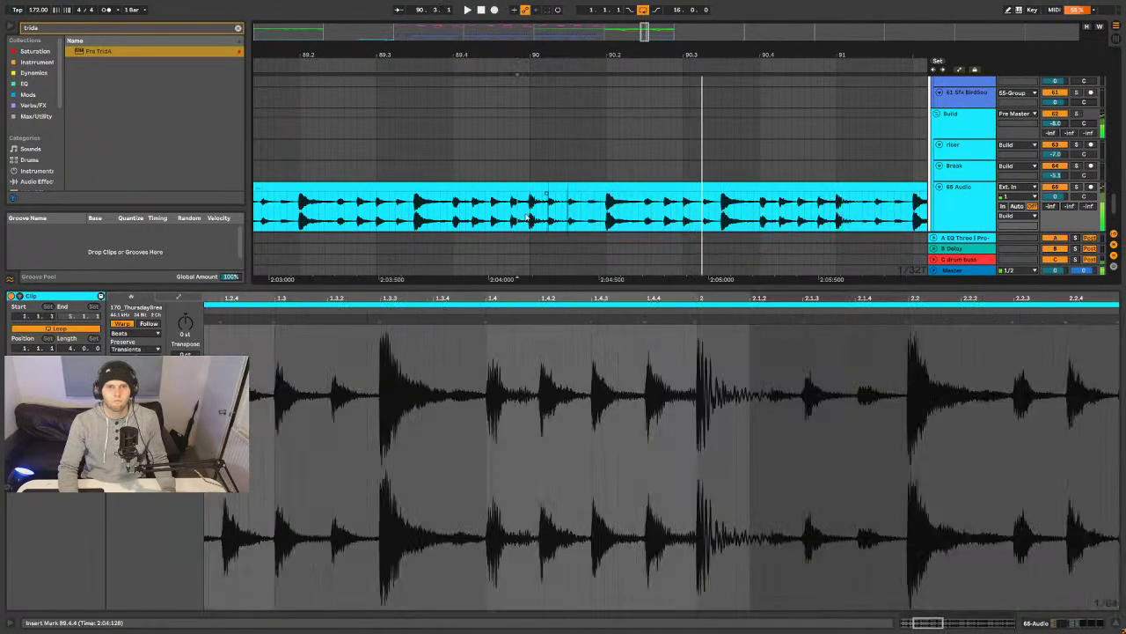
{"action": "left_click", "coordinate": [526, 216]}
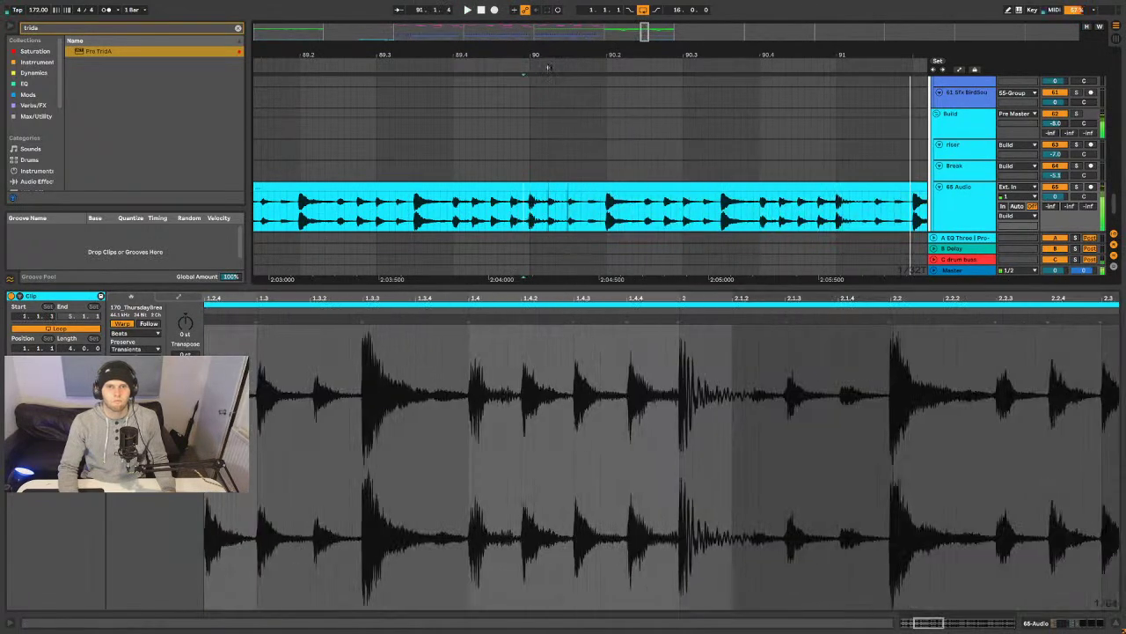
- Audition the break from bar 89, move the short slice back to 90.1.1 and copy it to 89.4.4 and 89.4.3
{"action": "scroll", "coordinate": [547, 71], "scroll_direction": "down", "scroll_amount": 4}
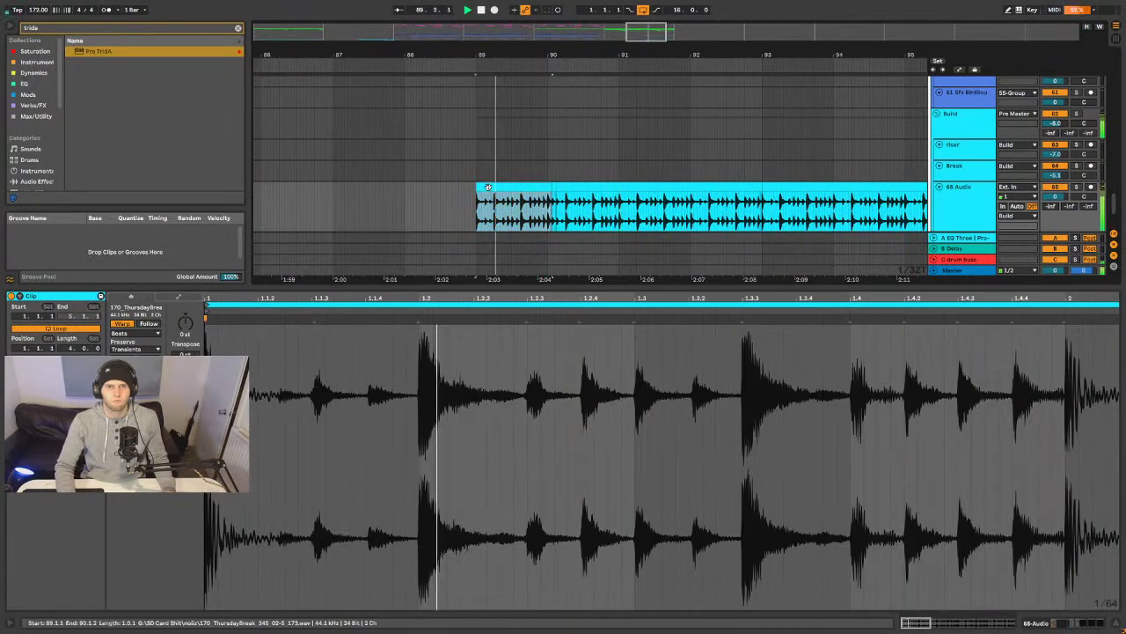
{"action": "scroll", "coordinate": [591, 80], "scroll_direction": "up", "scroll_amount": 3}
{"action": "key", "text": "space"}
{"action": "scroll", "coordinate": [548, 171], "scroll_direction": "up", "scroll_amount": 2}
{"action": "left_click", "coordinate": [516, 191]}
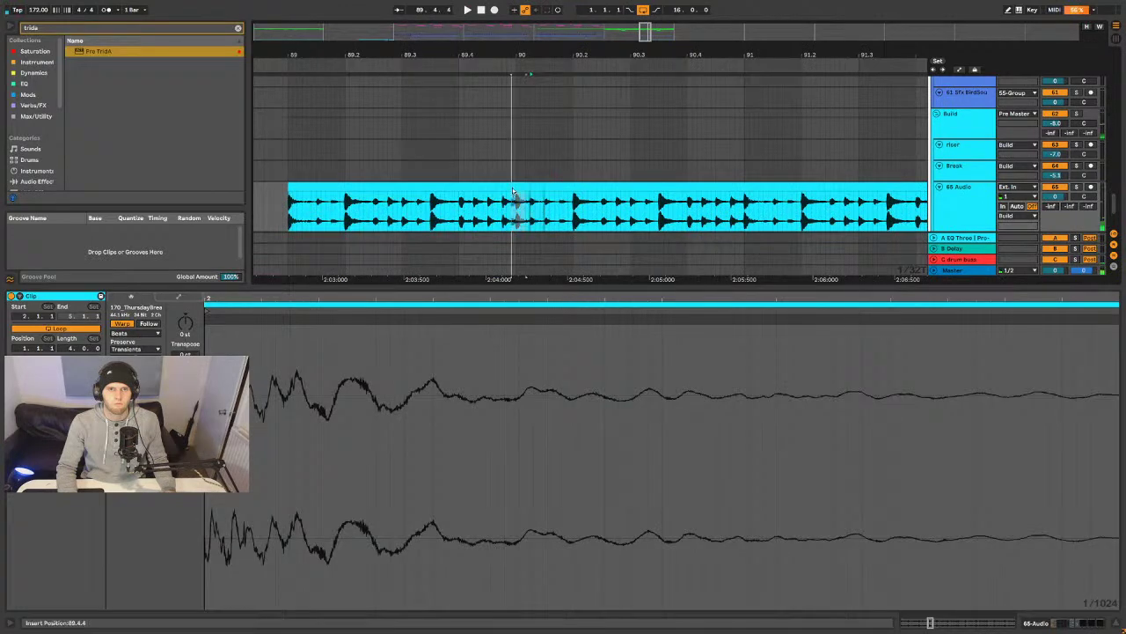
{"action": "key", "text": "space"}
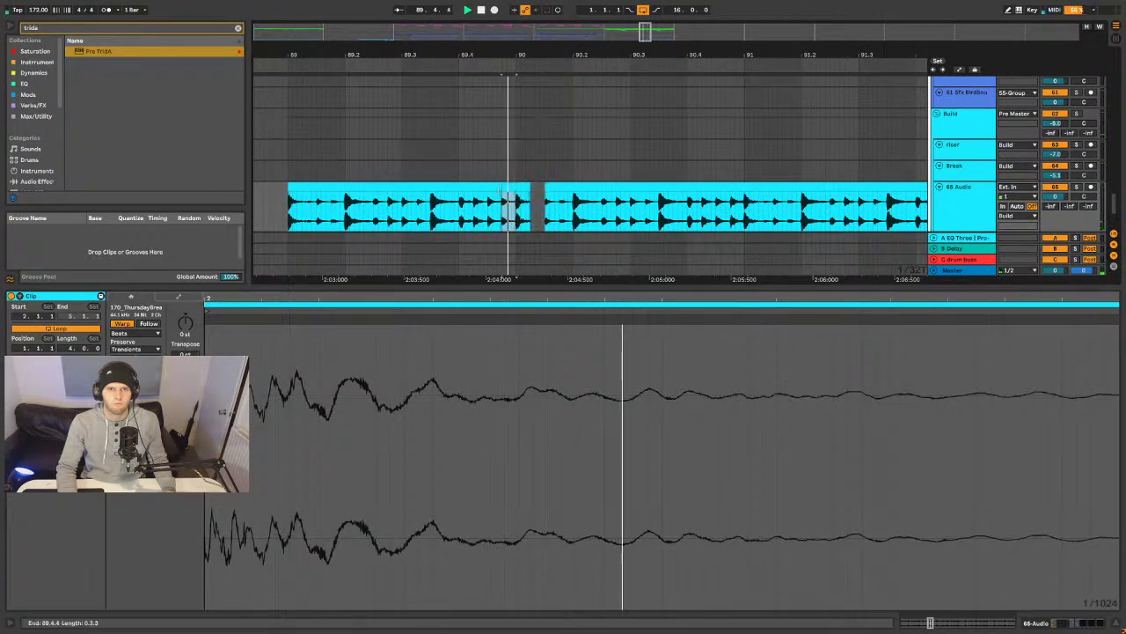
{"action": "left_click", "coordinate": [493, 190]}
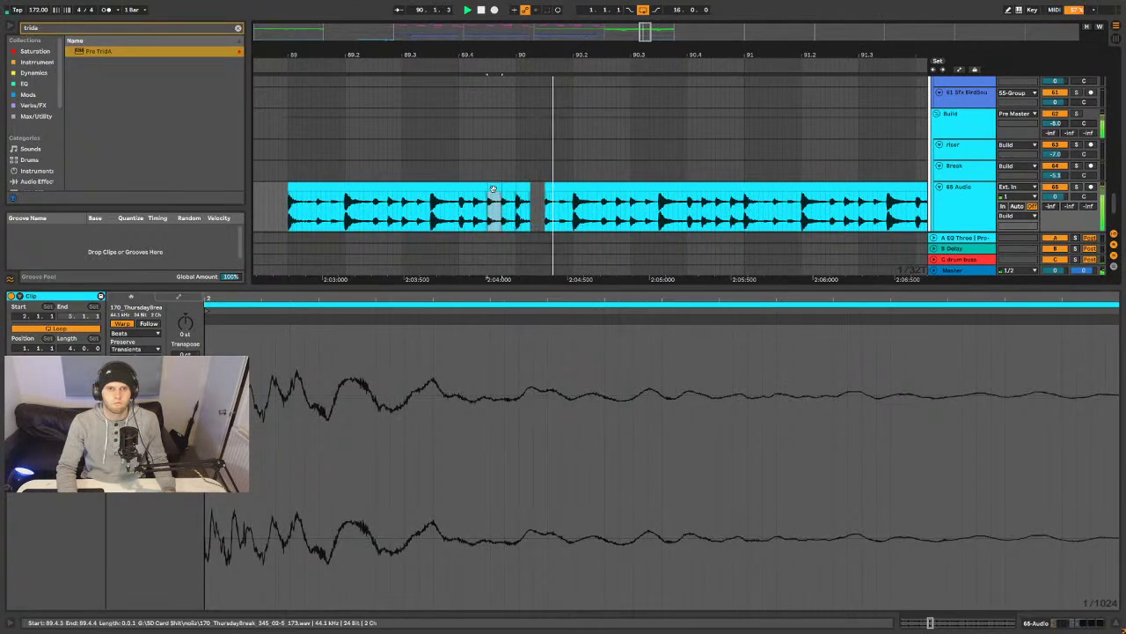
{"action": "left_click", "coordinate": [350, 186]}
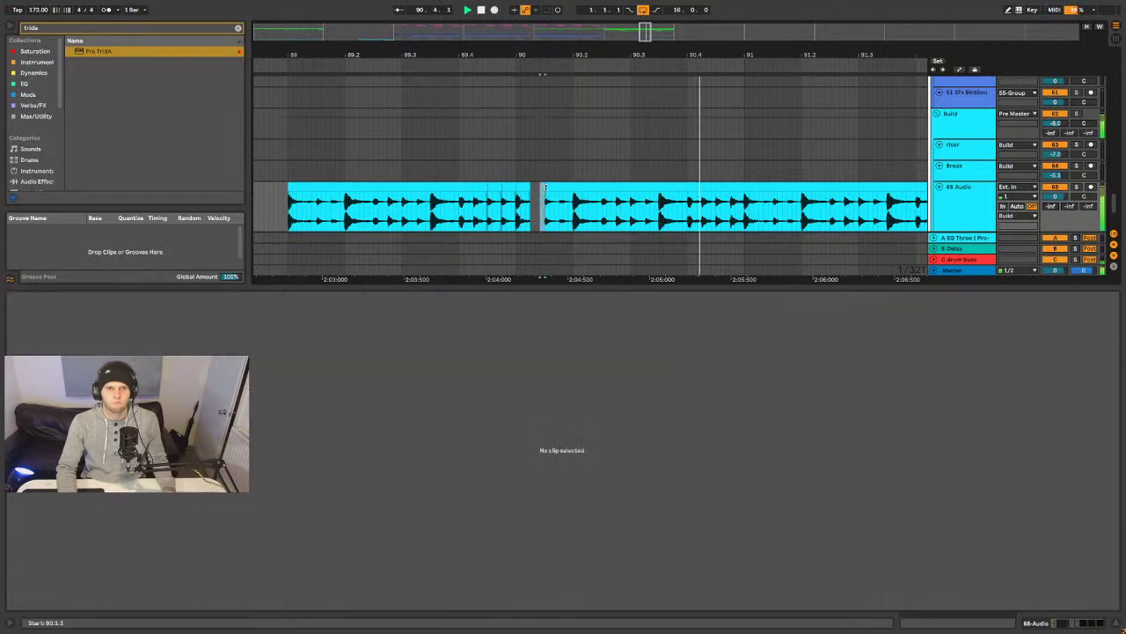
- Extend the start of the following break segment back to 90.1.2 and audition the new slices from 89.1.1
{"action": "left_click_drag", "start_coordinate": [544, 187], "coordinate": [527, 187]}
{"action": "left_click", "coordinate": [507, 187]}
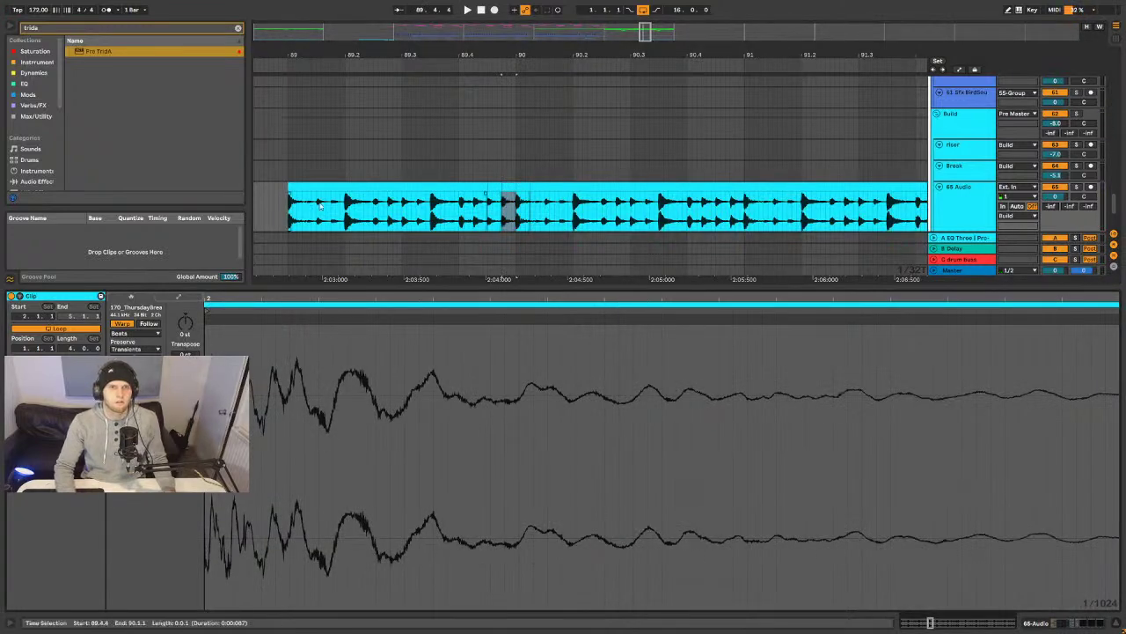
{"action": "left_click_drag", "start_coordinate": [290, 209], "coordinate": [486, 208]}
{"action": "key", "text": "space"}
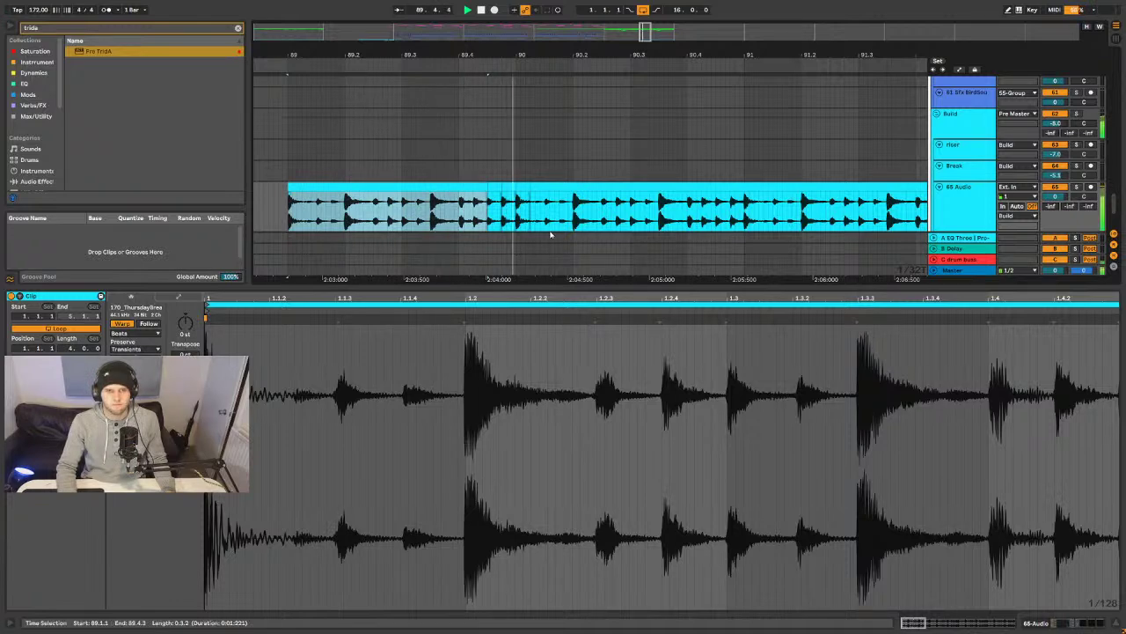
- Slice out the hit at 92.2.1, repeat it at 92.2.2 and 92.2.3, and audition the roll from 92.2.1 and 92.1.4
{"action": "left_click_drag", "start_coordinate": [506, 66], "coordinate": [506, 56]}
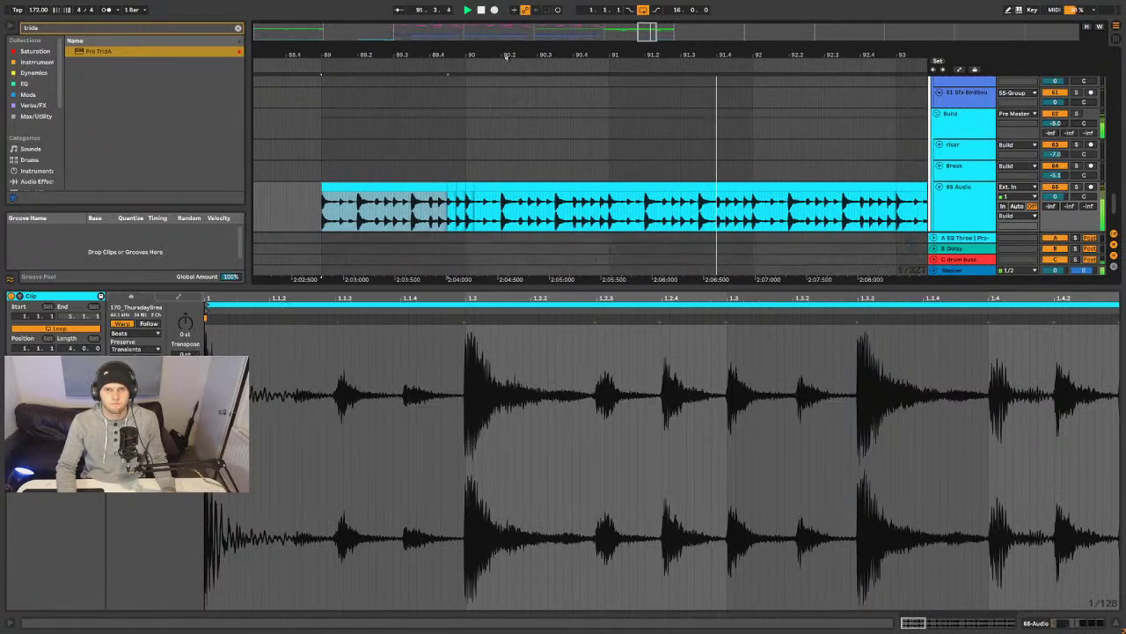
{"action": "left_click", "coordinate": [791, 211]}
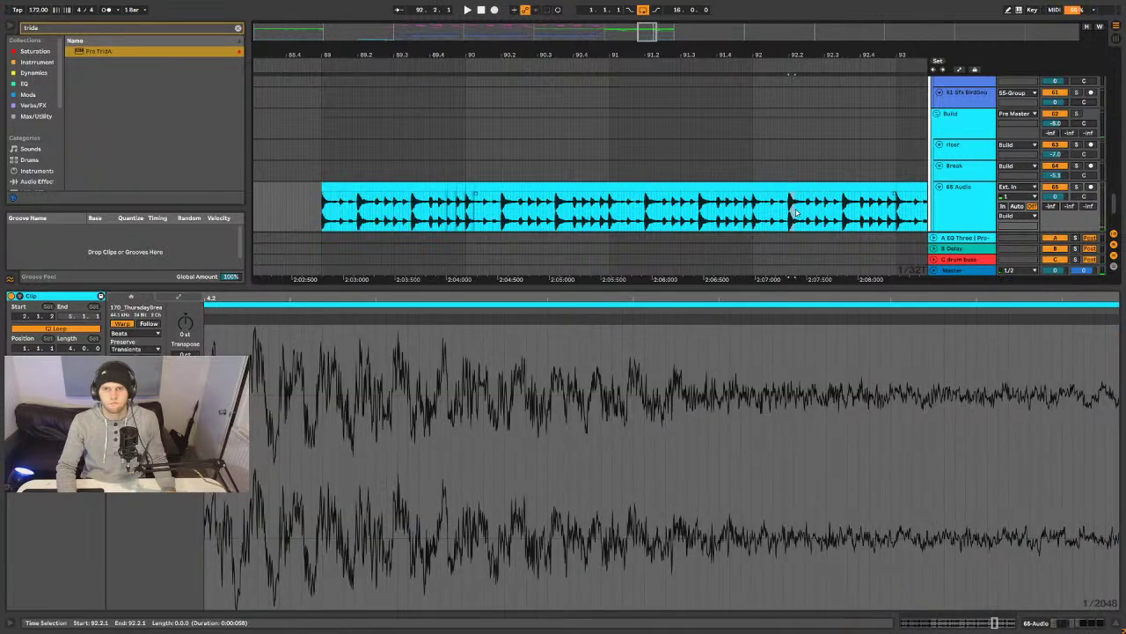
{"action": "key", "text": "shift+Right"}
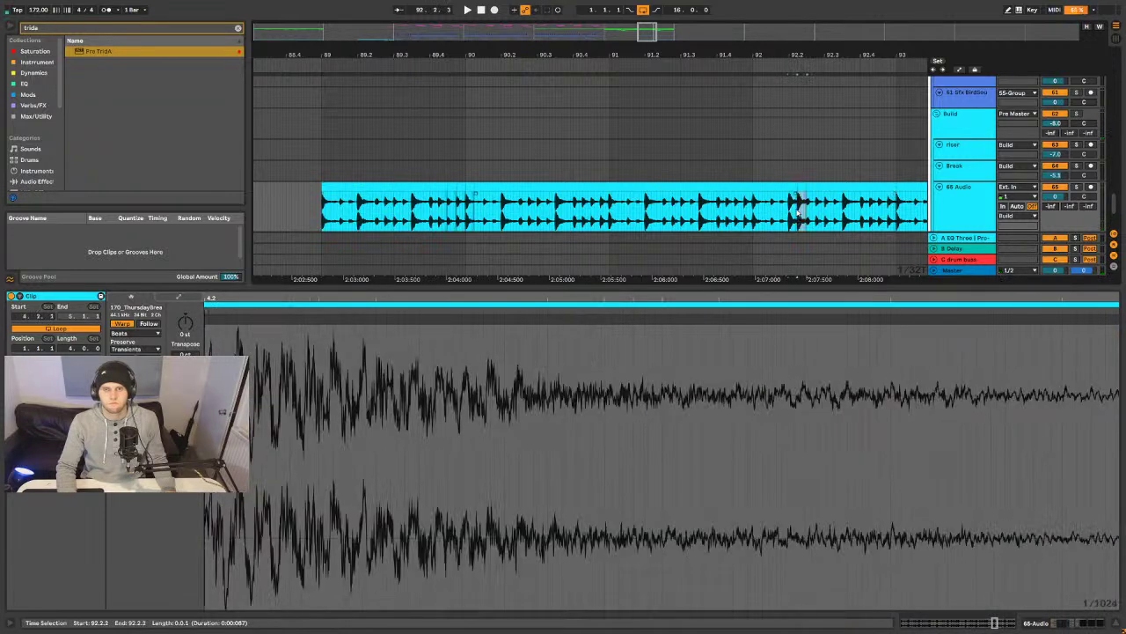
{"action": "left_click", "coordinate": [793, 211]}
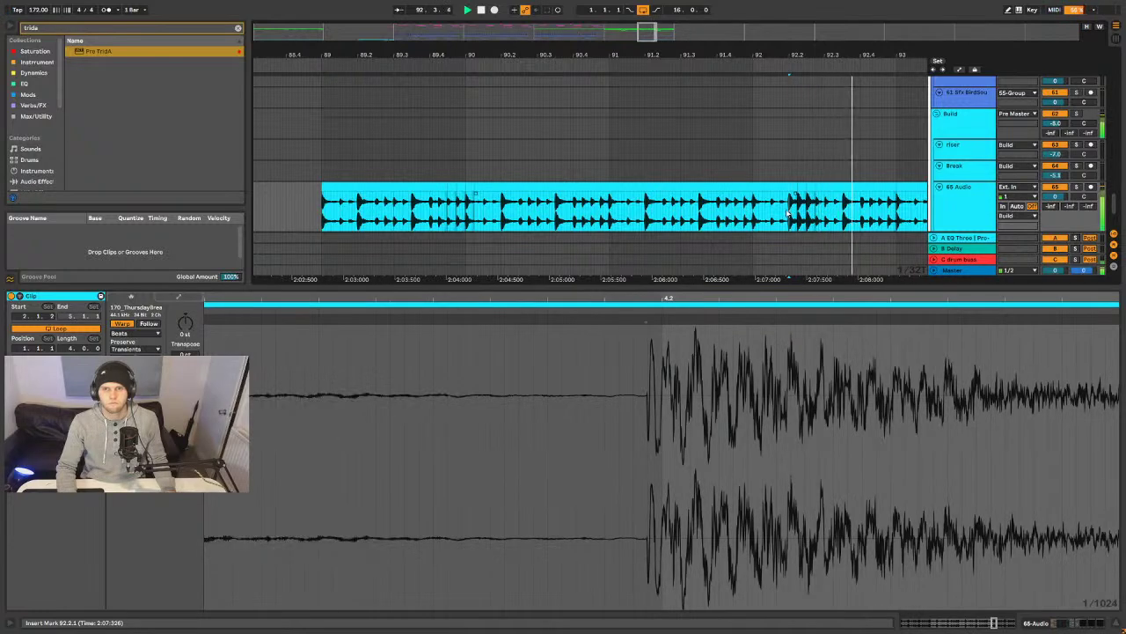
{"action": "left_click", "coordinate": [784, 206]}
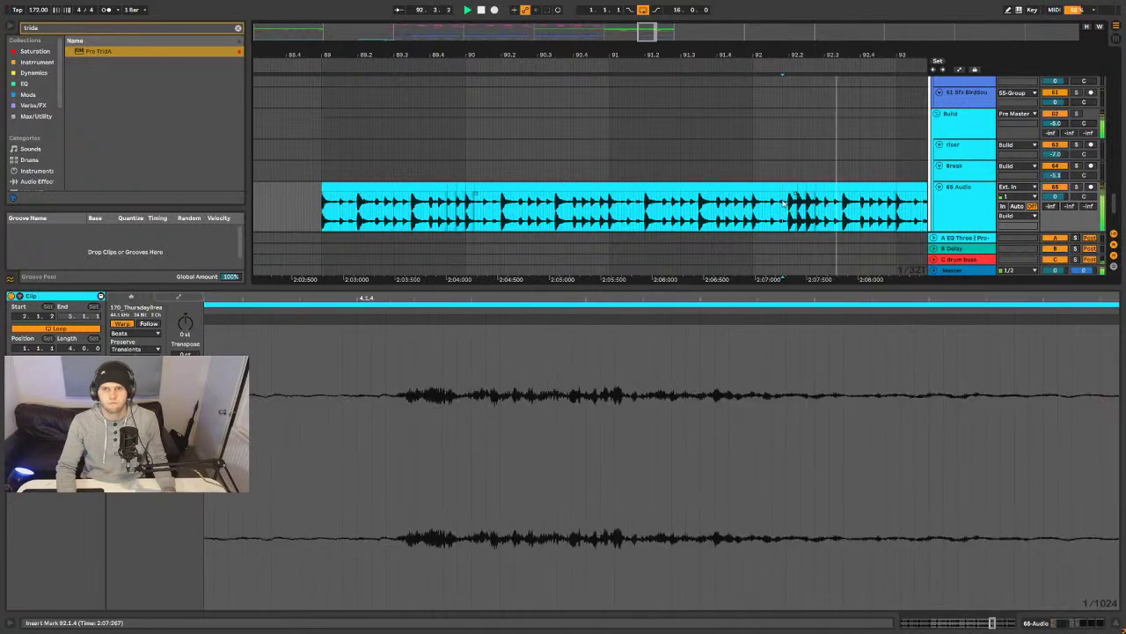
- Fade out the slice at 92.2.2, extend its end to 92.2.3 and use the faded version at 92.2.1 and 92.2.3 too
{"action": "key", "text": "plus"}
{"action": "key", "text": "plus"}
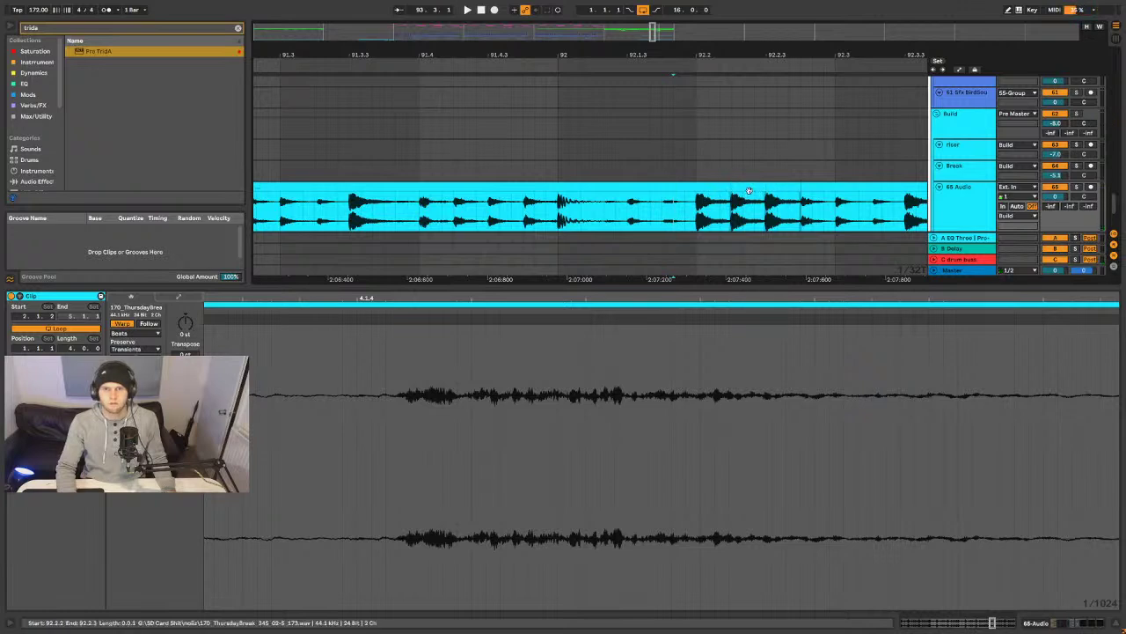
{"action": "left_click_drag", "start_coordinate": [766, 195], "coordinate": [736, 194]}
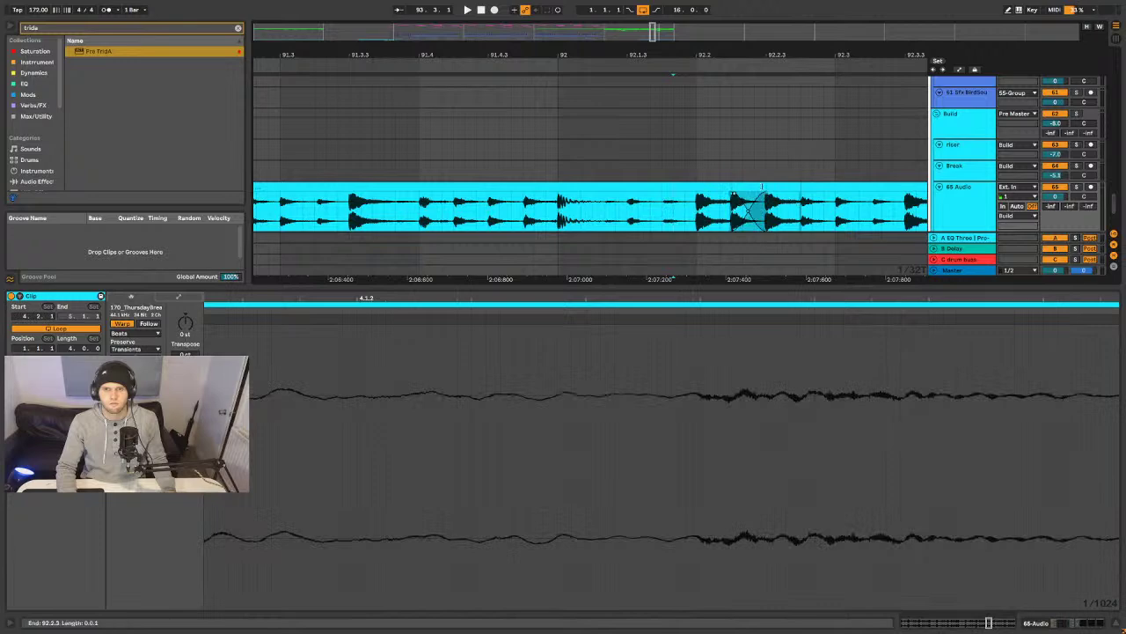
{"action": "key", "text": "ctrl+e"}
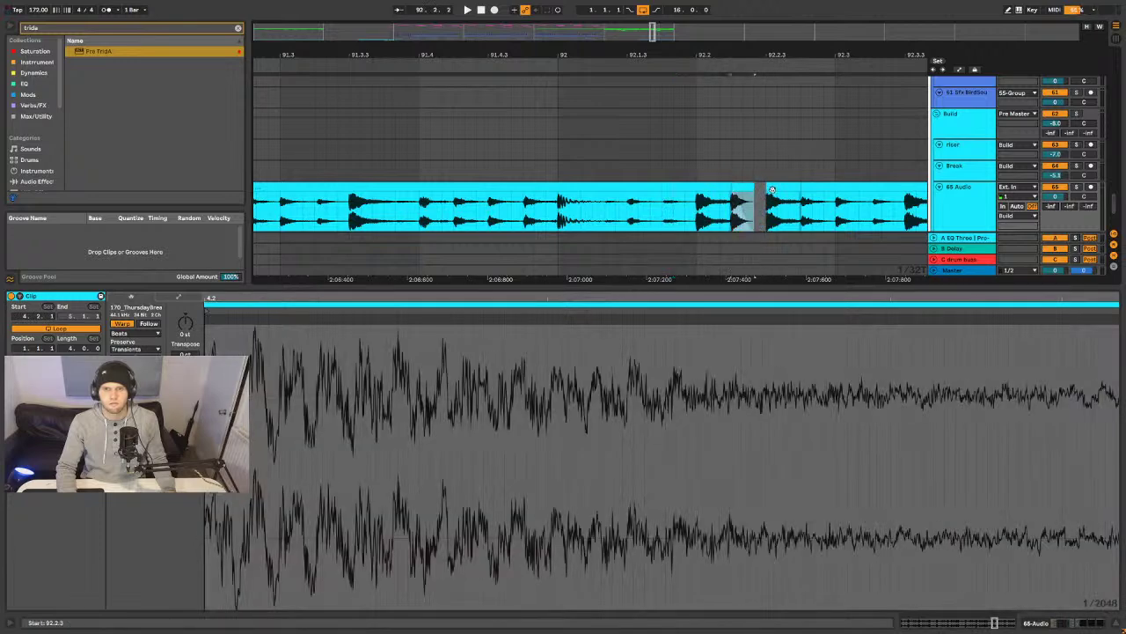
{"action": "left_click_drag", "start_coordinate": [754, 186], "coordinate": [763, 186]}
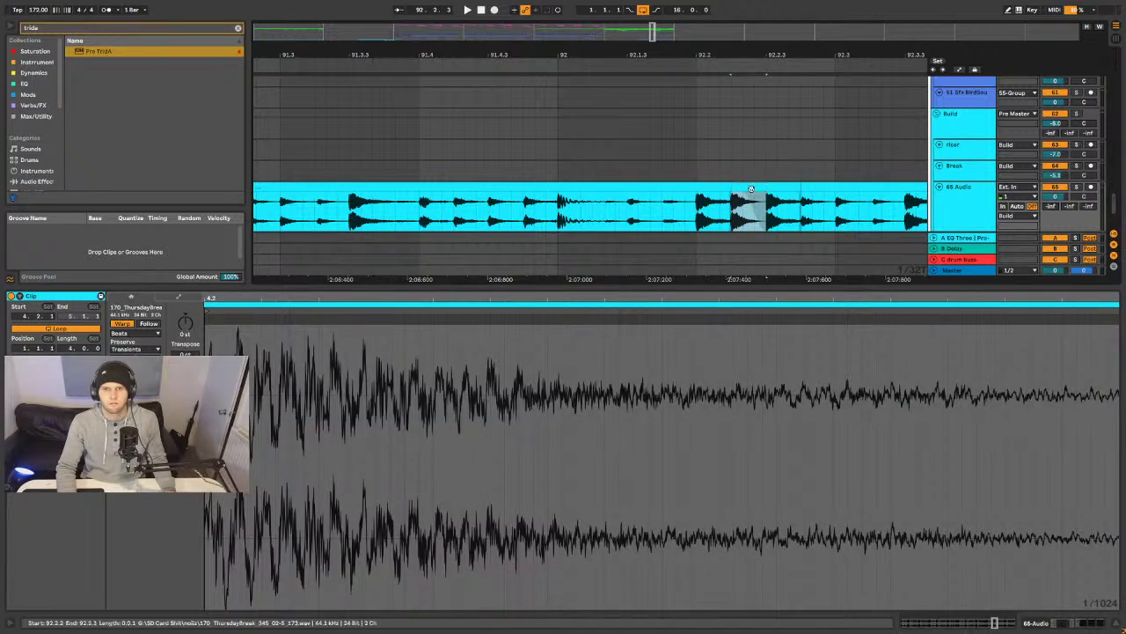
{"action": "key", "text": "Right"}
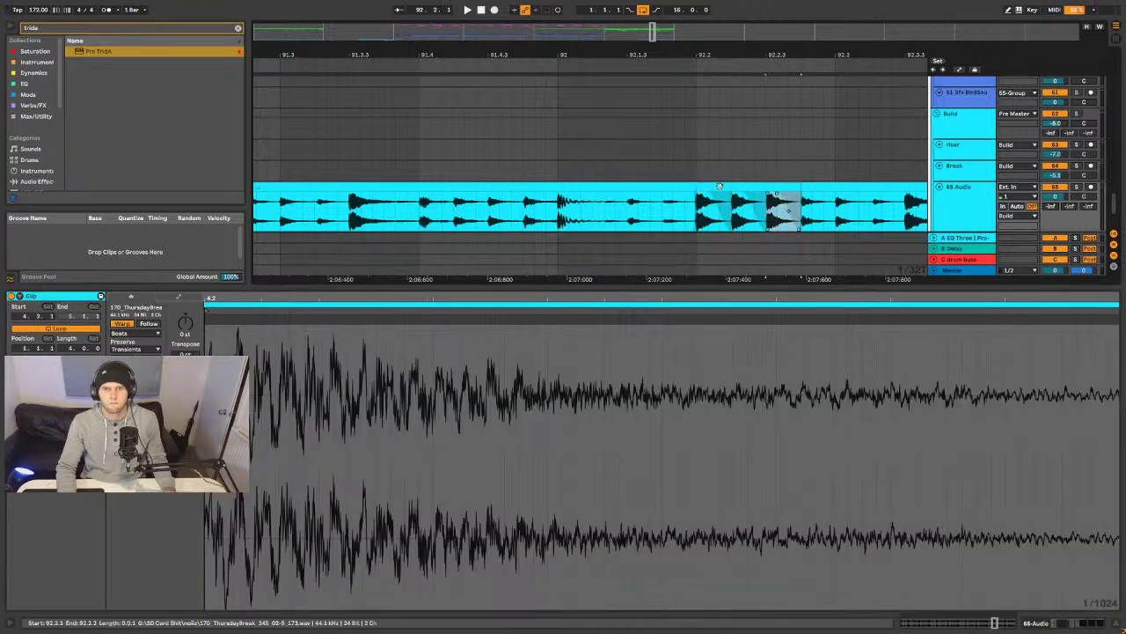
- Audition the roll from 90.1.2, copy the faded slice to 92.2.4 and consolidate the four slices from 92.2.1 to 92.3.1
{"action": "left_click_drag", "start_coordinate": [698, 53], "coordinate": [698, 40]}
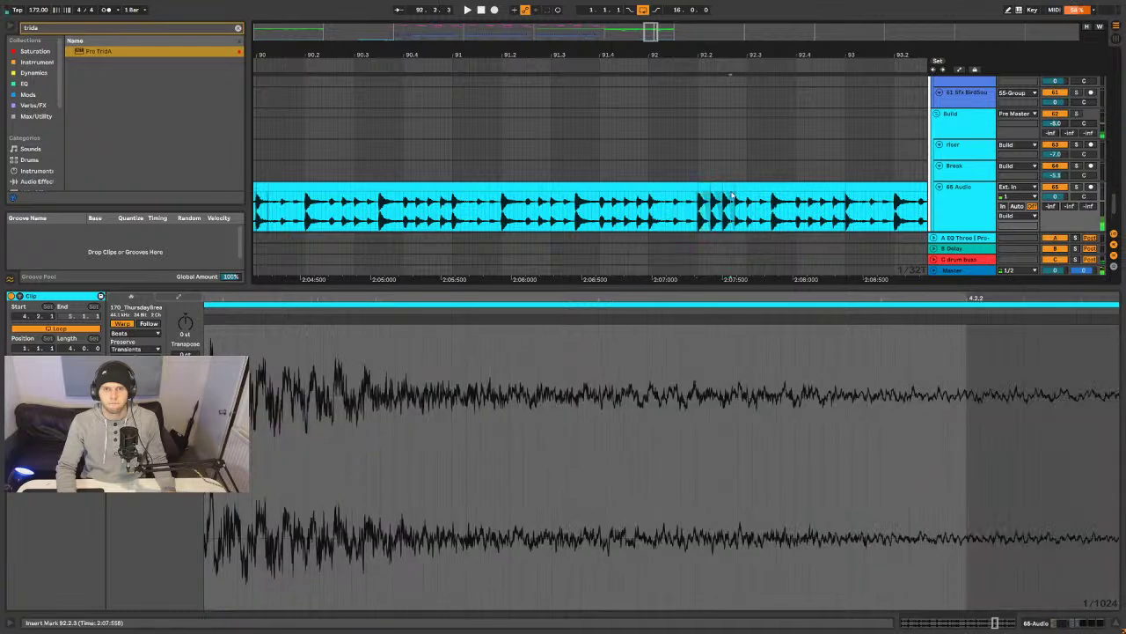
{"action": "left_click_drag", "start_coordinate": [698, 188], "coordinate": [276, 202]}
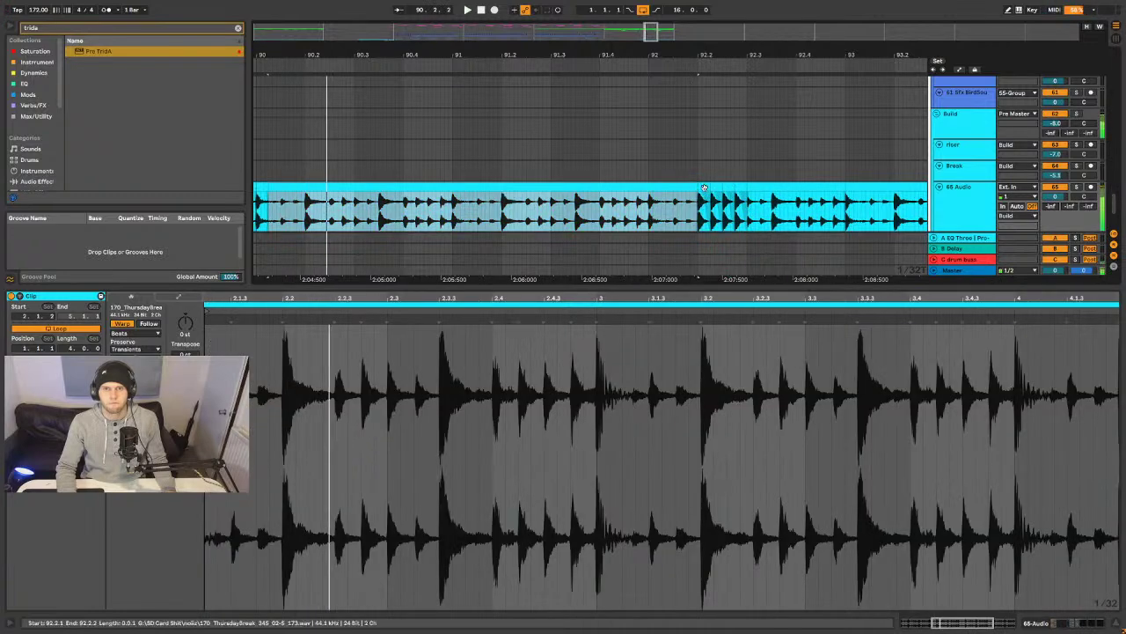
{"action": "left_click_drag", "start_coordinate": [698, 189], "coordinate": [736, 187]}
{"action": "key", "text": "space"}
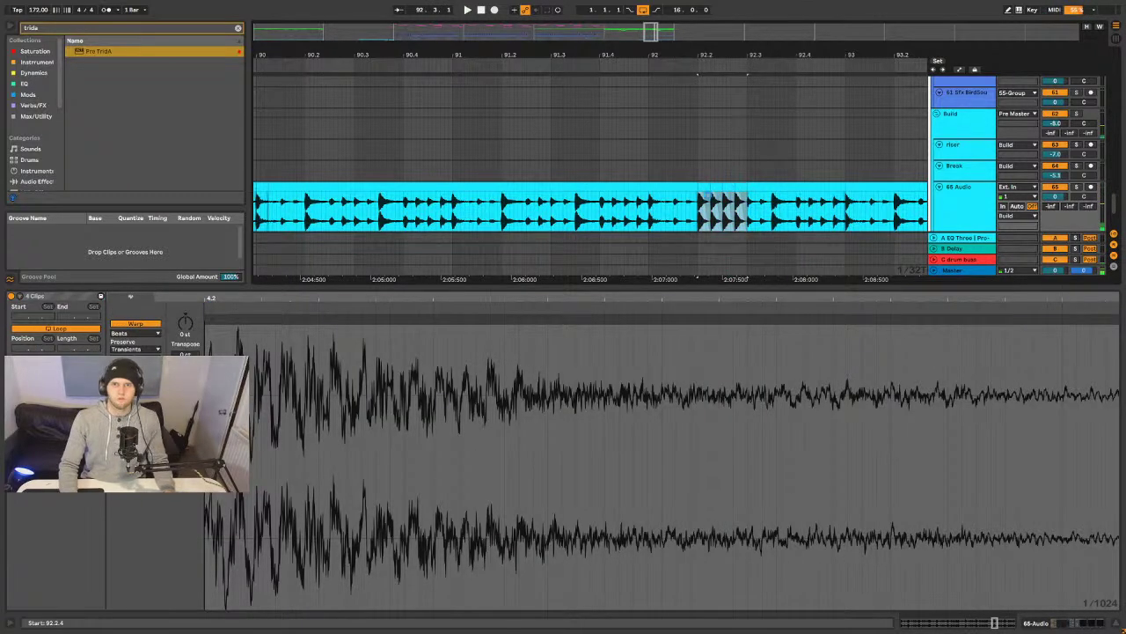
{"action": "key", "text": "ctrl+j"}
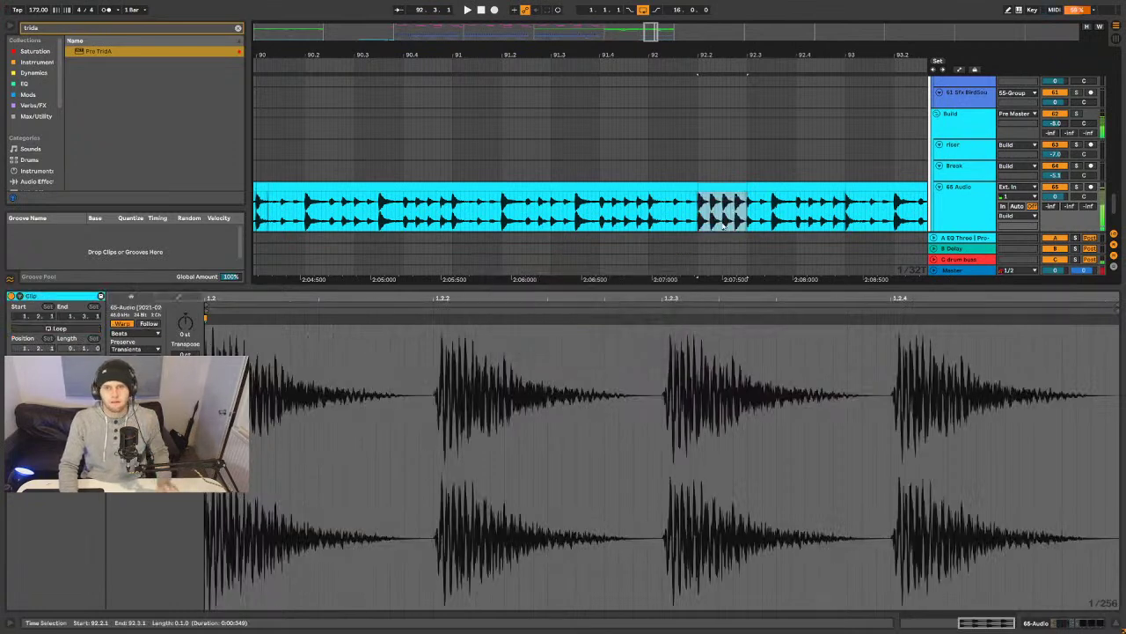
- Fade in the consolidated roll, set the preceding segment's end to 92.2.1 and audition the transition
{"action": "key", "text": "ctrl+z"}
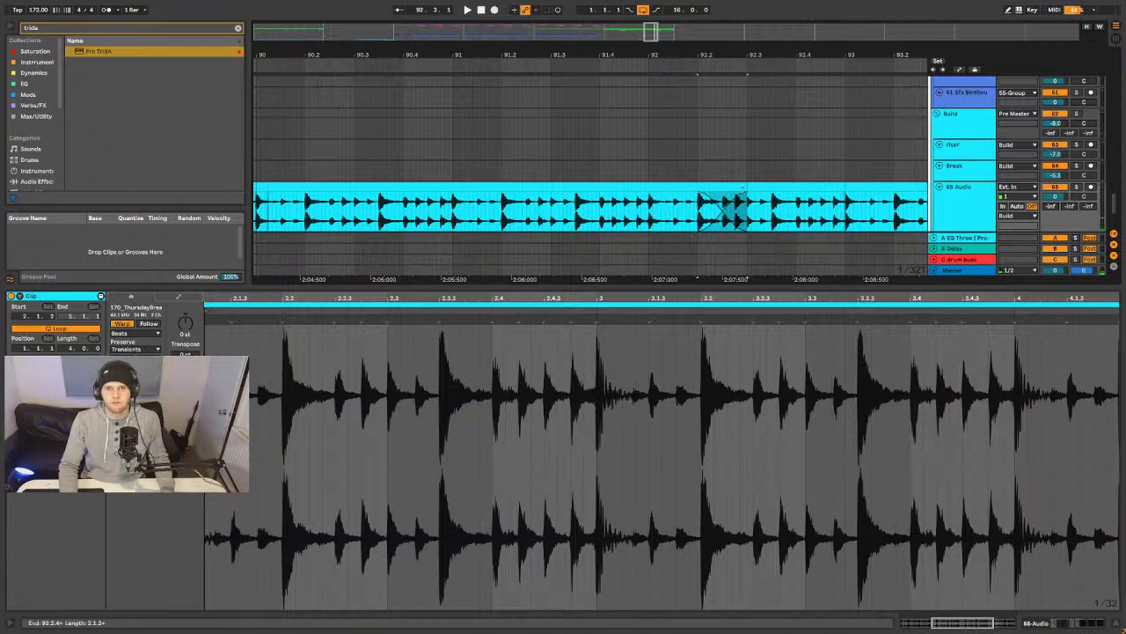
{"action": "left_click", "coordinate": [691, 189]}
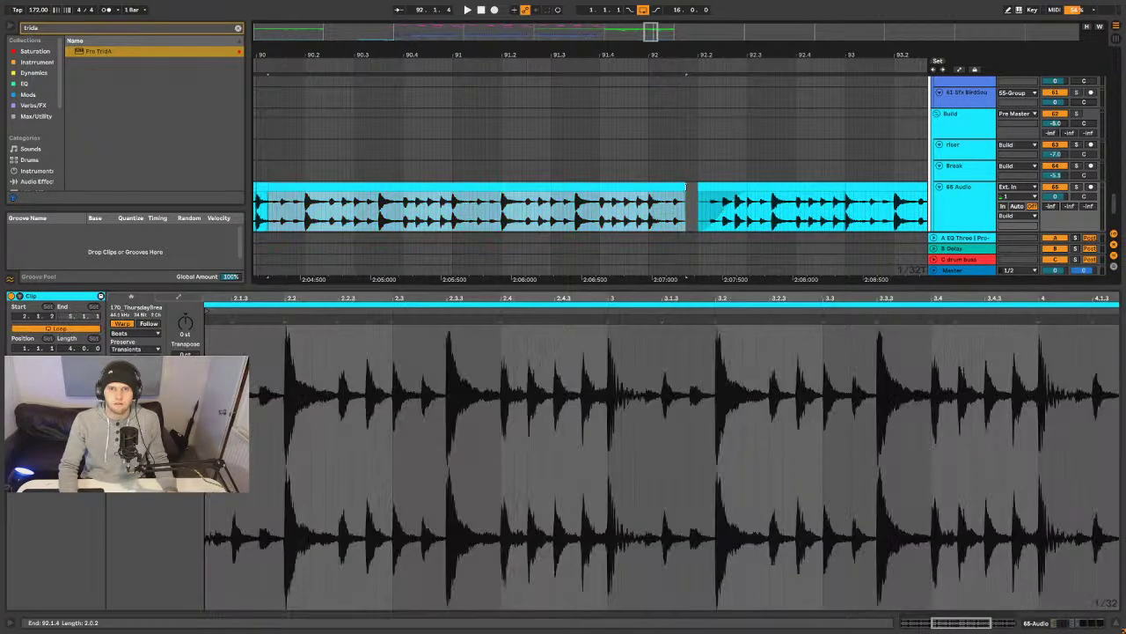
{"action": "left_click_drag", "start_coordinate": [692, 194], "coordinate": [698, 188]}
{"action": "key", "text": "space"}
{"action": "scroll", "coordinate": [677, 153], "scroll_direction": "down", "scroll_amount": 4}
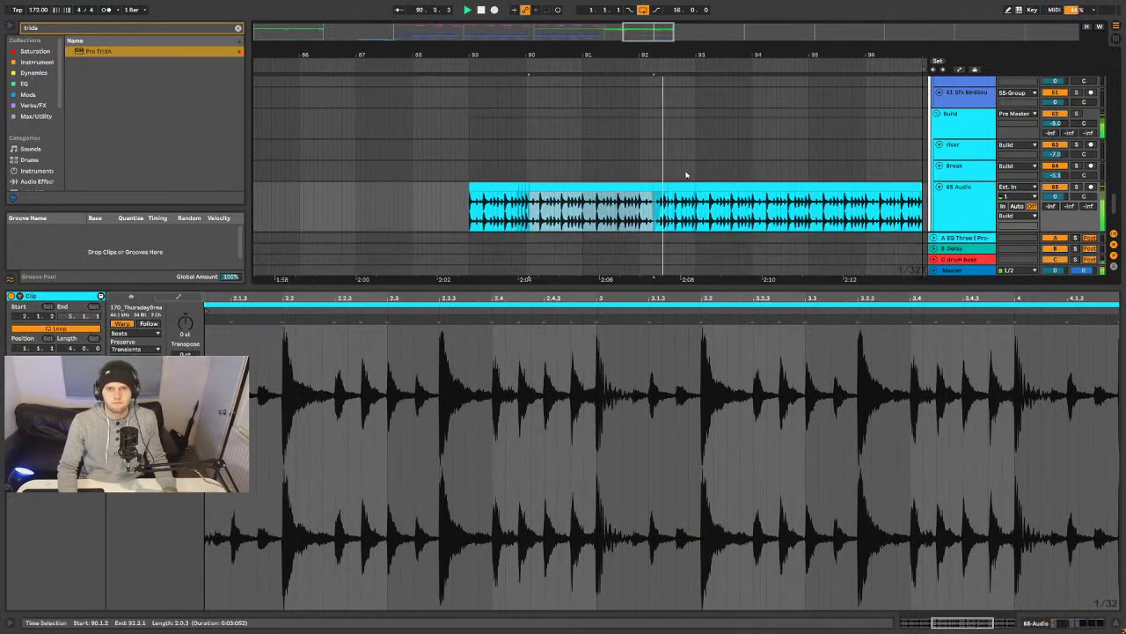
{"action": "scroll", "coordinate": [655, 176], "scroll_direction": "up", "scroll_amount": 4}
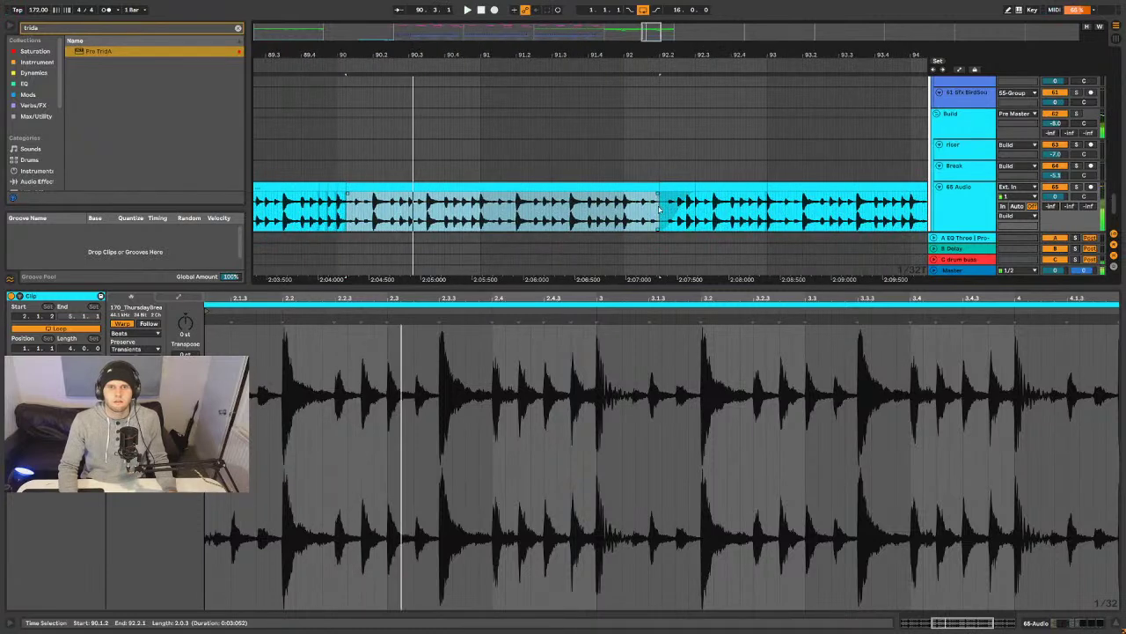
- Move the consolidated roll to its own audio track below, fill 92.2.1 to 92.3.1 with the original break and audition both from 92.2.1
{"action": "left_click_drag", "start_coordinate": [628, 211], "coordinate": [649, 212]}
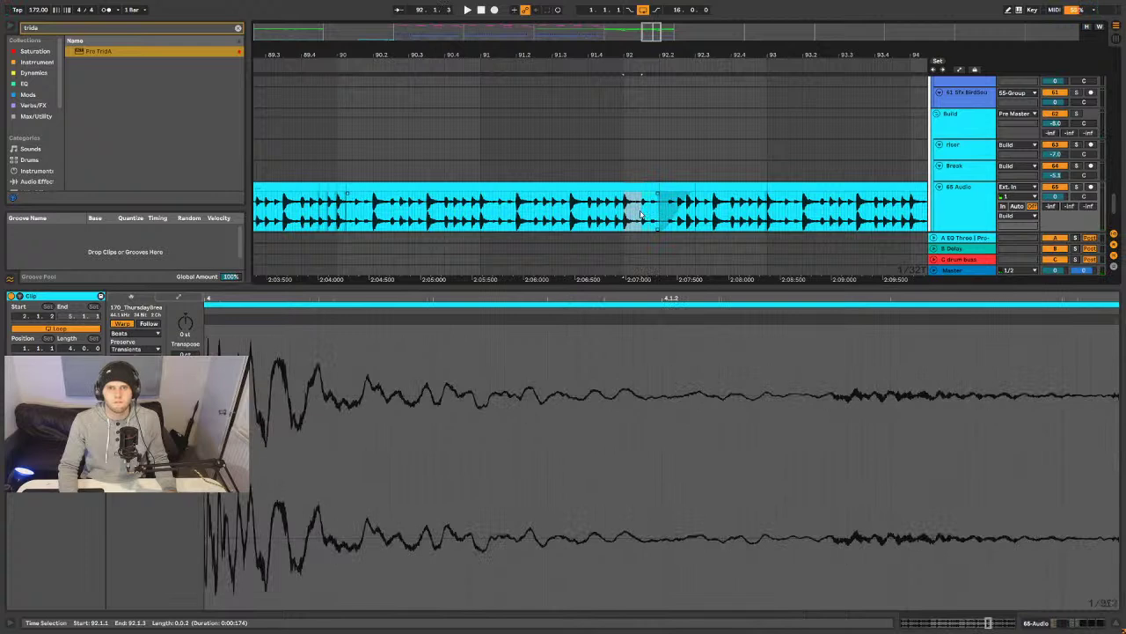
{"action": "scroll", "coordinate": [682, 210], "scroll_direction": "down", "scroll_amount": 2}
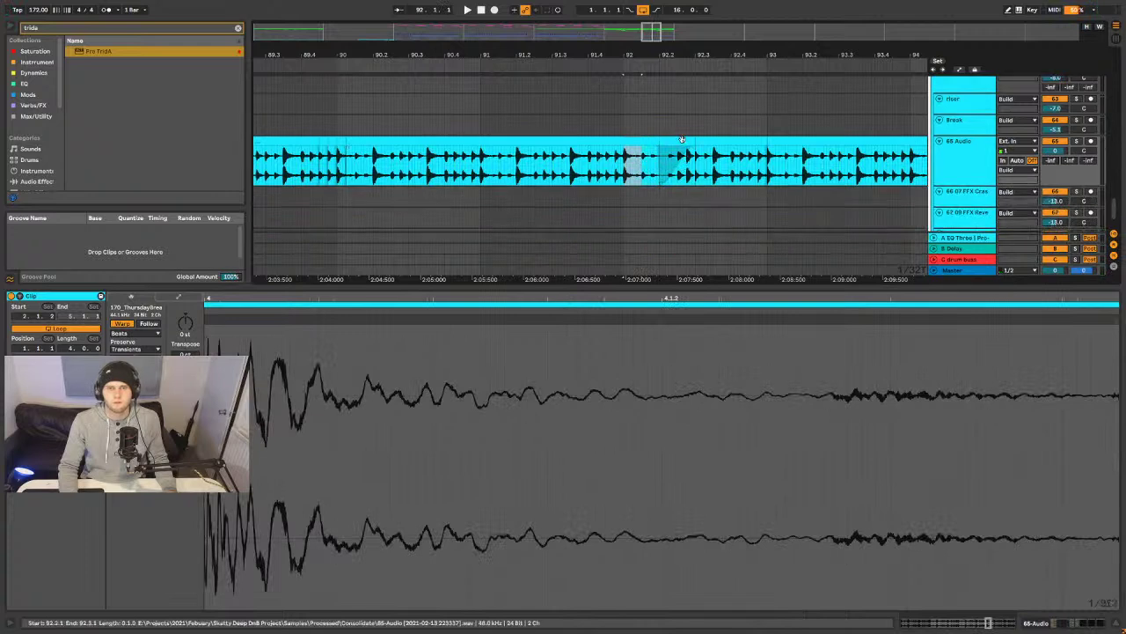
{"action": "left_click_drag", "start_coordinate": [682, 141], "coordinate": [680, 202]}
{"action": "left_click_drag", "start_coordinate": [660, 150], "coordinate": [695, 151]}
{"action": "key", "text": "space"}
{"action": "left_click", "coordinate": [659, 181]}
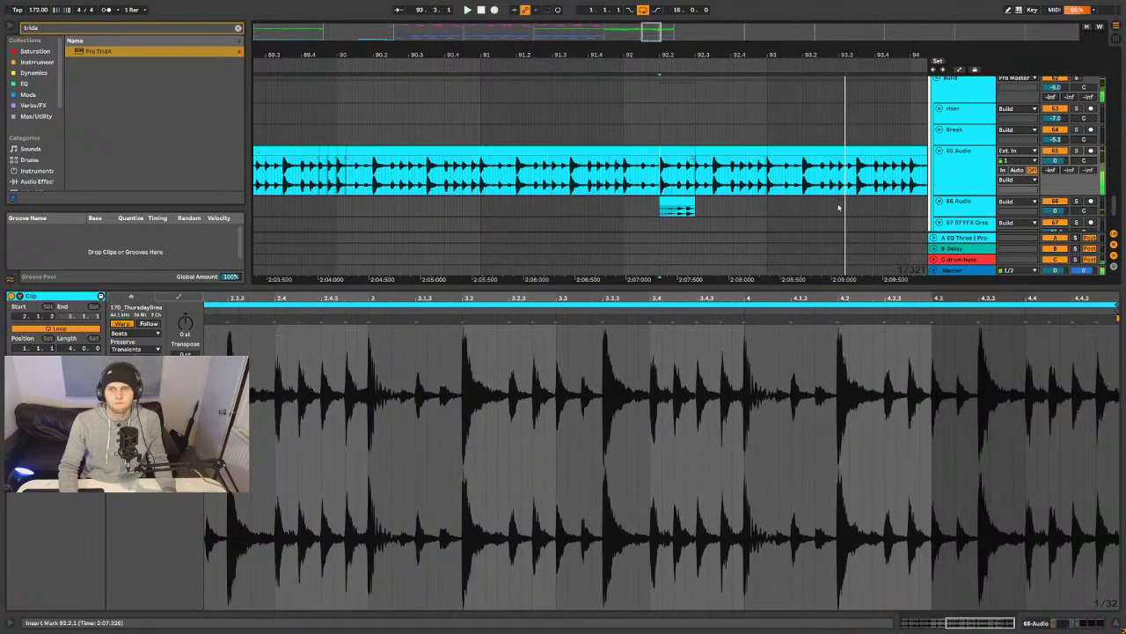
- Search the browser for "glue" and load Glue Compressor on the roll's track with the threshold at -13.7 dB
{"action": "left_click", "coordinate": [681, 199]}
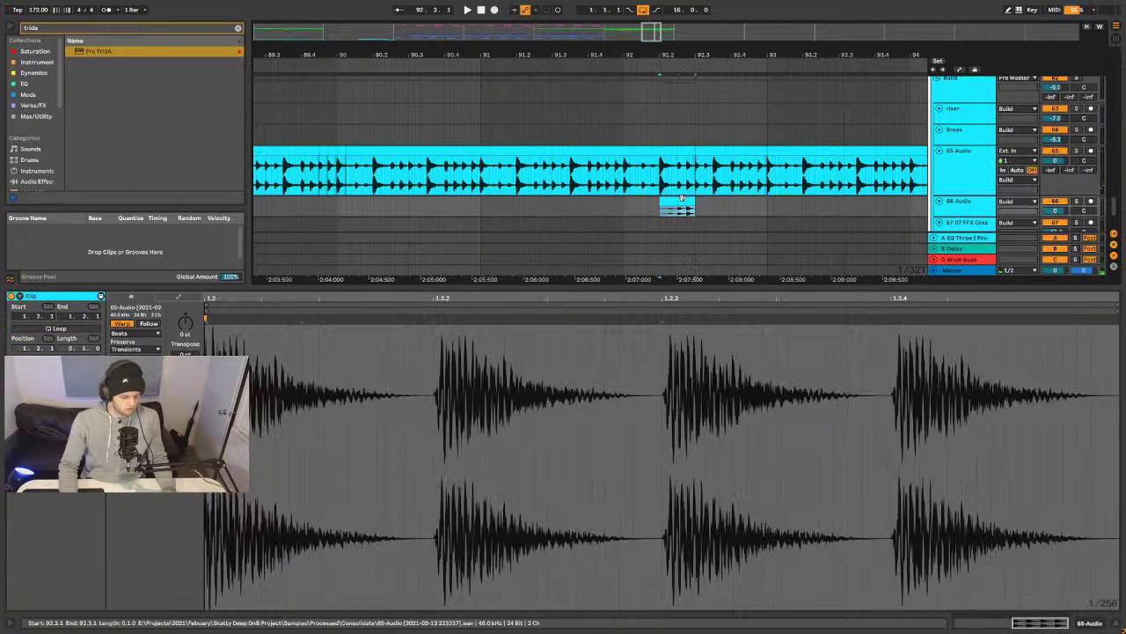
{"action": "key", "text": "ctrl+f"}
{"action": "key", "text": "BackSpace"}
{"action": "type", "text": "trid"}
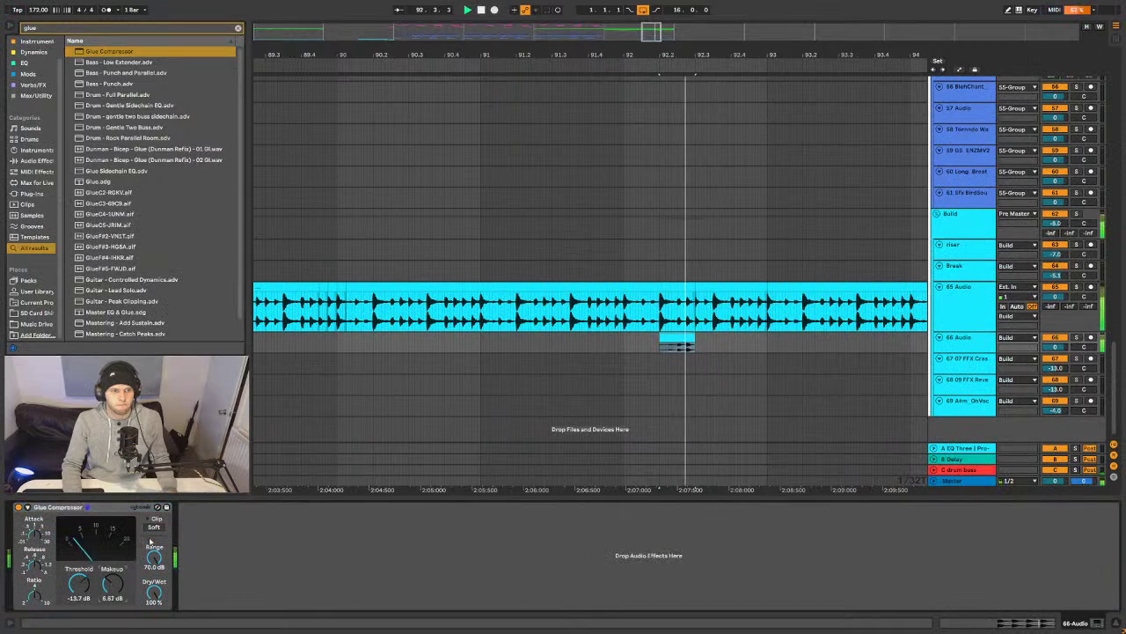
- Turn on the Glue Compressor's soft clipping, raise its makeup gain to 8.41 dB and audition the whole break up to bar 97
{"action": "right_click", "coordinate": [121, 509]}
{"action": "left_click", "coordinate": [161, 501]}
{"action": "left_click", "coordinate": [401, 453]}
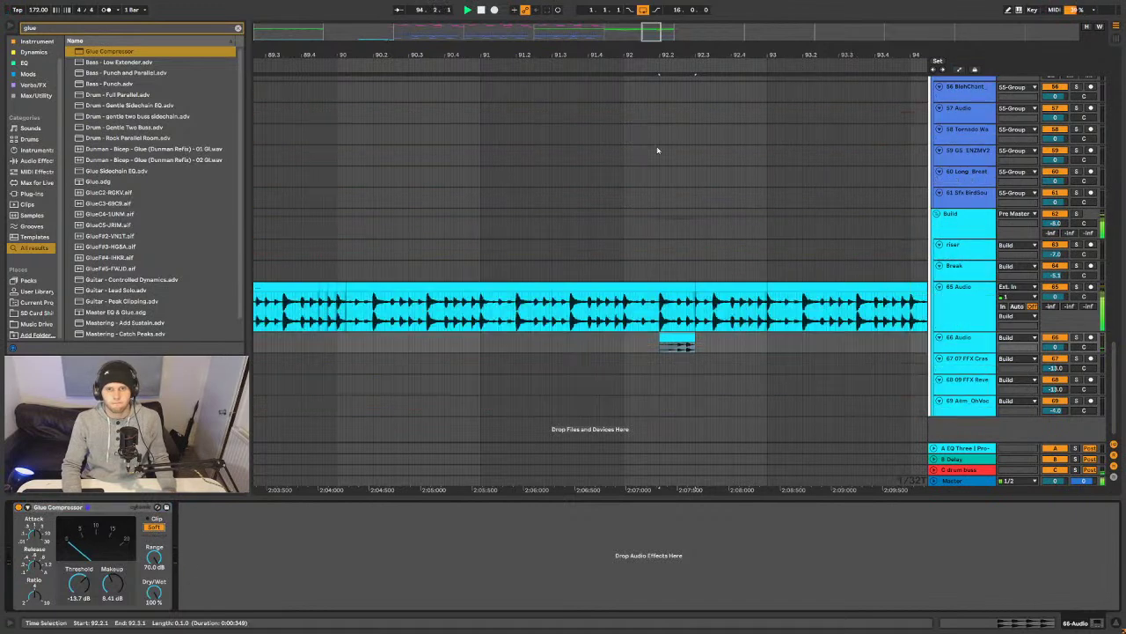
{"action": "scroll", "coordinate": [645, 64], "scroll_direction": "down", "scroll_amount": 5}
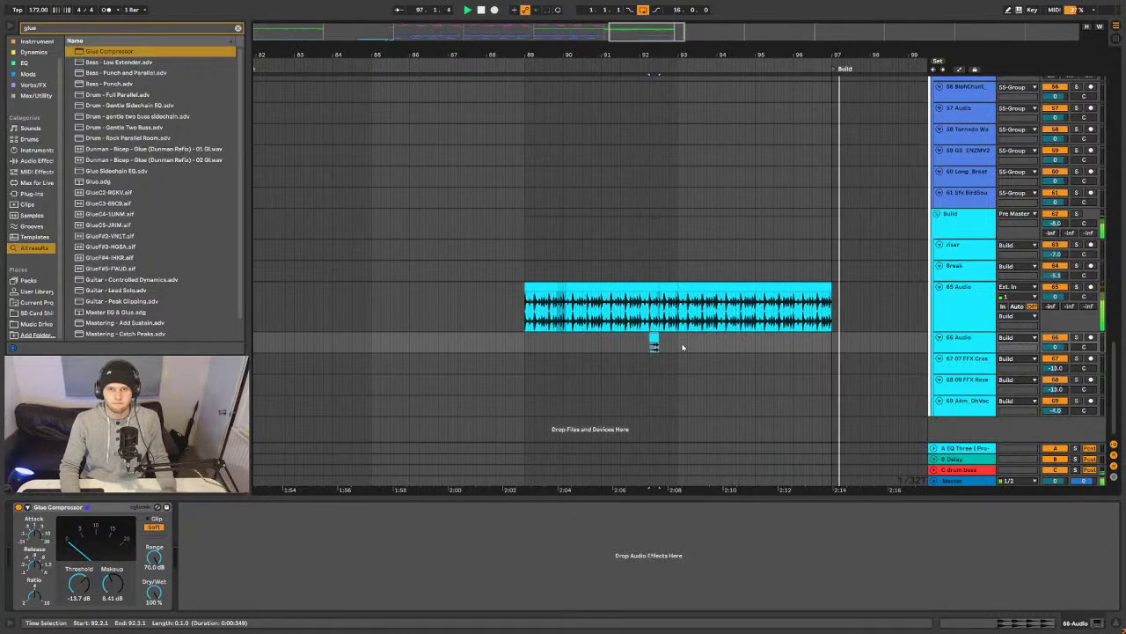
- Duplicate bars 89 to 93 of the break and its slice roll together into bars 93 to 97
{"action": "left_click_drag", "start_coordinate": [680, 343], "coordinate": [578, 319]}
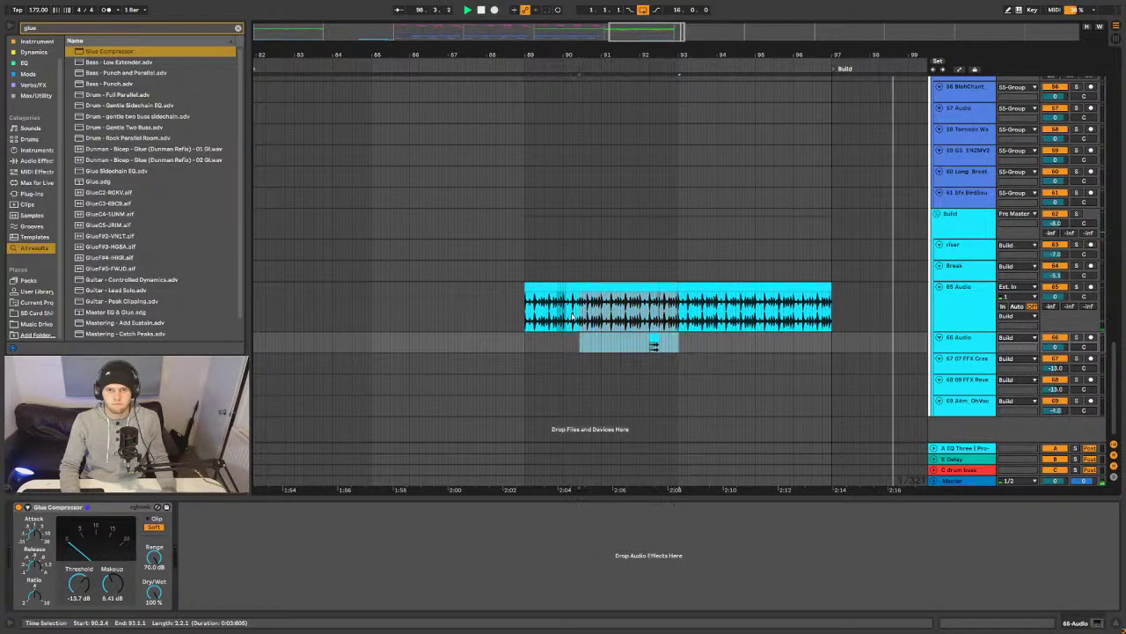
{"action": "right_click", "coordinate": [464, 343]}
{"action": "key", "text": "Escape"}
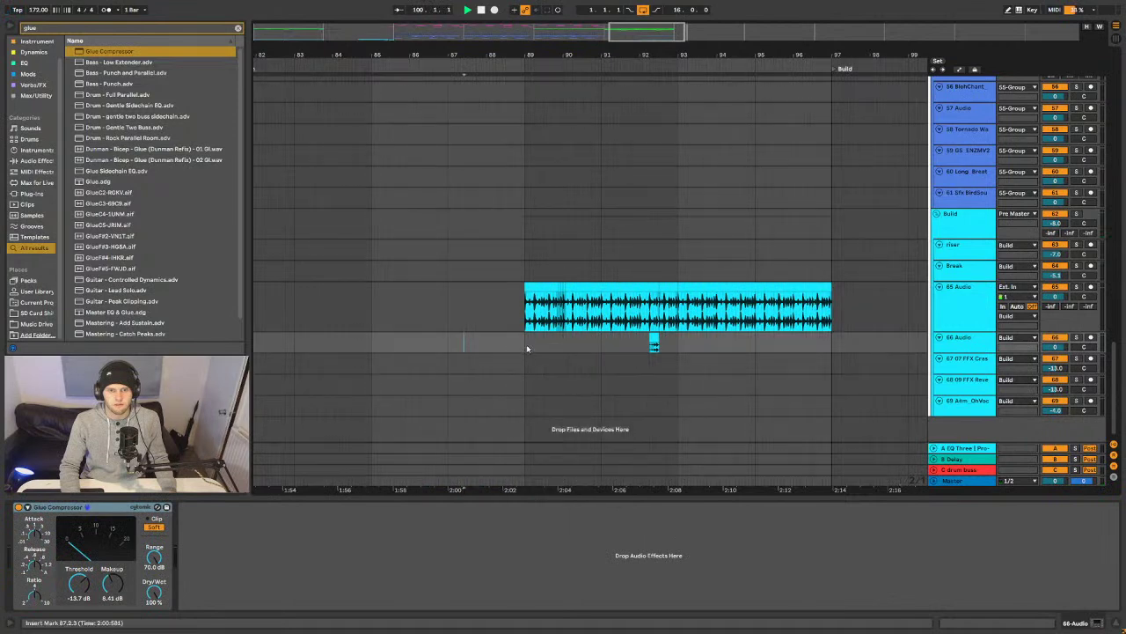
{"action": "left_click_drag", "start_coordinate": [527, 350], "coordinate": [678, 343]}
{"action": "left_click", "coordinate": [566, 284]}
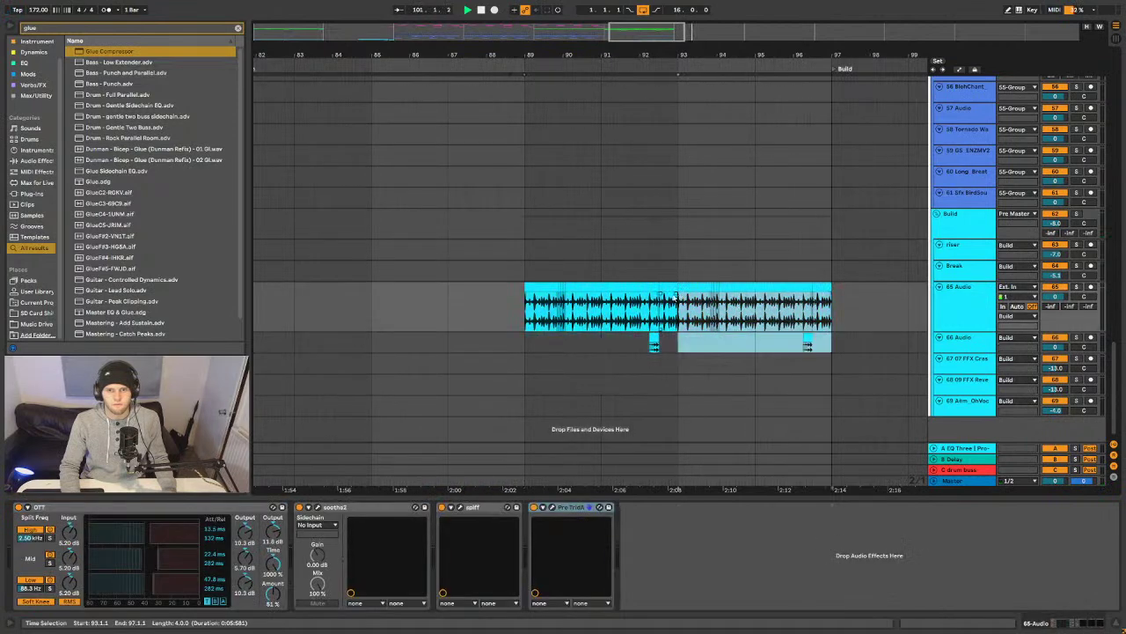
- Colour all the break and roll clips from bar 89 to 97 white, along with tracks 65 and 66
{"action": "left_click", "coordinate": [538, 286]}
{"action": "left_click", "coordinate": [807, 337], "text": "shift"}
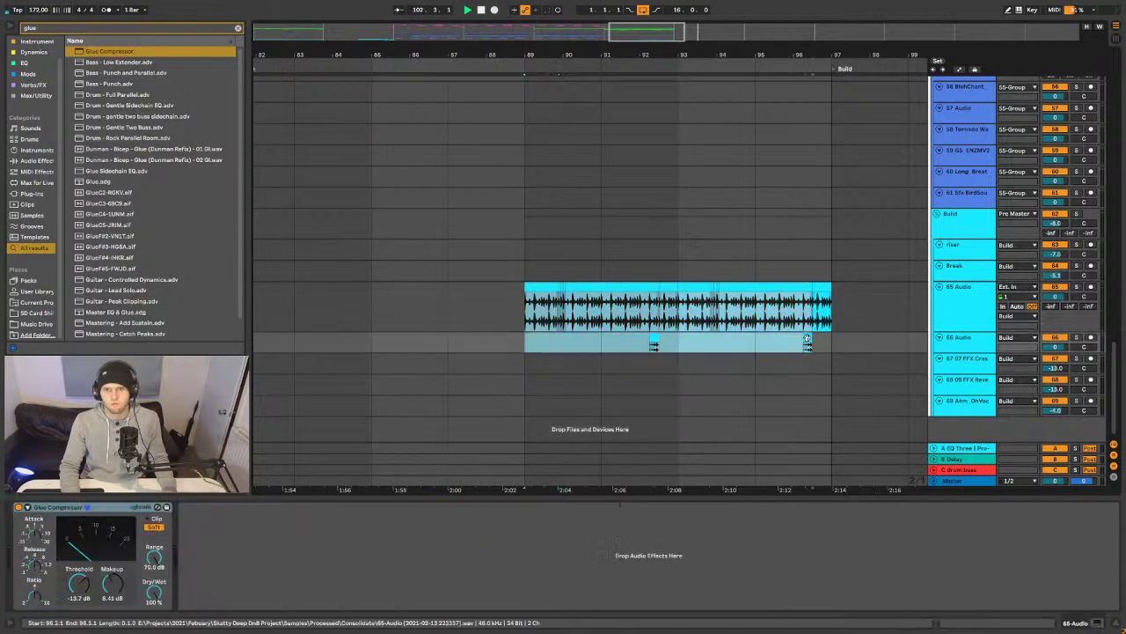
{"action": "right_click", "coordinate": [831, 297]}
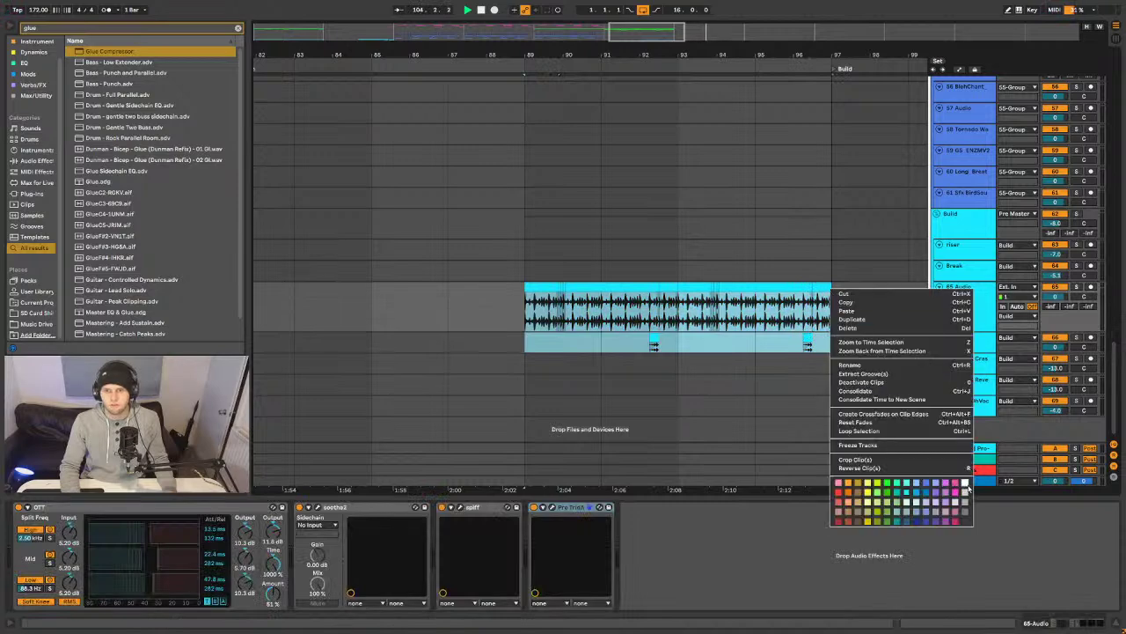
{"action": "left_click", "coordinate": [967, 484]}
{"action": "left_click", "coordinate": [963, 339]}
{"action": "right_click", "coordinate": [963, 340]}
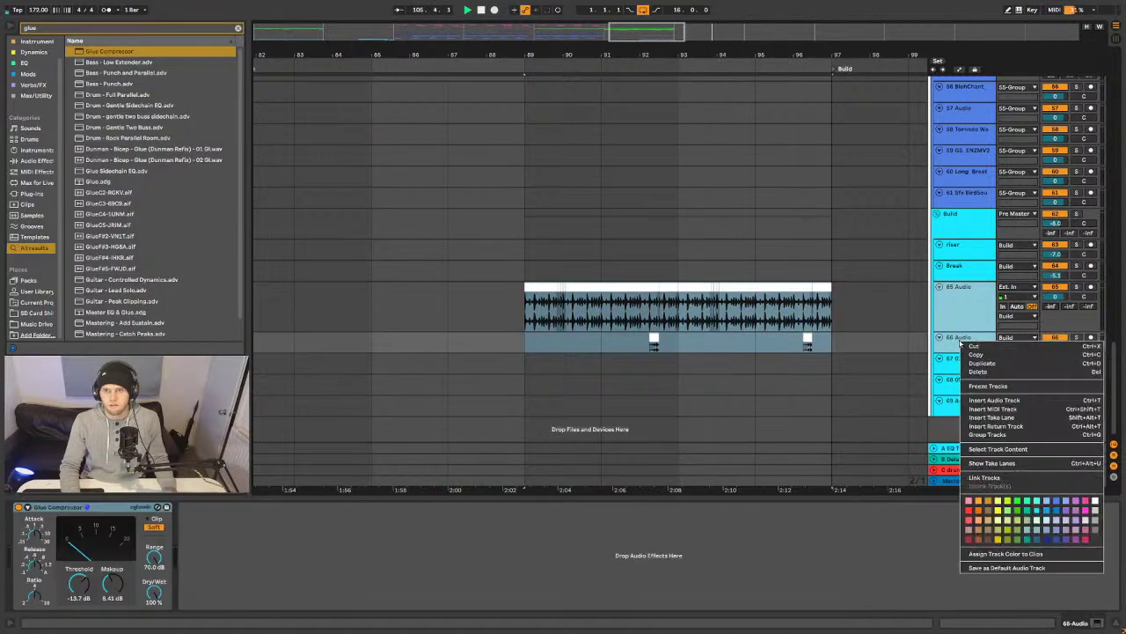
{"action": "left_click", "coordinate": [1097, 501]}
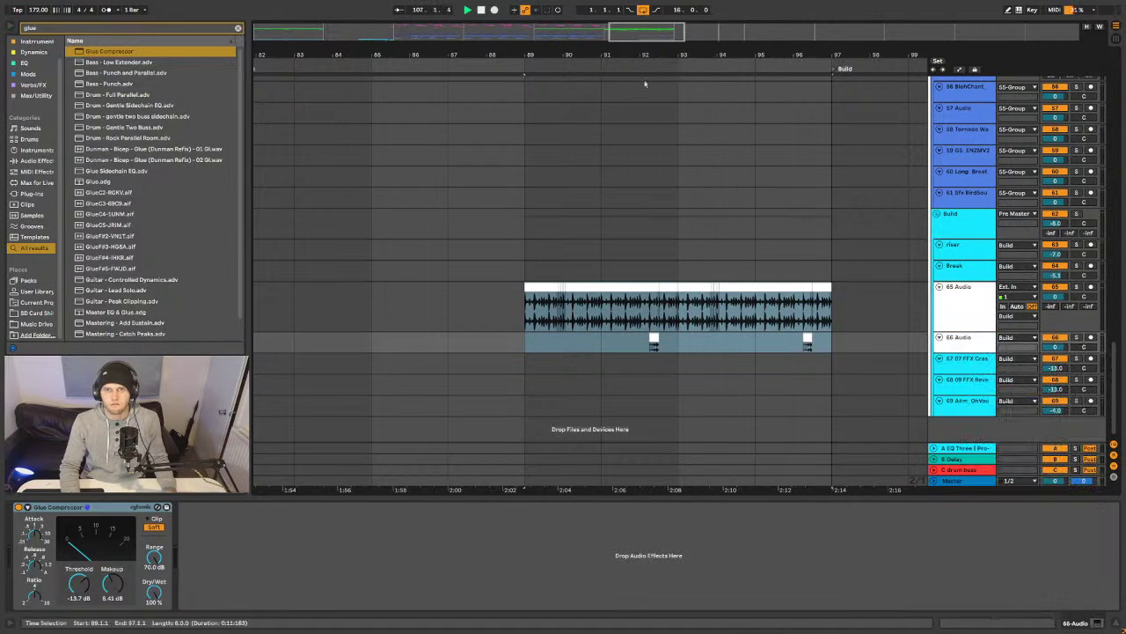
- In the Bass group, recolour the green clip at 43.4.1 in Drop 1 on the 10 Serum track white
{"action": "scroll", "coordinate": [647, 86], "scroll_direction": "down", "scroll_amount": 5}
{"action": "scroll", "coordinate": [567, 135], "scroll_direction": "up", "scroll_amount": 1}
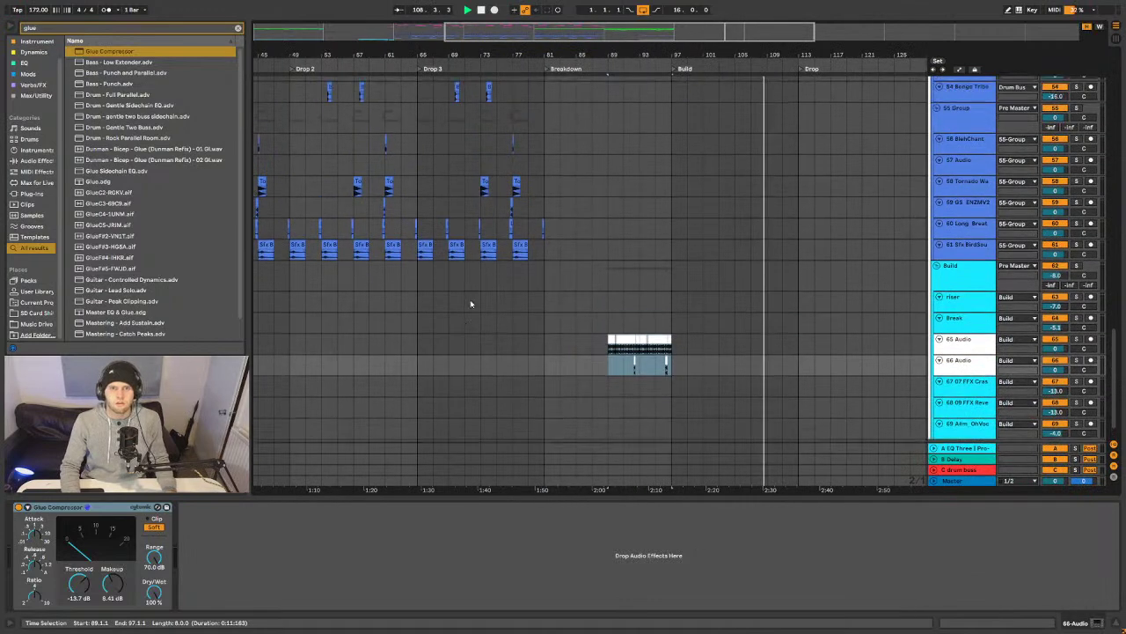
{"action": "scroll", "coordinate": [467, 303], "scroll_direction": "up", "scroll_amount": 5}
{"action": "scroll", "coordinate": [460, 370], "scroll_direction": "down", "scroll_amount": 3}
{"action": "scroll", "coordinate": [455, 431], "scroll_direction": "up", "scroll_amount": 2}
{"action": "scroll", "coordinate": [465, 212], "scroll_direction": "up", "scroll_amount": 10}
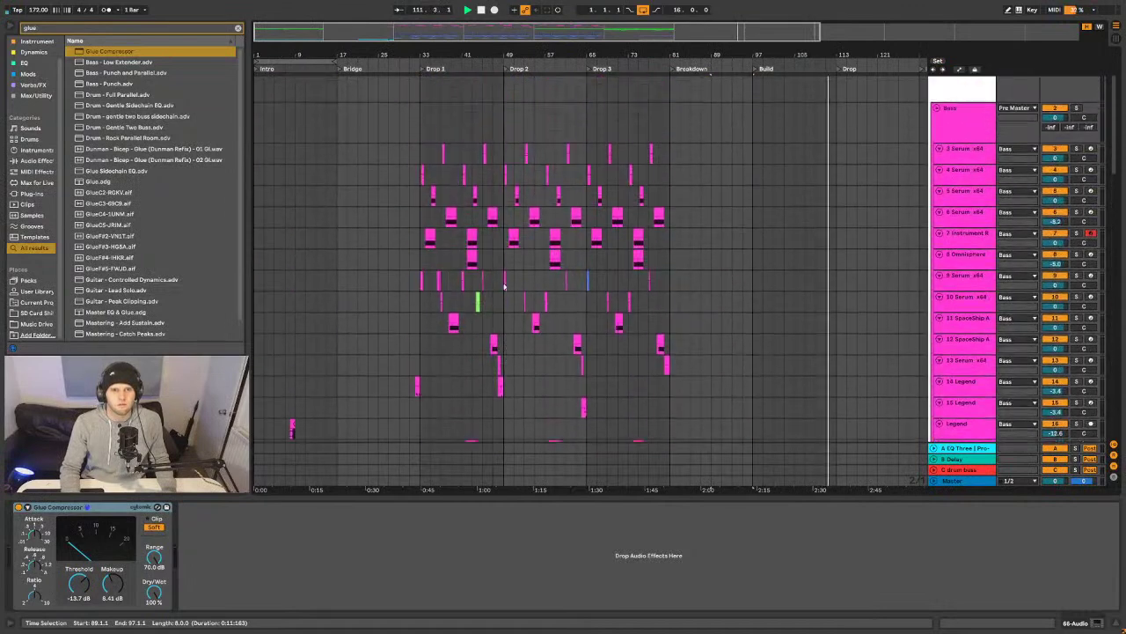
{"action": "left_click", "coordinate": [467, 301], "text": "shift"}
{"action": "right_click", "coordinate": [473, 296]}
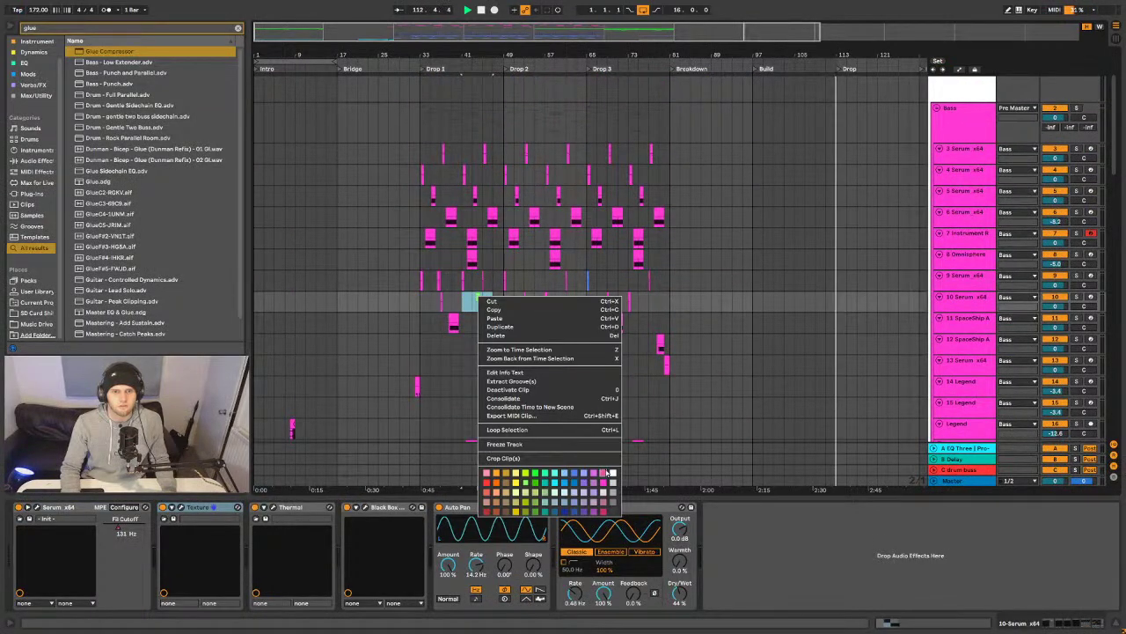
{"action": "left_click", "coordinate": [586, 442]}
- Audition the white 10 Serum clip from 43.4.1, first soloed and again with the full mix around bars 42 to 46
{"action": "left_click", "coordinate": [477, 300]}
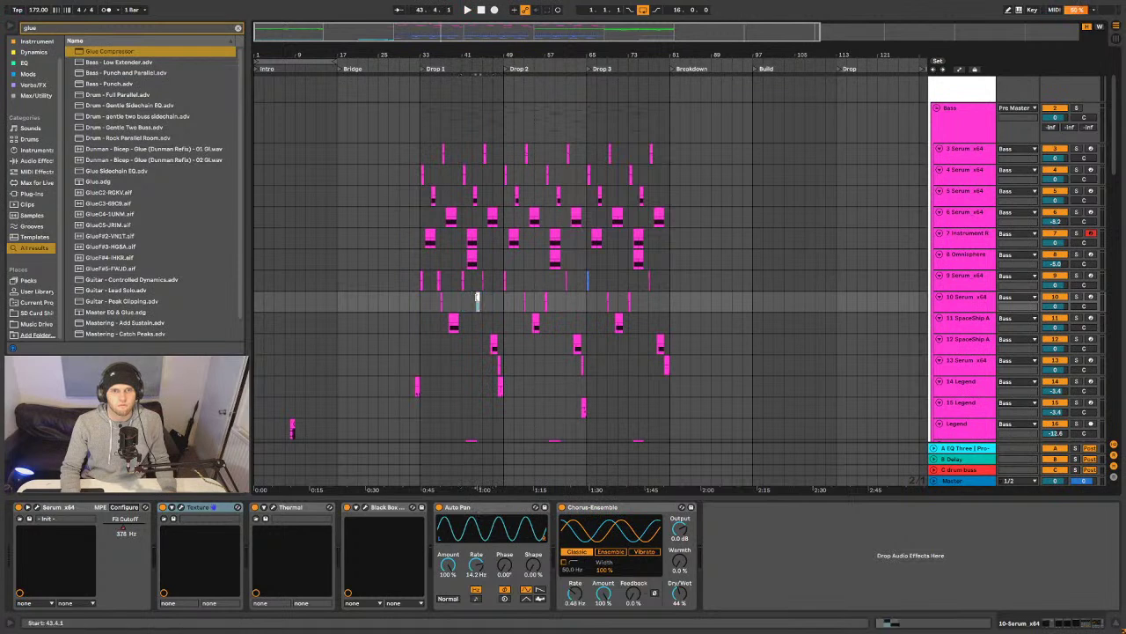
{"action": "key", "text": "space"}
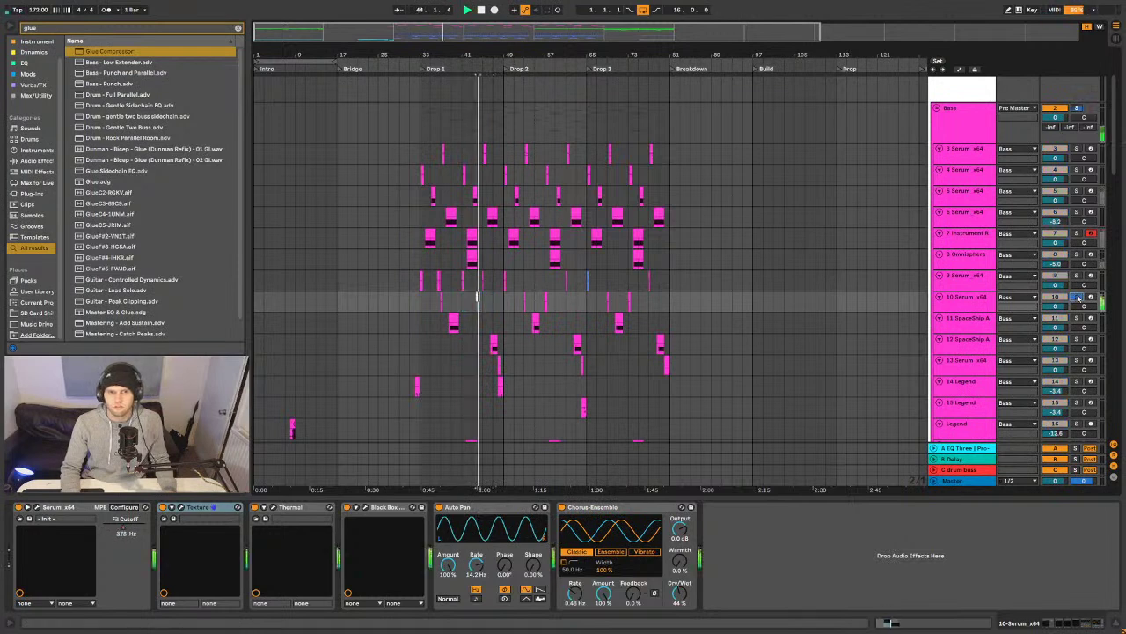
{"action": "key", "text": "space"}
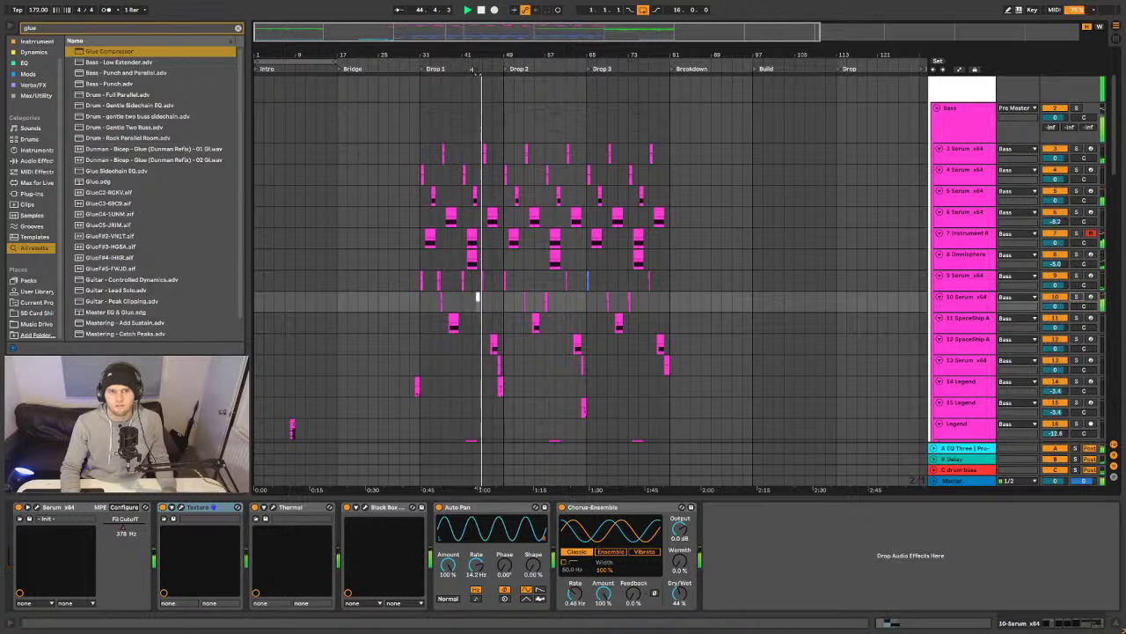
{"action": "key", "text": "plus"}
{"action": "key", "text": "plus"}
{"action": "key", "text": "plus"}
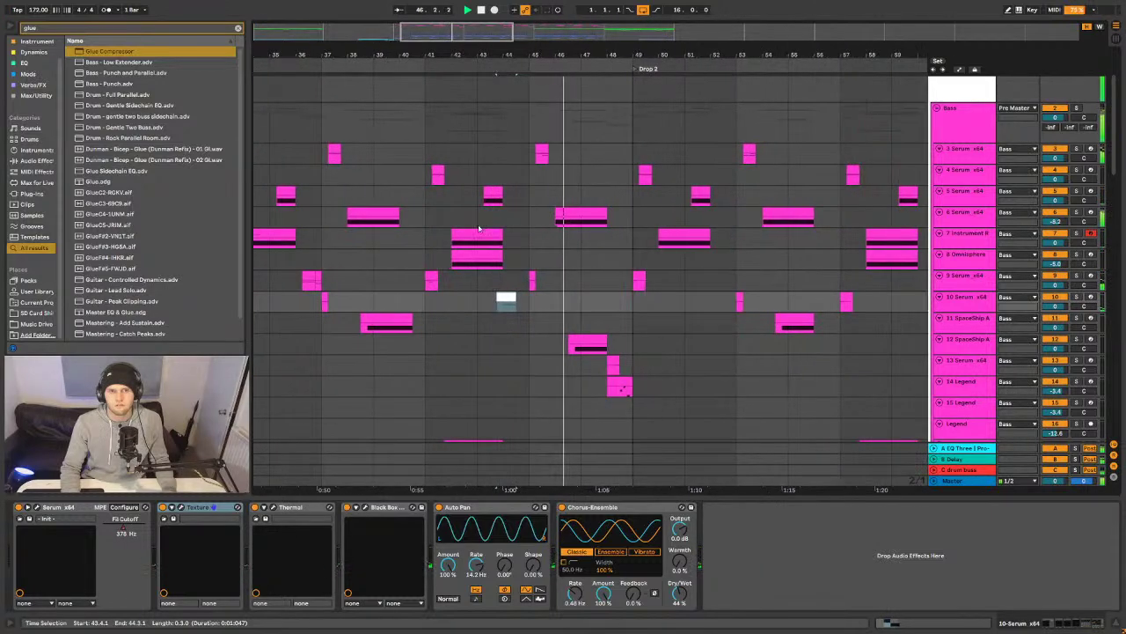
{"action": "left_click", "coordinate": [468, 232]}
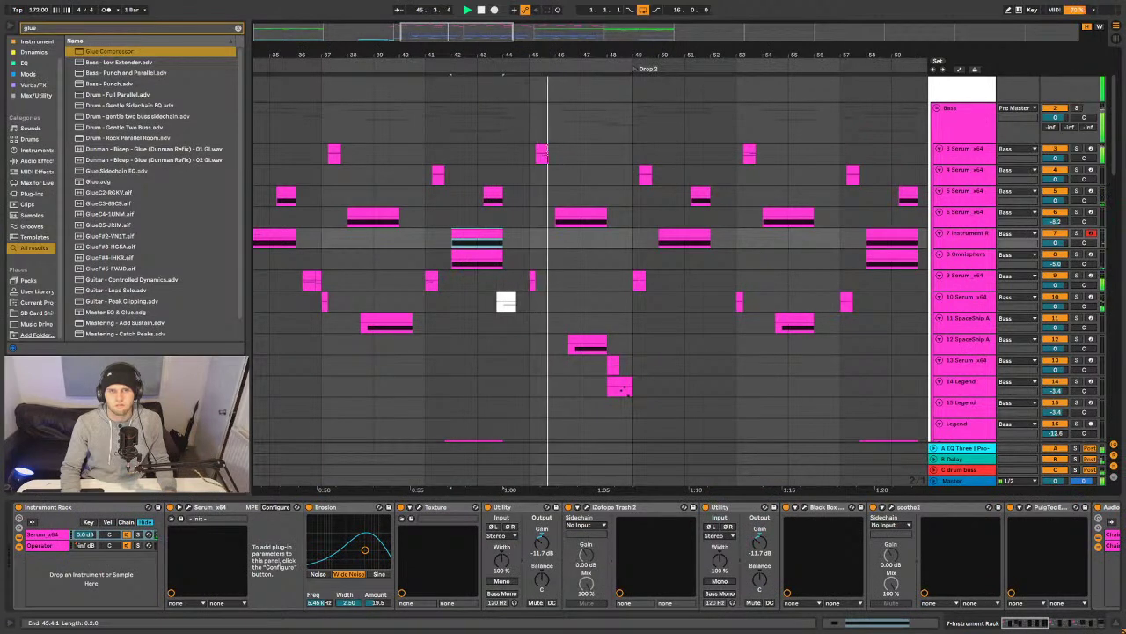
- Open the notes of the white 10 Serum clip and audition the passage leading into it from 41.1.1
{"action": "double_click", "coordinate": [505, 300]}
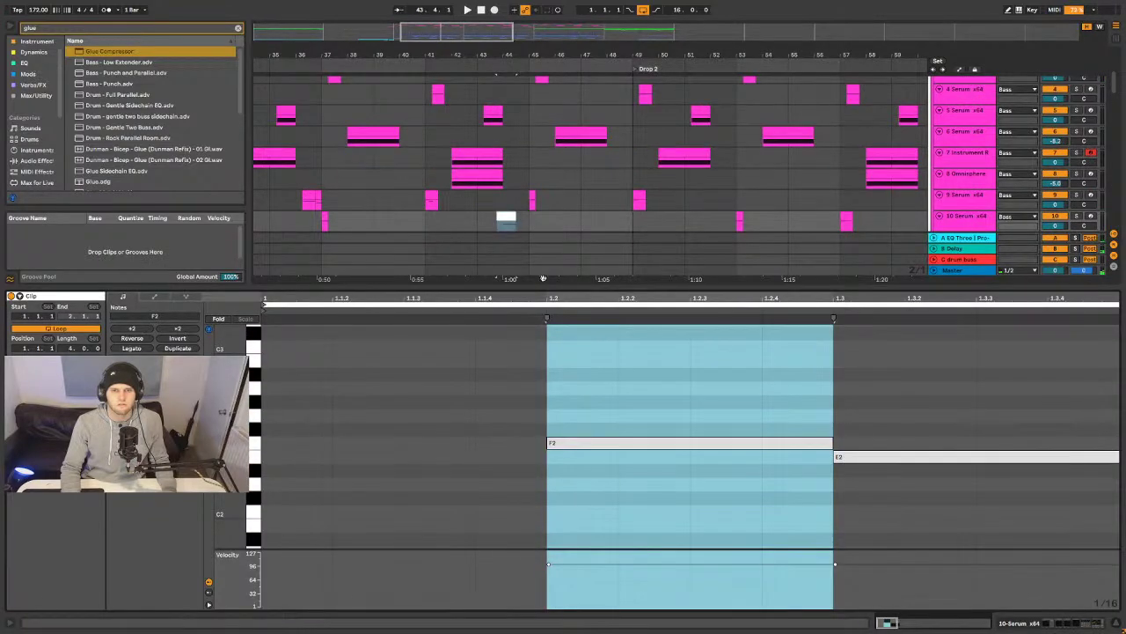
{"action": "left_click", "coordinate": [428, 218]}
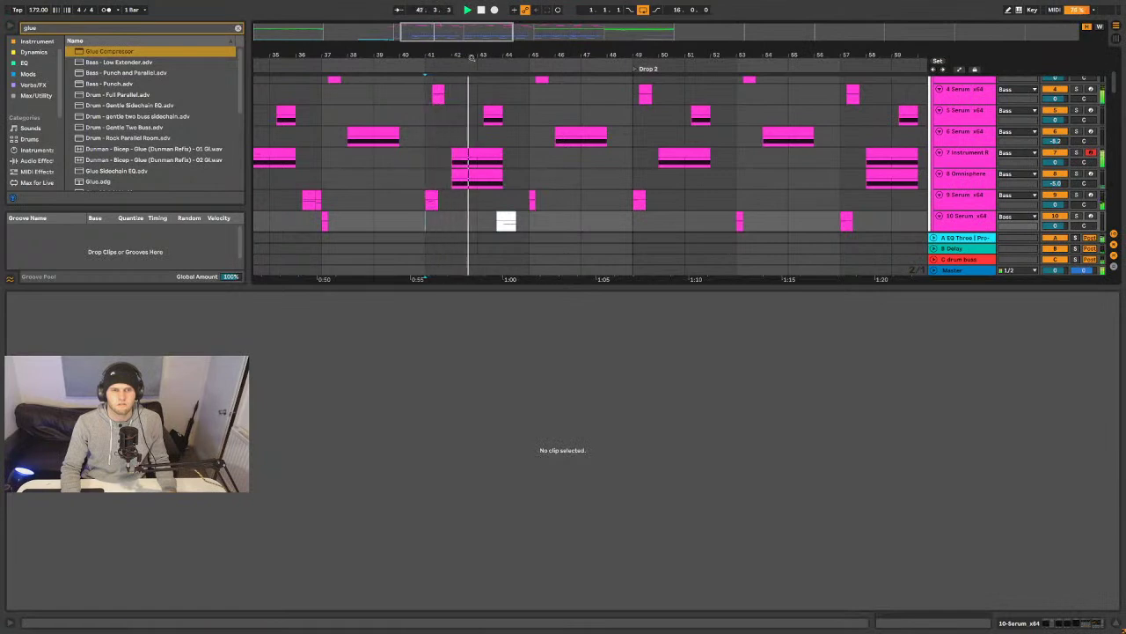
{"action": "scroll", "coordinate": [482, 130], "scroll_direction": "down", "scroll_amount": 6}
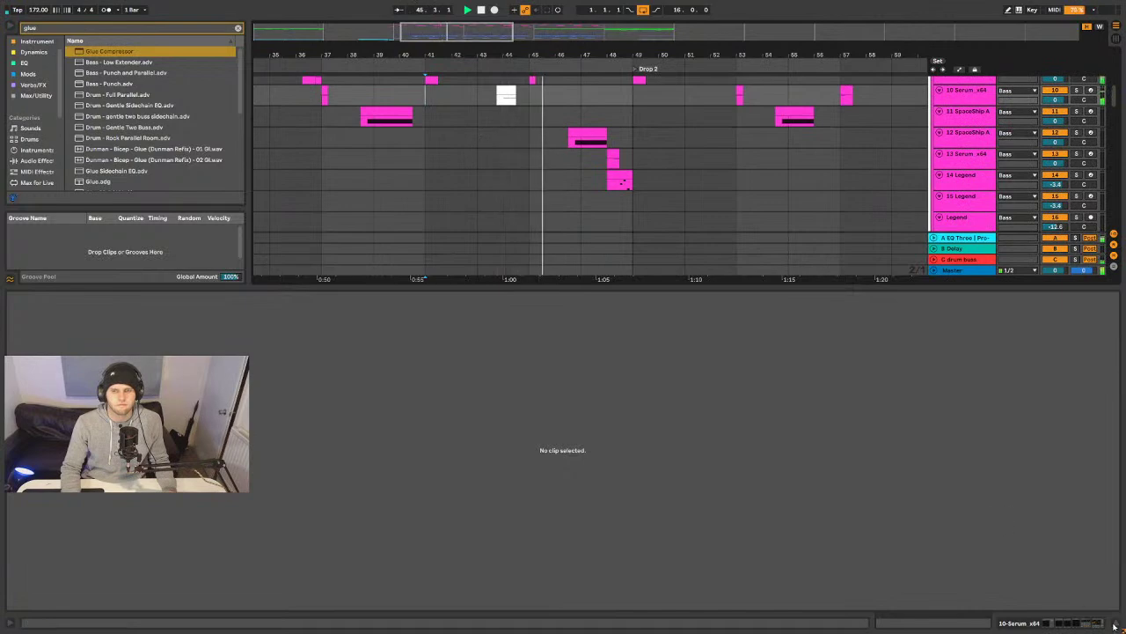
- Extend the white clip's end to 45.1.1, add a D#2 note from 1.4.1 to 2.2.1 and audition it
{"action": "key", "text": "space"}
{"action": "key", "text": "ctrl+alt+l"}
{"action": "double_click", "coordinate": [506, 94]}
{"action": "key", "text": "space"}
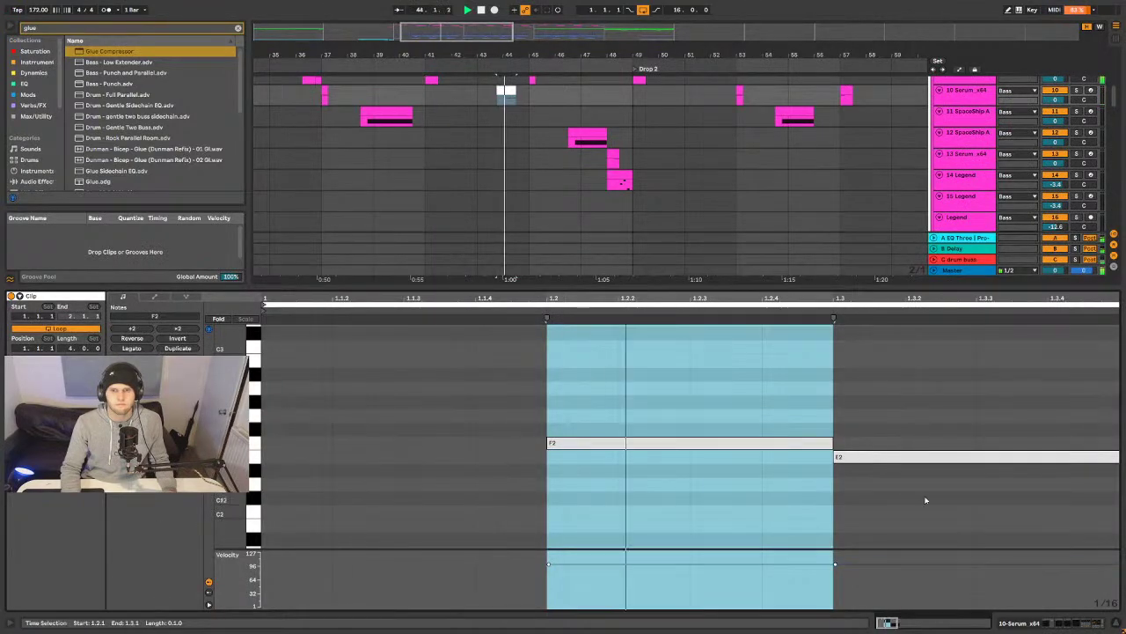
{"action": "left_click", "coordinate": [515, 92]}
{"action": "left_click_drag", "start_coordinate": [816, 457], "coordinate": [1045, 470]}
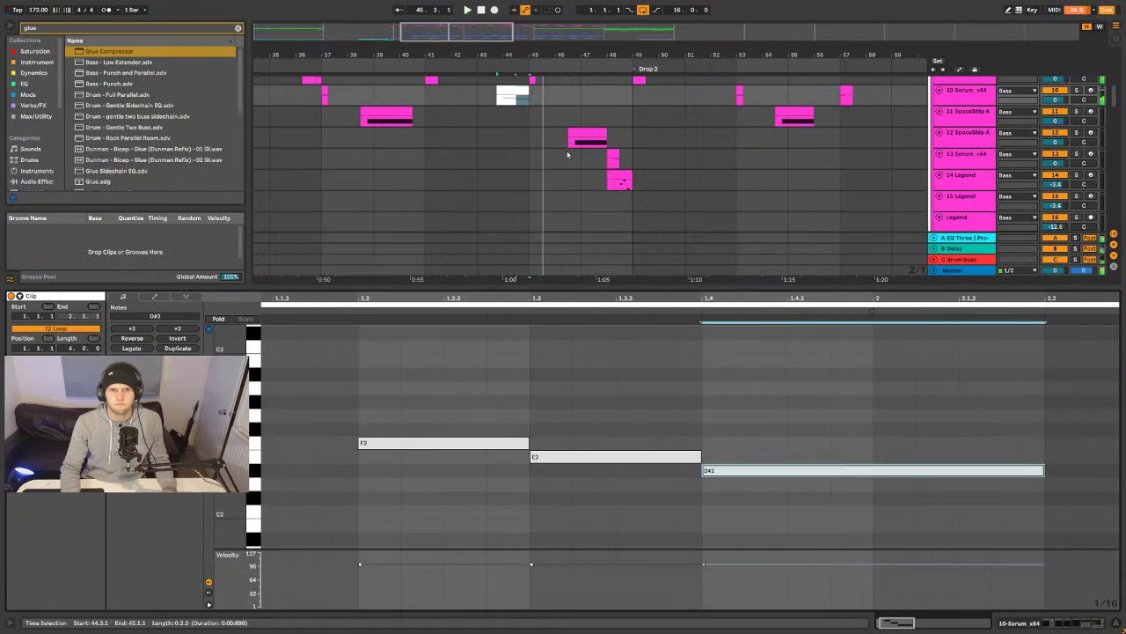
{"action": "left_click", "coordinate": [504, 90]}
{"action": "key", "text": "space"}
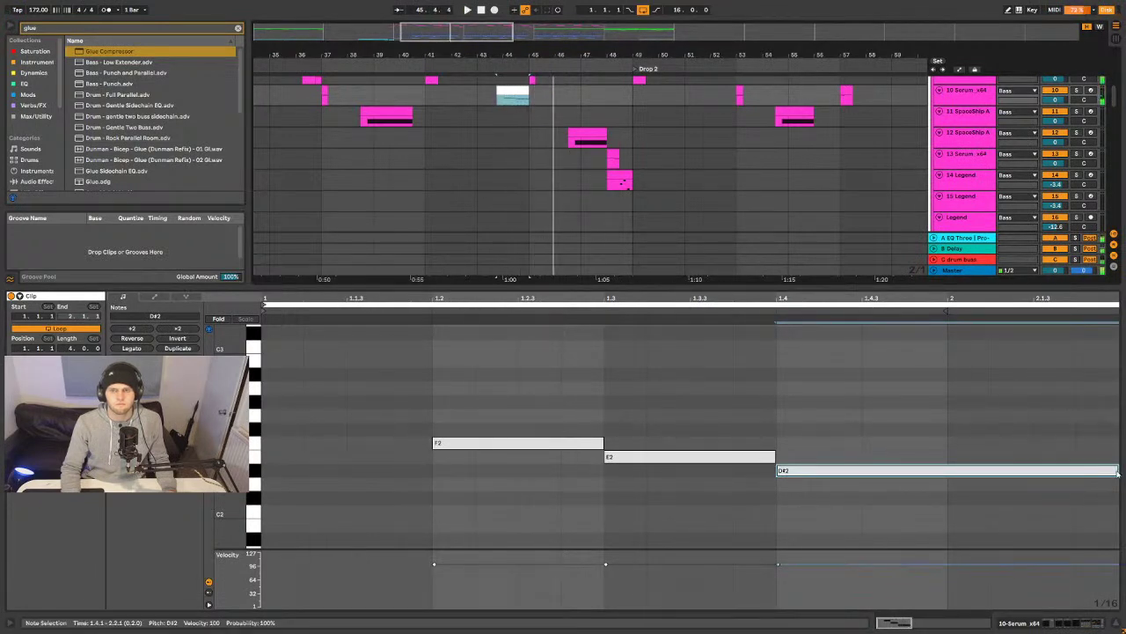
- Shorten the D#2 note to end at 2.1.1 and reorder the first two notes as E2 at 1.2.1 and F2 at 1.3.1
{"action": "key", "text": "ctrl+z"}
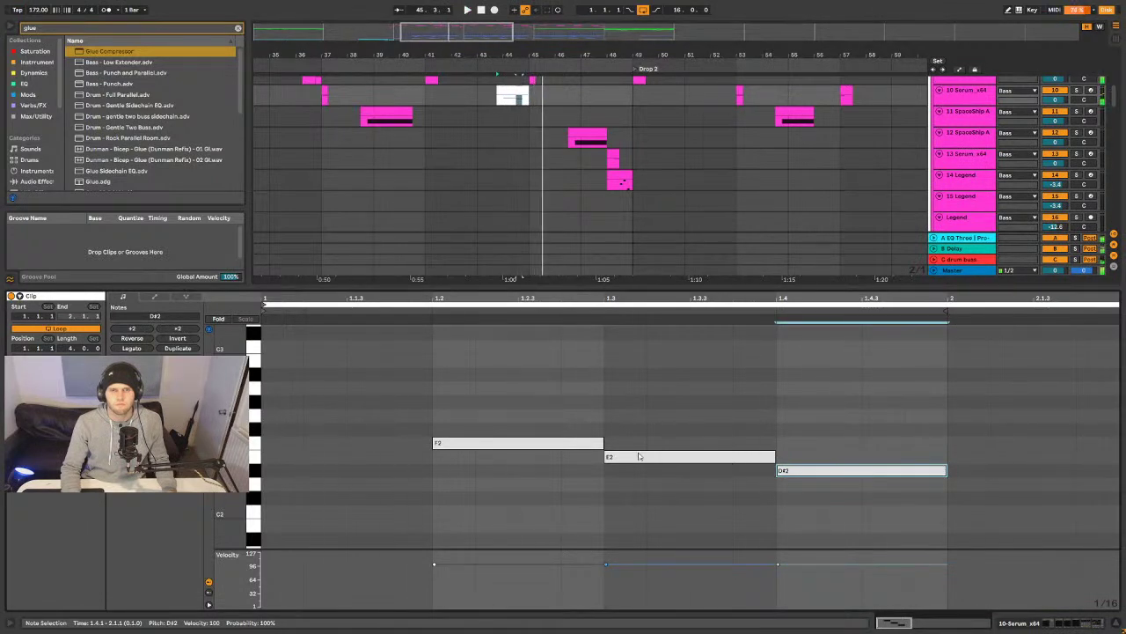
{"action": "key", "text": "ctrl+z"}
{"action": "key", "text": "ctrl+z"}
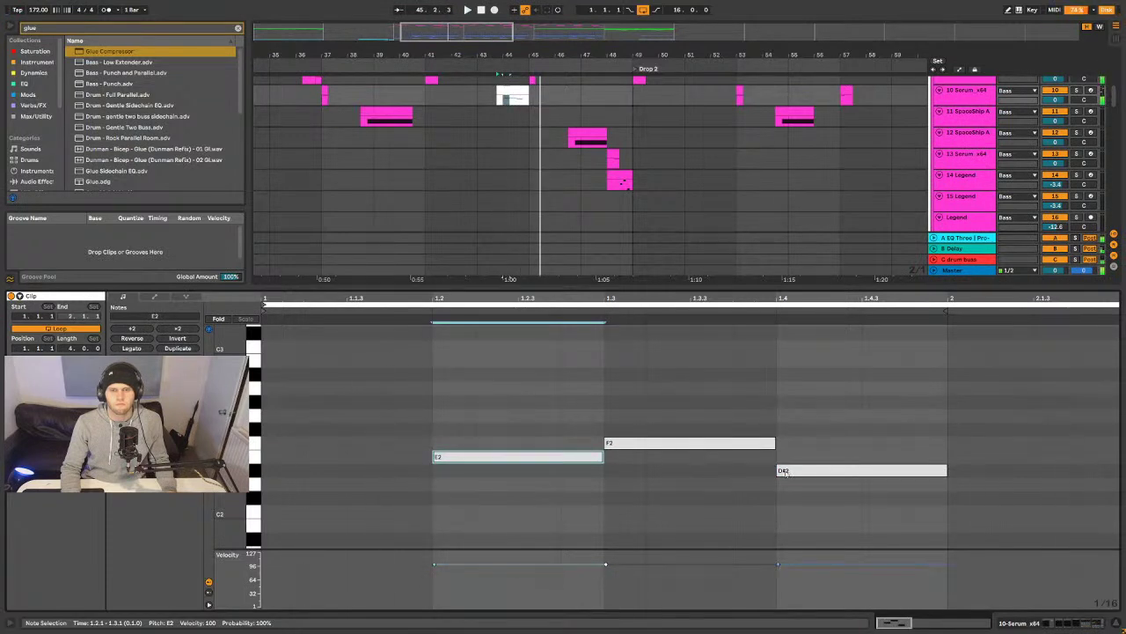
- Delete the D#2 note, lengthen F2 to 2.1.1 and E2 to 1.4.1 so they overlap, and audition the result
{"action": "left_click", "coordinate": [803, 471]}
{"action": "key", "text": "Delete"}
{"action": "left_click_drag", "start_coordinate": [774, 442], "coordinate": [945, 442]}
{"action": "left_click_drag", "start_coordinate": [607, 458], "coordinate": [775, 458]}
{"action": "key", "text": "space"}
- Open the Serum synth on the 10 Serum track to check its voicing settings during playback, and close it again
{"action": "left_click", "coordinate": [1041, 625]}
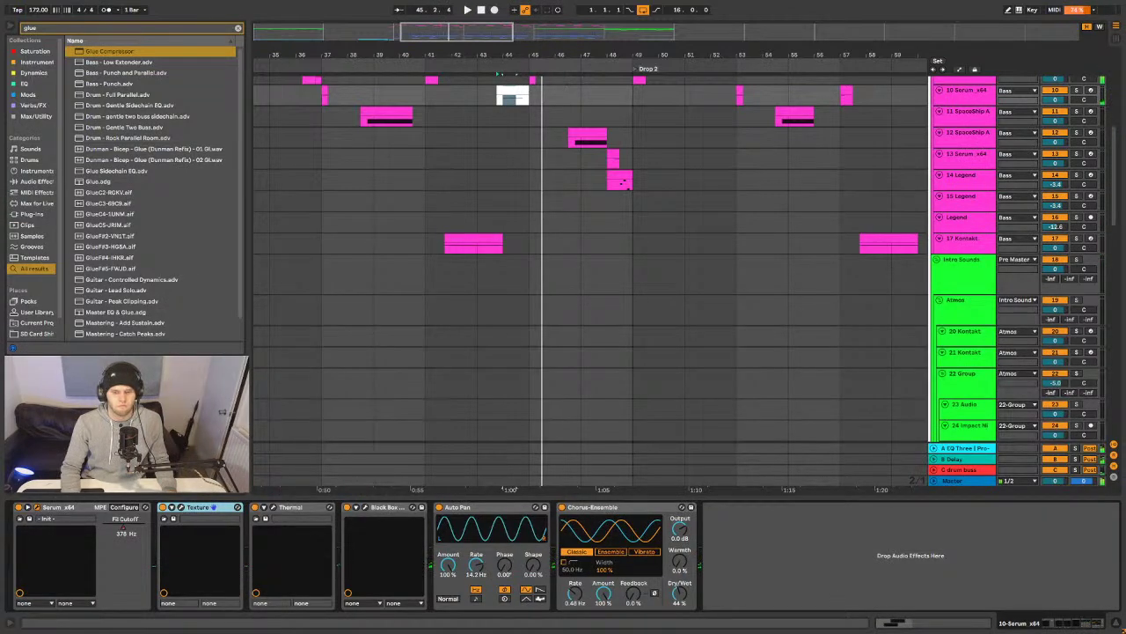
{"action": "key", "text": "ctrl+alt+p"}
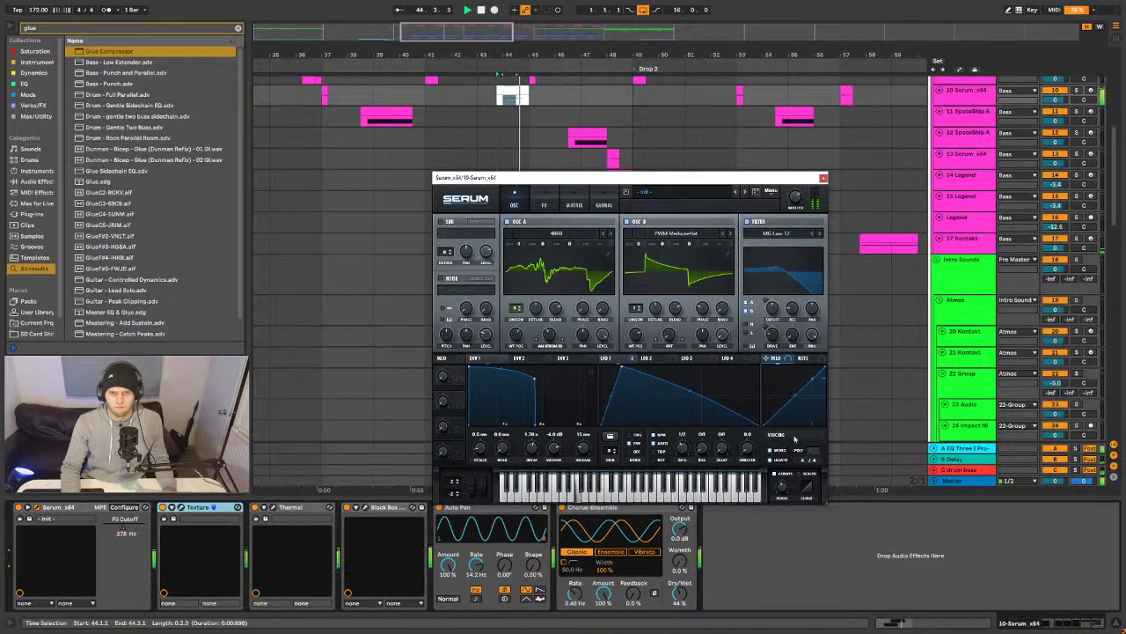
{"action": "left_click", "coordinate": [823, 176]}
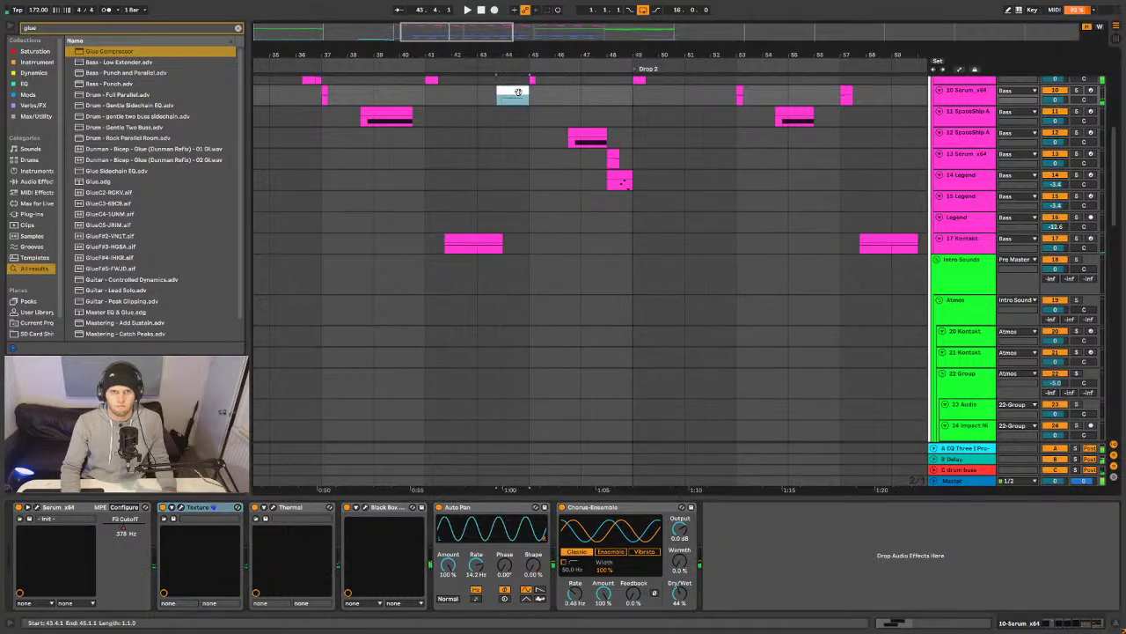
- Raise the clip's F2 note at 1.3.1 by an octave to F3 and audition the jump
{"action": "double_click", "coordinate": [513, 95]}
{"action": "left_click", "coordinate": [791, 442]}
{"action": "key", "text": "shift+Up"}
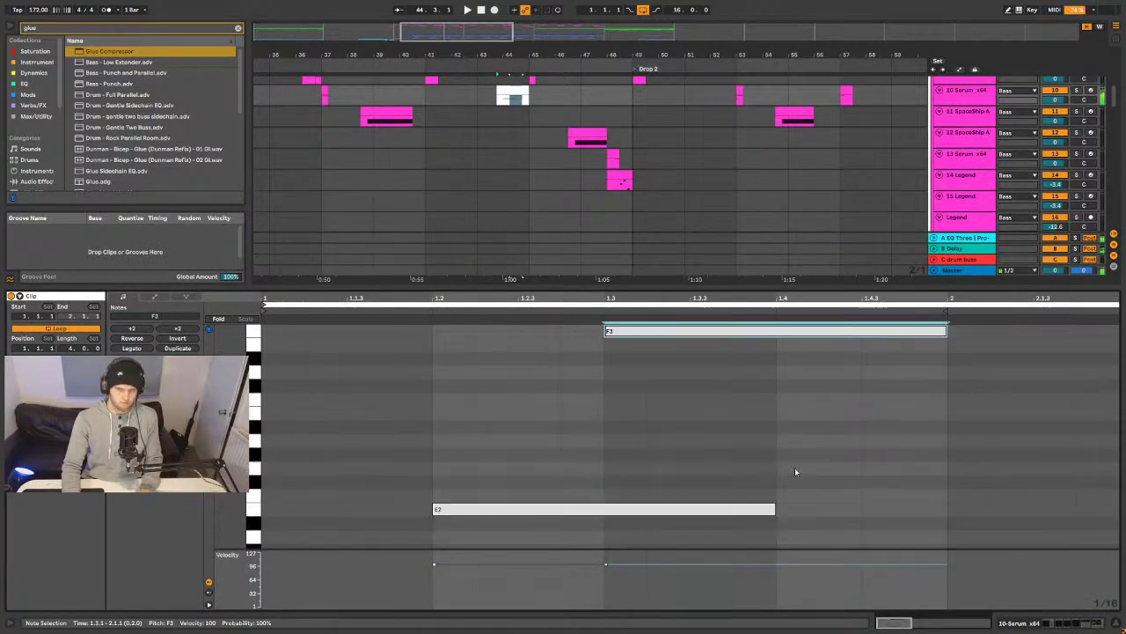
{"action": "key", "text": "space"}
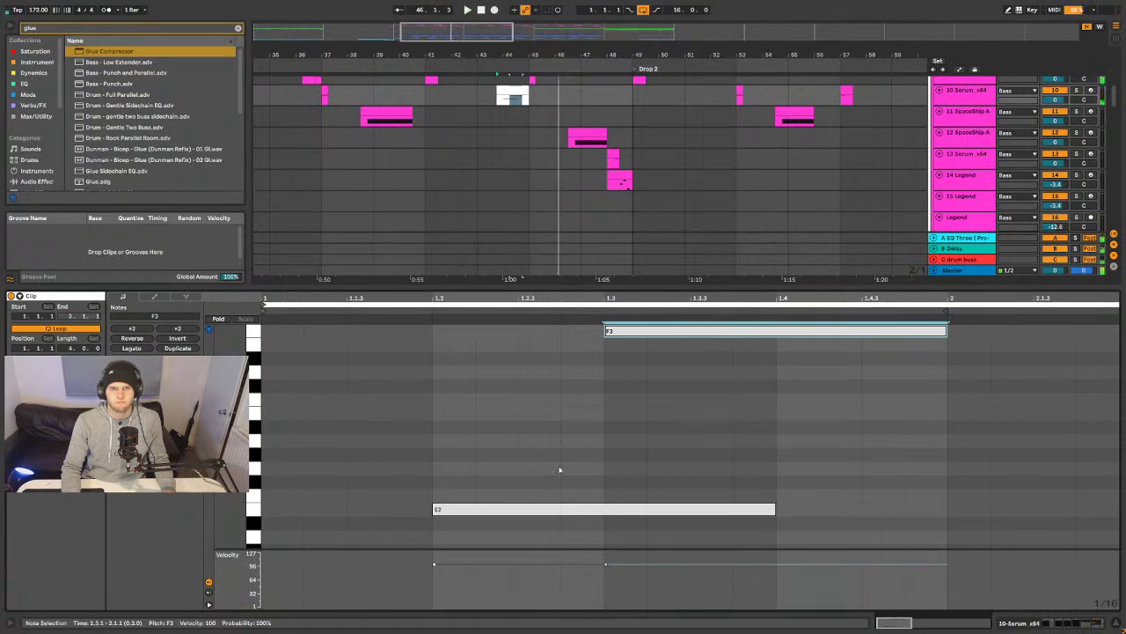
- Lower the clip's E2 note at 1.2.1 to D#2, audition it and close the note editor
{"action": "left_click", "coordinate": [549, 512]}
{"action": "key", "text": "Down"}
{"action": "key", "text": "Down"}
{"action": "key", "text": "Up"}
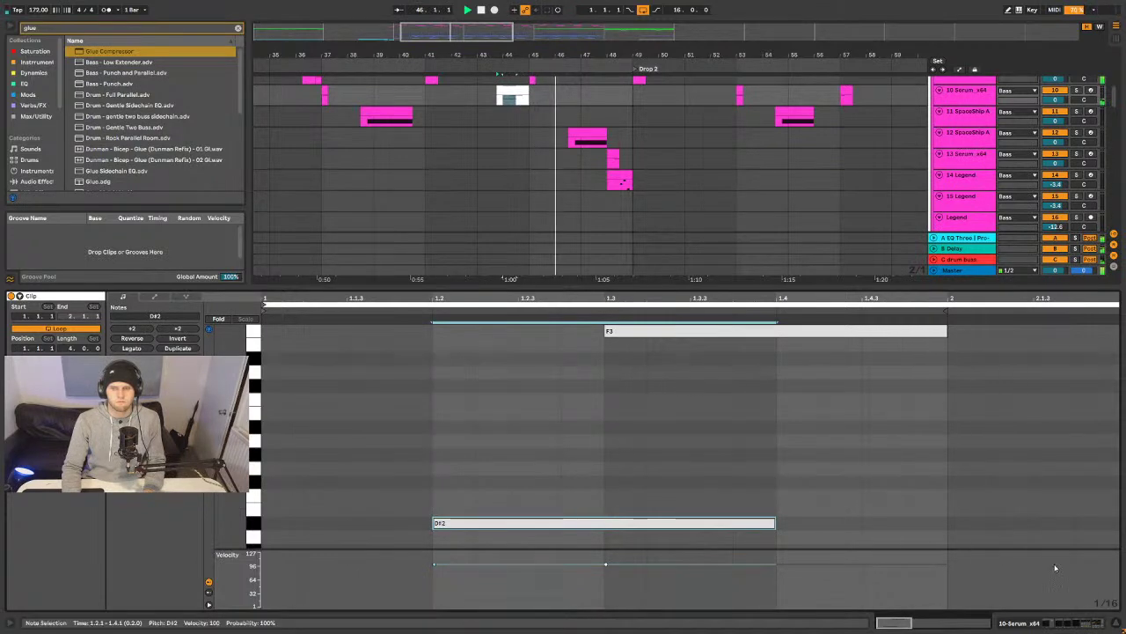
{"action": "left_click", "coordinate": [1104, 621]}
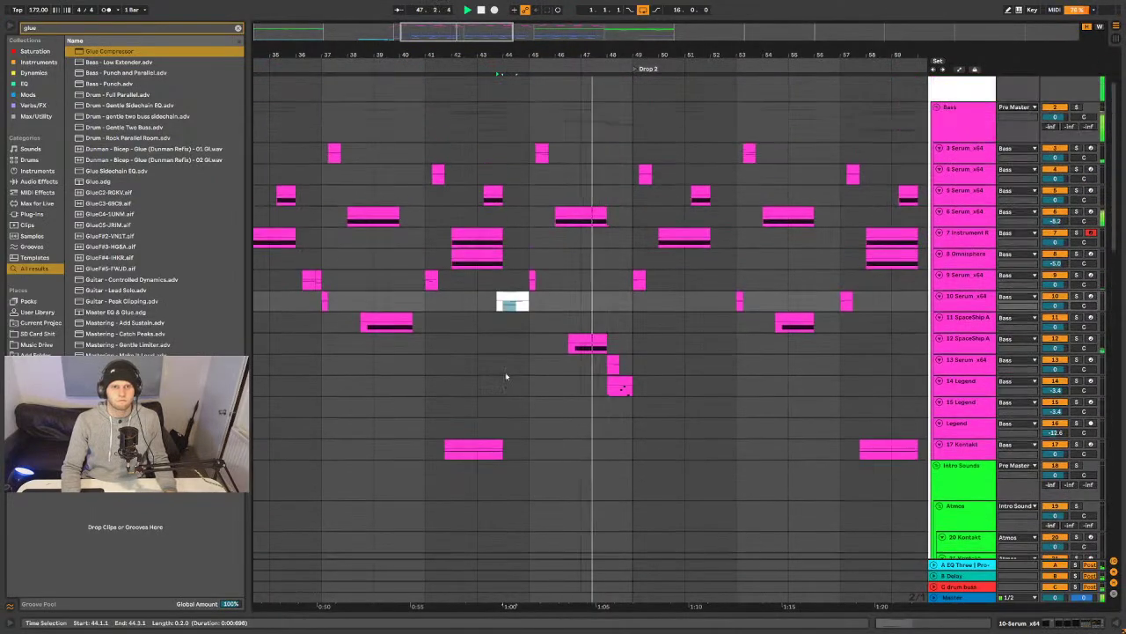
- Duplicate bars 33 to 49 of the 10 Serum track into Drop 2 and select the short clip at 57.1.1
{"action": "key", "text": "minus"}
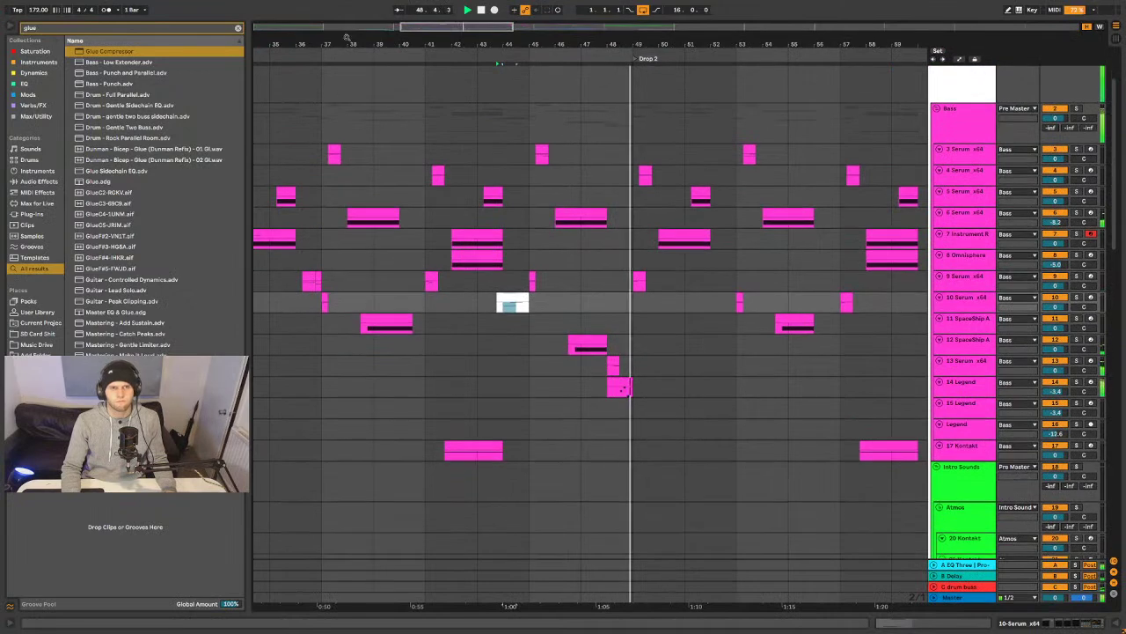
{"action": "key", "text": "minus"}
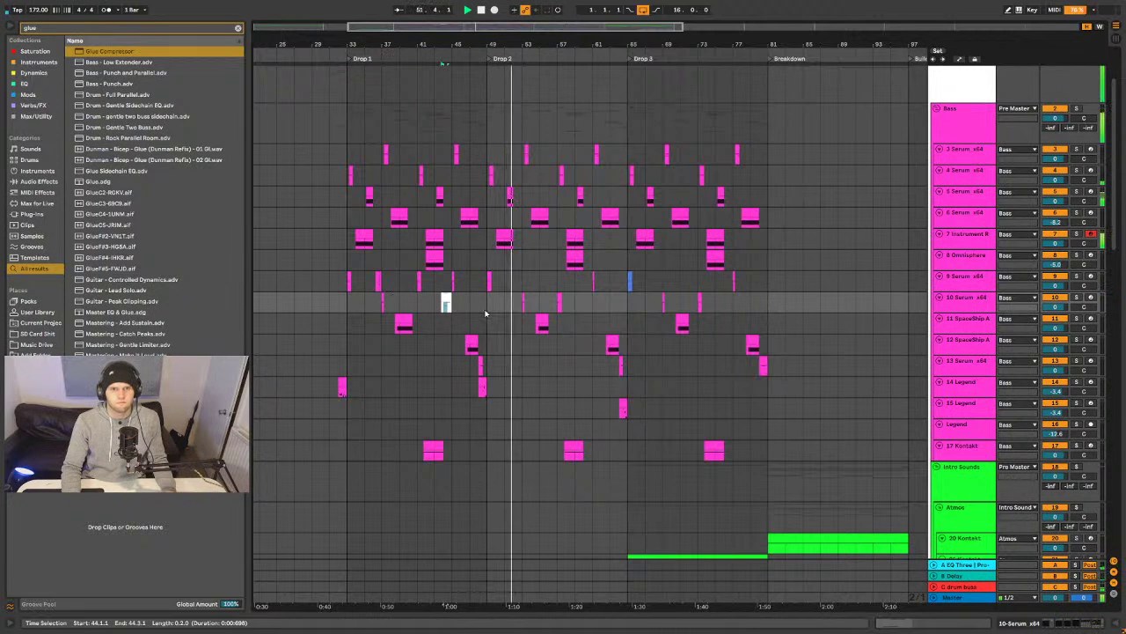
{"action": "left_click_drag", "start_coordinate": [487, 306], "coordinate": [345, 300]}
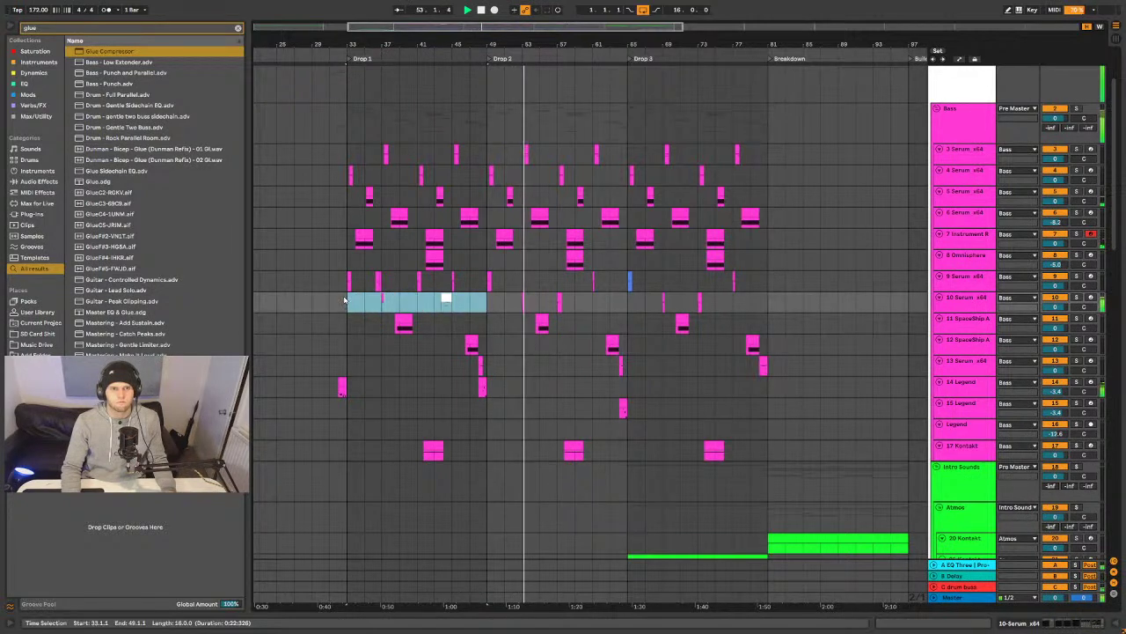
{"action": "key", "text": "ctrl+d"}
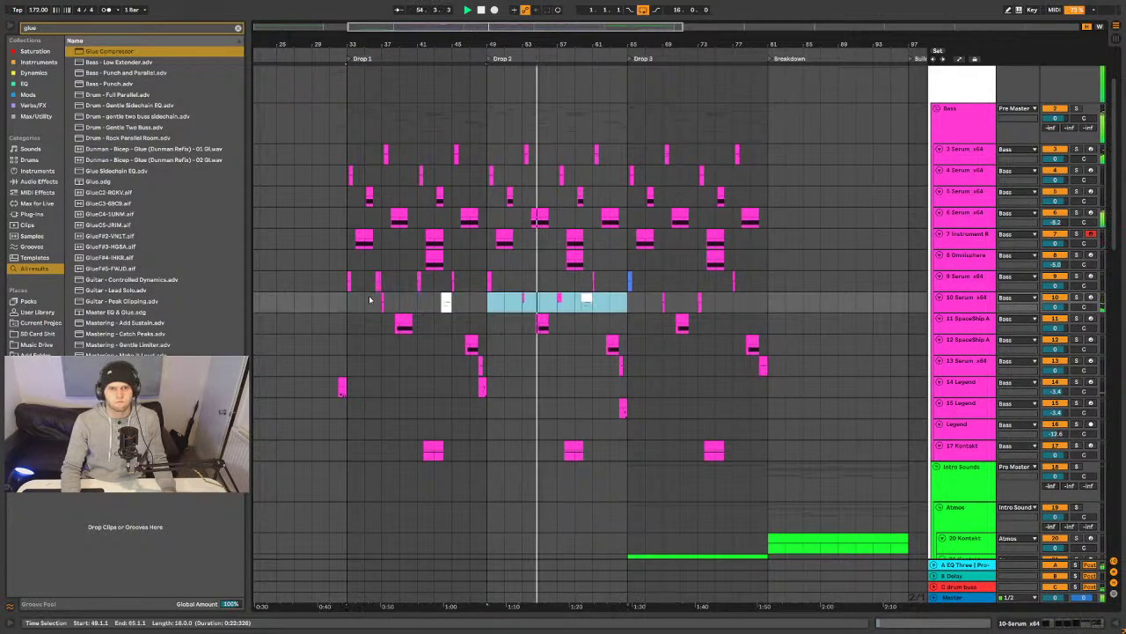
{"action": "left_click", "coordinate": [557, 300]}
{"action": "left_click", "coordinate": [559, 300]}
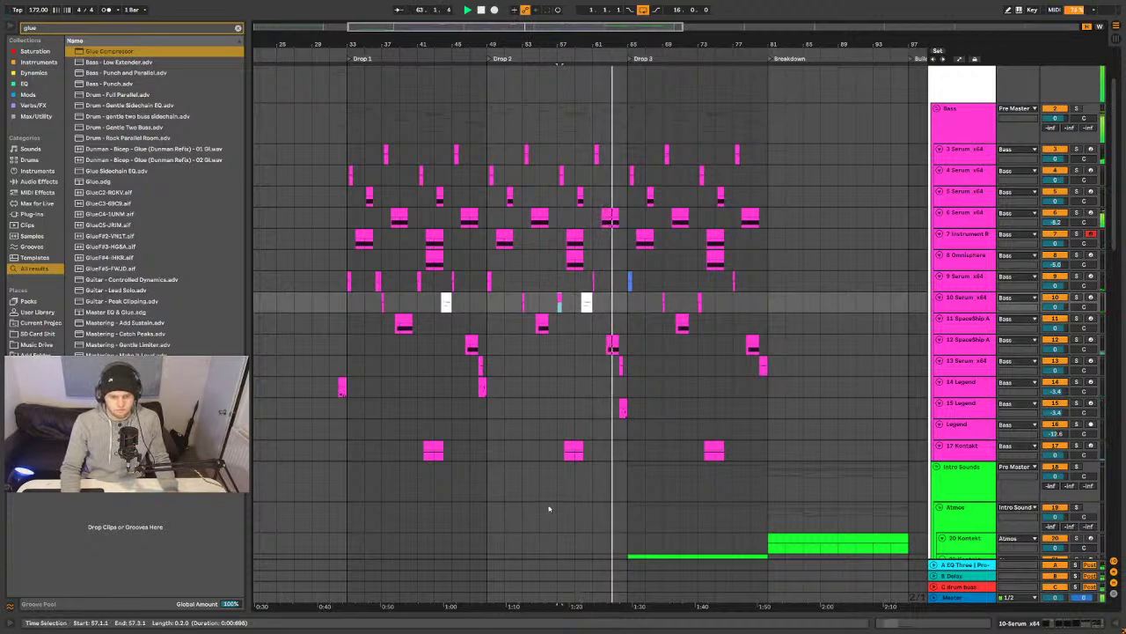
{"action": "scroll", "coordinate": [533, 496], "scroll_direction": "up", "scroll_amount": 4}
{"action": "scroll", "coordinate": [516, 454], "scroll_direction": "up", "scroll_amount": 1}
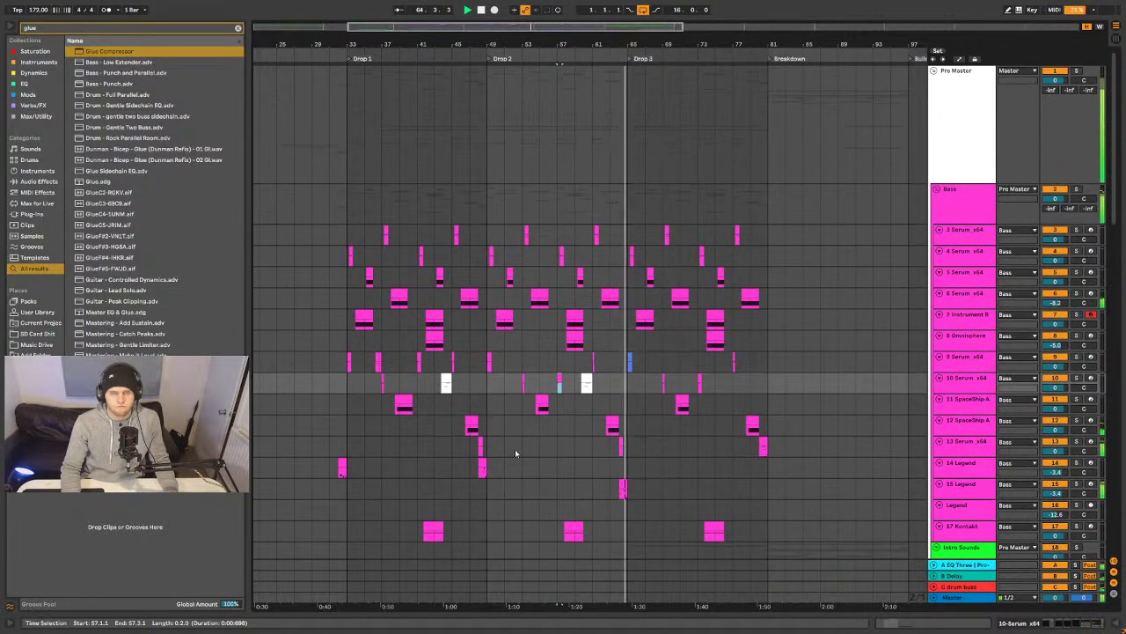
{"action": "scroll", "coordinate": [519, 452], "scroll_direction": "down", "scroll_amount": 7}
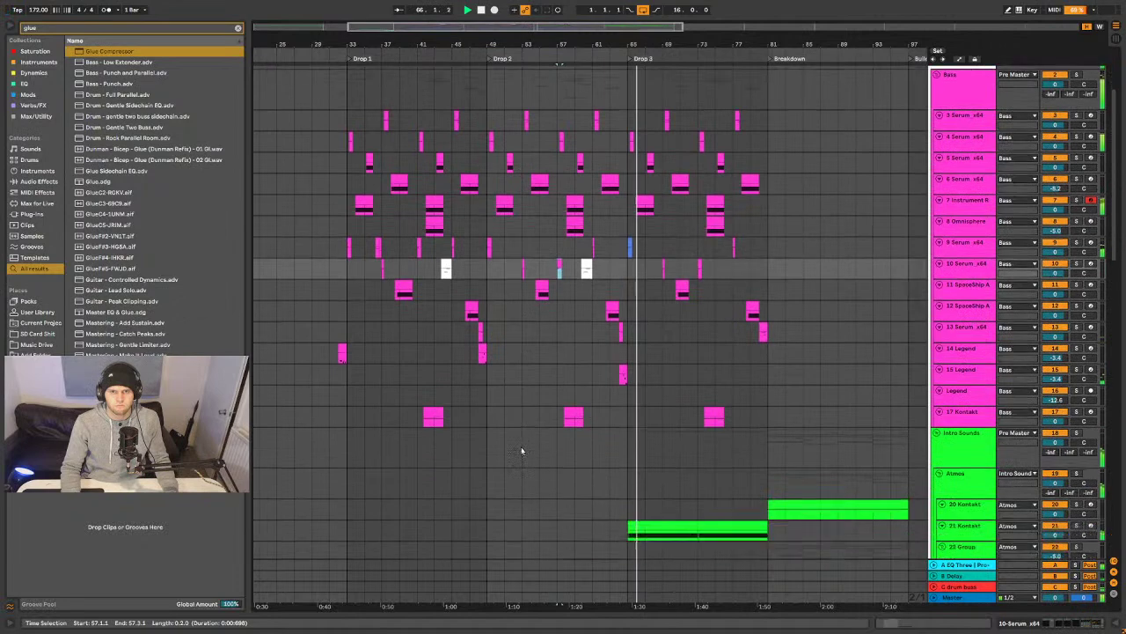
{"action": "scroll", "coordinate": [521, 451], "scroll_direction": "up", "scroll_amount": 3}
{"action": "scroll", "coordinate": [520, 453], "scroll_direction": "up", "scroll_amount": 1}
{"action": "scroll", "coordinate": [532, 445], "scroll_direction": "down", "scroll_amount": 1}
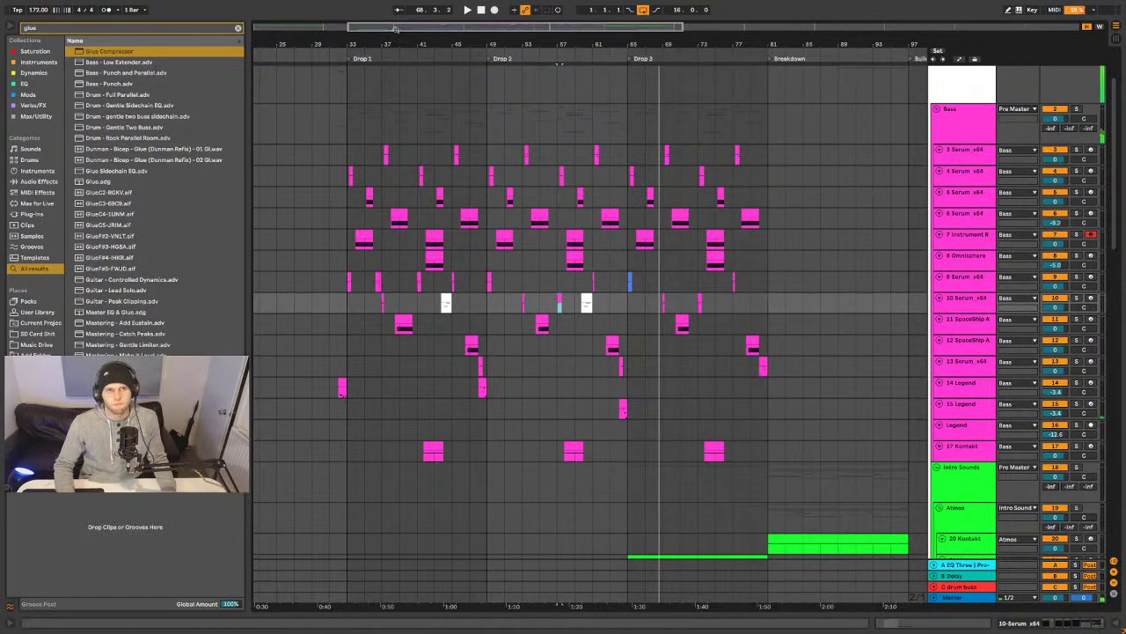
- Audition the build from 29.1.1 and bring the Build group's tracks into view
{"action": "left_click_drag", "start_coordinate": [393, 44], "coordinate": [413, 40]}
{"action": "left_click", "coordinate": [460, 346]}
{"action": "scroll", "coordinate": [462, 361], "scroll_direction": "down", "scroll_amount": 4}
{"action": "scroll", "coordinate": [466, 387], "scroll_direction": "down", "scroll_amount": 20}
{"action": "scroll", "coordinate": [479, 425], "scroll_direction": "down", "scroll_amount": 17}
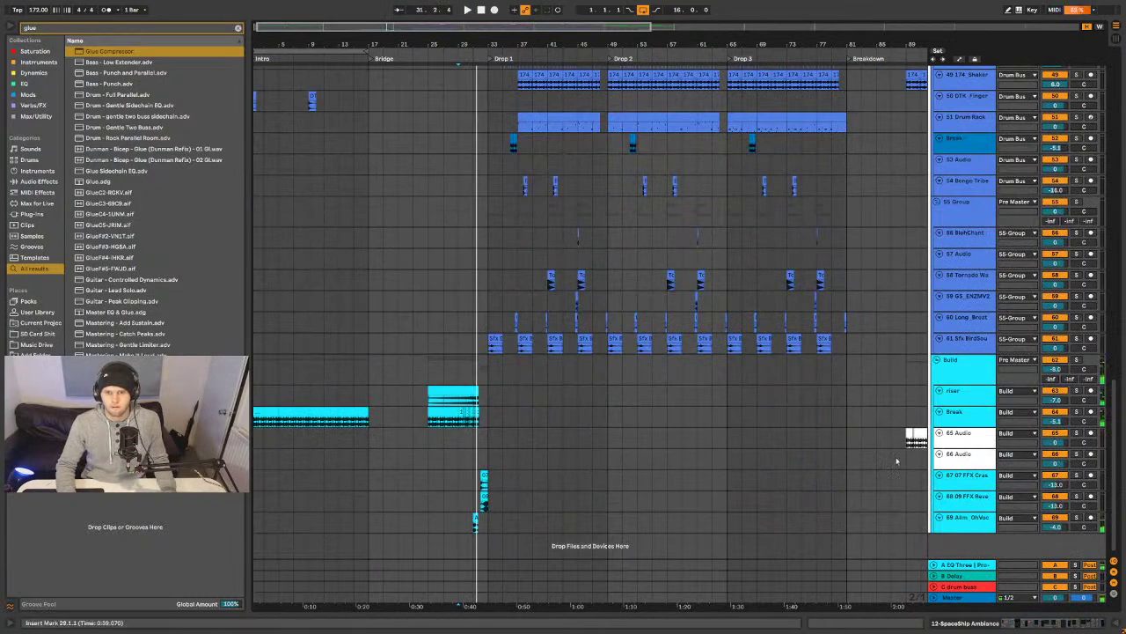
- Find the Drum Buss effect and add it to the Build group's Break track
{"action": "left_click", "coordinate": [964, 414]}
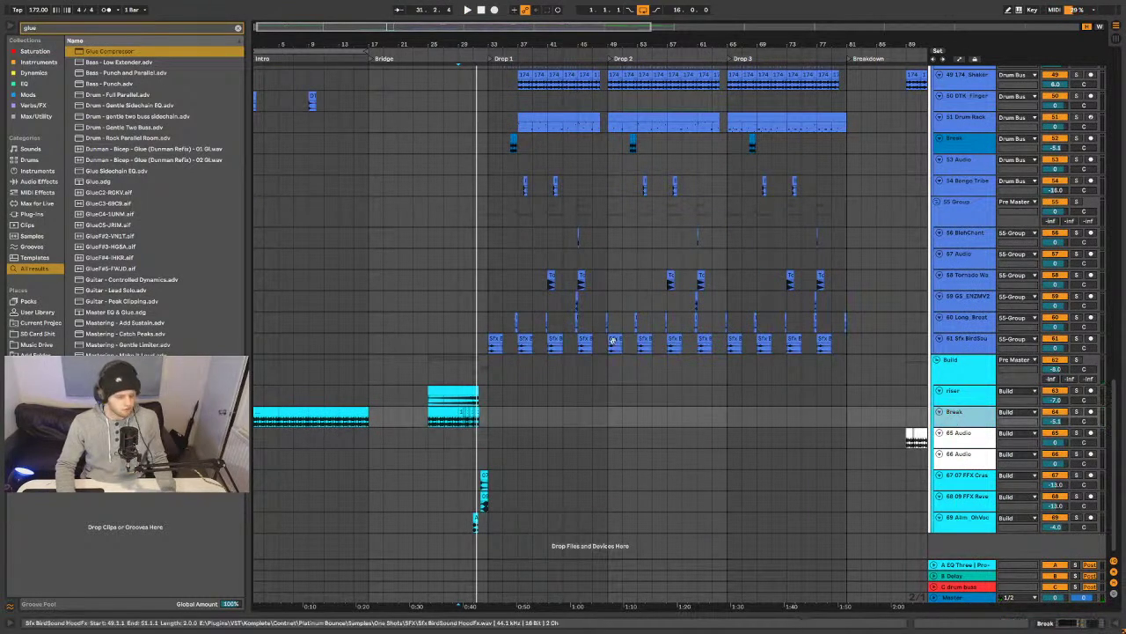
{"action": "key", "text": "ctrl+f"}
{"action": "type", "text": "drum buy"}
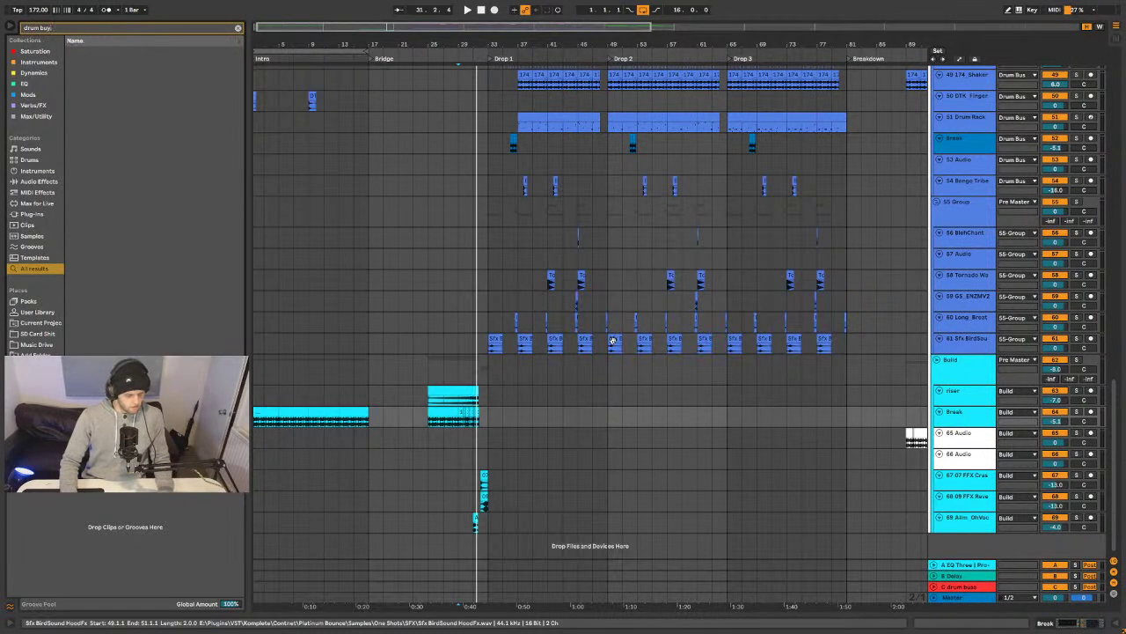
{"action": "key", "text": "BackSpace"}
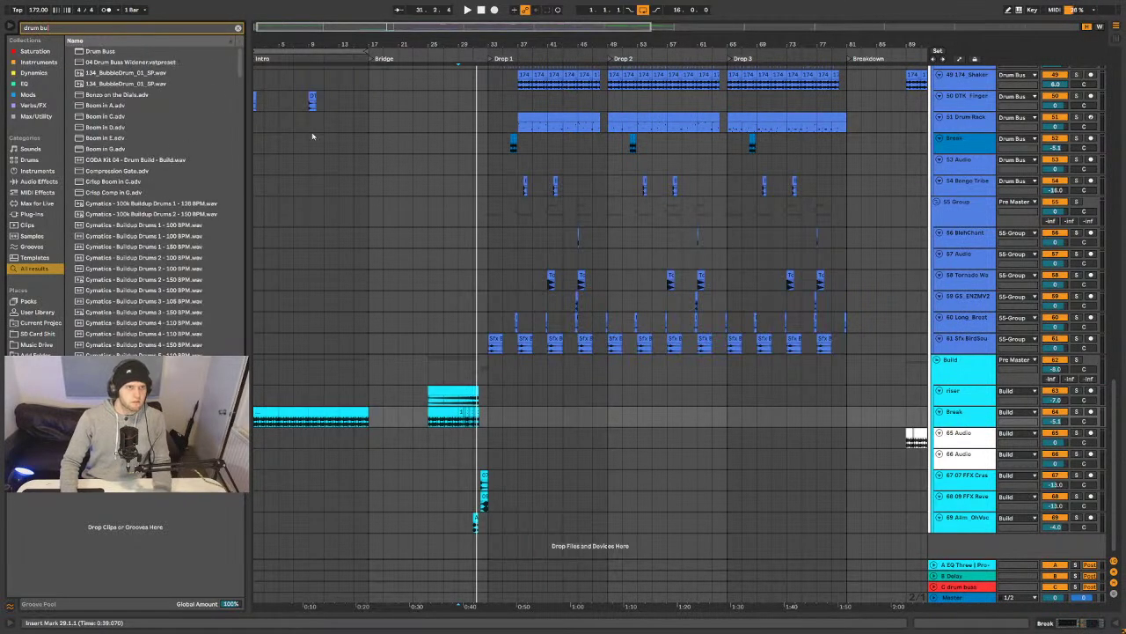
{"action": "key", "text": "Down"}
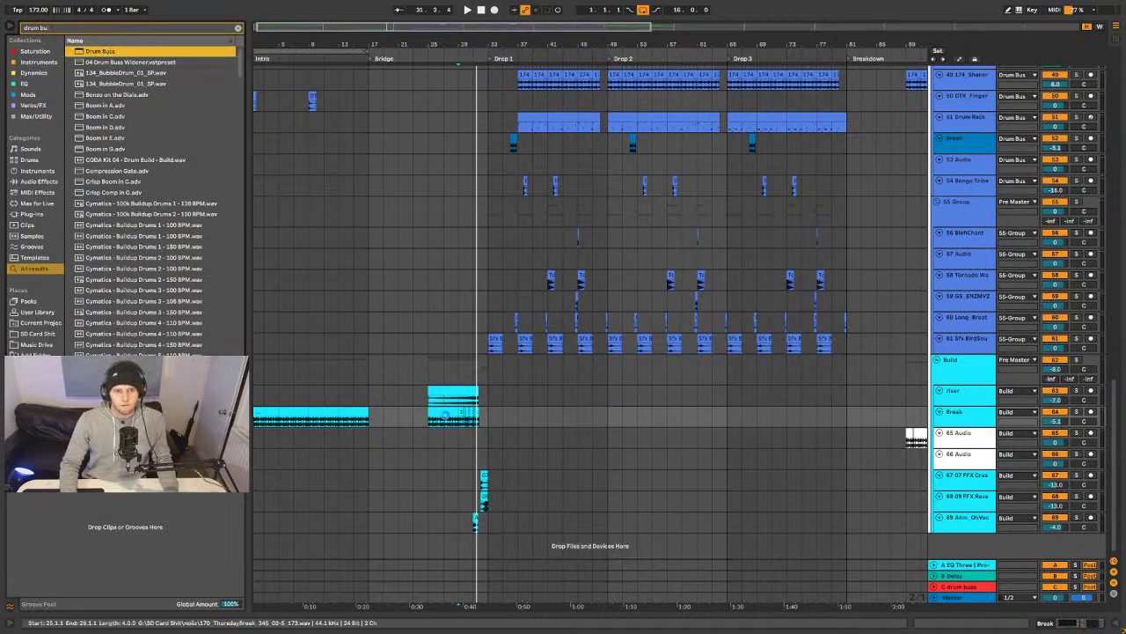
{"action": "key", "text": "Return"}
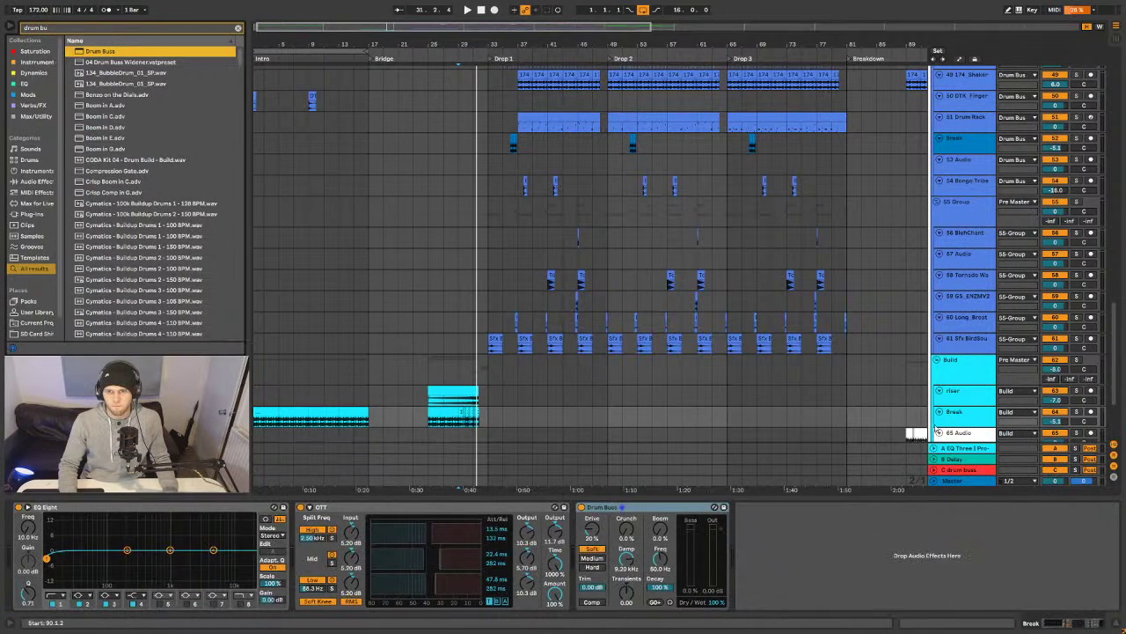
- Duplicate the Build group's Break track with its effects and clear the Intro break clip from the copy
{"action": "key", "text": "ctrl+d"}
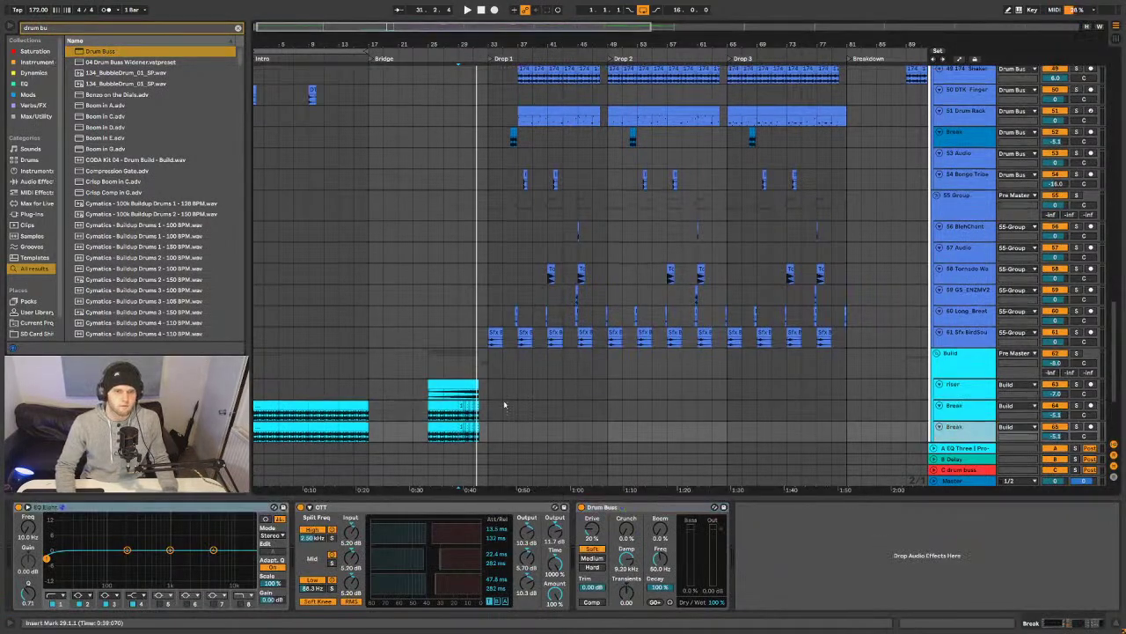
{"action": "left_click", "coordinate": [304, 398]}
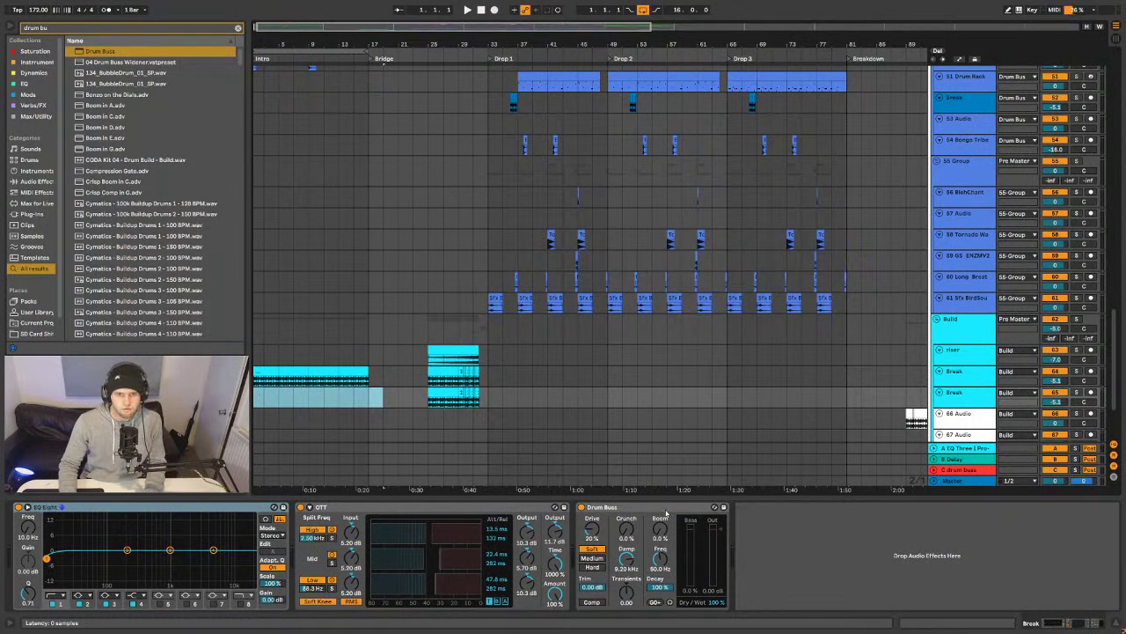
- Remove the Drum Buss and the build clip from the intro's Break track, and place the build's Break track above it
{"action": "left_click", "coordinate": [390, 386]}
{"action": "left_click", "coordinate": [643, 507]}
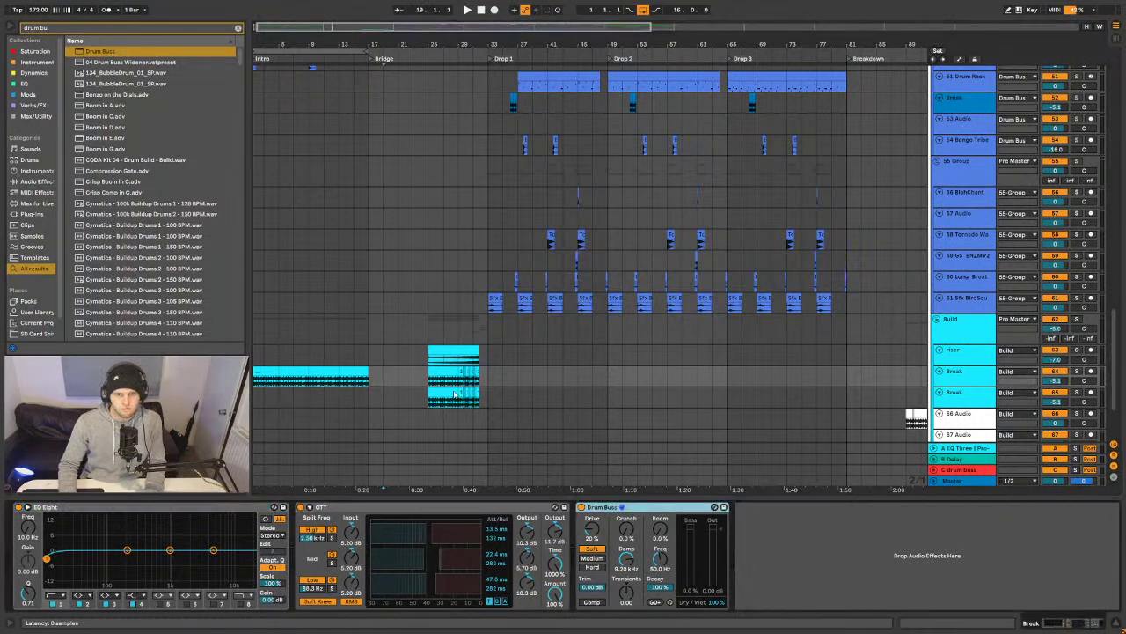
{"action": "key", "text": "ctrl+z"}
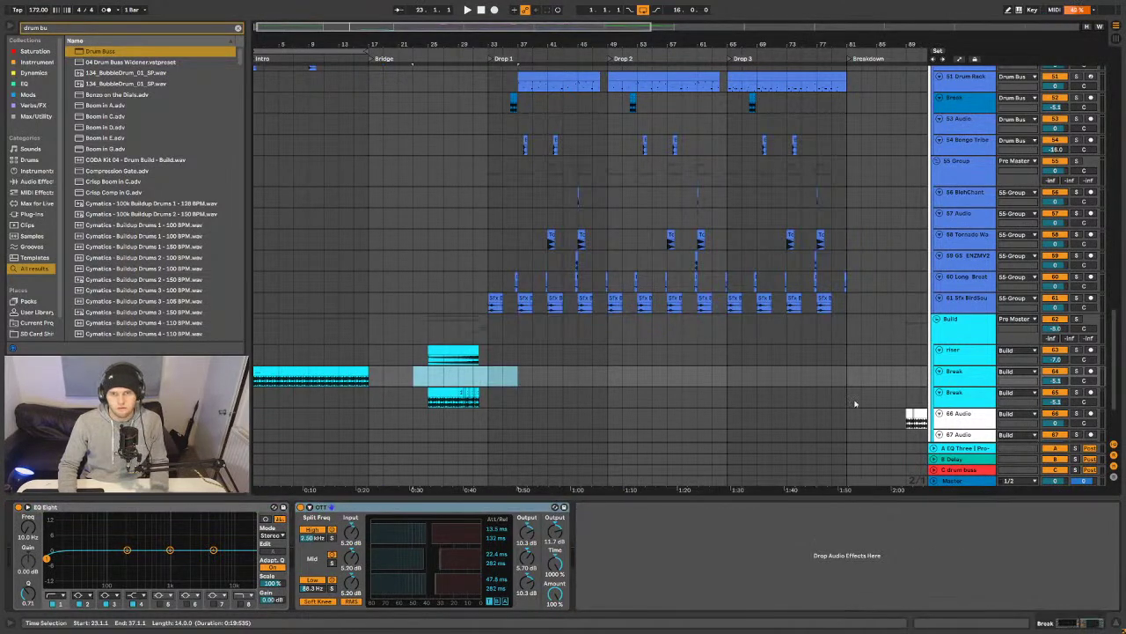
{"action": "key", "text": "ctrl+y"}
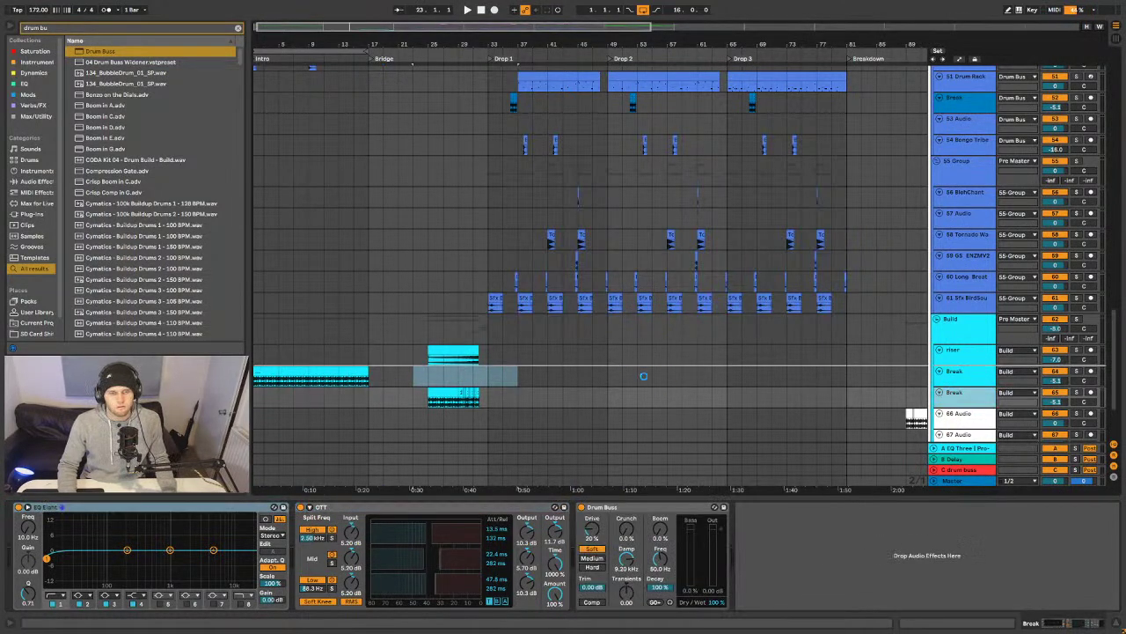
- Play the build section and set the volume of its Break track to -2.2 dB
{"action": "key", "text": "space"}
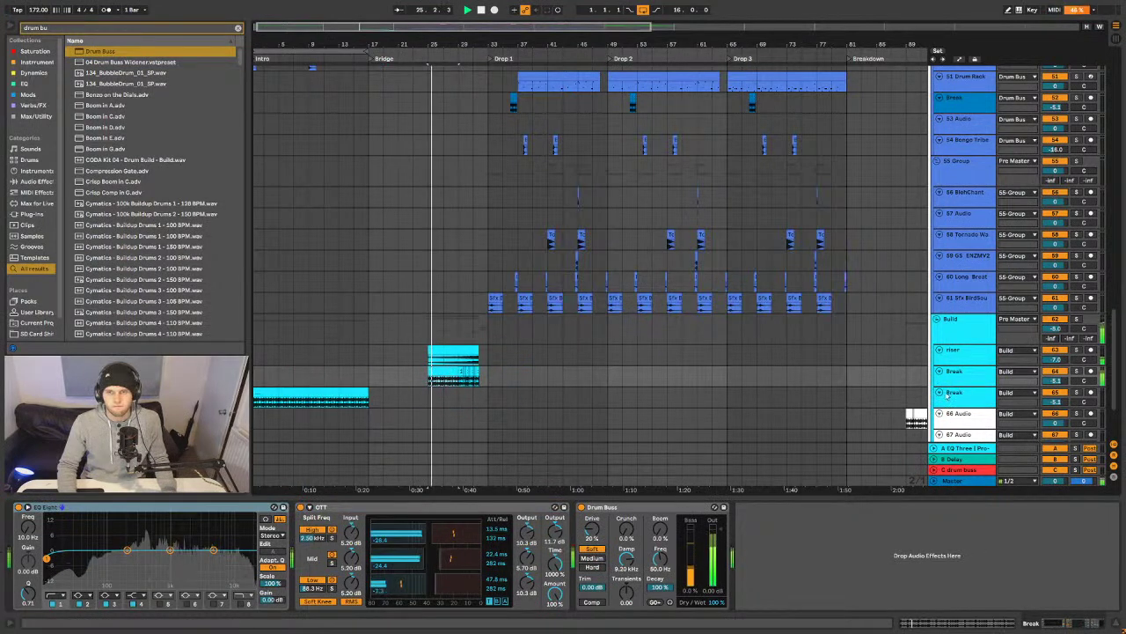
{"action": "left_click_drag", "start_coordinate": [1056, 380], "coordinate": [1056, 369]}
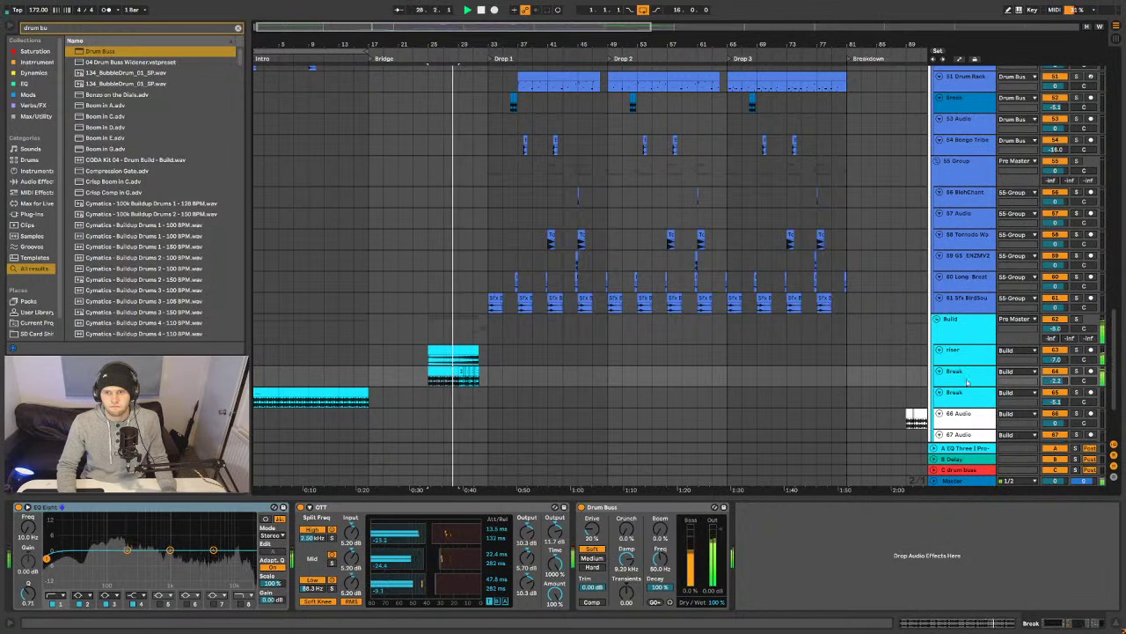
- Listen through the build into Drop 1 and examine the clips around that transition
{"action": "scroll", "coordinate": [761, 346], "scroll_direction": "down", "scroll_amount": 2}
{"action": "key", "text": "minus"}
{"action": "key", "text": "minus"}
{"action": "key", "text": "minus"}
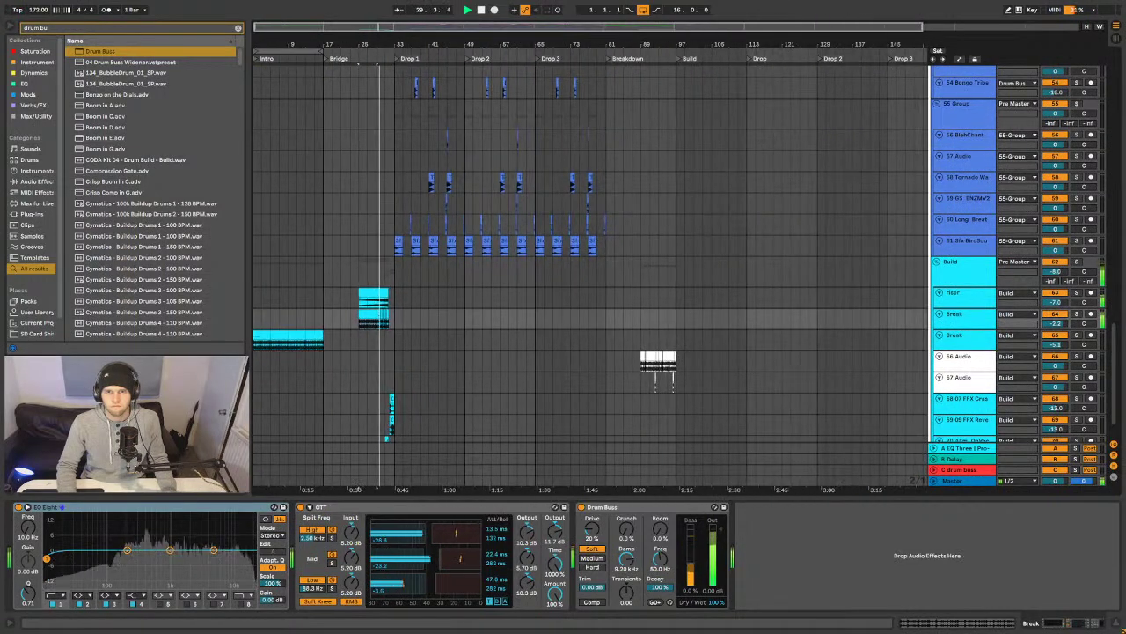
{"action": "key", "text": "plus"}
{"action": "key", "text": "plus"}
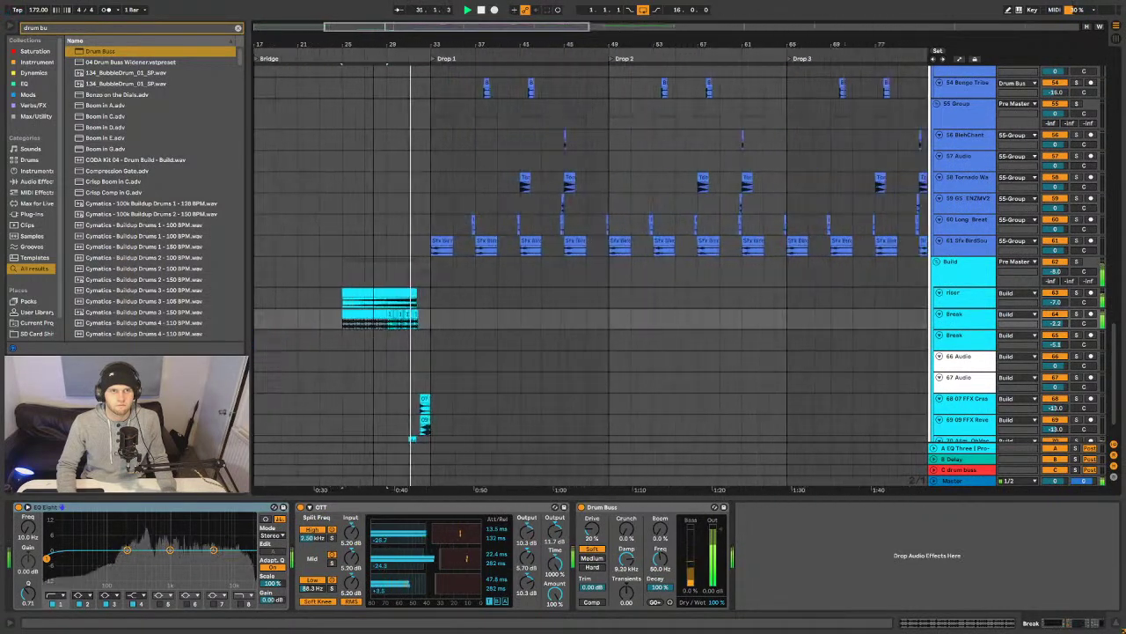
{"action": "key", "text": "plus"}
{"action": "key", "text": "plus"}
{"action": "key", "text": "plus"}
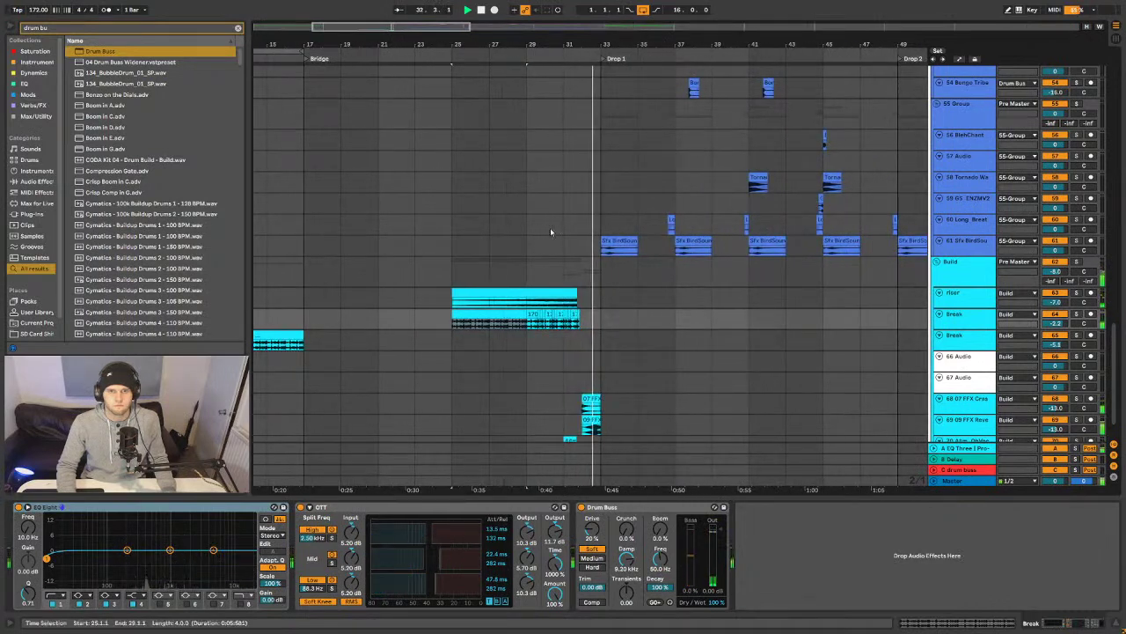
{"action": "scroll", "coordinate": [598, 308], "scroll_direction": "down", "scroll_amount": 2}
{"action": "scroll", "coordinate": [624, 320], "scroll_direction": "up", "scroll_amount": 7}
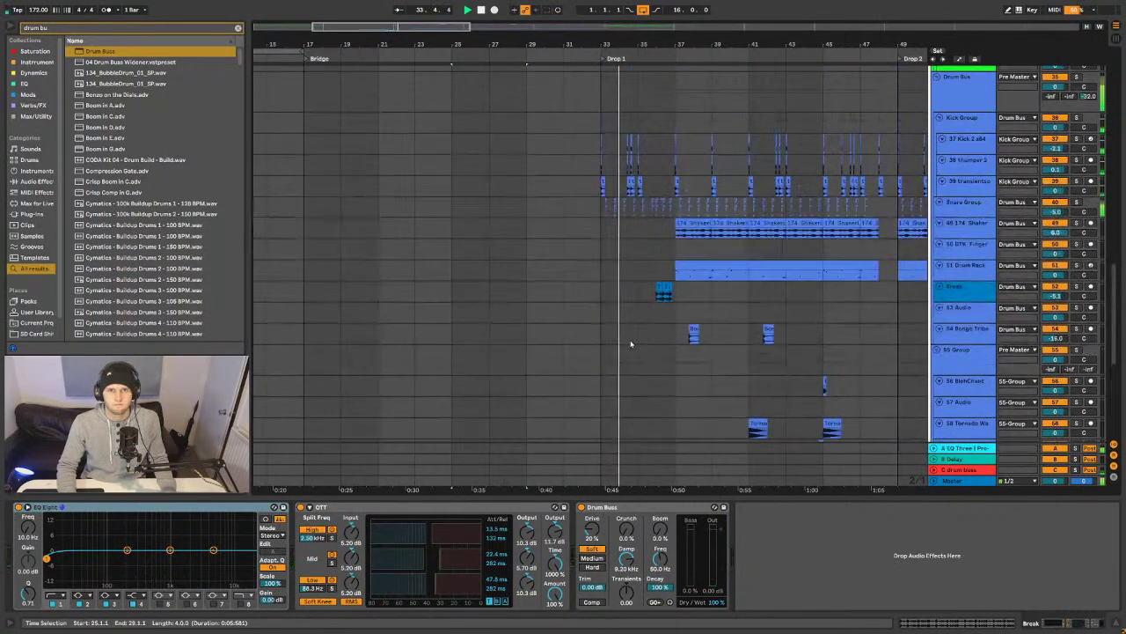
- Hide the device view and examine the Bass and Intro Sounds tracks across the three drops during playback
{"action": "key", "text": "ctrl+alt+l"}
{"action": "scroll", "coordinate": [735, 393], "scroll_direction": "up", "scroll_amount": 6}
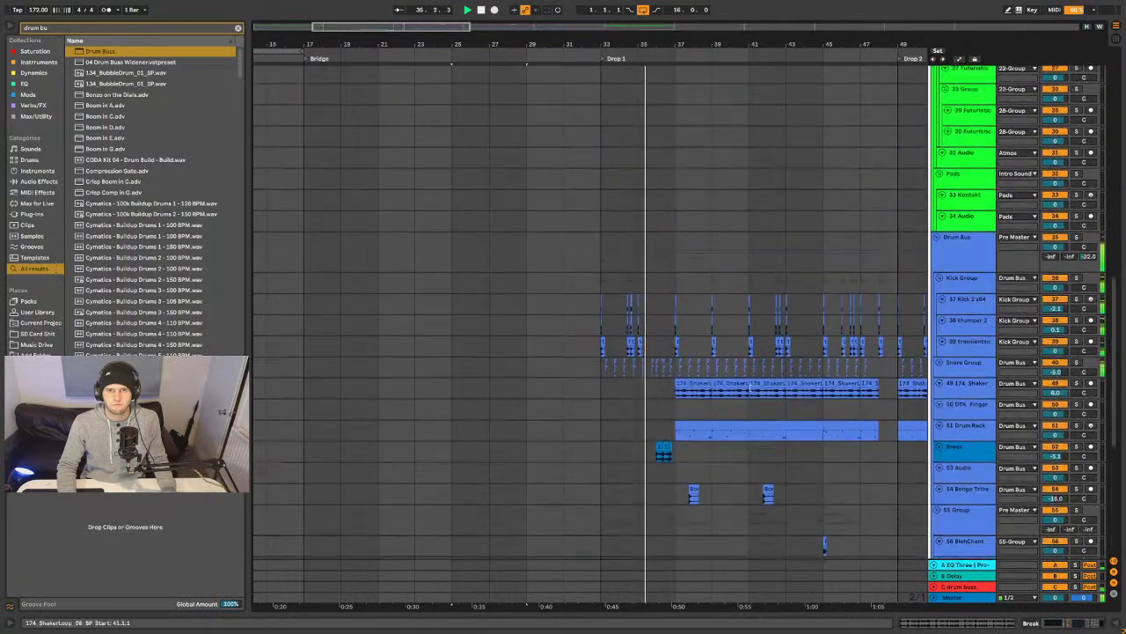
{"action": "scroll", "coordinate": [720, 382], "scroll_direction": "up", "scroll_amount": 10}
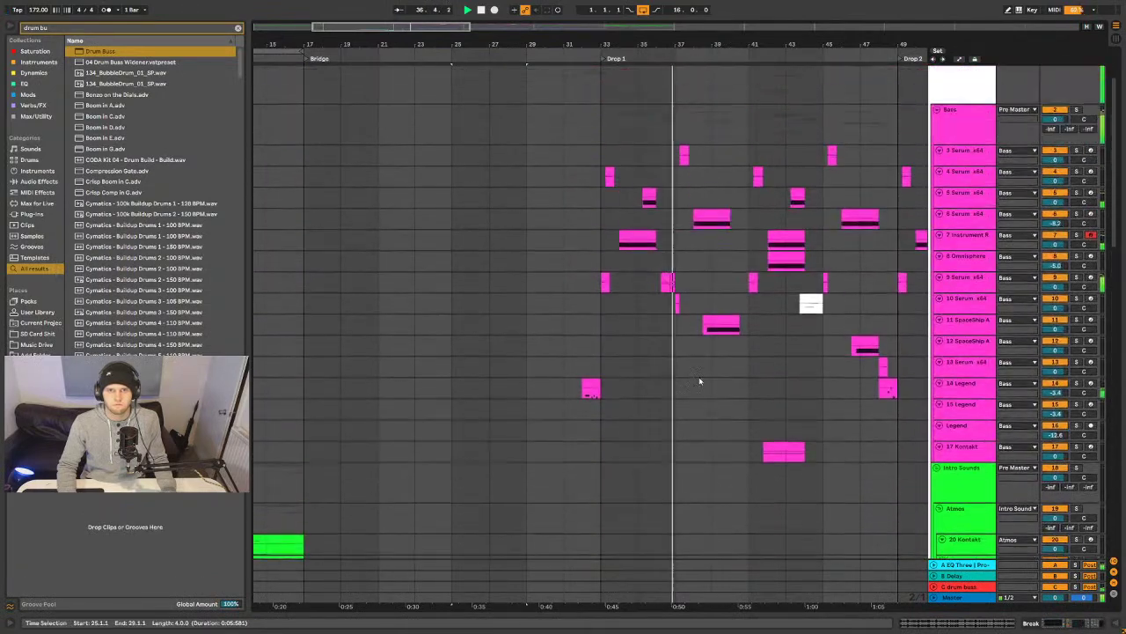
{"action": "scroll", "coordinate": [692, 133], "scroll_direction": "down", "scroll_amount": 3}
{"action": "scroll", "coordinate": [580, 274], "scroll_direction": "down", "scroll_amount": 2}
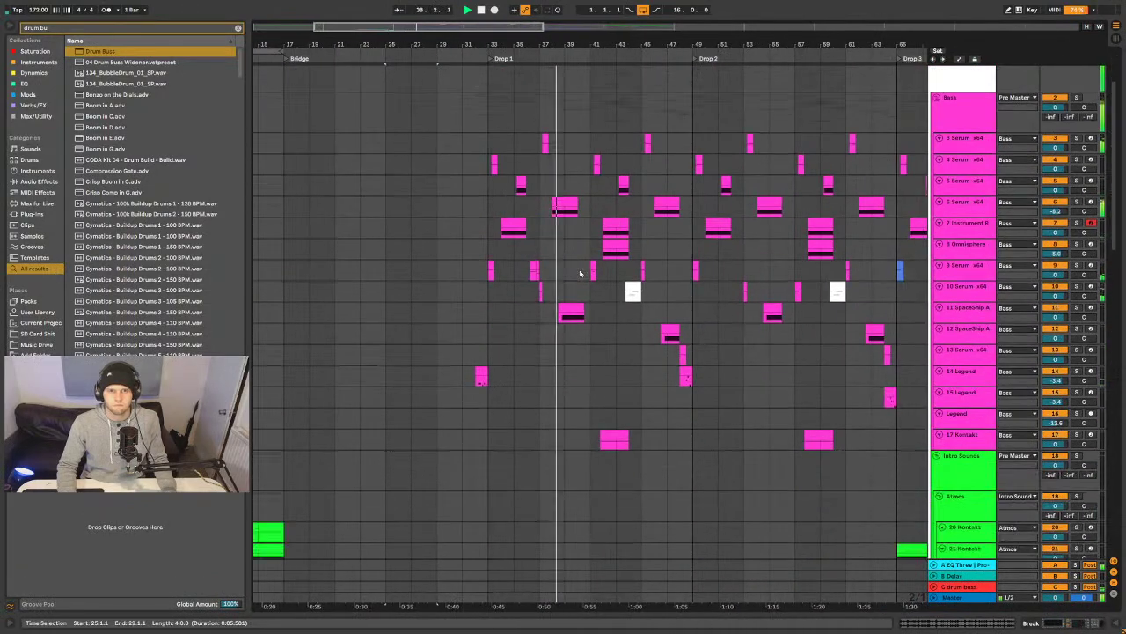
{"action": "scroll", "coordinate": [631, 90], "scroll_direction": "down", "scroll_amount": 2}
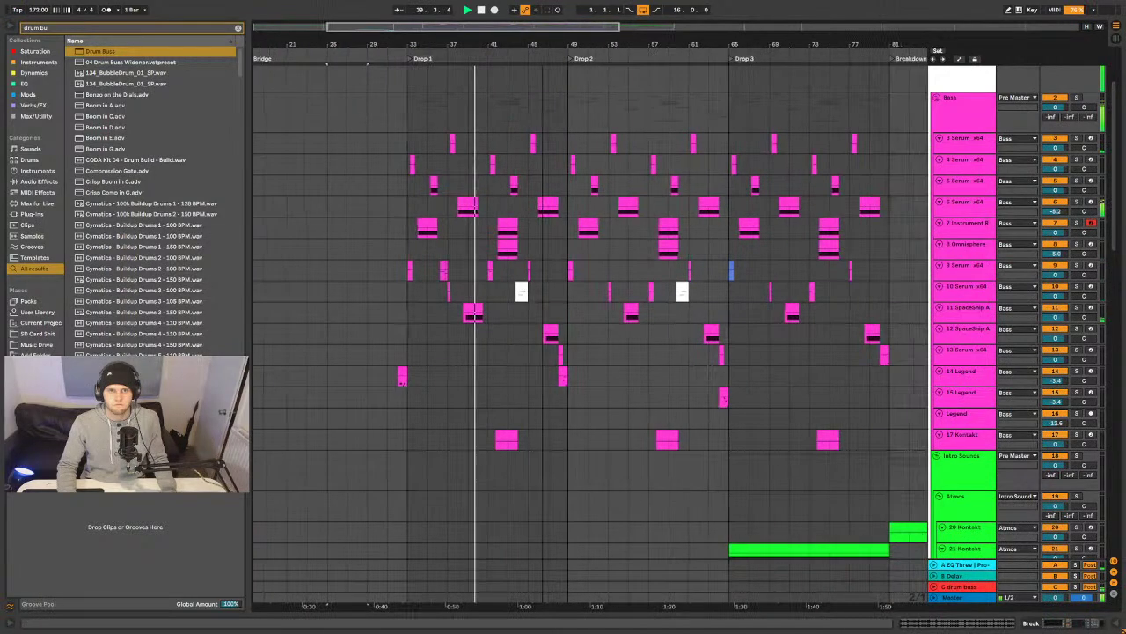
{"action": "scroll", "coordinate": [634, 331], "scroll_direction": "down", "scroll_amount": 5}
{"action": "scroll", "coordinate": [634, 331], "scroll_direction": "down", "scroll_amount": 3}
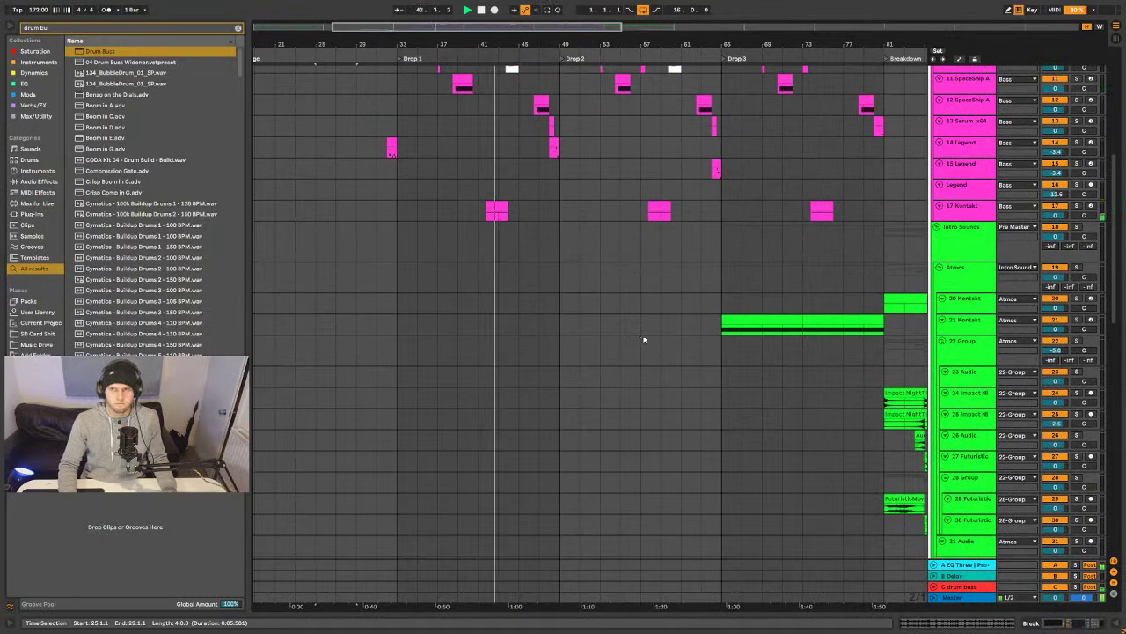
{"action": "scroll", "coordinate": [658, 341], "scroll_direction": "up", "scroll_amount": 6}
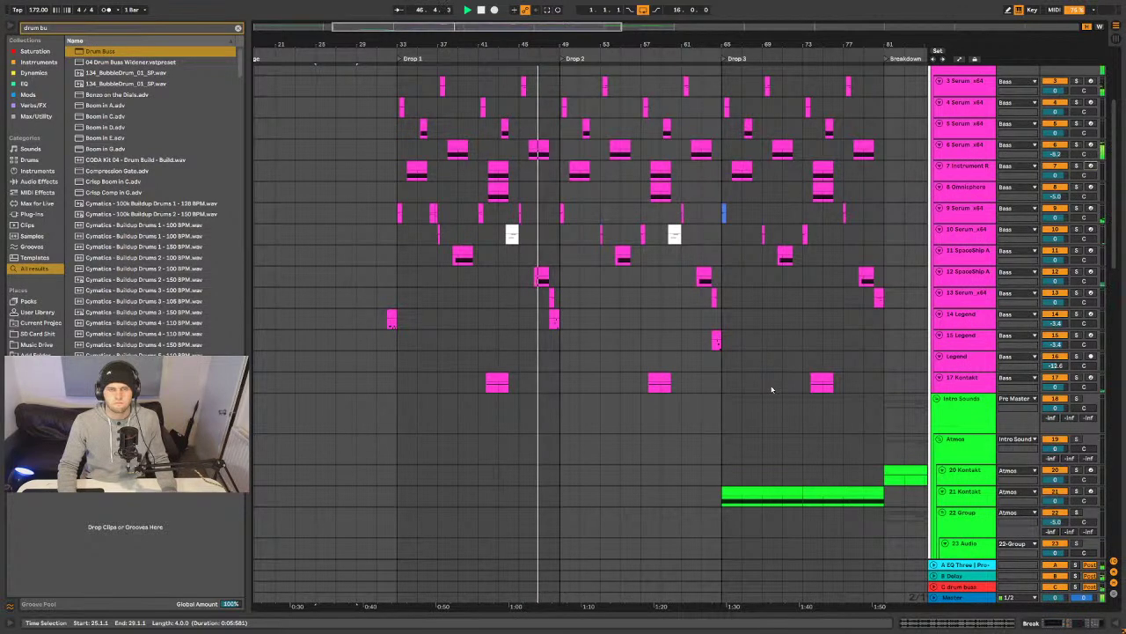
{"action": "scroll", "coordinate": [797, 388], "scroll_direction": "up", "scroll_amount": 3}
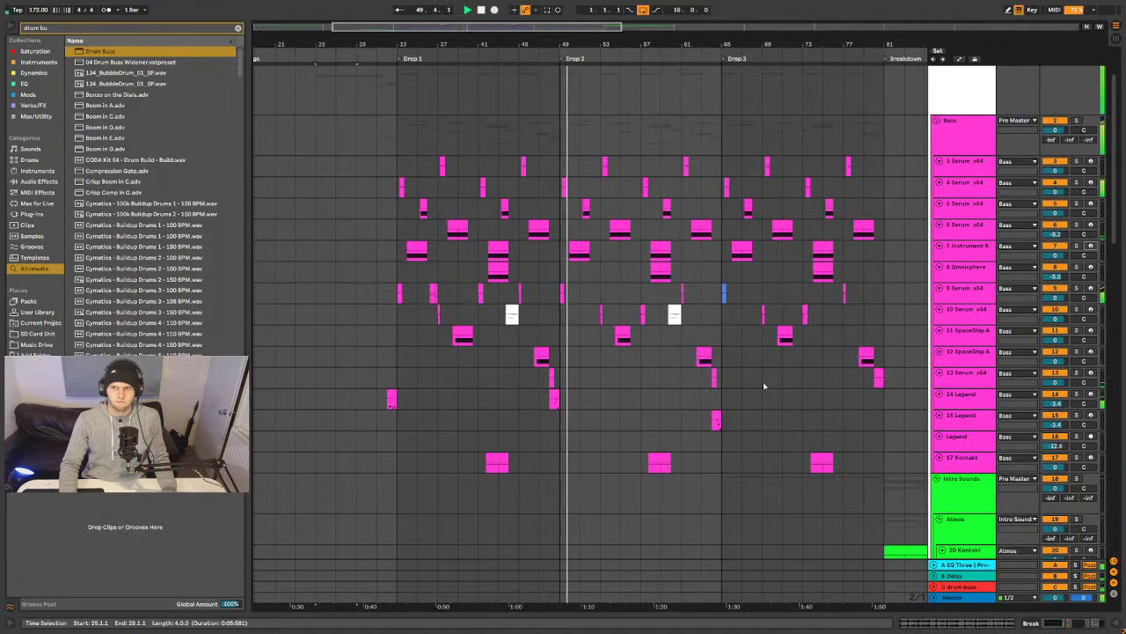
- Fold the Bass and Atmos tracks to minimum height, opening 22 Group and 28 Group with their tracks folded too
{"action": "left_click", "coordinate": [939, 162], "text": "alt"}
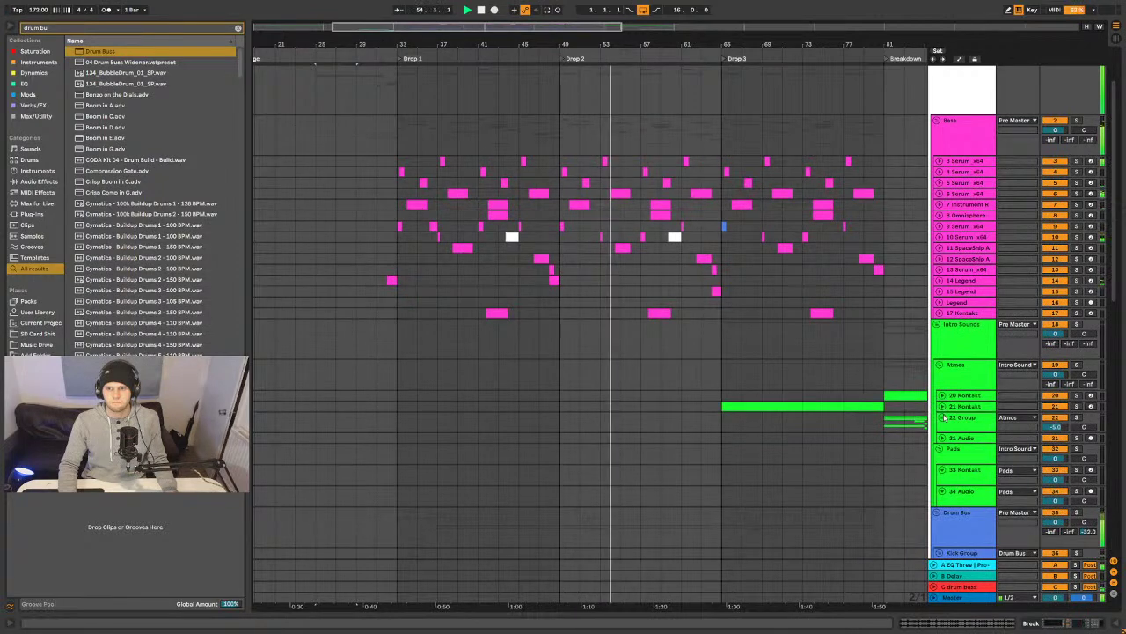
{"action": "left_click", "coordinate": [942, 417]}
{"action": "scroll", "coordinate": [946, 472], "scroll_direction": "down", "scroll_amount": 3}
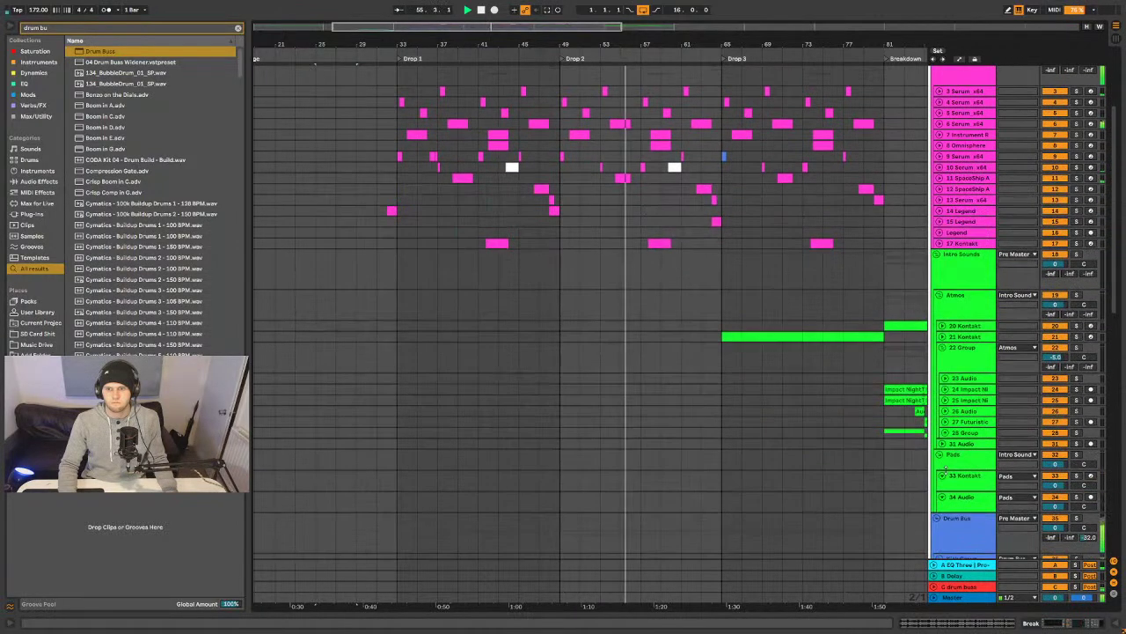
{"action": "left_click", "coordinate": [963, 432]}
{"action": "left_click", "coordinate": [944, 432]}
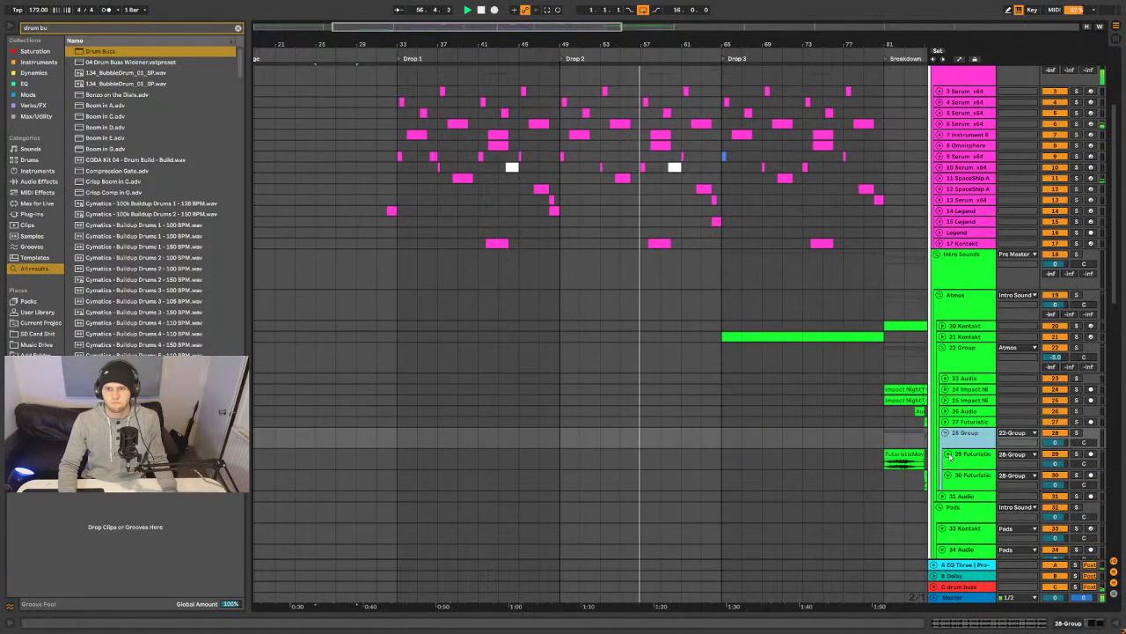
{"action": "left_click", "coordinate": [948, 454]}
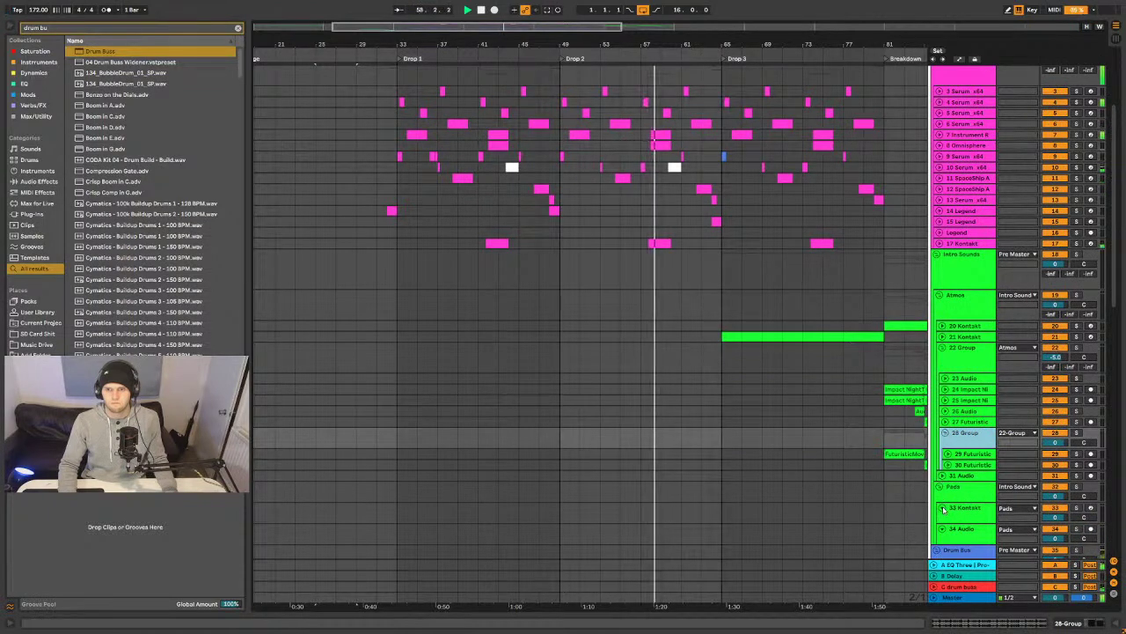
- Fold the tracks inside Pads and the Kick Group to minimum height
{"action": "left_click", "coordinate": [936, 549]}
{"action": "scroll", "coordinate": [947, 504], "scroll_direction": "down", "scroll_amount": 3}
{"action": "left_click", "coordinate": [943, 500]}
{"action": "scroll", "coordinate": [944, 506], "scroll_direction": "down", "scroll_amount": 2}
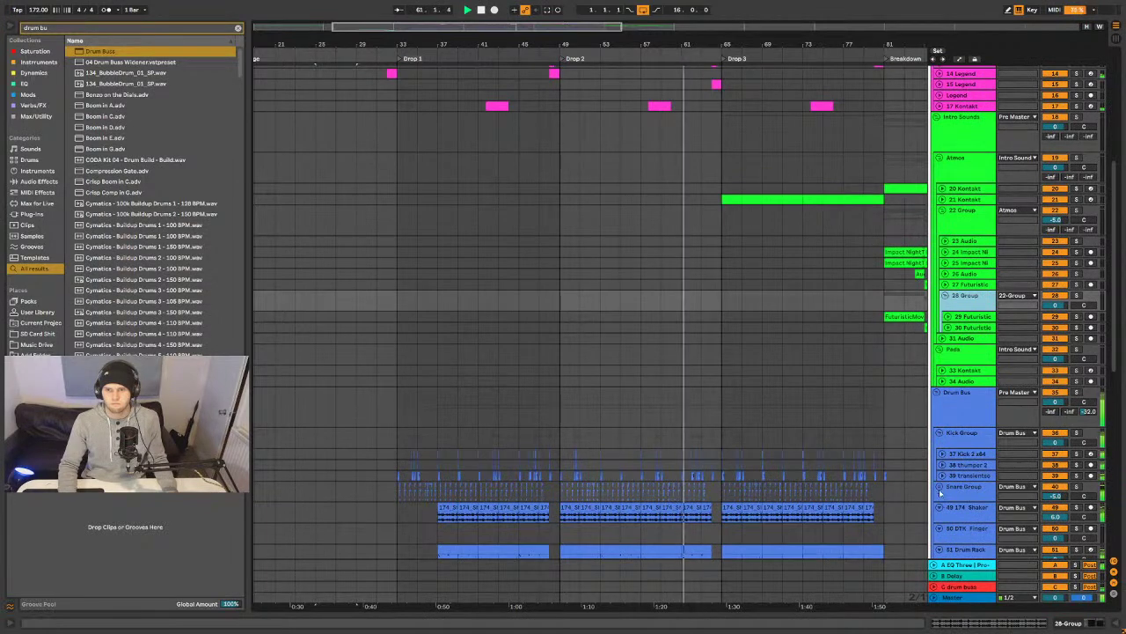
- Open the Snare Group and fold its tracks, the remaining Drum Bus tracks, the 55 Group tracks and the Build tracks
{"action": "left_click", "coordinate": [940, 508]}
{"action": "left_click", "coordinate": [940, 488]}
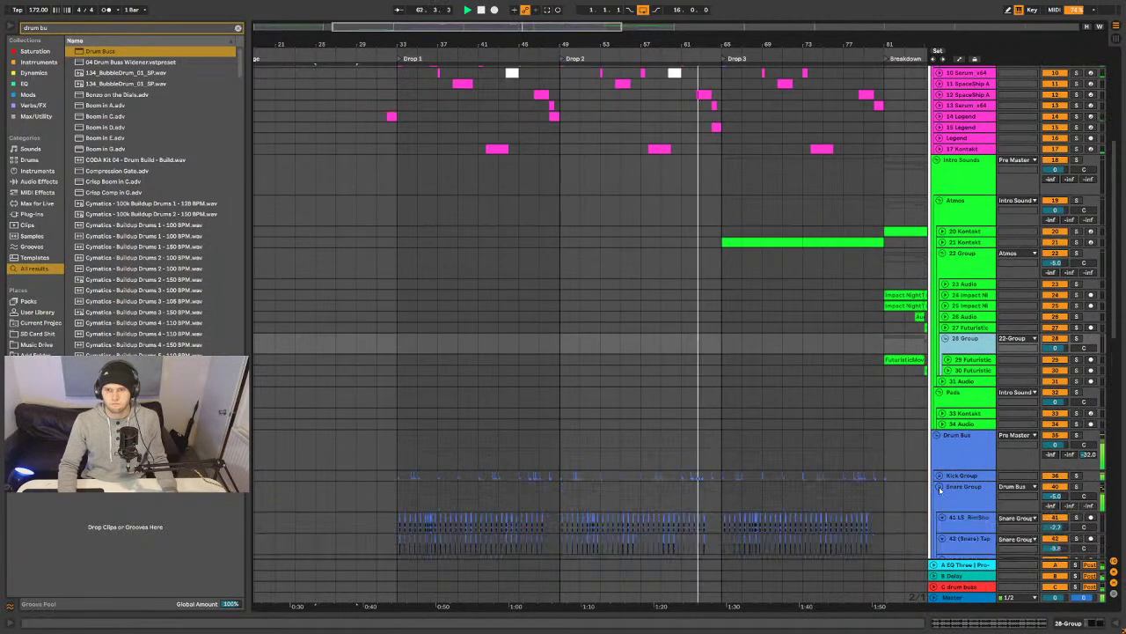
{"action": "scroll", "coordinate": [940, 487], "scroll_direction": "down", "scroll_amount": 2}
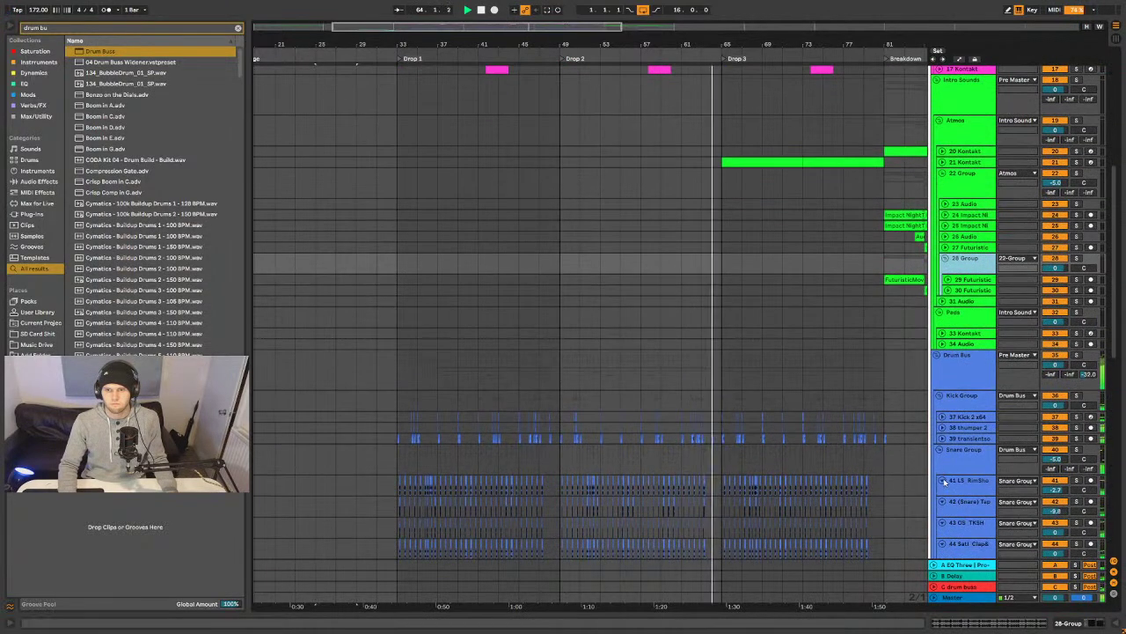
{"action": "scroll", "coordinate": [945, 481], "scroll_direction": "down", "scroll_amount": 6}
{"action": "left_click", "coordinate": [939, 412]}
{"action": "scroll", "coordinate": [937, 419], "scroll_direction": "down", "scroll_amount": 3}
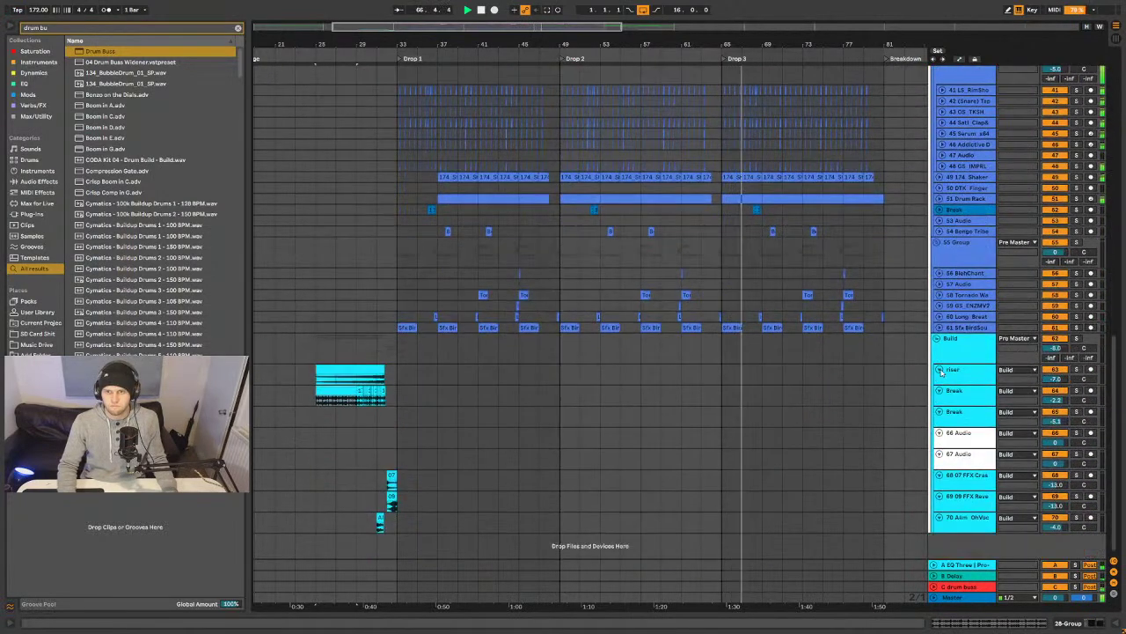
{"action": "scroll", "coordinate": [746, 356], "scroll_direction": "up", "scroll_amount": 9}
{"action": "scroll", "coordinate": [775, 408], "scroll_direction": "down", "scroll_amount": 7}
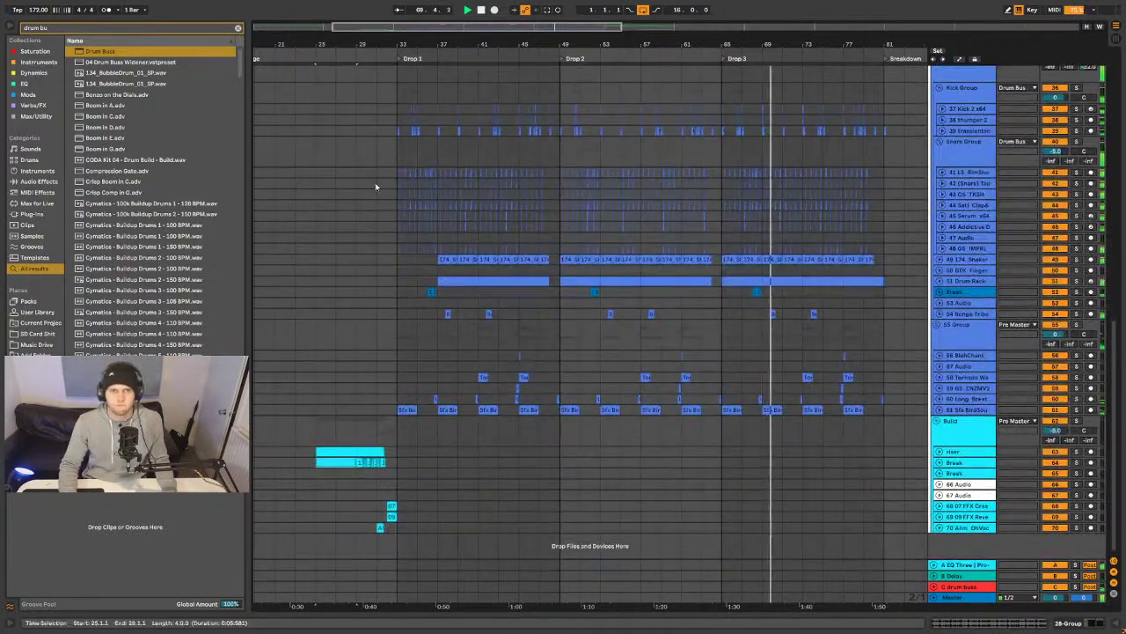
- Examine the full arrangement from the intro to the breakdown across the folded tracks while it plays
{"action": "key", "text": "minus"}
{"action": "key", "text": "minus"}
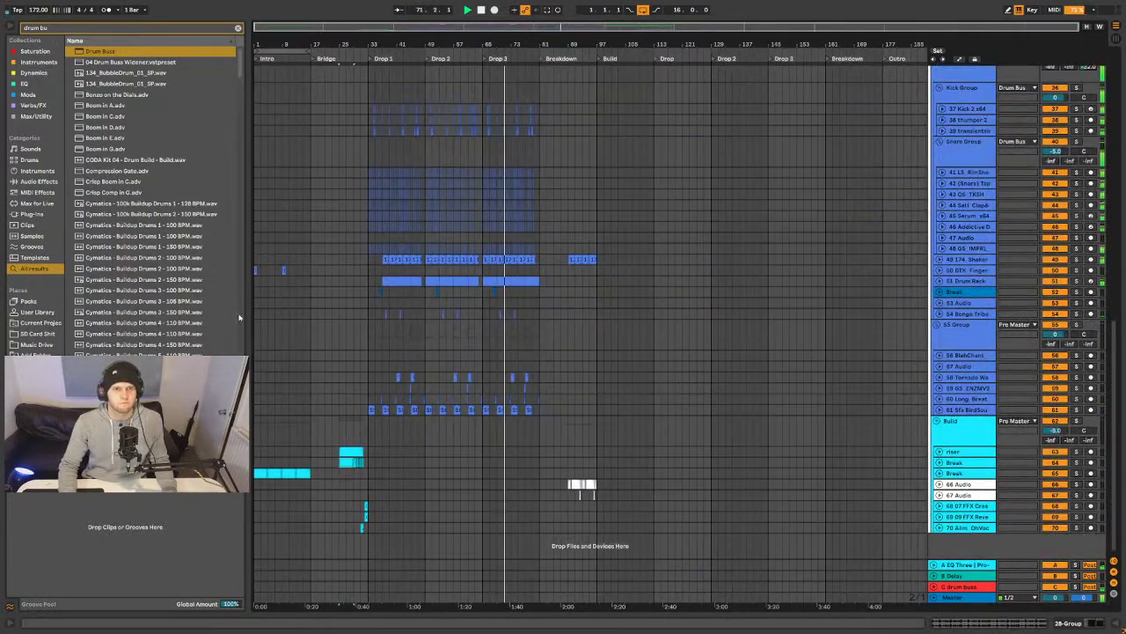
{"action": "scroll", "coordinate": [344, 334], "scroll_direction": "up", "scroll_amount": 15}
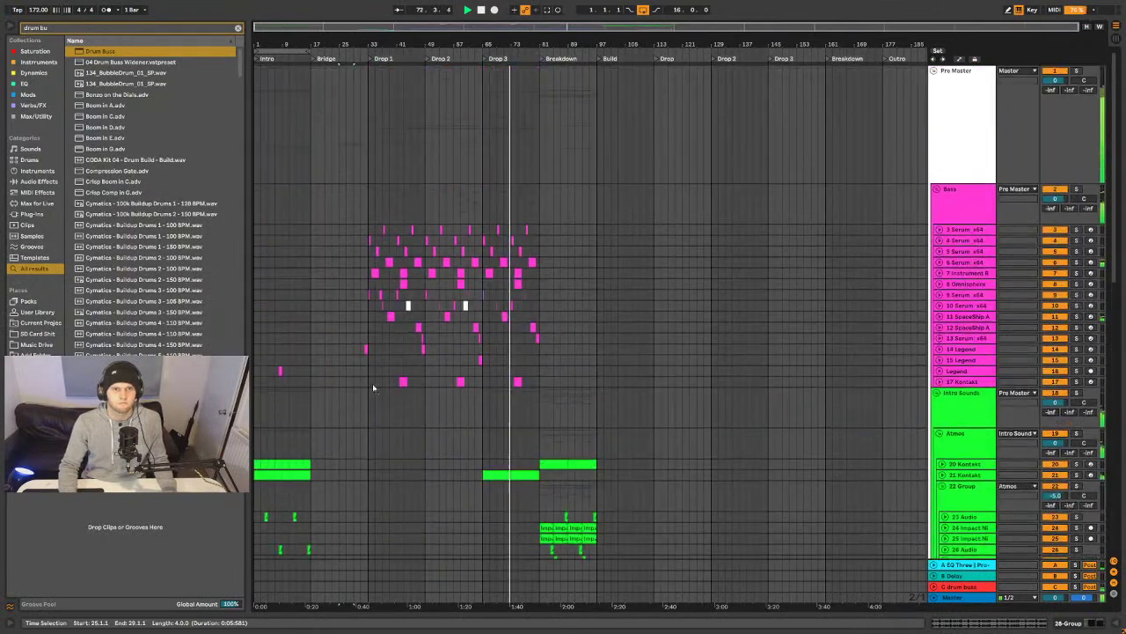
{"action": "key", "text": "plus"}
{"action": "key", "text": "plus"}
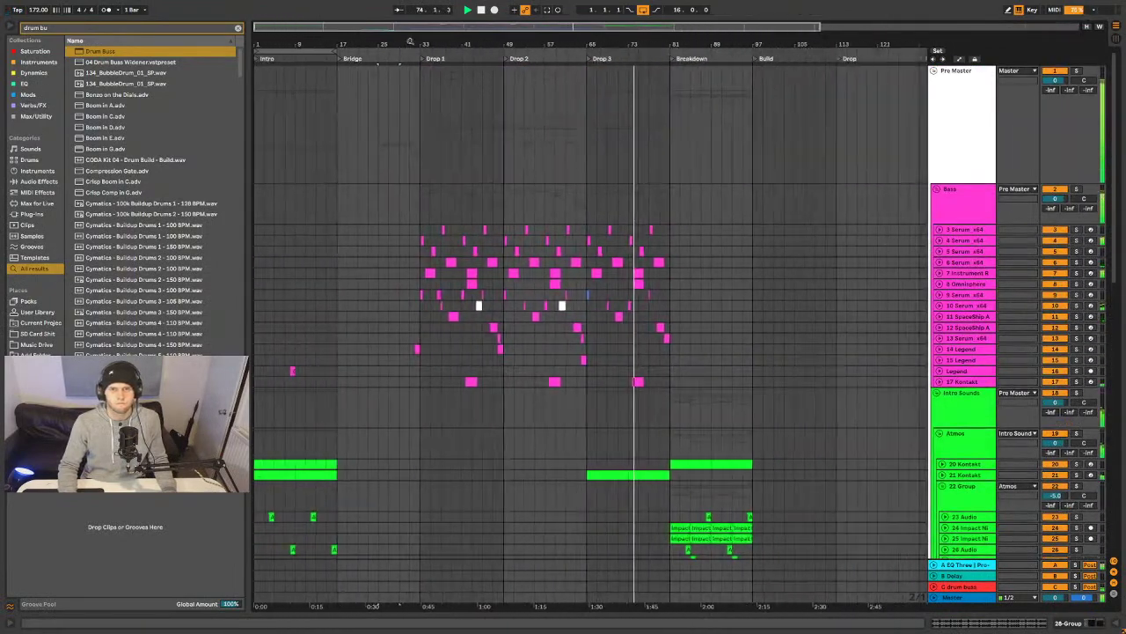
{"action": "scroll", "coordinate": [486, 220], "scroll_direction": "down", "scroll_amount": 2}
{"action": "scroll", "coordinate": [489, 227], "scroll_direction": "down", "scroll_amount": 5}
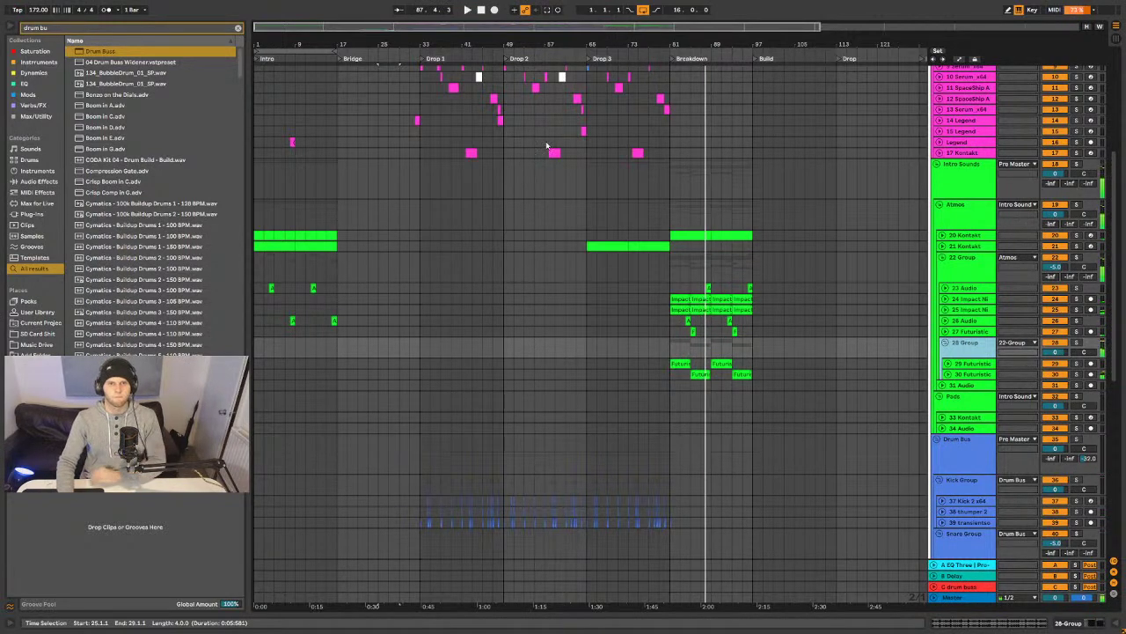
- Audition the OhVocal clip at bar 31 on track 70 in the Build group, using the track's solo
{"action": "scroll", "coordinate": [457, 255], "scroll_direction": "down", "scroll_amount": 10}
{"action": "scroll", "coordinate": [472, 315], "scroll_direction": "down", "scroll_amount": 2}
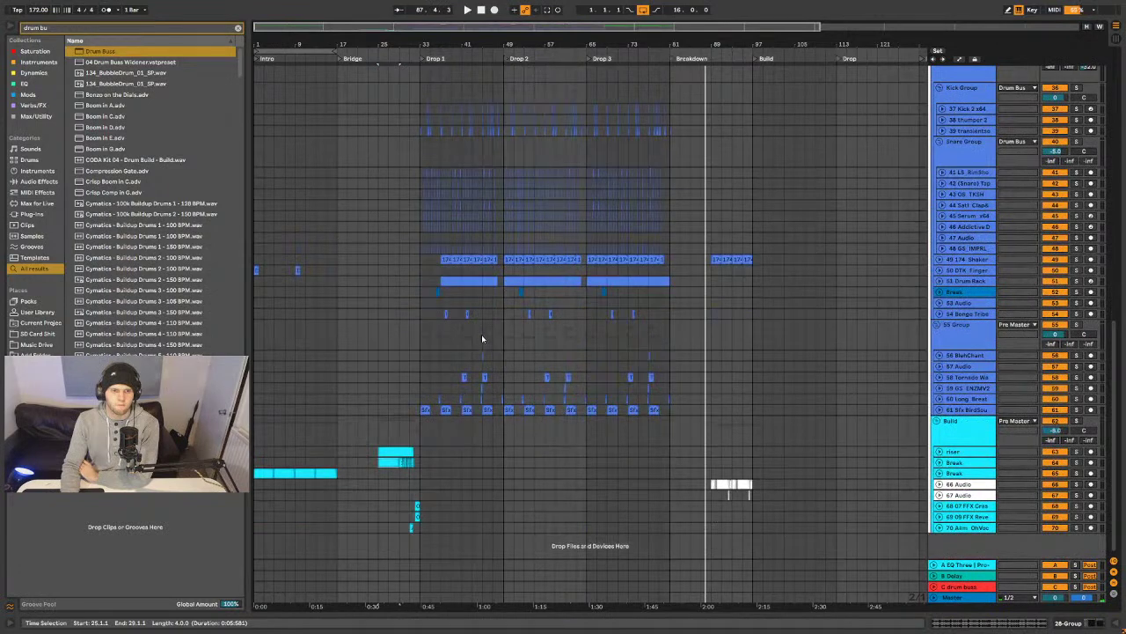
{"action": "left_click", "coordinate": [409, 526]}
{"action": "key", "text": "space"}
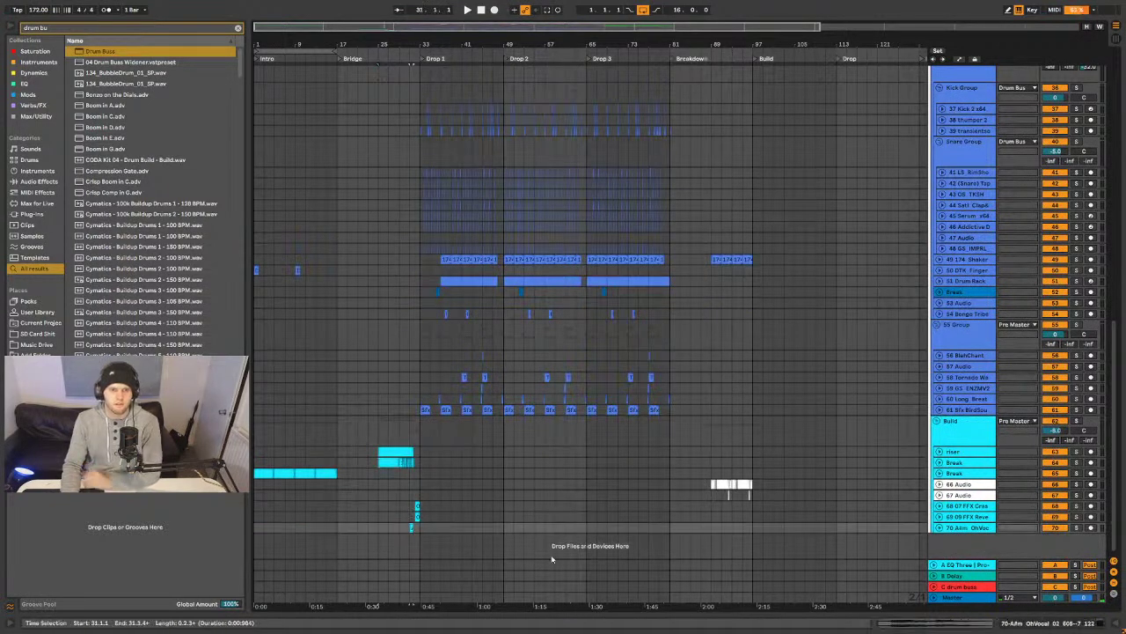
{"action": "left_click", "coordinate": [1077, 528]}
{"action": "key", "text": "space"}
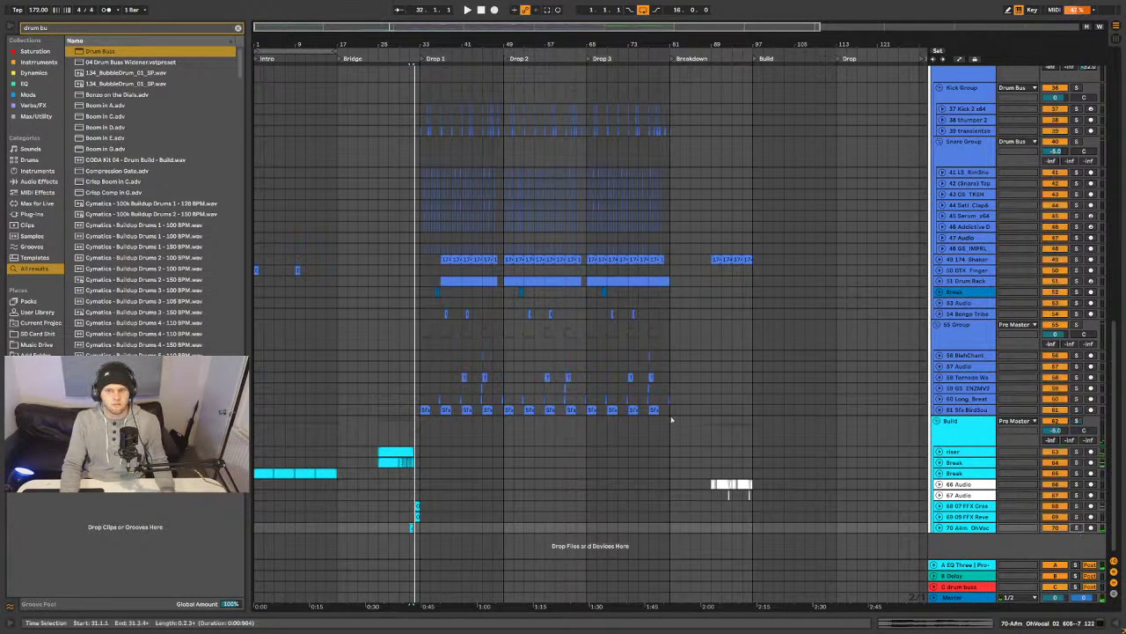
- Examine the arrangement across all track groups, from the intro through the drops to the empty sections after the breakdown
{"action": "key", "text": "plus"}
{"action": "key", "text": "plus"}
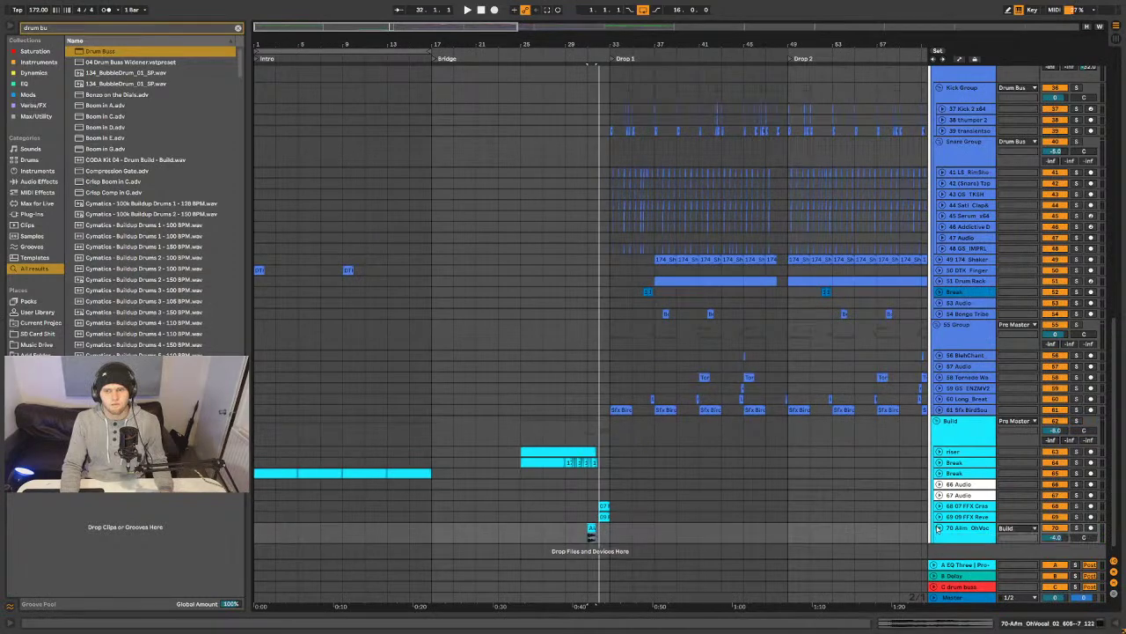
{"action": "scroll", "coordinate": [840, 528], "scroll_direction": "up", "scroll_amount": 3}
{"action": "scroll", "coordinate": [649, 144], "scroll_direction": "up", "scroll_amount": 15}
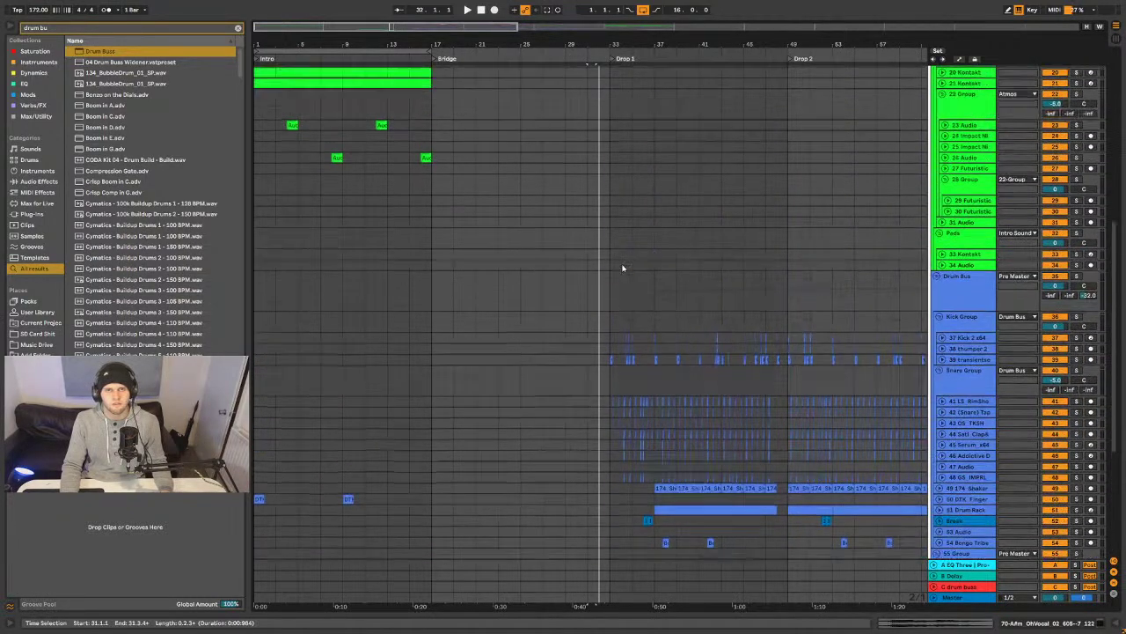
{"action": "scroll", "coordinate": [622, 280], "scroll_direction": "up", "scroll_amount": 4}
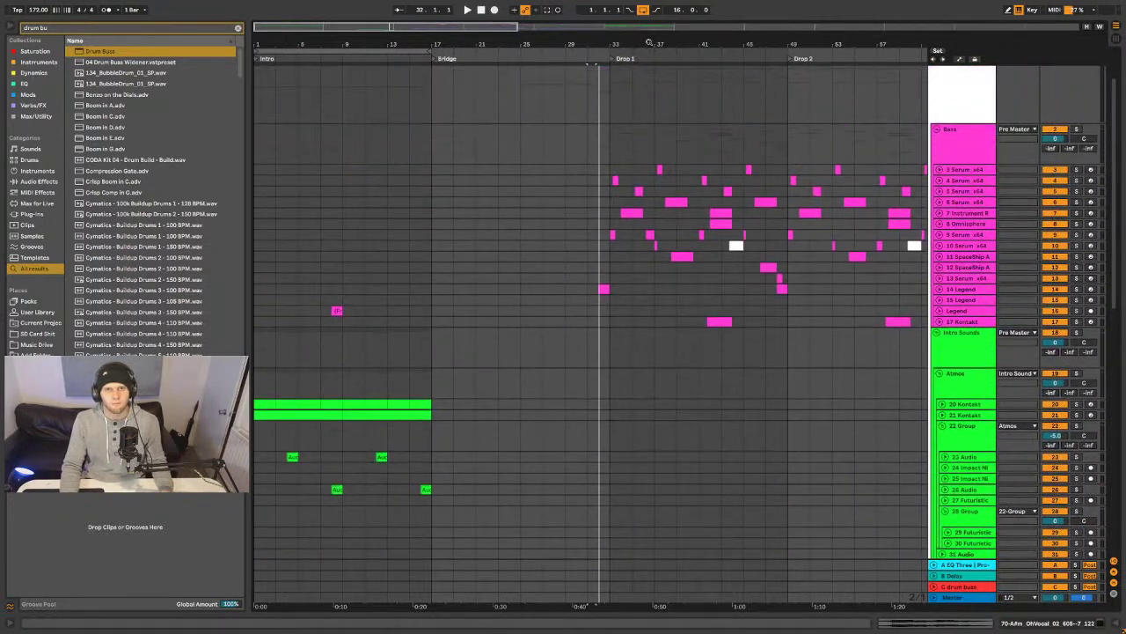
{"action": "key", "text": "minus"}
{"action": "scroll", "coordinate": [509, 250], "scroll_direction": "down", "scroll_amount": 2}
{"action": "scroll", "coordinate": [508, 249], "scroll_direction": "down", "scroll_amount": 3}
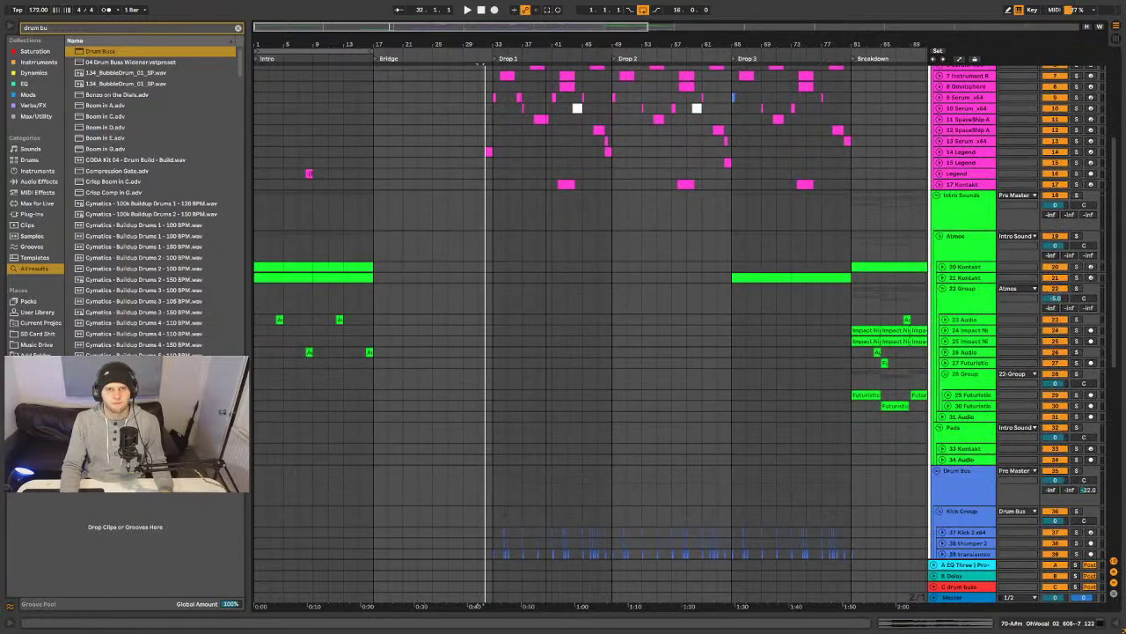
{"action": "key", "text": "minus"}
{"action": "scroll", "coordinate": [422, 282], "scroll_direction": "up", "scroll_amount": 6}
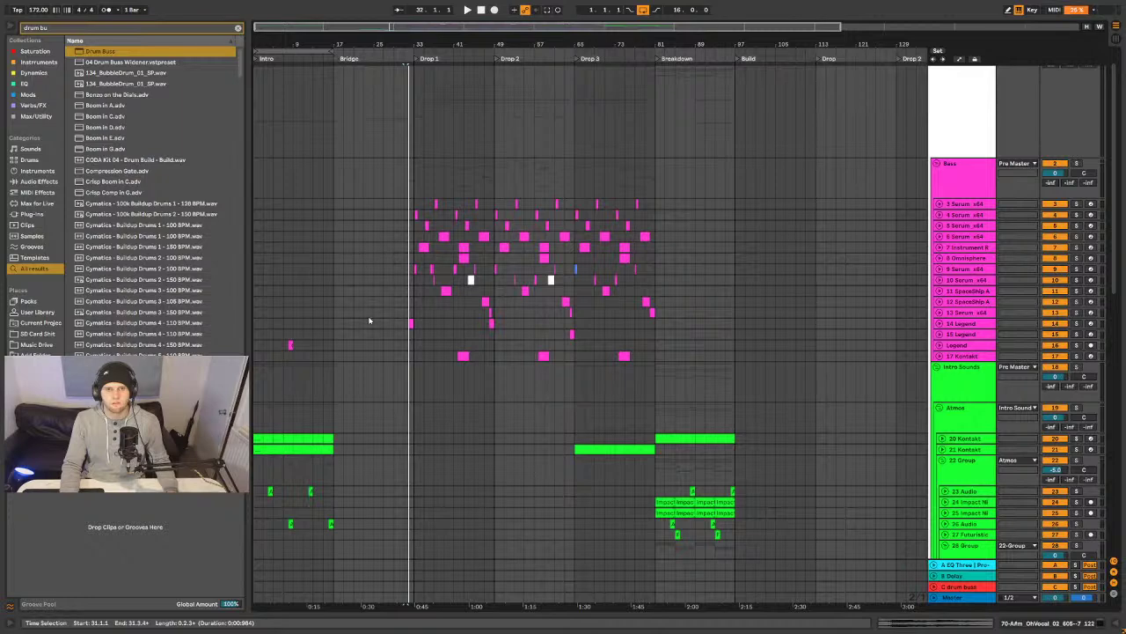
{"action": "scroll", "coordinate": [495, 257], "scroll_direction": "up", "scroll_amount": 1}
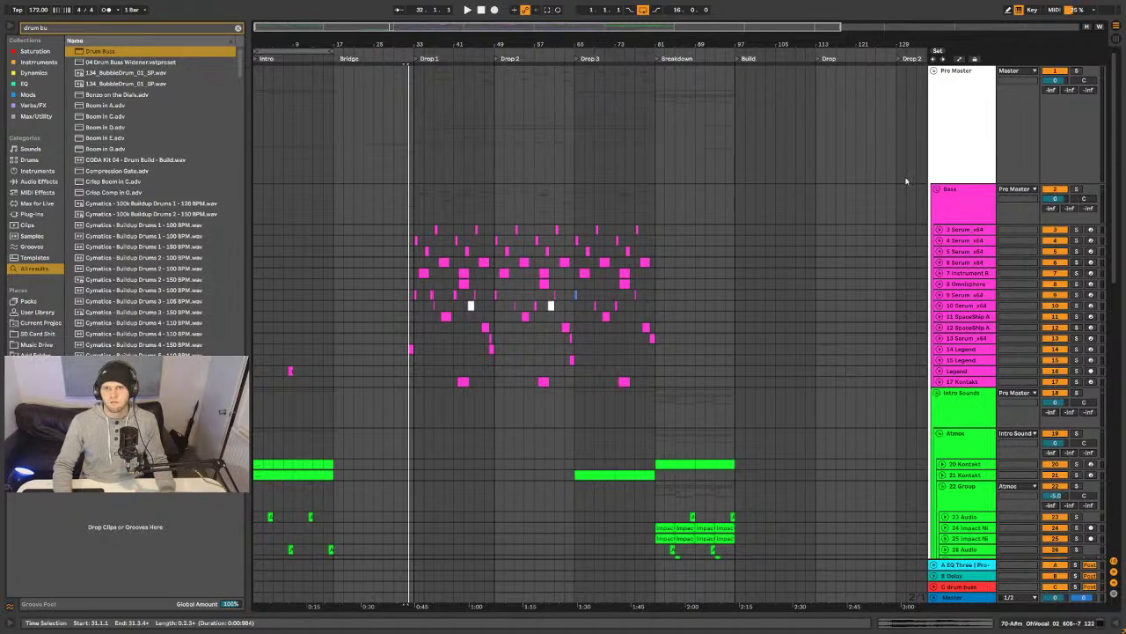
{"action": "scroll", "coordinate": [845, 299], "scroll_direction": "right", "scroll_amount": 8}
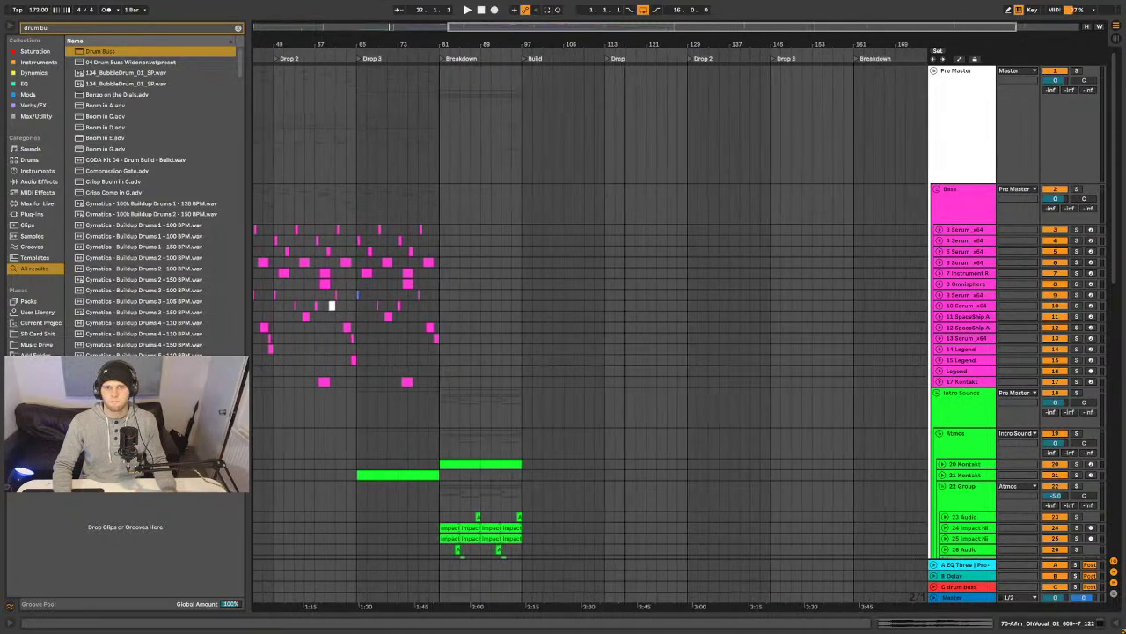
- Add a new MIDI track below the Bass group and load the Operator instrument on it
{"action": "left_click", "coordinate": [964, 218]}
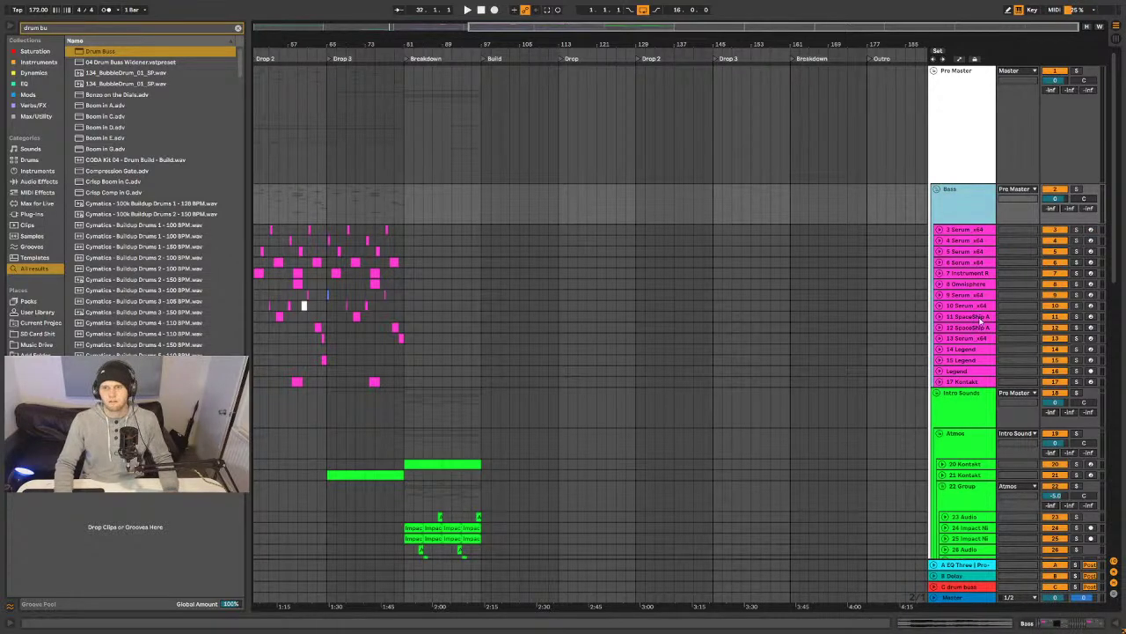
{"action": "key", "text": "ctrl+shift+t"}
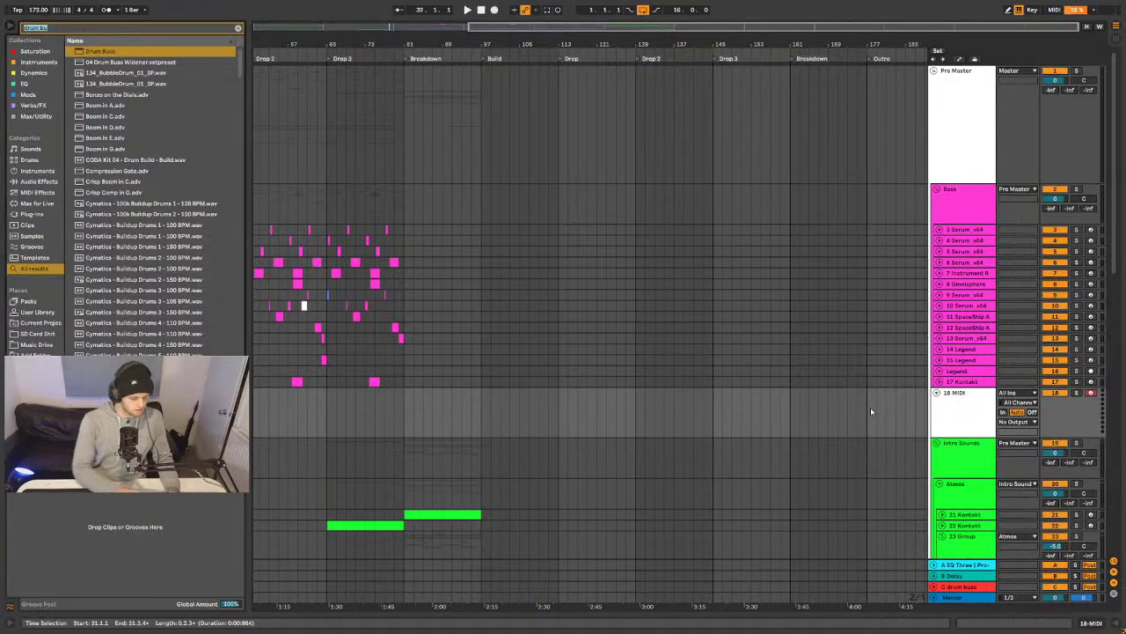
{"action": "type", "text": "opera"}
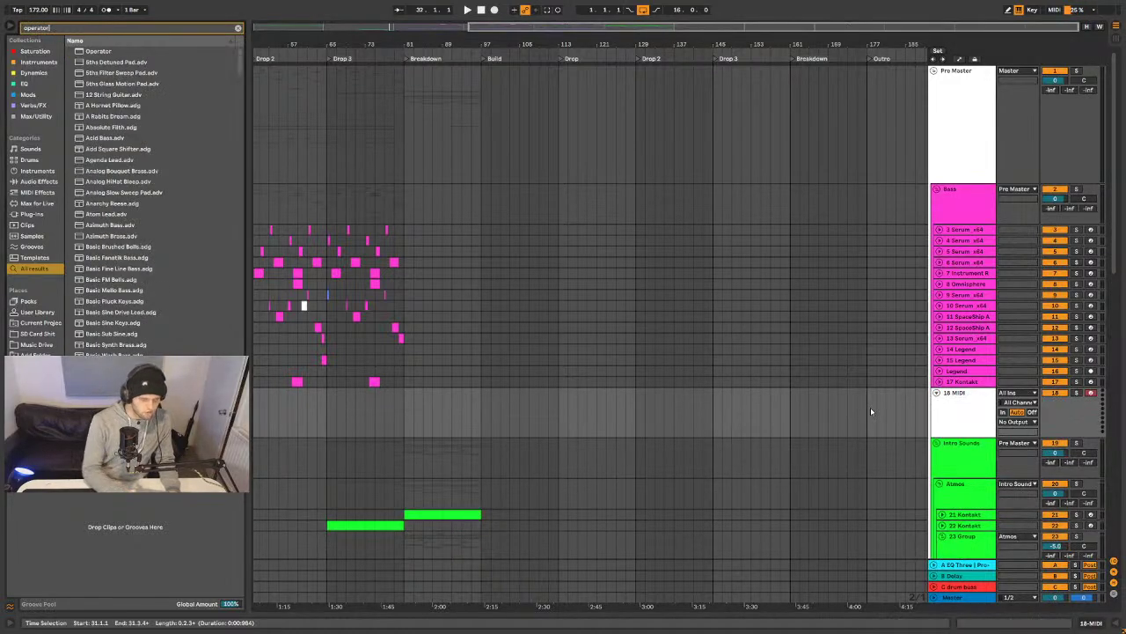
{"action": "type", "text": "tor"}
{"action": "key", "text": "Down"}
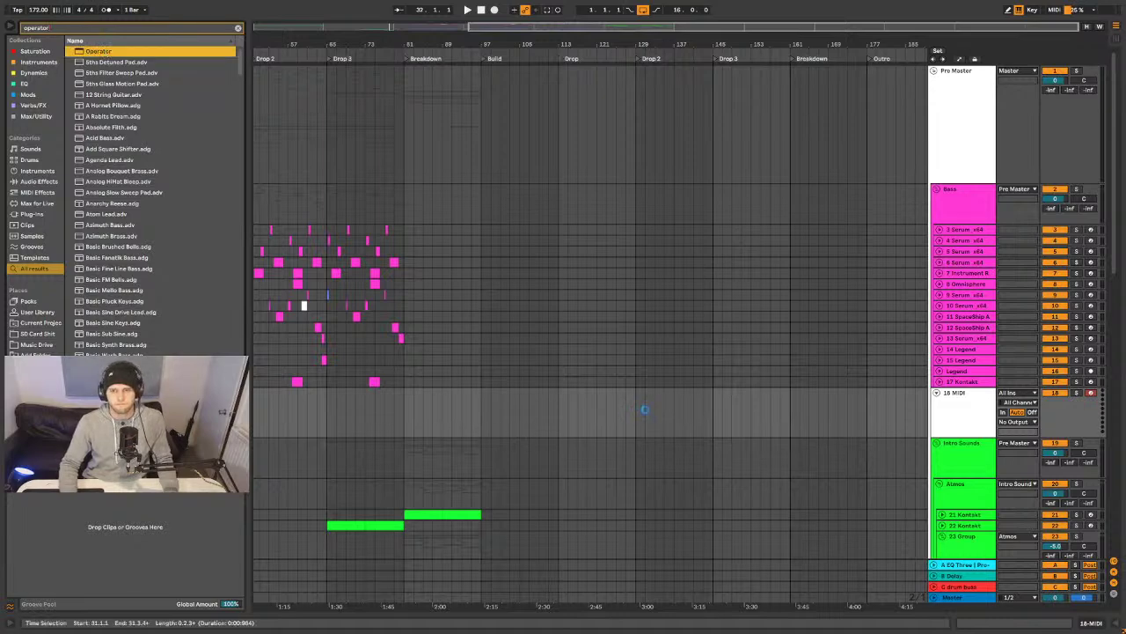
{"action": "key", "text": "Return"}
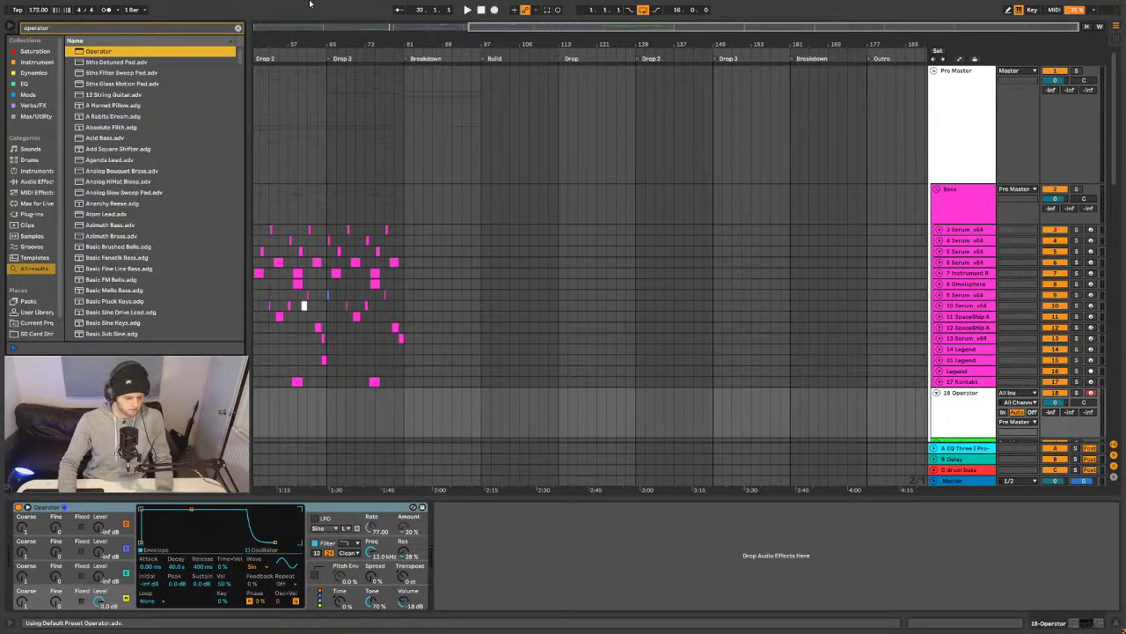
- Raise the interface's display zoom to 200 % in the preferences and return to full screen
{"action": "key", "text": "F11"}
{"action": "left_click", "coordinate": [79, 15]}
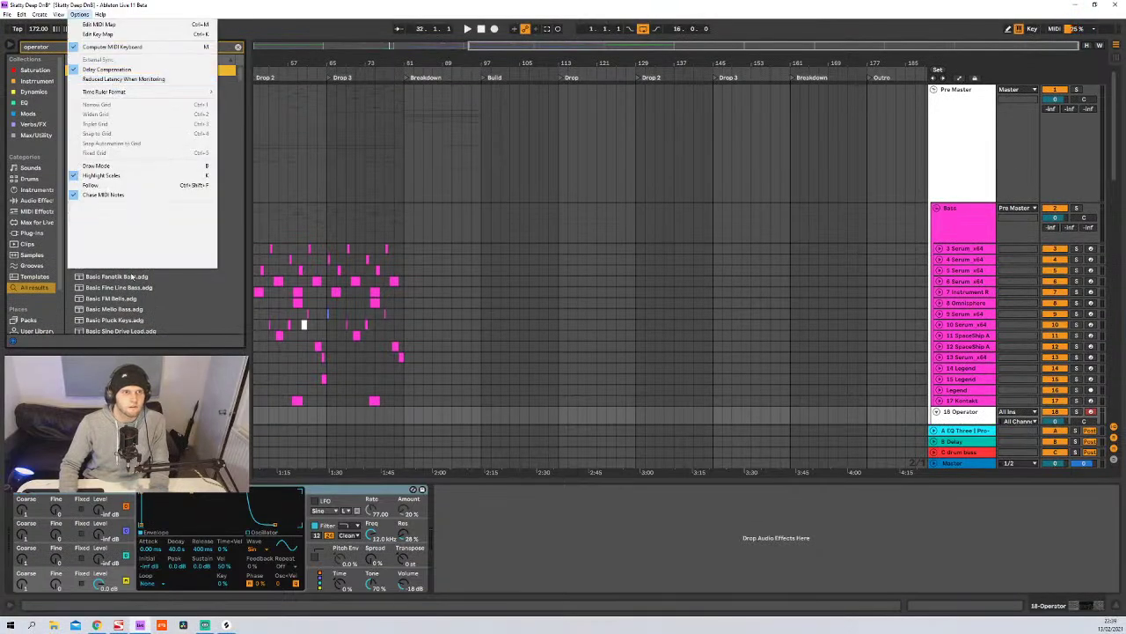
{"action": "left_click", "coordinate": [132, 263]}
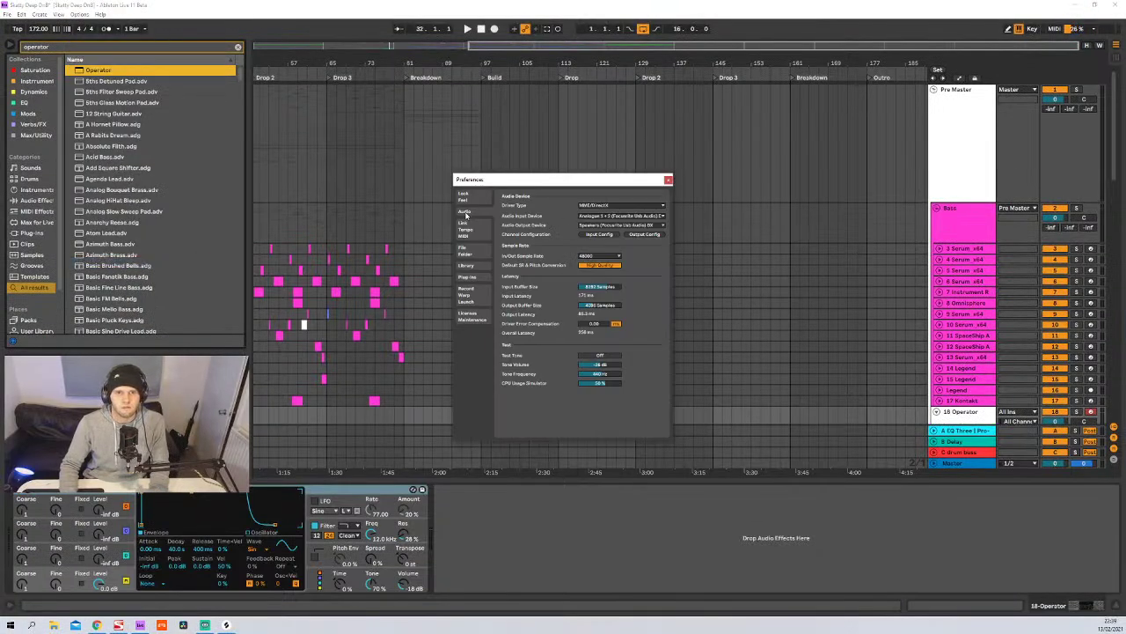
{"action": "key", "text": "Up"}
{"action": "left_click_drag", "start_coordinate": [599, 280], "coordinate": [598, 264]}
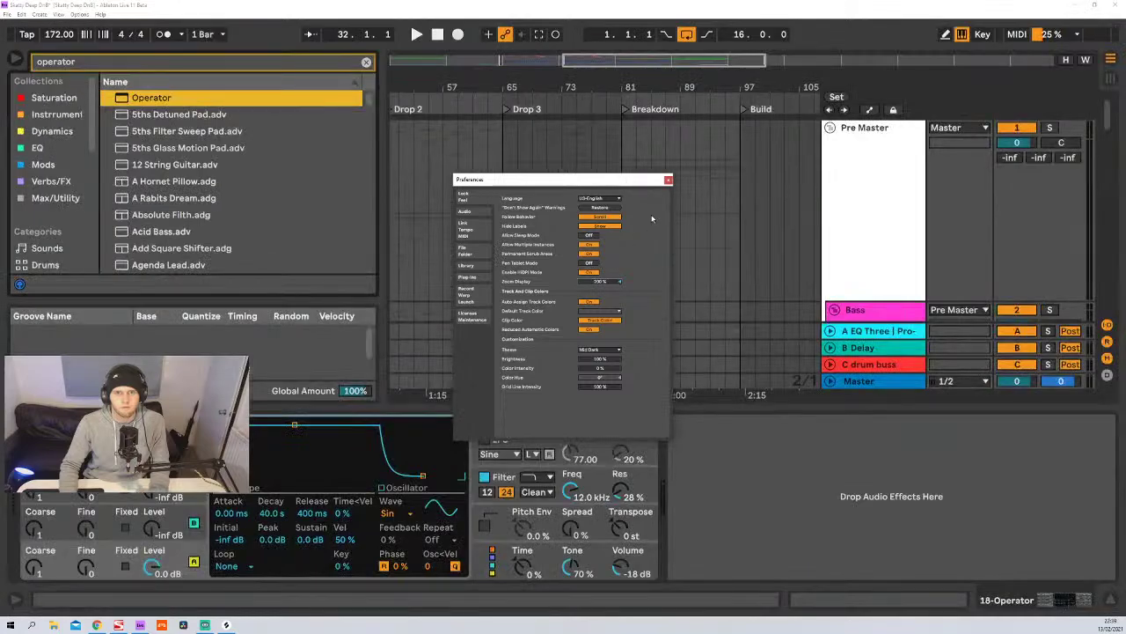
{"action": "left_click", "coordinate": [668, 181]}
{"action": "key", "text": "F11"}
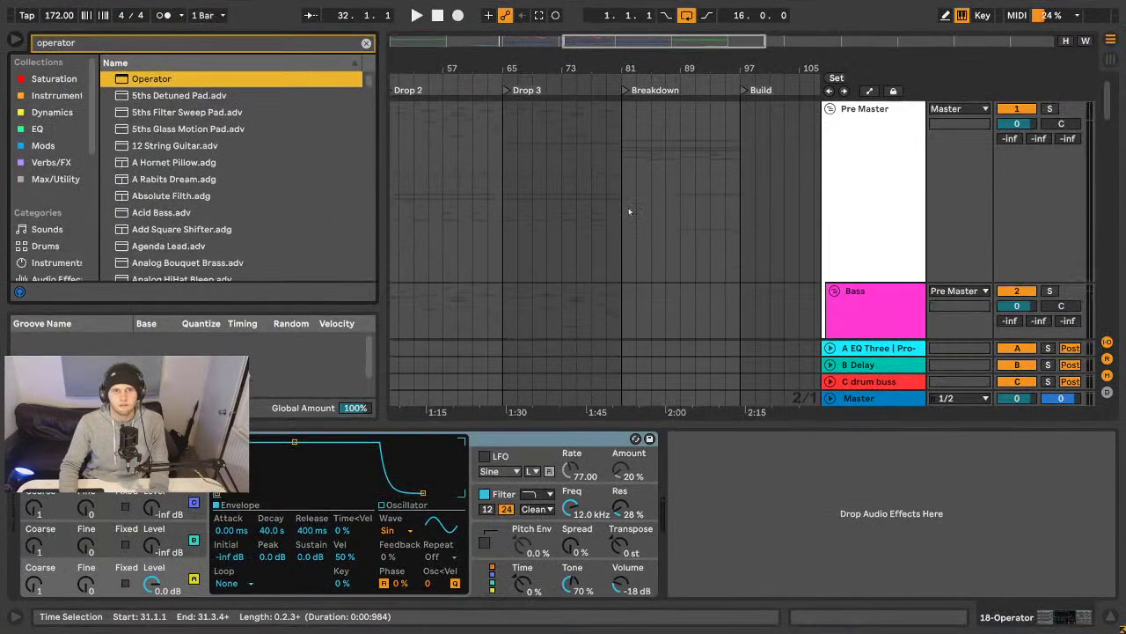
- Insert an empty 16-bar MIDI clip on the Operator track at the second Drop 2 section, from bar 129 to bar 145
{"action": "left_click_drag", "start_coordinate": [587, 66], "coordinate": [647, 58]}
{"action": "scroll", "coordinate": [647, 278], "scroll_direction": "down", "scroll_amount": 3}
{"action": "scroll", "coordinate": [647, 278], "scroll_direction": "down", "scroll_amount": 8}
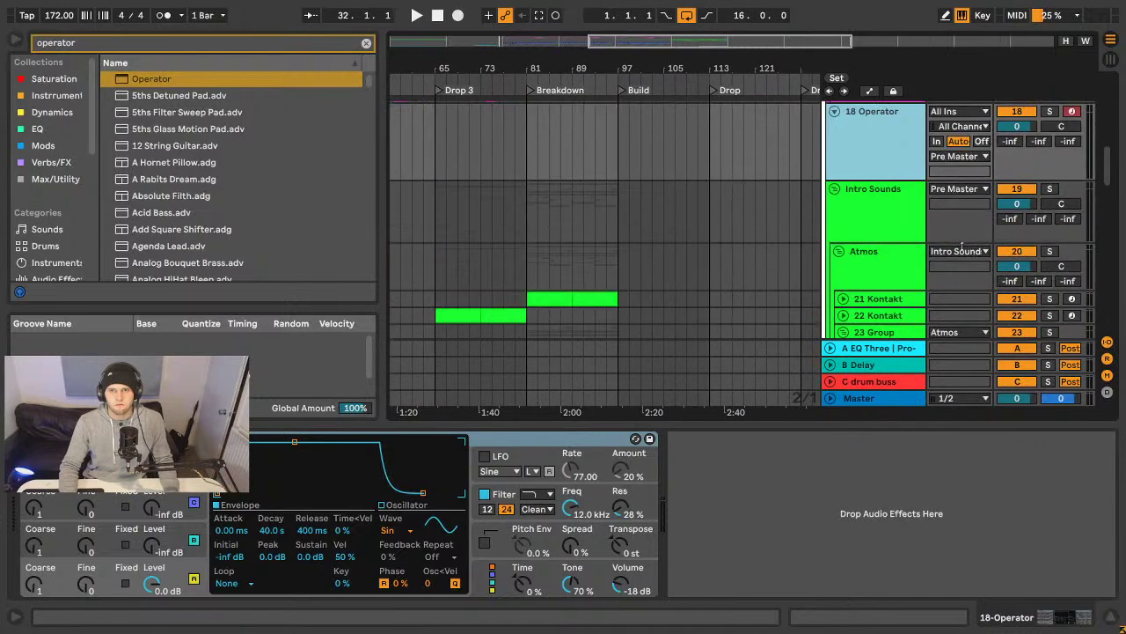
{"action": "scroll", "coordinate": [647, 278], "scroll_direction": "up", "scroll_amount": 3}
{"action": "scroll", "coordinate": [551, 168], "scroll_direction": "right", "scroll_amount": 6}
{"action": "left_click", "coordinate": [551, 169]}
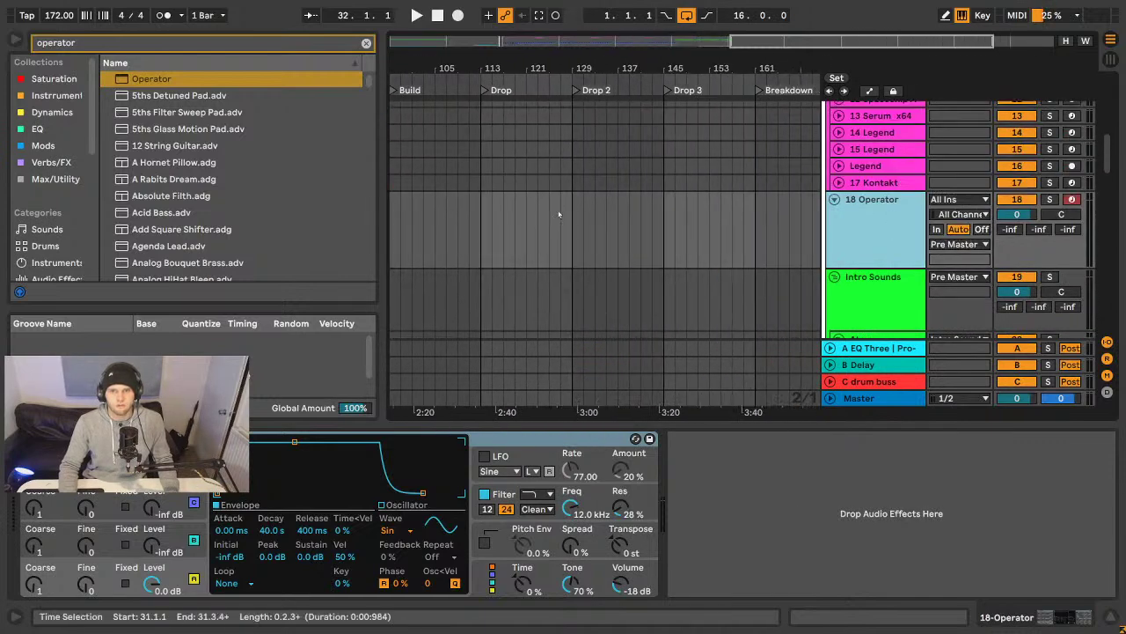
{"action": "left_click_drag", "start_coordinate": [571, 206], "coordinate": [666, 210]}
{"action": "right_click", "coordinate": [635, 193]}
{"action": "left_click", "coordinate": [694, 331]}
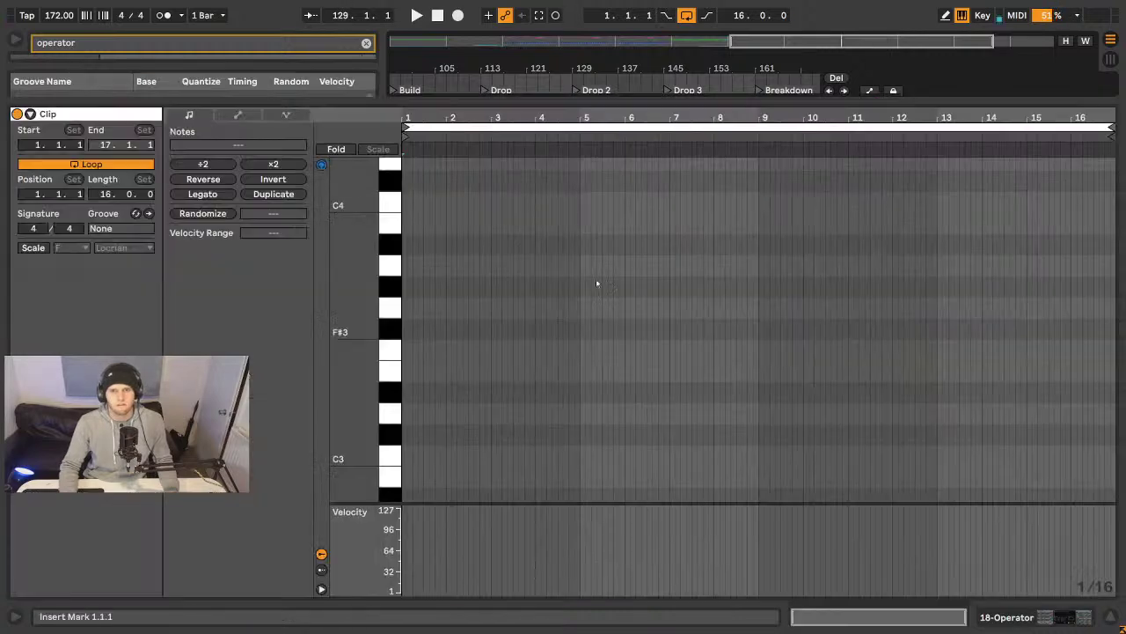
- Draw one D#2 note across all 16 bars of the new clip and set its fixed grid to 1 Bar
{"action": "scroll", "coordinate": [437, 377], "scroll_direction": "down", "scroll_amount": 5}
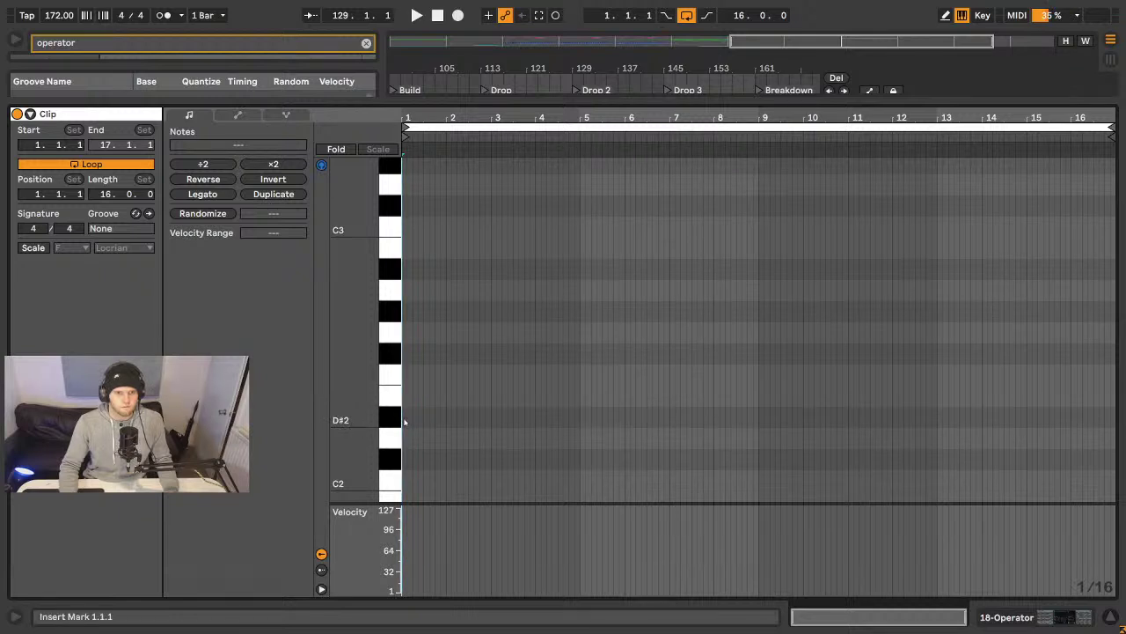
{"action": "left_click", "coordinate": [405, 420]}
{"action": "mouse_move", "coordinate": [405, 420]}
{"action": "left_mouse_down"}
{"action": "mouse_move", "coordinate": [1089, 417]}
{"action": "mouse_move", "coordinate": [1042, 417]}
{"action": "left_mouse_up"}
{"action": "right_click", "coordinate": [1031, 374]}
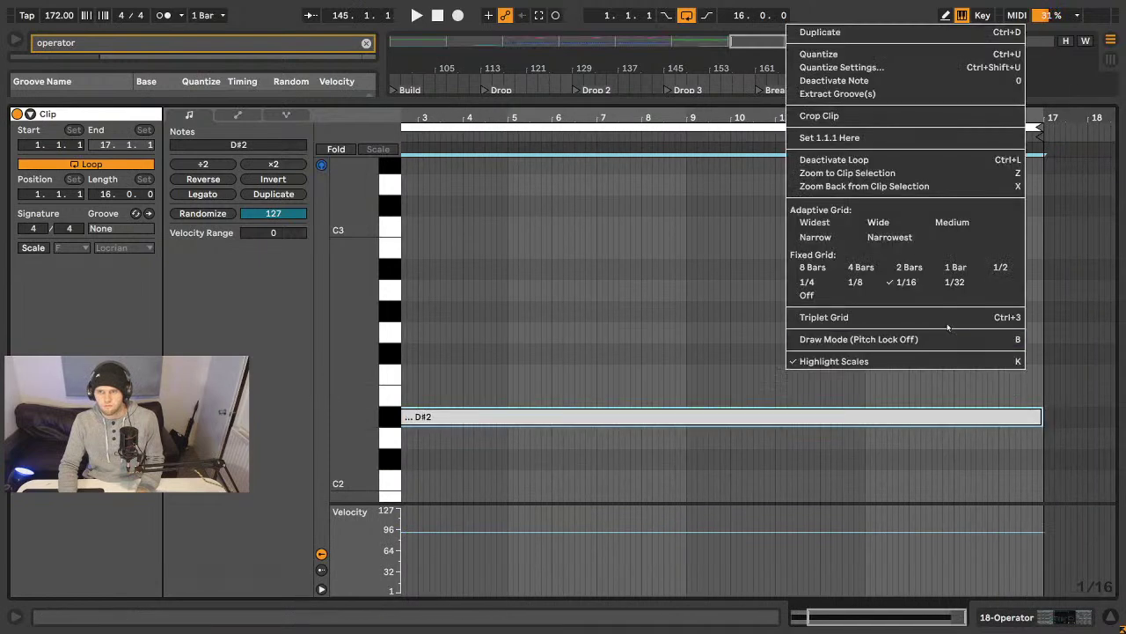
{"action": "left_click", "coordinate": [956, 267]}
{"action": "scroll", "coordinate": [491, 344], "scroll_direction": "down", "scroll_amount": 2}
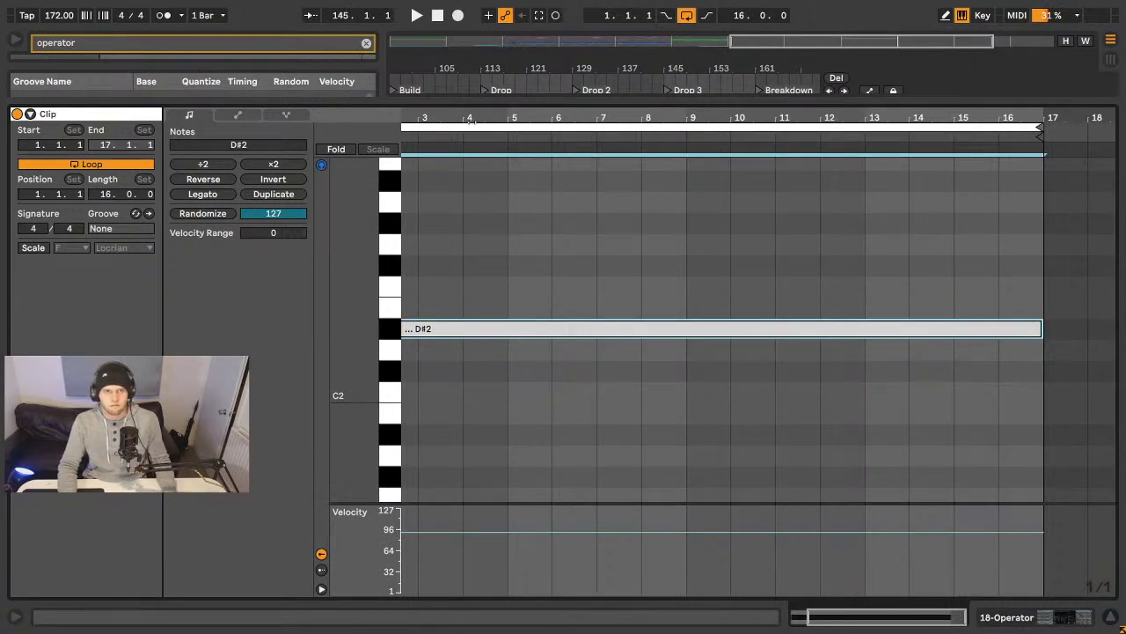
{"action": "left_click_drag", "start_coordinate": [472, 129], "coordinate": [543, 132]}
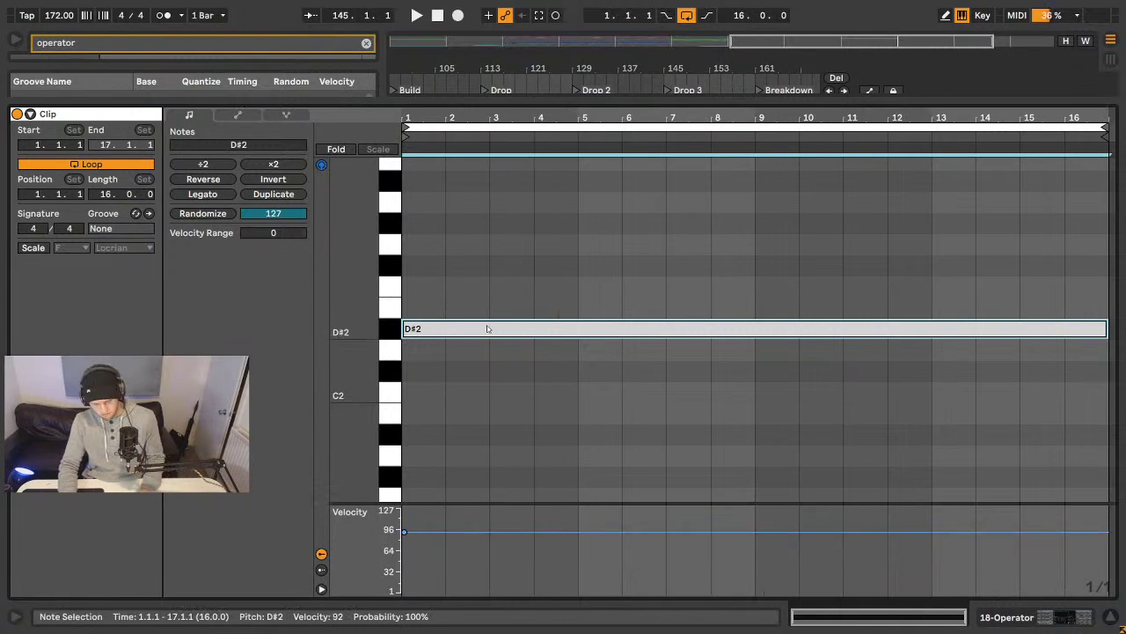
- Transpose the long note down two octaves to D#0 and return to the track's device chain
{"action": "key", "text": "shift+Down"}
{"action": "key", "text": "shift+Down"}
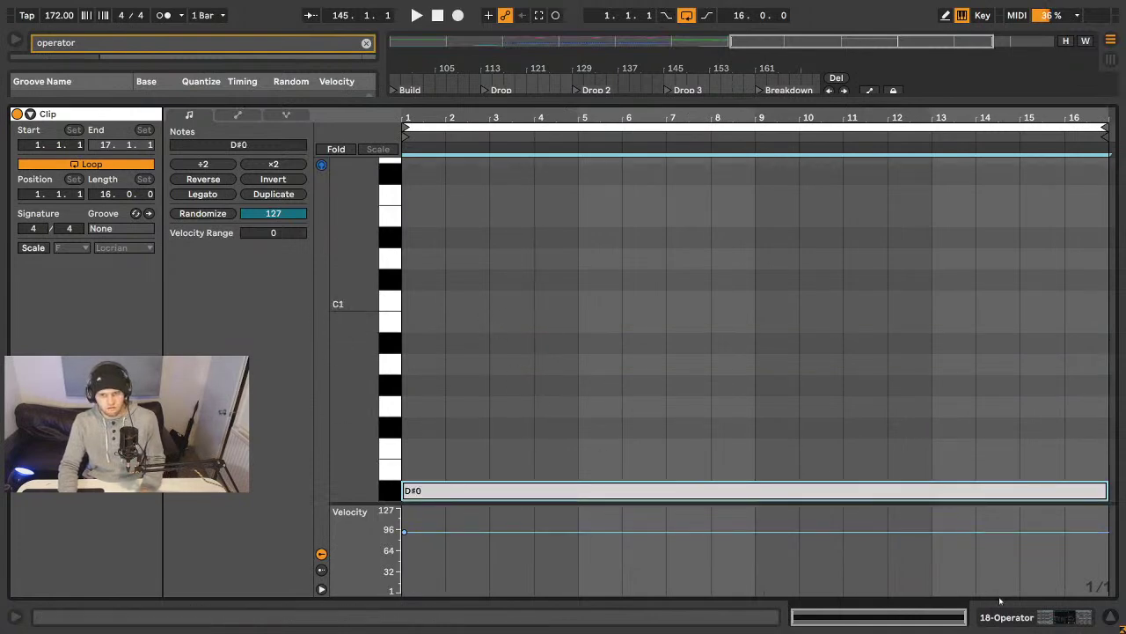
{"action": "key", "text": "shift+Tab"}
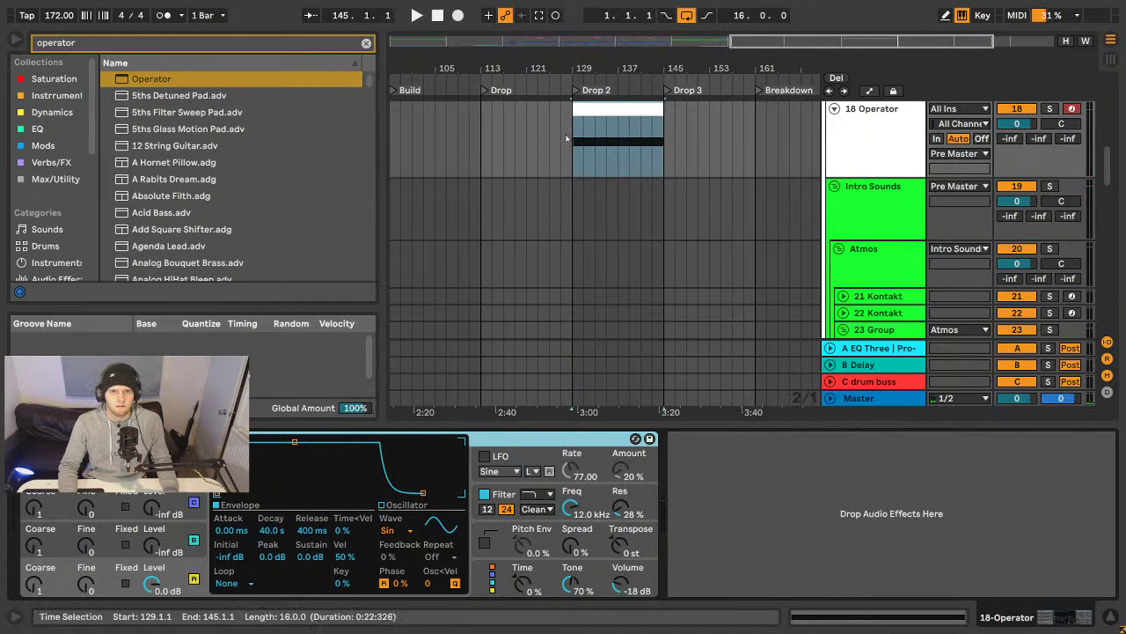
{"action": "left_click_drag", "start_coordinate": [599, 64], "coordinate": [601, 68]}
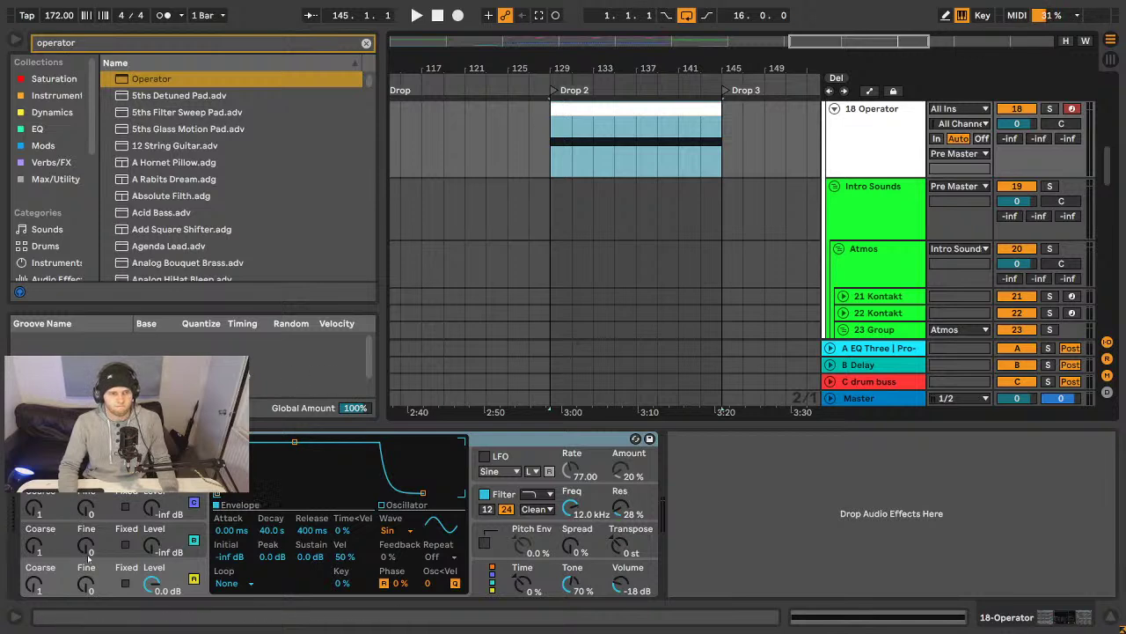
- Search the browser for "random" and add the Random MIDI effect in front of Operator
{"action": "key", "text": "ctrl+f"}
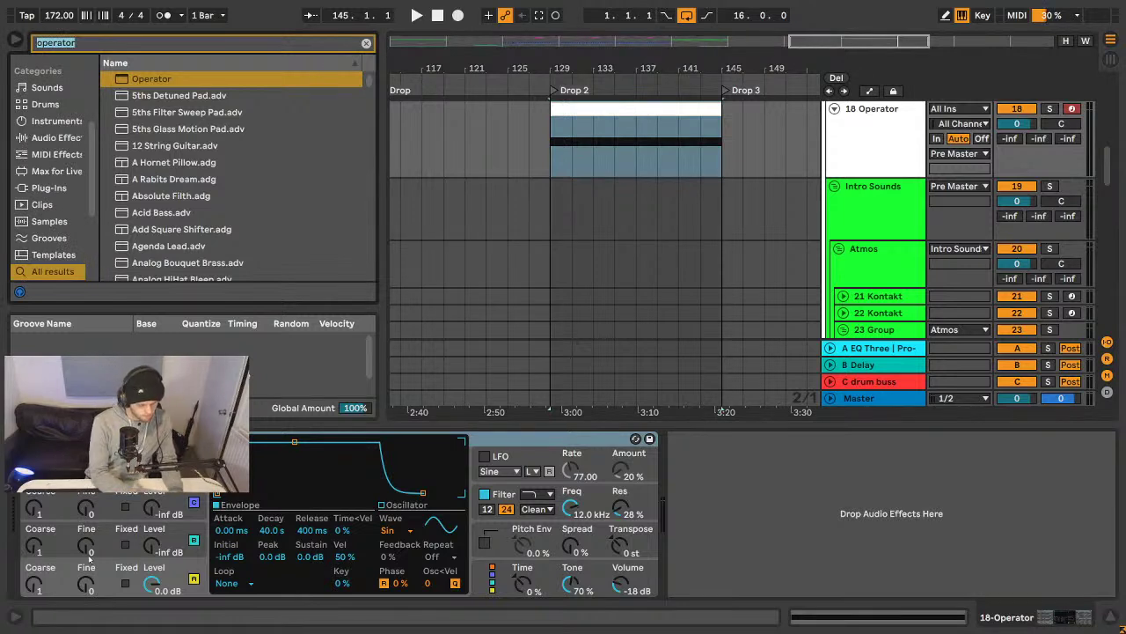
{"action": "key", "text": "BackSpace"}
{"action": "type", "text": "random"}
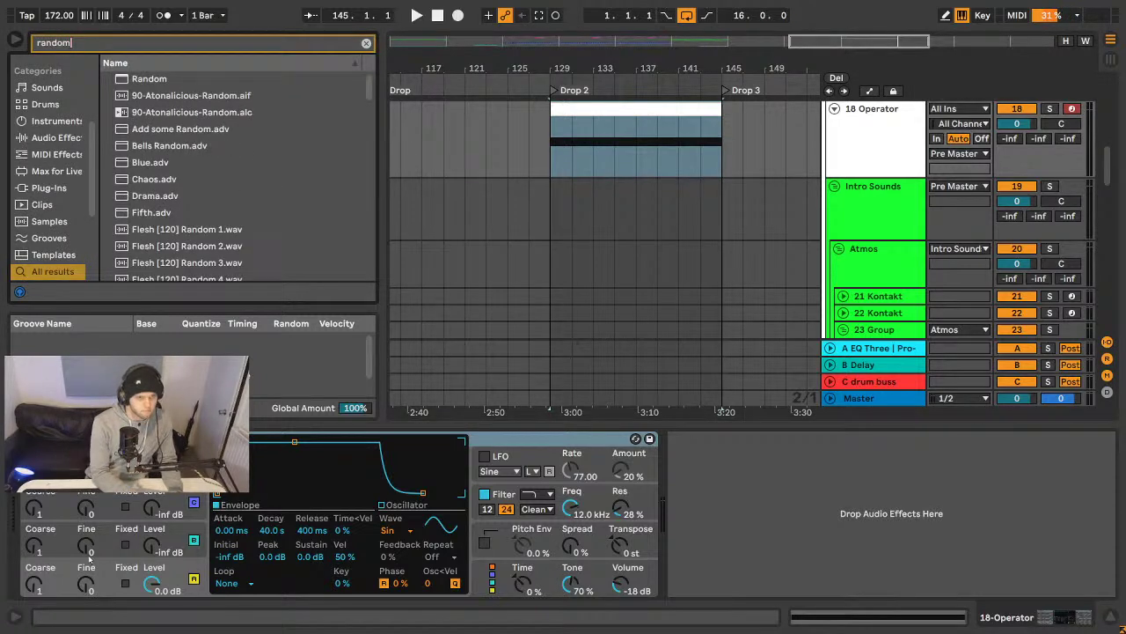
{"action": "left_click", "coordinate": [163, 80]}
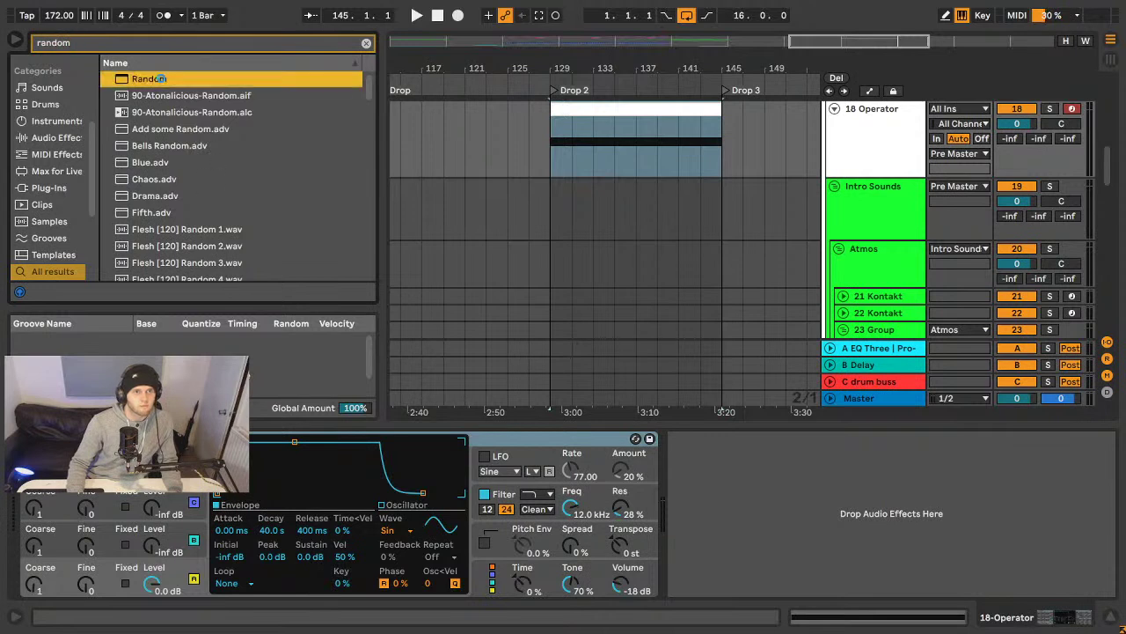
{"action": "key", "text": "Return"}
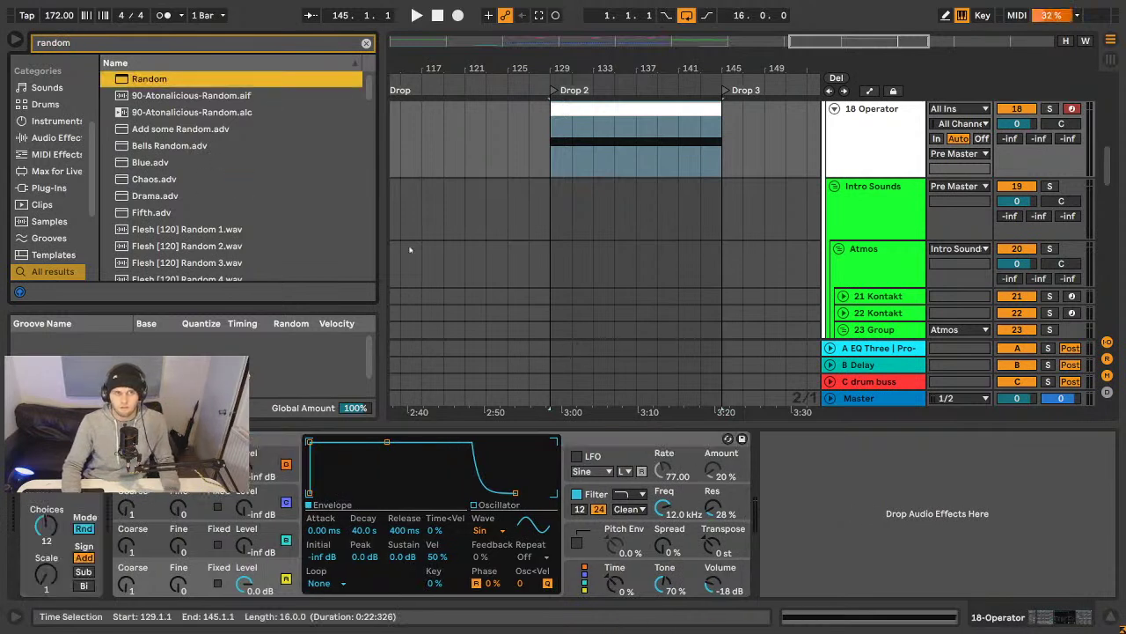
{"action": "left_click_drag", "start_coordinate": [146, 82], "coordinate": [322, 544]}
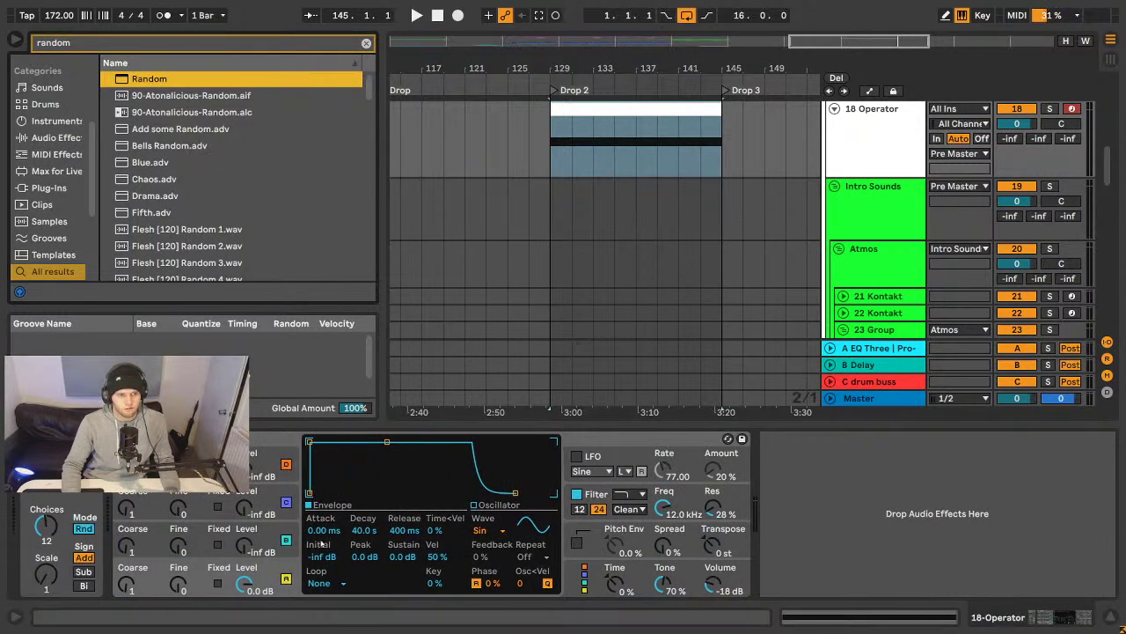
{"action": "left_click_drag", "start_coordinate": [132, 81], "coordinate": [115, 525]}
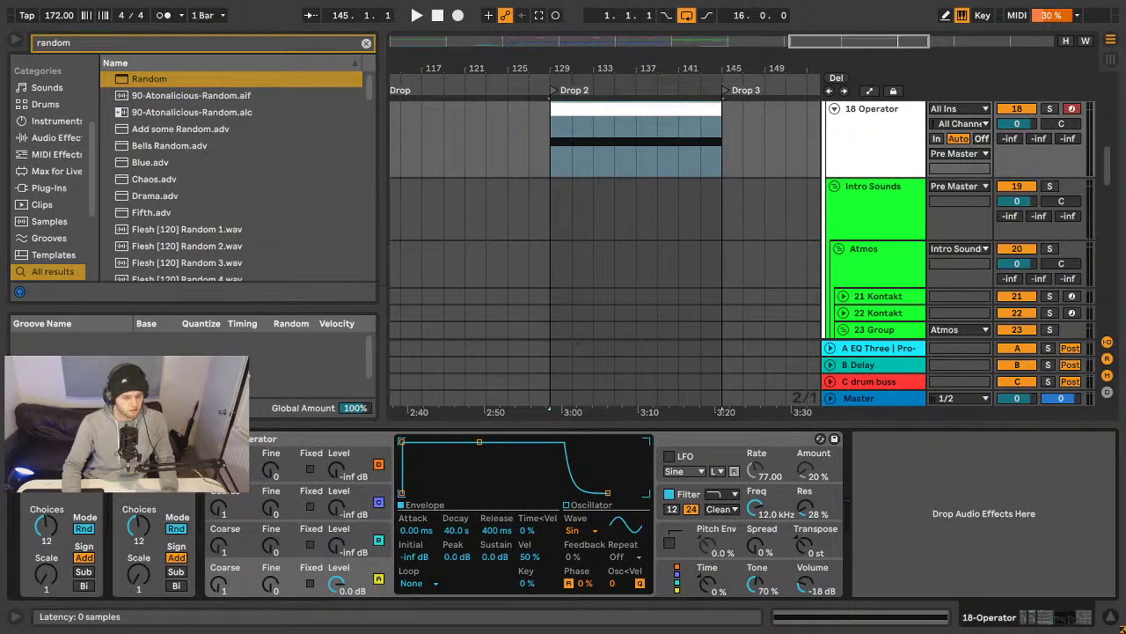
{"action": "key", "text": "Delete"}
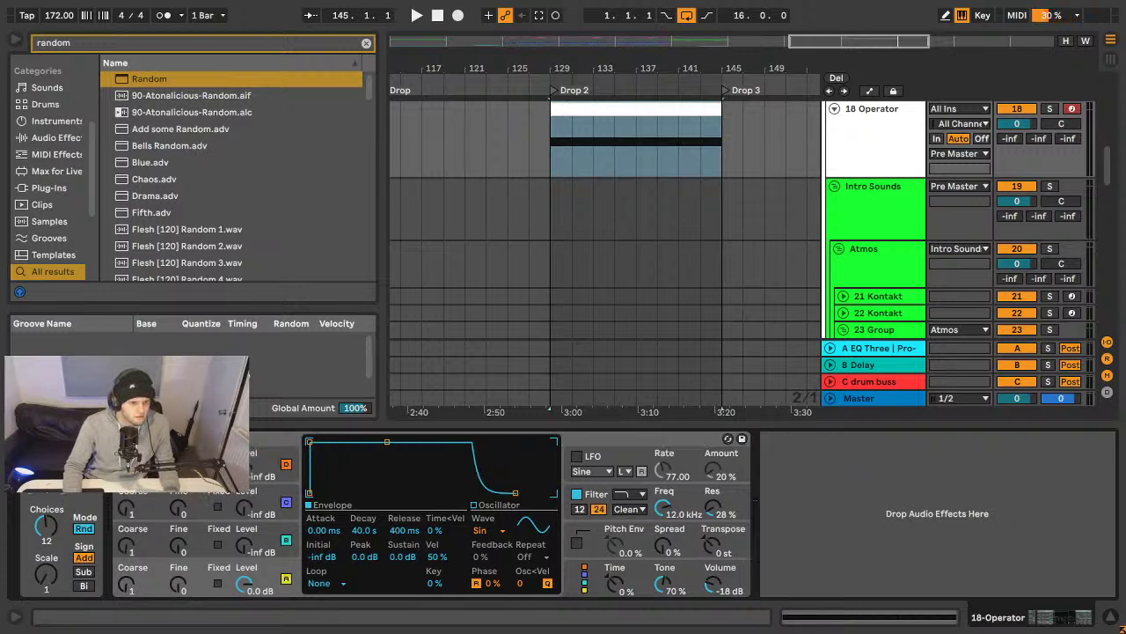
- Add the Total Random.adv preset from the "random" search results to the device chain in front of Operator
{"action": "scroll", "coordinate": [202, 132], "scroll_direction": "down", "scroll_amount": 10}
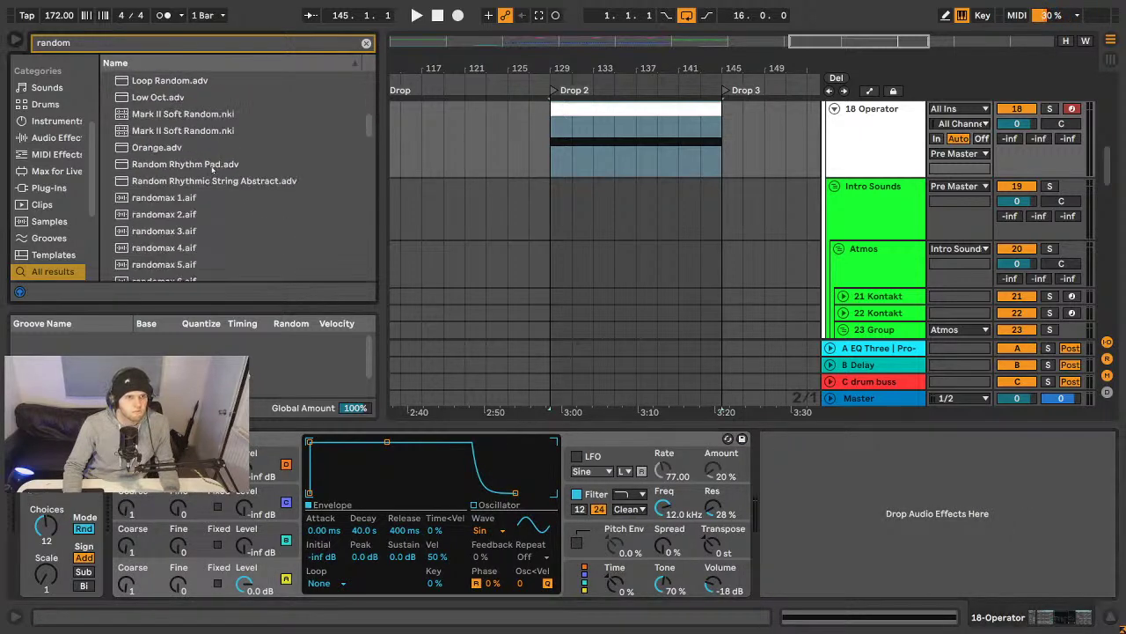
{"action": "scroll", "coordinate": [217, 170], "scroll_direction": "down", "scroll_amount": 15}
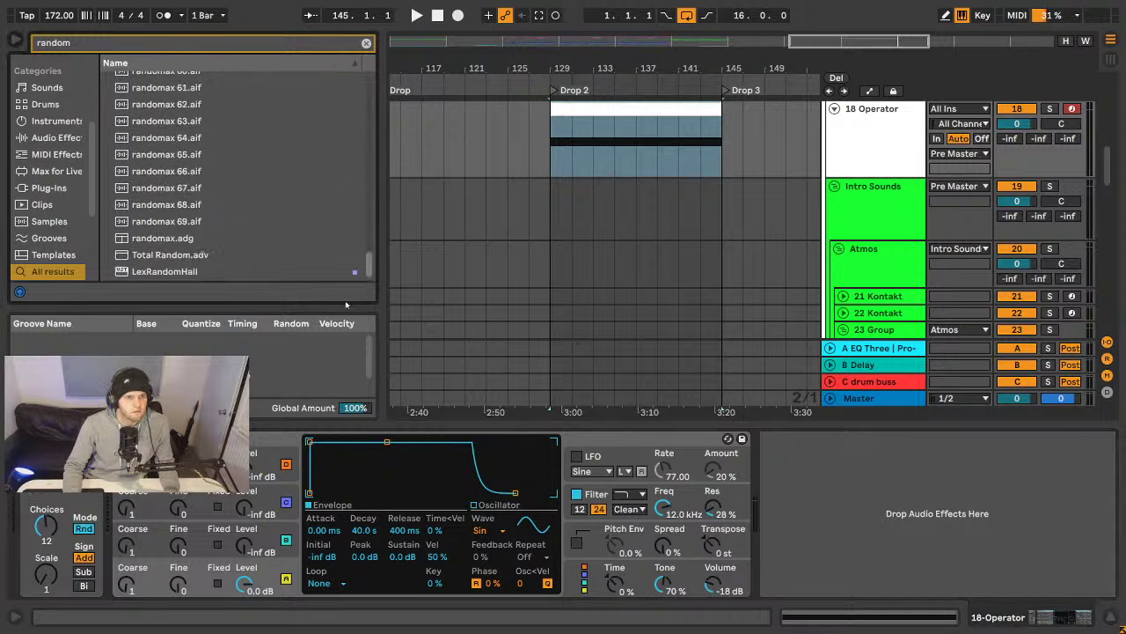
{"action": "left_click_drag", "start_coordinate": [168, 255], "coordinate": [760, 519]}
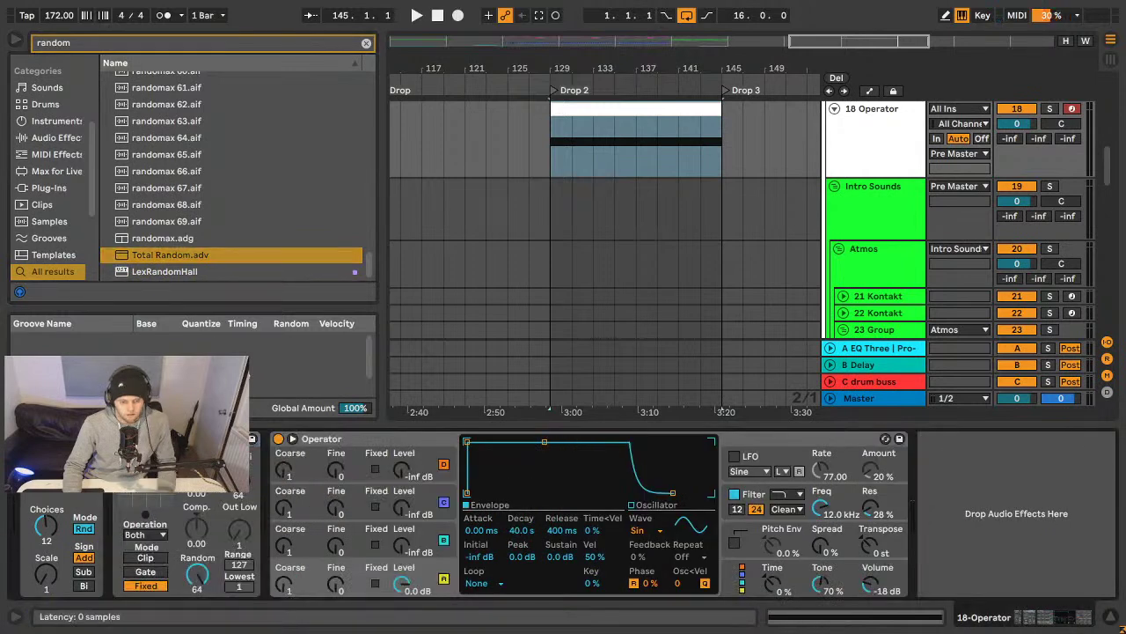
{"action": "scroll", "coordinate": [528, 515], "scroll_direction": "right", "scroll_amount": 2}
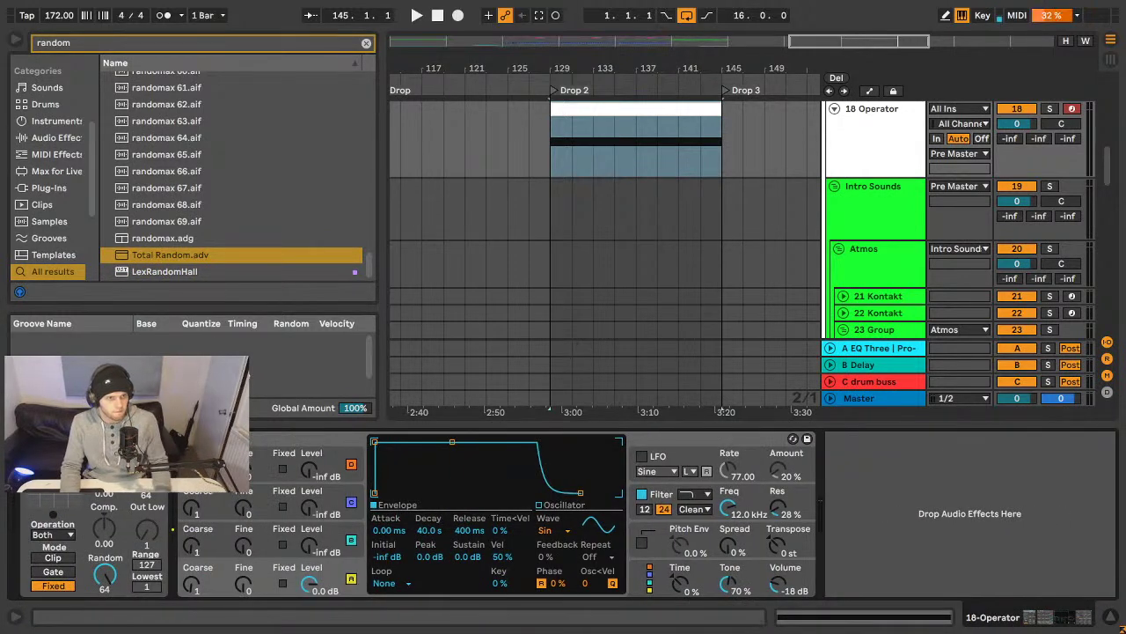
{"action": "scroll", "coordinate": [527, 515], "scroll_direction": "right", "scroll_amount": 3}
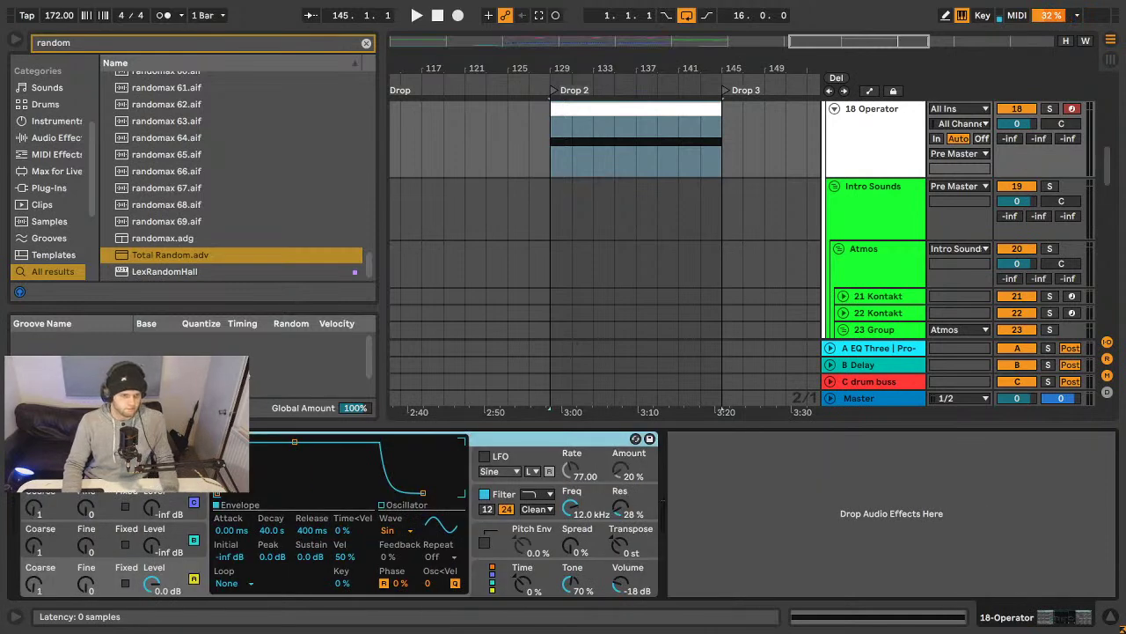
{"action": "key", "text": "Delete"}
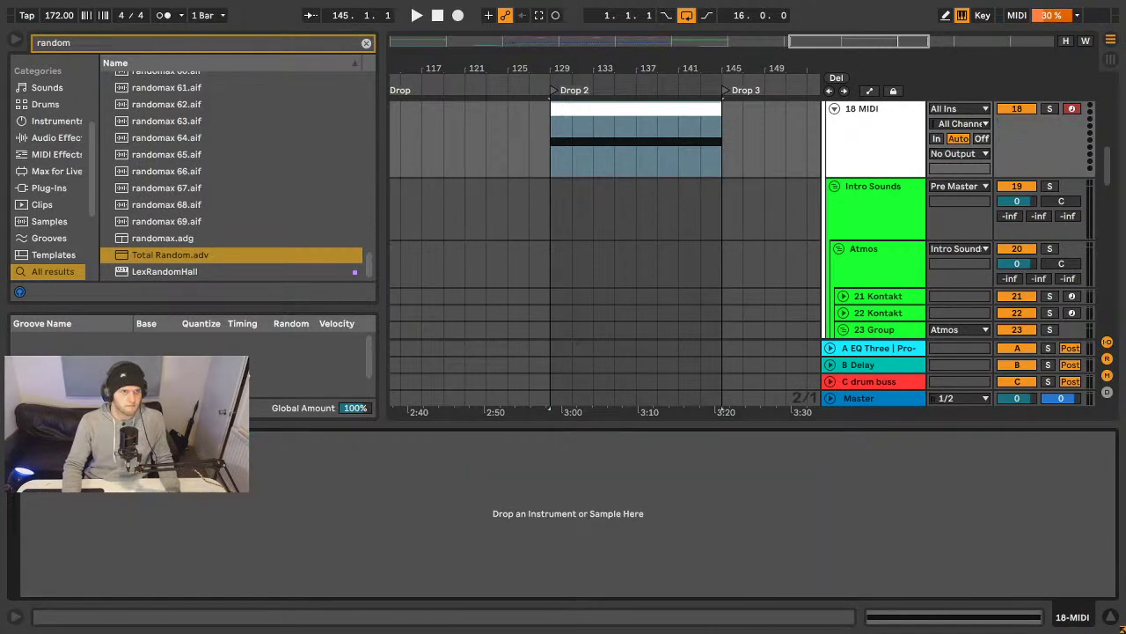
{"action": "key", "text": "ctrl+z"}
- Search the browser for "multipass", load Multipass after Operator and close its plug-in window
{"action": "key", "text": "ctrl+f"}
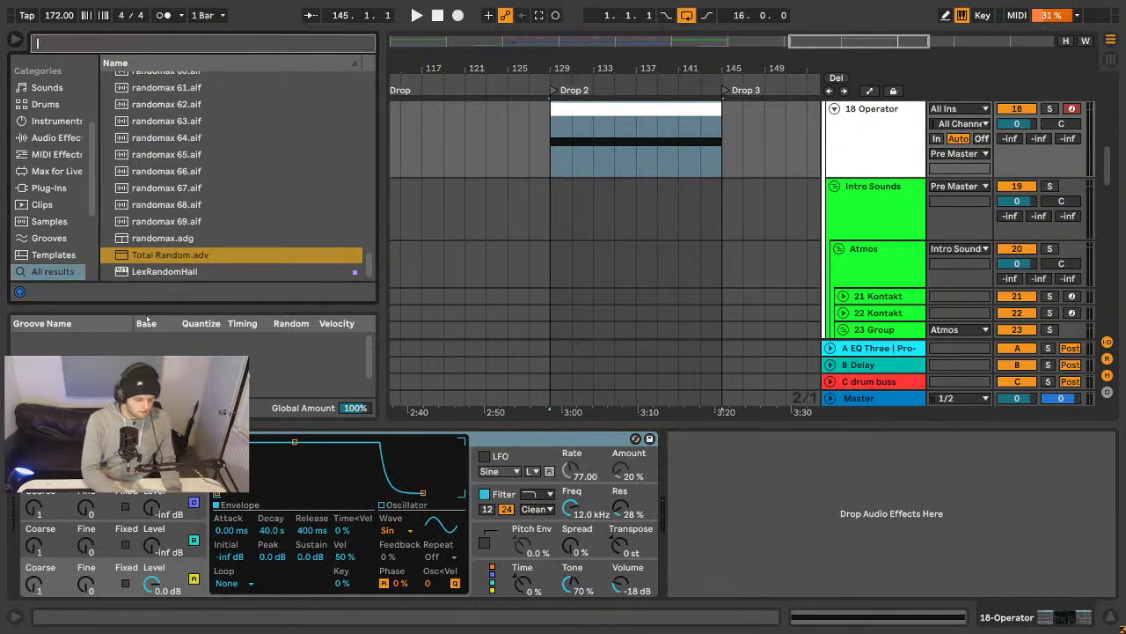
{"action": "key", "text": "BackSpace"}
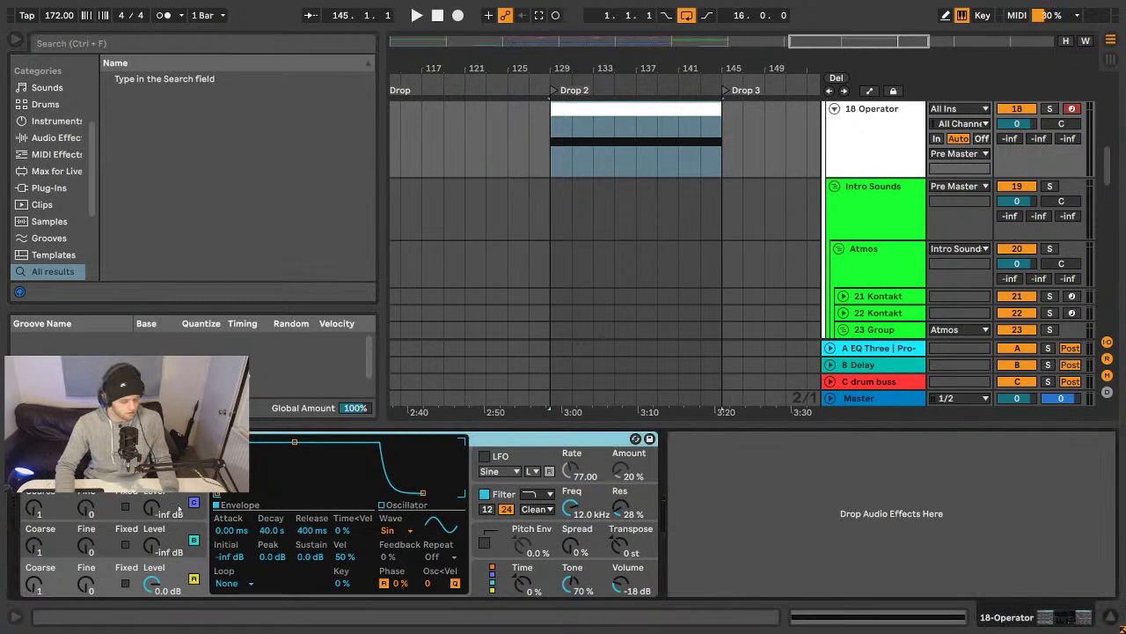
{"action": "type", "text": "multi"}
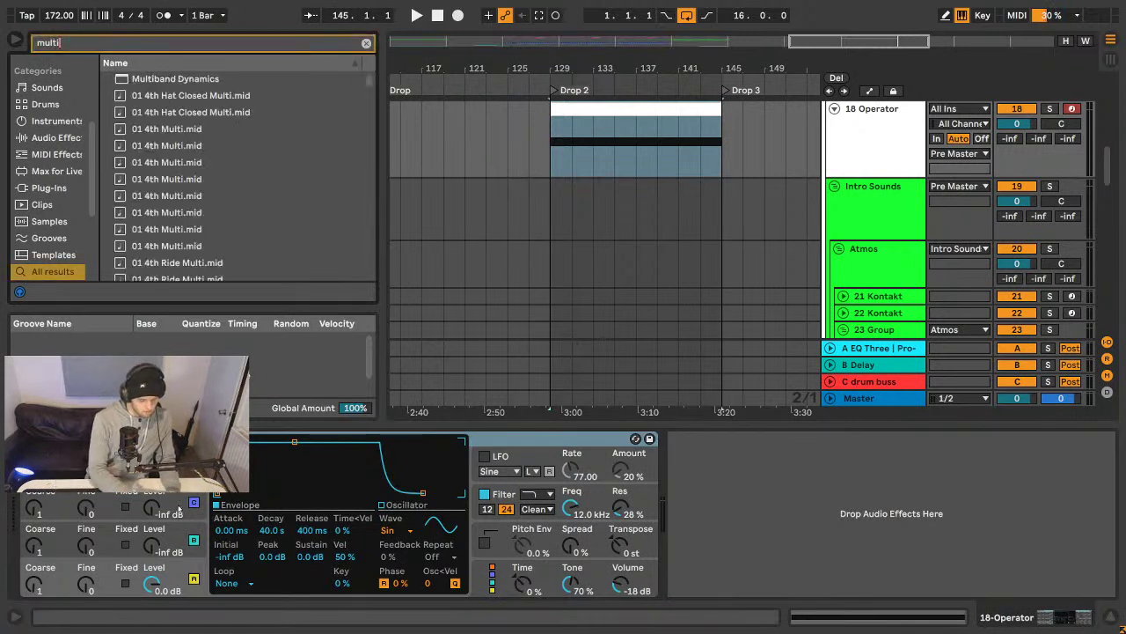
{"action": "type", "text": "pass"}
{"action": "double_click", "coordinate": [140, 80]}
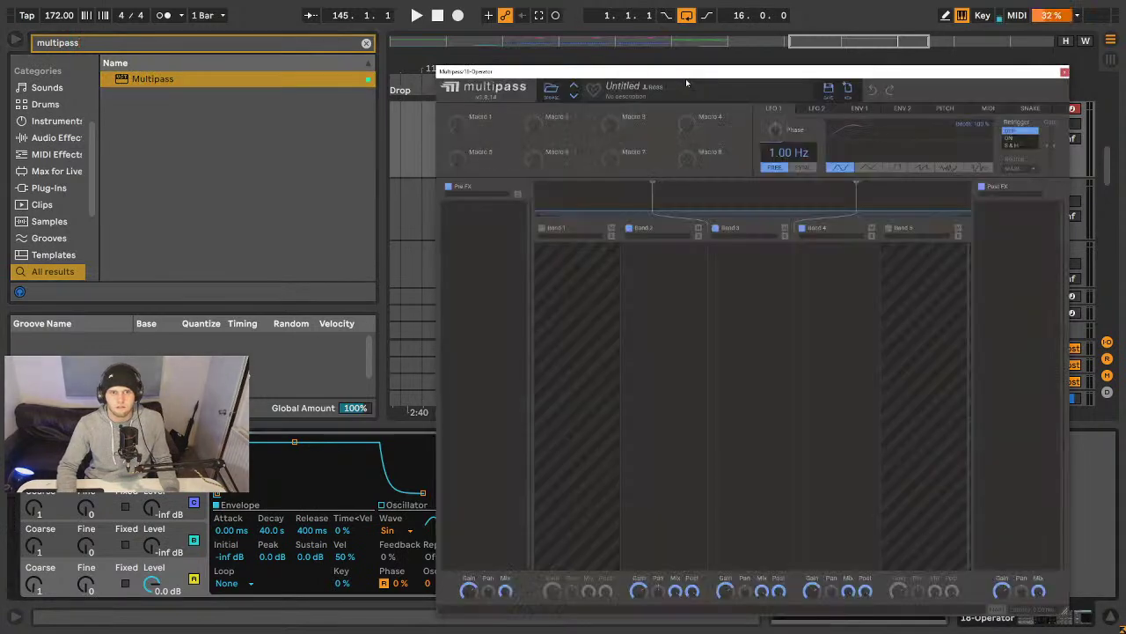
{"action": "left_click", "coordinate": [1065, 71]}
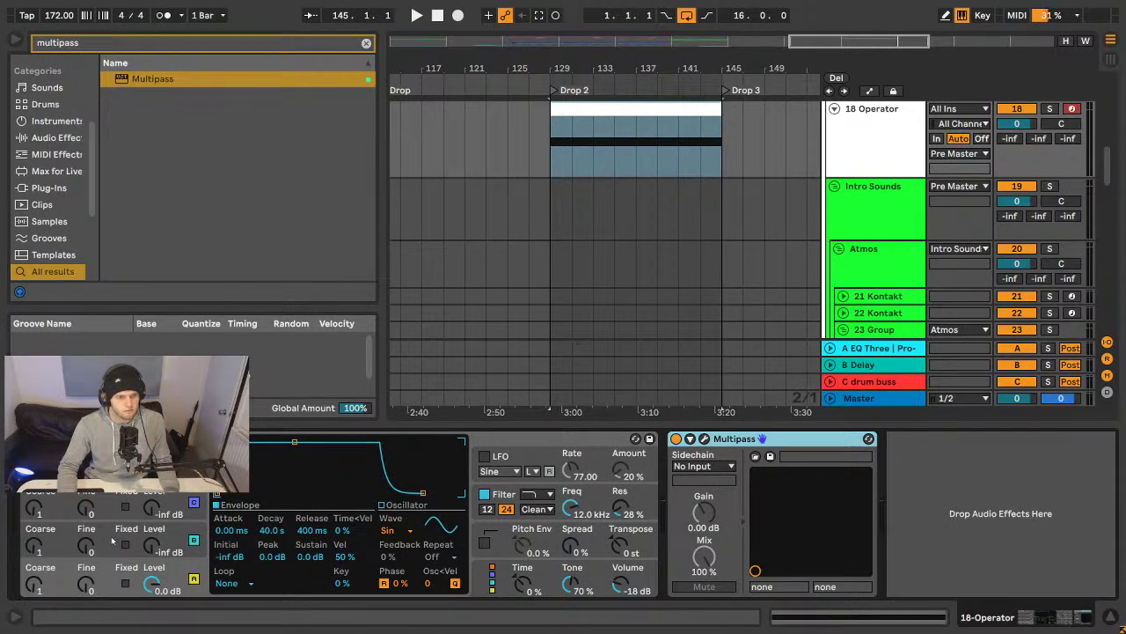
- Set Operator's oscillator B to coarse 2, envelope sustain 0.0 dB and level -33 dB while auditioning the Drop 2 clip
{"action": "left_click", "coordinate": [51, 551]}
{"action": "left_click_drag", "start_coordinate": [261, 477], "coordinate": [259, 441]}
{"action": "key", "text": "space"}
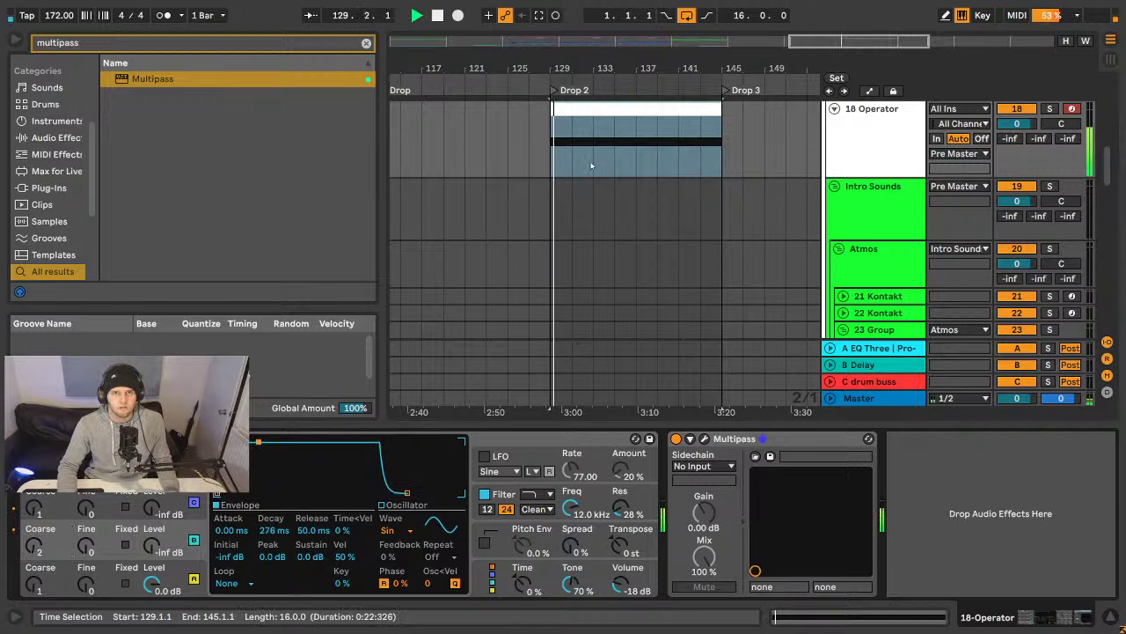
{"action": "mouse_move", "coordinate": [167, 552]}
{"action": "left_mouse_down"}
{"action": "mouse_move", "coordinate": [167, 523]}
{"action": "mouse_move", "coordinate": [167, 533]}
{"action": "left_mouse_up"}
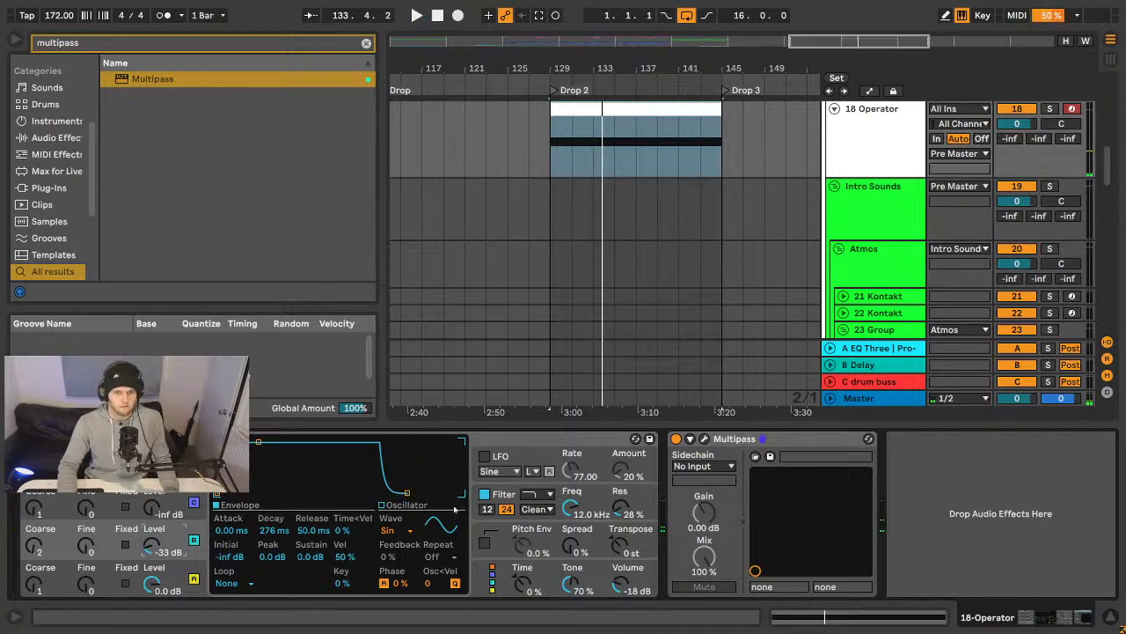
- Enable Operator's LFO and set its waveform to S&H
{"action": "left_click", "coordinate": [484, 456]}
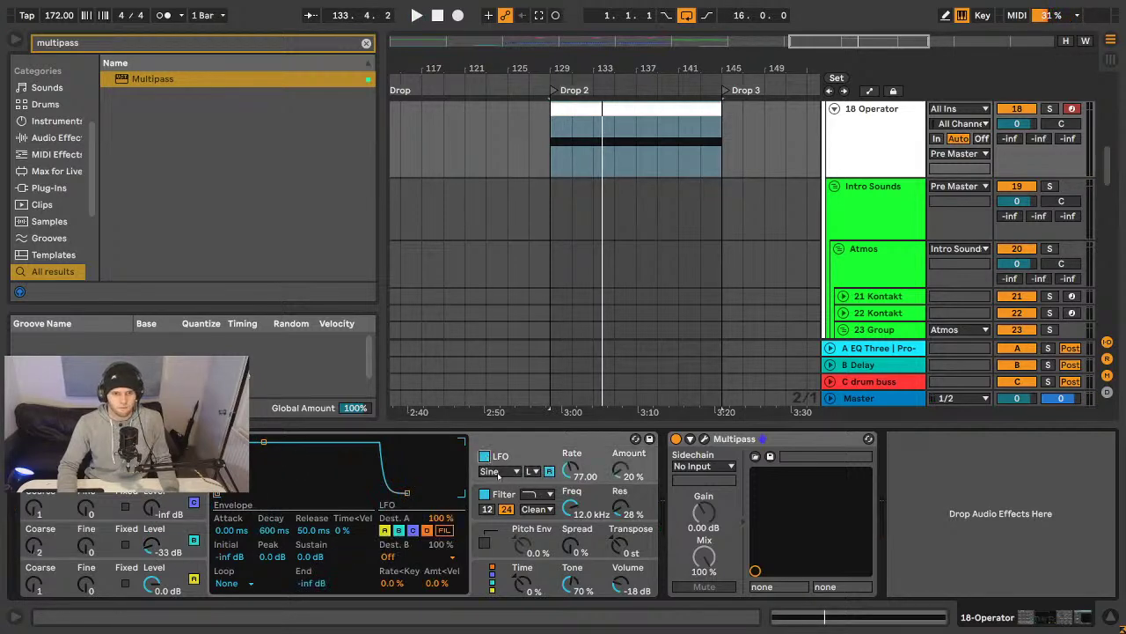
{"action": "left_click", "coordinate": [498, 471]}
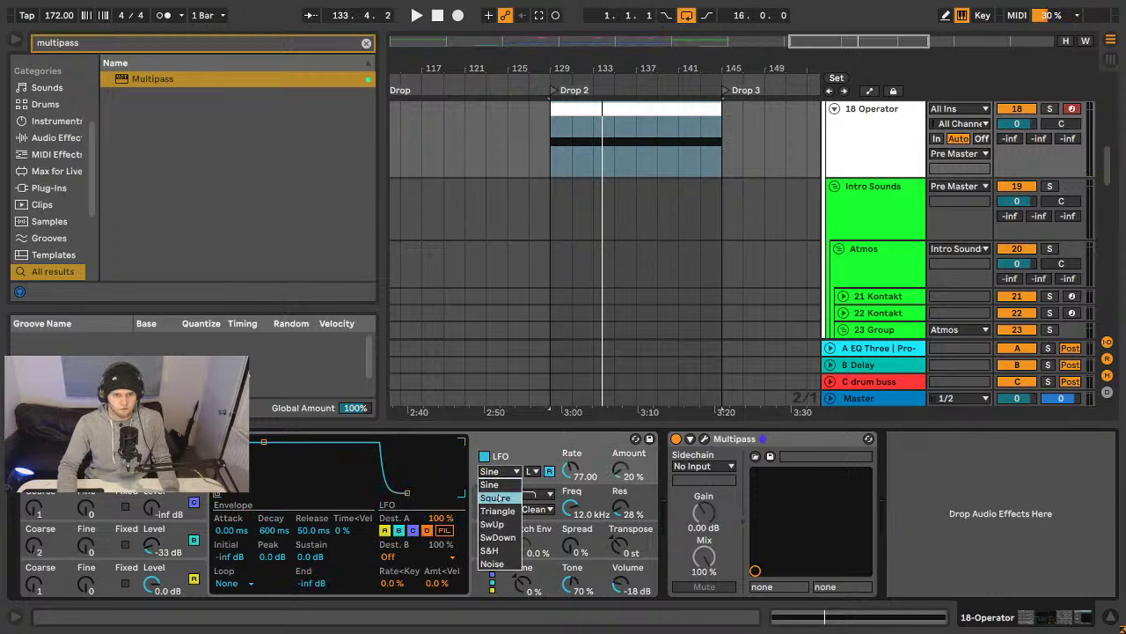
{"action": "left_click", "coordinate": [499, 551]}
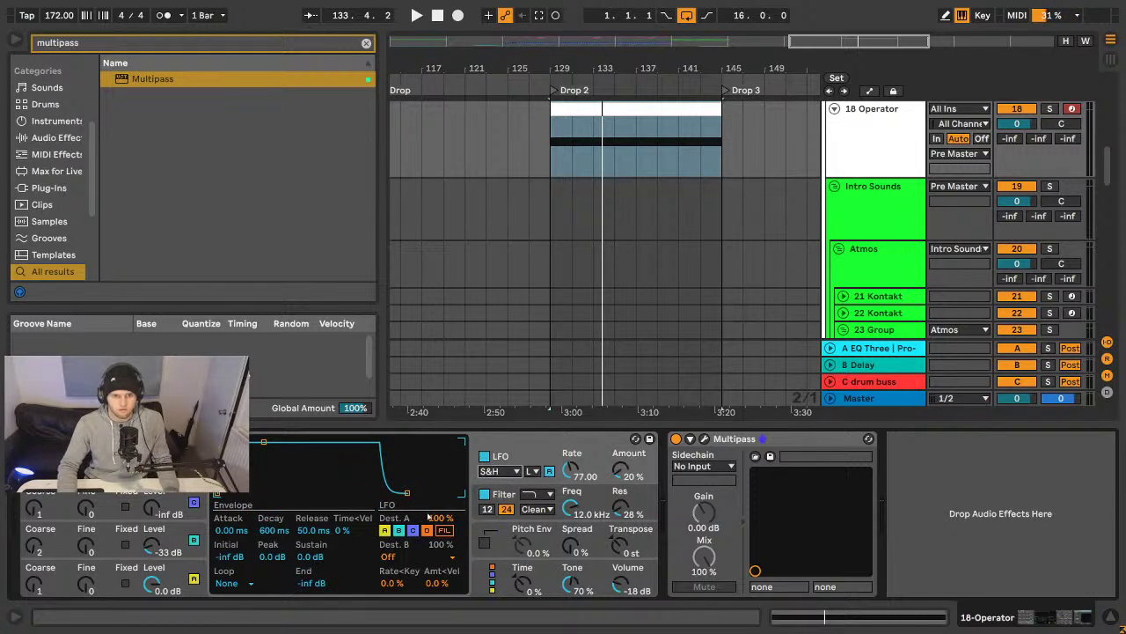
{"action": "left_click", "coordinate": [502, 474]}
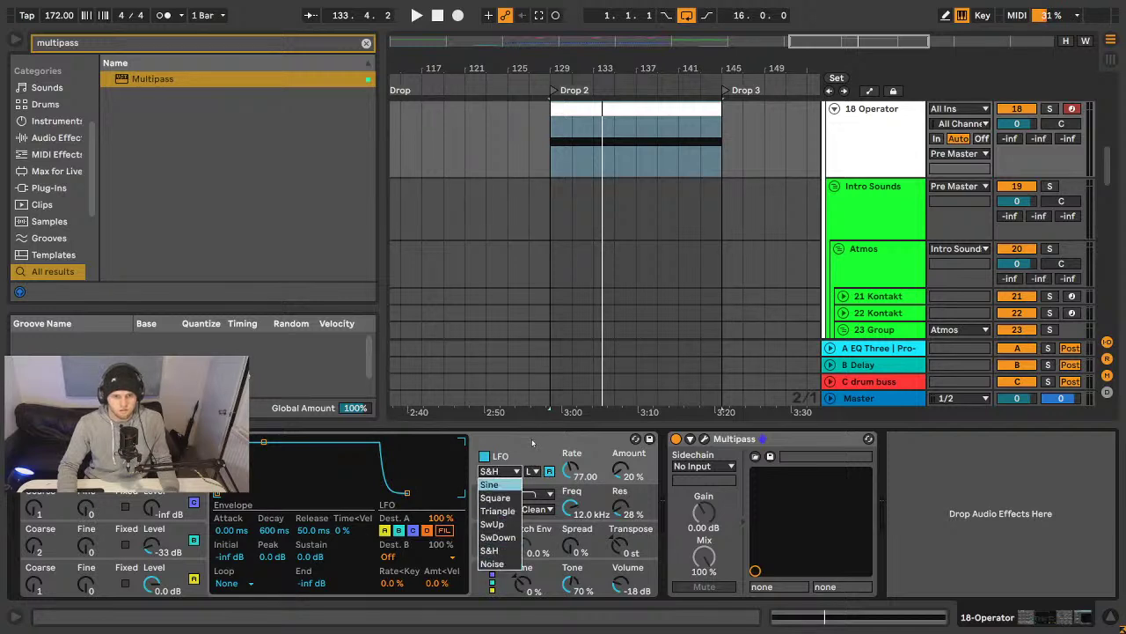
{"action": "left_click", "coordinate": [527, 476]}
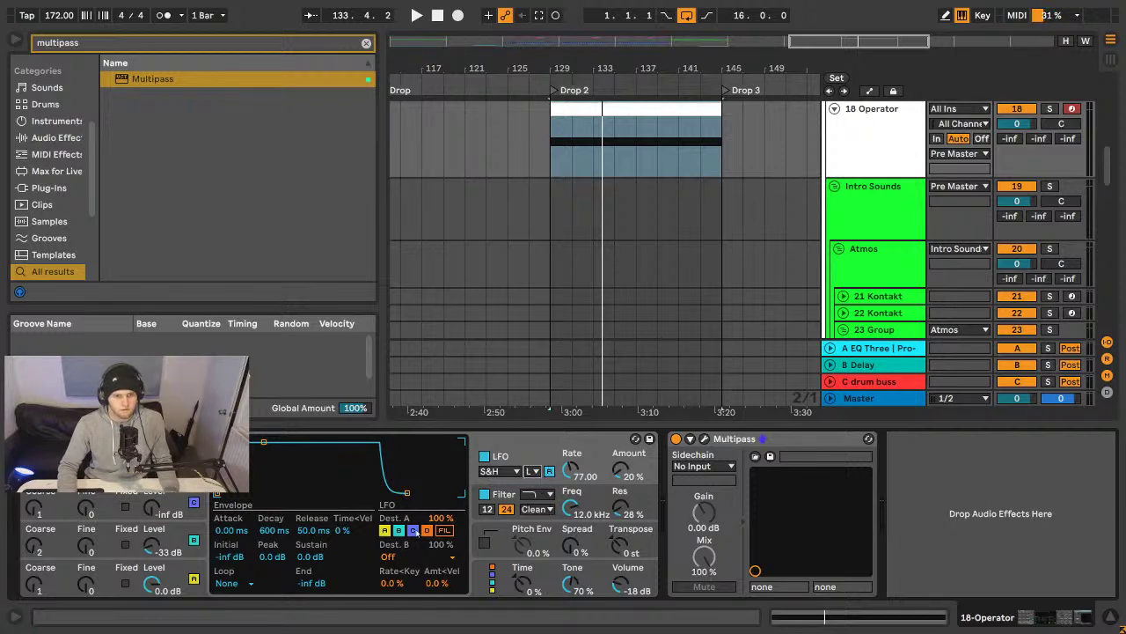
- Route the LFO's destination B to OSC Volume B, set the LFO amount to 63 % and play the clip
{"action": "left_click", "coordinate": [390, 556]}
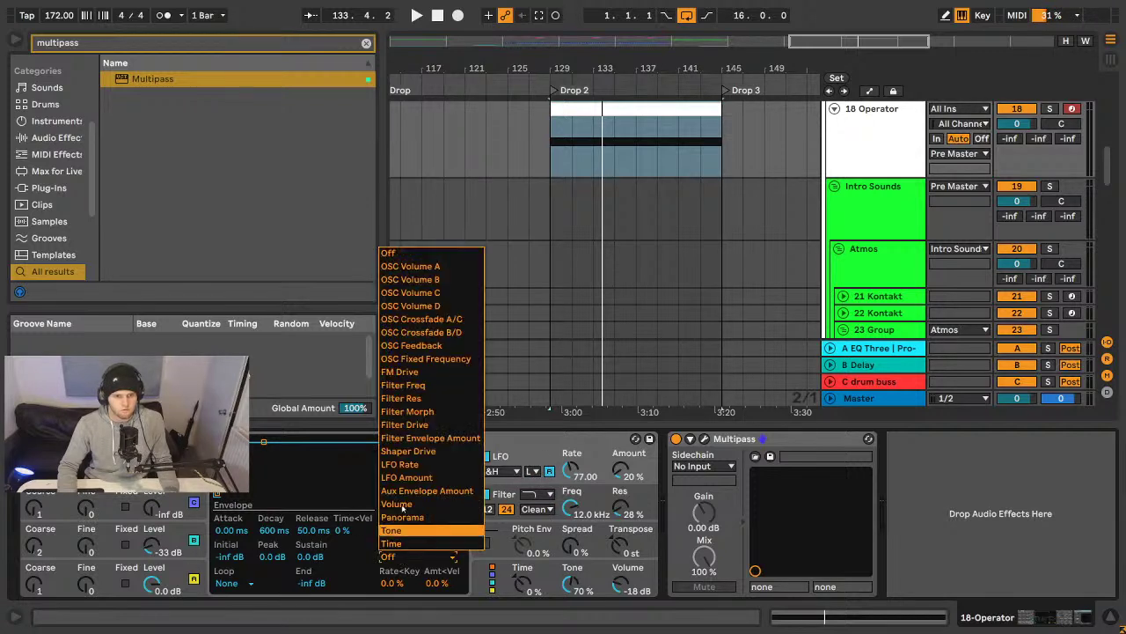
{"action": "left_click", "coordinate": [414, 283]}
{"action": "key", "text": "space"}
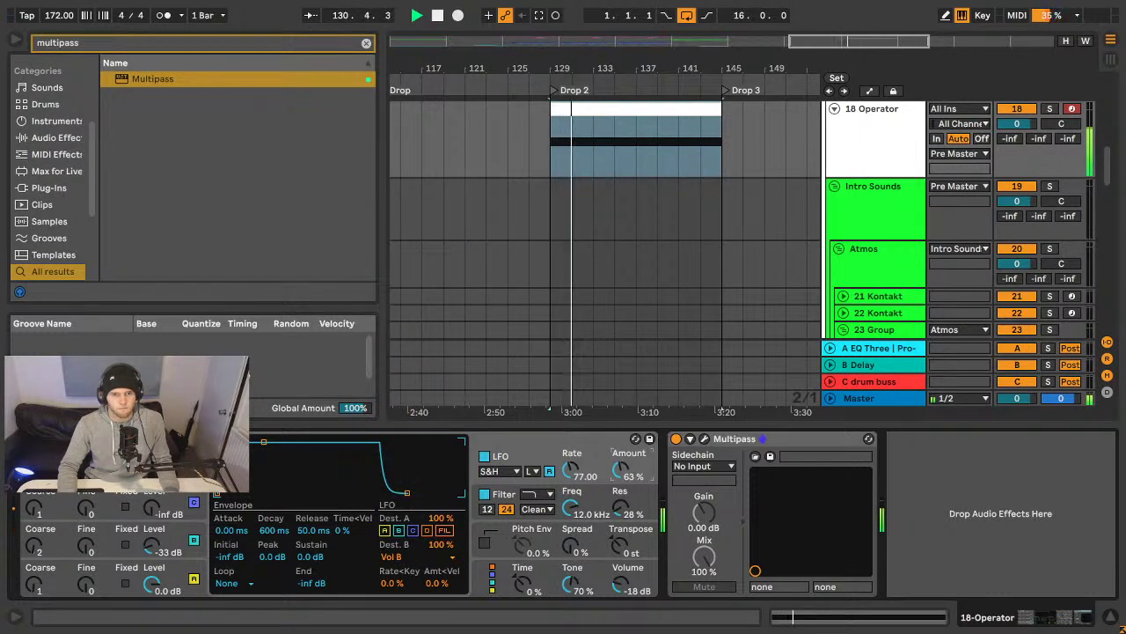
- Try a Noise LFO waveform at 100 % amount and rate 127.00, with oscillator B's level at -27 dB
{"action": "left_click", "coordinate": [503, 470]}
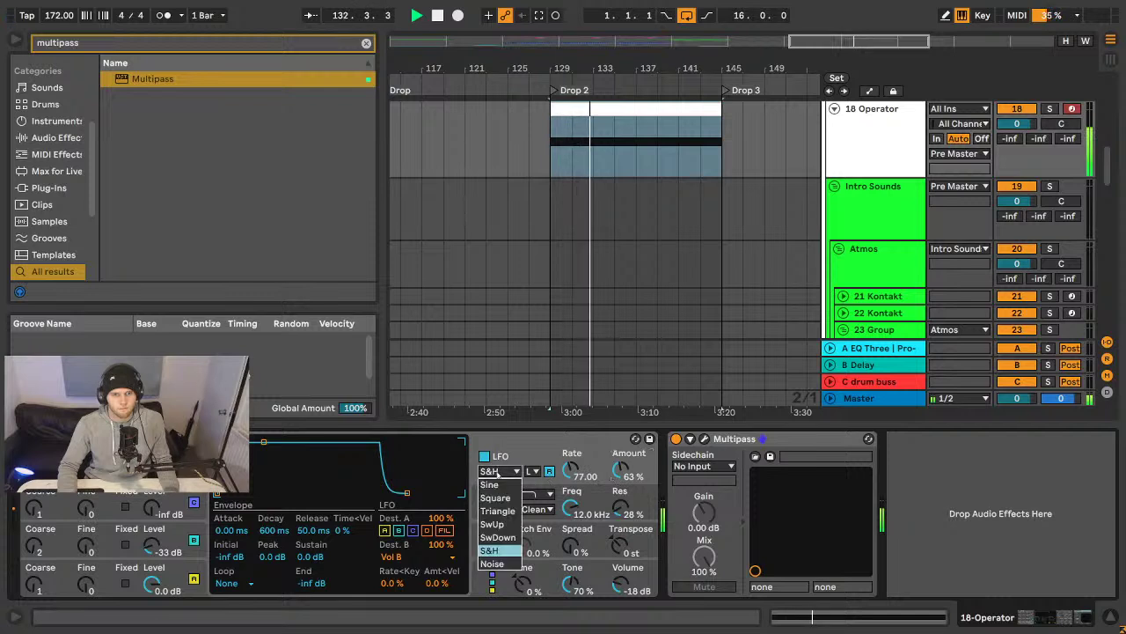
{"action": "left_click", "coordinate": [493, 563]}
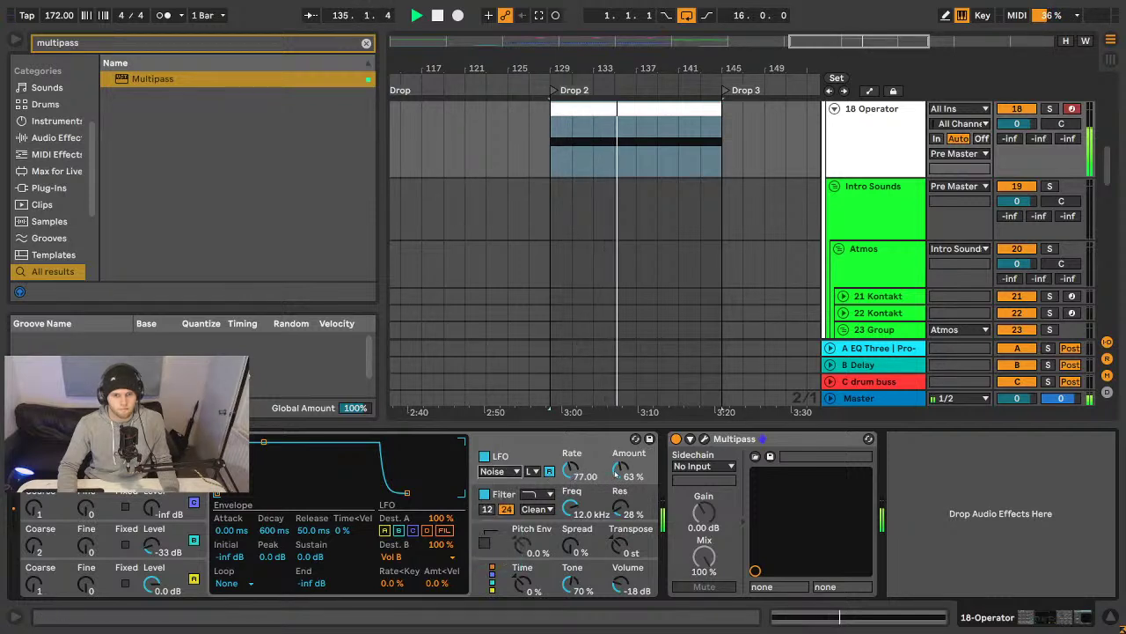
{"action": "left_click_drag", "start_coordinate": [623, 472], "coordinate": [624, 445]}
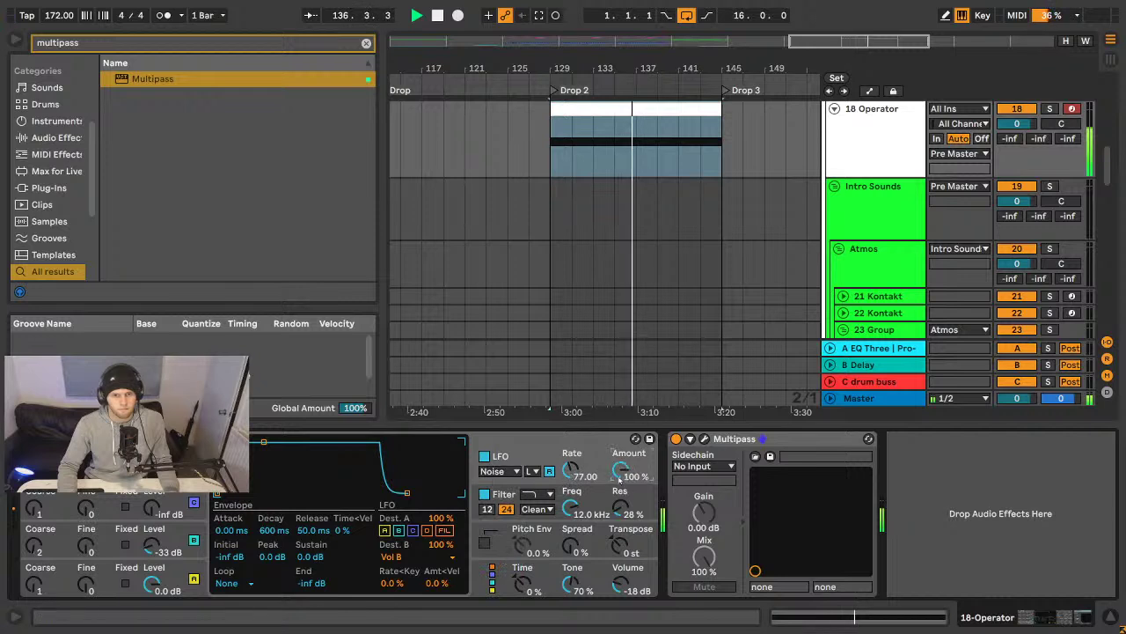
{"action": "left_click", "coordinate": [161, 542]}
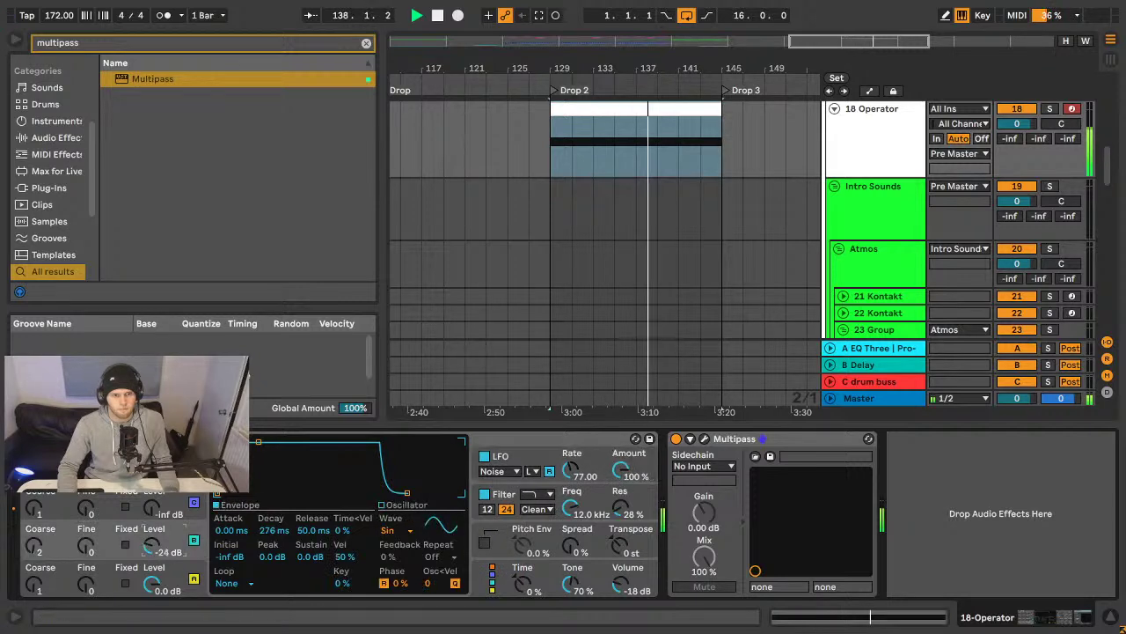
{"action": "mouse_move", "coordinate": [161, 542]}
{"action": "left_mouse_down"}
{"action": "mouse_move", "coordinate": [163, 528]}
{"action": "mouse_move", "coordinate": [151, 549]}
{"action": "left_mouse_up"}
{"action": "left_click_drag", "start_coordinate": [571, 471], "coordinate": [571, 459]}
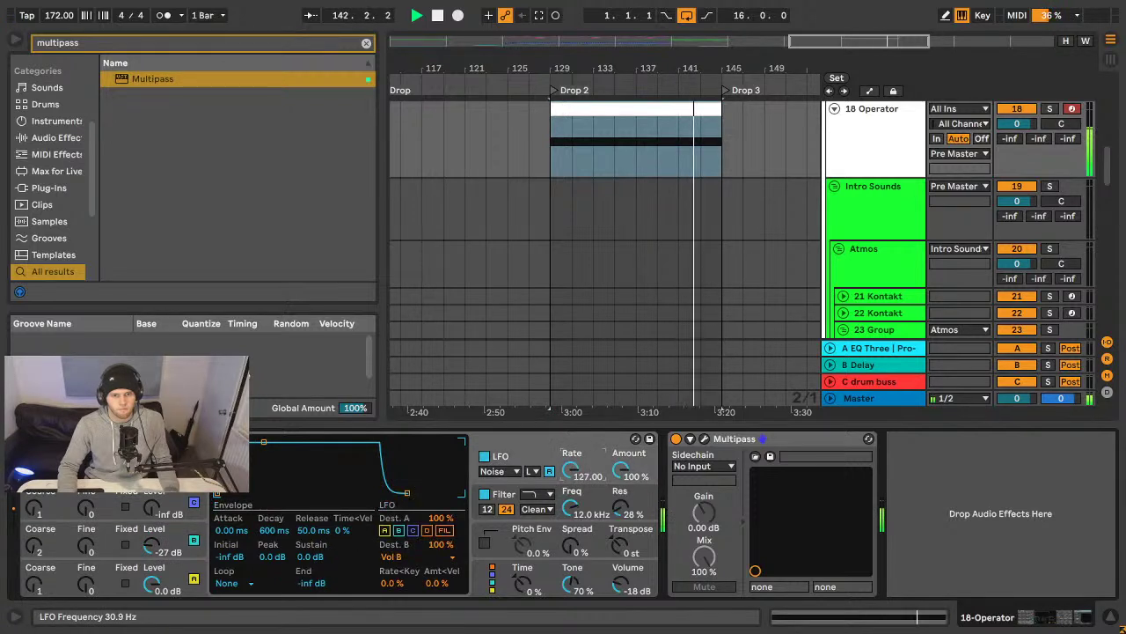
- Set the LFO waveform to Sine with a rate of 20.84 and an amount of 48 %
{"action": "left_click", "coordinate": [519, 473]}
{"action": "left_click", "coordinate": [497, 473]}
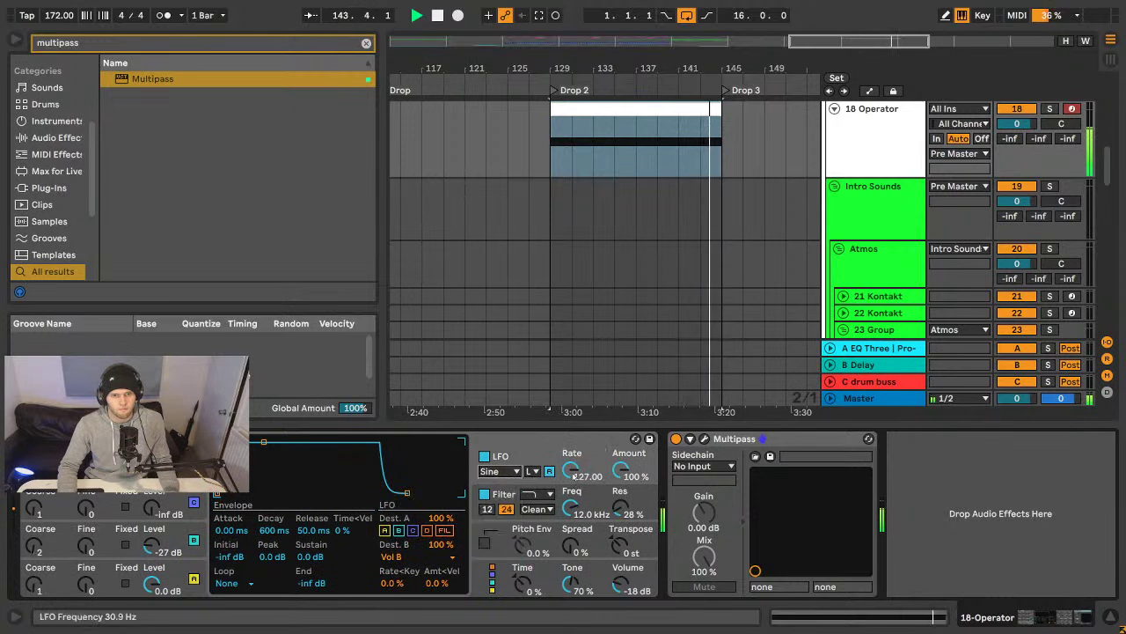
{"action": "left_click_drag", "start_coordinate": [621, 471], "coordinate": [621, 497]}
{"action": "left_click_drag", "start_coordinate": [572, 466], "coordinate": [571, 510]}
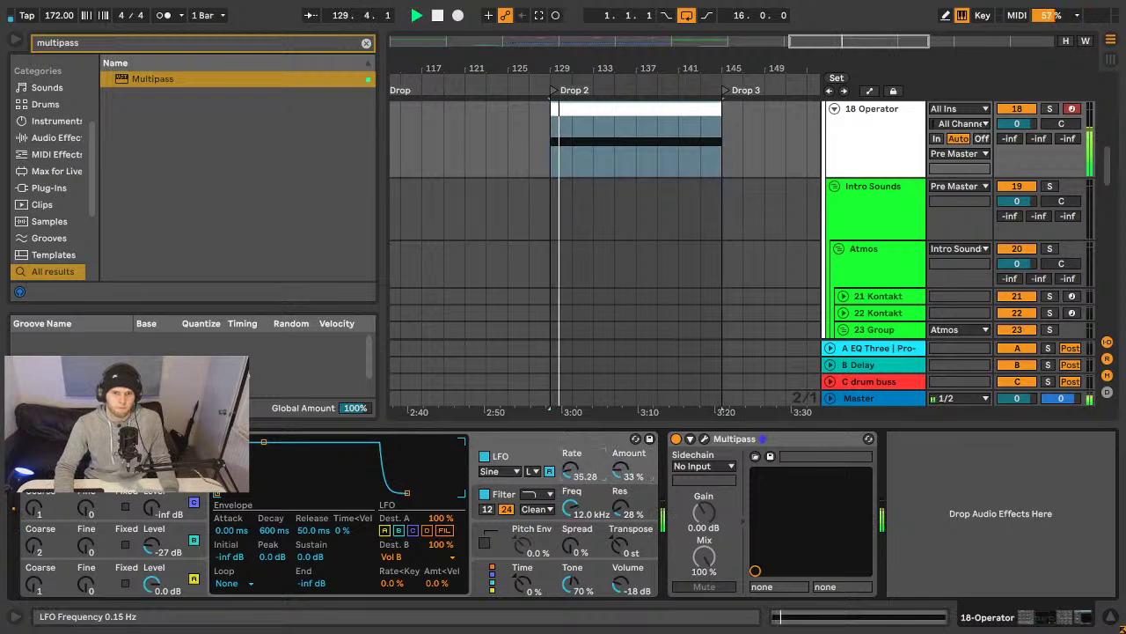
{"action": "left_click_drag", "start_coordinate": [626, 464], "coordinate": [578, 475]}
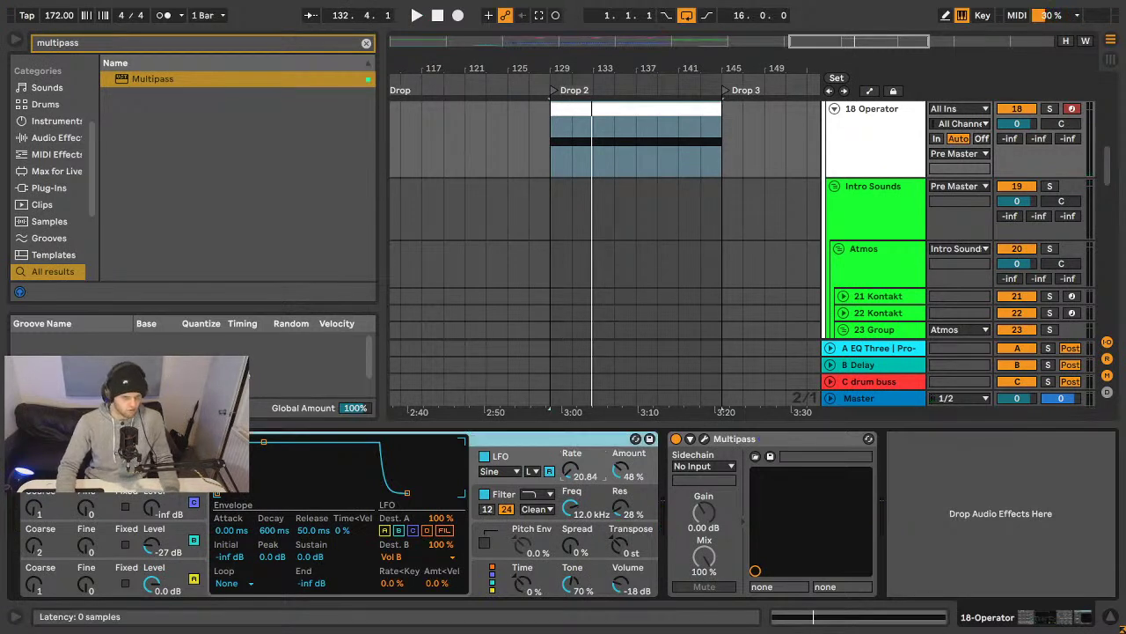
- Group Operator into an Instrument Rack and set oscillator B's level to -24 dB
{"action": "key", "text": "ctrl+g"}
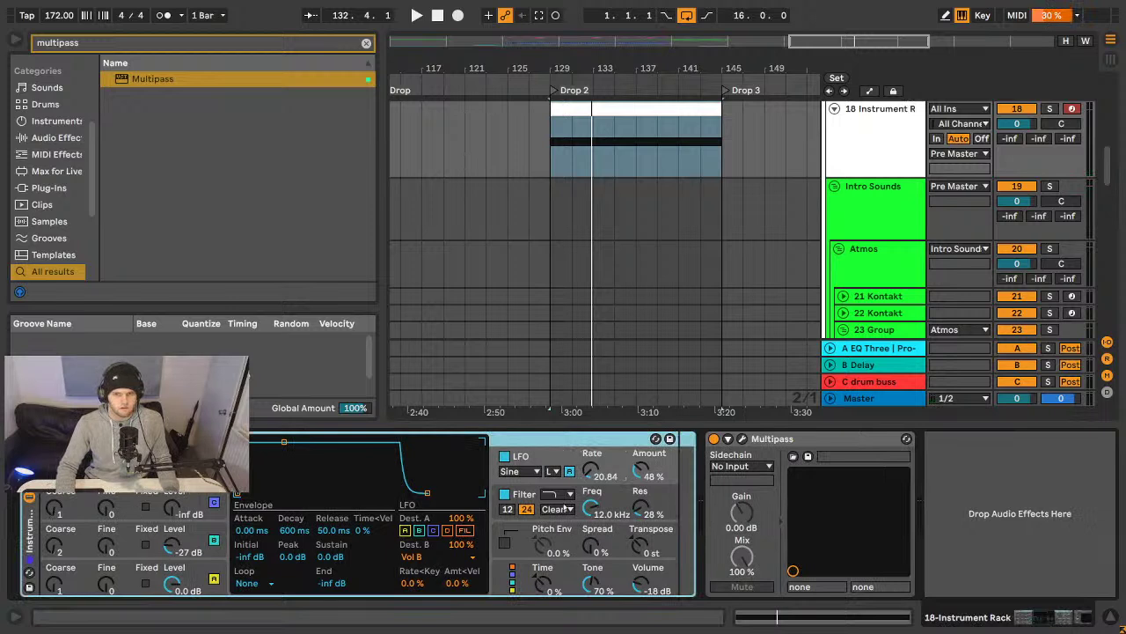
{"action": "left_click_drag", "start_coordinate": [176, 540], "coordinate": [176, 536]}
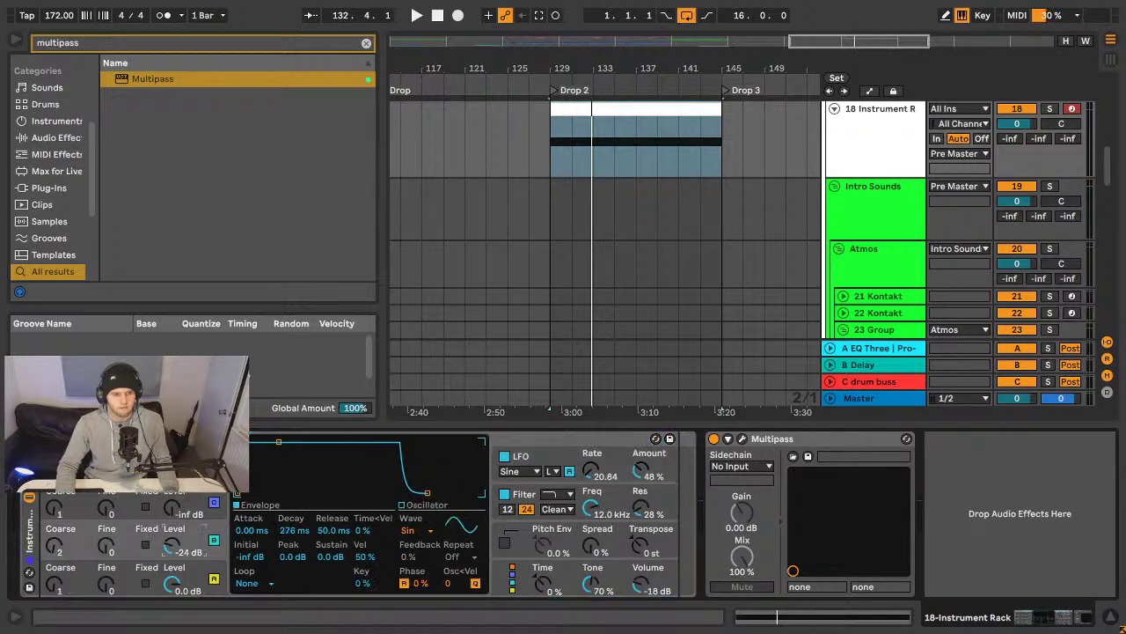
- Set the LFO amount to 79 %, its rate to 42.66 and oscillator B's level to -22 dB during playback
{"action": "left_click_drag", "start_coordinate": [658, 475], "coordinate": [659, 457]}
{"action": "key", "text": "space"}
{"action": "left_click_drag", "start_coordinate": [591, 473], "coordinate": [649, 466]}
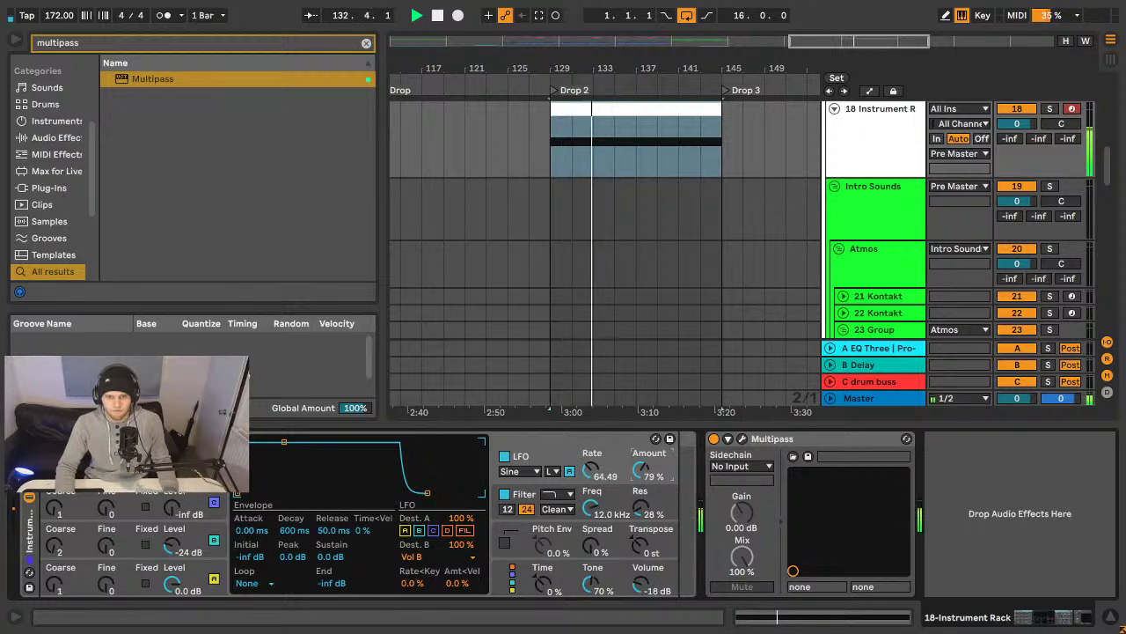
{"action": "left_click_drag", "start_coordinate": [171, 547], "coordinate": [171, 547]}
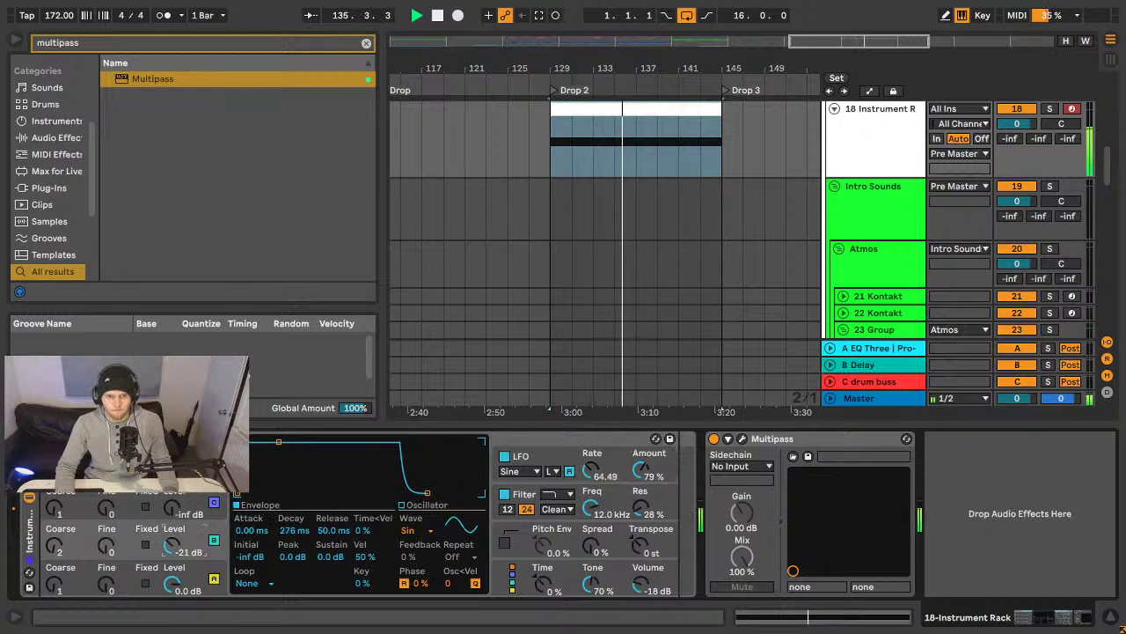
{"action": "left_click_drag", "start_coordinate": [604, 475], "coordinate": [604, 488]}
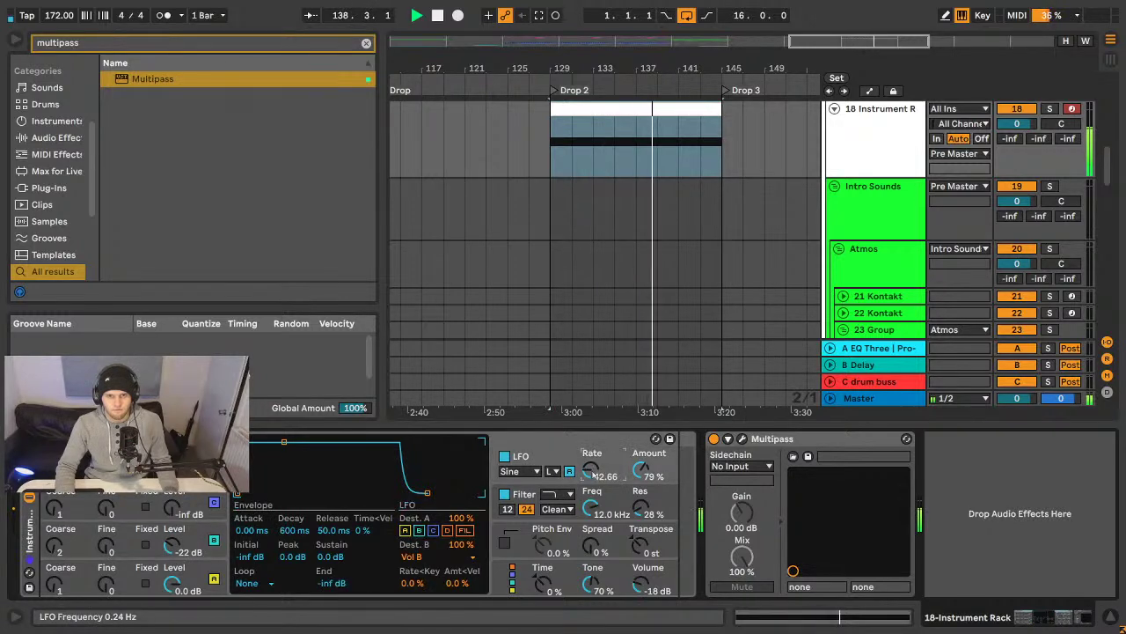
- Set oscillator B's coarse tuning to 5 and play the clip from the start of Drop 2
{"action": "scroll", "coordinate": [595, 475], "scroll_direction": "left", "scroll_amount": 3}
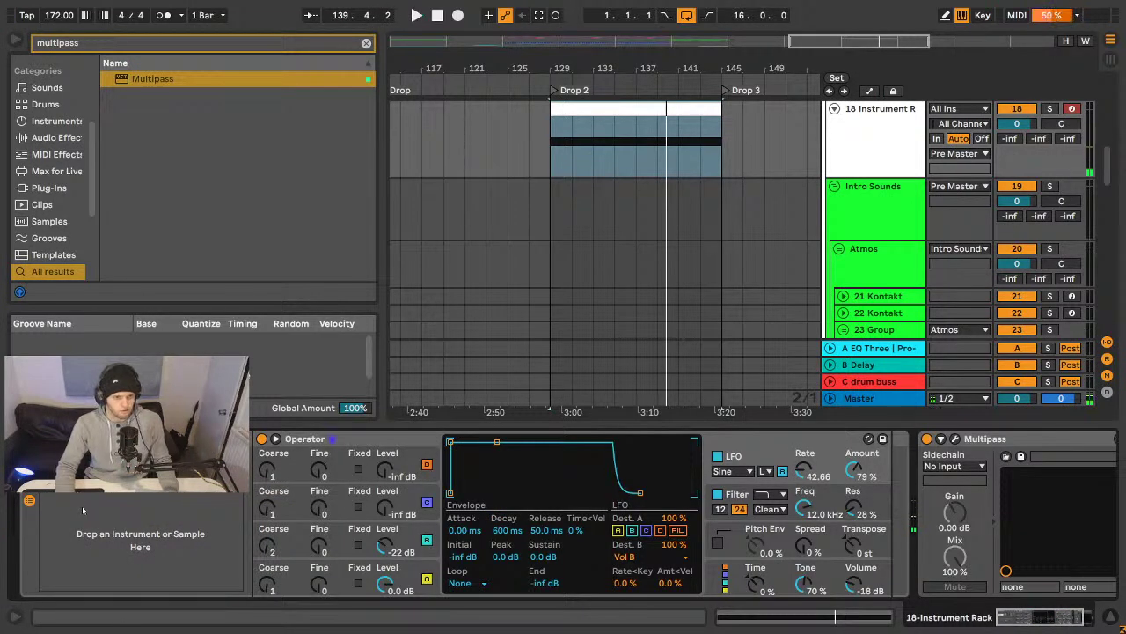
{"action": "left_click_drag", "start_coordinate": [270, 547], "coordinate": [273, 547]}
{"action": "key", "text": "space"}
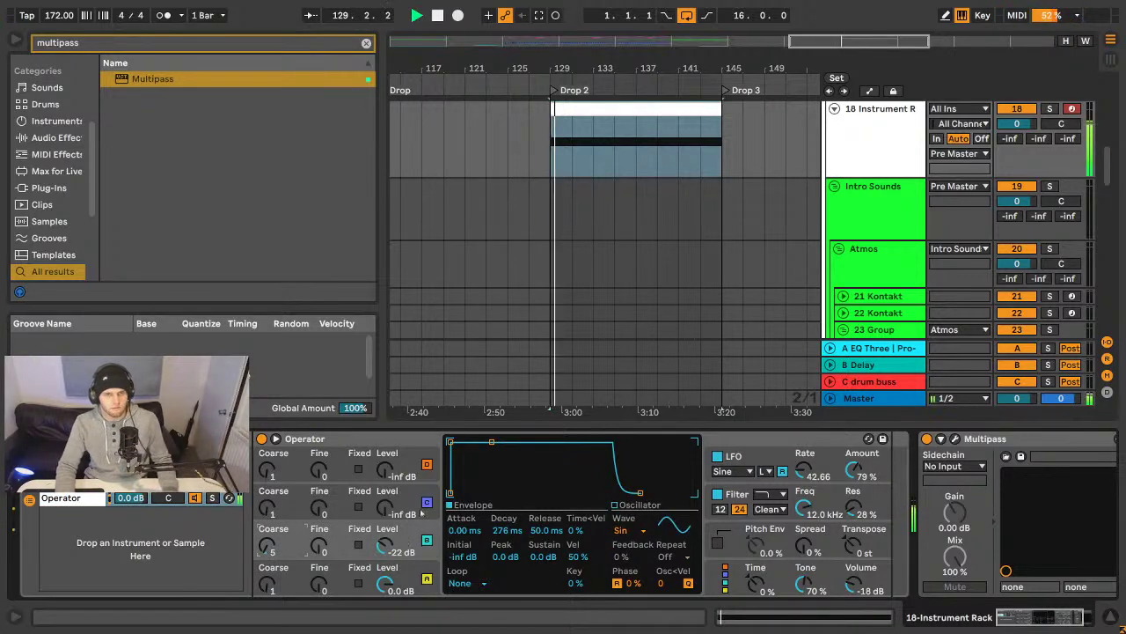
- Switch Operator's filter to the band-pass type and set its frequency to 708 Hz, auditioning the Drop 2 clip
{"action": "left_click", "coordinate": [762, 495]}
{"action": "left_click", "coordinate": [766, 535]}
{"action": "key", "text": "space"}
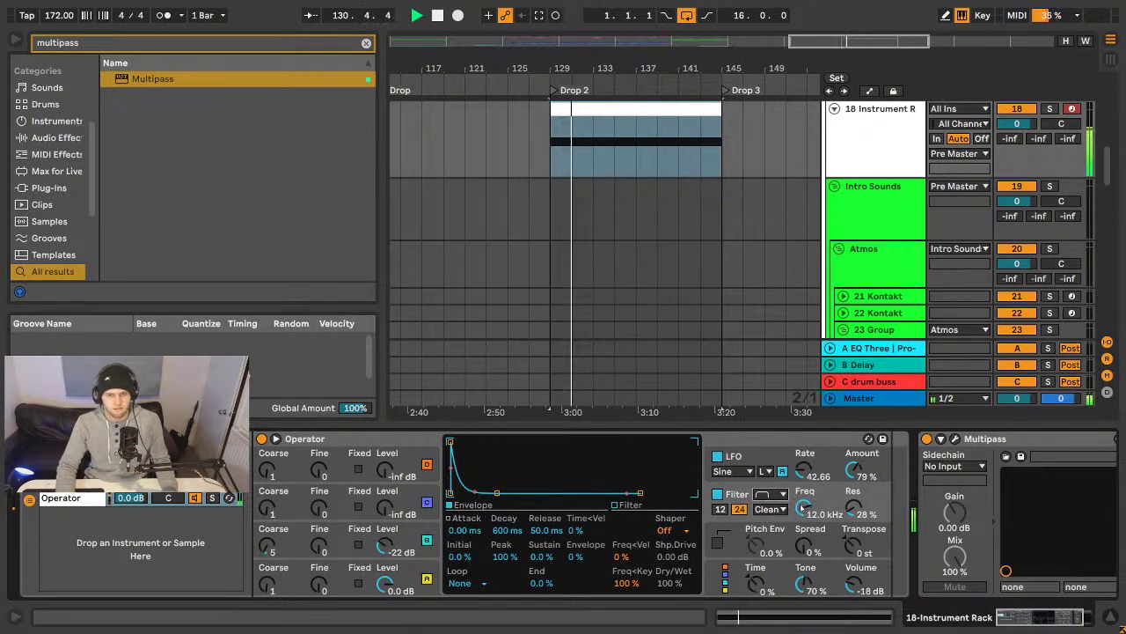
{"action": "left_click_drag", "start_coordinate": [801, 509], "coordinate": [801, 546]}
{"action": "key", "text": "space"}
{"action": "key", "text": "space"}
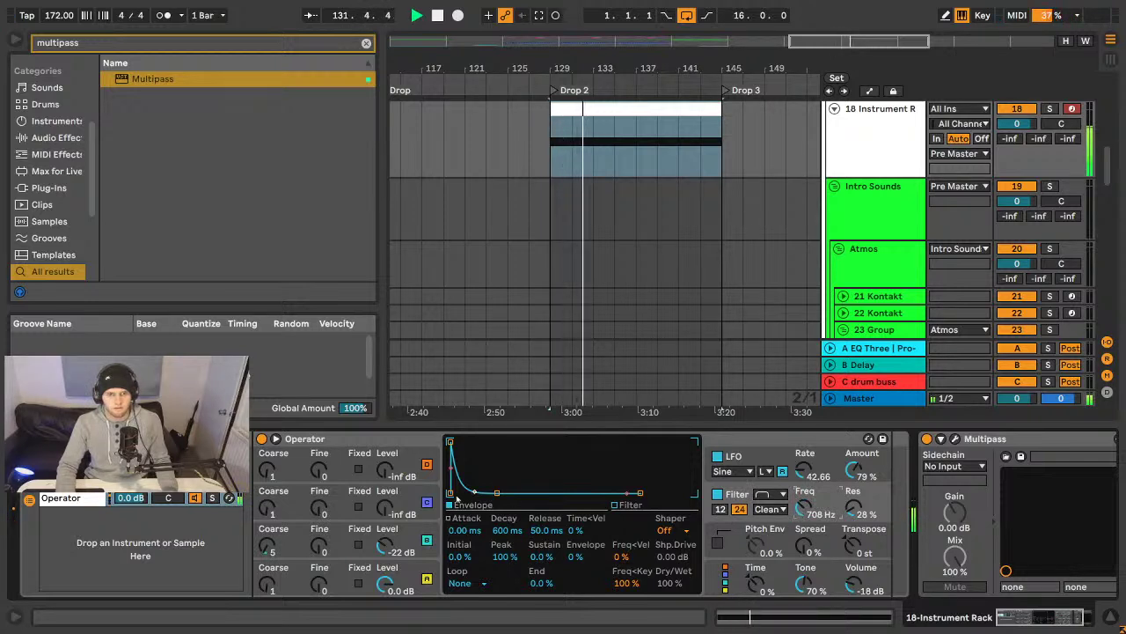
- Duplicate the rack's Operator chain and set the copy's oscillator B coarse tuning to 9 and its filter frequency to 1.24 kHz
{"action": "left_click", "coordinate": [65, 501]}
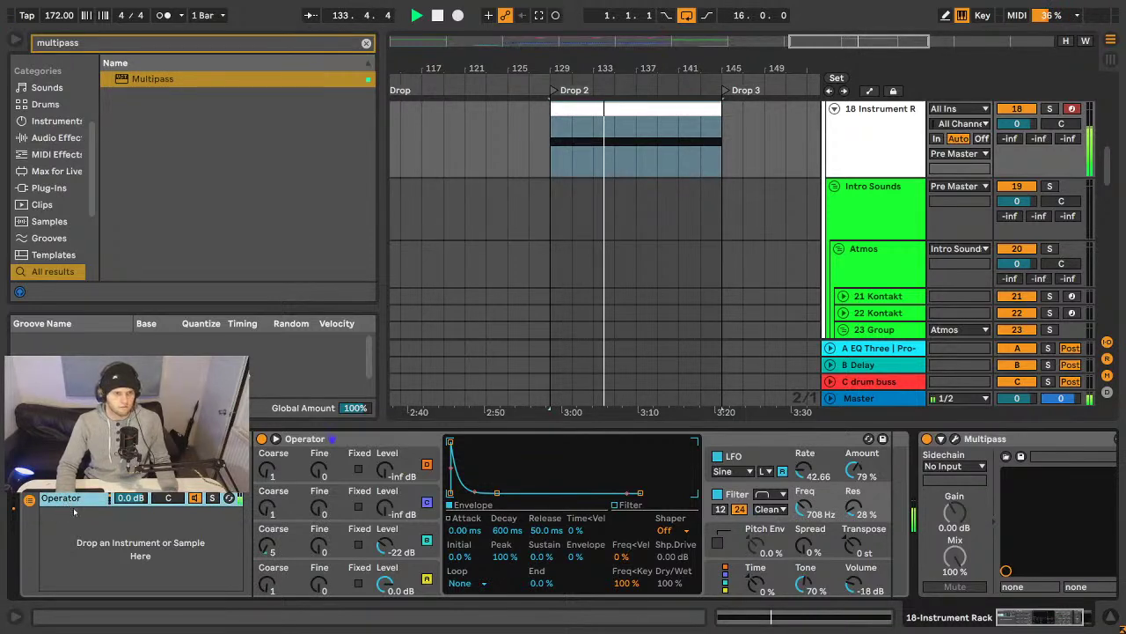
{"action": "key", "text": "ctrl+d"}
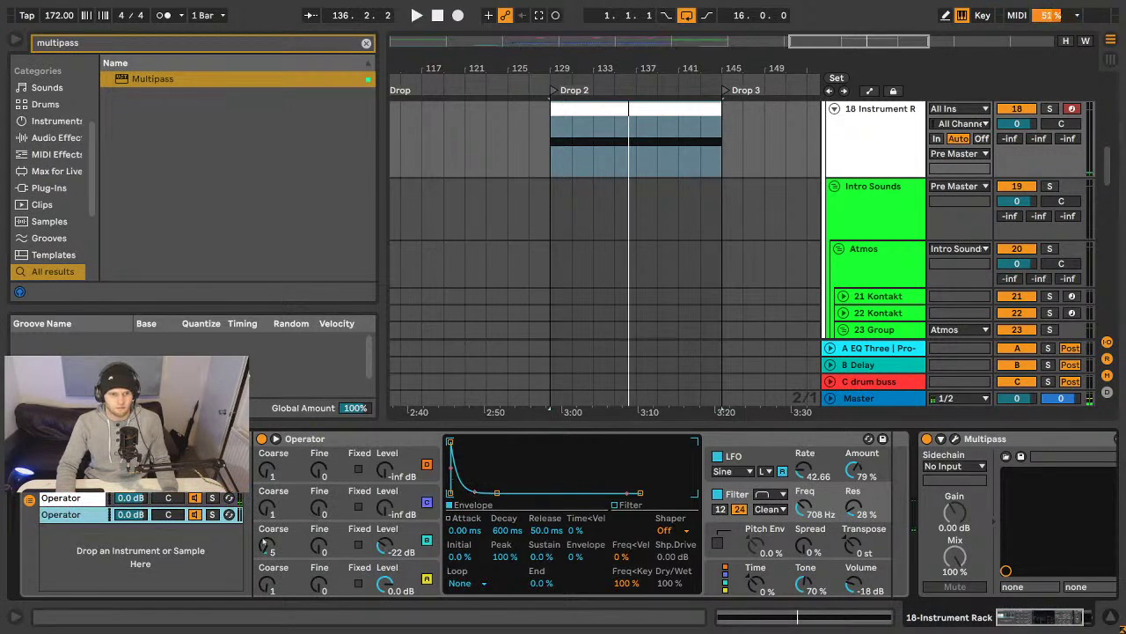
{"action": "left_click_drag", "start_coordinate": [266, 544], "coordinate": [266, 536]}
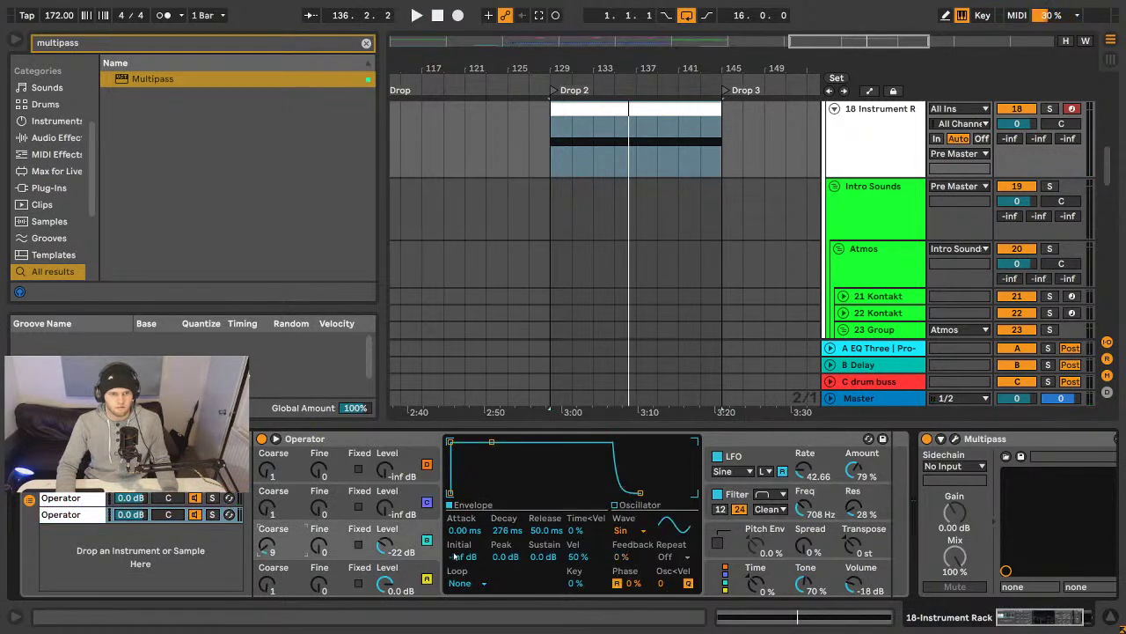
{"action": "key", "text": "space"}
{"action": "key", "text": "space"}
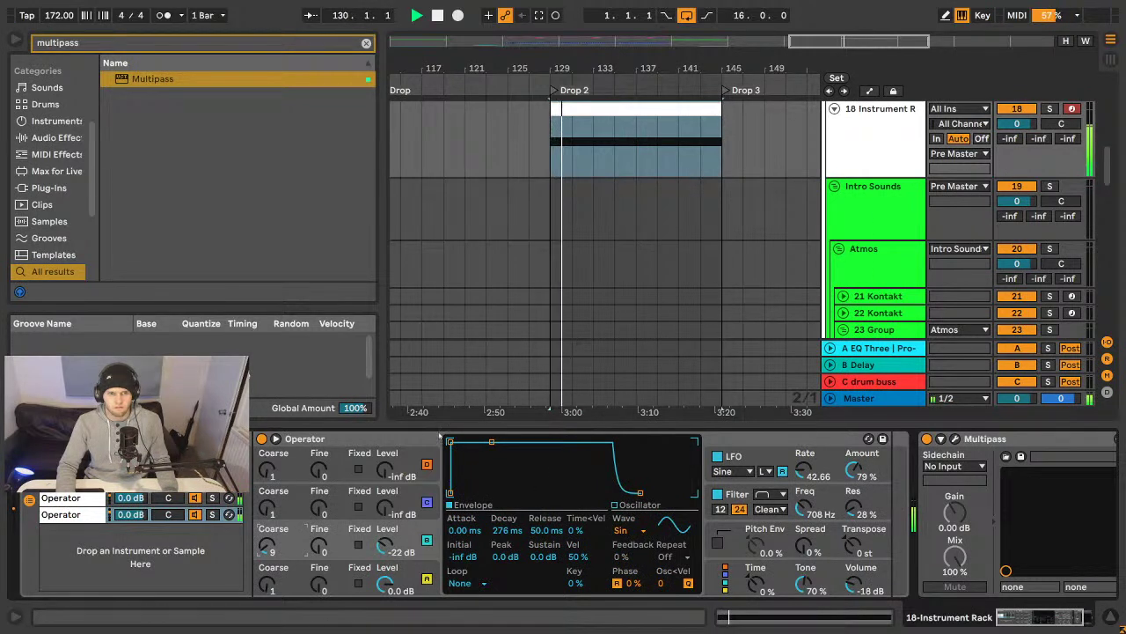
{"action": "left_click", "coordinate": [802, 509]}
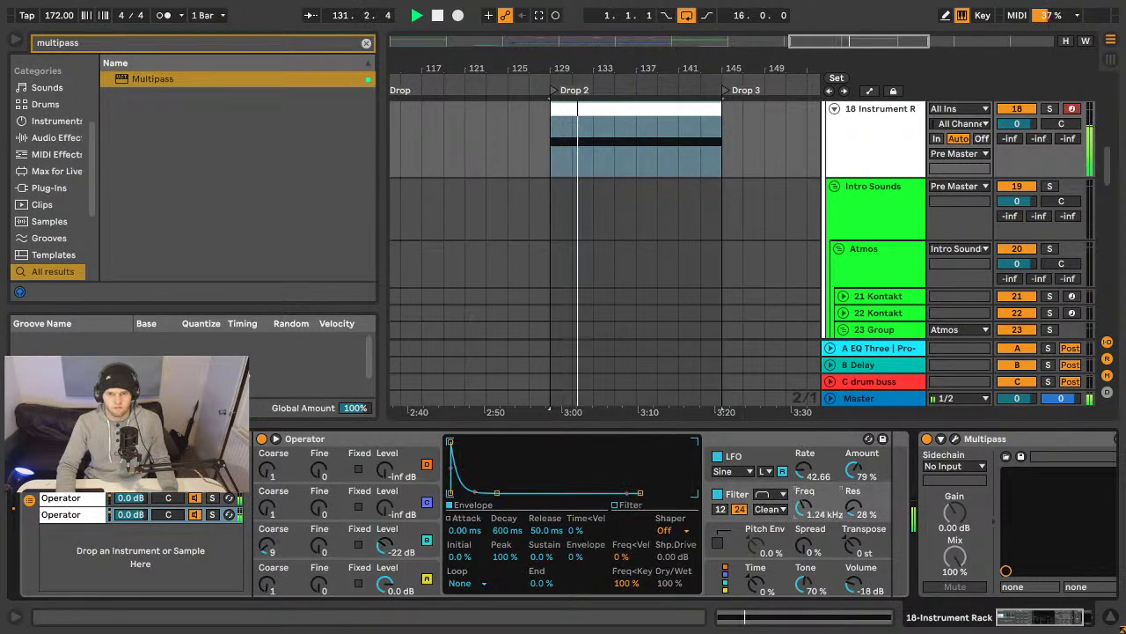
- Solo the duplicated chain while setting its filter slope to 12 dB and oscillator B's level to -26 dB, and unsolo it
{"action": "left_click", "coordinate": [211, 514]}
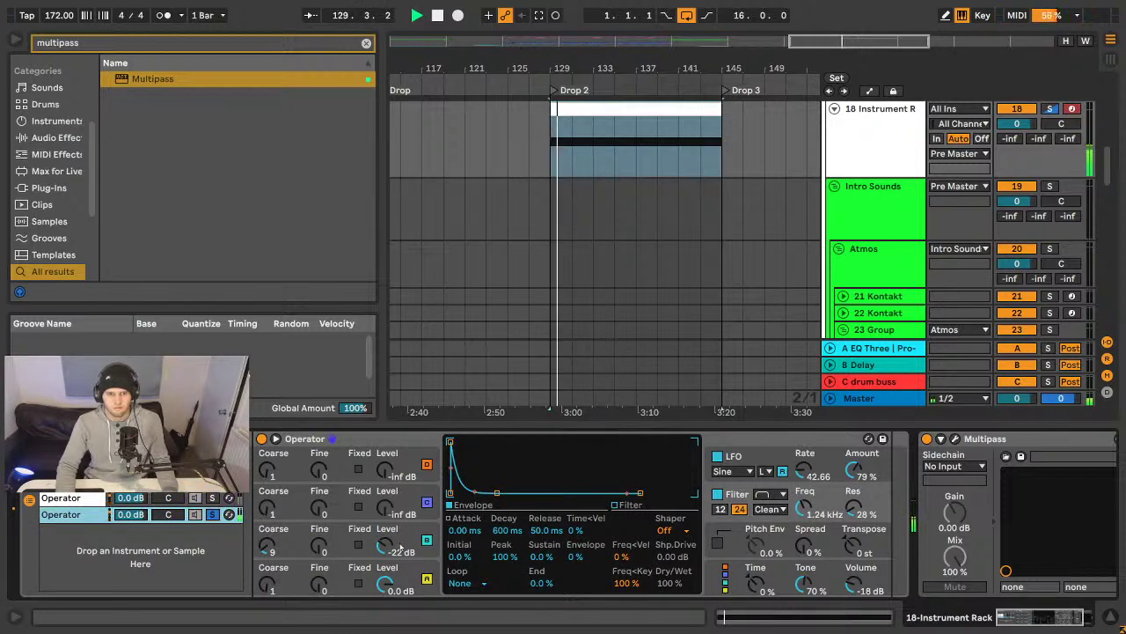
{"action": "left_click_drag", "start_coordinate": [385, 546], "coordinate": [385, 537]}
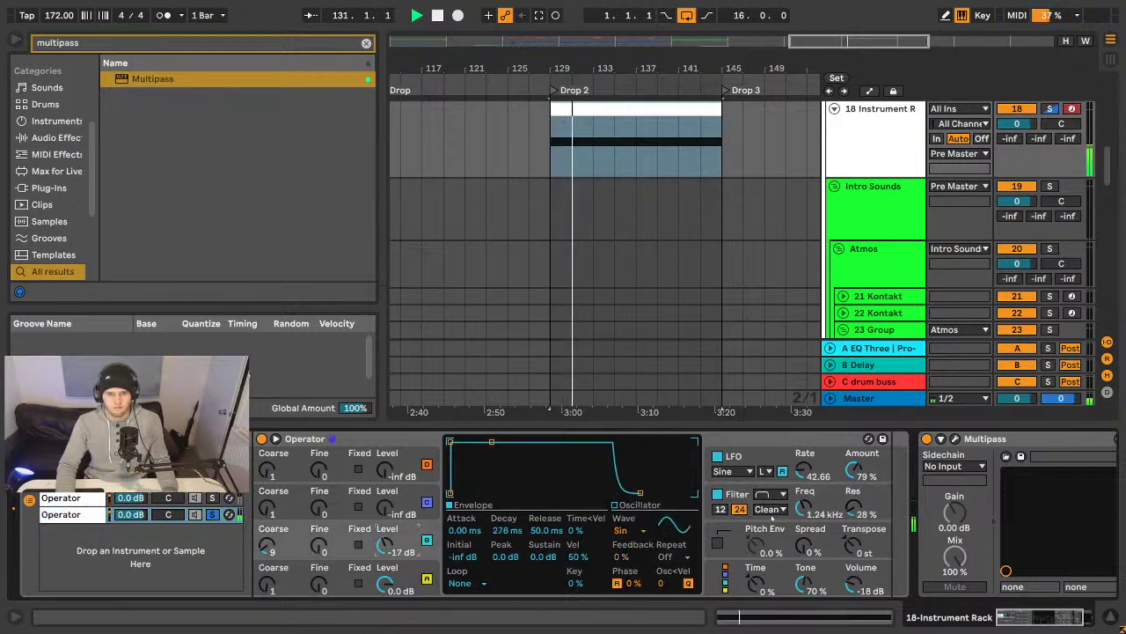
{"action": "left_click", "coordinate": [720, 508]}
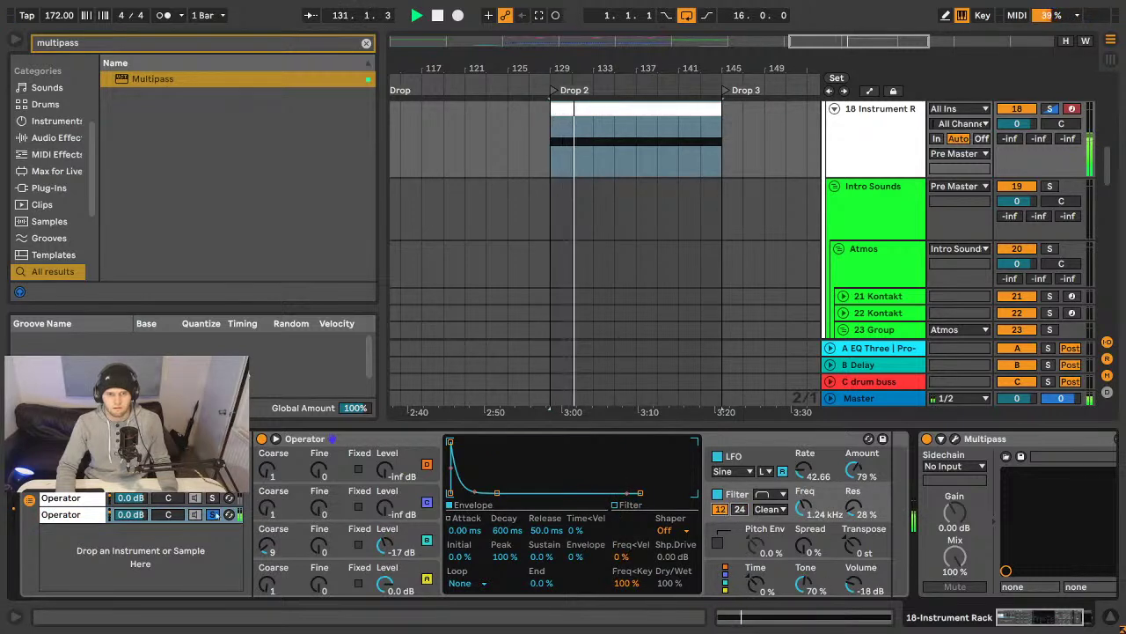
{"action": "left_click_drag", "start_coordinate": [391, 589], "coordinate": [388, 563]}
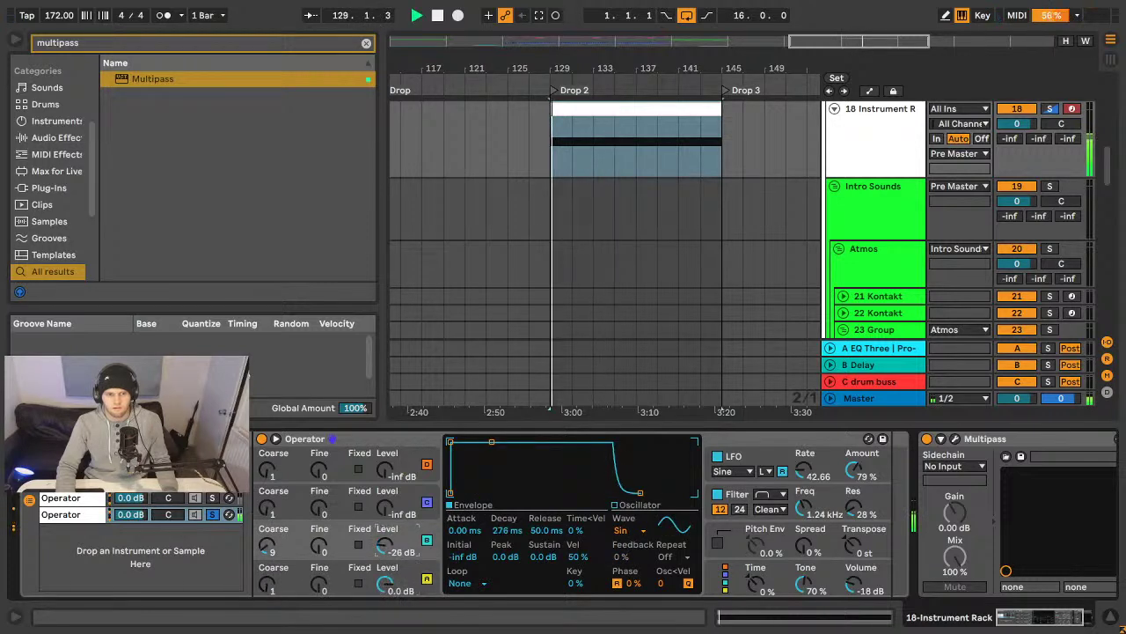
{"action": "left_click", "coordinate": [212, 515]}
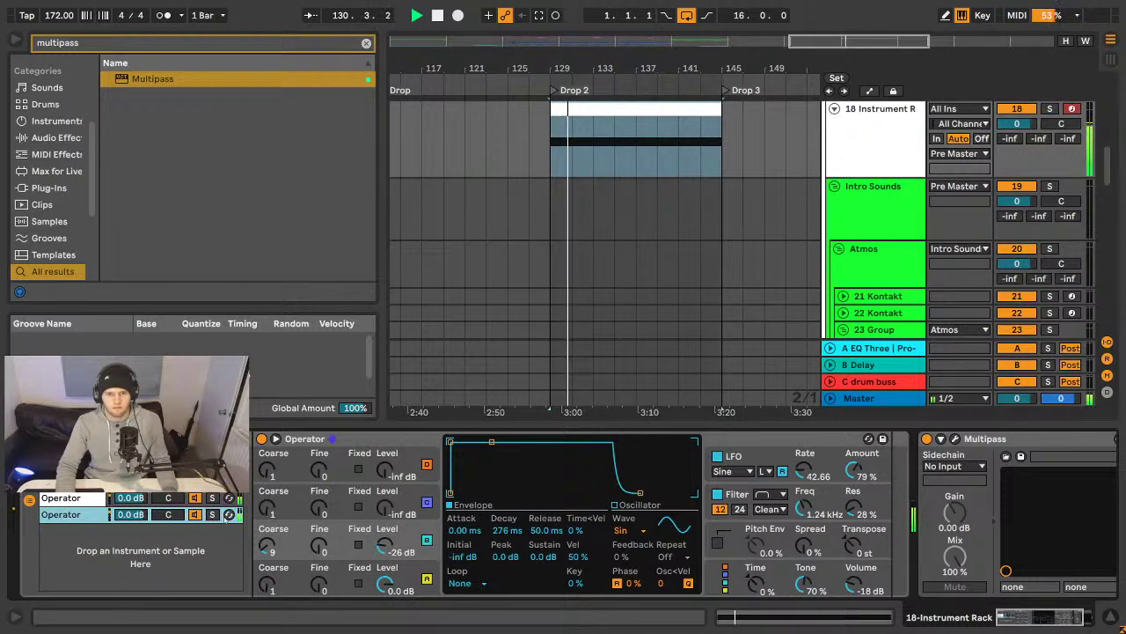
- Search the device library for "saturator" and add a Saturator after Operator in the duplicated chain
{"action": "left_click_drag", "start_coordinate": [1018, 622], "coordinate": [1030, 622]}
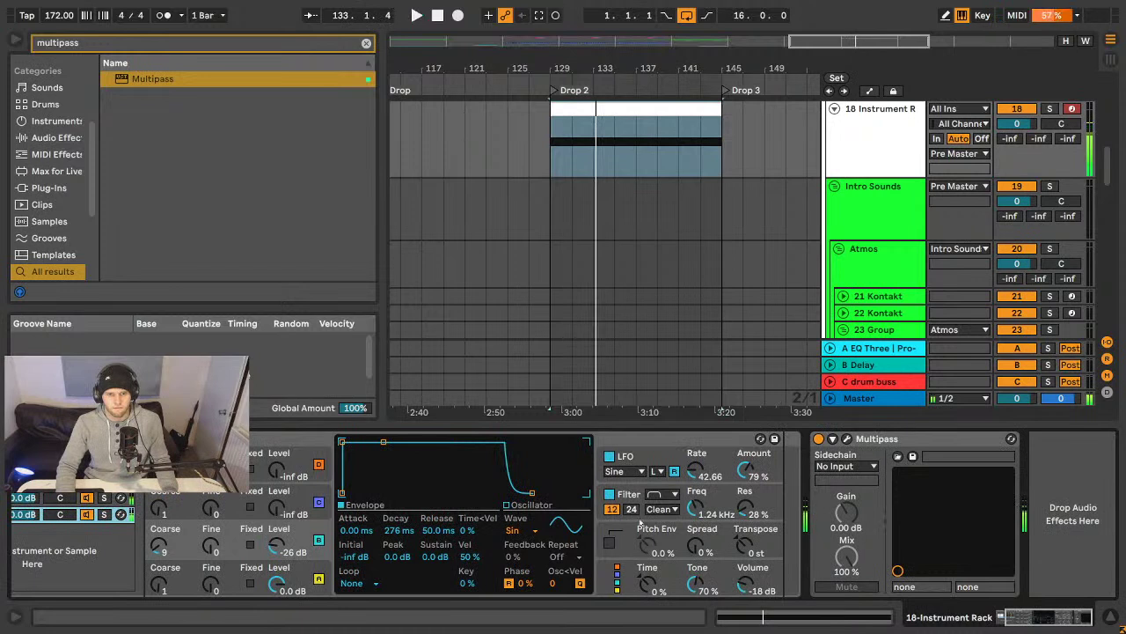
{"action": "key", "text": "ctrl+f"}
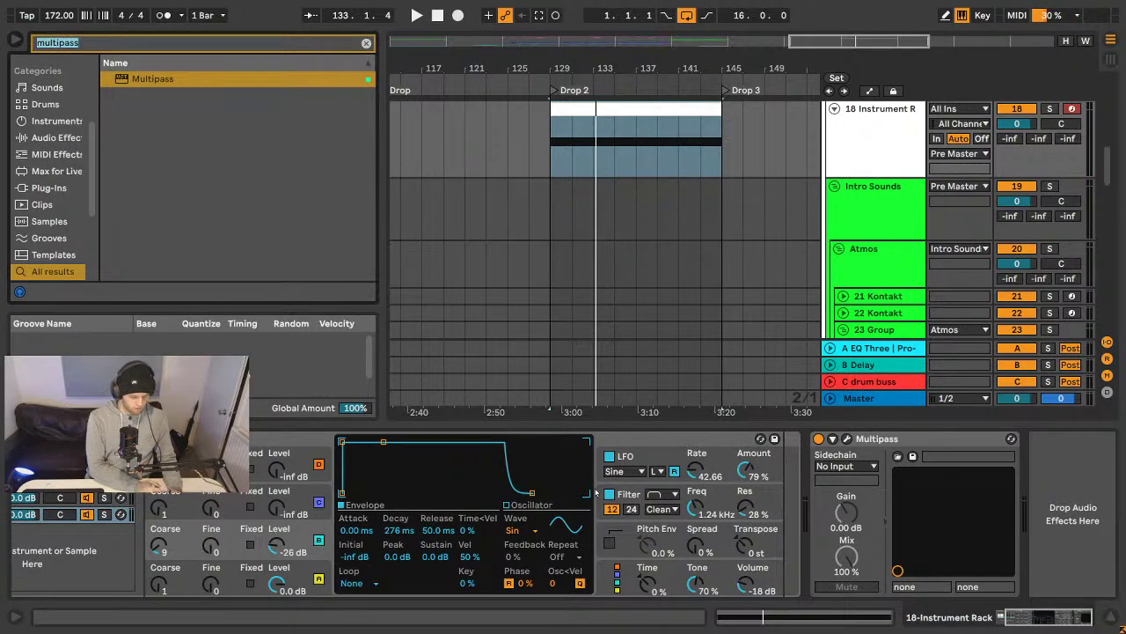
{"action": "type", "text": "sat"}
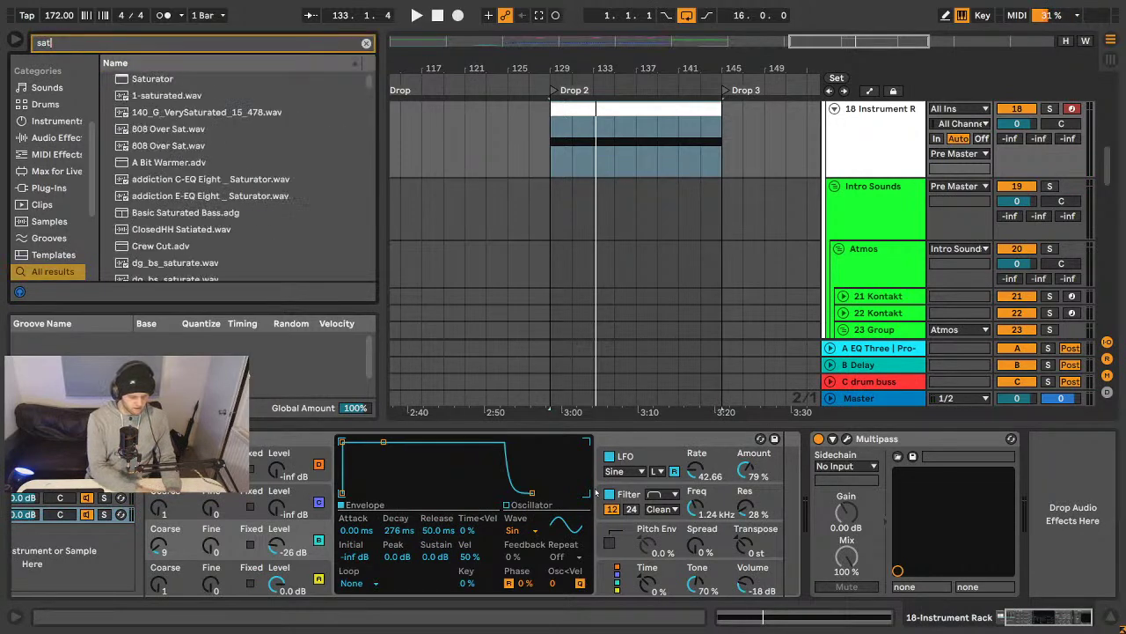
{"action": "type", "text": "urator"}
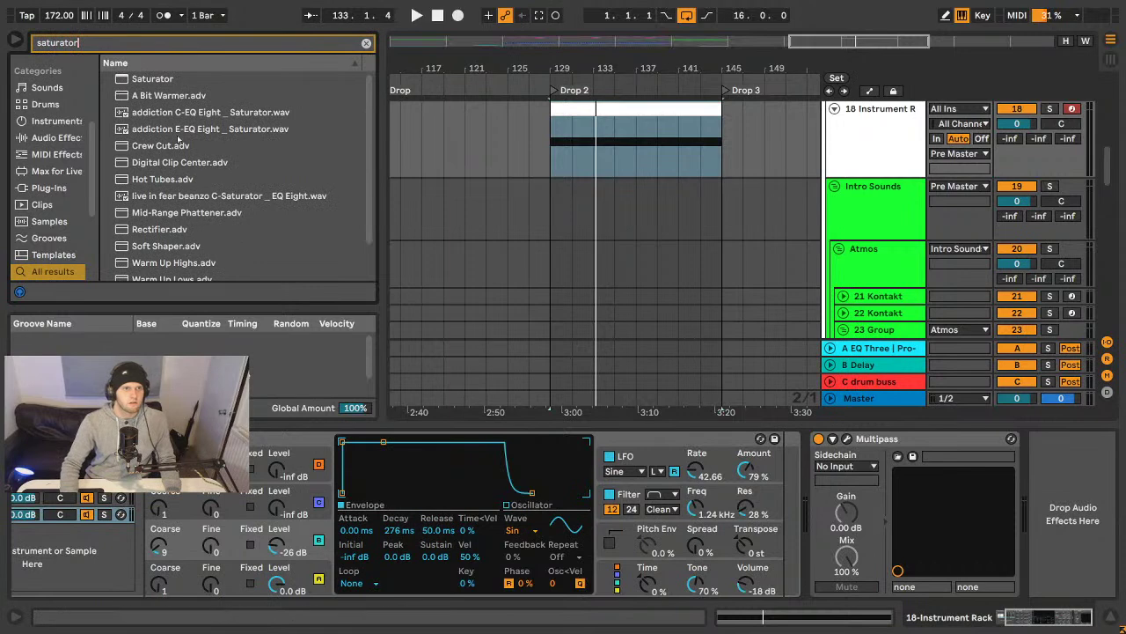
{"action": "mouse_move", "coordinate": [138, 74]}
{"action": "left_mouse_down"}
{"action": "mouse_move", "coordinate": [469, 255]}
{"action": "mouse_move", "coordinate": [757, 513]}
{"action": "left_mouse_up"}
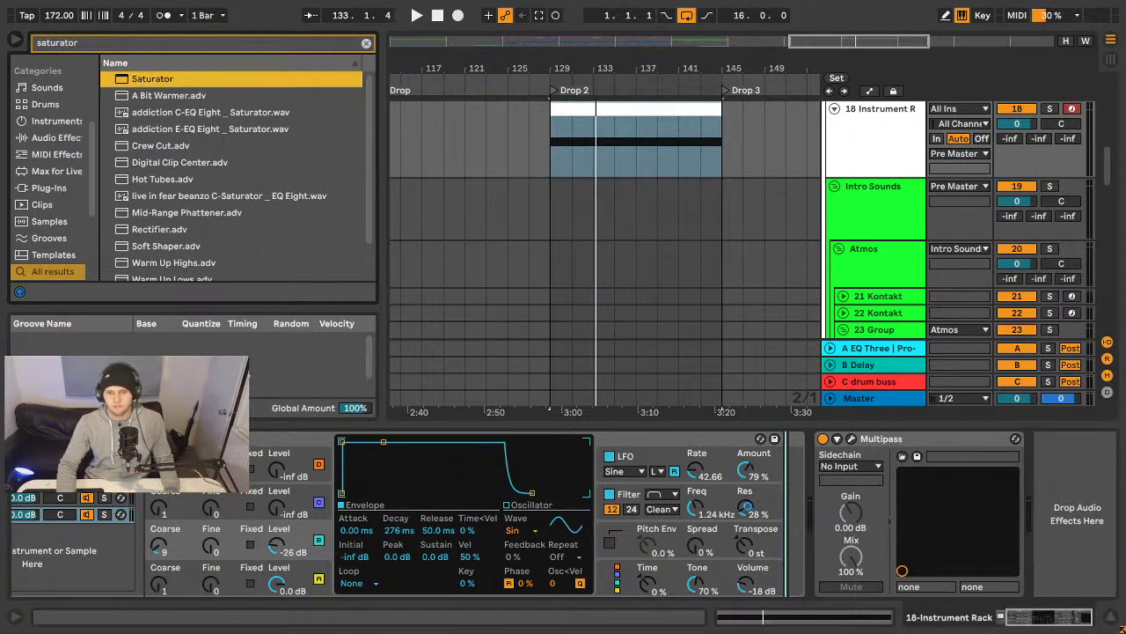
{"action": "left_click_drag", "start_coordinate": [823, 547], "coordinate": [817, 531]}
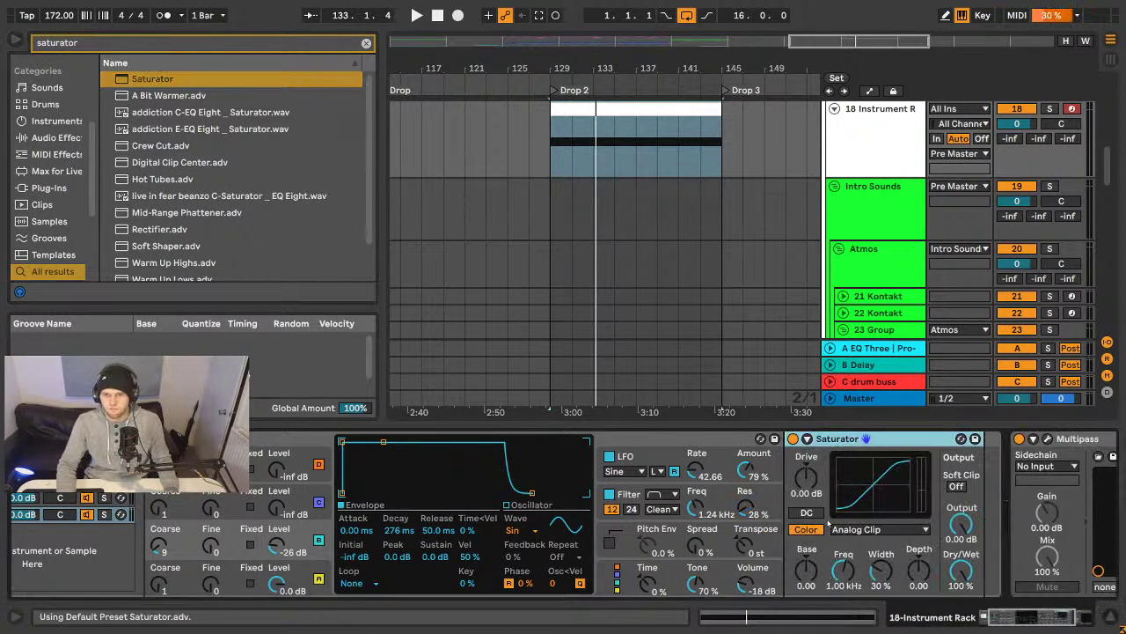
{"action": "left_click", "coordinate": [862, 526]}
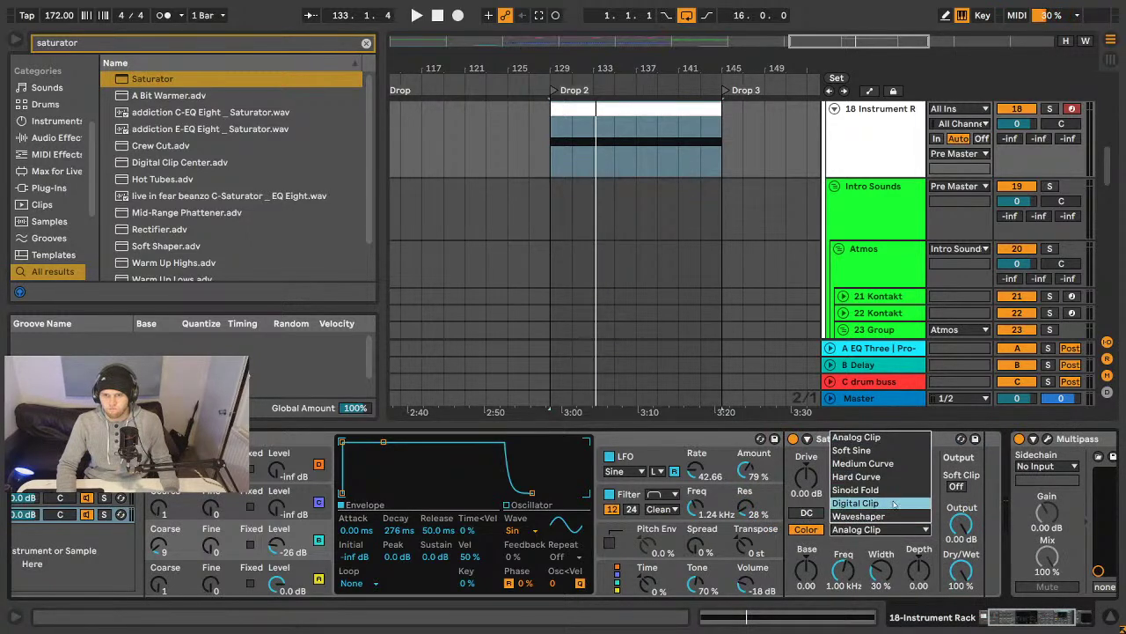
{"action": "left_click", "coordinate": [21, 614]}
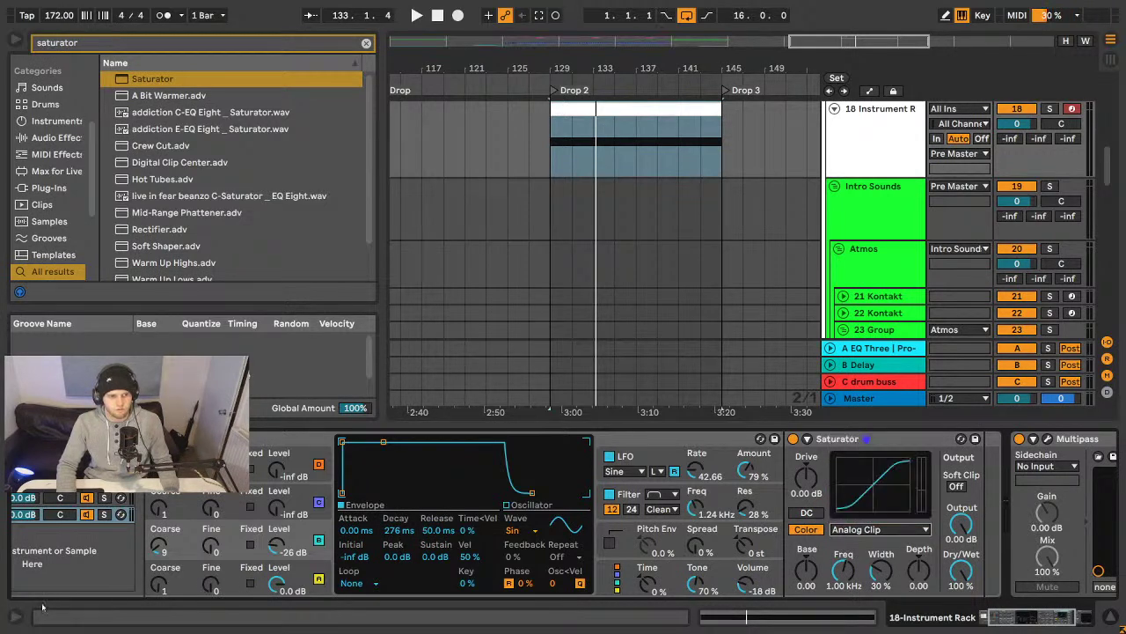
{"action": "left_click", "coordinate": [21, 622]}
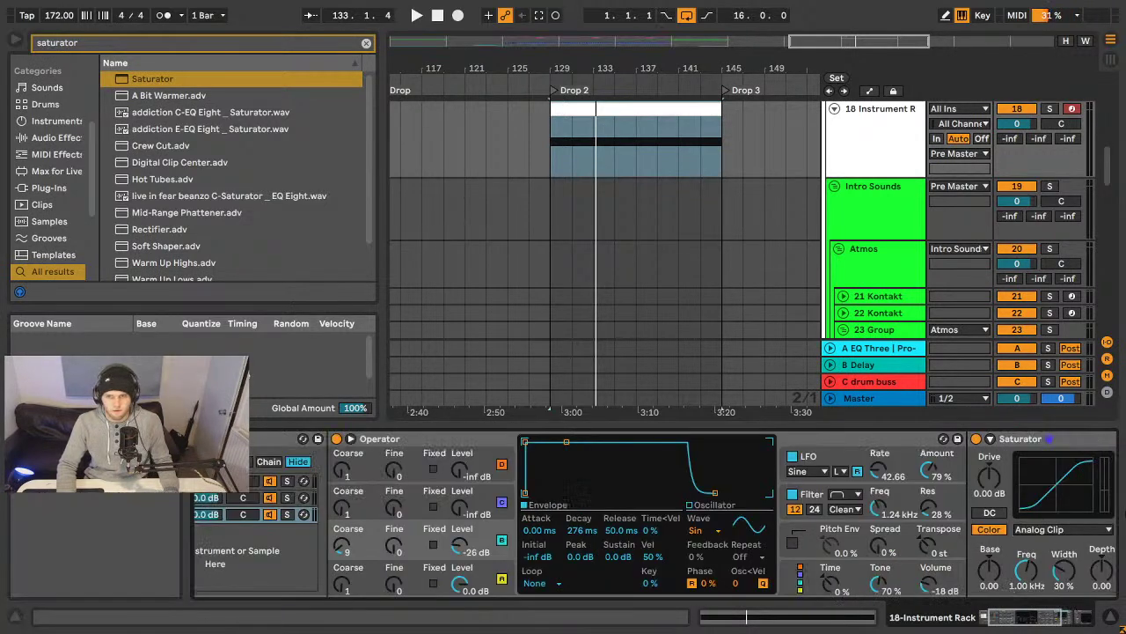
{"action": "left_click", "coordinate": [1047, 532]}
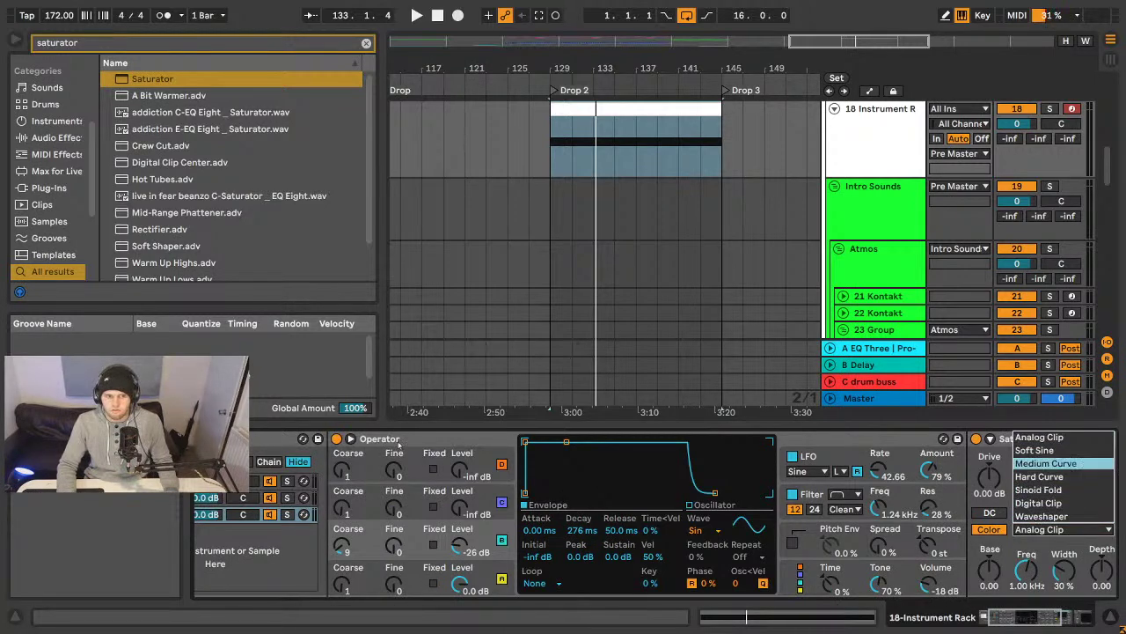
{"action": "left_click", "coordinate": [5, 615]}
{"action": "left_click_drag", "start_coordinate": [14, 621], "coordinate": [59, 605]}
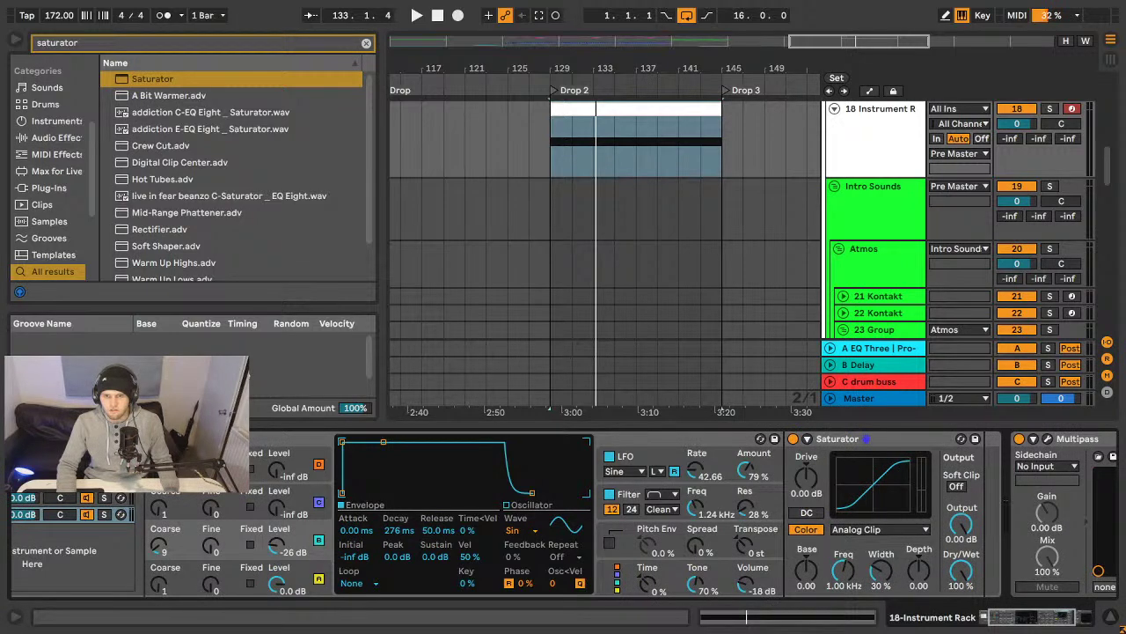
- Switch to a maximized Chrome window and search Google for information on Ableton's Saturator
{"action": "left_click_drag", "start_coordinate": [1125, 370], "coordinate": [1, 117]}
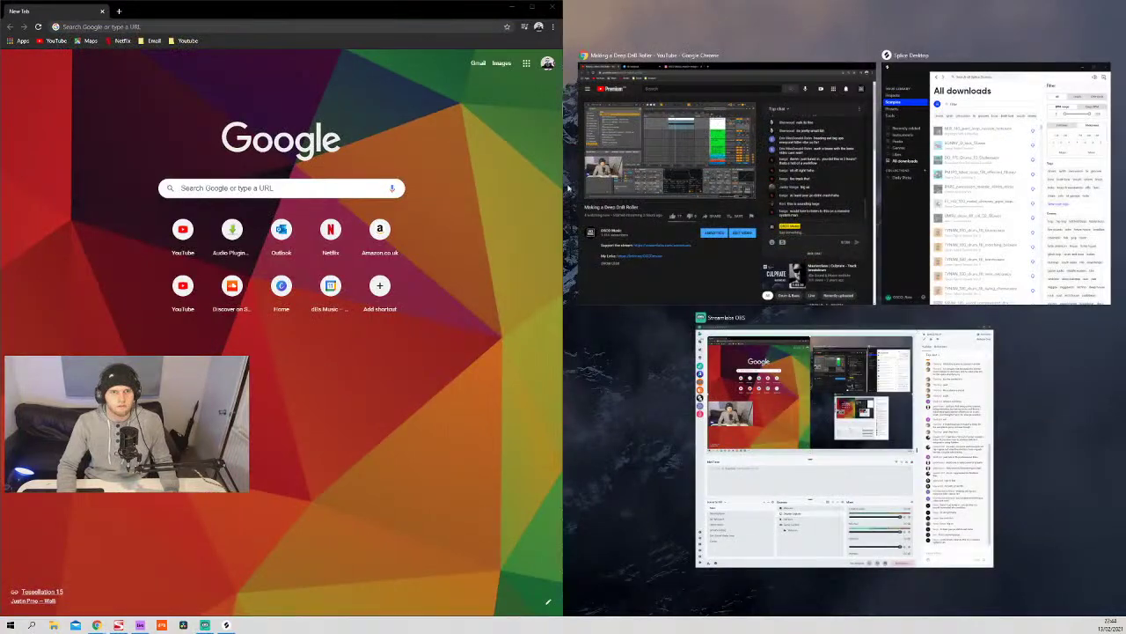
{"action": "left_click", "coordinate": [532, 6]}
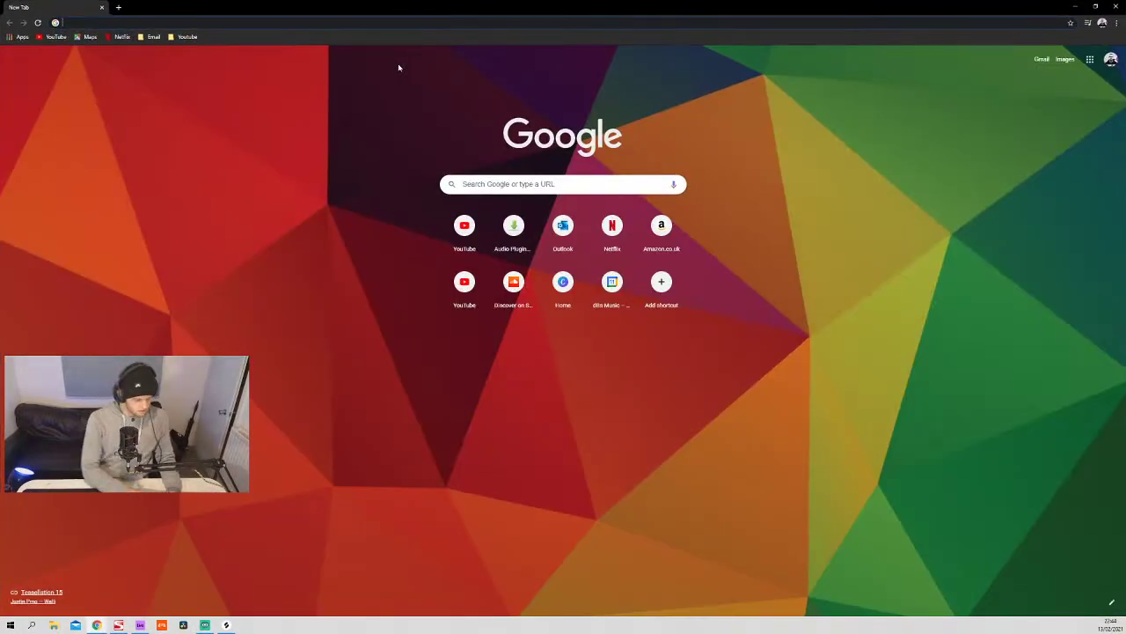
{"action": "type", "text": "ableton ssa"}
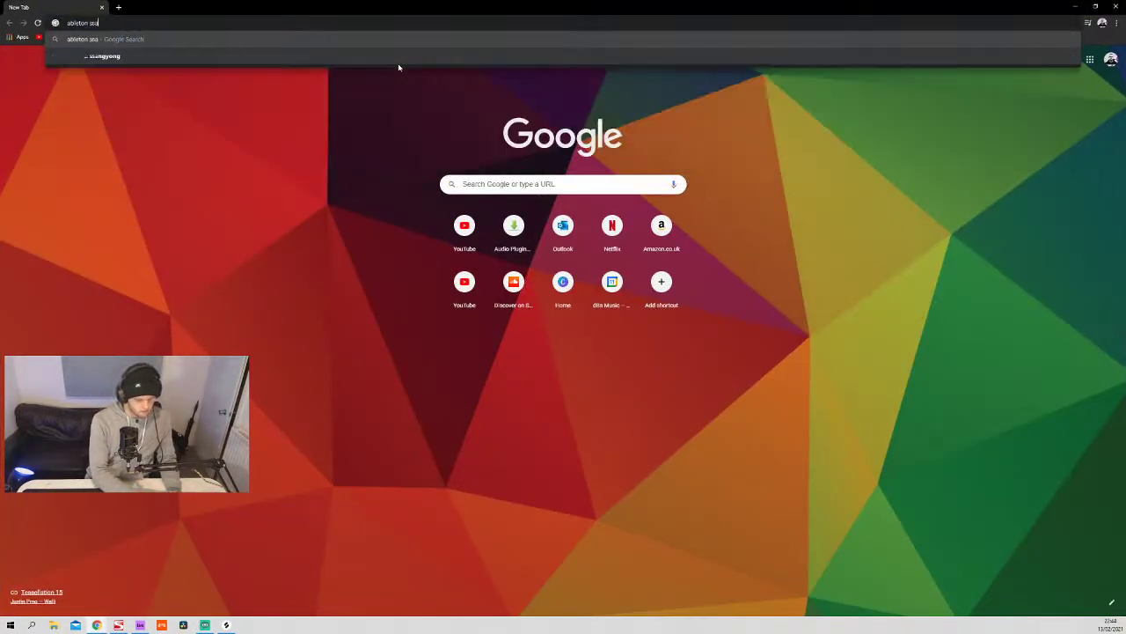
{"action": "key", "text": "BackSpace"}
{"action": "key", "text": "BackSpace"}
{"action": "type", "text": "aturatore"}
{"action": "key", "text": "Return"}
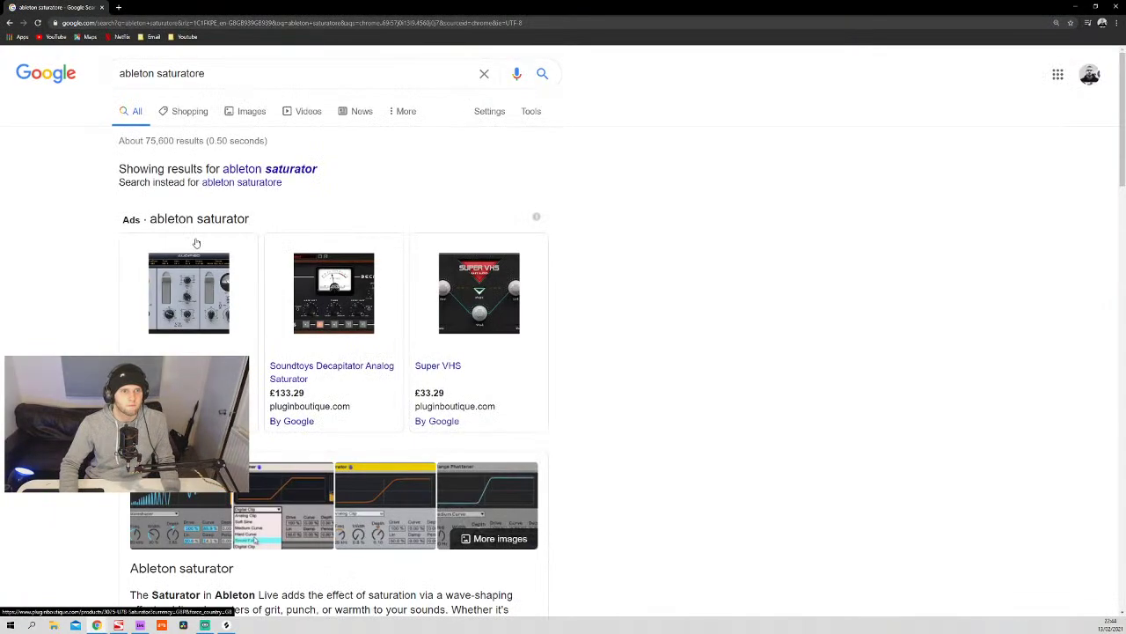
- Open the pianoforproducers.com Saturator article and read how the shaping curve modes treat the input signal
{"action": "scroll", "coordinate": [198, 277], "scroll_direction": "down", "scroll_amount": 5}
{"action": "scroll", "coordinate": [184, 279], "scroll_direction": "up", "scroll_amount": 2}
{"action": "left_click", "coordinate": [222, 329]}
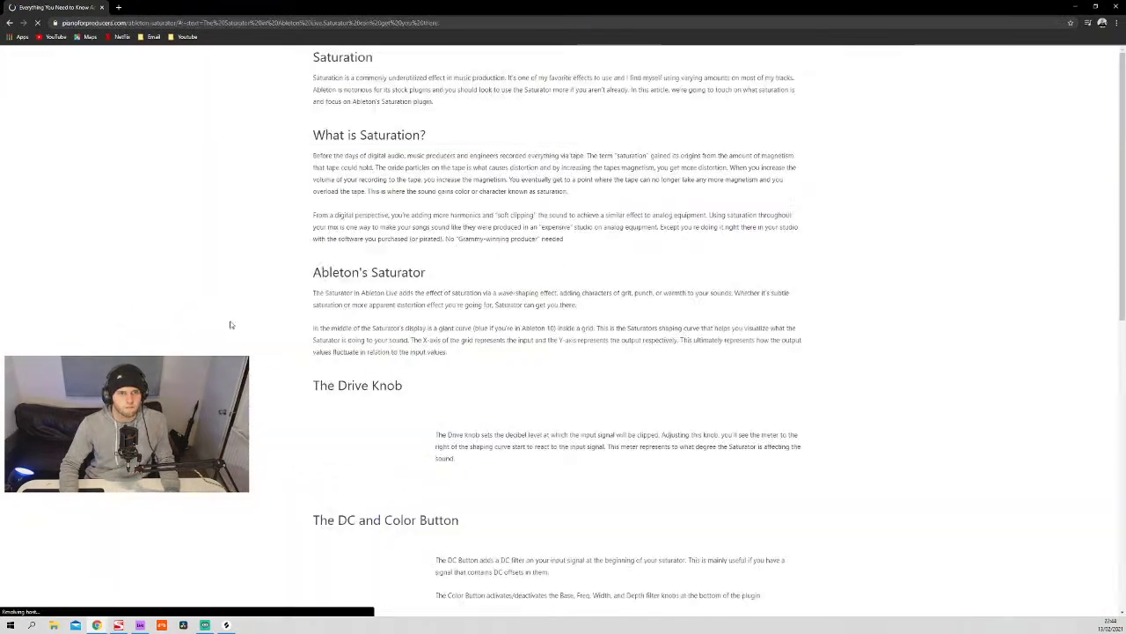
{"action": "scroll", "coordinate": [352, 287], "scroll_direction": "down", "scroll_amount": 2}
{"action": "scroll", "coordinate": [383, 293], "scroll_direction": "down", "scroll_amount": 5}
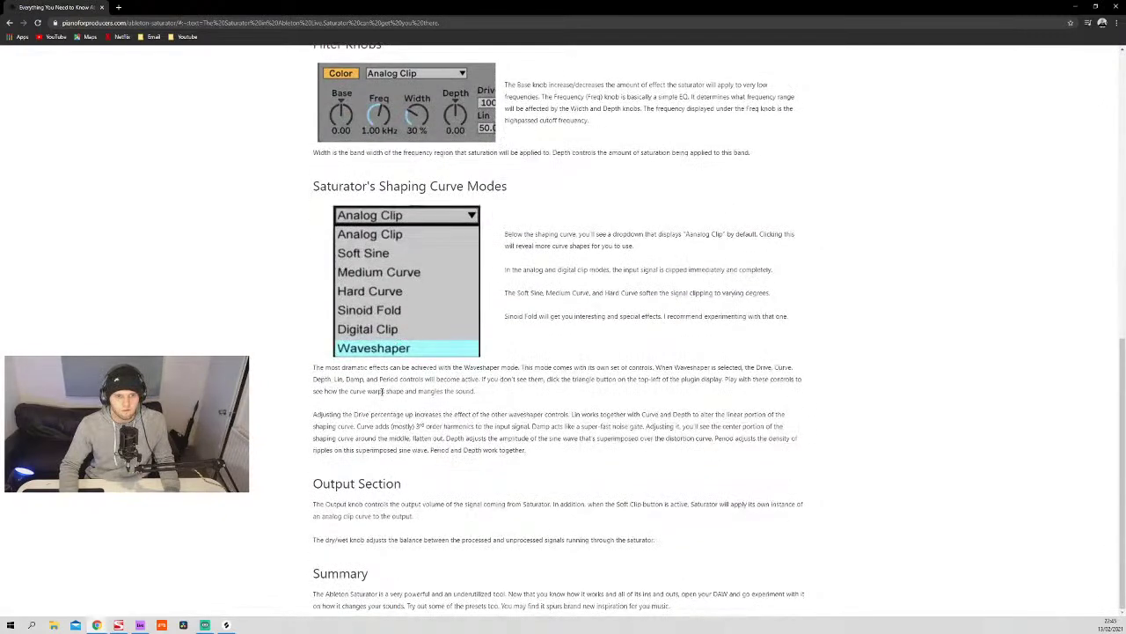
{"action": "left_click_drag", "start_coordinate": [505, 270], "coordinate": [675, 266]}
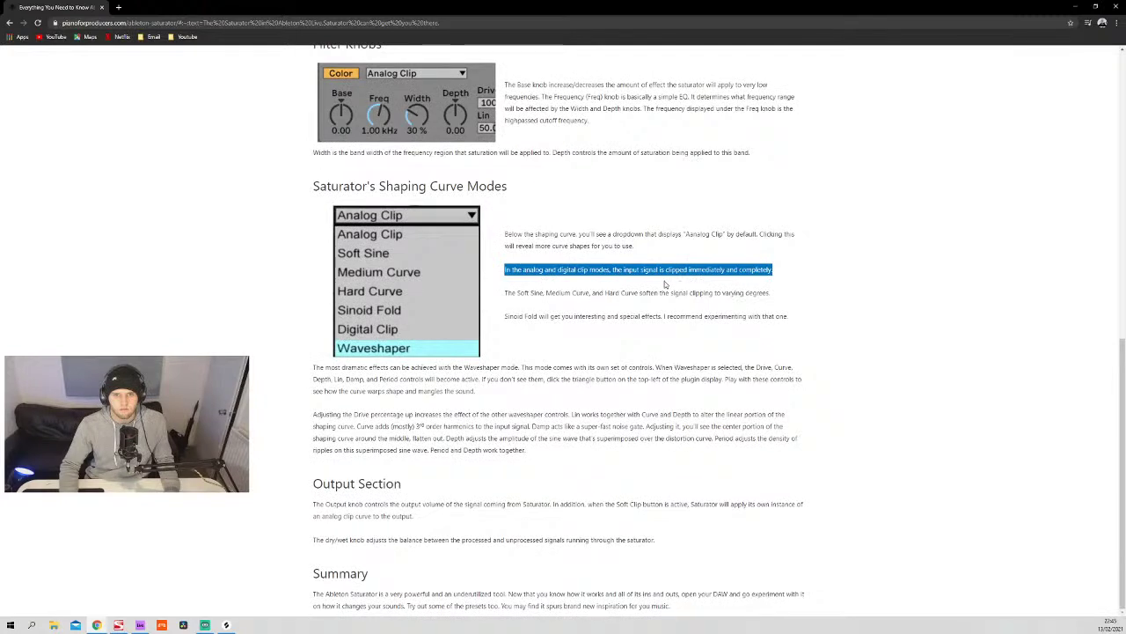
{"action": "left_click", "coordinate": [611, 269]}
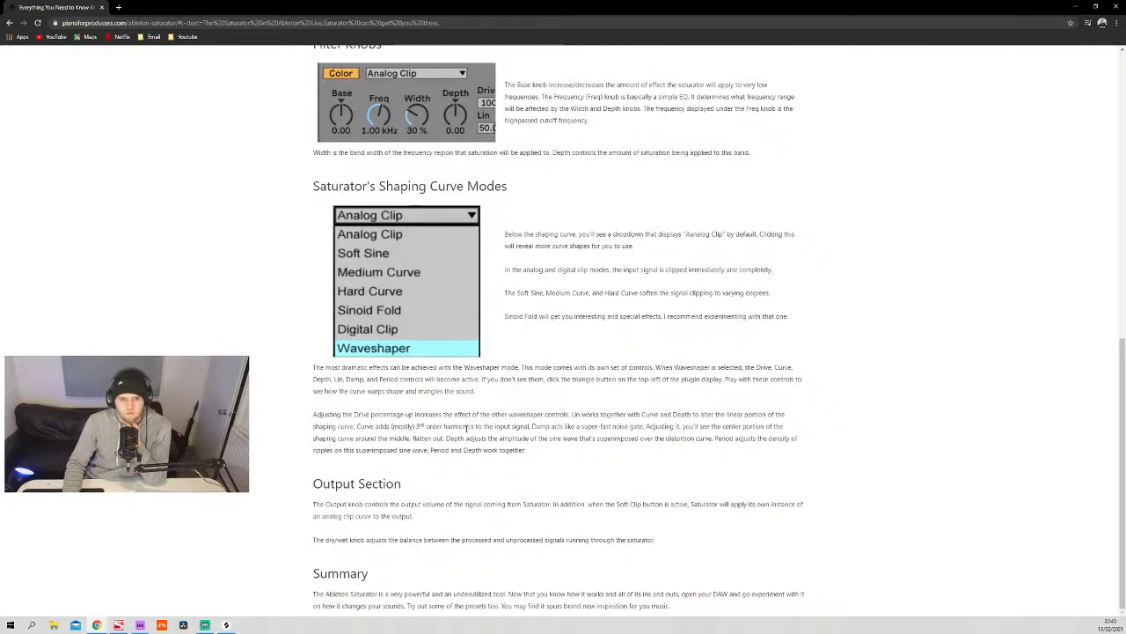
- Return to Ableton Live and set the Saturator to Waveshaper with drive 9.71 dB, frequency 1.00 kHz, width 6.2 % and depth 0.00
{"action": "key", "text": "alt+Tab"}
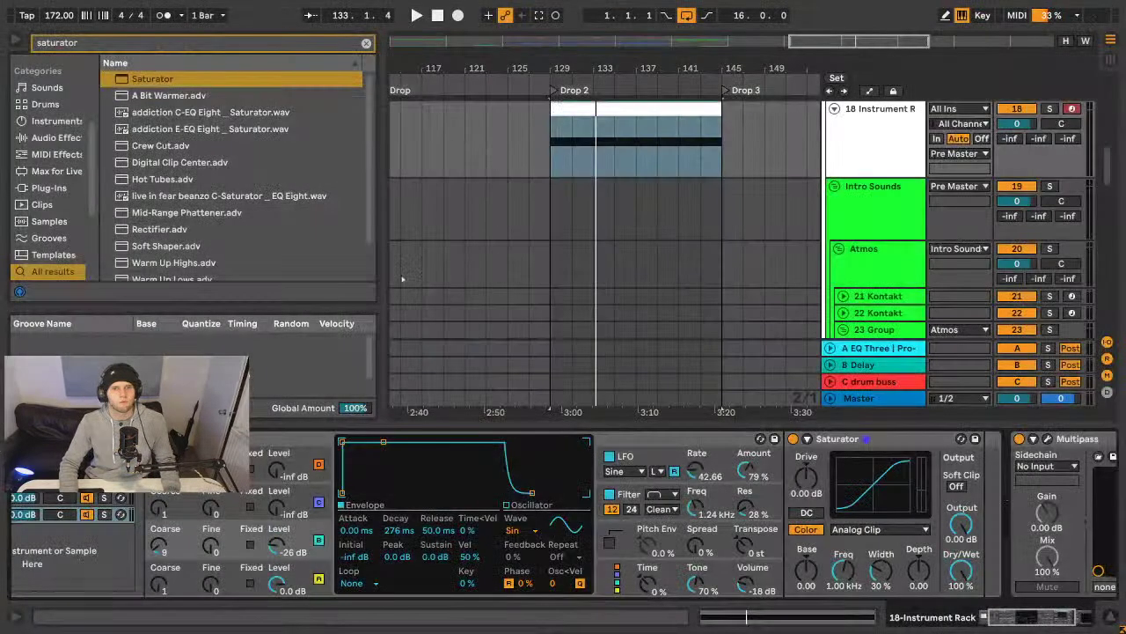
{"action": "left_click", "coordinate": [880, 528]}
{"action": "left_click", "coordinate": [872, 517]}
{"action": "key", "text": "space"}
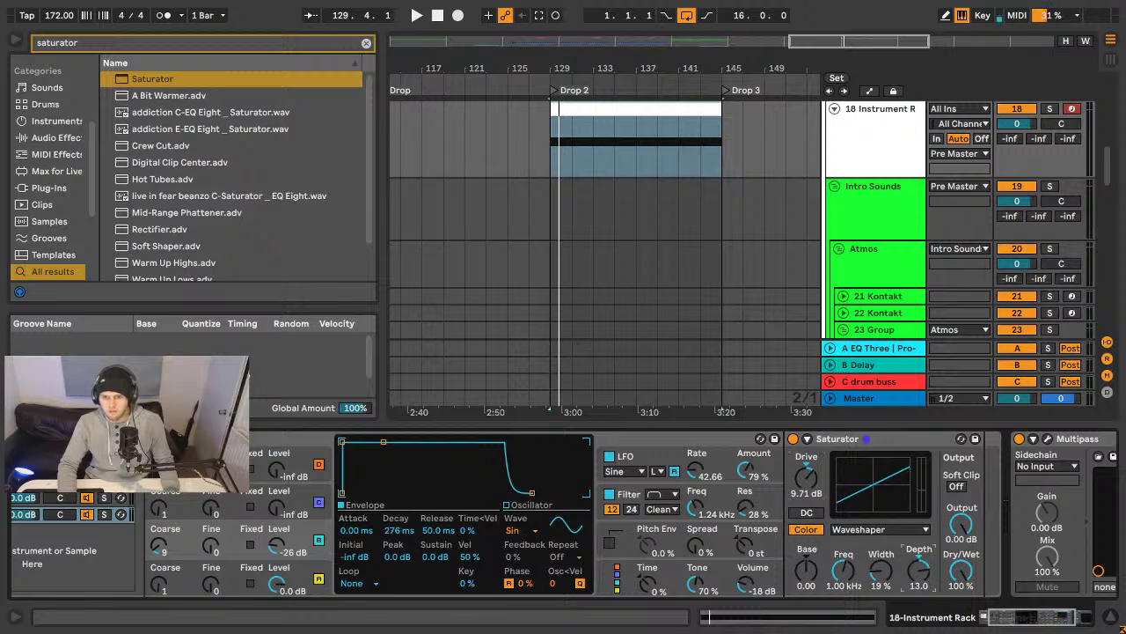
{"action": "key", "text": "Delete"}
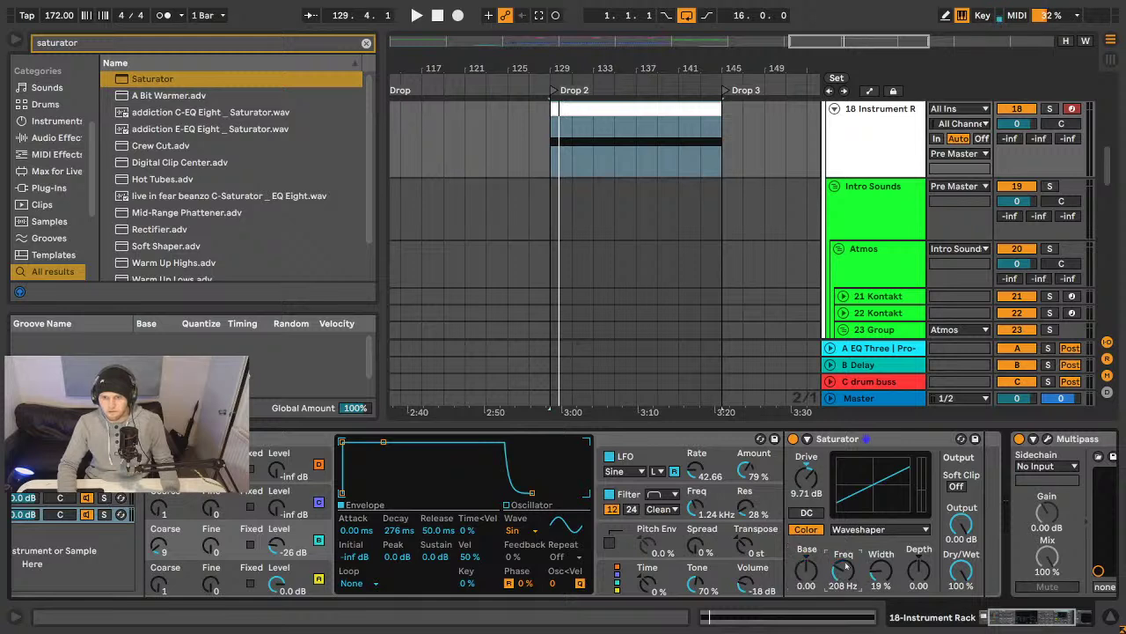
{"action": "left_click_drag", "start_coordinate": [874, 585], "coordinate": [873, 555]}
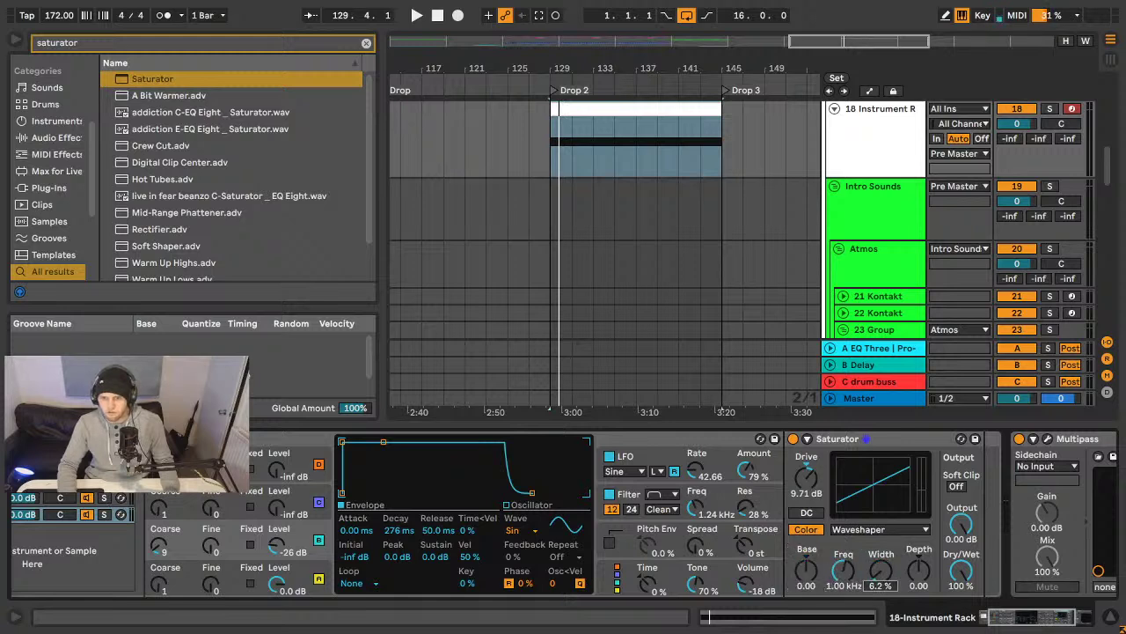
- Set the Saturator's width to 46 %, reveal its extra waveshaper parameters and audition the bass
{"action": "left_click", "coordinate": [880, 529]}
{"action": "left_click", "coordinate": [898, 513]}
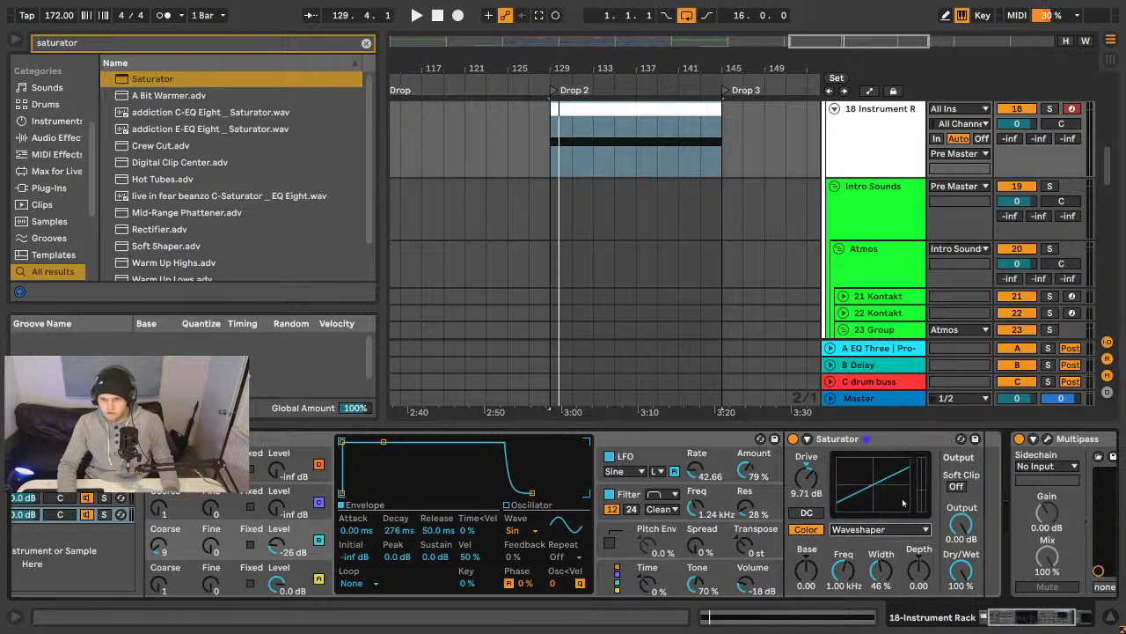
{"action": "left_click", "coordinate": [807, 438]}
{"action": "mouse_move", "coordinate": [992, 558]}
{"action": "left_mouse_down"}
{"action": "mouse_move", "coordinate": [991, 505]}
{"action": "mouse_move", "coordinate": [991, 563]}
{"action": "left_mouse_up"}
{"action": "key", "text": "space"}
{"action": "scroll", "coordinate": [984, 479], "scroll_direction": "down", "scroll_amount": 5}
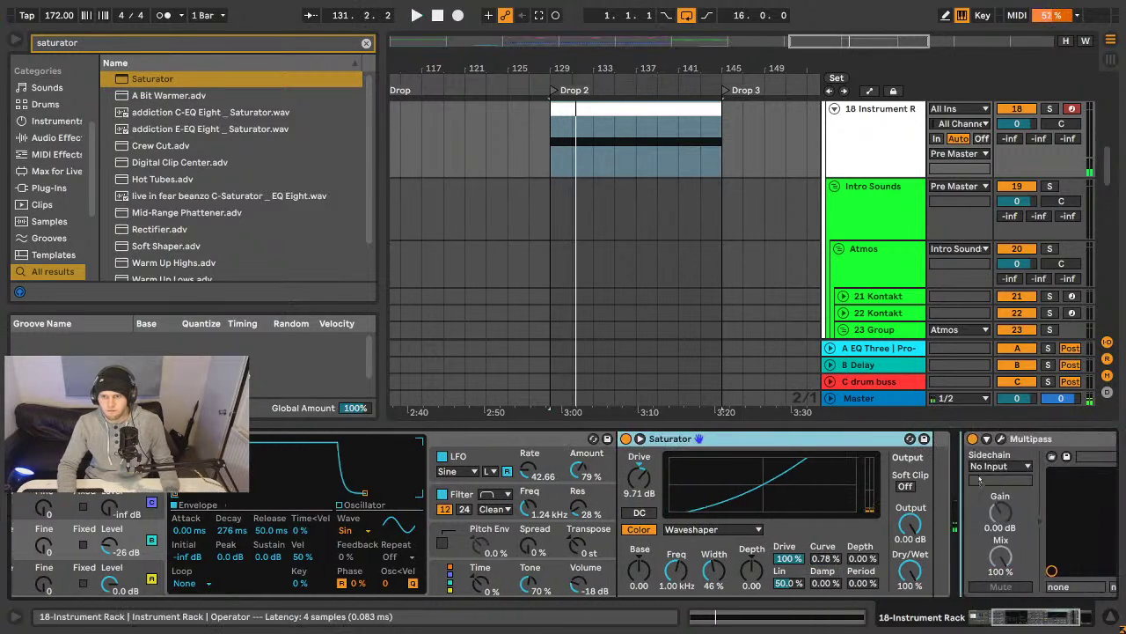
{"action": "scroll", "coordinate": [954, 528], "scroll_direction": "up", "scroll_amount": 1}
{"action": "key", "text": "space"}
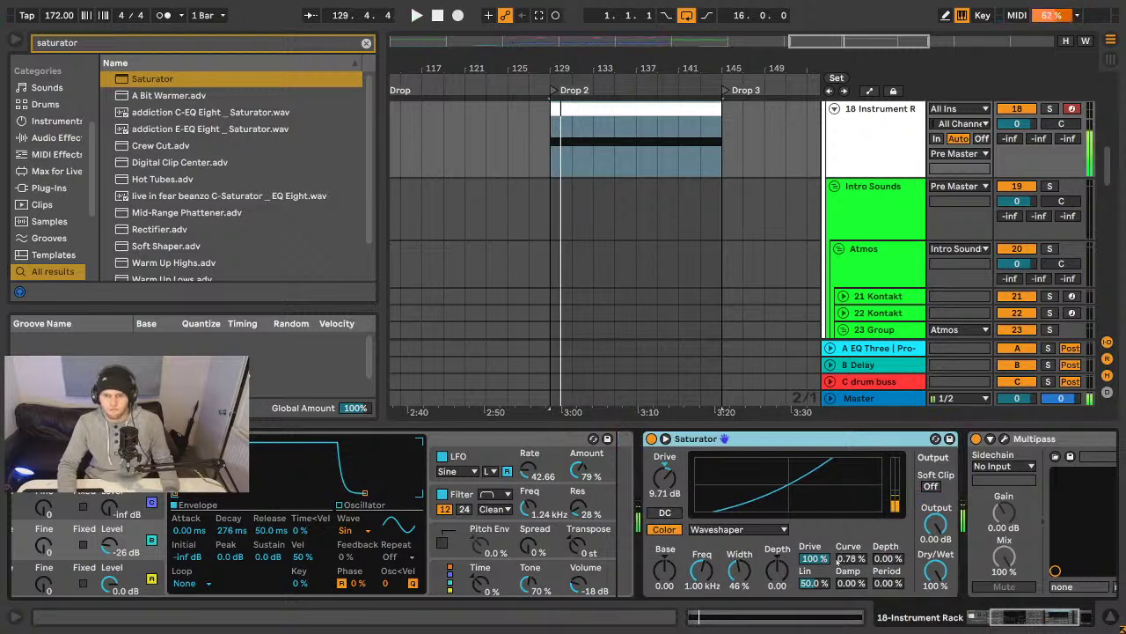
- Set the Saturator's waveshaper drive to 35.2 % and curve to 43.0 % while auditioning the bass
{"action": "left_click_drag", "start_coordinate": [824, 559], "coordinate": [824, 607]}
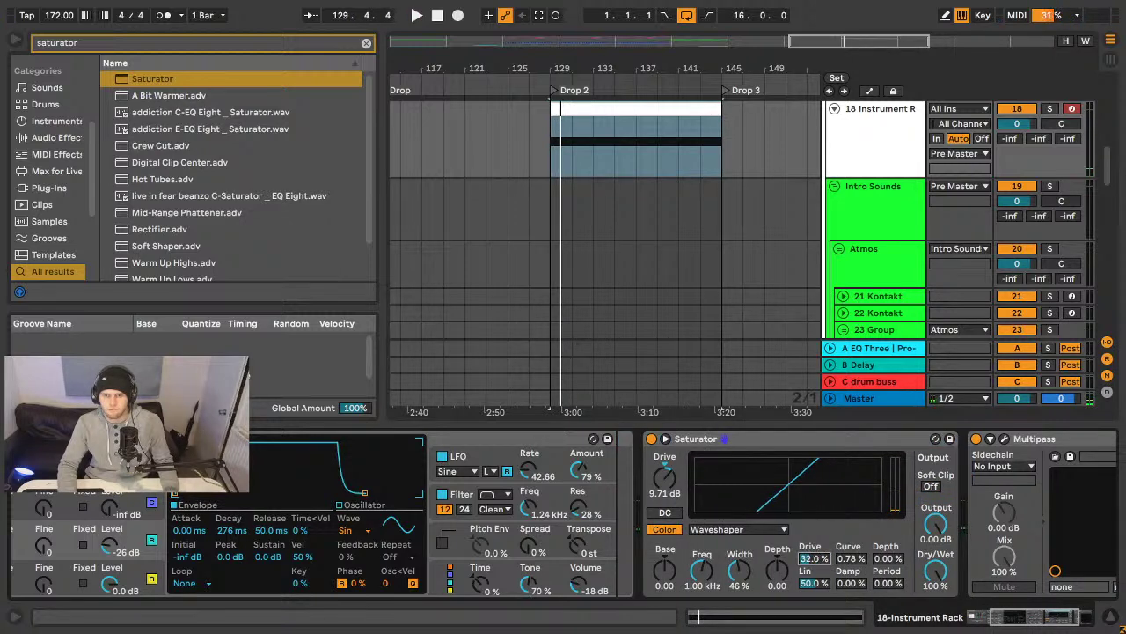
{"action": "left_click_drag", "start_coordinate": [861, 558], "coordinate": [861, 528]}
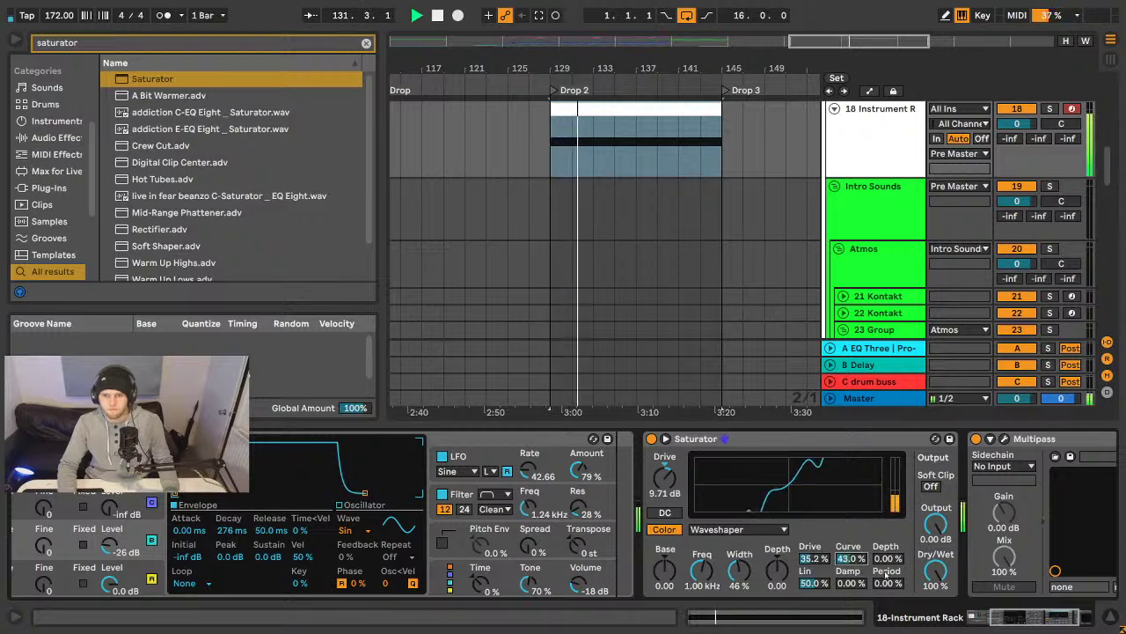
{"action": "key", "text": "space"}
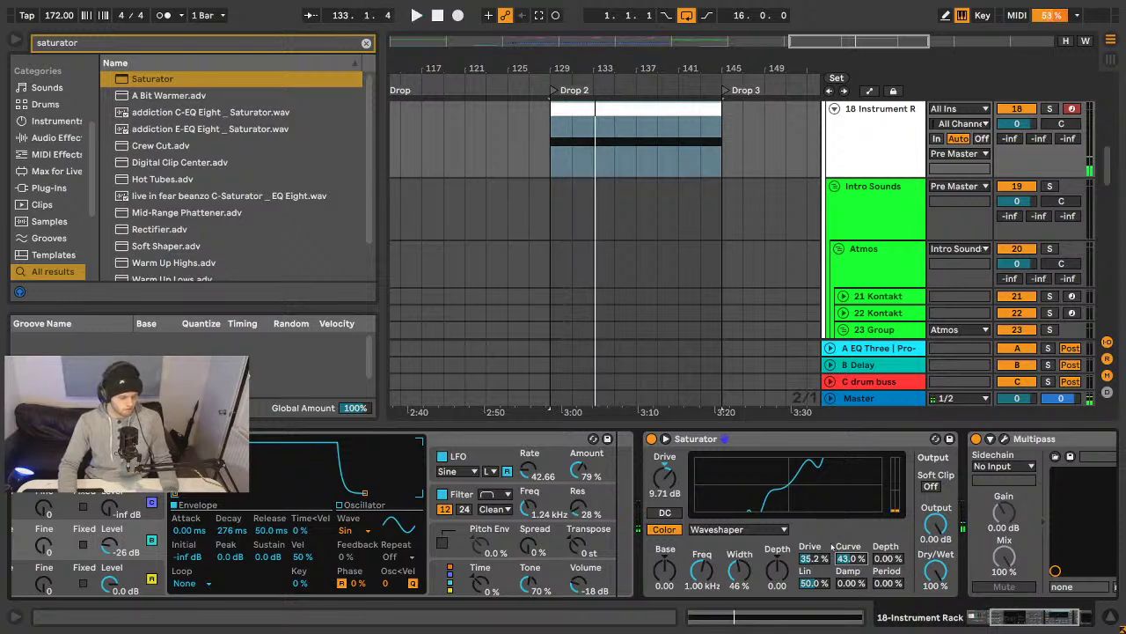
- Search the device library for "amp" and insert an Amp between the Saturator and Multipass
{"action": "key", "text": "ctrl+f"}
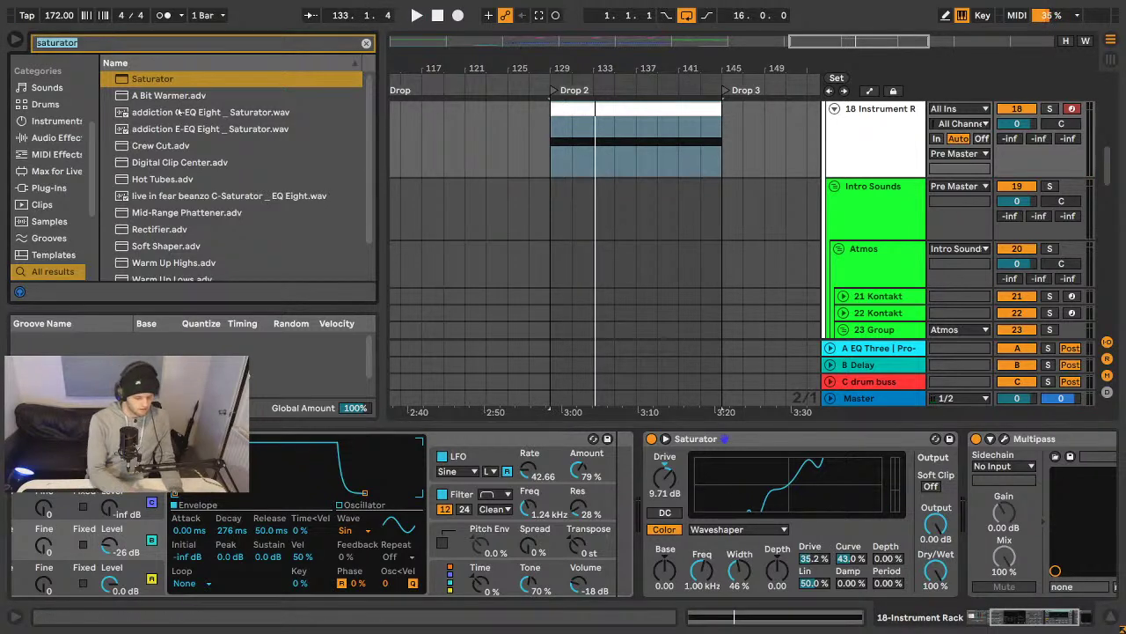
{"action": "type", "text": "amp"}
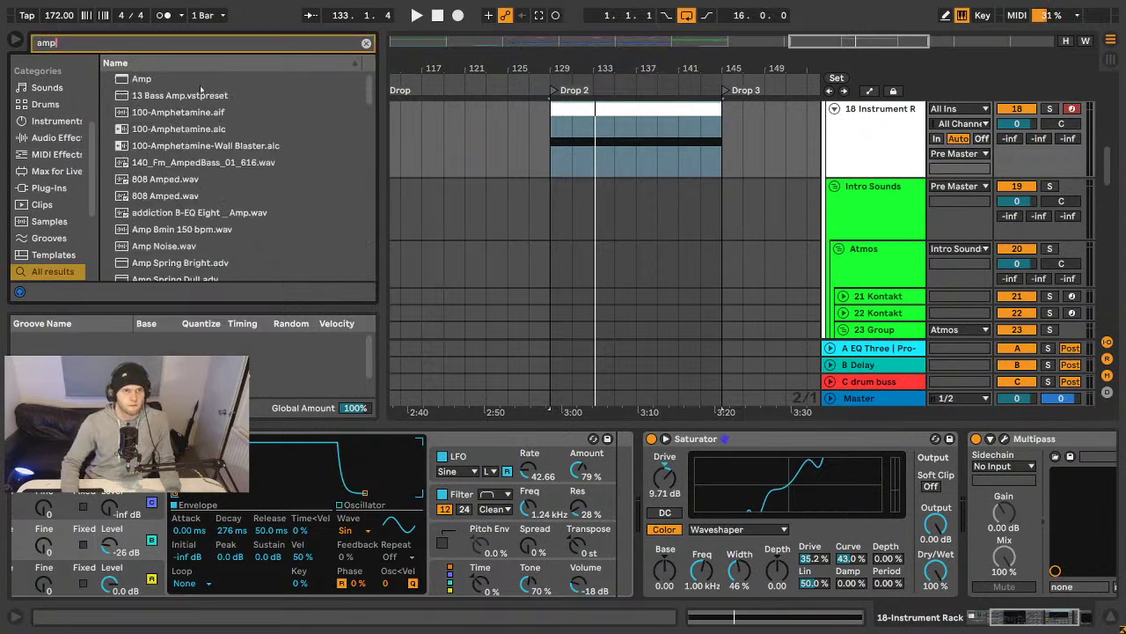
{"action": "key", "text": "Down"}
{"action": "left_click_drag", "start_coordinate": [144, 80], "coordinate": [954, 486]}
{"action": "left_click", "coordinate": [1033, 620]}
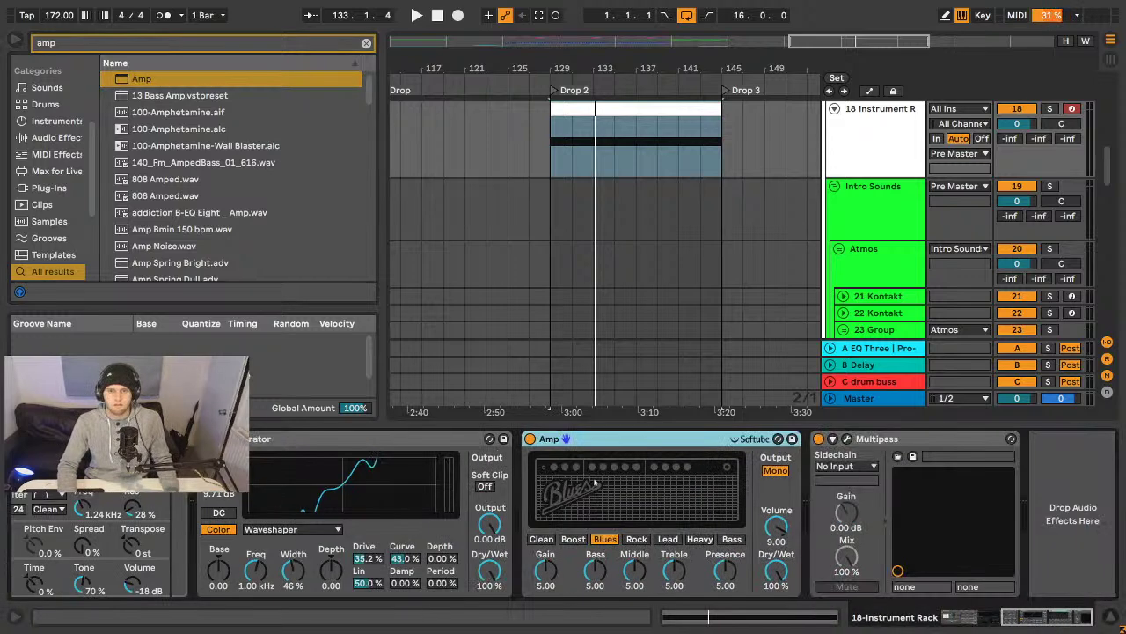
- Try placing the Saturator and Amp after Multipass, and return Multipass to the end of the chain
{"action": "left_click", "coordinate": [419, 439]}
{"action": "left_click_drag", "start_coordinate": [588, 468], "coordinate": [1004, 490]}
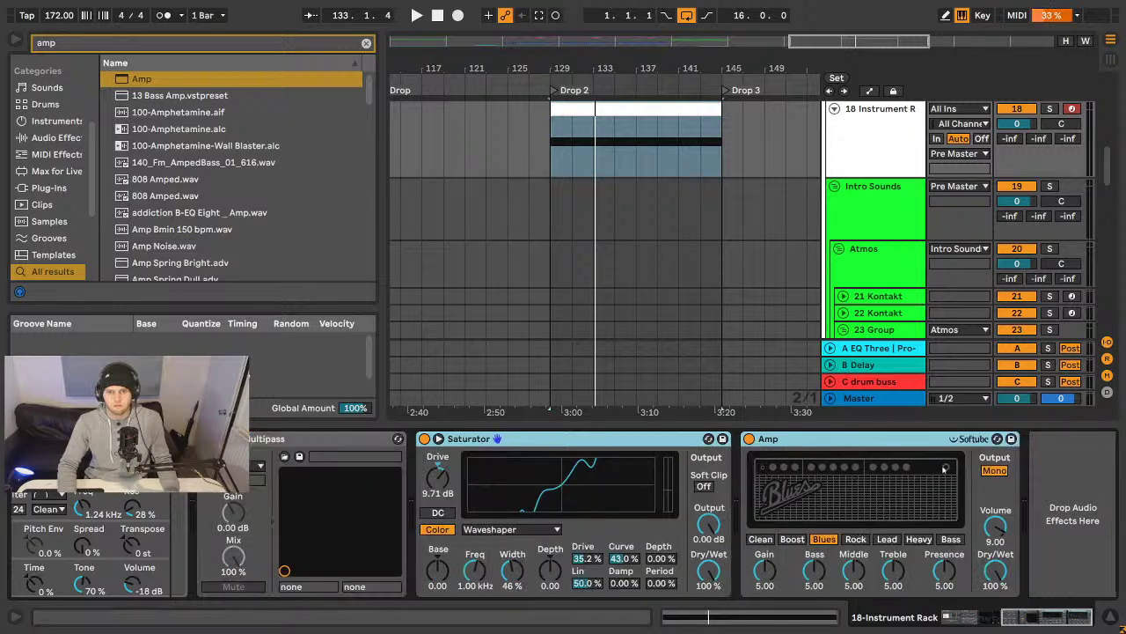
{"action": "left_click", "coordinate": [994, 471]}
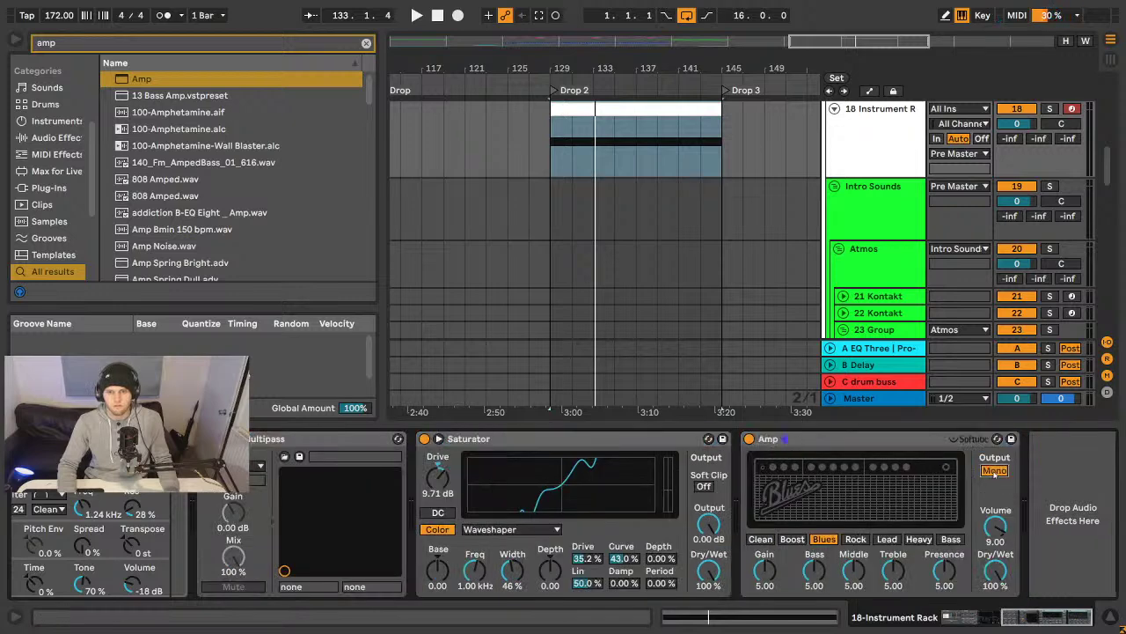
{"action": "left_click", "coordinate": [588, 440]}
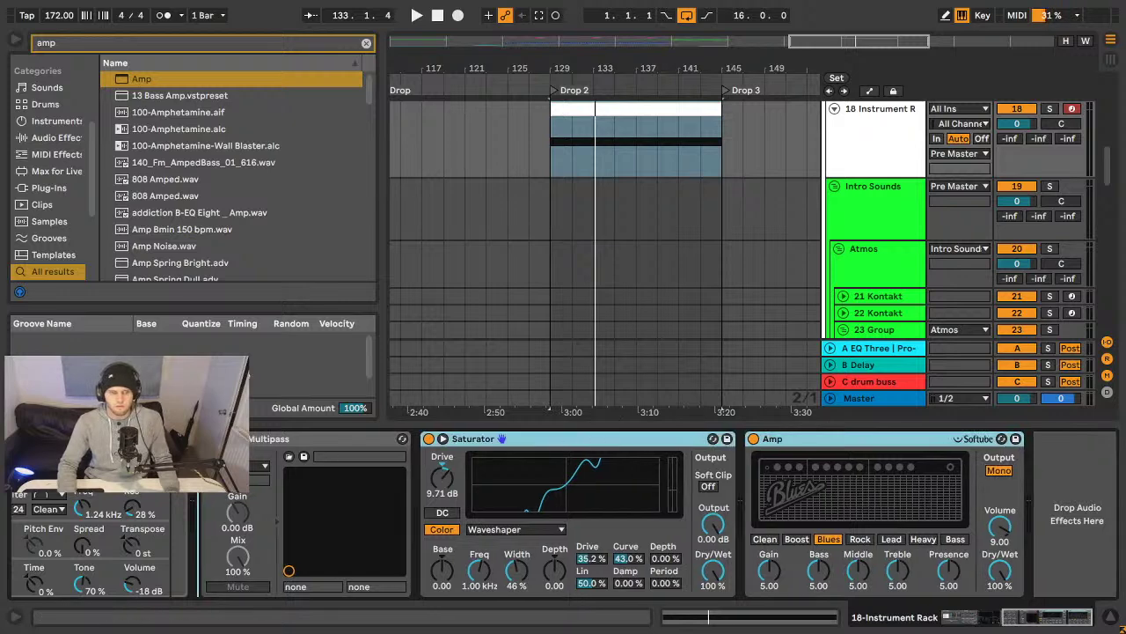
{"action": "left_click_drag", "start_coordinate": [305, 480], "coordinate": [767, 554]}
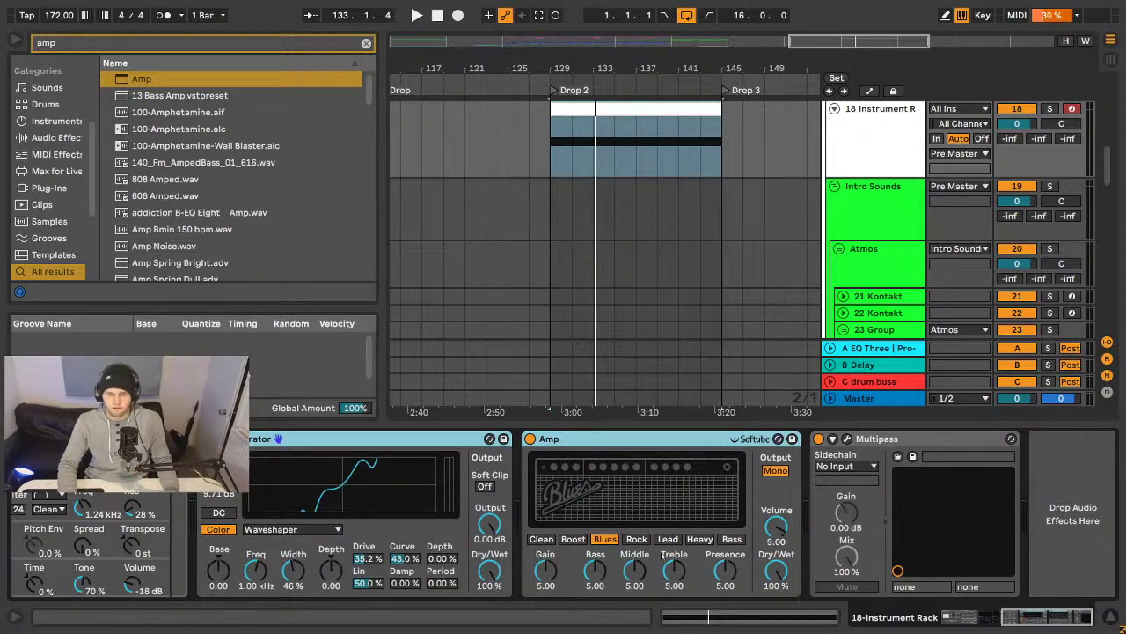
- Try different Amp models, settle on Boost and audition the bass
{"action": "left_click", "coordinate": [692, 540]}
{"action": "left_click", "coordinate": [552, 540]}
{"action": "left_click", "coordinate": [579, 540]}
{"action": "mouse_move", "coordinate": [771, 573]}
{"action": "left_mouse_down"}
{"action": "mouse_move", "coordinate": [778, 591]}
{"action": "mouse_move", "coordinate": [779, 573]}
{"action": "left_mouse_up"}
{"action": "key", "text": "space"}
{"action": "key", "text": "space"}
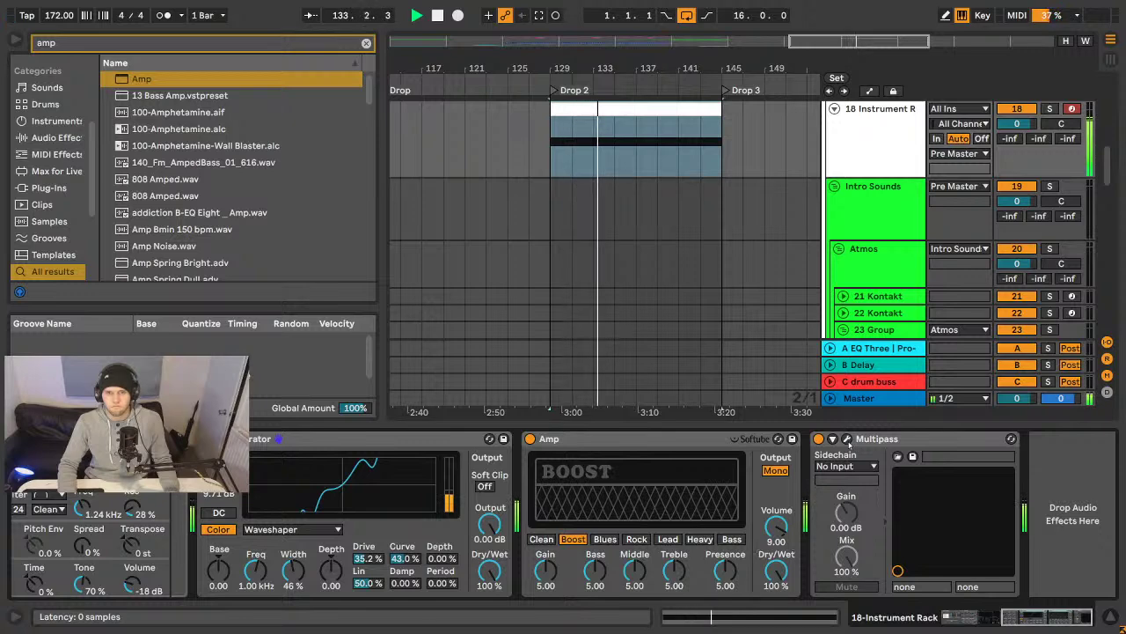
- Open the Multipass interface and add a Gain module set to -8.05 dB in the Pre FX section
{"action": "left_click", "coordinate": [846, 439]}
{"action": "key", "text": "space"}
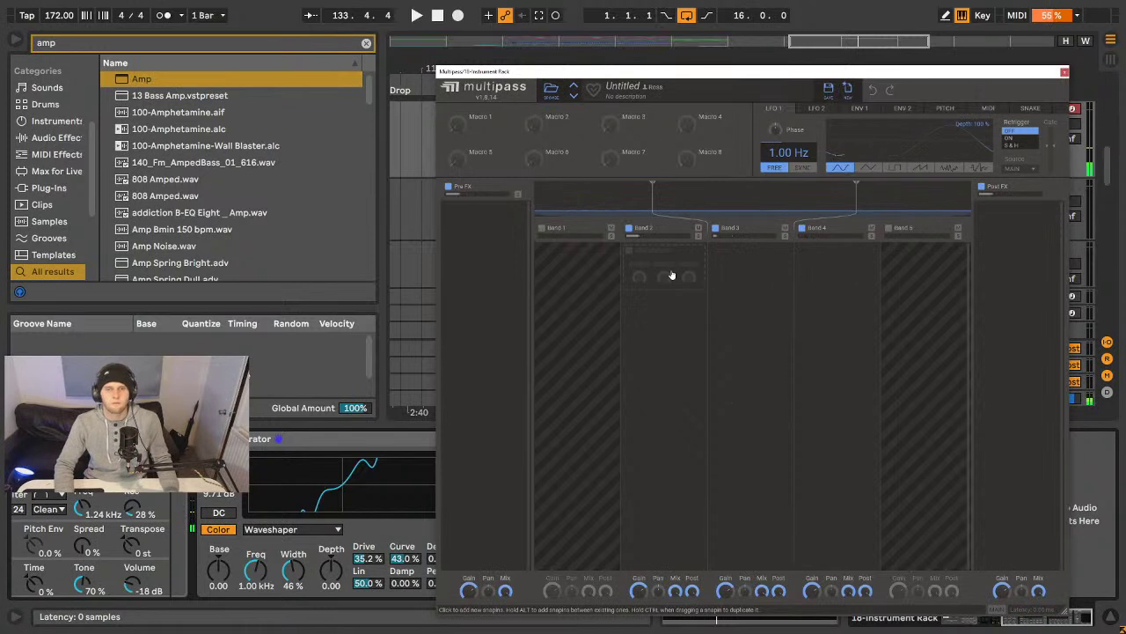
{"action": "left_click", "coordinate": [674, 264]}
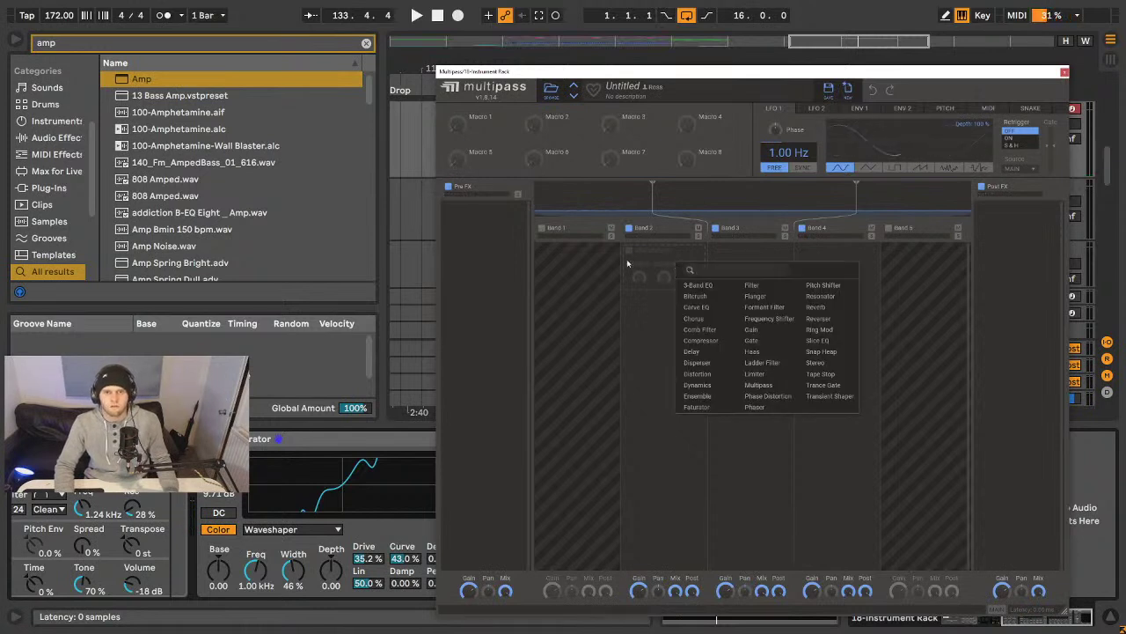
{"action": "left_click", "coordinate": [401, 264]}
{"action": "left_click", "coordinate": [473, 215]}
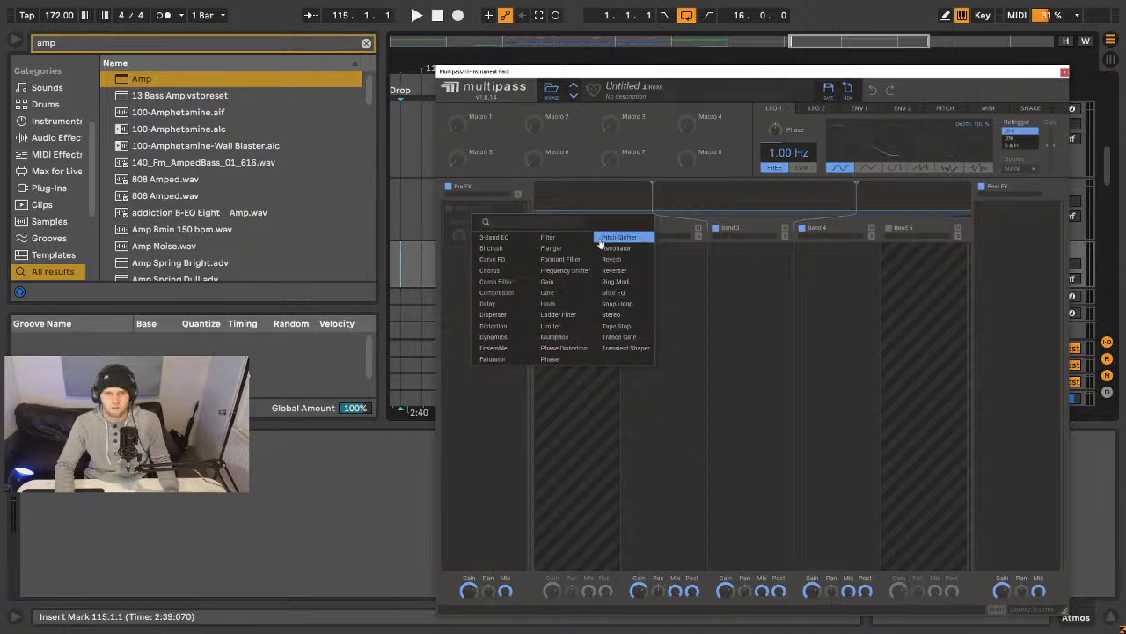
{"action": "left_click", "coordinate": [550, 281]}
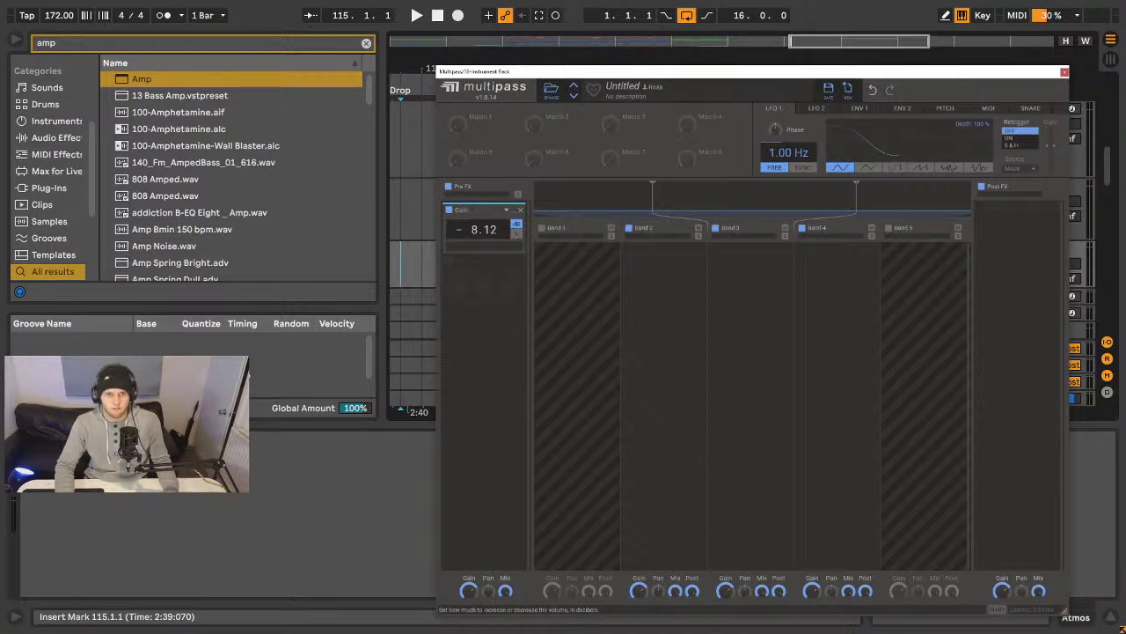
{"action": "left_click_drag", "start_coordinate": [591, 79], "coordinate": [379, 329]}
{"action": "left_click", "coordinate": [633, 140]}
{"action": "left_click_drag", "start_coordinate": [542, 319], "coordinate": [598, 40]}
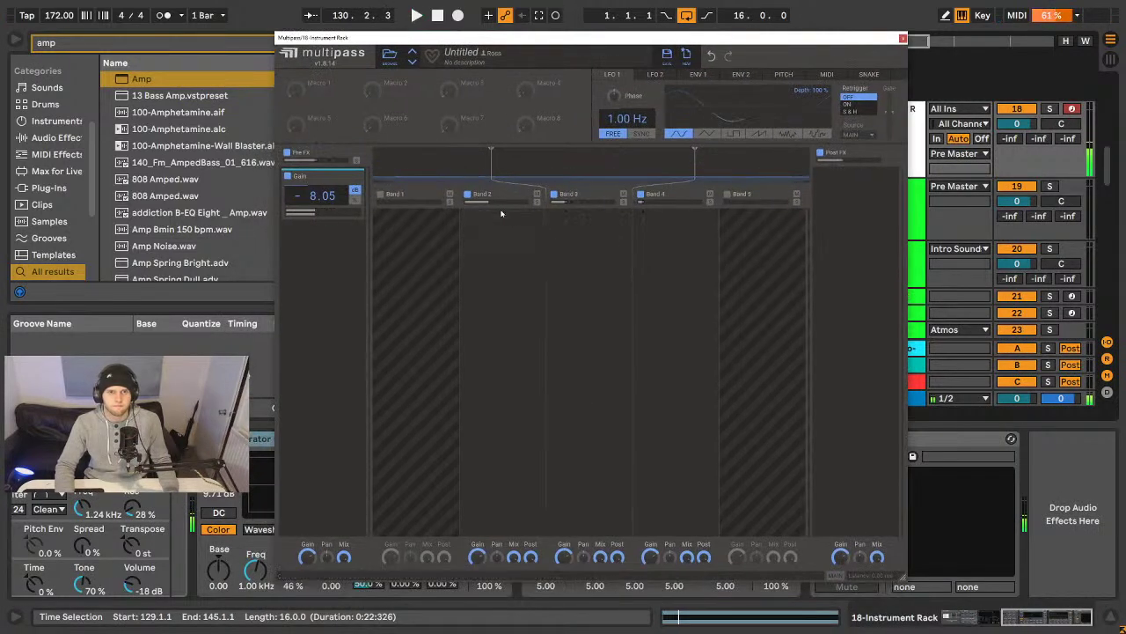
- Add a nested Multipass, a Distortion and a Limiter to the Post FX section
{"action": "left_click", "coordinate": [874, 188]}
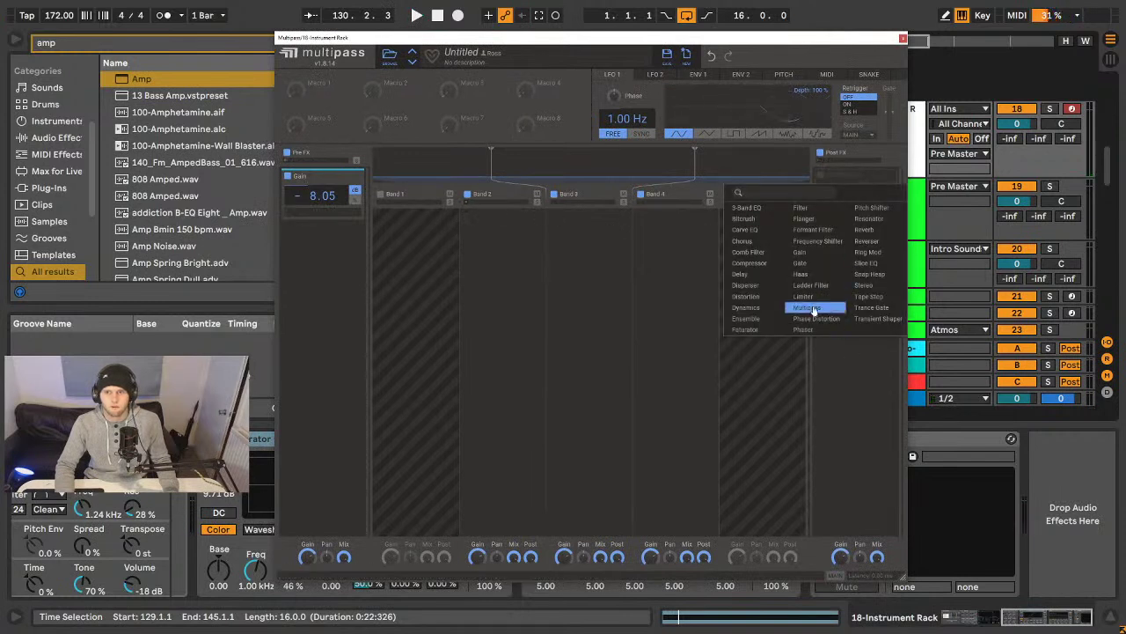
{"action": "left_click", "coordinate": [814, 307]}
{"action": "left_click", "coordinate": [855, 289]}
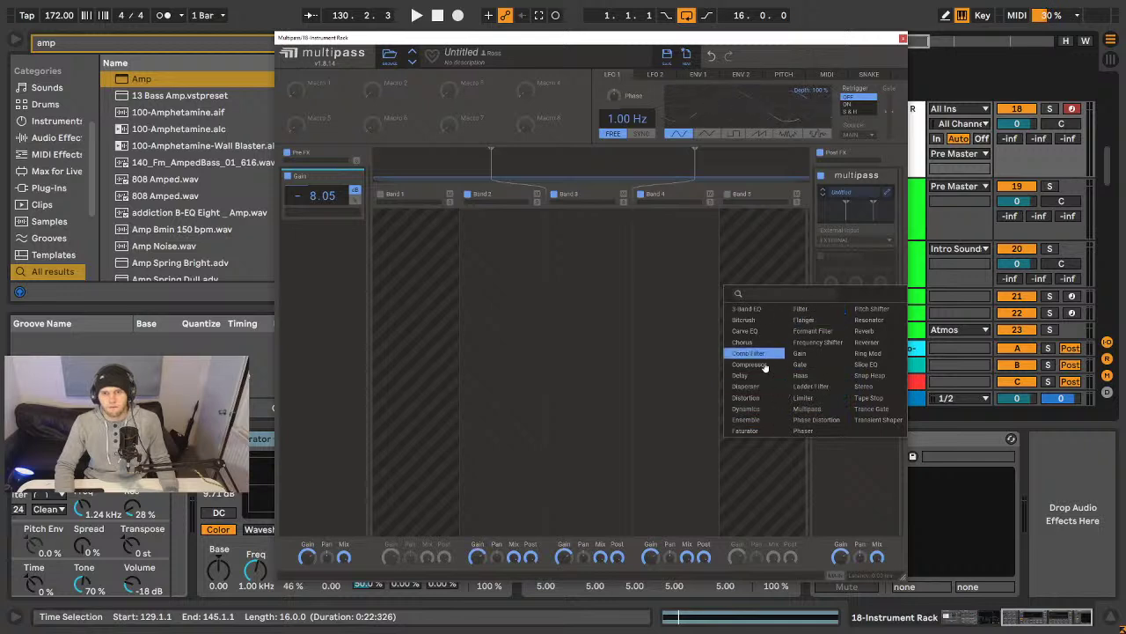
{"action": "left_click", "coordinate": [746, 401]}
{"action": "left_click", "coordinate": [856, 368]}
{"action": "left_click", "coordinate": [803, 492]}
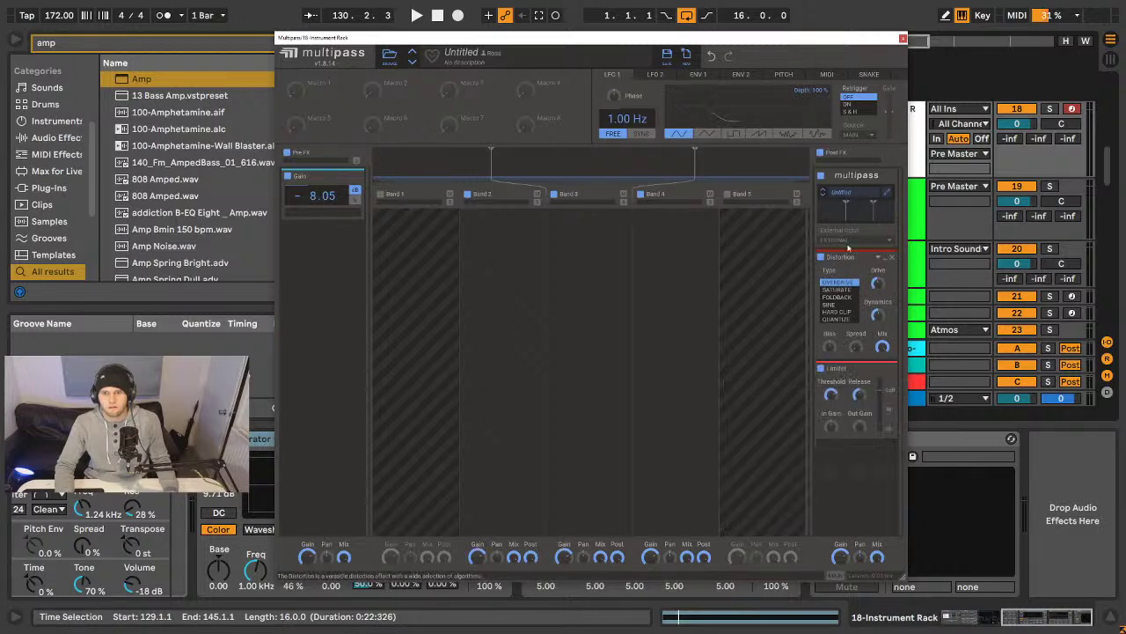
- Load the N.O.T.T. factory preset from the Dynamics category into the nested Multipass and audition the result
{"action": "left_click", "coordinate": [887, 193]}
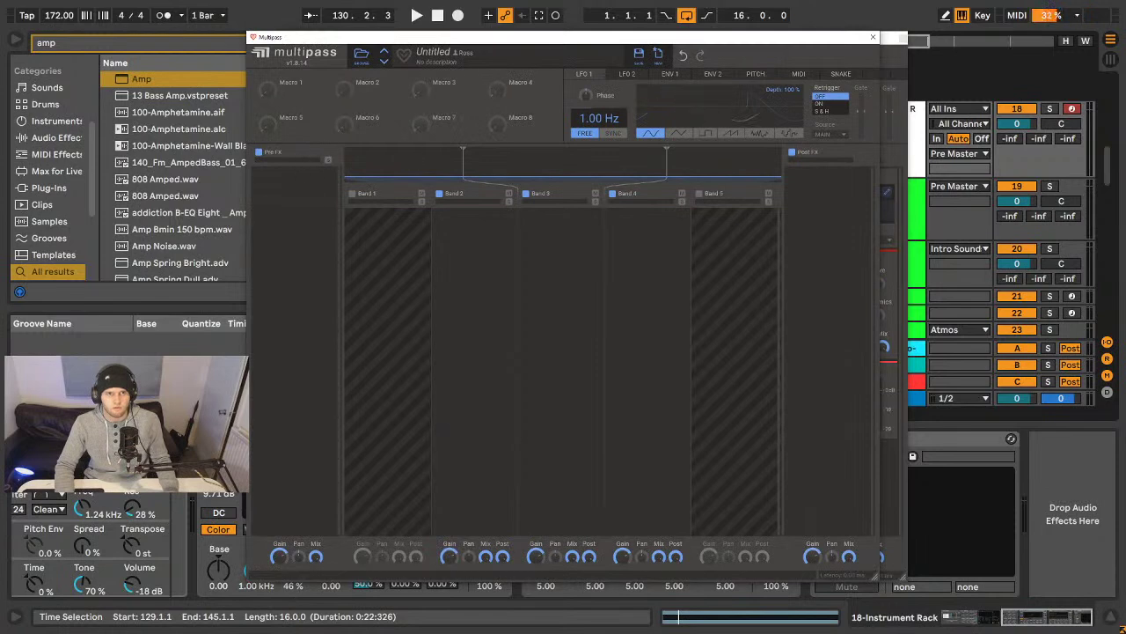
{"action": "left_click", "coordinate": [361, 55]}
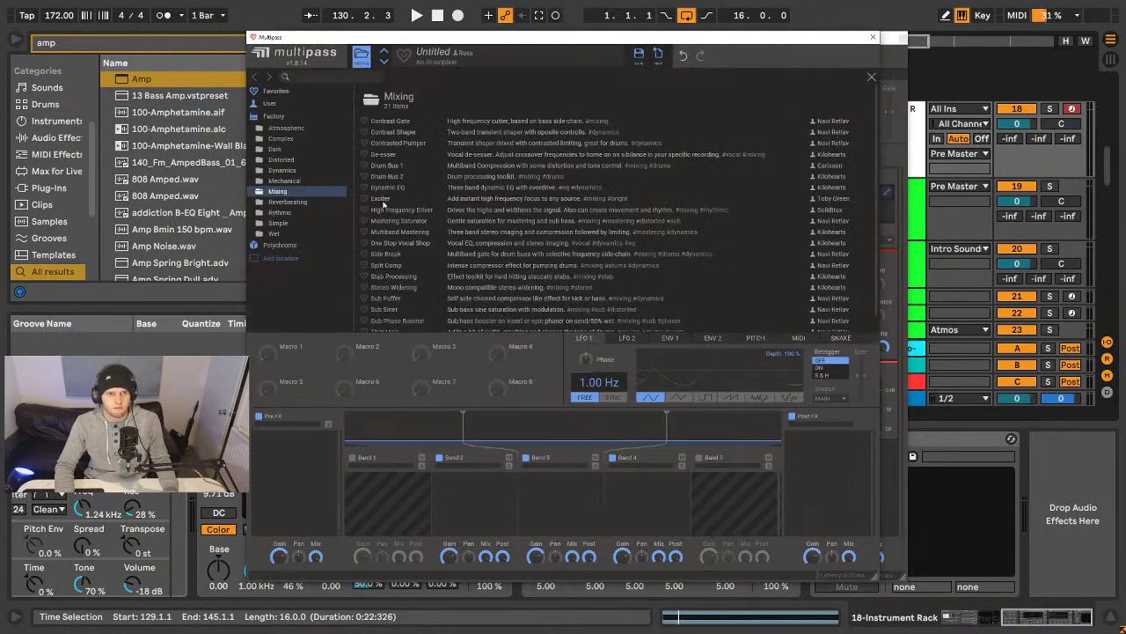
{"action": "left_click", "coordinate": [280, 170]}
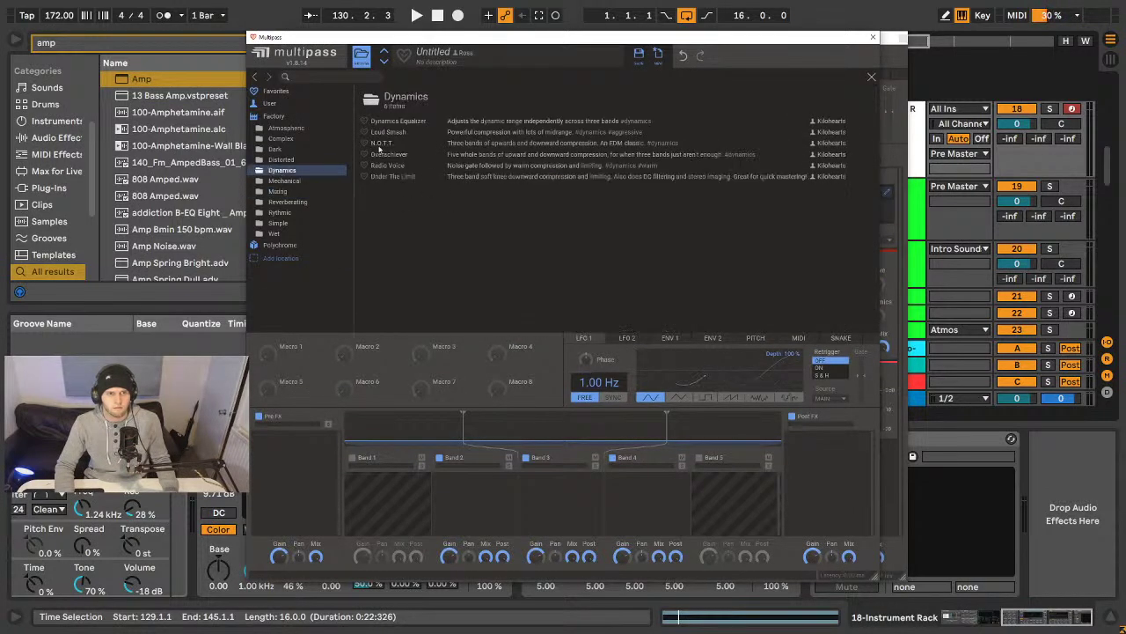
{"action": "left_click", "coordinate": [379, 144]}
{"action": "left_click", "coordinate": [871, 77]}
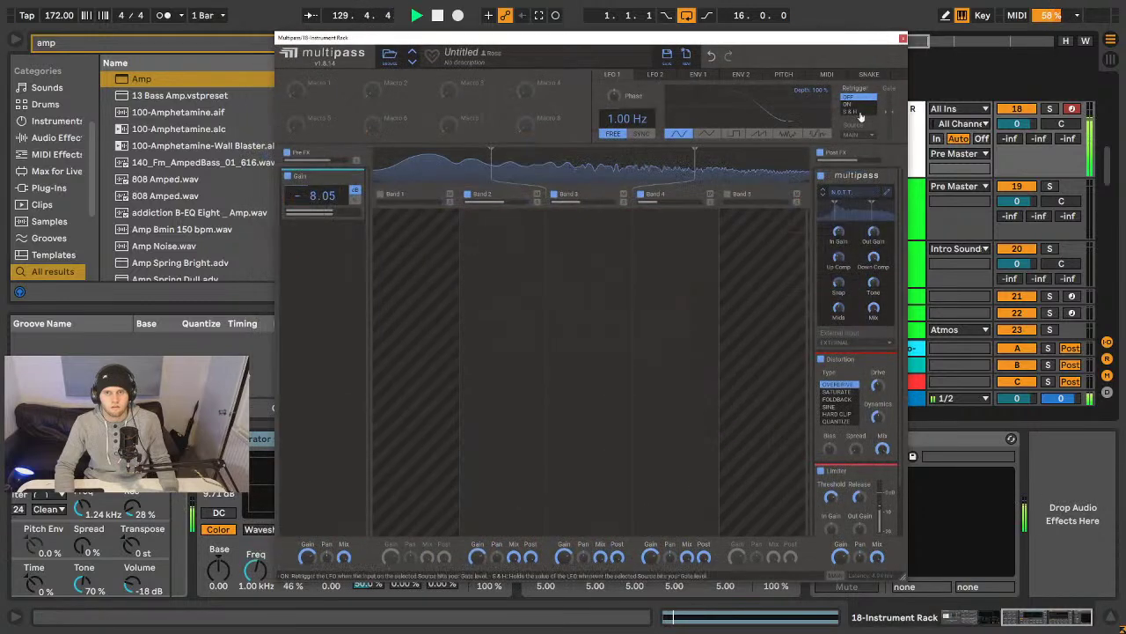
{"action": "key", "text": "space"}
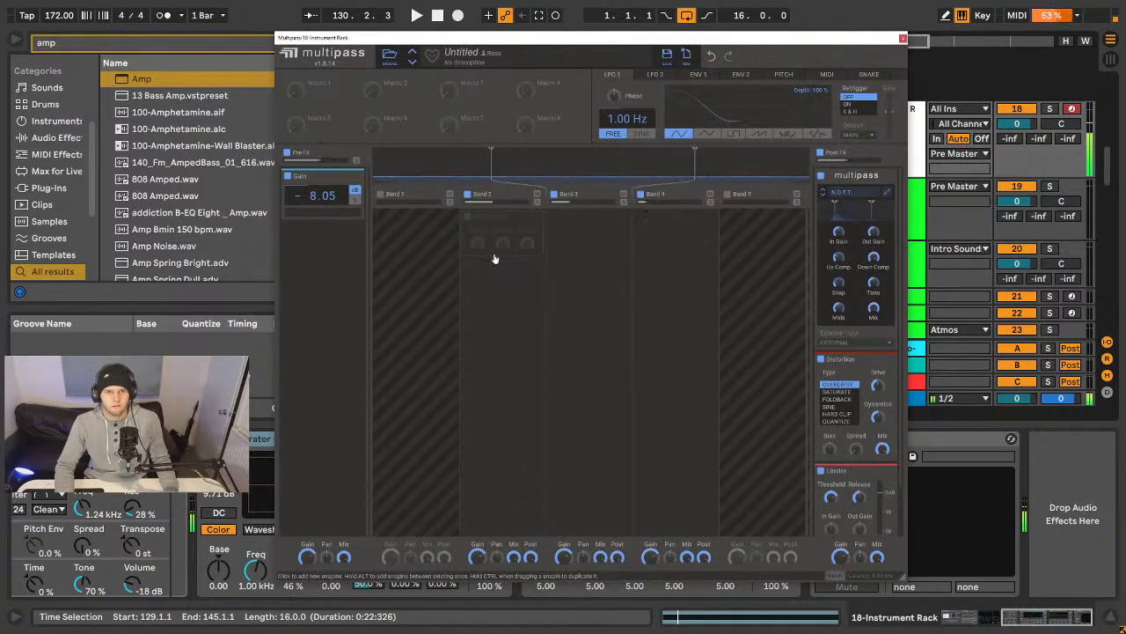
- Add a Filter after the Gain in the Pre FX section and set it to the notch type
{"action": "left_click", "coordinate": [324, 236]}
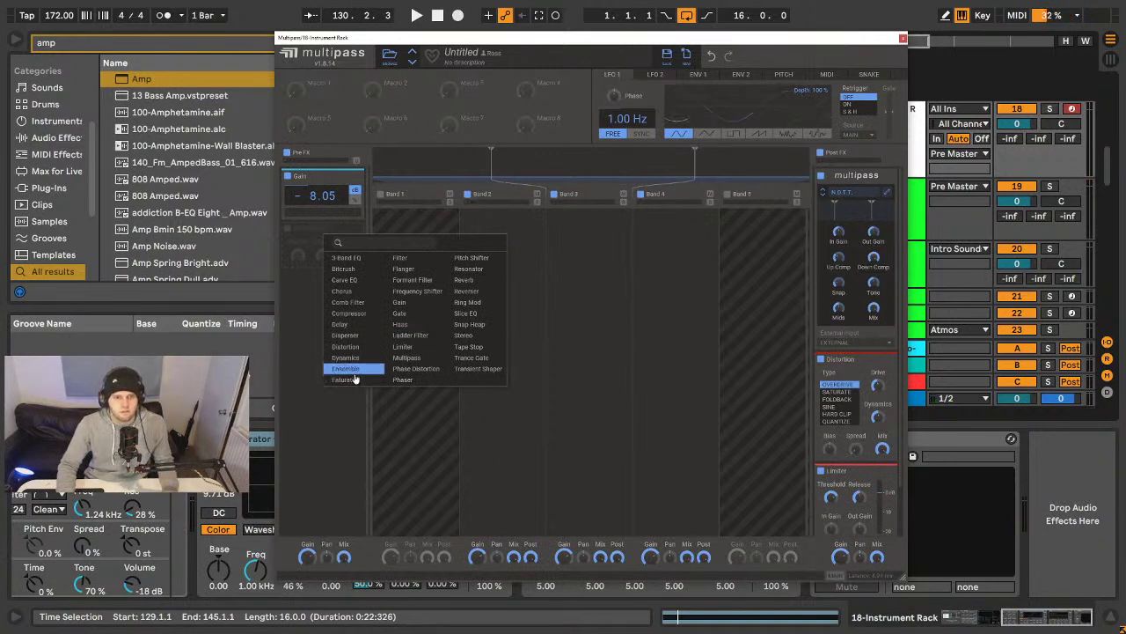
{"action": "left_click", "coordinate": [407, 258]}
{"action": "left_click", "coordinate": [323, 282]}
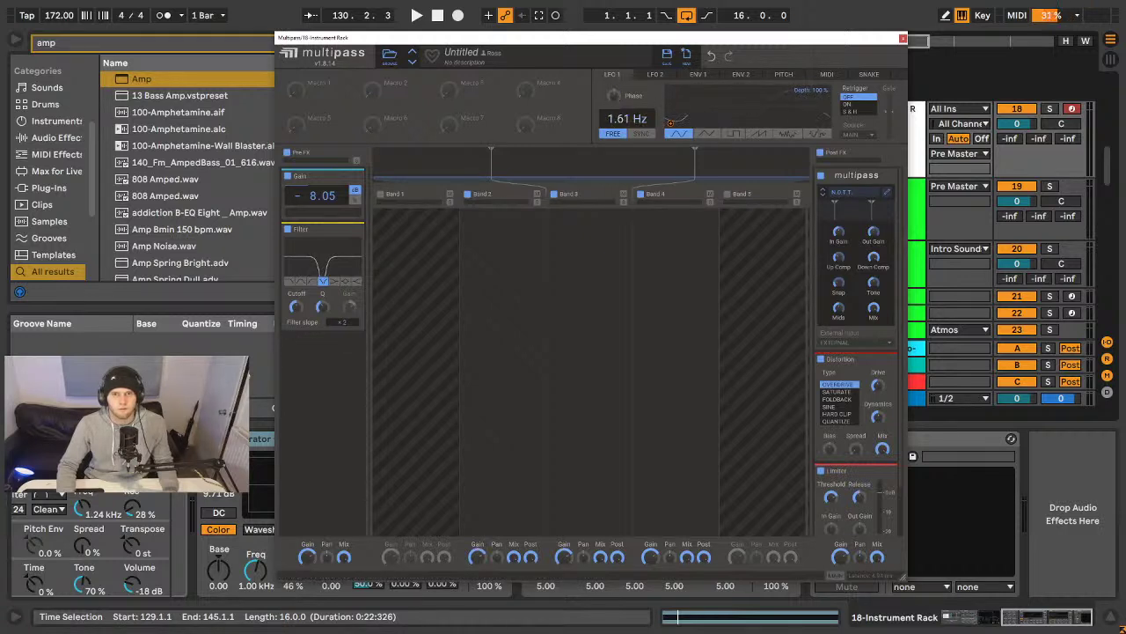
- Assign LFO 1 to the notch filter's cutoff and set the LFO rate to 0.36 Hz during playback
{"action": "left_click_drag", "start_coordinate": [627, 118], "coordinate": [480, 209]}
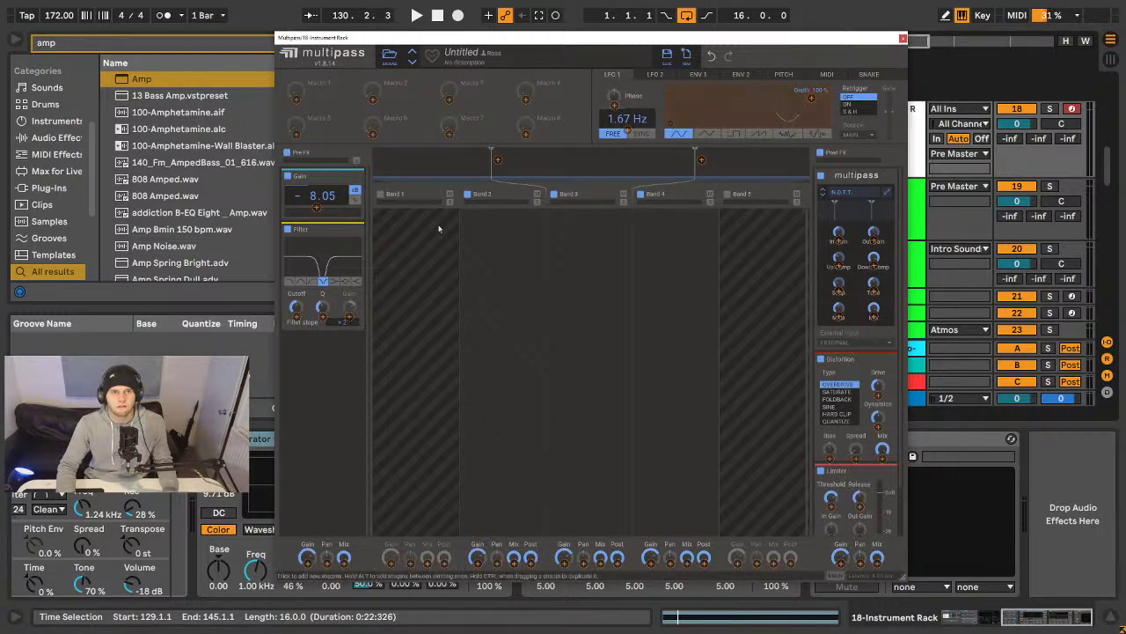
{"action": "left_click_drag", "start_coordinate": [334, 317], "coordinate": [297, 310]}
{"action": "key", "text": "space"}
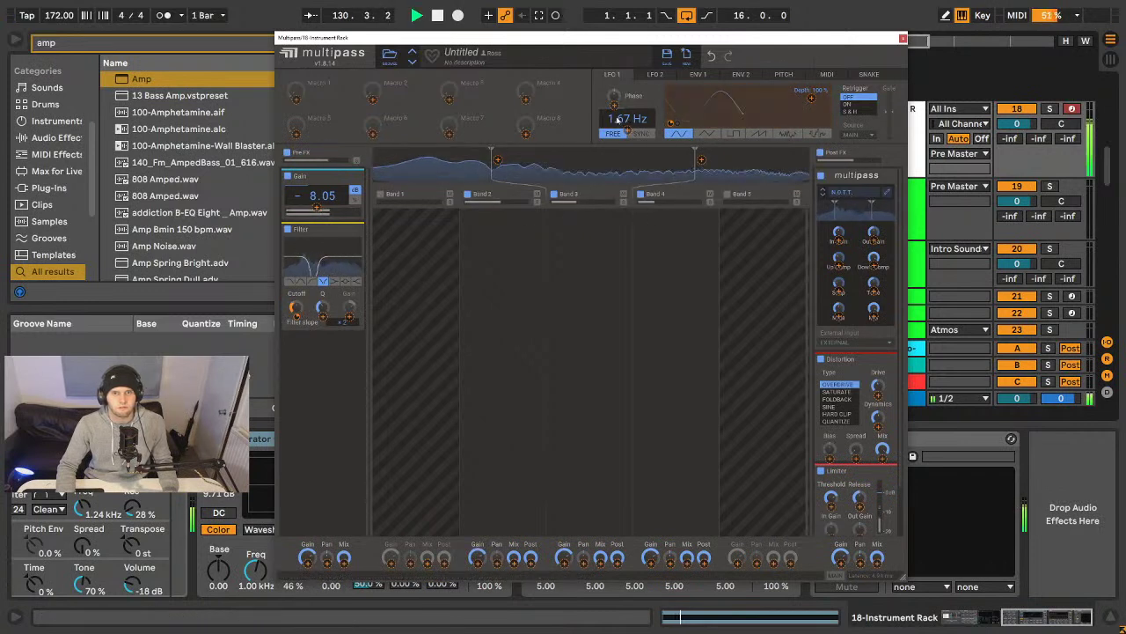
{"action": "left_click_drag", "start_coordinate": [627, 118], "coordinate": [627, 158]}
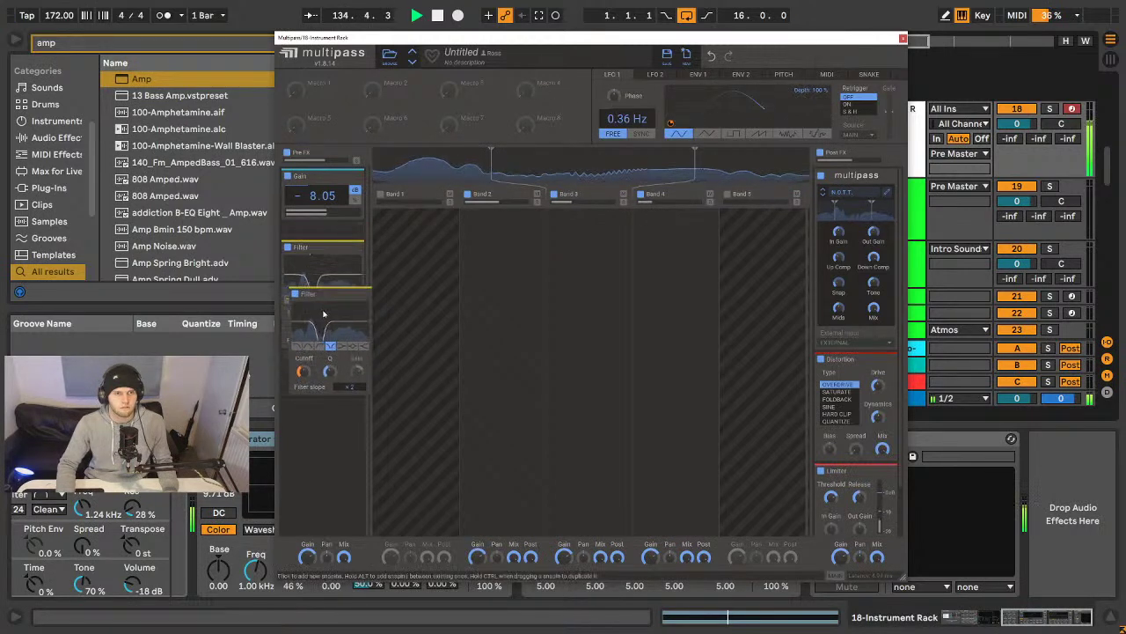
- Duplicate the notch filter below the original, raise the copy's cutoff and remove its LFO 1 modulation
{"action": "key", "text": "ctrl+d"}
{"action": "left_click_drag", "start_coordinate": [318, 371], "coordinate": [367, 371]}
{"action": "mouse_move", "coordinate": [297, 417]}
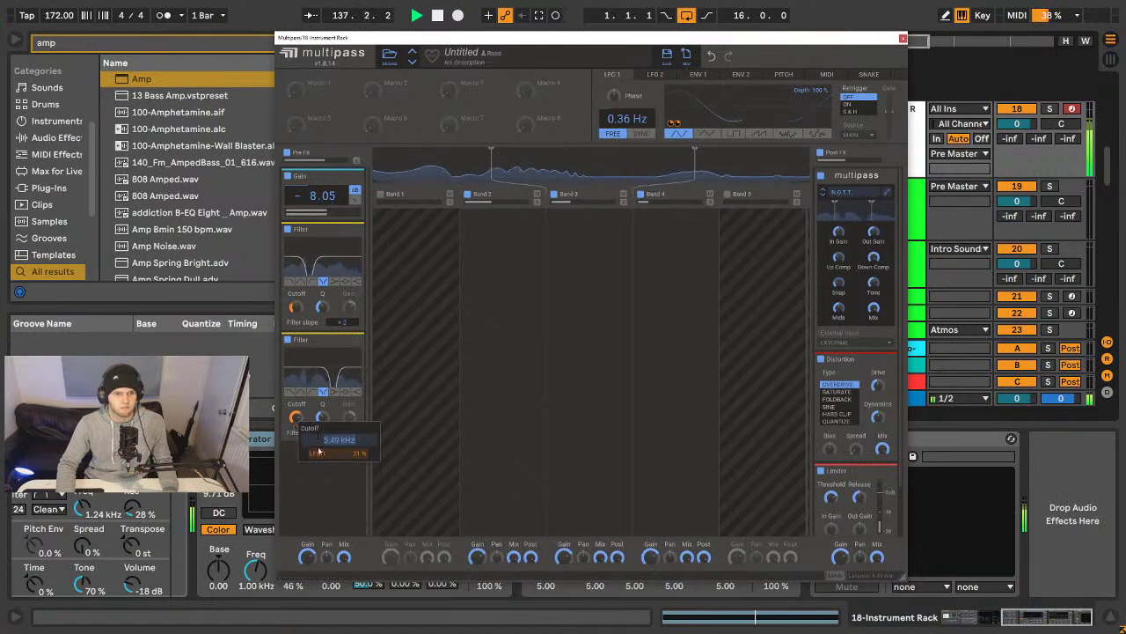
{"action": "left_click", "coordinate": [376, 455]}
- Show LFO 2's modulation settings in Multipass and stop playback
{"action": "left_click", "coordinate": [654, 74]}
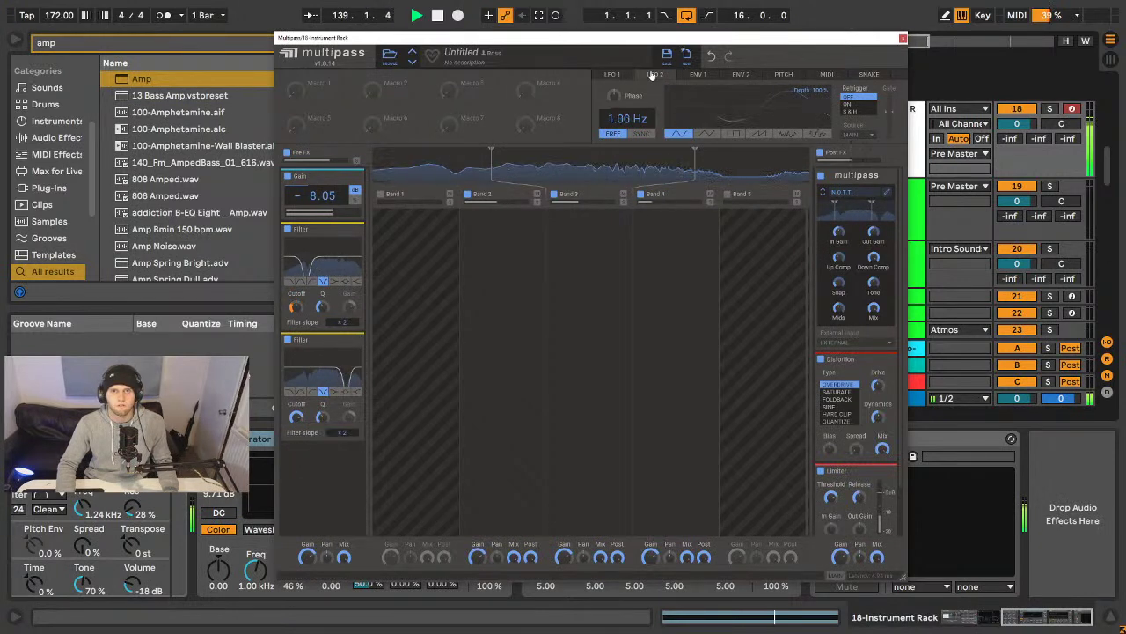
{"action": "key", "text": "space"}
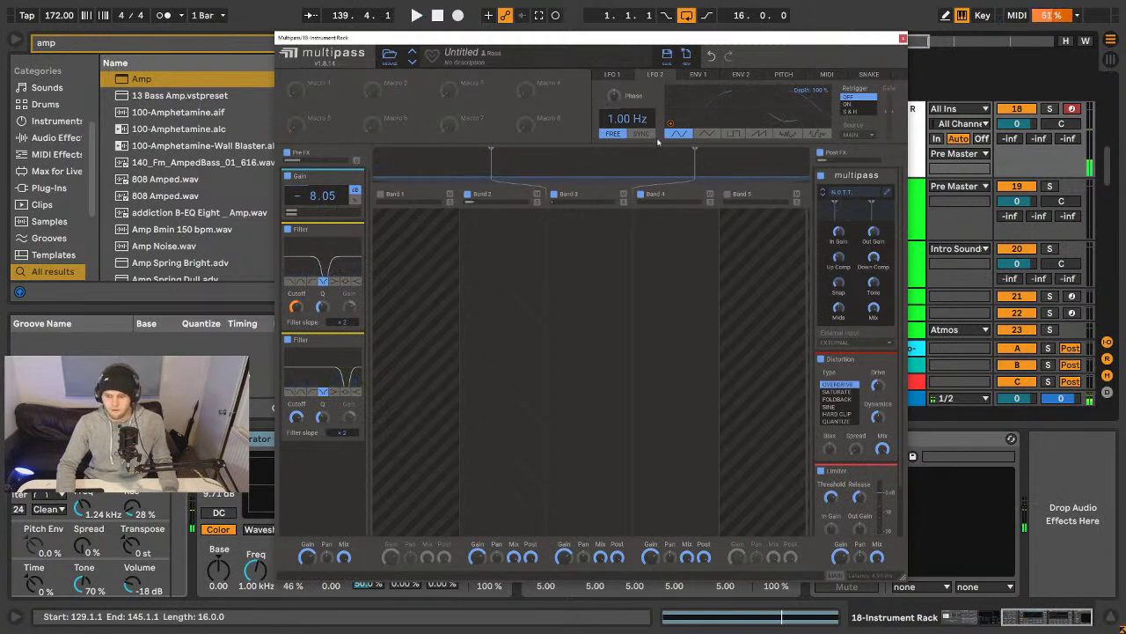
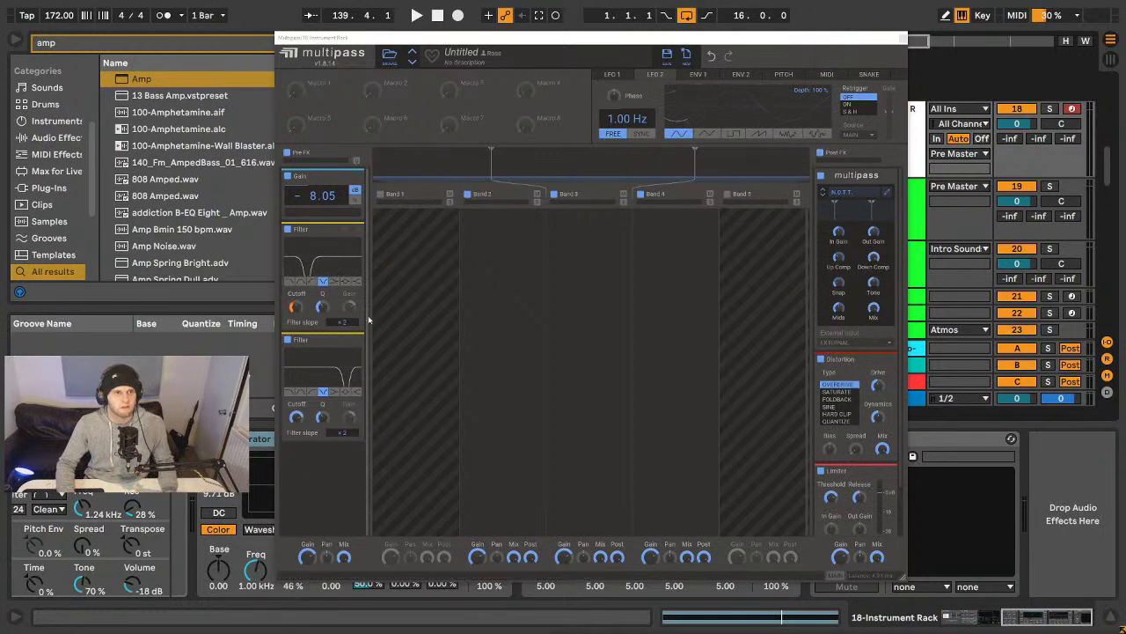
{"action": "left_click_drag", "start_coordinate": [725, 39], "coordinate": [755, 39]}
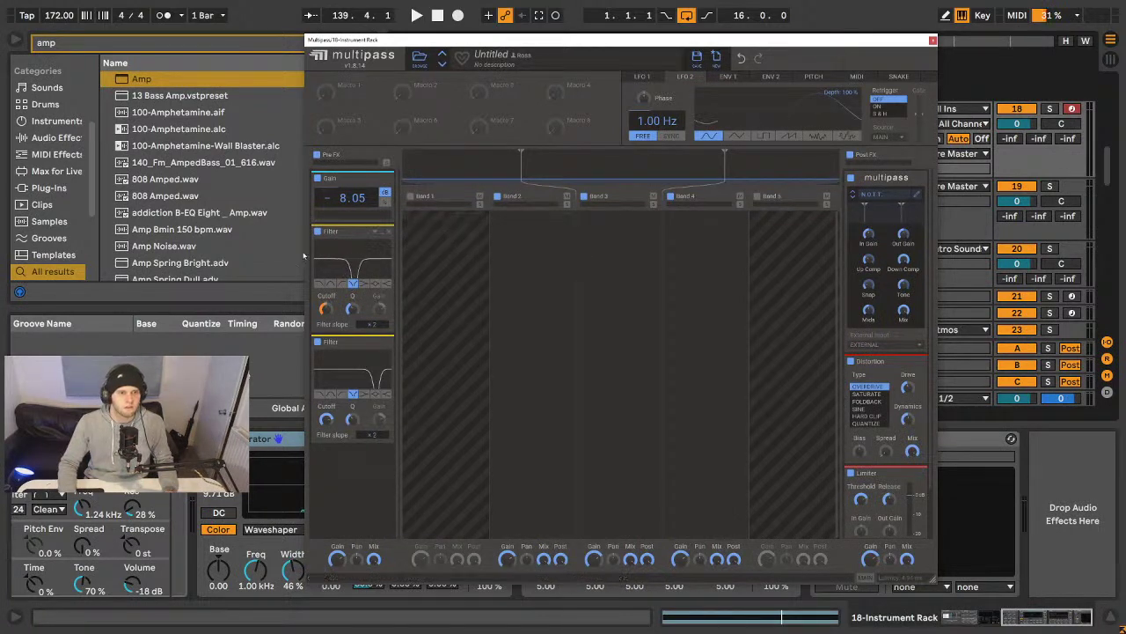
{"action": "scroll", "coordinate": [170, 224], "scroll_direction": "down", "scroll_amount": 3}
{"action": "scroll", "coordinate": [169, 224], "scroll_direction": "up", "scroll_amount": 3}
{"action": "mouse_move", "coordinate": [400, 51]}
{"action": "left_mouse_down"}
{"action": "mouse_move", "coordinate": [414, 54]}
{"action": "mouse_move", "coordinate": [417, 176]}
{"action": "mouse_move", "coordinate": [416, 69]}
{"action": "mouse_move", "coordinate": [396, 56]}
{"action": "left_mouse_up"}
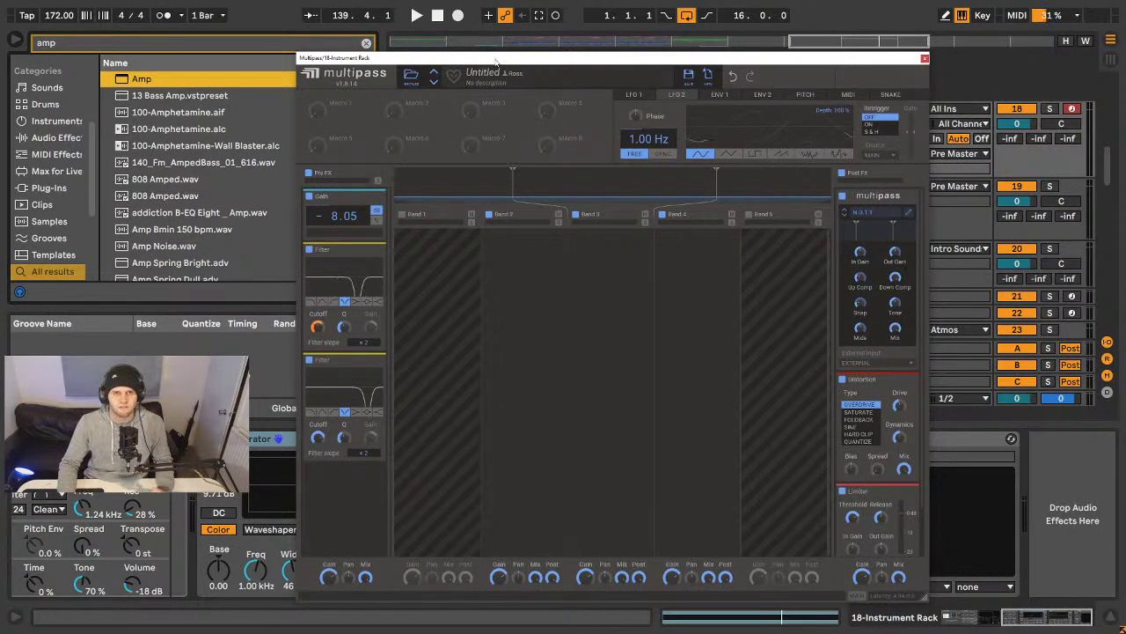
{"action": "left_click_drag", "start_coordinate": [495, 59], "coordinate": [508, 39]}
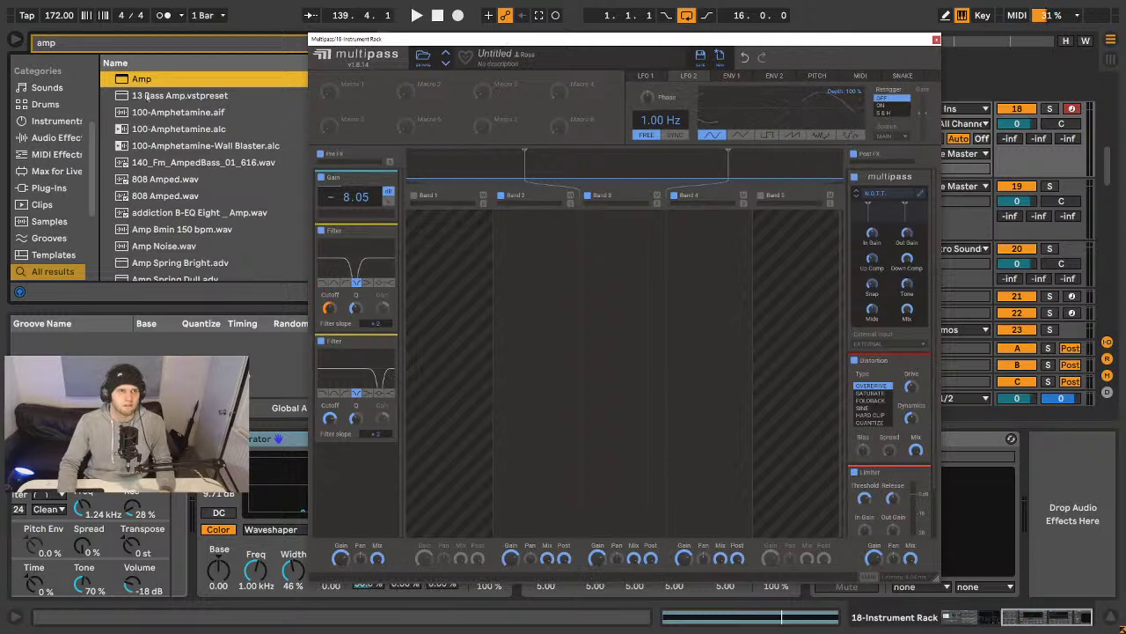
{"action": "left_click_drag", "start_coordinate": [528, 38], "coordinate": [603, 35]}
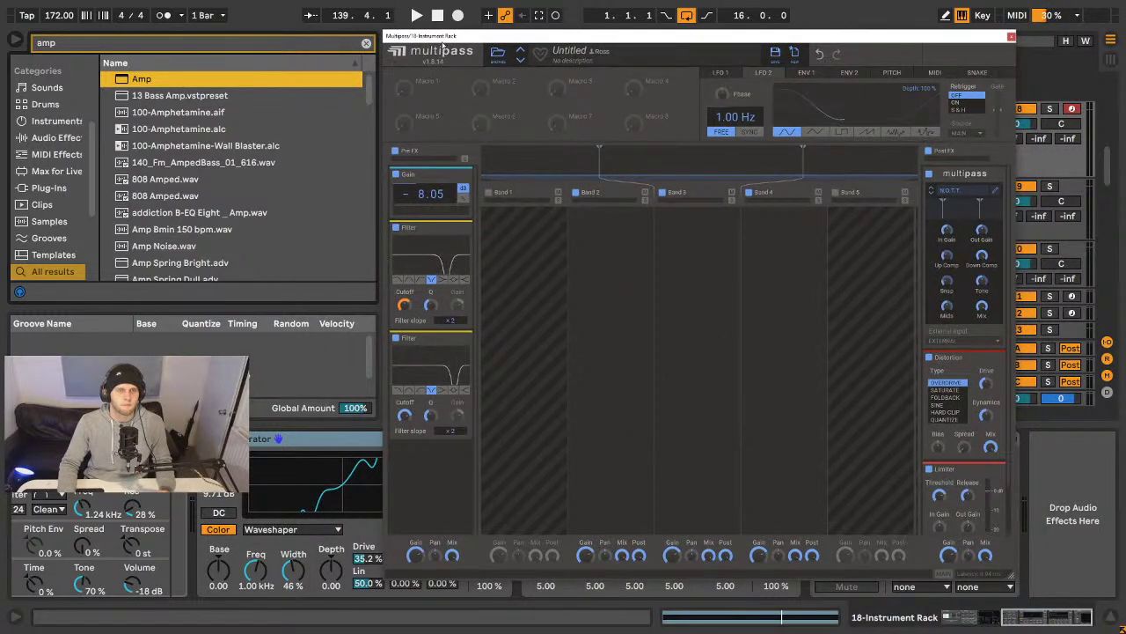
{"action": "scroll", "coordinate": [367, 107], "scroll_direction": "down", "scroll_amount": 1}
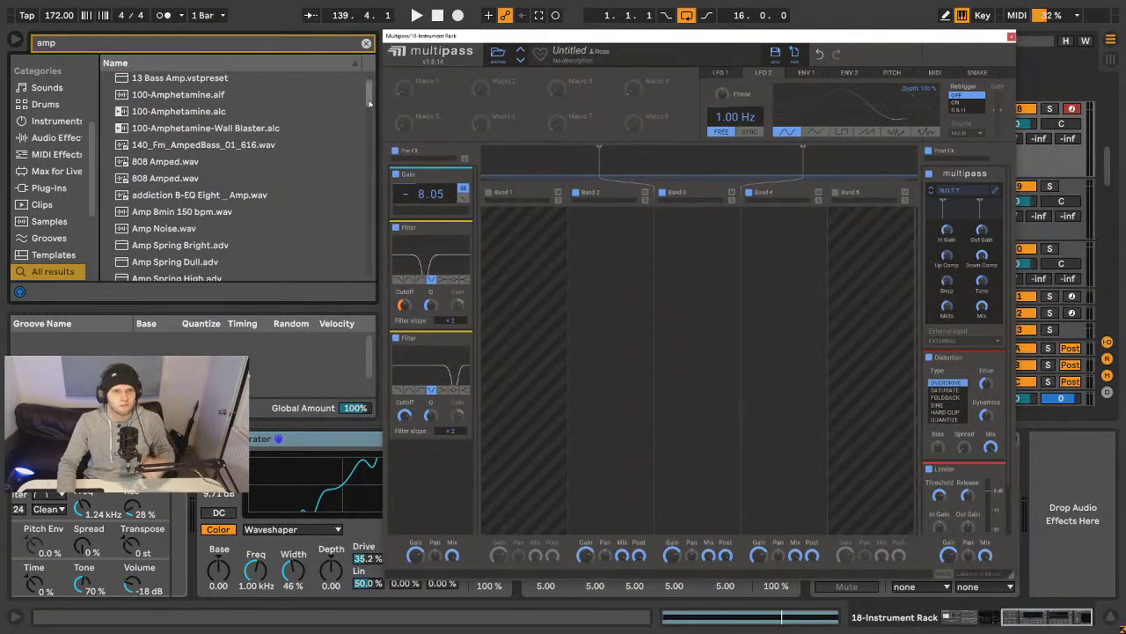
{"action": "scroll", "coordinate": [367, 107], "scroll_direction": "down", "scroll_amount": 10}
{"action": "scroll", "coordinate": [335, 158], "scroll_direction": "up", "scroll_amount": 10}
{"action": "scroll", "coordinate": [299, 206], "scroll_direction": "down", "scroll_amount": 5}
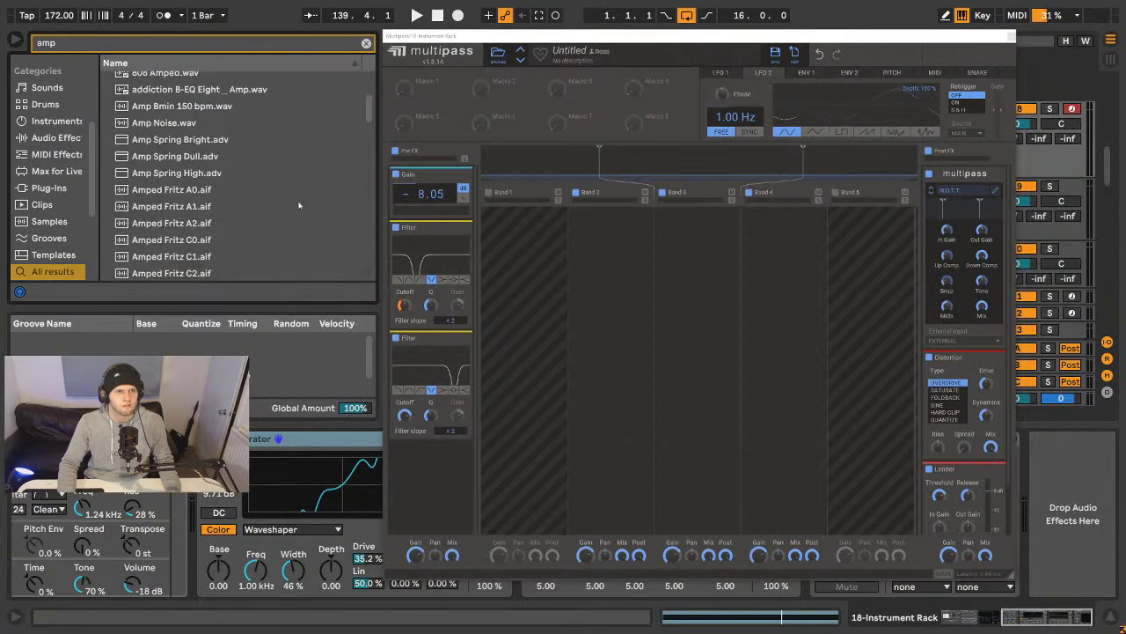
{"action": "scroll", "coordinate": [299, 207], "scroll_direction": "up", "scroll_amount": 6}
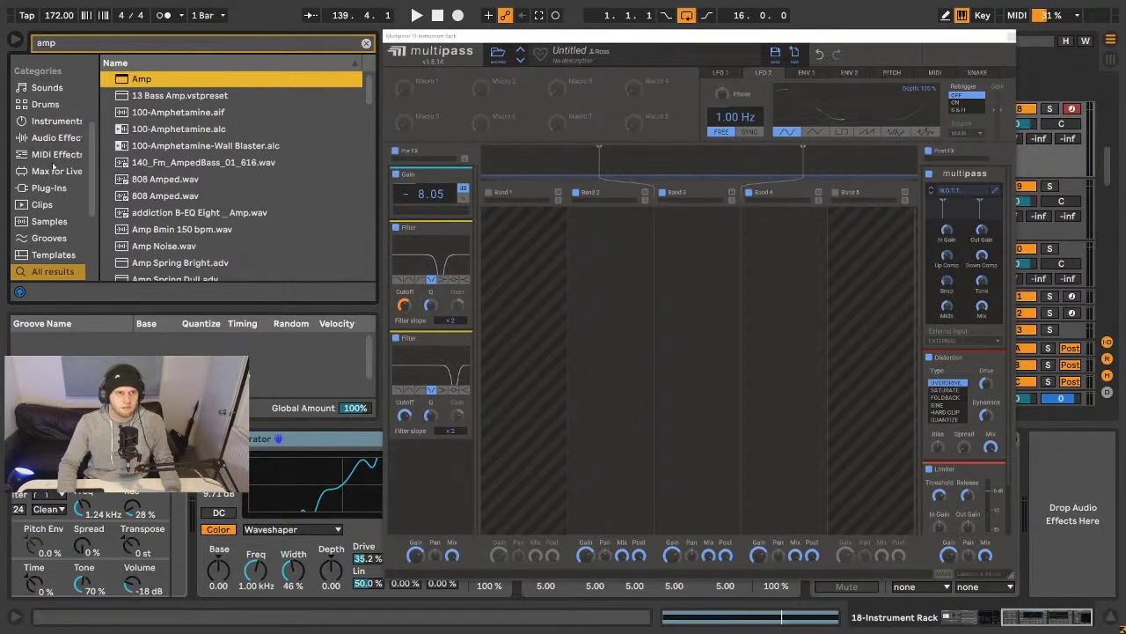
{"action": "scroll", "coordinate": [367, 89], "scroll_direction": "down", "scroll_amount": 1}
{"action": "scroll", "coordinate": [367, 89], "scroll_direction": "up", "scroll_amount": 1}
{"action": "left_click_drag", "start_coordinate": [557, 39], "coordinate": [489, 35]}
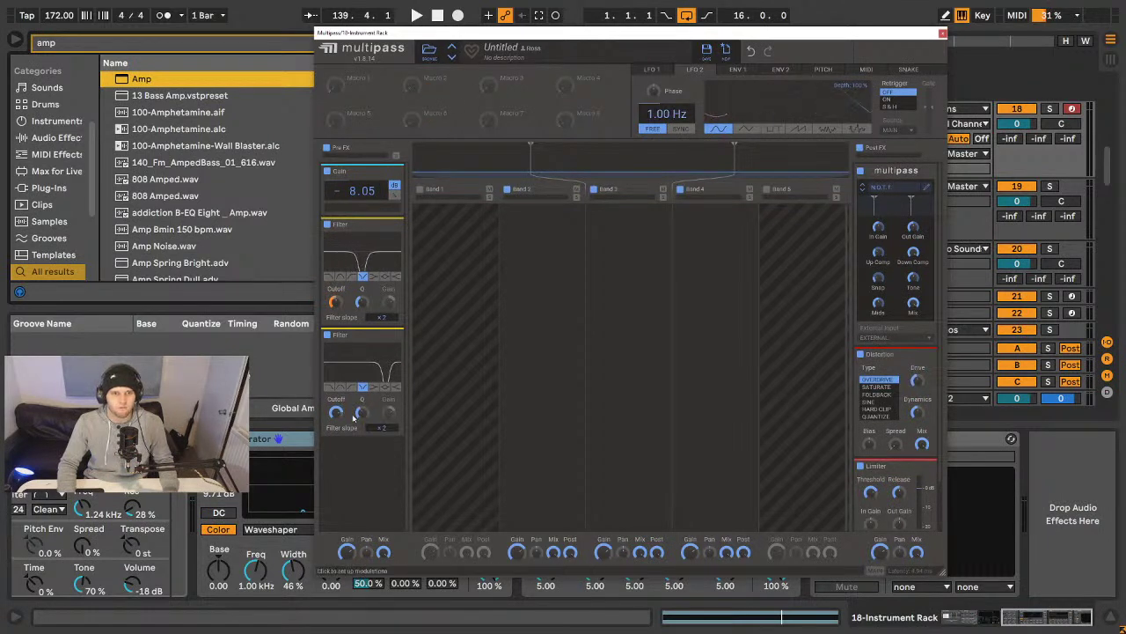
- Assign LFO 2 to the second notch filter's cutoff and set the LFO rate to 0.60 Hz during playback
{"action": "left_click", "coordinate": [711, 119]}
{"action": "left_click_drag", "start_coordinate": [335, 422], "coordinate": [336, 412]}
{"action": "key", "text": "space"}
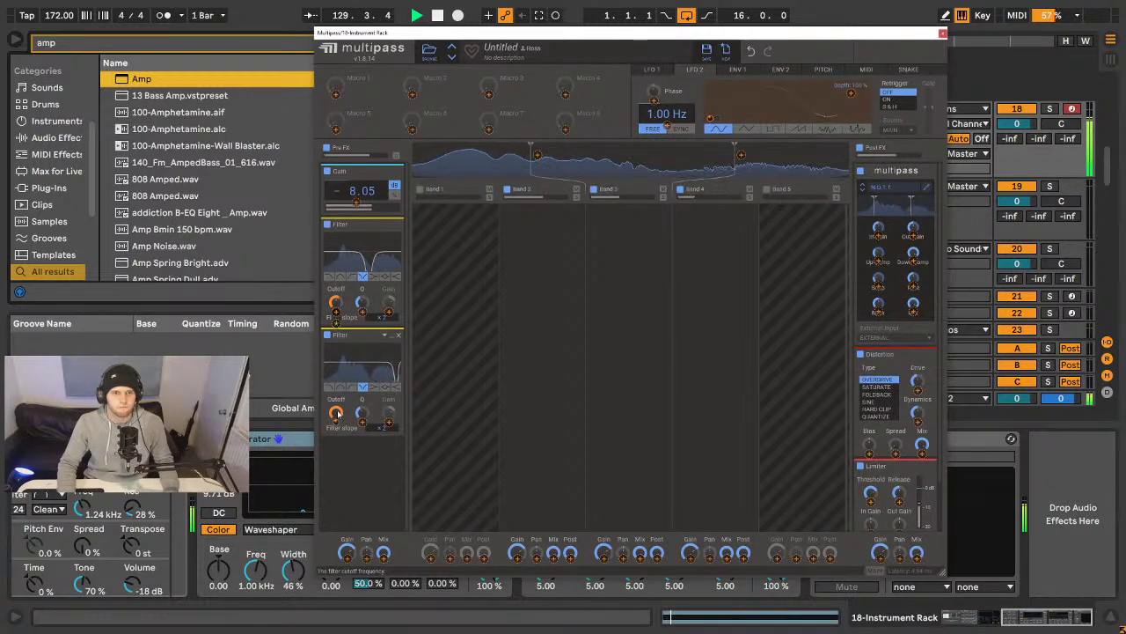
{"action": "key", "text": "Escape"}
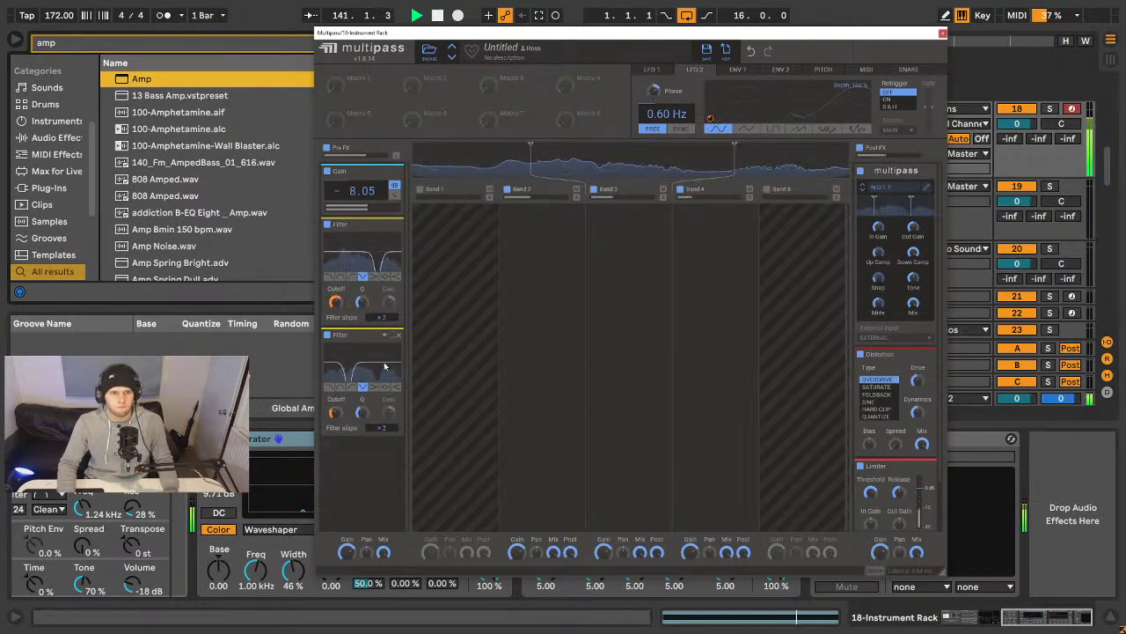
{"action": "key", "text": "space"}
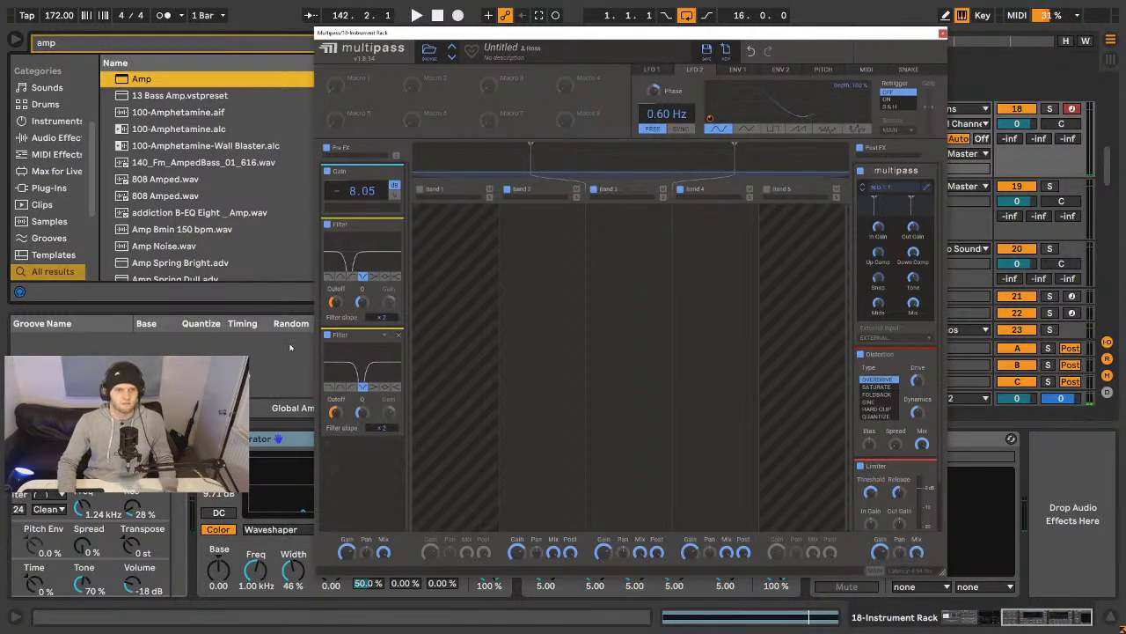
- Duplicate the LFO 2-modulated notch filter at the end of the Pre FX chain and audition the three filters
{"action": "left_click", "coordinate": [351, 439]}
{"action": "scroll", "coordinate": [351, 439], "scroll_direction": "down", "scroll_amount": 2}
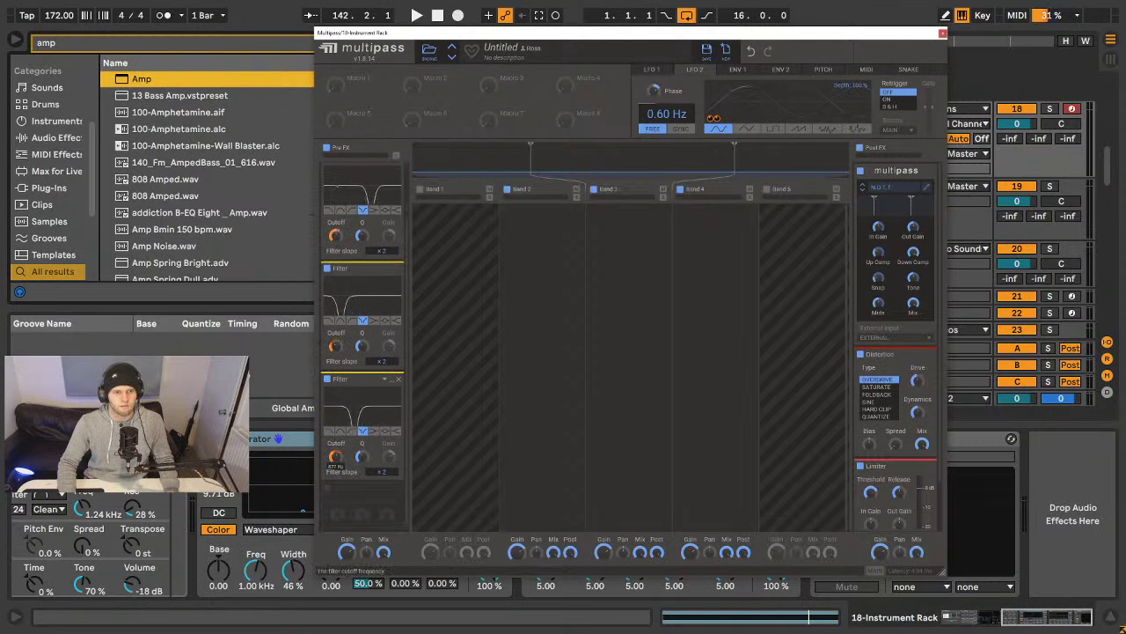
{"action": "key", "text": "space"}
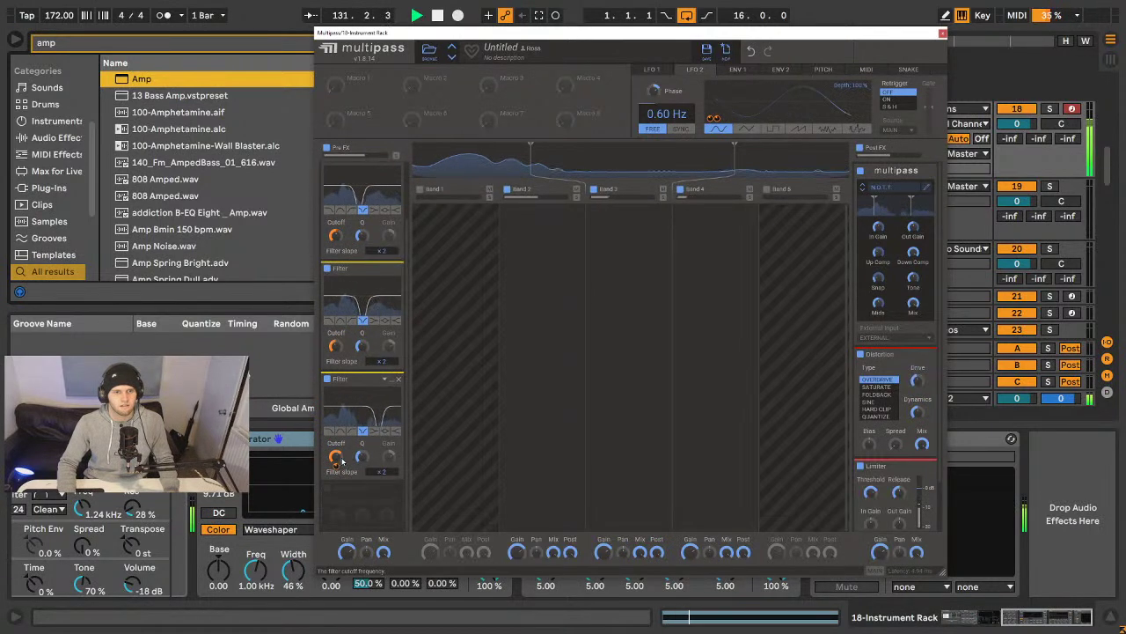
{"action": "key", "text": "space"}
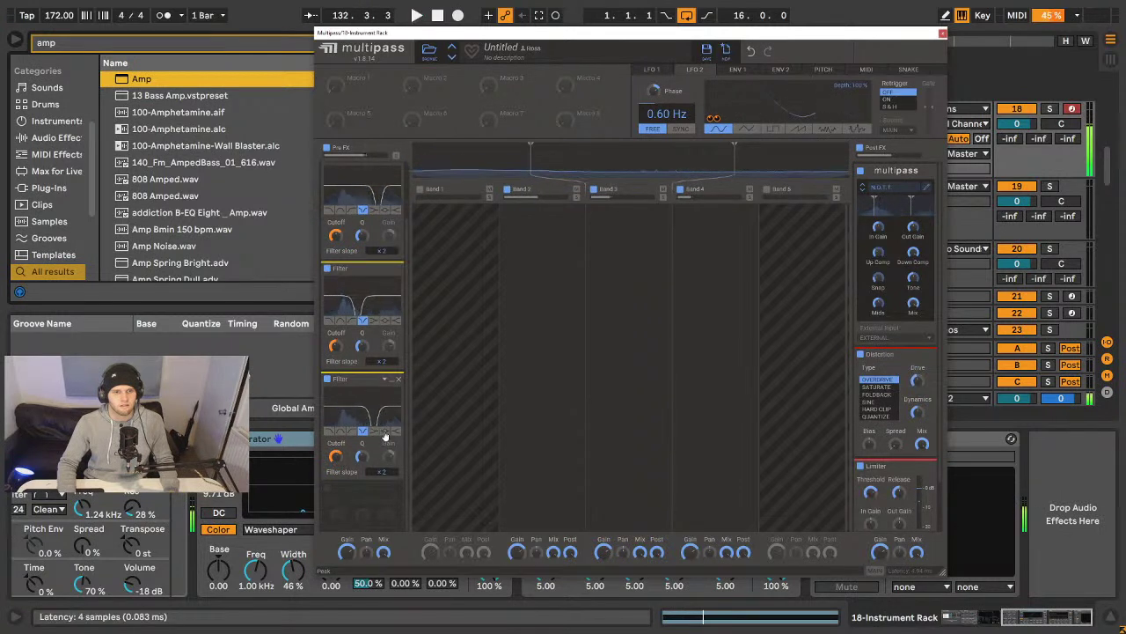
- Set the third filter to the peak type, raise its gain and audition it
{"action": "left_click", "coordinate": [385, 431]}
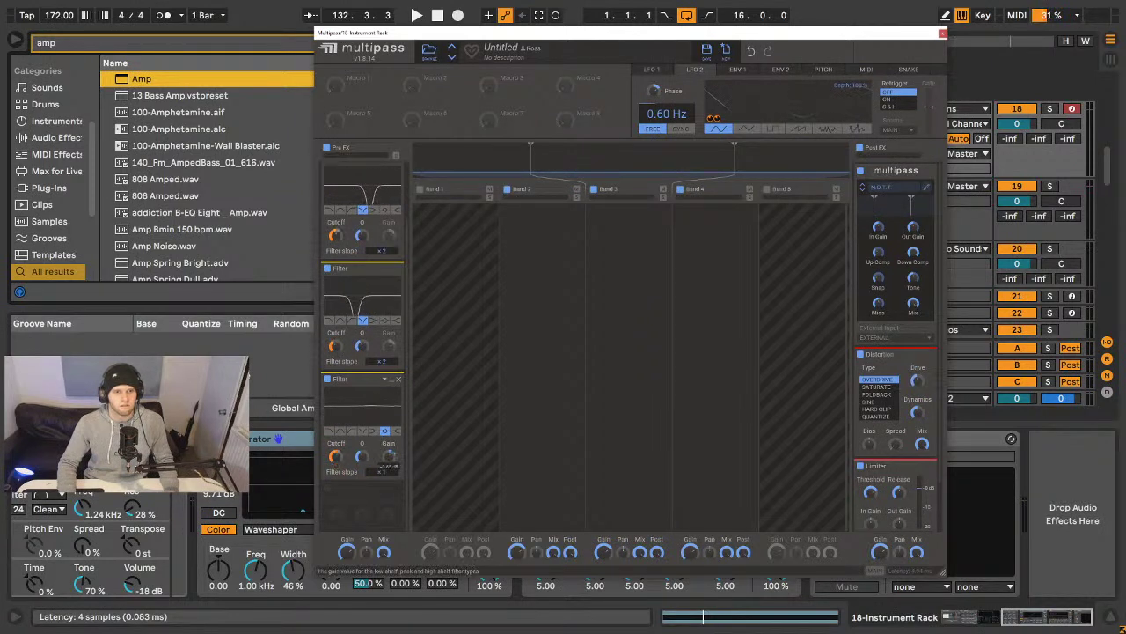
{"action": "key", "text": "space"}
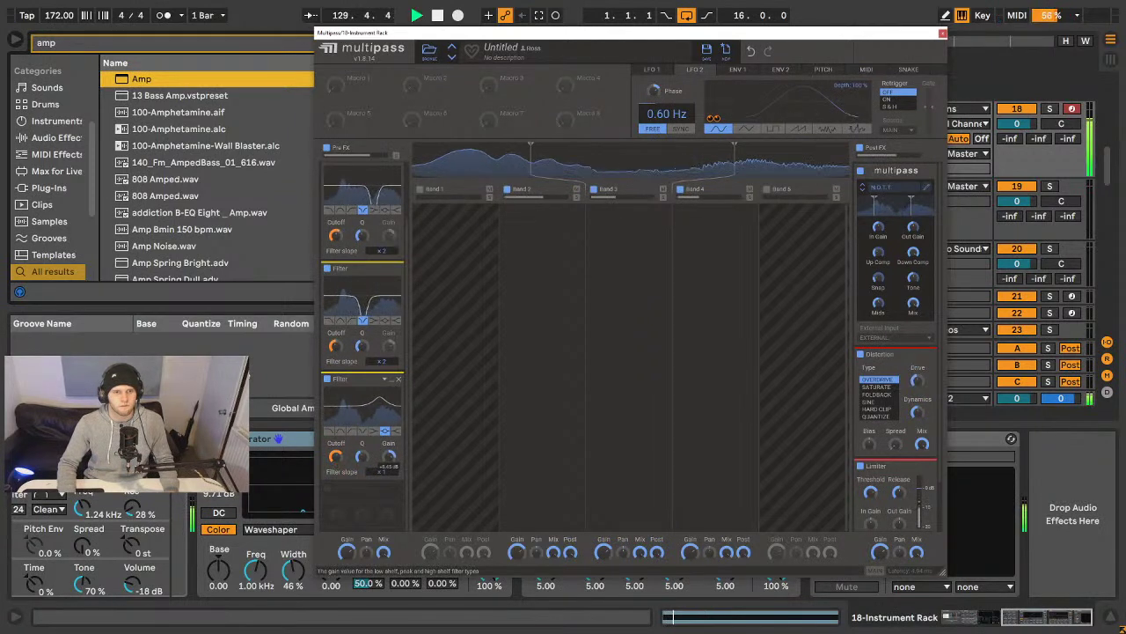
{"action": "key", "text": "space"}
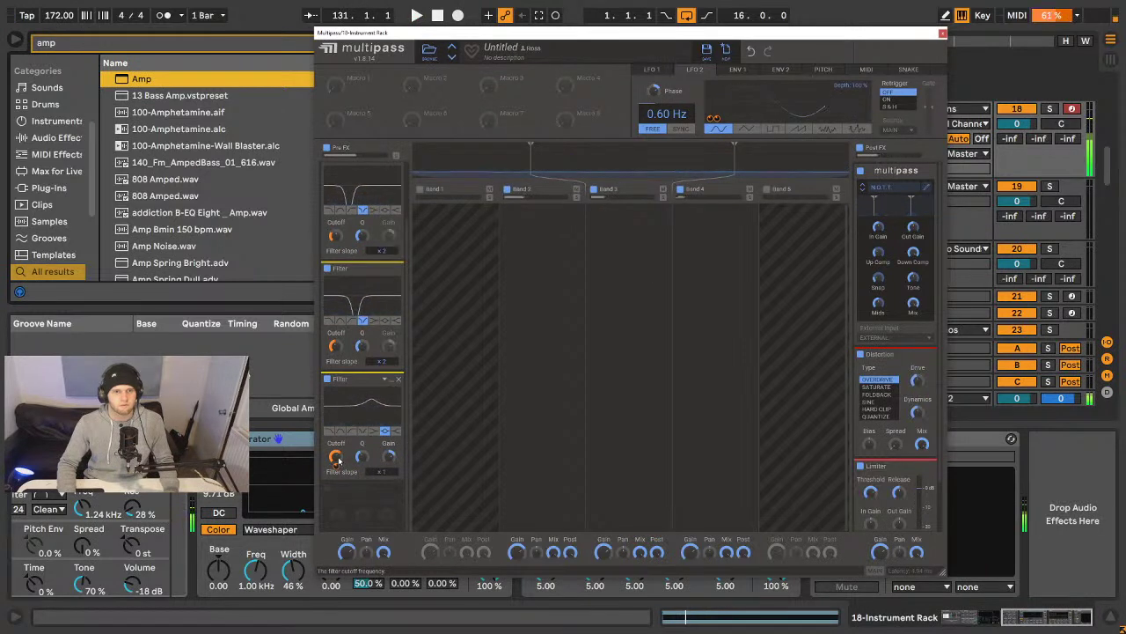
- Replace LFO 2 with LFO 1 as the peak filter's cutoff modulator and raise the filter's Q during playback
{"action": "left_click_drag", "start_coordinate": [714, 117], "coordinate": [336, 456]}
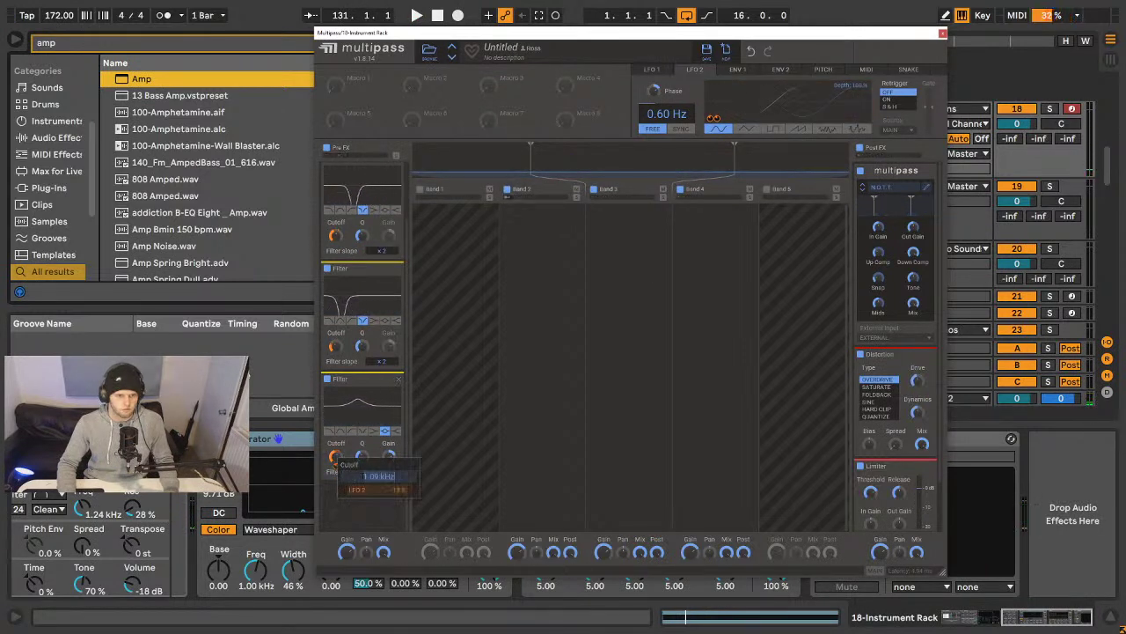
{"action": "left_click", "coordinate": [414, 490]}
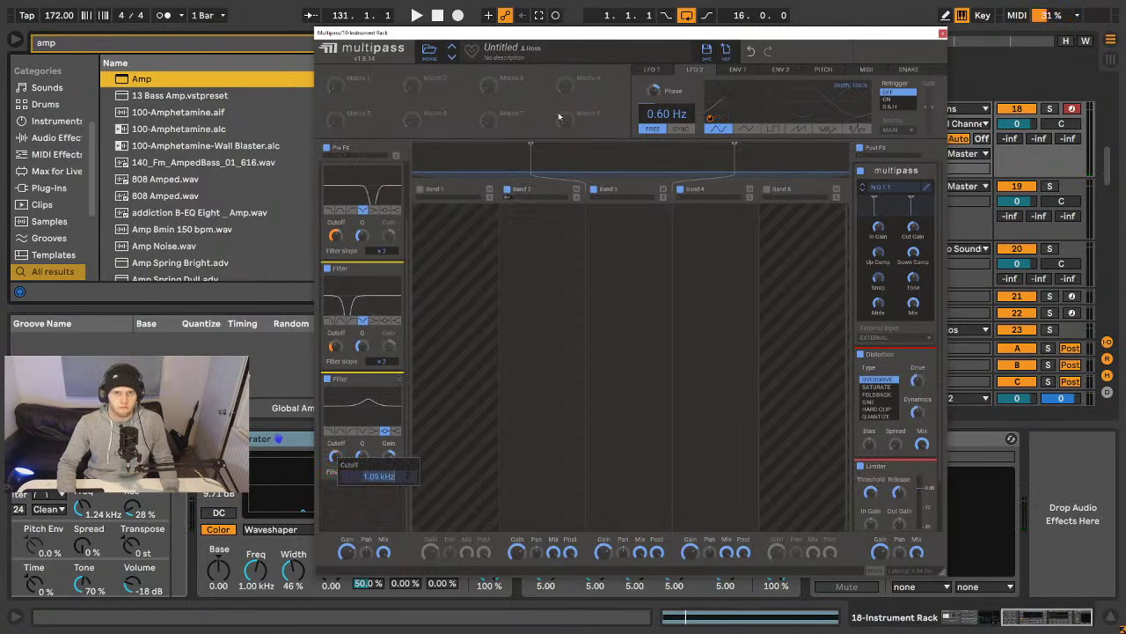
{"action": "left_click", "coordinate": [651, 68]}
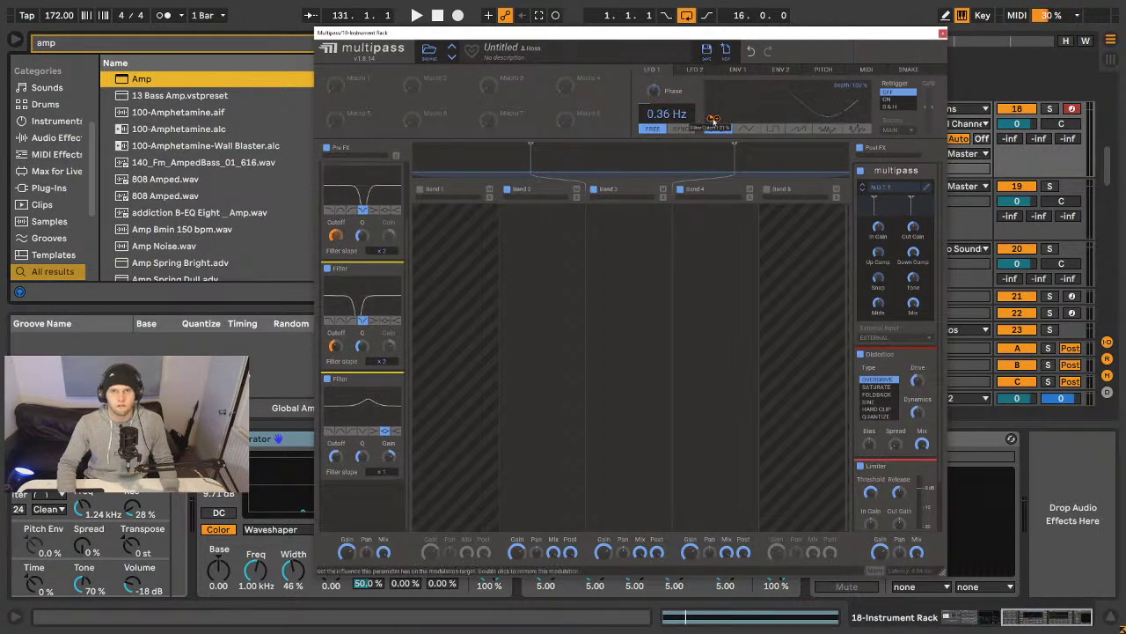
{"action": "left_click_drag", "start_coordinate": [713, 117], "coordinate": [337, 466]}
{"action": "key", "text": "space"}
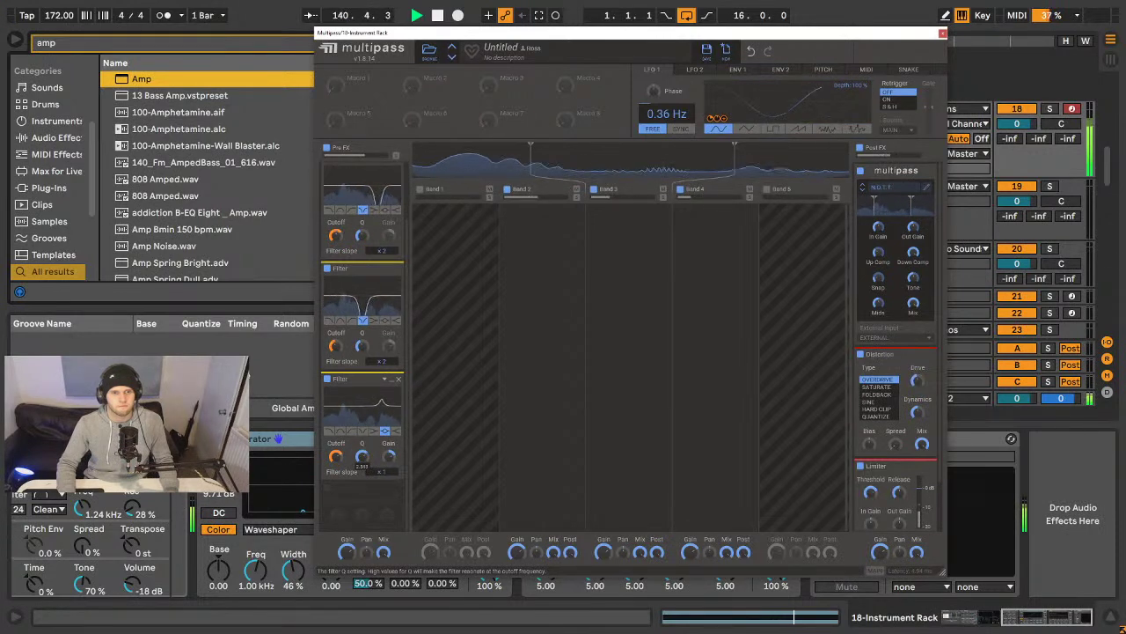
{"action": "key", "text": "space"}
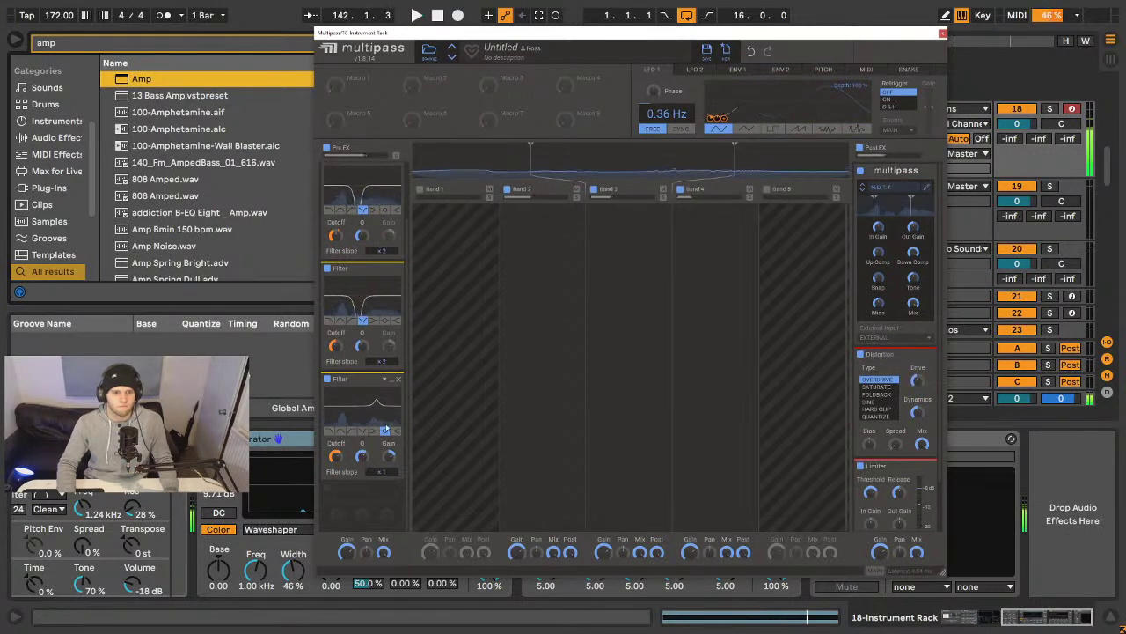
{"action": "left_click", "coordinate": [698, 73]}
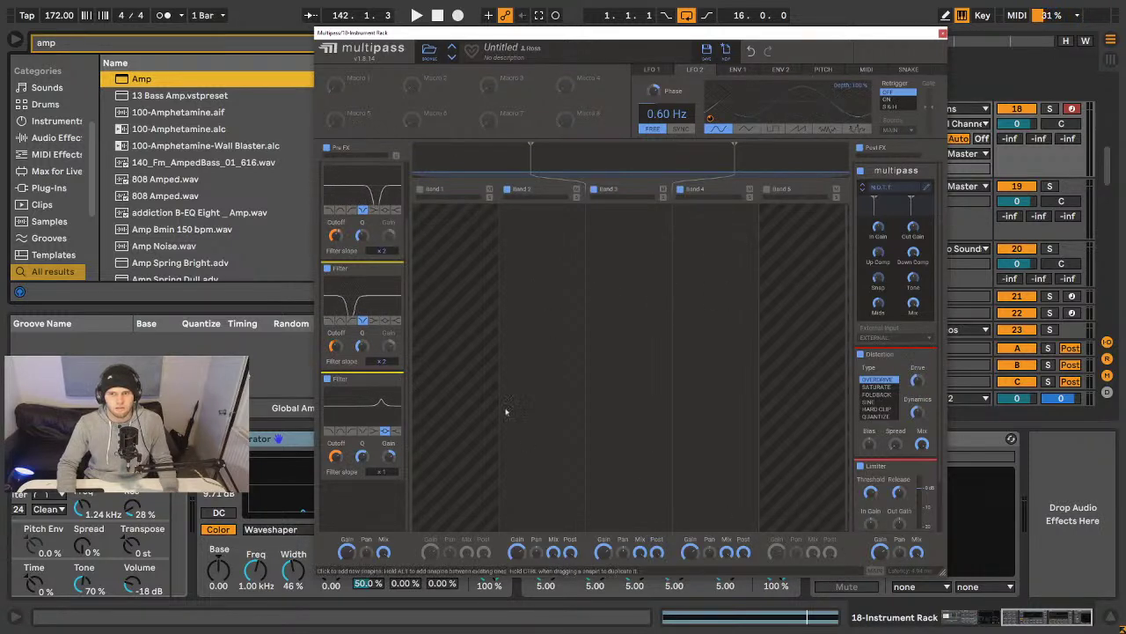
{"action": "left_click", "coordinate": [735, 70]}
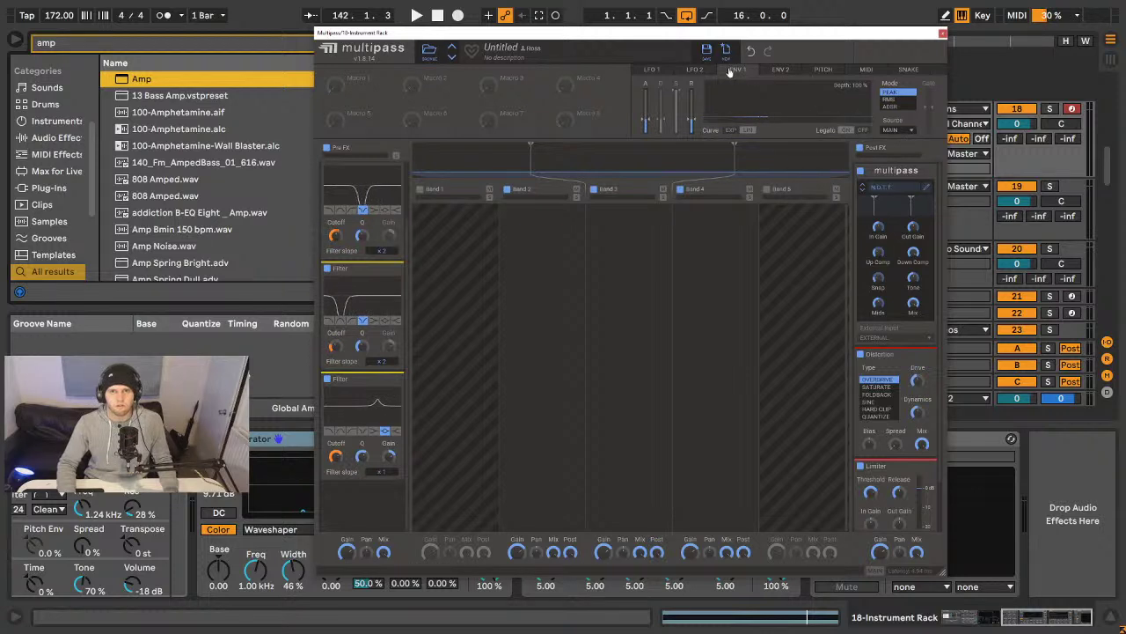
{"action": "left_click", "coordinate": [362, 485]}
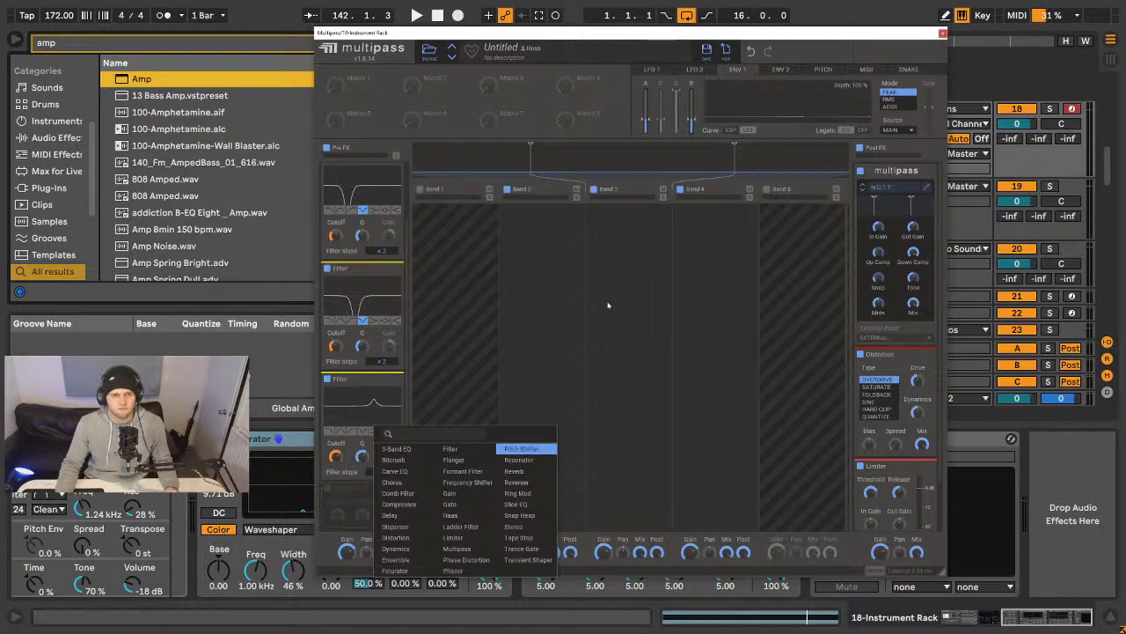
{"action": "key", "text": "Escape"}
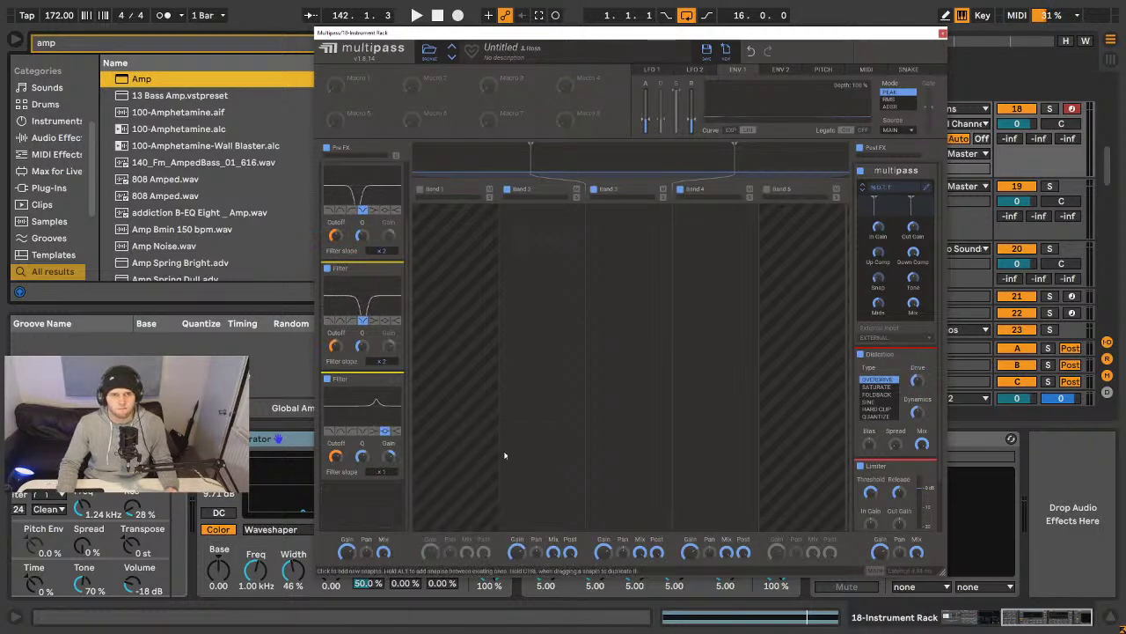
- Add a nested Multipass below the peak filter in the Pre FX chain and open it in its own window
{"action": "left_click", "coordinate": [380, 493]}
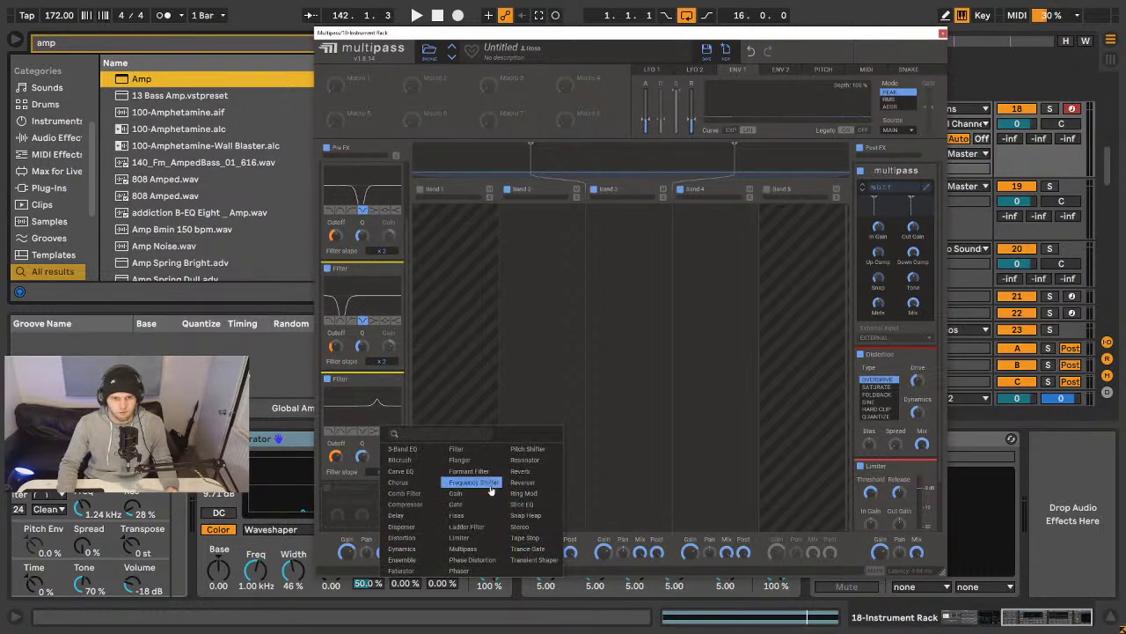
{"action": "left_click", "coordinate": [463, 548]}
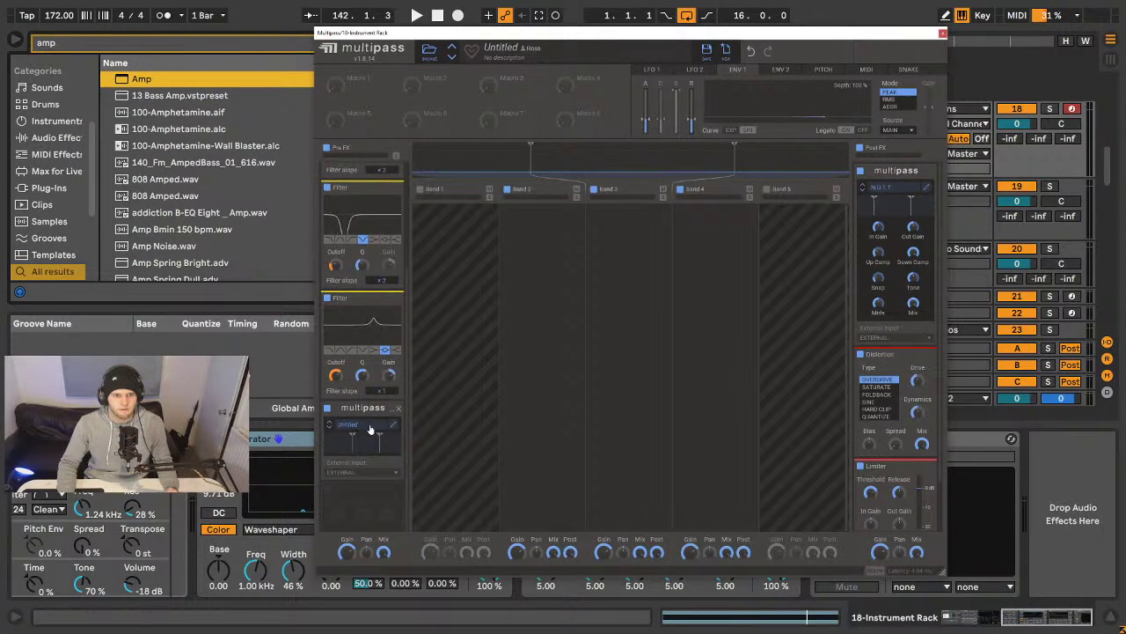
{"action": "left_click", "coordinate": [362, 407]}
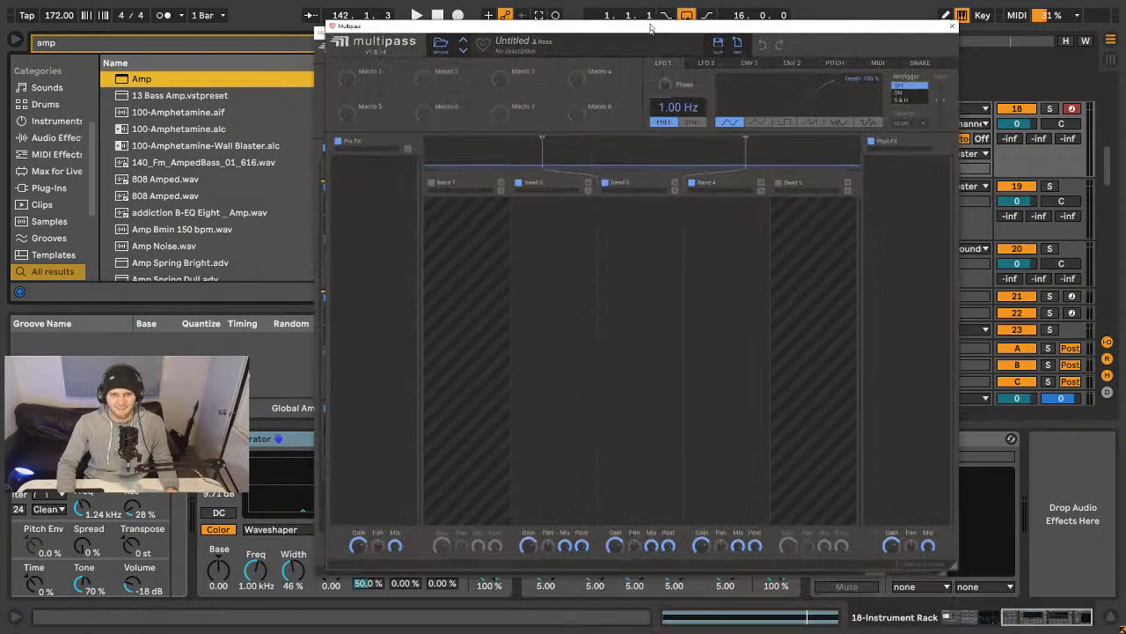
- Add a Filter to the nested Multipass's Pre FX section and set it to the notch type
{"action": "left_click", "coordinate": [357, 181]}
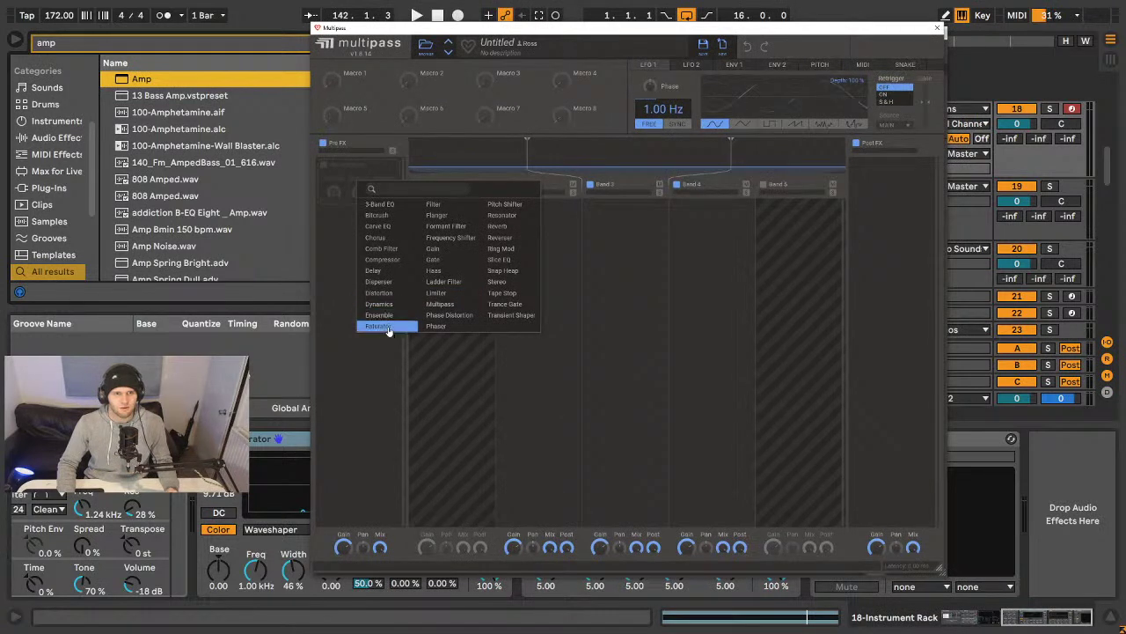
{"action": "left_click", "coordinate": [435, 204]}
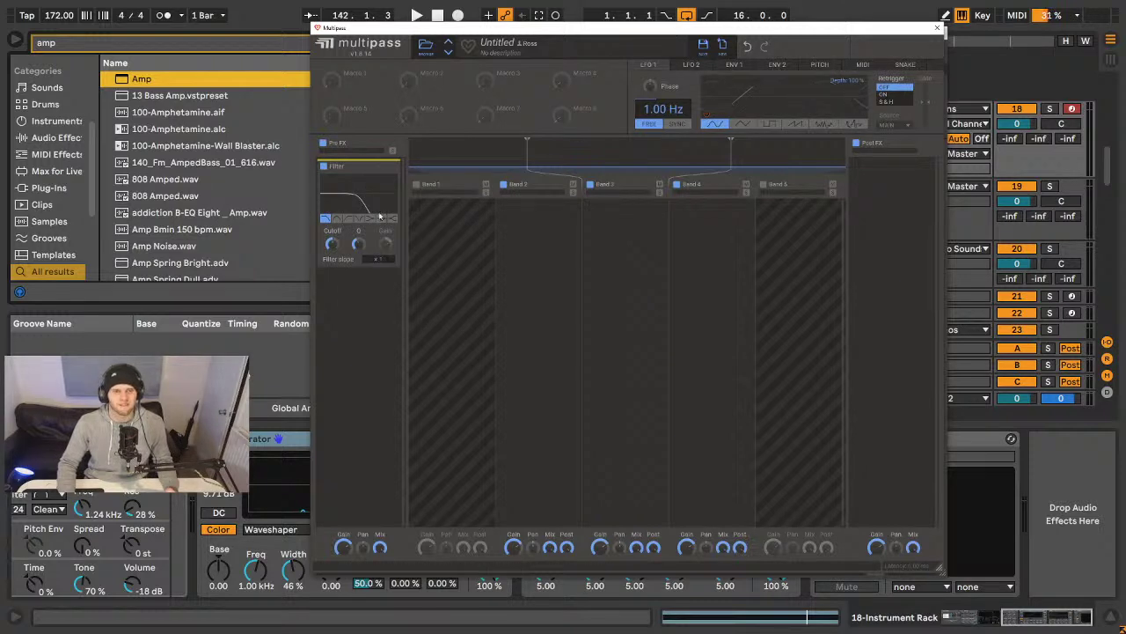
{"action": "left_click", "coordinate": [358, 219]}
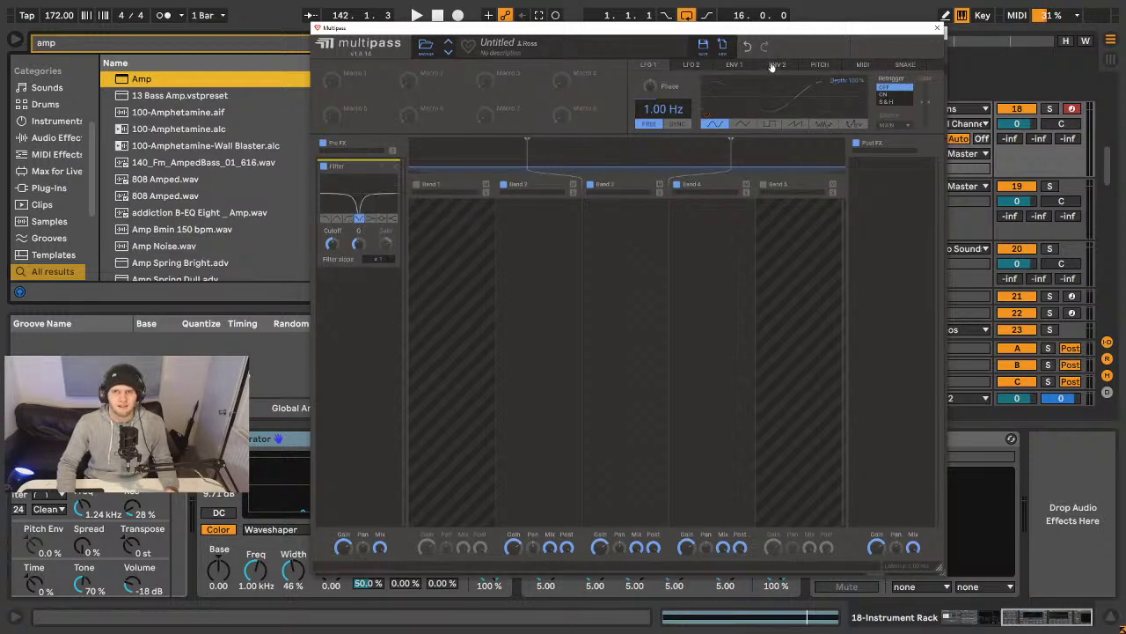
- Modulate the notch filter's cutoff with LFO 1, set the LFO rate to 0.60 Hz and audition it
{"action": "left_click_drag", "start_coordinate": [706, 114], "coordinate": [373, 227]}
{"action": "left_click_drag", "start_coordinate": [655, 104], "coordinate": [385, 228]}
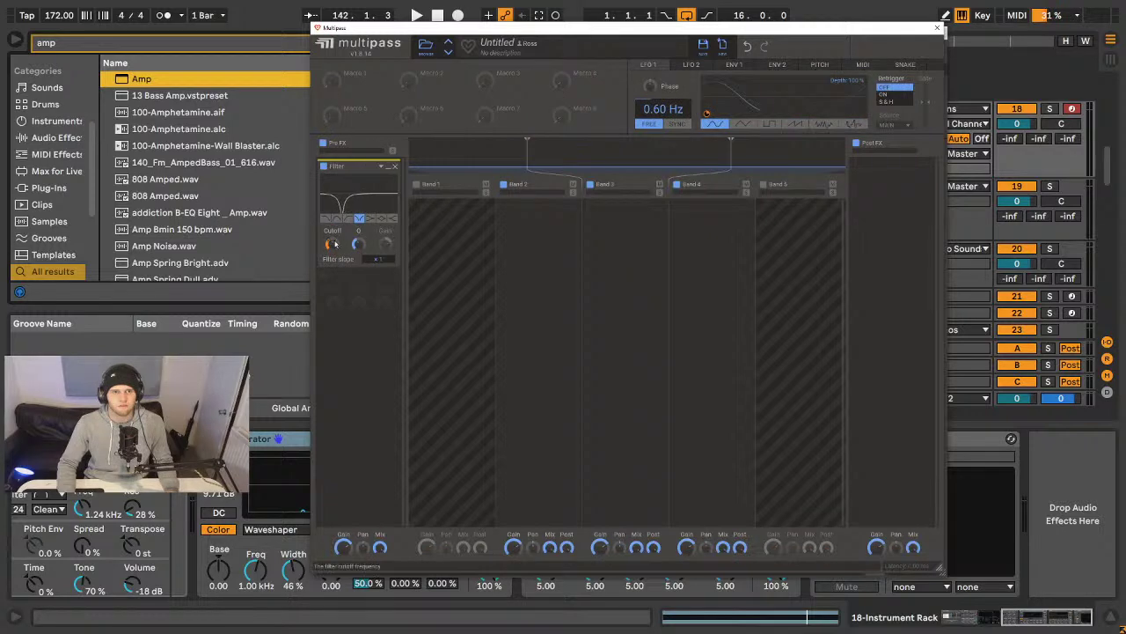
{"action": "key", "text": "space"}
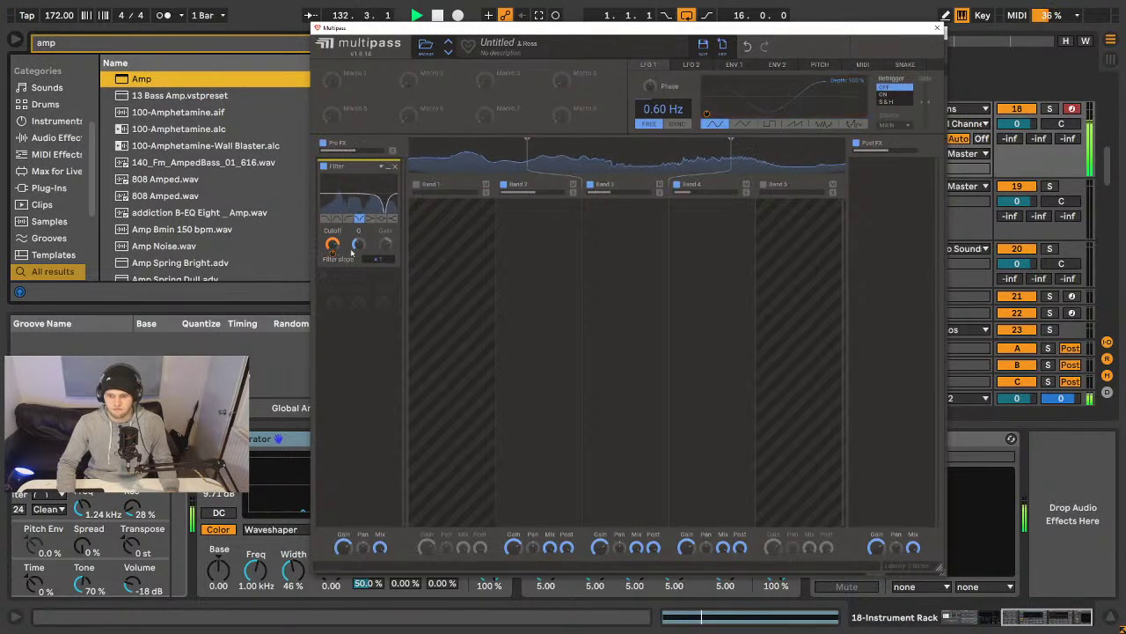
{"action": "key", "text": "space"}
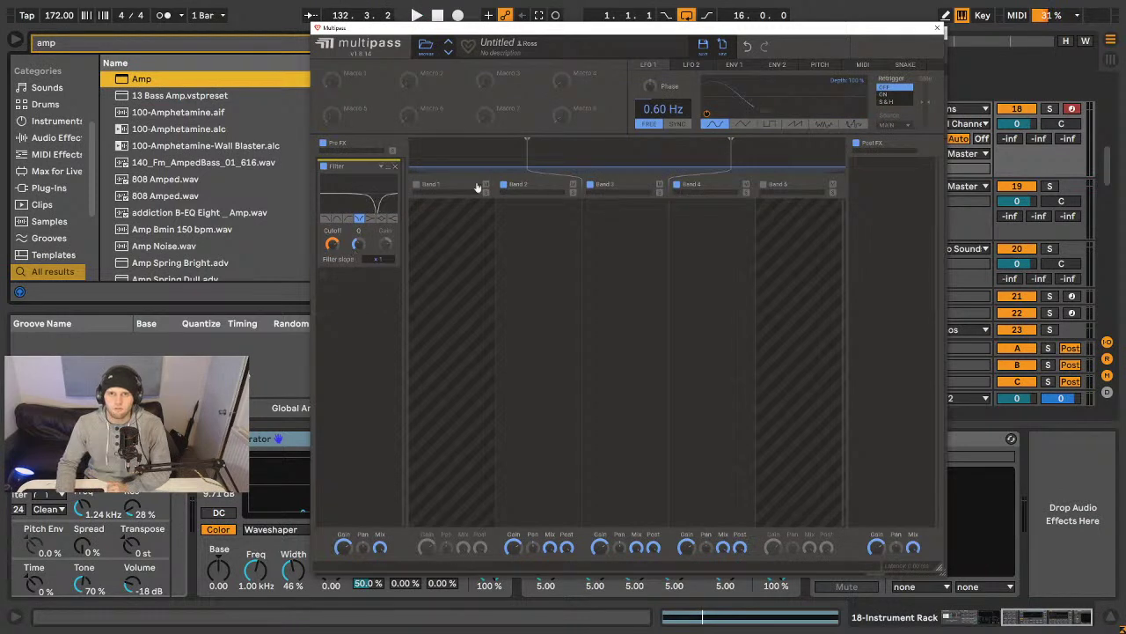
{"action": "left_click", "coordinate": [760, 67]}
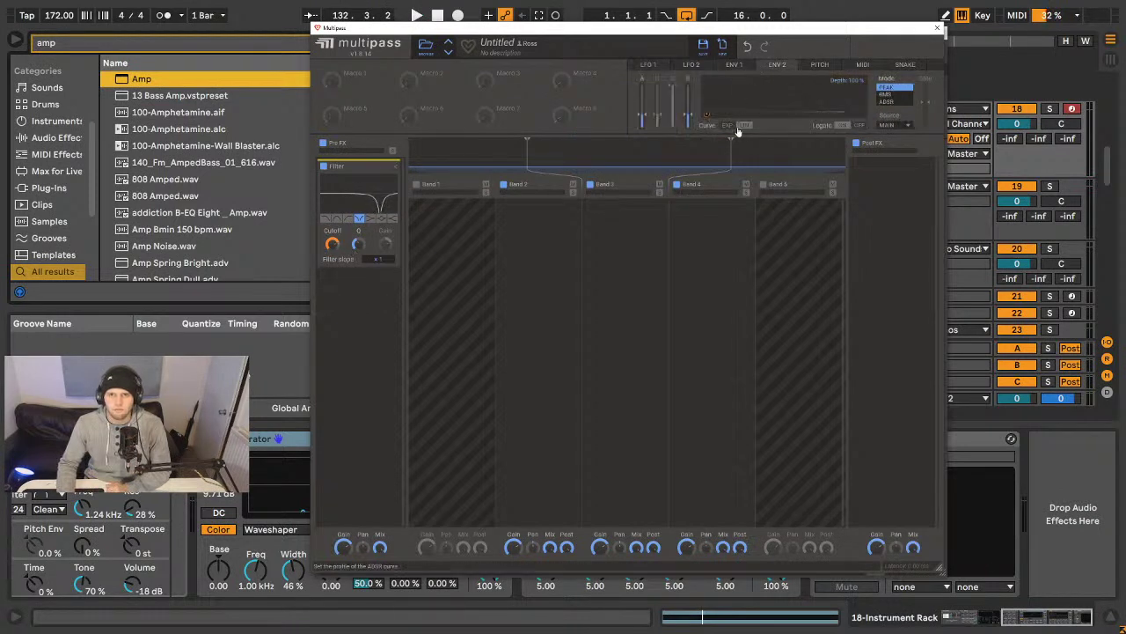
{"action": "left_click", "coordinate": [893, 125]}
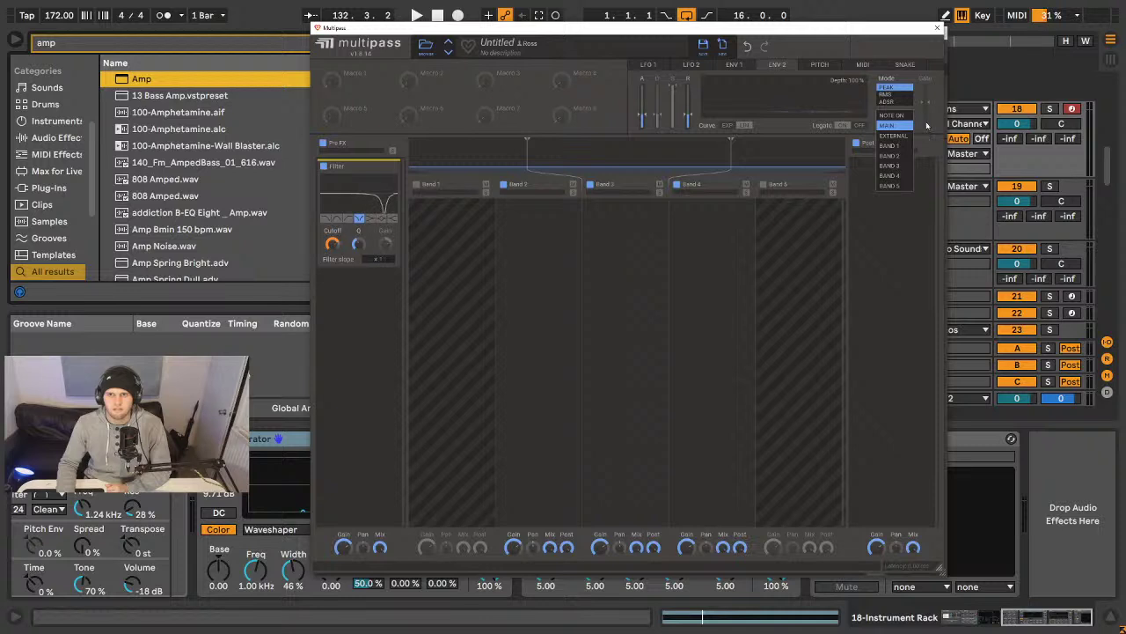
{"action": "left_click", "coordinate": [902, 125]}
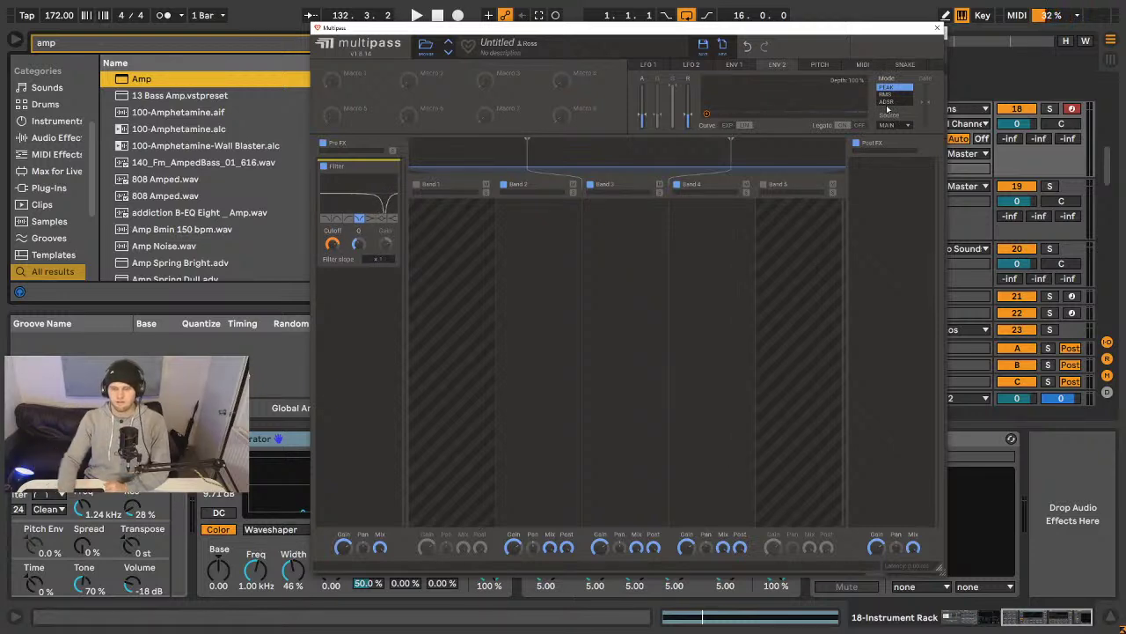
{"action": "mouse_move", "coordinate": [762, 31]}
{"action": "left_mouse_down"}
{"action": "mouse_move", "coordinate": [719, 183]}
{"action": "mouse_move", "coordinate": [806, 48]}
{"action": "mouse_move", "coordinate": [766, 41]}
{"action": "left_mouse_up"}
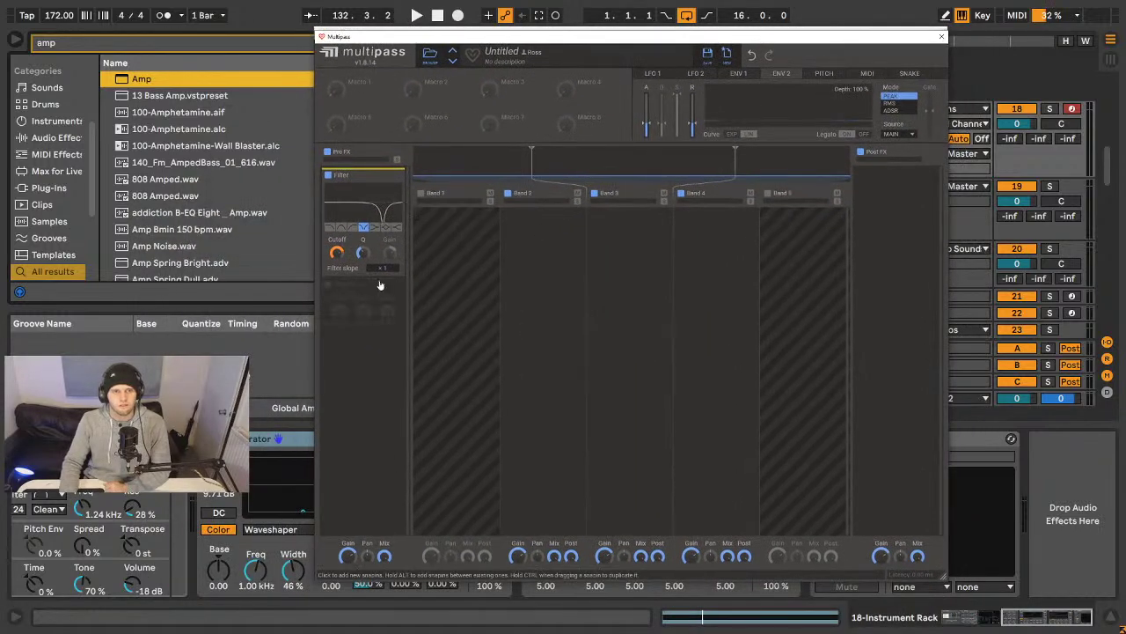
- Duplicate the LFO-modulated notch filter twice in the nested Multipass's Pre FX chain and raise the third filter's cutoff during playback
{"action": "left_click", "coordinate": [655, 76]}
{"action": "key", "text": "space"}
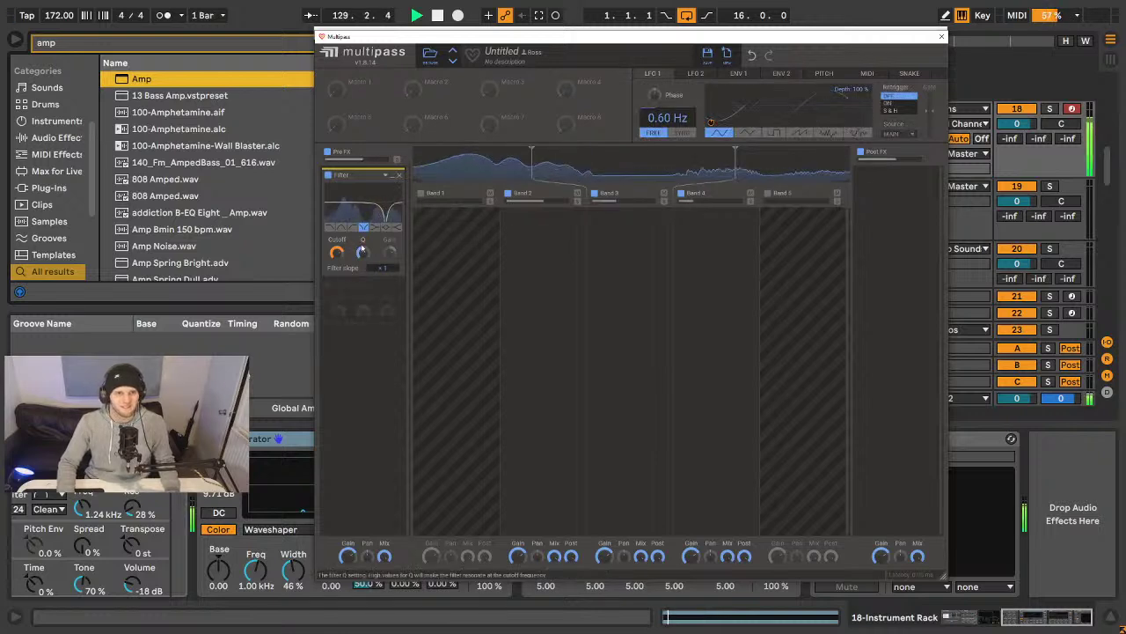
{"action": "left_click_drag", "start_coordinate": [351, 251], "coordinate": [343, 358]}
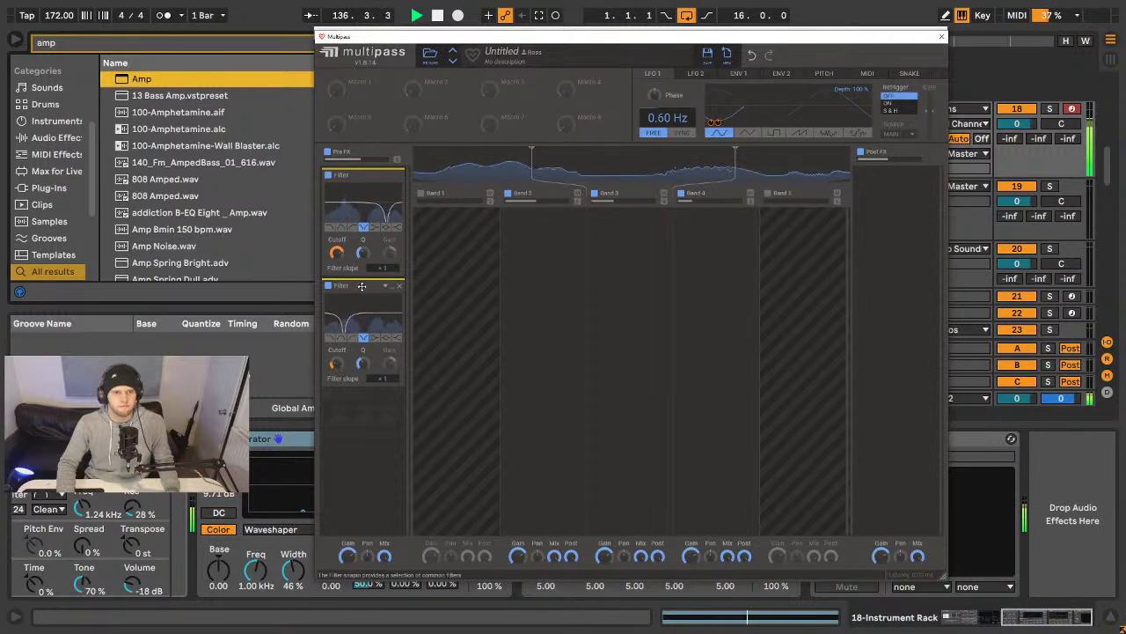
{"action": "left_click_drag", "start_coordinate": [363, 290], "coordinate": [356, 401]}
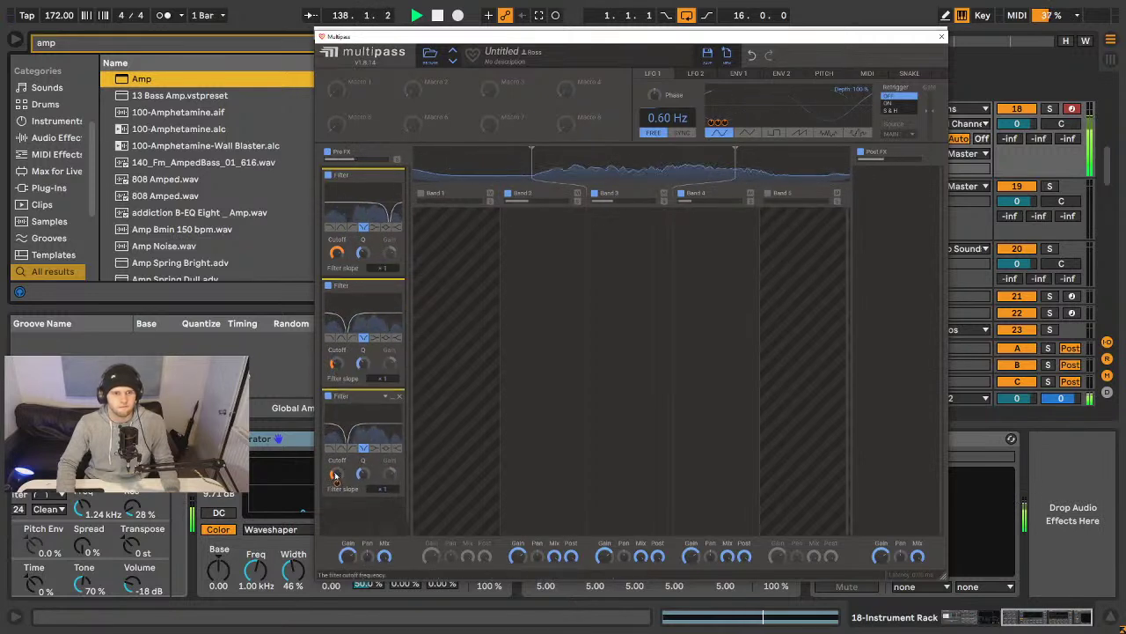
{"action": "left_click_drag", "start_coordinate": [337, 474], "coordinate": [337, 464]}
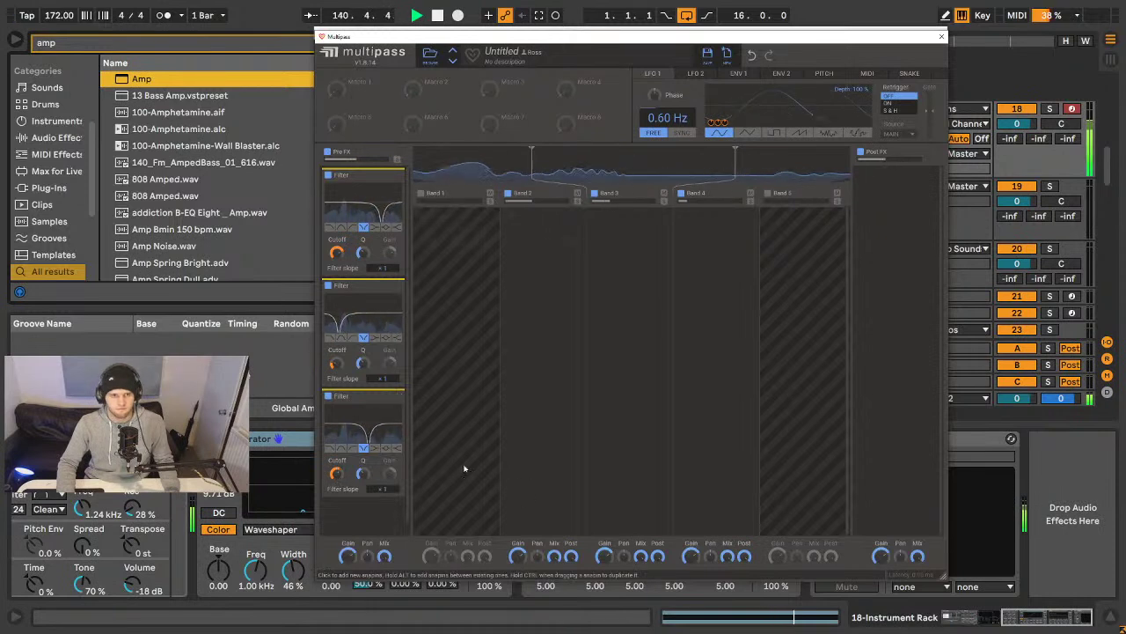
{"action": "key", "text": "space"}
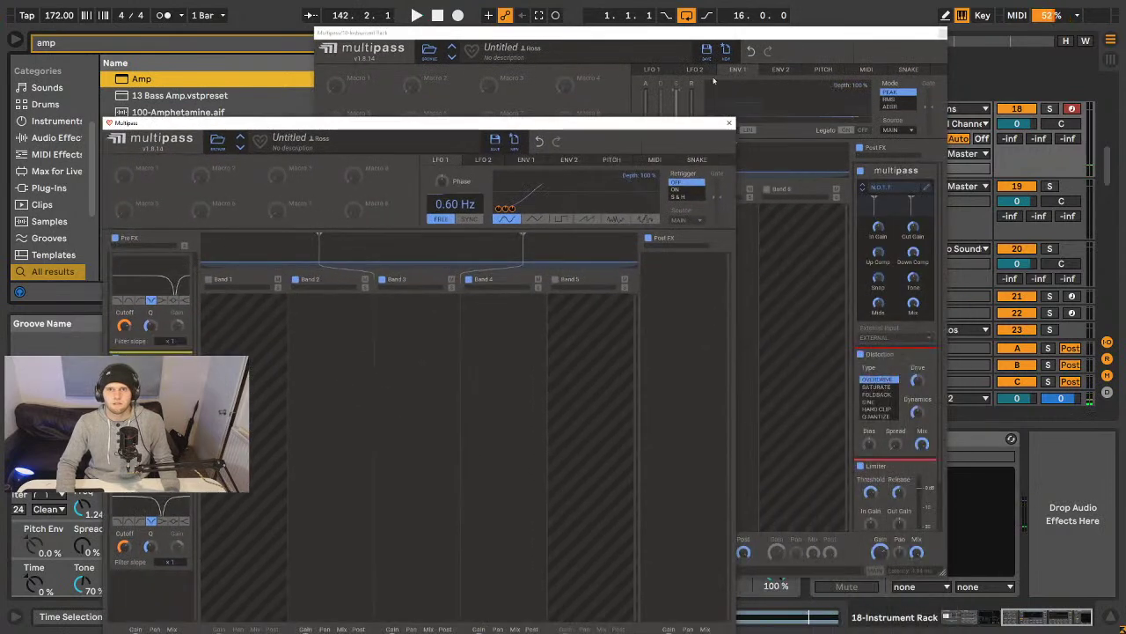
- Check the parent Multipass's LFO 1 rate, set the nested Multipass's LFO 1 to 0.46 Hz and audition it
{"action": "left_click", "coordinate": [667, 73]}
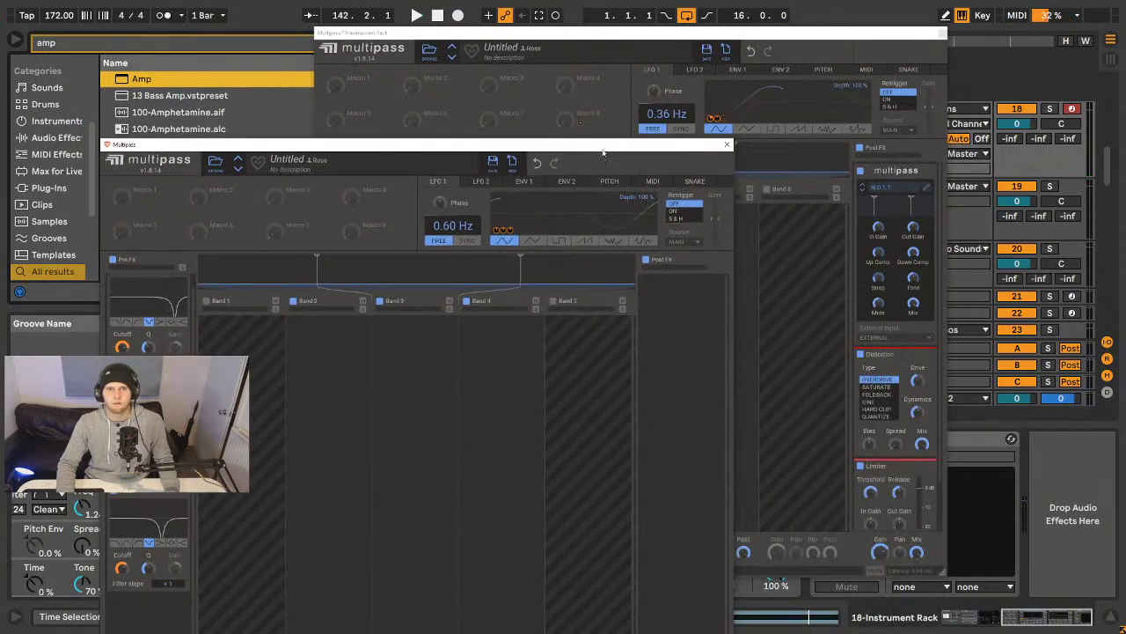
{"action": "left_click_drag", "start_coordinate": [486, 147], "coordinate": [681, 55]}
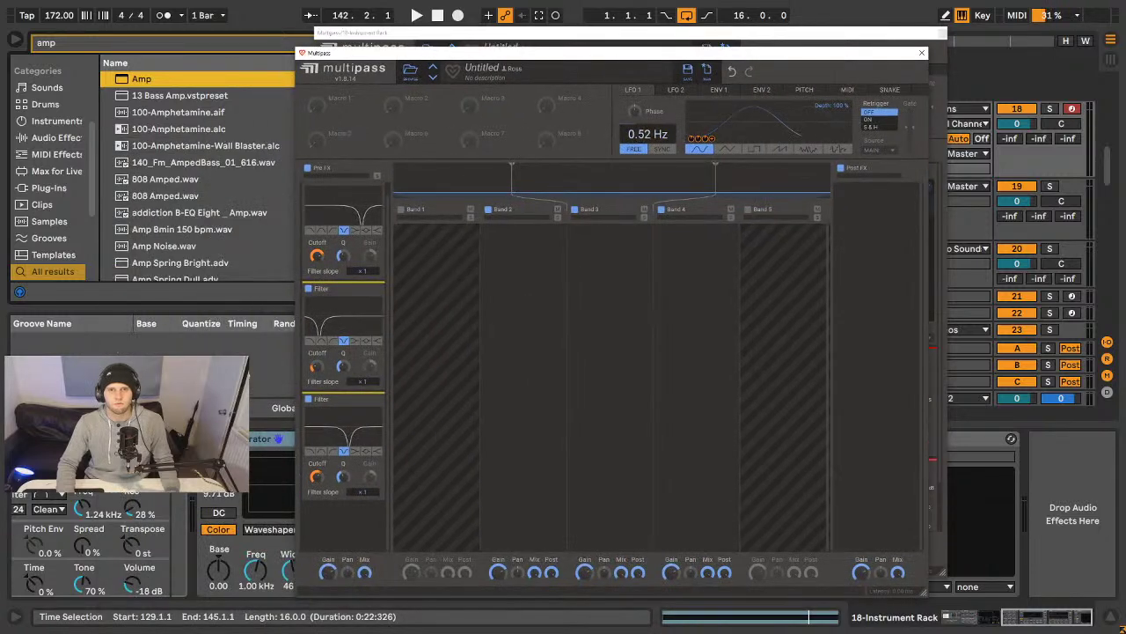
{"action": "key", "text": "space"}
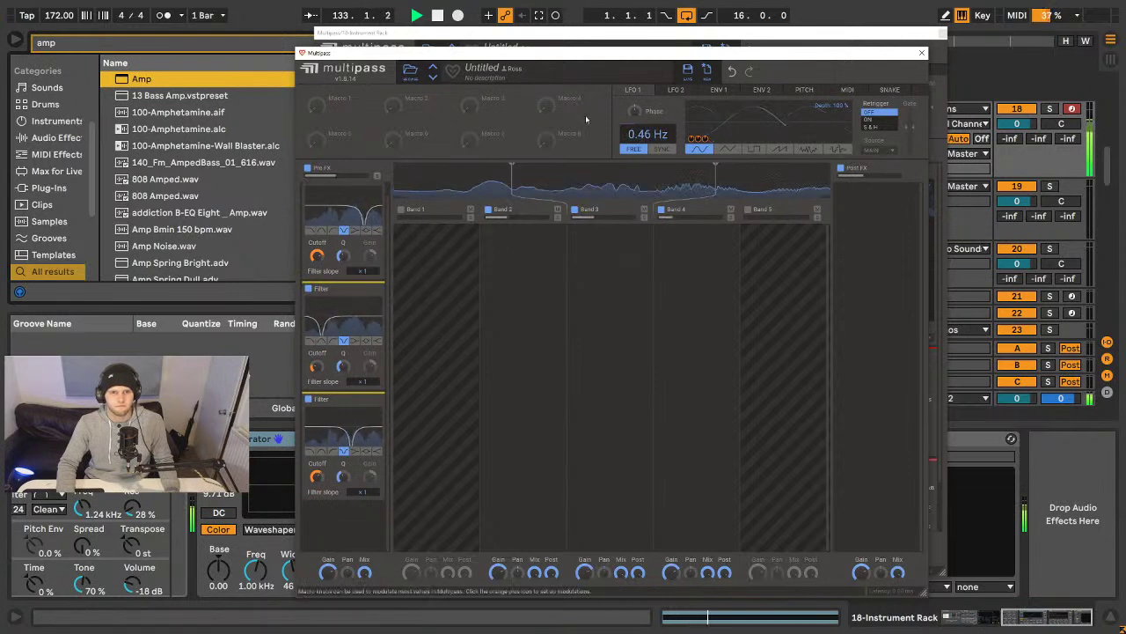
{"action": "left_click", "coordinate": [922, 53]}
{"action": "key", "text": "space"}
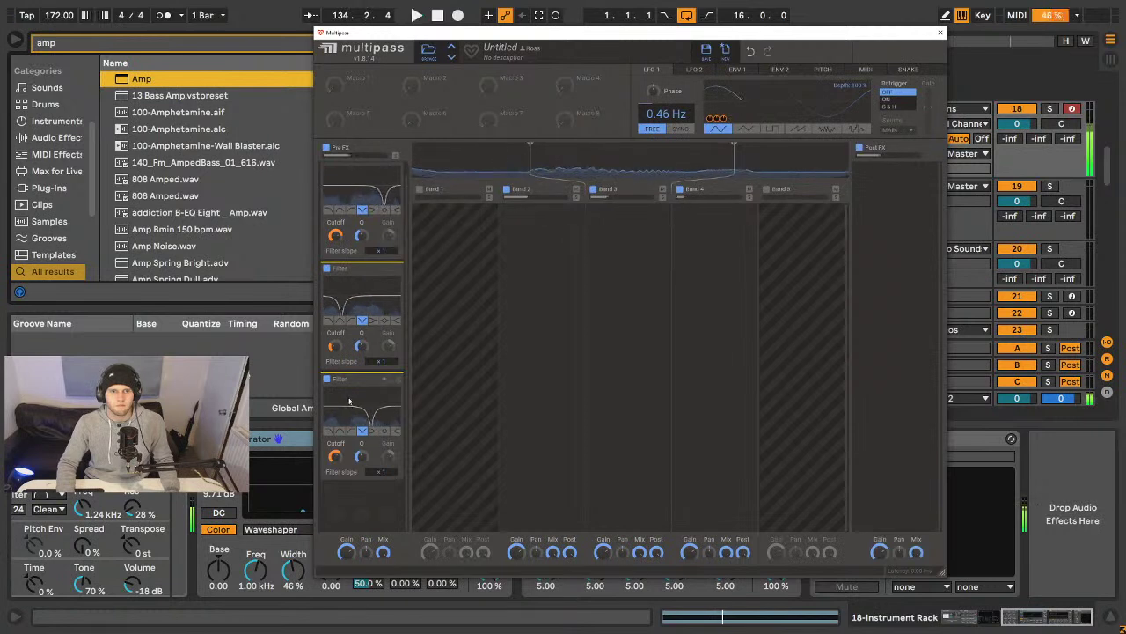
- Collapse the three notch filters in the nested Multipass and the peak filter in the parent Multipass's Pre FX chain
{"action": "left_click", "coordinate": [392, 379]}
{"action": "left_click", "coordinate": [391, 283]}
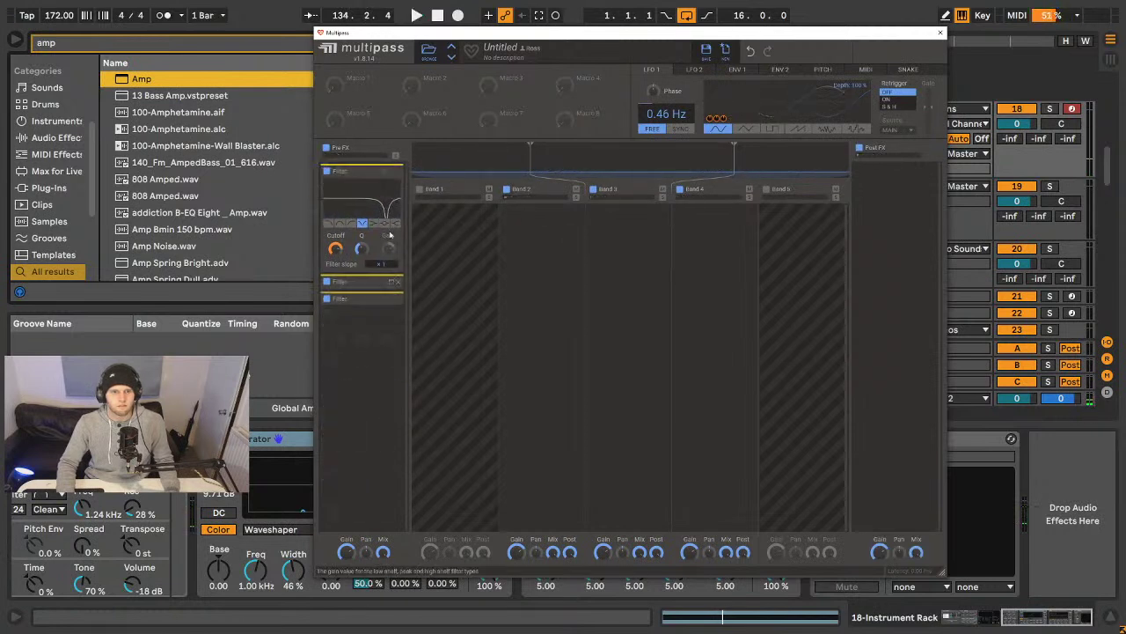
{"action": "left_click", "coordinate": [394, 169]}
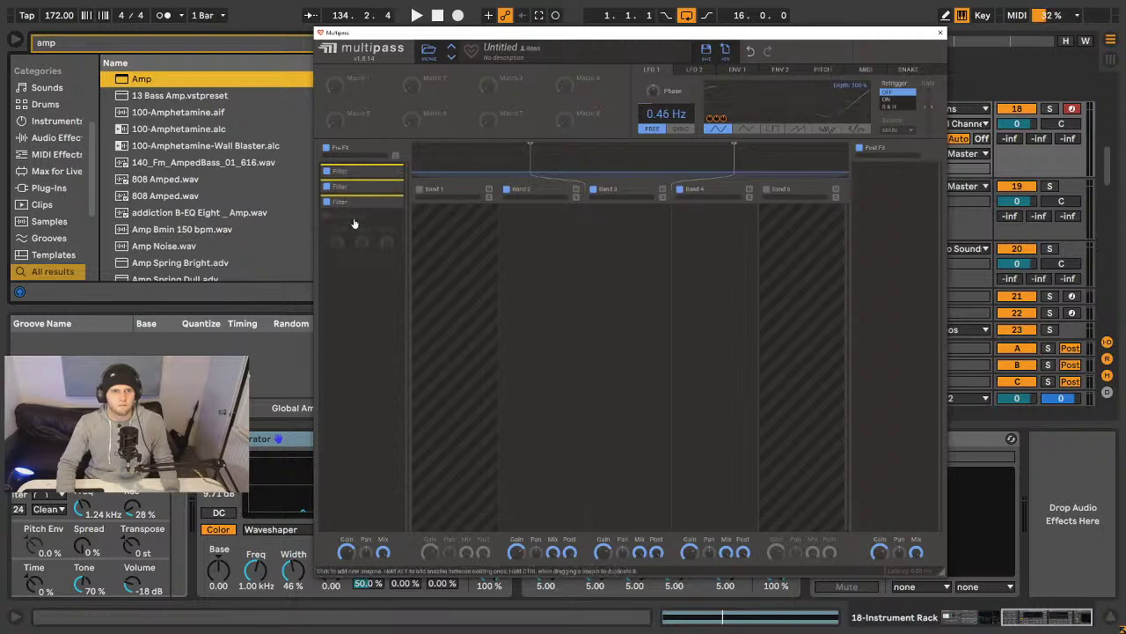
{"action": "left_click_drag", "start_coordinate": [729, 38], "coordinate": [617, 495]}
{"action": "left_click", "coordinate": [397, 191]}
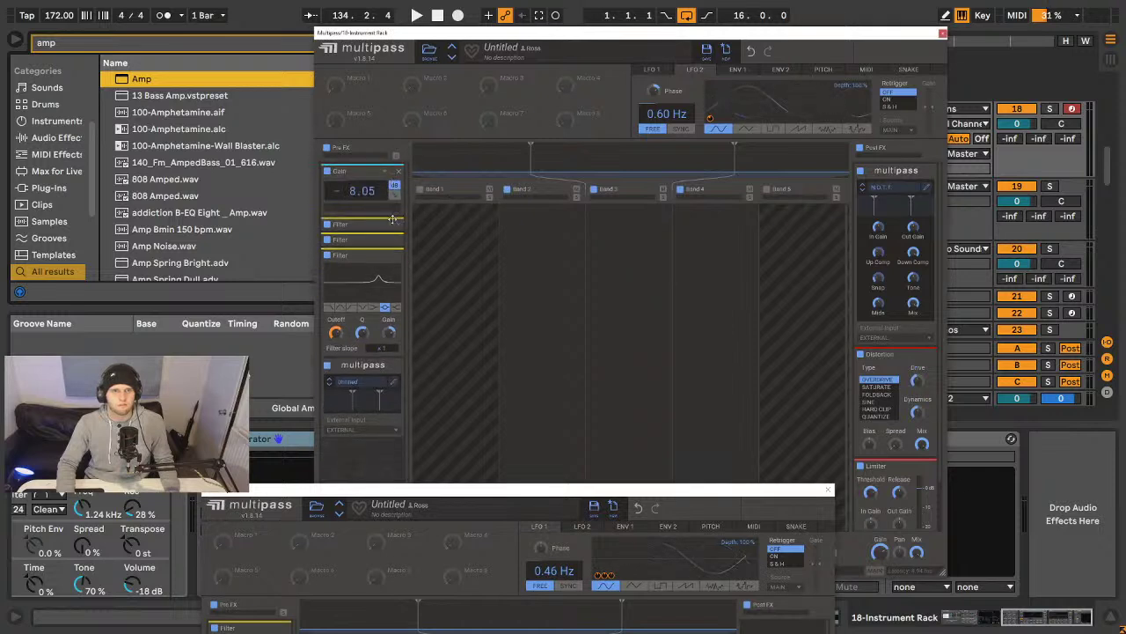
{"action": "left_click", "coordinate": [391, 257]}
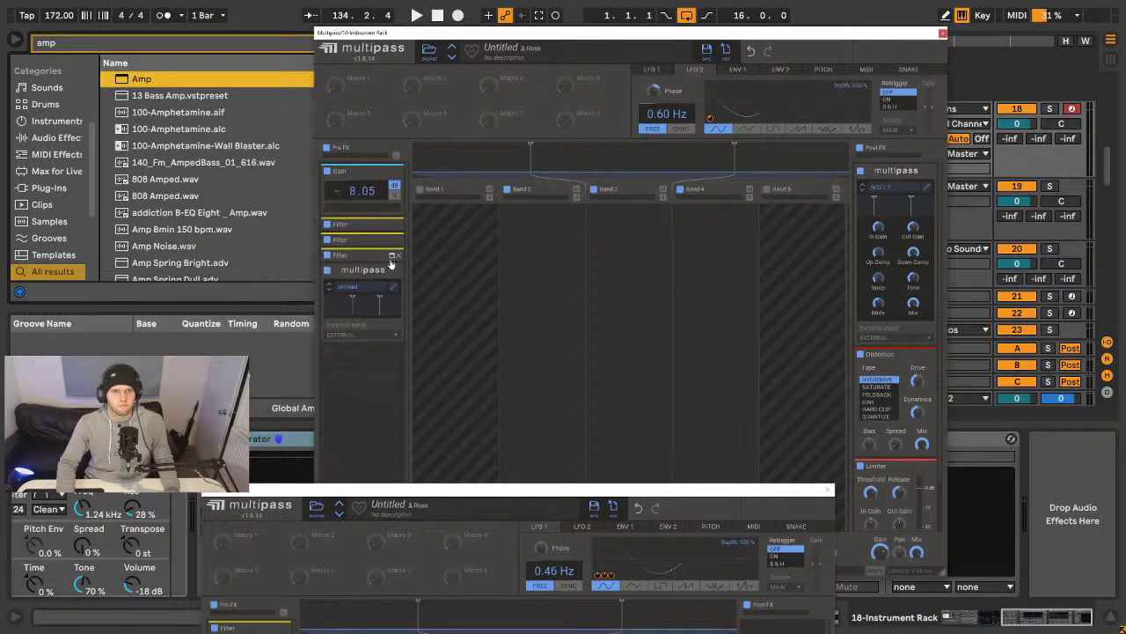
{"action": "left_click_drag", "start_coordinate": [473, 491], "coordinate": [682, 63]}
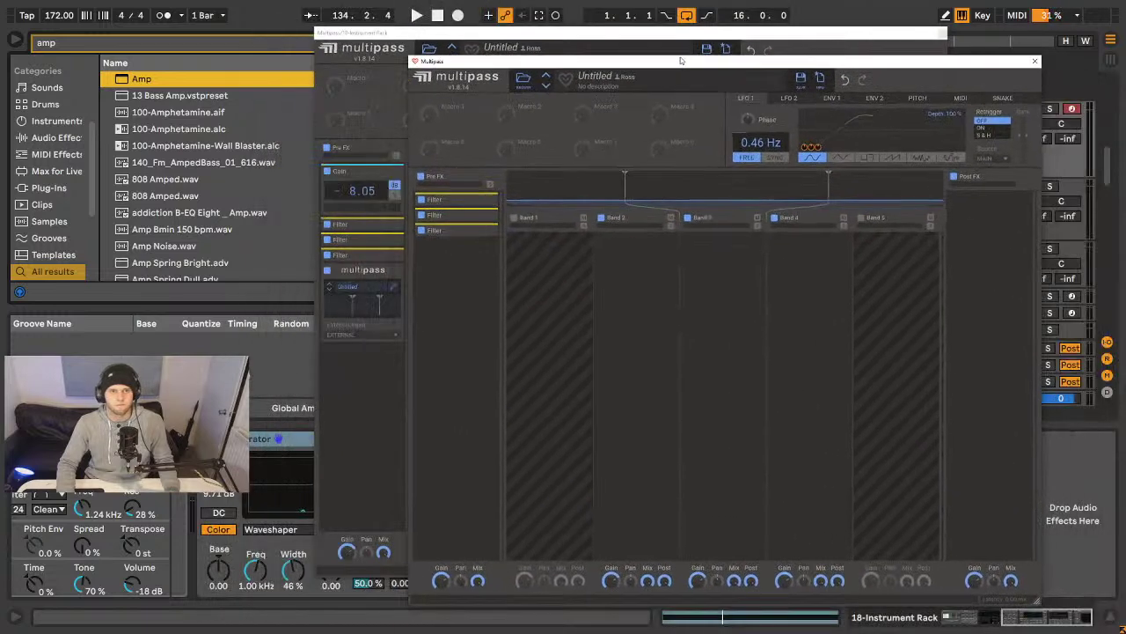
- Add a fourth Filter to the nested Multipass's Pre FX chain and modulate its low-pass cutoff with LFO 2
{"action": "left_click", "coordinate": [447, 265]}
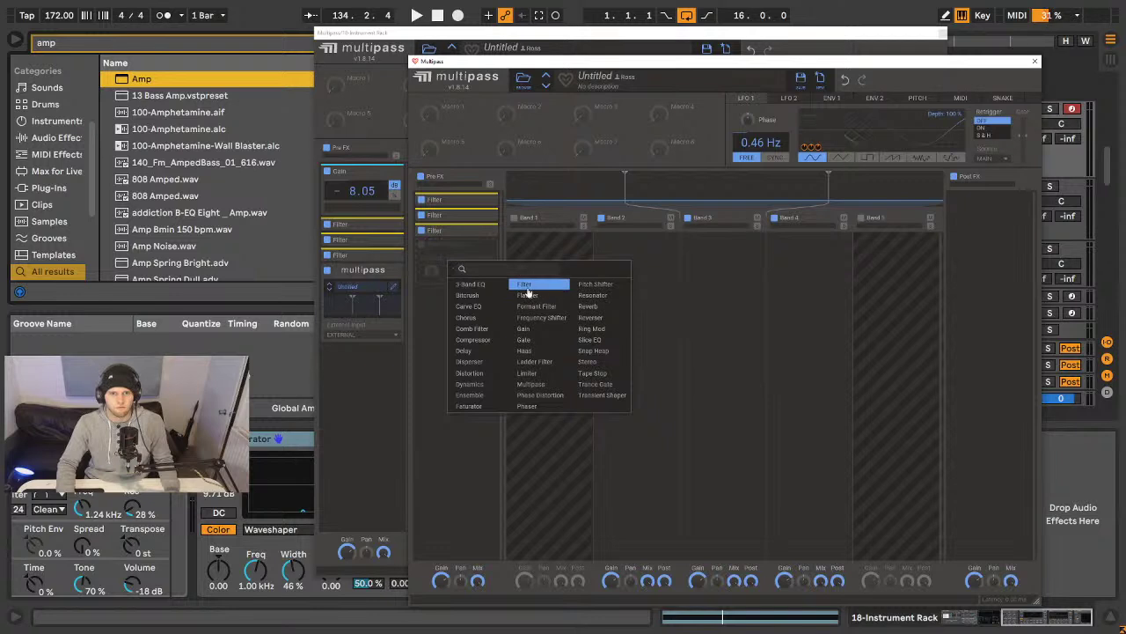
{"action": "left_click", "coordinate": [519, 288]}
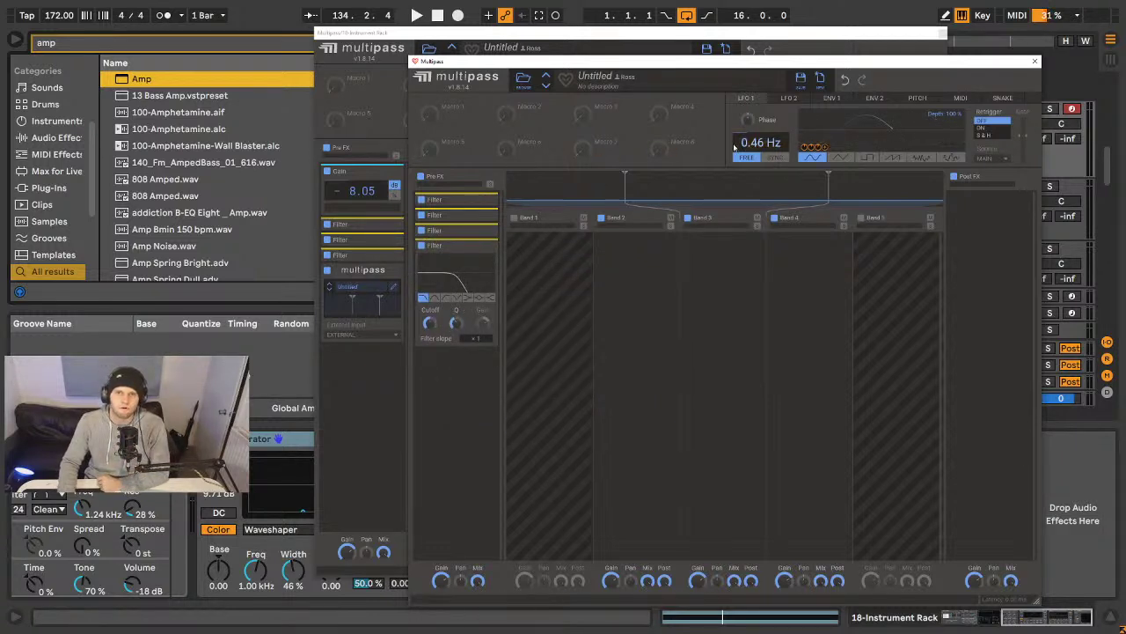
{"action": "left_click", "coordinate": [790, 98]}
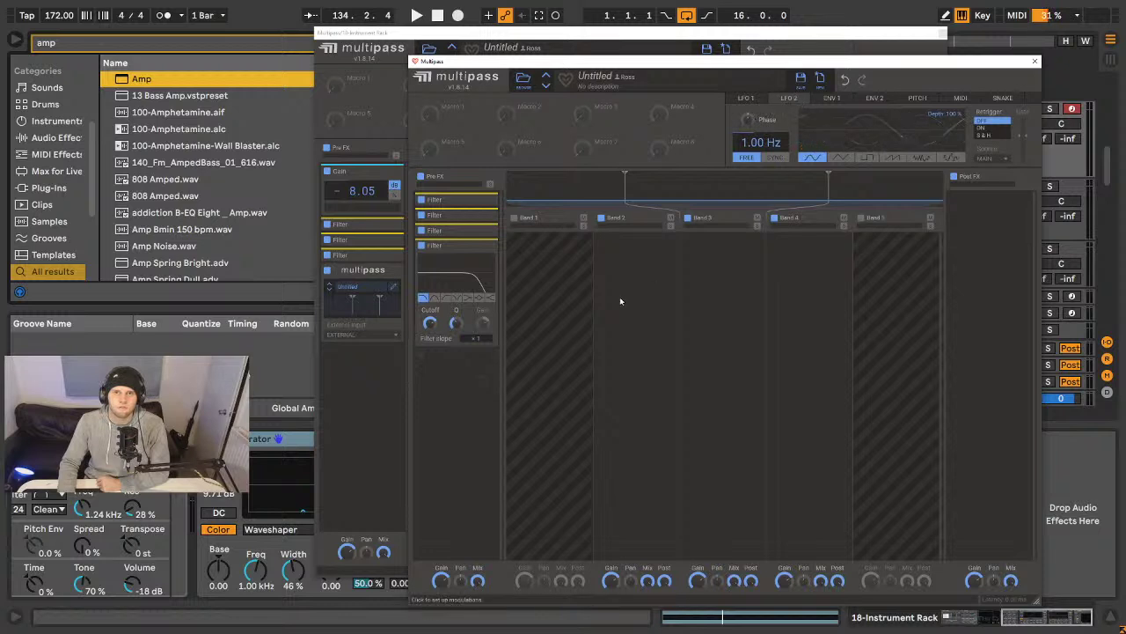
{"action": "left_click", "coordinate": [479, 326]}
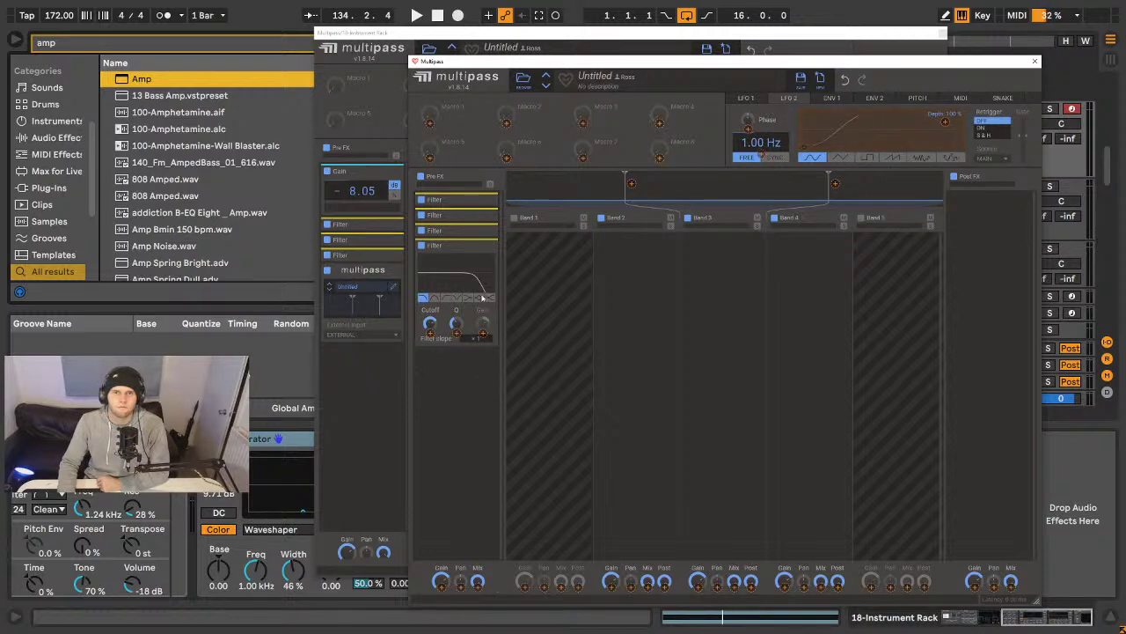
{"action": "left_click_drag", "start_coordinate": [430, 337], "coordinate": [431, 321]}
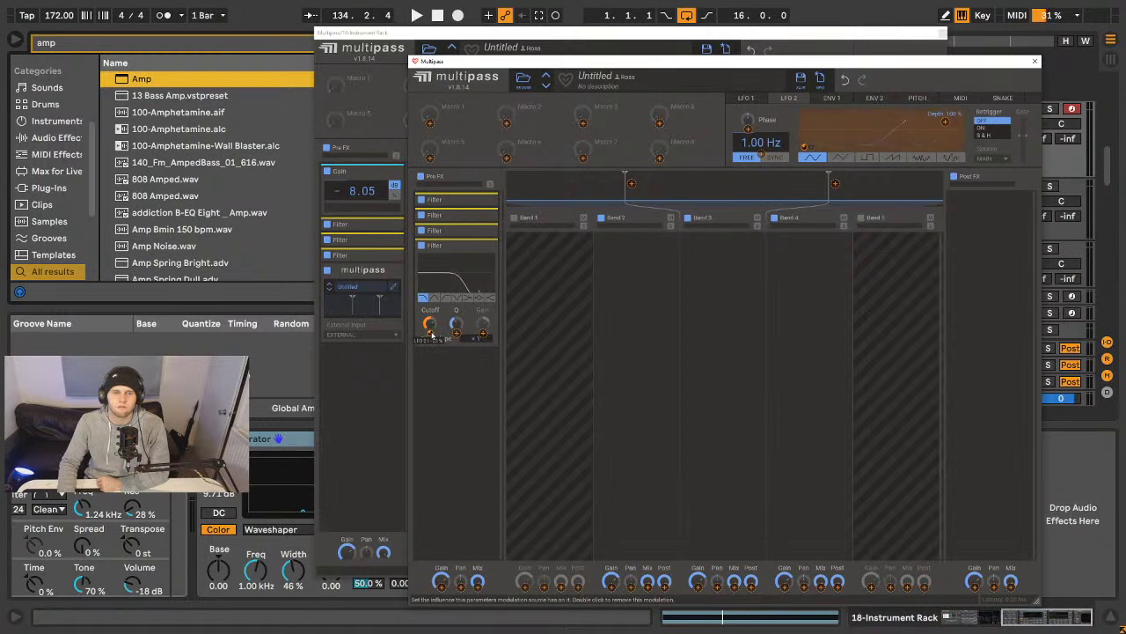
- Set the nested Multipass's LFO 2 rate to 5.68 Hz and raise the low-pass filter's cutoff during playback
{"action": "left_click_drag", "start_coordinate": [760, 142], "coordinate": [760, 107]}
{"action": "key", "text": "space"}
{"action": "left_click_drag", "start_coordinate": [806, 146], "coordinate": [430, 323]}
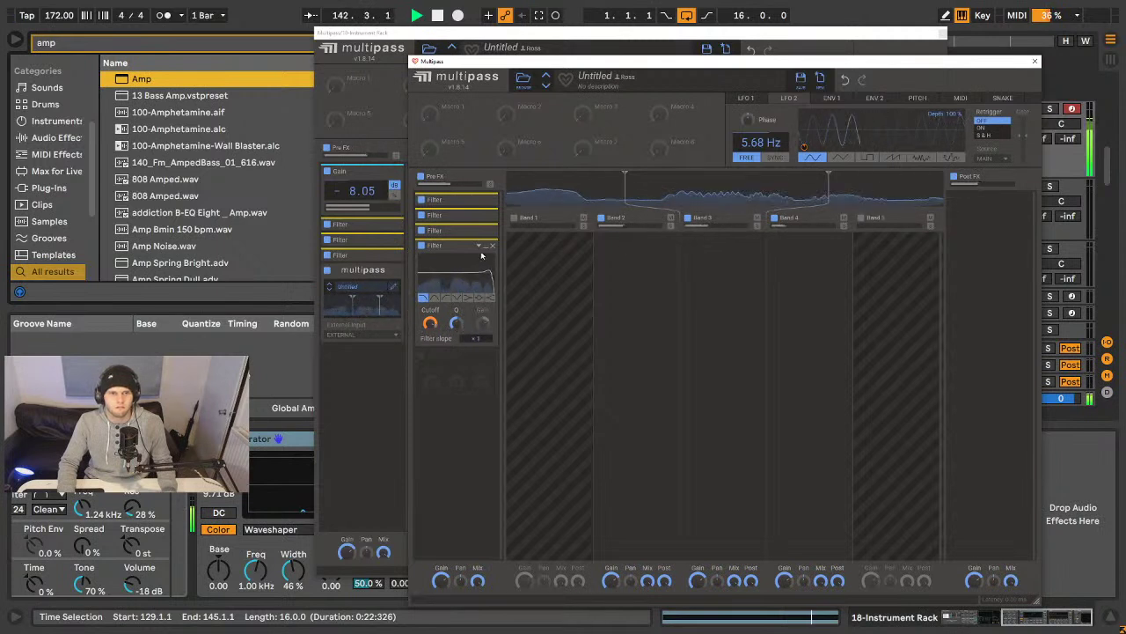
- Duplicate the low-pass filter below itself, set the copy to the peak type with a gain cut, and close the nested Multipass
{"action": "left_click_drag", "start_coordinate": [457, 256], "coordinate": [469, 393]}
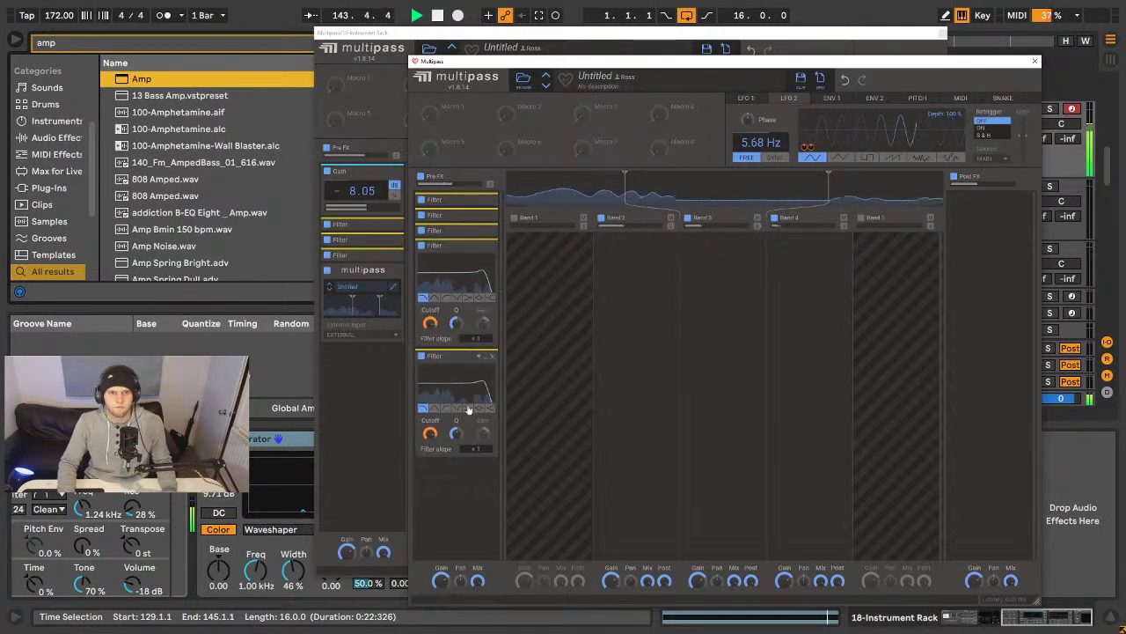
{"action": "left_click", "coordinate": [456, 408]}
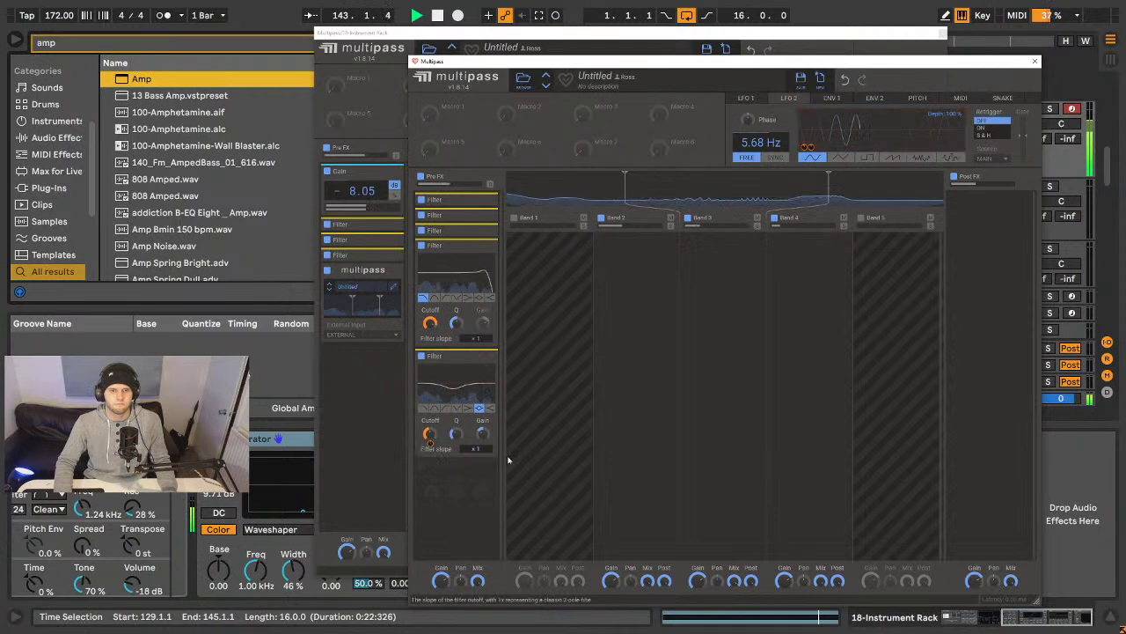
{"action": "left_click", "coordinate": [1035, 61]}
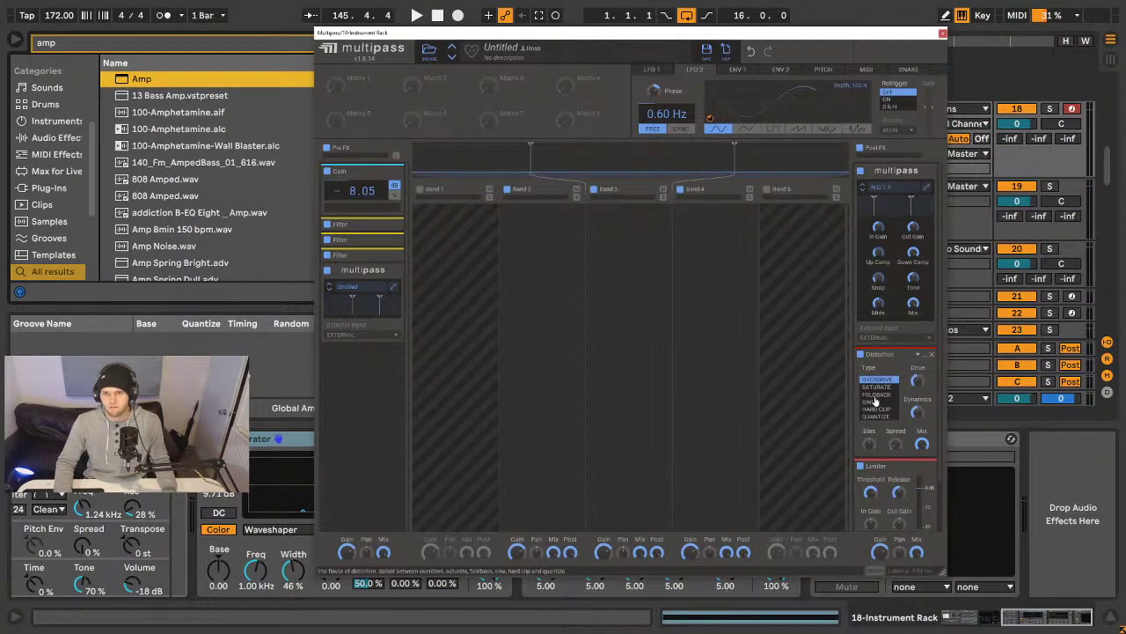
- Set the Post FX Distortion type to Foldback, raise its Spread and audition it with different Mix amounts
{"action": "left_click", "coordinate": [878, 410]}
{"action": "left_click", "coordinate": [884, 395]}
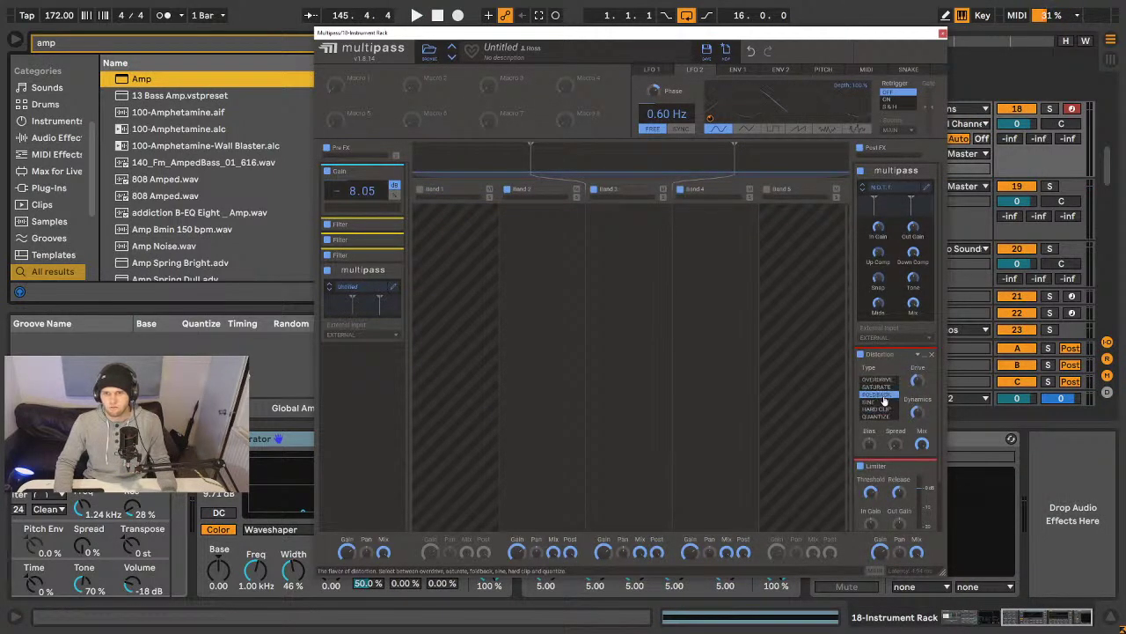
{"action": "key", "text": "space"}
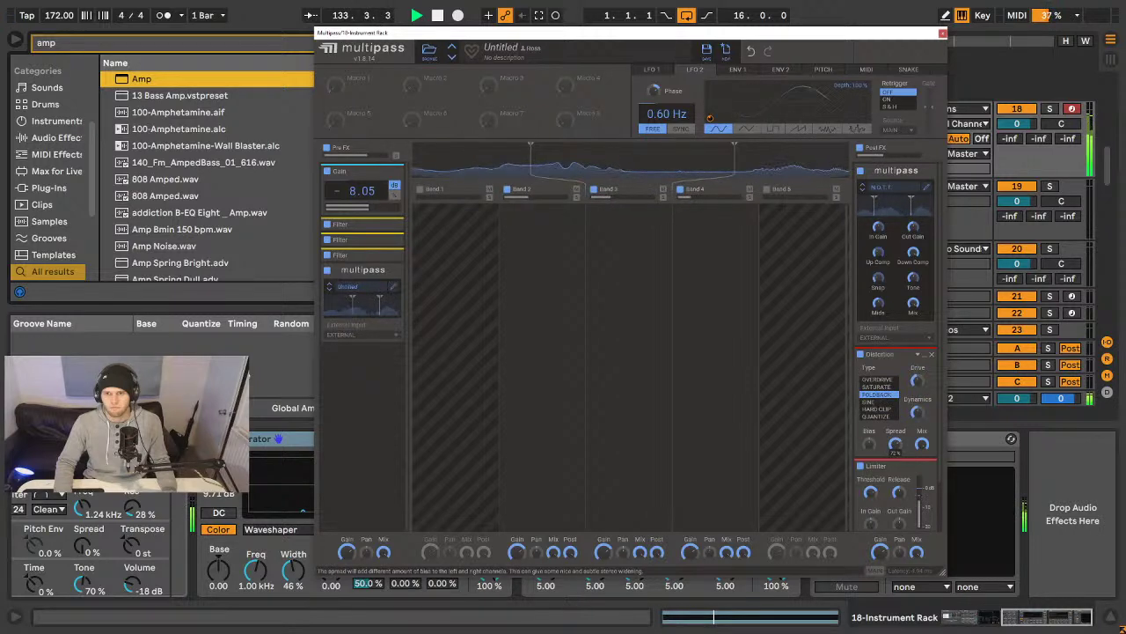
{"action": "key", "text": "space"}
{"action": "key", "text": "space"}
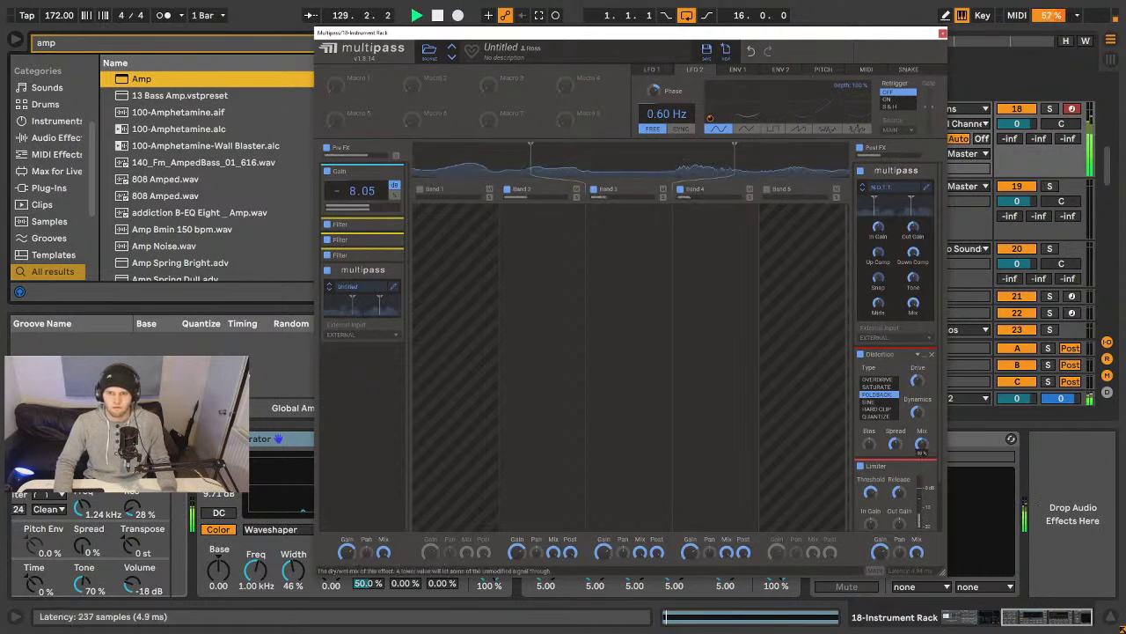
{"action": "scroll", "coordinate": [921, 442], "scroll_direction": "down", "scroll_amount": 2}
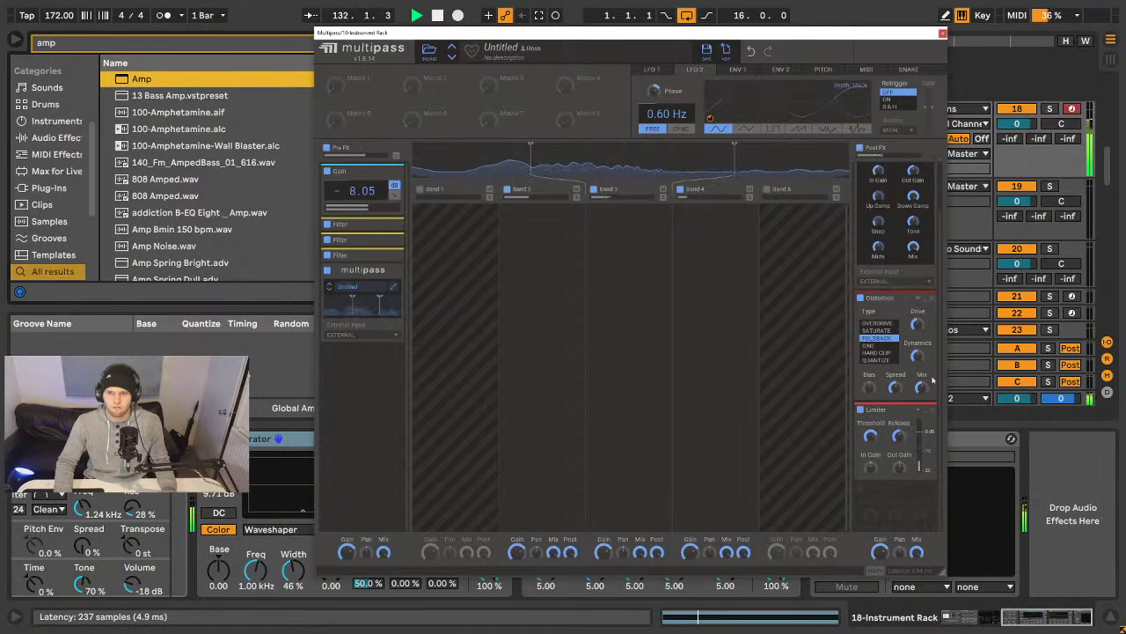
{"action": "key", "text": "space"}
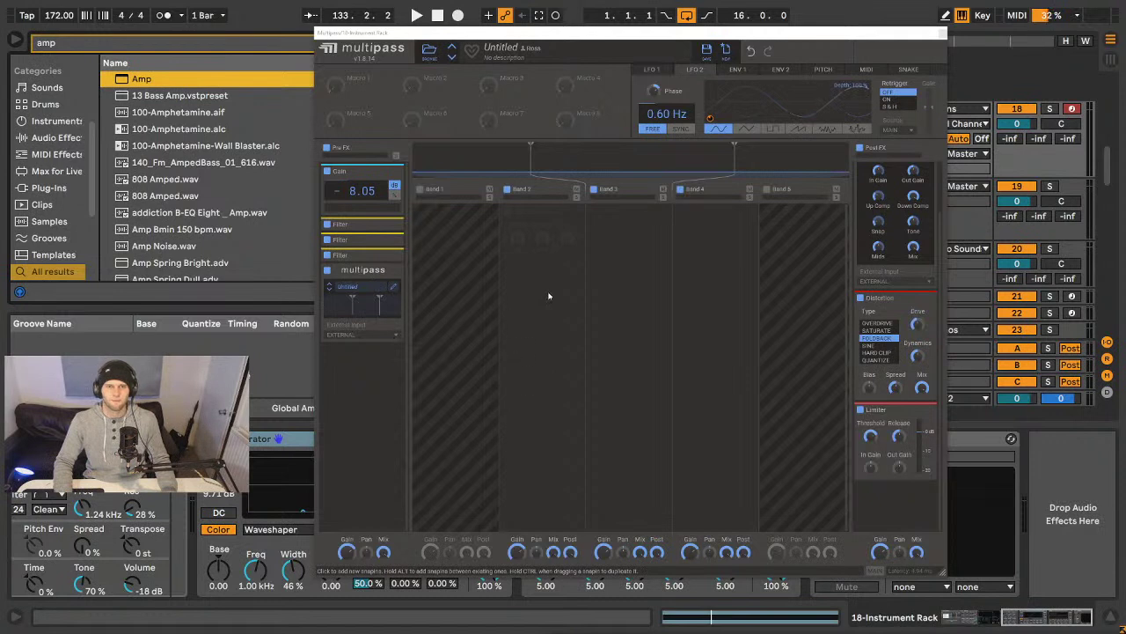
- Collapse the Distortion and nested Multipass modules in the Post FX chain and close the Multipass window
{"action": "scroll", "coordinate": [894, 374], "scroll_direction": "up", "scroll_amount": 2}
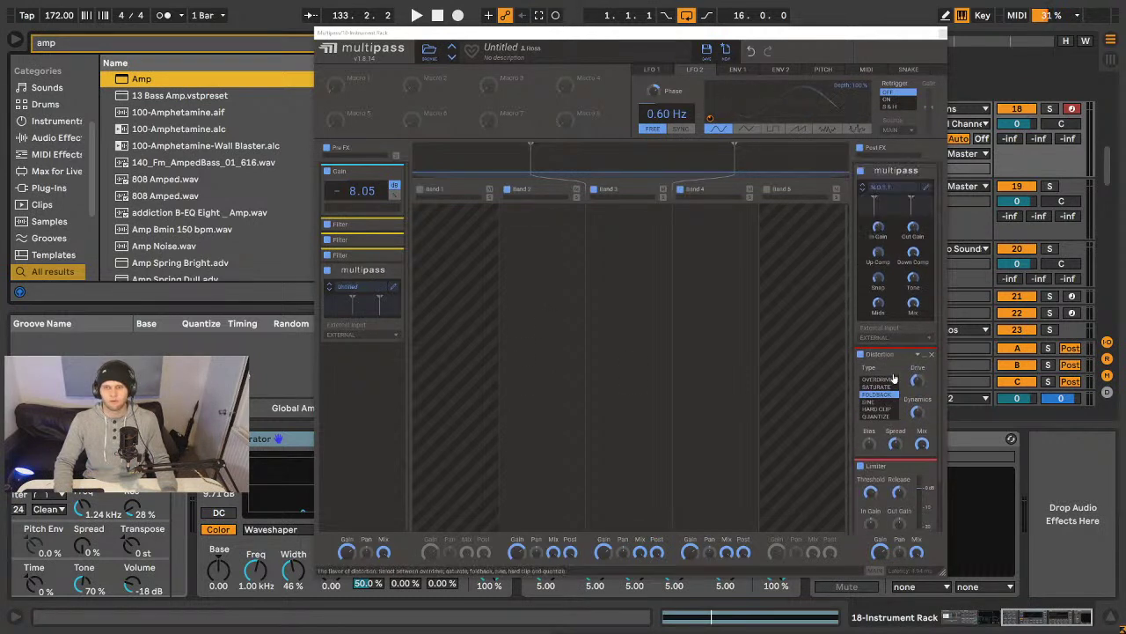
{"action": "left_click", "coordinate": [919, 355]}
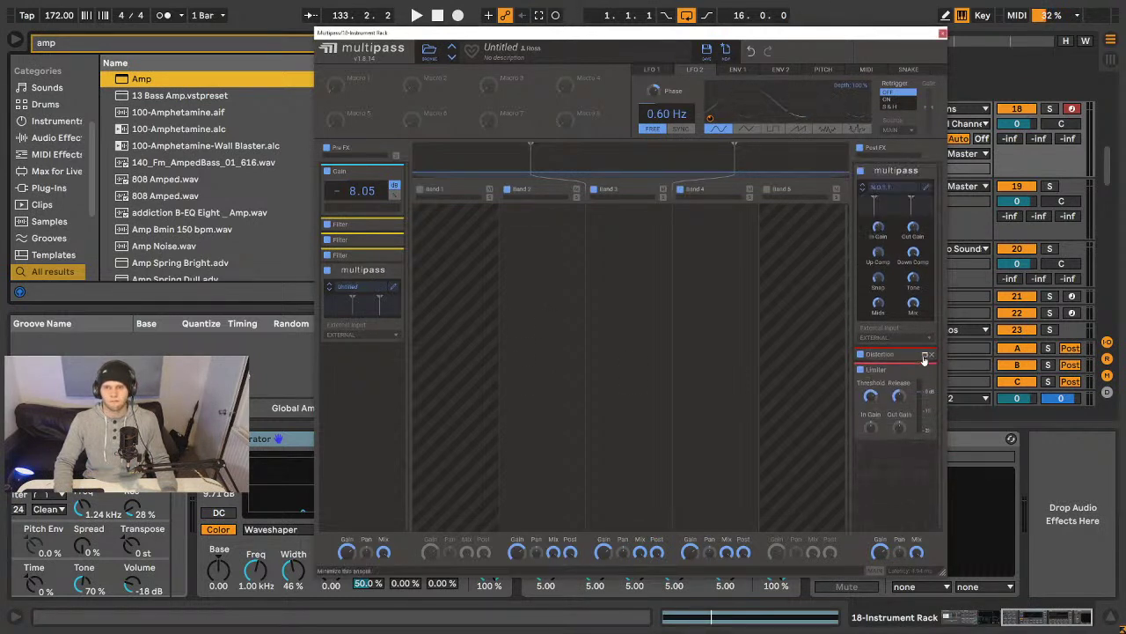
{"action": "left_click", "coordinate": [923, 171]}
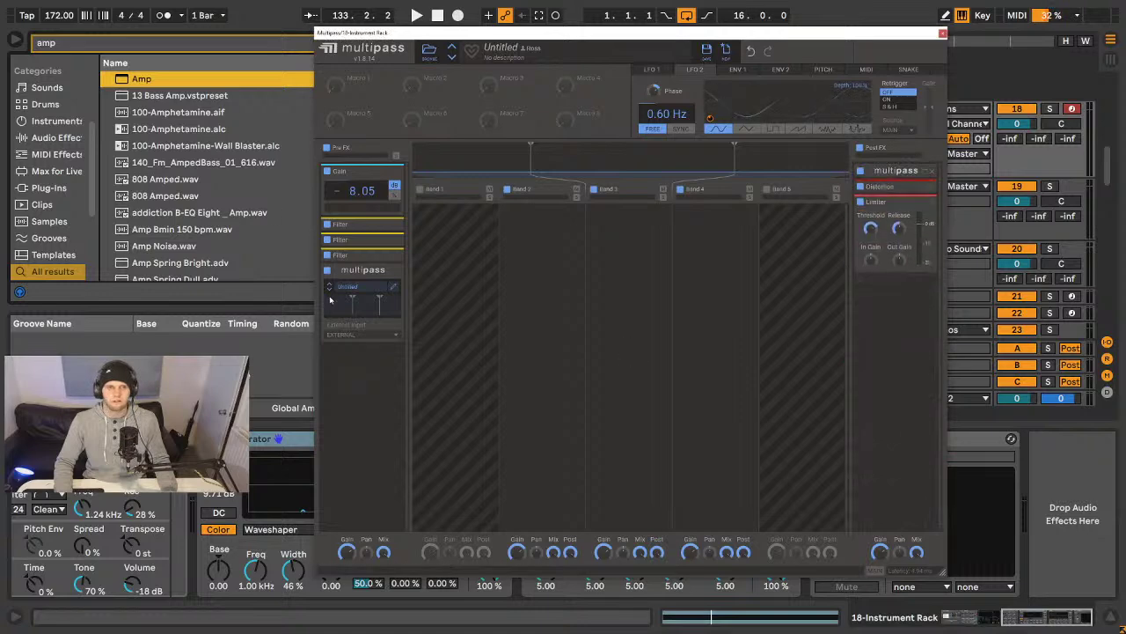
{"action": "left_click", "coordinate": [942, 33]}
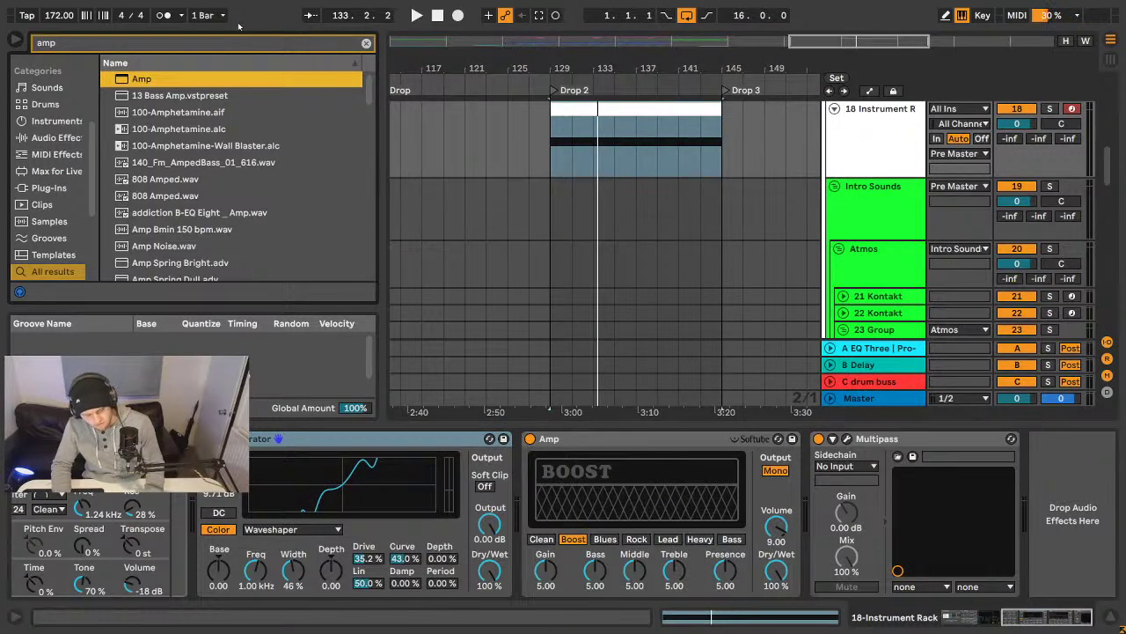
- Exit full-screen mode and reduce the interface's display zoom in the preferences
{"action": "key", "text": "F11"}
{"action": "left_click", "coordinate": [79, 14]}
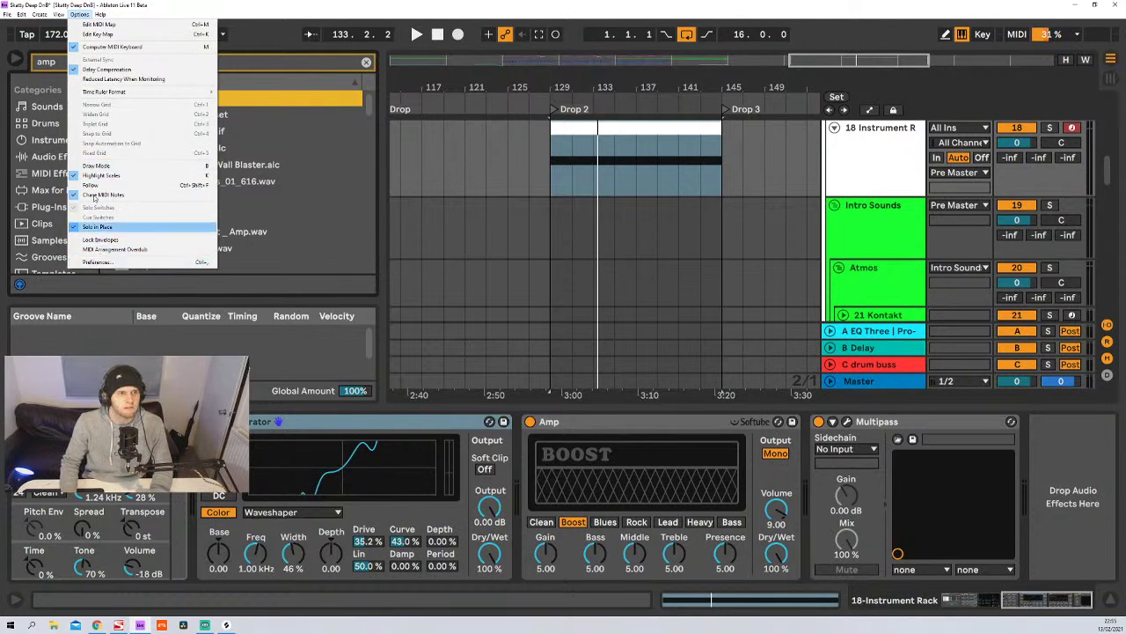
{"action": "left_click", "coordinate": [58, 14]}
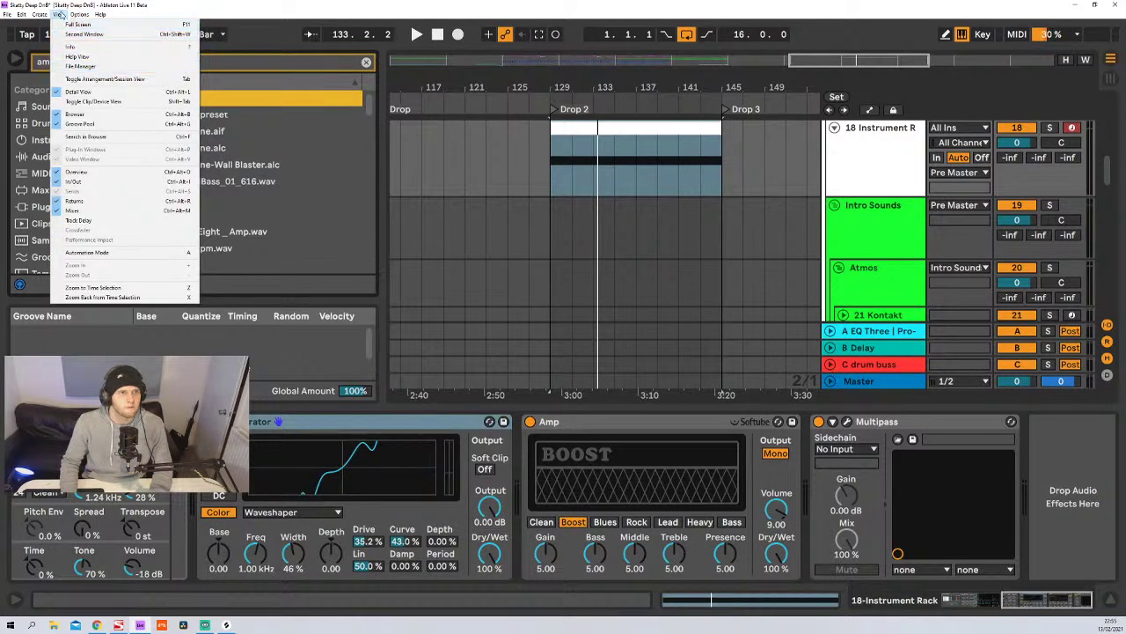
{"action": "mouse_move", "coordinate": [79, 14]}
{"action": "left_click", "coordinate": [97, 261]}
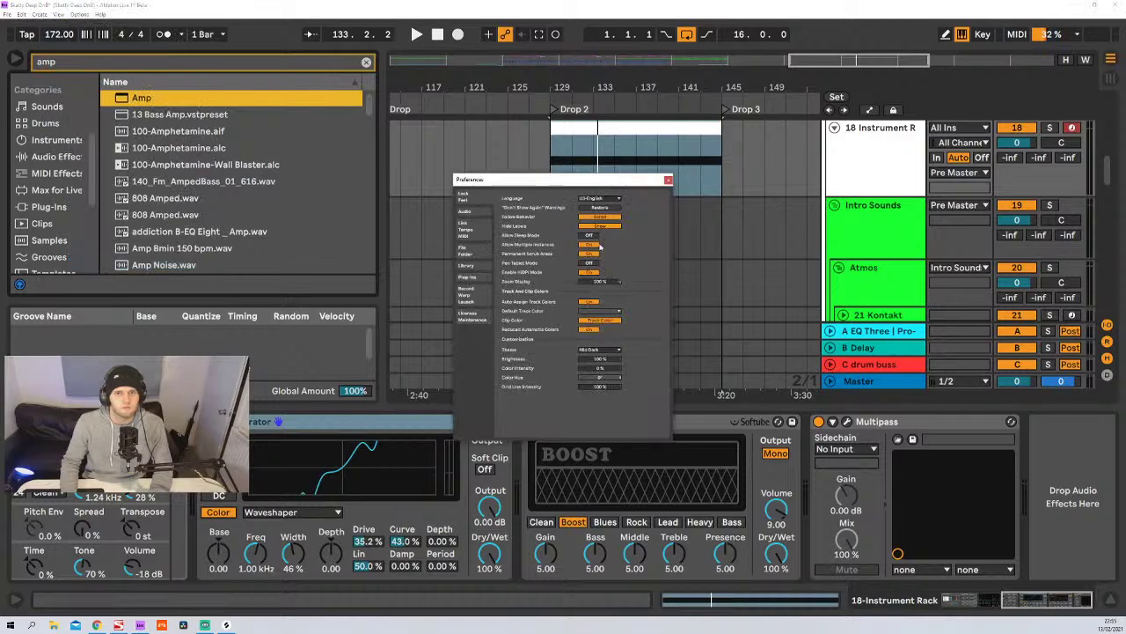
{"action": "left_click", "coordinate": [619, 283]}
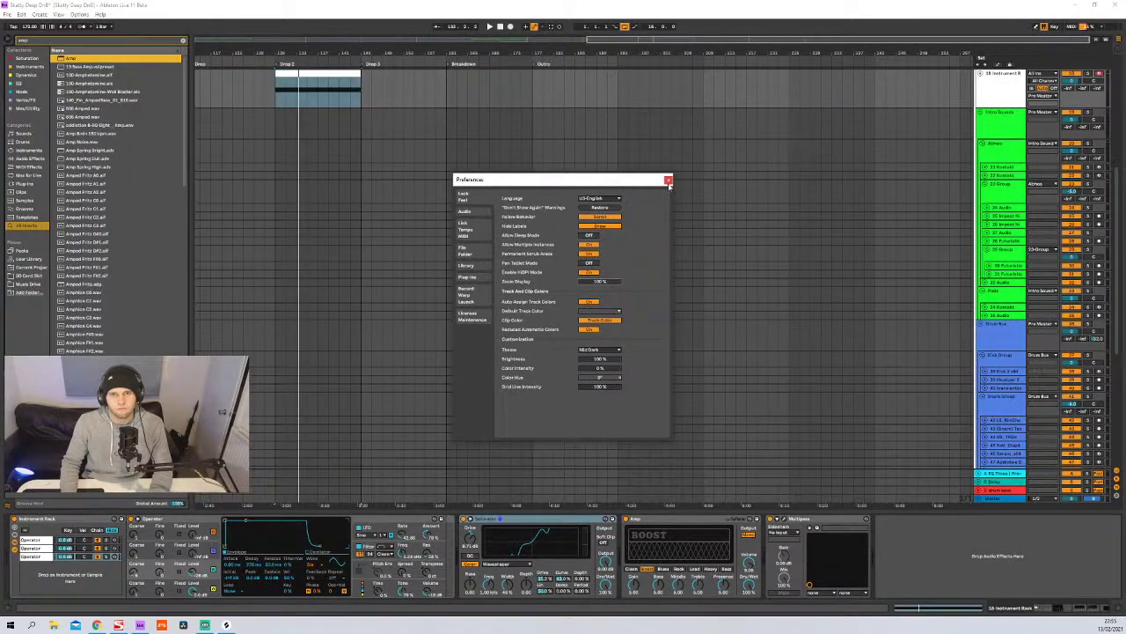
{"action": "left_click_drag", "start_coordinate": [615, 279], "coordinate": [615, 238]}
{"action": "left_click", "coordinate": [668, 179]}
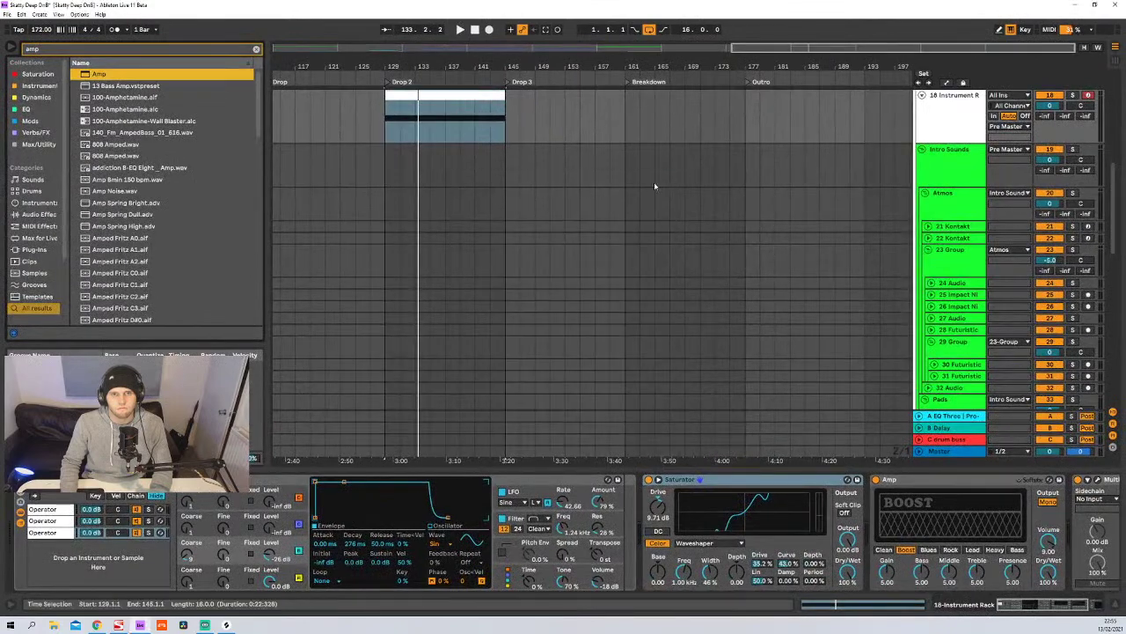
- Examine the clips across the whole arrangement, from the bass tracks down to the Build group
{"action": "scroll", "coordinate": [467, 256], "scroll_direction": "up", "scroll_amount": 3}
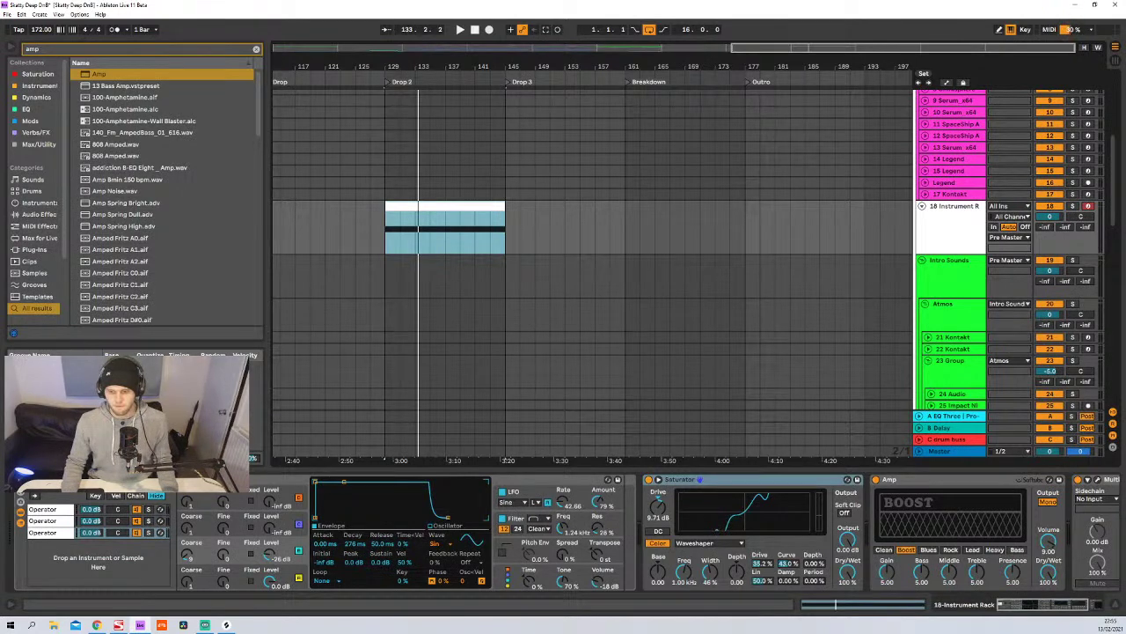
{"action": "left_click_drag", "start_coordinate": [458, 69], "coordinate": [689, 67]}
{"action": "scroll", "coordinate": [566, 185], "scroll_direction": "up", "scroll_amount": 4}
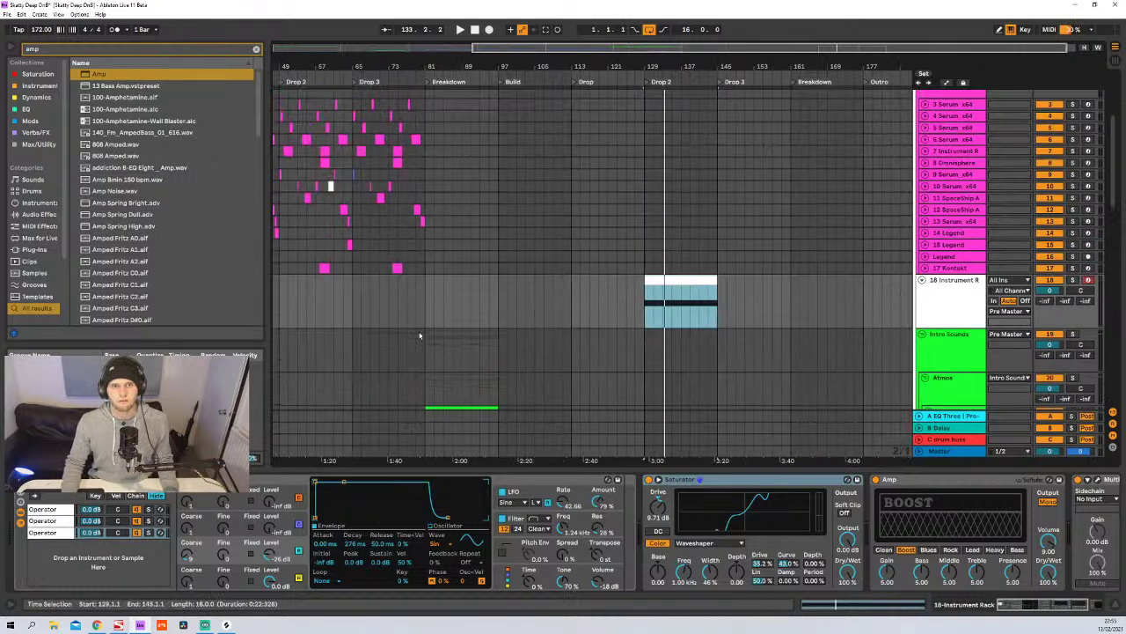
{"action": "scroll", "coordinate": [728, 177], "scroll_direction": "down", "scroll_amount": 3, "text": "ctrl"}
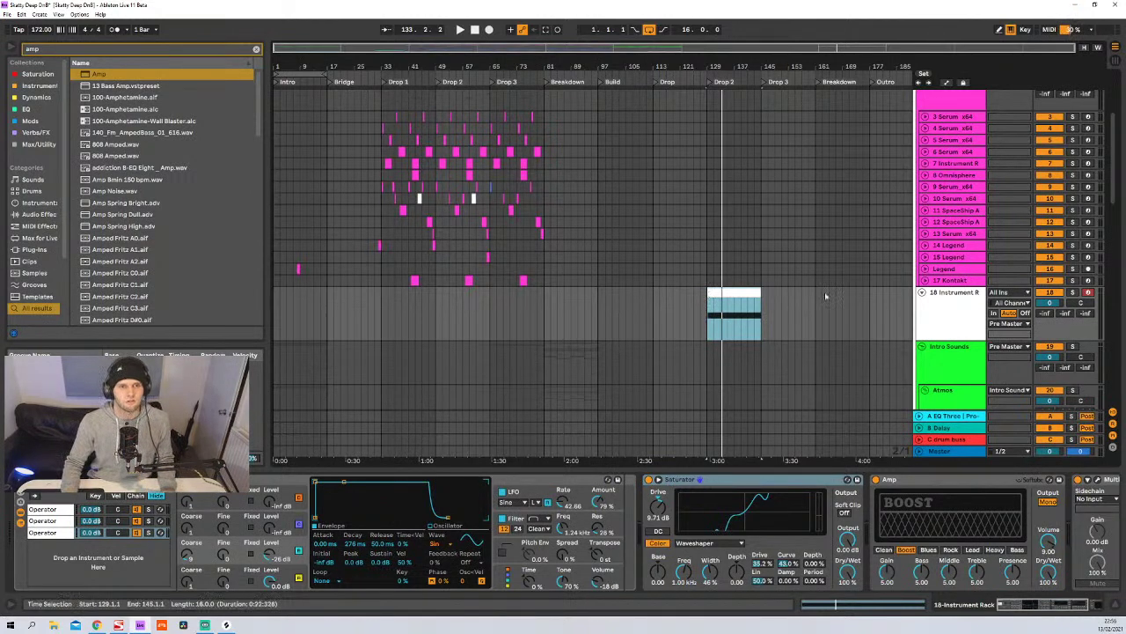
{"action": "scroll", "coordinate": [537, 241], "scroll_direction": "down", "scroll_amount": 10}
{"action": "scroll", "coordinate": [440, 330], "scroll_direction": "down", "scroll_amount": 5}
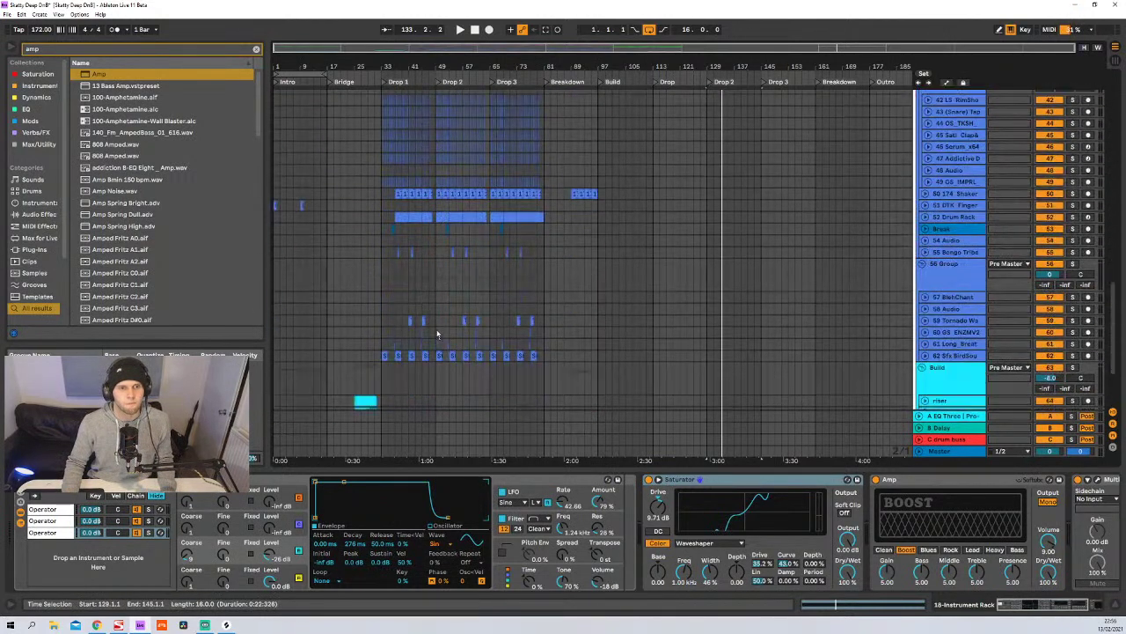
{"action": "scroll", "coordinate": [422, 339], "scroll_direction": "up", "scroll_amount": 6}
{"action": "scroll", "coordinate": [410, 344], "scroll_direction": "up", "scroll_amount": 8}
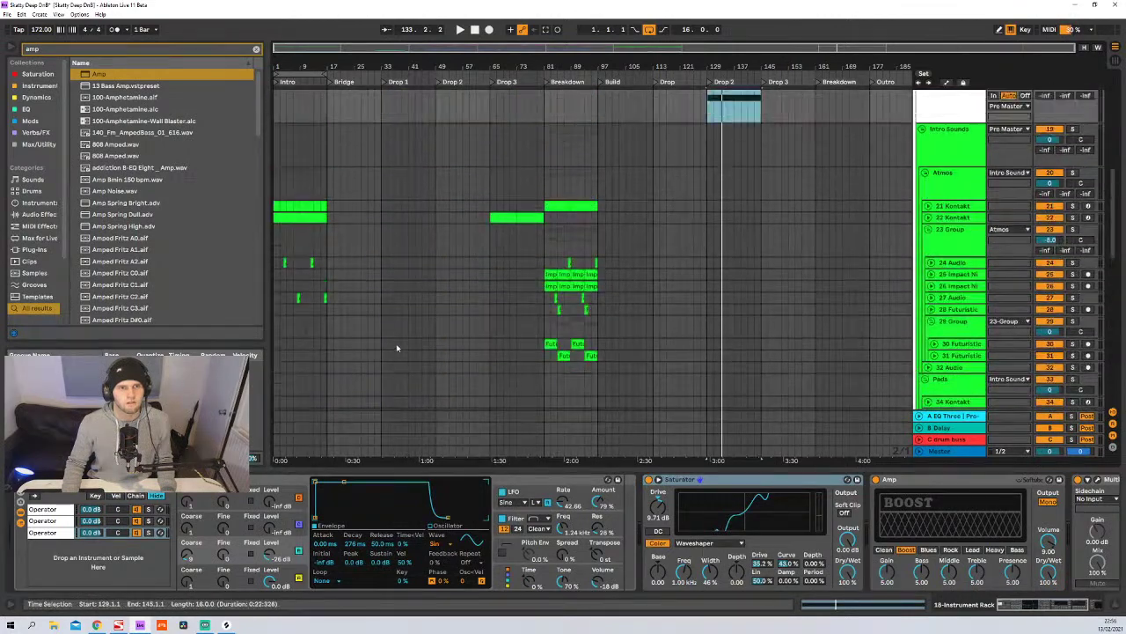
- Play the arrangement from bar 1 and examine the intro's bass and atmosphere tracks
{"action": "left_click", "coordinate": [277, 231]}
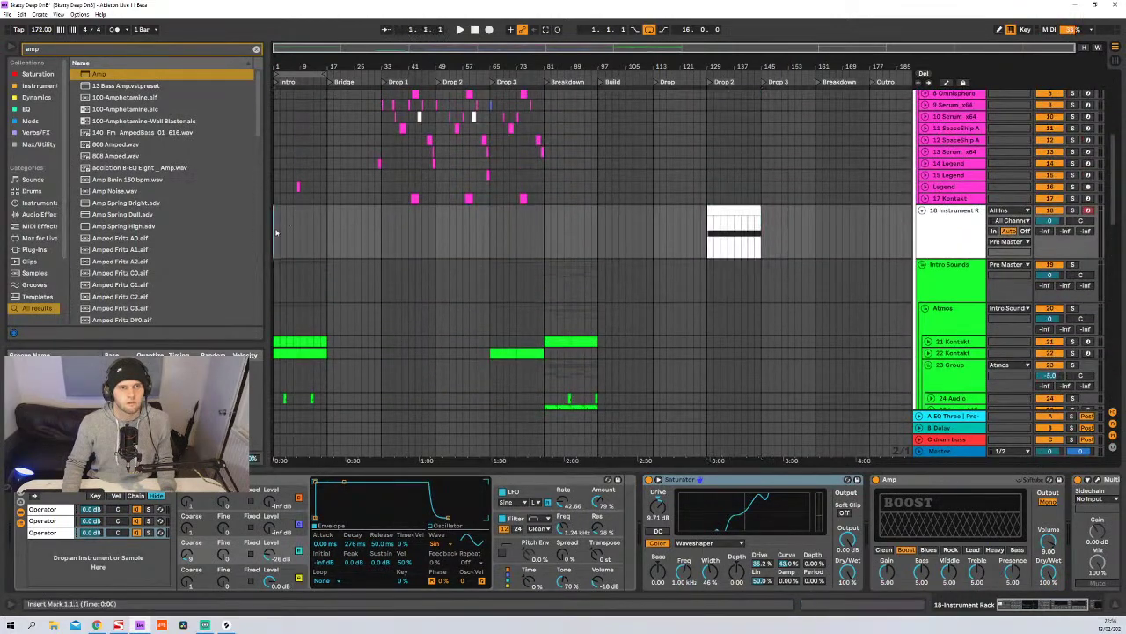
{"action": "scroll", "coordinate": [284, 239], "scroll_direction": "down", "scroll_amount": 10}
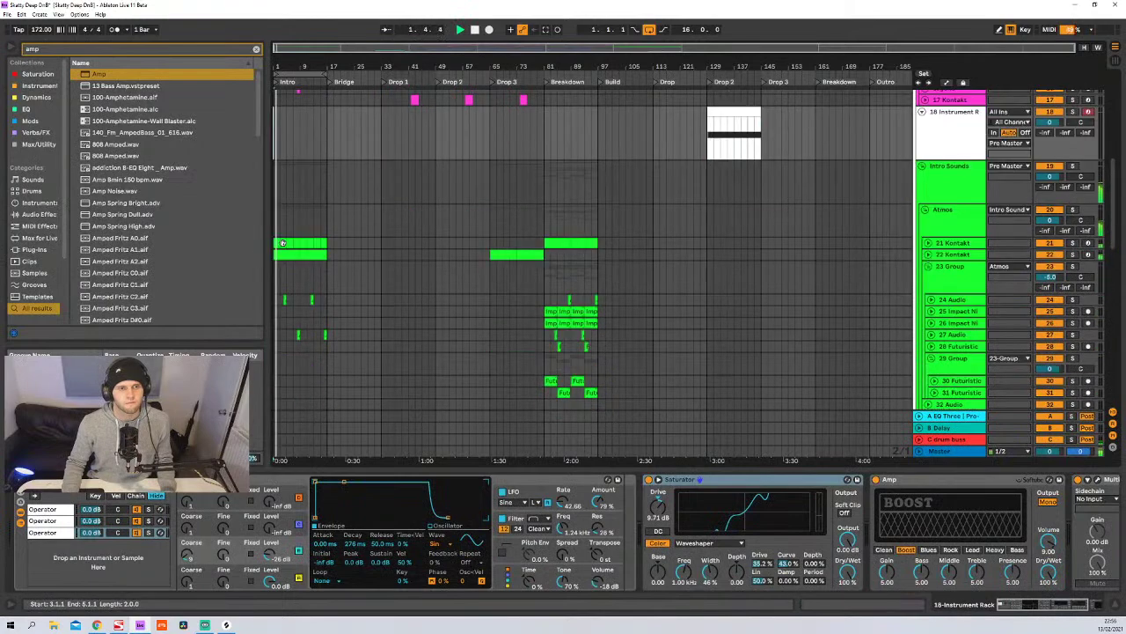
{"action": "scroll", "coordinate": [297, 257], "scroll_direction": "up", "scroll_amount": 7}
{"action": "scroll", "coordinate": [299, 264], "scroll_direction": "up", "scroll_amount": 3}
{"action": "scroll", "coordinate": [302, 258], "scroll_direction": "down", "scroll_amount": 3}
{"action": "scroll", "coordinate": [302, 259], "scroll_direction": "up", "scroll_amount": 3}
{"action": "scroll", "coordinate": [308, 254], "scroll_direction": "down", "scroll_amount": 1}
{"action": "scroll", "coordinate": [310, 249], "scroll_direction": "down", "scroll_amount": 8}
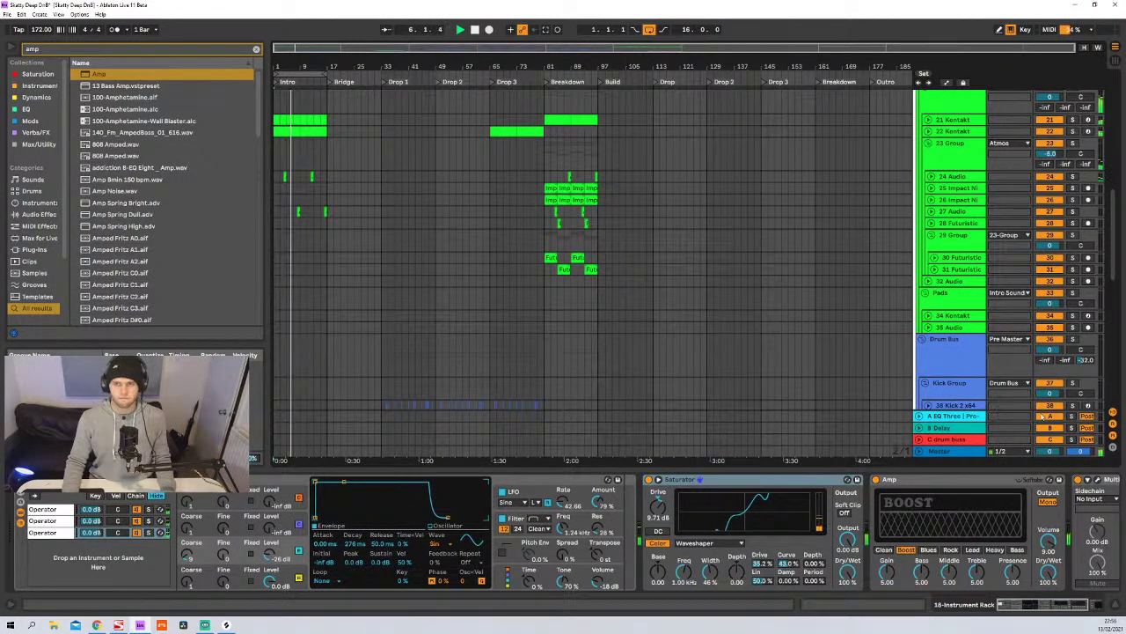
- Hide the device view and unfold the Build group's Break track that plays in the intro
{"action": "left_click", "coordinate": [1118, 602]}
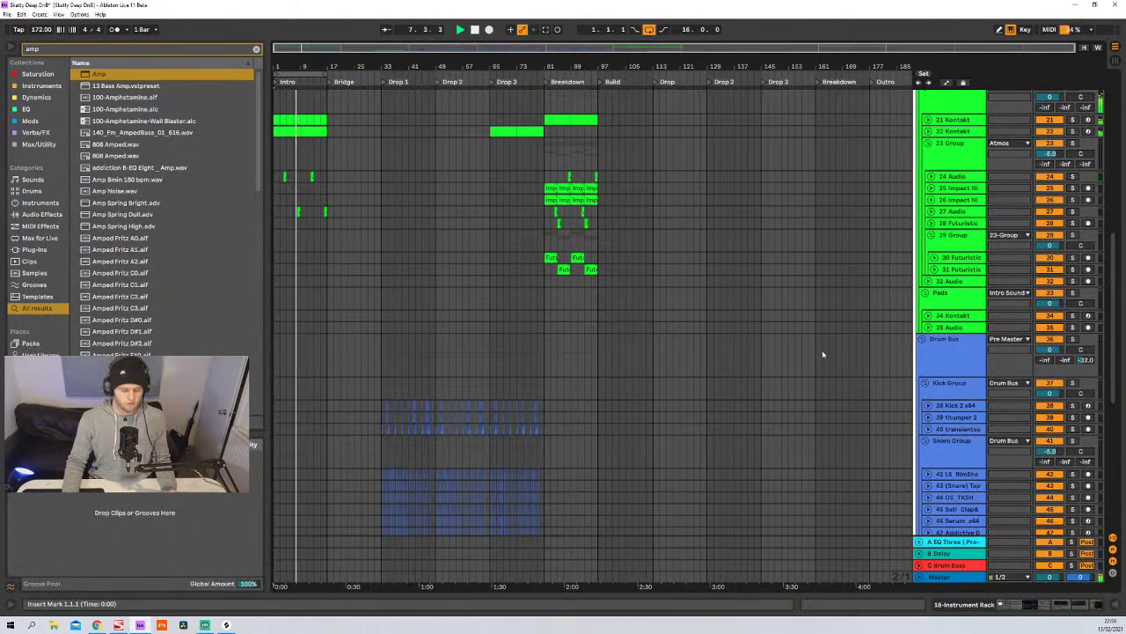
{"action": "scroll", "coordinate": [452, 234], "scroll_direction": "up", "scroll_amount": 3}
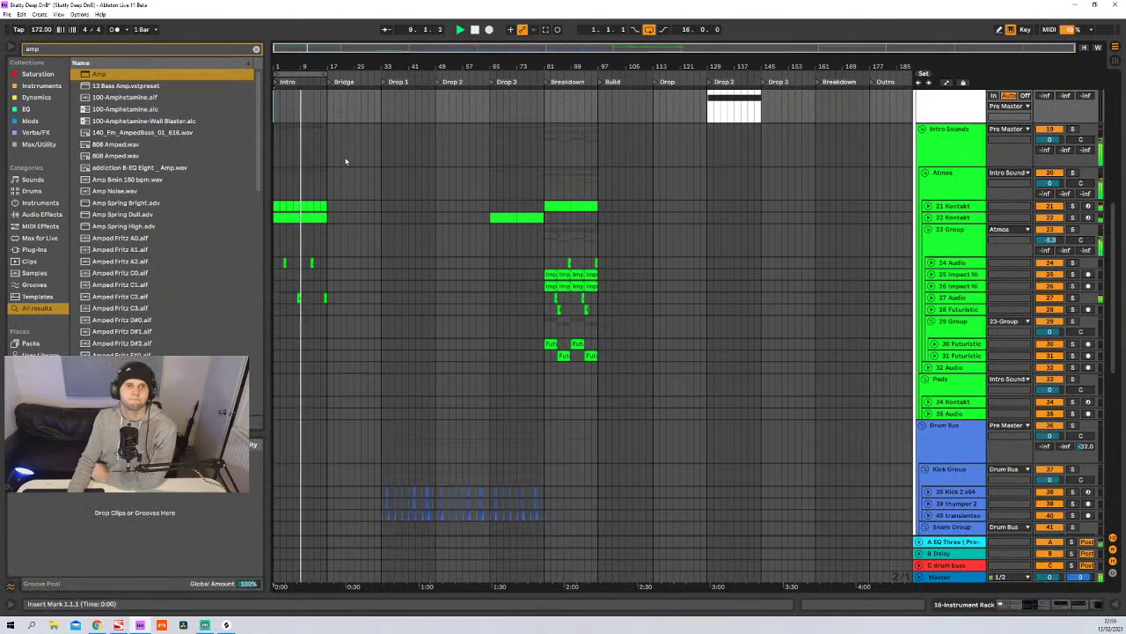
{"action": "scroll", "coordinate": [894, 299], "scroll_direction": "down", "scroll_amount": 15}
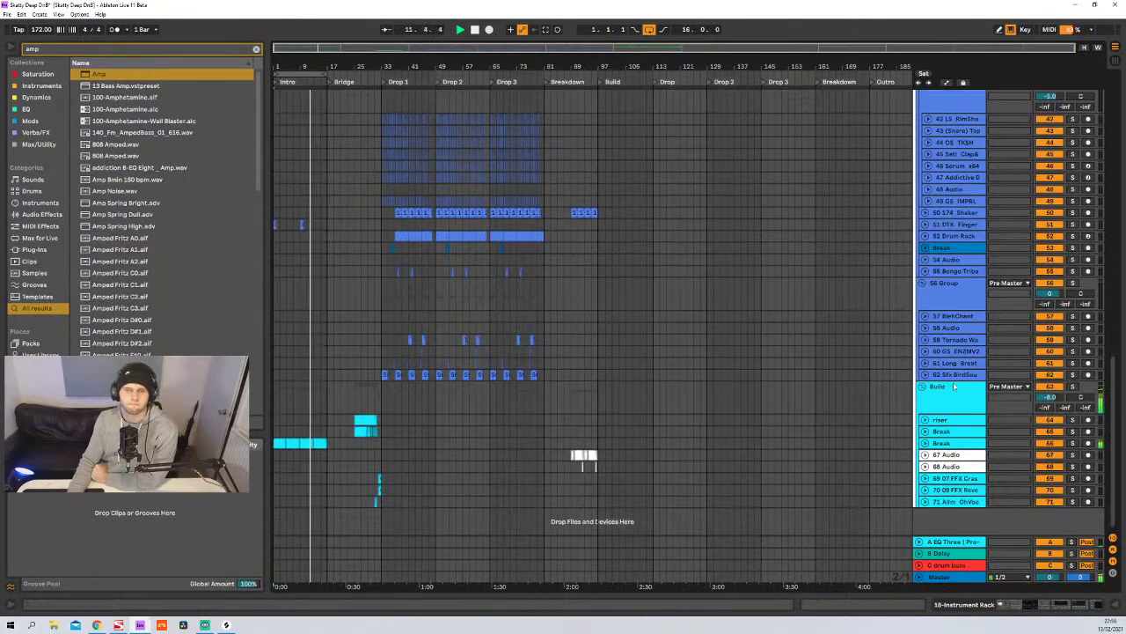
{"action": "left_click", "coordinate": [925, 443]}
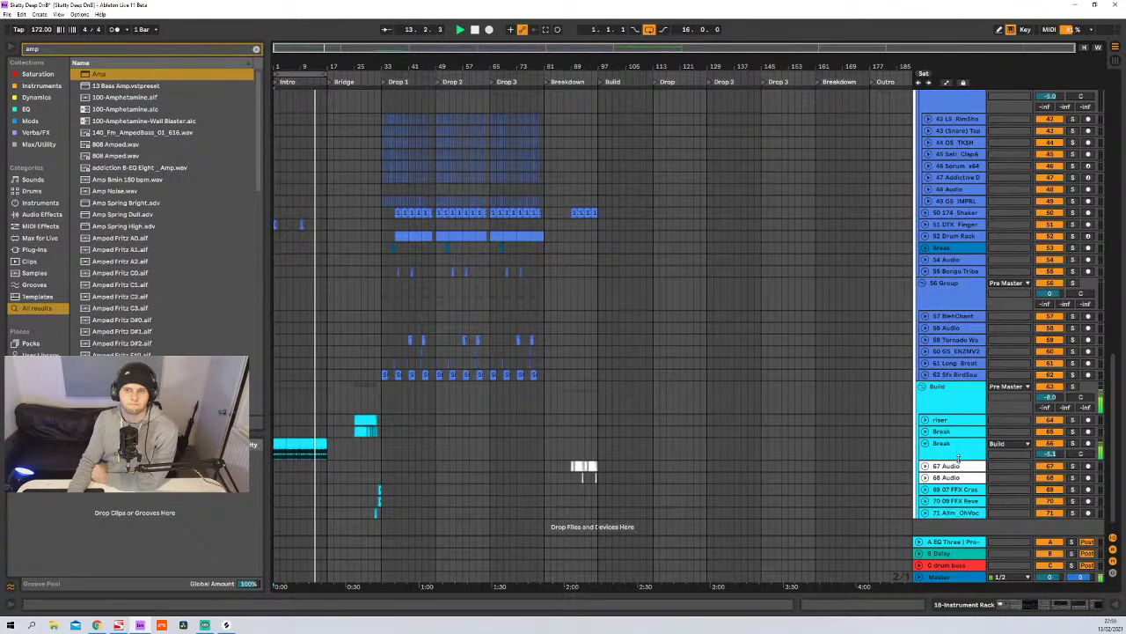
{"action": "scroll", "coordinate": [741, 407], "scroll_direction": "up", "scroll_amount": 3}
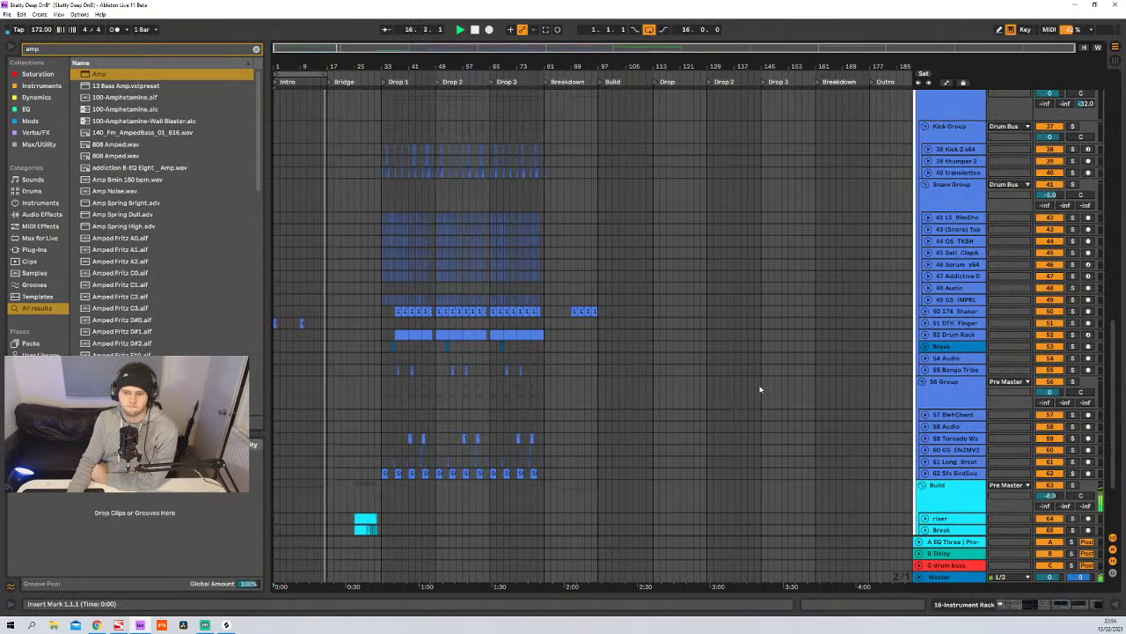
{"action": "scroll", "coordinate": [663, 370], "scroll_direction": "down", "scroll_amount": 3}
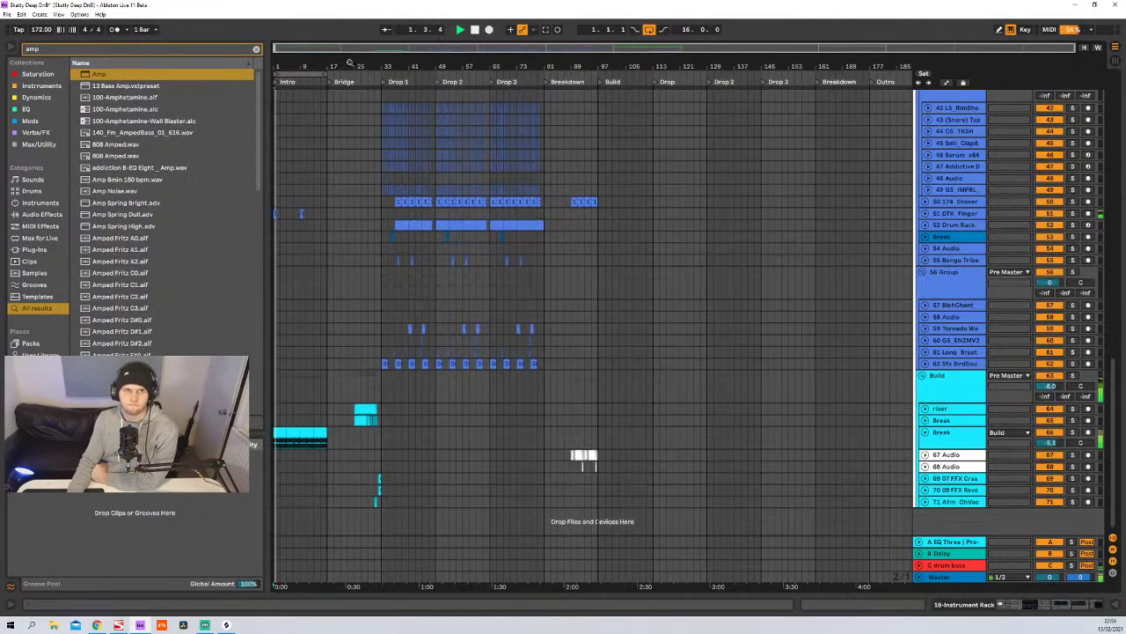
- Play from bar 25 in the Bridge and collapse the Kick Group and Snare Group
{"action": "left_click", "coordinate": [330, 82]}
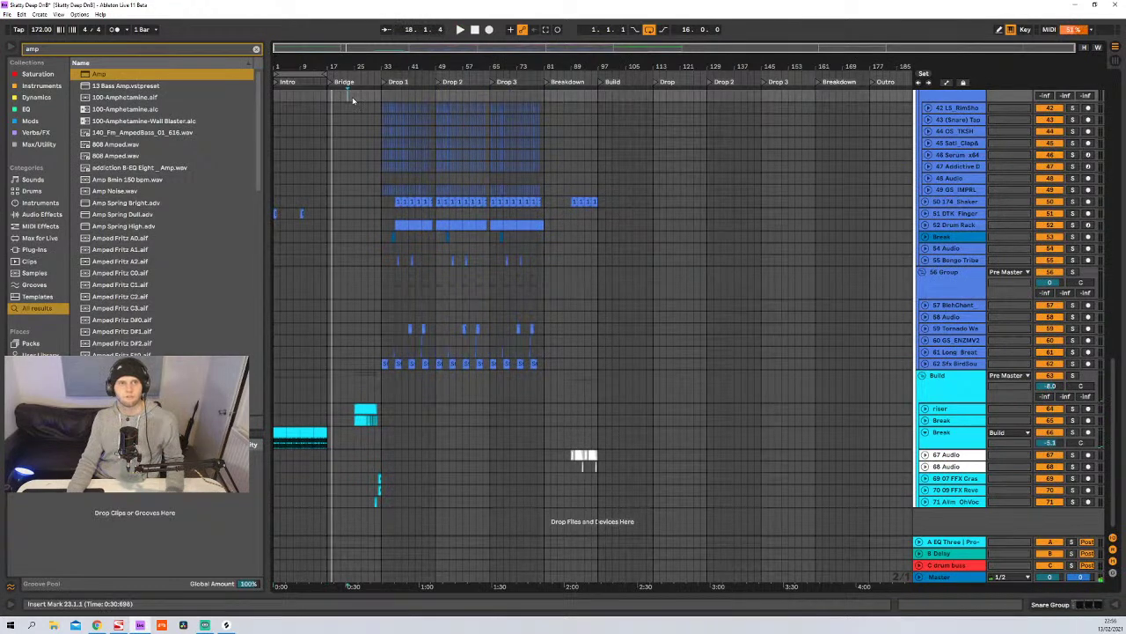
{"action": "key", "text": "space"}
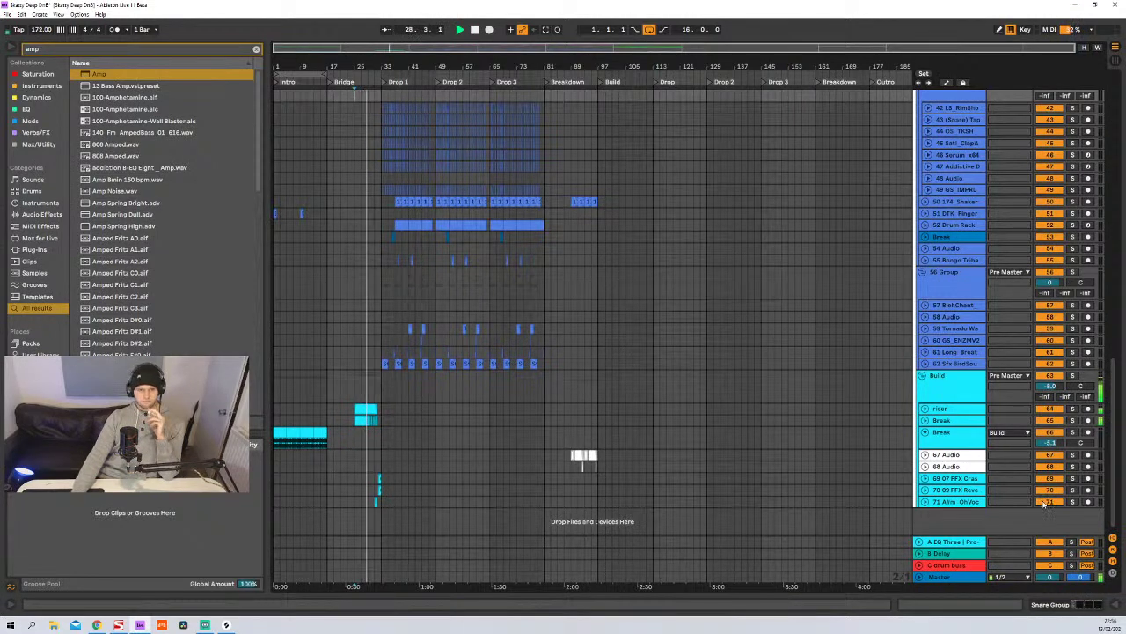
{"action": "scroll", "coordinate": [686, 324], "scroll_direction": "up", "scroll_amount": 10}
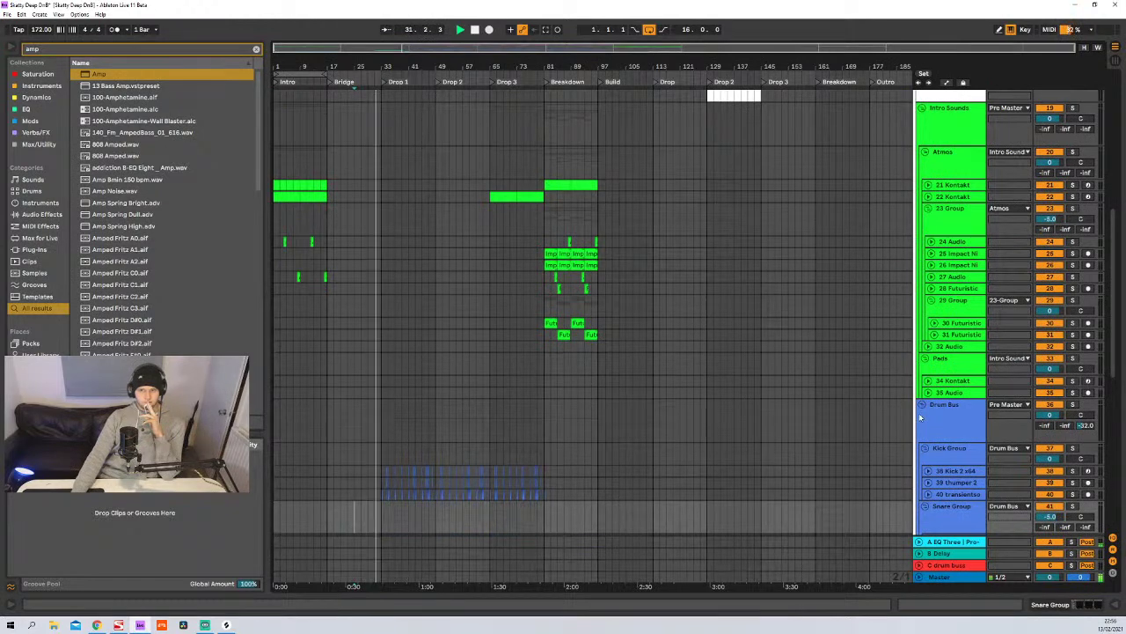
{"action": "left_click", "coordinate": [927, 449]}
{"action": "left_click", "coordinate": [926, 462]}
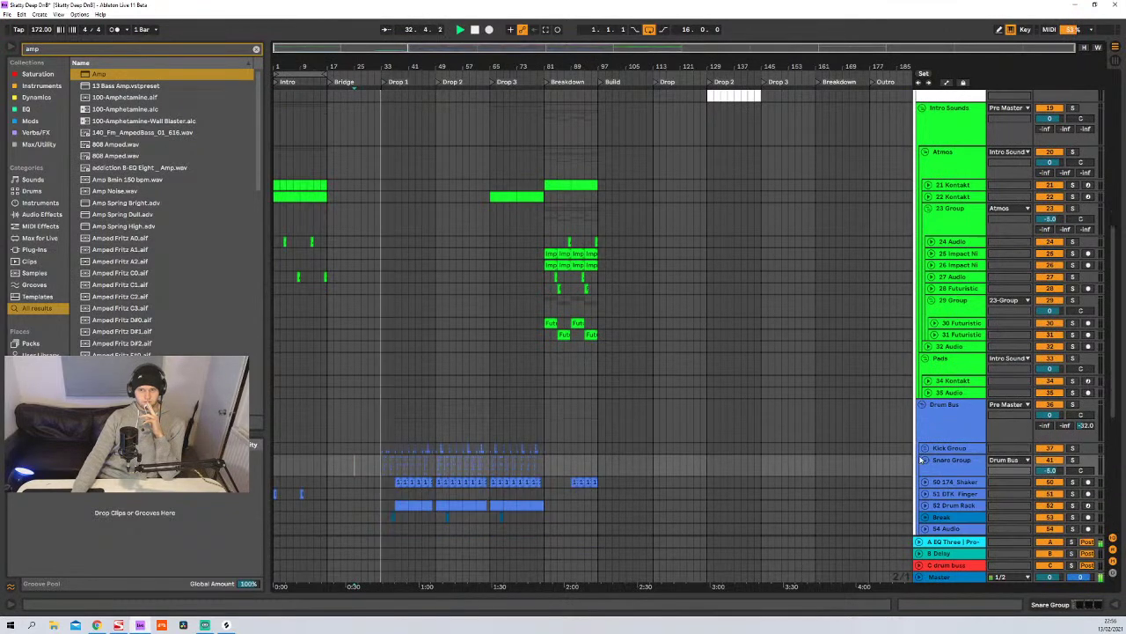
- Listen through Drop 1 into Drop 2 while examining the bass, Intro Sounds and Drum Bus clips
{"action": "scroll", "coordinate": [768, 361], "scroll_direction": "up", "scroll_amount": 5}
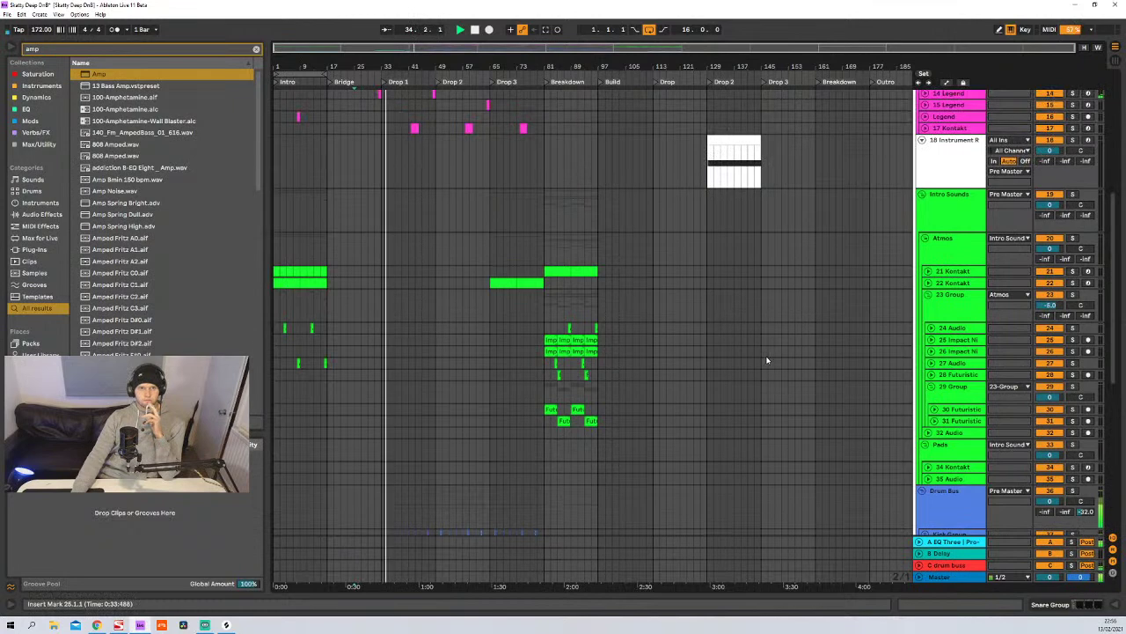
{"action": "scroll", "coordinate": [767, 360], "scroll_direction": "up", "scroll_amount": 3}
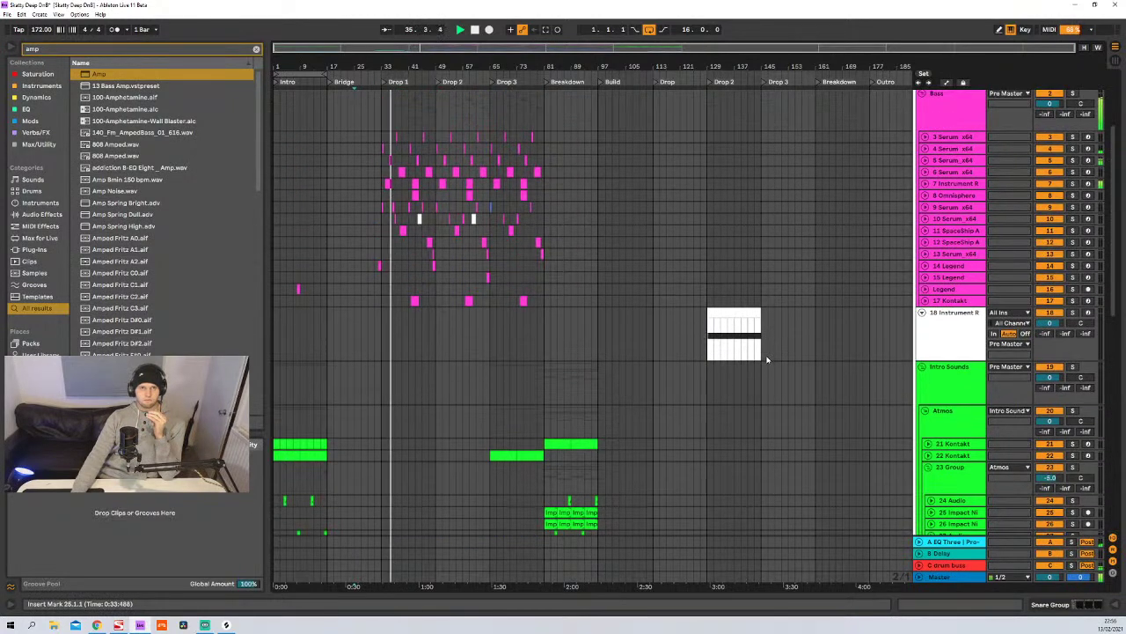
{"action": "scroll", "coordinate": [767, 359], "scroll_direction": "down", "scroll_amount": 3}
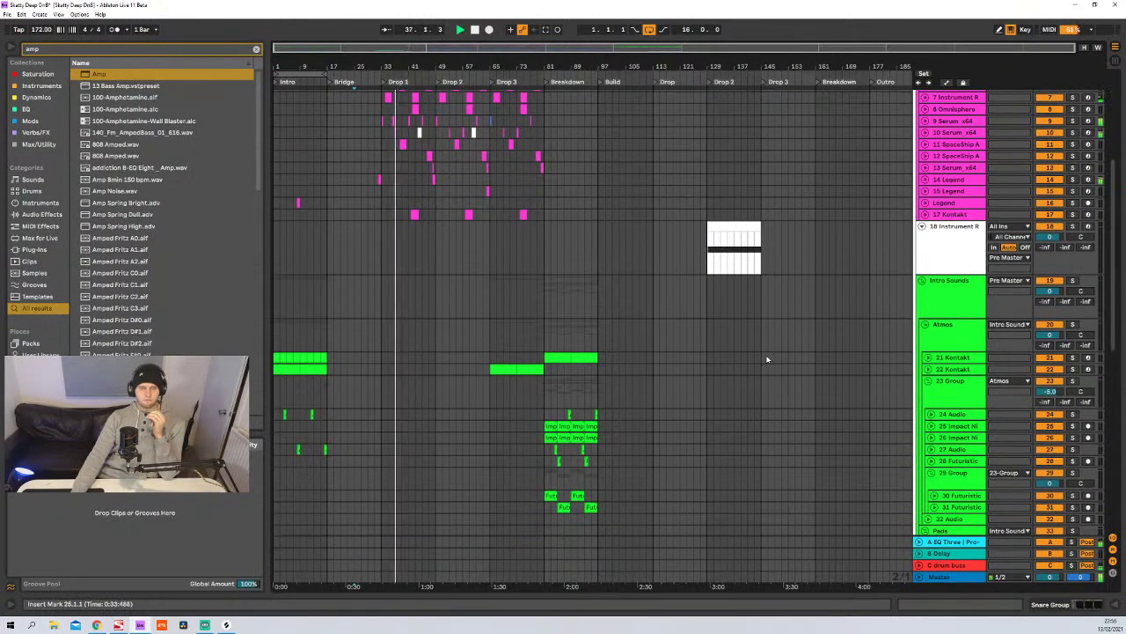
{"action": "scroll", "coordinate": [766, 359], "scroll_direction": "down", "scroll_amount": 3}
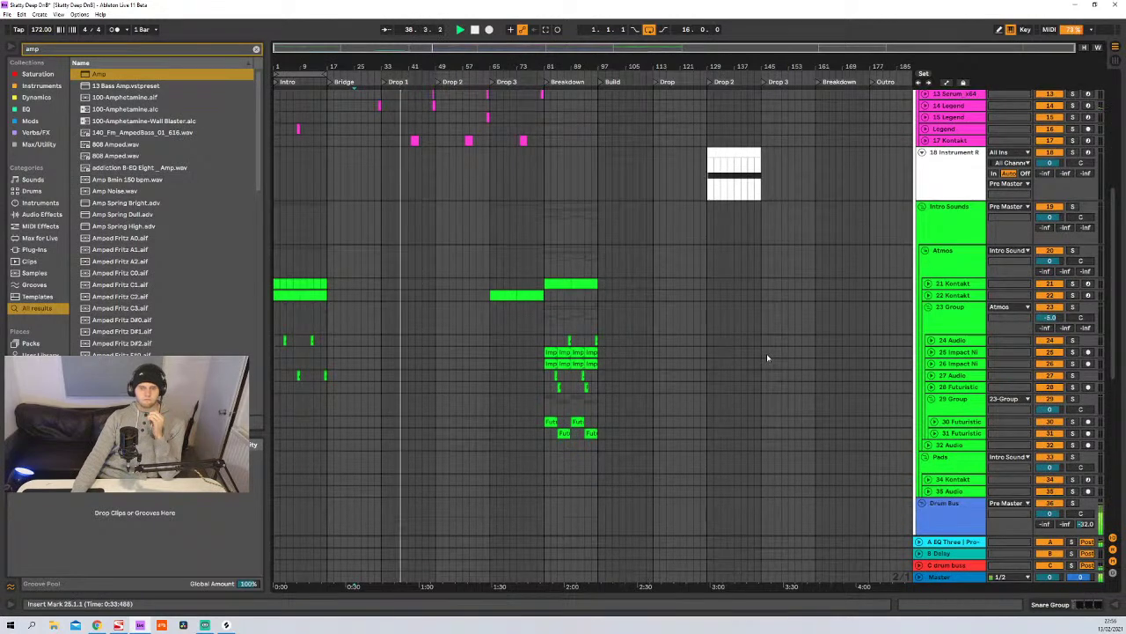
{"action": "scroll", "coordinate": [767, 358], "scroll_direction": "down", "scroll_amount": 3}
{"action": "scroll", "coordinate": [767, 357], "scroll_direction": "down", "scroll_amount": 2}
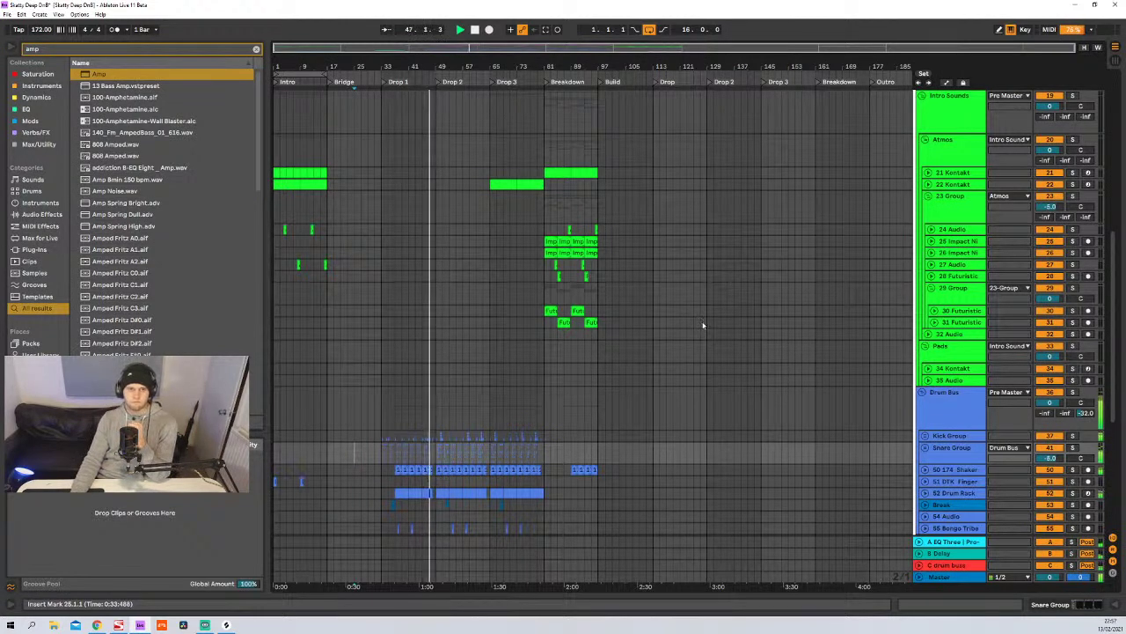
{"action": "scroll", "coordinate": [702, 326], "scroll_direction": "up", "scroll_amount": 10}
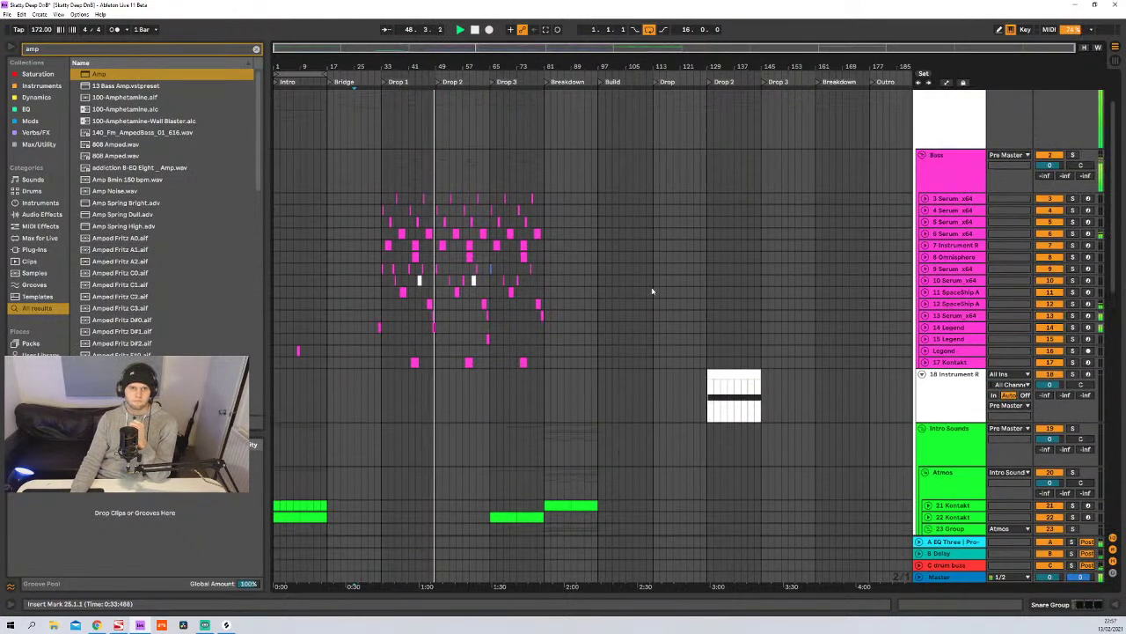
{"action": "scroll", "coordinate": [457, 194], "scroll_direction": "up", "scroll_amount": 6}
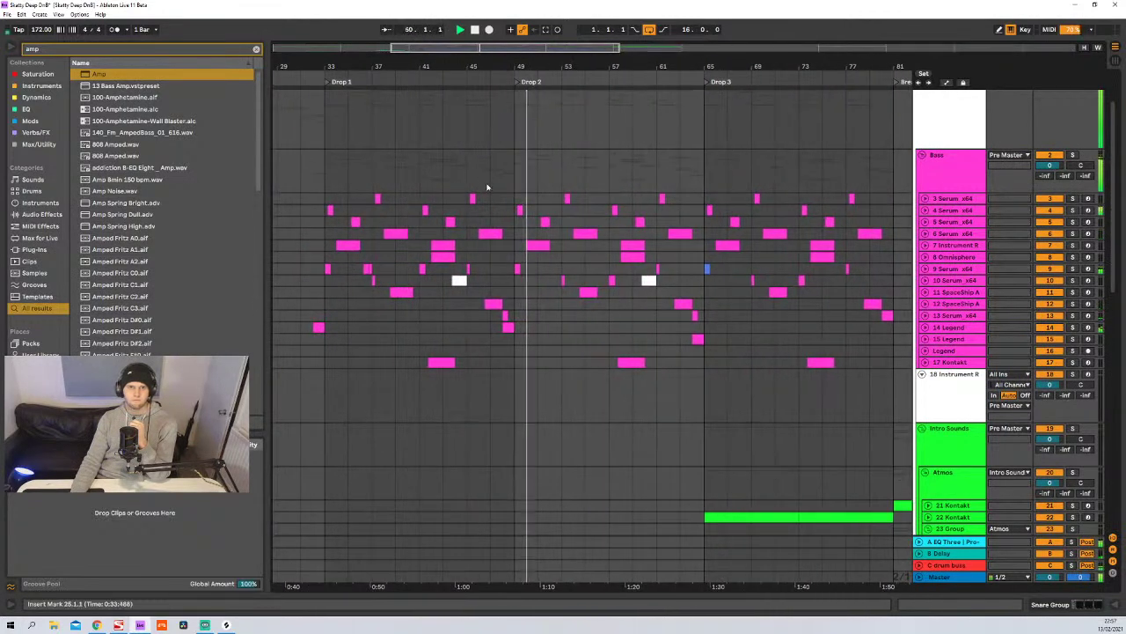
{"action": "scroll", "coordinate": [532, 176], "scroll_direction": "down", "scroll_amount": 3}
{"action": "scroll", "coordinate": [557, 187], "scroll_direction": "down", "scroll_amount": 2}
{"action": "scroll", "coordinate": [556, 188], "scroll_direction": "down", "scroll_amount": 8}
{"action": "scroll", "coordinate": [558, 191], "scroll_direction": "down", "scroll_amount": 3}
{"action": "scroll", "coordinate": [560, 193], "scroll_direction": "up", "scroll_amount": 5}
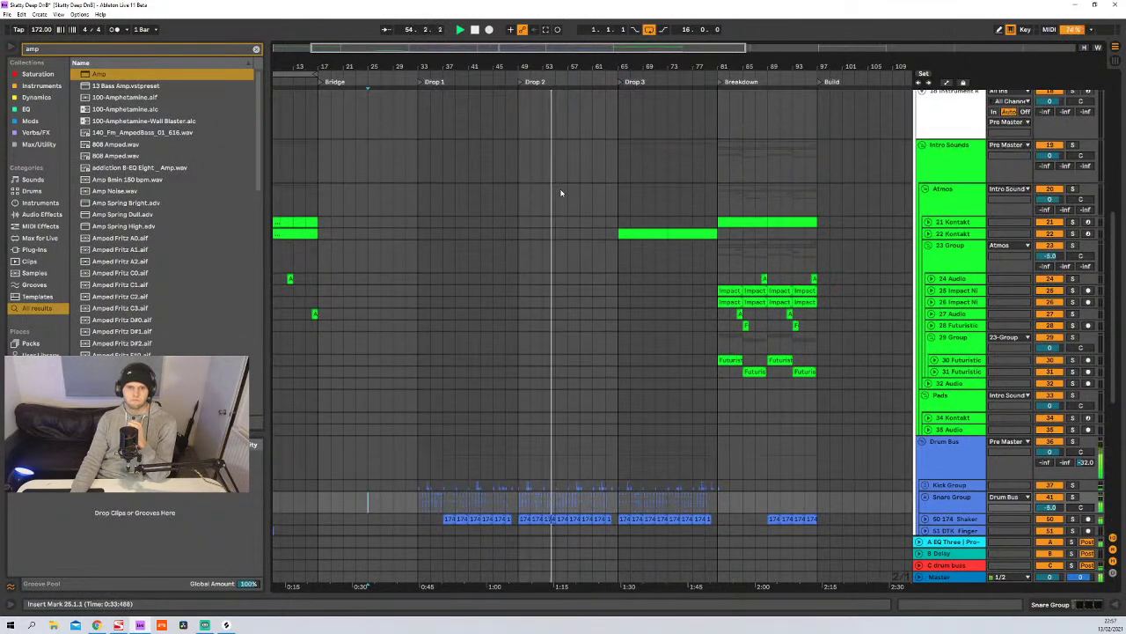
- Listen through Drop 3 into the Breakdown while examining the bass, Intro Sounds and Atmos clips
{"action": "scroll", "coordinate": [560, 192], "scroll_direction": "up", "scroll_amount": 9}
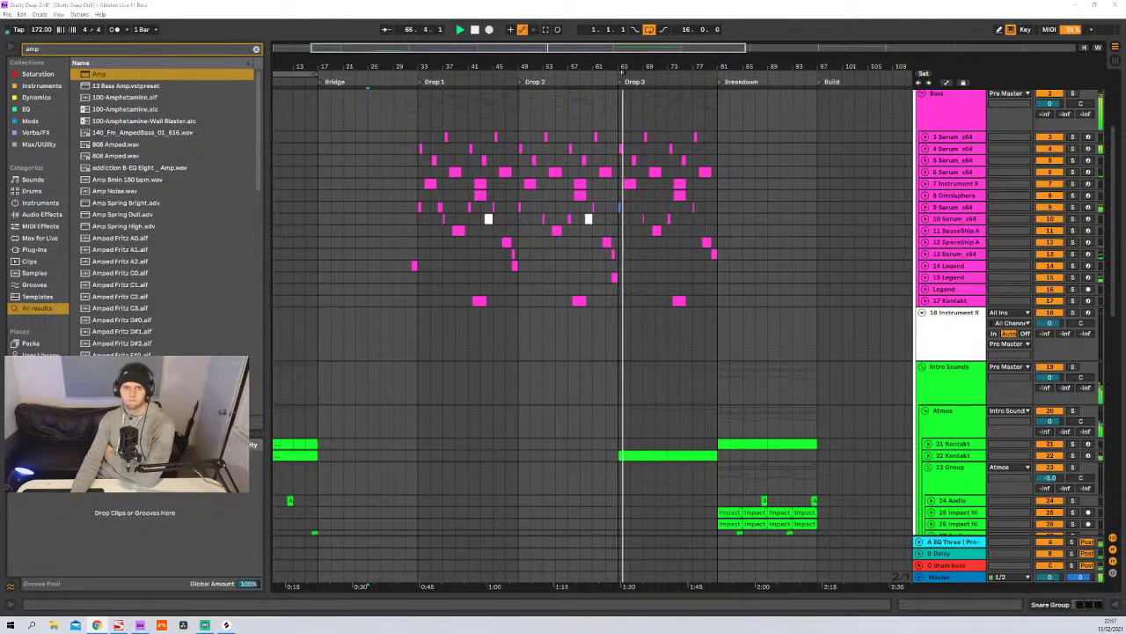
{"action": "scroll", "coordinate": [607, 261], "scroll_direction": "up", "scroll_amount": 3}
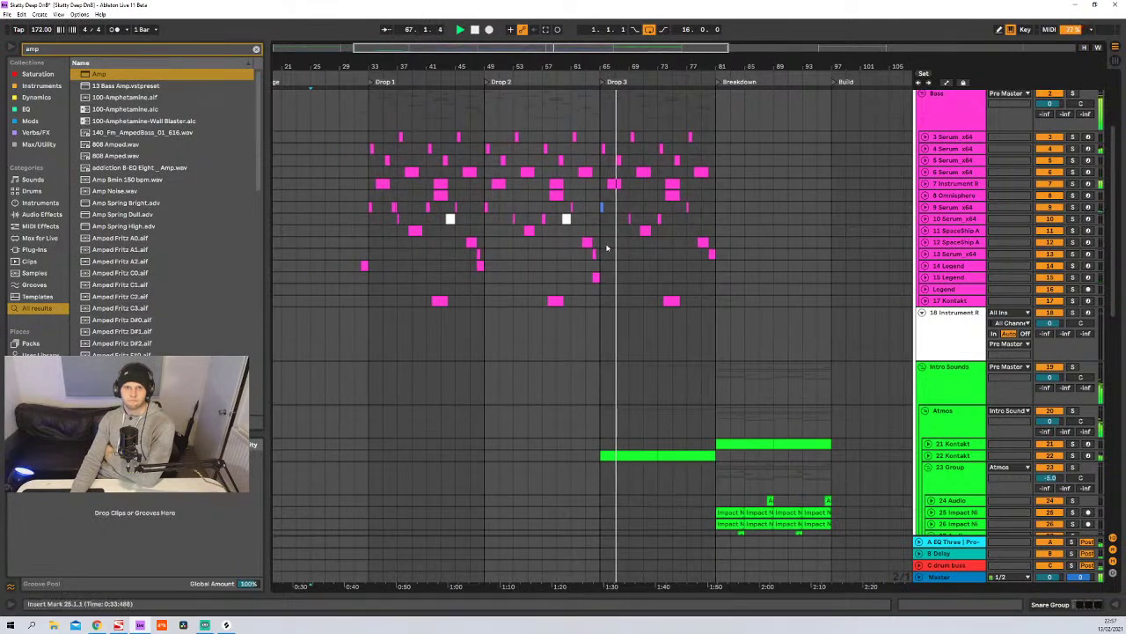
{"action": "scroll", "coordinate": [606, 261], "scroll_direction": "down", "scroll_amount": 2}
{"action": "scroll", "coordinate": [606, 261], "scroll_direction": "down", "scroll_amount": 7}
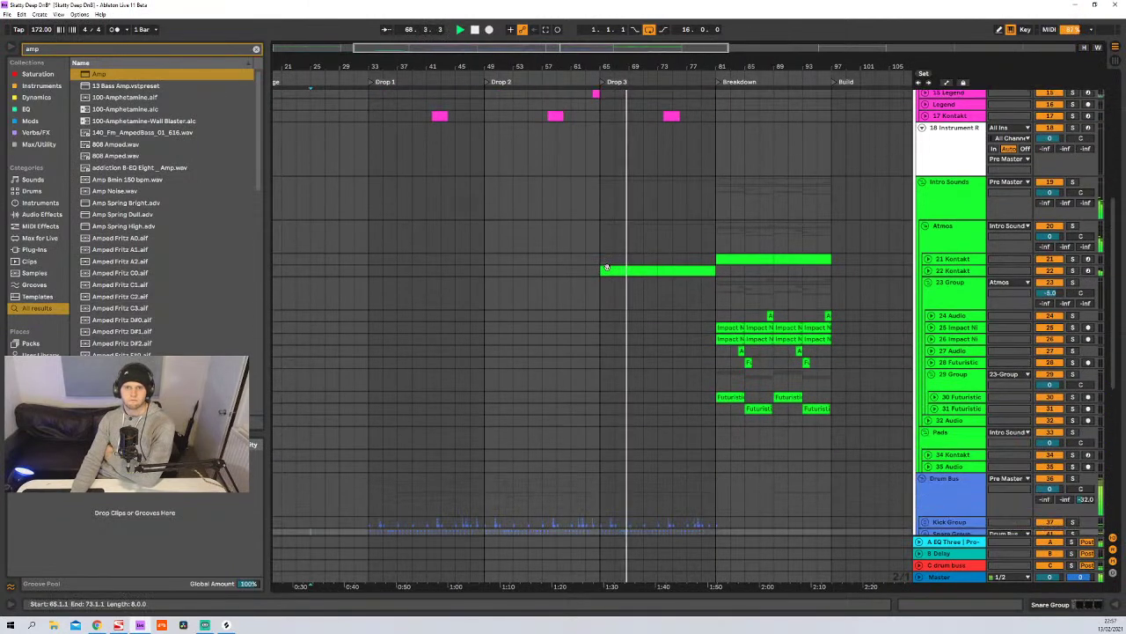
{"action": "scroll", "coordinate": [607, 271], "scroll_direction": "down", "scroll_amount": 1}
{"action": "scroll", "coordinate": [607, 270], "scroll_direction": "up", "scroll_amount": 8}
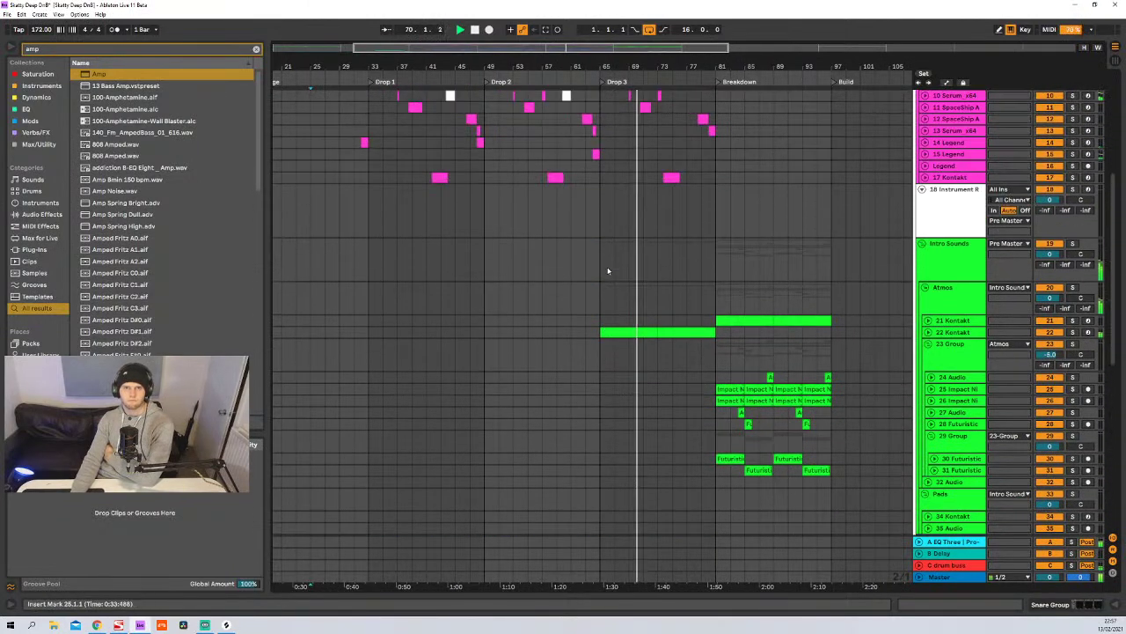
{"action": "scroll", "coordinate": [607, 270], "scroll_direction": "up", "scroll_amount": 3}
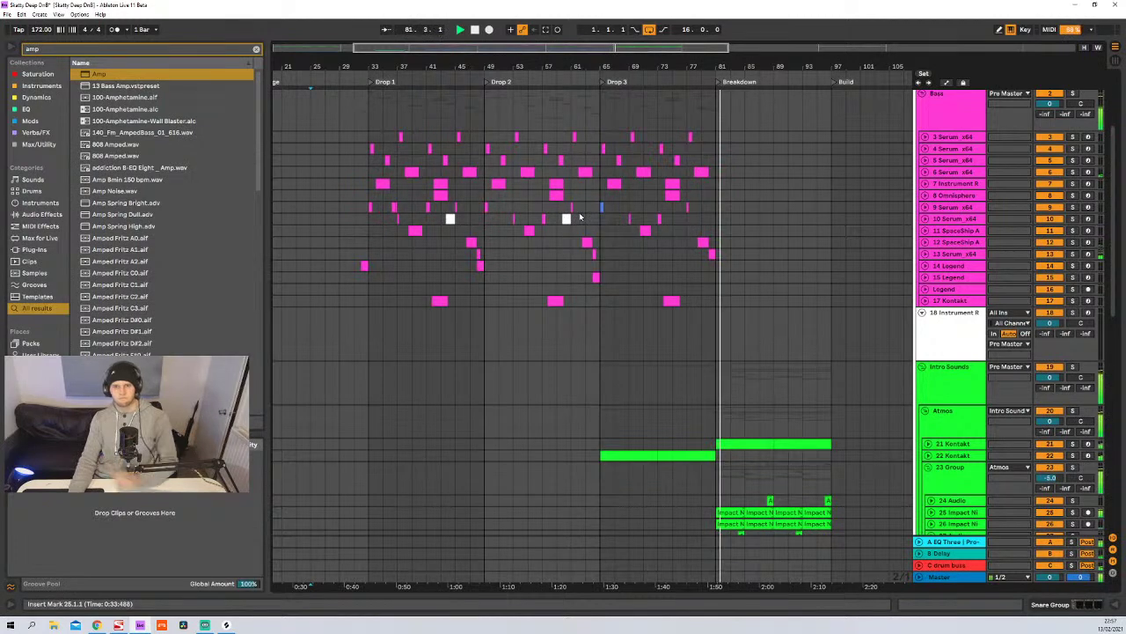
{"action": "scroll", "coordinate": [581, 220], "scroll_direction": "down", "scroll_amount": 3}
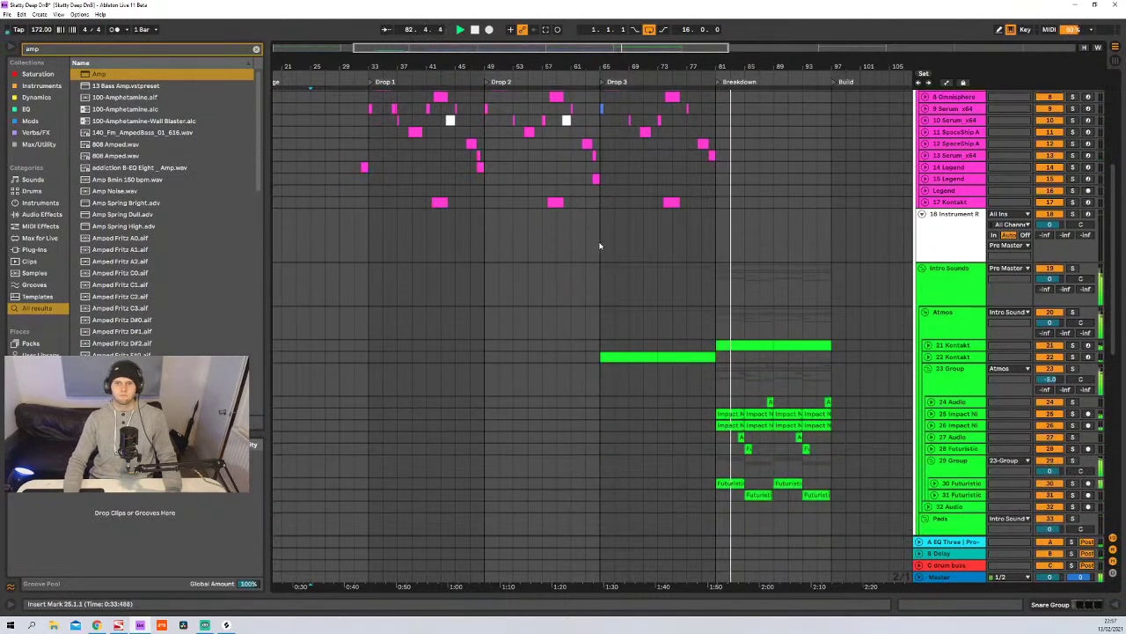
{"action": "scroll", "coordinate": [601, 243], "scroll_direction": "up", "scroll_amount": 3}
{"action": "left_click_drag", "start_coordinate": [598, 71], "coordinate": [597, 66]}
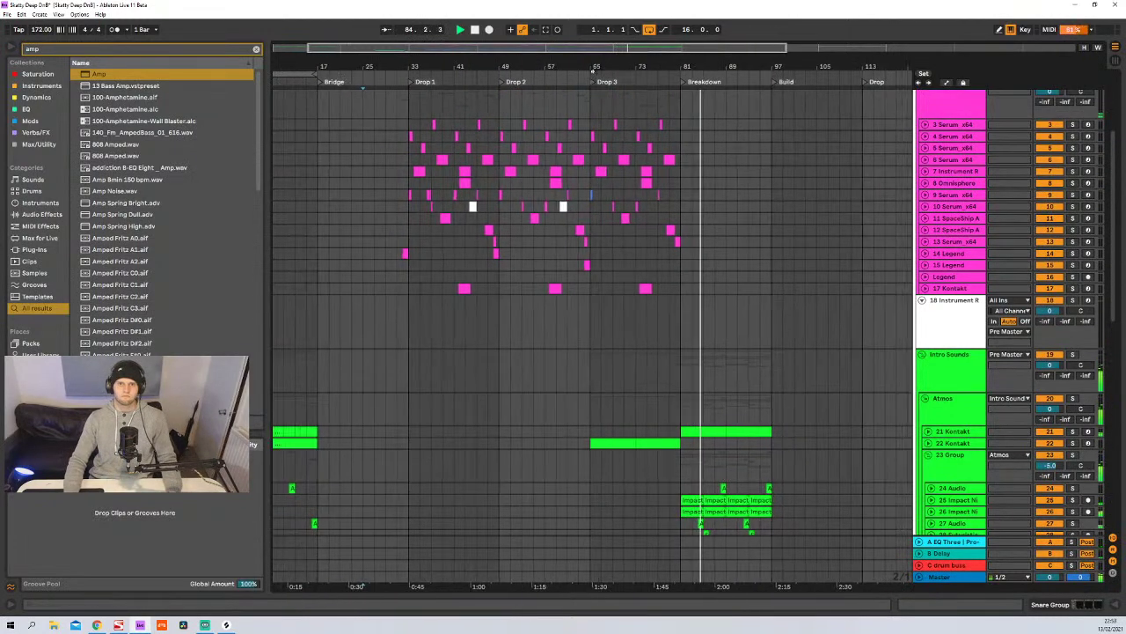
- Listen through the Breakdown into the Build while examining the drum and atmosphere clips, and stop playback
{"action": "scroll", "coordinate": [625, 327], "scroll_direction": "down", "scroll_amount": 10}
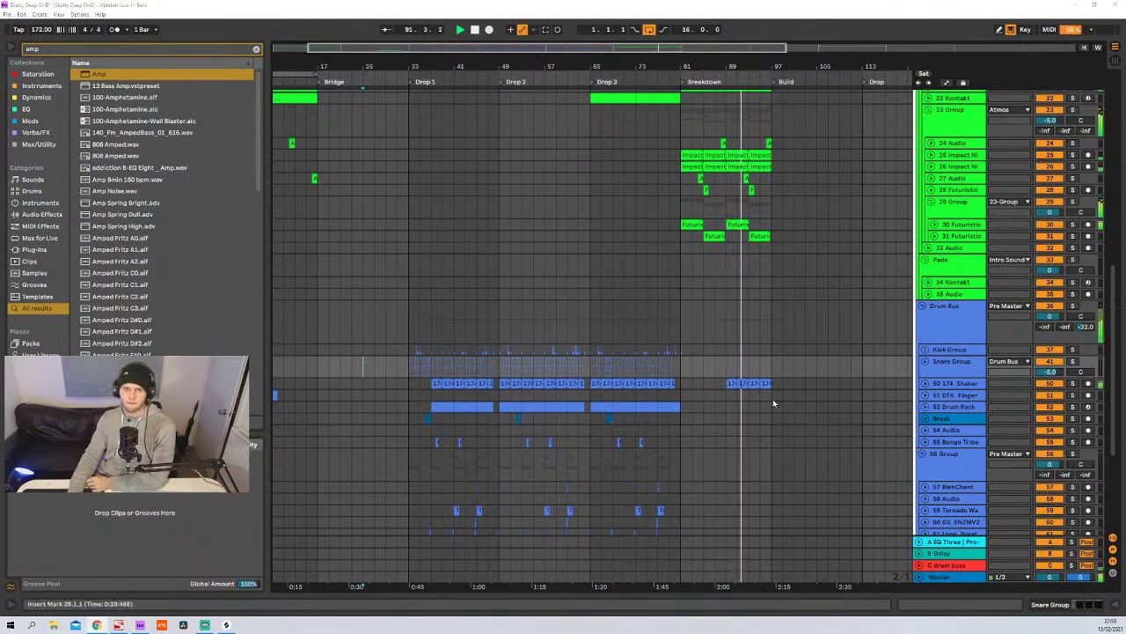
{"action": "scroll", "coordinate": [725, 387], "scroll_direction": "up", "scroll_amount": 3}
{"action": "scroll", "coordinate": [725, 387], "scroll_direction": "up", "scroll_amount": 1}
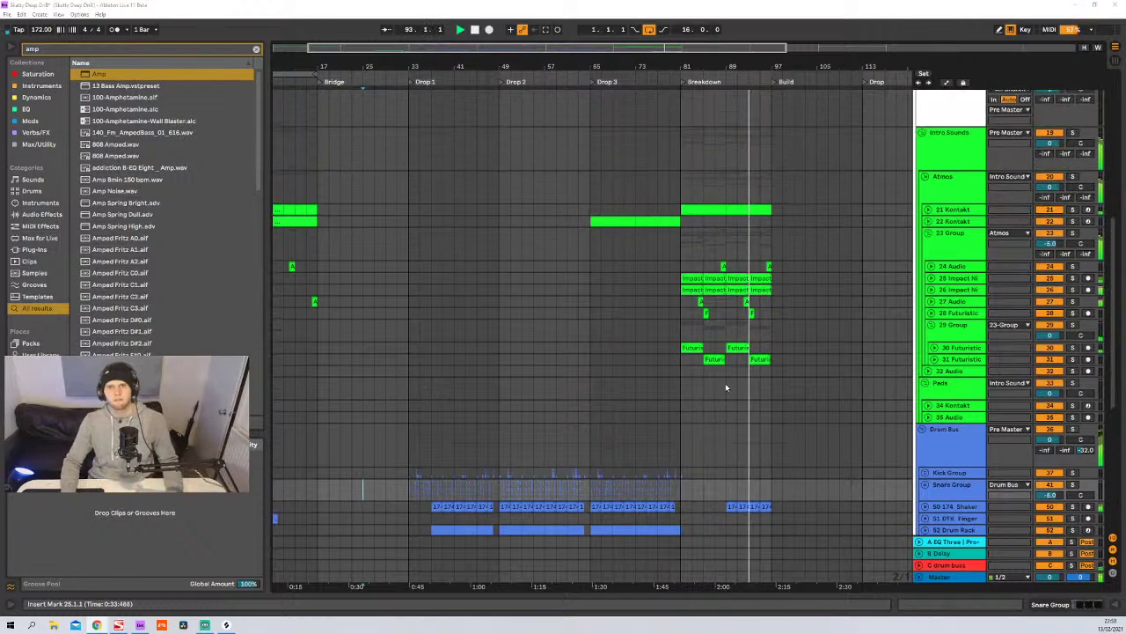
{"action": "scroll", "coordinate": [727, 383], "scroll_direction": "down", "scroll_amount": 2}
{"action": "scroll", "coordinate": [729, 381], "scroll_direction": "up", "scroll_amount": 2}
{"action": "scroll", "coordinate": [729, 381], "scroll_direction": "up", "scroll_amount": 6}
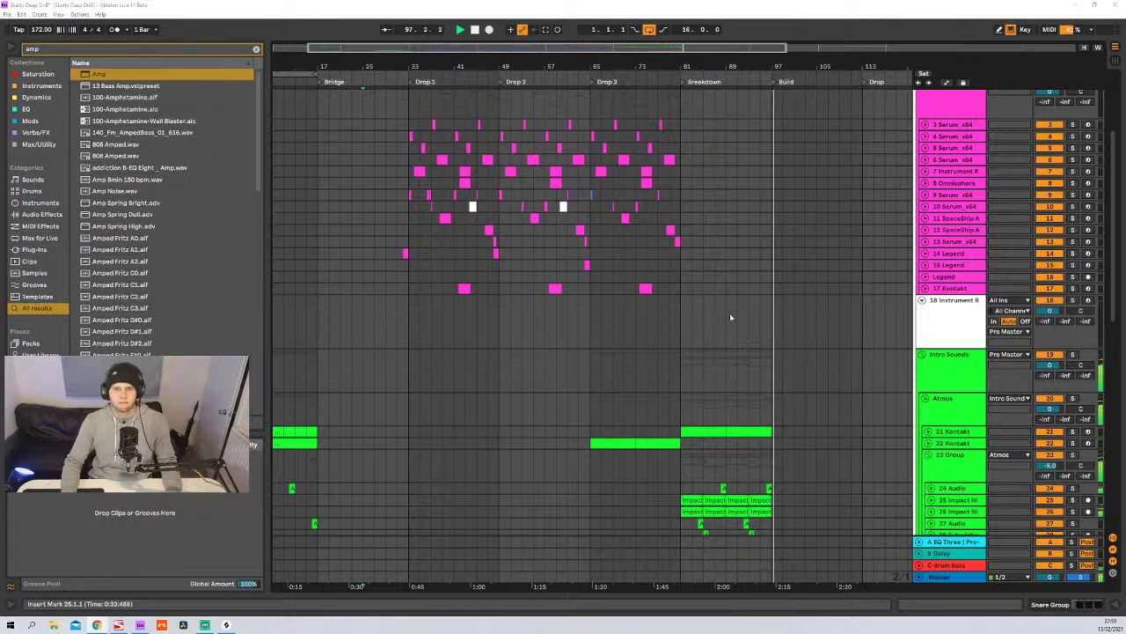
{"action": "scroll", "coordinate": [729, 314], "scroll_direction": "down", "scroll_amount": 2}
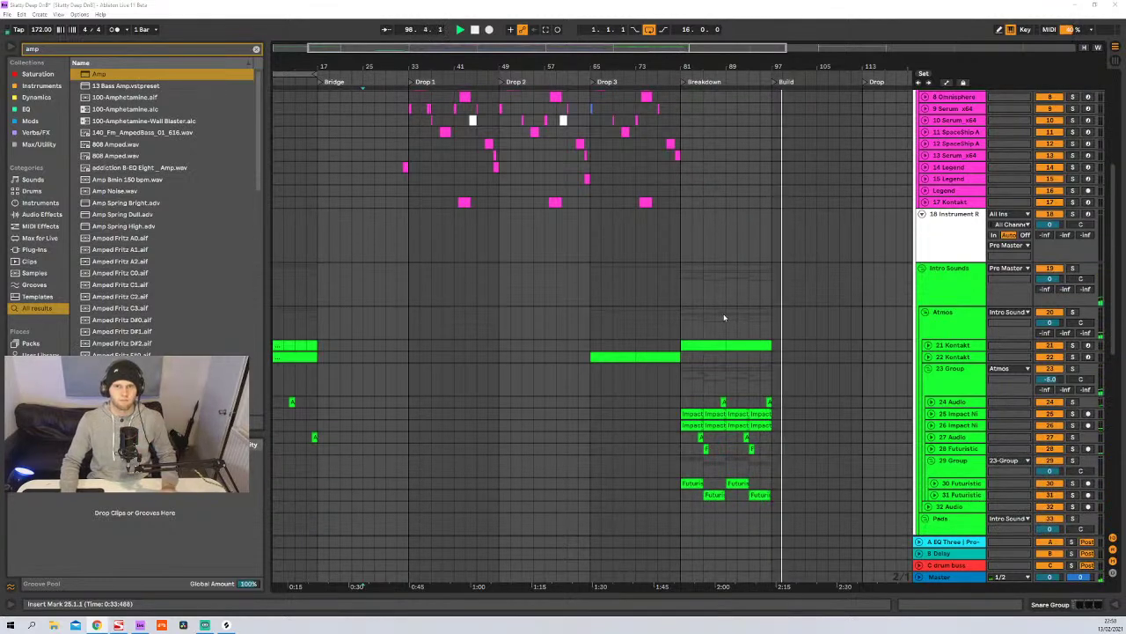
{"action": "scroll", "coordinate": [734, 325], "scroll_direction": "down", "scroll_amount": 1}
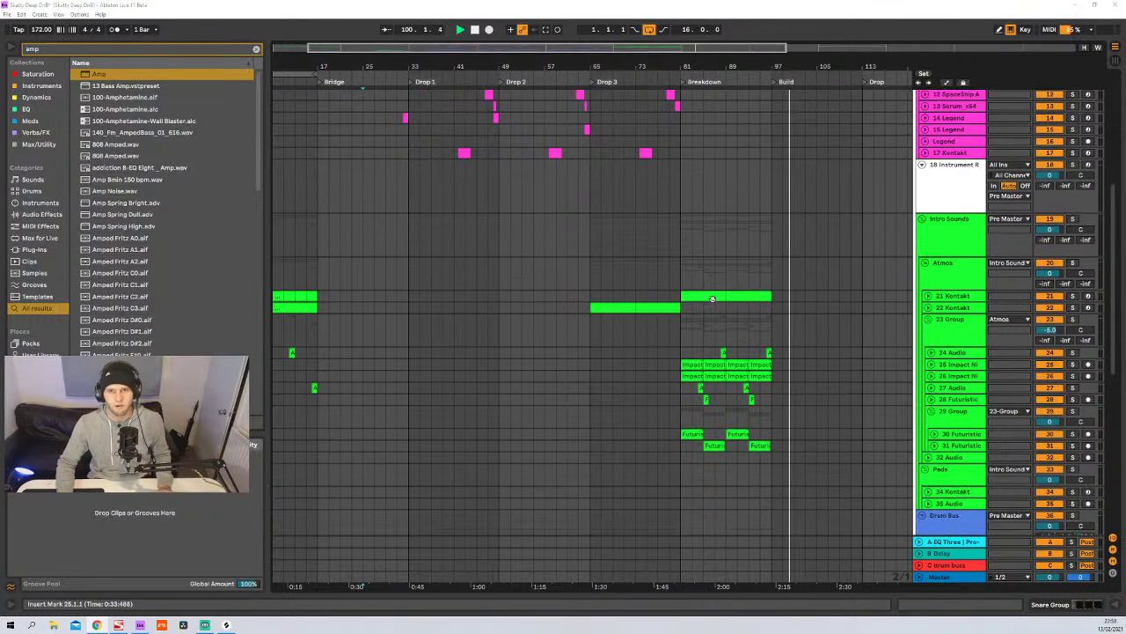
{"action": "key", "text": "space"}
{"action": "left_click", "coordinate": [665, 361]}
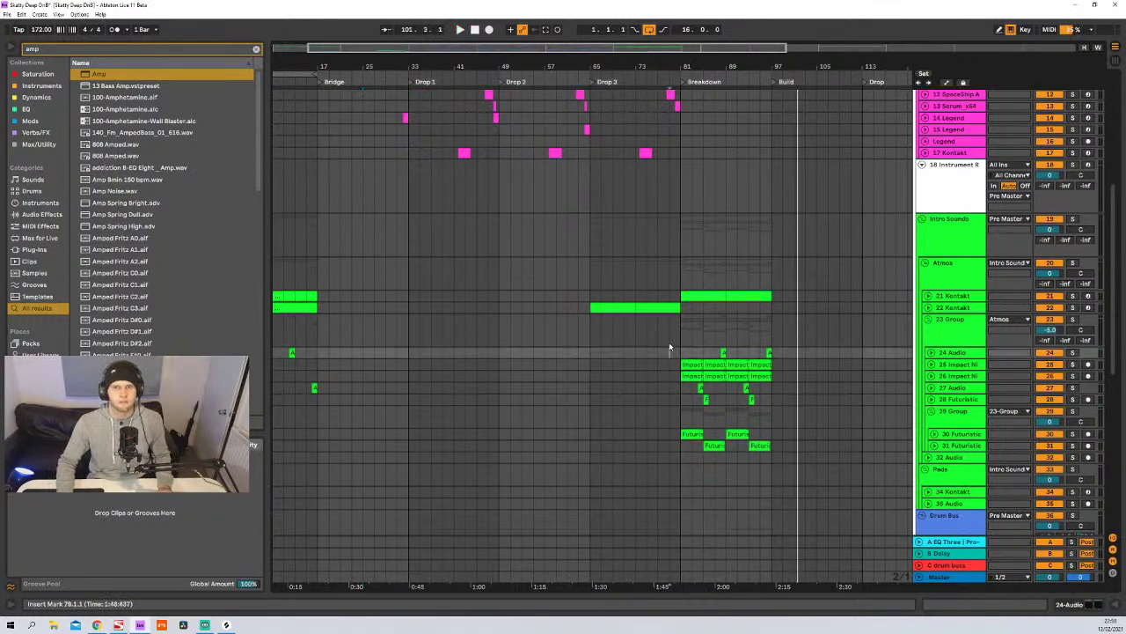
- Return to the Pre Master and Bass tracks and show the device view
{"action": "scroll", "coordinate": [666, 352], "scroll_direction": "up", "scroll_amount": 6}
{"action": "left_click", "coordinate": [669, 346]}
{"action": "scroll", "coordinate": [670, 349], "scroll_direction": "up", "scroll_amount": 1}
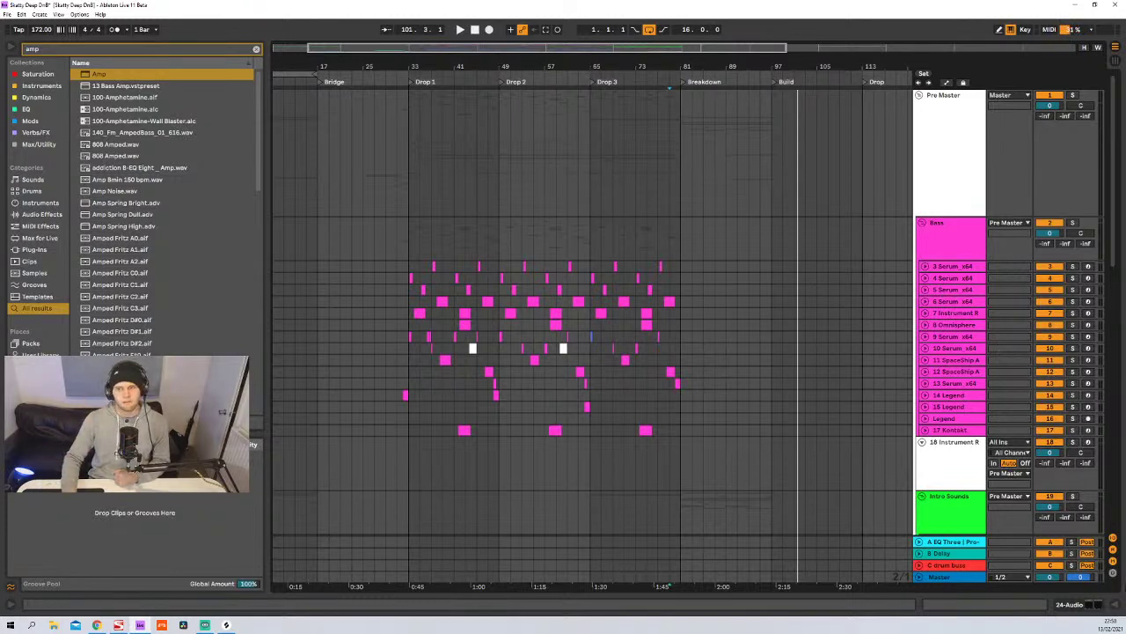
{"action": "left_click", "coordinate": [1104, 608]}
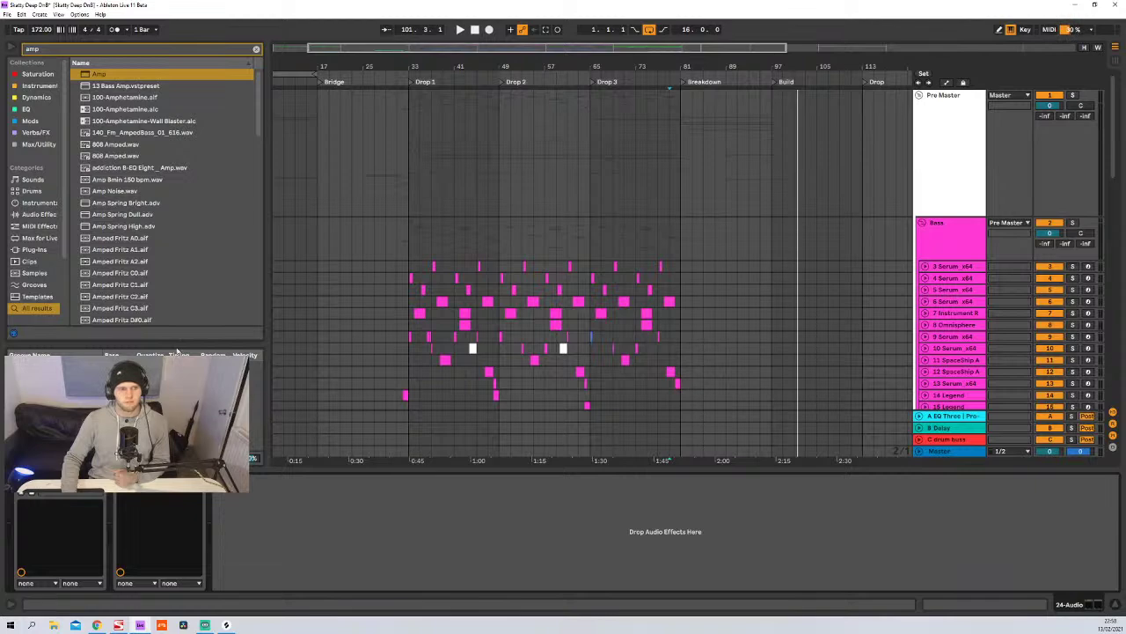
- Set the interface's Zoom Display to 130 % in the preferences and close them
{"action": "left_click", "coordinate": [79, 15]}
{"action": "left_click", "coordinate": [114, 264]}
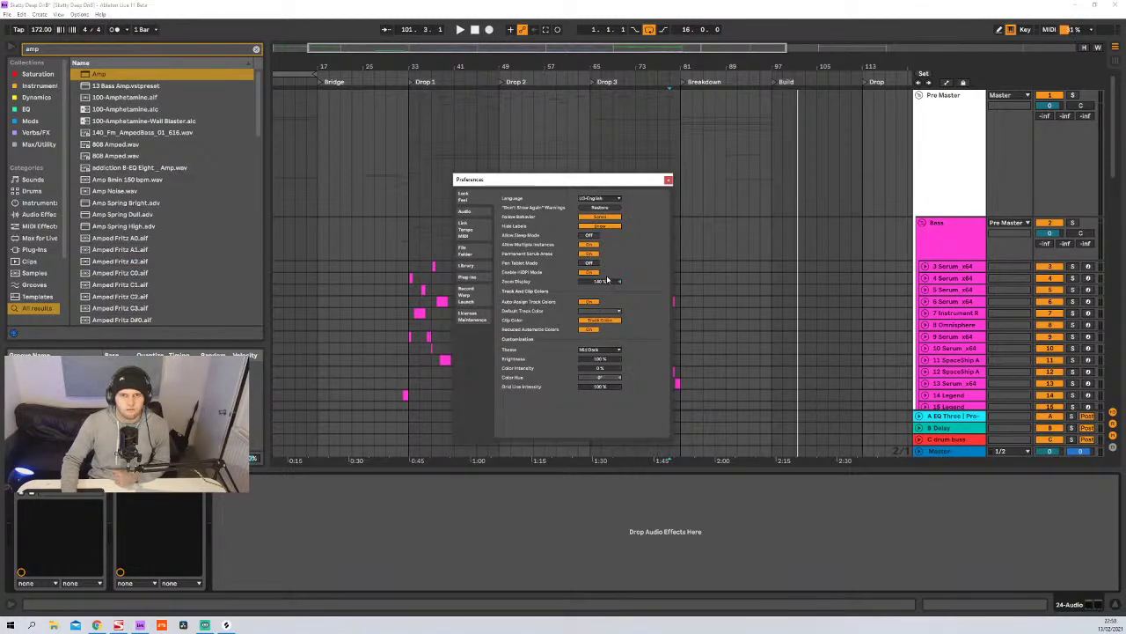
{"action": "scroll", "coordinate": [604, 284], "scroll_direction": "down", "scroll_amount": 1}
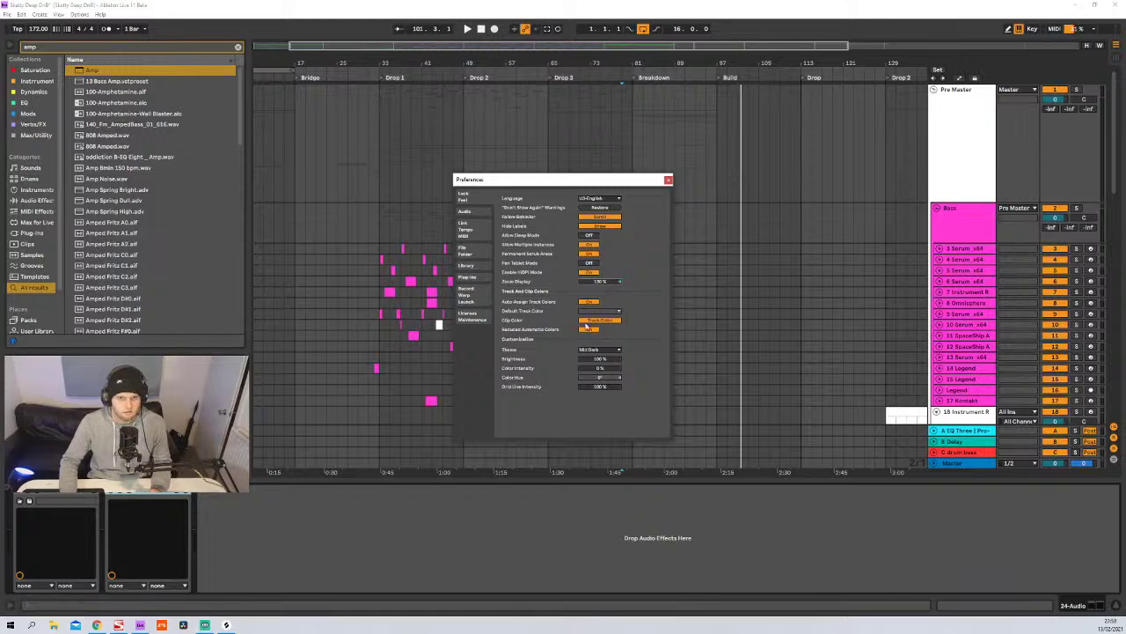
{"action": "left_click_drag", "start_coordinate": [600, 281], "coordinate": [601, 294]}
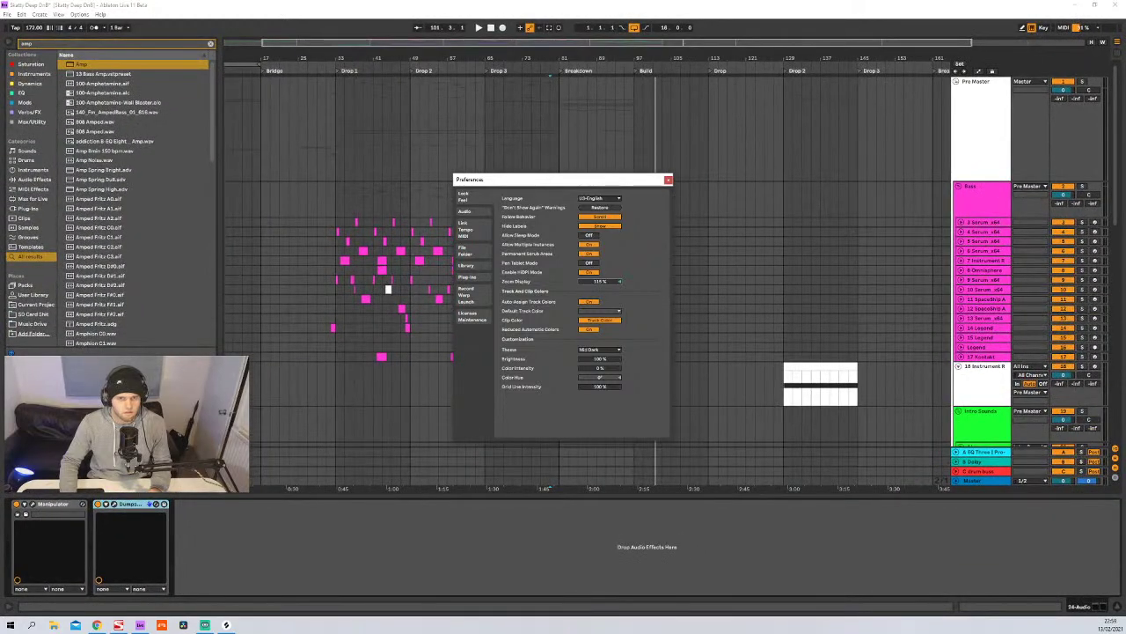
{"action": "left_click_drag", "start_coordinate": [600, 294], "coordinate": [600, 278]}
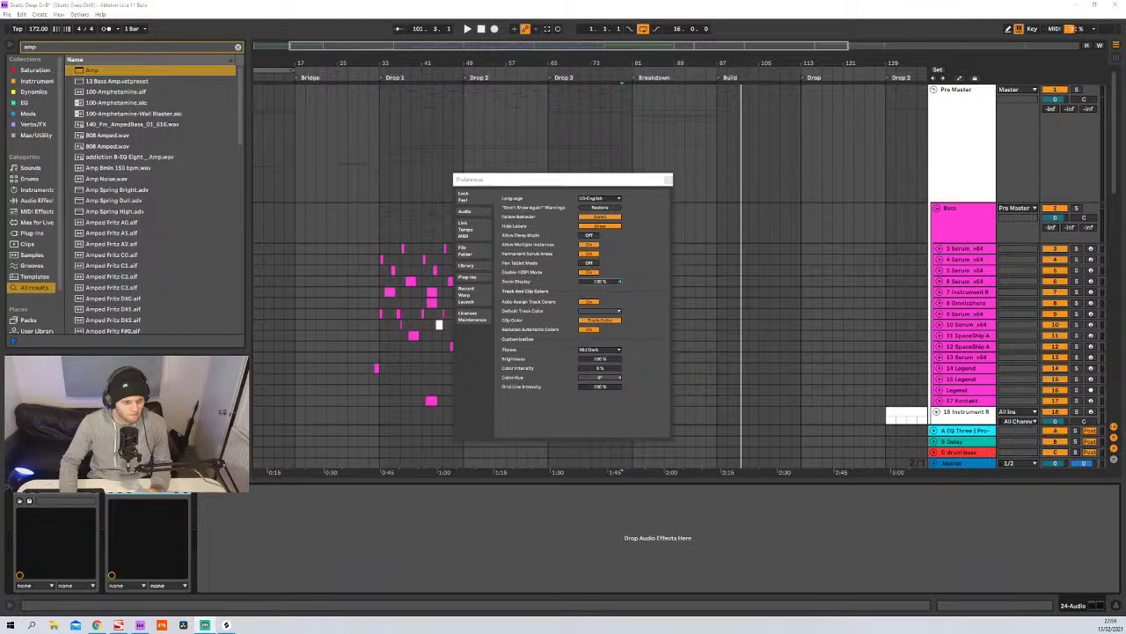
{"action": "left_click", "coordinate": [532, 200]}
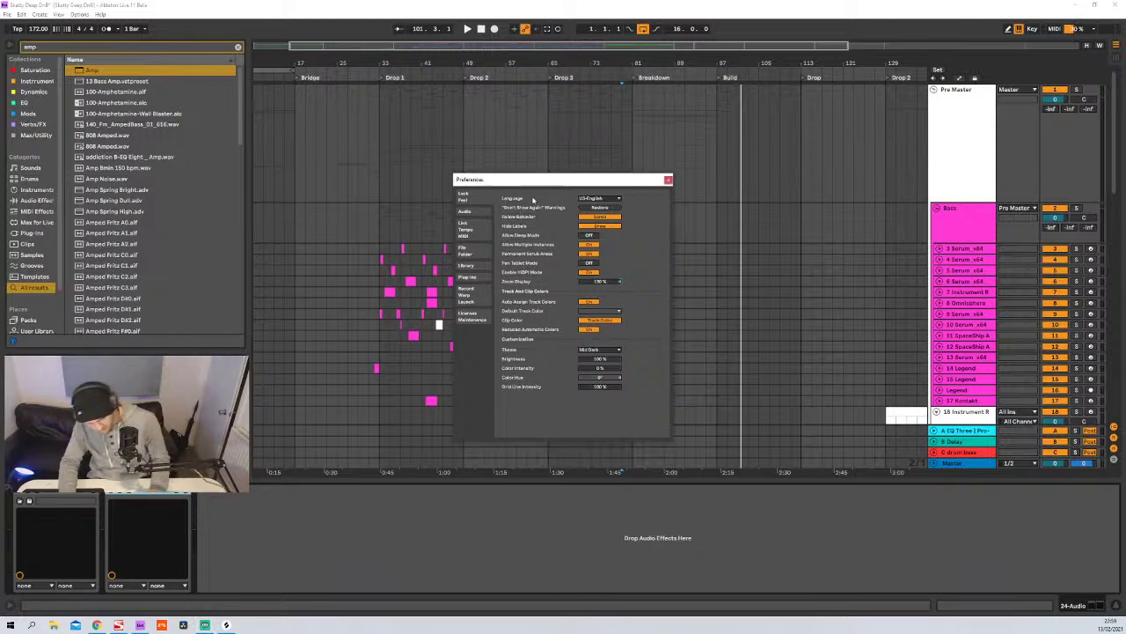
{"action": "left_click", "coordinate": [668, 181]}
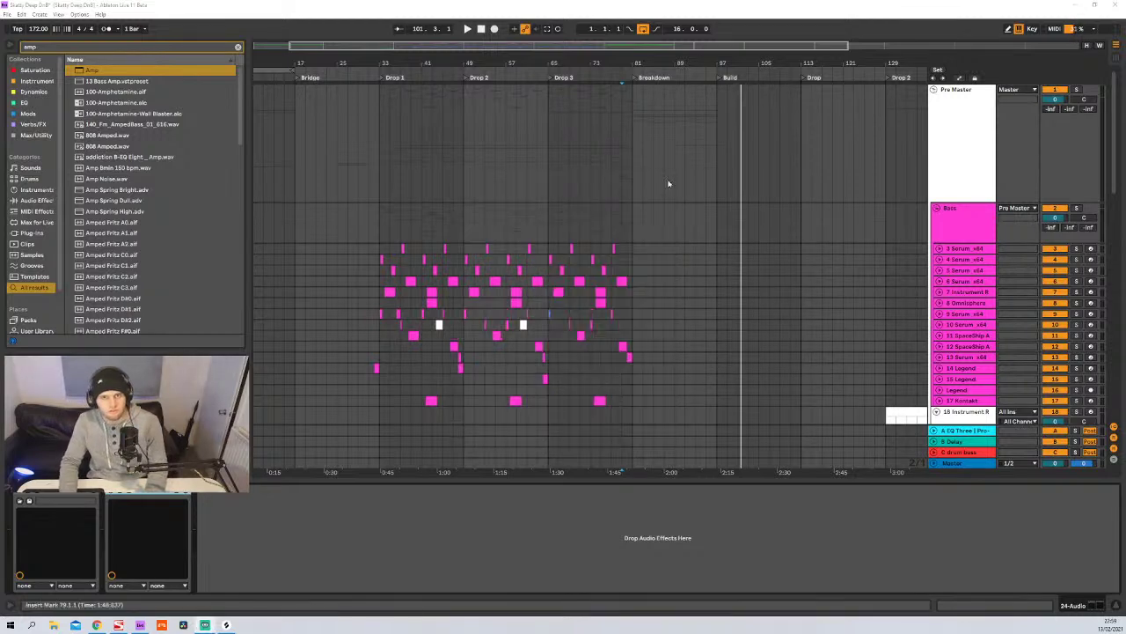
- Switch to full screen and place the insert marker at bar 67 on the 18 Instrument Rack track to show its devices
{"action": "left_click", "coordinate": [458, 297]}
{"action": "key", "text": "F11"}
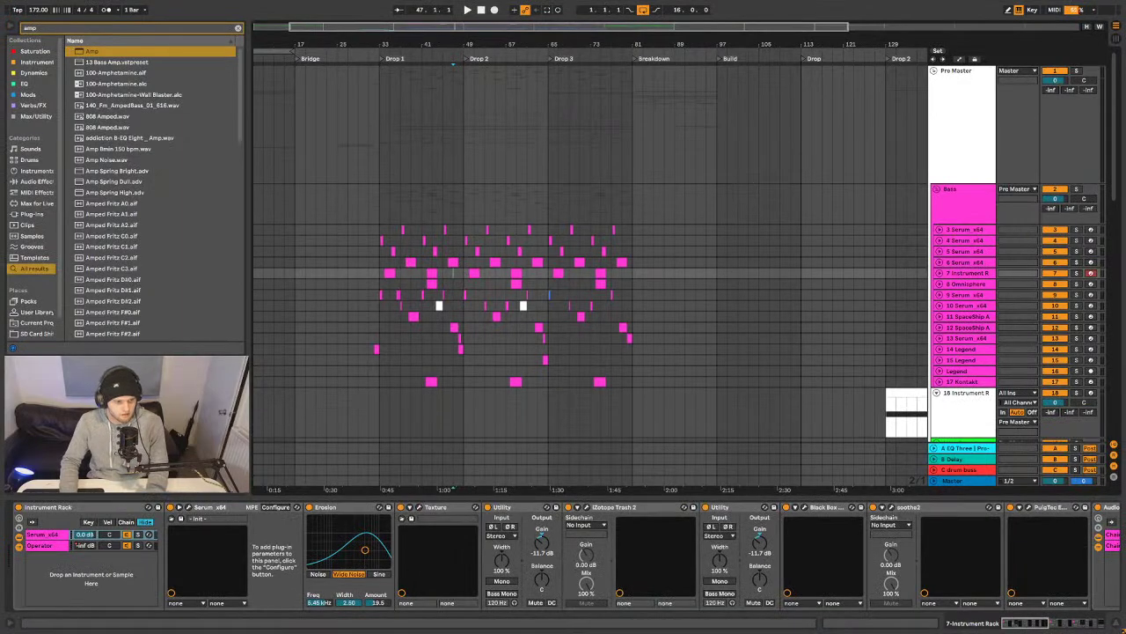
{"action": "left_click", "coordinate": [557, 410]}
{"action": "scroll", "coordinate": [558, 411], "scroll_direction": "down", "scroll_amount": 2}
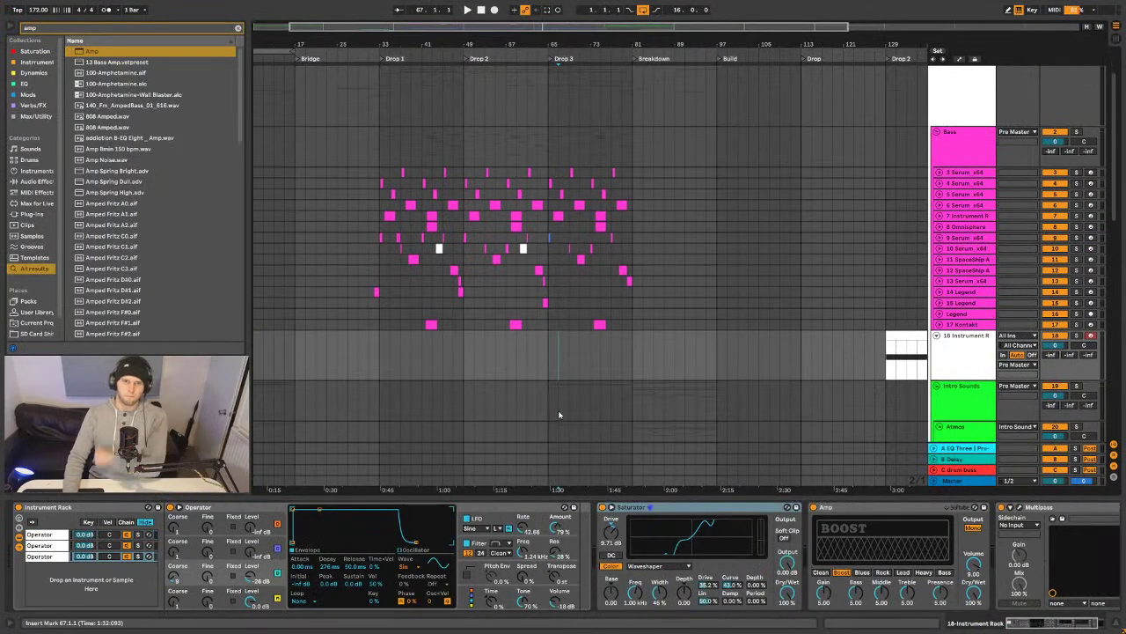
{"action": "scroll", "coordinate": [560, 417], "scroll_direction": "down", "scroll_amount": 3}
{"action": "scroll", "coordinate": [558, 422], "scroll_direction": "up", "scroll_amount": 2}
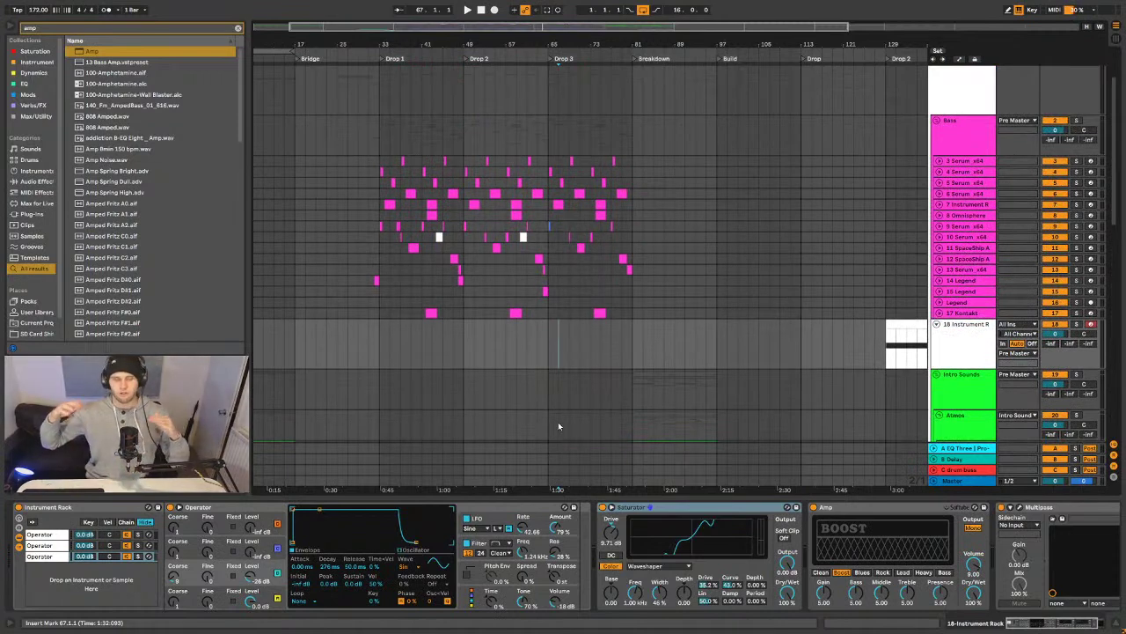
- Inspect the 4 Serum_x64 clip at the start of Drop 1 and its device chain, and return to the arrangement overview
{"action": "left_click", "coordinate": [380, 169]}
{"action": "left_click_drag", "start_coordinate": [390, 47], "coordinate": [390, 97]}
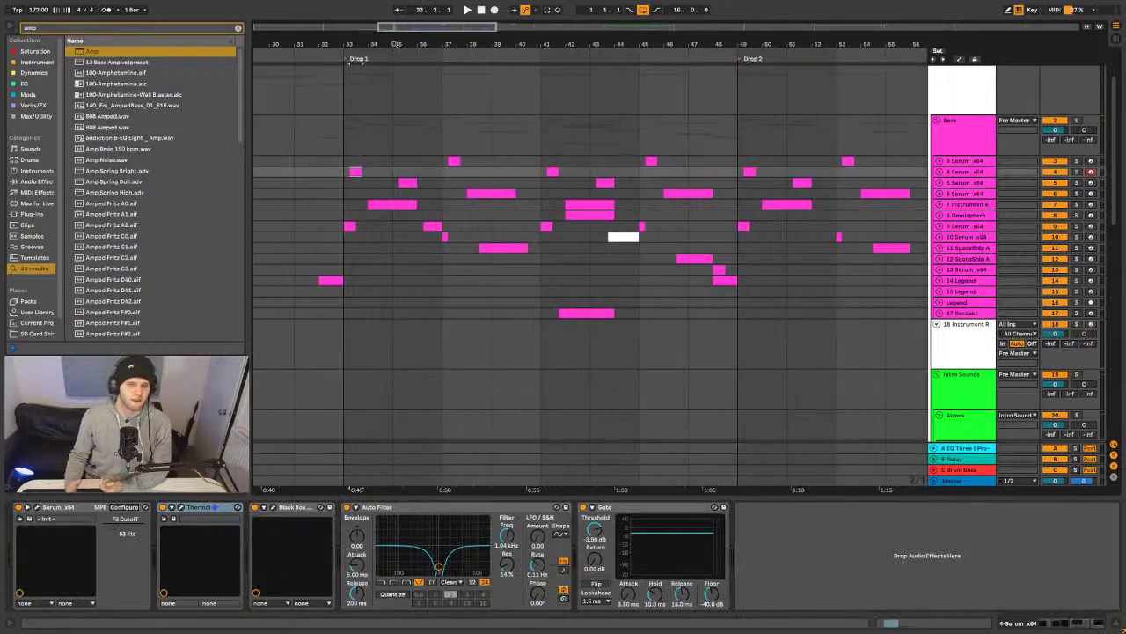
{"action": "left_click_drag", "start_coordinate": [365, 44], "coordinate": [319, 32]}
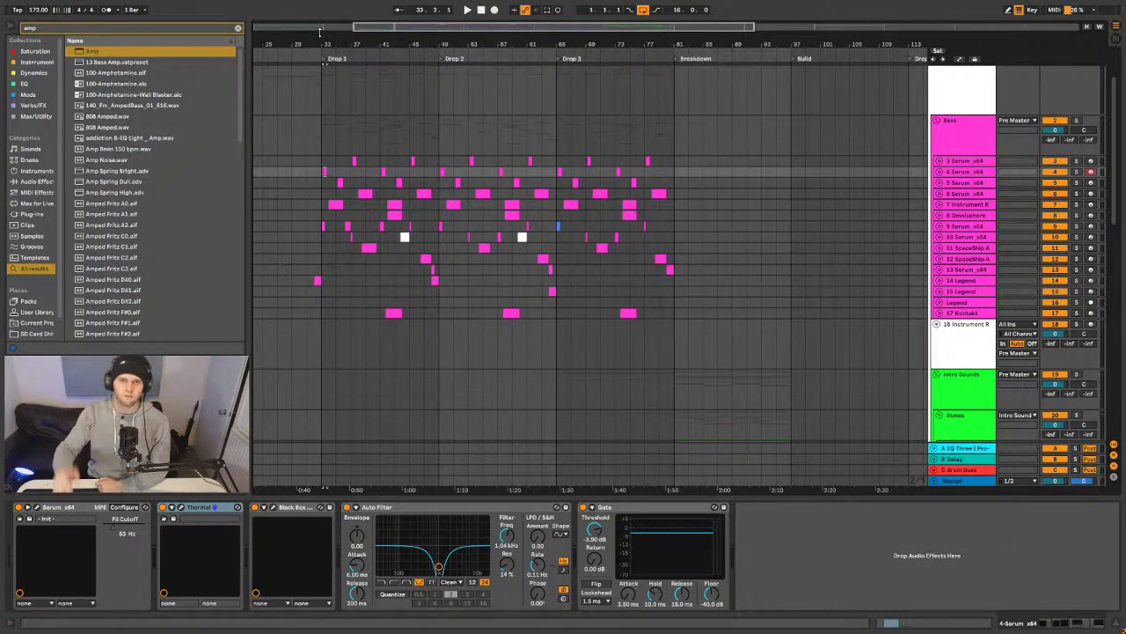
{"action": "left_click_drag", "start_coordinate": [478, 41], "coordinate": [478, 27]}
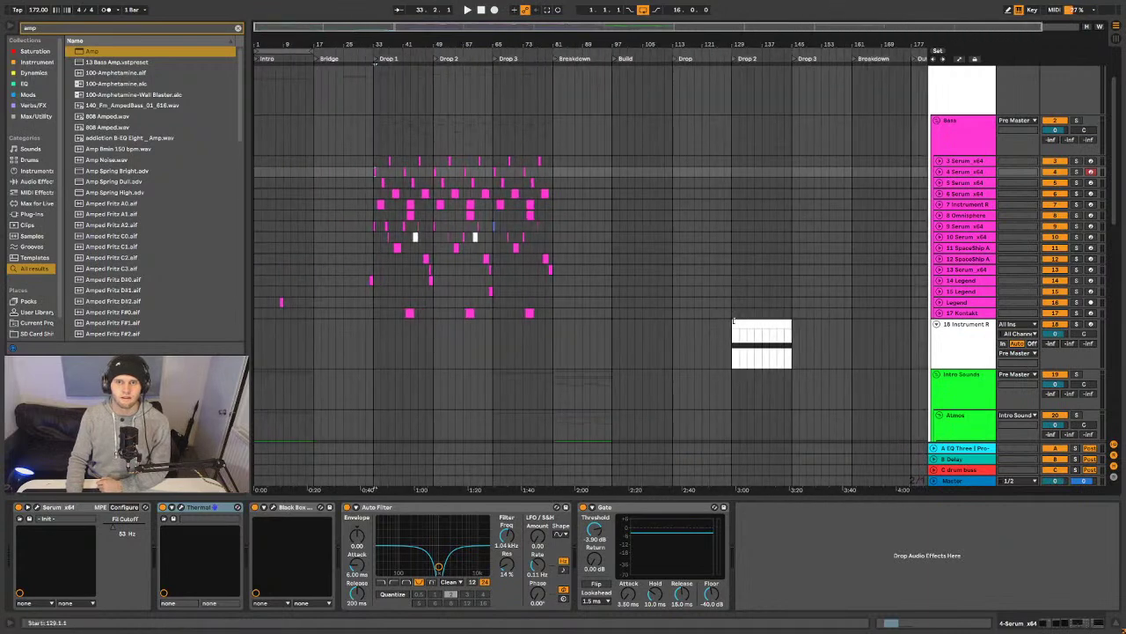
- Select the 18 Instrument Rack clip in the second half's Drop 2 and display the rack's first Operator chain
{"action": "left_click", "coordinate": [765, 334]}
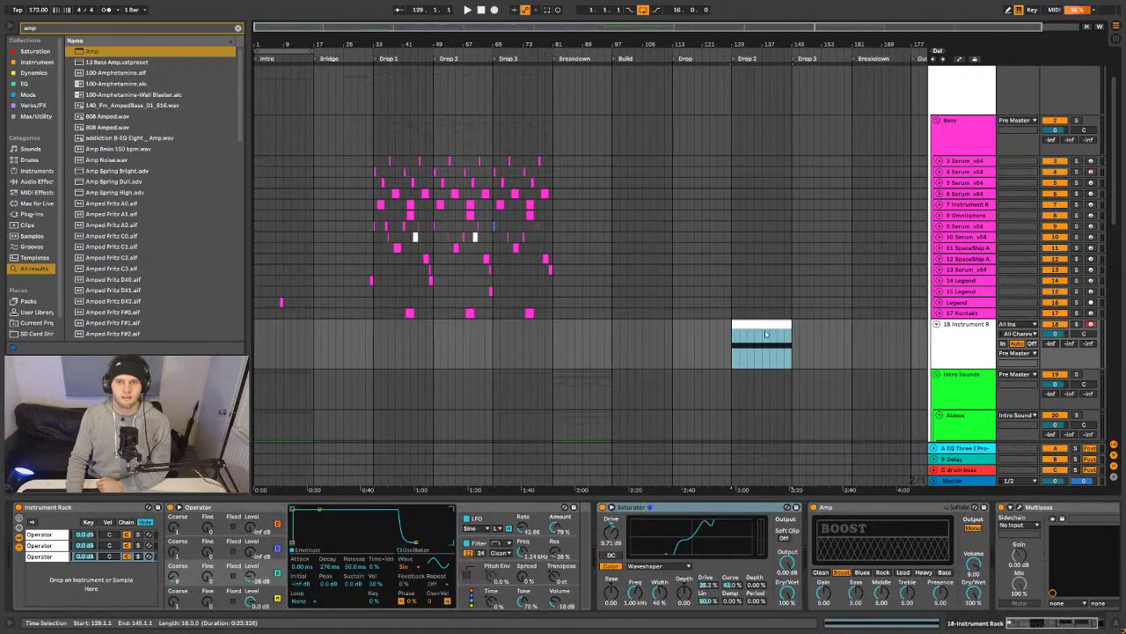
{"action": "left_click", "coordinate": [39, 535]}
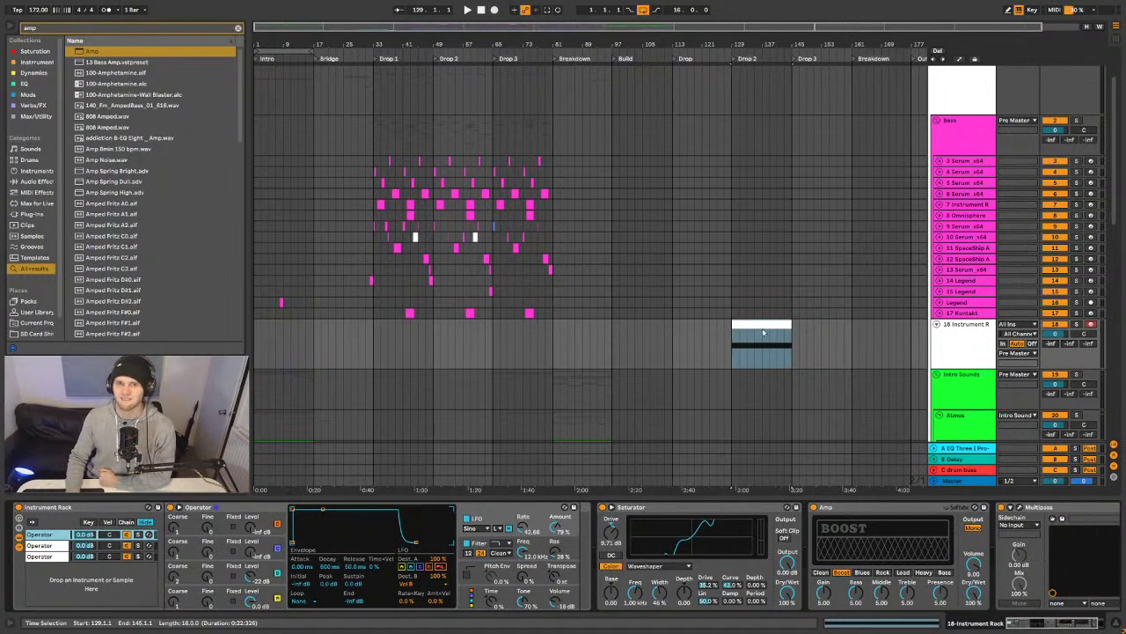
{"action": "left_click_drag", "start_coordinate": [751, 43], "coordinate": [726, 31]}
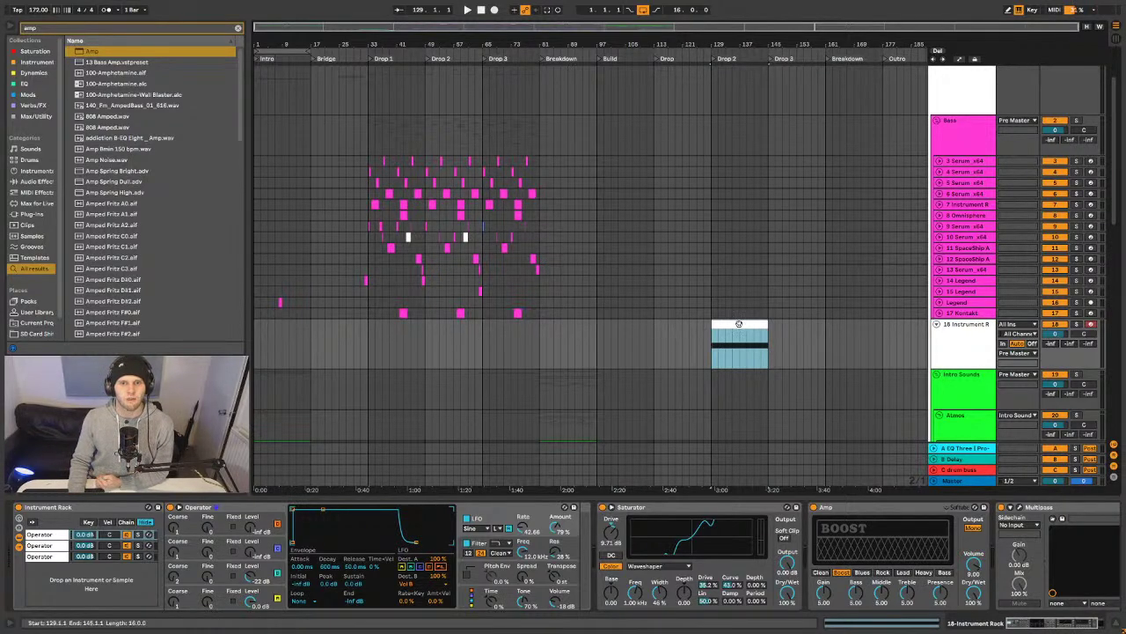
- Examine the bass clip pattern across Drops 1, 2 and 3 of the first half
{"action": "scroll", "coordinate": [370, 227], "scroll_direction": "up", "scroll_amount": 5}
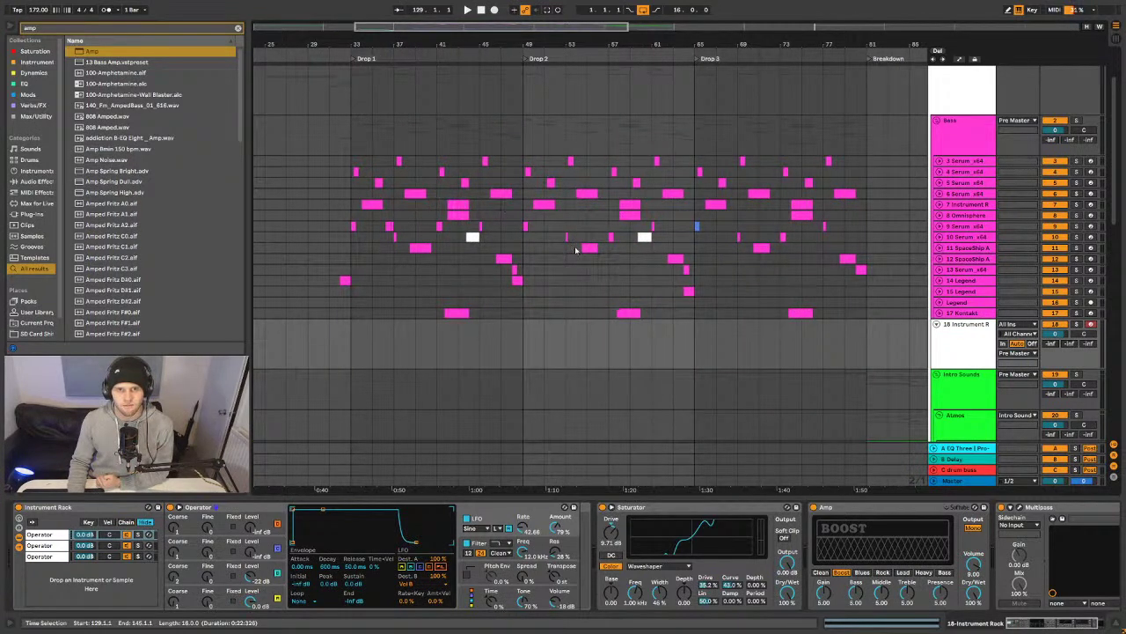
{"action": "left_click_drag", "start_coordinate": [549, 44], "coordinate": [544, 30]}
{"action": "left_click_drag", "start_coordinate": [430, 40], "coordinate": [429, 43]}
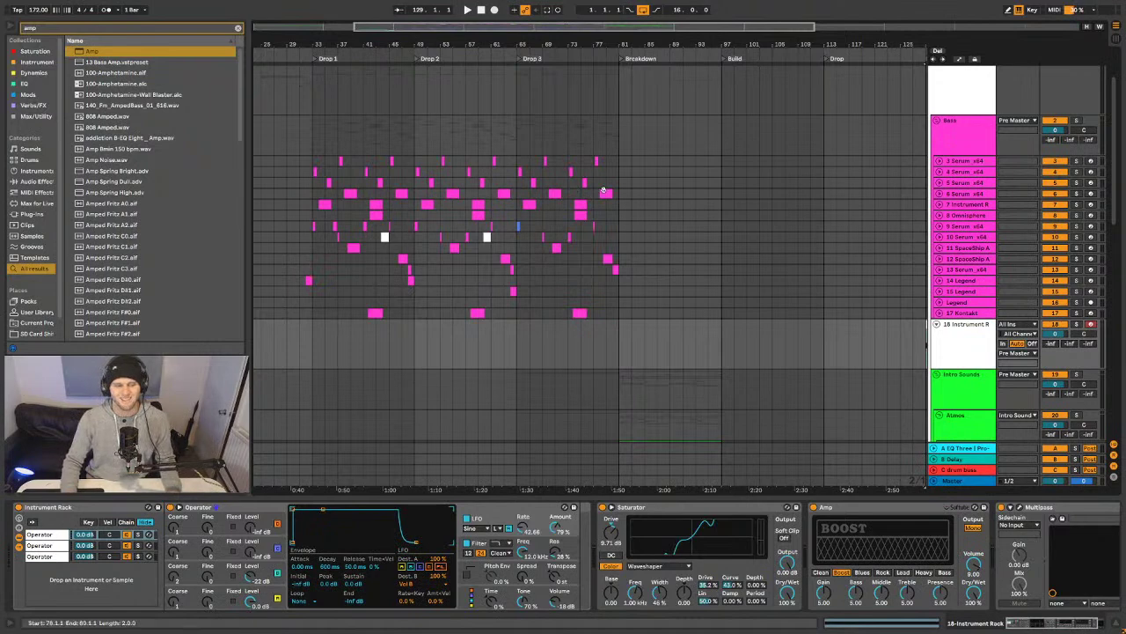
{"action": "left_click_drag", "start_coordinate": [448, 44], "coordinate": [398, 58]}
{"action": "left_click_drag", "start_coordinate": [506, 39], "coordinate": [506, 43]}
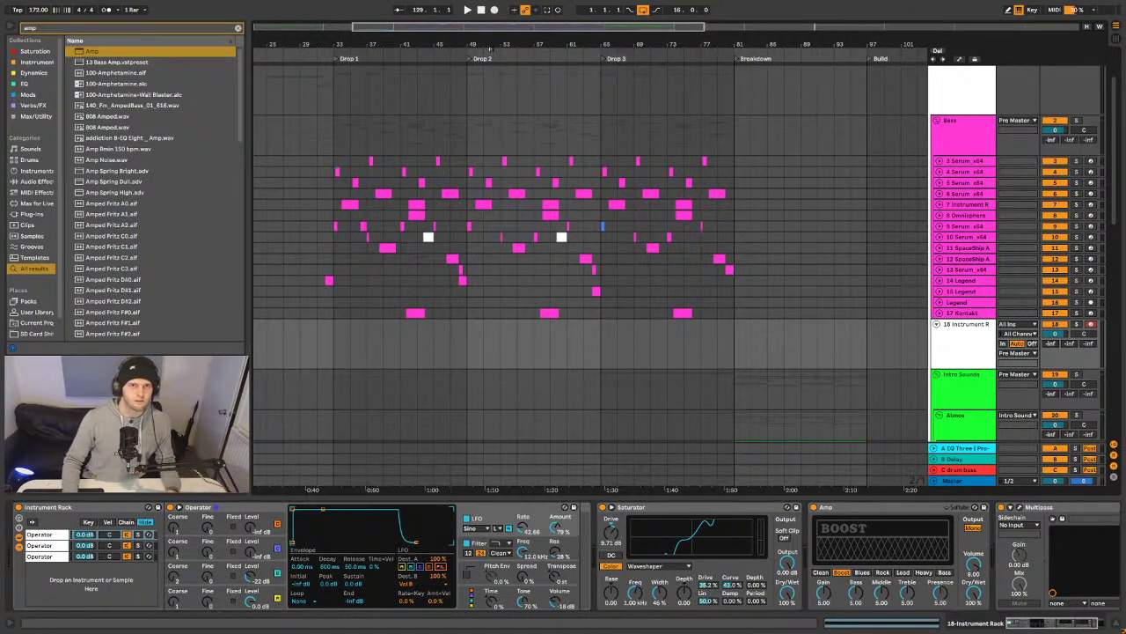
- Play the layered Operator bass clip from bar 129 briefly and stop playback
{"action": "key", "text": "x"}
{"action": "key", "text": "space"}
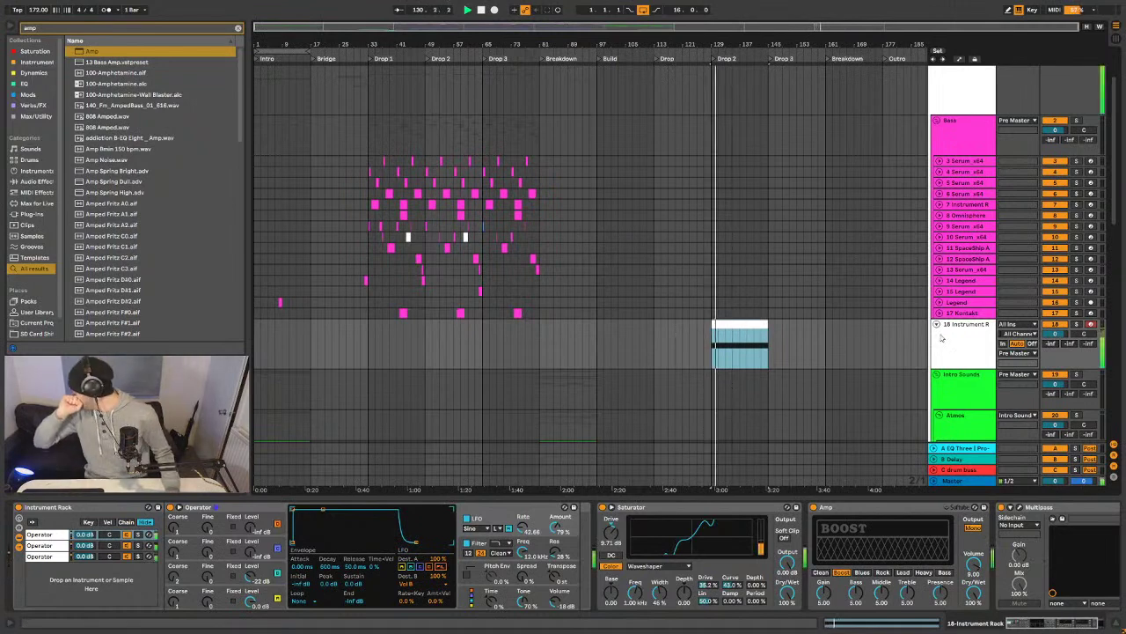
{"action": "key", "text": "space"}
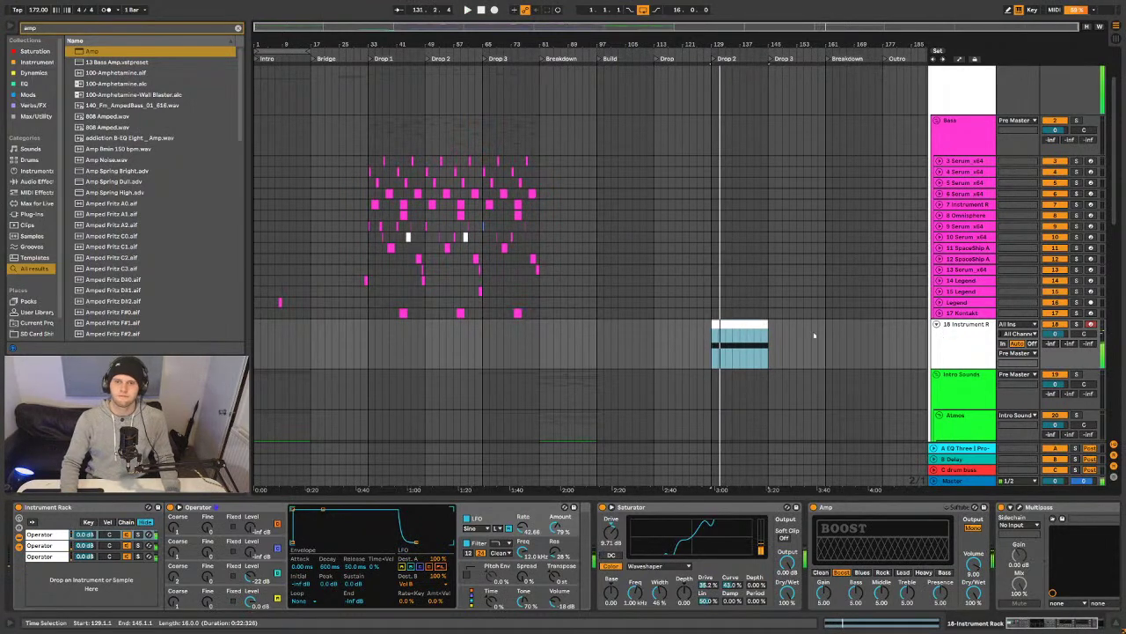
- Examine the arrangement around the second half's Drop 2 and the tracks surrounding the 18 Instrument Rack clip
{"action": "key", "text": "plus"}
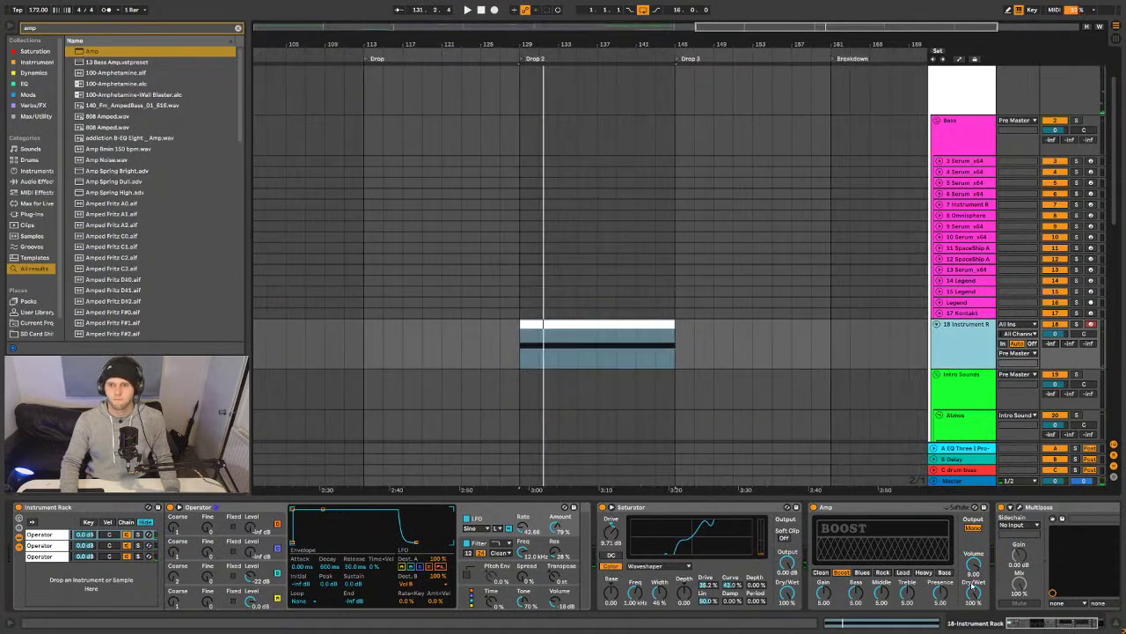
{"action": "scroll", "coordinate": [979, 579], "scroll_direction": "right", "scroll_amount": 3}
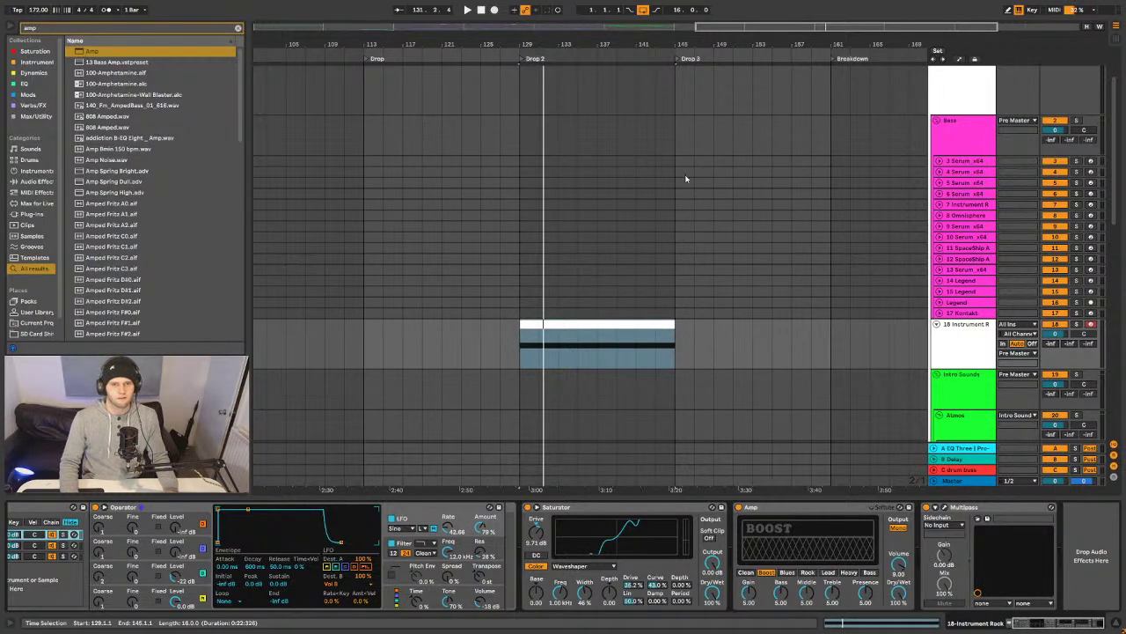
{"action": "scroll", "coordinate": [745, 128], "scroll_direction": "down", "scroll_amount": 5}
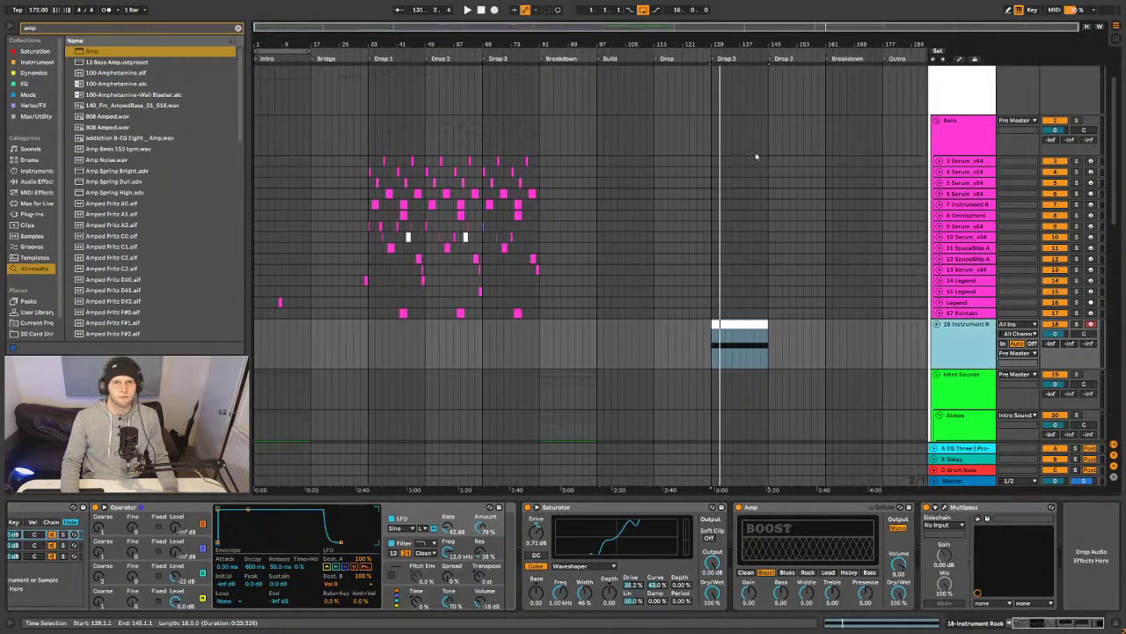
{"action": "scroll", "coordinate": [794, 272], "scroll_direction": "down", "scroll_amount": 5}
{"action": "scroll", "coordinate": [793, 276], "scroll_direction": "up", "scroll_amount": 8}
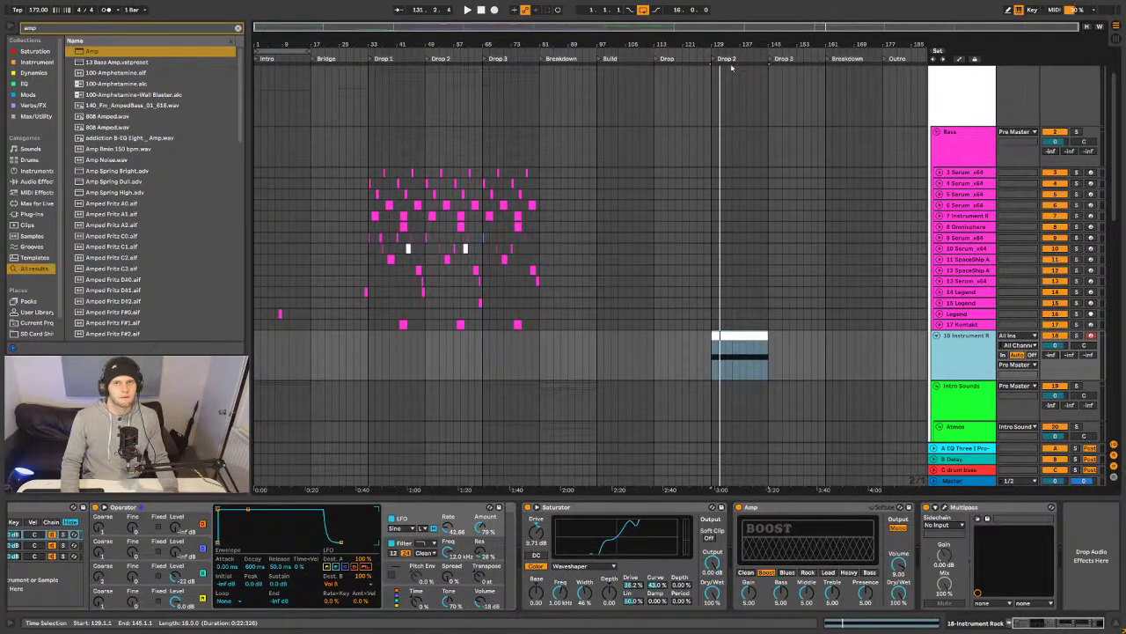
{"action": "scroll", "coordinate": [720, 41], "scroll_direction": "up", "scroll_amount": 3}
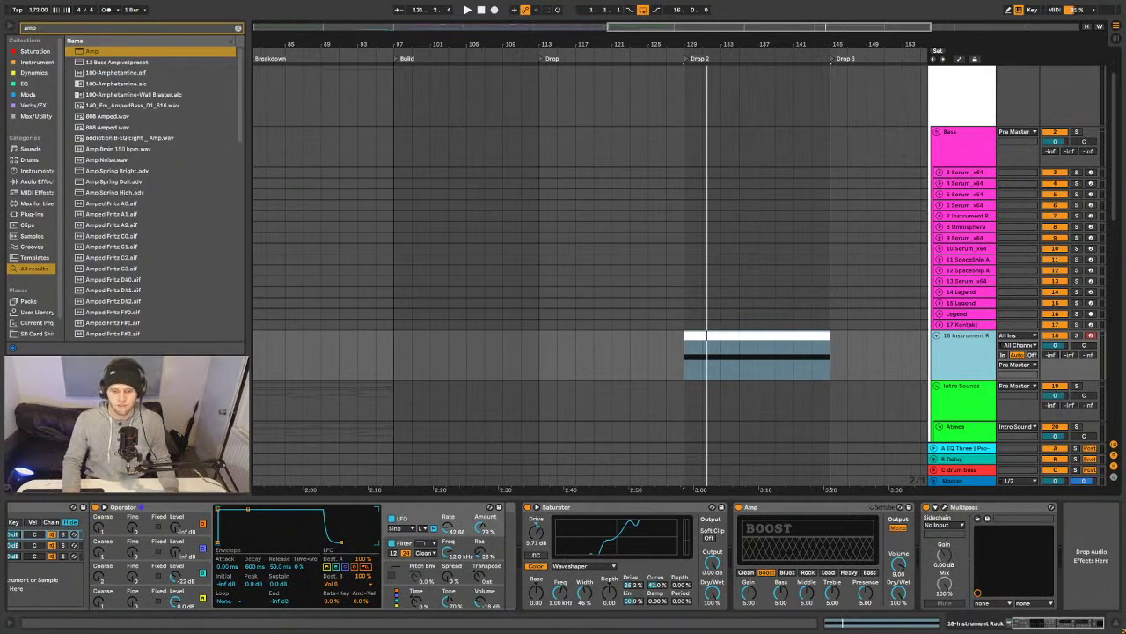
{"action": "scroll", "coordinate": [700, 103], "scroll_direction": "down", "scroll_amount": 2}
{"action": "left_click_drag", "start_coordinate": [689, 47], "coordinate": [572, 41]}
{"action": "scroll", "coordinate": [937, 249], "scroll_direction": "down", "scroll_amount": 2}
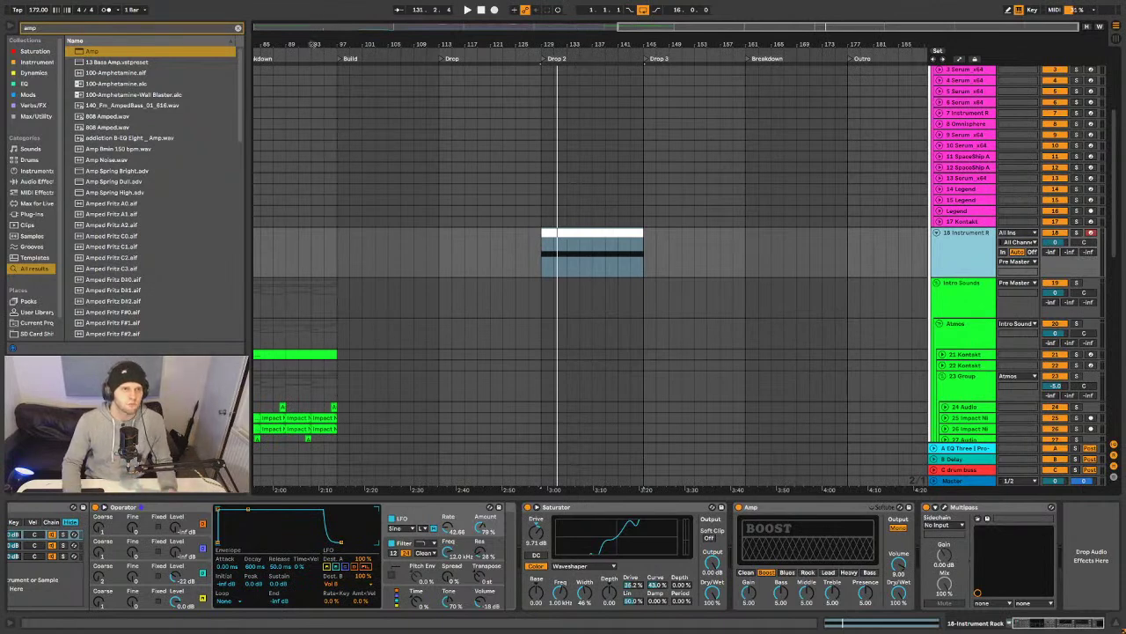
{"action": "scroll", "coordinate": [244, 170], "scroll_direction": "down", "scroll_amount": 5}
{"action": "scroll", "coordinate": [244, 170], "scroll_direction": "up", "scroll_amount": 5}
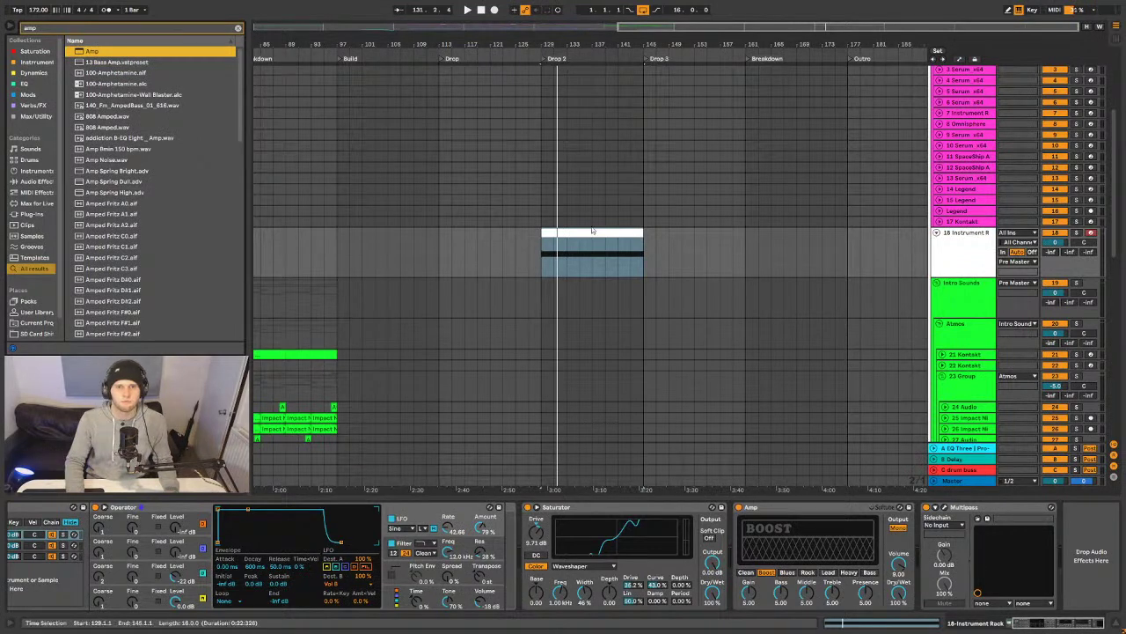
- Inspect the MIDI notes of the 18 Instrument Rack clip in Drop 2 and hide the clip detail view again
{"action": "double_click", "coordinate": [596, 246]}
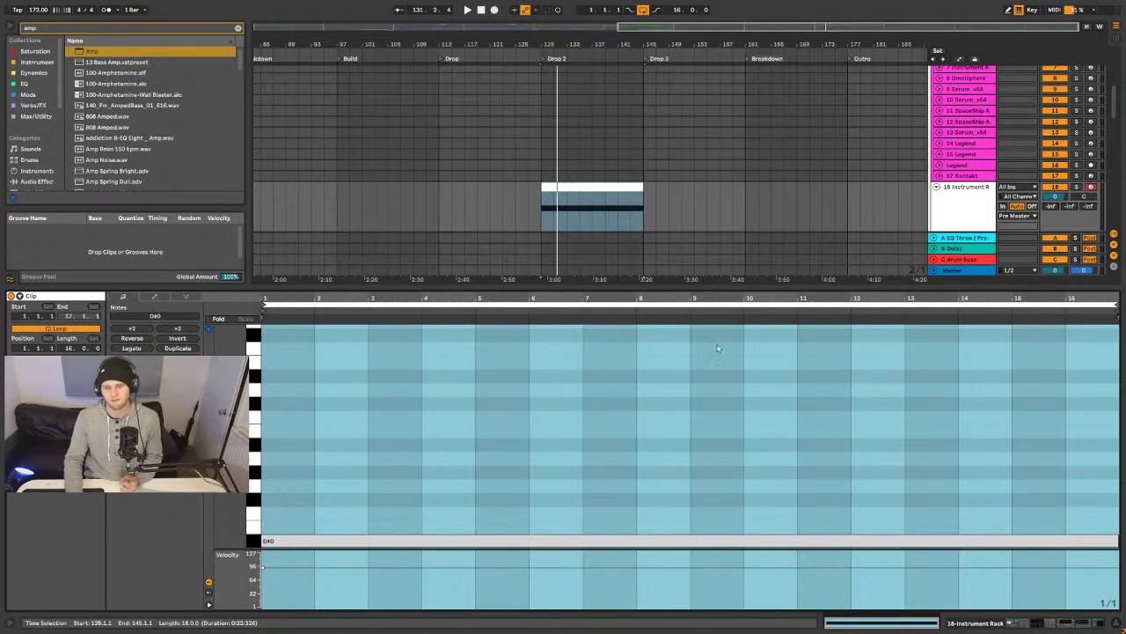
{"action": "left_click", "coordinate": [1113, 624]}
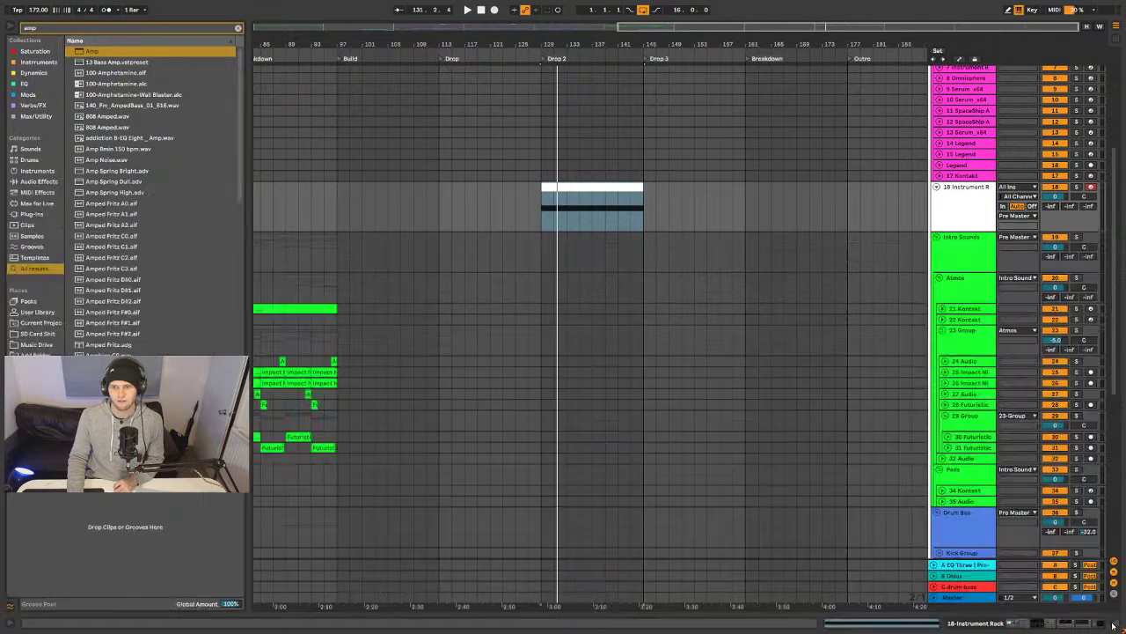
{"action": "scroll", "coordinate": [97, 212], "scroll_direction": "down", "scroll_amount": 3}
{"action": "scroll", "coordinate": [97, 213], "scroll_direction": "down", "scroll_amount": 10}
{"action": "scroll", "coordinate": [232, 177], "scroll_direction": "down", "scroll_amount": 2}
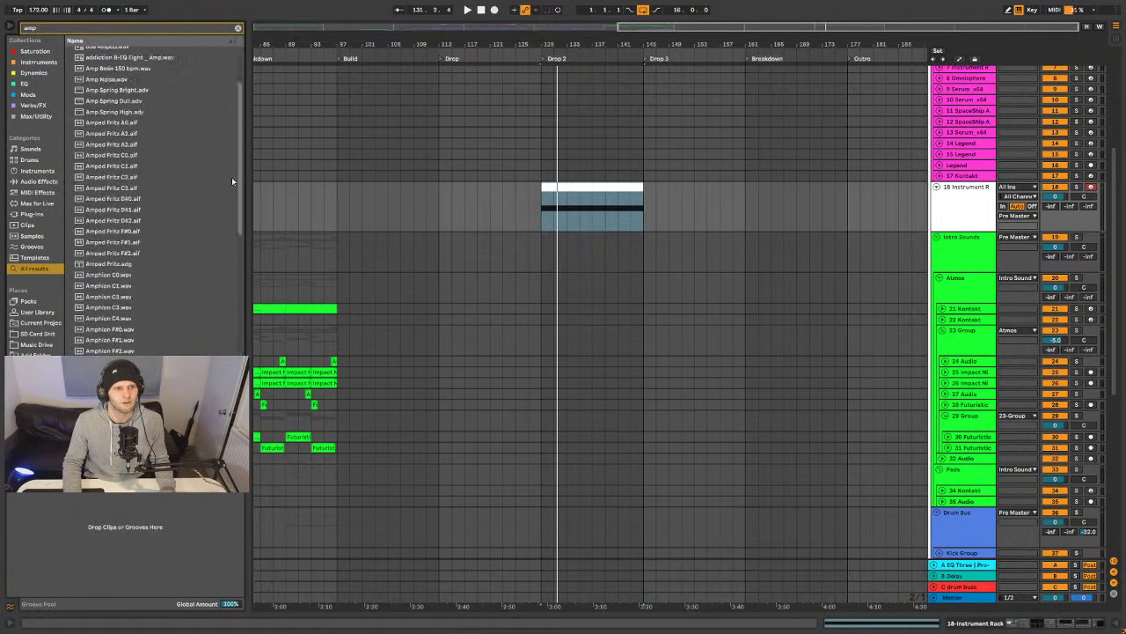
- Search the browser for "black box" and add Black Box Analog Design HG-2 to the 18 Instrument Rack track
{"action": "left_click", "coordinate": [578, 184]}
{"action": "left_click_drag", "start_coordinate": [569, 44], "coordinate": [570, 33]}
{"action": "scroll", "coordinate": [703, 284], "scroll_direction": "up", "scroll_amount": 2}
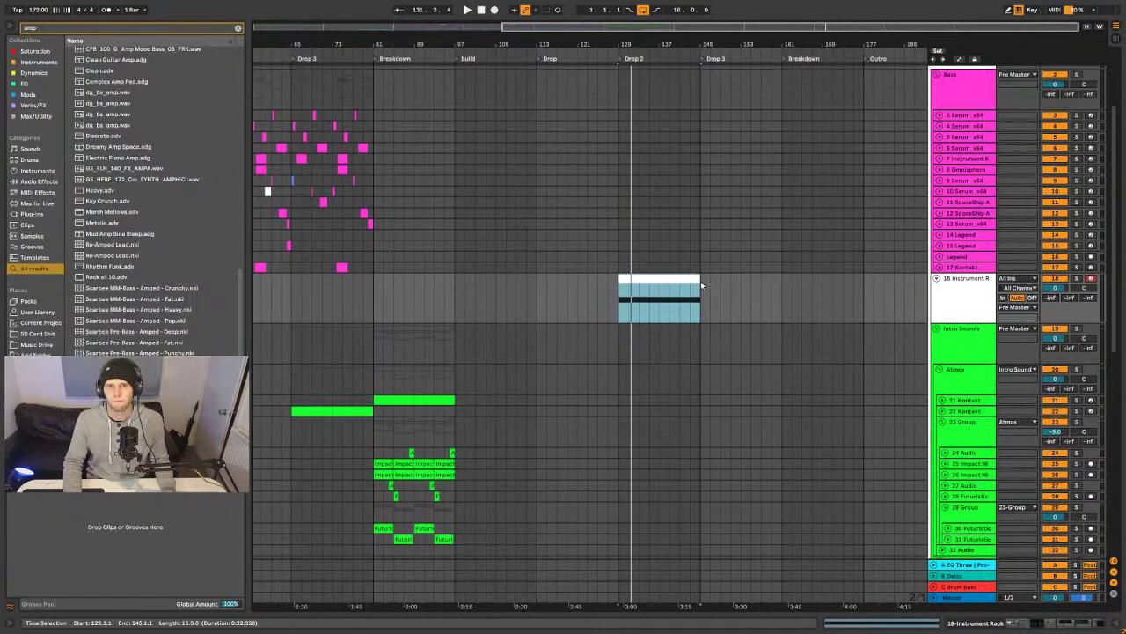
{"action": "key", "text": "ctrl+f"}
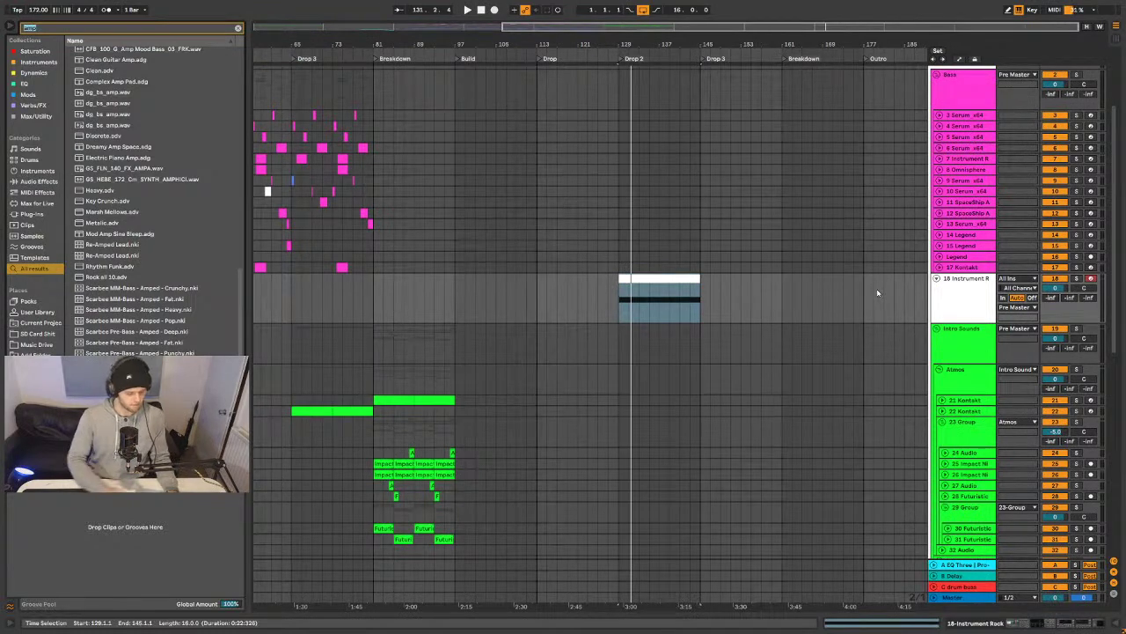
{"action": "type", "text": "blackb"}
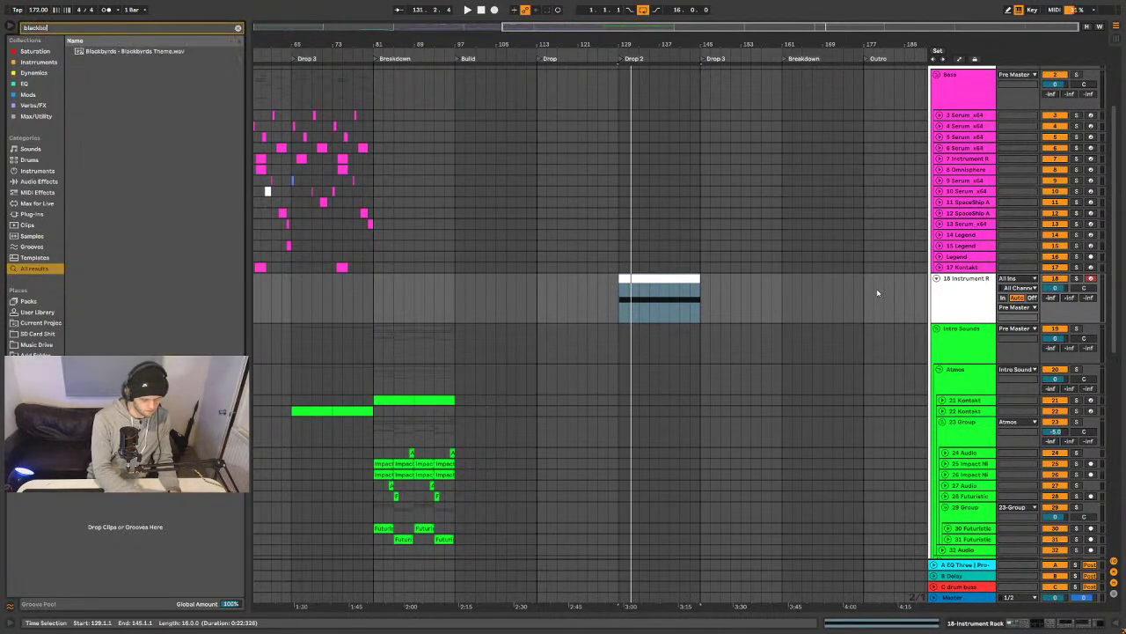
{"action": "type", "text": "ox"}
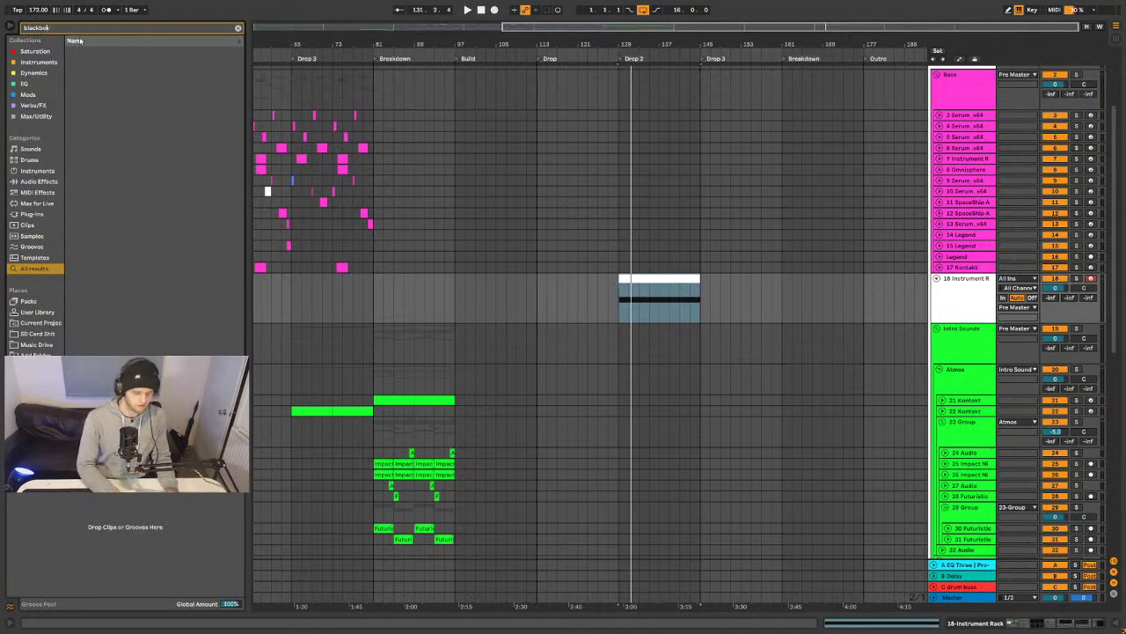
{"action": "key", "text": "Left"}
{"action": "key", "text": "Left"}
{"action": "key", "text": "Left"}
{"action": "key", "text": "Down"}
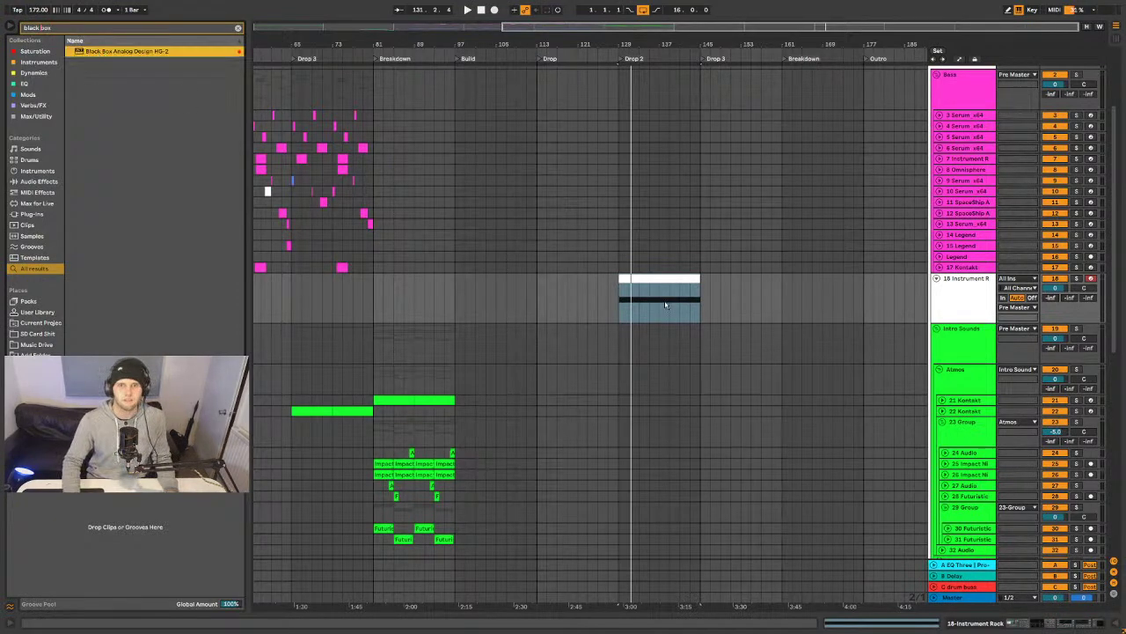
{"action": "key", "text": "Return"}
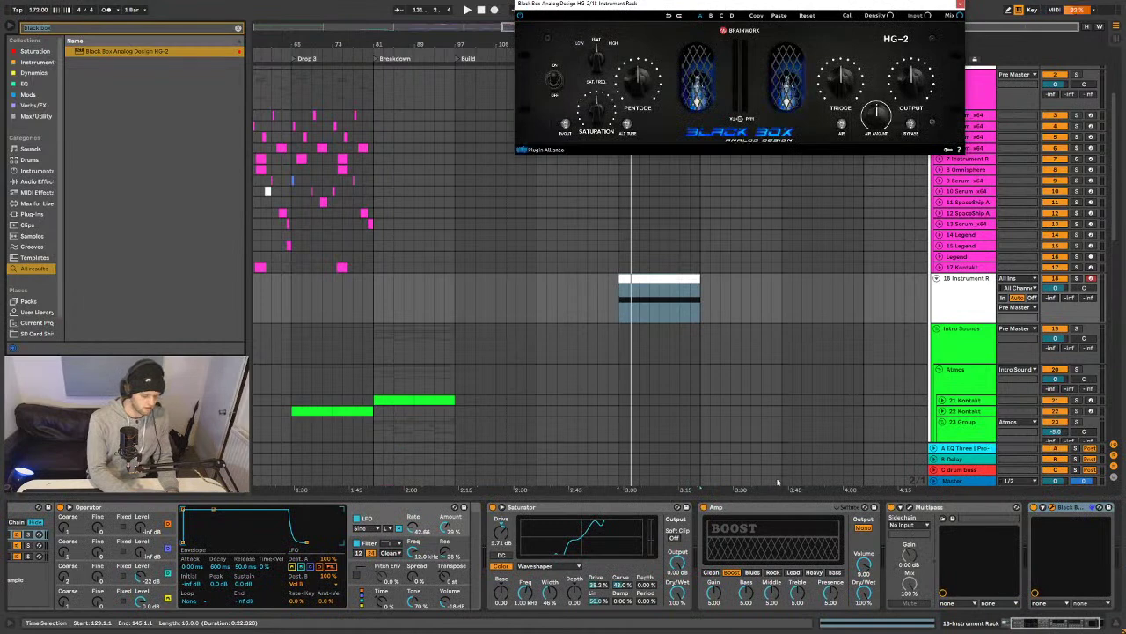
- Search the browser for "thermal" and load the Thermal plug-in after Black Box on the 18 Instrument Rack track
{"action": "type", "text": "therka"}
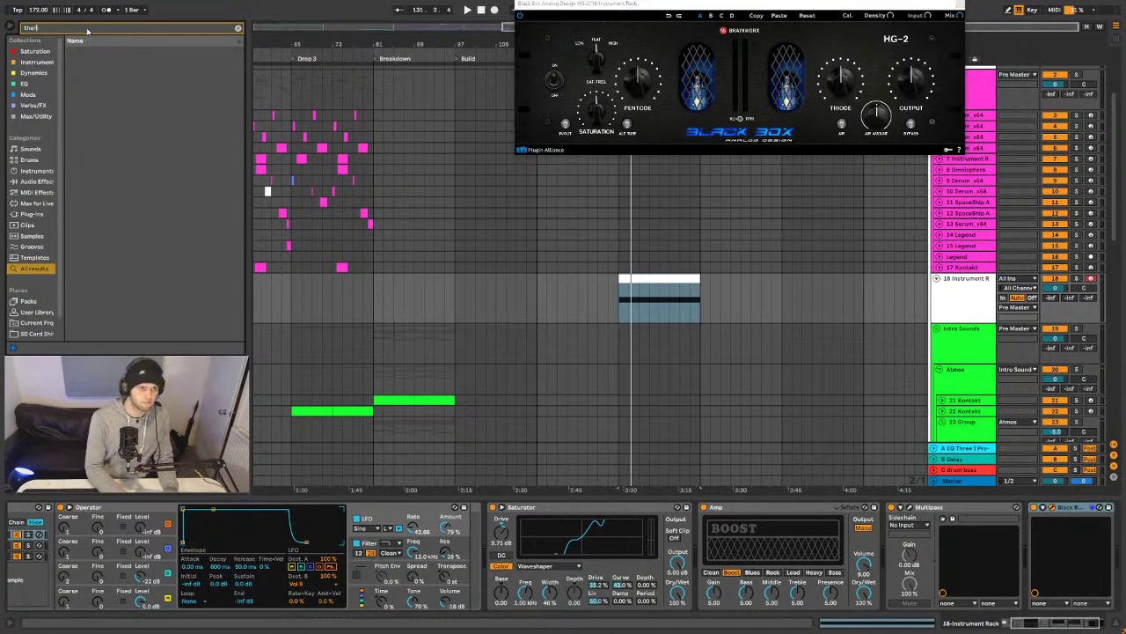
{"action": "type", "text": "mal"}
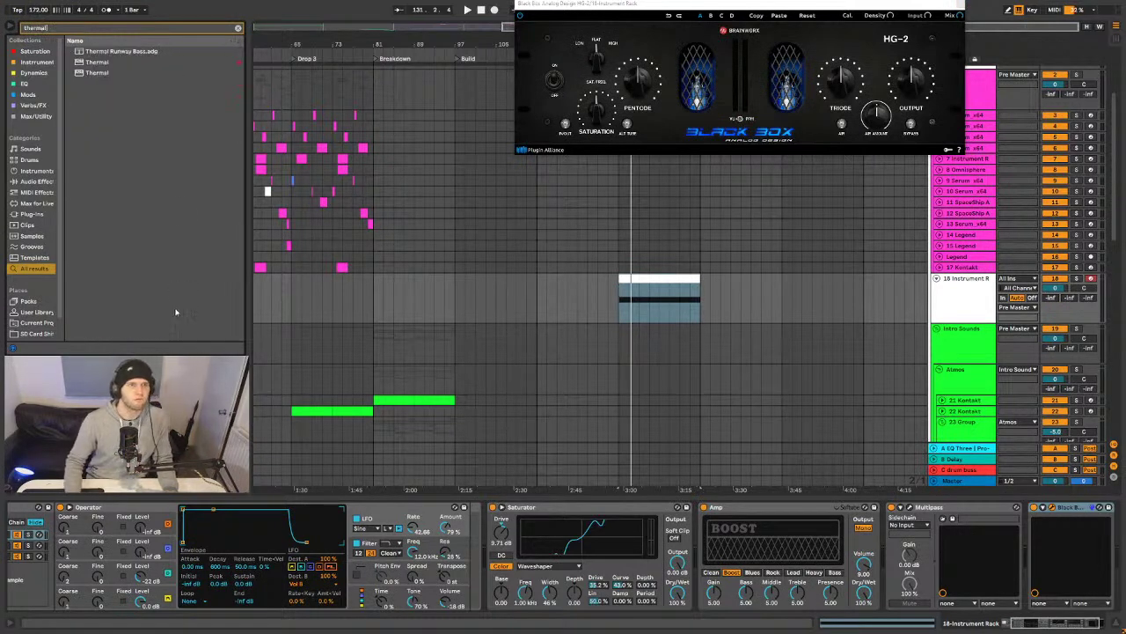
{"action": "double_click", "coordinate": [98, 62]}
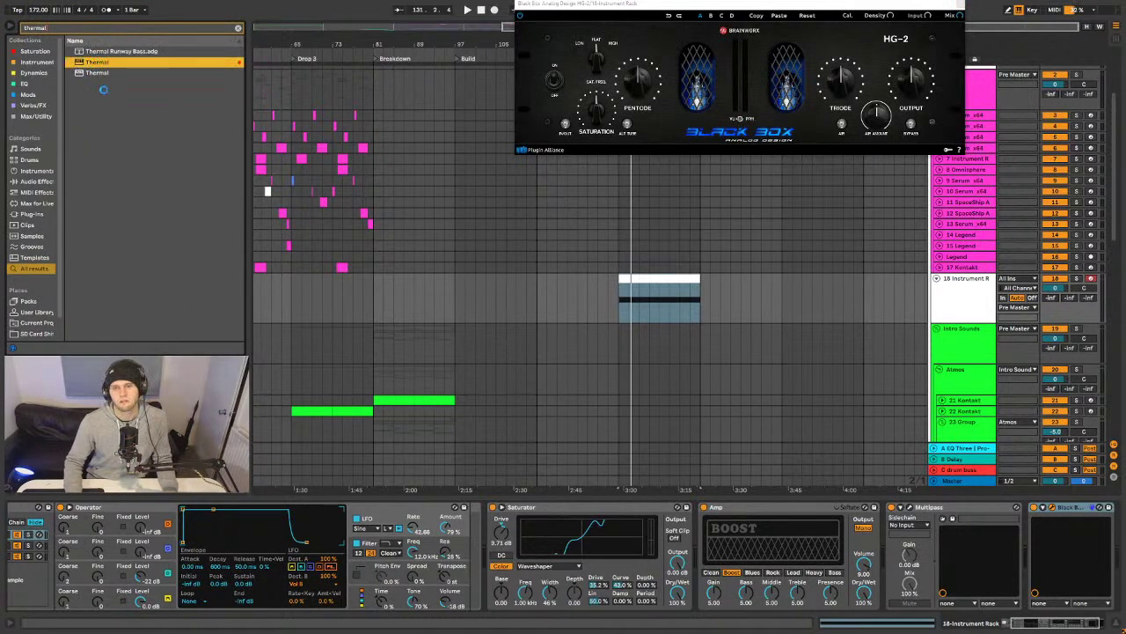
- Search the browser for "weiss" and add Weiss MM-1 Mastering Maximizer at the end of the bass rack's device chain
{"action": "left_click", "coordinate": [237, 28]}
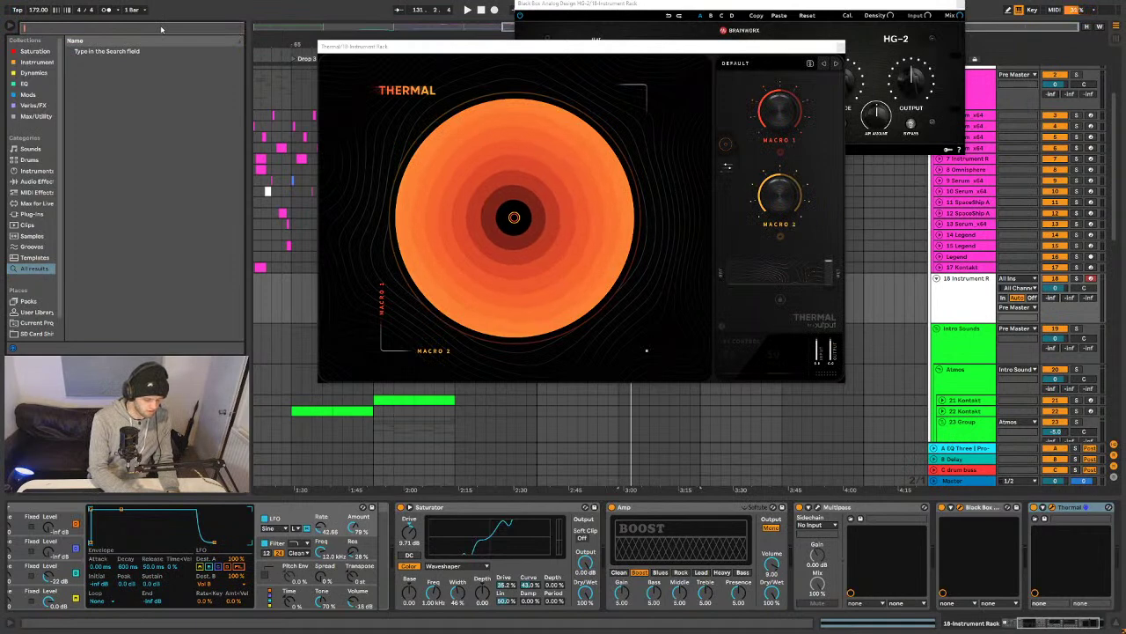
{"action": "type", "text": "wiess"}
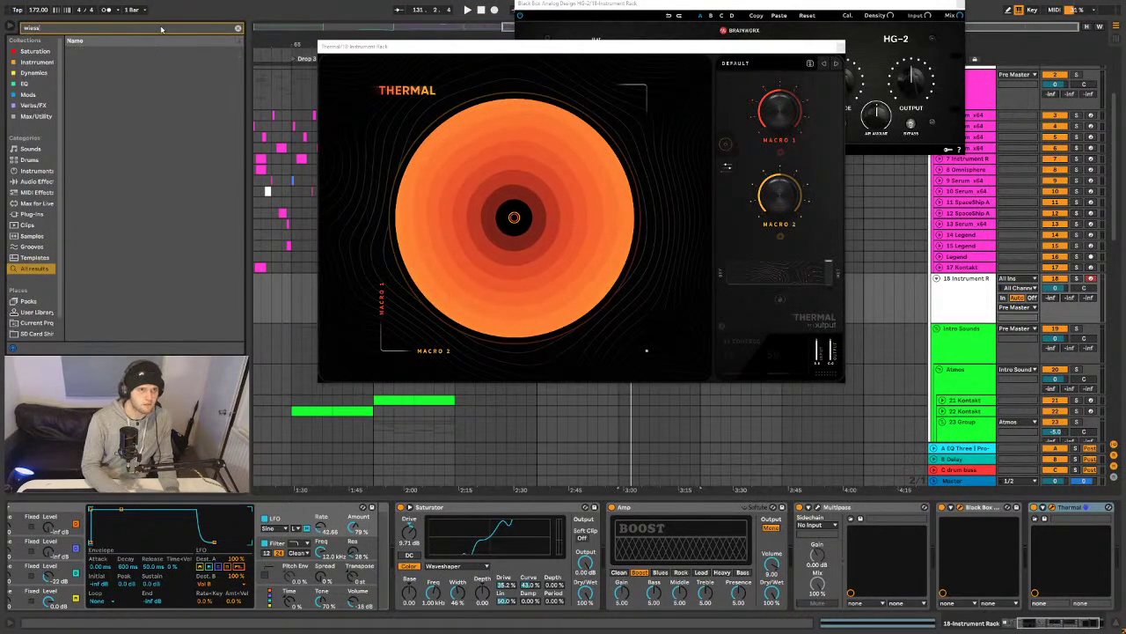
{"action": "key", "text": "BackSpace"}
{"action": "key", "text": "BackSpace"}
{"action": "key", "text": "BackSpace"}
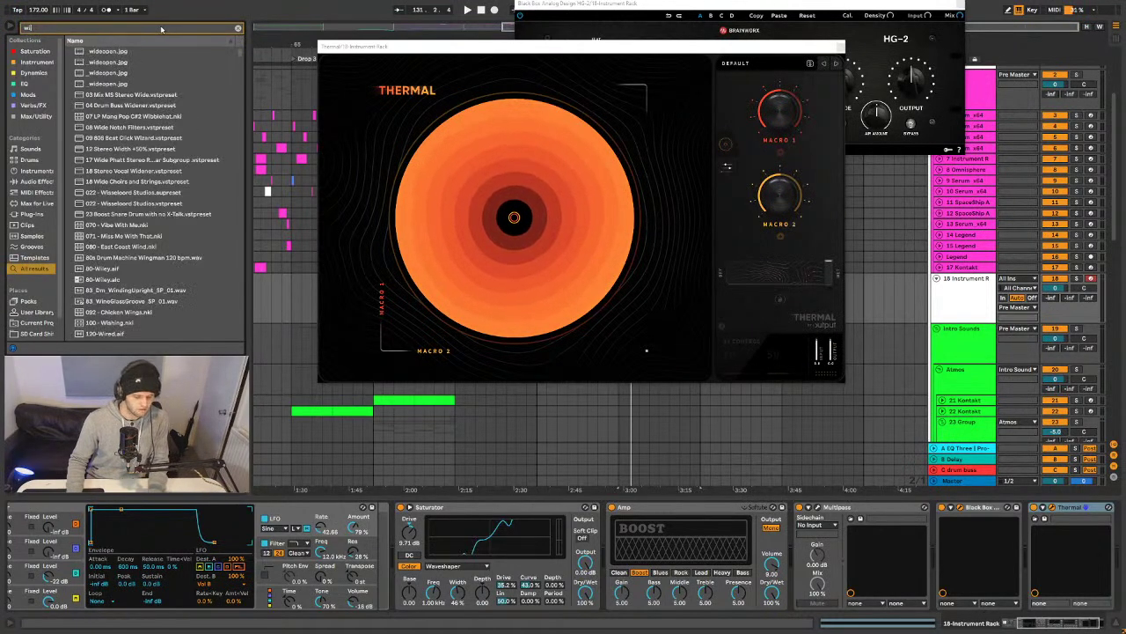
{"action": "key", "text": "BackSpace"}
{"action": "type", "text": "eiss"}
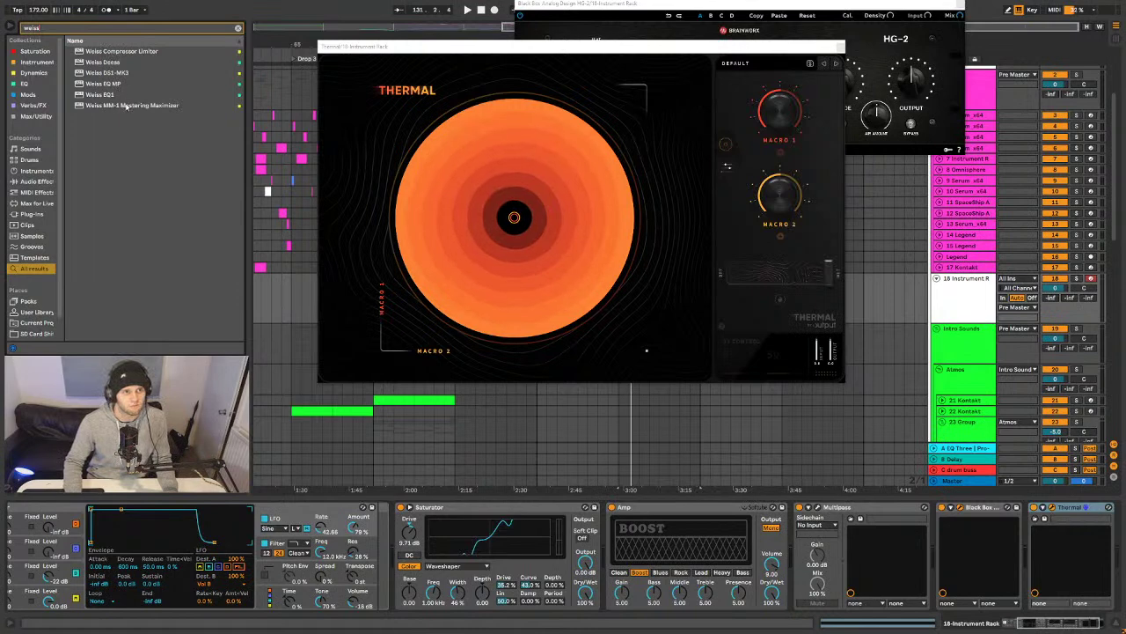
{"action": "scroll", "coordinate": [1024, 605], "scroll_direction": "right", "scroll_amount": 2}
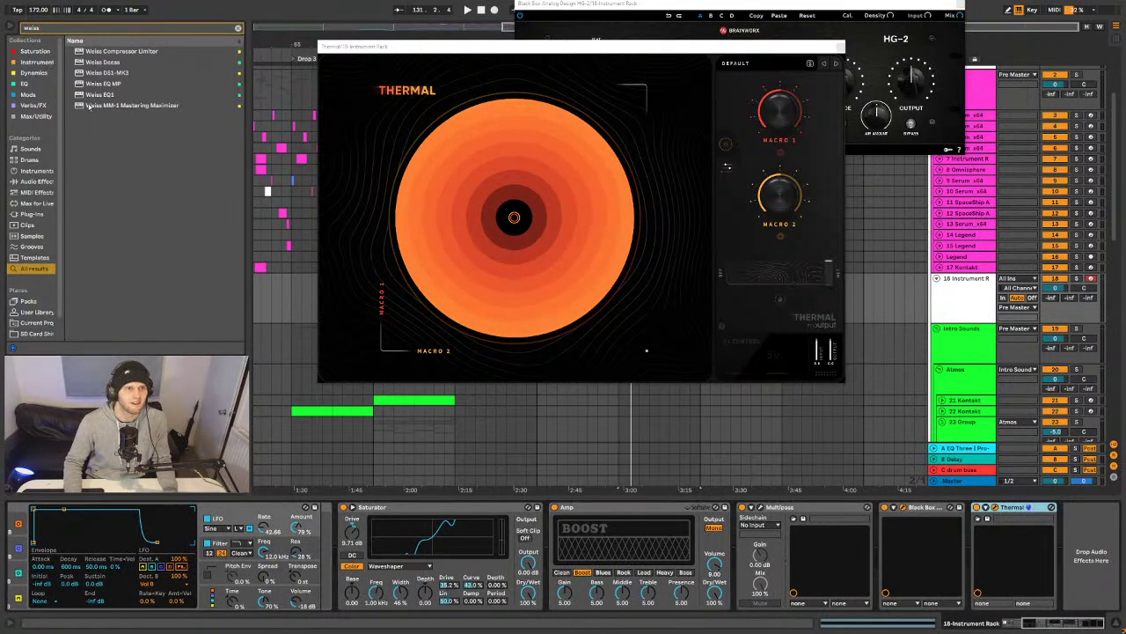
{"action": "left_click_drag", "start_coordinate": [128, 108], "coordinate": [1102, 552]}
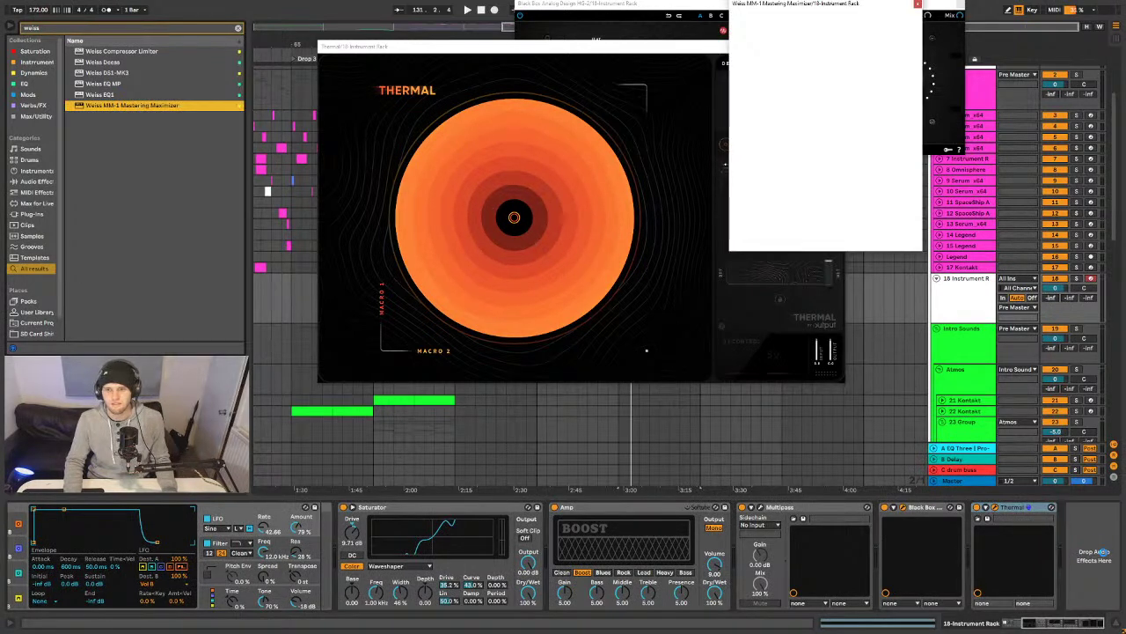
- Arrange the Black Box HG-2, Thermal and Weiss MM-1 windows side by side, shrinking the Thermal window to fit between the others
{"action": "left_click_drag", "start_coordinate": [616, 49], "coordinate": [379, 67]}
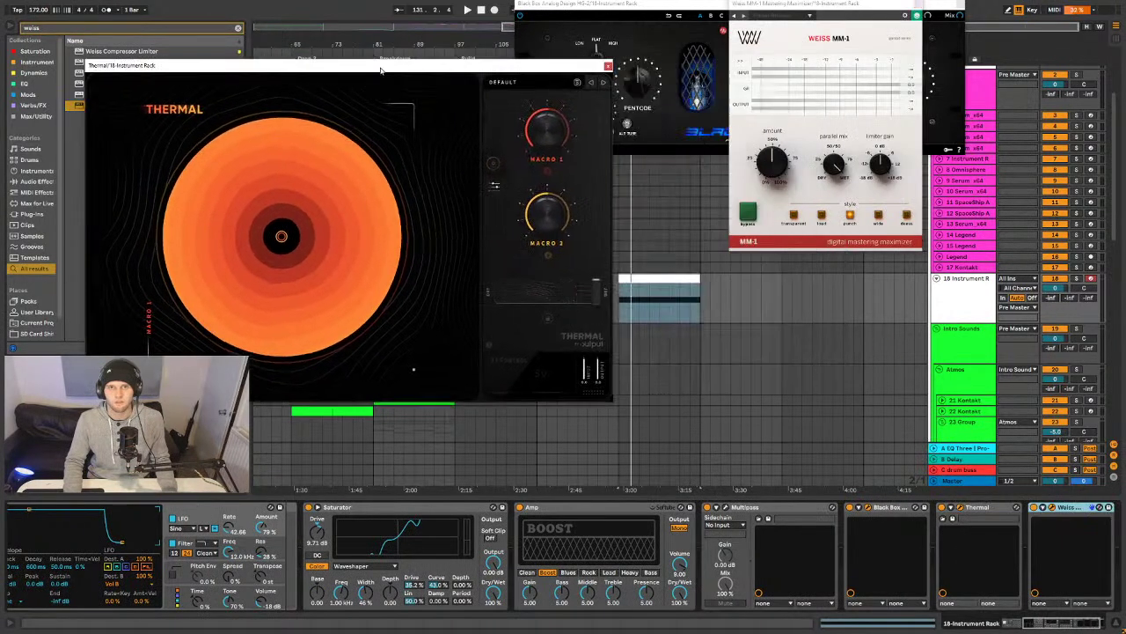
{"action": "left_click", "coordinate": [827, 18]}
{"action": "left_click_drag", "start_coordinate": [830, 6], "coordinate": [1016, 150]}
{"action": "left_click_drag", "start_coordinate": [513, 67], "coordinate": [778, 134]}
{"action": "left_click_drag", "start_coordinate": [757, 4], "coordinate": [267, 68]}
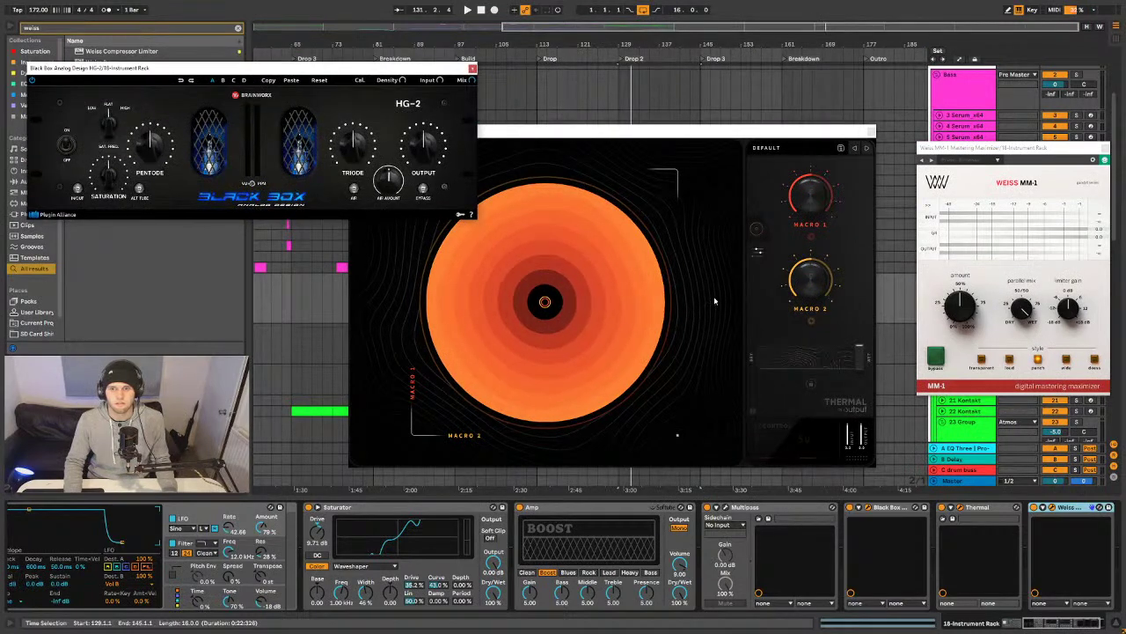
{"action": "left_click_drag", "start_coordinate": [602, 135], "coordinate": [744, 95]}
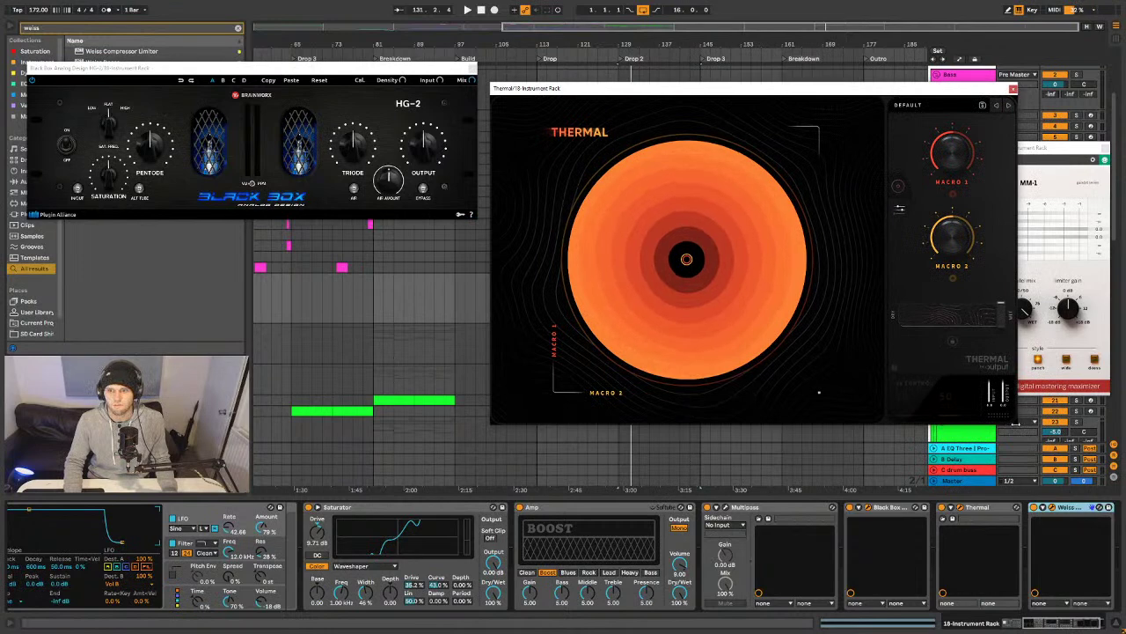
{"action": "left_click_drag", "start_coordinate": [1012, 423], "coordinate": [903, 410]}
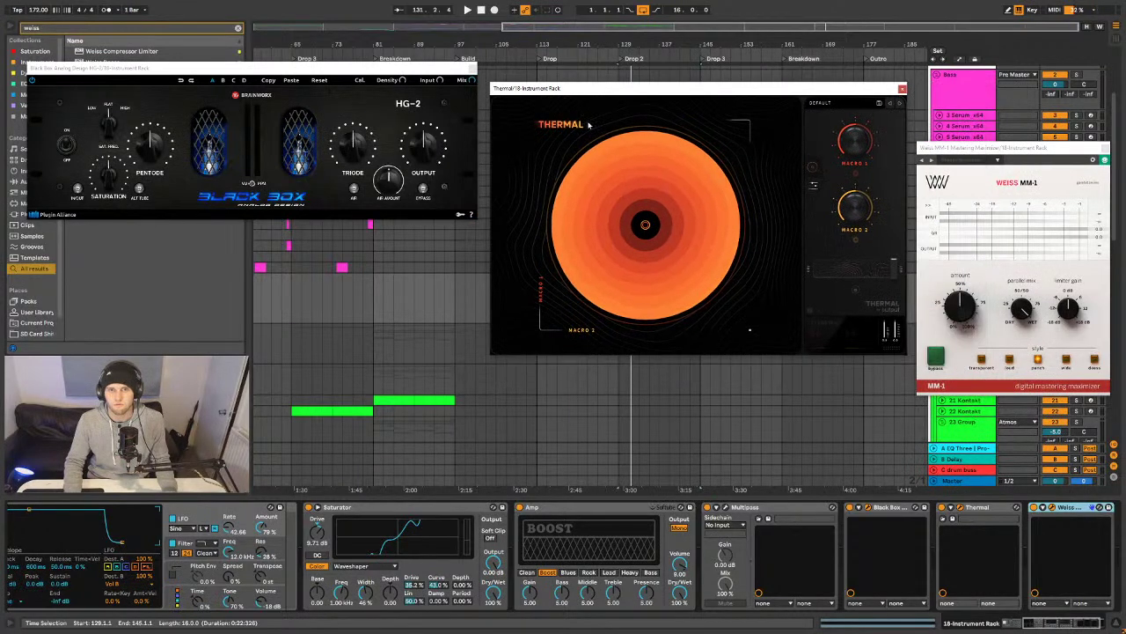
{"action": "left_click_drag", "start_coordinate": [364, 69], "coordinate": [373, 132]}
{"action": "left_click_drag", "start_coordinate": [583, 93], "coordinate": [568, 92]}
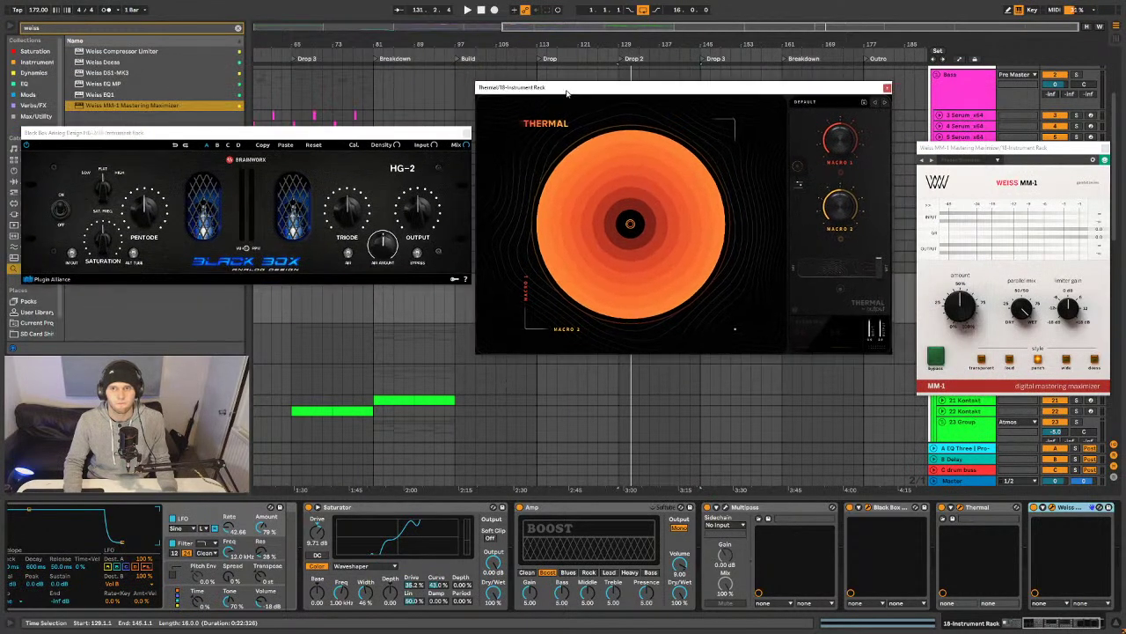
{"action": "left_click_drag", "start_coordinate": [951, 149], "coordinate": [938, 100]}
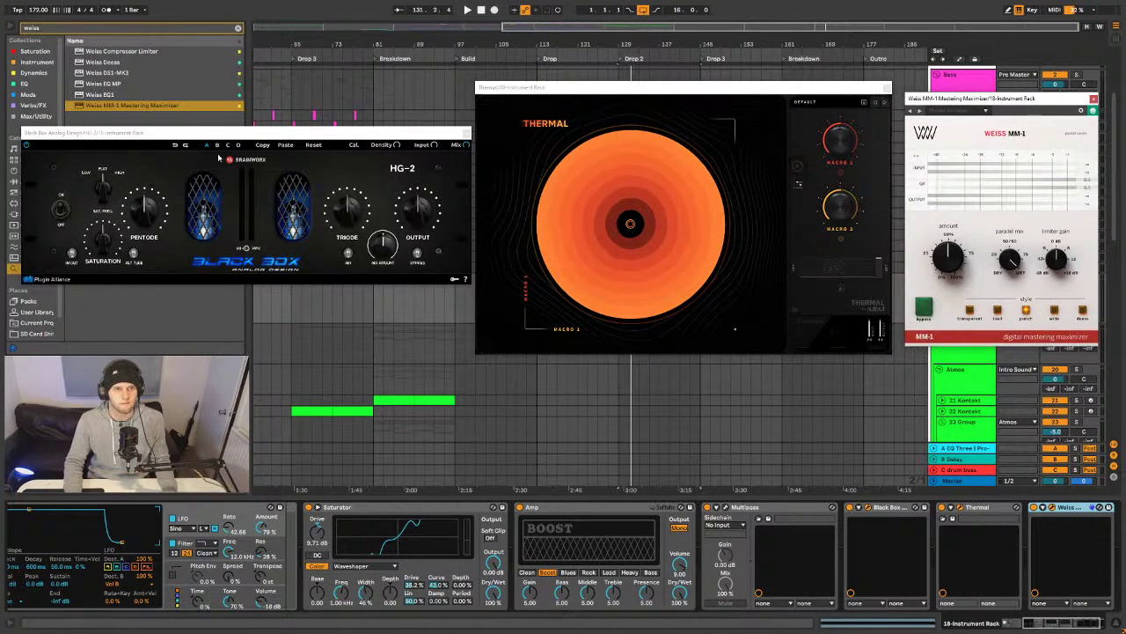
- Move Thermal ahead of Black Box in the device chain, rearrange their windows in the same order and slightly enlarge Thermal's window
{"action": "left_click", "coordinate": [227, 173]}
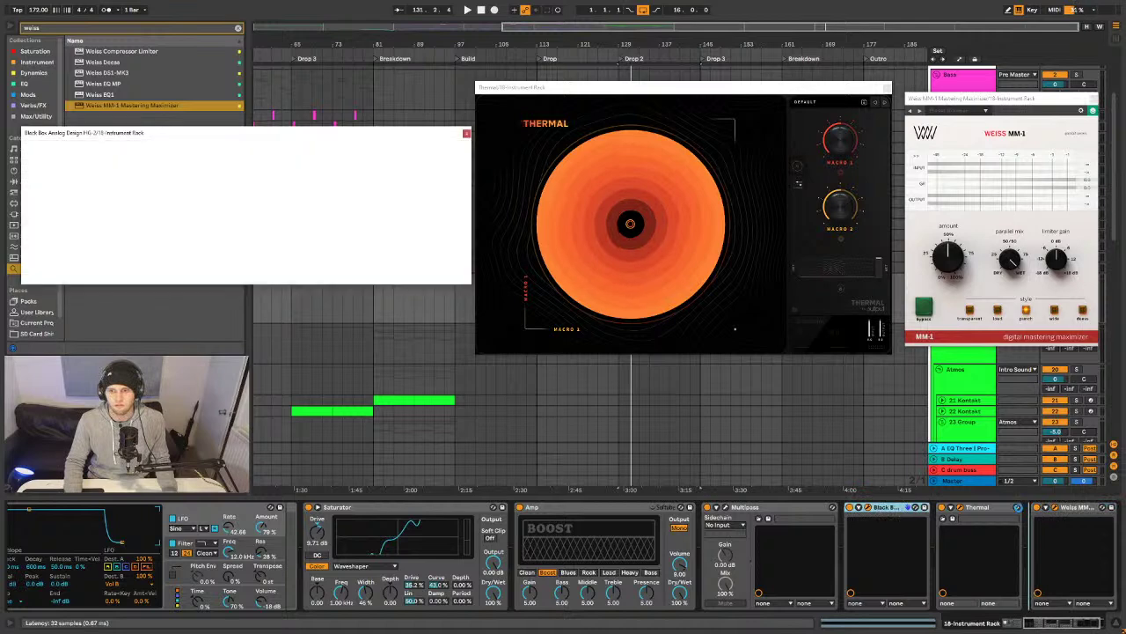
{"action": "left_click_drag", "start_coordinate": [588, 90], "coordinate": [132, 45]}
{"action": "left_click", "coordinate": [449, 203]}
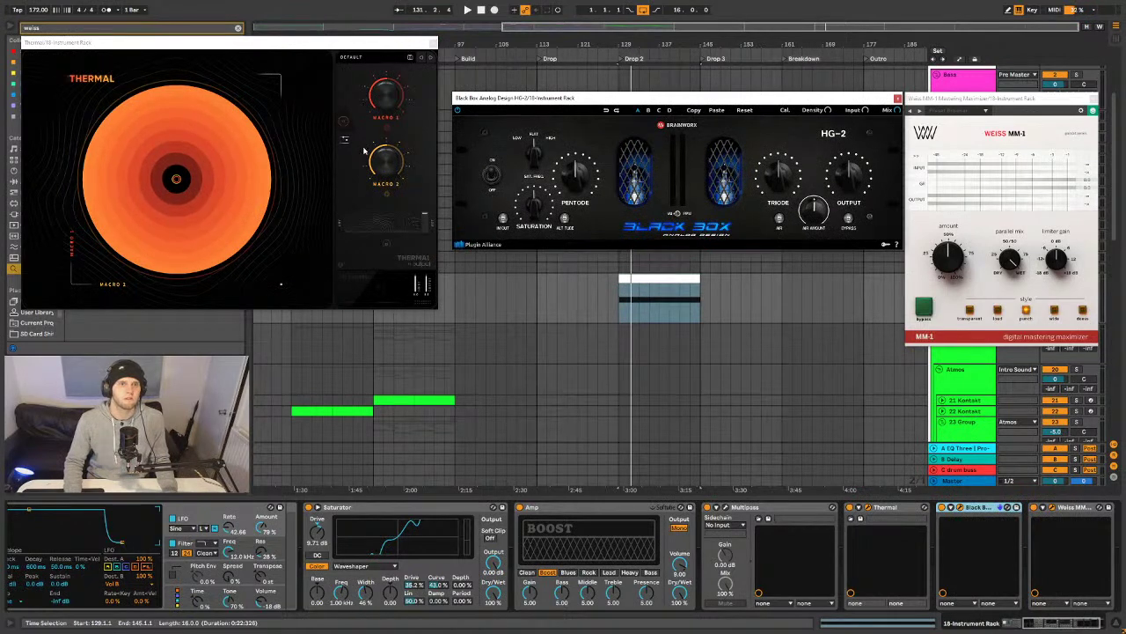
{"action": "left_click_drag", "start_coordinate": [435, 308], "coordinate": [483, 337]}
{"action": "left_click_drag", "start_coordinate": [366, 42], "coordinate": [354, 41]}
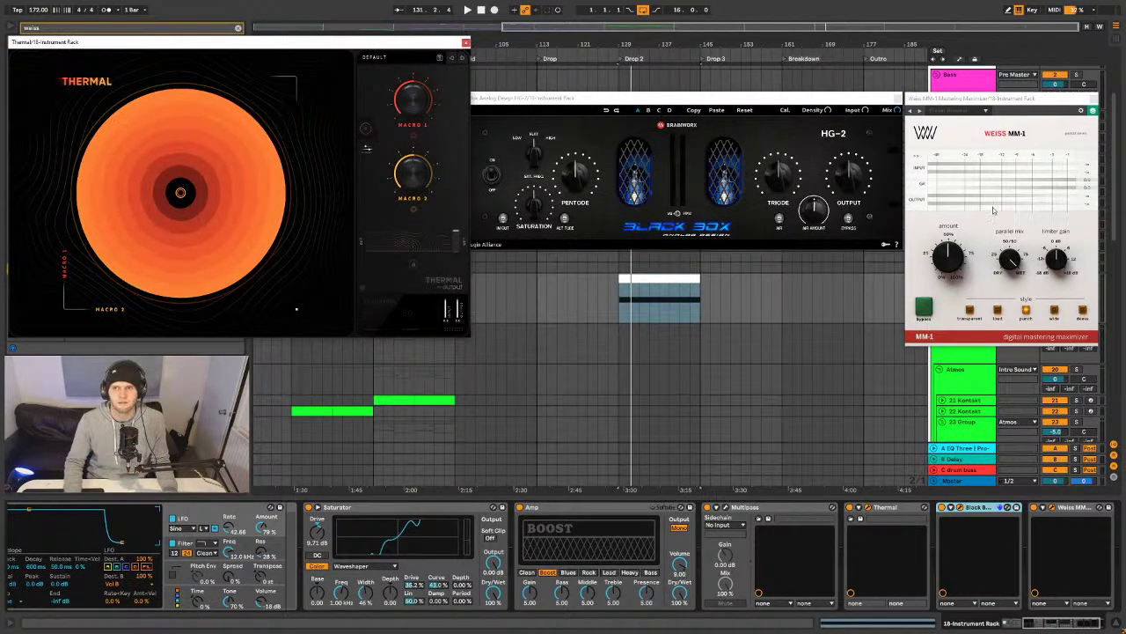
- Open Thermal's preset library, load Mix Heat from the Mix Bus category and play the Drop 2 bass
{"action": "left_click", "coordinate": [381, 59]}
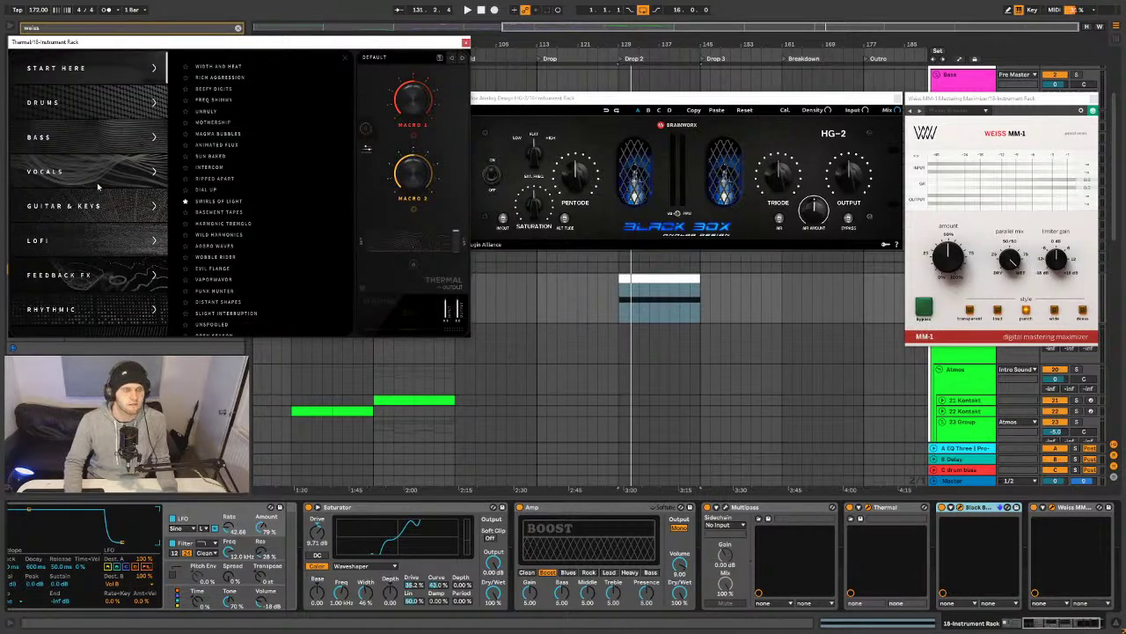
{"action": "scroll", "coordinate": [100, 275], "scroll_direction": "down", "scroll_amount": 3}
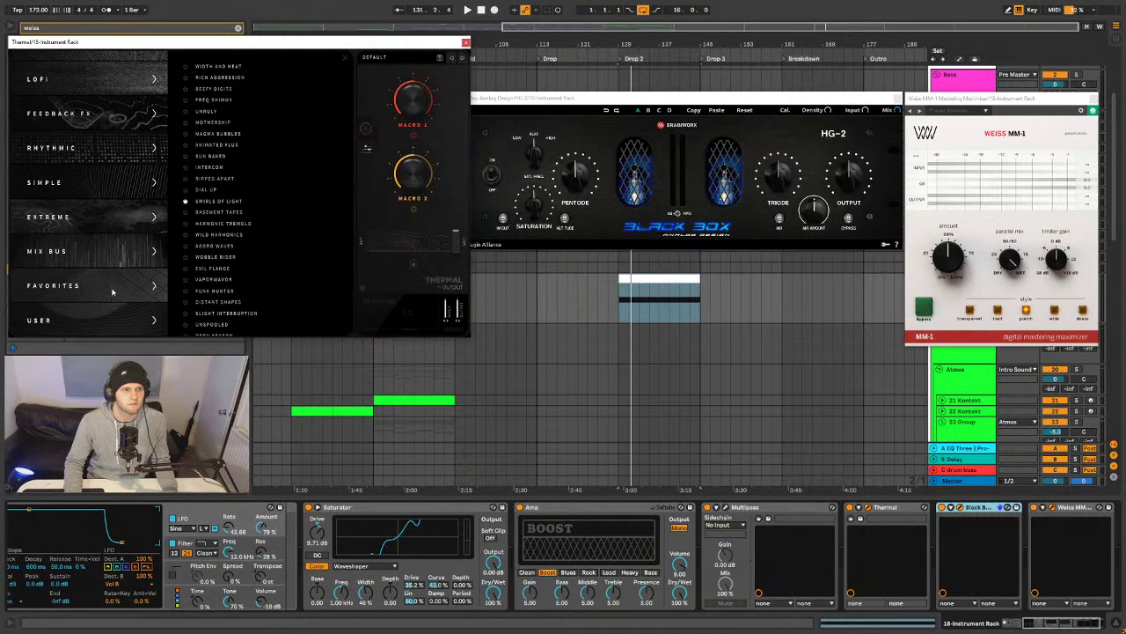
{"action": "left_click", "coordinate": [77, 251]}
{"action": "left_click", "coordinate": [212, 66]}
{"action": "key", "text": "space"}
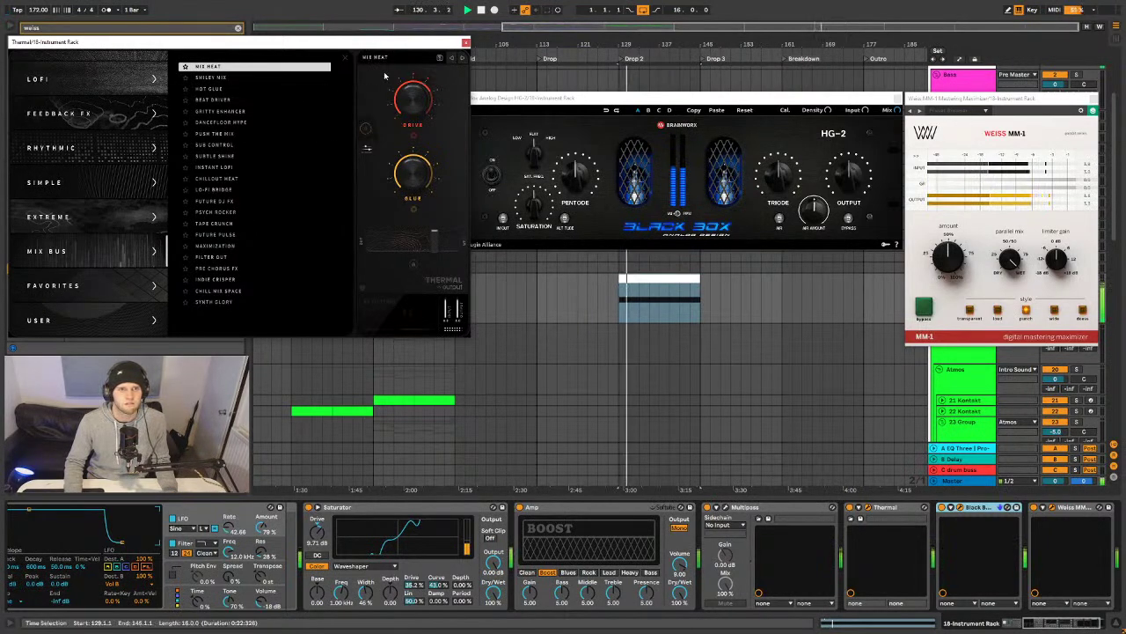
- Audition Thermal's Mix Bus presets on the bass from Smiley Mix through Push the Mix
{"action": "left_click", "coordinate": [209, 78]}
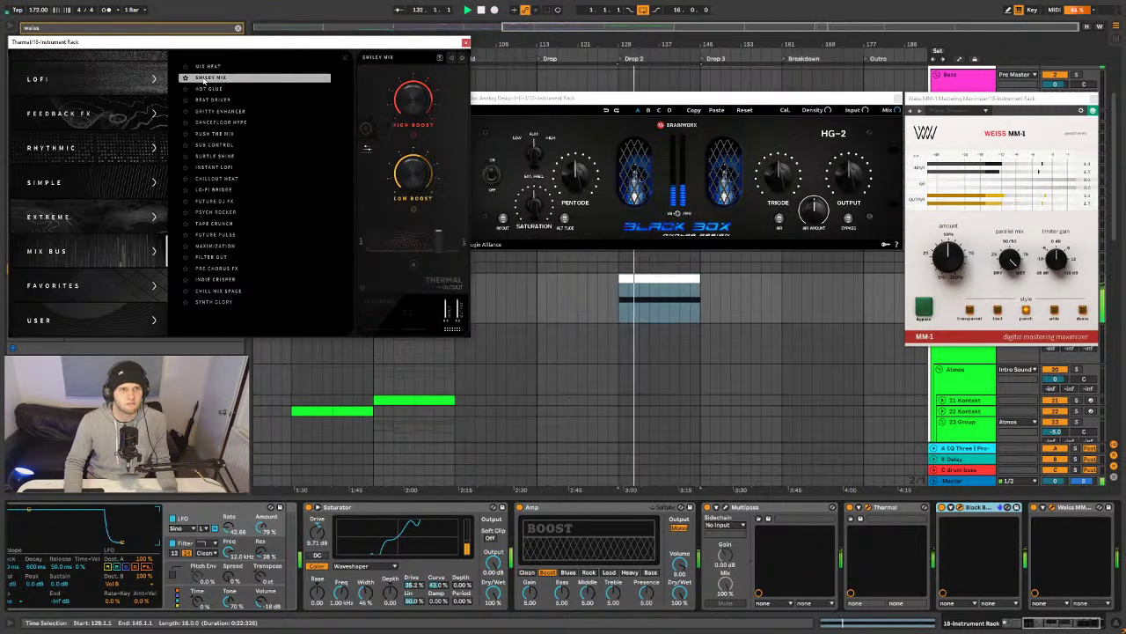
{"action": "left_click", "coordinate": [209, 89]}
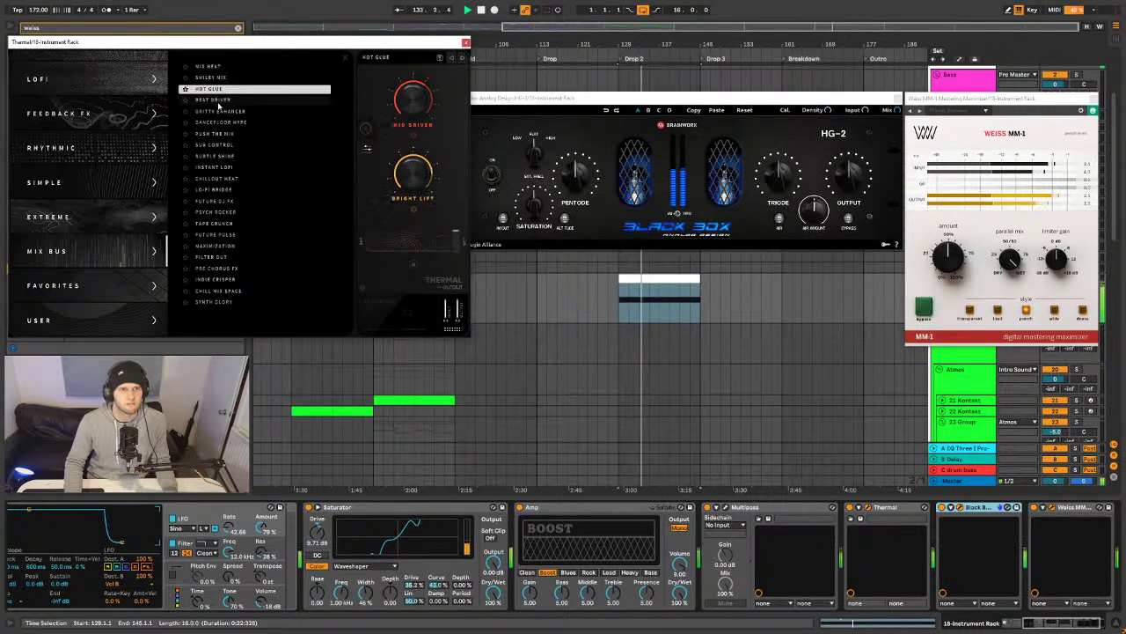
{"action": "left_click", "coordinate": [216, 99]}
{"action": "left_click", "coordinate": [219, 111]}
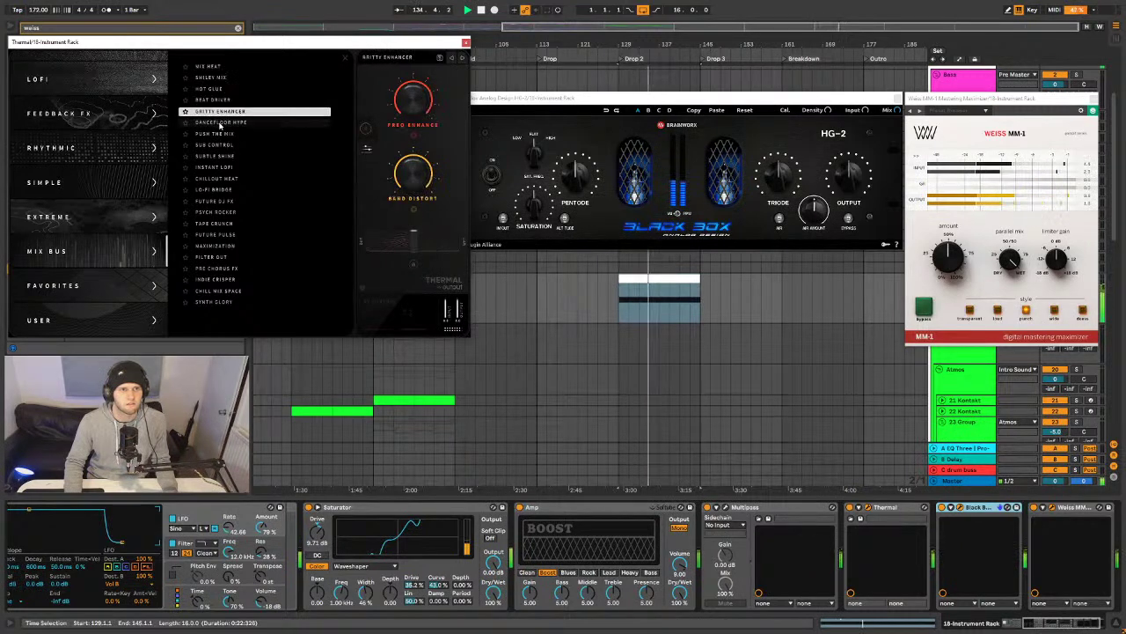
{"action": "left_click", "coordinate": [220, 122]}
{"action": "left_click", "coordinate": [217, 134]}
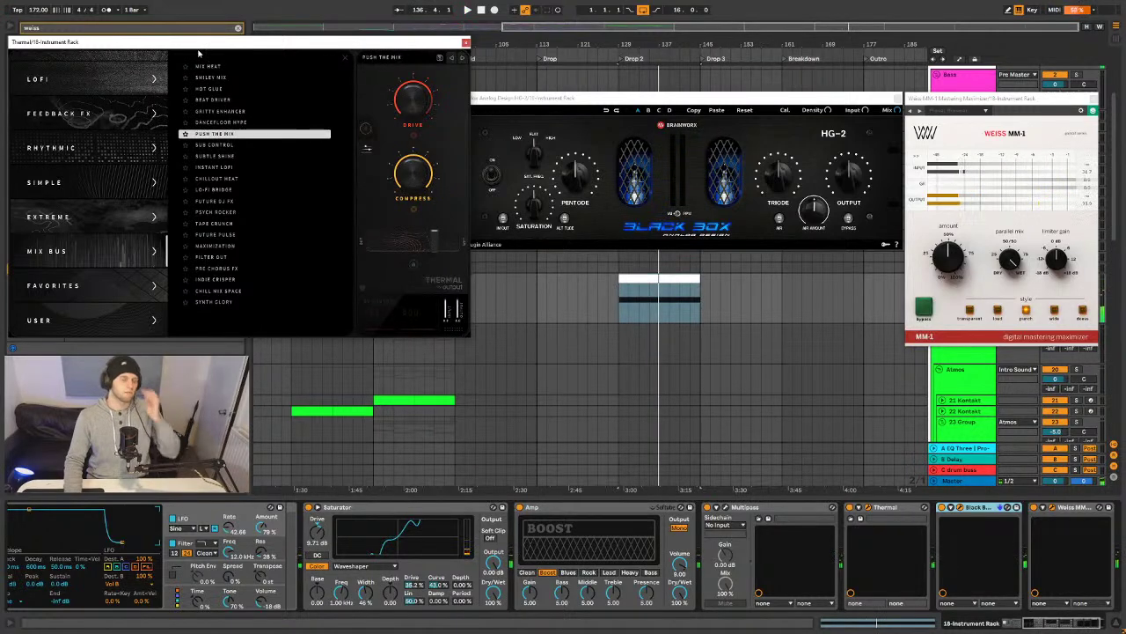
{"action": "mouse_move", "coordinate": [199, 48]}
{"action": "left_mouse_down"}
{"action": "mouse_move", "coordinate": [257, 46]}
{"action": "mouse_move", "coordinate": [196, 48]}
{"action": "left_mouse_up"}
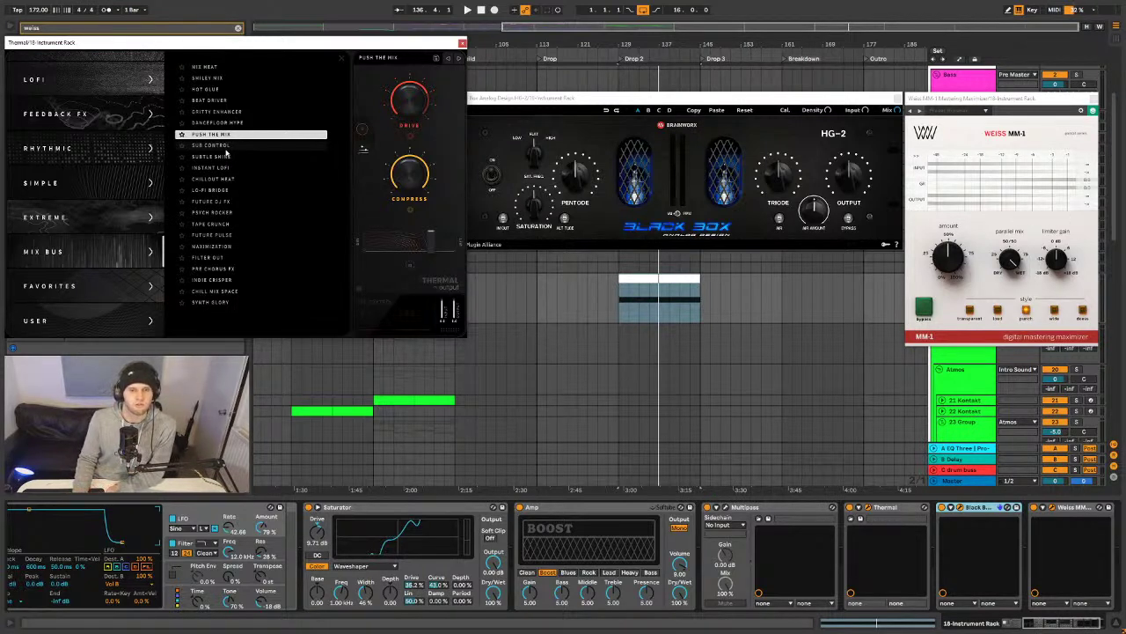
- Open Multipass on the bass rack, add a nested Multipass after the Post FX Limiter and open its preset browser
{"action": "left_click", "coordinate": [728, 510]}
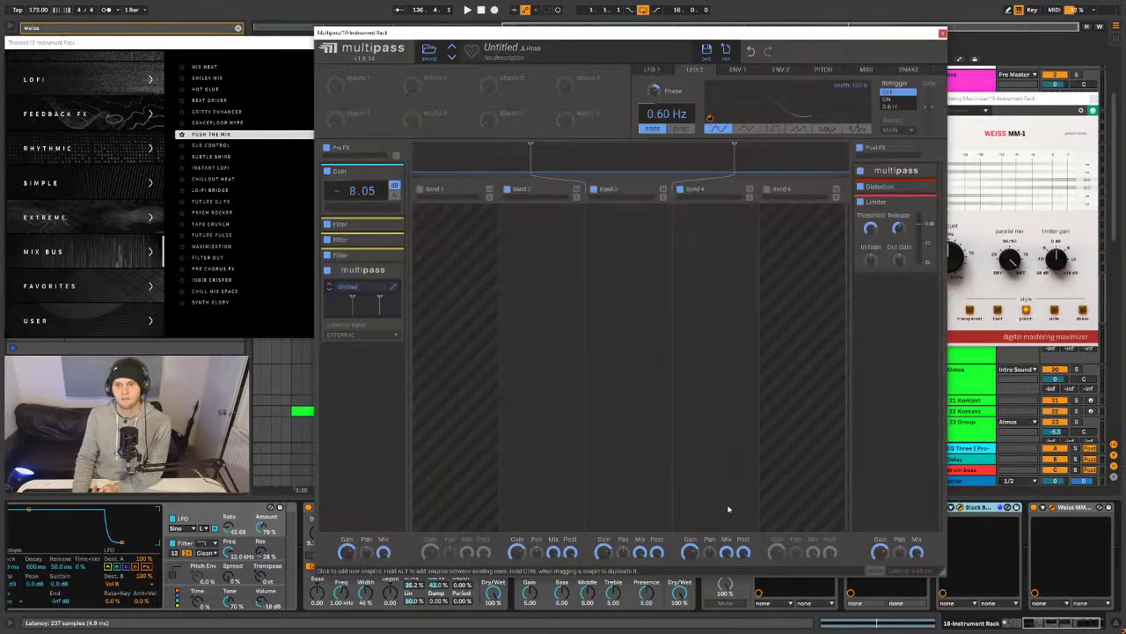
{"action": "left_click", "coordinate": [894, 314]}
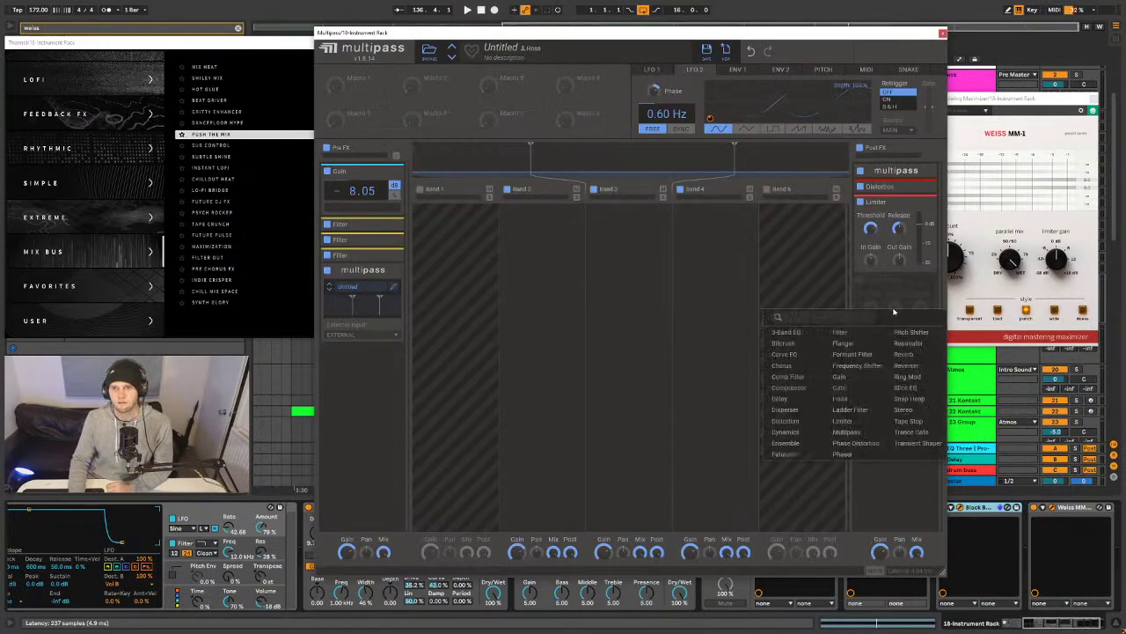
{"action": "left_click", "coordinate": [840, 432]}
{"action": "left_click", "coordinate": [892, 303]}
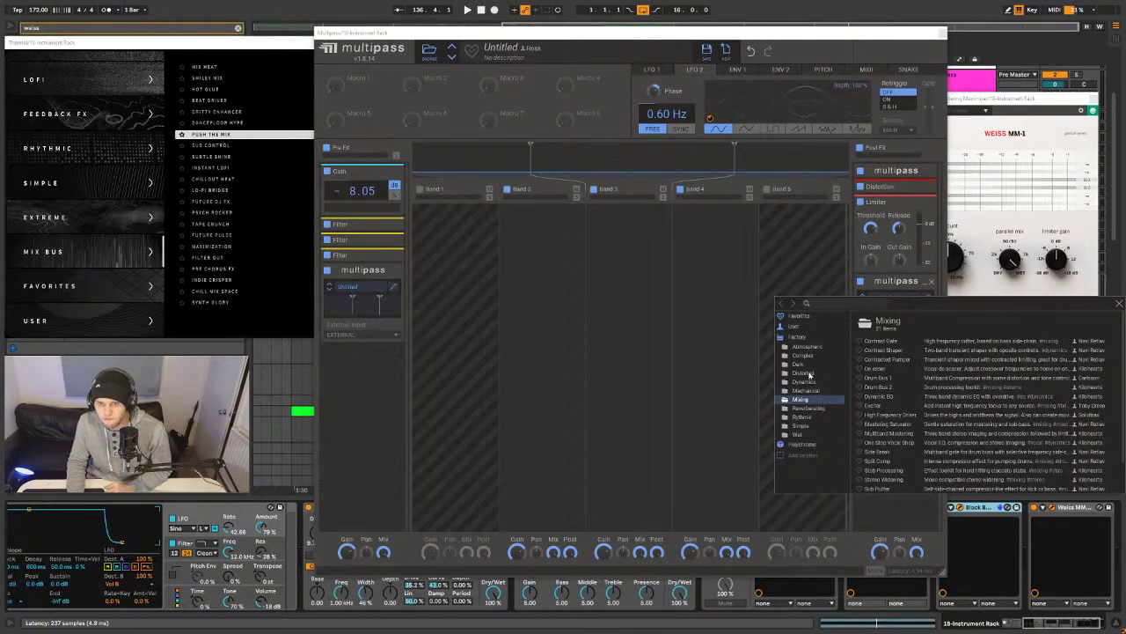
- Browse the nested Multipass's Mixing and Simple factory presets and load Deep Comborus from Simple
{"action": "scroll", "coordinate": [897, 394], "scroll_direction": "down", "scroll_amount": 2}
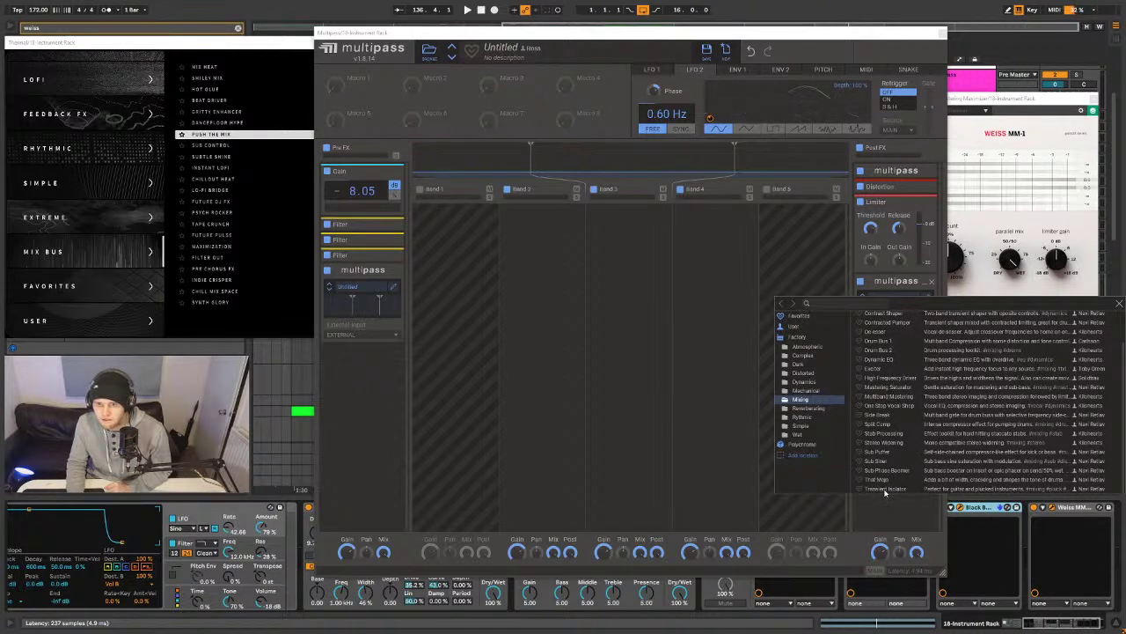
{"action": "left_click", "coordinate": [801, 425]}
{"action": "scroll", "coordinate": [894, 406], "scroll_direction": "down", "scroll_amount": 4}
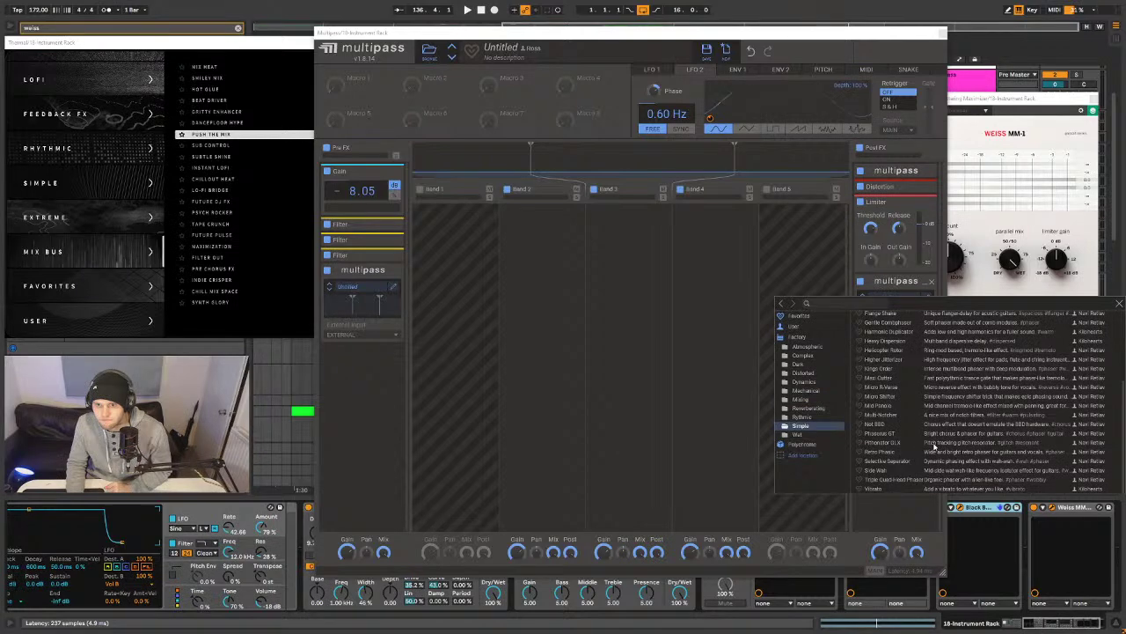
{"action": "scroll", "coordinate": [935, 447], "scroll_direction": "up", "scroll_amount": 4}
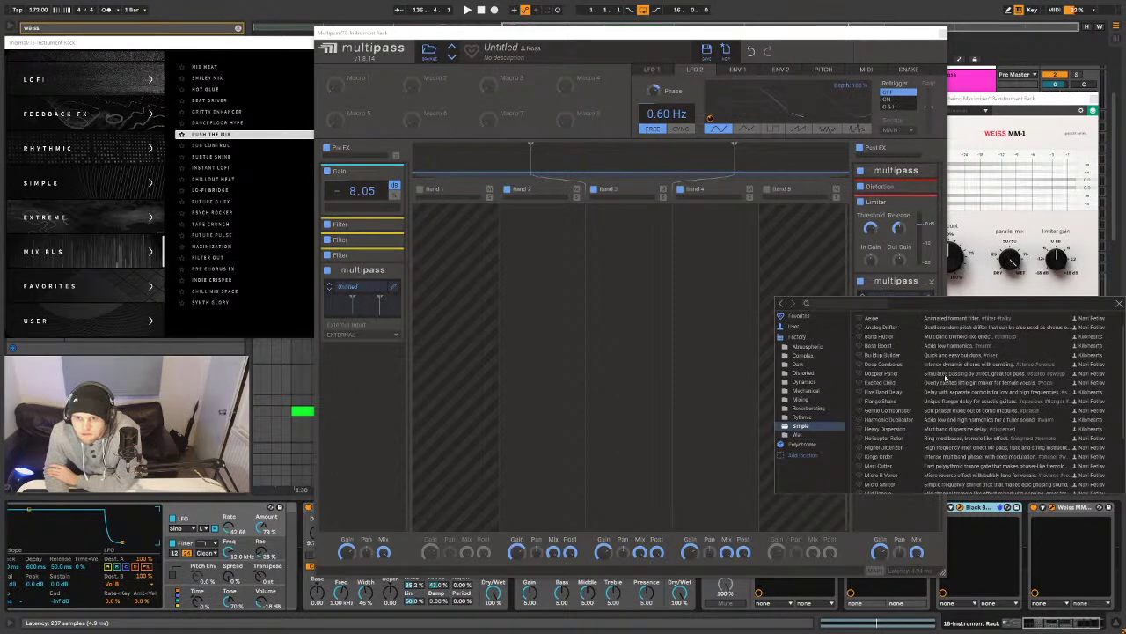
{"action": "scroll", "coordinate": [944, 387], "scroll_direction": "up", "scroll_amount": 1}
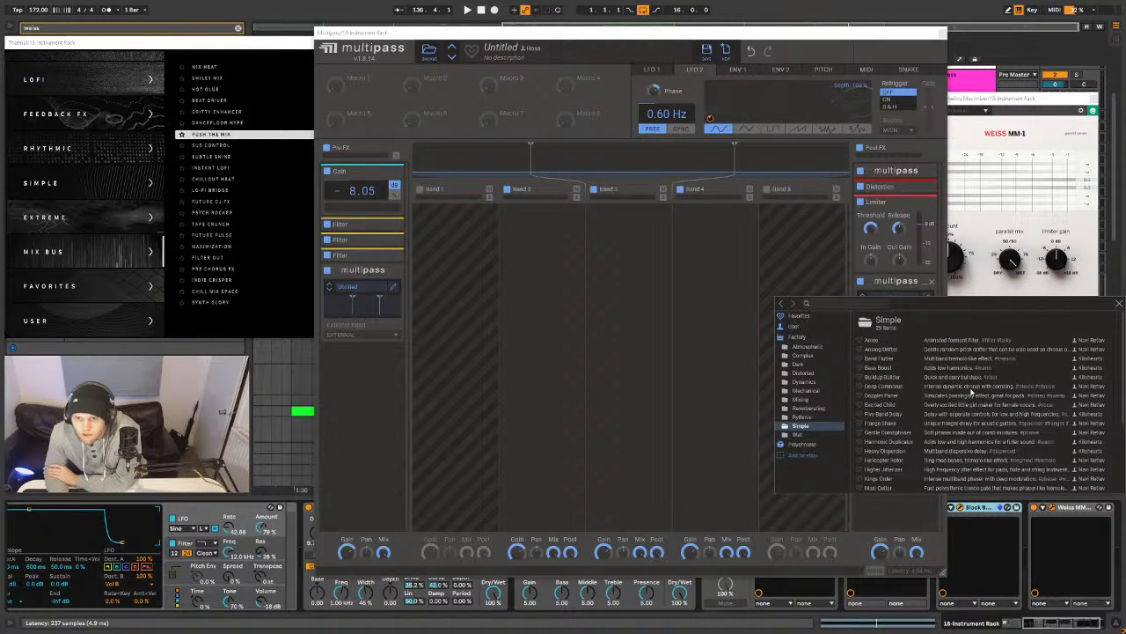
{"action": "left_click", "coordinate": [971, 387]}
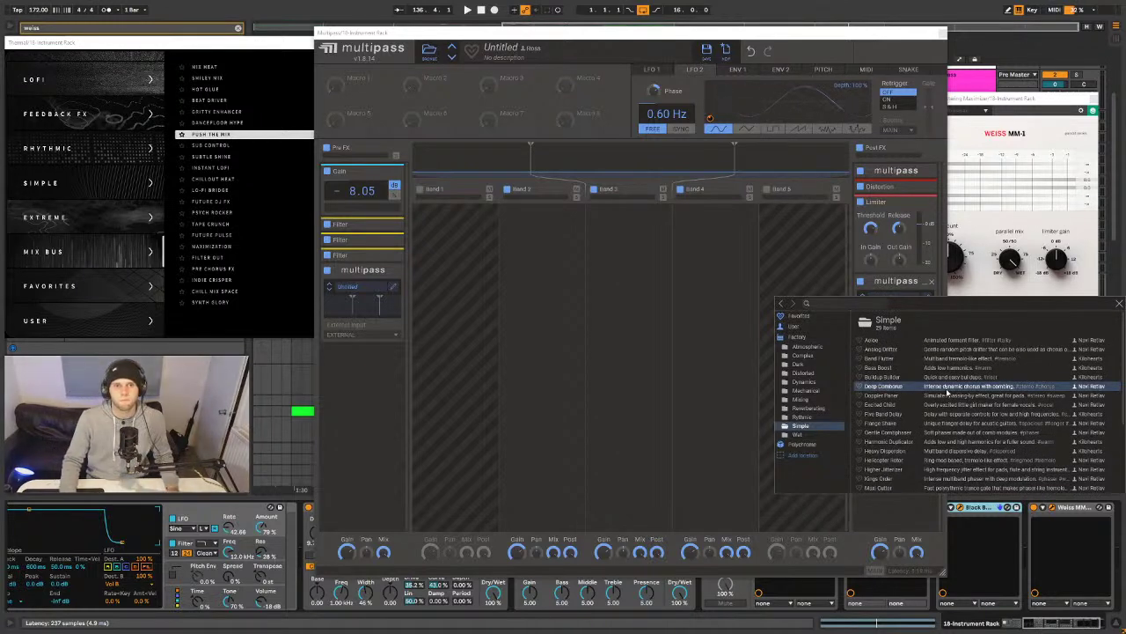
{"action": "key", "text": "space"}
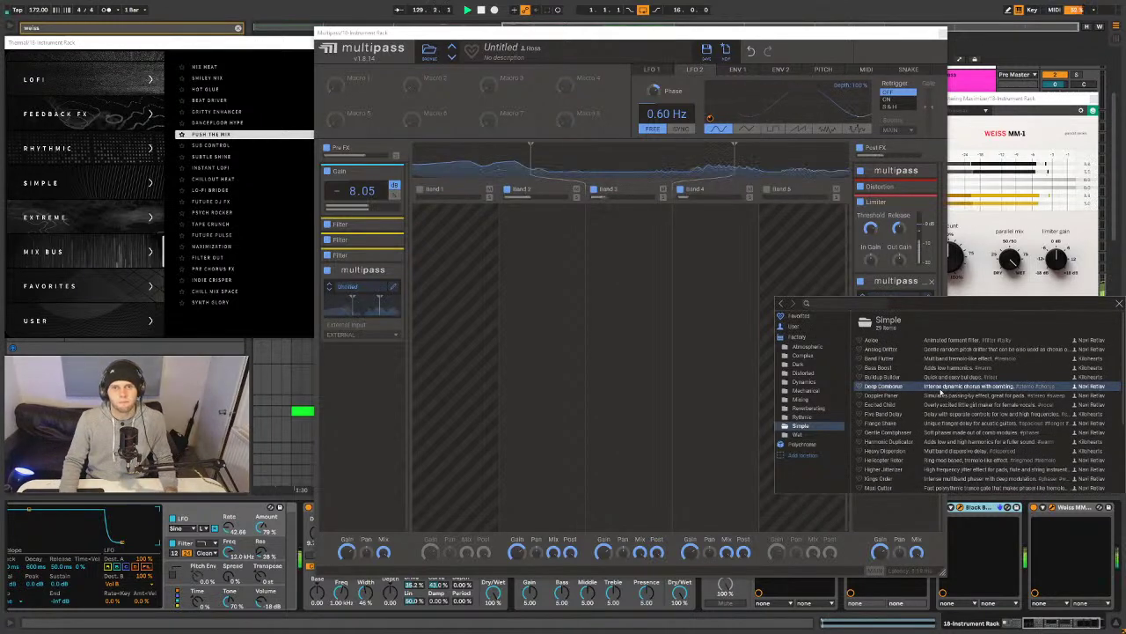
{"action": "left_click", "coordinate": [1119, 306]}
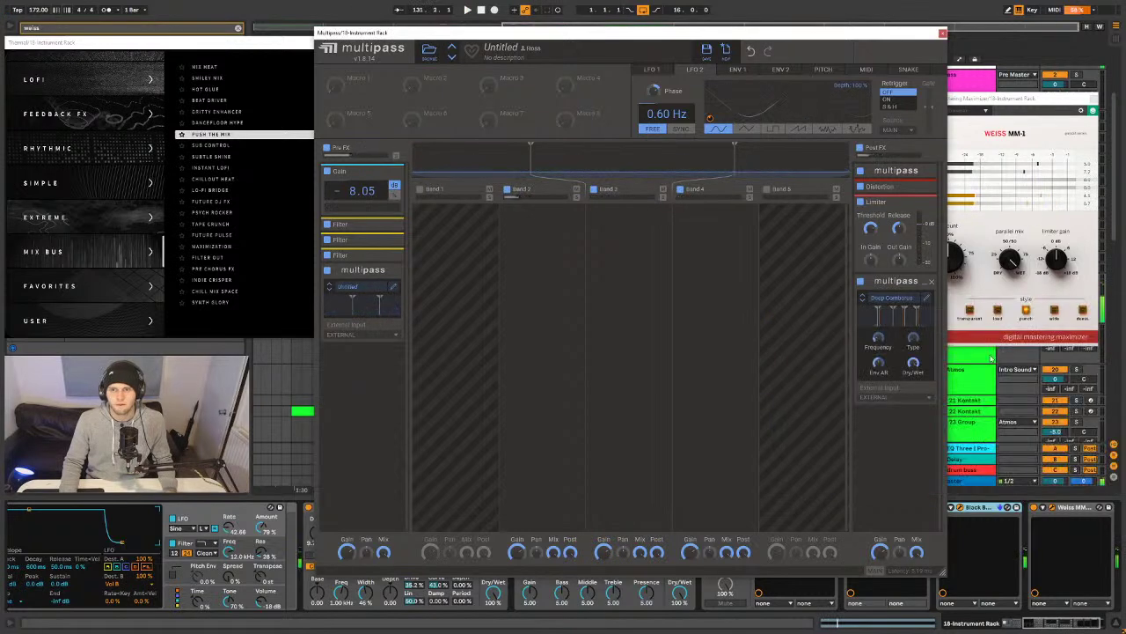
- Audition the Drop 2 bass through Deep Comborus, checking its Dry/Wet and Frequency controls, and close Multipass
{"action": "mouse_move", "coordinate": [909, 371]}
{"action": "key", "text": "space"}
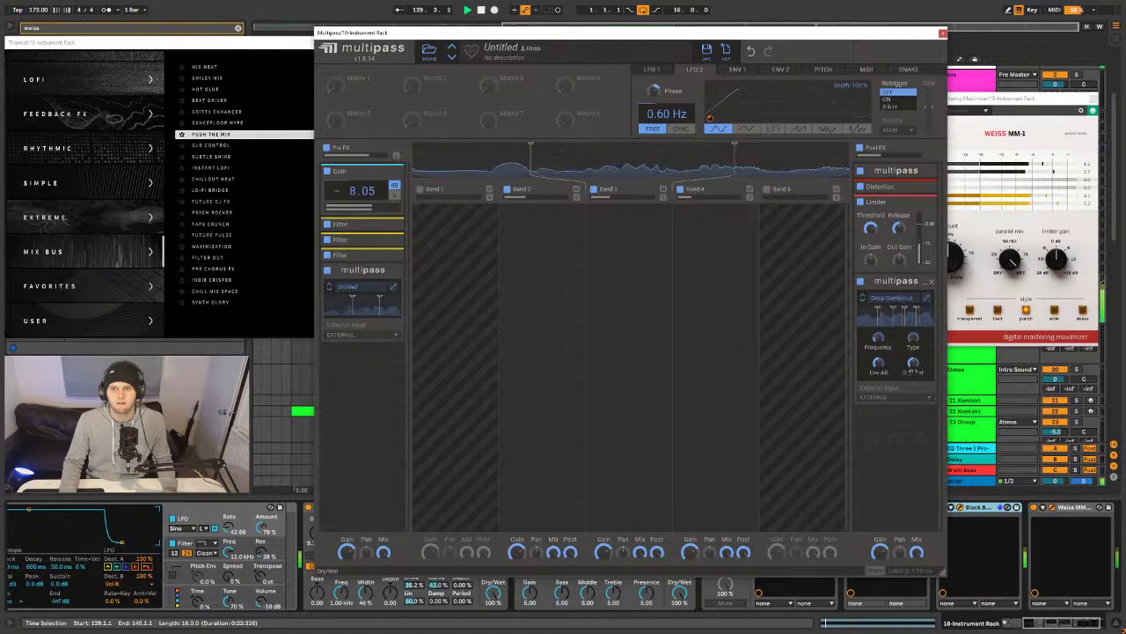
{"action": "key", "text": "space"}
{"action": "mouse_move", "coordinate": [877, 344]}
{"action": "key", "text": "space"}
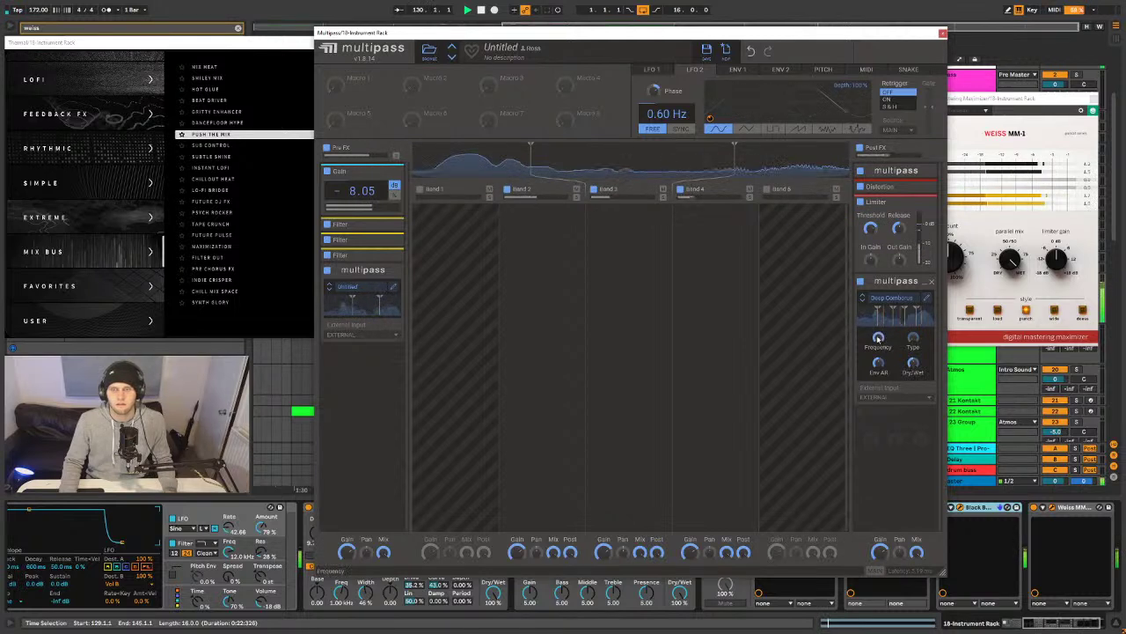
{"action": "key", "text": "space"}
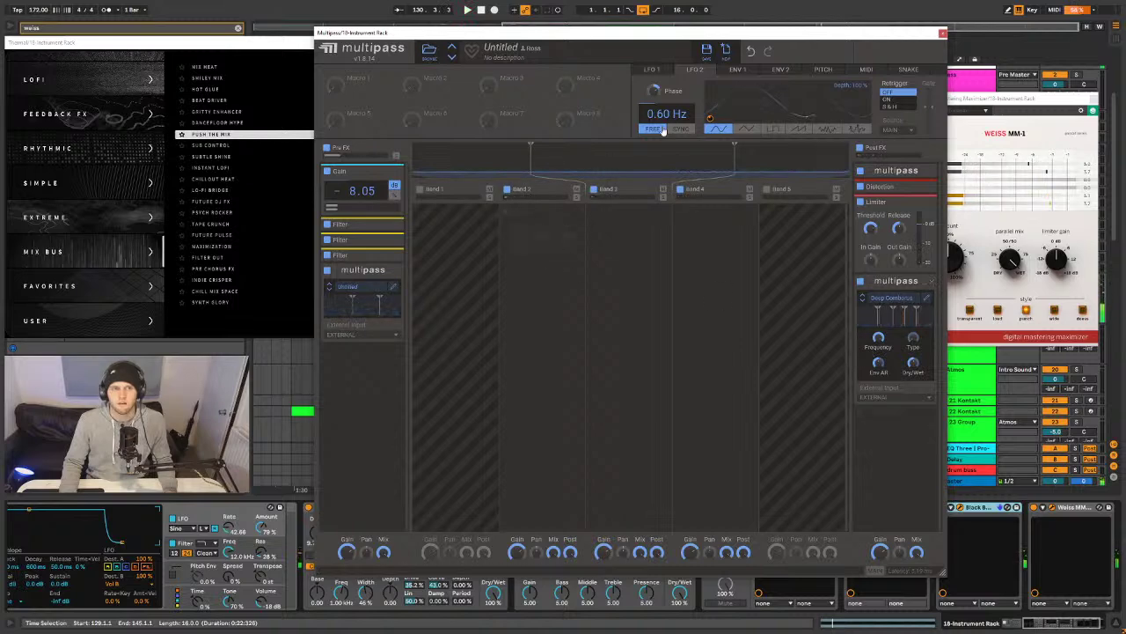
{"action": "left_click", "coordinate": [943, 33]}
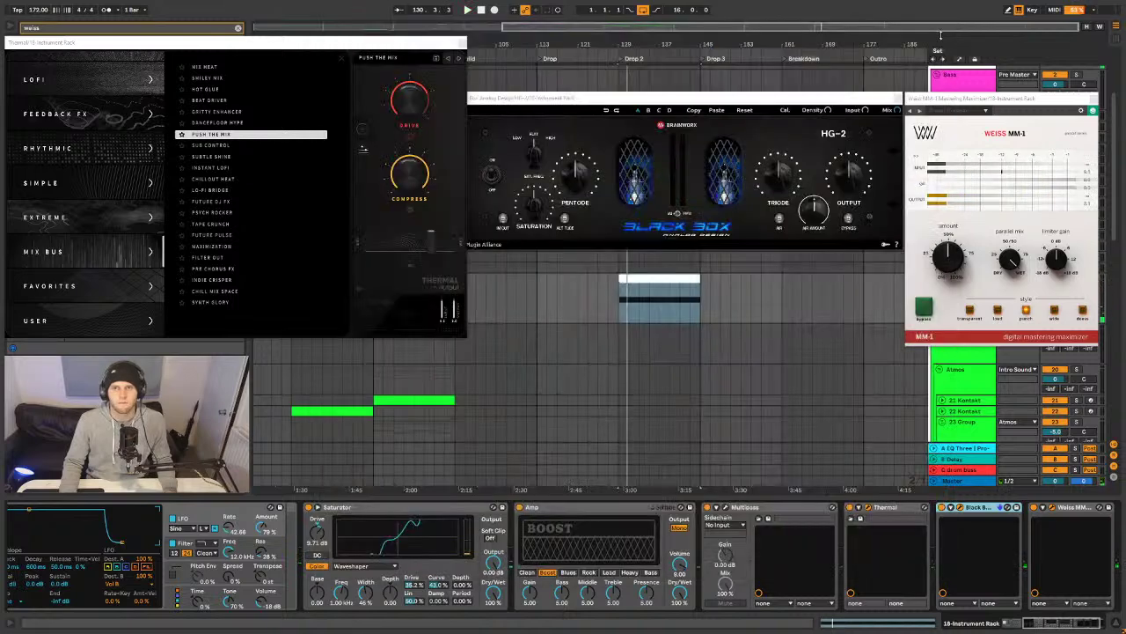
- Audition the remaining Thermal Mix Bus presets on the bass from Sub Control through Tape Crunch
{"action": "left_click", "coordinate": [231, 145]}
{"action": "key", "text": "space"}
{"action": "left_click", "coordinate": [229, 156]}
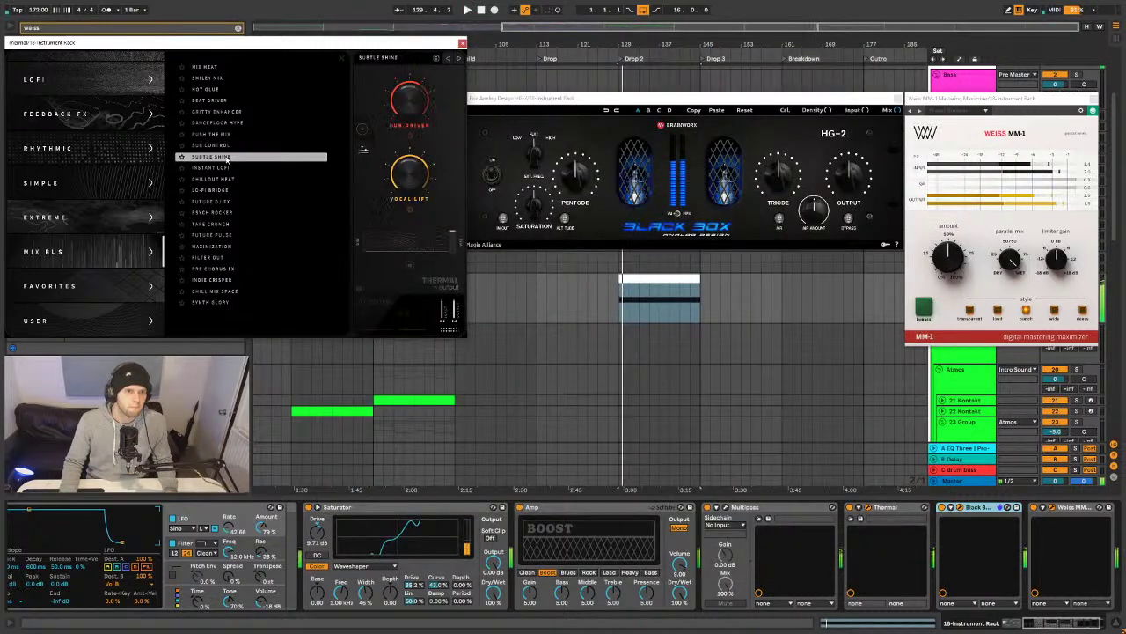
{"action": "left_click", "coordinate": [227, 168]}
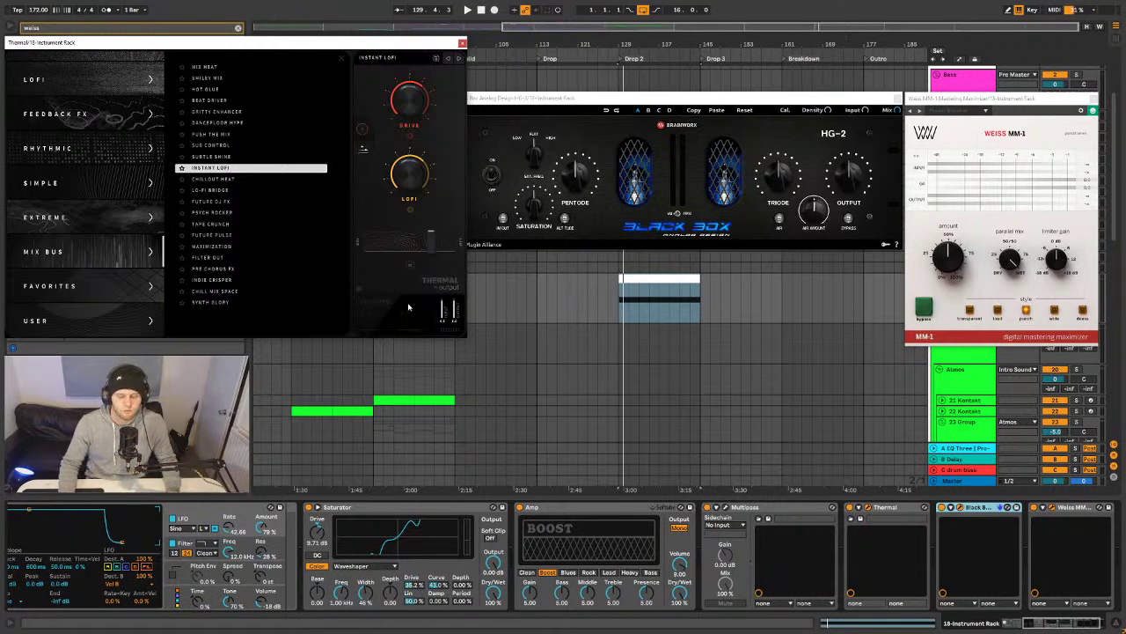
{"action": "left_click", "coordinate": [238, 181]}
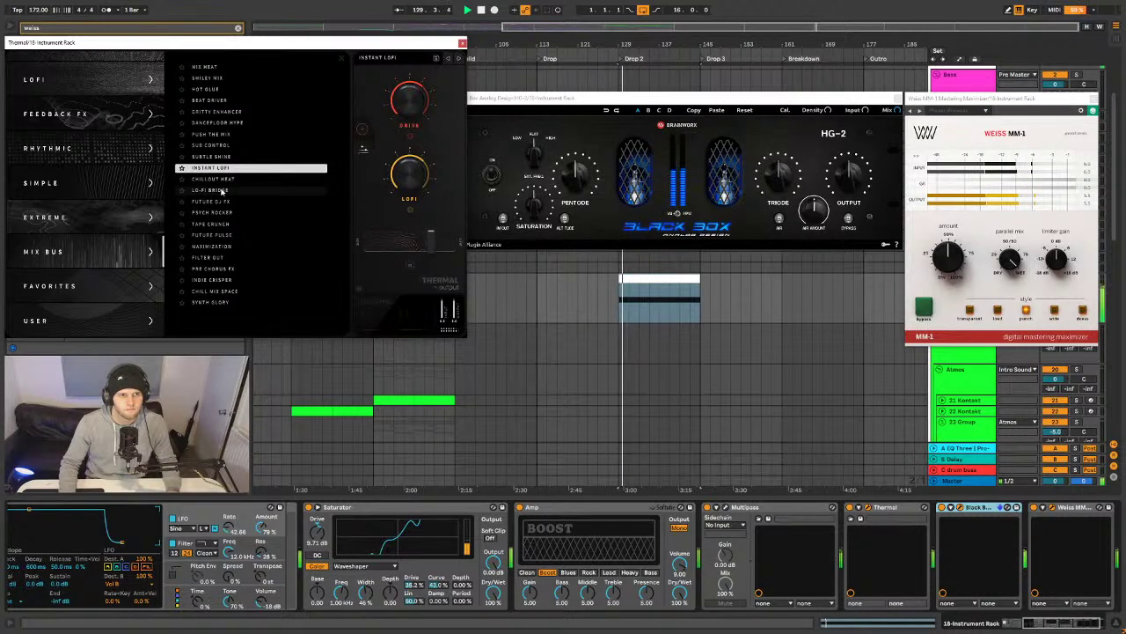
{"action": "left_click", "coordinate": [222, 190]}
{"action": "left_click", "coordinate": [225, 203]}
{"action": "left_click", "coordinate": [227, 213]}
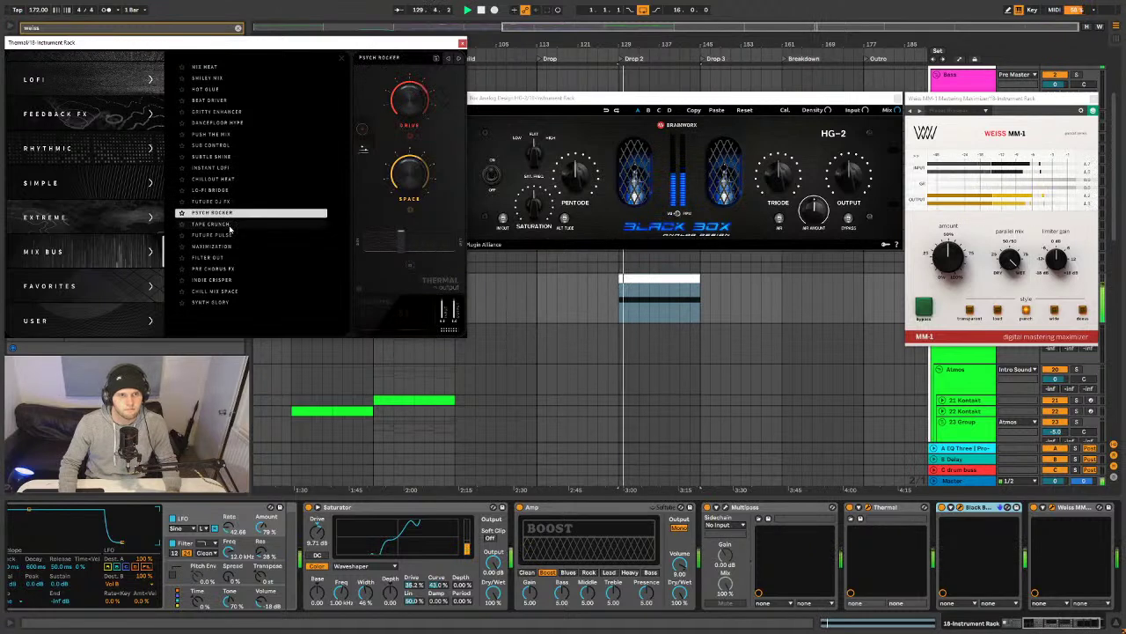
{"action": "left_click", "coordinate": [230, 224]}
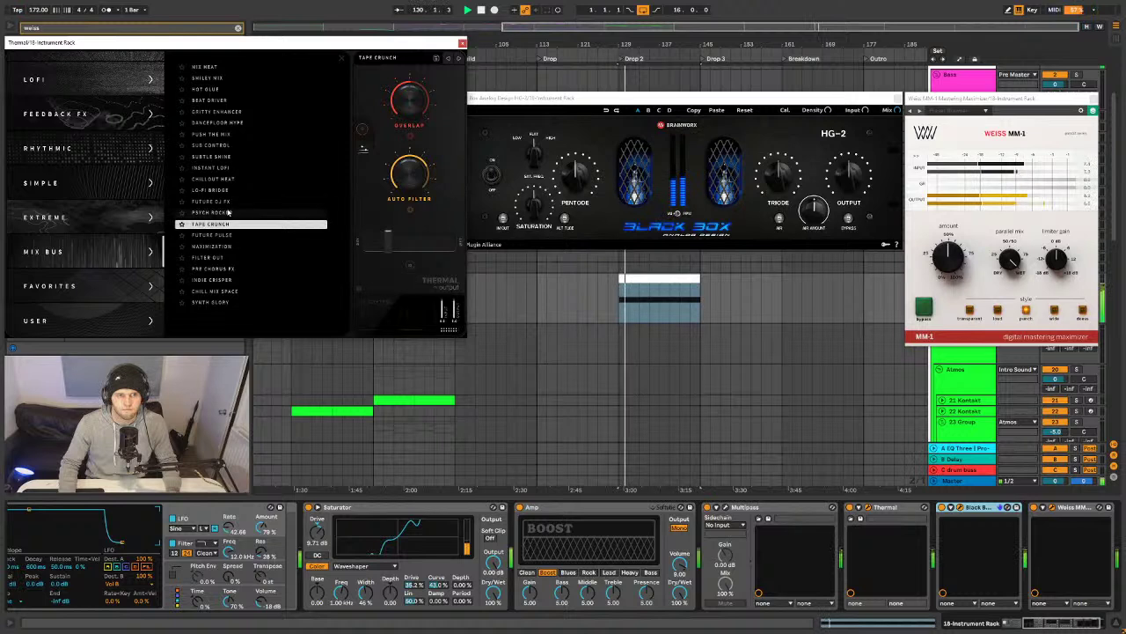
- Compare Subtle Shine with raised Vocal Lift against the Extreme presets Uncertain Position and Failed Bytes in Thermal
{"action": "left_click", "coordinate": [208, 158]}
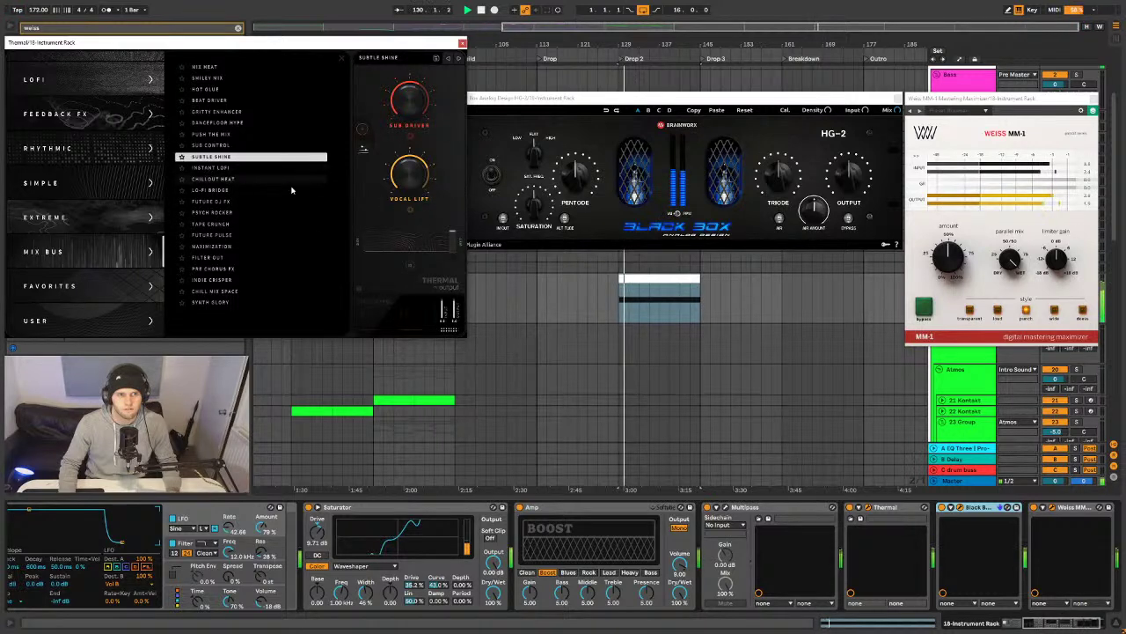
{"action": "left_click_drag", "start_coordinate": [398, 173], "coordinate": [420, 46]}
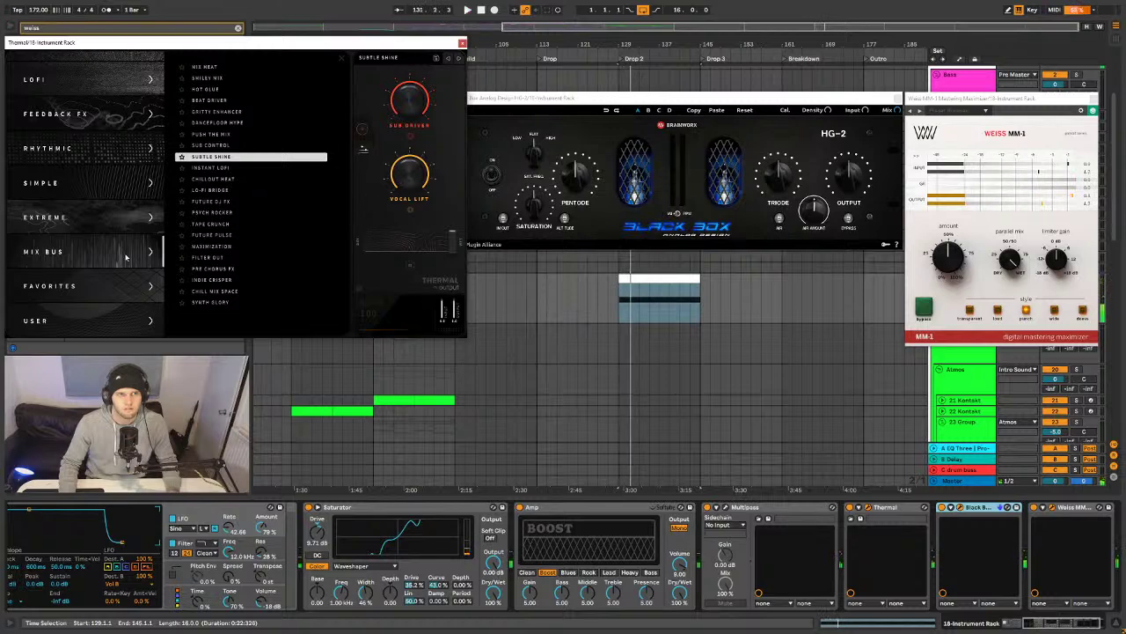
{"action": "left_click", "coordinate": [75, 216]}
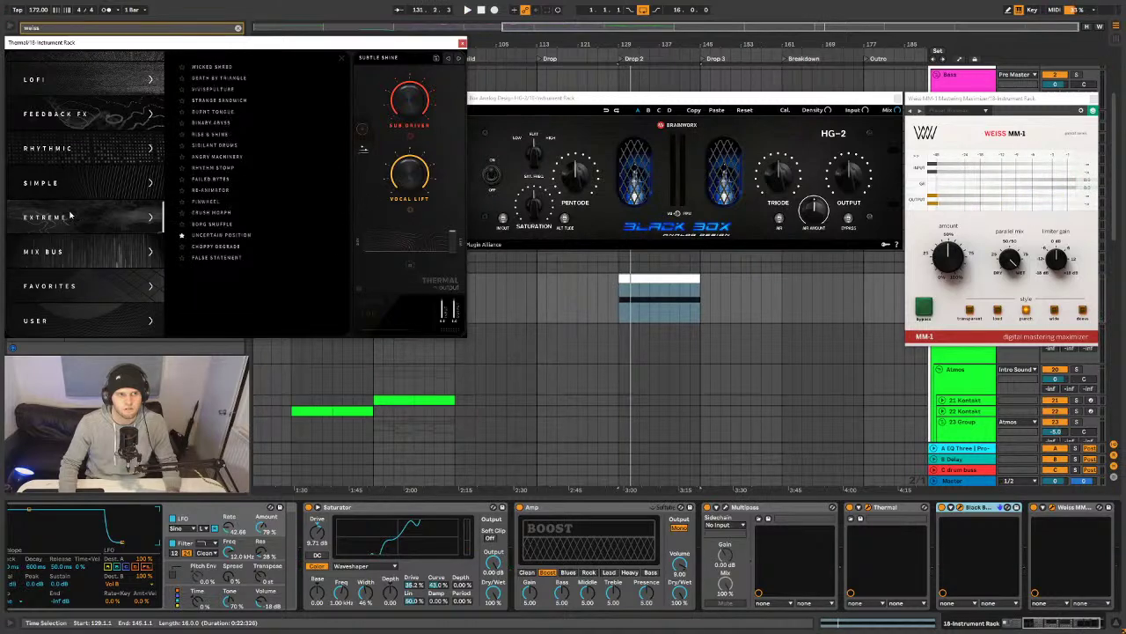
{"action": "left_click", "coordinate": [238, 236]}
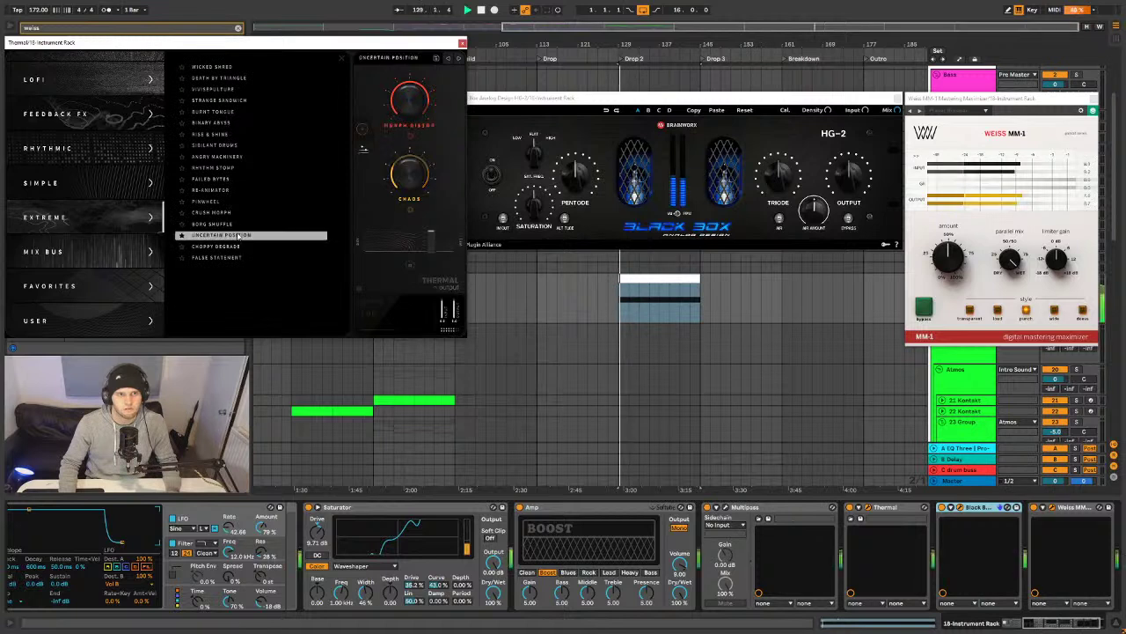
{"action": "left_click", "coordinate": [213, 179]}
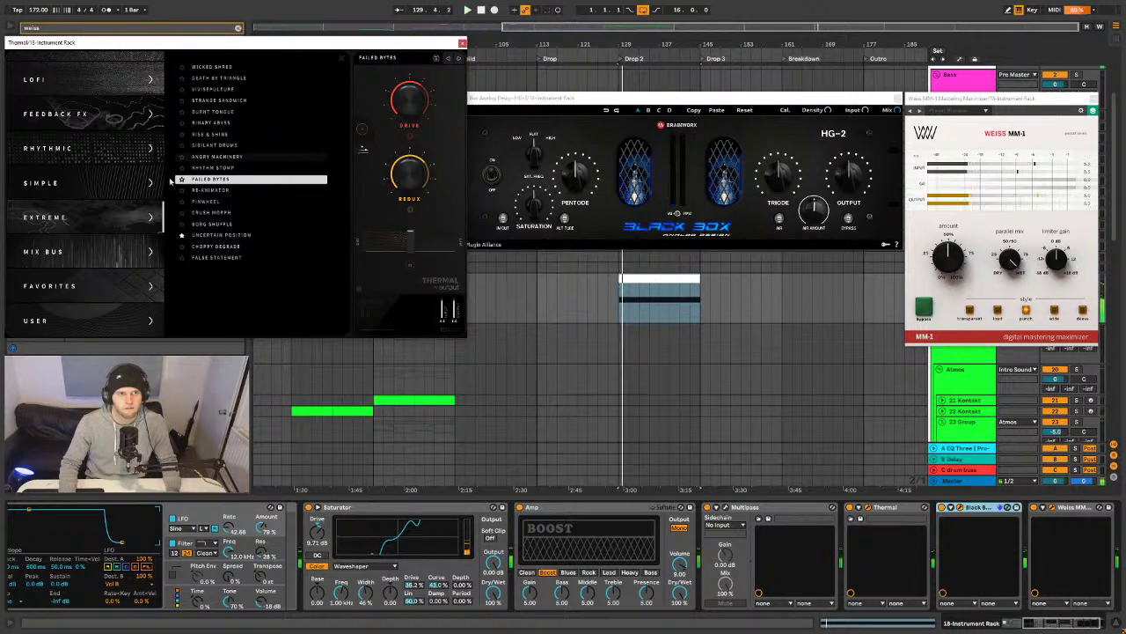
- Load Thermal's Dancefloor Hype preset from the Mix Bus category and set its Dry/Wet to 100
{"action": "left_click", "coordinate": [100, 256]}
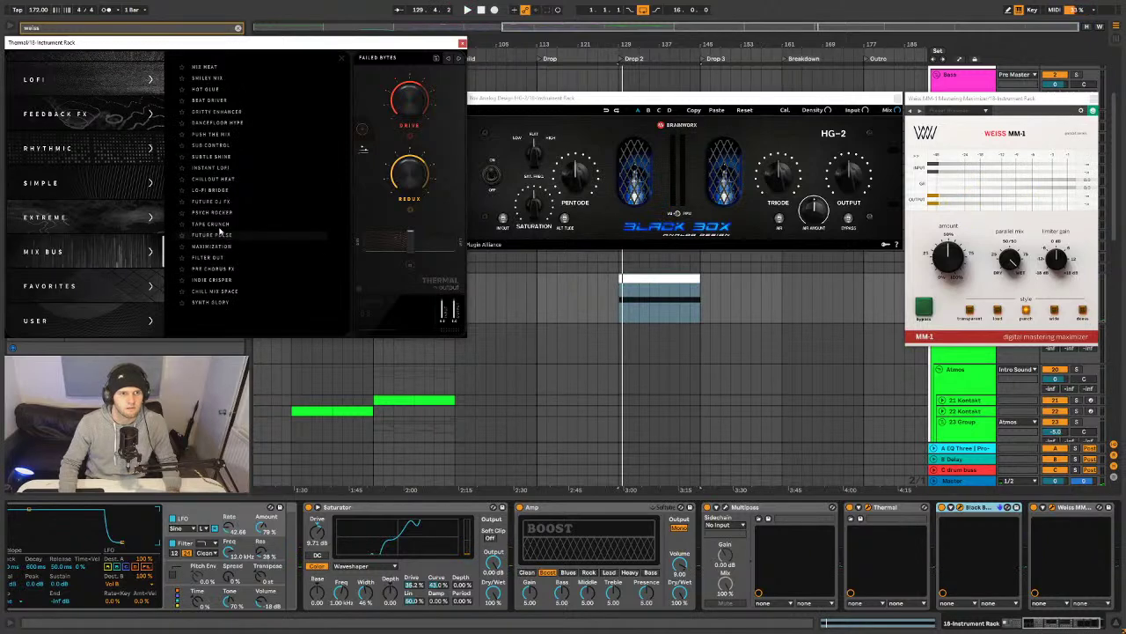
{"action": "left_click", "coordinate": [220, 123]}
{"action": "key", "text": "space"}
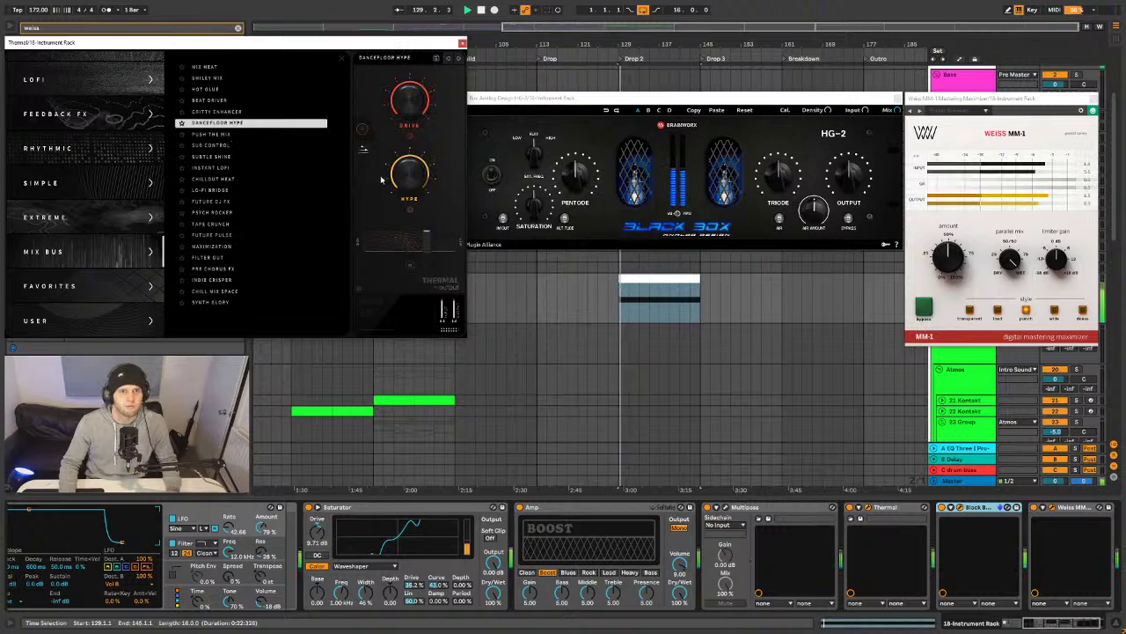
{"action": "left_click_drag", "start_coordinate": [424, 240], "coordinate": [484, 240]}
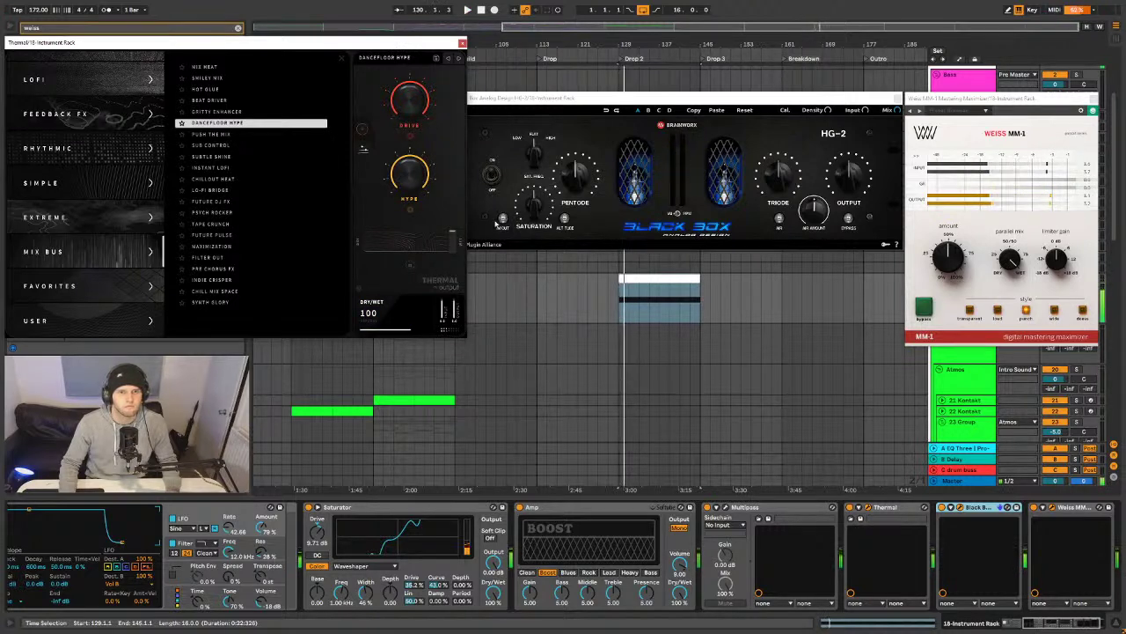
- Engage the Black Box HG-2's In/Out switch and insert VU Meter Mono between Multipass and Thermal on the bass
{"action": "left_click", "coordinate": [500, 219]}
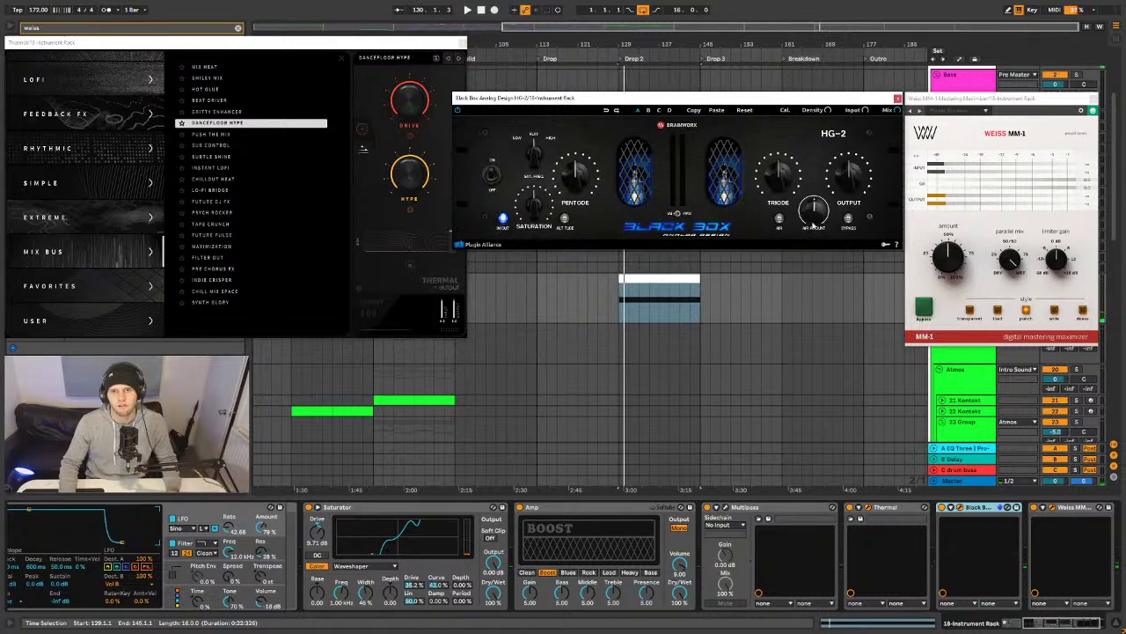
{"action": "key", "text": "ctrl+f"}
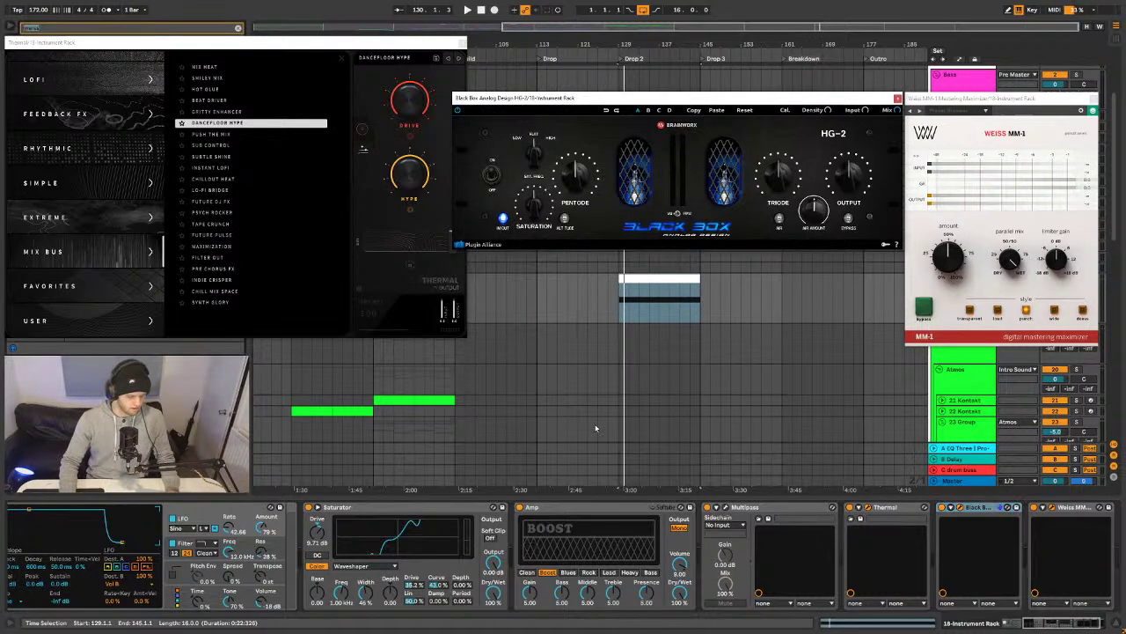
{"action": "type", "text": "vu"}
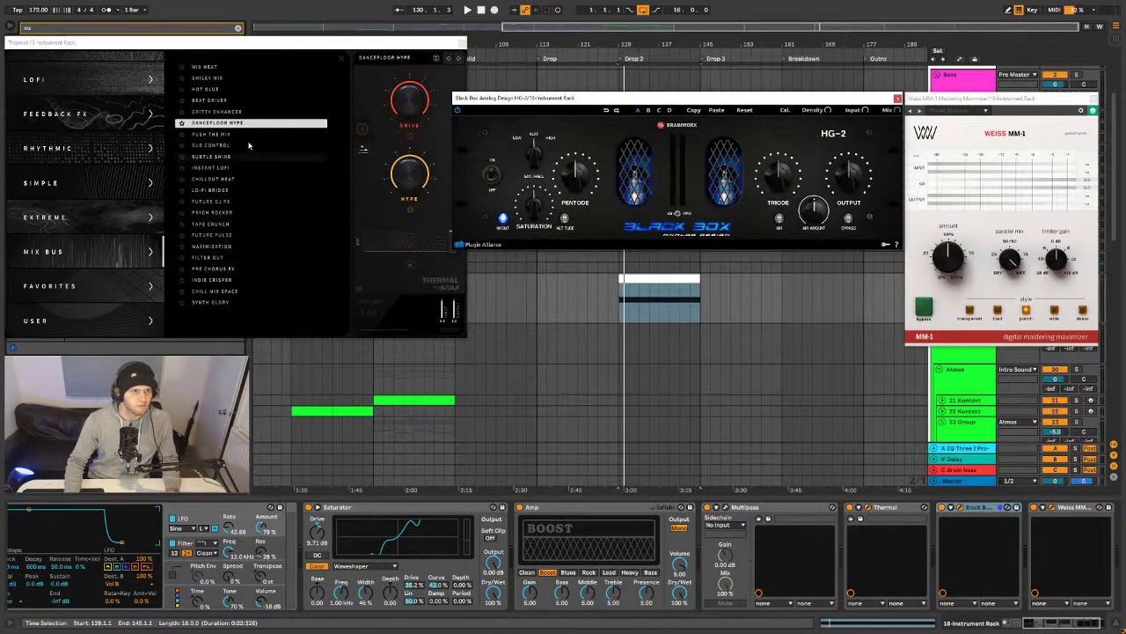
{"action": "left_click_drag", "start_coordinate": [176, 42], "coordinate": [512, 49]}
{"action": "left_click_drag", "start_coordinate": [242, 58], "coordinate": [241, 334]}
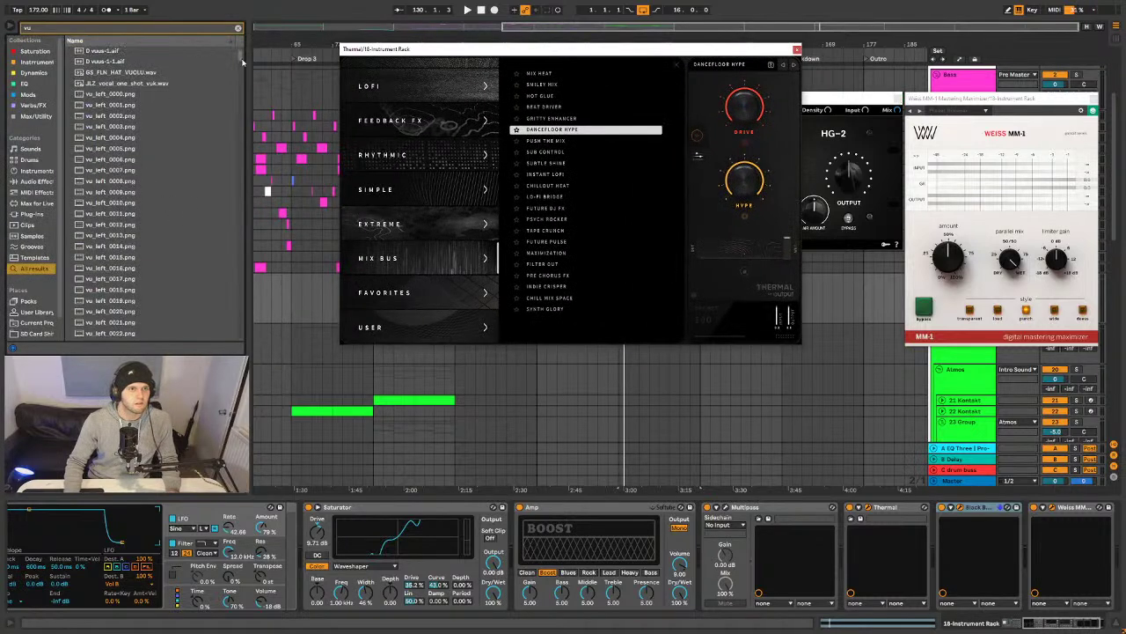
{"action": "left_click_drag", "start_coordinate": [88, 325], "coordinate": [666, 537]}
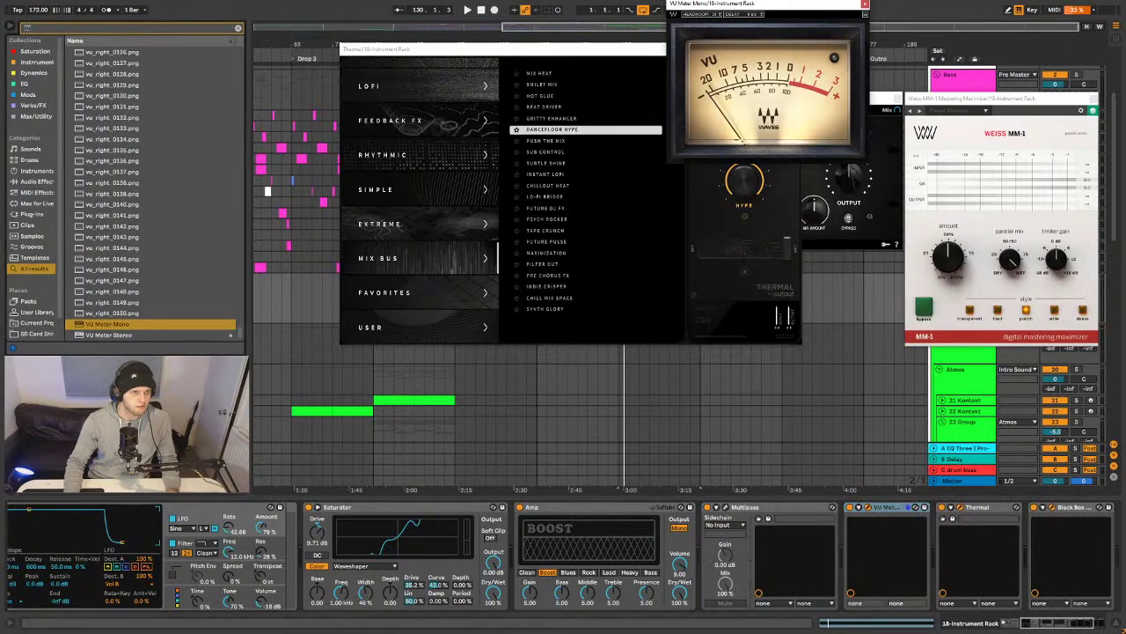
- Find Utility among the audio effects and insert it between Multipass and the VU meter
{"action": "left_click", "coordinate": [37, 182]}
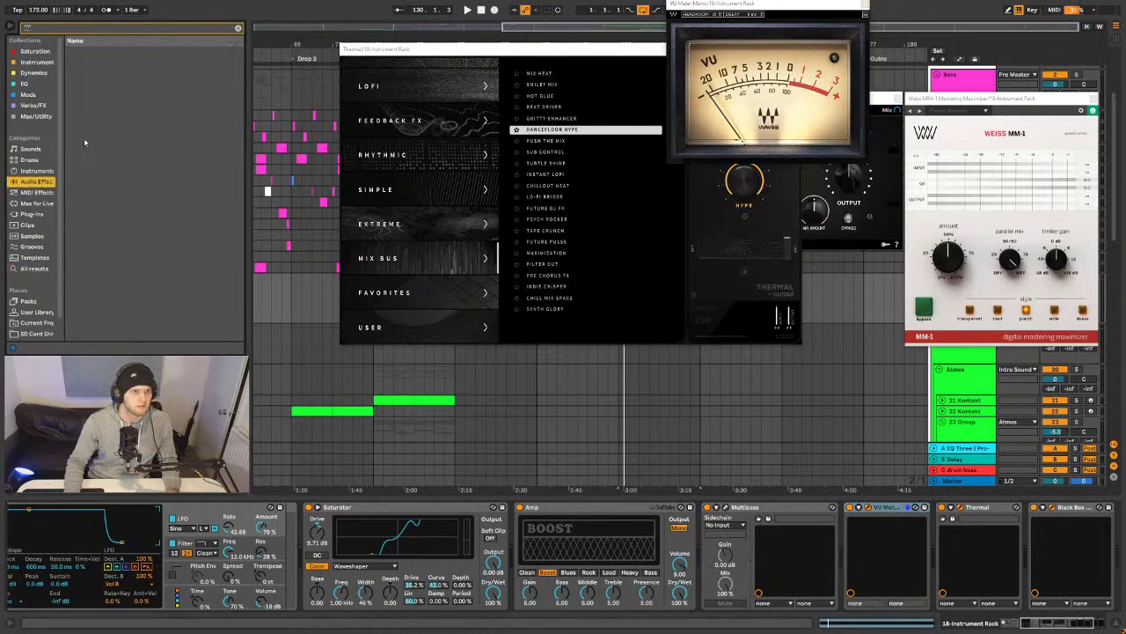
{"action": "left_click", "coordinate": [237, 29]}
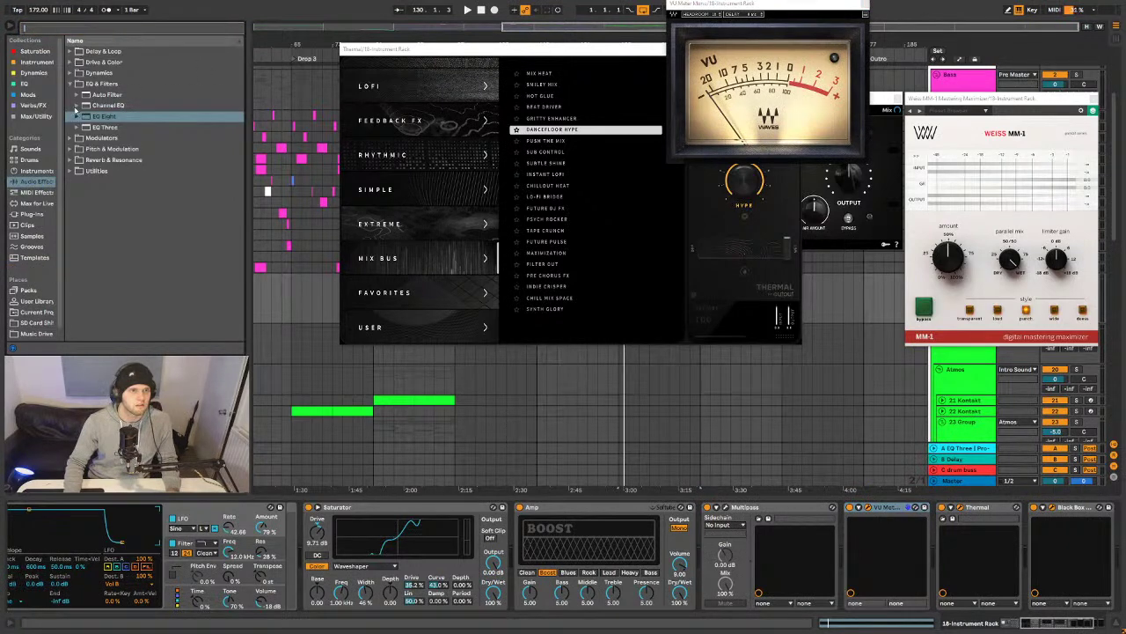
{"action": "type", "text": "util"}
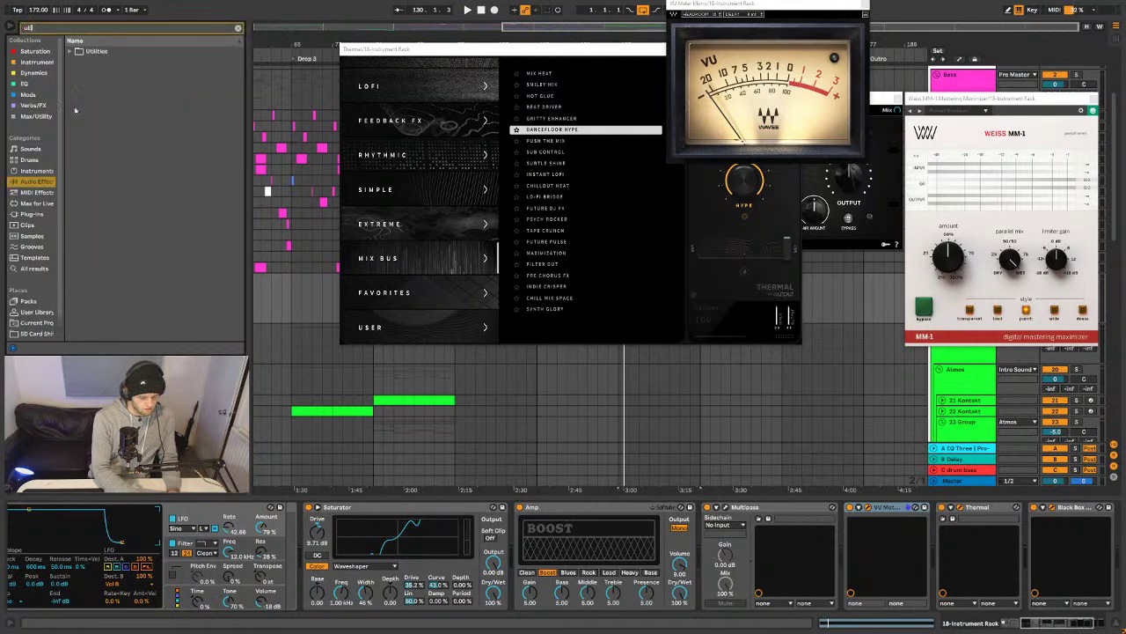
{"action": "type", "text": "ity"}
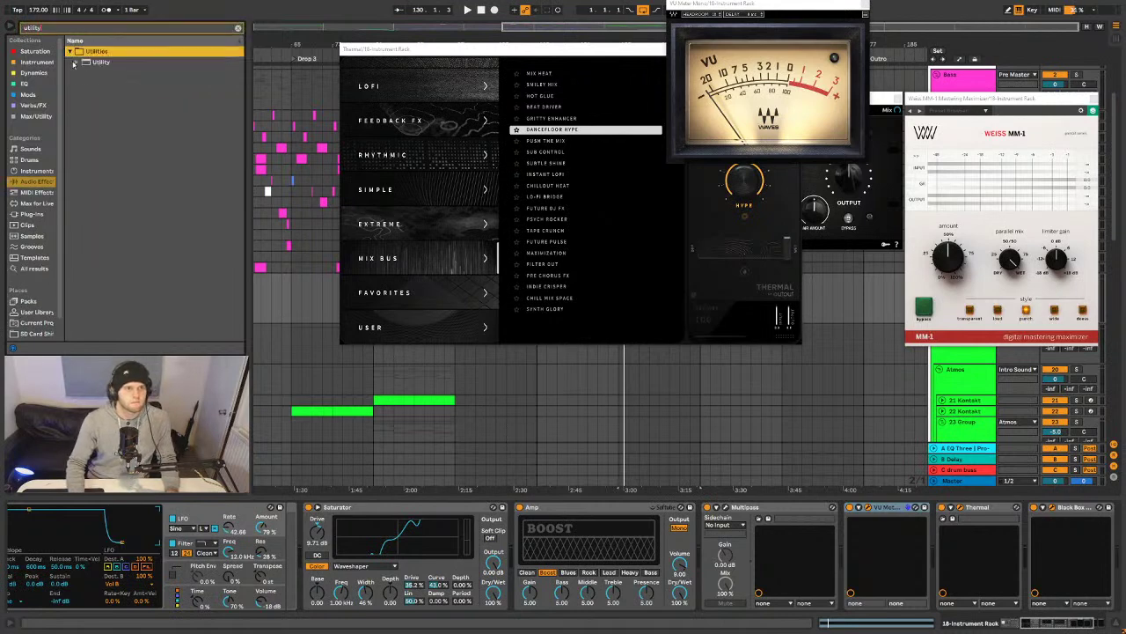
{"action": "left_click_drag", "start_coordinate": [88, 65], "coordinate": [905, 581]}
- Set the Utility gain to -5.89 dB while checking the bass level on the VU meter during playback
{"action": "left_click_drag", "start_coordinate": [906, 539], "coordinate": [906, 519]}
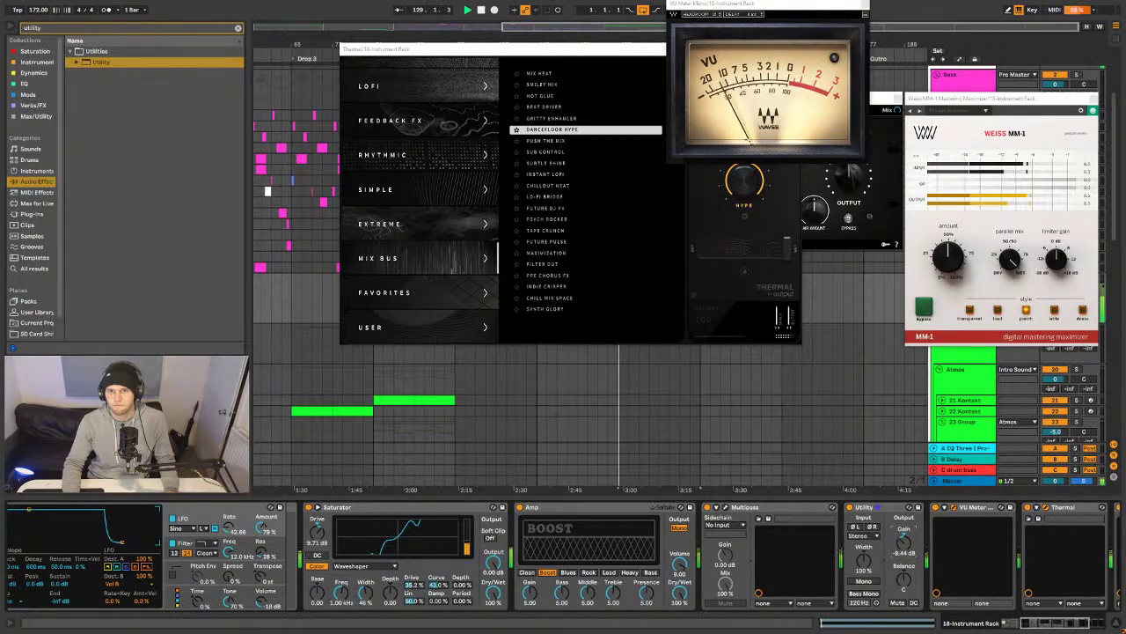
{"action": "left_click_drag", "start_coordinate": [905, 519], "coordinate": [906, 517]}
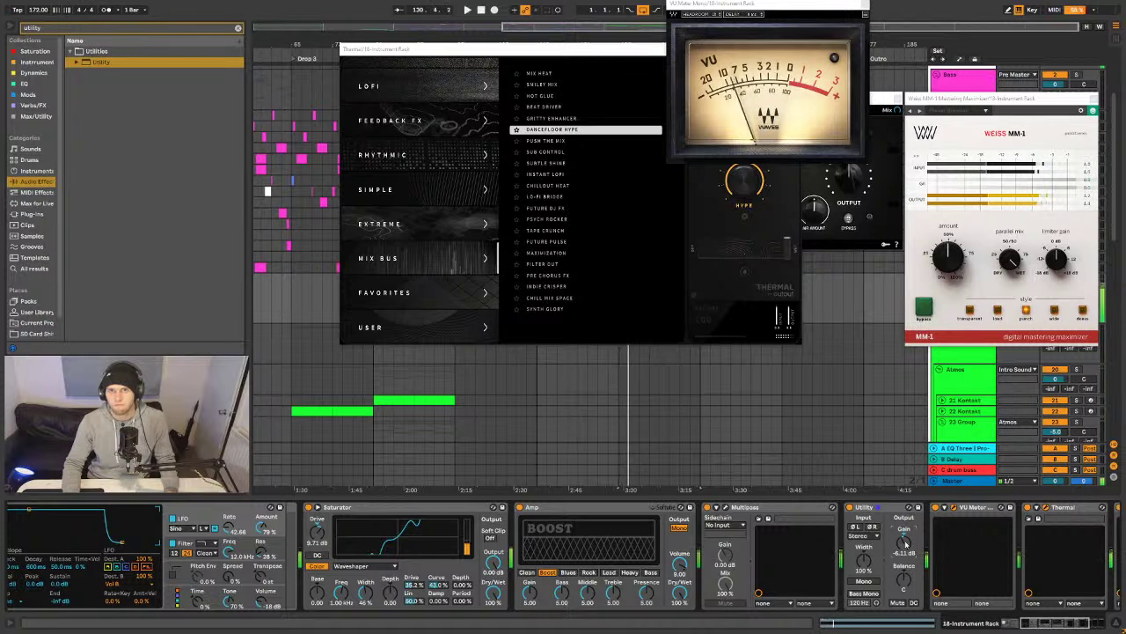
{"action": "left_click_drag", "start_coordinate": [905, 543], "coordinate": [905, 540]}
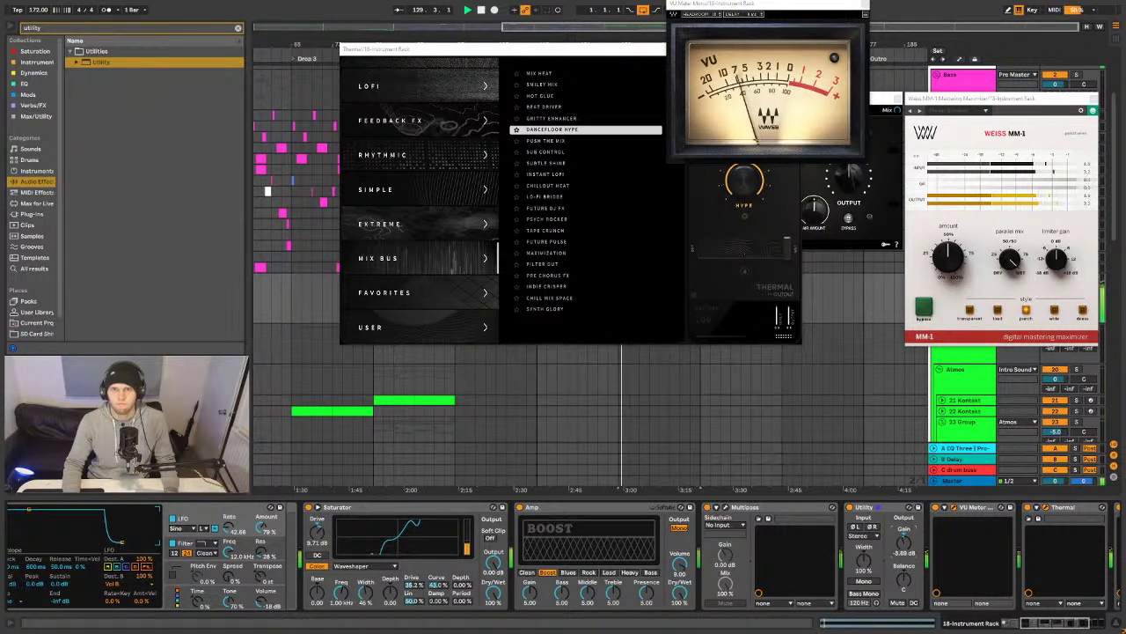
- Start a new browser search for another device
{"action": "key", "text": "ctrl+f"}
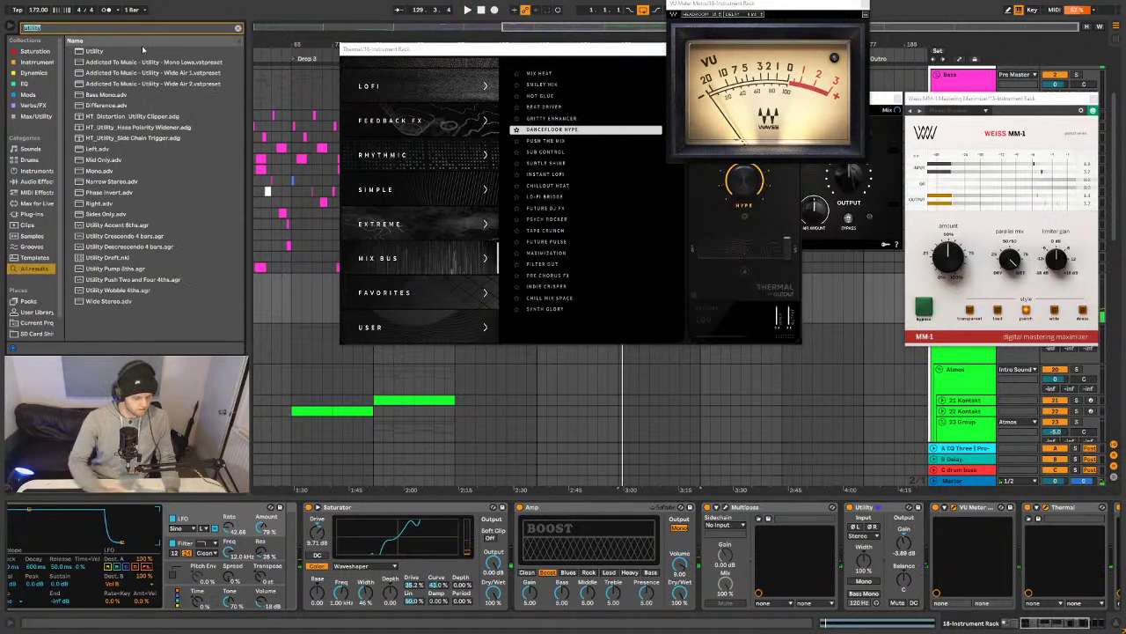
- Replace the mono VU meter between Utility and Thermal with a VU Meter Stereo, and play the passage
{"action": "type", "text": "vu"}
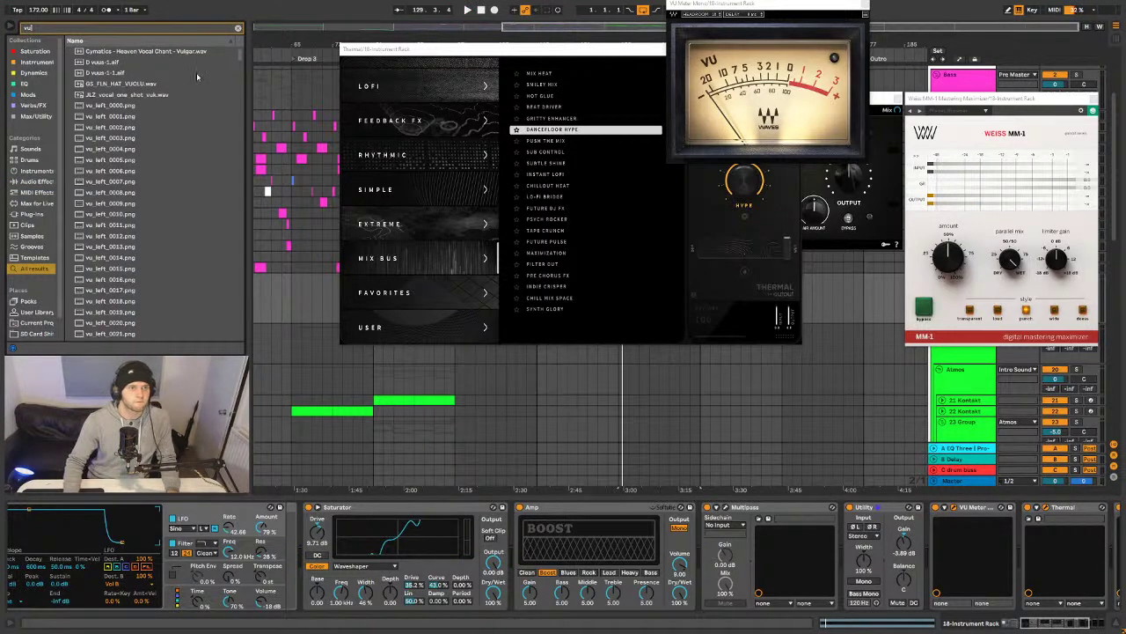
{"action": "left_click_drag", "start_coordinate": [231, 55], "coordinate": [232, 334]}
{"action": "left_click_drag", "start_coordinate": [101, 336], "coordinate": [990, 546]}
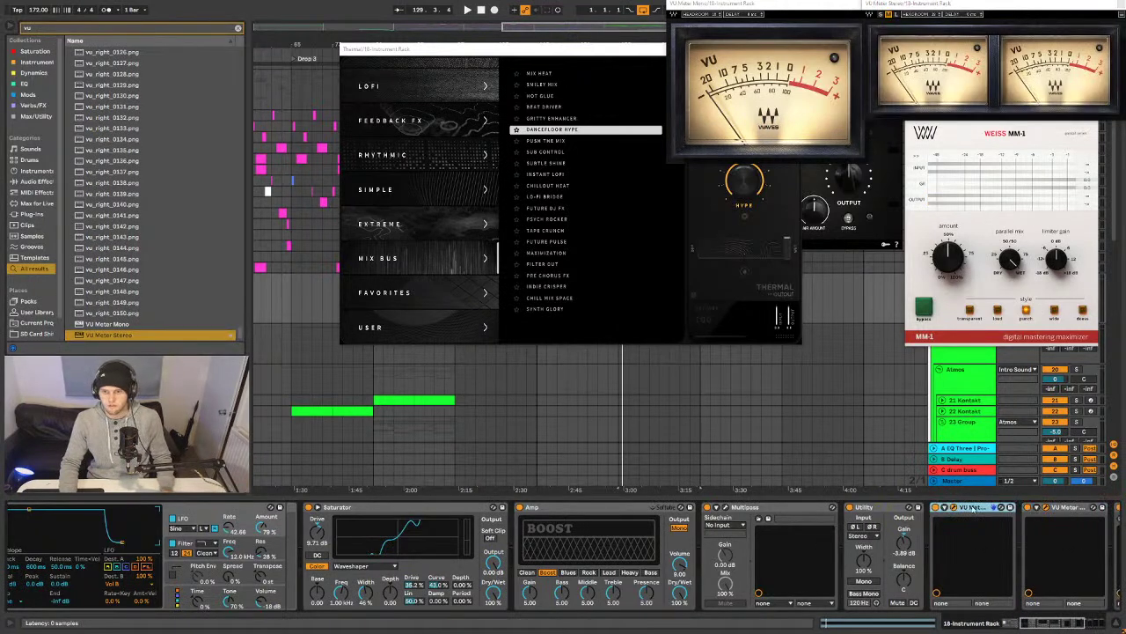
{"action": "left_click", "coordinate": [972, 507]}
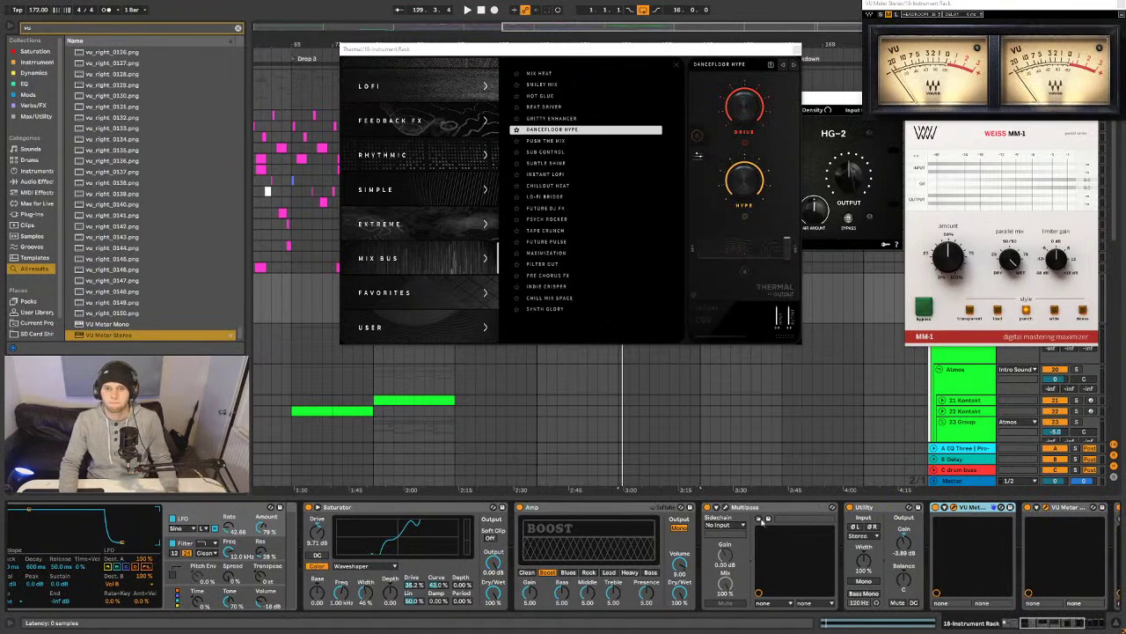
{"action": "key", "text": "space"}
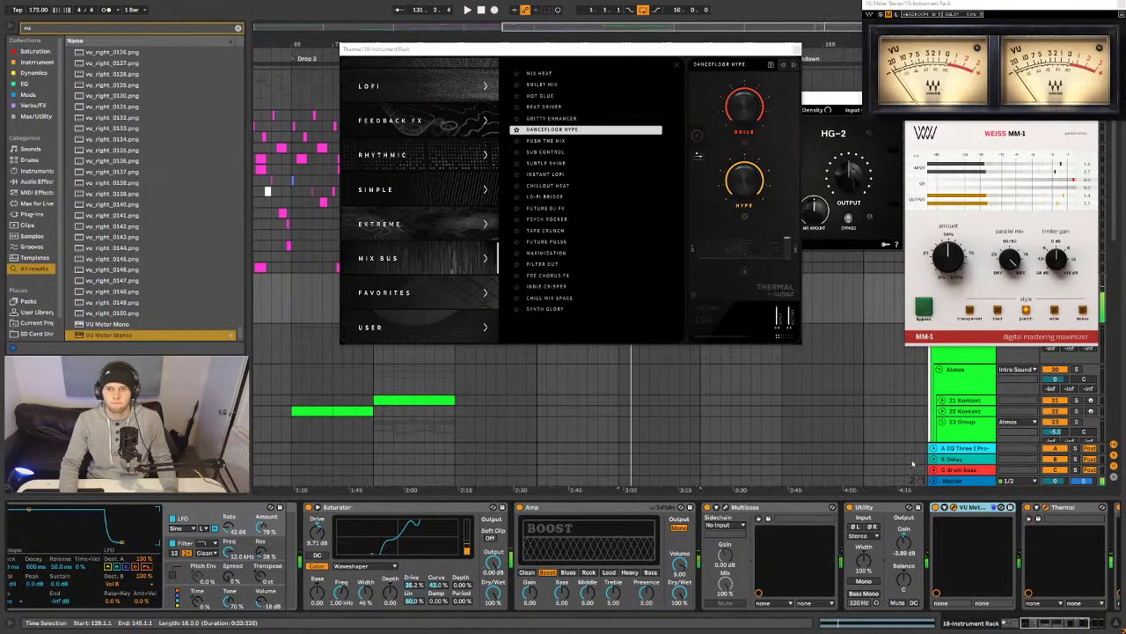
- Insert a Glue Compressor between Thermal and Black Box, with threshold at -23.8 dB and makeup at 8.57 dB
{"action": "left_click_drag", "start_coordinate": [1052, 624], "coordinate": [1098, 623]}
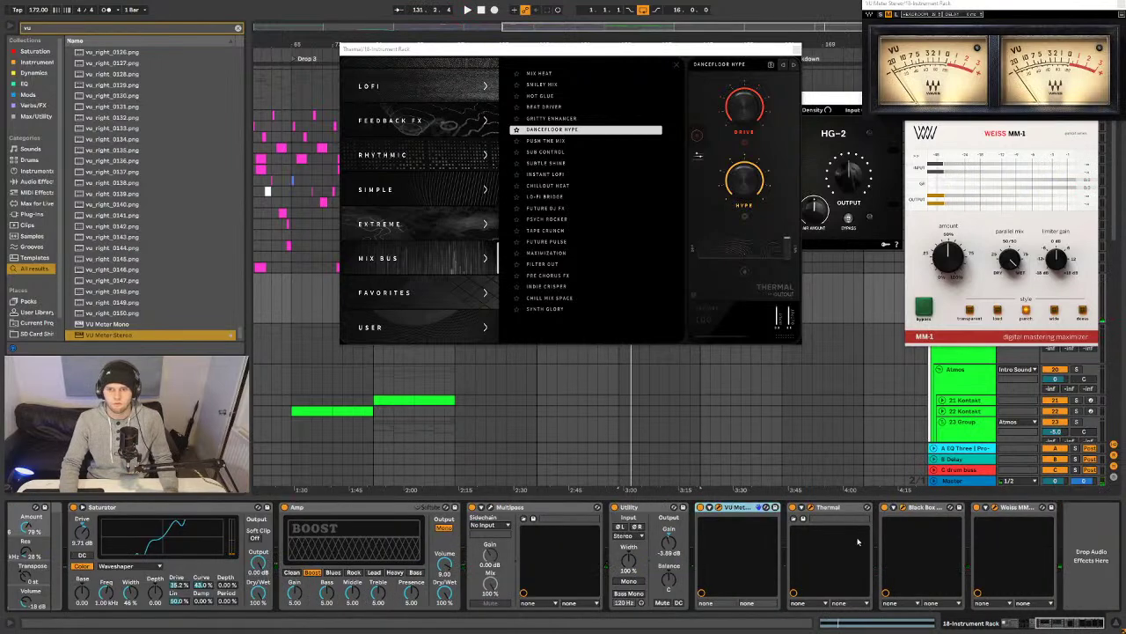
{"action": "key", "text": "ctrl+f"}
{"action": "type", "text": "comp"}
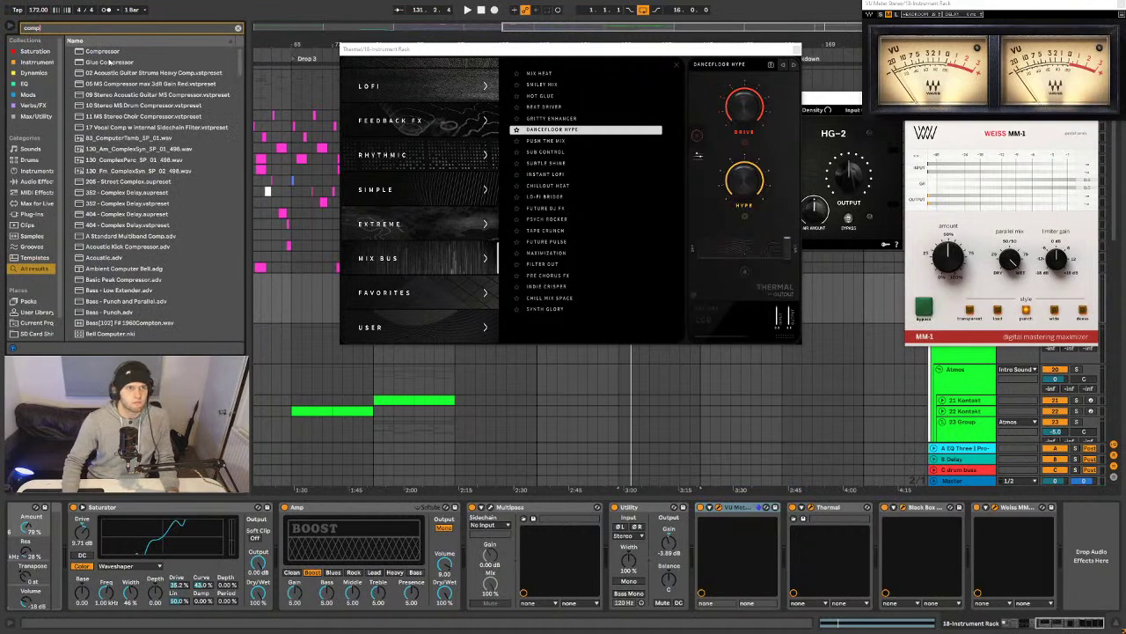
{"action": "key", "text": "Down"}
{"action": "key", "text": "Down"}
{"action": "left_click_drag", "start_coordinate": [698, 433], "coordinate": [863, 566]}
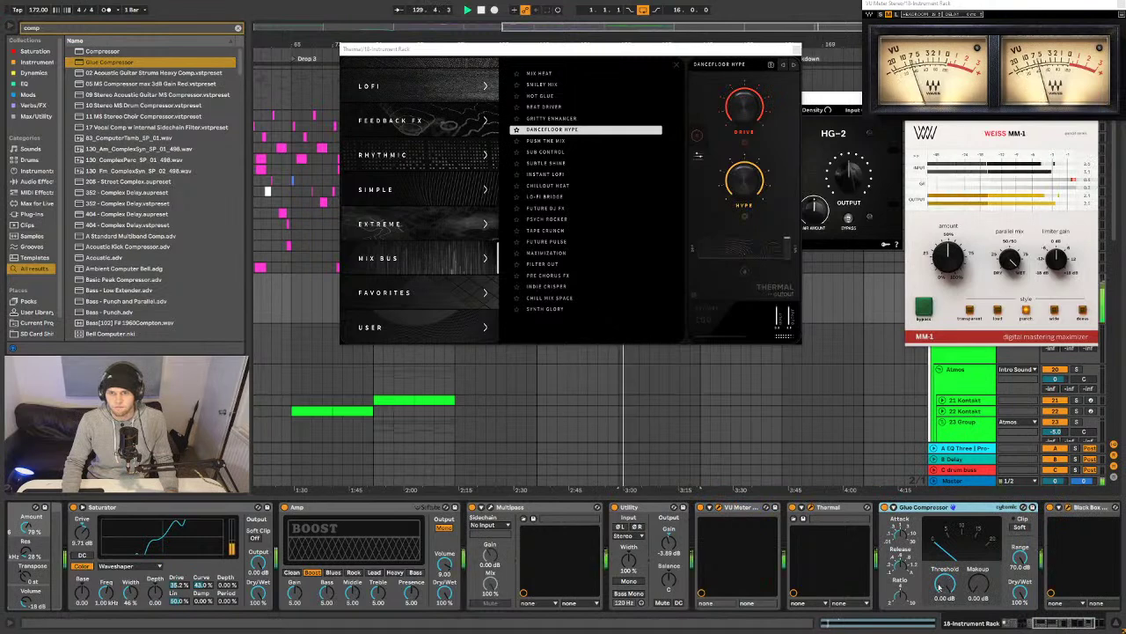
{"action": "left_click_drag", "start_coordinate": [951, 591], "coordinate": [950, 621]}
{"action": "mouse_move", "coordinate": [979, 583]}
{"action": "left_mouse_down"}
{"action": "mouse_move", "coordinate": [978, 554]}
{"action": "mouse_move", "coordinate": [975, 584]}
{"action": "left_mouse_up"}
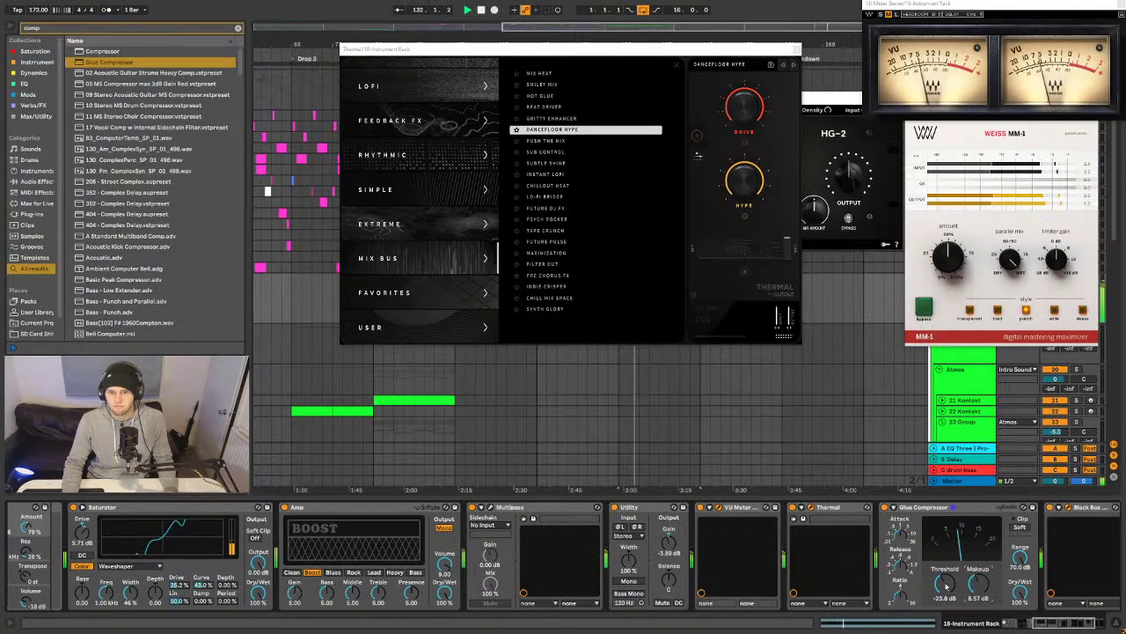
- Copy the Glue Compressor to just before Multipass, and set the copy's threshold to -29.5 dB and makeup to 0 dB
{"action": "left_click", "coordinate": [951, 516]}
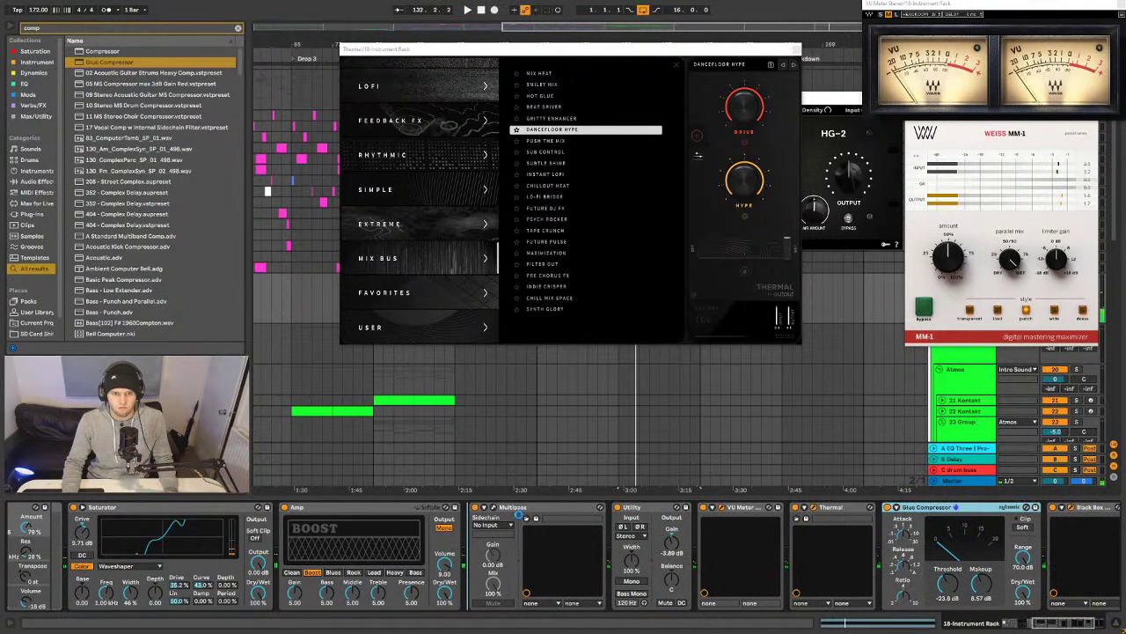
{"action": "left_click_drag", "start_coordinate": [504, 534], "coordinate": [506, 548]}
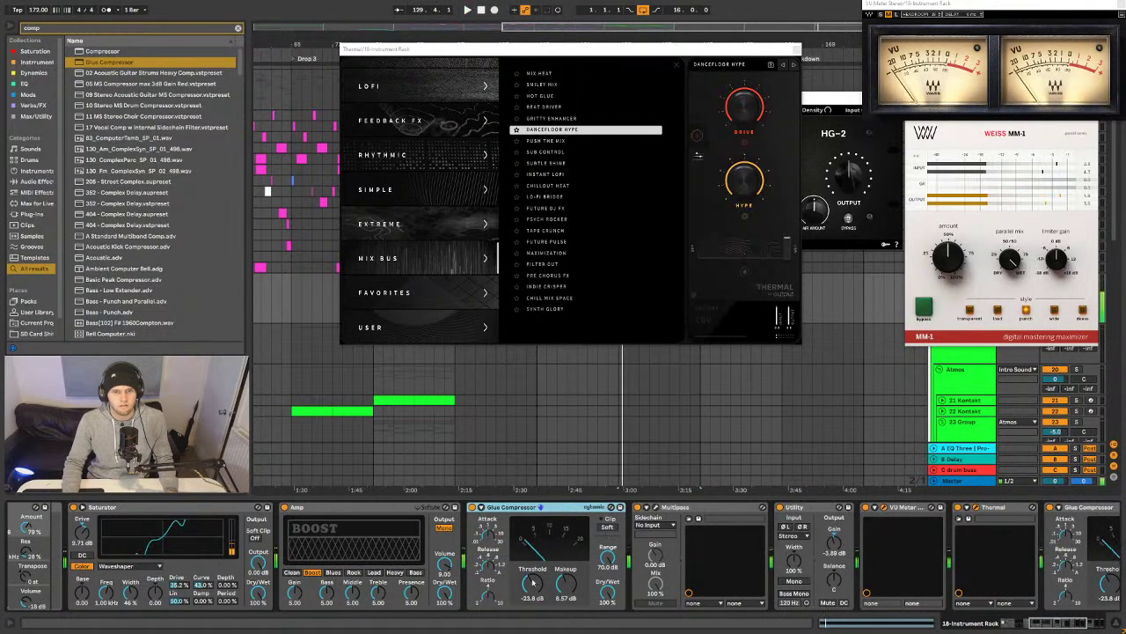
{"action": "left_click_drag", "start_coordinate": [564, 580], "coordinate": [562, 583]}
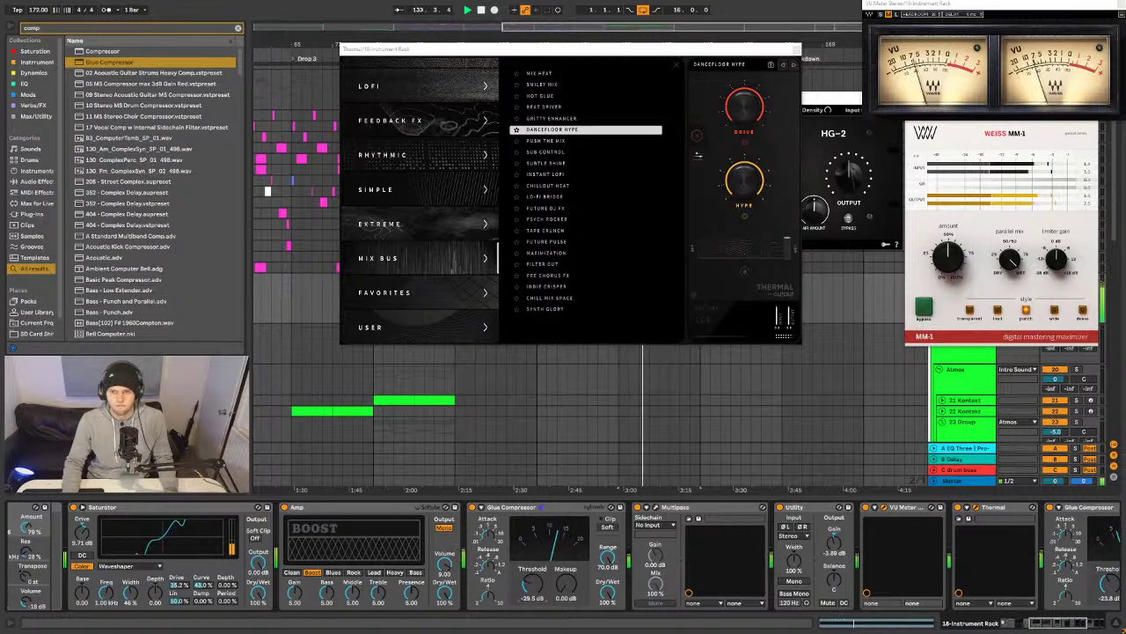
- Copy the Glue Compressor preceding Multipass to just after Utility, and set the copy's threshold to -40 dB and makeup to 12.2 dB
{"action": "left_click", "coordinate": [551, 511]}
{"action": "left_click", "coordinate": [837, 524]}
{"action": "key", "text": "ctrl+v"}
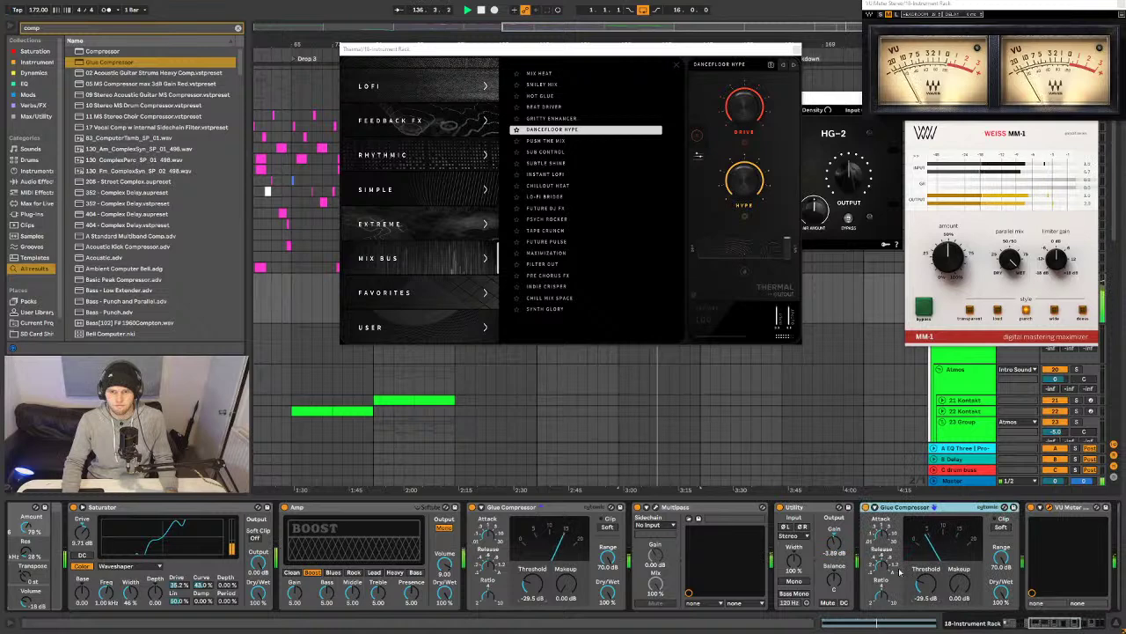
{"action": "left_click_drag", "start_coordinate": [1036, 620], "coordinate": [1045, 622]}
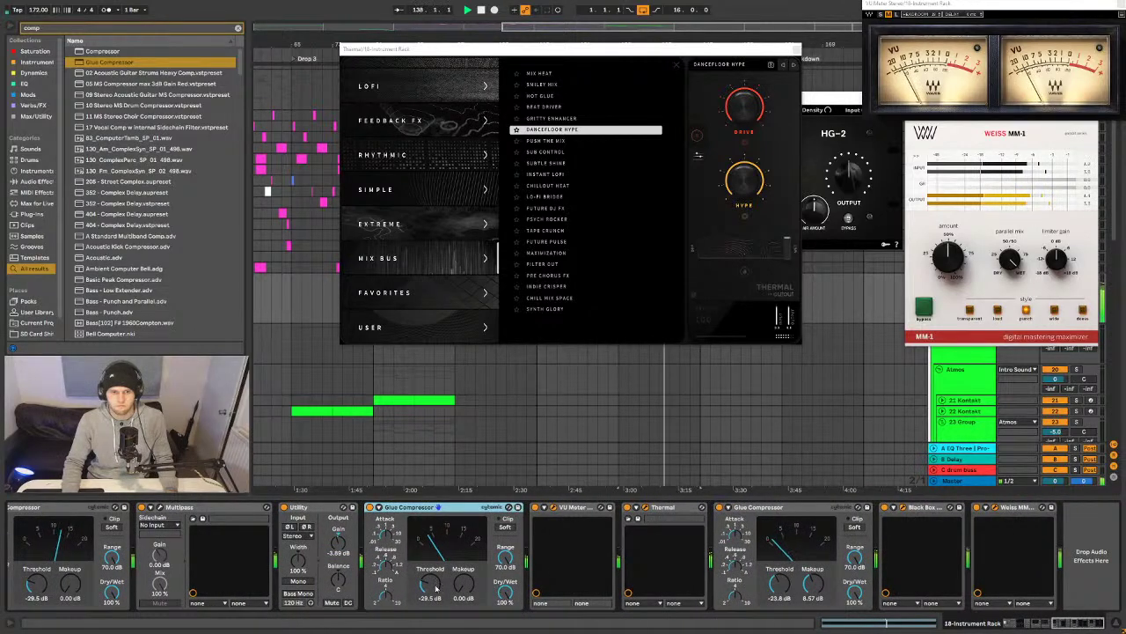
{"action": "left_click_drag", "start_coordinate": [437, 587], "coordinate": [438, 615]}
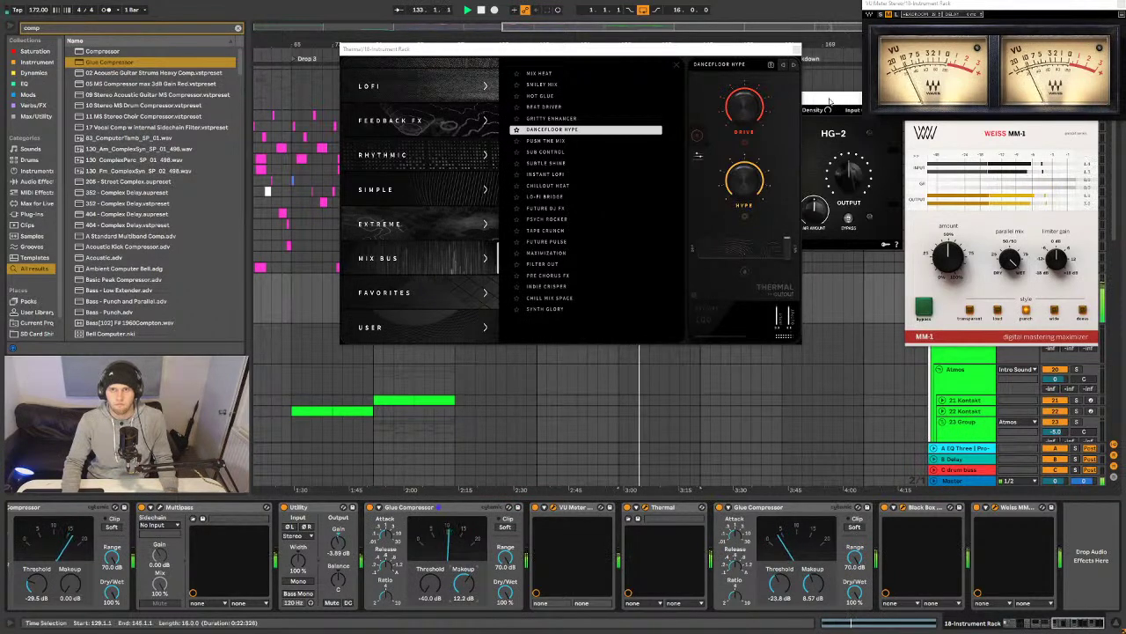
- Bring the HG-2 plugin window into clear view and turn on its Air option, comparing the sound with bypass
{"action": "left_click_drag", "start_coordinate": [711, 51], "coordinate": [423, 61]}
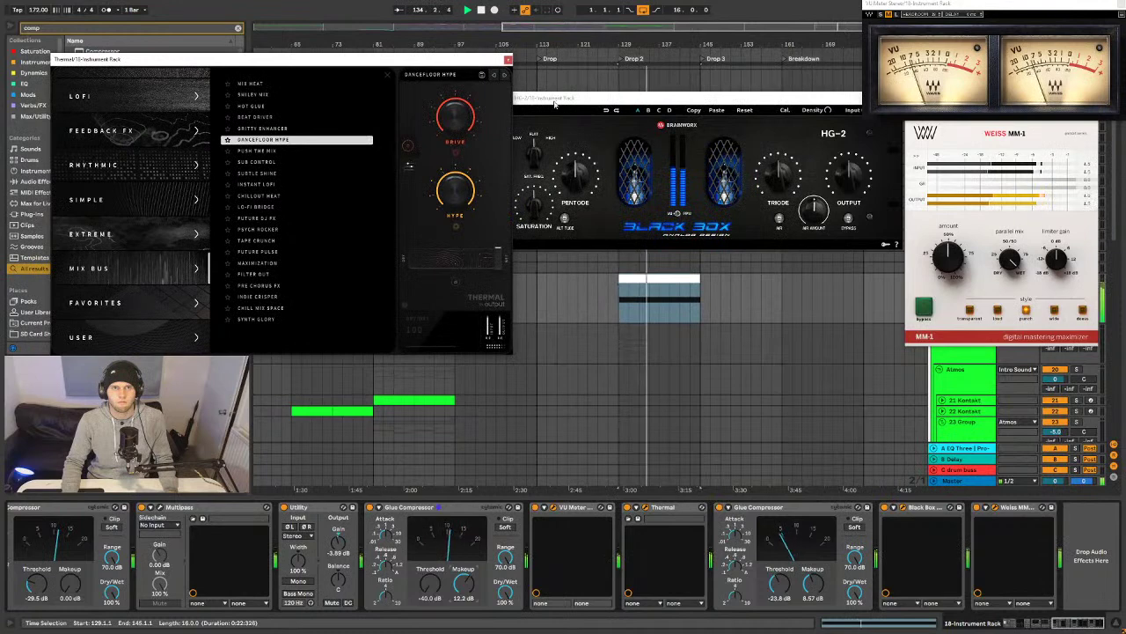
{"action": "left_click_drag", "start_coordinate": [563, 97], "coordinate": [529, 121]}
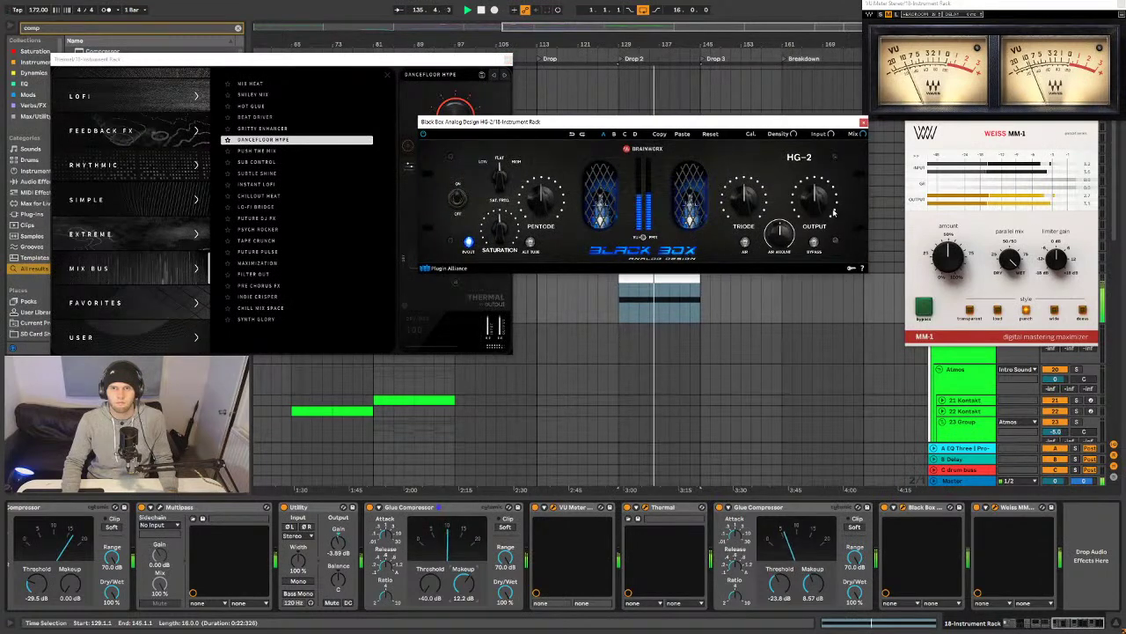
{"action": "left_click", "coordinate": [744, 242]}
{"action": "left_click", "coordinate": [815, 243]}
{"action": "left_click", "coordinate": [815, 243]}
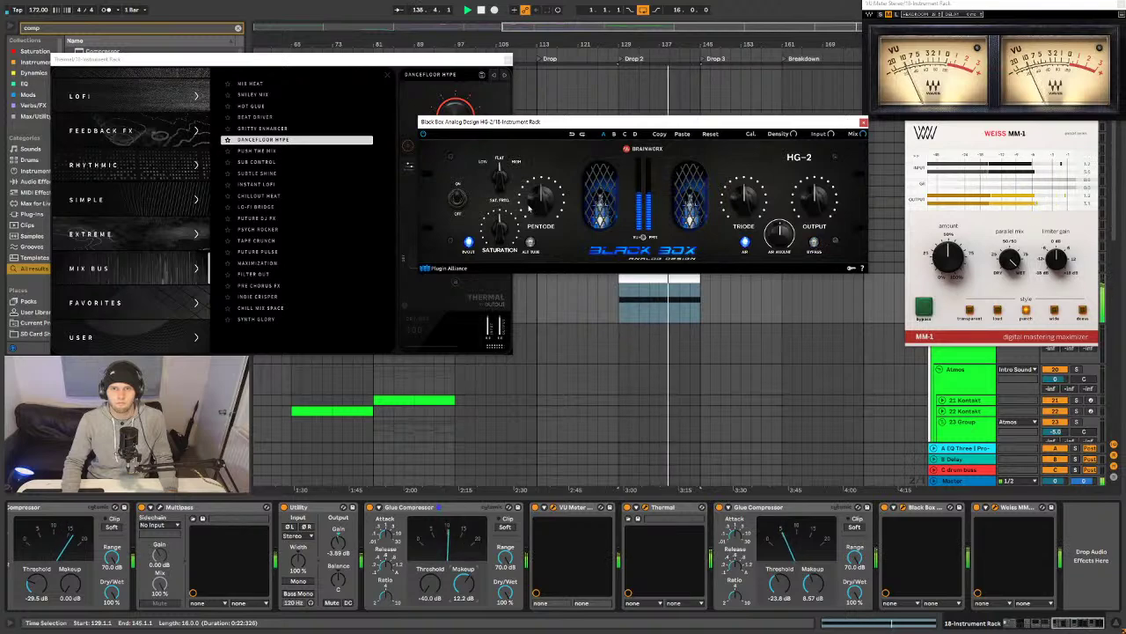
{"action": "mouse_move", "coordinate": [545, 203]}
{"action": "mouse_move", "coordinate": [741, 192]}
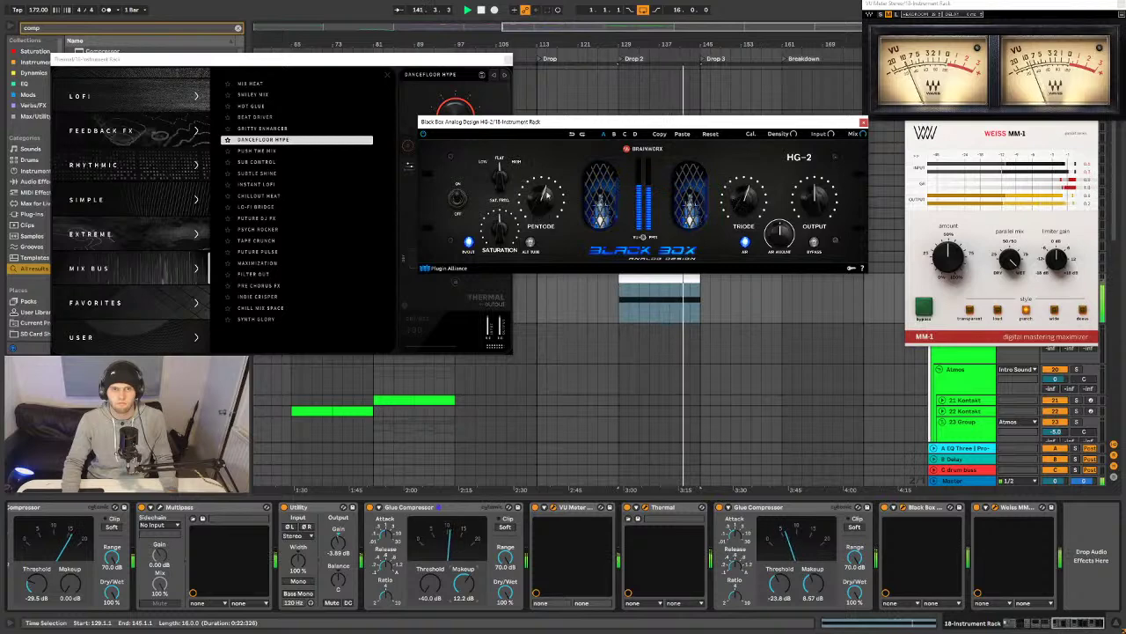
- Lower the makeup of the Glue Compressor after Thermal to 3.97 dB, and set the Weiss MM-1 style to wide
{"action": "left_click_drag", "start_coordinate": [815, 570], "coordinate": [815, 585]}
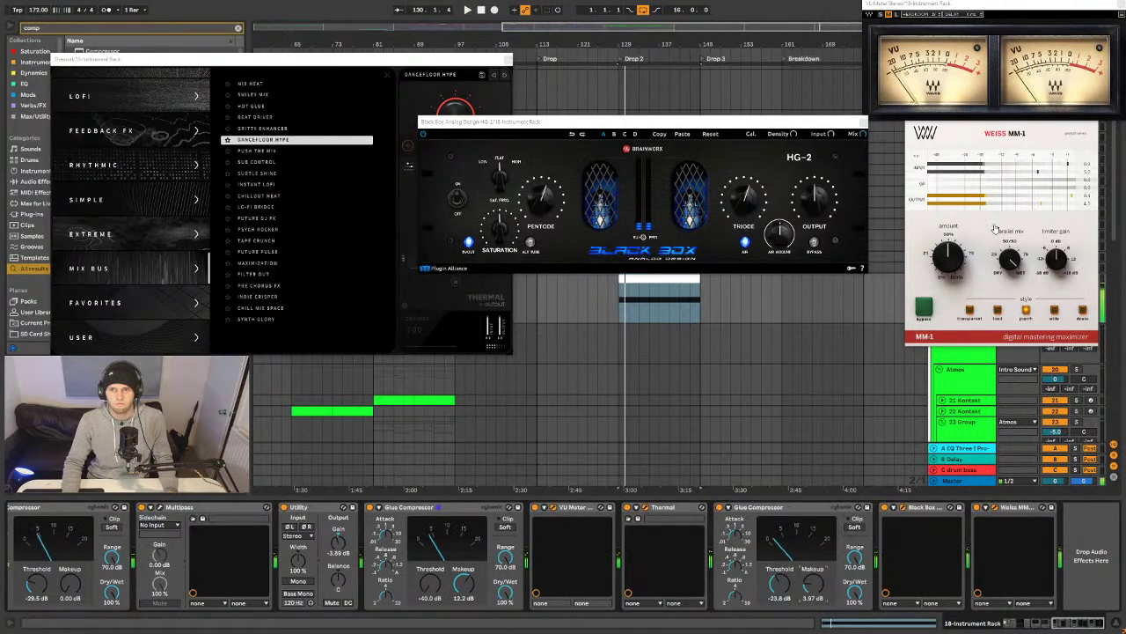
{"action": "left_click", "coordinate": [1053, 314]}
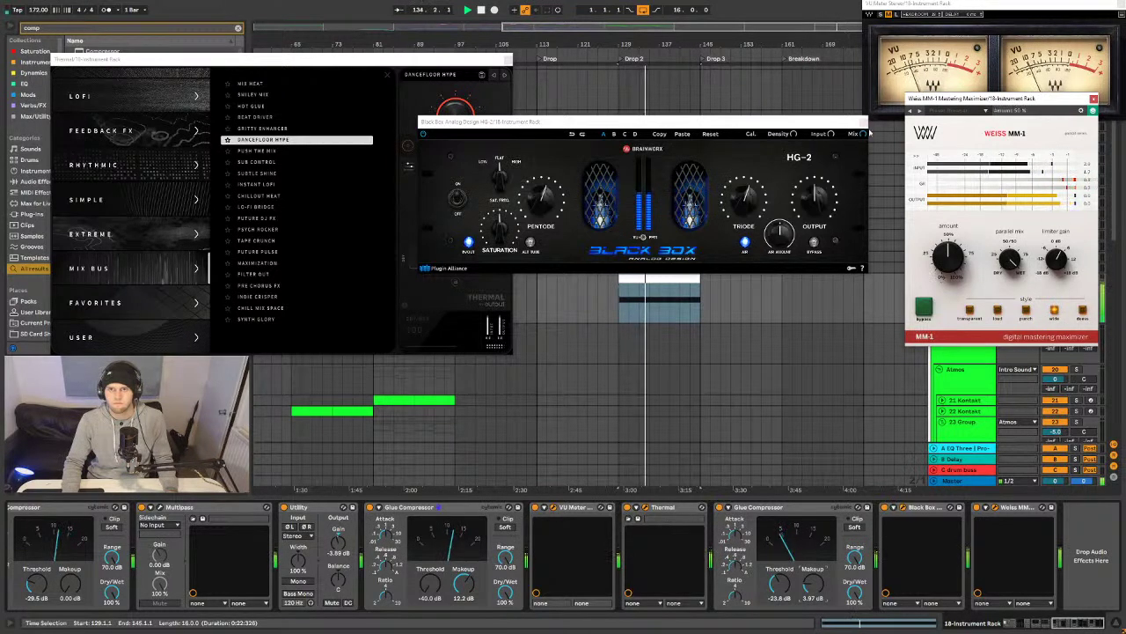
- Close all the open plugin windows and stop playback
{"action": "left_click", "coordinate": [864, 122]}
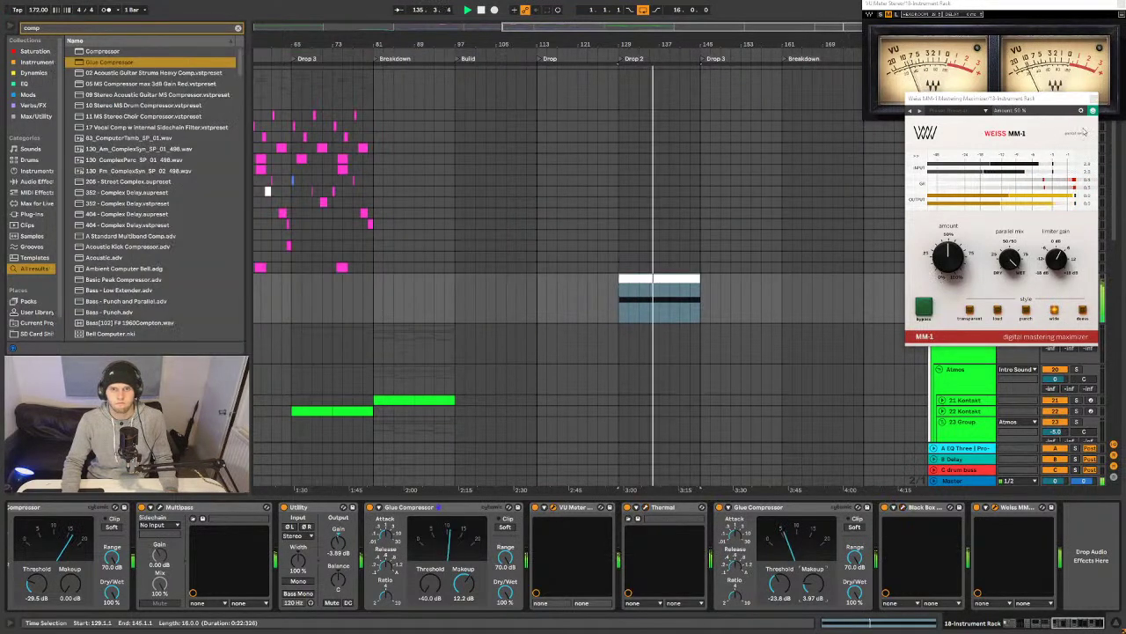
{"action": "left_click", "coordinate": [1094, 98]}
{"action": "left_click", "coordinate": [1116, 3]}
{"action": "key", "text": "space"}
- Collapse the effects on track 18 from Saturator through the Glue Compressor that follows Utility
{"action": "left_click", "coordinate": [953, 297]}
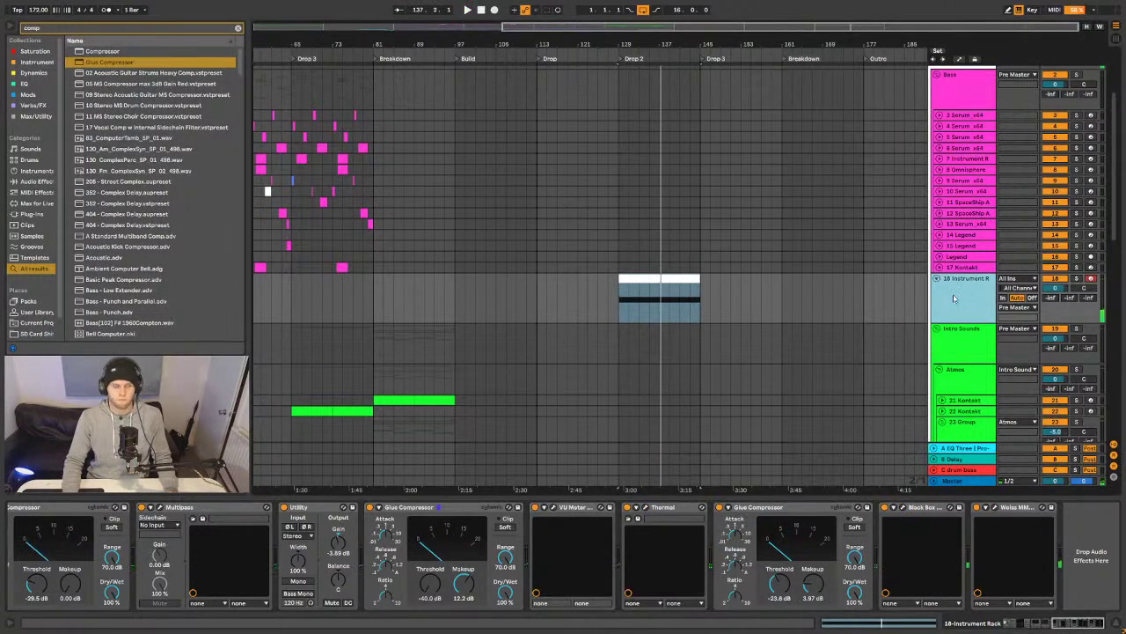
{"action": "left_click", "coordinate": [1039, 622]}
{"action": "double_click", "coordinate": [646, 507]}
{"action": "double_click", "coordinate": [687, 507]}
{"action": "double_click", "coordinate": [723, 507]}
{"action": "double_click", "coordinate": [741, 508]}
{"action": "double_click", "coordinate": [748, 507]}
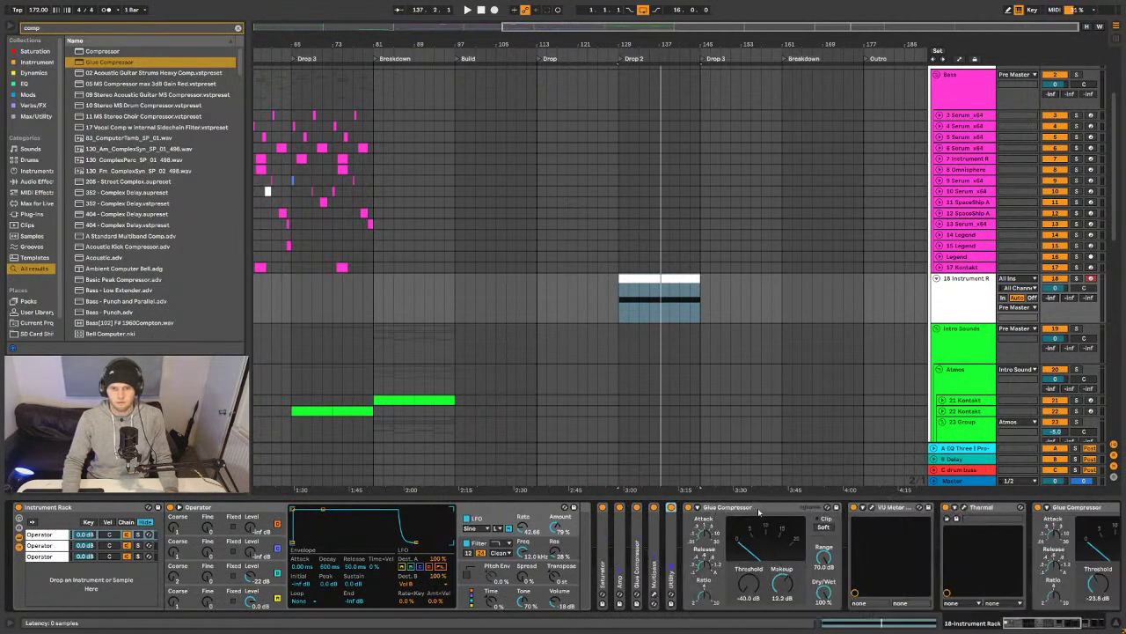
{"action": "double_click", "coordinate": [753, 508]}
- Delete the VU Meter Stereo from track 18's device chain
{"action": "key", "text": "ctrl+f"}
{"action": "type", "text": "vu"}
{"action": "left_click", "coordinate": [737, 508]}
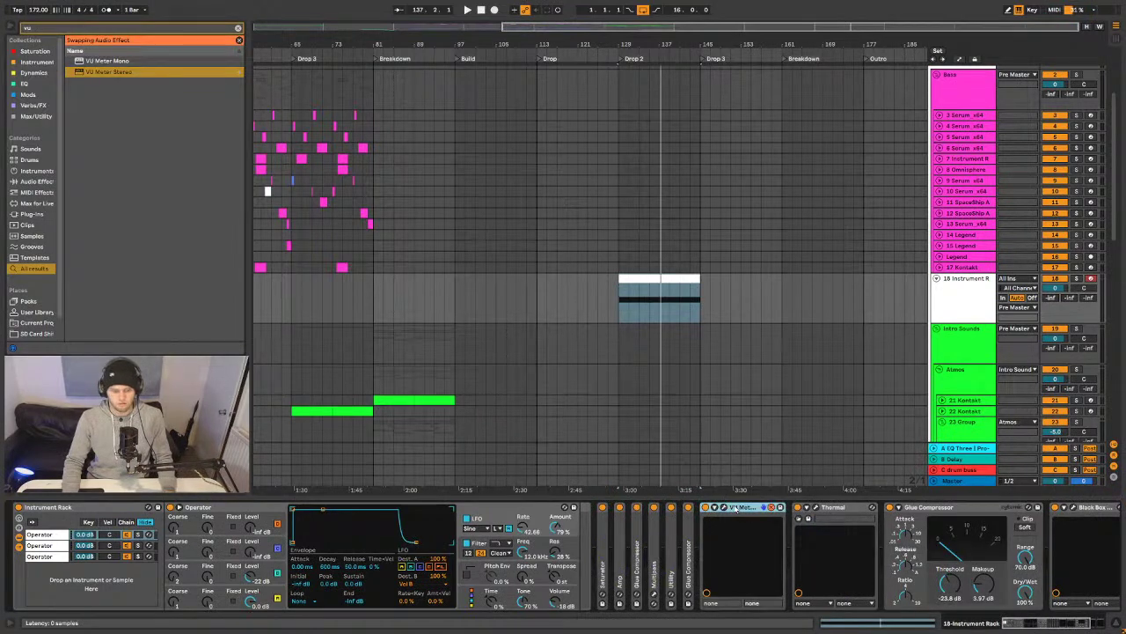
{"action": "key", "text": "Delete"}
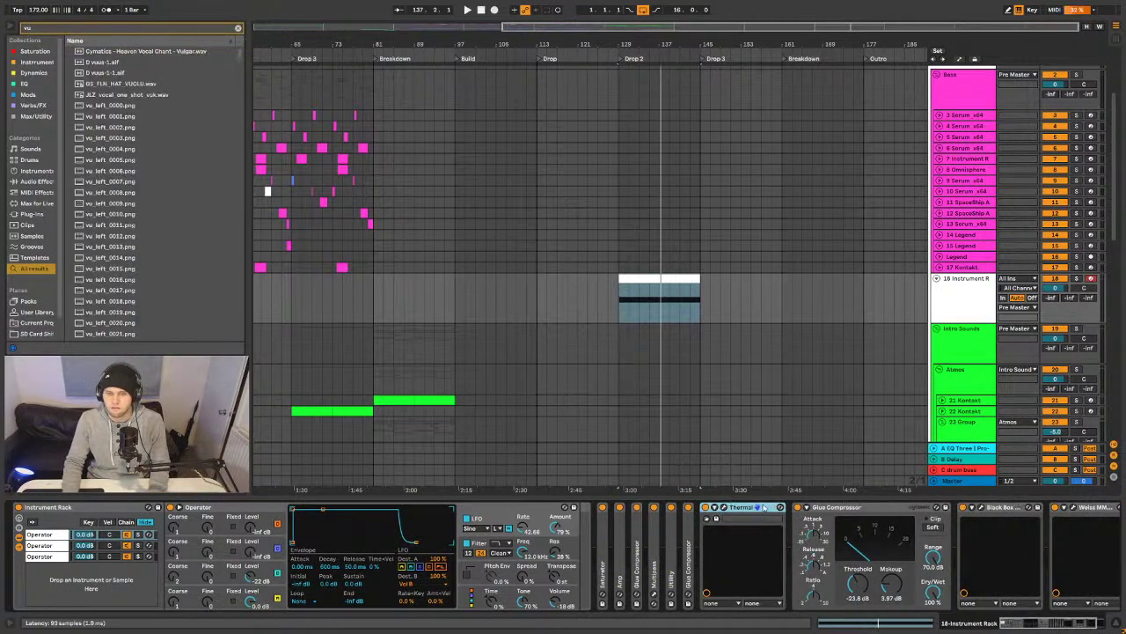
- Collapse the remaining effects in the chain: Thermal, Glue Compressor, Black Box and Weiss MM-1
{"action": "double_click", "coordinate": [752, 507]}
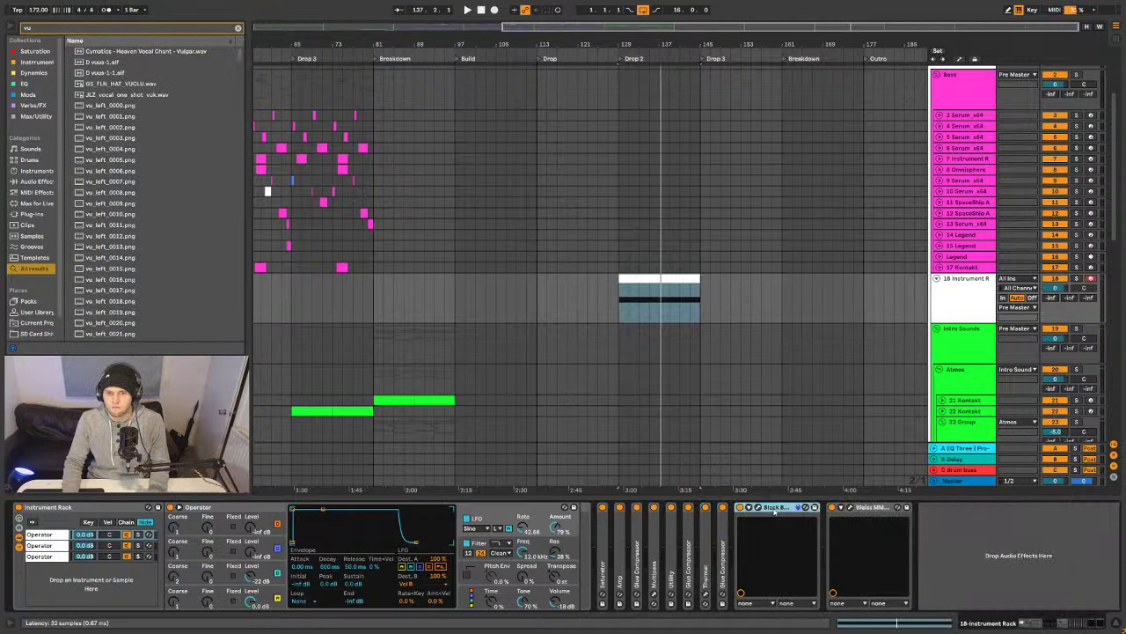
{"action": "double_click", "coordinate": [766, 508]}
{"action": "double_click", "coordinate": [776, 510]}
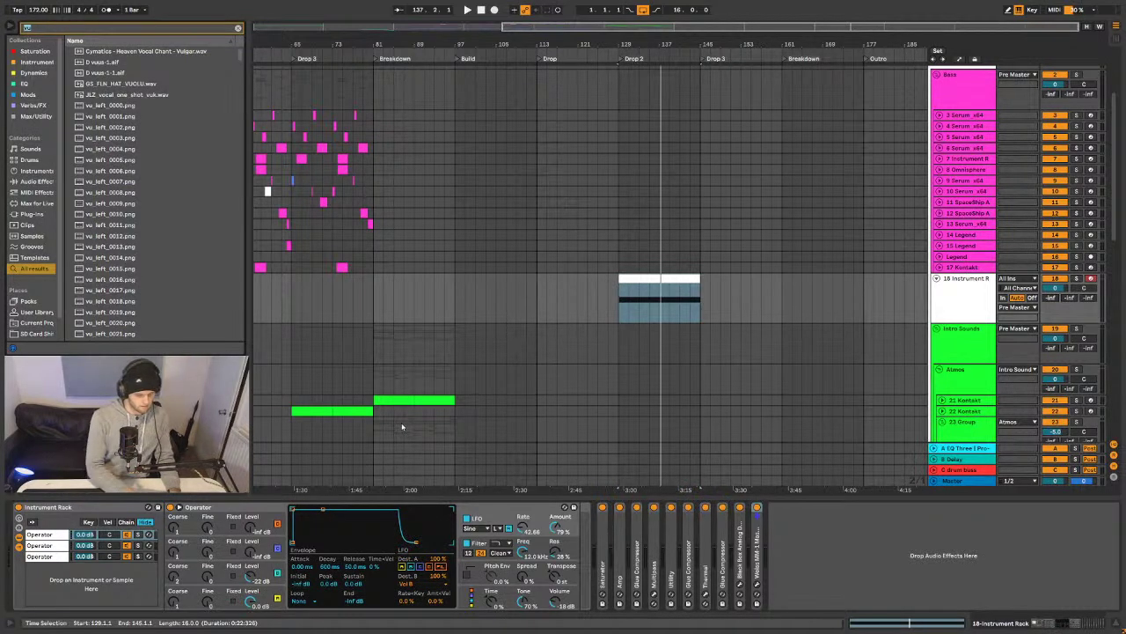
- Find Auto Filter in the browser and add it at the end of the chain as a notch filter at 400 Hz
{"action": "type", "text": "portal"}
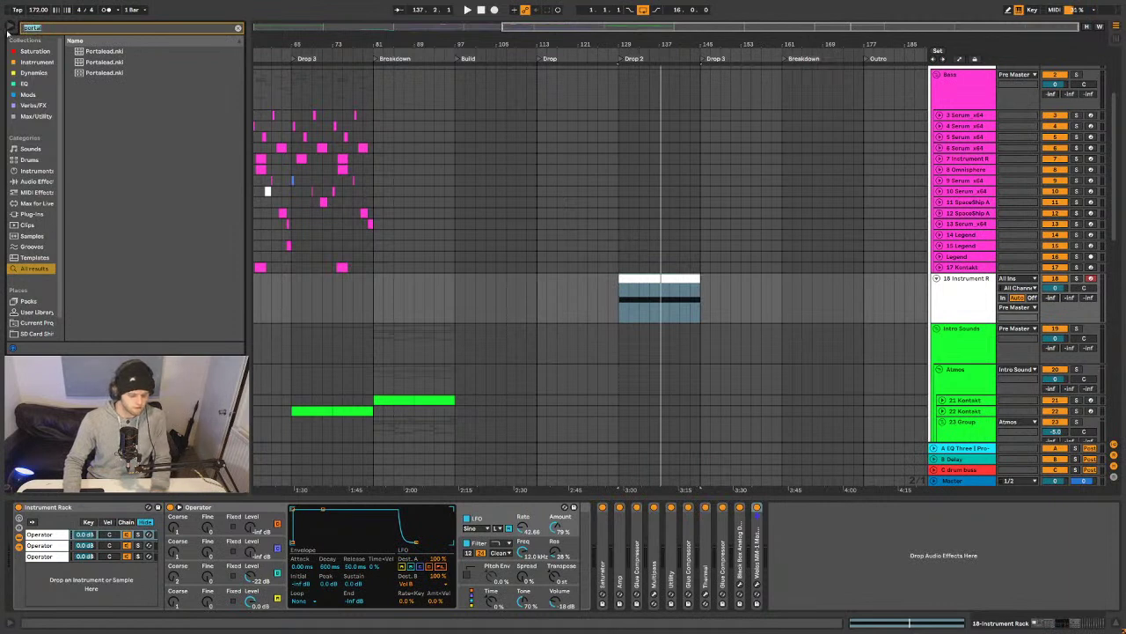
{"action": "key", "text": "BackSpace"}
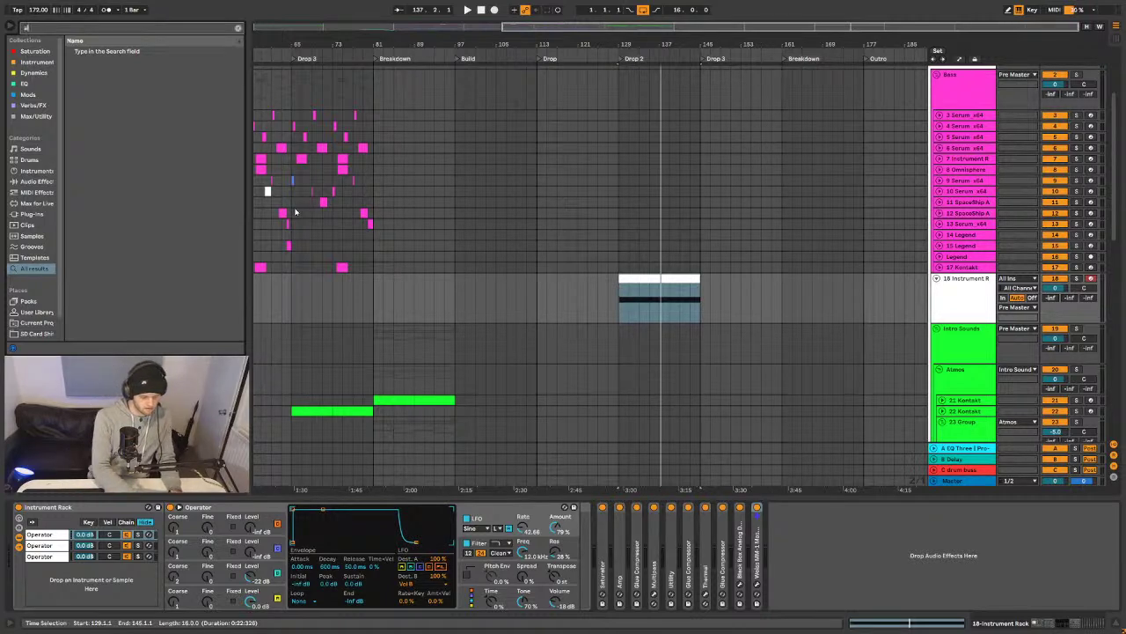
{"action": "type", "text": "uto"}
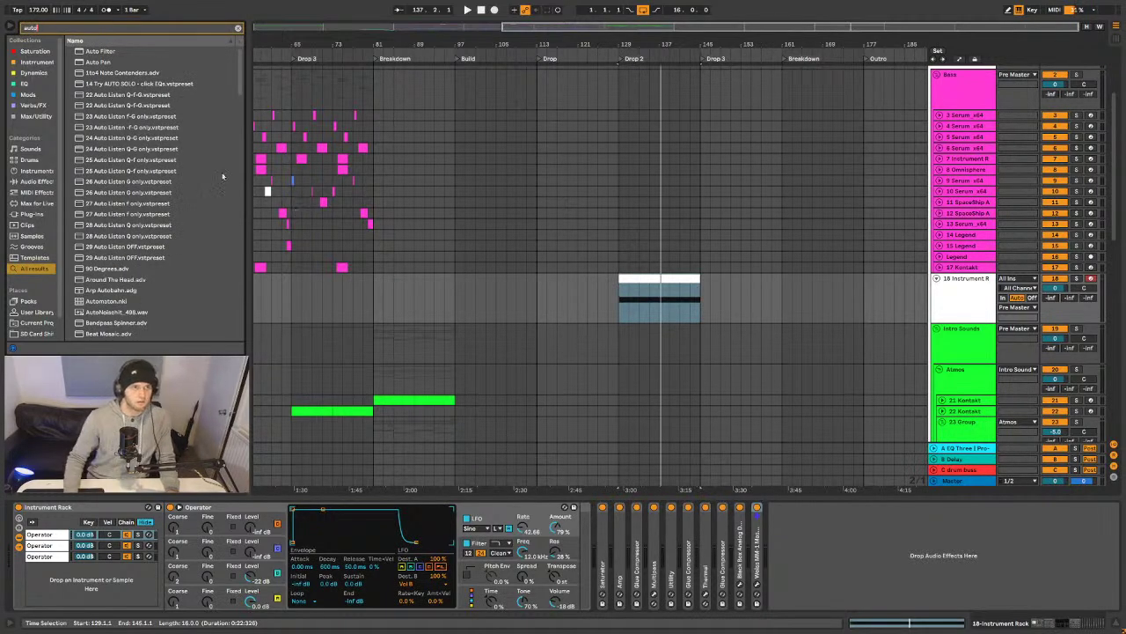
{"action": "key", "text": "Down"}
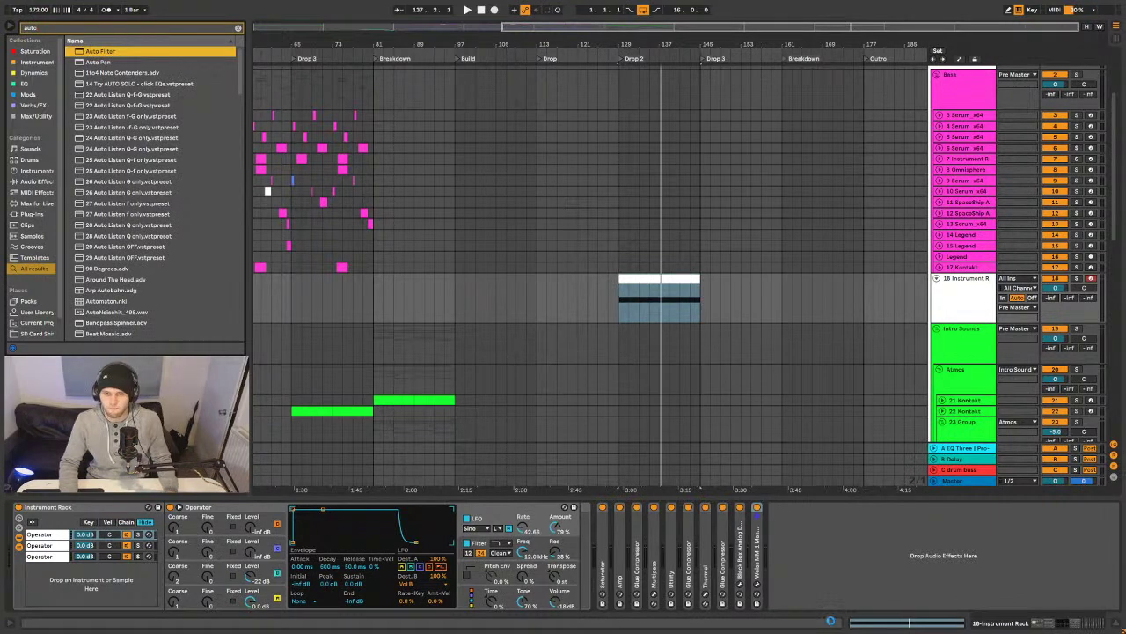
{"action": "key", "text": "Return"}
{"action": "left_click", "coordinate": [846, 582]}
{"action": "left_click_drag", "start_coordinate": [901, 570], "coordinate": [850, 574]}
- Enable MIDI arrangement overdub and start recording Auto Filter frequency and resonance moves over the Drop 2 clip on track 18
{"action": "left_click", "coordinate": [647, 280]}
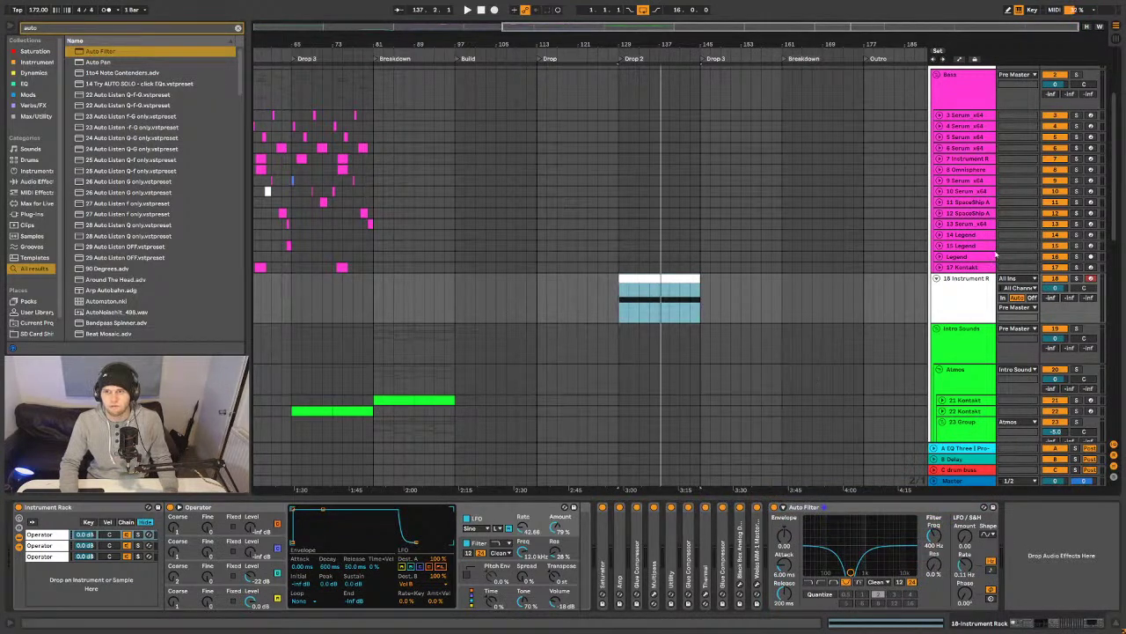
{"action": "left_click", "coordinate": [514, 10]}
{"action": "left_click", "coordinate": [892, 296]}
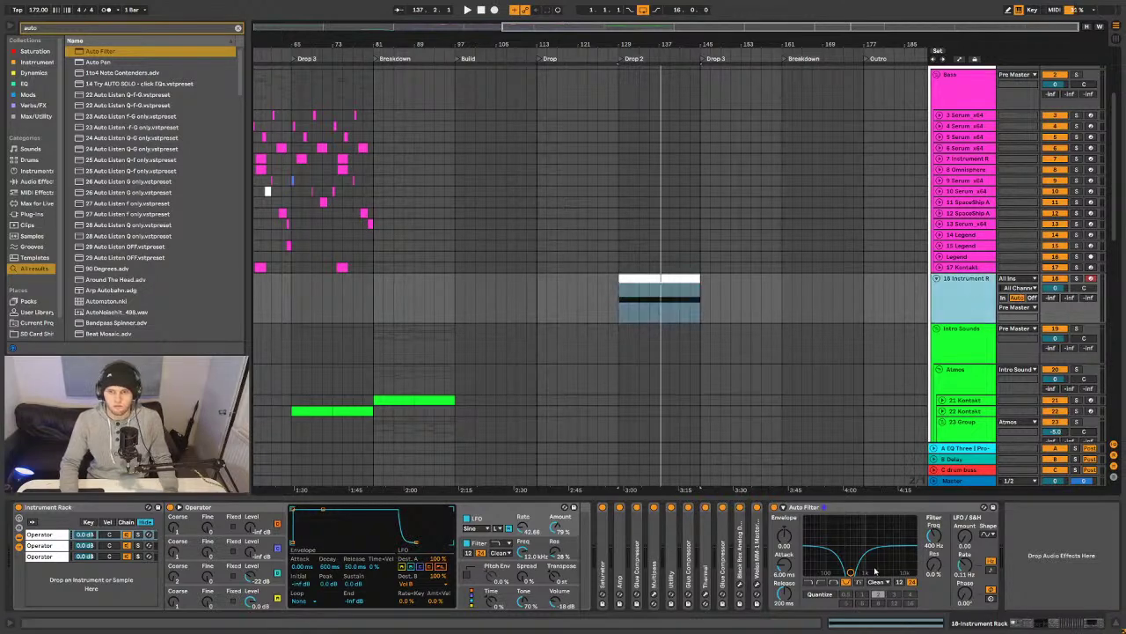
{"action": "left_click", "coordinate": [643, 295]}
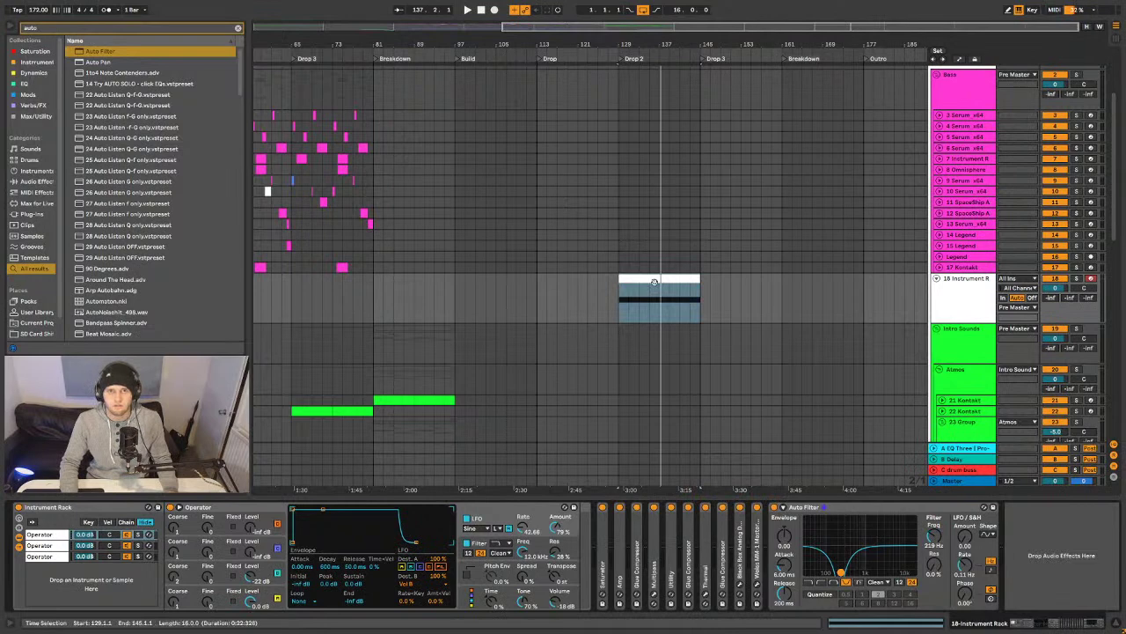
{"action": "left_click", "coordinate": [495, 10]}
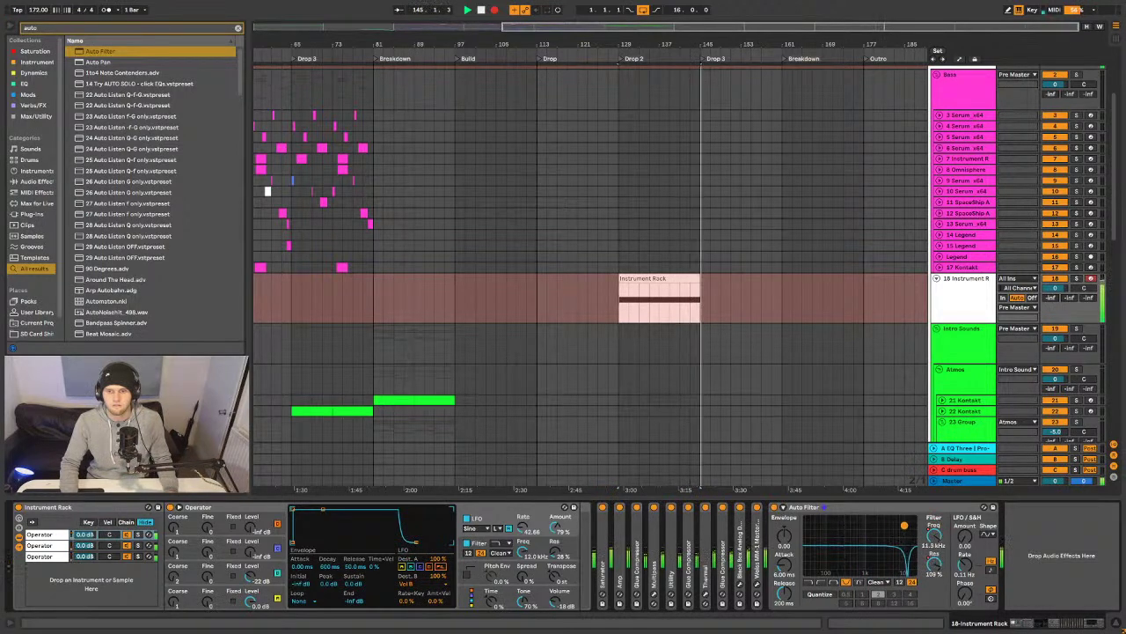
- Stop the recording and trim the Drop 2 clip on track 18 back to 16 bars
{"action": "key", "text": "F9"}
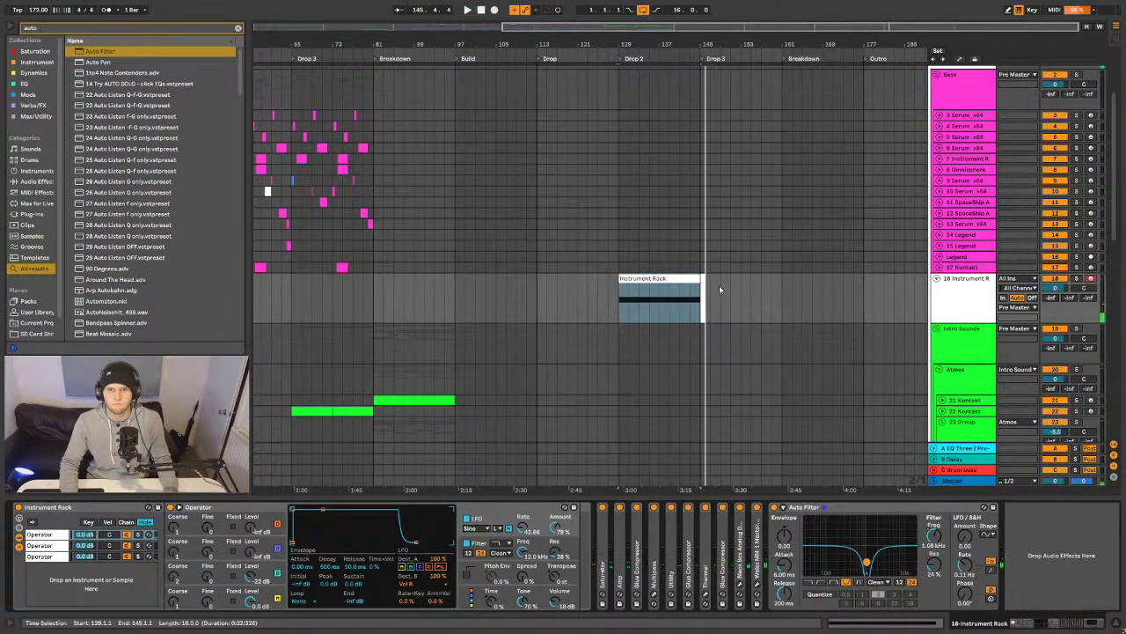
{"action": "key", "text": "space"}
{"action": "left_click", "coordinate": [691, 280]}
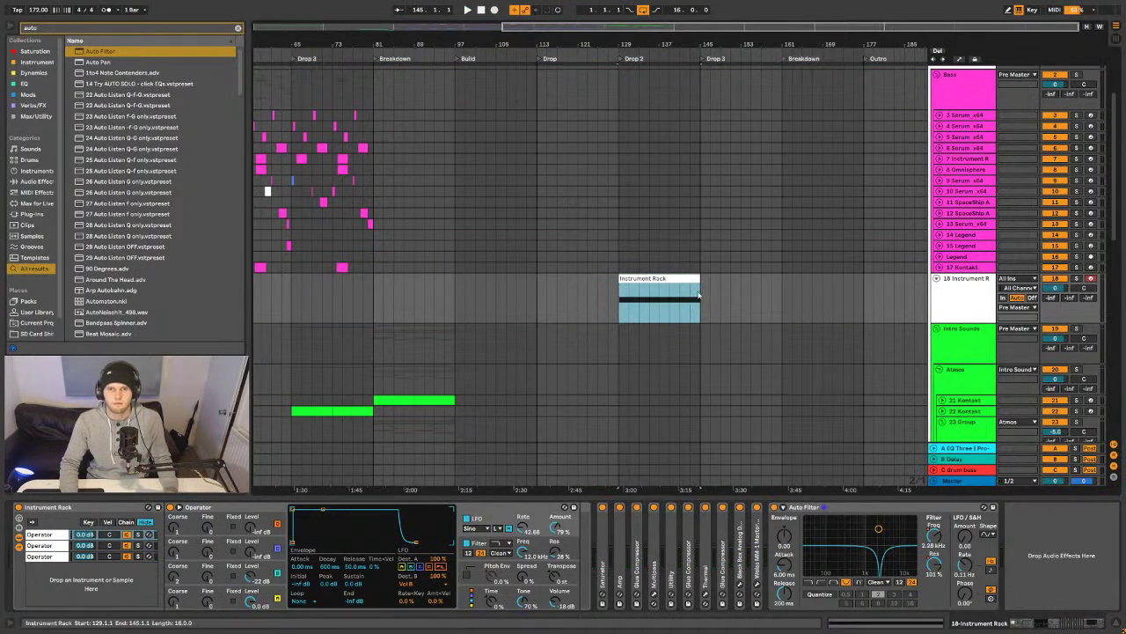
- Add a second Auto Filter in notch mode to the end of track 18's device chain
{"action": "left_click", "coordinate": [78, 50]}
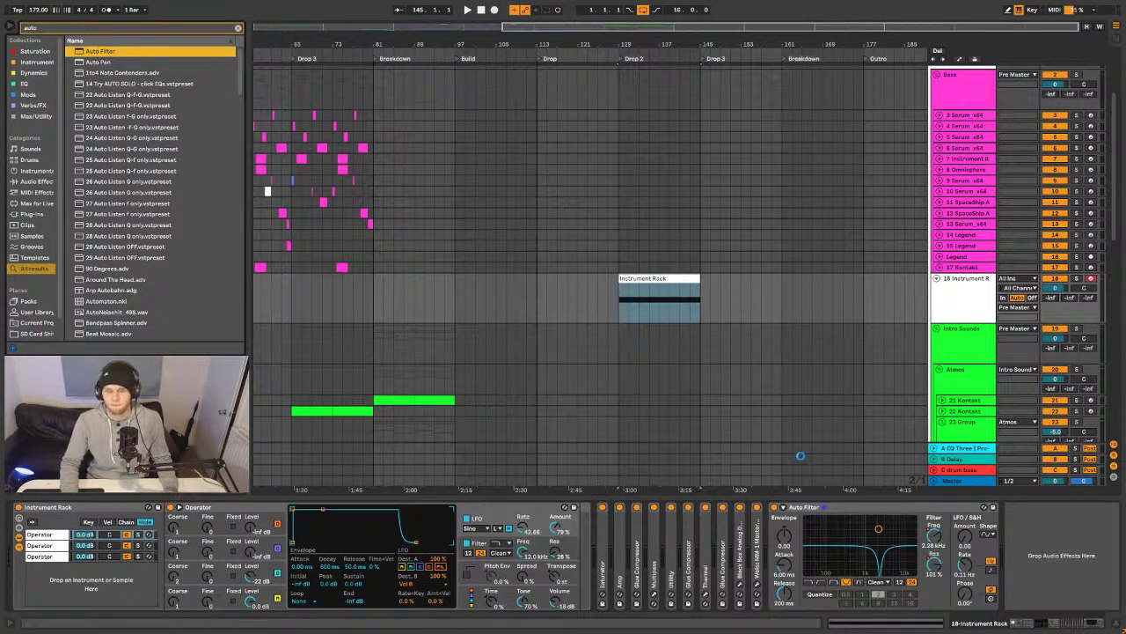
{"action": "key", "text": "Return"}
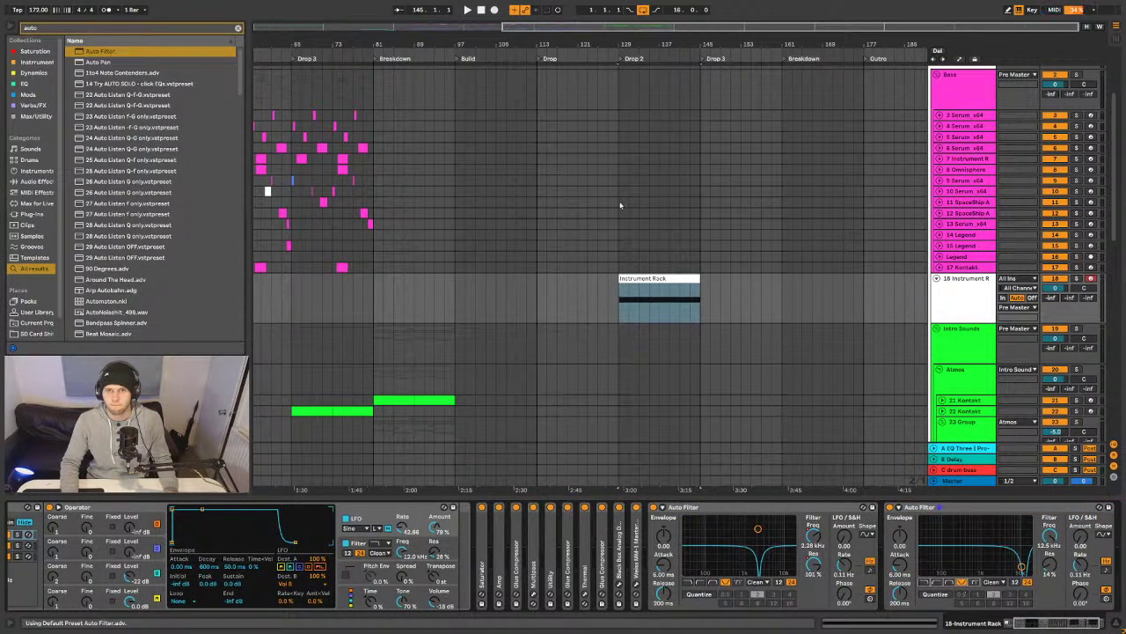
- Record the second Auto Filter's frequency and resonance moves over the Drop 2 clip and trim the clip's end back to bar 145
{"action": "key", "text": "F9"}
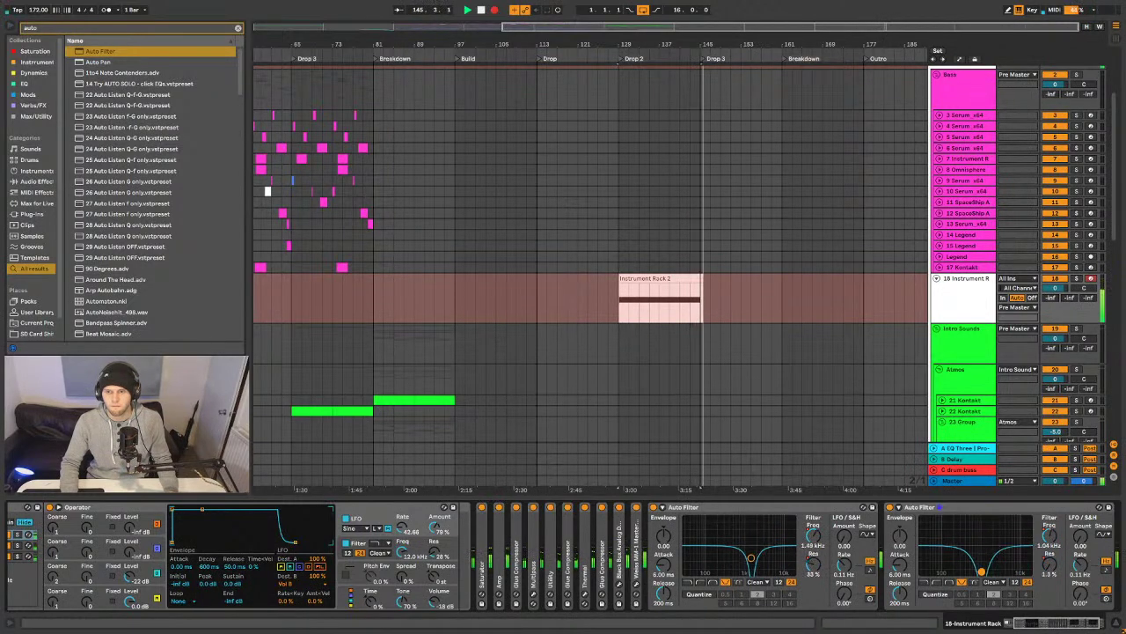
{"action": "key", "text": "space"}
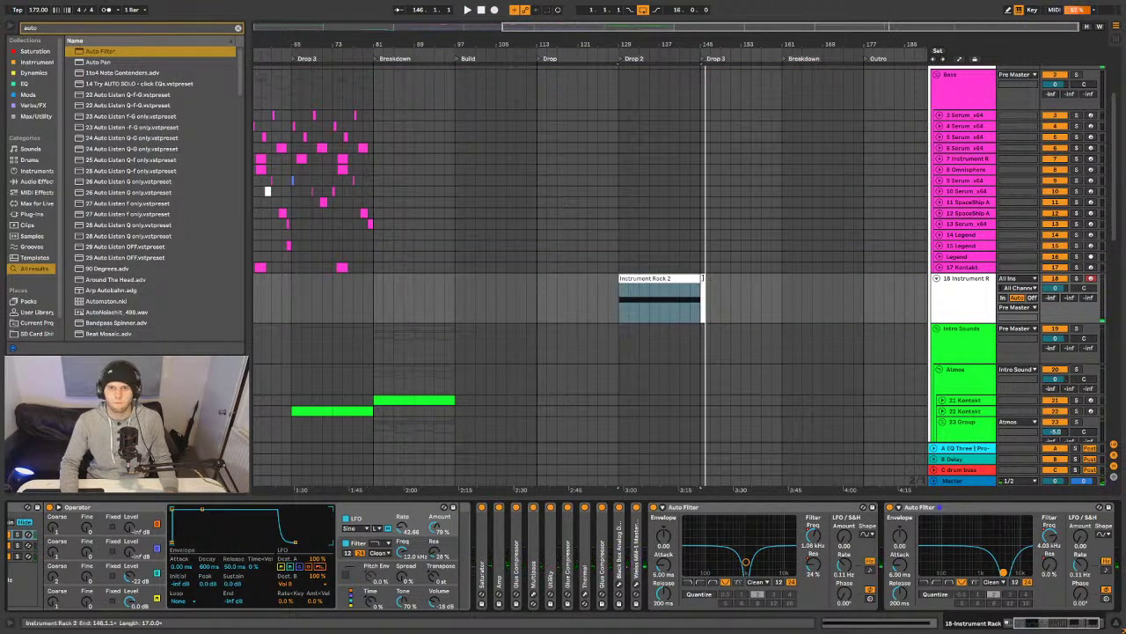
{"action": "left_click", "coordinate": [707, 280]}
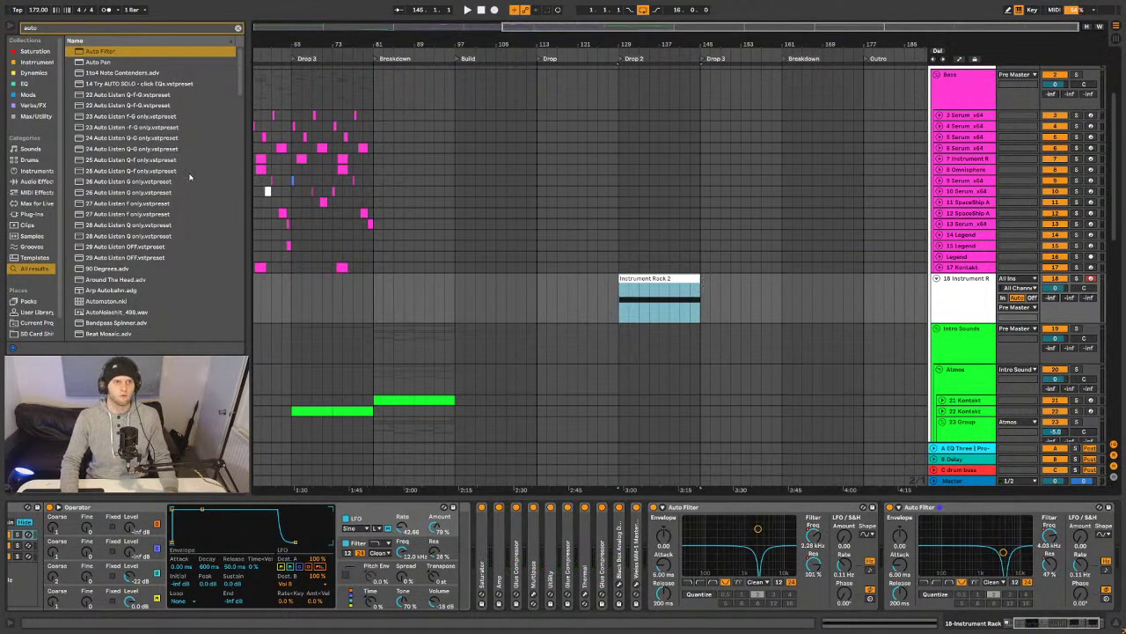
- Add a third Auto Filter at the end of the chain in Morph mode, with frequency 786 Hz and resonance 19%
{"action": "double_click", "coordinate": [95, 52]}
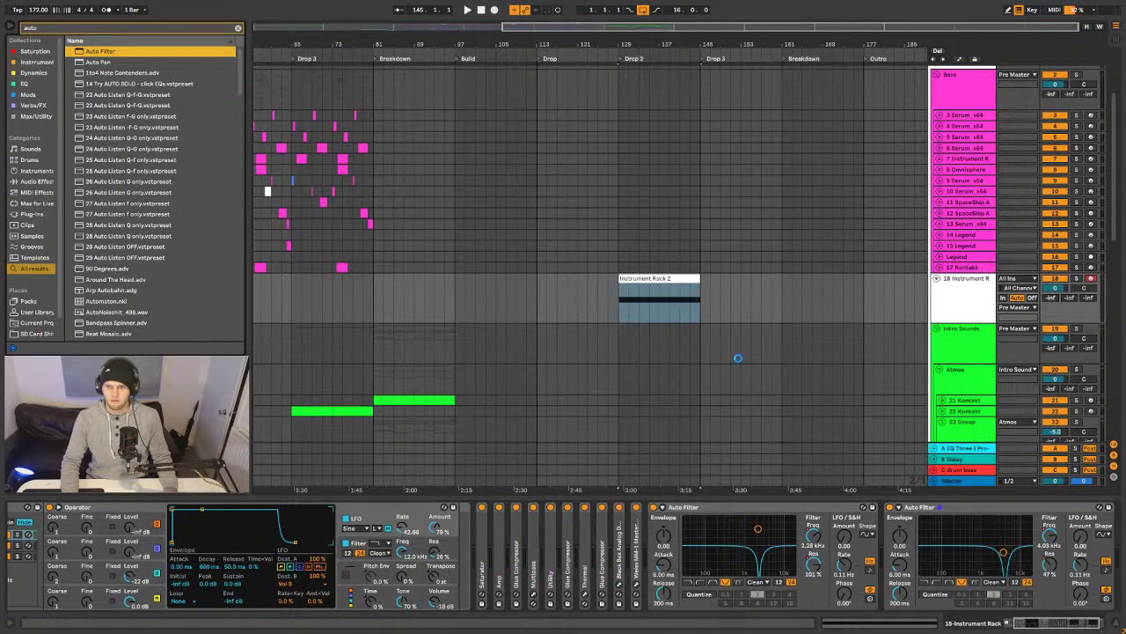
{"action": "left_click", "coordinate": [960, 583]}
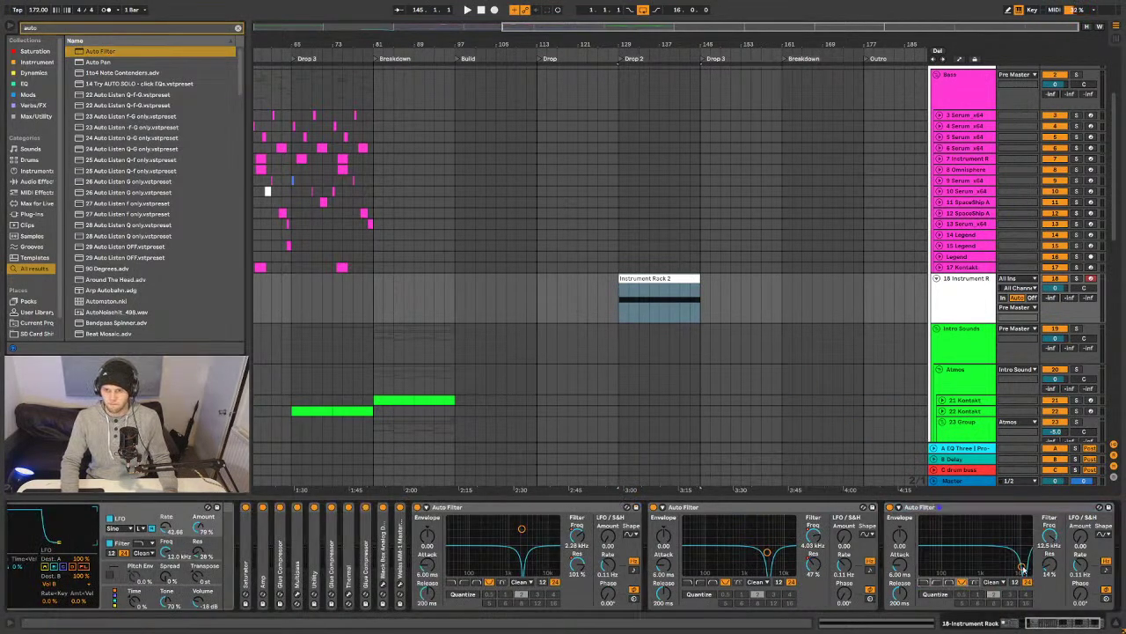
{"action": "left_click", "coordinate": [975, 584]}
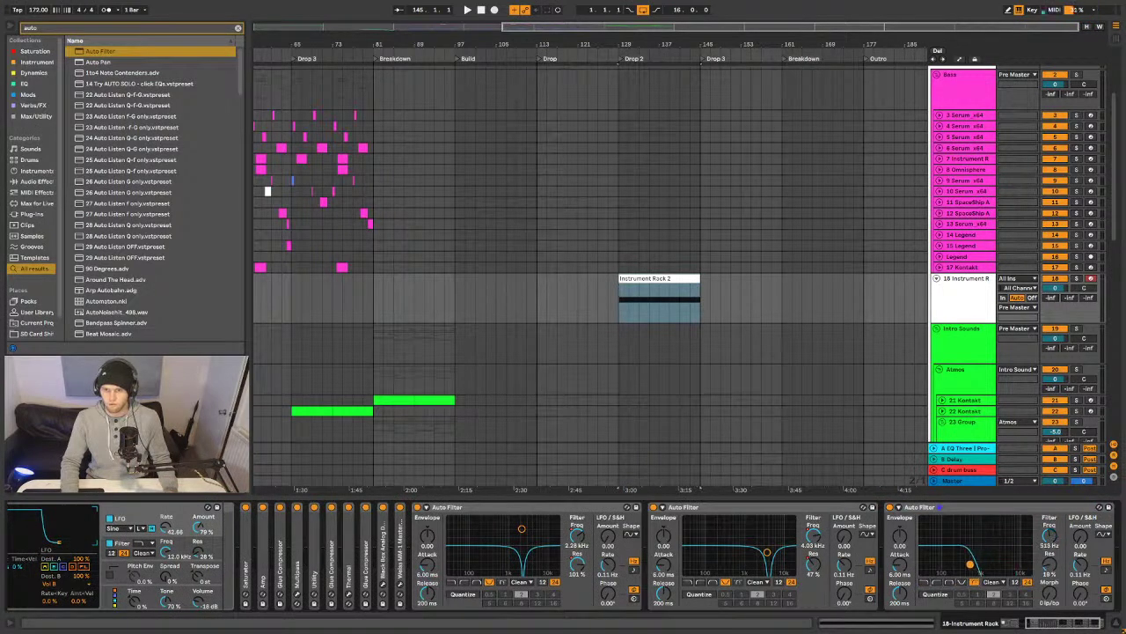
{"action": "mouse_move", "coordinate": [1054, 597]}
{"action": "left_mouse_down"}
{"action": "mouse_move", "coordinate": [1053, 576]}
{"action": "mouse_move", "coordinate": [1053, 595]}
{"action": "left_mouse_up"}
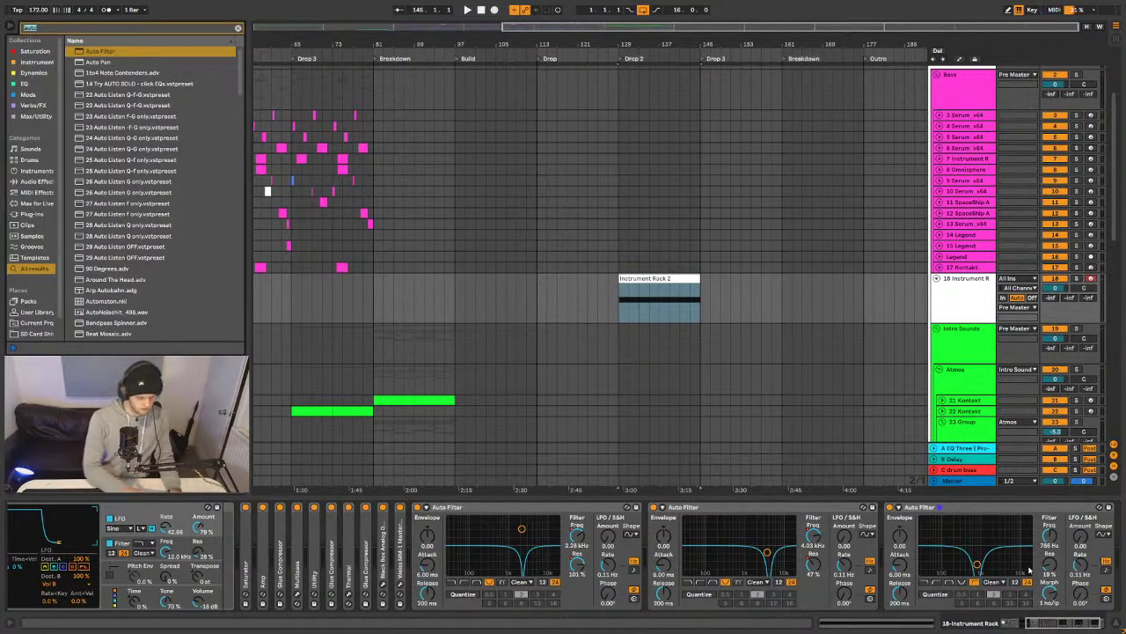
- Find the LFO device in the browser and add it after the third Auto Filter
{"action": "key", "text": "ctrl+f"}
{"action": "type", "text": "lfo"}
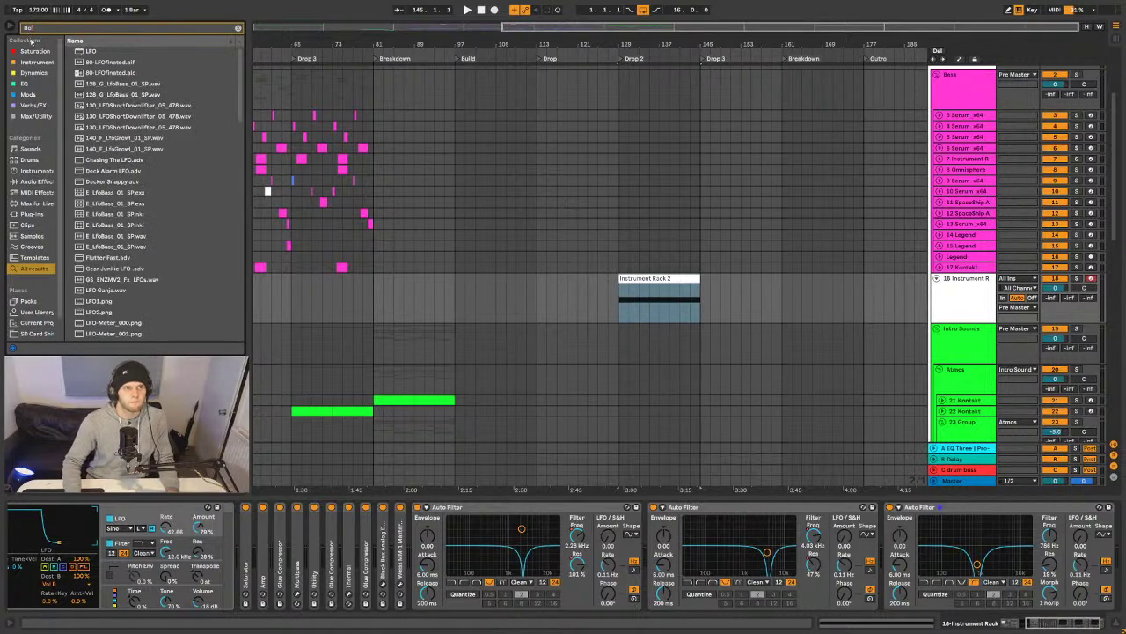
{"action": "left_click", "coordinate": [91, 51]}
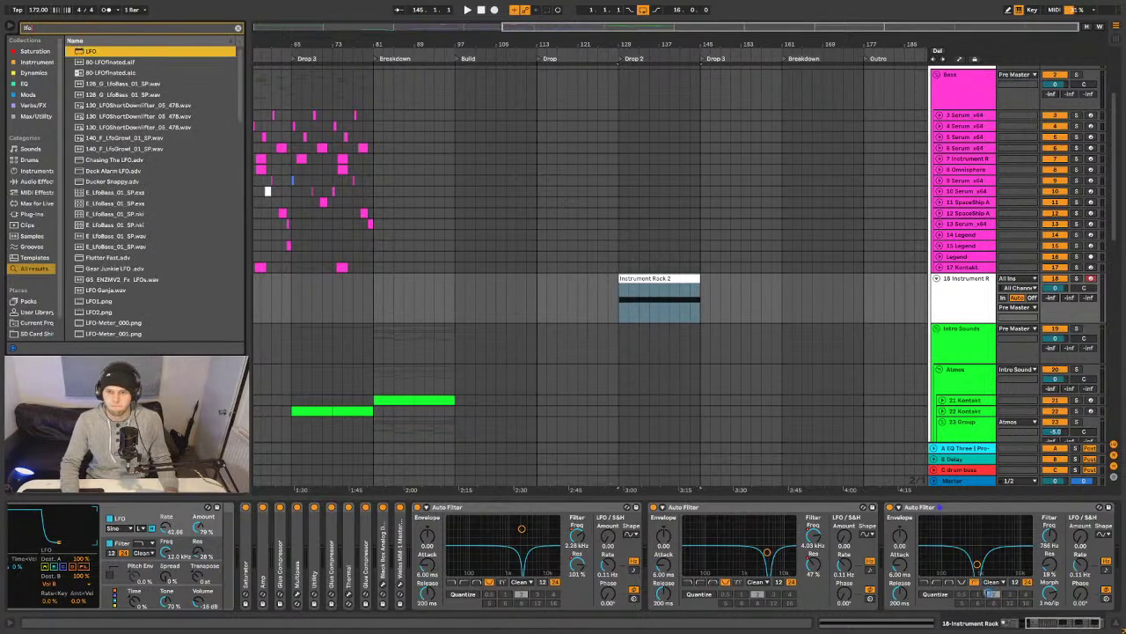
{"action": "left_click_drag", "start_coordinate": [1030, 570], "coordinate": [1027, 552]}
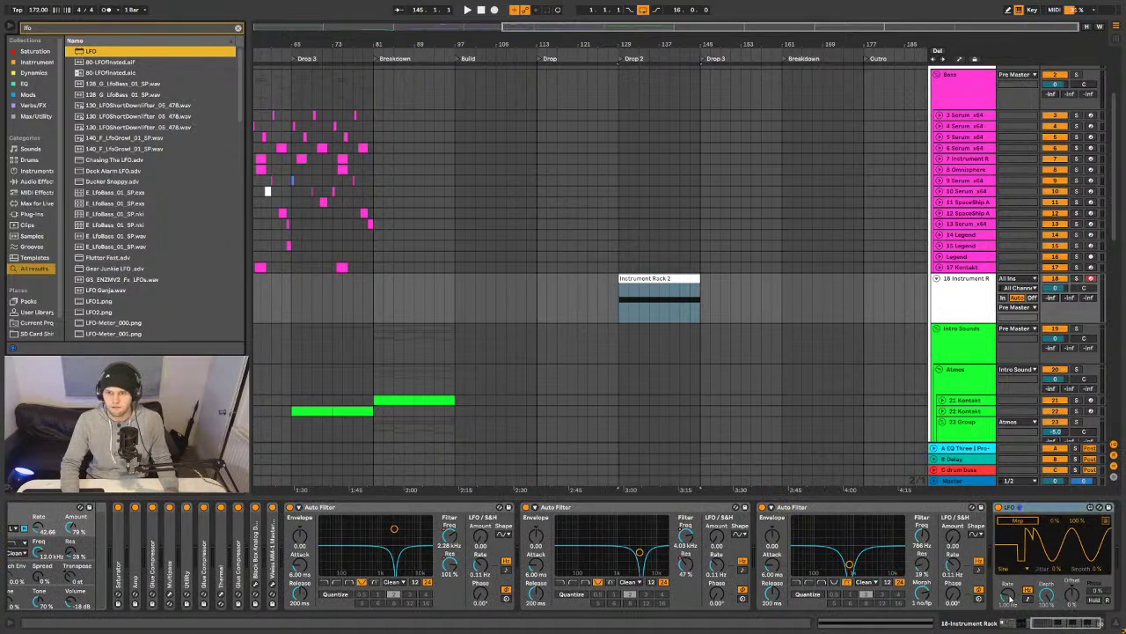
- Slow the LFO's rate, map it to the third Auto Filter's Morph control and play the Drop 2 clip to hear it
{"action": "left_click_drag", "start_coordinate": [1009, 597], "coordinate": [1009, 616]}
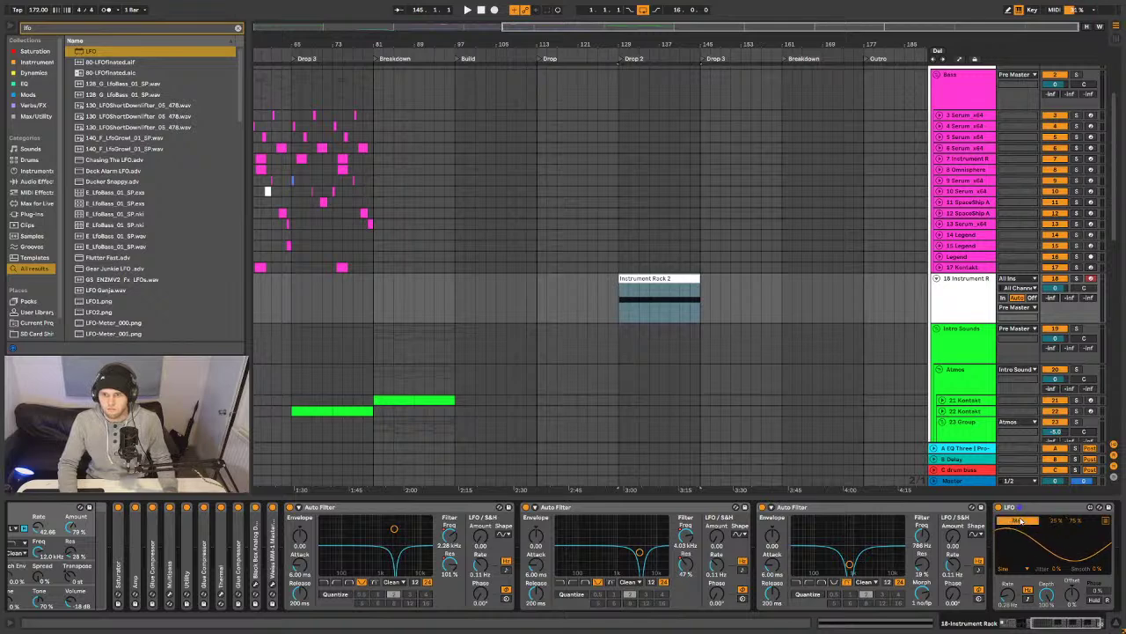
{"action": "left_click", "coordinate": [920, 593]}
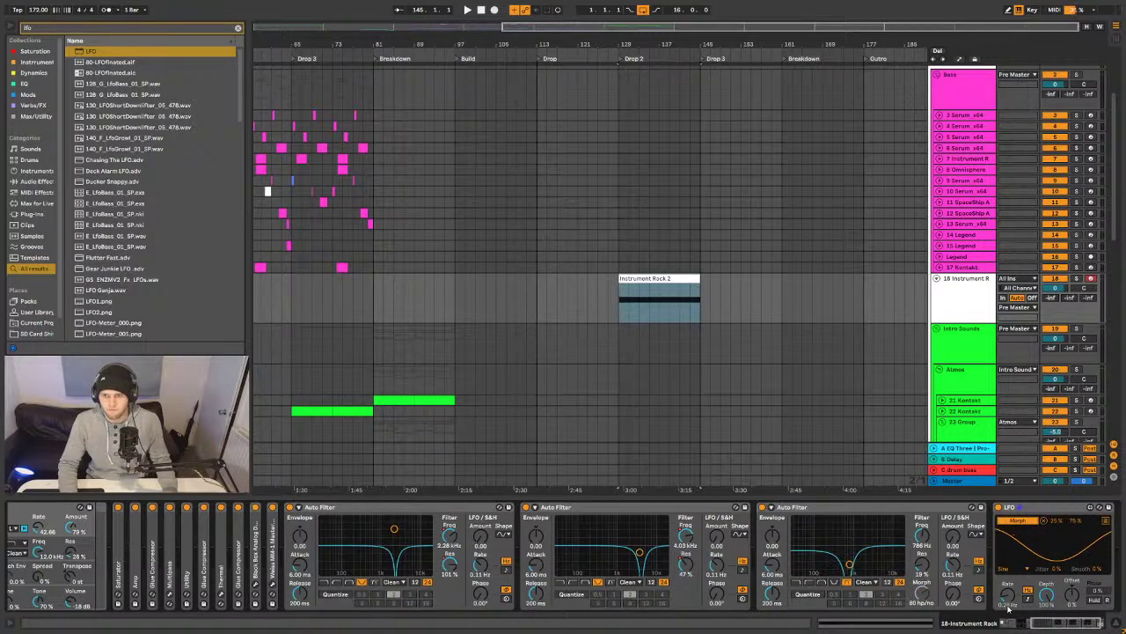
{"action": "key", "text": "space"}
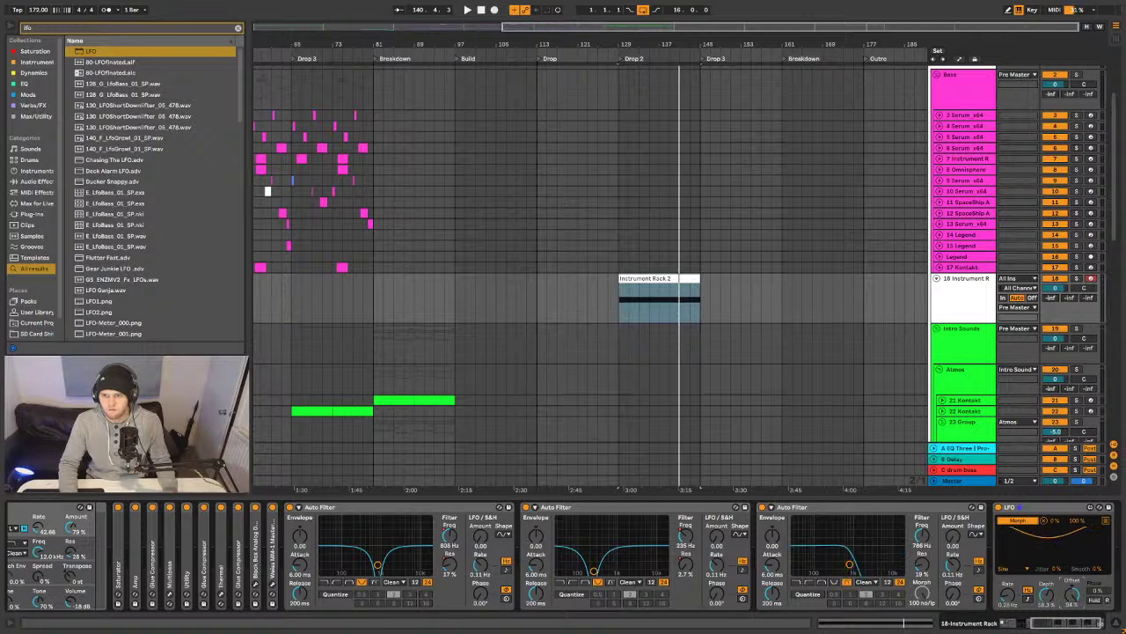
{"action": "key", "text": "space"}
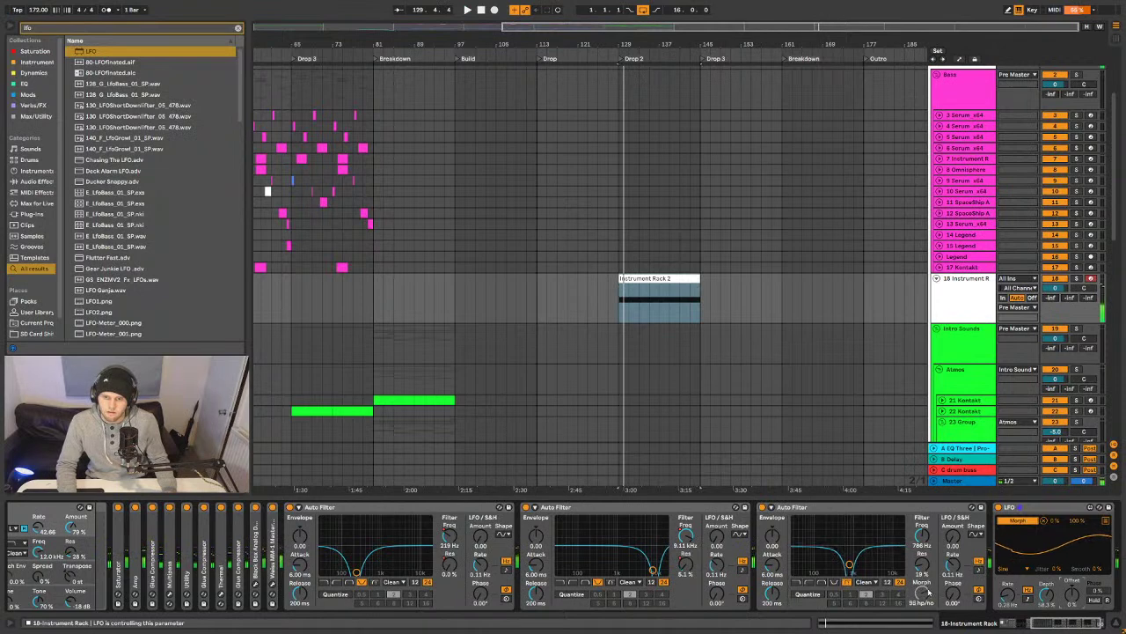
- Remove the LFO's Morph mapping and lower the third Auto Filter's Morph amount by hand
{"action": "right_click", "coordinate": [931, 591]}
{"action": "left_click", "coordinate": [1048, 526]}
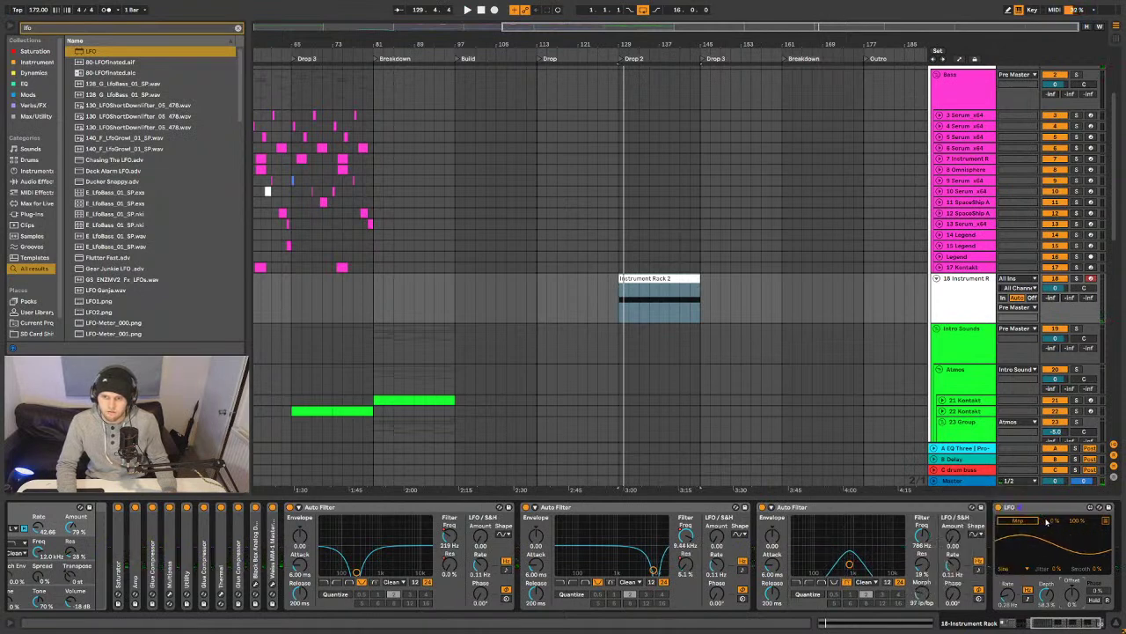
{"action": "left_click_drag", "start_coordinate": [929, 596], "coordinate": [929, 626]}
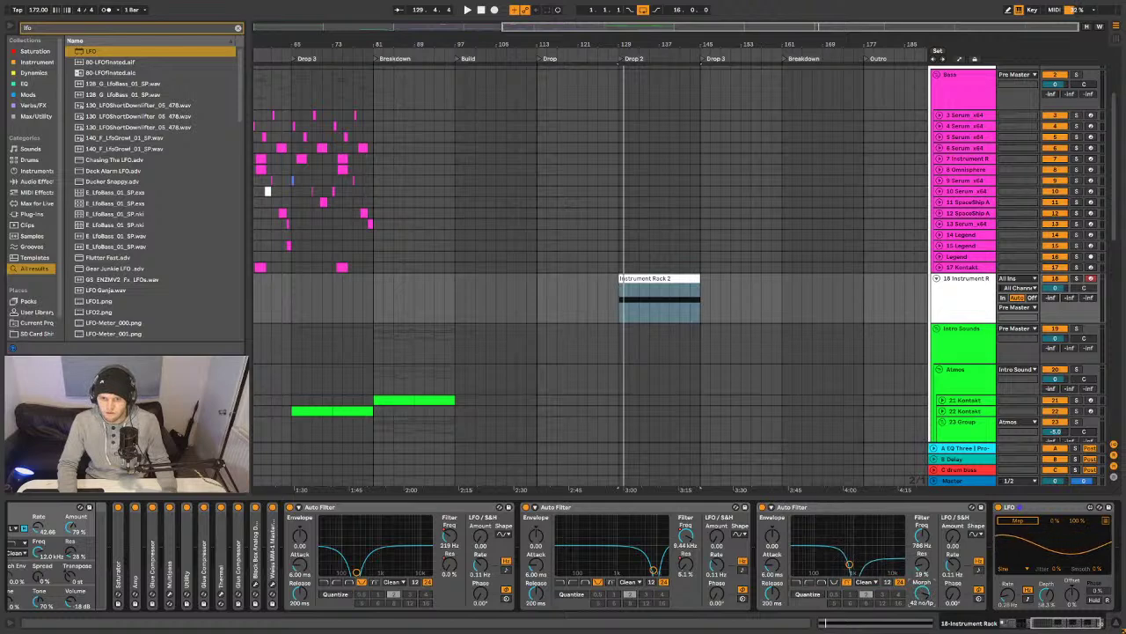
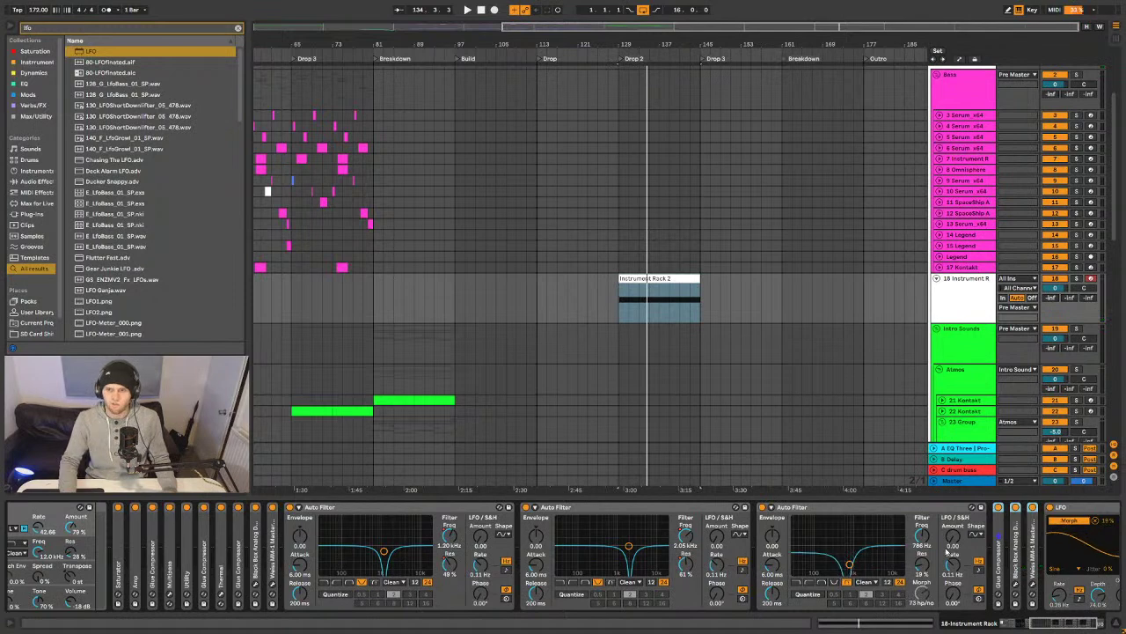
- Play the Drop 2 clip and open the Black Box HG-2 that follows the third Auto Filter
{"action": "key", "text": "space"}
{"action": "scroll", "coordinate": [905, 579], "scroll_direction": "right", "scroll_amount": 2}
{"action": "left_click", "coordinate": [906, 519]}
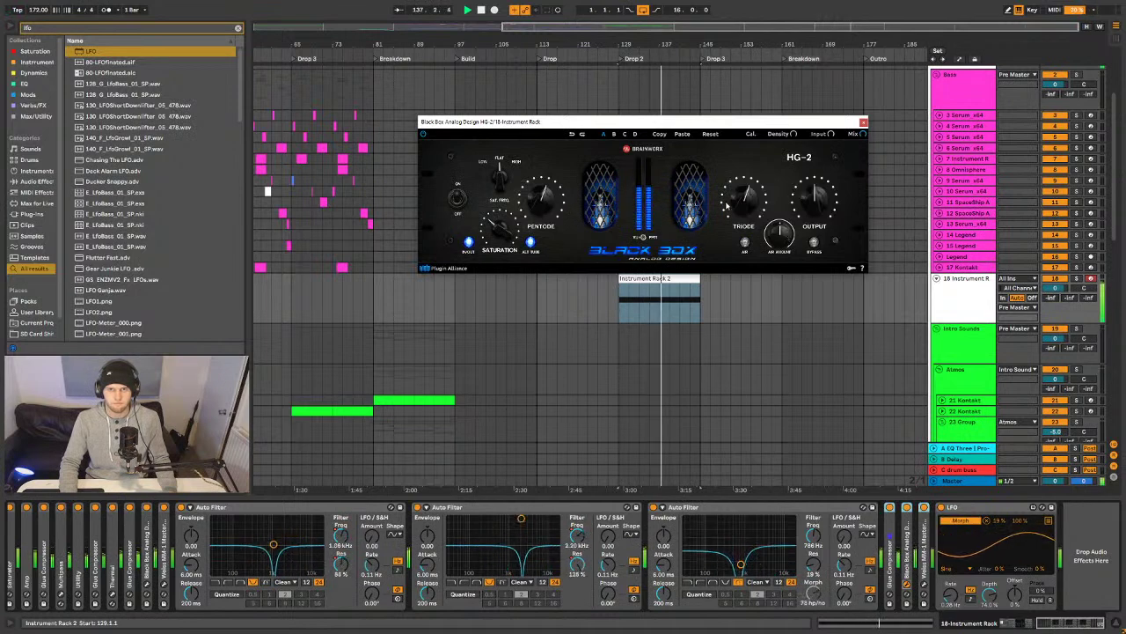
- Expand the Glue Compressor after the third Auto Filter, set its threshold to -40 dB and enable soft clipping
{"action": "left_click", "coordinate": [892, 557]}
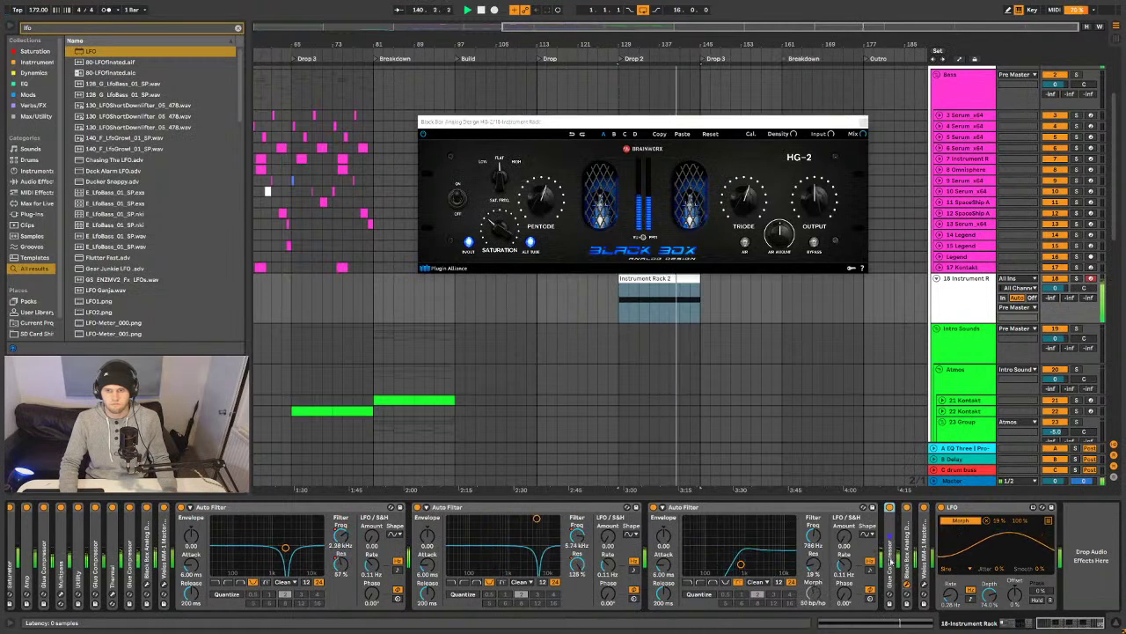
{"action": "double_click", "coordinate": [891, 567]}
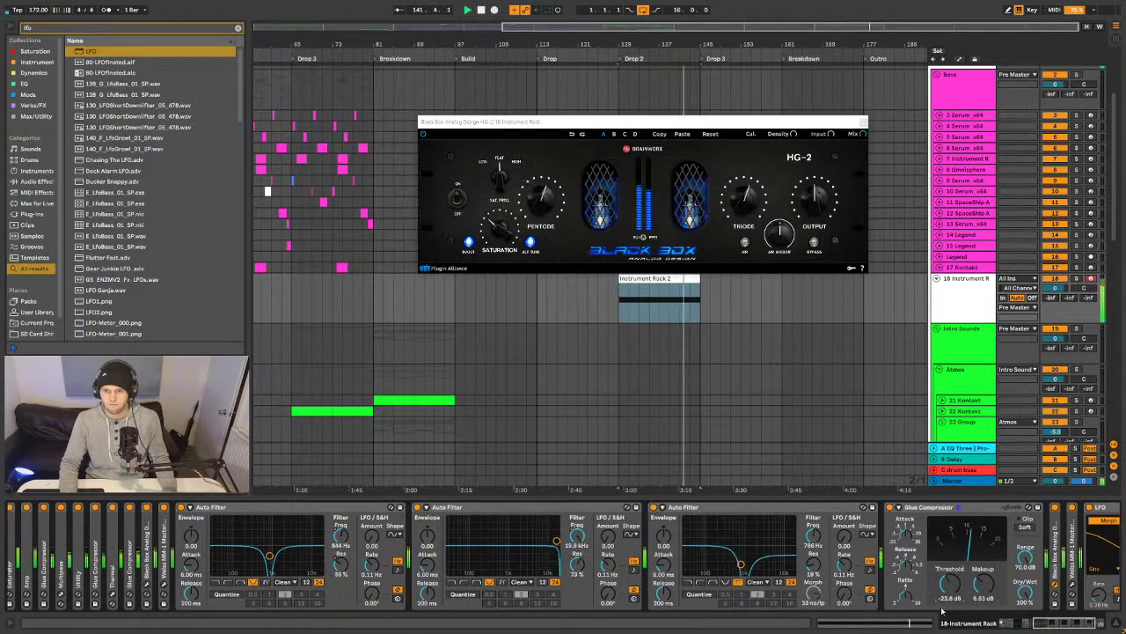
{"action": "left_click_drag", "start_coordinate": [949, 585], "coordinate": [949, 624]}
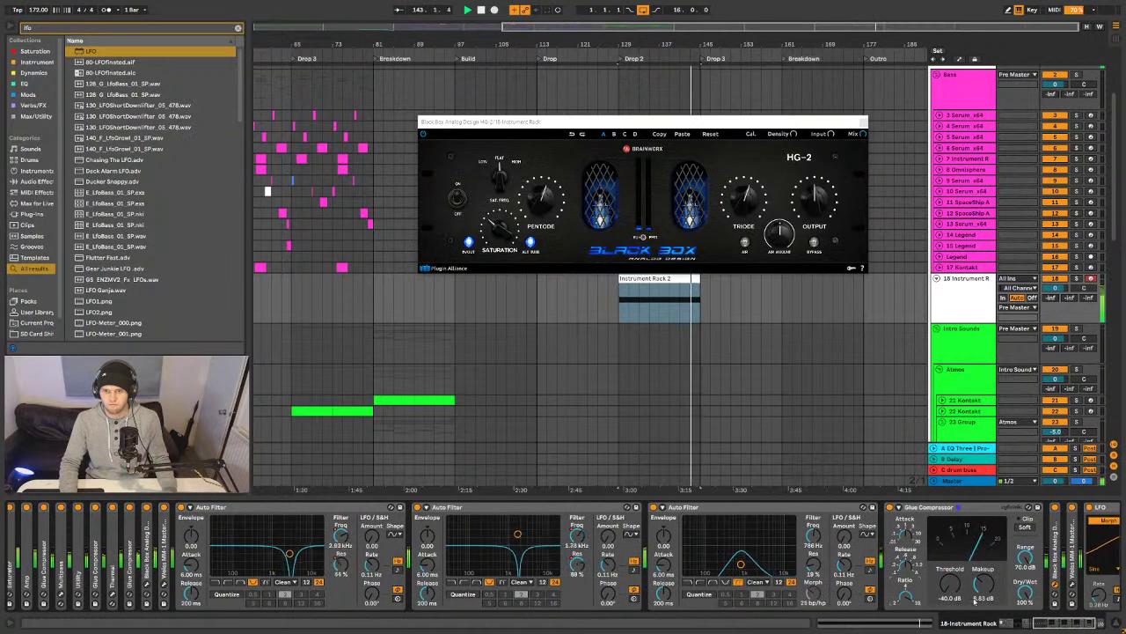
{"action": "left_click", "coordinate": [1024, 528]}
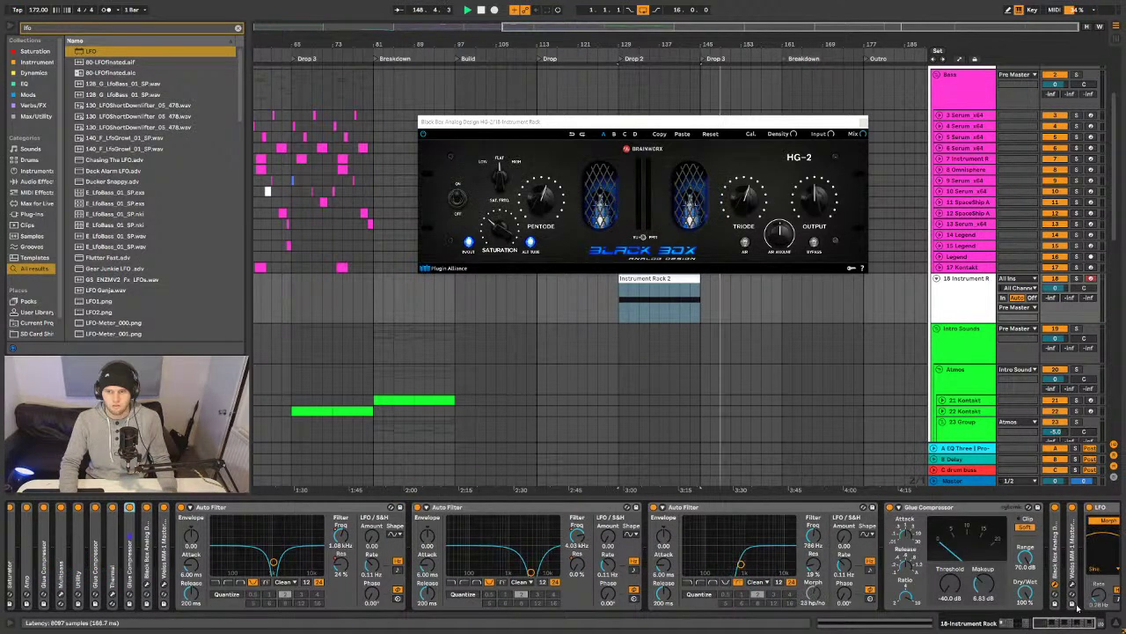
- Enable soft clipping on the Saturator and on the first Glue Compressor in the chain
{"action": "scroll", "coordinate": [1078, 605], "scroll_direction": "left", "scroll_amount": 10}
{"action": "double_click", "coordinate": [651, 506]}
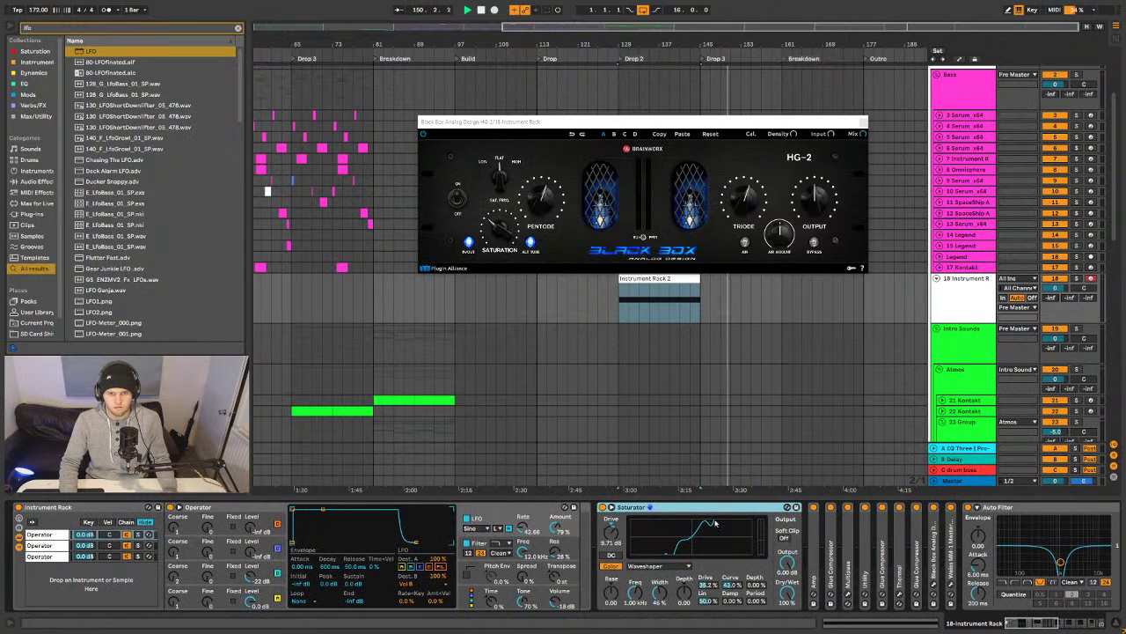
{"action": "left_click", "coordinate": [785, 537]}
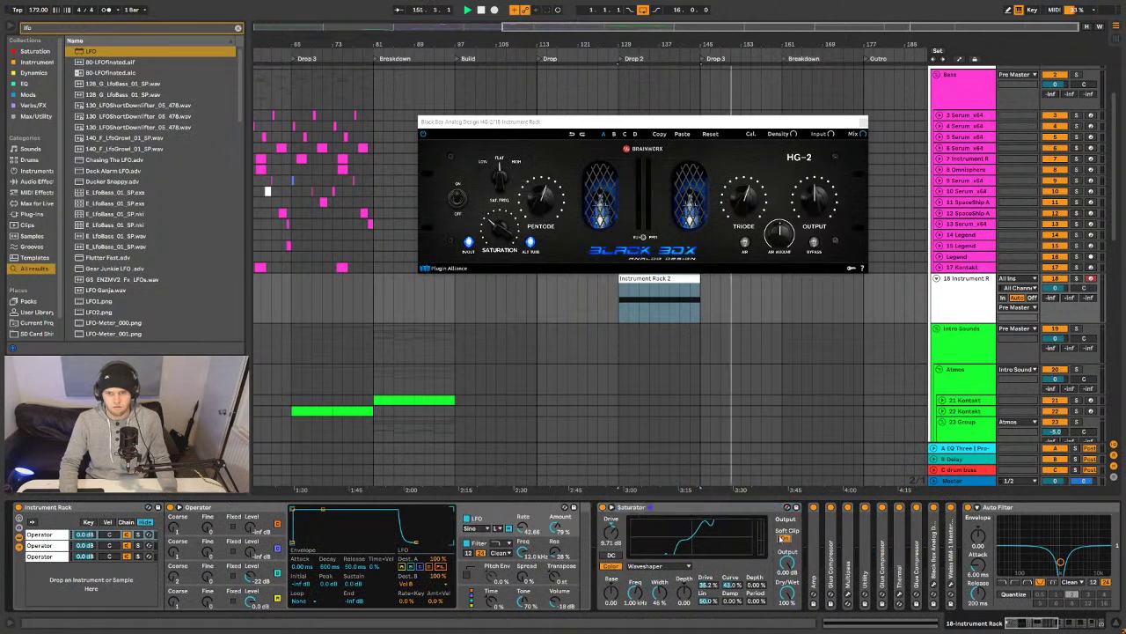
{"action": "double_click", "coordinate": [833, 561]}
{"action": "left_click", "coordinate": [968, 528]}
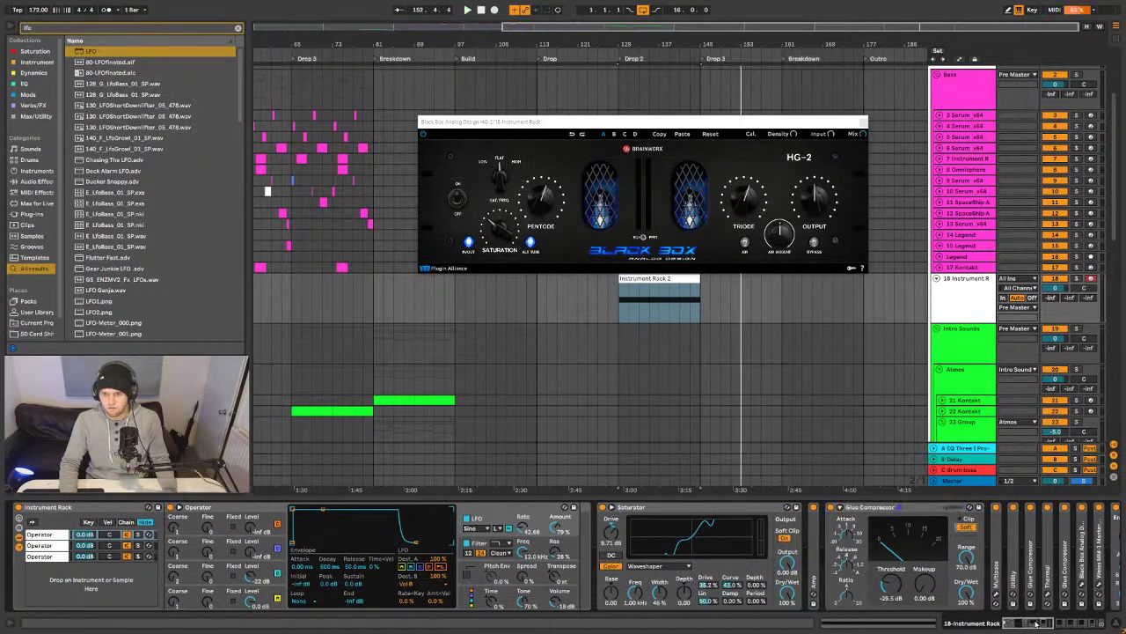
- Play the Drop 2 clip, raise the last Glue Compressor's makeup gain to 15.7 dB and close the Black Box window
{"action": "left_click_drag", "start_coordinate": [1036, 623], "coordinate": [1049, 623]}
{"action": "key", "text": "space"}
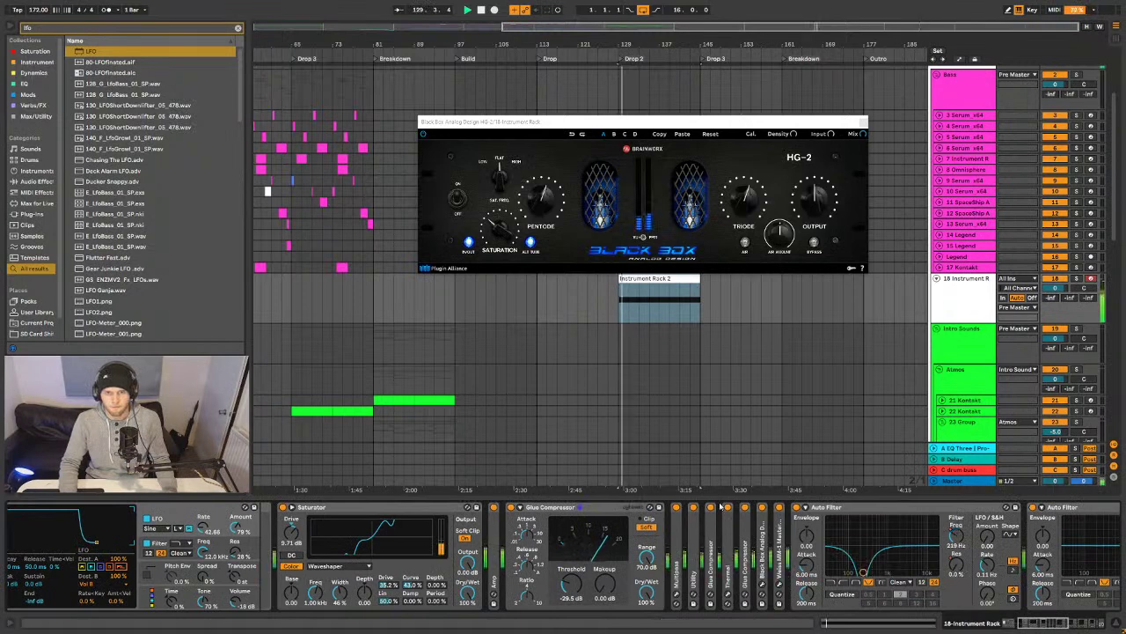
{"action": "left_click_drag", "start_coordinate": [1022, 622], "coordinate": [1008, 623]}
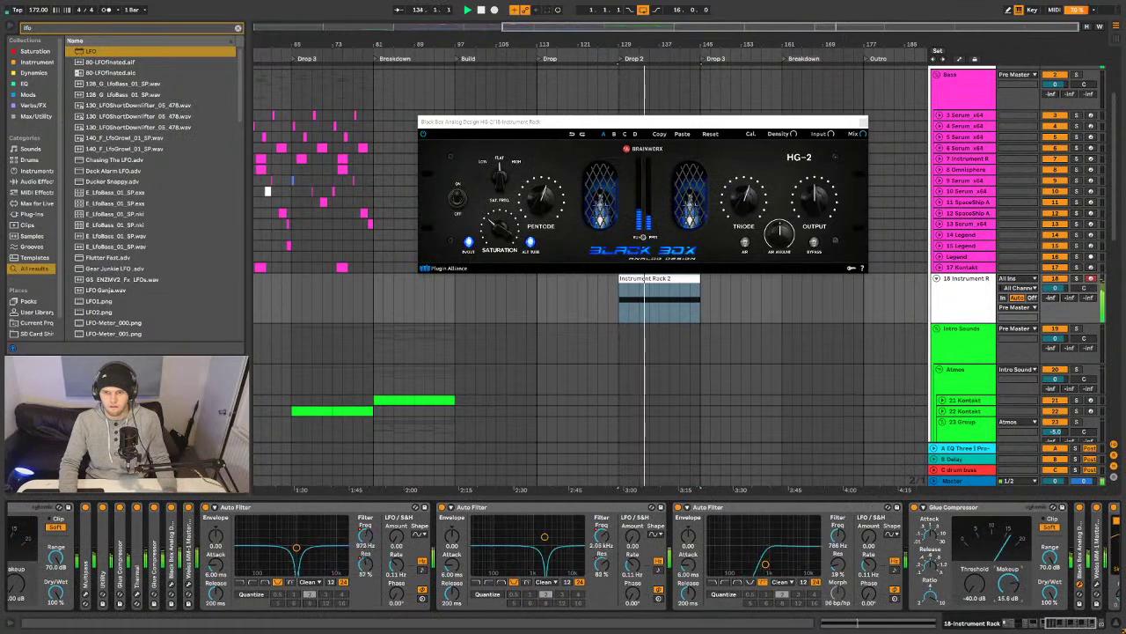
{"action": "left_click_drag", "start_coordinate": [1054, 627], "coordinate": [1067, 627]}
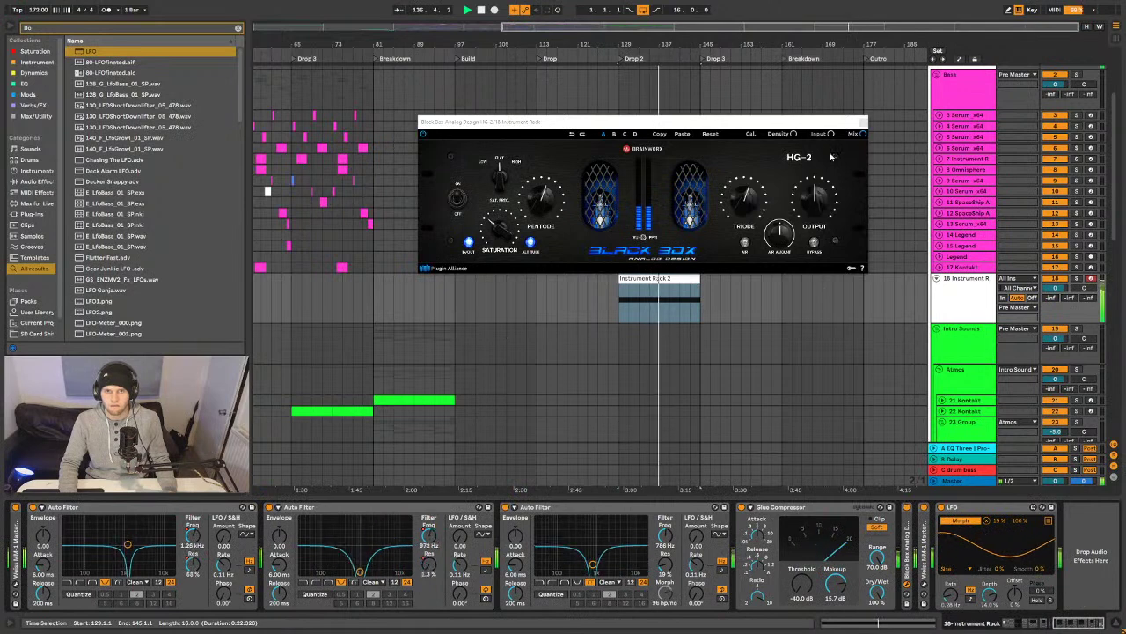
{"action": "left_click", "coordinate": [864, 122]}
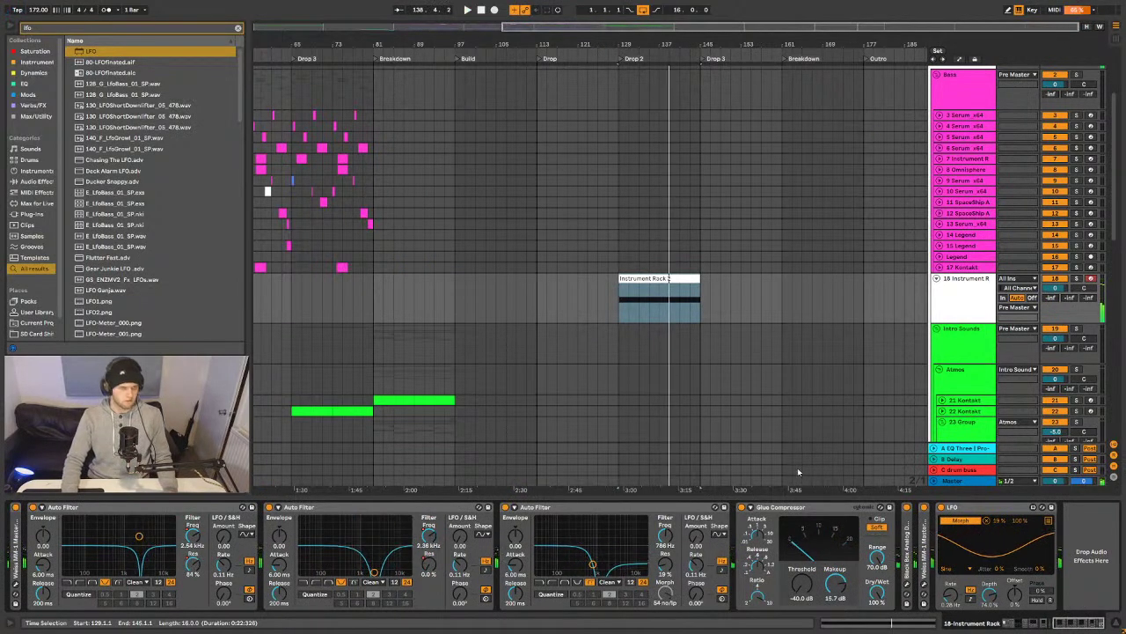
{"action": "key", "text": "BackSpace"}
{"action": "key", "text": "BackSpace"}
{"action": "key", "text": "BackSpace"}
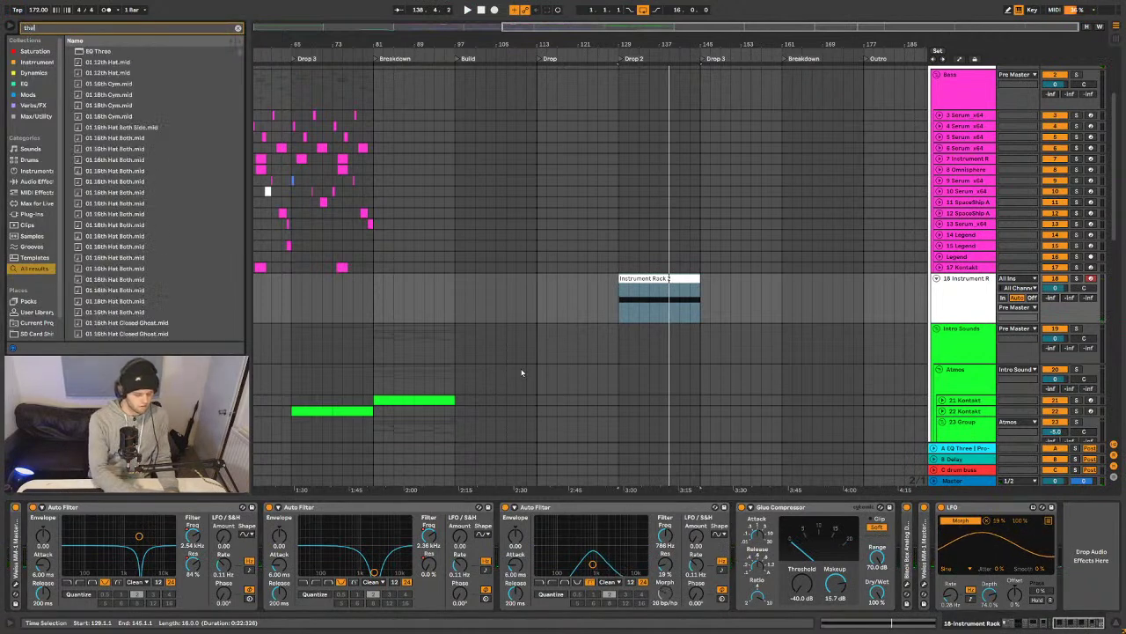
{"action": "type", "text": "thermal"}
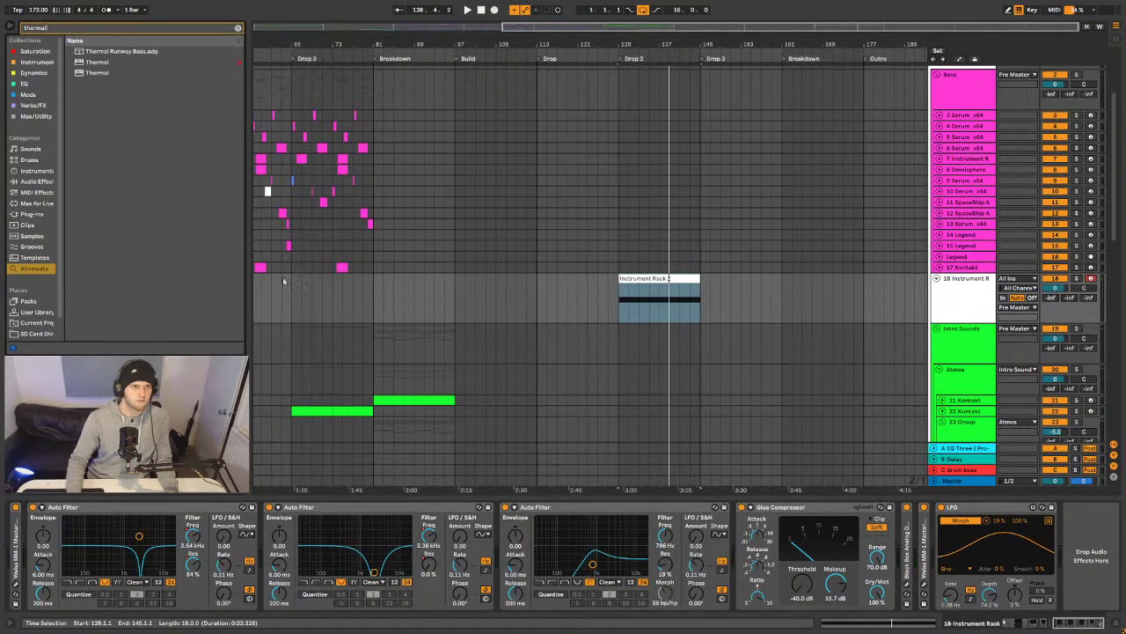
{"action": "left_click", "coordinate": [90, 62]}
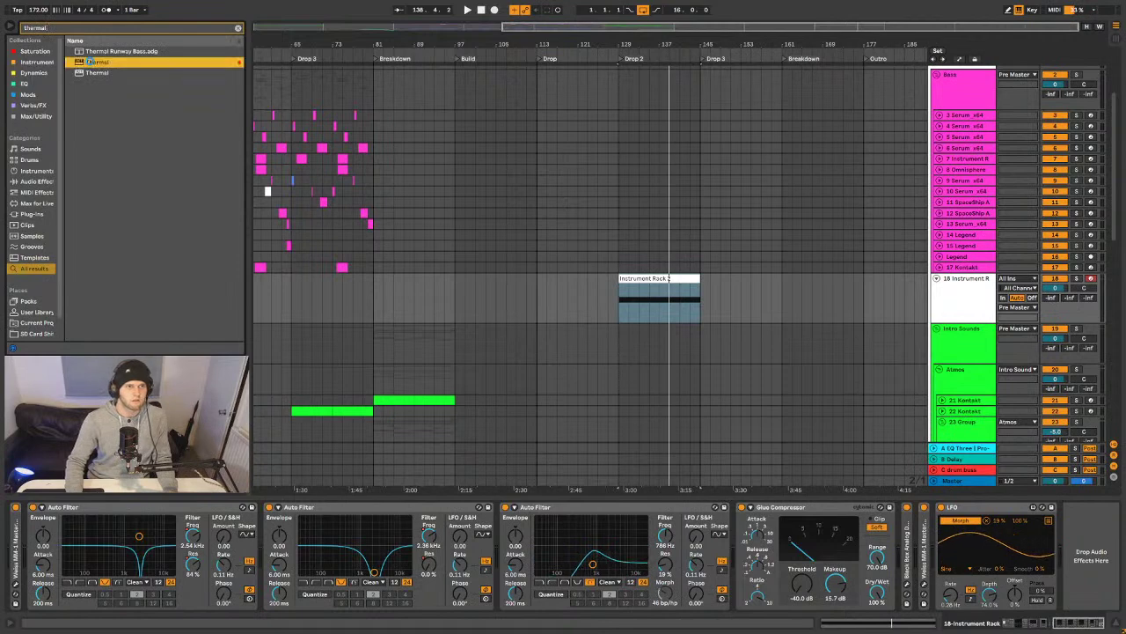
{"action": "double_click", "coordinate": [90, 63]}
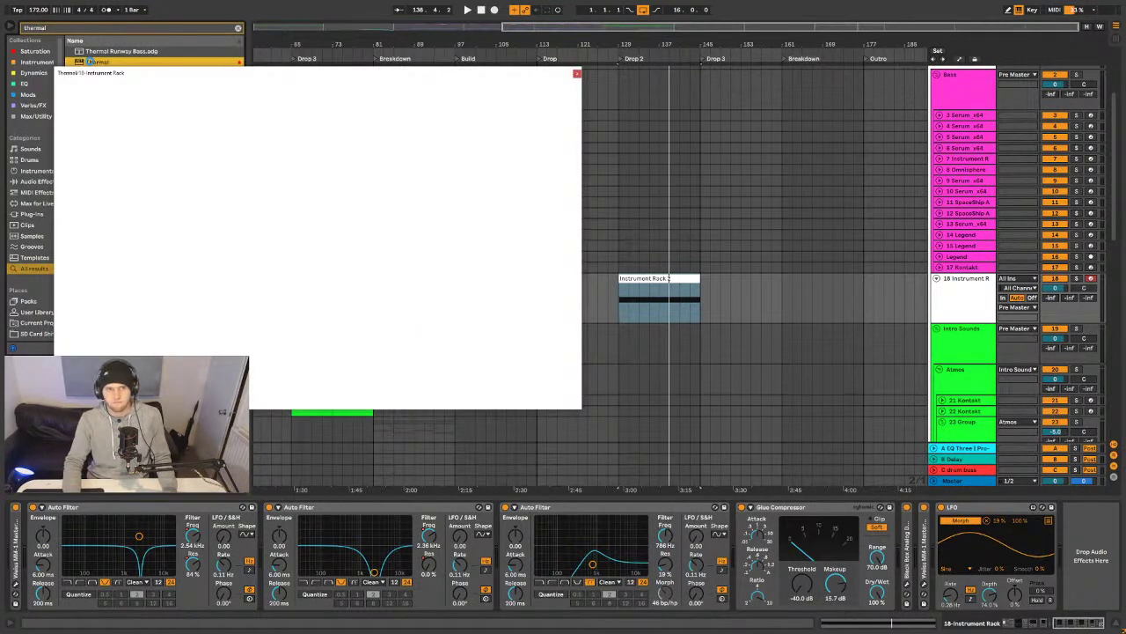
{"action": "left_click_drag", "start_coordinate": [374, 71], "coordinate": [457, 67]}
{"action": "key", "text": "ctrl+f"}
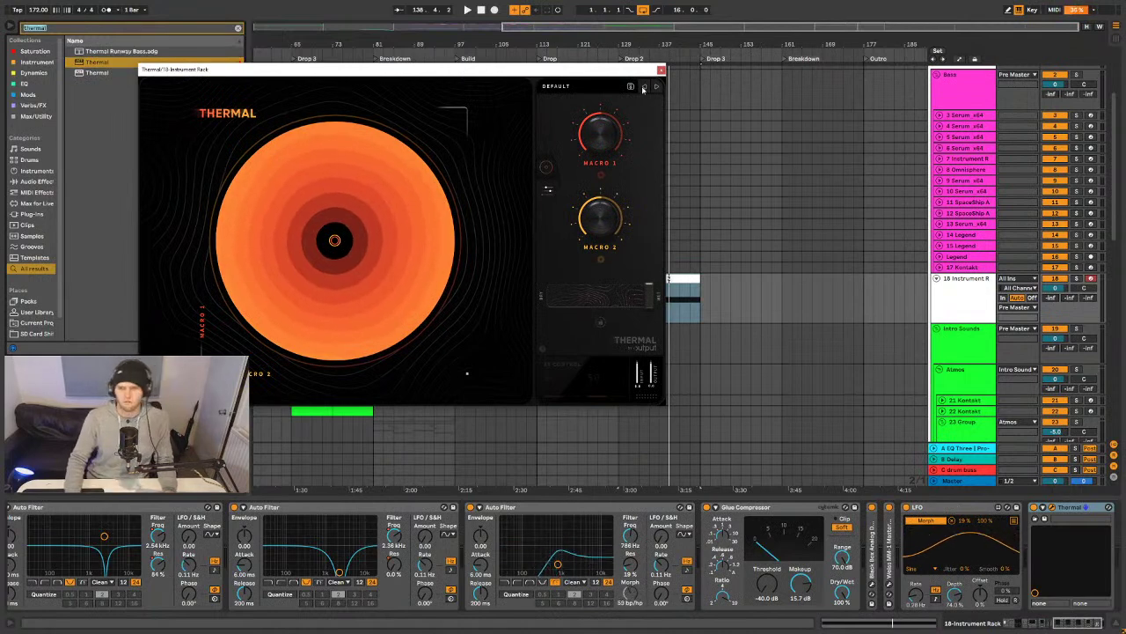
{"action": "left_click", "coordinate": [1094, 507]}
{"action": "left_click", "coordinate": [1093, 508]}
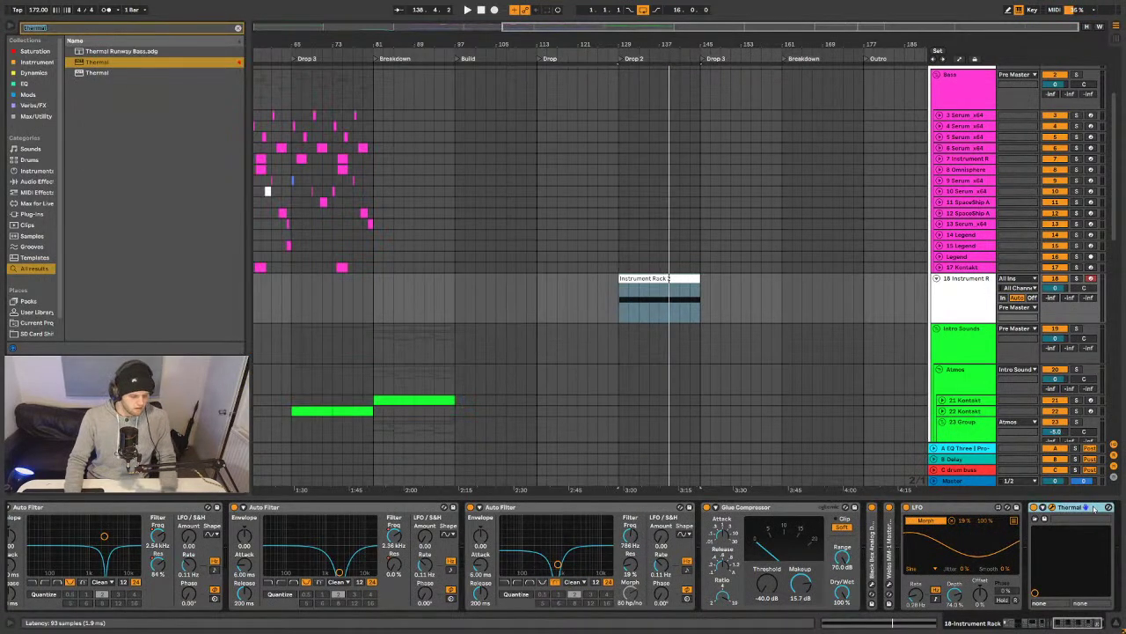
{"action": "key", "text": "Delete"}
- Search the browser for "texture" and add the Texture plug-in to the end of the bass track's device chain
{"action": "key", "text": "ctrl+f"}
{"action": "type", "text": "text"}
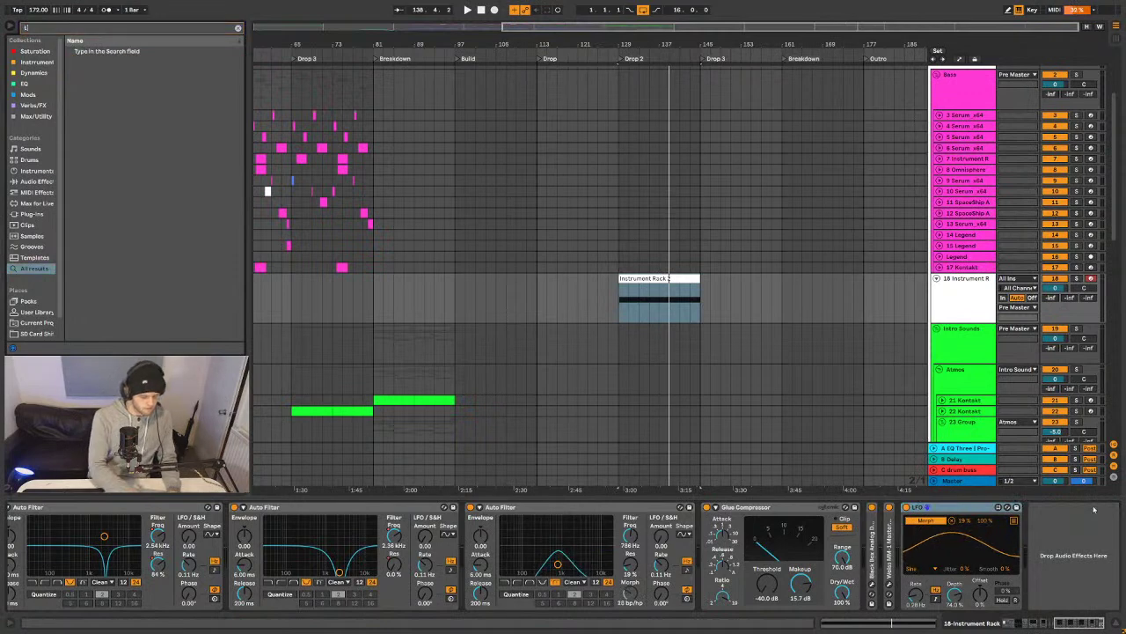
{"action": "type", "text": "ure"}
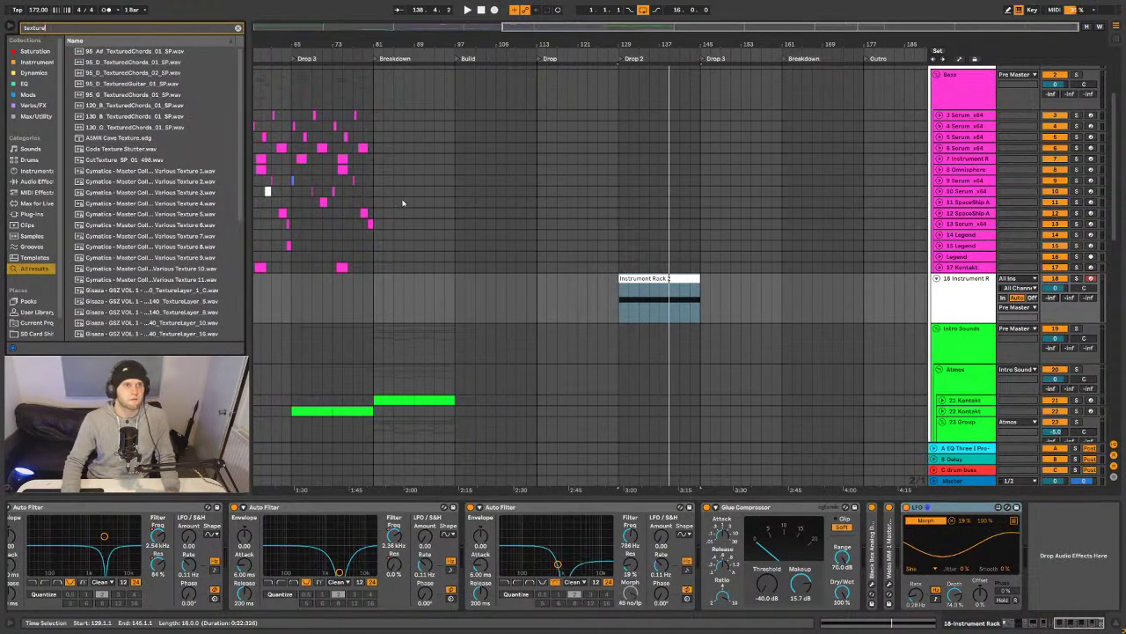
{"action": "left_click_drag", "start_coordinate": [246, 138], "coordinate": [234, 346]}
{"action": "double_click", "coordinate": [106, 324]}
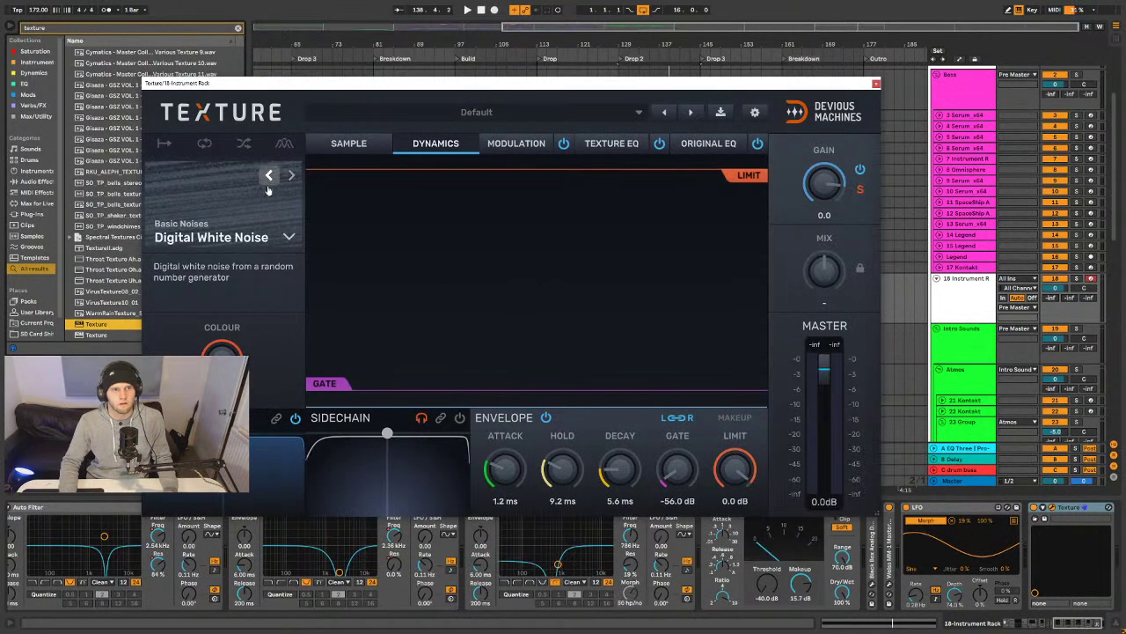
- Set Texture's noise source to Gritty from the Synth FX 3 sounds
{"action": "left_click", "coordinate": [254, 238]}
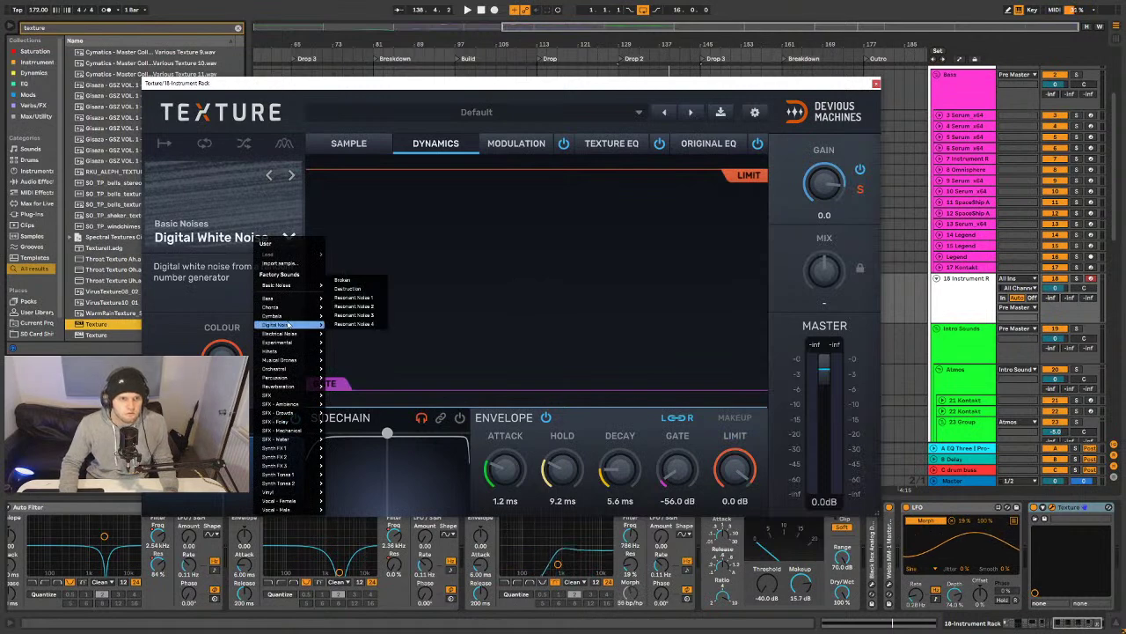
{"action": "mouse_move", "coordinate": [276, 458]}
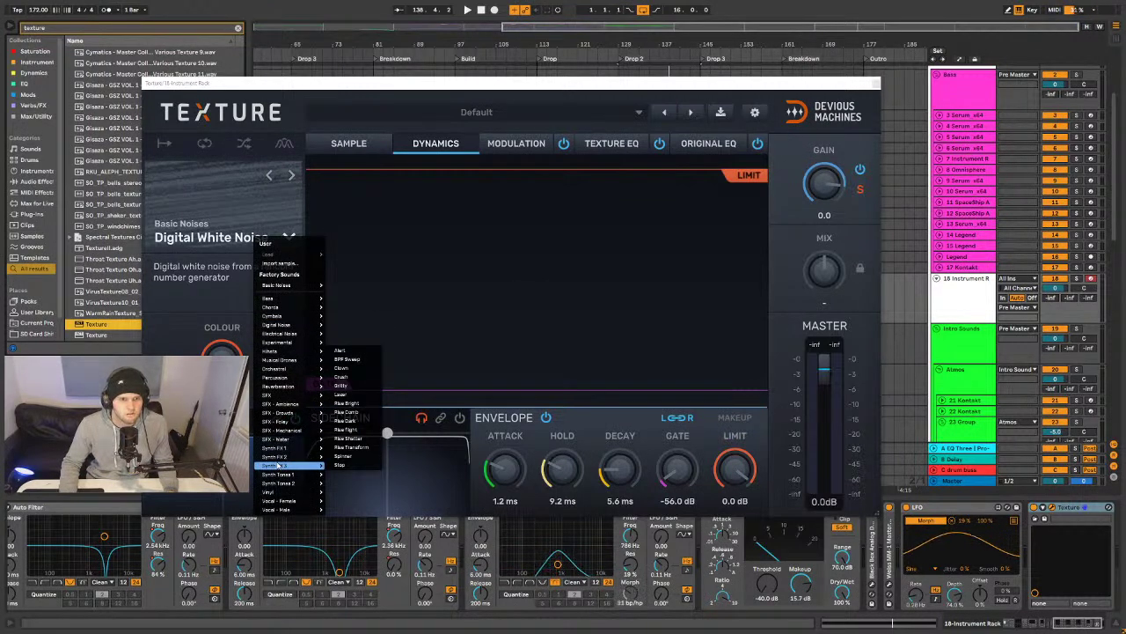
{"action": "left_click", "coordinate": [342, 386]}
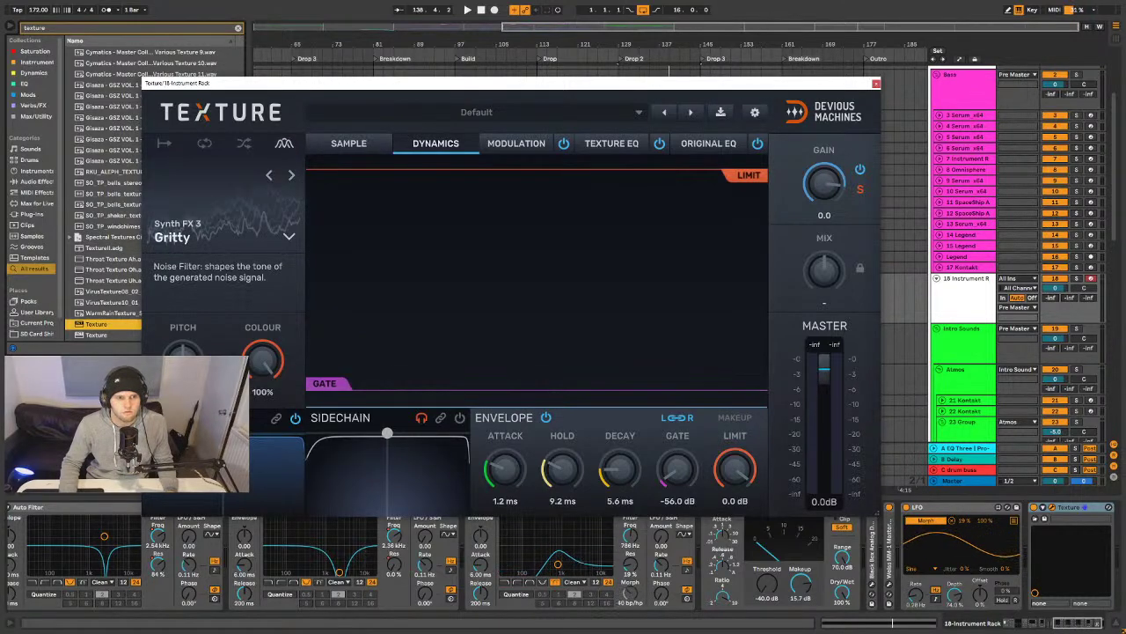
- Play the Drop 2 clip, set Texture's gain to -20.8 and its gate to -23.4 dB, and close its window
{"action": "key", "text": "space"}
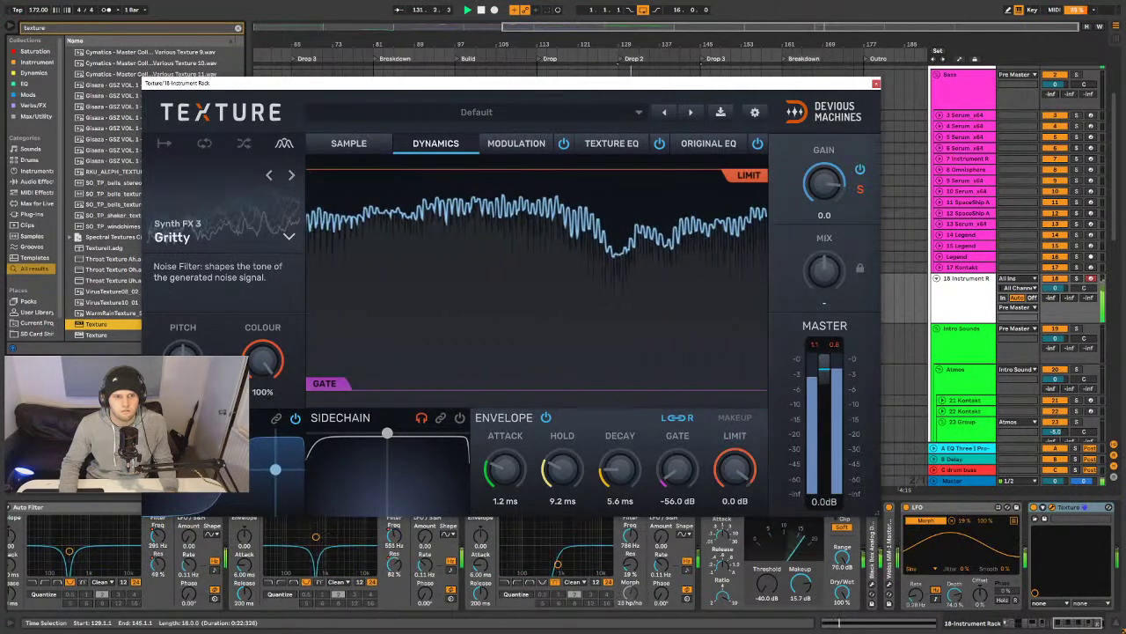
{"action": "left_click_drag", "start_coordinate": [824, 182], "coordinate": [754, 199]}
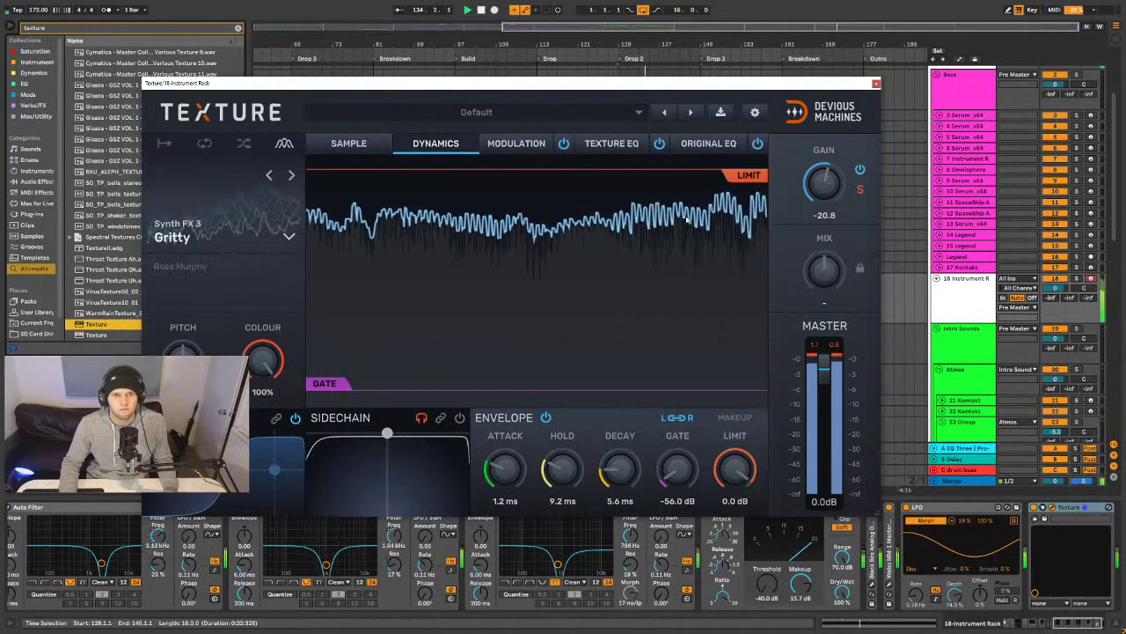
{"action": "left_click_drag", "start_coordinate": [324, 384], "coordinate": [360, 256]}
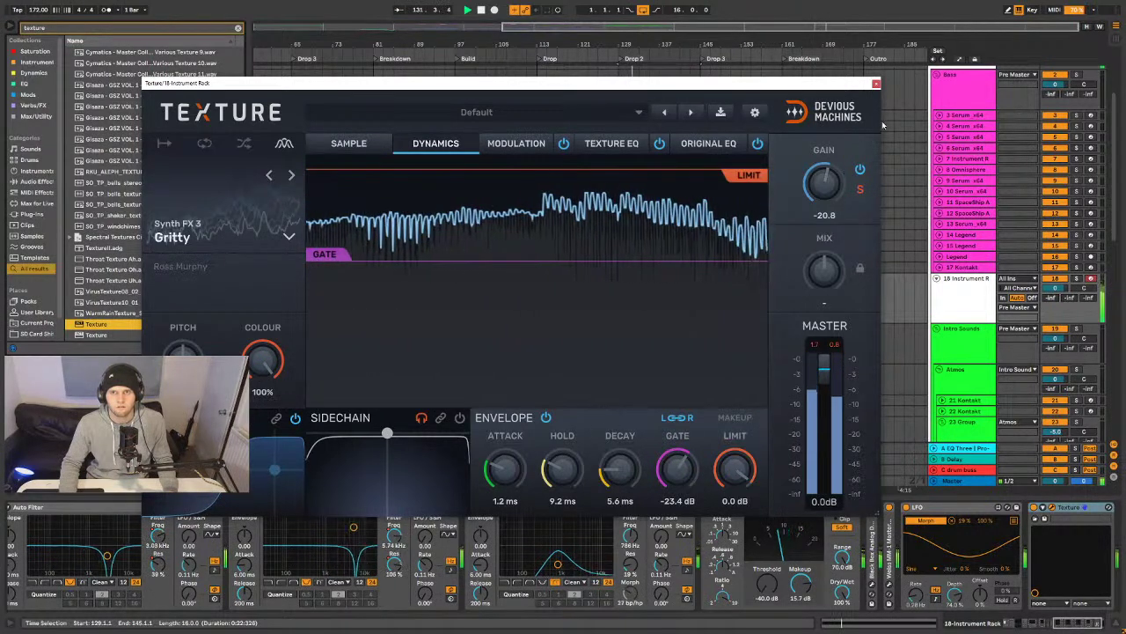
{"action": "left_click", "coordinate": [1038, 518]}
{"action": "key", "text": "space"}
{"action": "key", "text": "ctrl+f"}
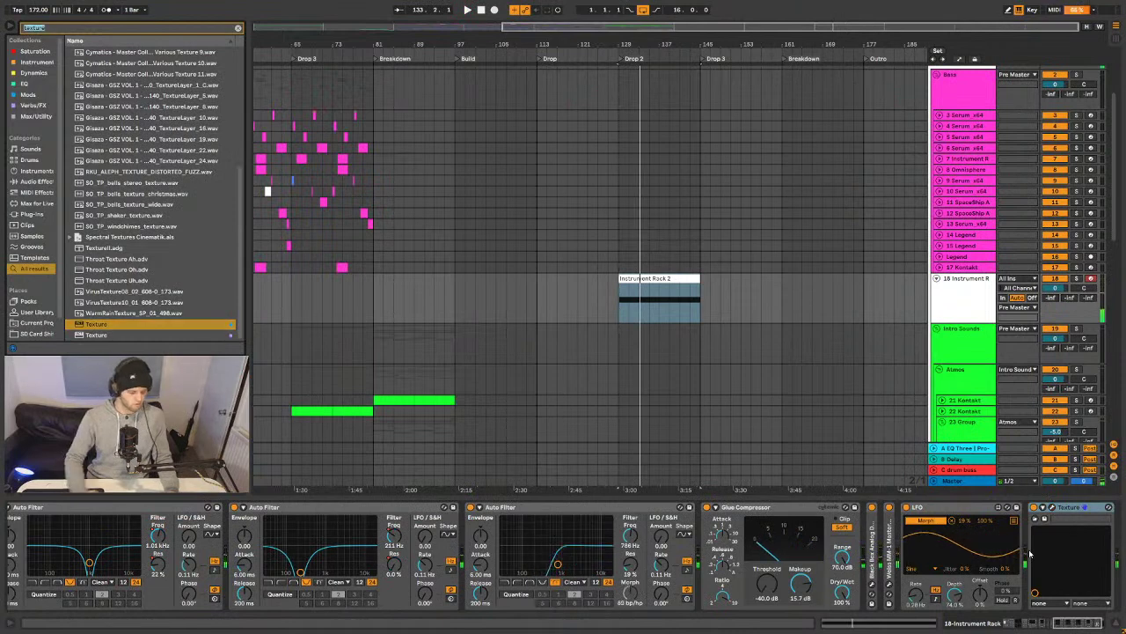
- Copy the Black Box HG-2 to the end of the chain after Texture, open the copy and play the clip
{"action": "left_click", "coordinate": [875, 564]}
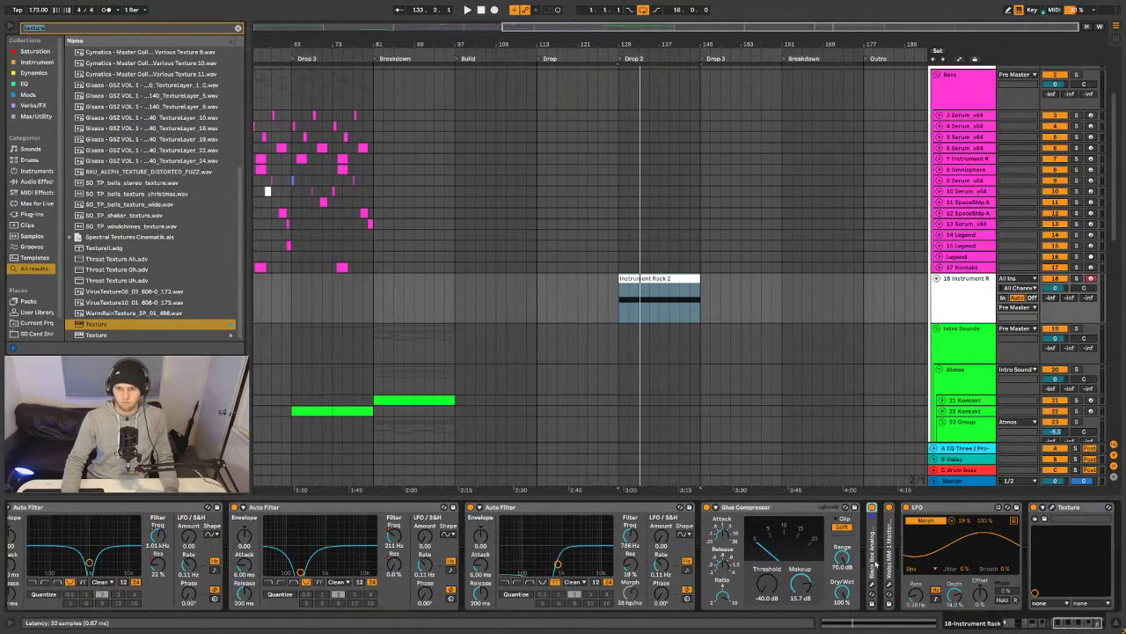
{"action": "scroll", "coordinate": [1112, 561], "scroll_direction": "right", "scroll_amount": 2}
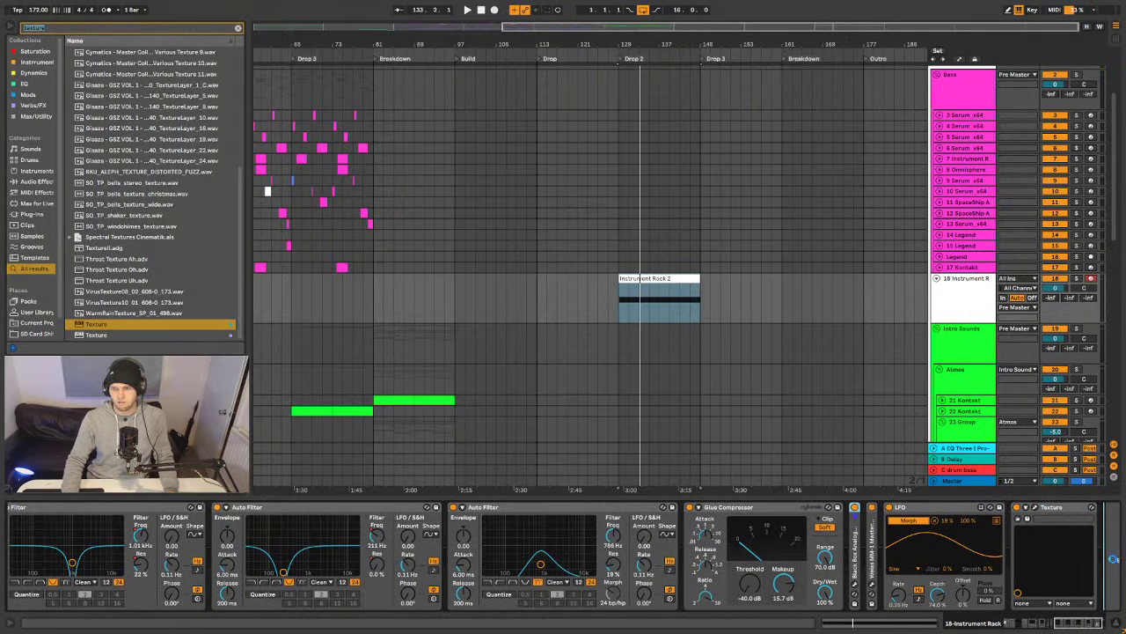
{"action": "scroll", "coordinate": [1100, 552], "scroll_direction": "right", "scroll_amount": 1}
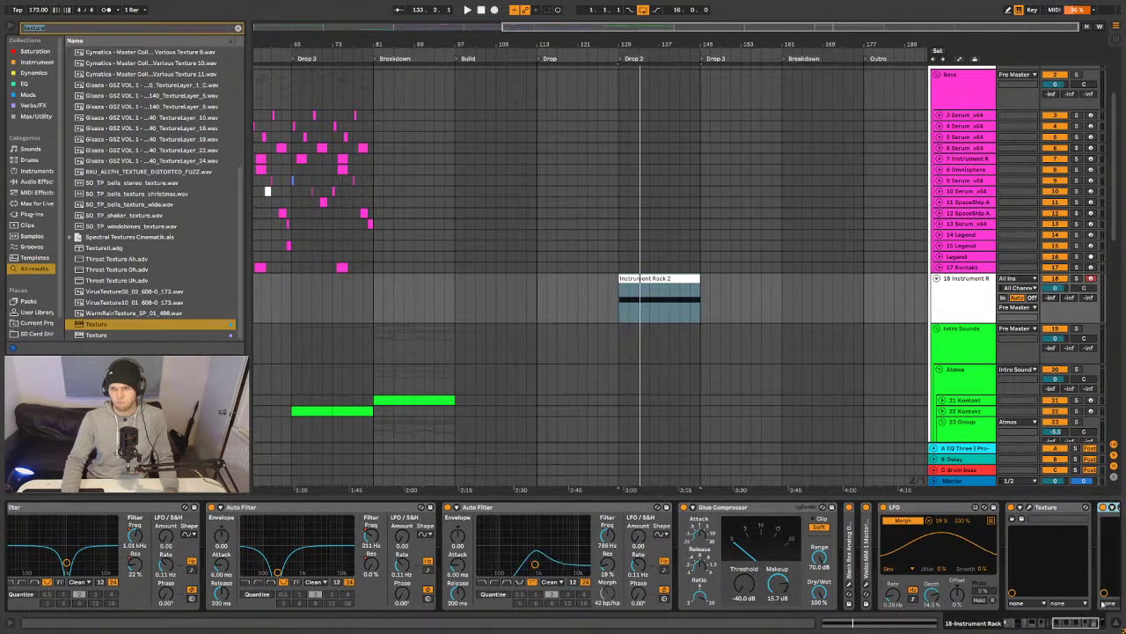
{"action": "double_click", "coordinate": [1107, 536]}
{"action": "left_click", "coordinate": [996, 508]}
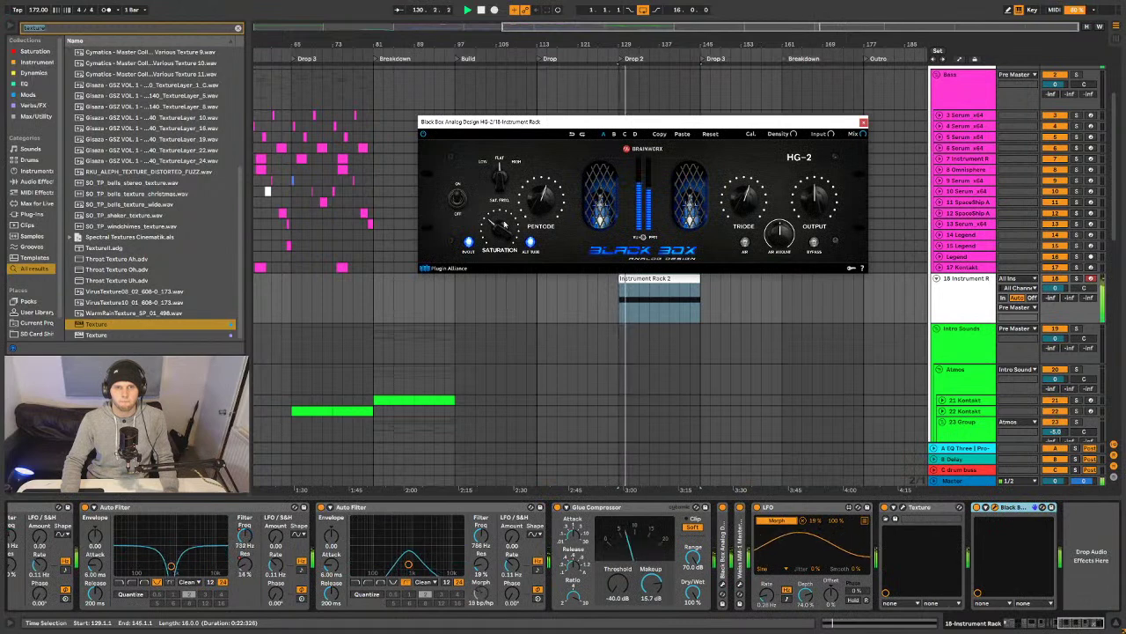
{"action": "mouse_move", "coordinate": [506, 222]}
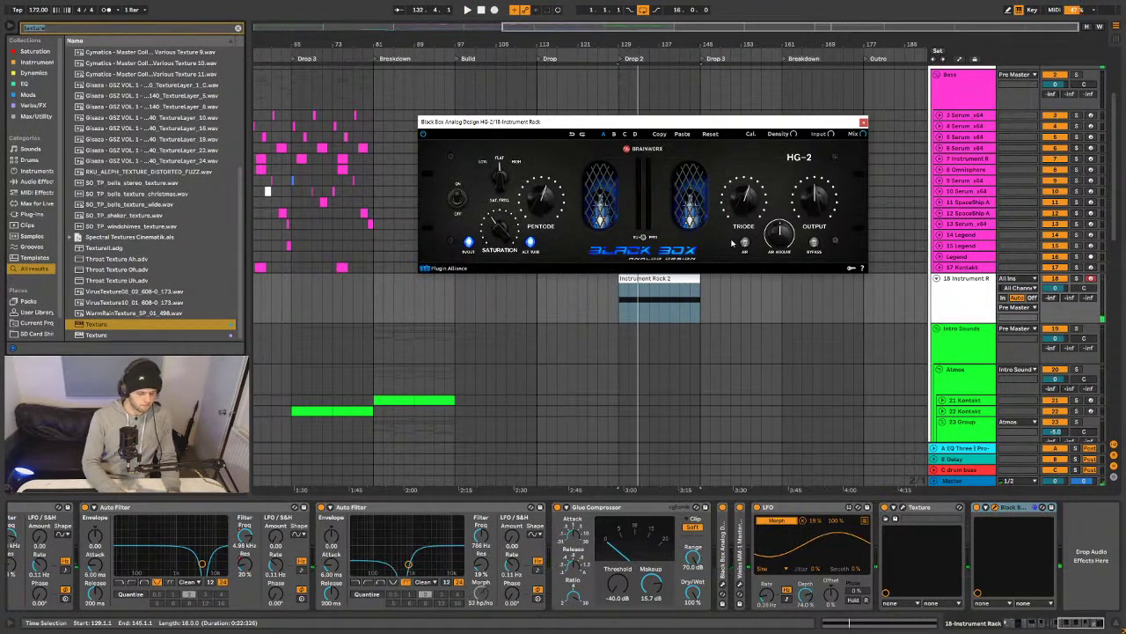
- Search the browser for "soothe" and add soothe2 after the last Black Box HG-2
{"action": "type", "text": "soothe"}
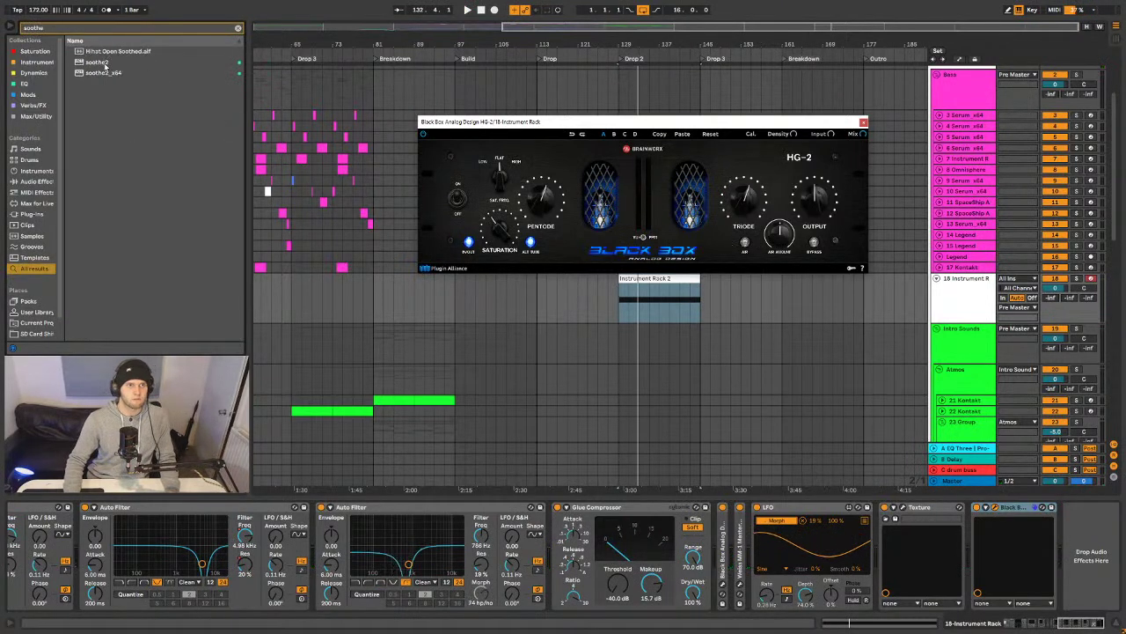
{"action": "key", "text": "Down"}
{"action": "key", "text": "Down"}
{"action": "key", "text": "Return"}
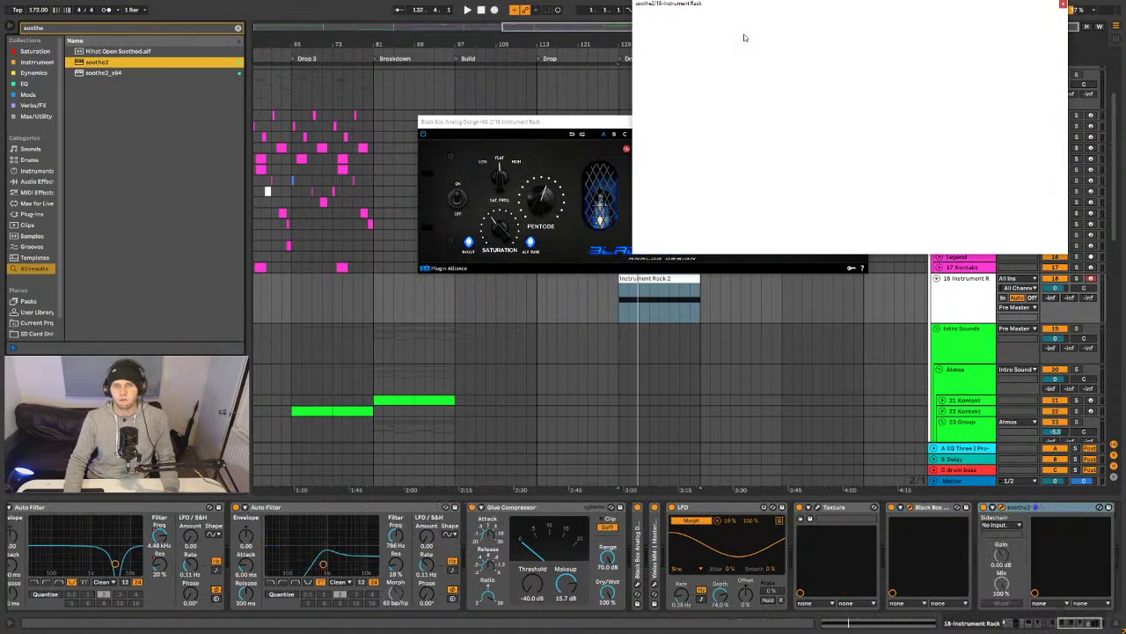
- During playback, set soothe2's depth to 7.9, band 3 to 8k6 Hz at 12 dB and band 1 to 193 Hz at 5.3 dB, lowering the low cut
{"action": "key", "text": "space"}
{"action": "left_click_drag", "start_coordinate": [866, 215], "coordinate": [901, 182]}
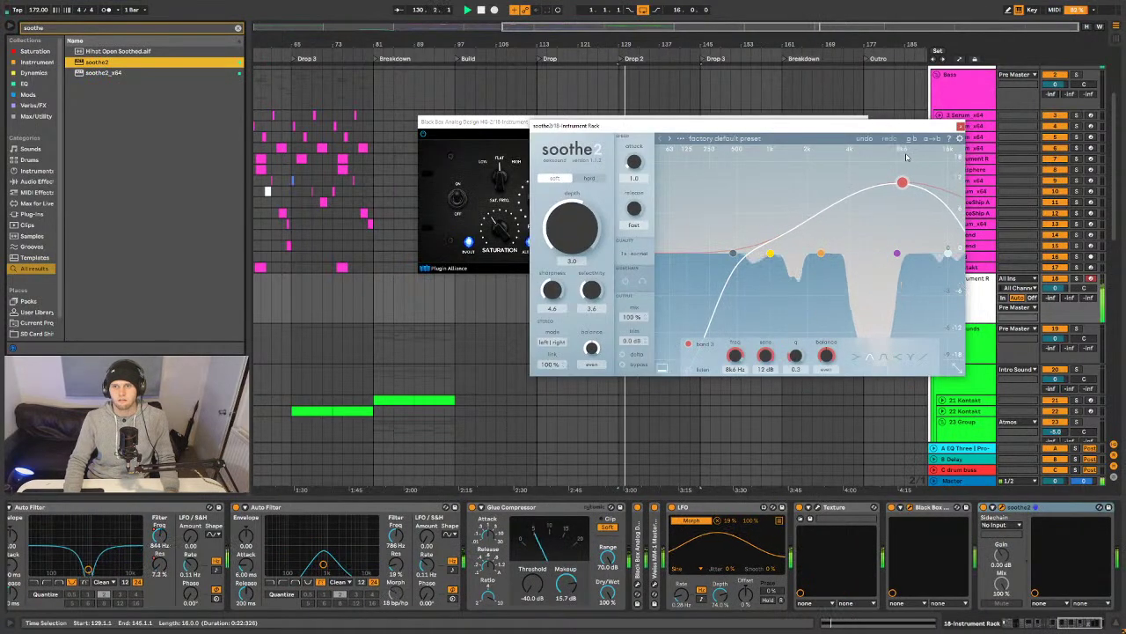
{"action": "left_click_drag", "start_coordinate": [574, 246], "coordinate": [607, 235]}
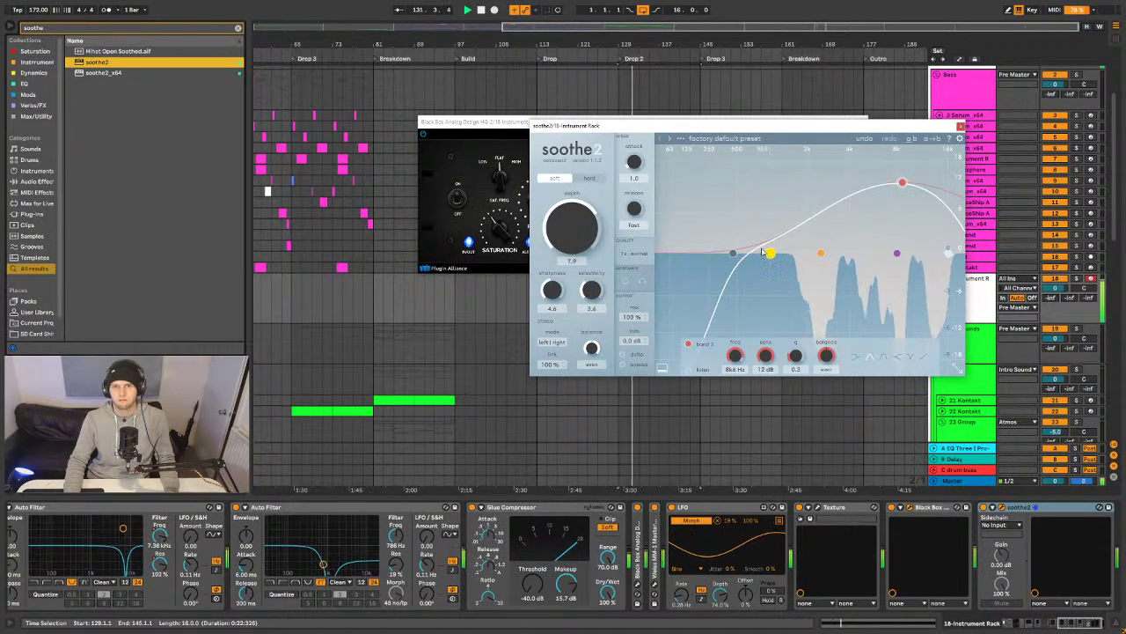
{"action": "left_click_drag", "start_coordinate": [732, 254], "coordinate": [663, 240]}
{"action": "left_click_drag", "start_coordinate": [771, 255], "coordinate": [700, 217]}
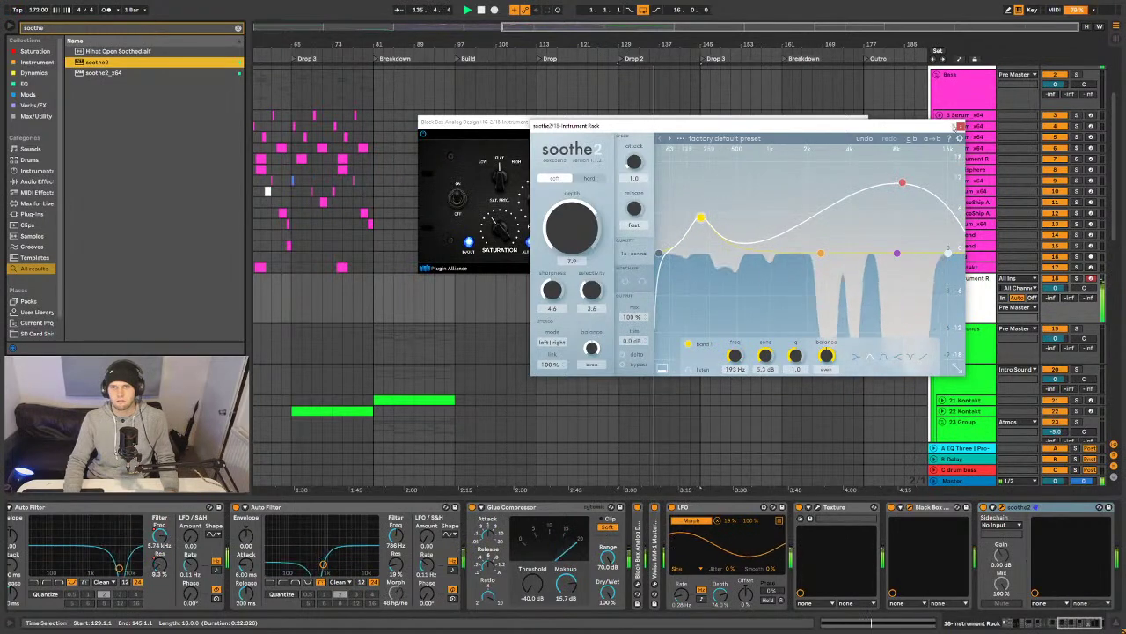
{"action": "left_click", "coordinate": [960, 126]}
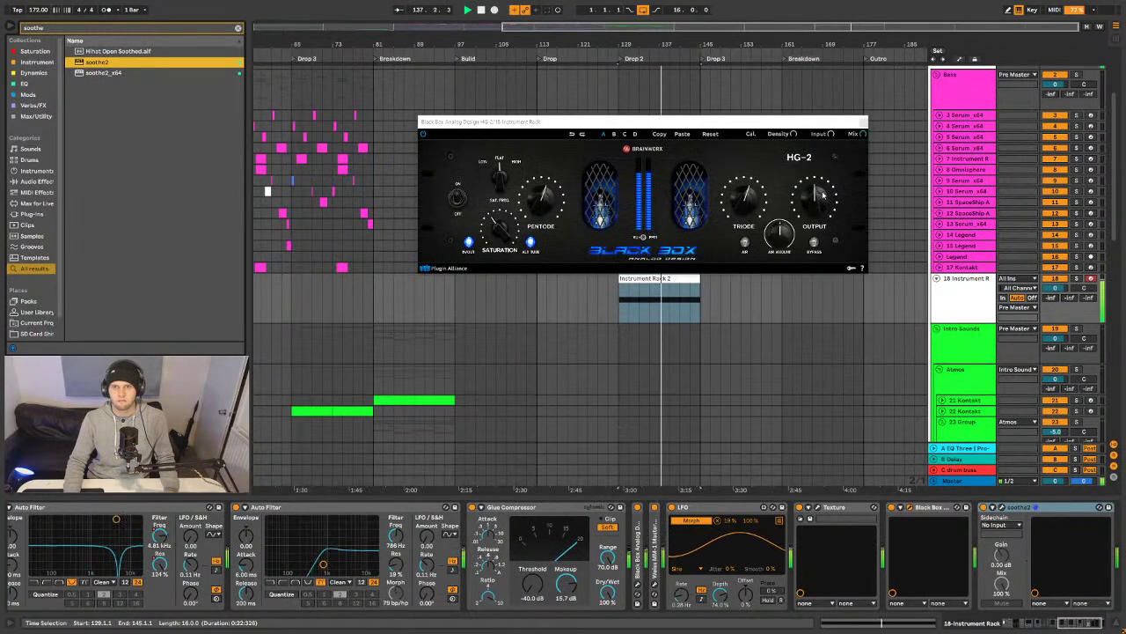
- Adjust the output, saturation and triode levels of the last Black Box HG-2 during playback and close its window
{"action": "left_click", "coordinate": [836, 168]}
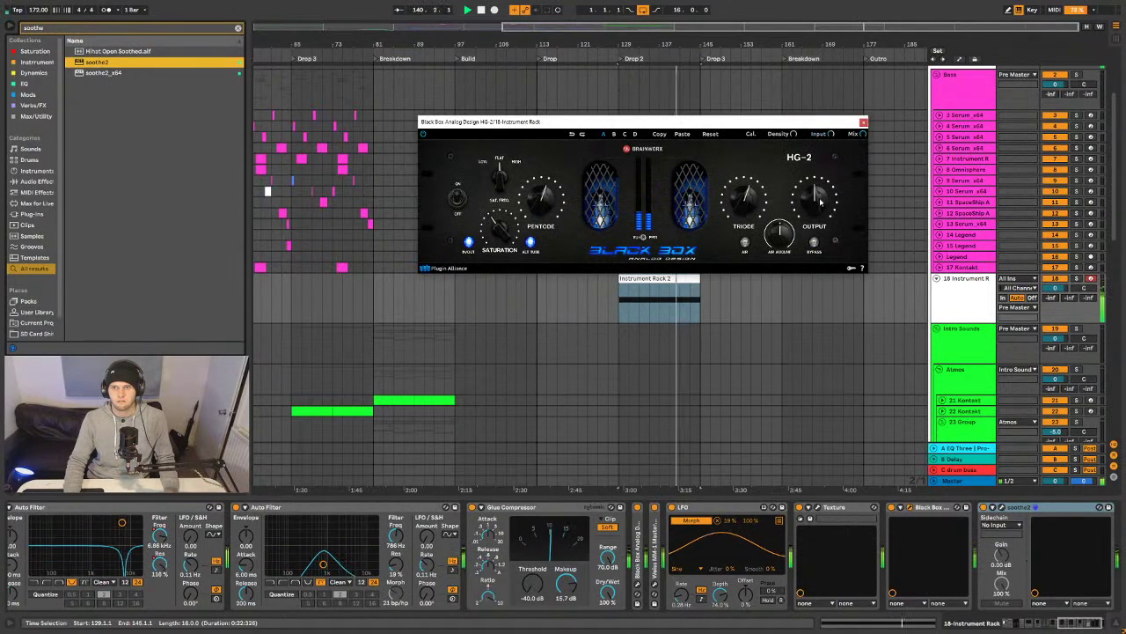
{"action": "mouse_move", "coordinate": [816, 196]}
{"action": "scroll", "coordinate": [816, 198], "scroll_direction": "up", "scroll_amount": 3}
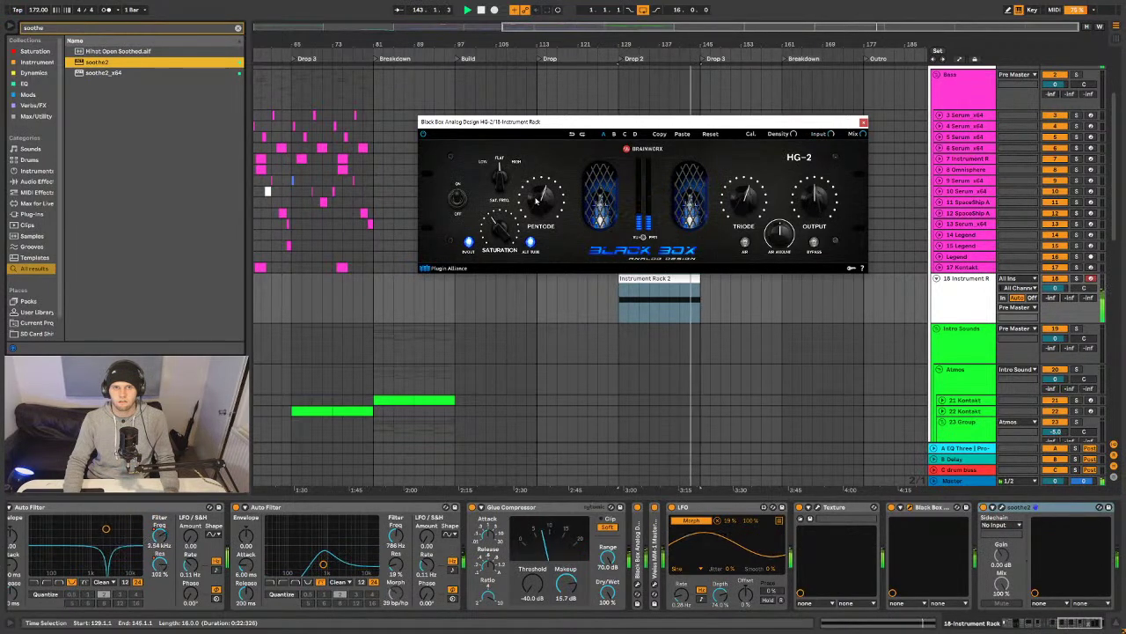
{"action": "mouse_move", "coordinate": [746, 211]}
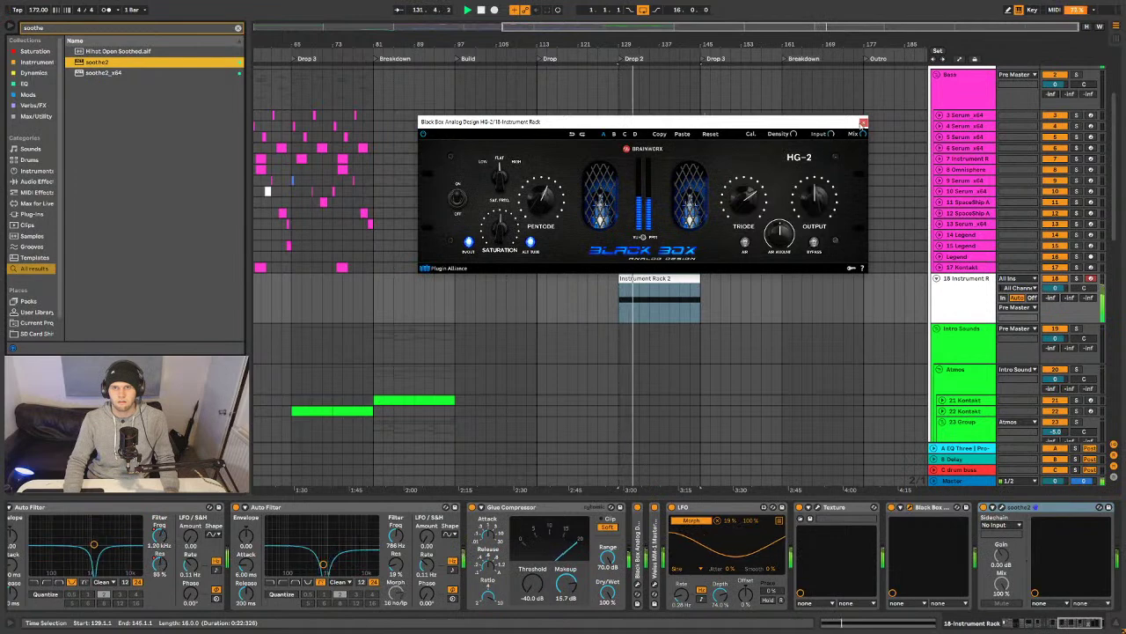
{"action": "left_click", "coordinate": [863, 121]}
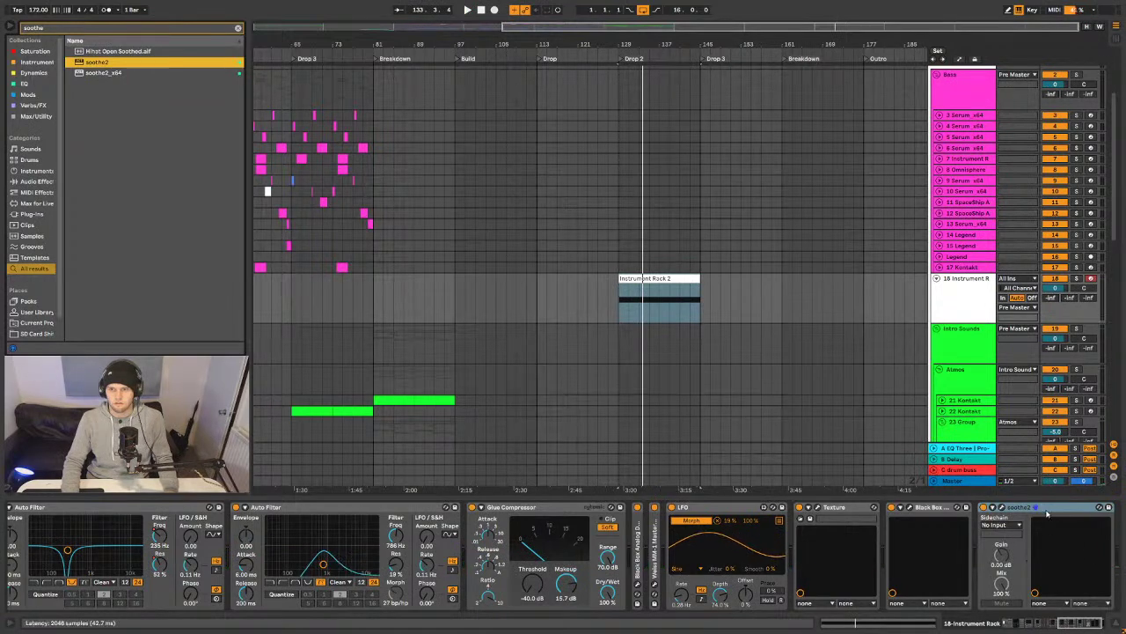
- Group the whole bass device chain into one Instrument Rack and save it as a preset in the User Library
{"action": "left_click_drag", "start_coordinate": [1085, 623], "coordinate": [1012, 622]}
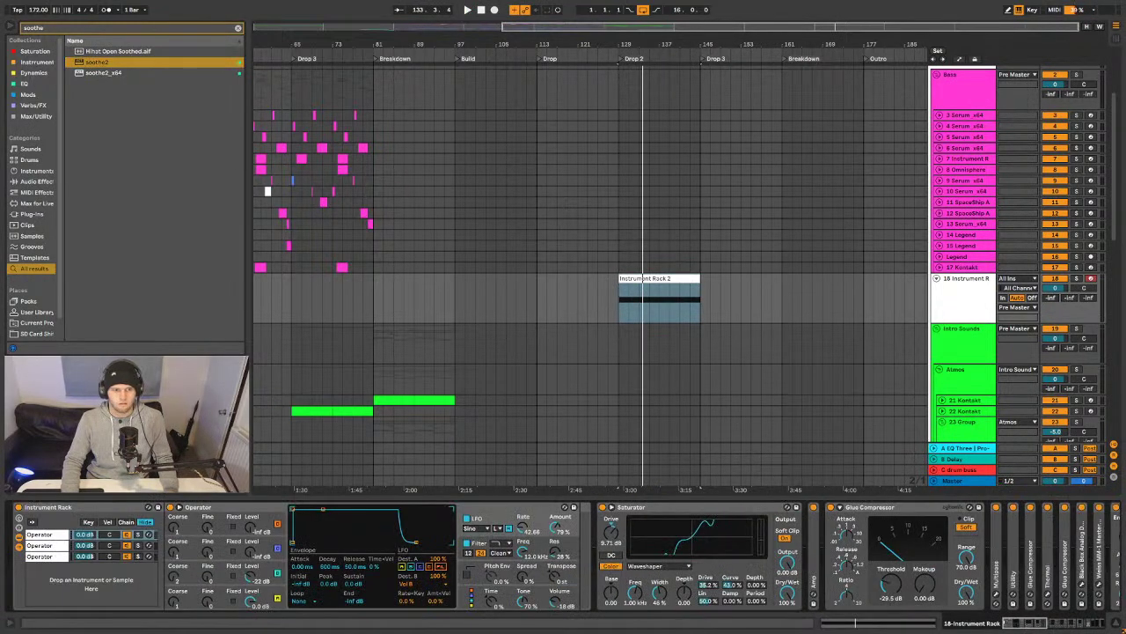
{"action": "left_click", "coordinate": [72, 506]}
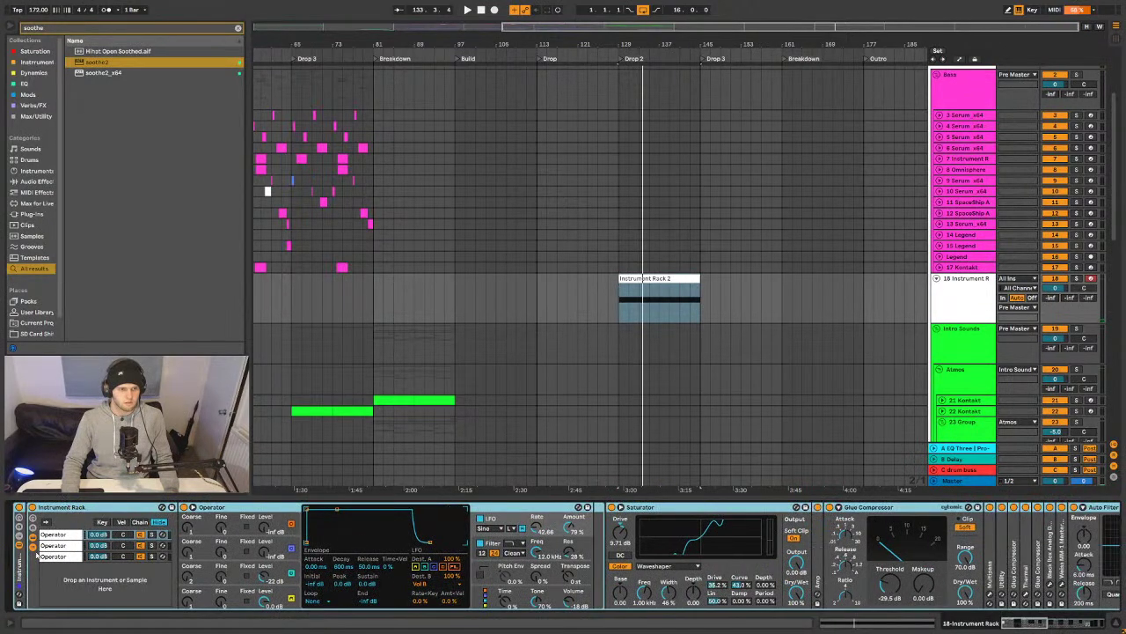
{"action": "left_click", "coordinate": [20, 604]}
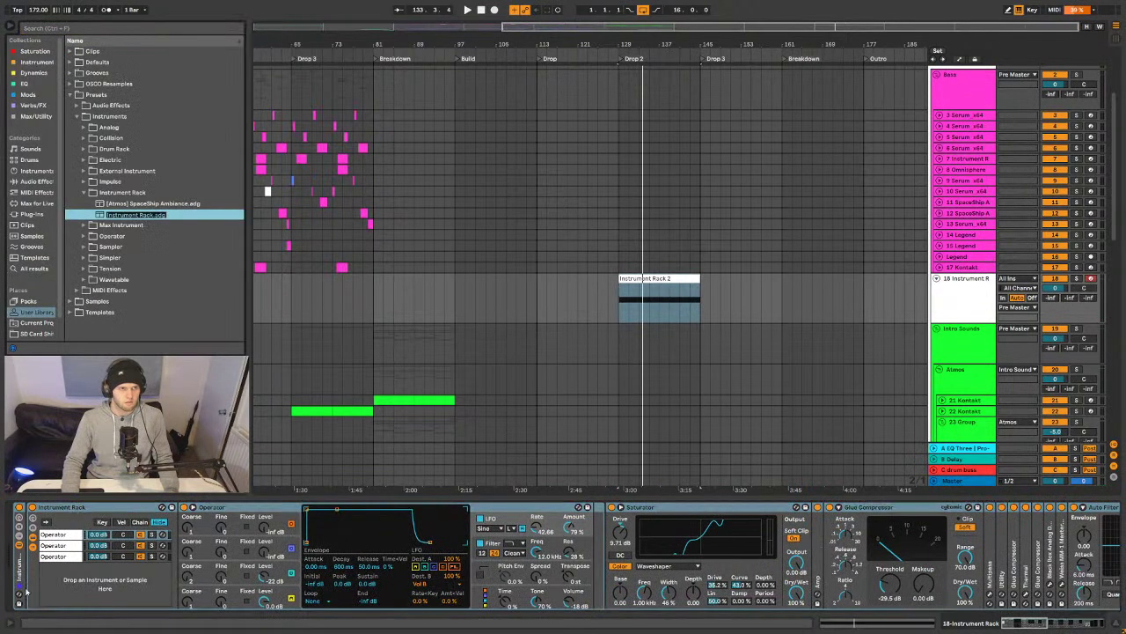
- Name the new rack preset "OSCO Naughty Lazy Neuro Rack"
{"action": "type", "text": "OSCO"}
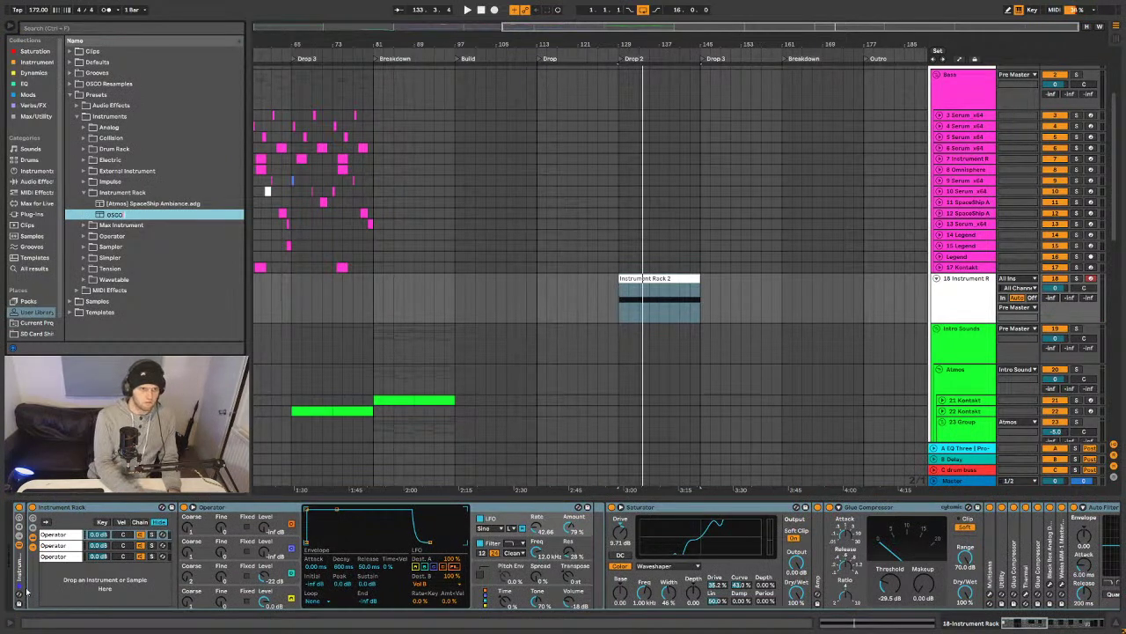
{"action": "type", "text": " Naughty"}
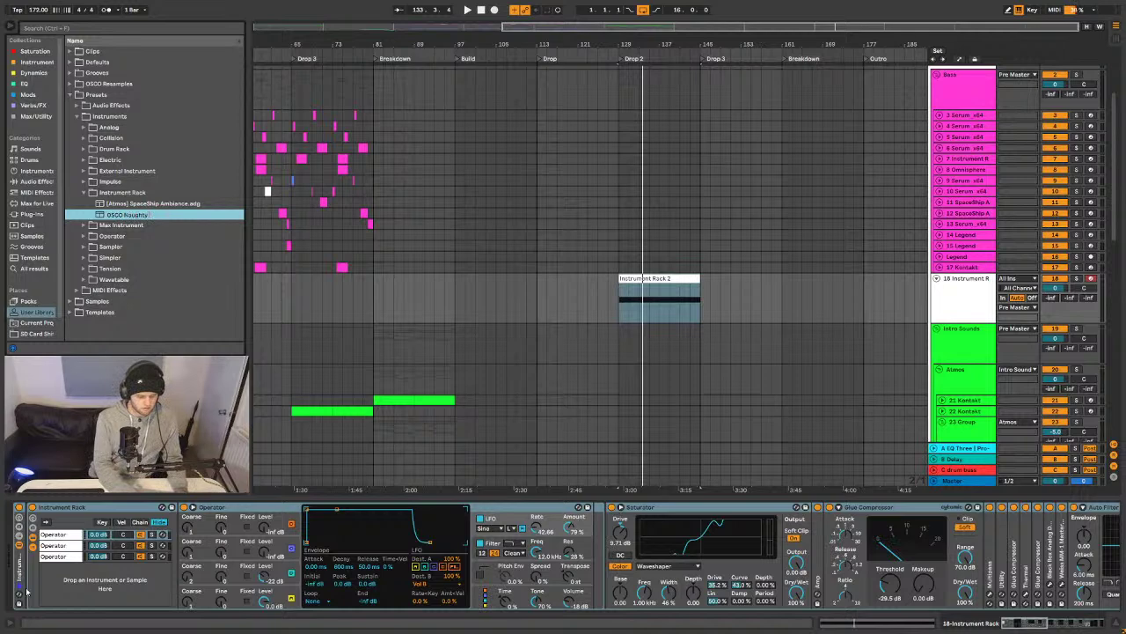
{"action": "key", "text": "BackSpace"}
{"action": "key", "text": "BackSpace"}
{"action": "key", "text": "BackSpace"}
{"action": "key", "text": "BackSpace"}
{"action": "key", "text": "BackSpace"}
{"action": "key", "text": "BackSpace"}
{"action": "type", "text": "oughty Lazy"}
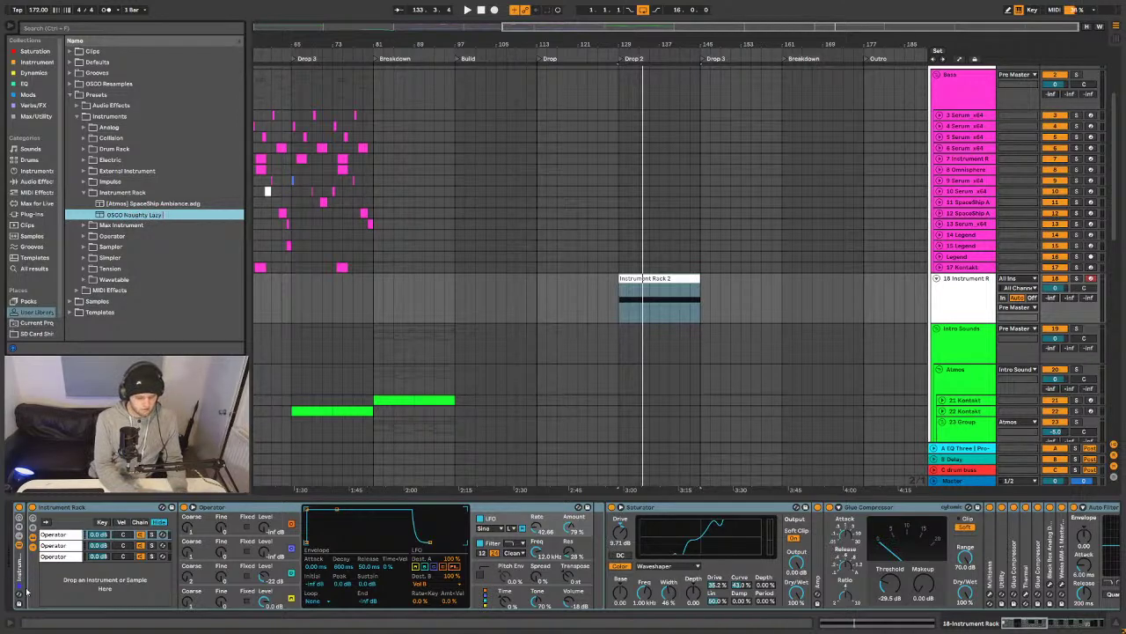
{"action": "type", "text": " Neuro R"}
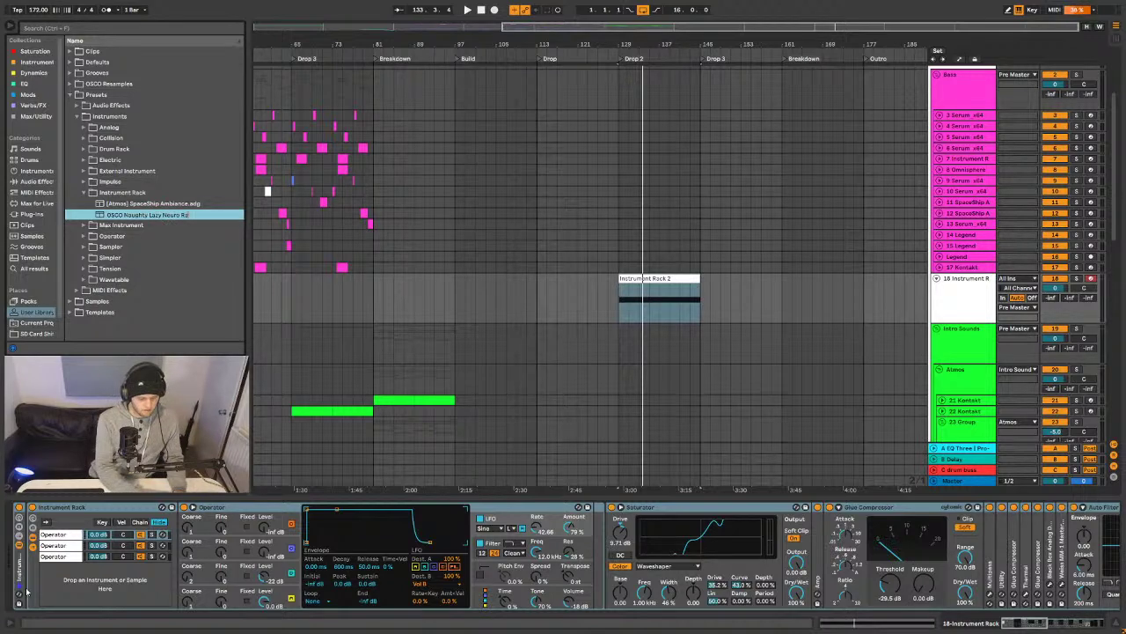
{"action": "type", "text": "ack"}
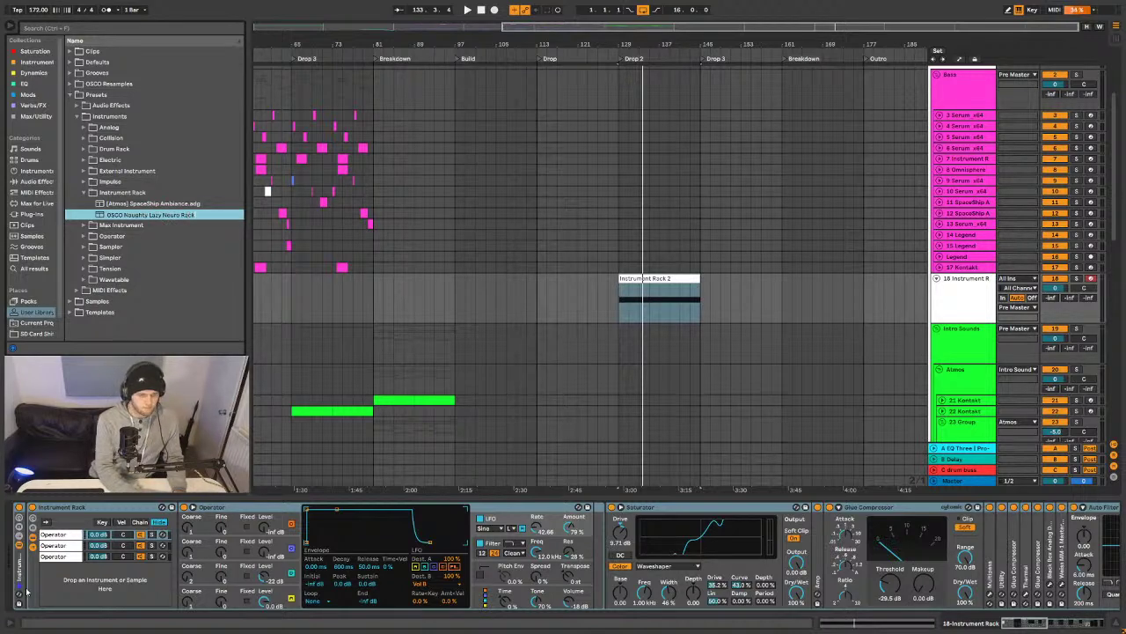
{"action": "key", "text": "Return"}
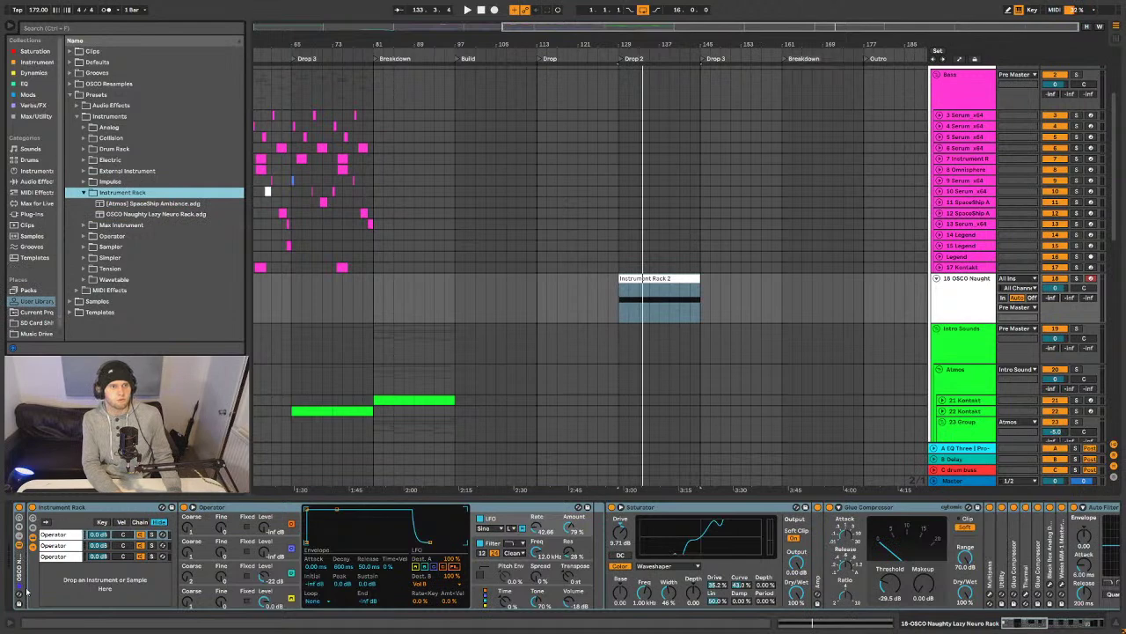
- Rename the saved bass preset to "bbOSCO Naughty Lazy Neuro Rack"
{"action": "right_click", "coordinate": [129, 217]}
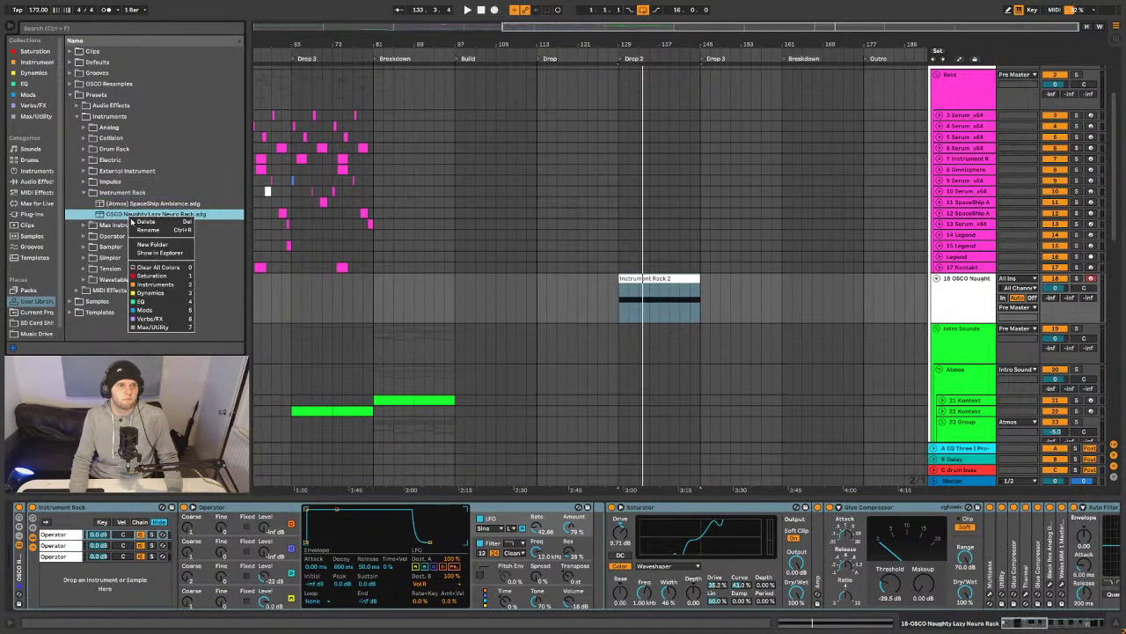
{"action": "left_click", "coordinate": [150, 232]}
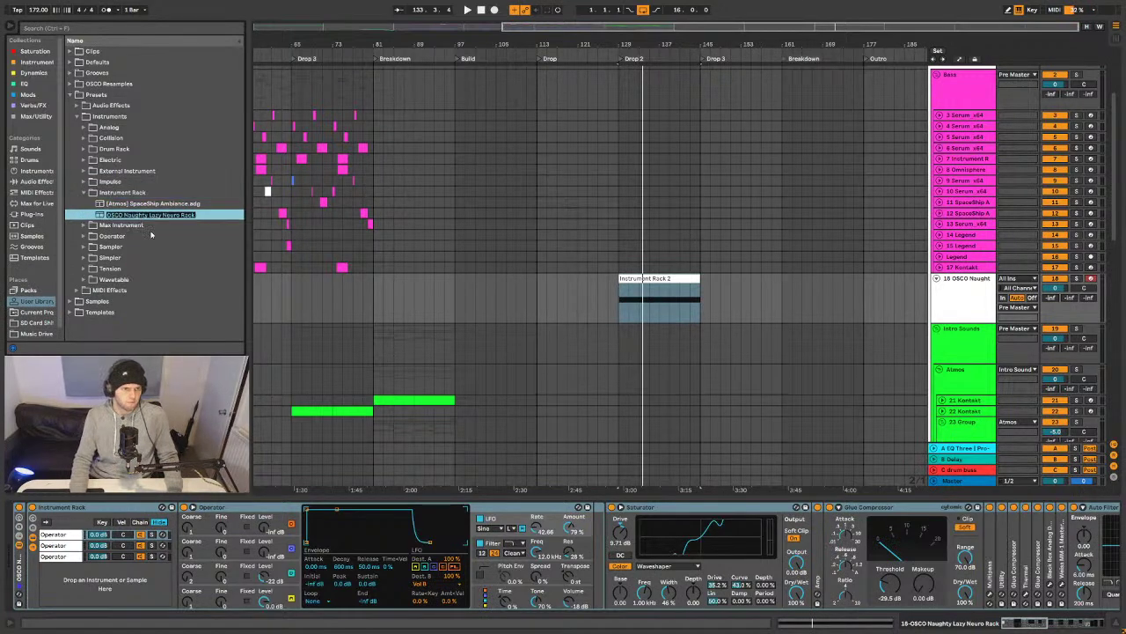
{"action": "key", "text": "Home"}
{"action": "type", "text": "bb"}
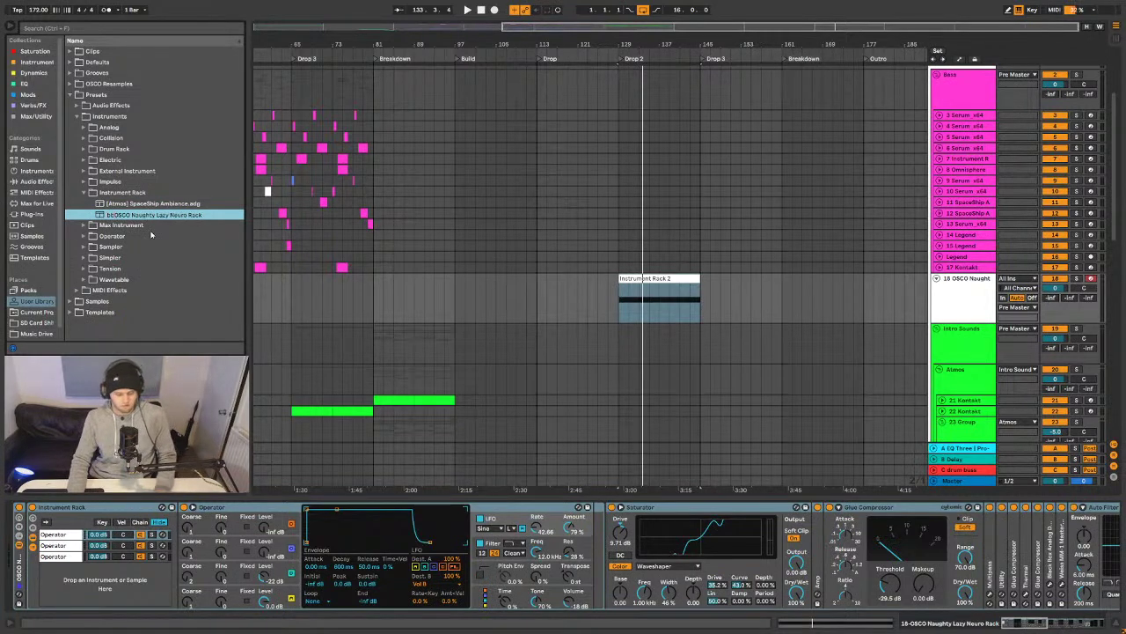
{"action": "key", "text": "Return"}
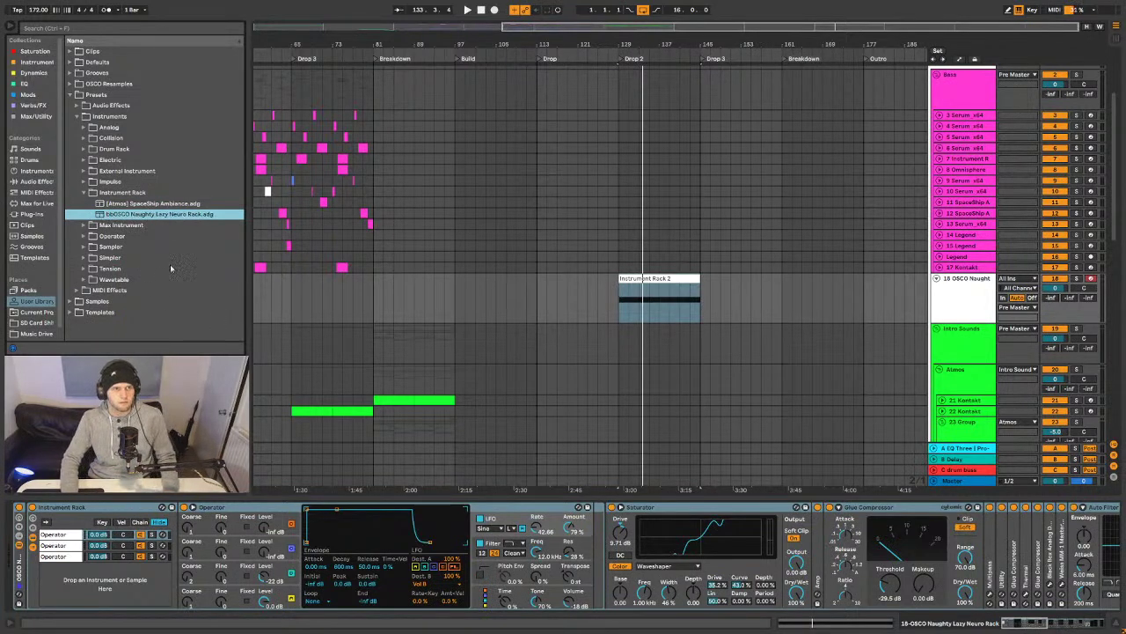
- Rename the [Atmos] SpaceShip Ambiance preset to "aaSpaceShip Ambiance"
{"action": "left_click", "coordinate": [121, 204]}
{"action": "right_click", "coordinate": [129, 206]}
{"action": "left_click", "coordinate": [136, 220]}
{"action": "left_click", "coordinate": [125, 204]}
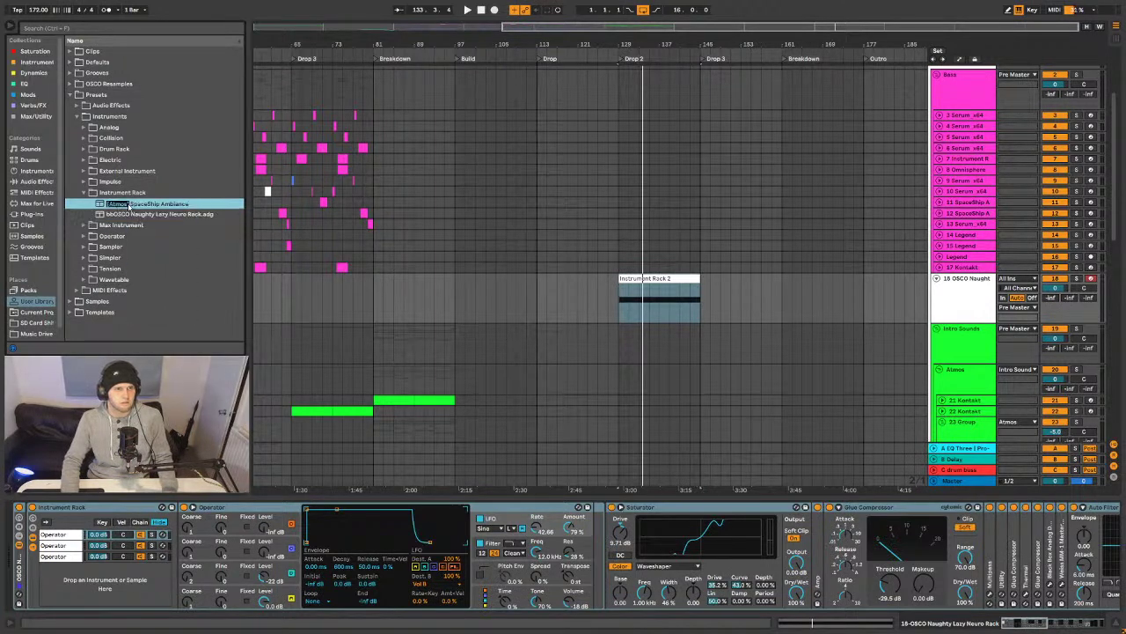
{"action": "left_click_drag", "start_coordinate": [132, 204], "coordinate": [103, 205]}
{"action": "type", "text": "aa"}
{"action": "key", "text": "Return"}
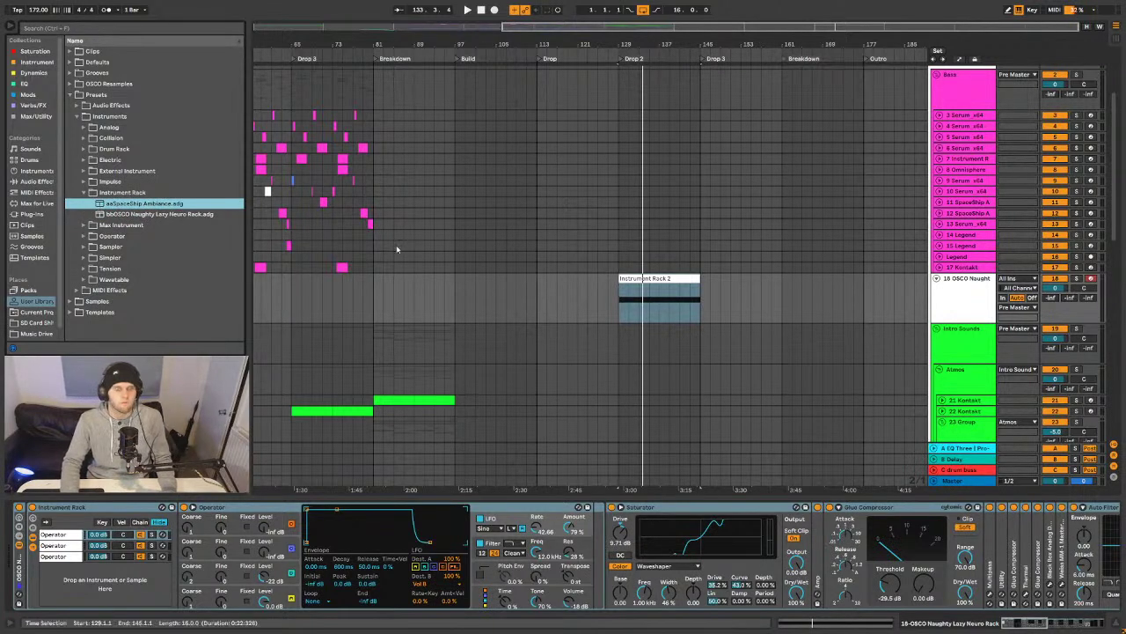
- Search the browser for "aa" and locate the aaSpaceShip Ambiance preset among the results
{"action": "key", "text": "ctrl+f"}
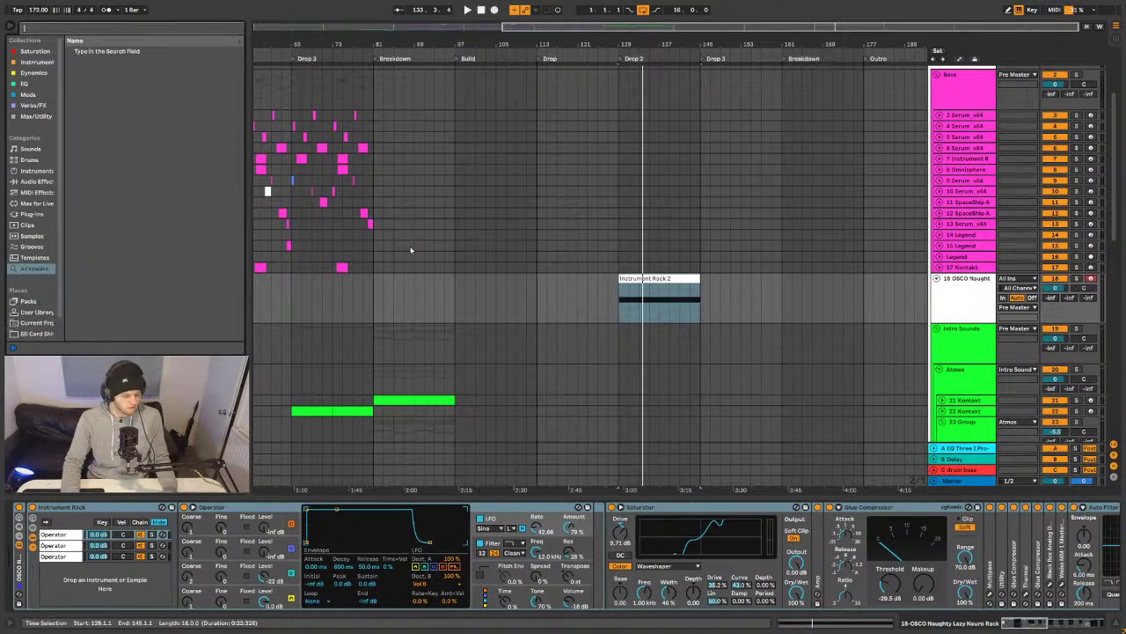
{"action": "type", "text": "aa"}
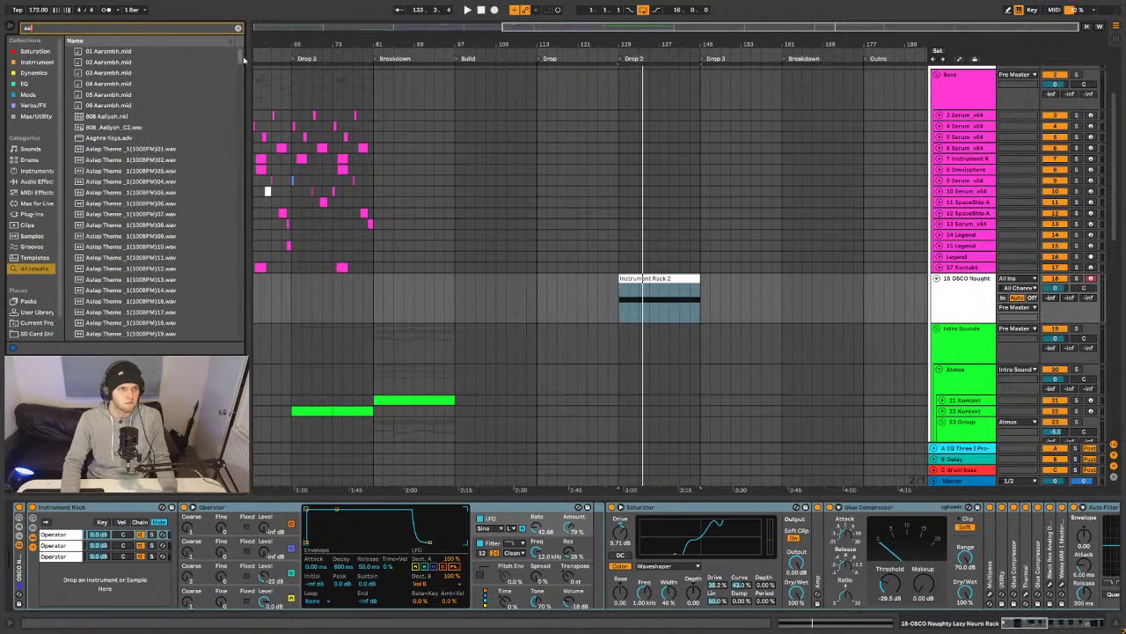
{"action": "scroll", "coordinate": [146, 137], "scroll_direction": "down", "scroll_amount": 6}
{"action": "scroll", "coordinate": [145, 136], "scroll_direction": "down", "scroll_amount": 4}
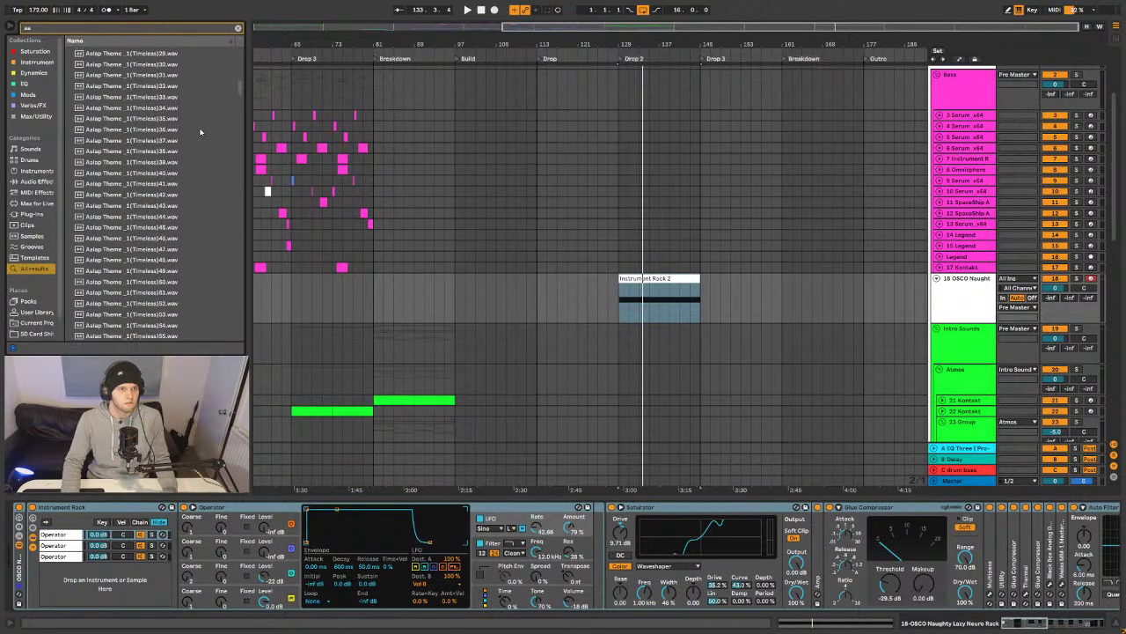
{"action": "left_click_drag", "start_coordinate": [242, 94], "coordinate": [241, 270]}
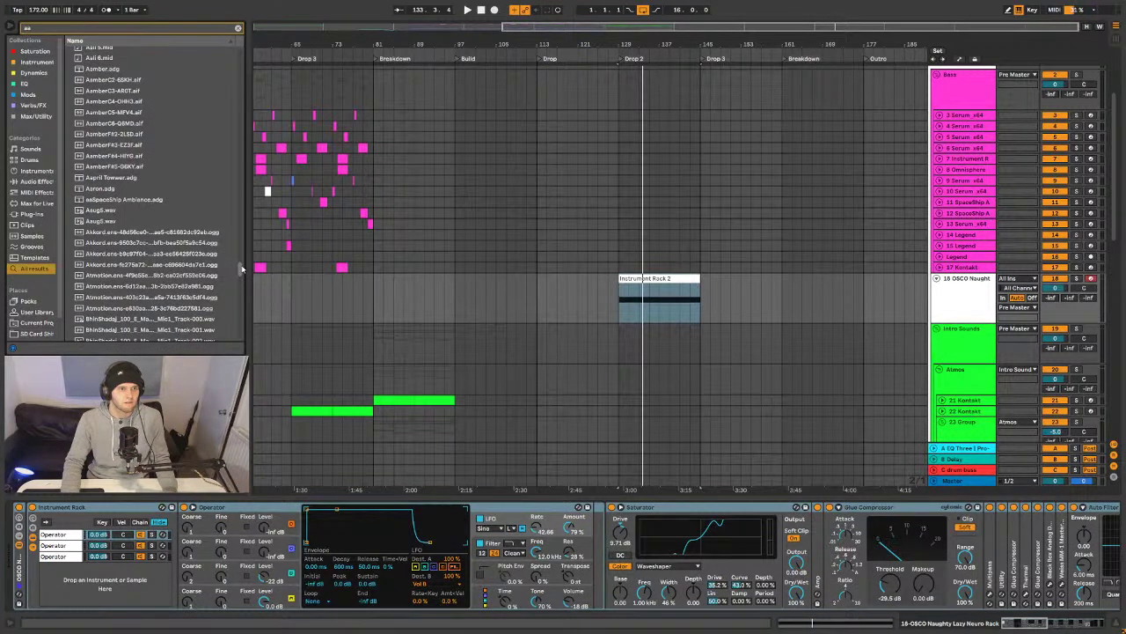
{"action": "right_click", "coordinate": [108, 200]}
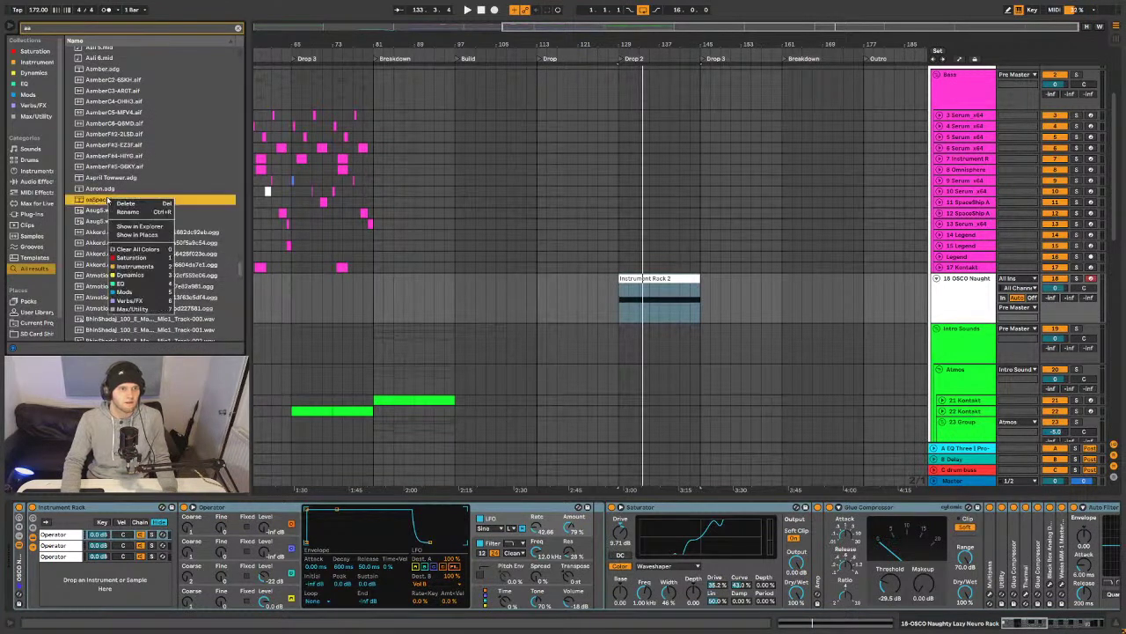
{"action": "left_click", "coordinate": [128, 291]}
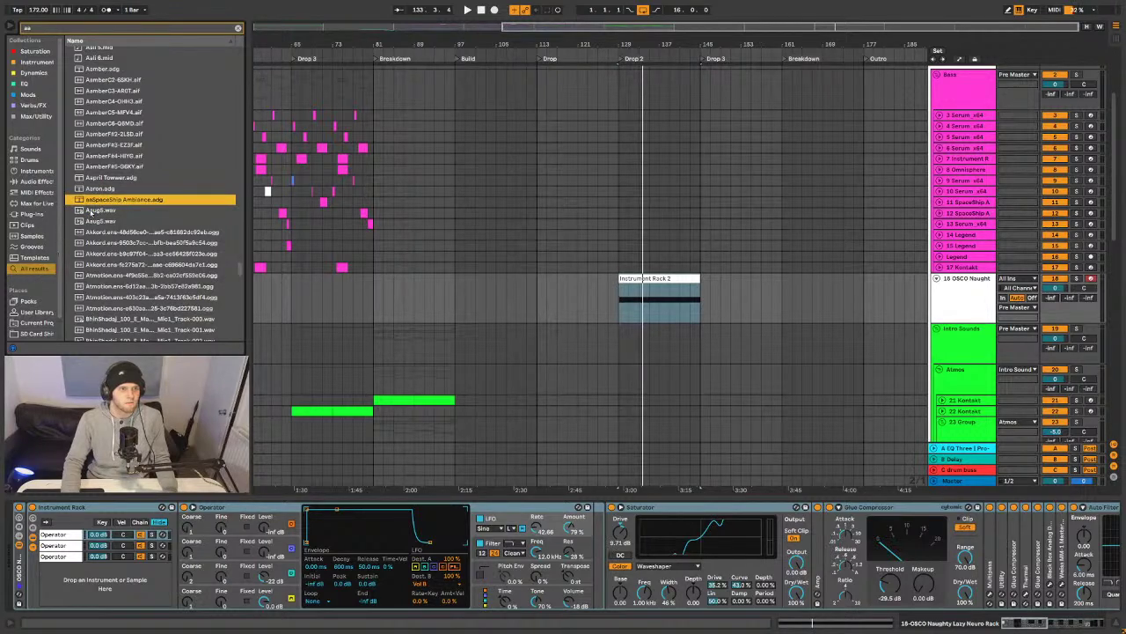
- Rename the aaSpaceShip Ambiance preset to "ATMOS SpaceShip Ambiance"
{"action": "right_click", "coordinate": [95, 200]}
{"action": "left_click", "coordinate": [117, 217]}
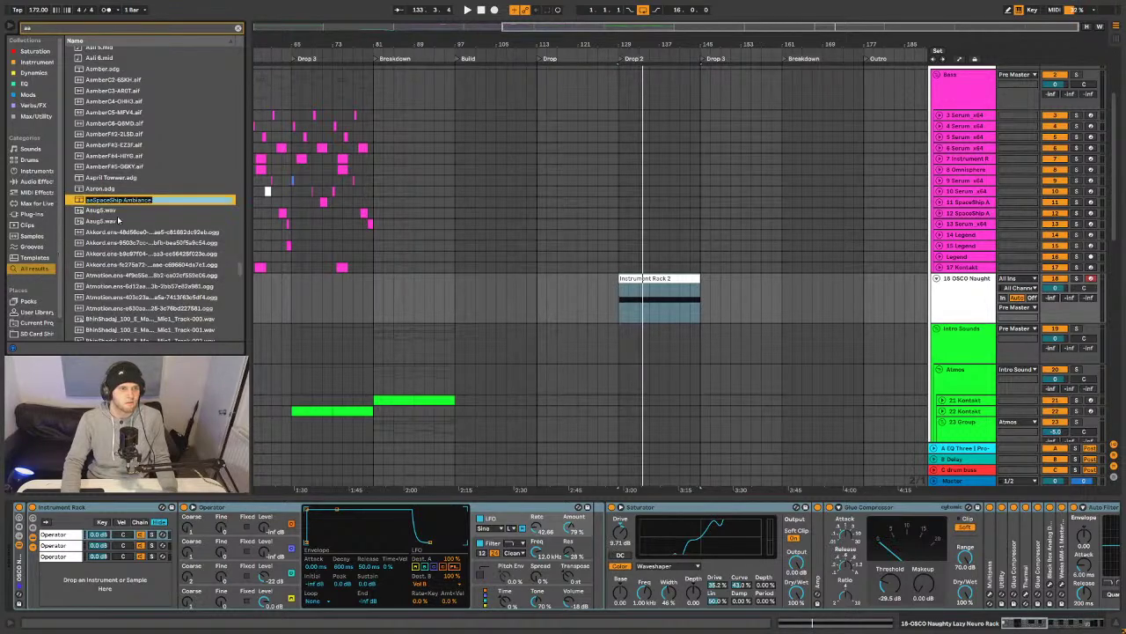
{"action": "key", "text": "Left"}
{"action": "key", "text": "Right"}
{"action": "key", "text": "Right"}
{"action": "key", "text": "BackSpace"}
{"action": "key", "text": "BackSpace"}
{"action": "type", "text": "4TMOZ"}
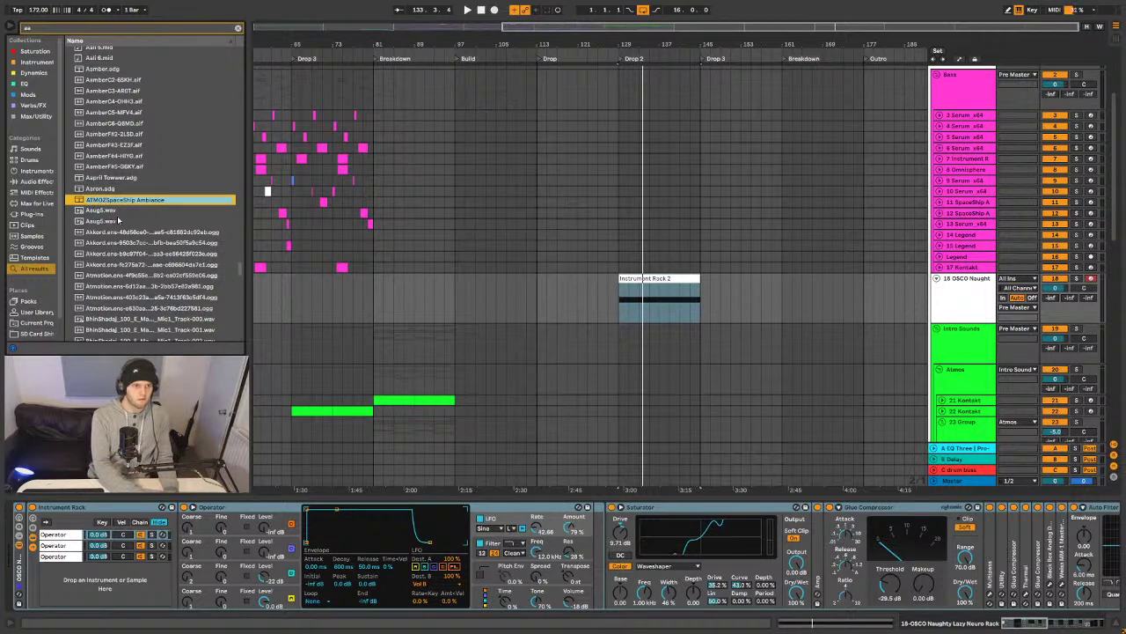
{"action": "key", "text": "BackSpace"}
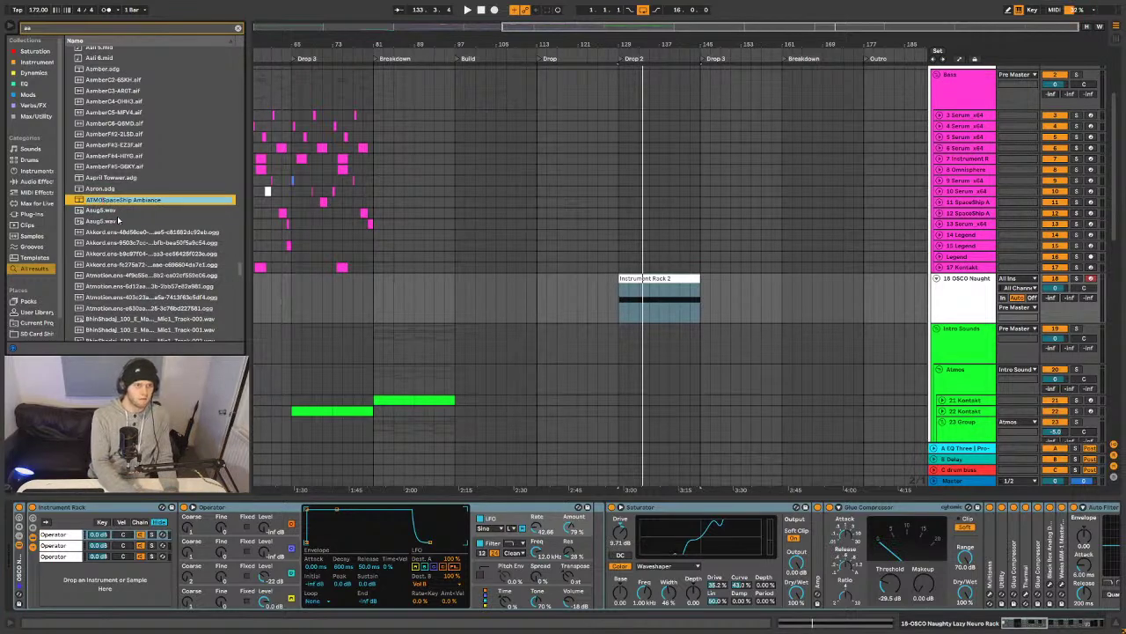
{"action": "key", "text": "Return"}
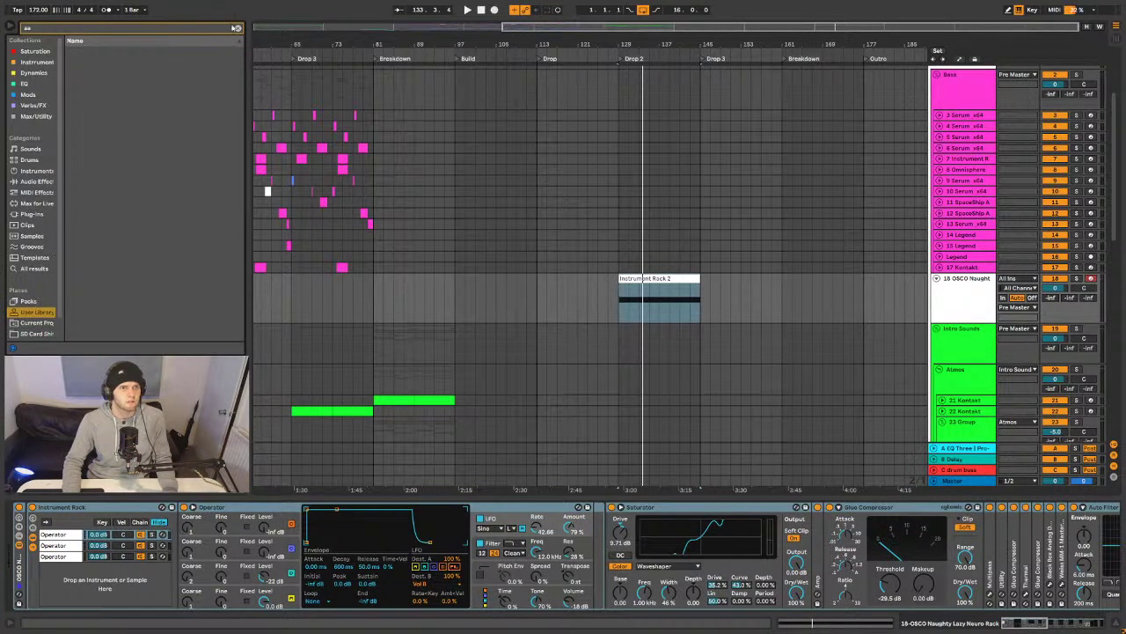
- Clear the browser search and rename the bbOSCO preset to "Bass Rack OSCO Naughty Lazy Neuro Rack"
{"action": "left_click", "coordinate": [237, 28]}
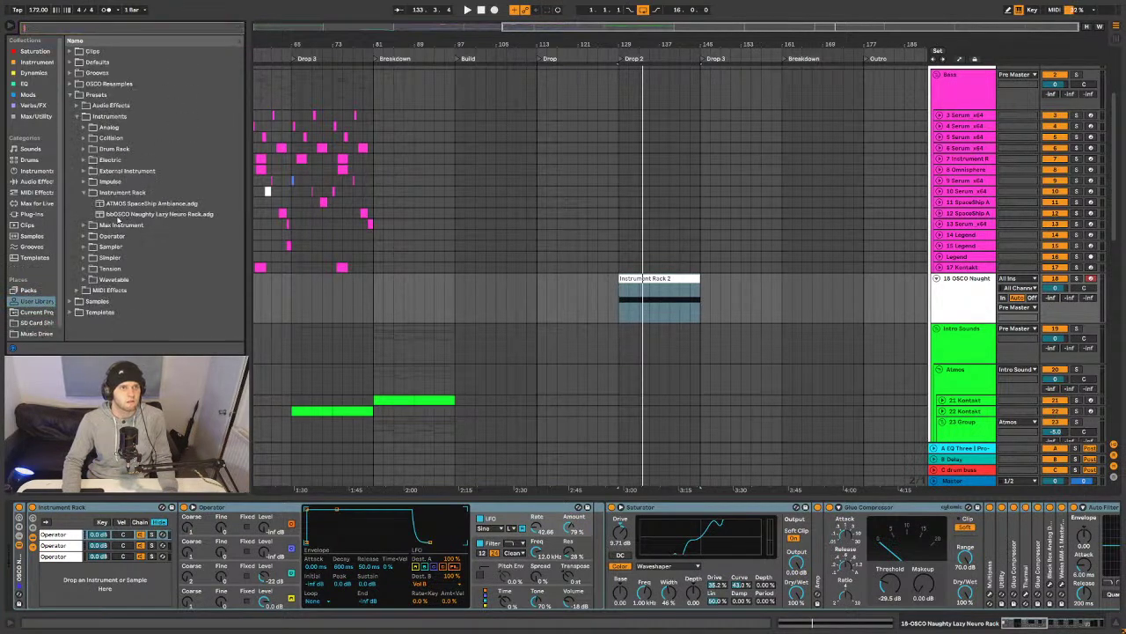
{"action": "left_click", "coordinate": [118, 220]}
{"action": "right_click", "coordinate": [116, 221]}
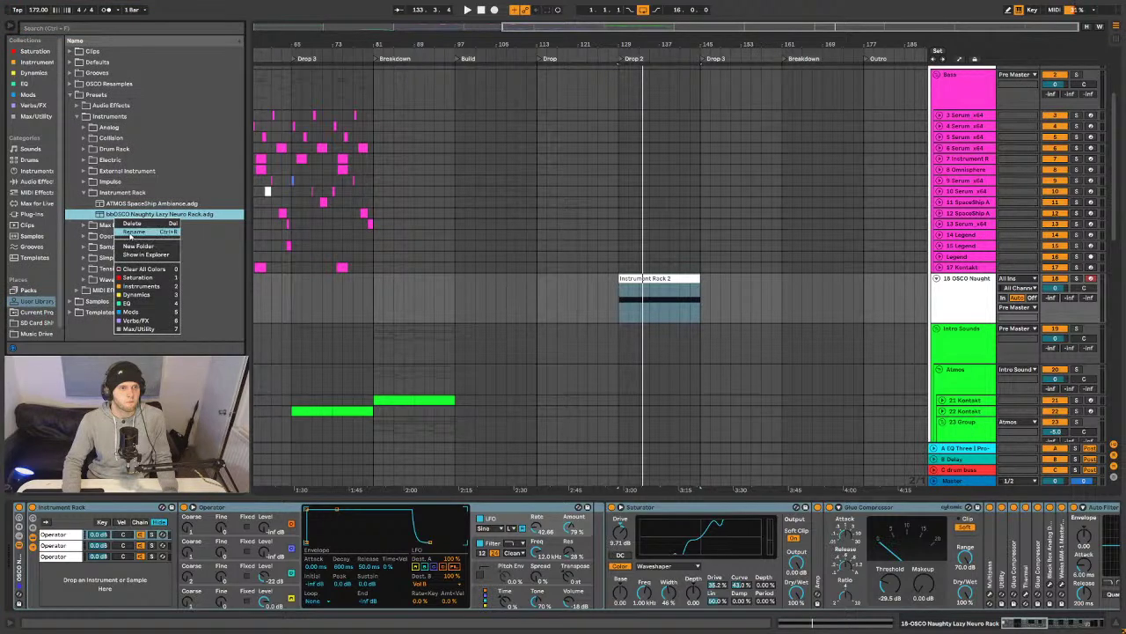
{"action": "left_click", "coordinate": [132, 232]}
{"action": "key", "text": "BackSpace"}
{"action": "key", "text": "BackSpace"}
{"action": "type", "text": "Bass"}
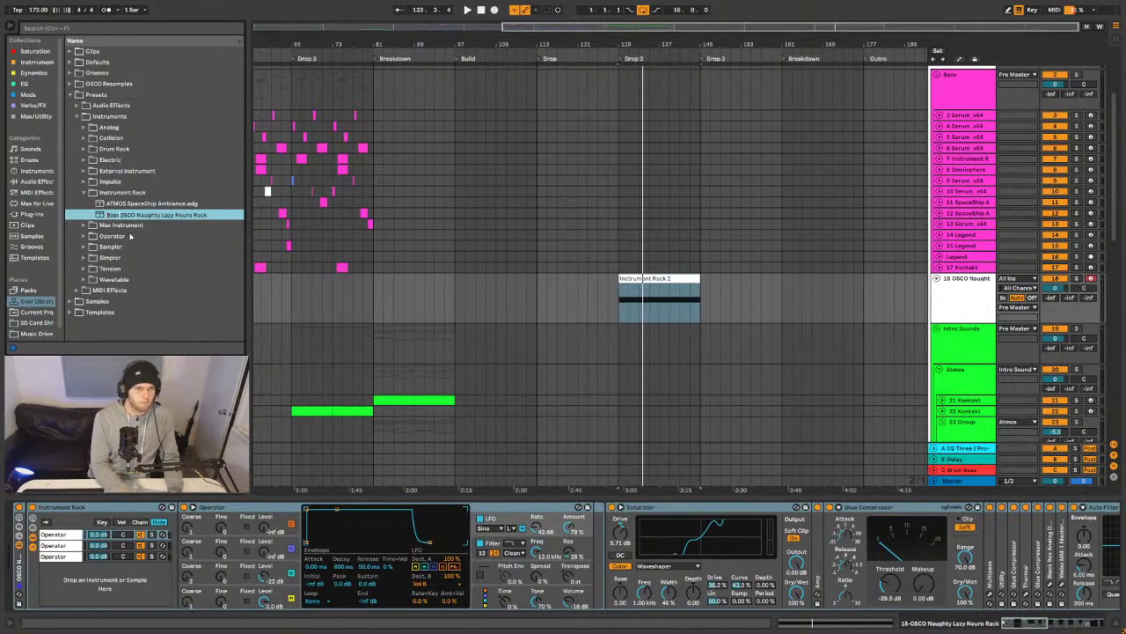
{"action": "key", "text": "BackSpace"}
{"action": "type", "text": ": "}
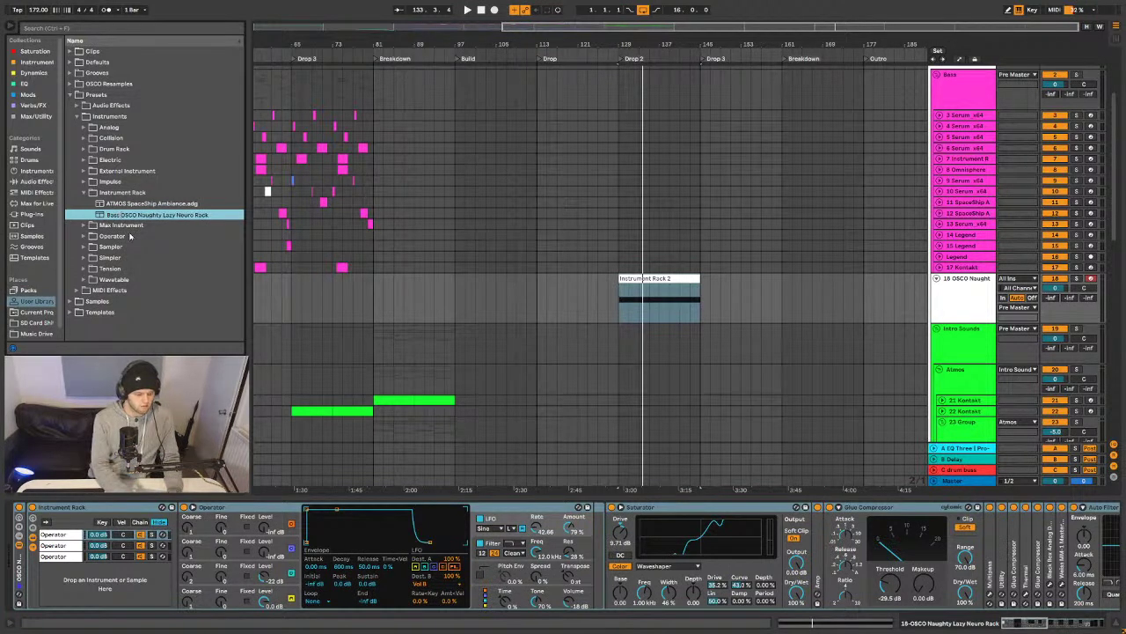
{"action": "type", "text": "Rack:"}
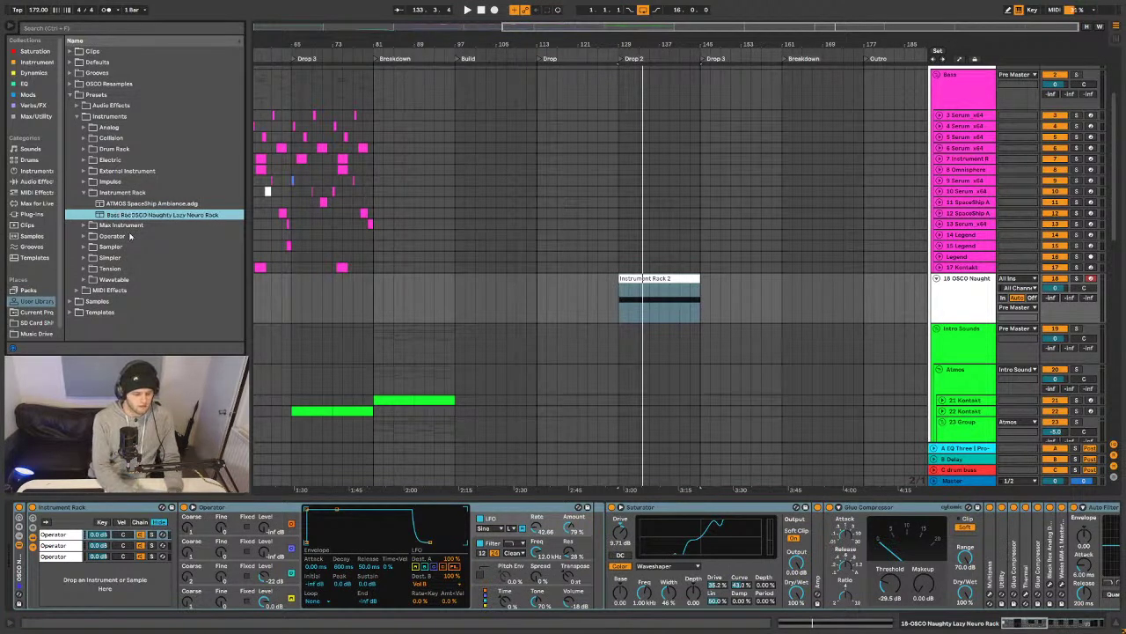
{"action": "key", "text": "Return"}
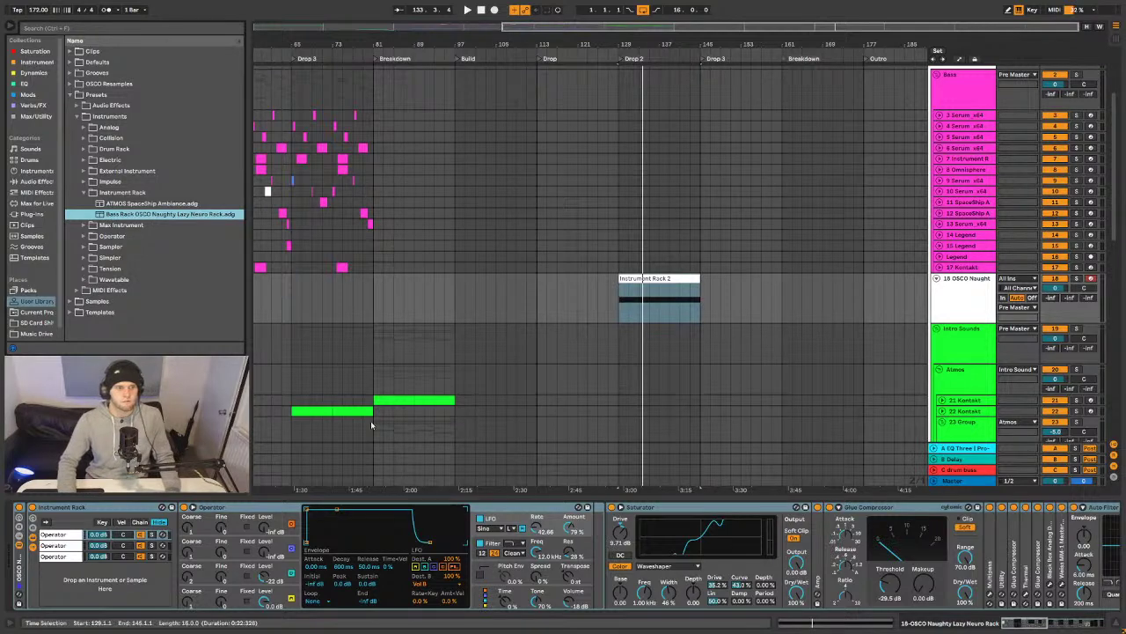
- Freeze the OSCO Naughty bass track 18 and flatten it to audio
{"action": "right_click", "coordinate": [940, 294]}
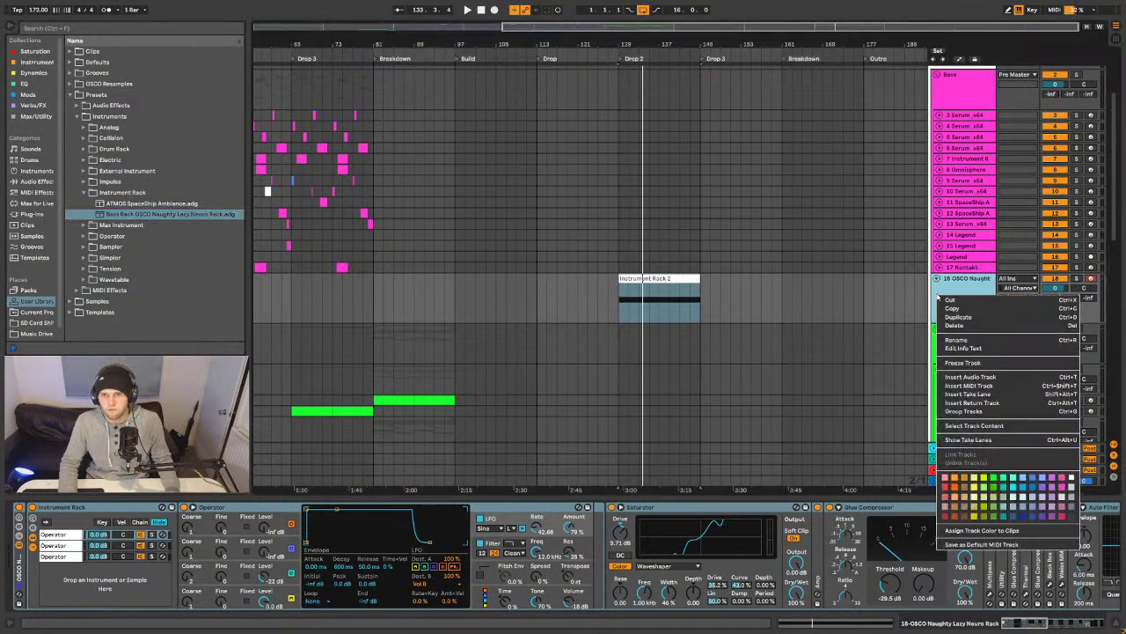
{"action": "left_click", "coordinate": [982, 362]}
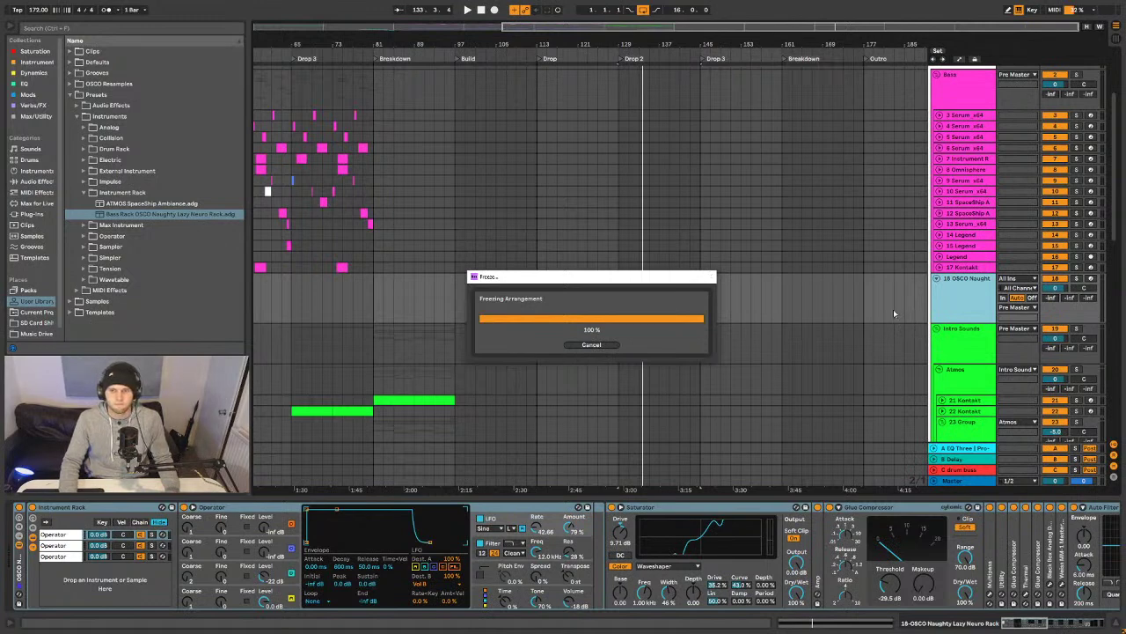
{"action": "right_click", "coordinate": [979, 305]}
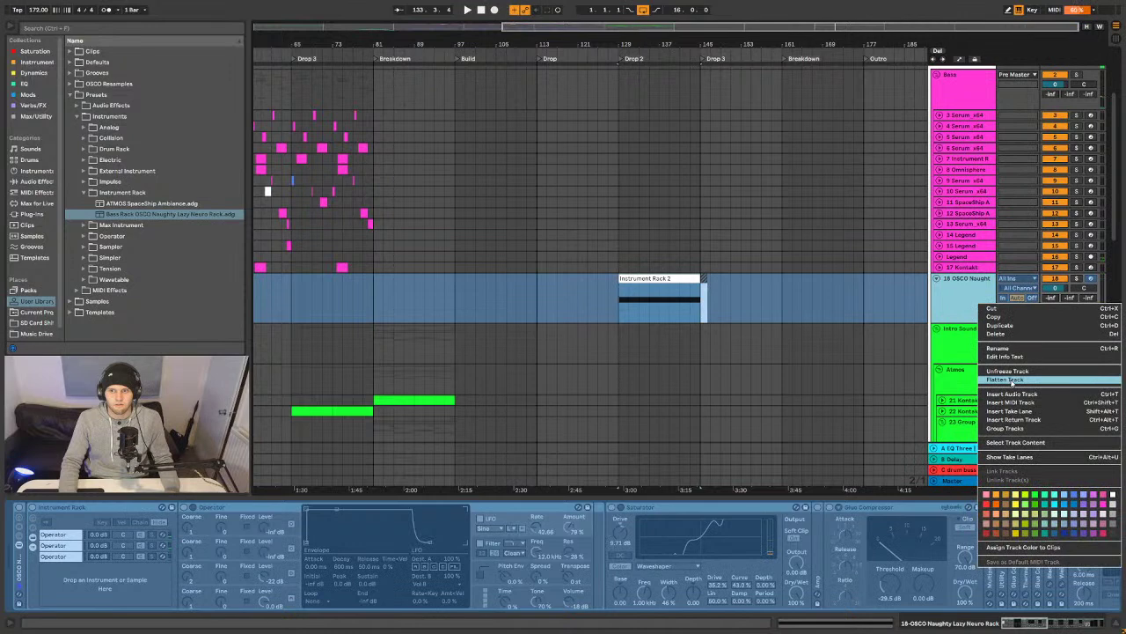
{"action": "left_click", "coordinate": [1021, 374]}
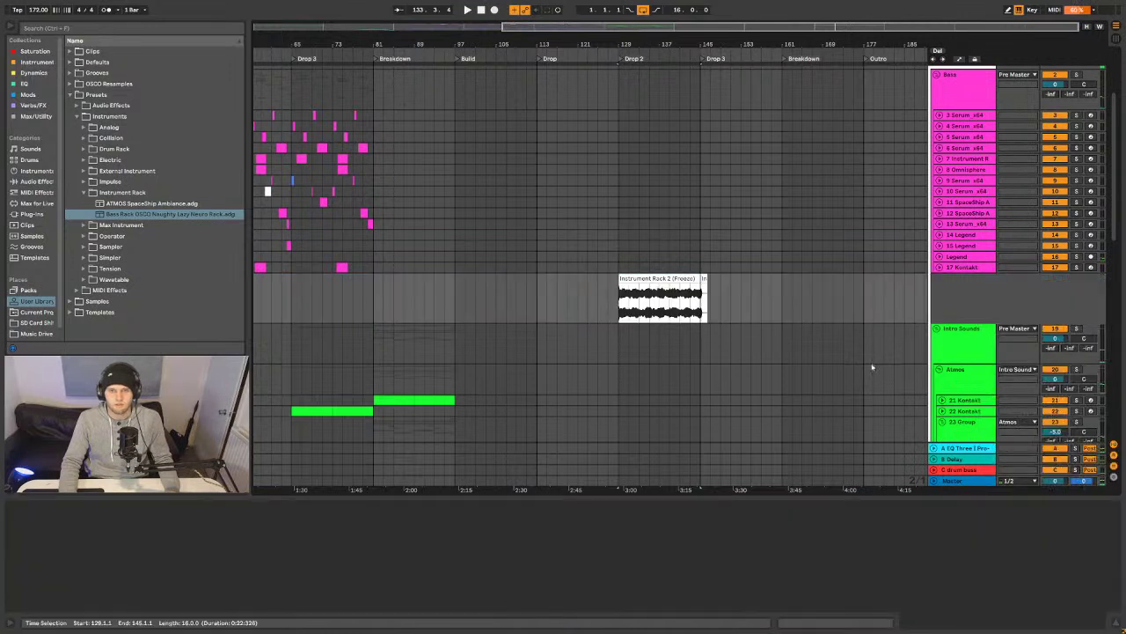
- Find Pro-L 2 in the browser, add it to the flattened OSCO Naughty bass track and raise its gain during playback
{"action": "left_click", "coordinate": [669, 280]}
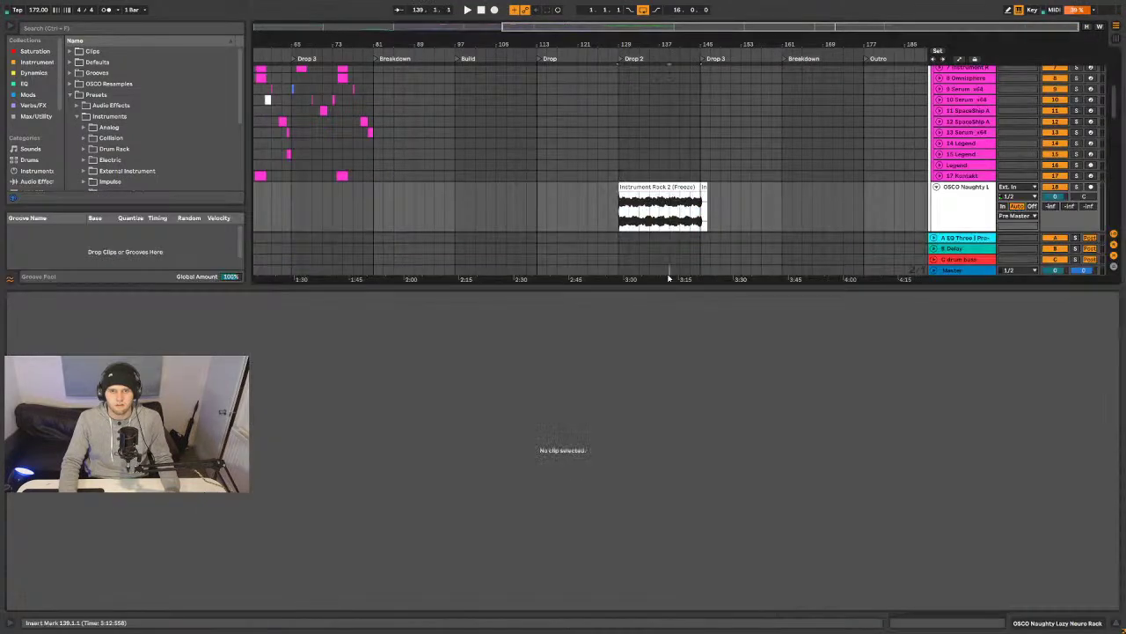
{"action": "left_click", "coordinate": [666, 222]}
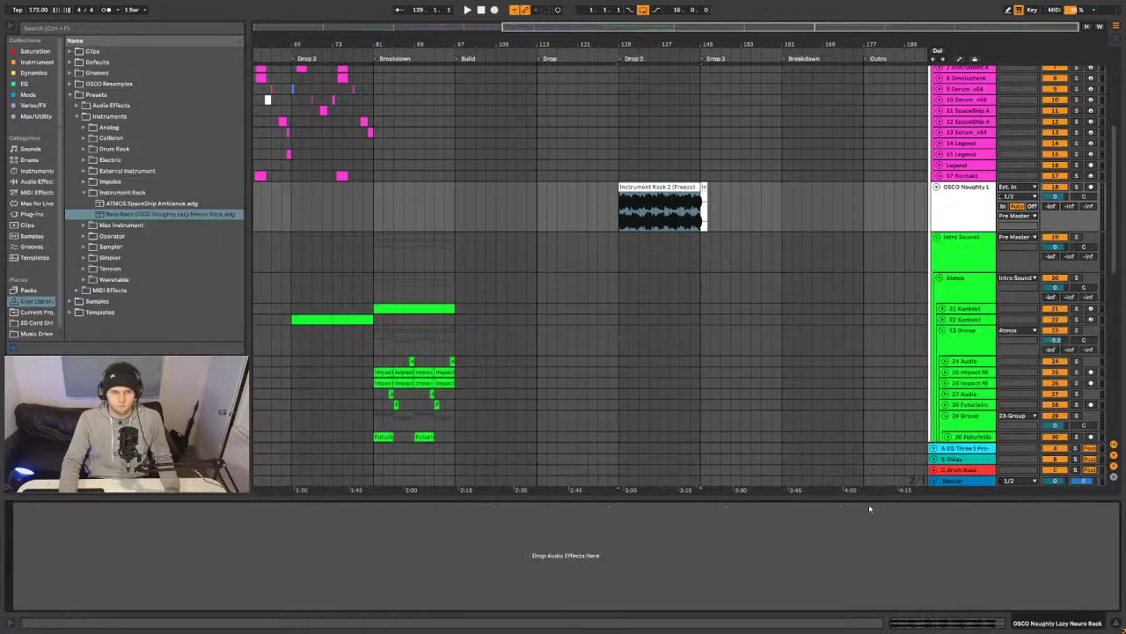
{"action": "key", "text": "ctrl+f"}
{"action": "type", "text": "pro L"}
{"action": "left_click_drag", "start_coordinate": [175, 340], "coordinate": [683, 220]}
{"action": "left_click_drag", "start_coordinate": [553, 226], "coordinate": [600, 220]}
{"action": "left_click_drag", "start_coordinate": [861, 6], "coordinate": [429, 181]}
{"action": "left_click_drag", "start_coordinate": [281, 313], "coordinate": [275, 304]}
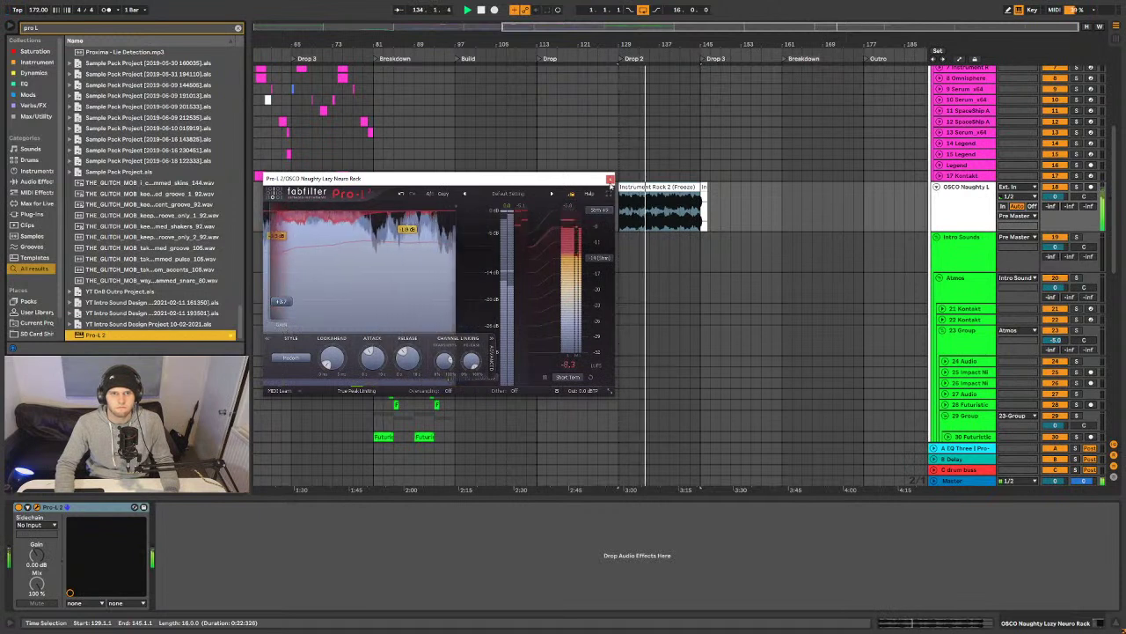
- Set the Pro-L 2 oversampling to 8x, push its gain slightly higher and close the plugin window
{"action": "left_click", "coordinate": [449, 390]}
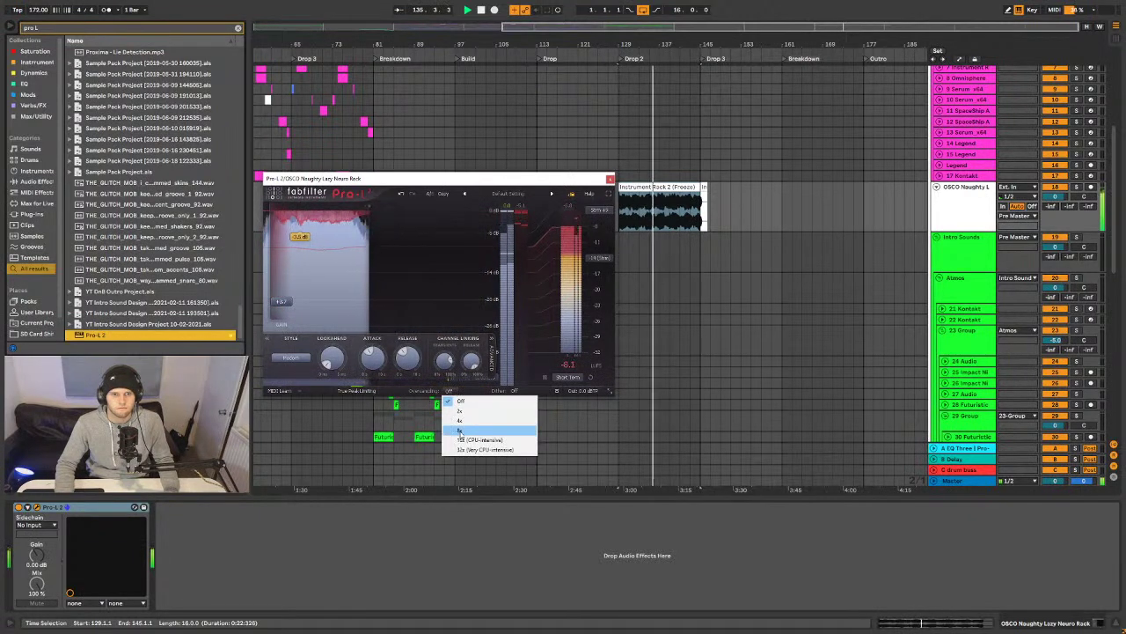
{"action": "left_click", "coordinate": [459, 430]}
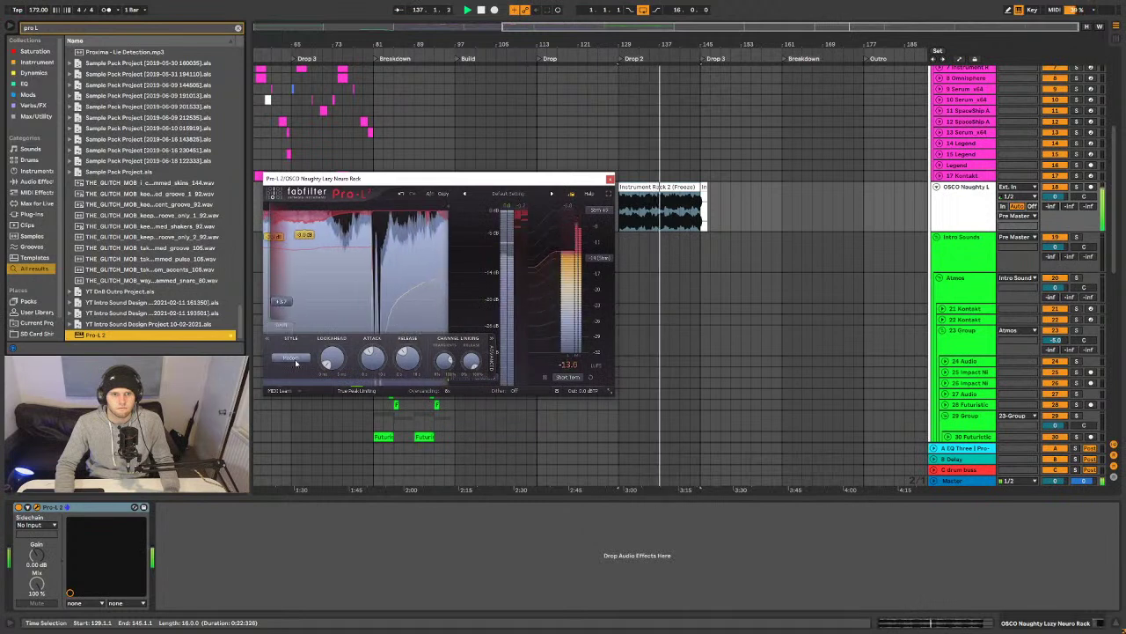
{"action": "left_click_drag", "start_coordinate": [280, 301], "coordinate": [281, 297]}
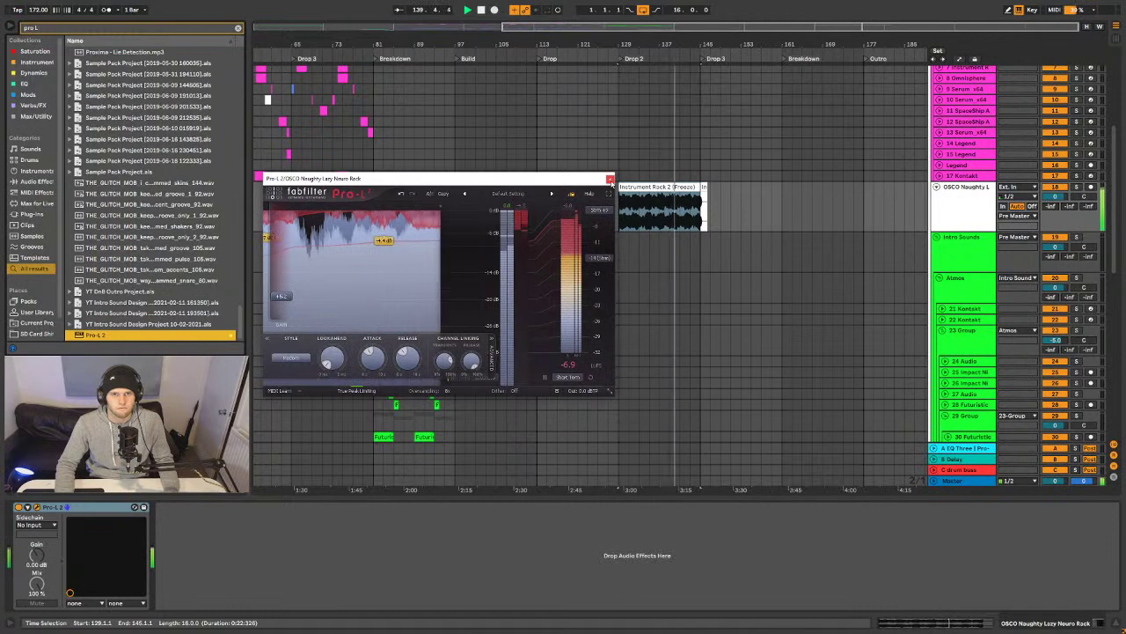
{"action": "left_click", "coordinate": [610, 179]}
- Freeze the OSCO Naughty bass track with its limiter and flatten it to audio
{"action": "left_click", "coordinate": [952, 205]}
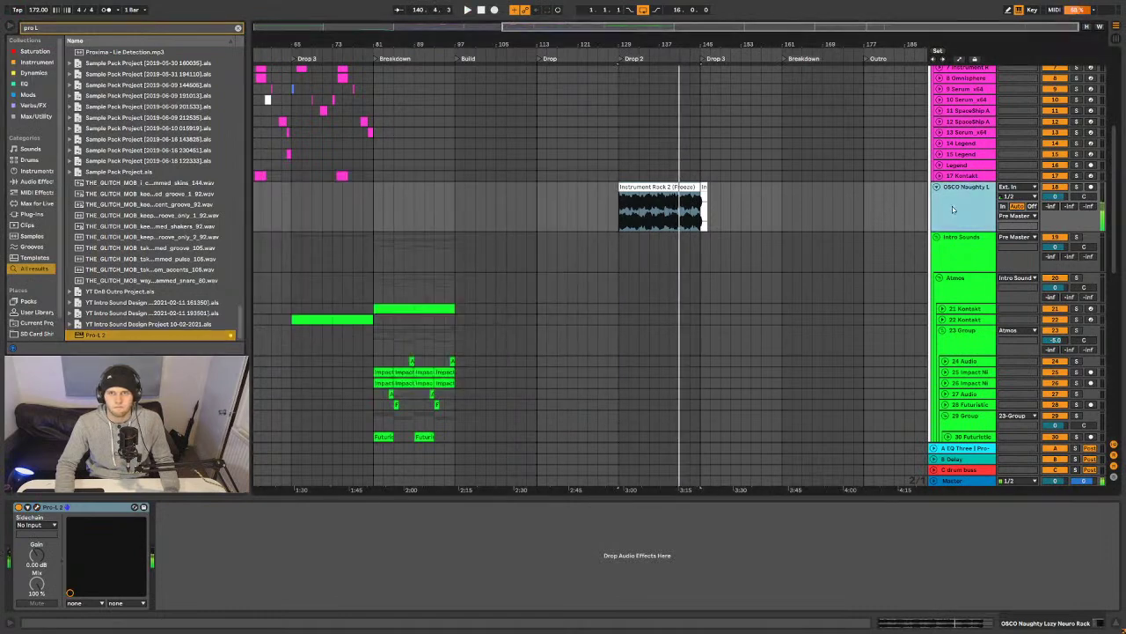
{"action": "right_click", "coordinate": [952, 206]}
{"action": "left_click", "coordinate": [991, 278]}
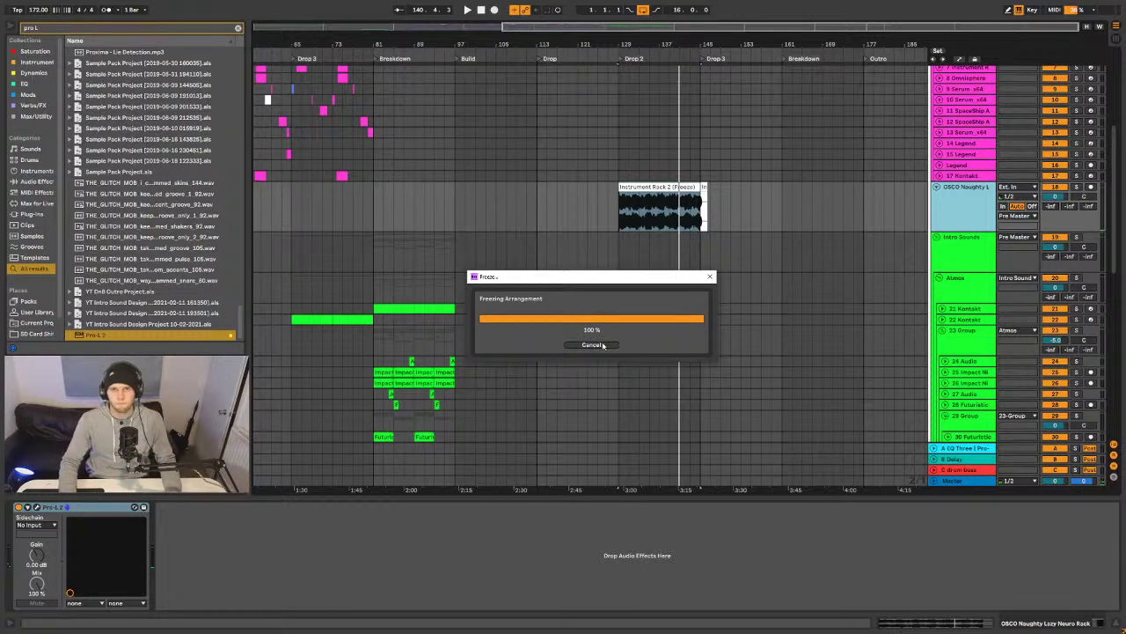
{"action": "right_click", "coordinate": [660, 194]}
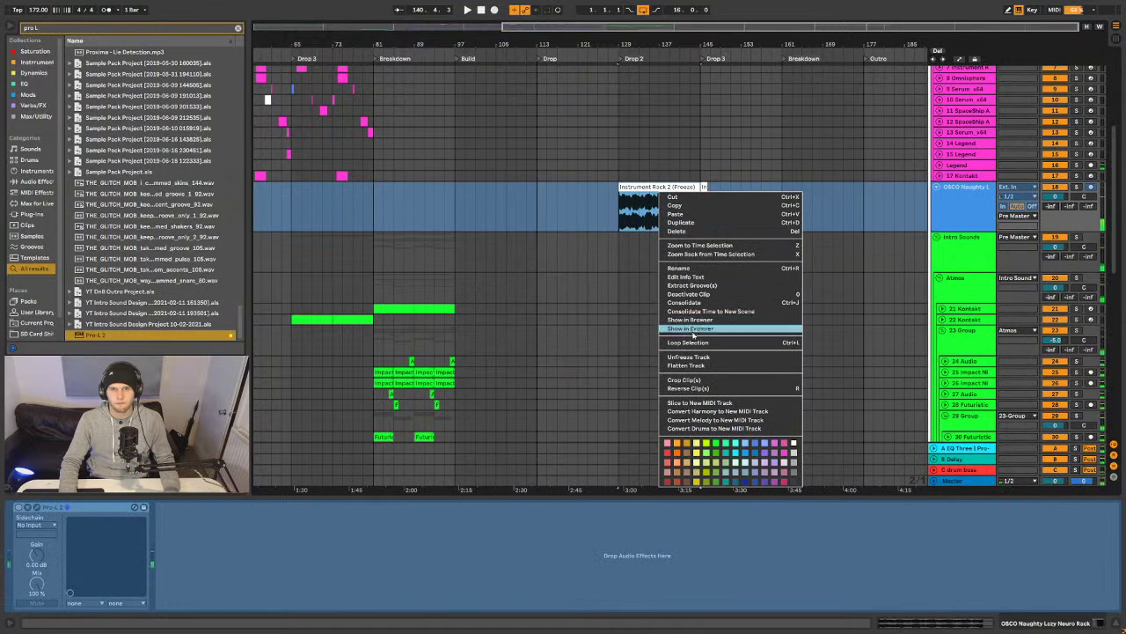
{"action": "left_click", "coordinate": [695, 365]}
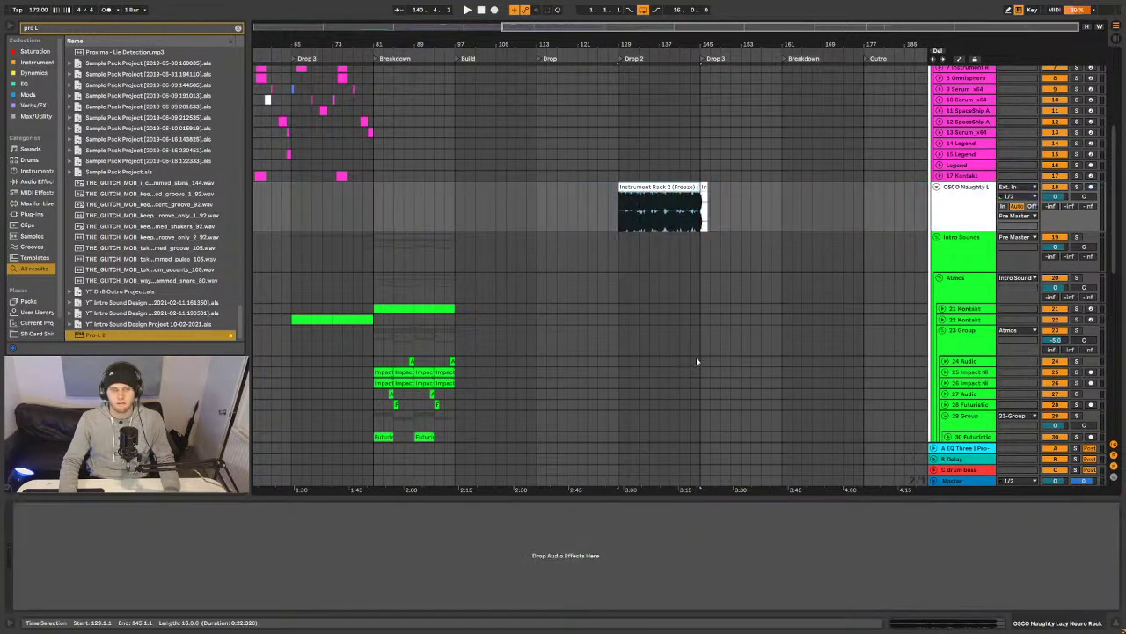
- Search the browser for "g clip" and load GClip onto the OSCO Naughty bass track
{"action": "left_click", "coordinate": [676, 188]}
{"action": "key", "text": "z"}
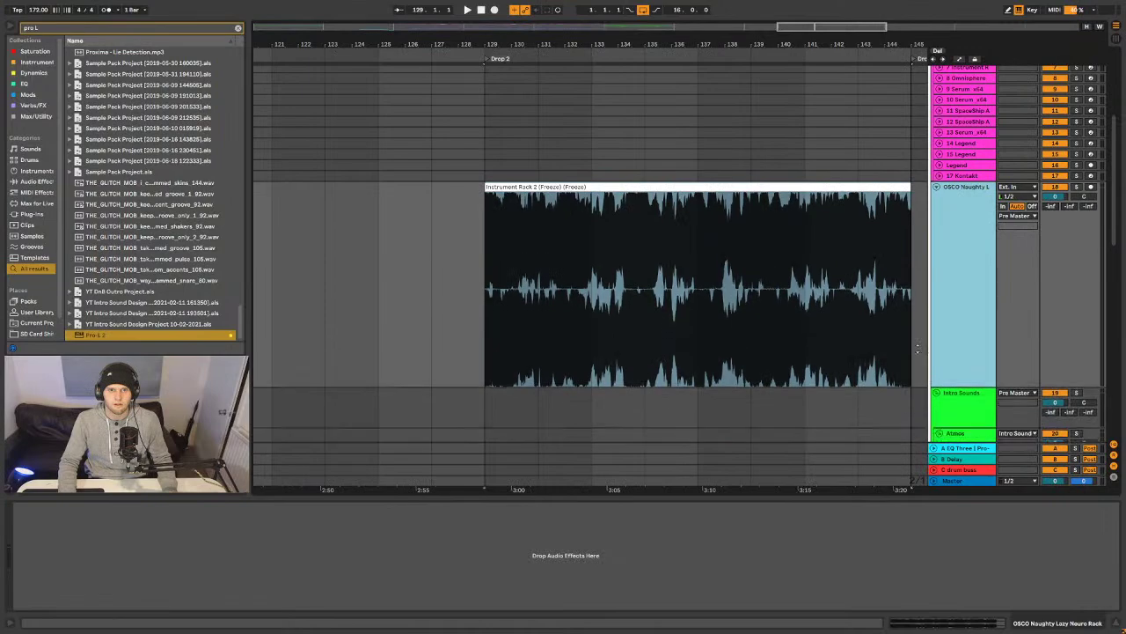
{"action": "left_click_drag", "start_coordinate": [559, 46], "coordinate": [654, 187]}
{"action": "key", "text": "ctrl+f"}
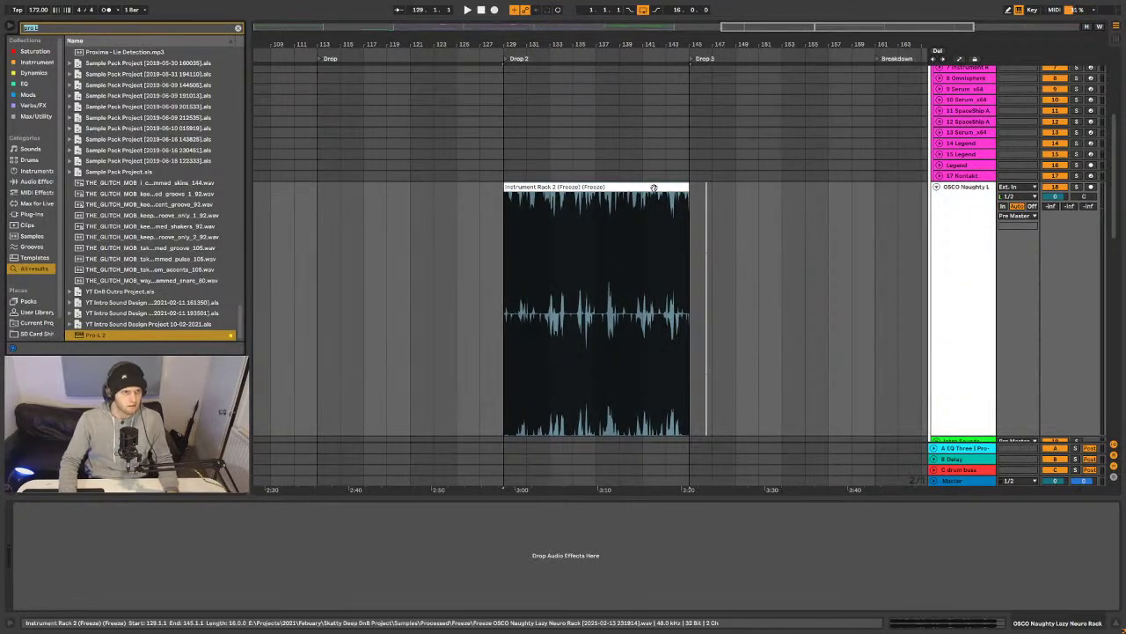
{"action": "type", "text": "g clip"}
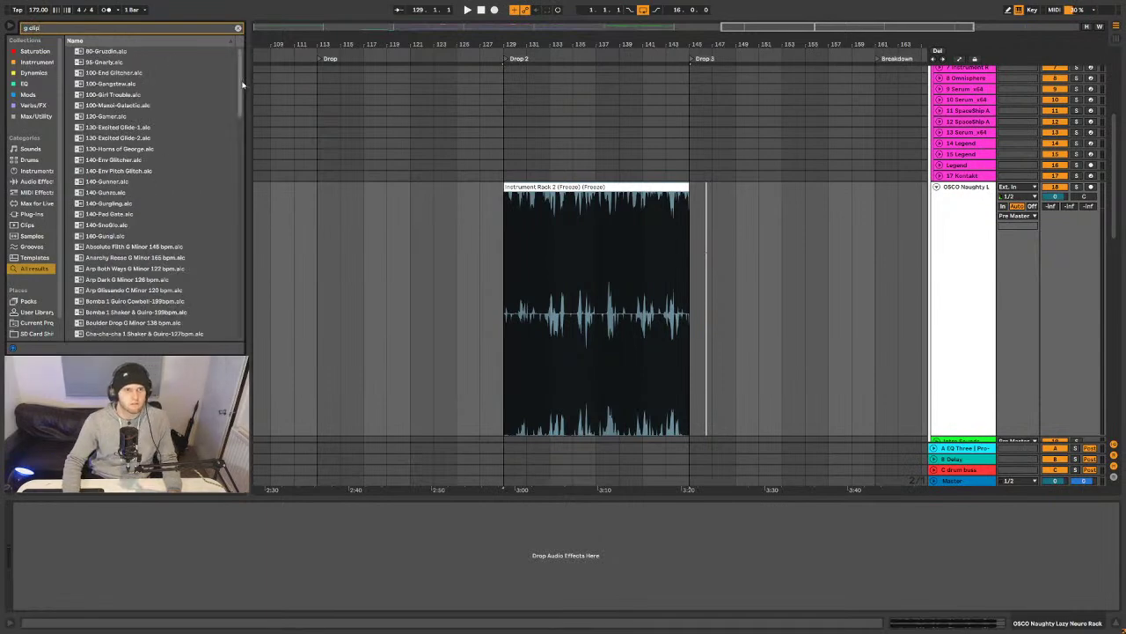
{"action": "left_click_drag", "start_coordinate": [242, 83], "coordinate": [243, 299]}
{"action": "left_click", "coordinate": [111, 335]}
{"action": "double_click", "coordinate": [111, 335]}
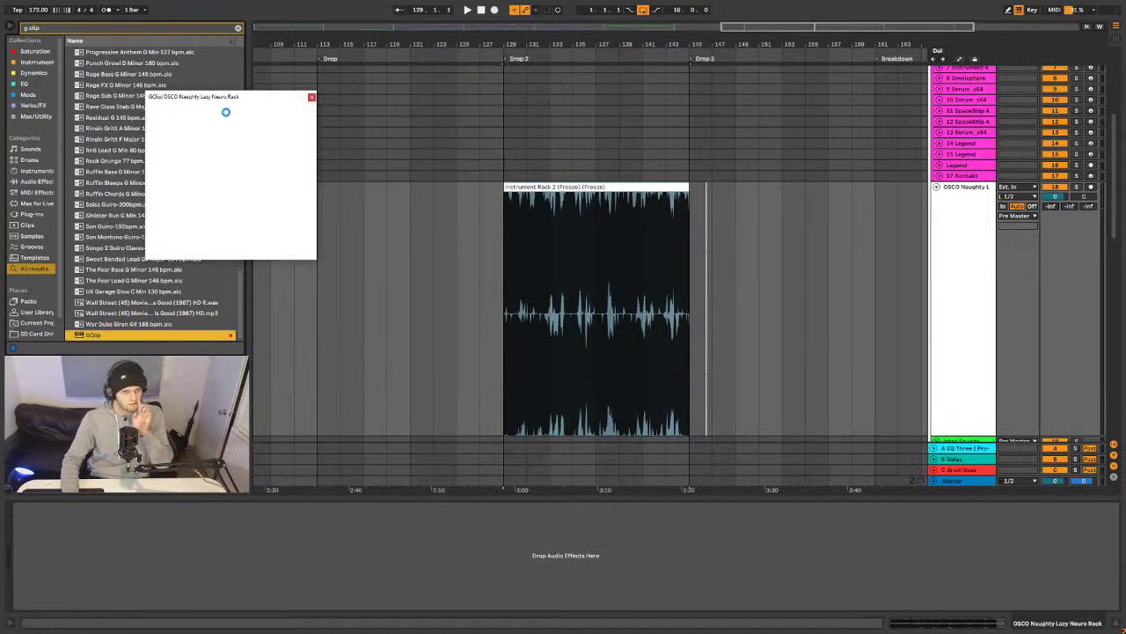
{"action": "left_click_drag", "start_coordinate": [229, 98], "coordinate": [433, 130]}
- During playback, lower the track volume to -9.2 dB and soften GClip's clipping with 2x oversampling and about 3.7 dB of gain
{"action": "key", "text": "space"}
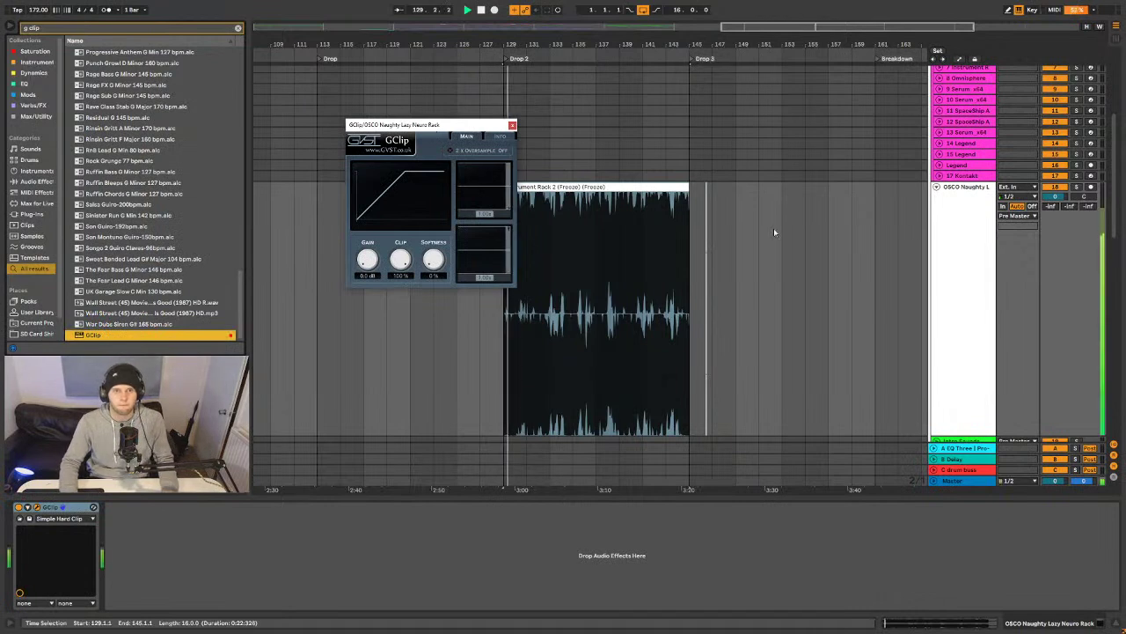
{"action": "left_click", "coordinate": [684, 260]}
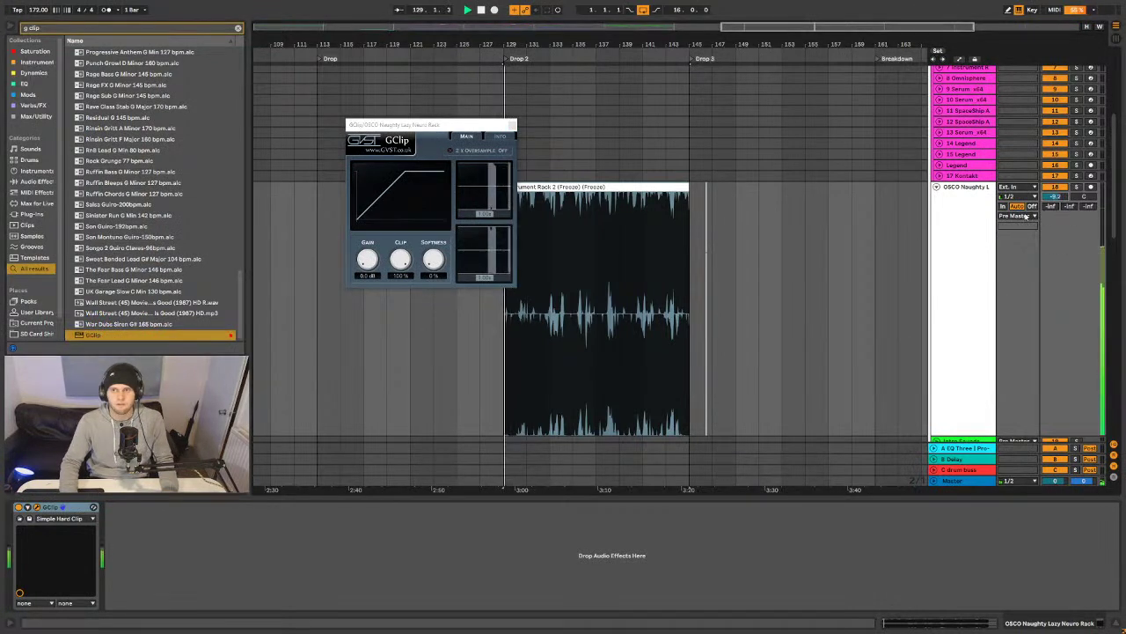
{"action": "left_click_drag", "start_coordinate": [368, 261], "coordinate": [377, 216]}
{"action": "left_click_drag", "start_coordinate": [367, 259], "coordinate": [405, 268]}
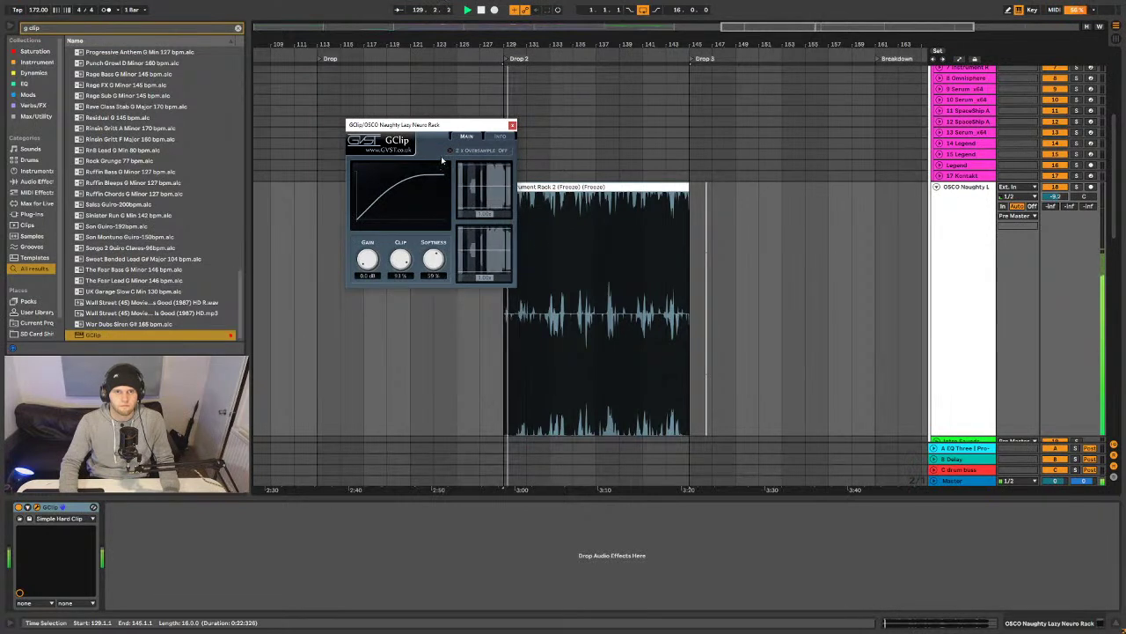
{"action": "left_click_drag", "start_coordinate": [371, 260], "coordinate": [374, 243]}
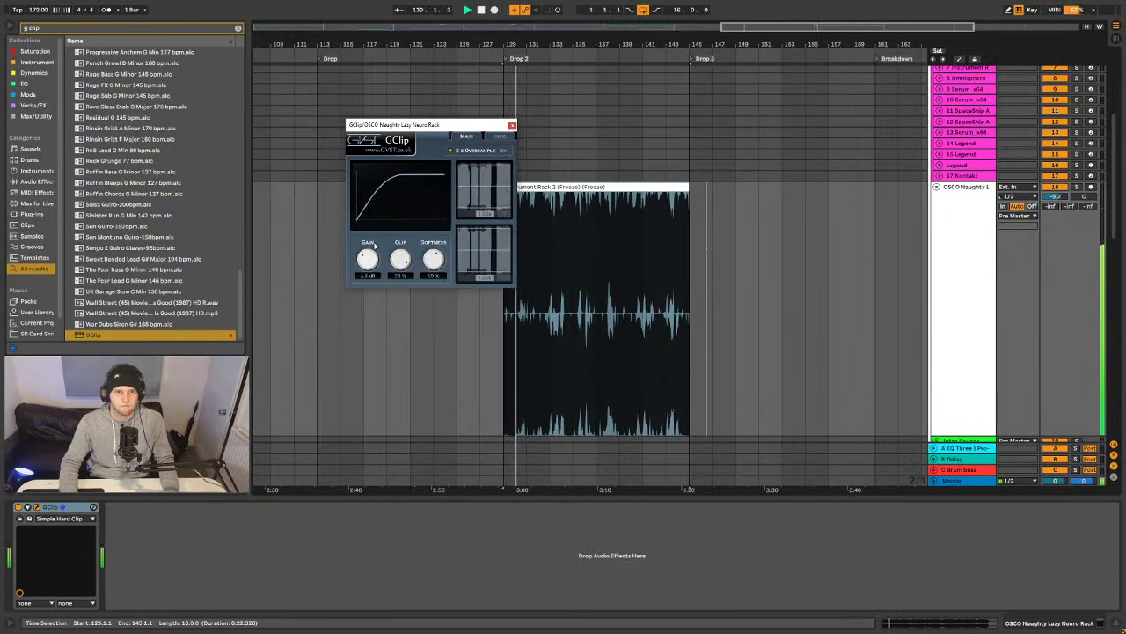
{"action": "left_click_drag", "start_coordinate": [405, 264], "coordinate": [405, 266]}
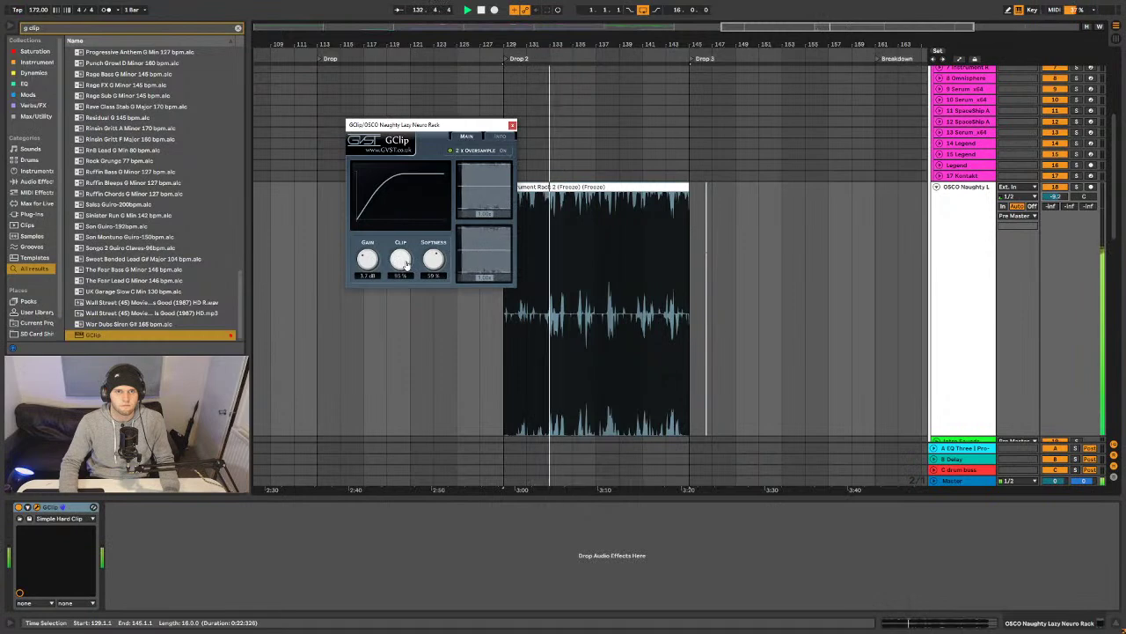
{"action": "key", "text": "space"}
- Insert an audio track below the OSCO Naughty bass and set its input to Resampling
{"action": "left_click_drag", "start_coordinate": [573, 43], "coordinate": [700, 7]}
{"action": "left_click", "coordinate": [950, 249]}
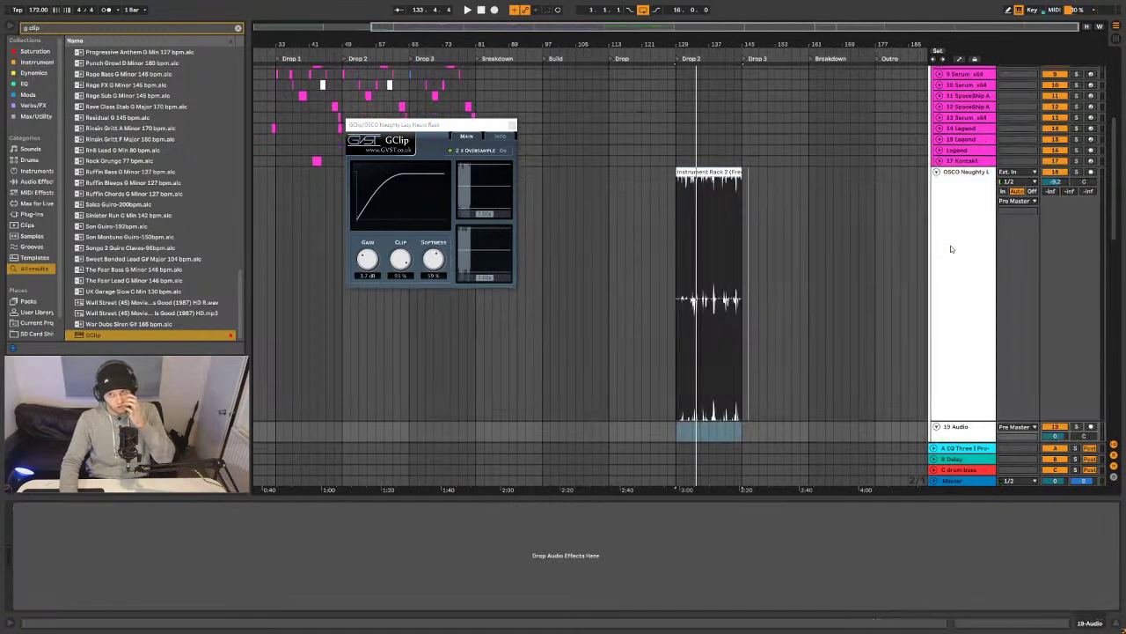
{"action": "key", "text": "ctrl+t"}
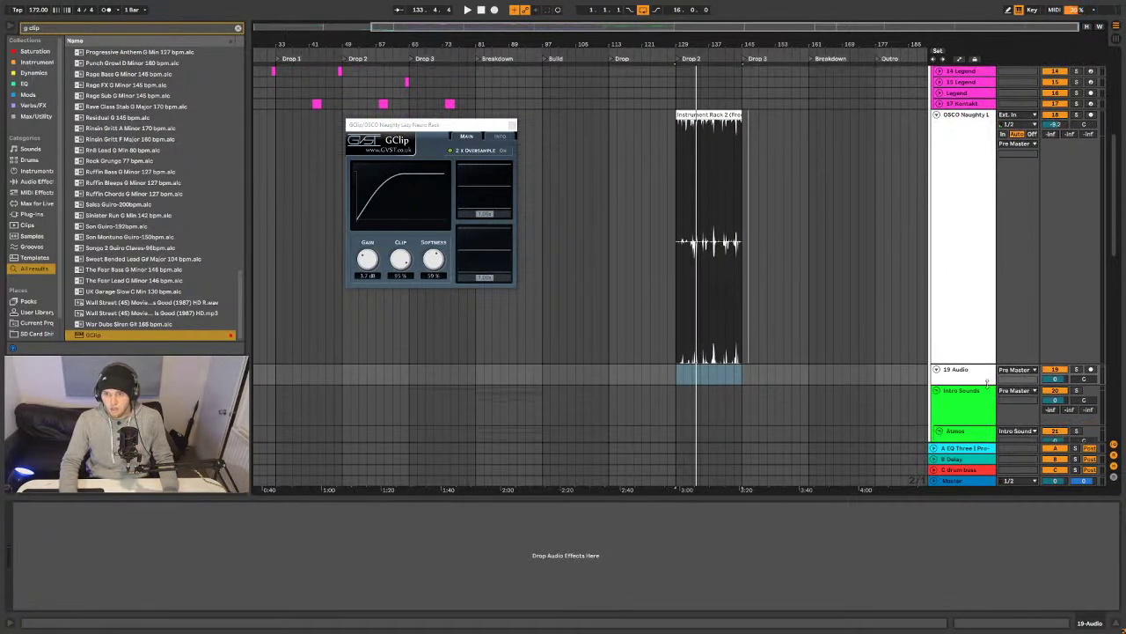
{"action": "left_click", "coordinate": [989, 385]}
{"action": "left_click", "coordinate": [1023, 372]}
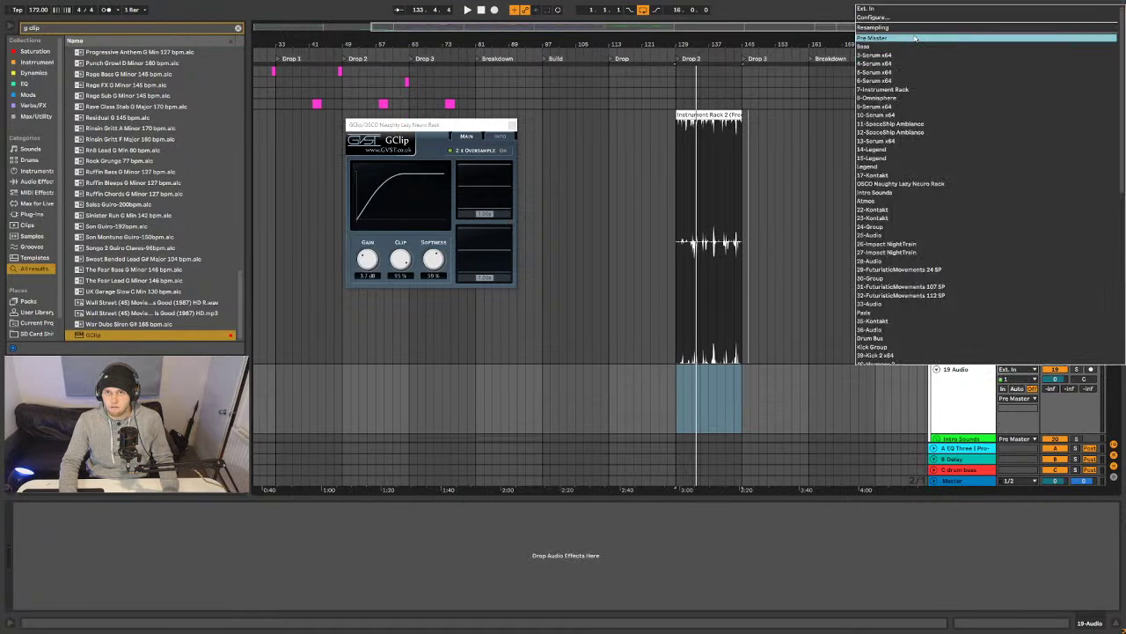
{"action": "left_click", "coordinate": [915, 9]}
{"action": "scroll", "coordinate": [1078, 124], "scroll_direction": "up", "scroll_amount": 2}
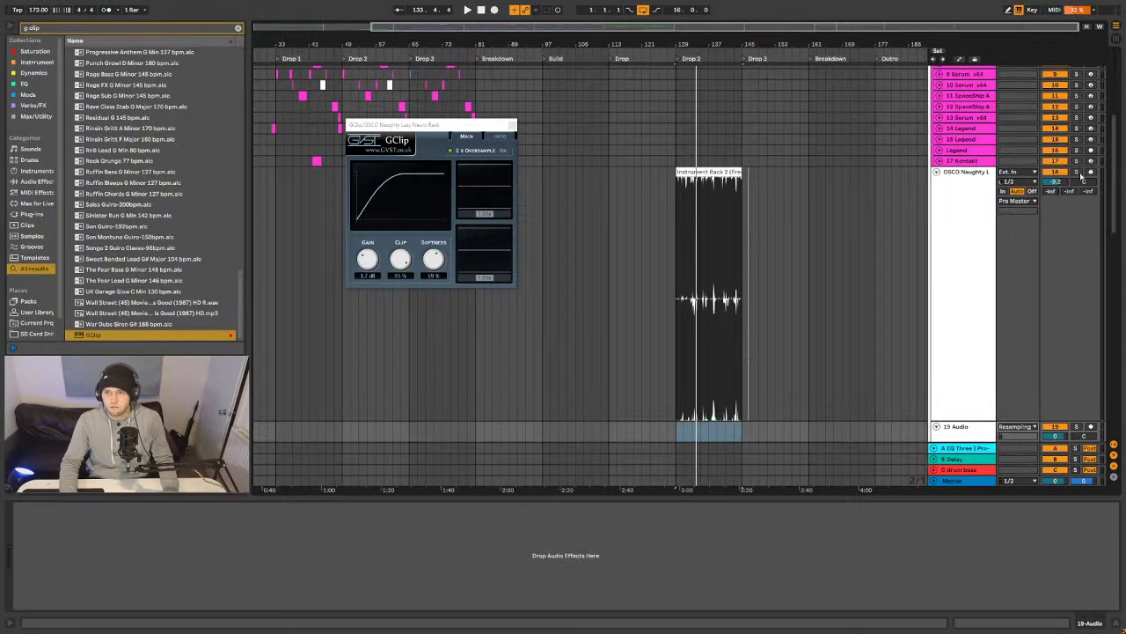
- Set track 19's monitoring to In and route its output to the OSCO Naughty Lazy Neuro Rack track
{"action": "scroll", "coordinate": [1030, 253], "scroll_direction": "down", "scroll_amount": 2}
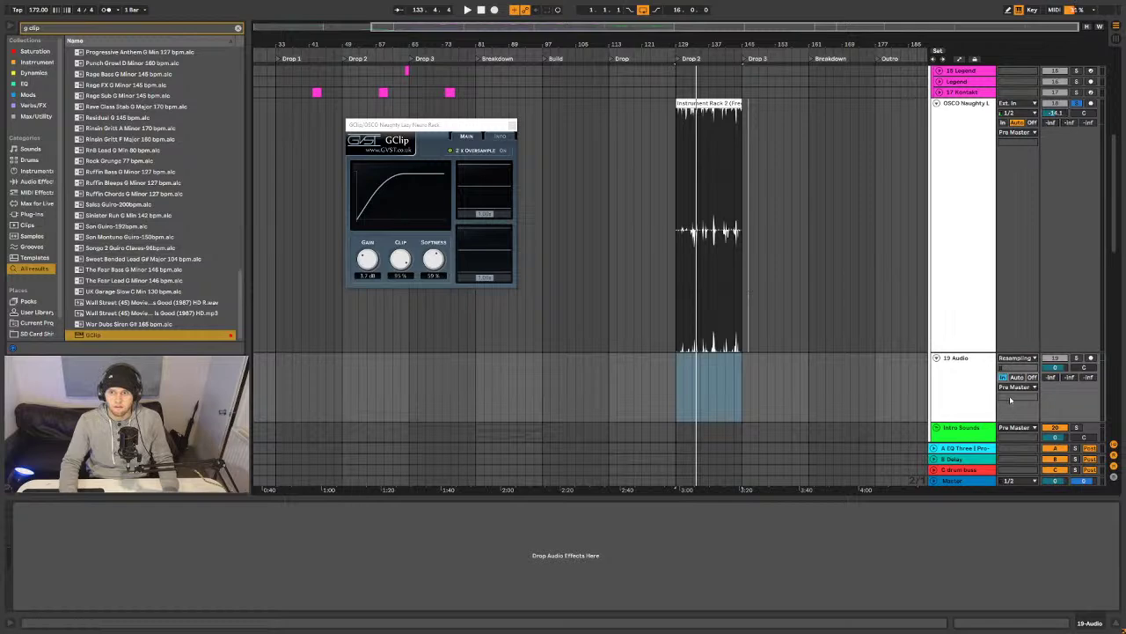
{"action": "left_click", "coordinate": [1016, 387]}
{"action": "left_click", "coordinate": [1015, 388]}
{"action": "left_click", "coordinate": [1014, 388]}
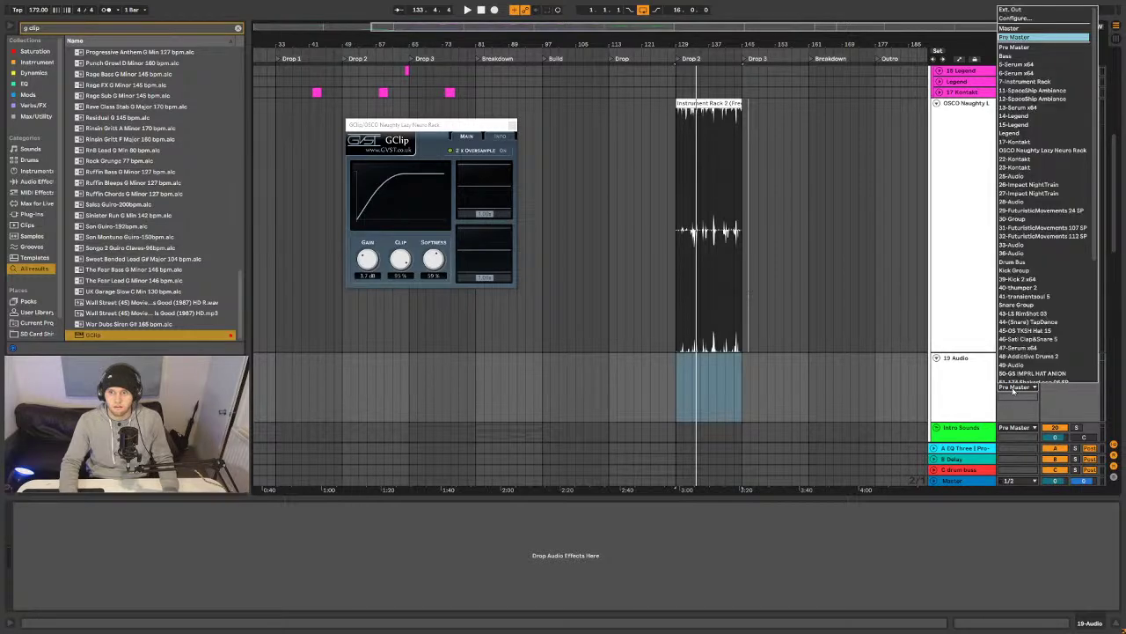
{"action": "left_click", "coordinate": [1012, 403]}
{"action": "left_click", "coordinate": [1014, 390]}
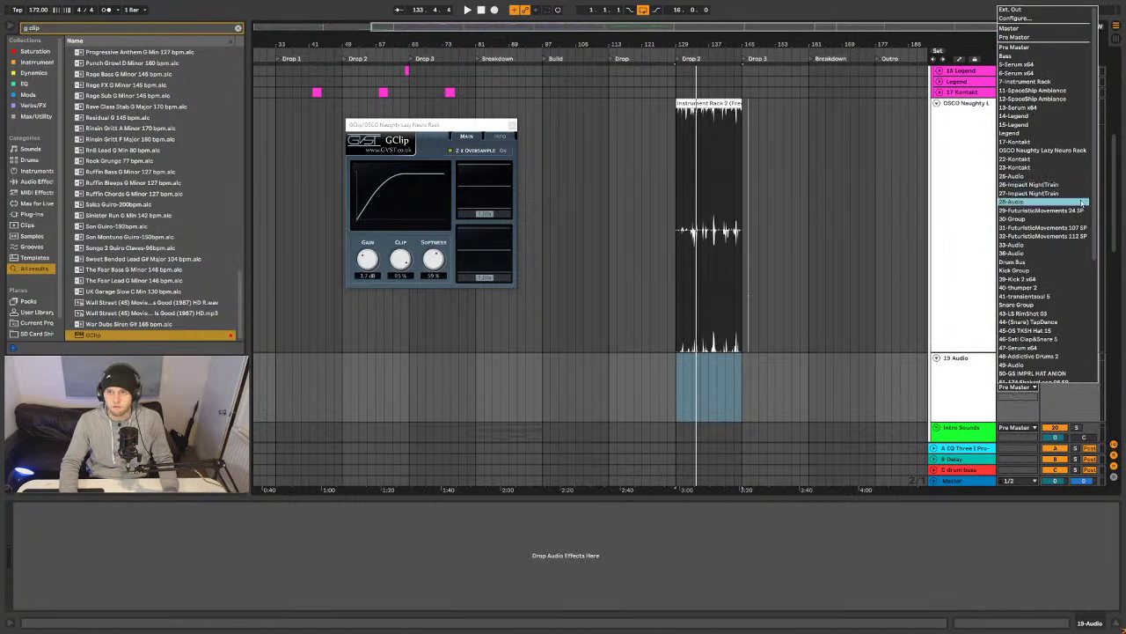
{"action": "left_click", "coordinate": [1041, 151]}
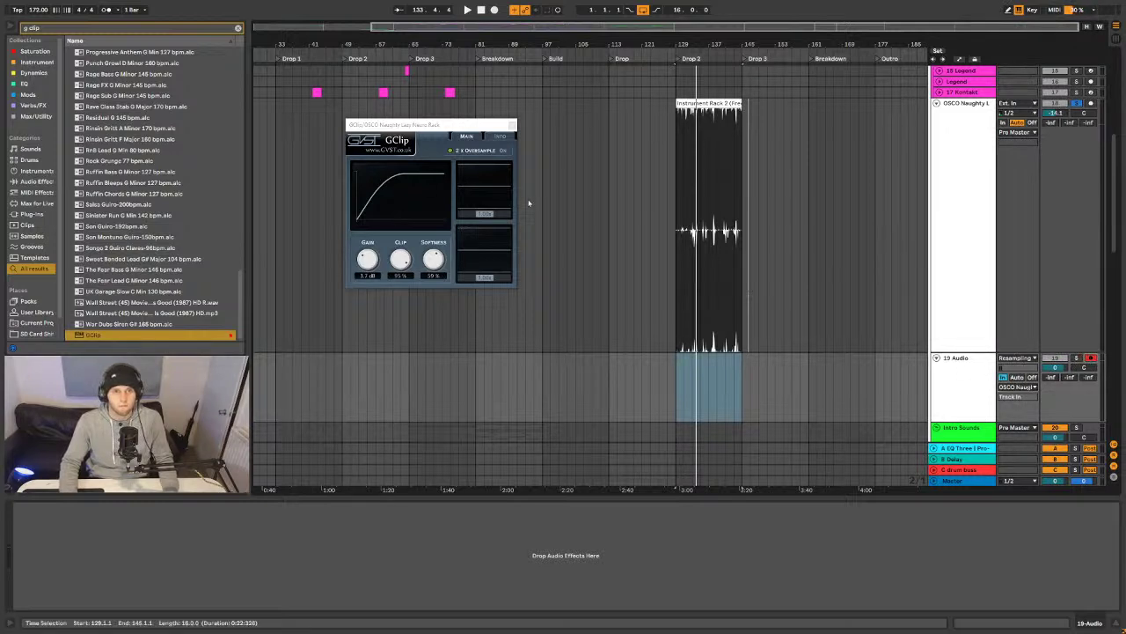
- Raise the GClip gain to about 6 dB and record the processed bass onto track 19 through Drop 2
{"action": "key", "text": "space"}
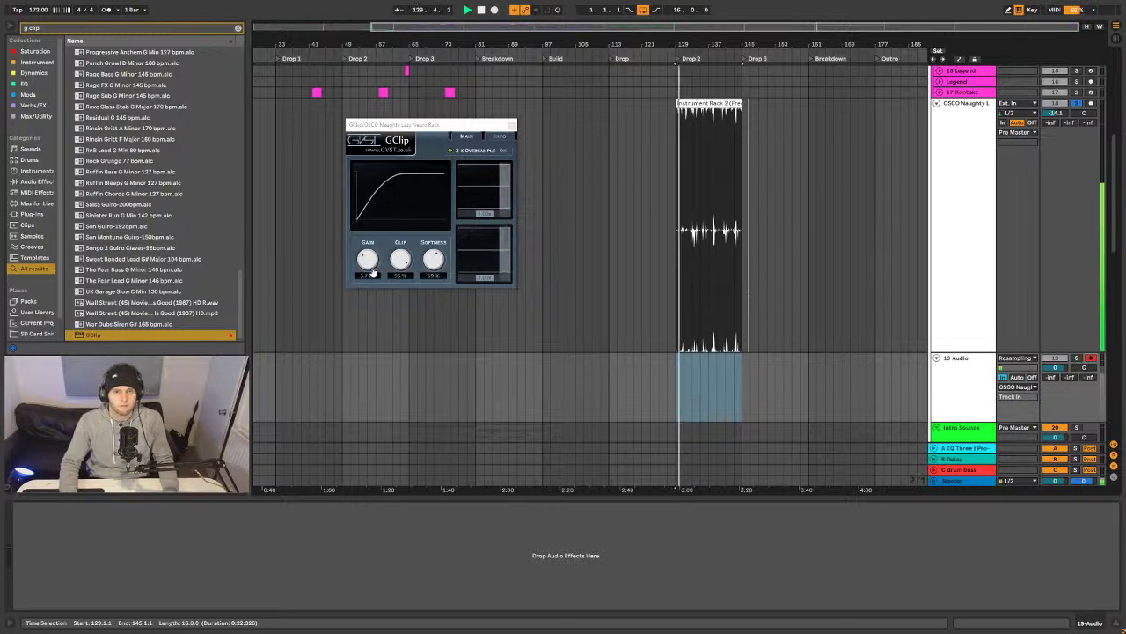
{"action": "left_click_drag", "start_coordinate": [380, 262], "coordinate": [376, 254]}
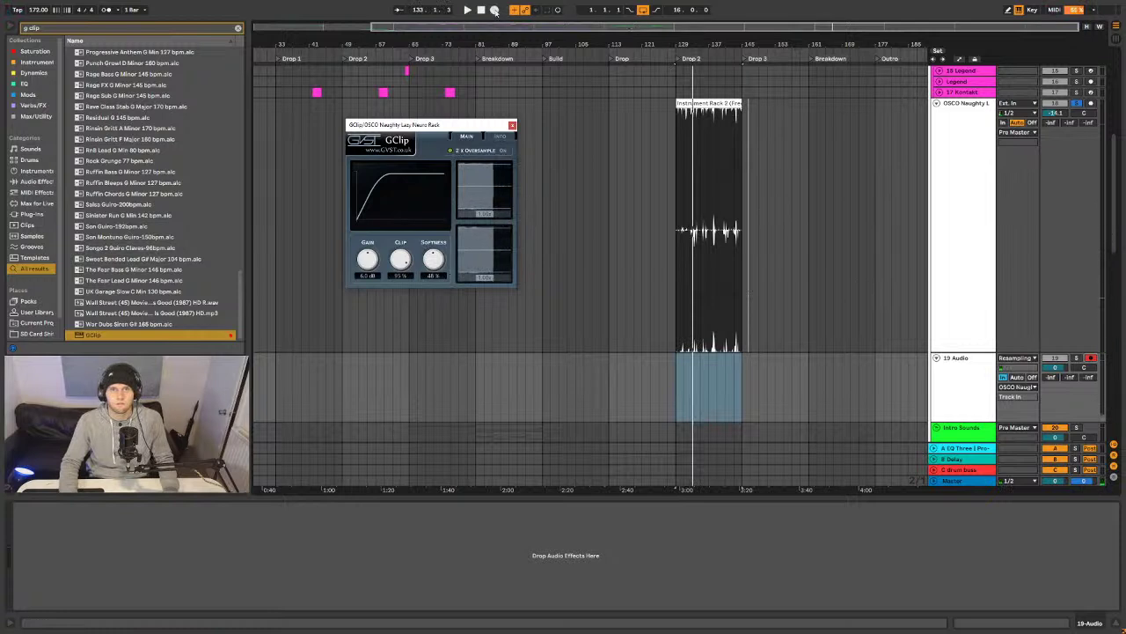
{"action": "left_click", "coordinate": [495, 10]}
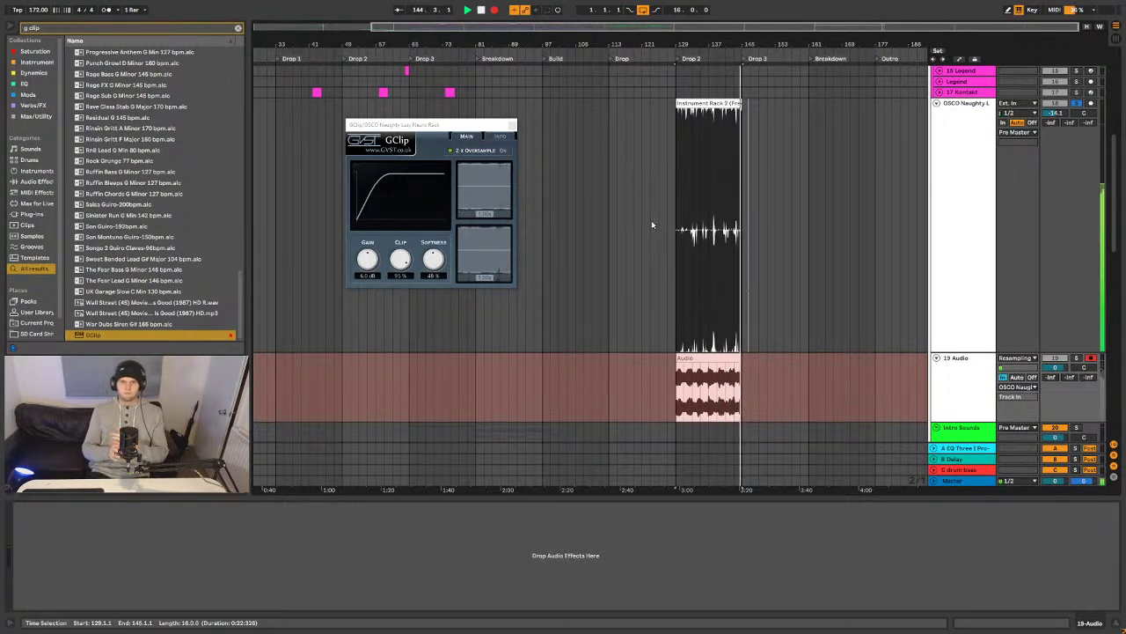
{"action": "key", "text": "space"}
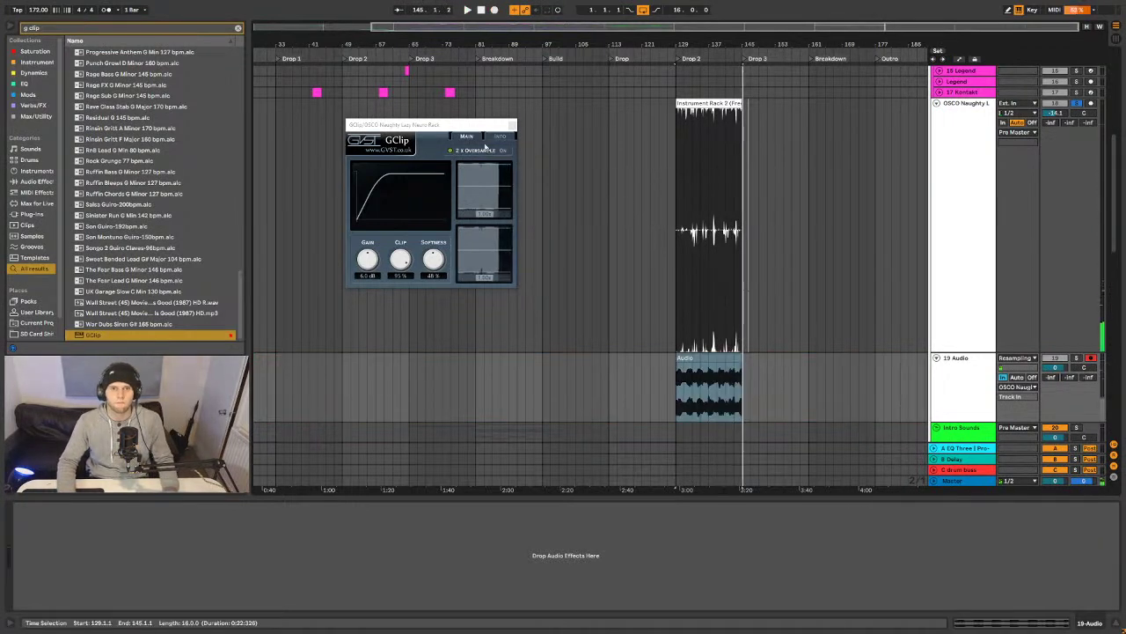
- Switch track 19's monitoring to Auto and select the newly recorded audio clip
{"action": "left_click", "coordinate": [865, 372]}
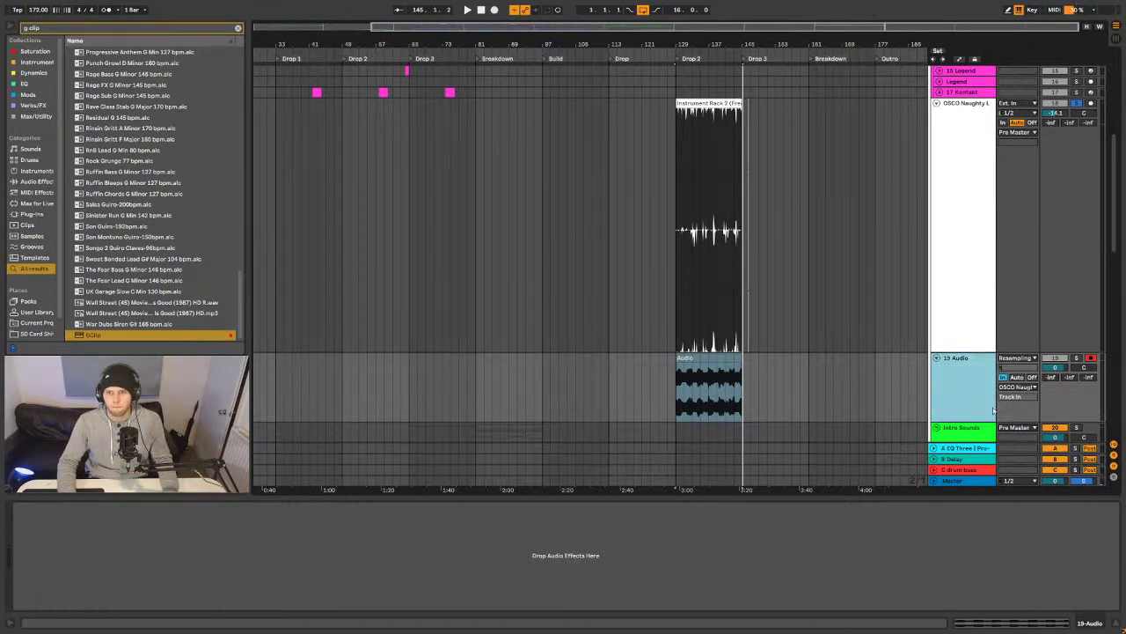
{"action": "left_click", "coordinate": [711, 358]}
{"action": "left_click", "coordinate": [724, 149]}
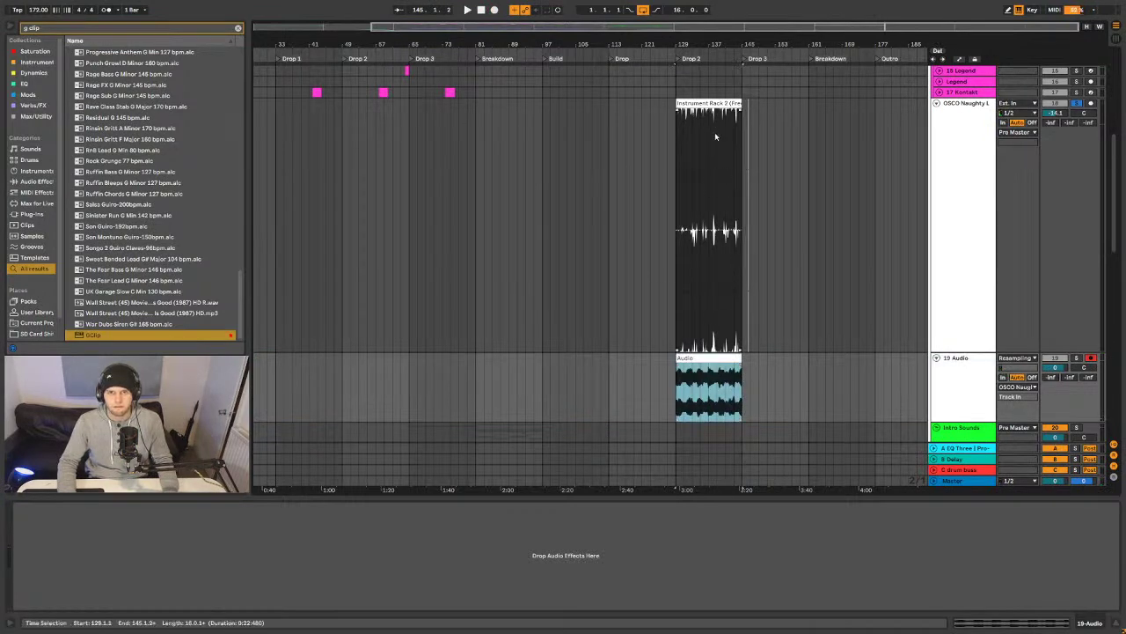
- Copy bars 129 to 131 of the OSCO Naughty bass clip to bar 81 at the start of the Breakdown
{"action": "scroll", "coordinate": [496, 243], "scroll_direction": "up", "scroll_amount": 5}
{"action": "scroll", "coordinate": [553, 244], "scroll_direction": "down", "scroll_amount": 2}
{"action": "left_click", "coordinate": [721, 195]}
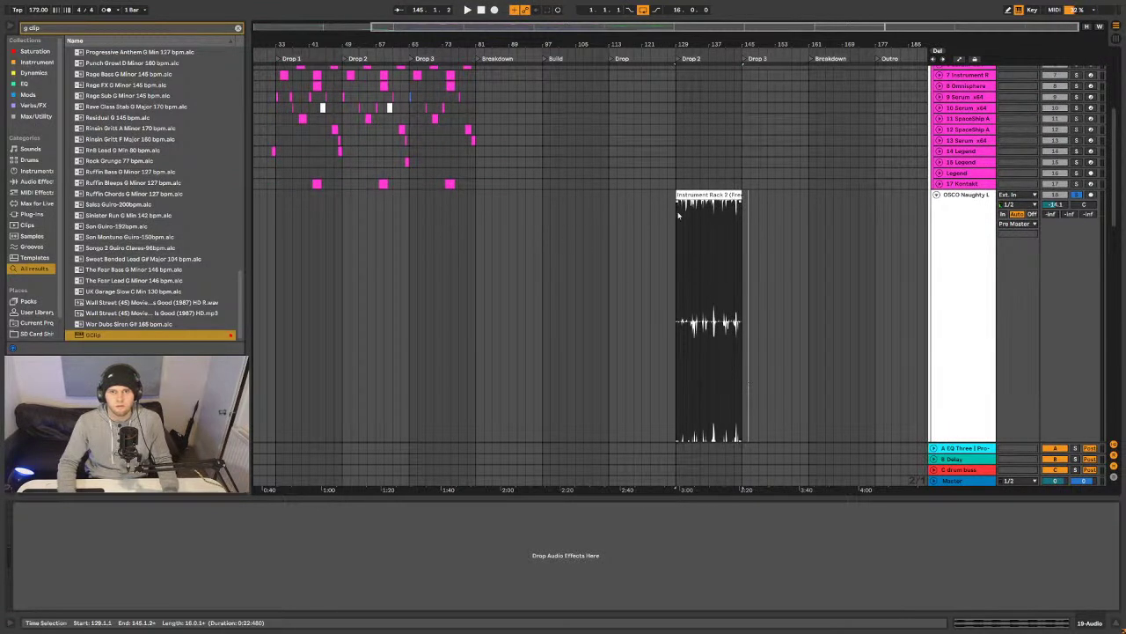
{"action": "left_click", "coordinate": [679, 195]}
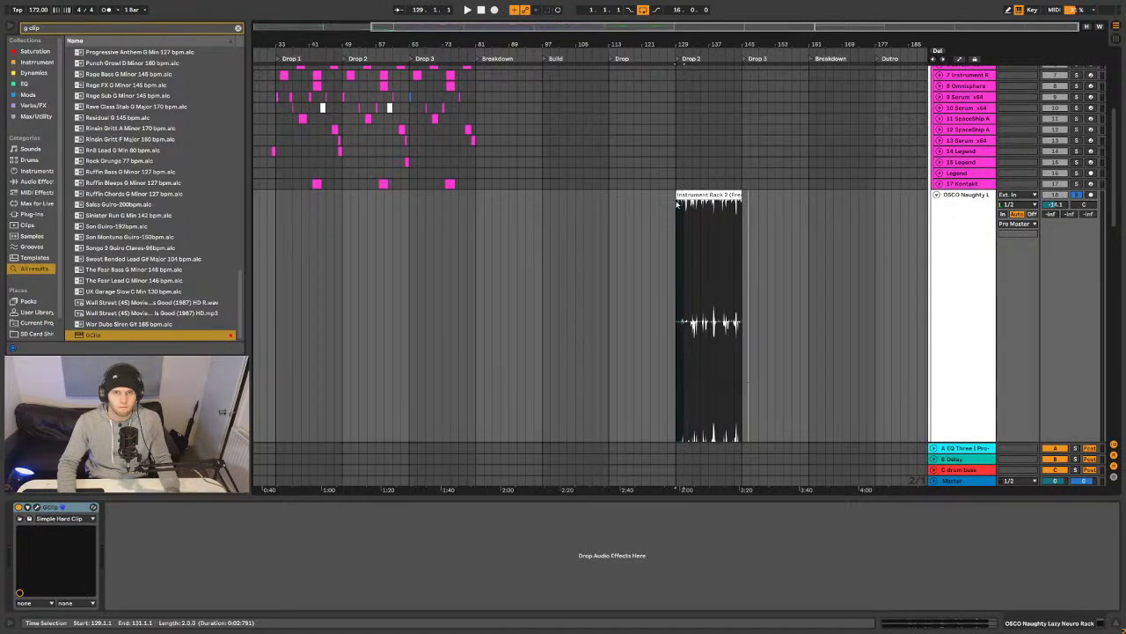
{"action": "left_click", "coordinate": [470, 248]}
{"action": "scroll", "coordinate": [603, 279], "scroll_direction": "down", "scroll_amount": 5}
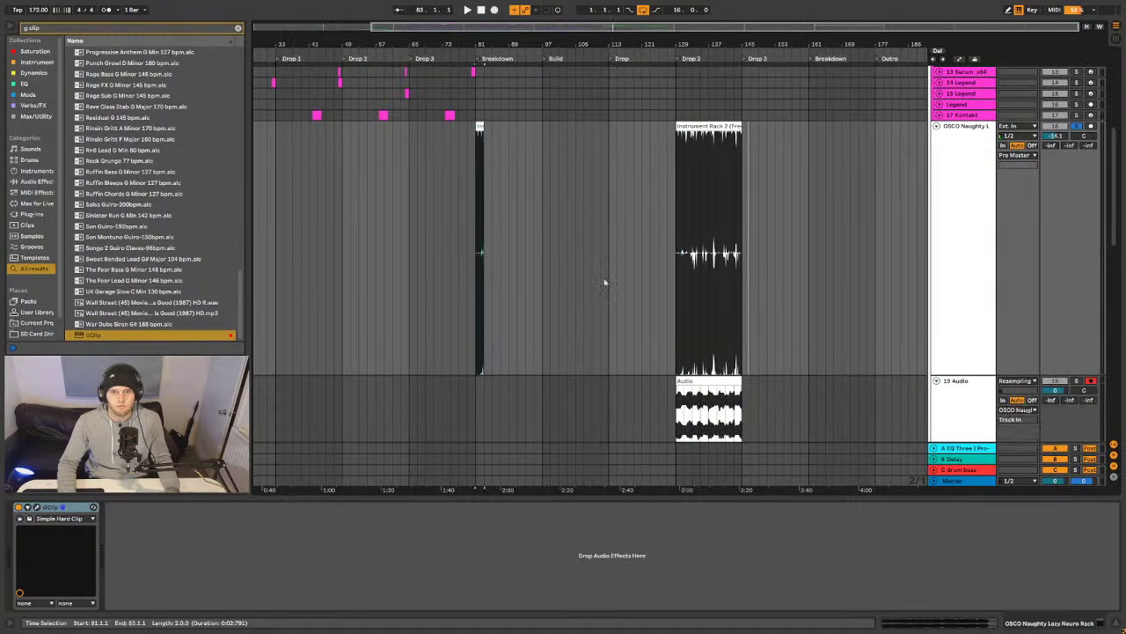
- Copy the first two bars of the resampled clip on track 19 to bar 83
{"action": "left_click", "coordinate": [684, 345]}
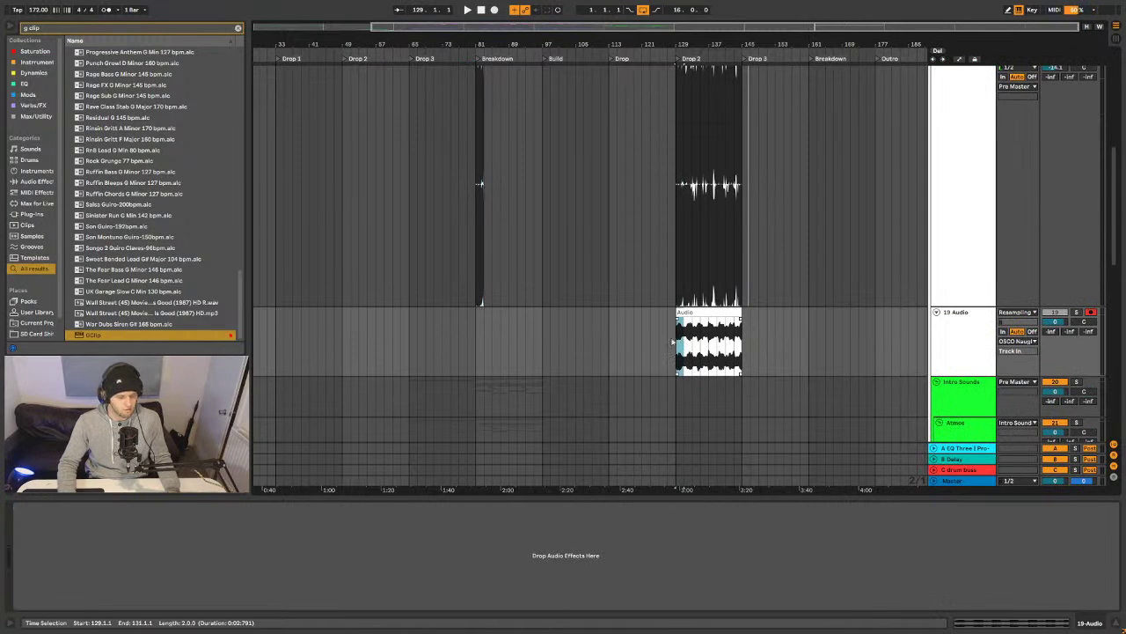
{"action": "left_click", "coordinate": [479, 325]}
{"action": "key", "text": "ctrl+v"}
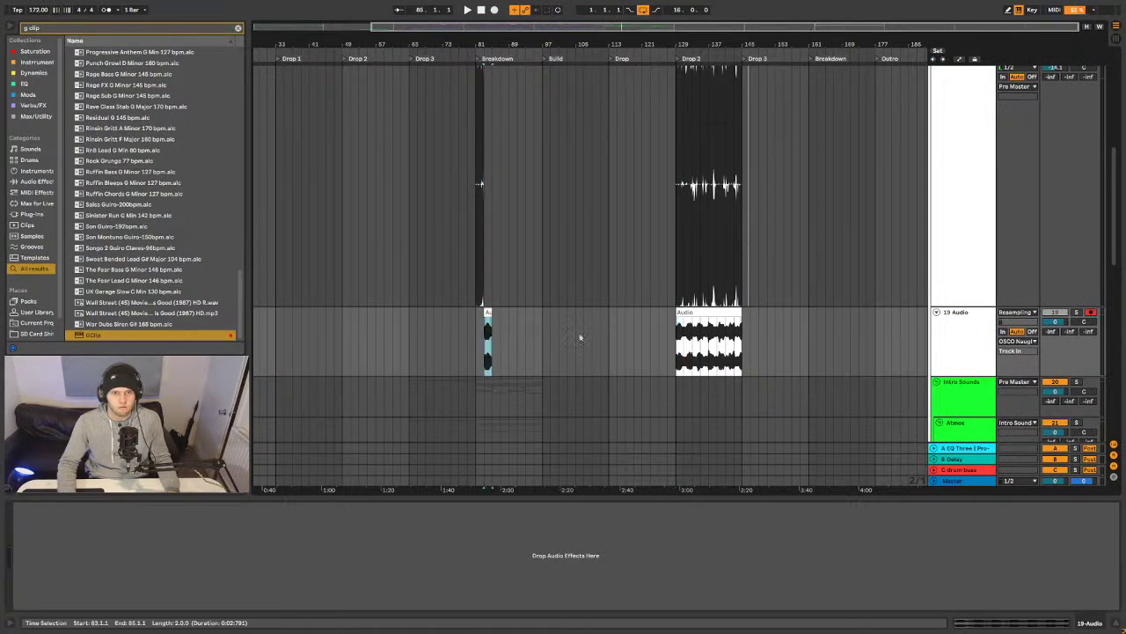
- Delete the original clips on the OSCO Naughty track and track 19 between bars 127 and 155
{"action": "scroll", "coordinate": [573, 334], "scroll_direction": "up", "scroll_amount": 3}
{"action": "left_click_drag", "start_coordinate": [666, 277], "coordinate": [781, 411]}
{"action": "key", "text": "Delete"}
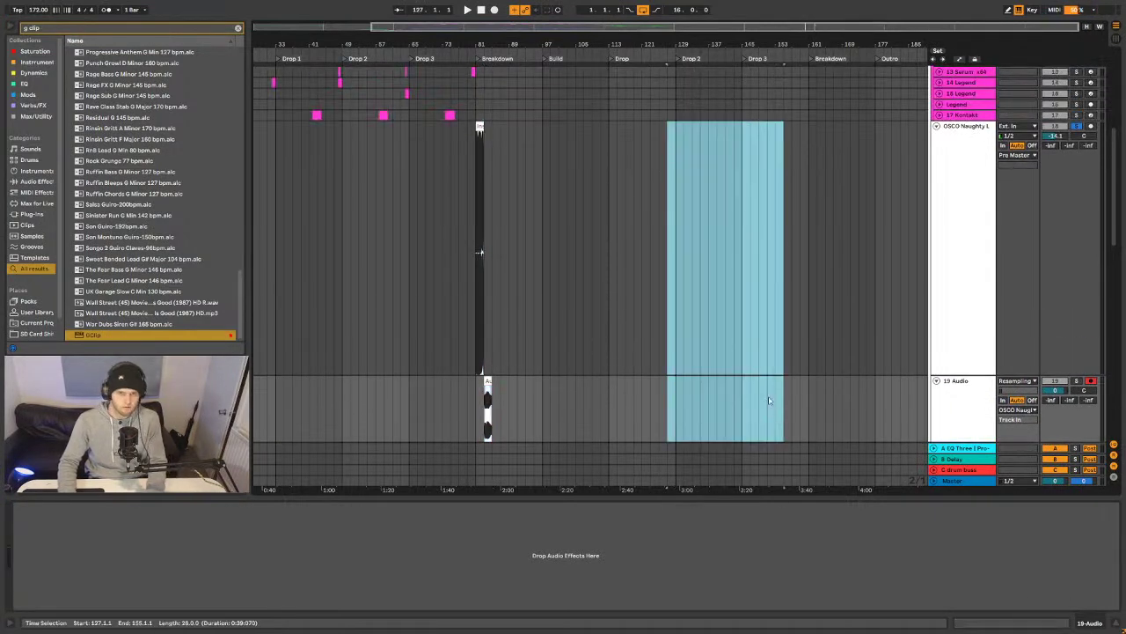
- Set the arrangement's fixed grid to 1/8 around the start of Drop 1
{"action": "key", "text": "plus"}
{"action": "key", "text": "plus"}
{"action": "key", "text": "plus"}
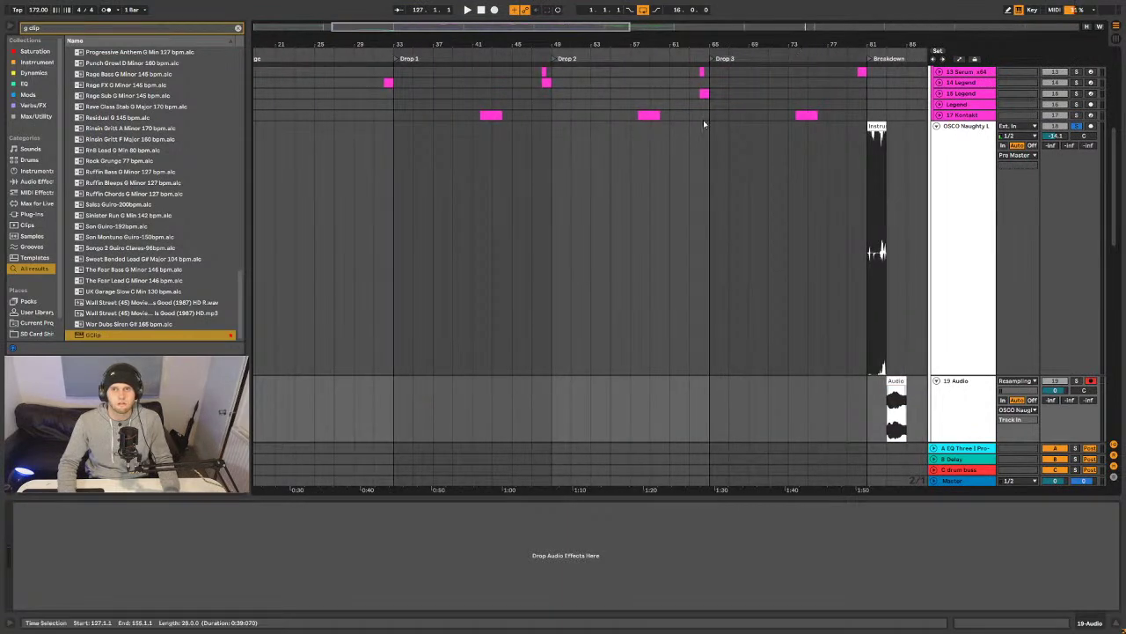
{"action": "right_click", "coordinate": [452, 236]}
{"action": "left_click", "coordinate": [528, 350]}
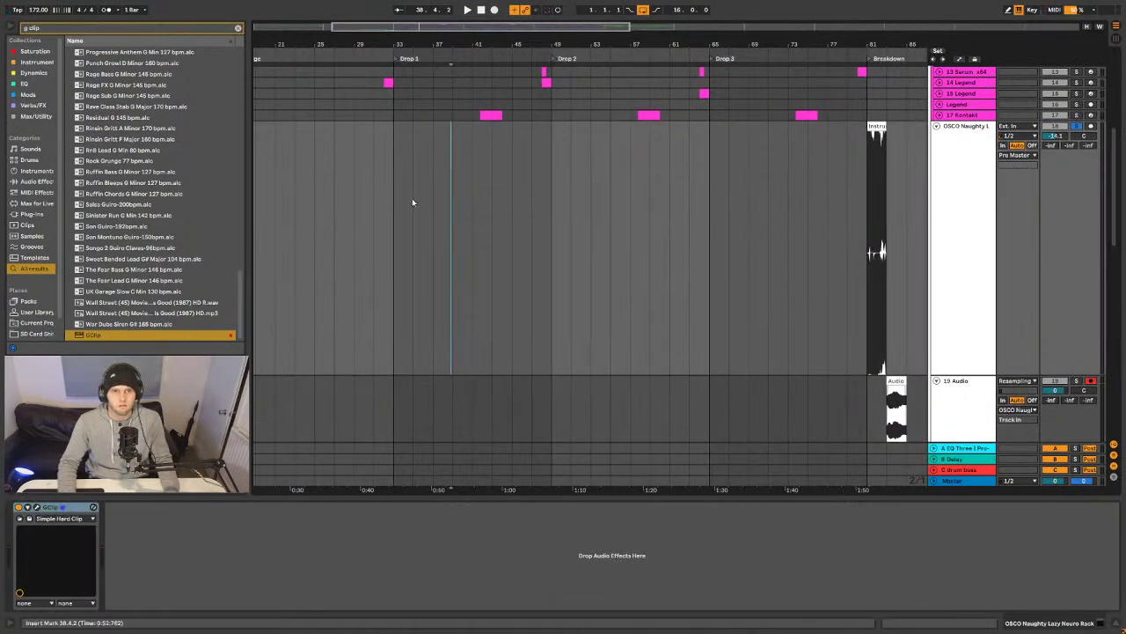
{"action": "scroll", "coordinate": [411, 201], "scroll_direction": "up", "scroll_amount": 5}
{"action": "scroll", "coordinate": [424, 176], "scroll_direction": "up", "scroll_amount": 1}
{"action": "left_click_drag", "start_coordinate": [404, 41], "coordinate": [452, 210]}
{"action": "right_click", "coordinate": [449, 333]}
{"action": "left_click", "coordinate": [553, 449]}
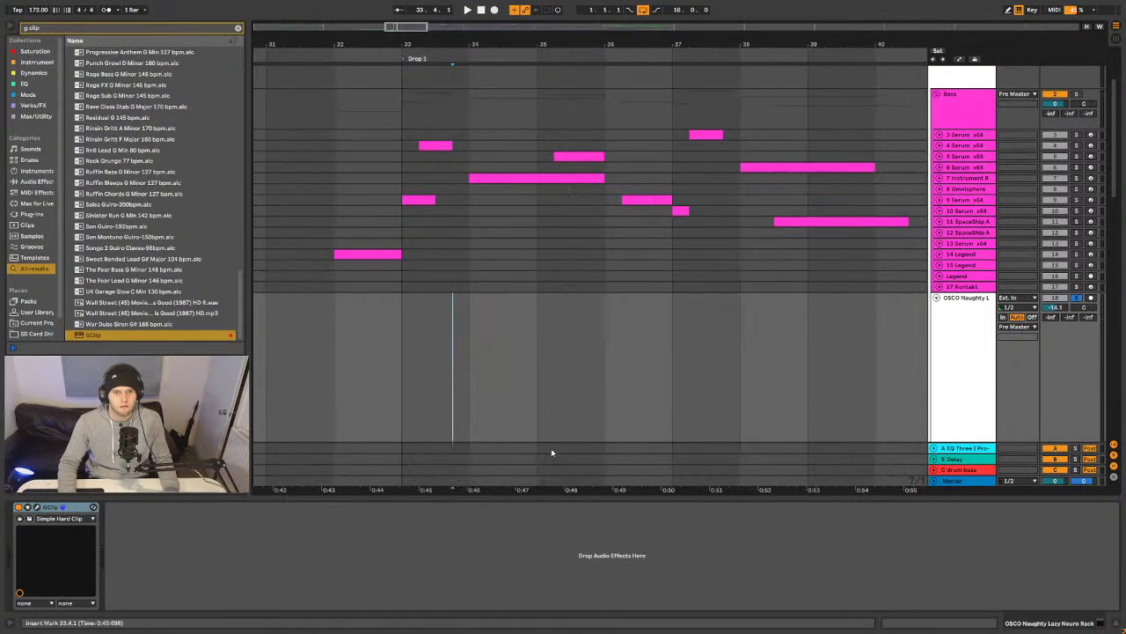
{"action": "right_click", "coordinate": [495, 428]}
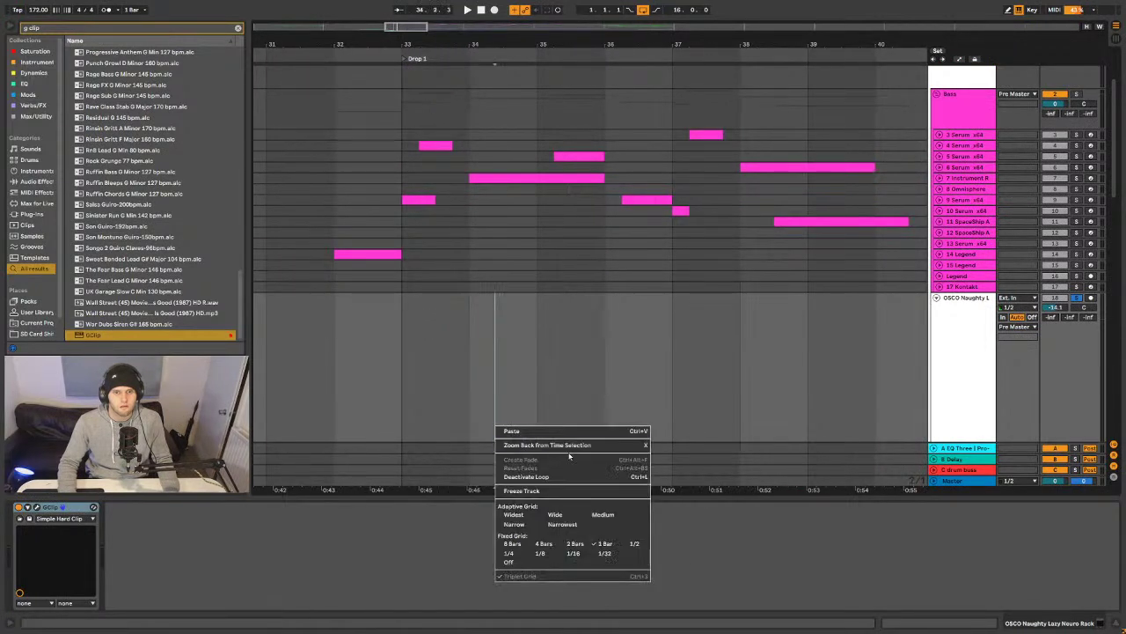
{"action": "left_click", "coordinate": [540, 554]}
- Turn off the triplet grid and set the fixed grid to 1/4 around the beat from 33.4.1 to 34.1.1
{"action": "left_click_drag", "start_coordinate": [454, 371], "coordinate": [463, 371]}
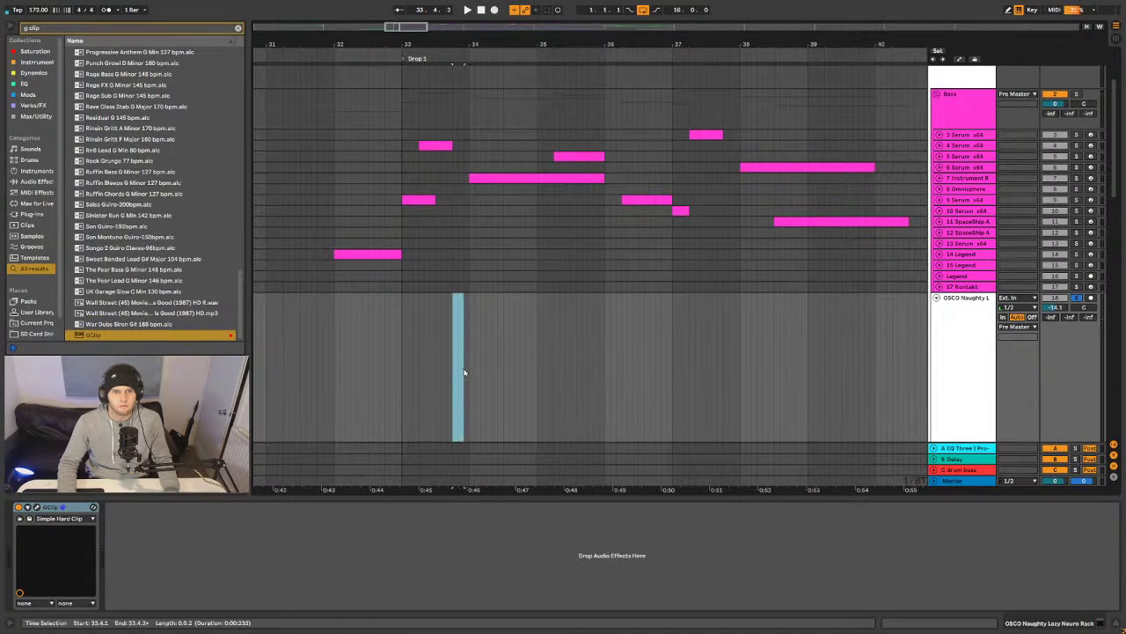
{"action": "right_click", "coordinate": [467, 370]}
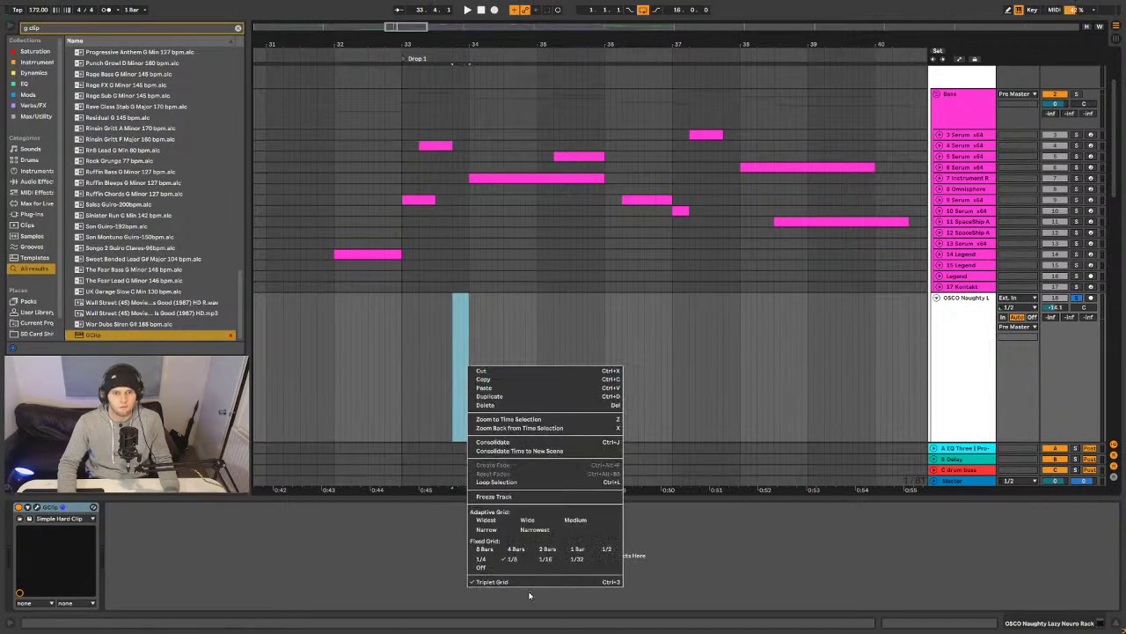
{"action": "key", "text": "Escape"}
{"action": "right_click", "coordinate": [453, 382]}
{"action": "key", "text": "Escape"}
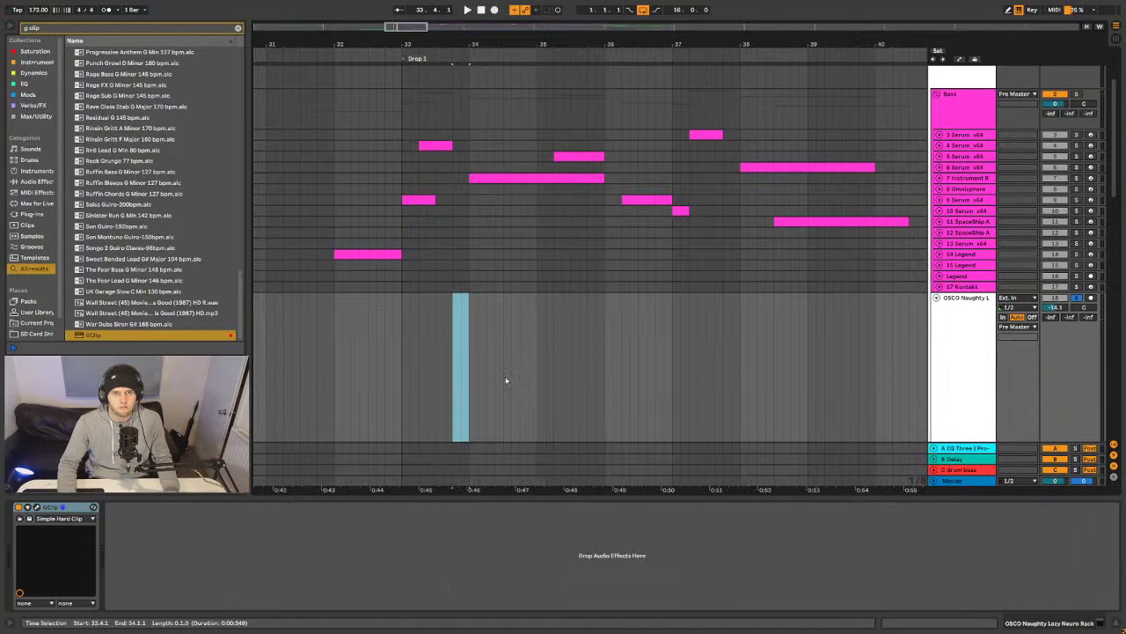
{"action": "right_click", "coordinate": [490, 362]}
{"action": "key", "text": "Escape"}
- Move the first beat of the OSCO Naughty clip from bar 81 to 33.4.1 in Drop 1
{"action": "left_click_drag", "start_coordinate": [526, 38], "coordinate": [268, 74]}
{"action": "left_click_drag", "start_coordinate": [602, 302], "coordinate": [580, 297]}
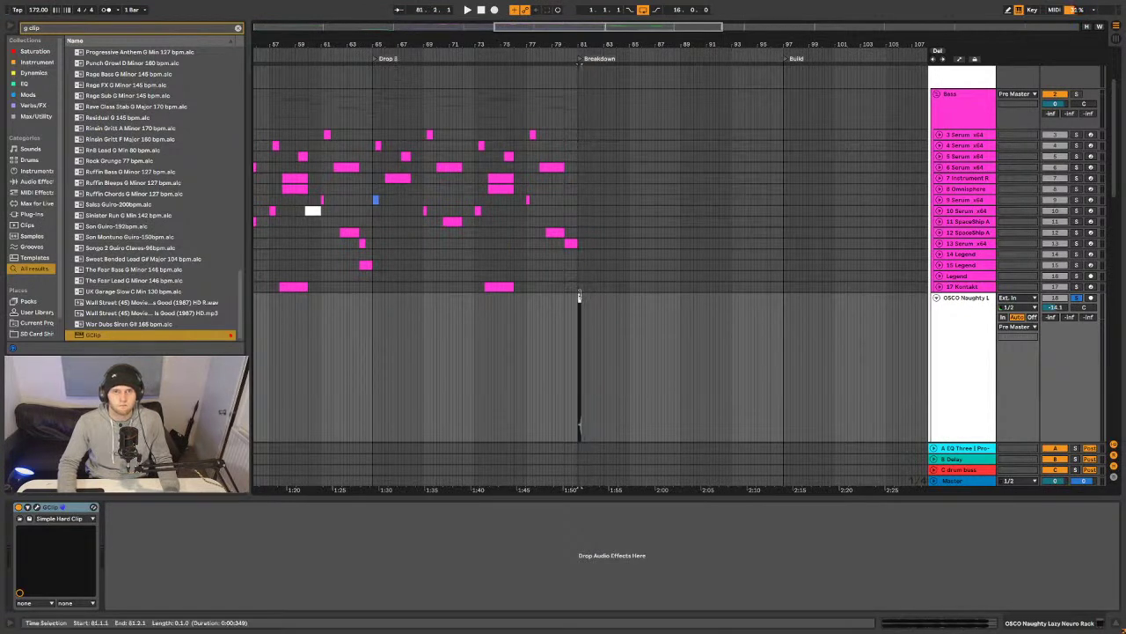
{"action": "left_click_drag", "start_coordinate": [580, 297], "coordinate": [287, 297]}
{"action": "scroll", "coordinate": [287, 299], "scroll_direction": "left", "scroll_amount": 10}
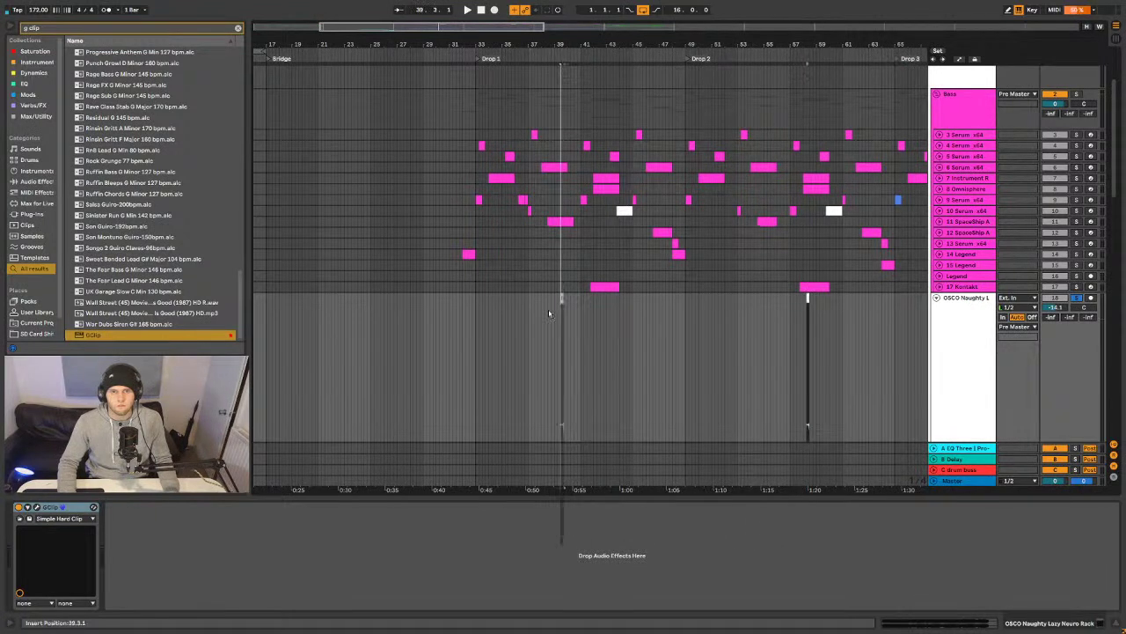
{"action": "left_click", "coordinate": [500, 315]}
{"action": "left_click", "coordinate": [485, 315]}
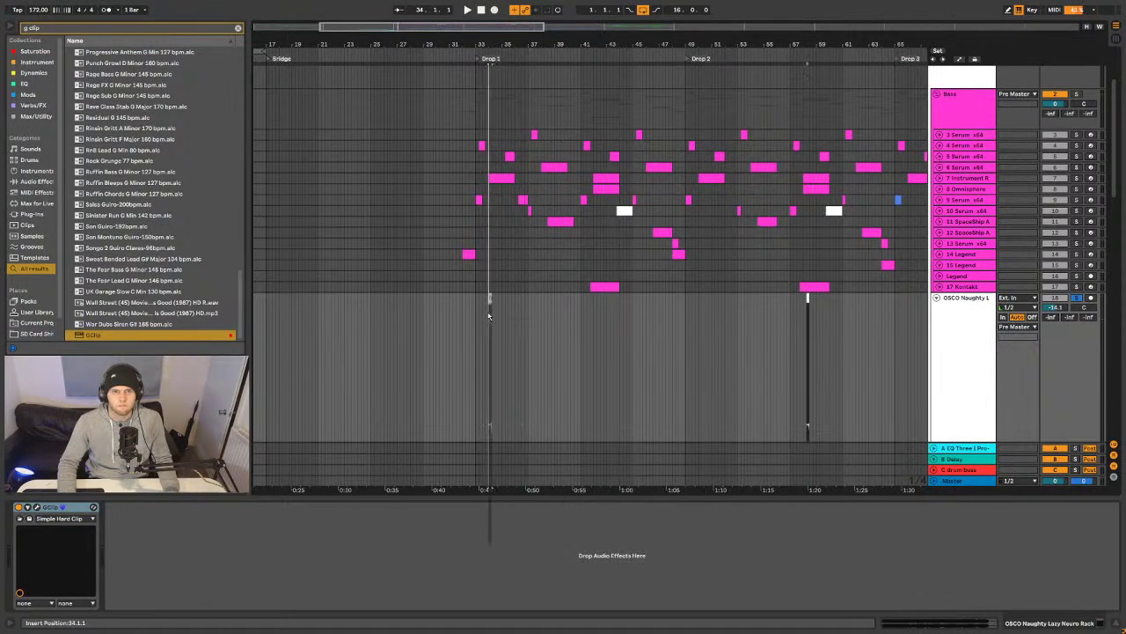
{"action": "key", "text": "ctrl+v"}
- Play Drop 1 from bar 33 and shift the one-beat clip's sample start to 2.2.3
{"action": "key", "text": "space"}
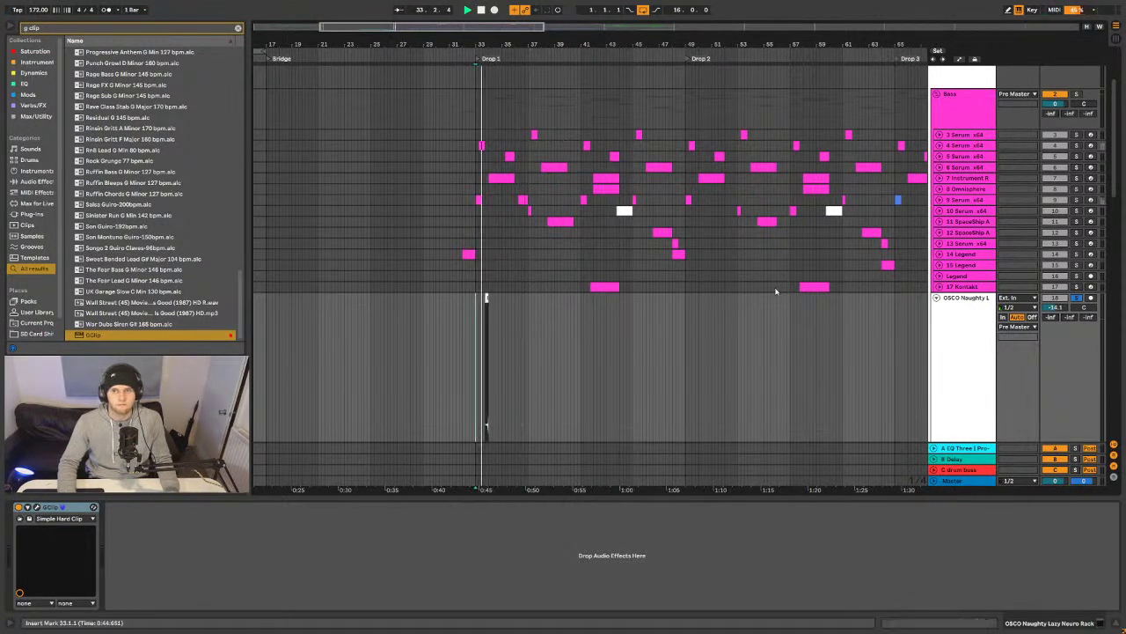
{"action": "key", "text": "space"}
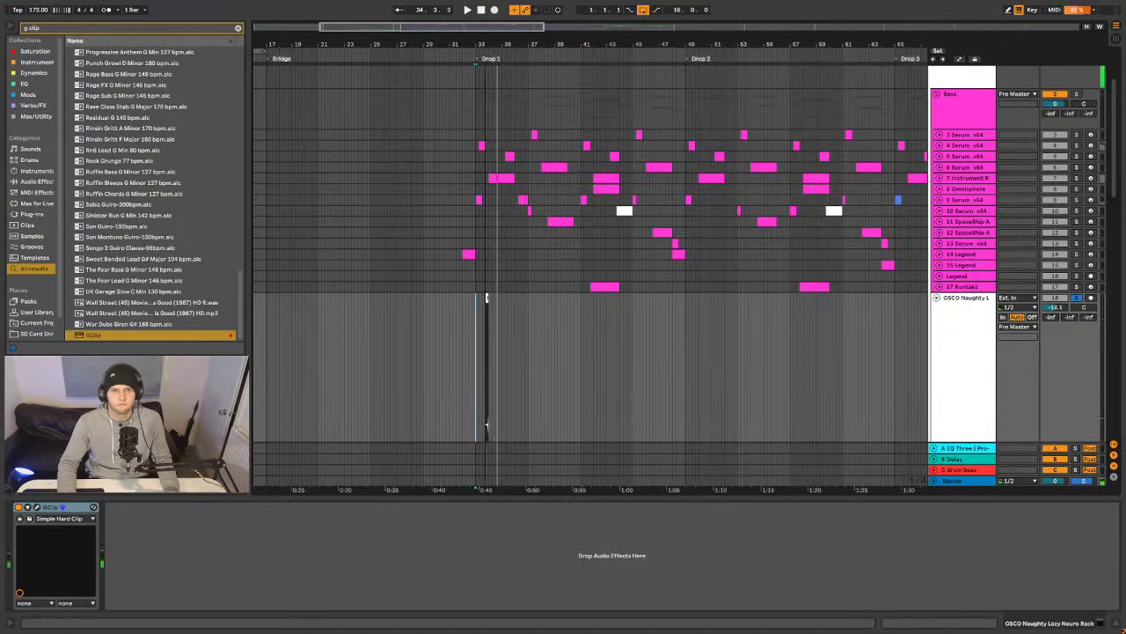
{"action": "scroll", "coordinate": [492, 293], "scroll_direction": "up", "scroll_amount": 5}
{"action": "double_click", "coordinate": [493, 296]}
{"action": "left_click_drag", "start_coordinate": [436, 297], "coordinate": [436, 255]}
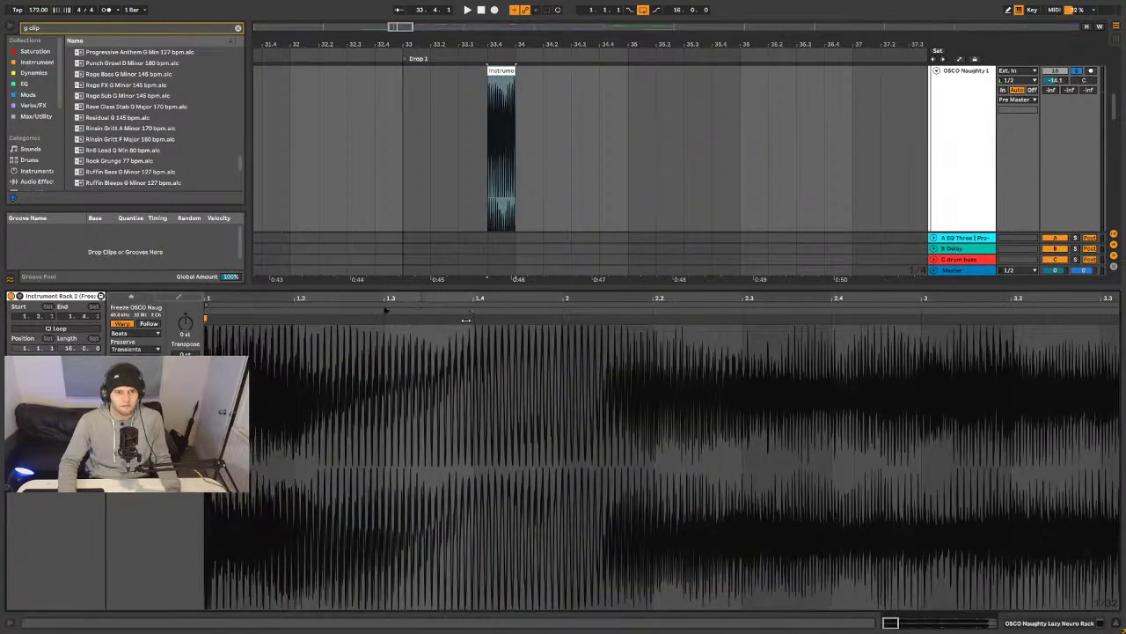
{"action": "left_click", "coordinate": [570, 323]}
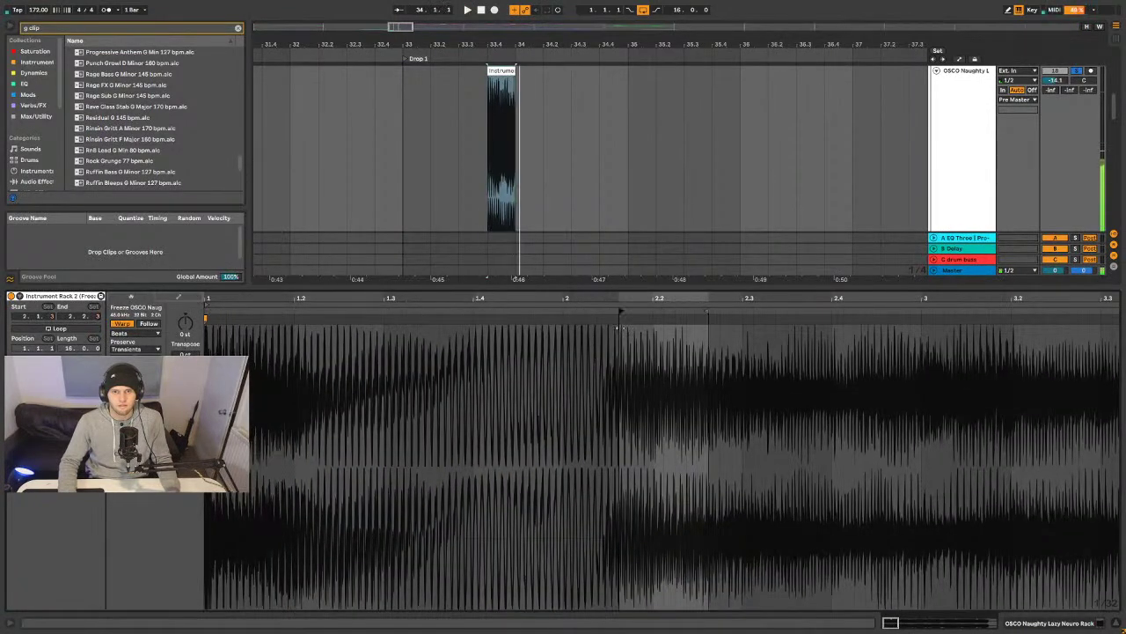
{"action": "left_click", "coordinate": [677, 330]}
{"action": "left_click", "coordinate": [691, 330]}
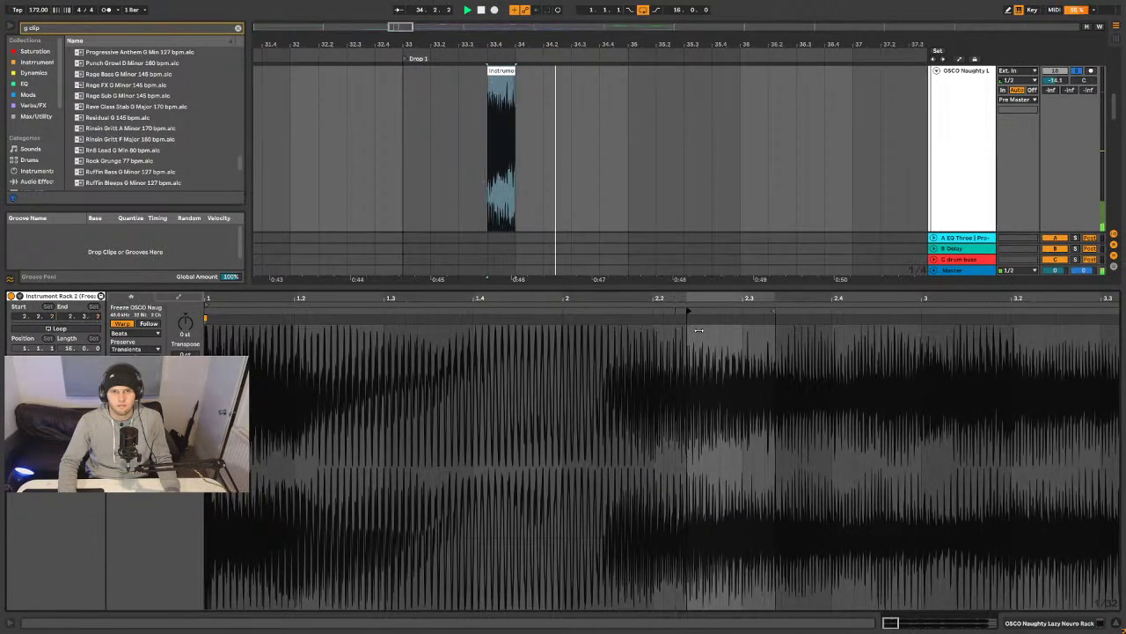
- Add a fade-in and a fade-out meeting in the middle of the one-beat clip and play it back
{"action": "left_click", "coordinate": [494, 74]}
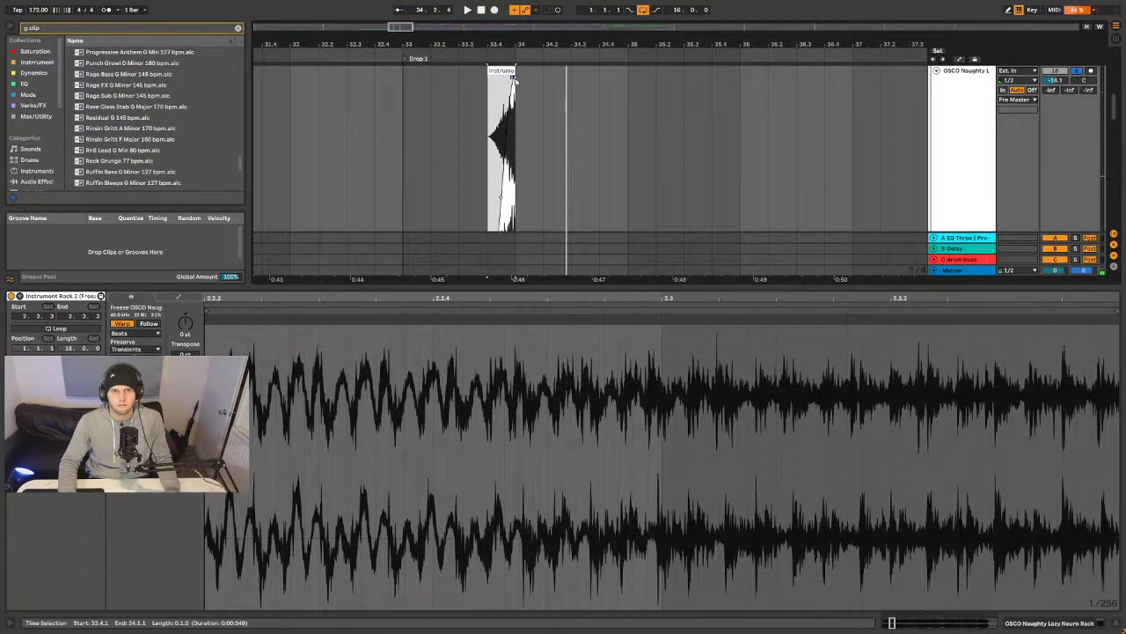
{"action": "left_click_drag", "start_coordinate": [516, 80], "coordinate": [502, 79]}
{"action": "key", "text": "space"}
{"action": "key", "text": "space"}
{"action": "key", "text": "space"}
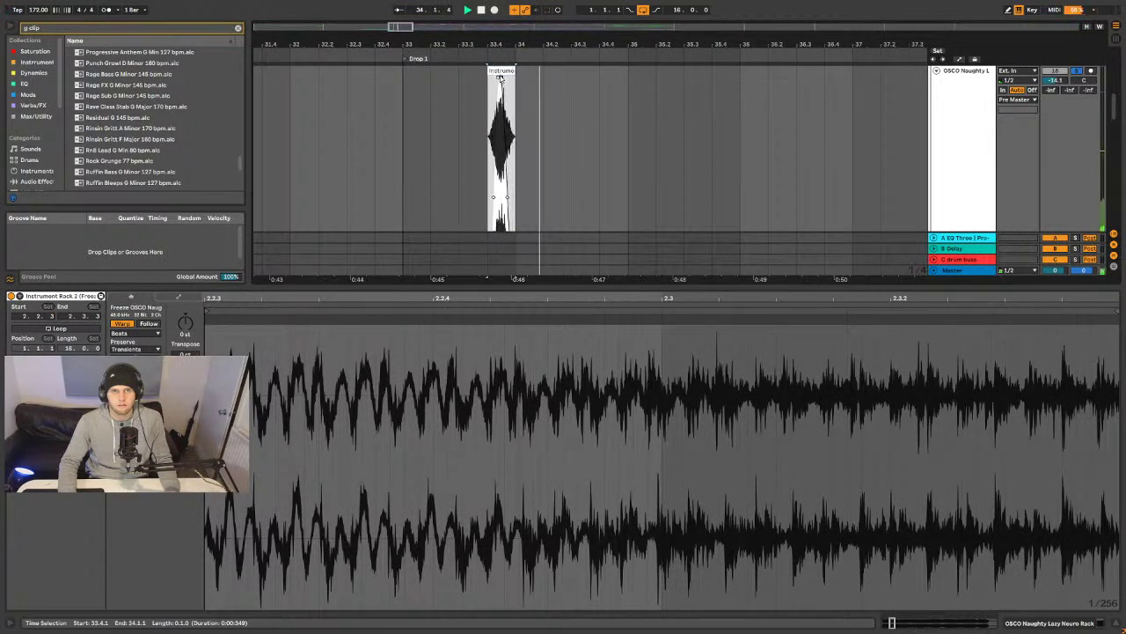
- Unsolo the OSCO Naughty track, reset its volume to 0 and play Drop 1 from bar 33
{"action": "left_click", "coordinate": [410, 91]}
{"action": "key", "text": "space"}
{"action": "key", "text": "space"}
{"action": "key", "text": "space"}
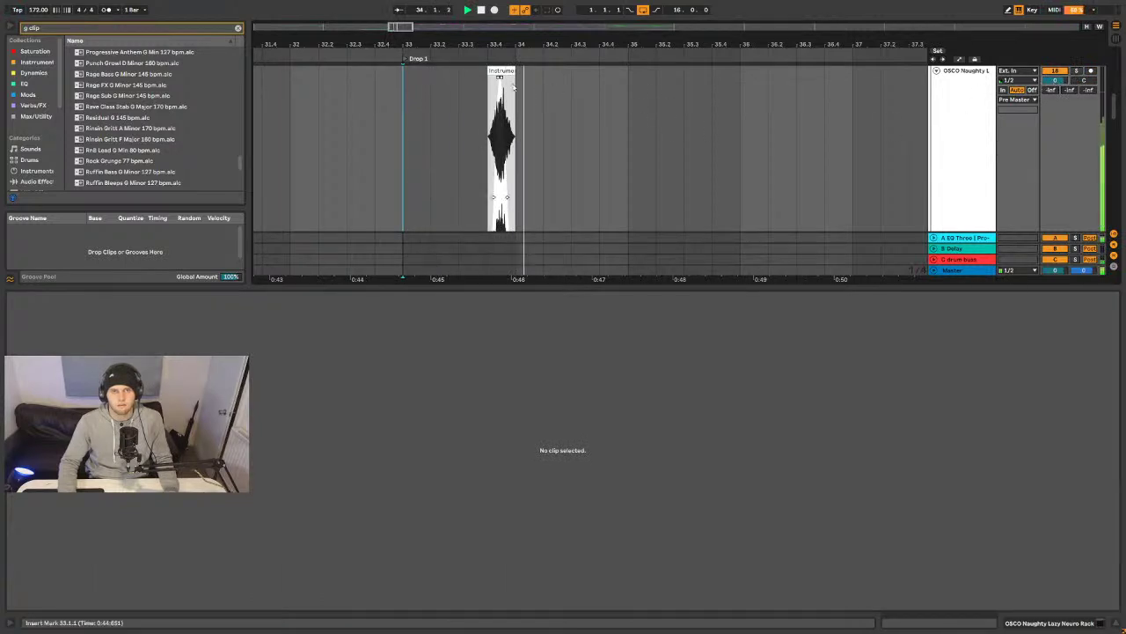
- Close the clip view, extend the fade-in across the whole one-beat clip and play it in the mix
{"action": "left_click", "coordinate": [1108, 621]}
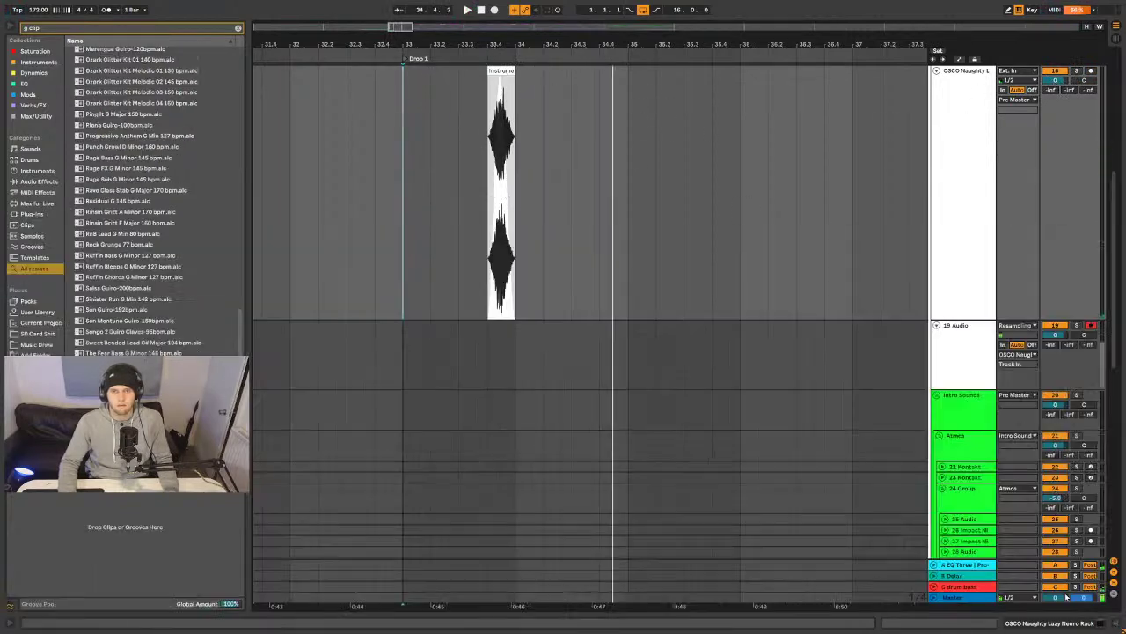
{"action": "scroll", "coordinate": [530, 132], "scroll_direction": "up", "scroll_amount": 3}
{"action": "left_click_drag", "start_coordinate": [490, 139], "coordinate": [522, 143]}
{"action": "key", "text": "space"}
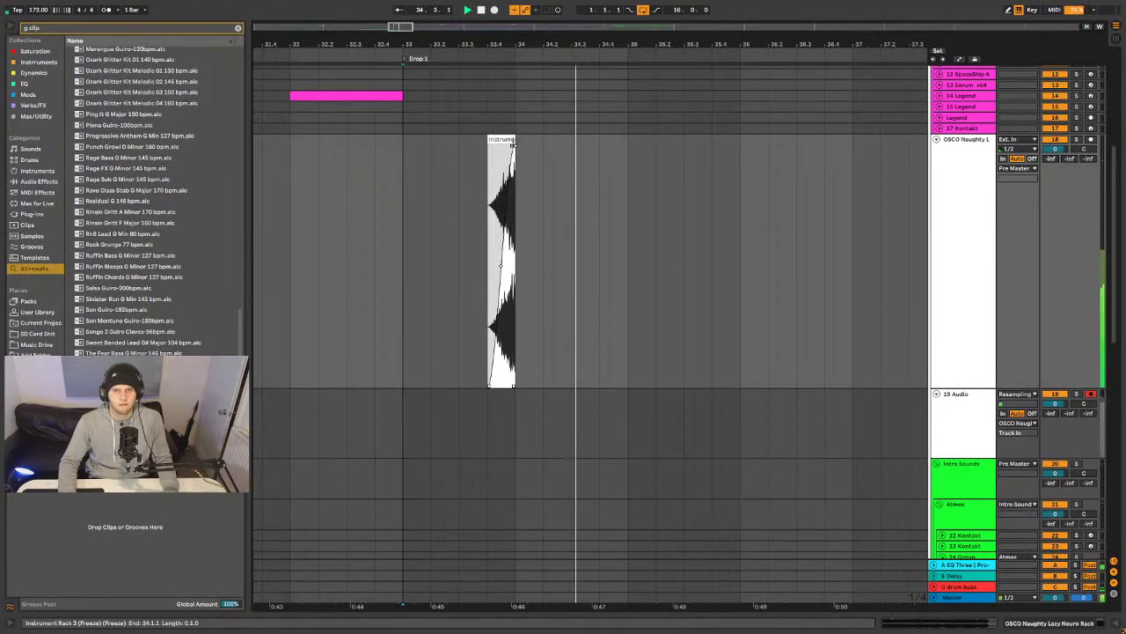
- Move the OSCO Naughty track into the Bass group and play Drop 1
{"action": "scroll", "coordinate": [971, 188], "scroll_direction": "up", "scroll_amount": 2}
{"action": "left_click", "coordinate": [972, 286]}
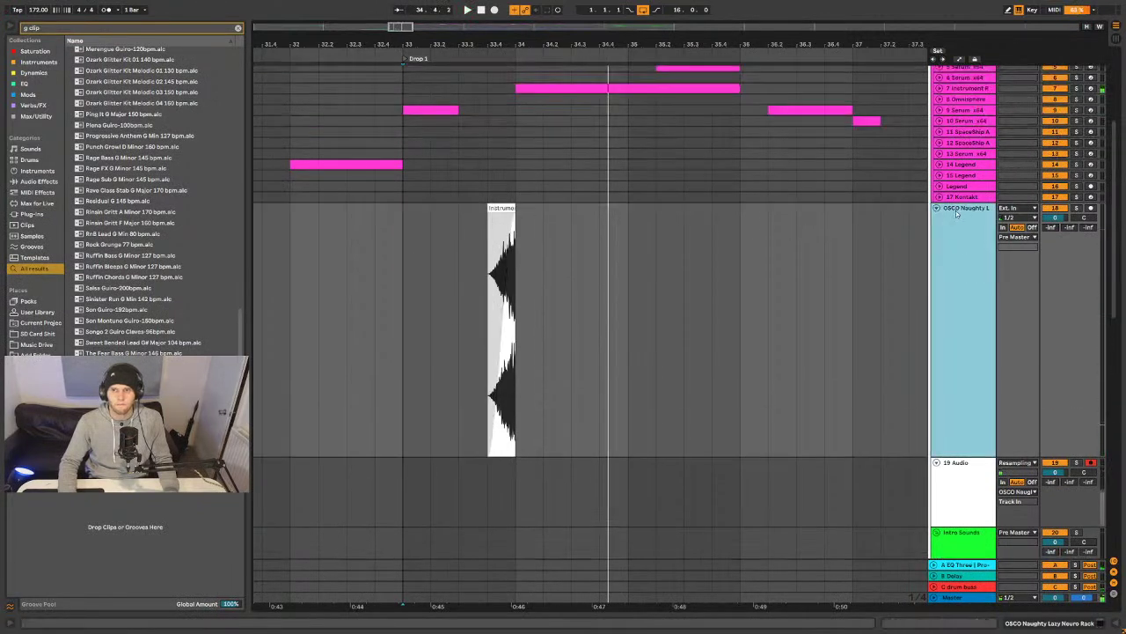
{"action": "key", "text": "space"}
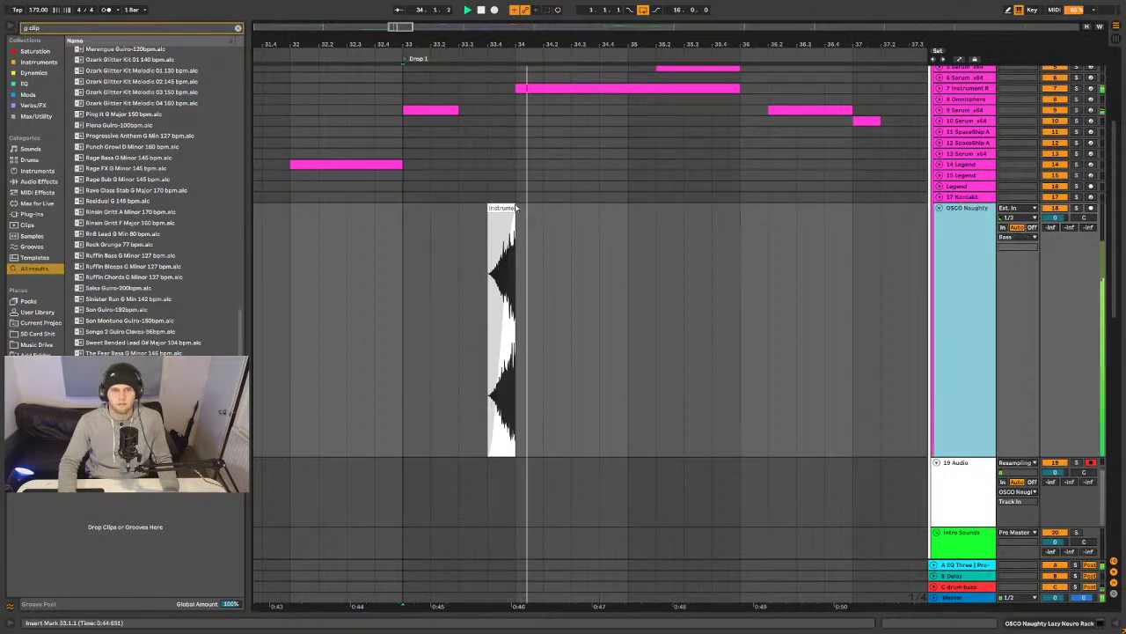
- Open the one-beat clip's full sample and shift its start to 5.3.1
{"action": "scroll", "coordinate": [518, 208], "scroll_direction": "up", "scroll_amount": 3}
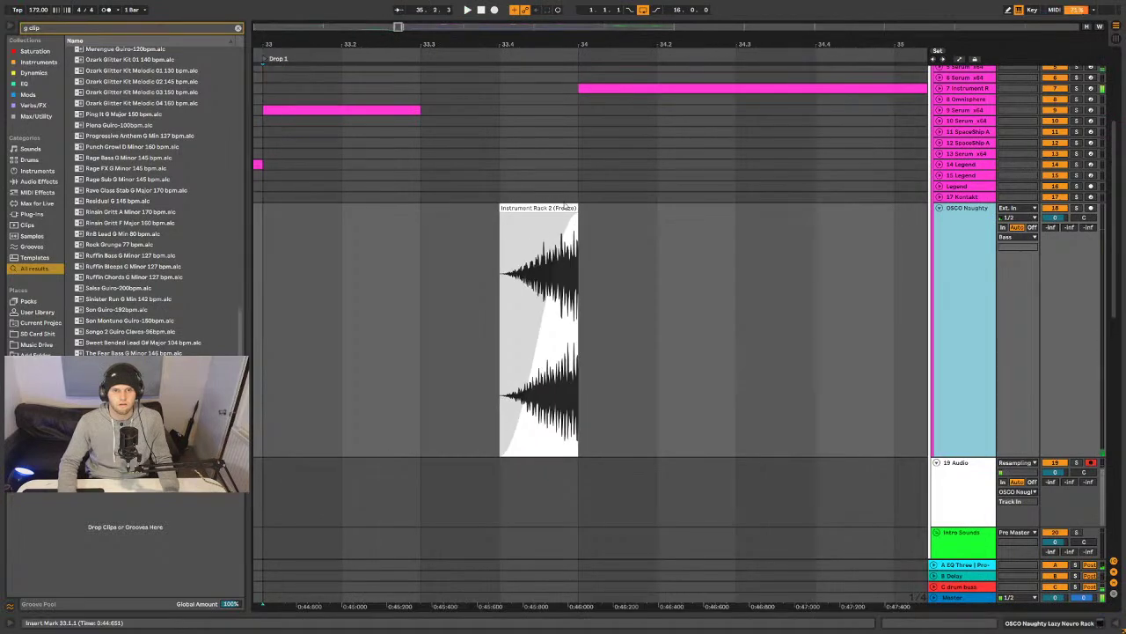
{"action": "double_click", "coordinate": [559, 303]}
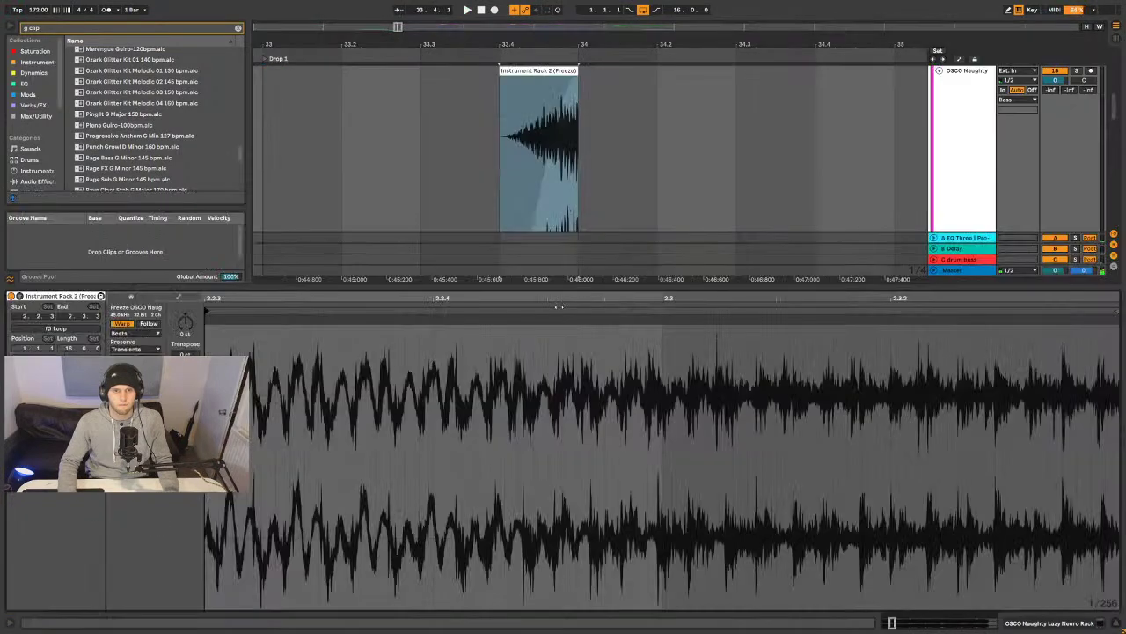
{"action": "double_click", "coordinate": [558, 297]}
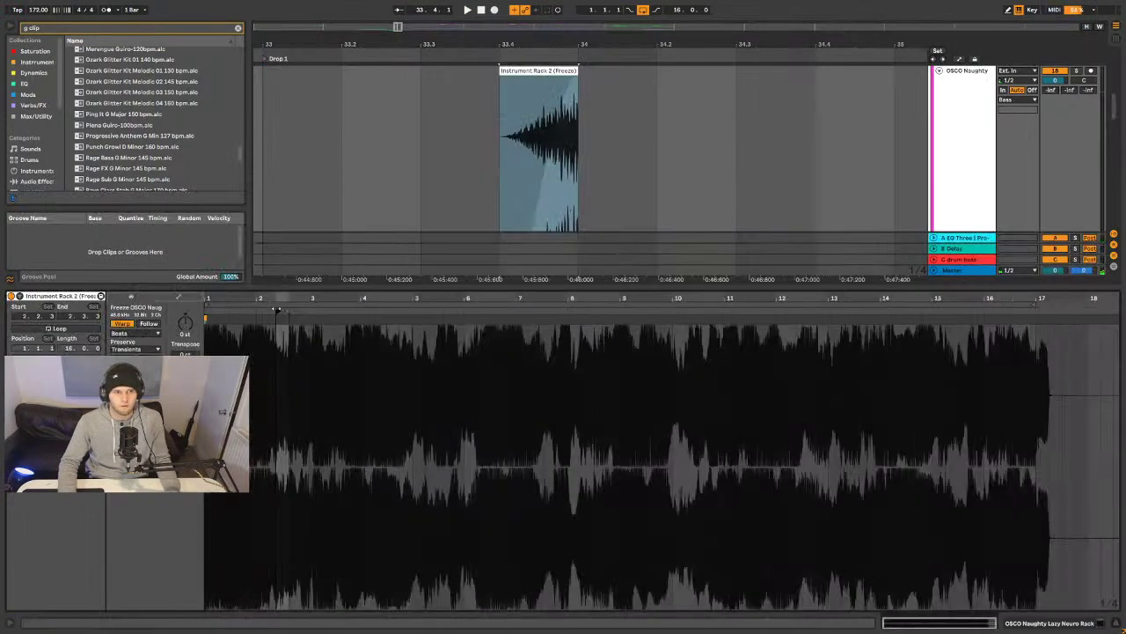
{"action": "left_click", "coordinate": [451, 310]}
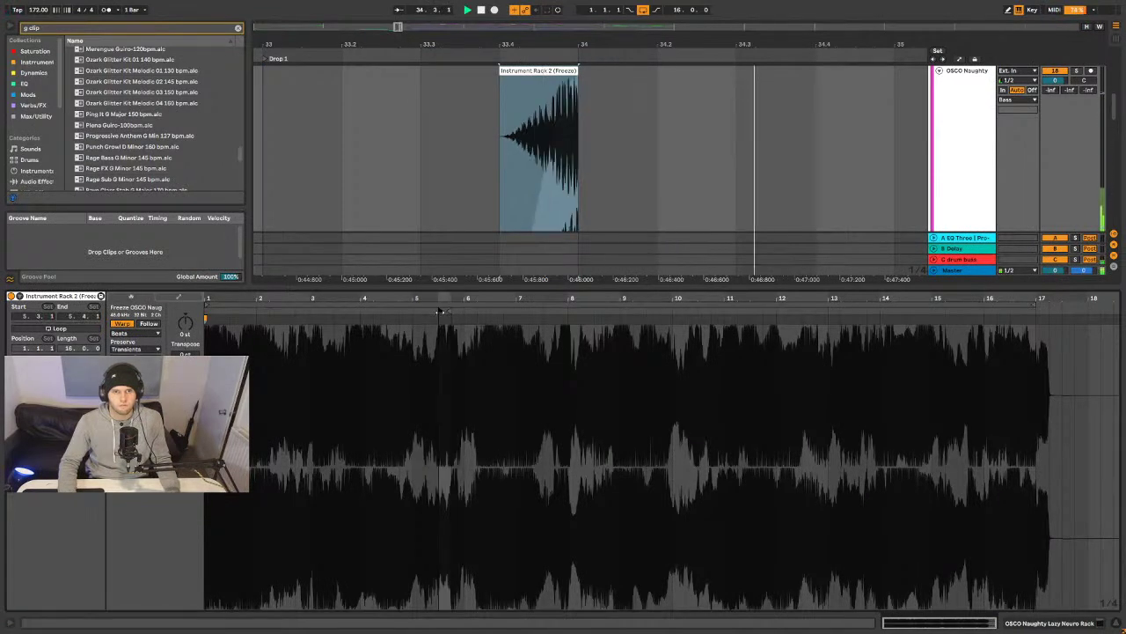
- Replace the clip's fade-in with a fade-out across its full length and play it back
{"action": "left_click", "coordinate": [556, 105]}
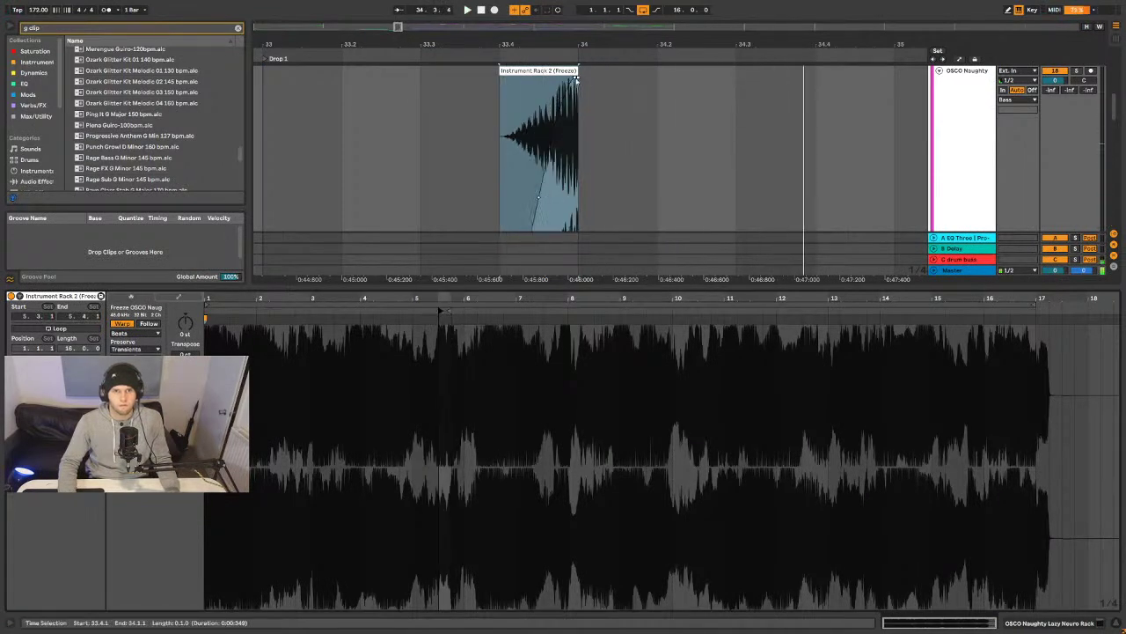
{"action": "left_click", "coordinate": [577, 80]}
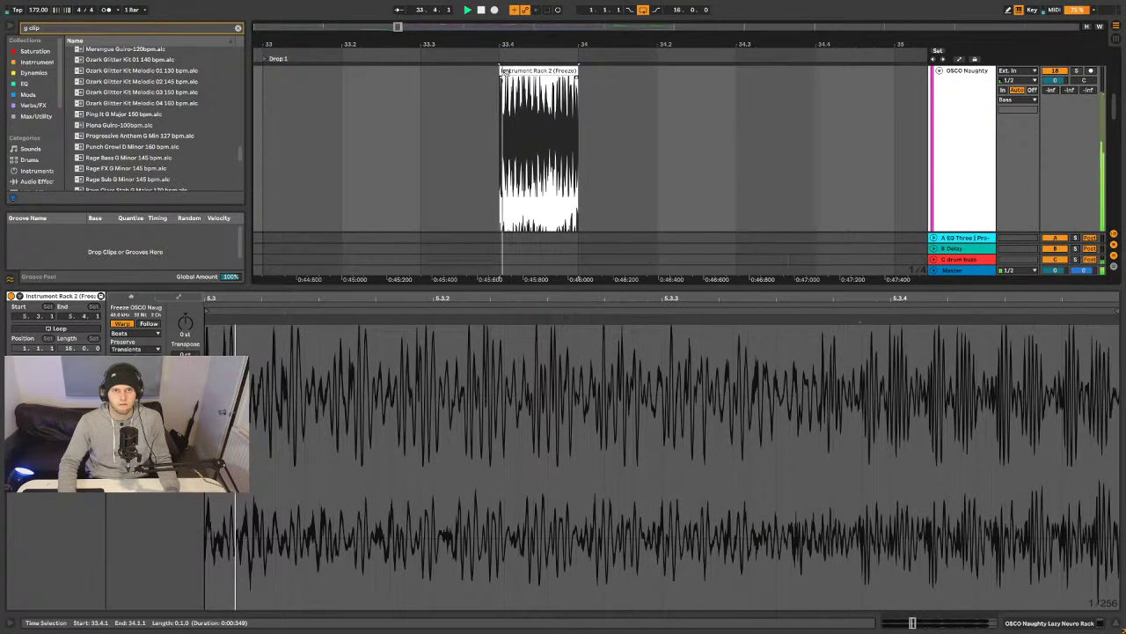
{"action": "key", "text": "space"}
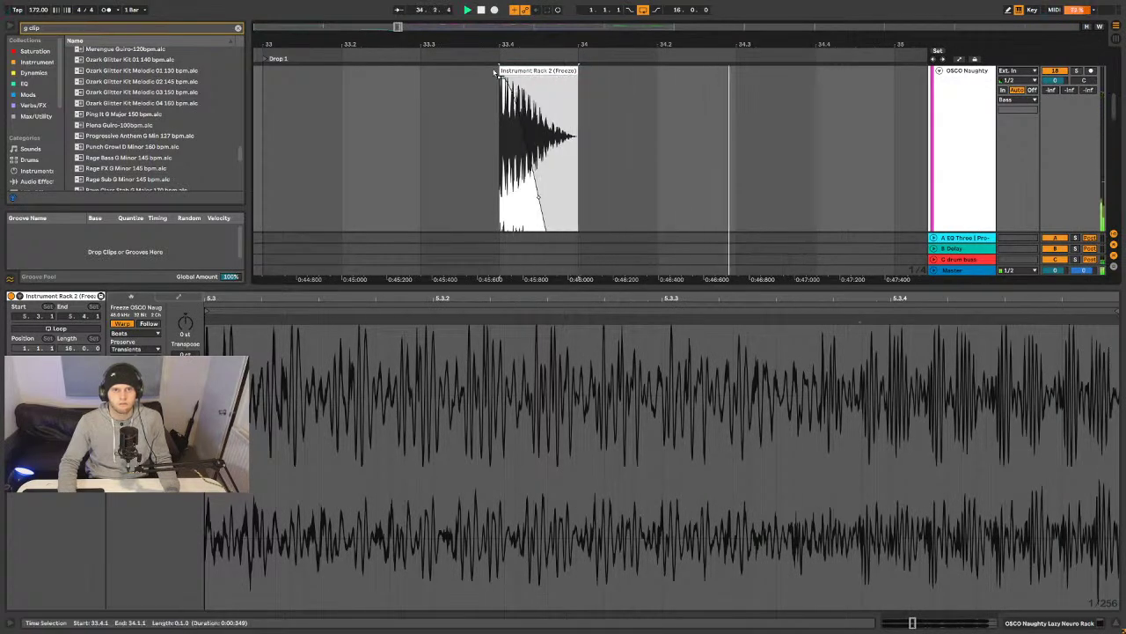
- Replace the one-beat clip's fade-out with a fade-in across its full length
{"action": "left_click", "coordinate": [502, 79]}
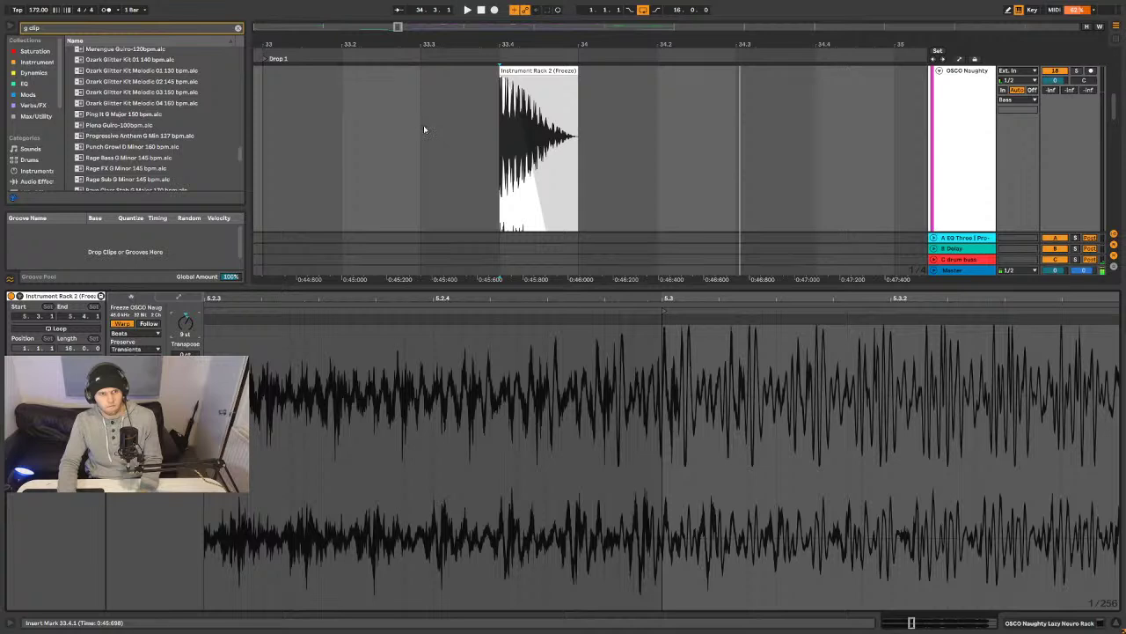
{"action": "left_click_drag", "start_coordinate": [500, 77], "coordinate": [592, 86]}
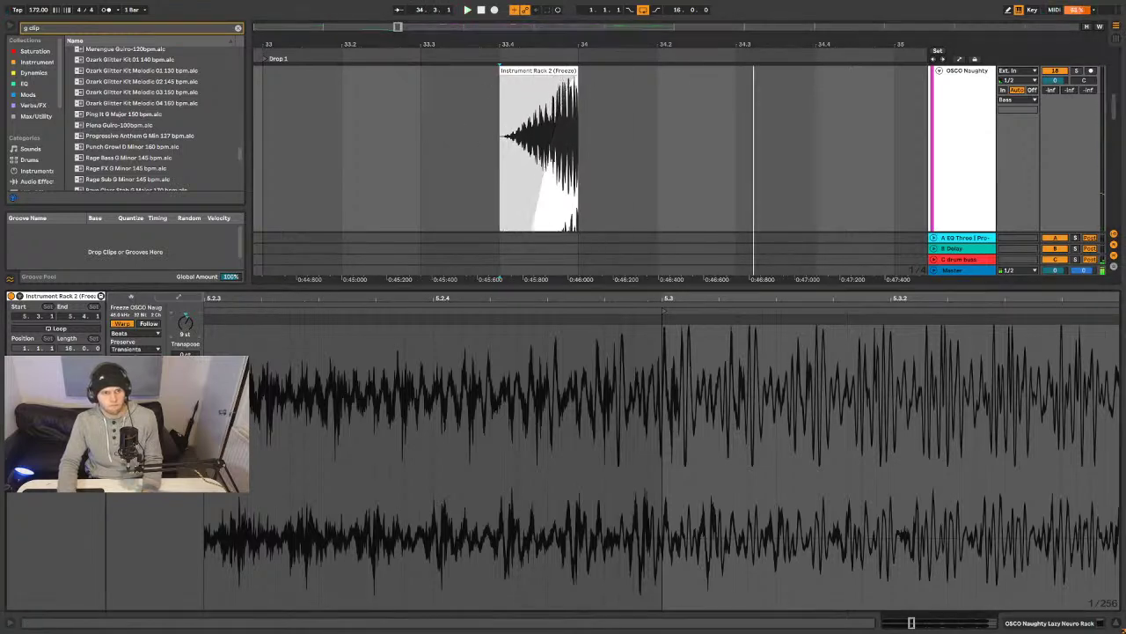
- Turn off warping and transpose the clip to -3 st, trimming its end back to 34.1.1
{"action": "left_click", "coordinate": [124, 323]}
{"action": "mouse_move", "coordinate": [185, 325]}
{"action": "left_mouse_down"}
{"action": "mouse_move", "coordinate": [185, 345]}
{"action": "mouse_move", "coordinate": [184, 318]}
{"action": "left_mouse_up"}
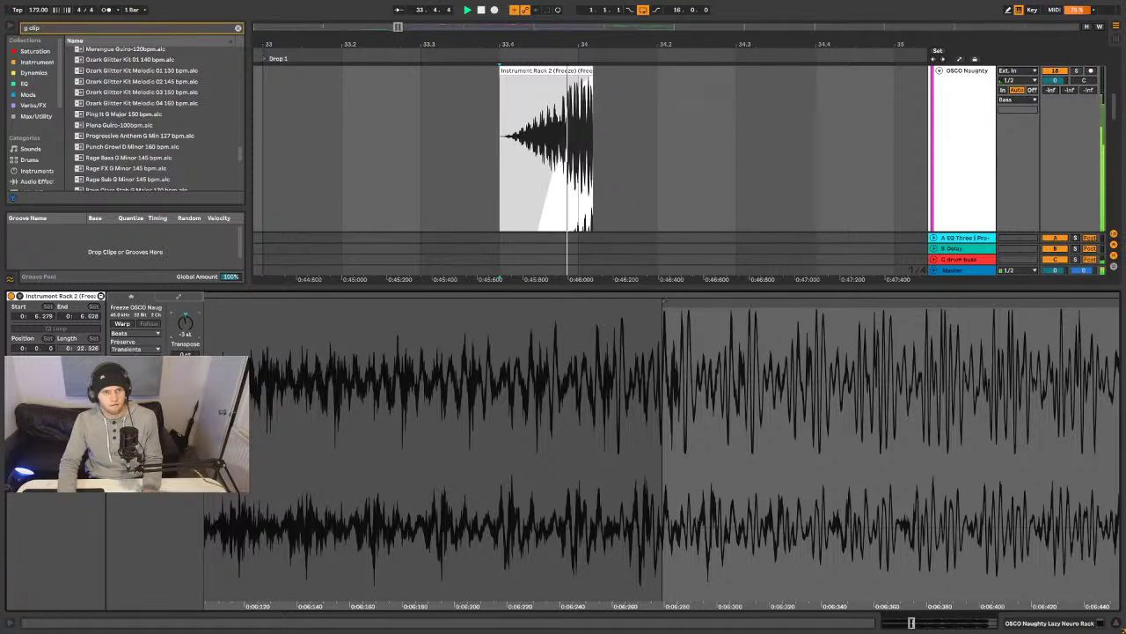
{"action": "left_click_drag", "start_coordinate": [597, 80], "coordinate": [577, 77]}
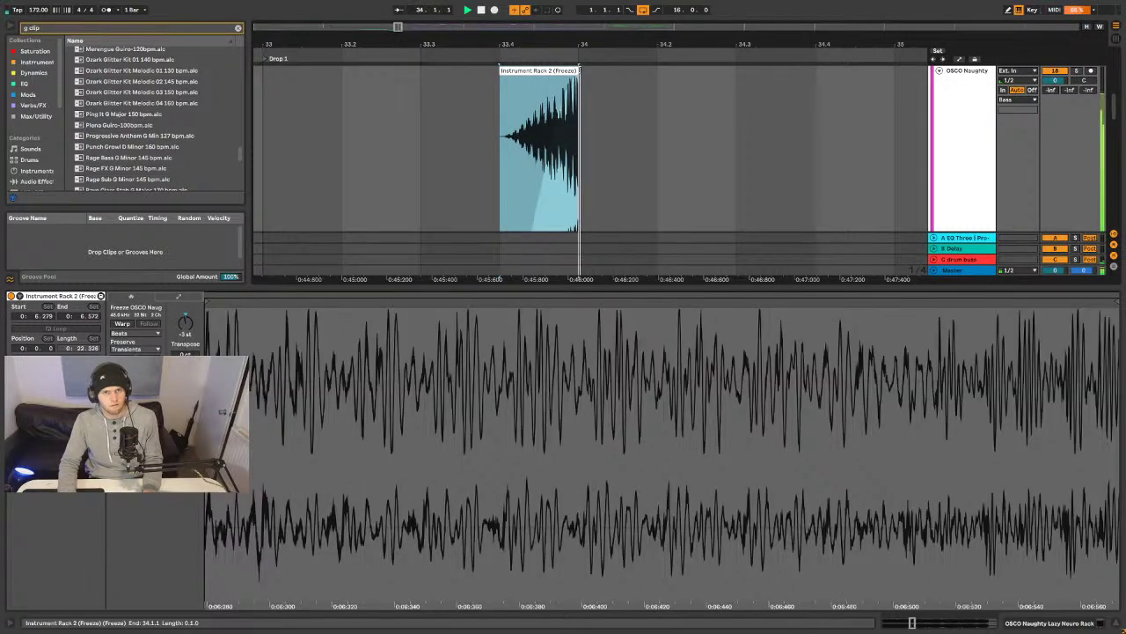
- Shape the clip with a fade-in and a fade-out meeting near its middle and play it back
{"action": "left_click", "coordinate": [557, 80]}
{"action": "left_click_drag", "start_coordinate": [556, 79], "coordinate": [536, 81]}
{"action": "key", "text": "space"}
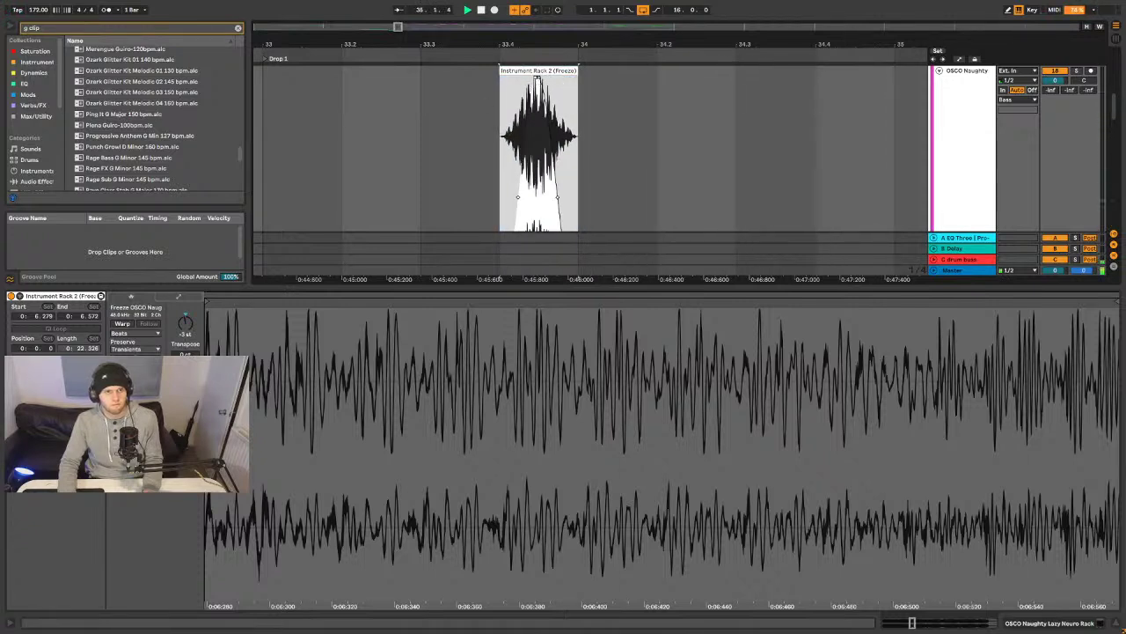
{"action": "key", "text": "space"}
{"action": "key", "text": "space"}
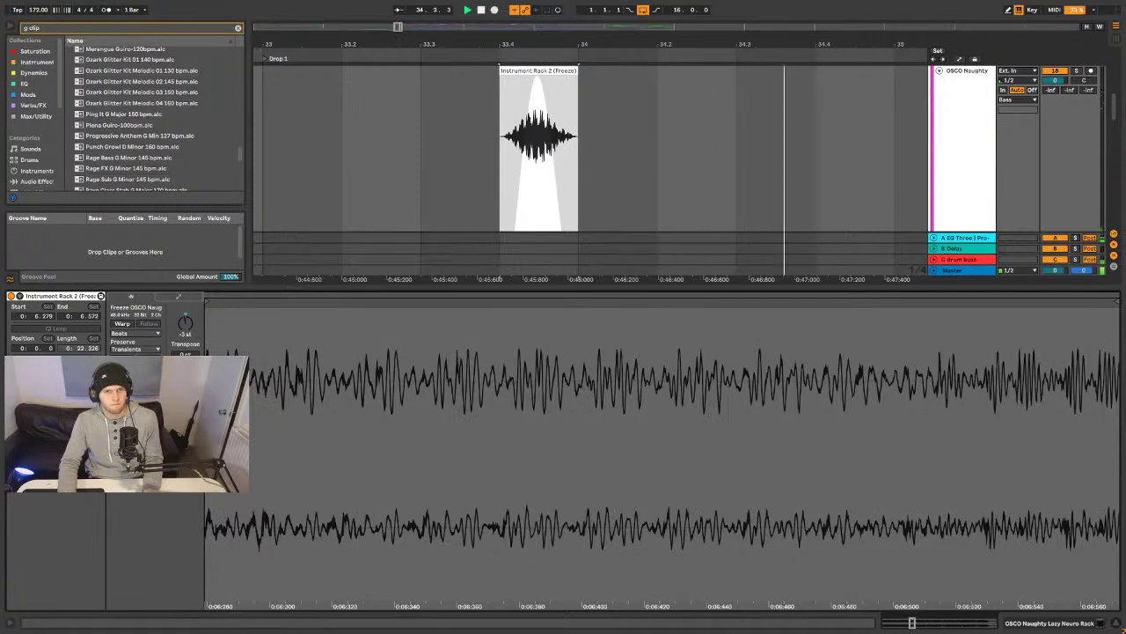
- Add EQ Eight after GClip on the OSCO Naughty track and enable band 8 as a low-pass at about 2.11 kHz
{"action": "left_click", "coordinate": [1050, 623]}
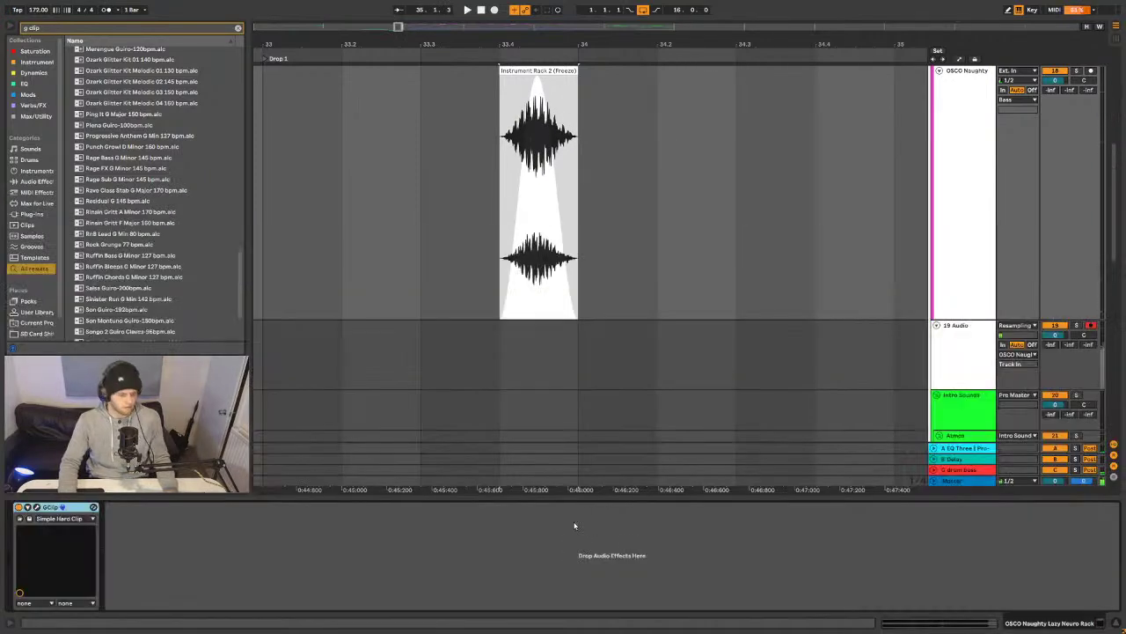
{"action": "key", "text": "ctrl+f"}
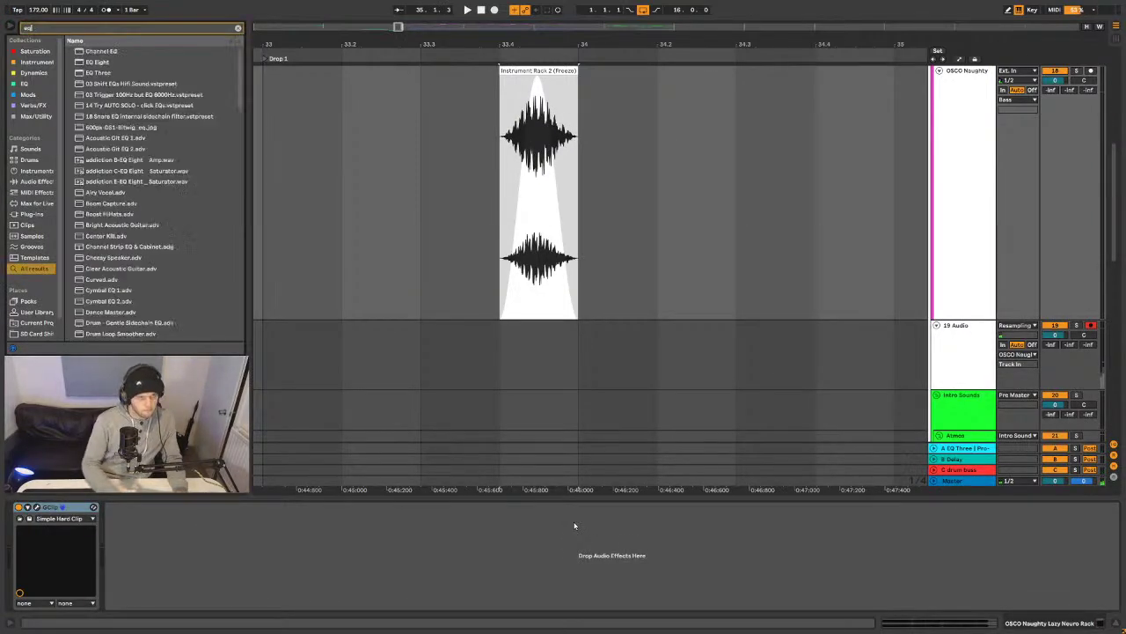
{"action": "type", "text": "eq"}
{"action": "left_click", "coordinate": [92, 63]}
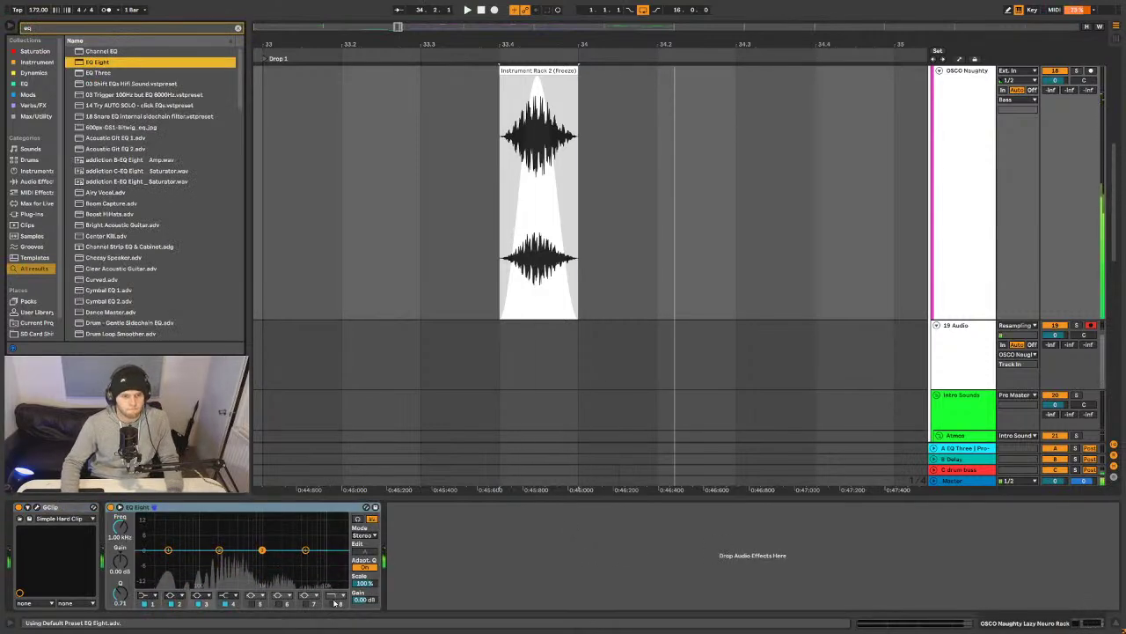
{"action": "left_click", "coordinate": [333, 602]}
{"action": "left_click_drag", "start_coordinate": [332, 557], "coordinate": [282, 543]}
- Automate the band 8 frequency to rise across the clip from 2.11 kHz to about 5.6 kHz and play it
{"action": "key", "text": "a"}
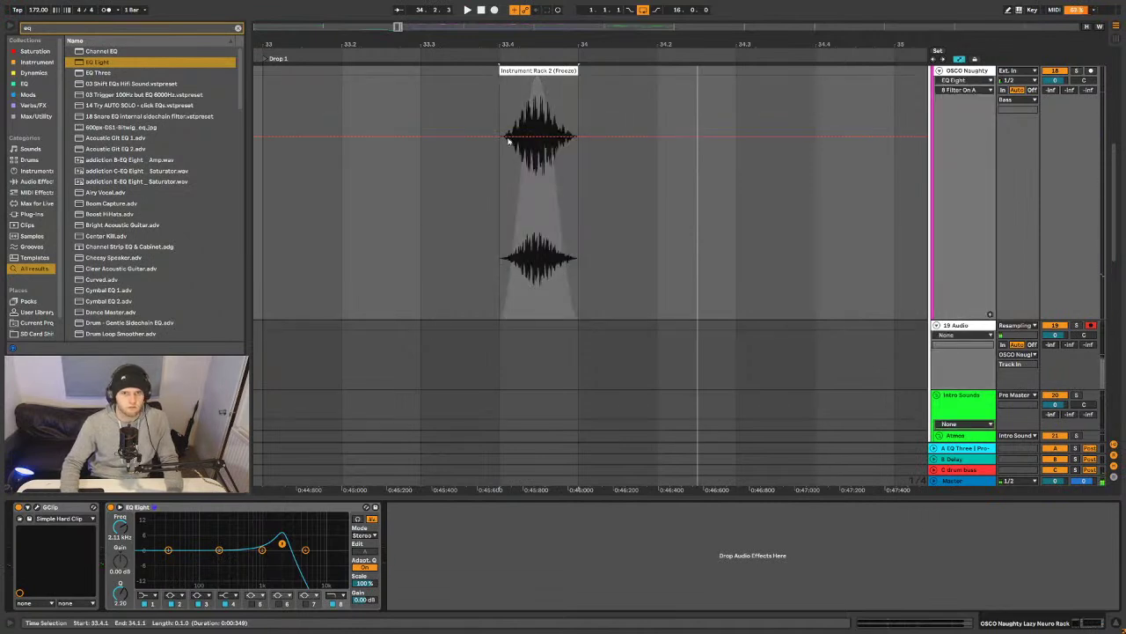
{"action": "key", "text": "space"}
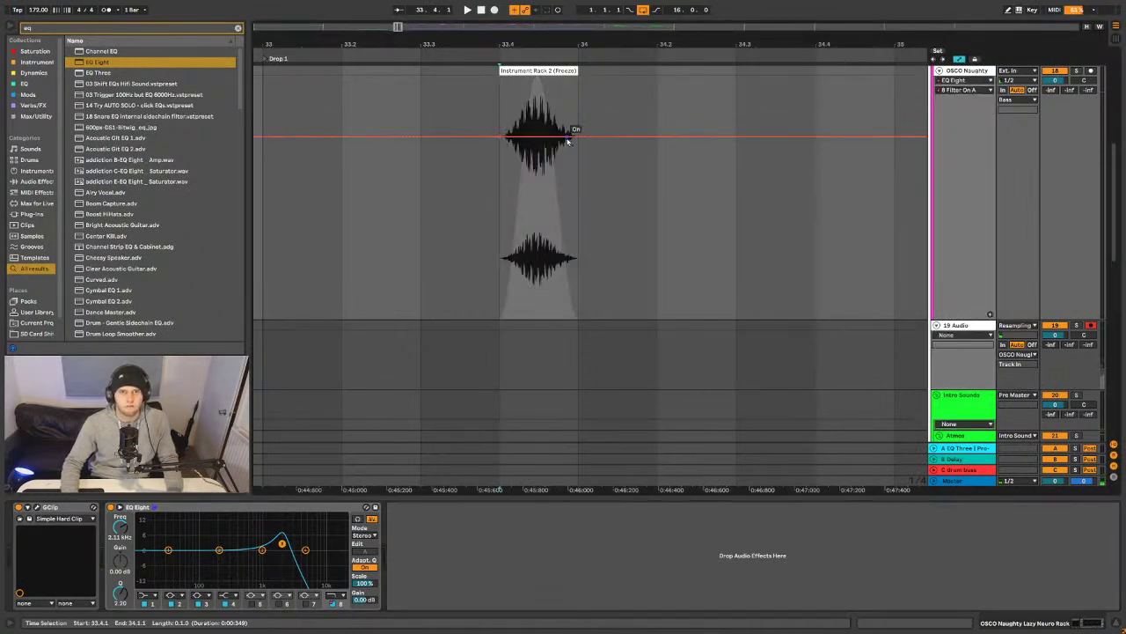
{"action": "left_click", "coordinate": [122, 531]}
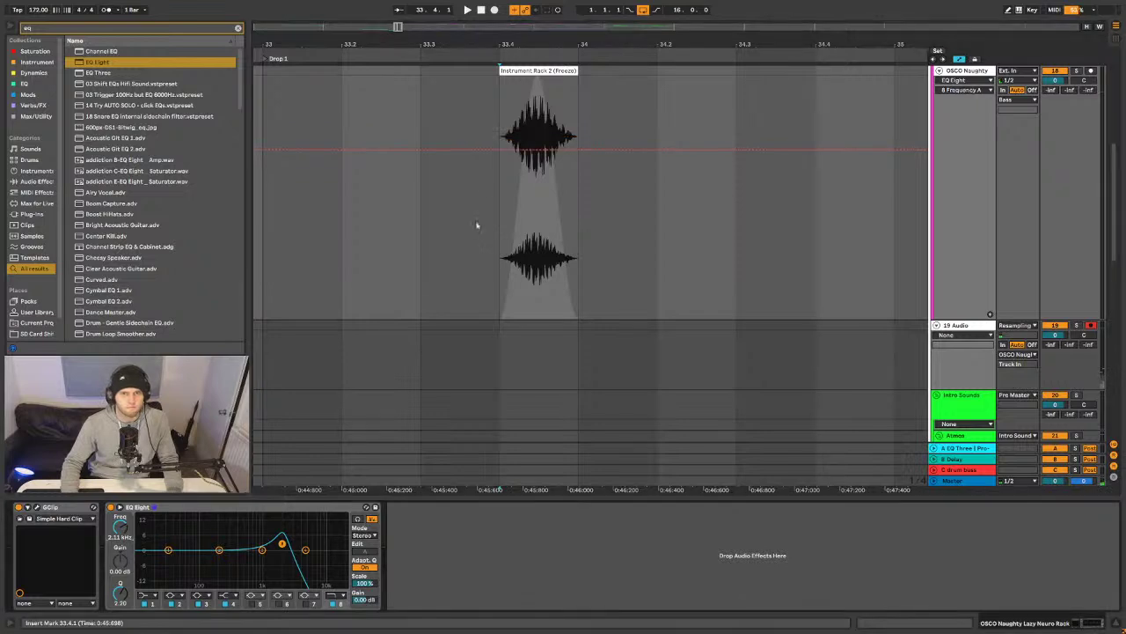
{"action": "key", "text": "space"}
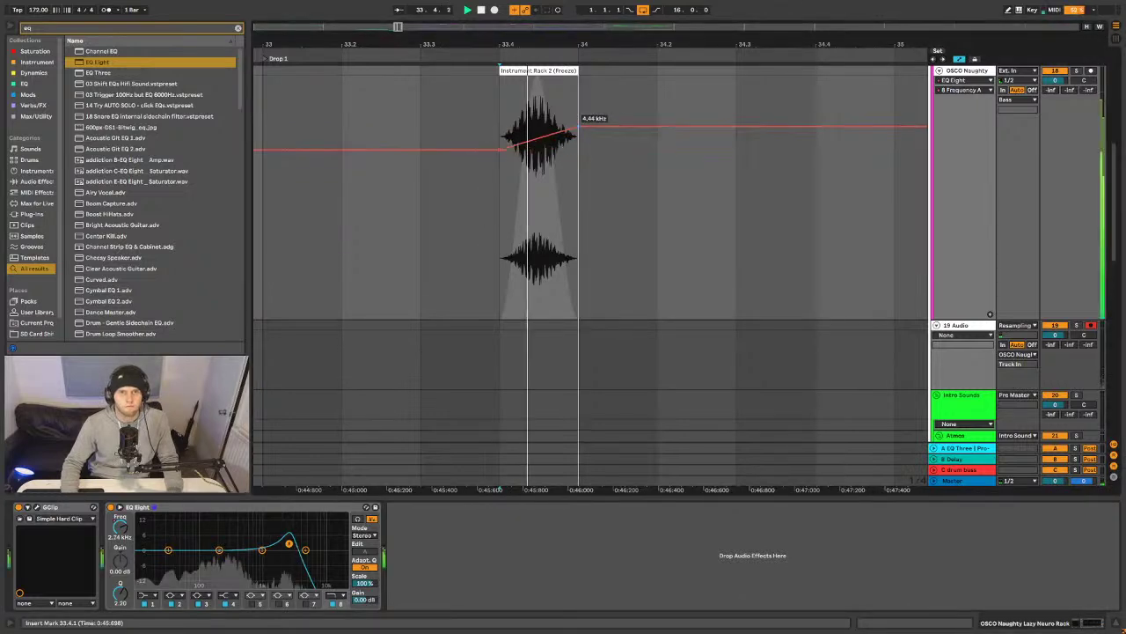
{"action": "key", "text": "a"}
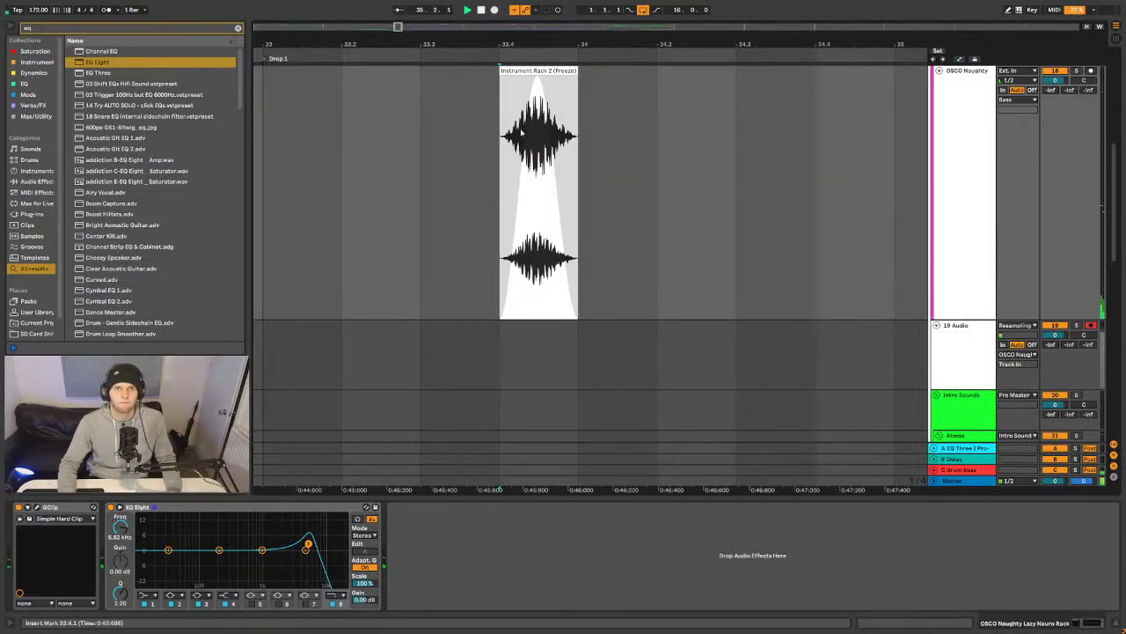
- Lower the clip's filter frequency ramp to run from about 438 Hz to 1.18 kHz and listen to it
{"action": "key", "text": "a"}
{"action": "left_click", "coordinate": [572, 106]}
{"action": "left_click", "coordinate": [555, 145]}
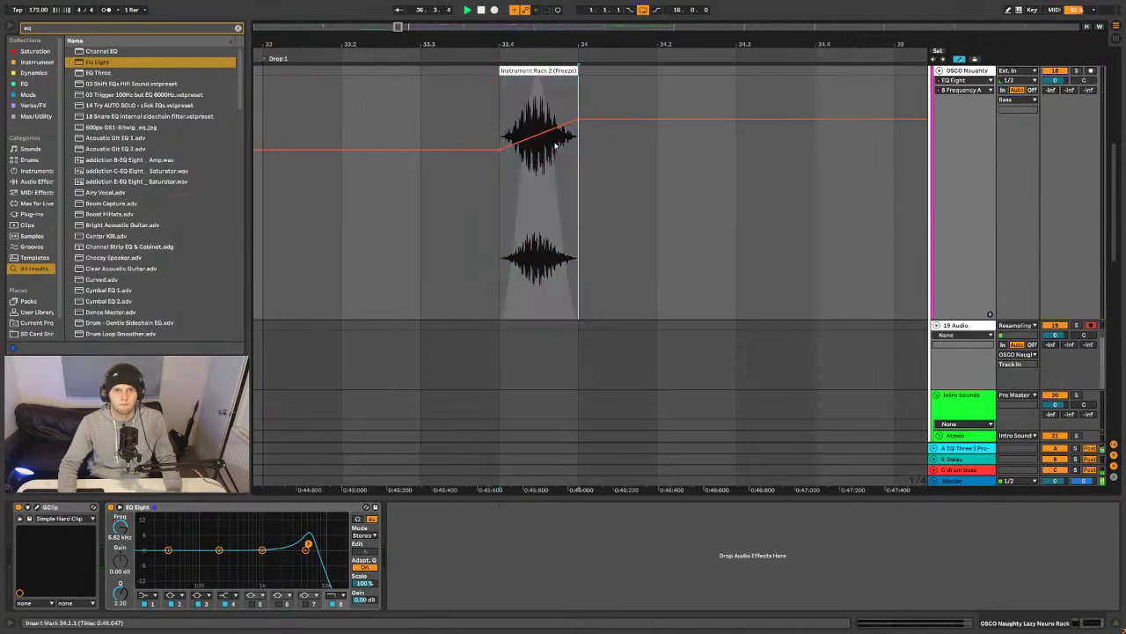
{"action": "left_click_drag", "start_coordinate": [555, 141], "coordinate": [556, 188]}
{"action": "left_click", "coordinate": [501, 157]}
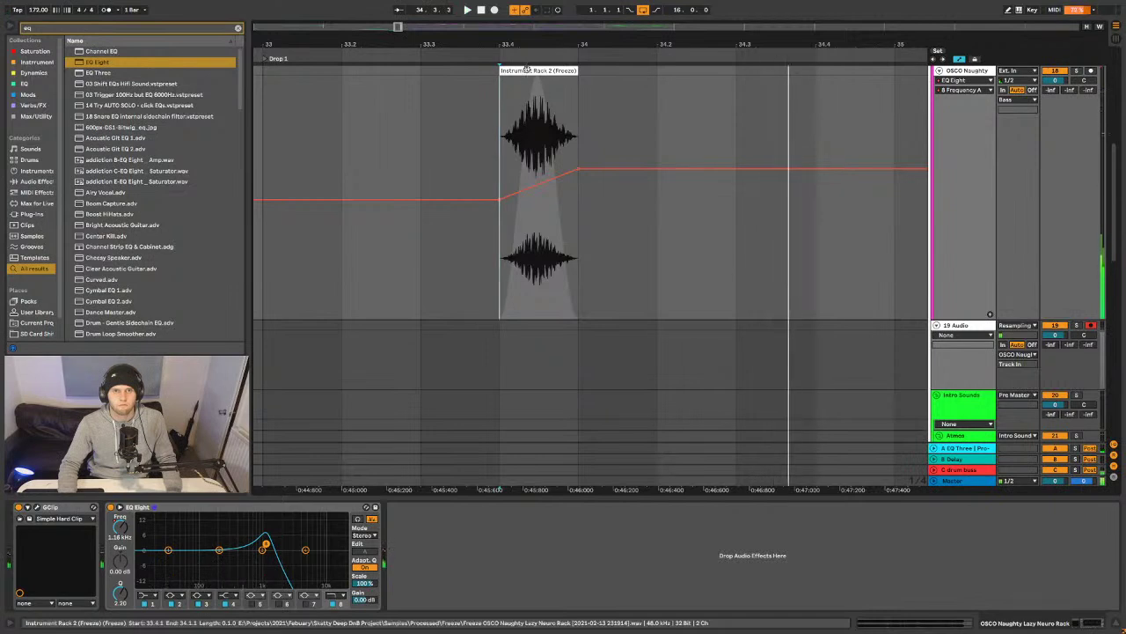
{"action": "left_click", "coordinate": [538, 106]}
{"action": "key", "text": "space"}
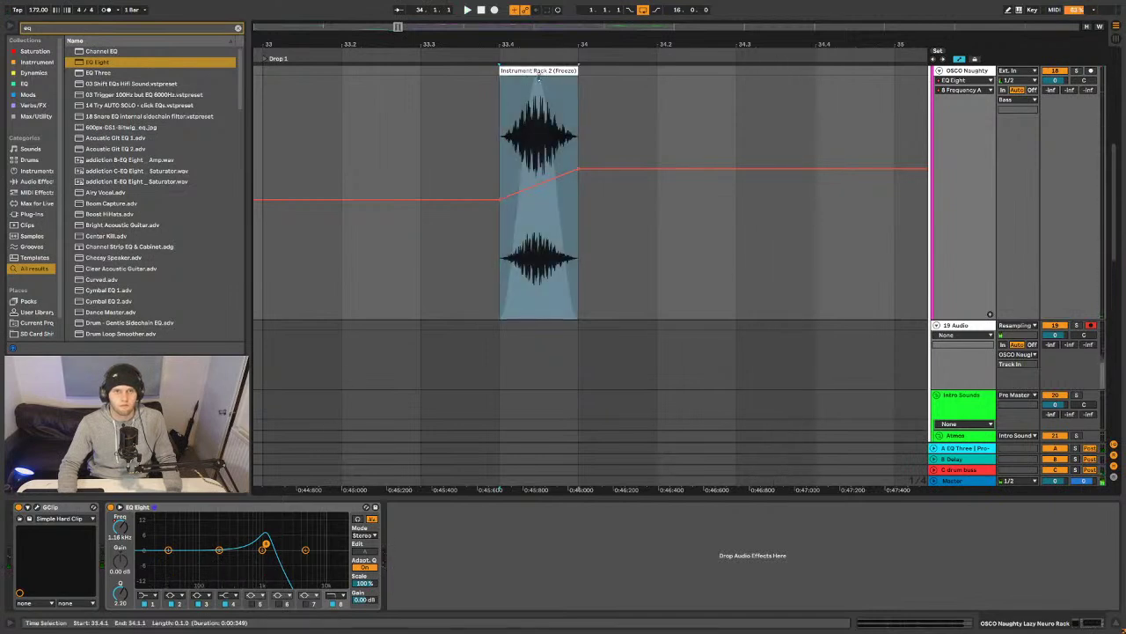
- Hide the automation and remove both fades from the one-beat clip
{"action": "key", "text": "Right"}
{"action": "key", "text": "a"}
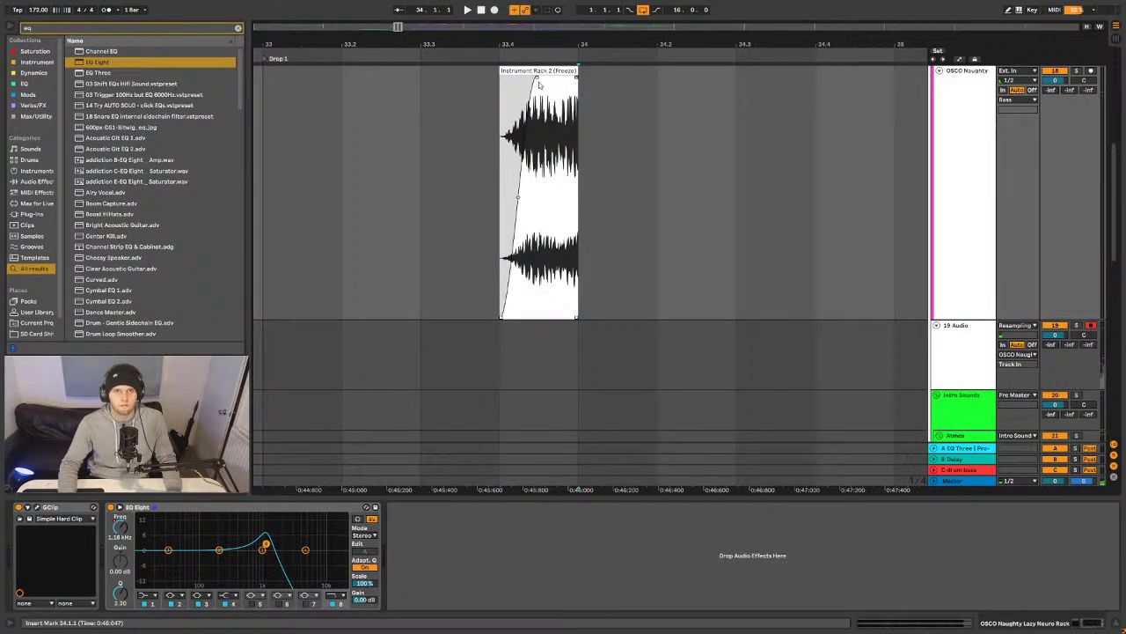
{"action": "key", "text": "space"}
{"action": "left_click", "coordinate": [528, 114]}
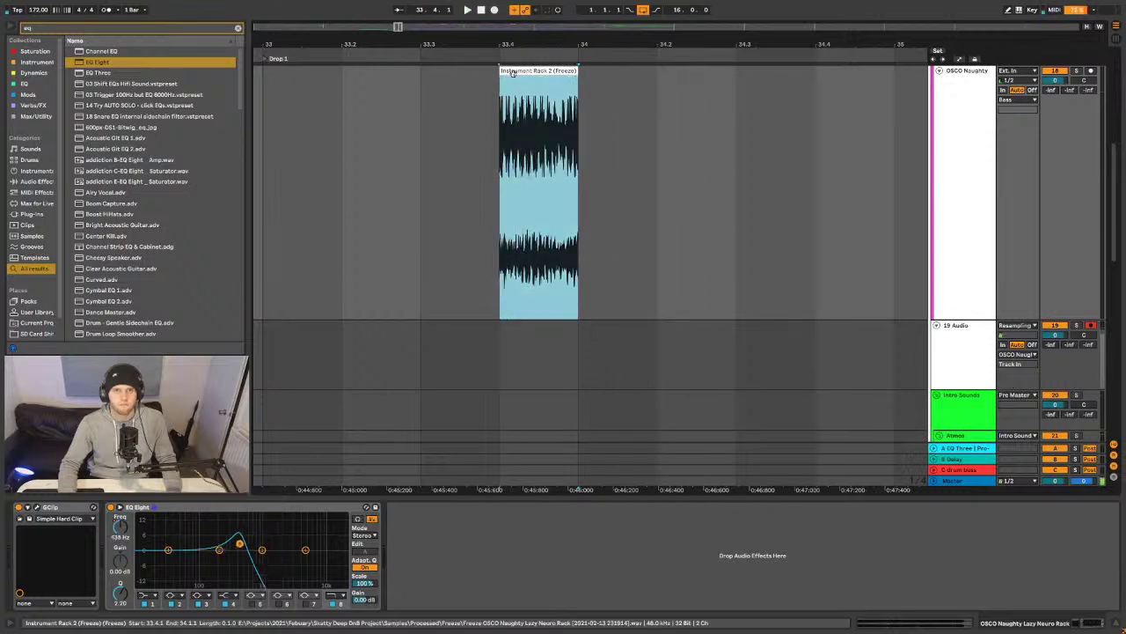
- Set the arrangement grid to 1/8 and split the one-beat clip in half at 33.4.3
{"action": "right_click", "coordinate": [421, 188]}
{"action": "left_click", "coordinate": [467, 315]}
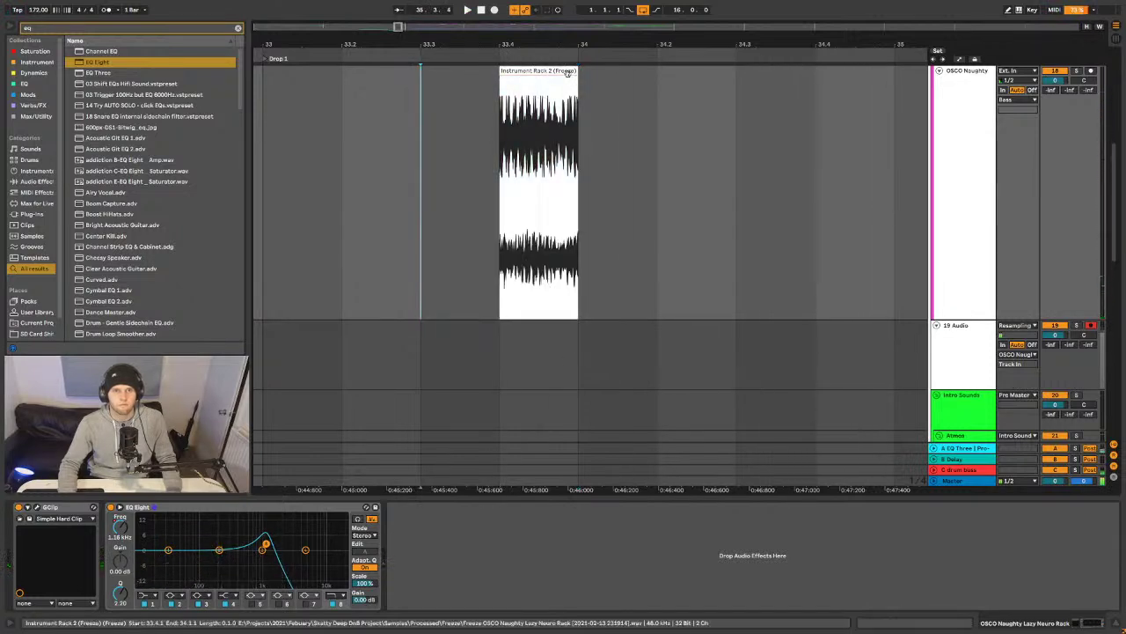
{"action": "left_click", "coordinate": [538, 176]}
{"action": "key", "text": "ctrl+e"}
- Duplicate the second half-beat clip to 34.1.1 and deactivate the copy
{"action": "double_click", "coordinate": [559, 176]}
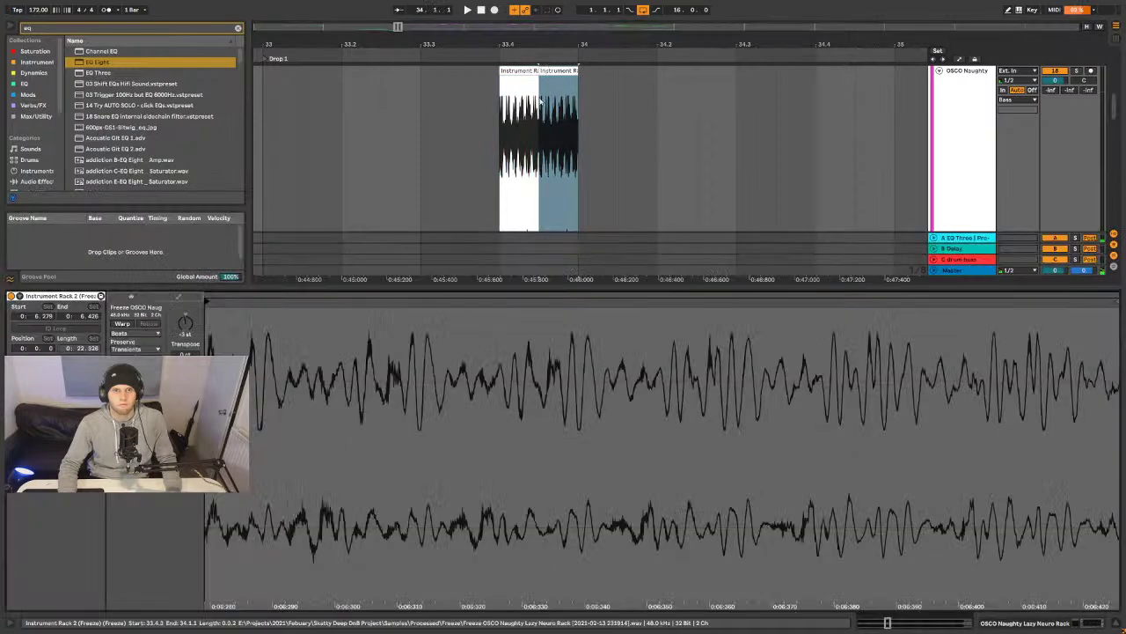
{"action": "left_click_drag", "start_coordinate": [464, 343], "coordinate": [442, 369]}
{"action": "key", "text": "ctrl+d"}
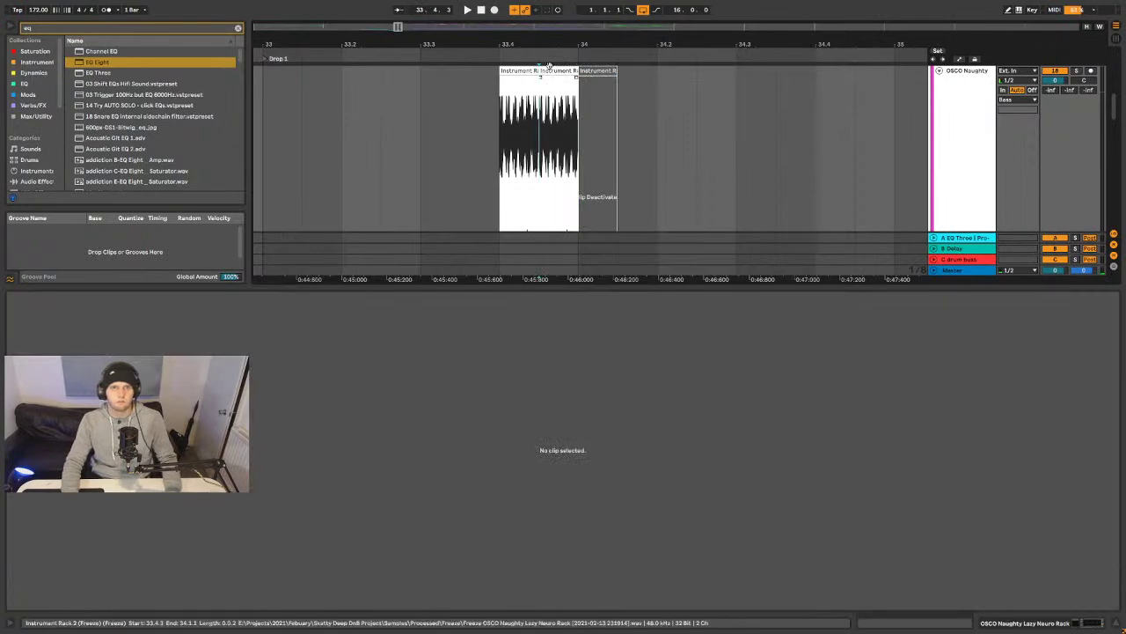
- Move the sample start of the half-beat clip at 33.4.3 to a later part of the recording and play it
{"action": "left_click", "coordinate": [550, 70]}
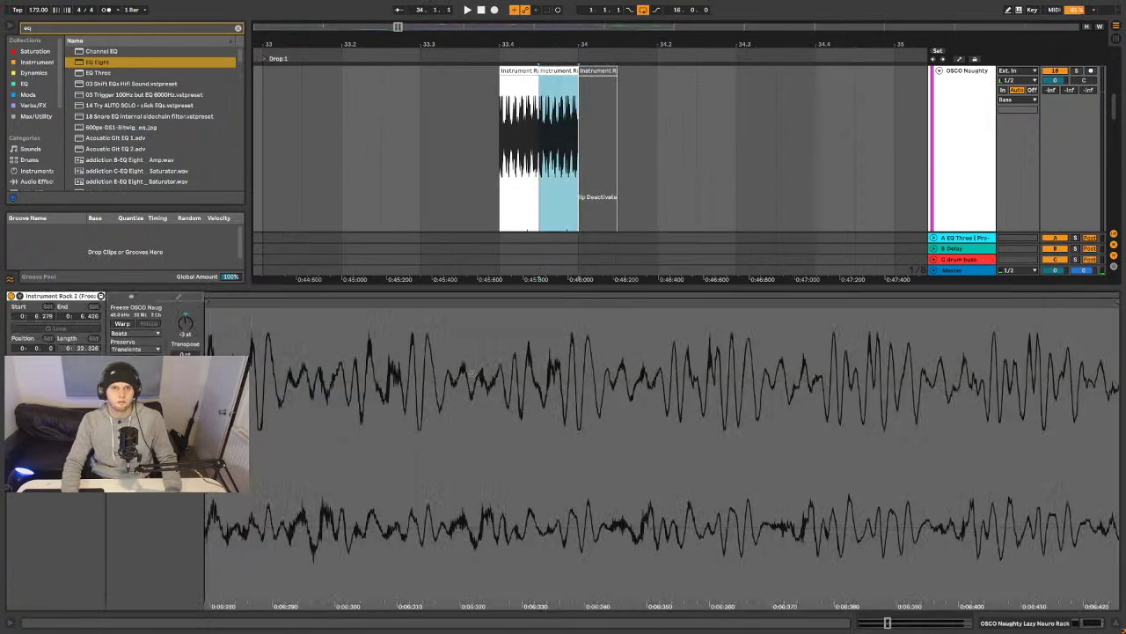
{"action": "left_click_drag", "start_coordinate": [430, 396], "coordinate": [431, 343]}
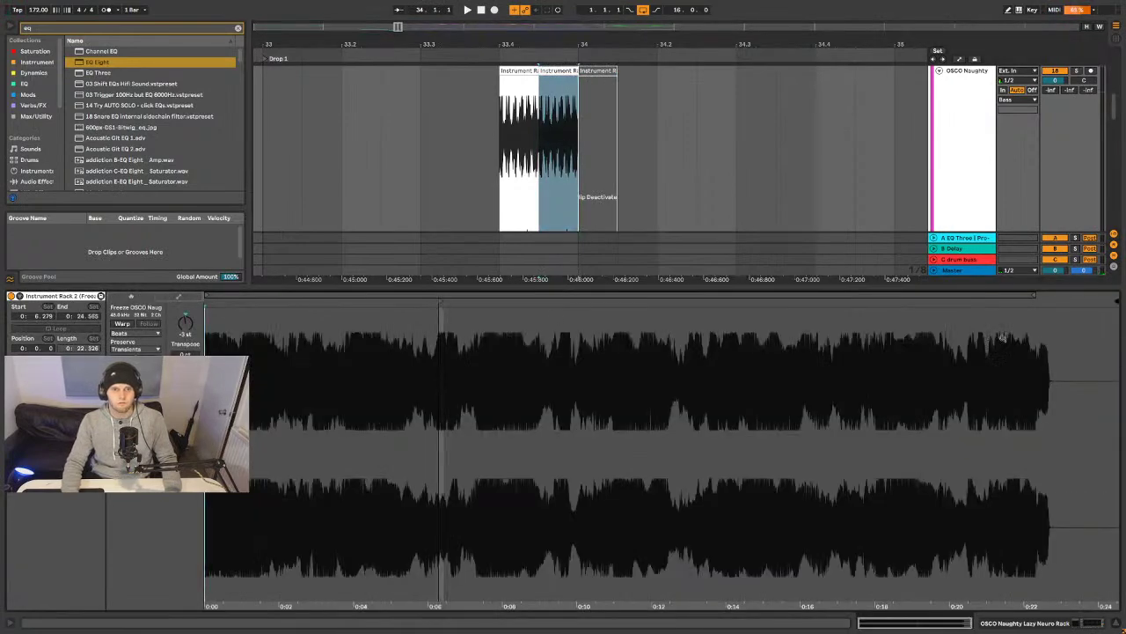
{"action": "mouse_move", "coordinate": [427, 409]}
{"action": "left_mouse_down"}
{"action": "mouse_move", "coordinate": [426, 476]}
{"action": "mouse_move", "coordinate": [413, 405]}
{"action": "left_mouse_up"}
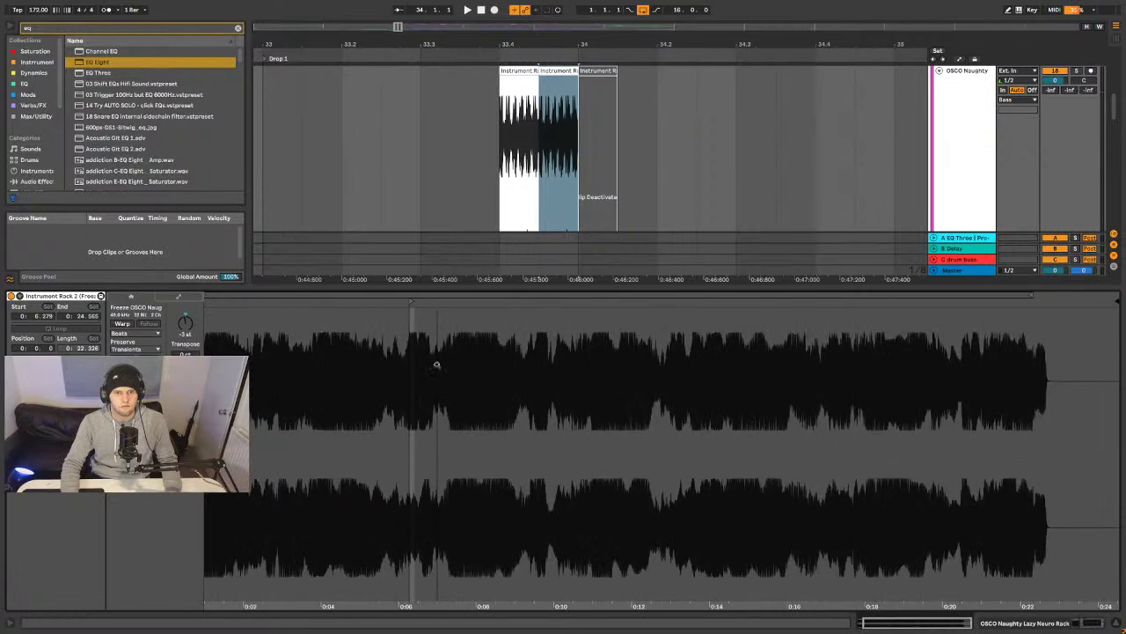
{"action": "left_click_drag", "start_coordinate": [411, 300], "coordinate": [488, 301]}
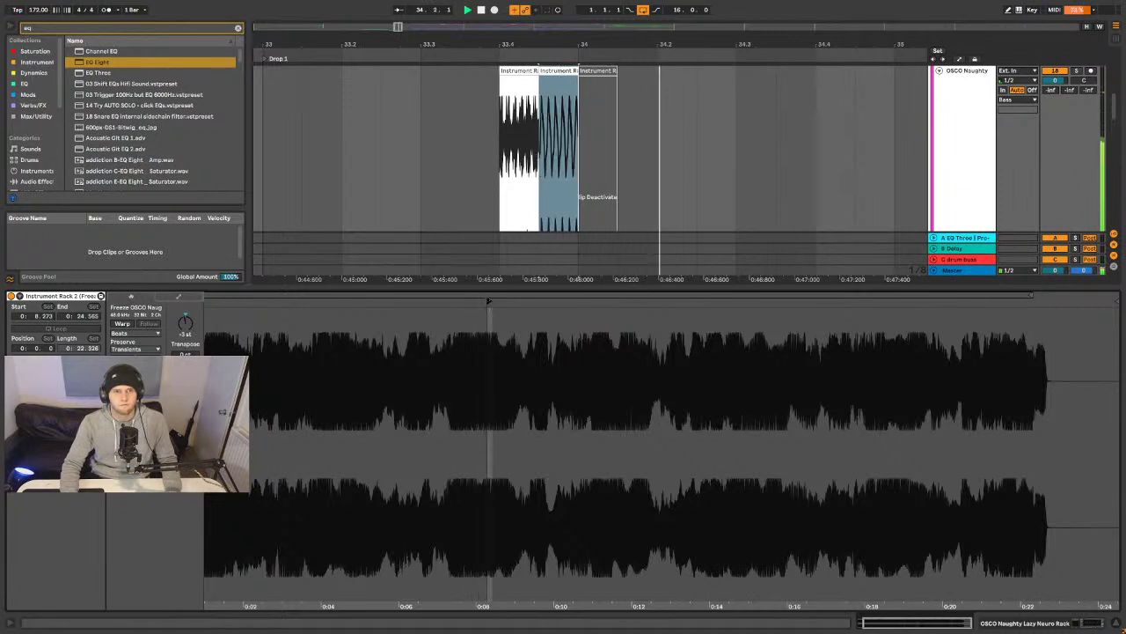
{"action": "scroll", "coordinate": [405, 342], "scroll_direction": "up", "scroll_amount": 2}
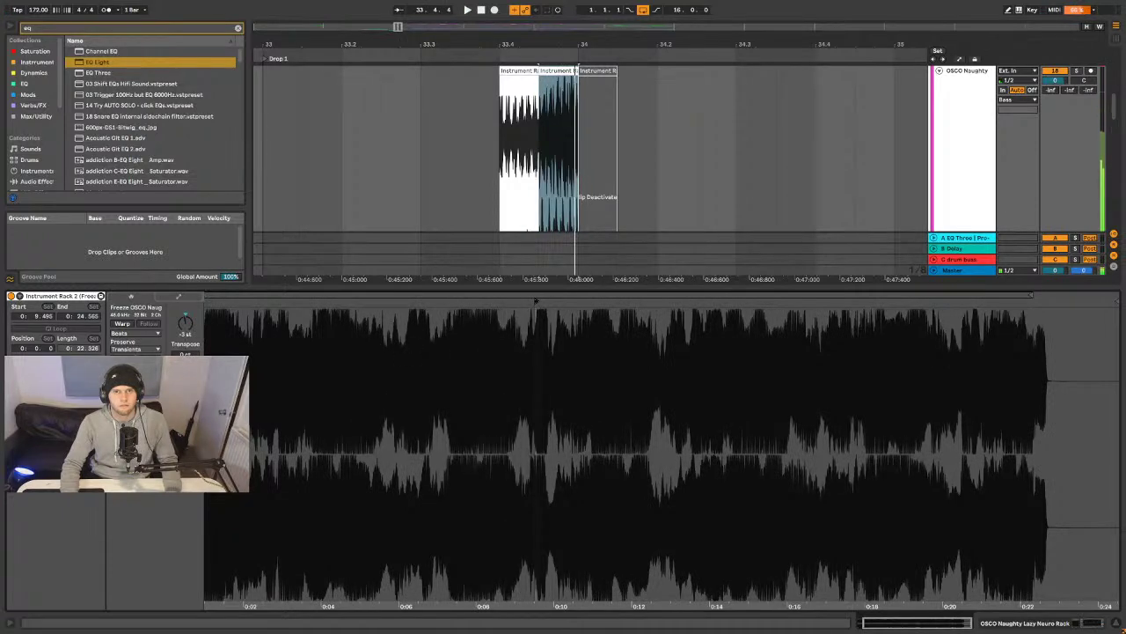
{"action": "left_click_drag", "start_coordinate": [543, 301], "coordinate": [607, 301]}
{"action": "key", "text": "space"}
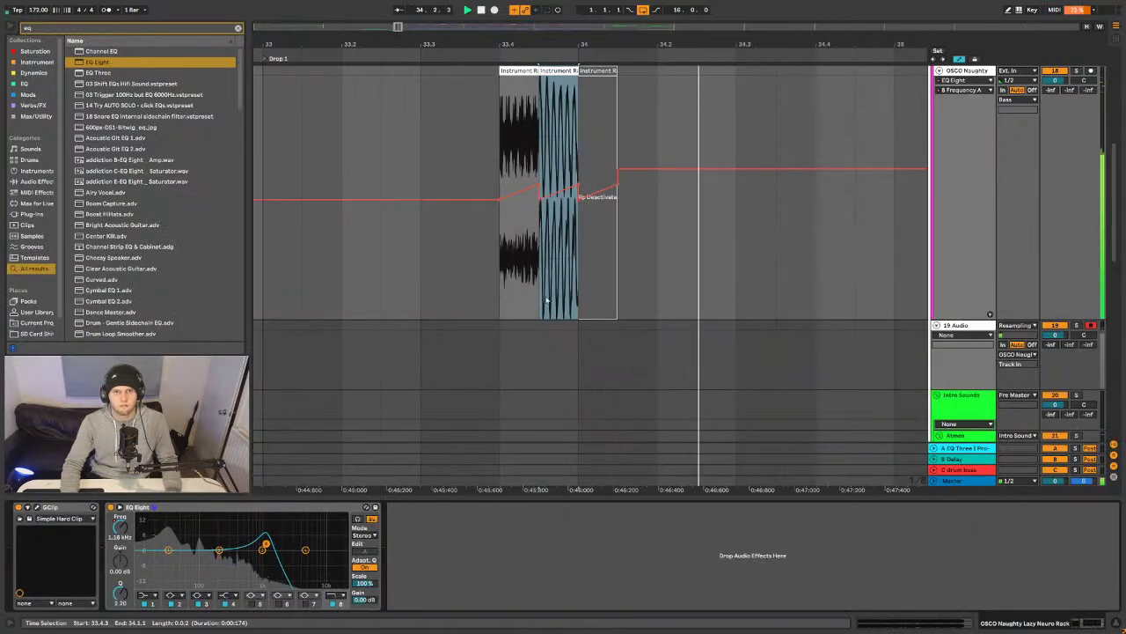
- Raise the band 8 frequency ramp over the second half-beat clip and play it
{"action": "left_click", "coordinate": [570, 200]}
{"action": "left_click_drag", "start_coordinate": [568, 159], "coordinate": [567, 121]}
{"action": "key", "text": "space"}
{"action": "key", "text": "space"}
{"action": "key", "text": "space"}
{"action": "key", "text": "space"}
{"action": "left_click", "coordinate": [555, 80]}
{"action": "key", "text": "space"}
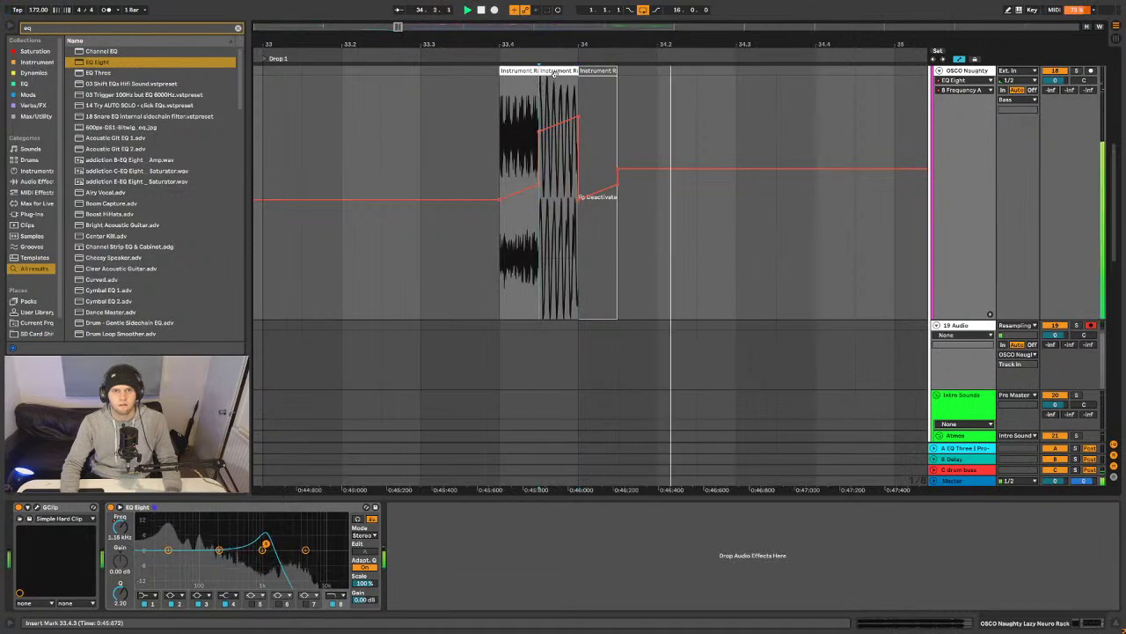
- Play the two half-beat clips together from 33.4.1
{"action": "left_click_drag", "start_coordinate": [555, 80], "coordinate": [502, 97]}
{"action": "key", "text": "space"}
{"action": "key", "text": "space"}
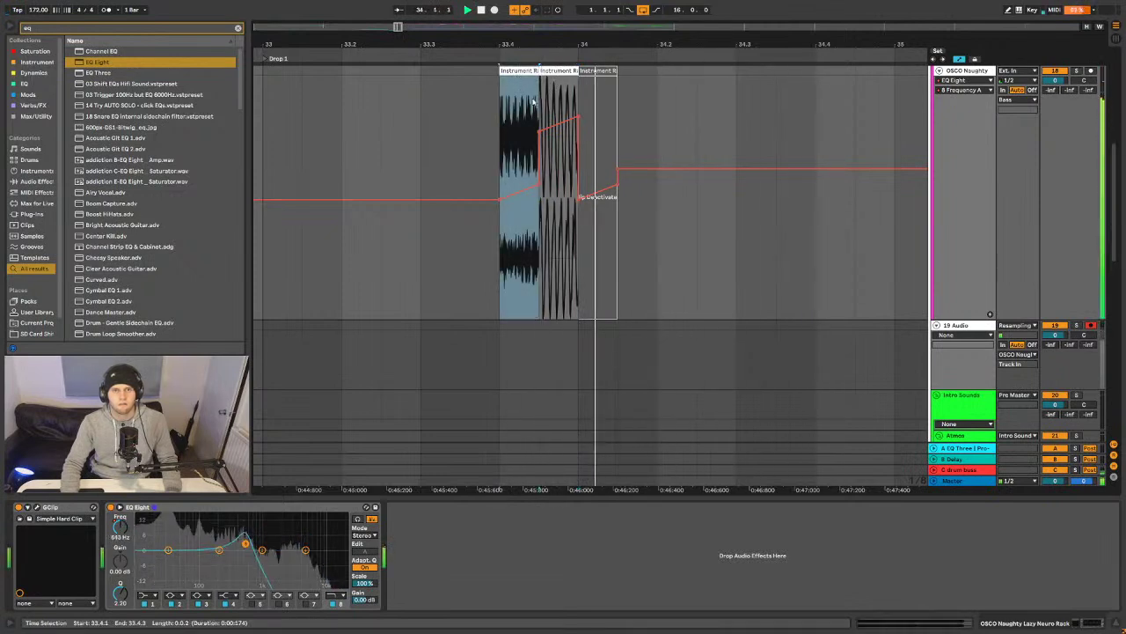
{"action": "key", "text": "space"}
{"action": "key", "text": "Right"}
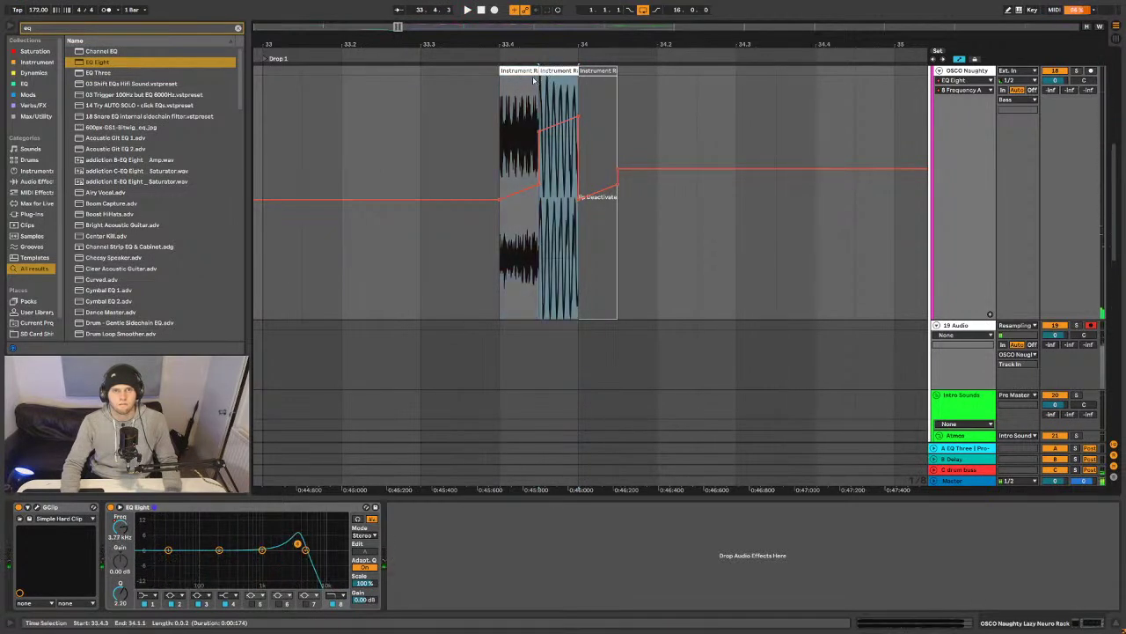
- Hide the automation, add a fade-in across the whole first half-beat clip and play it
{"action": "key", "text": "a"}
{"action": "left_click_drag", "start_coordinate": [501, 77], "coordinate": [547, 77]}
{"action": "key", "text": "space"}
{"action": "left_click", "coordinate": [530, 71]}
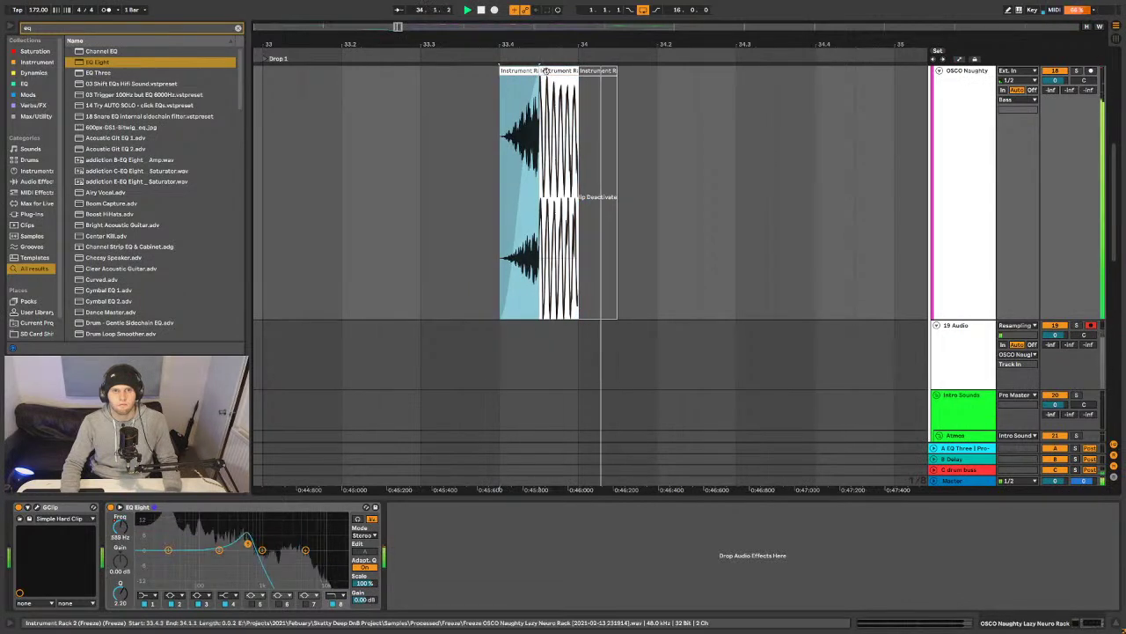
- Play the fill in the mix from 32.4.1 into Drop 1
{"action": "scroll", "coordinate": [528, 48], "scroll_direction": "down", "scroll_amount": 3}
{"action": "left_click", "coordinate": [416, 176]}
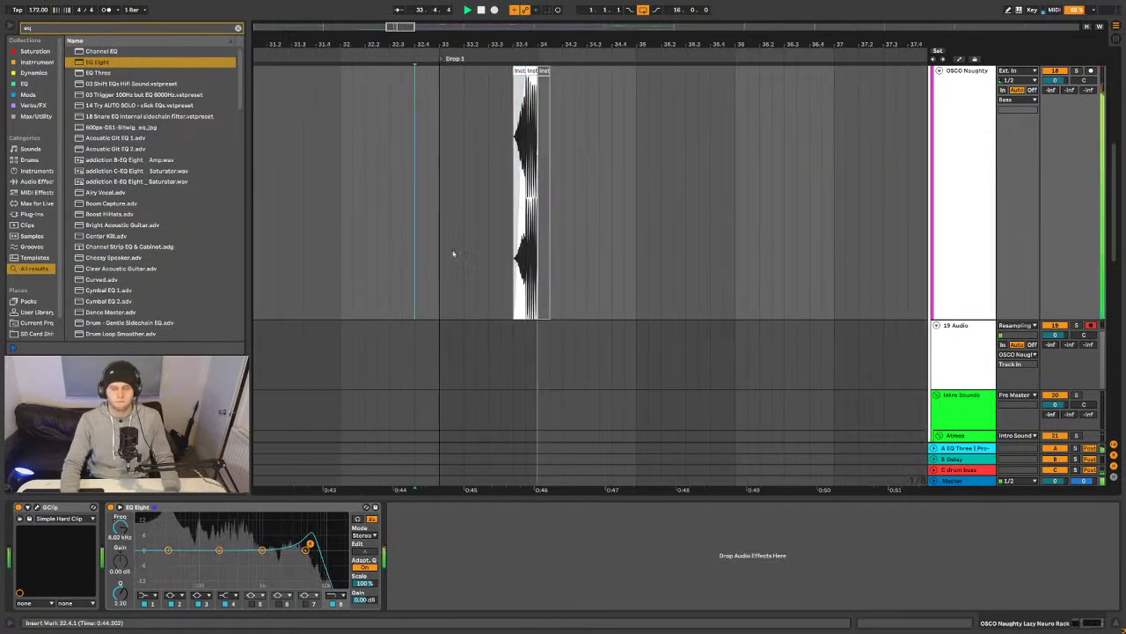
{"action": "key", "text": "space"}
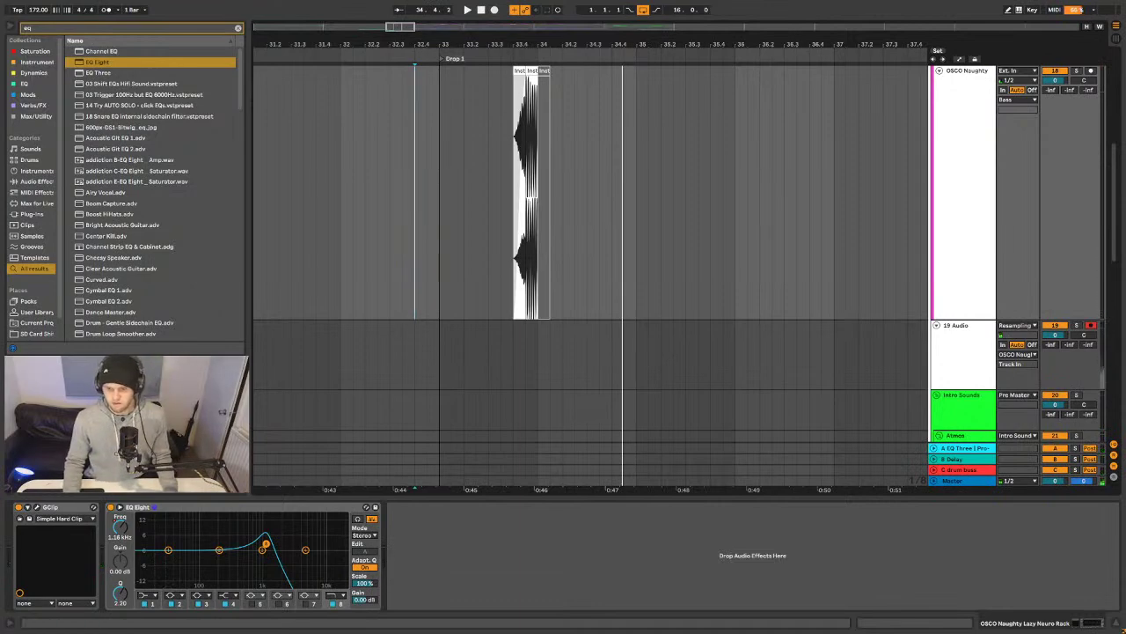
{"action": "key", "text": "space"}
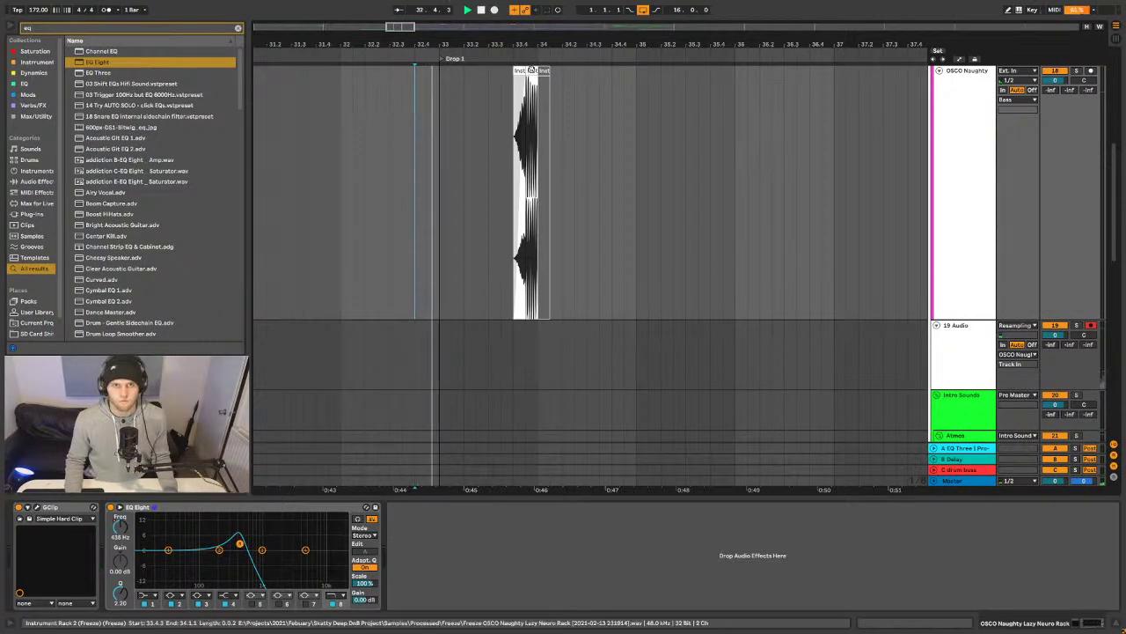
- Set the first half-beat clip's transposition to 0 st, play it and trim its end to just before 33.4.3
{"action": "left_click_drag", "start_coordinate": [528, 46], "coordinate": [522, 59]}
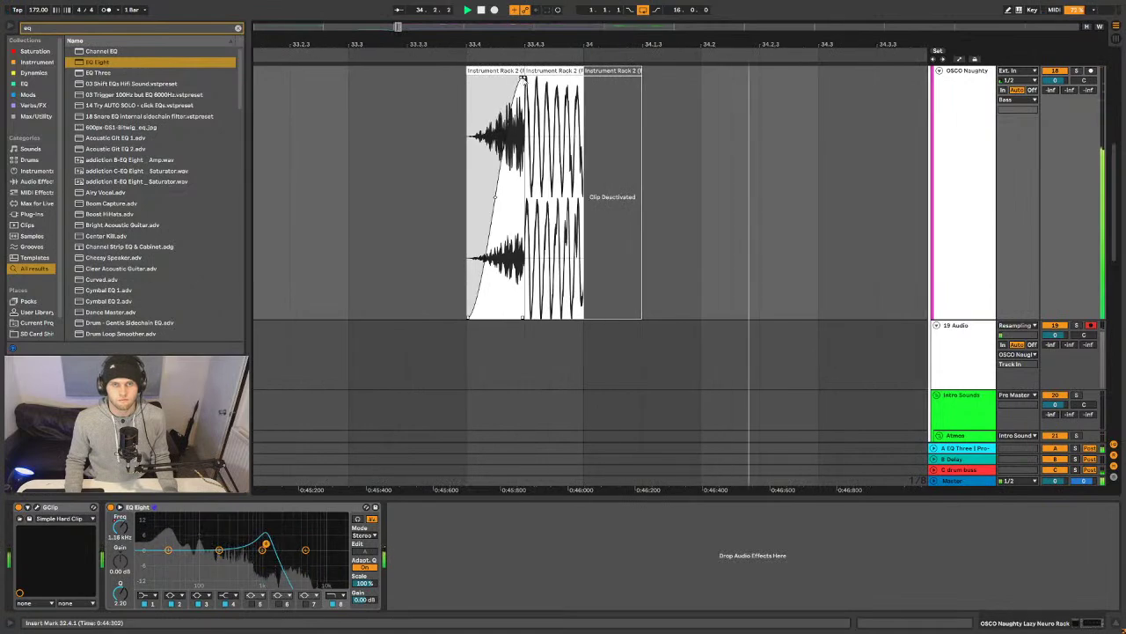
{"action": "key", "text": "space"}
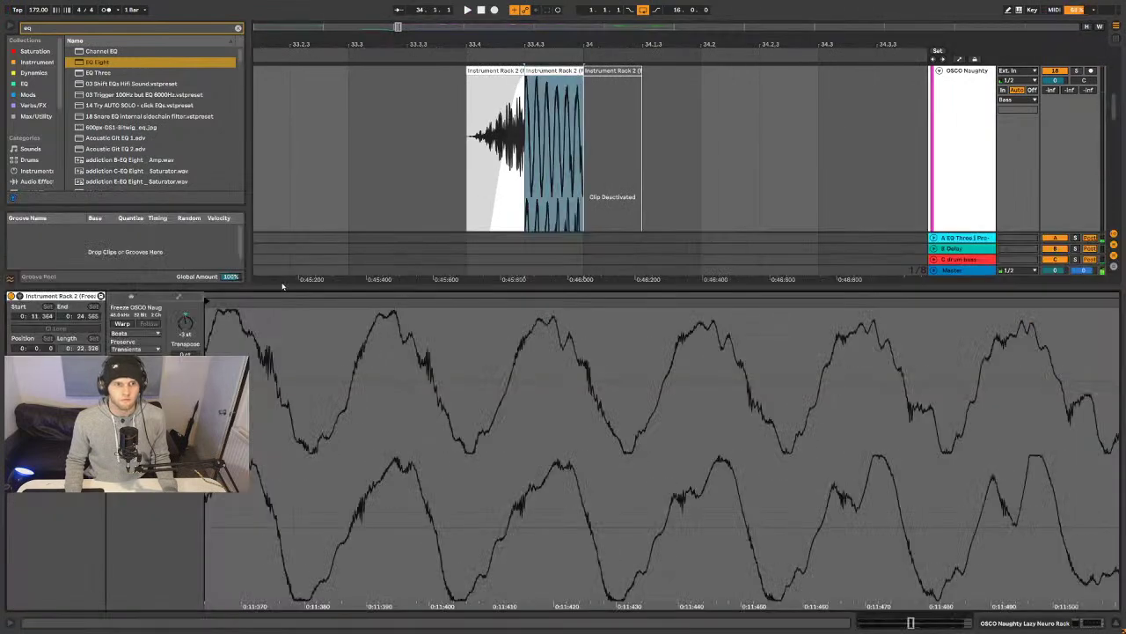
{"action": "left_click", "coordinate": [498, 70]}
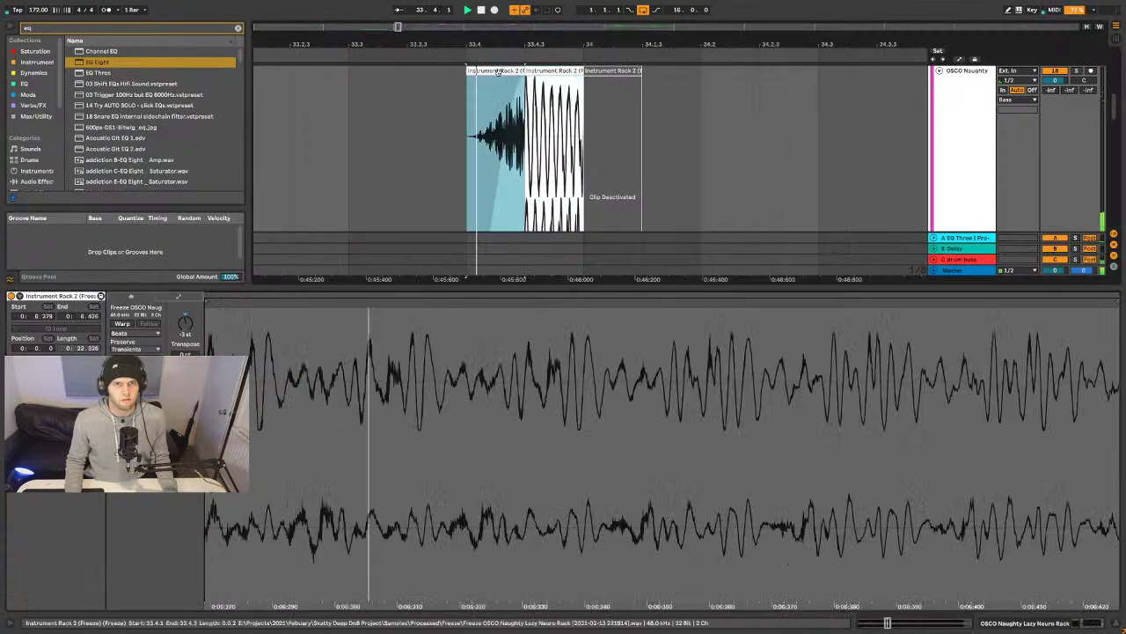
{"action": "left_click", "coordinate": [500, 106]}
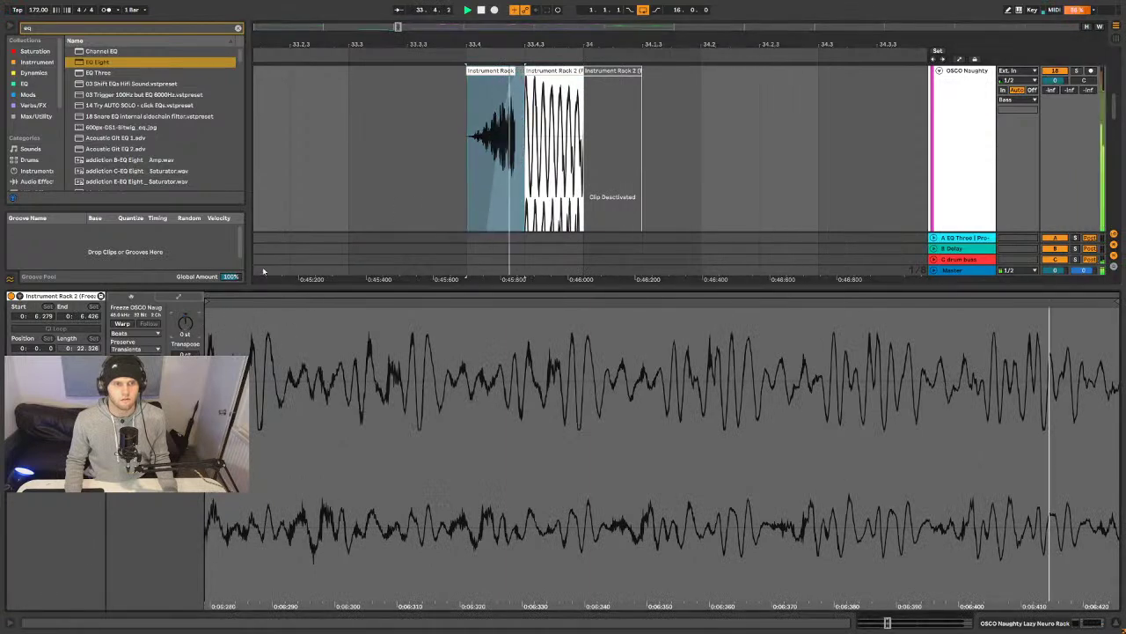
{"action": "key", "text": "space"}
{"action": "left_click", "coordinate": [512, 70]}
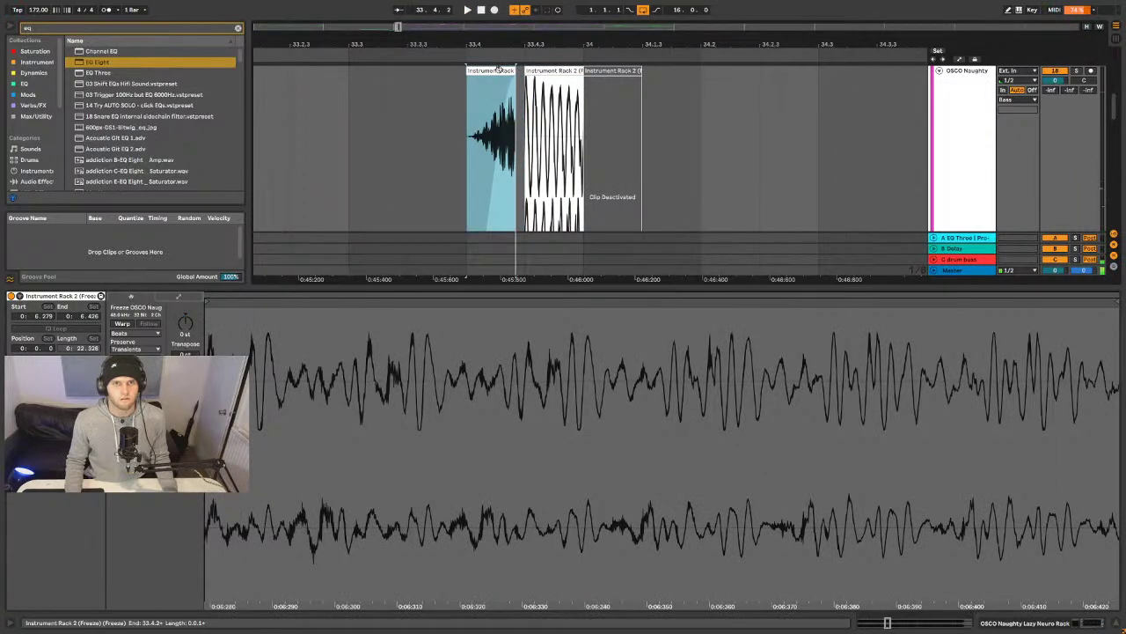
- Set the fixed grid to 1/16, shorten the first fill clip to one sixteenth and duplicate it up to 33.4.3
{"action": "left_click", "coordinate": [434, 128]}
{"action": "right_click", "coordinate": [445, 173]}
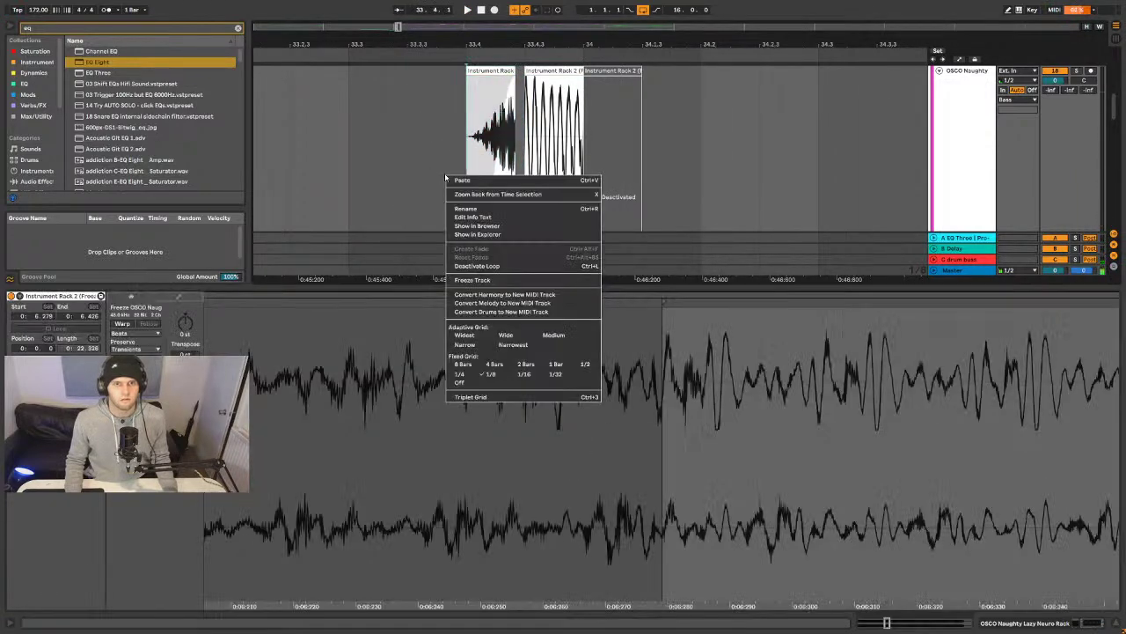
{"action": "left_click", "coordinate": [522, 375]}
{"action": "left_click_drag", "start_coordinate": [467, 69], "coordinate": [525, 69]}
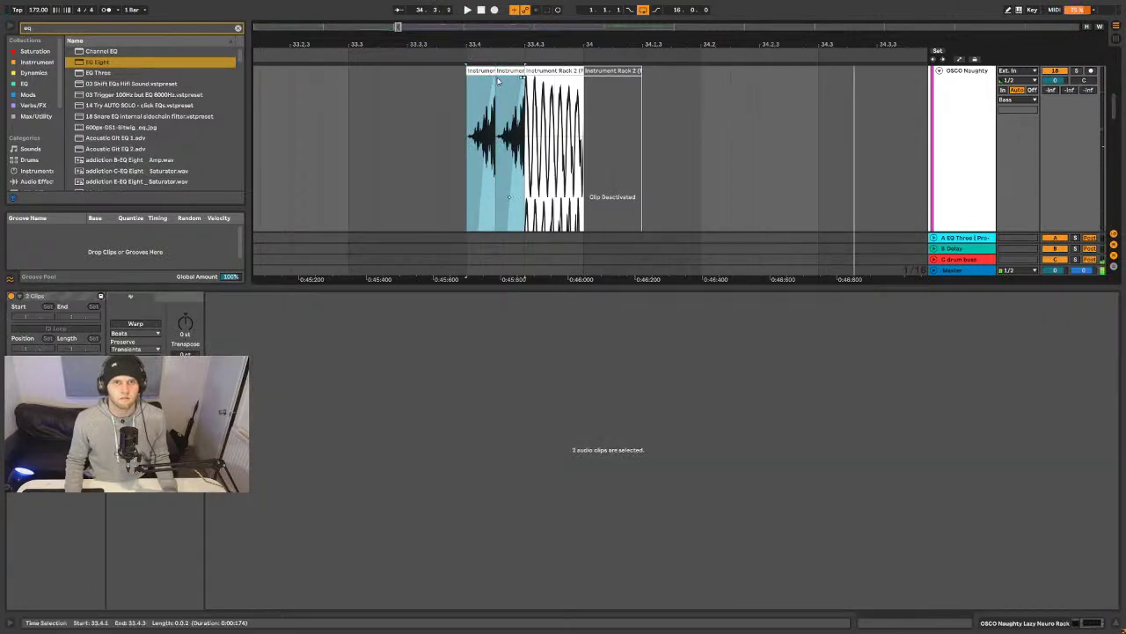
- Remove the fade from the second sixteenth clip, transpose it up 12 st and play the fill
{"action": "left_click", "coordinate": [500, 70]}
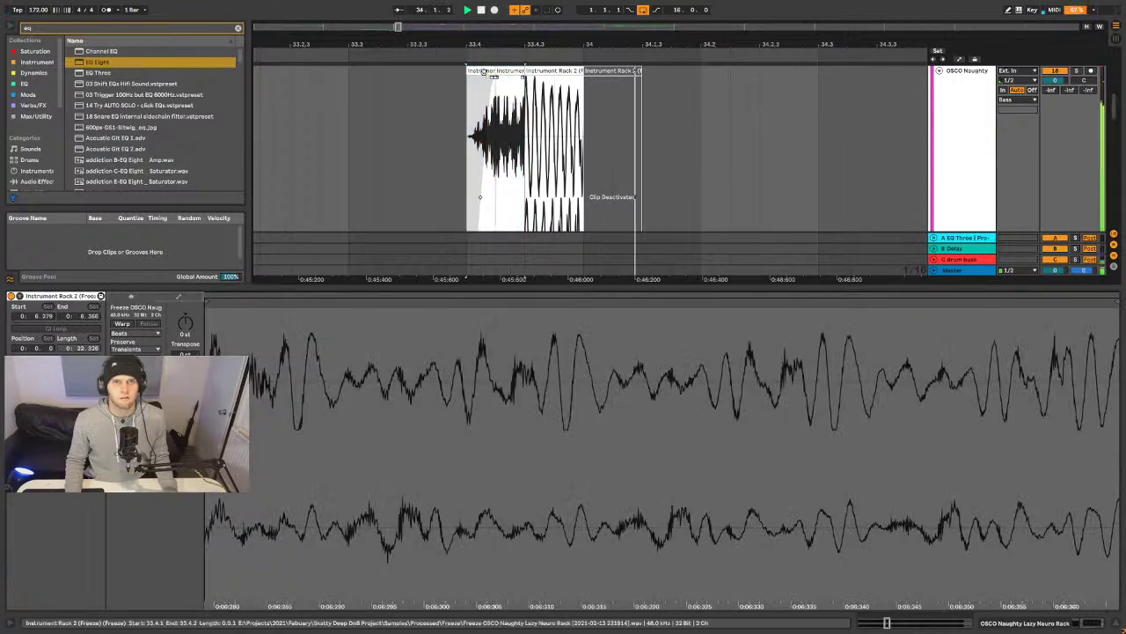
{"action": "left_click_drag", "start_coordinate": [500, 70], "coordinate": [467, 70]}
{"action": "left_click_drag", "start_coordinate": [495, 132], "coordinate": [525, 132]}
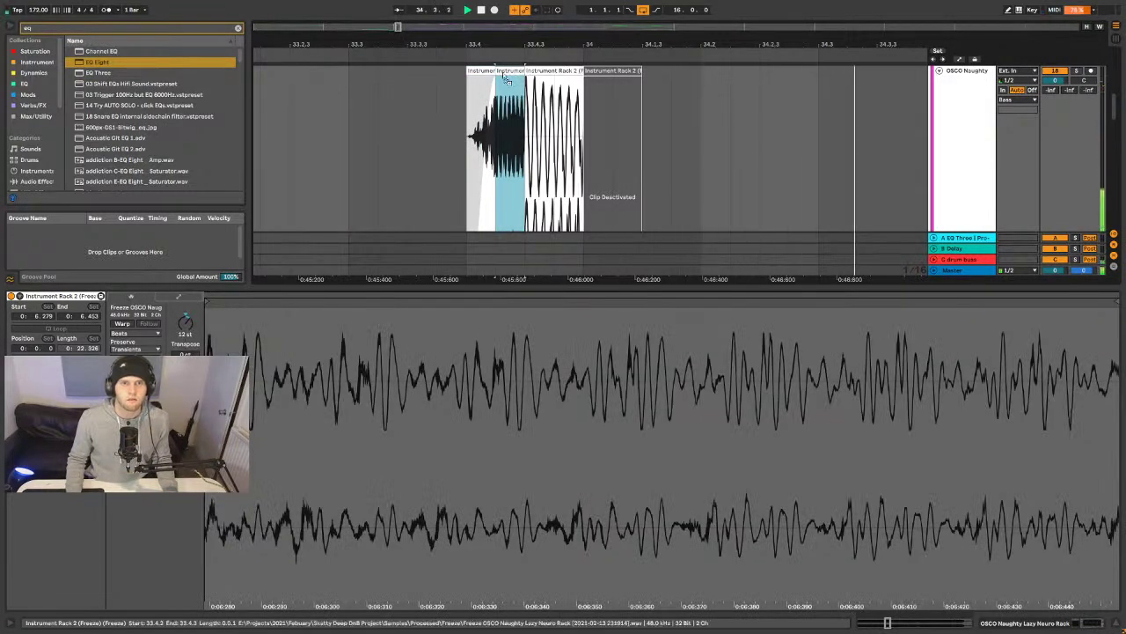
{"action": "scroll", "coordinate": [480, 79], "scroll_direction": "up", "scroll_amount": 1}
- Hide the clip view, replace the first sixteenth clip with the transposed slice without a fade and play the fill
{"action": "left_click", "coordinate": [480, 81]}
{"action": "key", "text": "ctrl+shift+m"}
{"action": "left_click", "coordinate": [581, 360]}
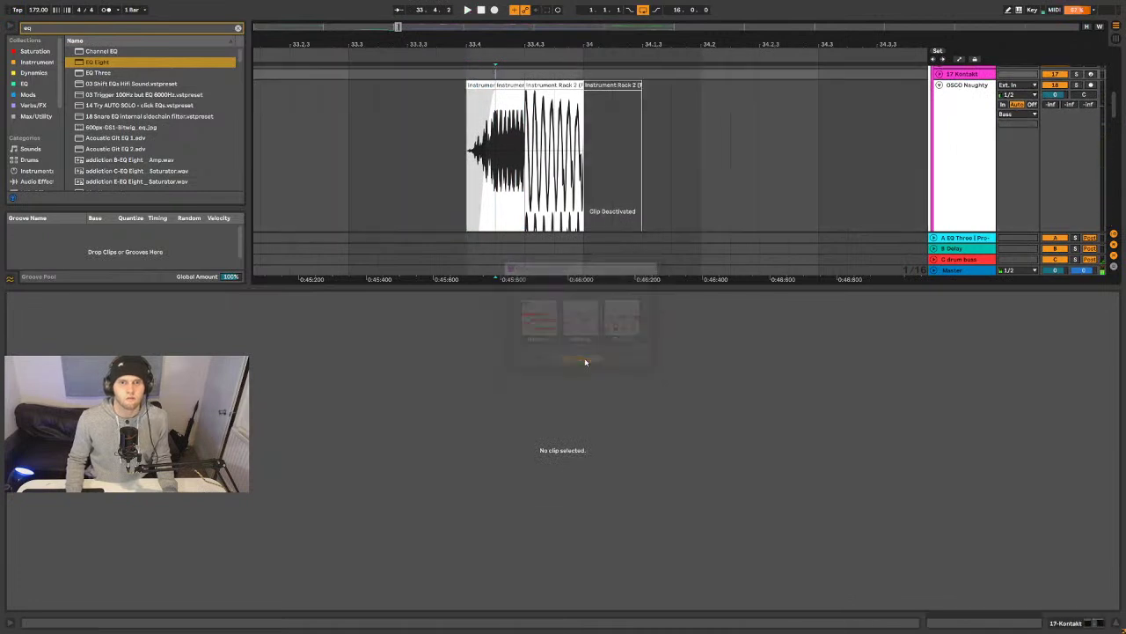
{"action": "left_click_drag", "start_coordinate": [501, 283], "coordinate": [501, 608]}
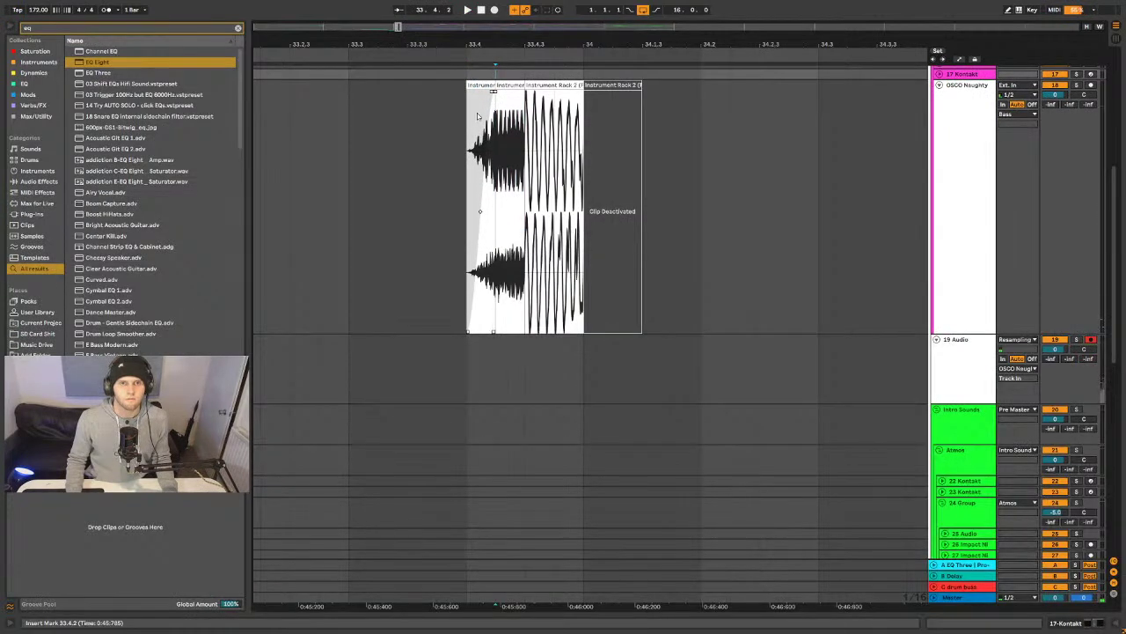
{"action": "left_click", "coordinate": [481, 88]}
{"action": "key", "text": "space"}
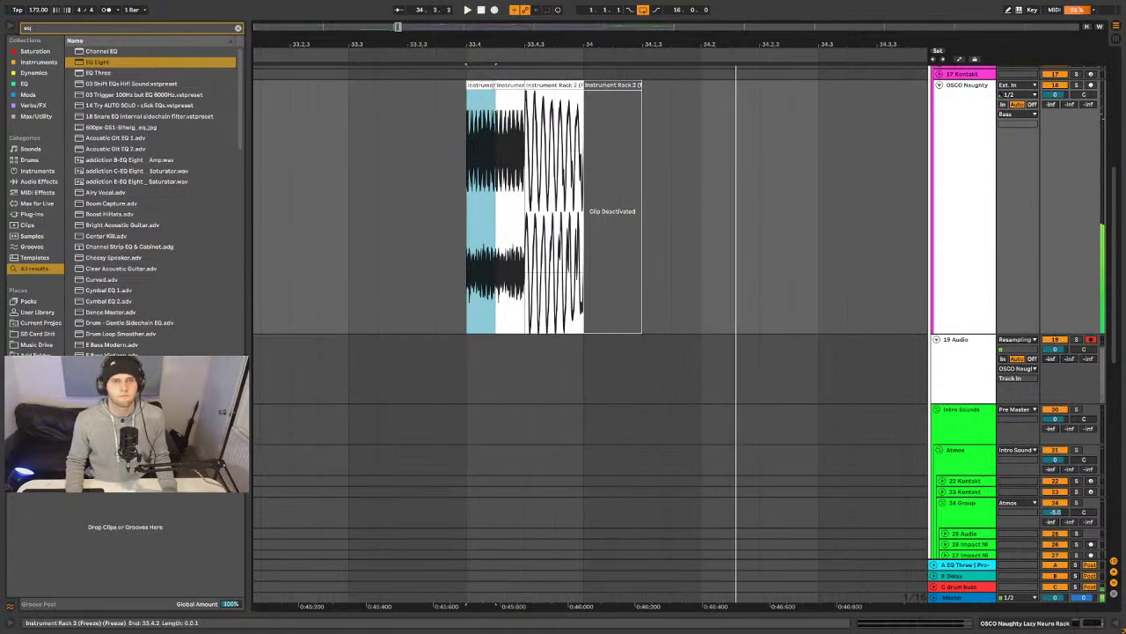
- Turn the two sixteenth clips into one continuous half-beat clip from 33.4.1 to 33.4.3 and open its clip view
{"action": "left_click", "coordinate": [504, 84], "text": "shift"}
{"action": "key", "text": "space"}
{"action": "double_click", "coordinate": [505, 84]}
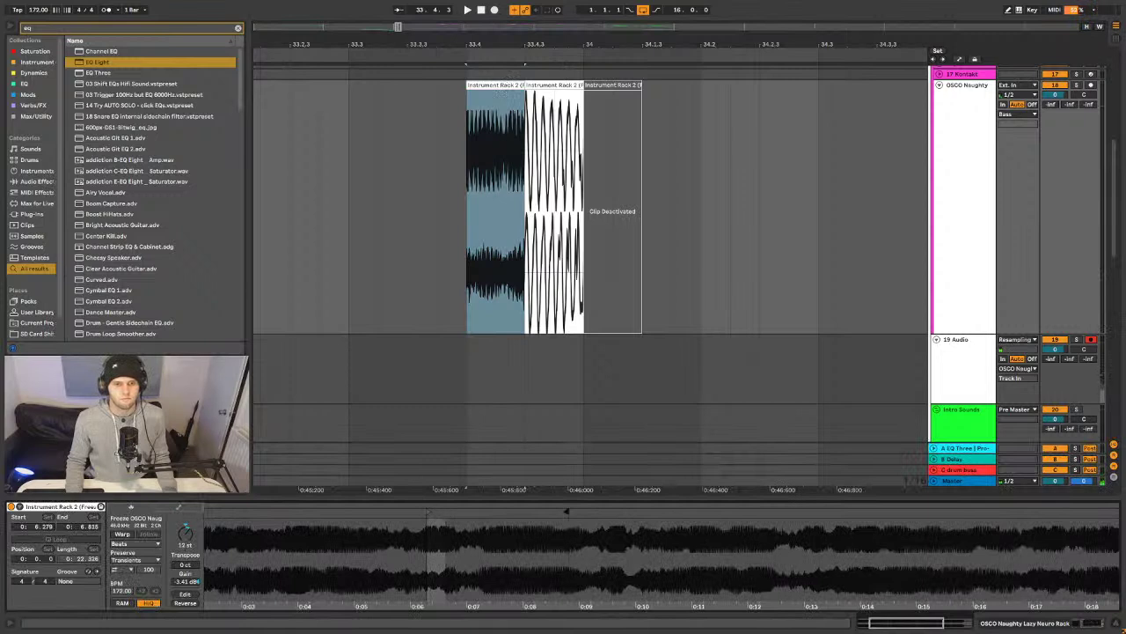
- Move the half-beat clip's sample start to about 17.9 seconds and reset its gain to 0.00 dB
{"action": "left_click_drag", "start_coordinate": [457, 510], "coordinate": [542, 537]}
{"action": "mouse_move", "coordinate": [393, 511]}
{"action": "left_mouse_down"}
{"action": "mouse_move", "coordinate": [510, 510]}
{"action": "mouse_move", "coordinate": [470, 513]}
{"action": "mouse_move", "coordinate": [500, 510]}
{"action": "left_mouse_up"}
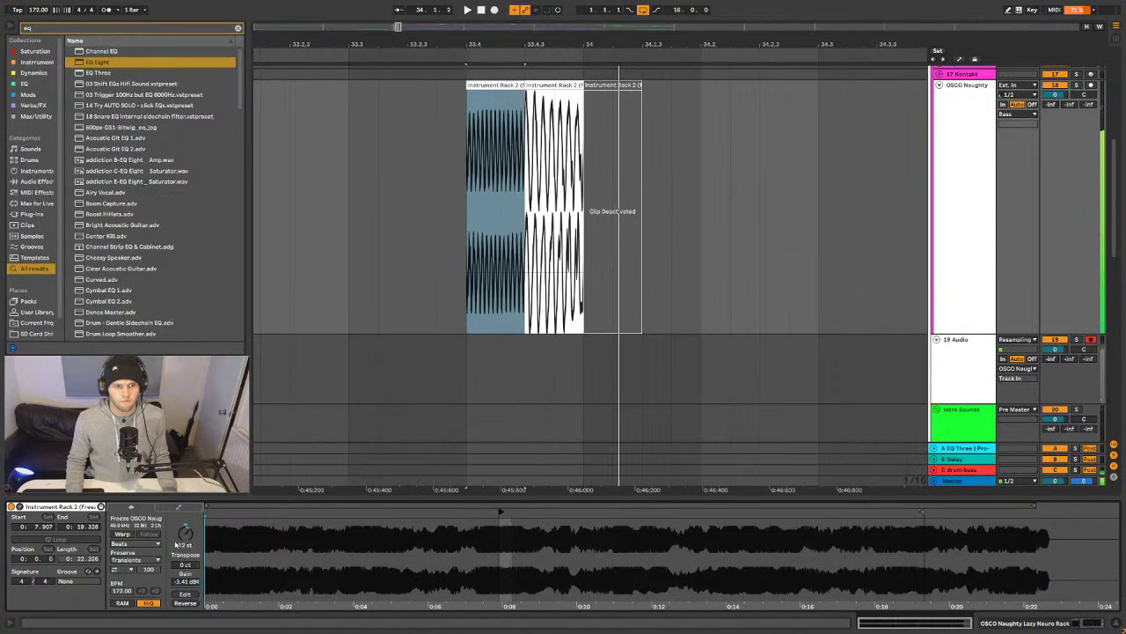
{"action": "key", "text": "Delete"}
{"action": "mouse_move", "coordinate": [500, 510]}
{"action": "left_mouse_down"}
{"action": "mouse_move", "coordinate": [890, 510]}
{"action": "mouse_move", "coordinate": [872, 510]}
{"action": "left_mouse_up"}
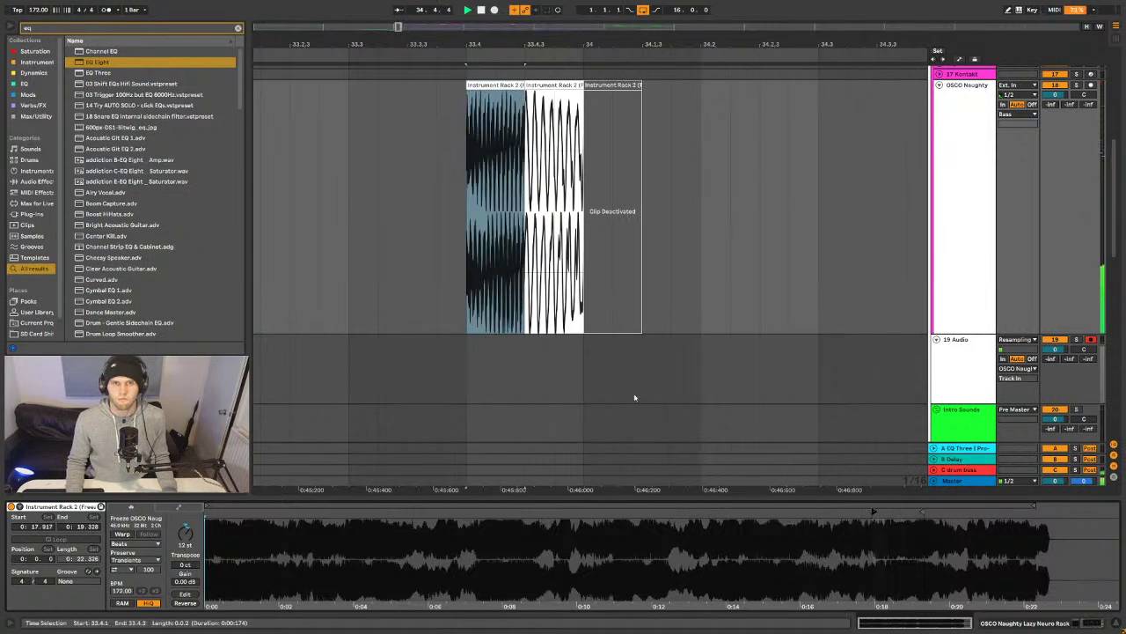
- Hide the clip view, unfold the bass tracks and reduce the OSCO Naughty track's height
{"action": "left_click_drag", "start_coordinate": [553, 45], "coordinate": [517, 2]}
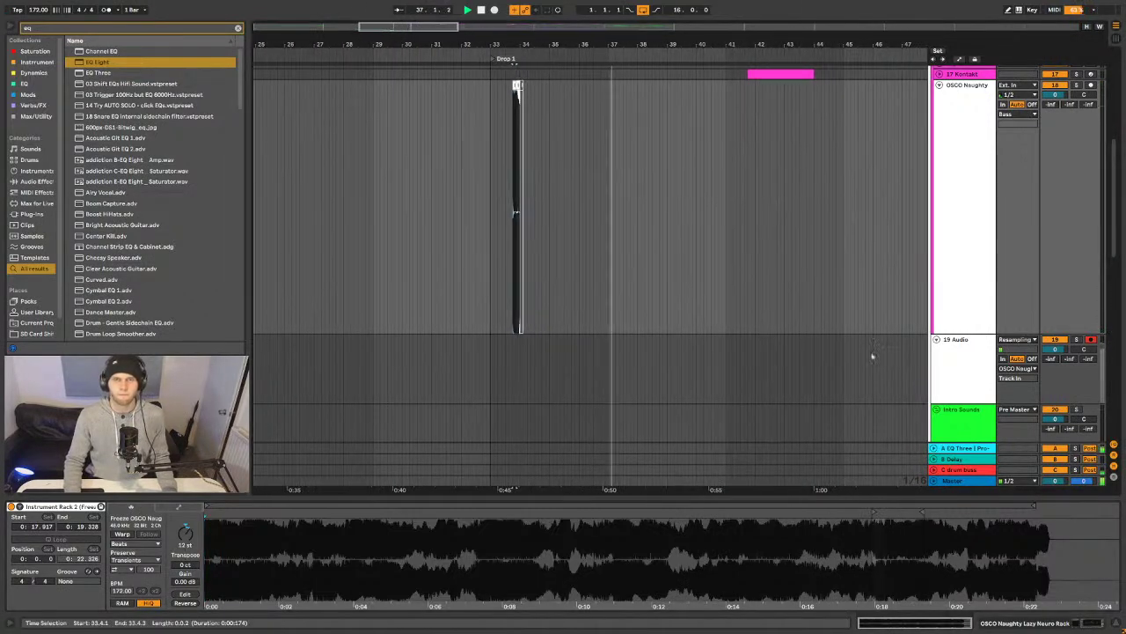
{"action": "left_click", "coordinate": [1111, 622]}
{"action": "scroll", "coordinate": [792, 466], "scroll_direction": "up", "scroll_amount": 5}
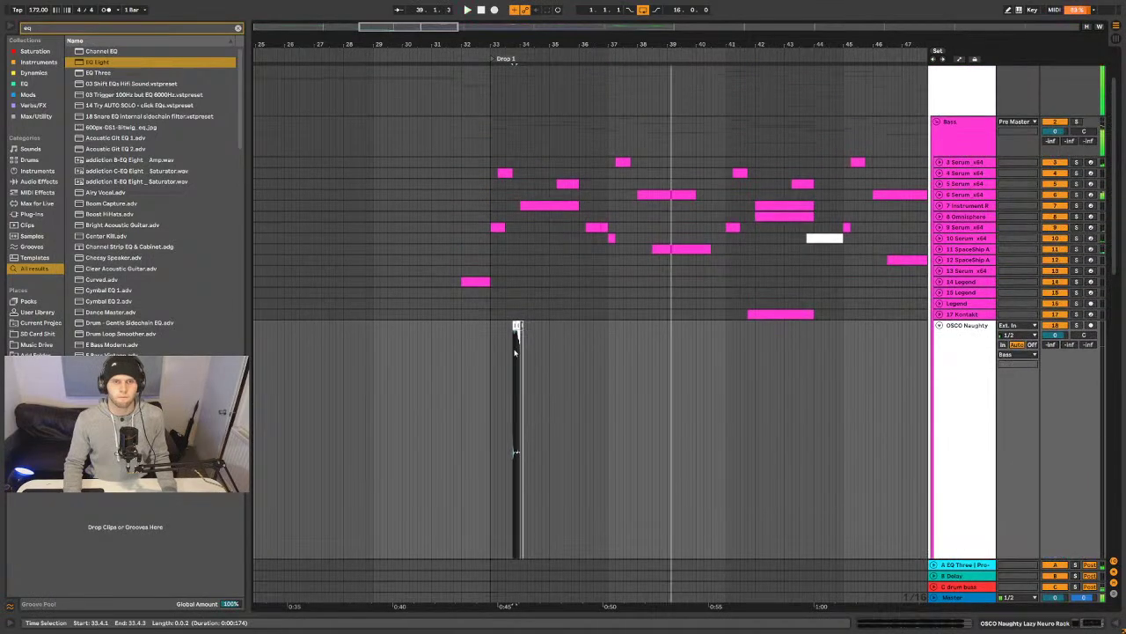
{"action": "left_click", "coordinate": [465, 364]}
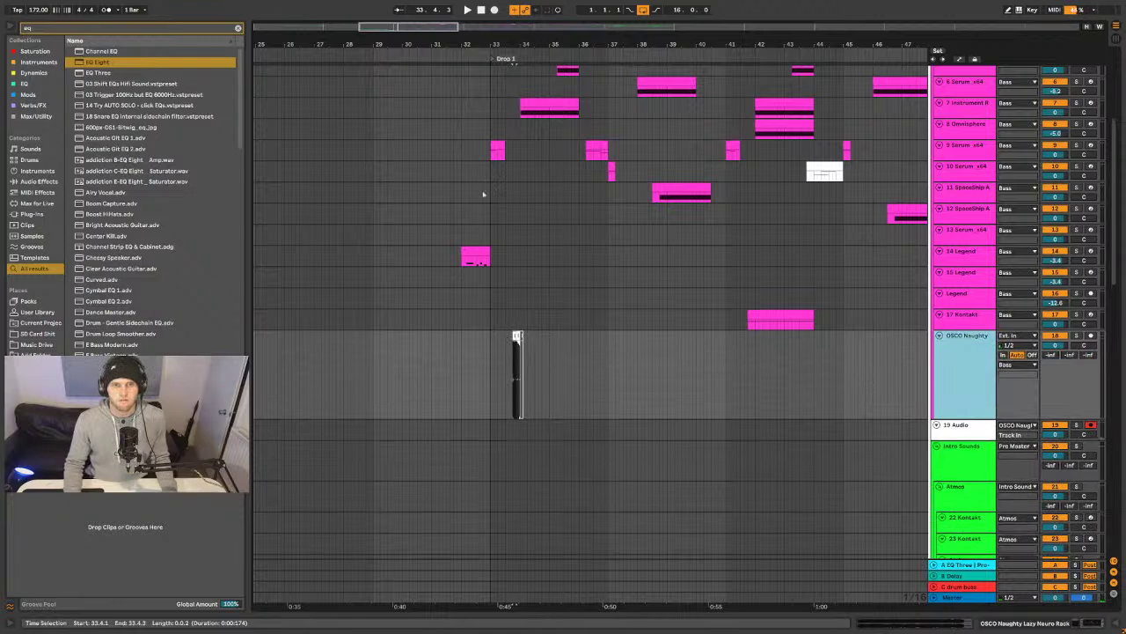
- Switch to a coarser fixed grid, move the two active fill clips to 36.1.1 and play from 34.3.1
{"action": "left_click_drag", "start_coordinate": [515, 42], "coordinate": [440, 344]}
{"action": "right_click", "coordinate": [440, 344]}
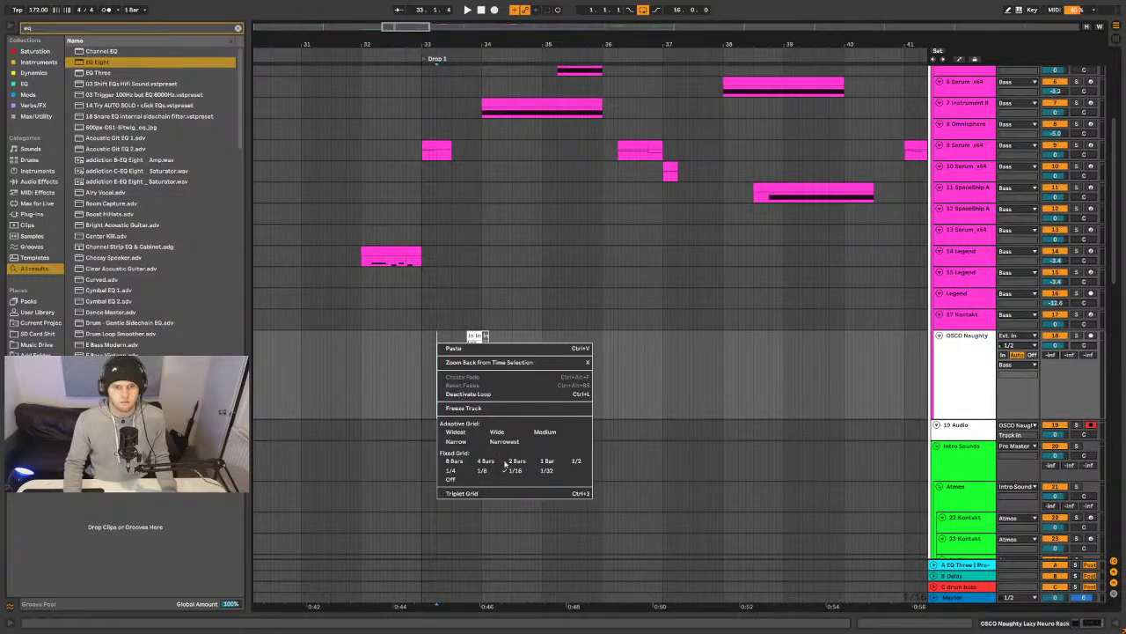
{"action": "left_click", "coordinate": [482, 471]}
{"action": "left_click", "coordinate": [472, 335]}
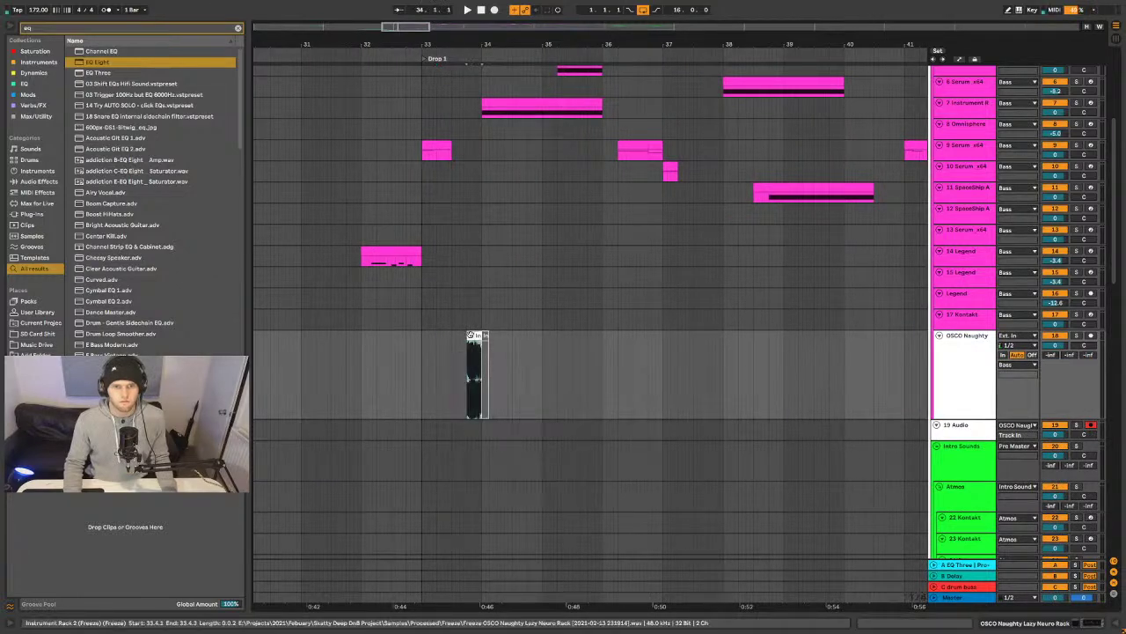
{"action": "left_click_drag", "start_coordinate": [473, 335], "coordinate": [608, 343]}
{"action": "left_click", "coordinate": [513, 350]}
{"action": "key", "text": "space"}
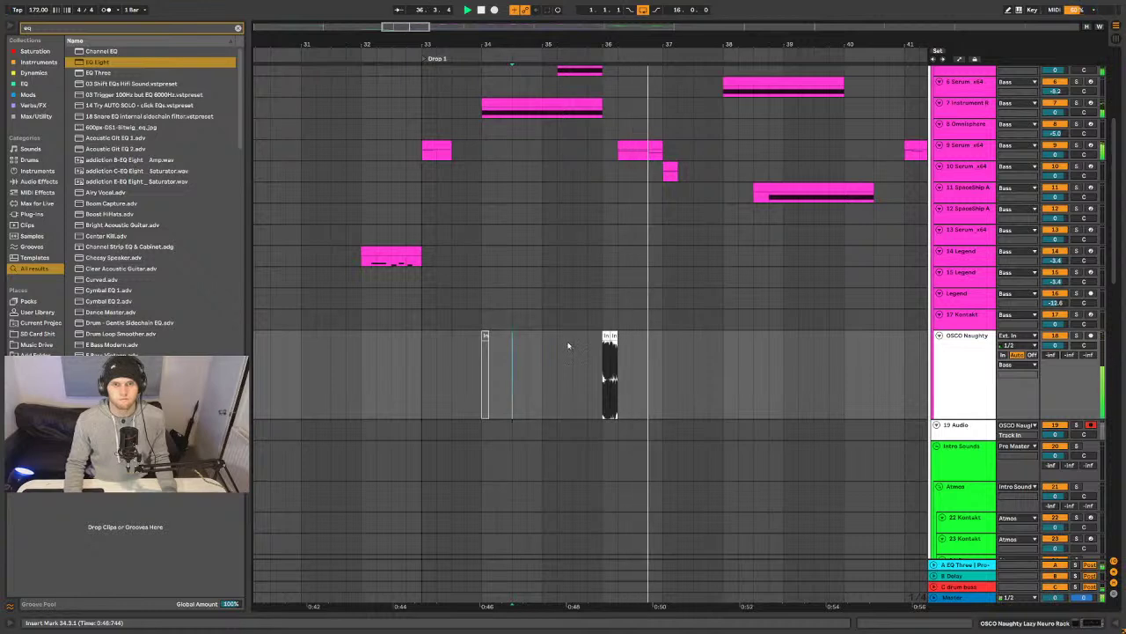
- Extend the fill at 36.1.1 as a single clip to 36.3.1, add fades at both ends and play from 33.1.1
{"action": "left_click", "coordinate": [616, 62]}
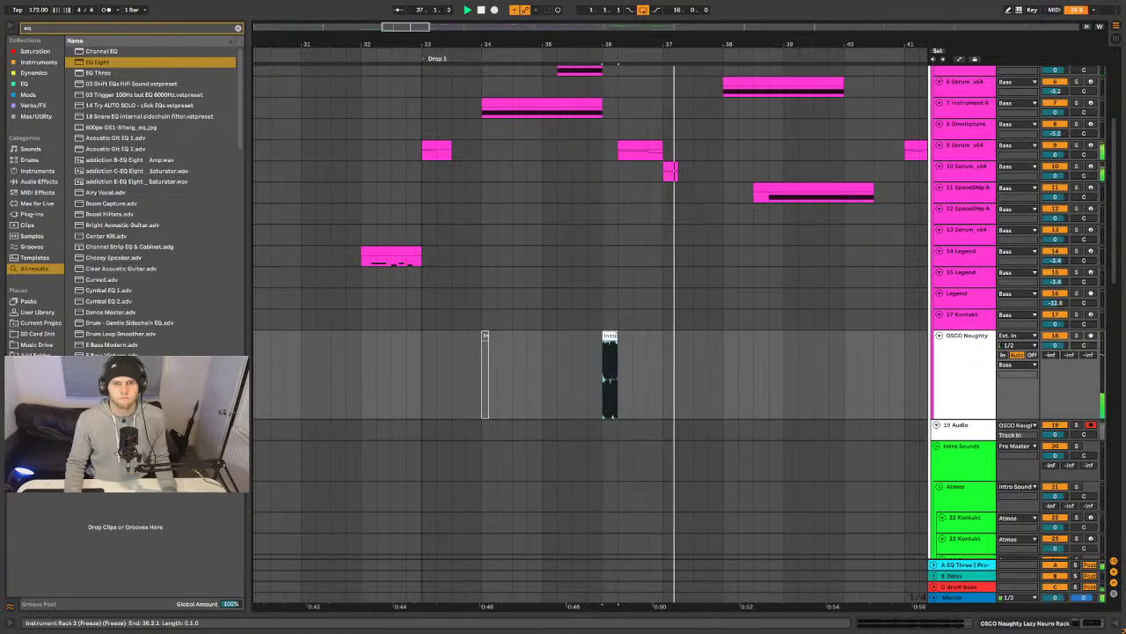
{"action": "left_click_drag", "start_coordinate": [618, 334], "coordinate": [633, 345]}
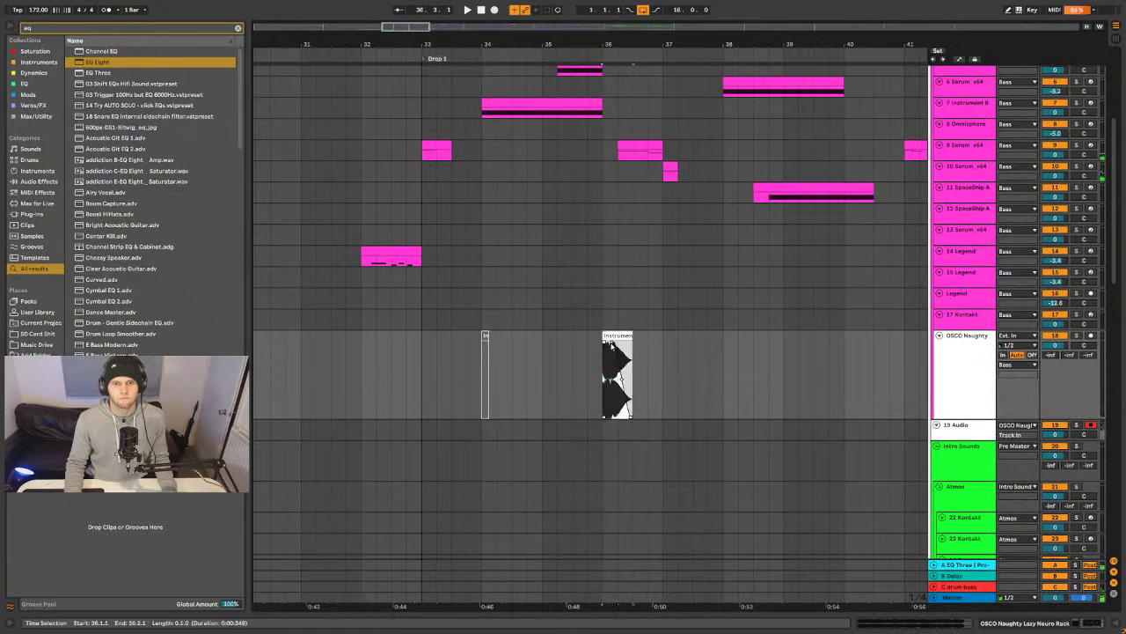
{"action": "left_click", "coordinate": [421, 338]}
{"action": "key", "text": "space"}
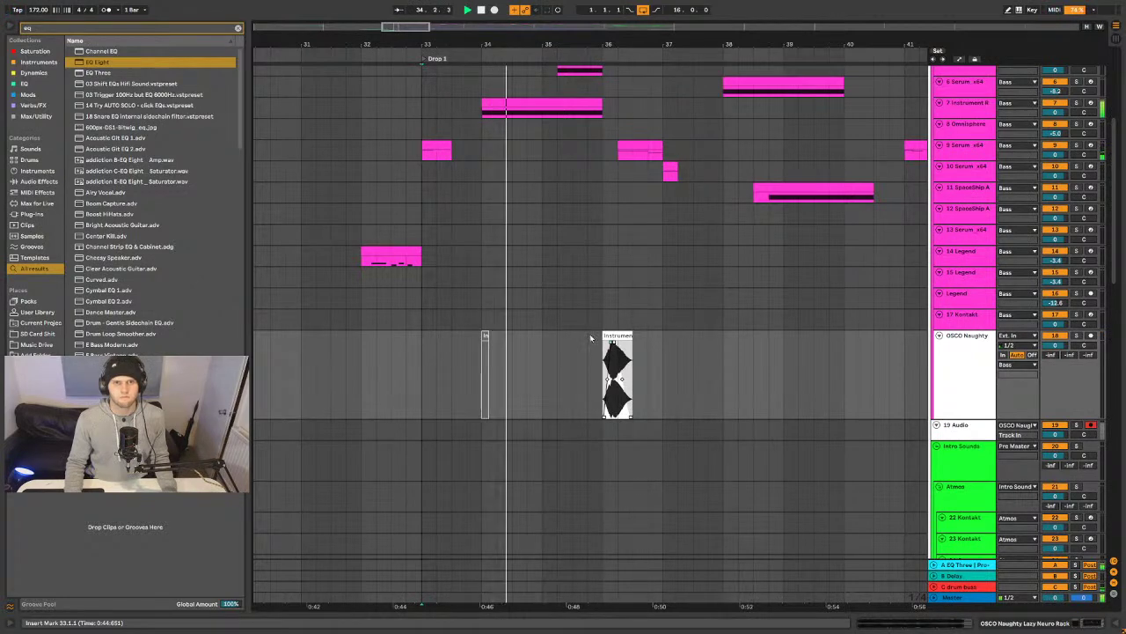
{"action": "scroll", "coordinate": [592, 337], "scroll_direction": "up", "scroll_amount": 5}
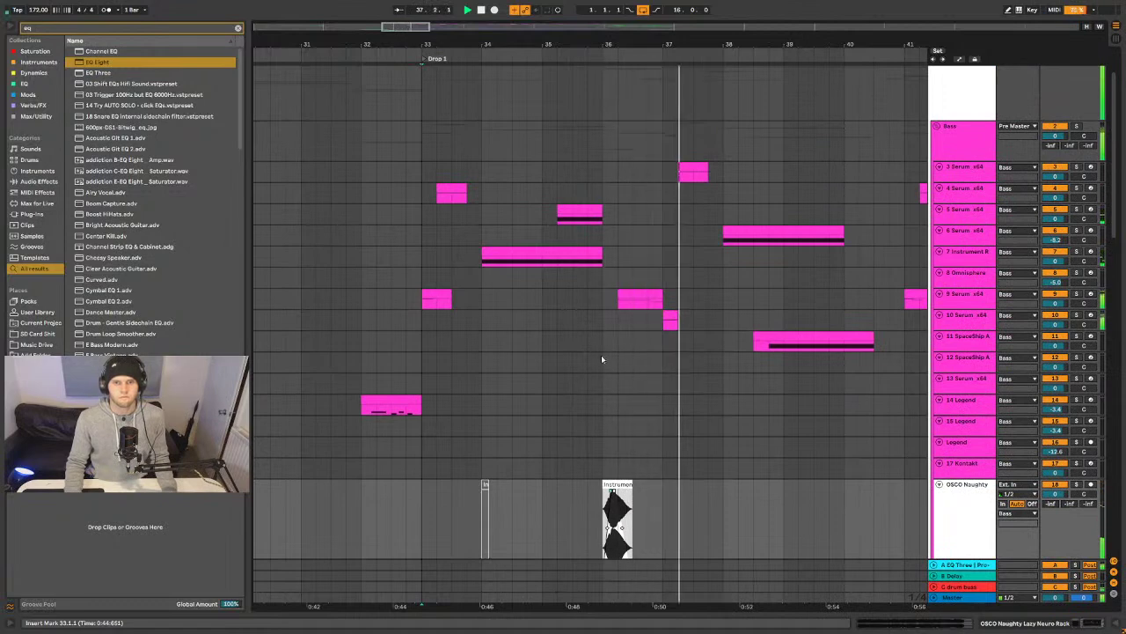
{"action": "scroll", "coordinate": [641, 344], "scroll_direction": "down", "scroll_amount": 5}
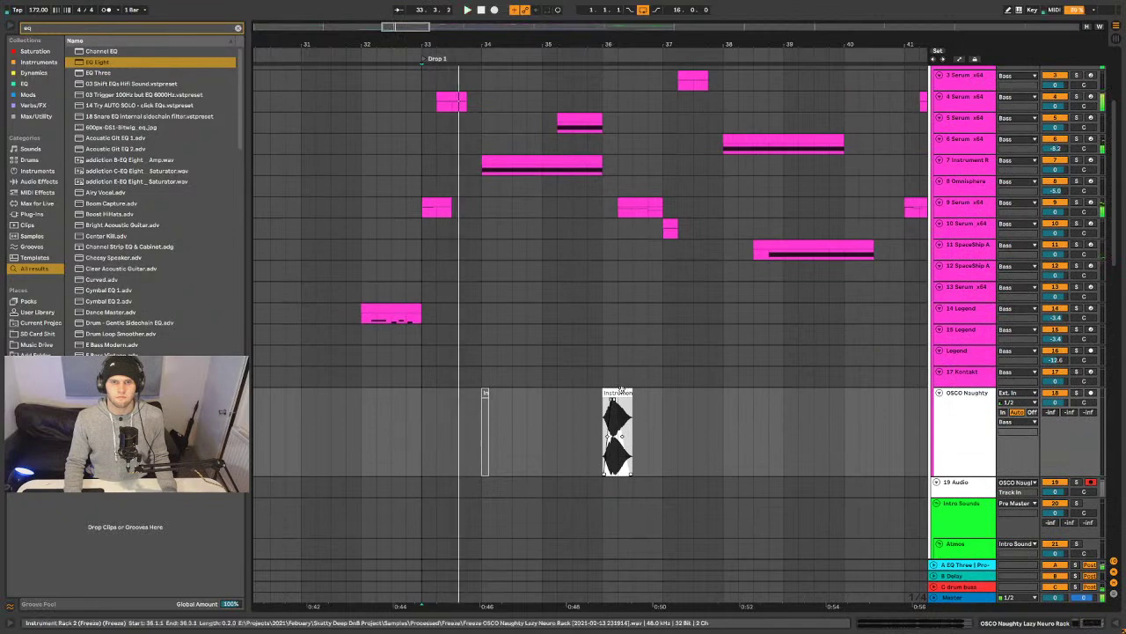
- Search the browser for Erosion and add it after EQ Eight on the OSCO Naughty track
{"action": "left_click", "coordinate": [621, 391]}
{"action": "key", "text": "space"}
{"action": "type", "text": "auto"}
{"action": "key", "text": "BackSpace"}
{"action": "key", "text": "BackSpace"}
{"action": "key", "text": "BackSpace"}
{"action": "key", "text": "BackSpace"}
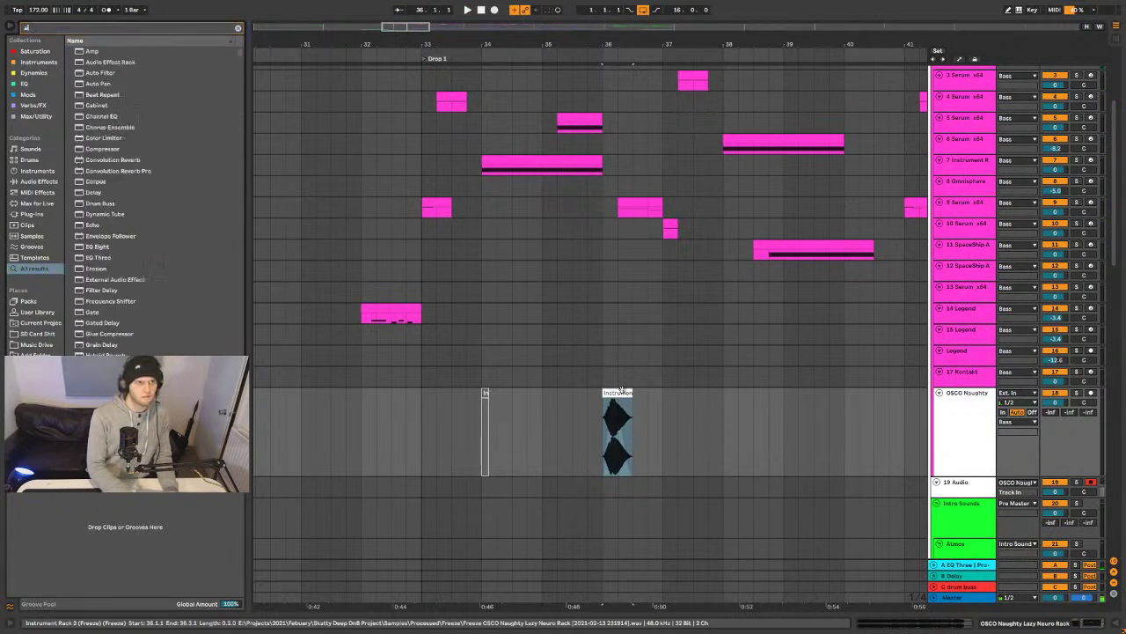
{"action": "type", "text": "erosion"}
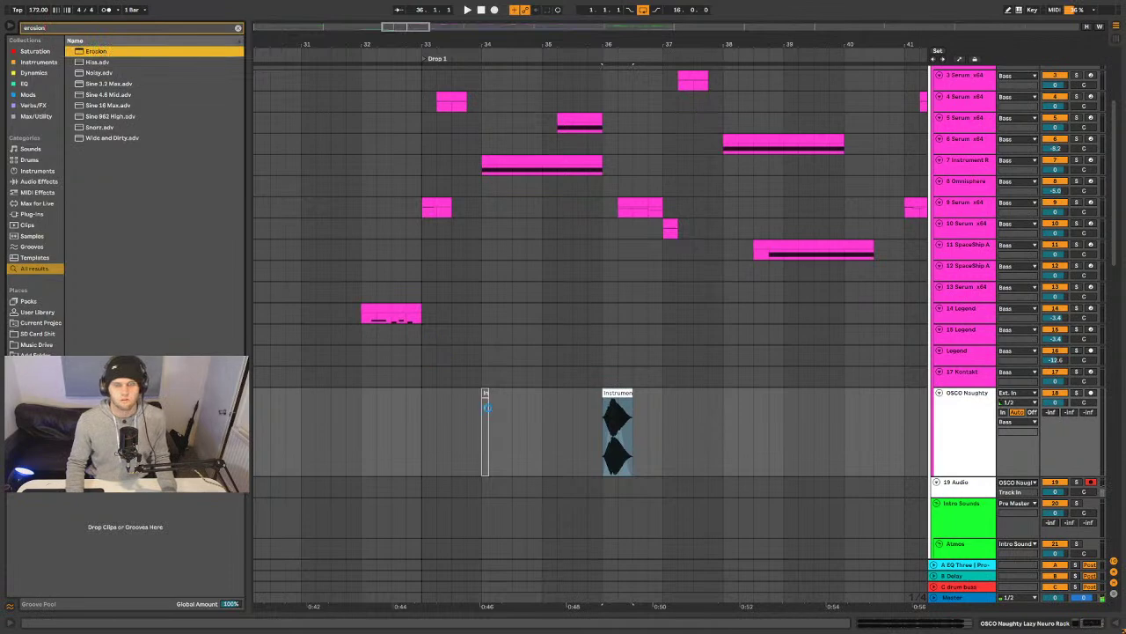
{"action": "double_click", "coordinate": [93, 51]}
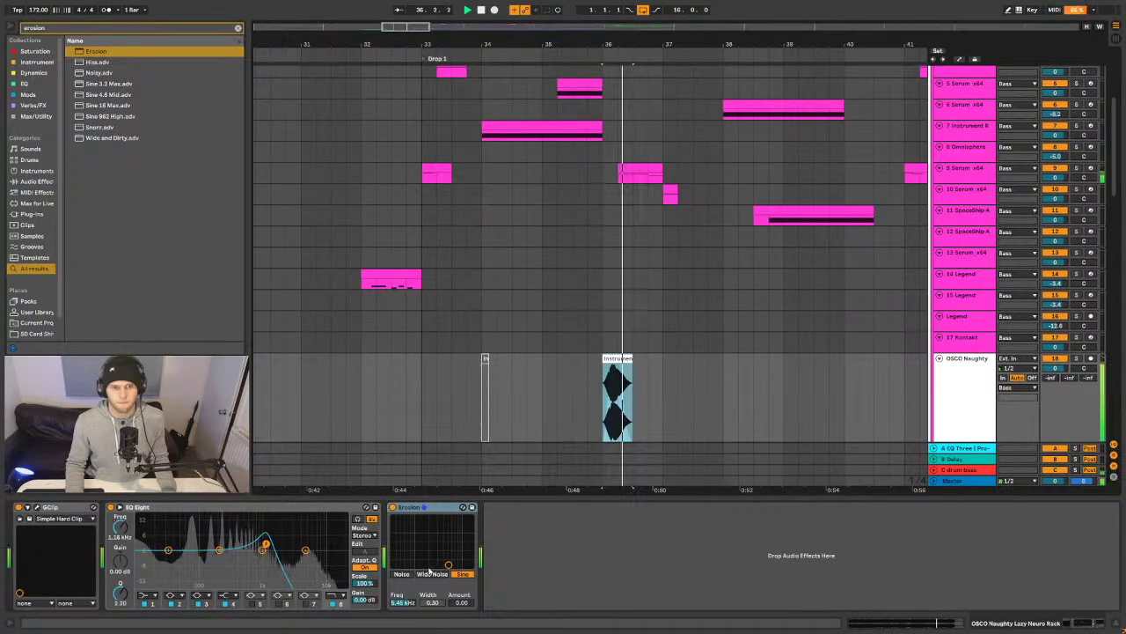
- Set Erosion to Noise at 5.35 kHz with width 2.50 and amount 55.0, and play the clip at 36.1.1
{"action": "left_click_drag", "start_coordinate": [449, 564], "coordinate": [462, 528]}
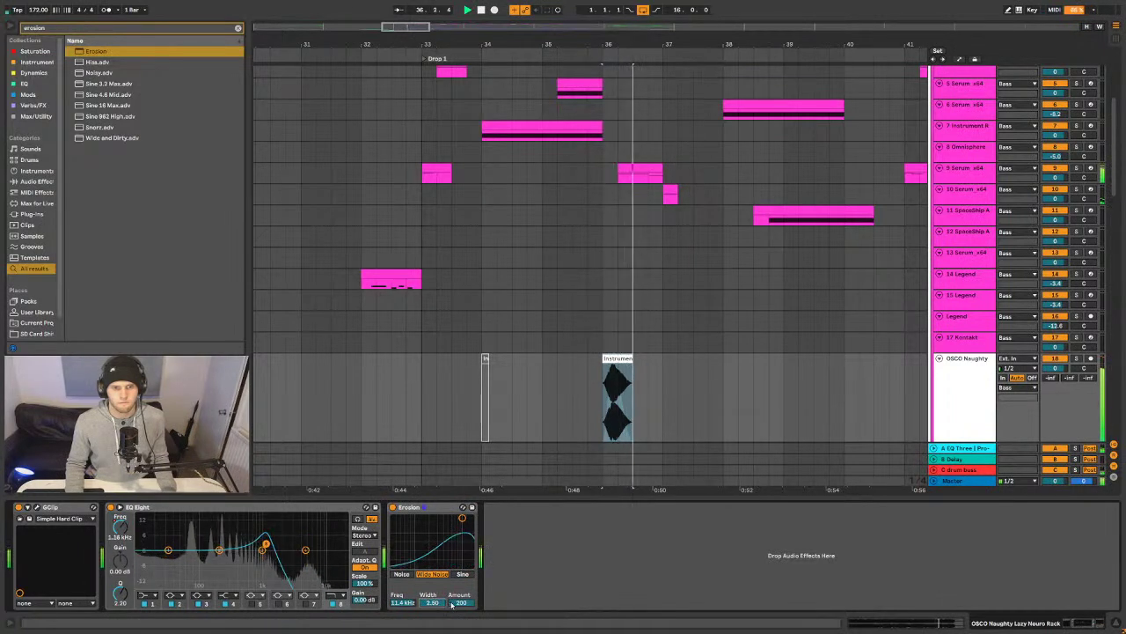
{"action": "left_click", "coordinate": [401, 573]}
{"action": "mouse_move", "coordinate": [462, 528]}
{"action": "left_mouse_down"}
{"action": "mouse_move", "coordinate": [463, 541]}
{"action": "mouse_move", "coordinate": [445, 542]}
{"action": "left_mouse_up"}
{"action": "left_click", "coordinate": [615, 359]}
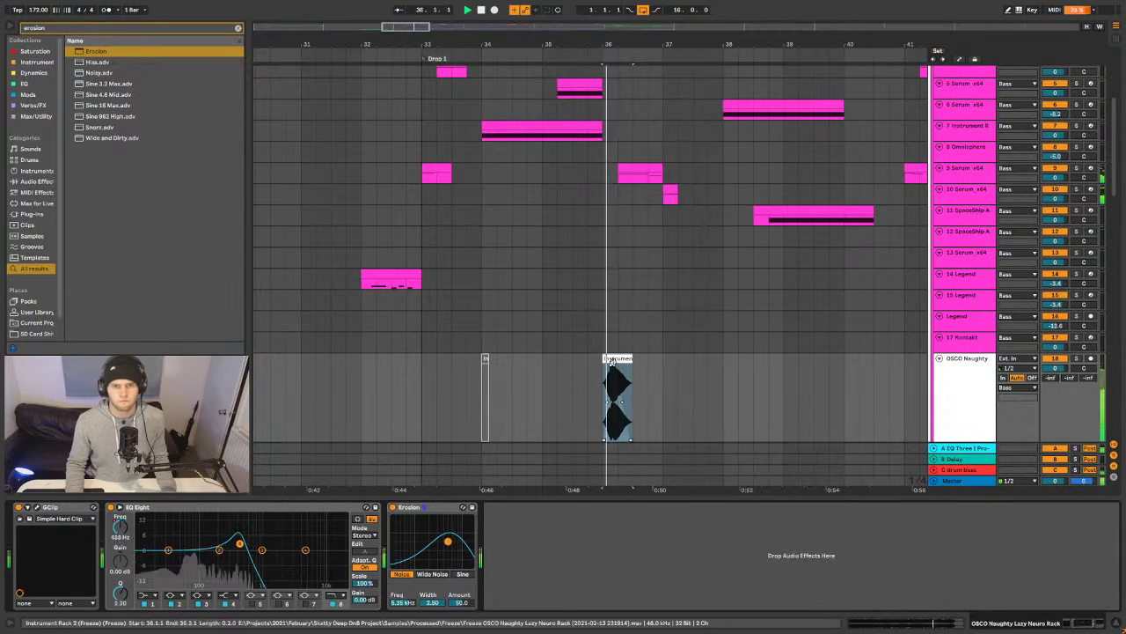
- Set the transposition of the clip at 36.1.1 to 1 st and play it
{"action": "left_click", "coordinate": [615, 359]}
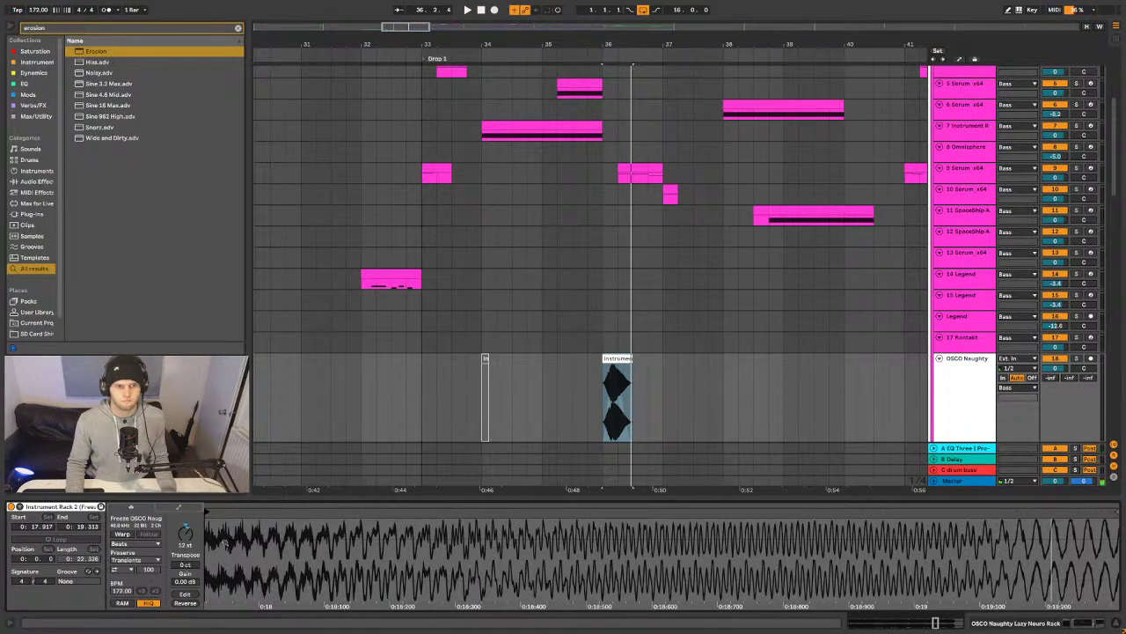
{"action": "left_click_drag", "start_coordinate": [630, 396], "coordinate": [633, 359]}
{"action": "left_click", "coordinate": [624, 383]}
{"action": "left_click", "coordinate": [617, 401]}
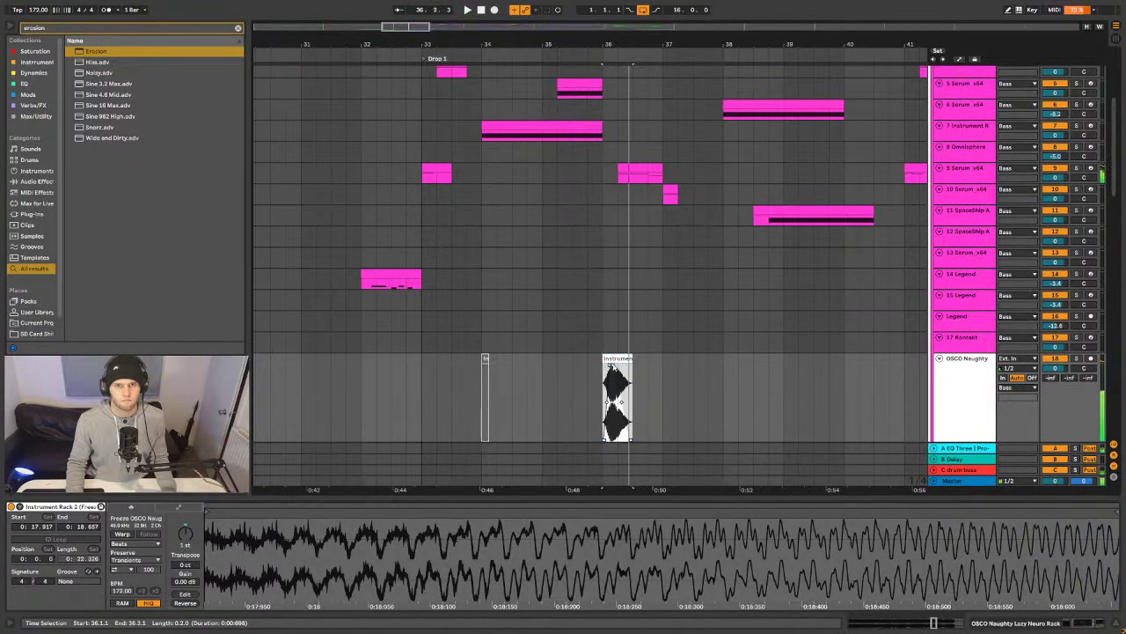
- Play the drop from 33.1.1 with the clip view hidden
{"action": "left_click", "coordinate": [422, 377]}
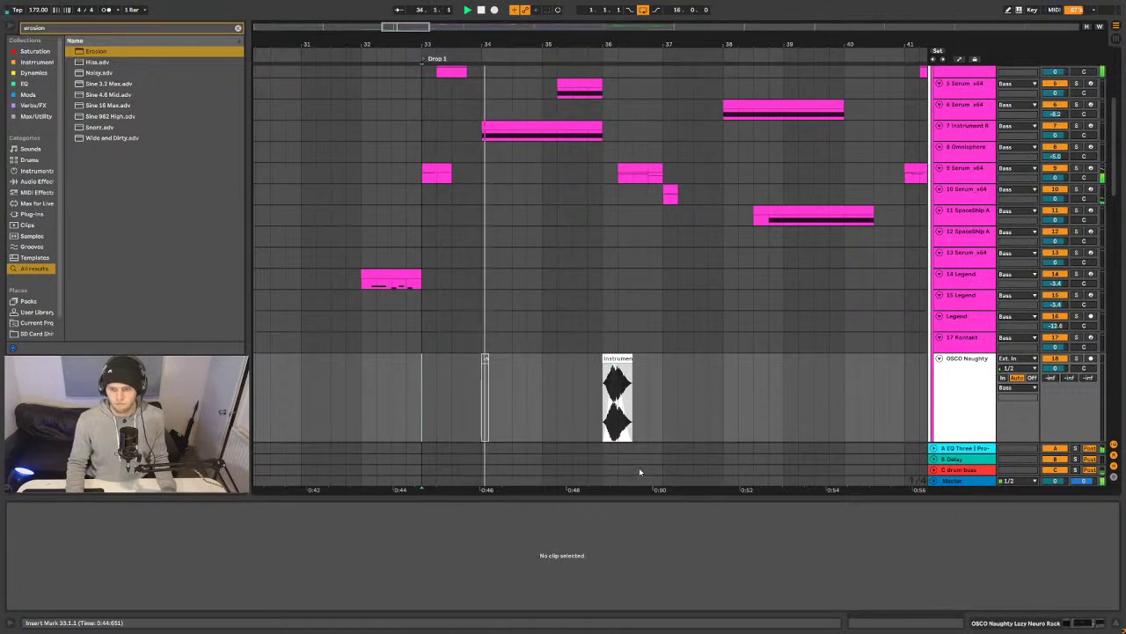
{"action": "left_click", "coordinate": [1118, 623]}
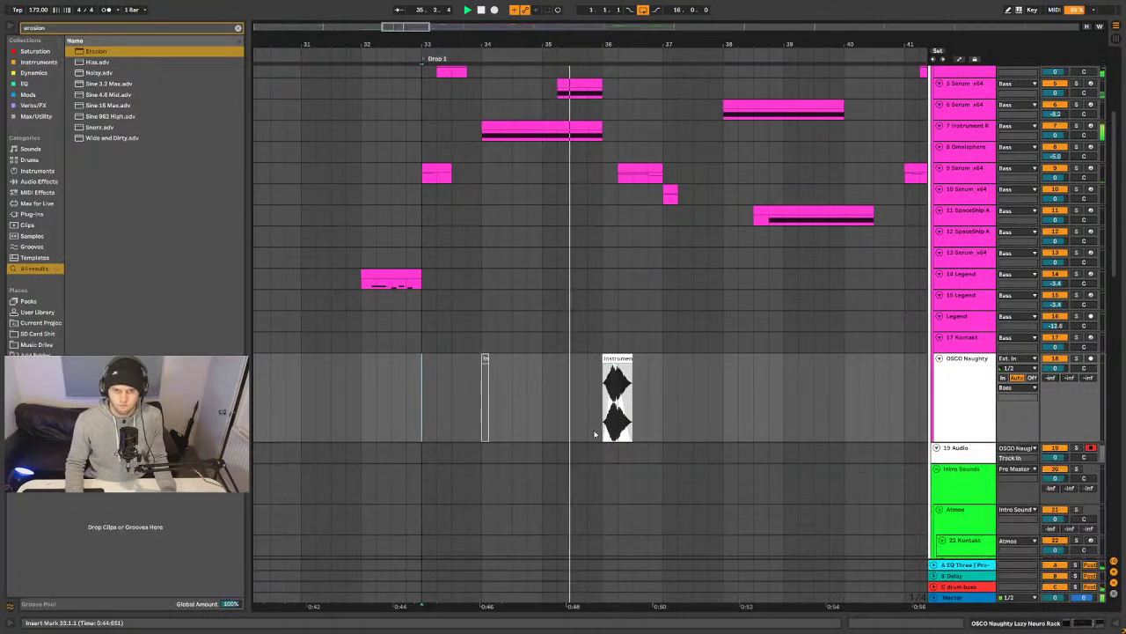
- Copy the OSCO Naughty fills from bars 33–41 into the second half of Drop 1, placing the longer clip at 45.4.1
{"action": "key", "text": "u"}
{"action": "left_click_drag", "start_coordinate": [557, 47], "coordinate": [557, 38]}
{"action": "scroll", "coordinate": [611, 312], "scroll_direction": "up", "scroll_amount": 4}
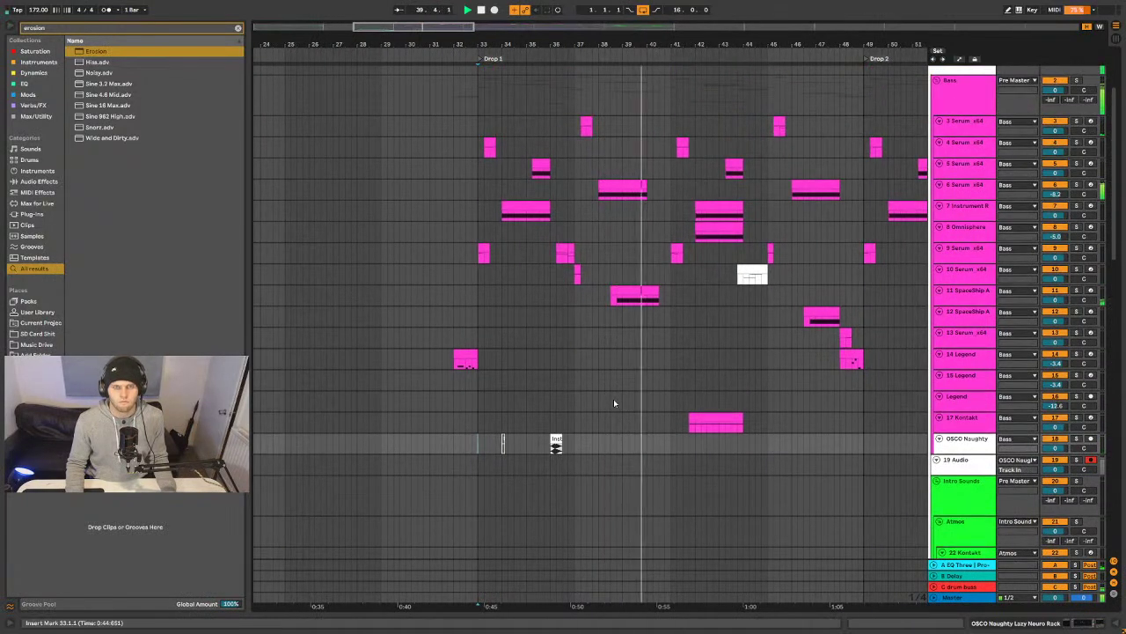
{"action": "left_click_drag", "start_coordinate": [671, 448], "coordinate": [478, 445]}
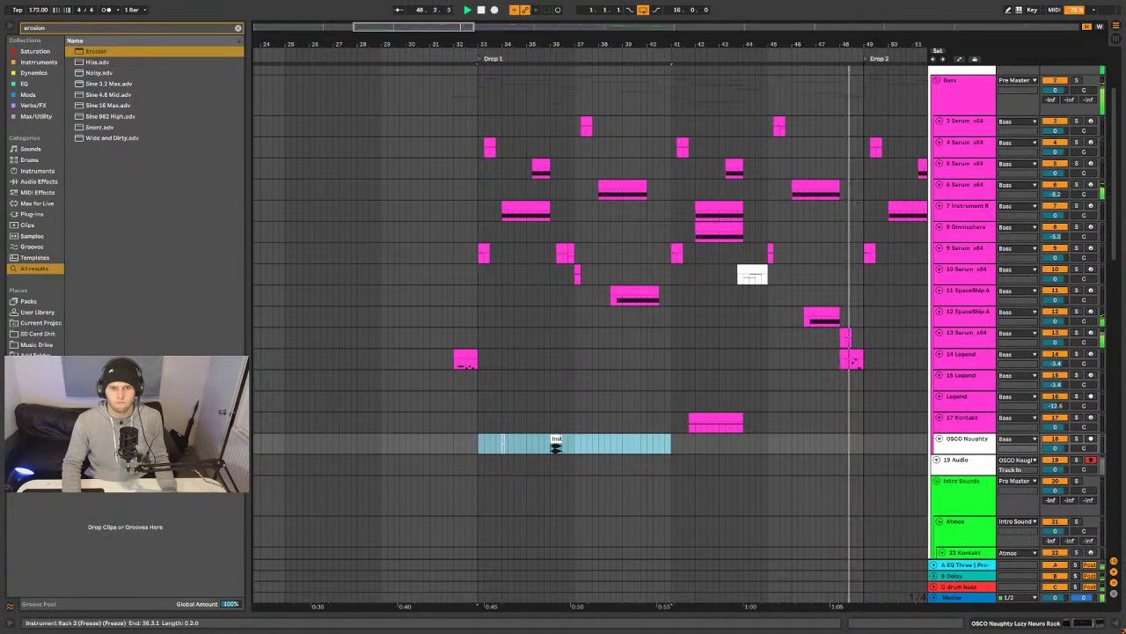
{"action": "left_click_drag", "start_coordinate": [555, 445], "coordinate": [786, 447]}
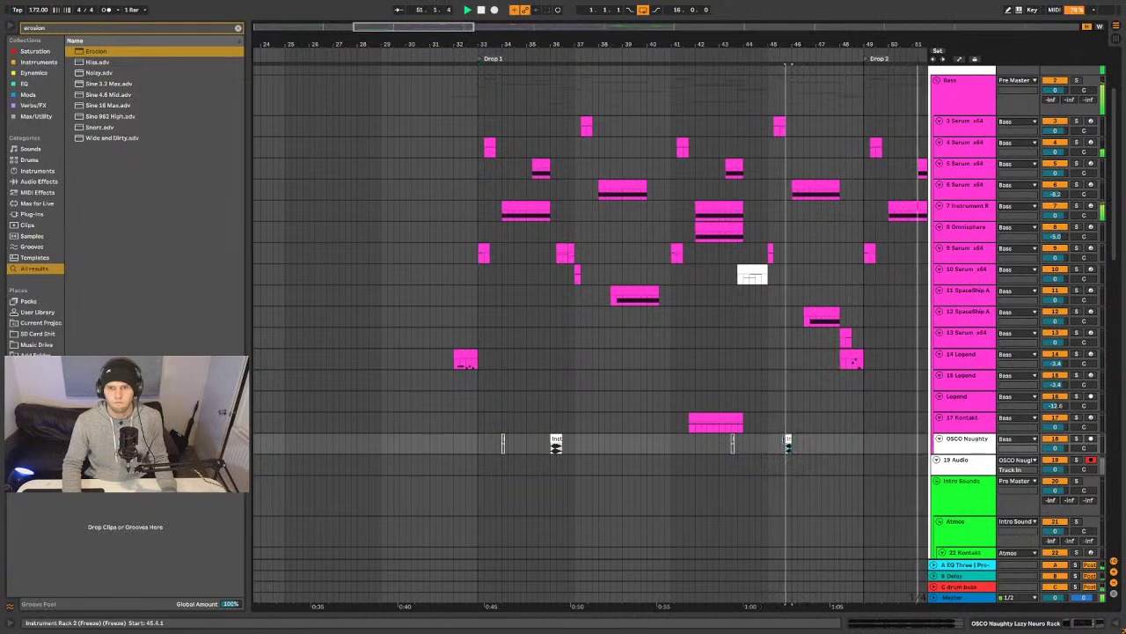
- Set the transposition of the OSCO Naughty clip at 45.4.1 to 0 st
{"action": "double_click", "coordinate": [787, 443]}
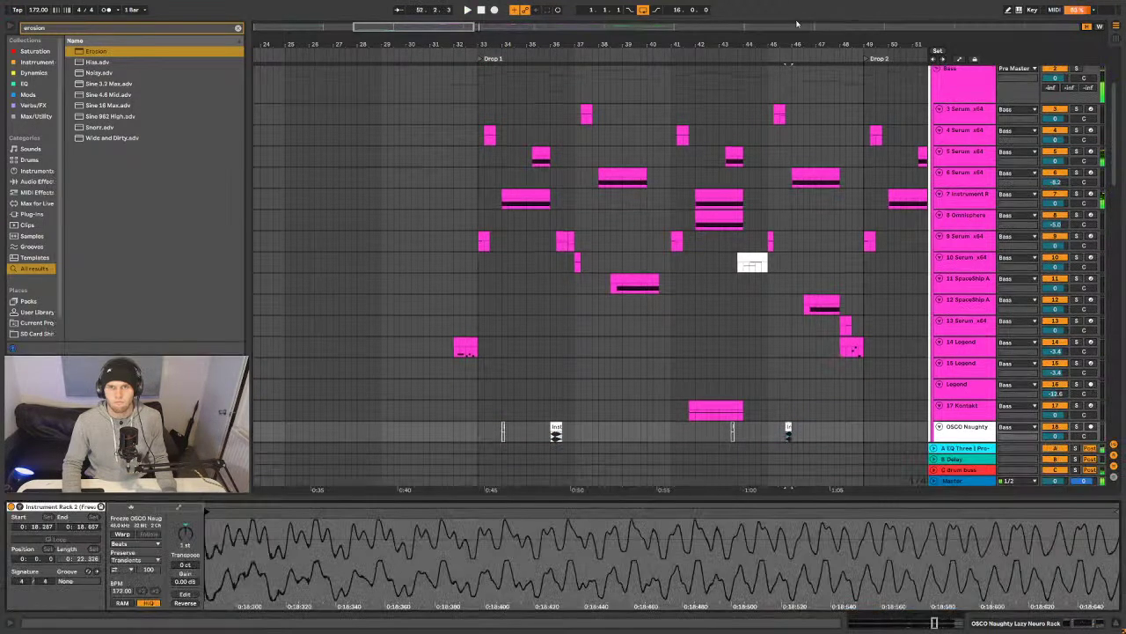
{"action": "scroll", "coordinate": [790, 38], "scroll_direction": "up", "scroll_amount": 6}
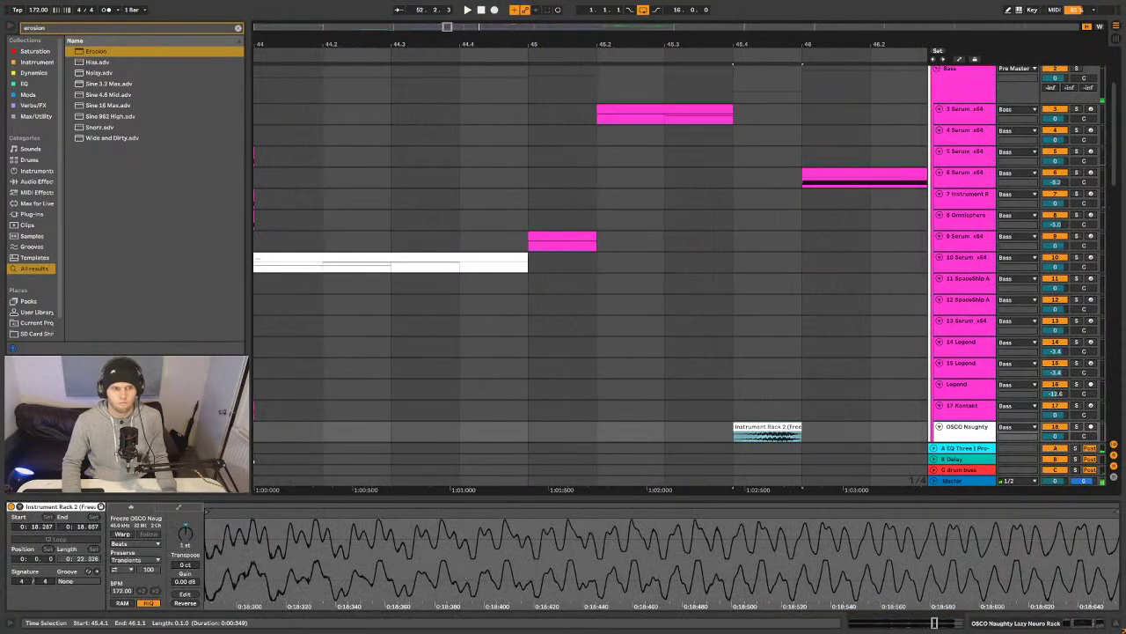
{"action": "left_click_drag", "start_coordinate": [190, 543], "coordinate": [191, 539]}
{"action": "left_click", "coordinate": [815, 423]}
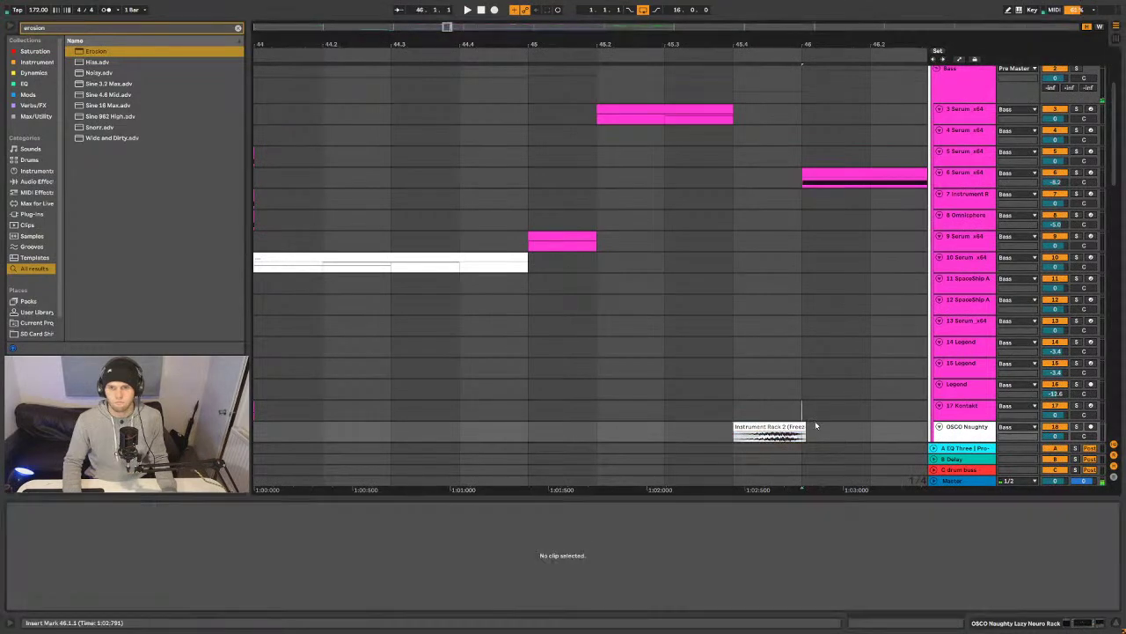
- Set the grid to 1/16, trim the clip at 45.4.1 to one sixteenth and duplicate it to fill the beat up to 46.1.1
{"action": "right_click", "coordinate": [822, 431]}
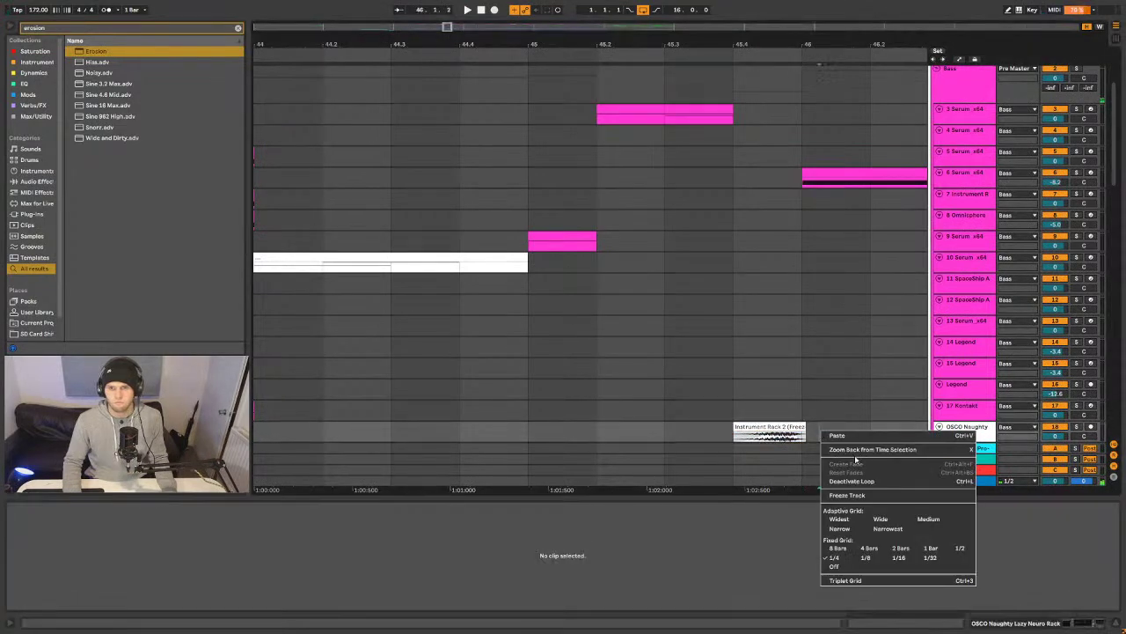
{"action": "left_click", "coordinate": [864, 560]}
{"action": "right_click", "coordinate": [817, 432]}
{"action": "left_click", "coordinate": [894, 557]}
{"action": "left_click_drag", "start_coordinate": [808, 428], "coordinate": [751, 428]}
{"action": "key", "text": "ctrl+d"}
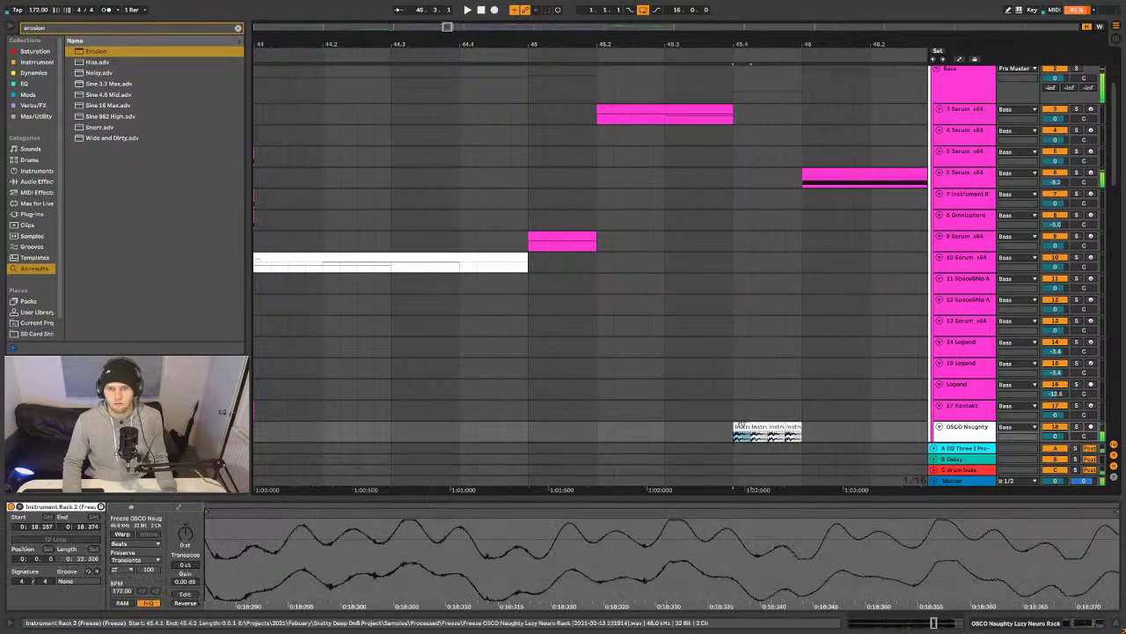
- Try a sample start of 0:15:960 for the slice at 45.4.1, repeat it across the beat and audition it with OSCO Naughty soloed
{"action": "scroll", "coordinate": [737, 428], "scroll_direction": "up", "scroll_amount": 4}
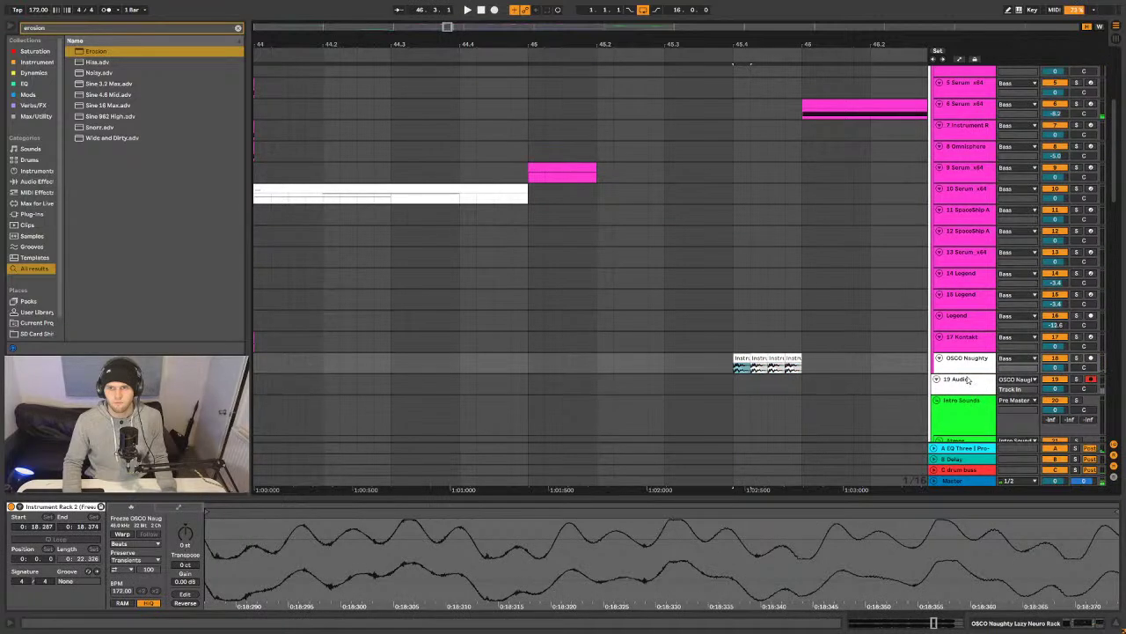
{"action": "left_click_drag", "start_coordinate": [581, 512], "coordinate": [757, 530]}
{"action": "left_click", "coordinate": [580, 517]}
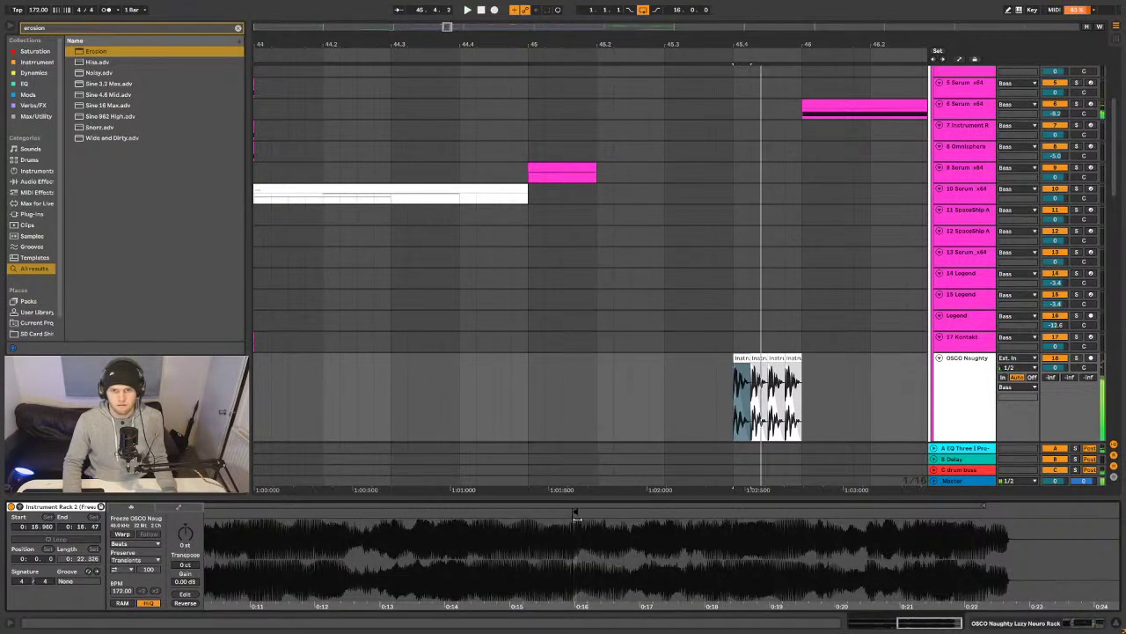
{"action": "key", "text": "space"}
{"action": "left_click", "coordinate": [742, 358]}
{"action": "left_click", "coordinate": [775, 358]}
{"action": "left_click", "coordinate": [792, 358]}
{"action": "left_click", "coordinate": [738, 357]}
{"action": "left_click", "coordinate": [732, 334]}
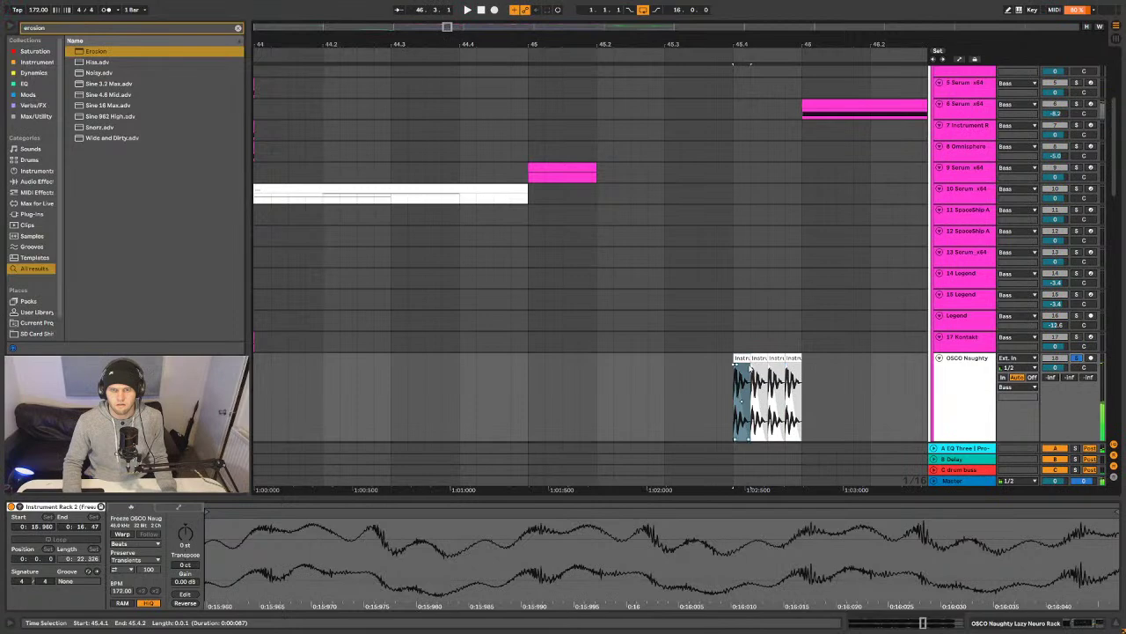
- Try a sample start of 0:13:27 for the slice at 45.4.1 and repeat it across the beat
{"action": "mouse_move", "coordinate": [746, 554]}
{"action": "left_mouse_down"}
{"action": "mouse_move", "coordinate": [746, 516]}
{"action": "mouse_move", "coordinate": [248, 513]}
{"action": "mouse_move", "coordinate": [298, 512]}
{"action": "left_mouse_up"}
{"action": "mouse_move", "coordinate": [323, 511]}
{"action": "left_mouse_down"}
{"action": "mouse_move", "coordinate": [467, 514]}
{"action": "mouse_move", "coordinate": [208, 512]}
{"action": "mouse_move", "coordinate": [356, 513]}
{"action": "mouse_move", "coordinate": [220, 513]}
{"action": "left_mouse_up"}
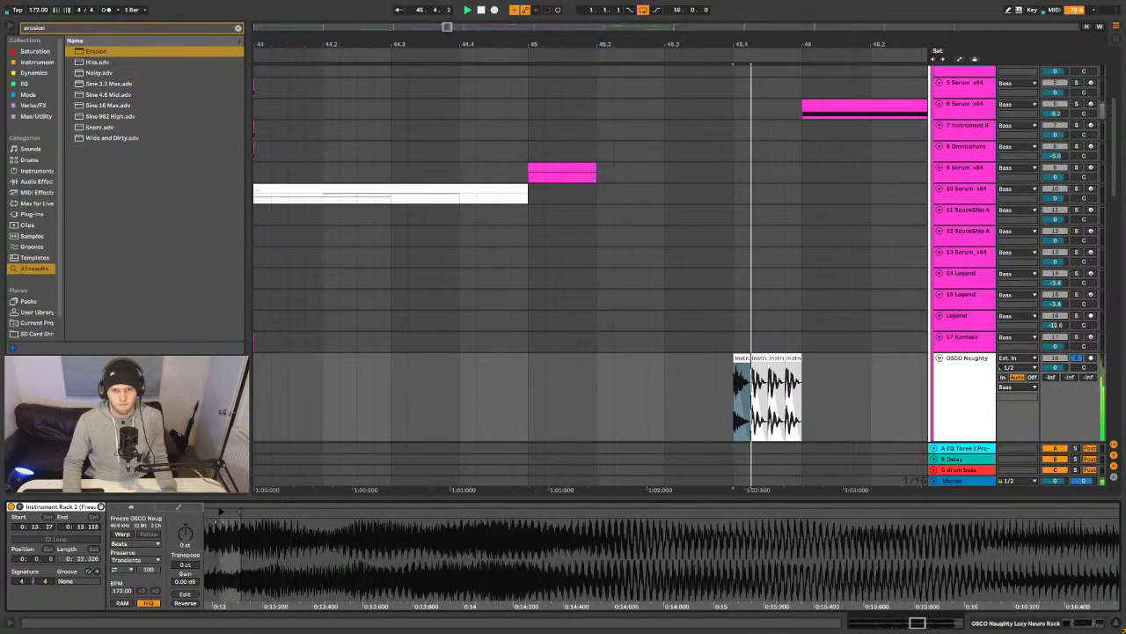
{"action": "left_click", "coordinate": [736, 359]}
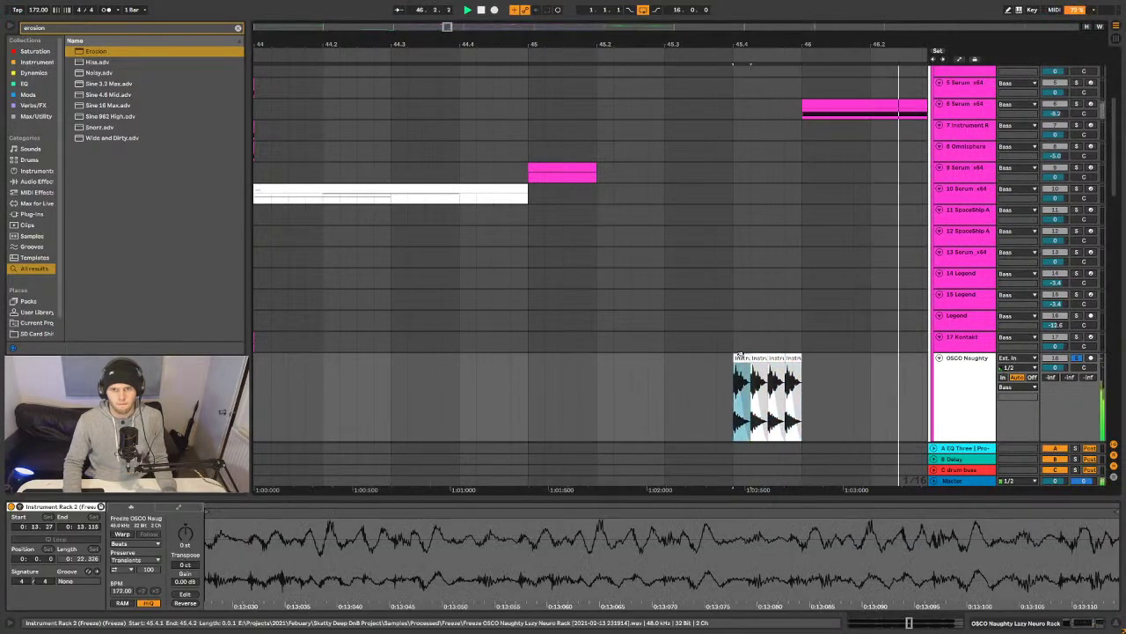
- Set the sample start of the slice at 45.4.1 to 0:19:121 and repeat it across the beat
{"action": "left_click_drag", "start_coordinate": [615, 513], "coordinate": [616, 537]}
{"action": "left_click_drag", "start_coordinate": [458, 512], "coordinate": [541, 512]}
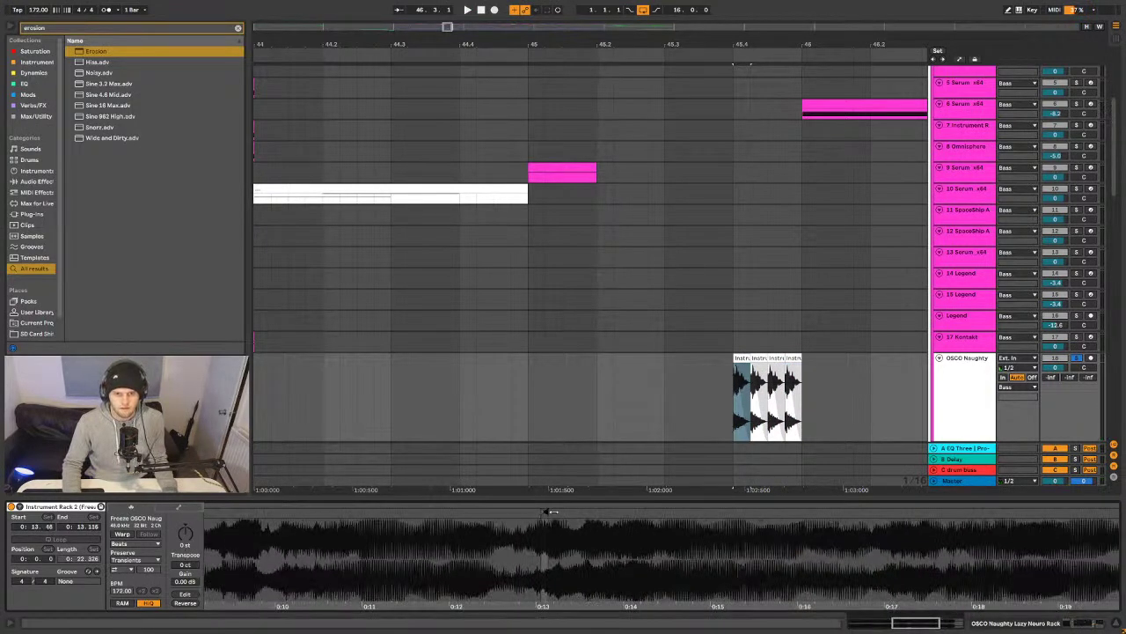
{"action": "left_click_drag", "start_coordinate": [717, 520], "coordinate": [1073, 520]}
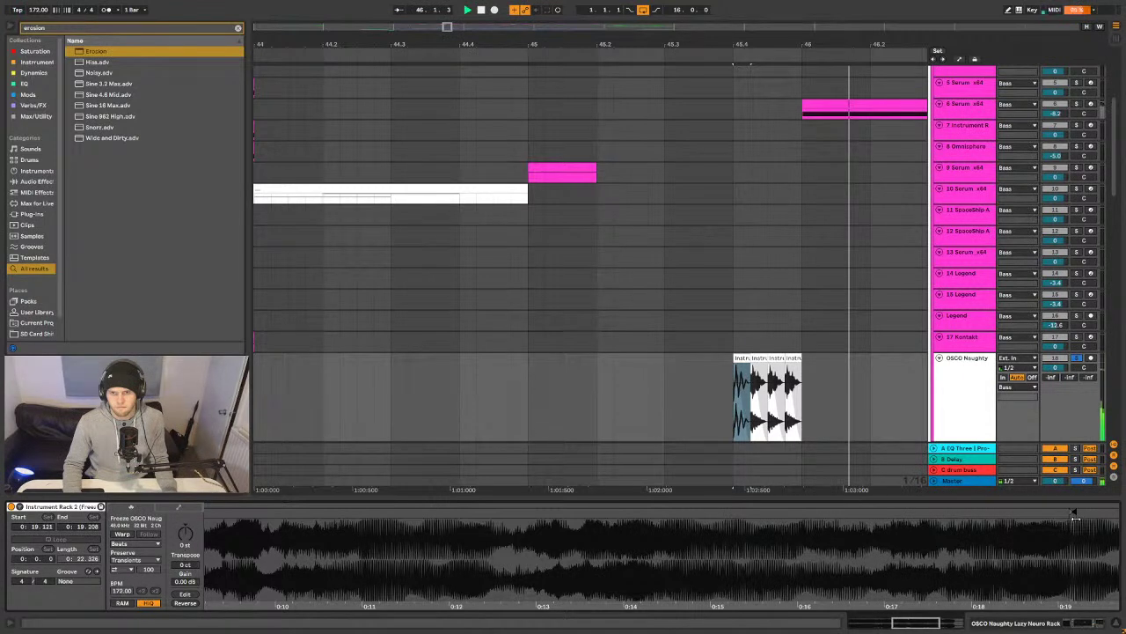
{"action": "left_click", "coordinate": [739, 359]}
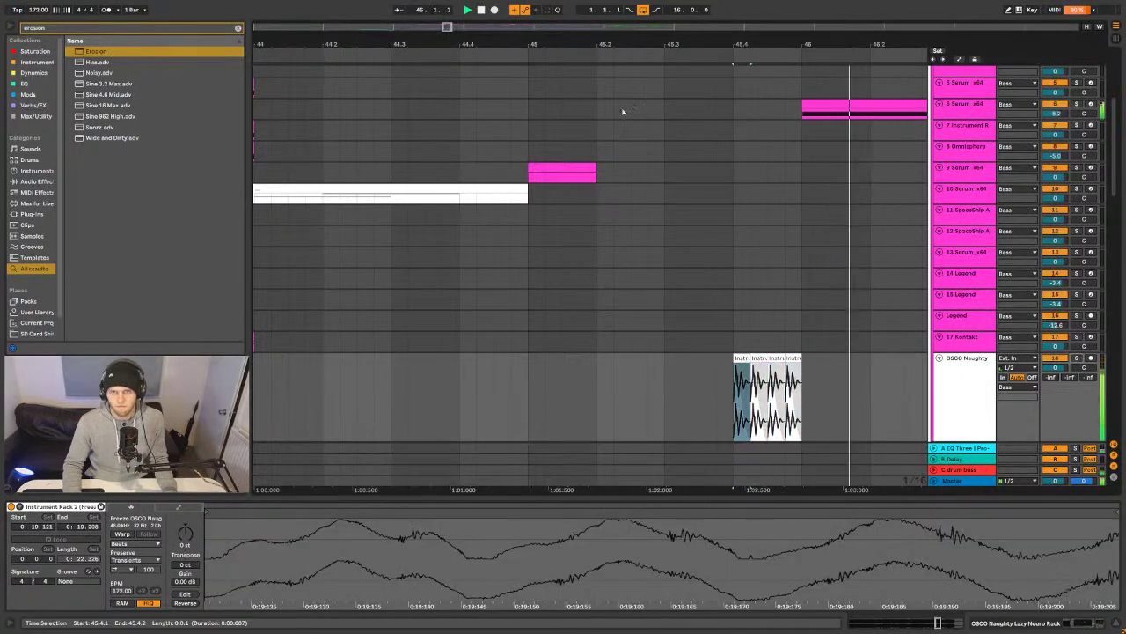
- Add a second Erosion to the OSCO Naughty chain, set to Noise at 18.0 kHz with width 0.60 and amount 200
{"action": "key", "text": "minus"}
{"action": "key", "text": "minus"}
{"action": "key", "text": "minus"}
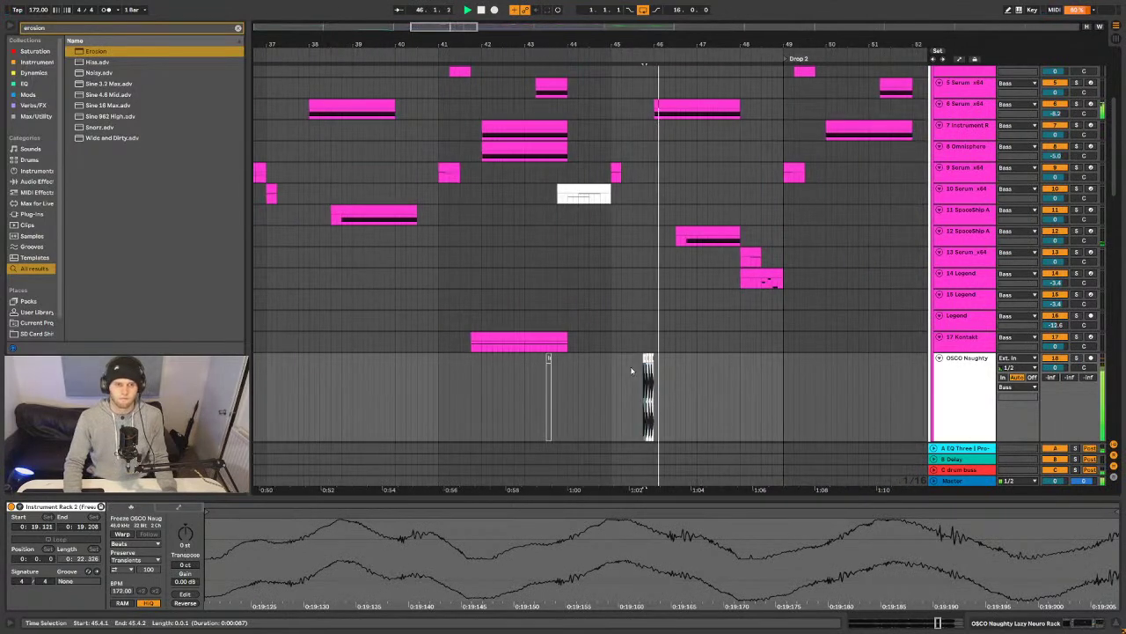
{"action": "left_click_drag", "start_coordinate": [373, 499], "coordinate": [507, 578]}
{"action": "left_click", "coordinate": [539, 574]}
{"action": "left_click", "coordinate": [505, 575]}
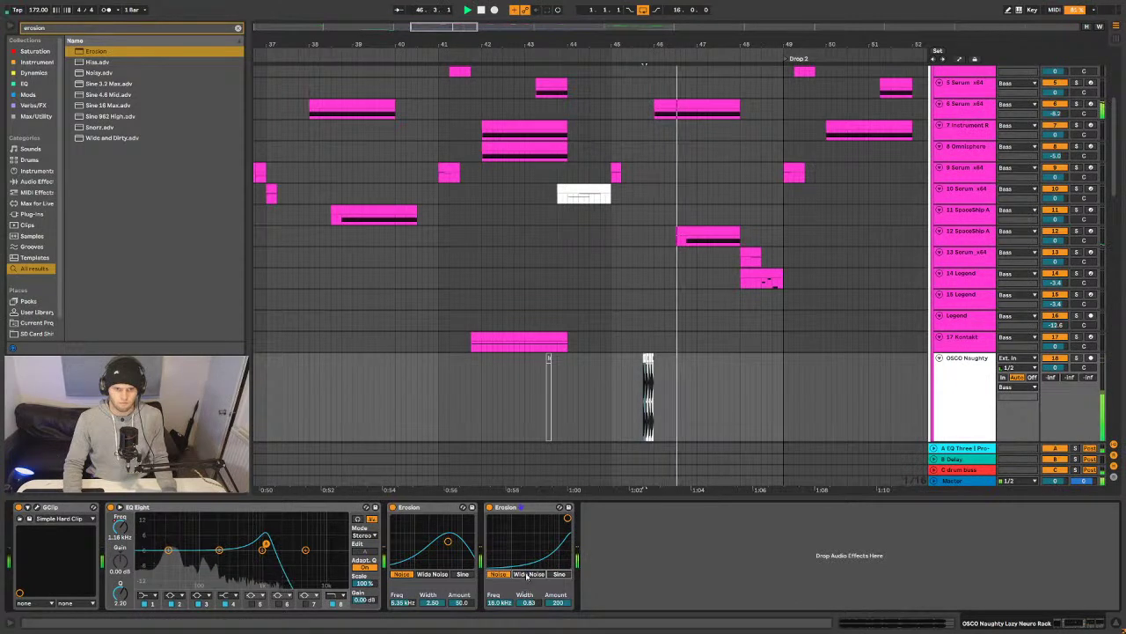
{"action": "left_click_drag", "start_coordinate": [561, 528], "coordinate": [559, 604]}
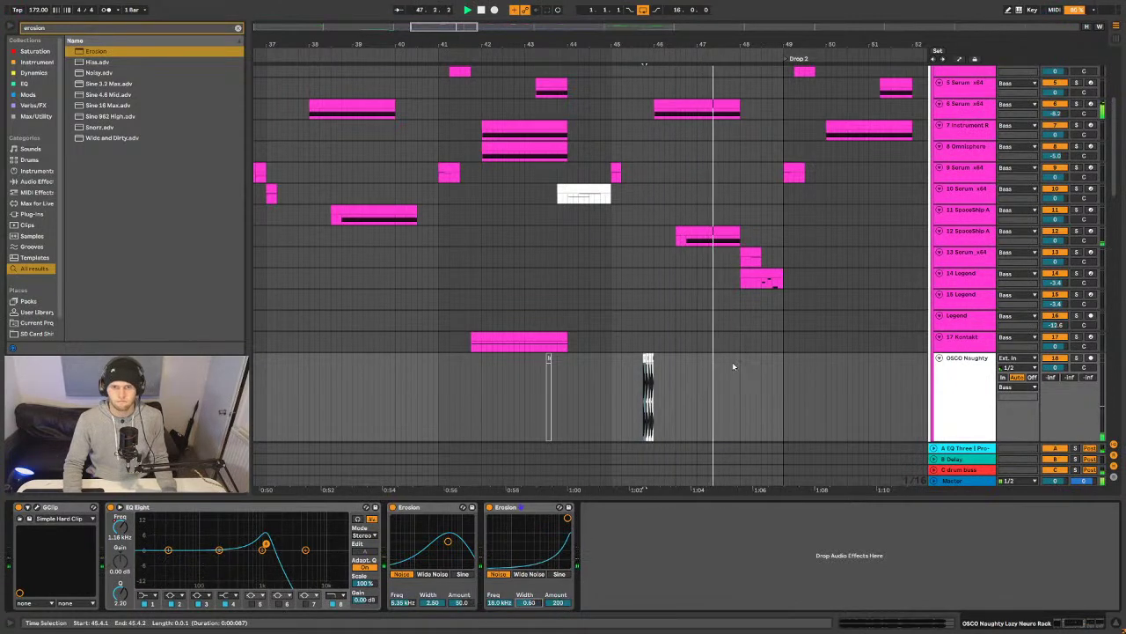
- Automate the second Erosion's Device On so it stays off before the stutter and switches on from 45.3.4
{"action": "left_click", "coordinate": [490, 506]}
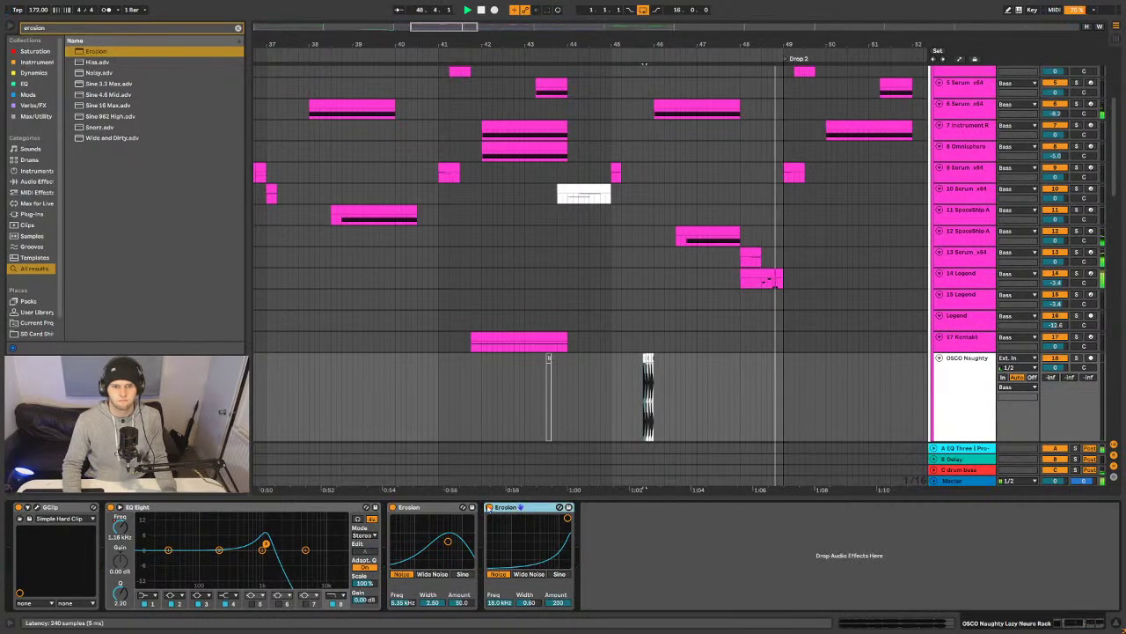
{"action": "key", "text": "a"}
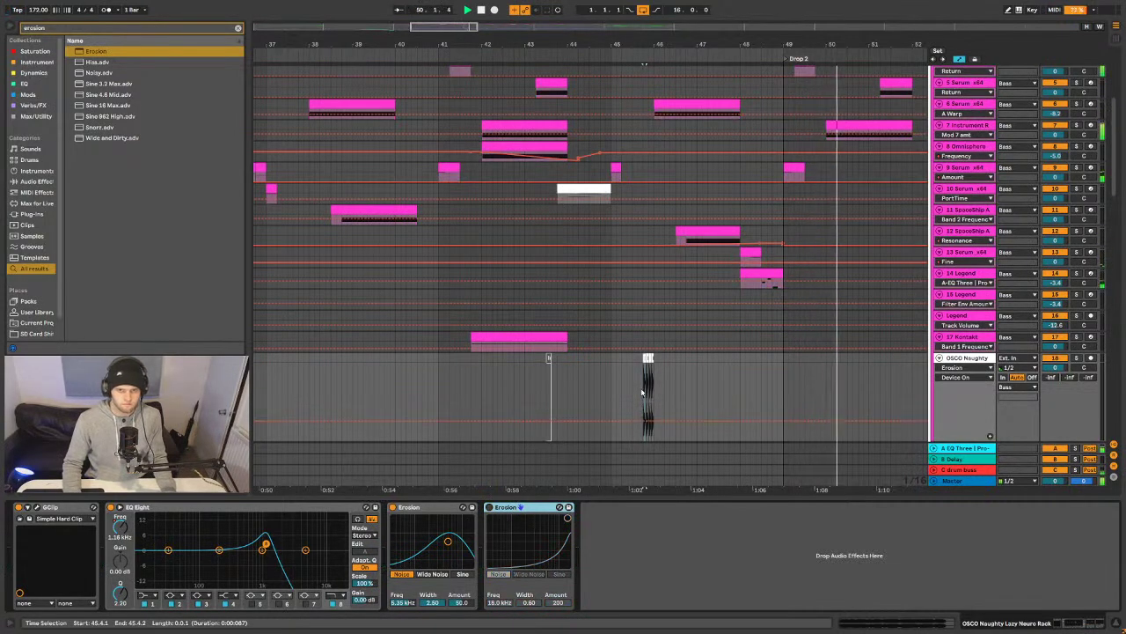
{"action": "left_click", "coordinate": [652, 391]}
{"action": "mouse_move", "coordinate": [648, 422]}
{"action": "left_mouse_down"}
{"action": "mouse_move", "coordinate": [648, 380]}
{"action": "mouse_move", "coordinate": [630, 422]}
{"action": "left_mouse_up"}
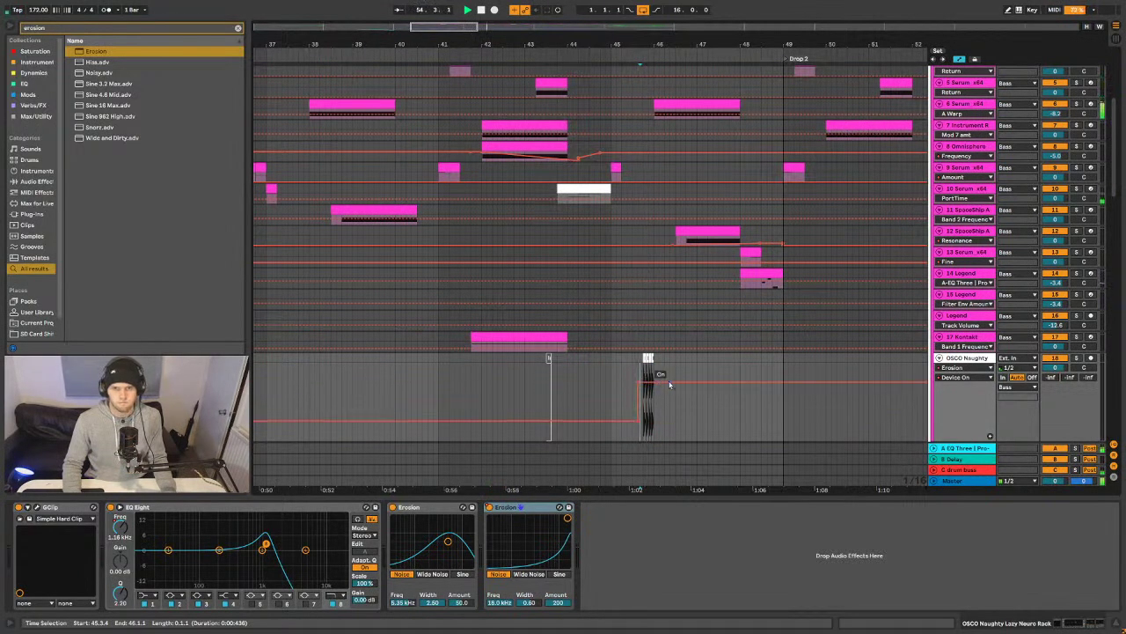
{"action": "key", "text": "a"}
{"action": "key", "text": "x"}
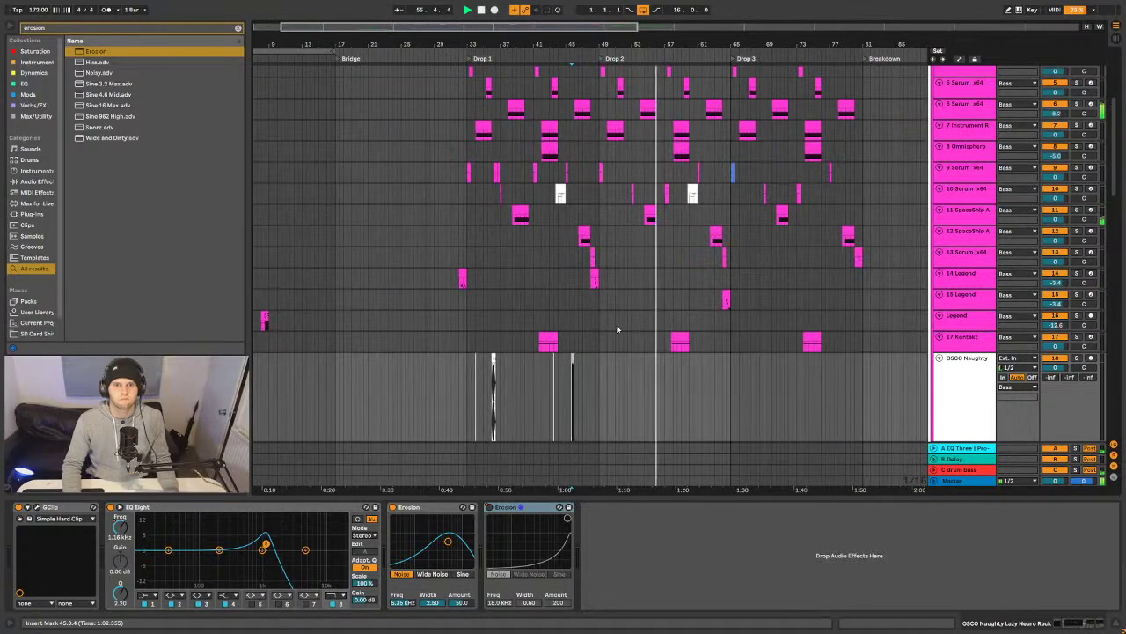
{"action": "key", "text": "a"}
{"action": "key", "text": "a"}
{"action": "key", "text": "a"}
{"action": "key", "text": "a"}
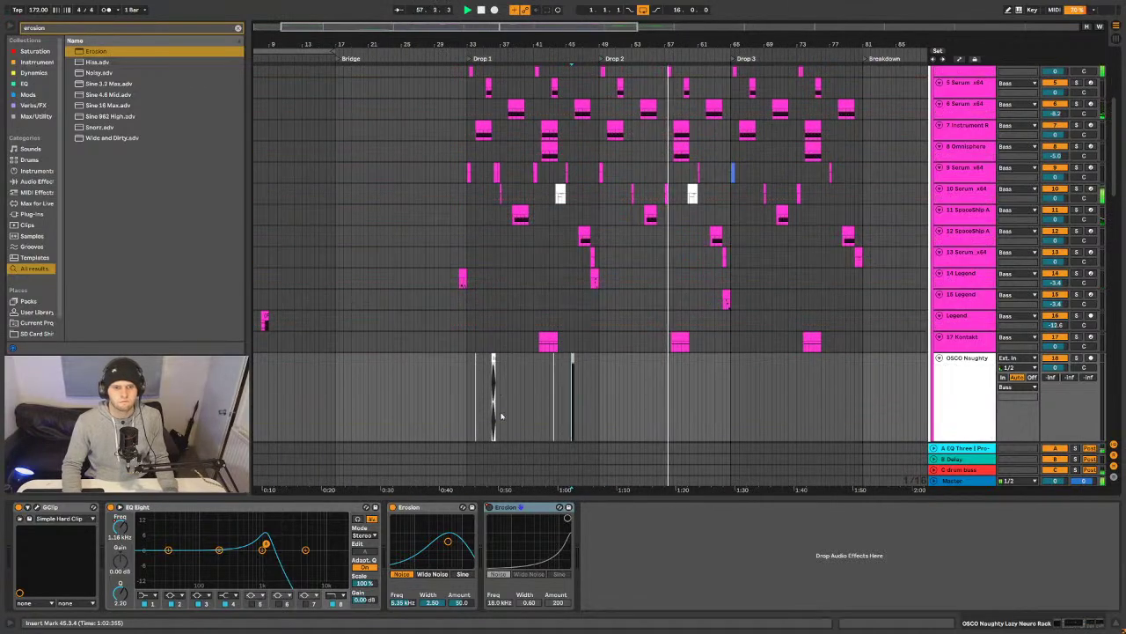
- Set the grid to 4 bars and duplicate the OSCO Naughty Drop 1 section into Drop 2 and Drop 3
{"action": "scroll", "coordinate": [585, 380], "scroll_direction": "down", "scroll_amount": 3}
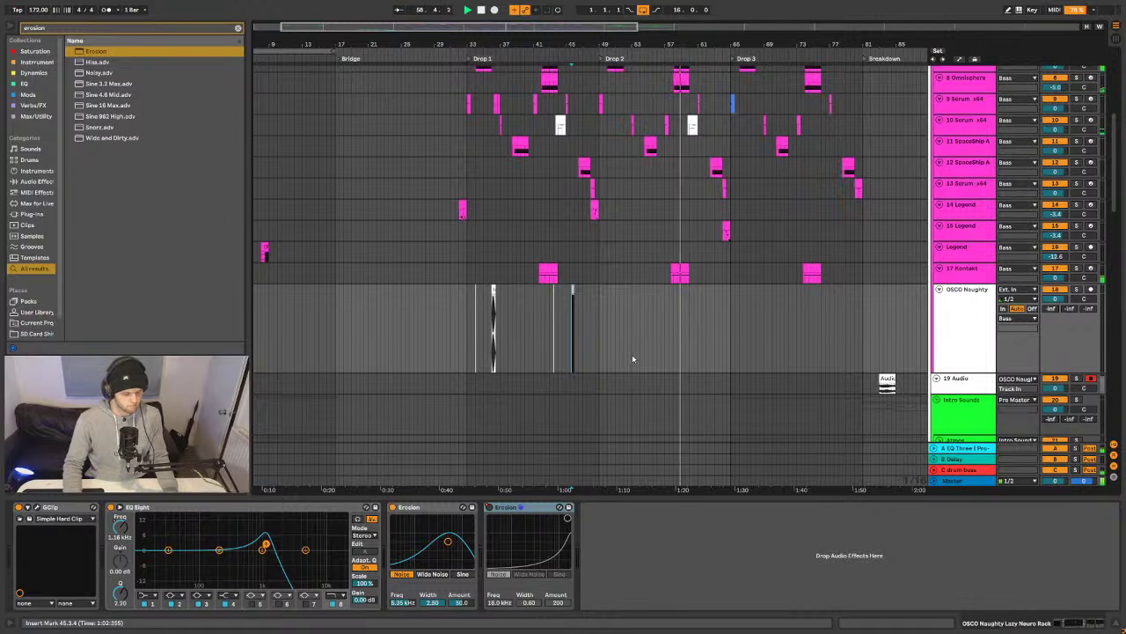
{"action": "key", "text": "alt+u"}
{"action": "right_click", "coordinate": [599, 298]}
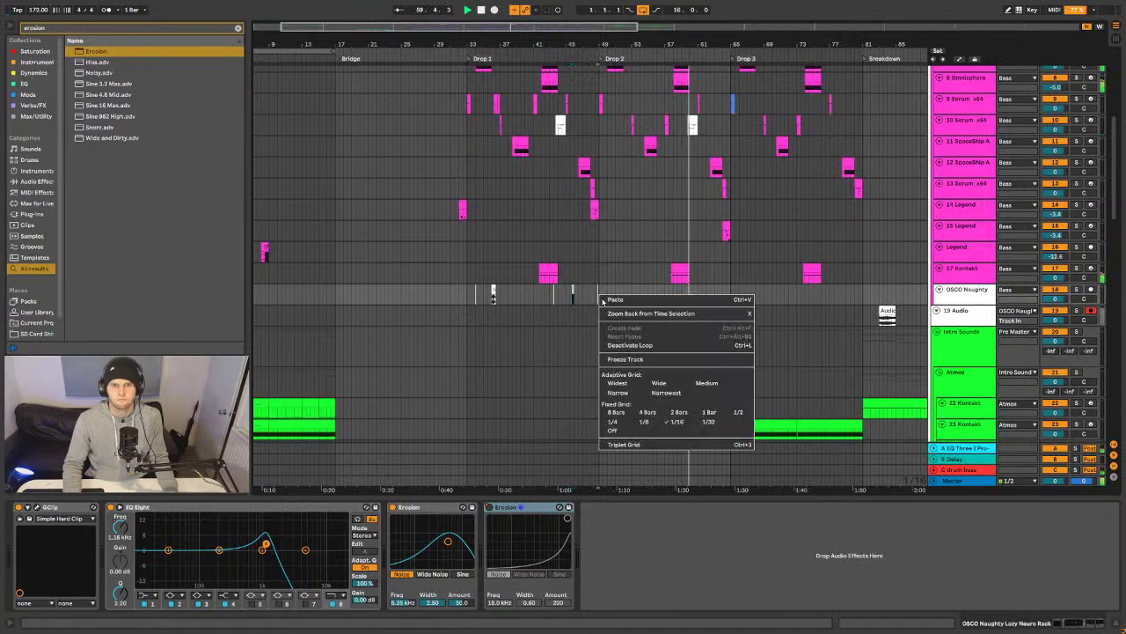
{"action": "left_click", "coordinate": [649, 413]}
{"action": "left_click_drag", "start_coordinate": [599, 297], "coordinate": [471, 296]}
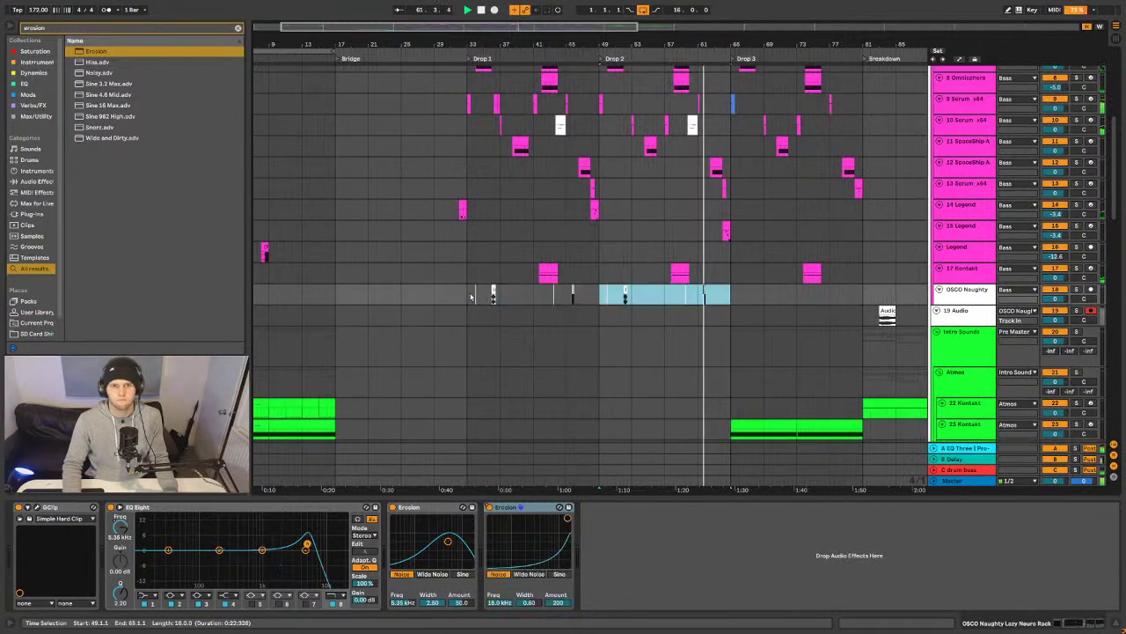
{"action": "key", "text": "ctrl+d"}
- Set the sample start of the first stutter slice at 61.4.1 in Drop 2 to 0:16:836 and play it
{"action": "left_click_drag", "start_coordinate": [706, 40], "coordinate": [575, 241]}
{"action": "double_click", "coordinate": [554, 291]}
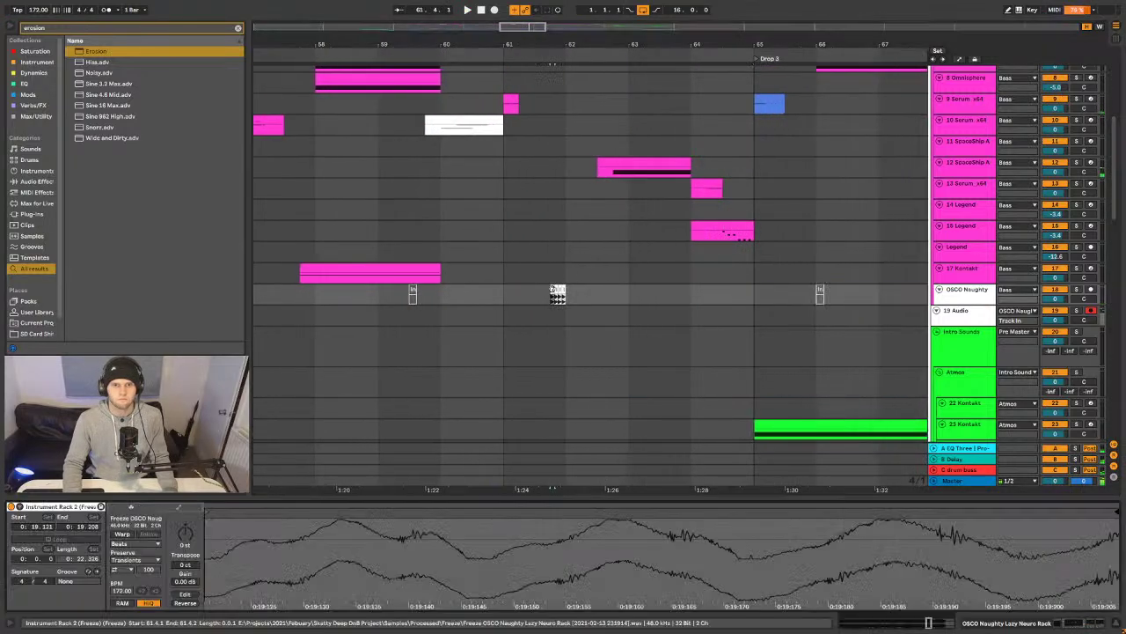
{"action": "mouse_move", "coordinate": [538, 520]}
{"action": "left_mouse_down"}
{"action": "mouse_move", "coordinate": [724, 516]}
{"action": "mouse_move", "coordinate": [528, 512]}
{"action": "left_mouse_up"}
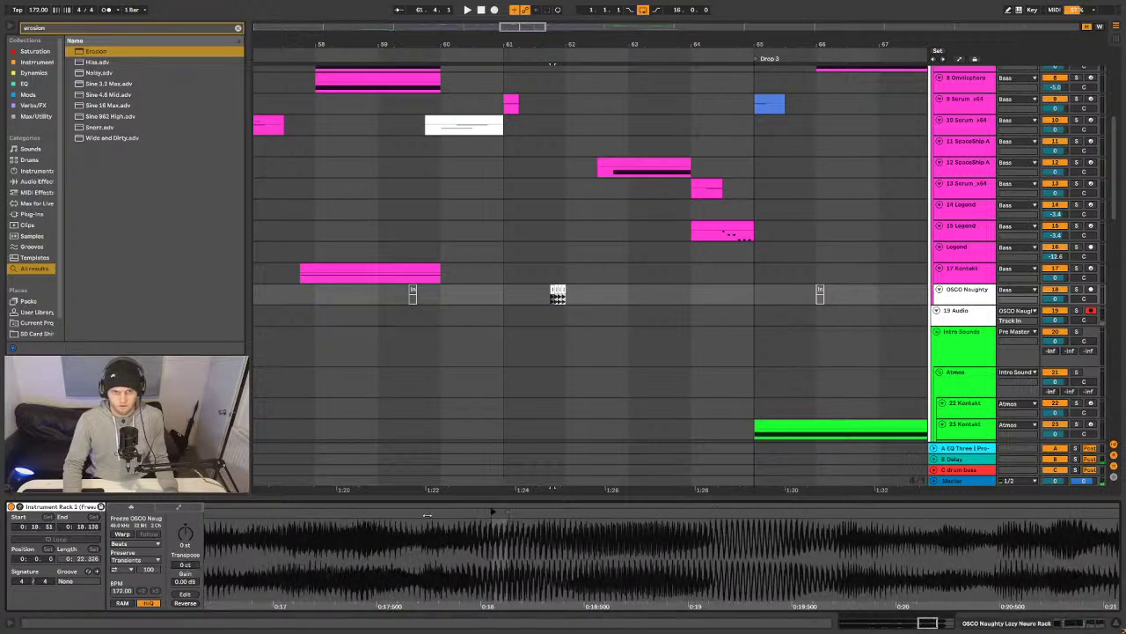
{"action": "left_click", "coordinate": [564, 360]}
{"action": "key", "text": "space"}
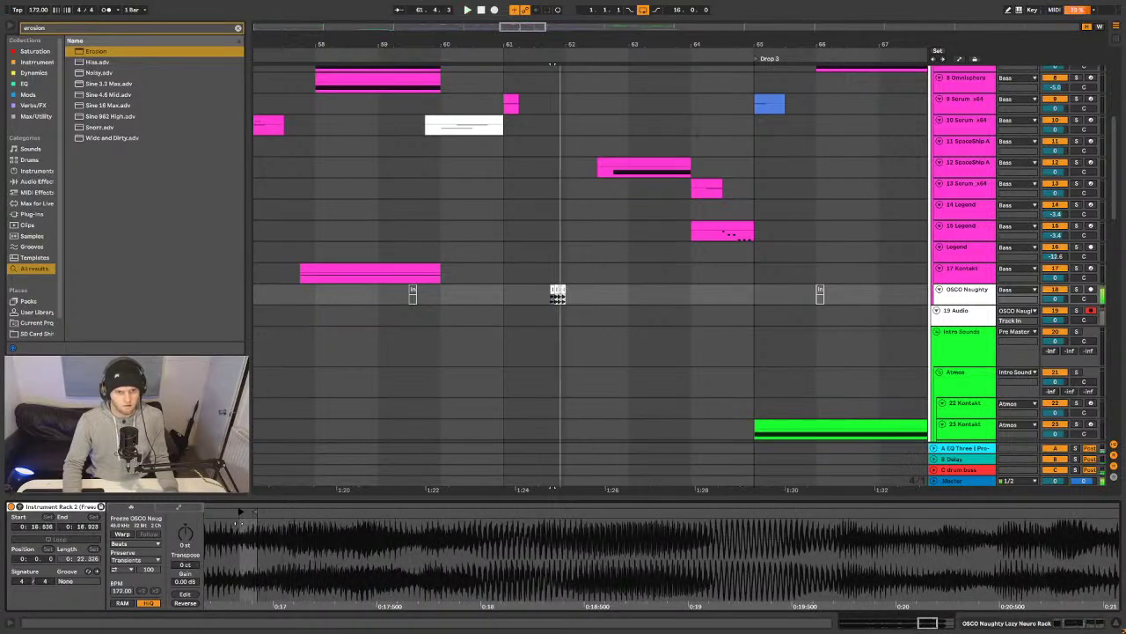
{"action": "left_click_drag", "start_coordinate": [563, 516], "coordinate": [564, 546]}
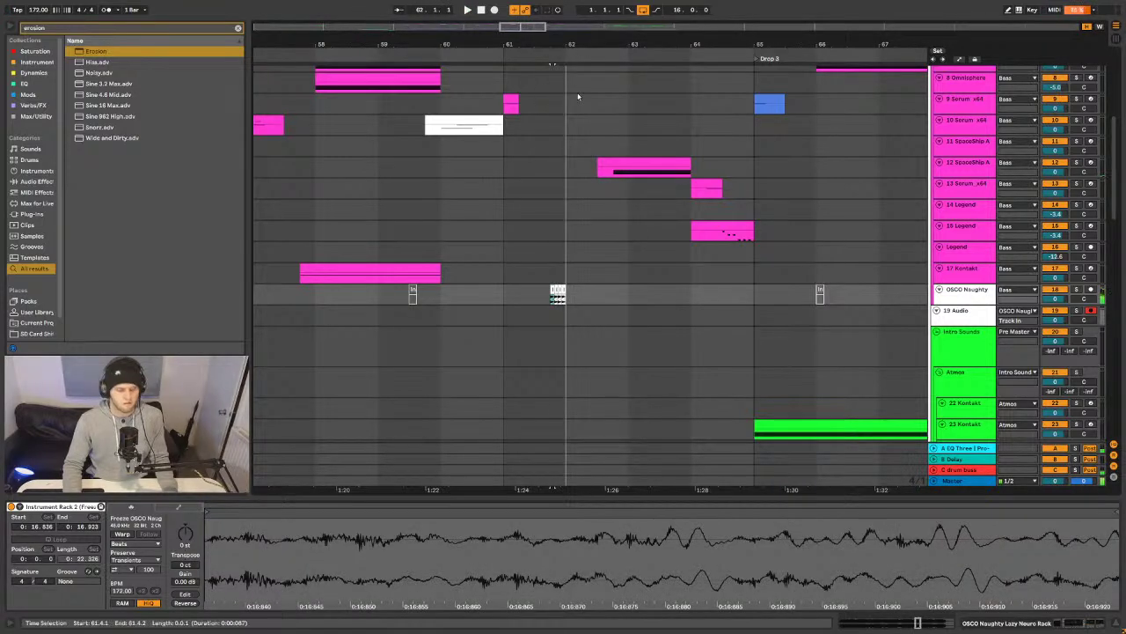
- Search the browser for "vocal D#" to find a vocal sample in the track's key
{"action": "key", "text": "ctrl+f"}
{"action": "type", "text": "vocal"}
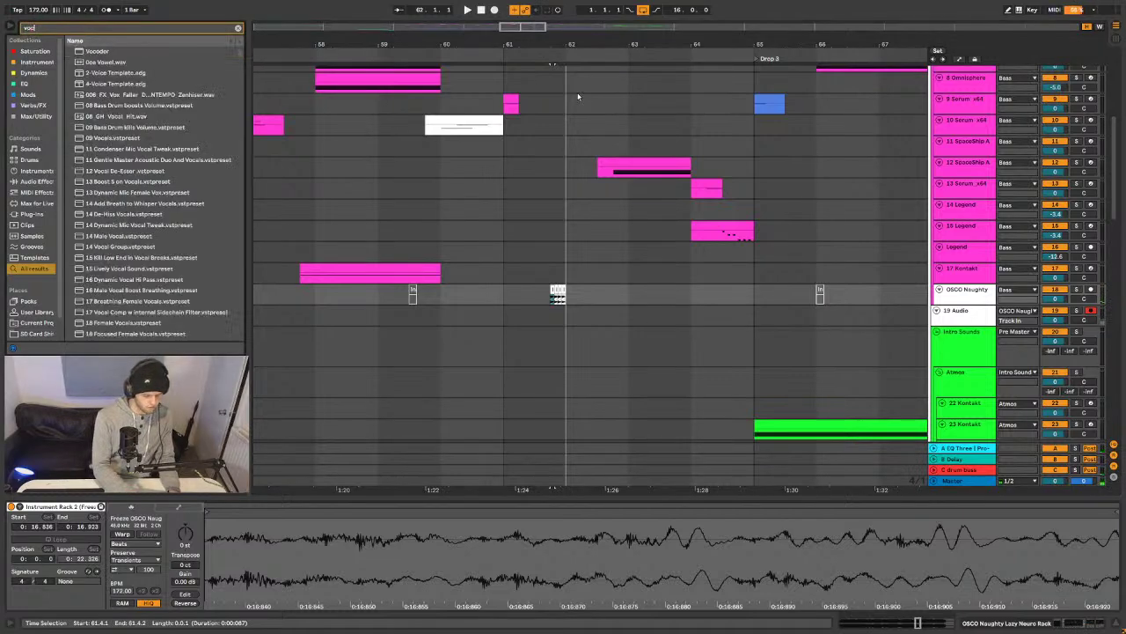
{"action": "type", "text": " D"}
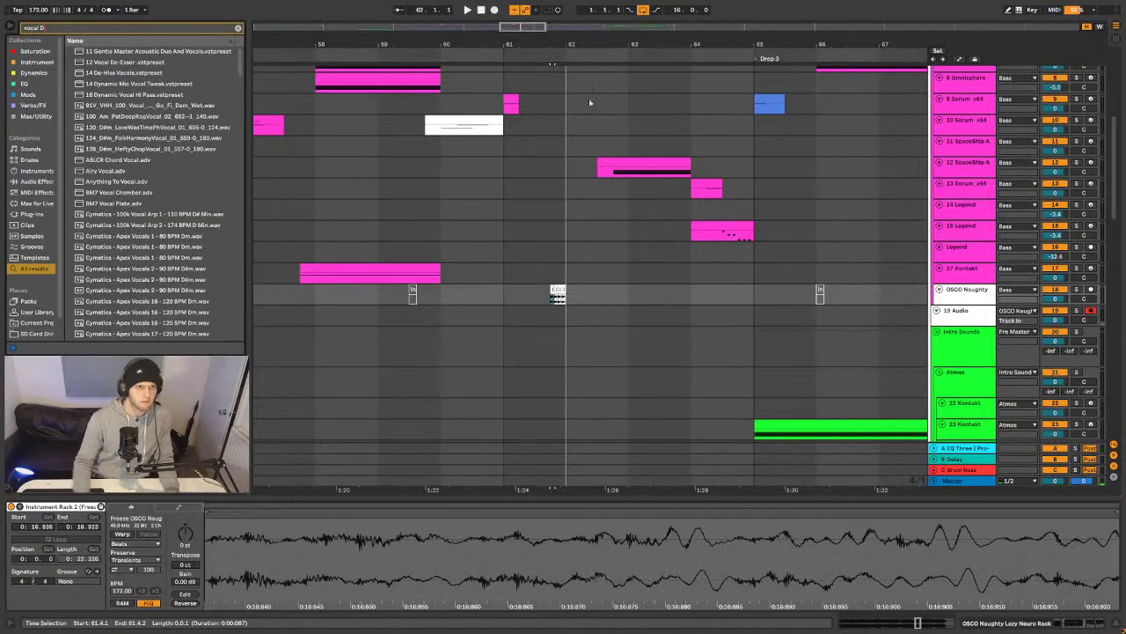
{"action": "type", "text": "#"}
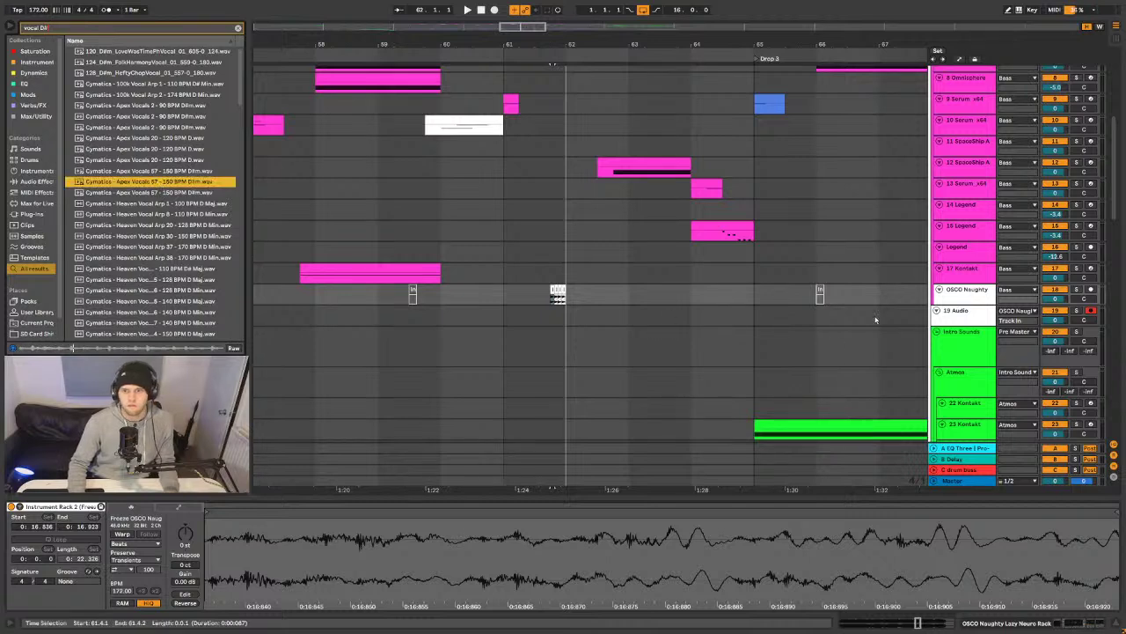
- Add an audio track directly below OSCO Naughty and set the arrangement grid to 1/4
{"action": "left_click", "coordinate": [950, 297]}
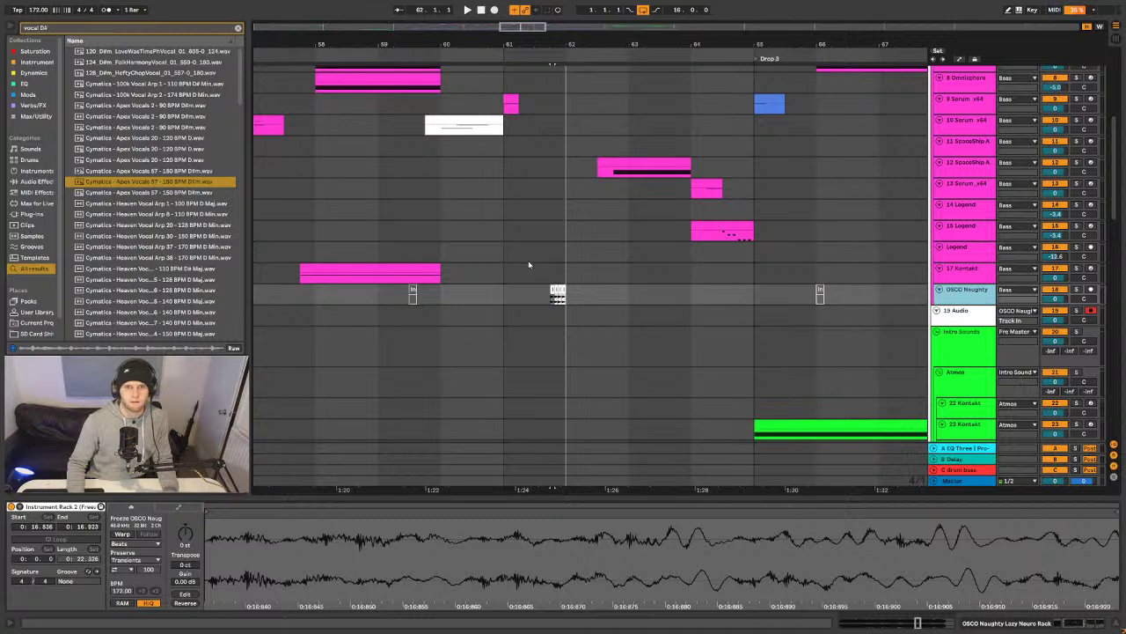
{"action": "key", "text": "ctrl+t"}
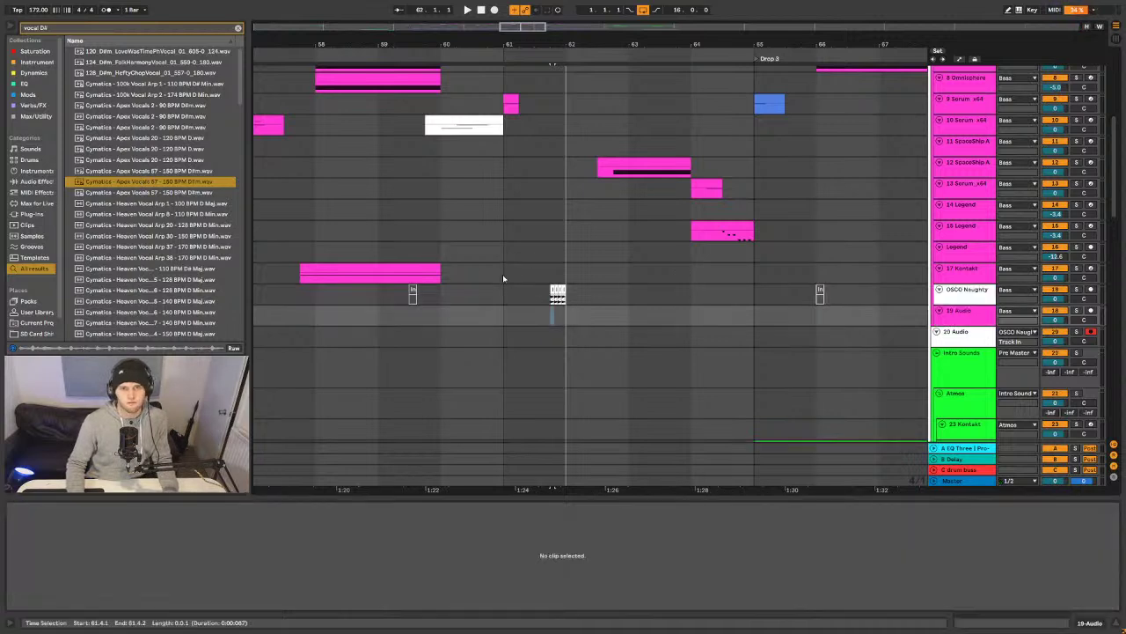
{"action": "right_click", "coordinate": [504, 279]}
{"action": "left_click", "coordinate": [524, 386]}
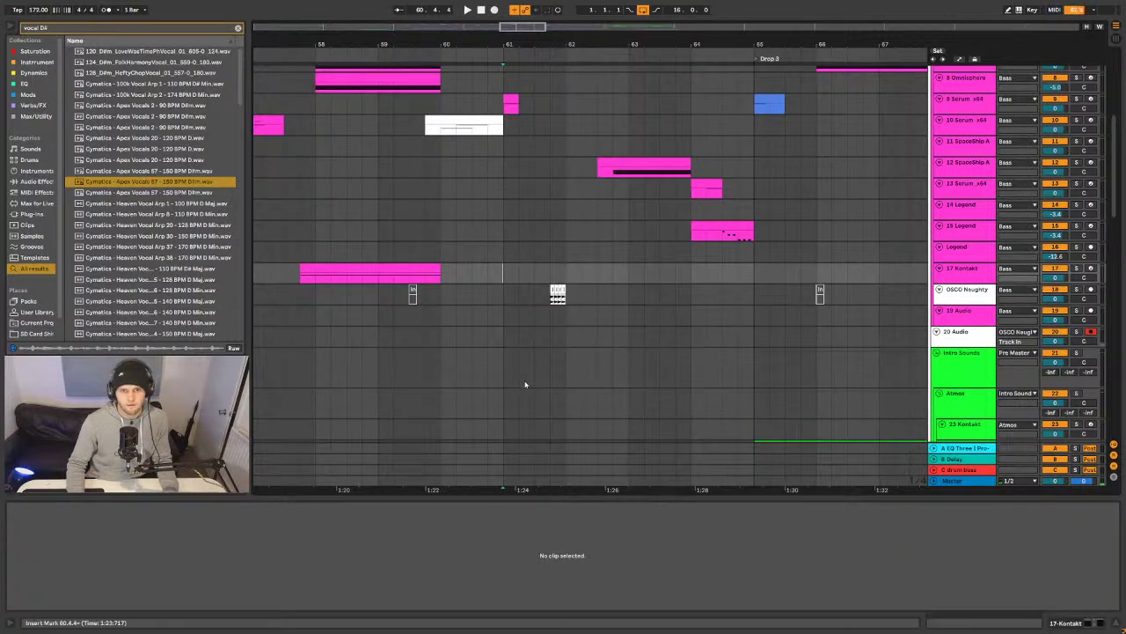
- Place Cymatics - Apex Vocals 57 - 150 BPM D#m on the new track at 61.4.1 and cut away everything after 62.1.1
{"action": "left_click_drag", "start_coordinate": [103, 179], "coordinate": [928, 321]}
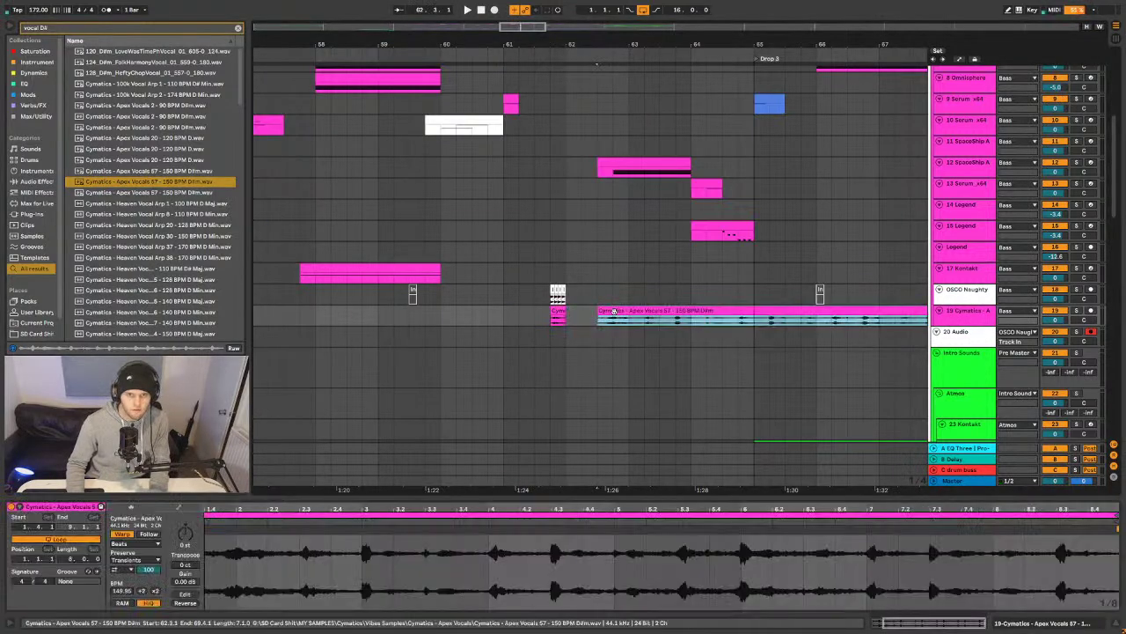
{"action": "key", "text": "Delete"}
- Set the vocal clip's warp mode to Complex and transpose it by -12 st
{"action": "left_click", "coordinate": [557, 313]}
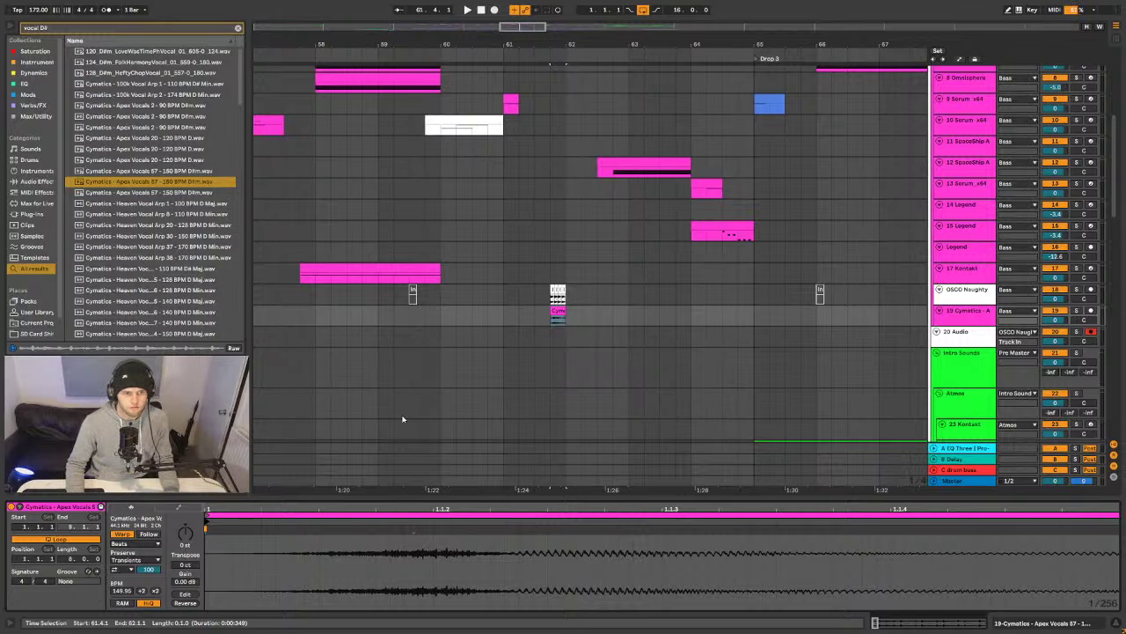
{"action": "left_click_drag", "start_coordinate": [373, 497], "coordinate": [264, 262]}
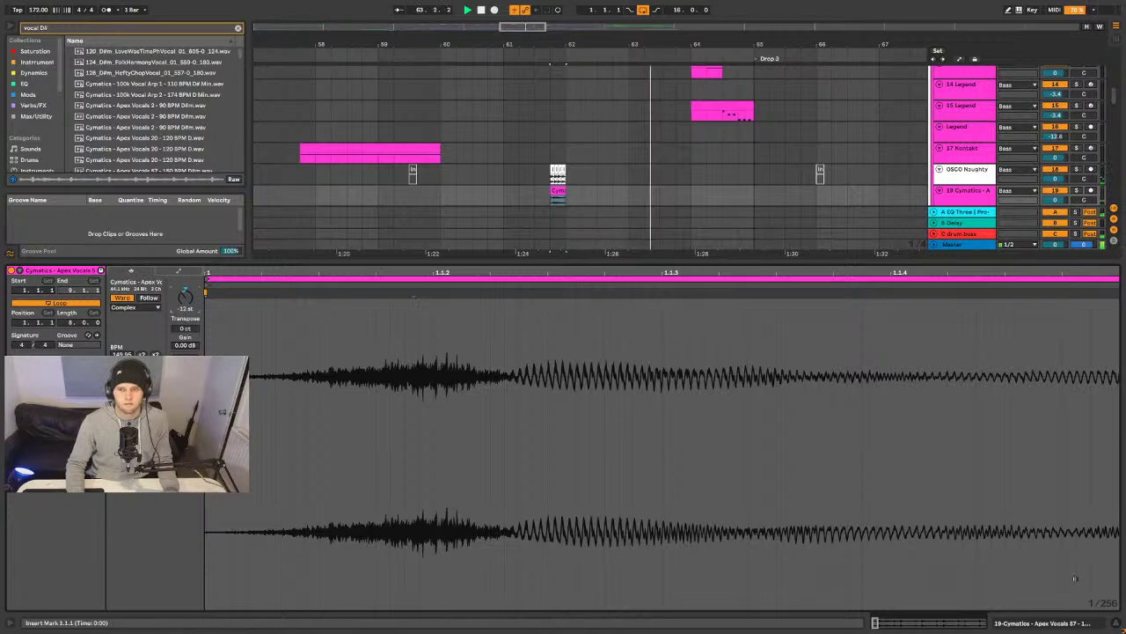
{"action": "left_click", "coordinate": [1114, 623]}
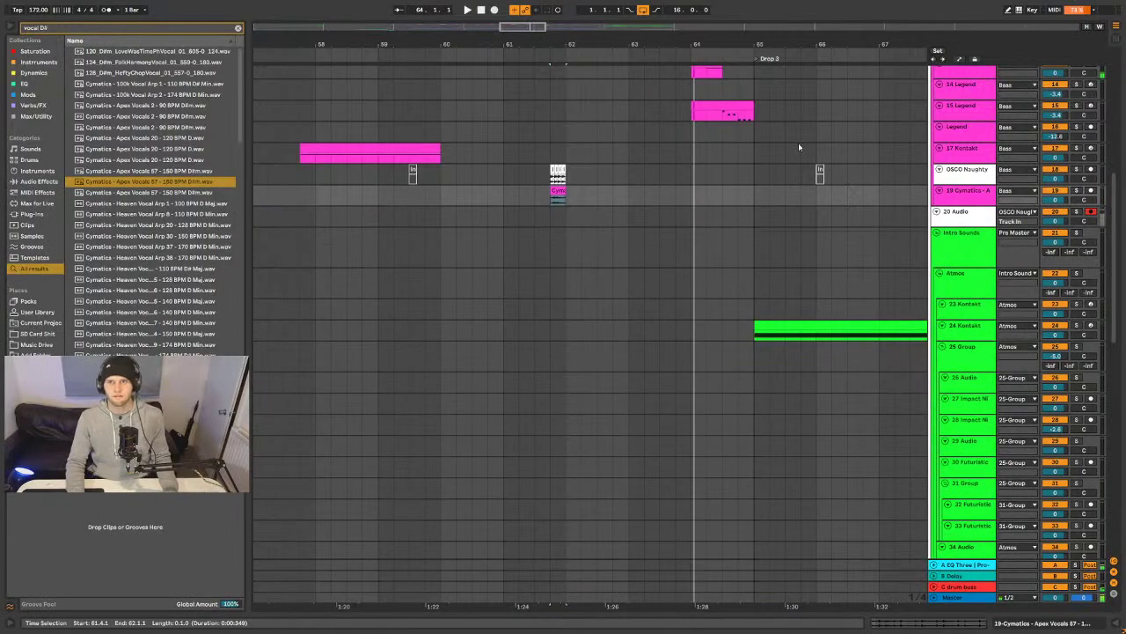
- Play the vocal fill in context and review the bass tracks across Drops 1 to 3
{"action": "scroll", "coordinate": [622, 255], "scroll_direction": "down", "scroll_amount": 6}
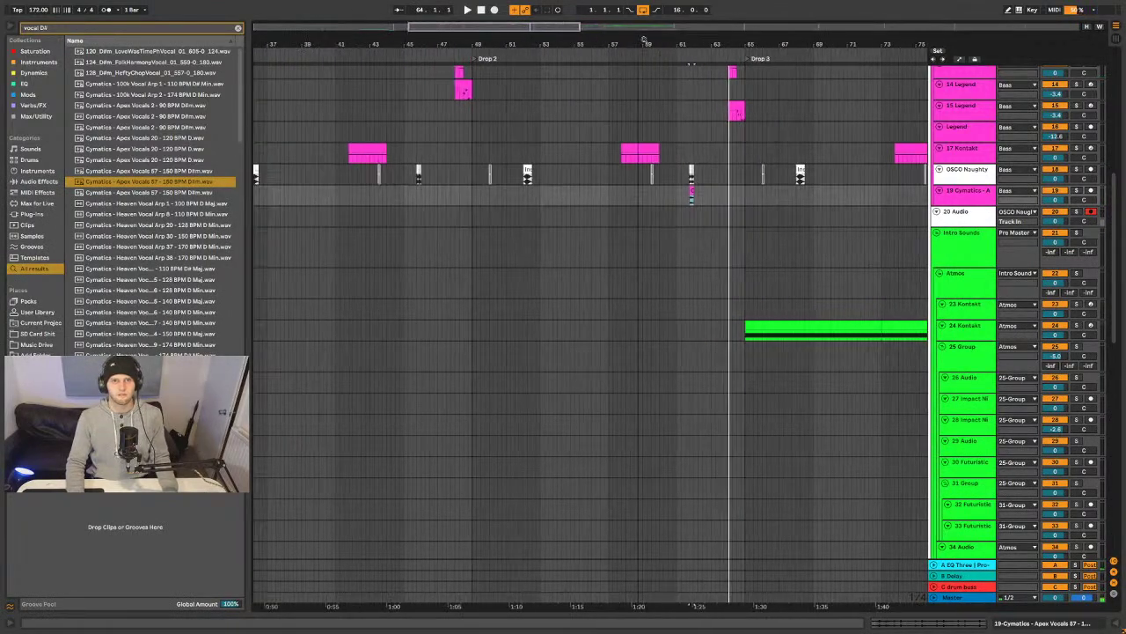
{"action": "scroll", "coordinate": [622, 255], "scroll_direction": "up", "scroll_amount": 3}
{"action": "key", "text": "space"}
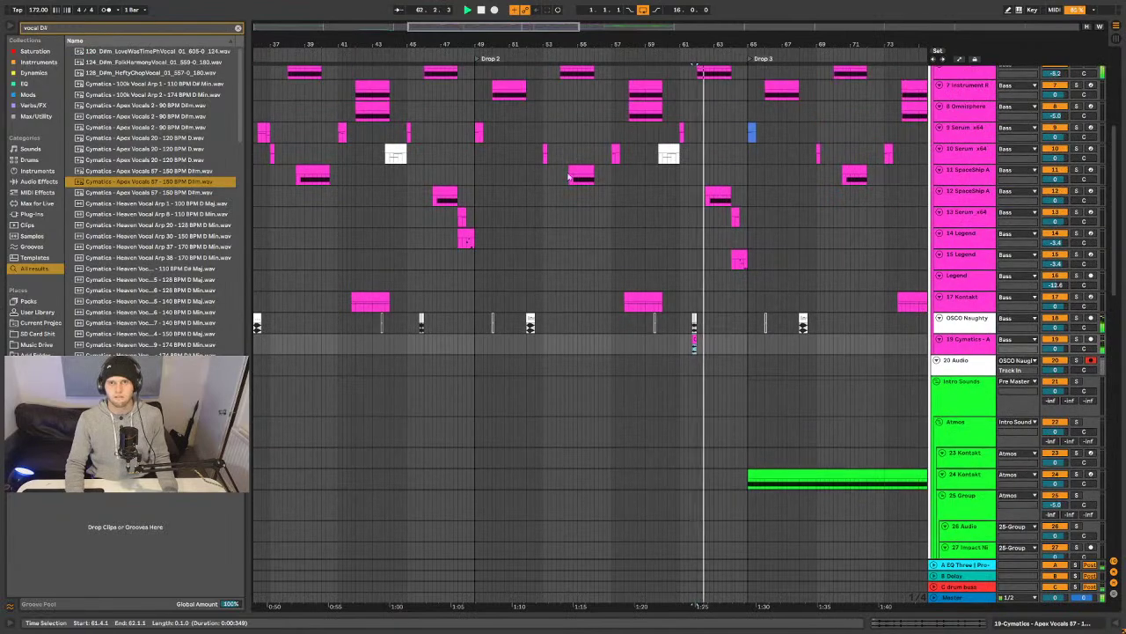
{"action": "key", "text": "minus"}
{"action": "key", "text": "minus"}
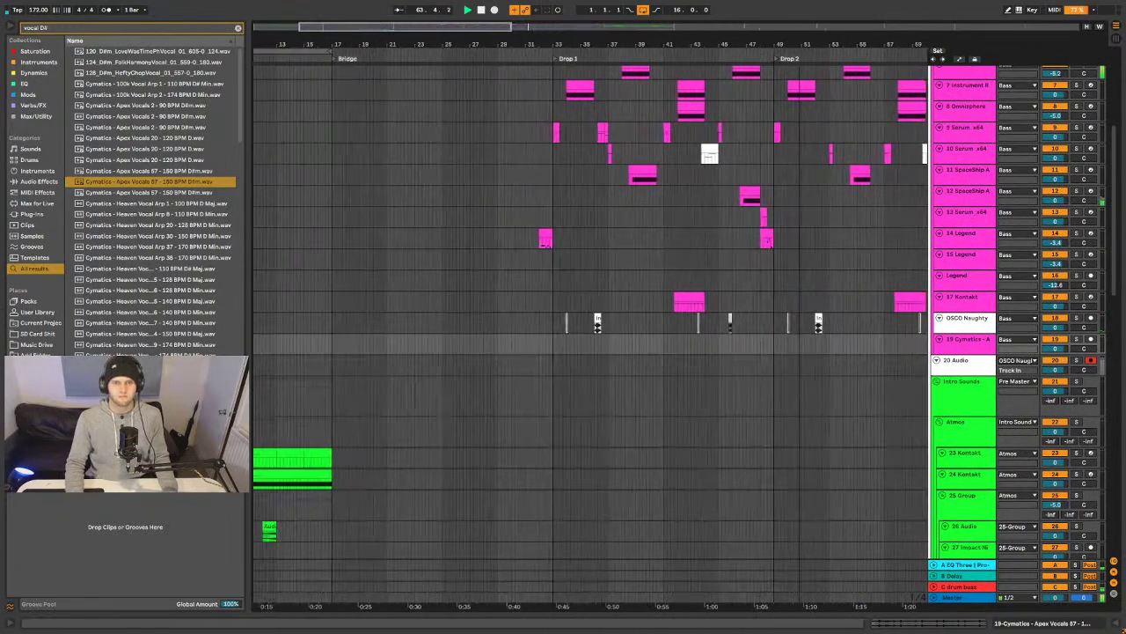
{"action": "key", "text": "minus"}
{"action": "key", "text": "minus"}
{"action": "key", "text": "minus"}
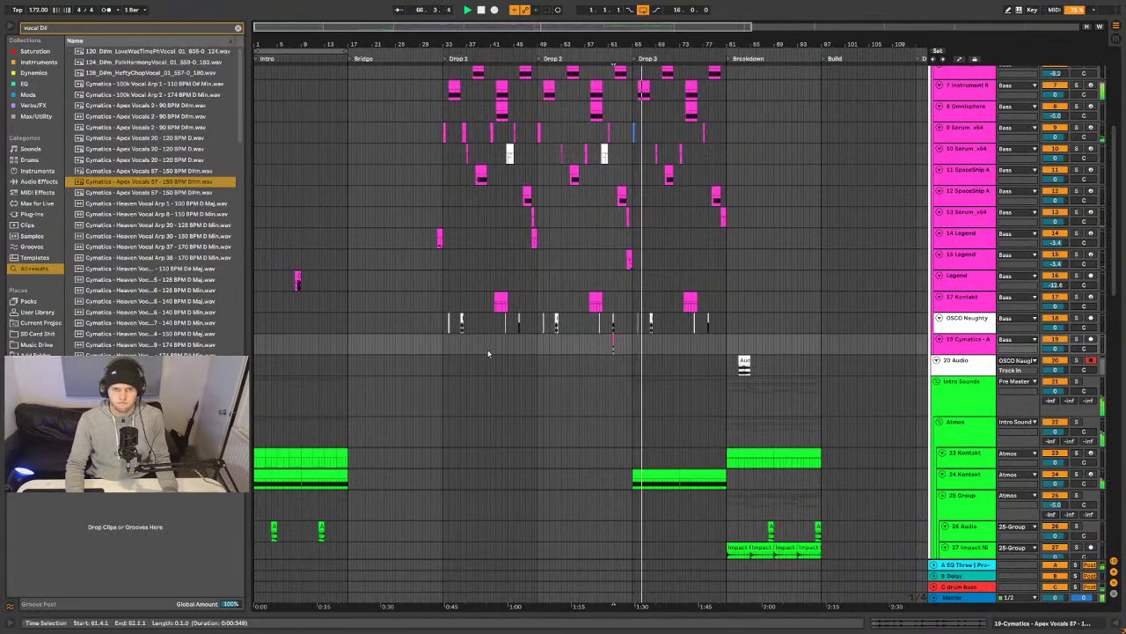
{"action": "scroll", "coordinate": [488, 354], "scroll_direction": "up", "scroll_amount": 5}
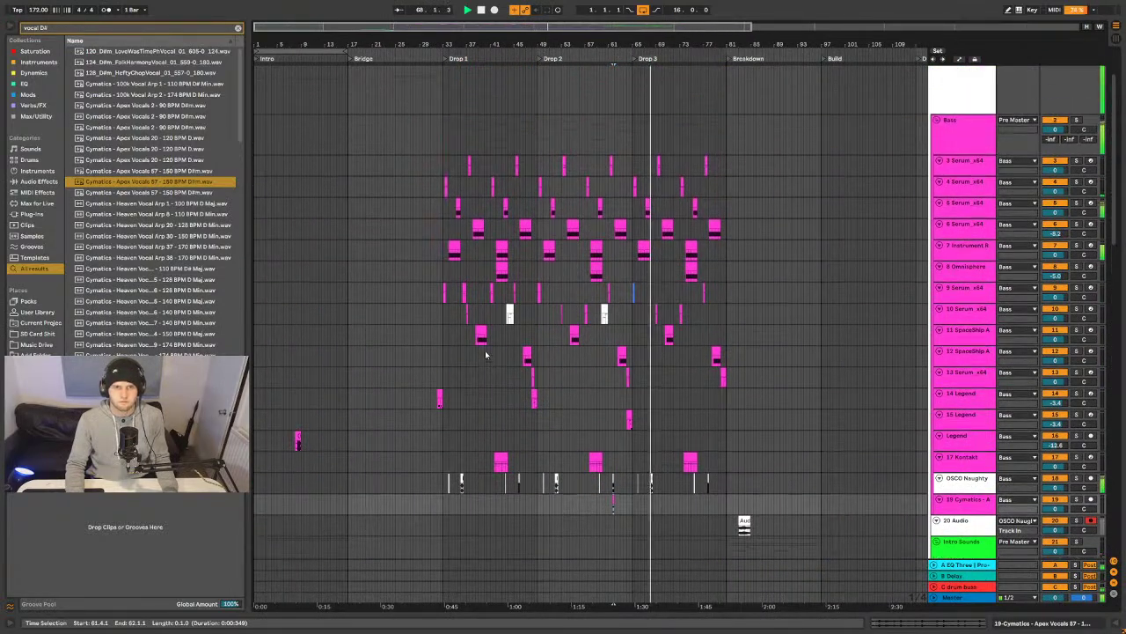
{"action": "scroll", "coordinate": [404, 376], "scroll_direction": "down", "scroll_amount": 5}
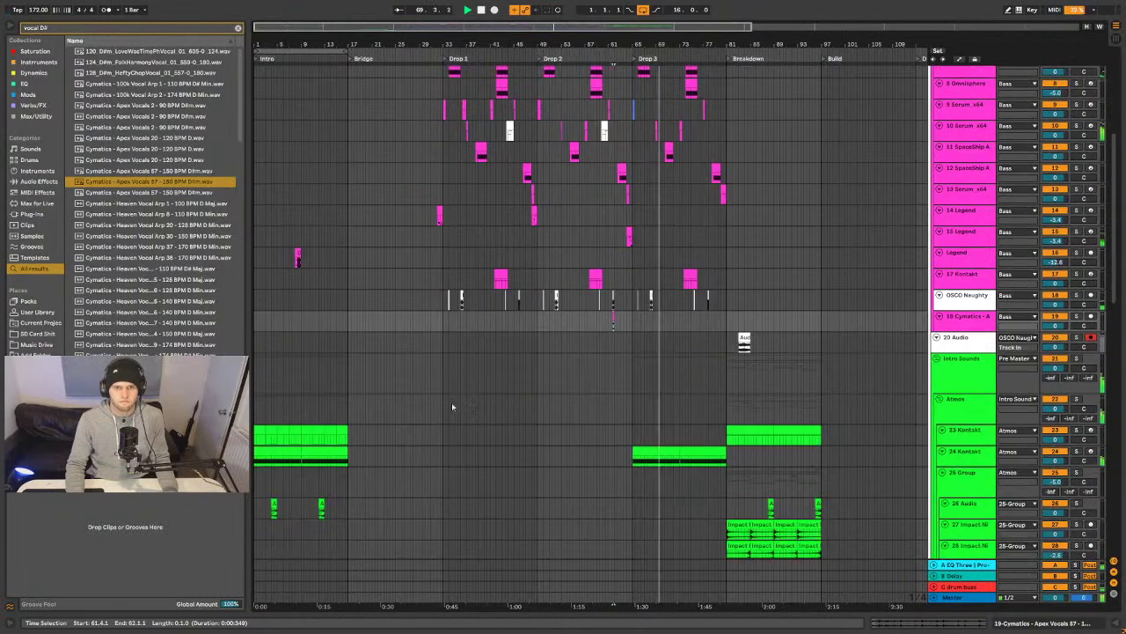
{"action": "scroll", "coordinate": [637, 213], "scroll_direction": "up", "scroll_amount": 2}
{"action": "scroll", "coordinate": [655, 243], "scroll_direction": "up", "scroll_amount": 1}
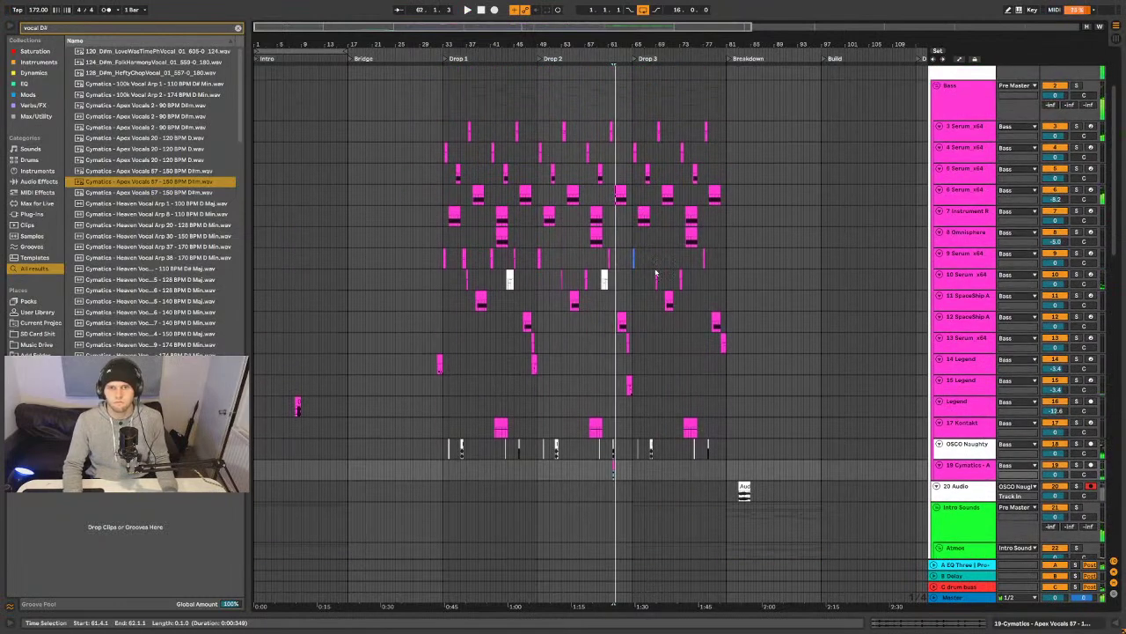
- Copy the OSCO Naughty slice at 68.1.1 to 69.4.1, shorten it to end at 70.1.1 and play it
{"action": "left_click", "coordinate": [655, 273]}
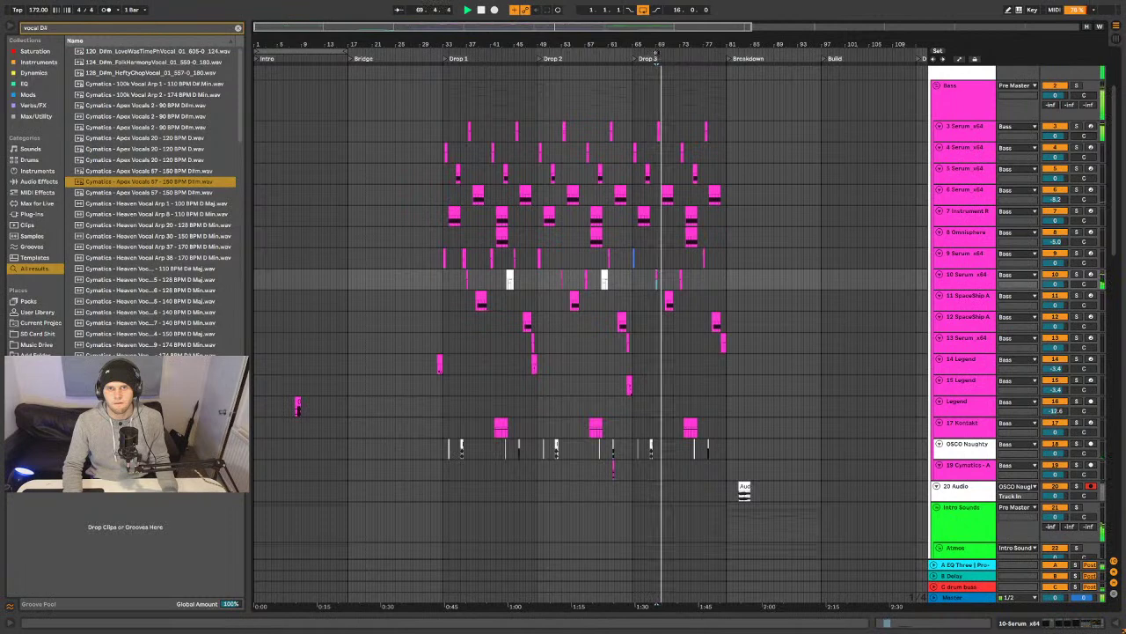
{"action": "left_click_drag", "start_coordinate": [661, 42], "coordinate": [669, 88]}
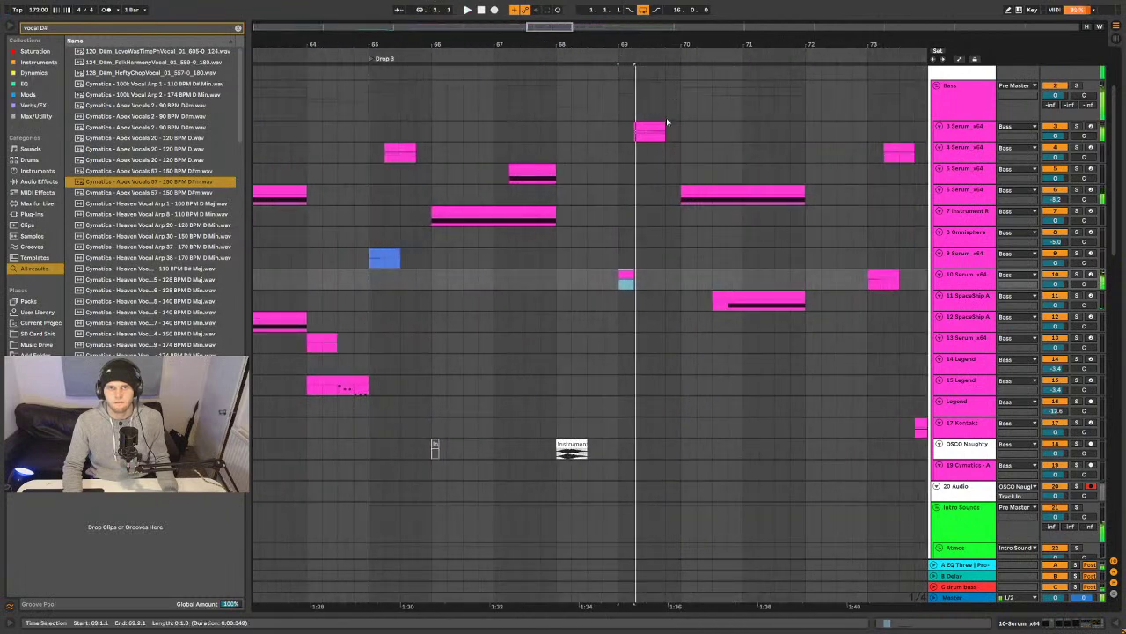
{"action": "scroll", "coordinate": [673, 141], "scroll_direction": "down", "scroll_amount": 3}
{"action": "left_click", "coordinate": [574, 376]}
{"action": "left_click_drag", "start_coordinate": [618, 379], "coordinate": [684, 380]}
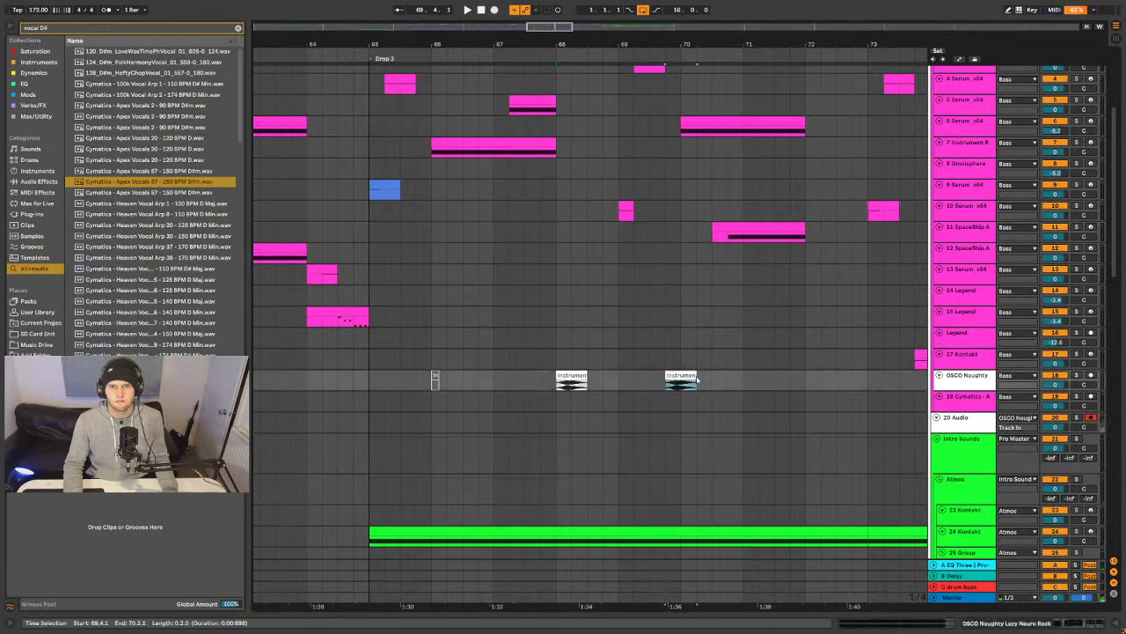
{"action": "left_click_drag", "start_coordinate": [695, 375], "coordinate": [679, 376]}
{"action": "key", "text": "space"}
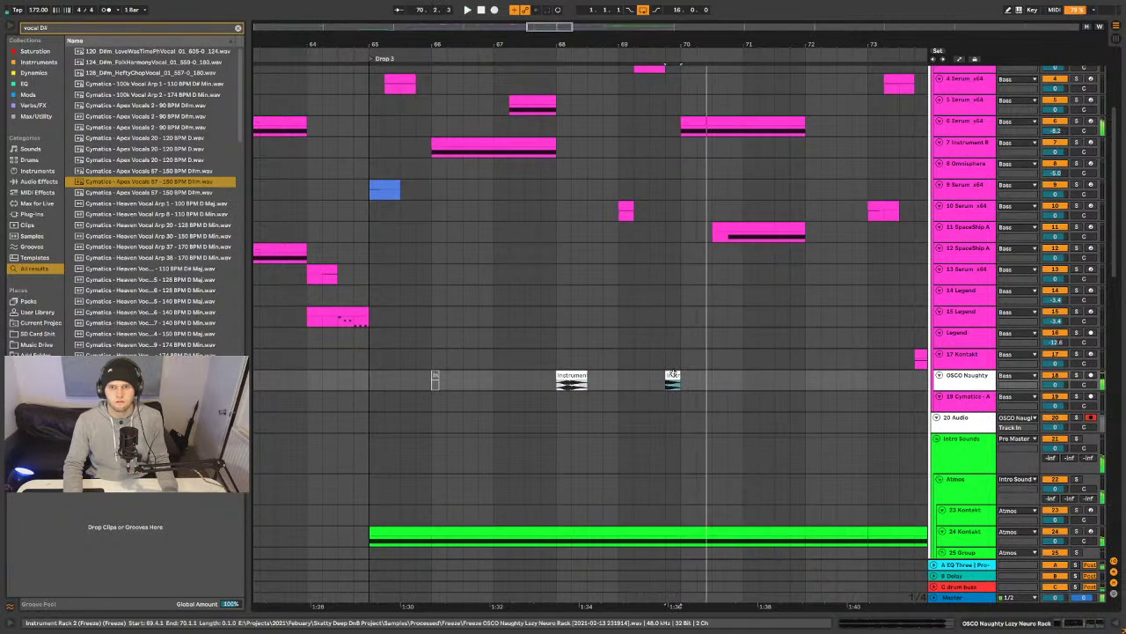
- Shift the sample start of the slice at 69.4.1 to 0:7:16, auditioning different parts of the recording
{"action": "double_click", "coordinate": [673, 376]}
{"action": "left_click_drag", "start_coordinate": [572, 293], "coordinate": [572, 255]}
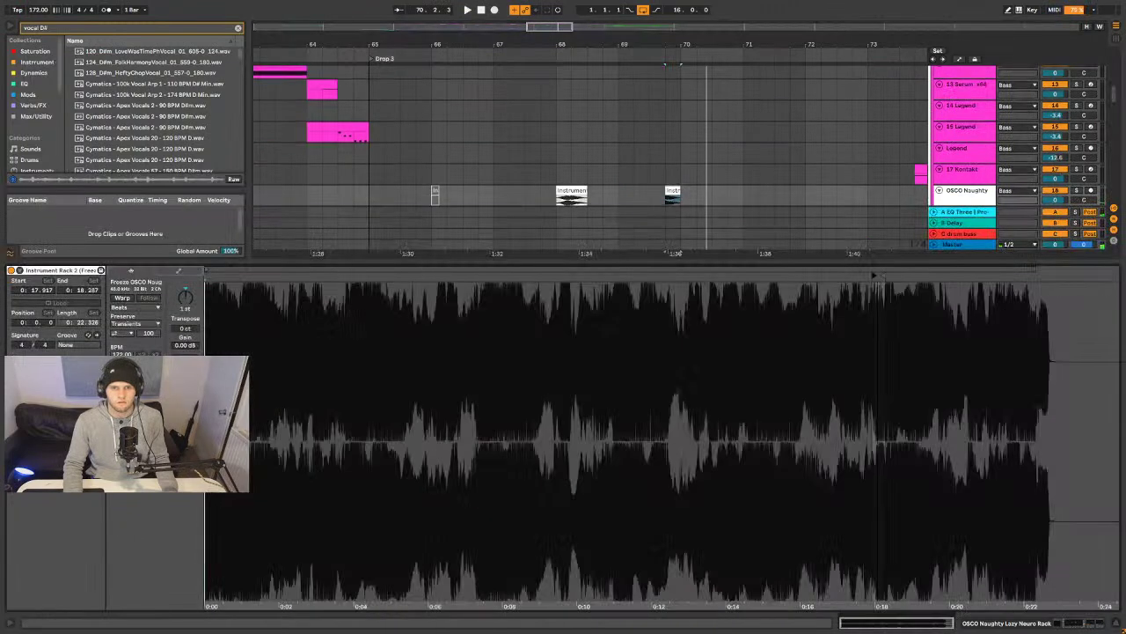
{"action": "left_click_drag", "start_coordinate": [741, 276], "coordinate": [471, 293]}
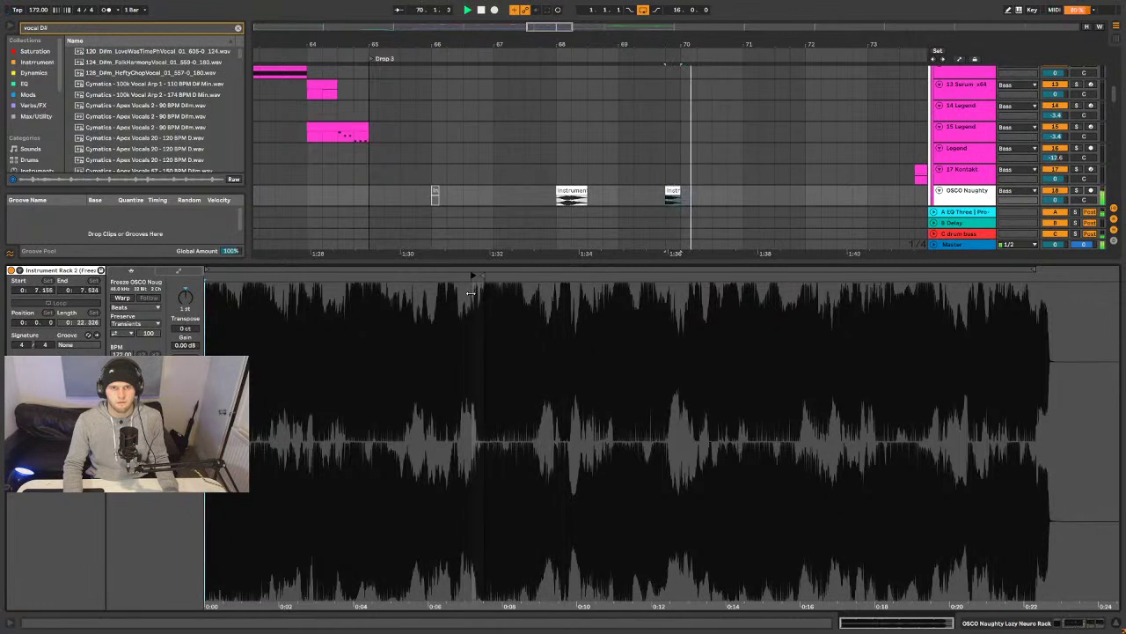
{"action": "key", "text": "space"}
{"action": "key", "text": "space"}
{"action": "left_click_drag", "start_coordinate": [469, 293], "coordinate": [467, 295]}
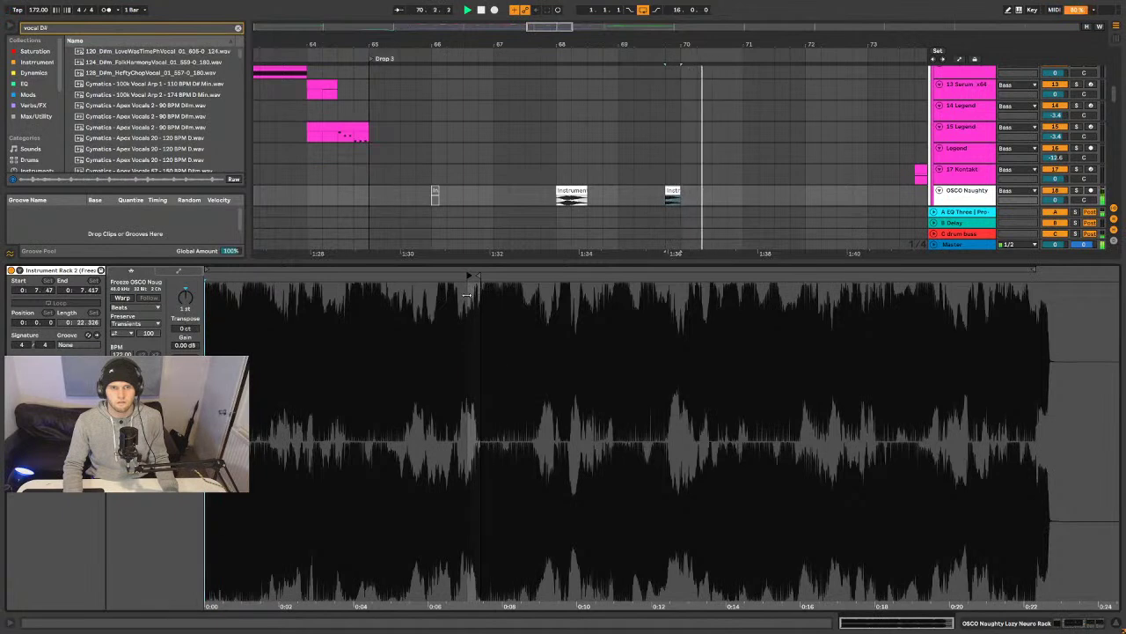
{"action": "key", "text": "space"}
{"action": "key", "text": "space"}
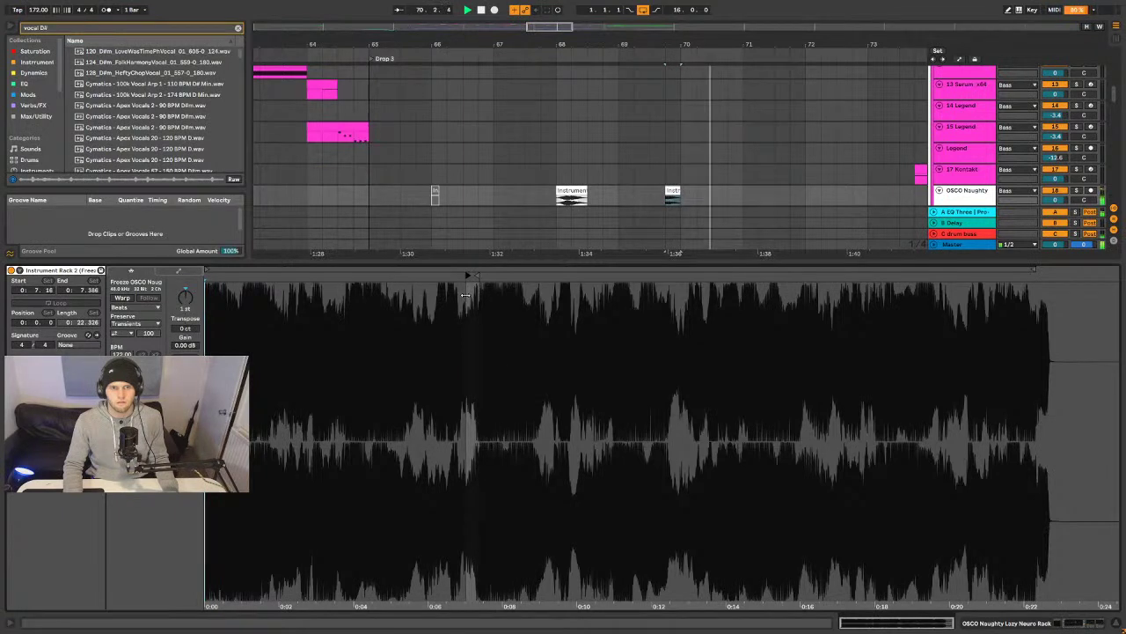
- Raise the gain of the OSCO Naughty slice at 69.4.1 to 3.19 dB and play it back
{"action": "left_click", "coordinate": [642, 191]}
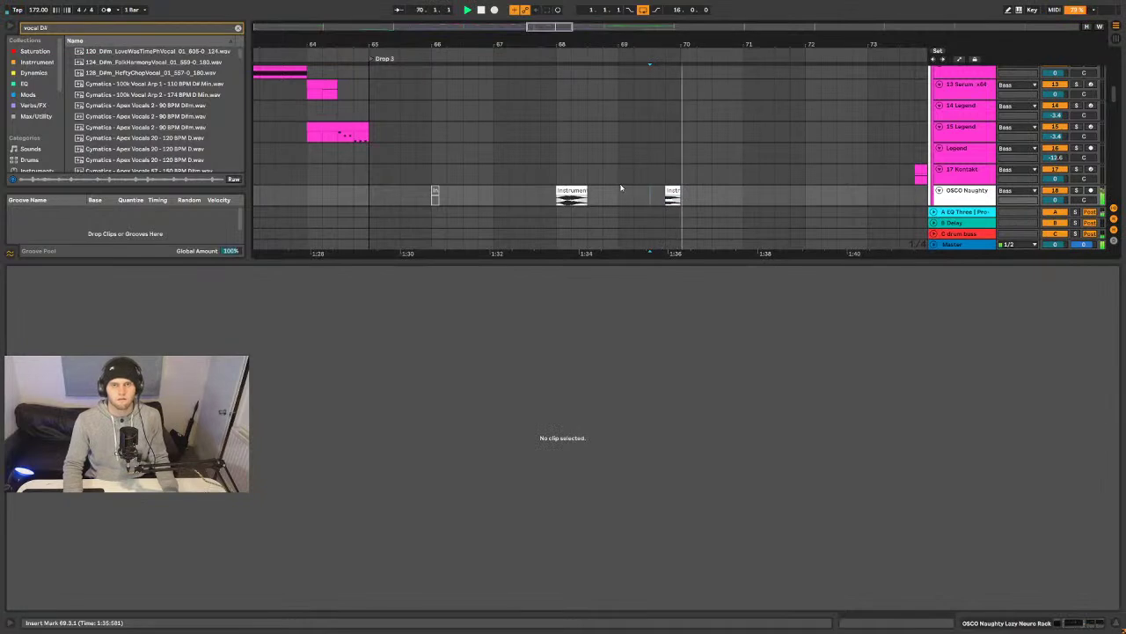
{"action": "left_click", "coordinate": [672, 193]}
{"action": "left_click_drag", "start_coordinate": [183, 350], "coordinate": [183, 337]}
{"action": "key", "text": "space"}
{"action": "key", "text": "space"}
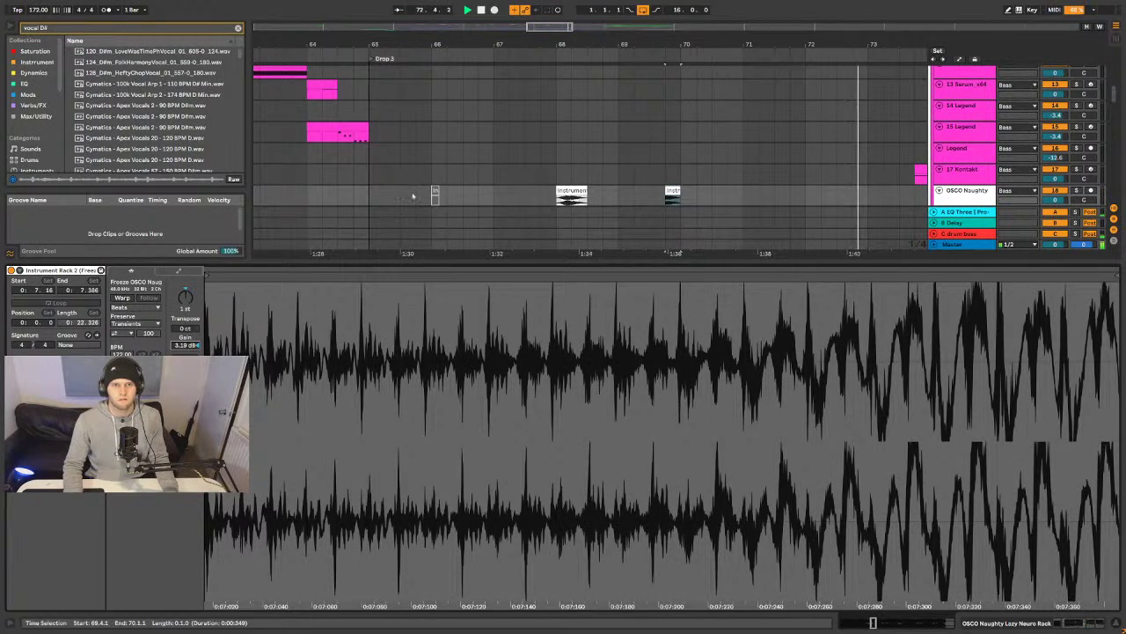
- Play Drop 3 from 65.1.1 with the OSCO Naughty device chain shown and check the fills against the other basses
{"action": "left_click", "coordinate": [368, 197]}
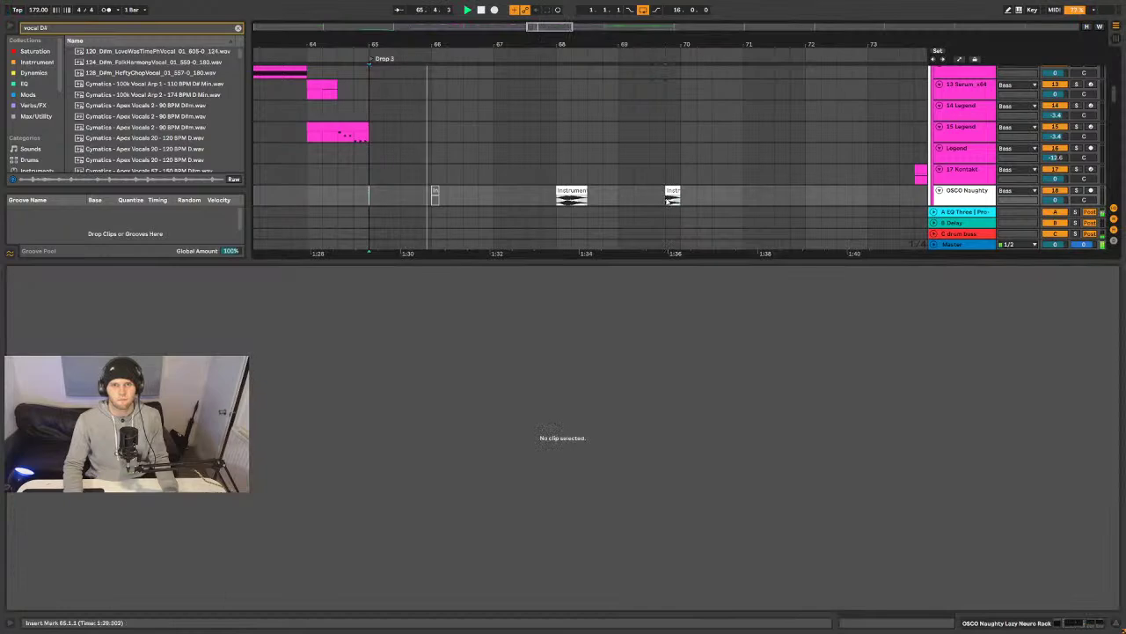
{"action": "left_click", "coordinate": [1077, 622]}
{"action": "key", "text": "minus"}
{"action": "key", "text": "minus"}
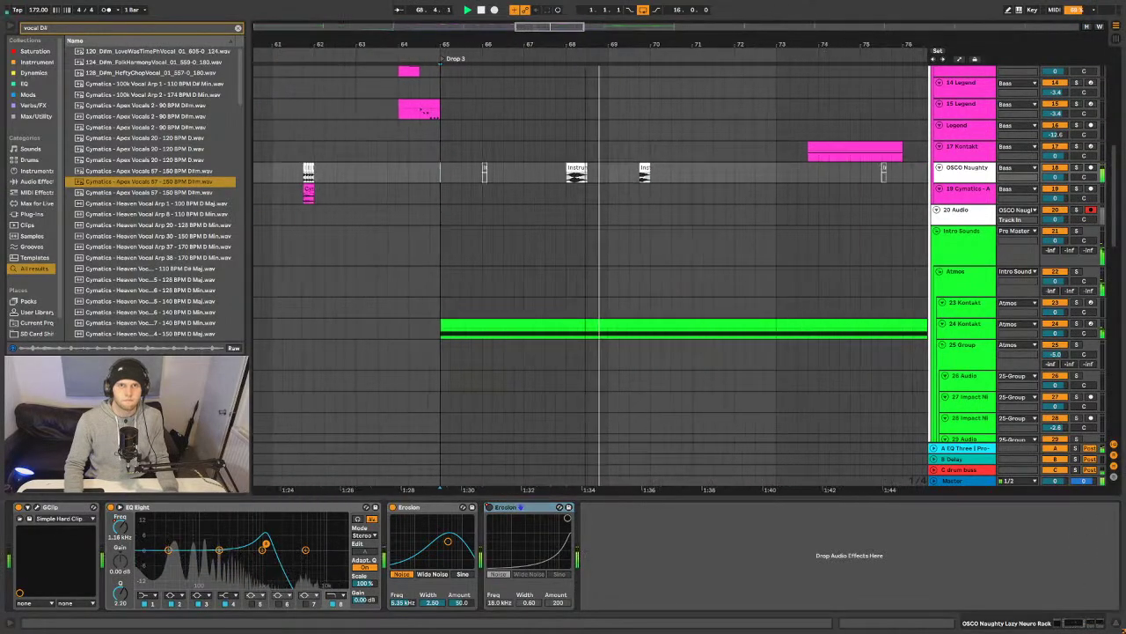
{"action": "scroll", "coordinate": [633, 281], "scroll_direction": "up", "scroll_amount": 3}
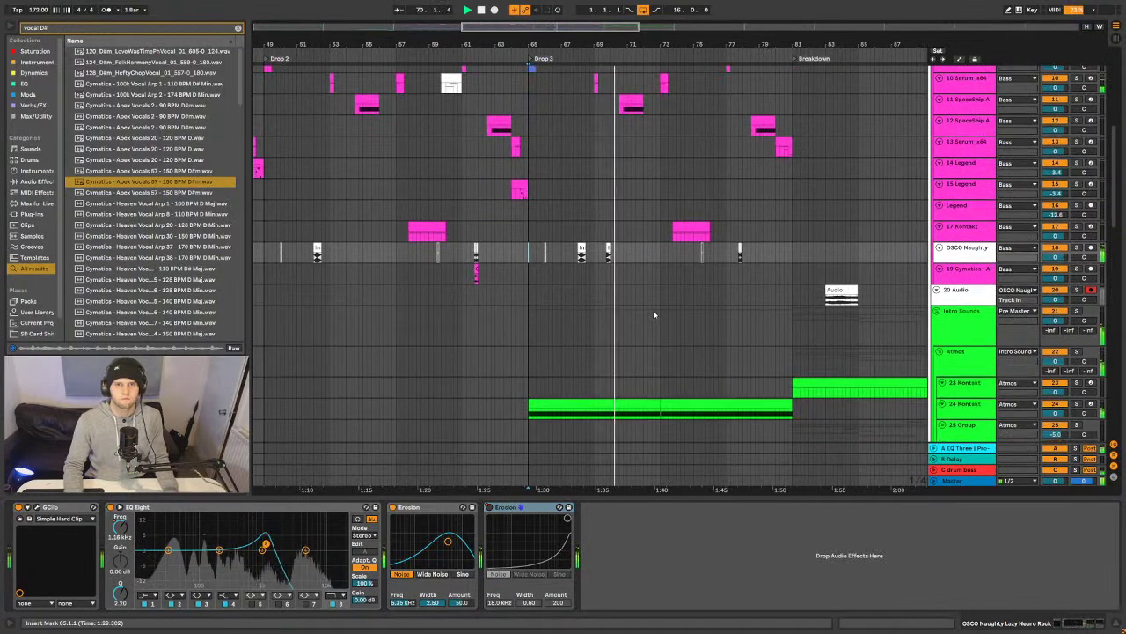
{"action": "scroll", "coordinate": [621, 267], "scroll_direction": "up", "scroll_amount": 3}
{"action": "scroll", "coordinate": [621, 267], "scroll_direction": "up", "scroll_amount": 1}
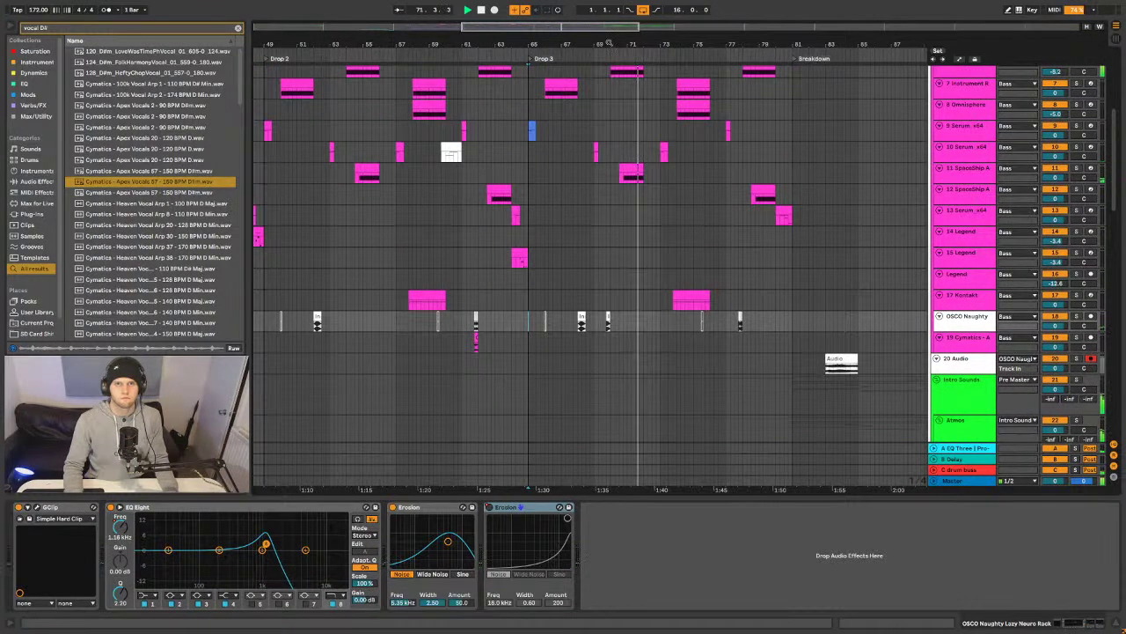
- Extend the OSCO Naughty slice at 68.1.1 to end at 69.1.1 and play it
{"action": "left_click_drag", "start_coordinate": [611, 44], "coordinate": [610, 79]}
{"action": "key", "text": "space"}
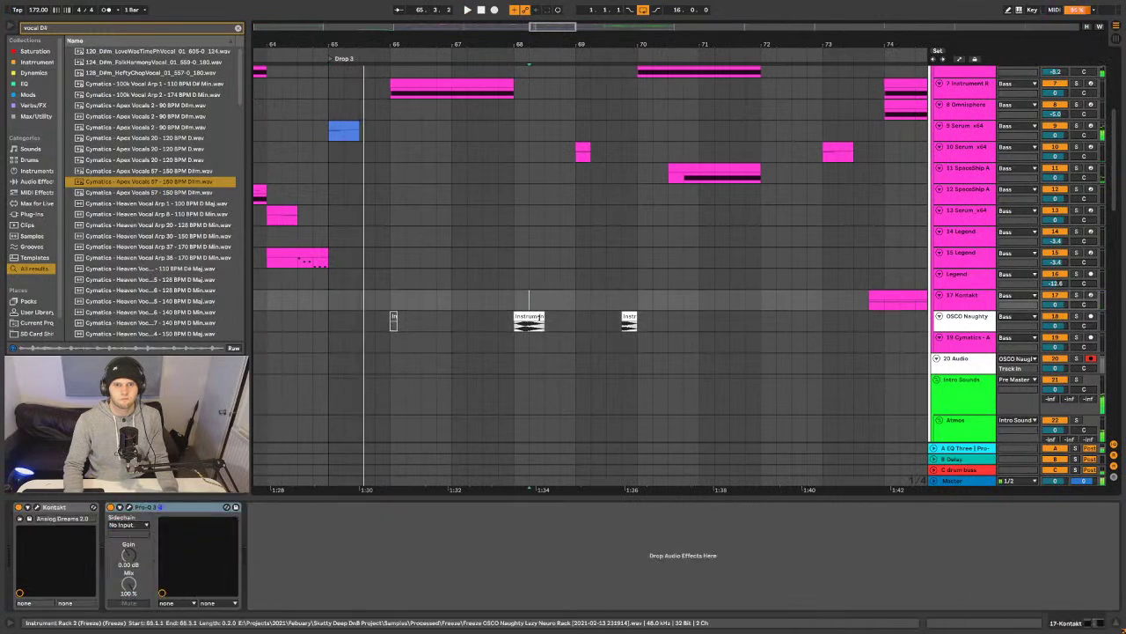
{"action": "left_click_drag", "start_coordinate": [540, 319], "coordinate": [576, 318]}
{"action": "key", "text": "space"}
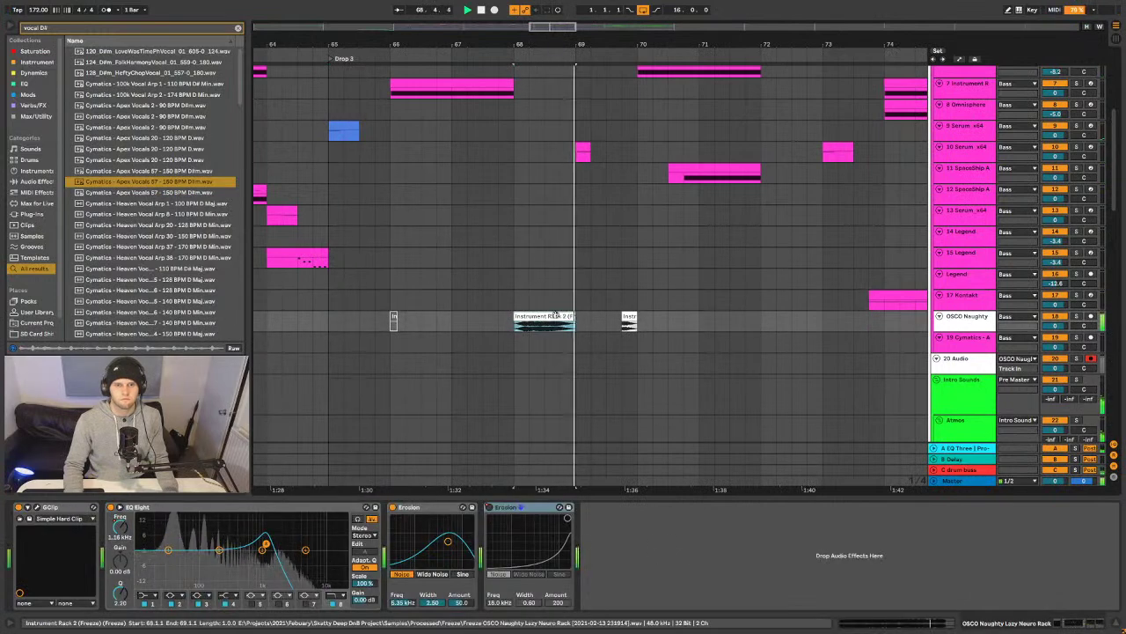
- Play Drop 3 from the 9 Serum clip at 65.1.1 to check the lengthened fill in context
{"action": "left_click", "coordinate": [343, 130]}
{"action": "left_click", "coordinate": [413, 33]}
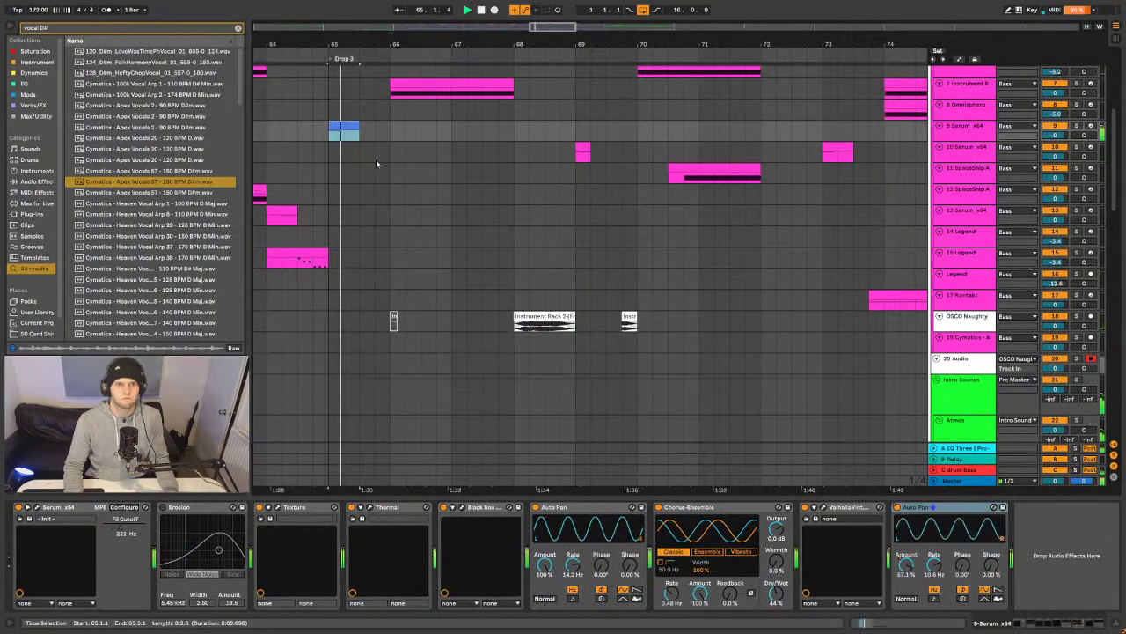
{"action": "scroll", "coordinate": [446, 279], "scroll_direction": "down", "scroll_amount": 5}
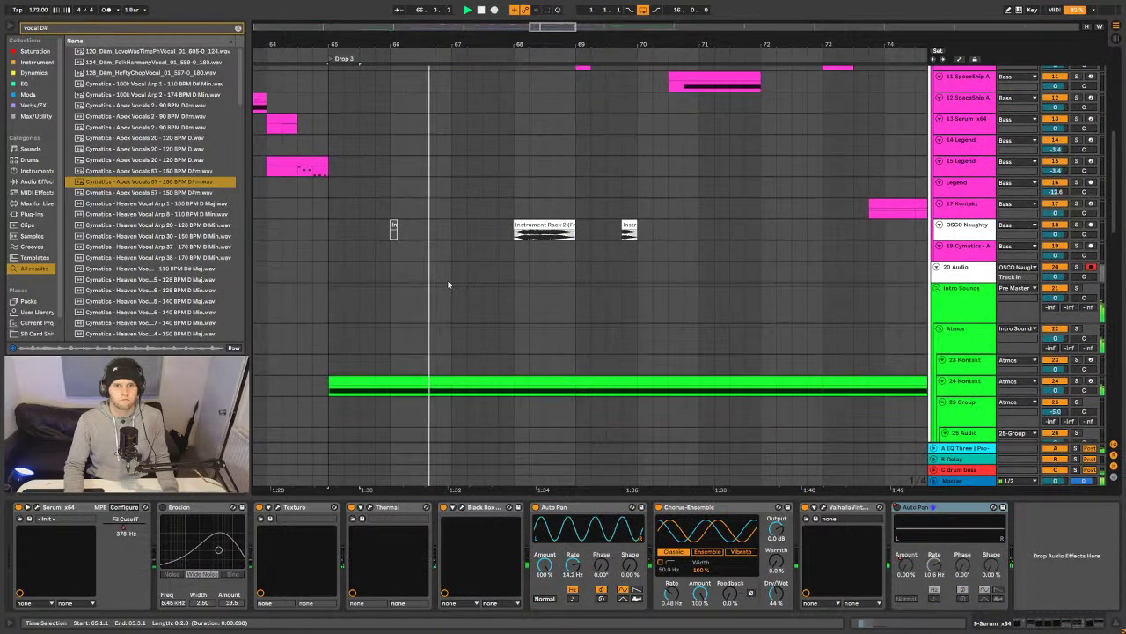
- Enlarge the OSCO Naughty track and open the slice at 69.4.1 for editing
{"action": "scroll", "coordinate": [454, 286], "scroll_direction": "up", "scroll_amount": 10}
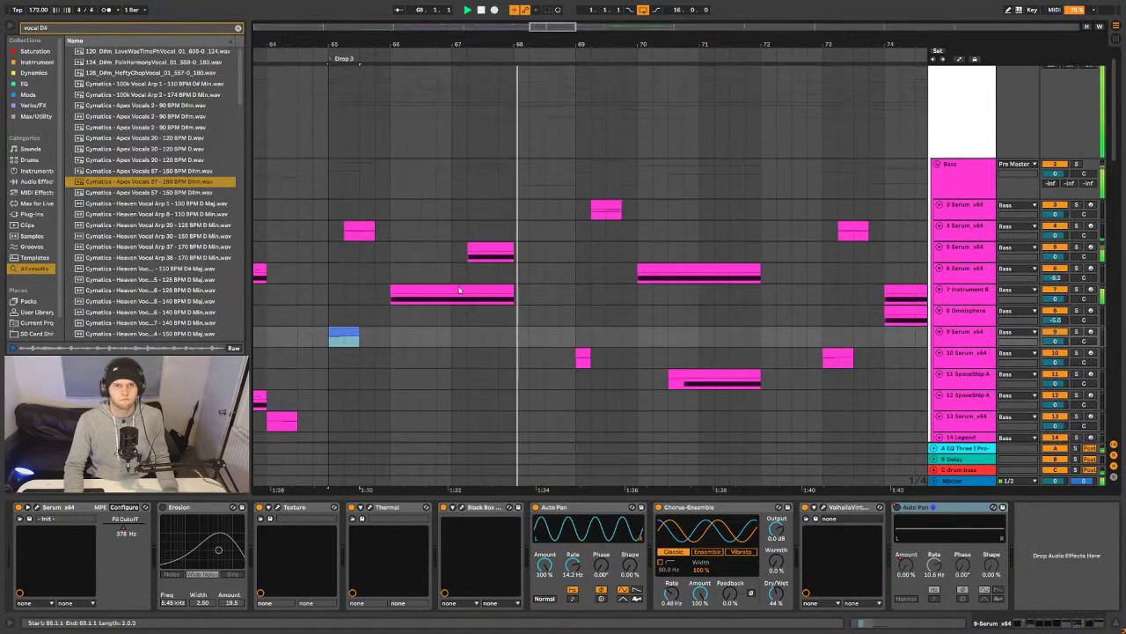
{"action": "scroll", "coordinate": [492, 161], "scroll_direction": "down", "scroll_amount": 6}
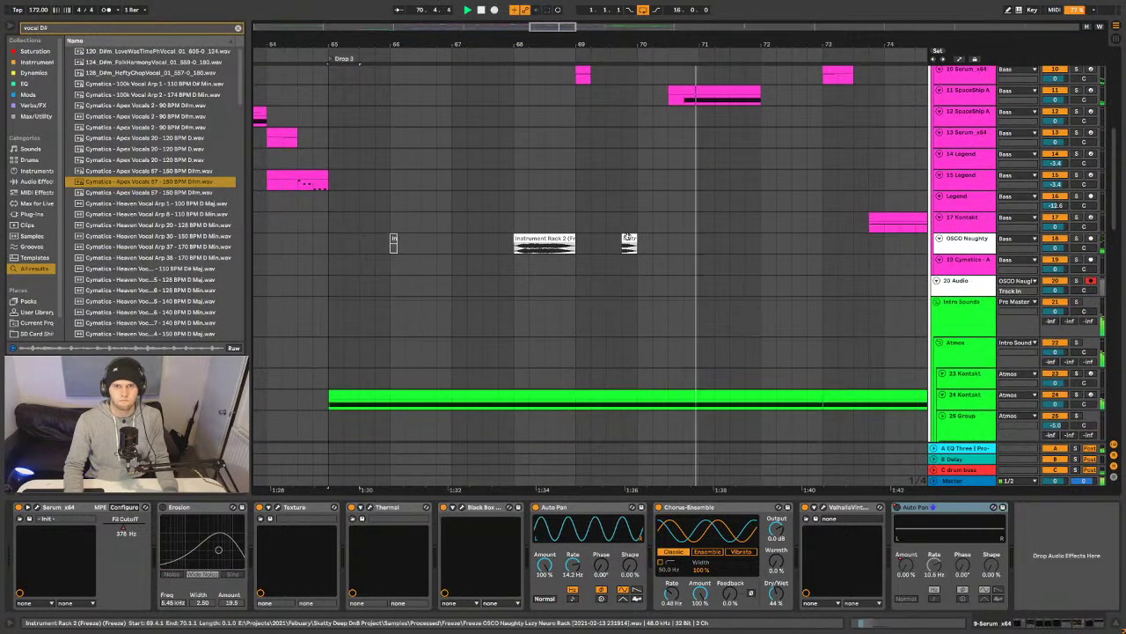
{"action": "left_click", "coordinate": [616, 242]}
{"action": "key", "text": "alt+plus"}
{"action": "key", "text": "alt+plus"}
{"action": "key", "text": "alt+plus"}
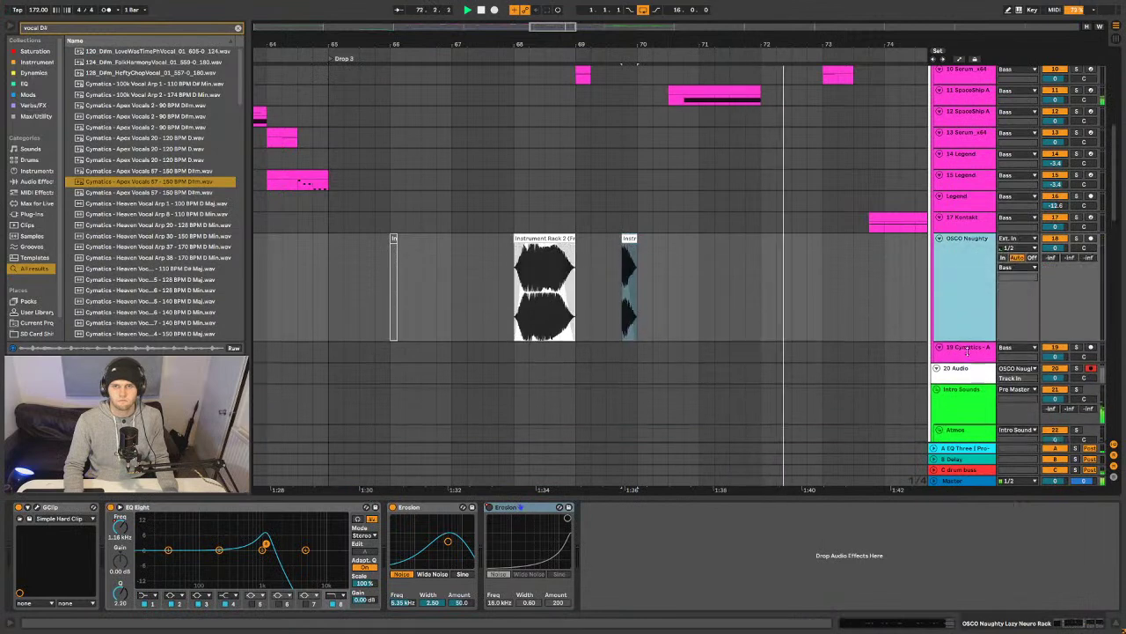
{"action": "left_click", "coordinate": [629, 249]}
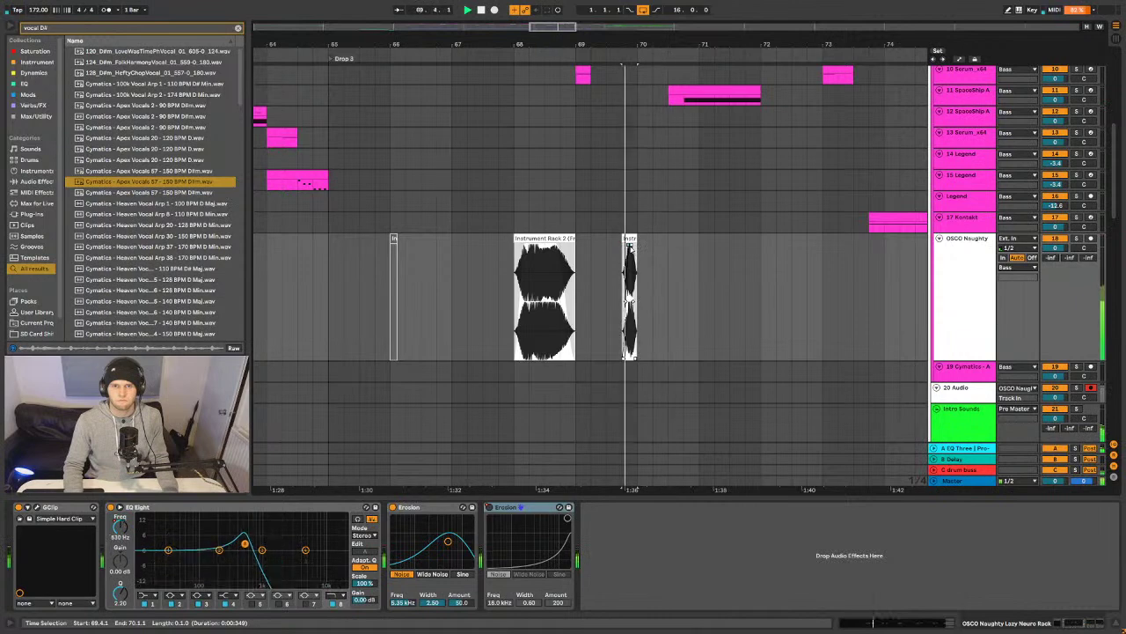
{"action": "double_click", "coordinate": [630, 299]}
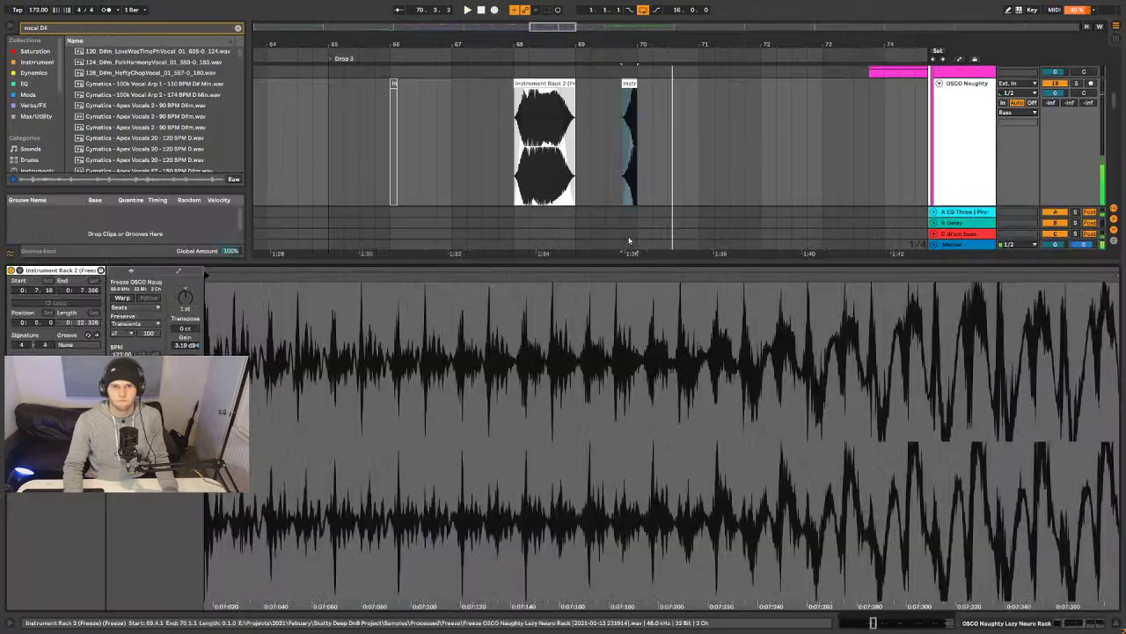
- Audition the OSCO Naughty slice at 69.4.1 and reset its gain to 0.00 dB
{"action": "left_click_drag", "start_coordinate": [635, 92], "coordinate": [625, 92]}
{"action": "key", "text": "space"}
{"action": "key", "text": "space"}
{"action": "left_click_drag", "start_coordinate": [582, 284], "coordinate": [517, 293]}
{"action": "key", "text": "space"}
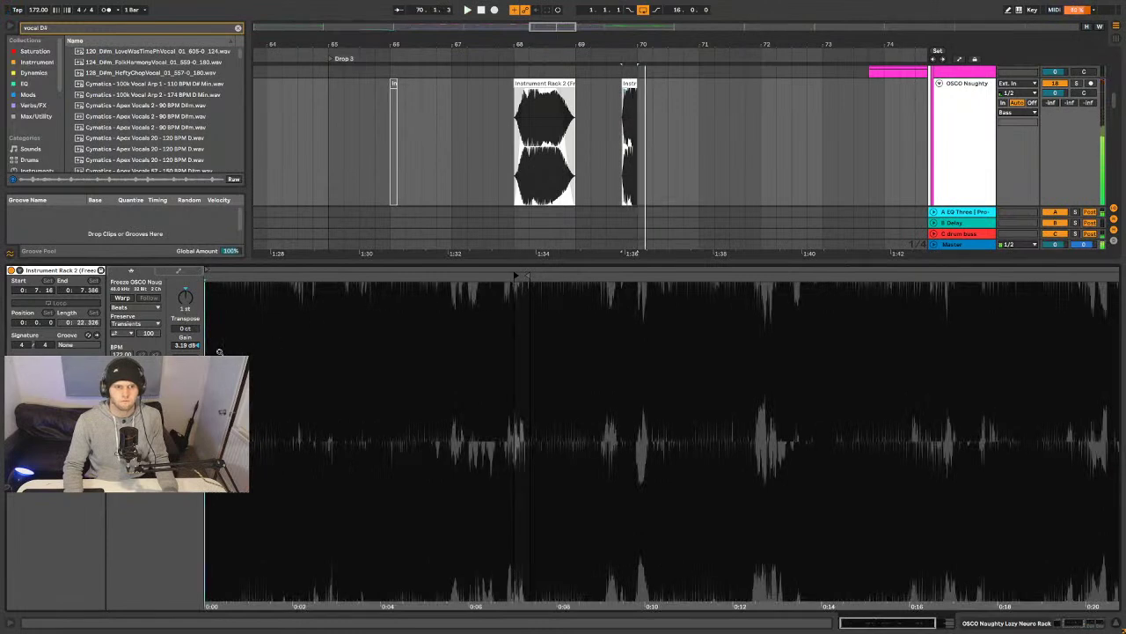
{"action": "key", "text": "Delete"}
- Shift the 69.4.1 slice to a different part of the recording, starting at 0:19.173 and ending at 0:19.542
{"action": "left_click_drag", "start_coordinate": [516, 276], "coordinate": [262, 286]}
{"action": "left_click", "coordinate": [466, 276]}
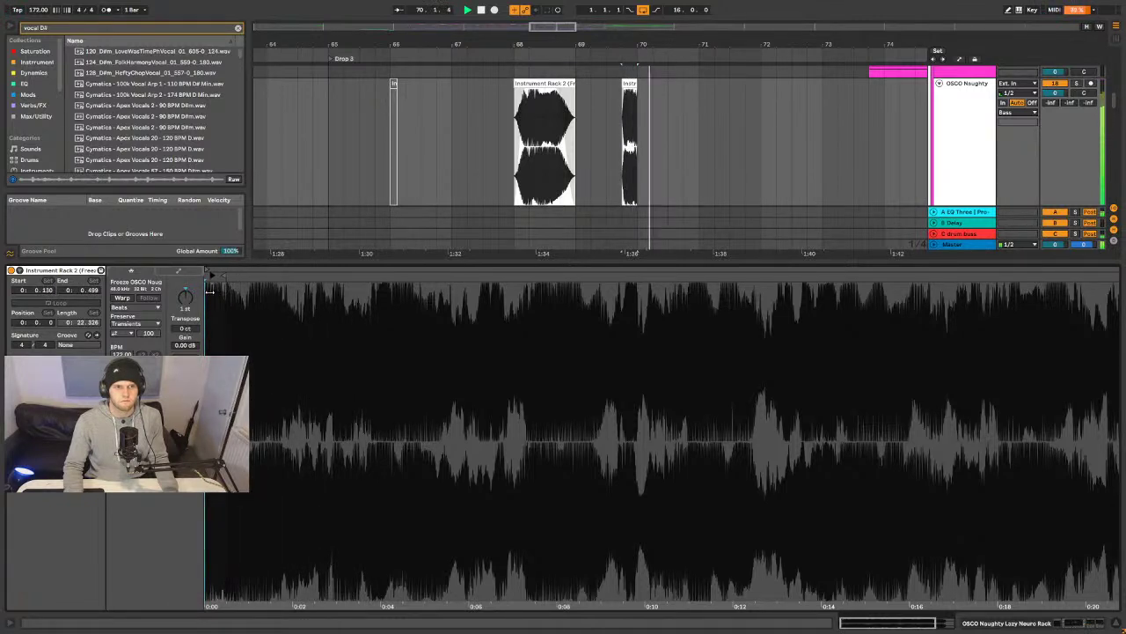
{"action": "left_click_drag", "start_coordinate": [210, 290], "coordinate": [1049, 335]}
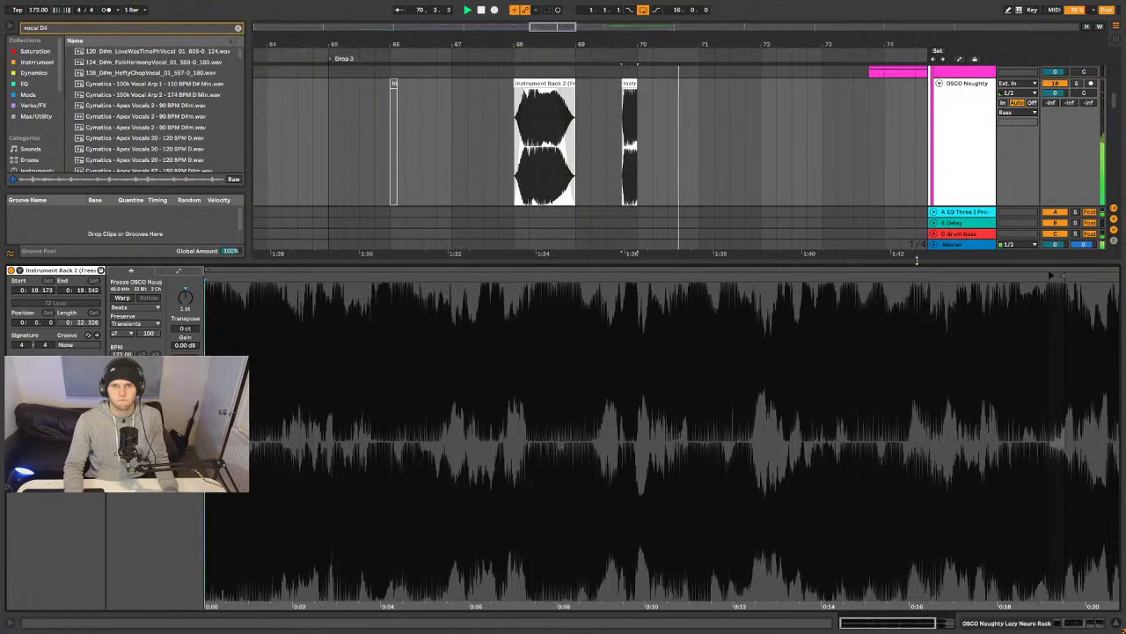
- Shape the slice at 69.4.1 with a fade-in and fade-out, and close the enlarged track and clip details
{"action": "double_click", "coordinate": [630, 93]}
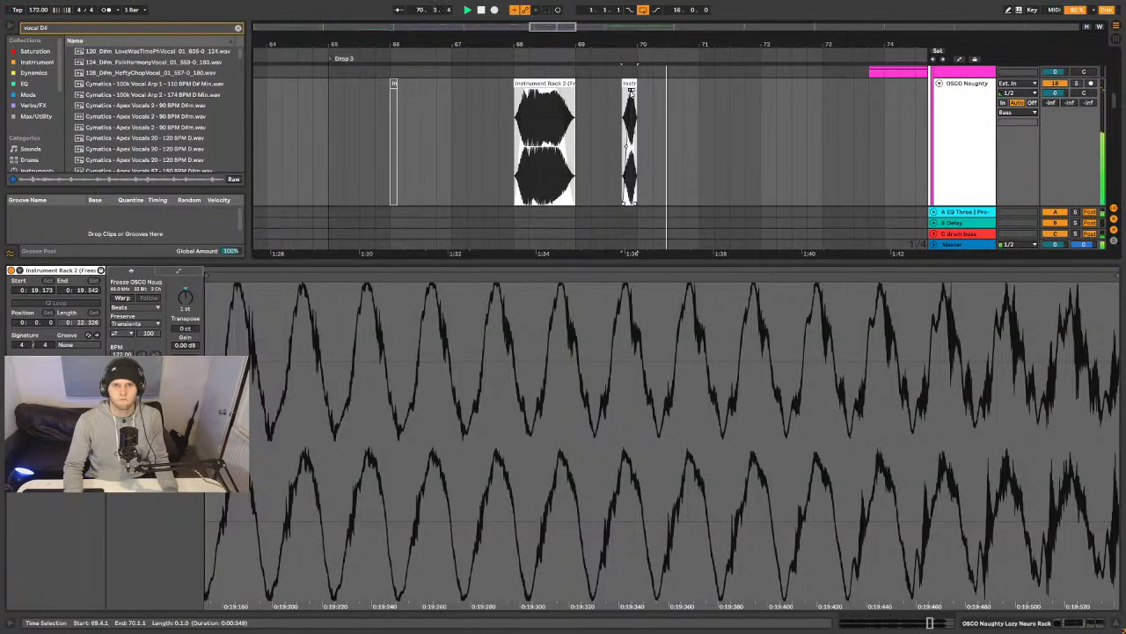
{"action": "left_click", "coordinate": [453, 98]}
{"action": "key", "text": "a"}
{"action": "key", "text": "a"}
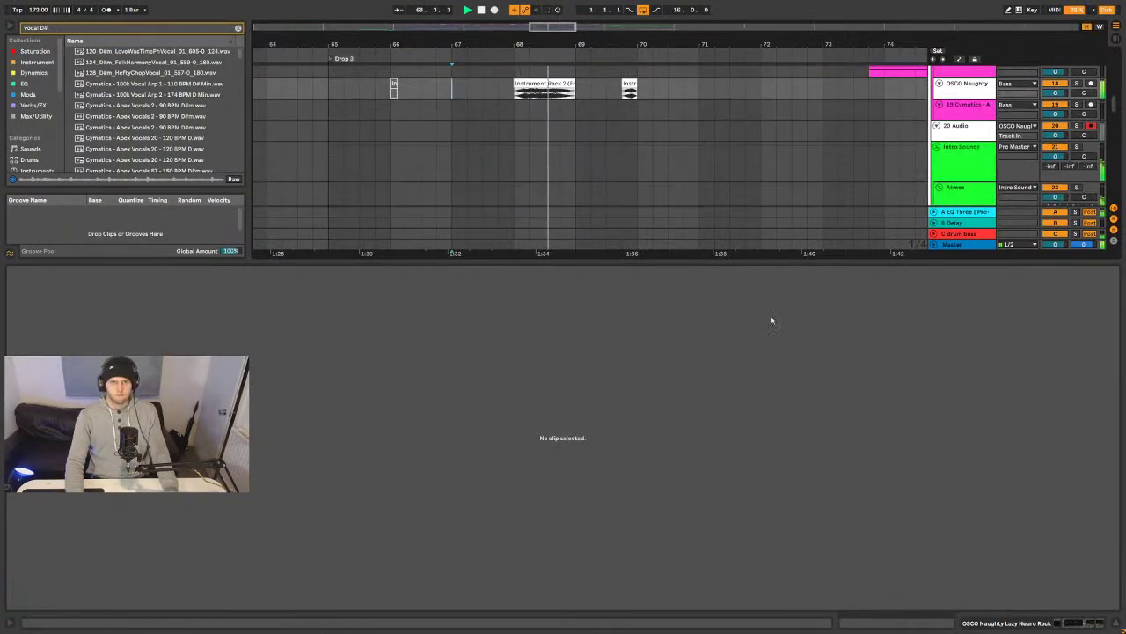
{"action": "left_click", "coordinate": [1118, 622]}
- Show Drops 1 to 3 together and play the arrangement from 26.3.1 into Drop 3 to check the bass fills
{"action": "scroll", "coordinate": [756, 304], "scroll_direction": "up", "scroll_amount": 5}
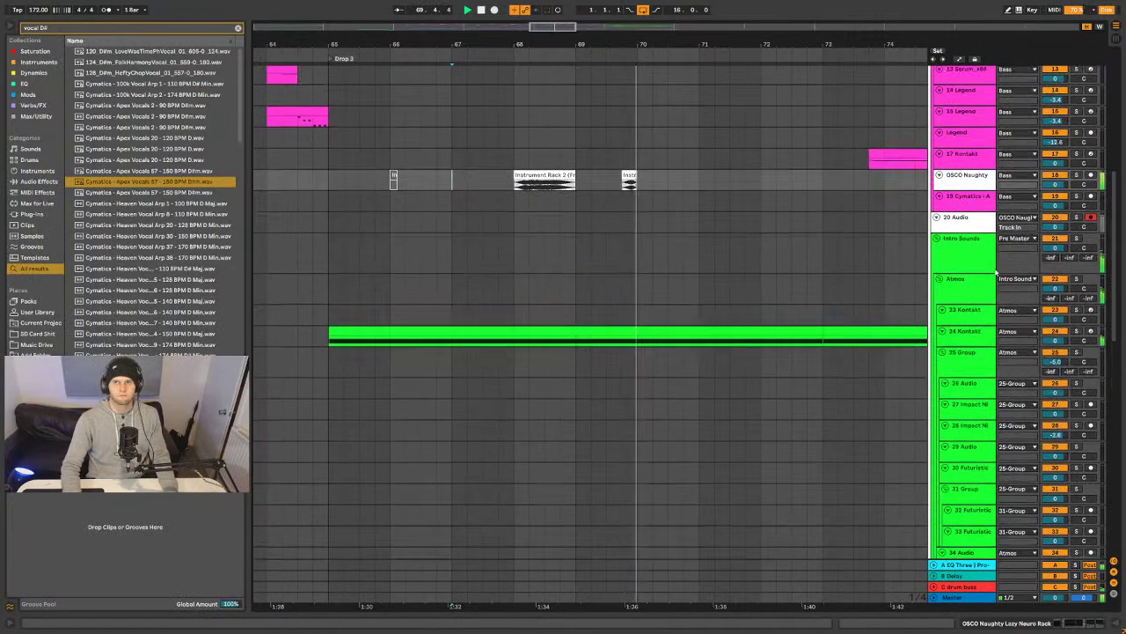
{"action": "scroll", "coordinate": [756, 299], "scroll_direction": "up", "scroll_amount": 4}
{"action": "scroll", "coordinate": [545, 295], "scroll_direction": "down", "scroll_amount": 6, "text": "ctrl"}
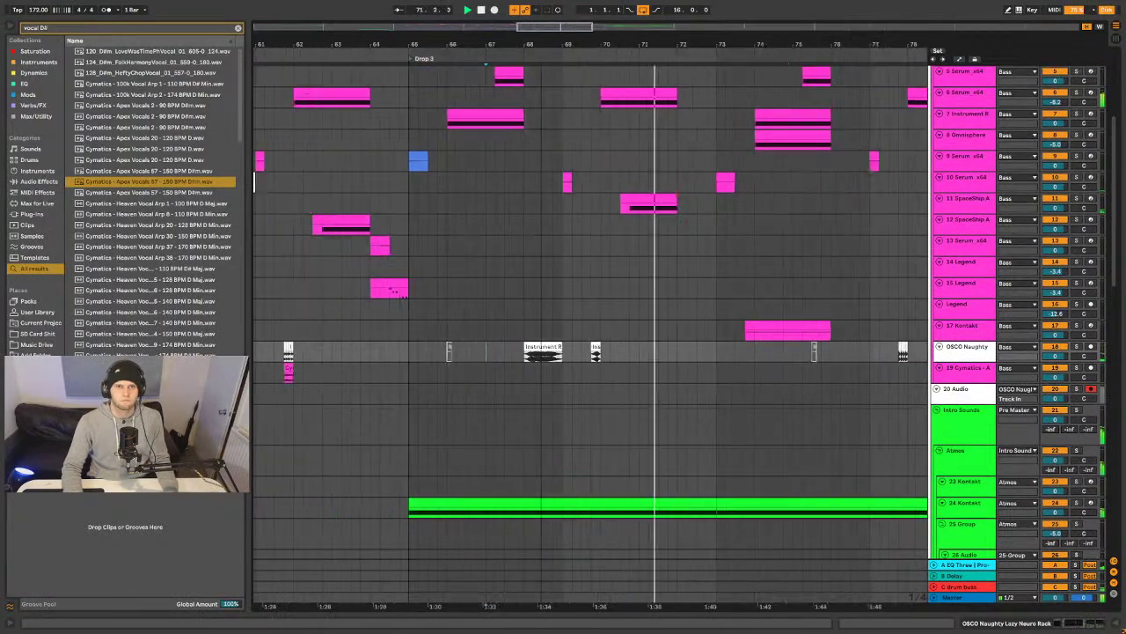
{"action": "scroll", "coordinate": [405, 329], "scroll_direction": "up", "scroll_amount": 4}
{"action": "scroll", "coordinate": [331, 147], "scroll_direction": "down", "scroll_amount": 5, "text": "ctrl"}
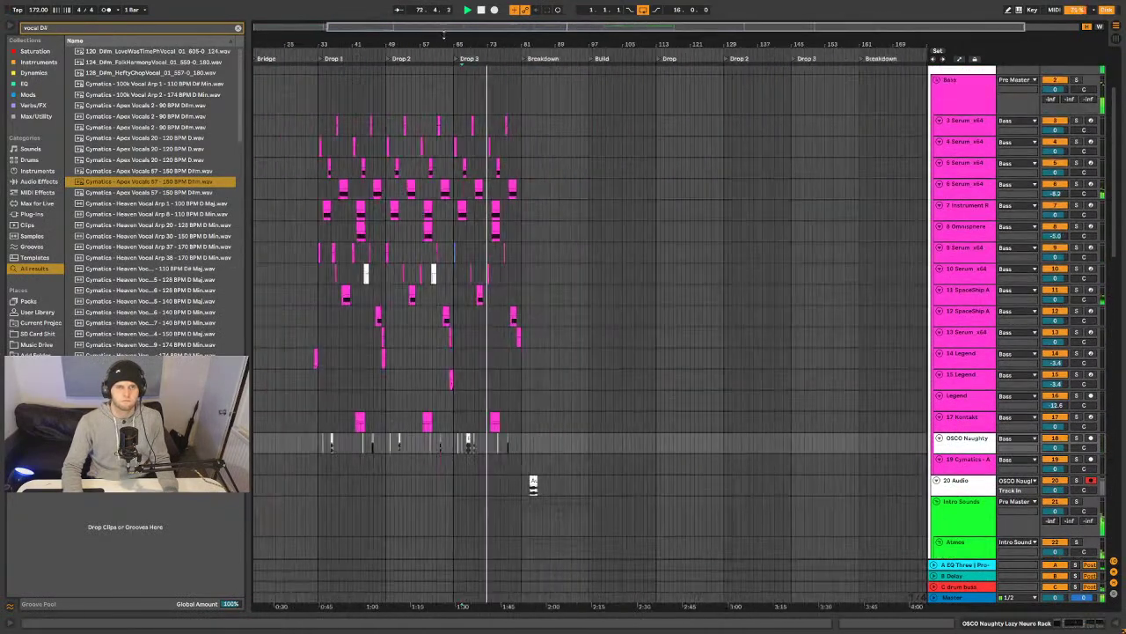
{"action": "left_click", "coordinate": [291, 165]}
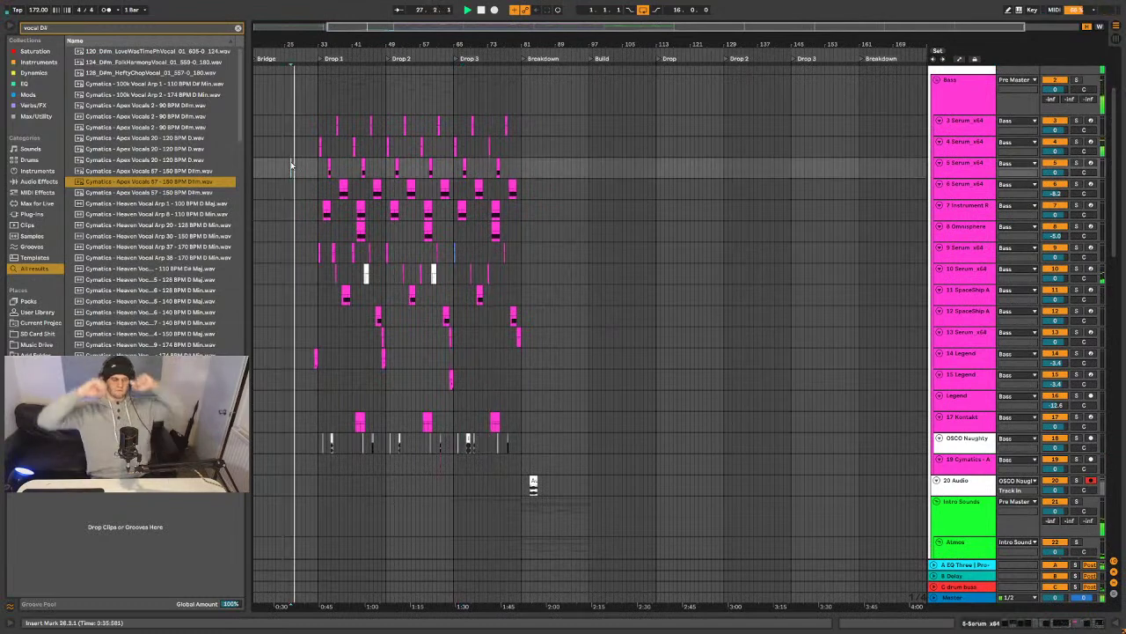
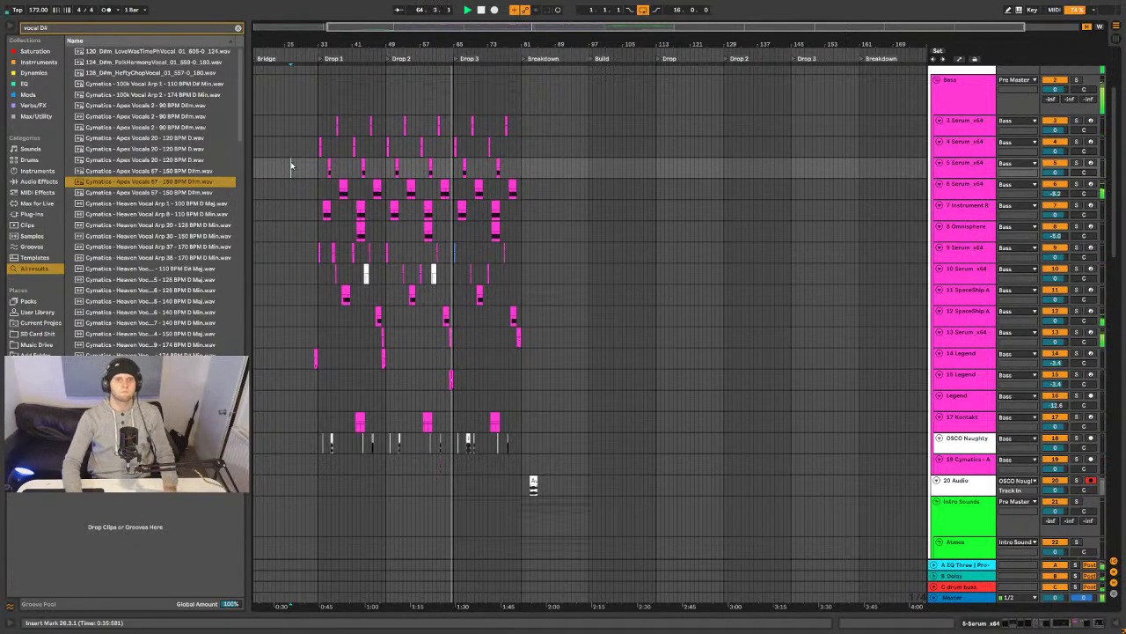
- Stop playback and examine the bass clip layout across Drops 1 to 3 and the atmosphere tracks in the Intro, Drop 3 and Breakdown
{"action": "scroll", "coordinate": [484, 412], "scroll_direction": "down", "scroll_amount": 3}
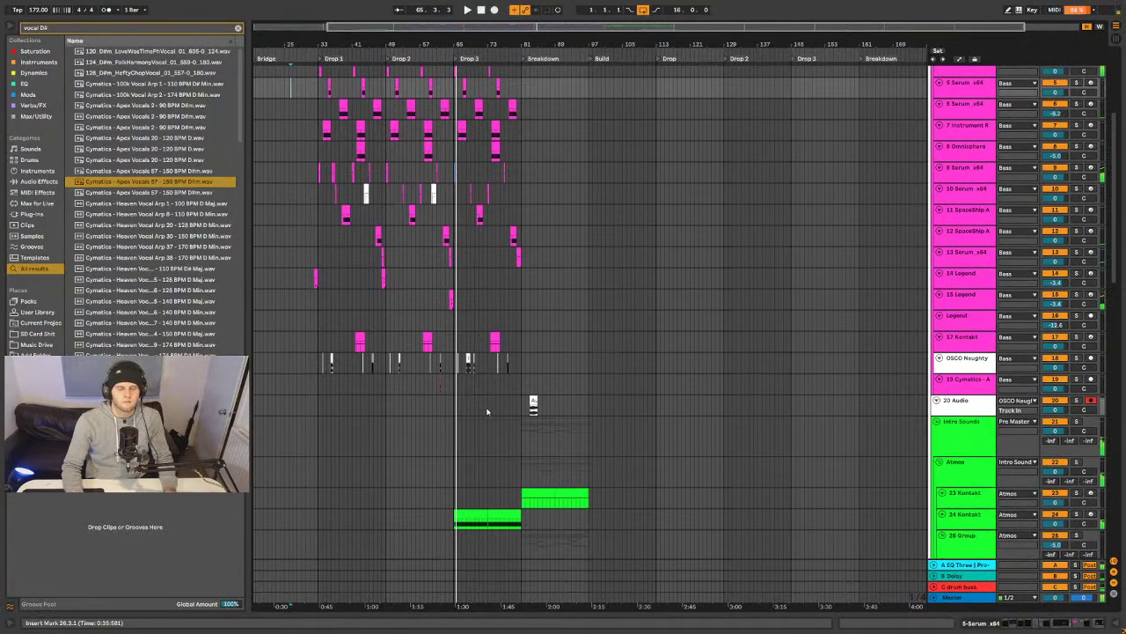
{"action": "scroll", "coordinate": [482, 406], "scroll_direction": "up", "scroll_amount": 6}
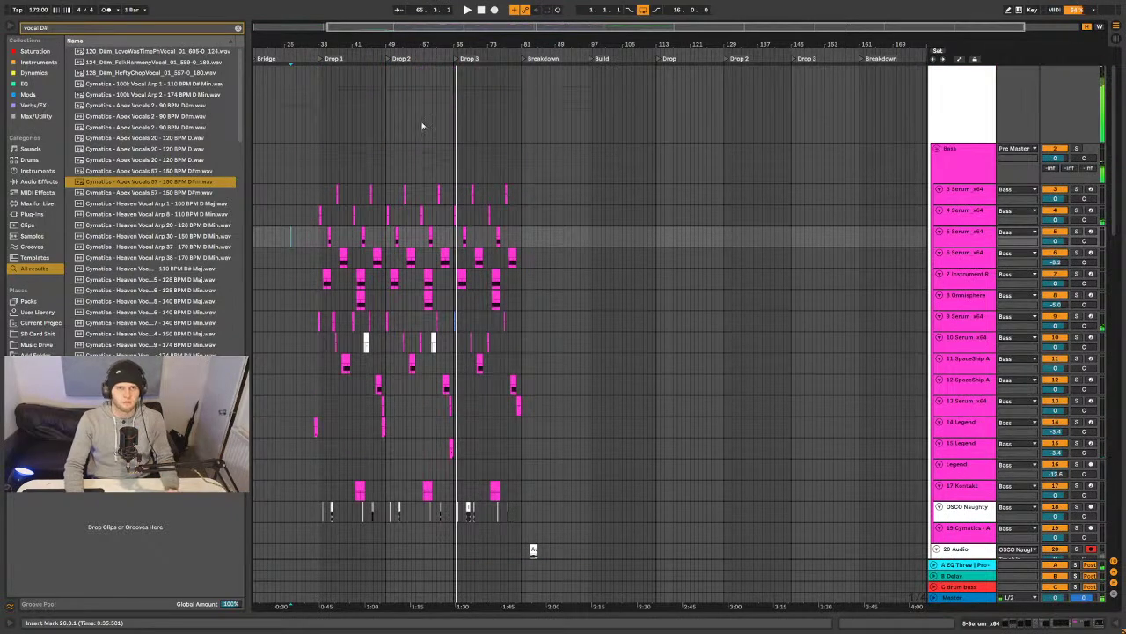
{"action": "scroll", "coordinate": [427, 148], "scroll_direction": "up", "scroll_amount": 8}
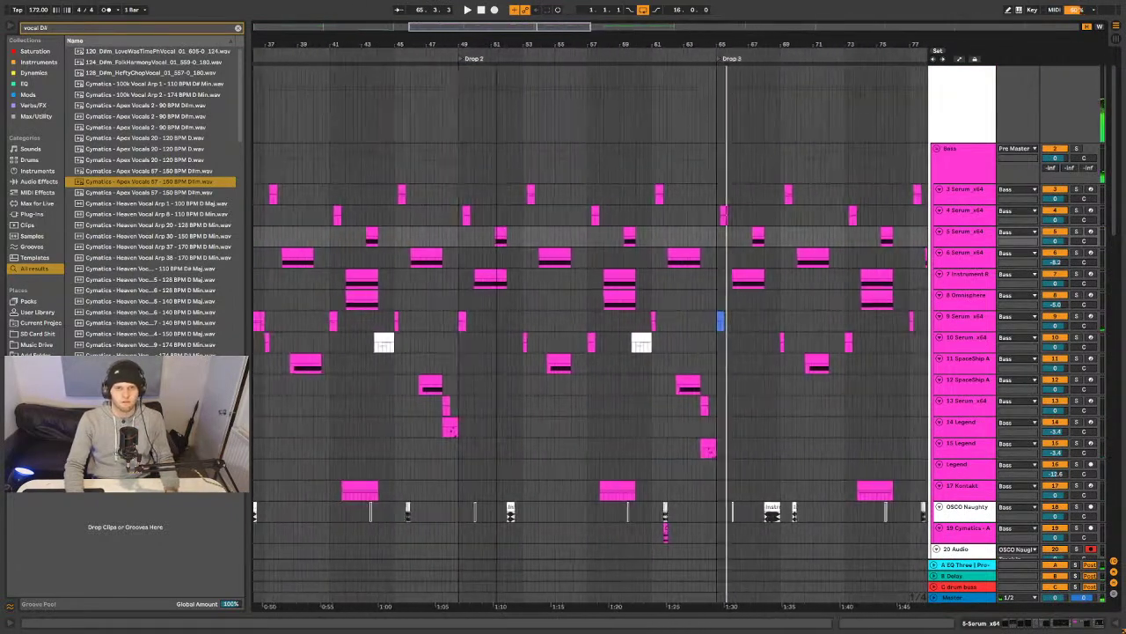
{"action": "scroll", "coordinate": [698, 369], "scroll_direction": "down", "scroll_amount": 3}
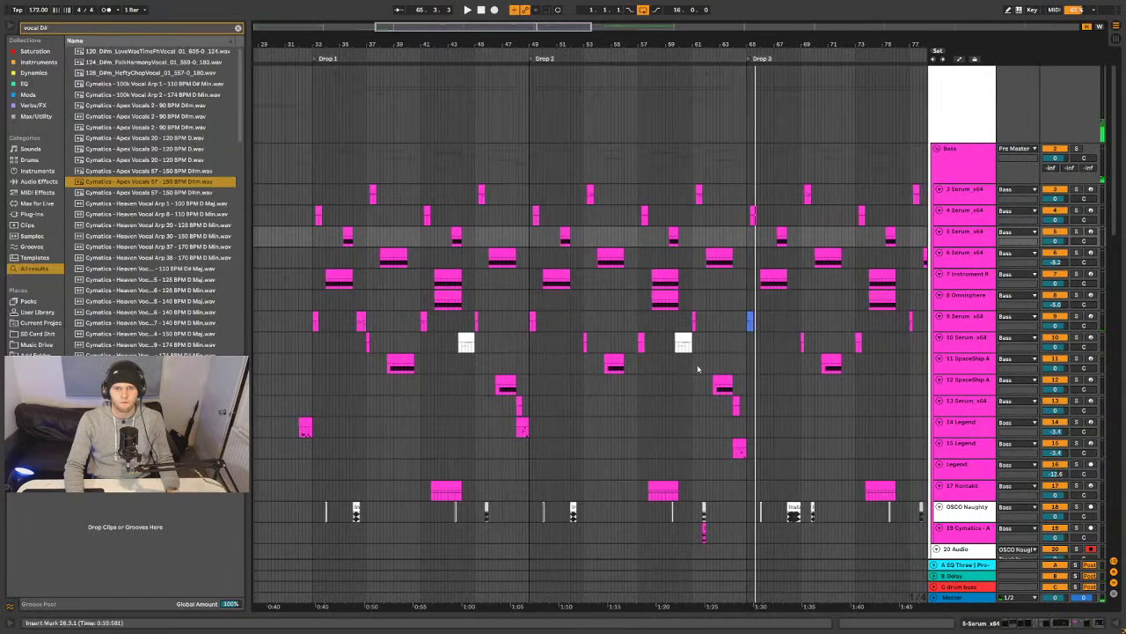
{"action": "left_click_drag", "start_coordinate": [628, 42], "coordinate": [515, 47]}
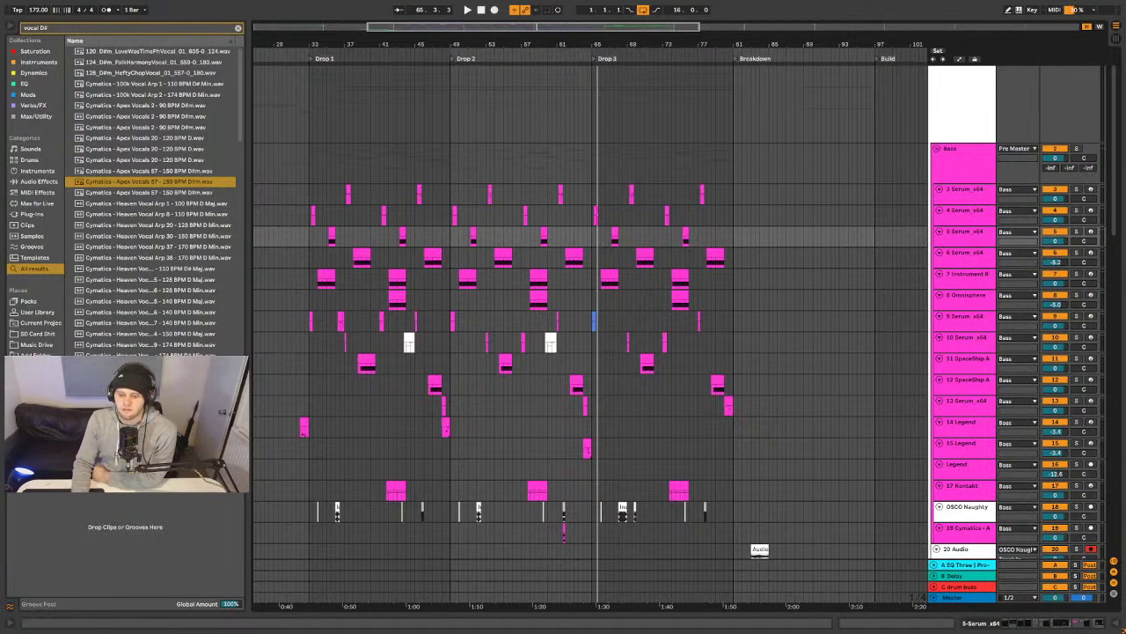
{"action": "scroll", "coordinate": [414, 252], "scroll_direction": "down", "scroll_amount": 3}
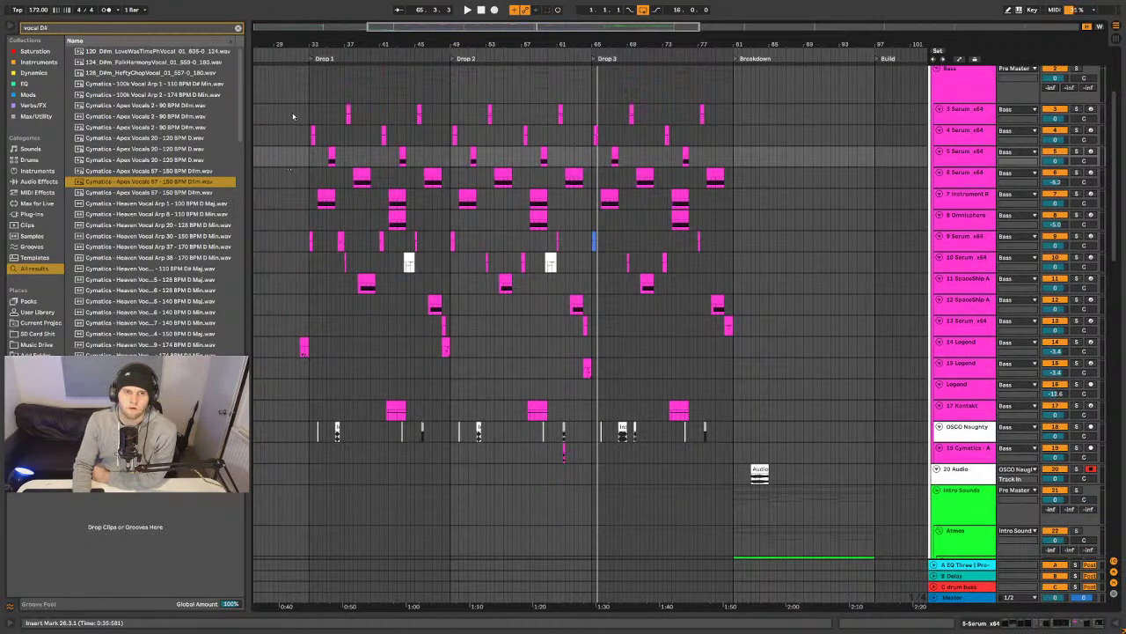
{"action": "scroll", "coordinate": [748, 339], "scroll_direction": "down", "scroll_amount": 3}
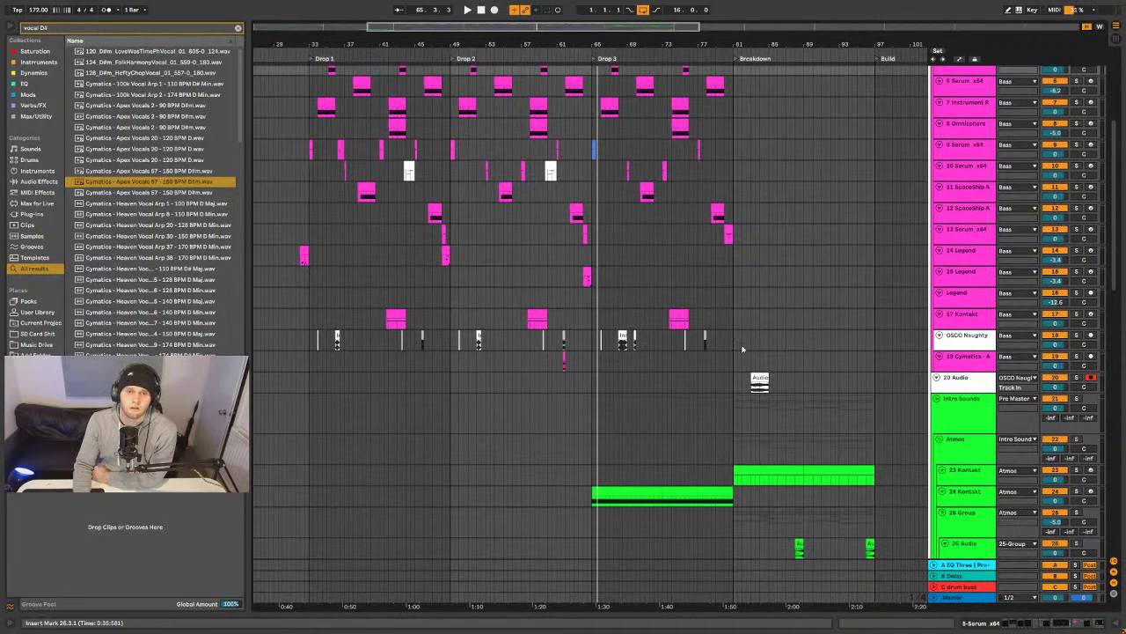
{"action": "left_click_drag", "start_coordinate": [521, 38], "coordinate": [518, 18]}
{"action": "scroll", "coordinate": [447, 261], "scroll_direction": "up", "scroll_amount": 3}
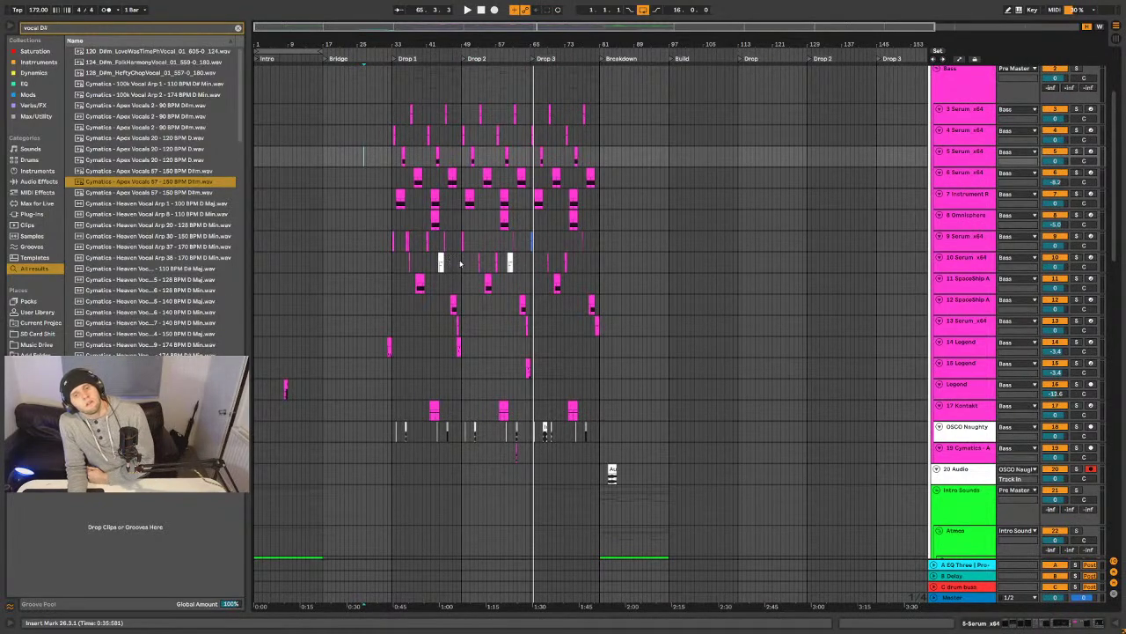
{"action": "left_click_drag", "start_coordinate": [484, 46], "coordinate": [507, 44]}
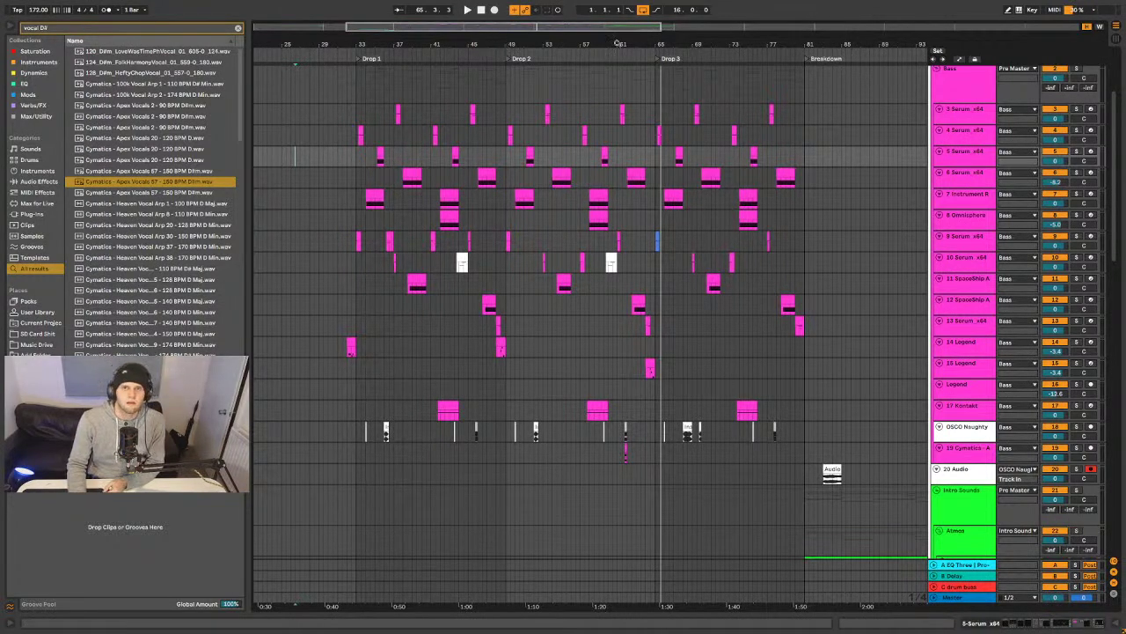
{"action": "left_click_drag", "start_coordinate": [619, 43], "coordinate": [616, 33]}
{"action": "scroll", "coordinate": [474, 296], "scroll_direction": "down", "scroll_amount": 5}
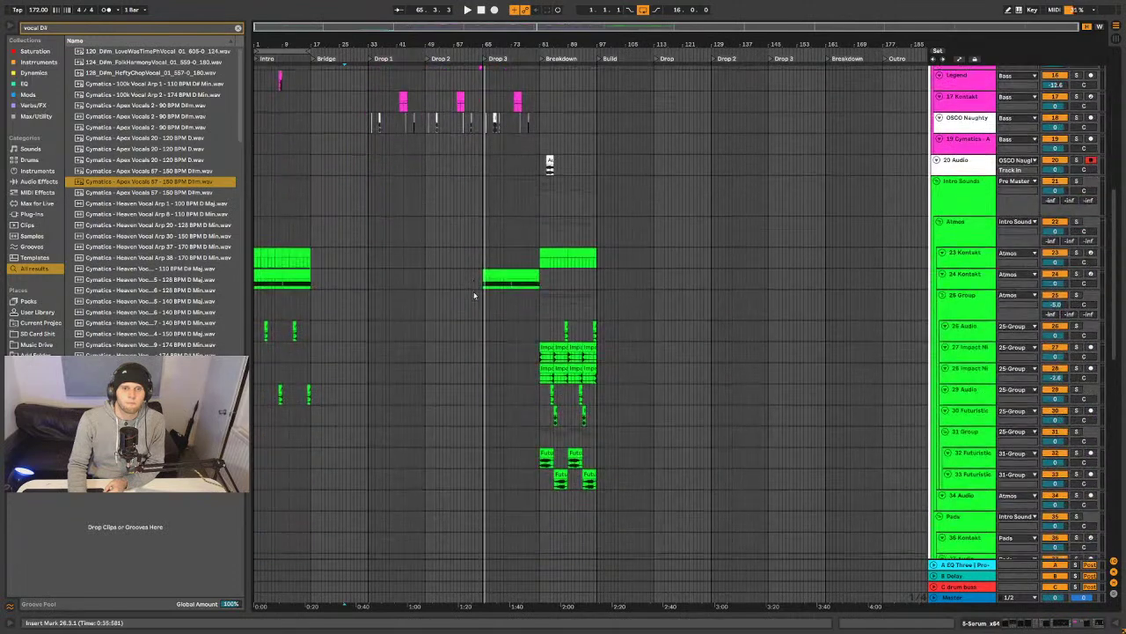
{"action": "scroll", "coordinate": [483, 299], "scroll_direction": "up", "scroll_amount": 5}
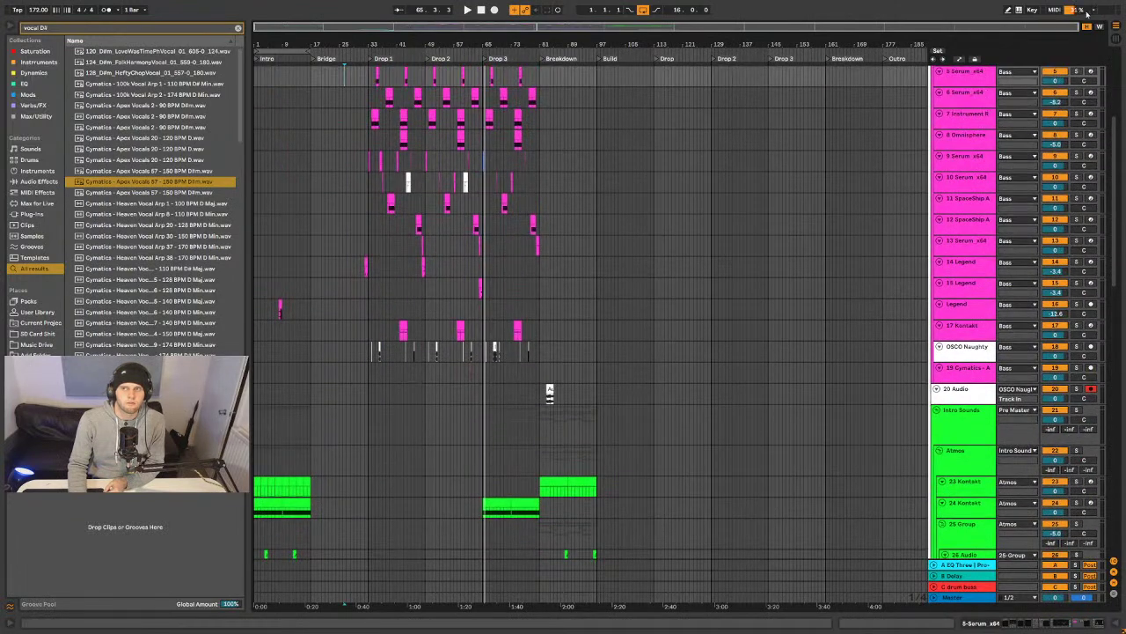
{"action": "left_click", "coordinate": [1088, 12]}
{"action": "left_click", "coordinate": [1041, 60]}
{"action": "scroll", "coordinate": [453, 143], "scroll_direction": "up", "scroll_amount": 3}
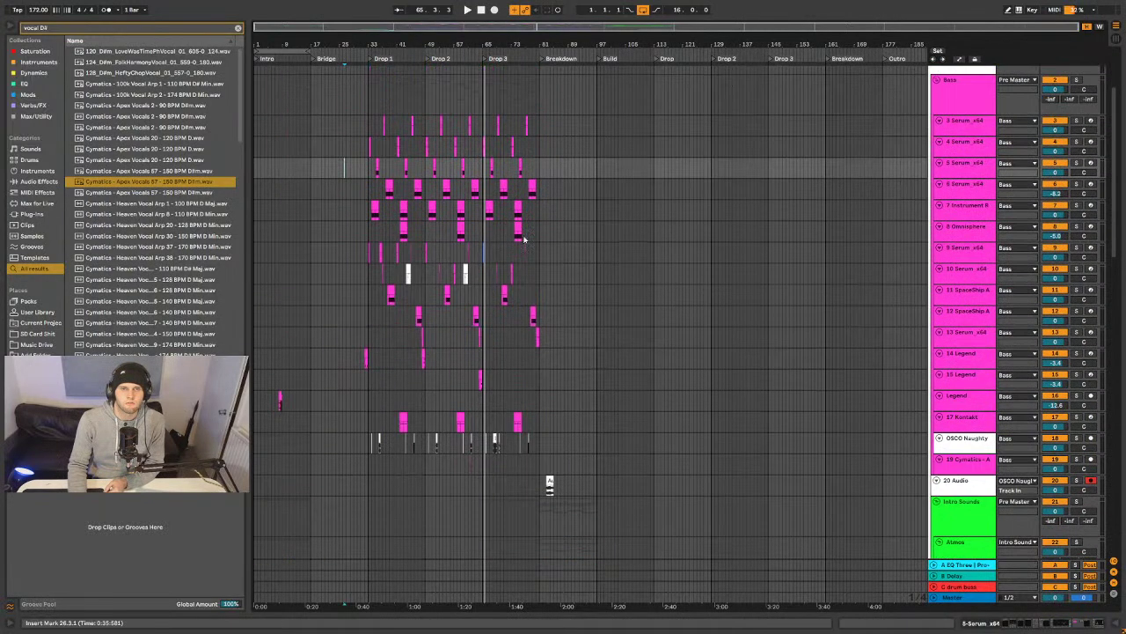
{"action": "left_click_drag", "start_coordinate": [439, 46], "coordinate": [440, 110]}
{"action": "scroll", "coordinate": [755, 234], "scroll_direction": "down", "scroll_amount": 3}
{"action": "left_click_drag", "start_coordinate": [606, 45], "coordinate": [599, 26]}
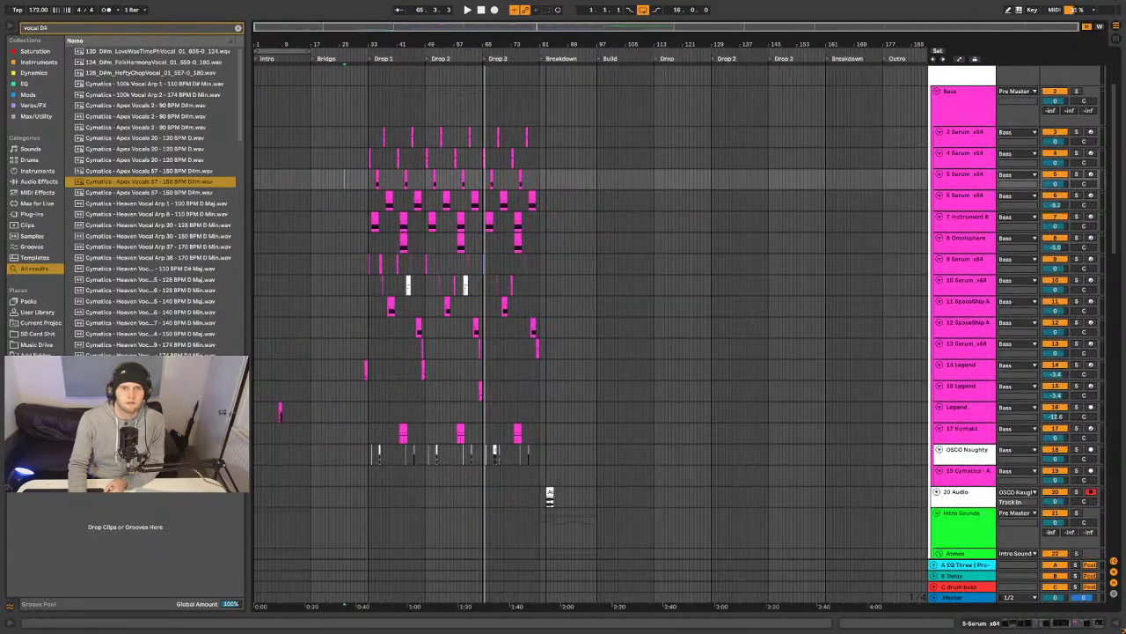
{"action": "scroll", "coordinate": [842, 177], "scroll_direction": "down", "scroll_amount": 3}
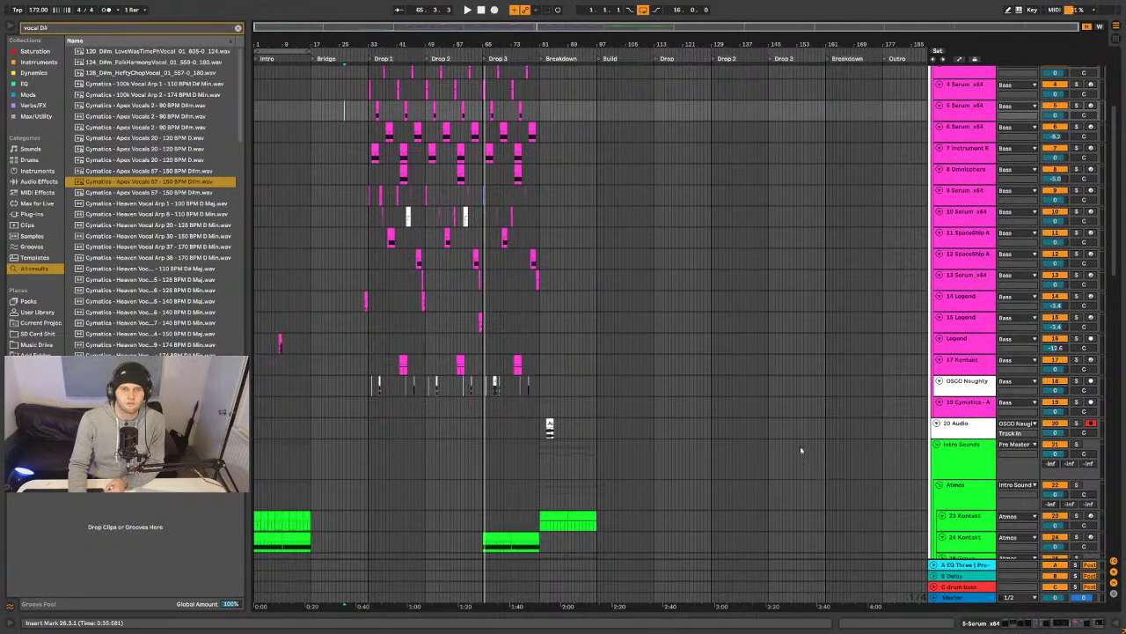
{"action": "scroll", "coordinate": [793, 413], "scroll_direction": "up", "scroll_amount": 3}
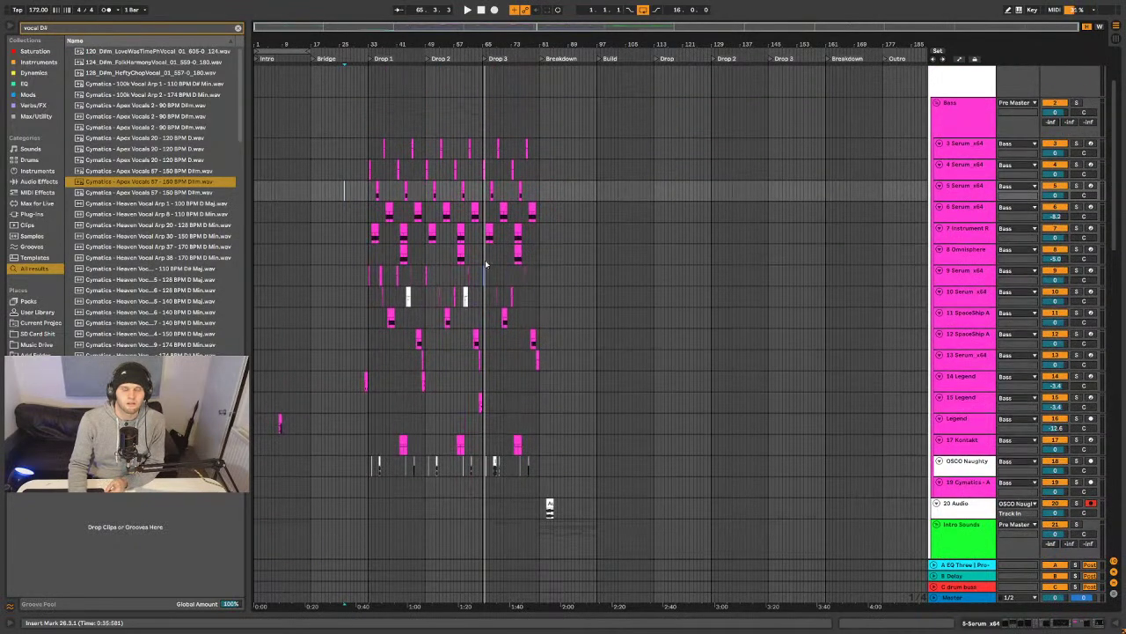
{"action": "scroll", "coordinate": [642, 168], "scroll_direction": "down", "scroll_amount": 3}
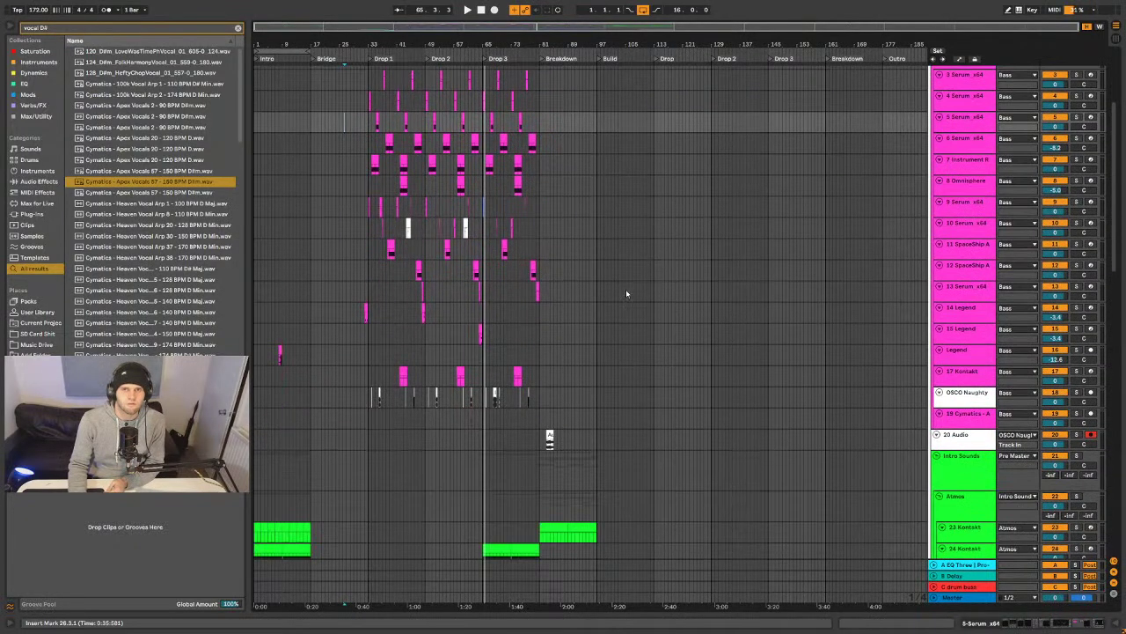
{"action": "scroll", "coordinate": [631, 293], "scroll_direction": "up", "scroll_amount": 6}
{"action": "scroll", "coordinate": [575, 293], "scroll_direction": "down", "scroll_amount": 3}
{"action": "scroll", "coordinate": [574, 294], "scroll_direction": "down", "scroll_amount": 5}
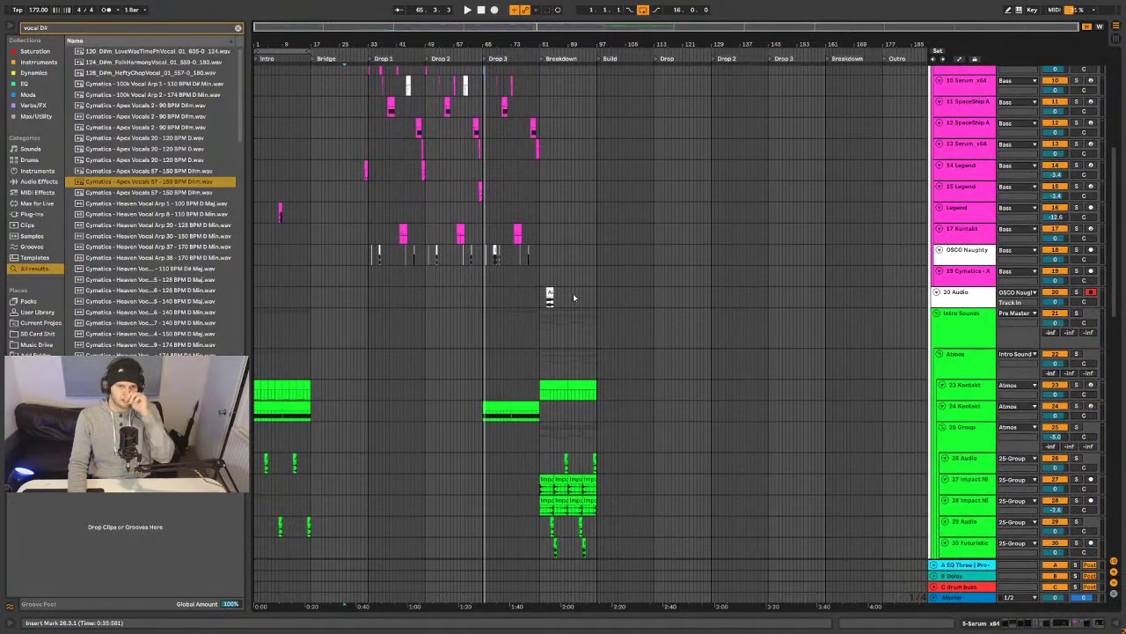
{"action": "scroll", "coordinate": [573, 297], "scroll_direction": "up", "scroll_amount": 5}
{"action": "scroll", "coordinate": [573, 298], "scroll_direction": "down", "scroll_amount": 3}
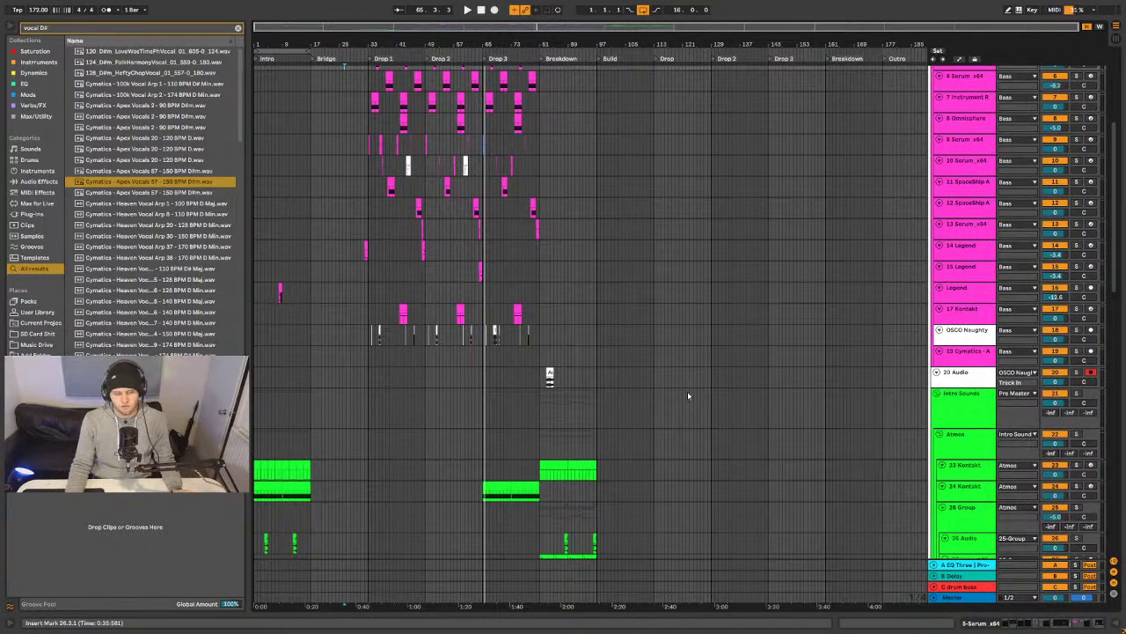
{"action": "scroll", "coordinate": [586, 465], "scroll_direction": "up", "scroll_amount": 10}
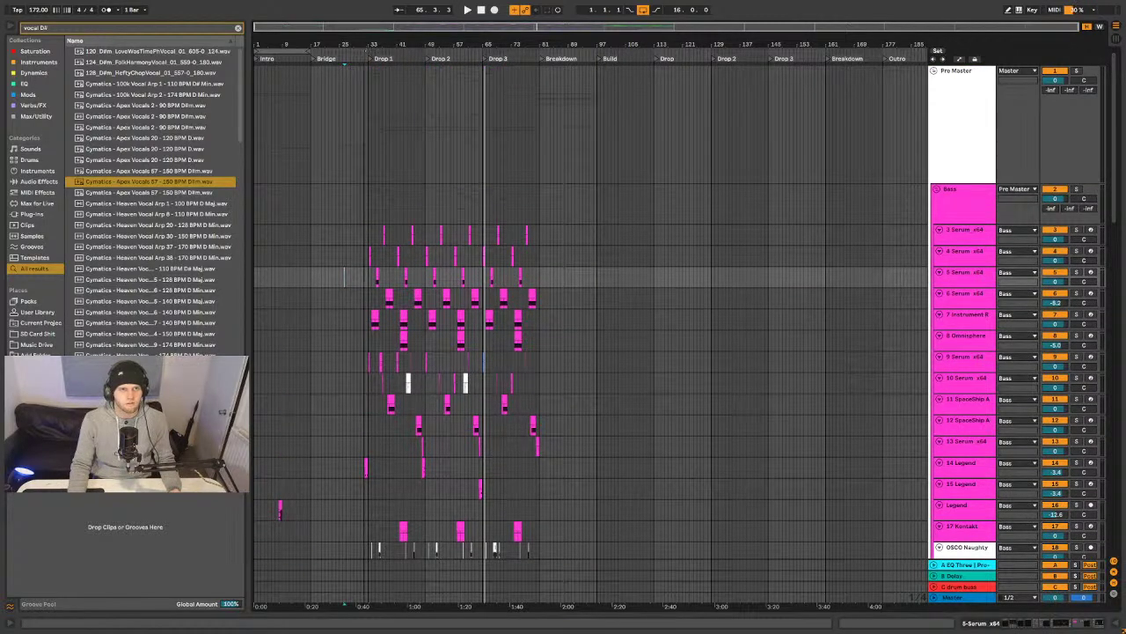
{"action": "scroll", "coordinate": [363, 286], "scroll_direction": "up", "scroll_amount": 5}
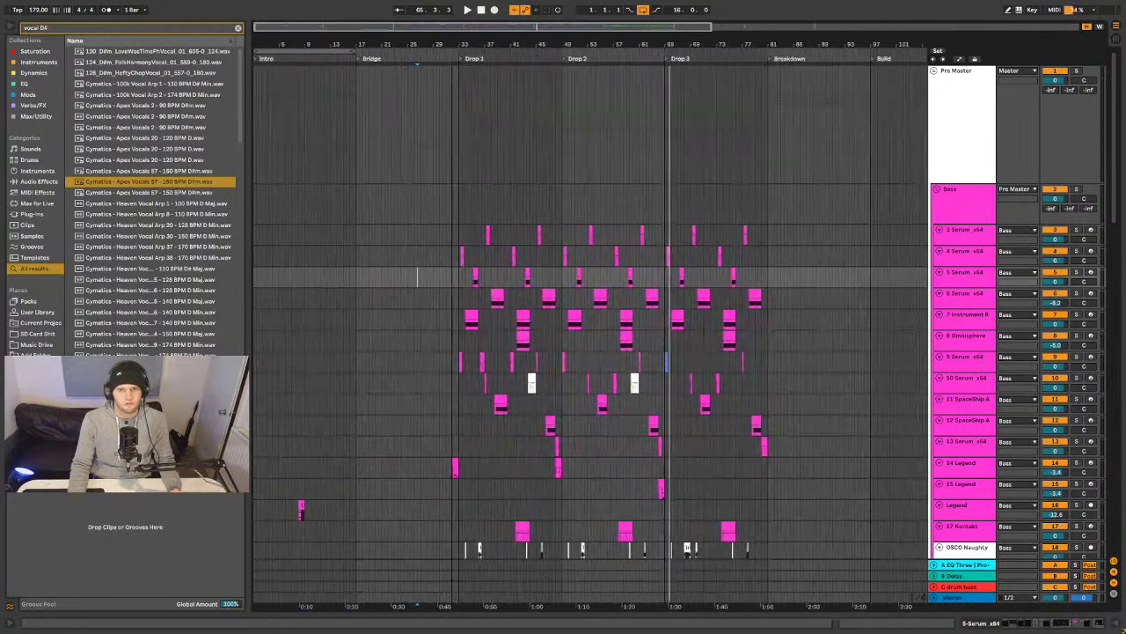
- Examine the bass and atmosphere clip layout, widening the overview from the Intro to the second set of drops
{"action": "scroll", "coordinate": [363, 287], "scroll_direction": "down", "scroll_amount": 10}
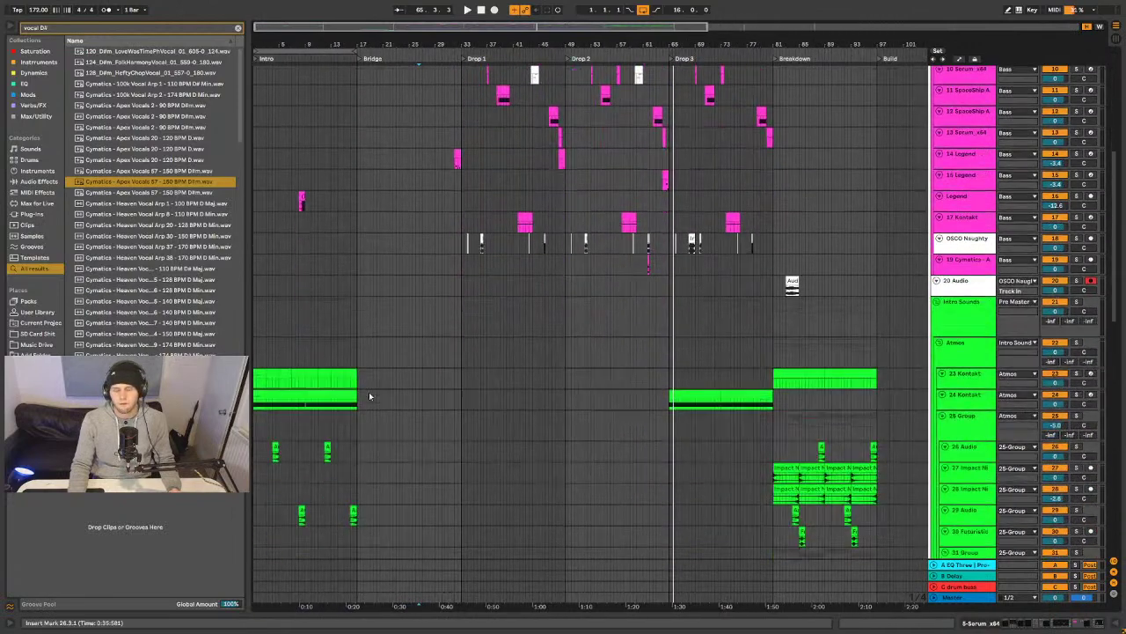
{"action": "scroll", "coordinate": [369, 396], "scroll_direction": "down", "scroll_amount": 3}
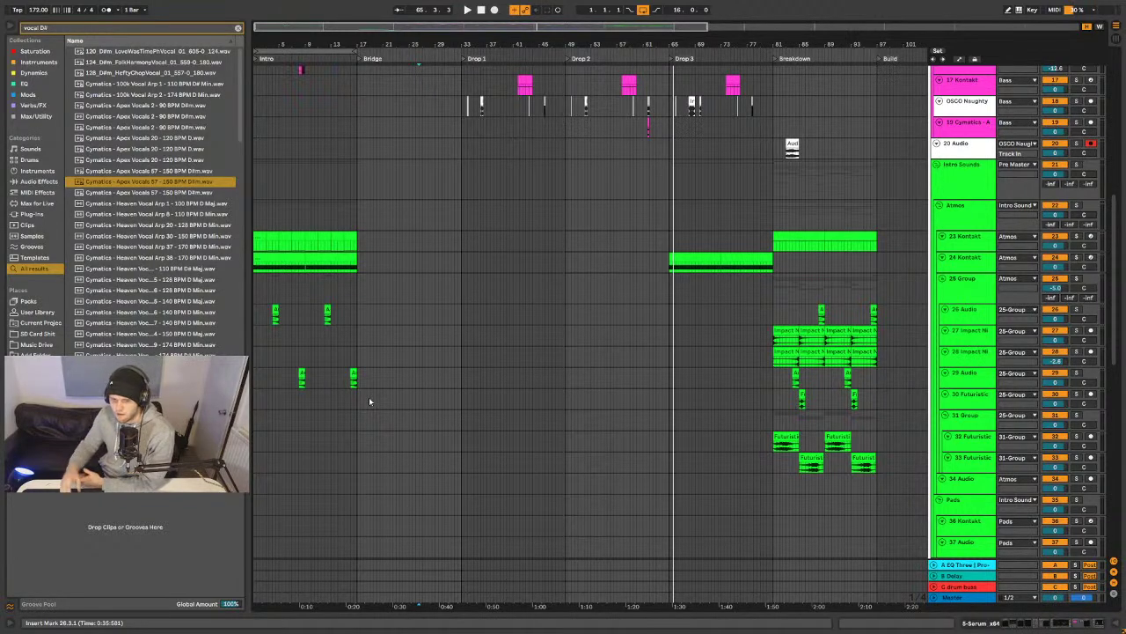
{"action": "scroll", "coordinate": [532, 431], "scroll_direction": "up", "scroll_amount": 3}
{"action": "scroll", "coordinate": [532, 431], "scroll_direction": "up", "scroll_amount": 15}
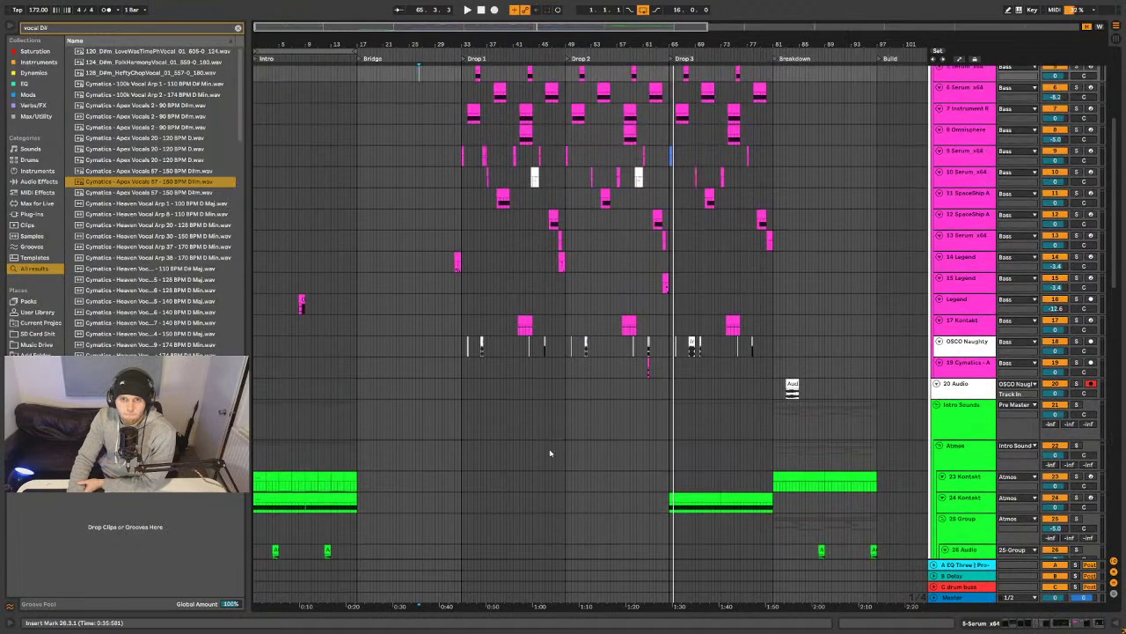
{"action": "scroll", "coordinate": [576, 317], "scroll_direction": "down", "scroll_amount": 6}
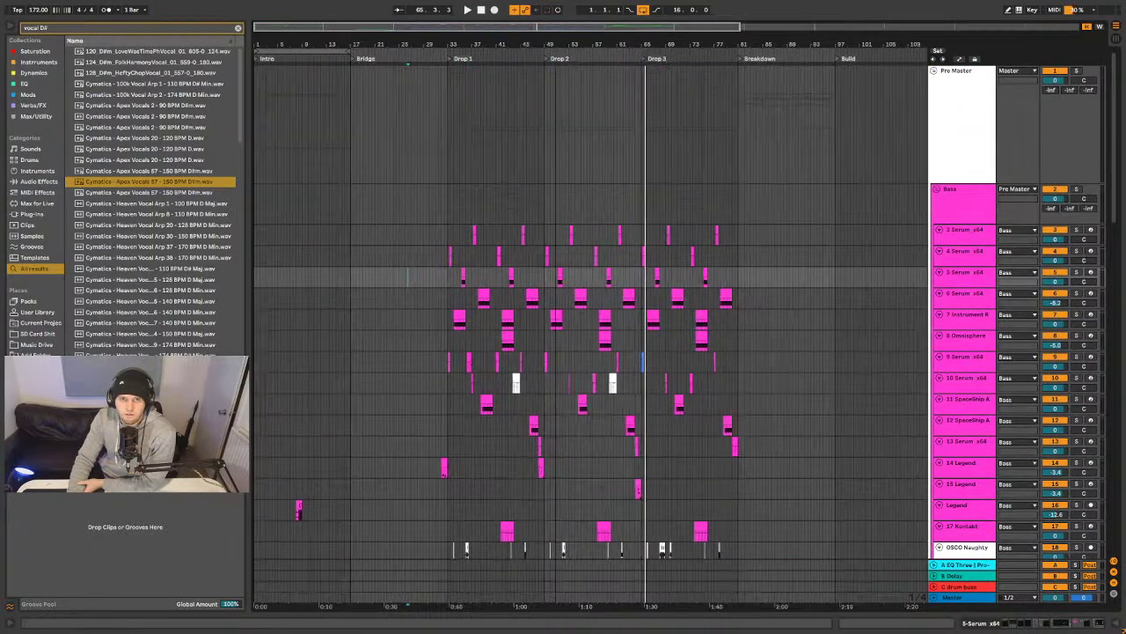
{"action": "scroll", "coordinate": [576, 317], "scroll_direction": "down", "scroll_amount": 1}
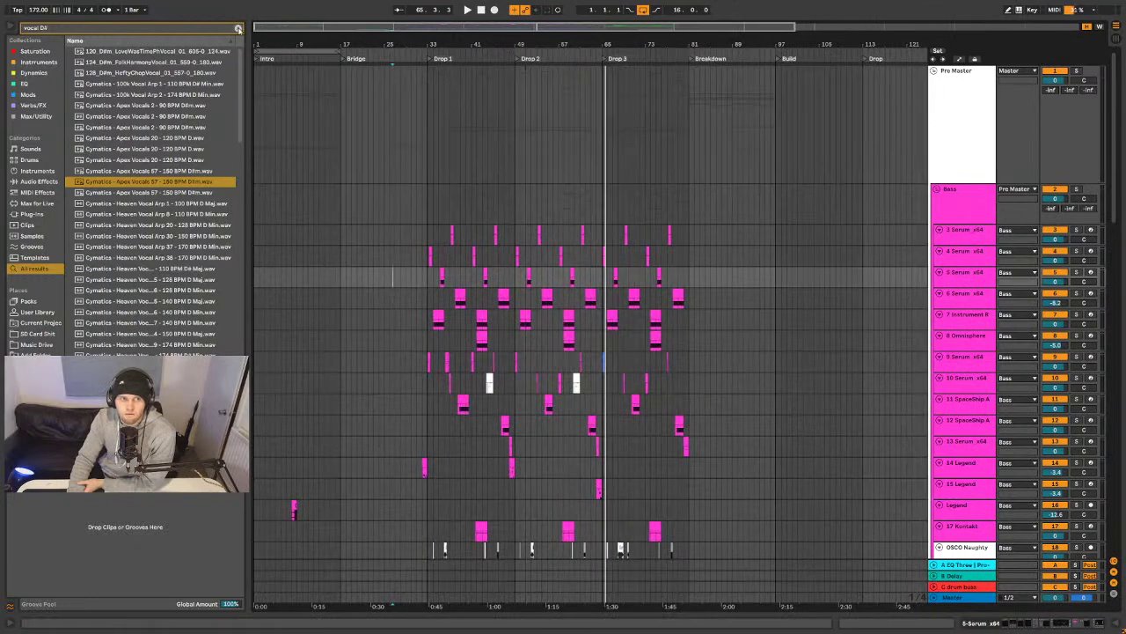
{"action": "mouse_move", "coordinate": [268, 38]}
{"action": "left_mouse_down"}
{"action": "mouse_move", "coordinate": [268, 65]}
{"action": "mouse_move", "coordinate": [251, 76]}
{"action": "mouse_move", "coordinate": [250, 39]}
{"action": "left_mouse_up"}
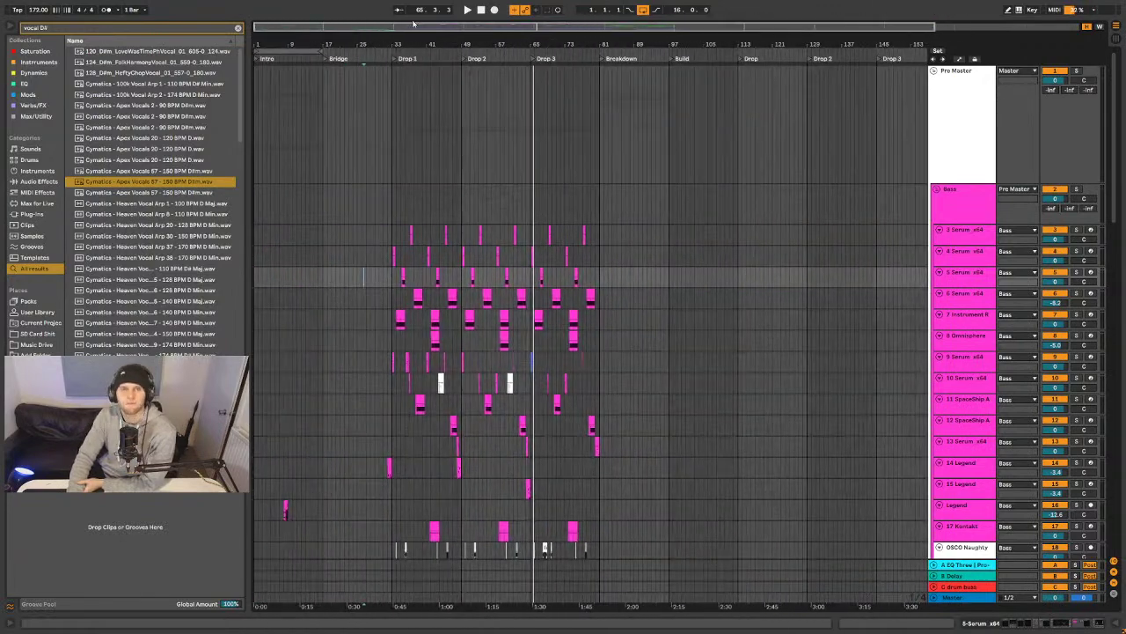
- Clear the vocal sample search and extend the arrangement loop to 96 bars, from 1.1.1 to the end of the Breakdown
{"action": "left_click", "coordinate": [238, 27]}
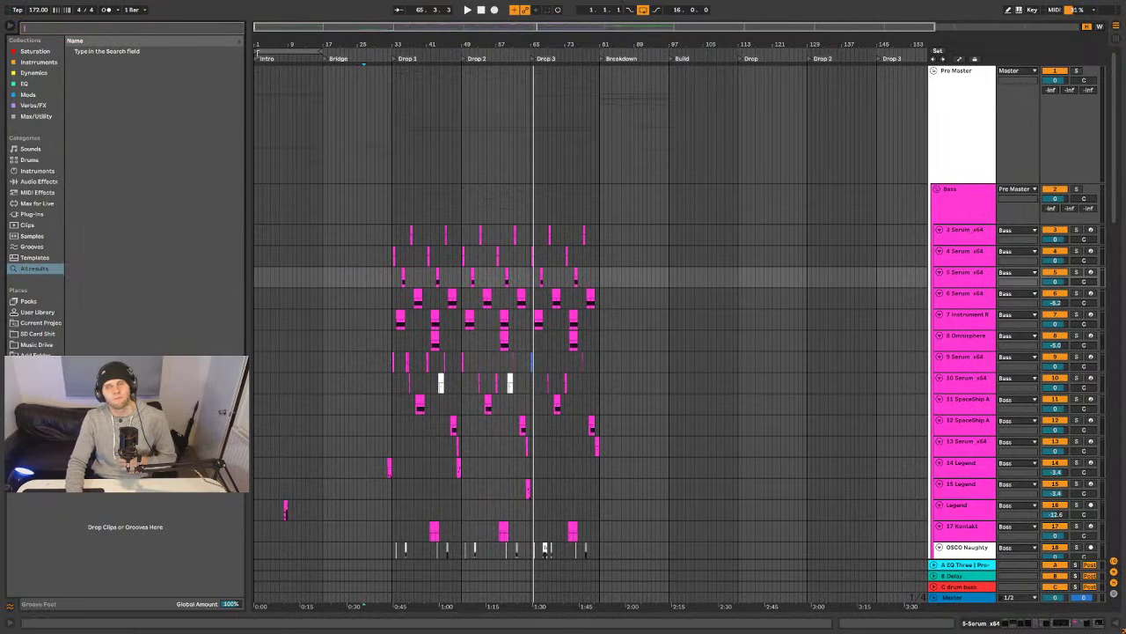
{"action": "scroll", "coordinate": [318, 185], "scroll_direction": "down", "scroll_amount": 5}
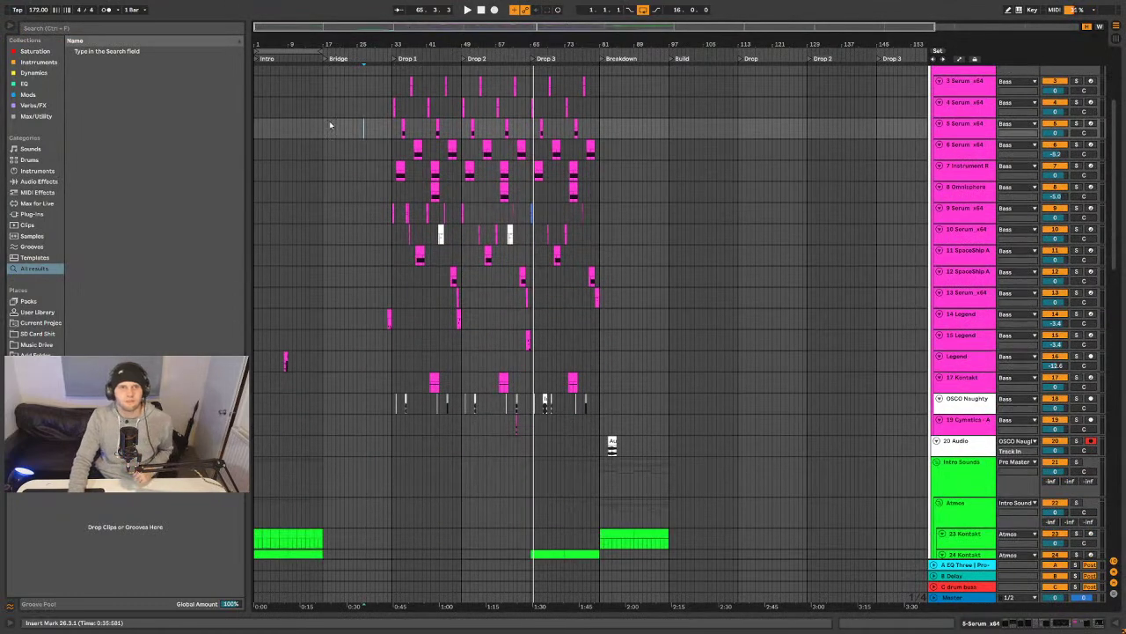
{"action": "scroll", "coordinate": [321, 132], "scroll_direction": "down", "scroll_amount": 3}
{"action": "scroll", "coordinate": [313, 107], "scroll_direction": "up", "scroll_amount": 4}
{"action": "left_click_drag", "start_coordinate": [319, 50], "coordinate": [654, 101]}
{"action": "scroll", "coordinate": [651, 176], "scroll_direction": "down", "scroll_amount": 10}
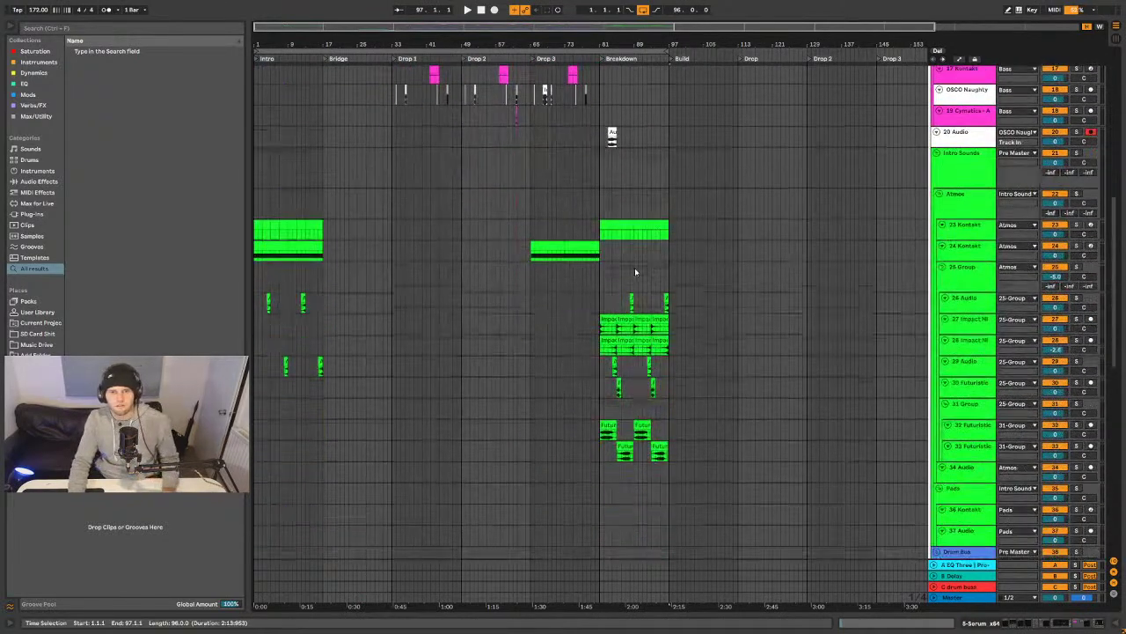
{"action": "left_click", "coordinate": [635, 233]}
{"action": "left_click", "coordinate": [630, 444], "text": "ctrl"}
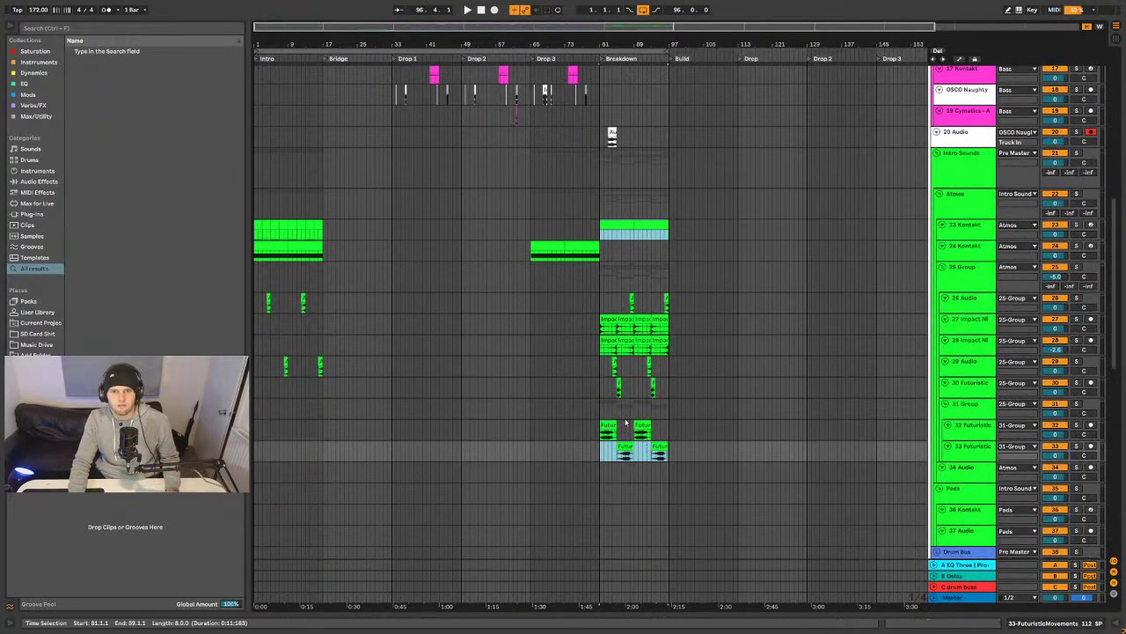
{"action": "mouse_move", "coordinate": [617, 228]}
{"action": "left_mouse_down"}
{"action": "mouse_move", "coordinate": [343, 228]}
{"action": "mouse_move", "coordinate": [615, 223]}
{"action": "left_mouse_up"}
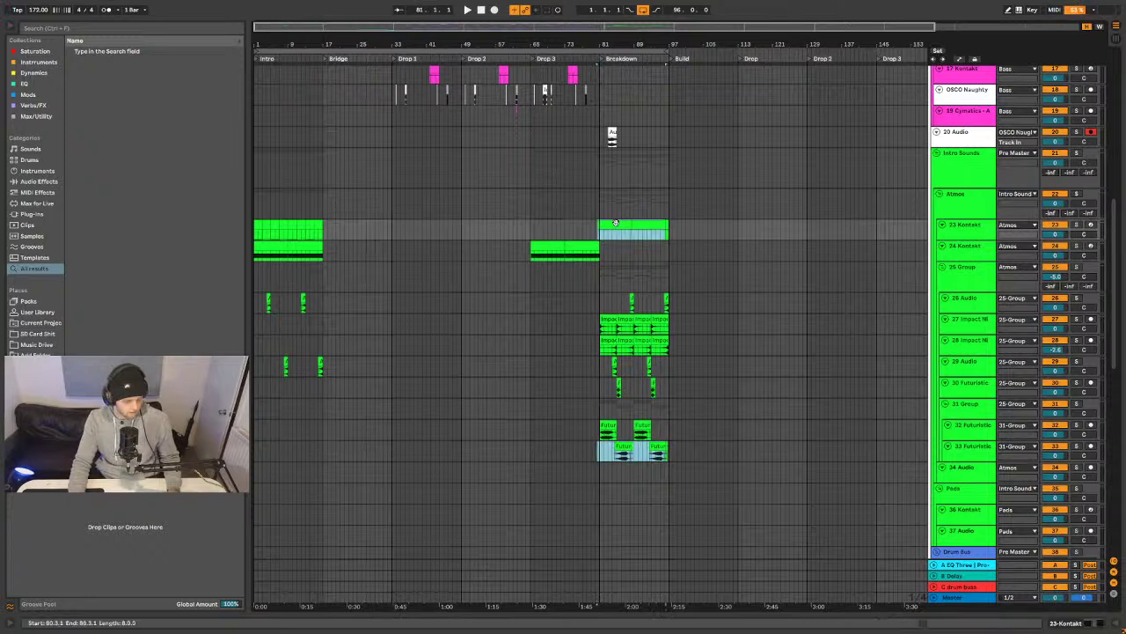
{"action": "right_click", "coordinate": [475, 209]}
{"action": "left_click", "coordinate": [525, 295]}
{"action": "left_click", "coordinate": [620, 233]}
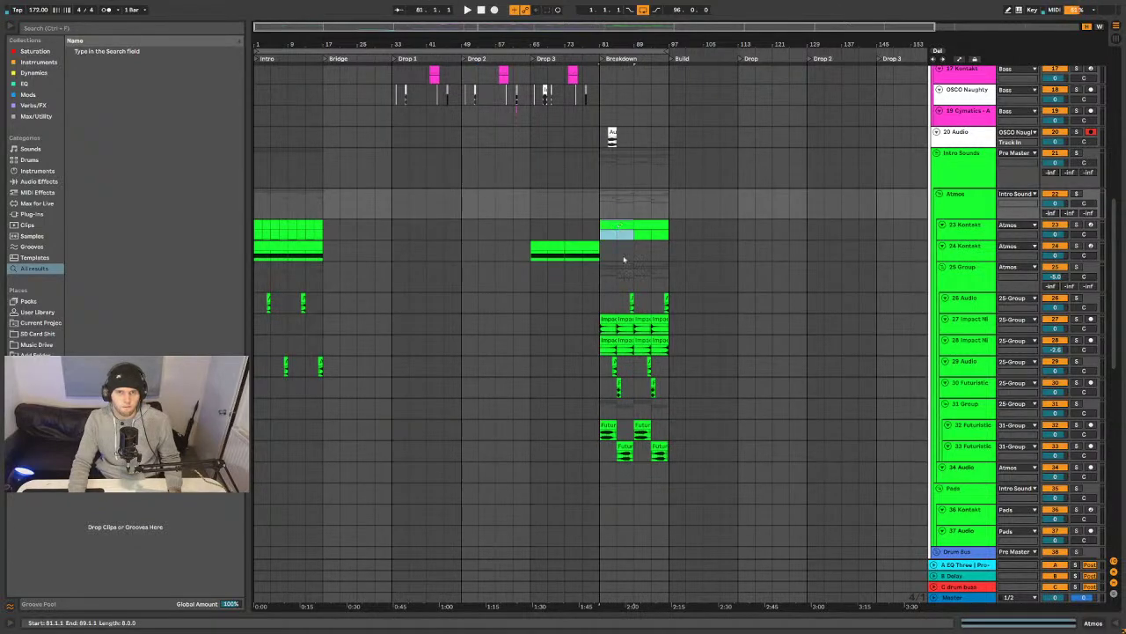
{"action": "left_click", "coordinate": [649, 447], "text": "ctrl"}
{"action": "left_click", "coordinate": [622, 235]}
{"action": "mouse_move", "coordinate": [618, 225]}
{"action": "left_mouse_down"}
{"action": "mouse_move", "coordinate": [345, 229]}
{"action": "mouse_move", "coordinate": [678, 231]}
{"action": "mouse_move", "coordinate": [611, 227]}
{"action": "left_mouse_up"}
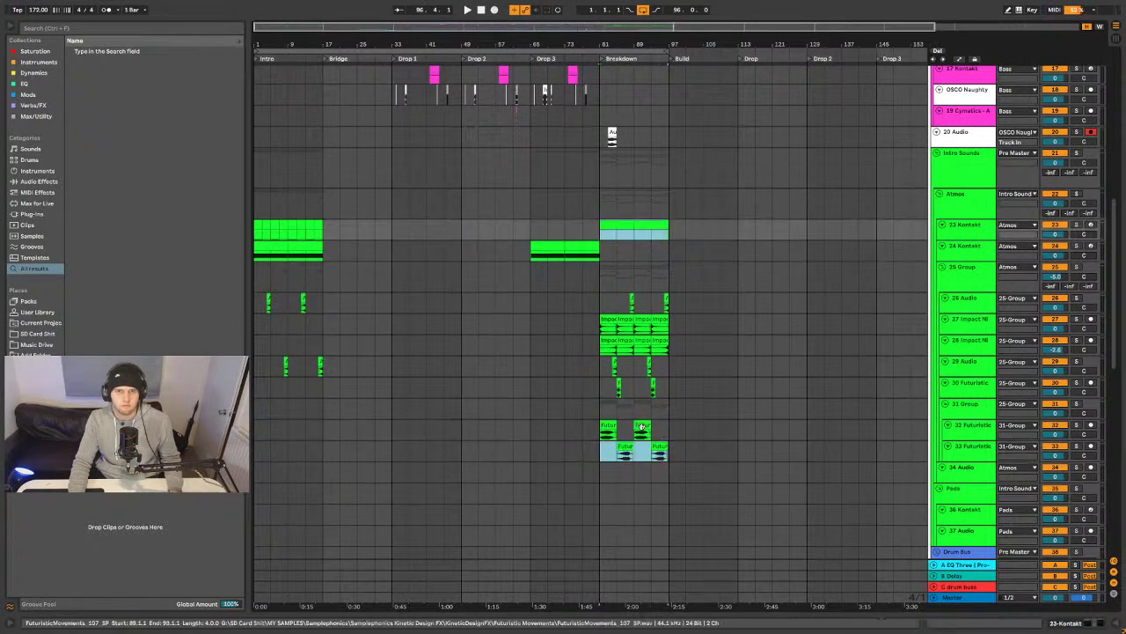
{"action": "left_click", "coordinate": [653, 382]}
{"action": "left_click", "coordinate": [653, 382]}
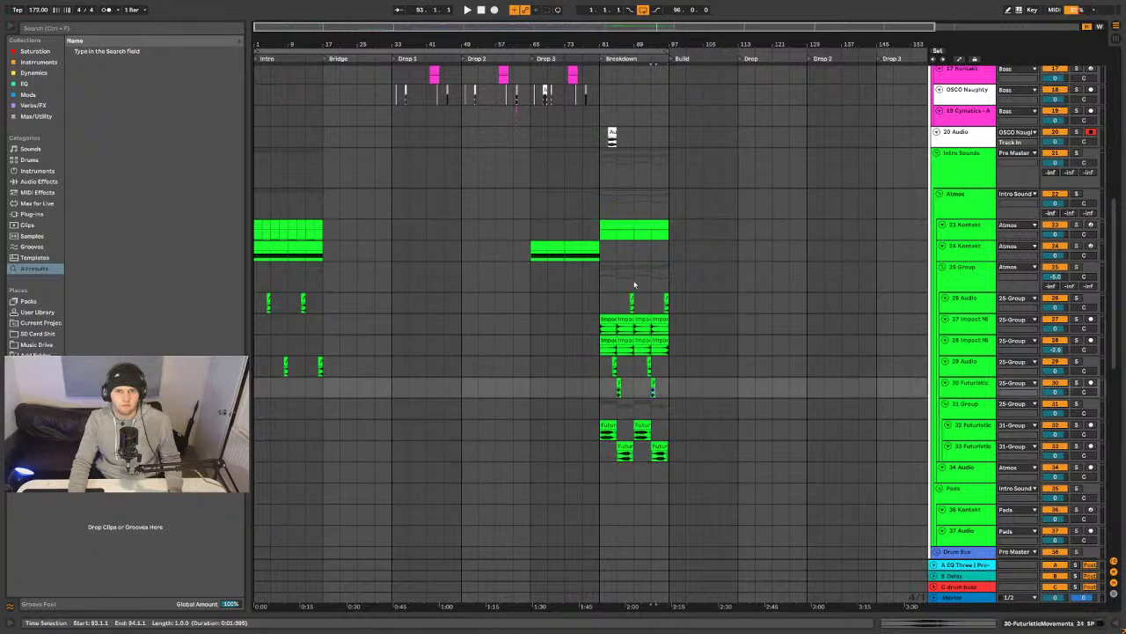
- Copy the Breakdown's 23 Kontakt clips into the Bridge to fill its 16 bars, and play the arrangement from 1.1.1
{"action": "left_click", "coordinate": [623, 227]}
{"action": "left_click_drag", "start_coordinate": [622, 227], "coordinate": [351, 233]}
{"action": "key", "text": "ctrl+d"}
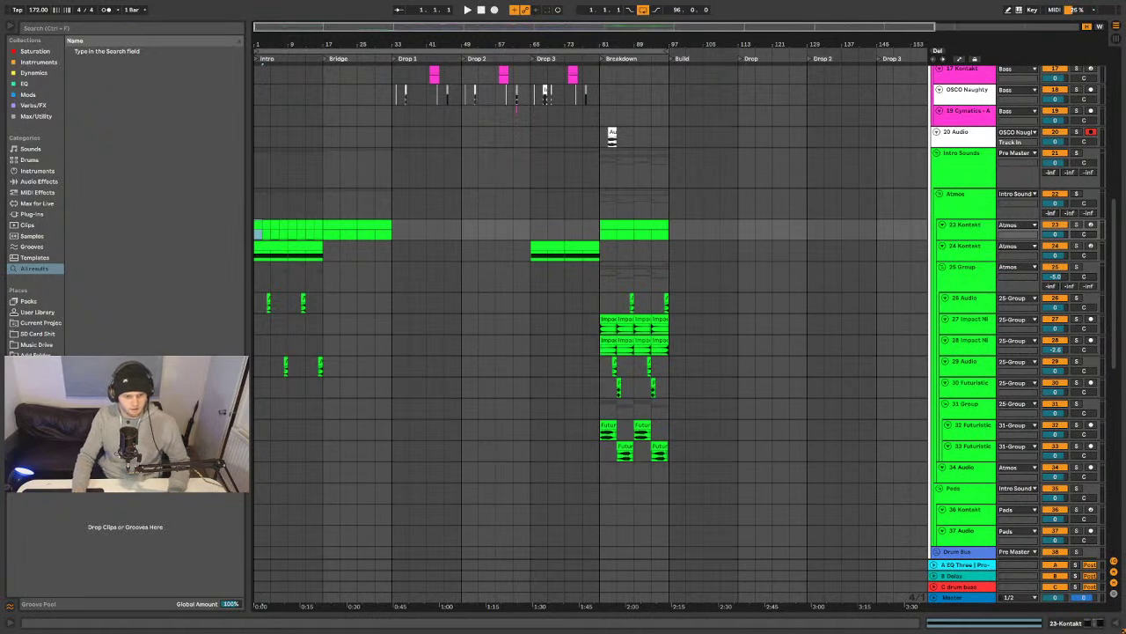
{"action": "key", "text": "space"}
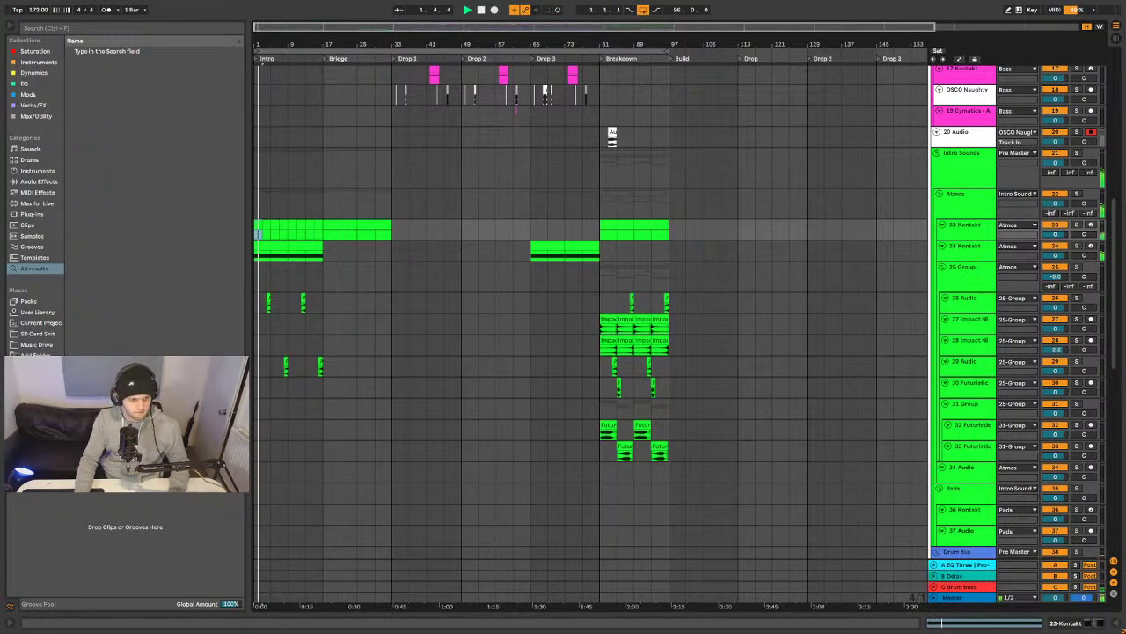